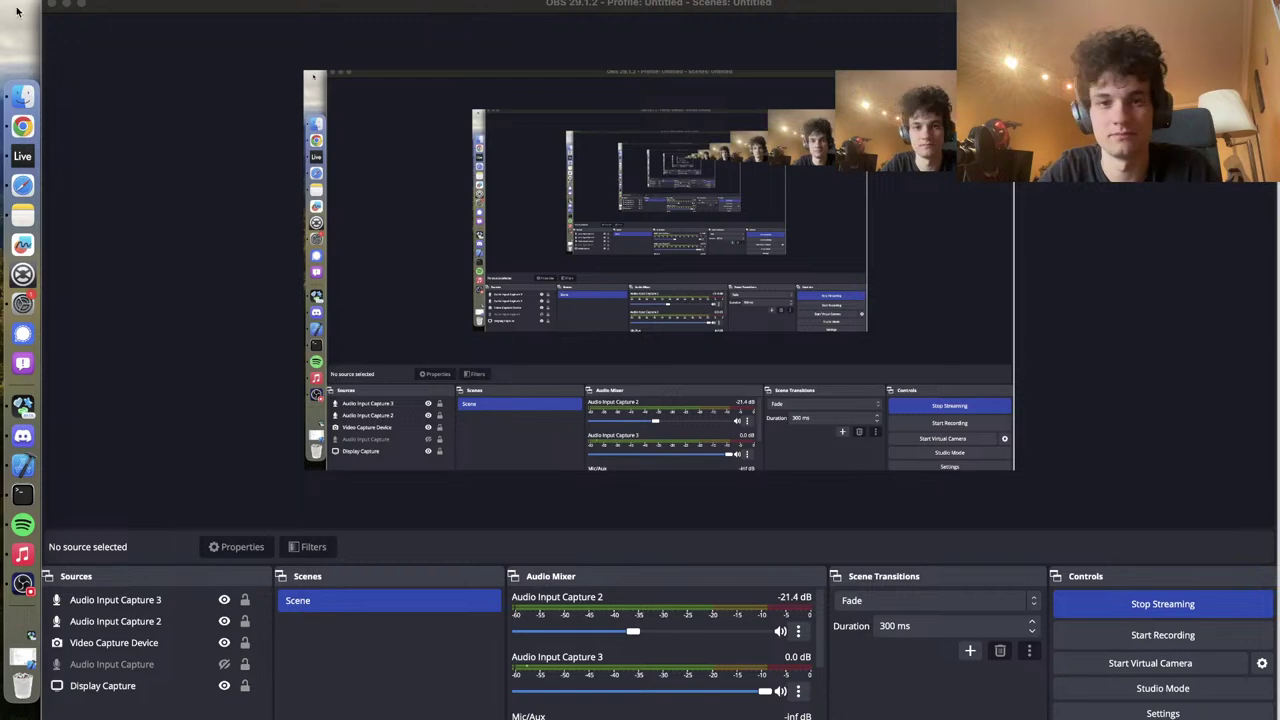
left_click(22, 155)
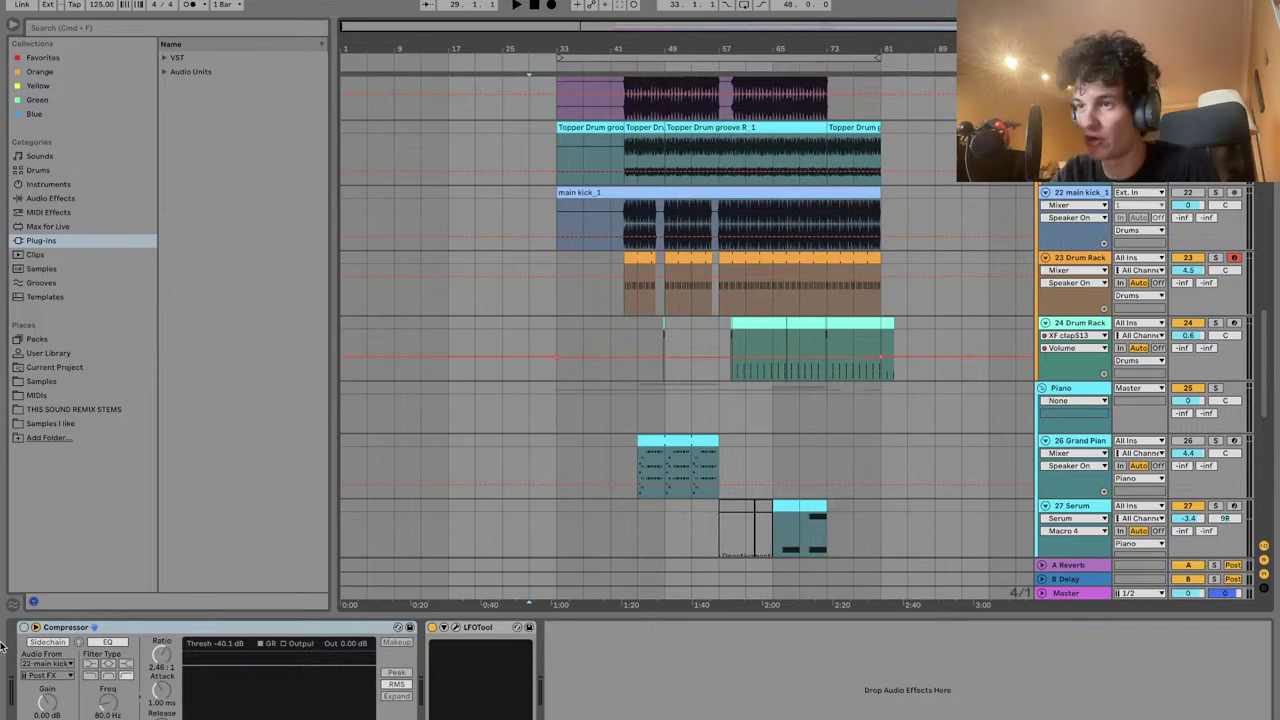
left_click(22, 584)
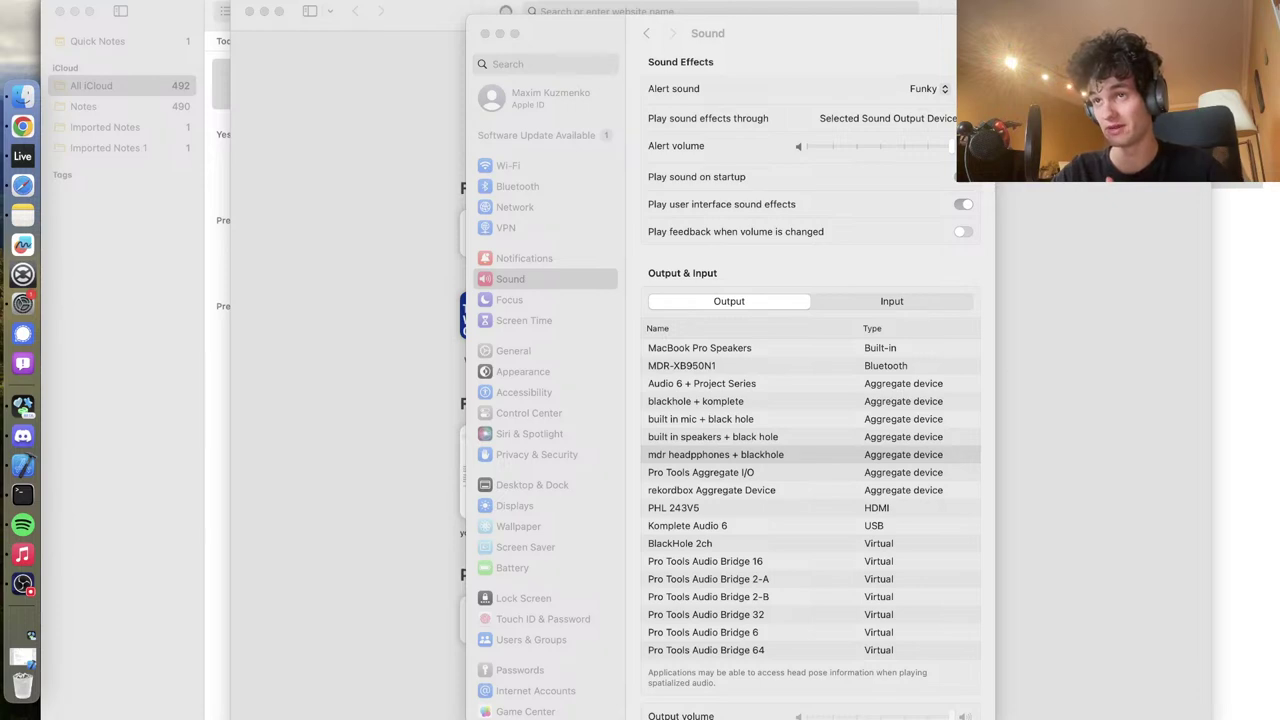
Switch to Ableton Live and set the audio output device to MDR-XB950N1 in its audio settings
left_click(22, 163)
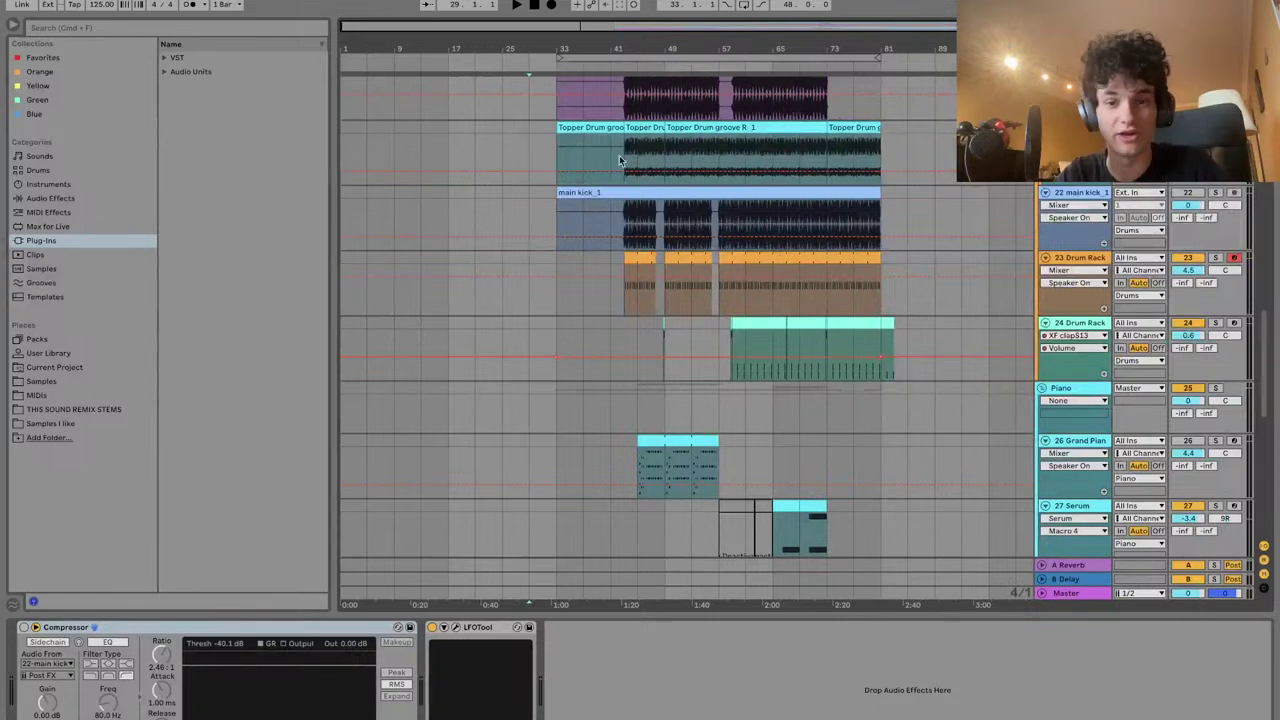
left_click(50, 3)
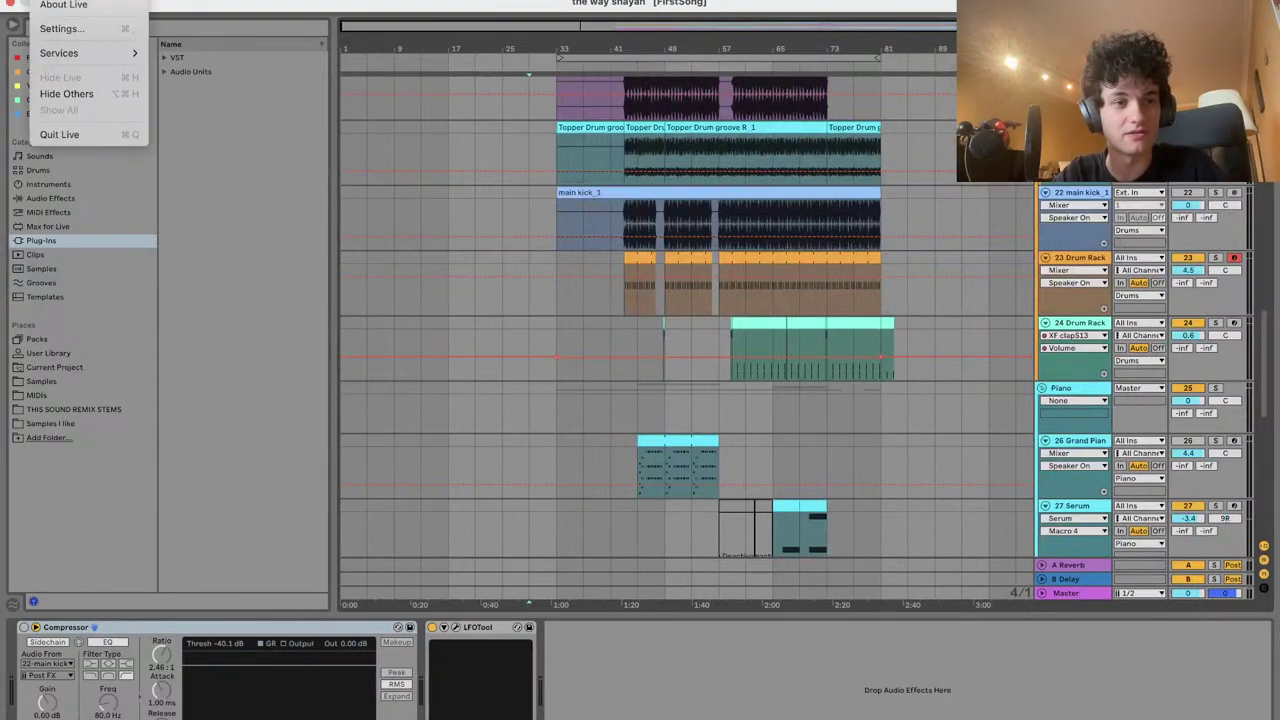
left_click(72, 30)
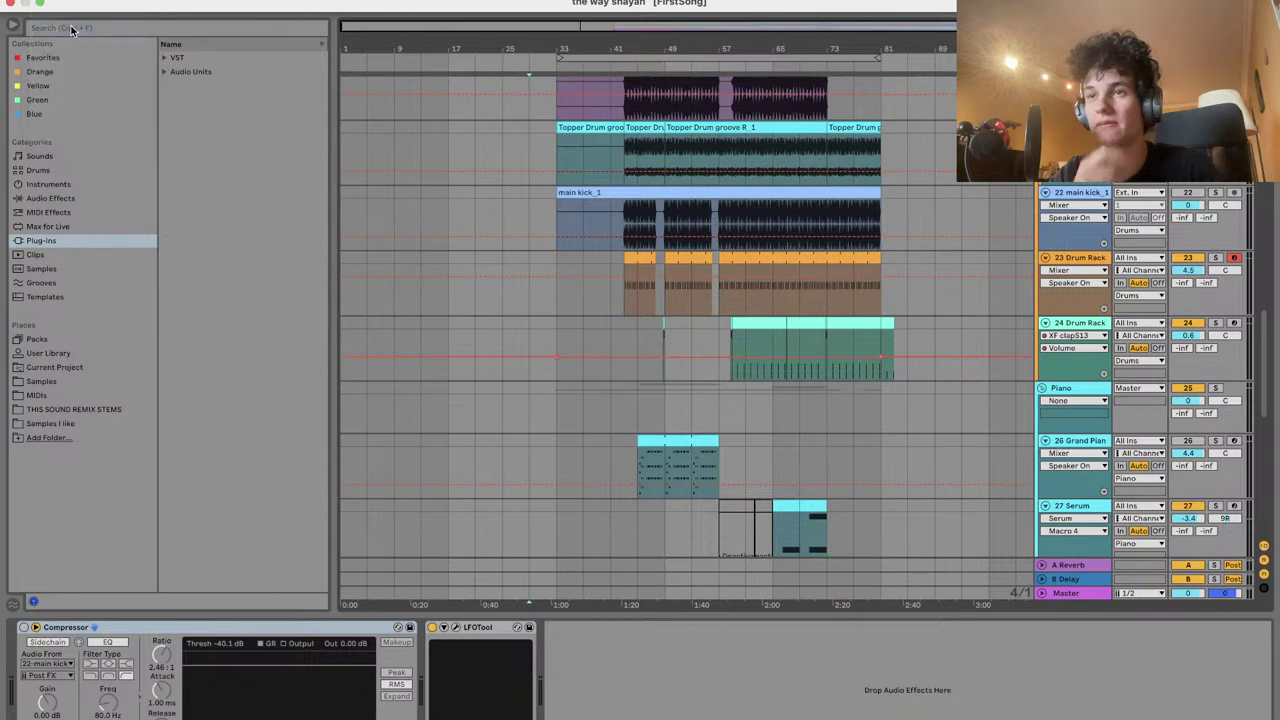
left_click(700, 243)
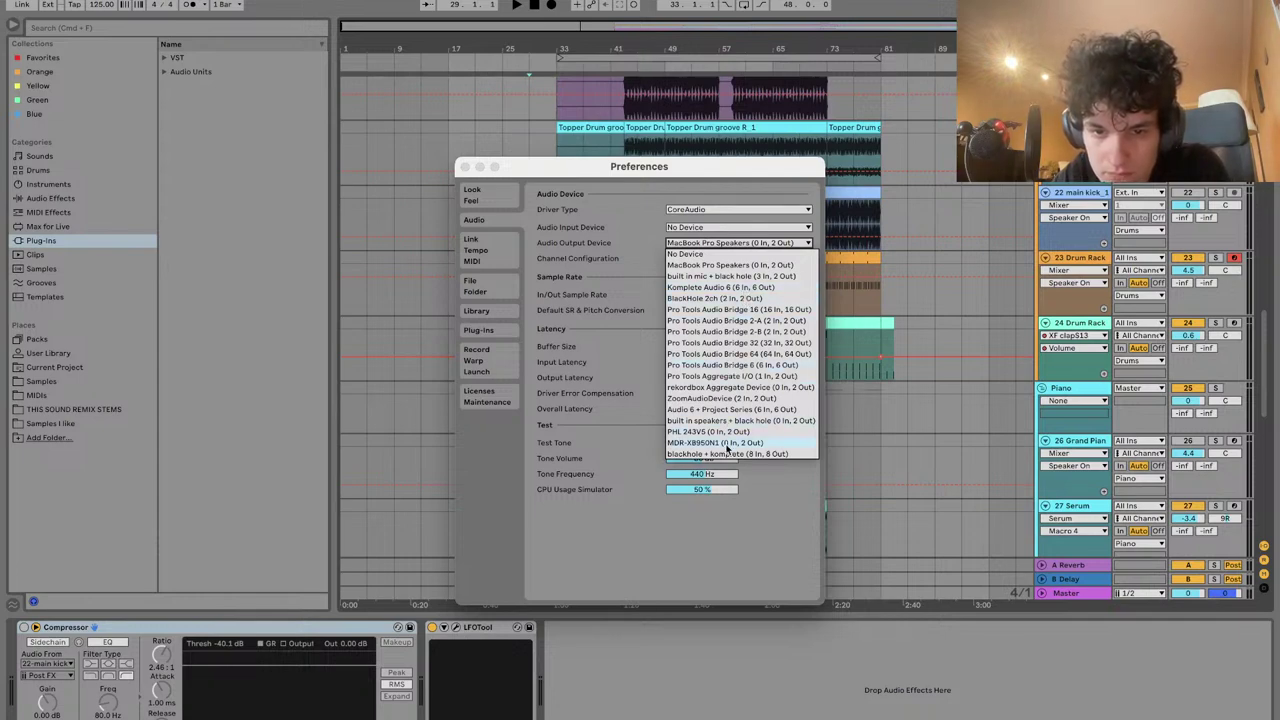
left_click(465, 166)
left_click(465, 166)
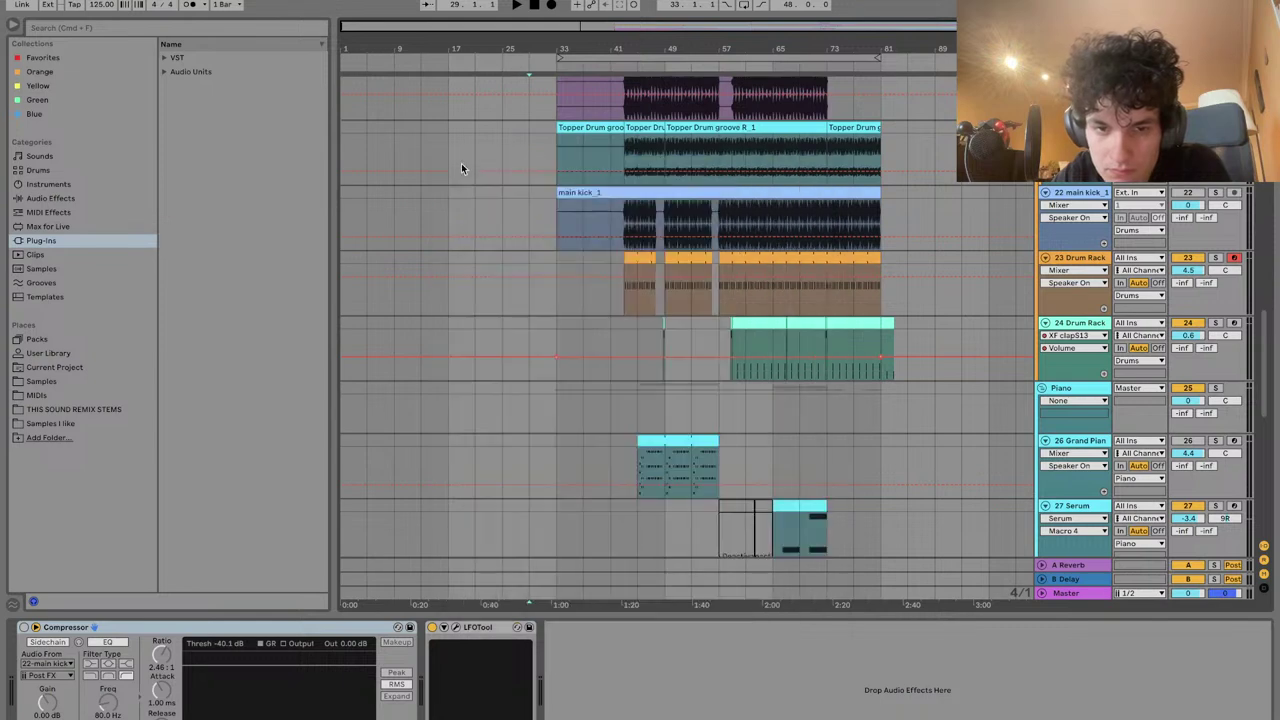
Play the arrangement from bar 41 to check the sound output
left_click(612, 160)
key("space")
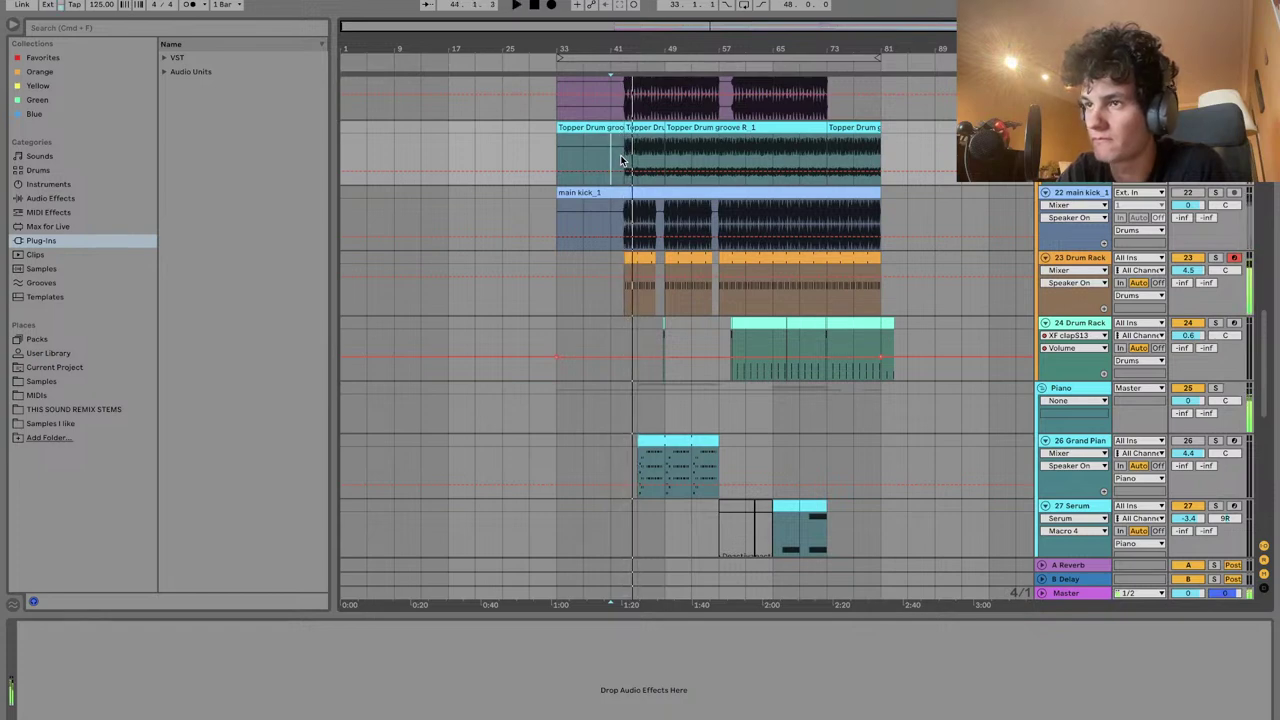
Find and open Audio MIDI Setup, bringing its Audio Devices window to the front
mouse_move(4, 300)
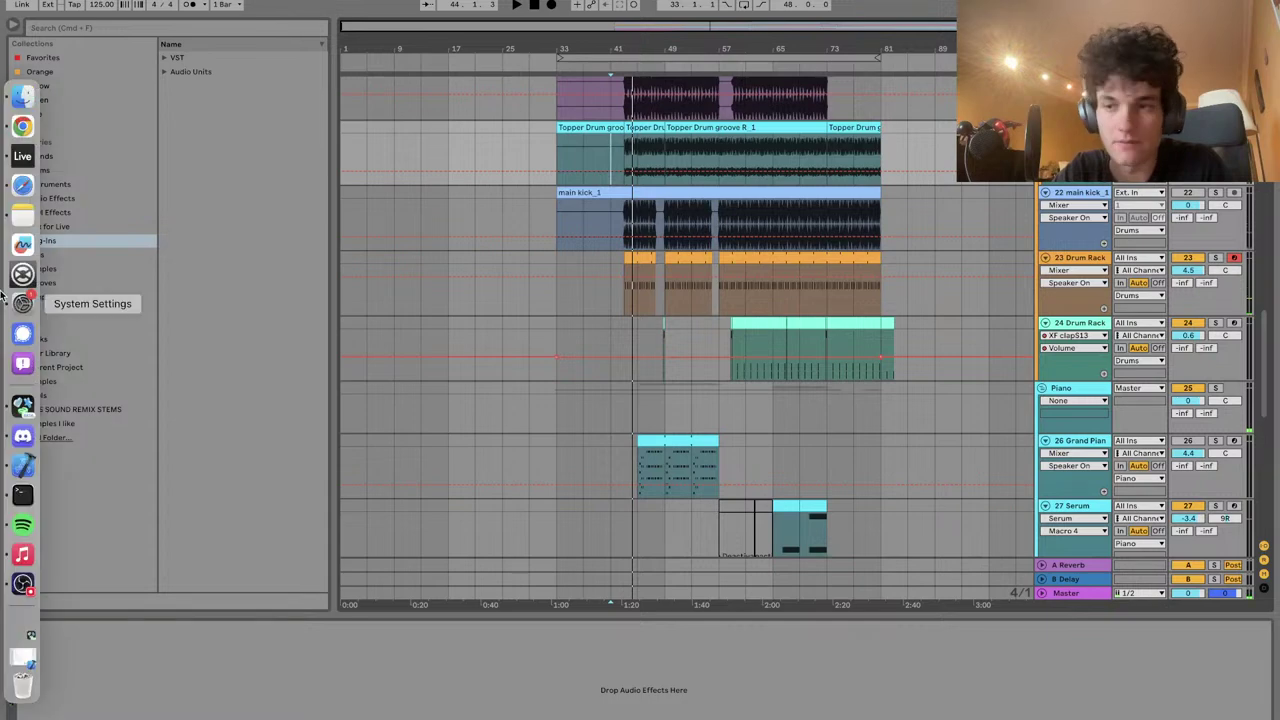
key("super+space")
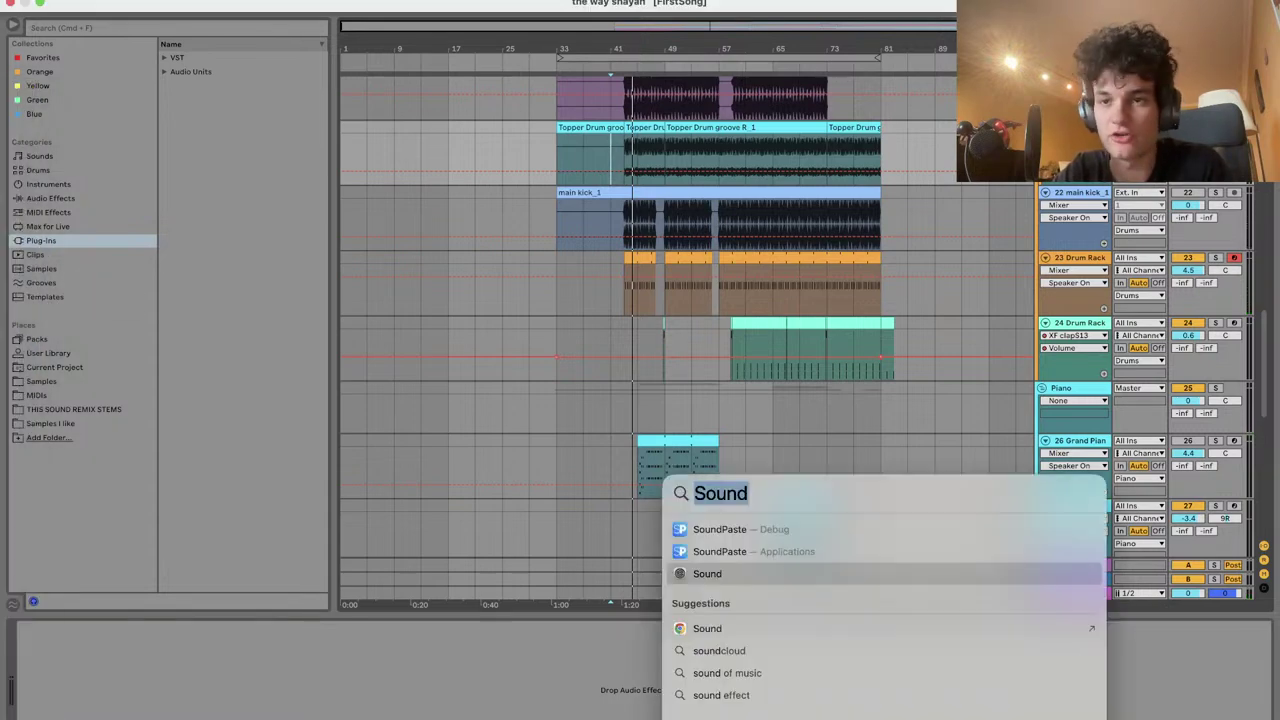
type("midi")
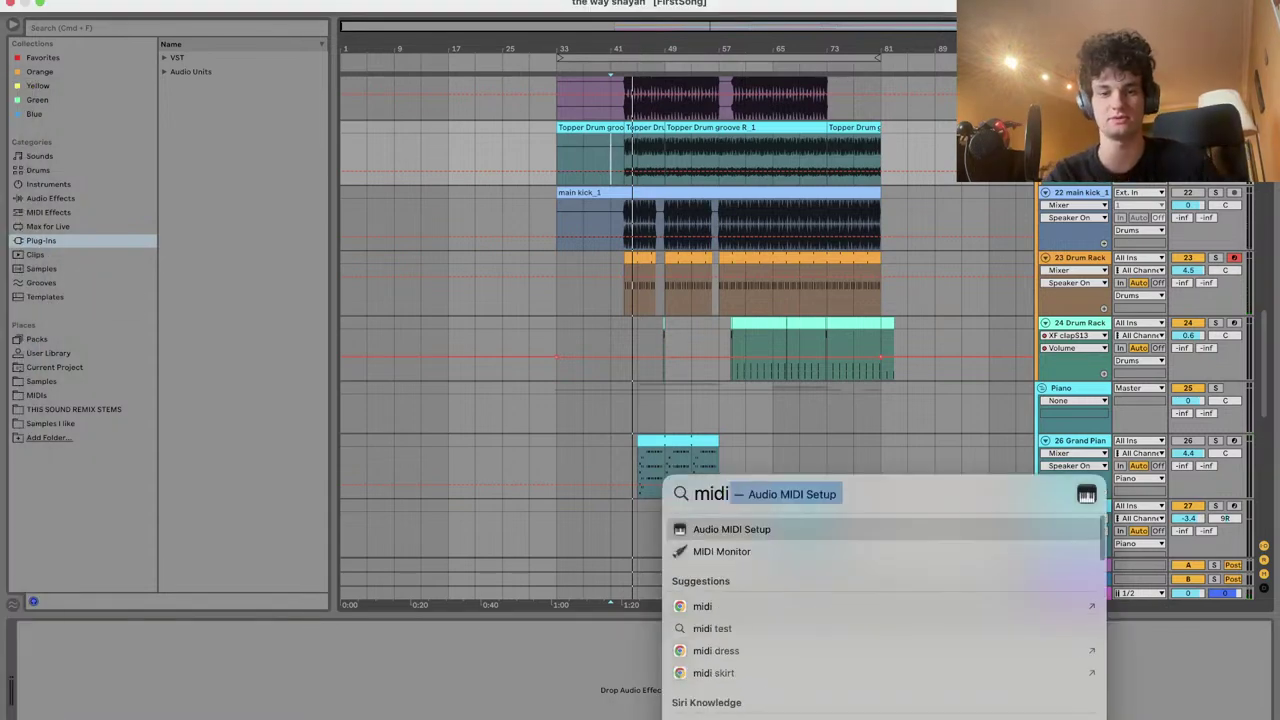
key("Return")
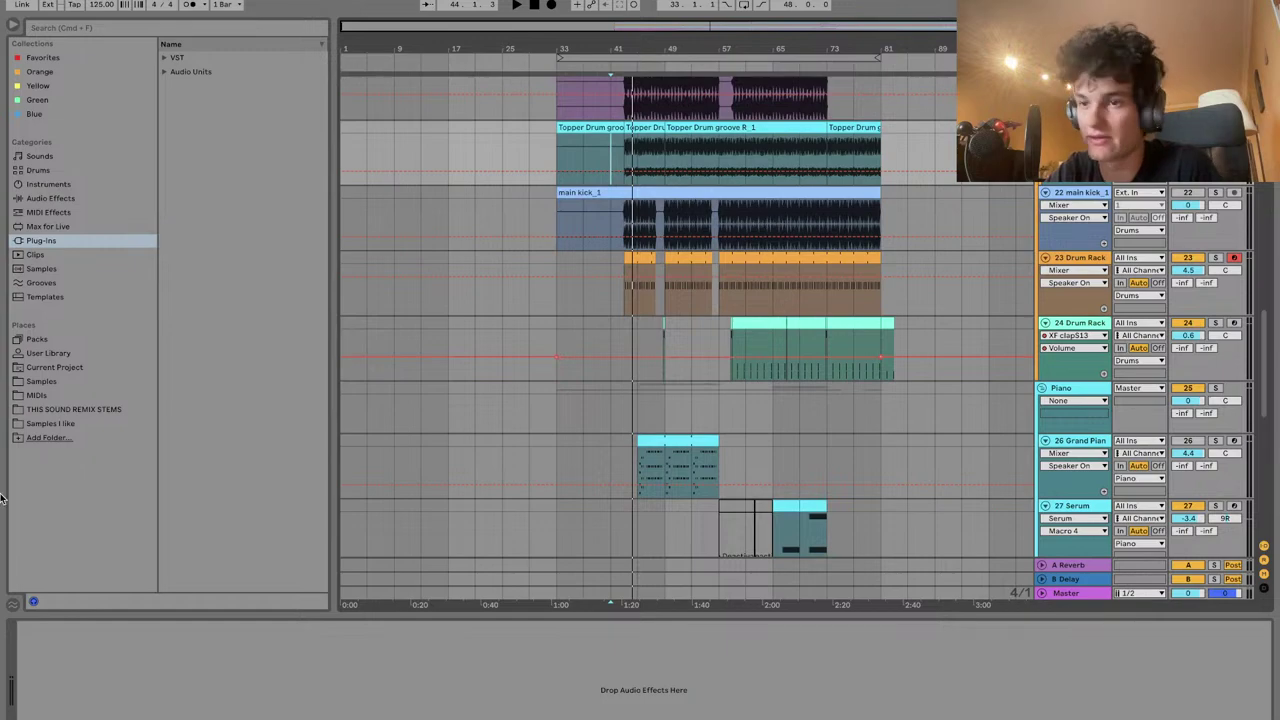
mouse_move(2, 436)
left_click(22, 600)
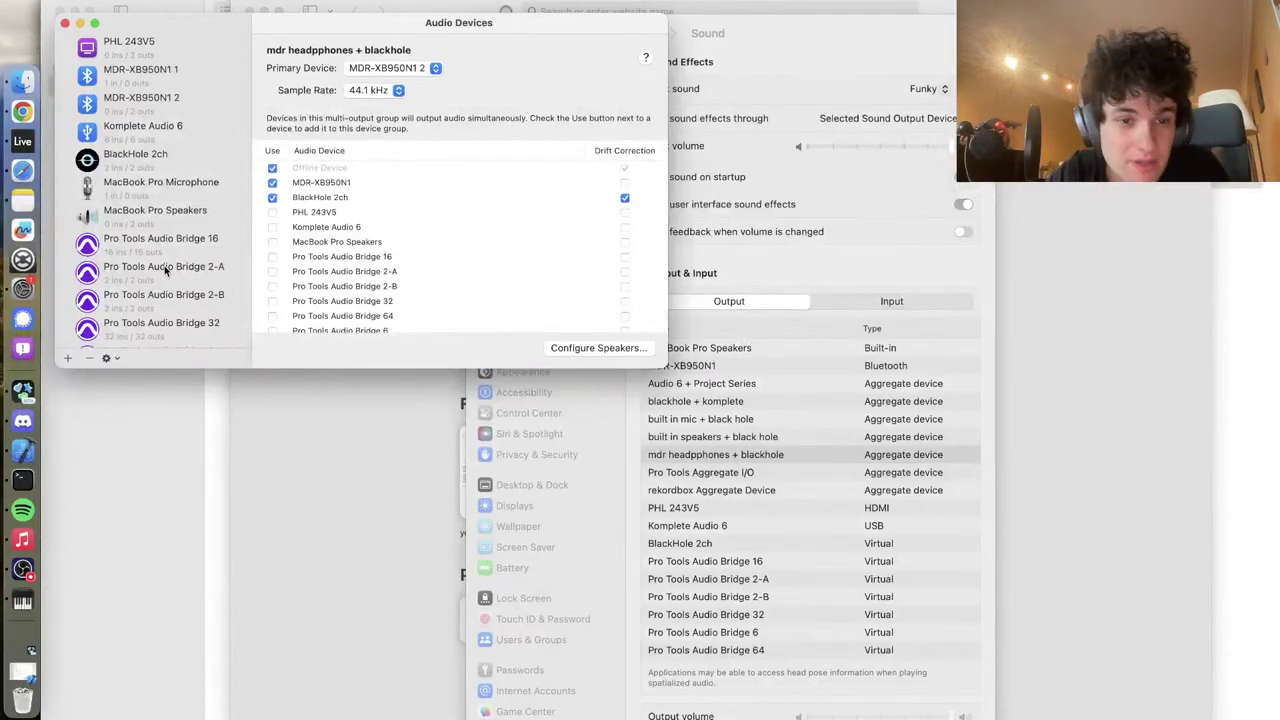
Create an aggregate device that uses the two-output MDR-XB950N1 and BlackHole 2ch
scroll(165, 270, "down", 5)
left_click(67, 358)
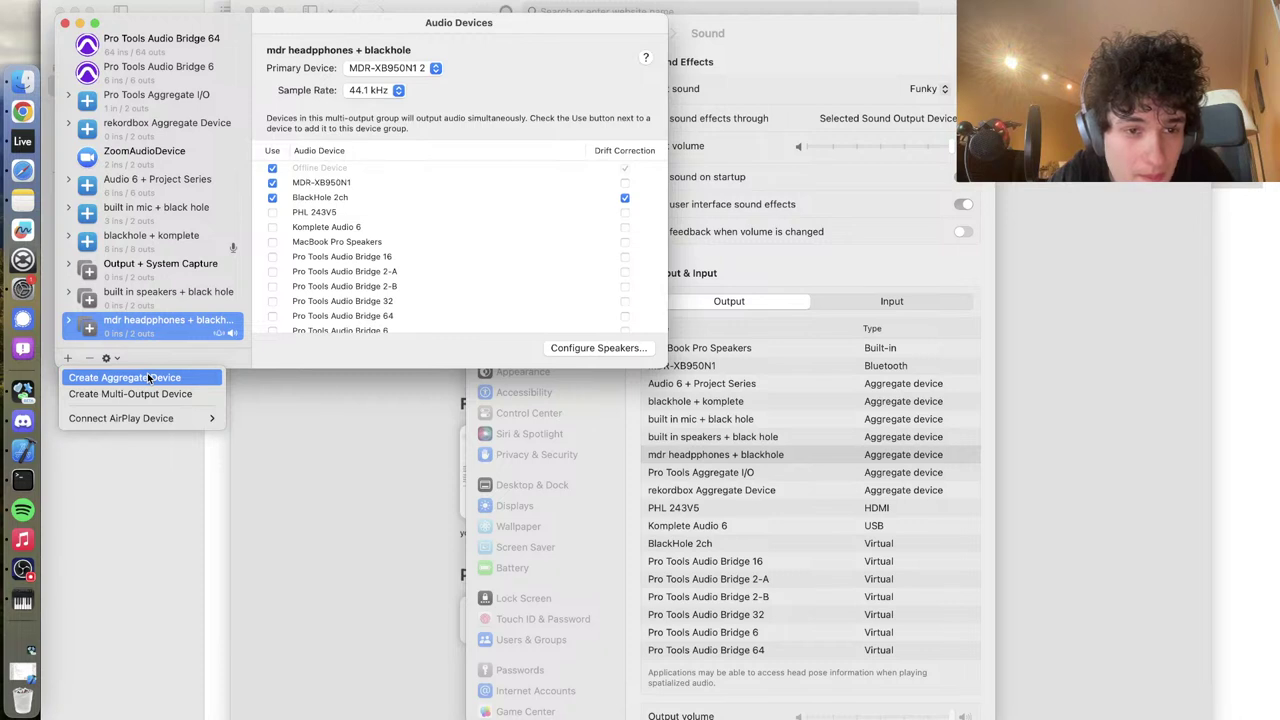
key("Escape")
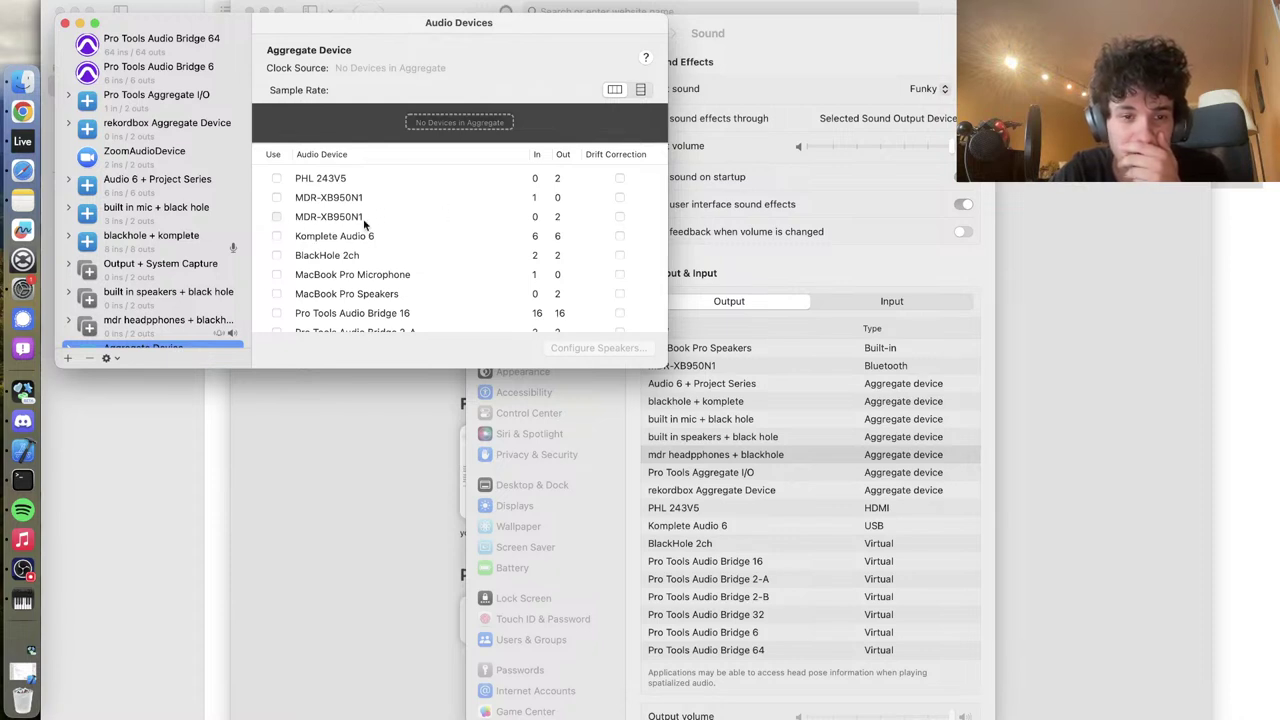
left_click(368, 224)
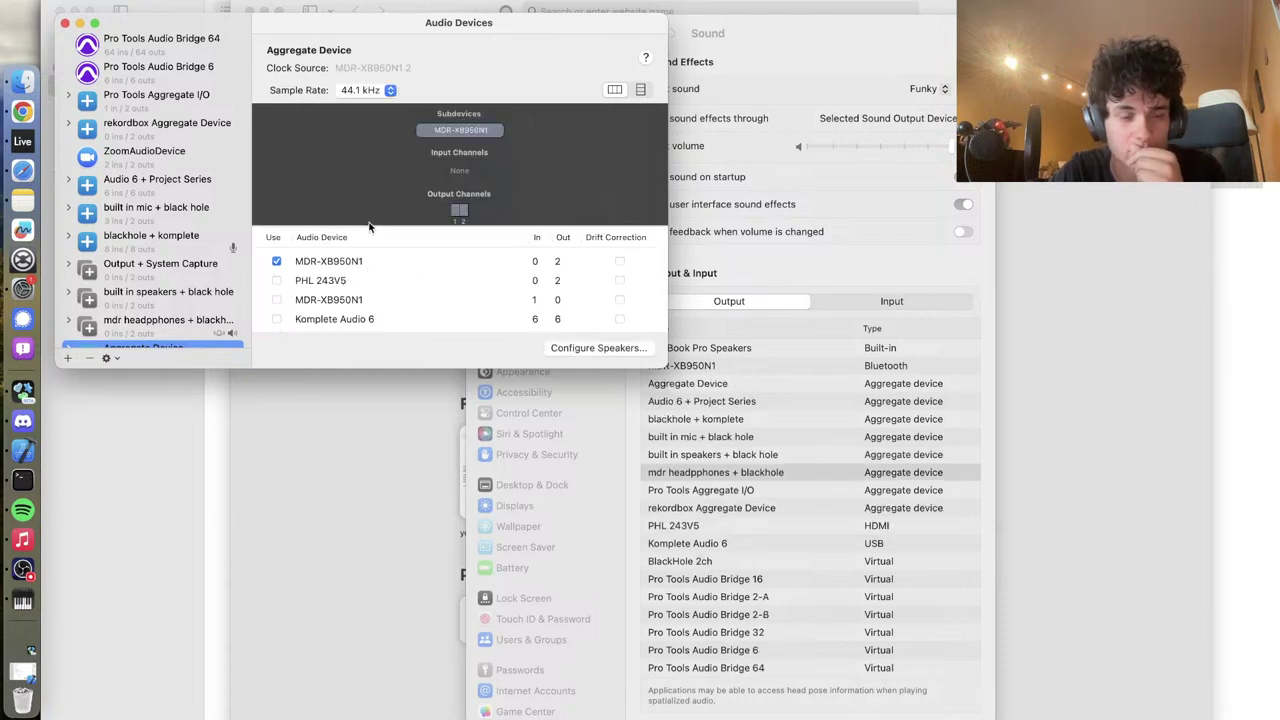
scroll(360, 275, "down", 1)
scroll(360, 275, "down", 5)
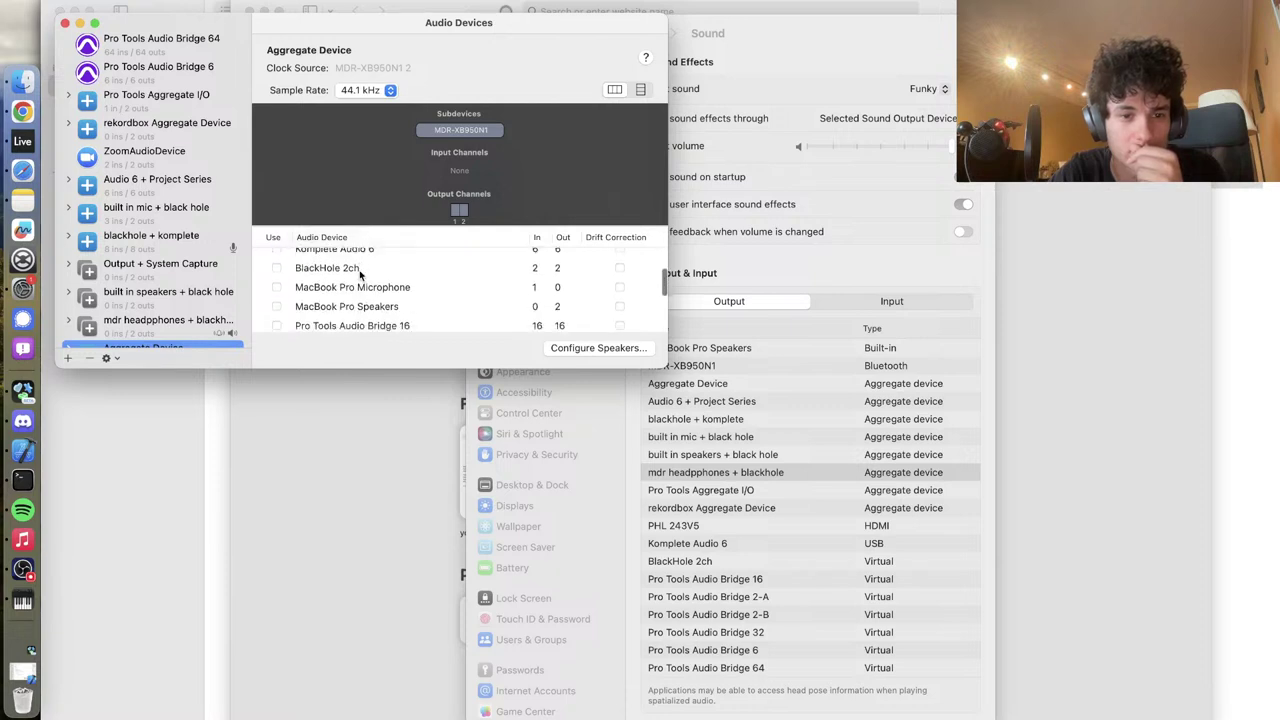
scroll(360, 275, "up", 5)
scroll(360, 276, "up", 1)
scroll(360, 276, "down", 1)
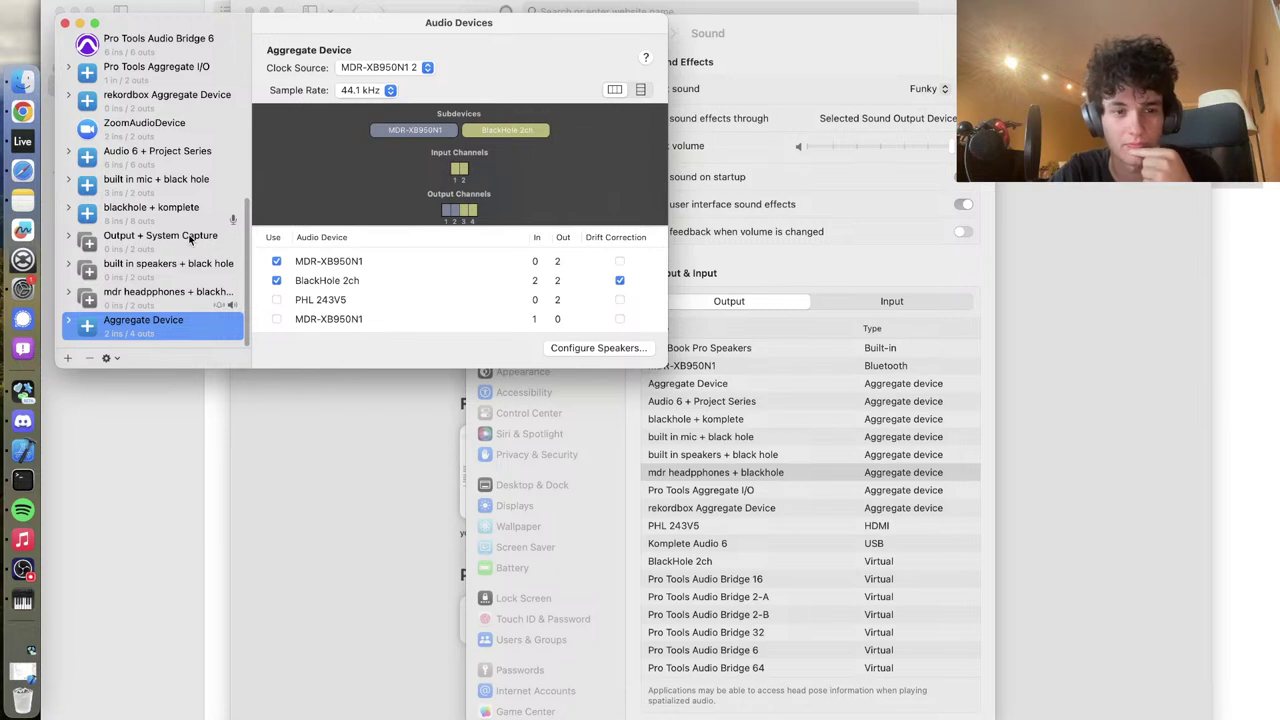
Rename the new aggregate device "mdr mic + blackhole" and close the Audio Devices window
double_click(151, 318)
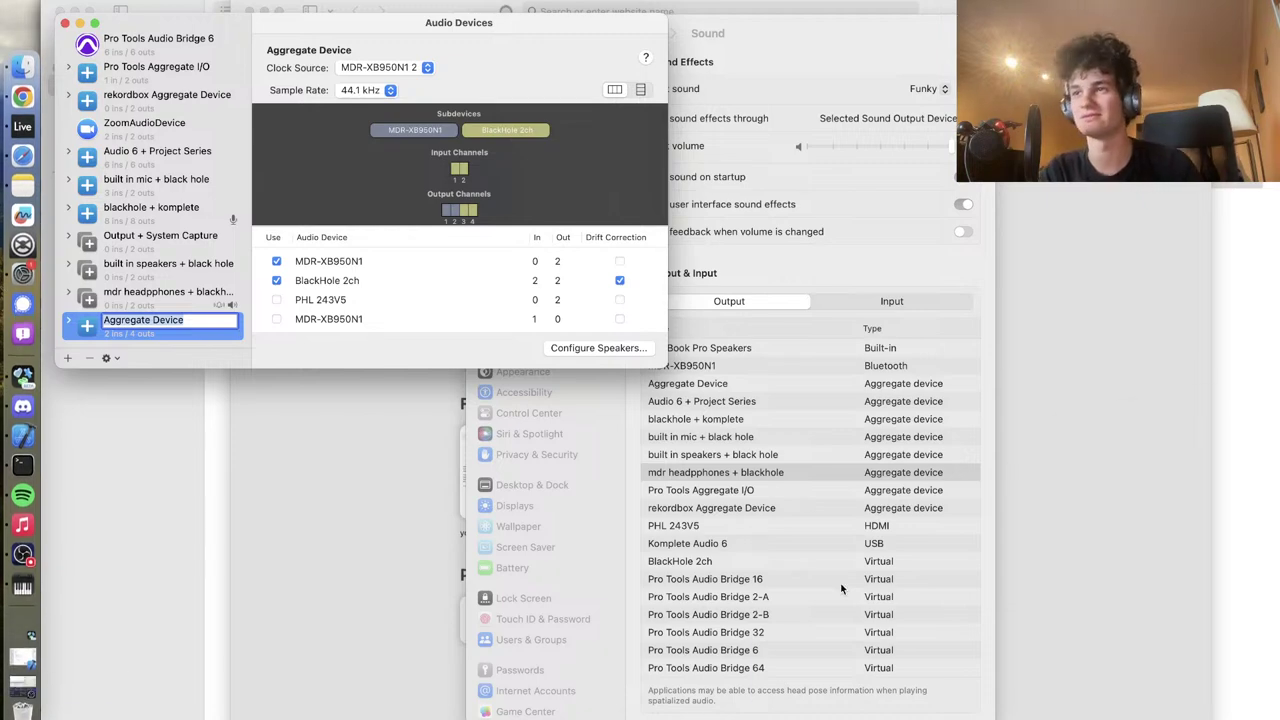
type("mdr")
type(" hea")
type("dphones")
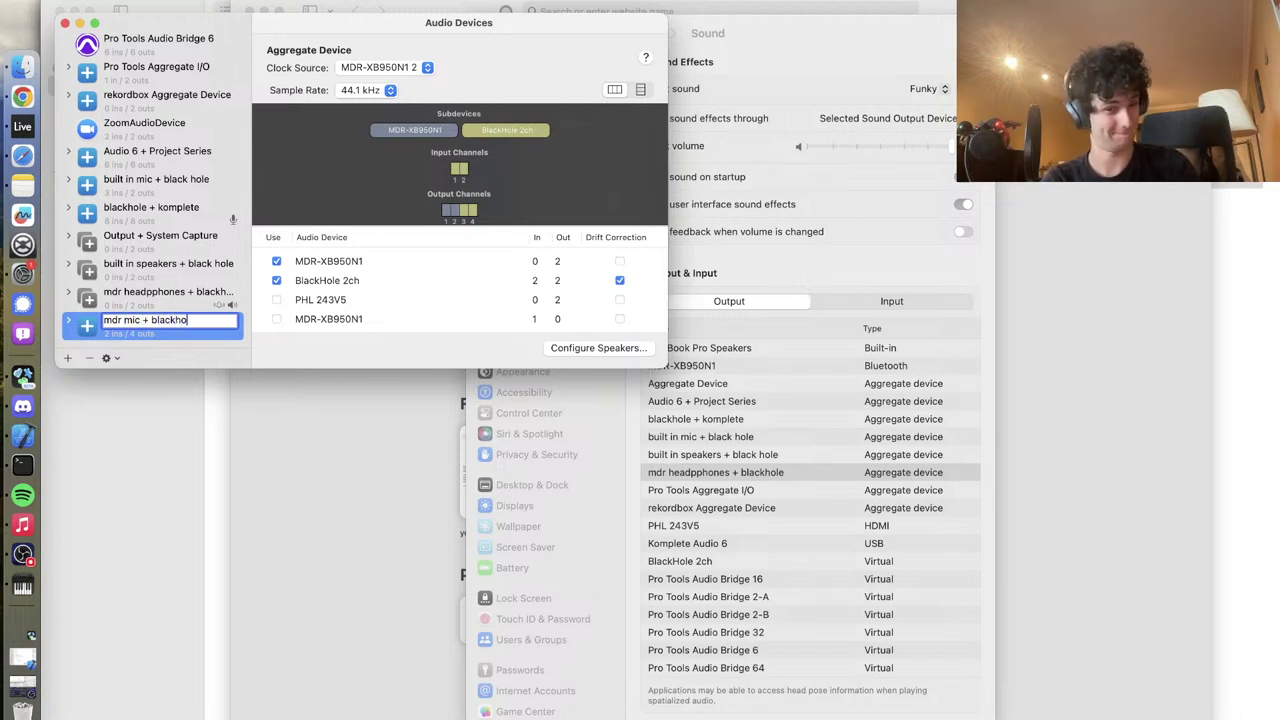
key("Return")
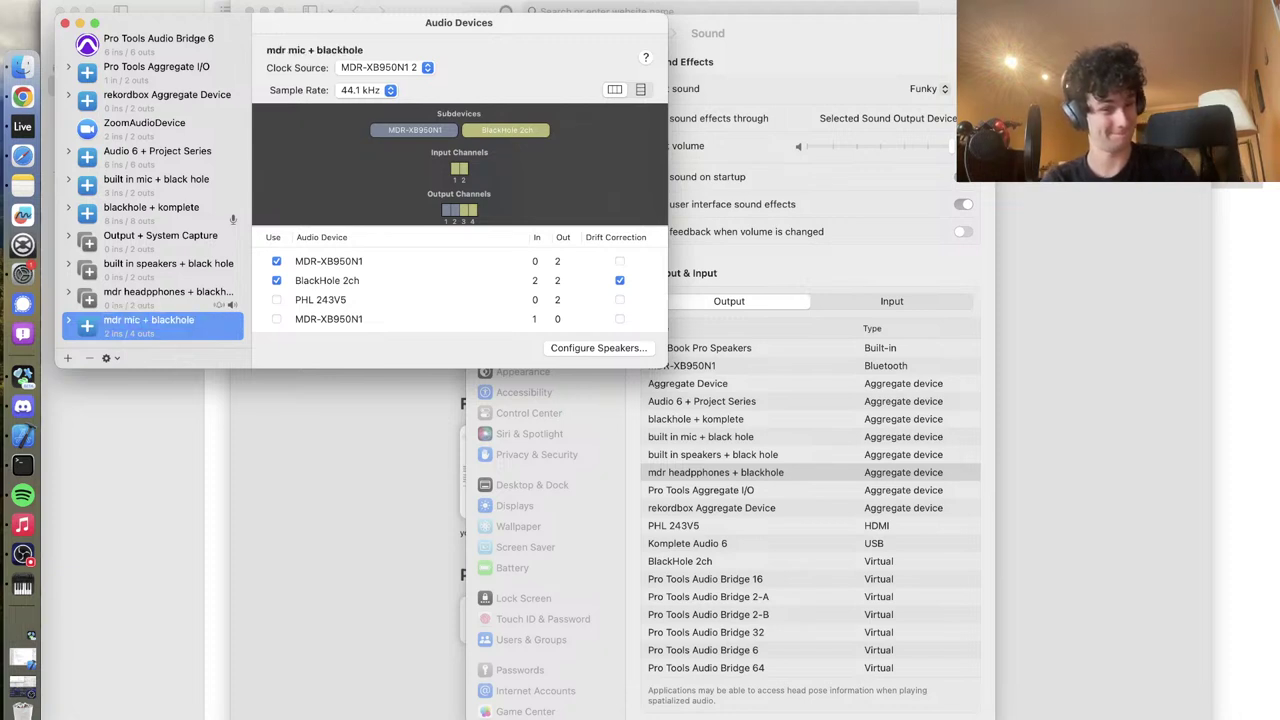
left_click(64, 23)
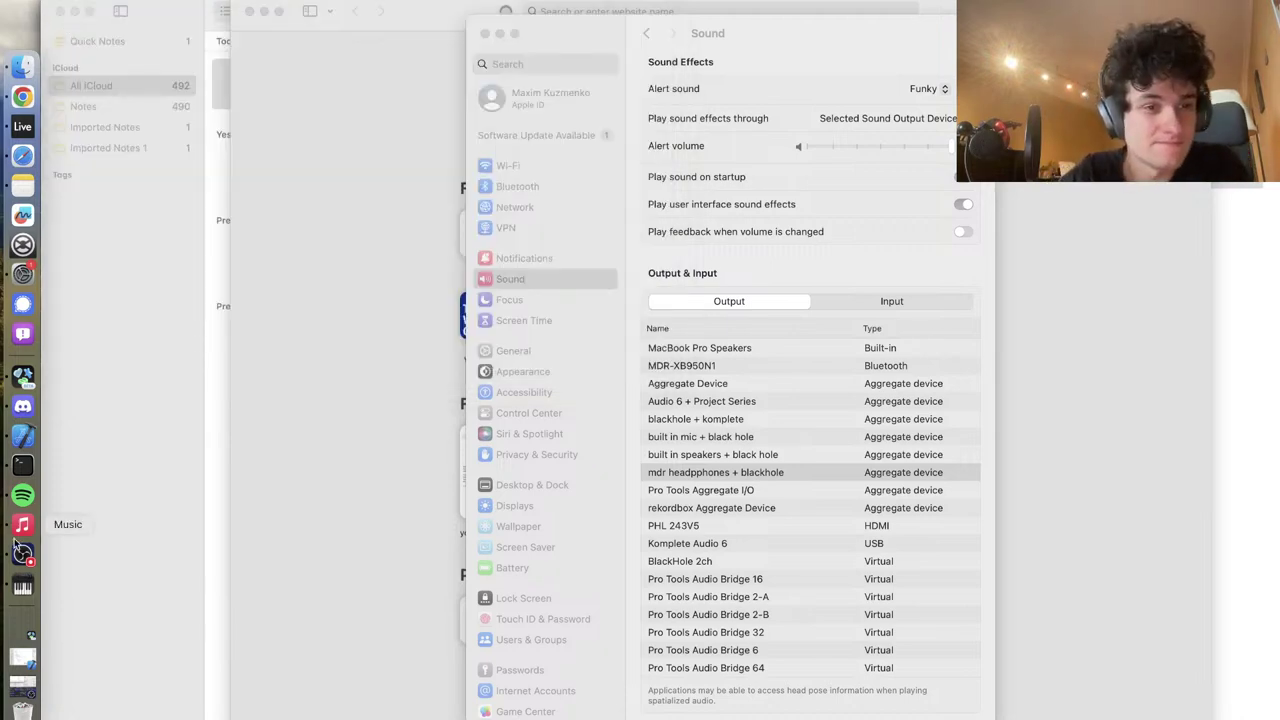
Switch to Ableton Live, set the audio output device to "mdr headpphones + blackhole" and close the preferences
left_click(22, 127)
left_click(48, 1)
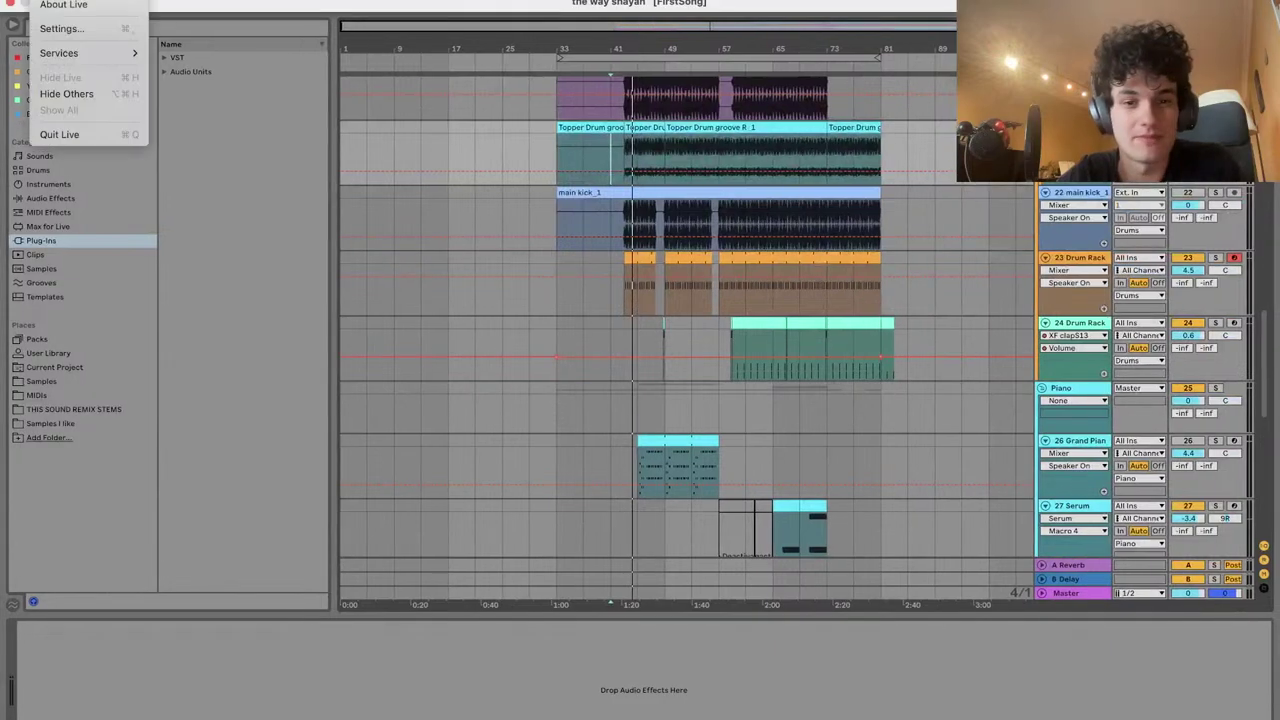
left_click(67, 32)
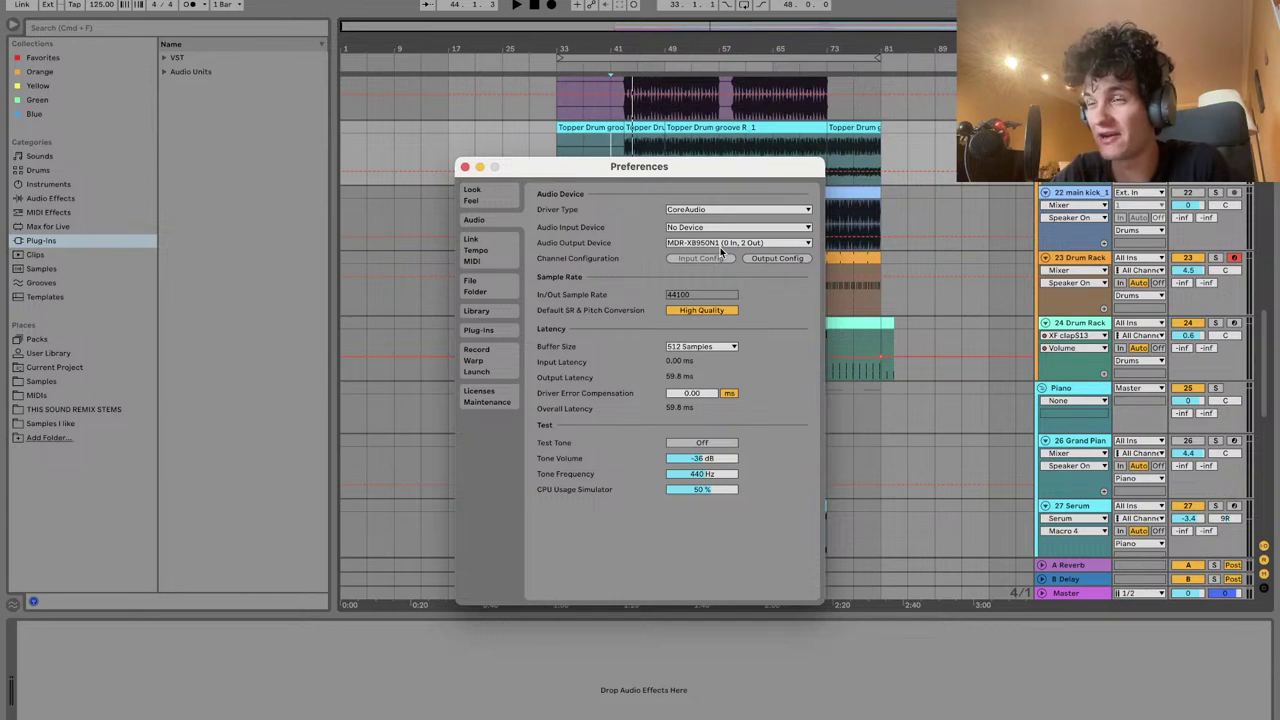
left_click(721, 243)
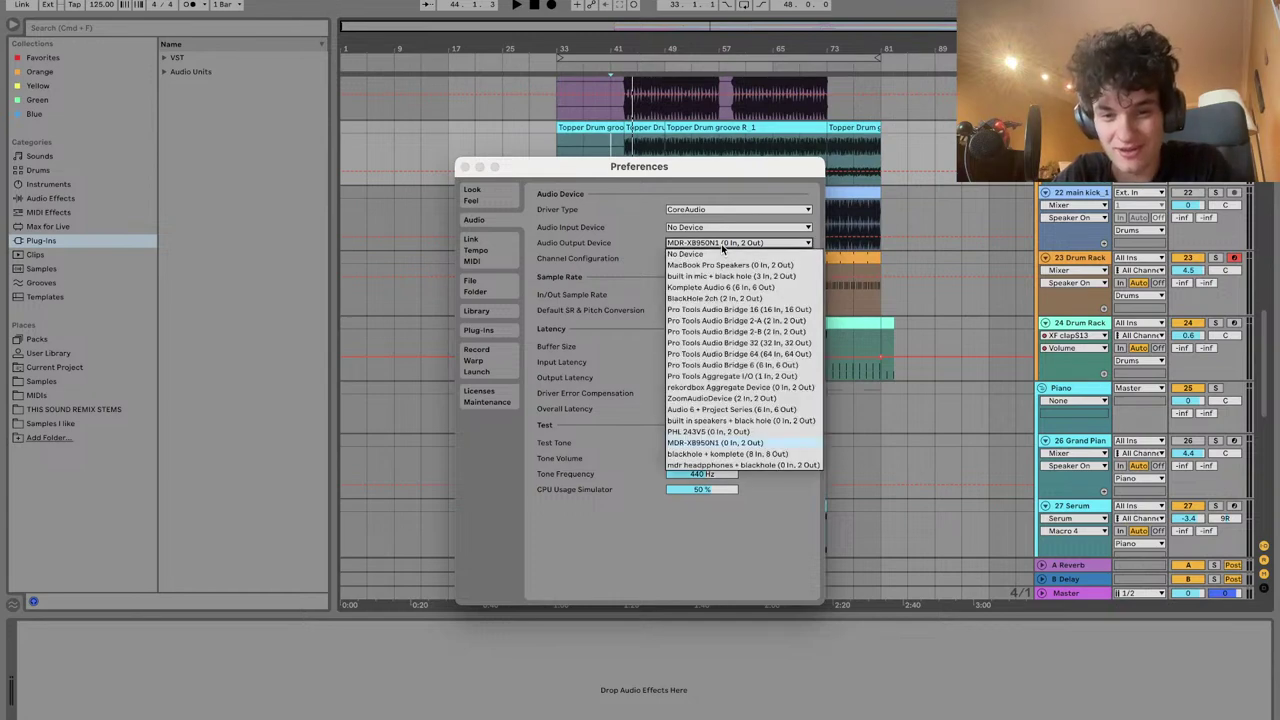
left_click(741, 466)
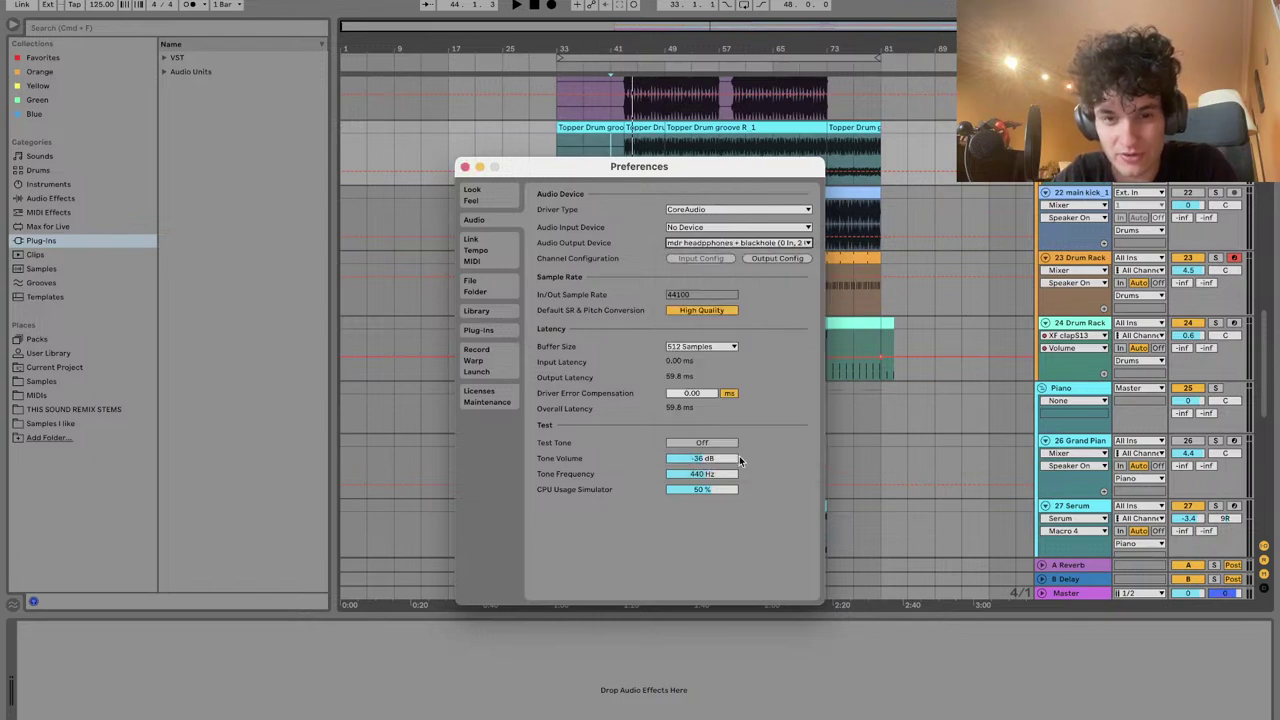
left_click(466, 167)
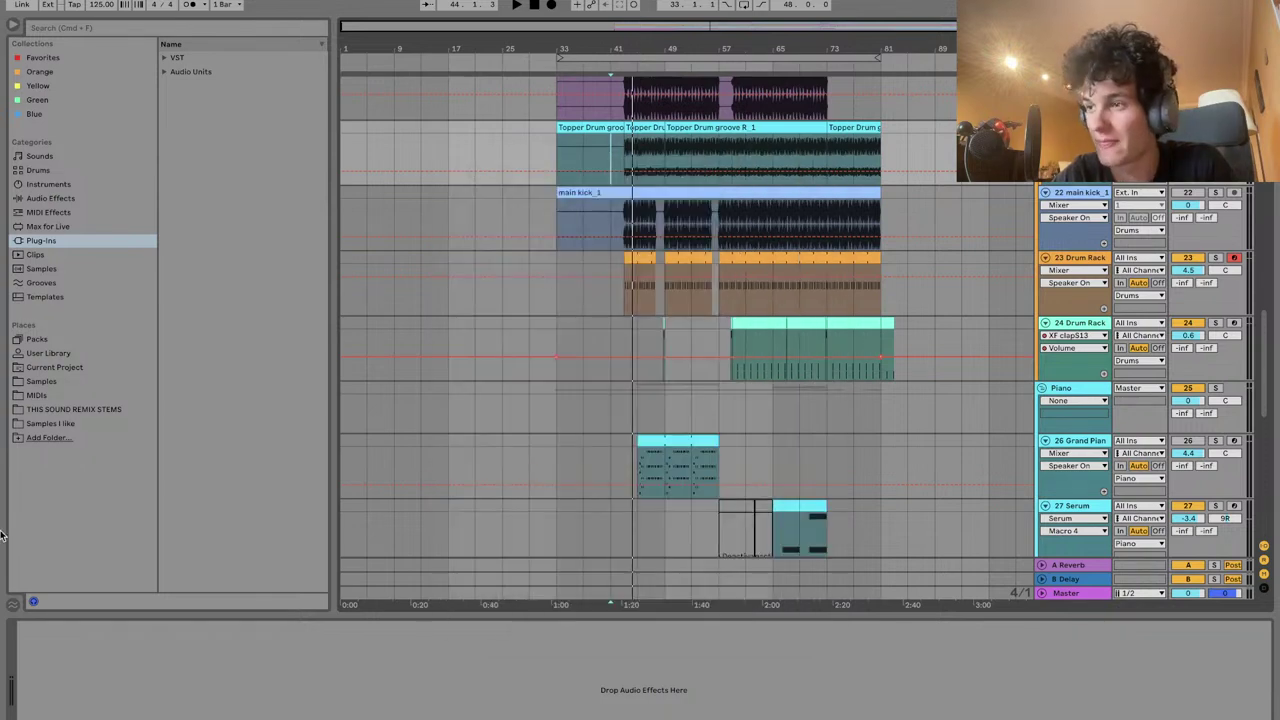
Play a short passage of the arrangement from bar 49 to test the output, and stop it
mouse_move(2, 530)
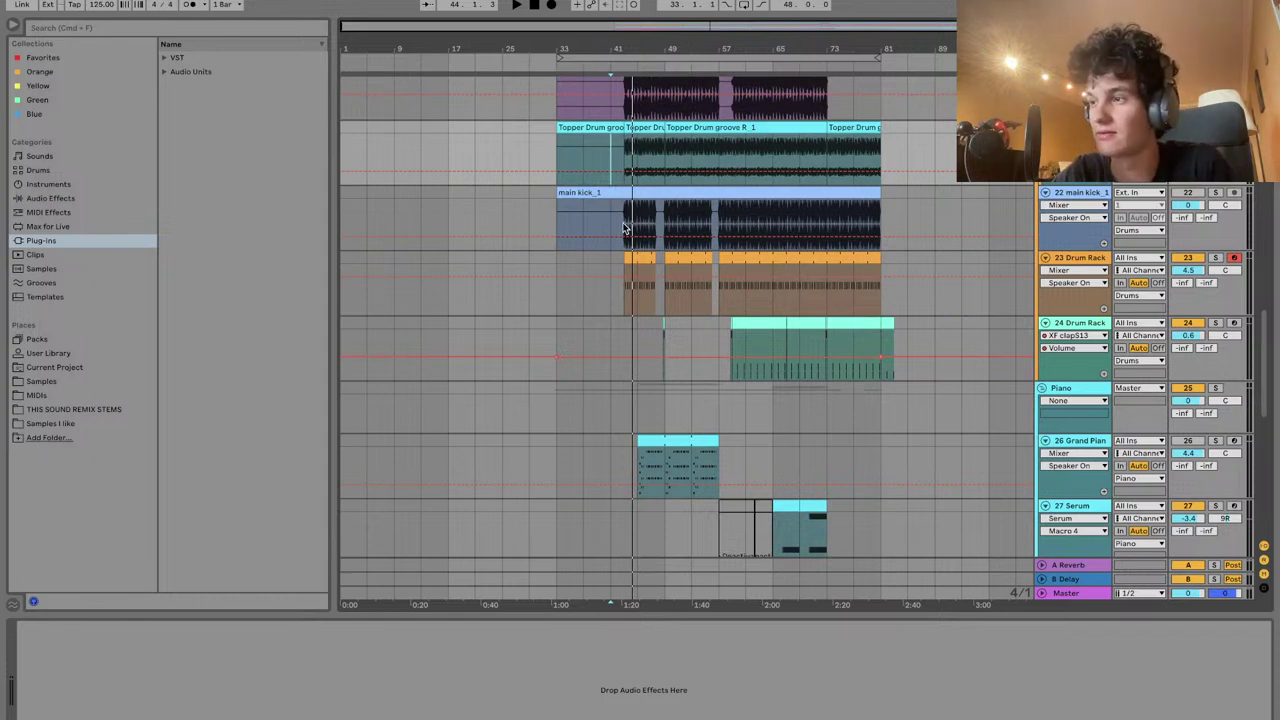
left_click(666, 152)
key("space")
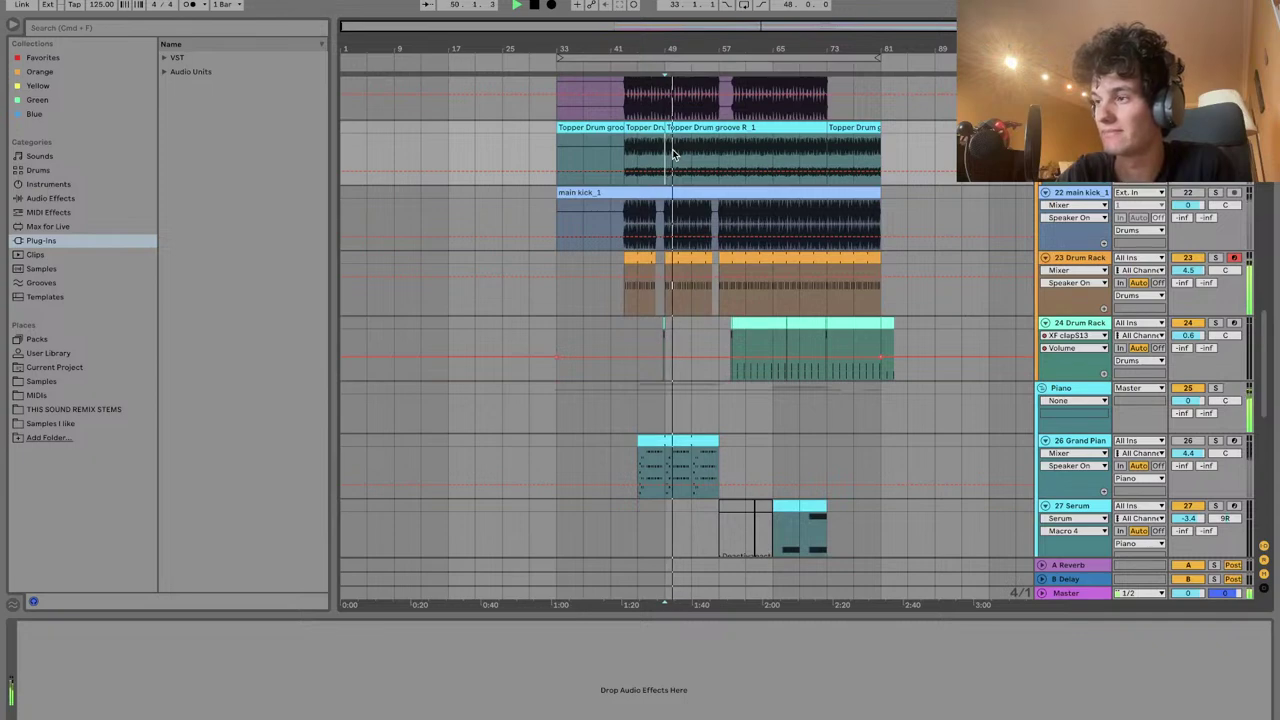
key("space")
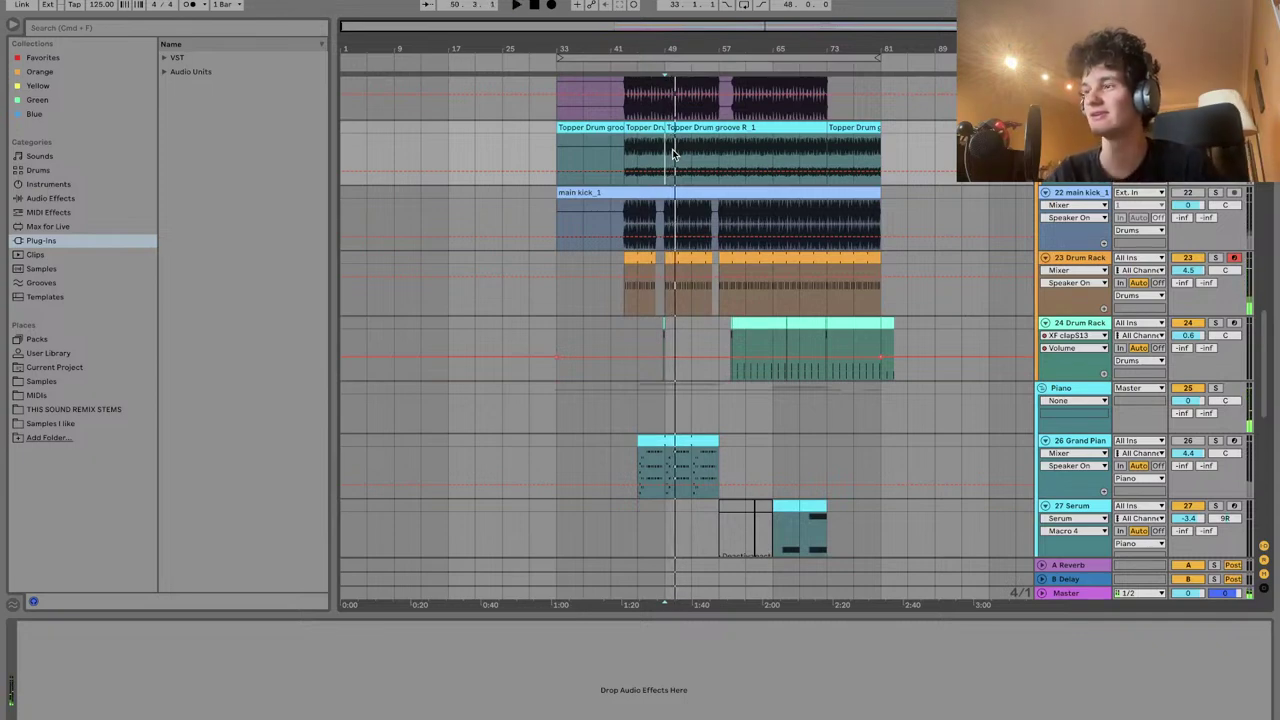
Play the arrangement from its start at bar 33, and look over the tracks down to Echo vocals
left_click(626, 150)
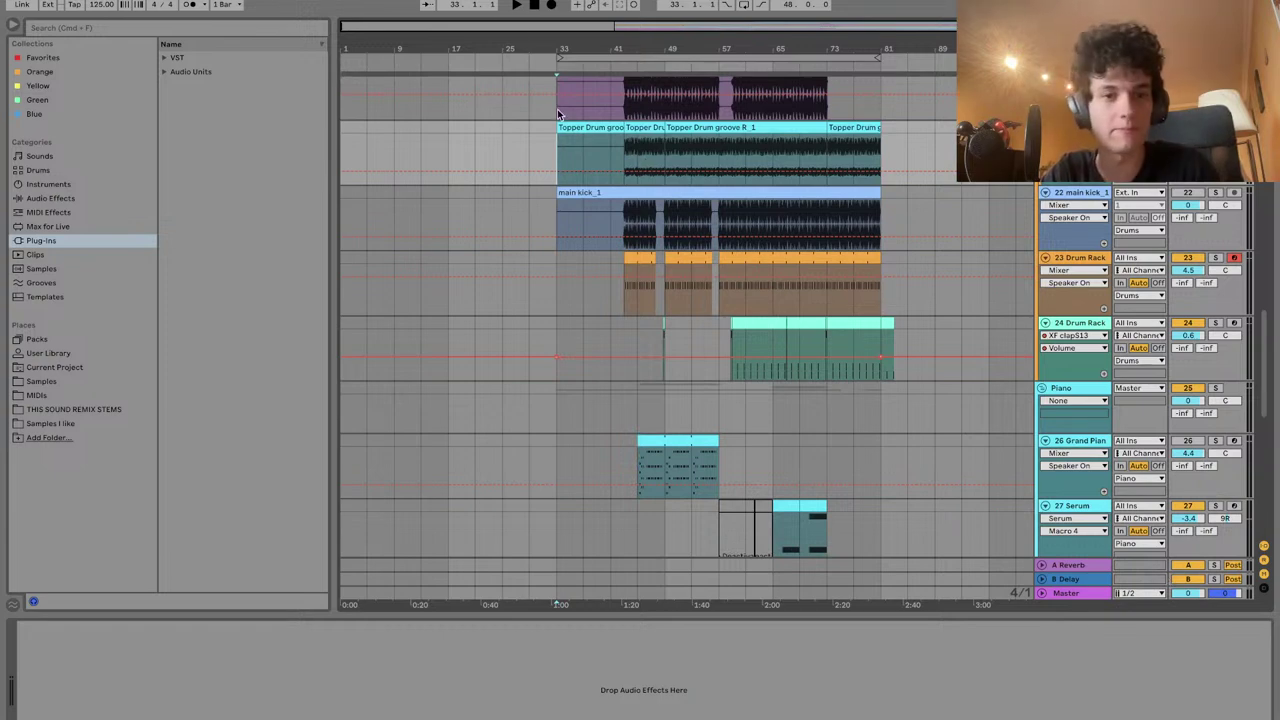
key("space")
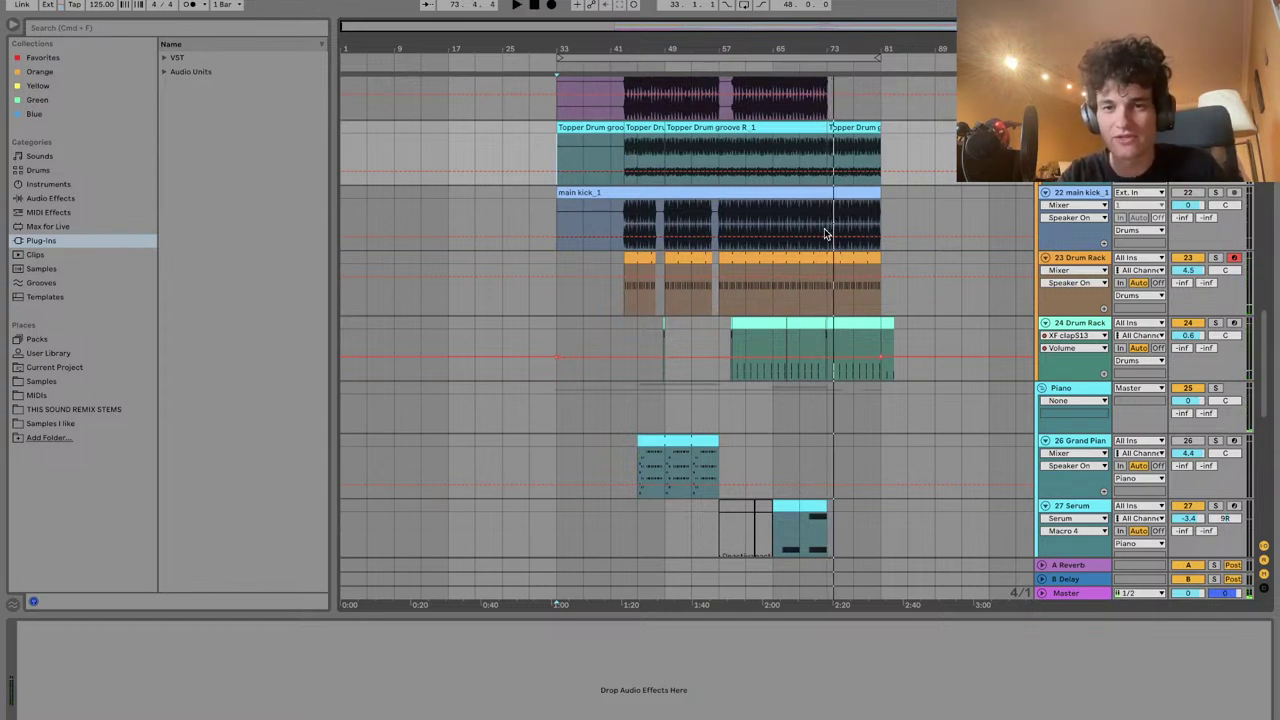
scroll(824, 228, "up", 20)
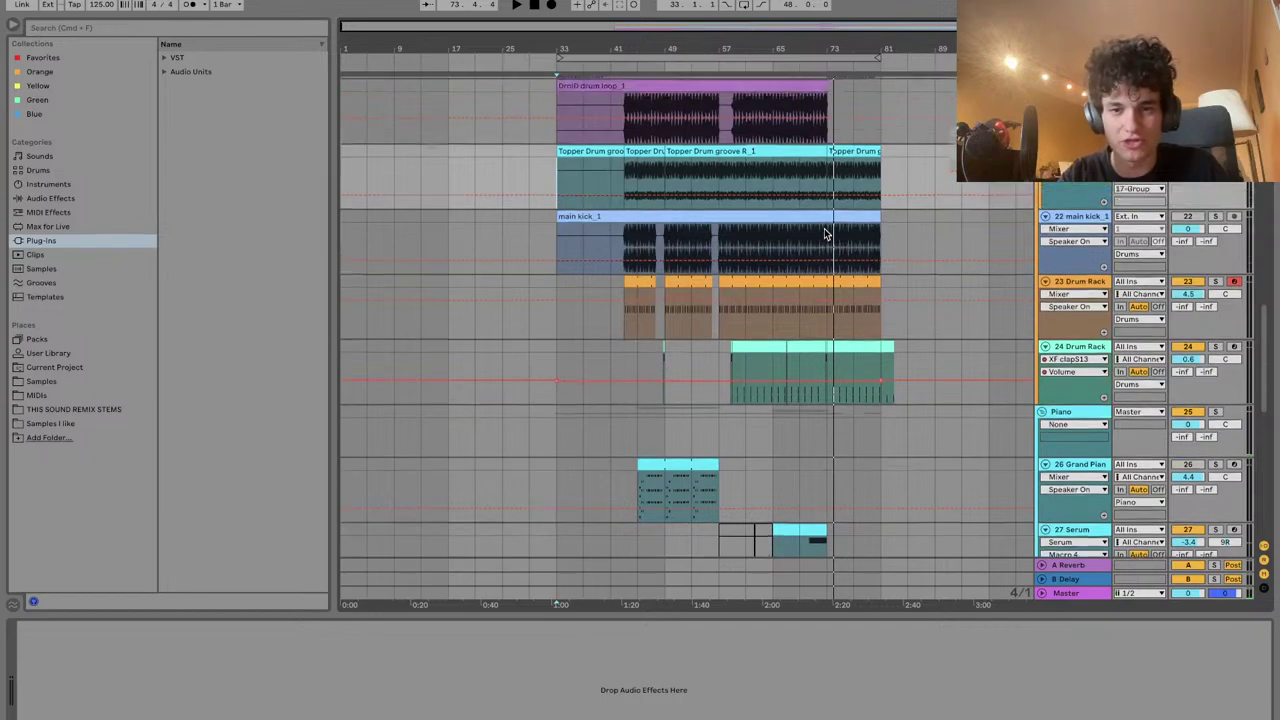
scroll(823, 227, "down", 20)
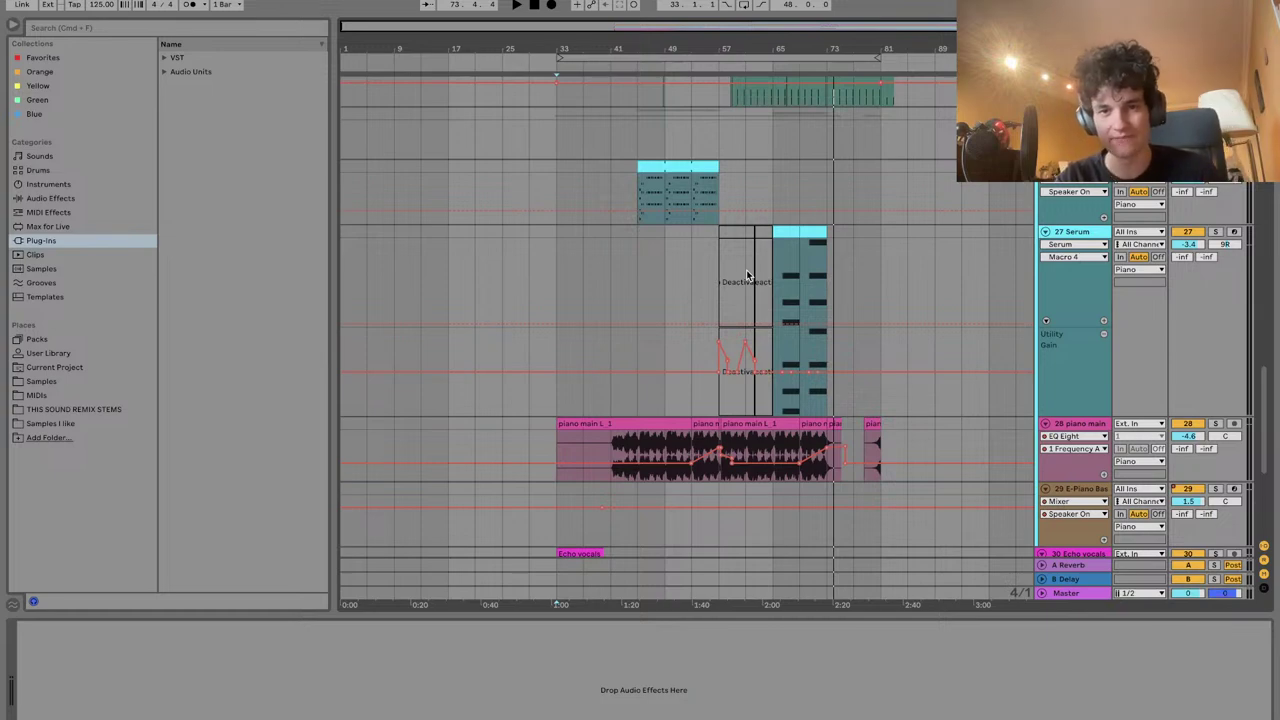
scroll(746, 269, "down", 2)
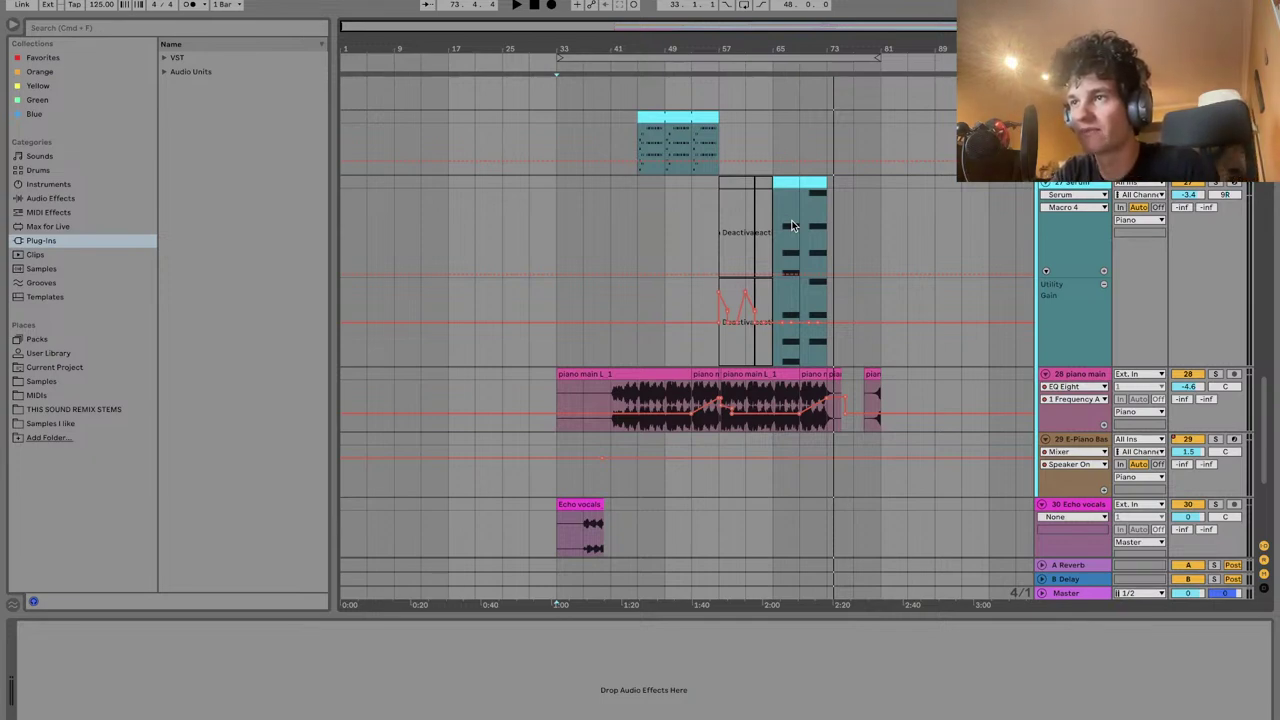
Solo the SUB_1 bass track and play it from bar 49
scroll(655, 213, "up", 15)
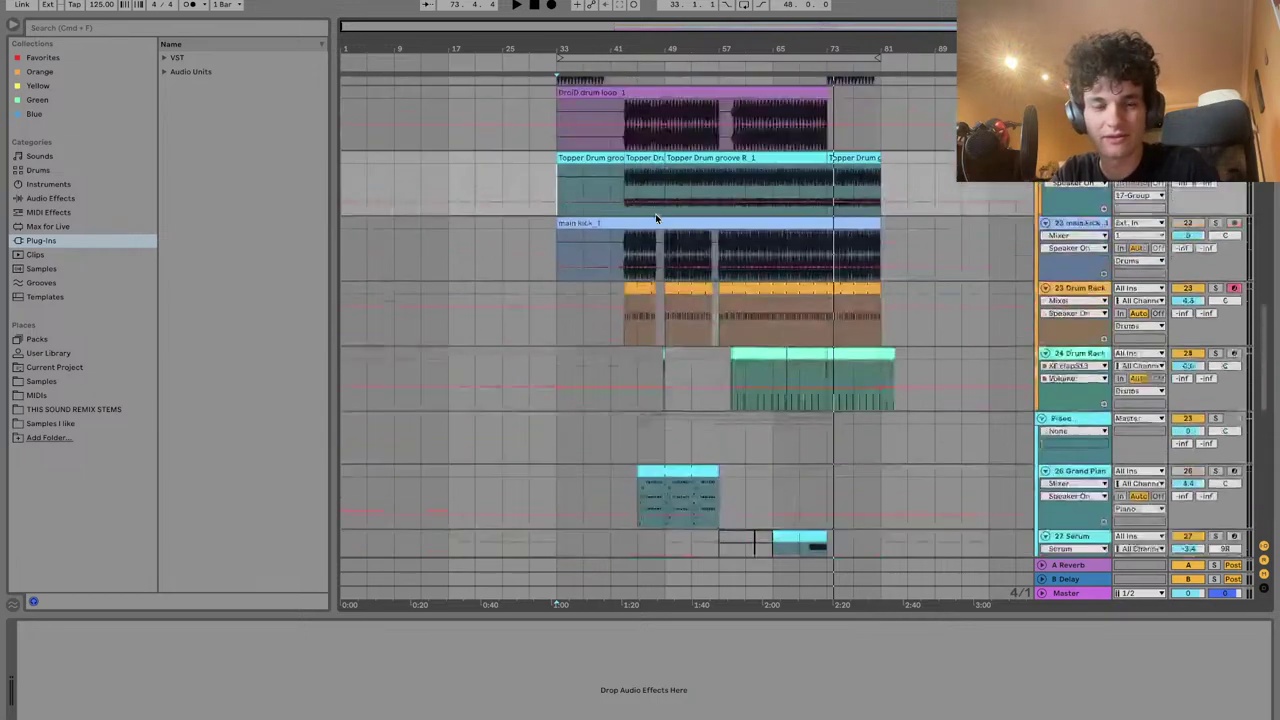
scroll(655, 218, "up", 8)
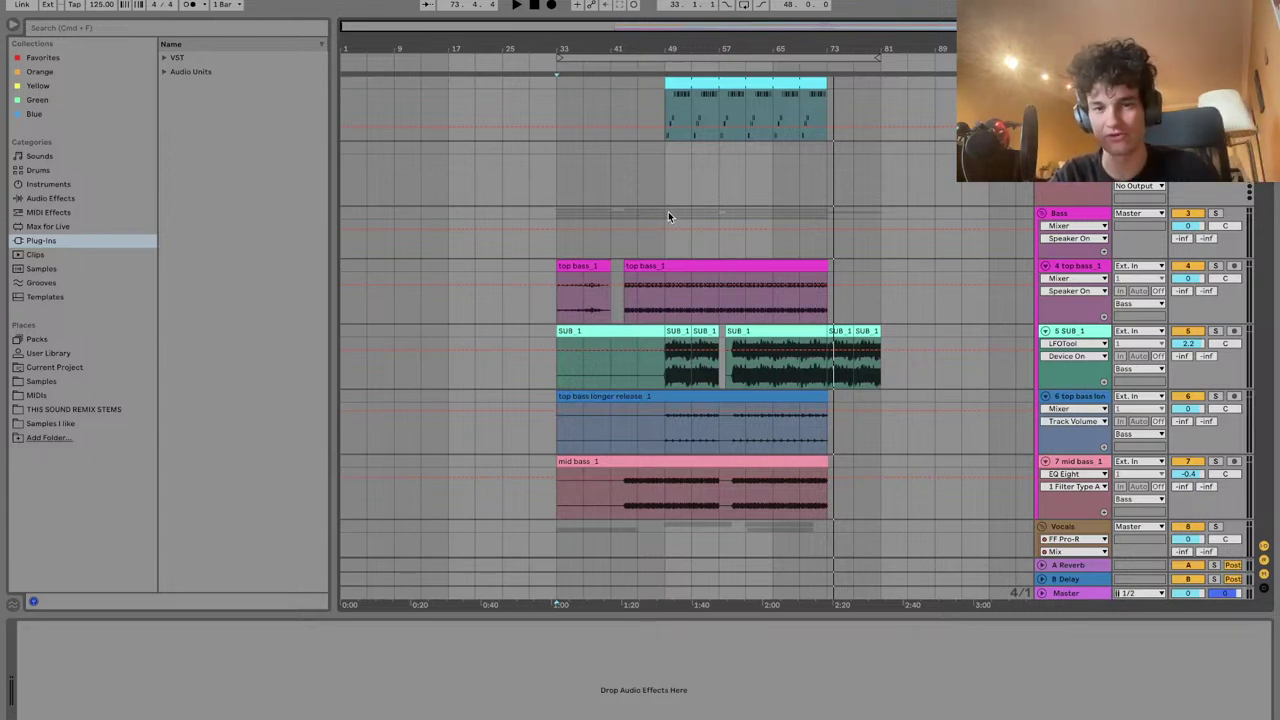
left_click(668, 213)
left_click(663, 364)
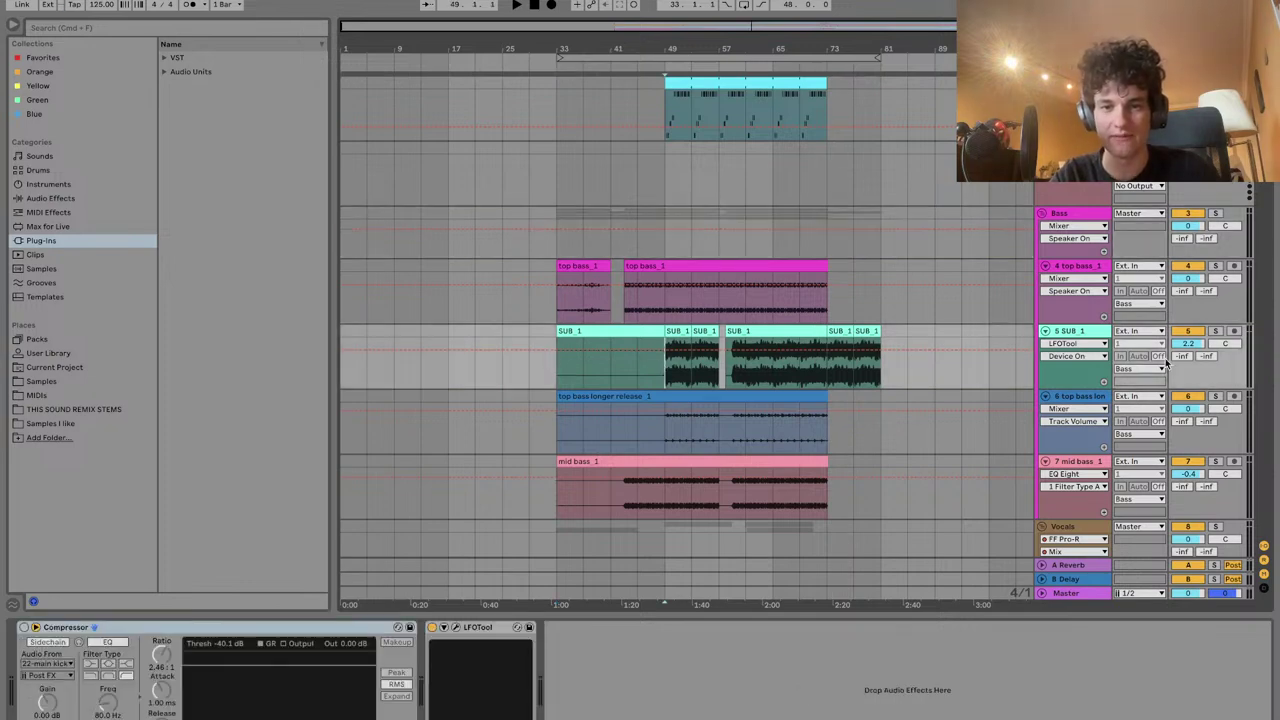
key("space")
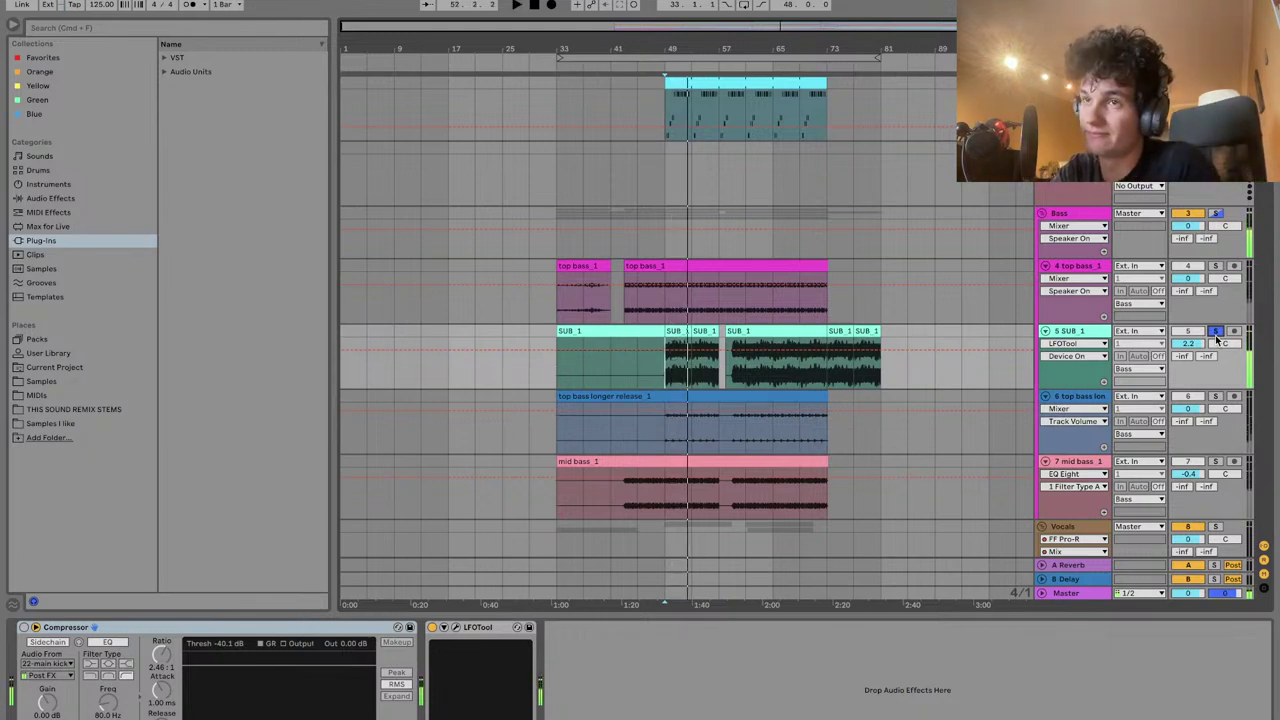
Play the soloed Dayspast vocal track from bar 49, and take it out of solo
scroll(774, 395, "down", 5)
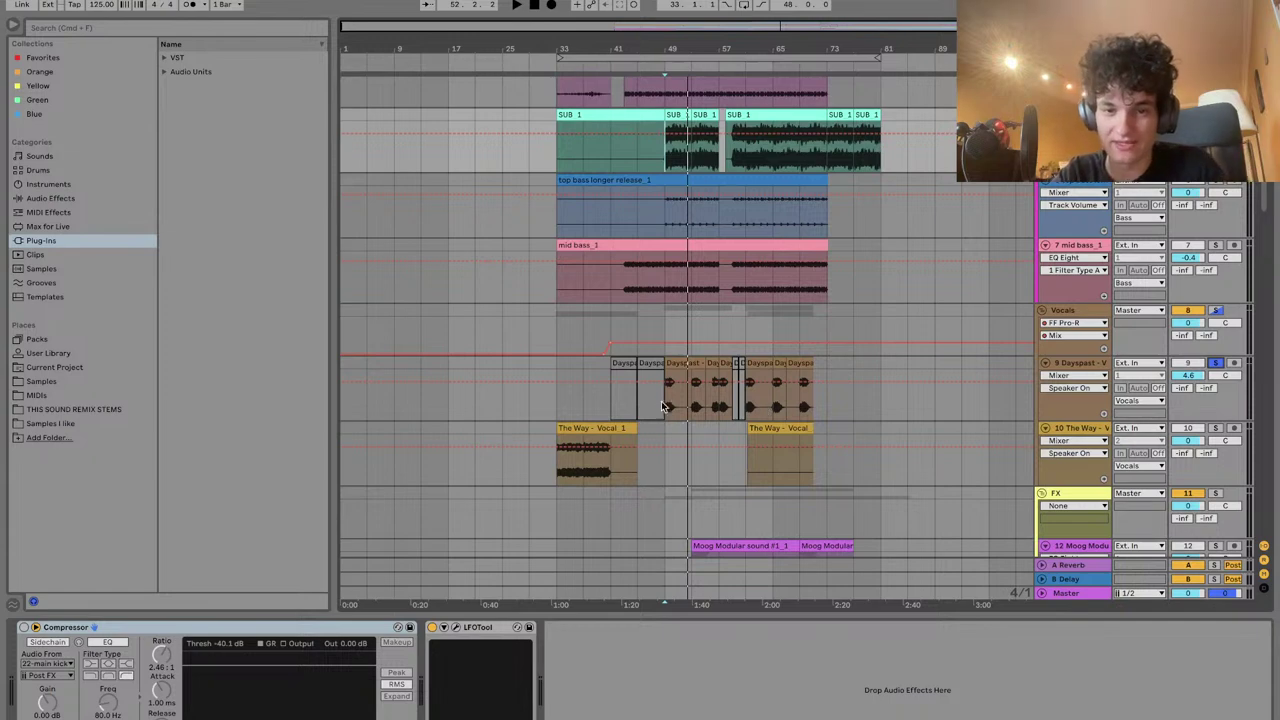
left_click(660, 408)
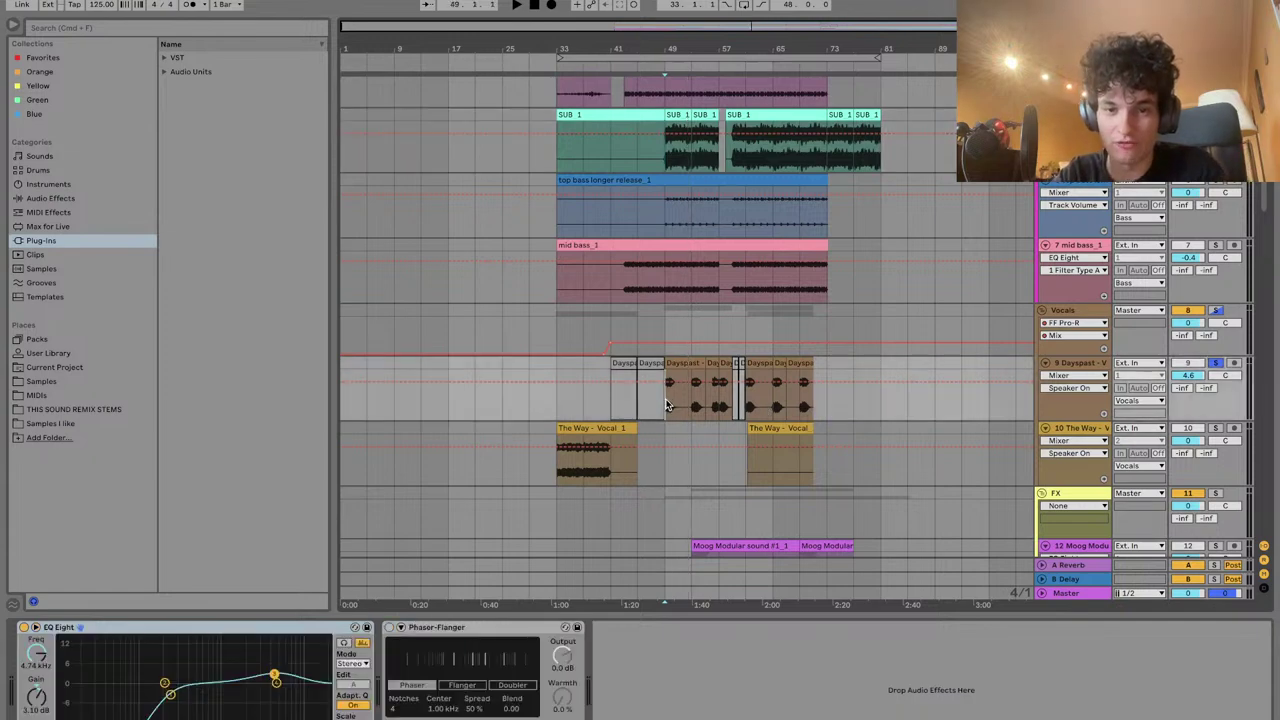
left_click(1215, 364)
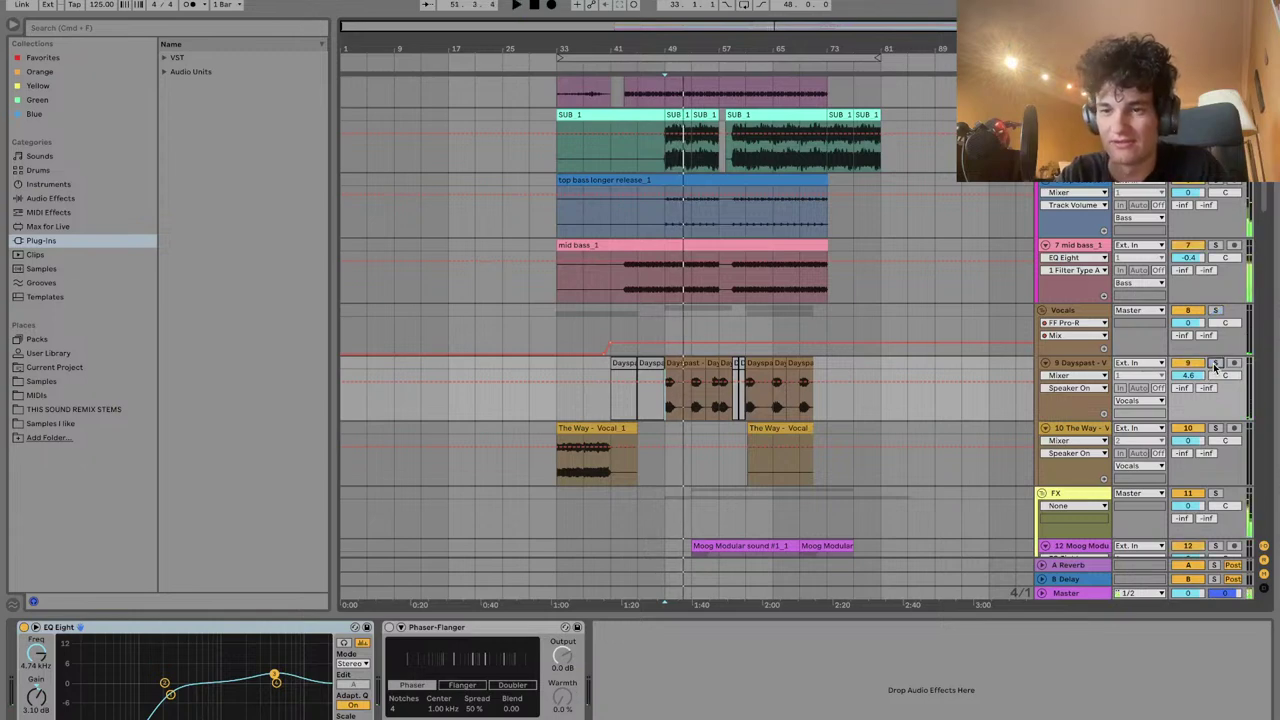
Play the FX section from bar 49 and solo track 14, Moog Modular sound #2, to hear it alone
scroll(757, 362, "down", 5)
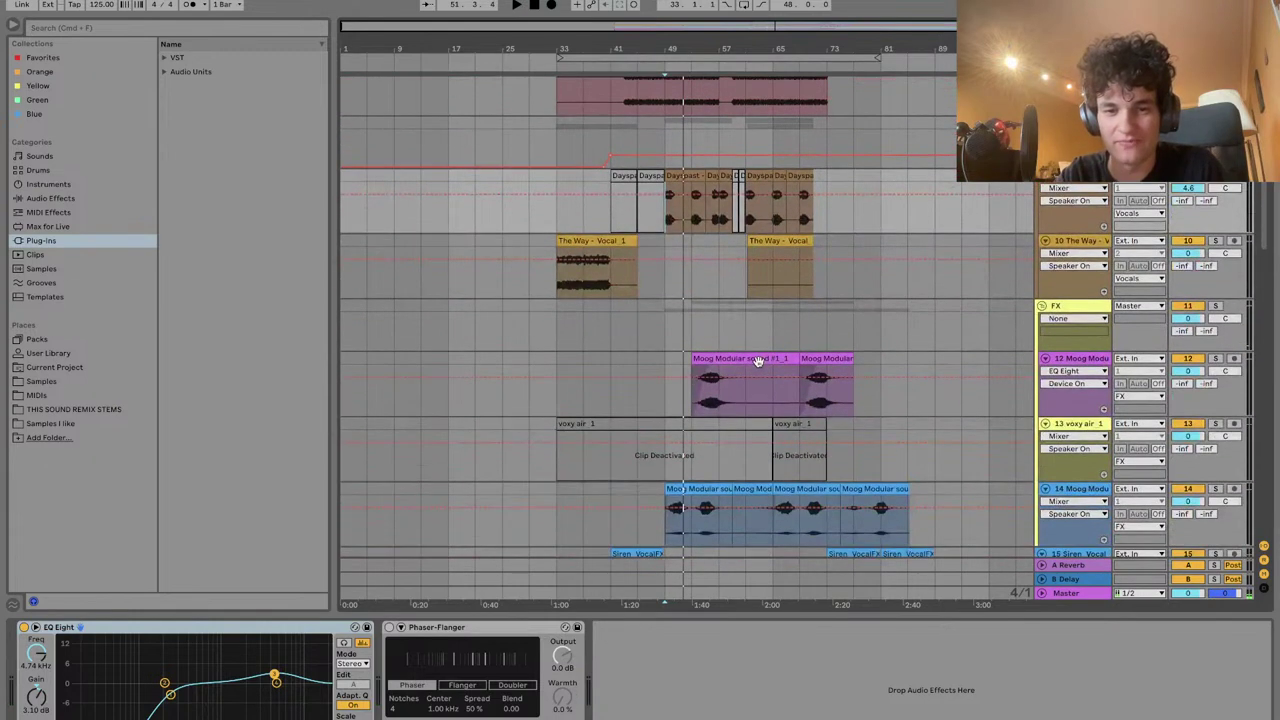
left_click(672, 329)
scroll(672, 329, "down", 1)
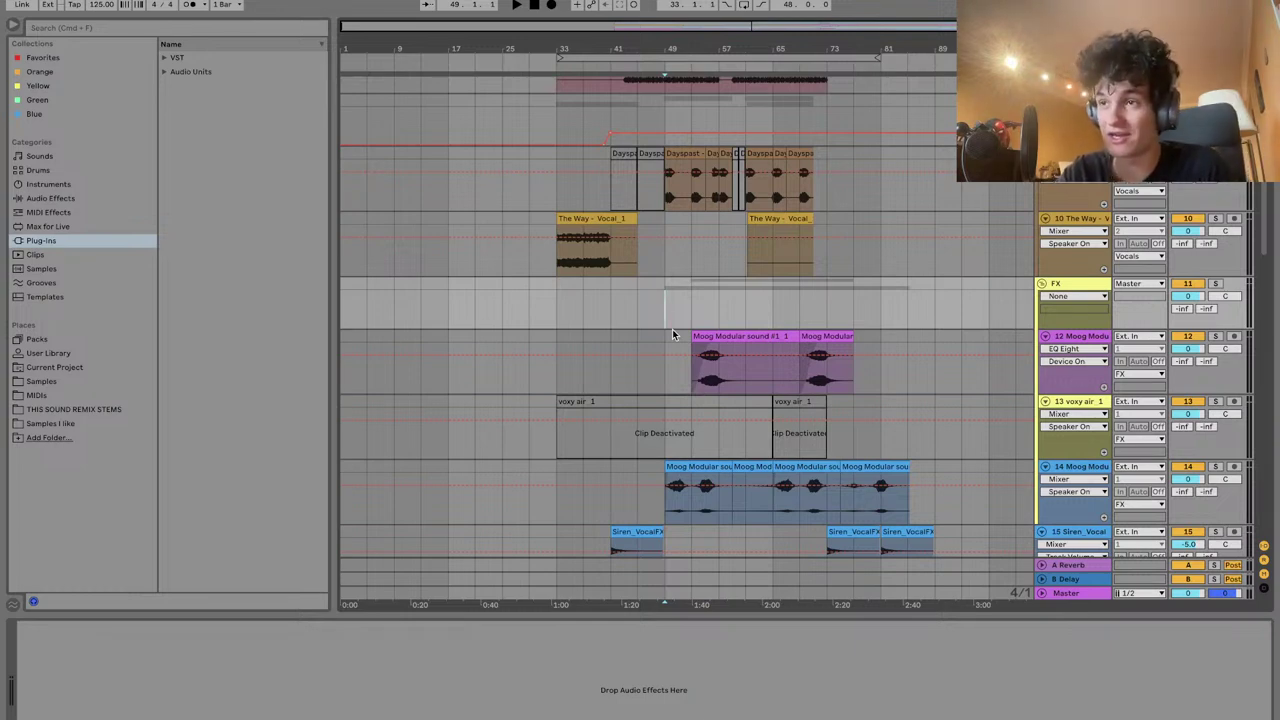
scroll(672, 329, "down", 1)
scroll(670, 405, "up", 3)
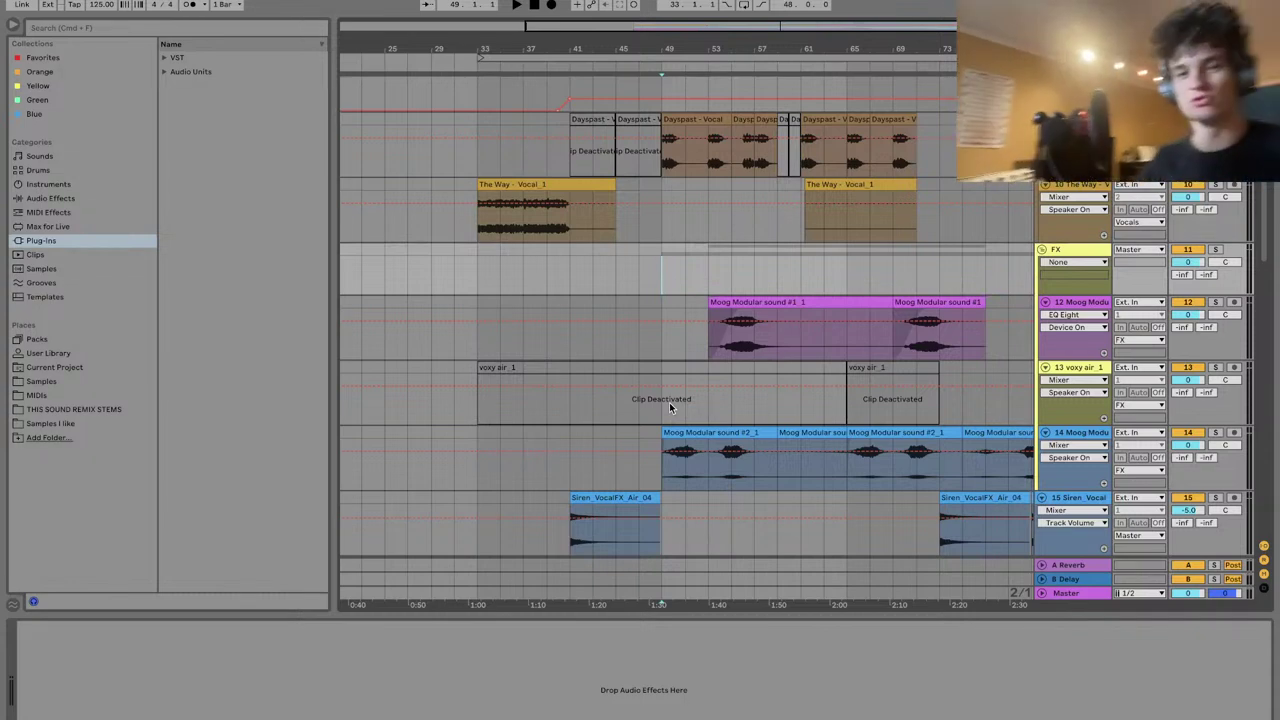
left_click(670, 302)
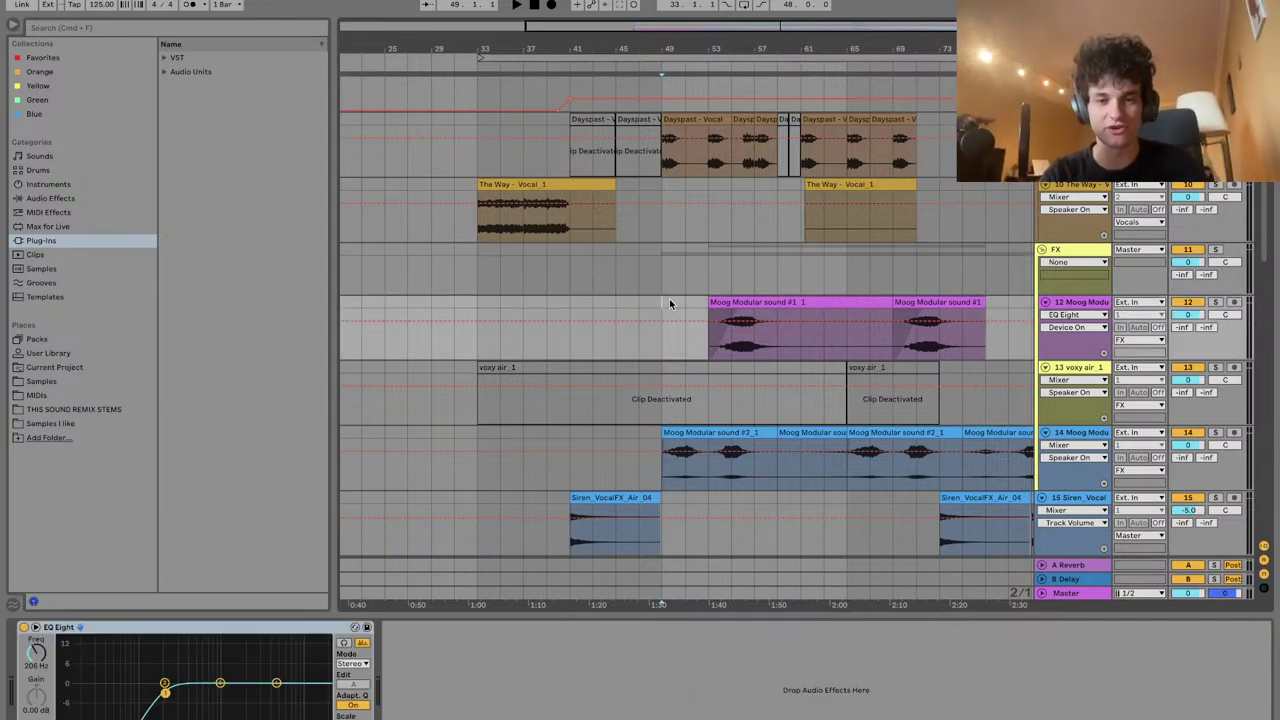
key("space")
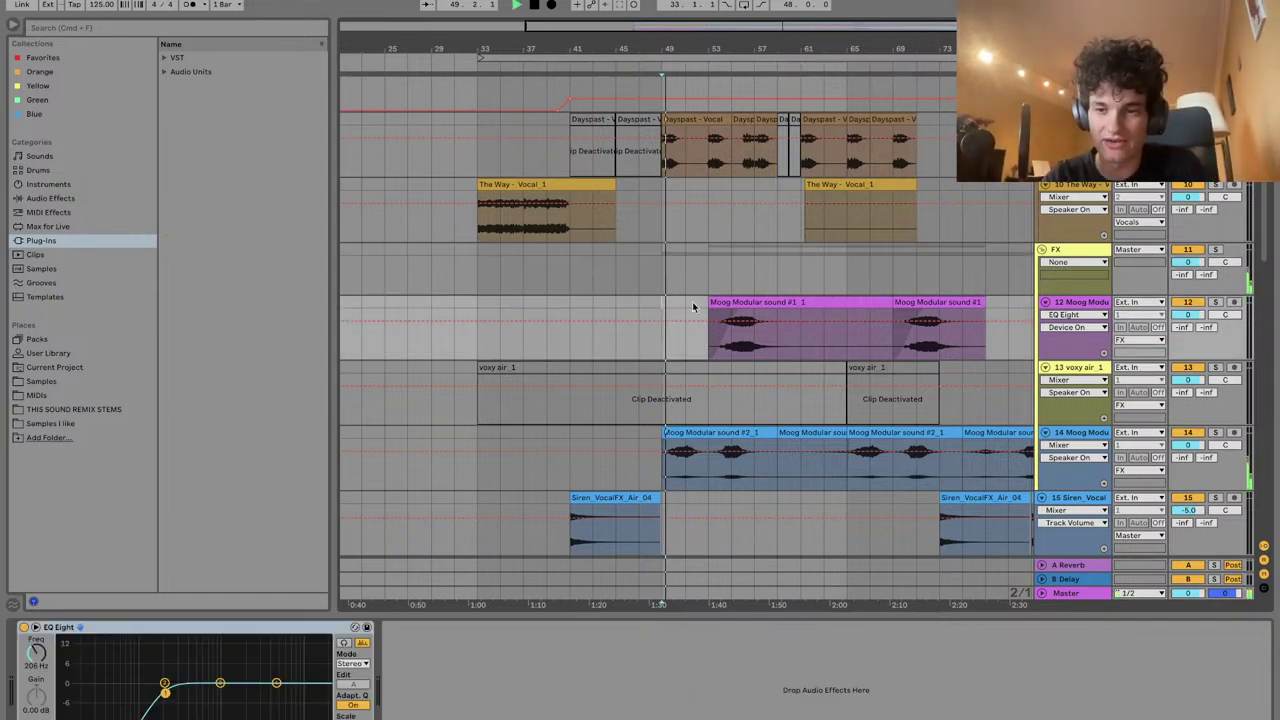
left_click(1215, 434)
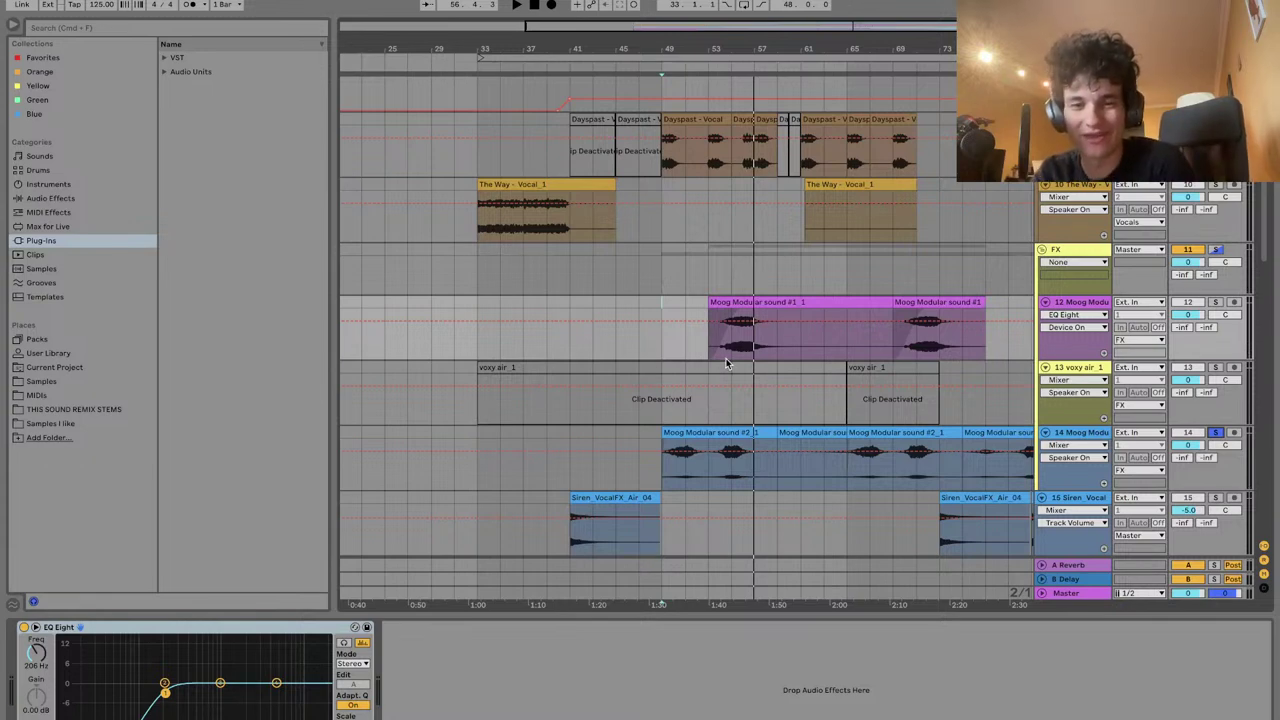
Solo track 12, Moog Modular sound #1, play it from bar 53 and stop playback
scroll(726, 364, "up", 2)
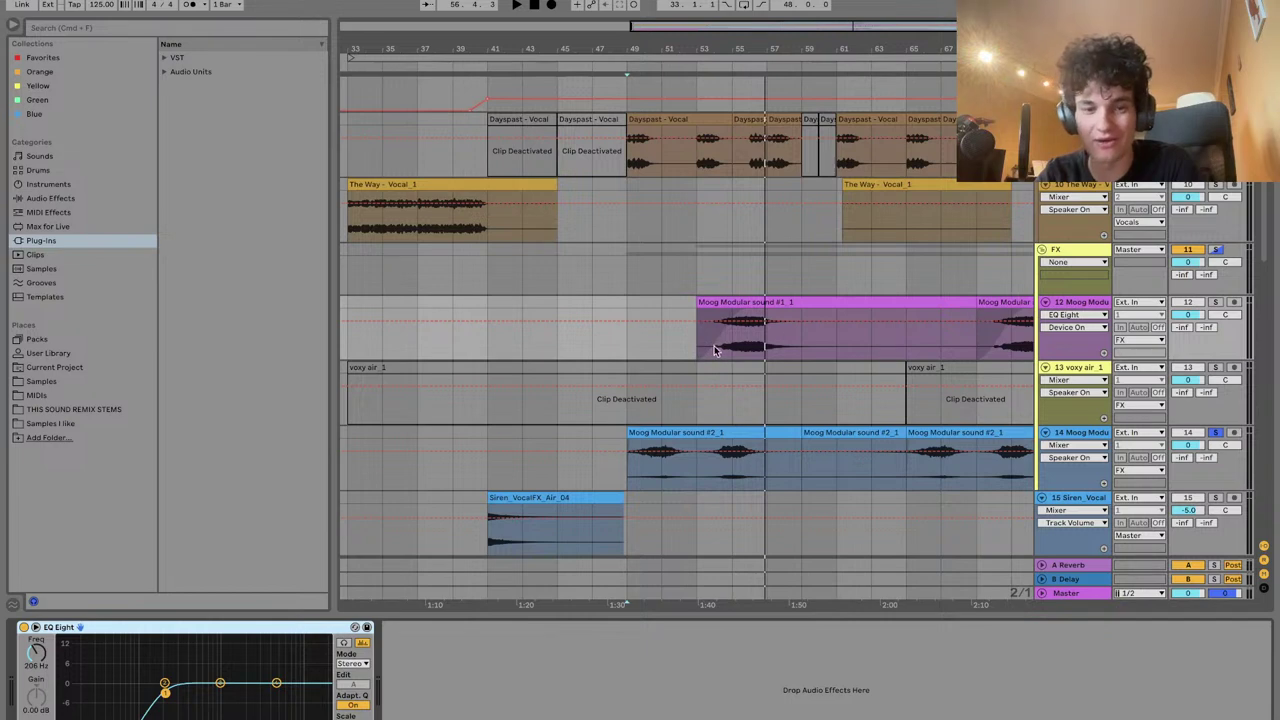
left_click(720, 350)
left_click(1216, 302)
key("space")
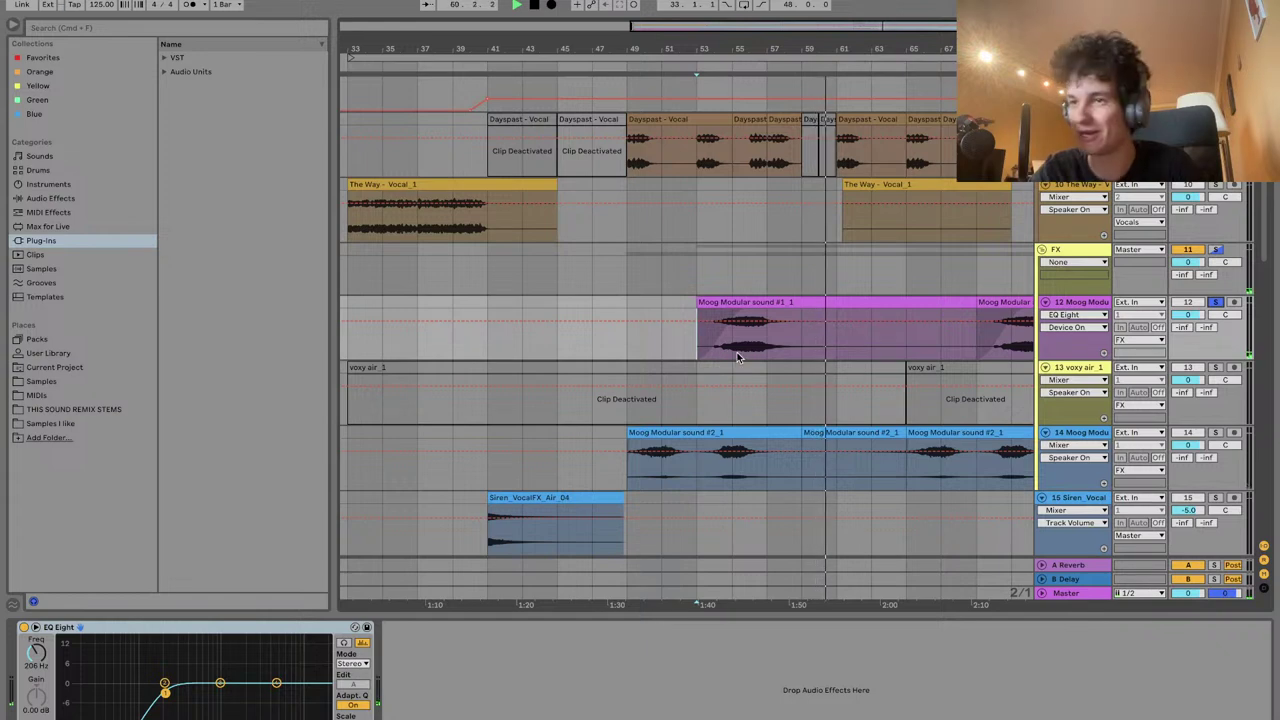
scroll(737, 357, "down", 1)
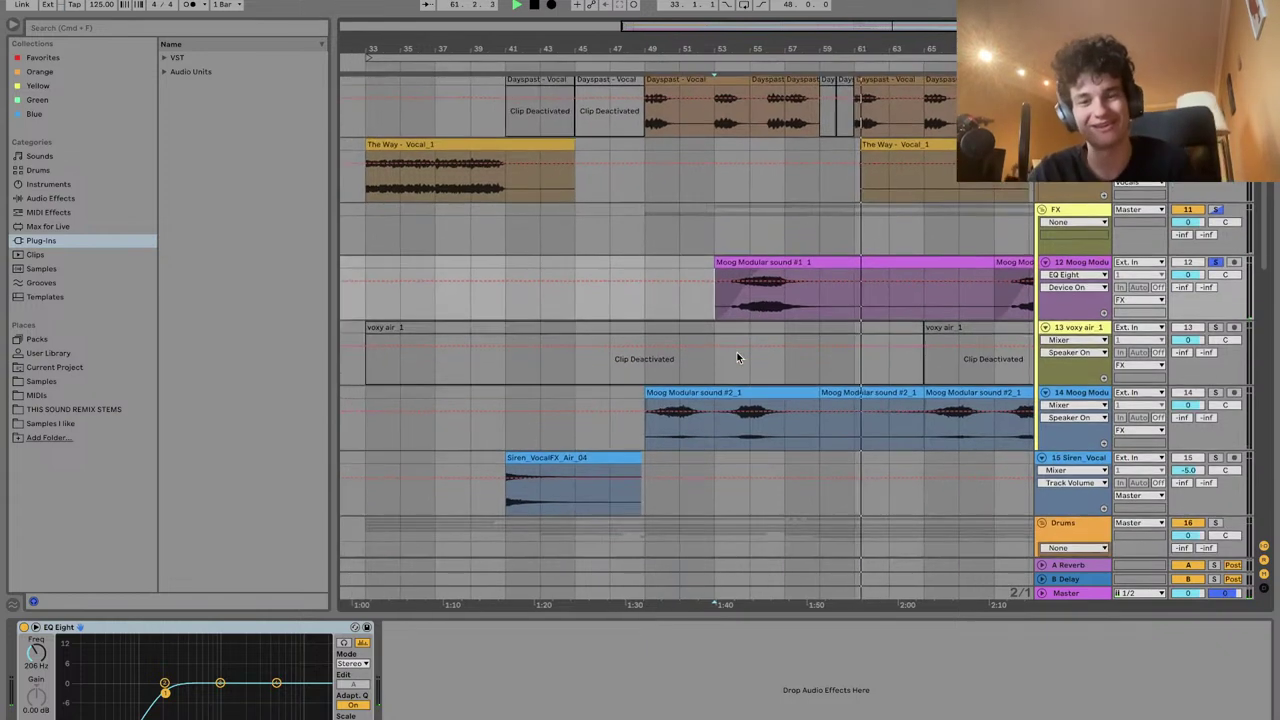
key("space")
Solo track 15, Siren Vocal, and play its clip from bar 41
scroll(737, 357, "down", 5)
left_click(525, 366)
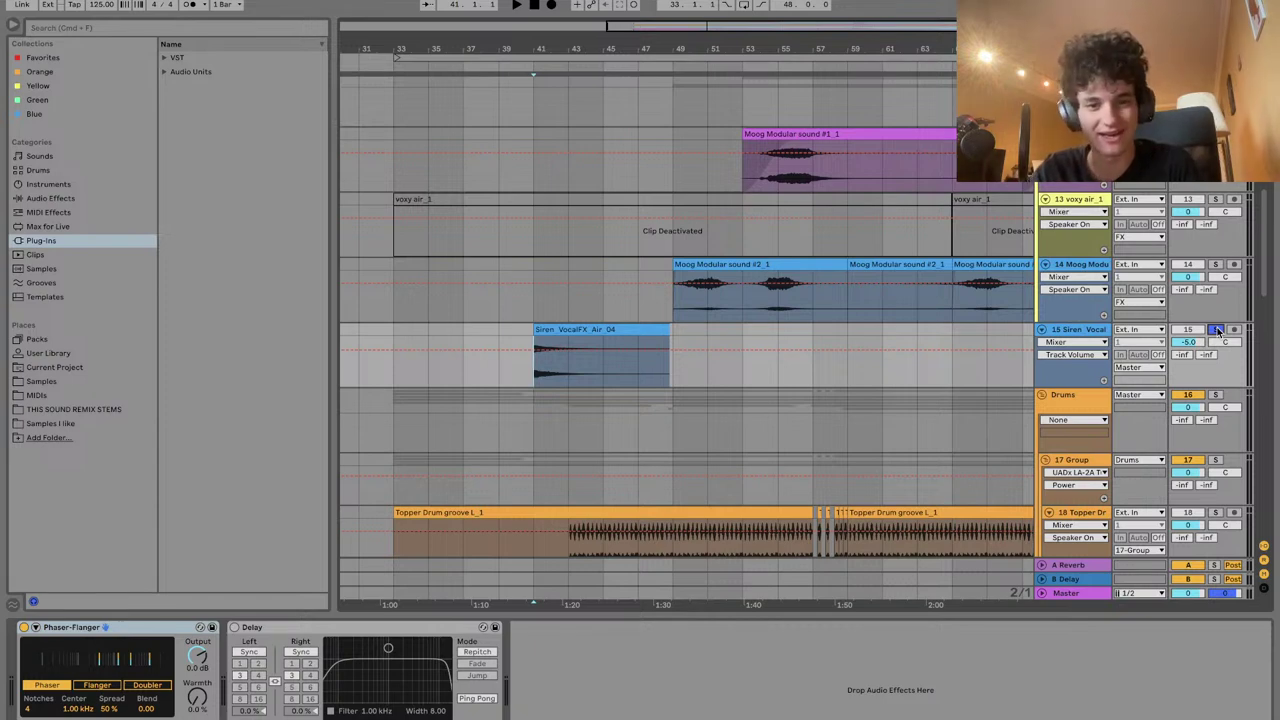
key("space")
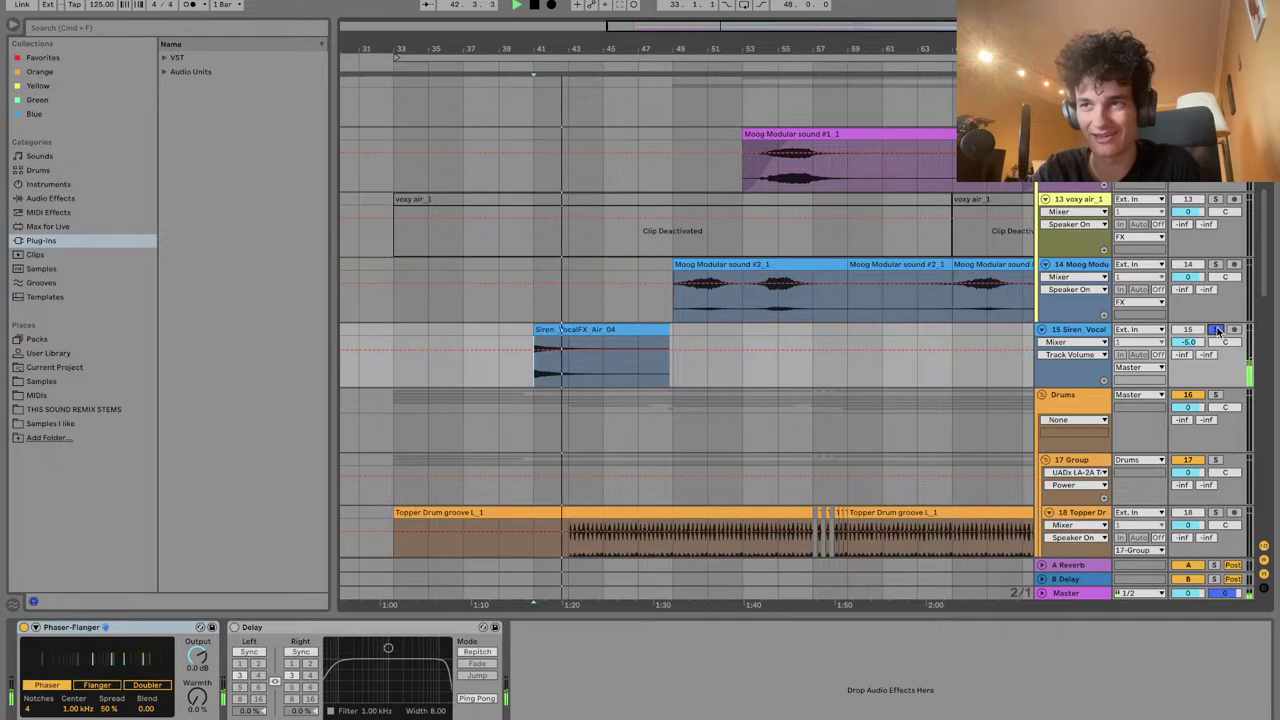
key("space")
key("space")
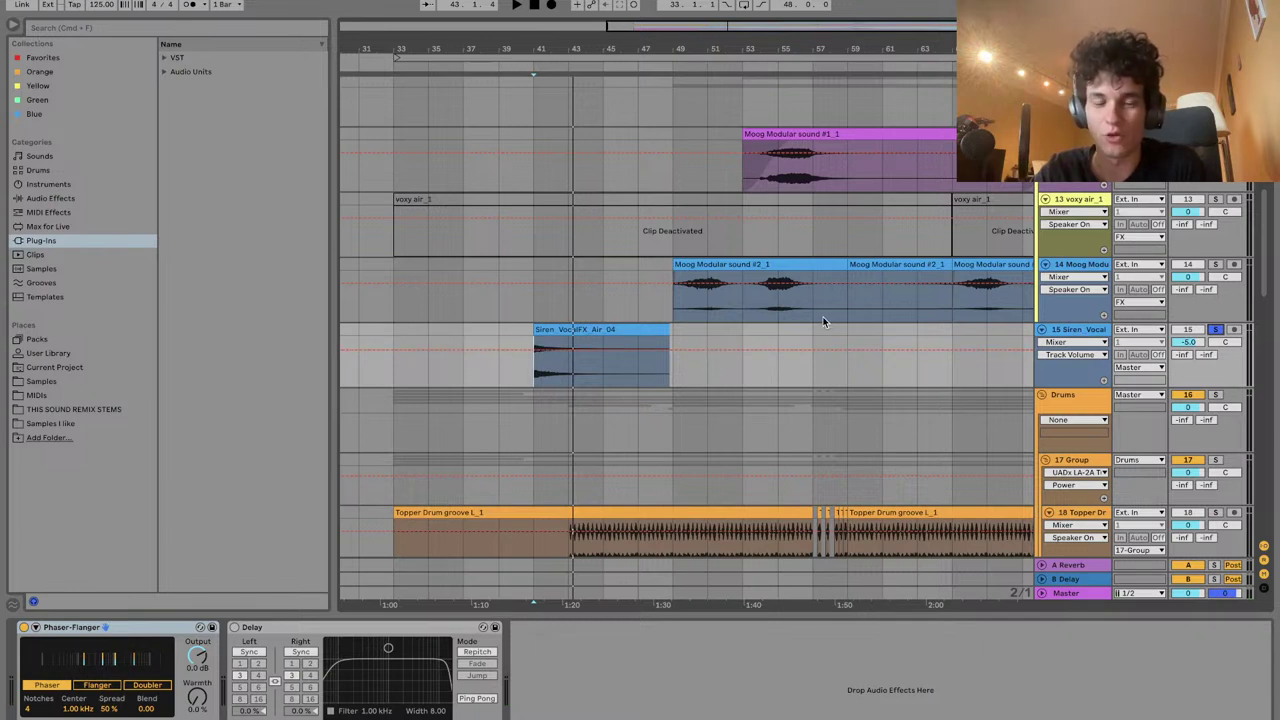
Compare the Siren Vocal clip with its Phaser-Flanger switched off and back on by playing it each way
left_click(24, 628)
key("space")
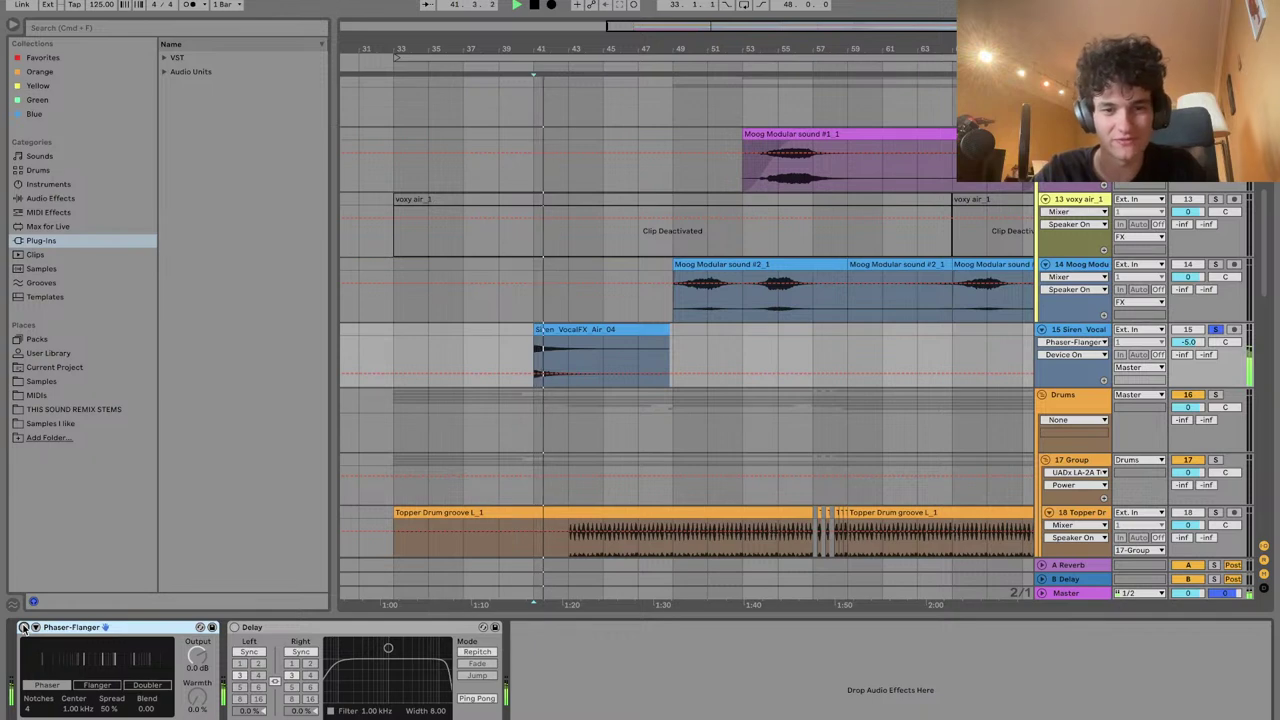
left_click(24, 628)
key("space")
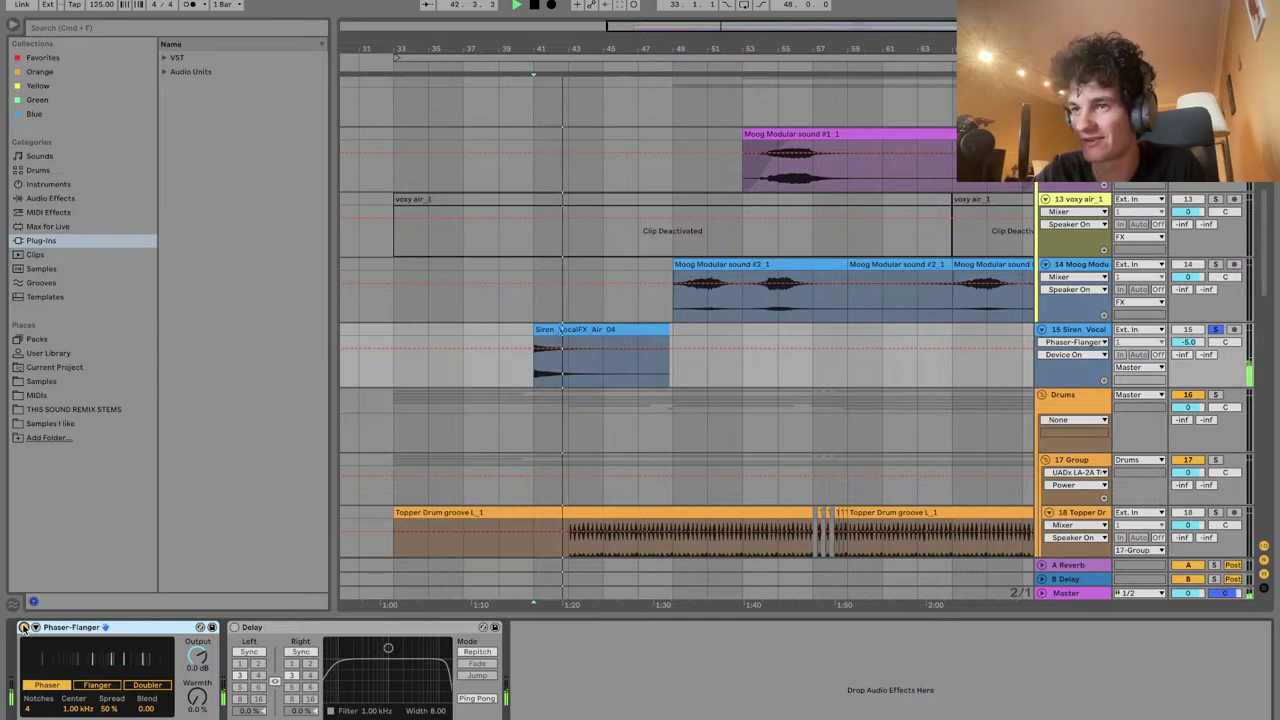
key("space")
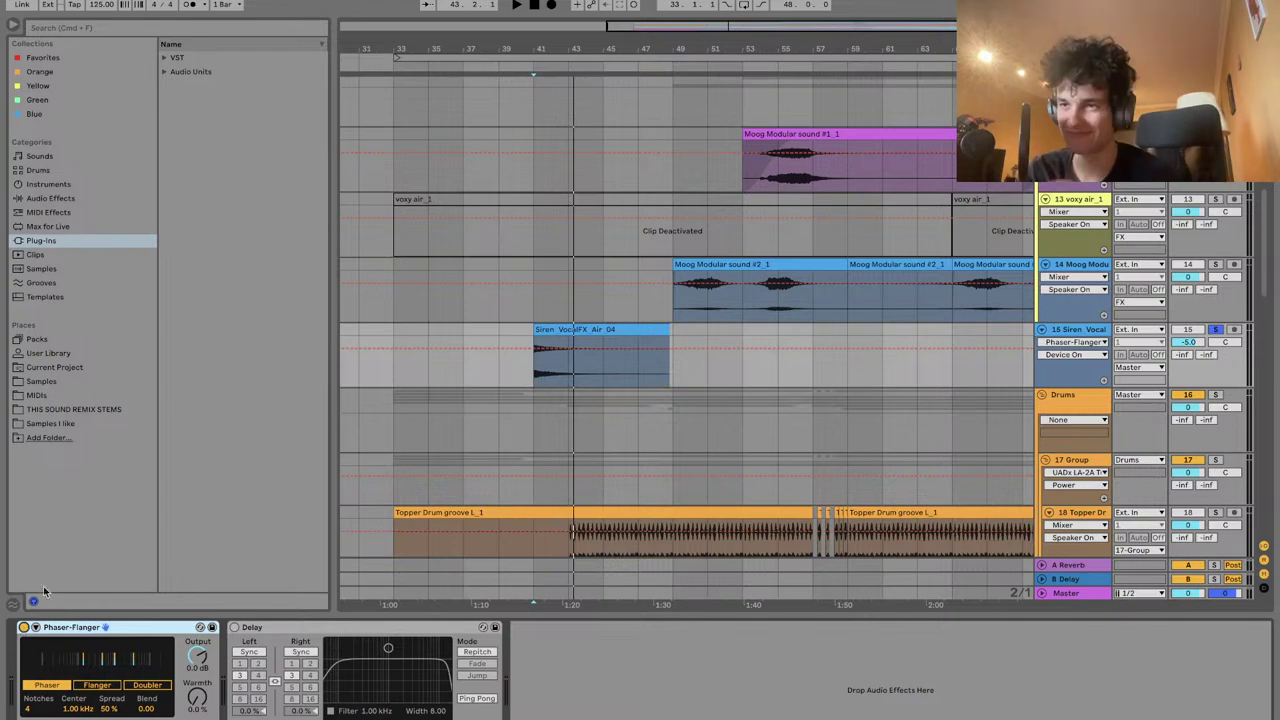
Release the Siren Vocal solo and play the drum tracks from bar 43
scroll(807, 170, "down", 10)
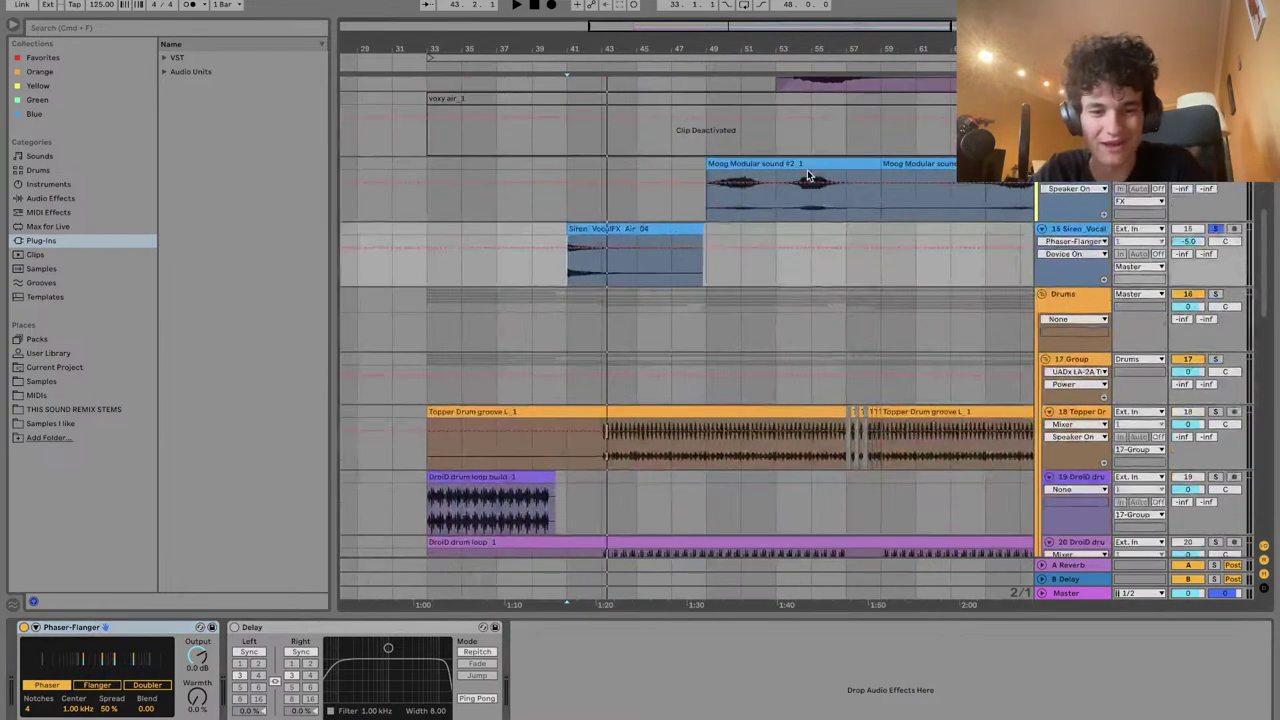
scroll(807, 170, "up", 5)
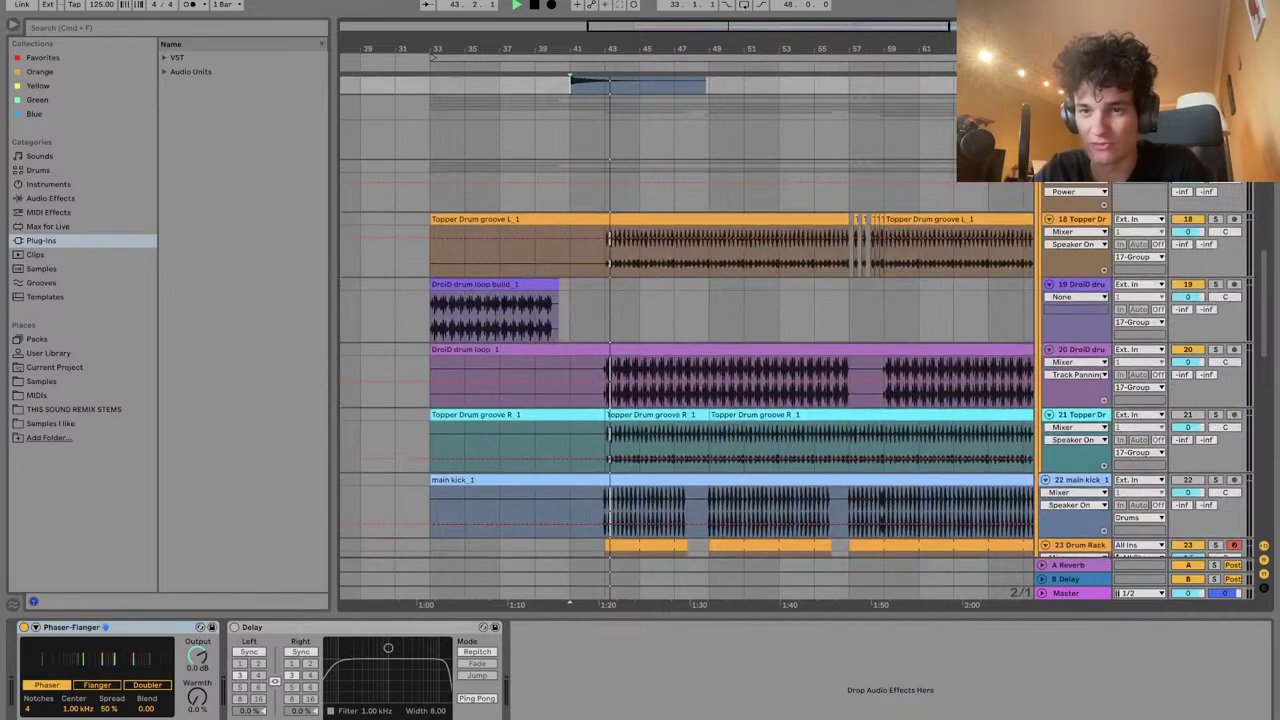
left_click(599, 251)
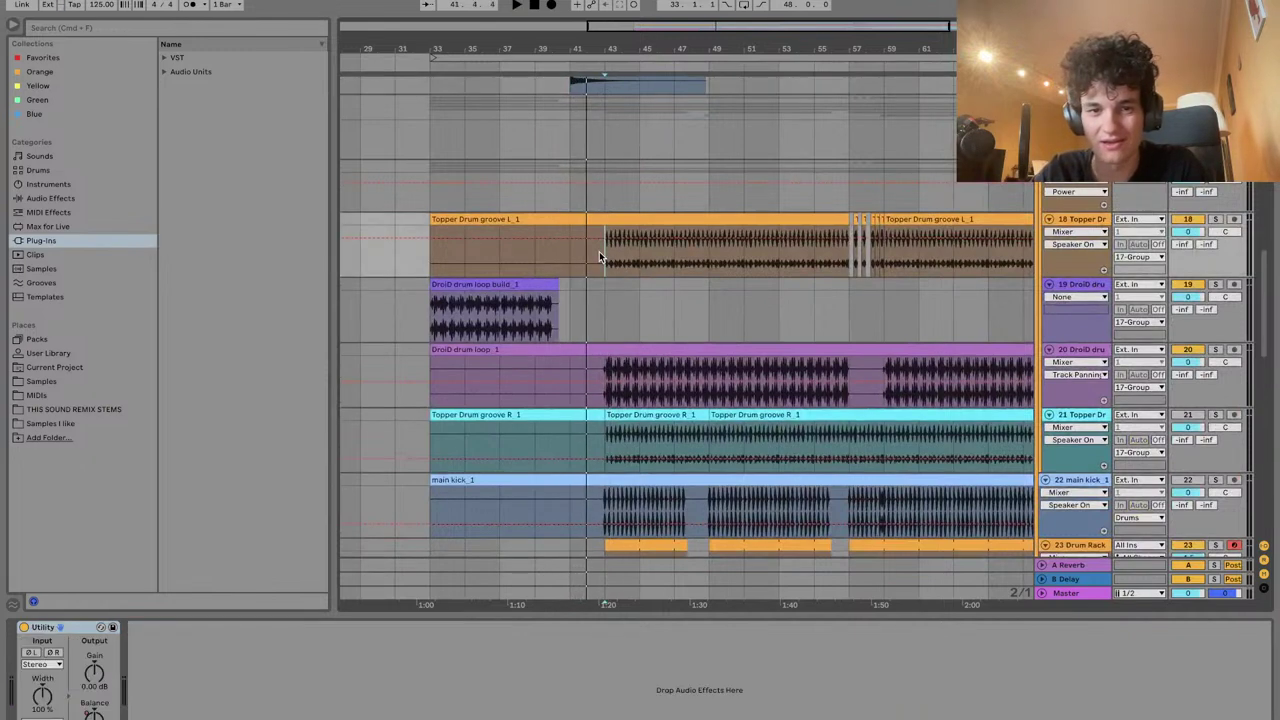
key("space")
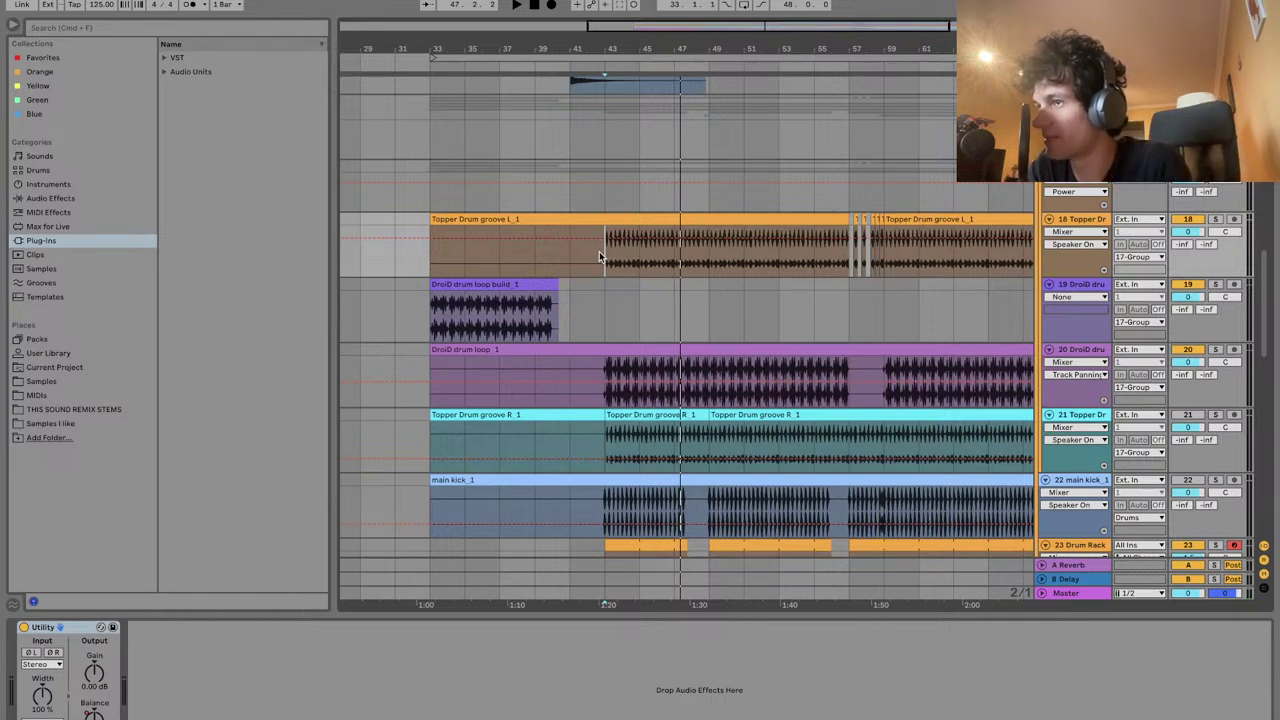
key("space")
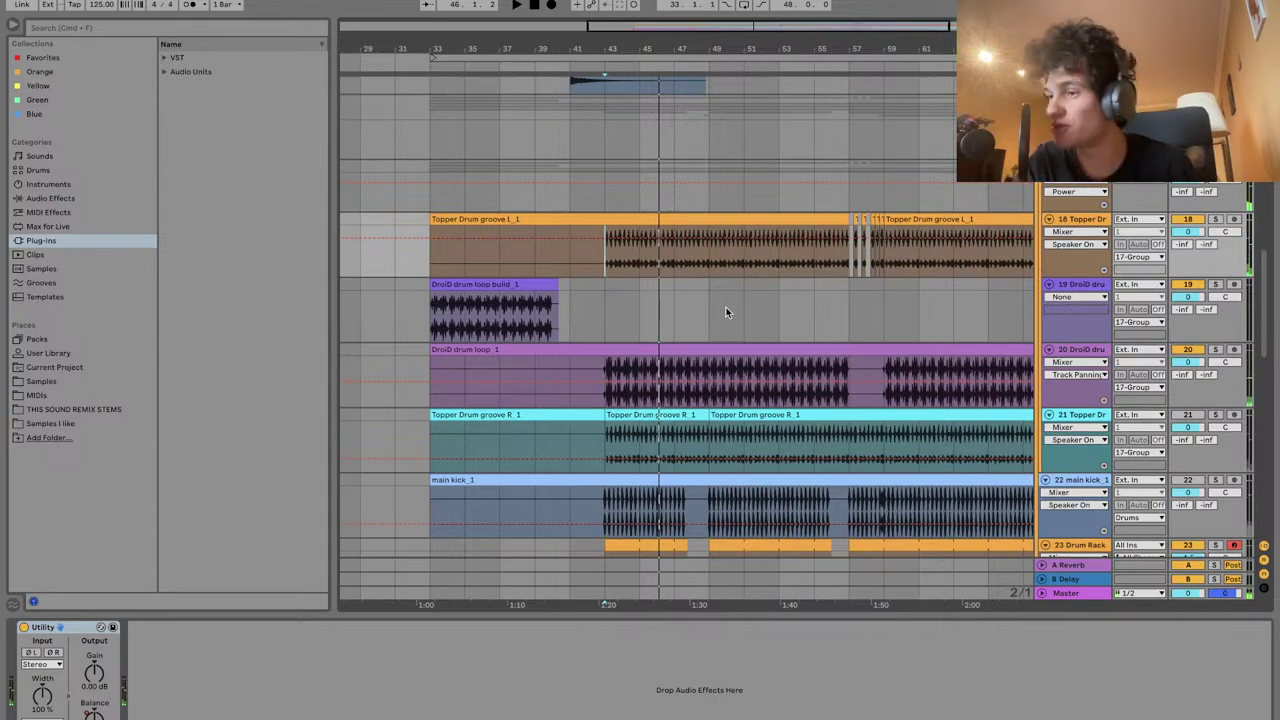
Play the piano main L_1 track from bar 41 and stop playback
scroll(726, 312, "down", 10)
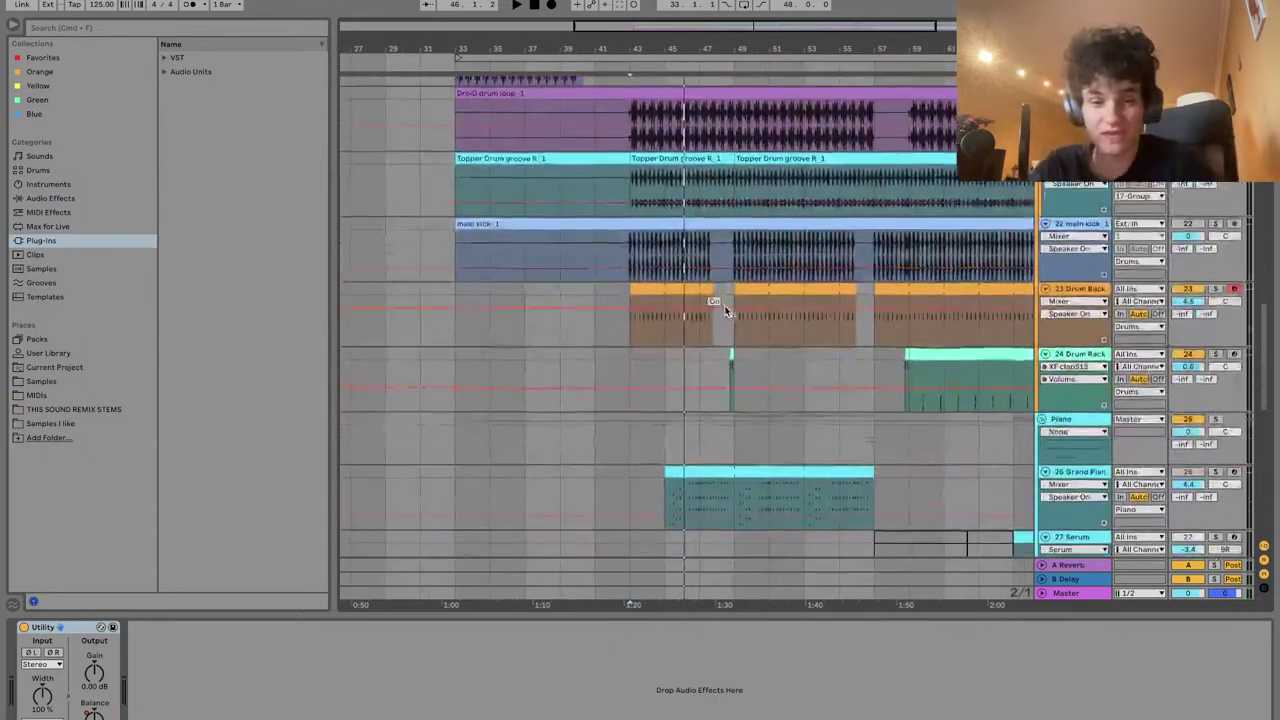
scroll(726, 312, "down", 5)
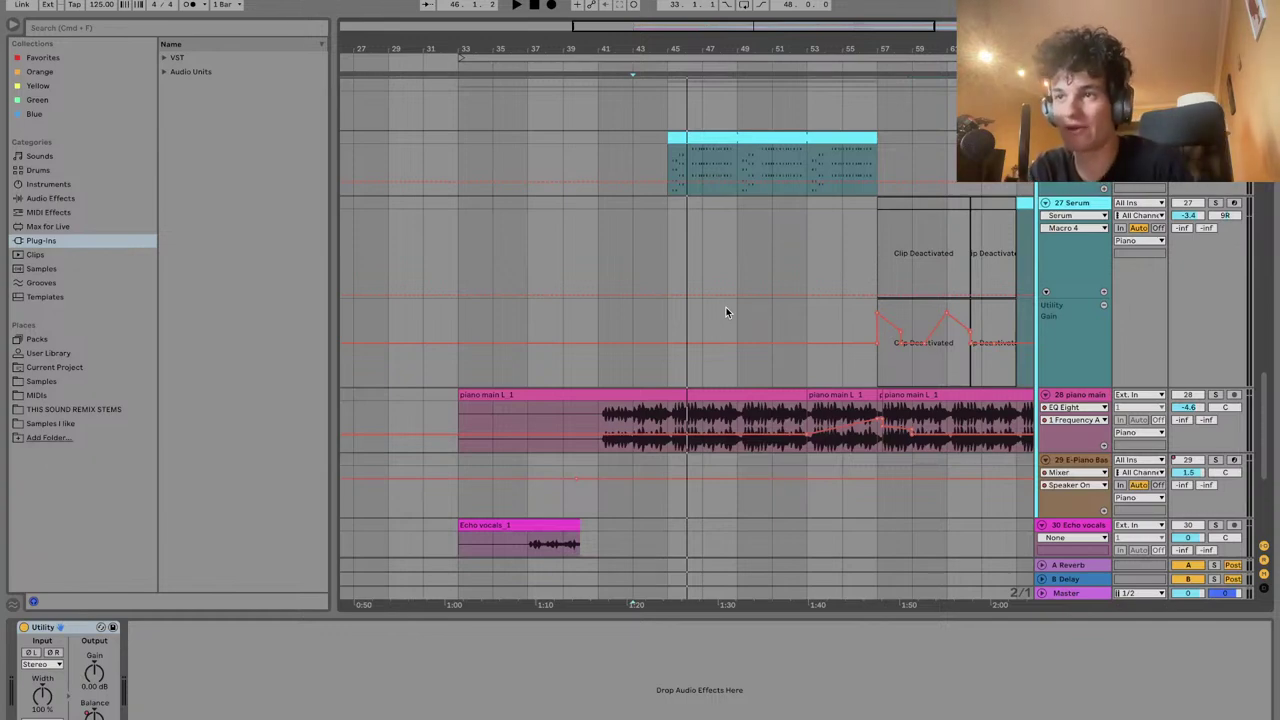
left_click(600, 415)
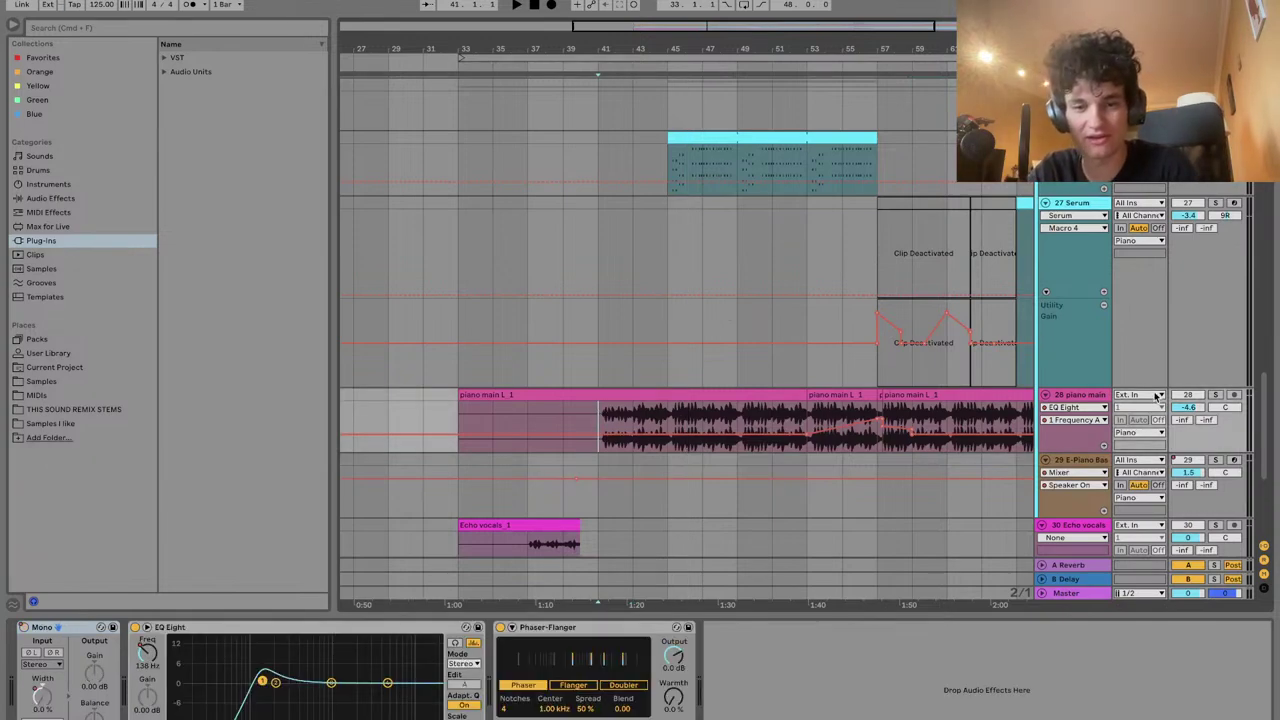
key("space")
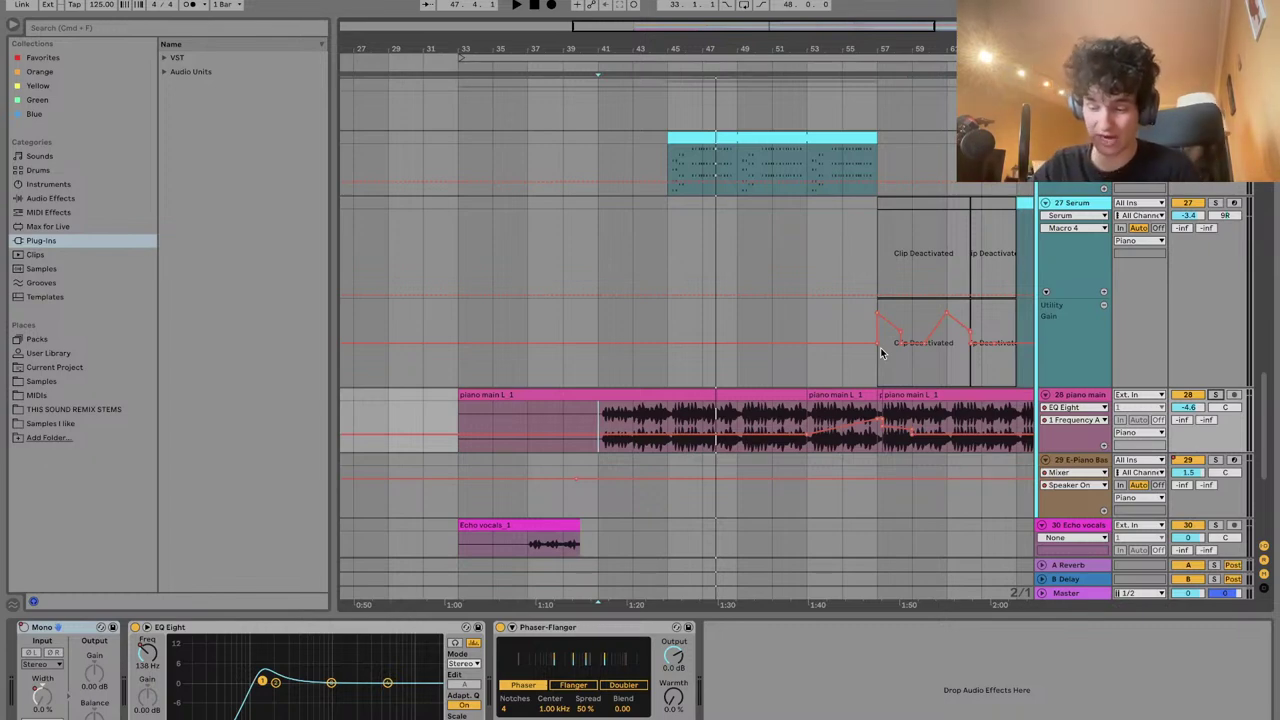
Play from bar 53, mute the piano main track to hear the Serum part without it, and unmute the piano main track
left_click(822, 318)
key("space")
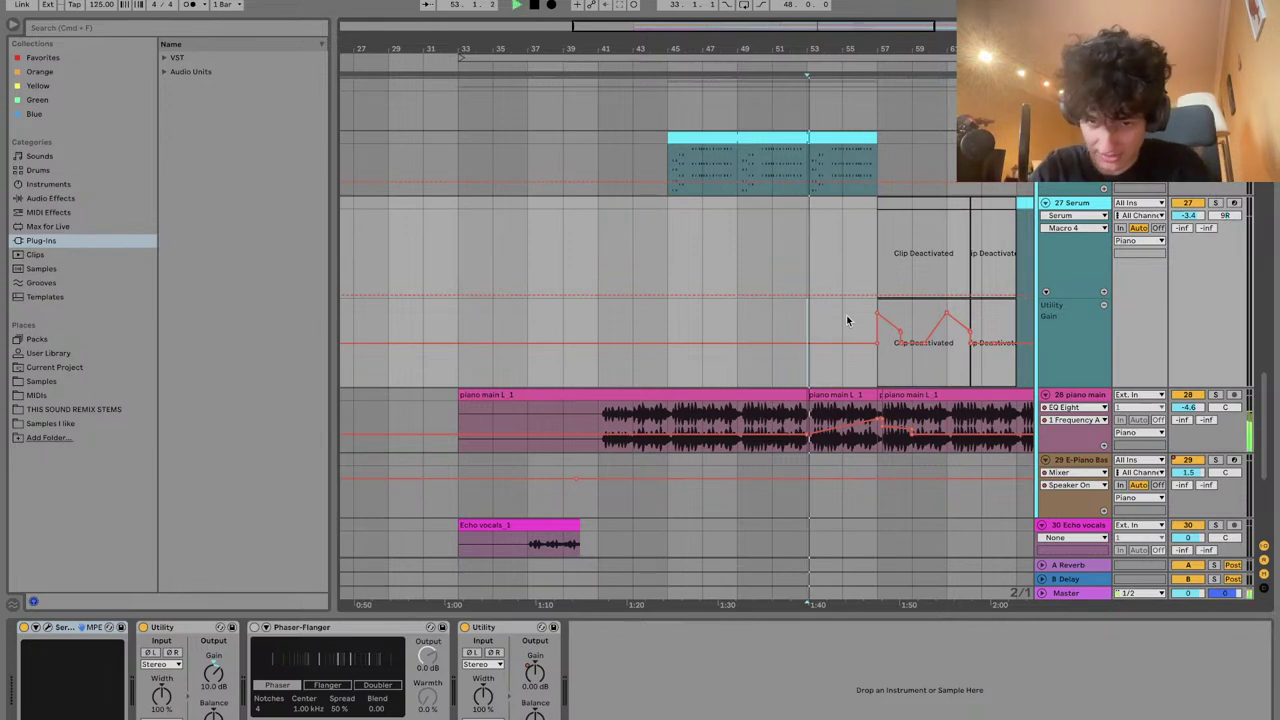
left_click(1187, 395)
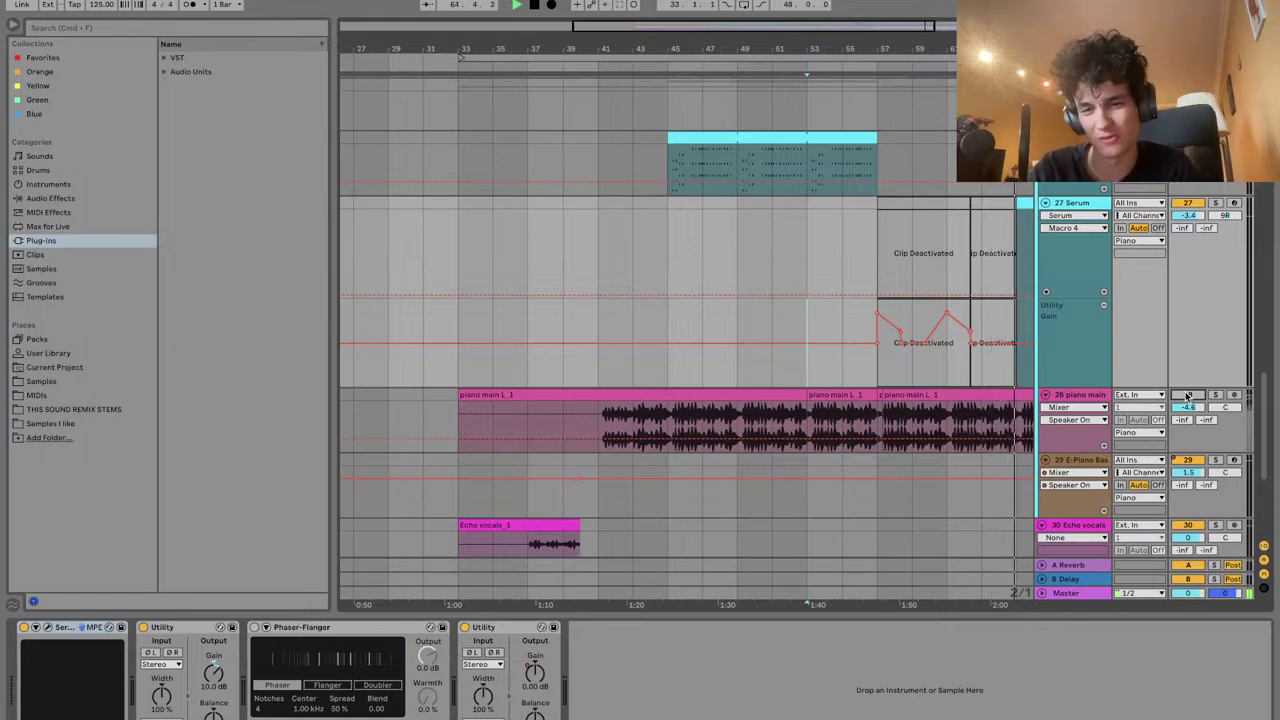
scroll(943, 270, "right", 2)
scroll(943, 270, "down", 1)
scroll(943, 270, "right", 4)
scroll(943, 270, "down", 2)
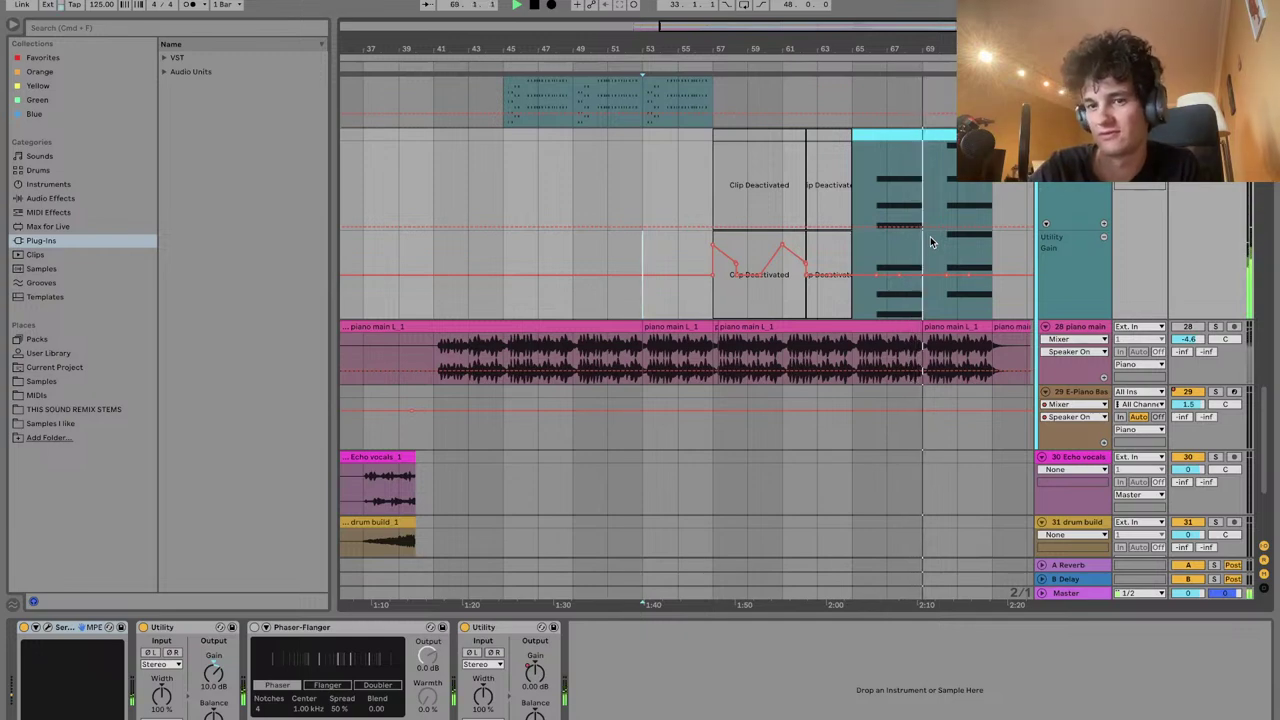
left_click(1197, 327)
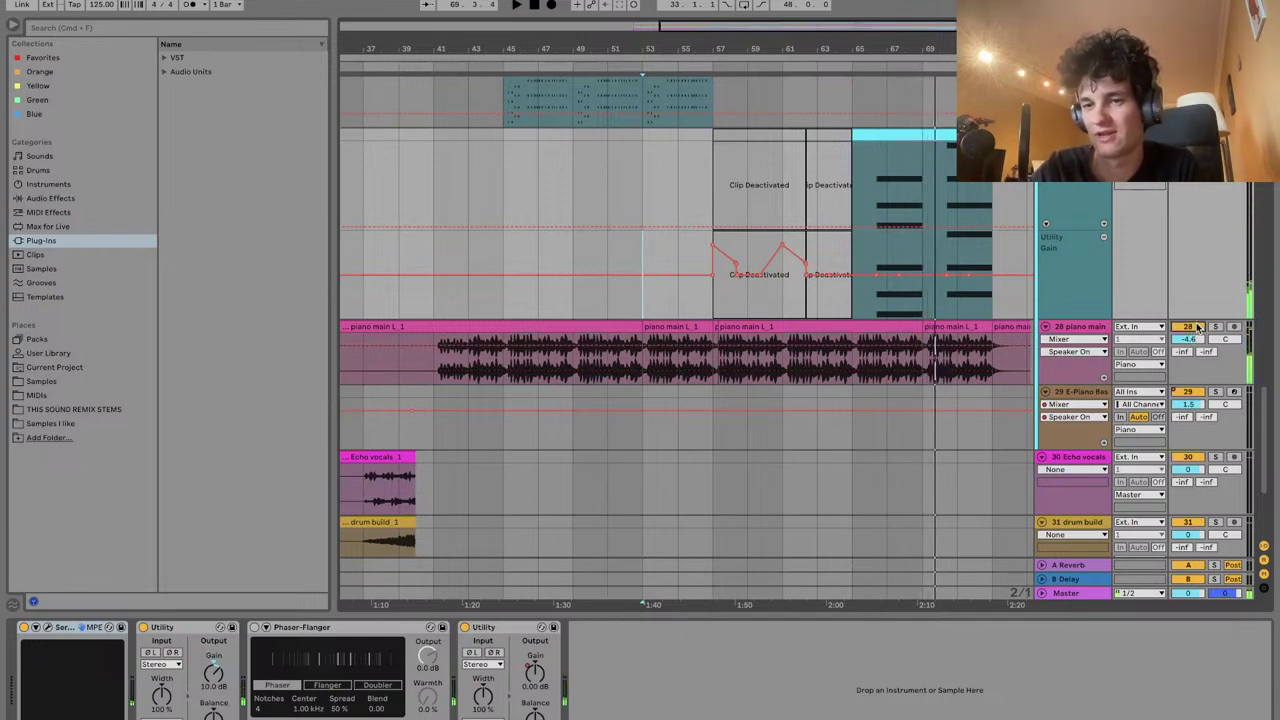
Split the piano main L_1 clip under the Serum chords and delete its section from about bar 66 to 68
key("space")
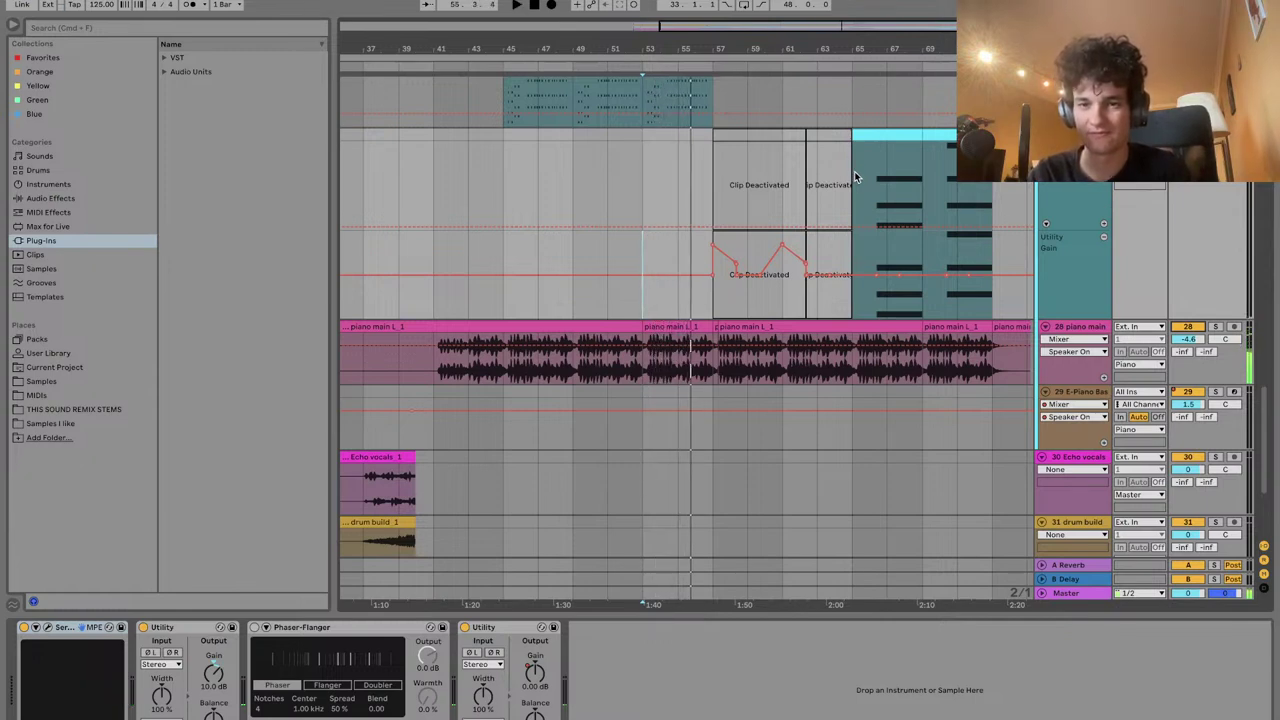
scroll(854, 177, "up", 6)
left_click(915, 189)
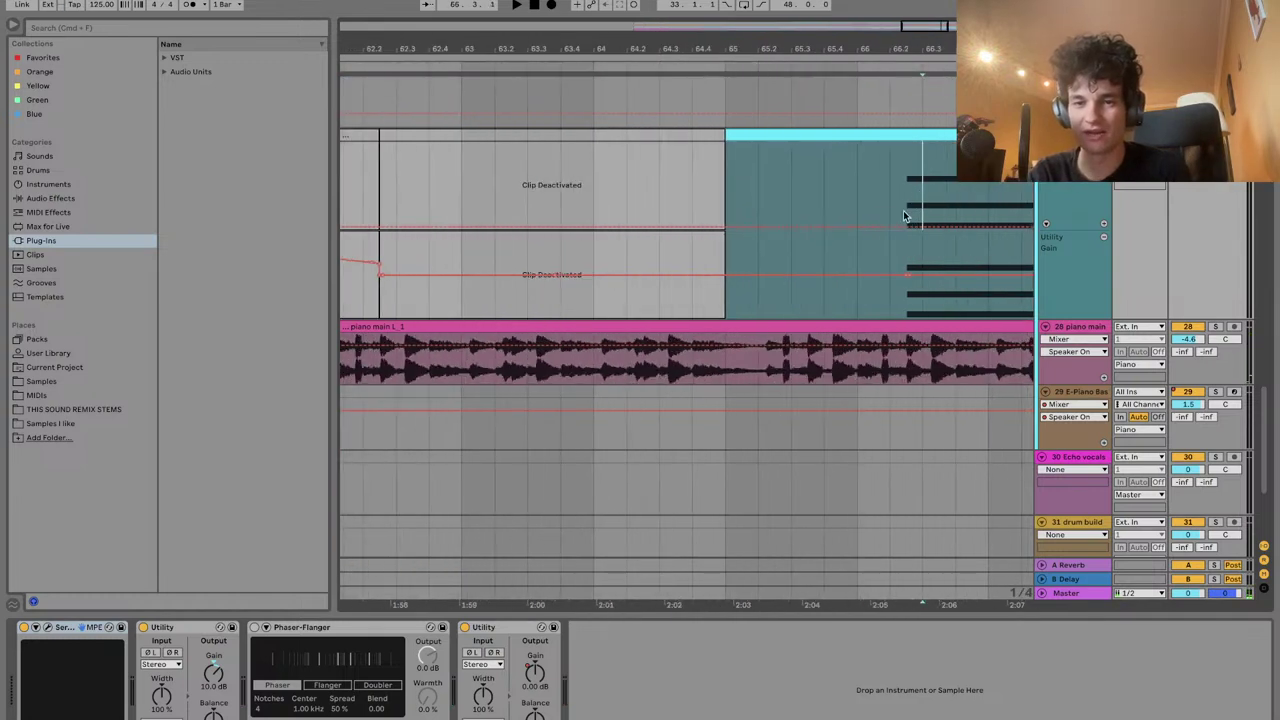
scroll(903, 362, "up", 3)
left_click(903, 362)
key("super+e")
scroll(903, 362, "down", 6)
left_click(913, 338)
key("Delete")
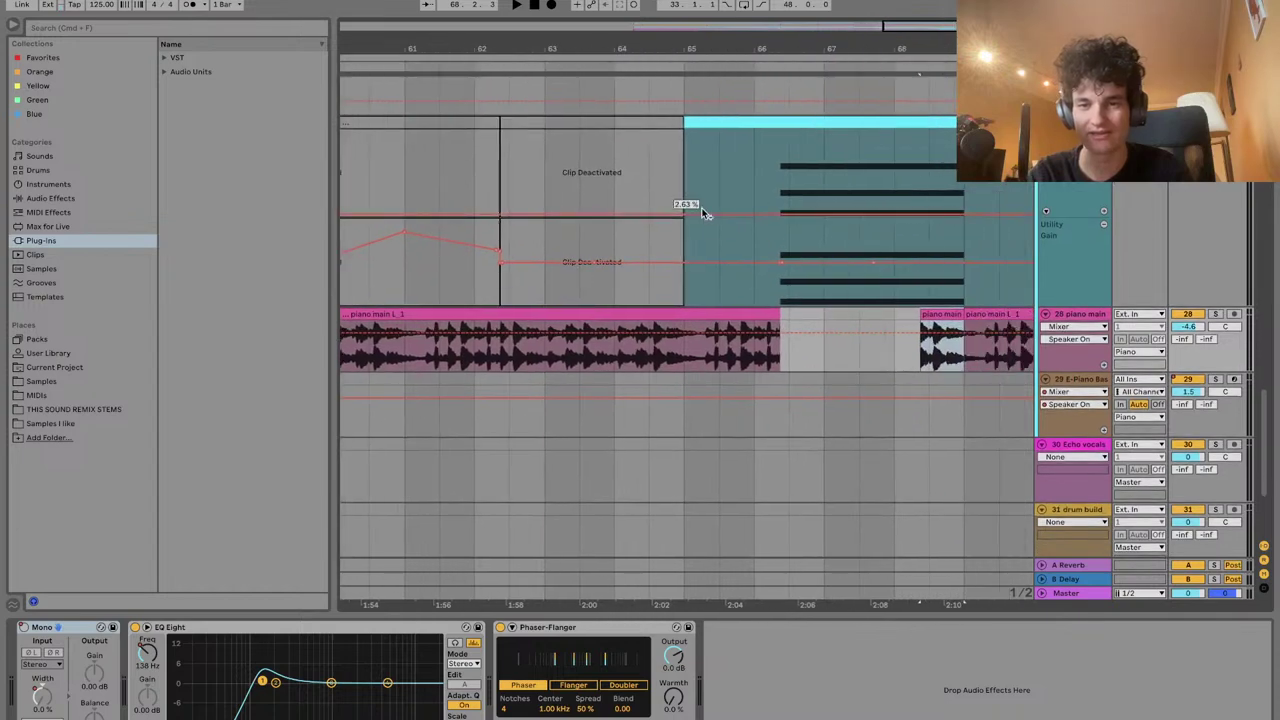
Play the Serum chords without piano from bar 65, and extend the piano main L_1 clip over the gap to bar 69
left_click(686, 207)
key("space")
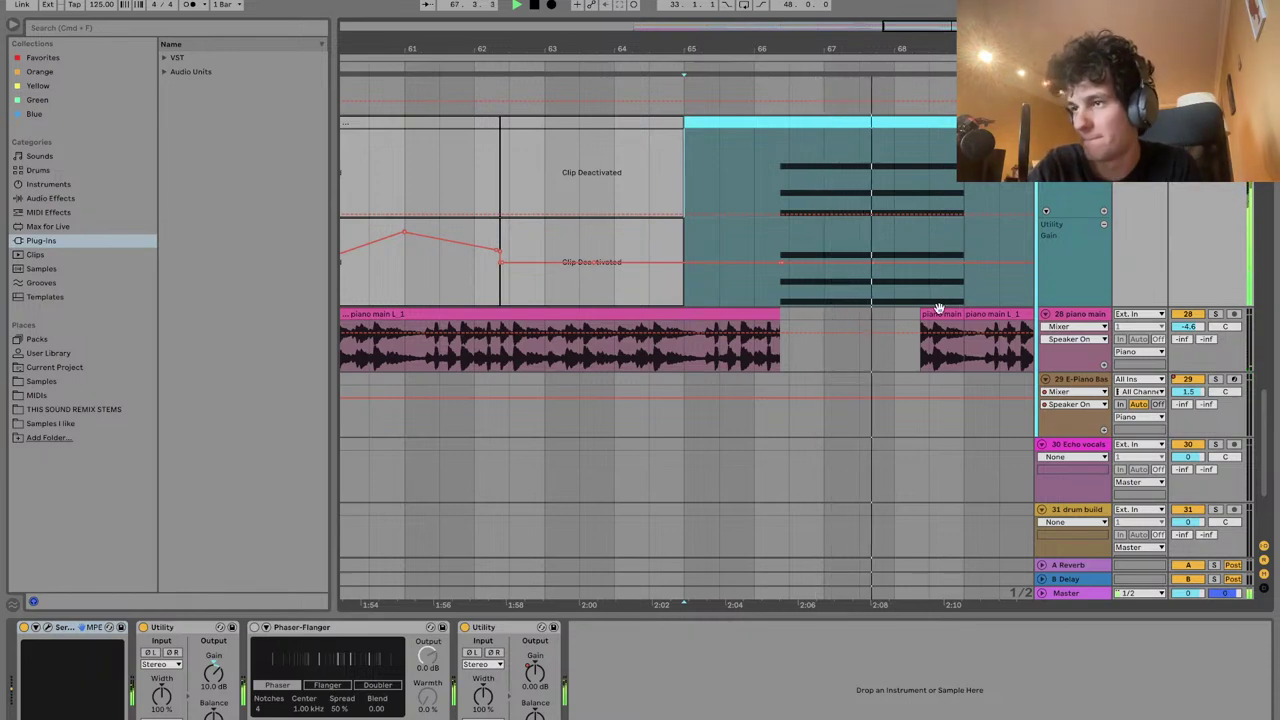
left_click_drag(921, 330, 958, 318)
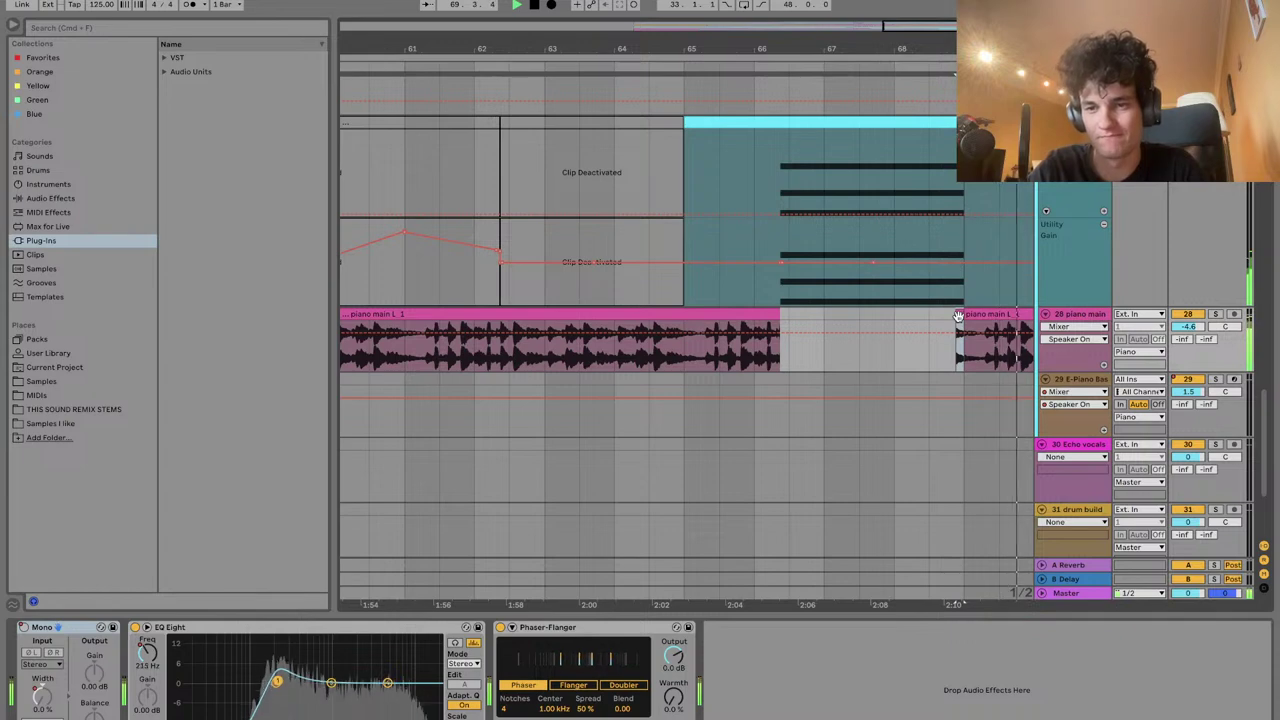
left_click_drag(779, 320, 964, 318)
left_click(705, 298)
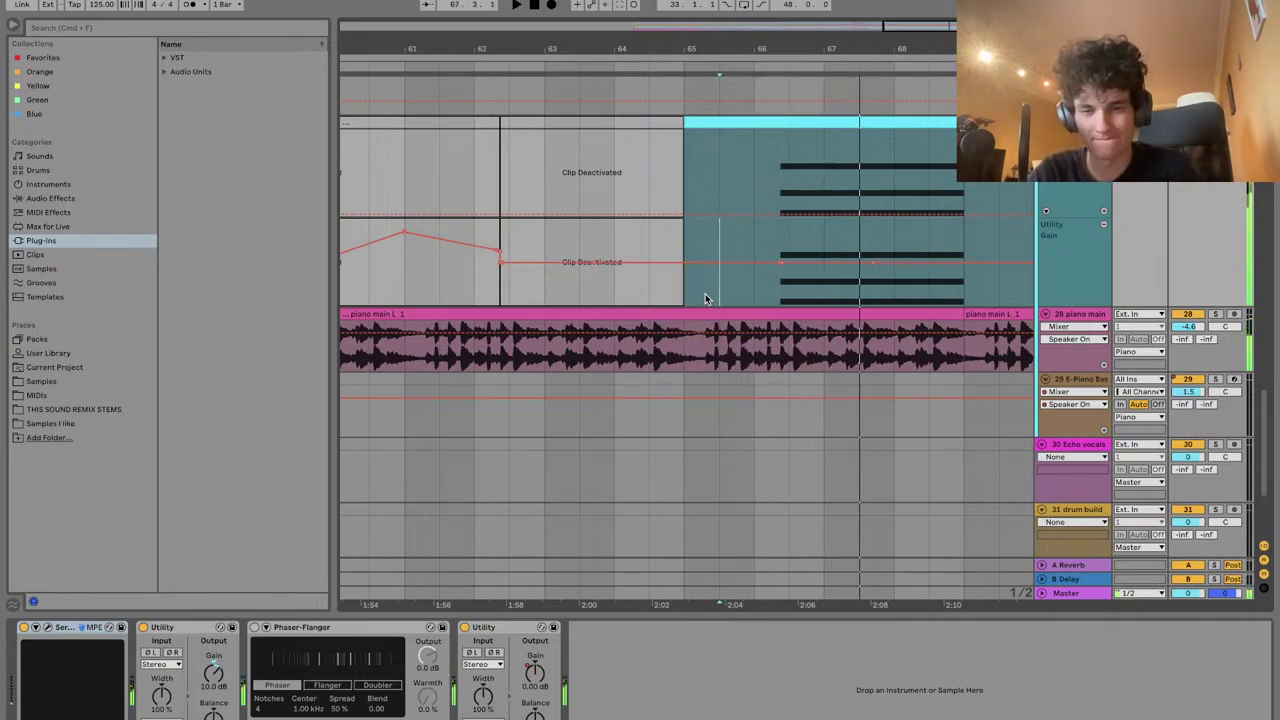
Save the current Live Set
scroll(705, 298, "down", 5)
scroll(705, 298, "down", 5)
scroll(705, 298, "left", 3)
scroll(705, 298, "up", 10)
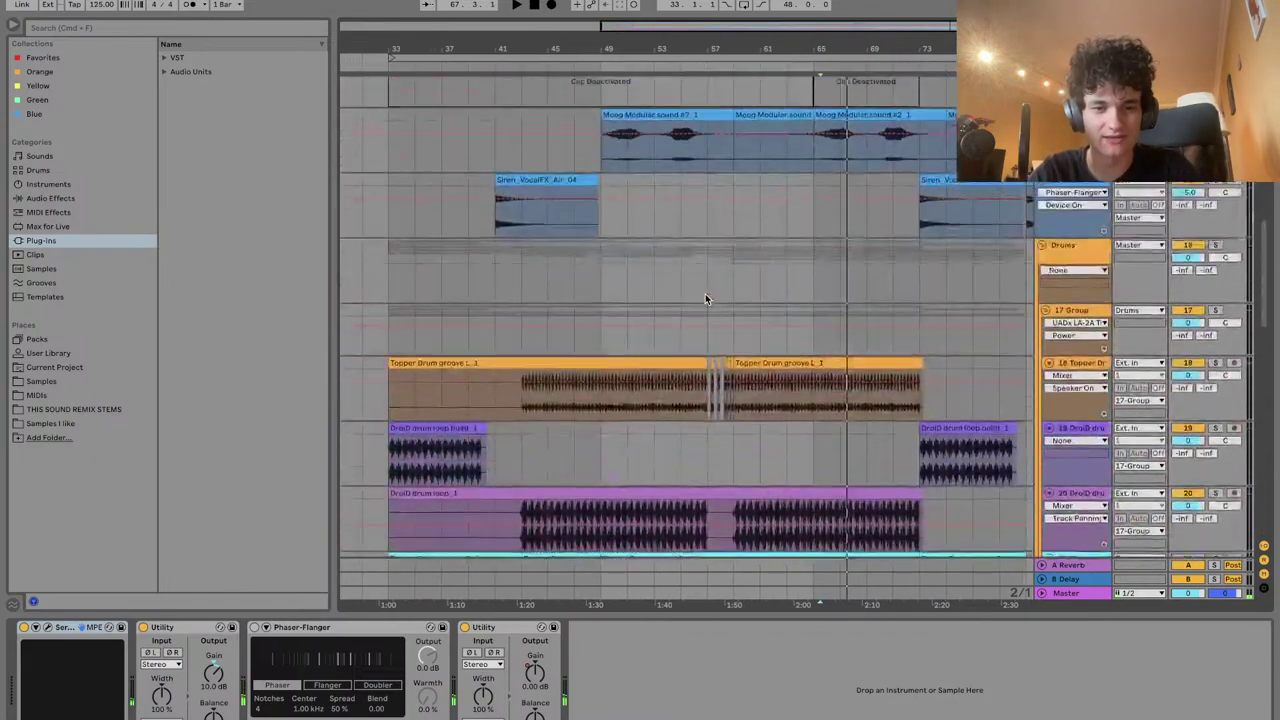
scroll(705, 298, "up", 8)
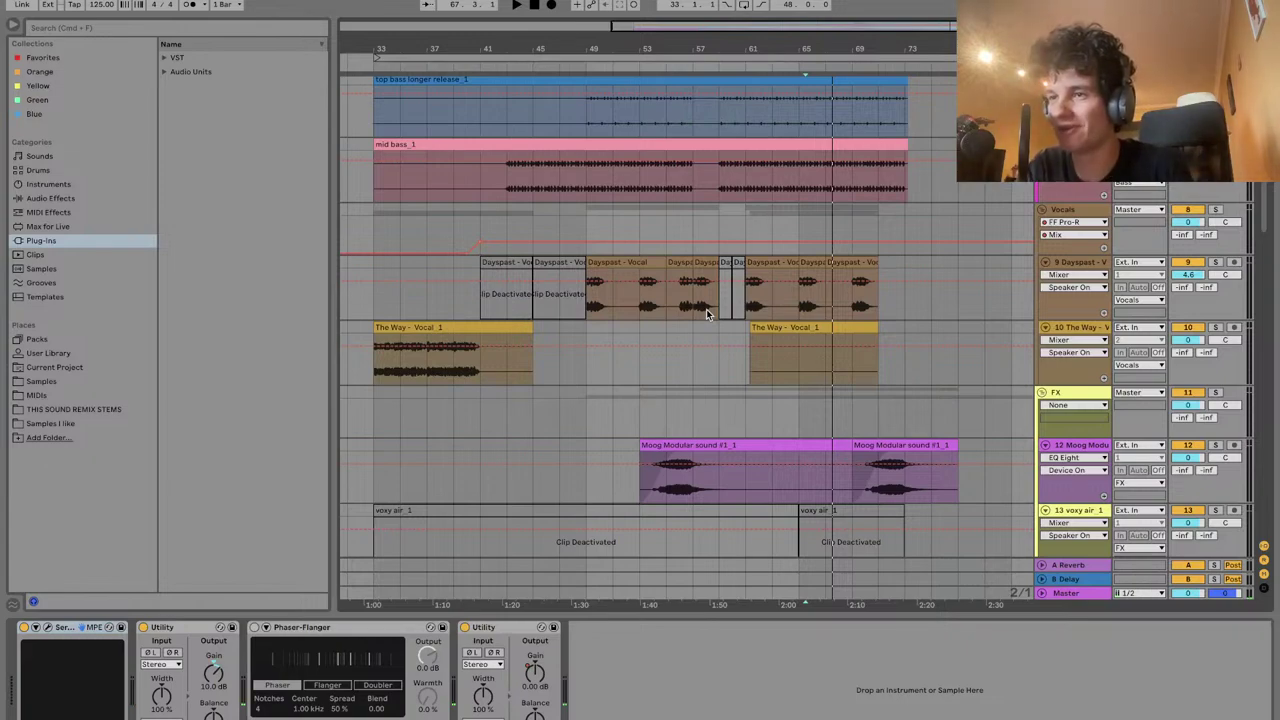
scroll(706, 313, "up", 5)
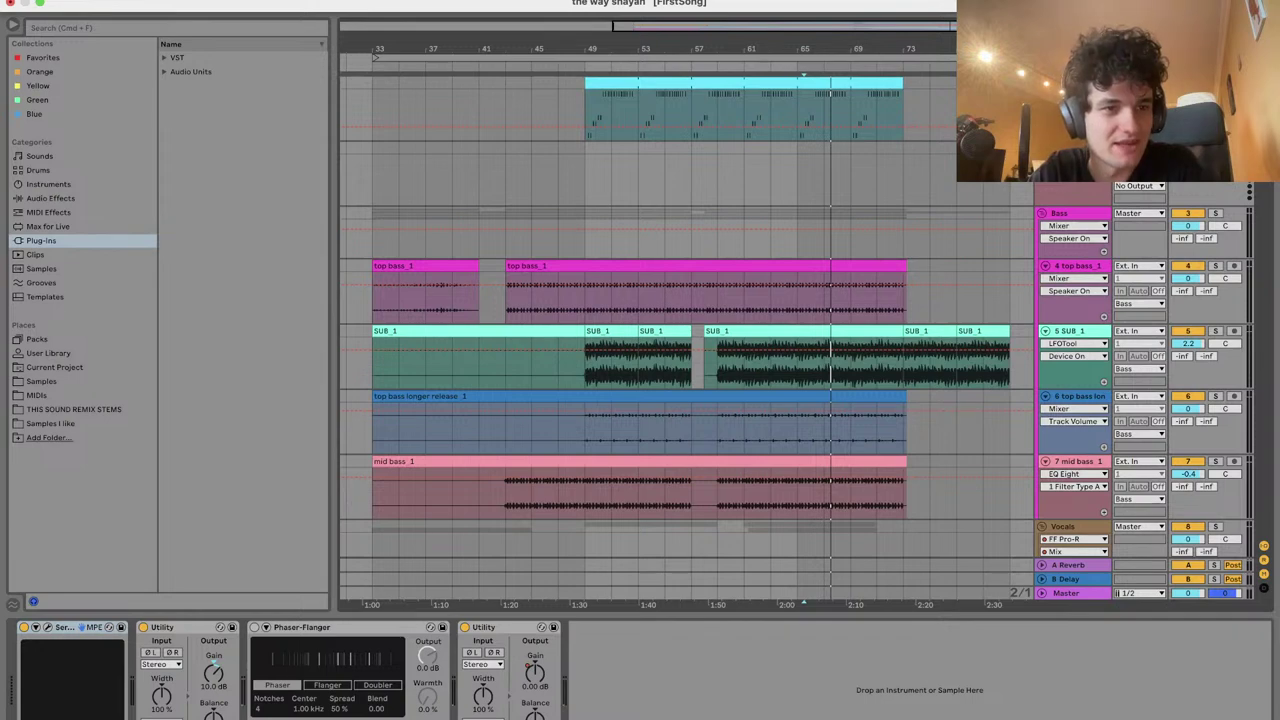
left_click(80, 0)
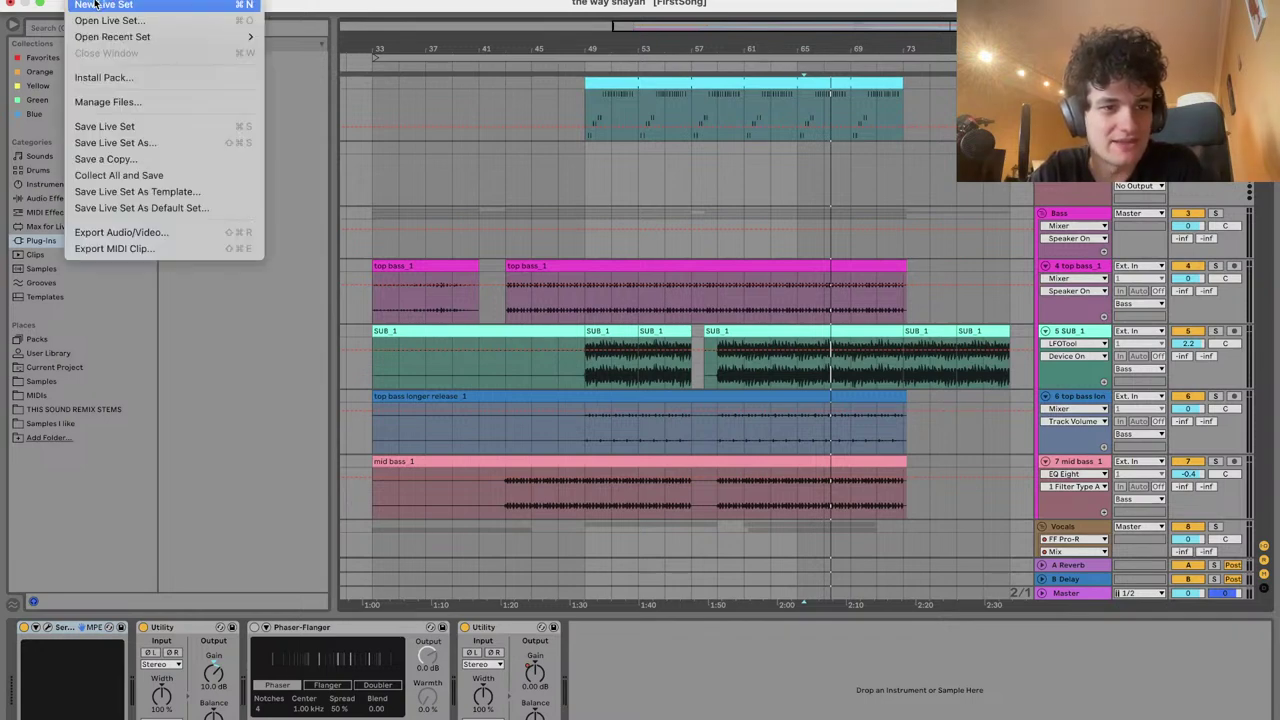
left_click(119, 127)
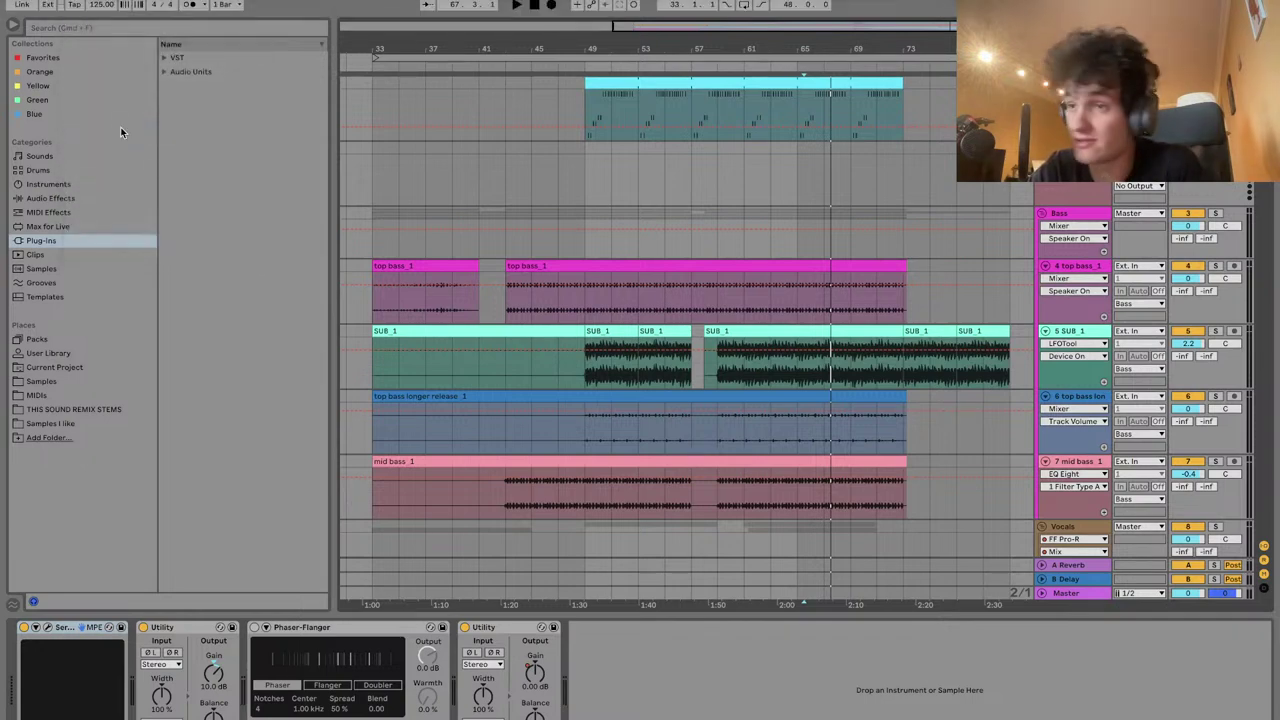
Create a new Live Set and switch it to Arrangement View
left_click(80, 0)
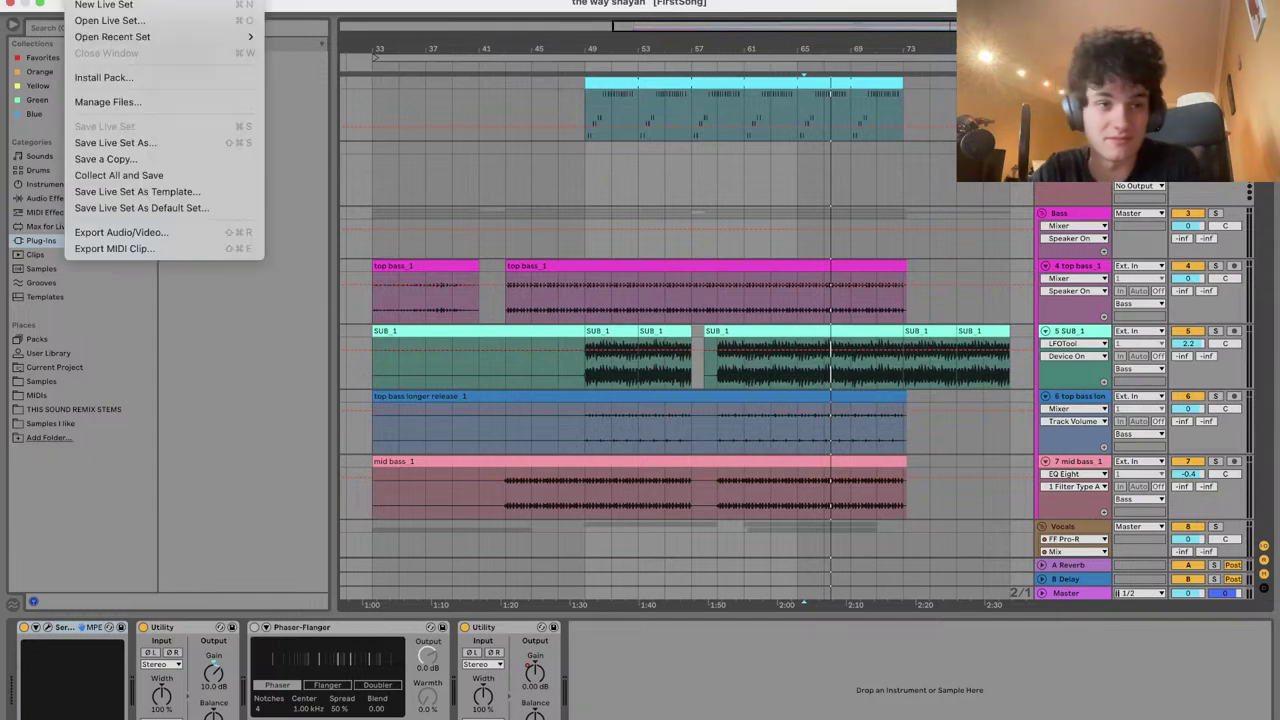
left_click(101, 5)
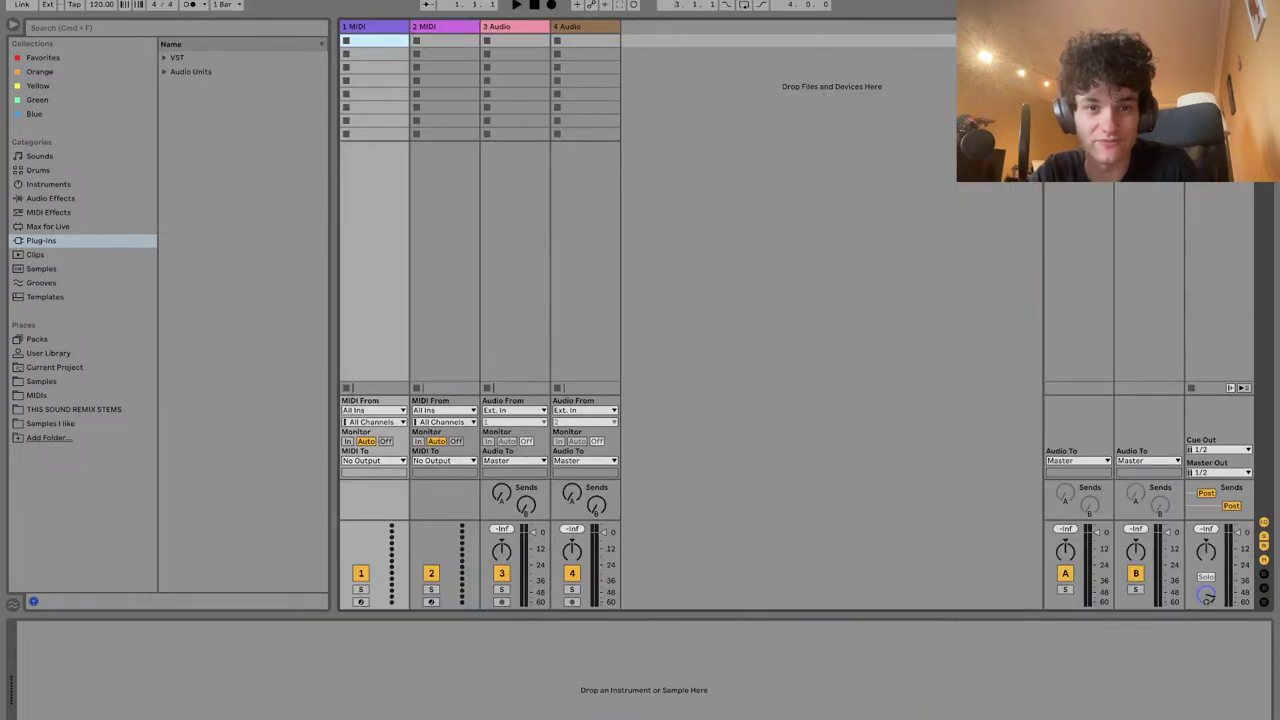
key("Tab")
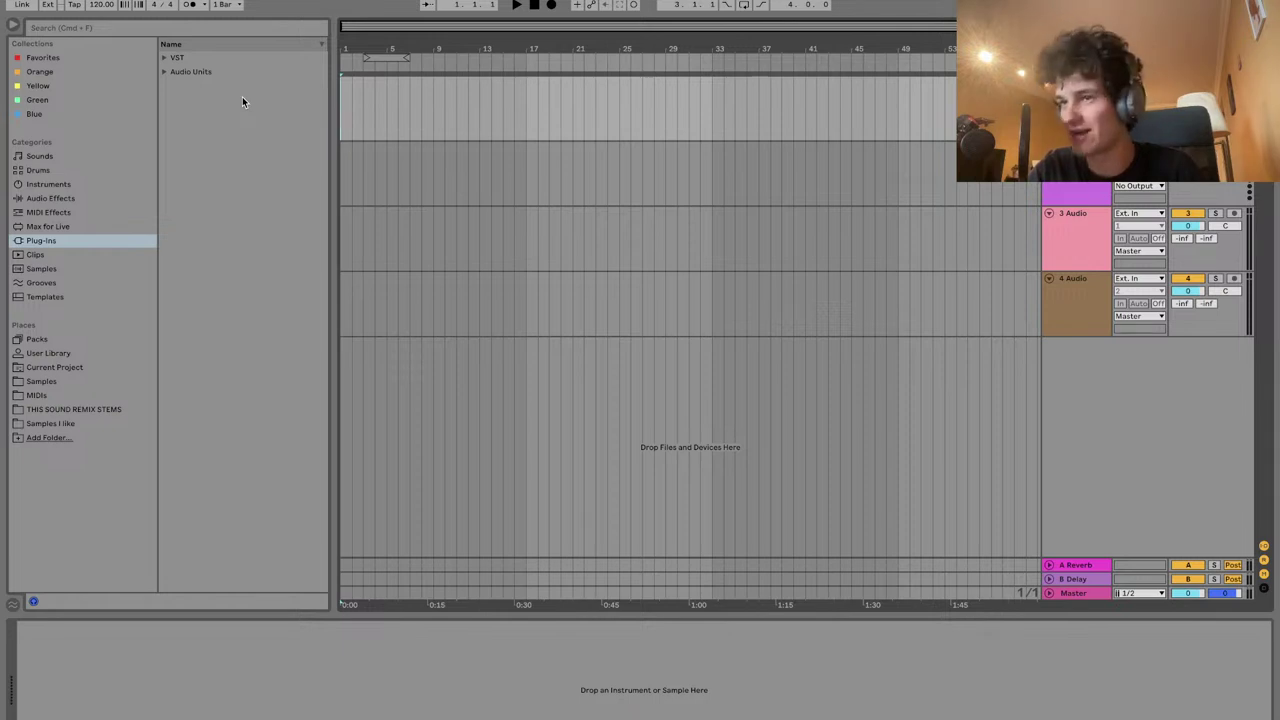
left_click(157, 30)
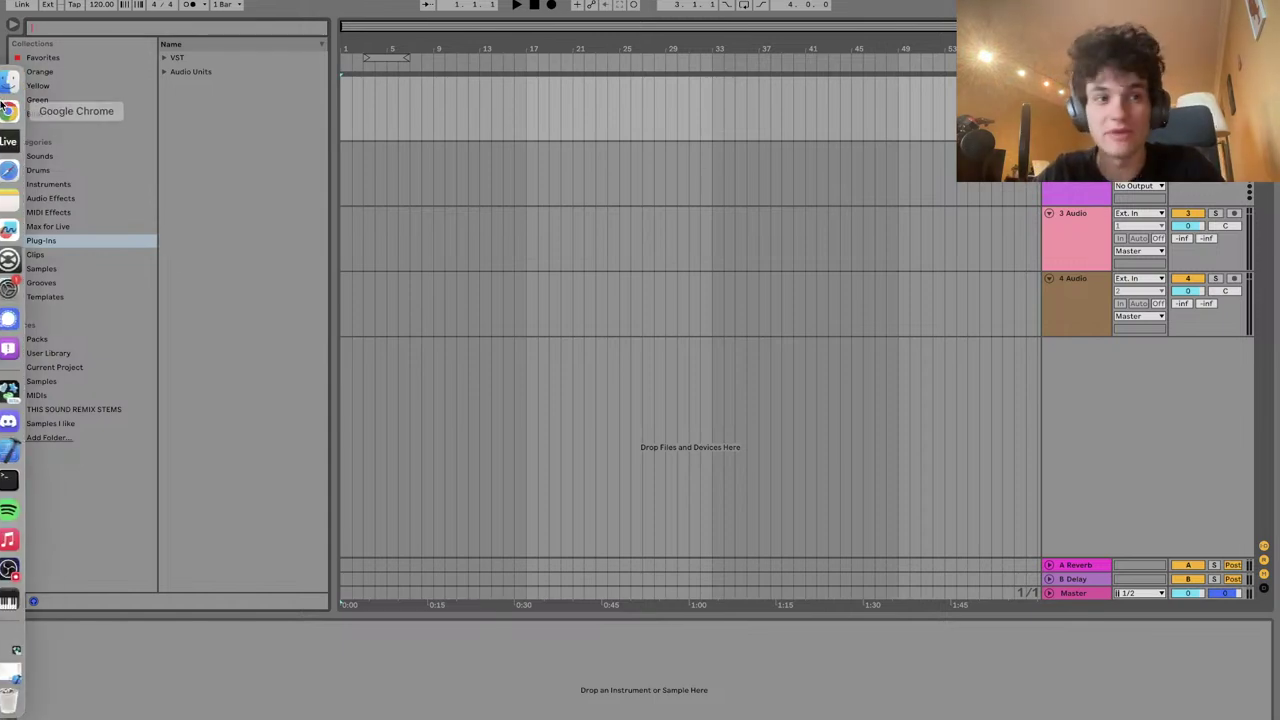
mouse_move(2, 90)
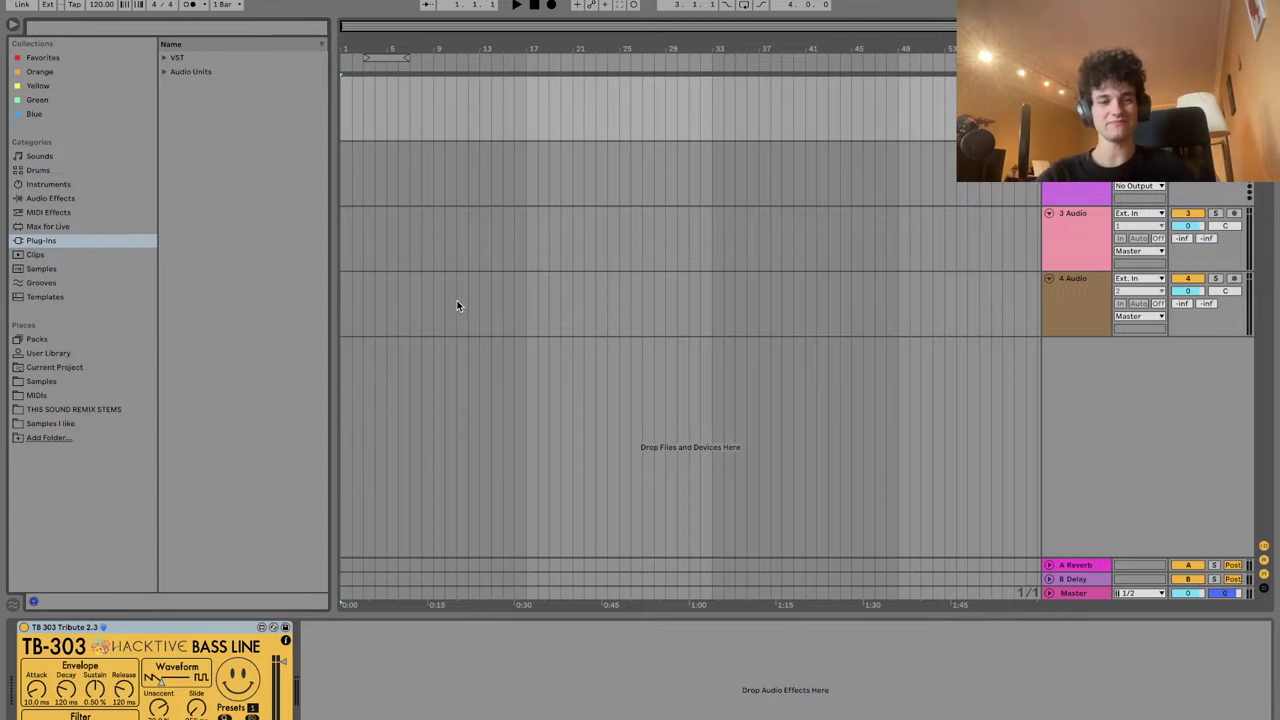
left_click(143, 624)
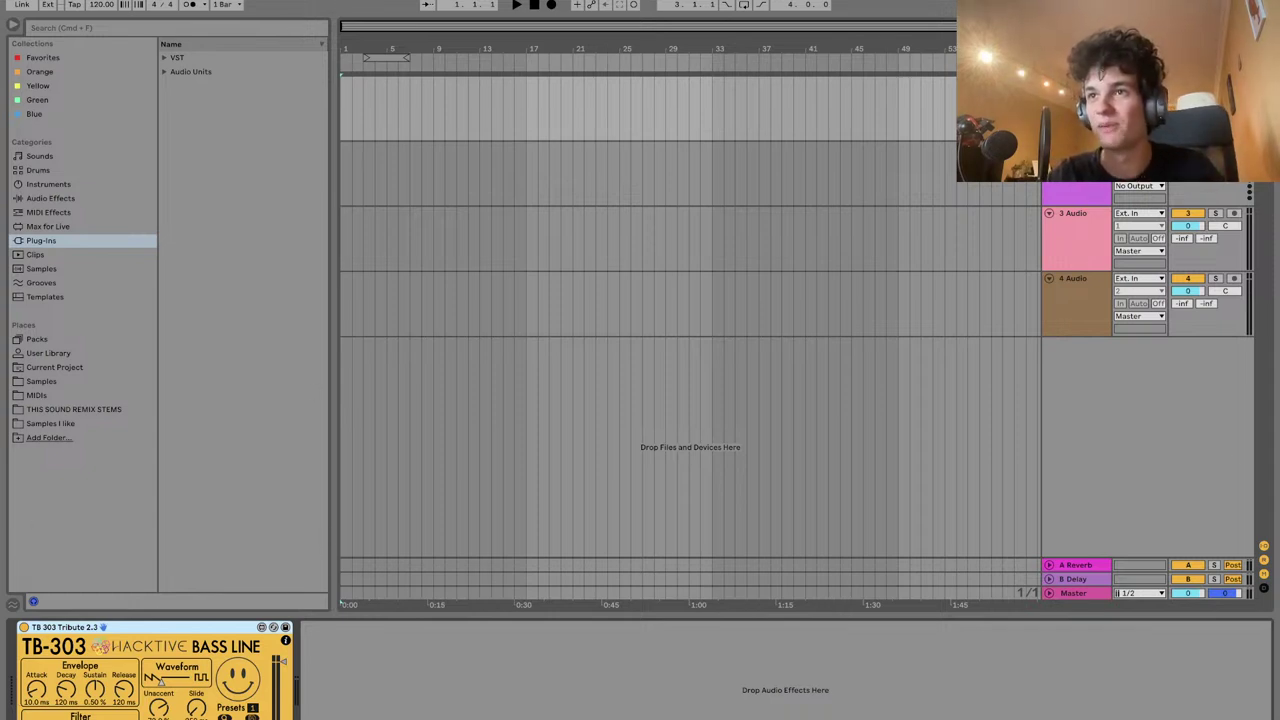
mouse_move(2, 404)
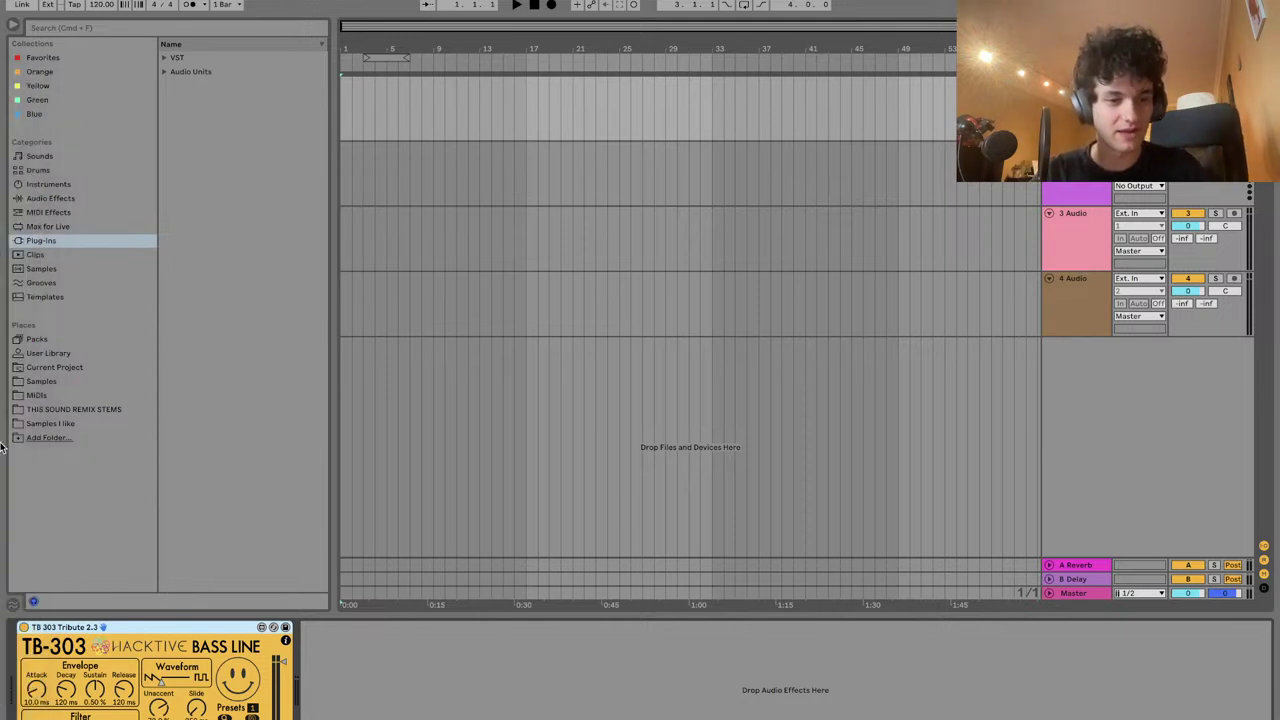
Search the computer for soundpaste and open the copy of SoundPaste stored in Applications
key("super+space")
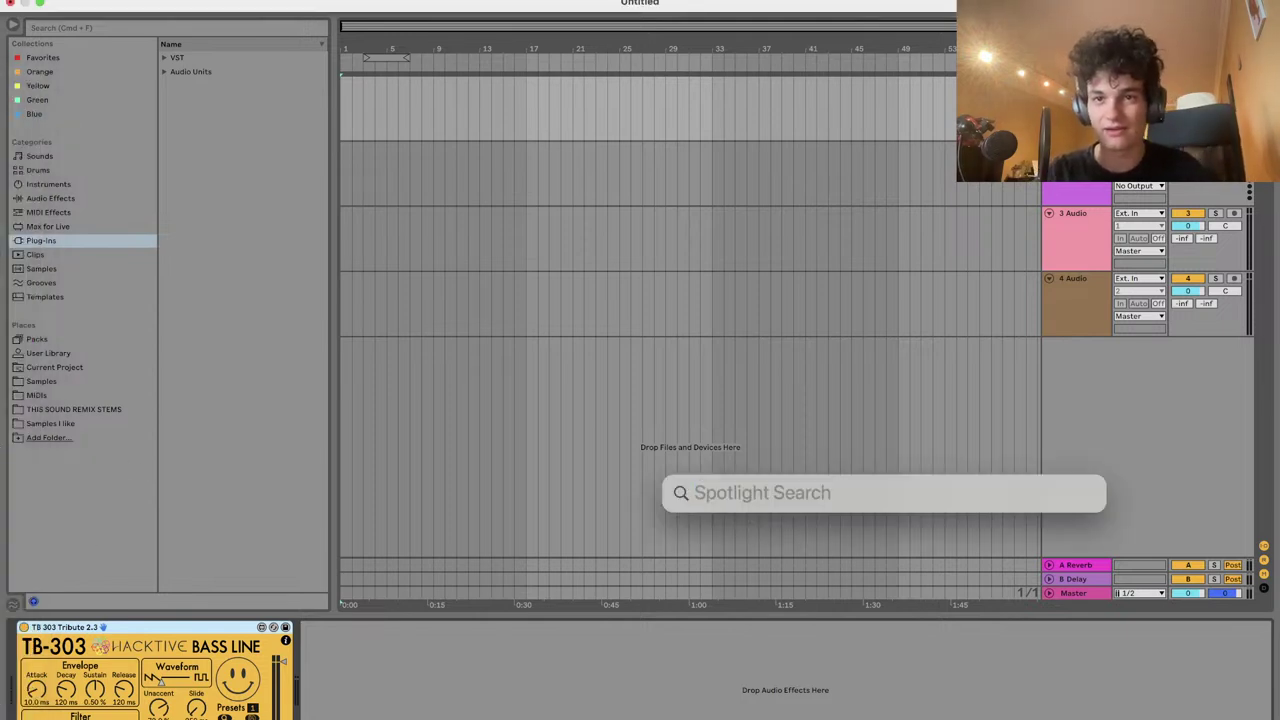
type("soundpas")
key("BackSpace")
key("BackSpace")
key("BackSpace")
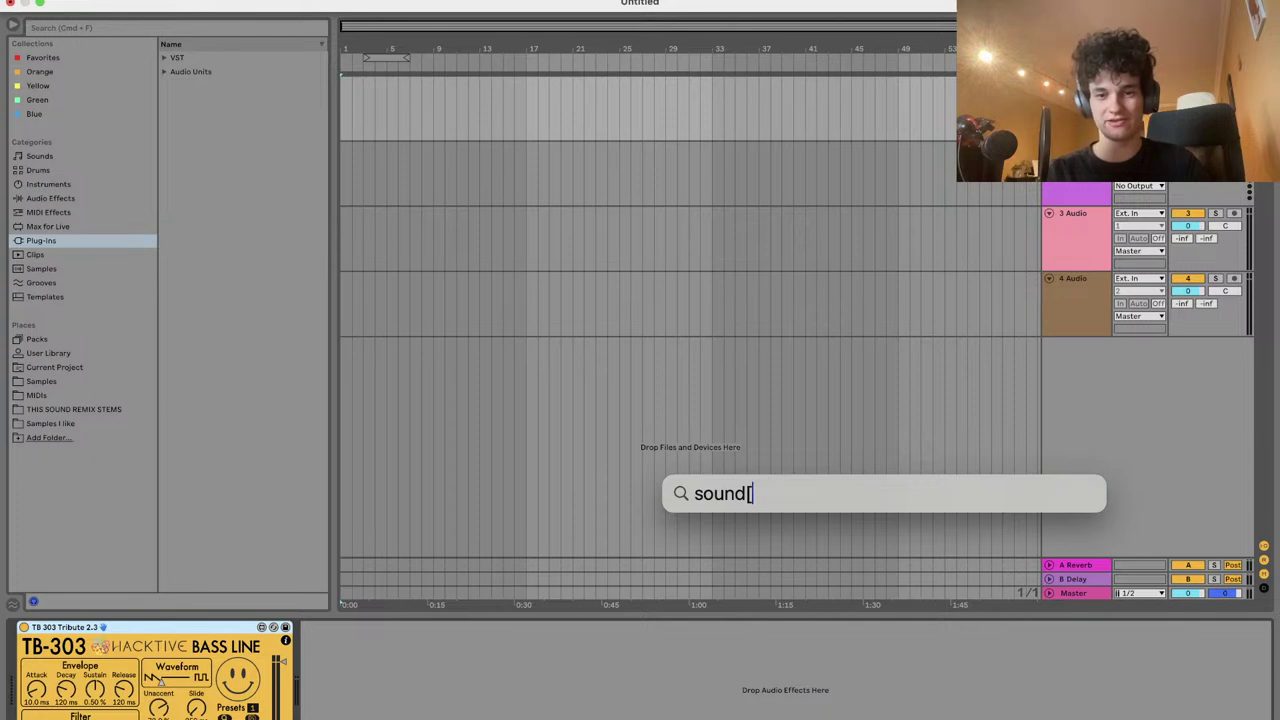
type("paste")
key("Down")
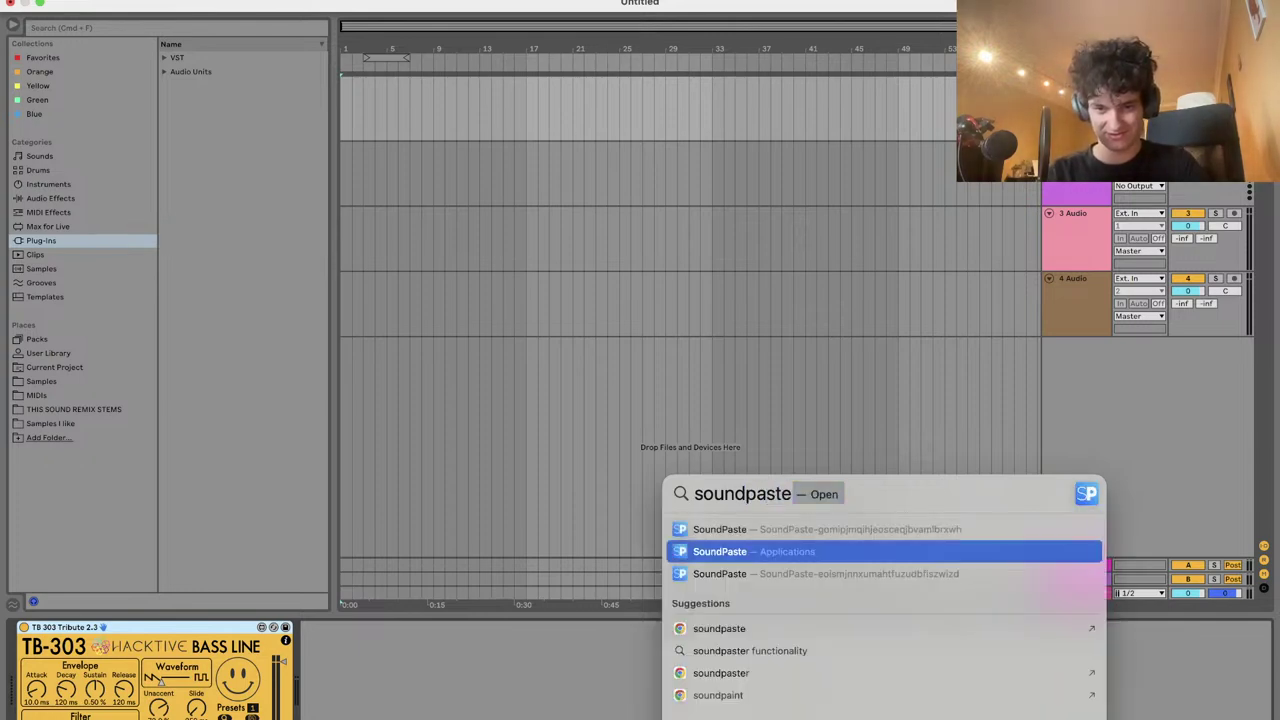
key("Return")
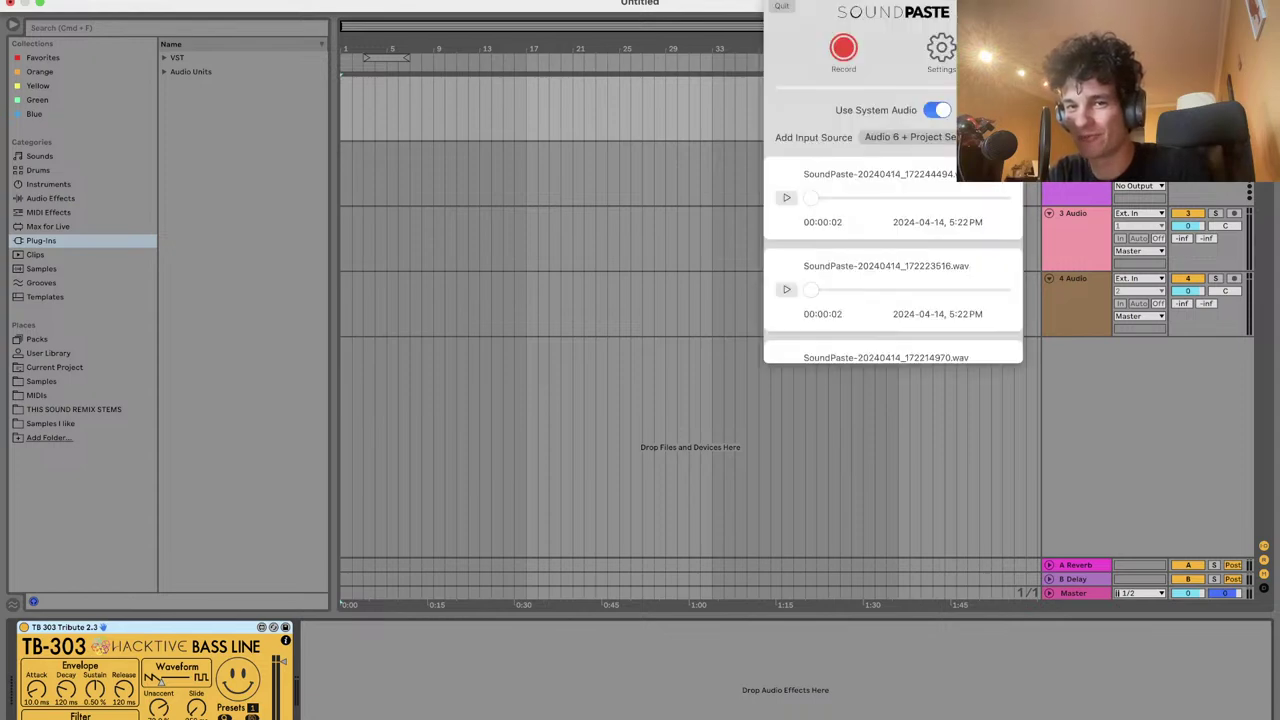
Set SoundPaste's added input source to None and review its recording settings
left_click(920, 137)
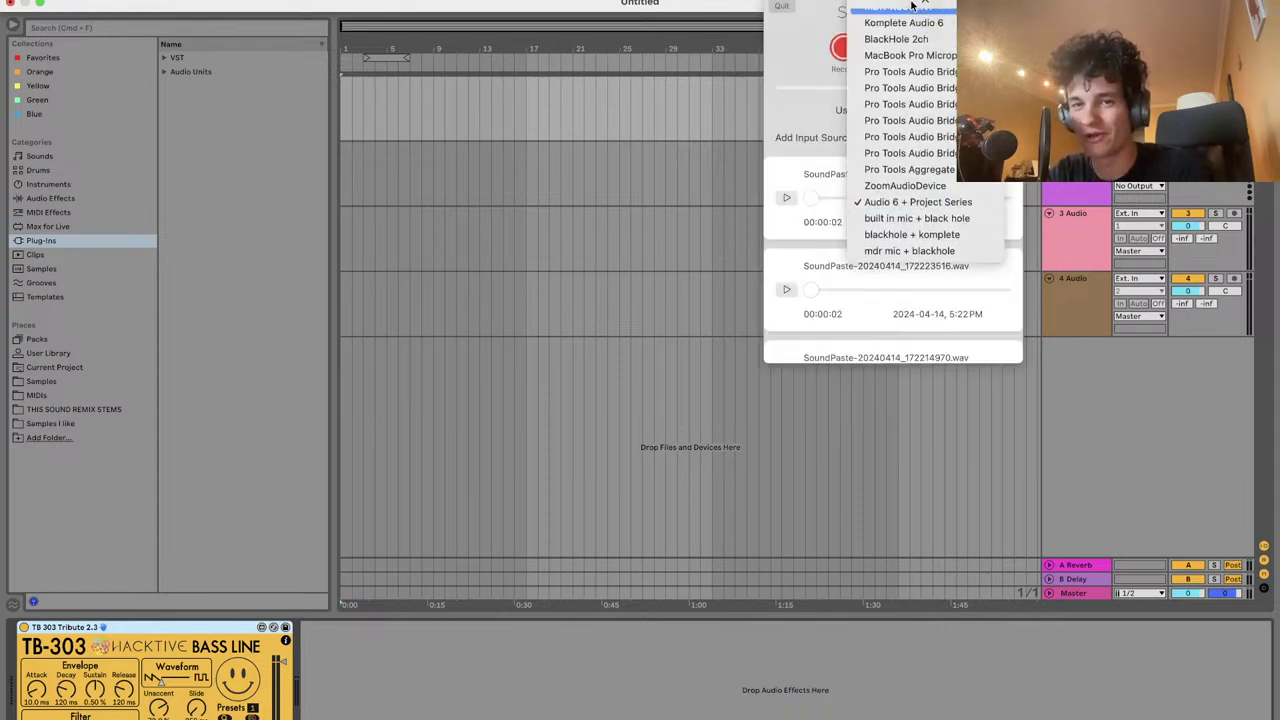
left_click(912, 8)
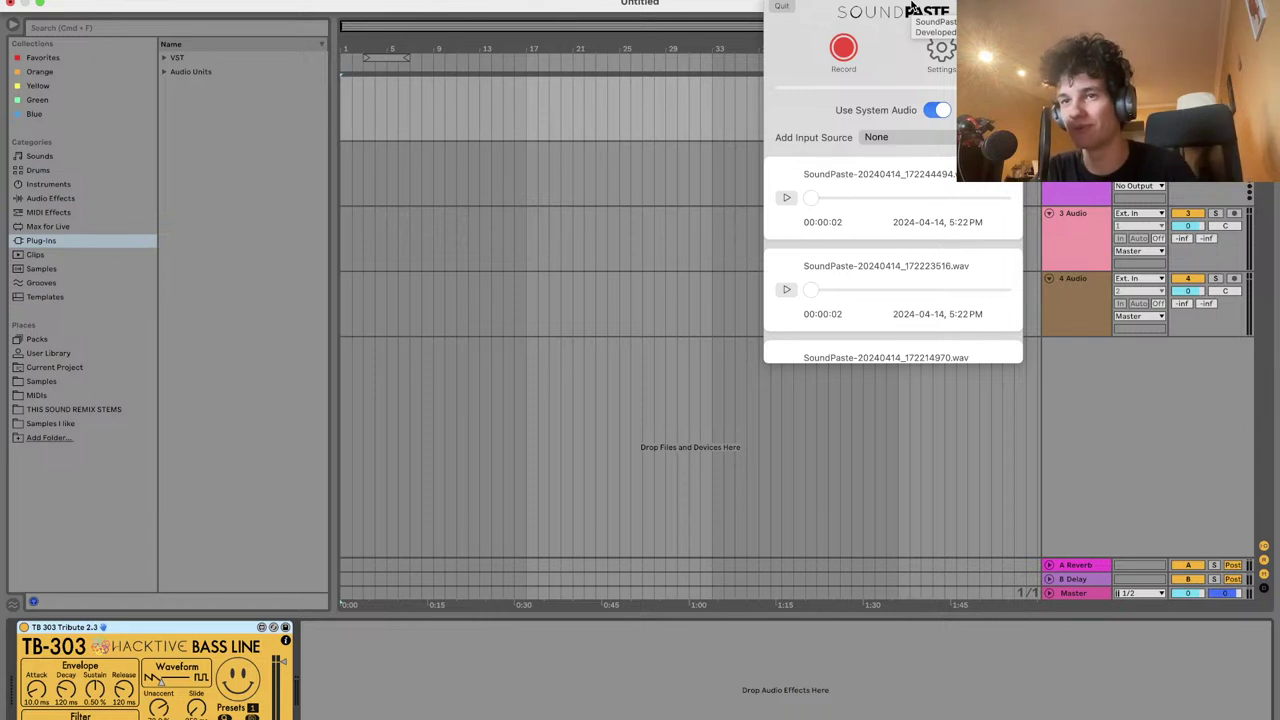
key("Escape")
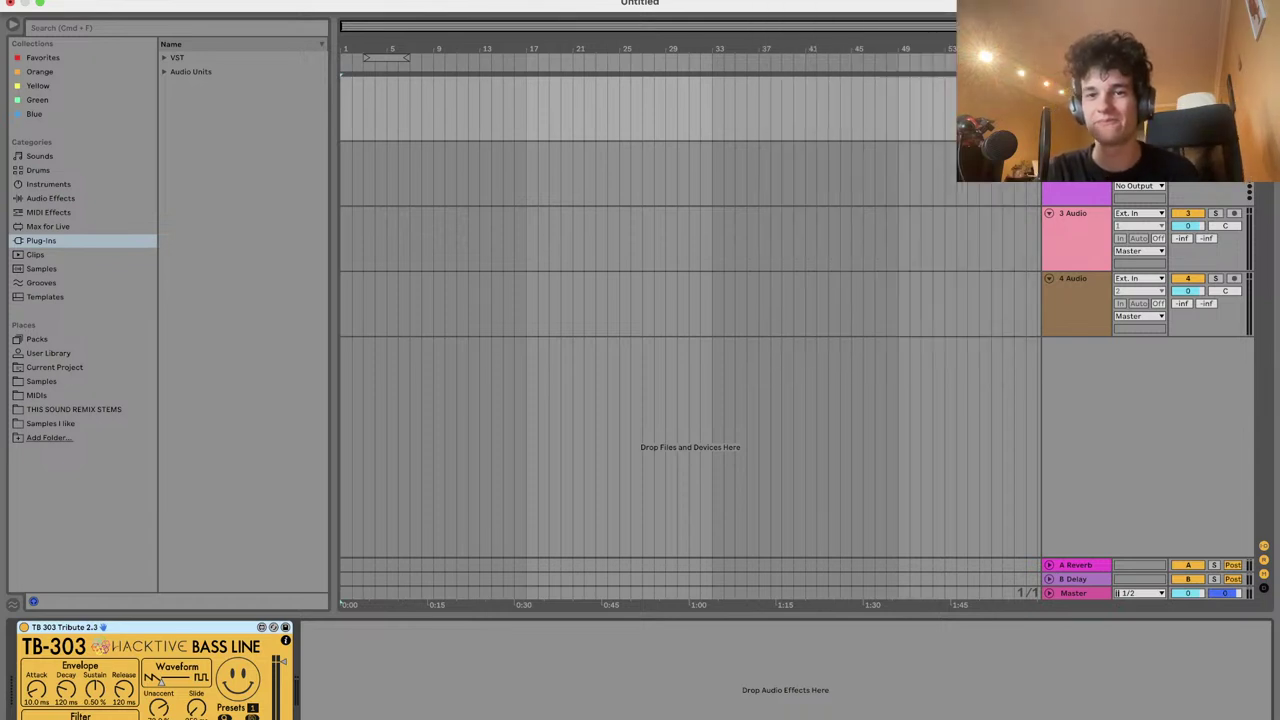
left_click(880, 5)
left_click(940, 47)
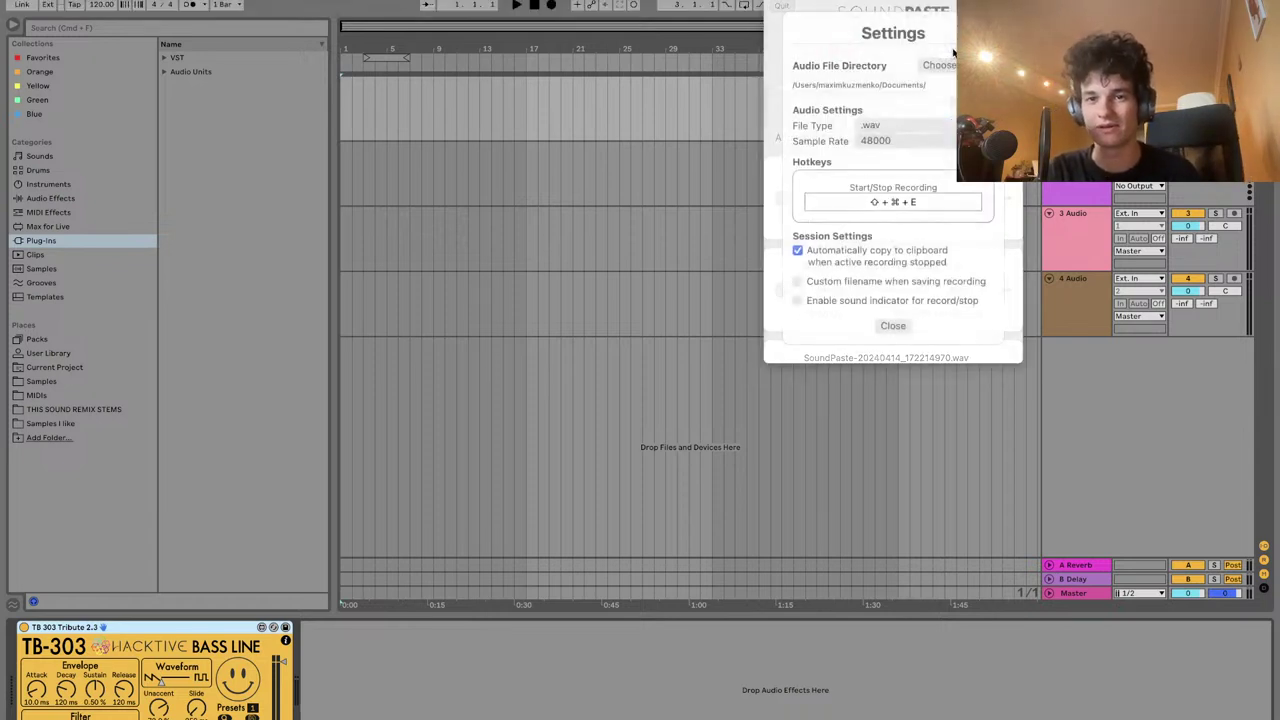
left_click(892, 326)
key("Escape")
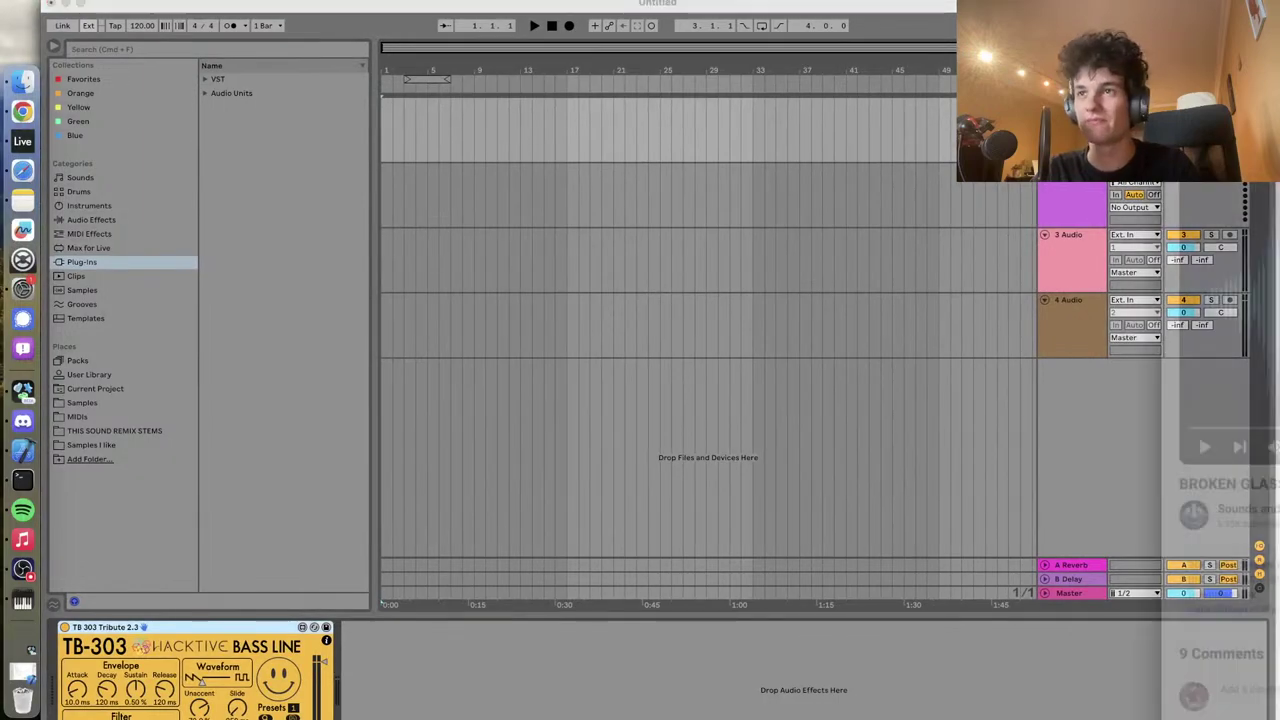
Switch to Chrome, play the BROKEN GLASS - SOUND EFFECT video while SoundPaste captures it, and return to Ableton Live
key("super+Tab")
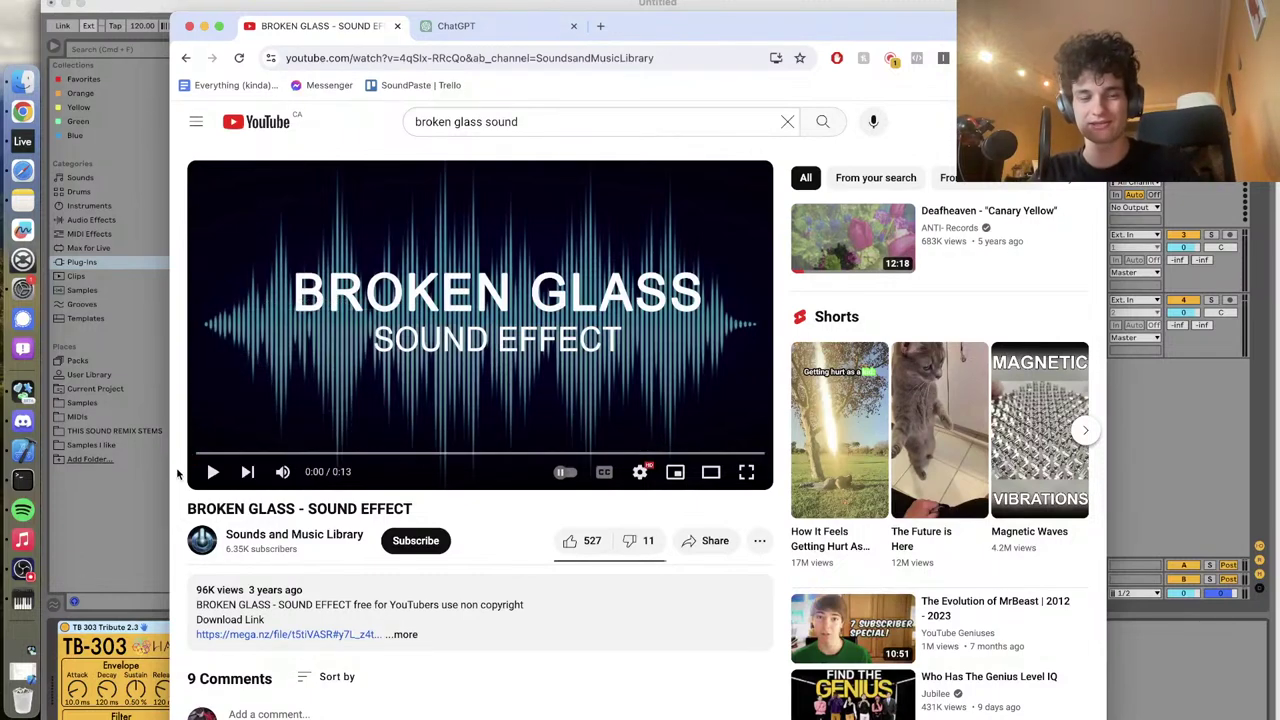
key("space")
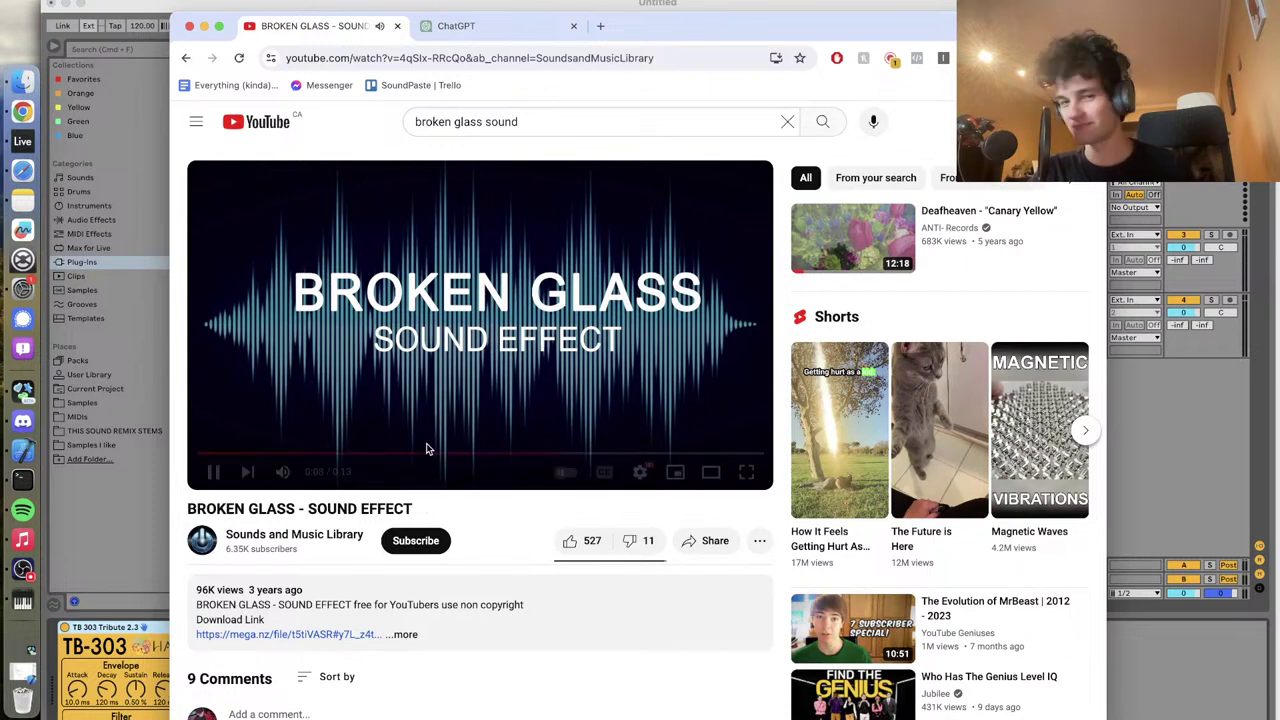
left_click(490, 377)
key("super+Tab")
left_click(1162, 458)
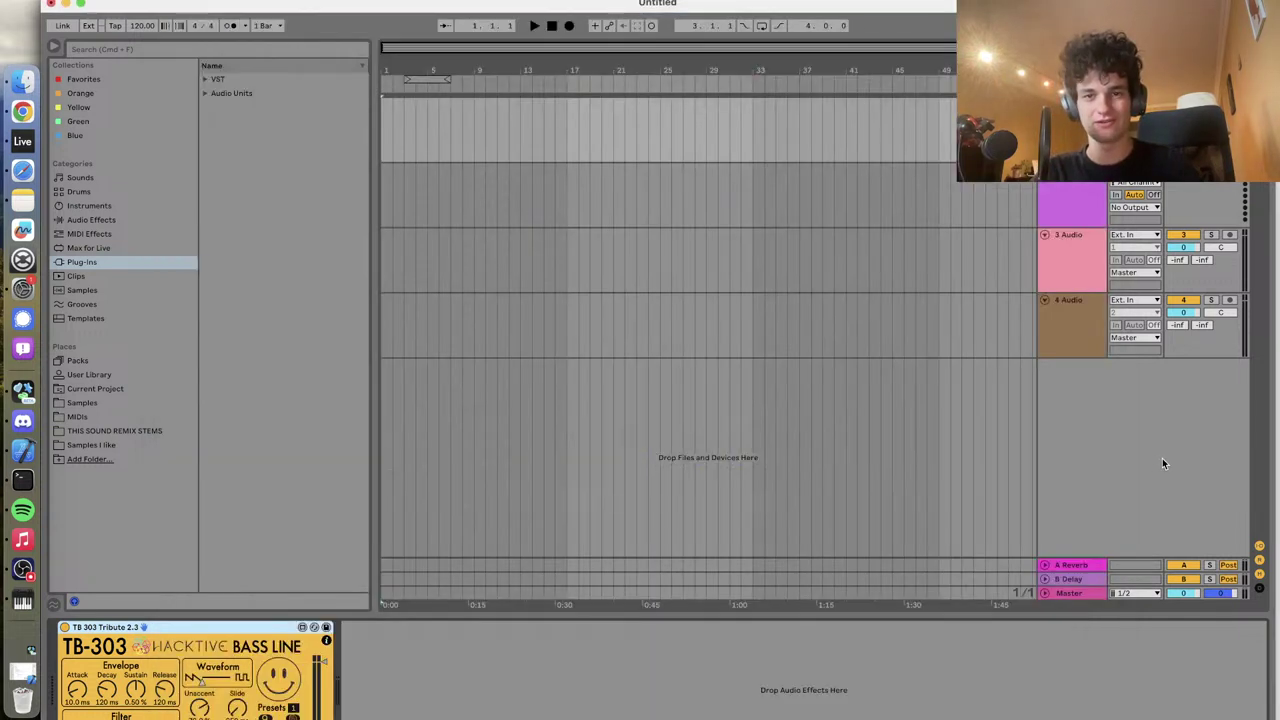
Paste the captured recording onto the 3 Audio track at bar 11 and turn off its warping
left_click(498, 259)
key("super+v")
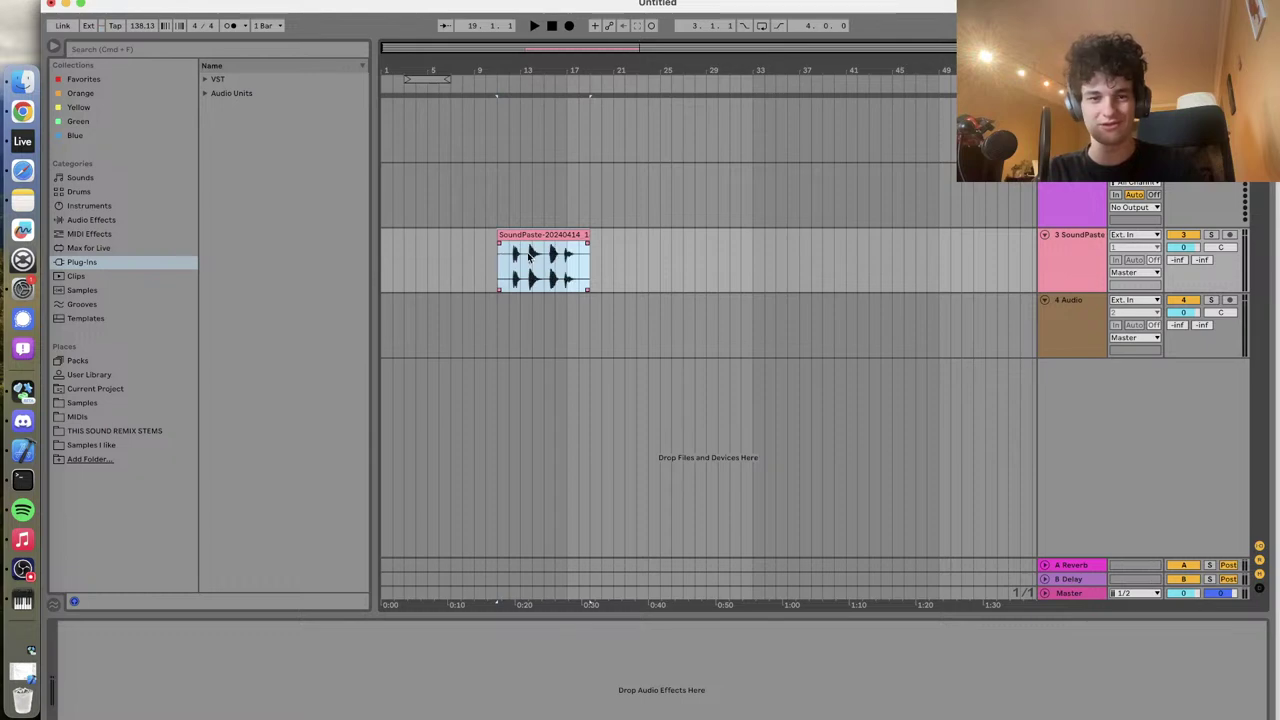
left_click(525, 234)
left_click(199, 662)
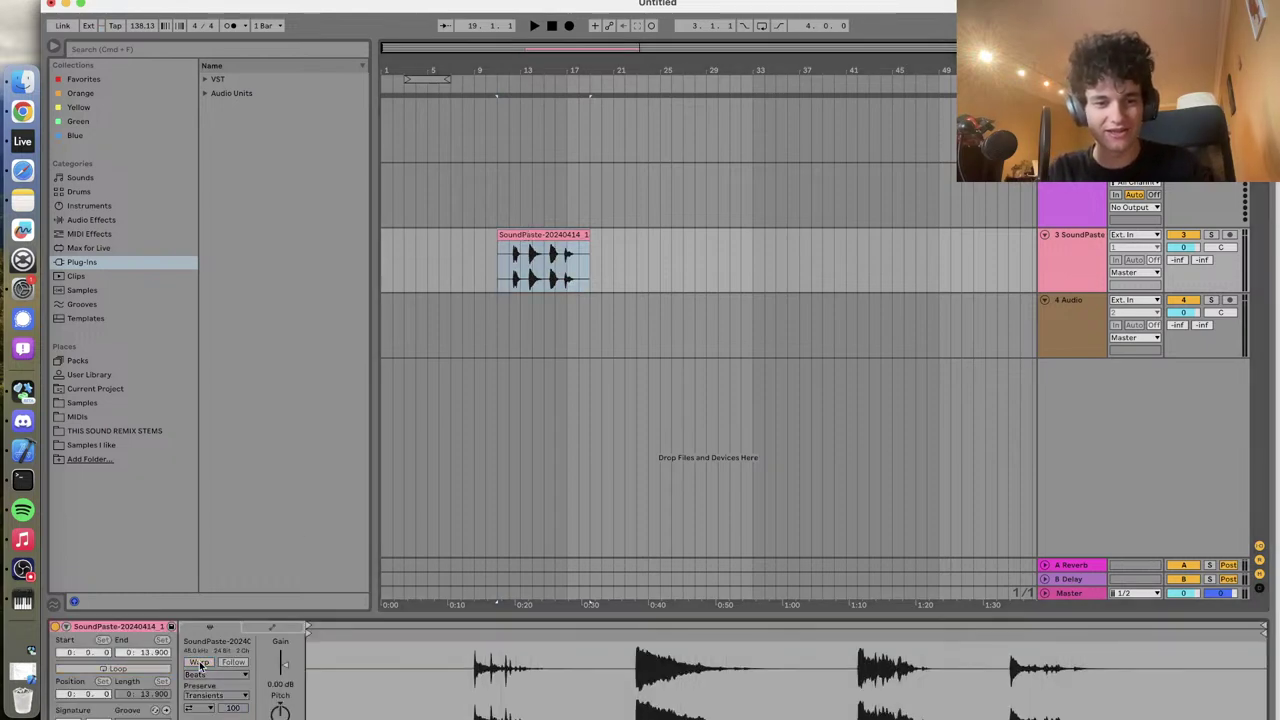
Move the pasted SoundPaste clip to start at bar 17 and play it from its first glass sound after bar 18
left_click_drag(572, 236, 608, 236)
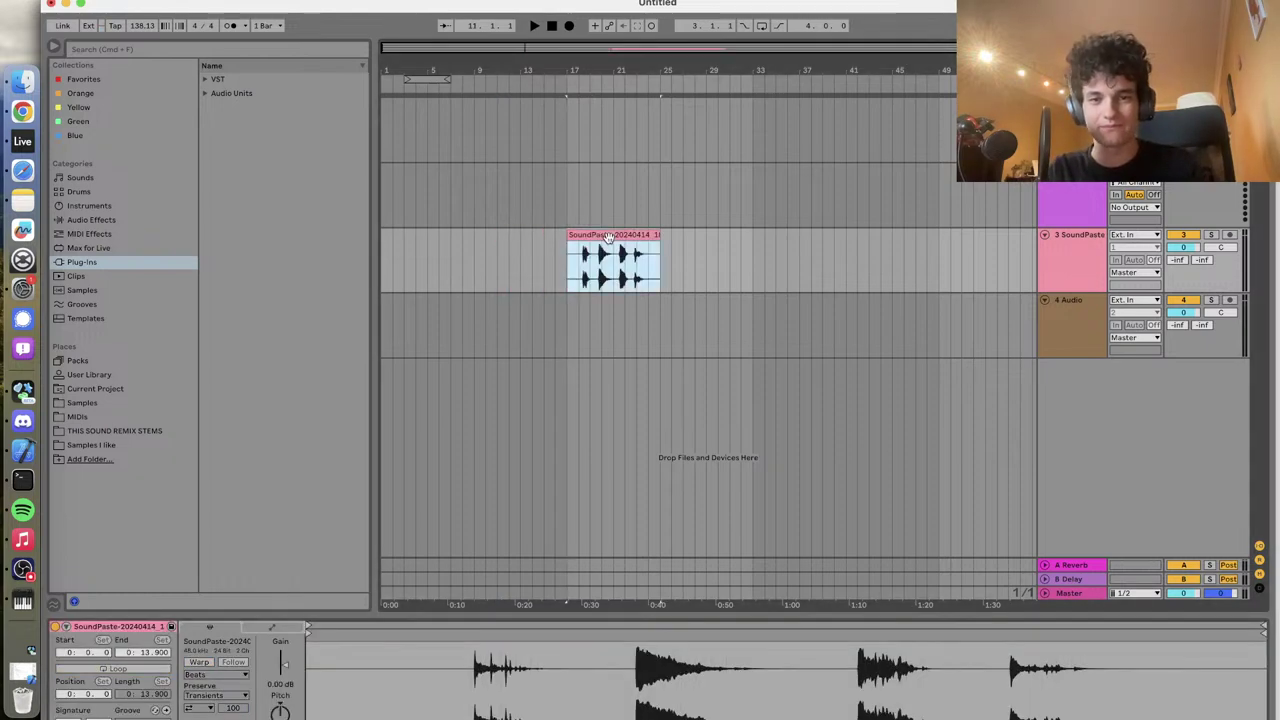
scroll(544, 261, "up", 3)
left_click(644, 271)
scroll(644, 271, "up", 3)
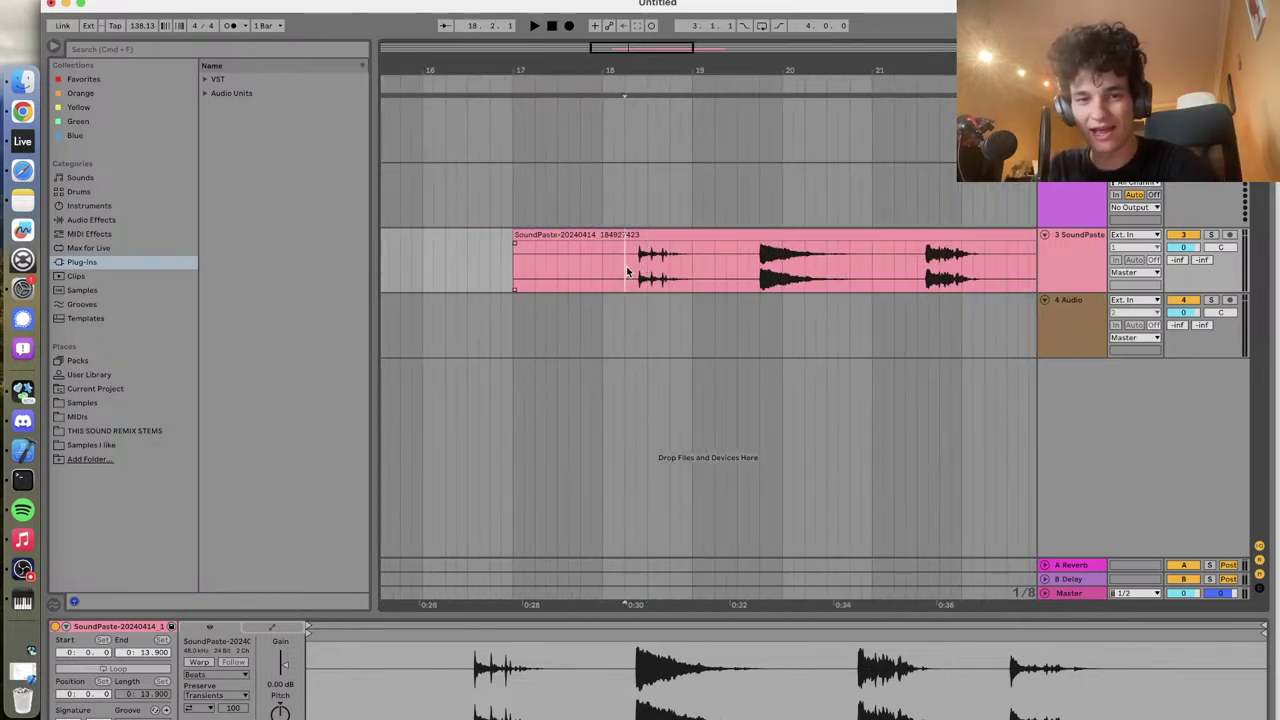
key("space")
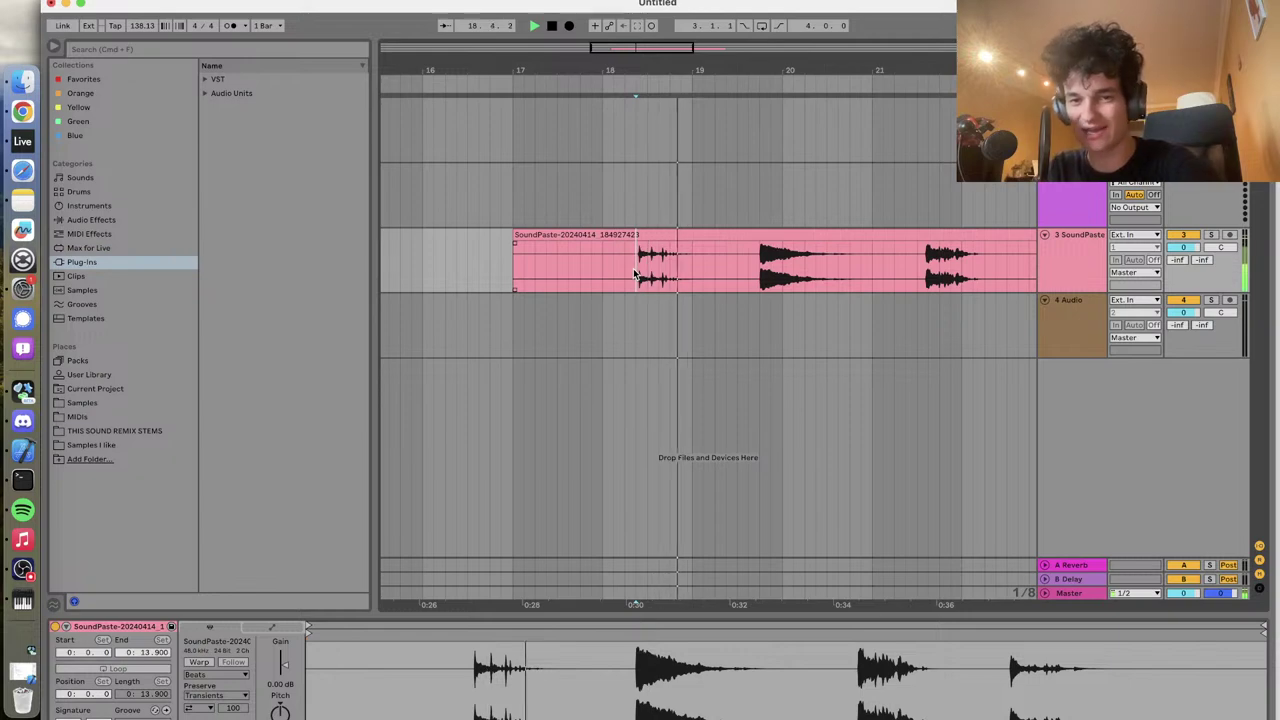
Play the pasted recording from its second, third and fourth glass sounds between bars 19 and 24
scroll(757, 258, "right", 5)
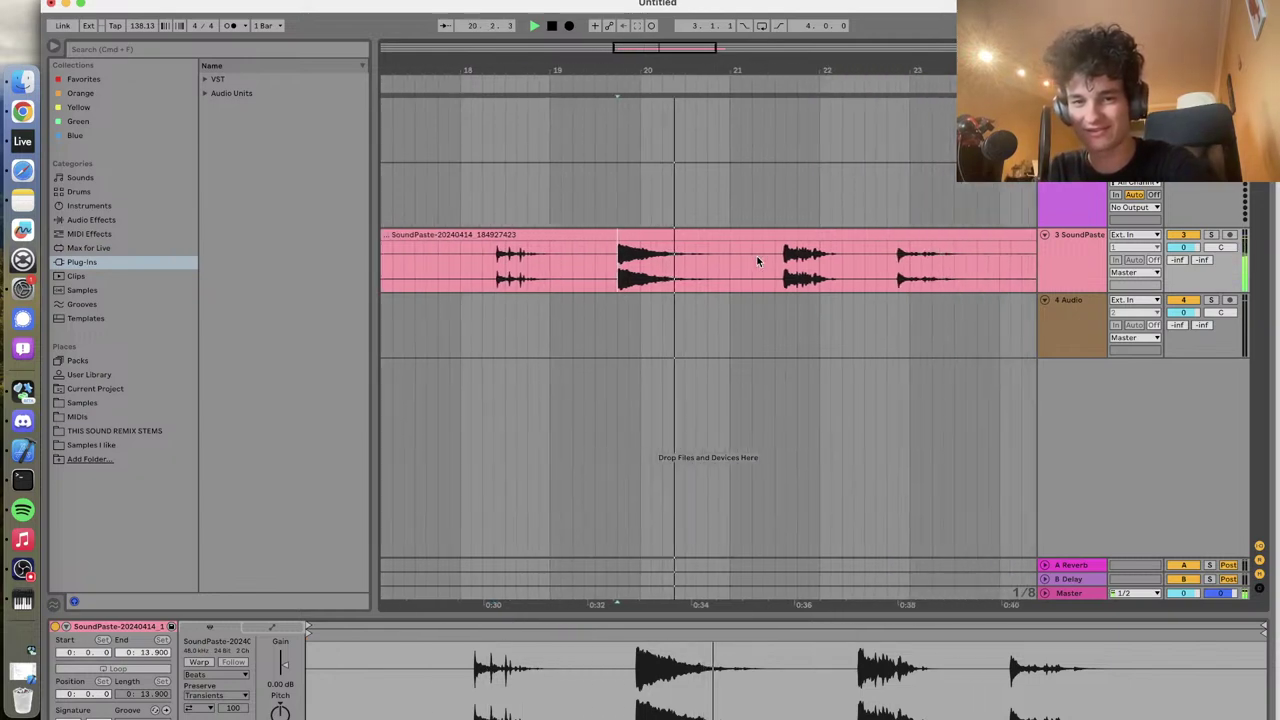
left_click(700, 268)
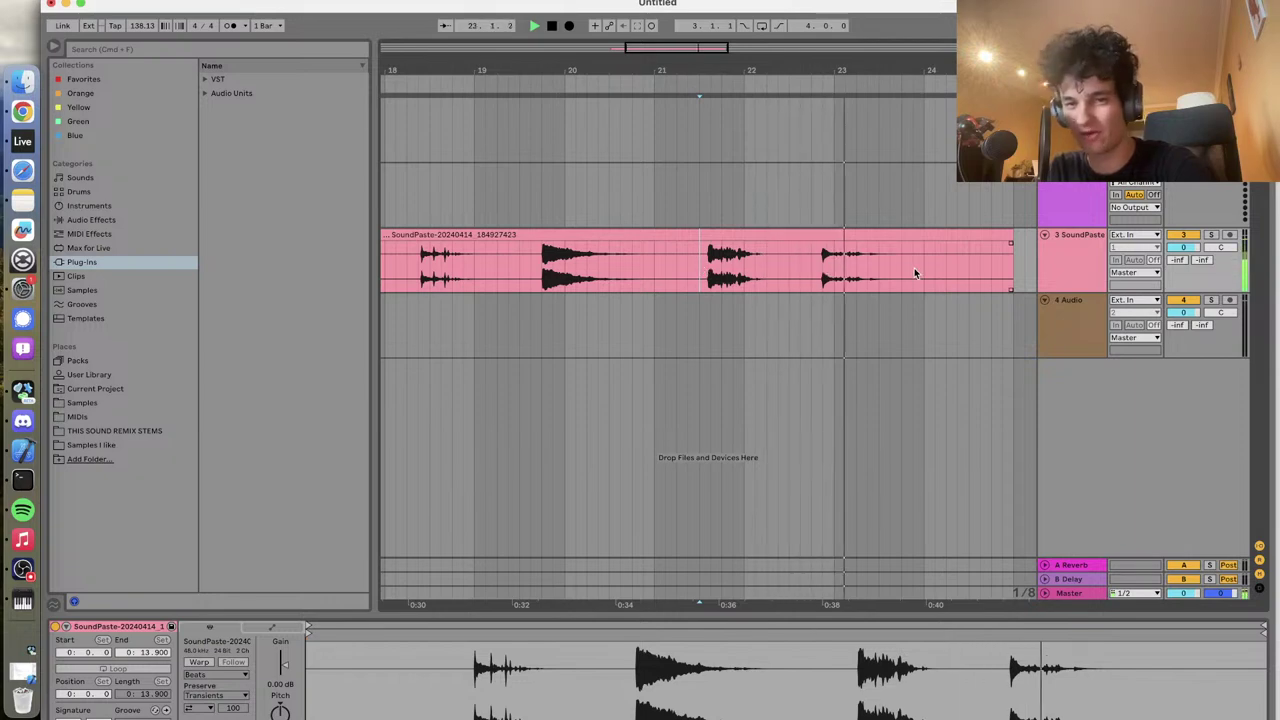
left_click(811, 265)
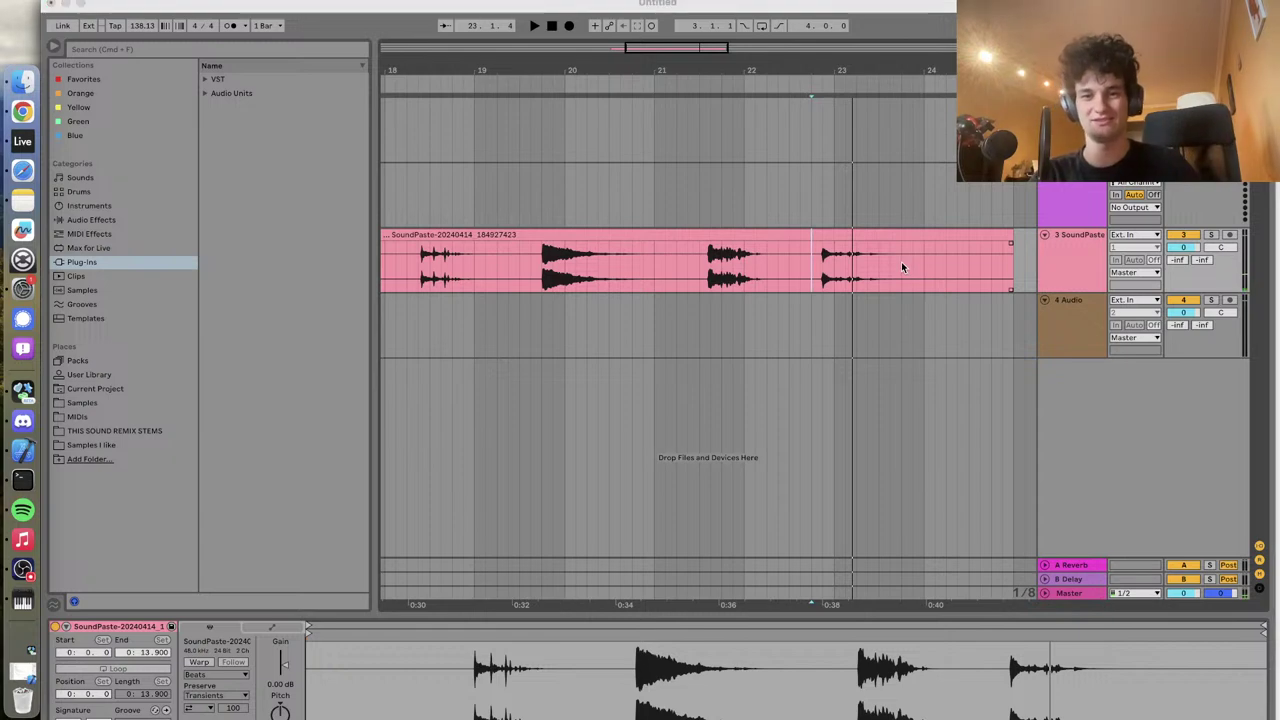
left_click(763, 267)
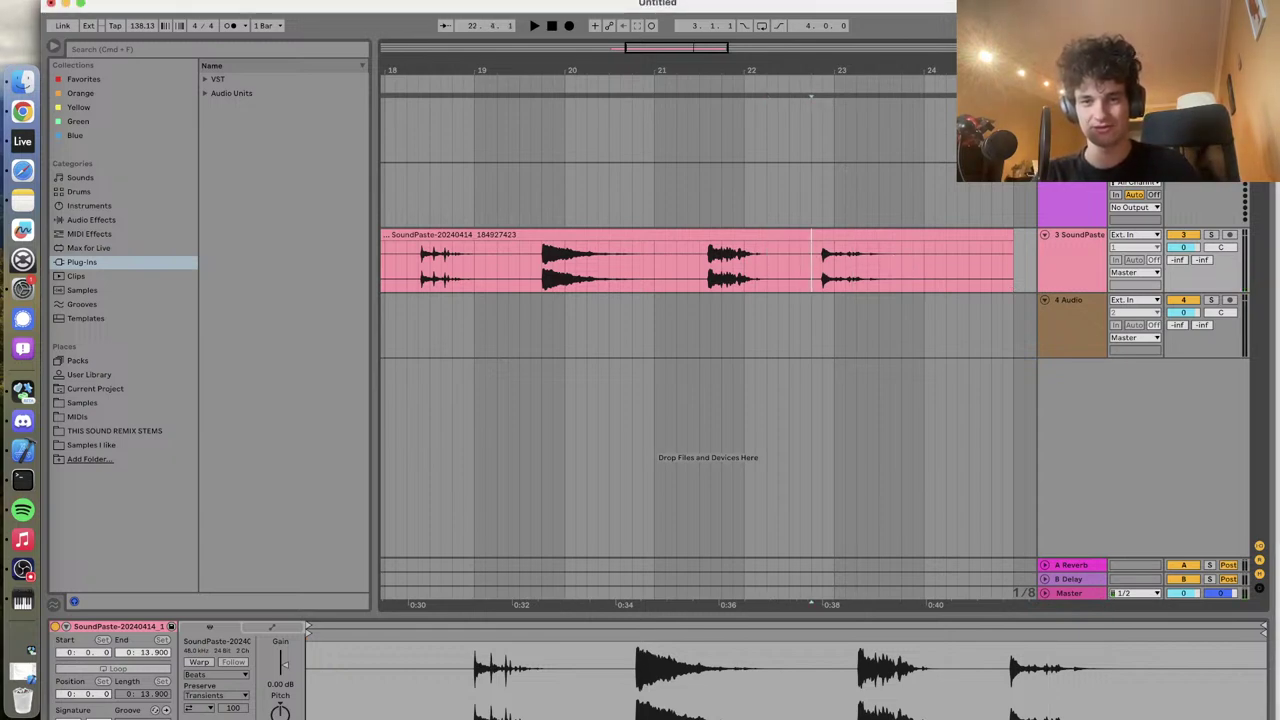
Open SoundPaste's settings, set the start/stop recording hotkey to Shift+Command+Q, and return to the arrangement
left_click(893, 0)
left_click(844, 50)
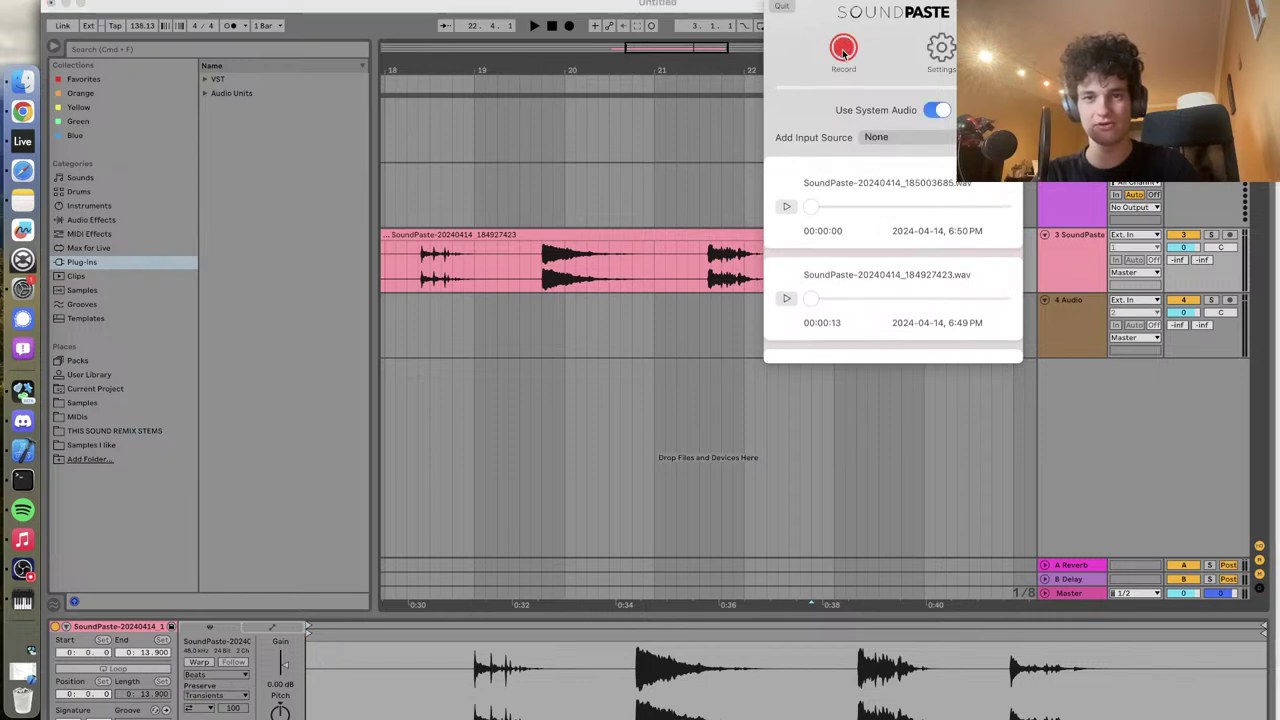
left_click(940, 46)
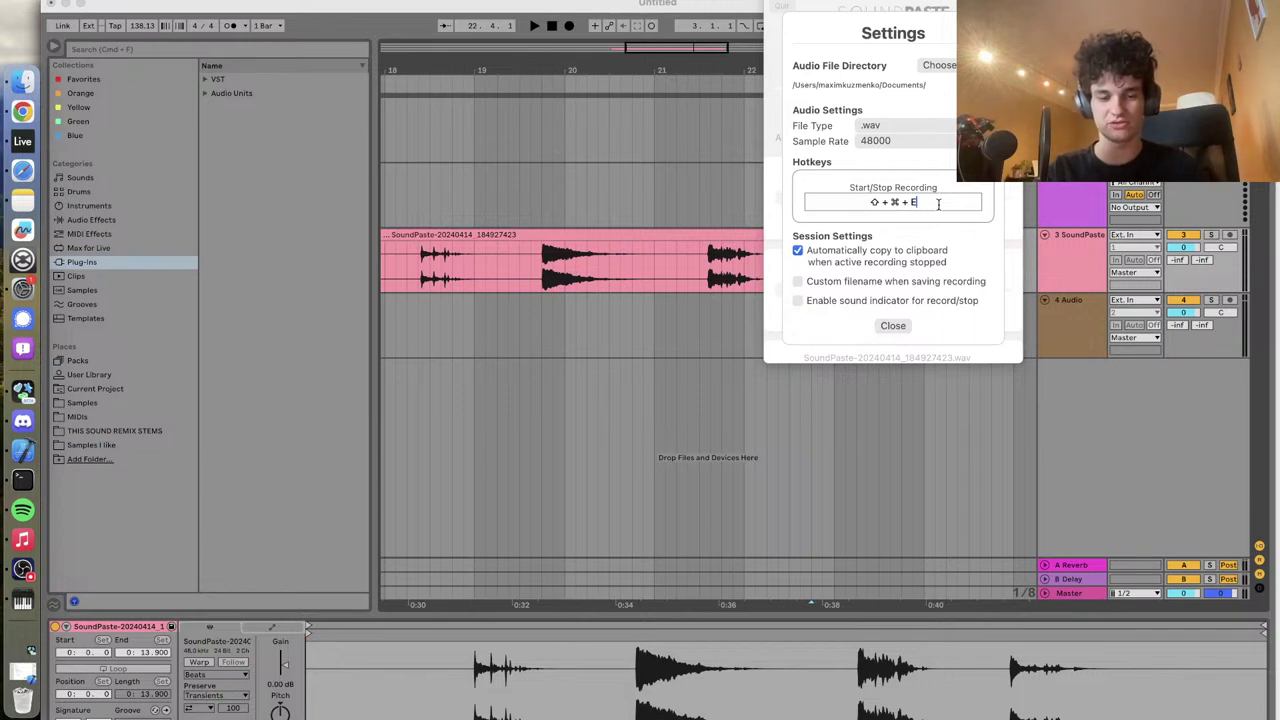
key("shift+super+q")
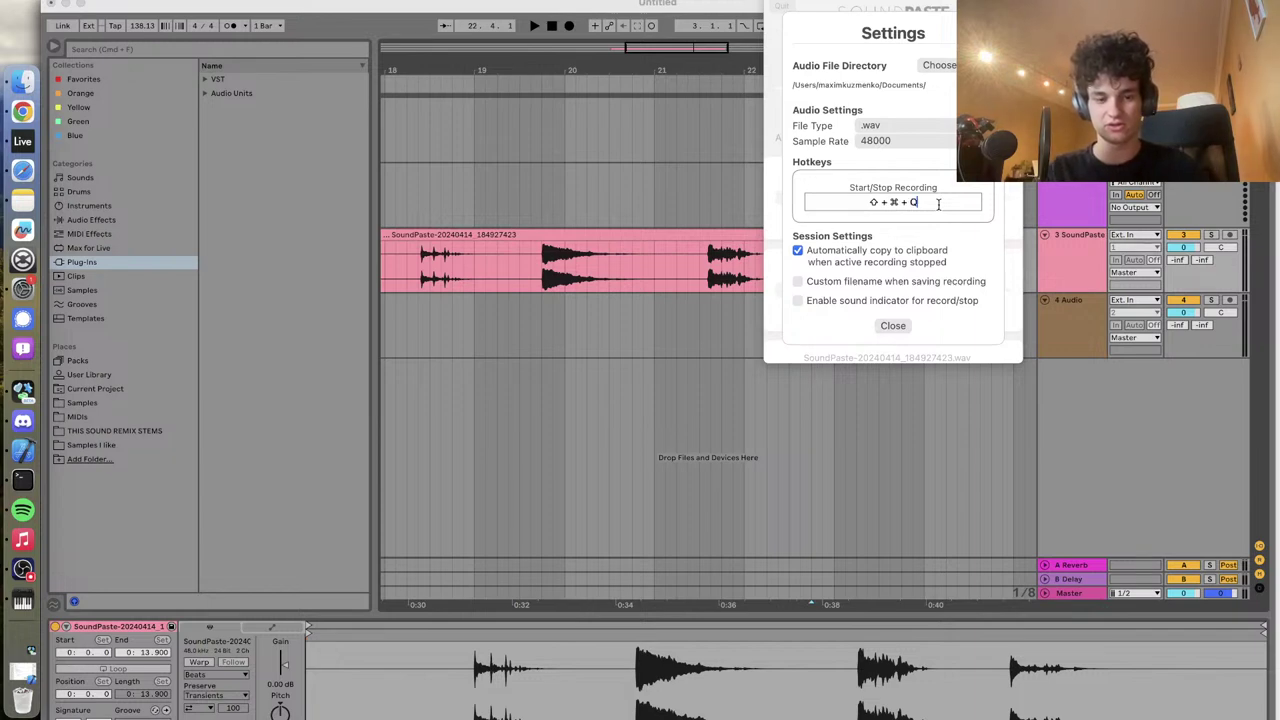
left_click(893, 325)
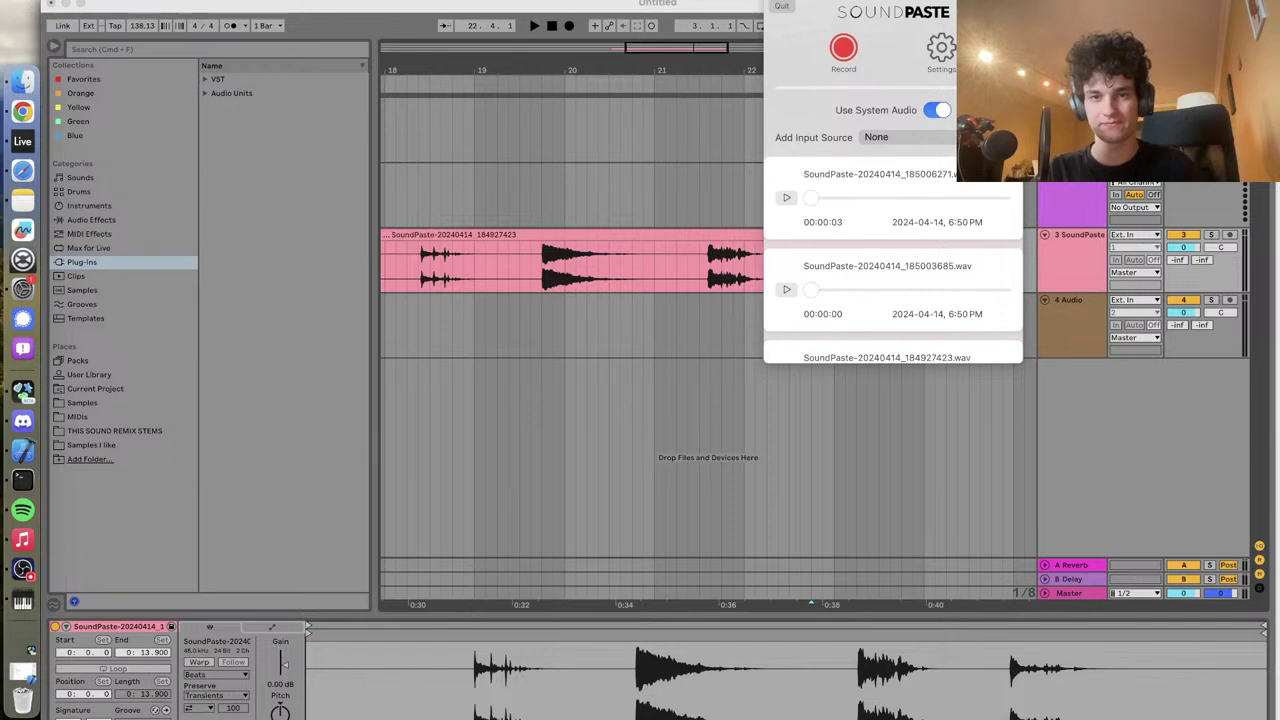
left_click(878, 270)
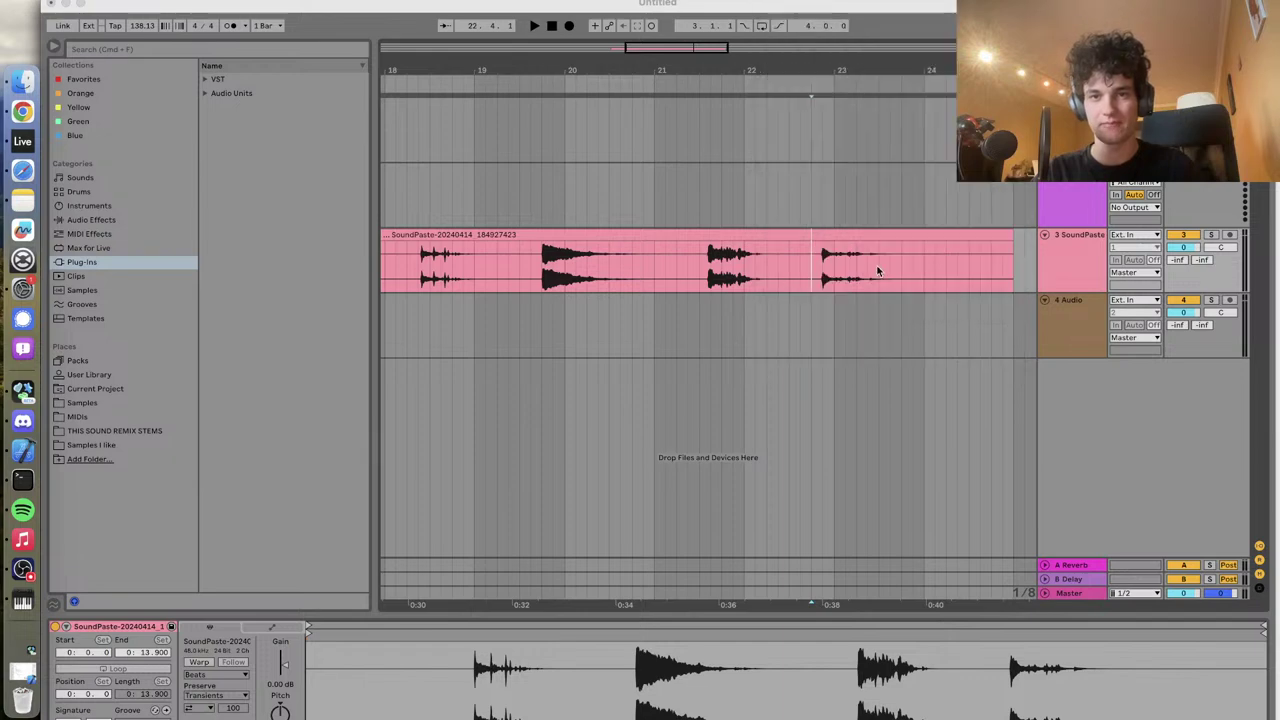
Split the pasted clip at bar 22.4 before its last glass sound, delete everything before the split, and play the remainder
left_click(802, 261)
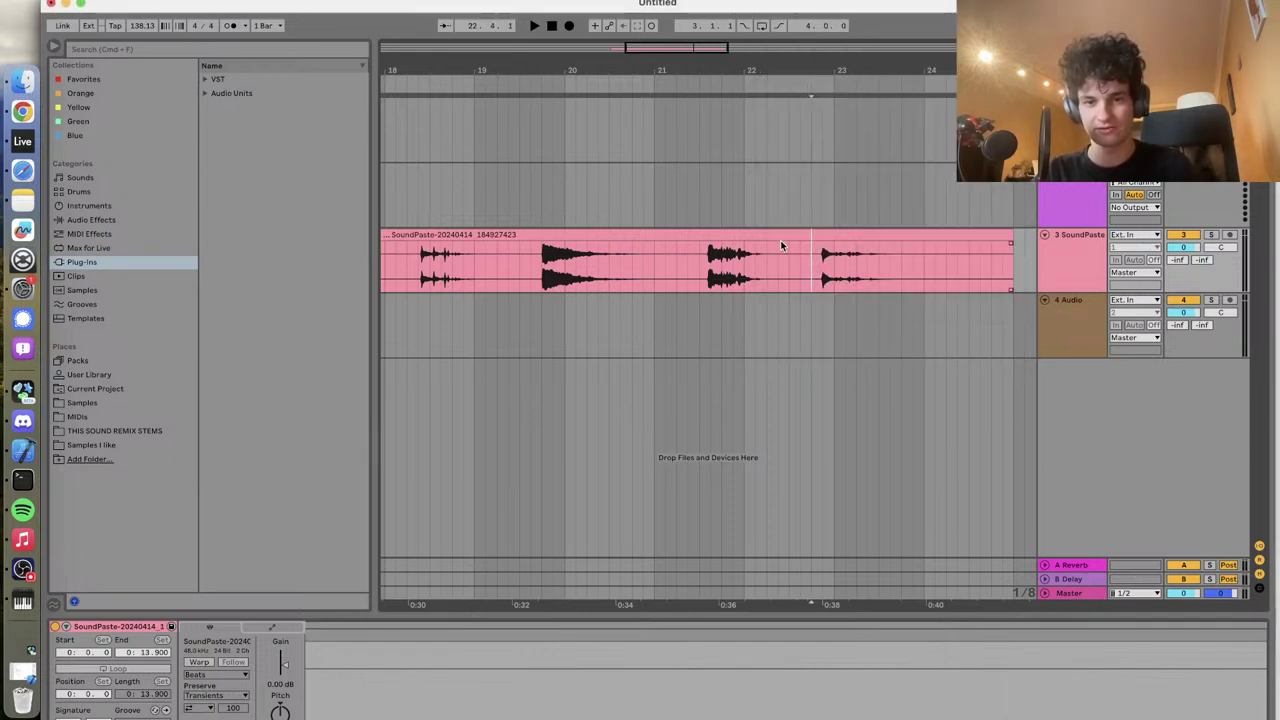
left_click(812, 258)
key("super+e")
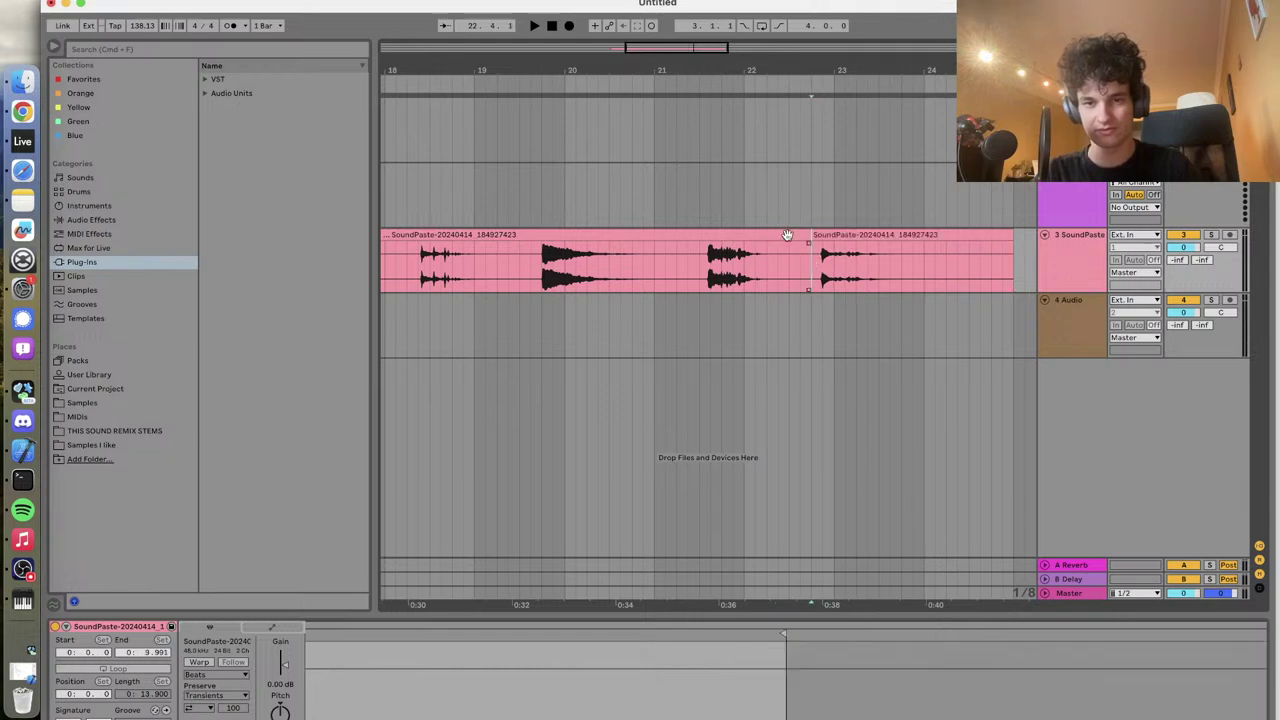
left_click(787, 234)
key("Delete")
left_click(818, 272)
key("space")
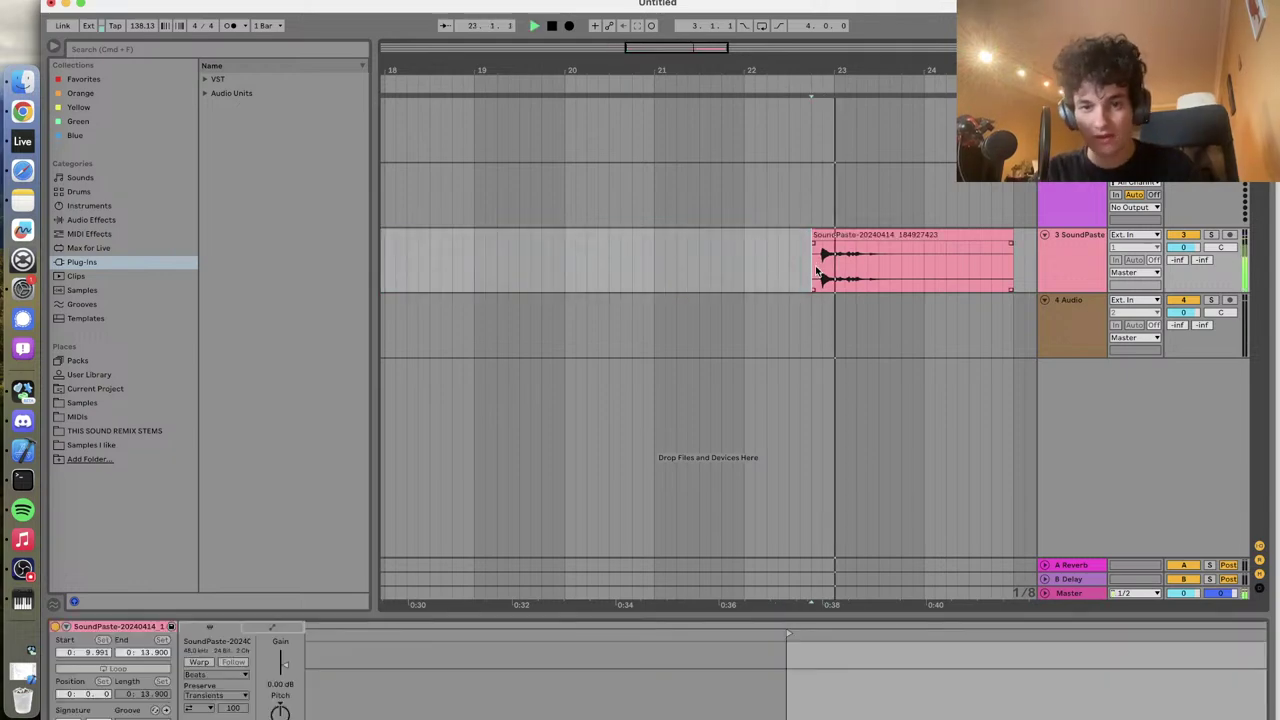
Trim the silence from the start of the remaining clip up to the glass sound's onset and play it
left_click(818, 265)
scroll(810, 247, "up", 2)
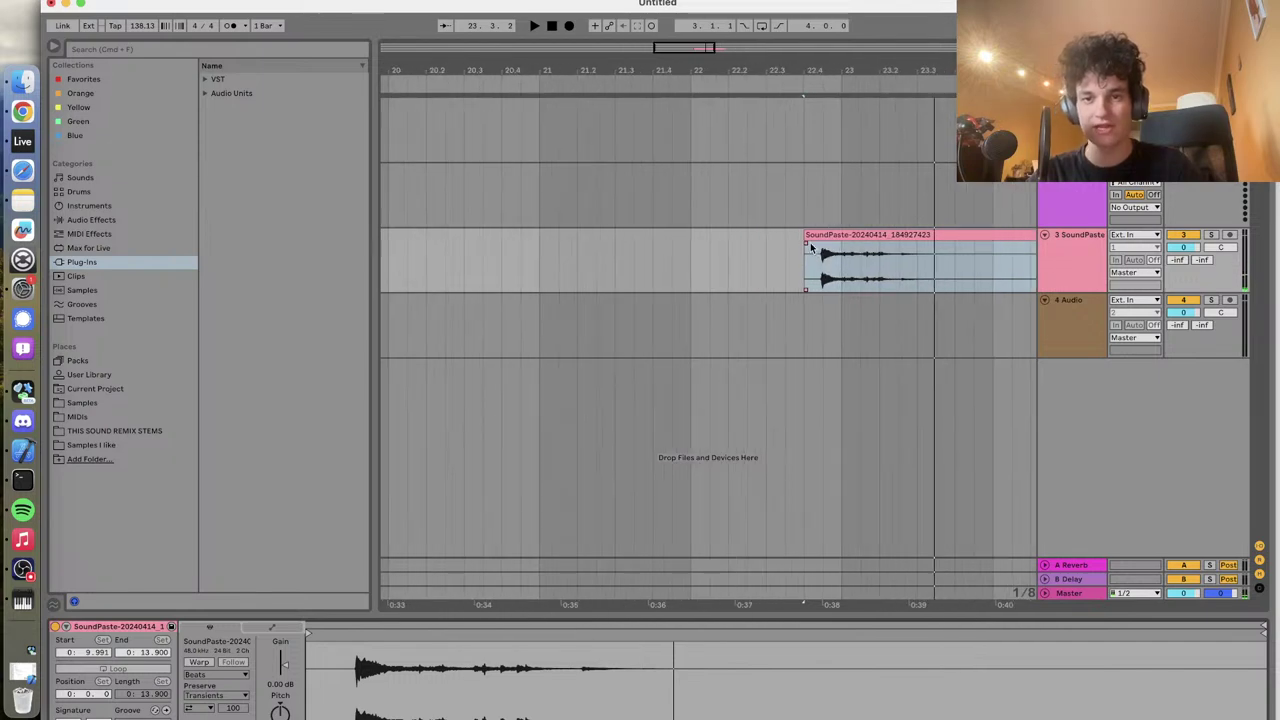
left_click_drag(807, 248, 830, 236)
scroll(825, 246, "up", 2)
scroll(817, 246, "up", 2)
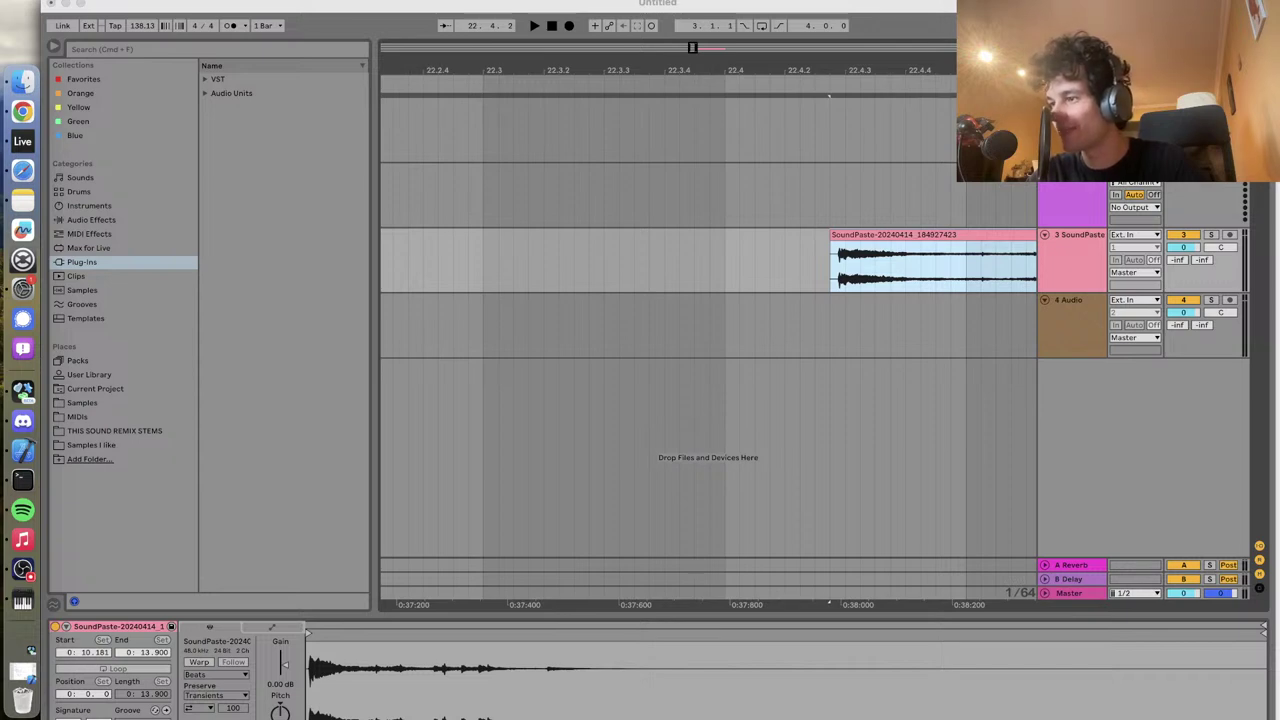
left_click(816, 263)
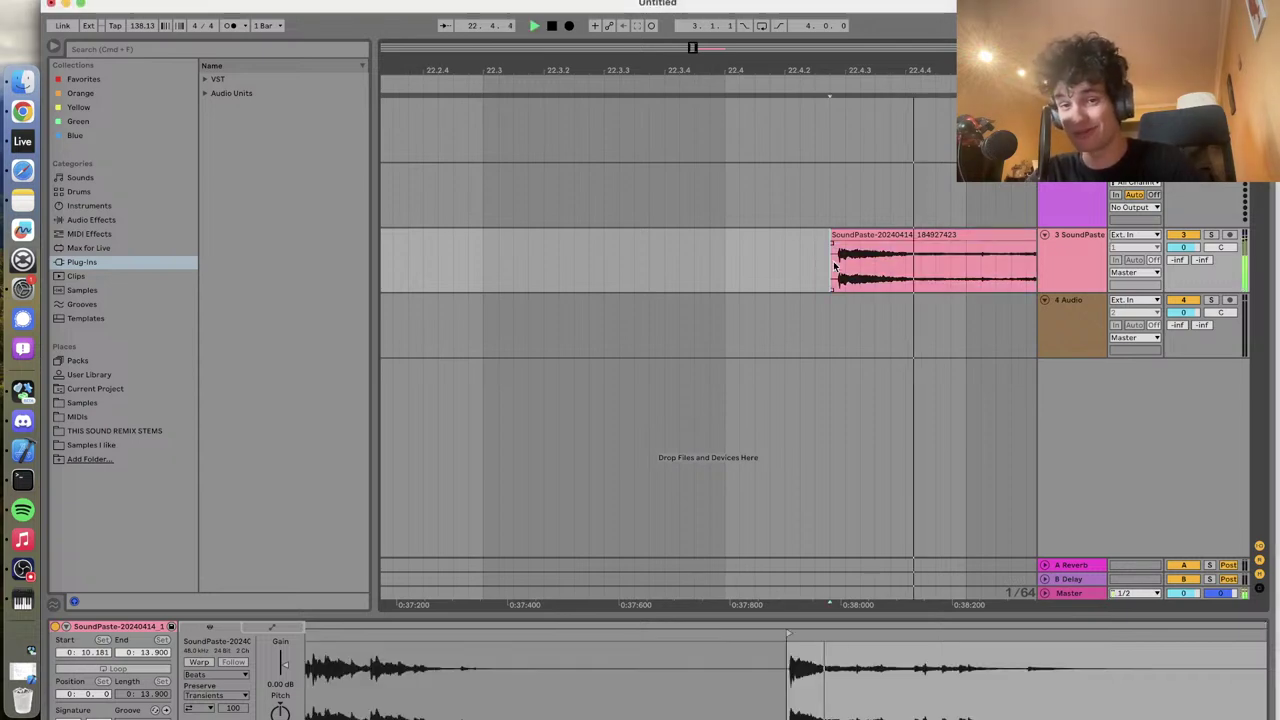
scroll(835, 265, "down", 3)
scroll(835, 265, "down", 5)
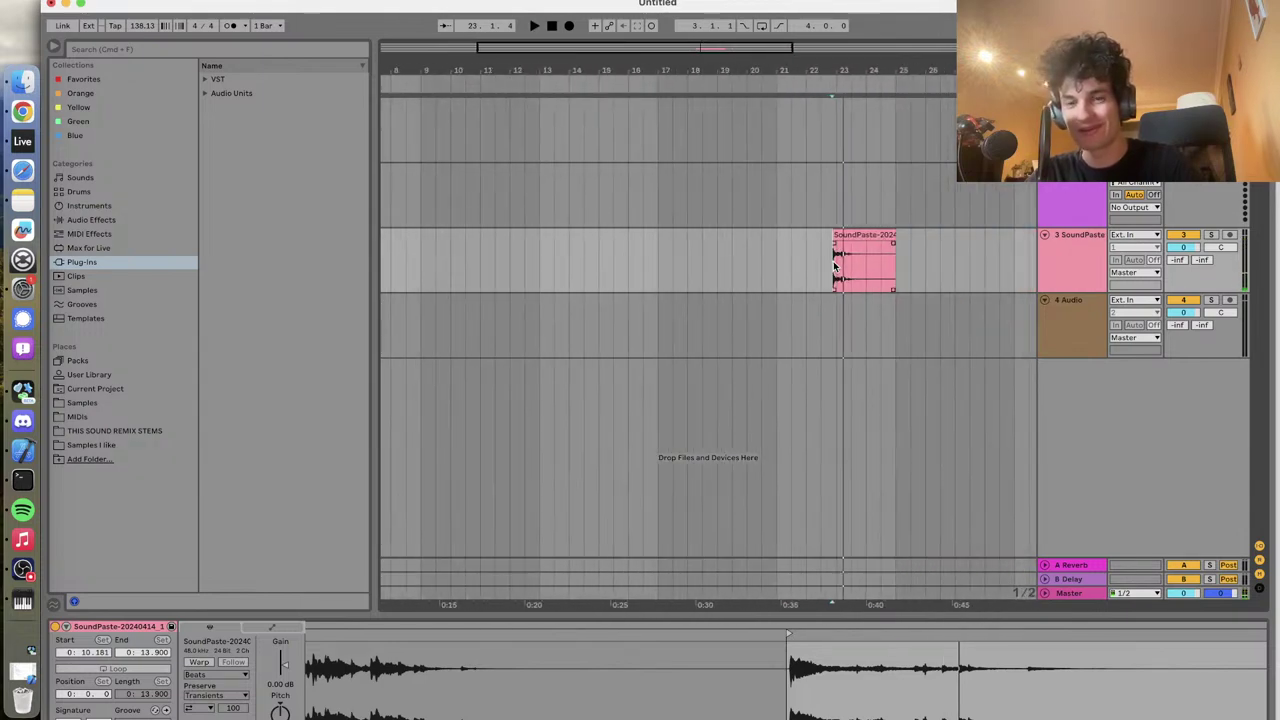
Split the trimmed clip at 23.2.3 to separate the glass sound from its quiet tail
left_click(828, 262)
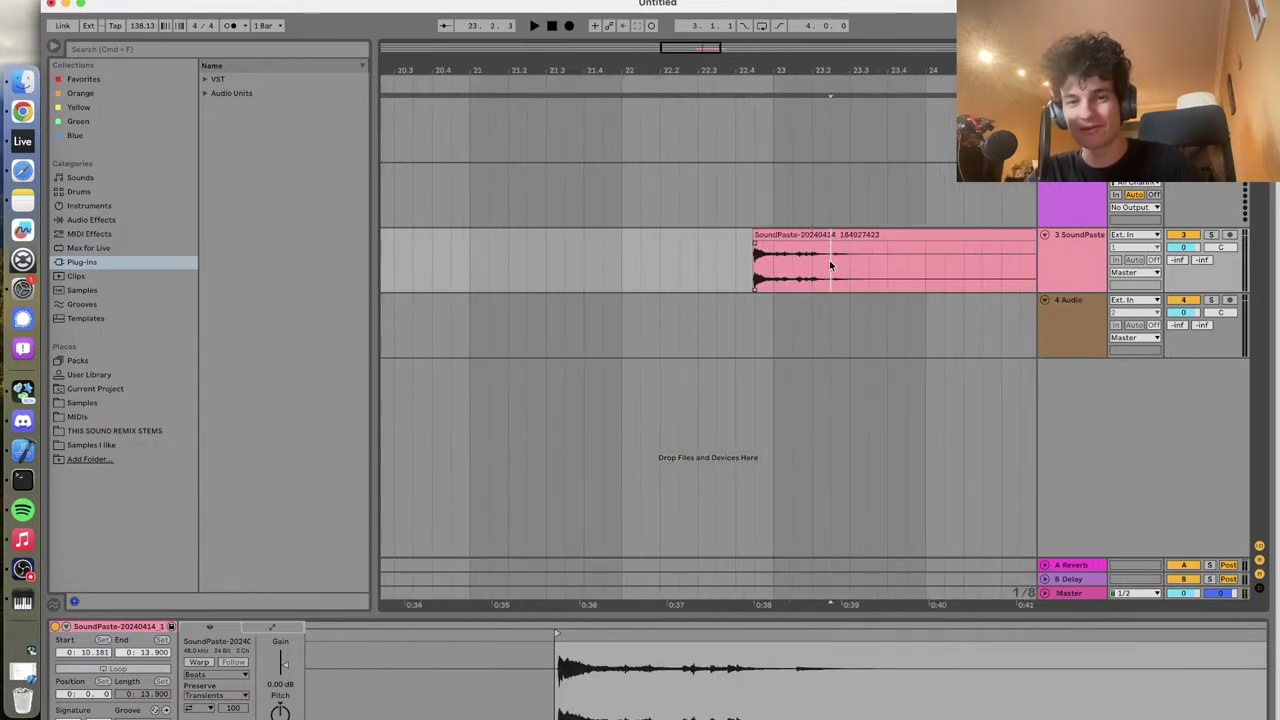
key("super+e")
left_click(807, 240)
key("Delete")
scroll(808, 240, "down", 5)
left_click(601, 263)
key("super+z")
Paste a full copy of the glass recording on the 3 SoundPaste track and move it to start shortly after bar 5
left_click(828, 262)
key("super+c")
left_click(574, 251)
key("super+v")
left_click_drag(572, 250, 440, 250)
Play the first glass sound of the full copy and split it into its own clip from 7.1.1 to 7.3.1
left_click(472, 265)
key("space")
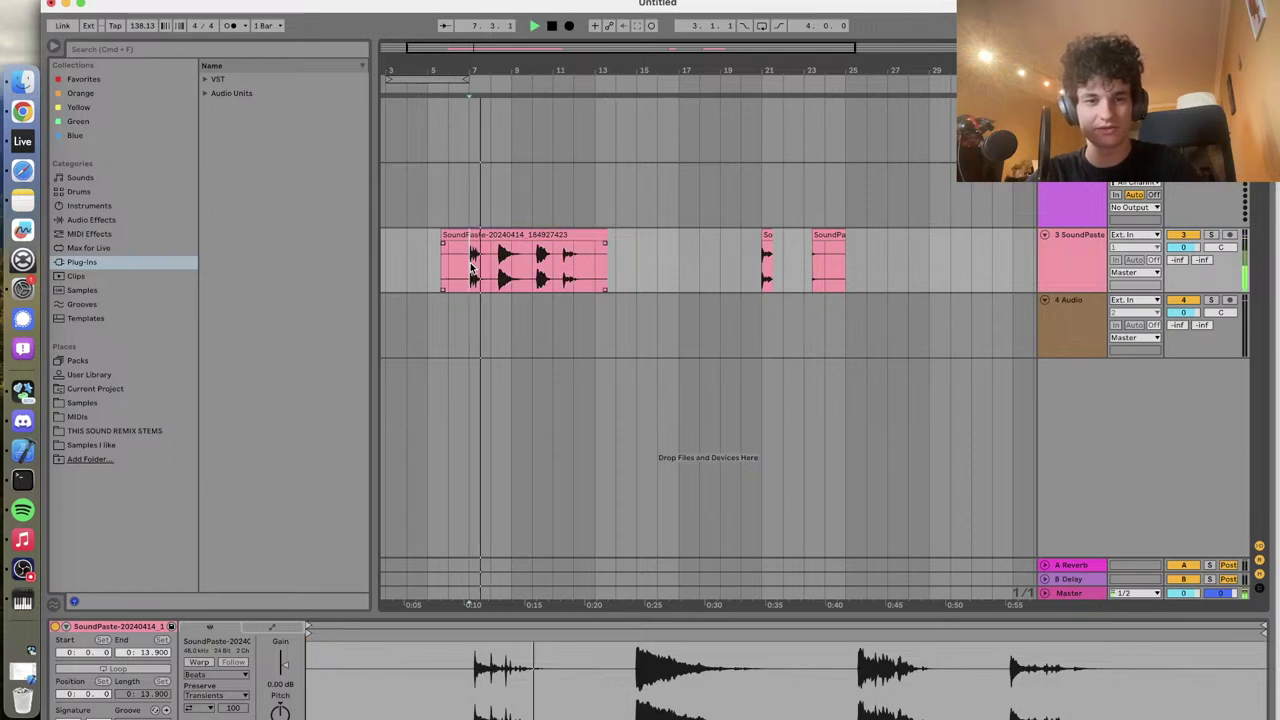
scroll(472, 265, "up", 3)
key("space")
scroll(470, 262, "up", 2)
key("super+e")
left_click_drag(472, 262, 541, 262)
key("super+e")
Turn on warping for the isolated first glass clip and play it back
left_click(312, 664)
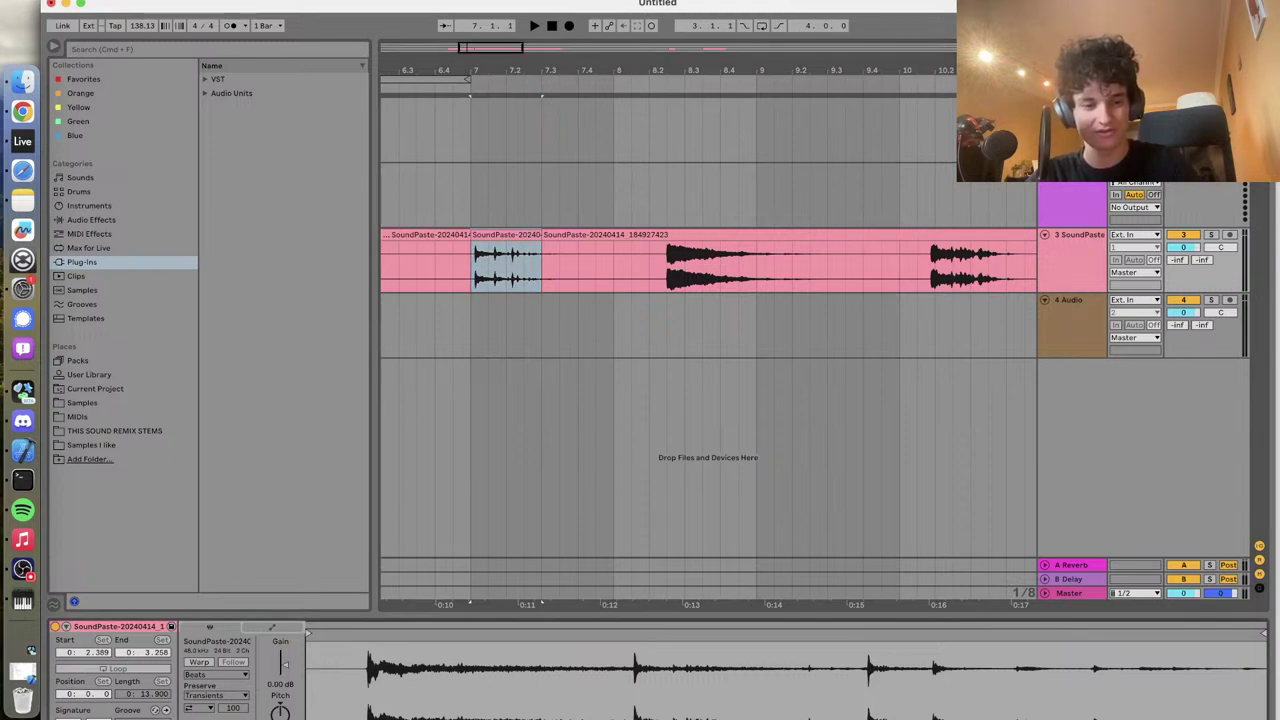
left_click(199, 662)
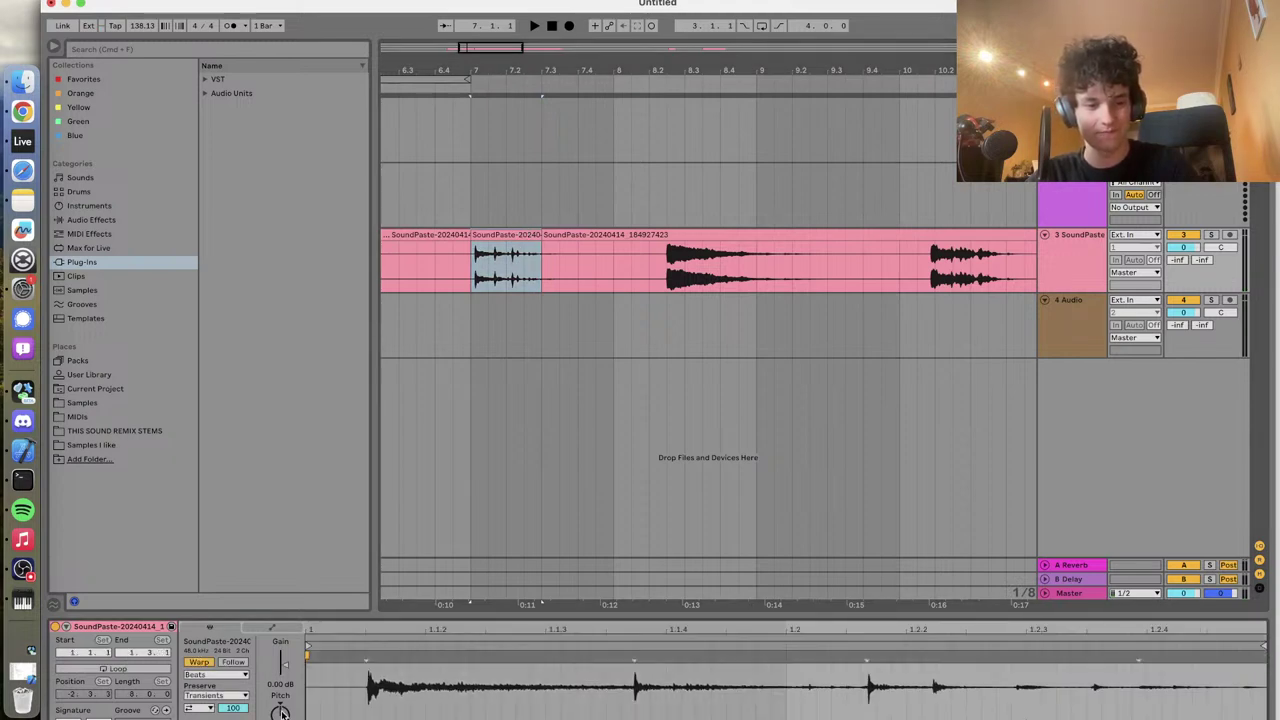
key("space")
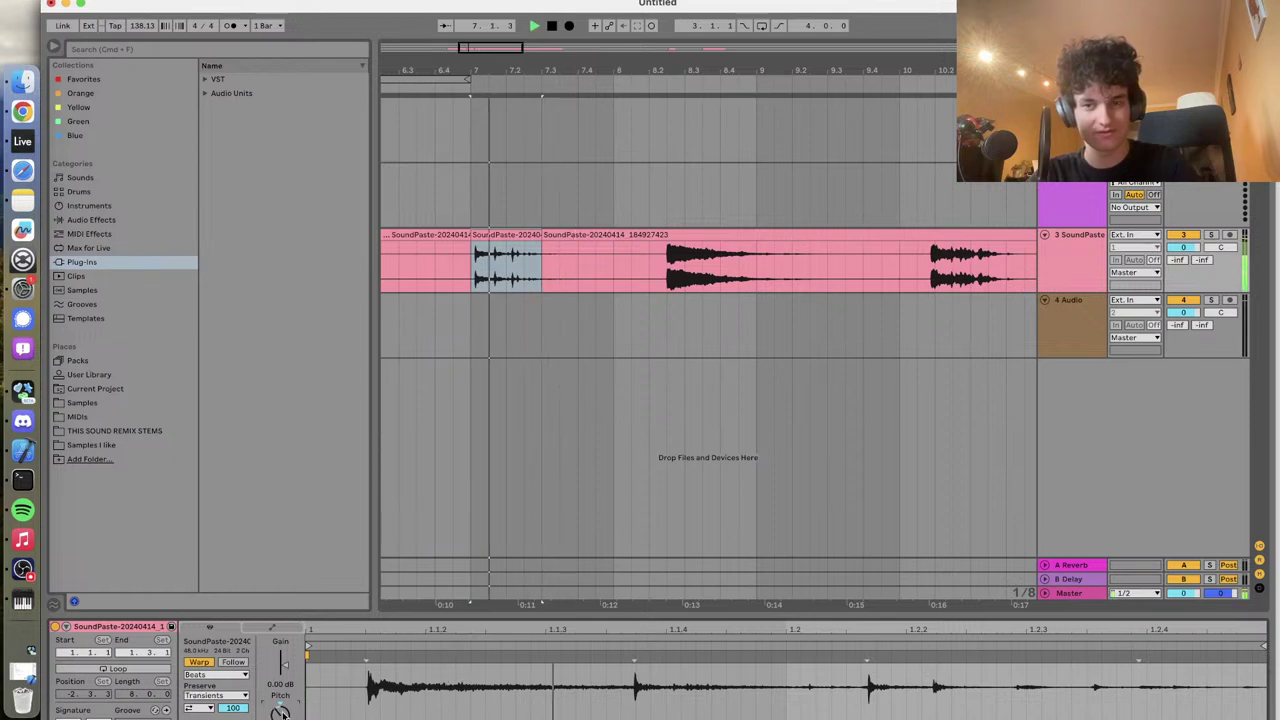
key("space")
key("space")
key("space")
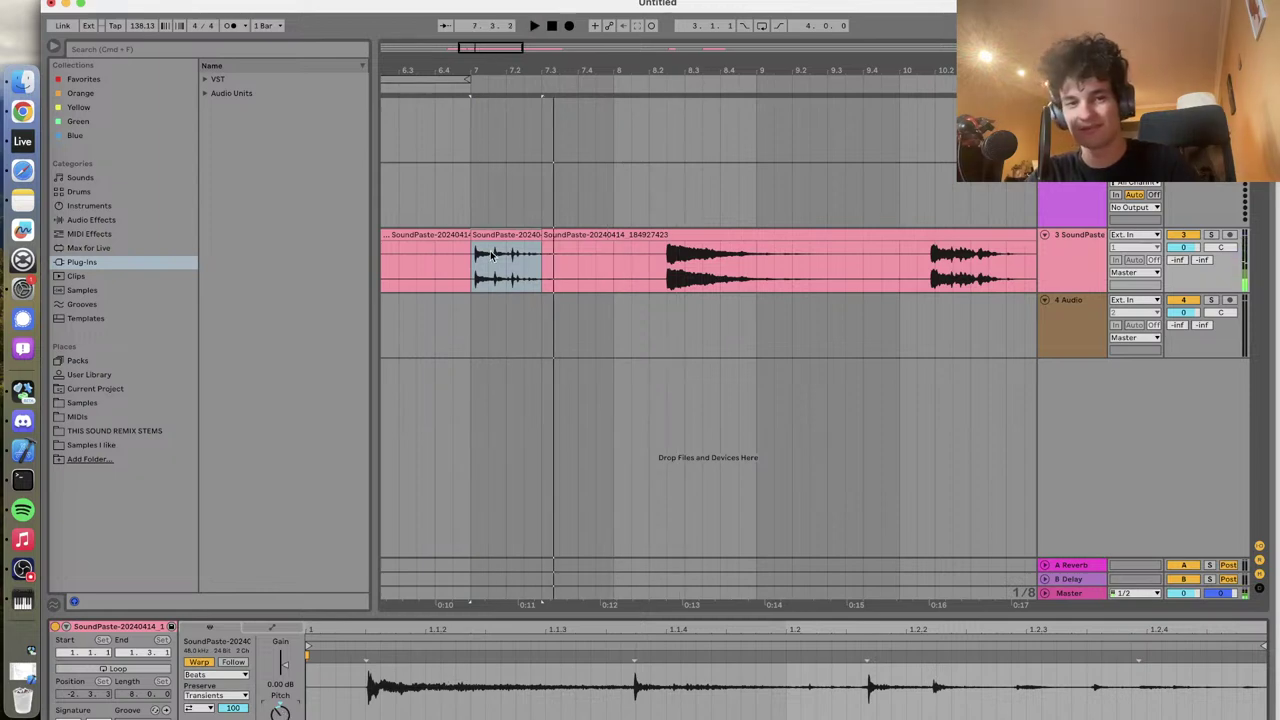
Cut the isolated glass clip and delete the recording's leftover pieces between bars 5 and 15 on the 3 SoundPaste track
left_click(422, 323)
scroll(422, 323, "down", 5)
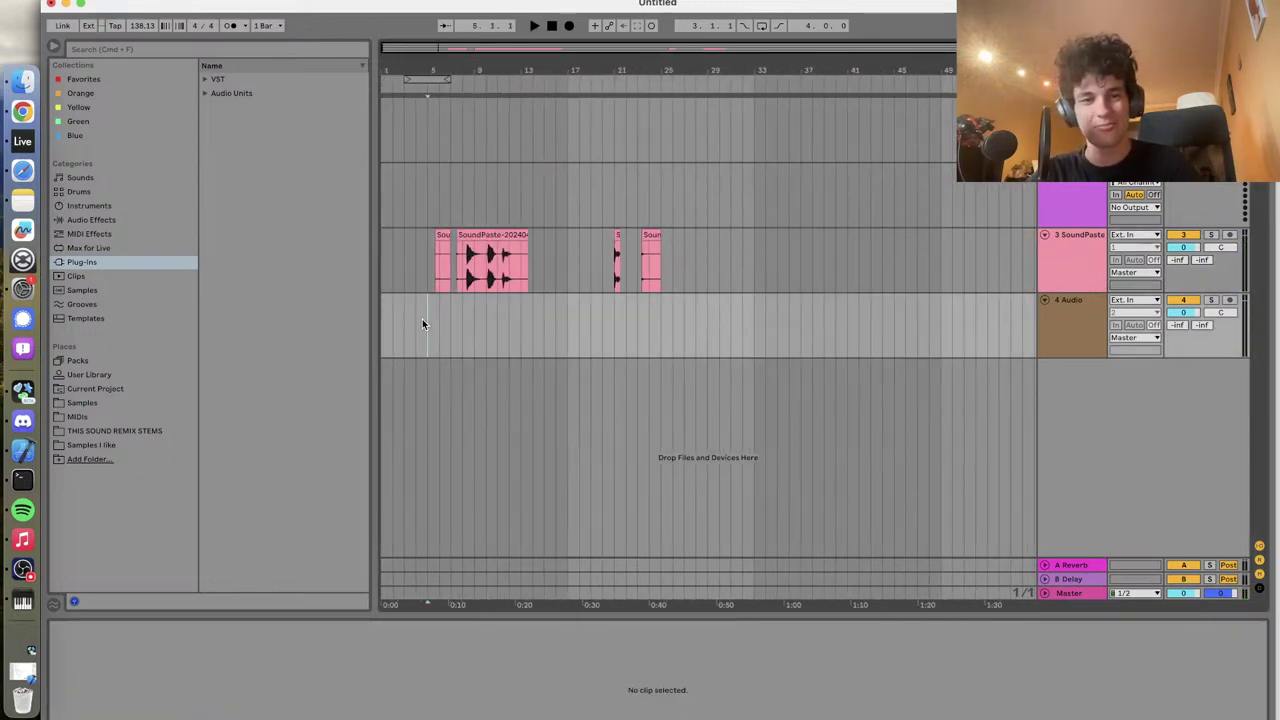
left_click_drag(427, 260, 544, 238)
key("Delete")
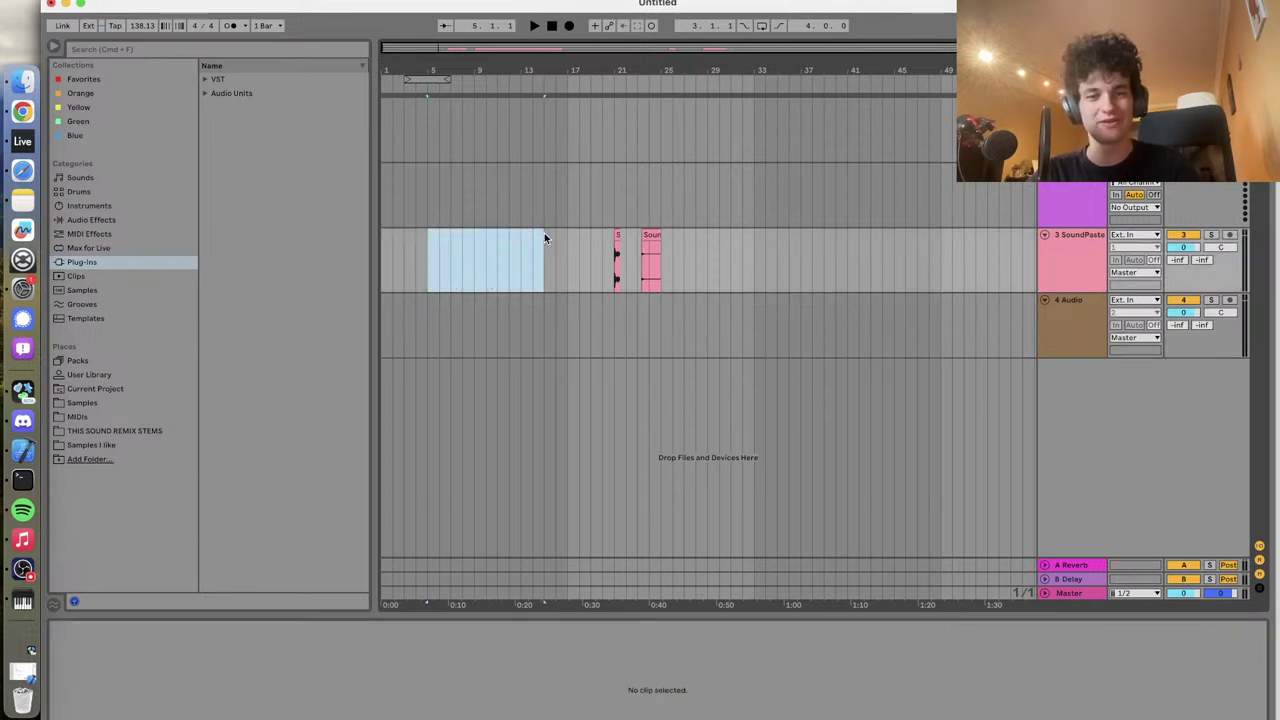
Set the Live Set's tempo to 130 BPM
left_click(142, 26)
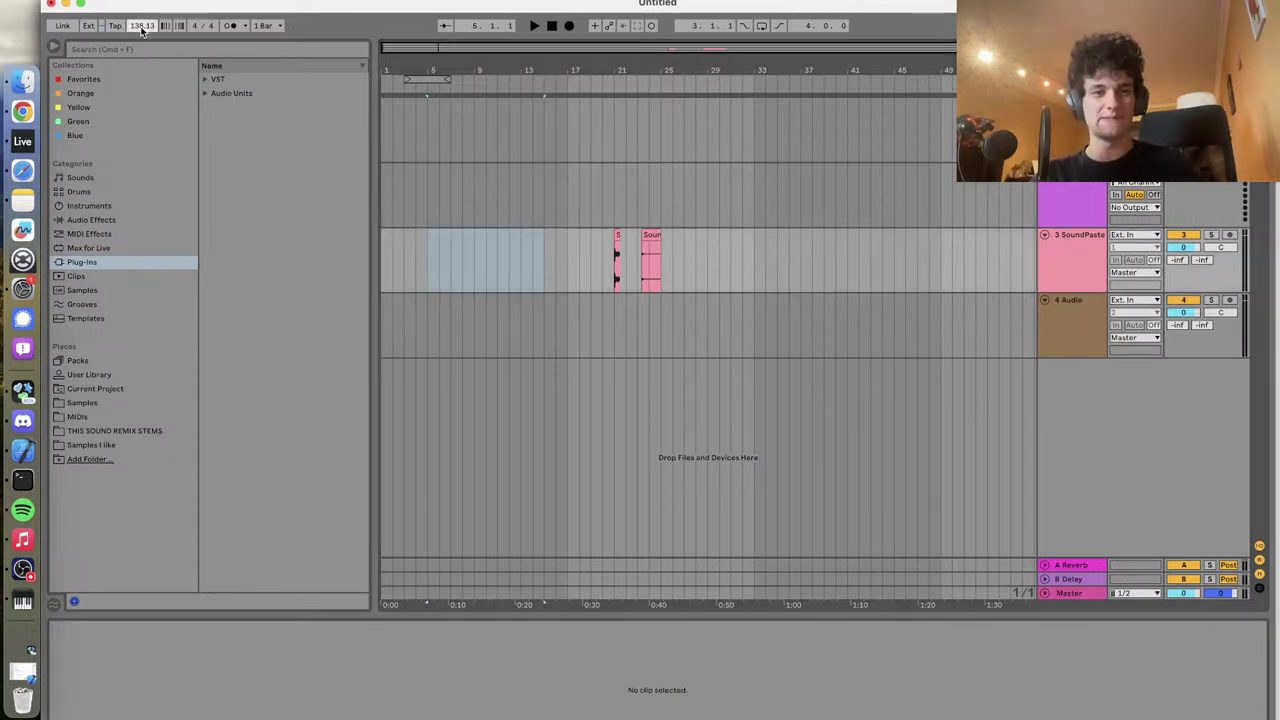
type("130")
key("Return")
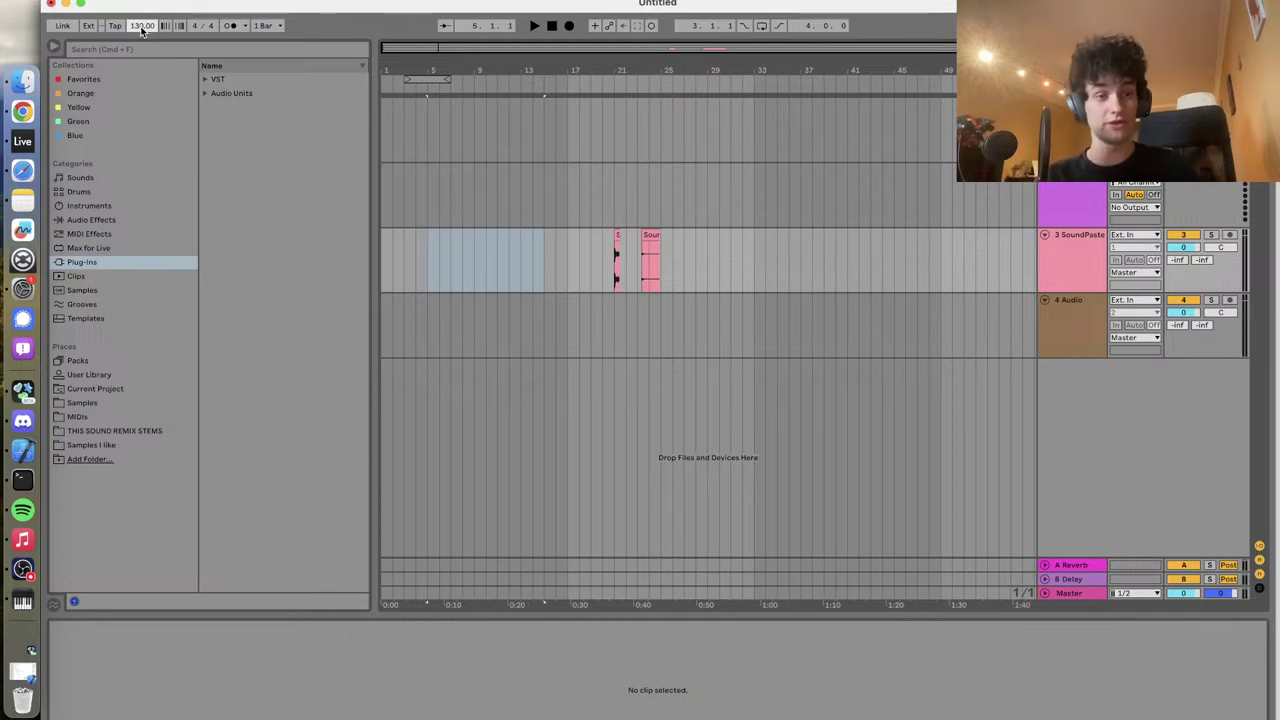
Paste the isolated glass clip at bar 2 on the 4 Audio track and duplicate it twelve times in a row
left_click(426, 311)
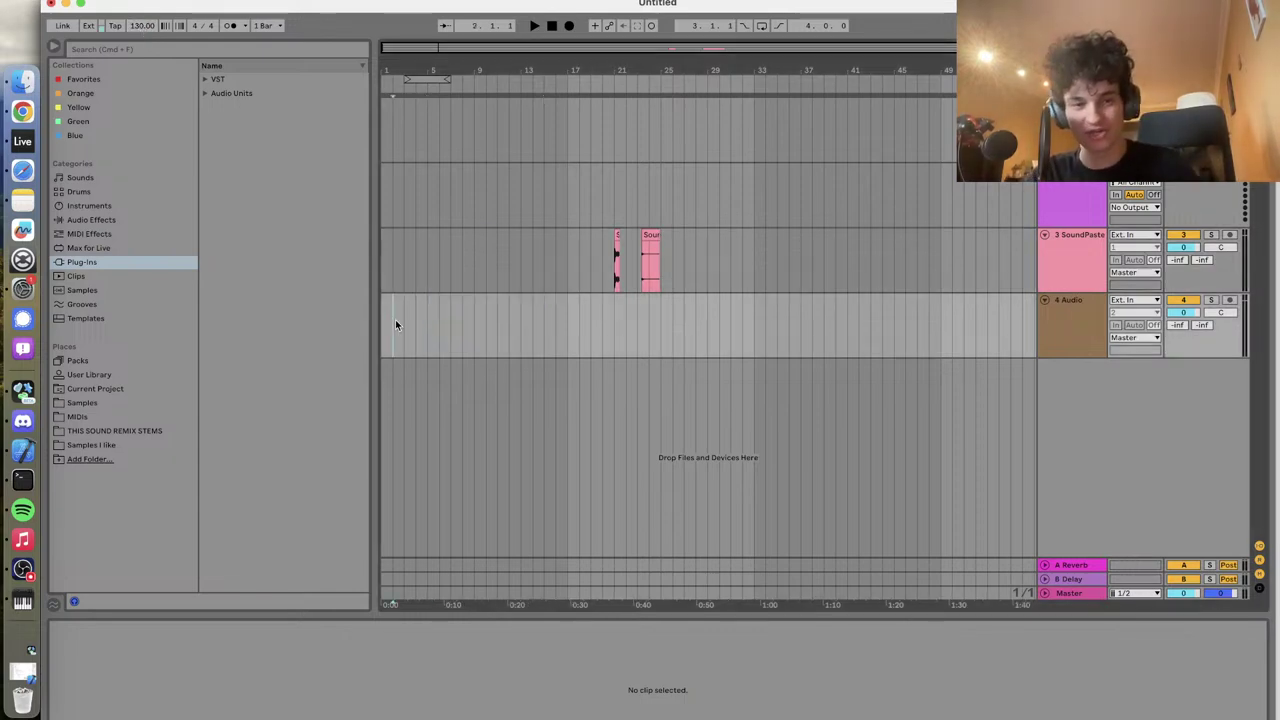
key("super+v")
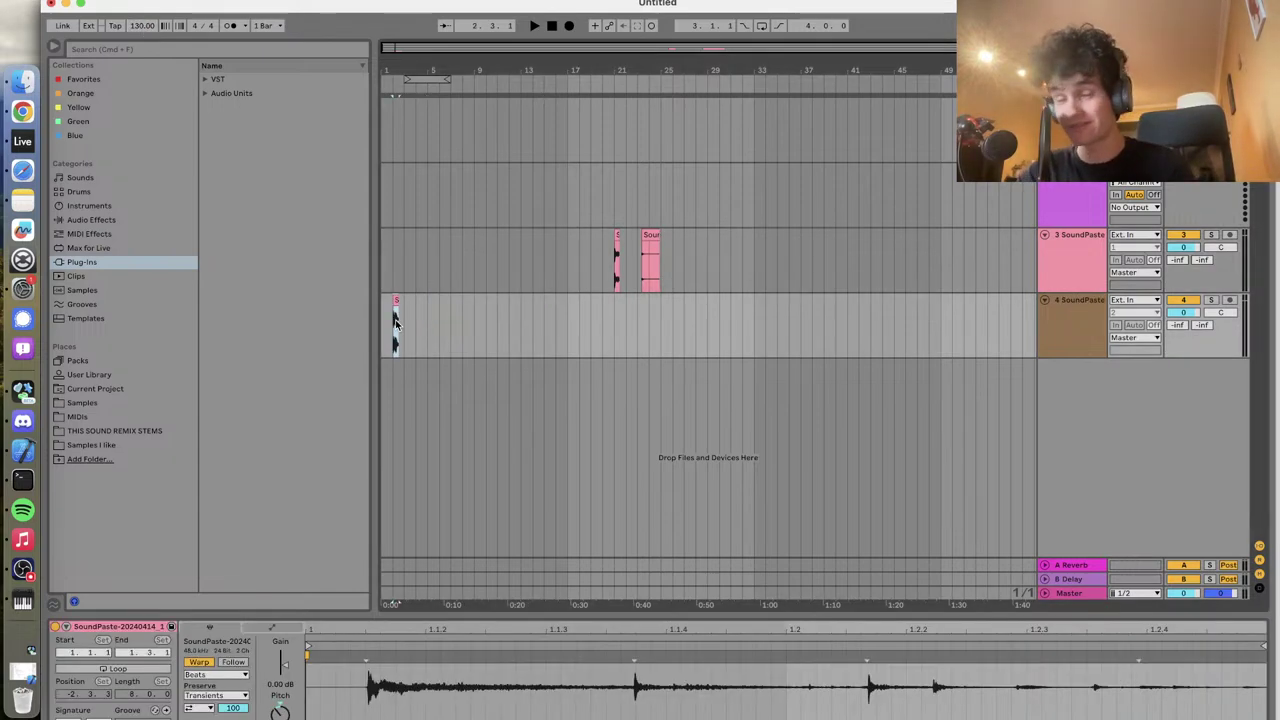
scroll(396, 323, "left", 2)
key("super+d")
key("super+d")
key("super+d")
key("super+d")
key("super+d")
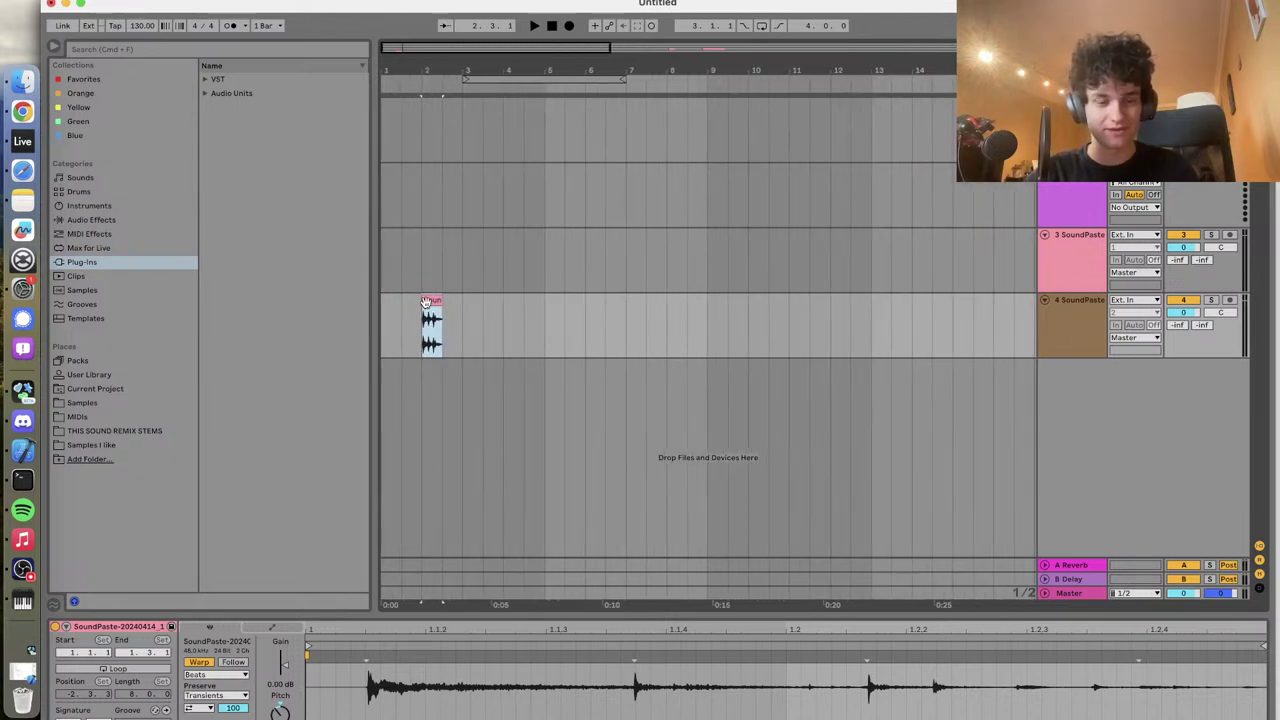
key("super+d")
key("super+d")
key("super+d")
key("super+d")
key("super+d")
key("super+d")
key("super+d")
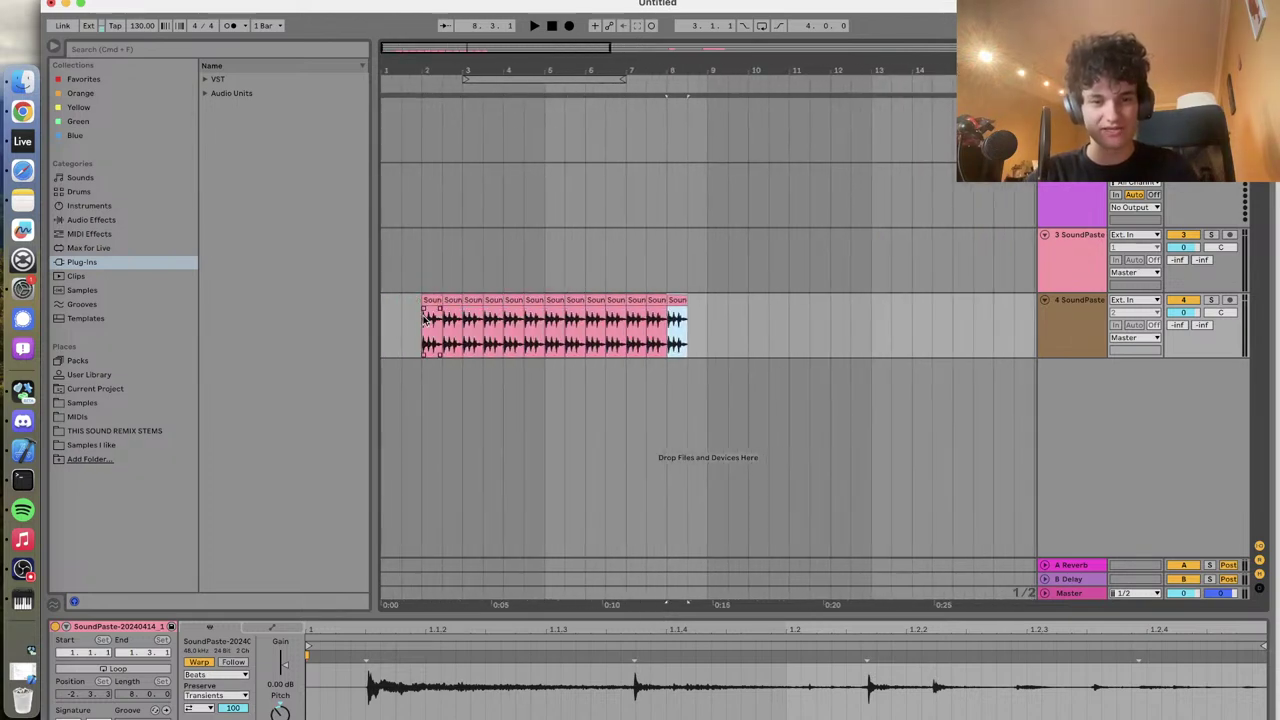
Play the row of repeated glass clips from bar 2
left_click(424, 320)
key("minus")
key("minus")
key("space")
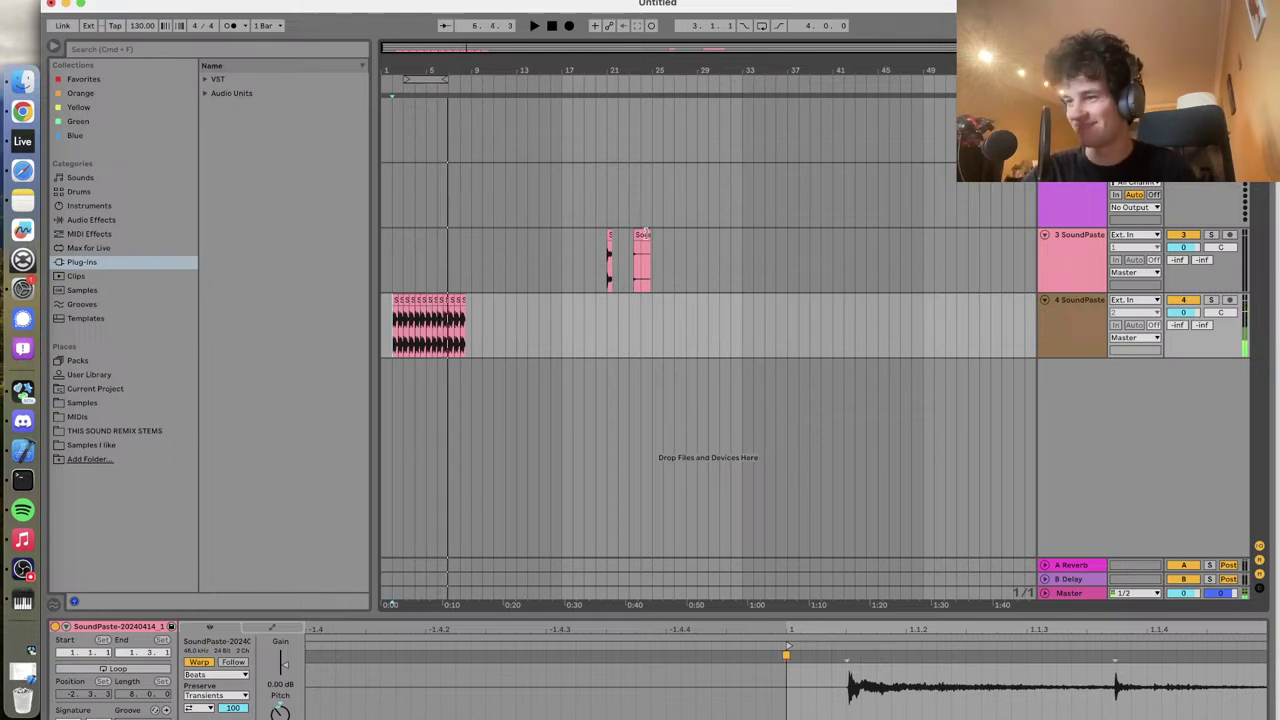
Move the quiet tail clip on the 3 SoundPaste track to start at bar 2 and play it with the repeated clips
left_click_drag(643, 235, 402, 237)
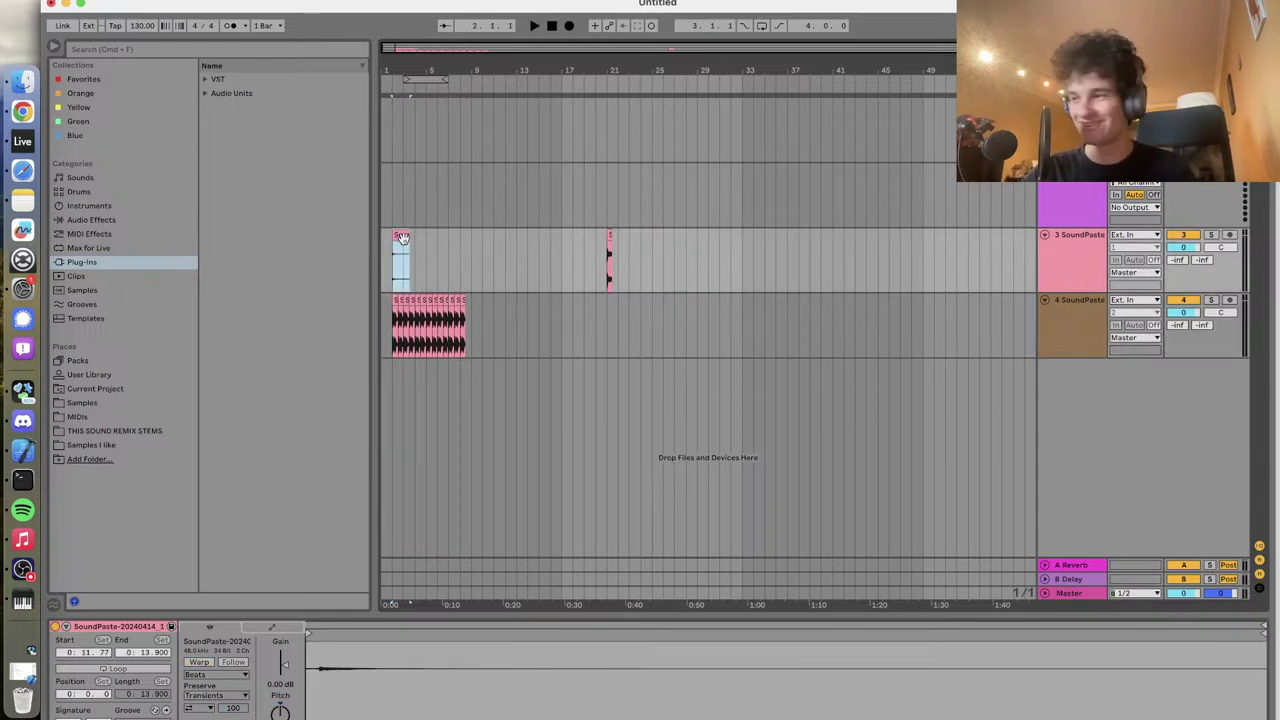
left_click(391, 258)
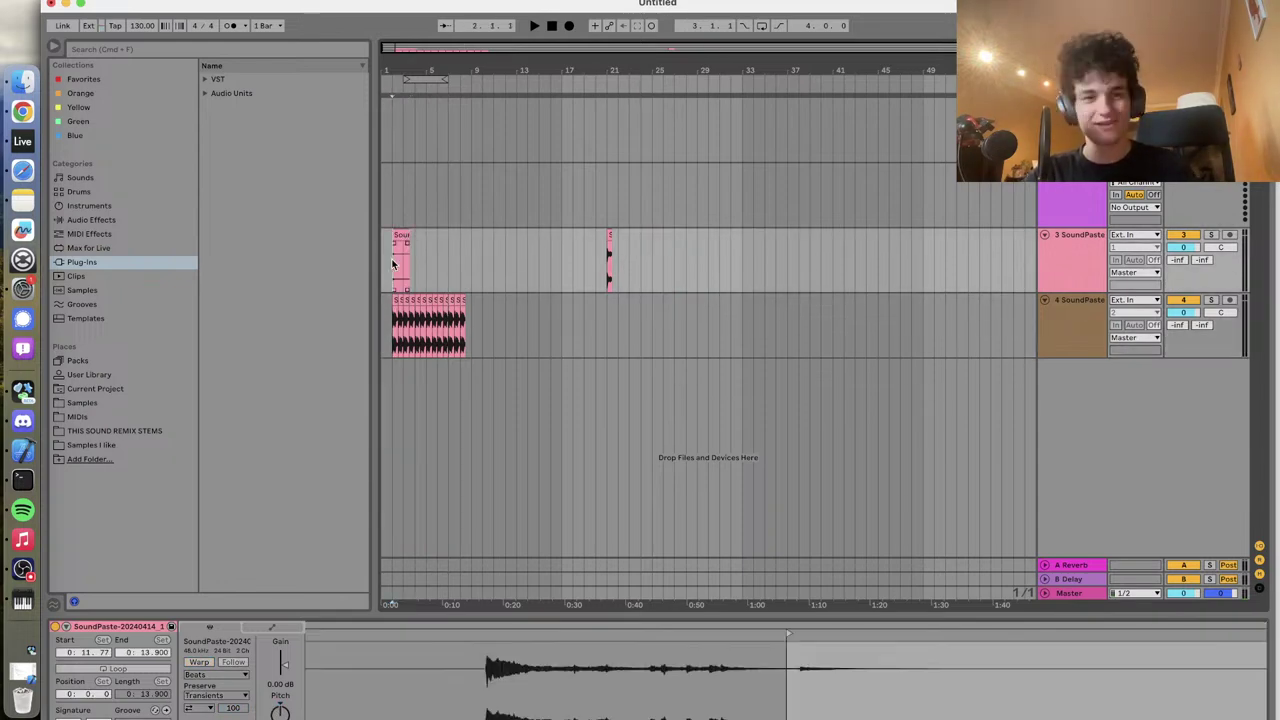
scroll(391, 258, "up", 3)
key("space")
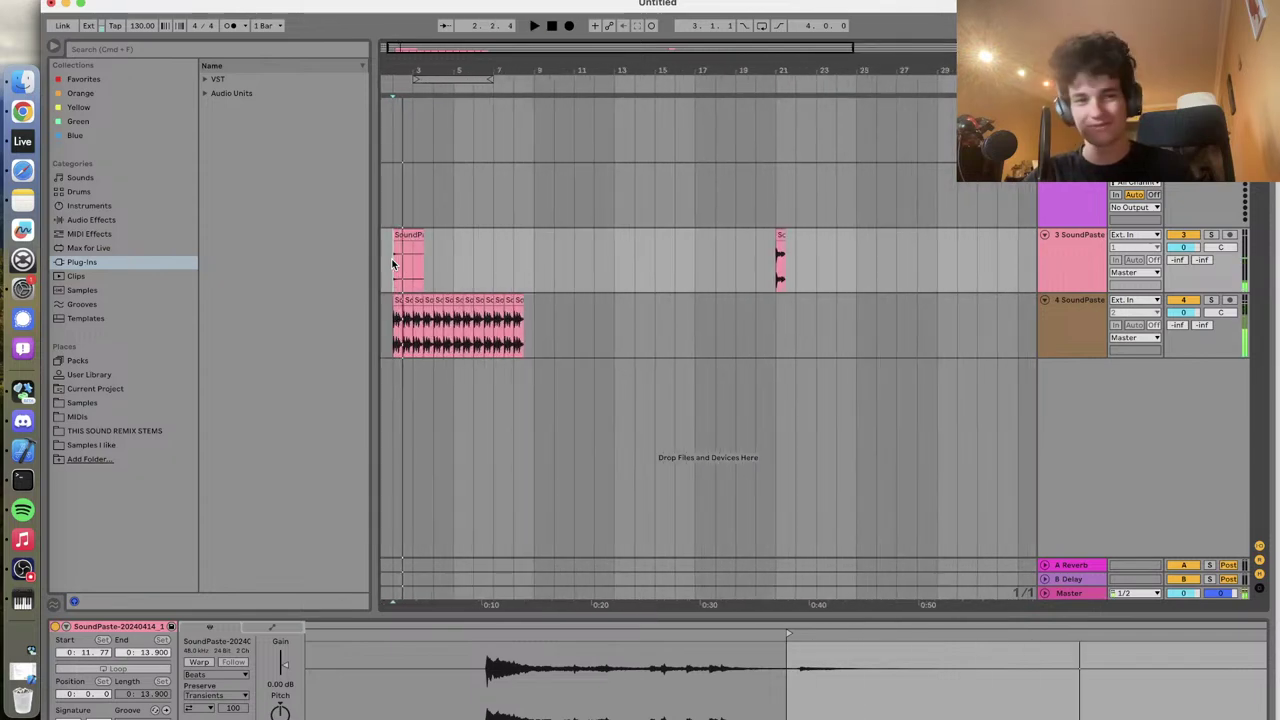
key("space")
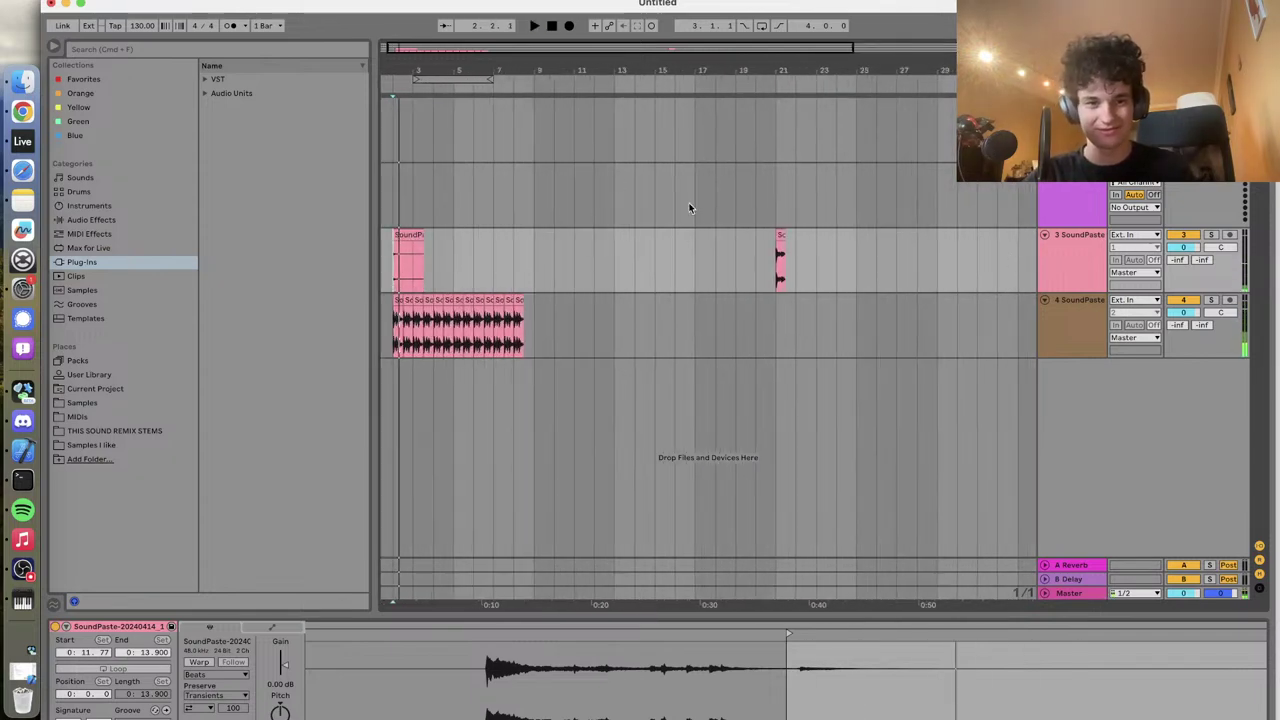
Delete the tail clip on the 3 SoundPaste track, move the clip from bar 21 to bar 2 in its place, and play it
left_click_drag(557, 237, 353, 239)
key("Delete")
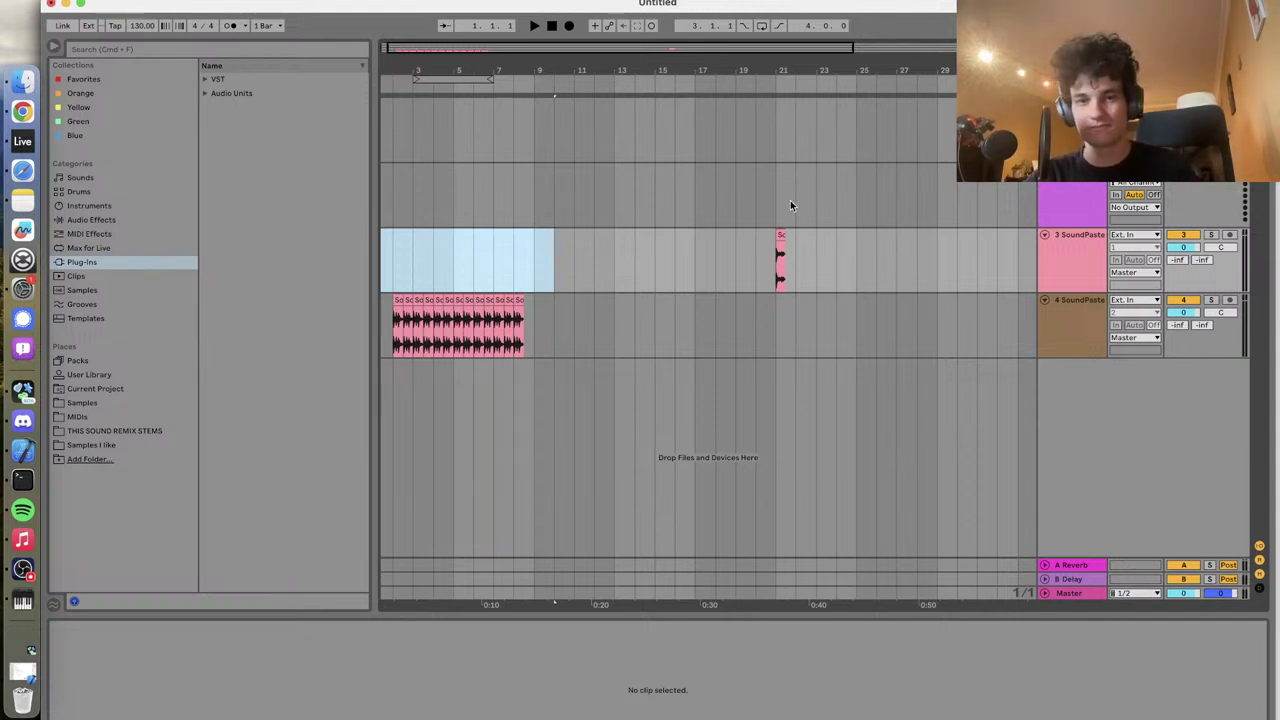
left_click(772, 250)
left_click(780, 256)
key("Delete")
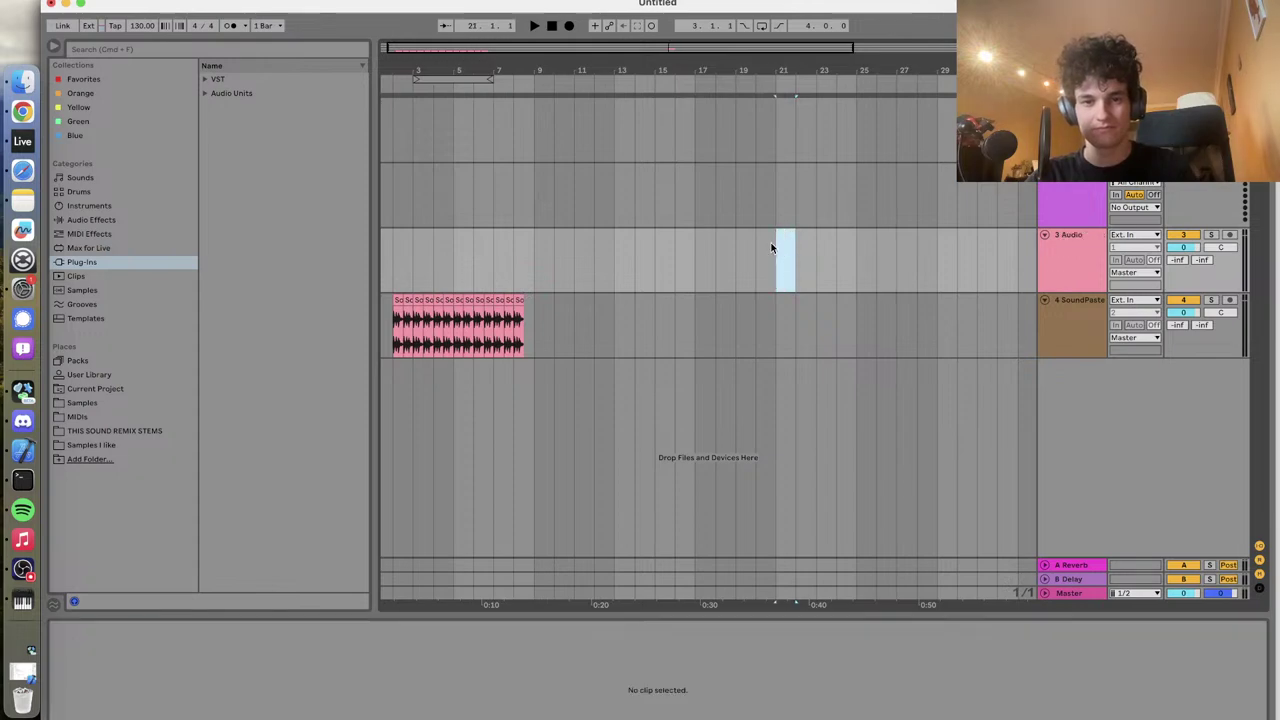
left_click(395, 260)
key("super+v")
key("space")
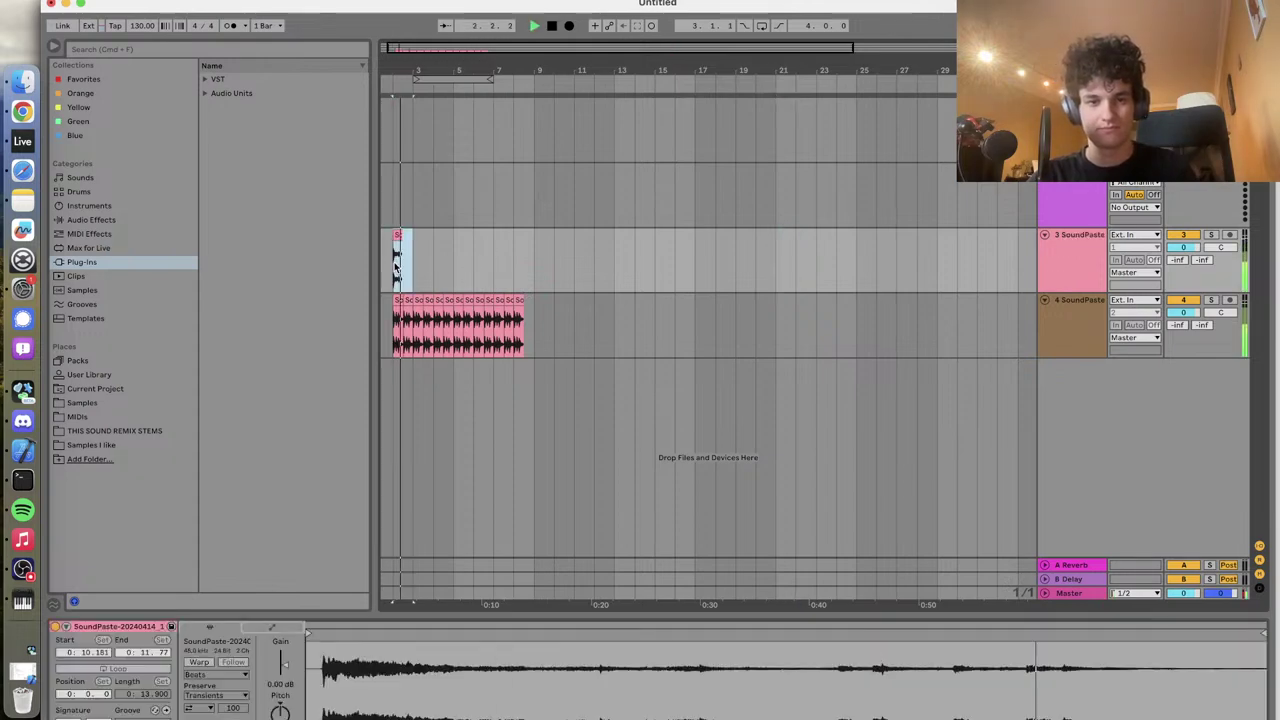
Paste copies of the bar 2 clip at bars 4, 6 and 8 on the 3 SoundPaste track
scroll(396, 266, "up", 3)
scroll(394, 262, "left", 2)
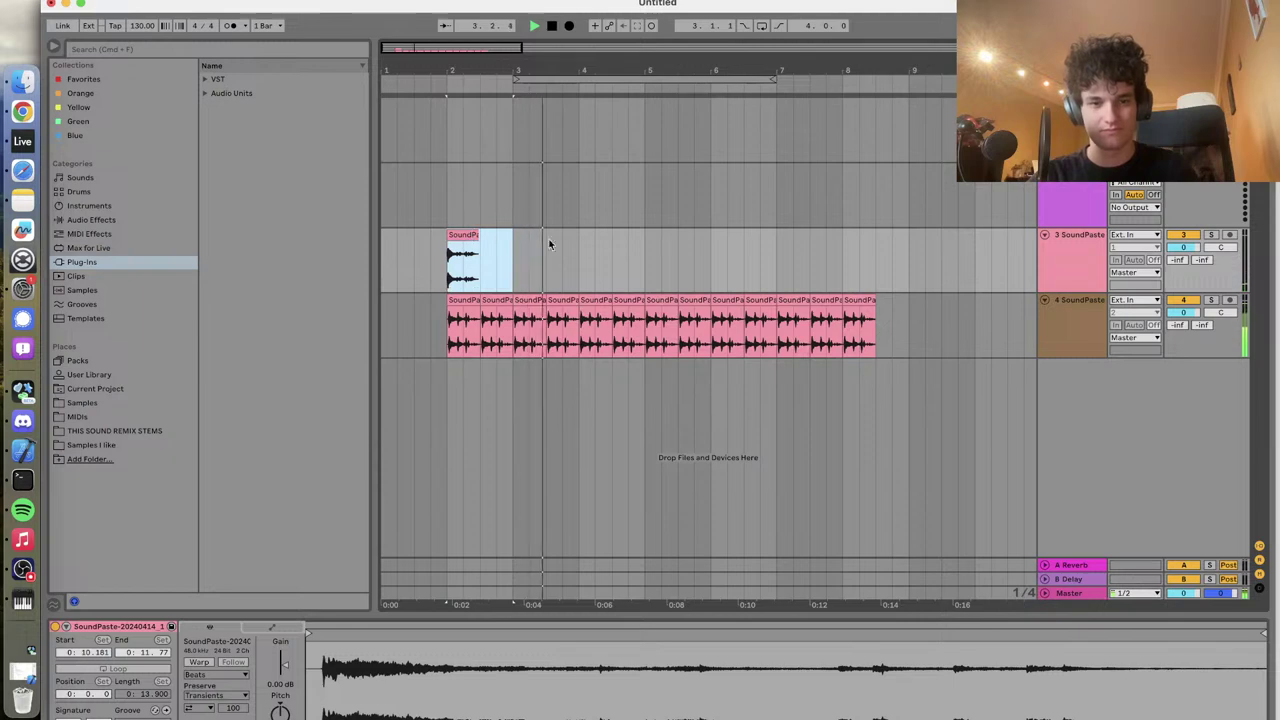
left_click(569, 253)
key("super+v")
left_click(712, 243)
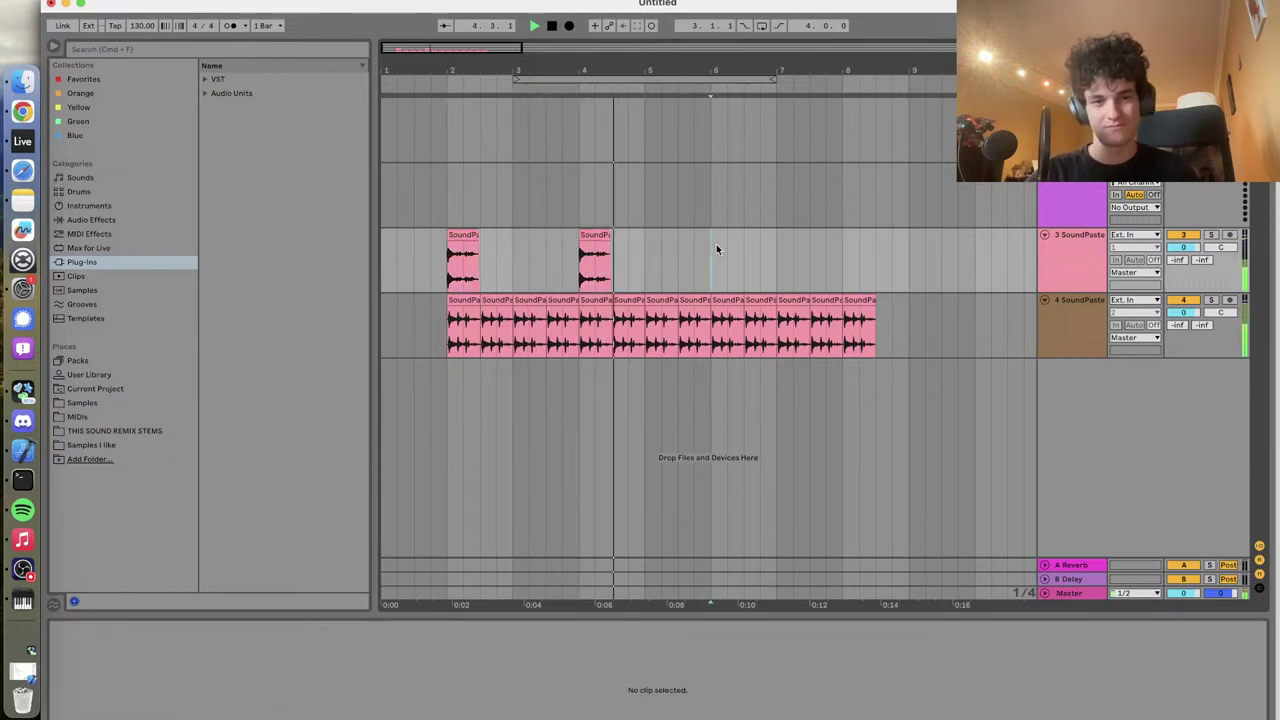
key("super+v")
left_click(847, 270)
key("super+v")
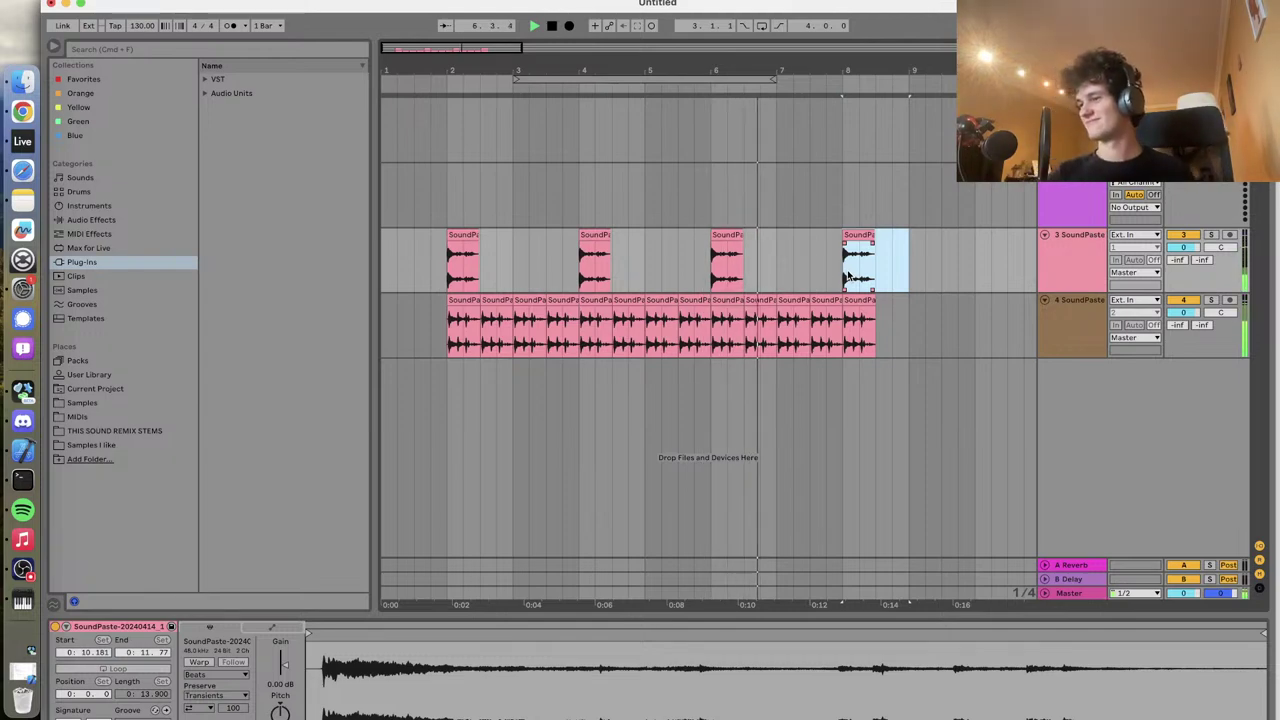
key("space")
left_click(1053, 317)
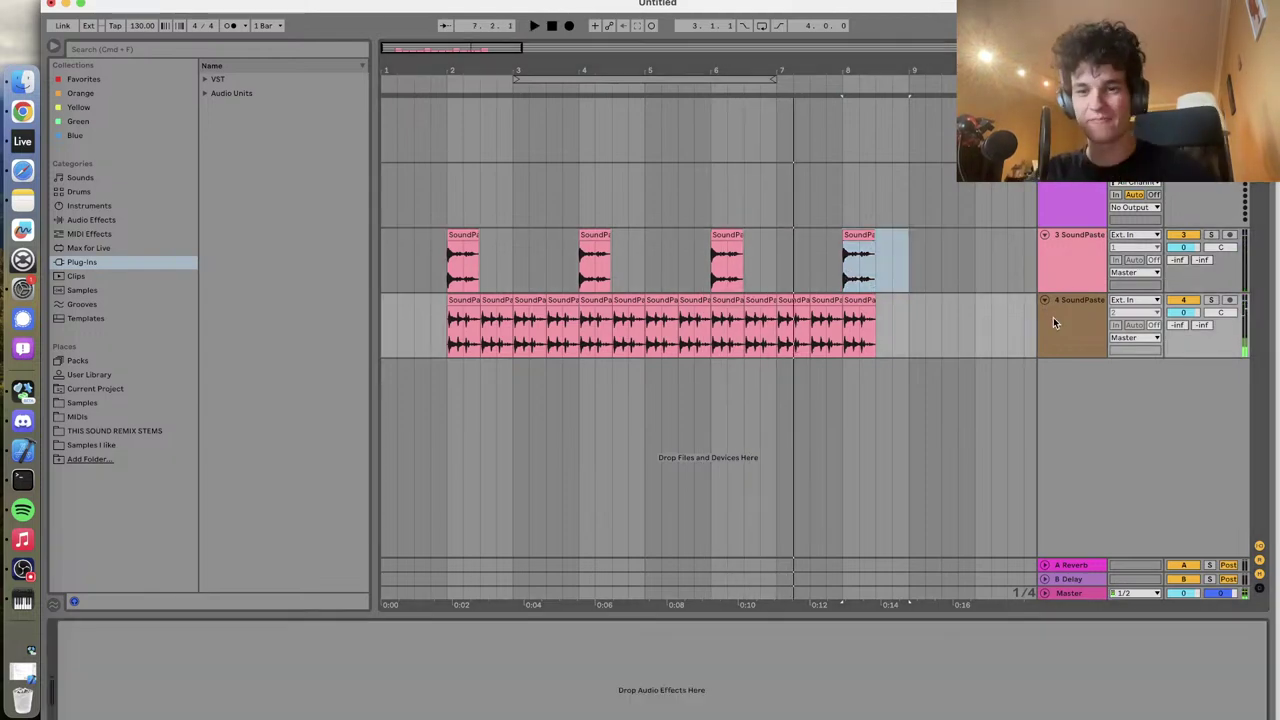
left_click(224, 50)
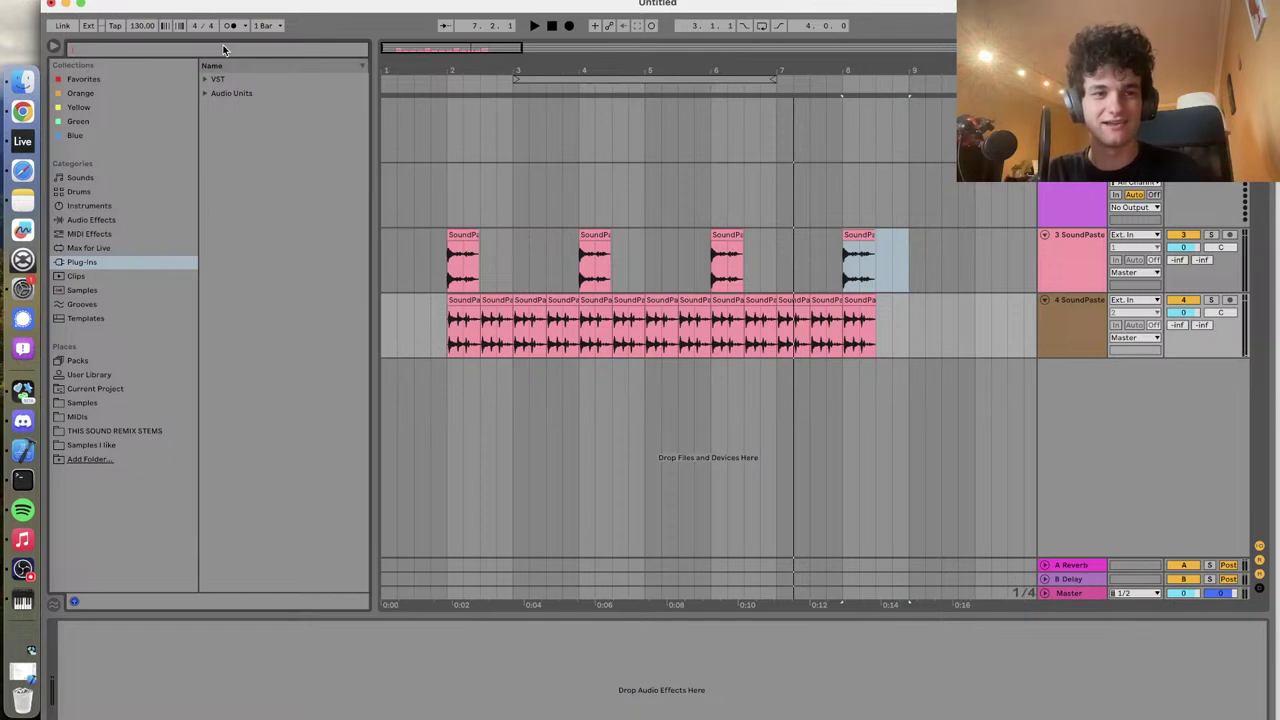
type("phaser")
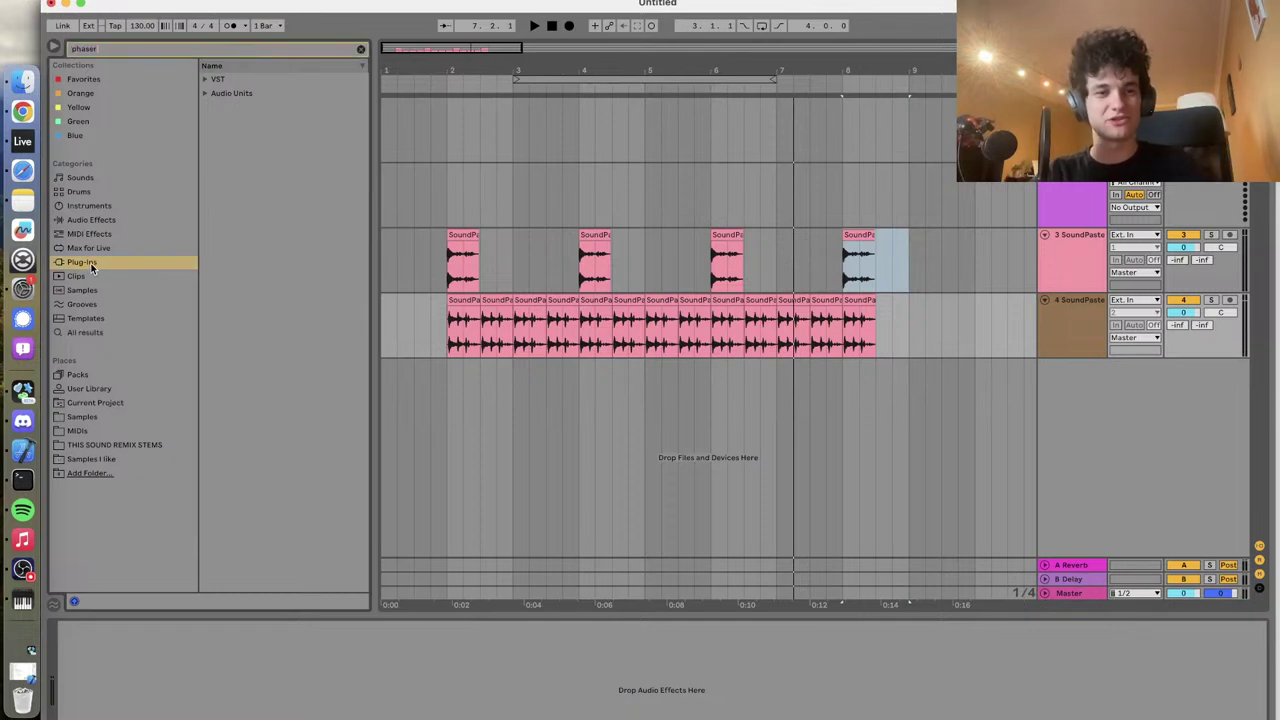
left_click(361, 50)
Add the Vocoder audio effect from Reverb & Resonance to the 4 SoundPaste track and audition the pattern from bar 2
left_click(121, 221)
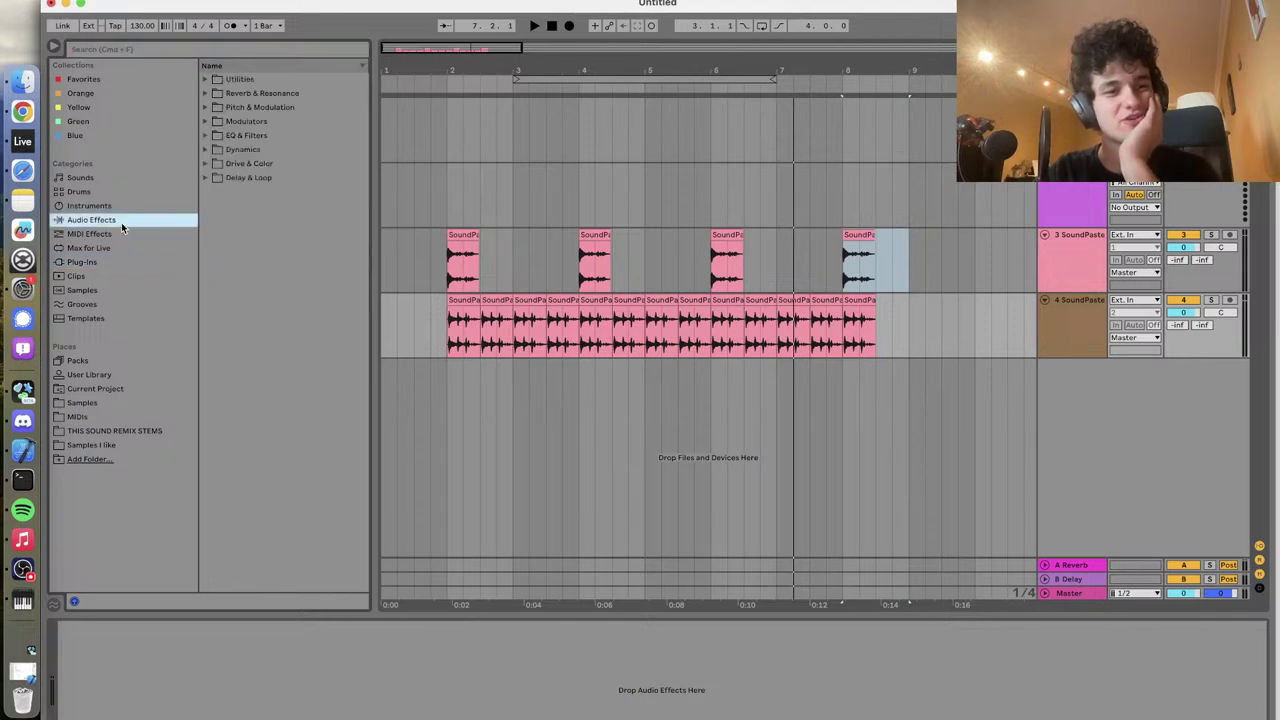
left_click(206, 177)
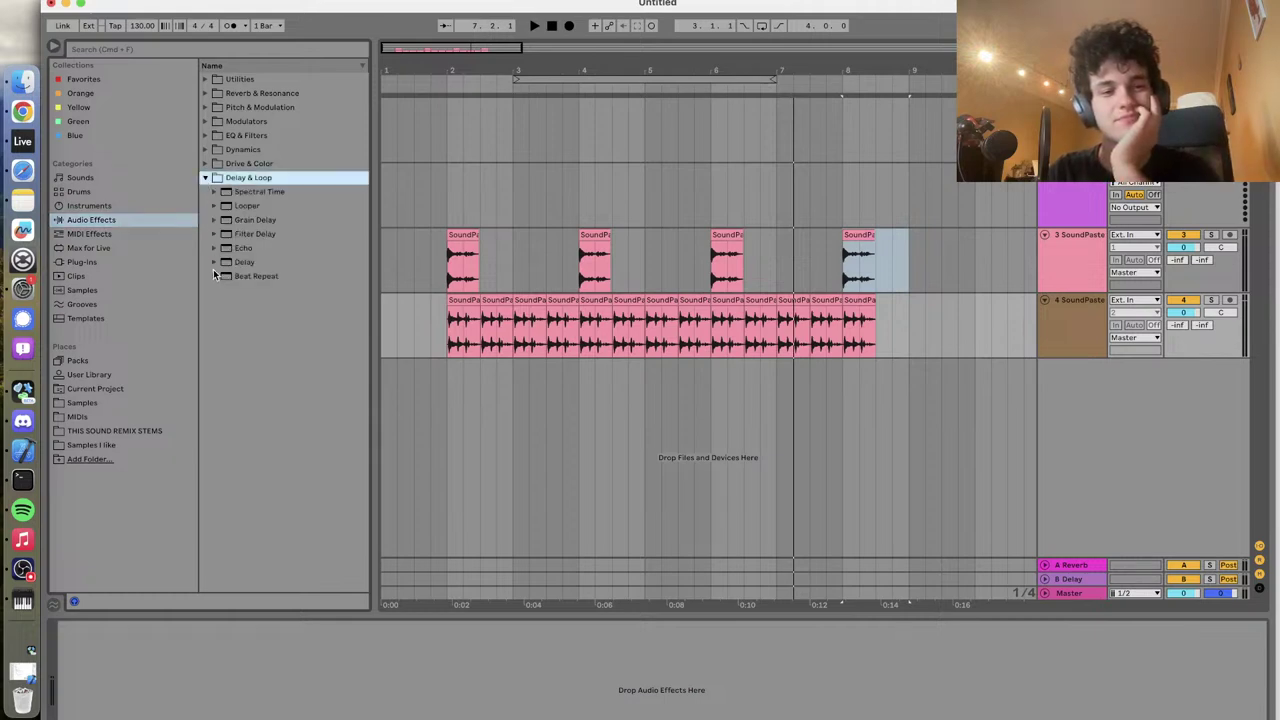
left_click(205, 177)
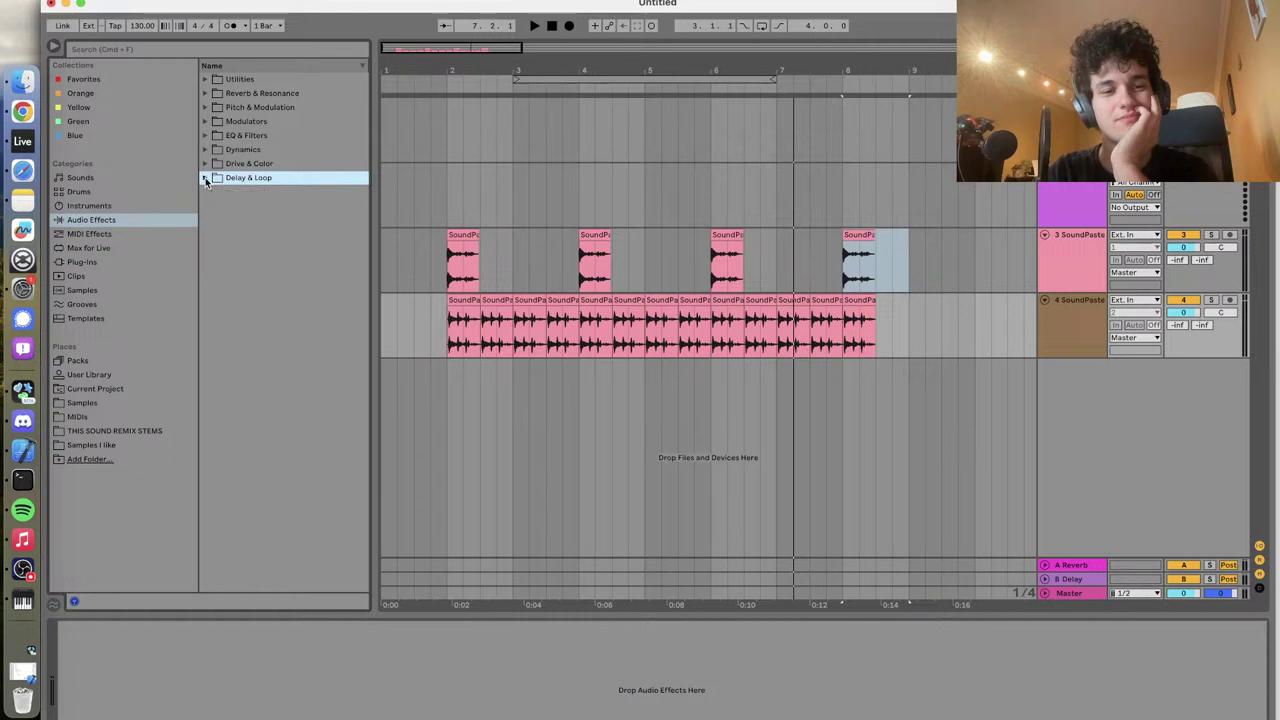
left_click(205, 93)
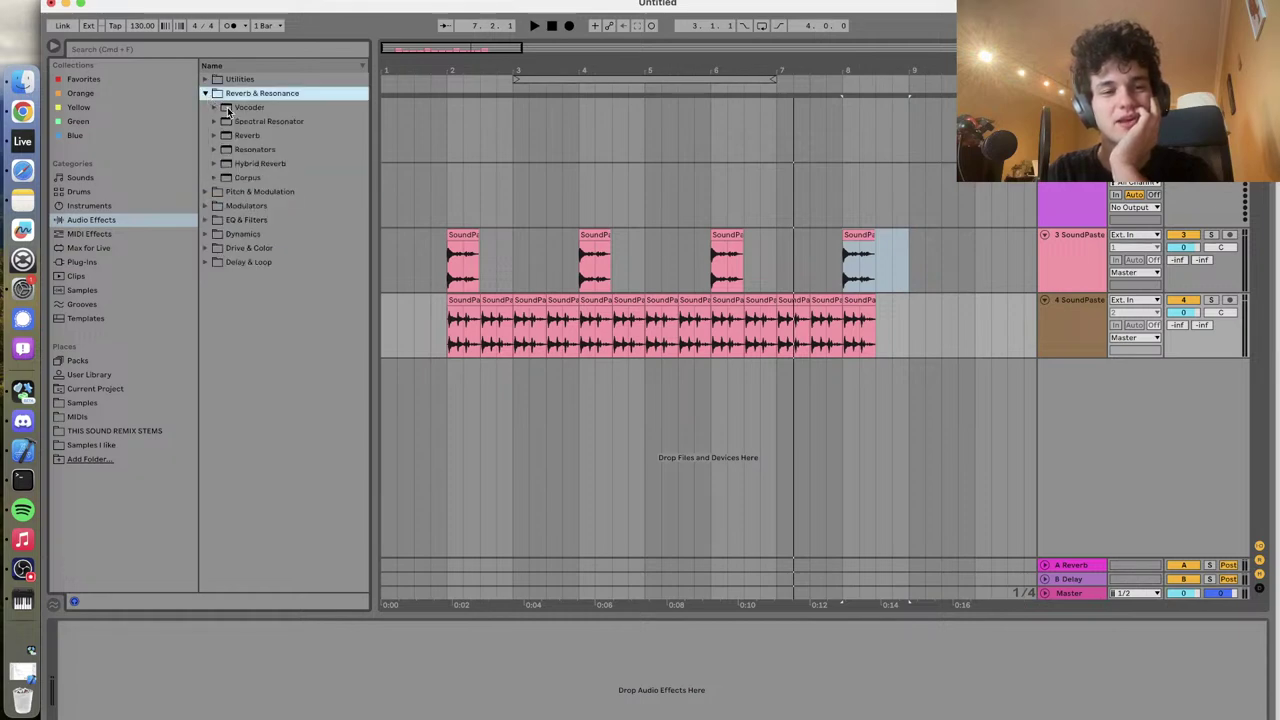
left_click_drag(221, 107, 548, 340)
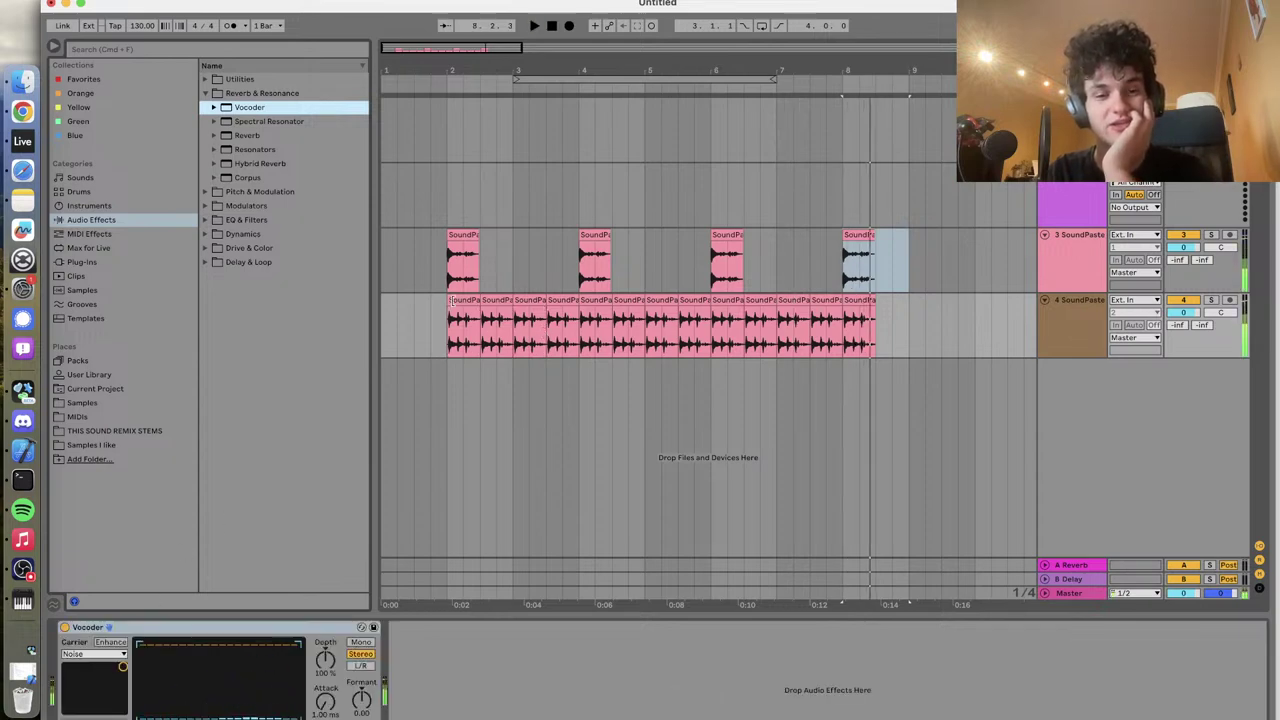
left_click(455, 324)
key("space")
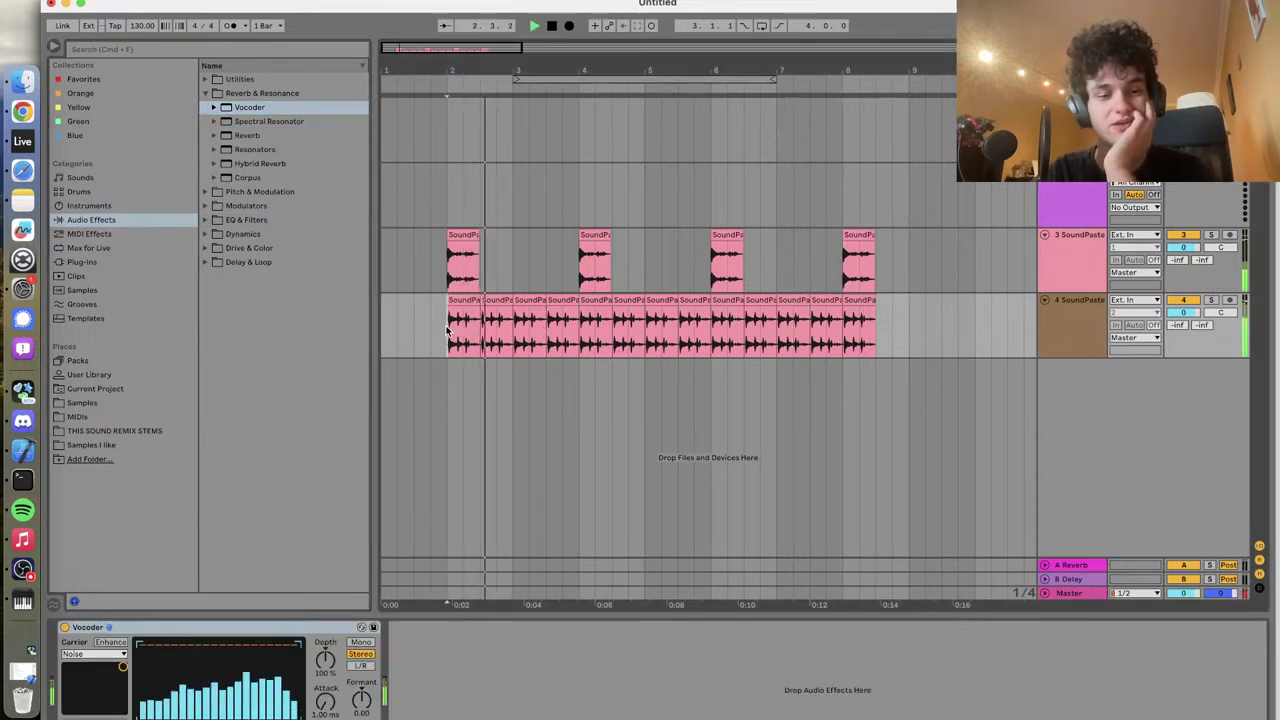
key("space")
Set the Vocoder's carrier to Modulator with Enhance off and audition the pattern
left_click(98, 655)
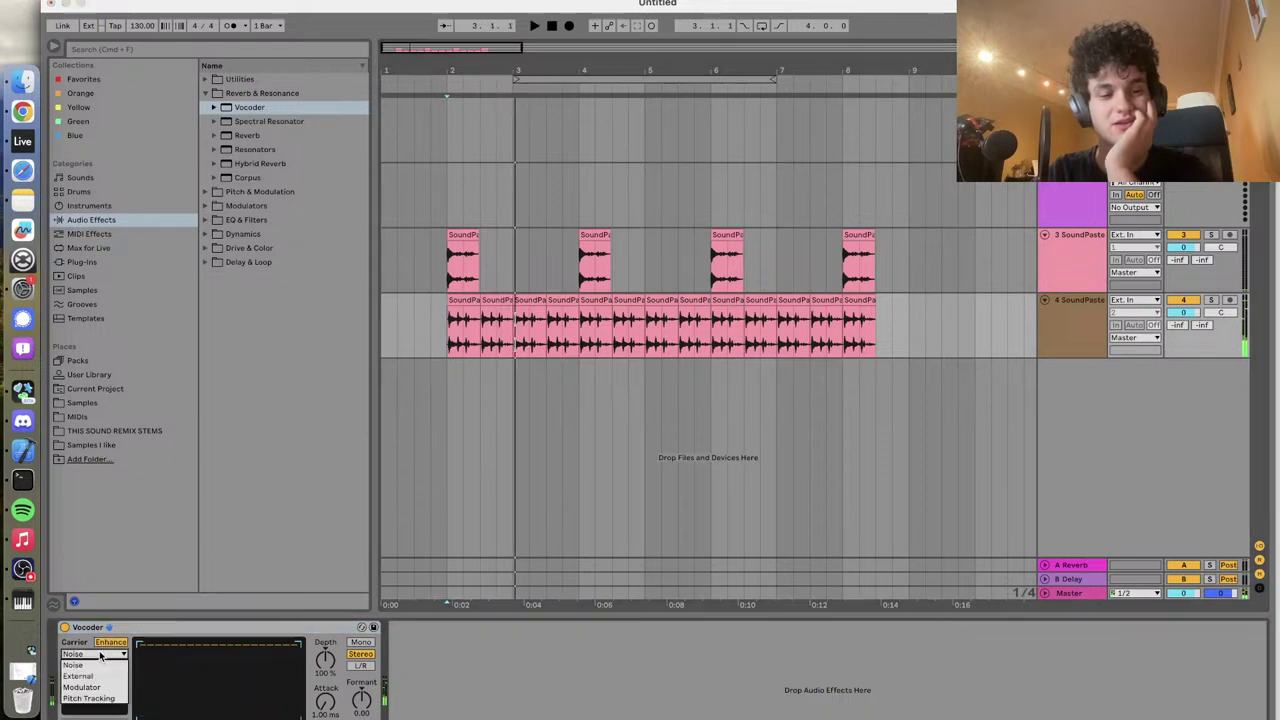
left_click(95, 688)
left_click(120, 645)
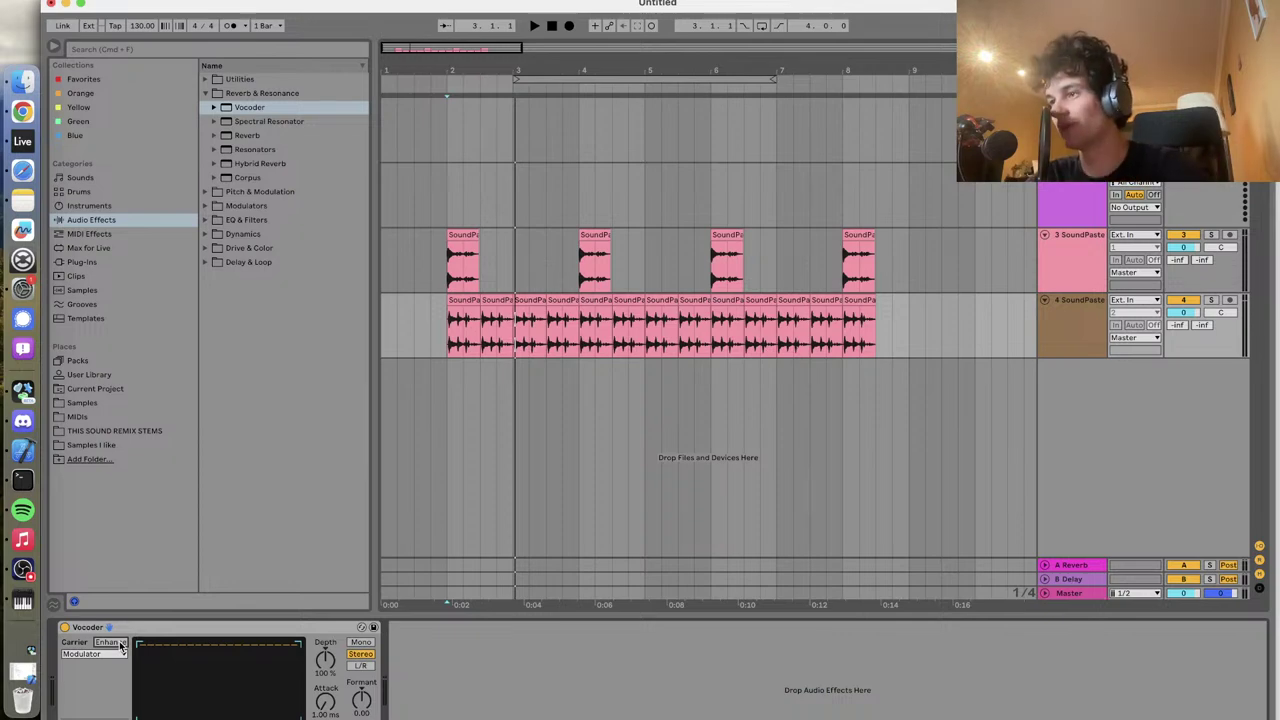
key("space")
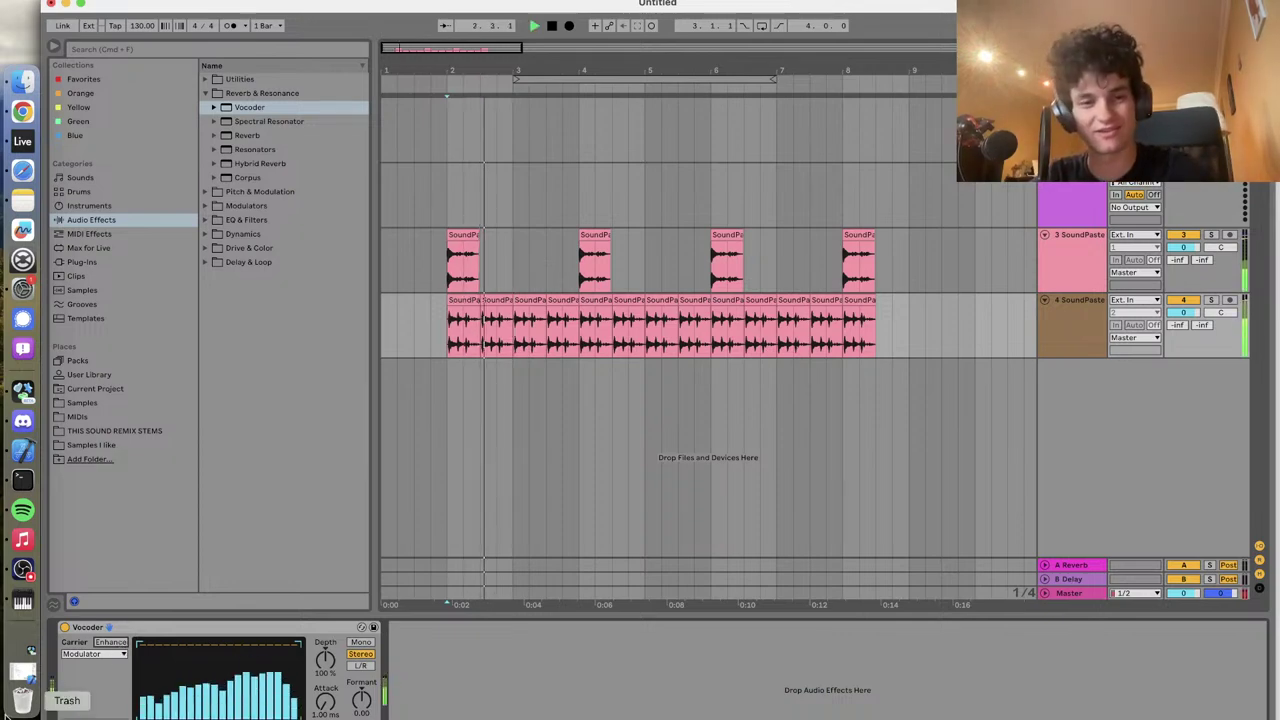
key("space")
key("space")
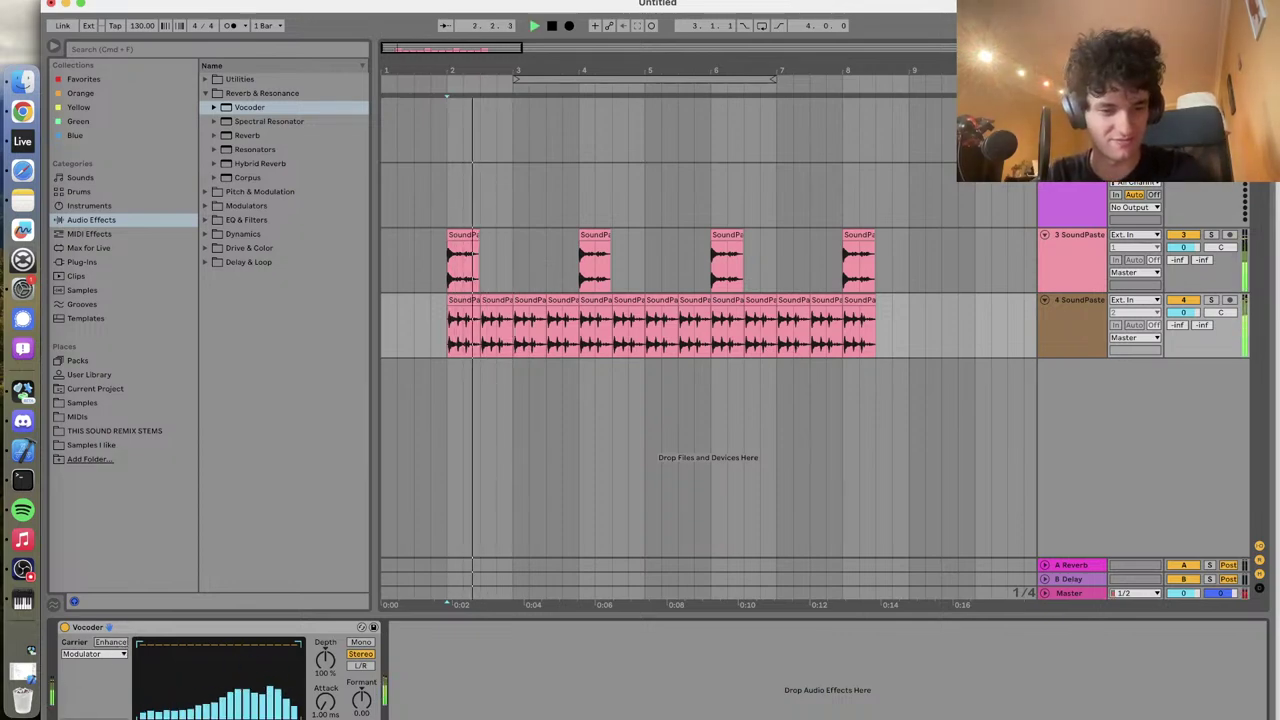
Switch the Vocoder to Mono with 4 bands and audition the pattern
left_click(361, 642)
key("space")
left_click(152, 712)
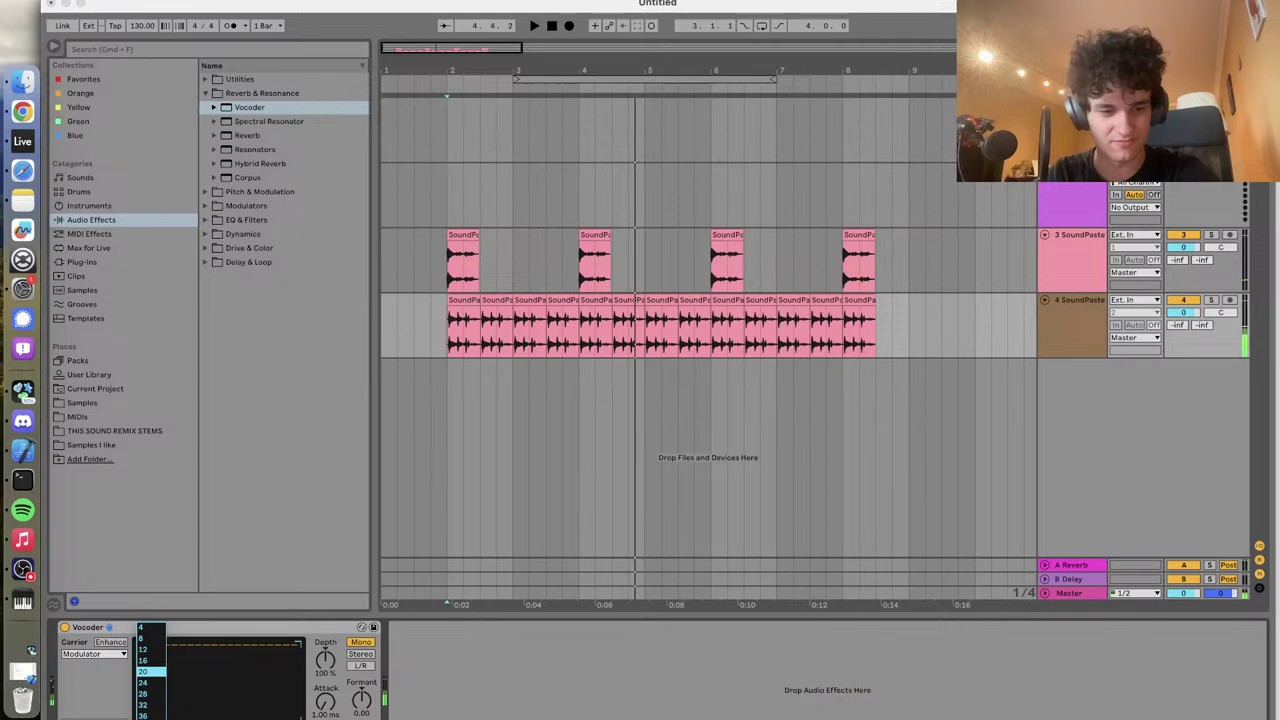
left_click(156, 636)
key("space")
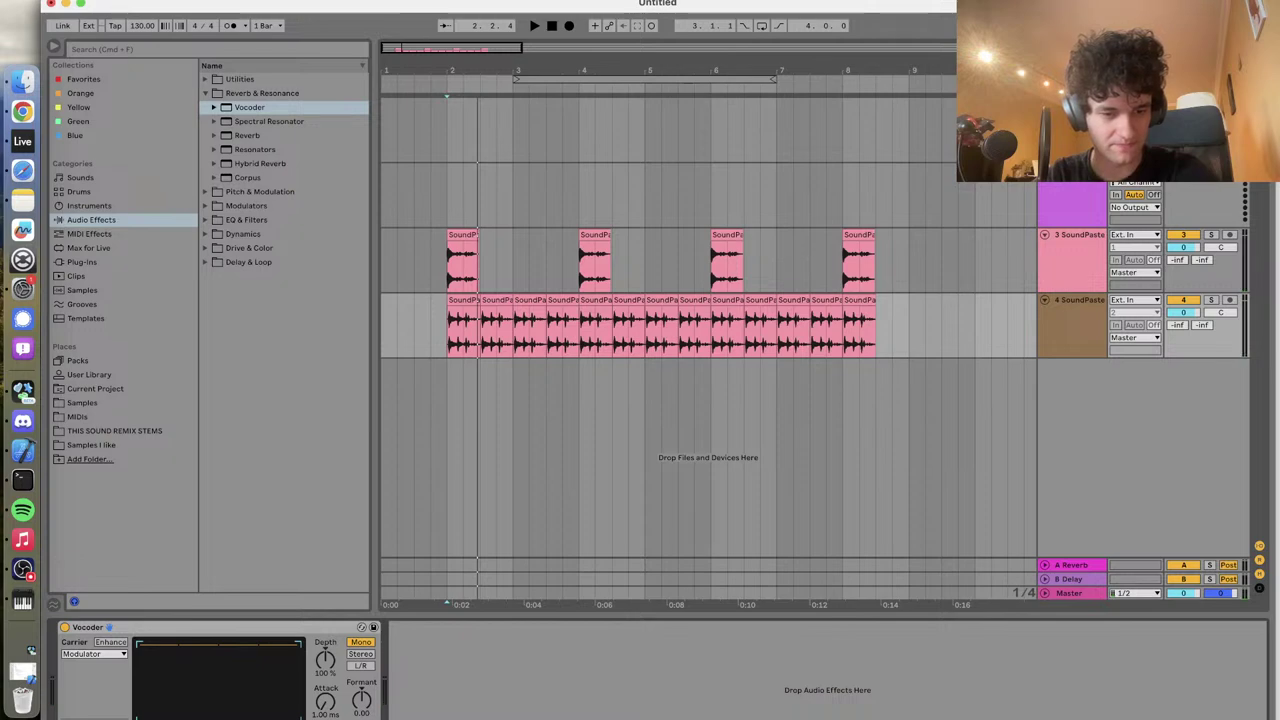
key("space")
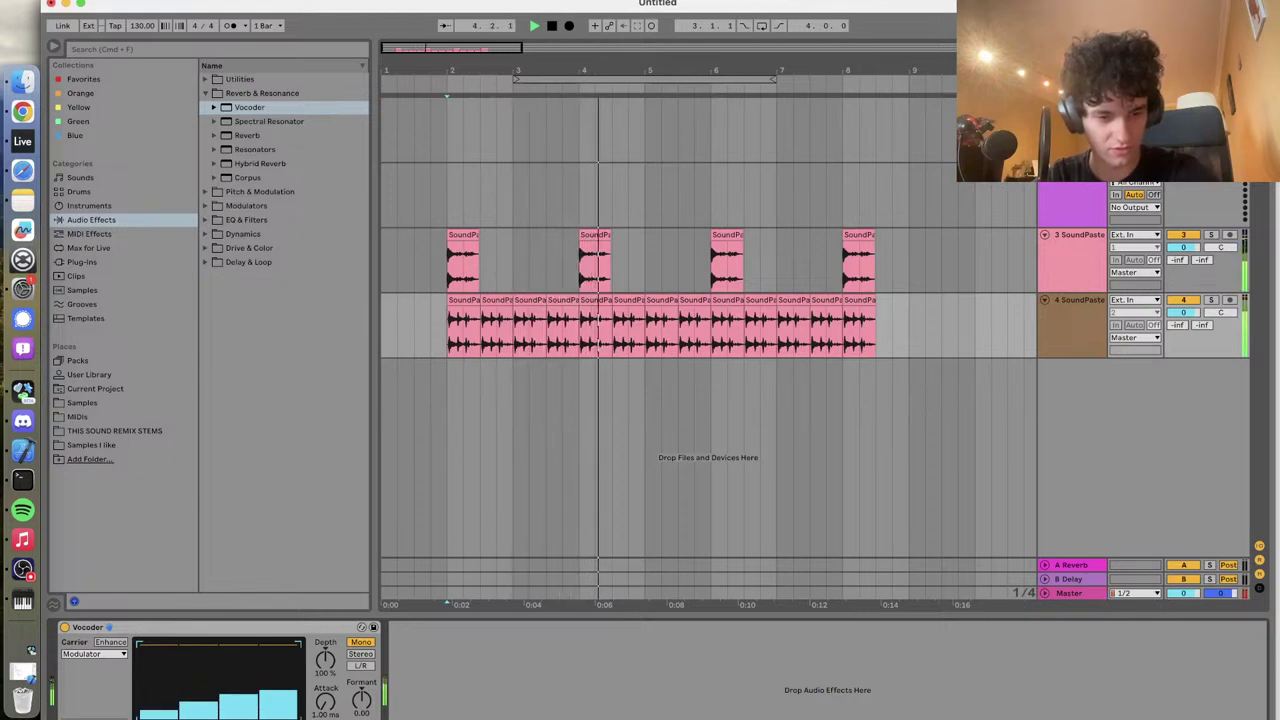
Raise the Vocoder's number of bands well above 4 and play the pattern
key("space")
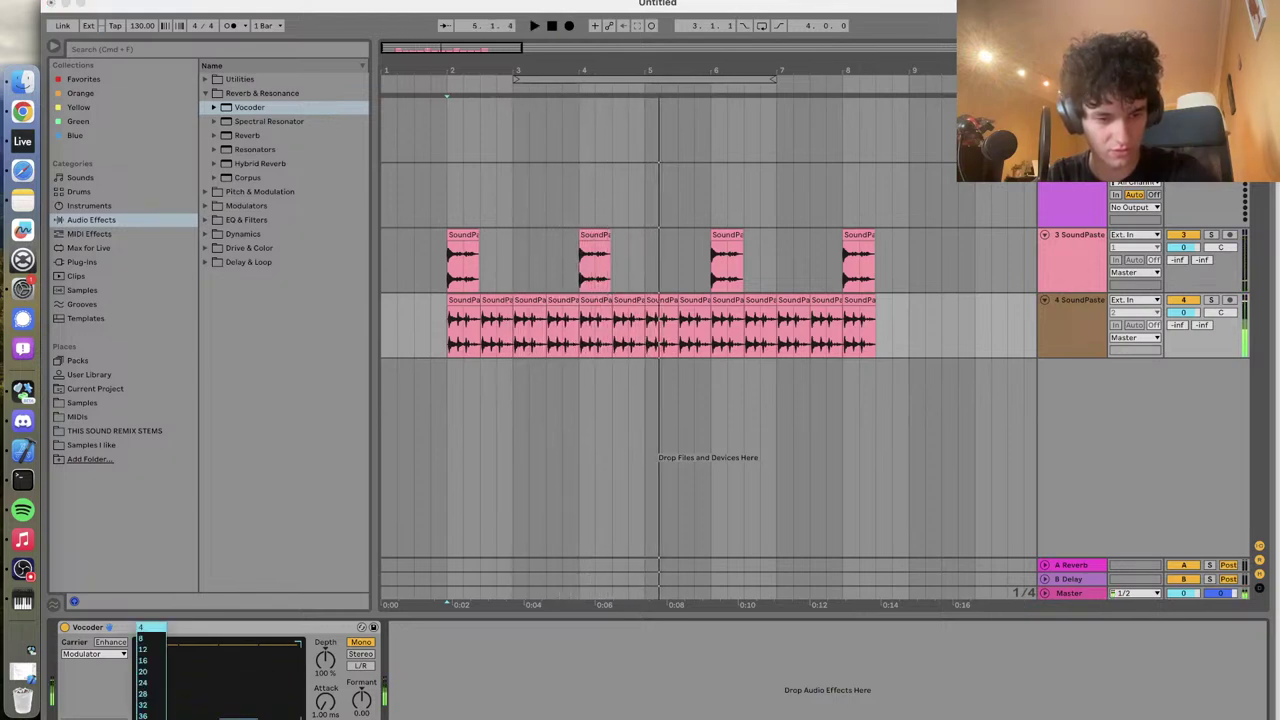
key("space")
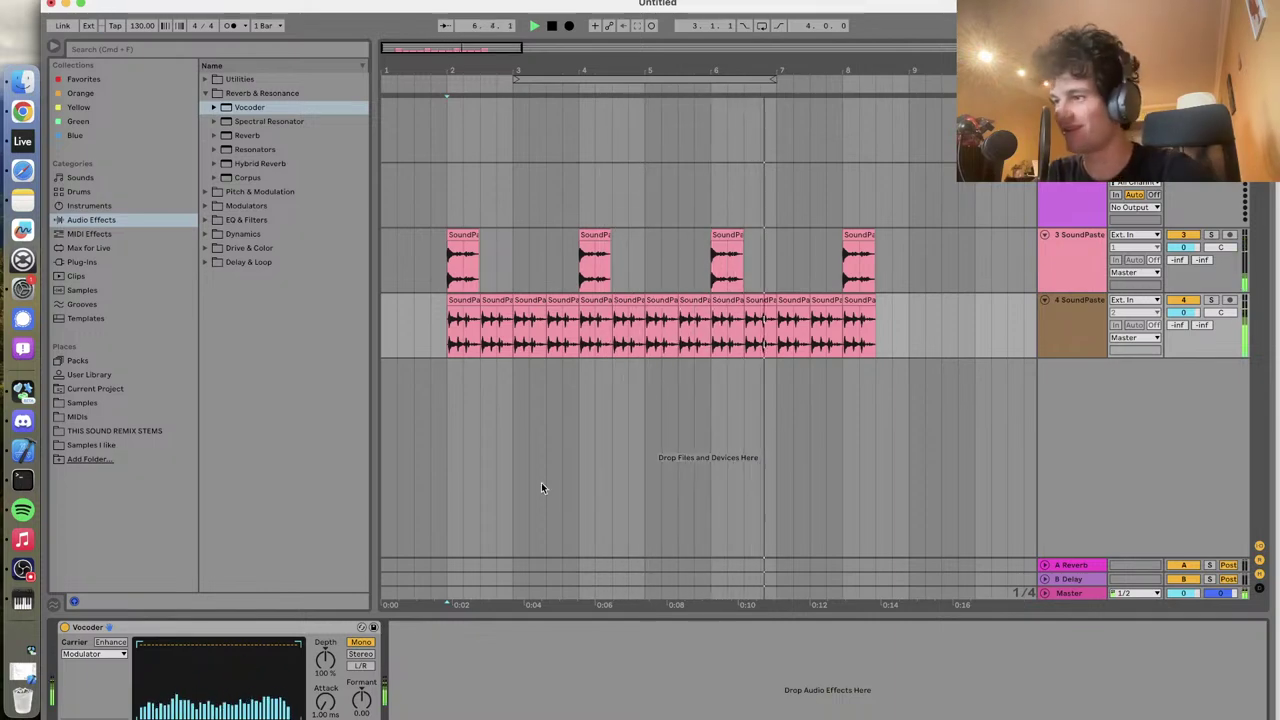
key("space")
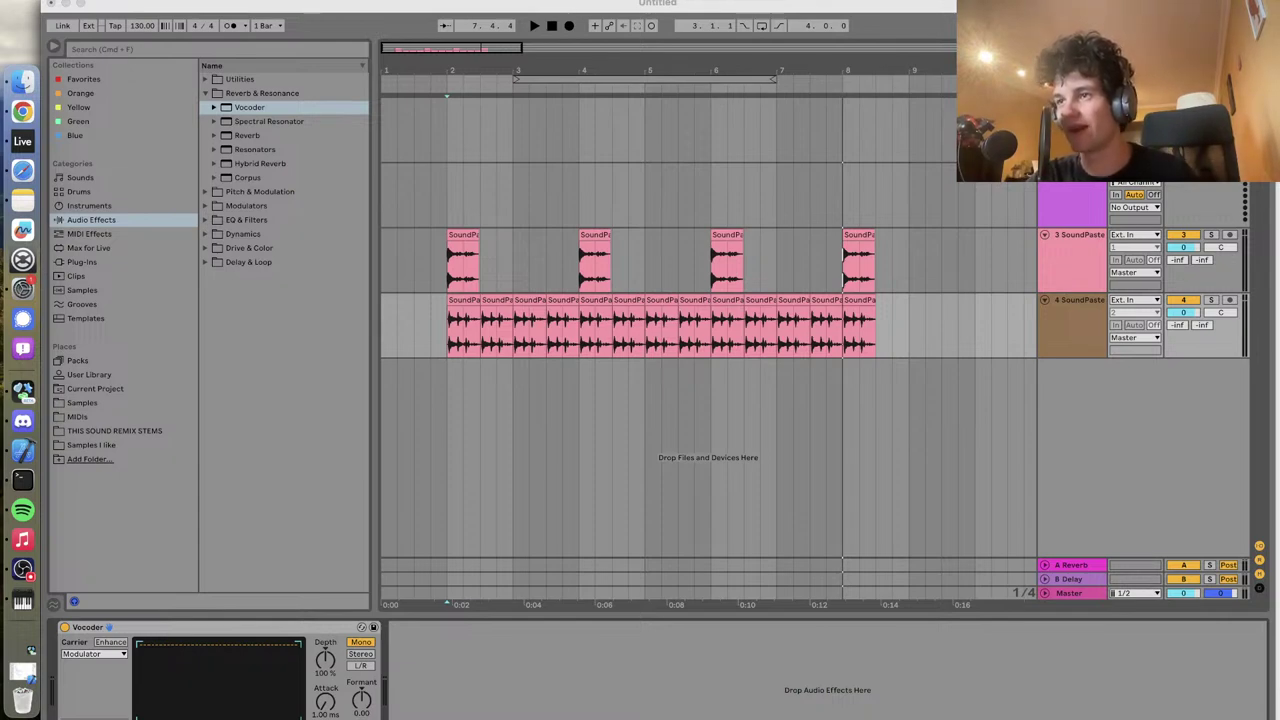
Play the arrangement from bar 2 and mute the 3 SoundPaste track
left_click(450, 218)
key("space")
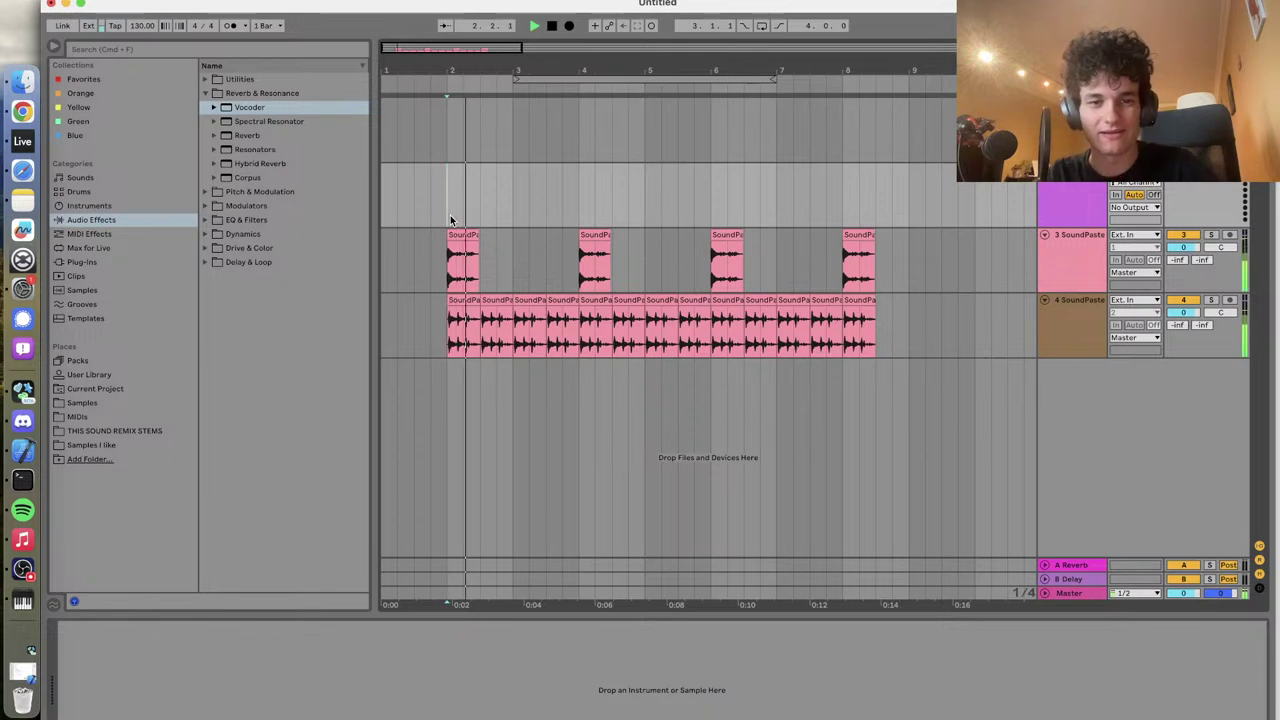
left_click(1184, 236)
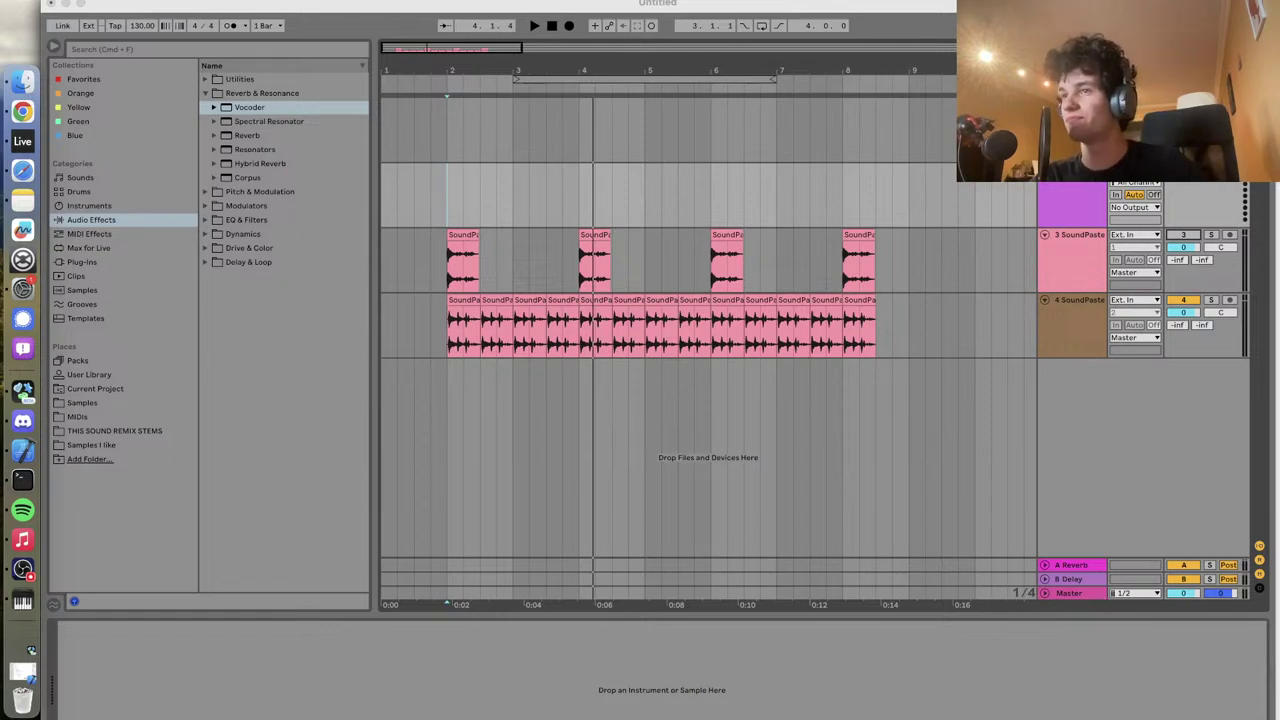
Switch to Chrome and listen to the Doot Sound Effect video from the YouTube results for "doot sound"
key("super+Tab")
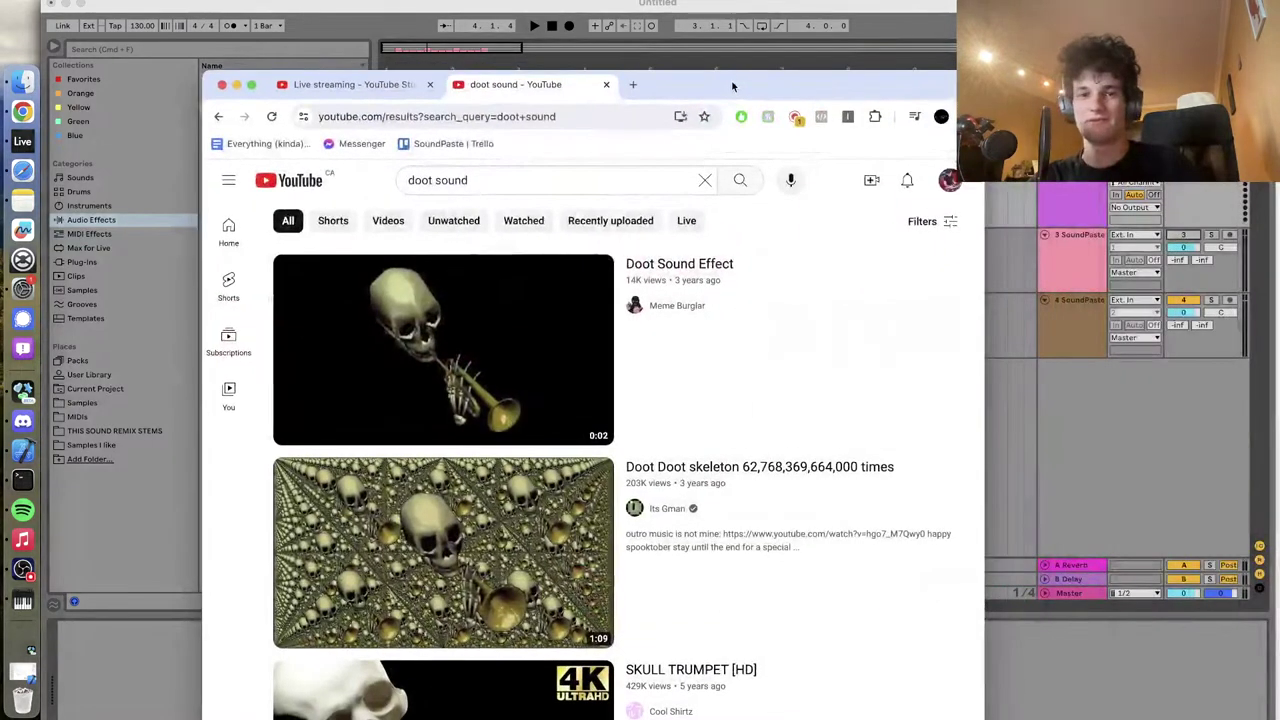
left_click(505, 337)
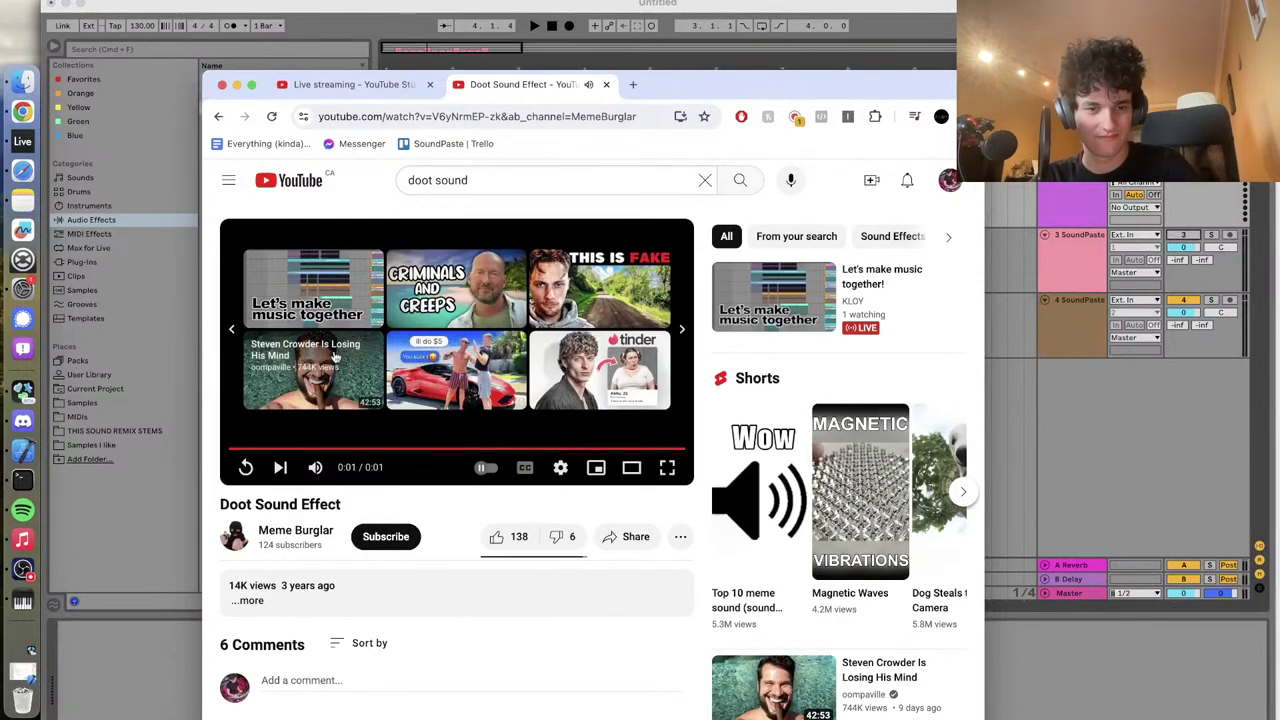
left_click(218, 117)
scroll(362, 555, "down", 3)
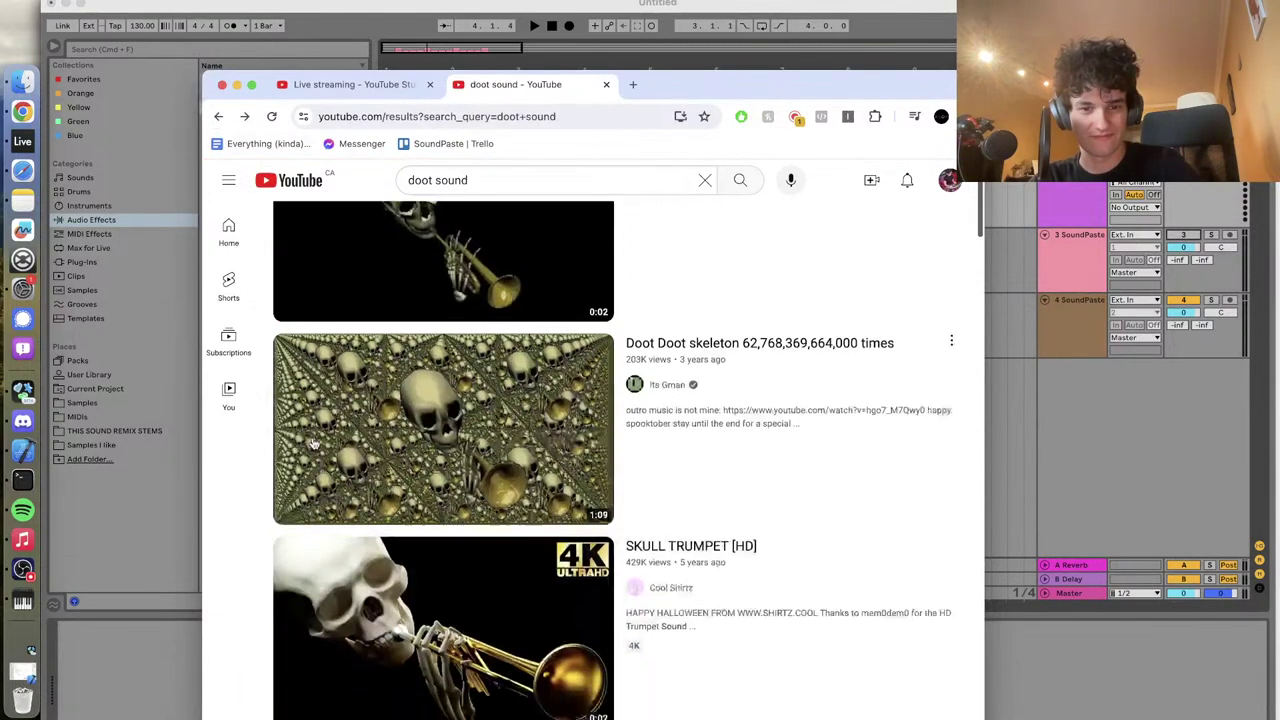
Open and replay the SKULL TRUMPET [HD] video to capture its sound with SoundPaste, and return to Ableton Live
left_click(362, 555)
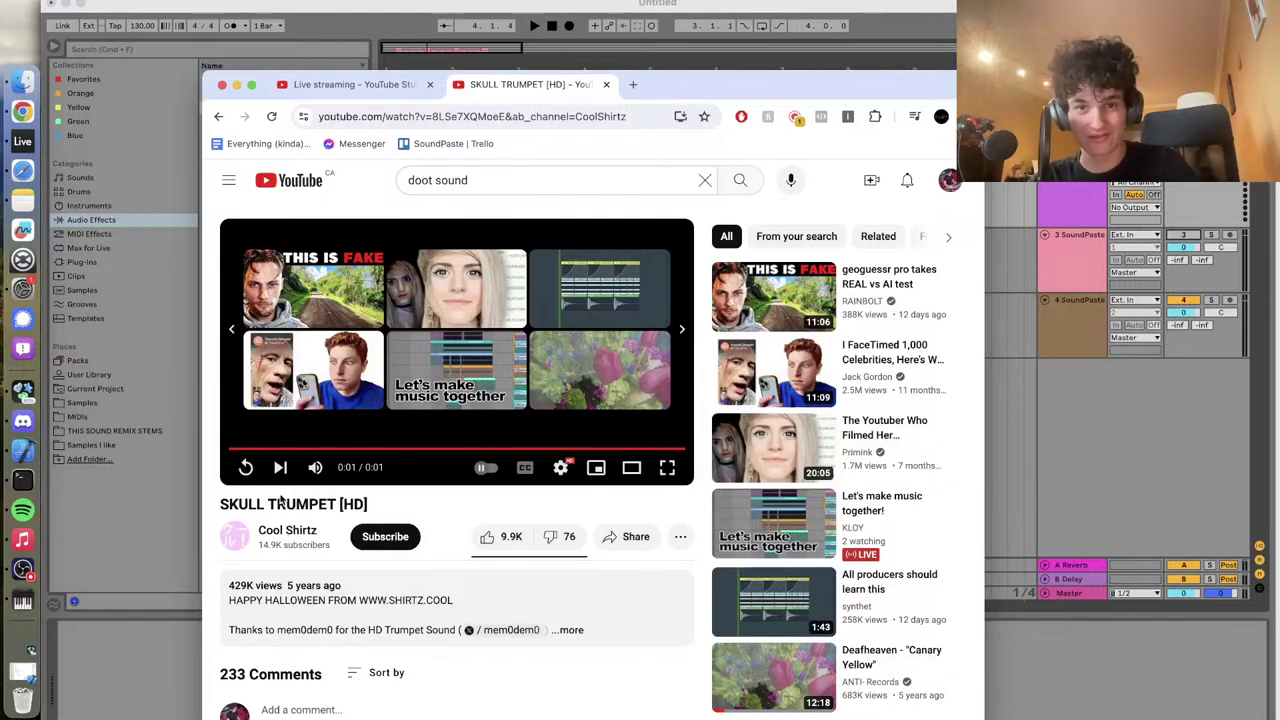
left_click(245, 467)
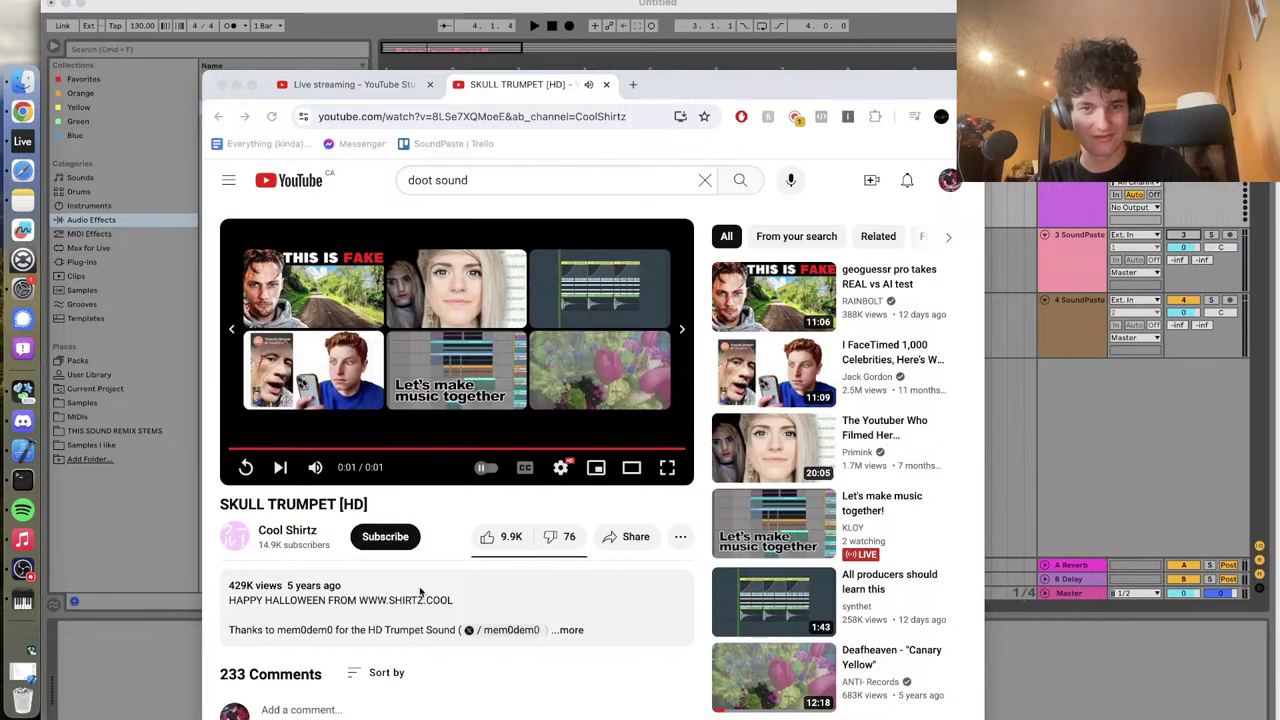
left_click(237, 85)
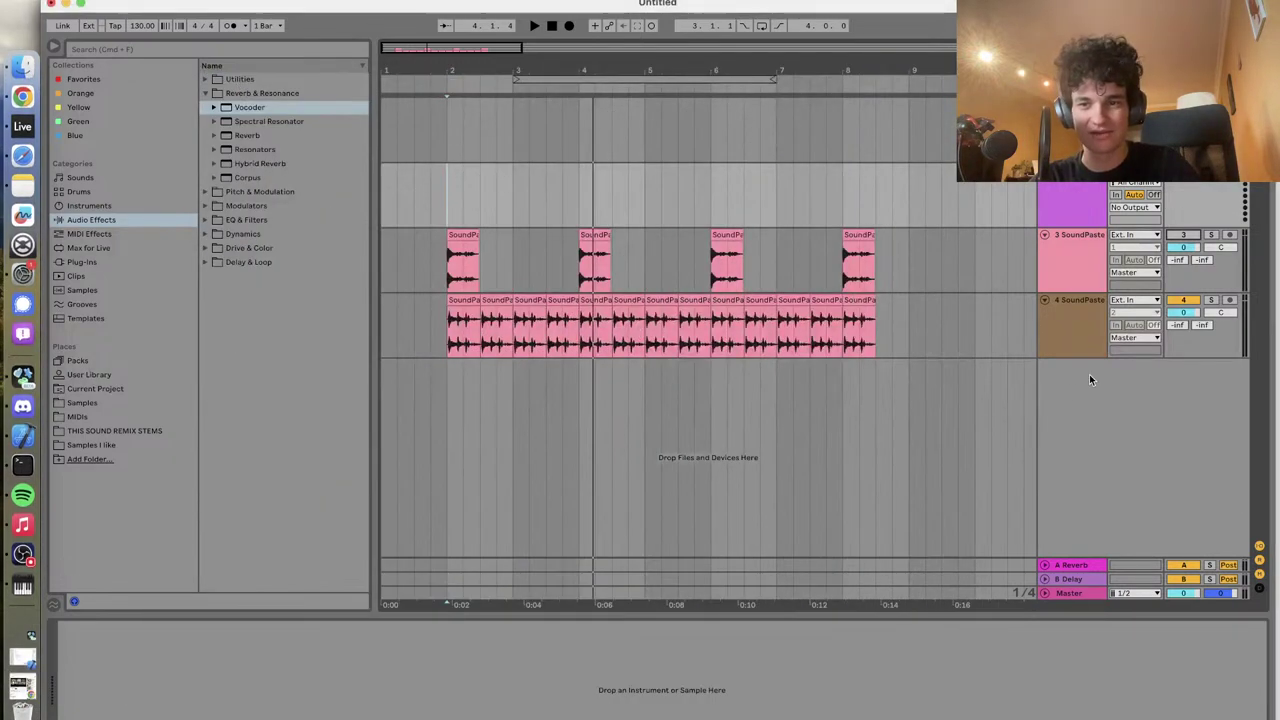
Paste the captured trumpet sound, move it to a new audio track at bar 9, and split it at 10.2.1 just before the hit
left_click(919, 308)
key("cmd+v")
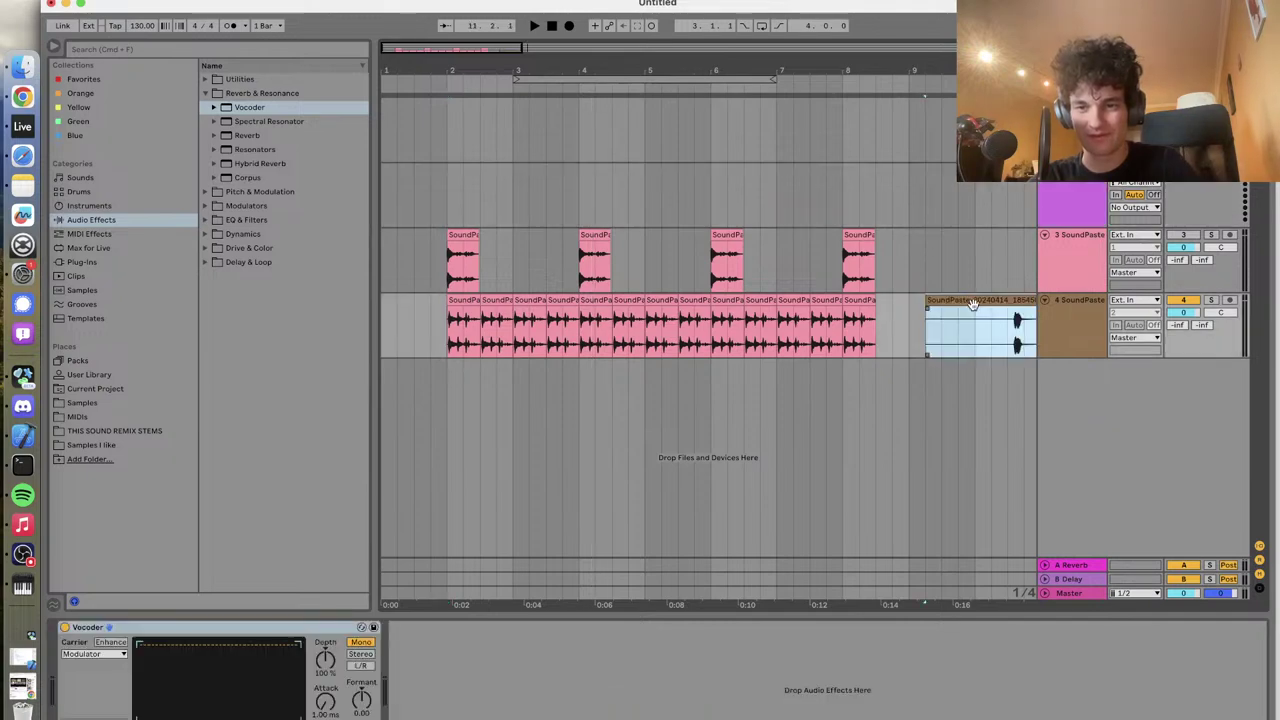
right_click(1085, 410)
left_click(1110, 414)
left_click_drag(1001, 315, 982, 390)
left_click(988, 388)
key("cmd+e")
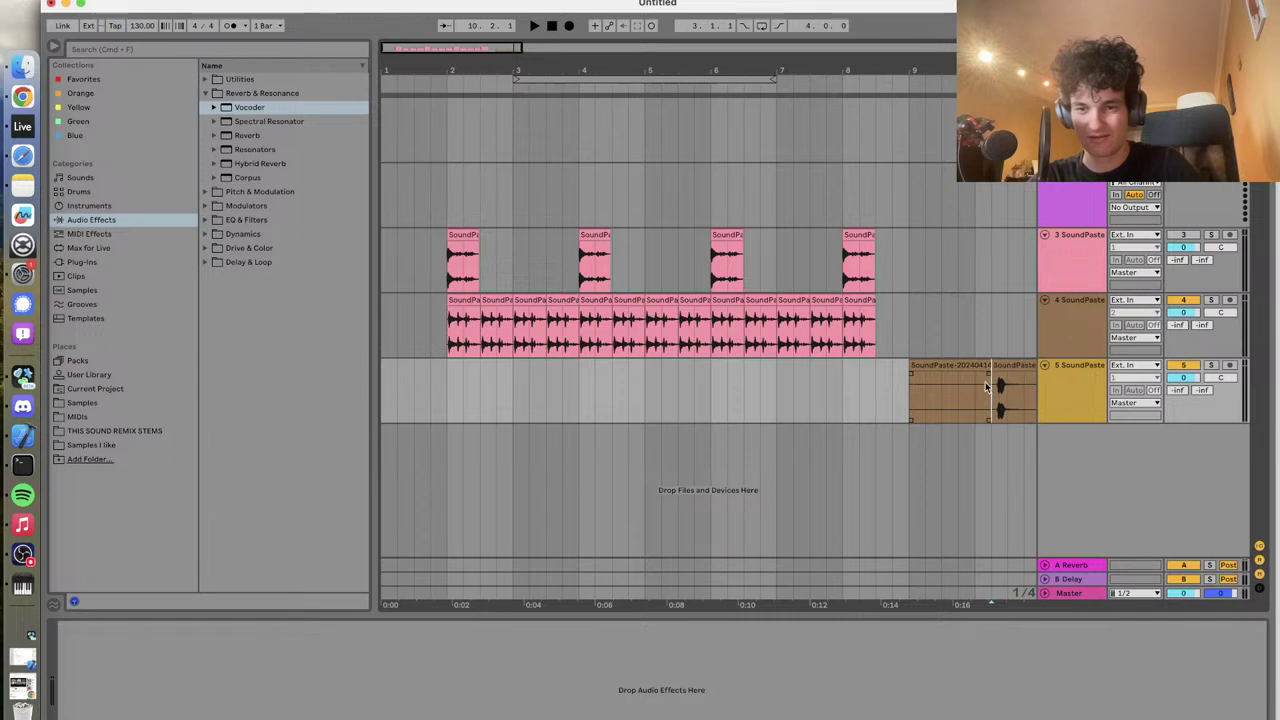
Delete the trumpet clip's lead-in piece between bar 9 and 10.2.1 on the 5 SoundPaste track
left_click(979, 368)
key("Delete")
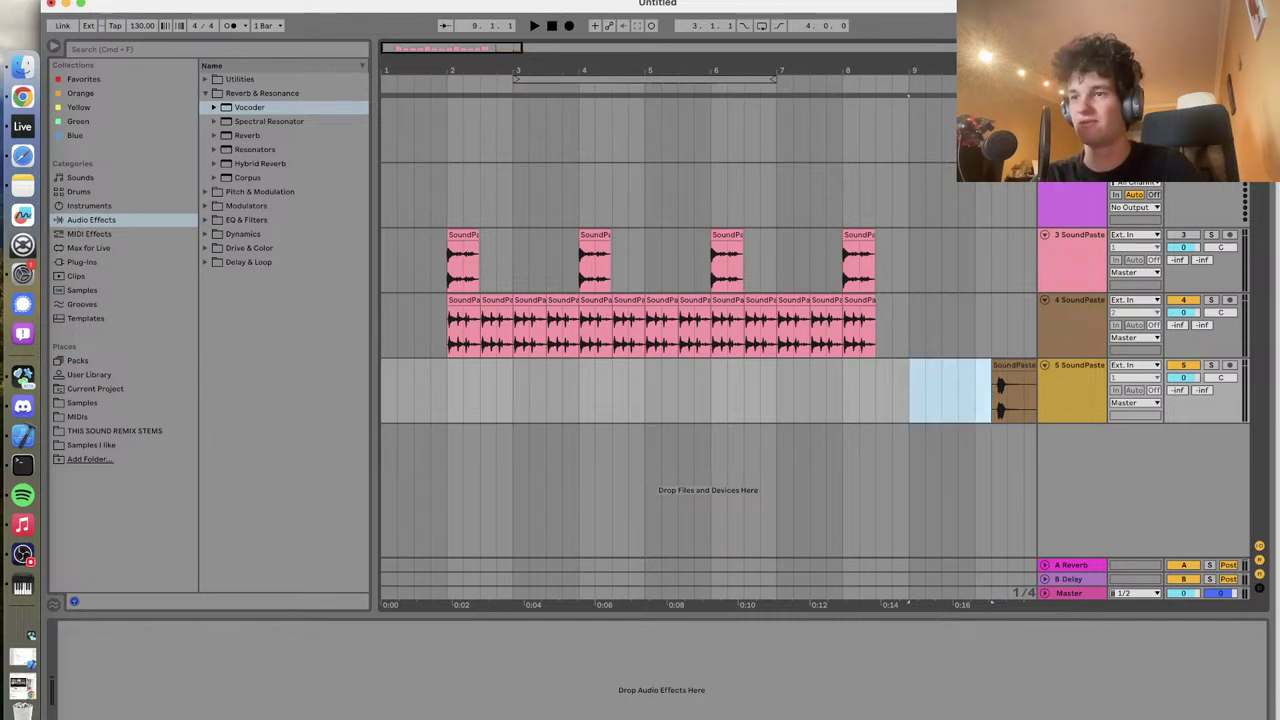
Switch to the SKULL TRUMPET [HD] window in Chrome, check its Live streaming tab, and return to Ableton Live
right_click(22, 96)
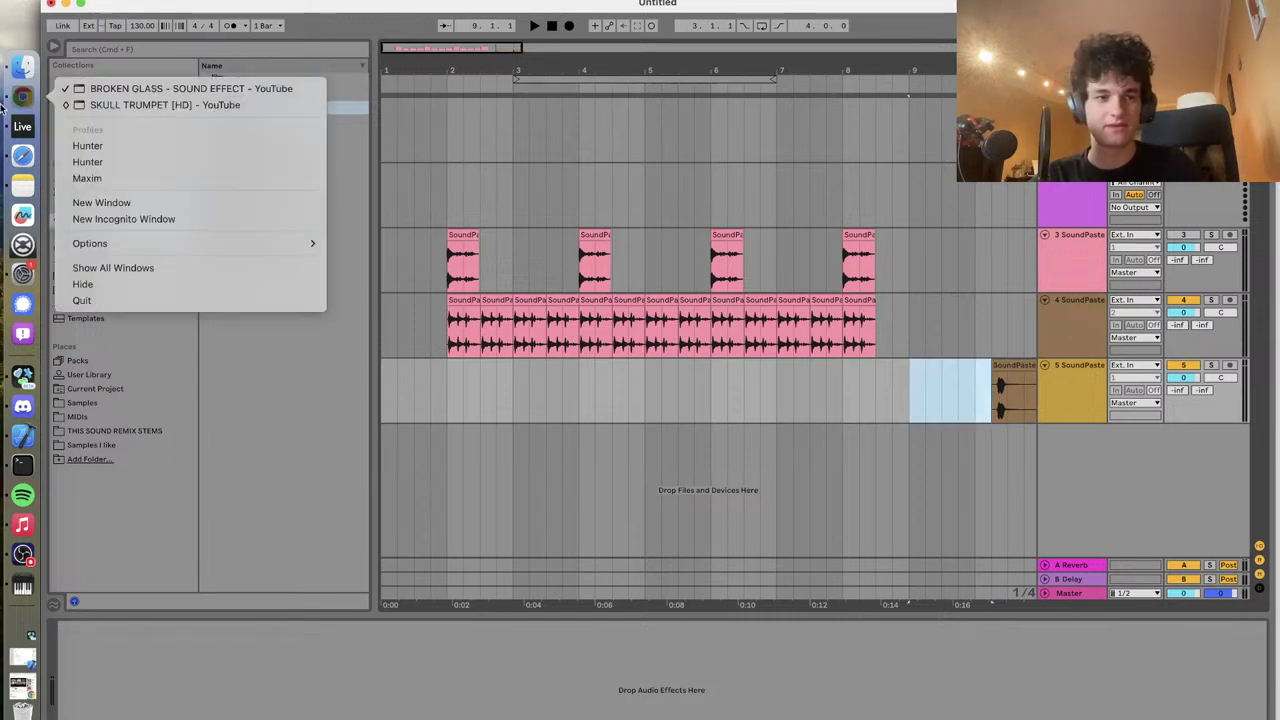
left_click(205, 104)
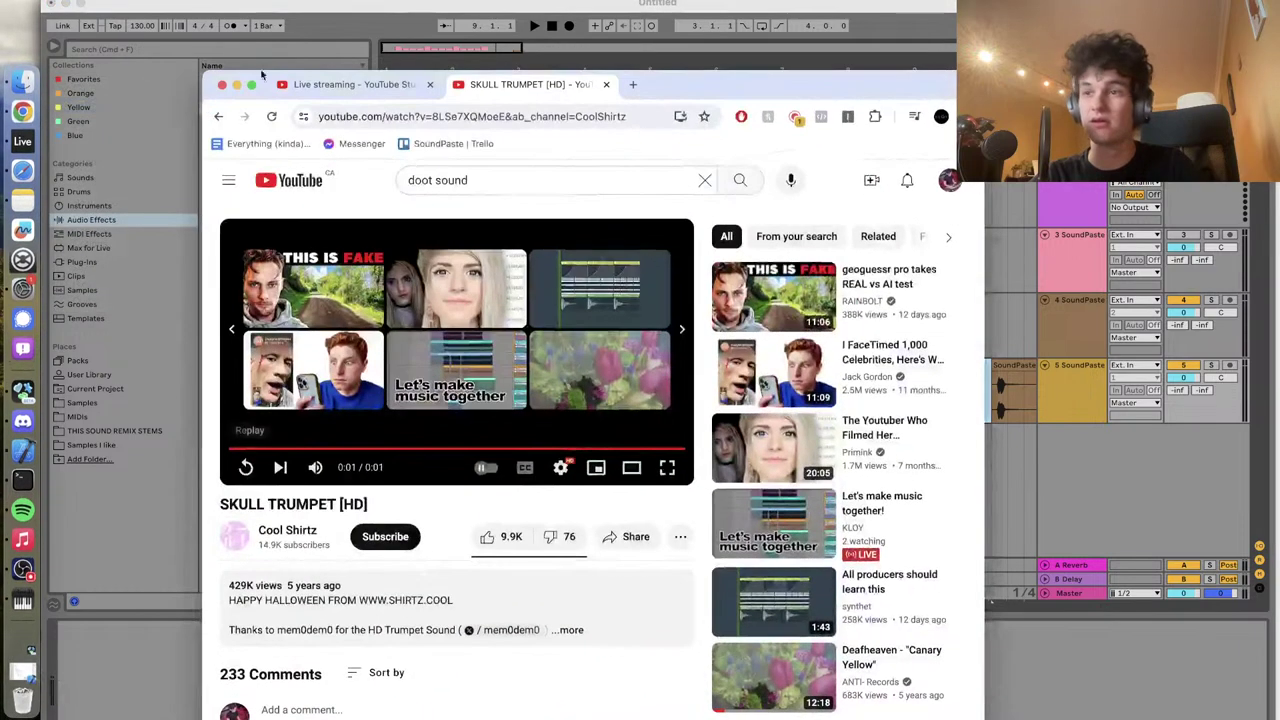
left_click(350, 84)
left_click(990, 597)
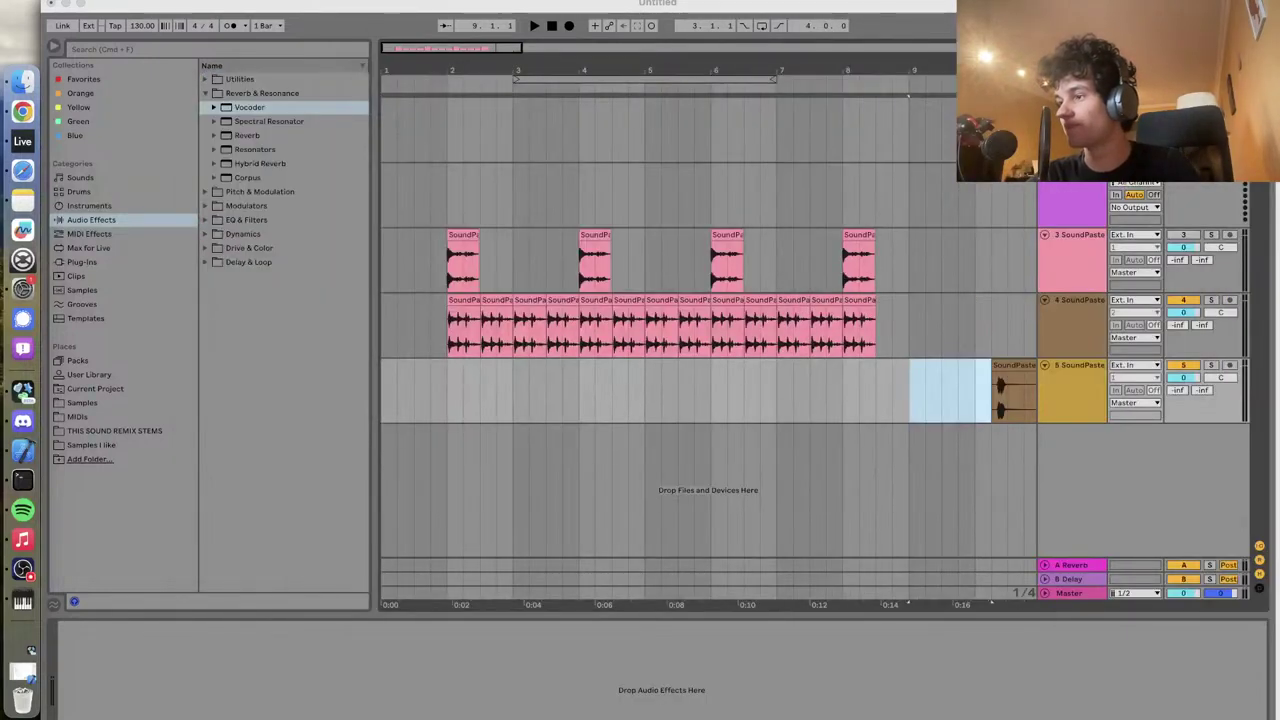
Play the remaining trumpet clip from 10.2.1 to hear where the hit starts
left_click(998, 335)
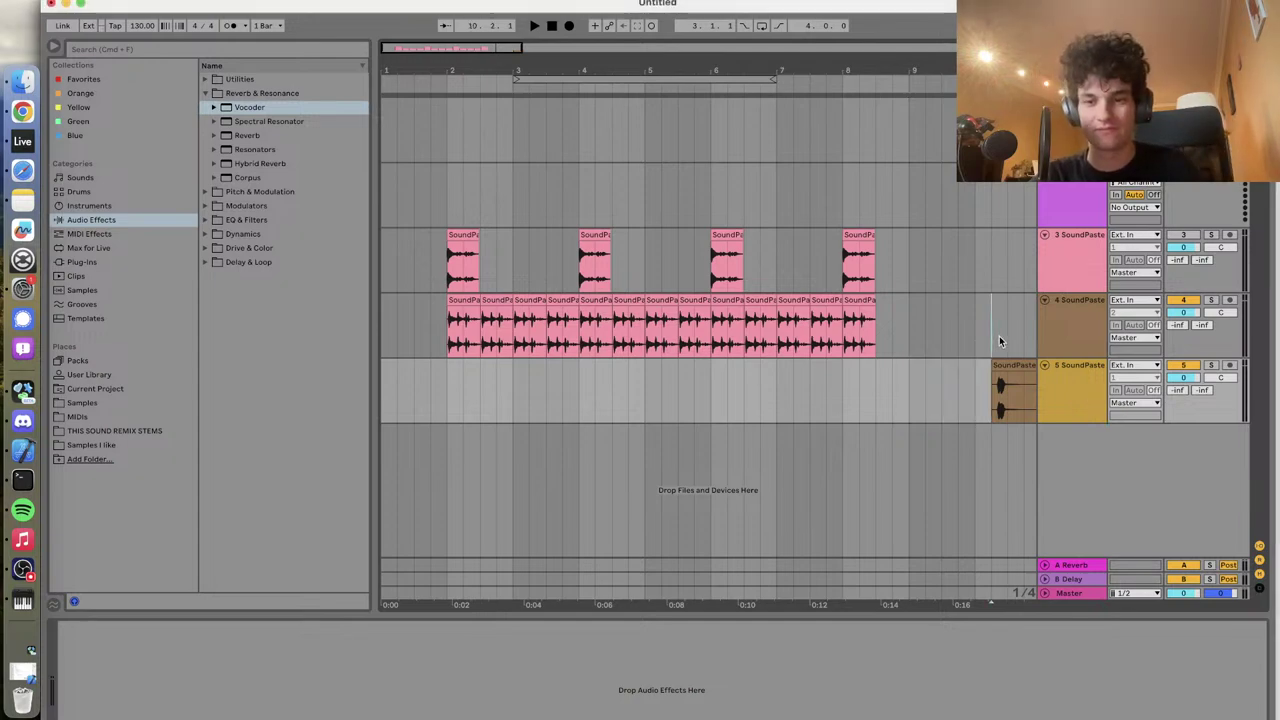
scroll(999, 336, "right", 5)
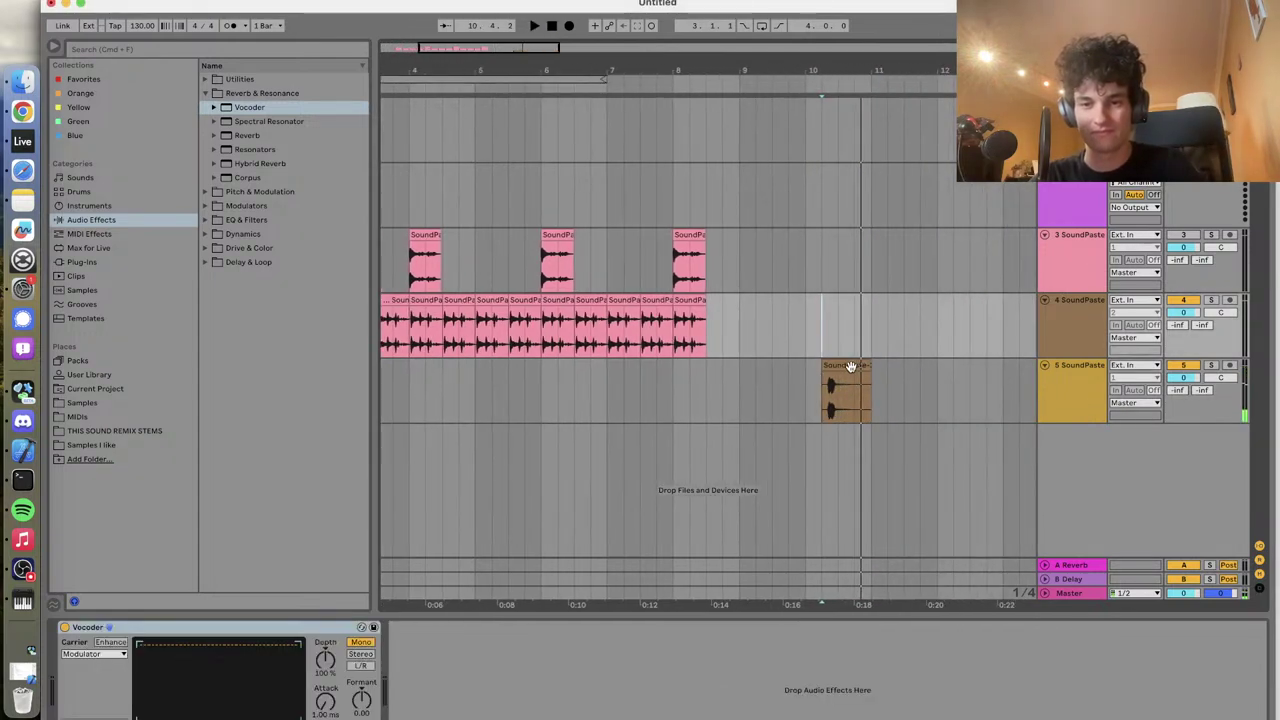
key("plus")
key("space")
key("space")
Trim the trumpet clip to 10.2.2 through 10.3.1 by splitting it at both points and deleting the outer pieces
left_click(762, 389)
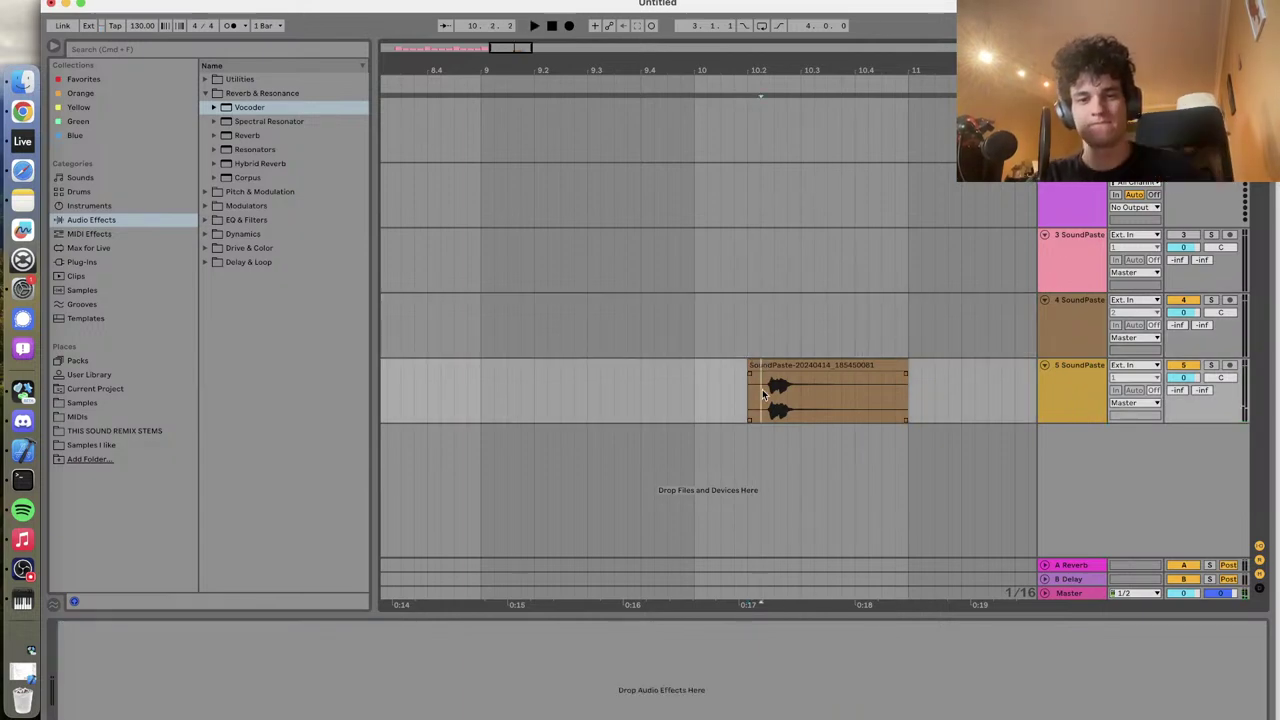
left_click(762, 391)
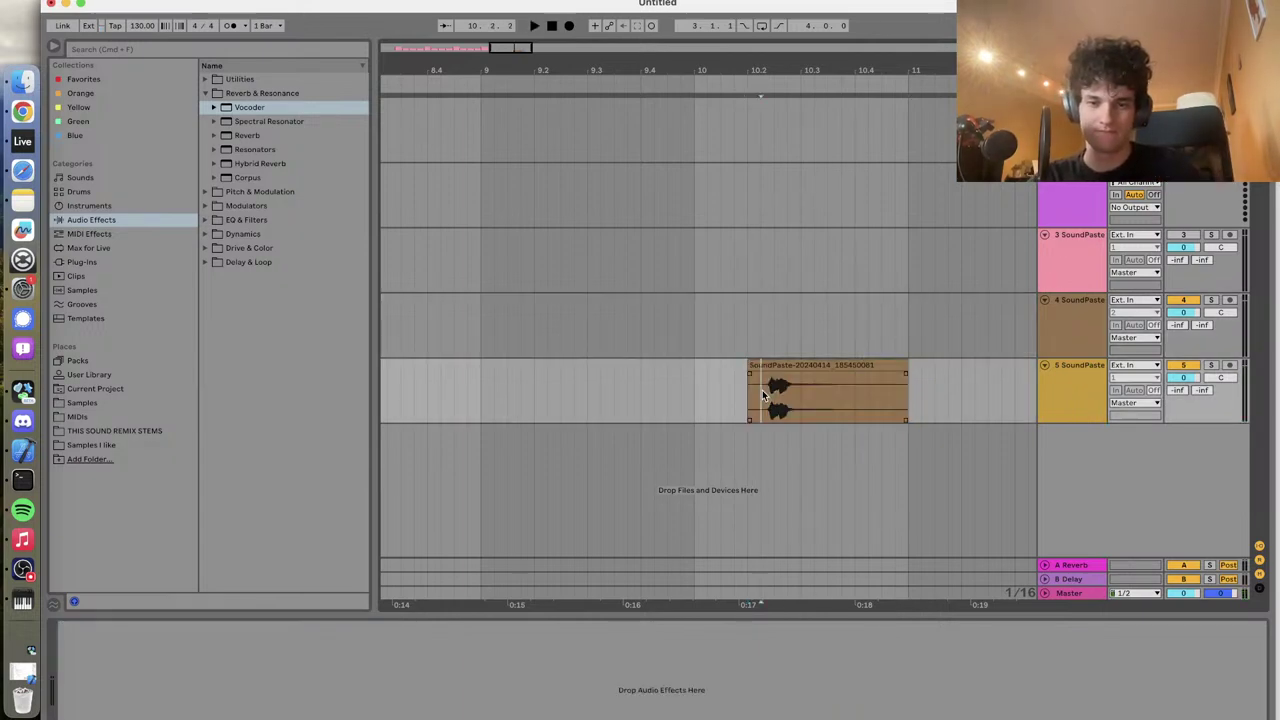
key("cmd+e")
left_click(751, 368)
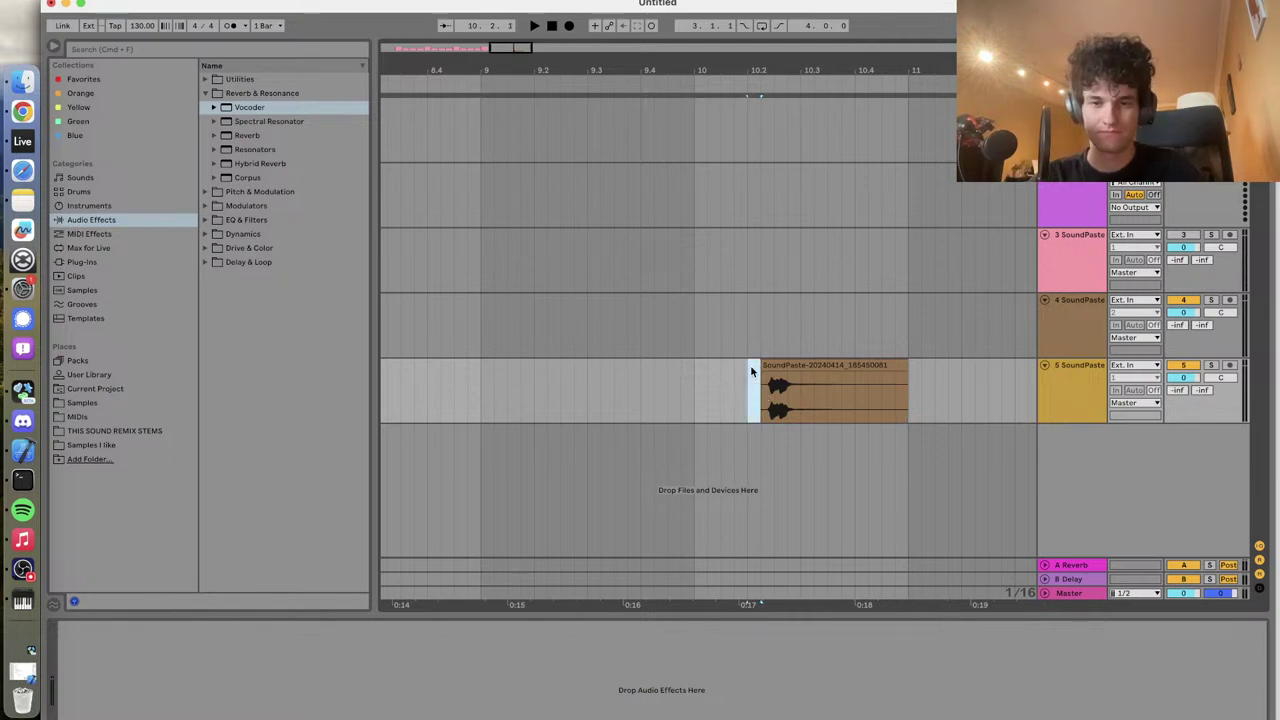
key("Delete")
left_click(800, 391)
key("cmd+e")
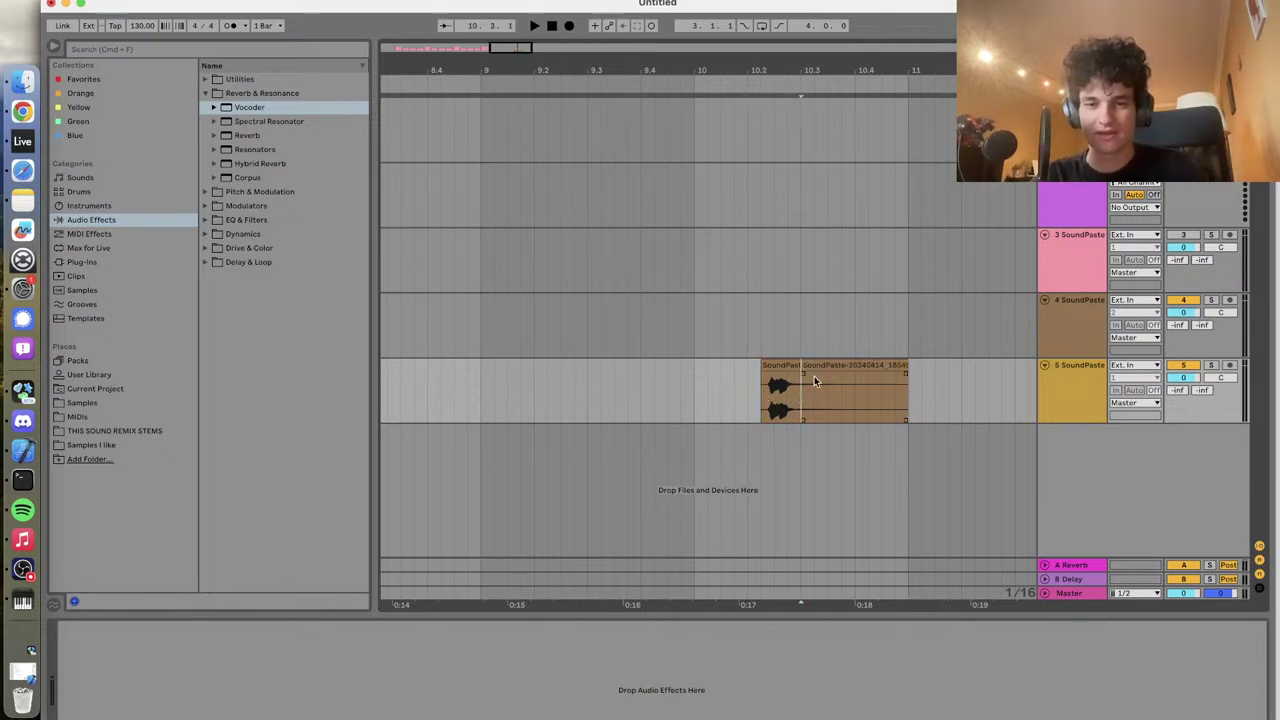
left_click(808, 392)
key("Delete")
Cut the trimmed trumpet clip, paste it at bar 2 on the same track, and play it with the beat
left_click(790, 370)
key("Delete")
key("x")
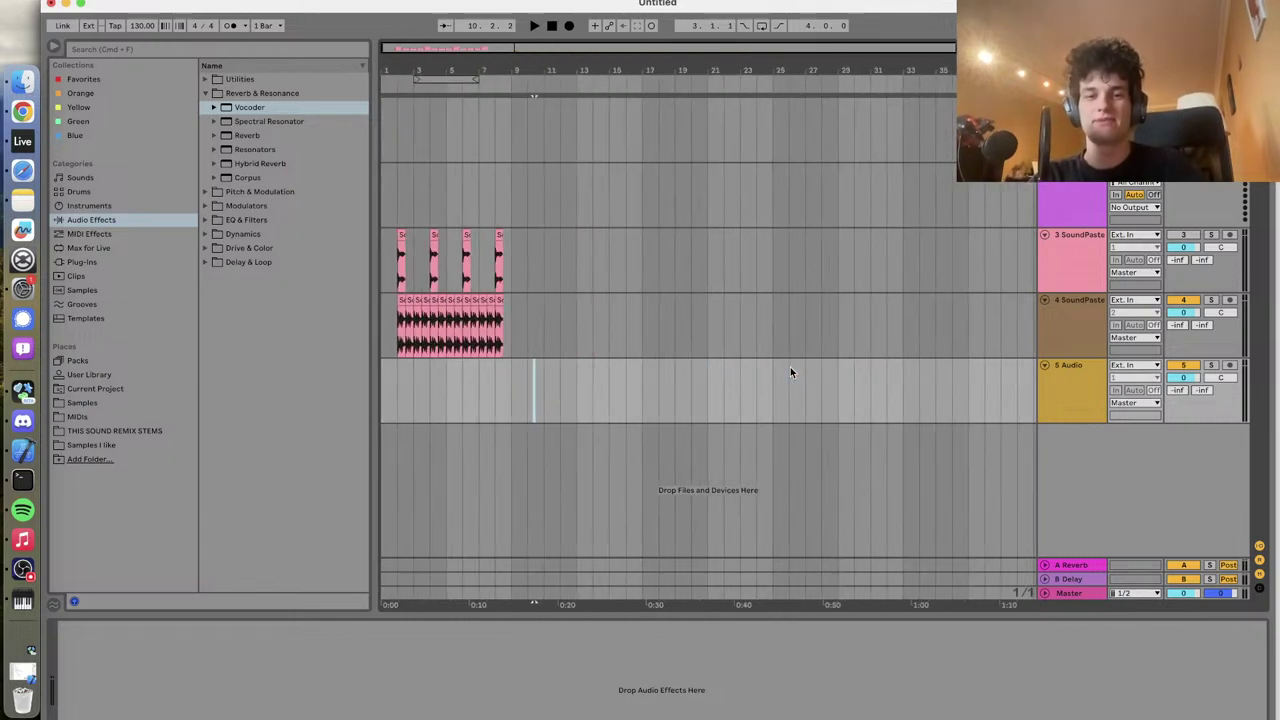
left_click(394, 368)
key("cmd+v")
key("plus")
key("plus")
key("space")
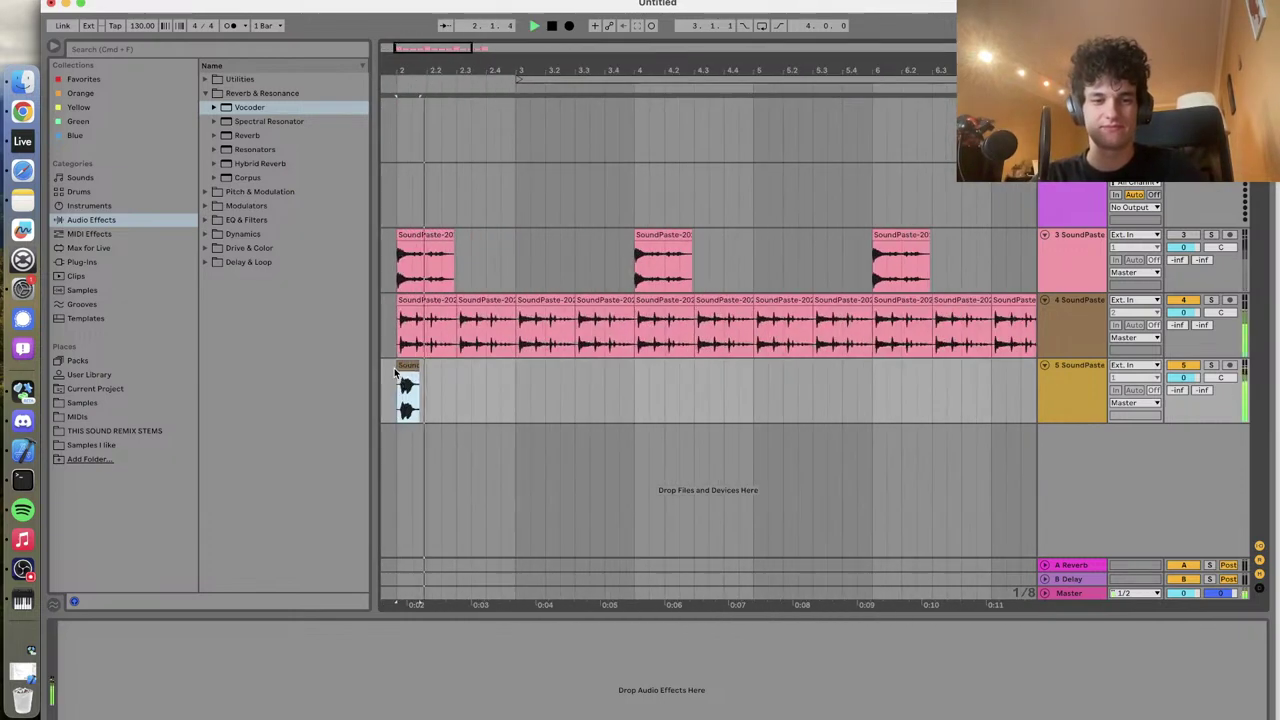
left_click_drag(634, 391, 390, 383)
key("cmd+d")
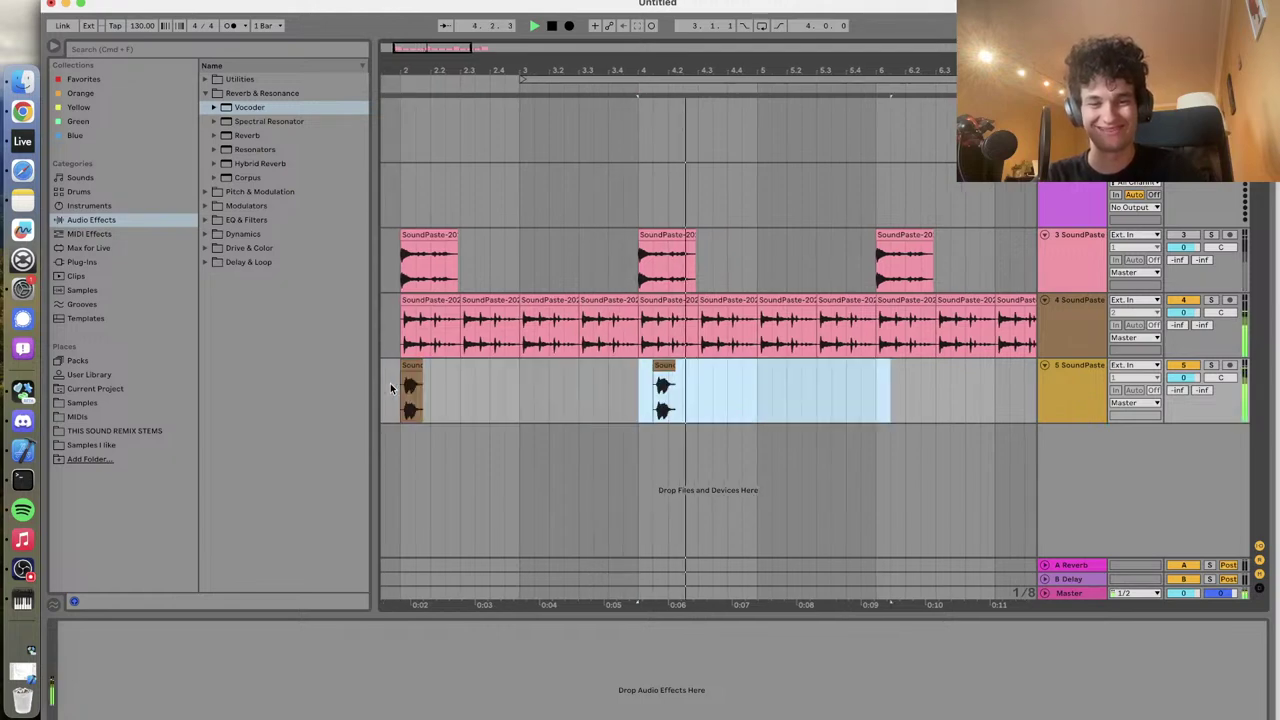
key("cmd+z")
Select bar 2 up to bar 4 on the trumpet track and duplicate it three times, placing hits at bars 4, 6 and 8
left_click(643, 394)
left_click_drag(637, 394, 400, 392)
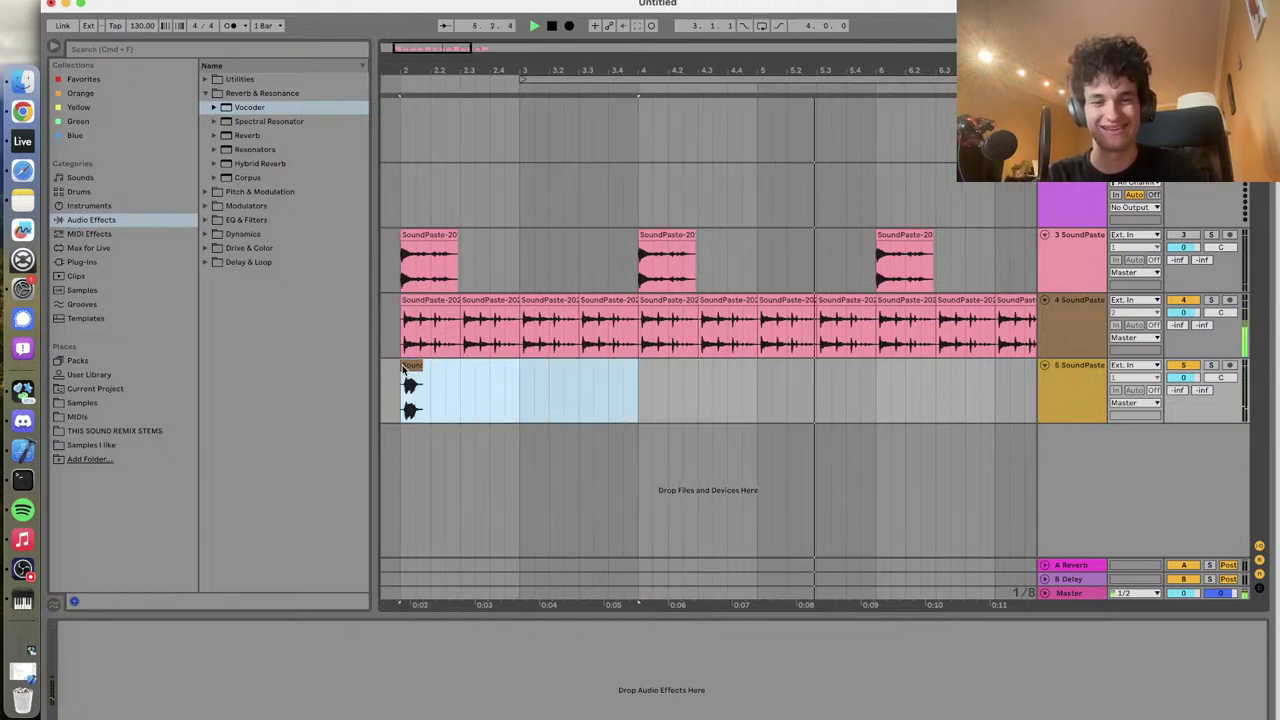
key("super+d")
key("super+d")
key("super+d")
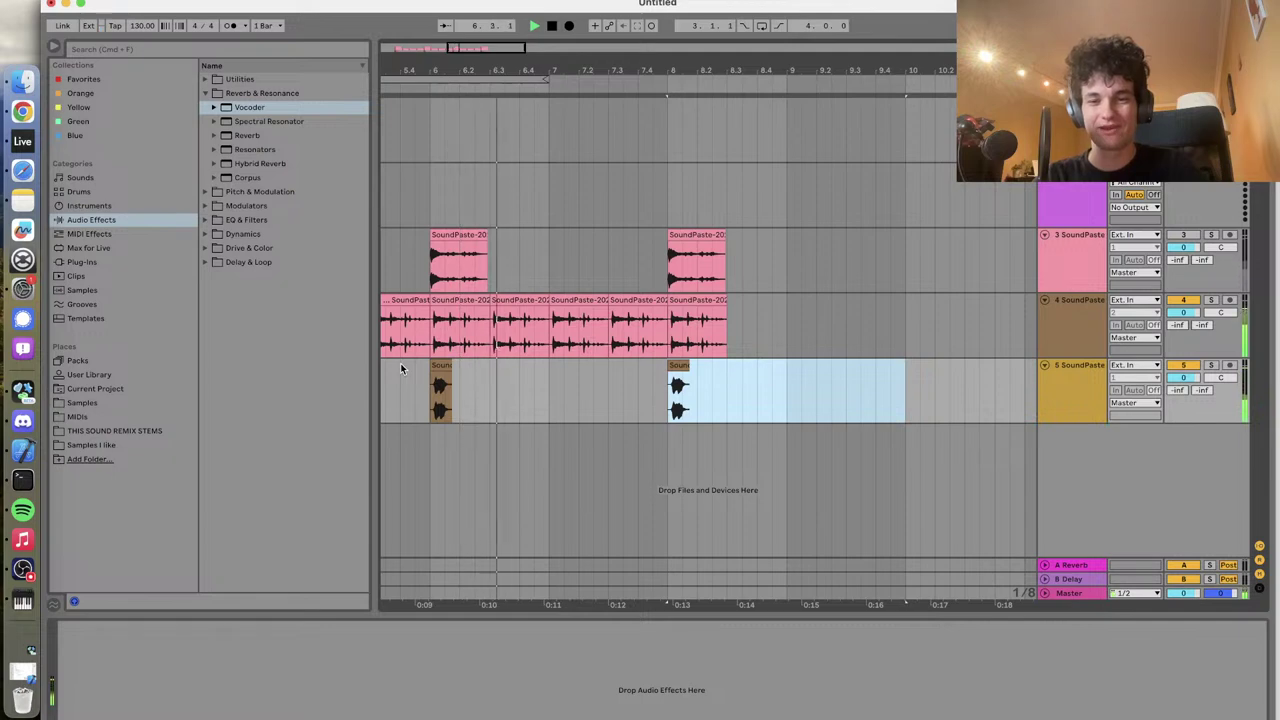
left_click(739, 220)
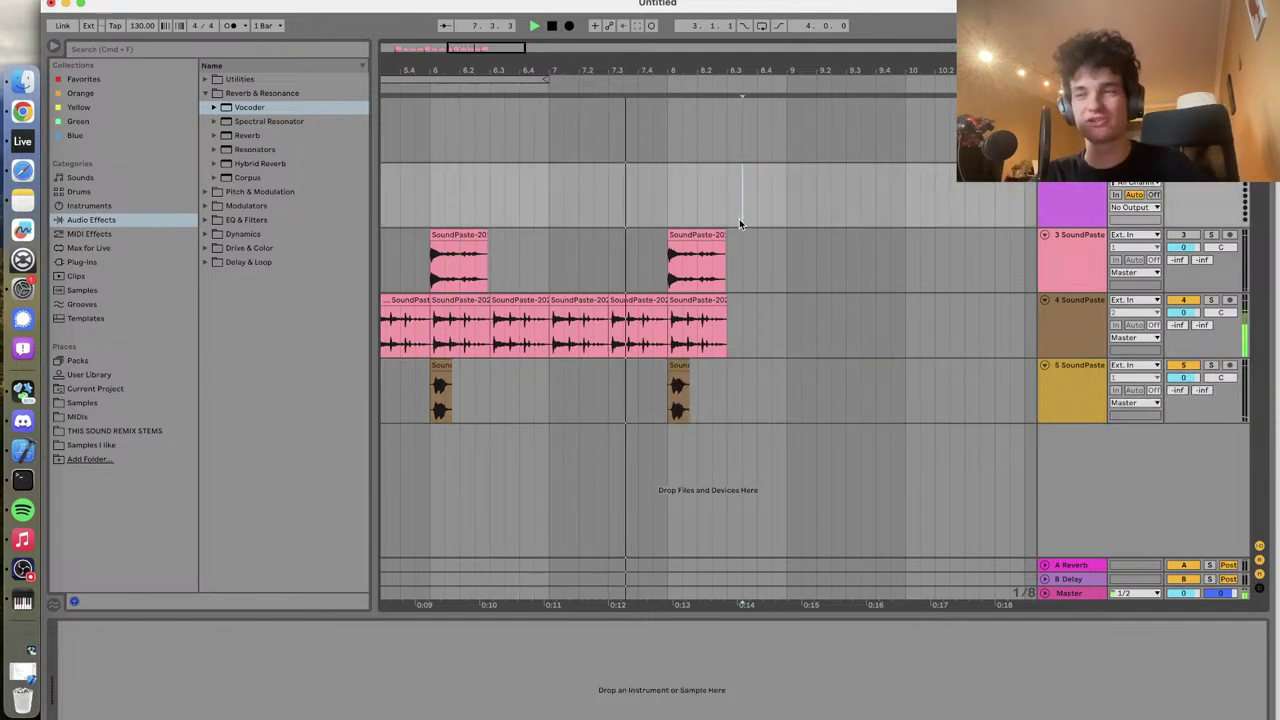
left_click(758, 223)
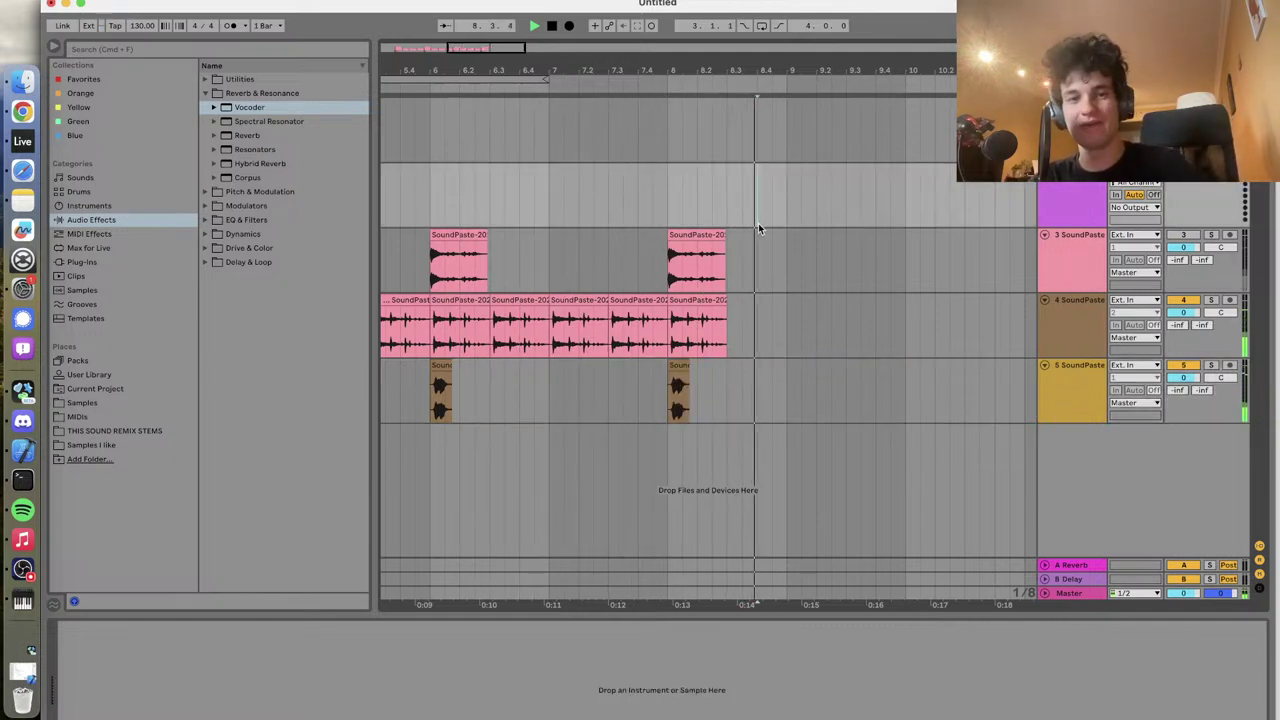
left_click(713, 208)
Add the Reverb audio effect to the 5 SoundPaste trumpet track
left_click(1073, 387)
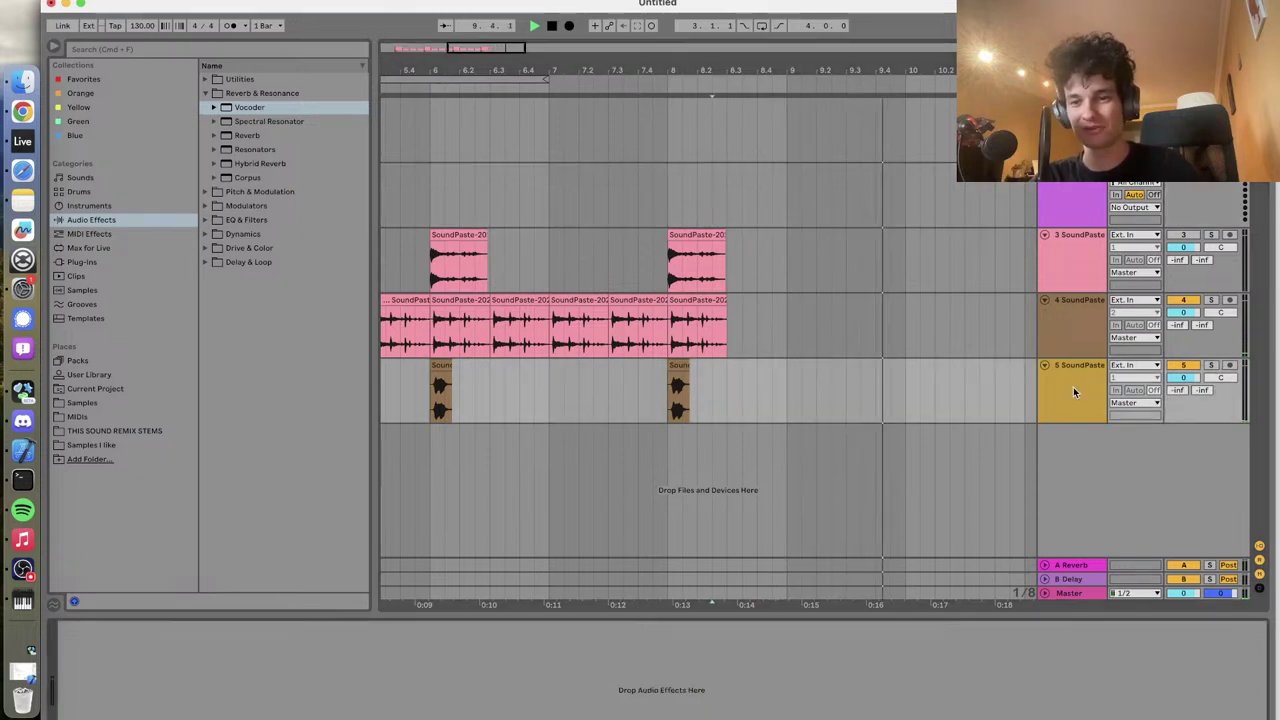
left_click(247, 135)
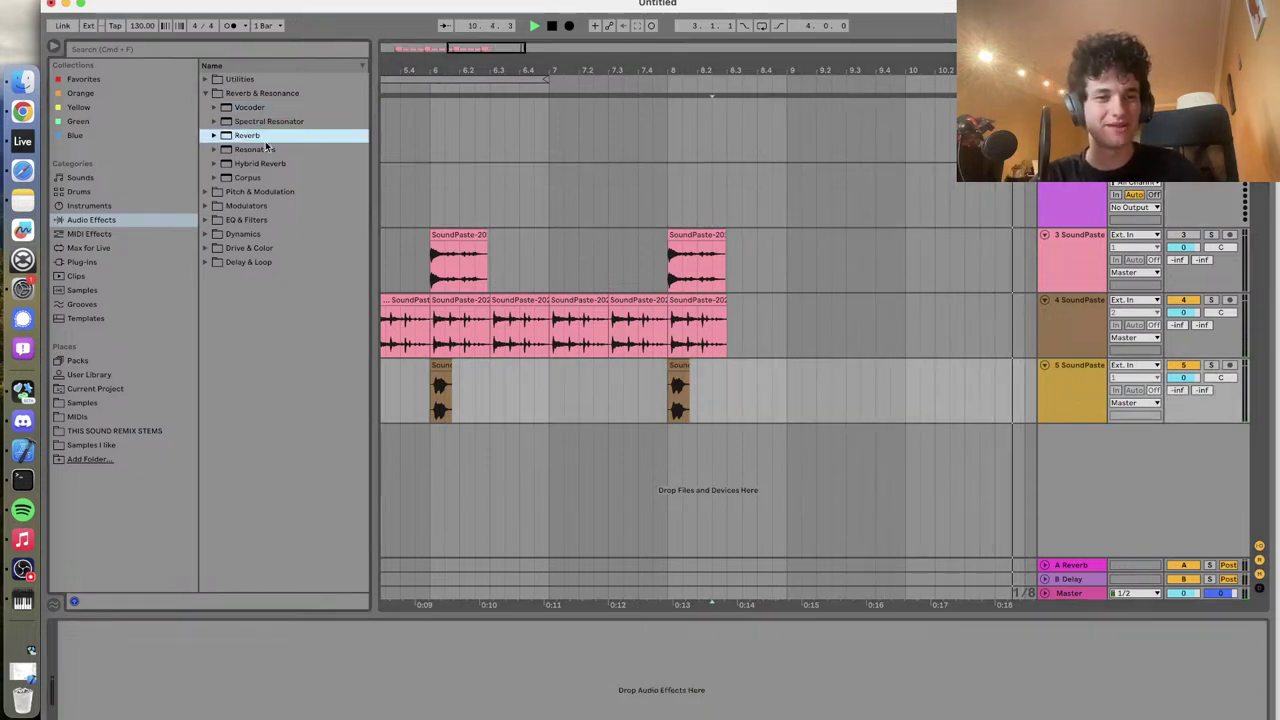
key("Return")
Play the arrangement from bar 2 to hear the trumpet with reverb, and stop playback
scroll(550, 387, "left", 10)
left_click(486, 392)
left_click(499, 392)
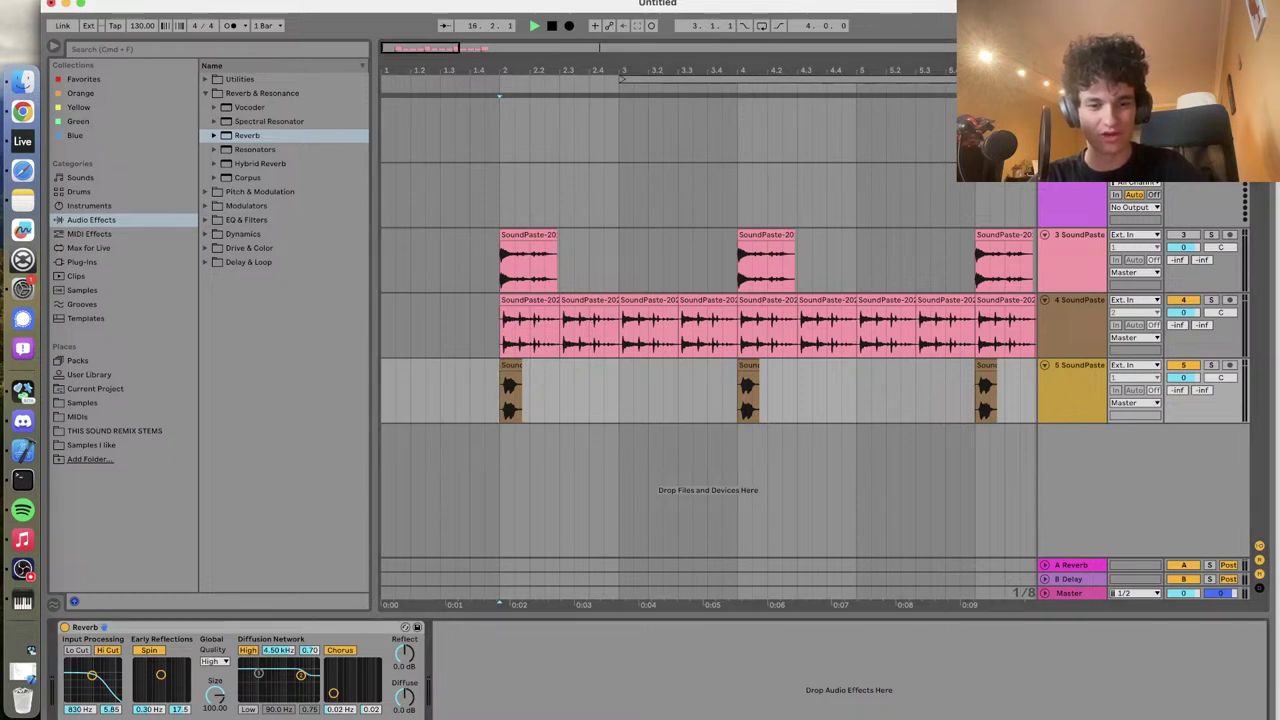
key("space")
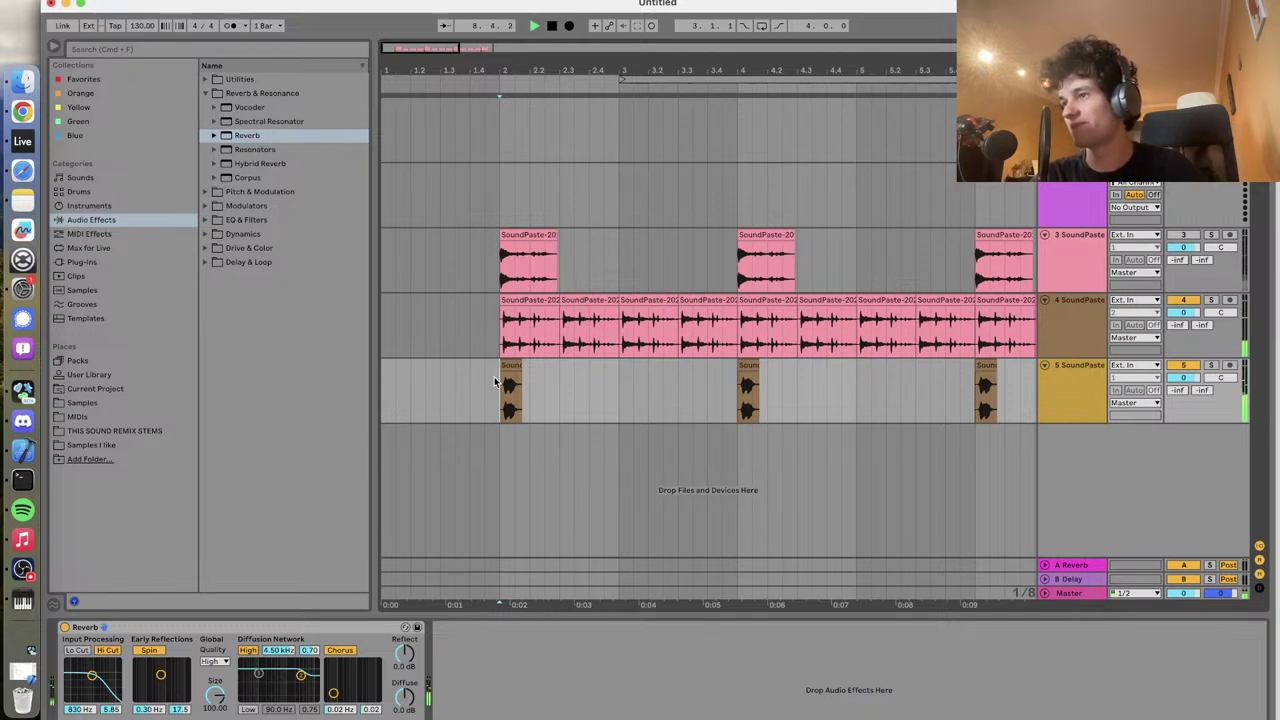
key("minus")
key("minus")
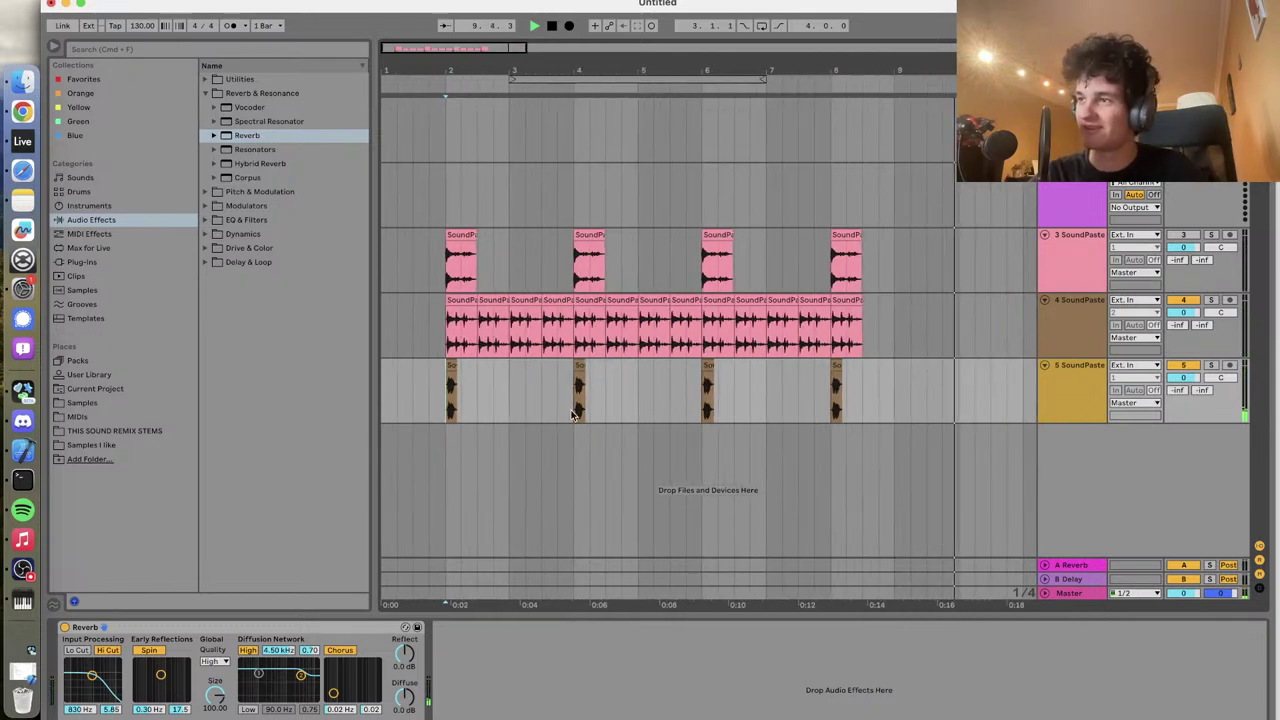
key("space")
Insert a MIDI track below the trumpet track, search the instruments for "drum", and load a Drum Rack on it
left_click(1070, 390)
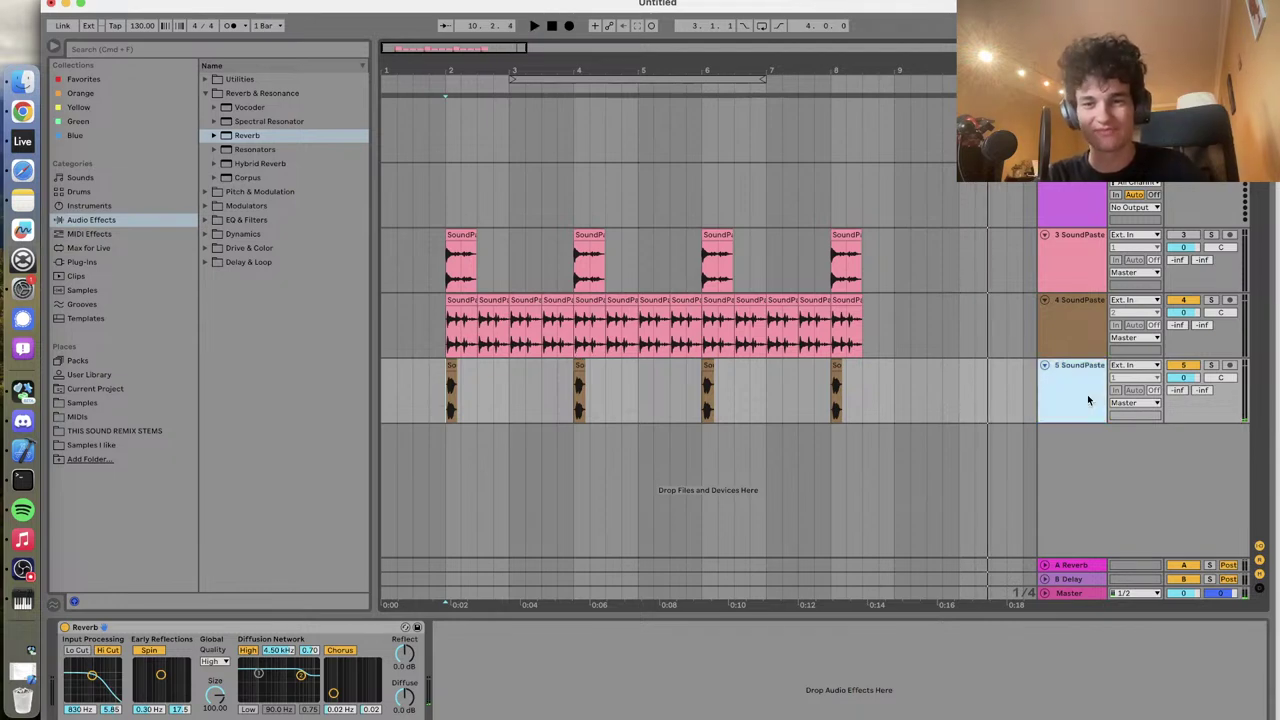
right_click(1087, 394)
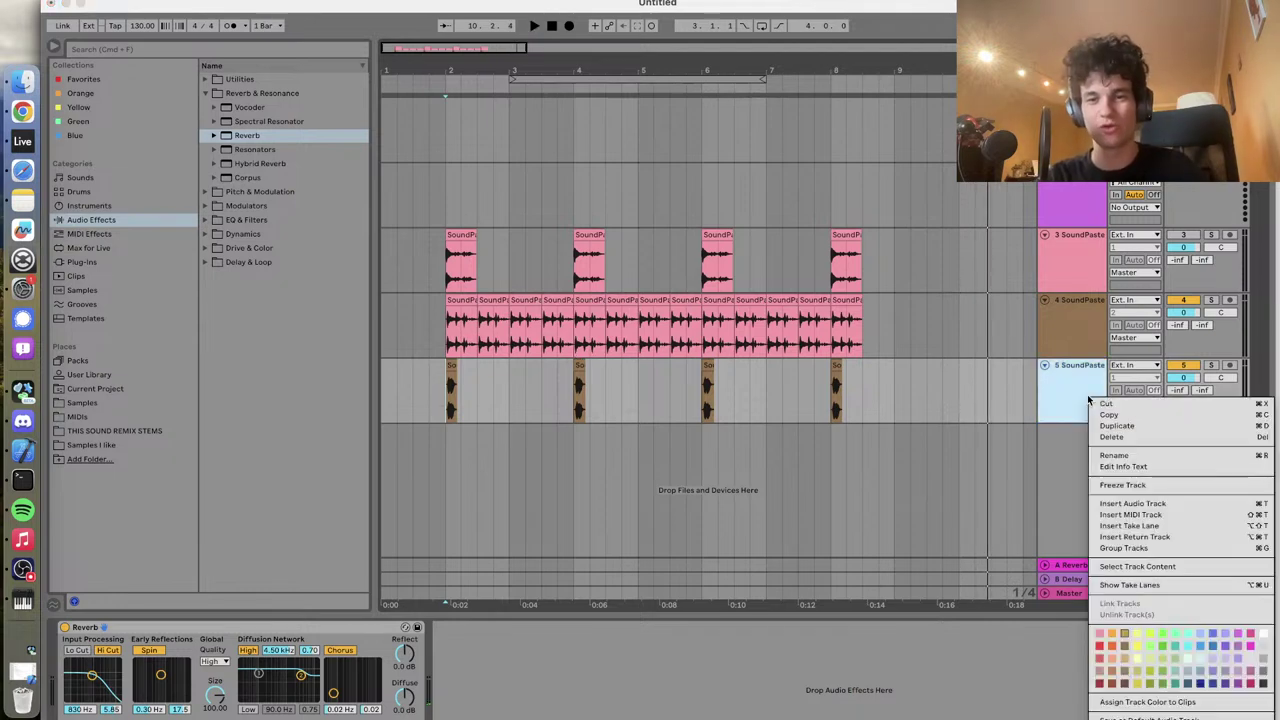
left_click(1135, 516)
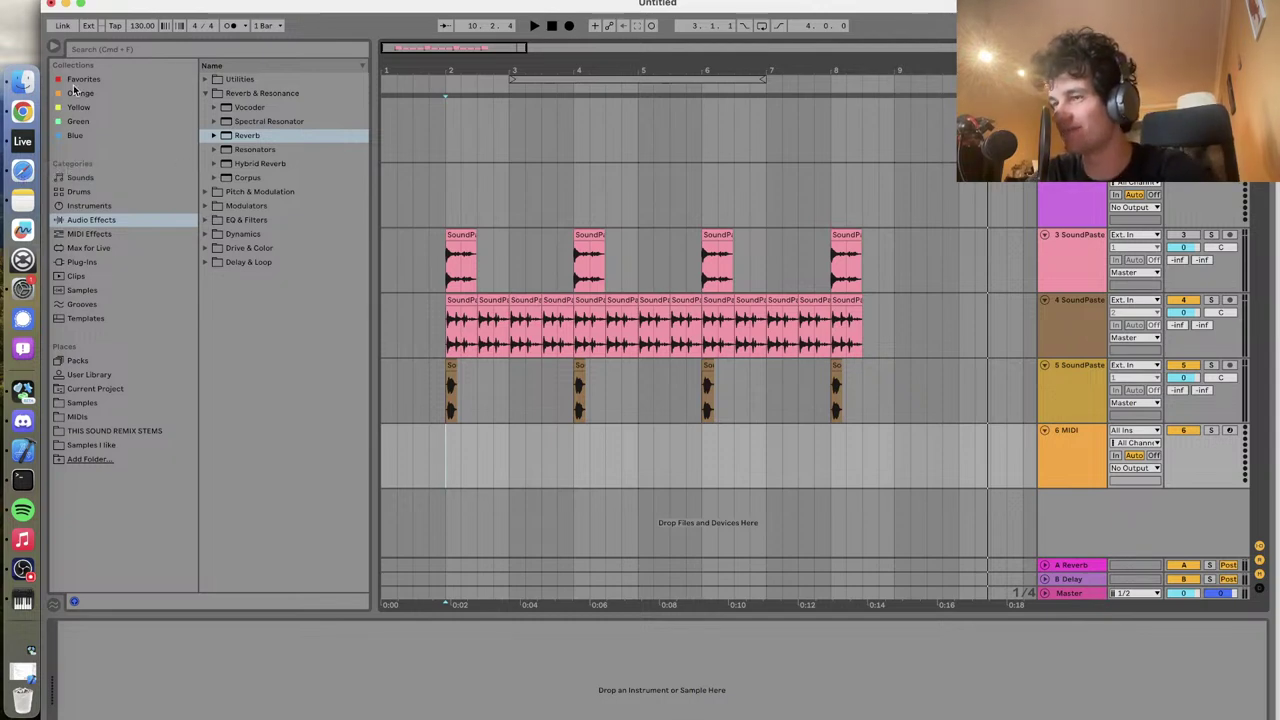
left_click(101, 51)
type("drum")
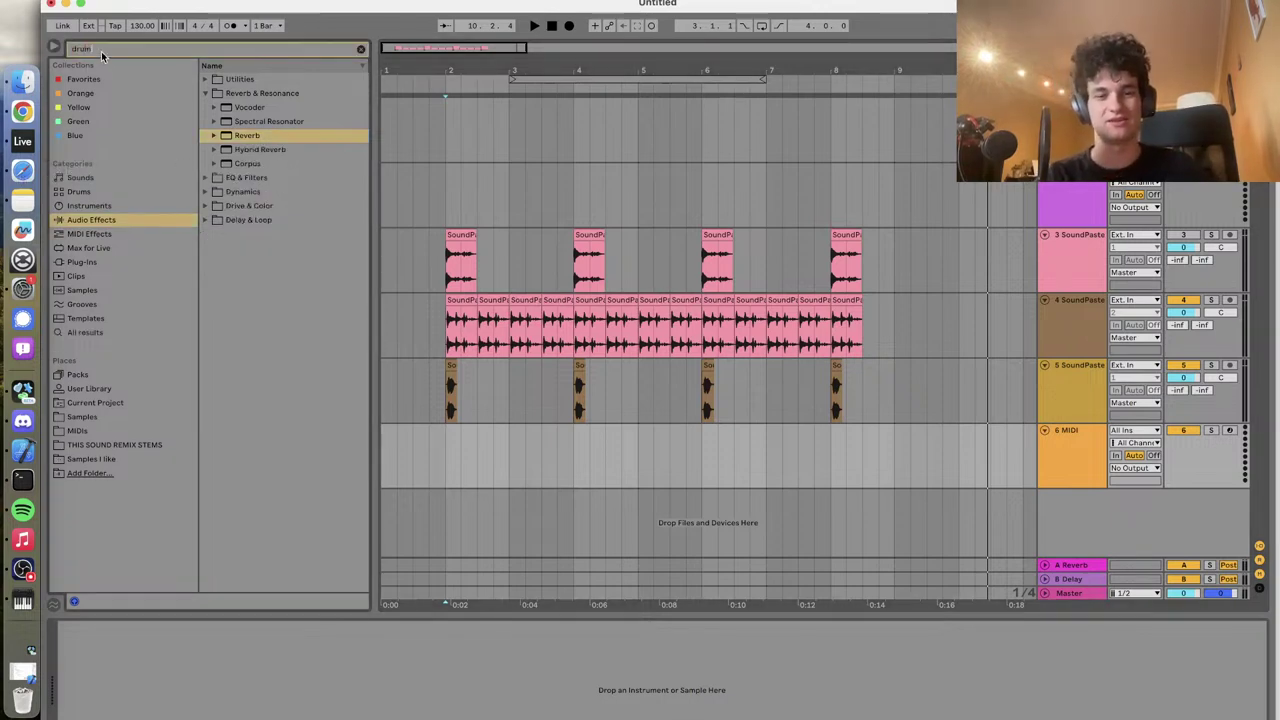
left_click(106, 208)
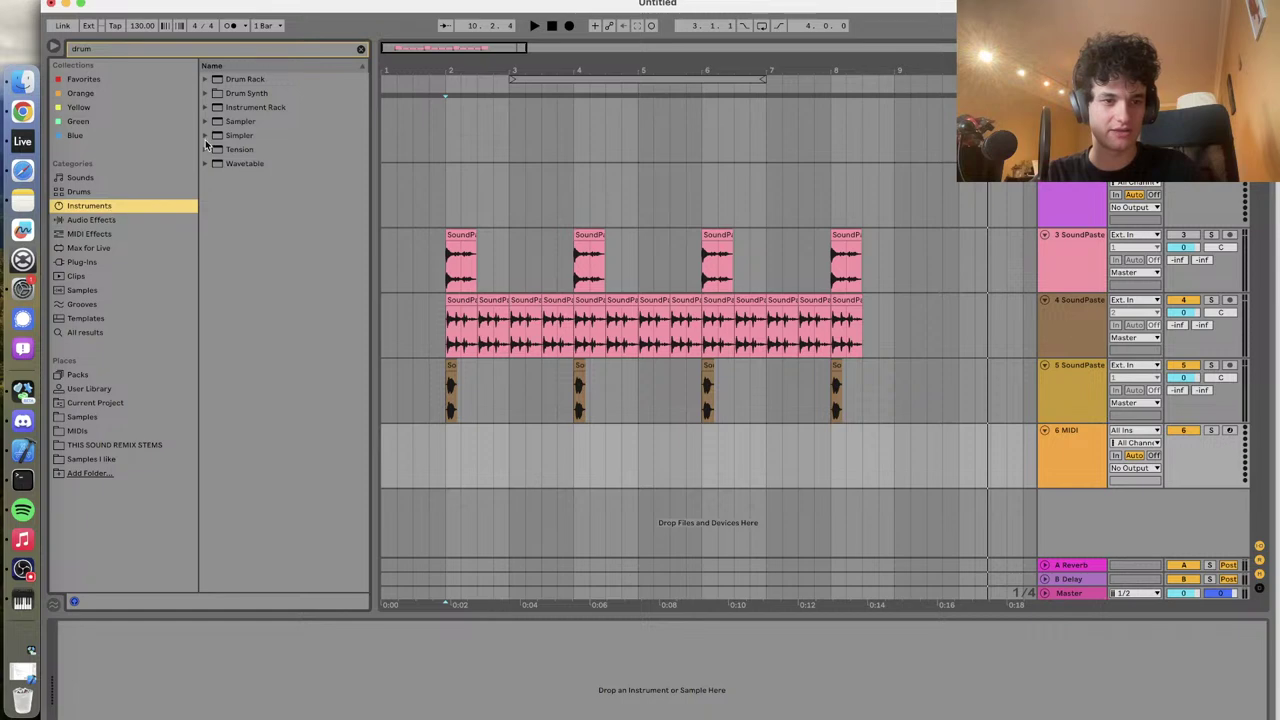
left_click_drag(240, 81, 310, 245)
left_click_drag(481, 472, 477, 466)
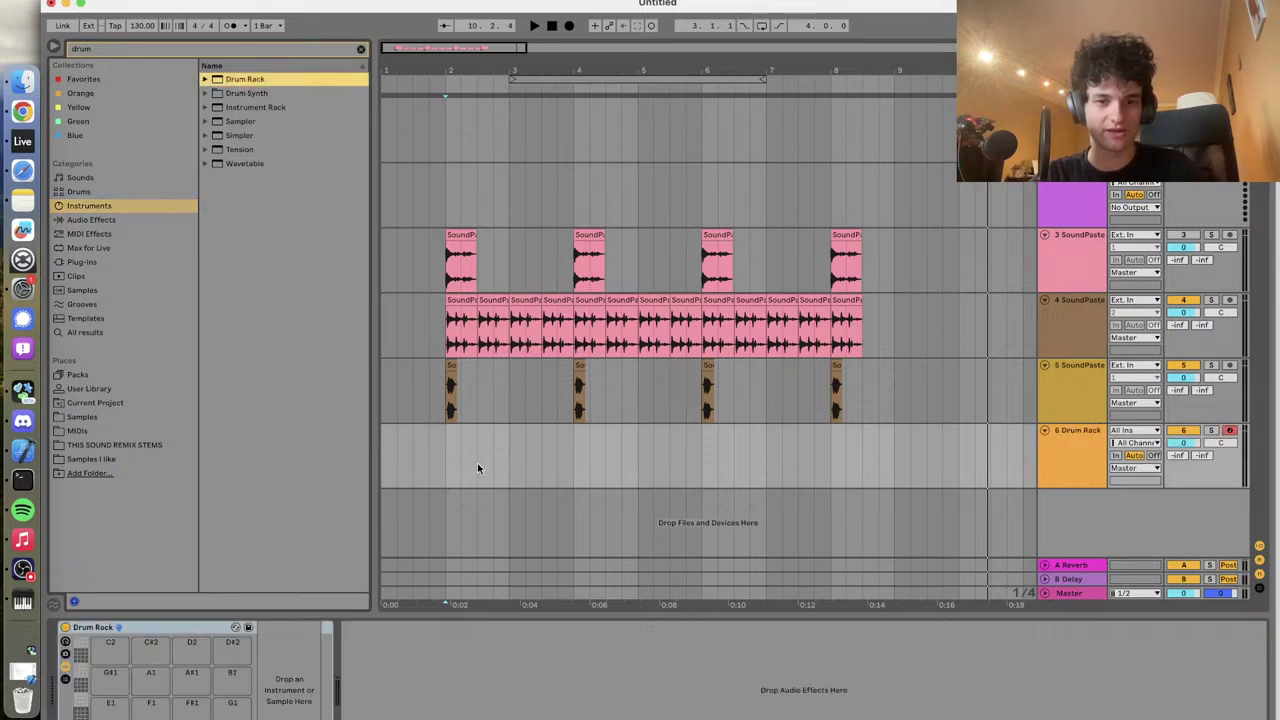
Clear the search and audition VDUB1 Kick 175.wav and the LTRX kick from the Kicks folder in Samples I like
left_click(114, 461)
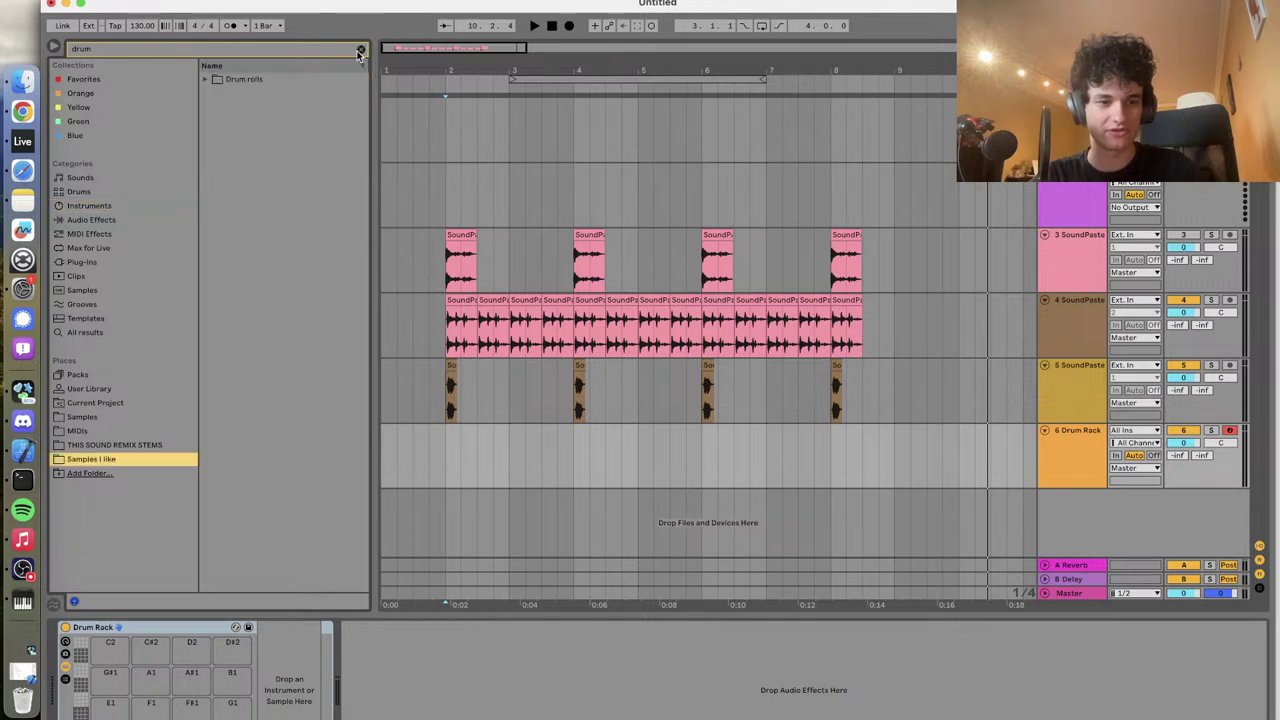
left_click(360, 50)
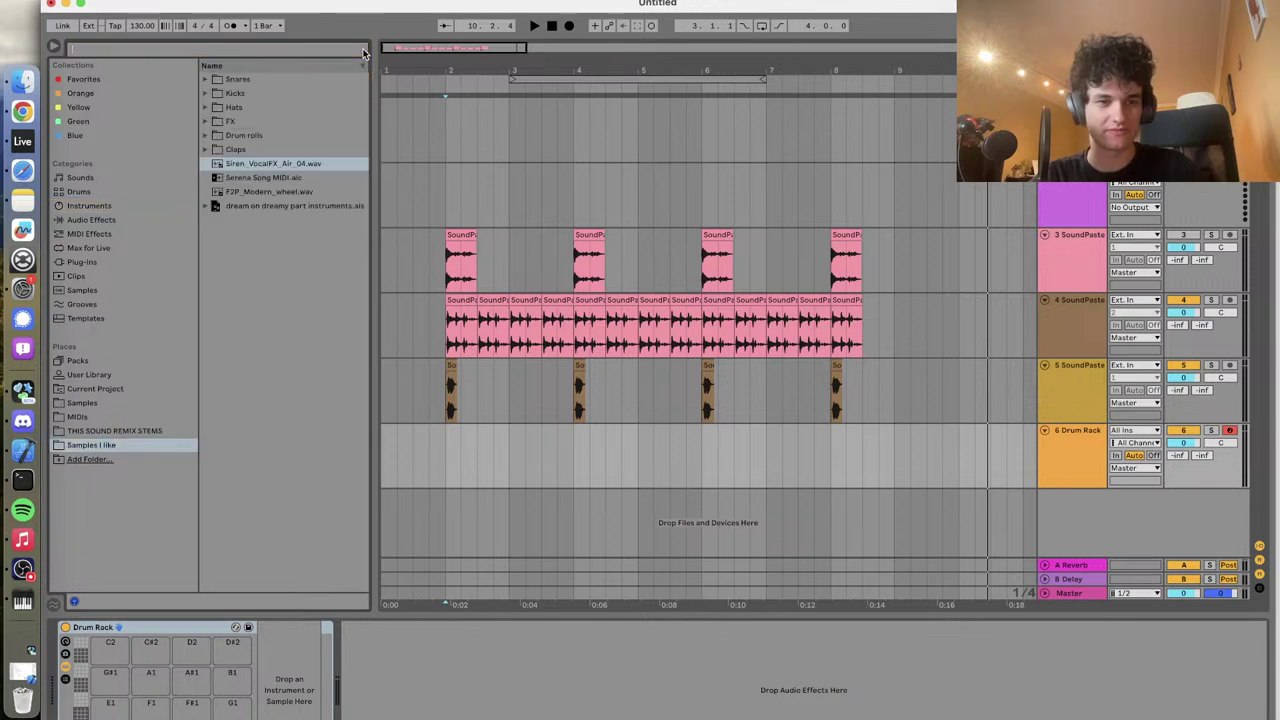
left_click(206, 93)
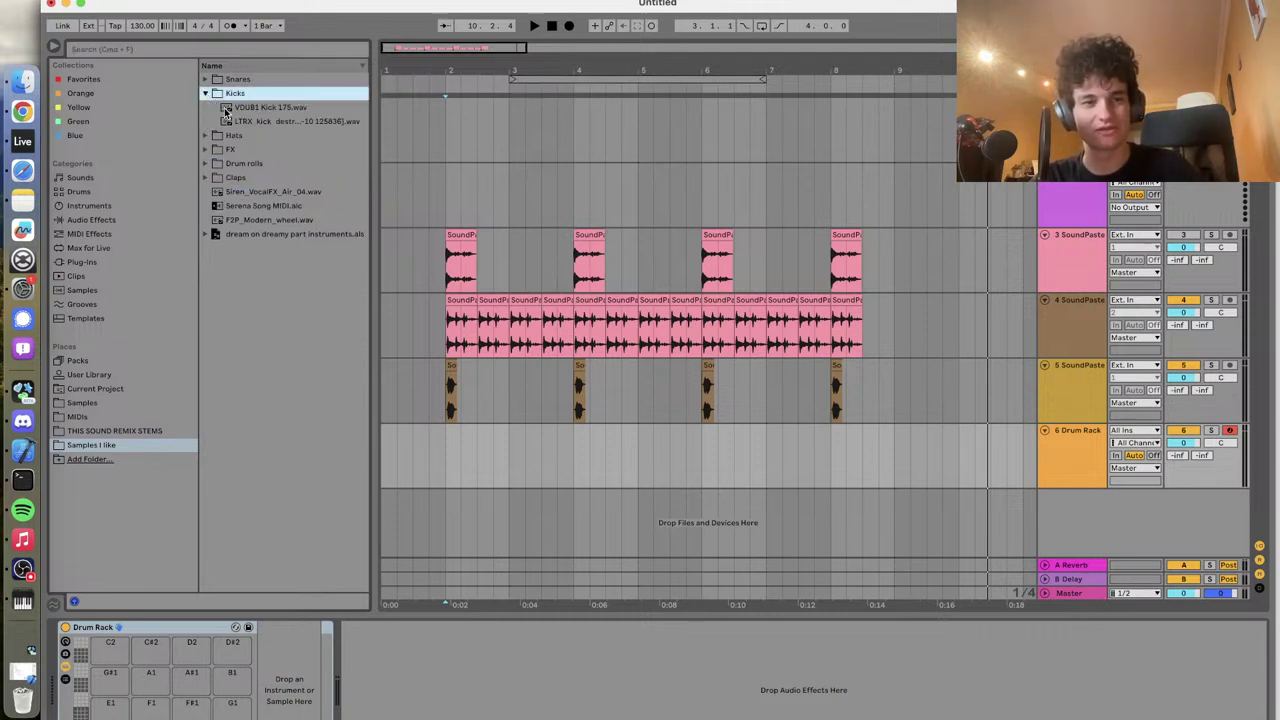
left_click(253, 108)
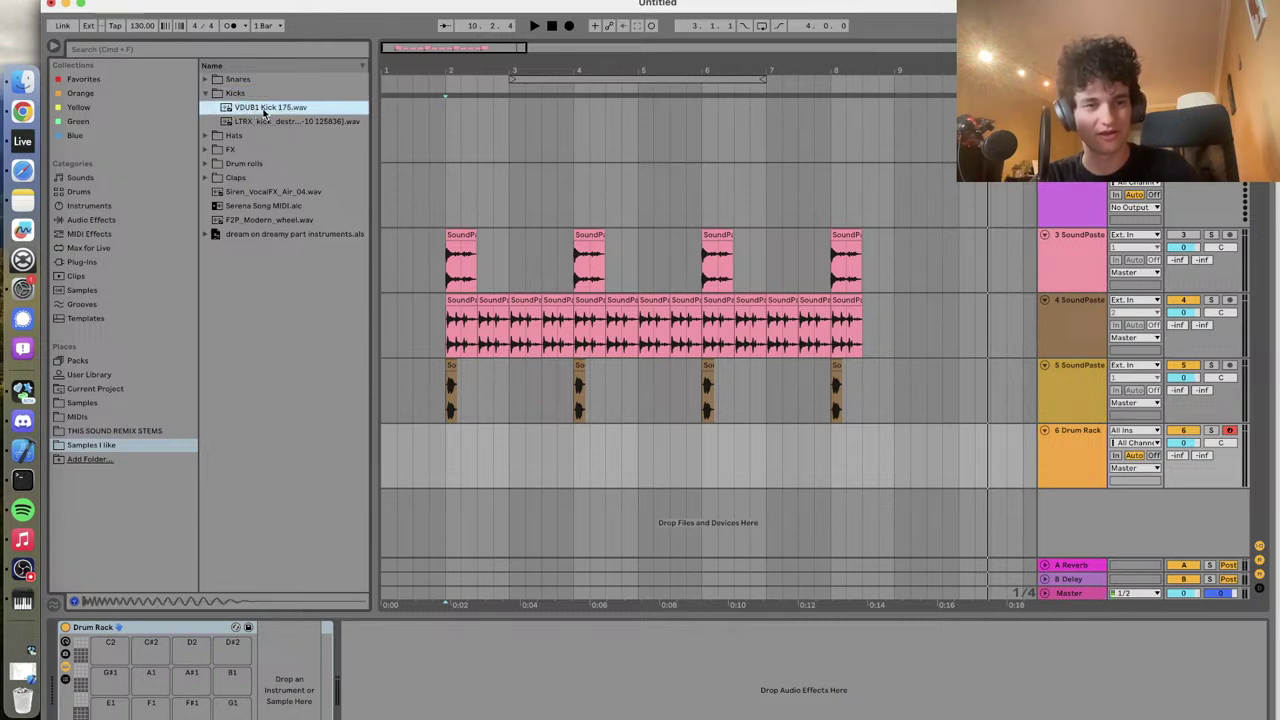
left_click(267, 121)
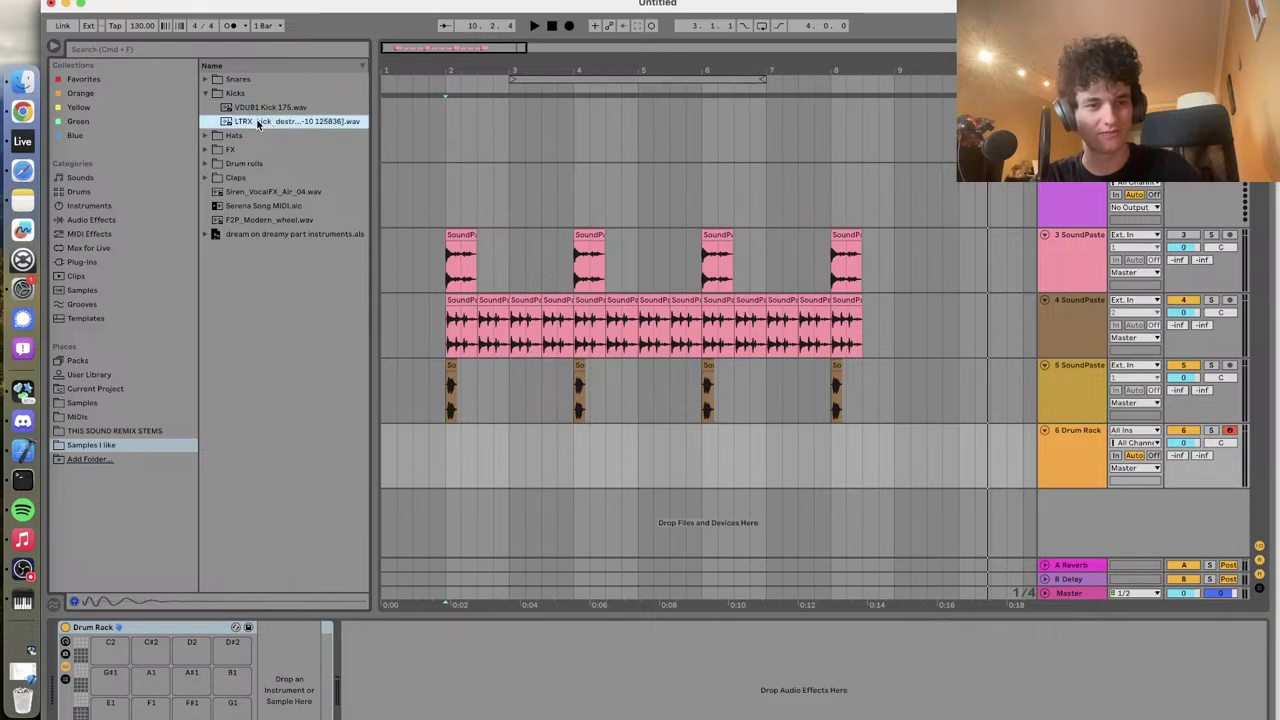
Search the Samples folder for "kick"
left_click(82, 402)
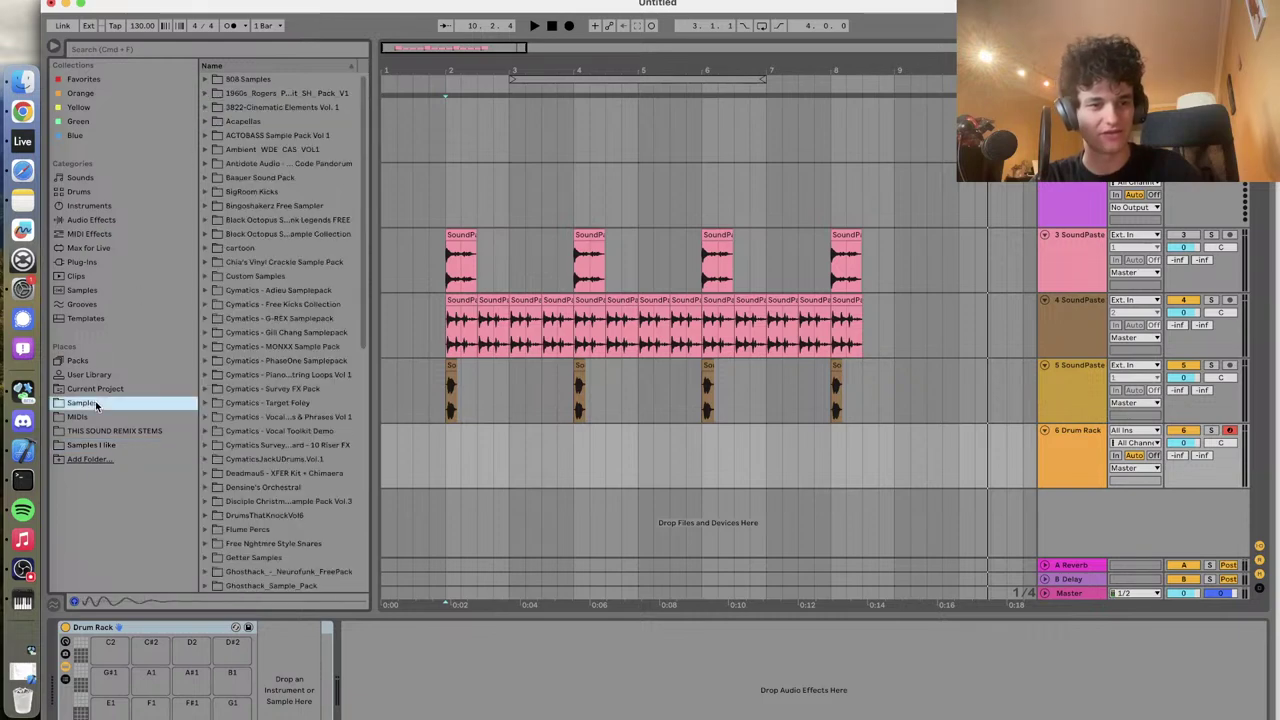
left_click(231, 52)
type("kick")
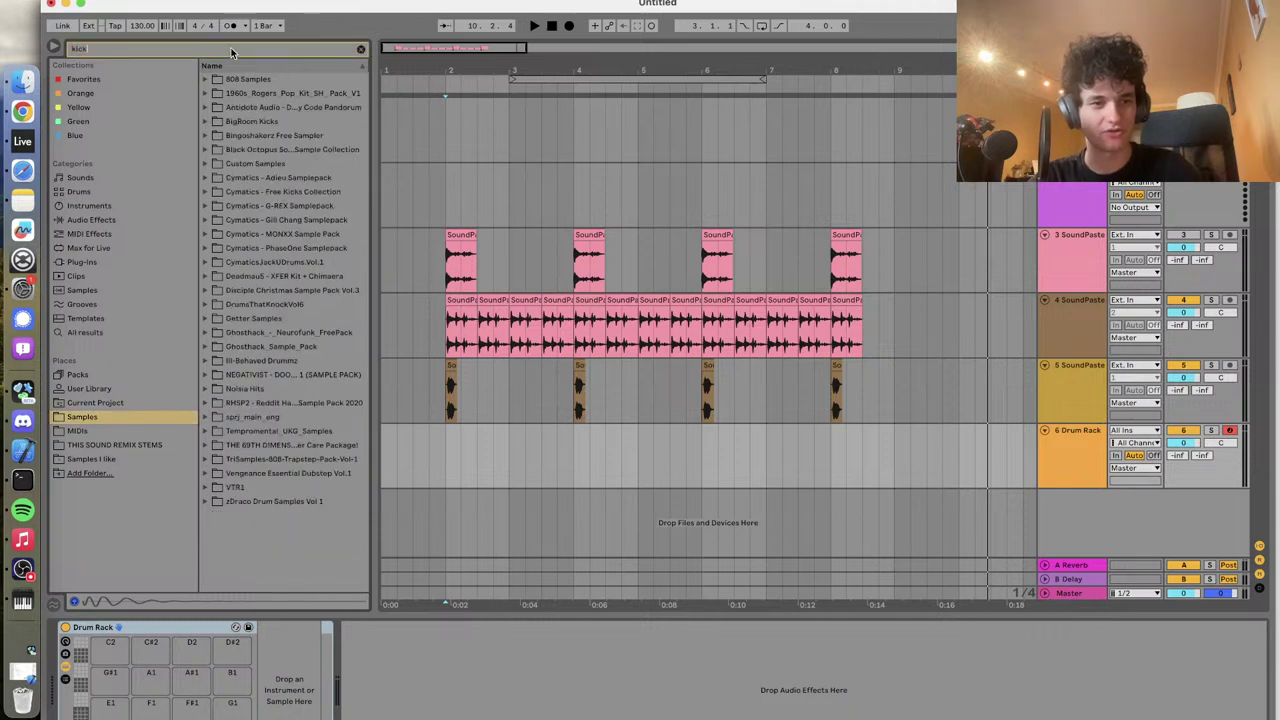
Open the Kicks folder inside the DrumsThatKnockVol6 sample pack
left_click(206, 150)
left_click(205, 150)
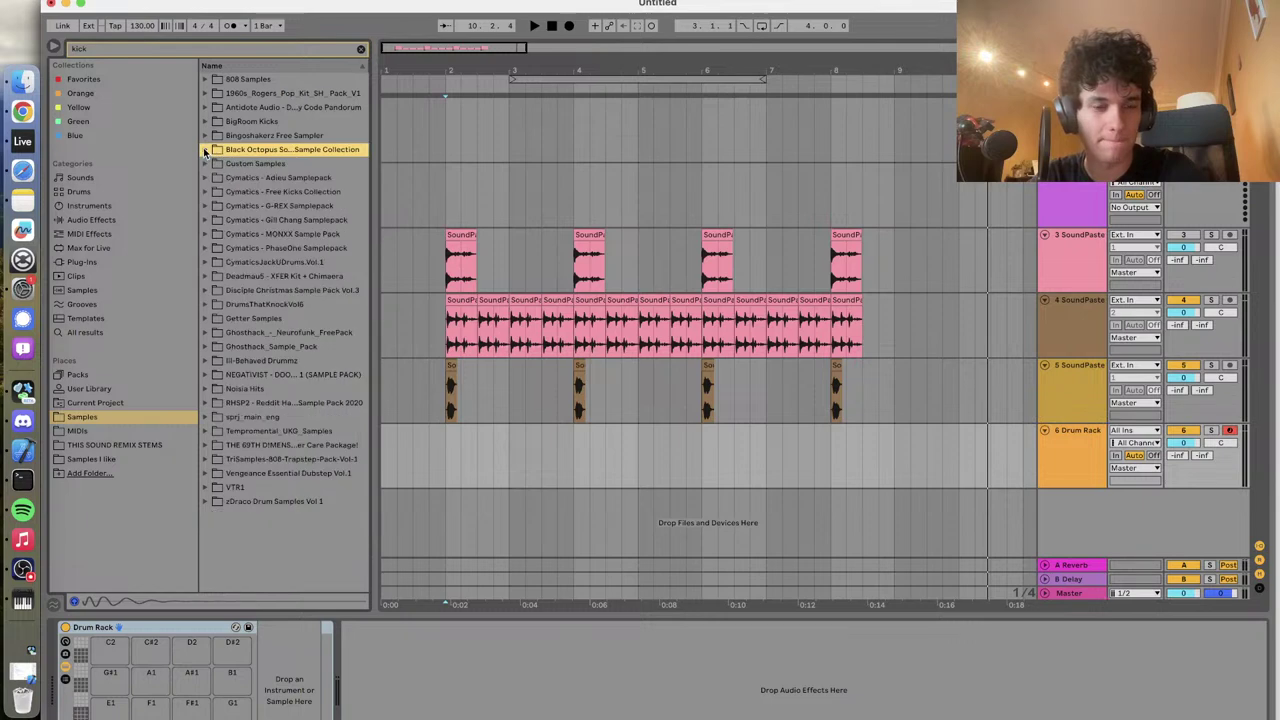
left_click(205, 304)
left_click(215, 319)
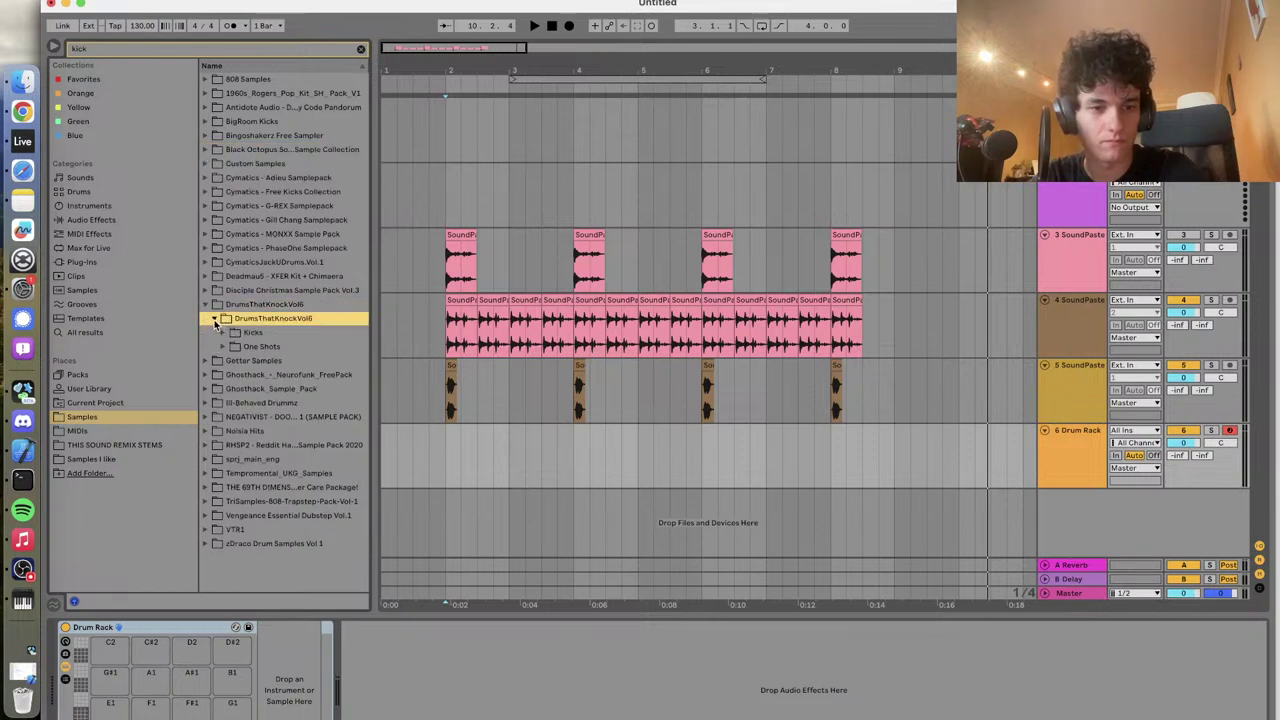
left_click(224, 333)
Audition Beads Kick.wav, Cheat Code Kick.wav and the kicks down to Heart Kick.wav, and load Heart Kick.wav into the Drum Rack
left_click(245, 361)
left_click(251, 372)
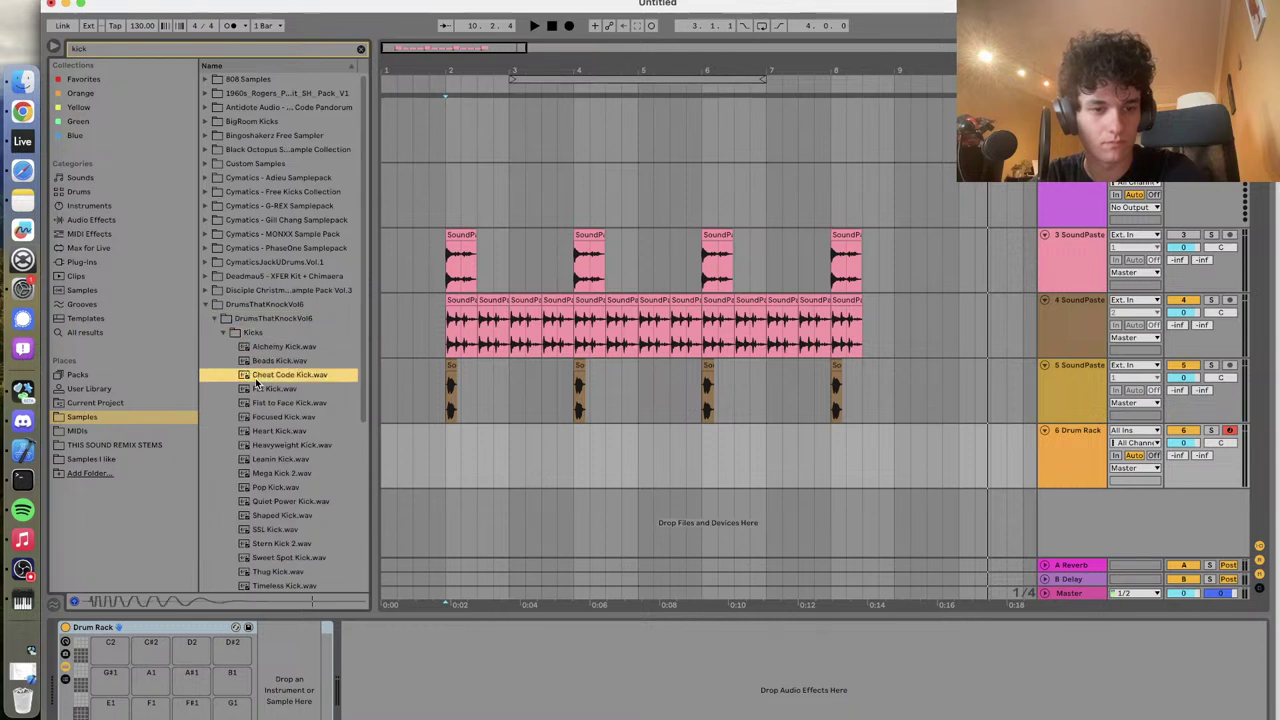
left_click(267, 403)
key("Down")
key("Down")
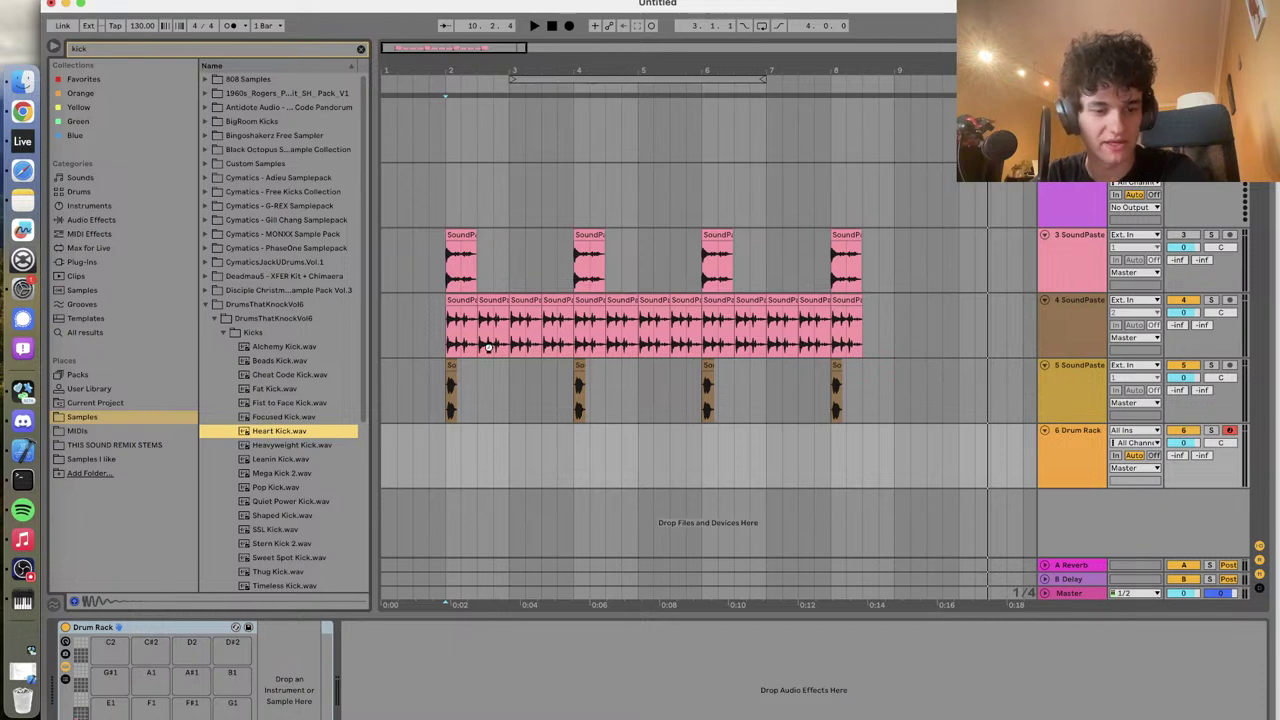
key("Return")
Create a one-bar MIDI clip at bar 2 on the Drum Rack track with Heart Kick on all four beats, and loop it to bar 8
left_click_drag(446, 448, 508, 461)
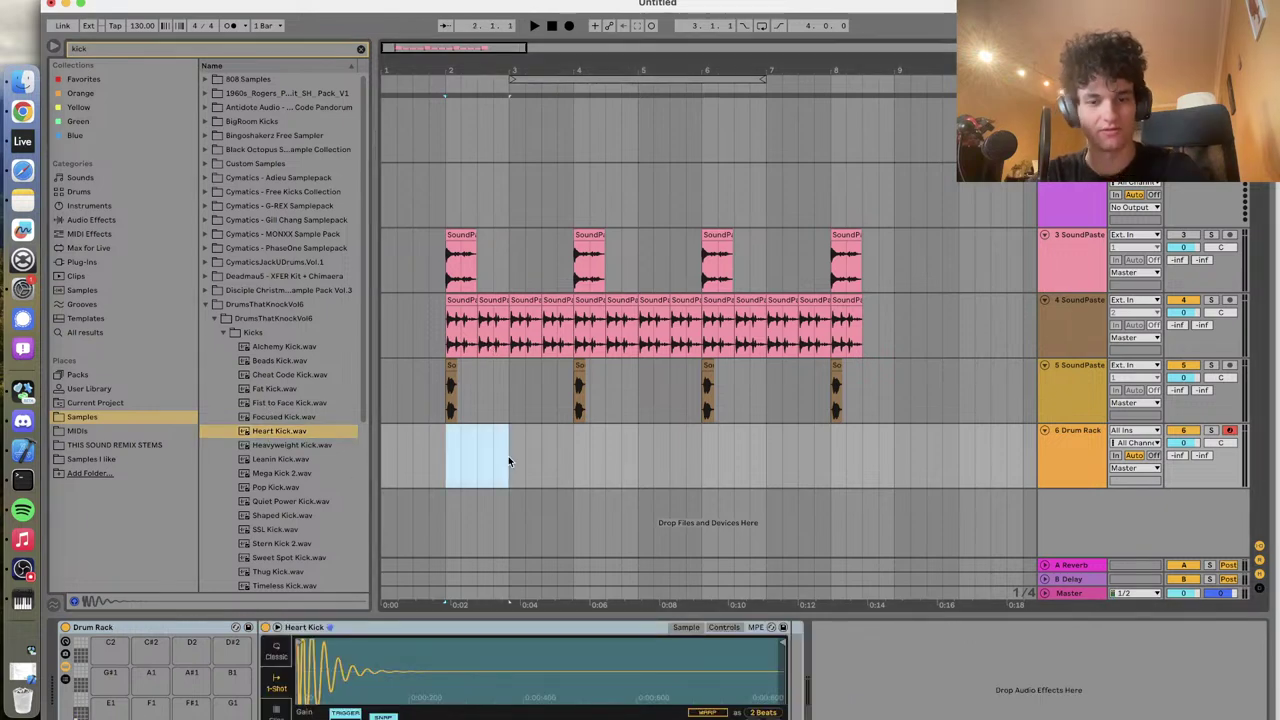
key("super+shift+m")
double_click(395, 671)
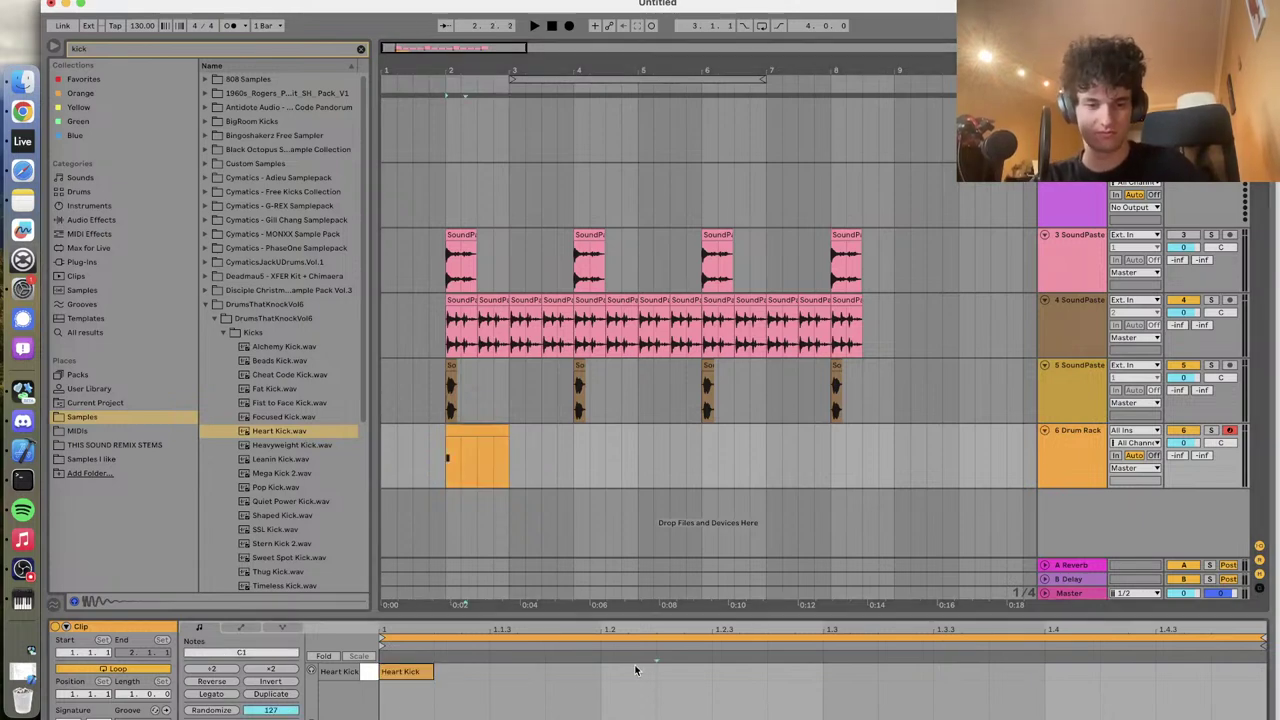
double_click(862, 677)
double_click(1062, 674)
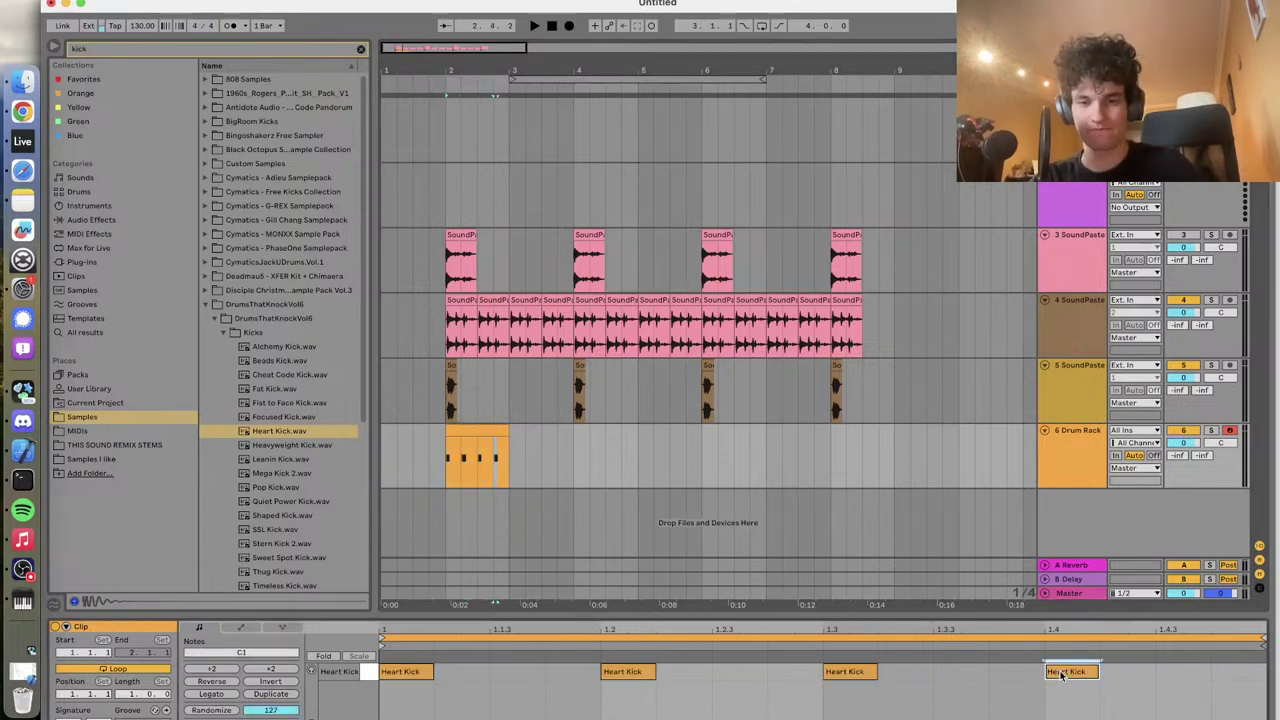
left_click_drag(511, 435, 830, 440)
Play the arrangement from bar 2 to hear the kick with the other tracks, checking the Vocoder on track 4
left_click(445, 458)
key("space")
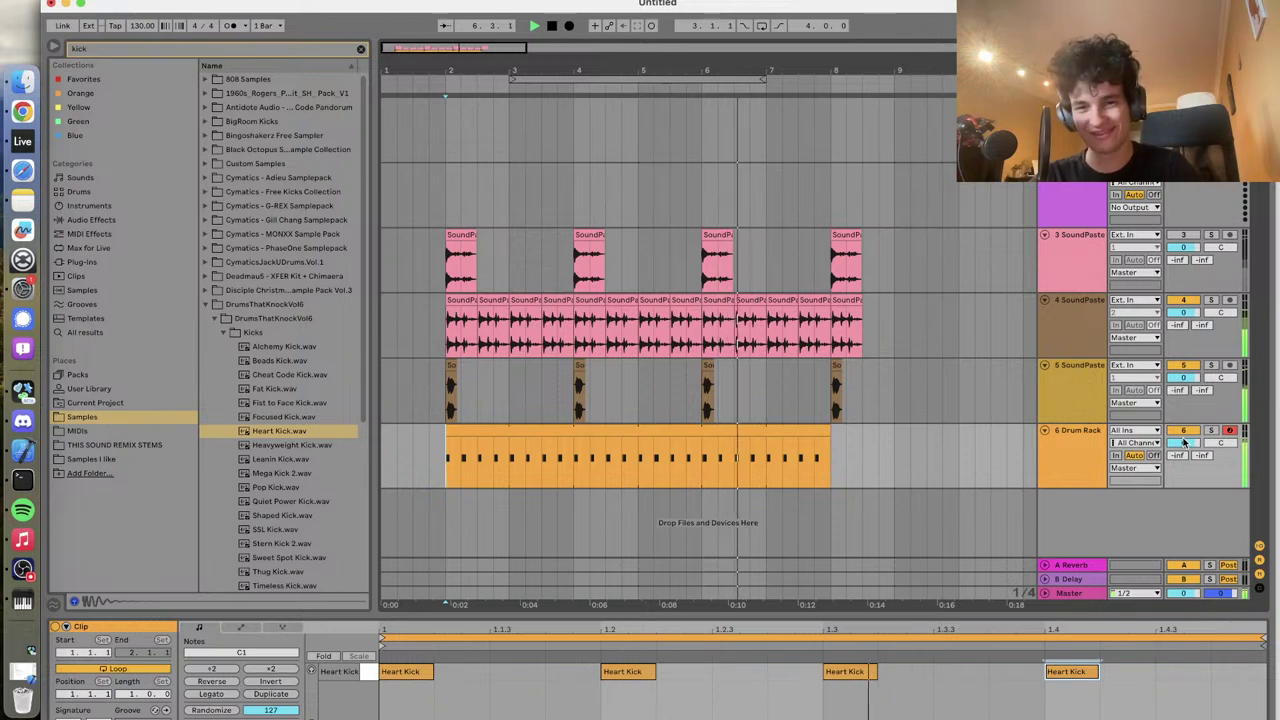
left_click(1190, 306)
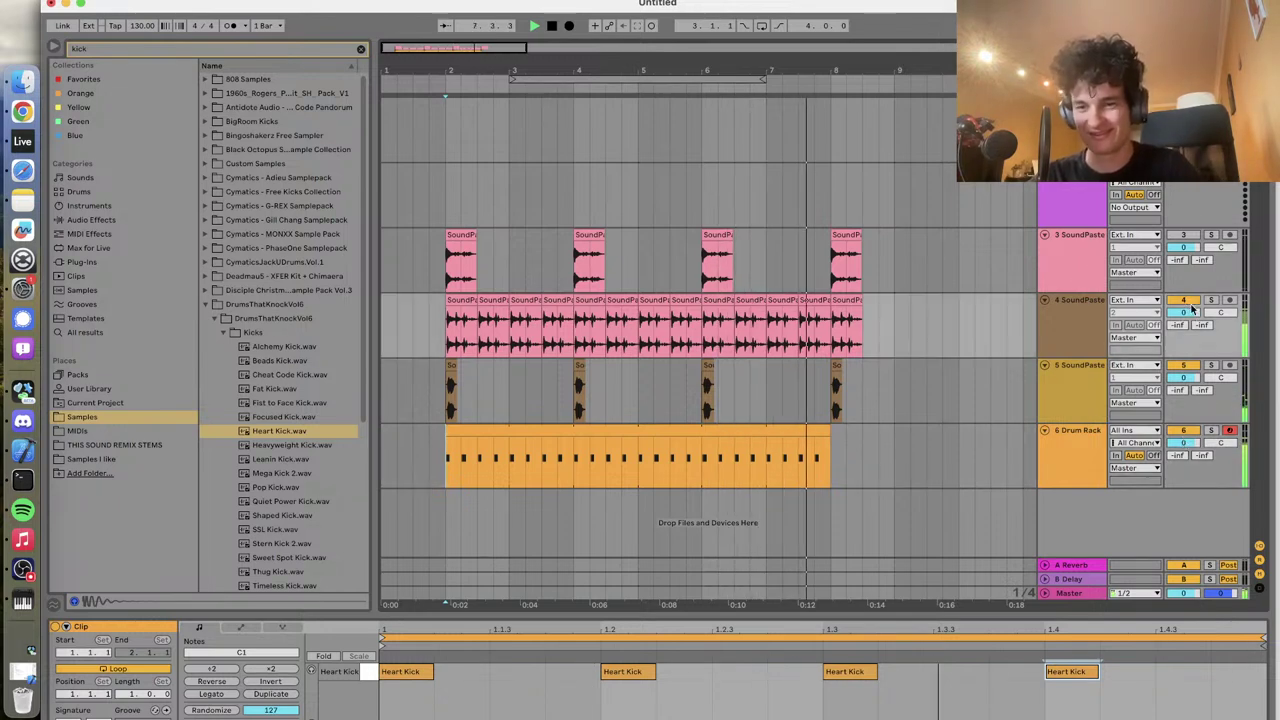
left_click(1083, 307)
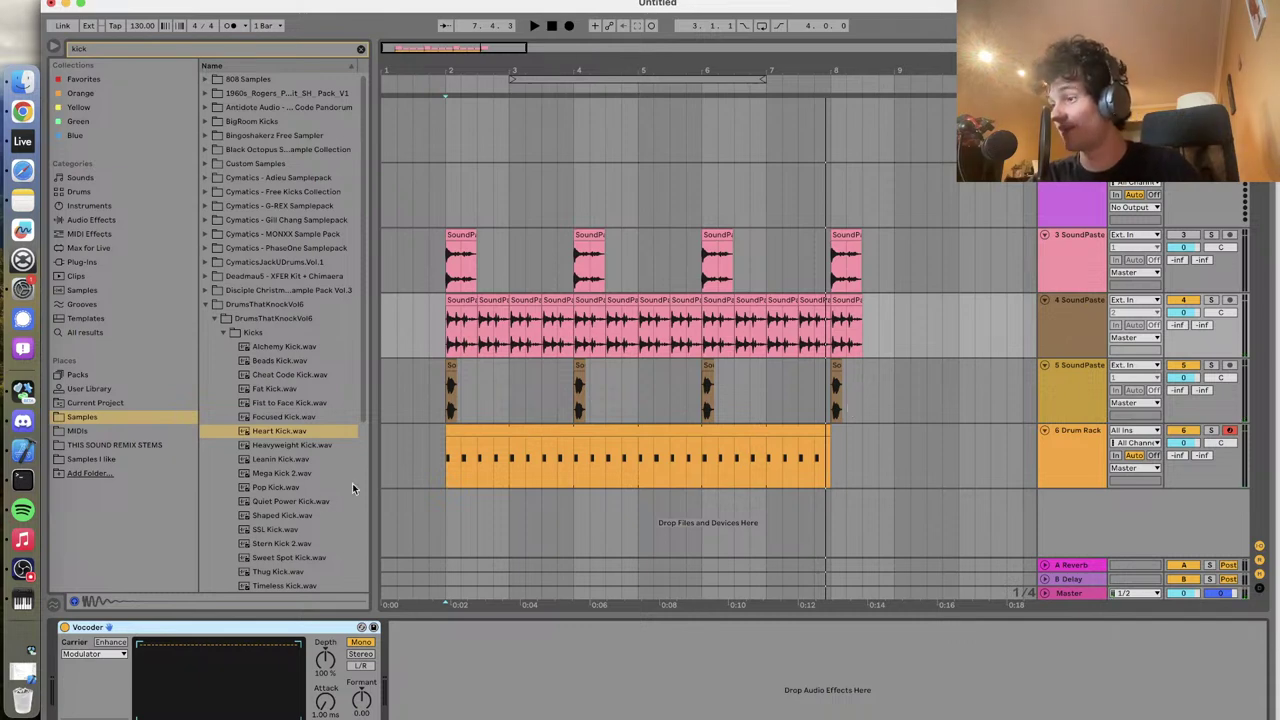
left_click(443, 472)
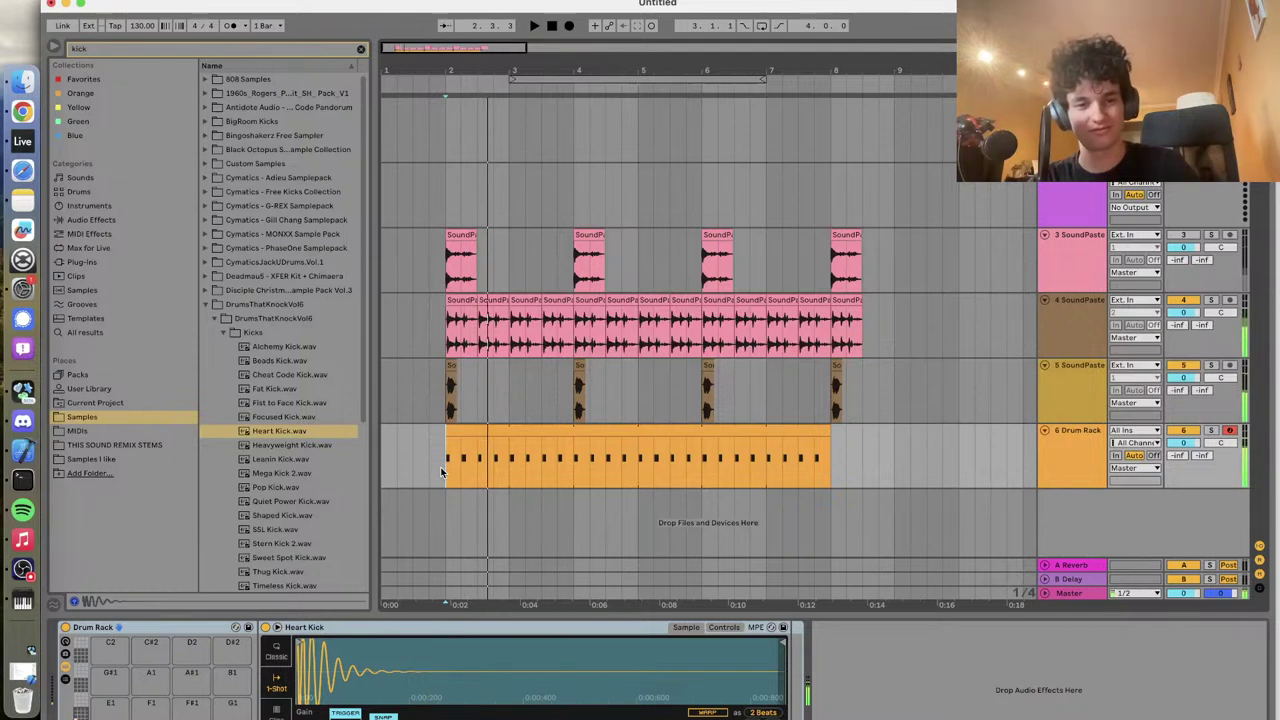
Search the samples for "snare" and audition Bell Rimshot 2.wav in DrumsThatKnockVol6's Snares + Claps folder
type("snare")
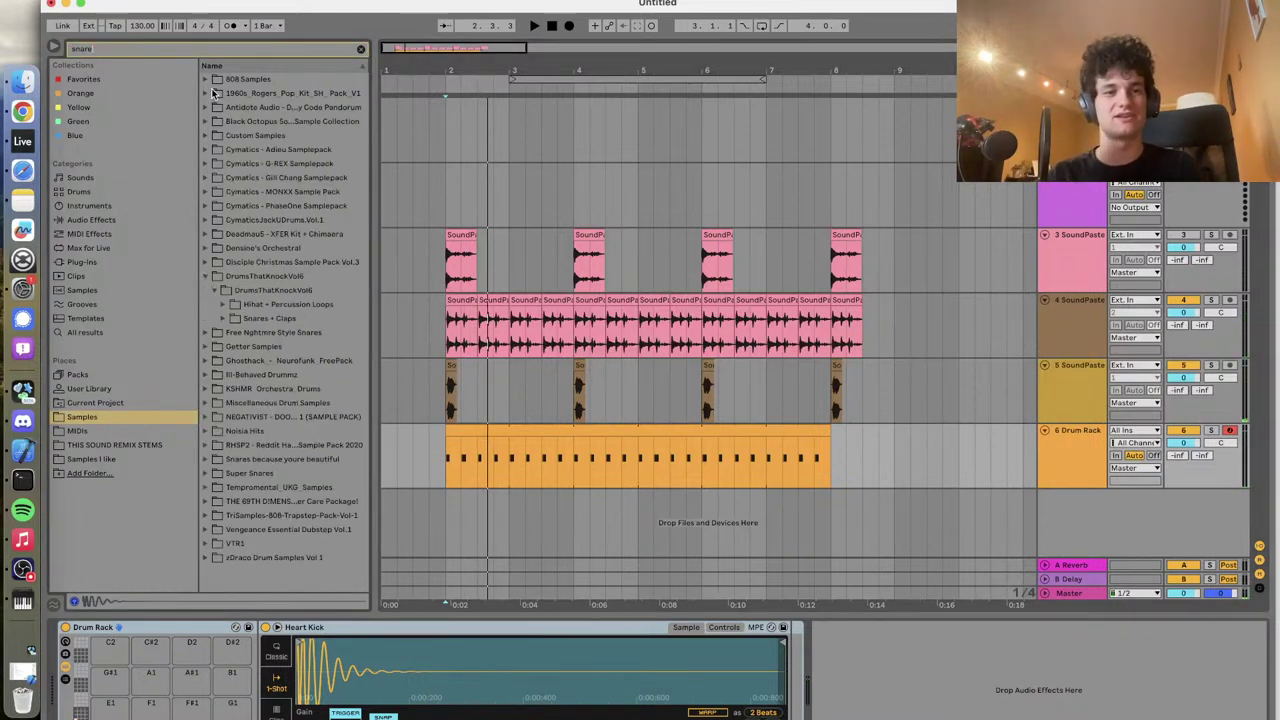
left_click(222, 304)
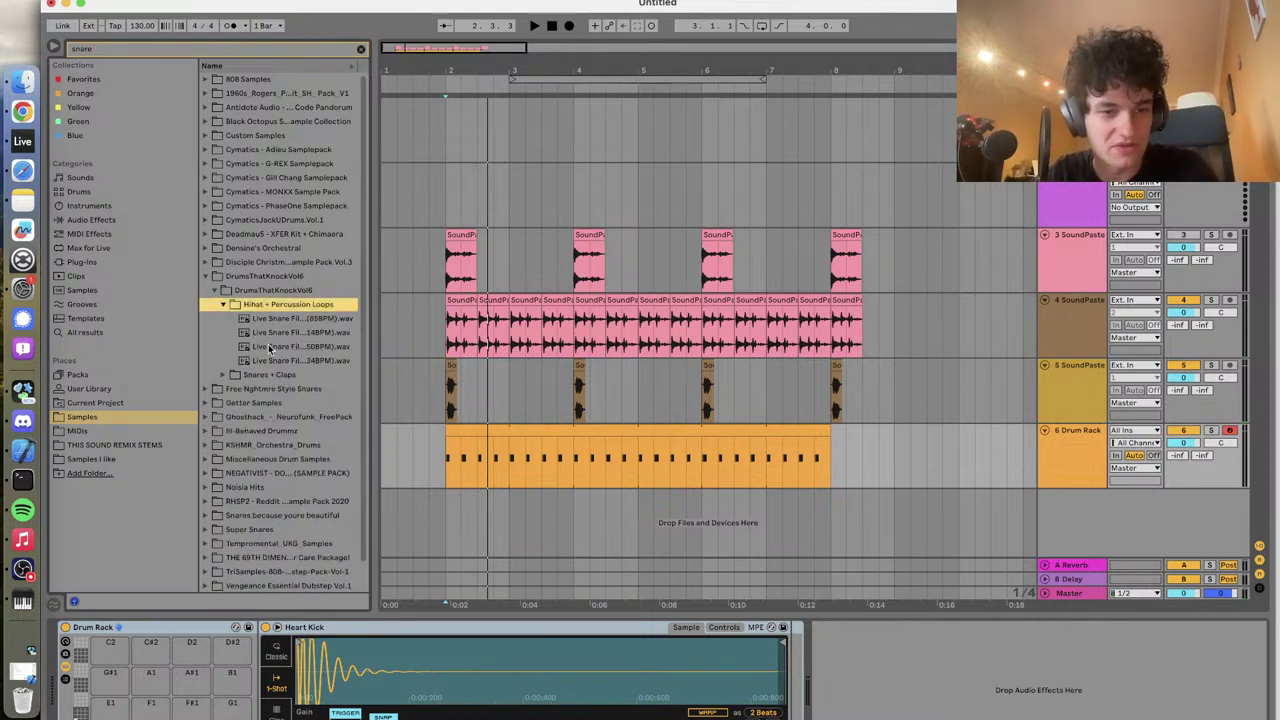
left_click(229, 378)
left_click(245, 376)
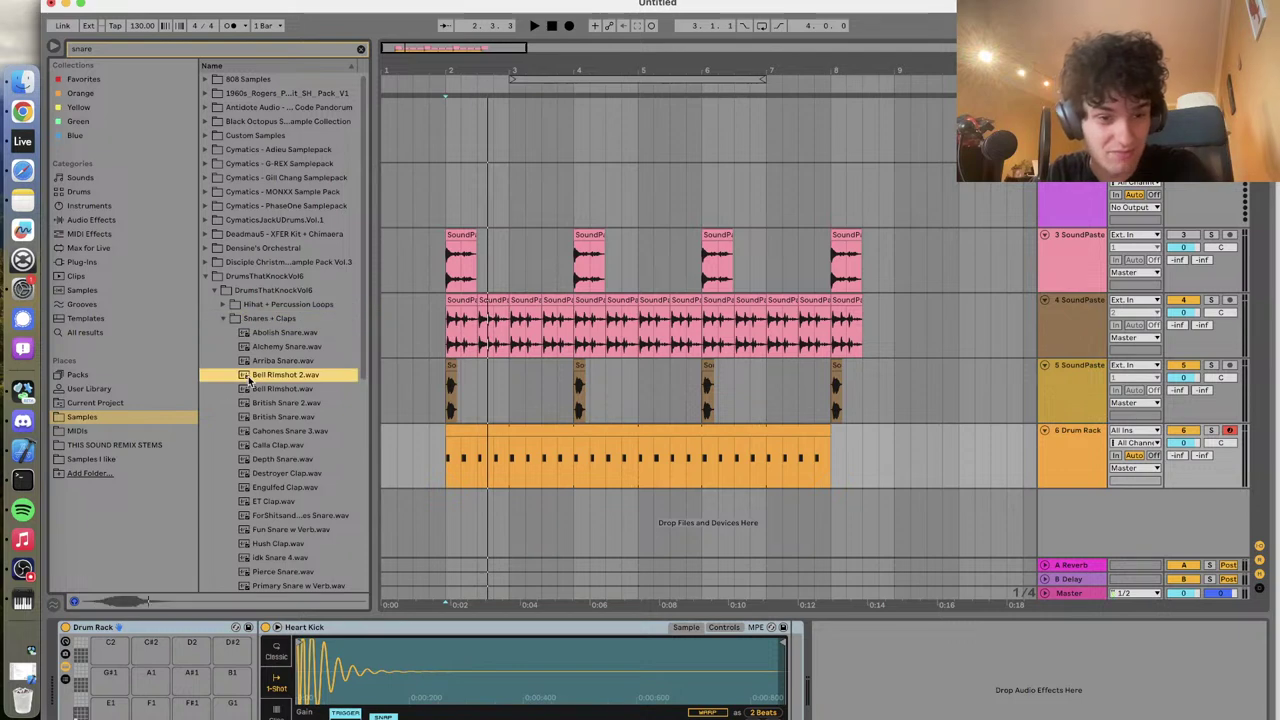
Audition the sounds from British Snare.wav down to ET Clap.wav and collapse the DrumsThatKnockVol6 pack
left_click(257, 416)
key("Down")
key("Down")
key("Down")
key("Down")
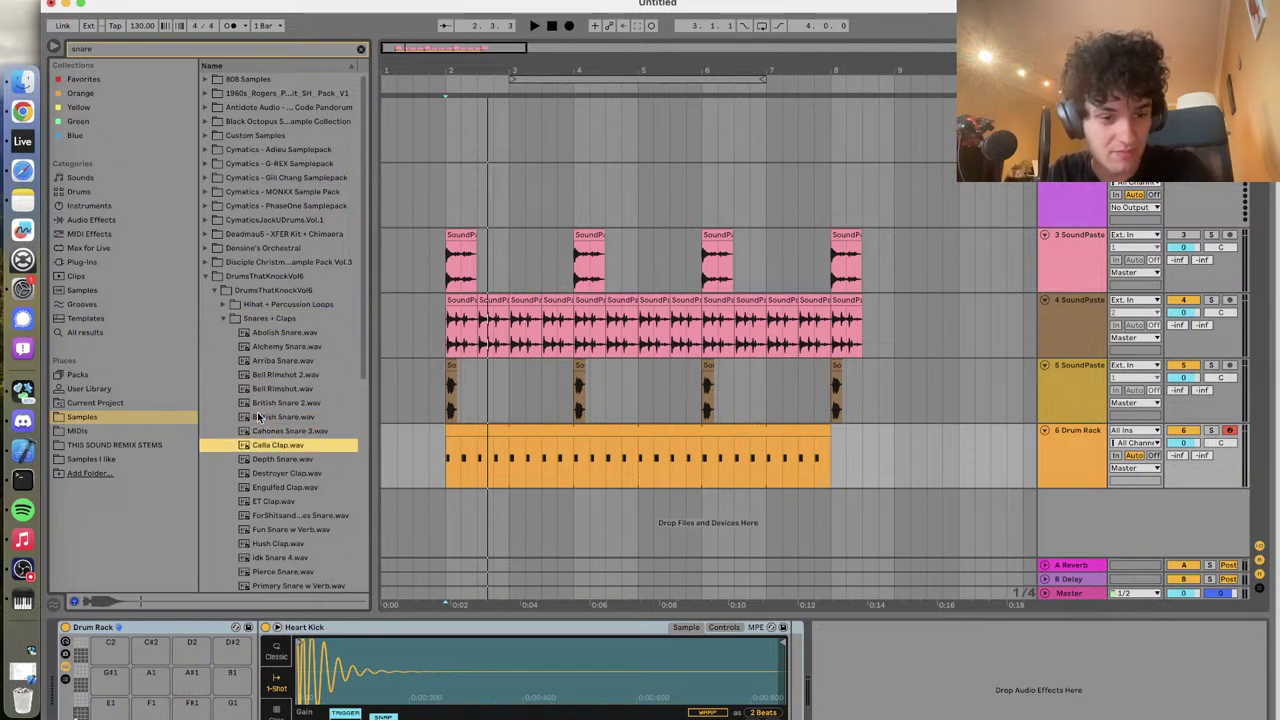
key("Down")
key("Down")
key("Down")
key("Down")
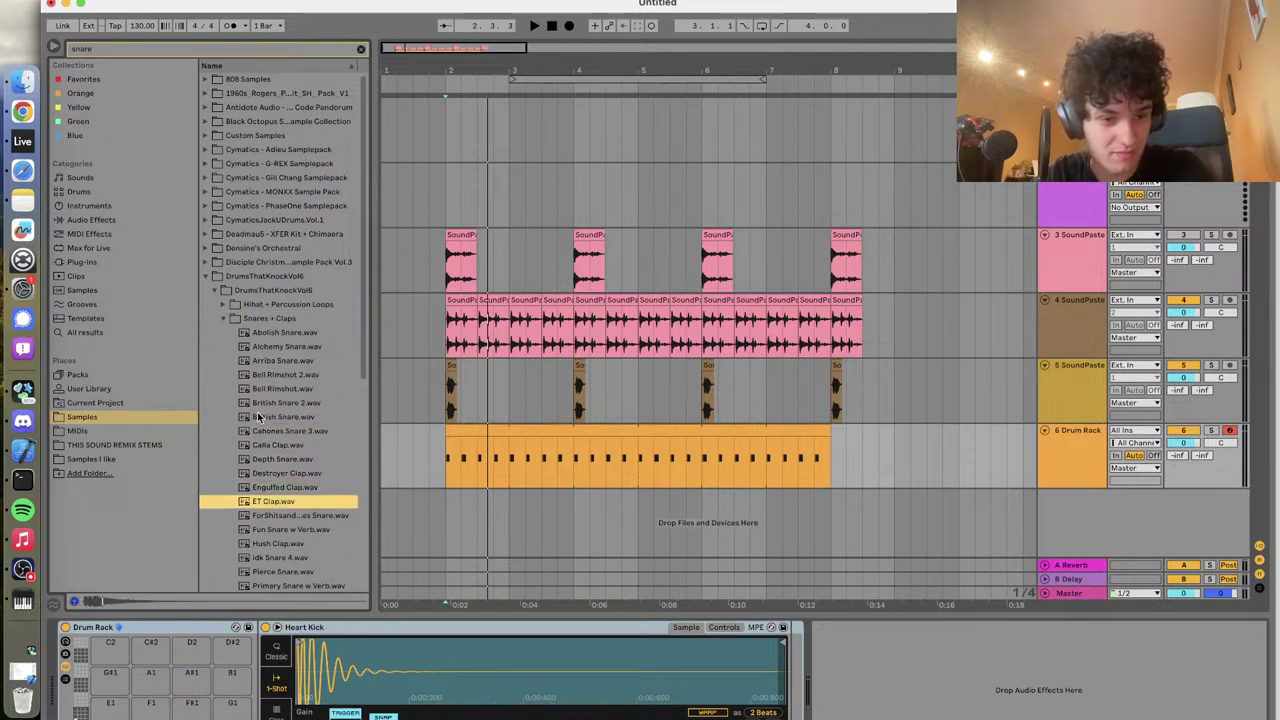
left_click(205, 278)
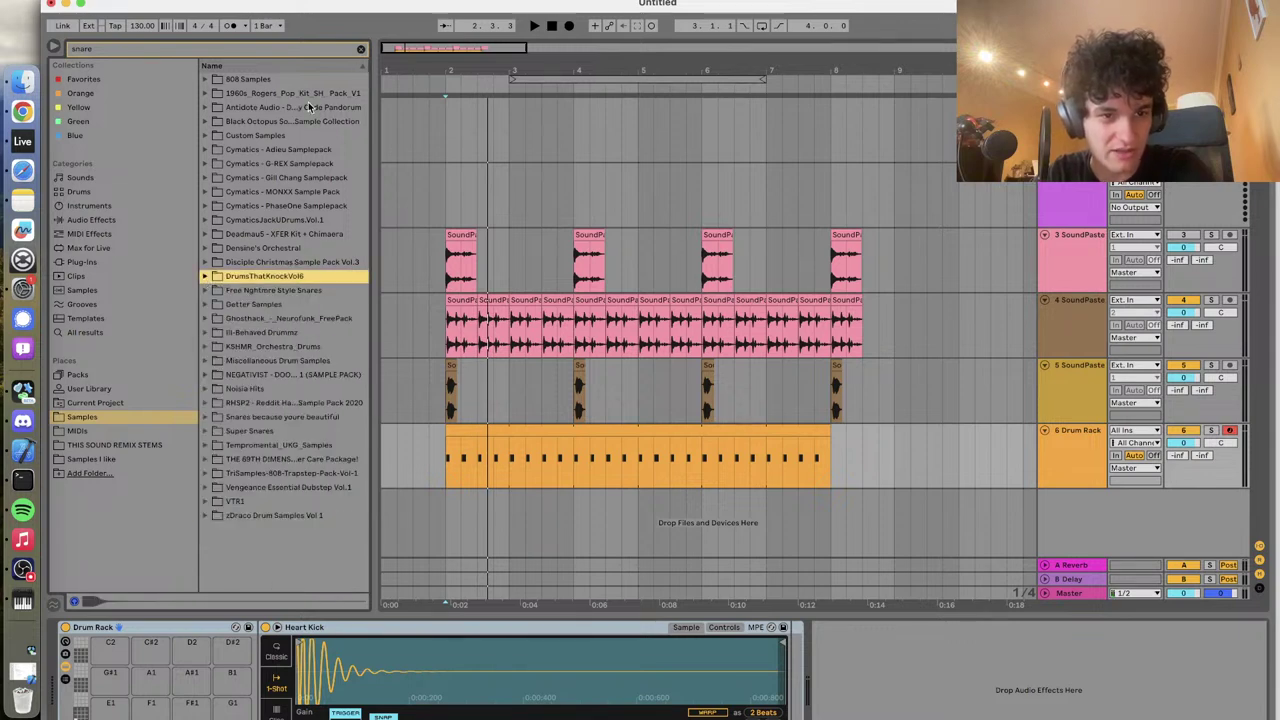
Search the samples for "clap" and open the Classic Claps folder in the Deadmau5 XFER Kit
left_click(324, 49)
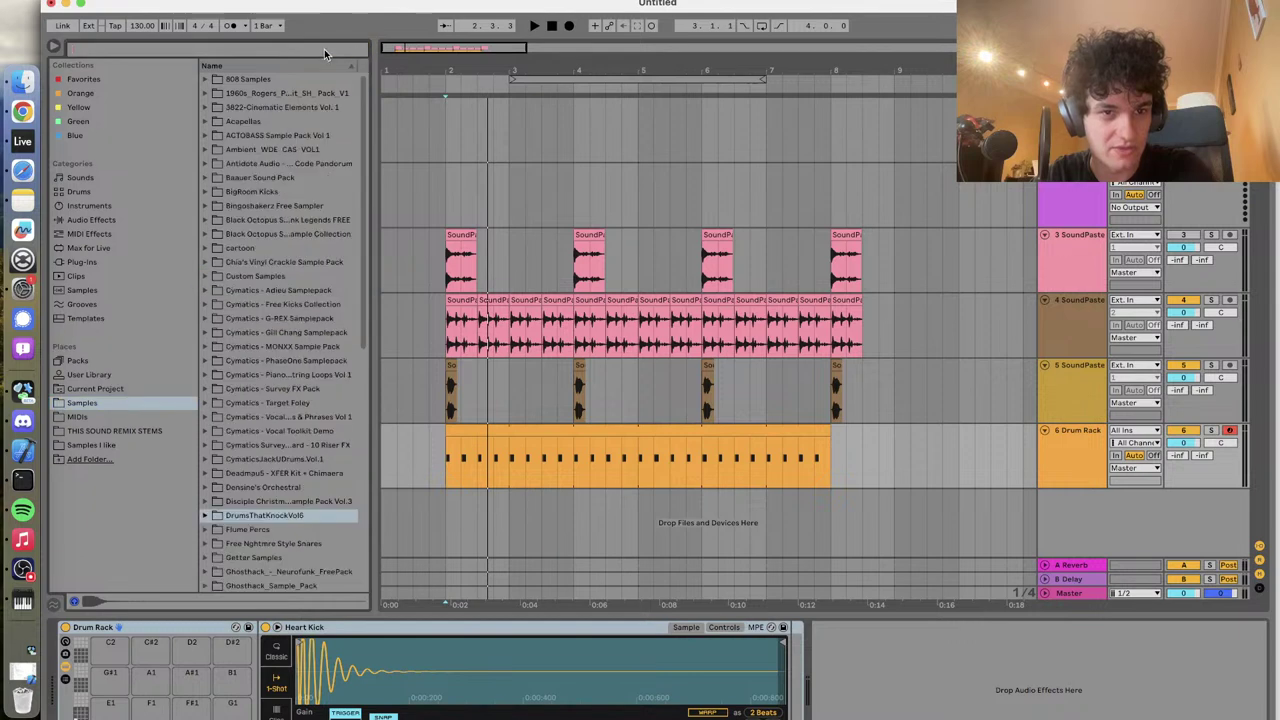
type("clap")
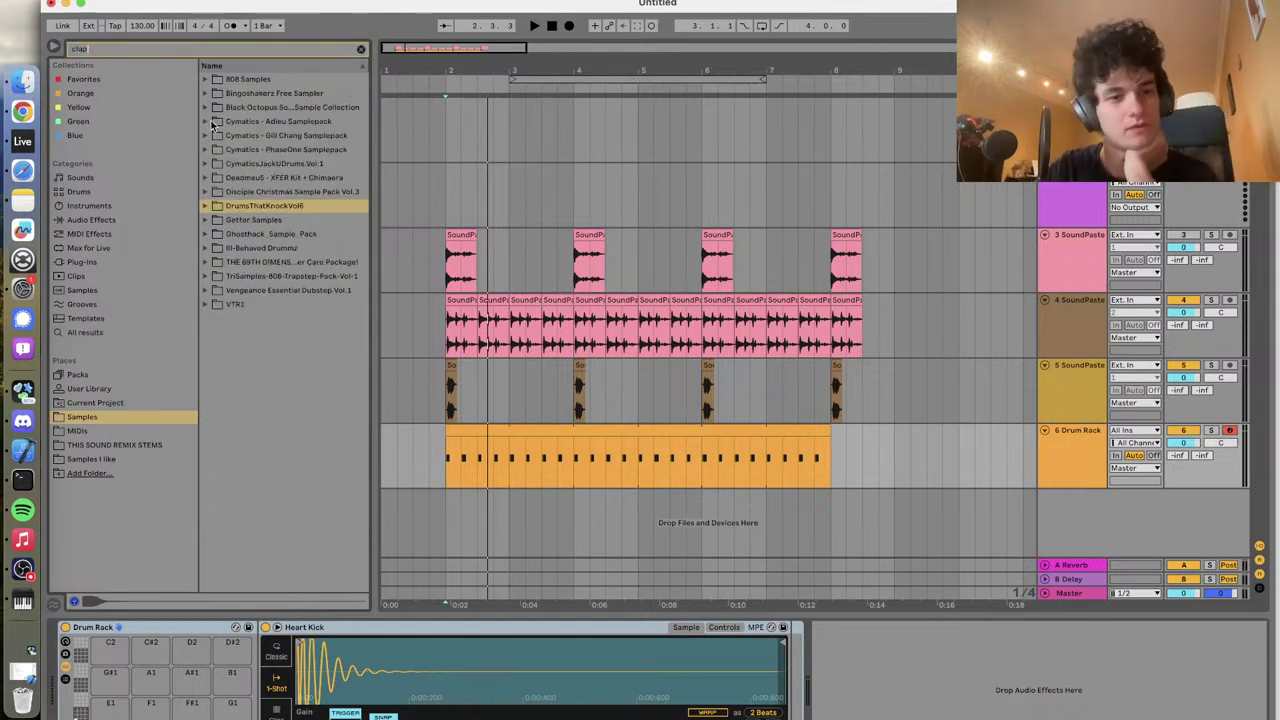
left_click(206, 178)
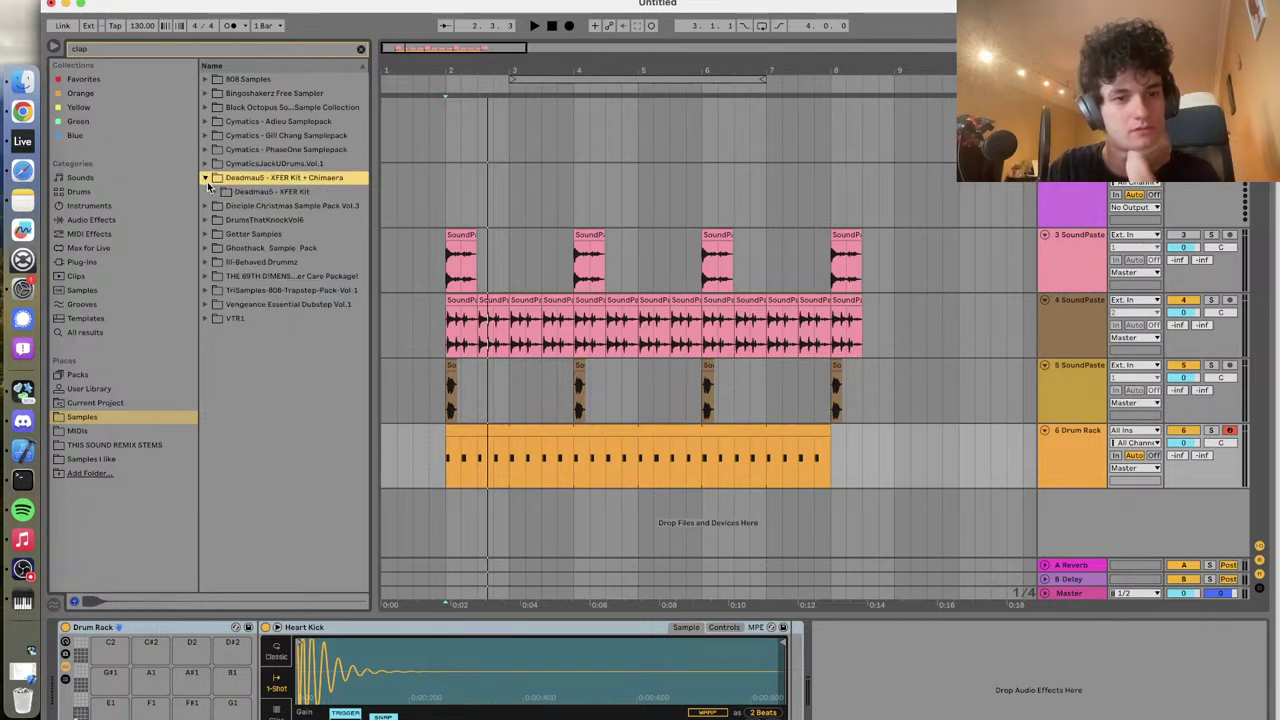
left_click(216, 192)
left_click(224, 206)
left_click(232, 220)
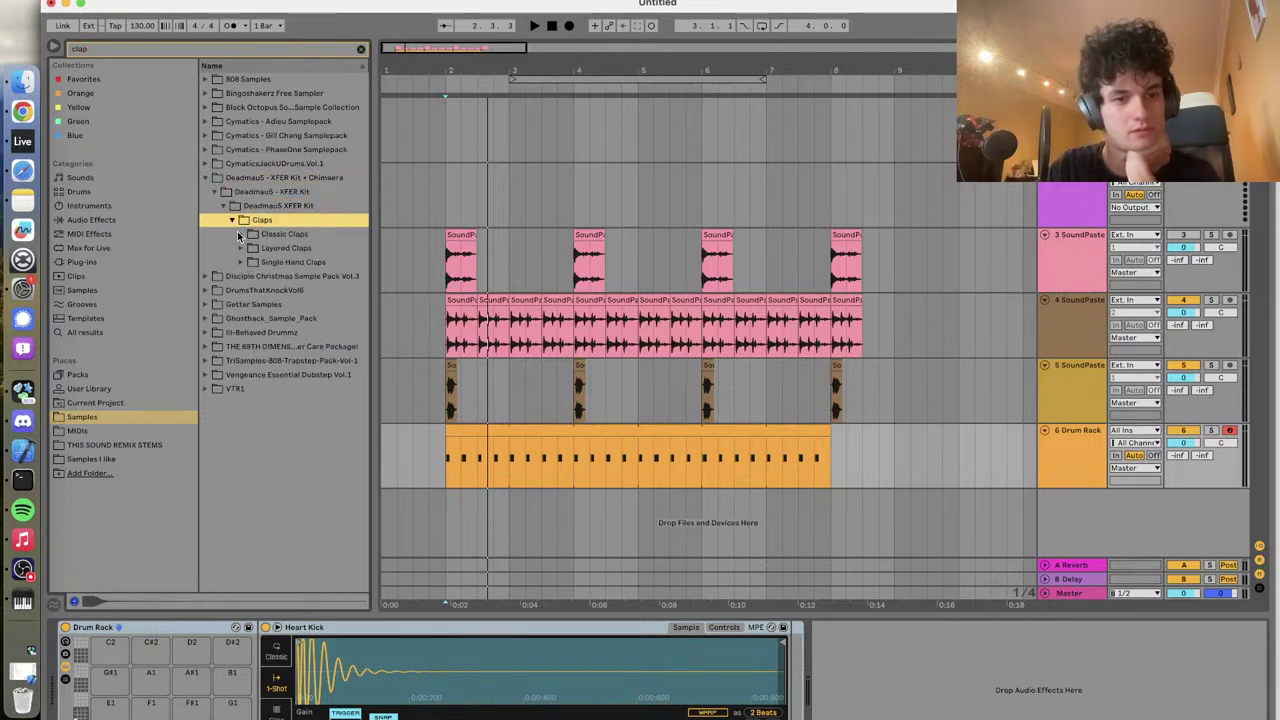
left_click(240, 234)
Audition the classic claps from XF_clapC02.wav to XF_clapC12.wav and load XF_clapC12.wav into the Drum Rack
left_click(256, 263)
left_click(270, 291)
left_click(276, 319)
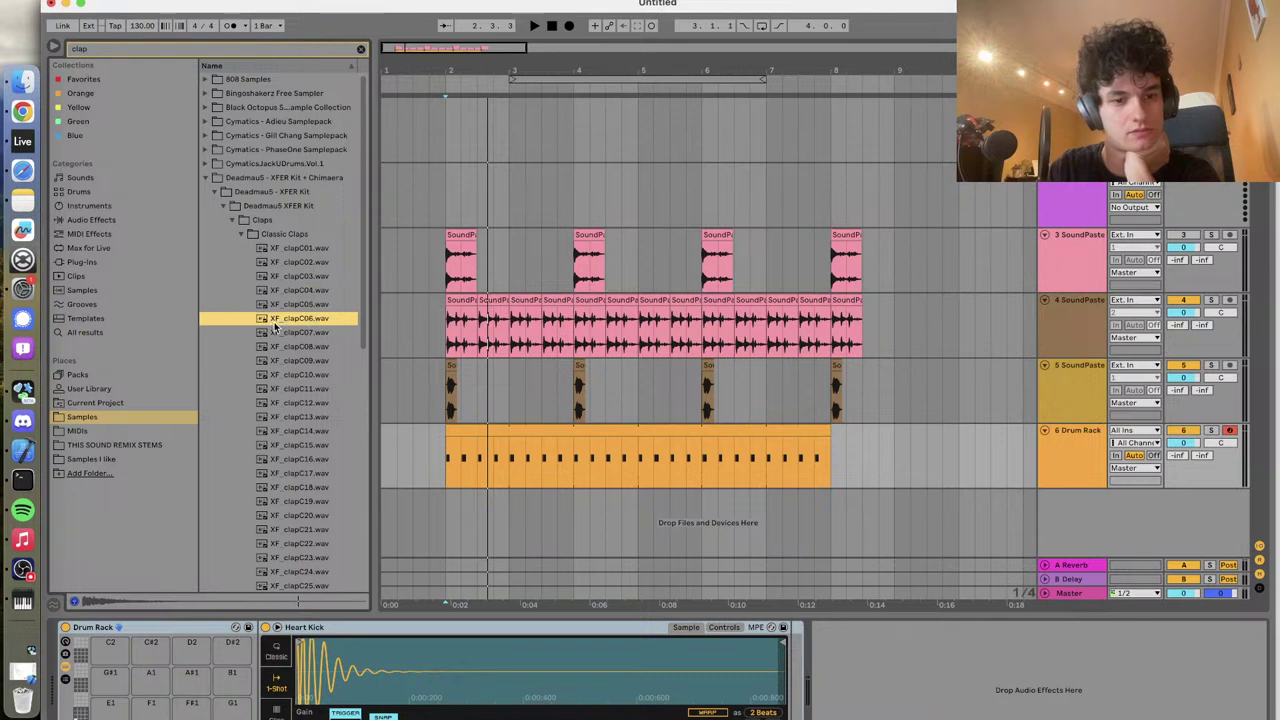
left_click(278, 346)
left_click(280, 360)
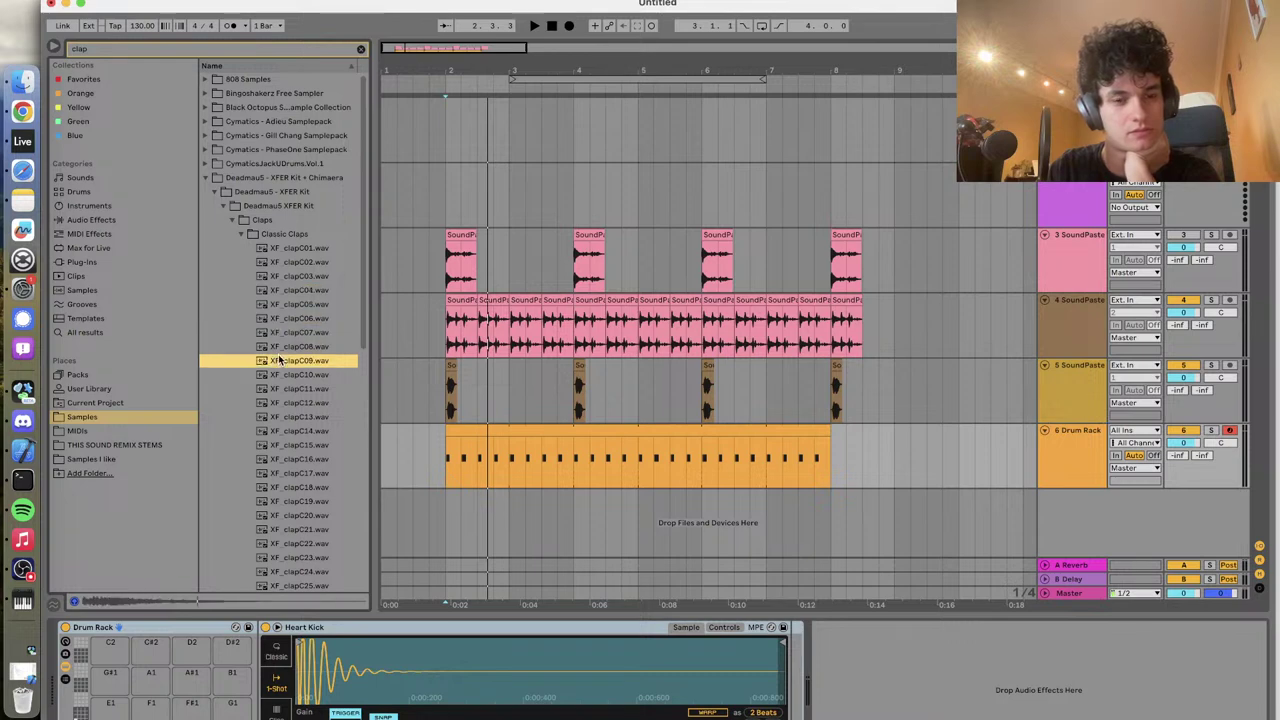
key("Down")
key("Down")
key("Down")
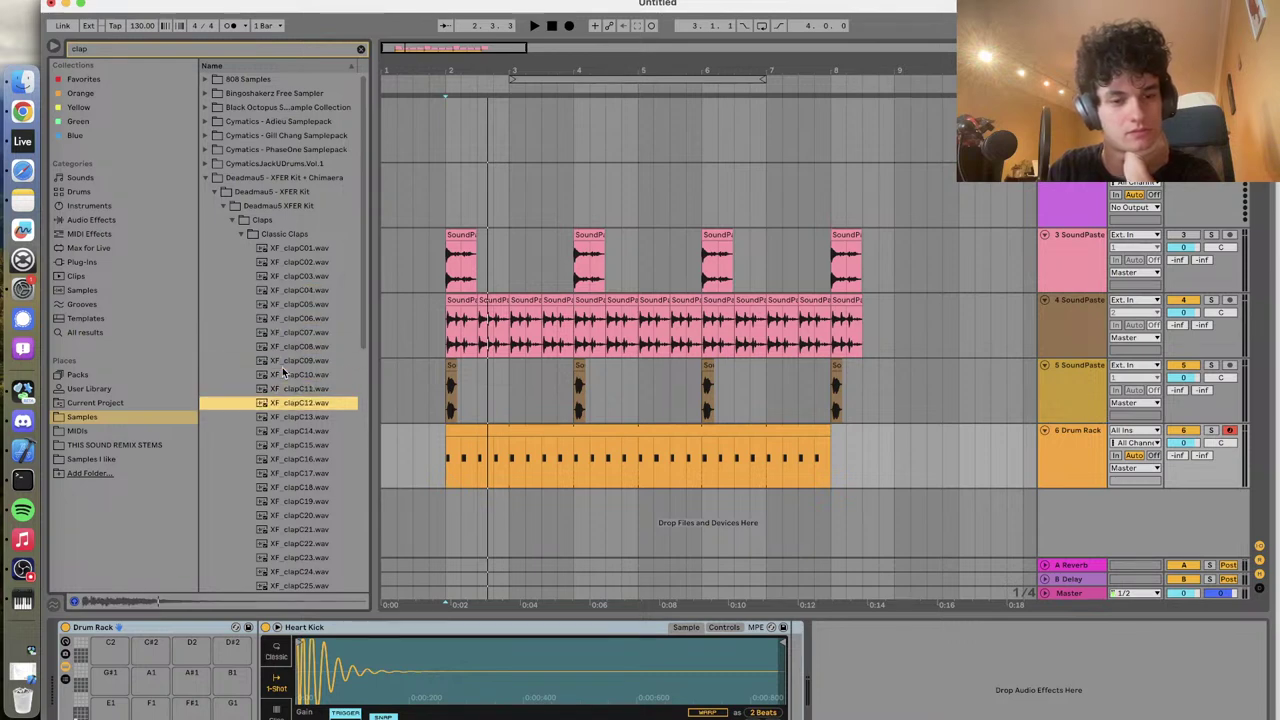
key("Return")
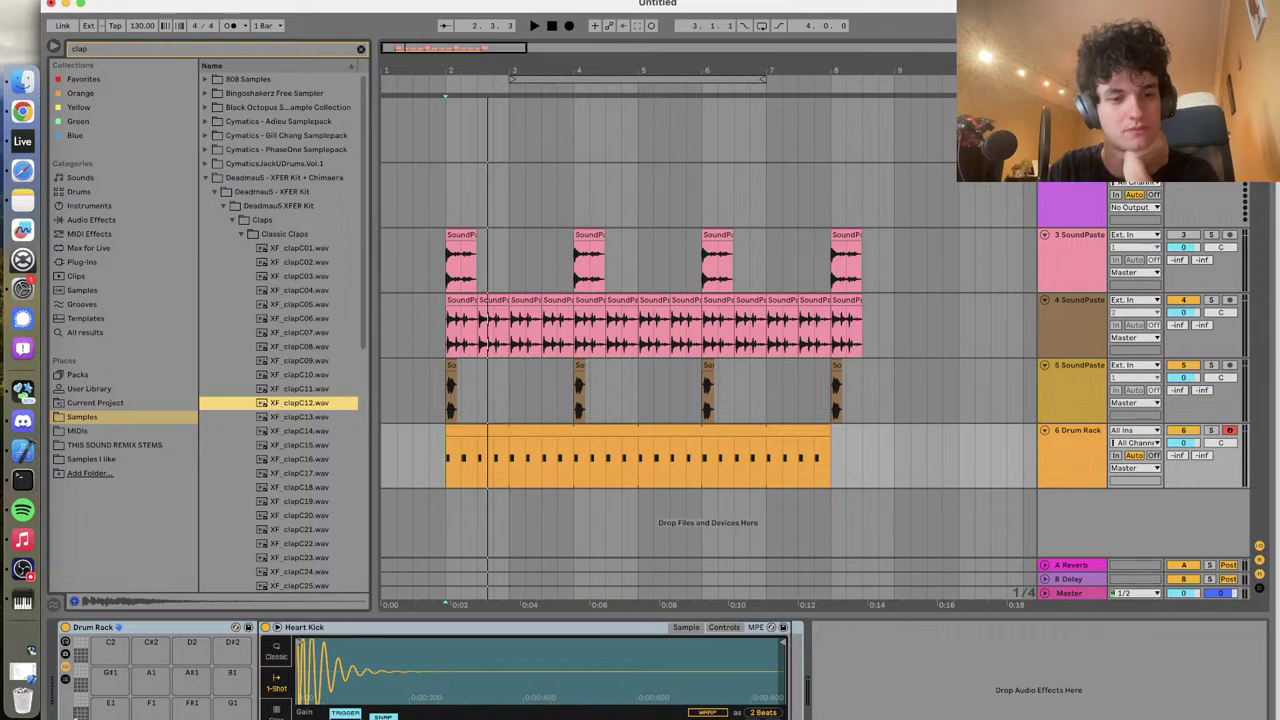
Add XF_clapC12 notes on beats 2 and 4 of the looping Drum Rack clip
left_click(504, 430)
double_click(619, 671)
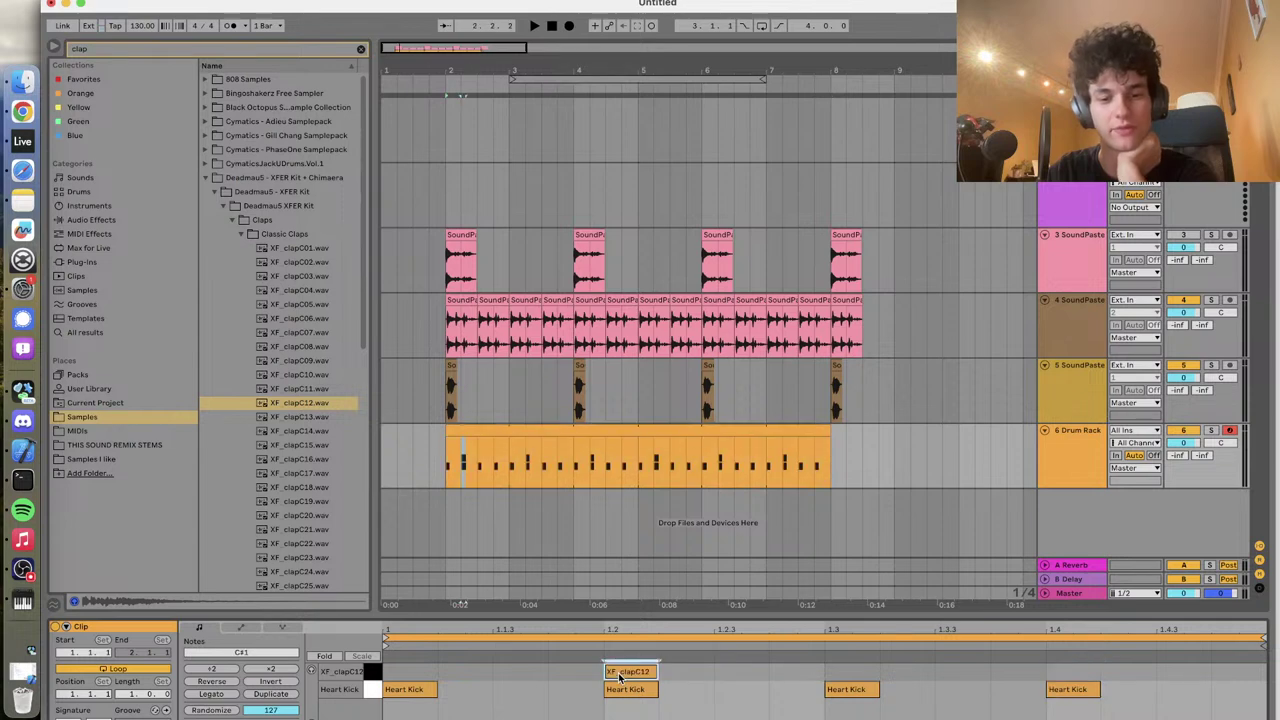
double_click(1072, 671)
Play the beat from bar 2, muting track 4 and activating track 3
key("space")
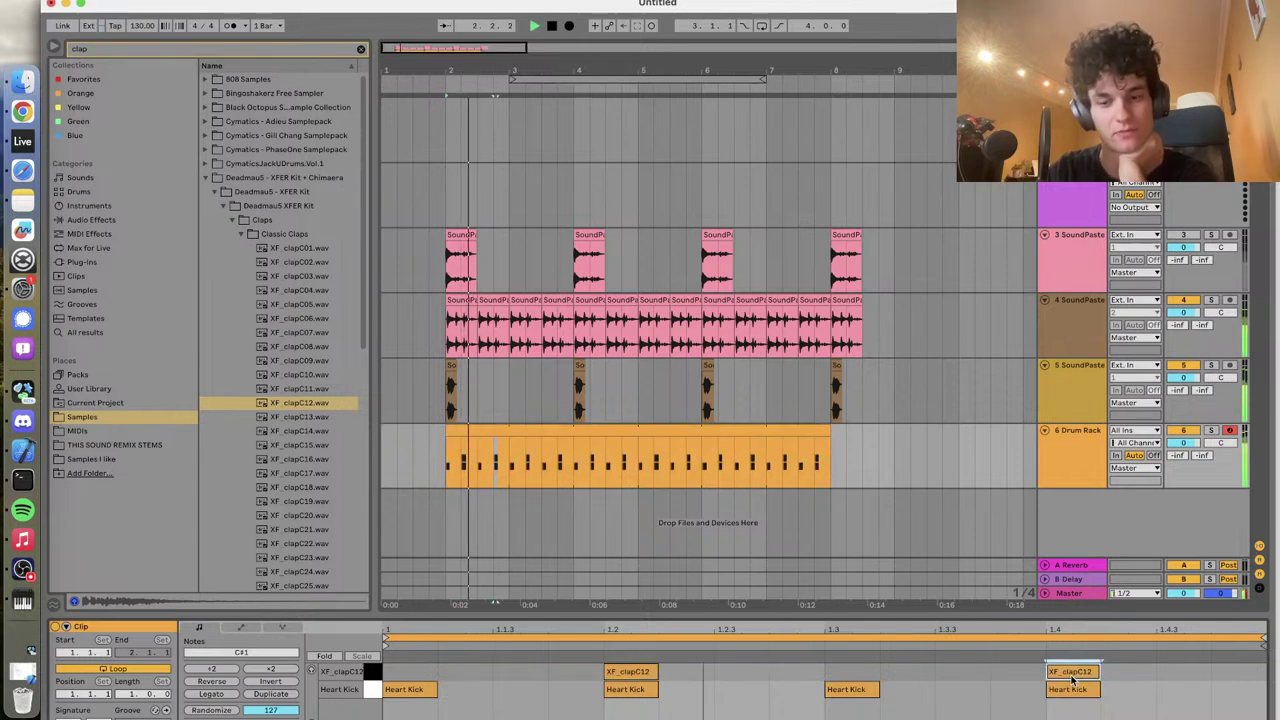
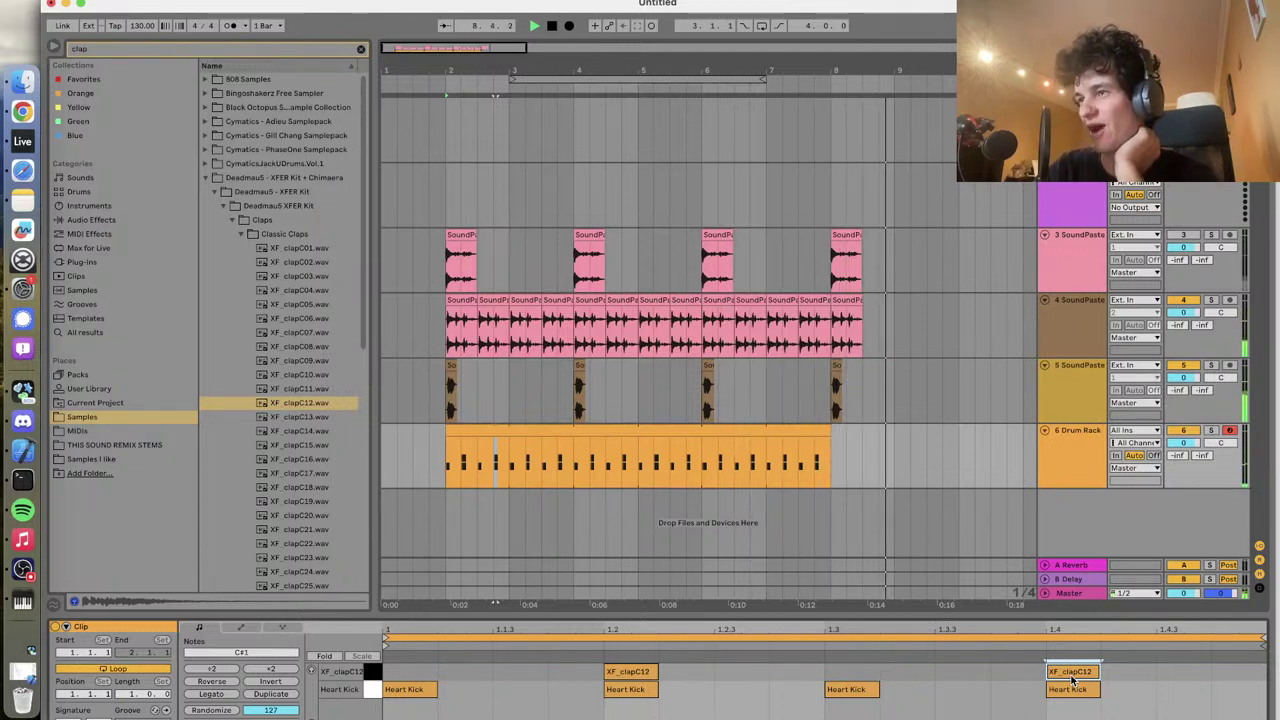
key("space")
key("space")
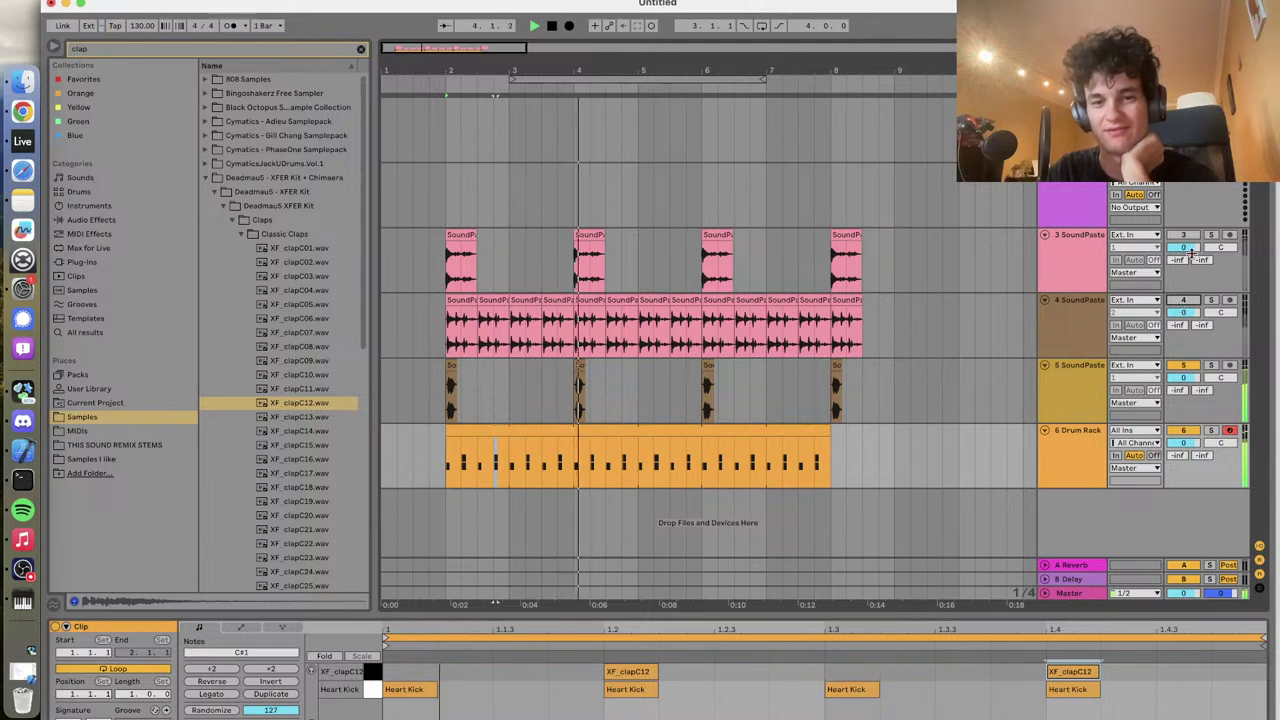
key("space")
key("space")
Shift the first track 3 clip's audio to start at 2.823 seconds and shorten the clip to one beat
left_click(465, 245)
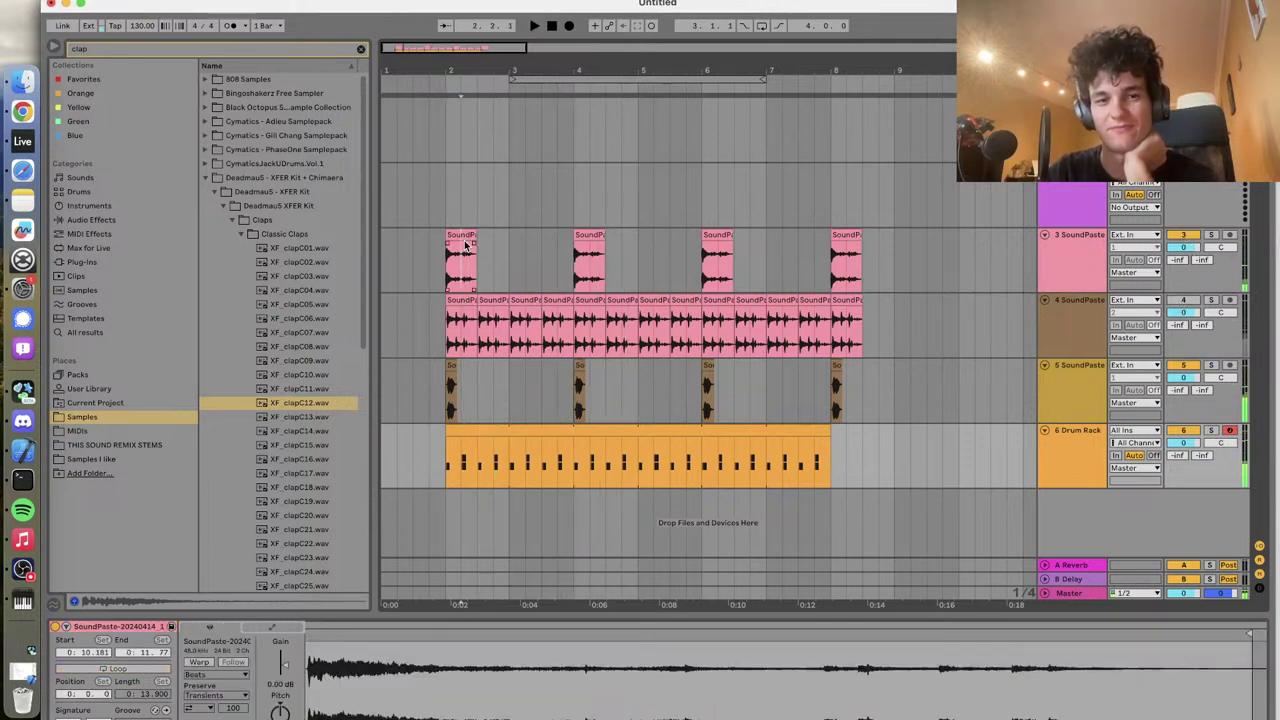
left_click(460, 236)
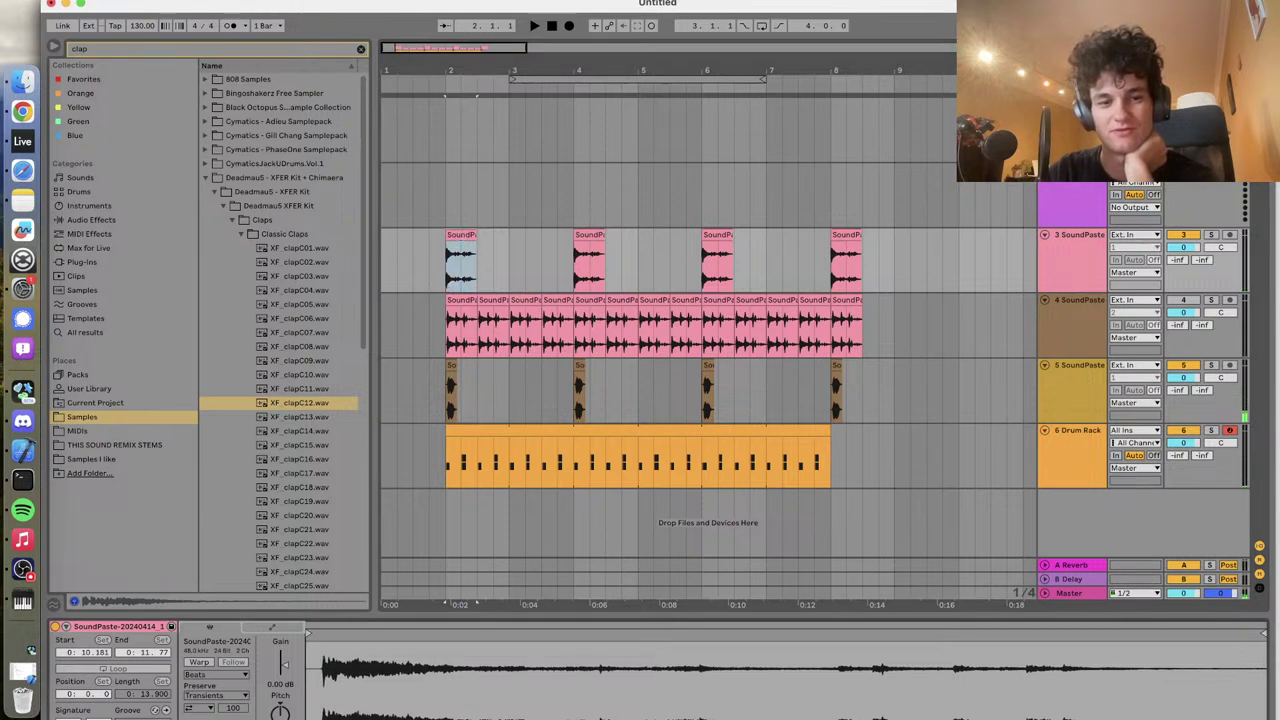
key("space")
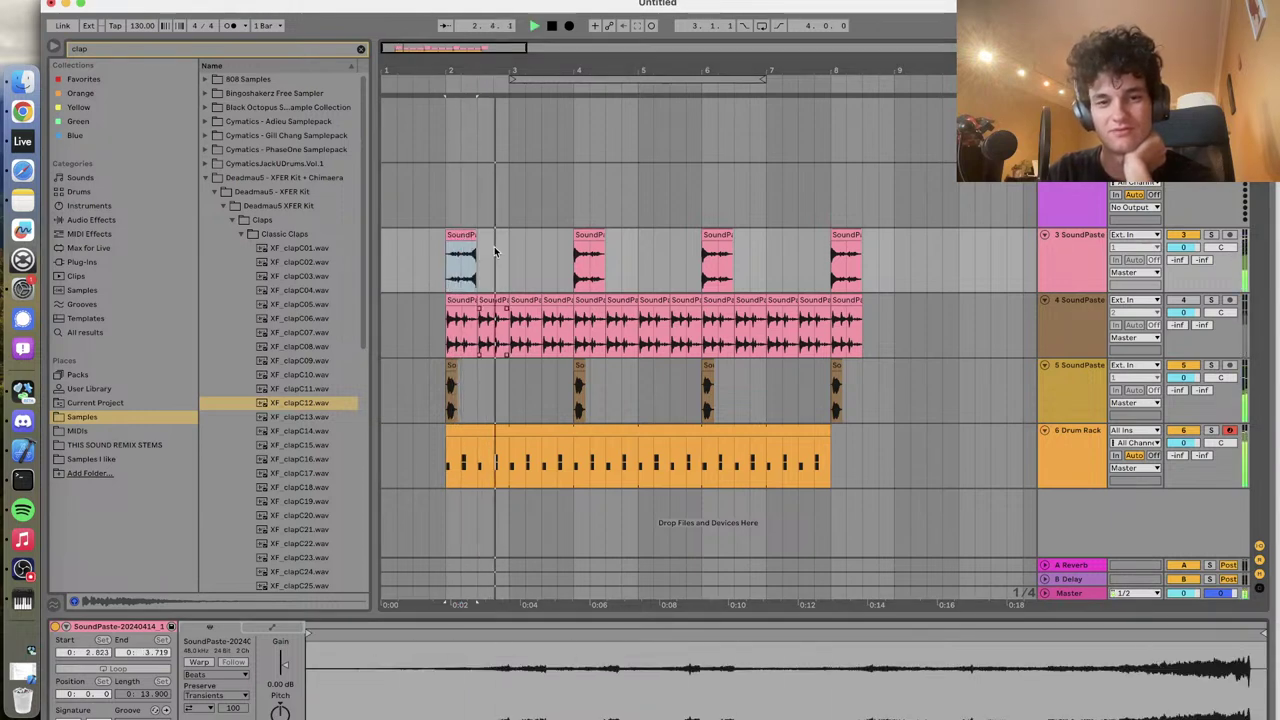
left_click_drag(476, 240, 460, 240)
key("space")
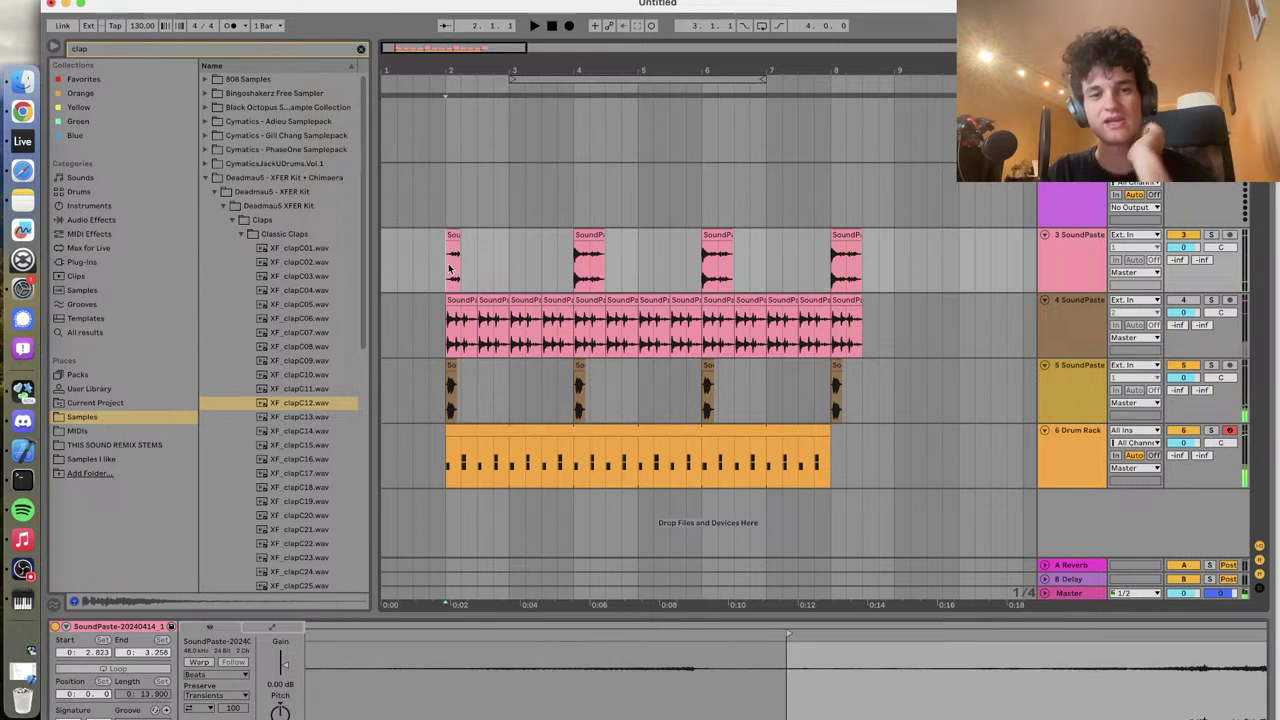
Try repeating the shortened track 3 clip three times in a row during playback, and undo the duplicates
left_click(451, 234)
key("super+d")
key("super+d")
key("super+d")
key("space")
key("super+z")
key("super+z")
key("super+z")
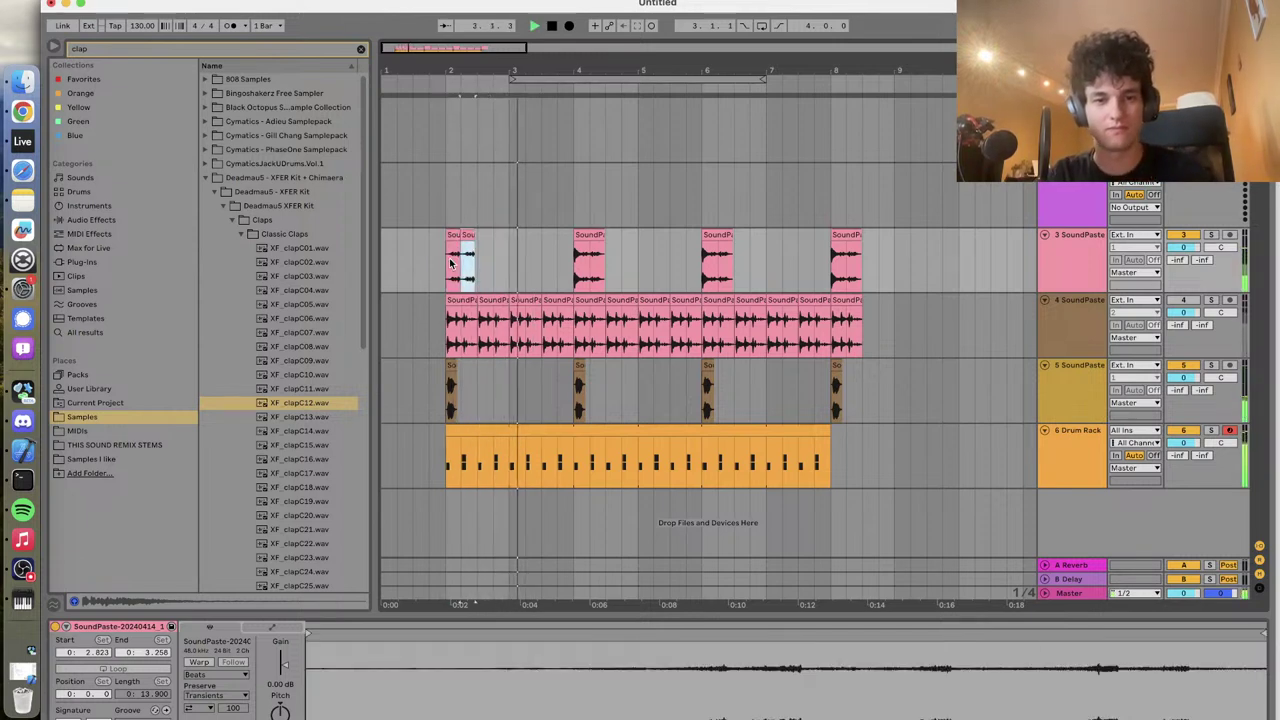
Duplicate the one-beat opening clip on track 3 back to back until it fills bars 2 and 3, and play the result
scroll(451, 262, "up", 5)
key("space")
left_click(443, 247)
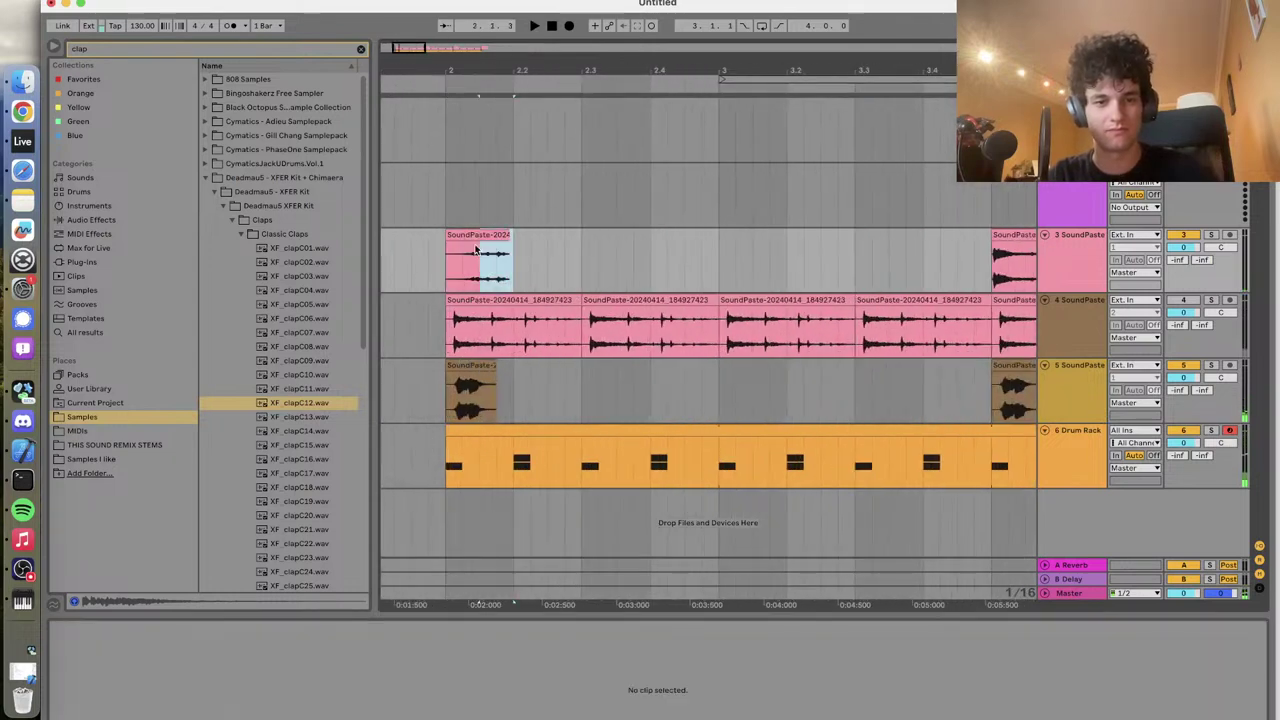
left_click(445, 247)
key("super+d")
key("super+d")
key("super+d")
key("super+d")
key("super+d")
key("super+d")
key("super+d")
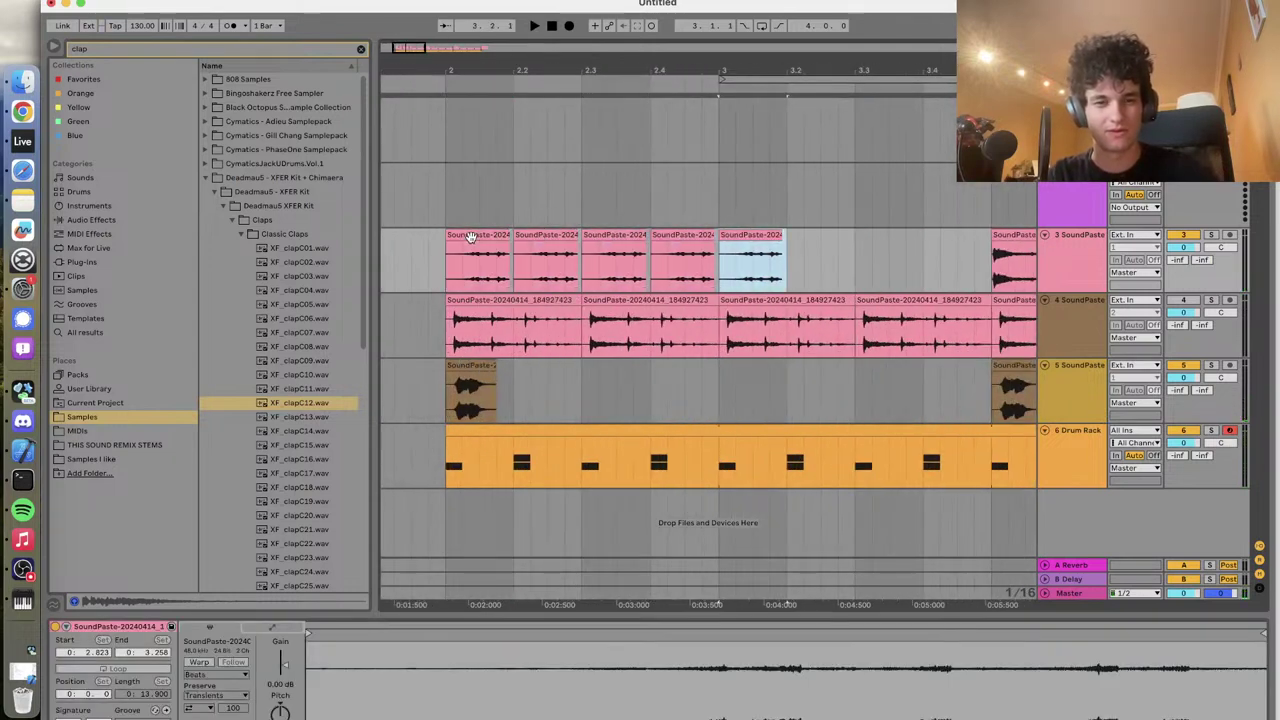
scroll(466, 257, "down", 5)
key("space")
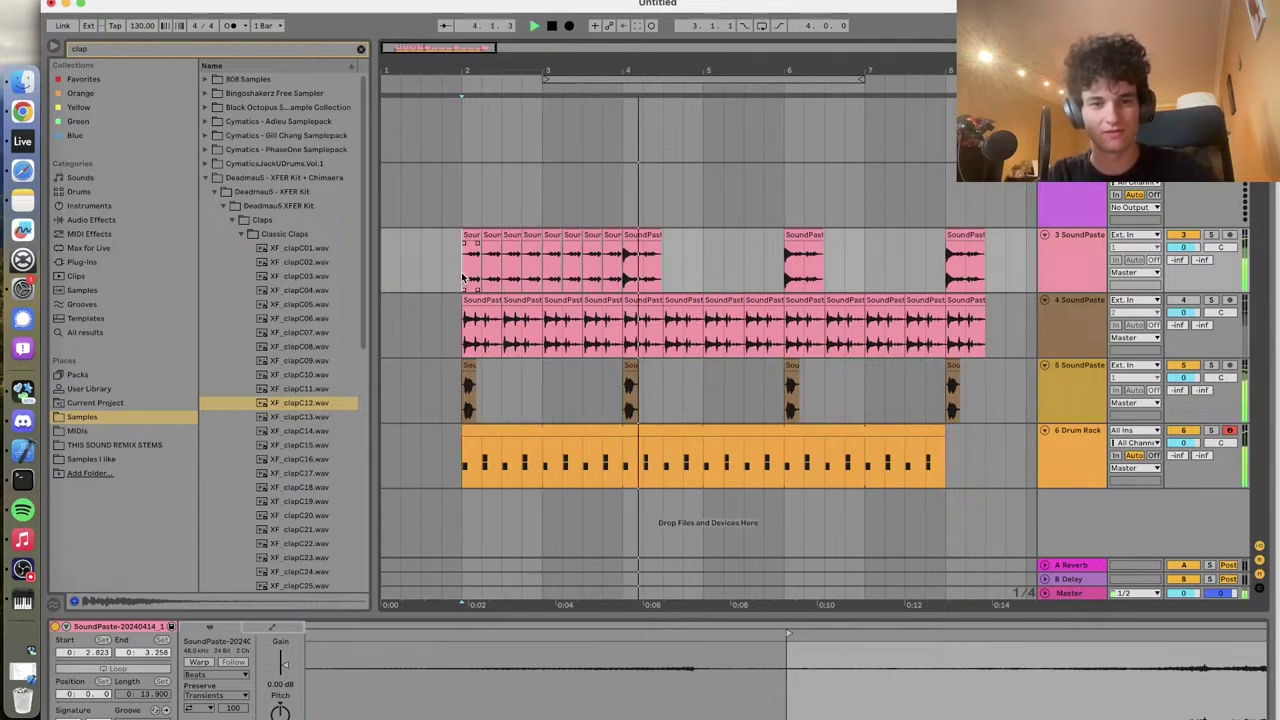
Copy track 3's run of clips from bar 2 to bar 6, and extend the Drum Rack clip to bar 9
left_click_drag(463, 278, 651, 234)
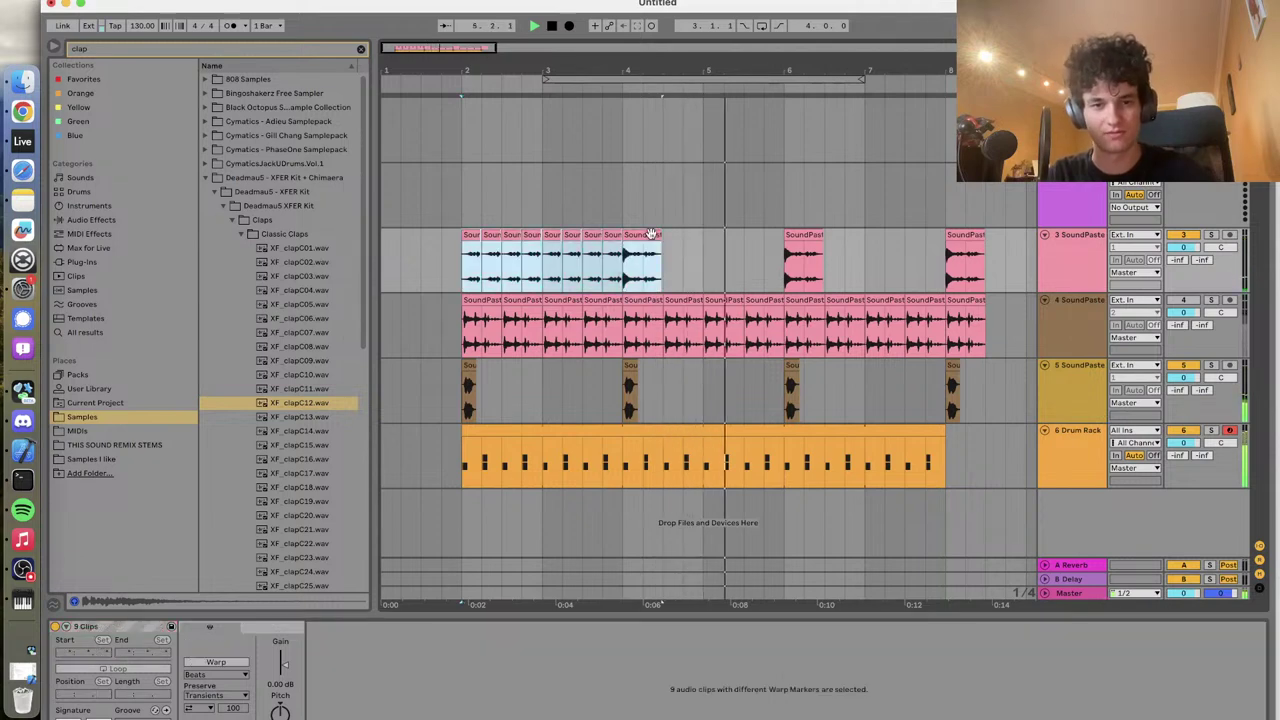
left_click(790, 240)
key("super+v")
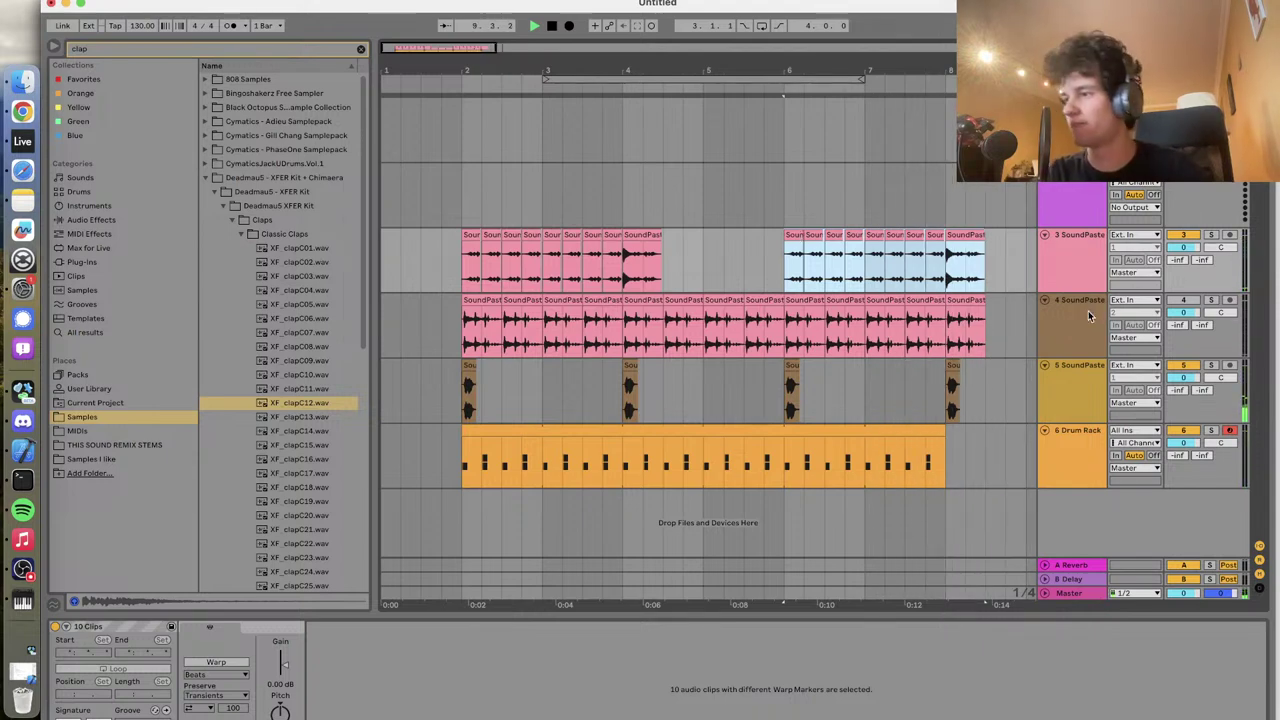
key("space")
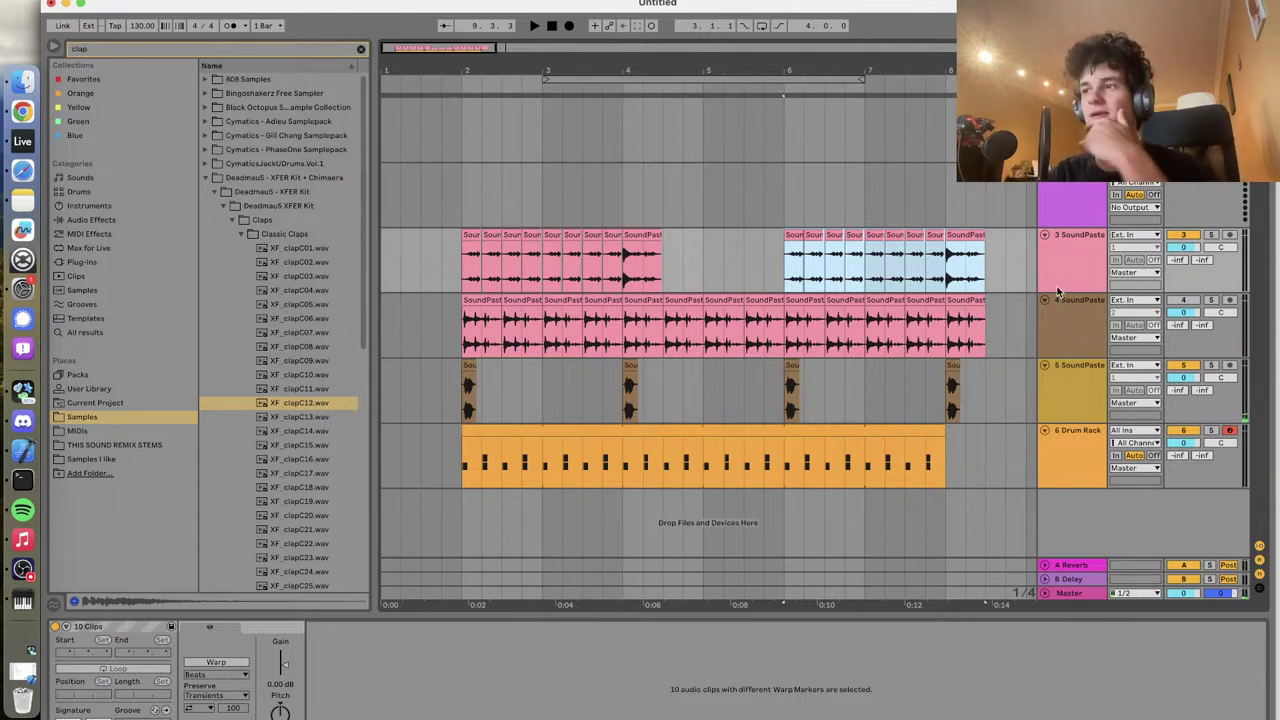
key("minus")
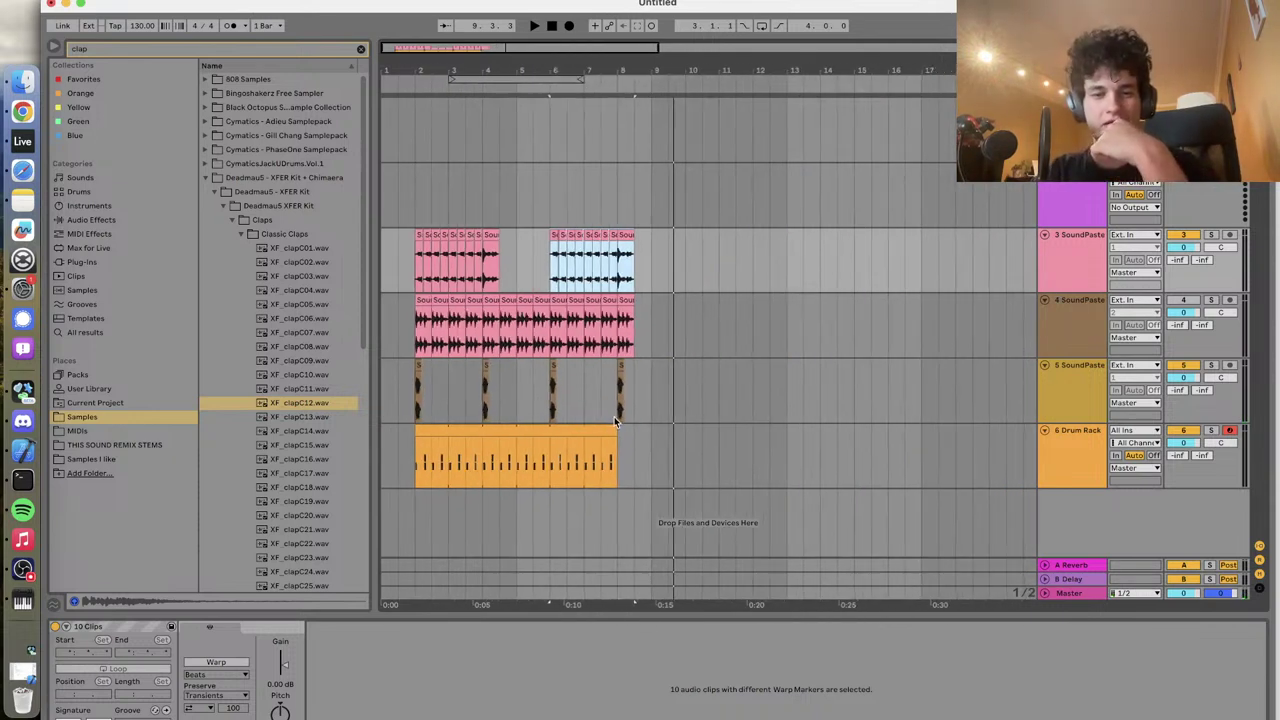
left_click_drag(616, 428, 648, 432)
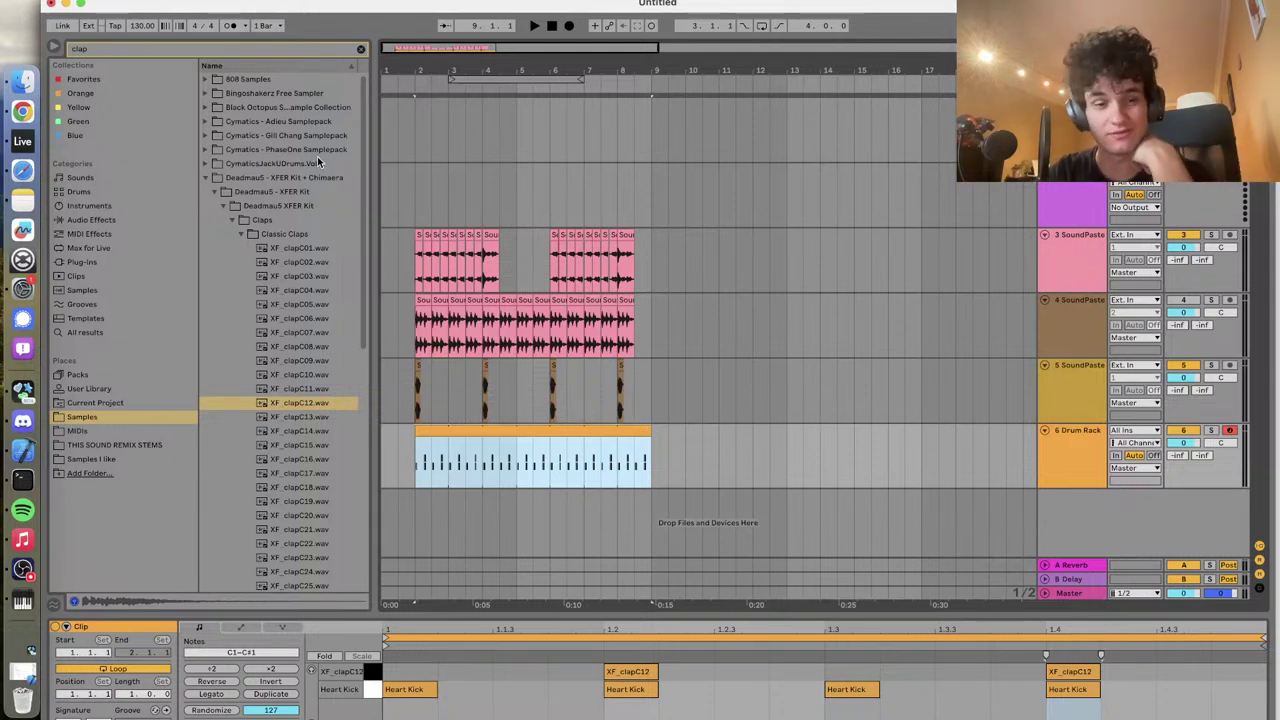
Search the sample library for "hat" and expand the Hats folder of the Deadmau5 XFER Kit
left_click(197, 46)
double_click(191, 44)
type("hat")
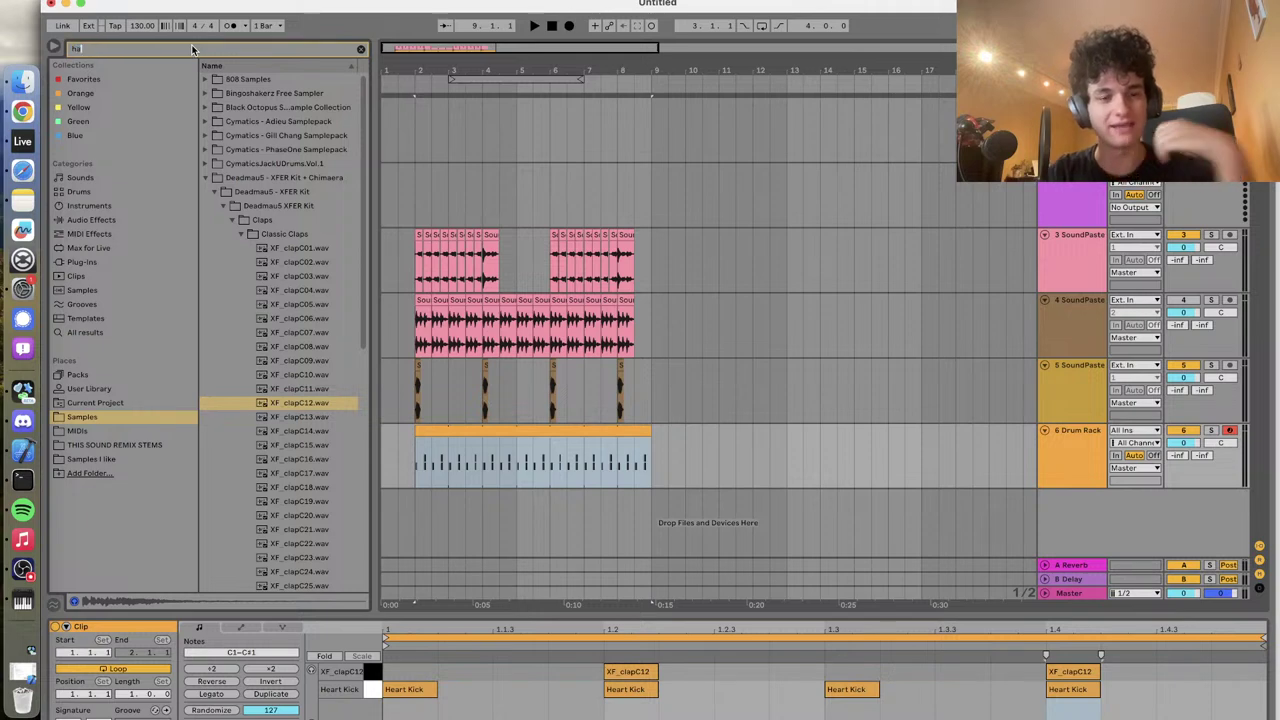
left_click(227, 236)
left_click(230, 236)
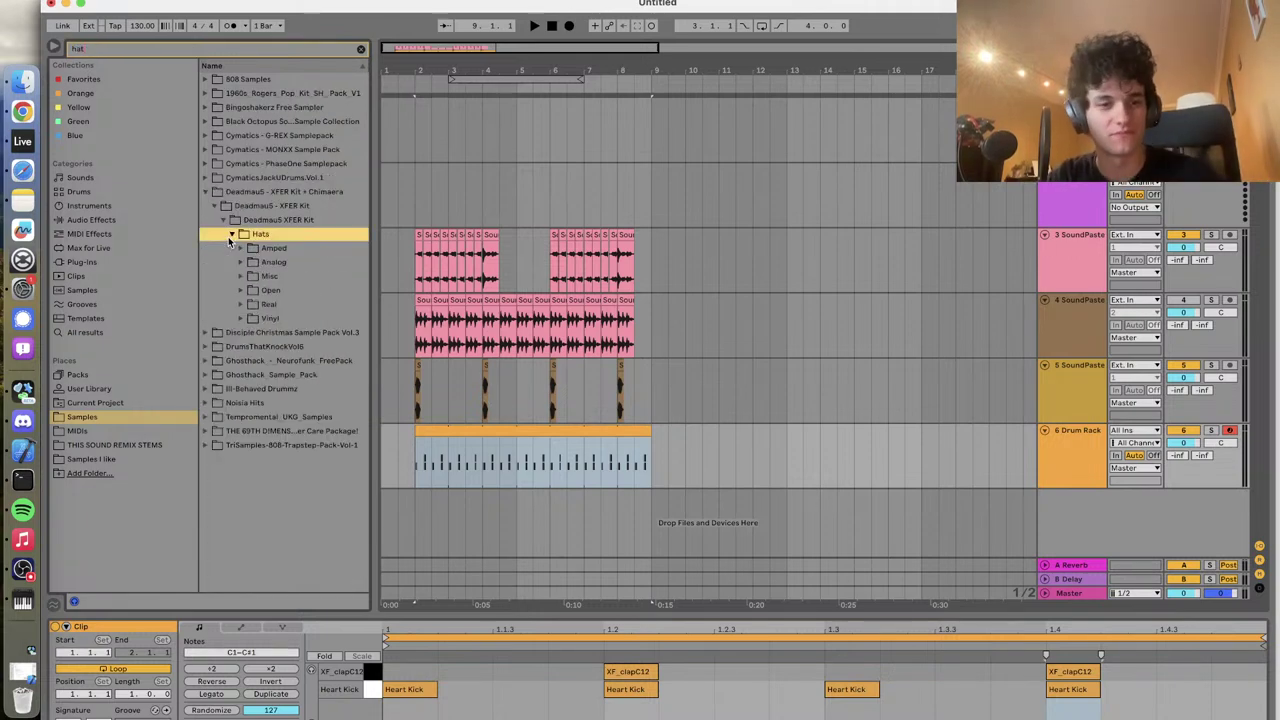
Audition the open hi-hat samples in the kit's Open folder, up to XF_HatOp13.wav
left_click(242, 289)
key("Down")
key("Down")
left_click(270, 361)
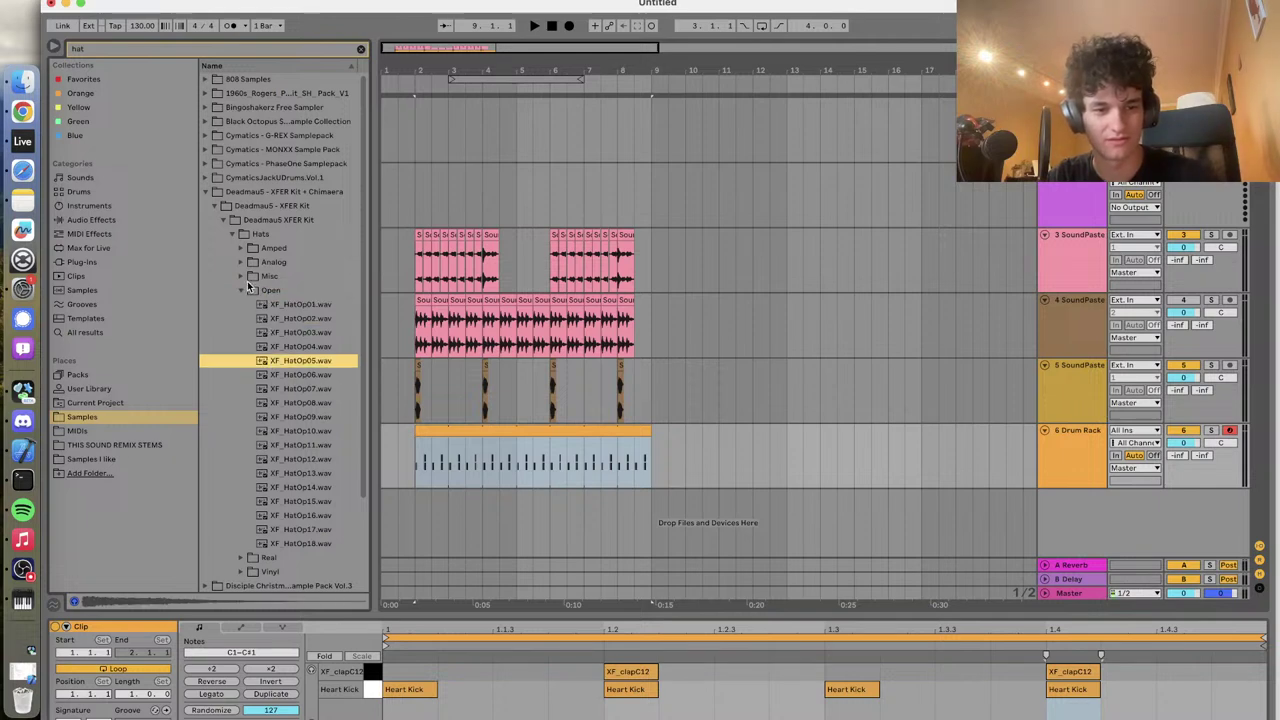
left_click(286, 418)
left_click(294, 432)
left_click(296, 445)
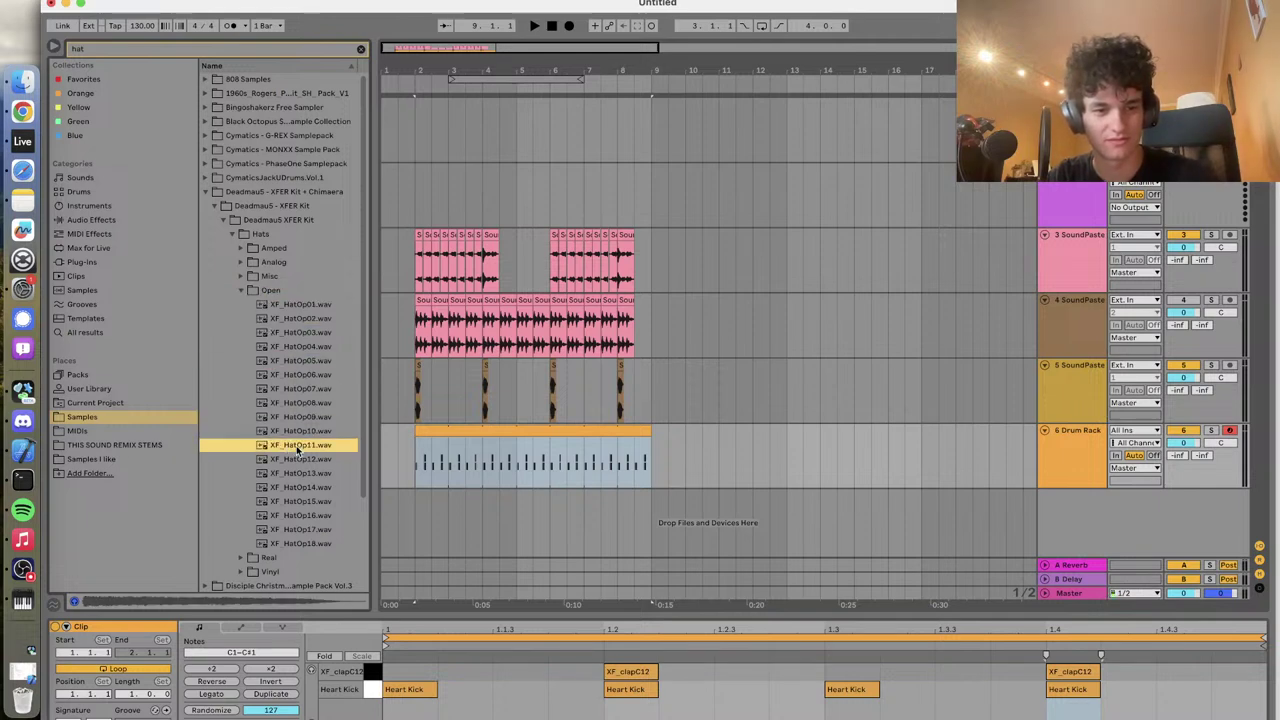
left_click(297, 459)
left_click(298, 473)
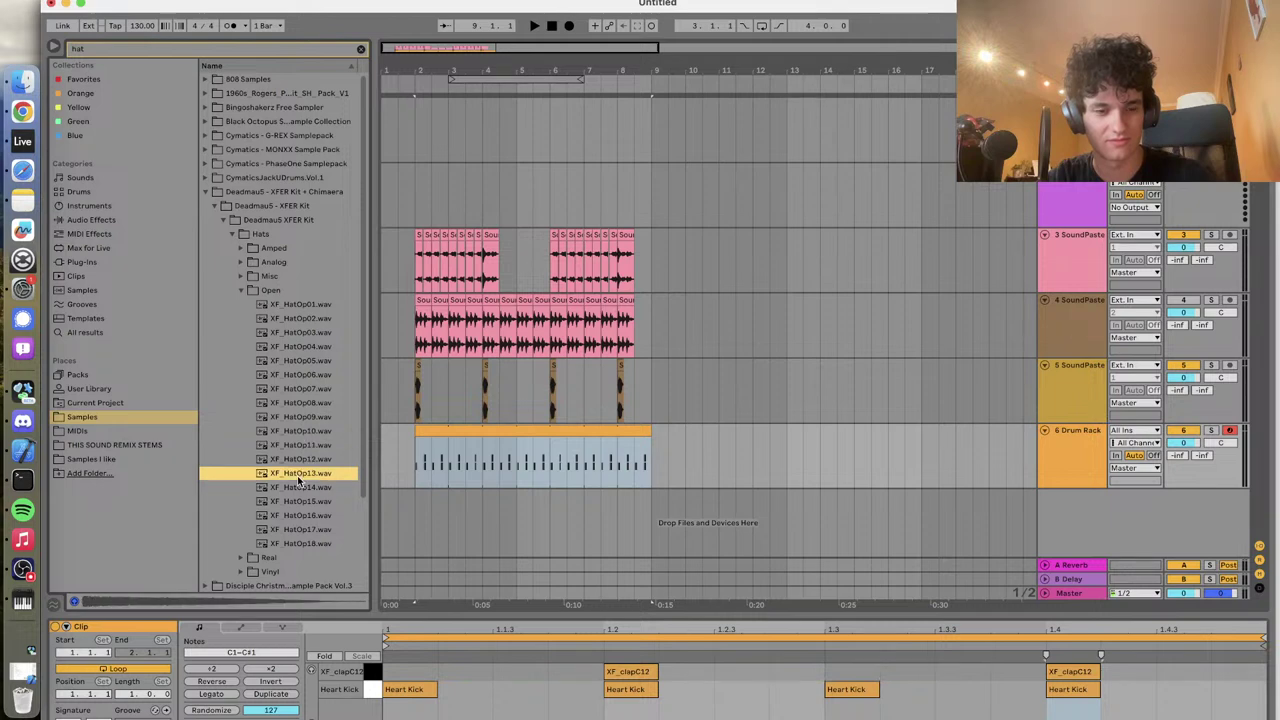
Audition the acoustic hi-hat samples in the kit's Real folder one after another
left_click(242, 557)
left_click(267, 444)
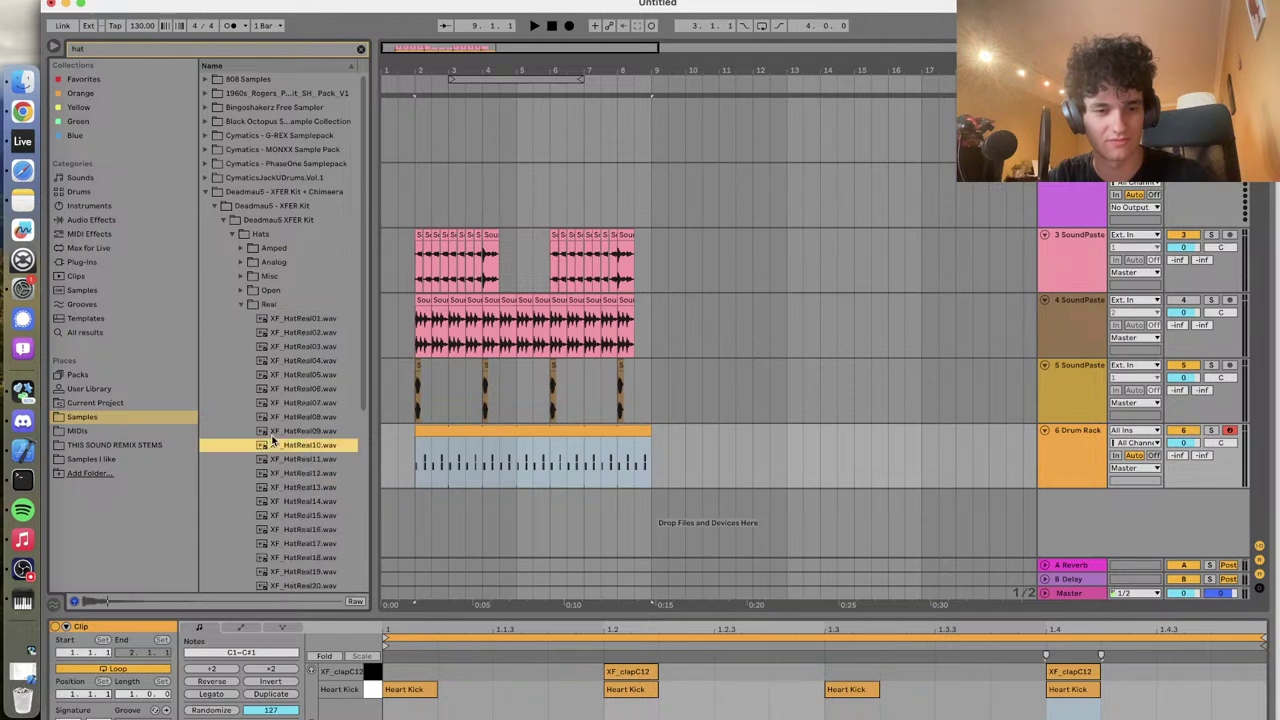
left_click(286, 404)
key("Down")
key("Down")
key("Down")
key("Down")
key("Down")
key("Down")
key("Down")
key("Down")
key("Down")
key("Down")
key("Down")
key("Up")
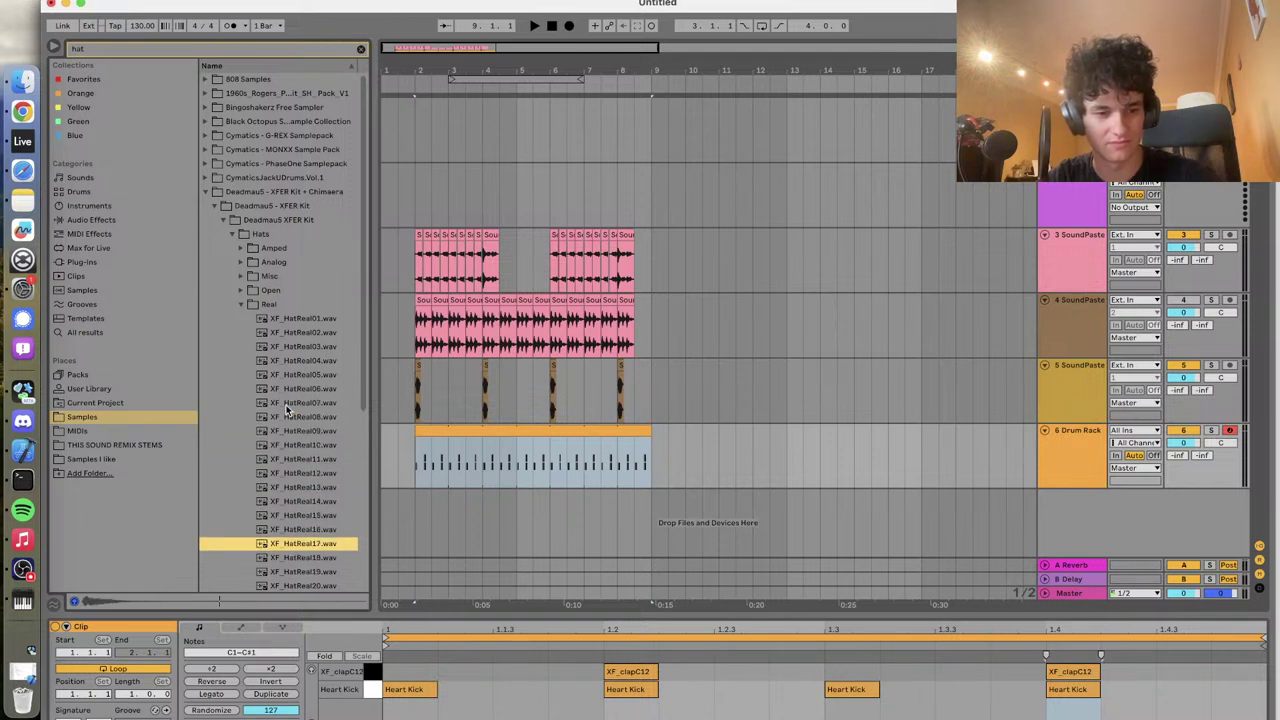
key("Down")
key("Down")
key("Down")
key("Down")
key("Down")
key("Down")
key("Down")
key("Down")
key("Down")
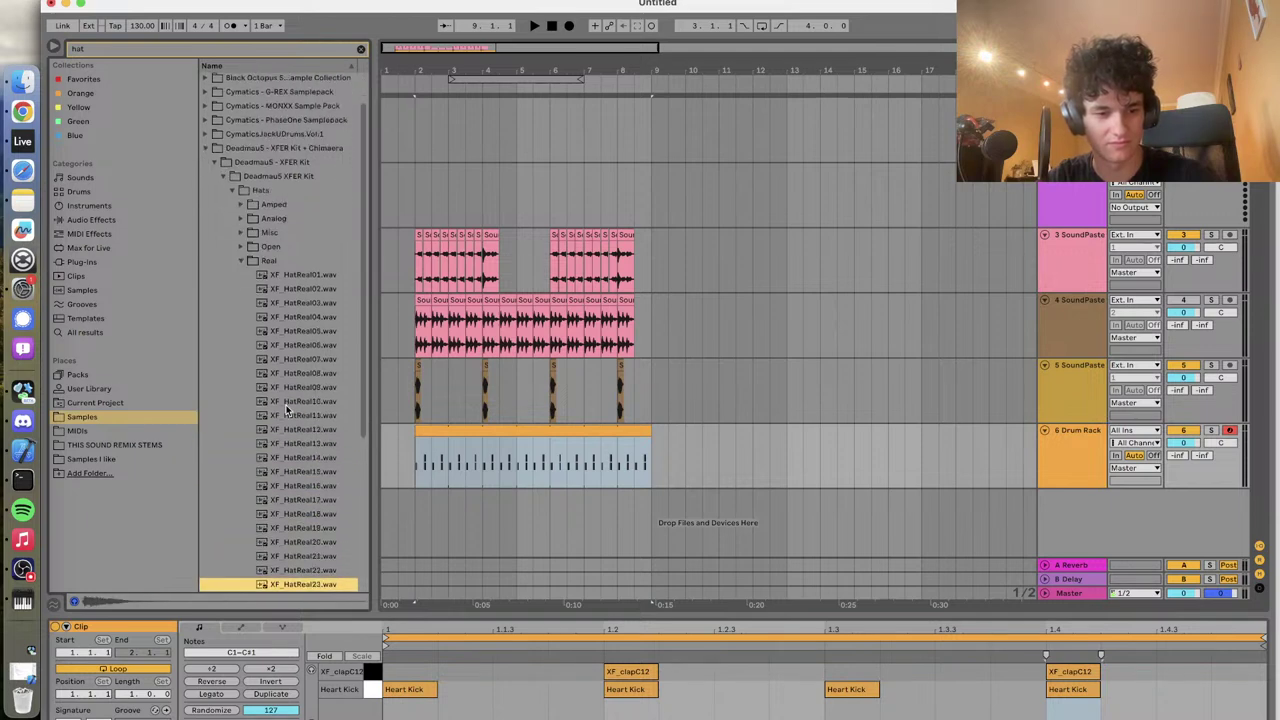
key("Down")
key("Down")
key("Down")
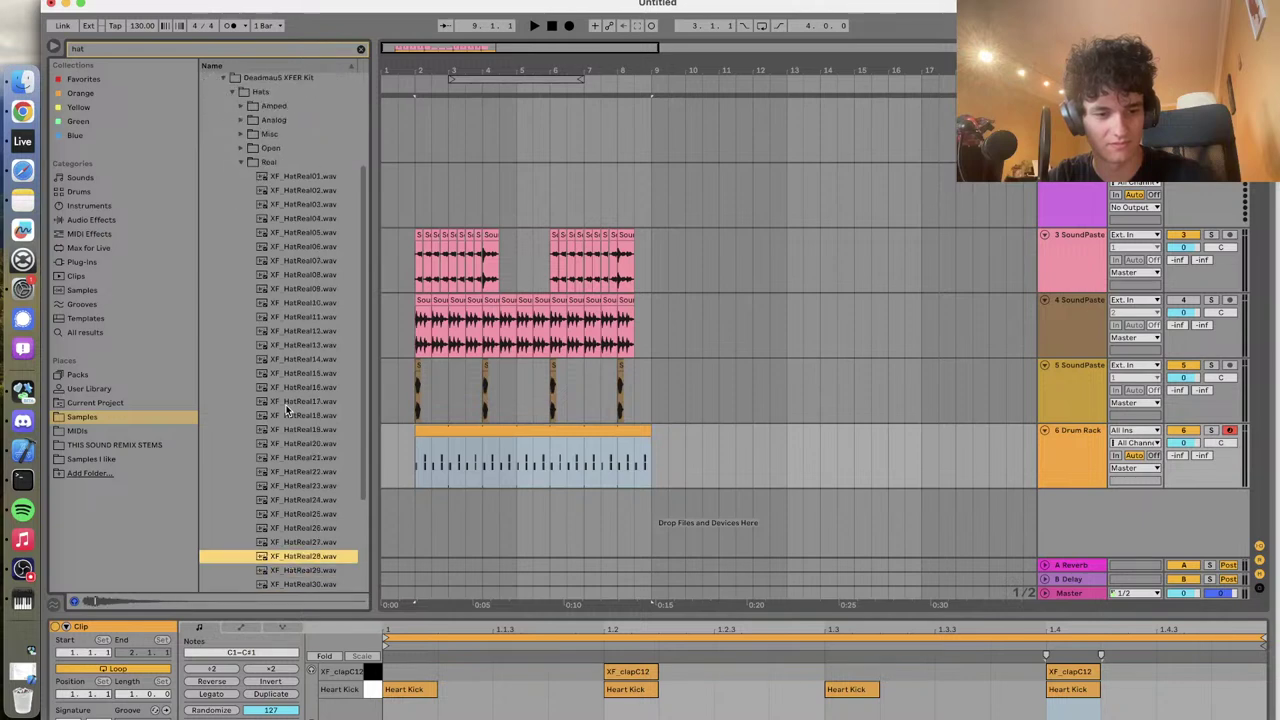
key("Down")
key("Down")
Audition the hi-hat samples in the kit's Vinyl folder, ending on XF_HatVinyl10.wav
key("Right")
key("Down")
key("Down")
key("Down")
key("Down")
key("Down")
key("Down")
key("Down")
key("Down")
key("Down")
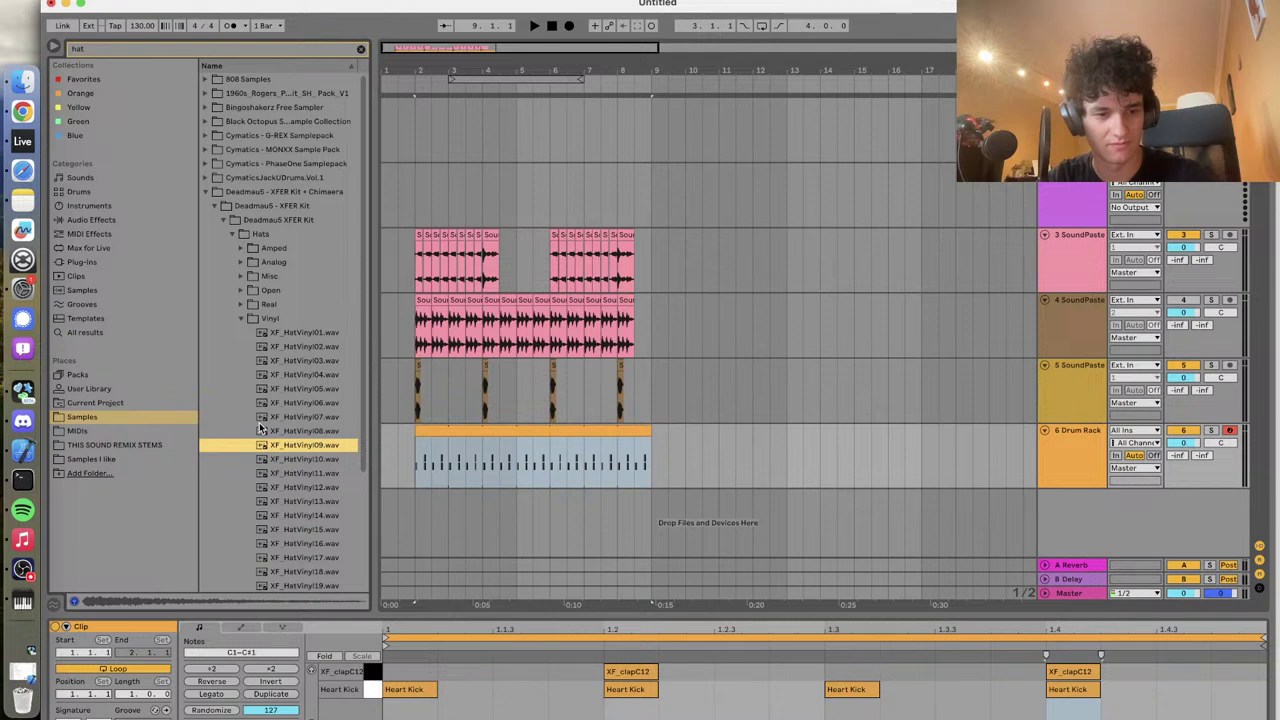
key("Down")
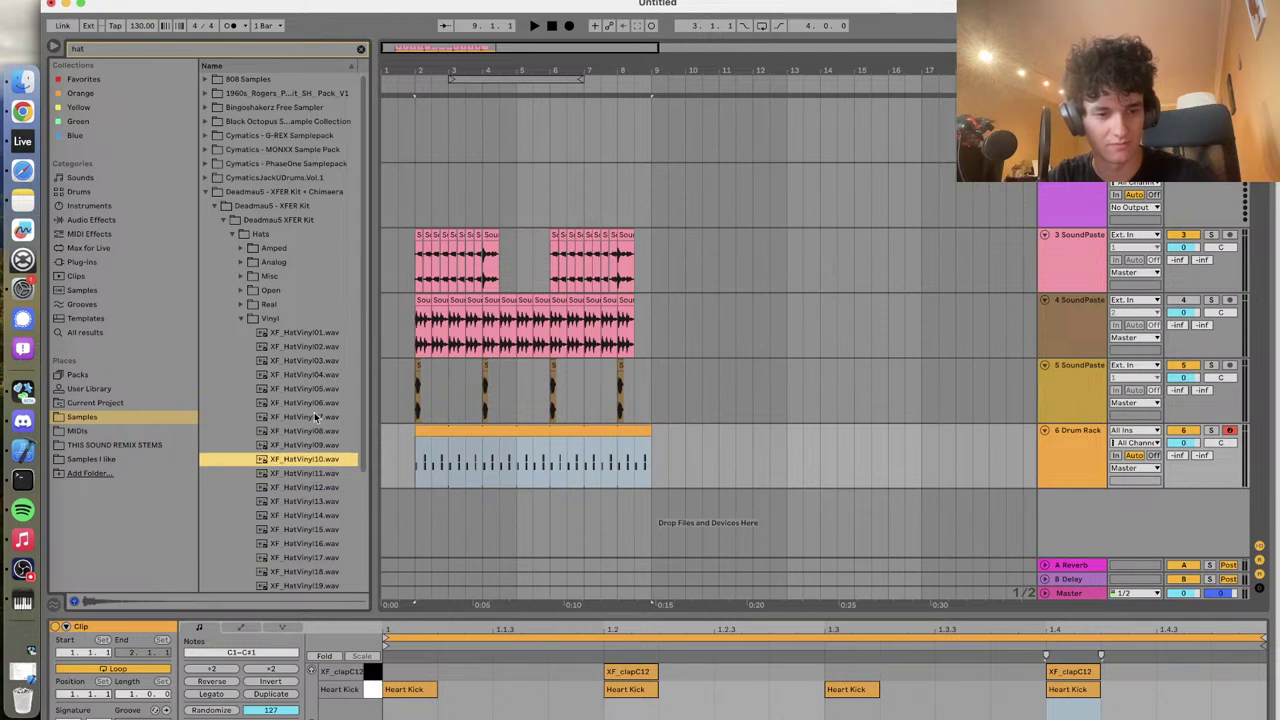
Load XF_HatVinyl10.wav onto a free Drum Rack pad and reopen the Drum Rack clip for note editing
left_click(1076, 457)
left_click(306, 459)
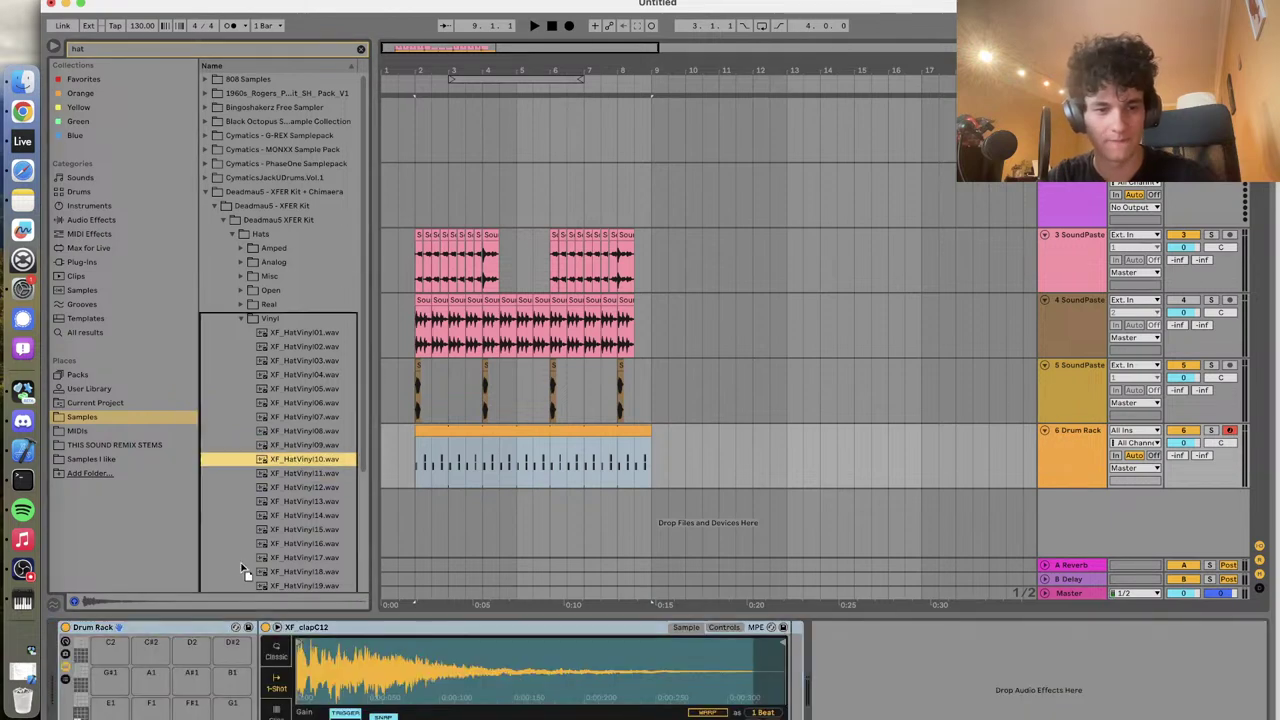
key("Return")
left_click(446, 464)
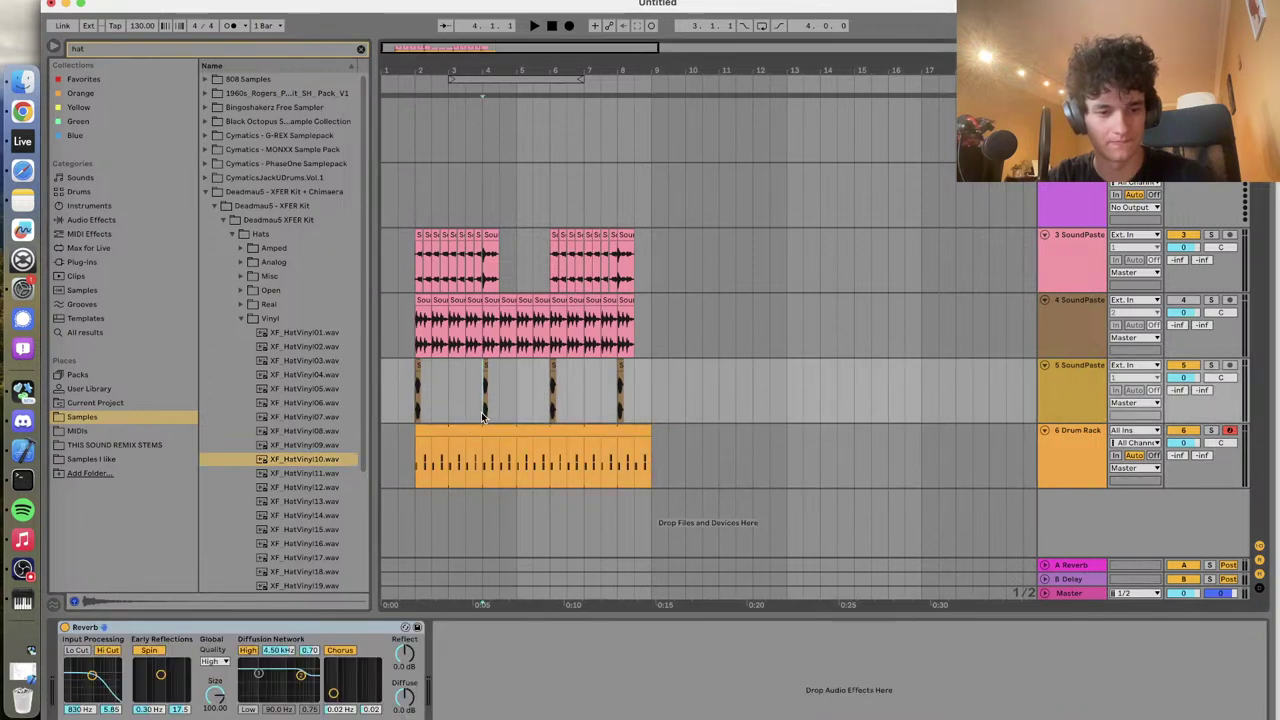
left_click(467, 429)
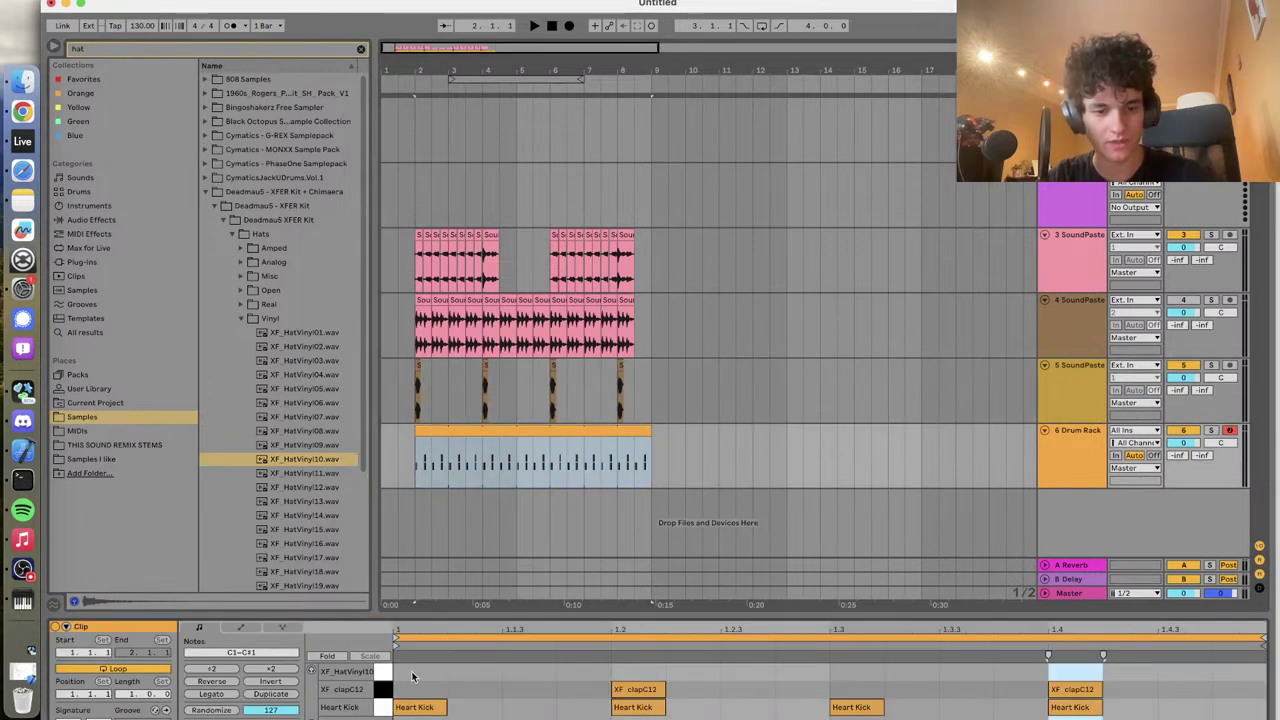
Add XF_HatVinyl10 notes on the offbeat of all four beats in the looping Drum Rack clip, and play the beat
double_click(423, 673)
double_click(525, 673)
double_click(441, 673)
left_click_drag(594, 680, 408, 662)
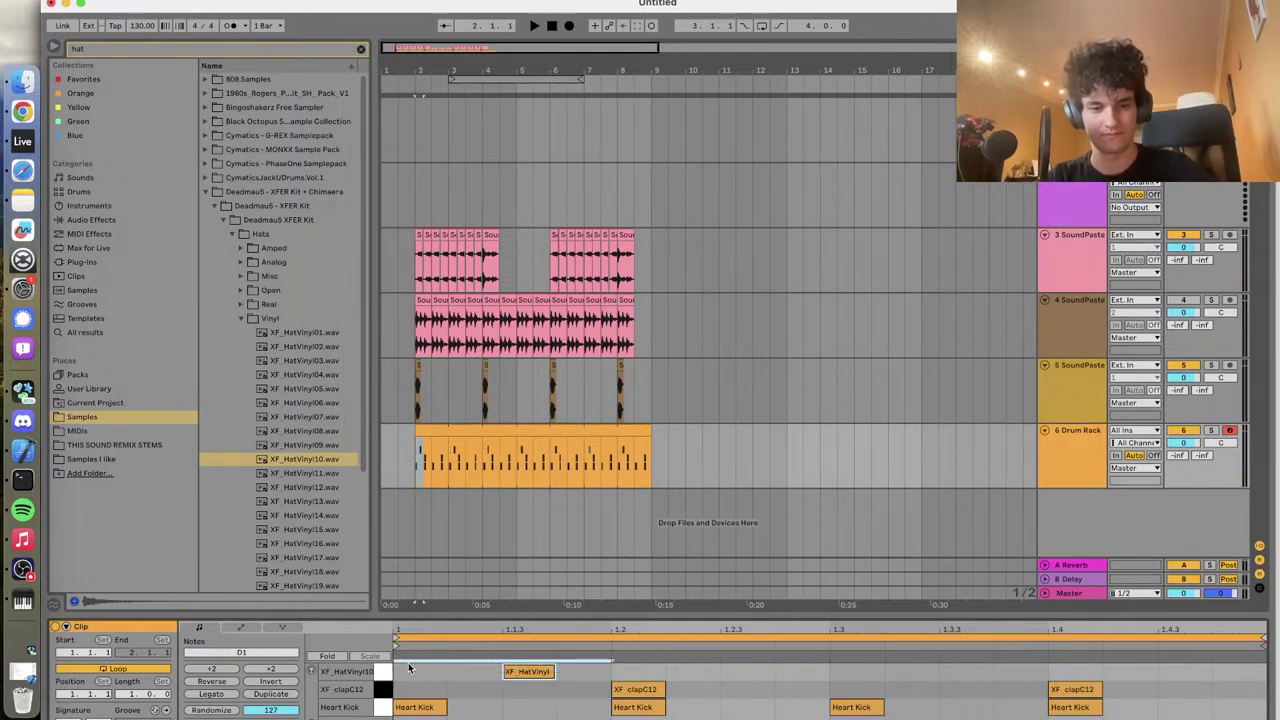
key("ctrl+d")
key("ctrl+d")
key("ctrl+d")
key("space")
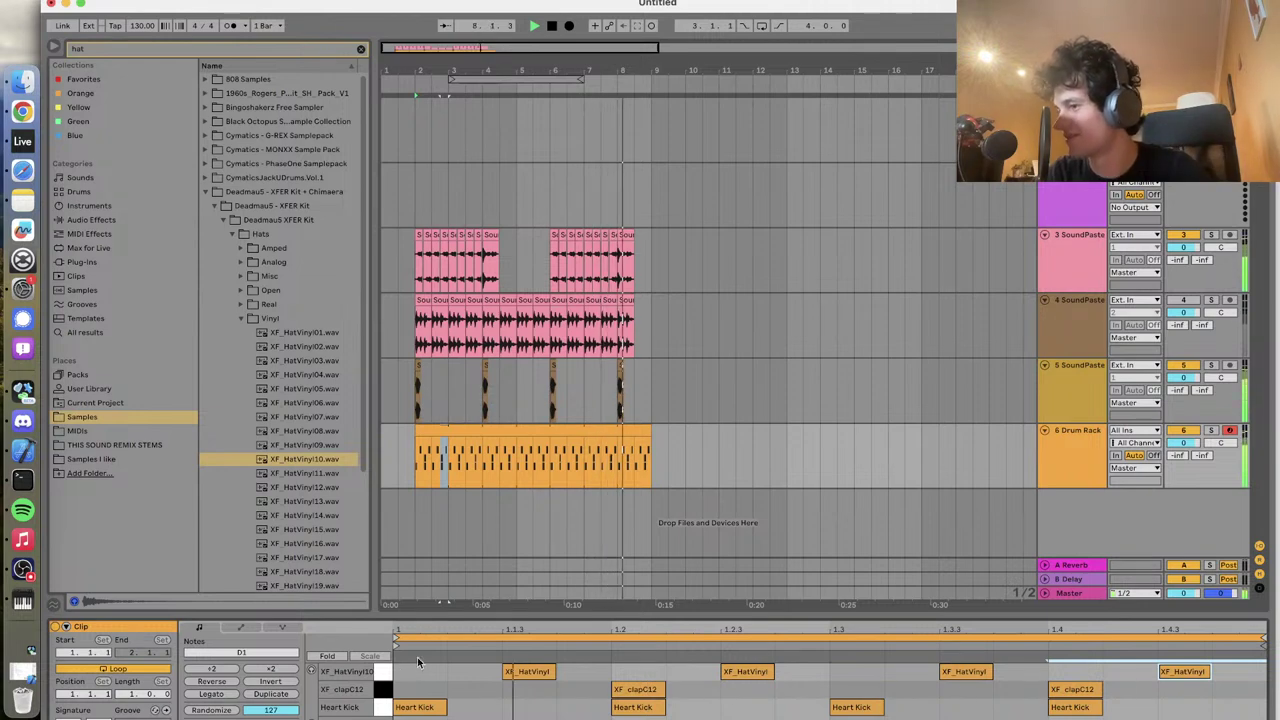
key("space")
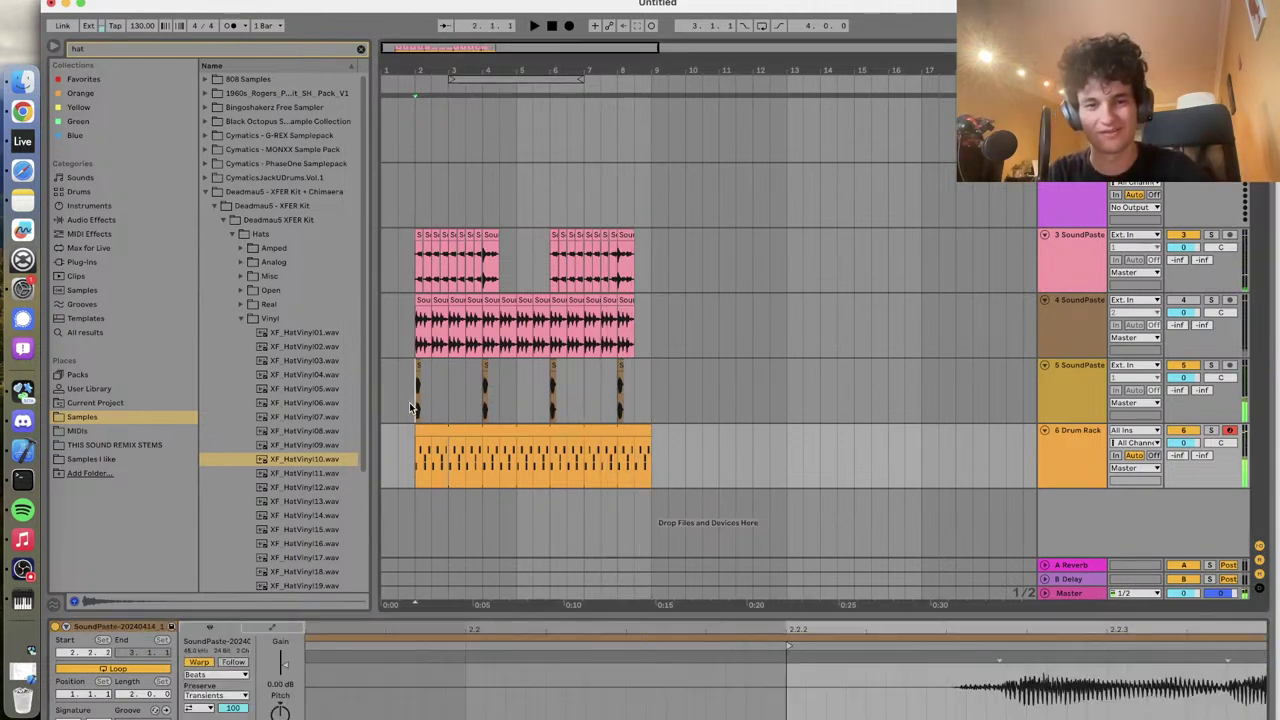
Play the start of bar 2 and examine the timing of the first track 5 clip
left_click(414, 400)
key("equal")
key("minus")
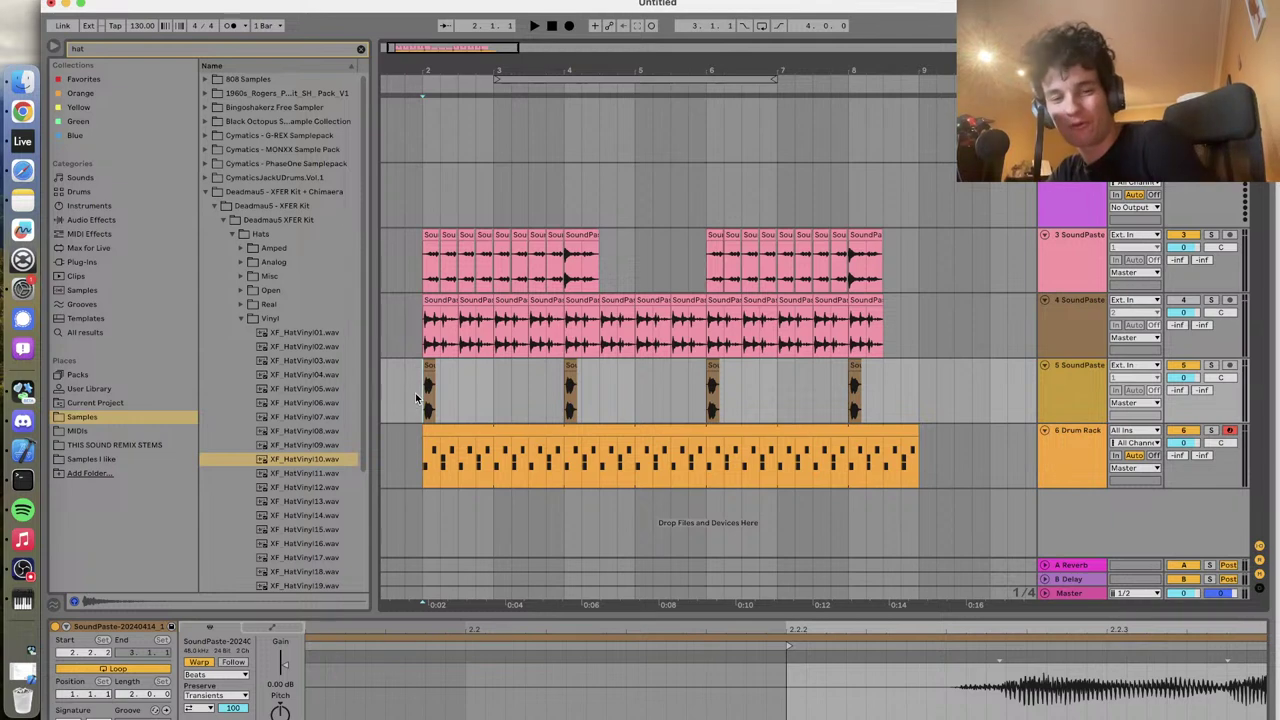
scroll(415, 399, "up", 5)
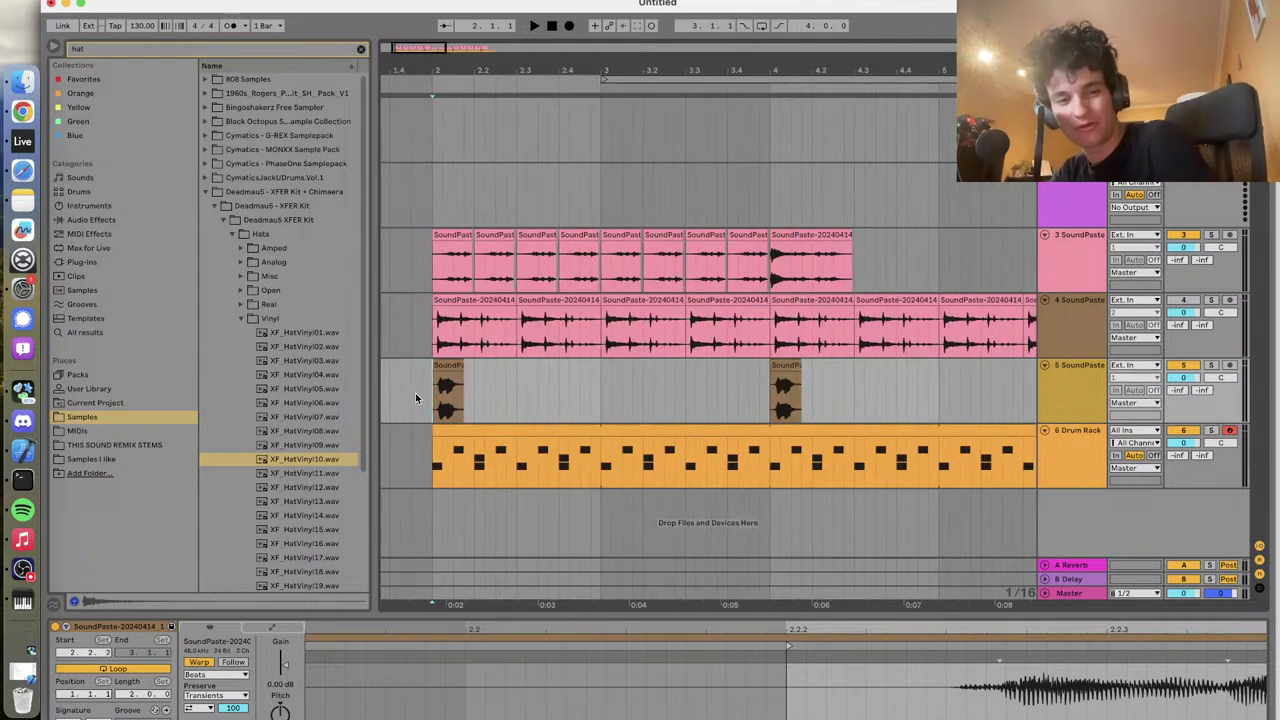
key("space")
key("space")
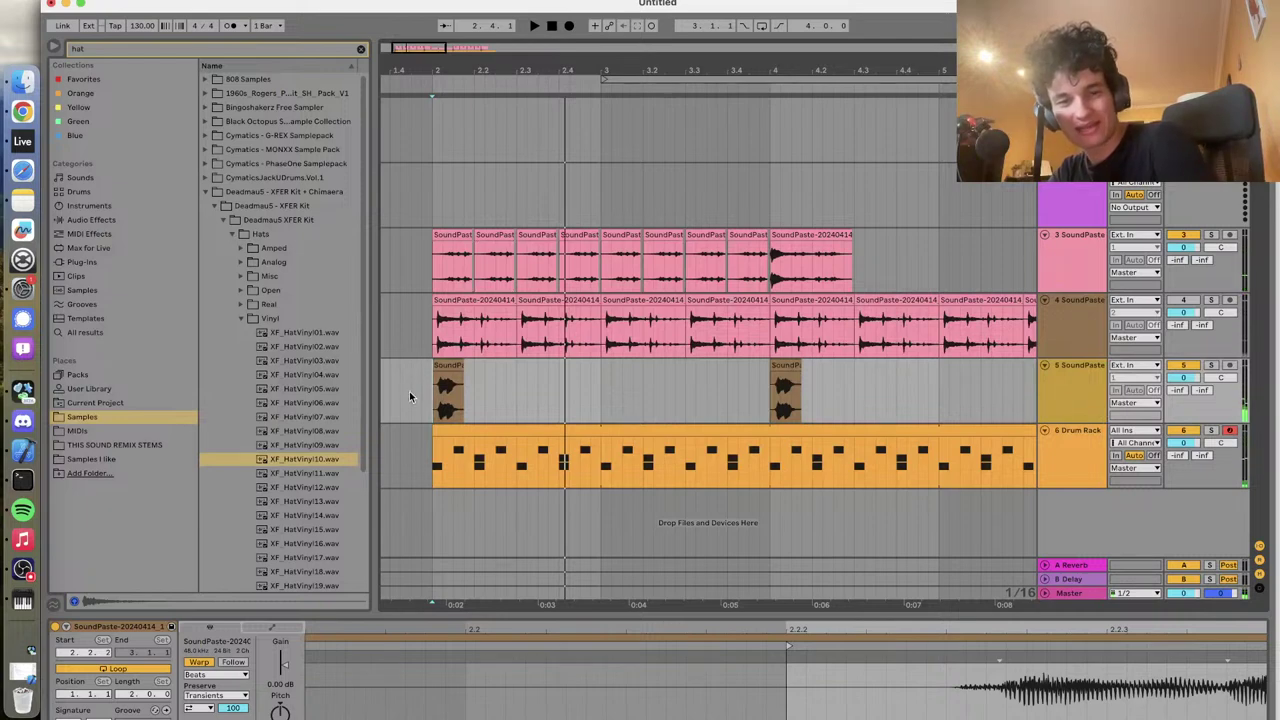
scroll(441, 393, "up", 4)
left_click(433, 395)
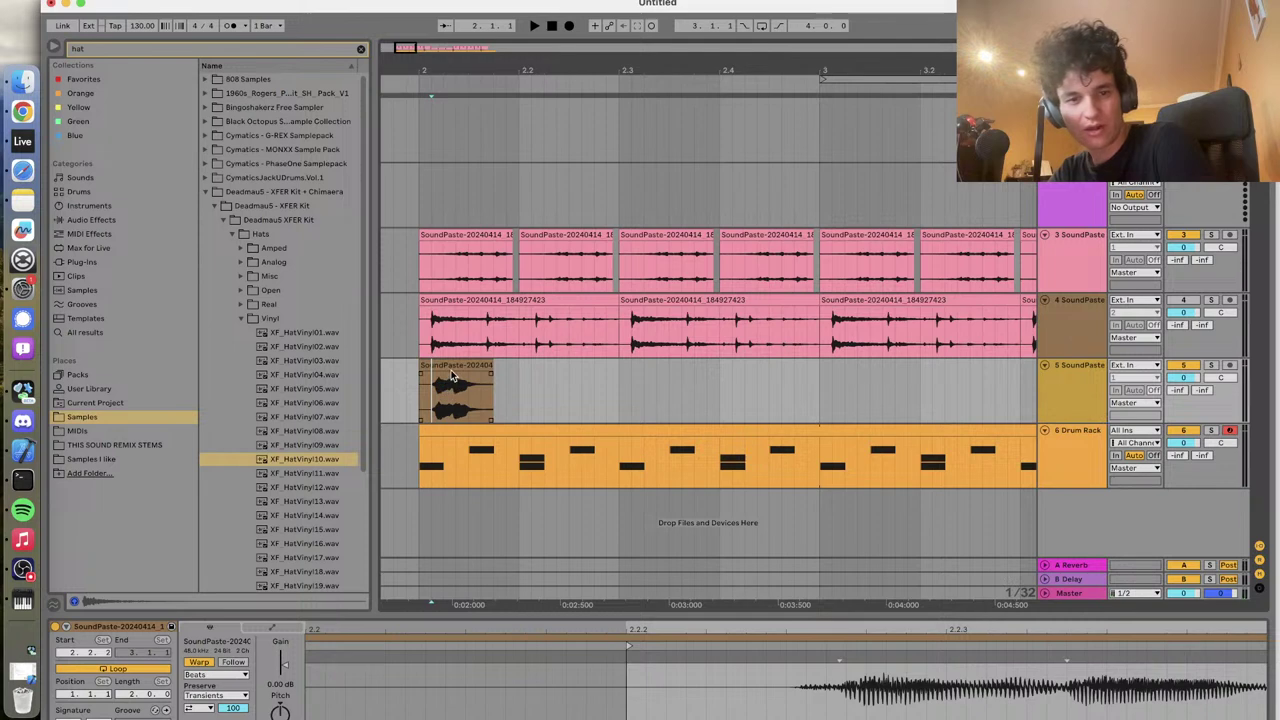
scroll(451, 376, "down", 4)
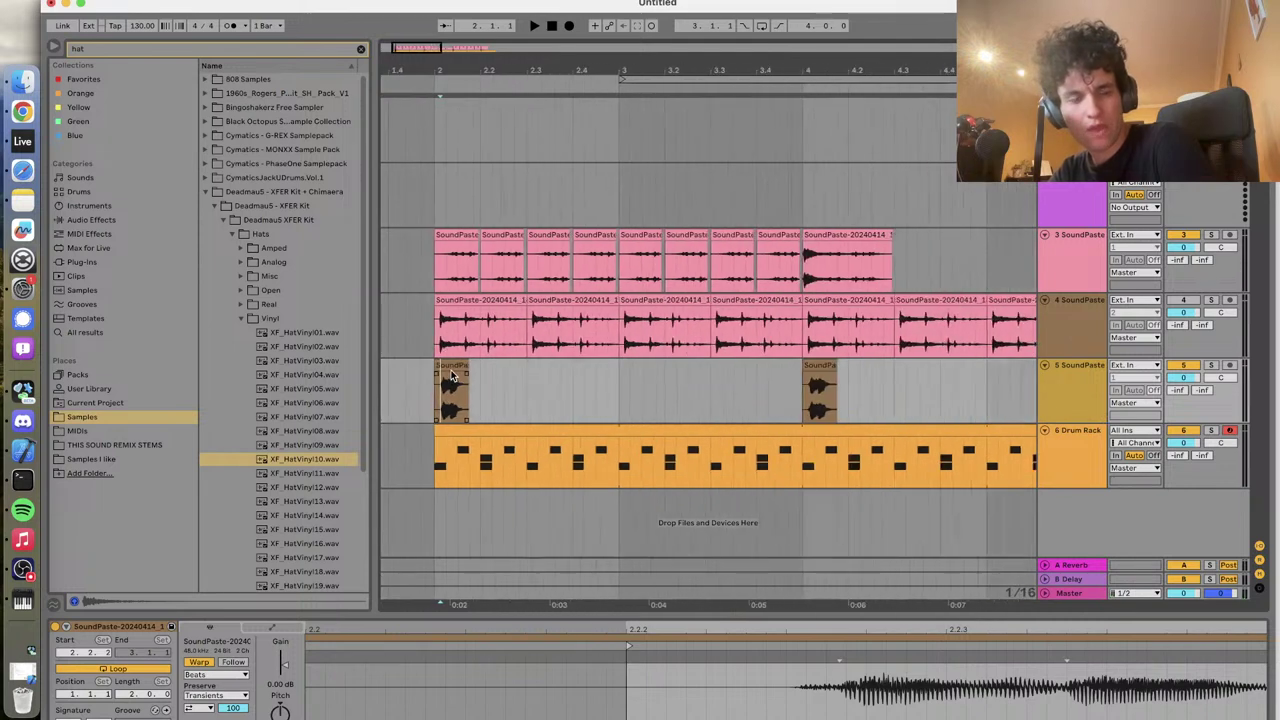
scroll(451, 376, "down", 4)
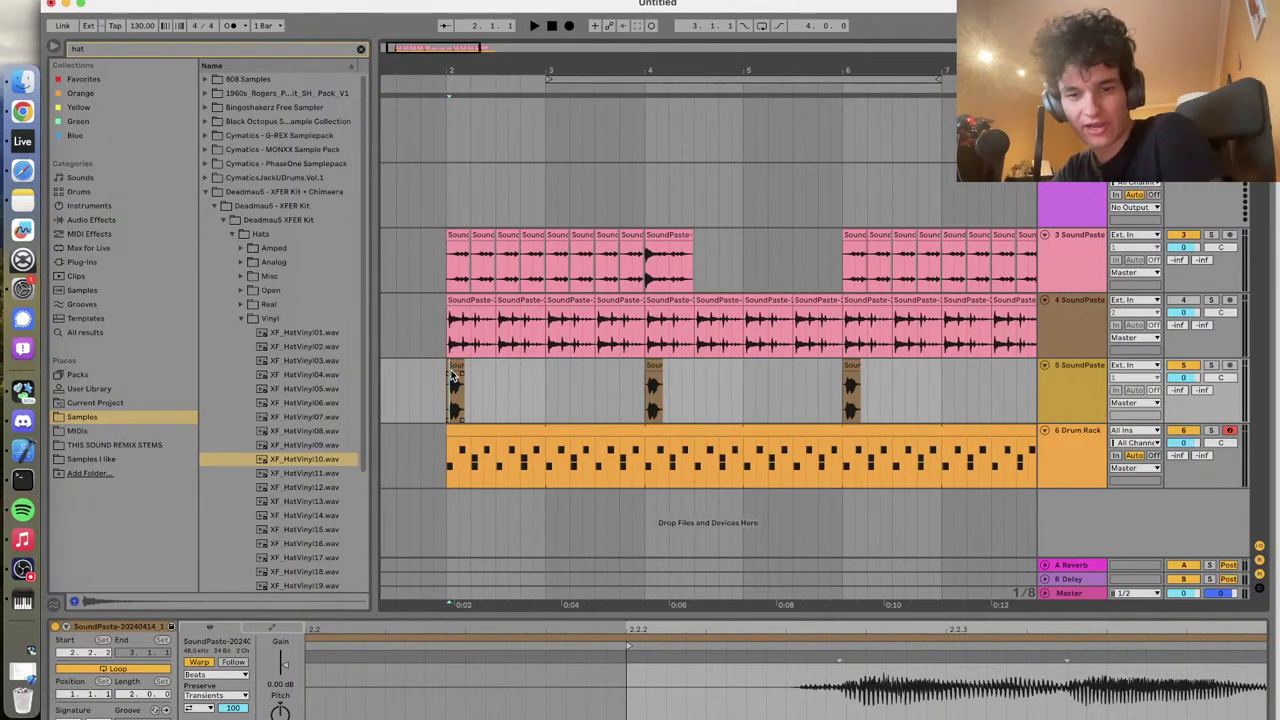
Mute track 5 and play the beat from bar 2
left_click(443, 395)
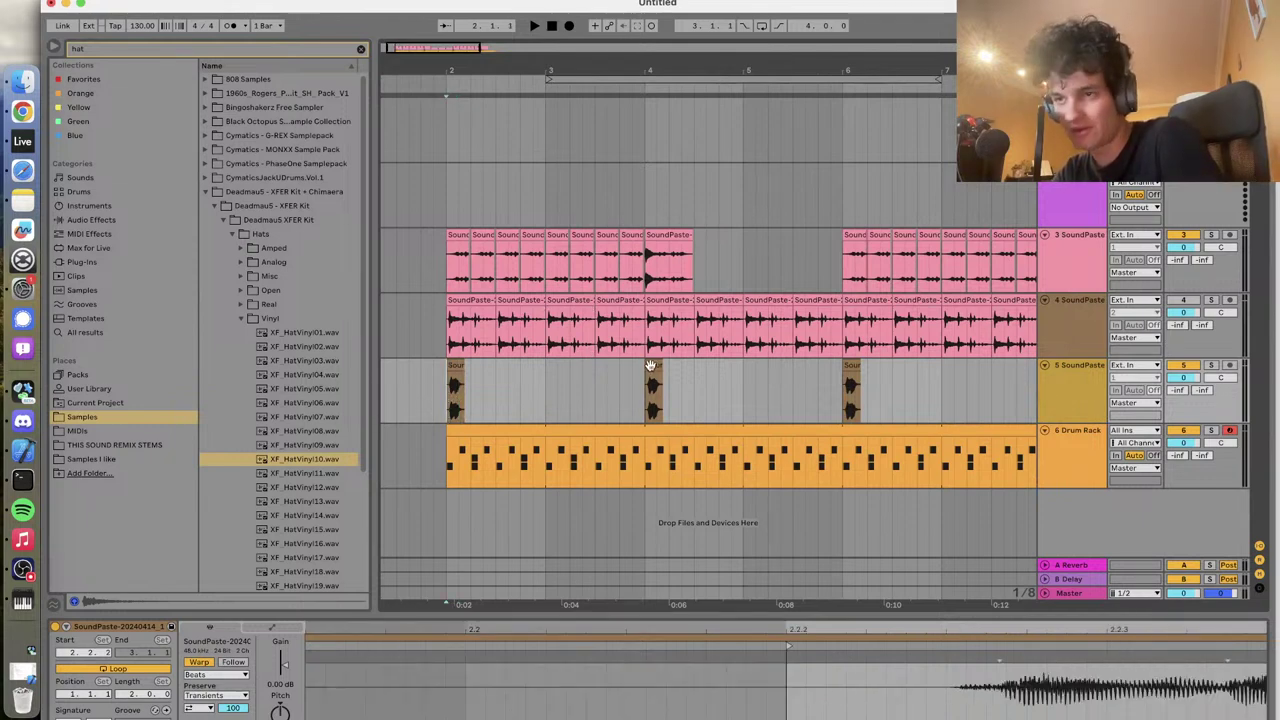
scroll(529, 372, "down", 3)
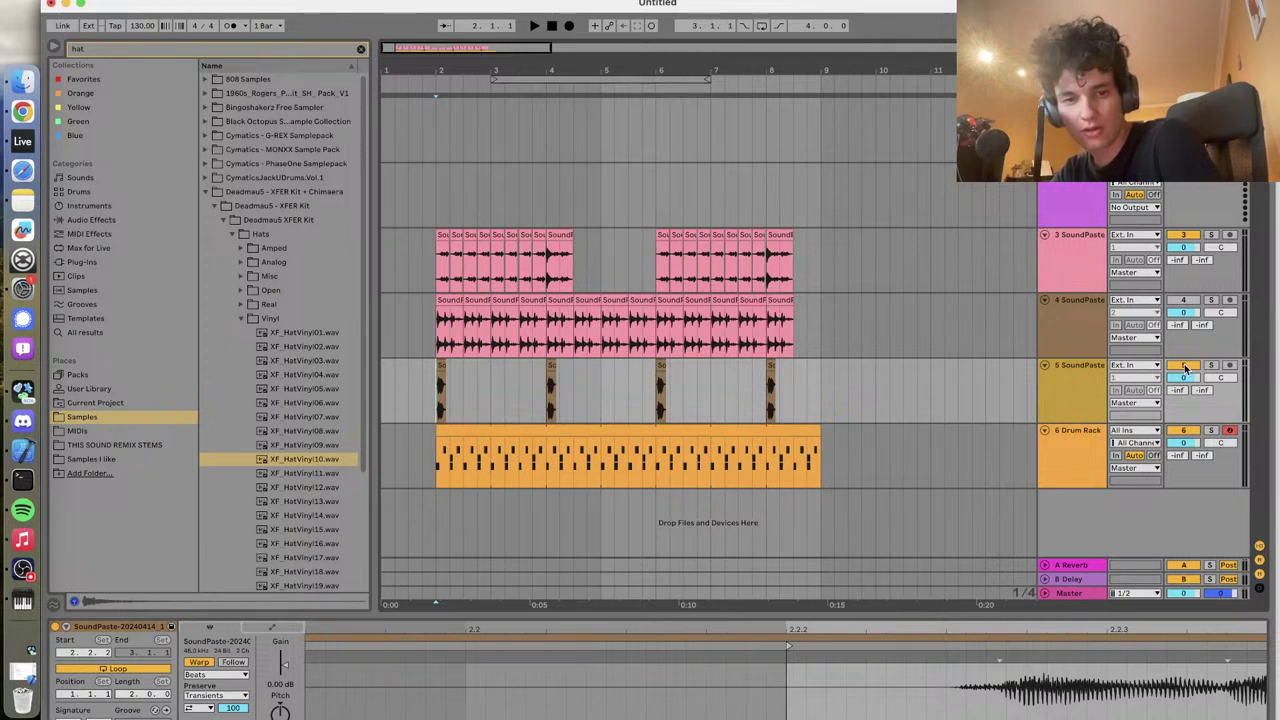
key("space")
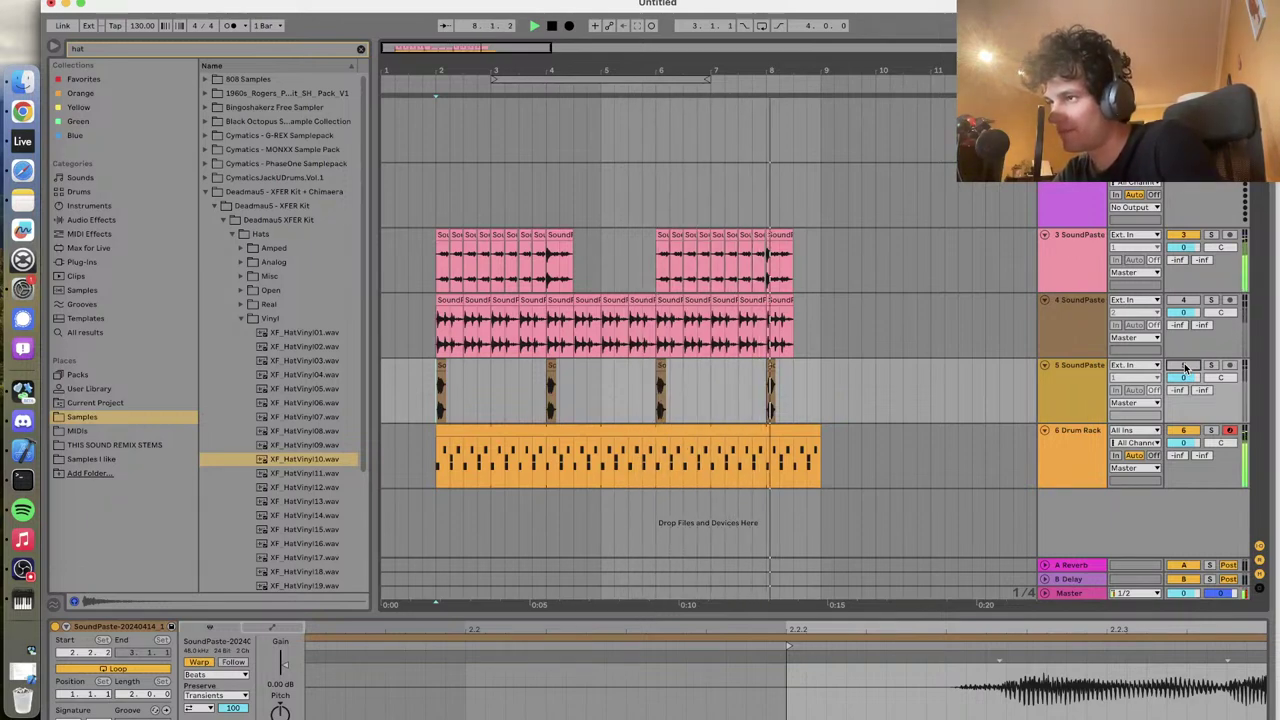
key("space")
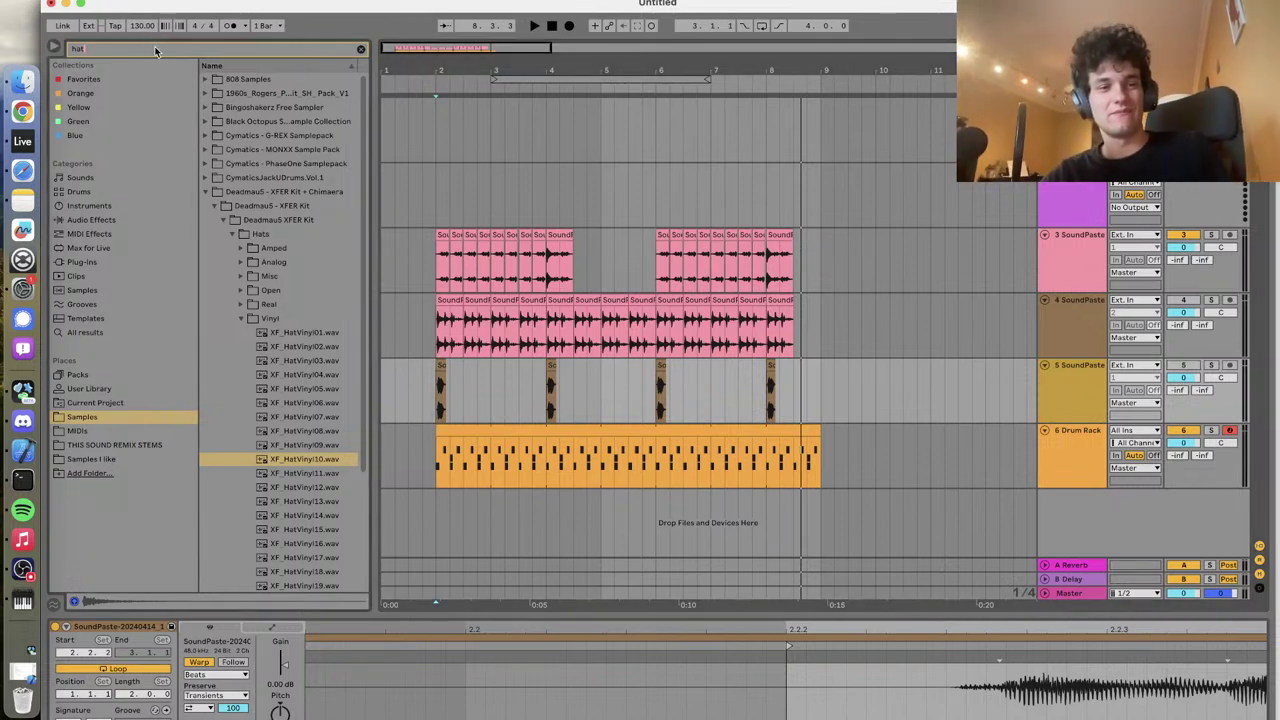
Search the browser's plug-ins for serum and add the Audio Units version of Serum as a new track below the Drum Rack
key("BackSpace")
key("BackSpace")
key("BackSpace")
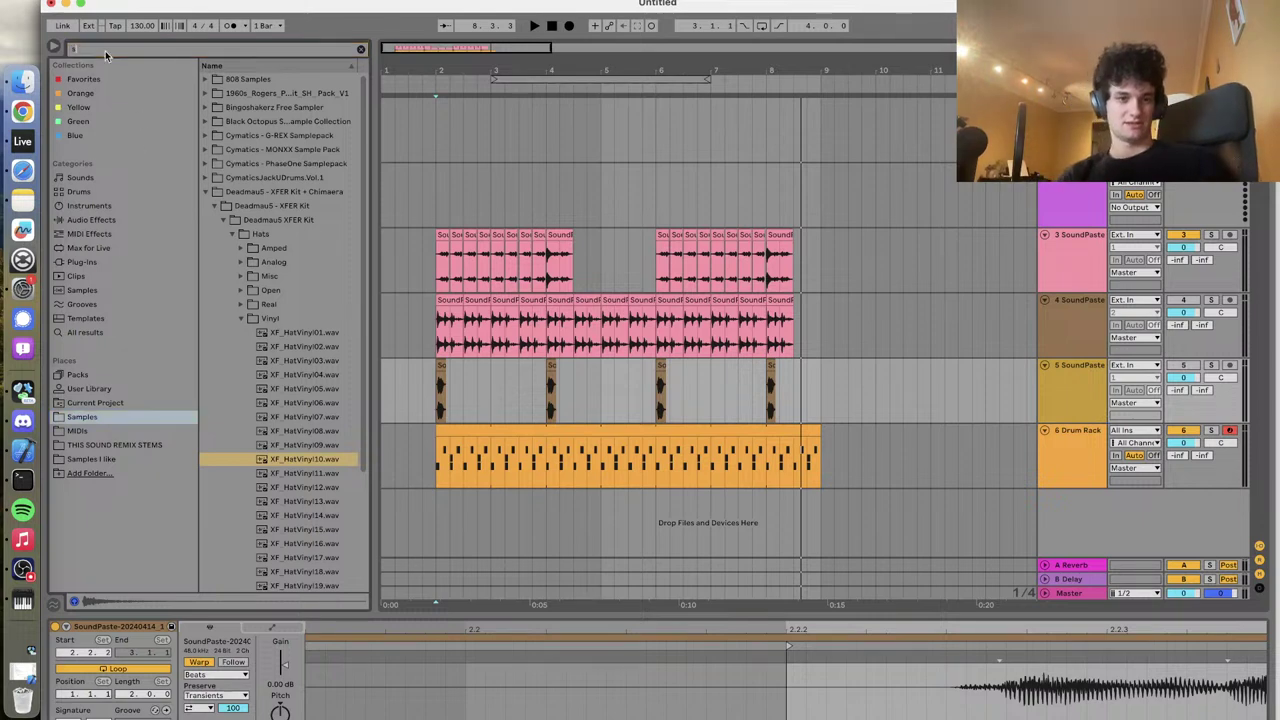
type("serum")
left_click(98, 263)
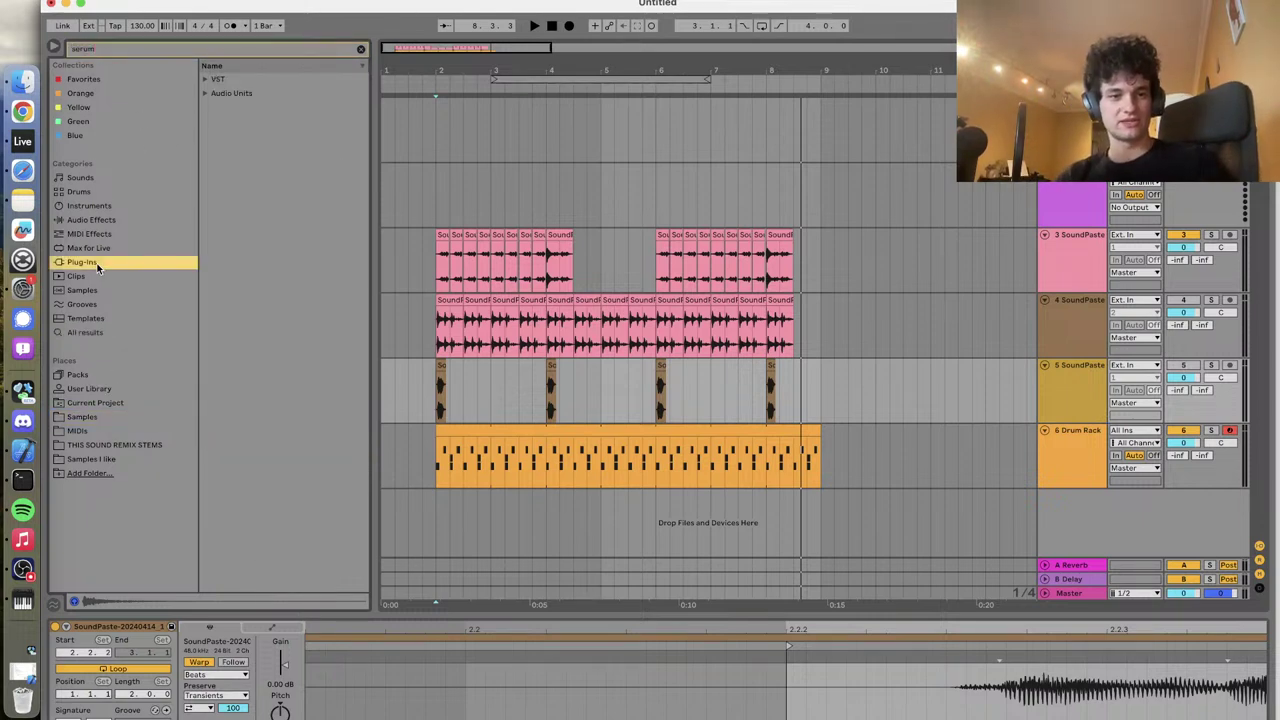
left_click(204, 93)
left_click(213, 108)
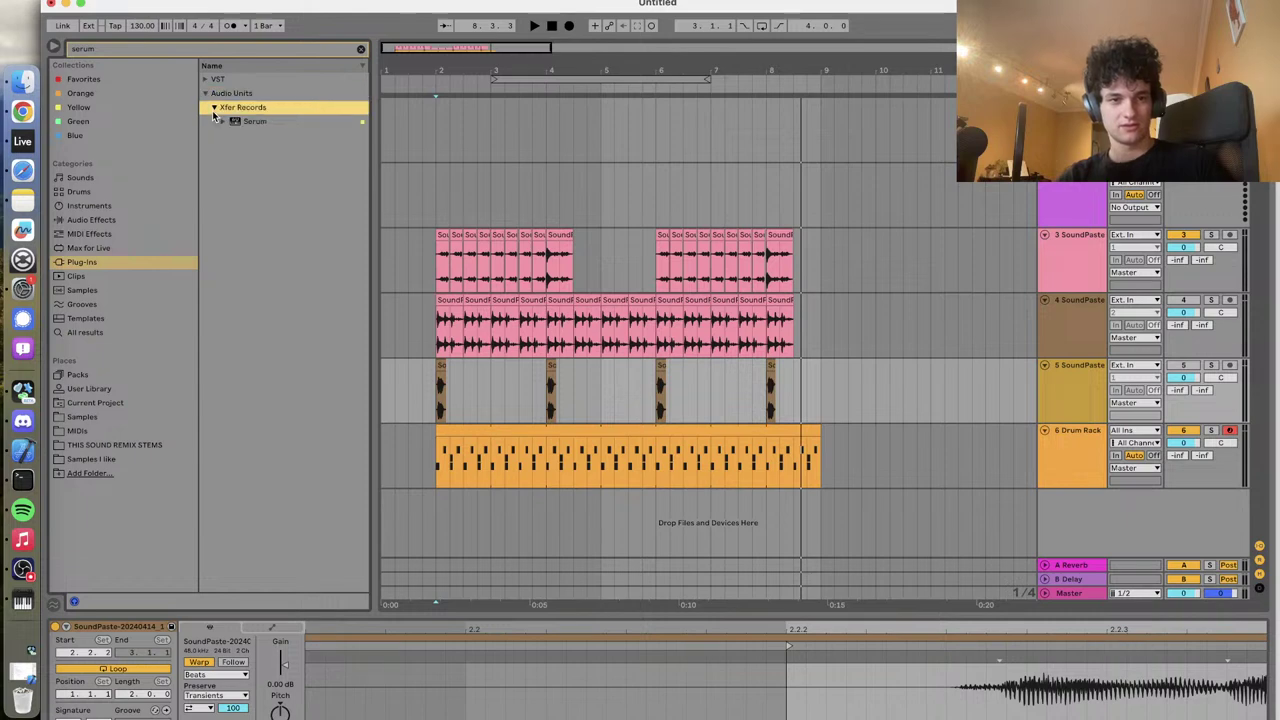
left_click(243, 122)
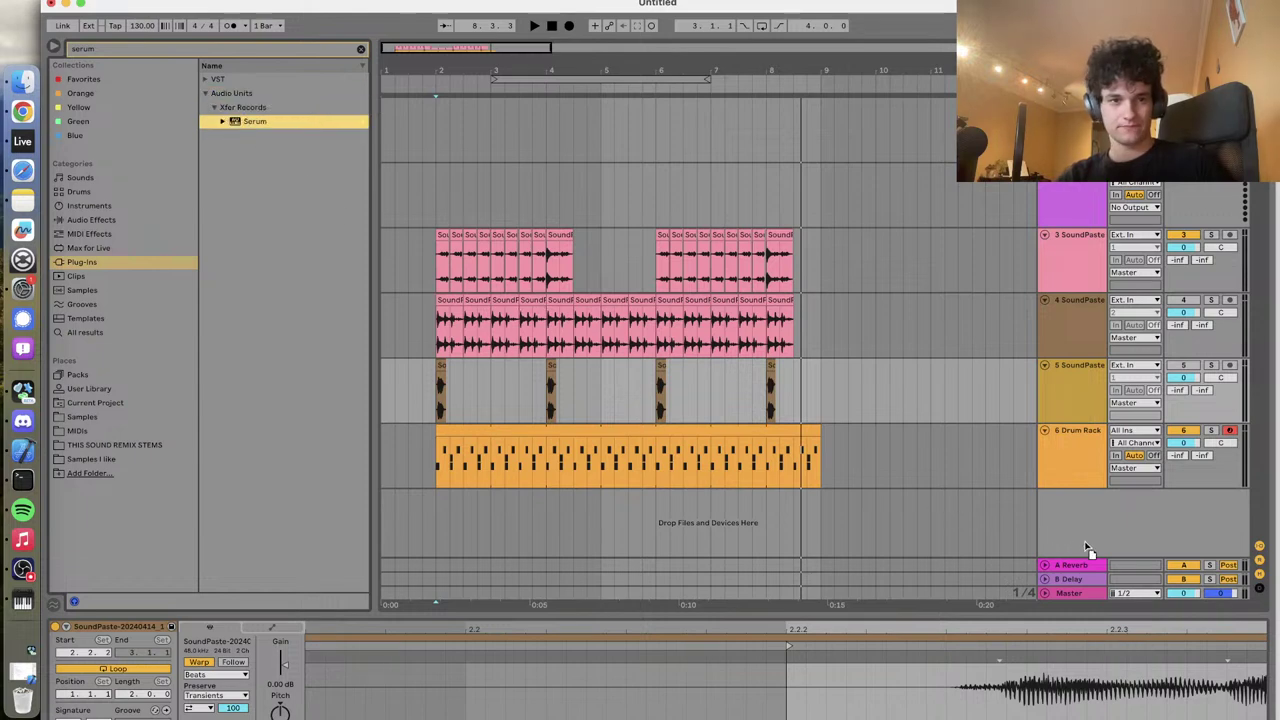
left_click_drag(1100, 531, 1101, 531)
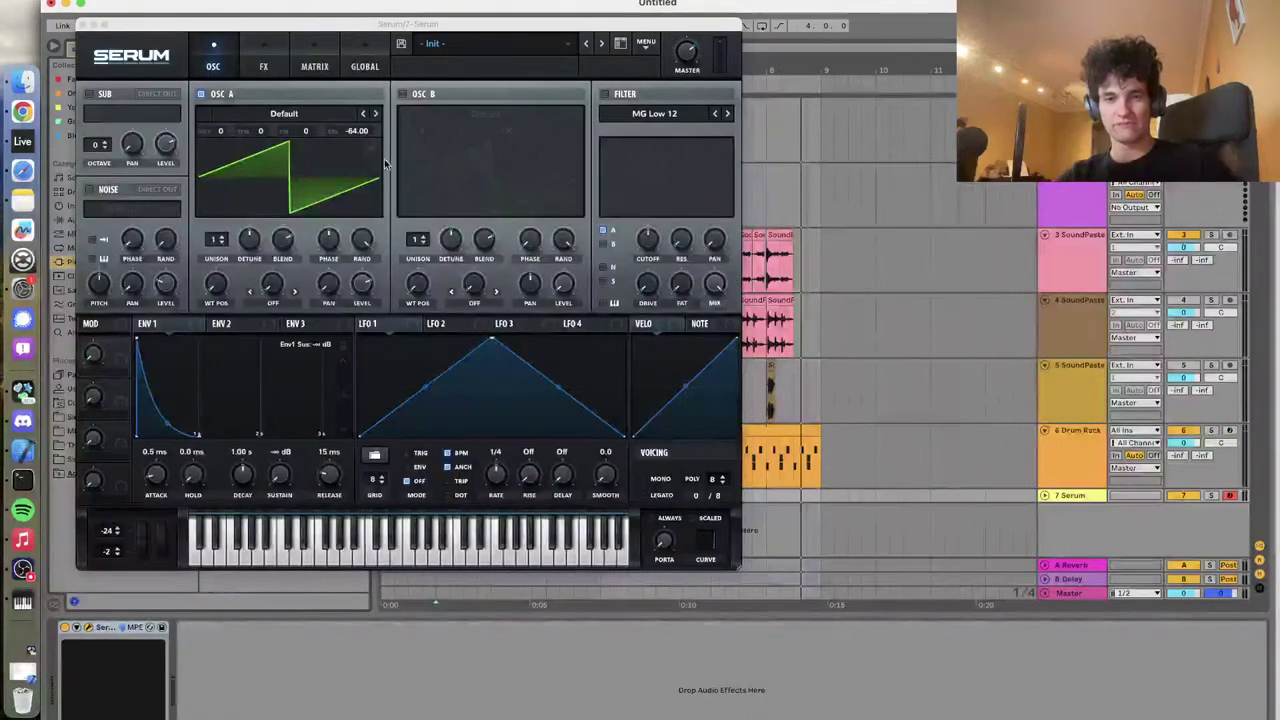
Load the Cymatics preset PLUCK - Mau5 in Serum, view its effects page, and close the plug-in window
left_click(539, 49)
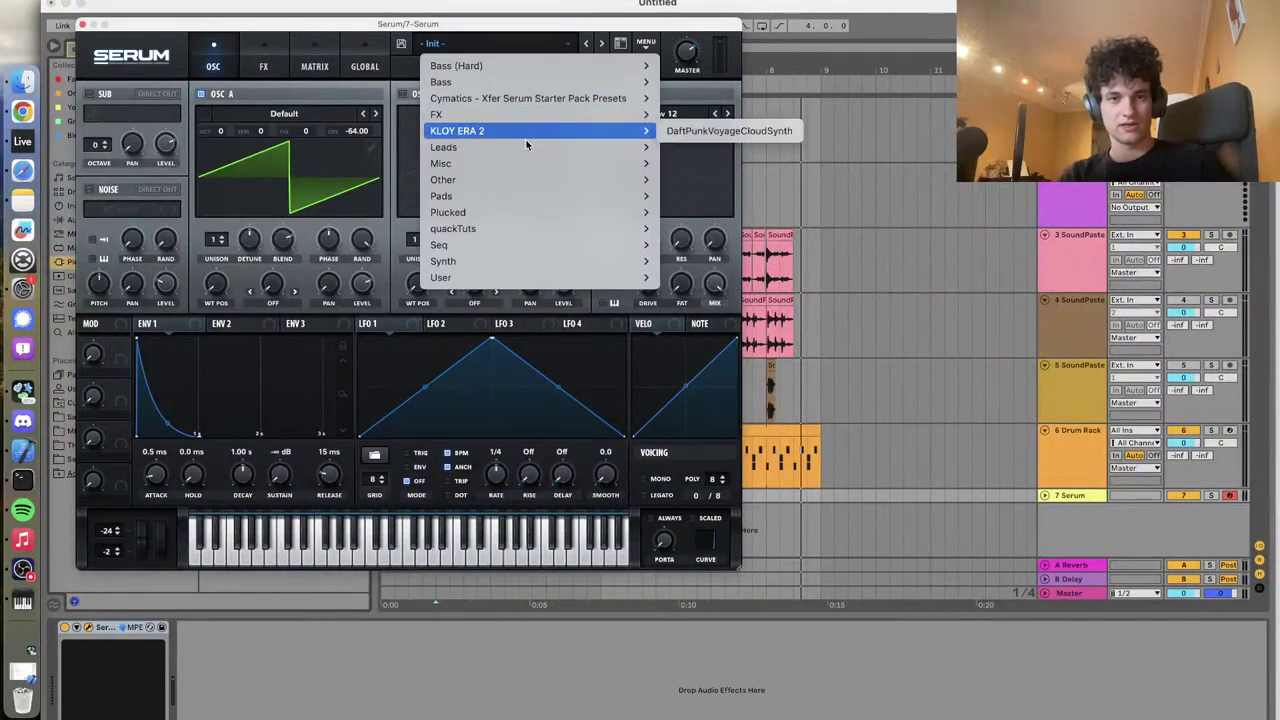
mouse_move(524, 114)
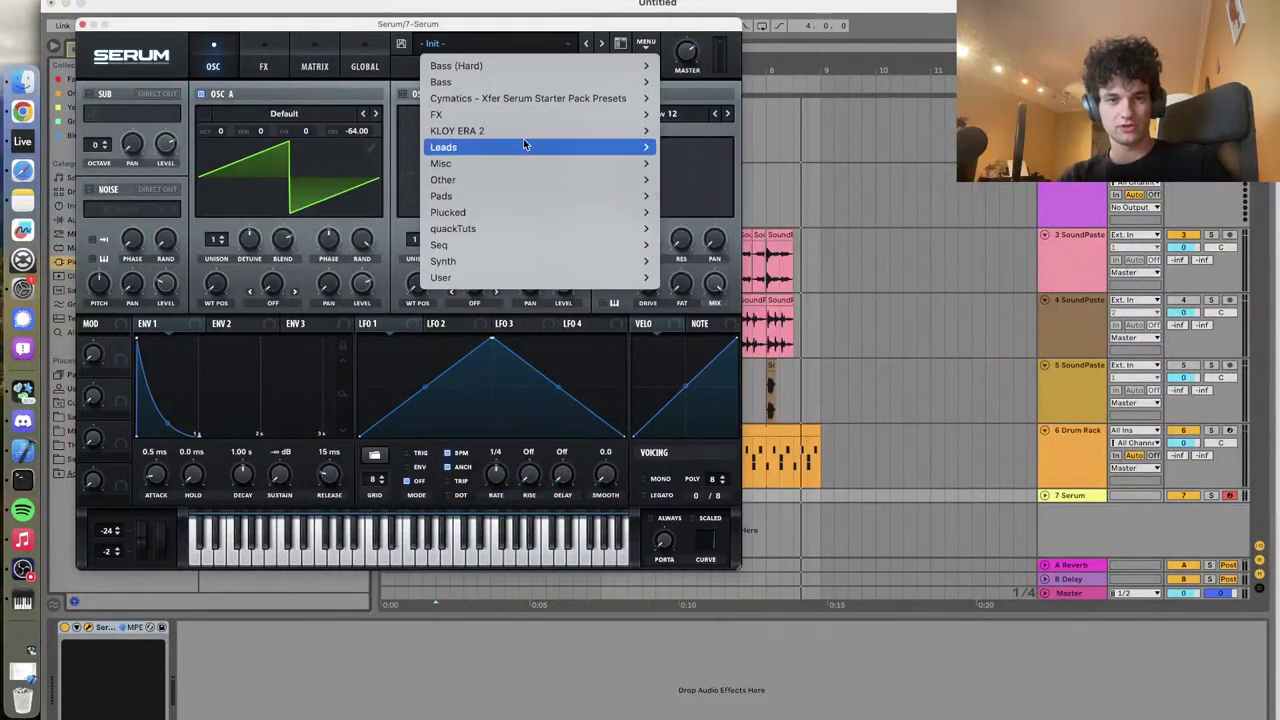
mouse_move(518, 180)
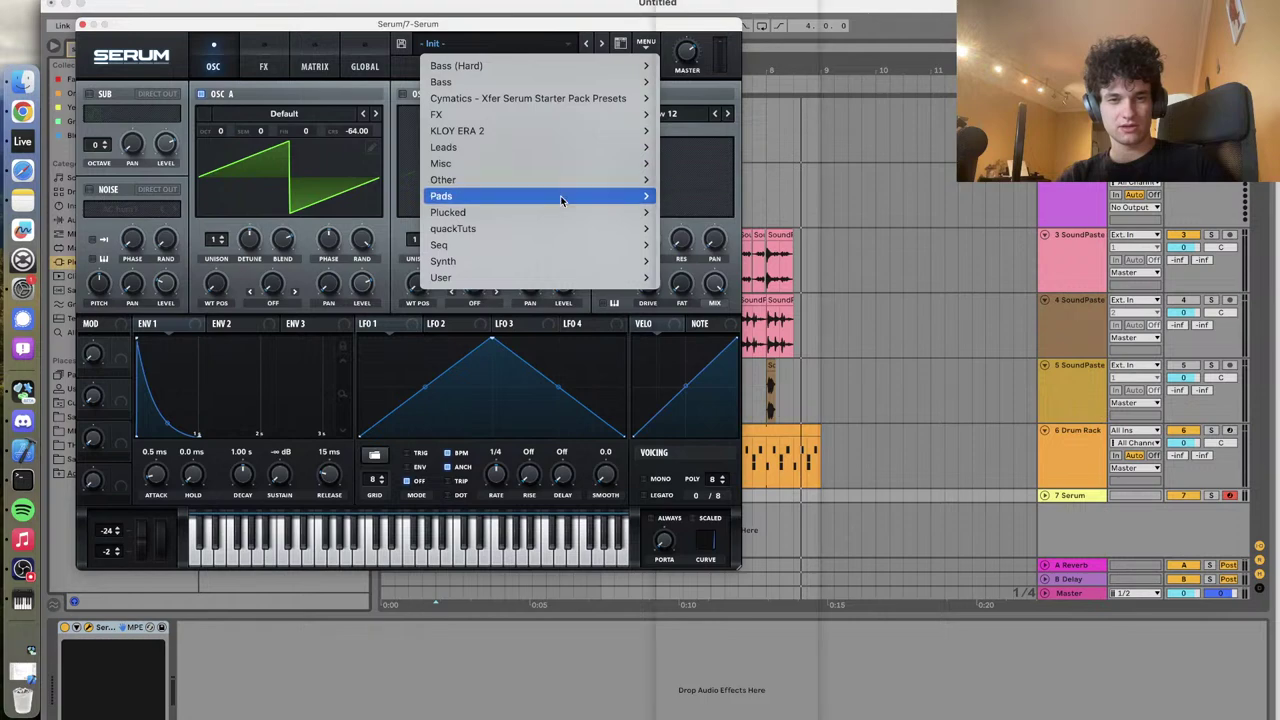
mouse_move(563, 97)
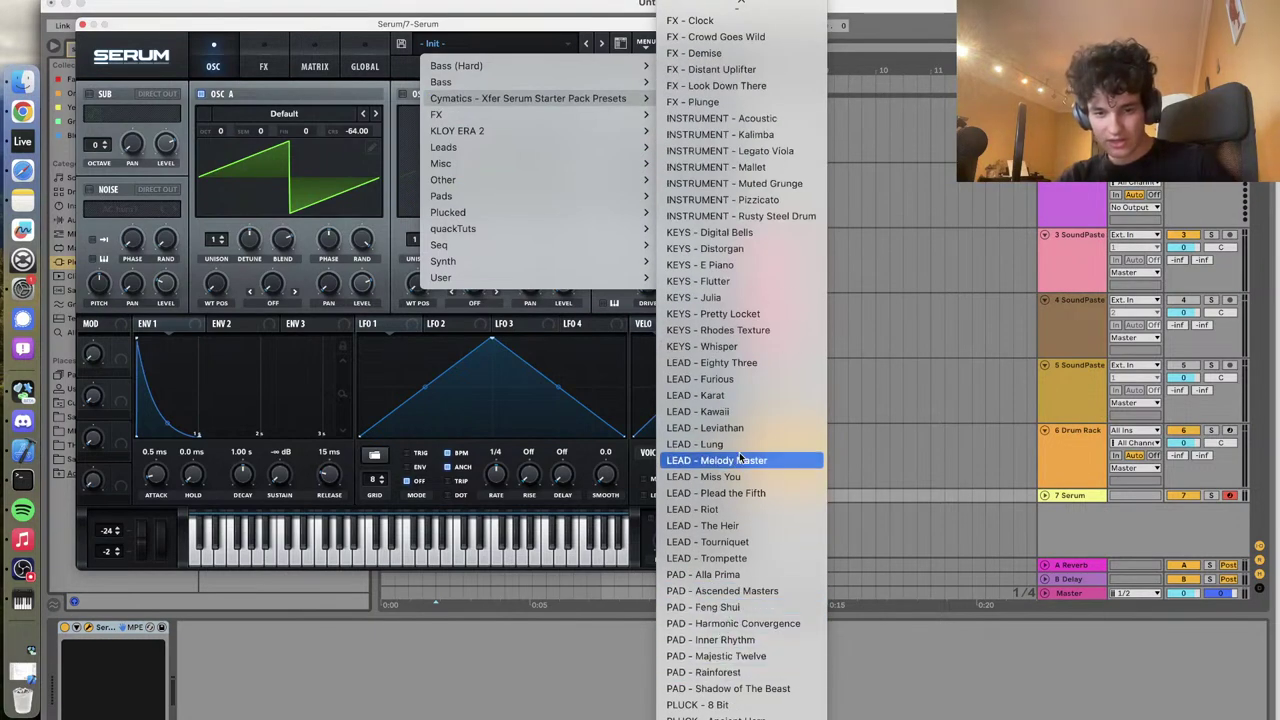
scroll(735, 705, "down", 2)
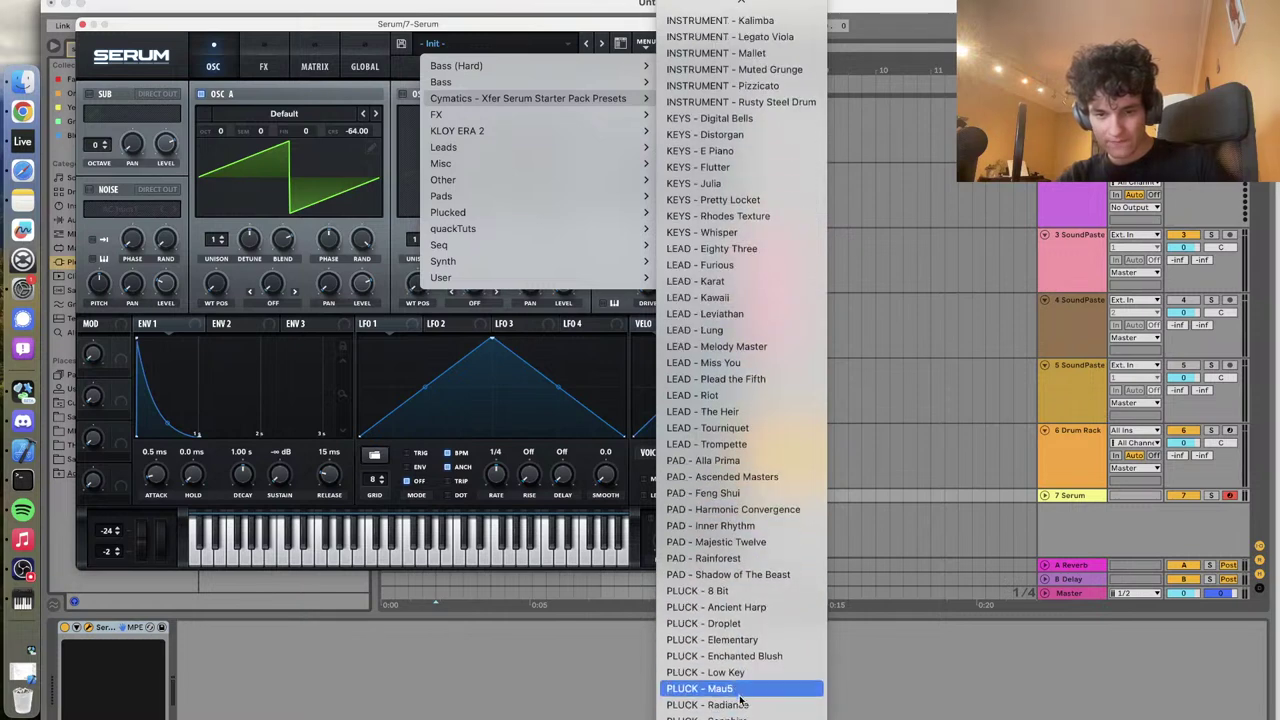
left_click(741, 693)
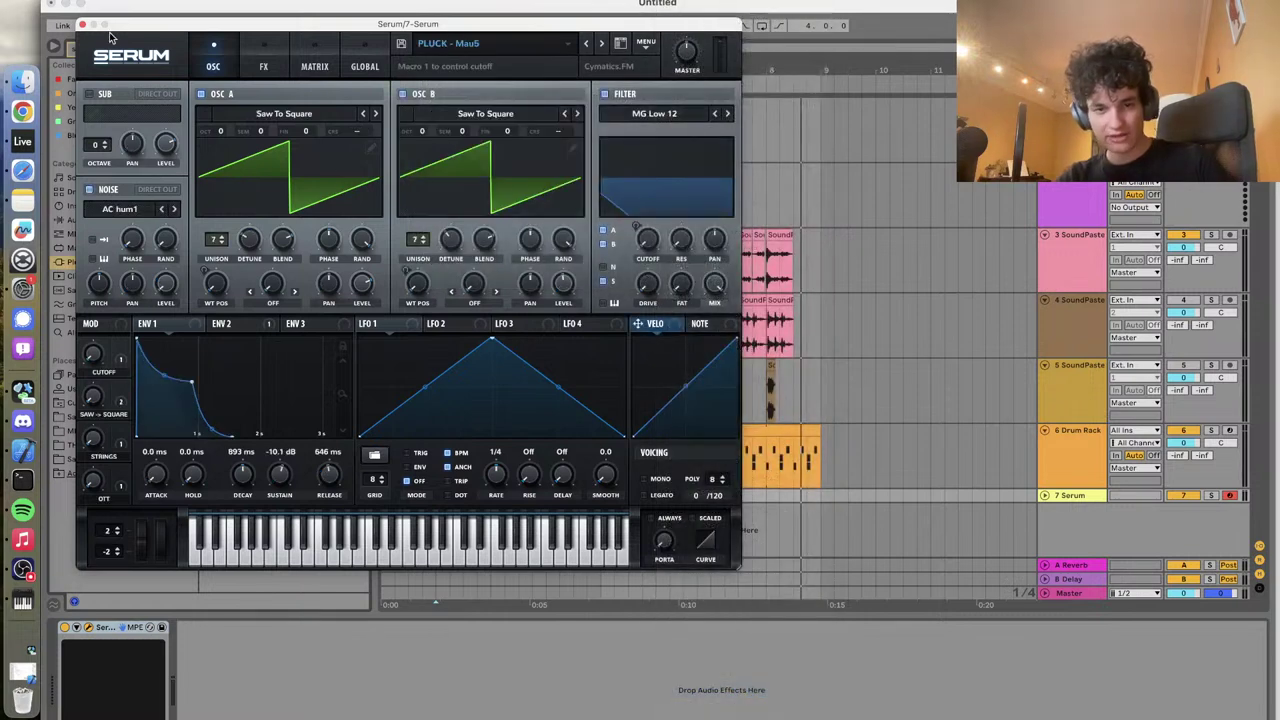
left_click(260, 66)
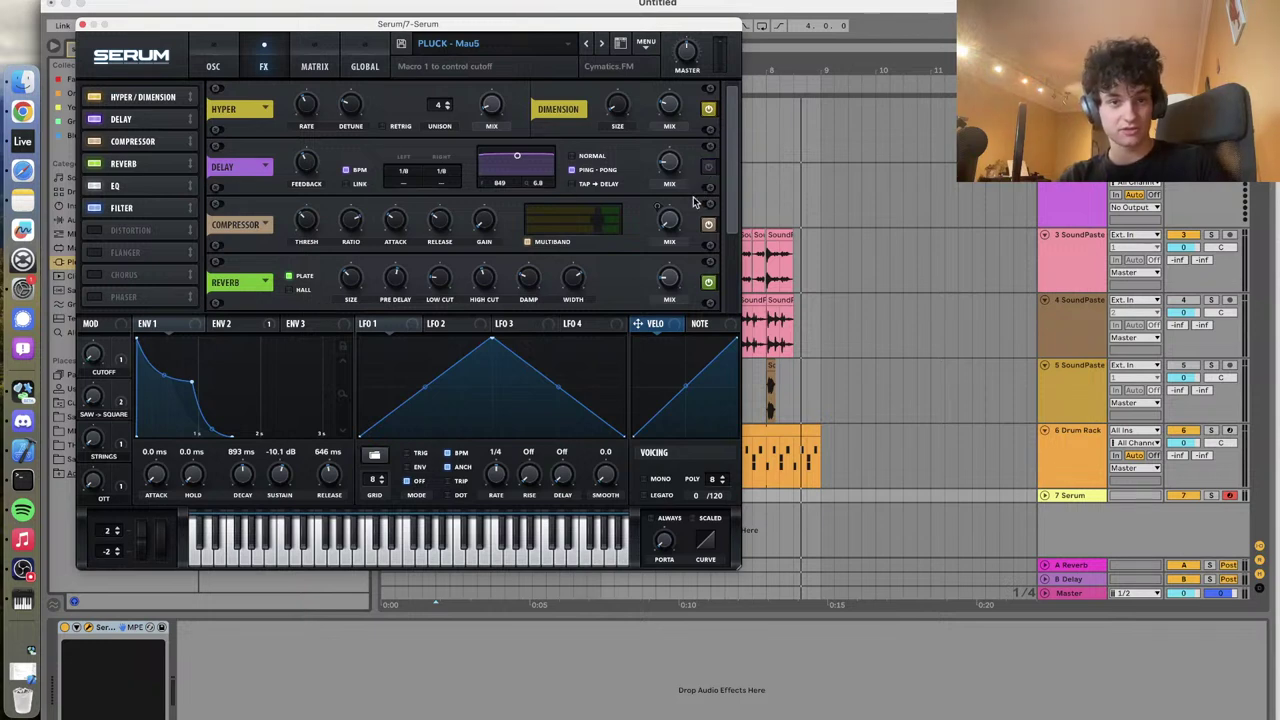
left_click(83, 24)
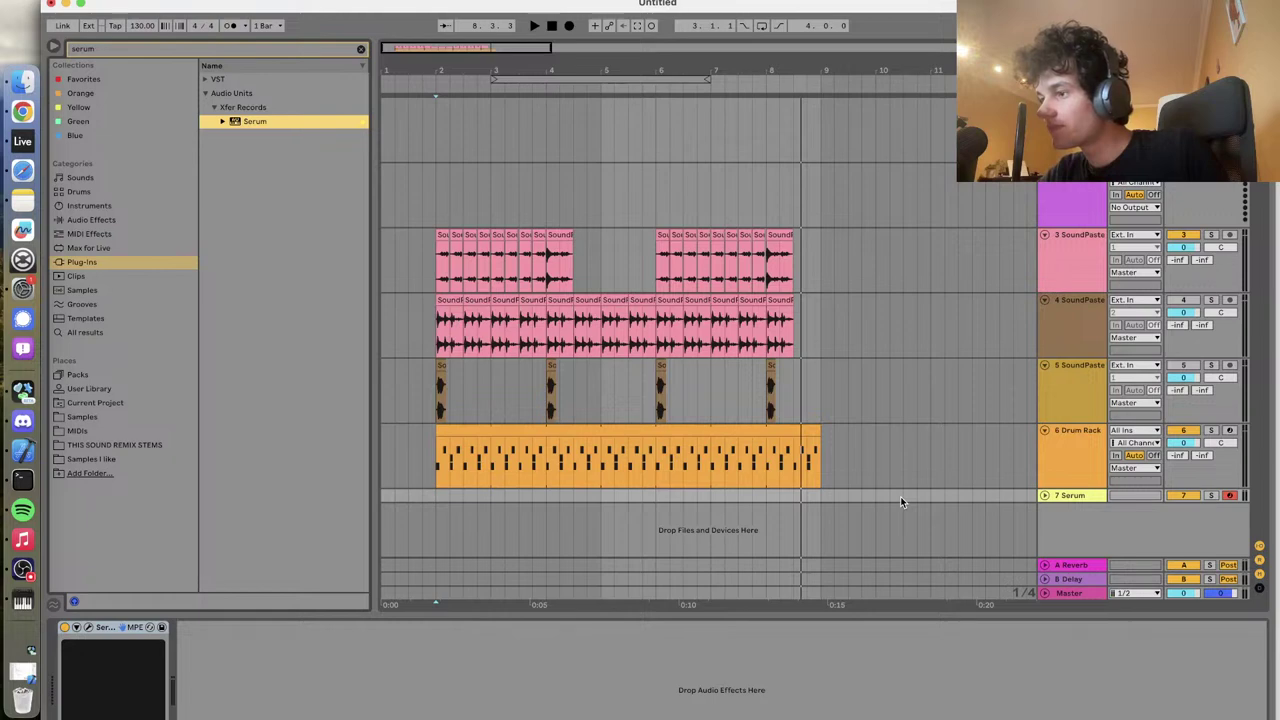
Unmute track 5, shift its first clip to start slightly before bar 2, and play the beat
left_click(451, 387)
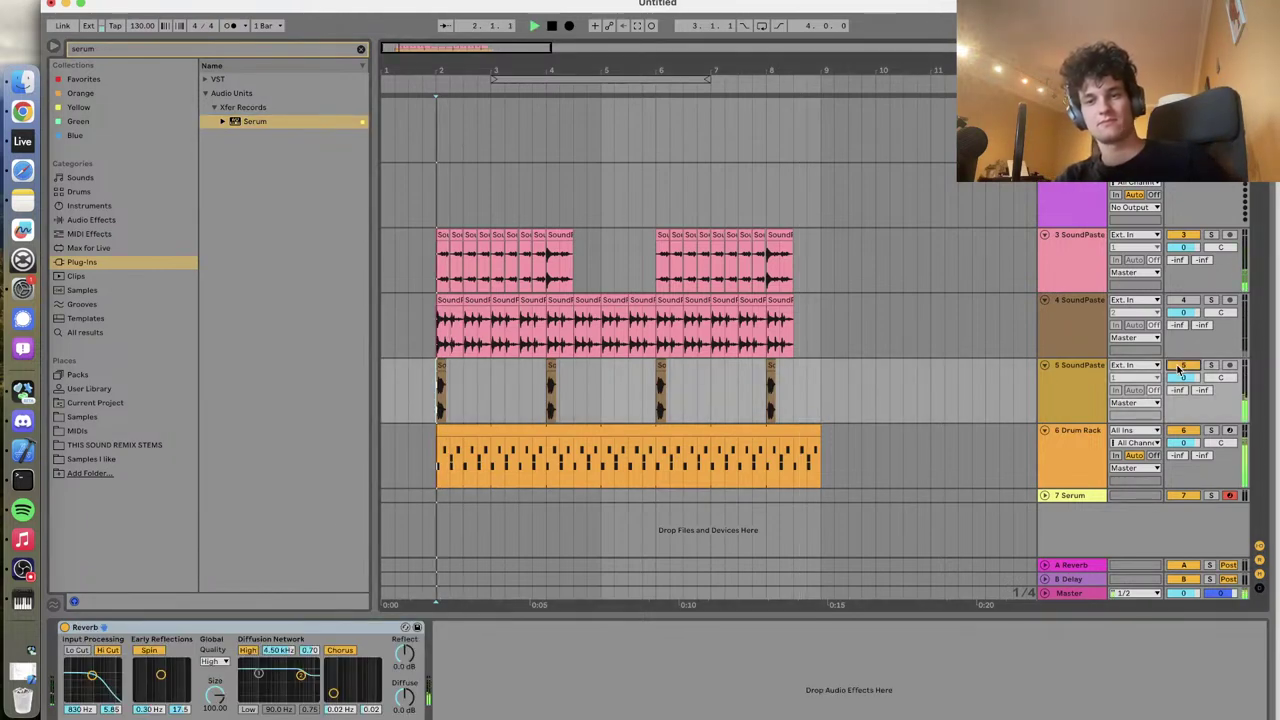
key("plus")
key("plus")
key("plus")
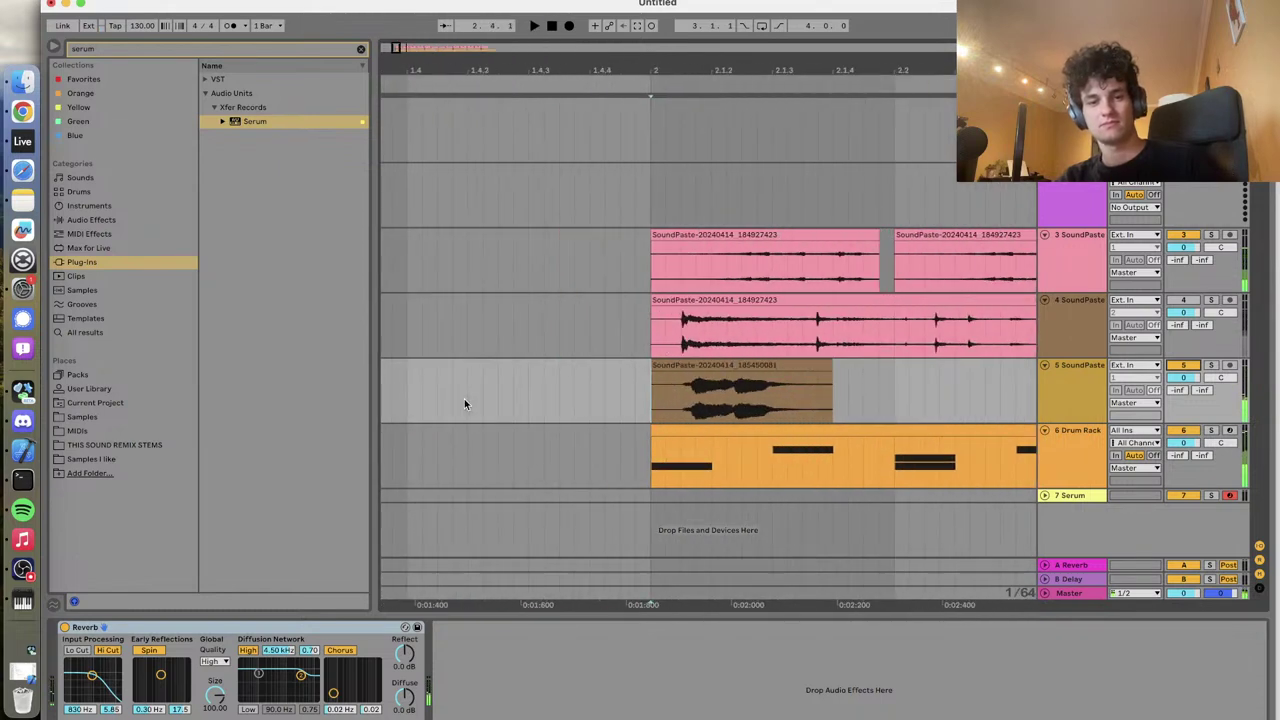
key("plus")
left_click_drag(707, 365, 643, 371)
left_click(529, 403)
key("space")
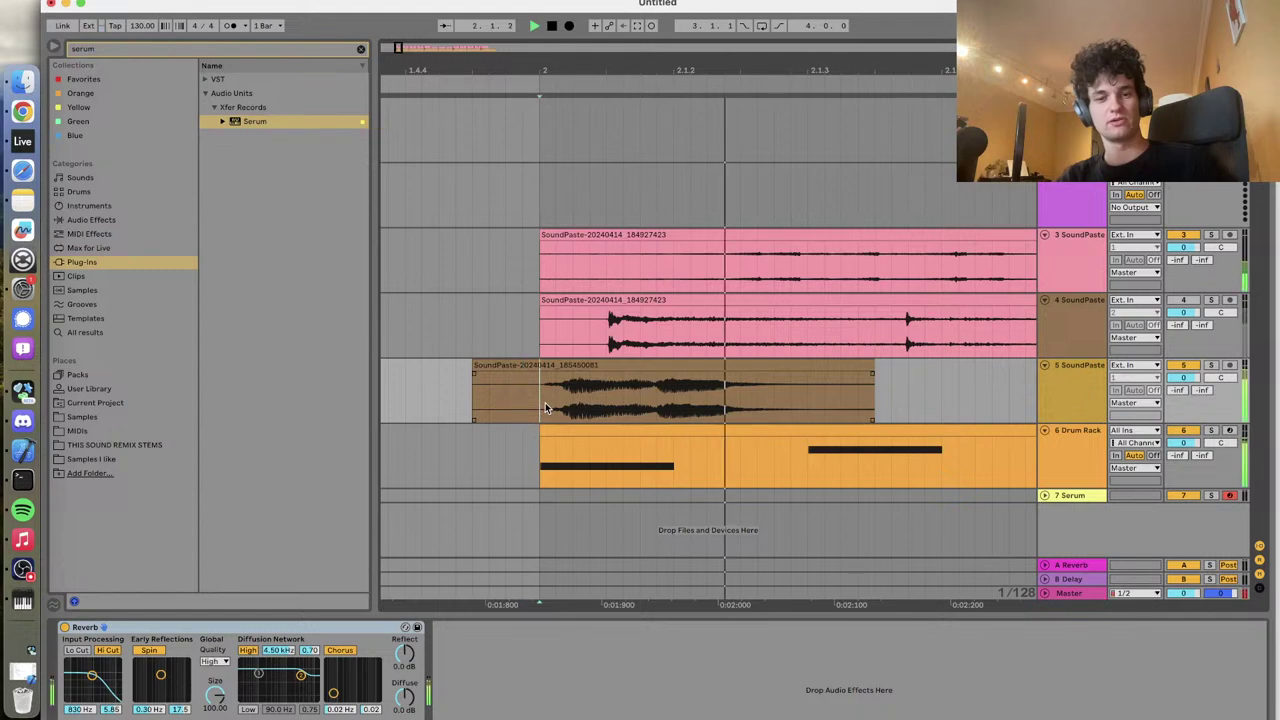
key("minus")
key("minus")
key("minus")
key("minus")
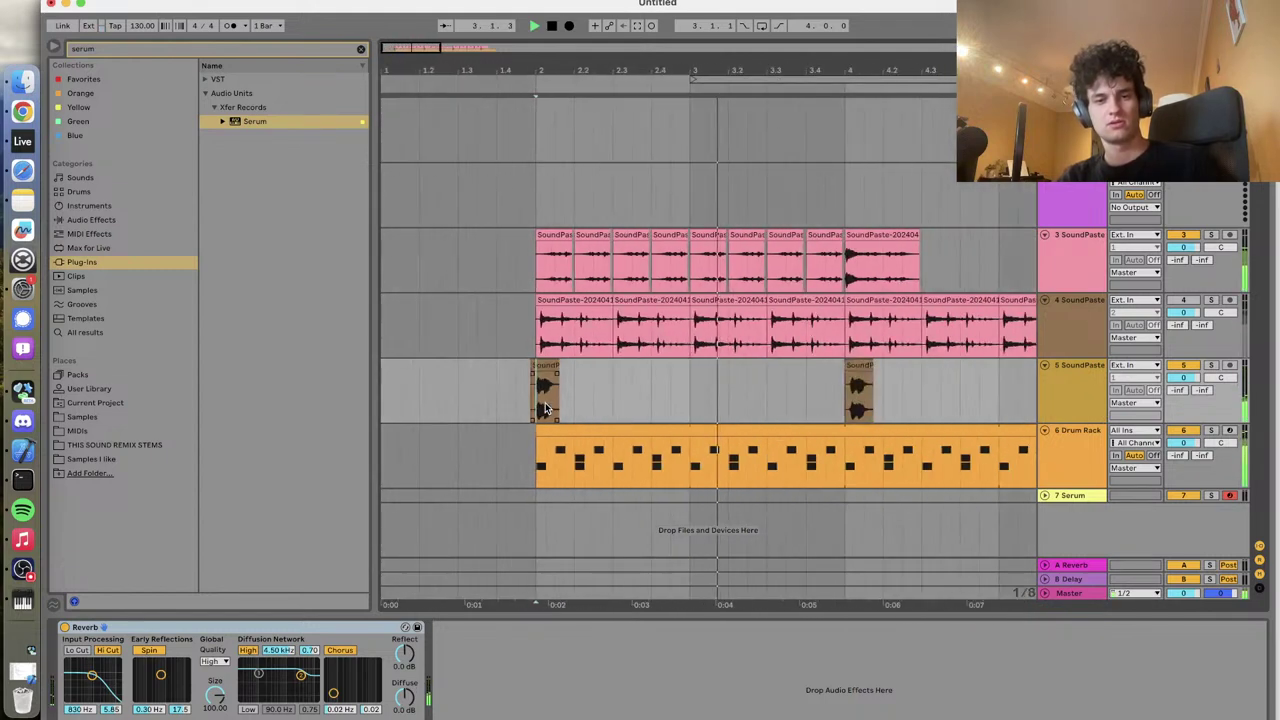
Nudge the first track 5 clip a little earlier against the bar 2 kick and play the result
left_click_drag(686, 400, 591, 400)
key("plus")
key("plus")
key("plus")
key("plus")
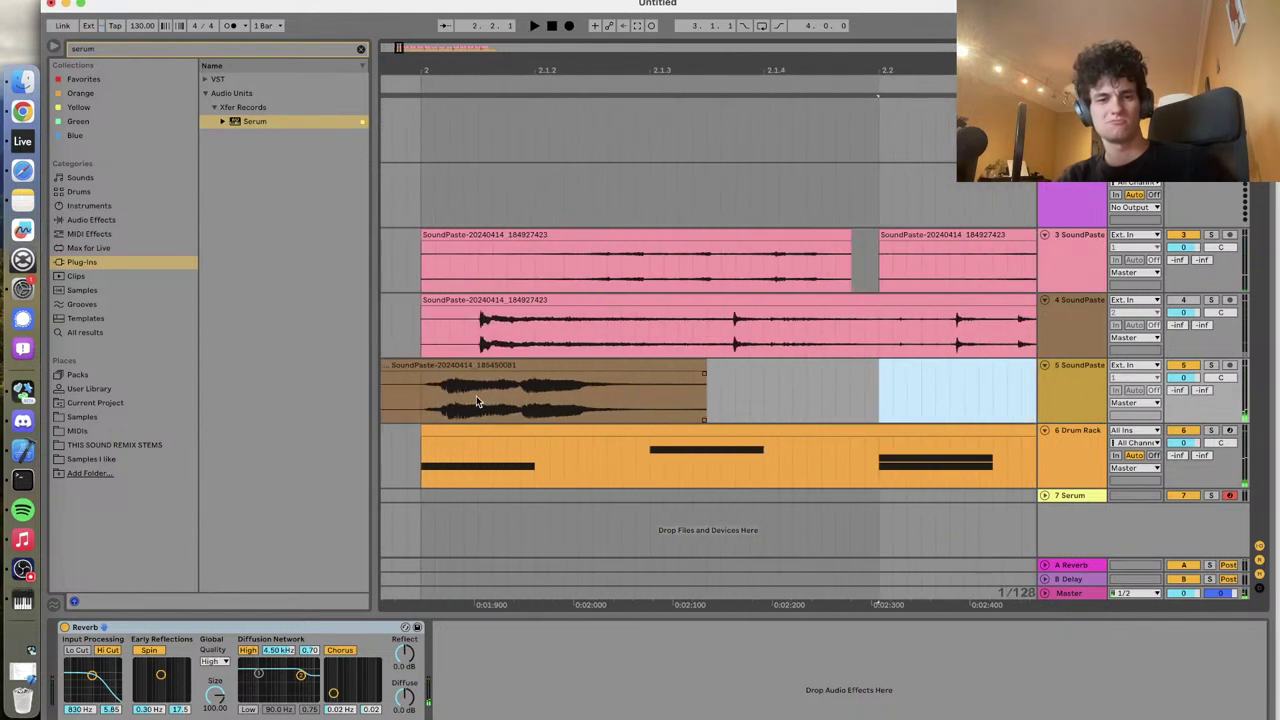
left_click(447, 403)
key("plus")
left_click_drag(566, 365, 537, 365)
left_click(400, 411)
key("space")
key("minus")
Stop playback and delete the track 5 clips at bars 4 and 6
left_click(418, 405)
scroll(386, 403, "left", 2)
left_click(631, 393)
key("space")
left_click_drag(631, 393, 953, 391)
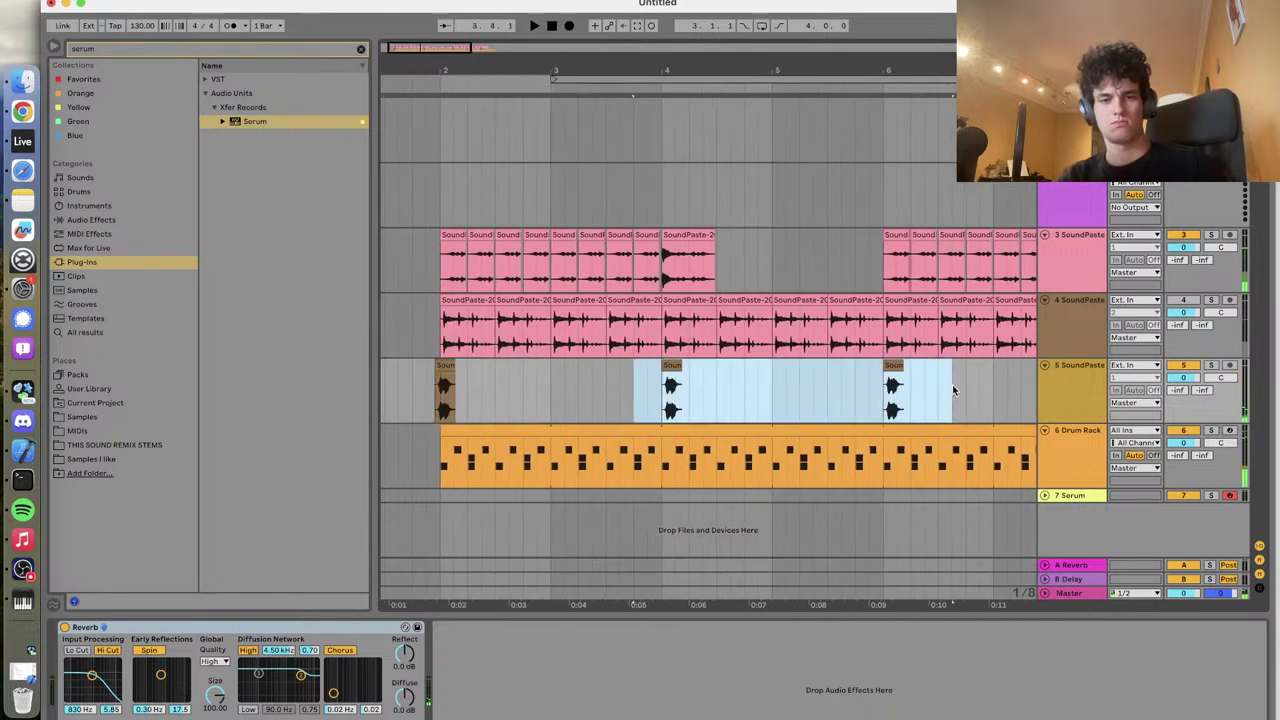
scroll(408, 403, "left", 3)
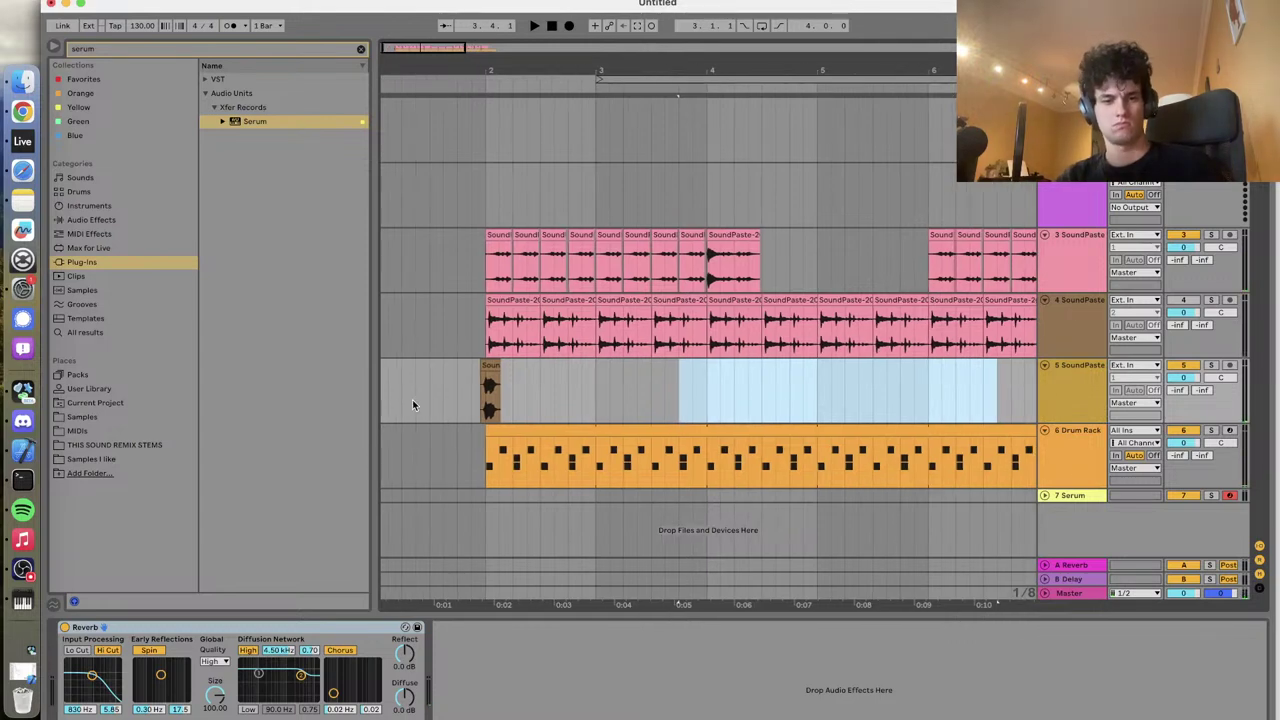
key("minus")
Copy the shifted first clip of track 5 with its lead-in and paste it around bars 4, 6 and 8
left_click(426, 401)
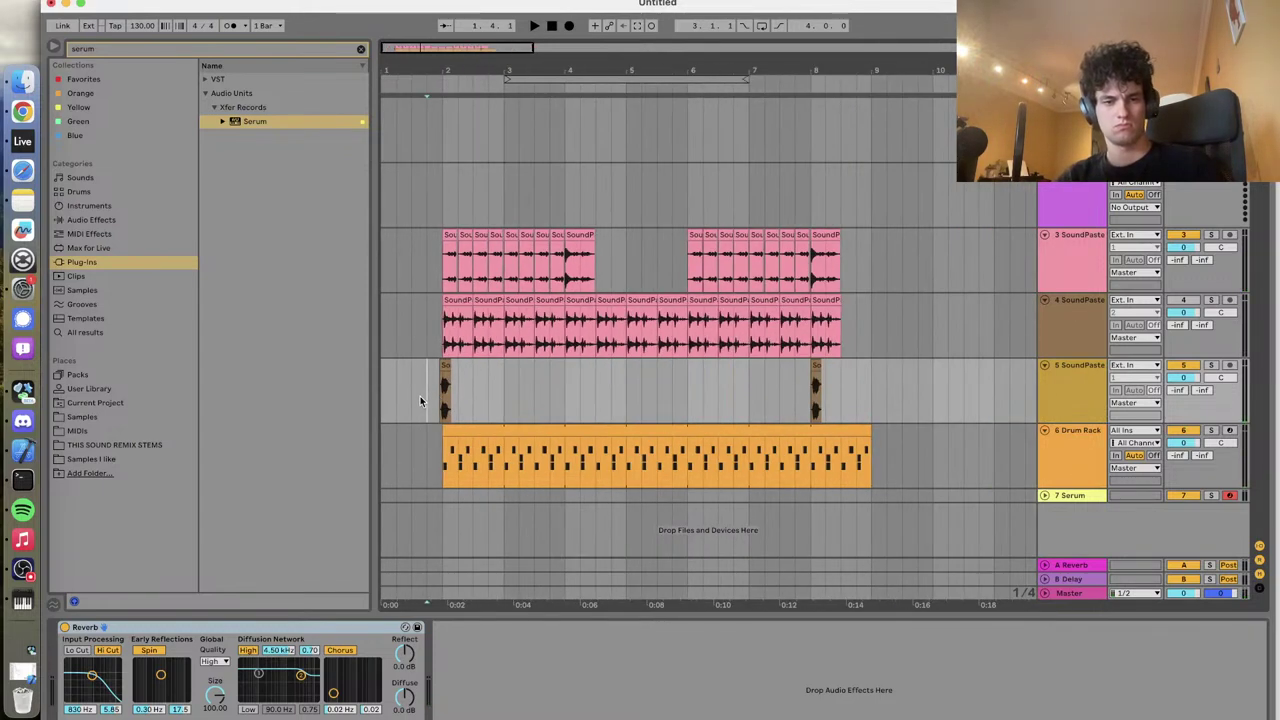
left_click(553, 384)
key("super+v")
key("space")
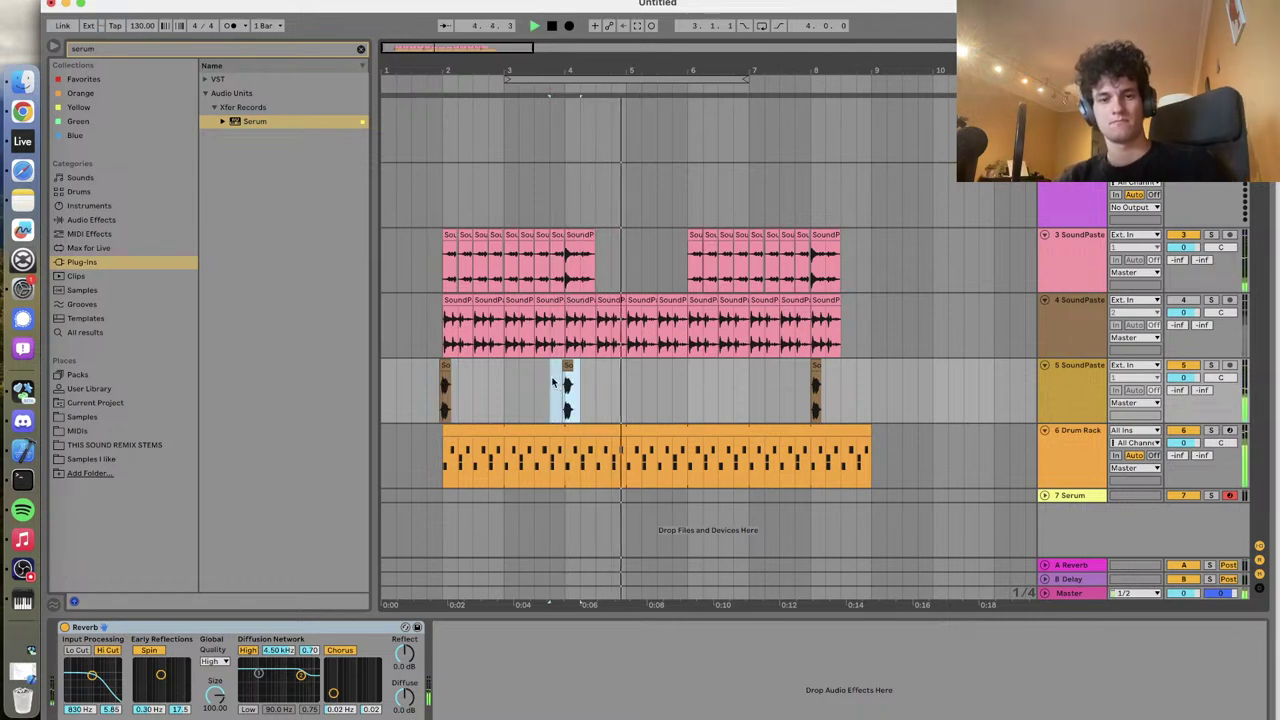
left_click(552, 381)
left_click_drag(551, 375, 582, 380)
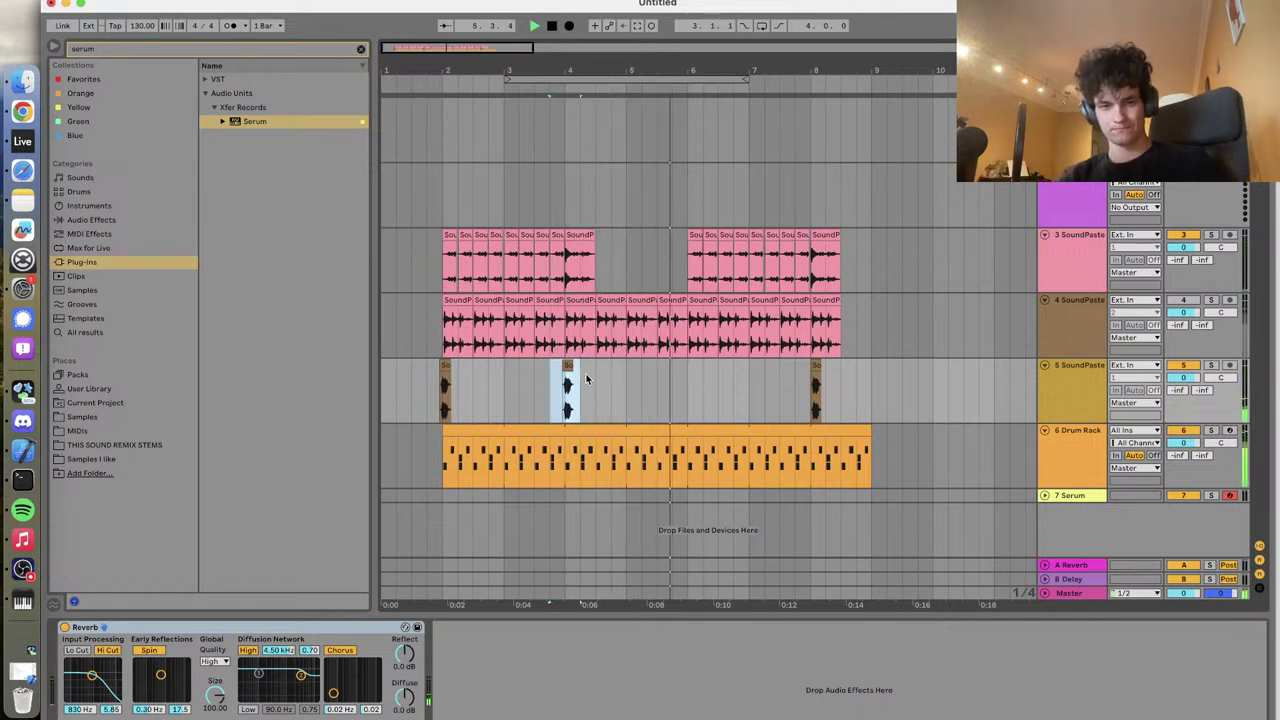
left_click(680, 376)
key("super+v")
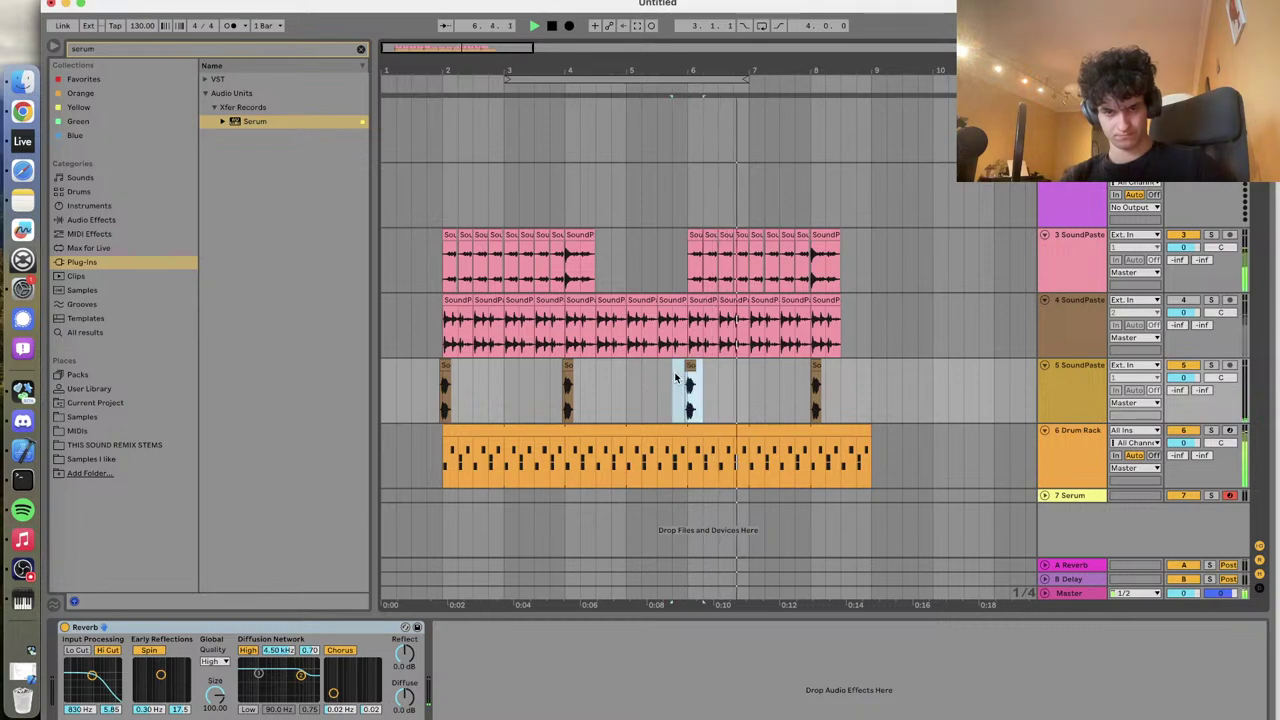
left_click(797, 383)
key("super+v")
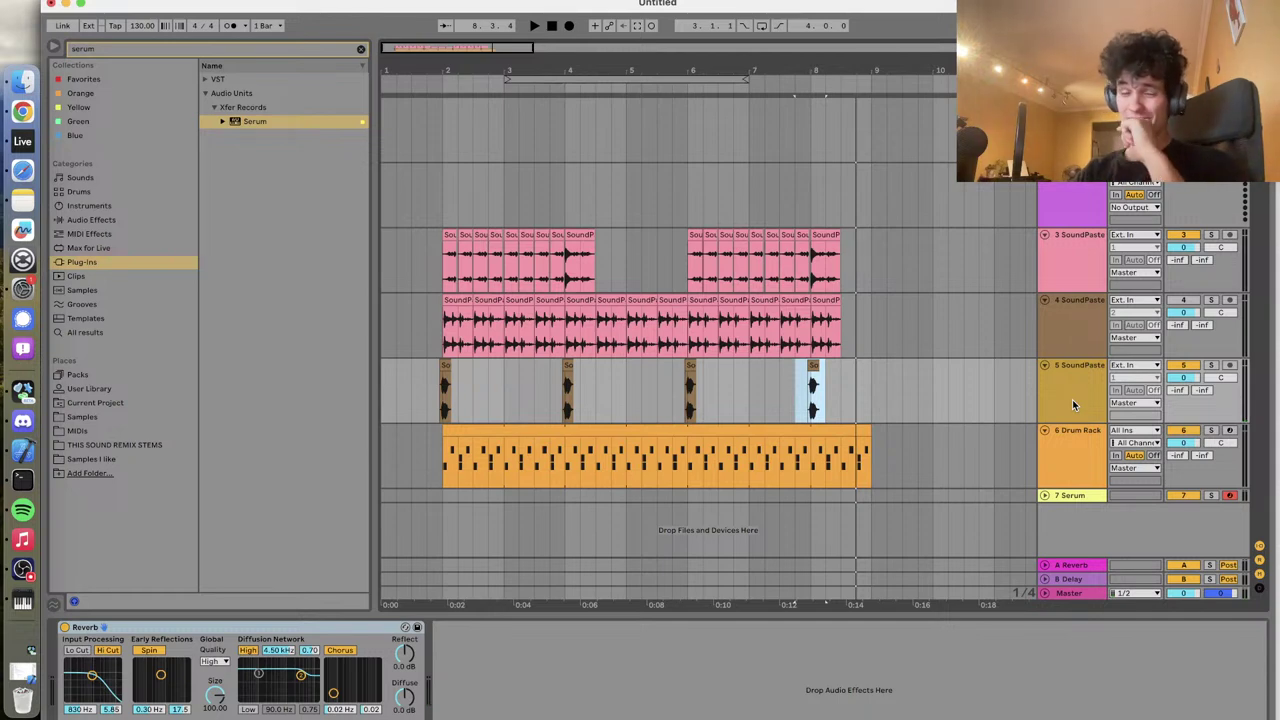
Mute track 5 and play the beat from the start of bar 2 for comparison
left_click(1183, 367)
key("space")
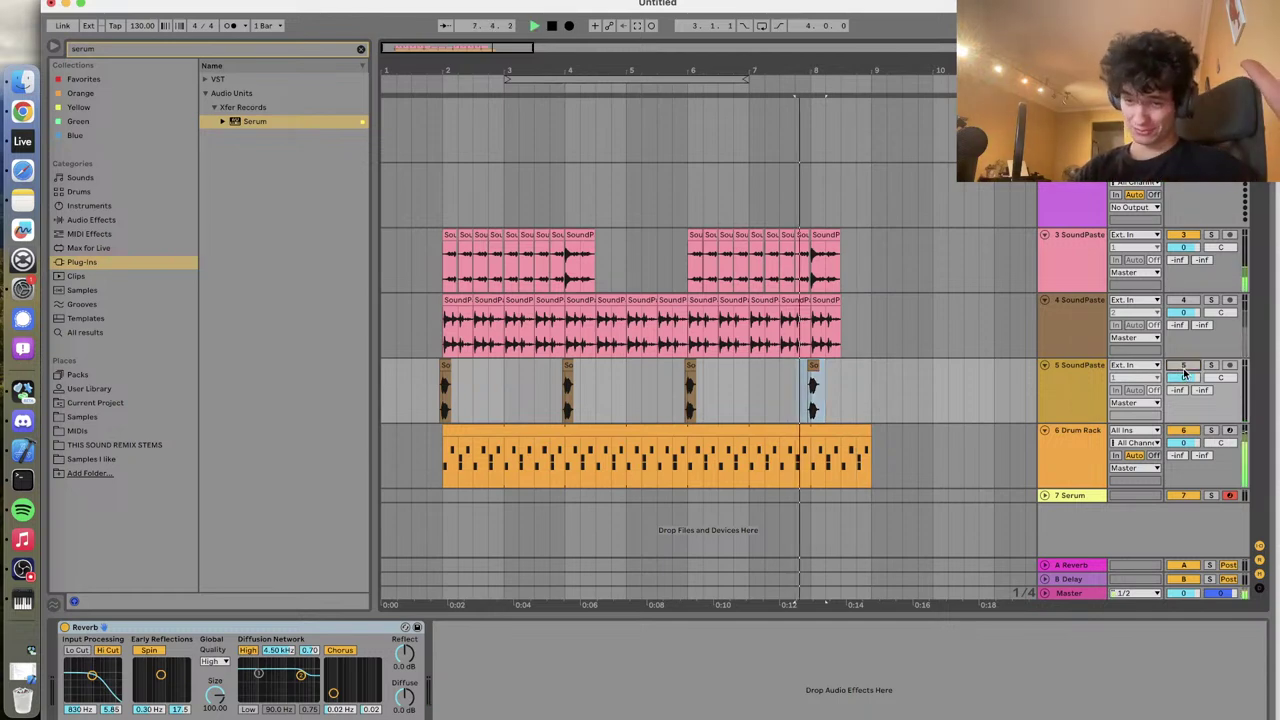
left_click(438, 338)
key("space")
key("space")
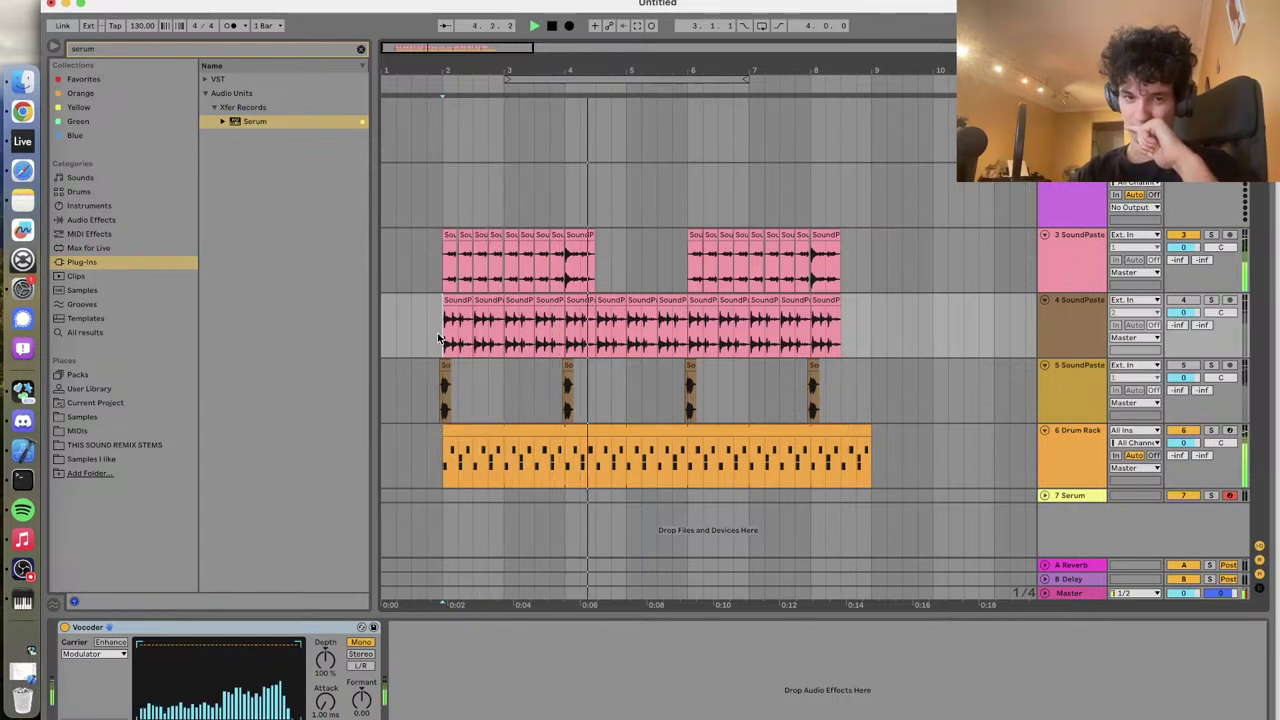
key("space")
Unmute track 5 and play its first clip from just after the start of bar 2
scroll(438, 338, "up", 5)
scroll(456, 398, "up", 6)
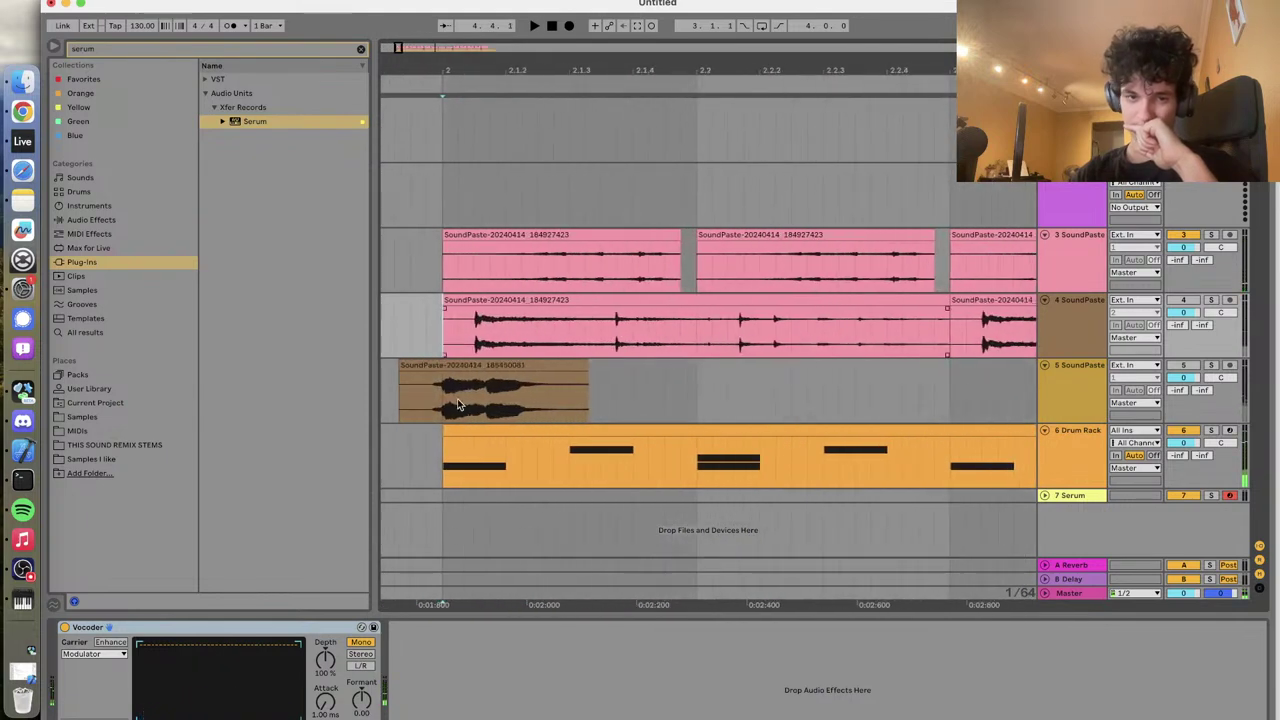
left_click(470, 400)
scroll(470, 400, "up", 2)
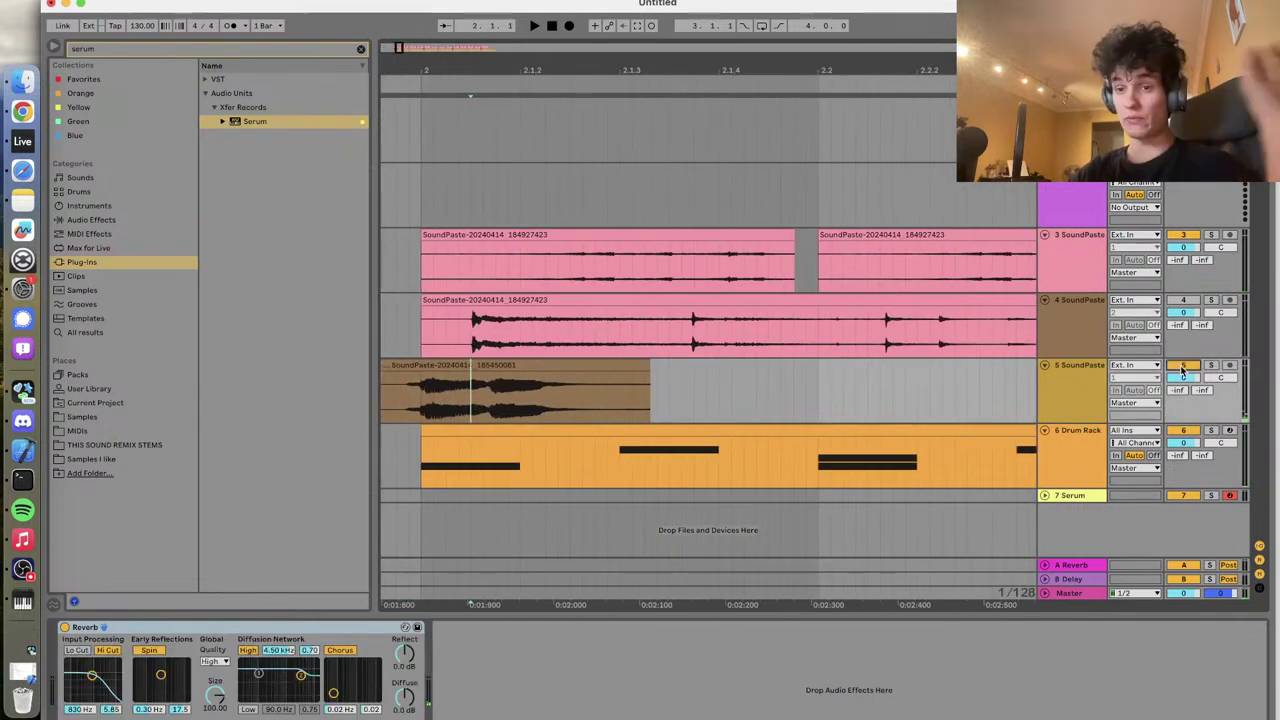
key("space")
Split the first track 5 clip between its two loud peaks, delete the front part, and play from bar 2
scroll(481, 402, "up", 4)
left_click(496, 405)
key("super+e")
scroll(496, 405, "down", 5)
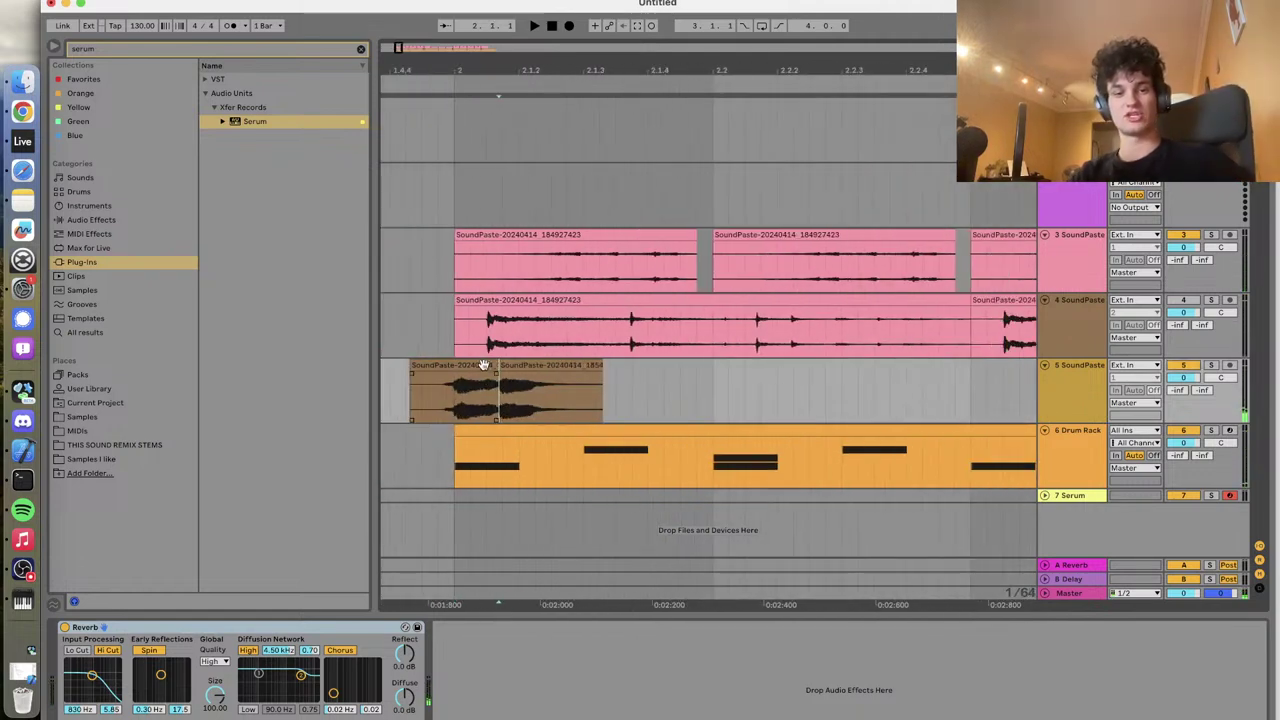
left_click(483, 363)
key("Delete")
left_click(450, 388)
key("space")
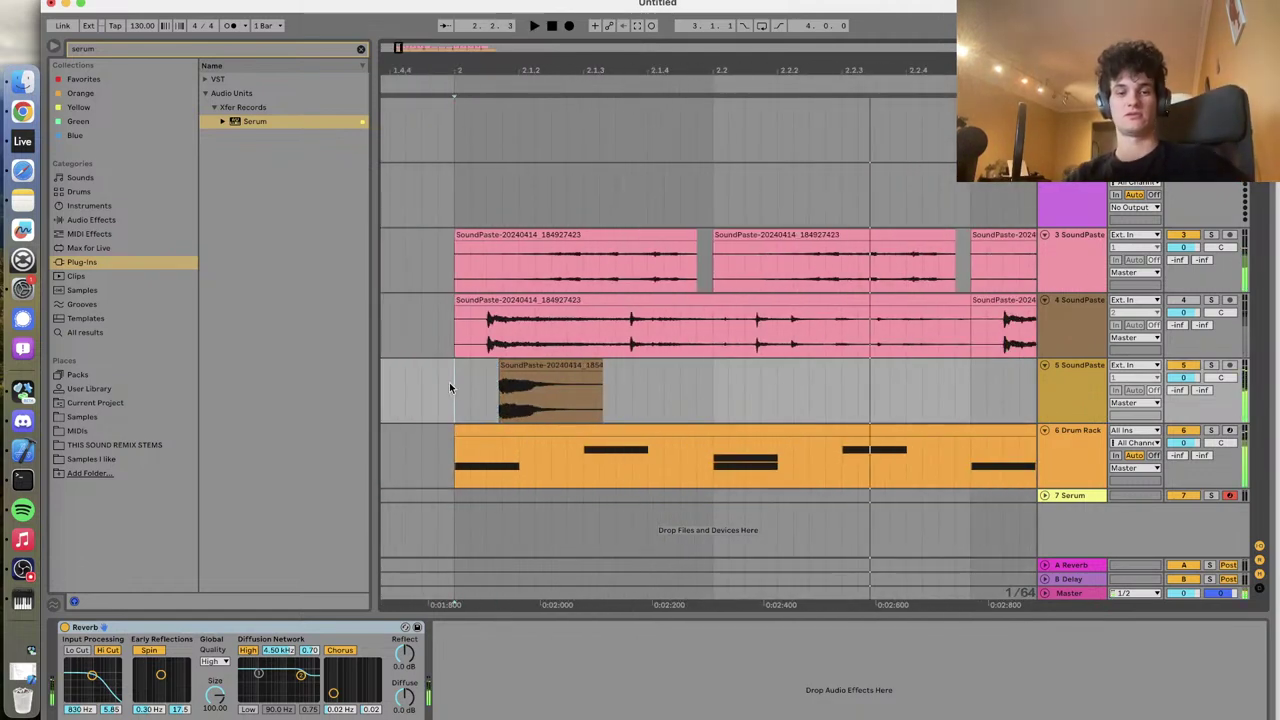
key("space")
Move the trimmed first clip of track 5 to start exactly at bar 2 and play the beat
scroll(450, 388, "up", 3)
left_click(483, 366)
left_click_drag(482, 365, 499, 365)
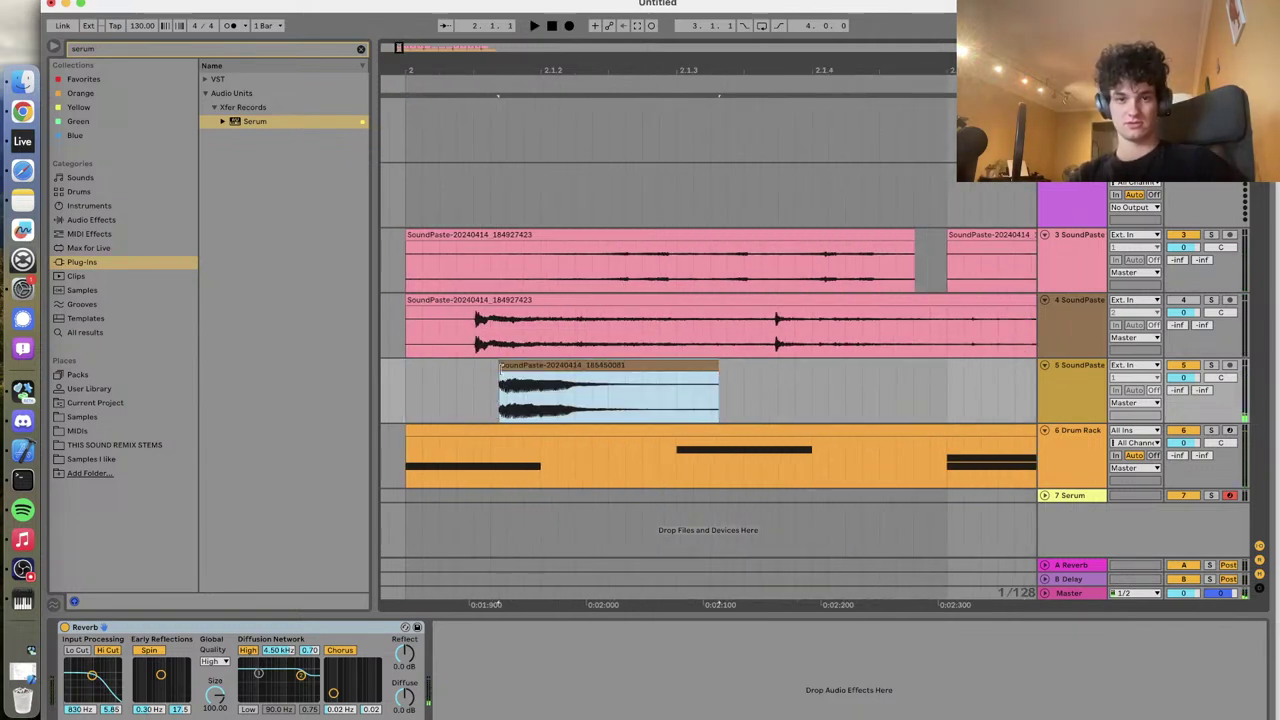
left_click(503, 378)
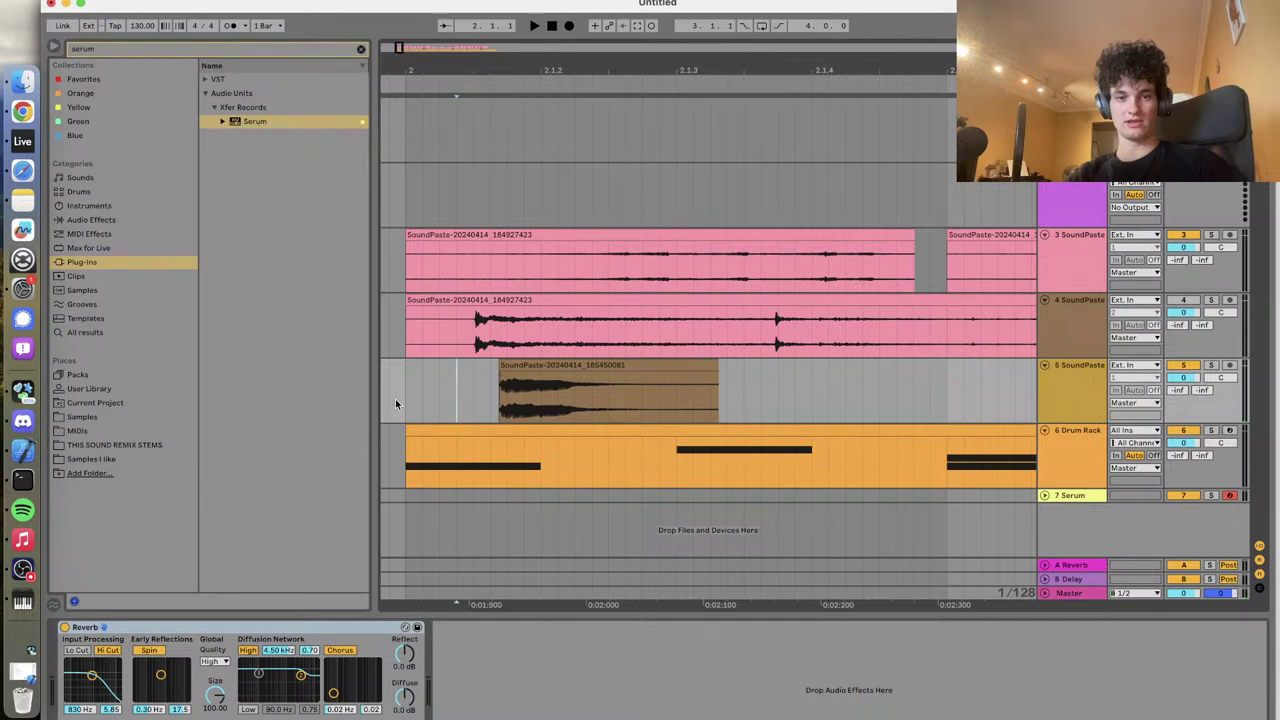
scroll(409, 404, "down", 1)
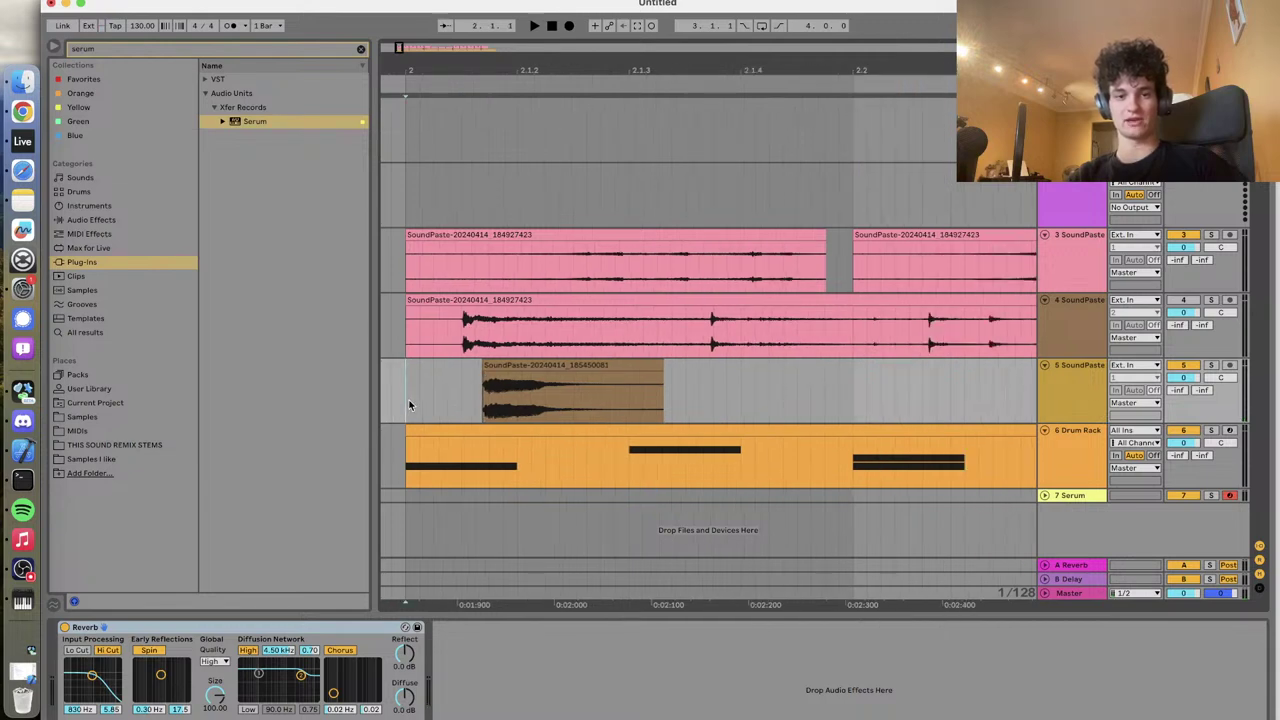
left_click_drag(518, 377, 442, 366)
left_click(386, 392)
key("space")
scroll(386, 392, "down", 3)
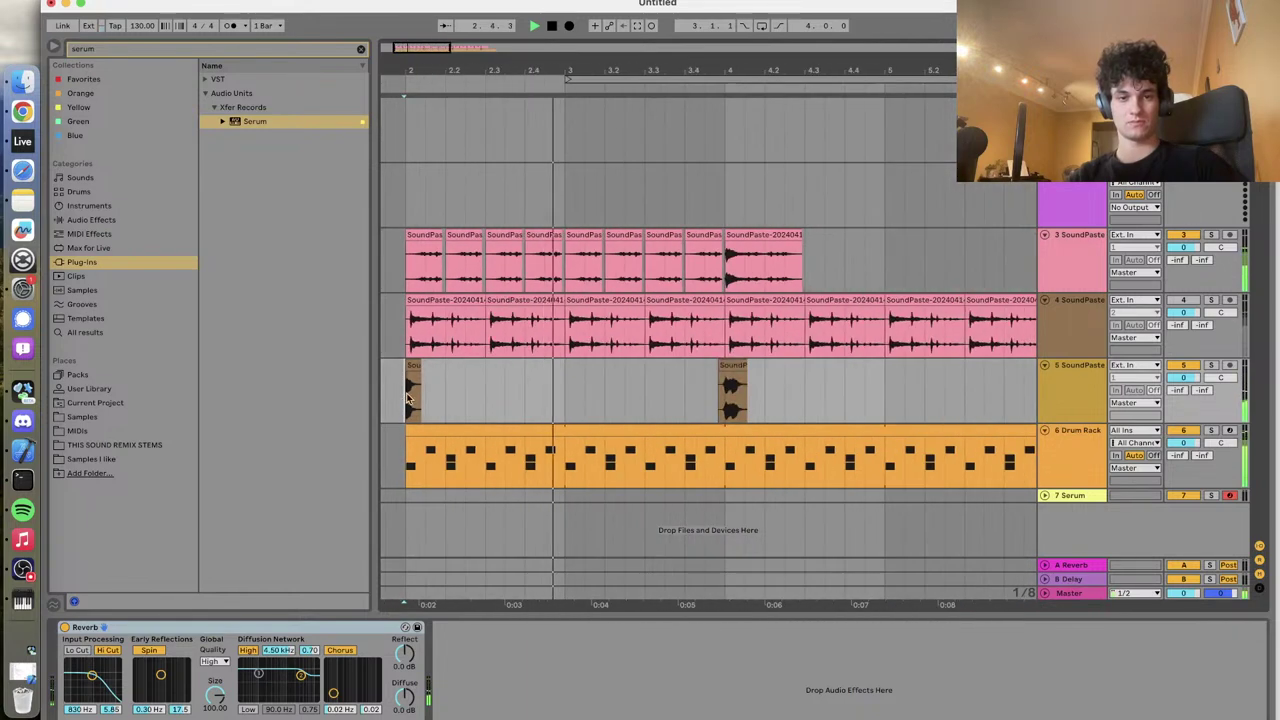
Replace the track 5 clip near bar 4 with a copy of the trimmed bar 2 clip, and clear the track from bar 5 onward
left_click_drag(666, 390, 792, 388)
left_click_drag(557, 393, 403, 400)
left_click(724, 384)
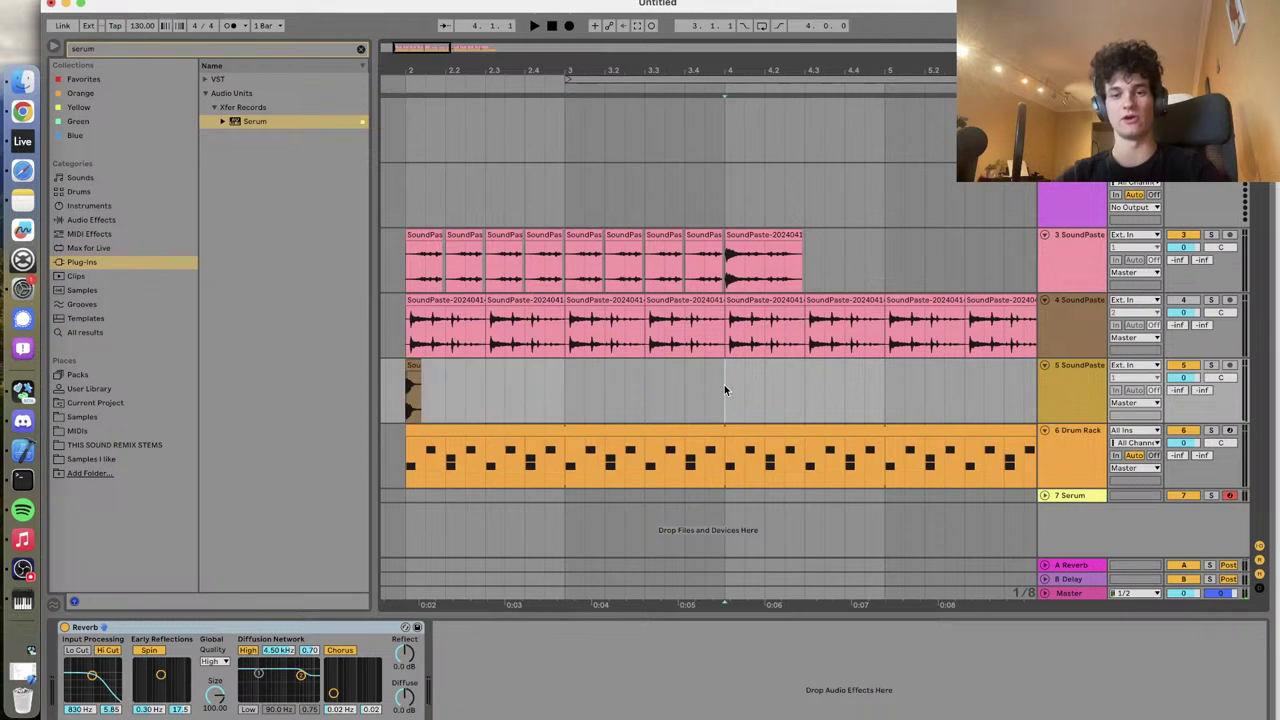
scroll(724, 384, "down", 3)
left_click_drag(480, 390, 578, 391)
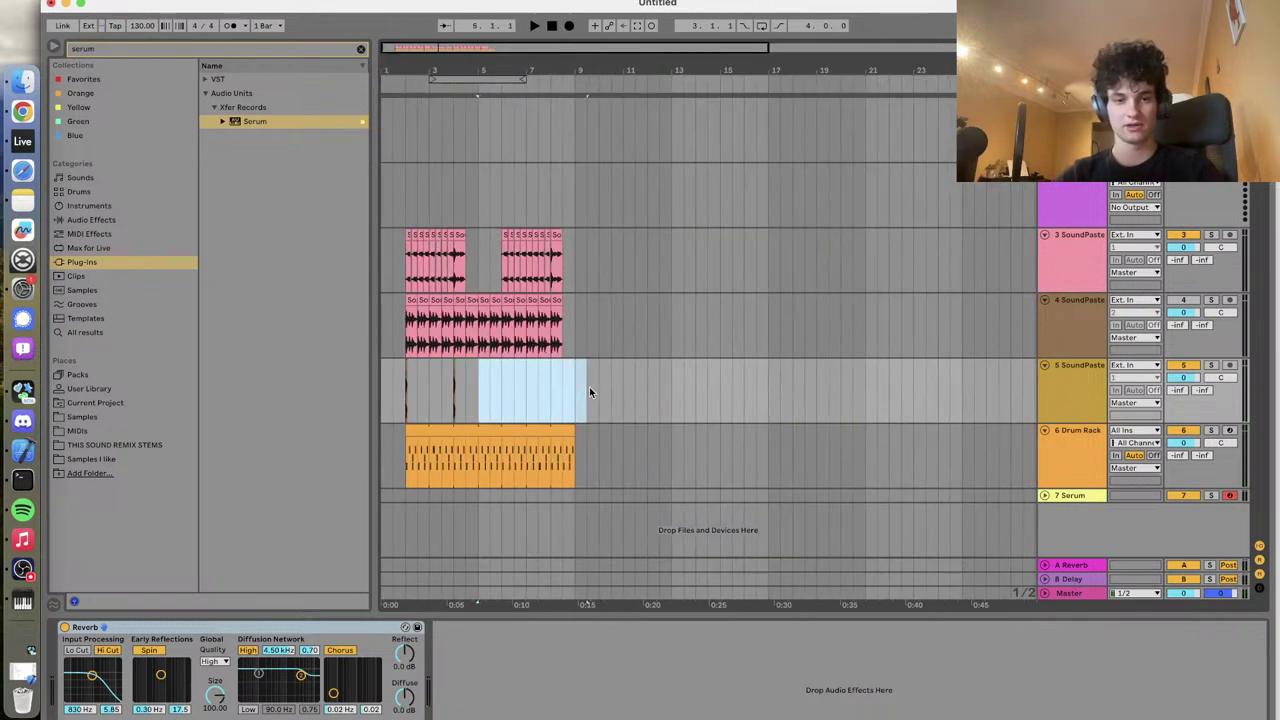
Try to duplicate the track 5 clips of bars 2 to 4 at bar 5, and delete the misplaced copies
left_click_drag(476, 372, 404, 378)
key("super+d")
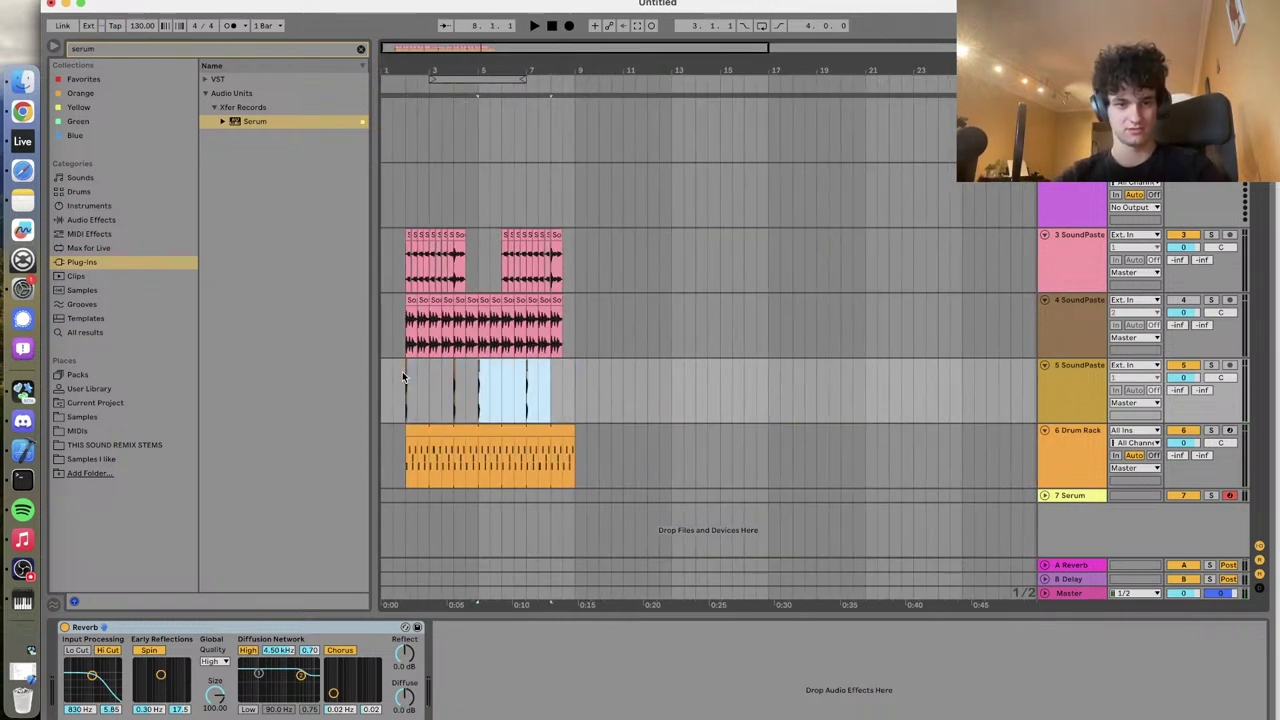
scroll(403, 374, "up", 3)
left_click_drag(493, 390, 852, 372)
key("Delete")
left_click(557, 386)
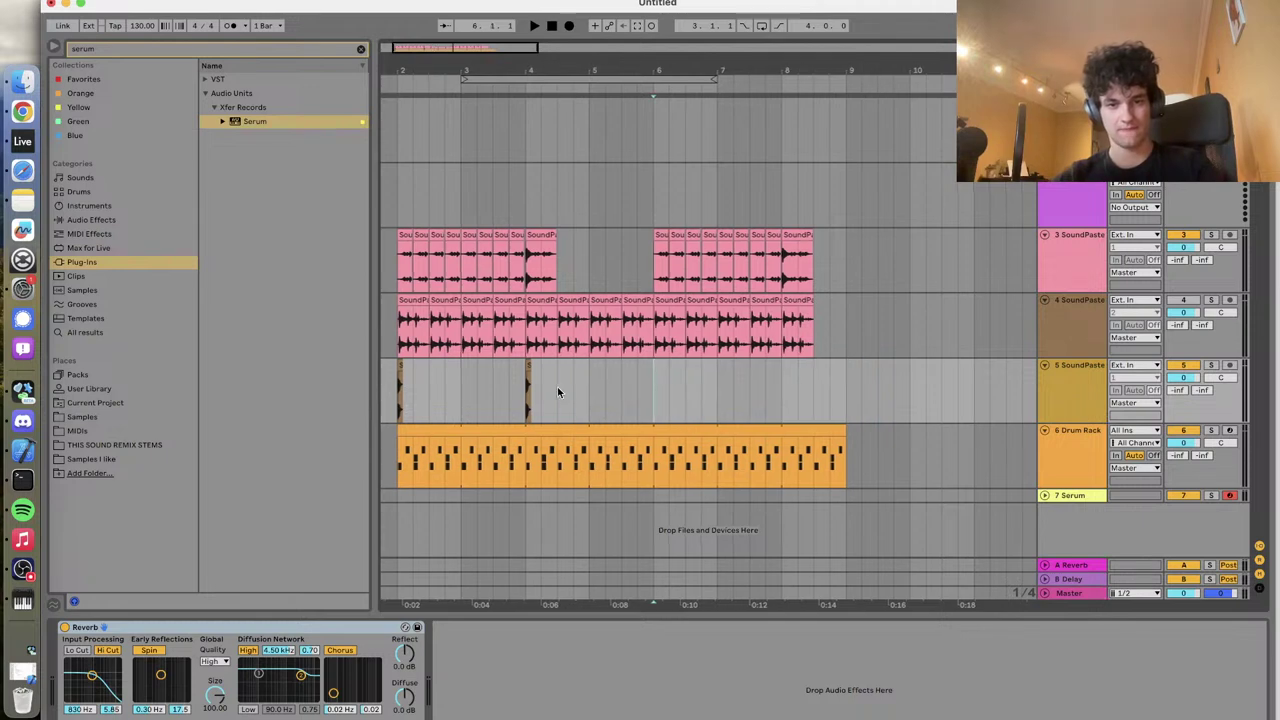
Play the beat from just before bar 2 and duplicate bars 2 to 5 of track 5 at bar 6
scroll(520, 390, "left", 2)
left_click(430, 396)
key("space")
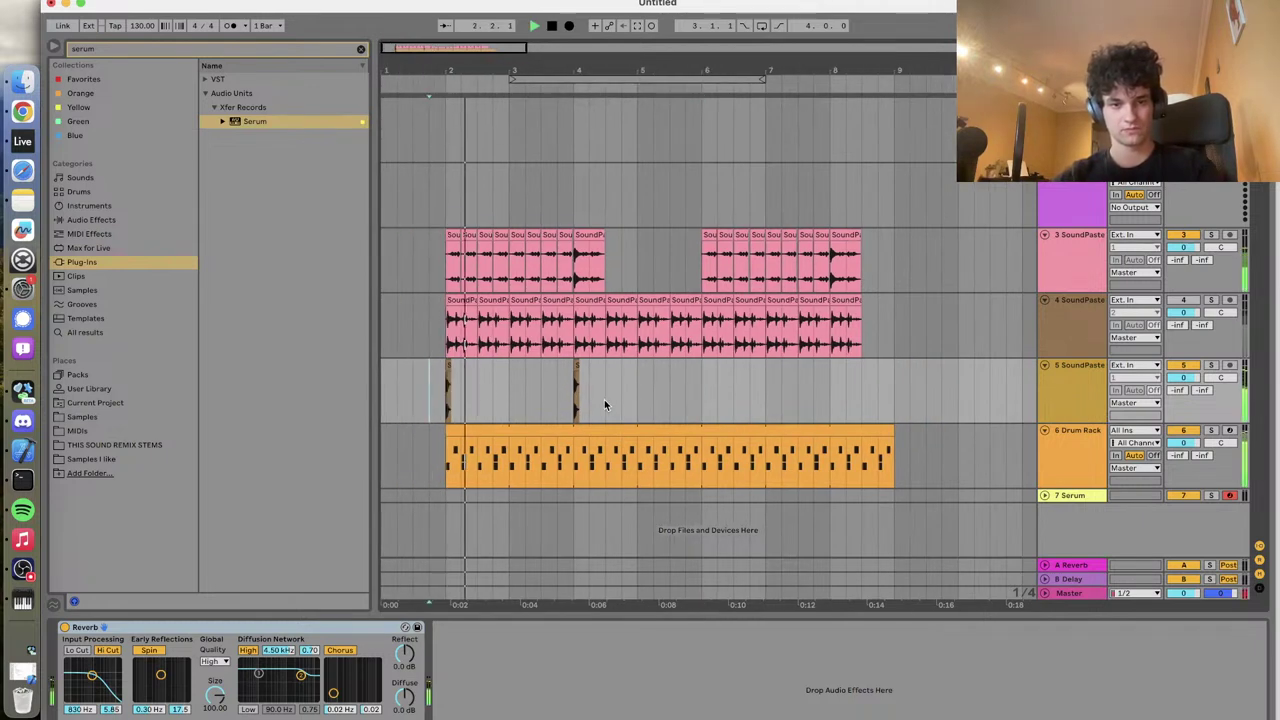
left_click_drag(696, 389, 446, 390)
key("ctrl+d")
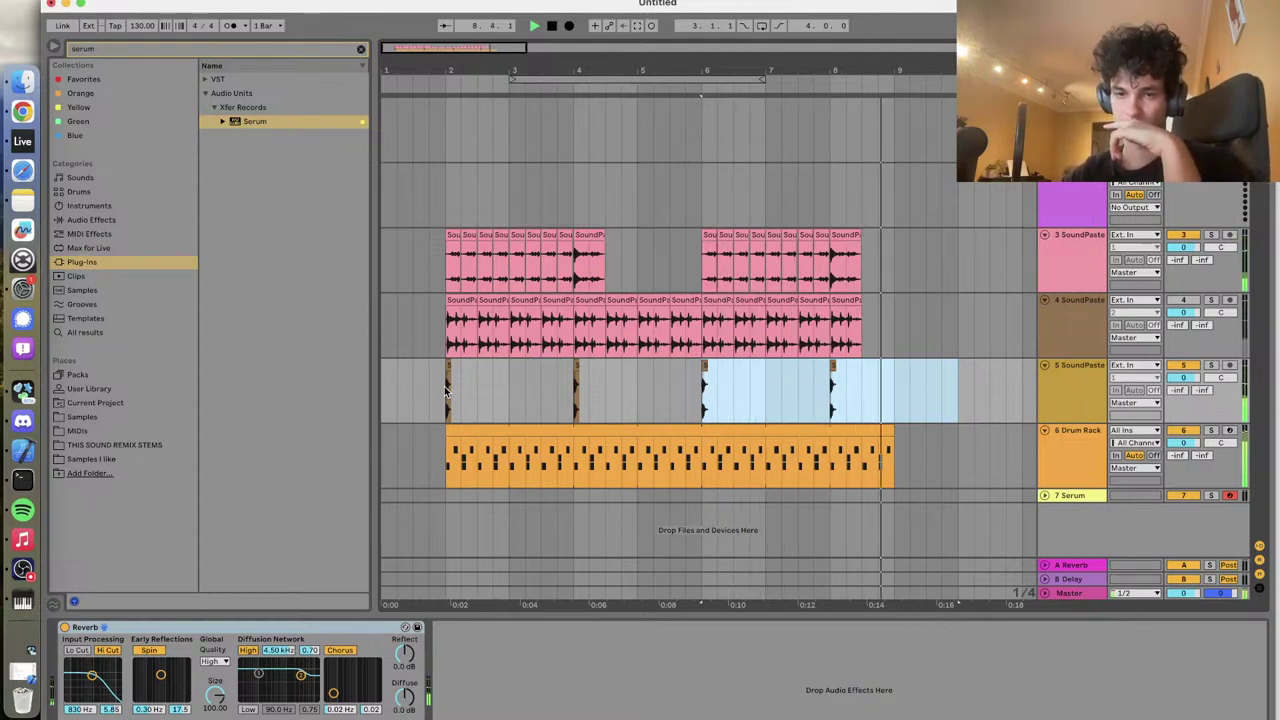
Extend the start of the track 5 clip at bar 4 back to 3.4.3 and the one at bar 2 back to 1.4, checking playback
left_click(446, 390)
key("plus")
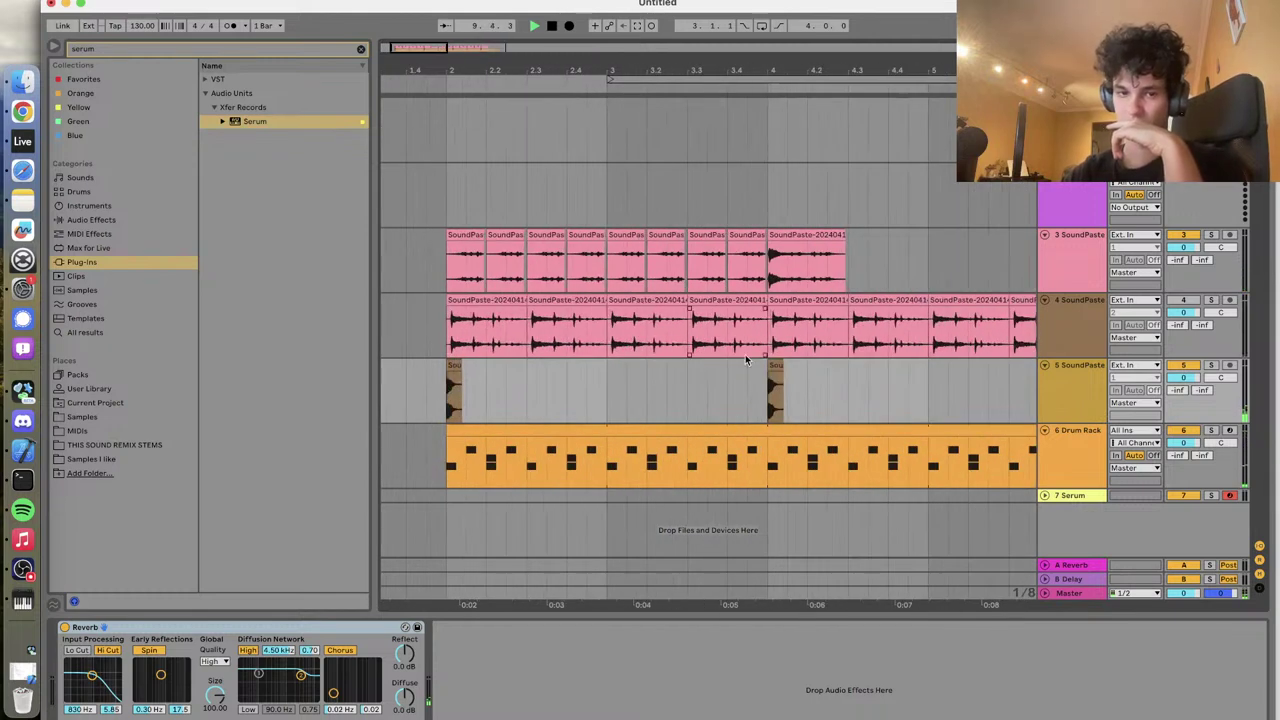
left_click_drag(768, 390, 750, 390)
key("space")
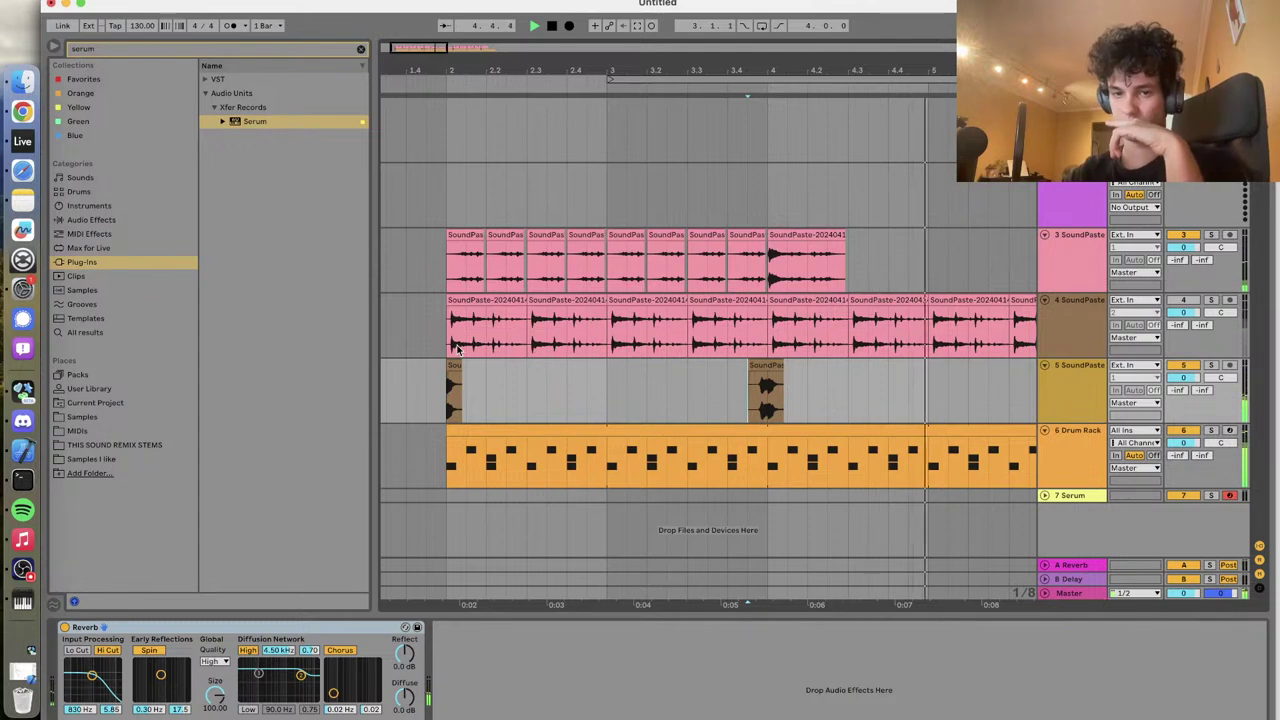
left_click_drag(447, 390, 406, 390)
key("space")
key("minus")
key("minus")
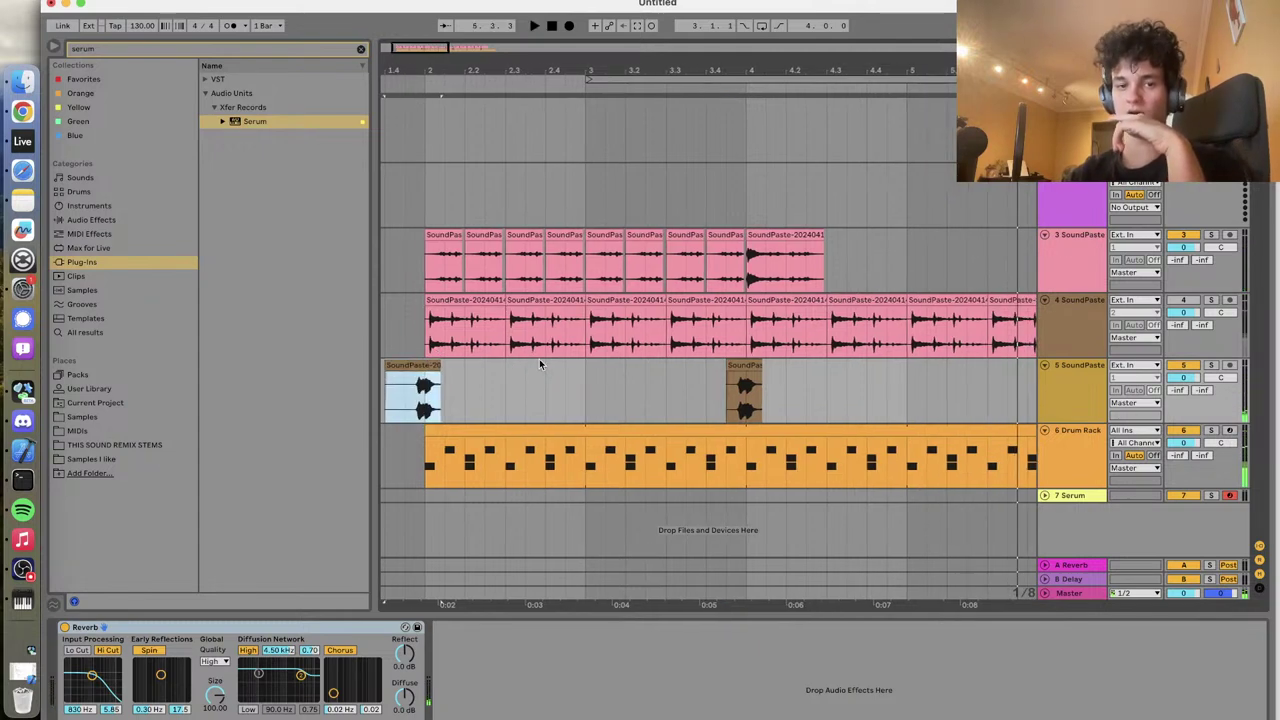
Play the beat from 1.4.3 to check the extended track 5 clips against the drums
left_click(437, 400)
key("plus")
key("plus")
key("space")
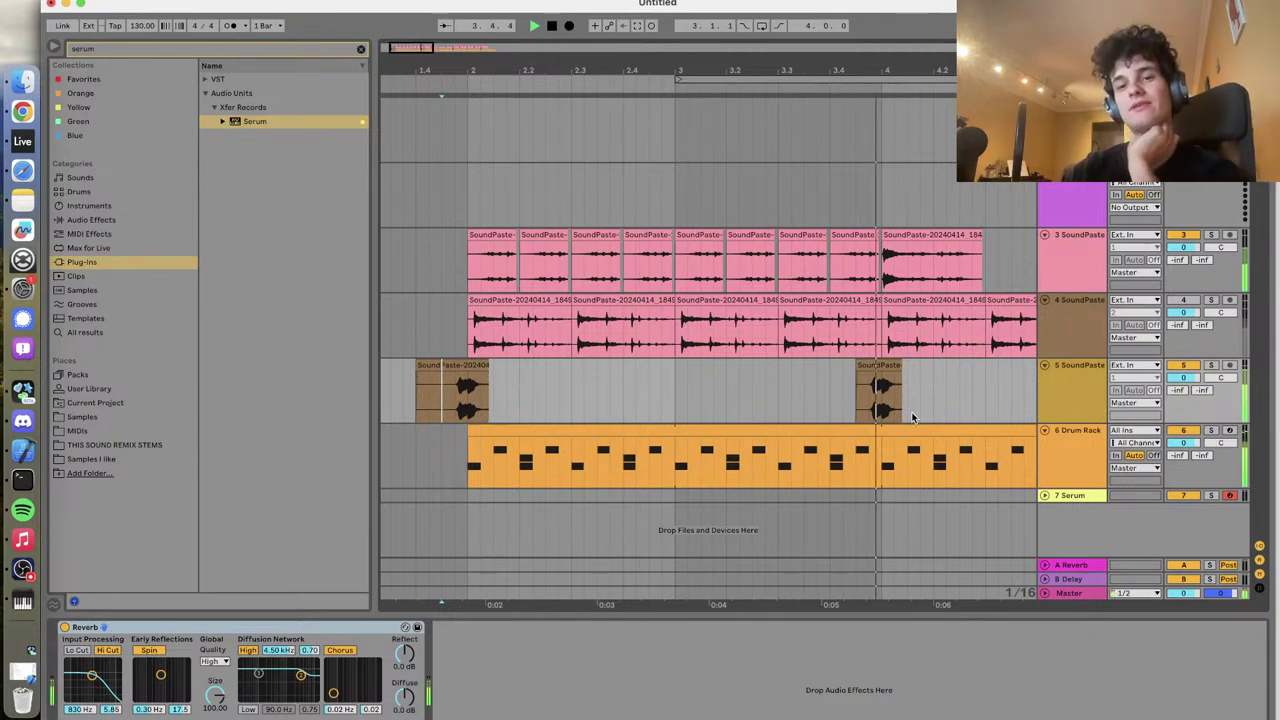
key("space")
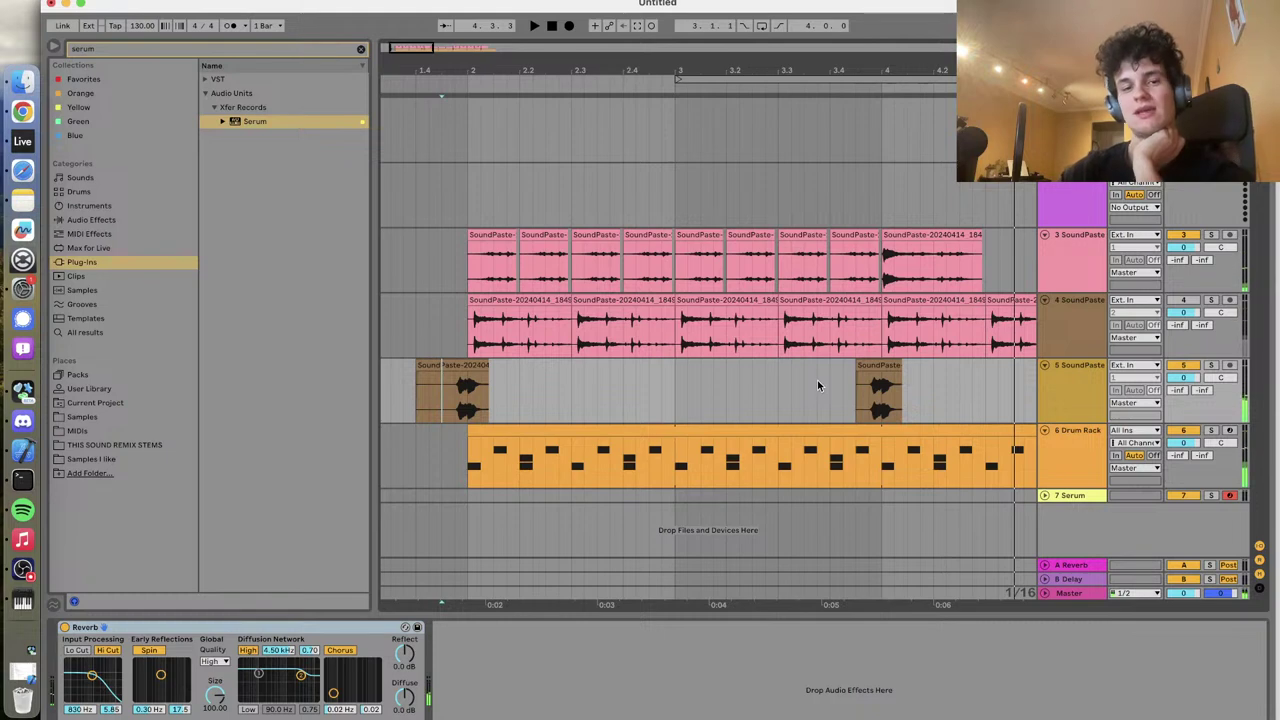
Split the first track 5 clip at bar 2 and trim the front part's start to just before its peak
scroll(432, 357, "up", 4)
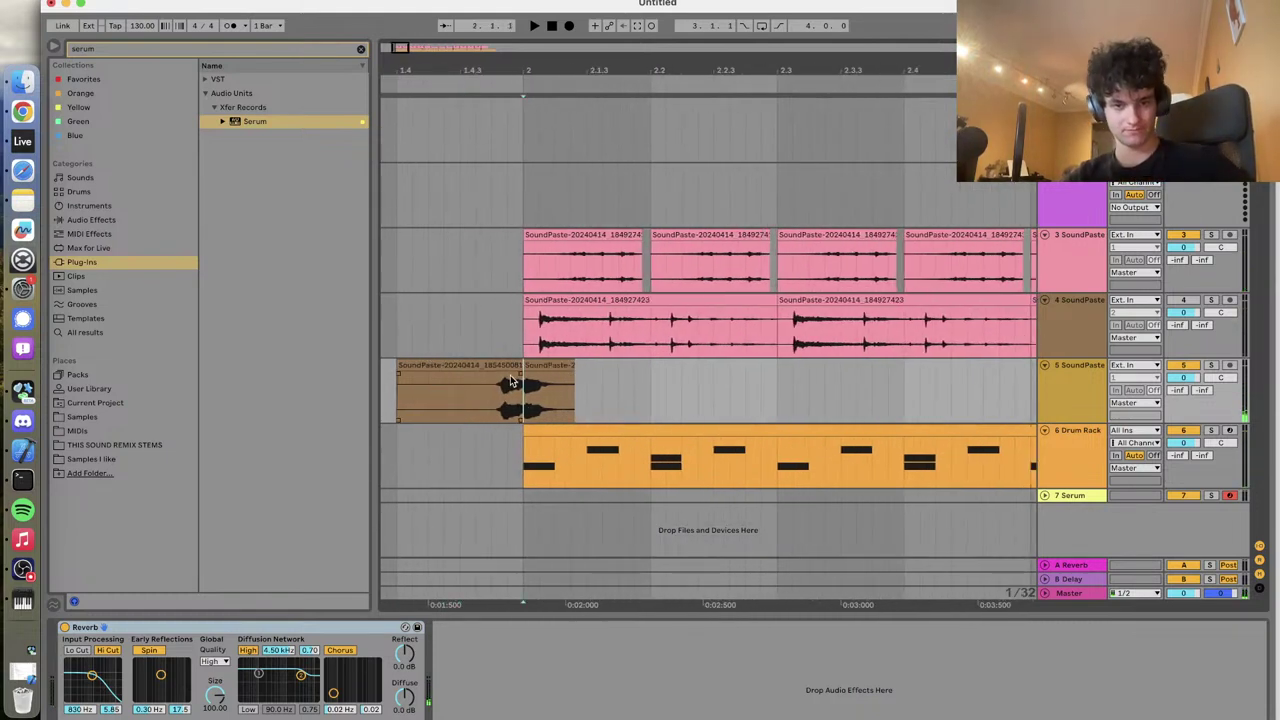
scroll(511, 380, "up", 3)
scroll(440, 370, "down", 3)
left_click_drag(421, 366, 483, 364)
scroll(484, 365, "up", 3)
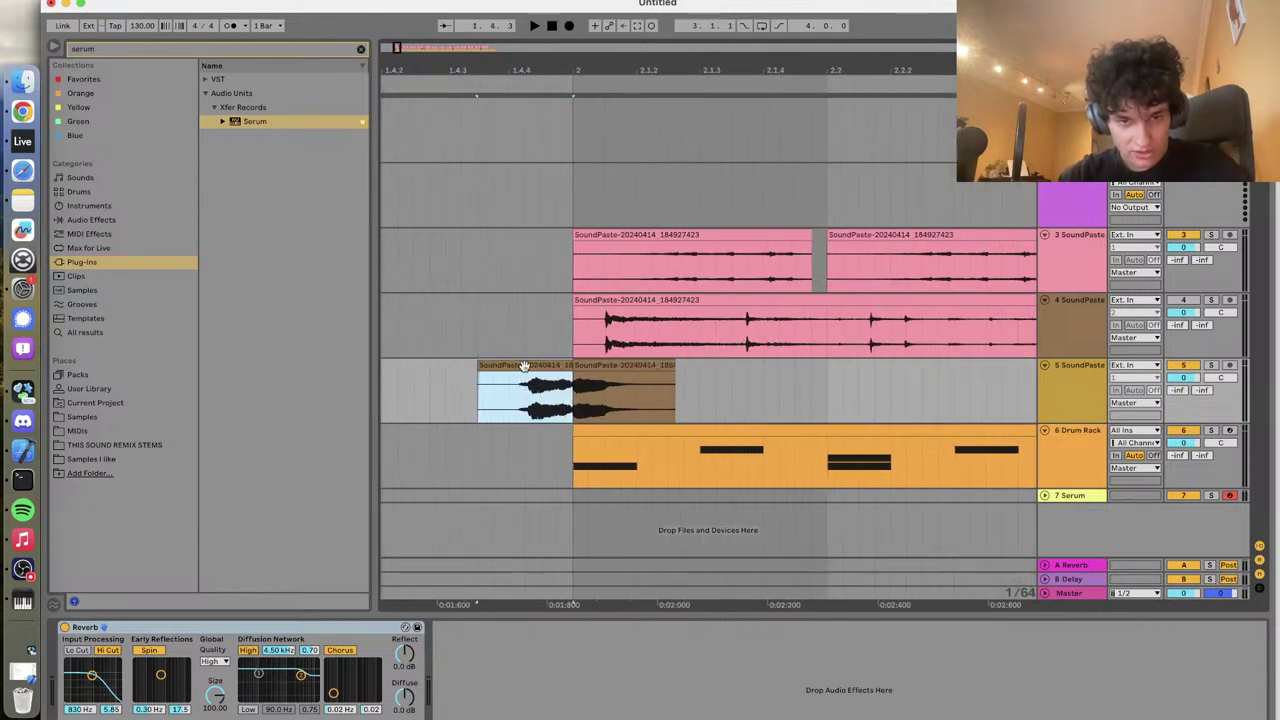
Split the track 5 clip around bar 4 at 3.4.4 and bar 4, and delete its leading piece
scroll(522, 366, "down", 3)
scroll(700, 370, "right", 5)
scroll(835, 364, "up", 3)
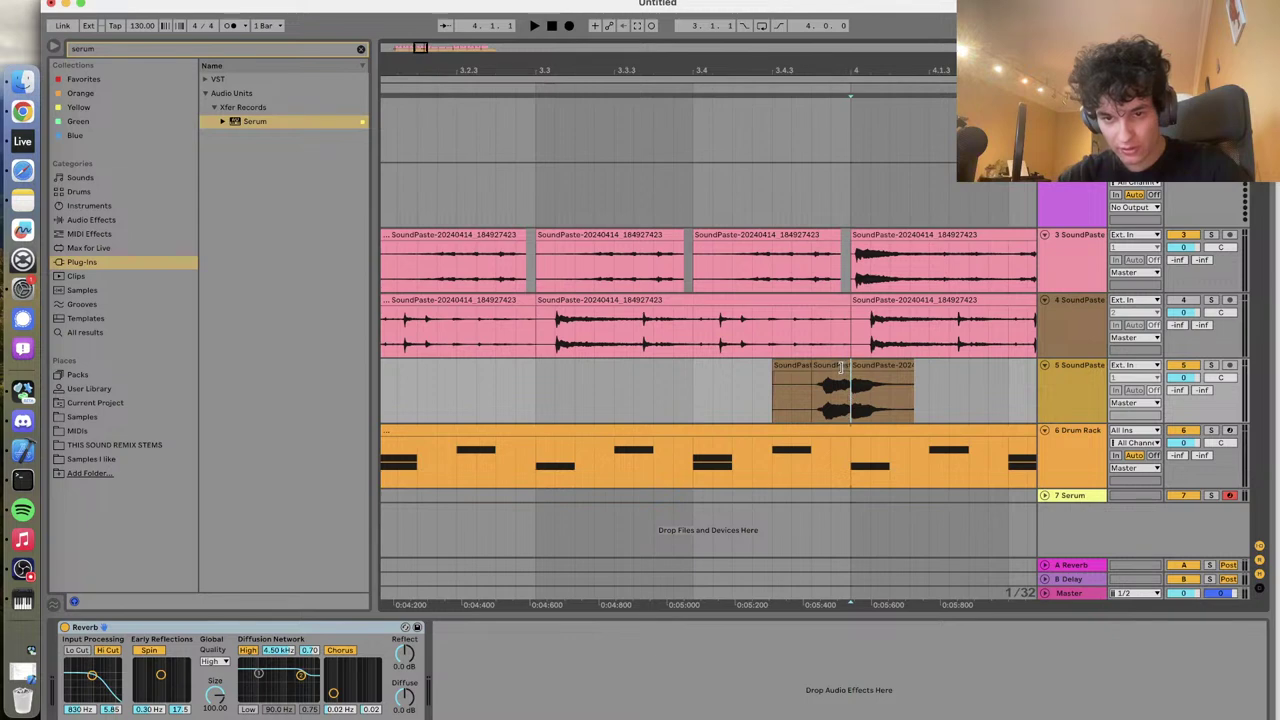
left_click(797, 368)
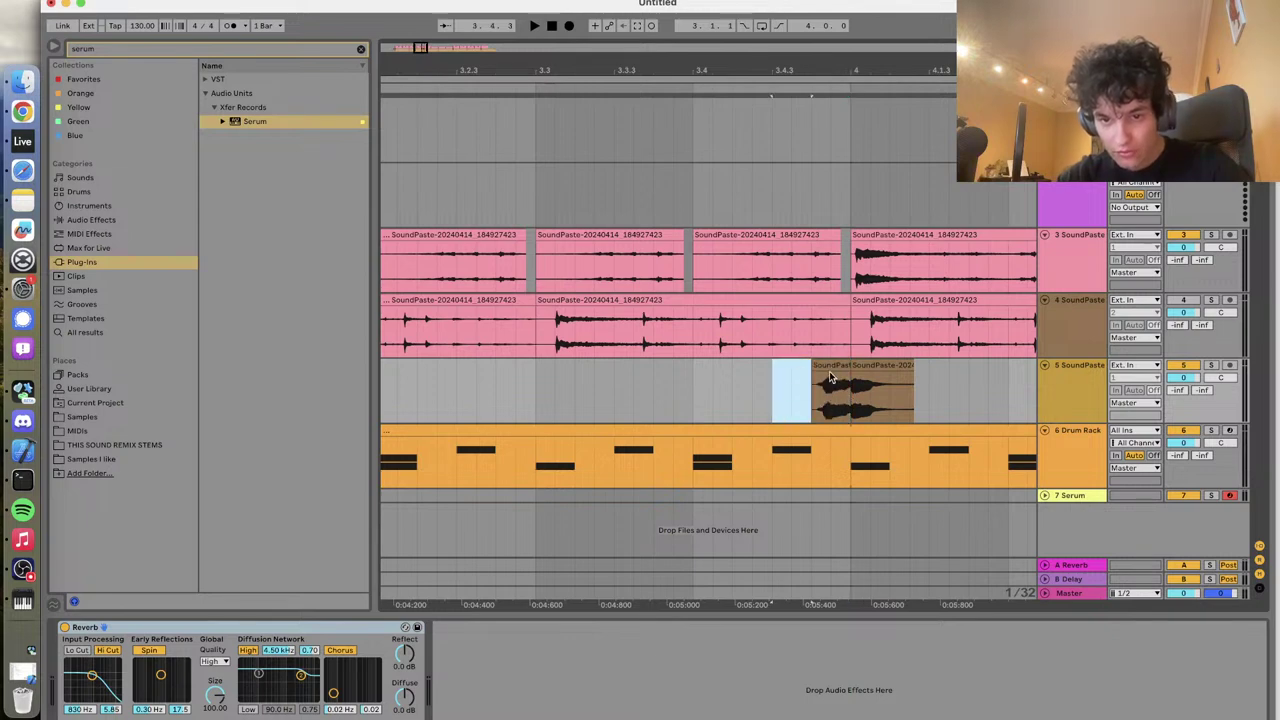
Move the short piece before bar 4 on track 5 slightly earlier, leaving a small gap, and play it from bar 3
scroll(824, 370, "up", 5)
left_click_drag(824, 368, 812, 370)
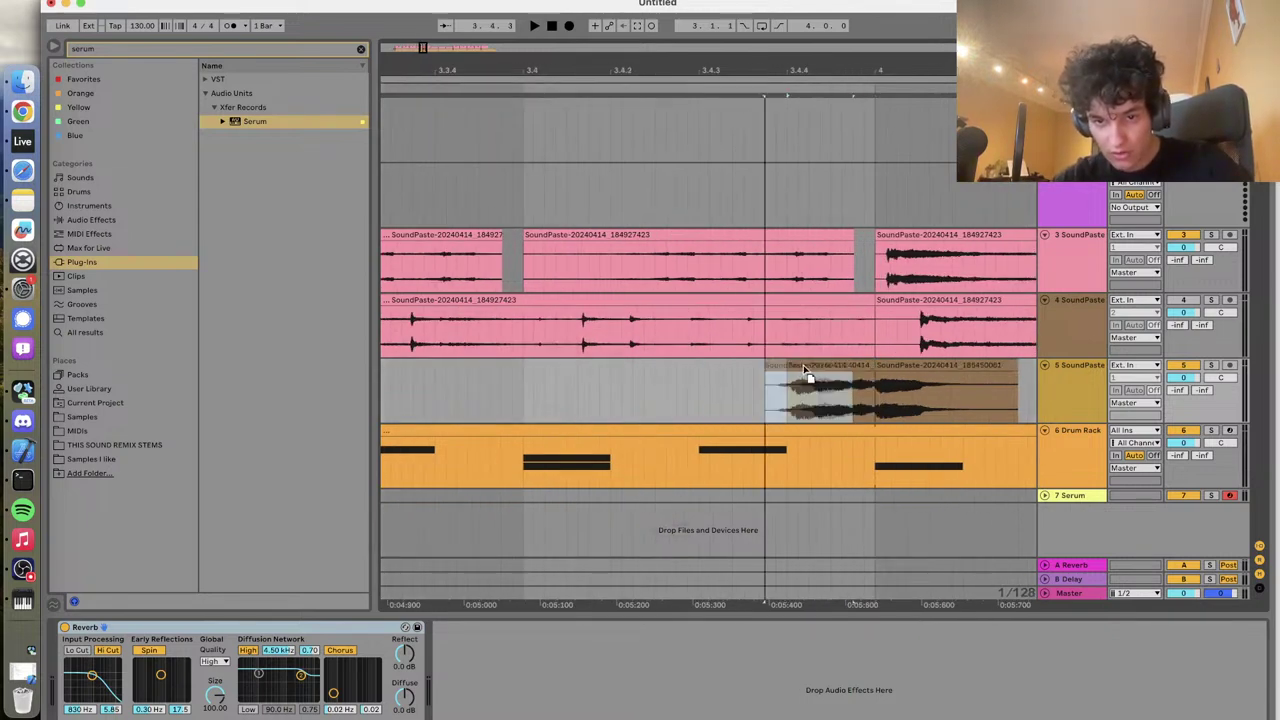
scroll(805, 370, "down", 4)
scroll(802, 369, "up", 1)
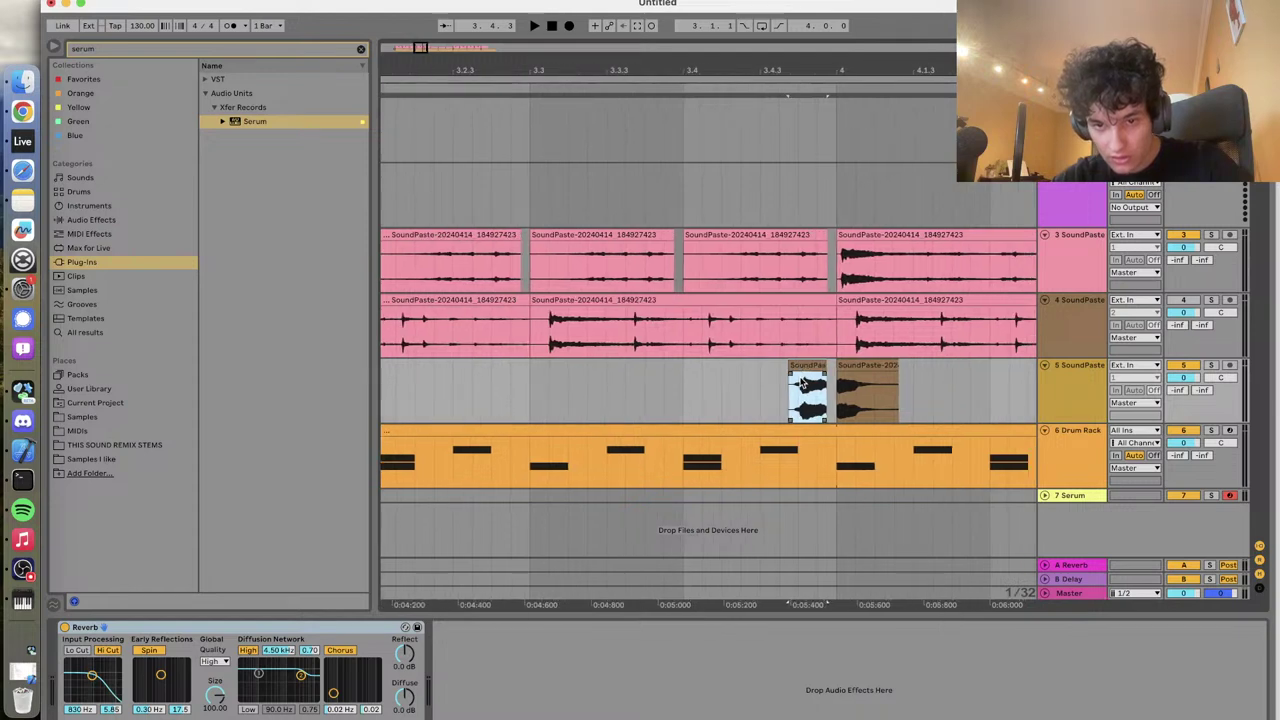
scroll(802, 383, "up", 2)
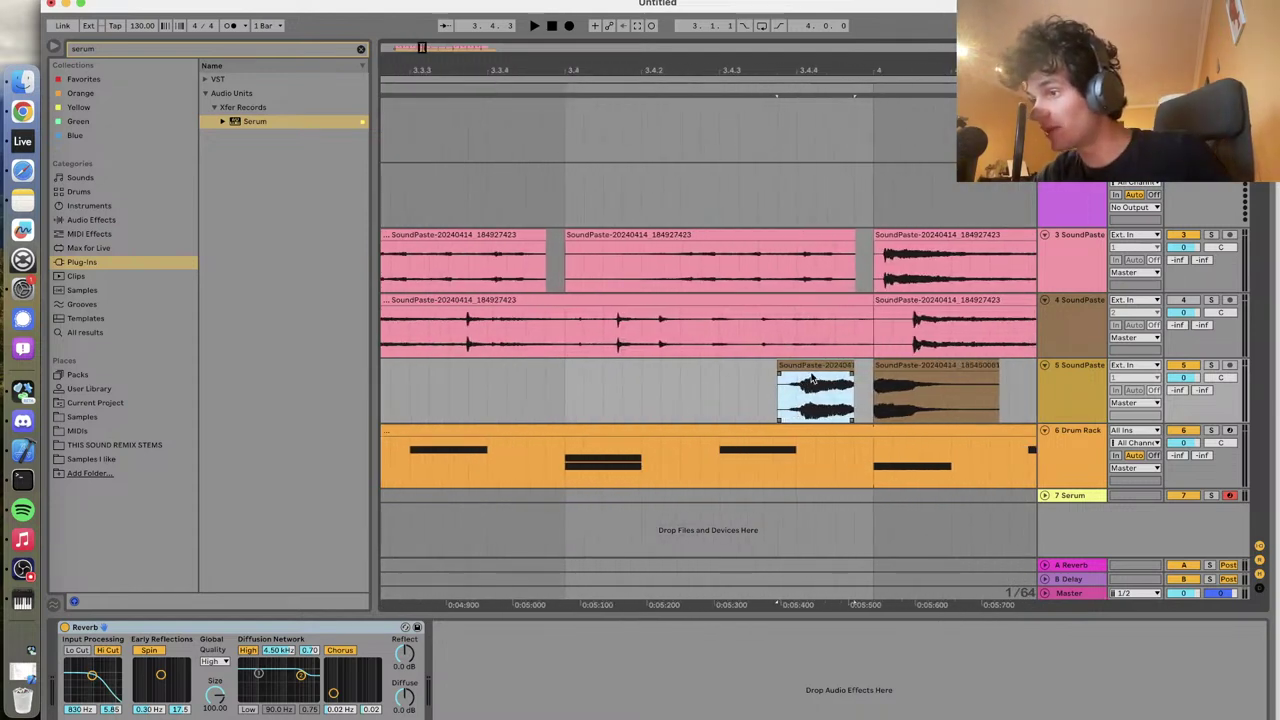
scroll(808, 384, "up", 2)
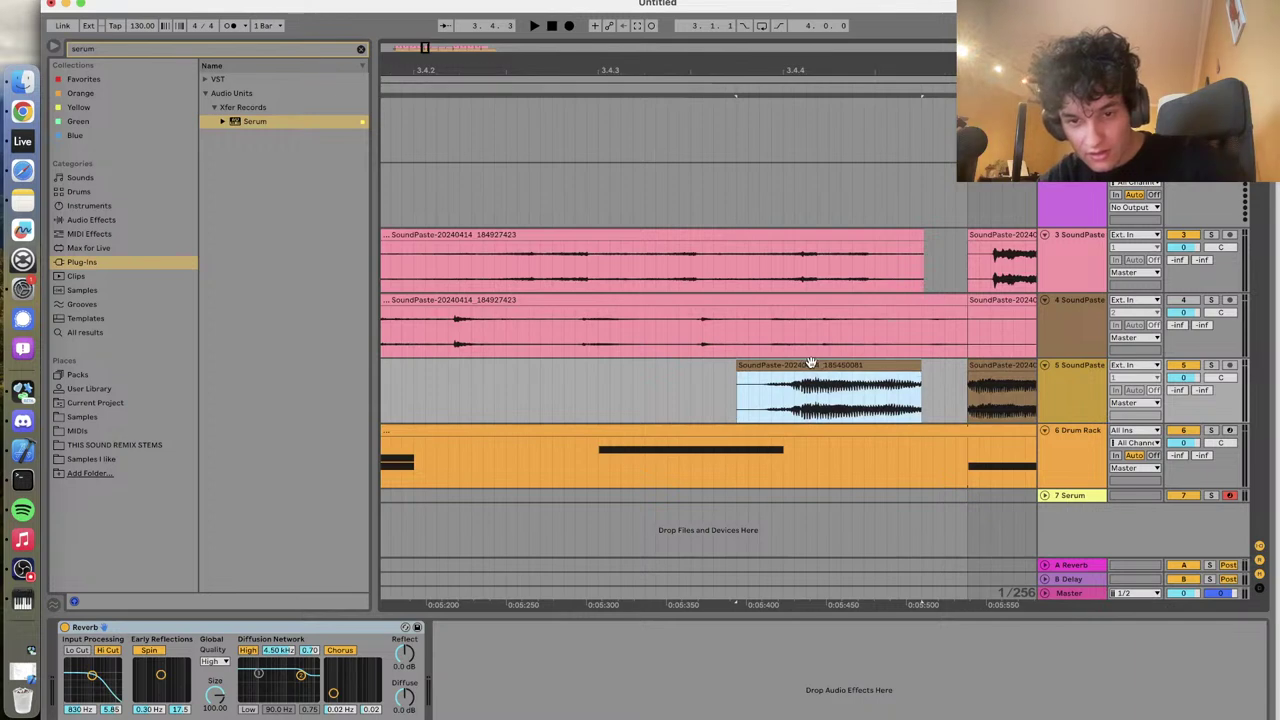
scroll(644, 386, "down", 4)
key("space")
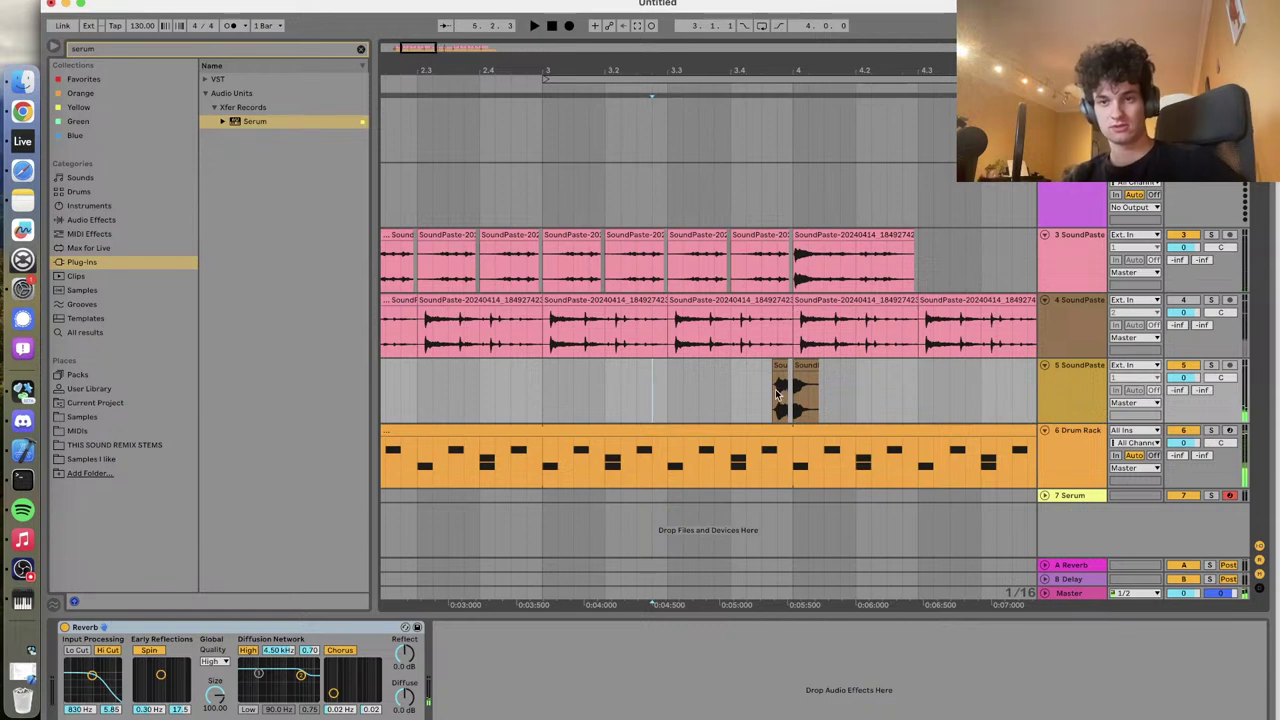
Shift the short track 5 piece before bar 4 a sixteenth earlier by pasting its selection at 3.4.2, and play from bar 3
scroll(782, 365, "up", 2)
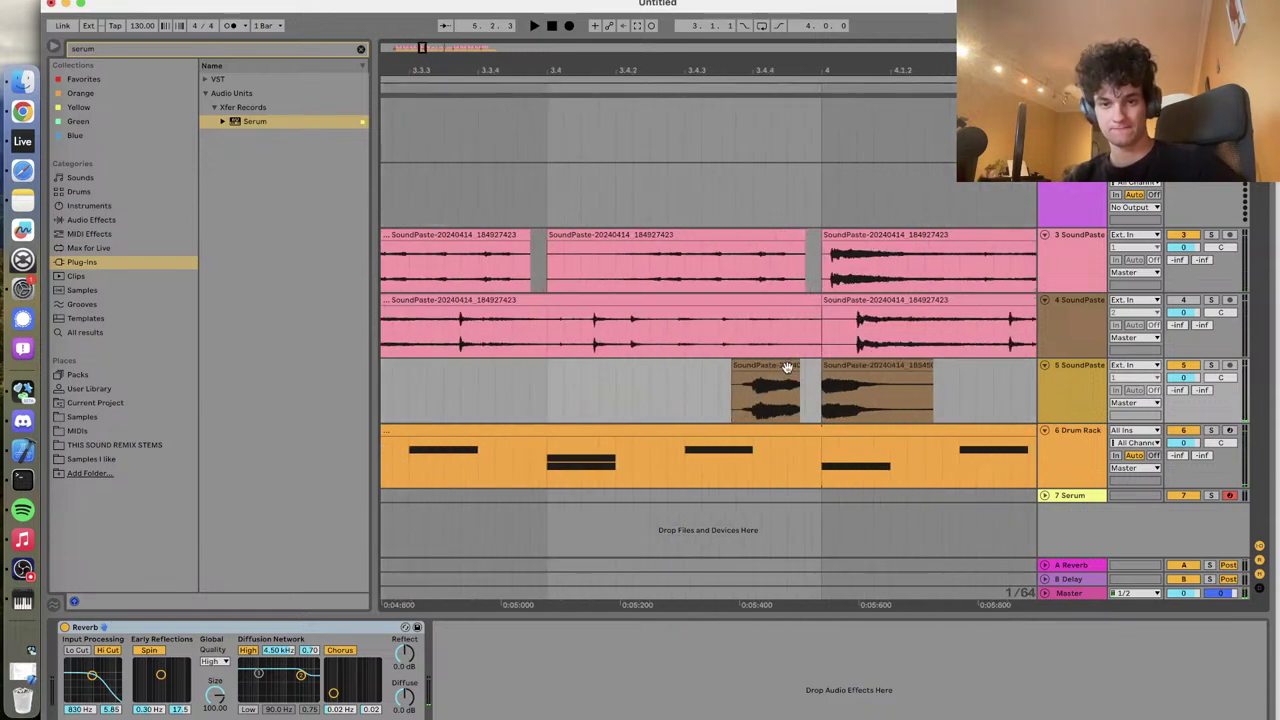
scroll(787, 367, "down", 2)
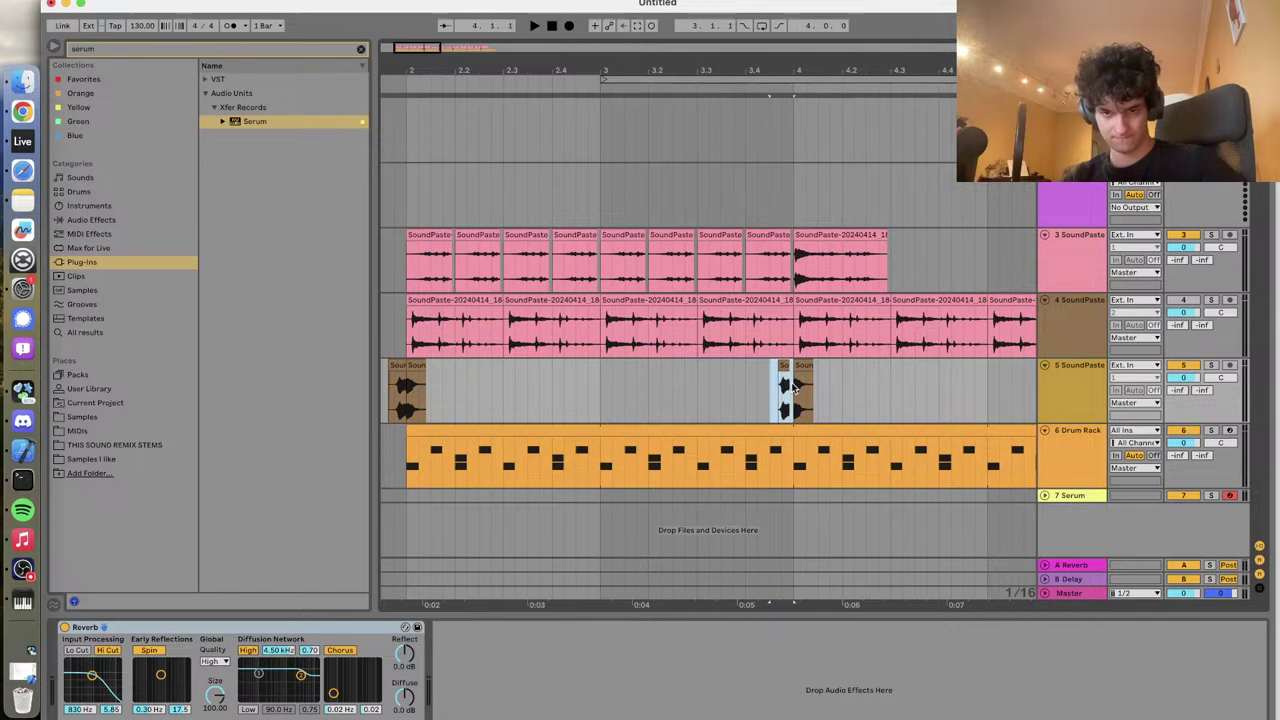
scroll(780, 389, "up", 2)
left_click(753, 391)
key("super+v")
key("super+z")
left_click(732, 391)
key("super+v")
left_click(672, 392)
key("space")
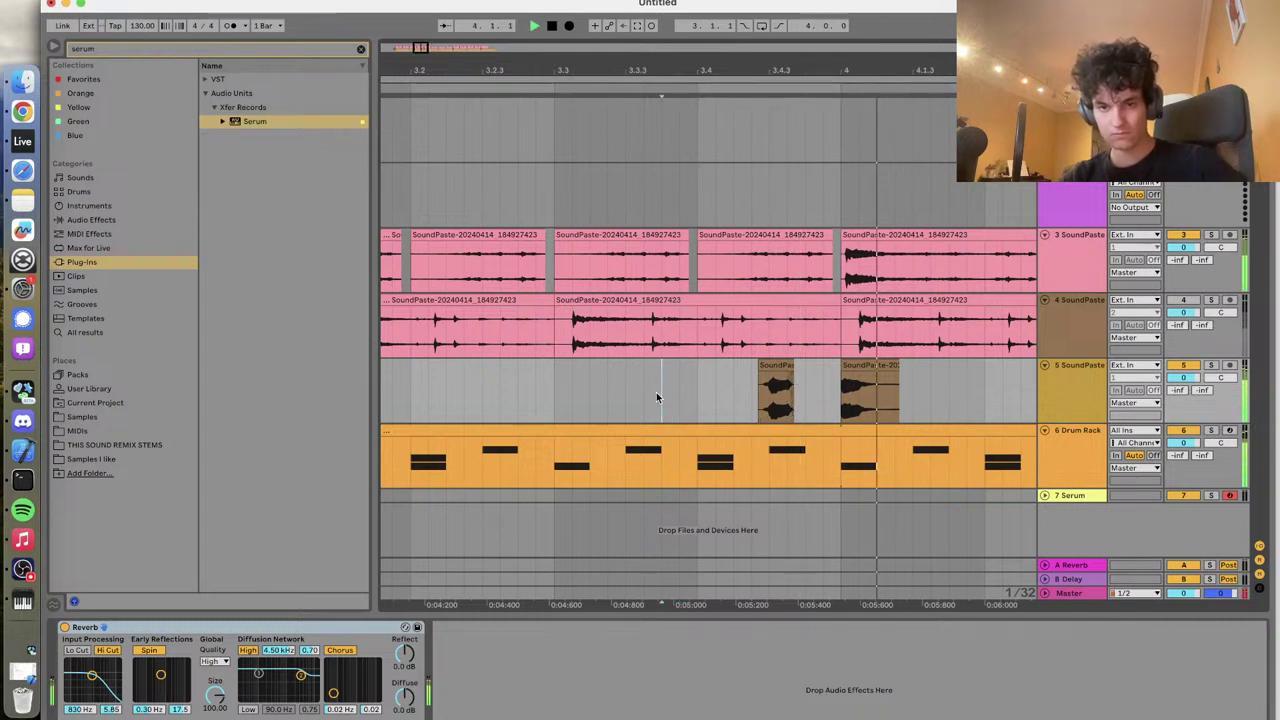
Copy the chopped track 5 pair from 3.4 to 4.2 and paste it over the clips around bar 2, starting at 1.4
scroll(656, 392, "down", 3)
key("space")
left_click_drag(669, 390, 760, 383)
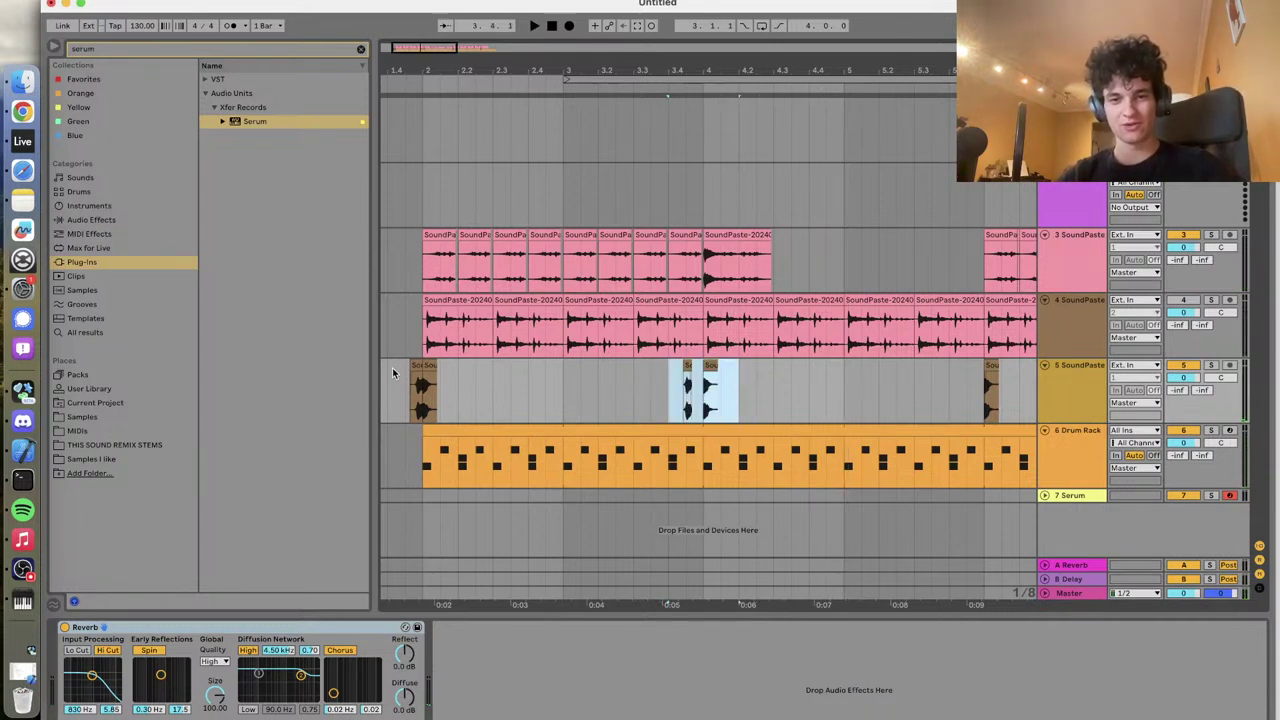
left_click_drag(397, 373, 466, 372)
key("super+v")
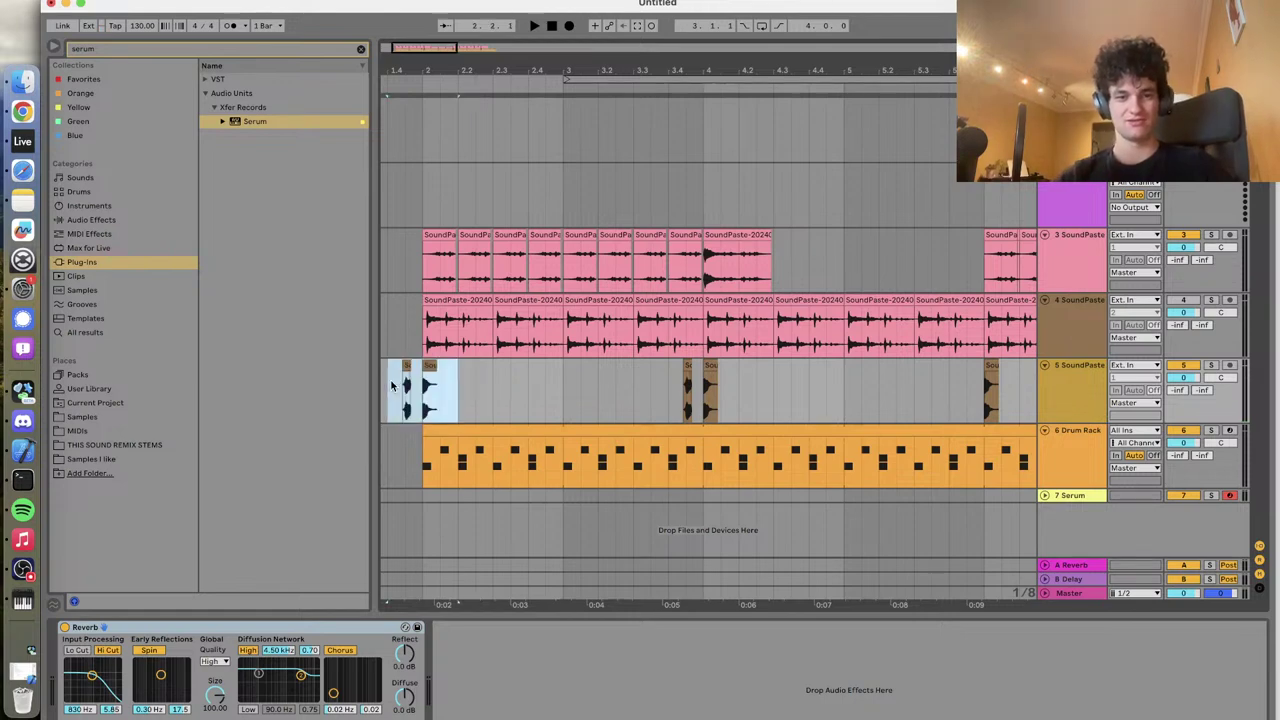
Clear the old track 5 clips at bars 6 and 8
left_click_drag(894, 393, 1020, 394)
key("minus")
key("minus")
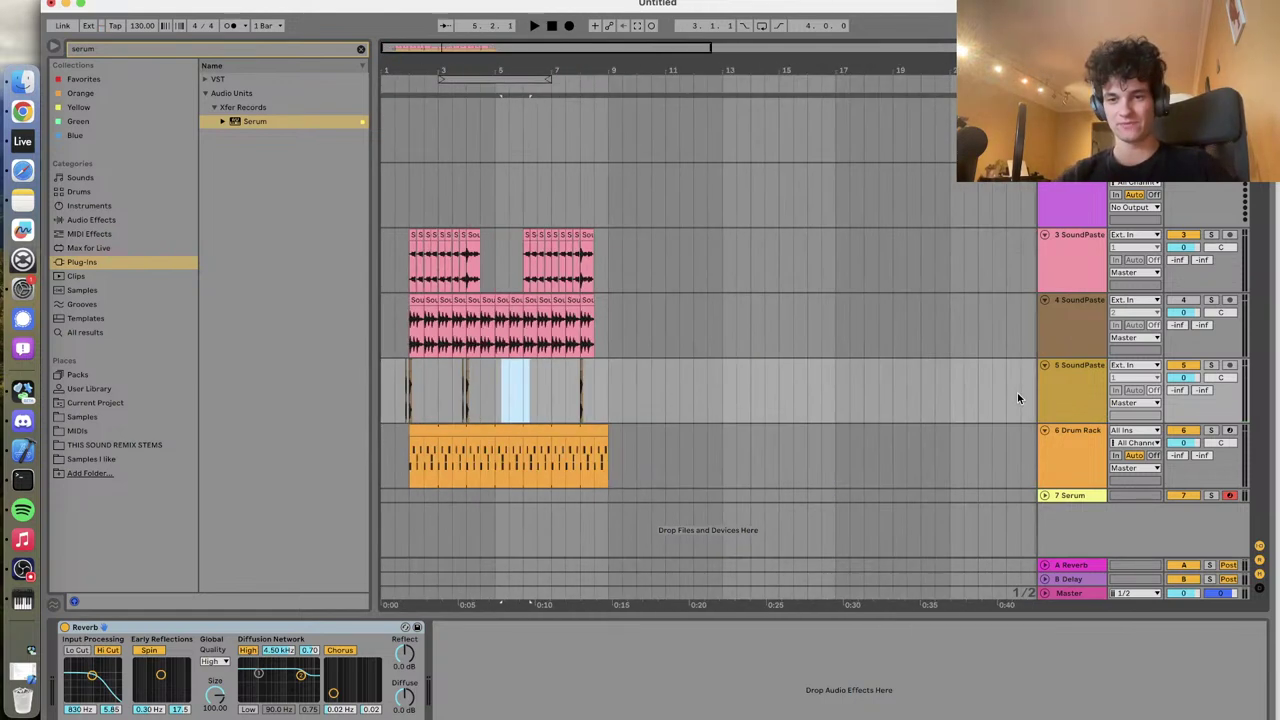
left_click_drag(524, 386, 617, 385)
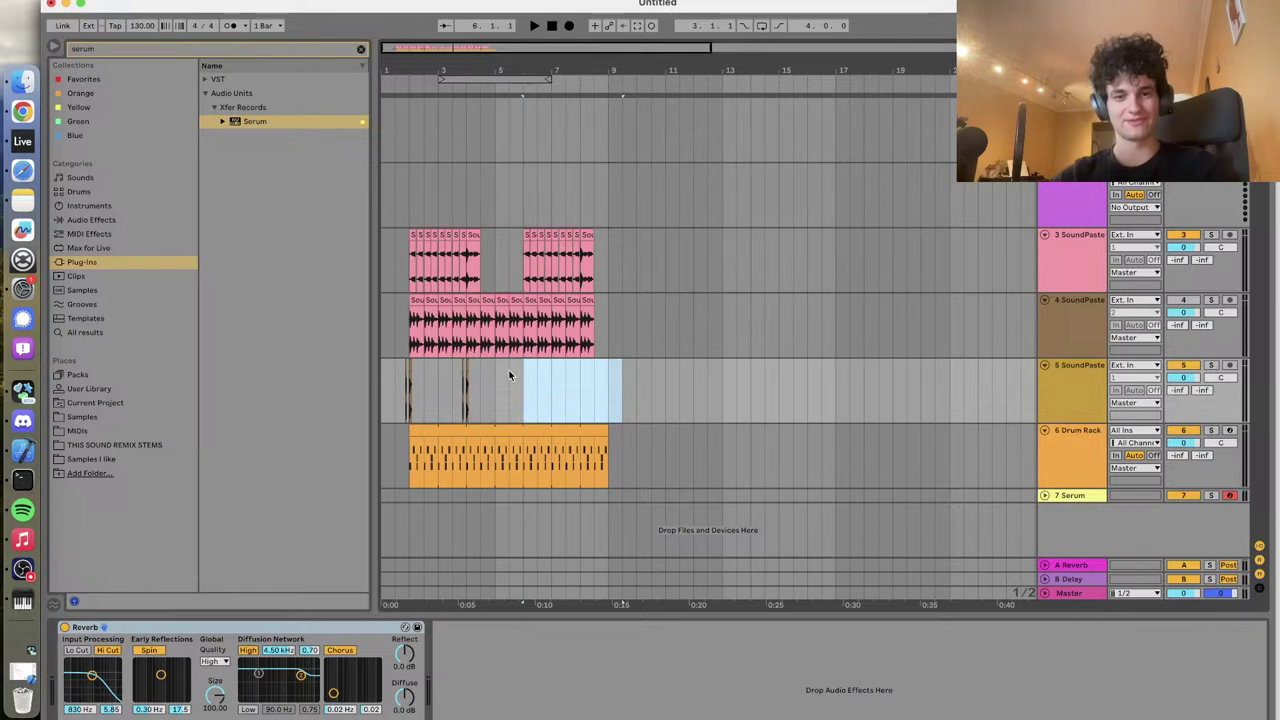
key("plus")
key("plus")
Copy the chopped track 5 pair from 3.4 to 4.2 and paste it at 5.4 and 7.4
left_click_drag(551, 374, 596, 376)
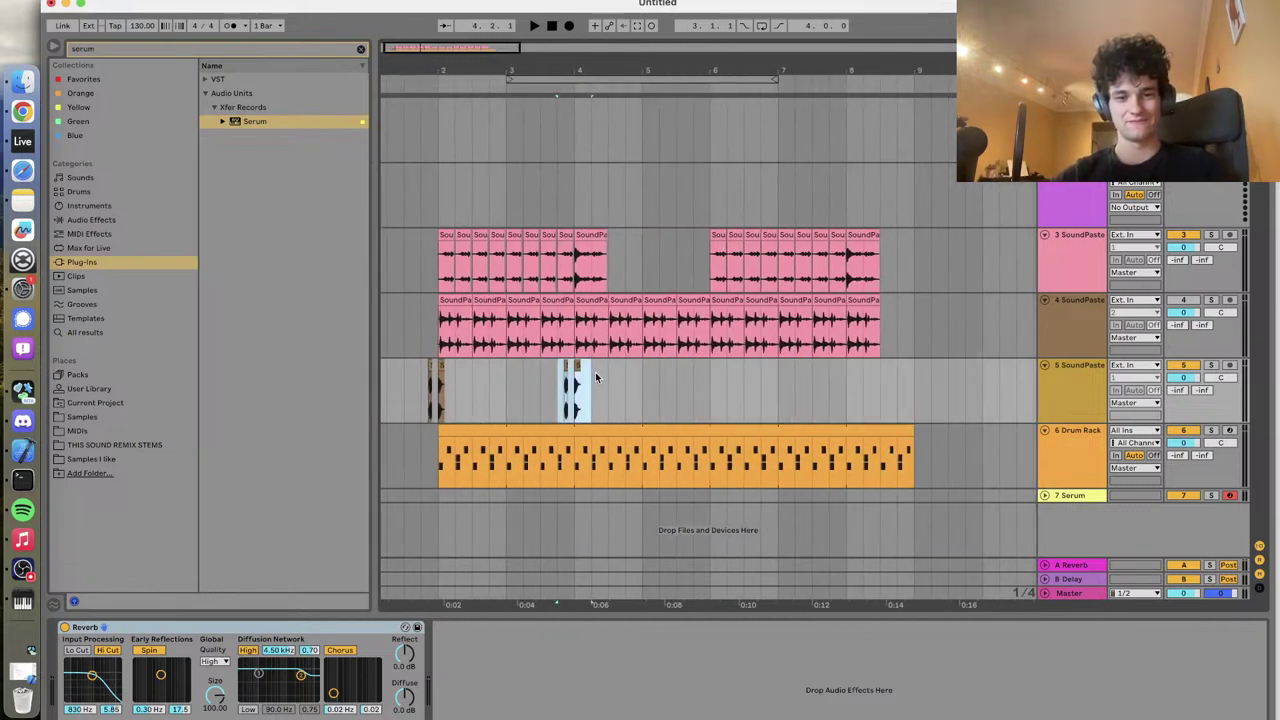
key("ctrl+d")
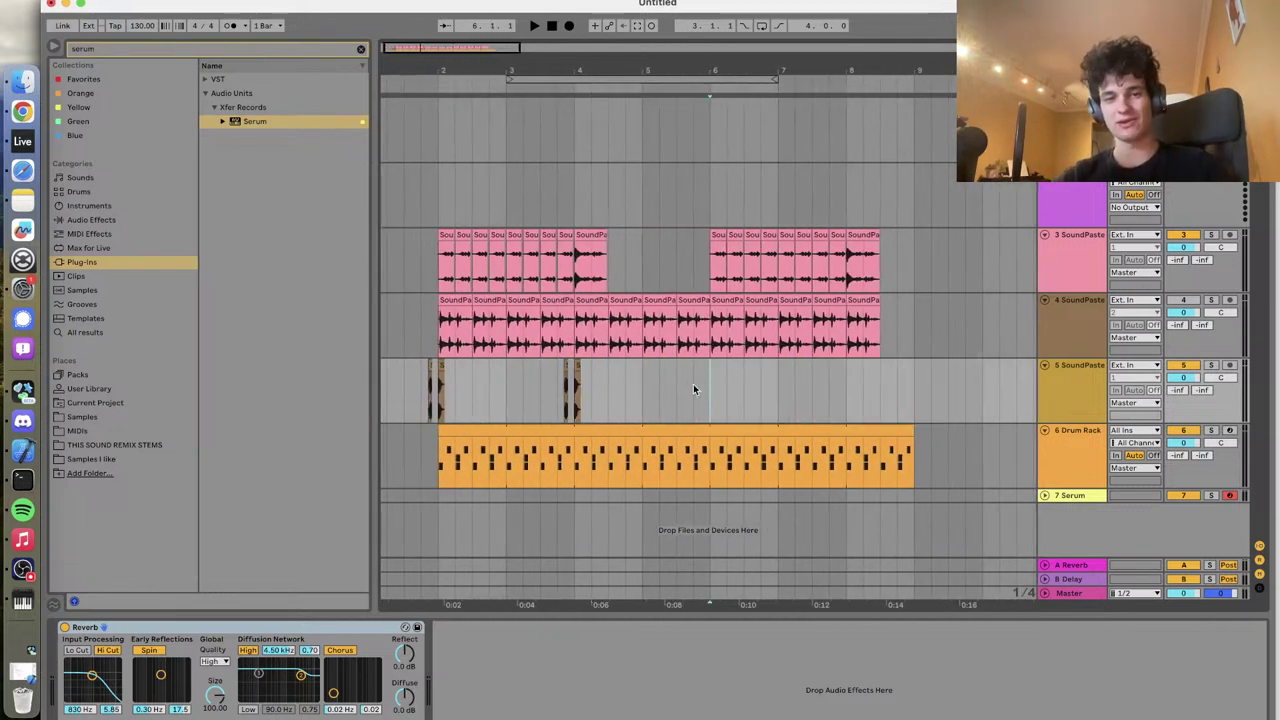
key("ctrl+d")
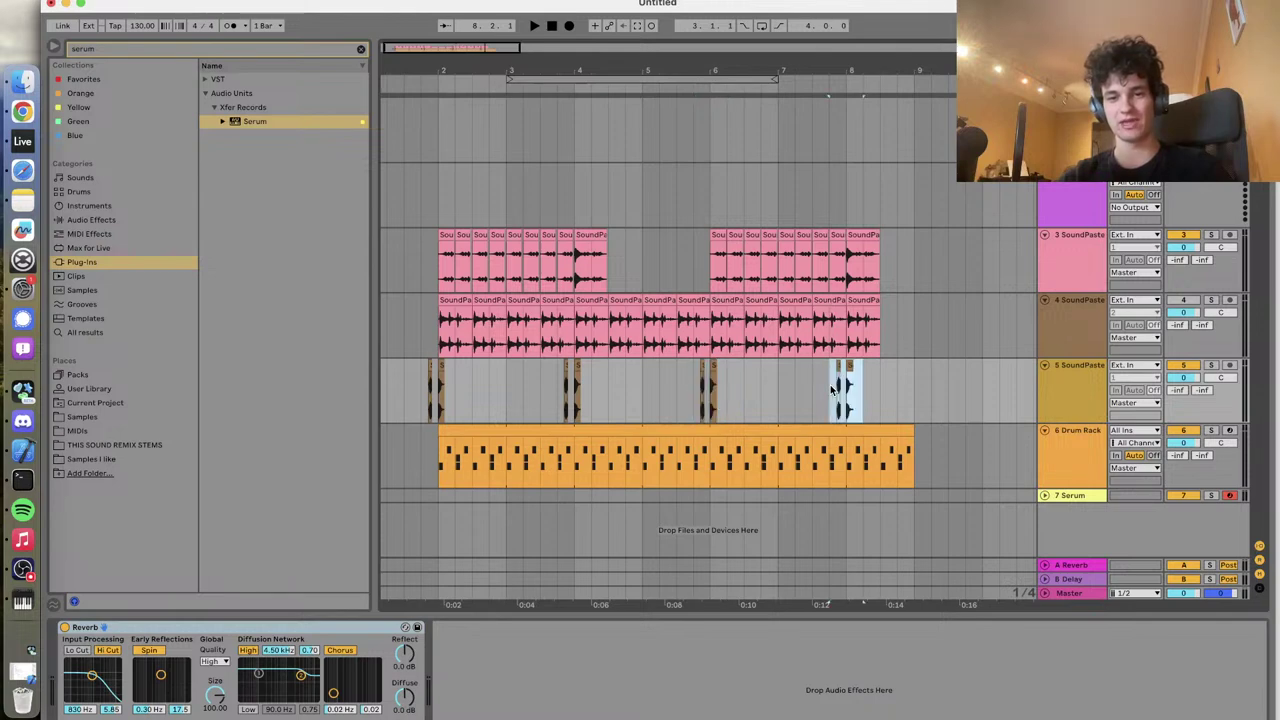
Play the beat from 5.4 to check the pasted track 5 pairs around bars 6 and 8
left_click(706, 397)
key("space")
left_click(693, 397)
key("space")
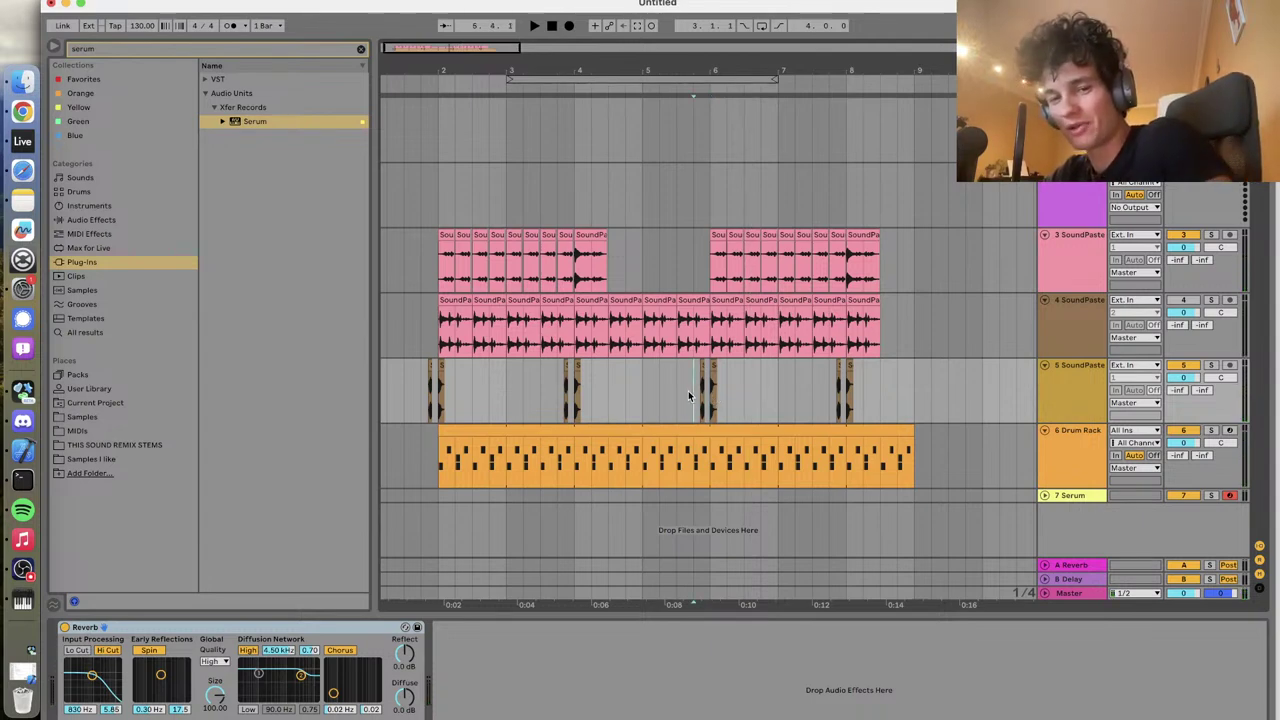
key("space")
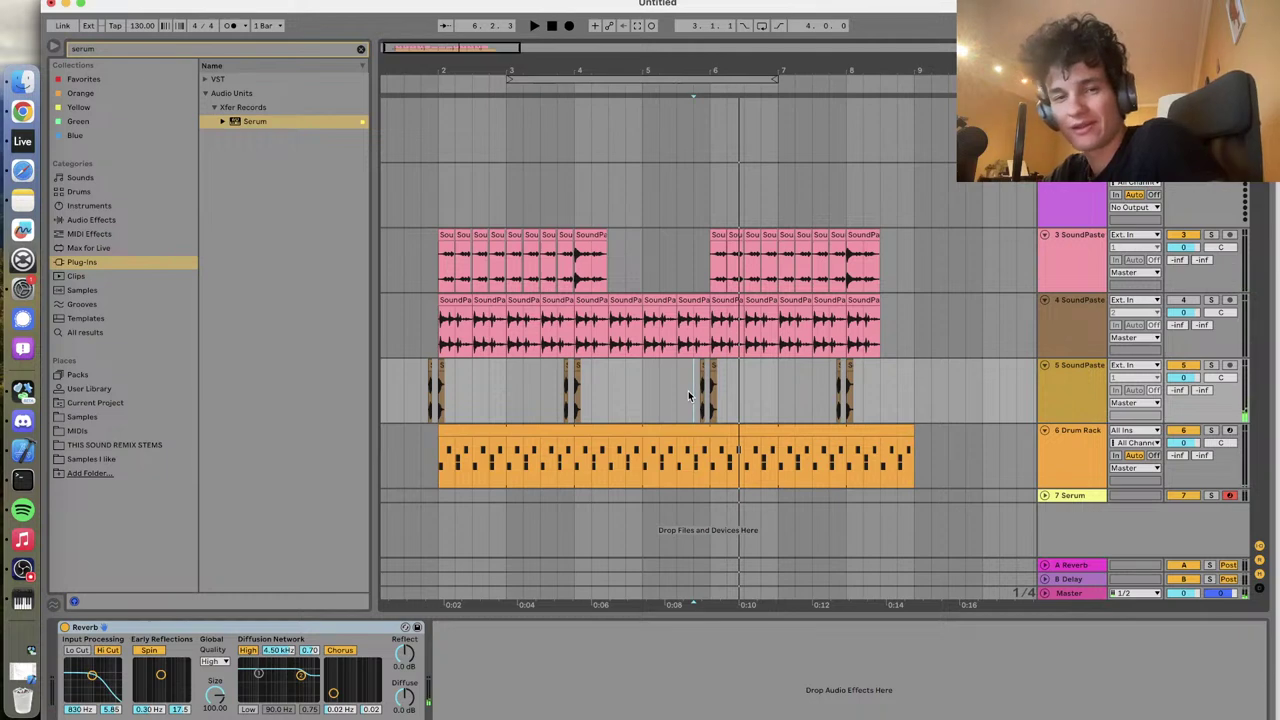
scroll(688, 395, "up", 3)
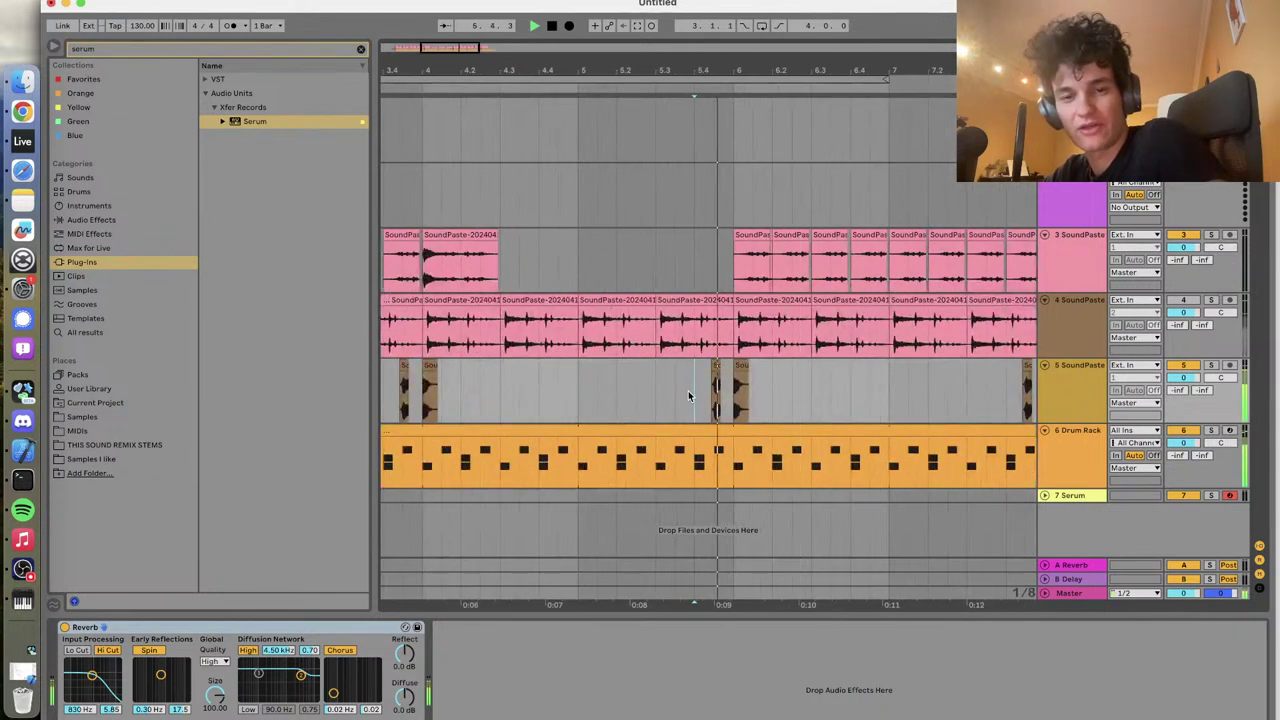
scroll(688, 395, "down", 2)
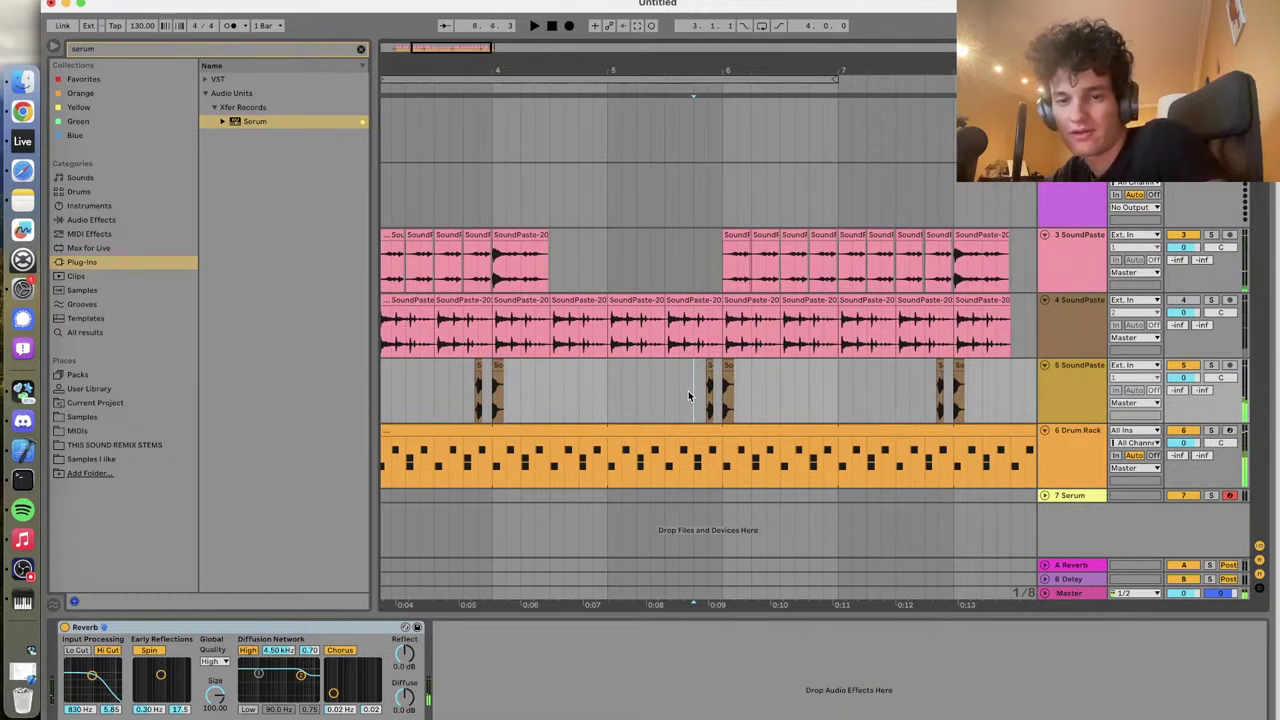
scroll(688, 395, "down", 5)
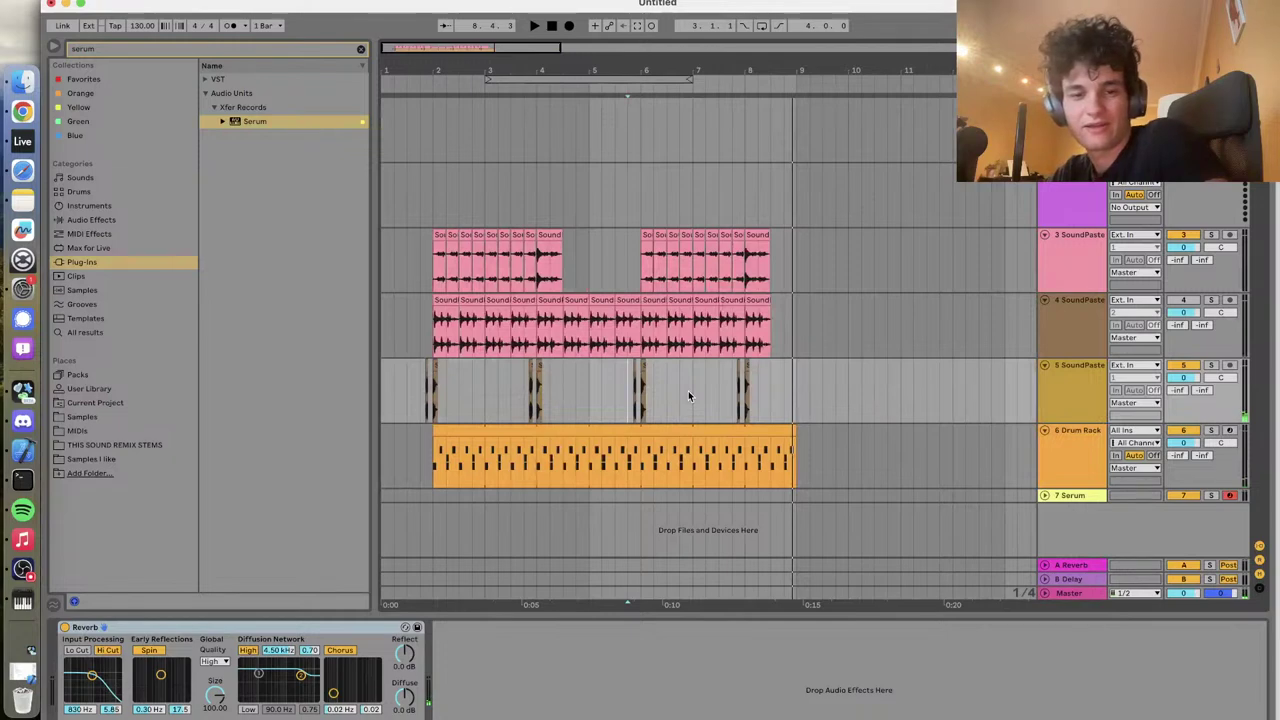
Play the beat and compare track 5 with its Reverb off and on again
scroll(432, 410, "up", 5)
key("space")
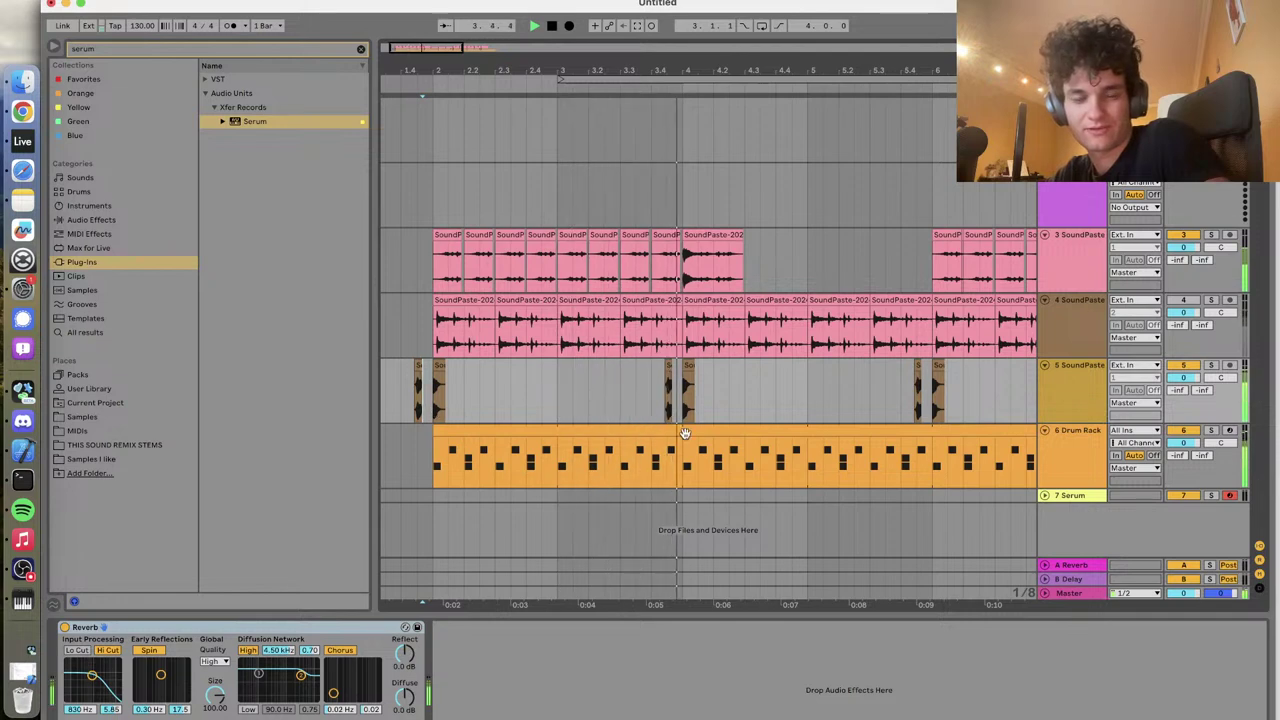
scroll(700, 450, "left", 1)
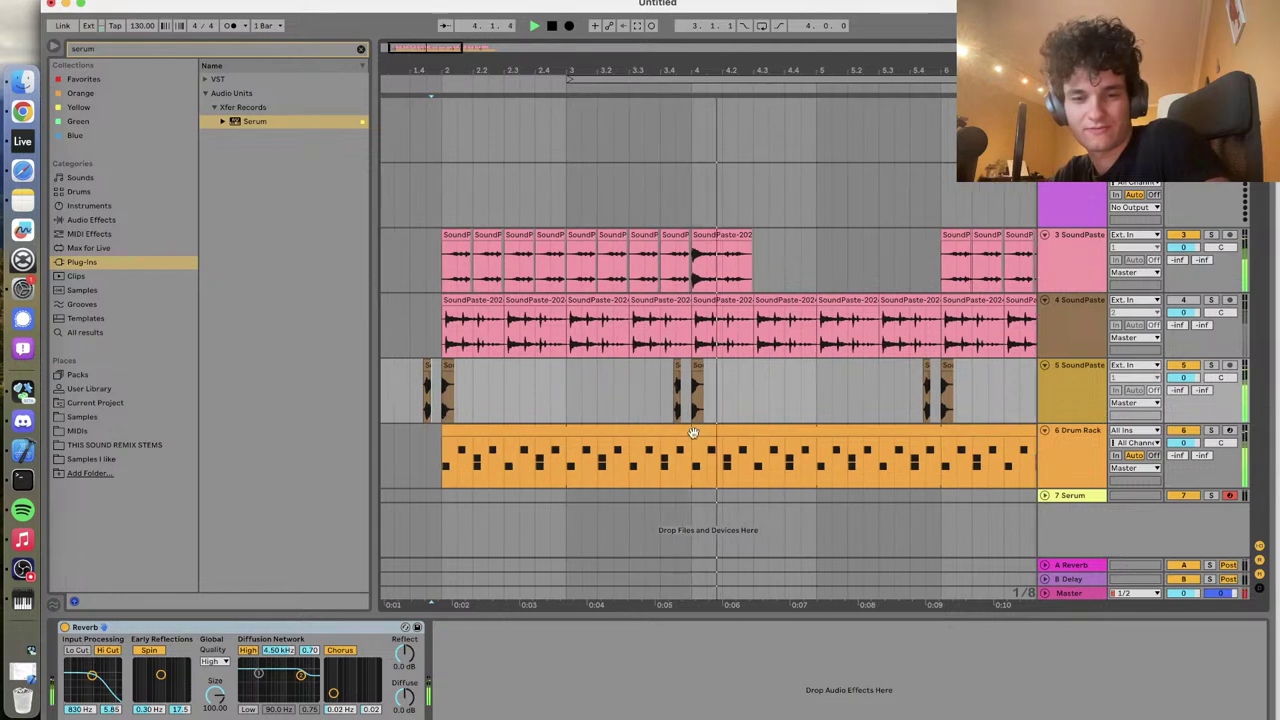
left_click(1084, 387)
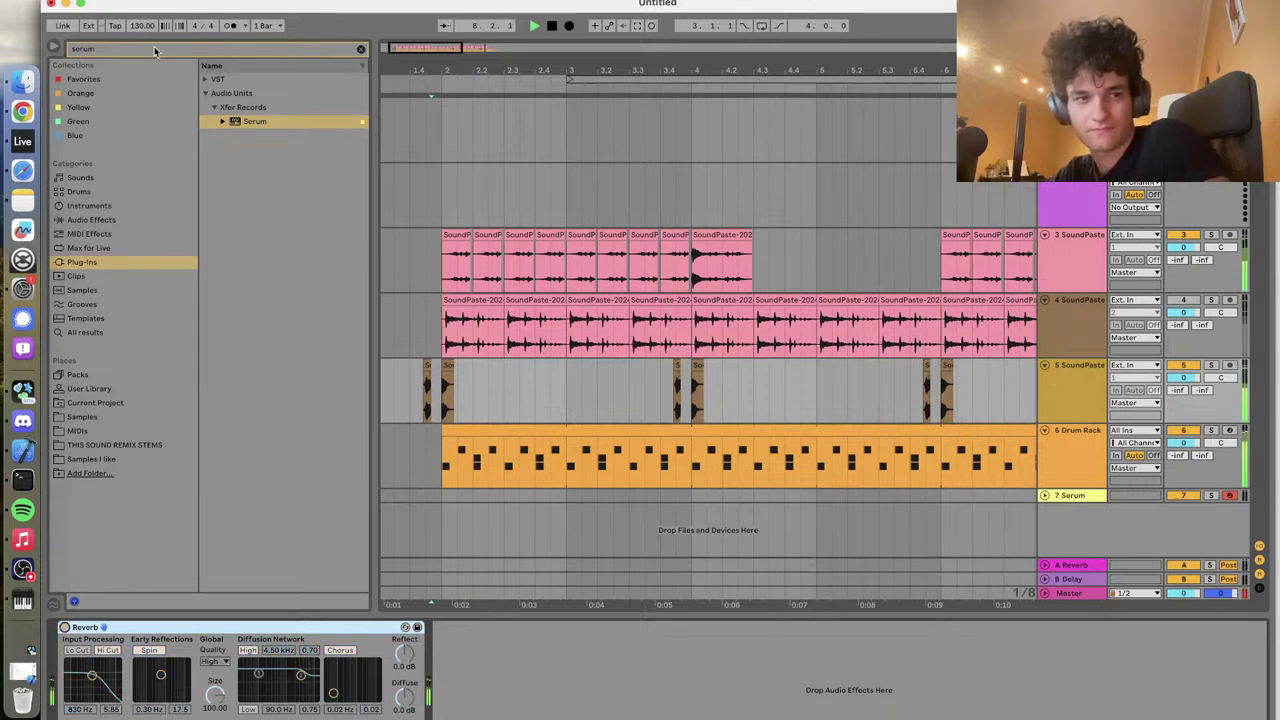
left_click(65, 627)
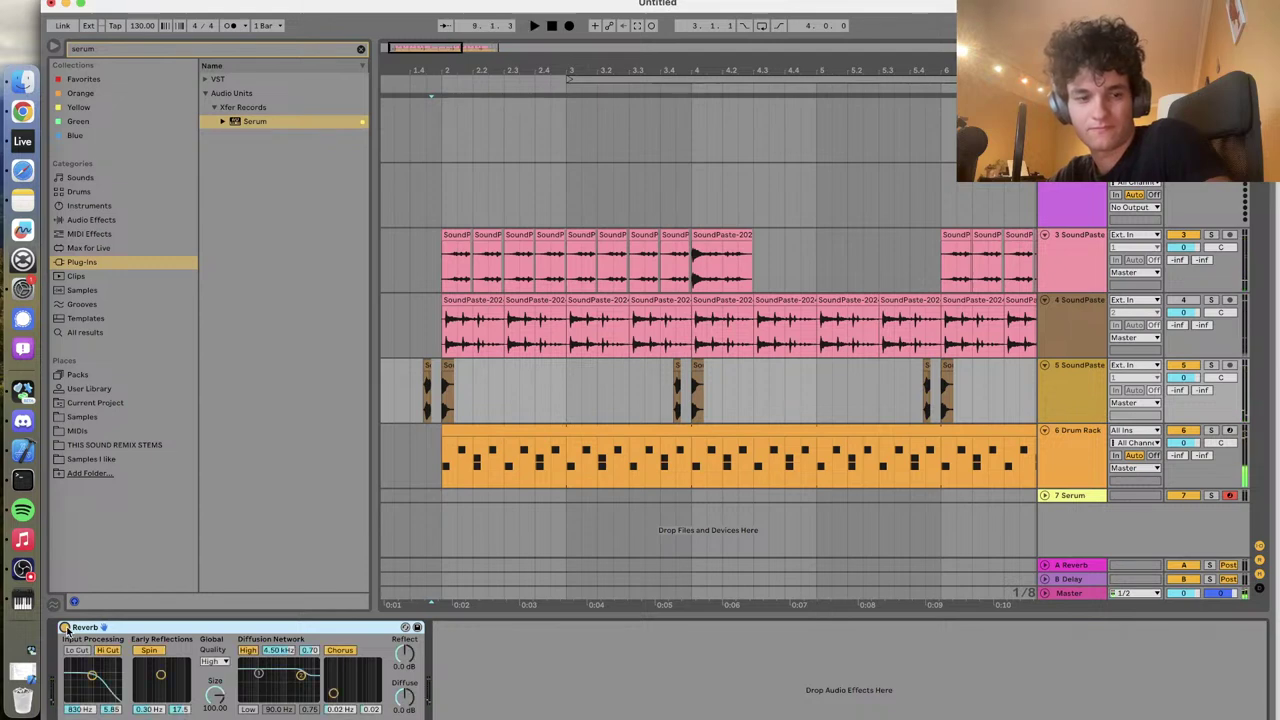
key("space")
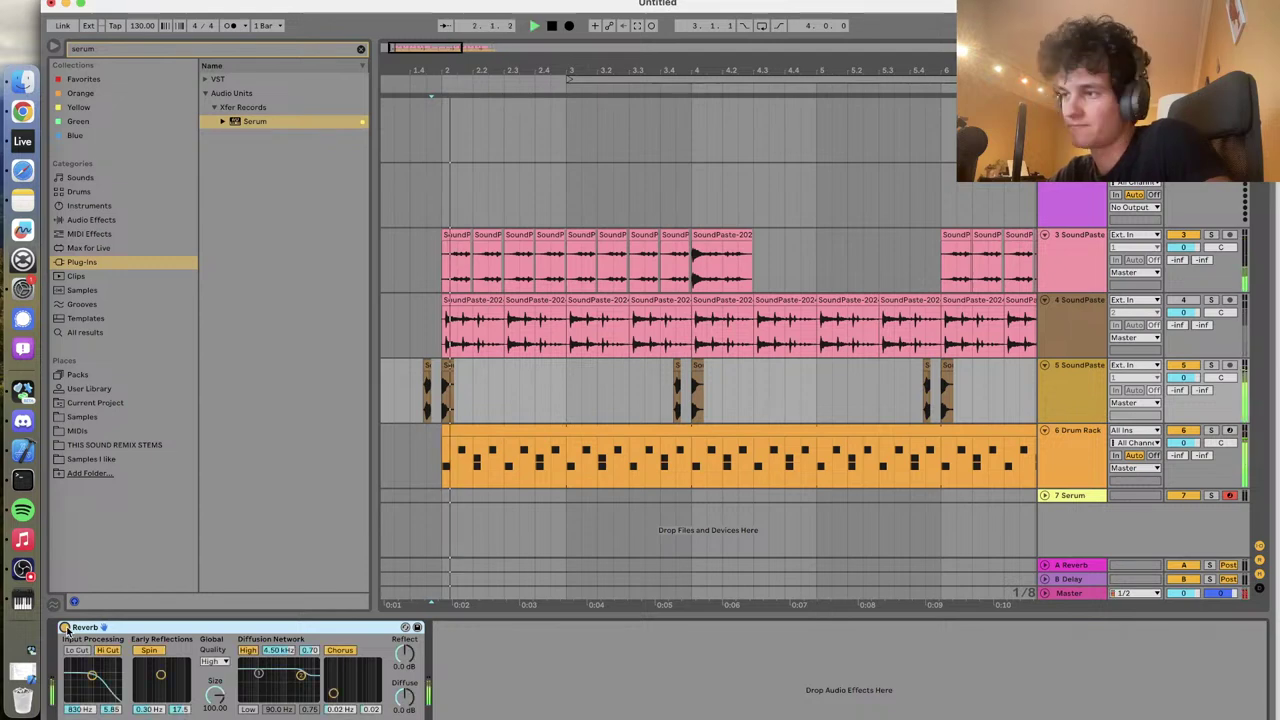
Duplicate the time span from bar 2 to 4 and place an empty two-bar MIDI clip at bar 2 on the unfolded Serum track
left_click(1090, 496)
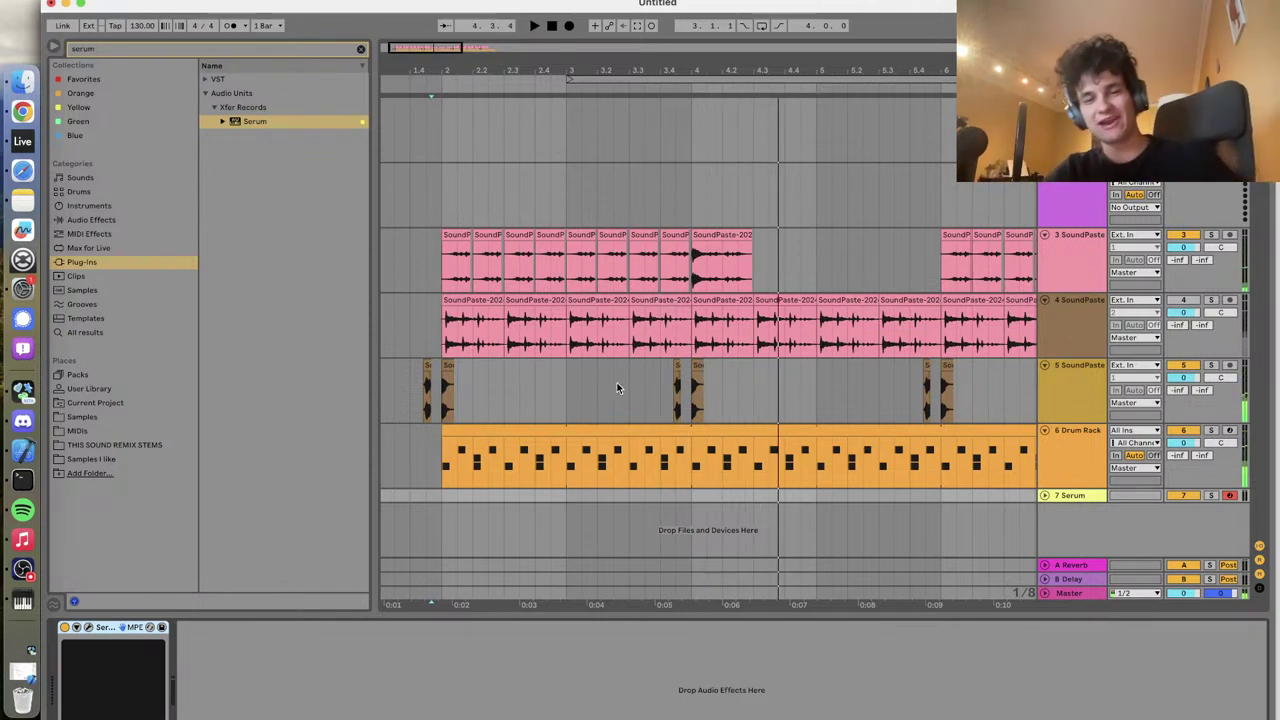
left_click(445, 495)
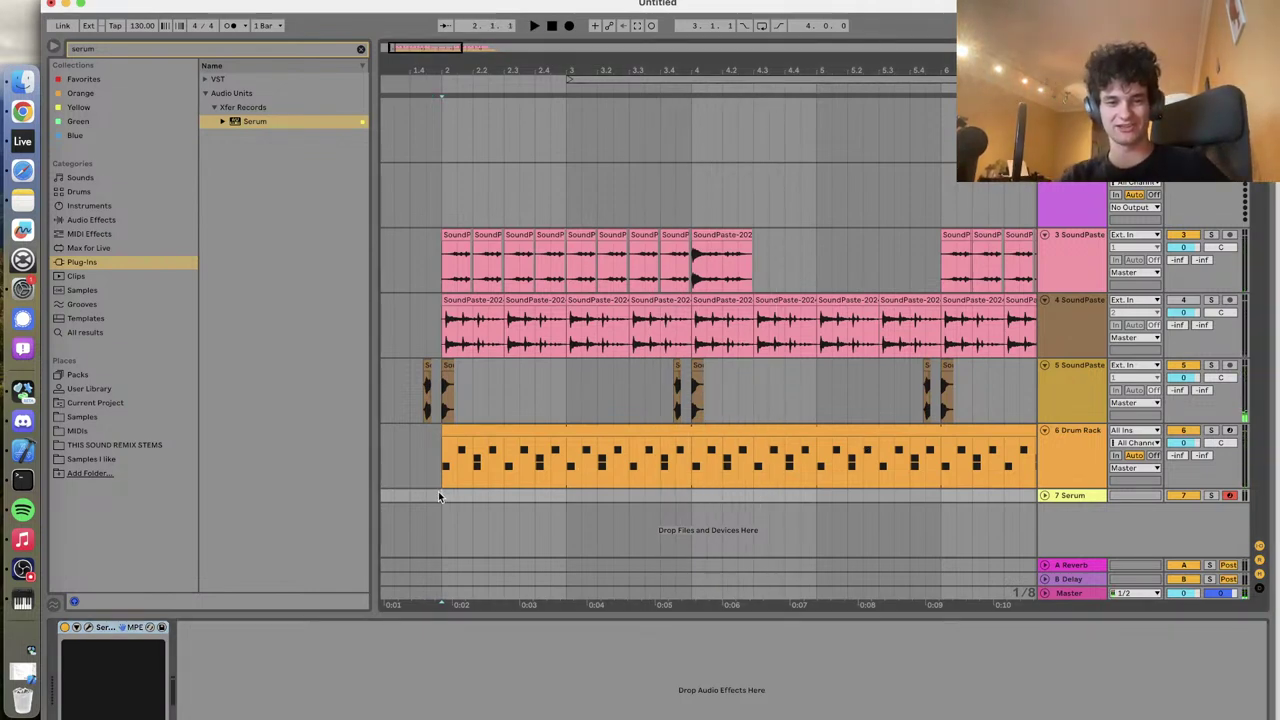
left_click_drag(465, 495, 697, 503)
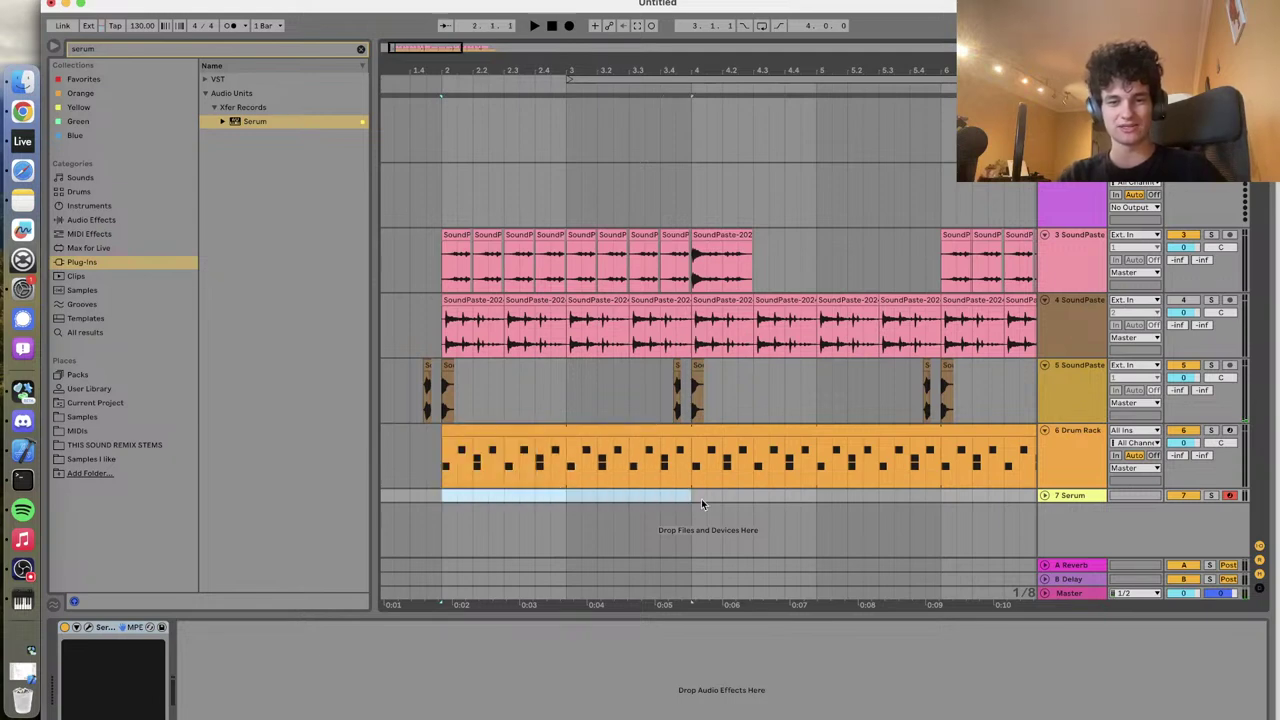
left_click(690, 498)
left_click_drag(679, 500, 444, 500)
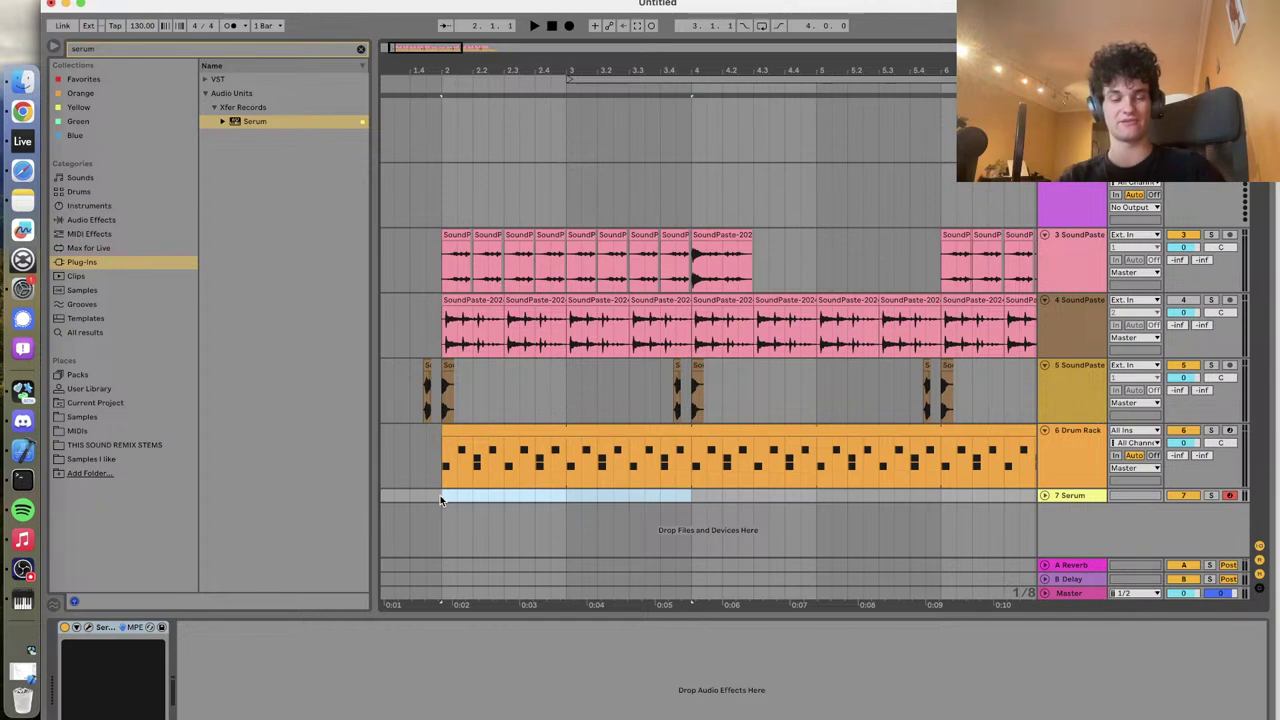
left_click_drag(440, 495, 639, 495)
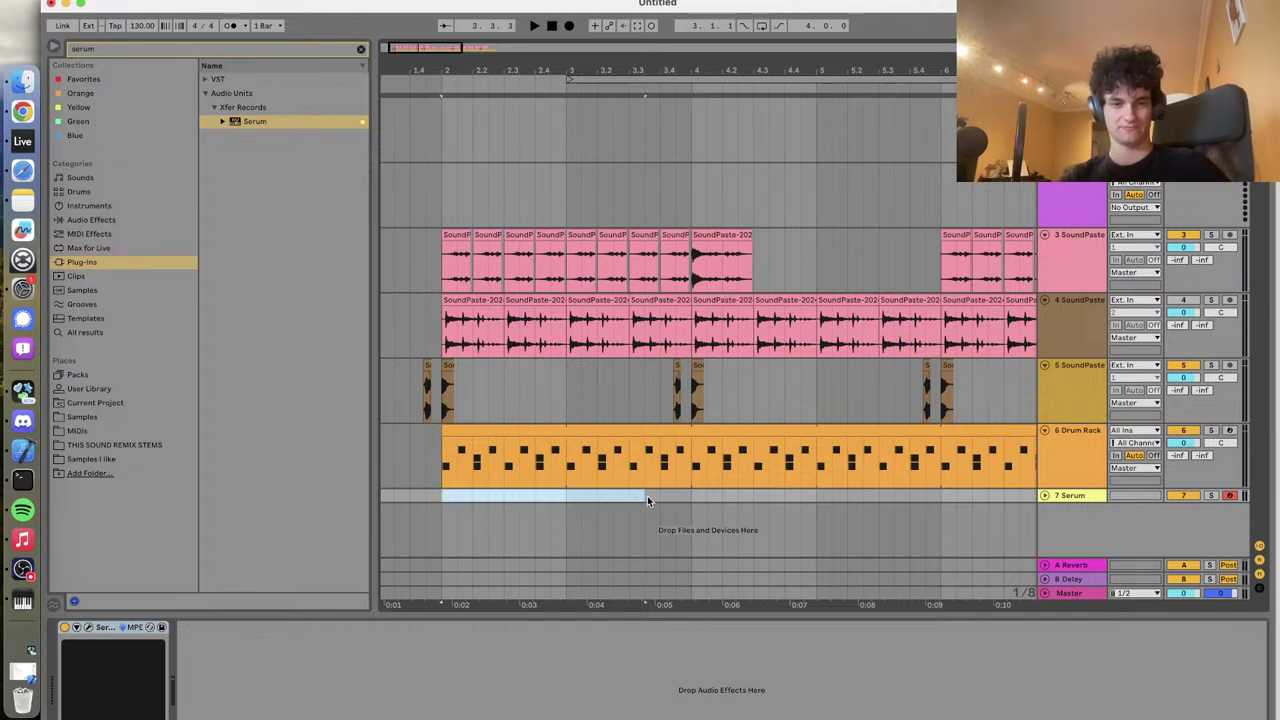
key("super+d")
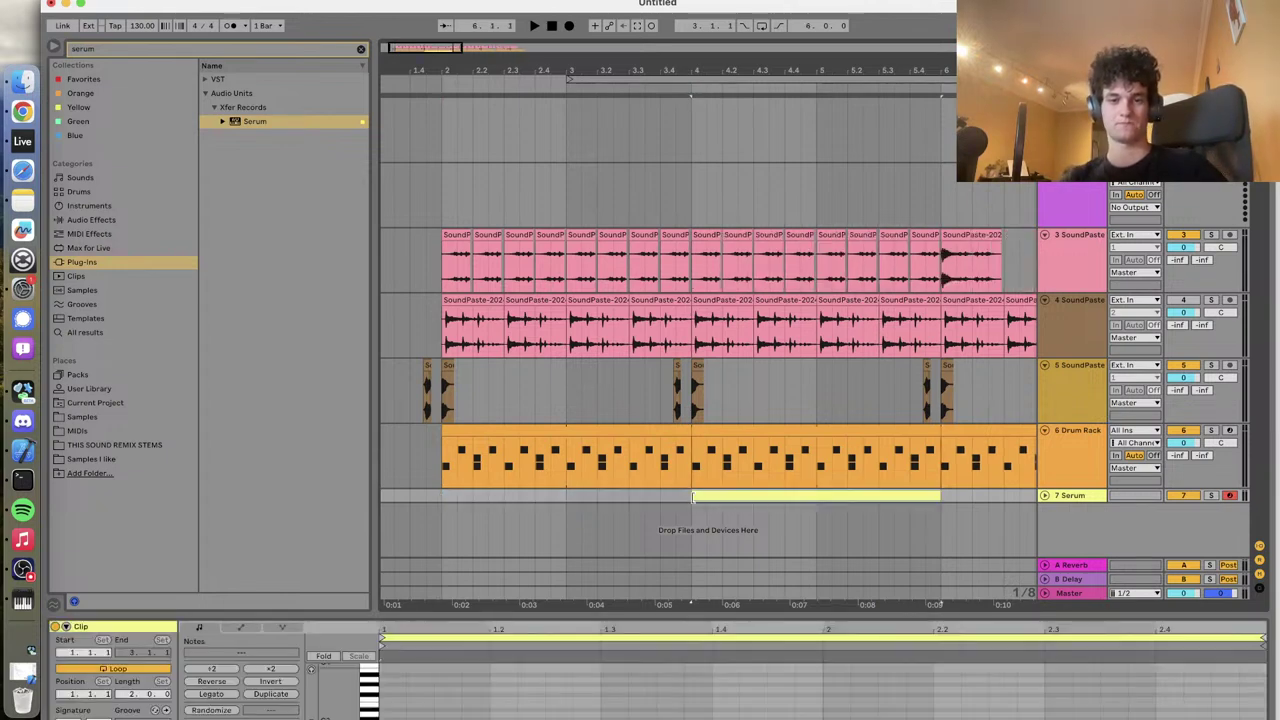
left_click_drag(778, 496, 530, 496)
left_click(1045, 496)
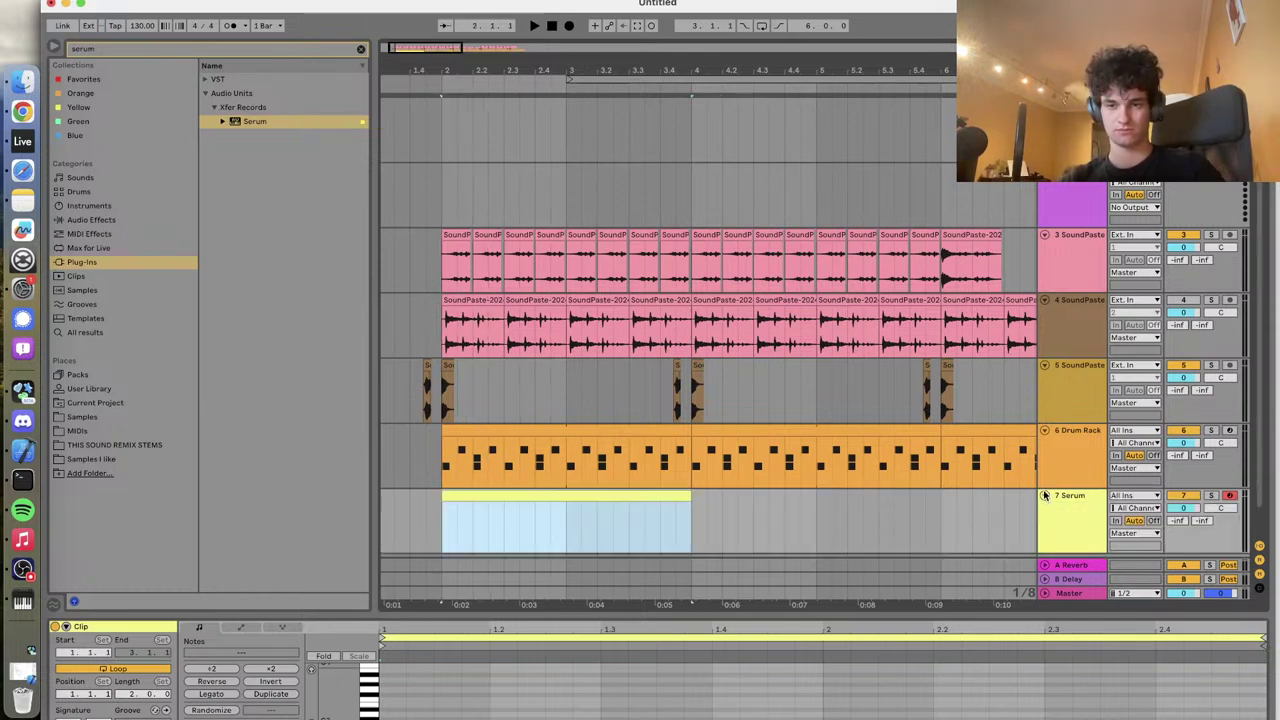
Add a sixteenth note at the start of the Serum clip, raise it to F4 during playback, and repeat it as six consecutive notes
left_click(388, 681)
key("space")
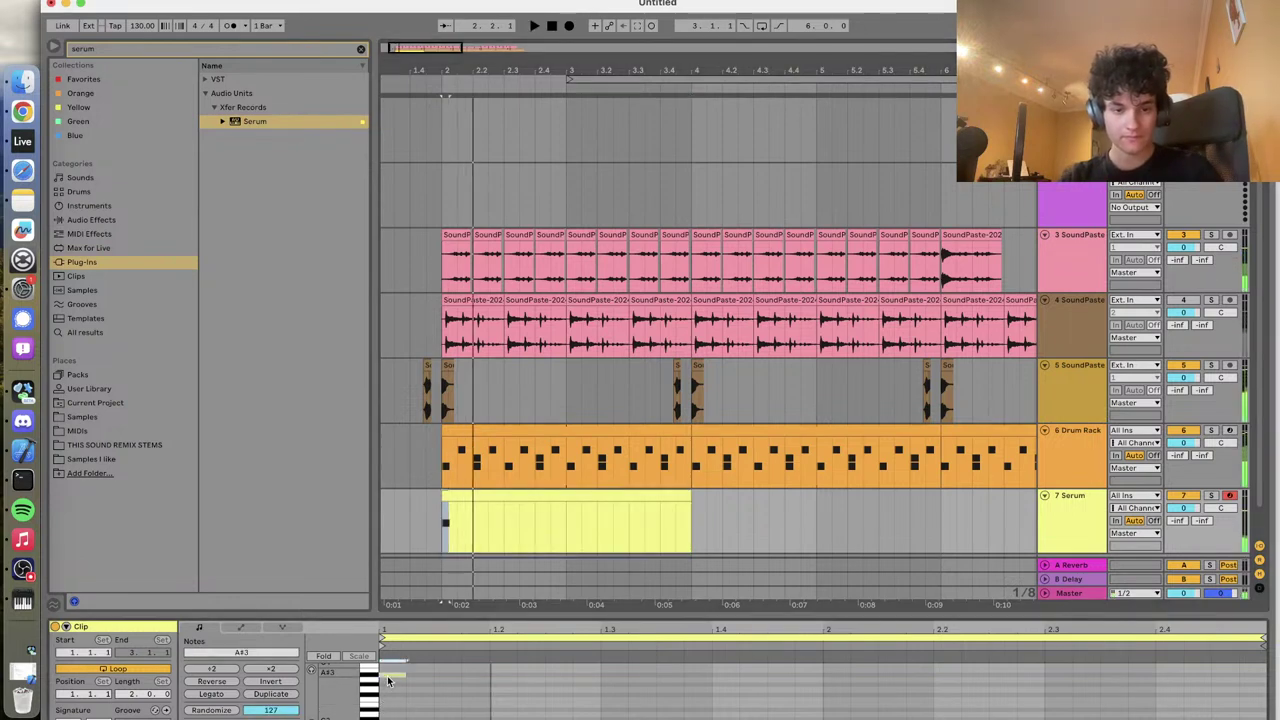
key("Up")
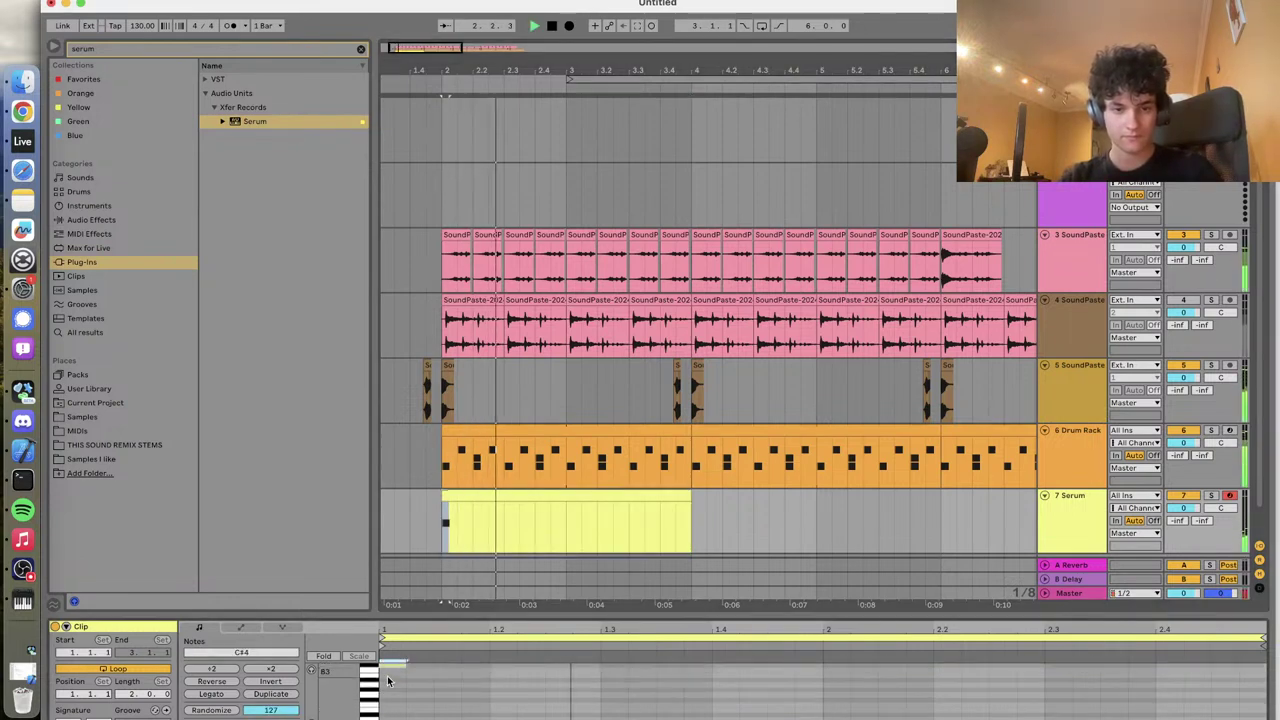
key("Up")
key("Up")
key("Up")
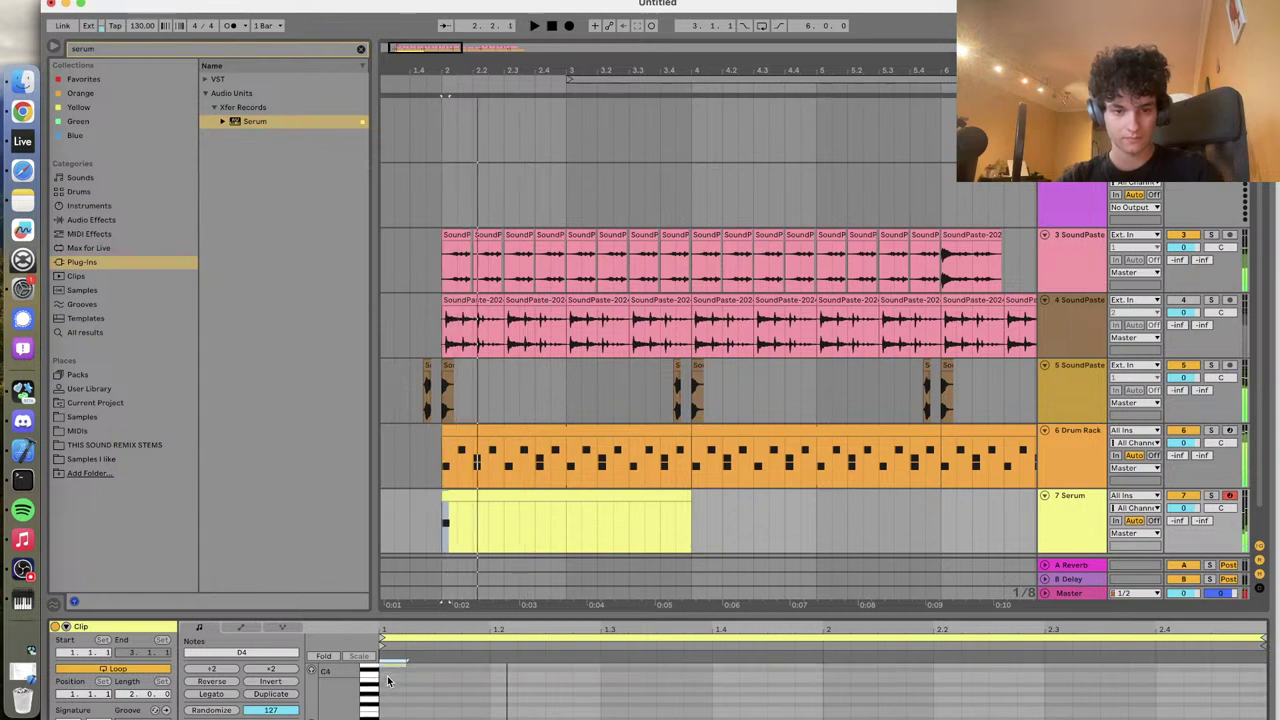
key("Up")
key("Up")
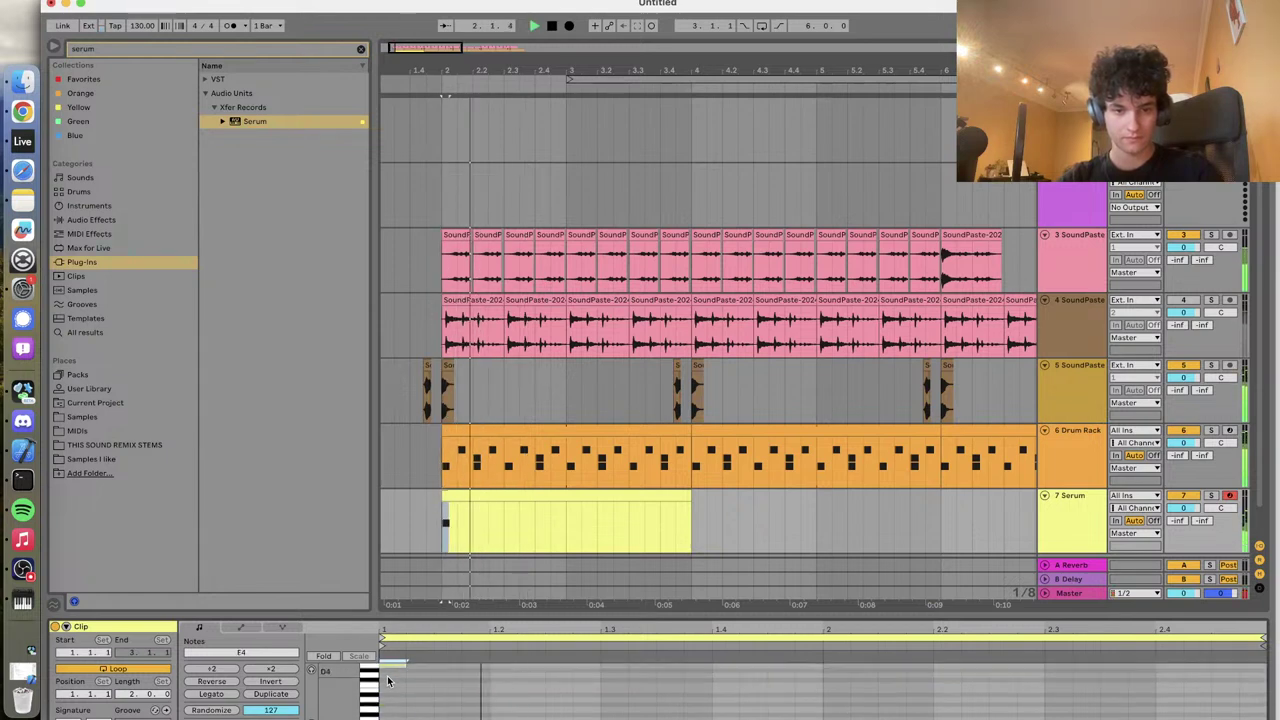
scroll(388, 684, "up", 3)
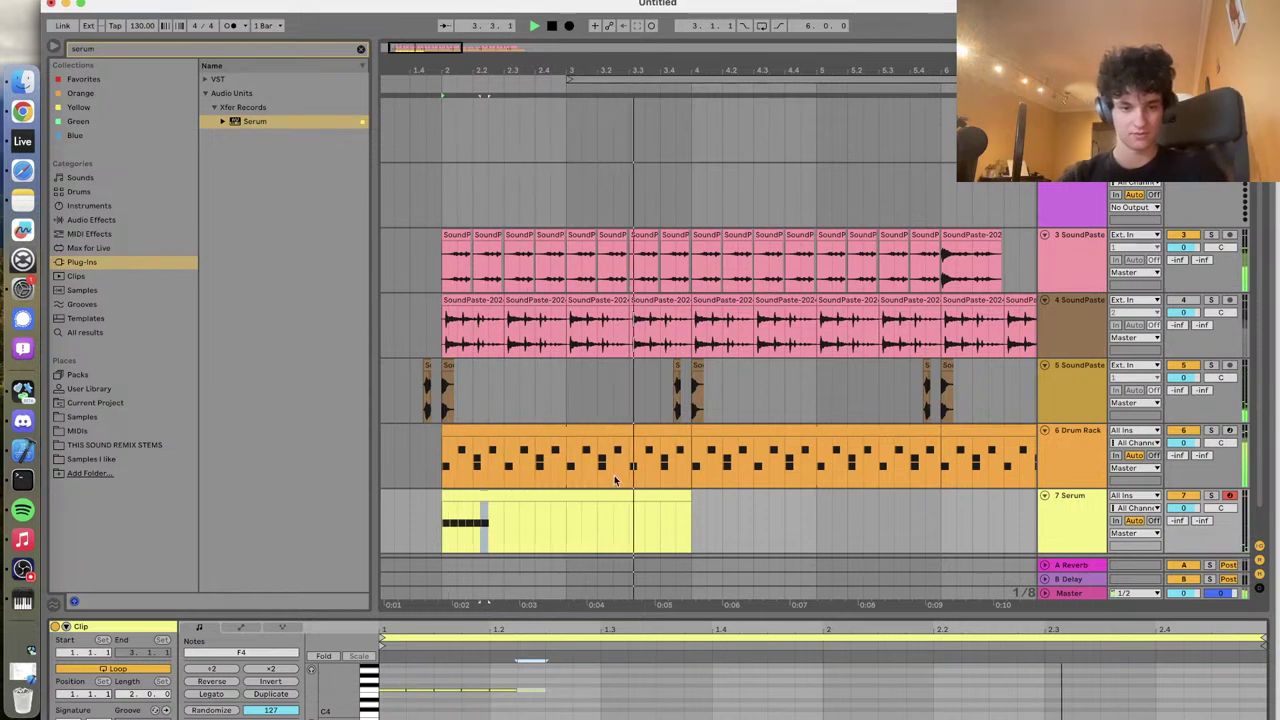
key("space")
Extend the looping Serum clip to bar 7 and play the beat from around bar 2
scroll(887, 497, "down", 3)
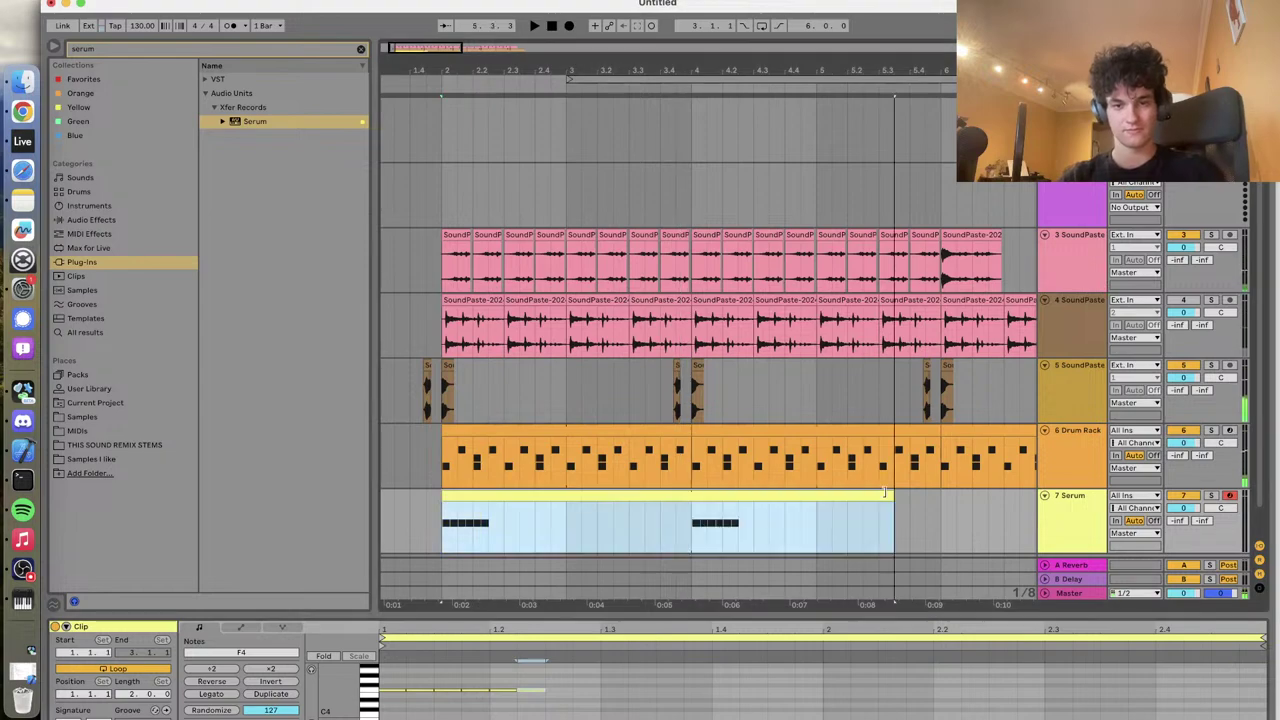
left_click_drag(606, 493, 679, 495)
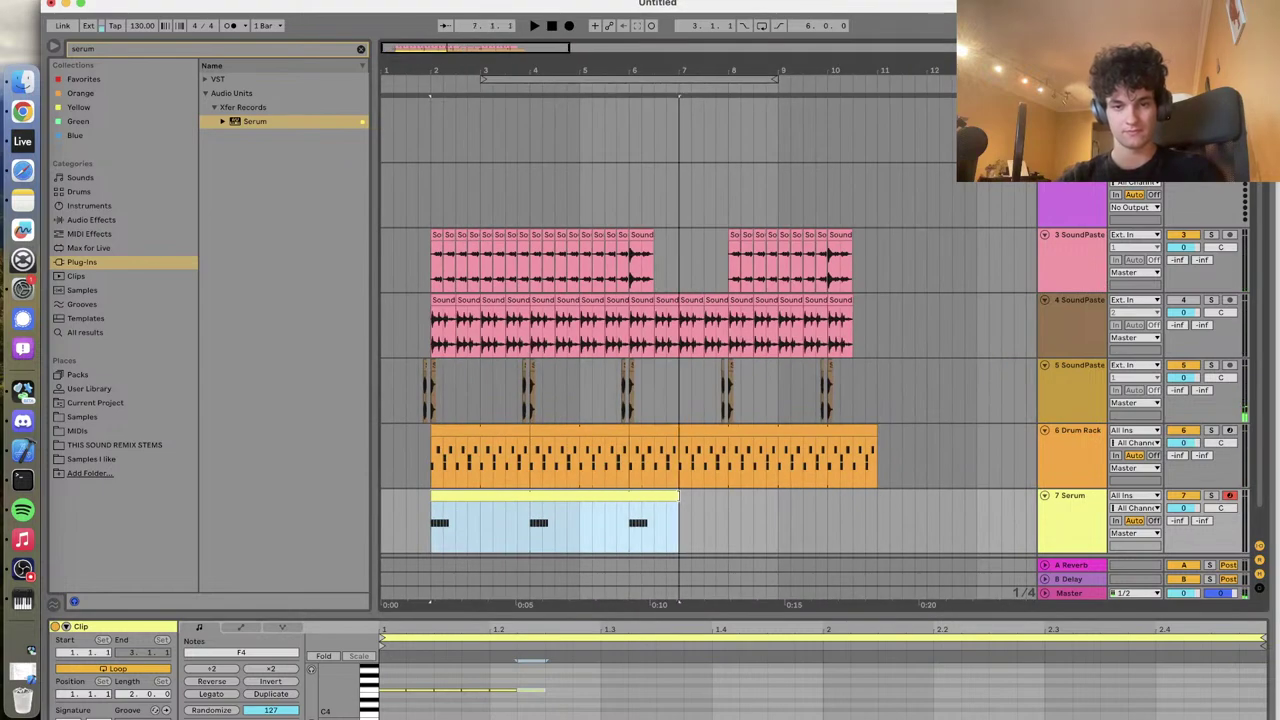
left_click(401, 529)
key("space")
scroll(400, 520, "up", 3)
left_click(509, 493)
key("space")
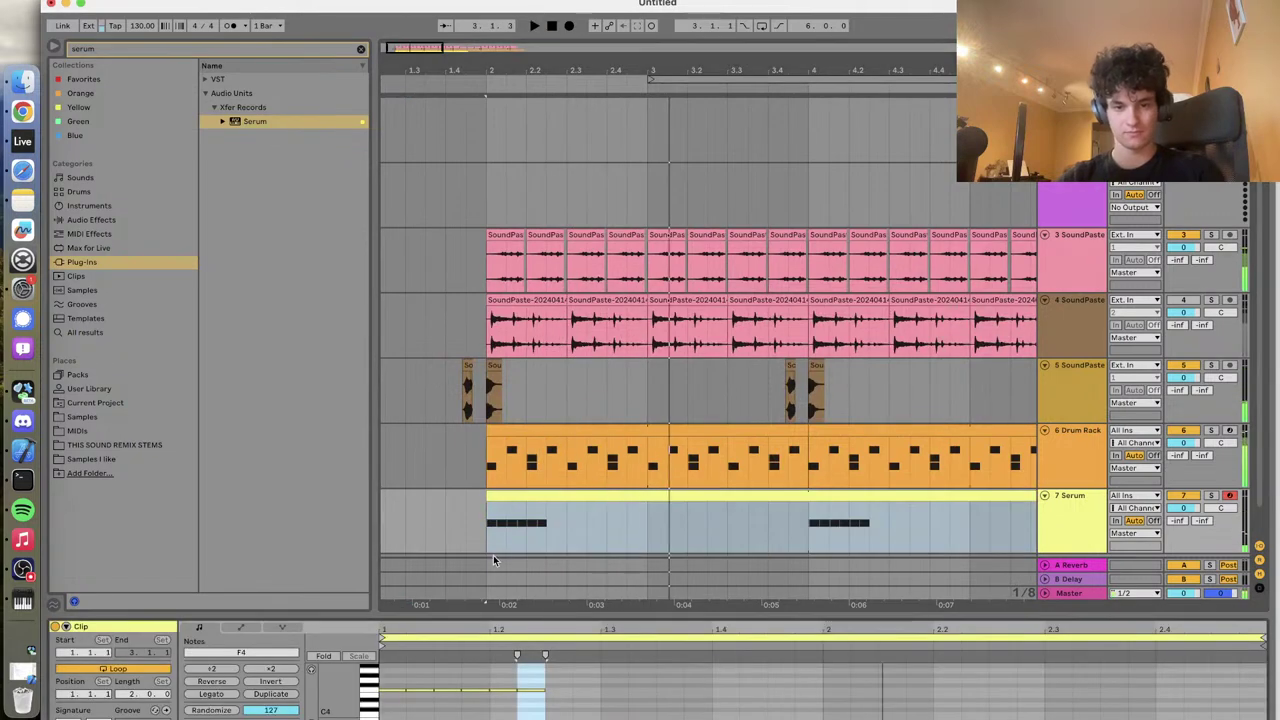
Transpose the six notes in the Serum clip down to F0 and listen to them against the beat
left_click_drag(604, 693, 388, 705)
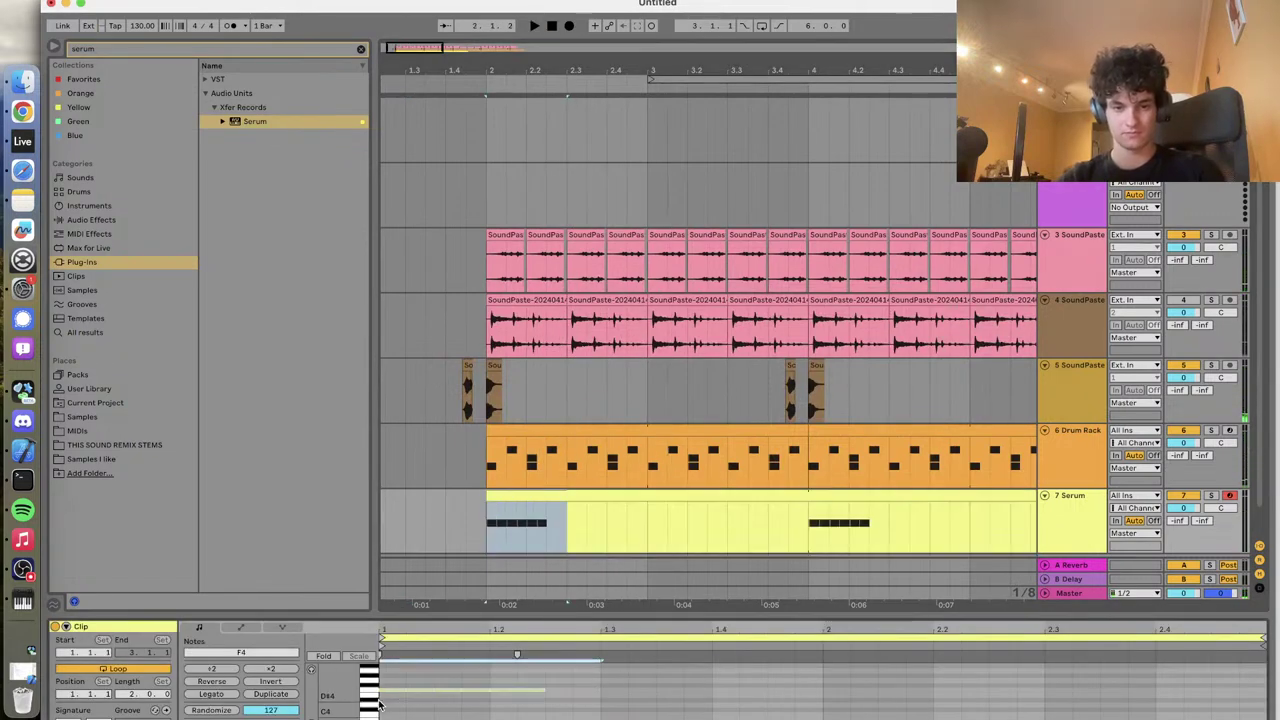
left_click_drag(379, 705, 379, 705)
key("space")
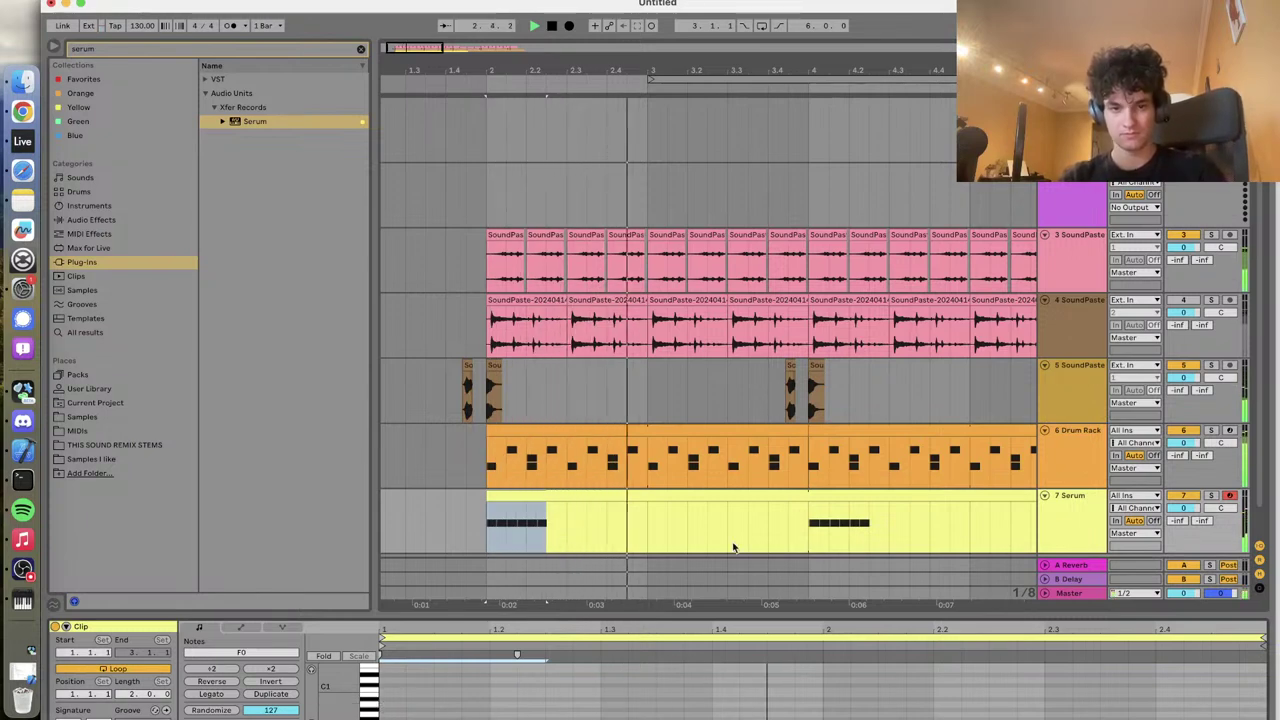
left_click(835, 525)
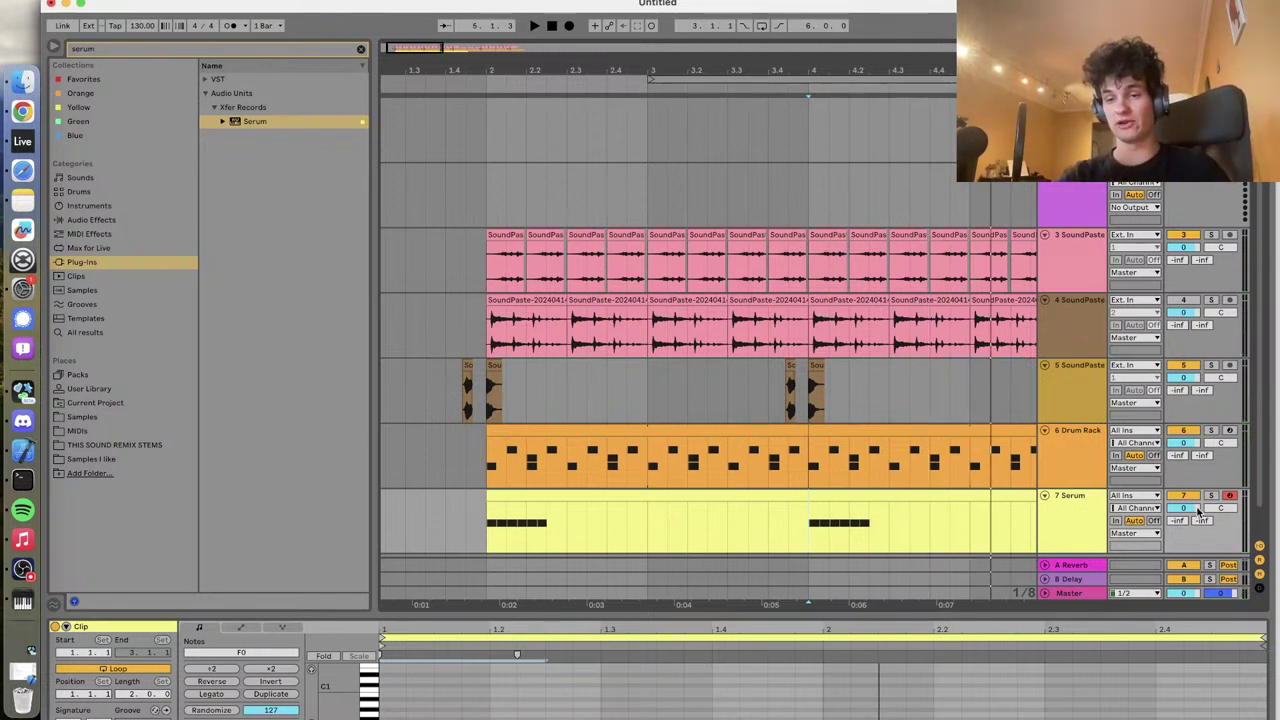
left_click(446, 410)
key("space")
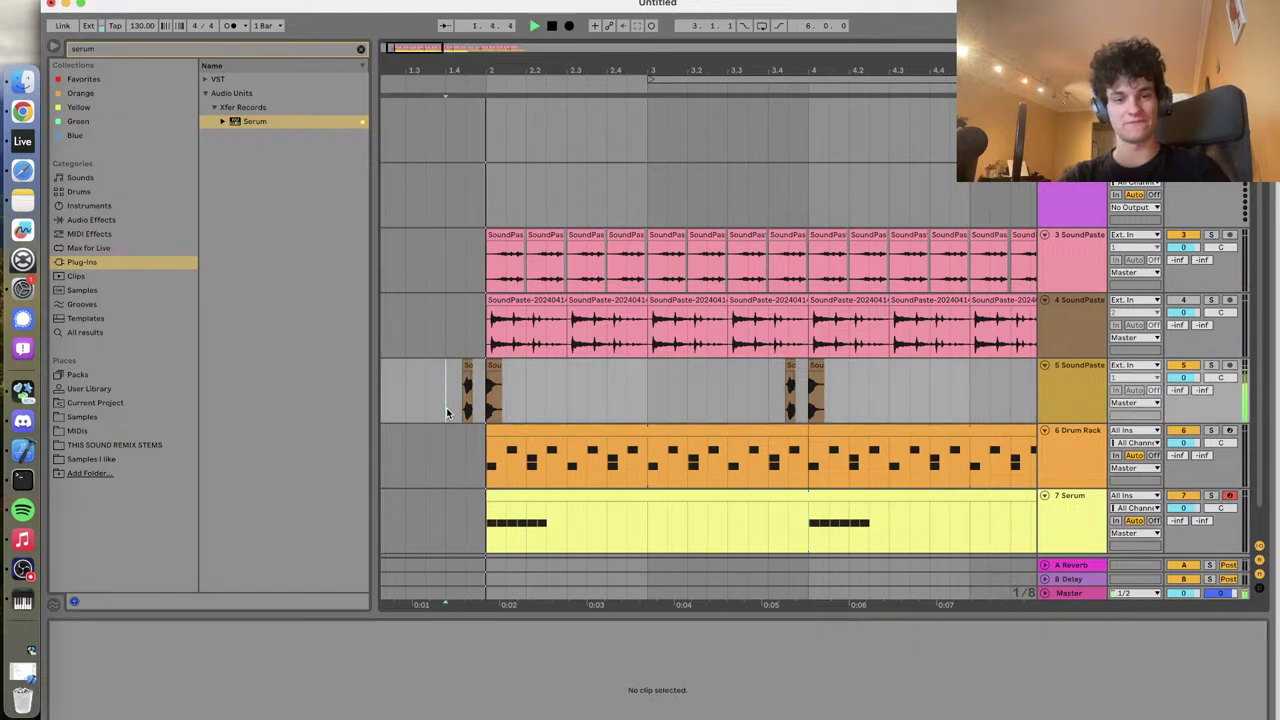
key("space")
Enlarge the Serum clip's note editor and duplicate the six F0 notes repeatedly until they fill the two-bar clip
left_click(575, 500)
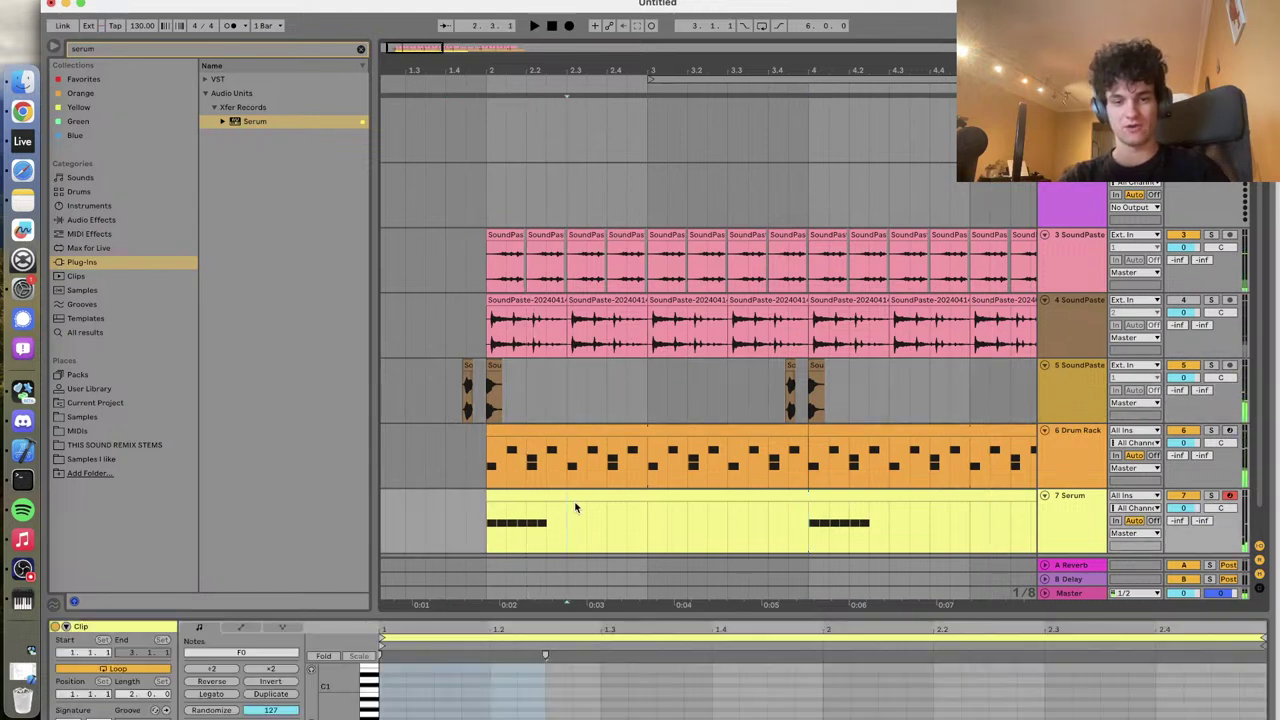
left_click_drag(589, 622, 601, 507)
left_click(421, 601)
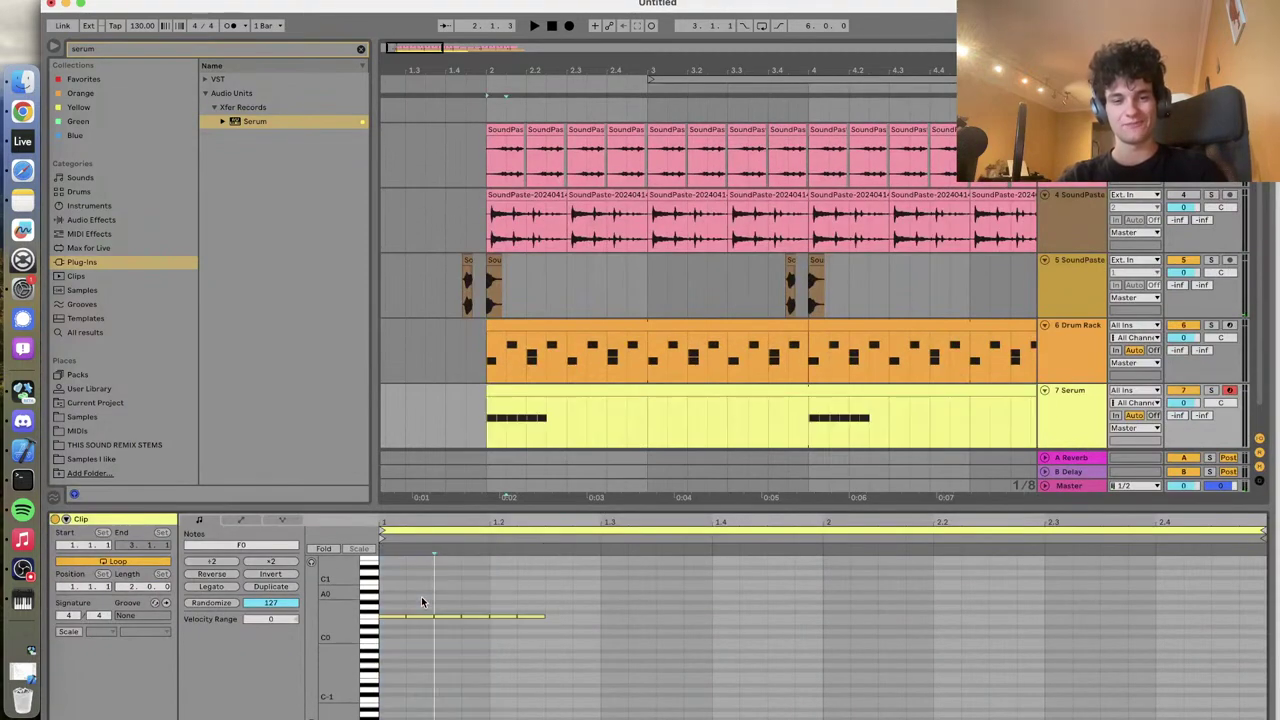
left_click_drag(543, 602, 402, 621)
key("super+d")
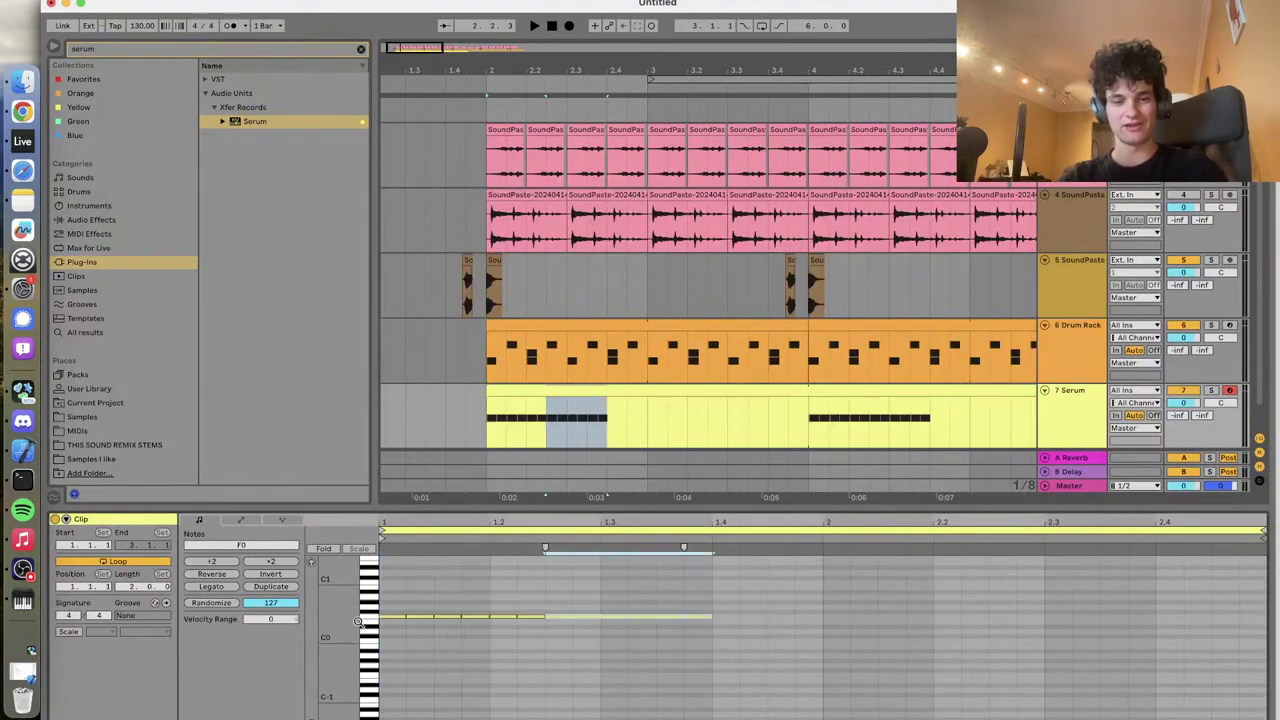
key("super+d")
key("super+d")
key("super+d")
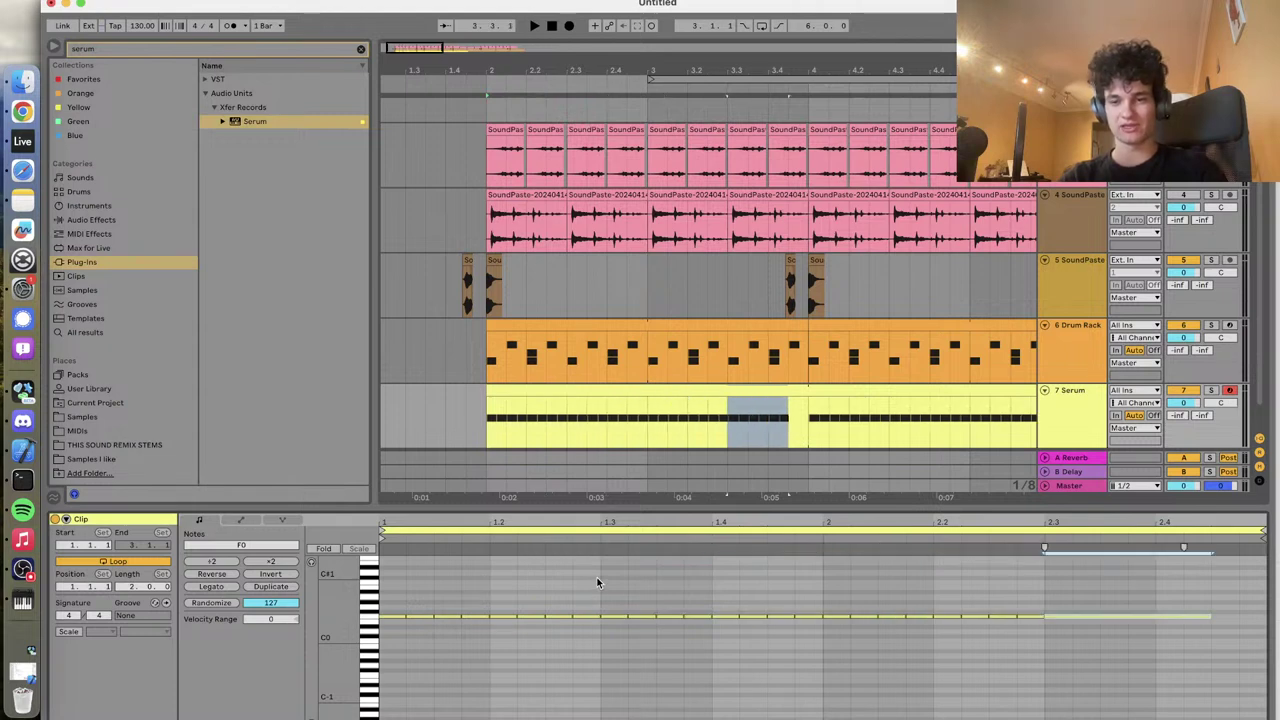
key("super+d")
Extend the Serum clip past bar 10 and play the beat with the continuous F0 notes from bar 2
left_click(446, 418)
key("space")
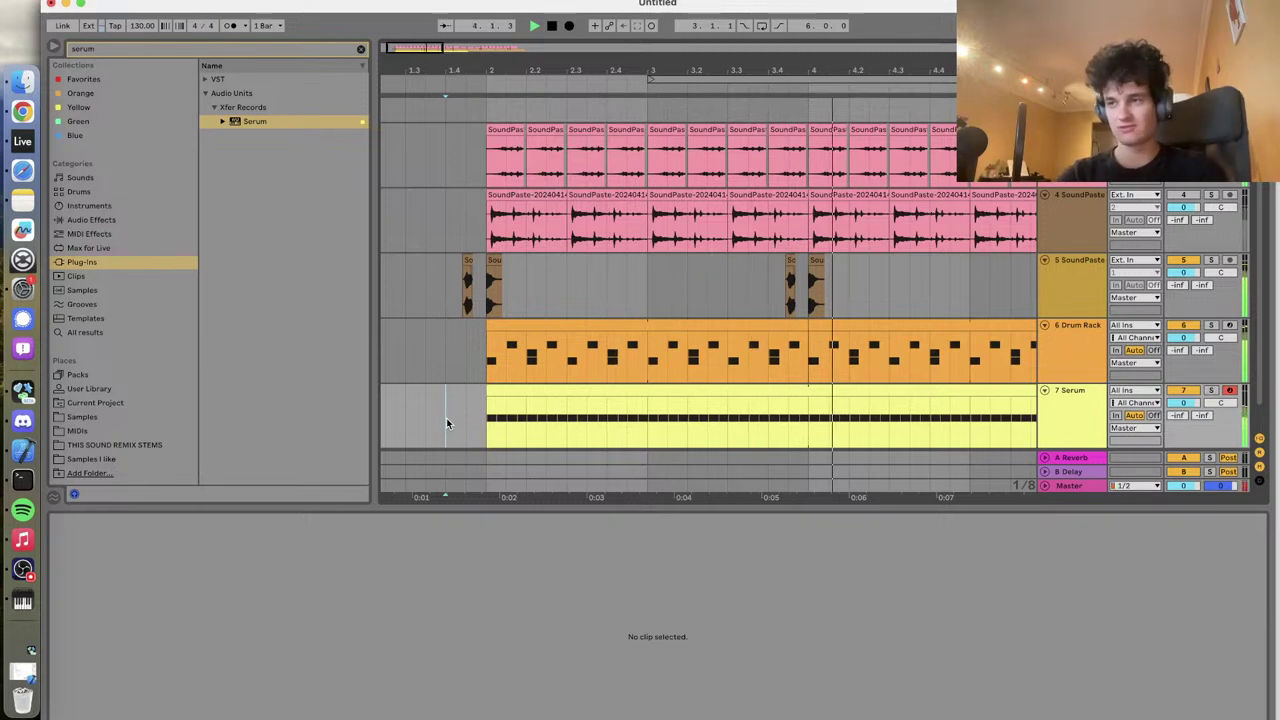
key("minus")
left_click_drag(686, 391, 845, 391)
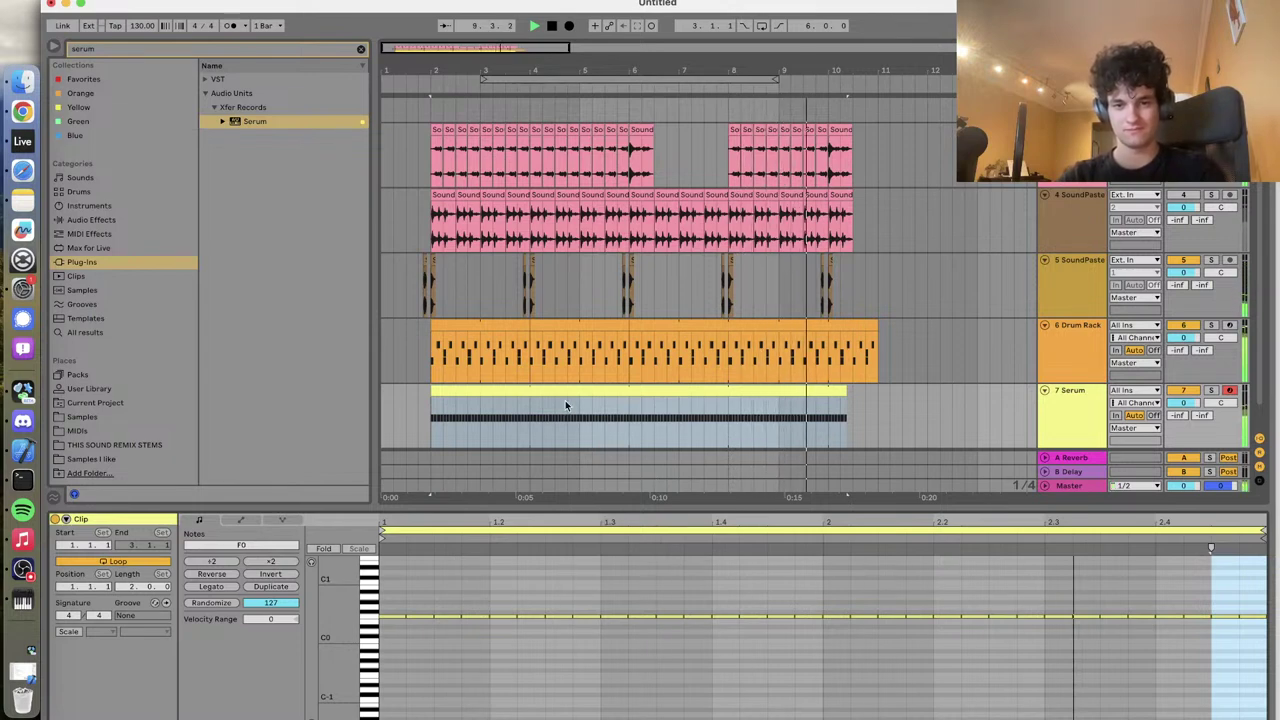
left_click(428, 416)
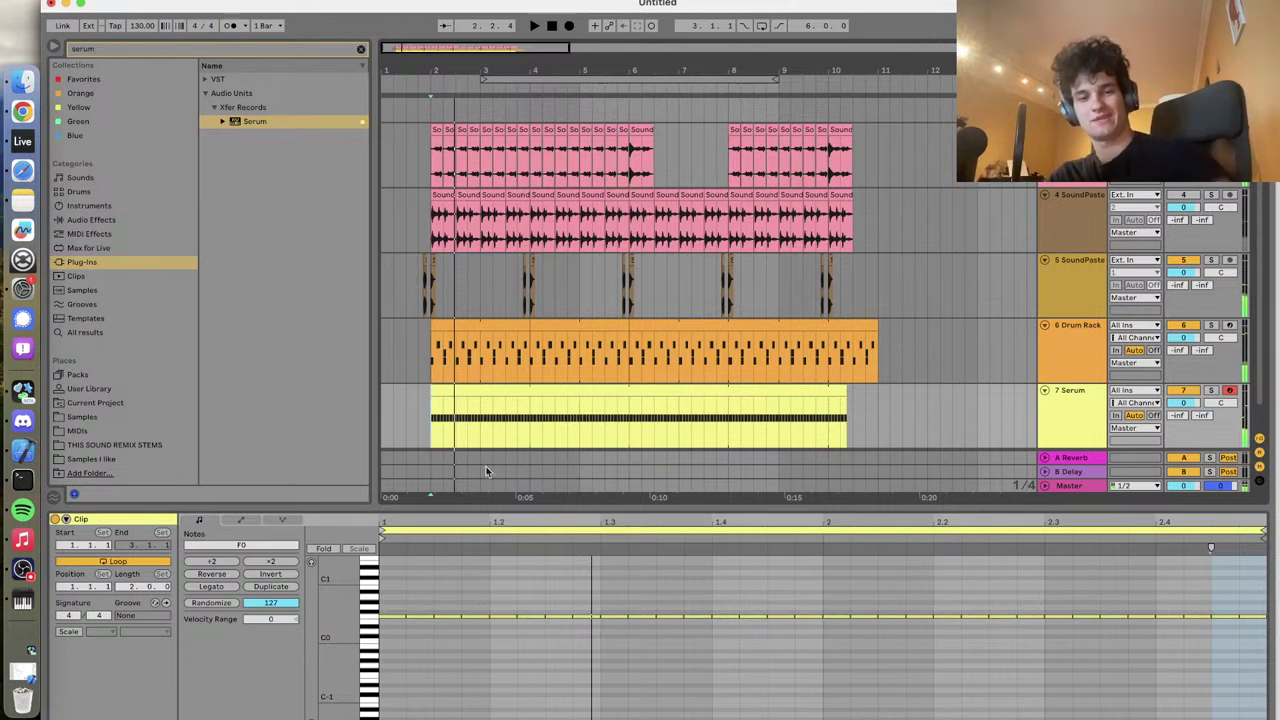
key("space")
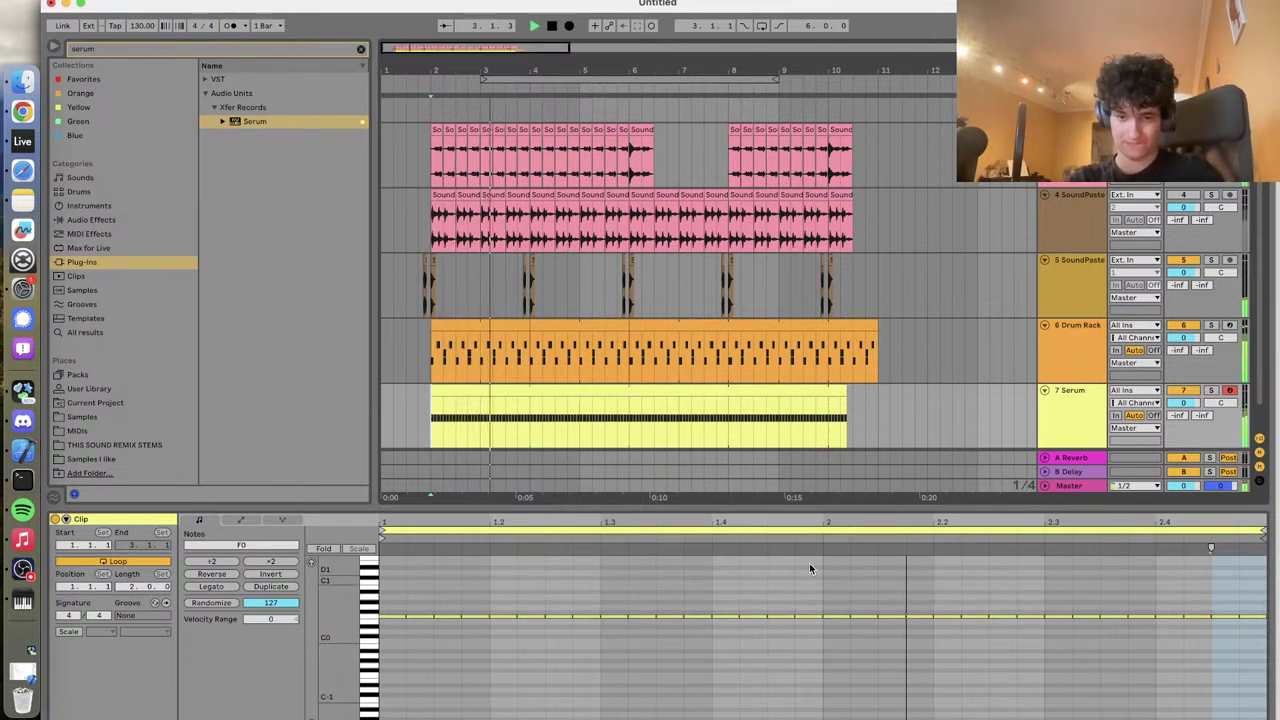
Consolidate the Serum part from bar 2 to 6 into one four-bar clip
left_click(613, 393, "shift")
right_click(613, 393)
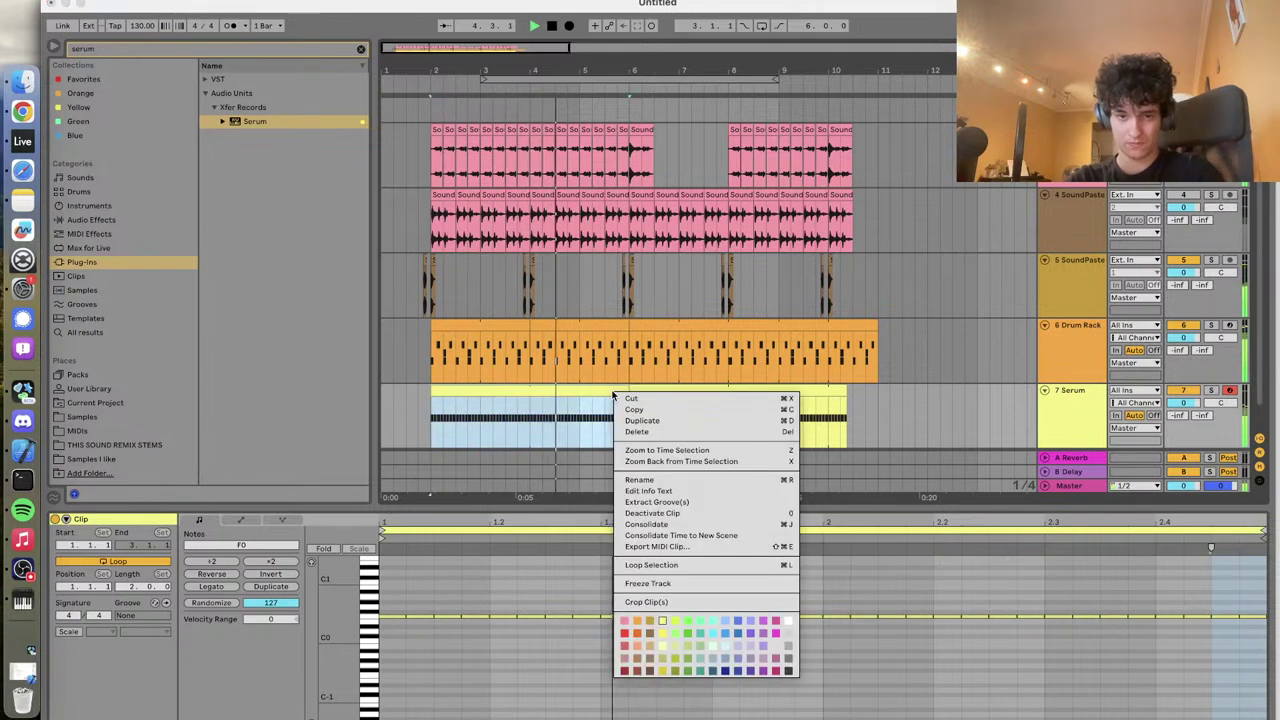
left_click(662, 521)
Raise all notes in the fourth bar of the consolidated Serum clip to A0 and play the beat to hear the change
left_click_drag(1048, 601, 1260, 692)
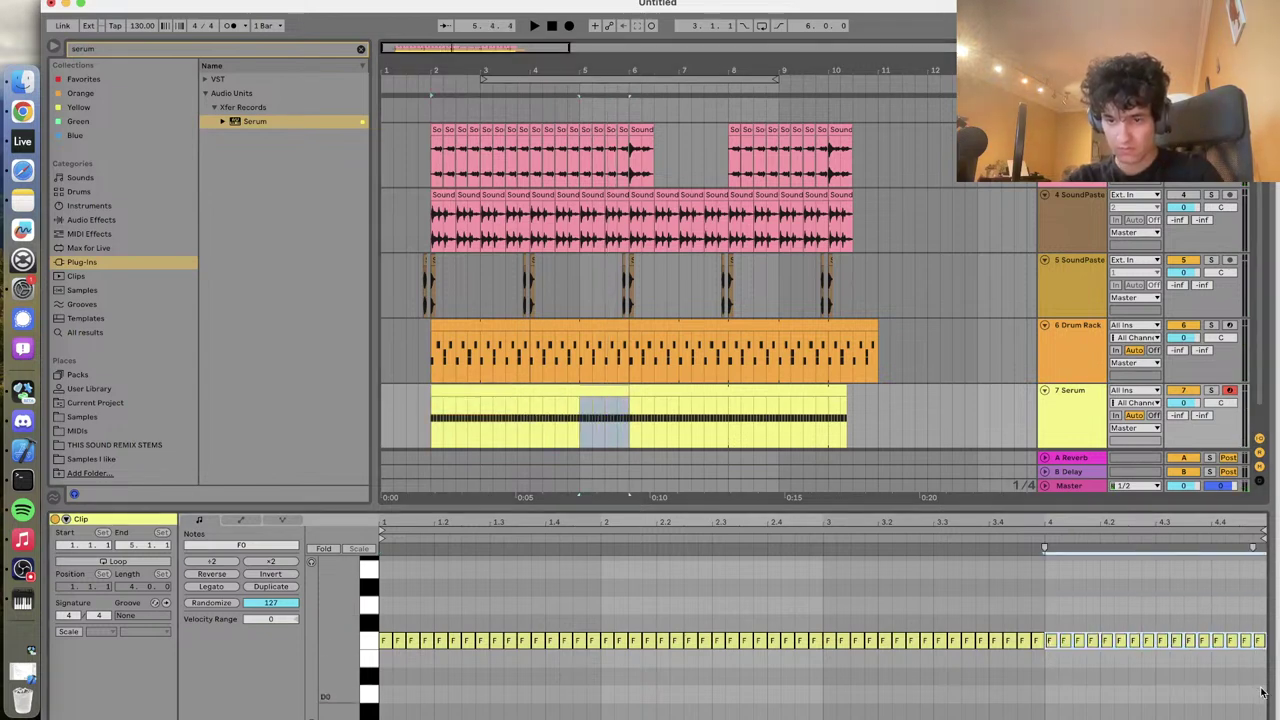
key("Up")
key("Up")
key("Up")
key("Up")
key("Up")
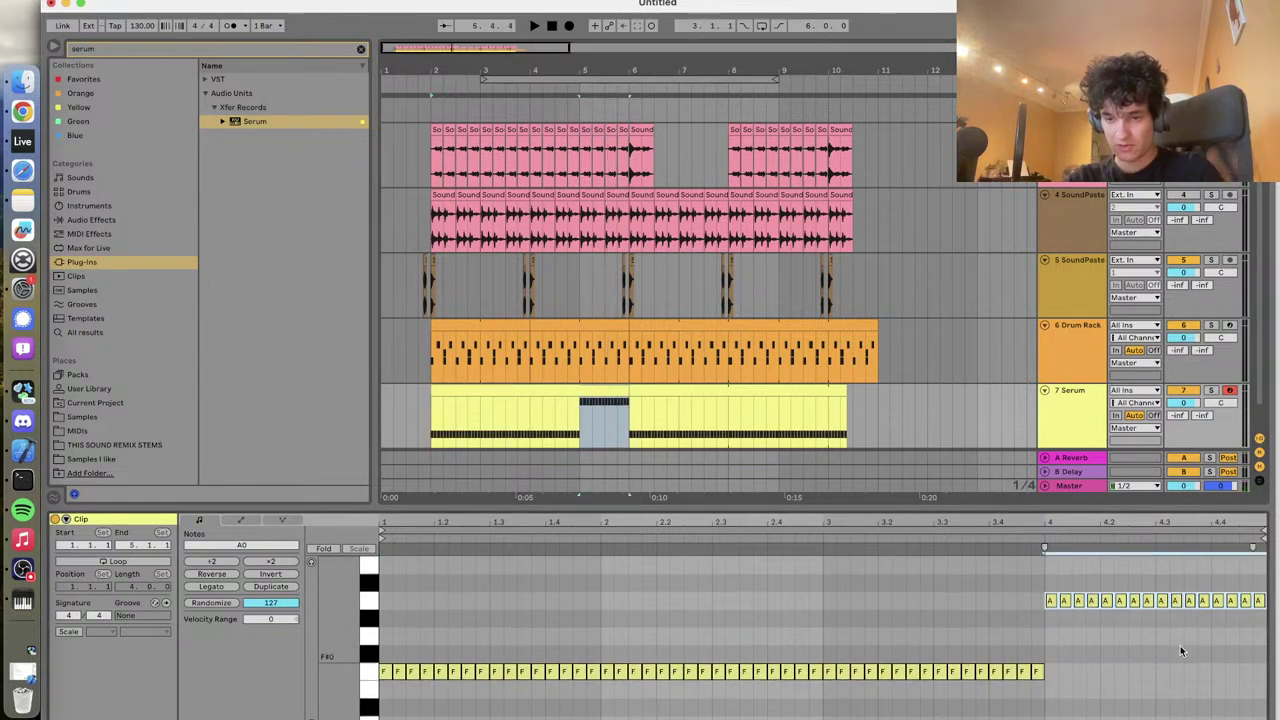
key("Down")
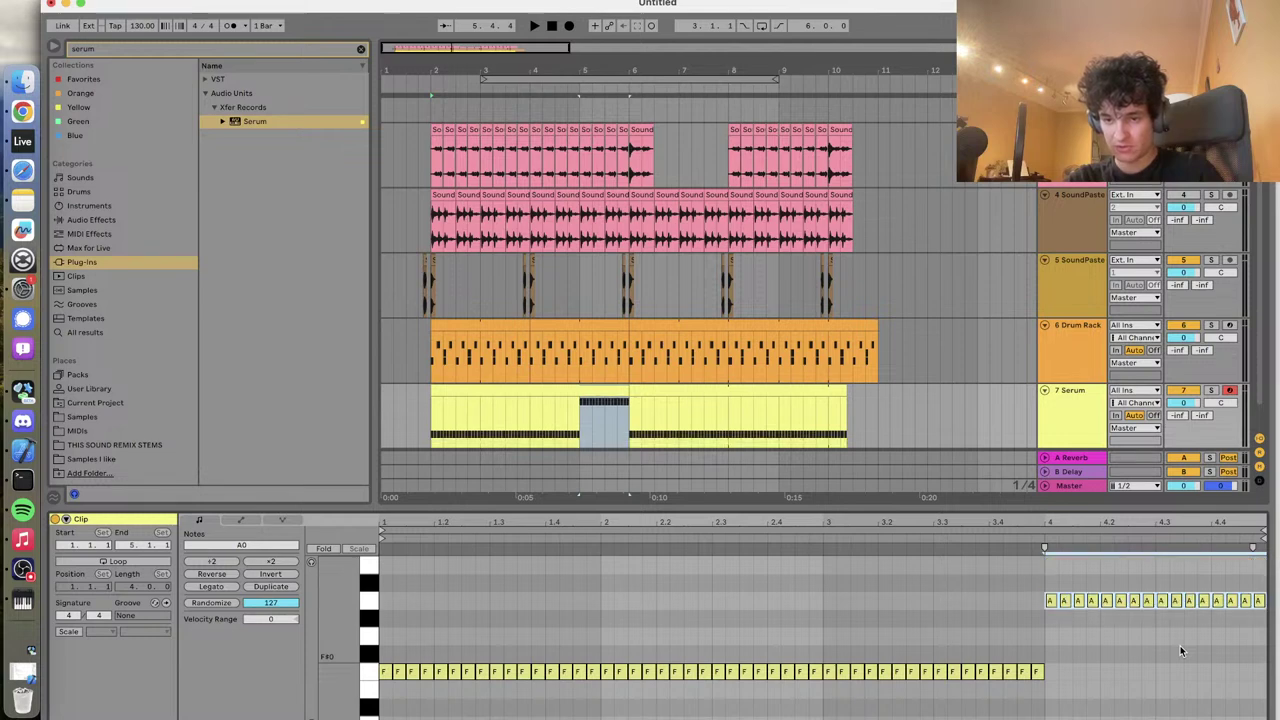
left_click(1003, 535)
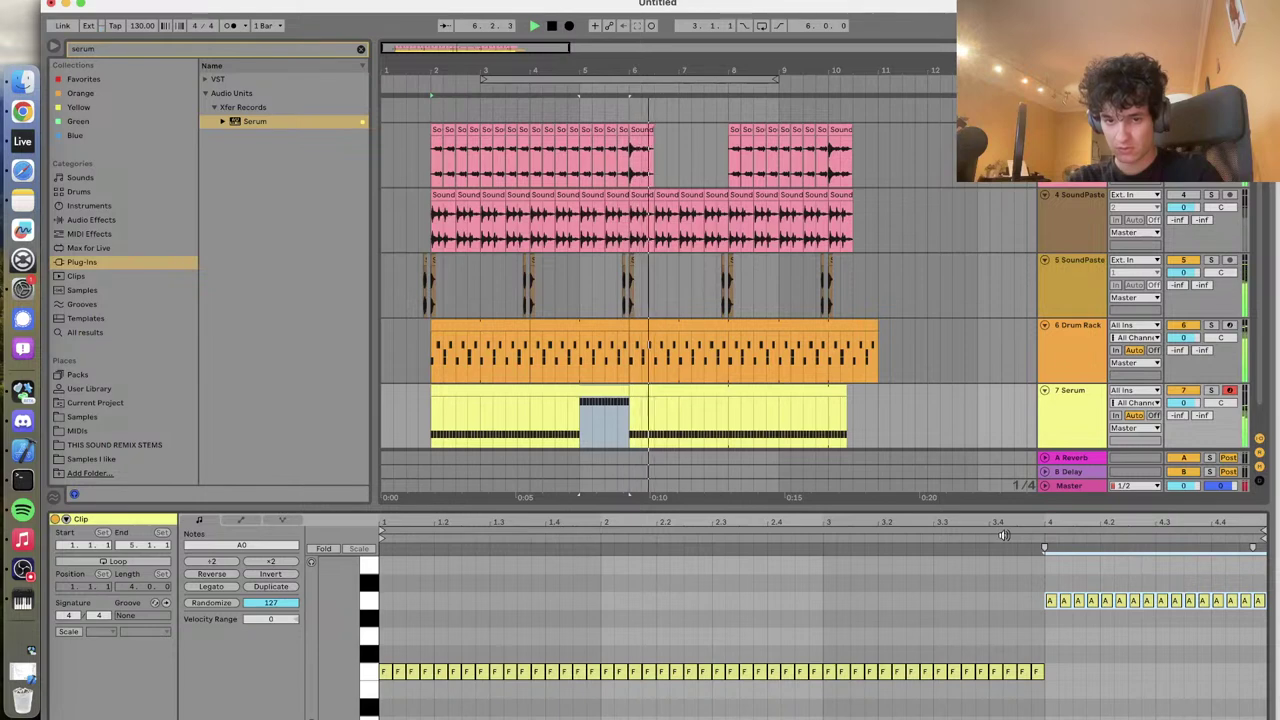
Lower the A0 notes in the first half of the Serum clip's bar 4 to F0 and copy the clip over the next section
left_click_drag(1022, 568, 1146, 626)
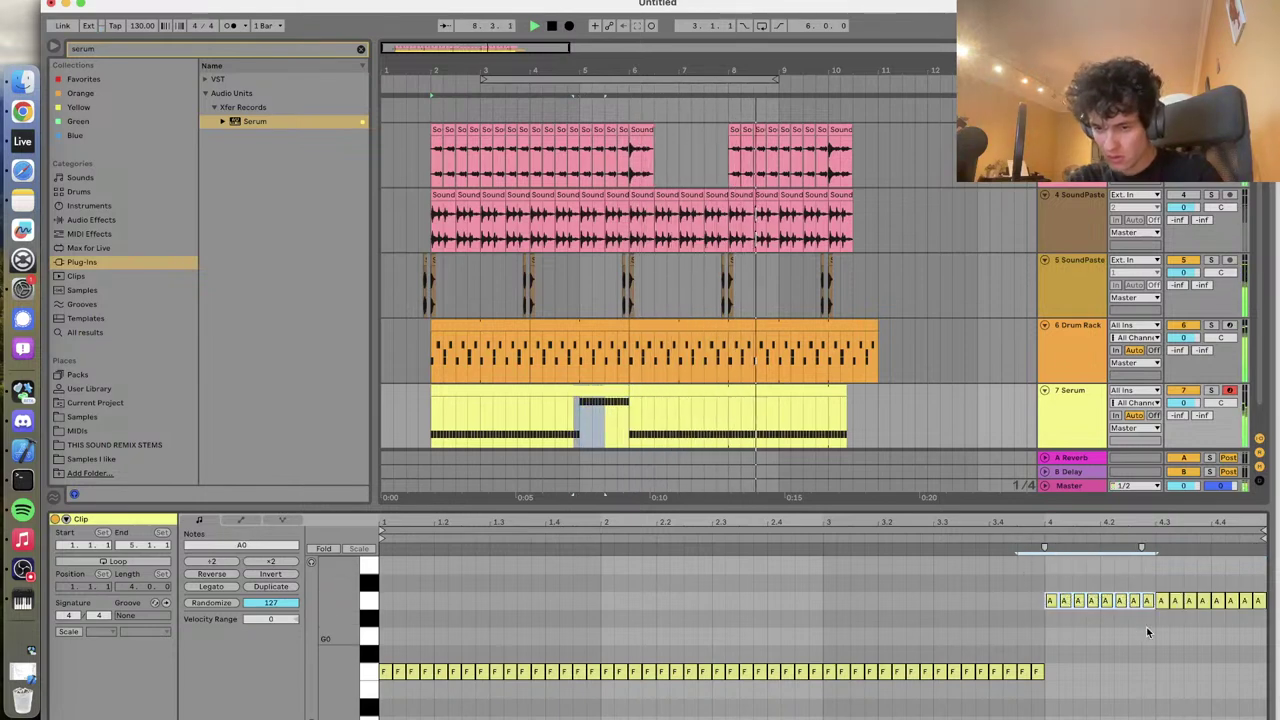
key("Down")
key("Down")
key("Down")
key("Down")
left_click_drag(620, 416, 828, 416)
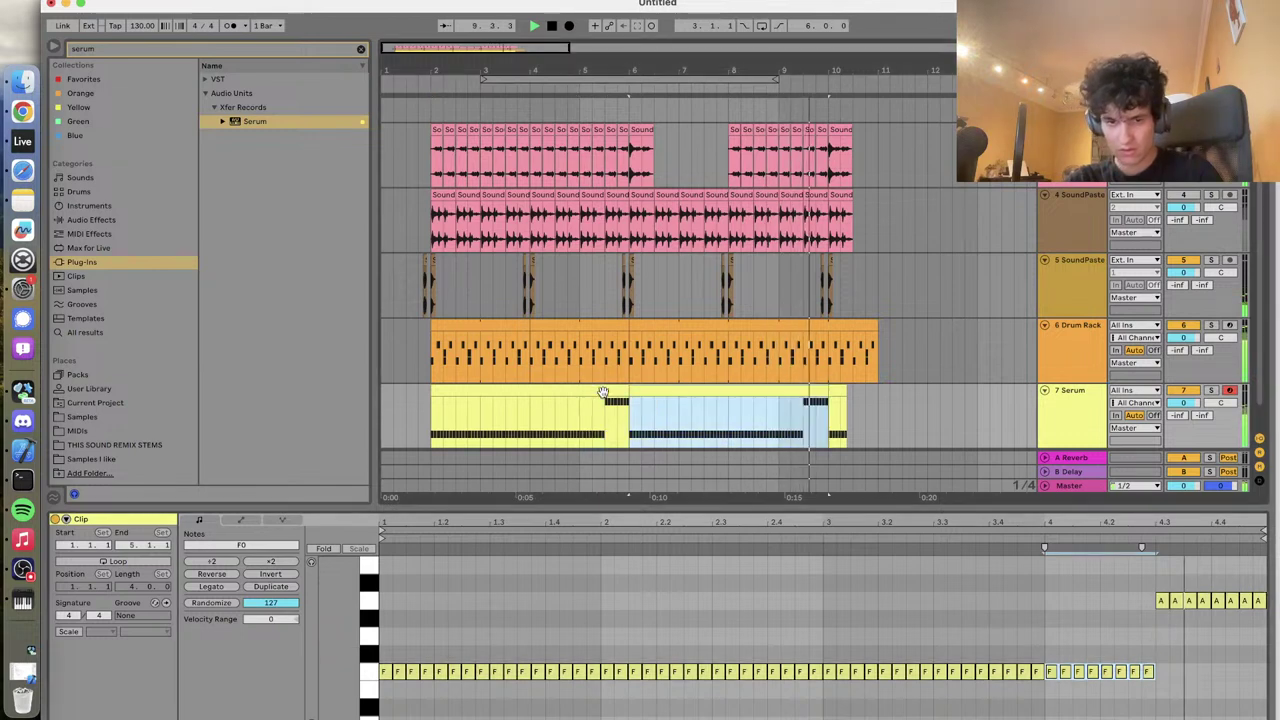
left_click(430, 424)
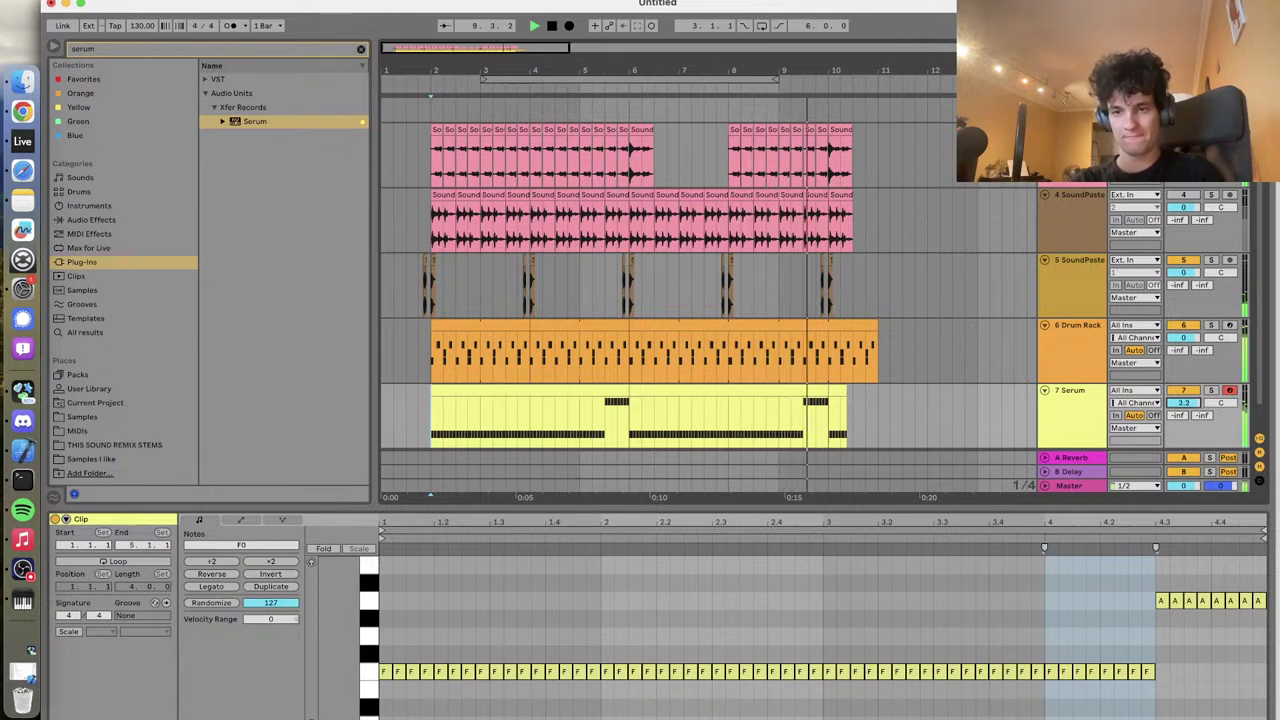
Add a row of repeated A0 notes across bar 1 of the first Serum clip and raise it an octave to A1
left_click(388, 603)
key("space")
key("Delete")
left_click_drag(386, 614, 595, 620)
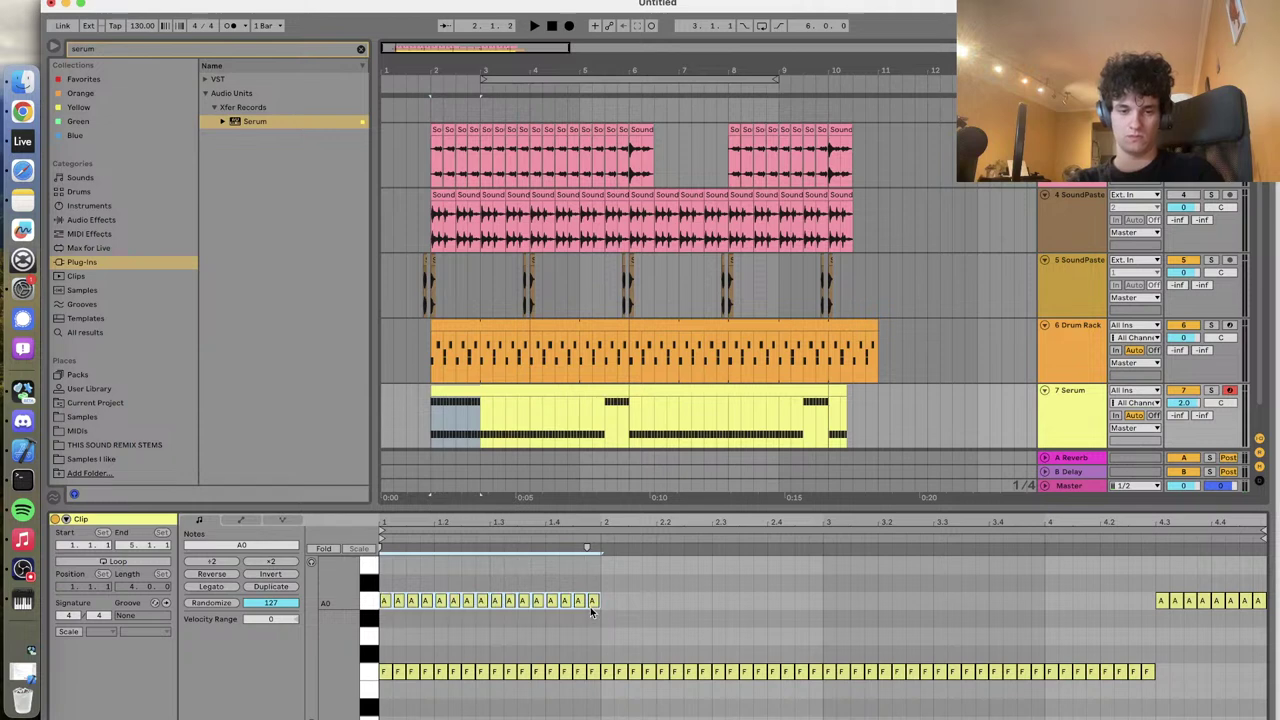
key("shift+Up")
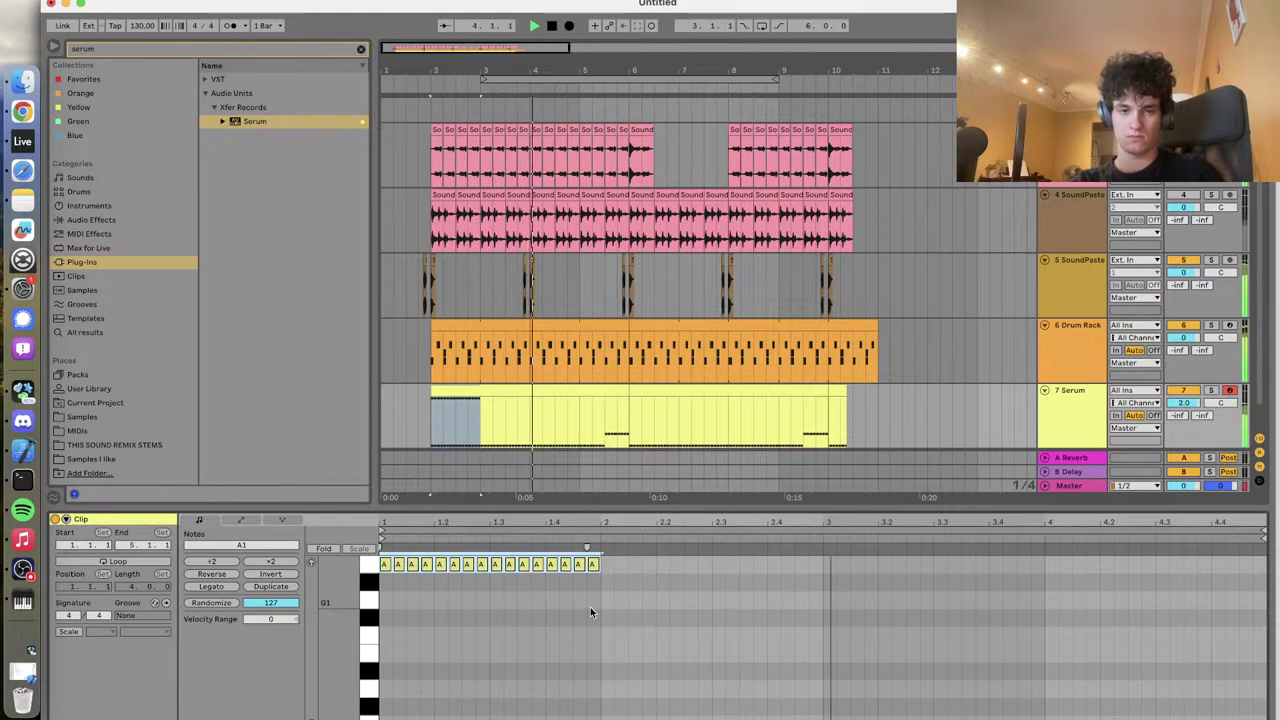
Audition different pitches for the upper note row in bar 1 and set it to C2
key("Down")
key("Down")
key("Down")
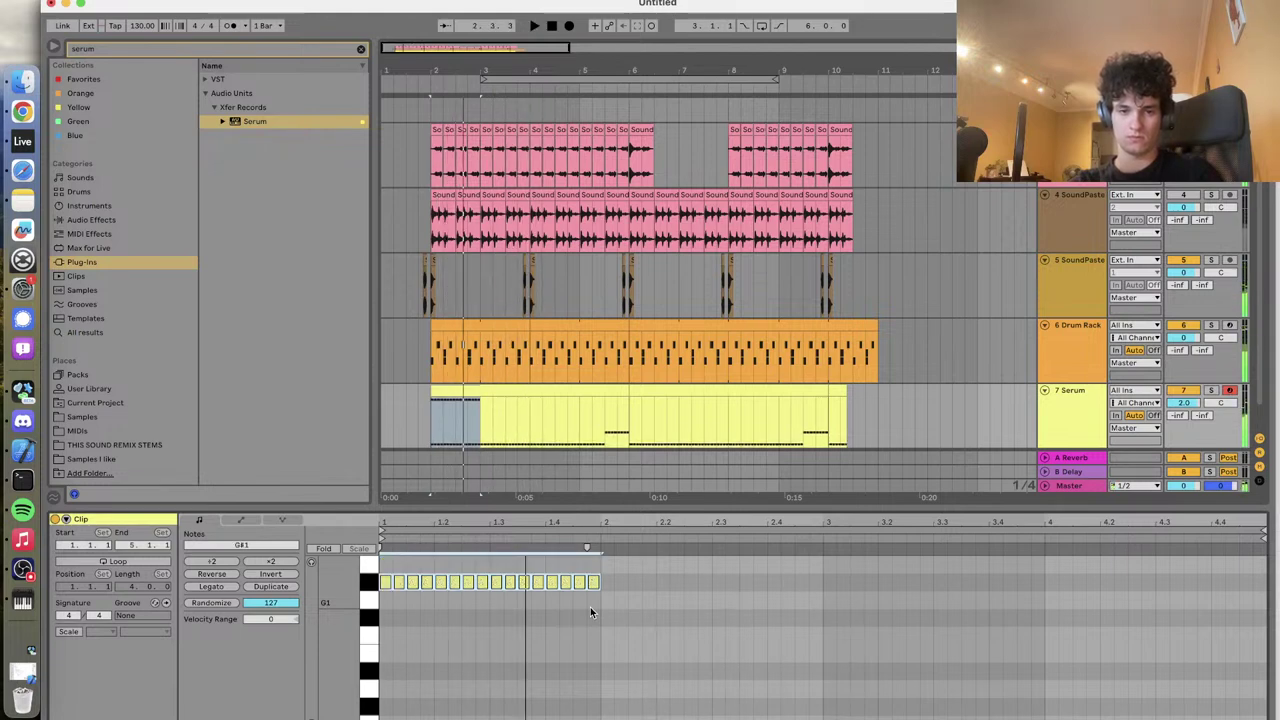
key("Up")
key("Up")
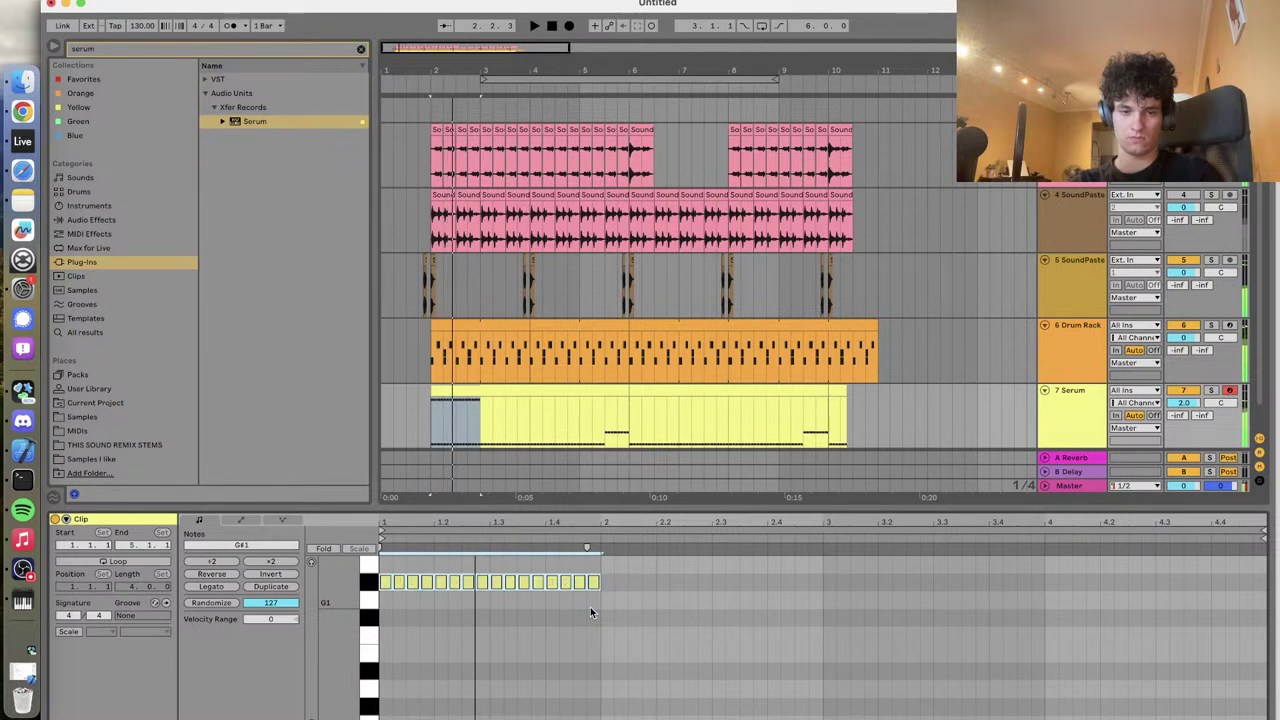
key("Up")
key("Up")
key("Up")
key("Up")
key("space")
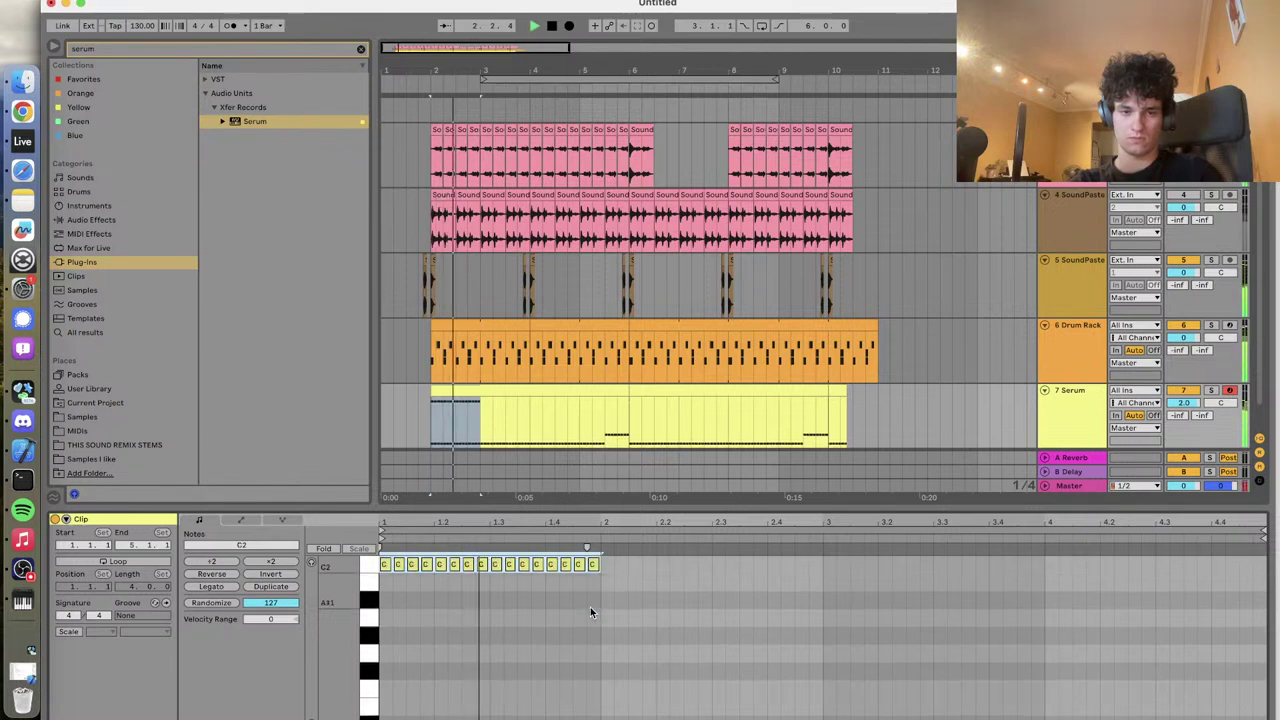
key("Down")
key("Down")
key("space")
key("space")
key("Up")
key("Up")
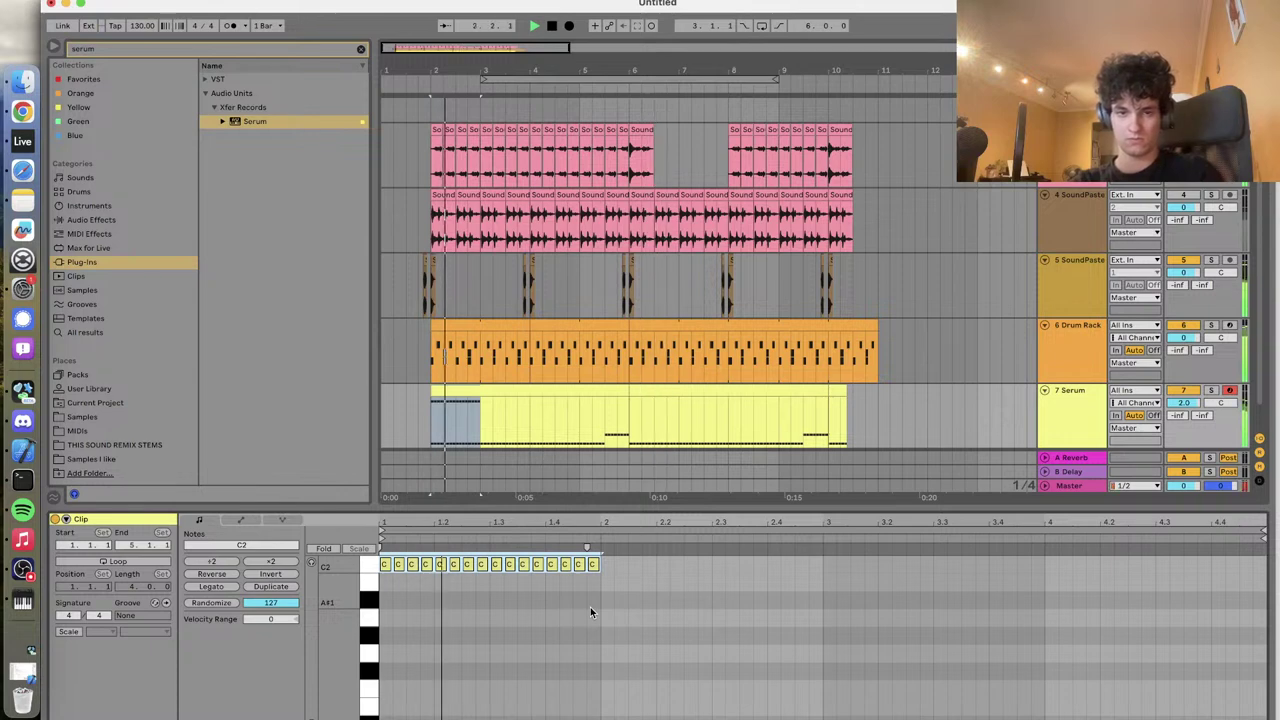
Duplicate the C2 note row into bar 2 and lower the copy to B1
key("super+d")
key("Down")
key("Down")
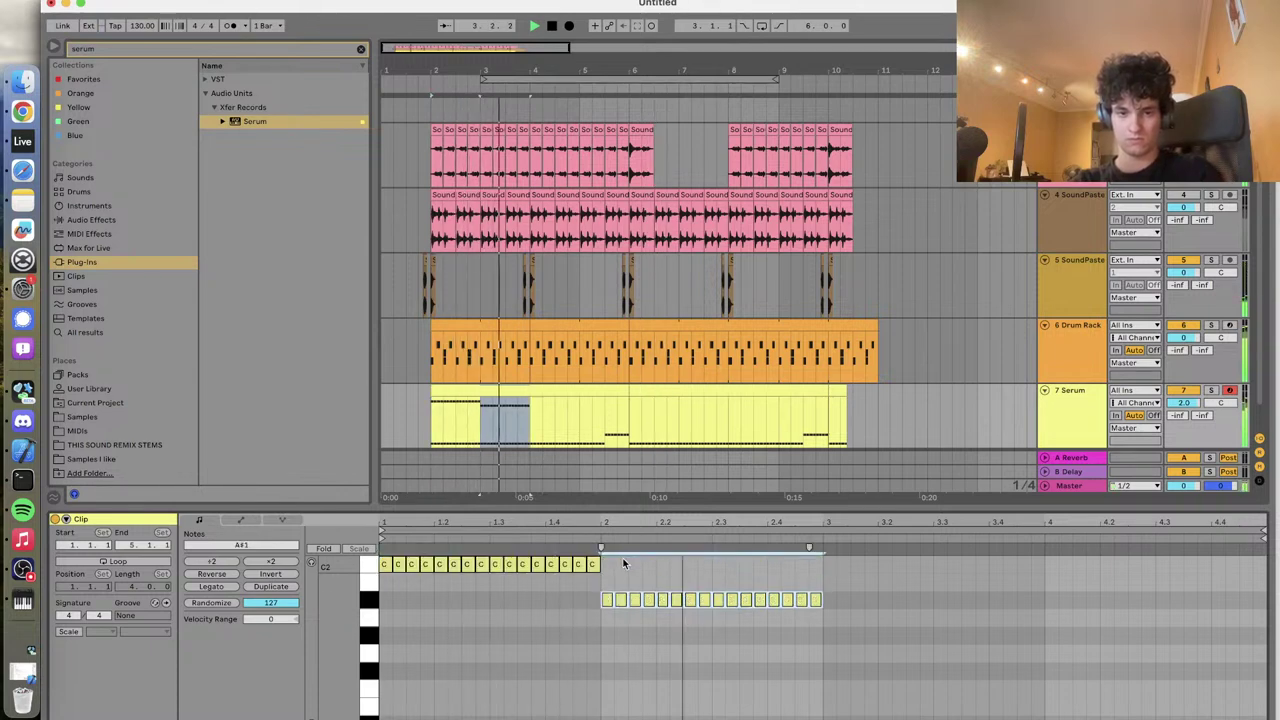
key("Up")
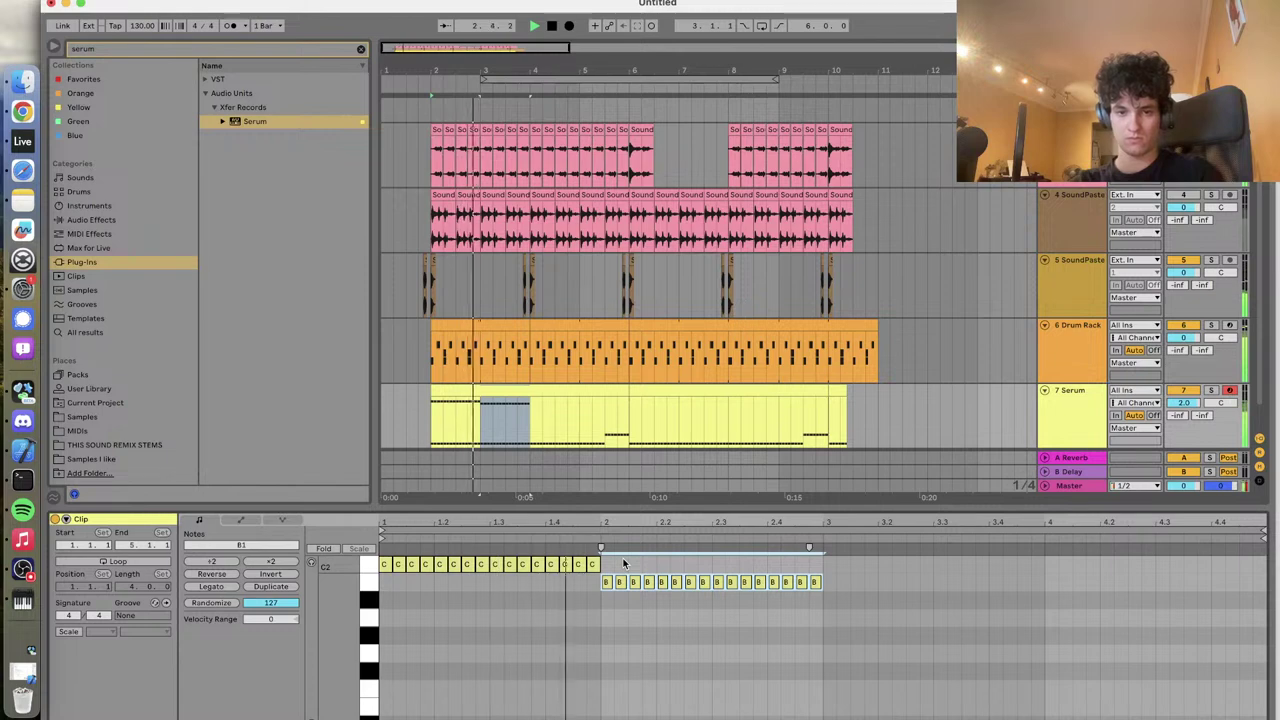
Duplicate the B1 note row into bar 3 and lower the copy to A#1
key("super+d")
key("Down")
key("Down")
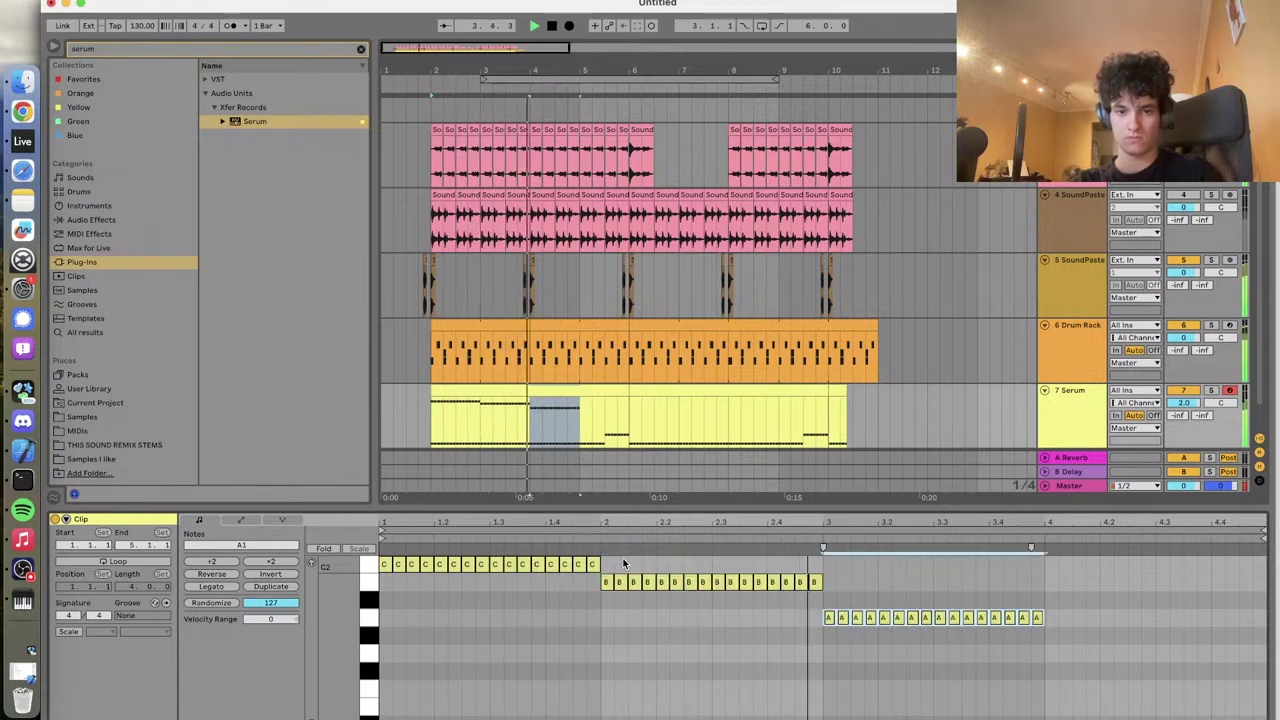
key("Up")
Duplicate the A#1 note row into bar 4 and lower the copy to A1
key("super+d")
key("Down")
key("Down")
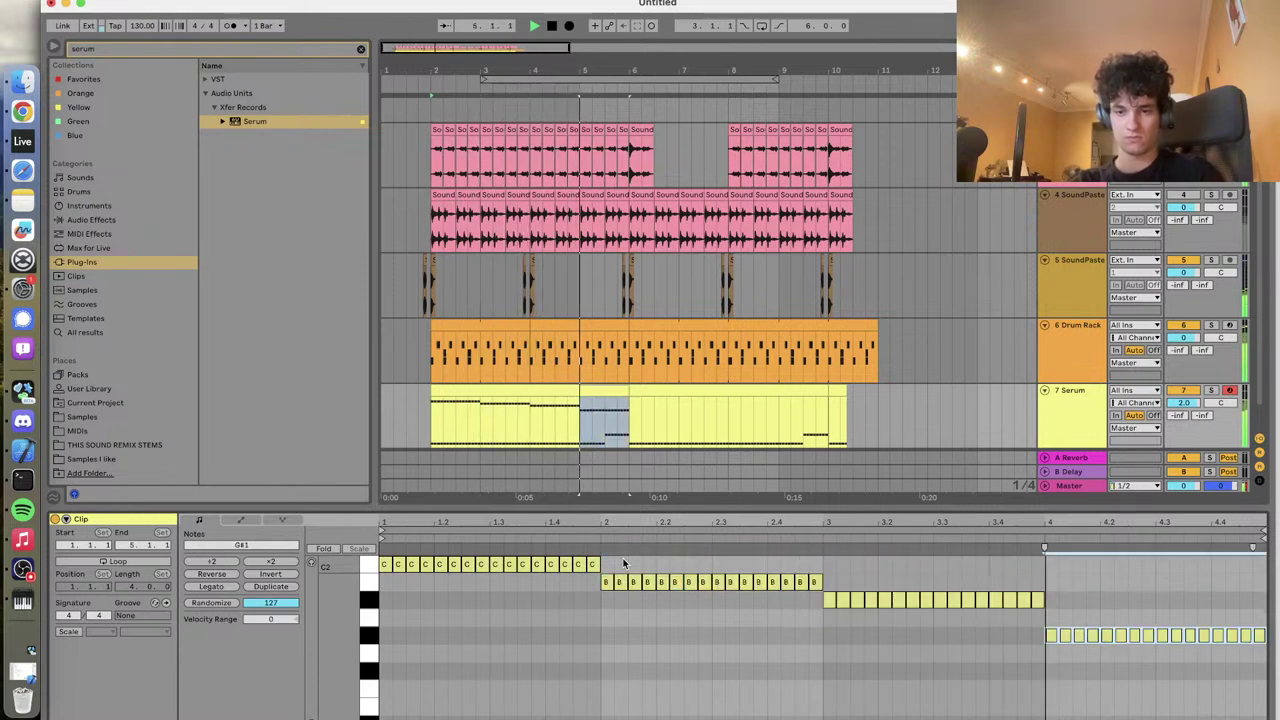
key("Up")
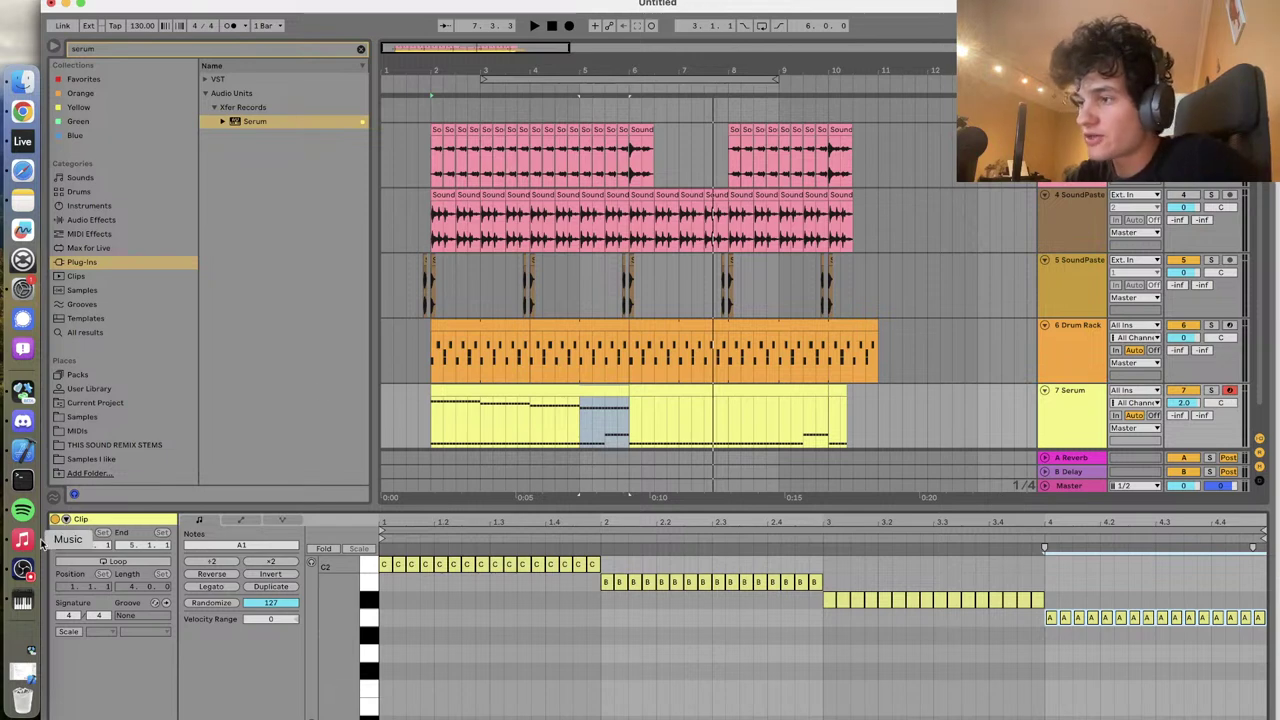
Transpose the short audio clip just before bar 6 on track 3 to -3 semitones and play the passage
left_click(592, 310)
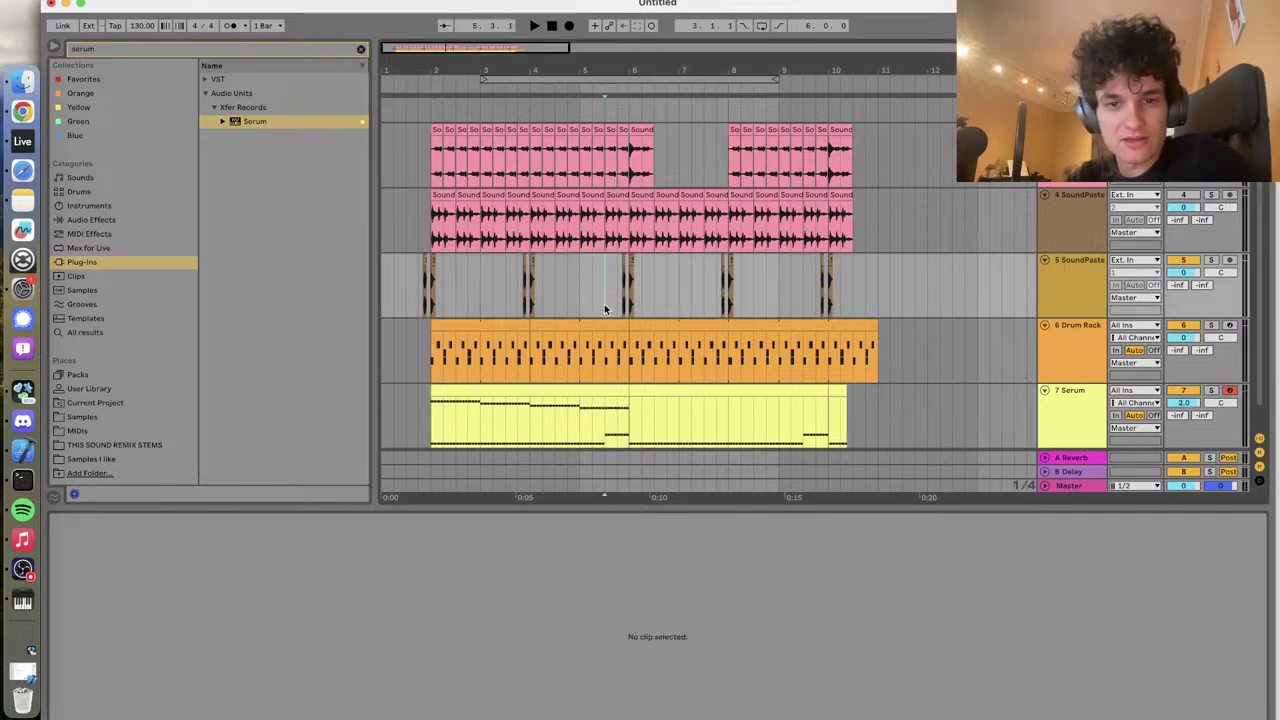
scroll(604, 310, "up", 5)
key("space")
key("space")
scroll(604, 304, "left", 1)
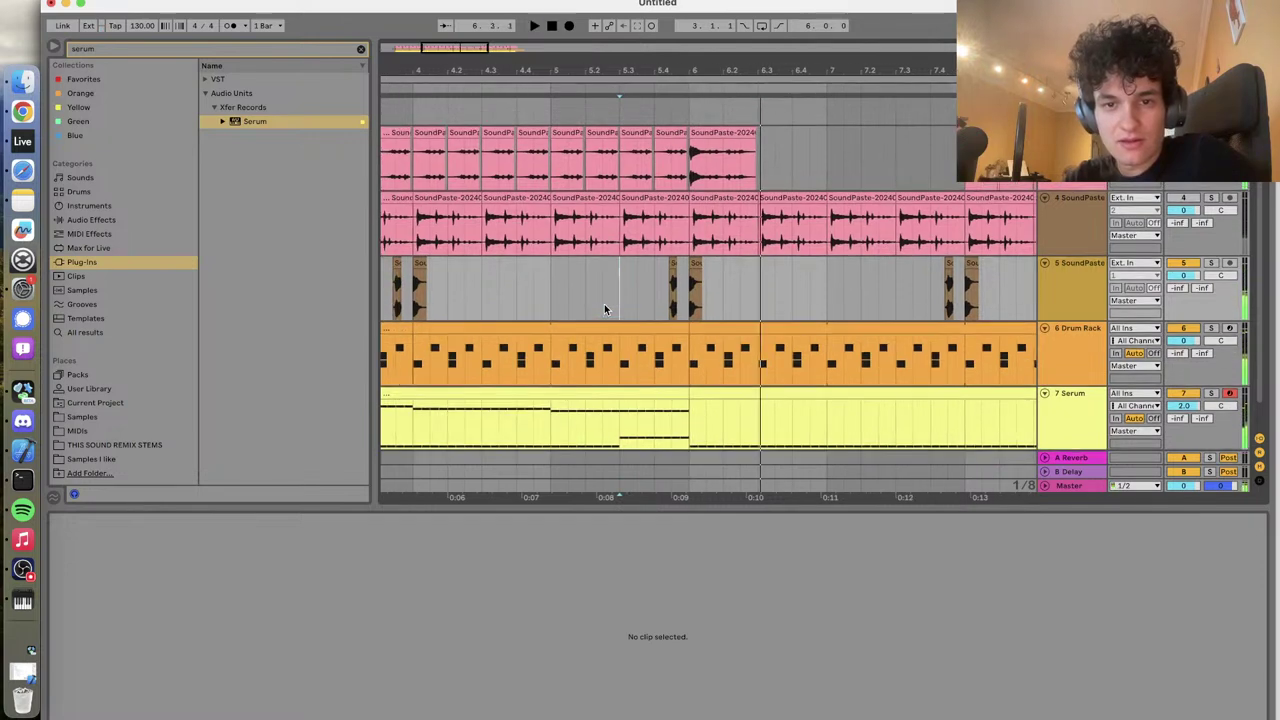
left_click(671, 133)
left_click_drag(278, 605, 278, 620)
key("space")
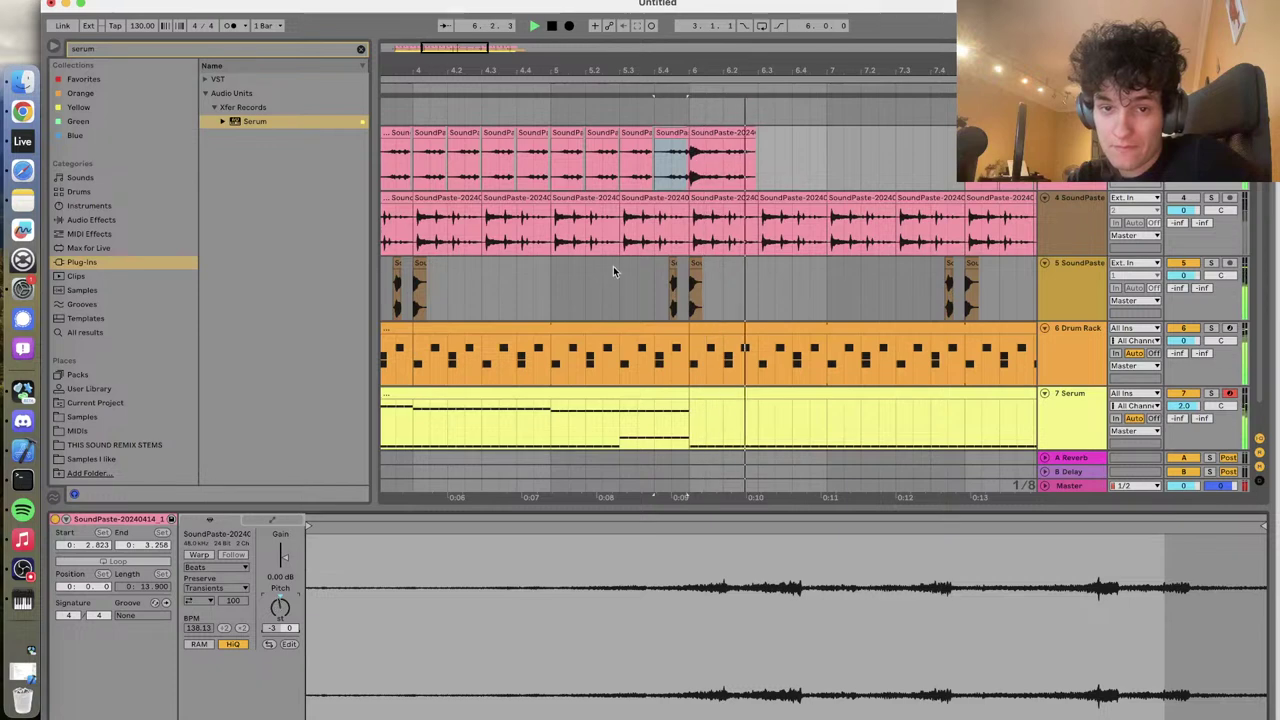
Play the arrangement from the middle of bar 5 to check how the tracks sound together
left_click(622, 168)
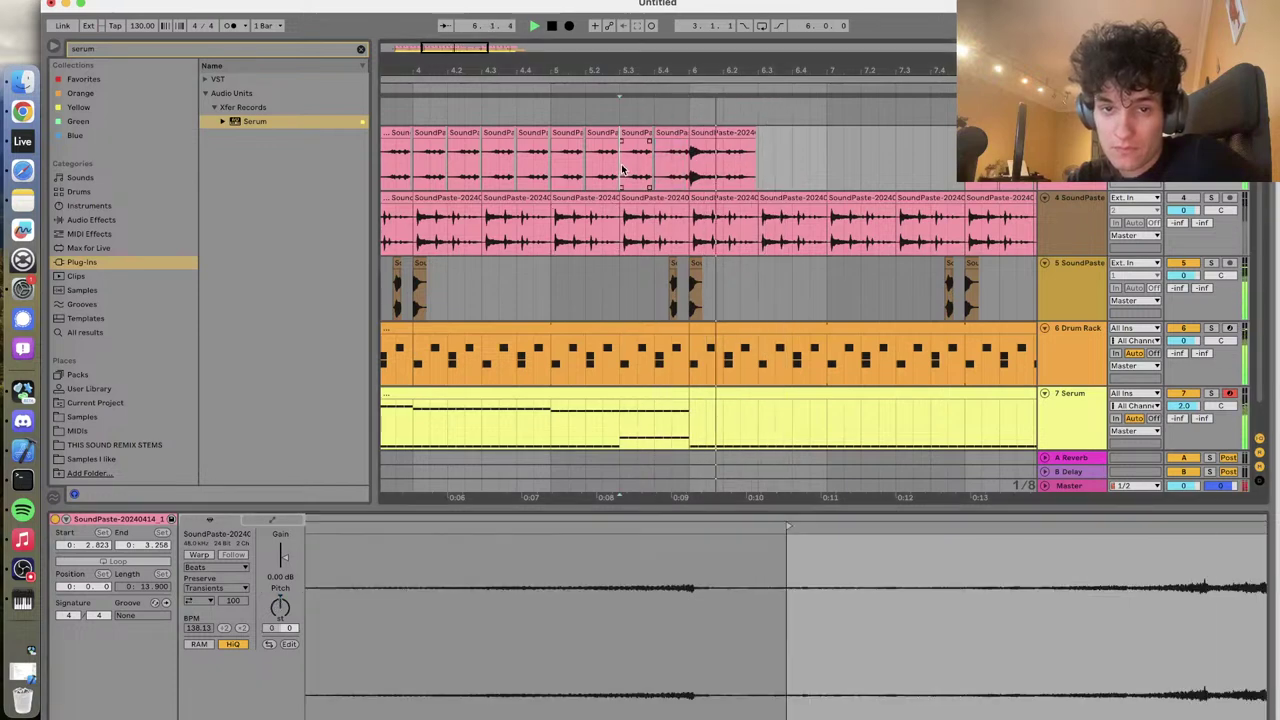
key("space")
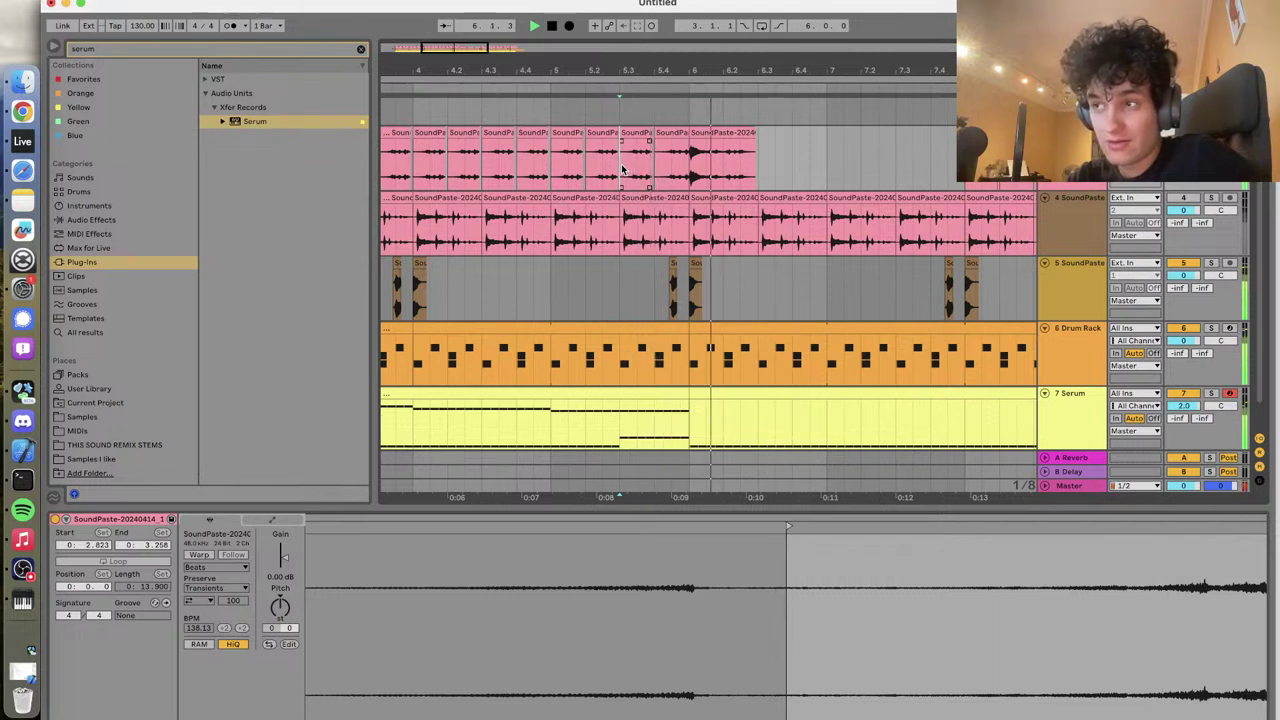
key("minus")
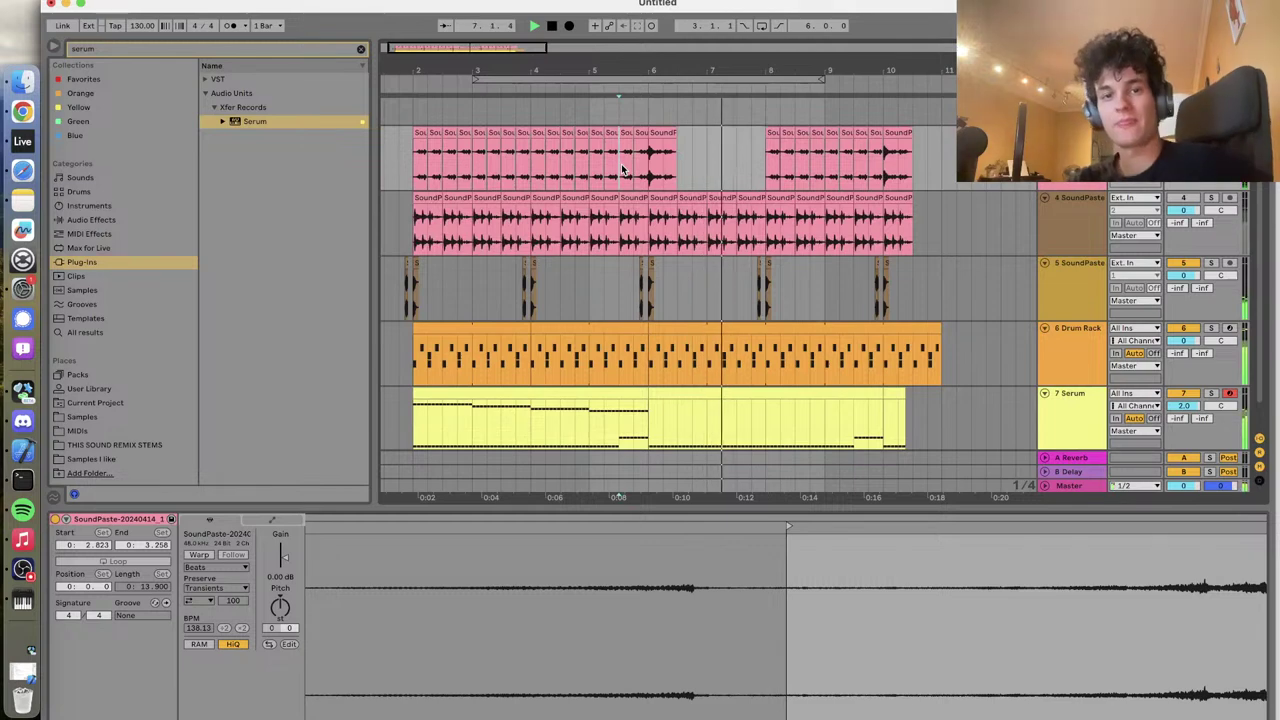
key("space")
key("space")
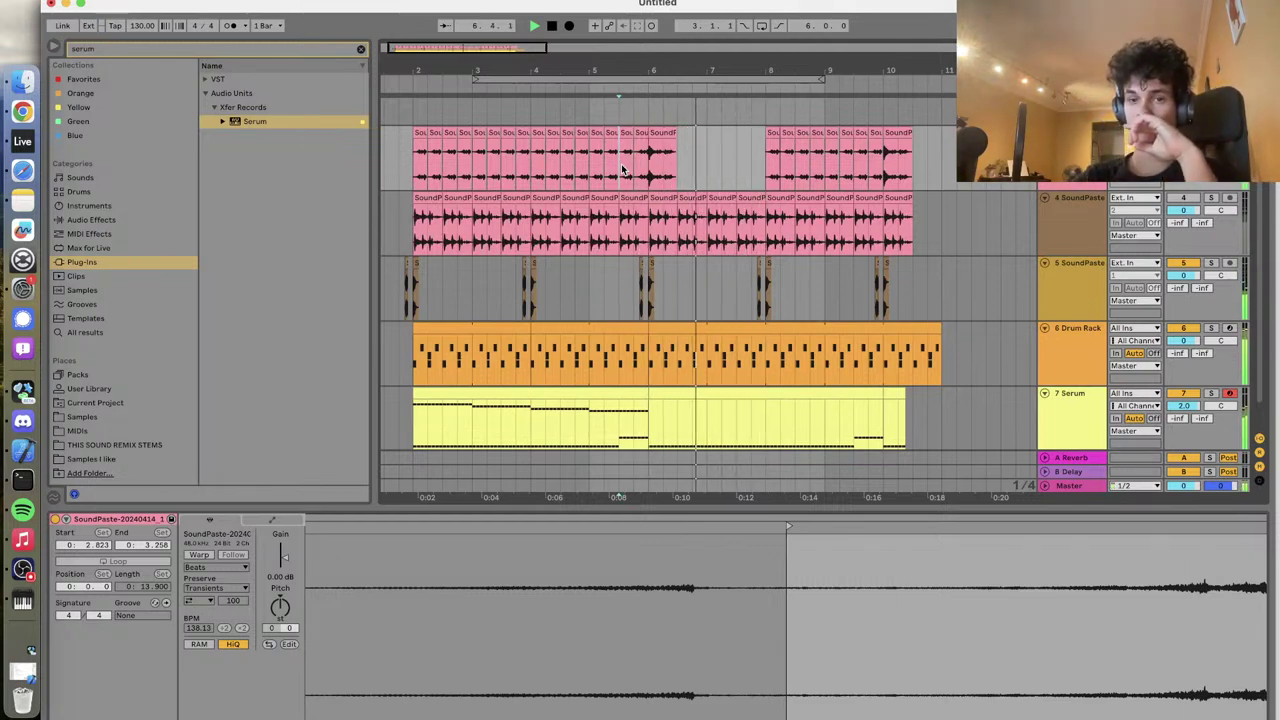
scroll(634, 231, "down", 2)
scroll(634, 231, "left", 1)
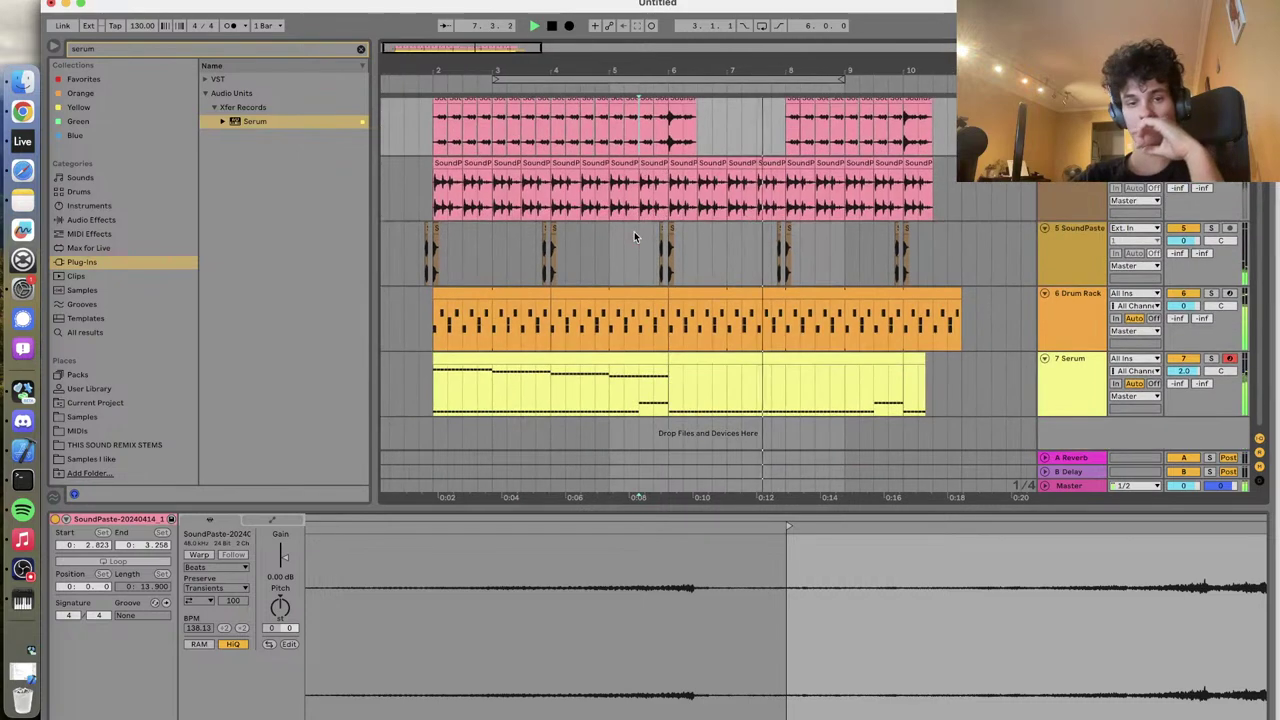
Open the first Serum clip in an enlarged note editor and play the arrangement from bar 2
left_click(604, 359)
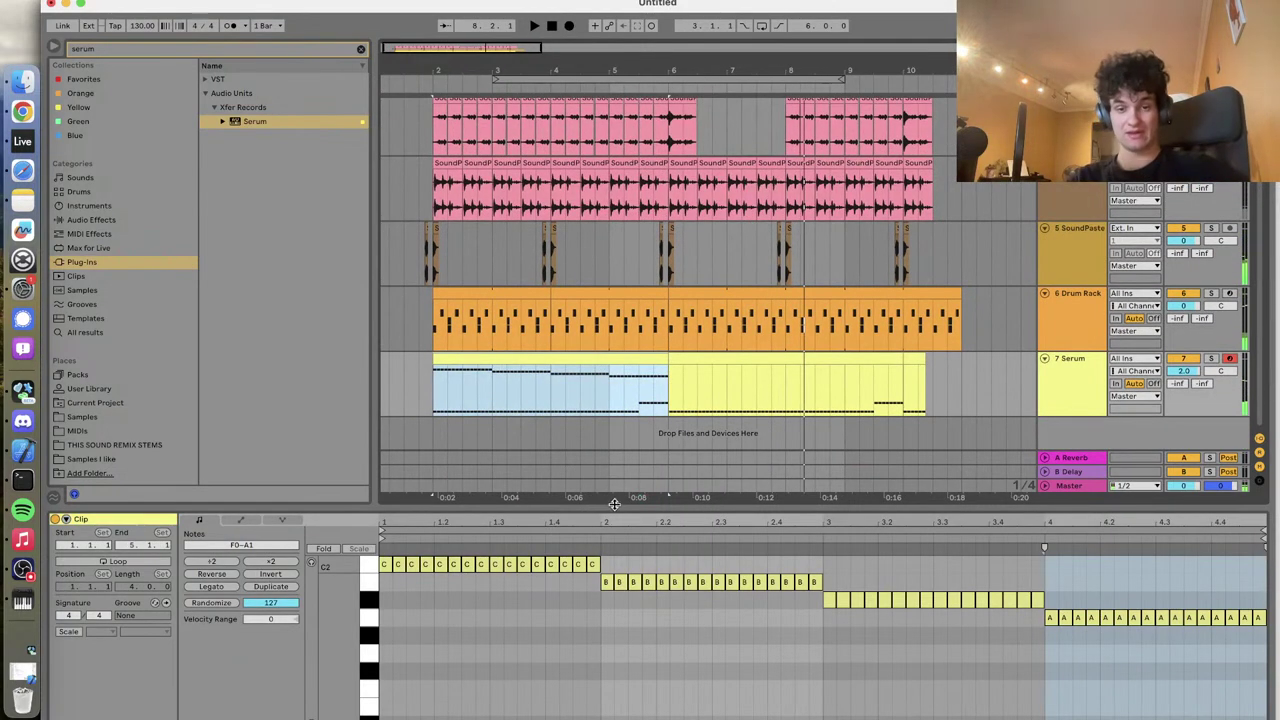
left_click_drag(614, 503, 634, 368)
scroll(591, 518, "up", 3)
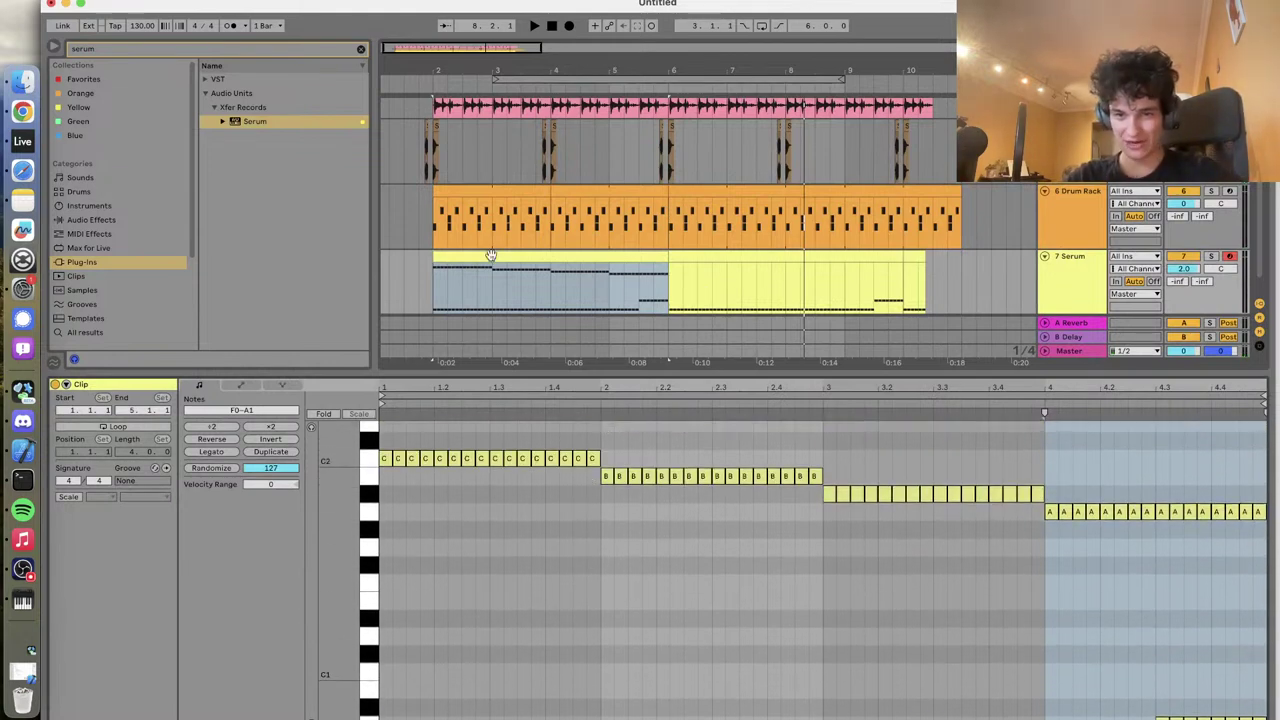
left_click(432, 283)
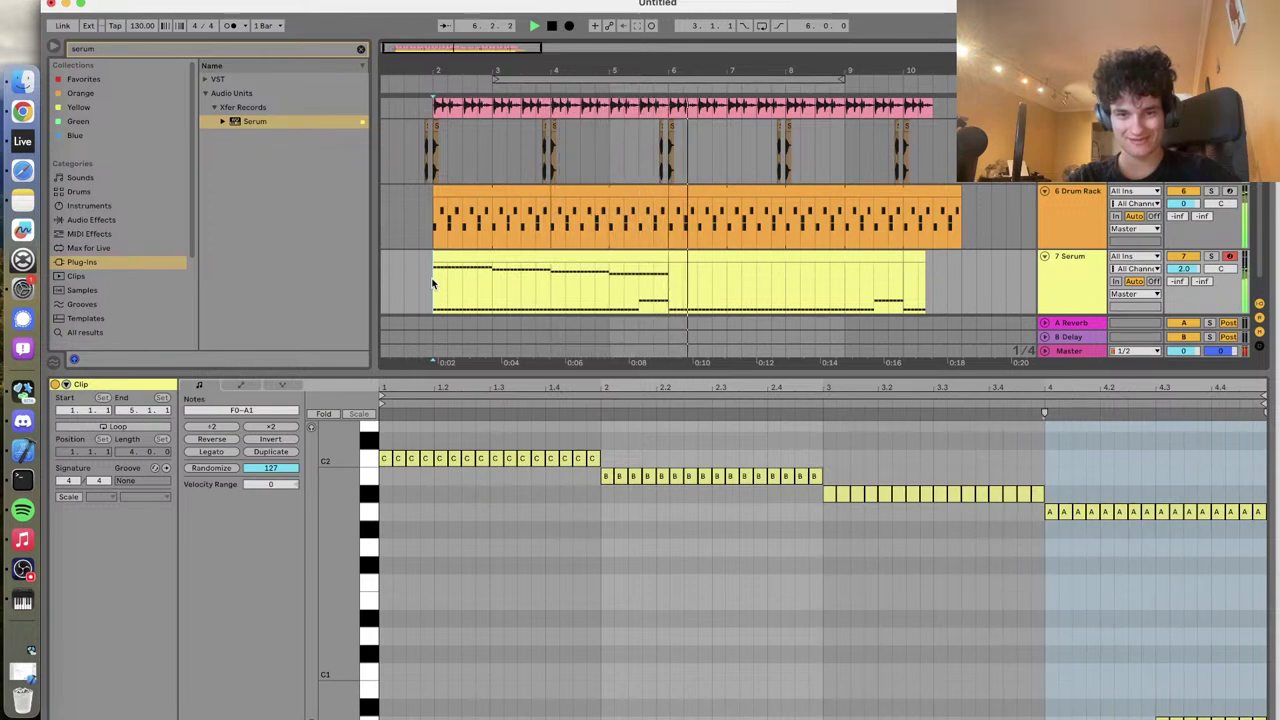
Replace the second Serum clip with a duplicate of the first and play from bar 6
left_click(705, 258)
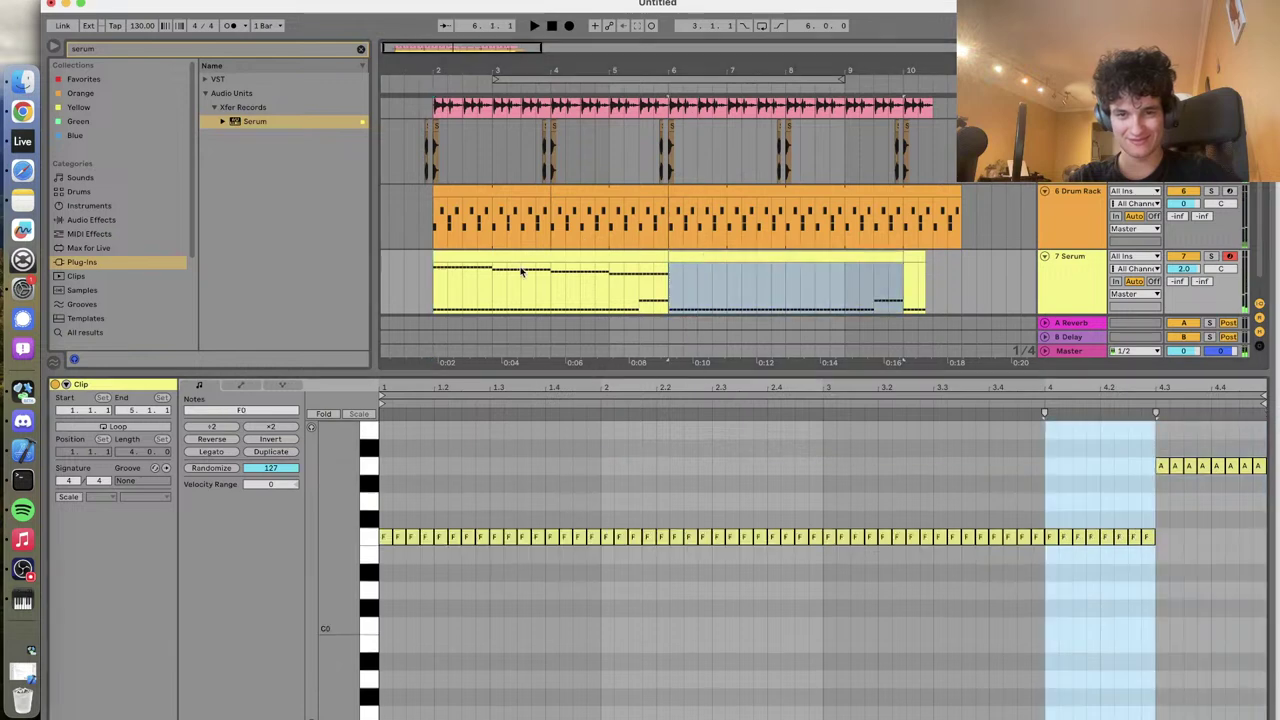
left_click(520, 270)
key("ctrl+d")
left_click(670, 273)
key("space")
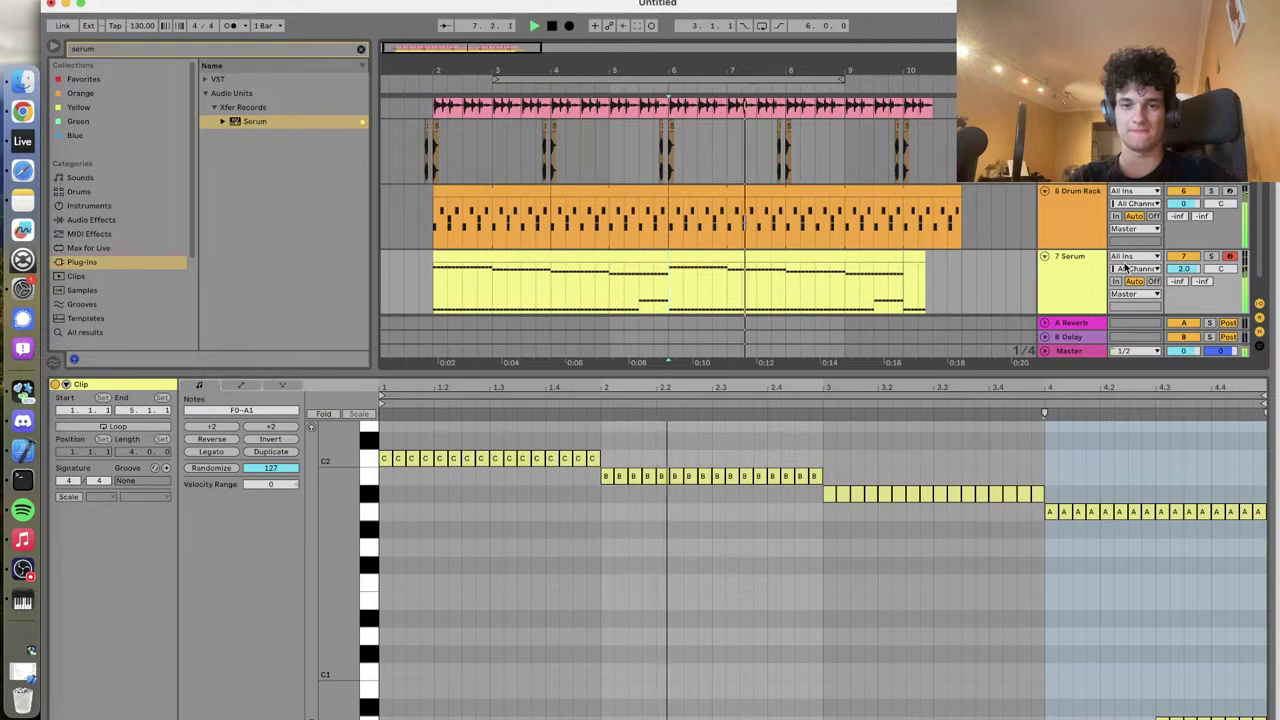
Solo the Serum track and inspect its synth settings in the Serum plug-in window
left_click(1078, 281)
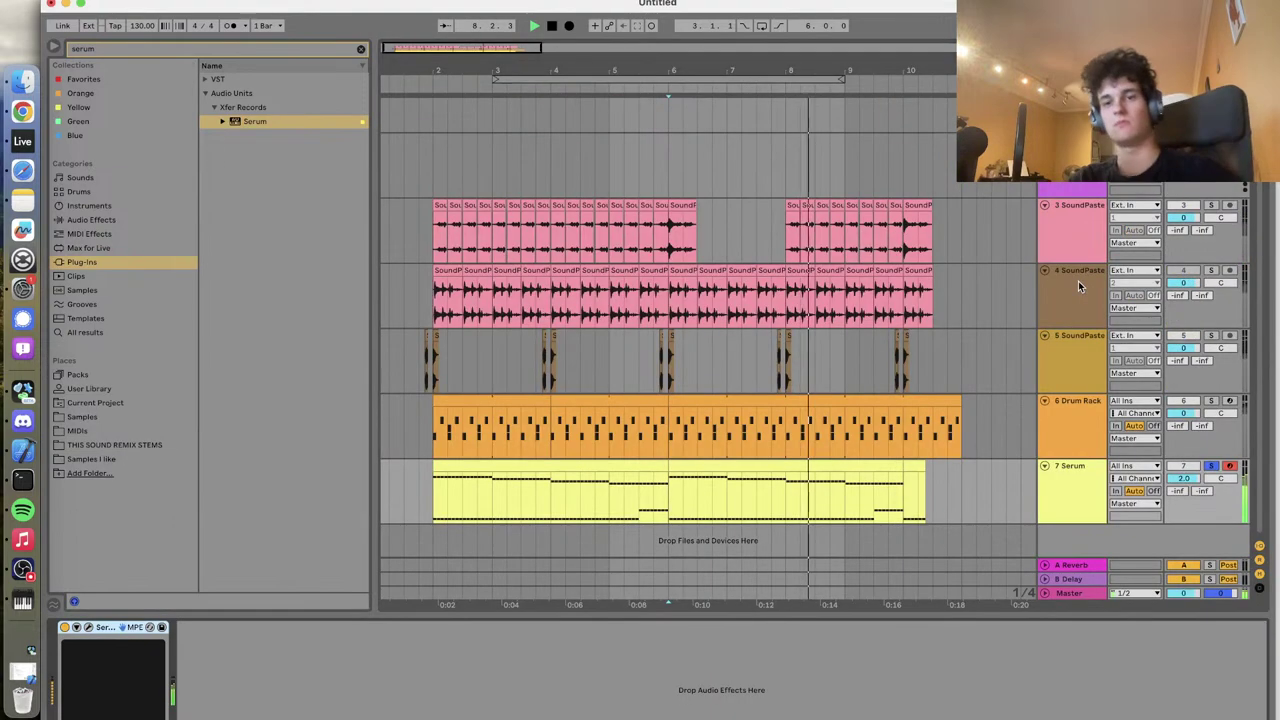
left_click(88, 627)
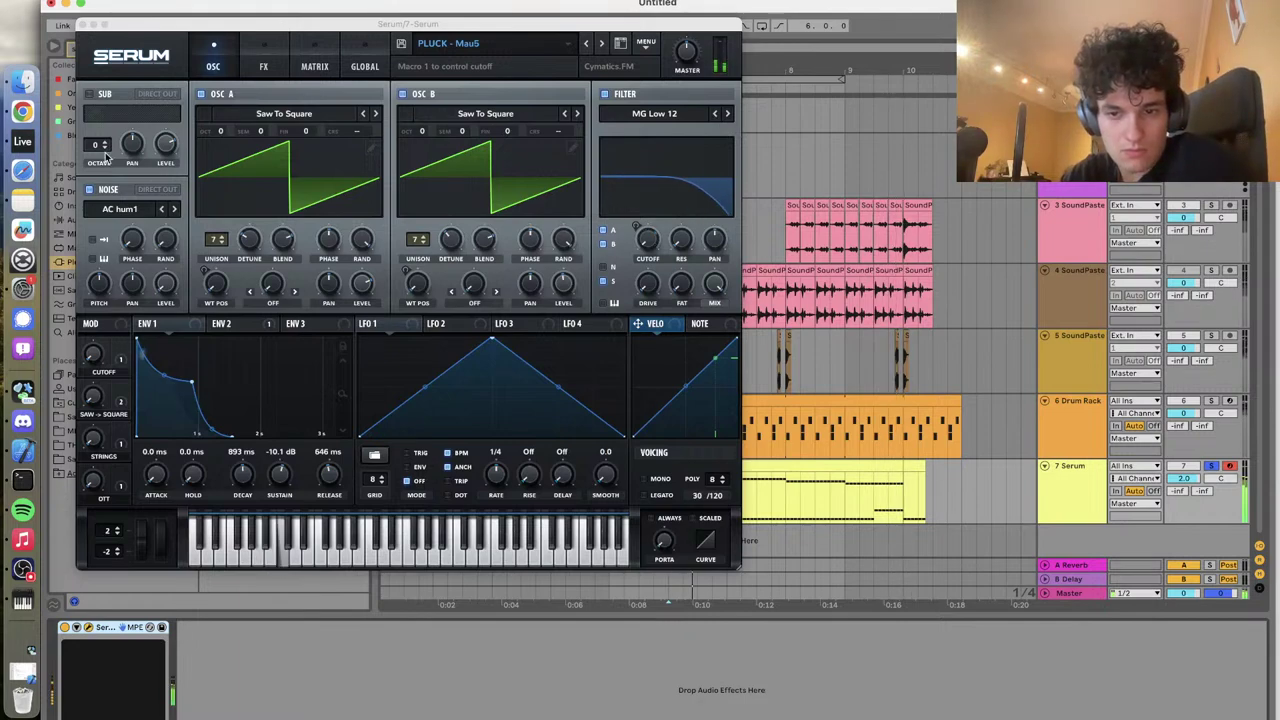
left_click(83, 26)
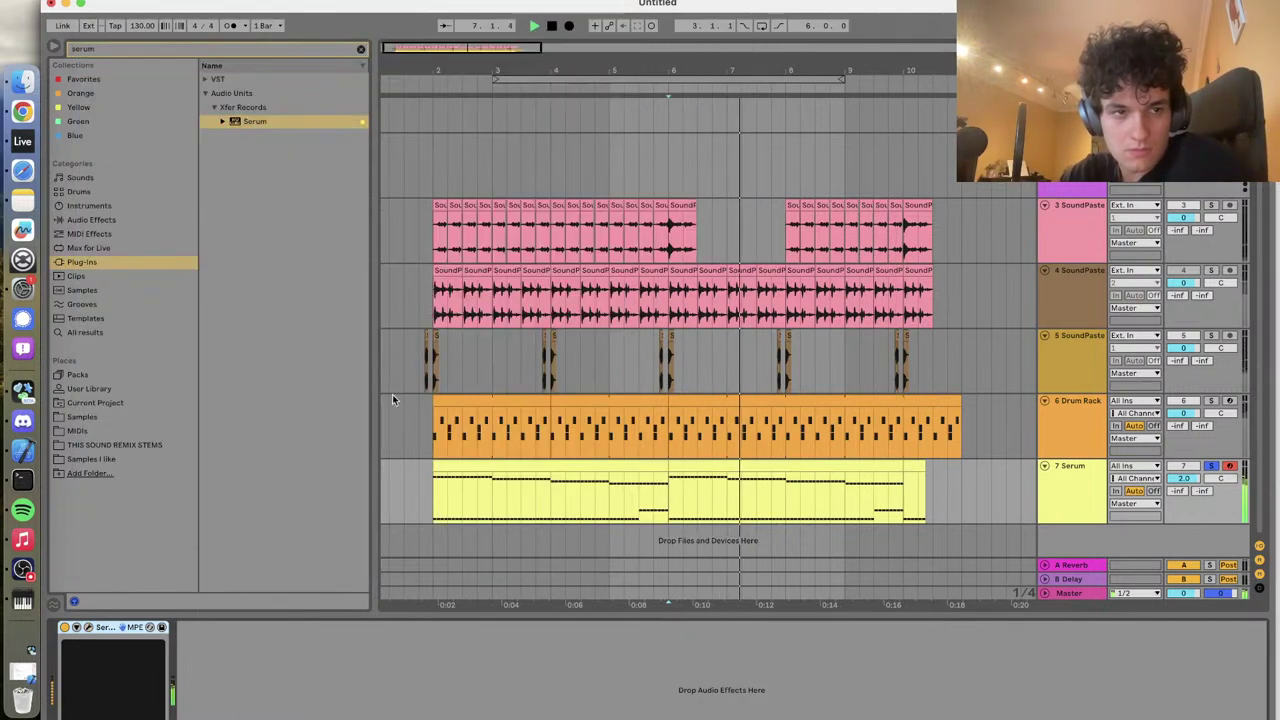
Copy the C2 note row in bar 1 of the first Serum clip down to A1 as a harmony
double_click(480, 463)
left_click_drag(387, 433, 598, 476)
scroll(552, 461, "down", 2)
scroll(552, 461, "up", 5)
scroll(552, 461, "down", 3)
left_click_drag(455, 460, 458, 522)
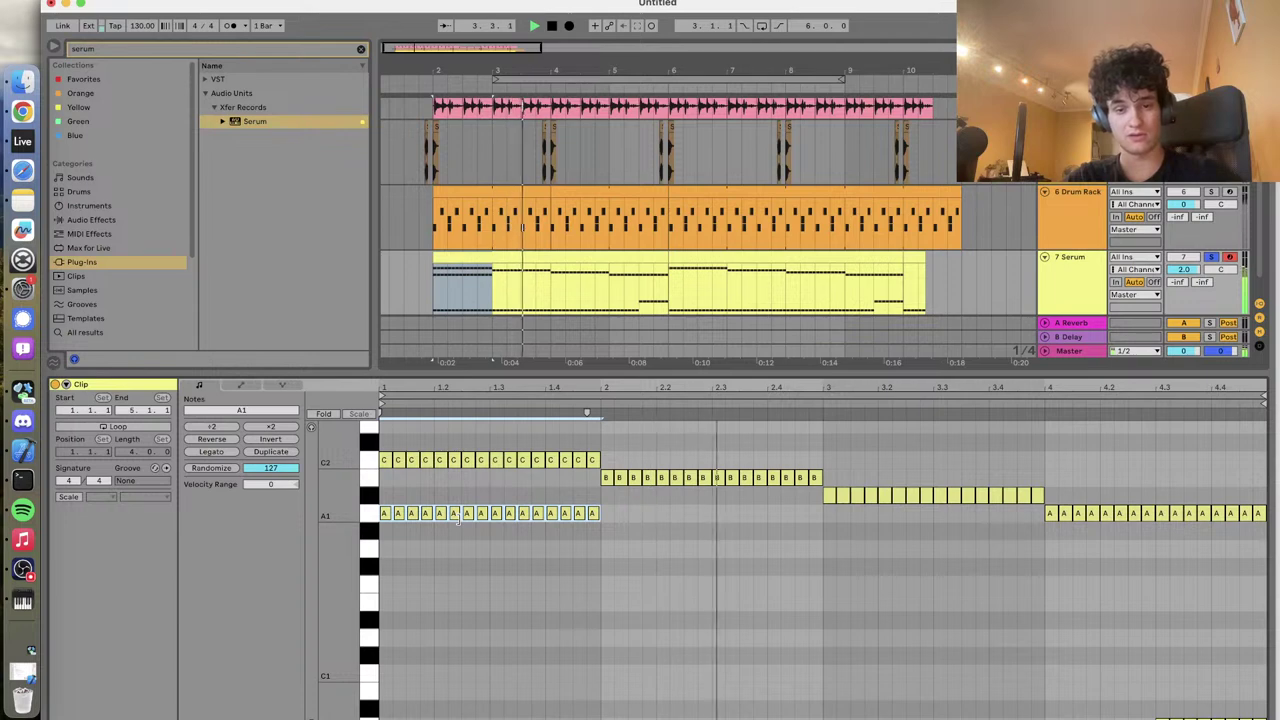
Copy bar 1's A1 harmony row into bar 2 at D2 and play it back
left_click_drag(440, 514, 665, 427)
left_click(580, 407)
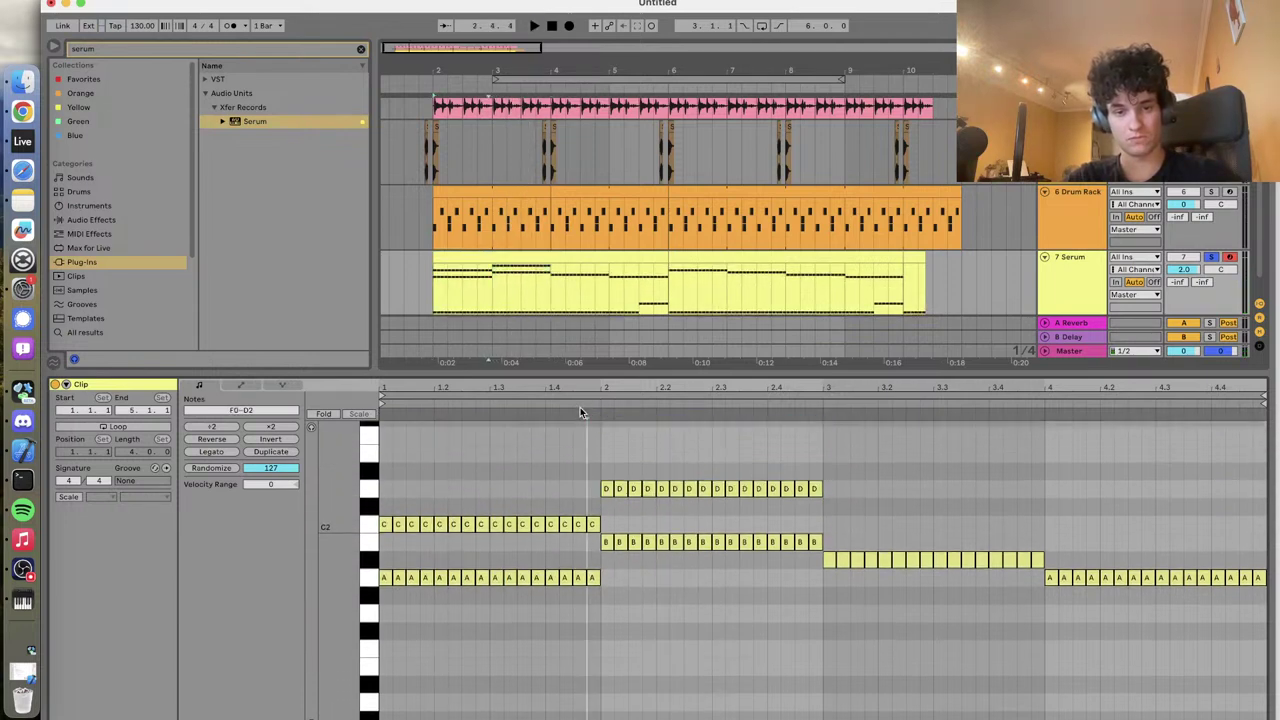
left_click(424, 417)
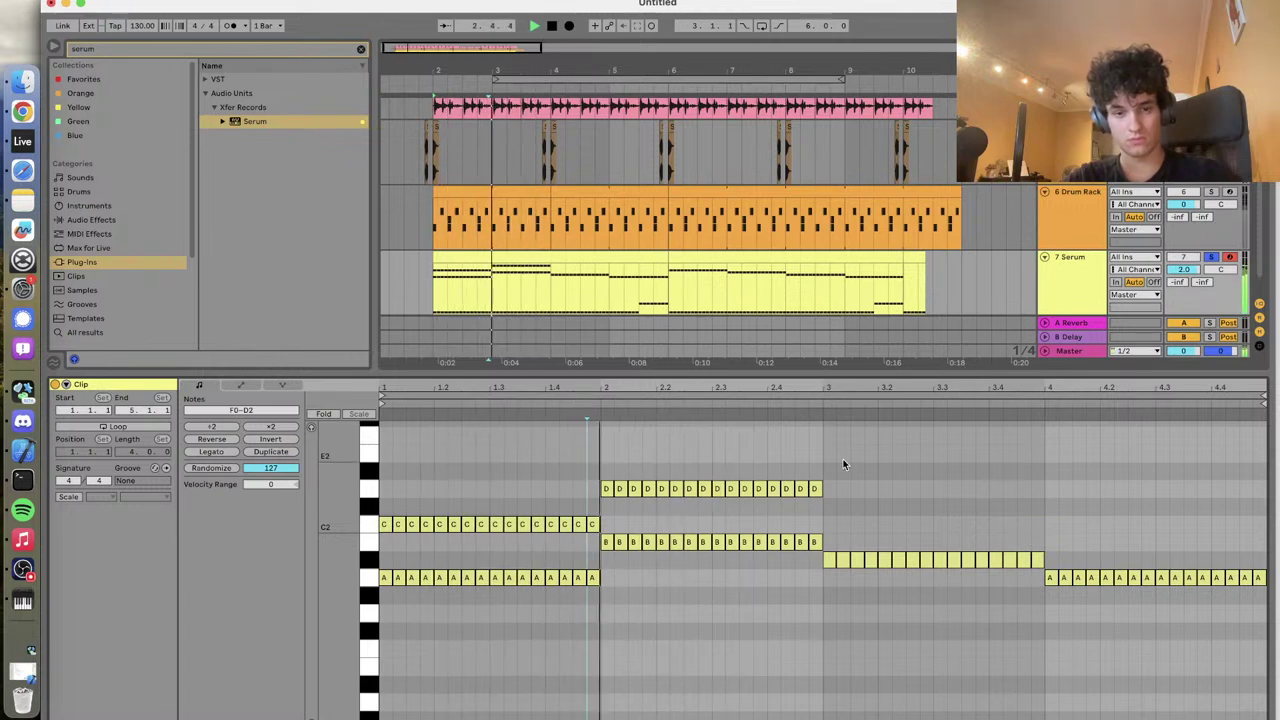
key("space")
Raise bar 2's D2 harmony row to D#2 and play it back
left_click_drag(837, 460, 606, 487)
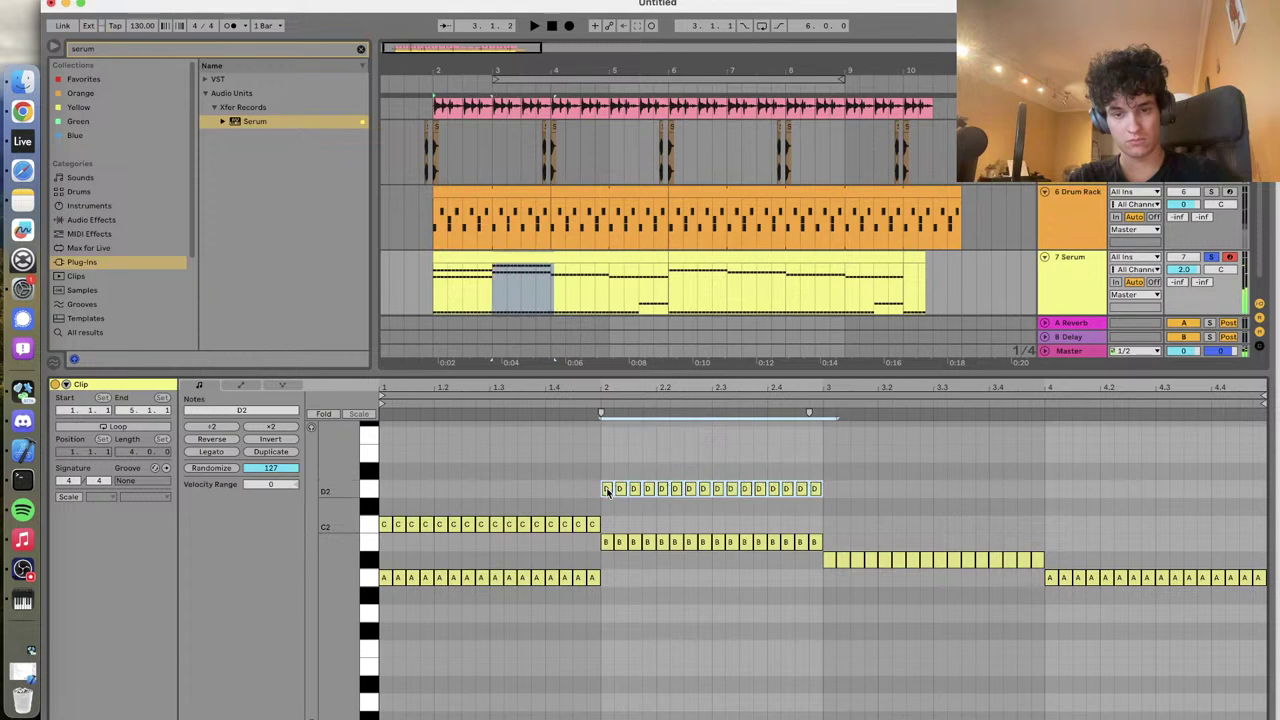
key("Up")
left_click(600, 410)
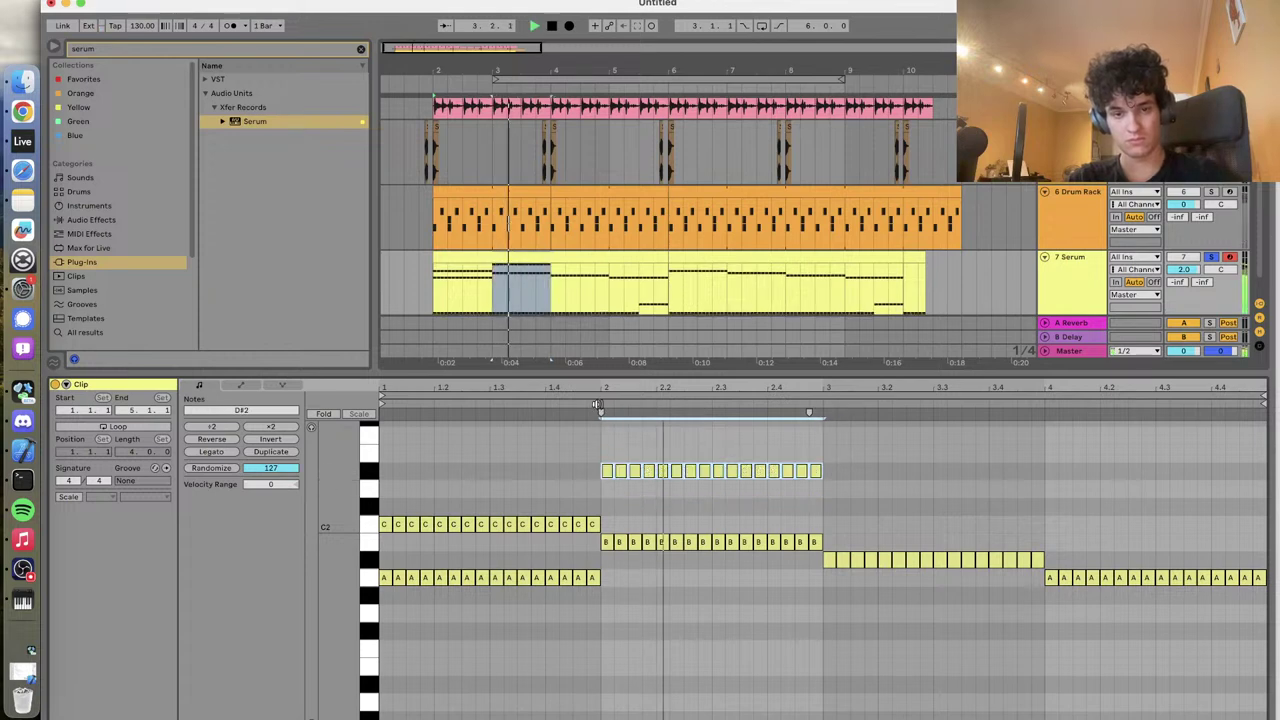
Raise bar 2's harmony row to E2 and play the clip back
key("Up")
left_click(597, 405)
key("space")
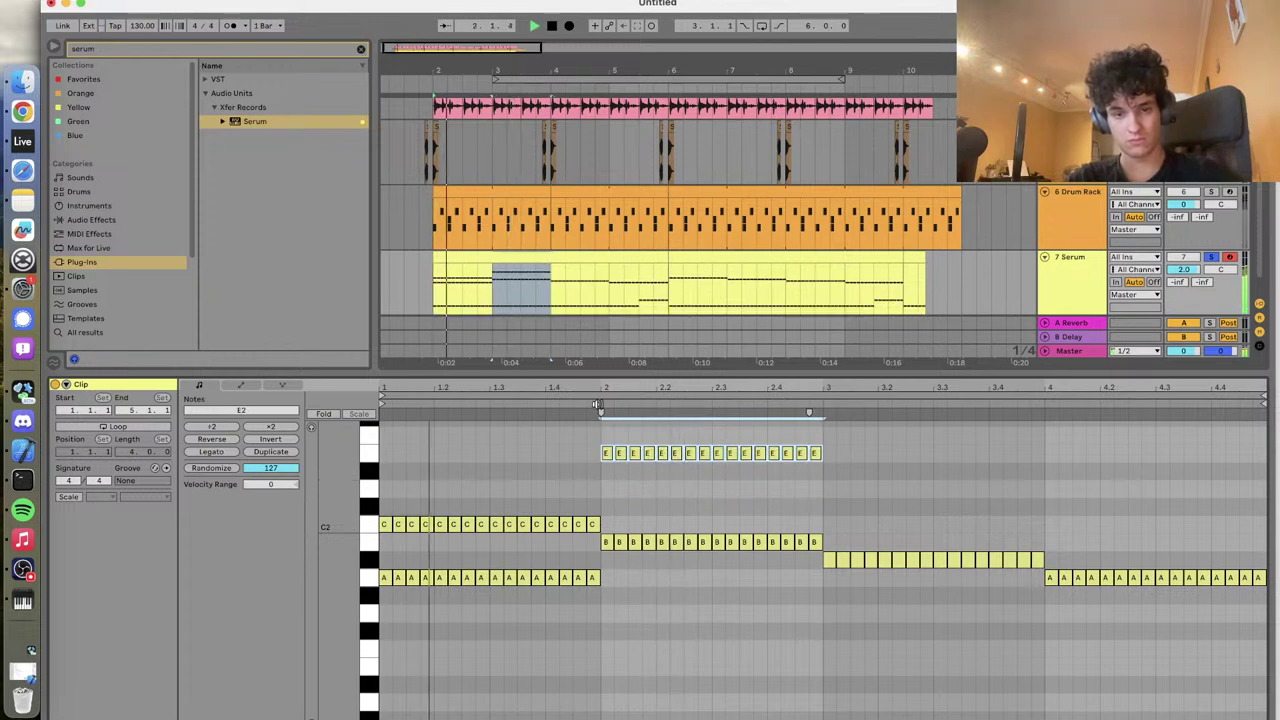
Try bar 2's harmony row lower, moving it down to F1 during playback
key("Down")
key("Down")
key("Down")
key("Down")
key("Down")
key("Down")
key("Down")
key("Down")
key("Down")
key("Down")
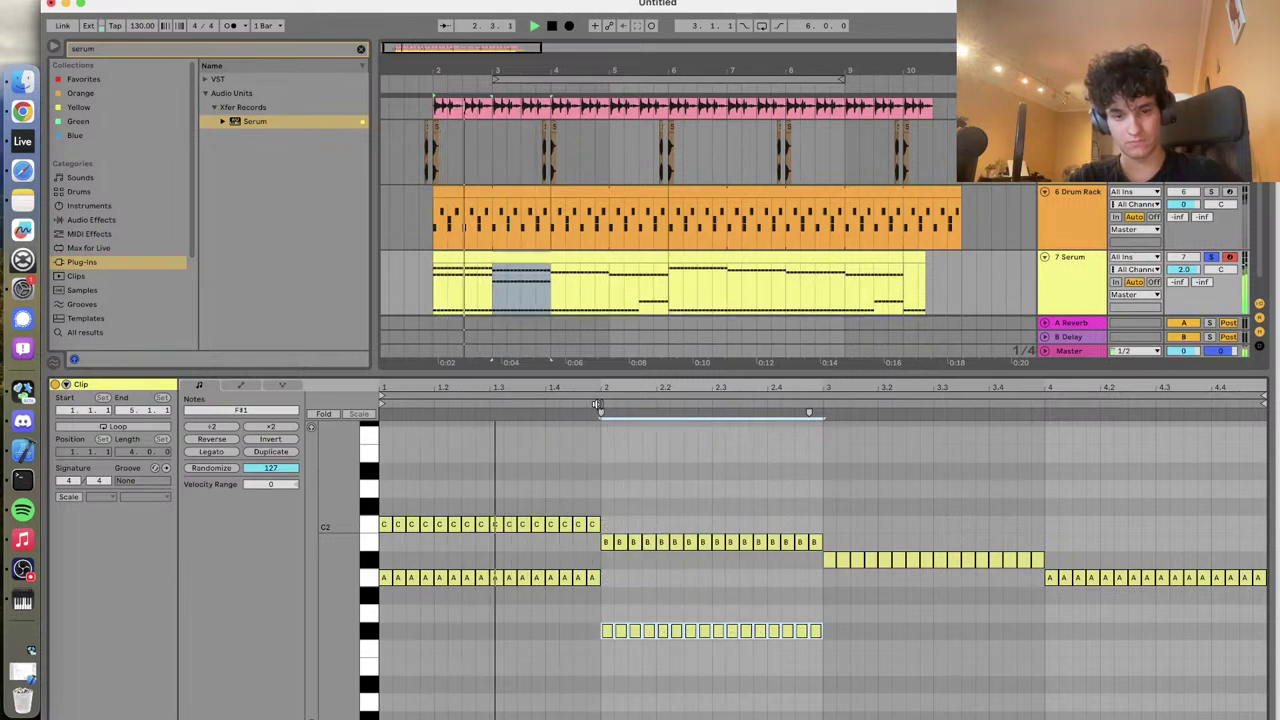
key("Down")
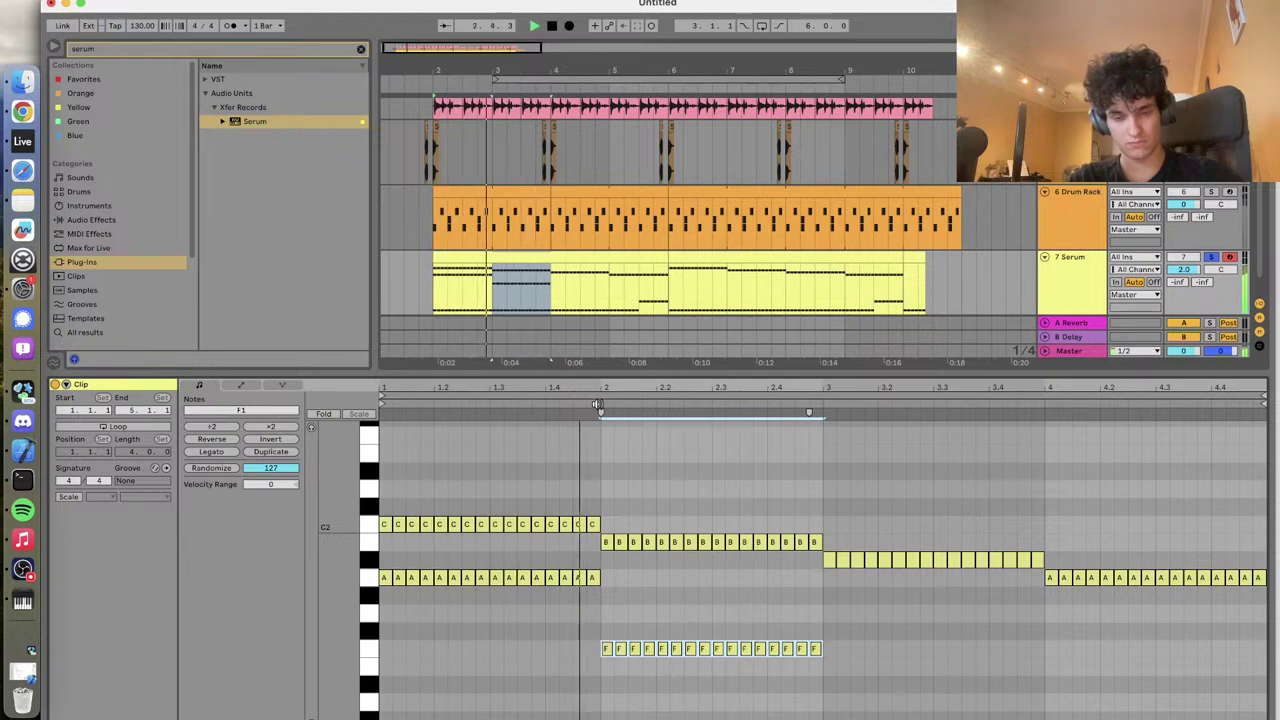
Delete the harmony rows in bars 1 and 2 of the Serum clip, leaving the descending melody row
key("Delete")
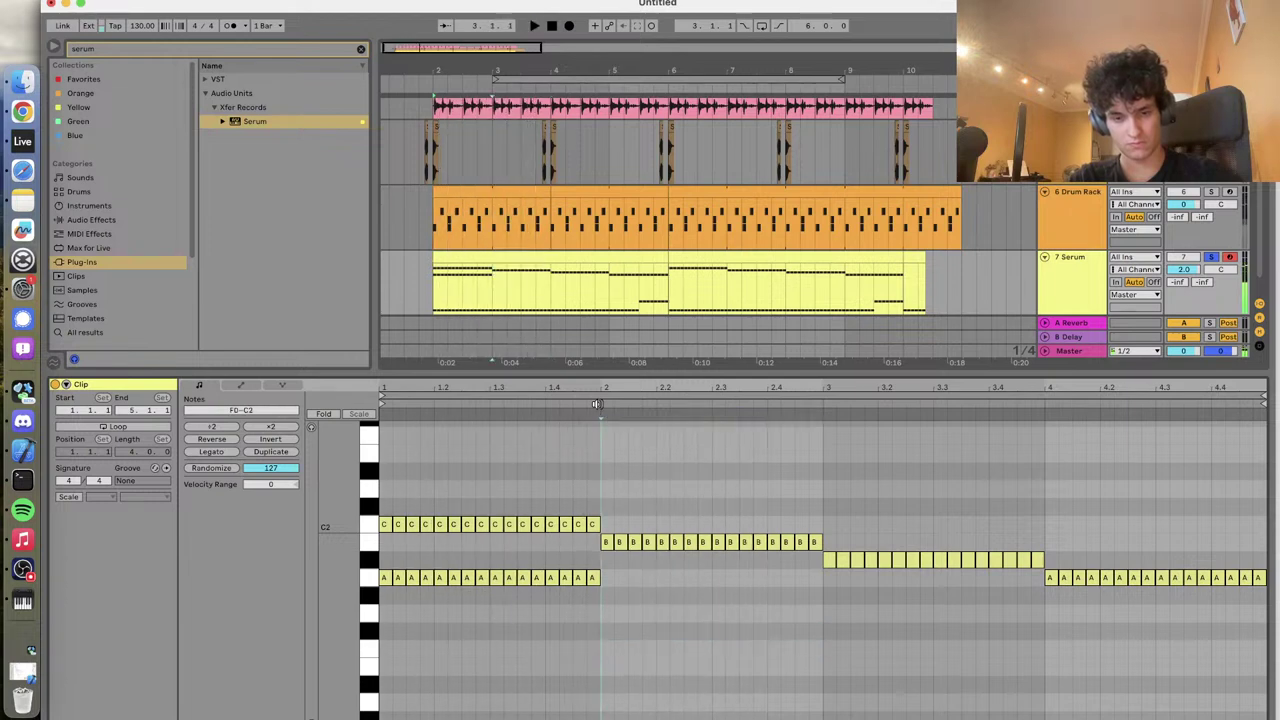
key("space")
left_click_drag(595, 565, 362, 598)
key("Delete")
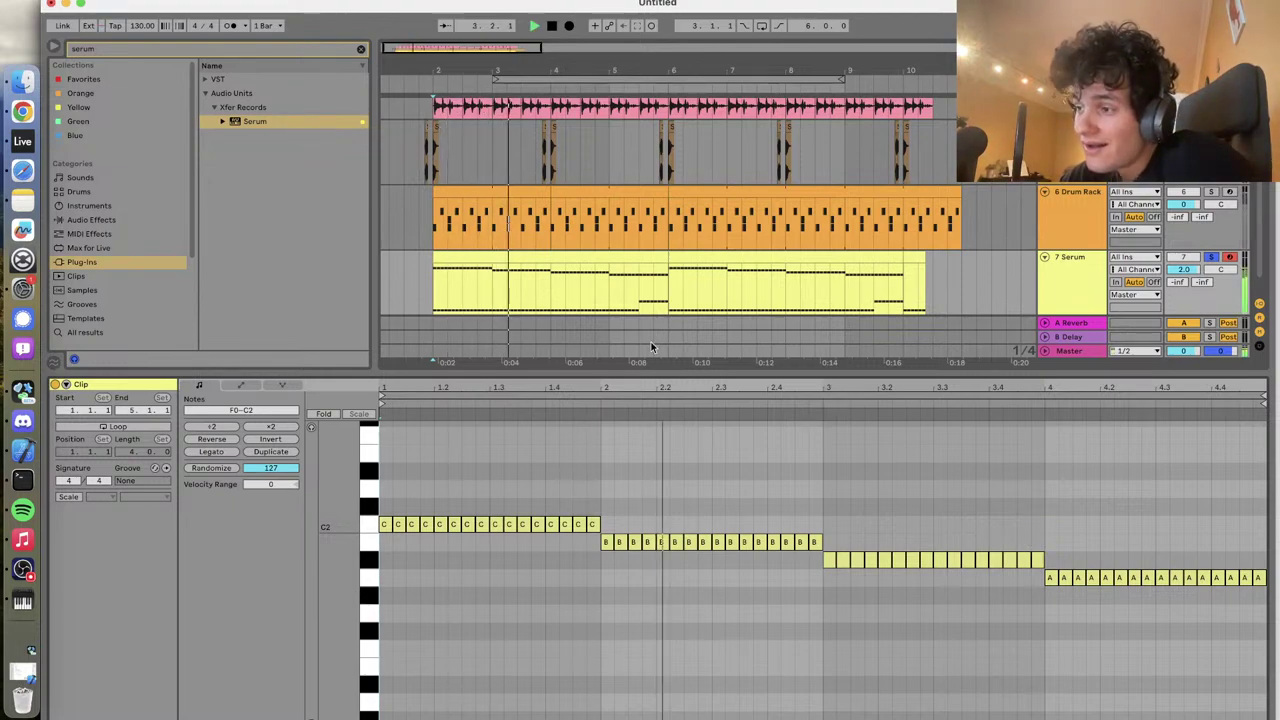
Play back the full arrangement and delete the surplus Serum clip after bar 10
left_click_drag(645, 373, 640, 540)
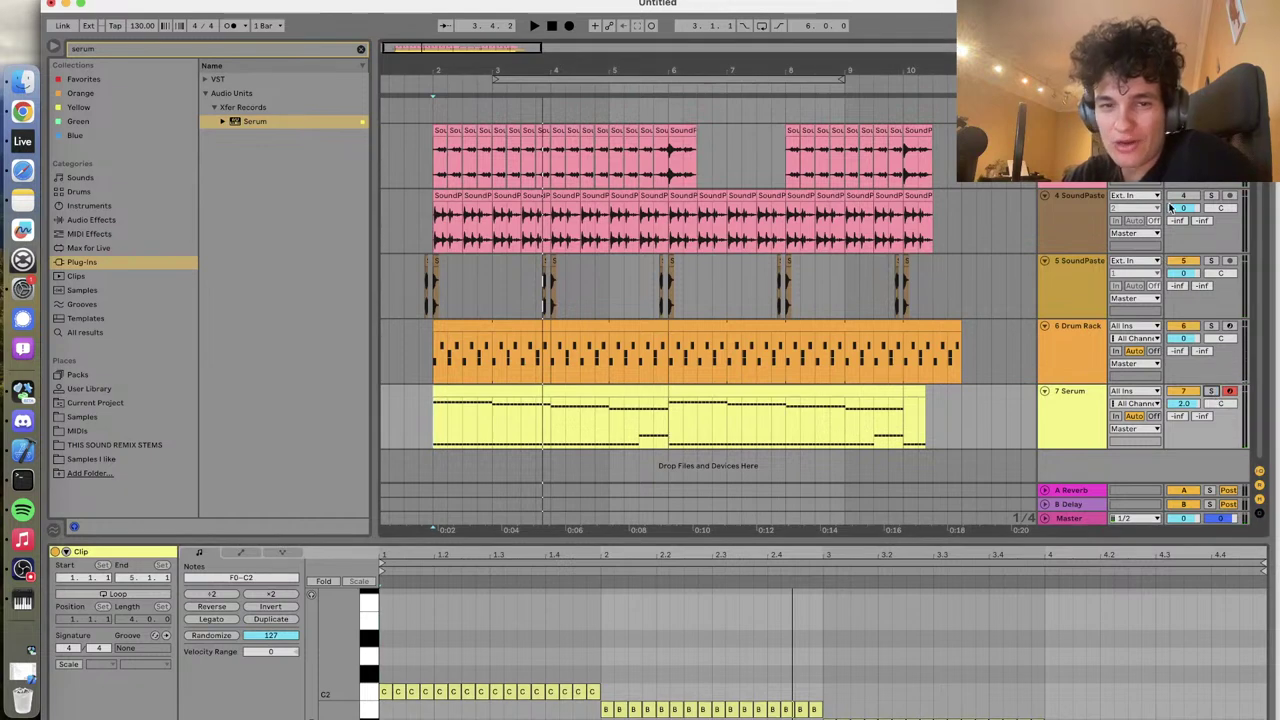
key("space")
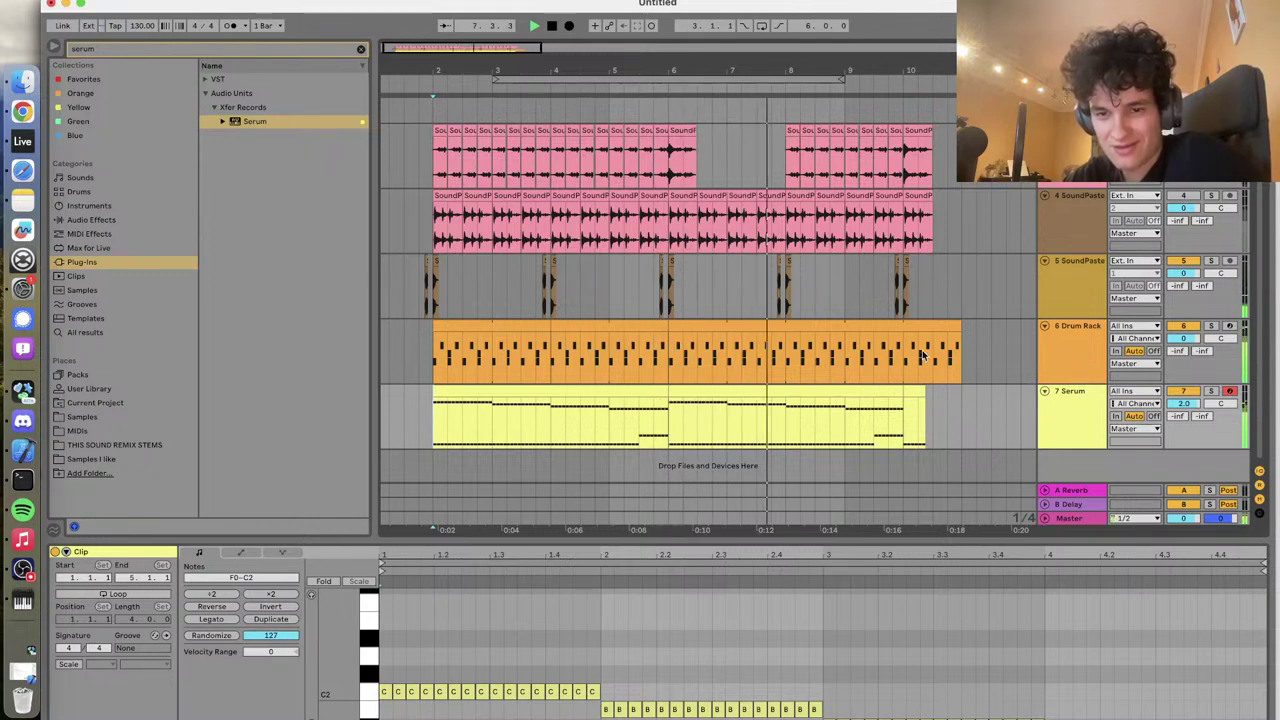
left_click_drag(925, 415, 903, 415)
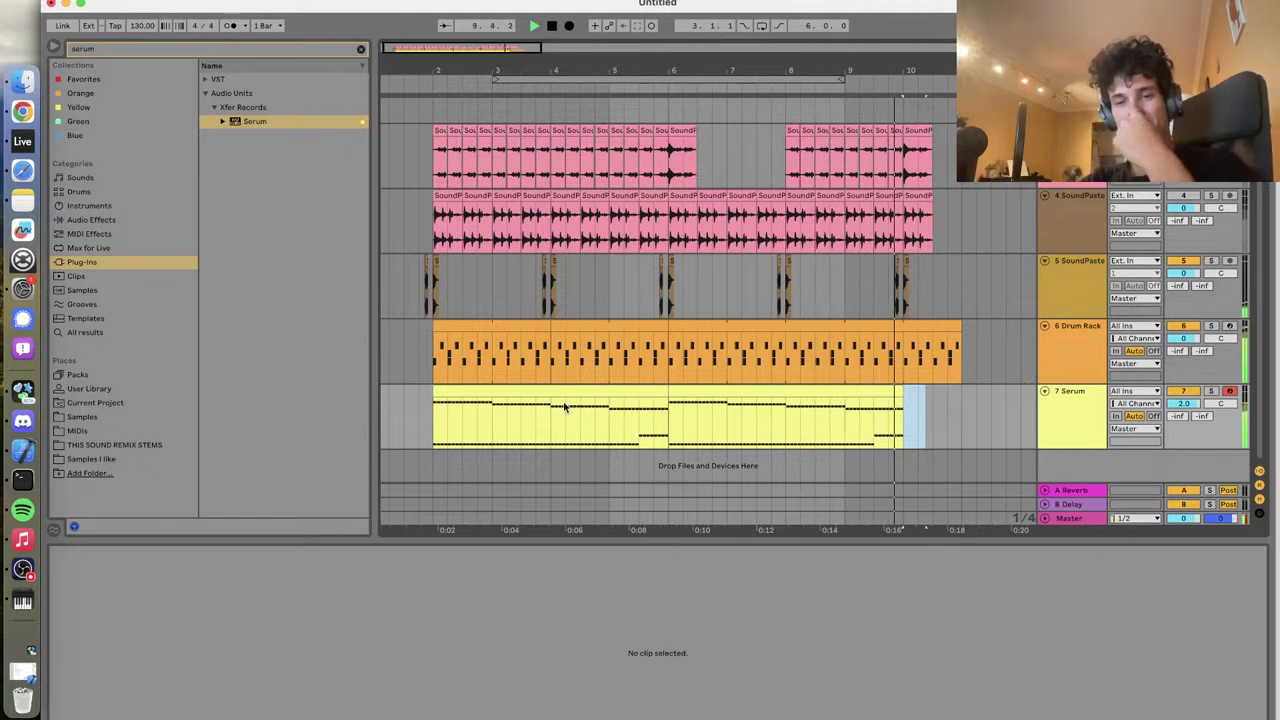
Replay the arrangement from bar 2 and duplicate the Serum track
left_click(433, 428)
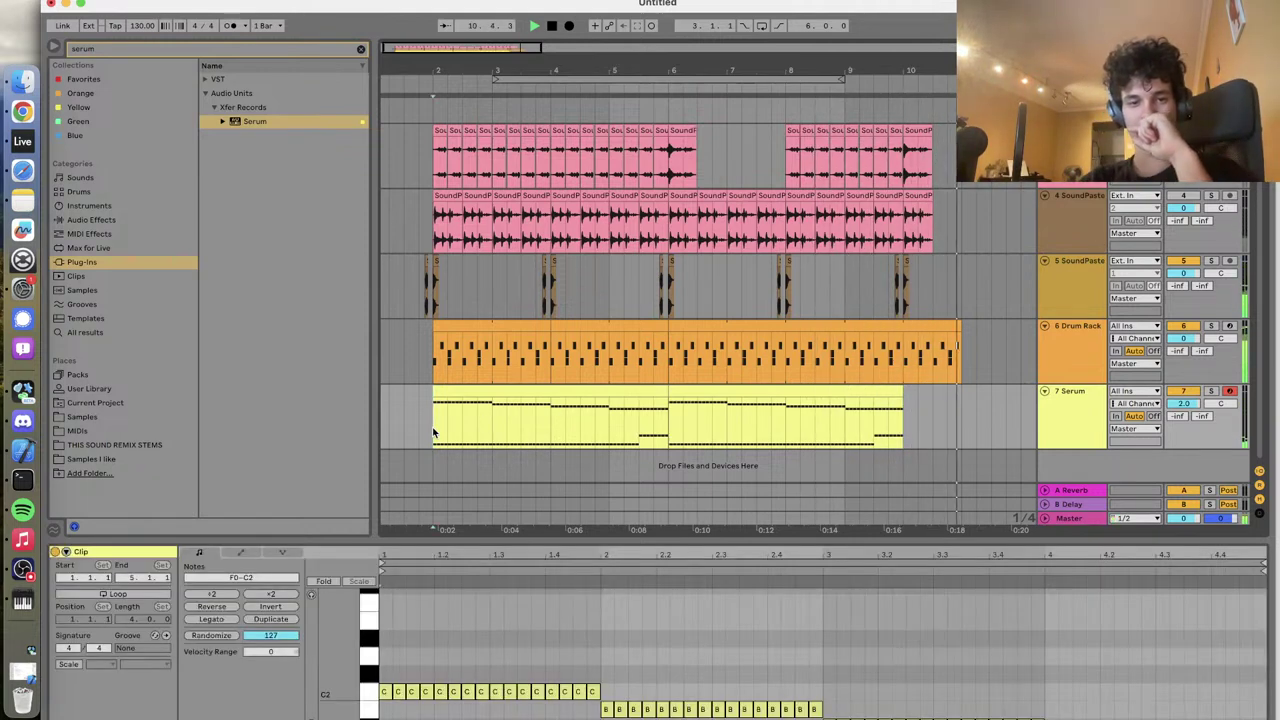
left_click(623, 392, "shift")
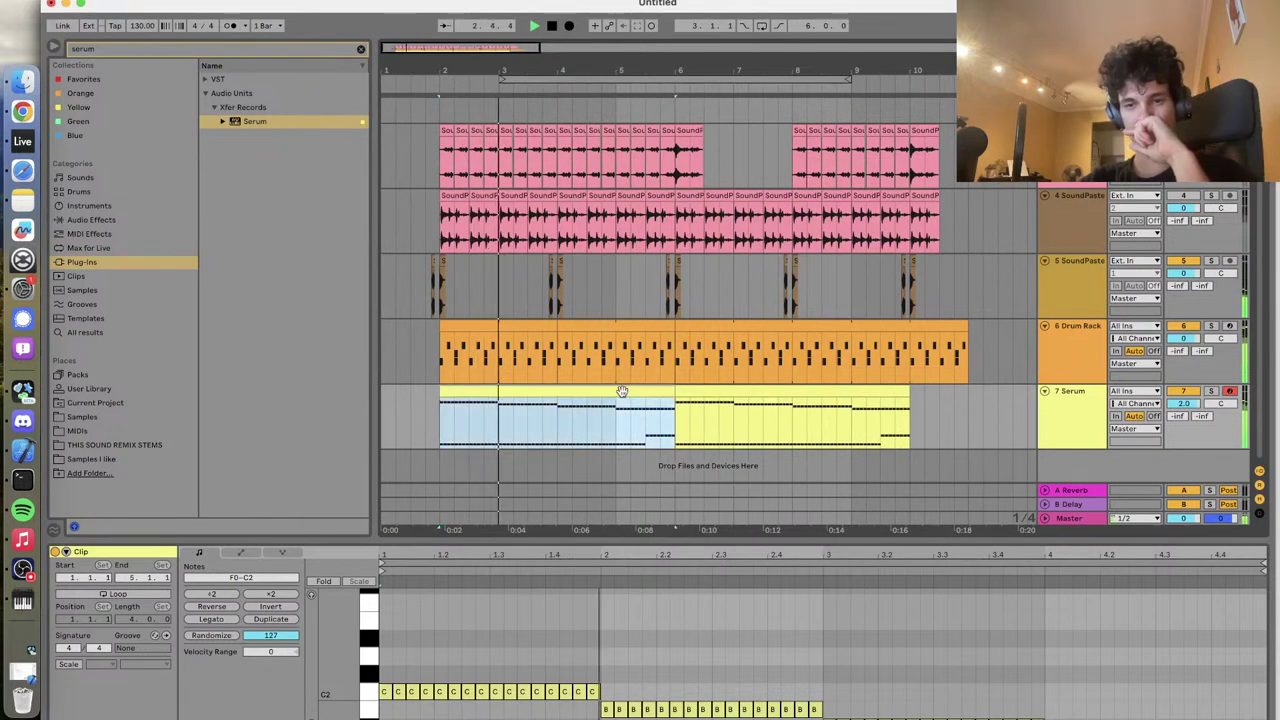
left_click_drag(683, 537, 690, 537)
key("space")
key("space")
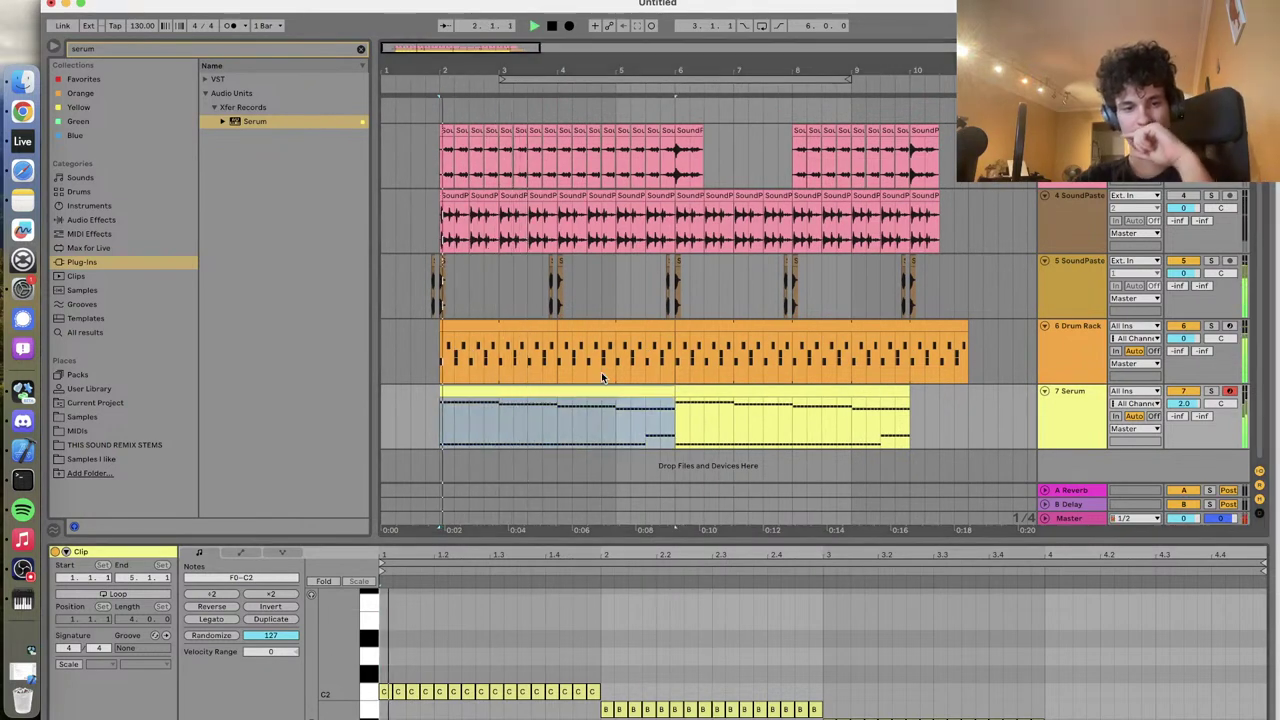
left_click(1066, 405)
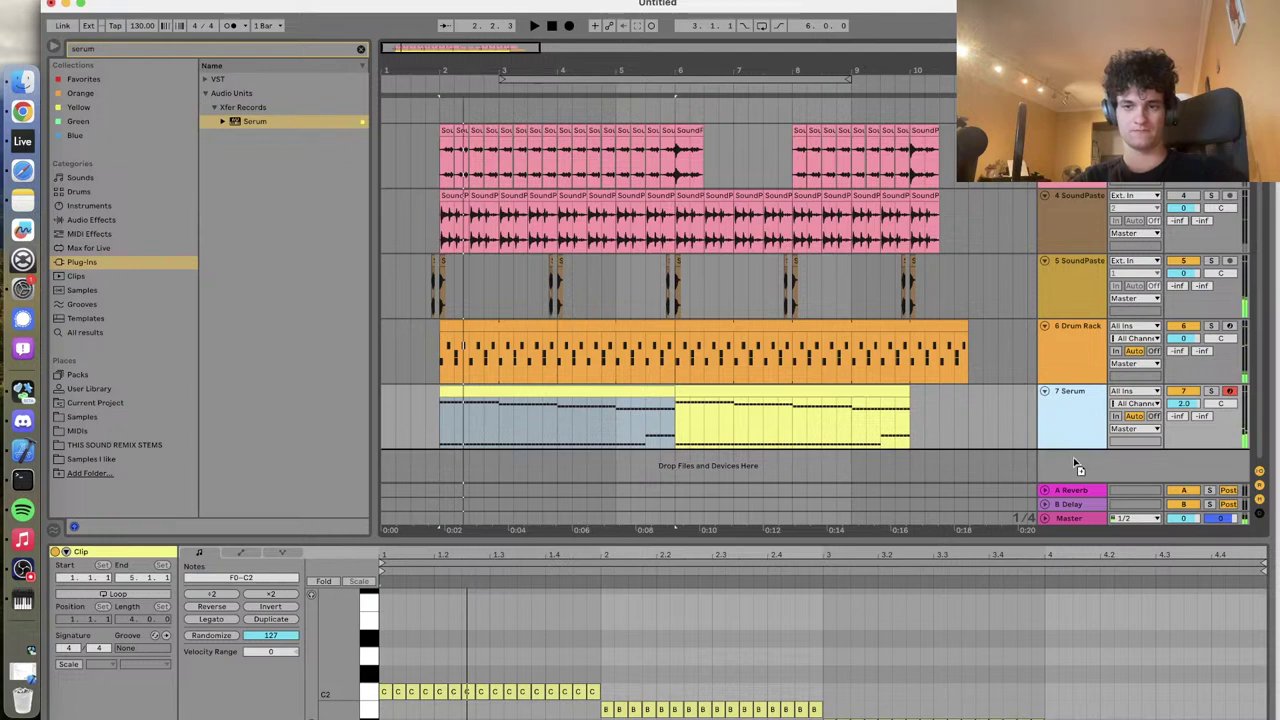
key("super+d")
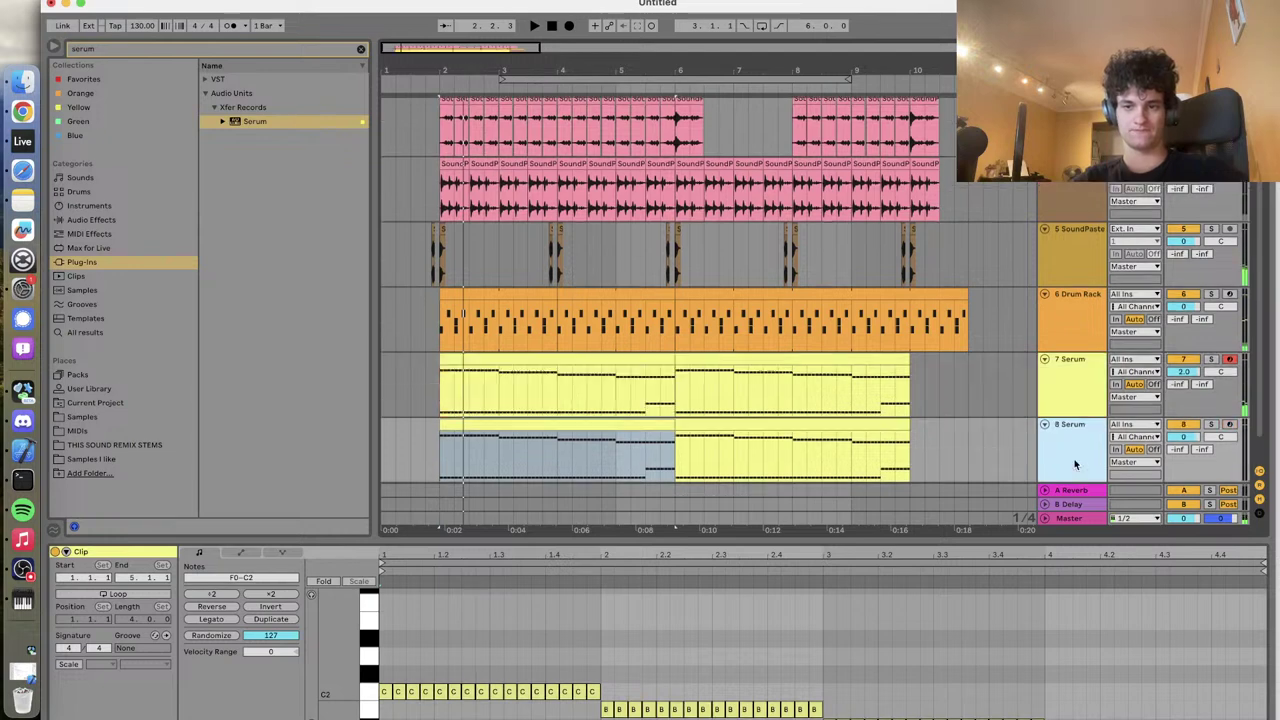
Search the instruments for "grand piano"
left_click(151, 47)
type("piano")
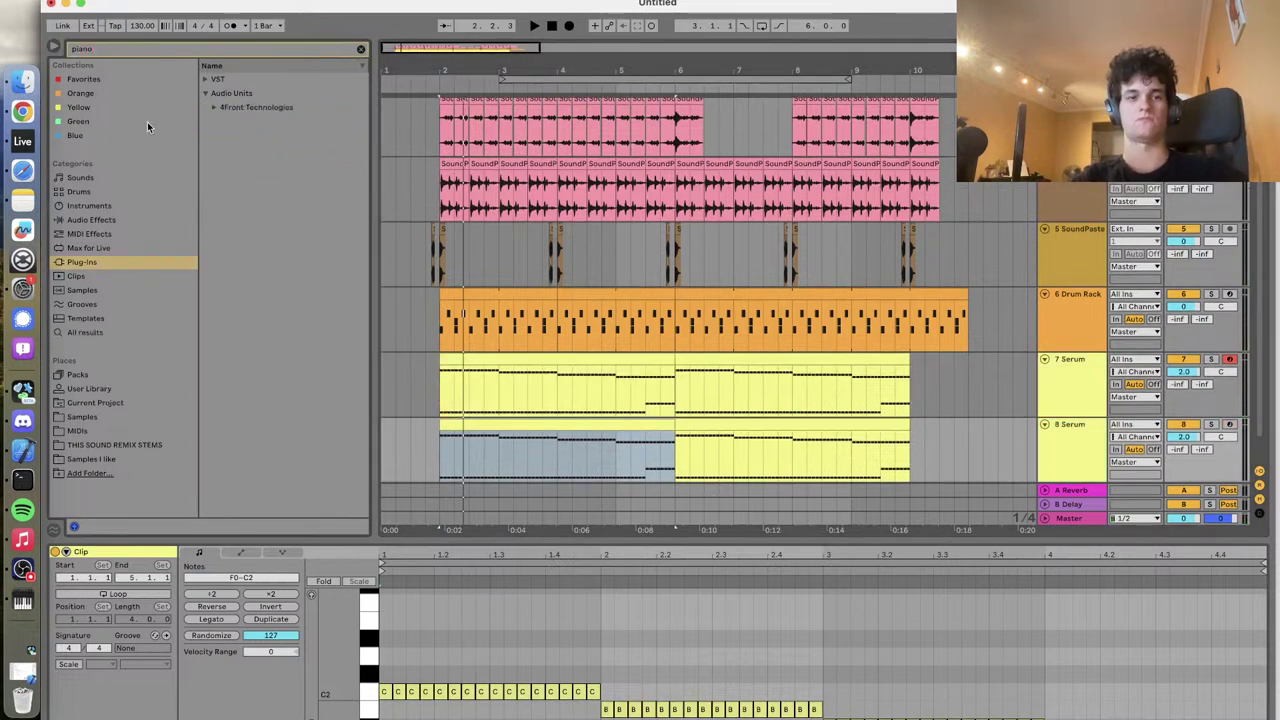
left_click(107, 221)
left_click(177, 52)
type("grand piano")
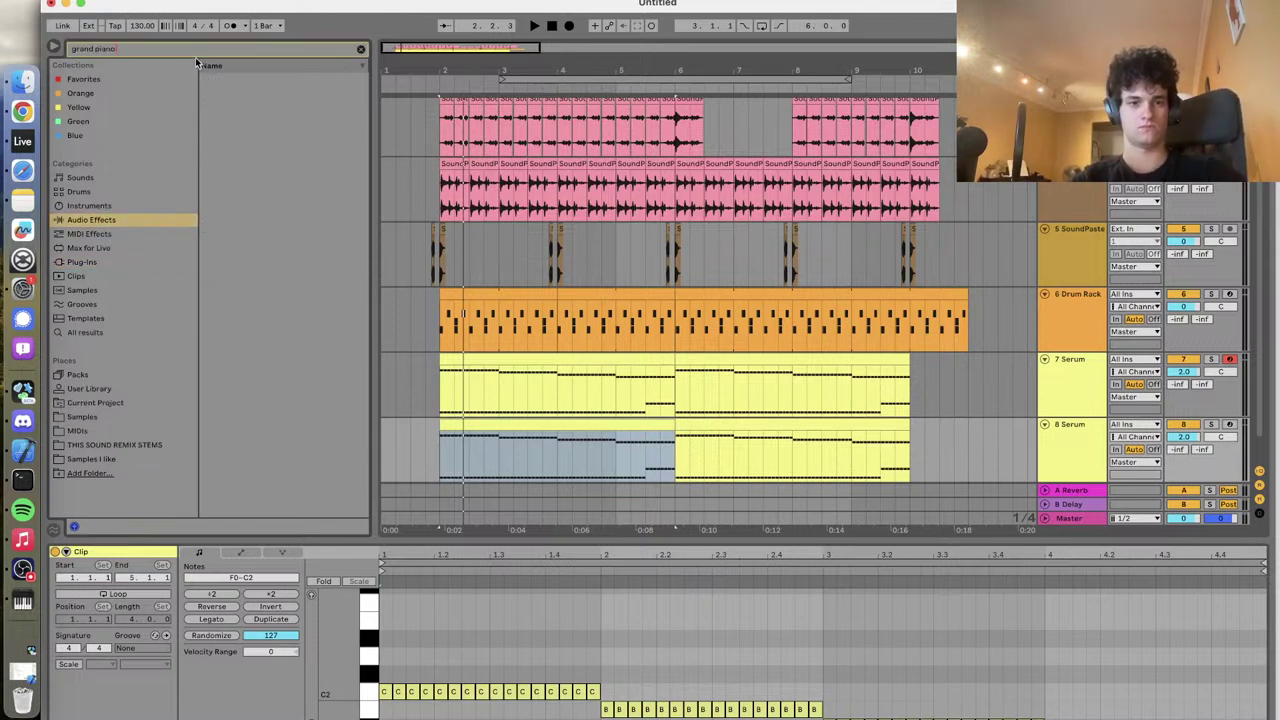
left_click(109, 206)
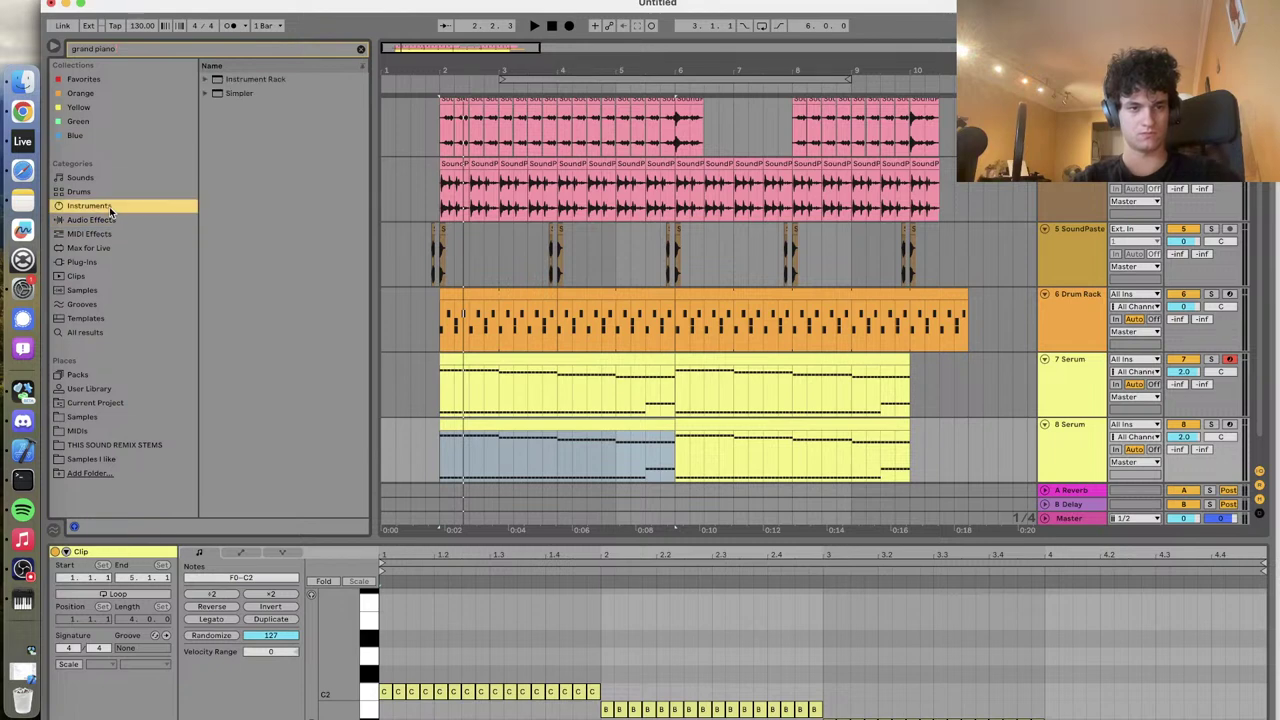
Load the Simpler preset Grand Piano Single Sample.adv onto the duplicated Serum track and play it
left_click(205, 80)
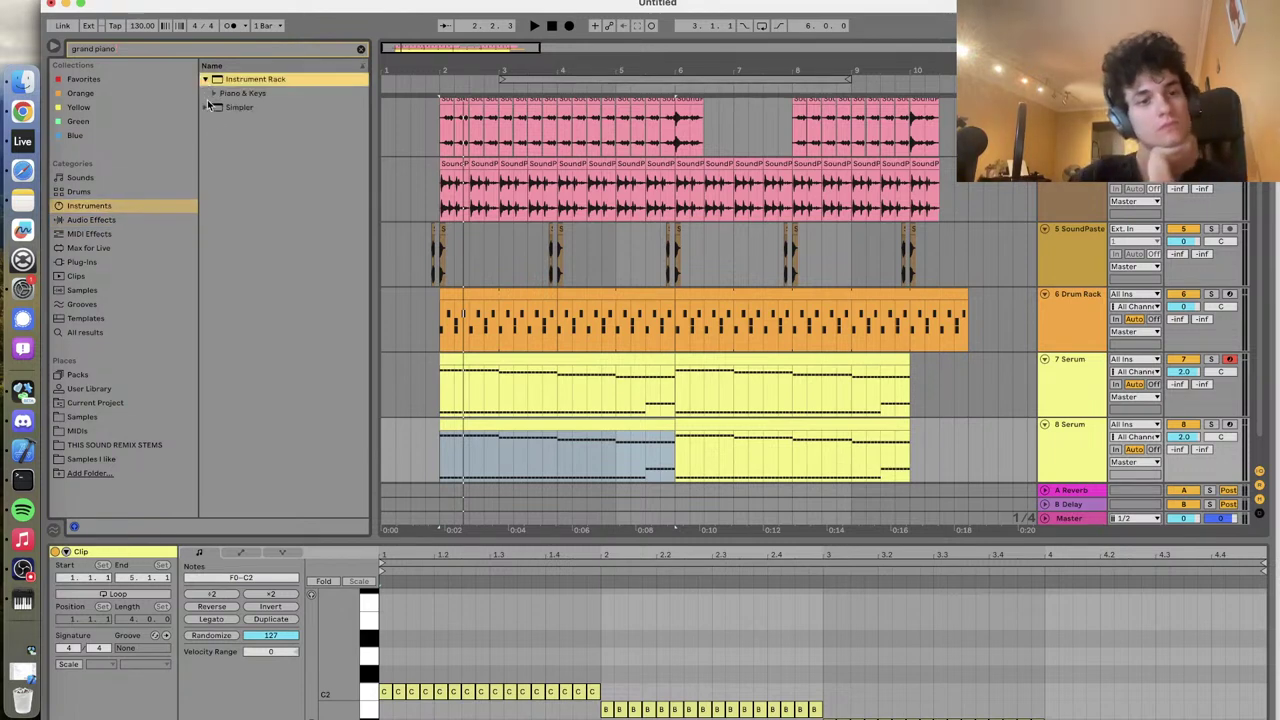
left_click(211, 108)
left_click(213, 107)
left_click(250, 122)
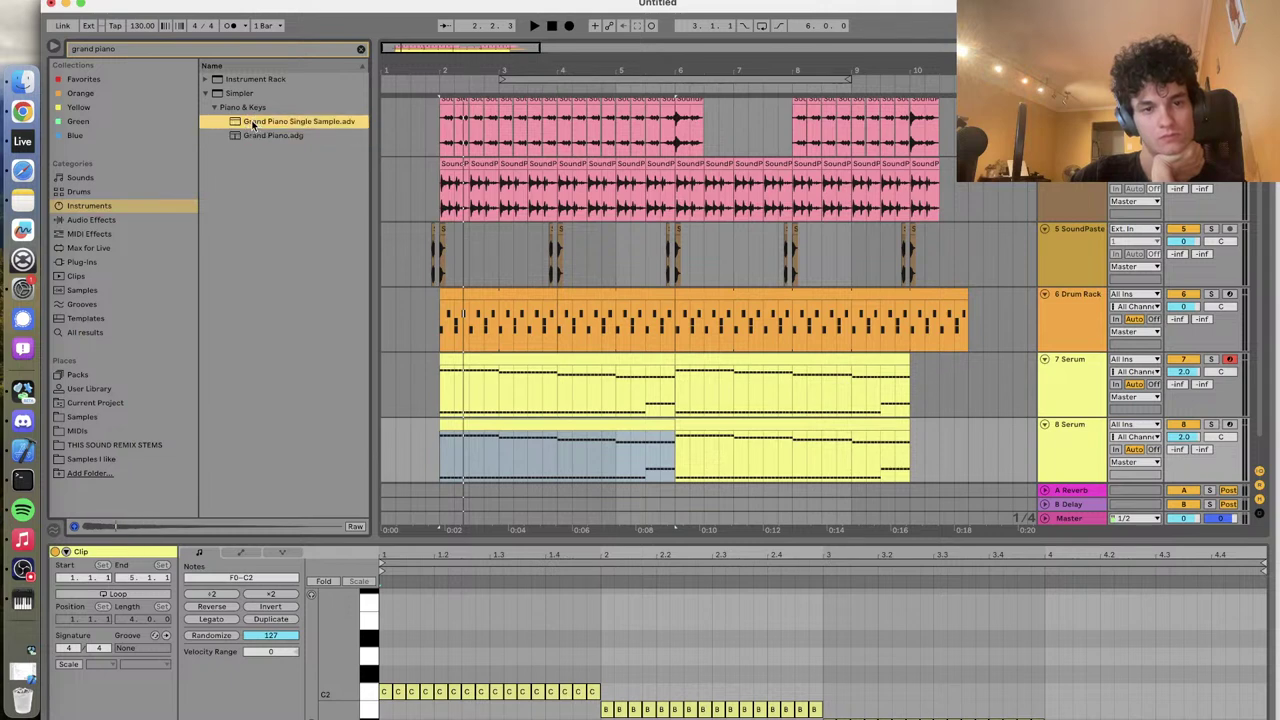
left_click_drag(592, 446, 589, 437)
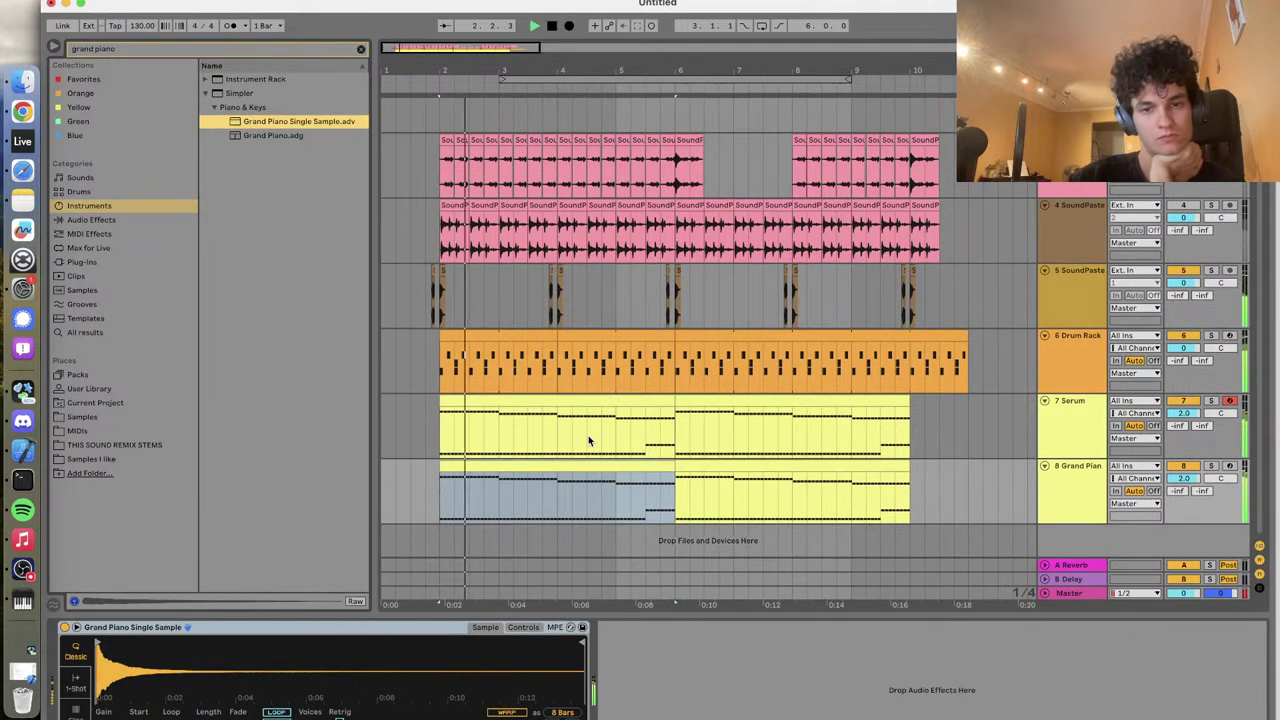
Solo the Grand Piano track and clear its first clip's melody notes in bars 1 to 4, keeping only the first C2 note
left_click(1210, 466)
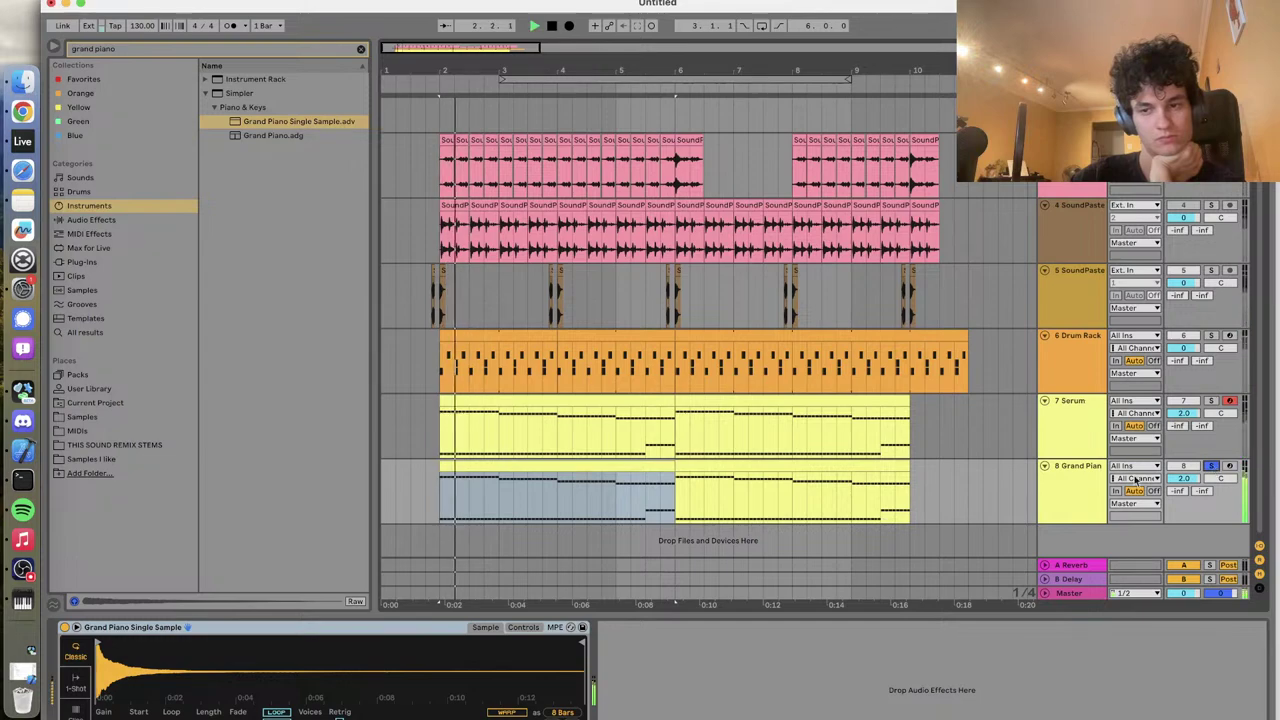
double_click(598, 485)
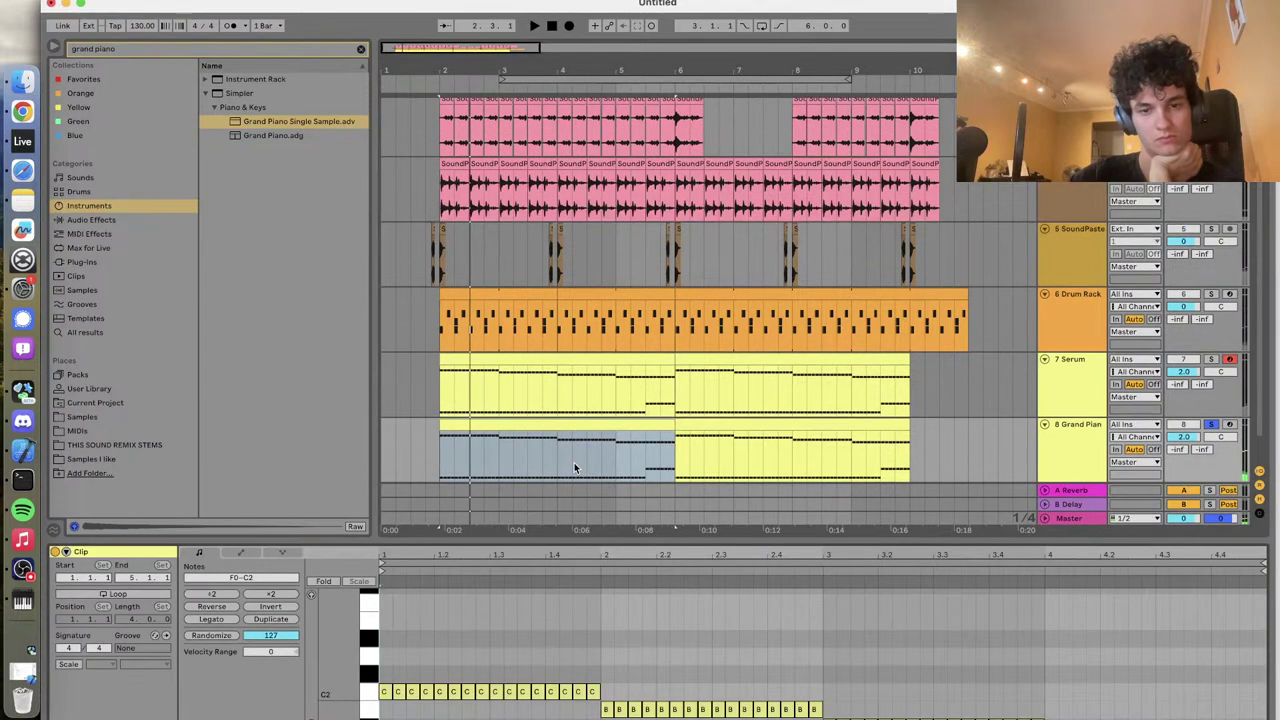
left_click_drag(440, 540, 440, 288)
left_click_drag(393, 420, 598, 532)
key("Delete")
left_click(607, 389)
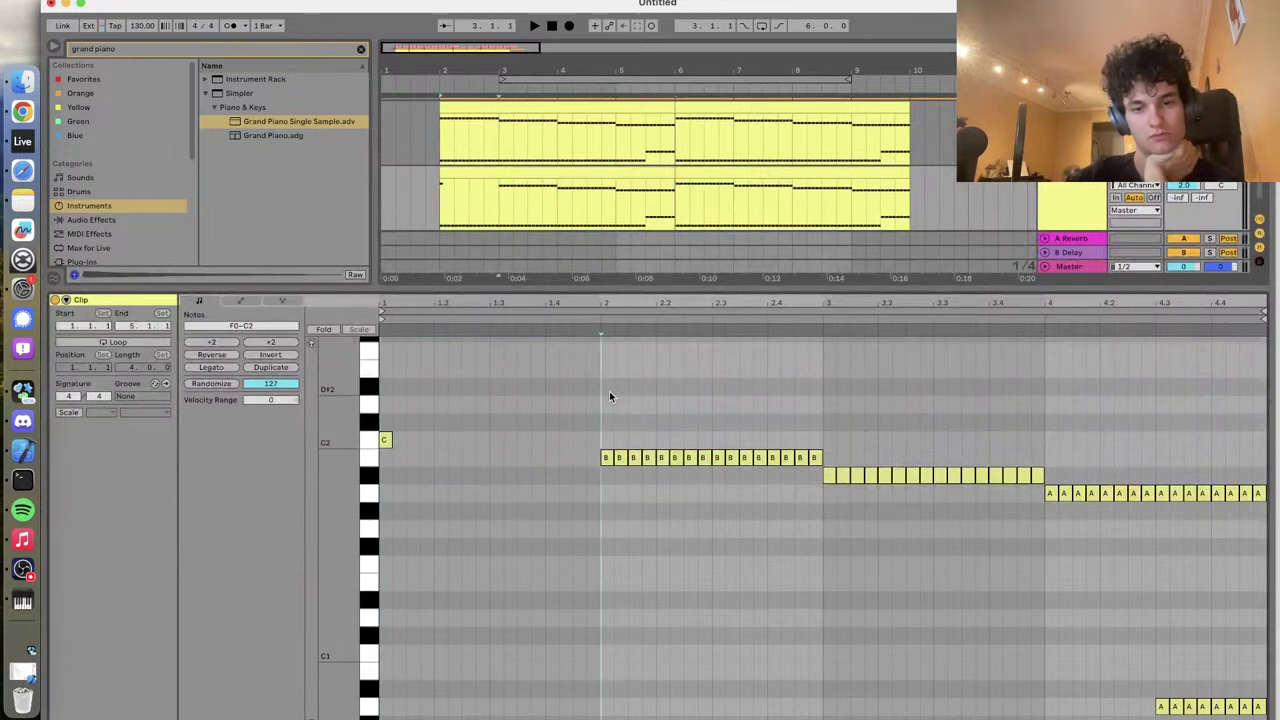
mouse_move(488, 396)
left_mouse_down()
mouse_move(1180, 505)
mouse_move(1264, 534)
left_mouse_up()
key("Delete")
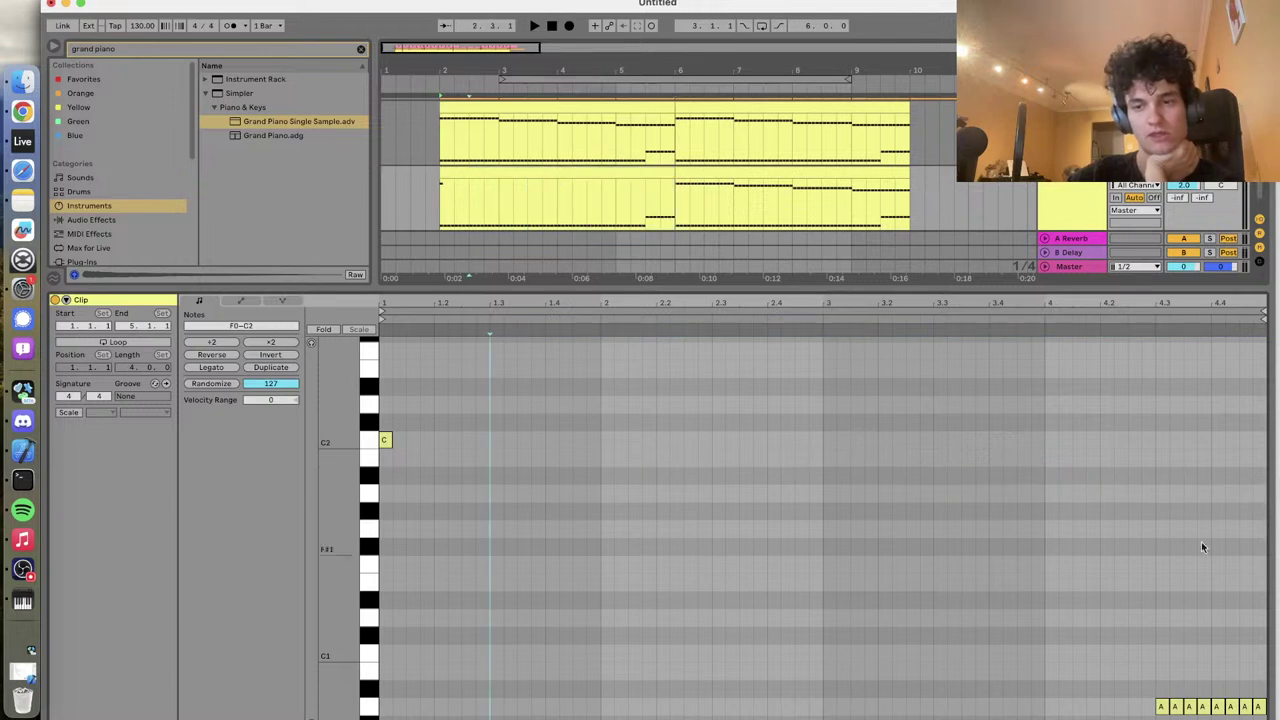
Lengthen the C2 note to one bar and add one-bar notes B1, A#1 and A1 in bars 2 to 4
left_click_drag(386, 440, 601, 438)
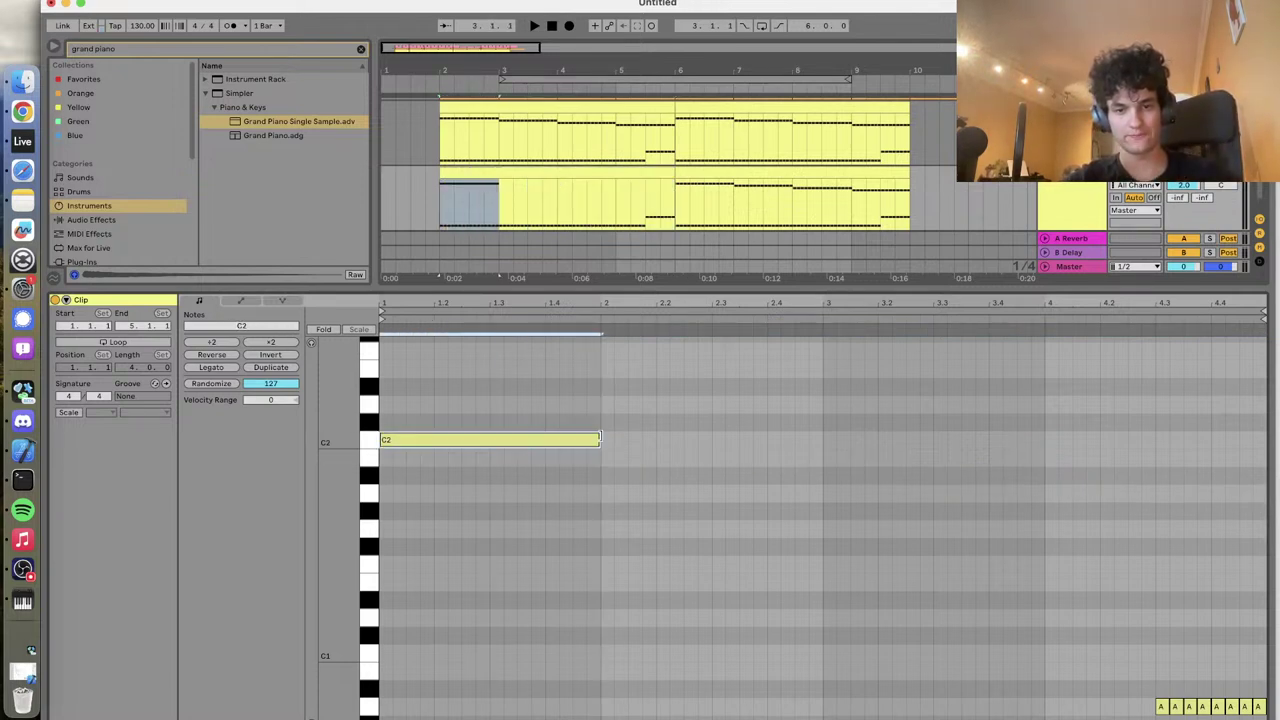
key("super+d")
key("Down")
key("super+d")
key("Down")
key("super+d")
key("Down")
key("super+d")
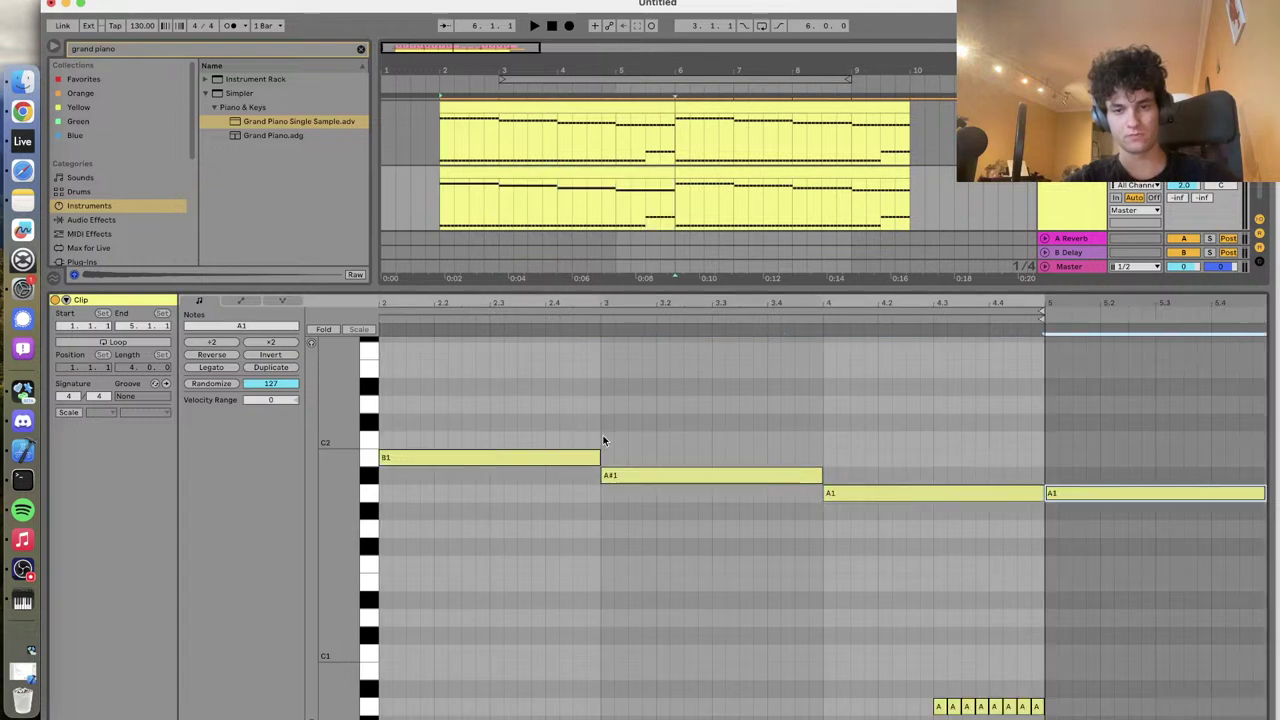
key("Delete")
key("space")
Delete the repeated F0 bass notes in the piano clip, keeping only the first one
scroll(594, 560, "down", 5)
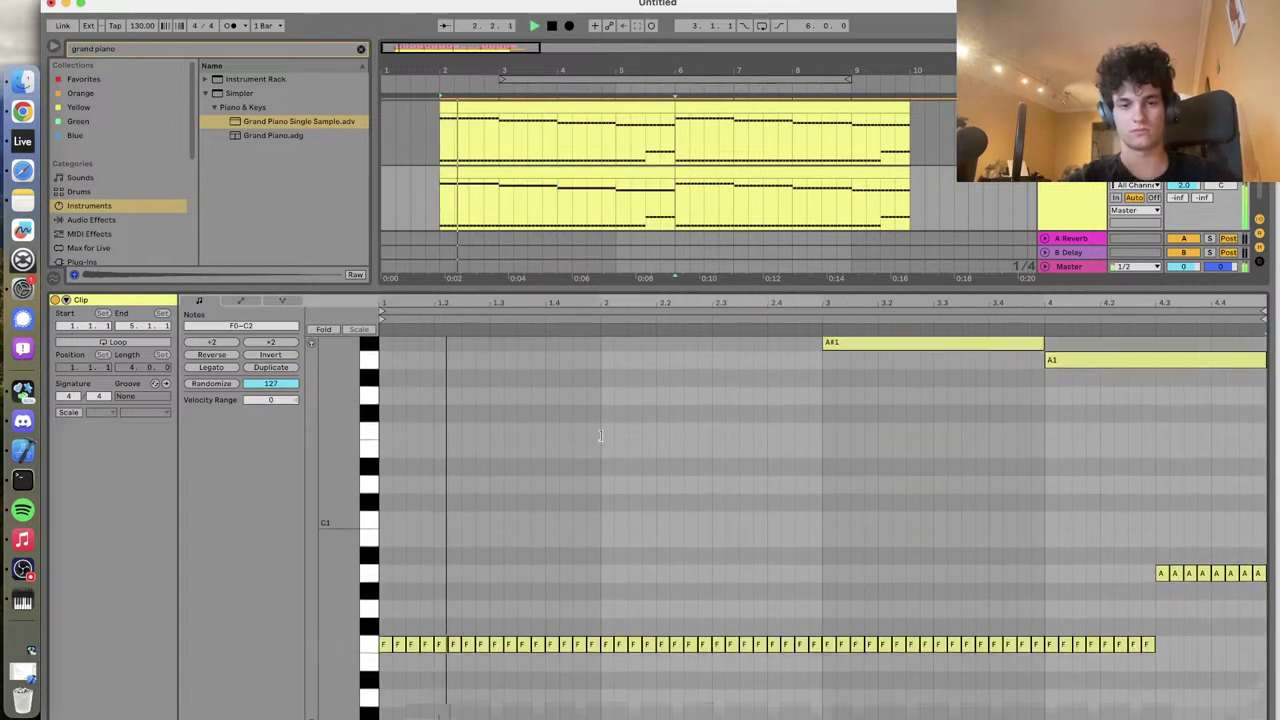
left_click_drag(594, 606, 457, 654)
left_click_drag(390, 628, 1143, 630)
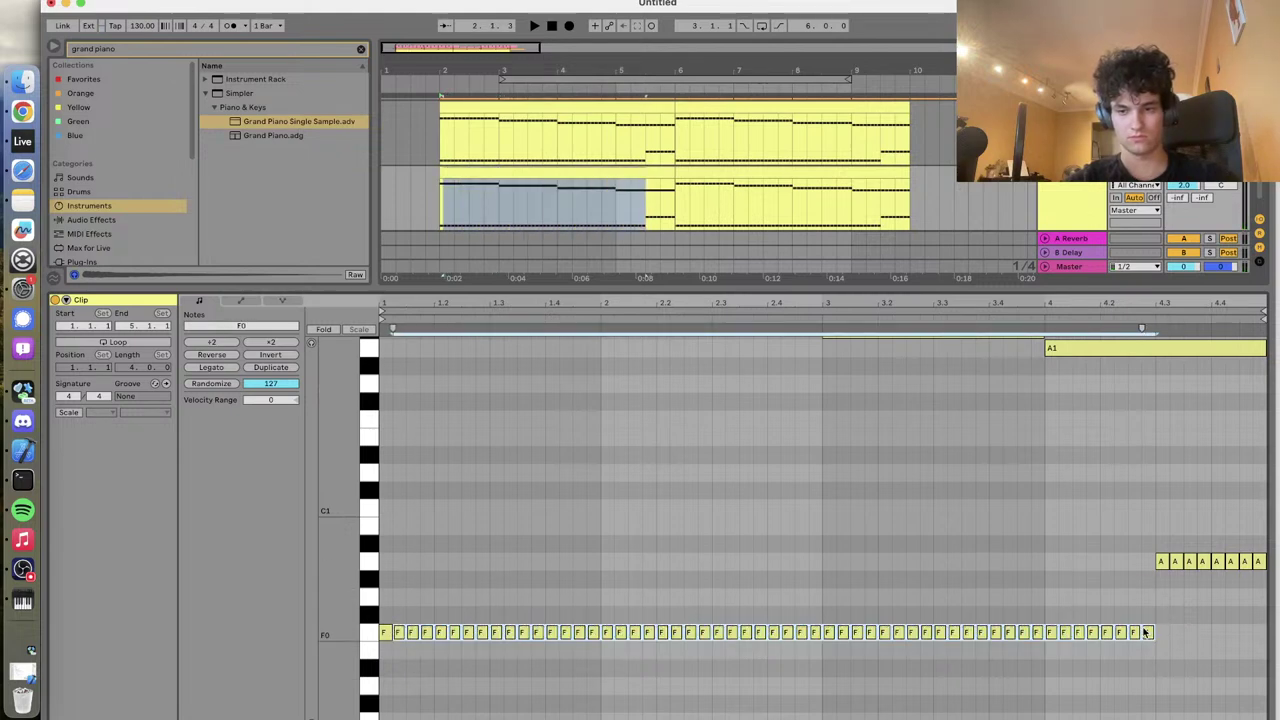
key("Delete")
left_click(386, 633)
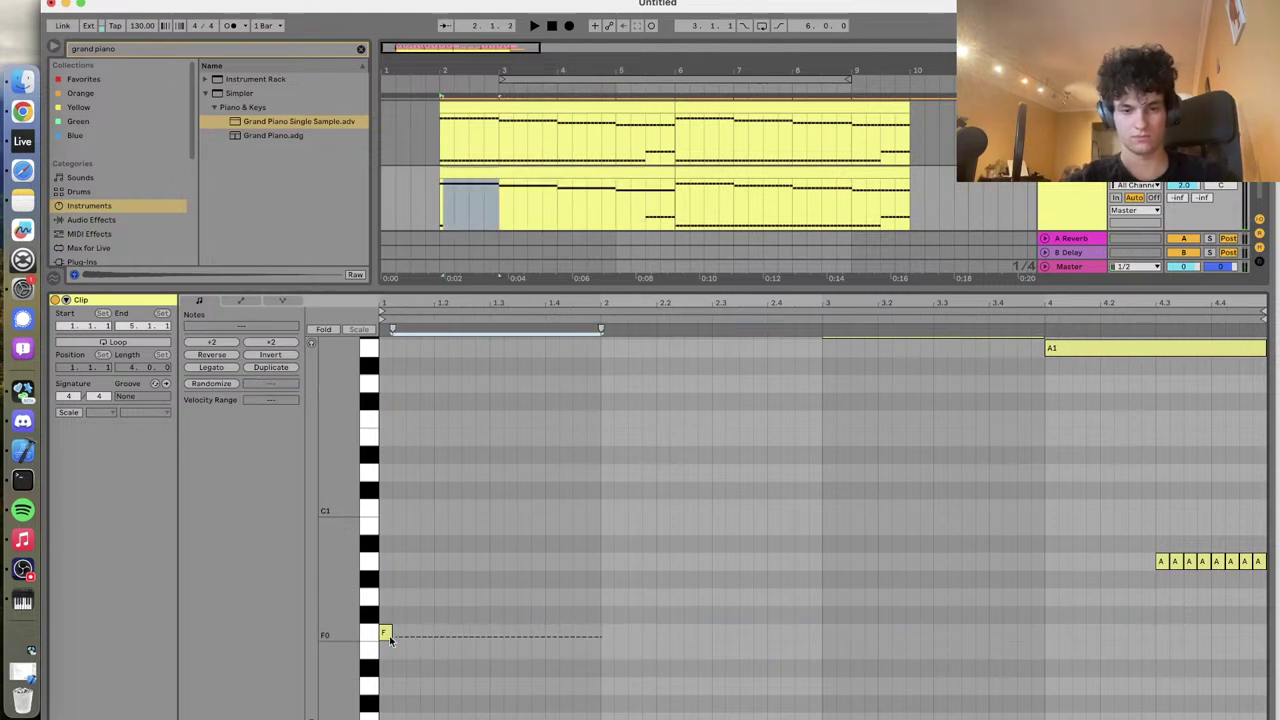
key("super+d")
key("super+d")
key("super+z")
key("super+z")
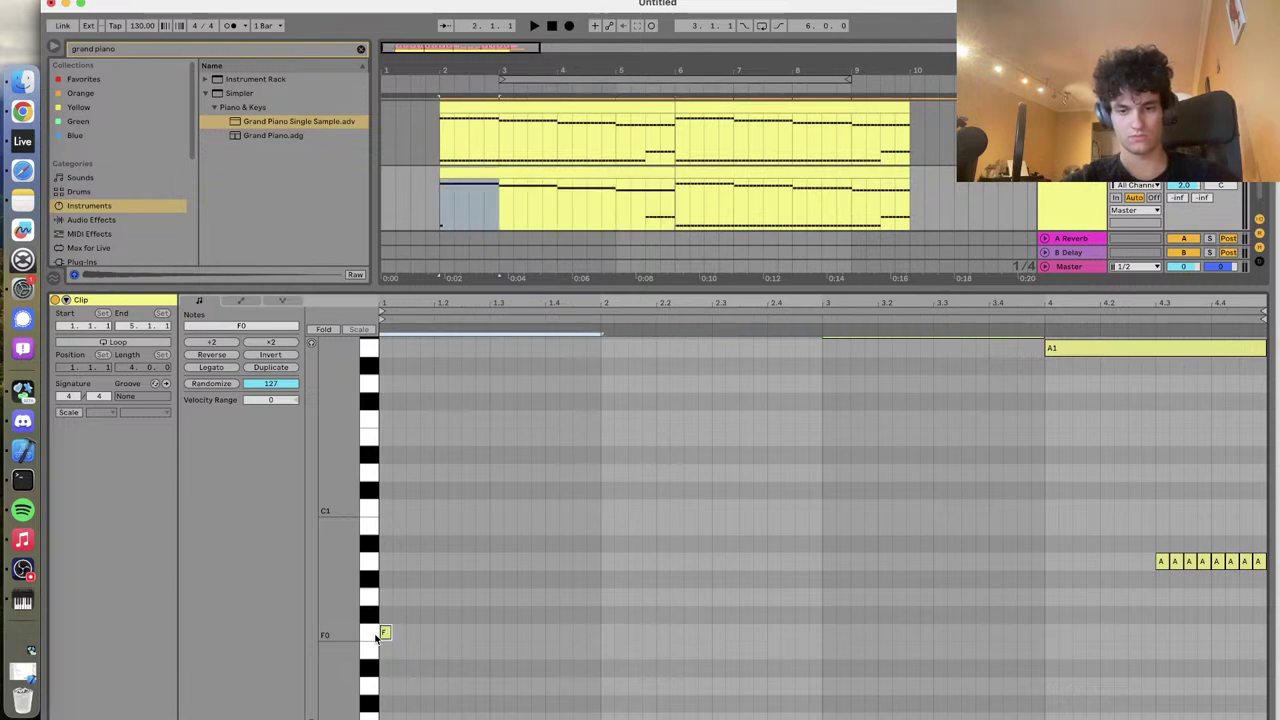
Lengthen the remaining F0 note to one bar and duplicate it into bars 2, 3 and 4
left_click_drag(388, 633, 598, 637)
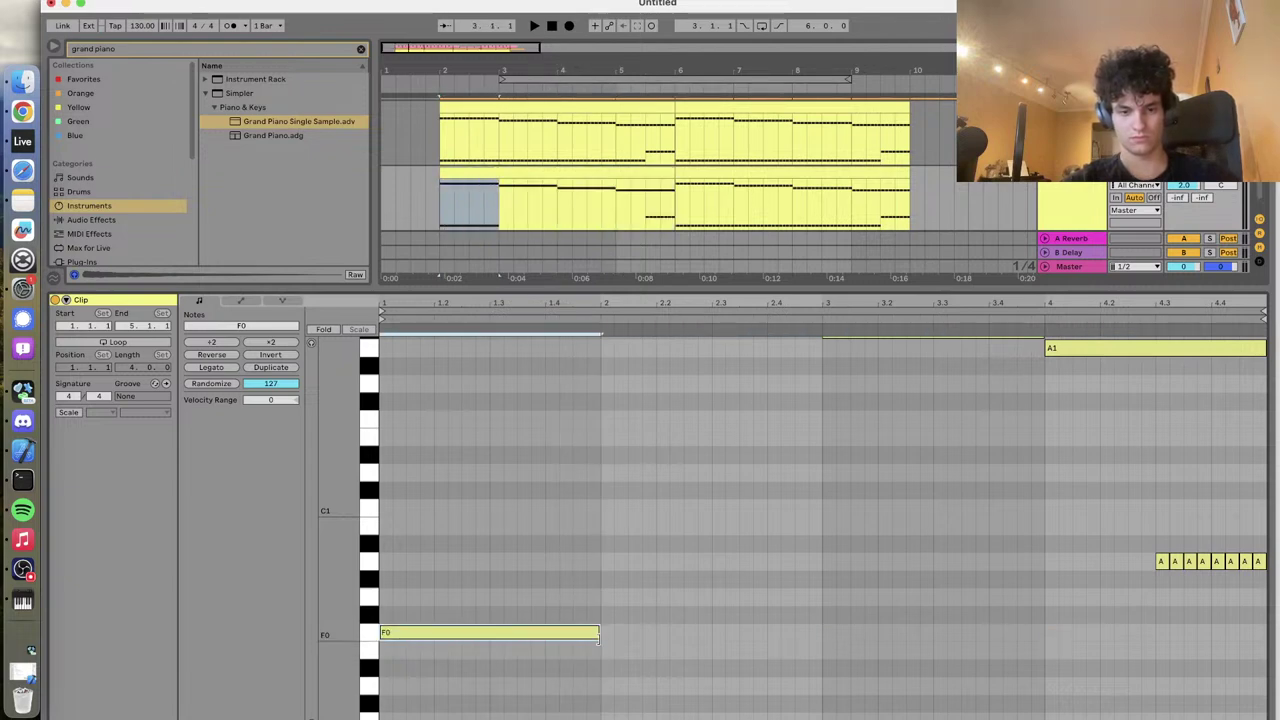
key("super+d")
key("super+d")
key("super+d")
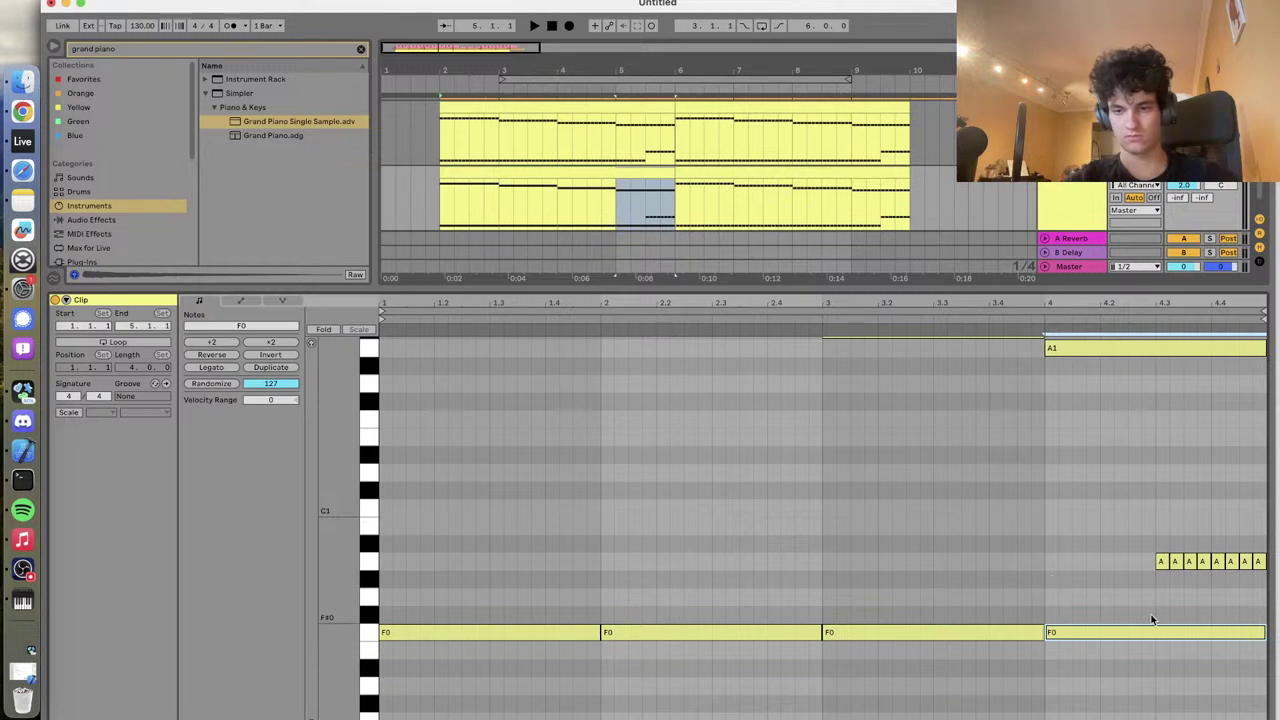
Shorten bar 4's F0 note to end at 4.3 and replace the repeated A0 notes with one sustained half-bar note
left_click_drag(1263, 632, 1153, 632)
left_click_drag(1160, 561, 1267, 562)
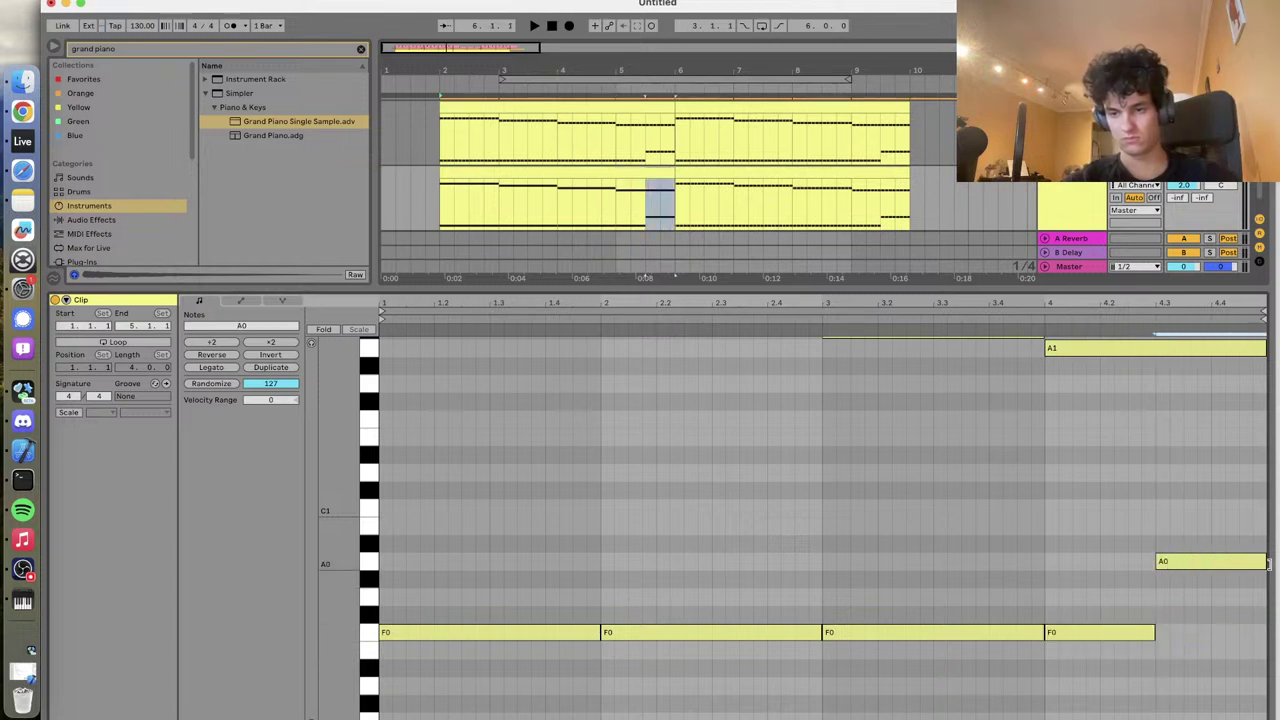
scroll(935, 458, "up", 5)
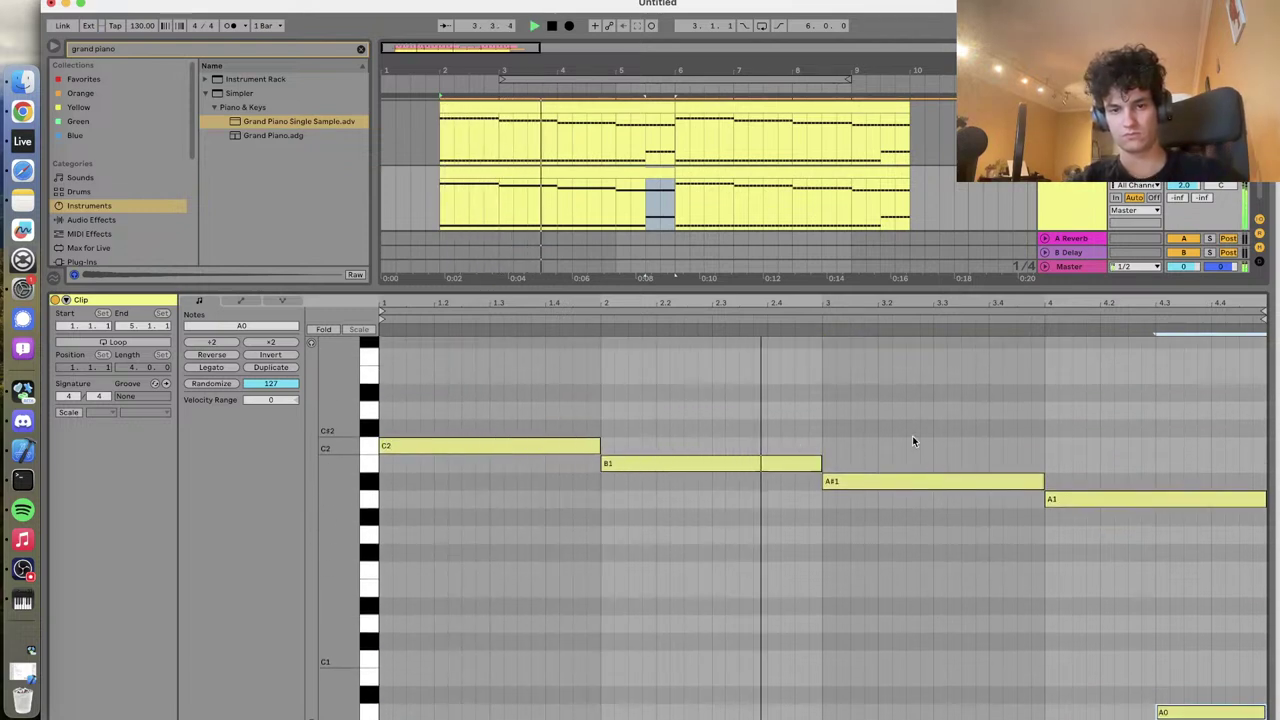
Raise the piano bass notes one octave to F1 and A1, and replace the second piano clip with a copy of the first
scroll(836, 495, "down", 6)
left_click_drag(557, 451, 1236, 694)
key("shift+Up")
scroll(1236, 690, "up", 5)
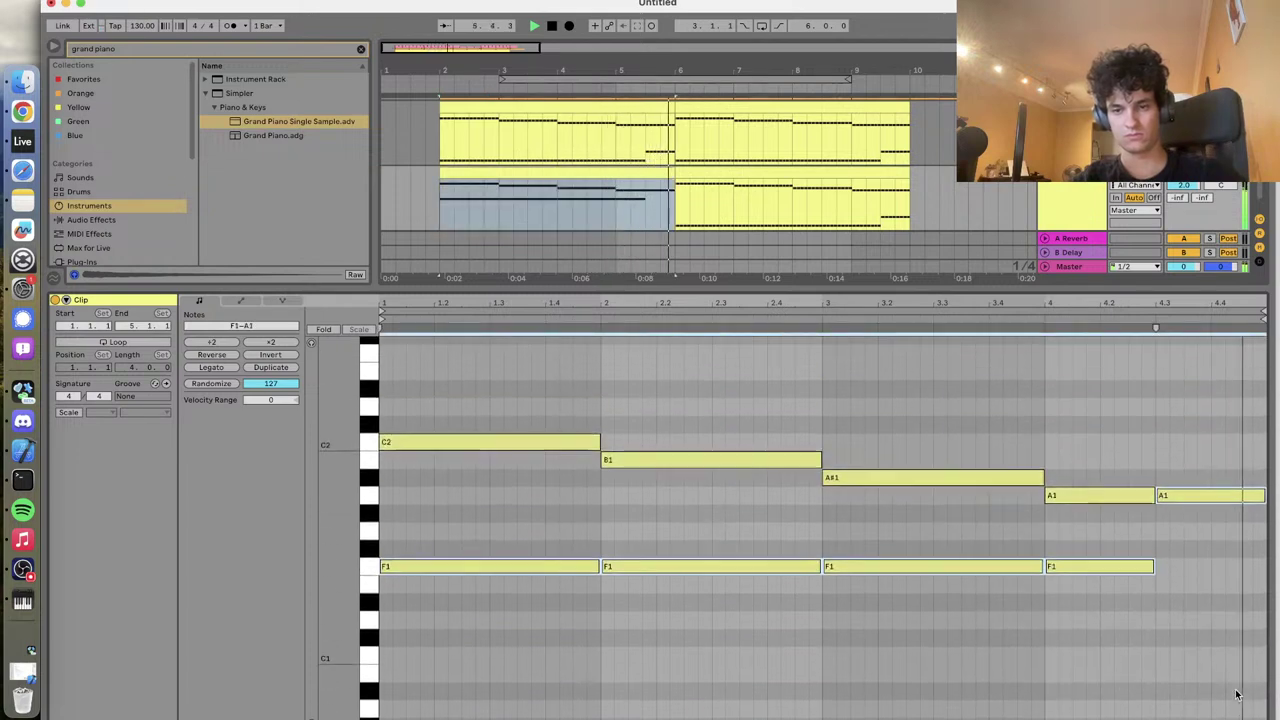
left_click(680, 174)
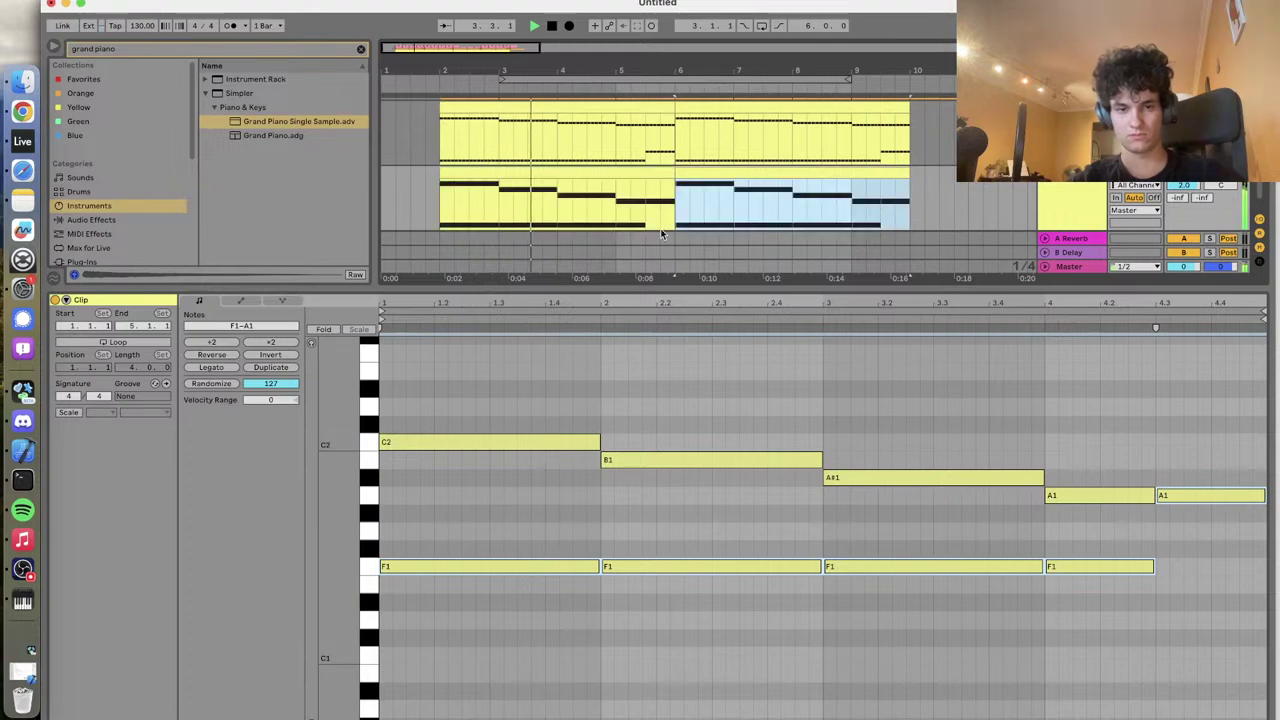
In the first piano clip, copy bar 1's C2 note down to A1 and listen to the result
scroll(660, 228, "up", 1)
scroll(660, 228, "down", 1)
left_click_drag(656, 300, 663, 490)
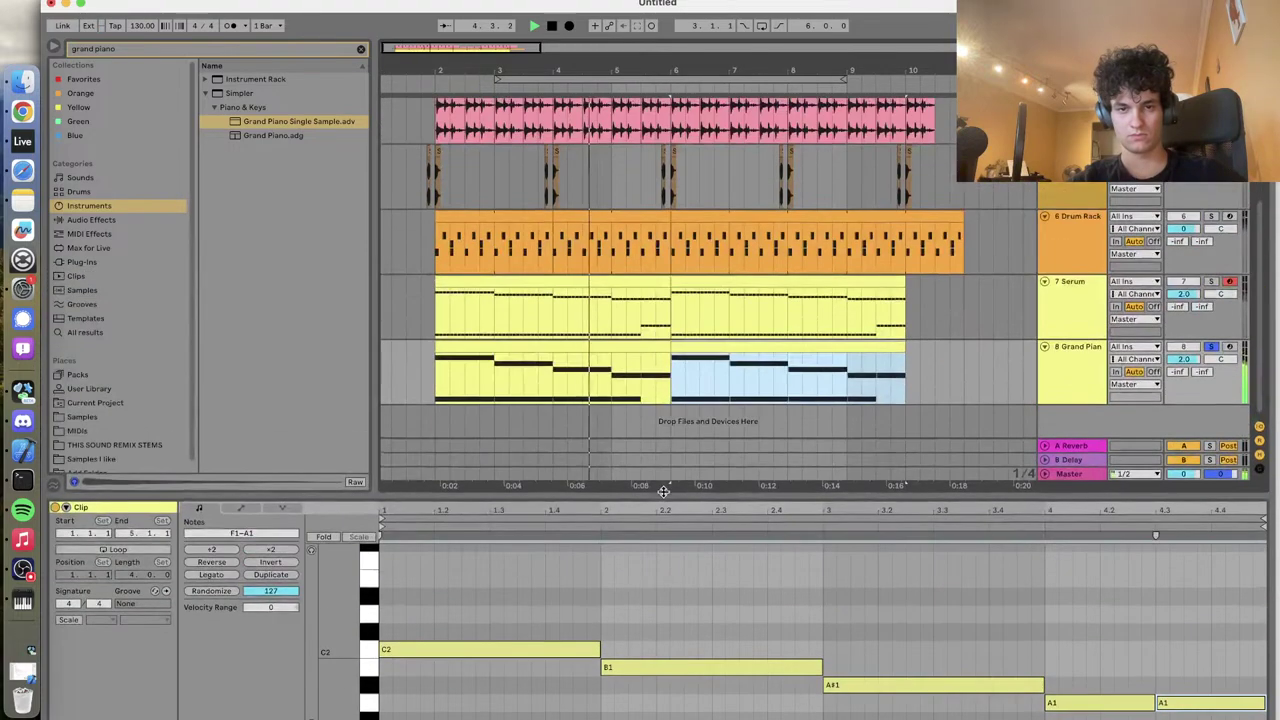
left_click(660, 375)
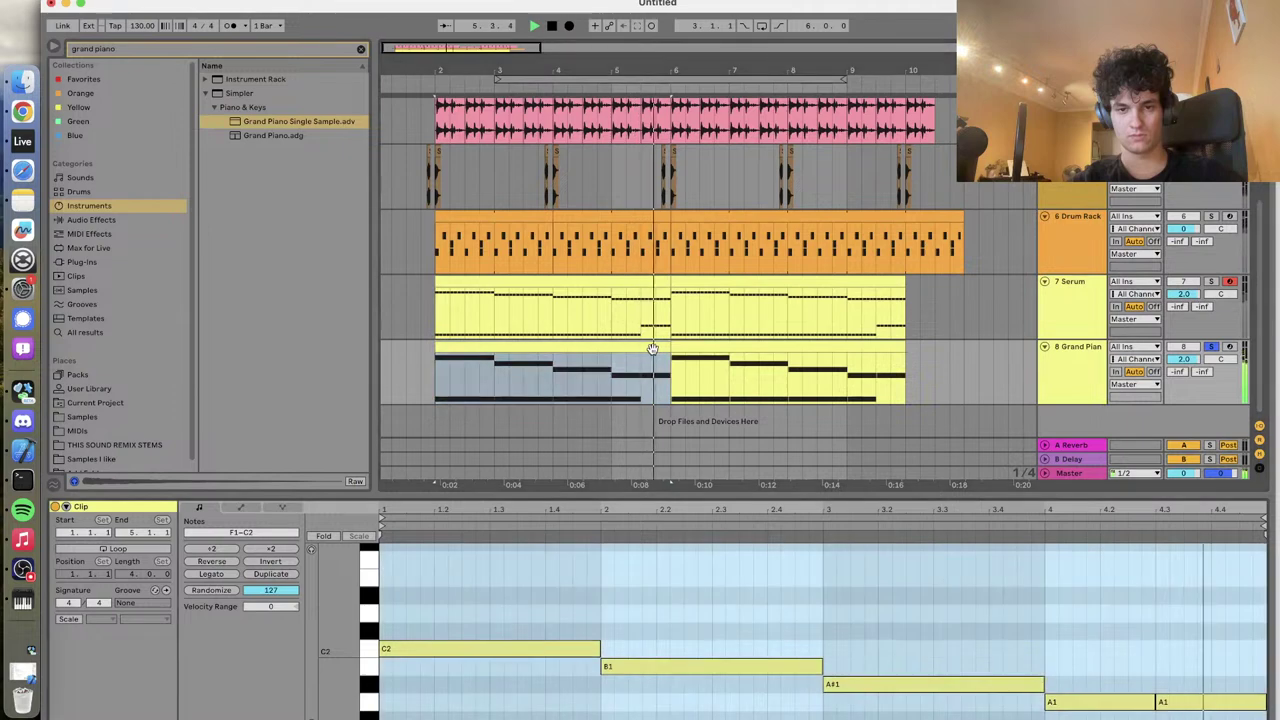
scroll(1145, 622, "down", 3)
key("space")
key("space")
key("space")
key("space")
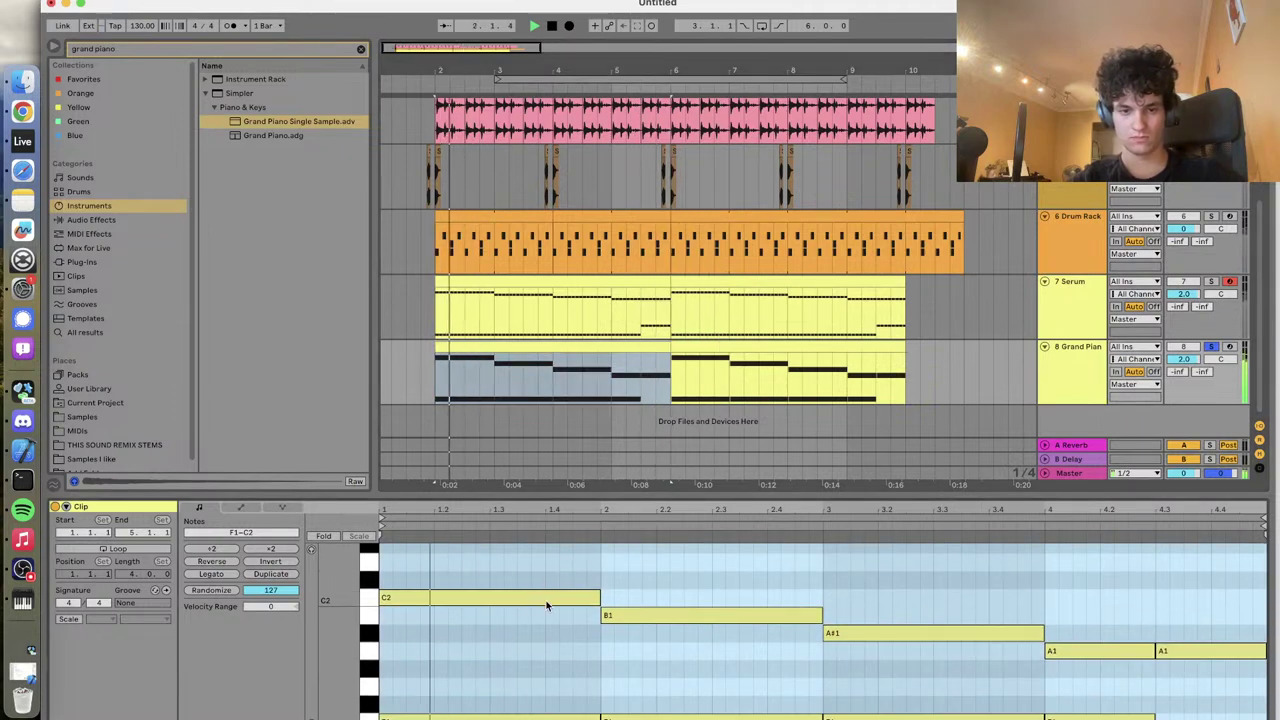
key("space")
key("space")
left_click_drag(478, 598, 446, 648)
key("space")
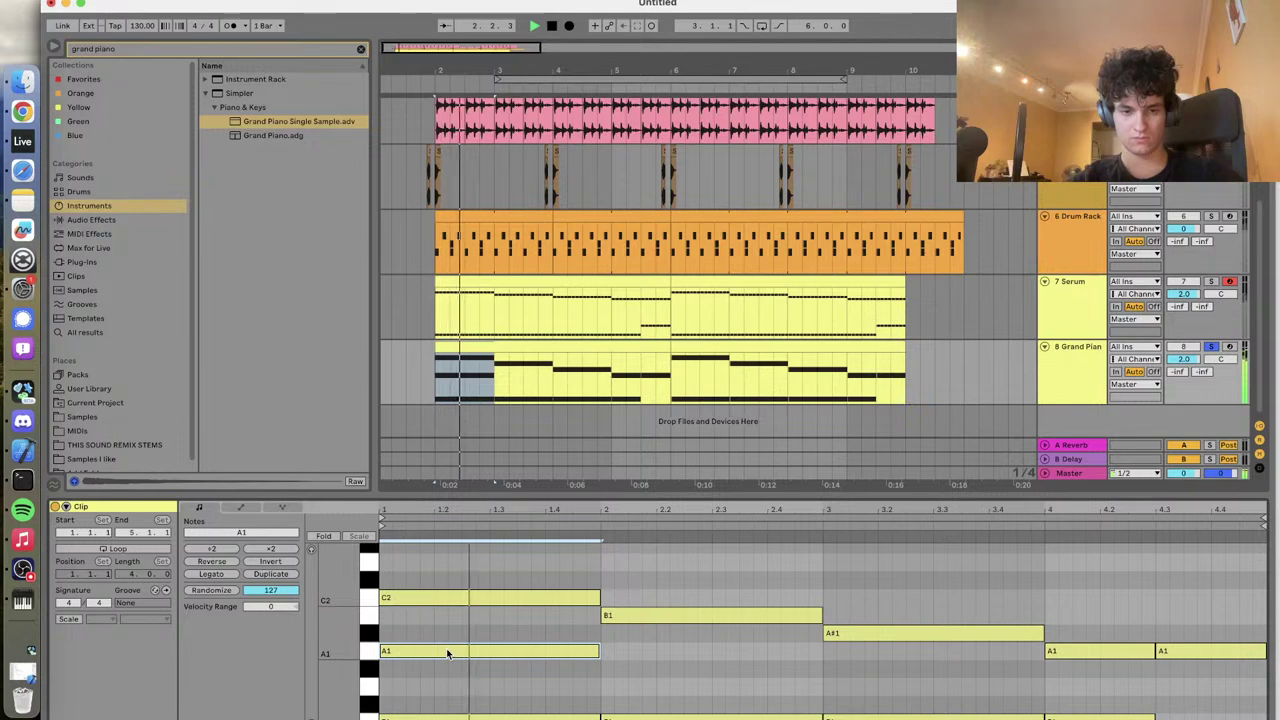
Raise all notes in the first piano clip by one octave and play it back
left_click(633, 559)
key("space")
key("ctrl+a")
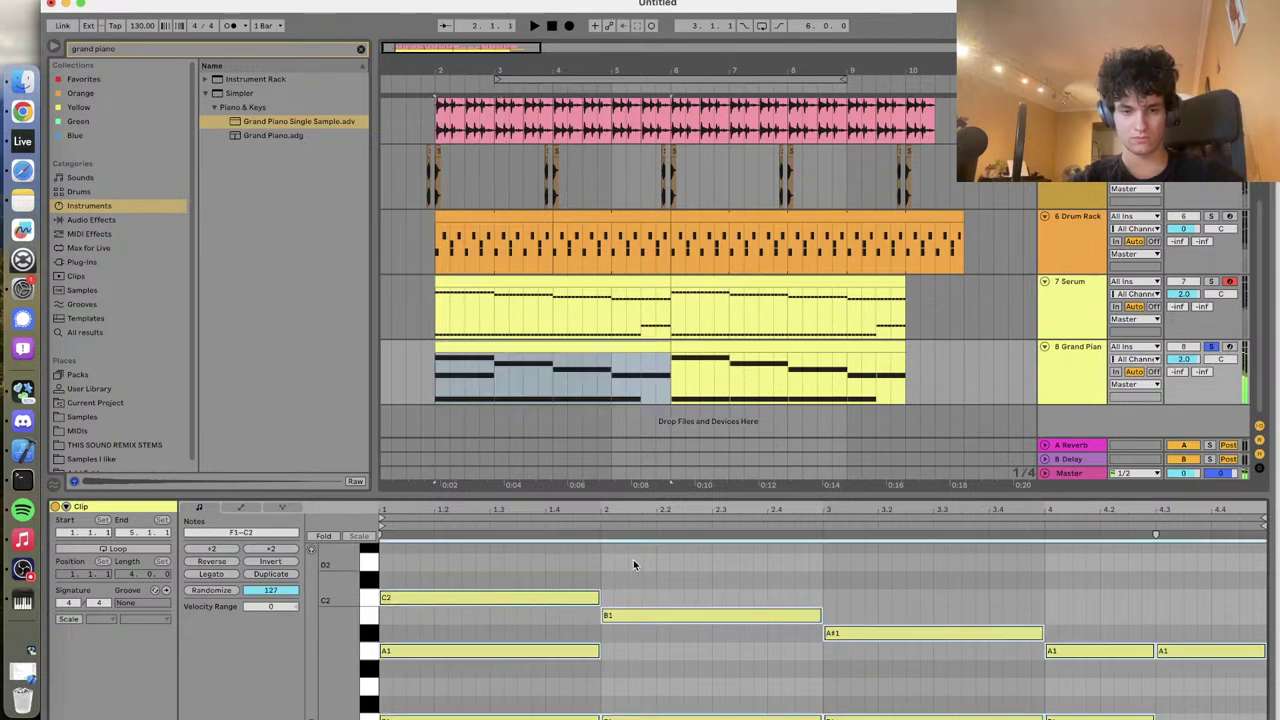
key("shift+Up")
key("space")
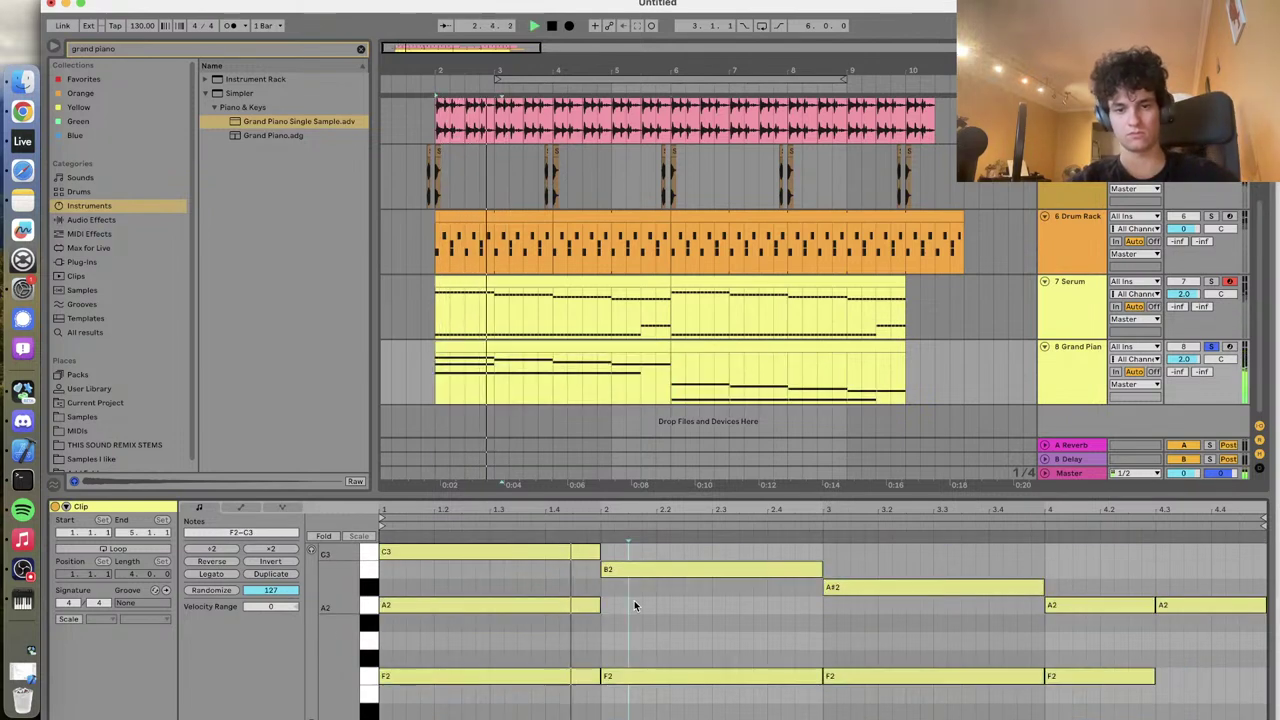
Duplicate bar 1's A2 note into bar 2, raise the copy to D3 and listen to it
left_click(578, 606)
key("ctrl+d")
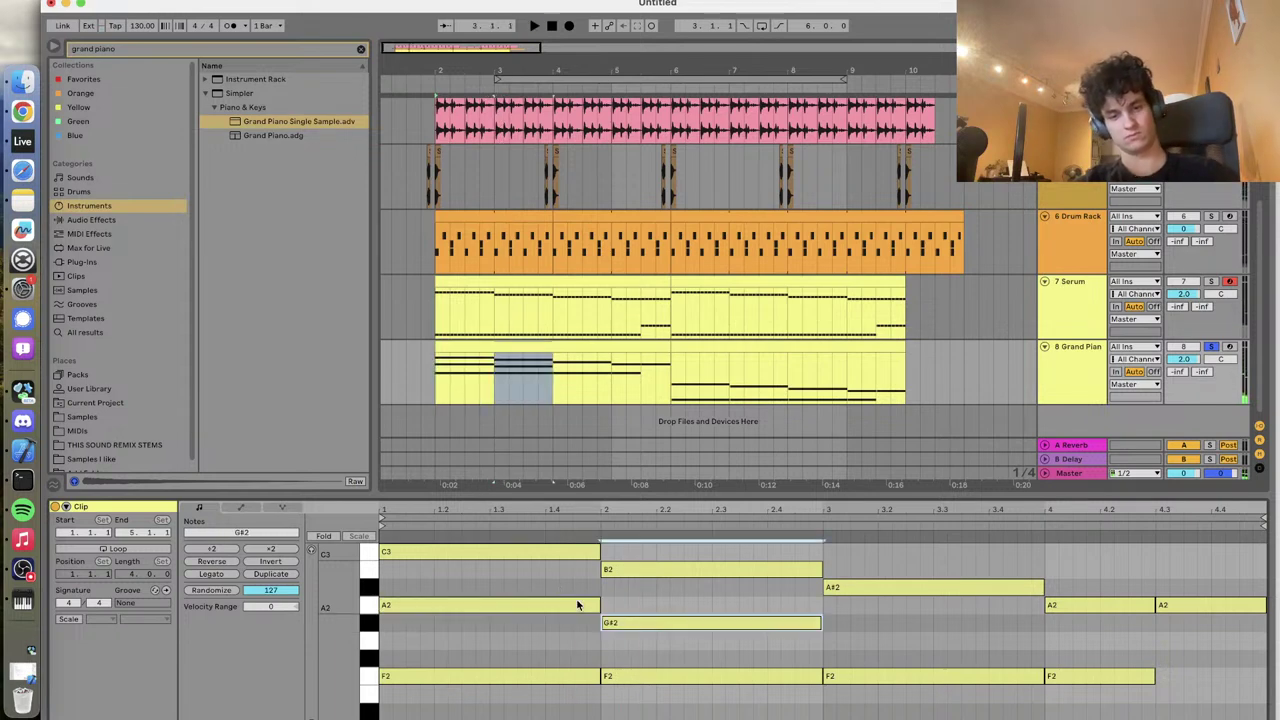
key("Down")
key("Up")
key("Up")
key("Up")
key("Up")
key("Up")
key("Up")
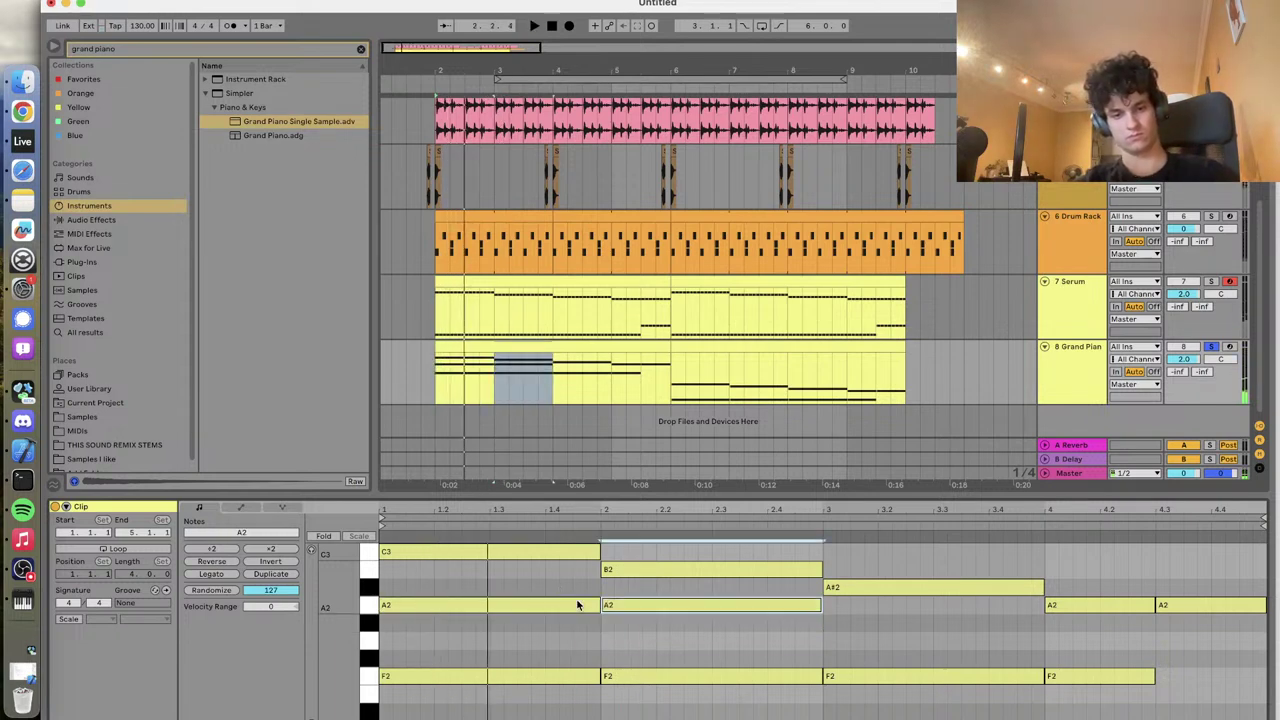
key("space")
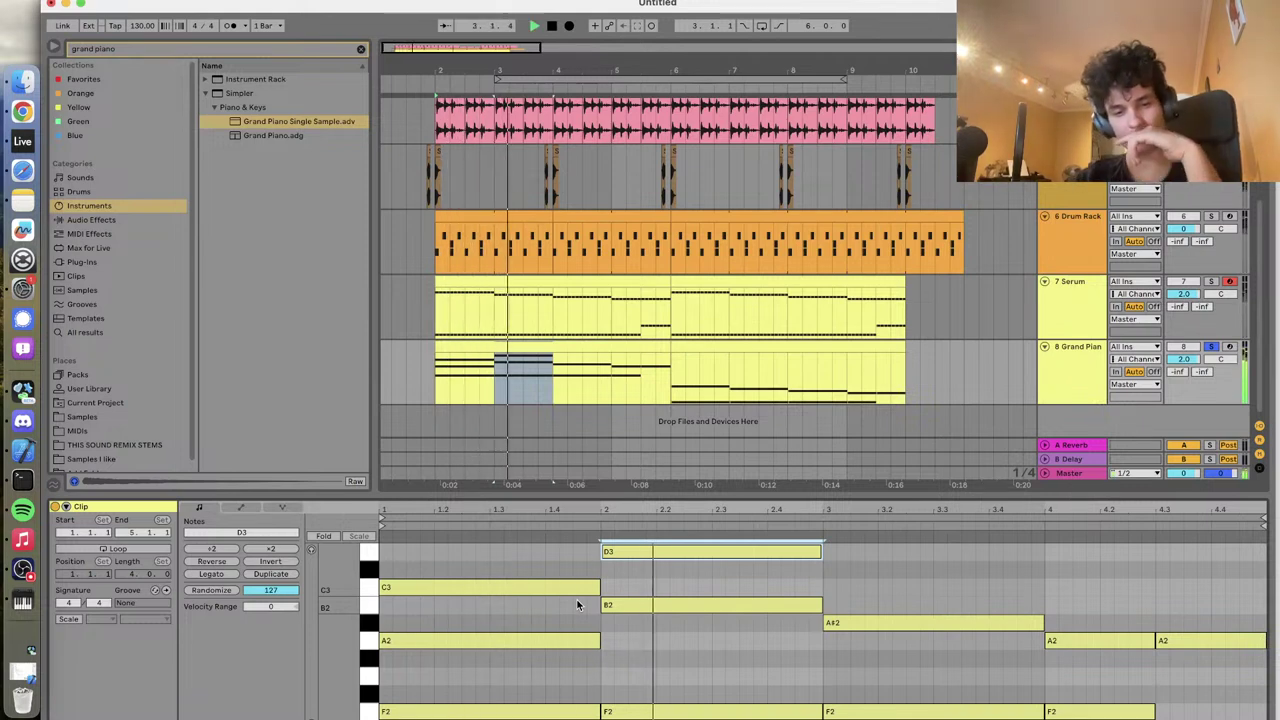
scroll(977, 611, "up", 1)
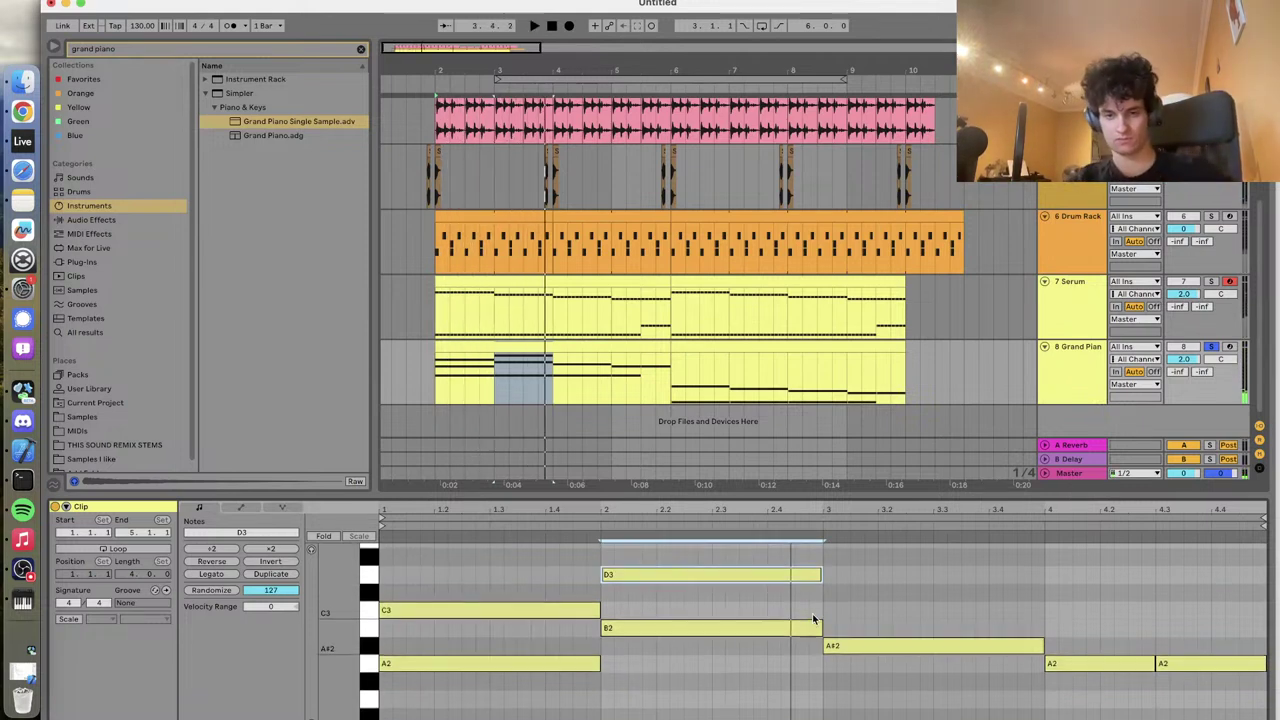
Duplicate bar 2's D3 note into bar 3 and raise the copy to F3
left_click(877, 631)
scroll(711, 634, "down", 2)
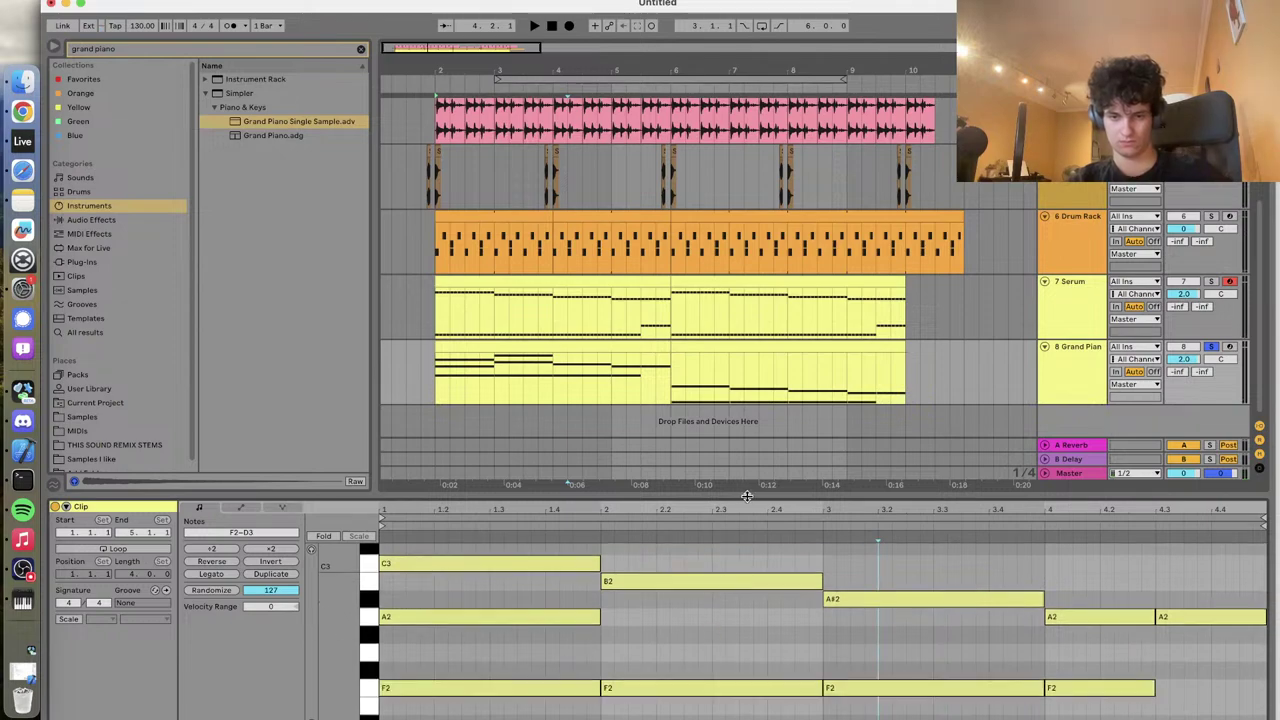
left_click_drag(747, 496, 747, 292)
scroll(732, 478, "up", 3)
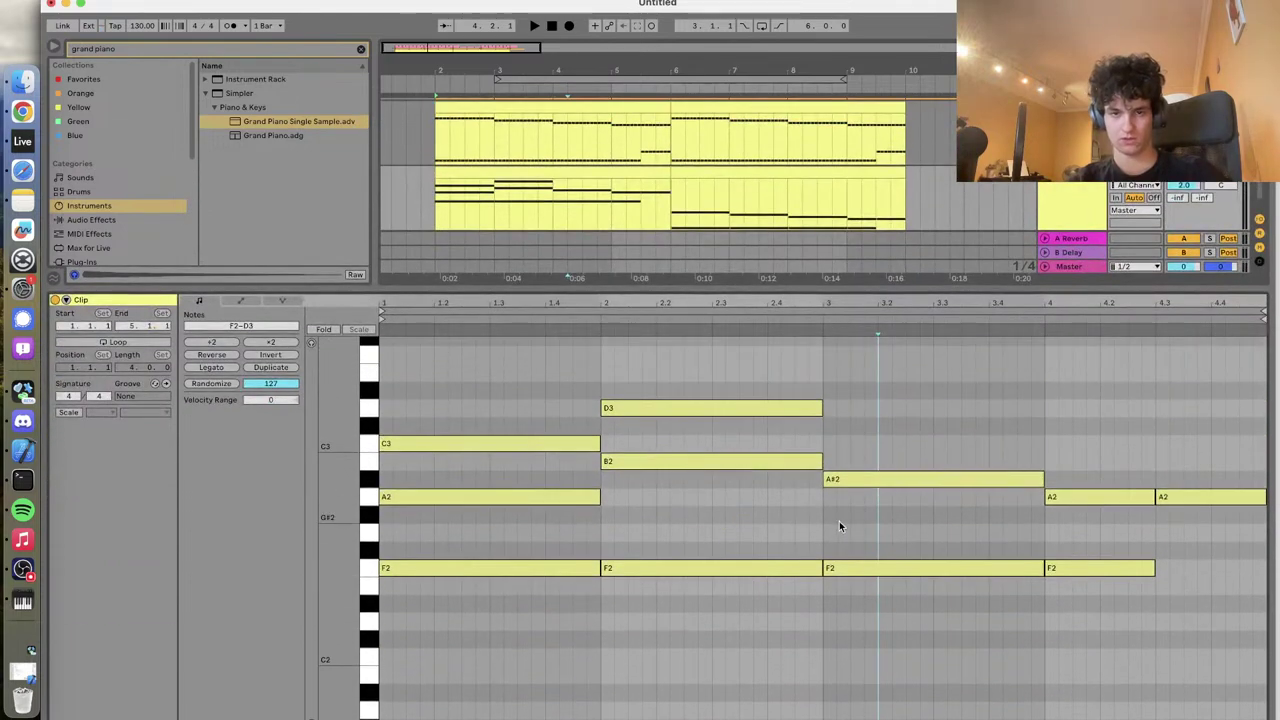
left_click(803, 408)
key("super+d")
key("Up")
key("Up")
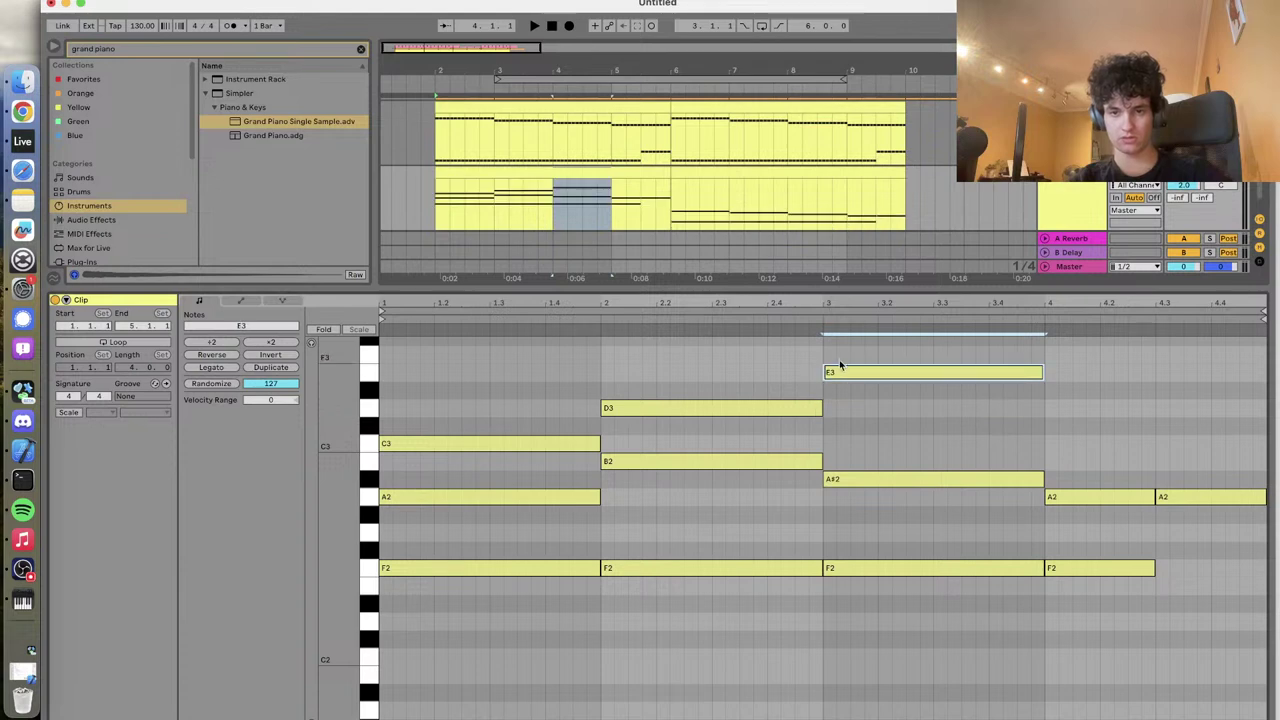
key("Up")
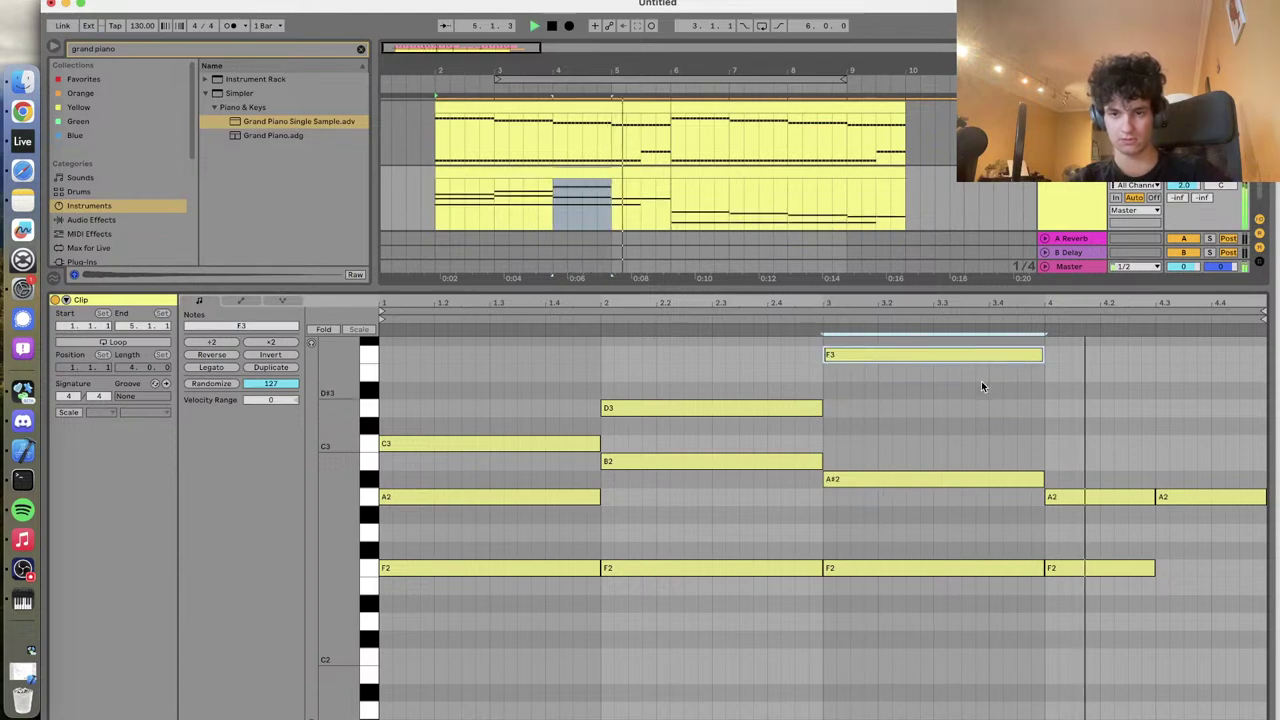
Duplicate bar 3's F3 note into bar 4, lower the copy to C3 and play back the clip
key("super+d")
key("Down")
key("Down")
key("Down")
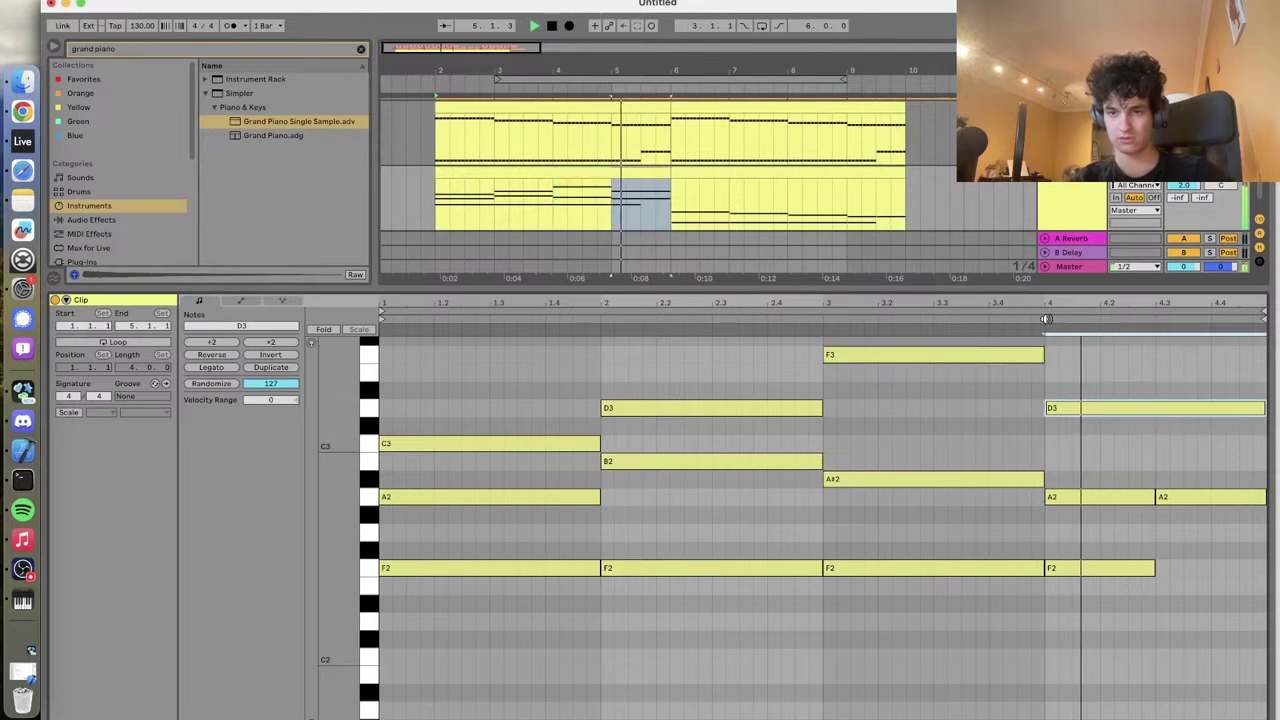
key("Down")
key("Down")
left_click(1044, 318)
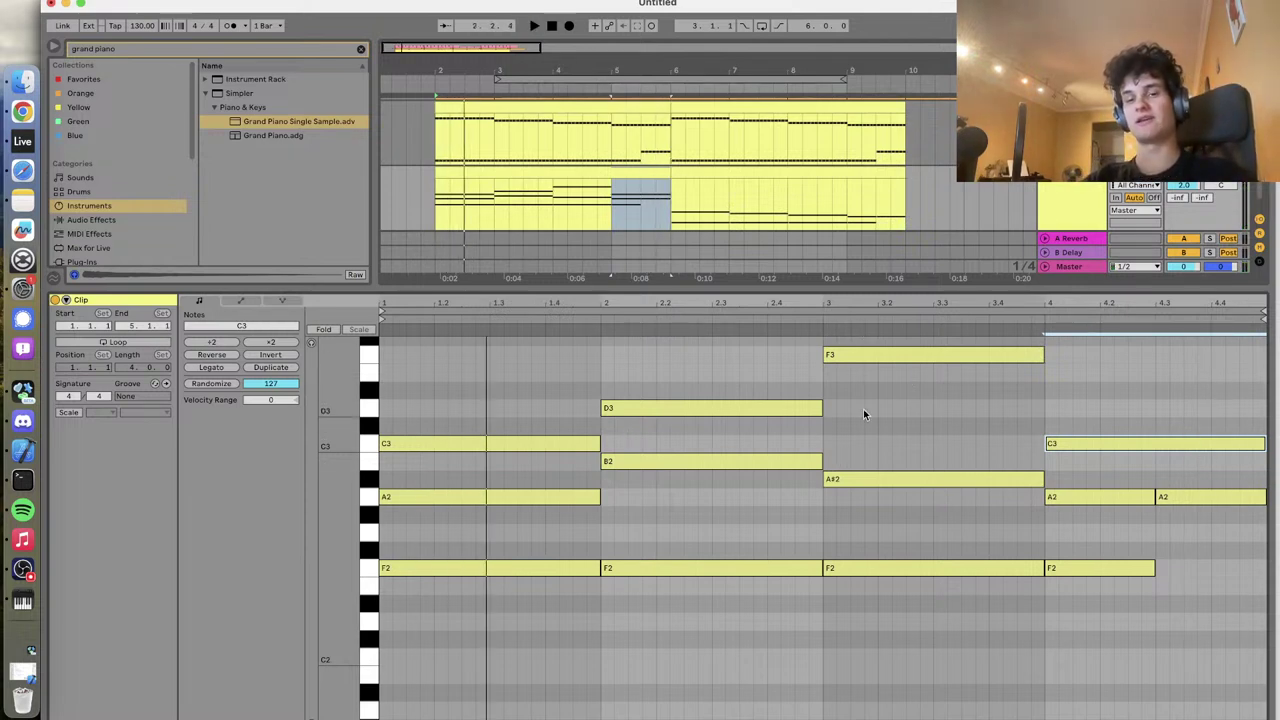
key("space")
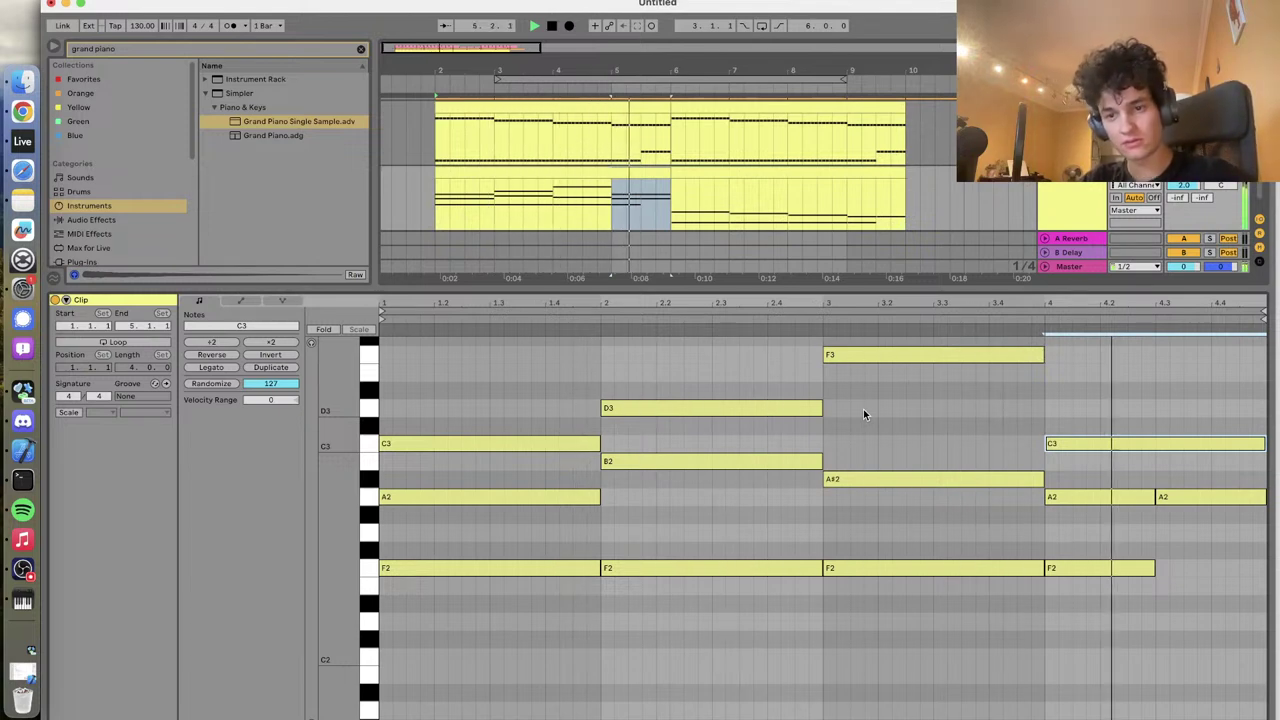
Try the half-bar A2 note at 4.3 one octave higher, at A3, and return it to its original pitch
left_click(1183, 500)
key("shift+Up")
left_click(1040, 316)
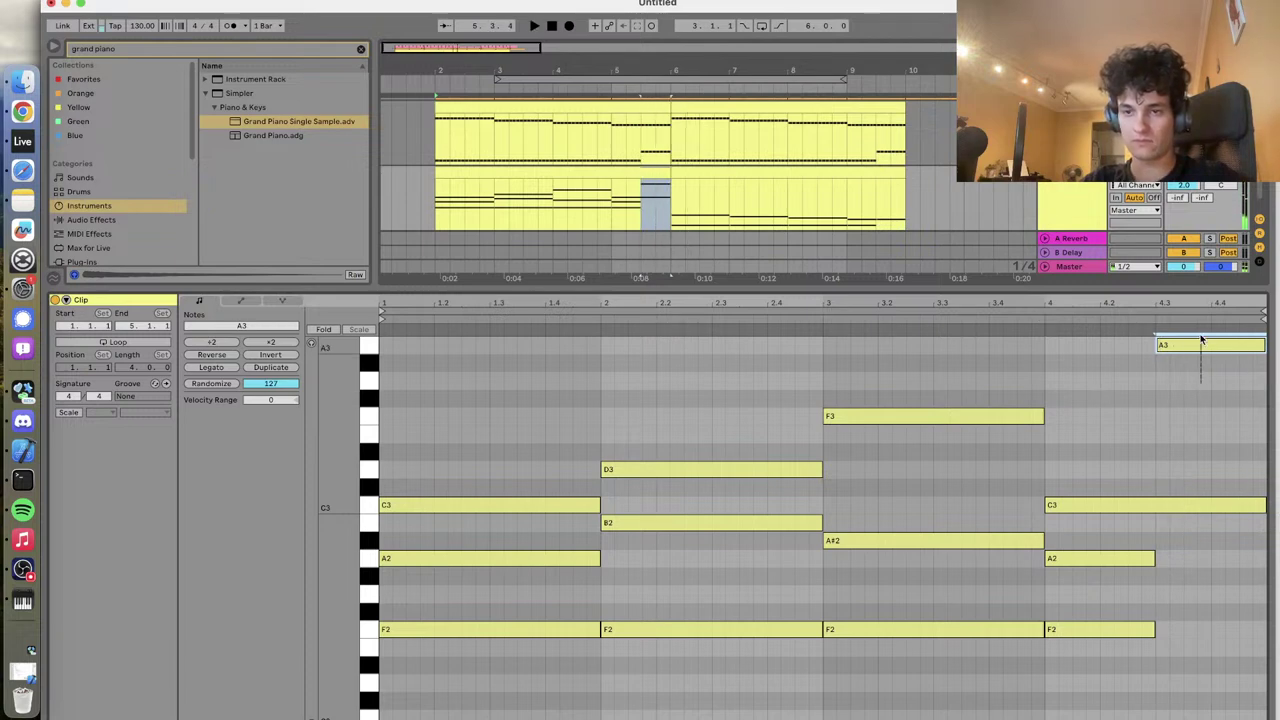
key("shift+Down")
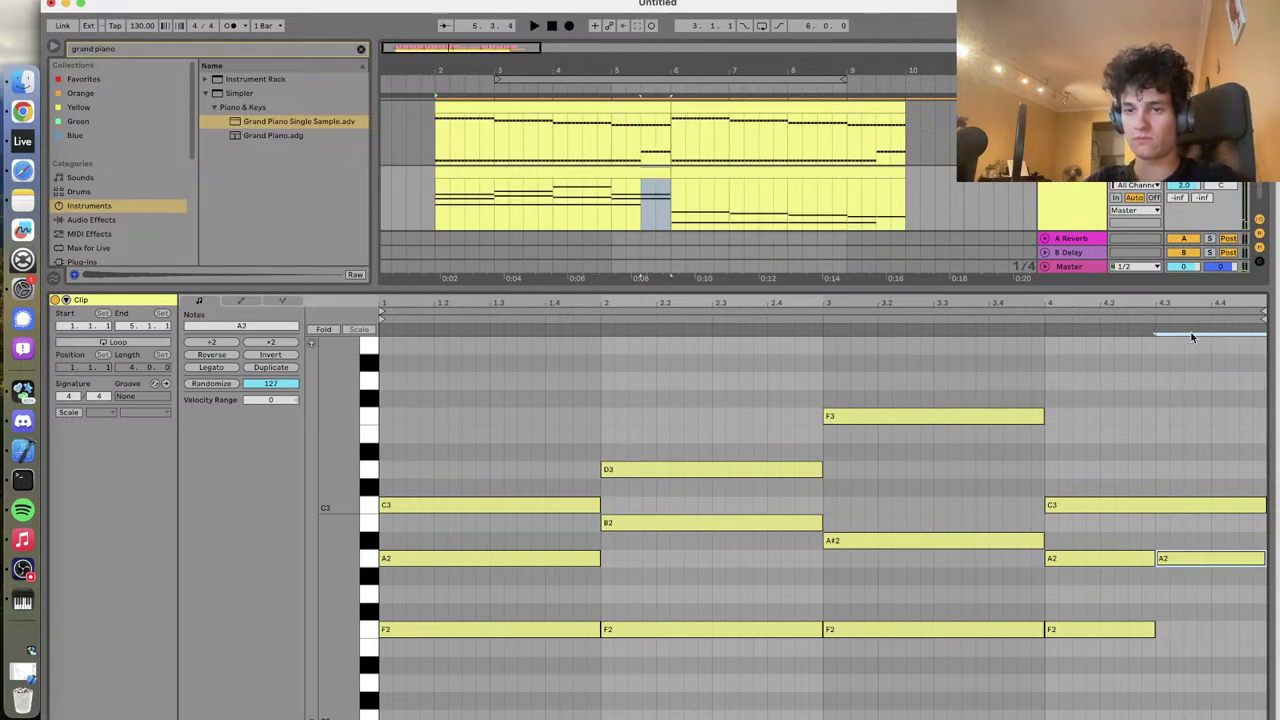
Try a D#3 note in bar 1 copied from the F2 note, and delete it after listening
left_click(417, 629)
left_click_drag(422, 631, 422, 457)
key("space")
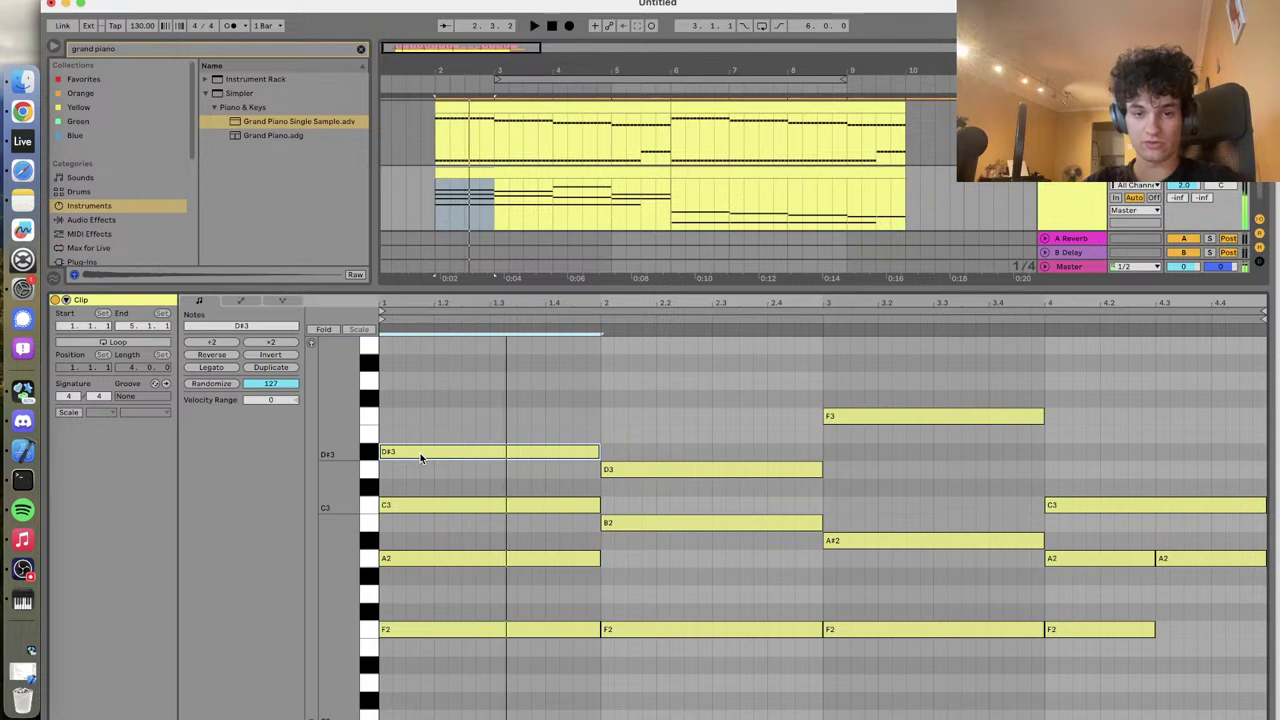
key("Delete")
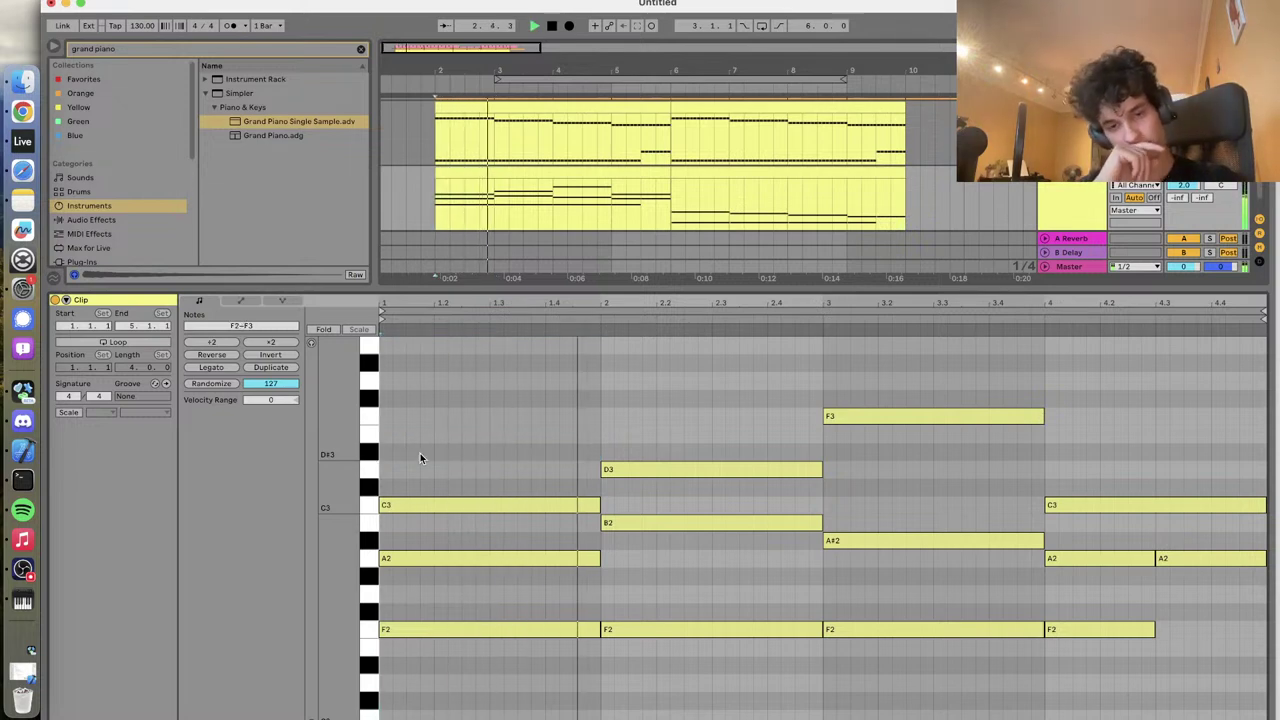
Audition the F2, B2 and D3 notes of bar 2 and play back the piano chords from there
left_click(633, 627)
key("space")
left_click(640, 526)
left_click(640, 472)
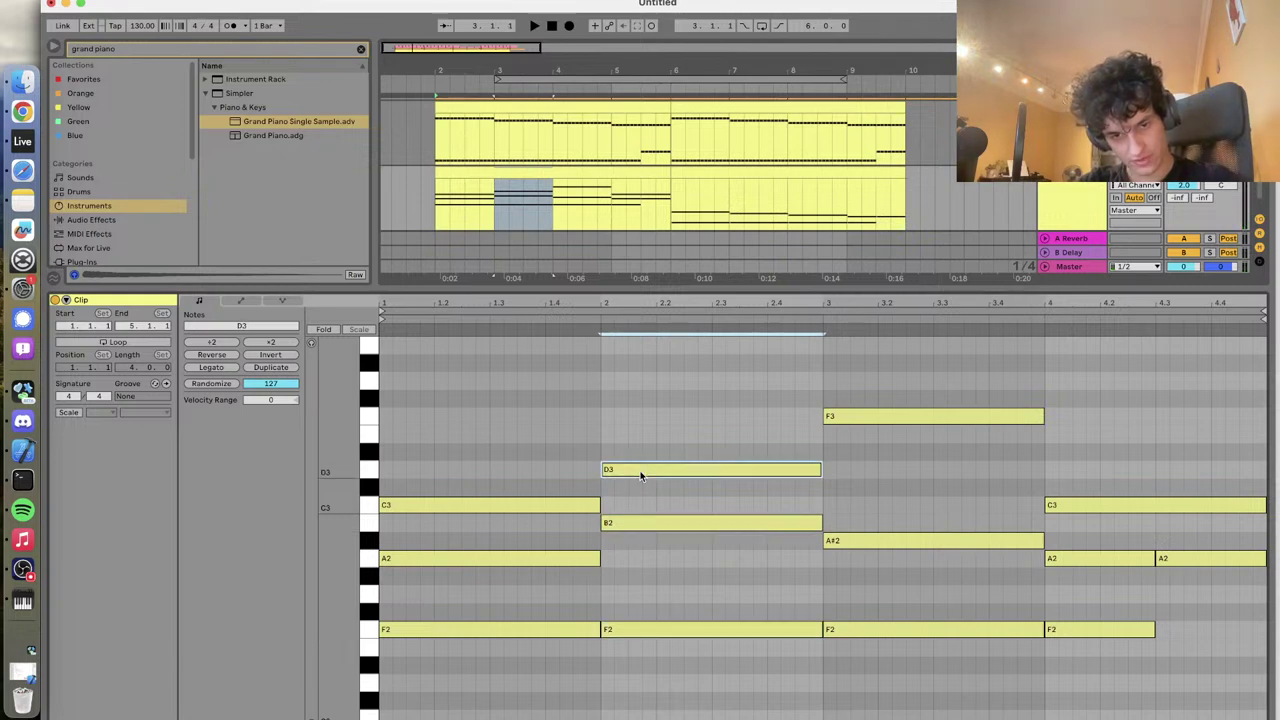
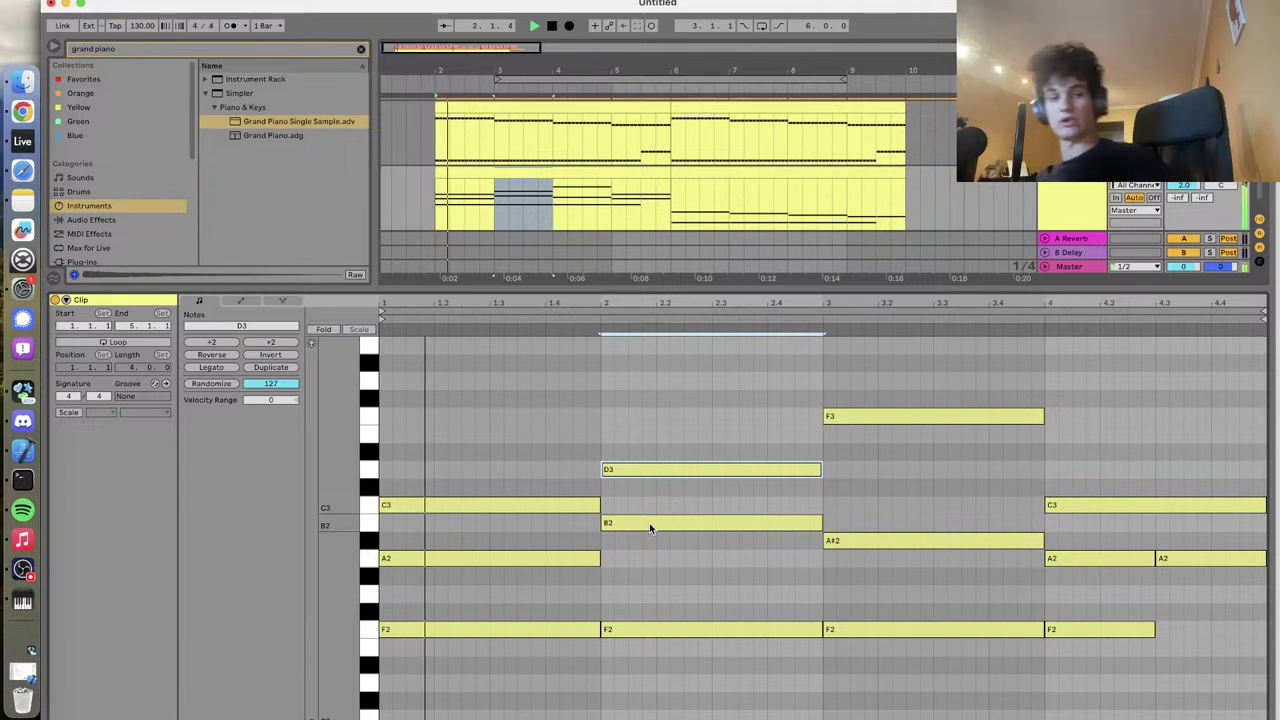
key("space")
key("space")
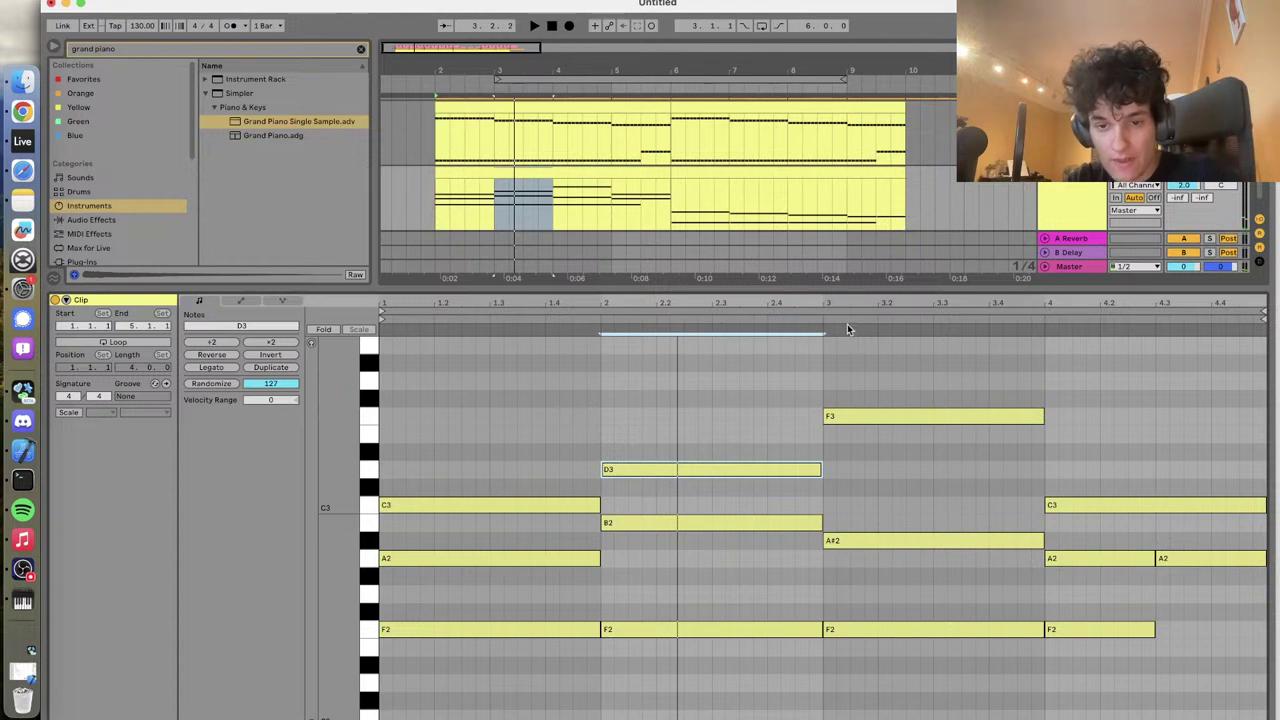
left_click(815, 319)
left_click(591, 320)
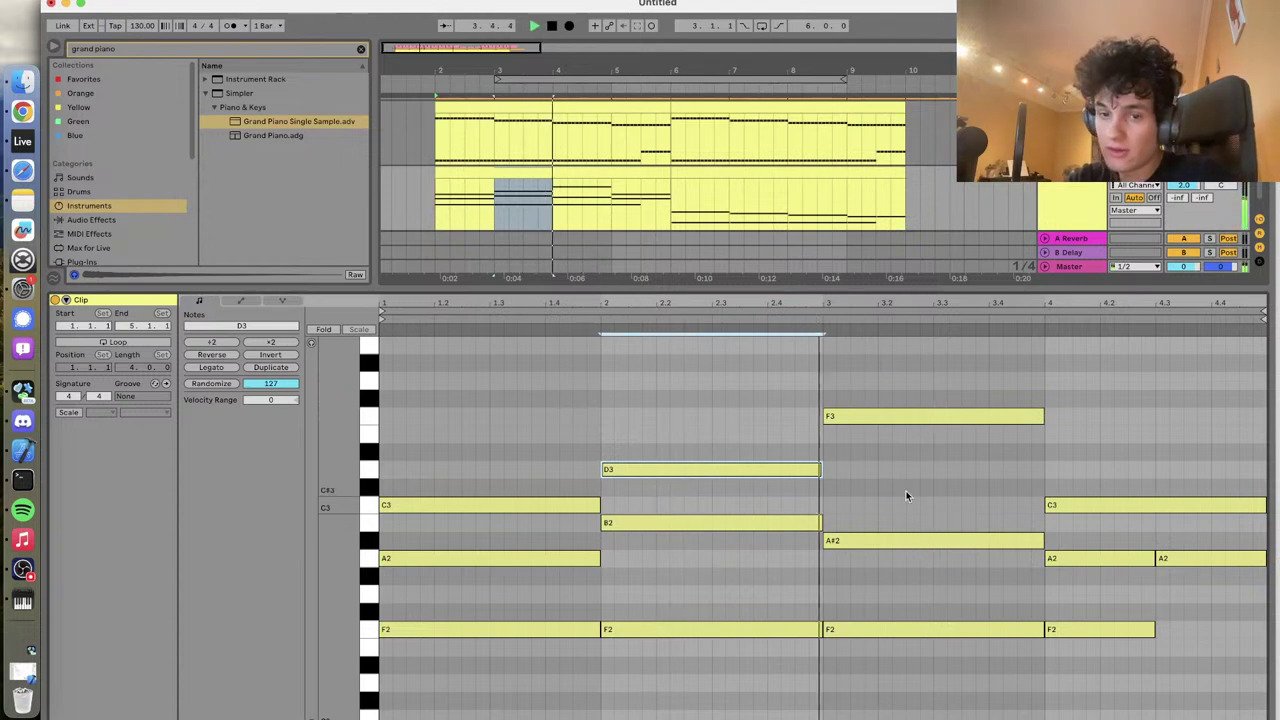
key("space")
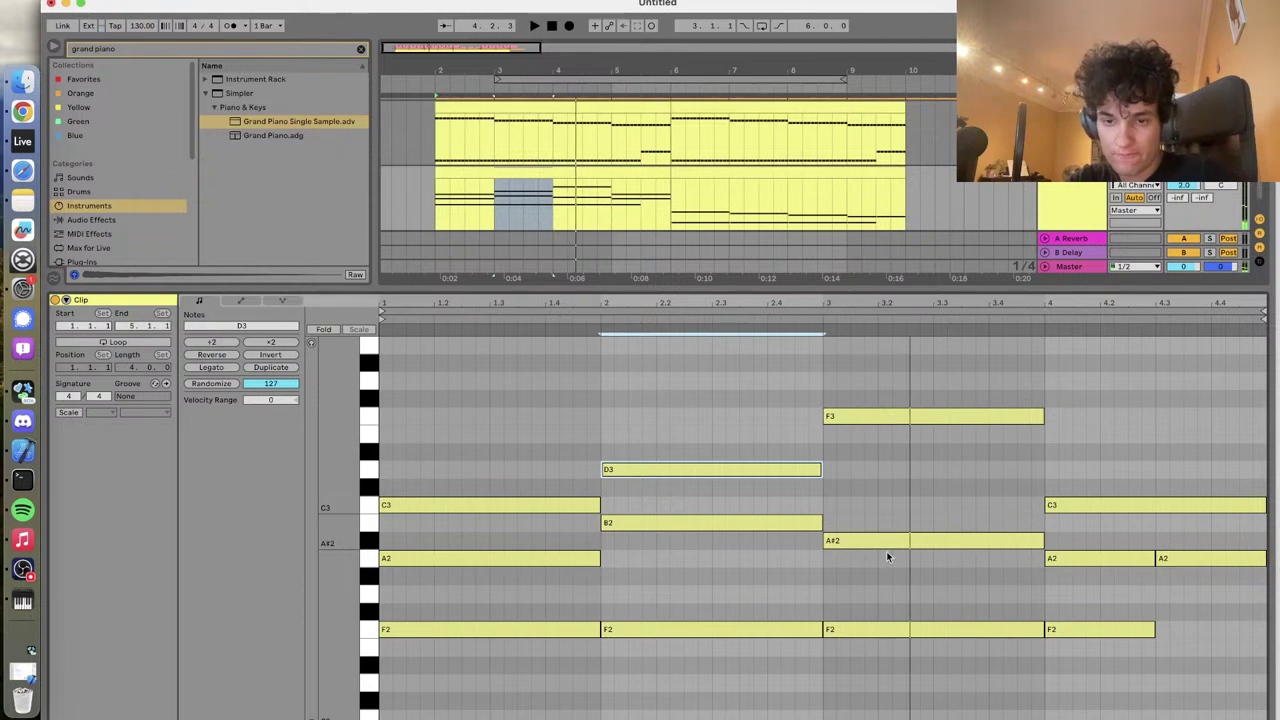
Copy bar 3's A#2 note up to D3, briefly trying the copy one octave higher at D4
left_click_drag(878, 544, 877, 469)
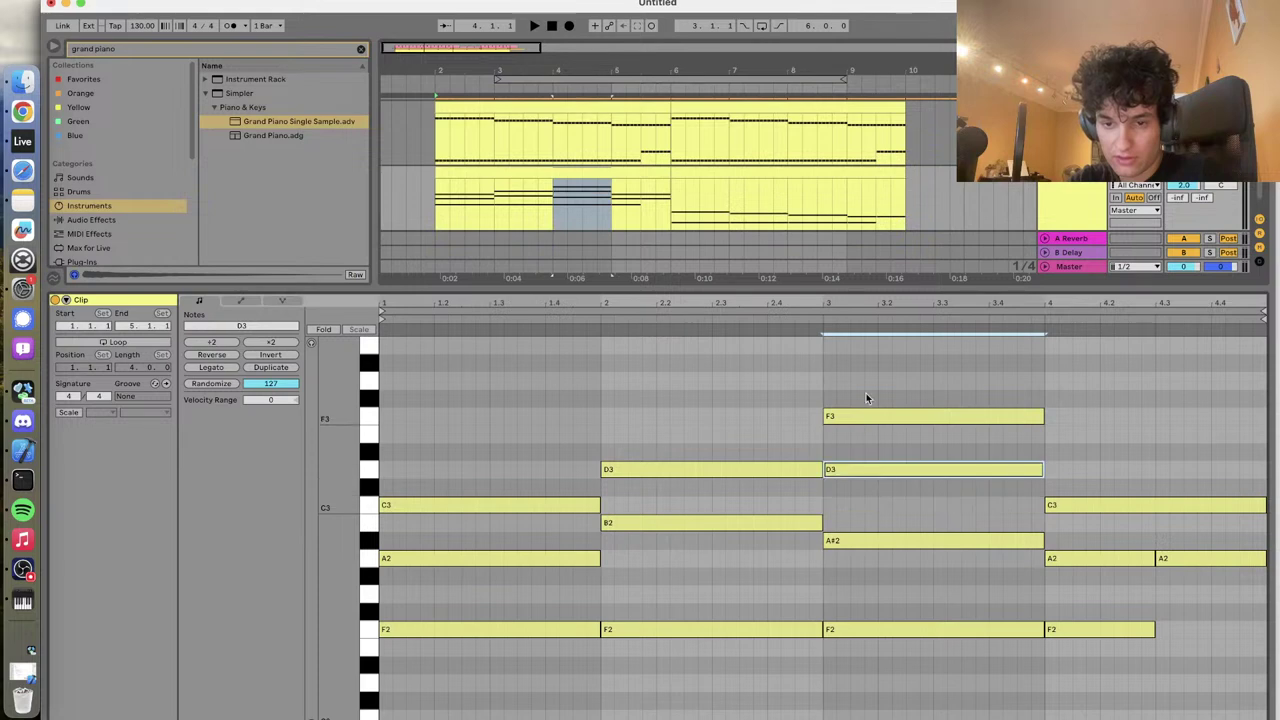
left_click(821, 320)
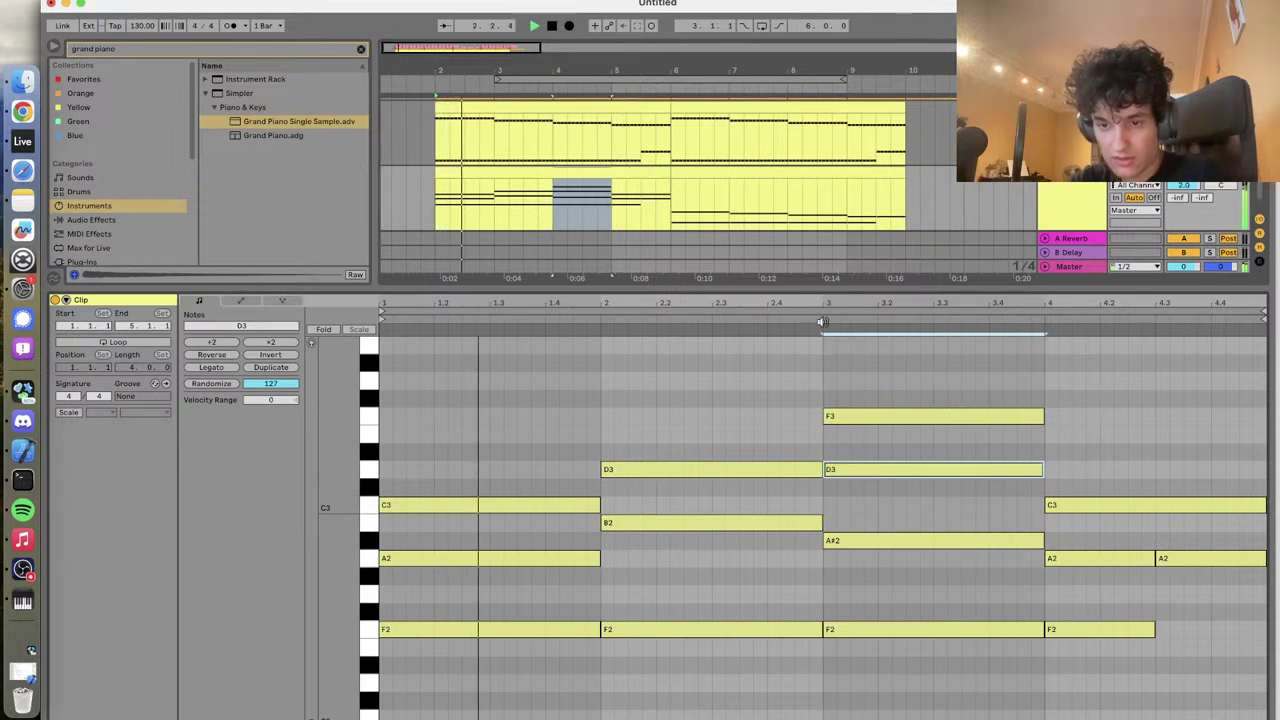
key("shift+Up")
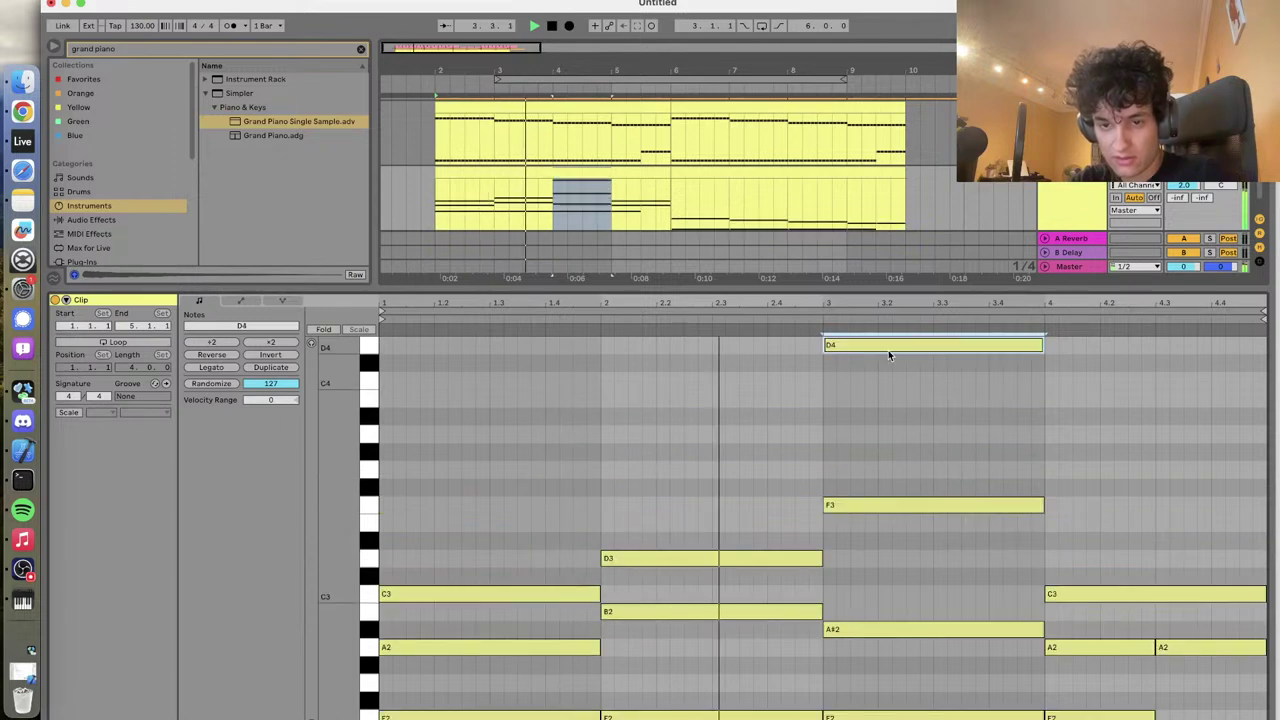
key("shift+Down")
key("space")
Turn off solo on the Grand Piano track and play the full arrangement from bar 2
left_click_drag(654, 289, 654, 520)
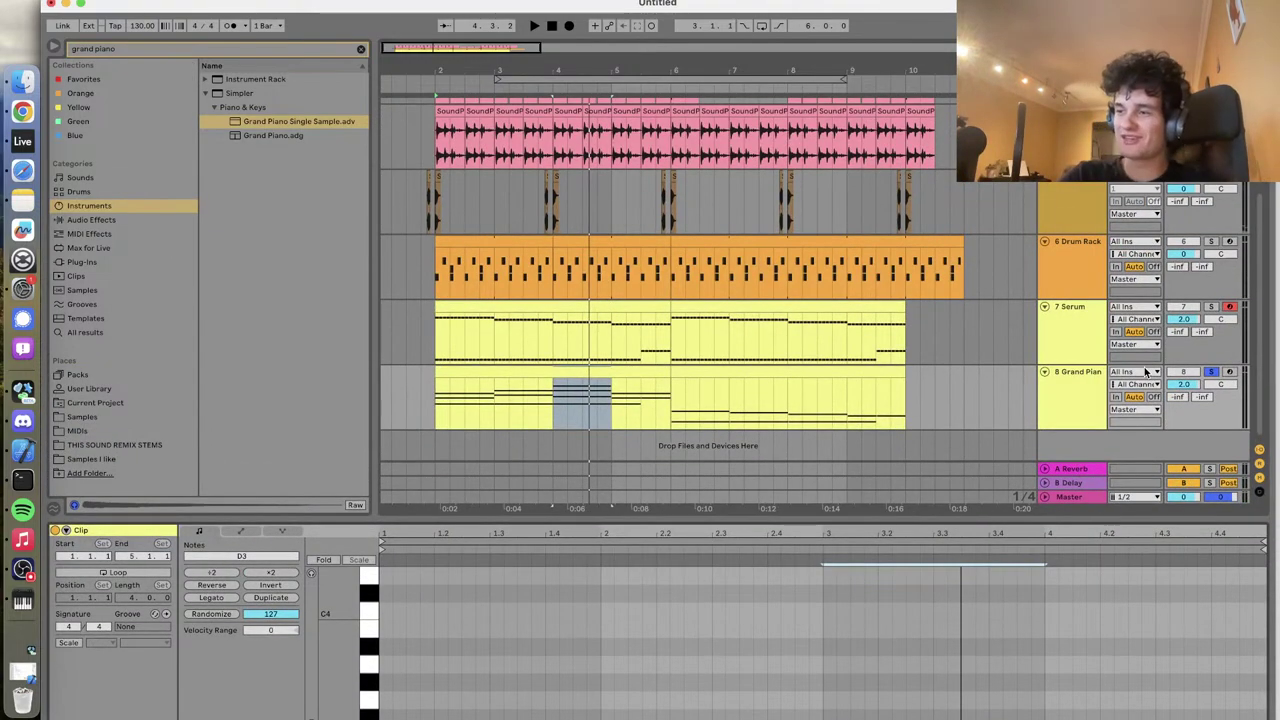
left_click(432, 402)
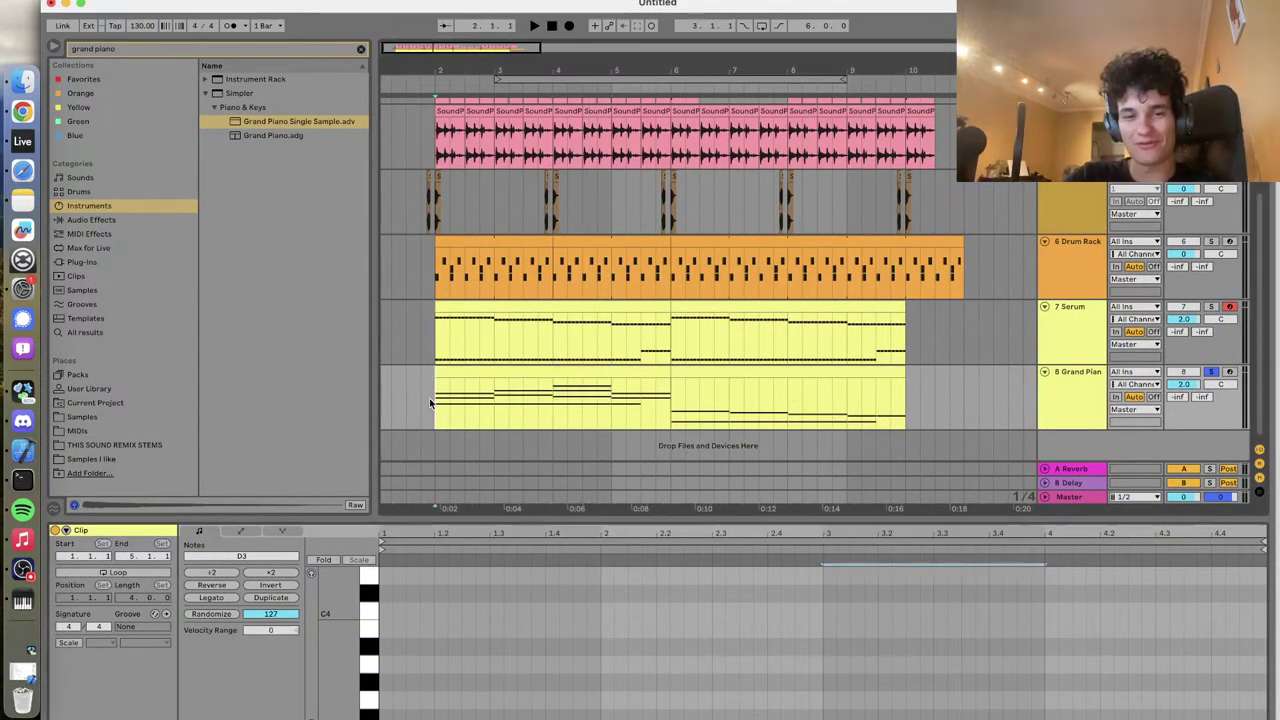
key("space")
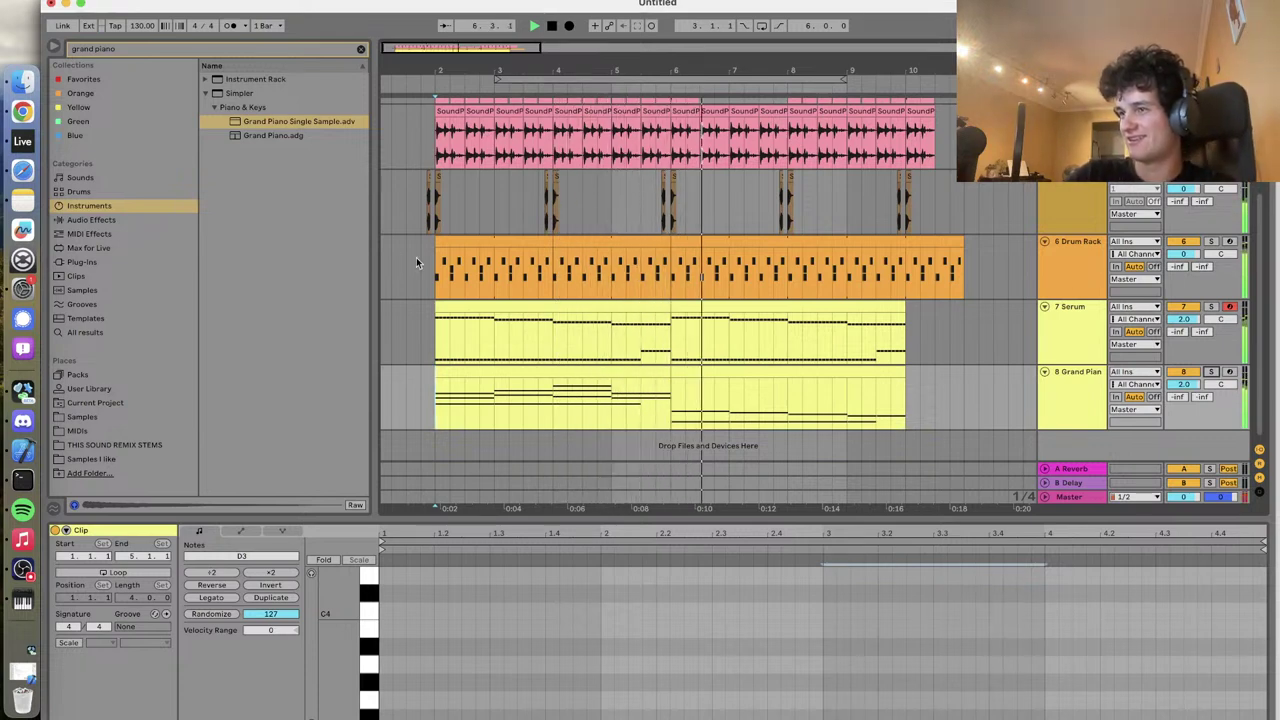
Replace the second piano clip with a copy of the first and play the arrangement from bar 2
left_click(533, 368)
key("super+d")
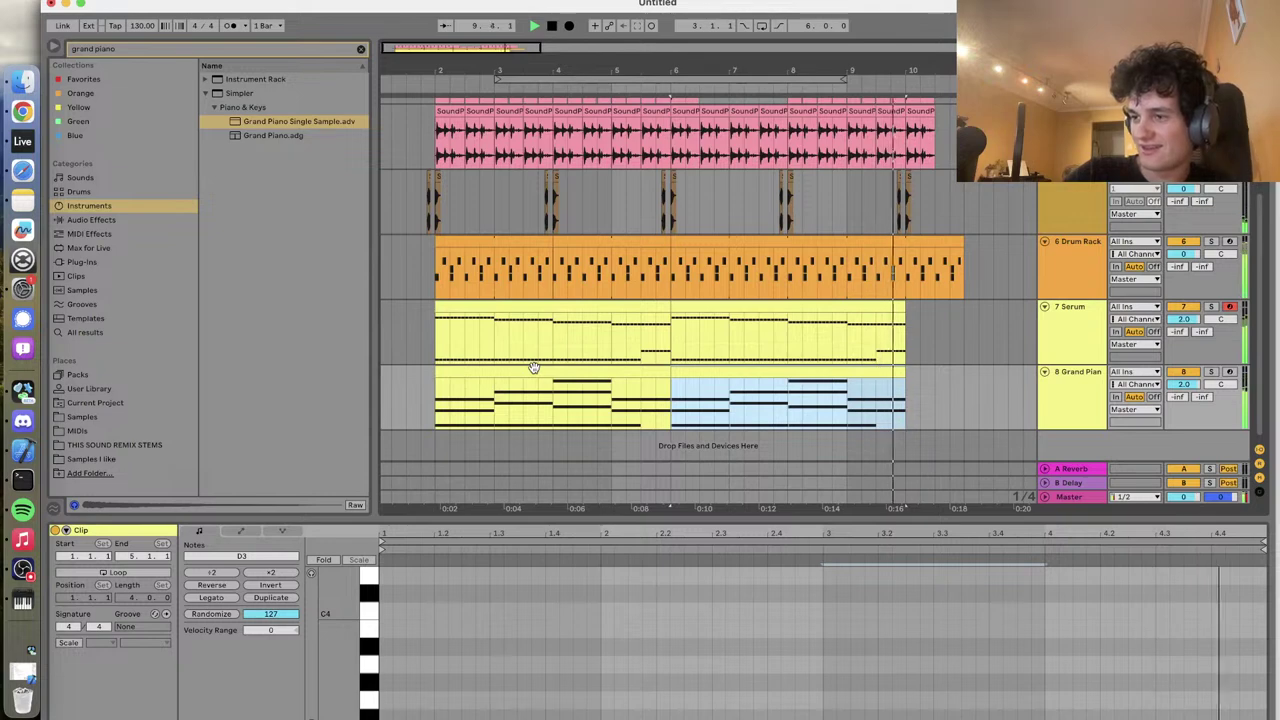
left_click(432, 402)
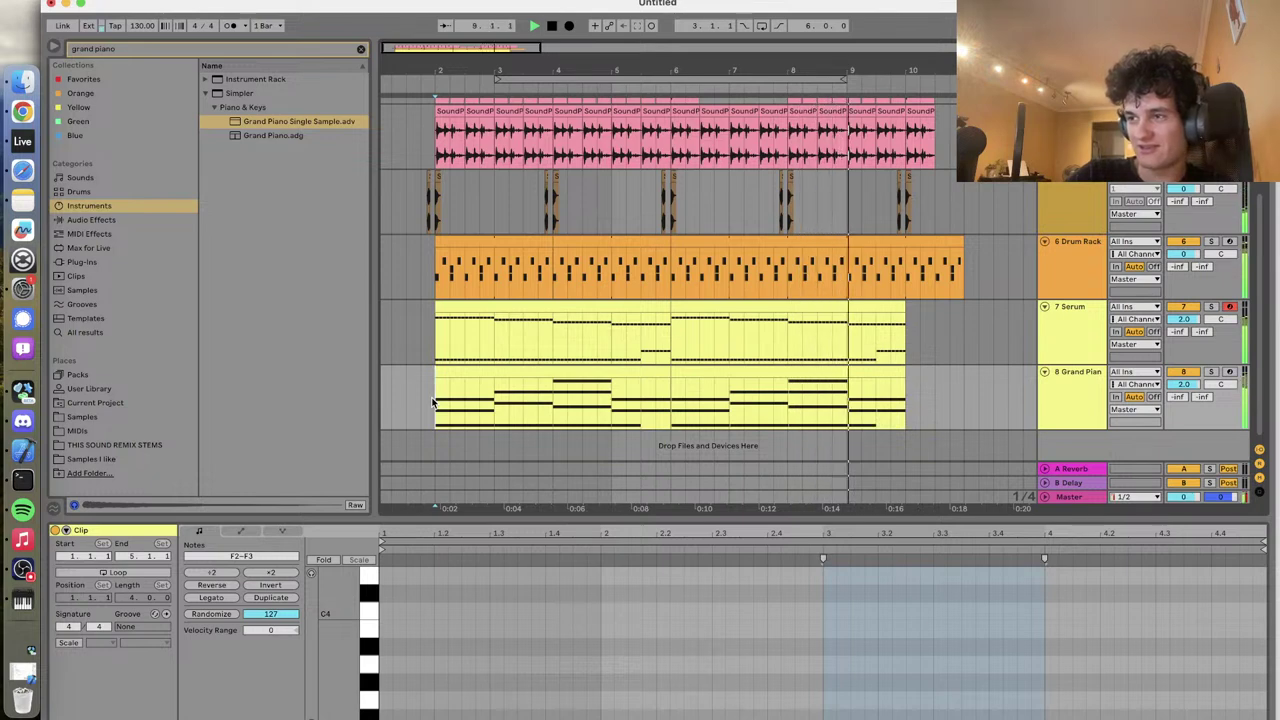
key("space")
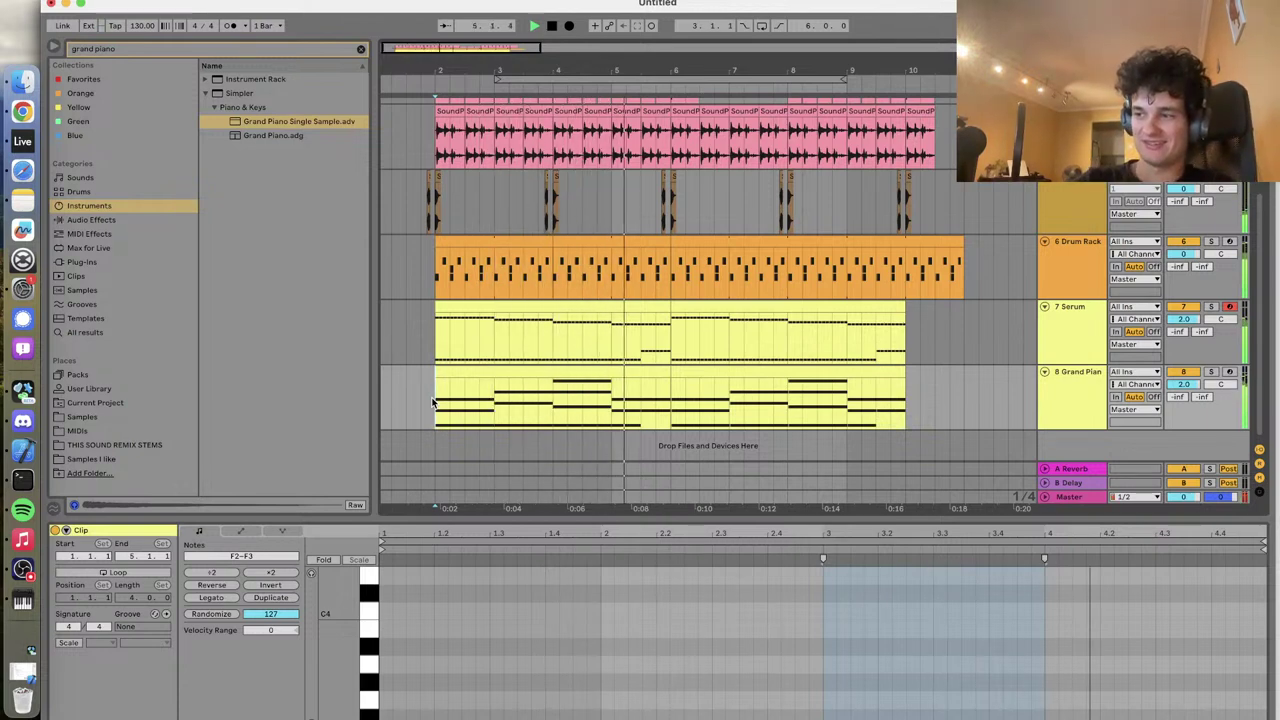
Stop playback and move the TB 303 track down between the Serum and Grand Piano tracks
key("space")
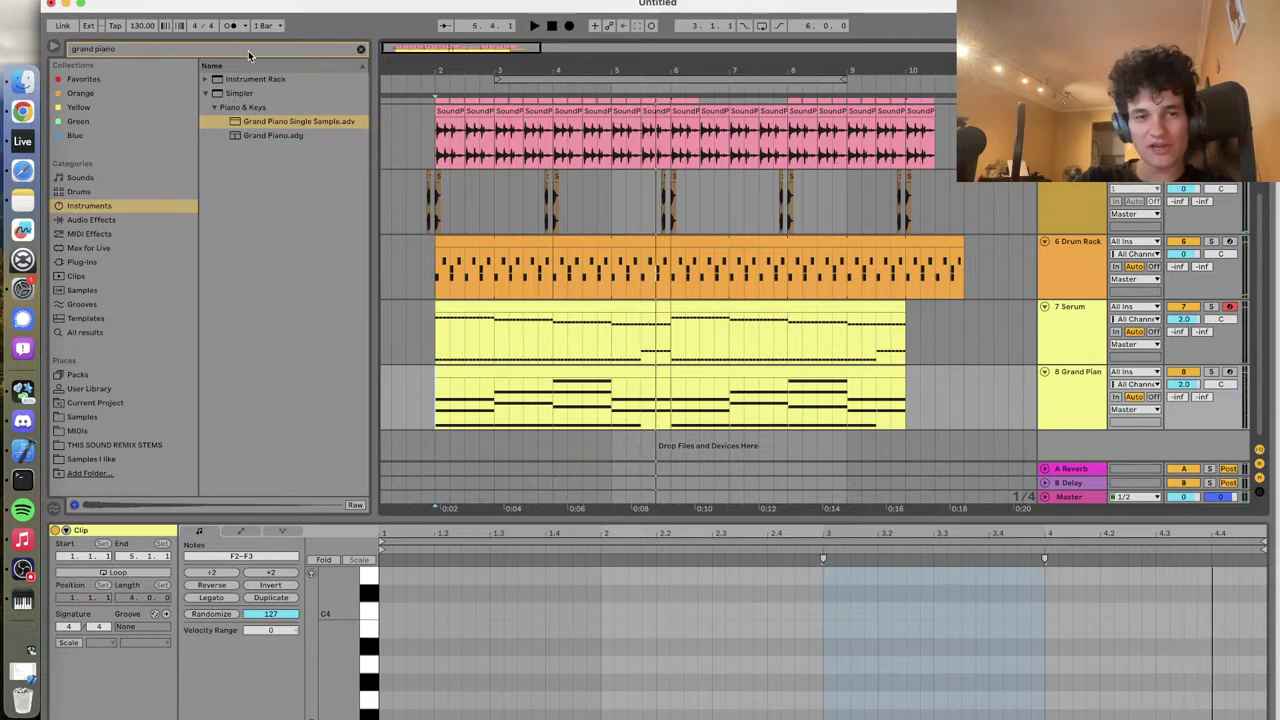
scroll(626, 198, "up", 4)
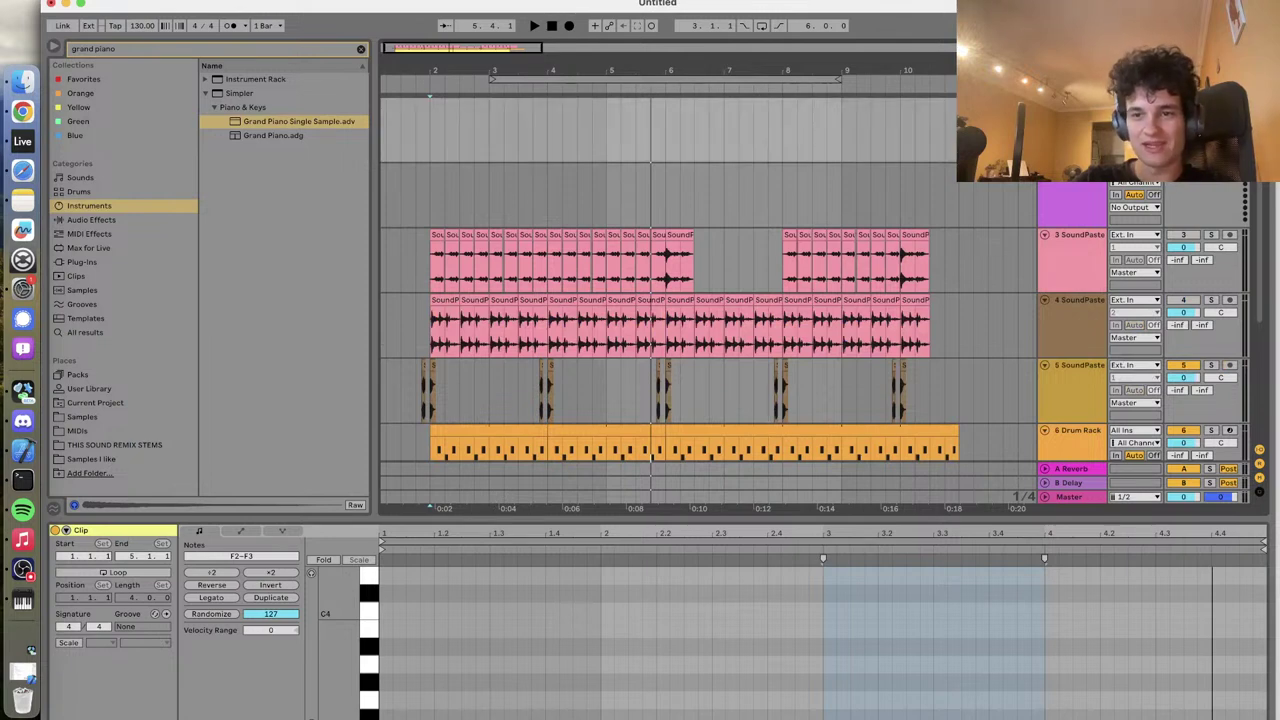
scroll(1078, 400, "down", 4)
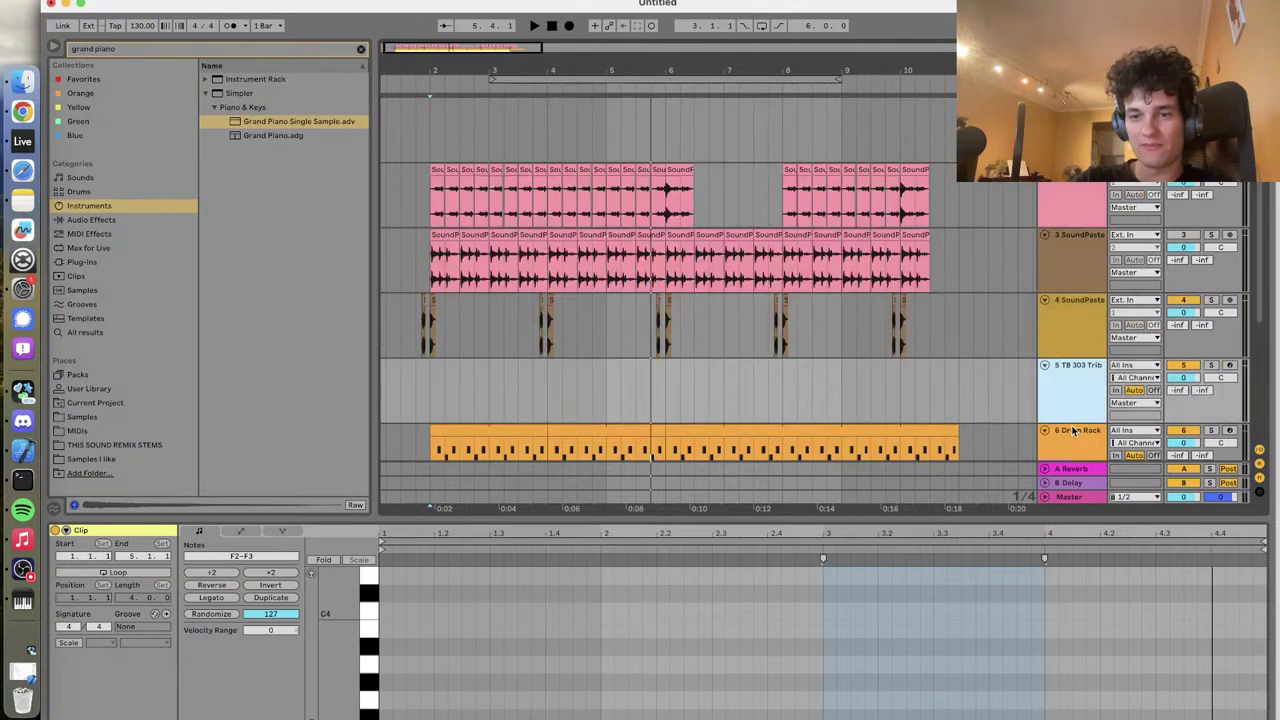
left_click_drag(1075, 318, 1078, 452)
Delete both Serum melody clips and play the arrangement from bar 2
left_click(461, 320)
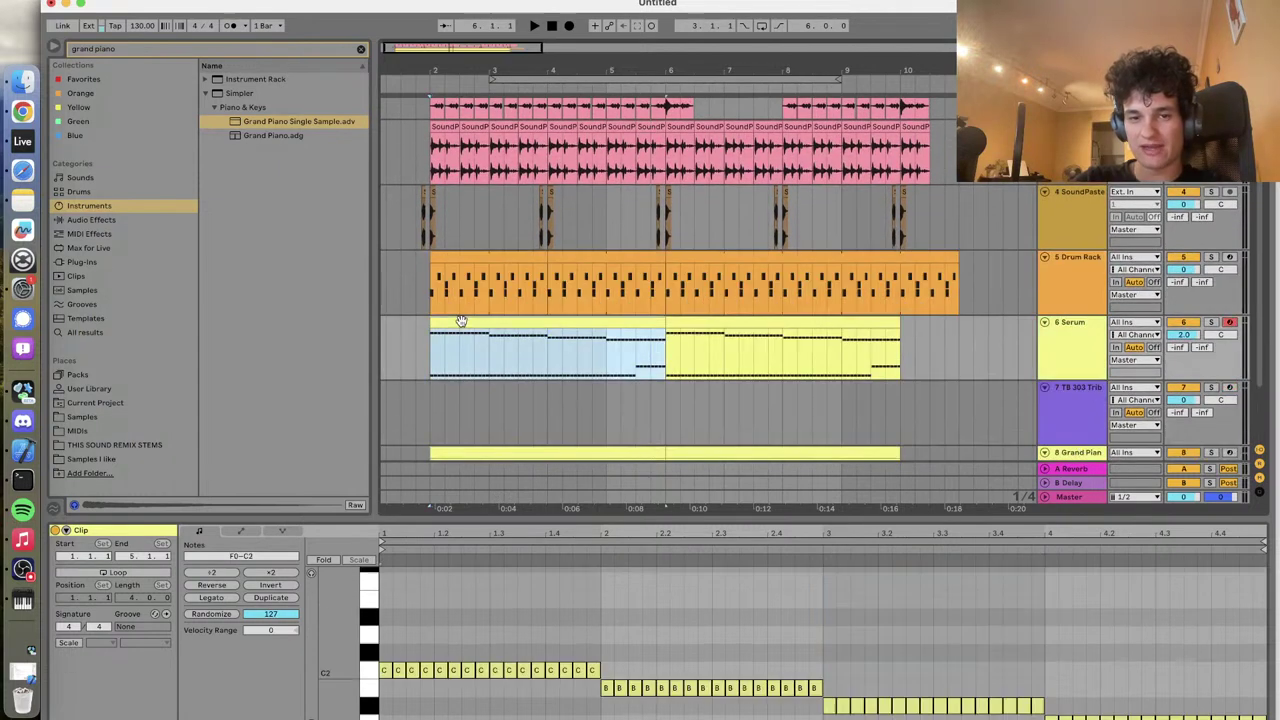
left_click(810, 326, "shift")
key("Delete")
left_click(430, 360)
key("space")
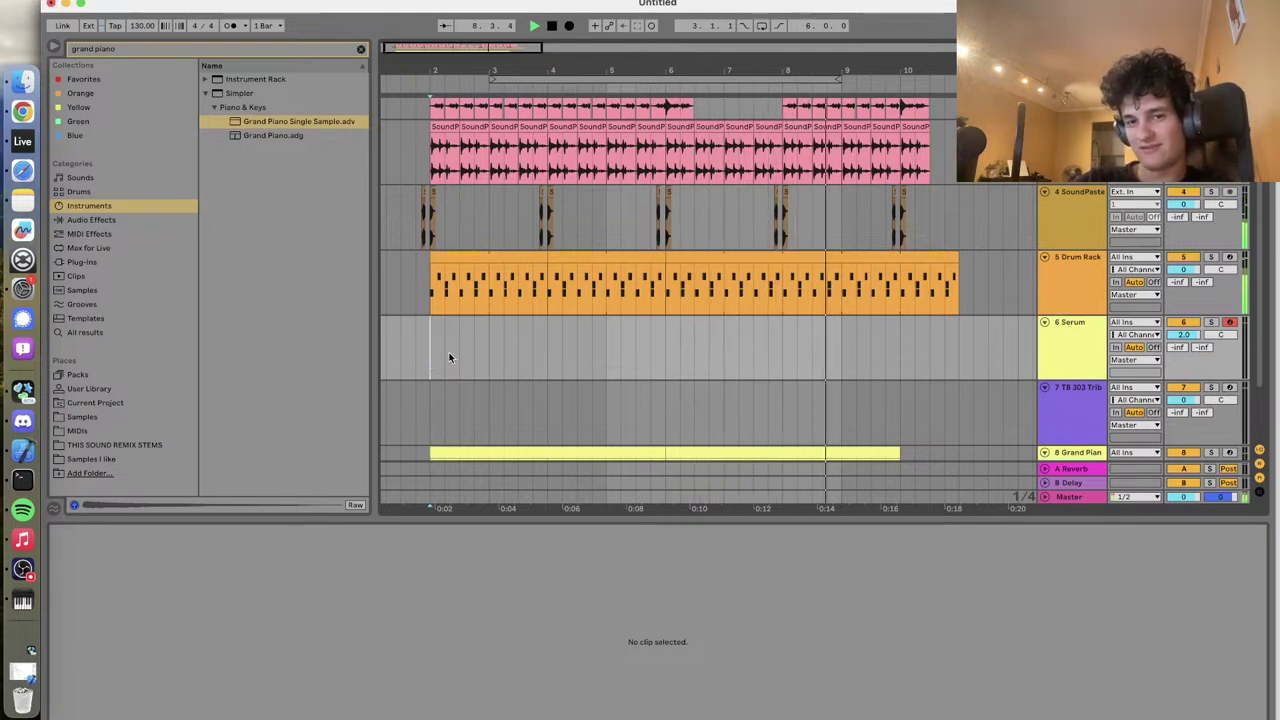
Bypass the Vocoder on SoundPaste track 3 and play from late in bar 4, toggling the track on and off before leaving it muted
scroll(751, 300, "up", 3)
left_click(583, 205)
key("space")
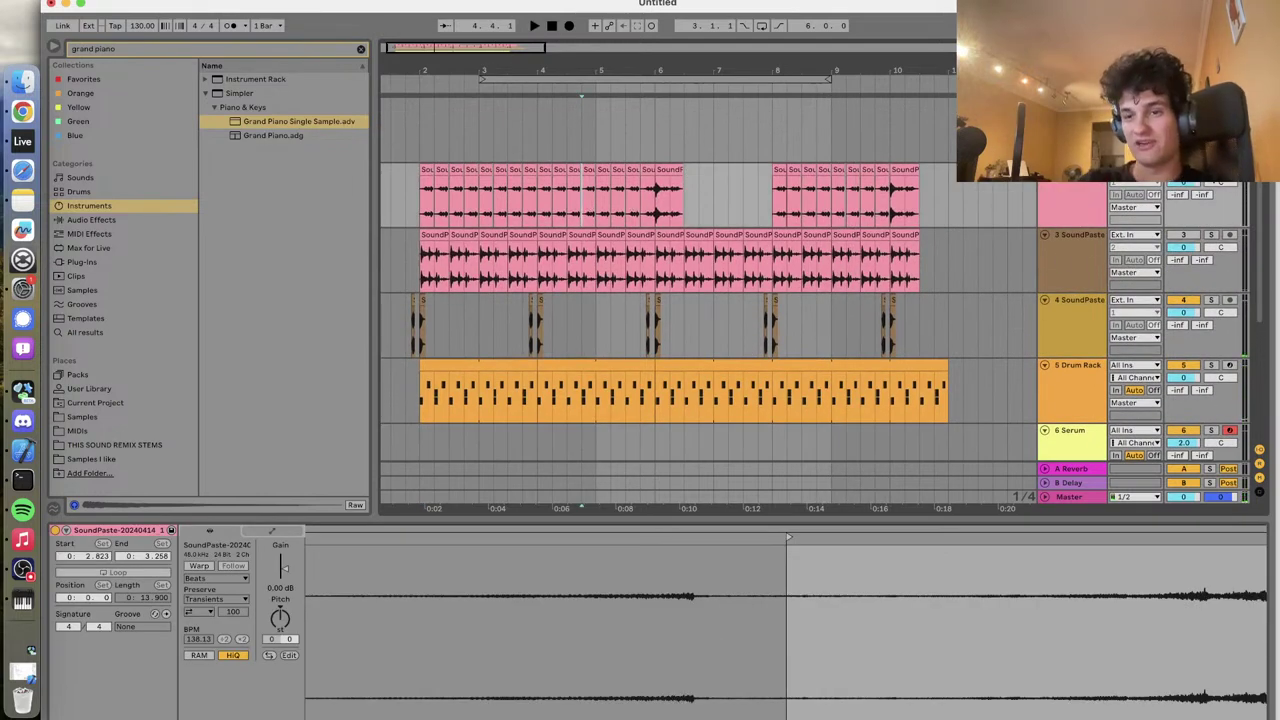
left_click(1186, 235)
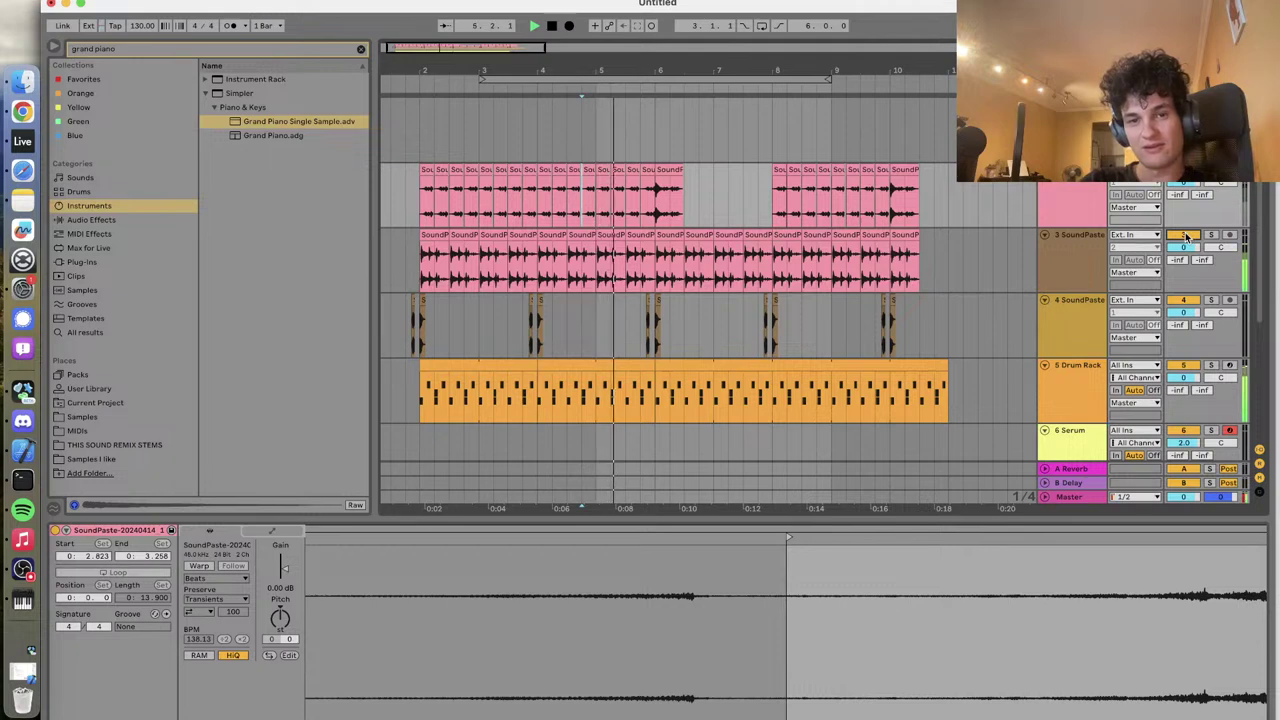
left_click(1092, 251)
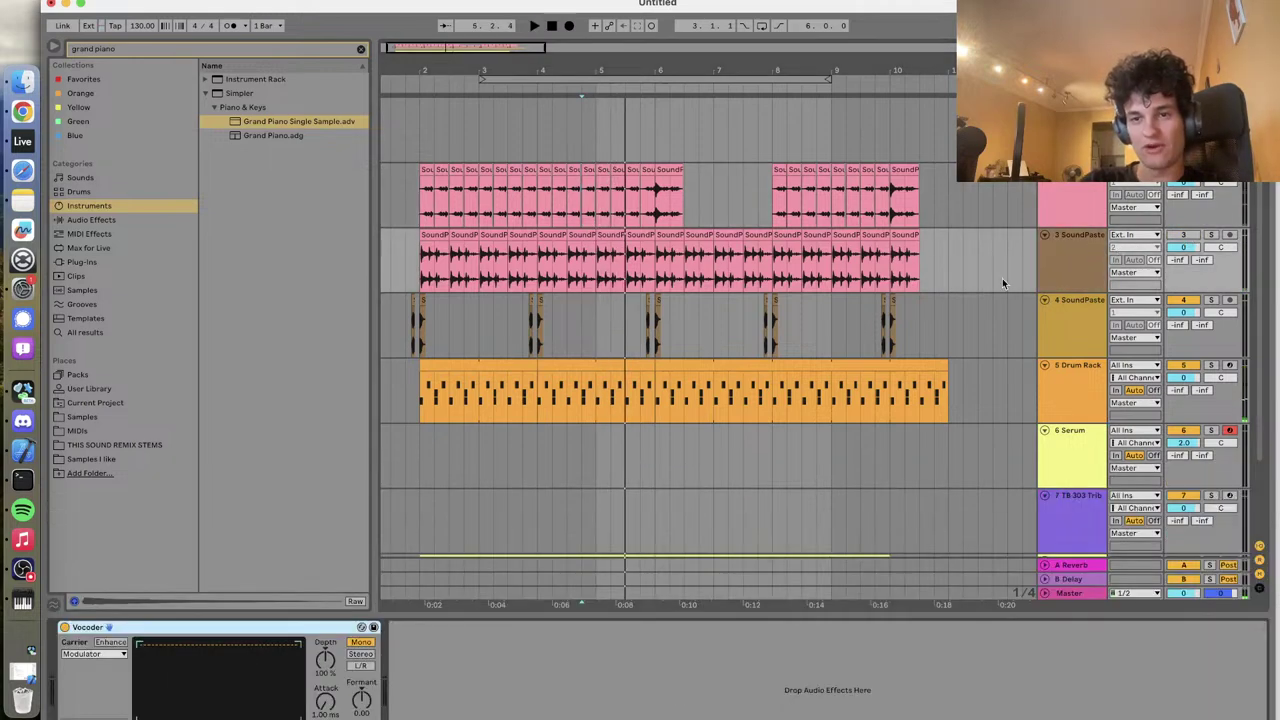
left_click(65, 627)
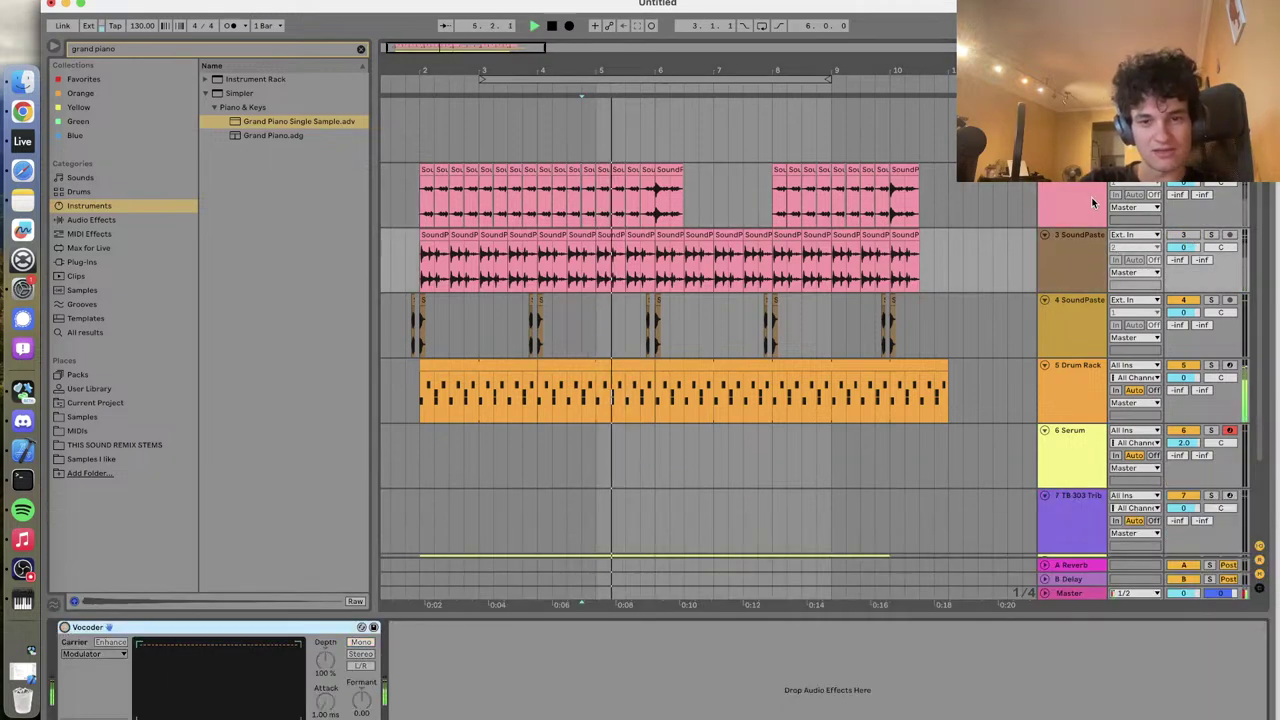
left_click(1183, 234)
left_click(1183, 234)
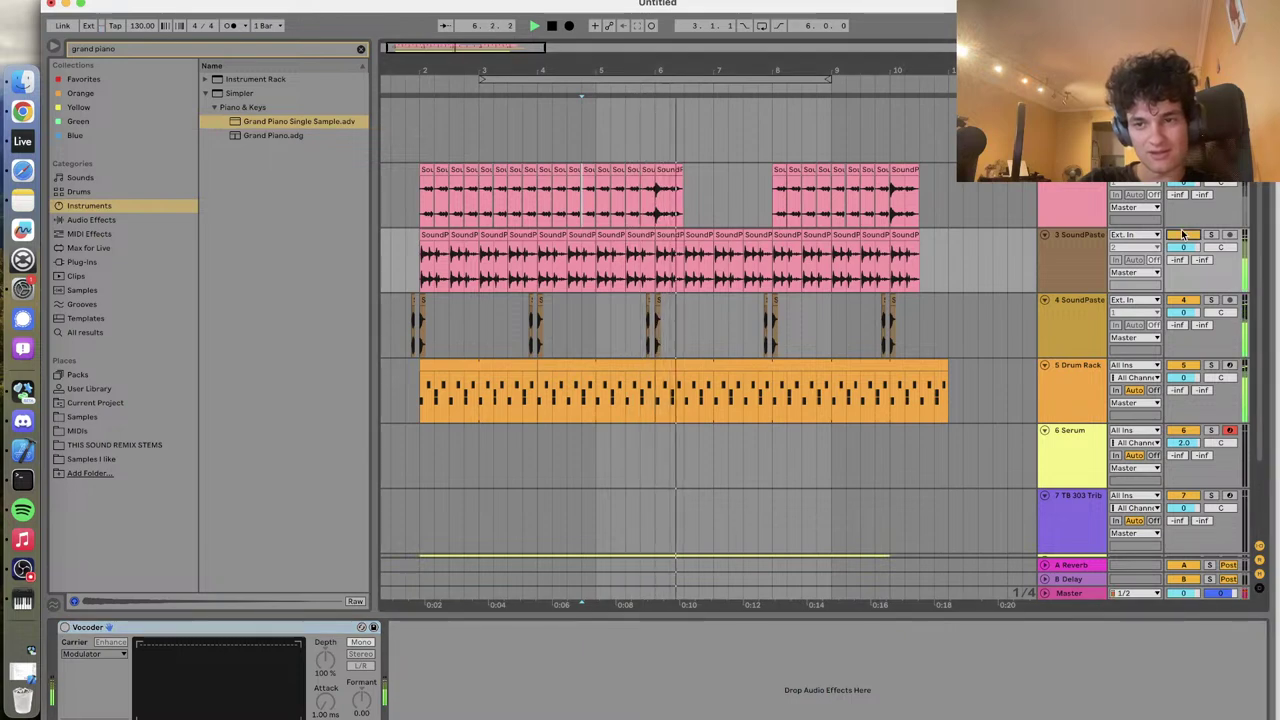
key("space")
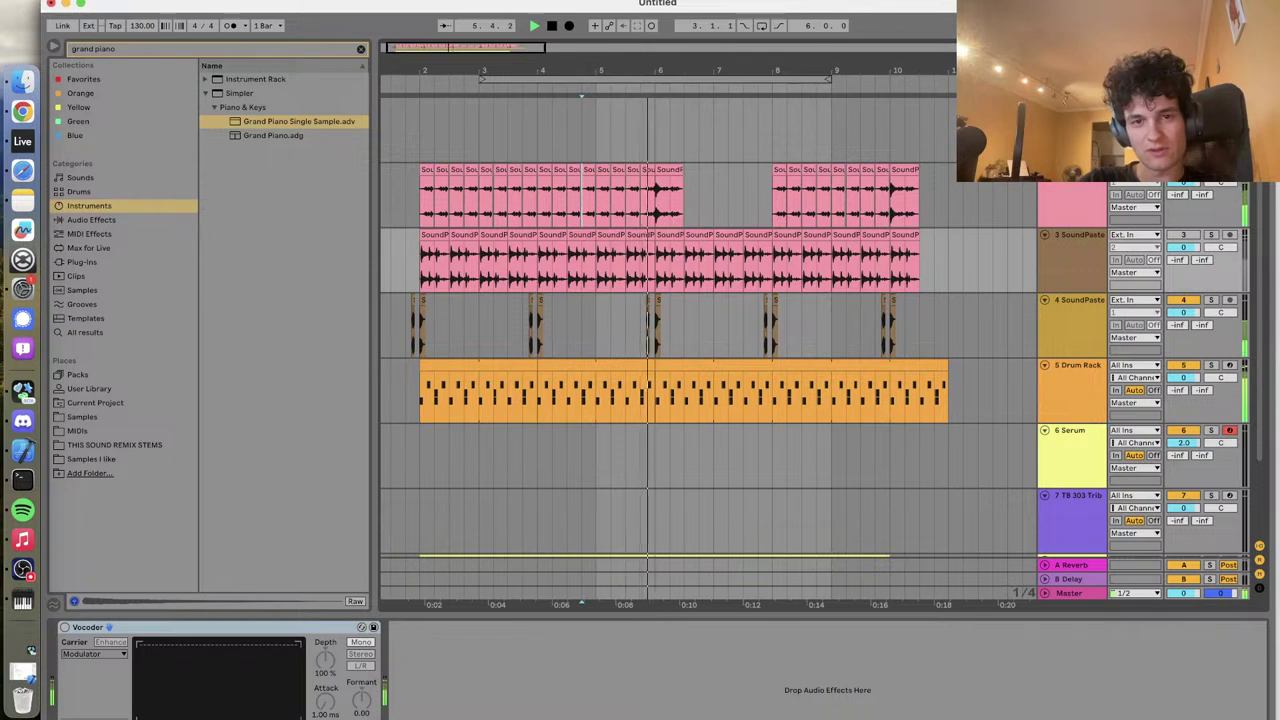
Reverse the audio clip starting at bar 6 above track 3 and shift it to run from 5.3 to bar 6
left_click(676, 169)
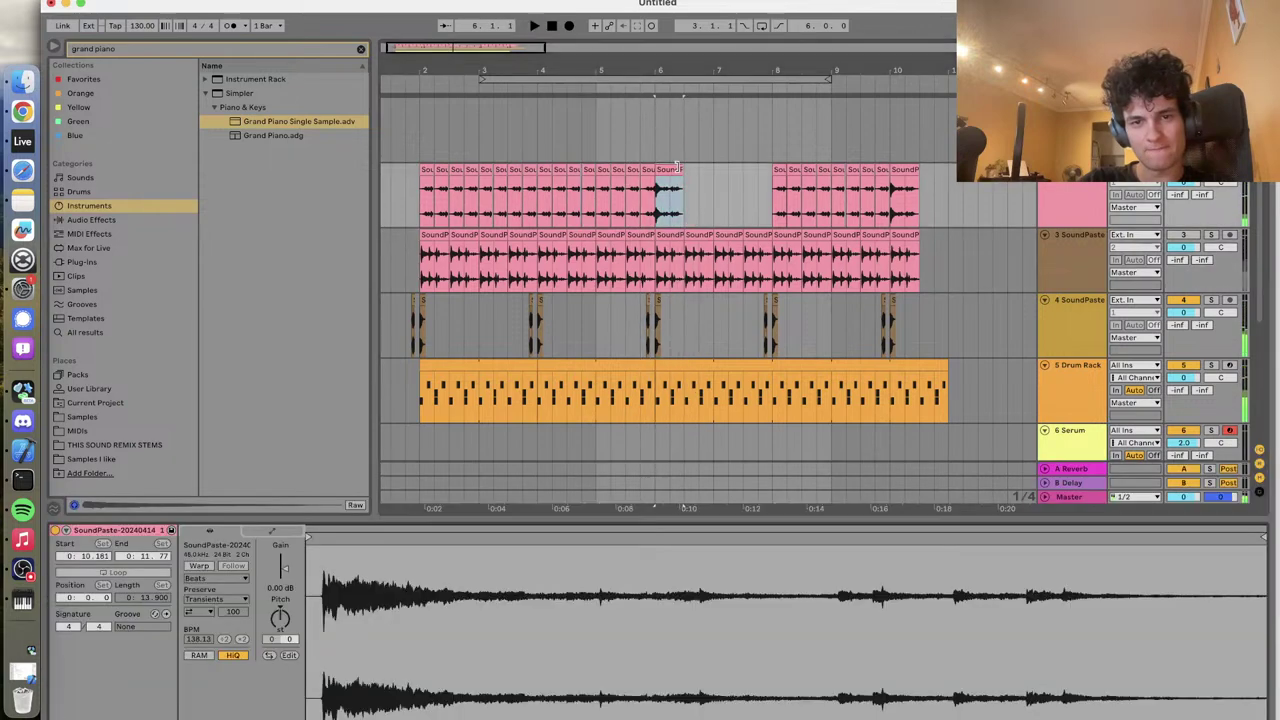
left_click(271, 656)
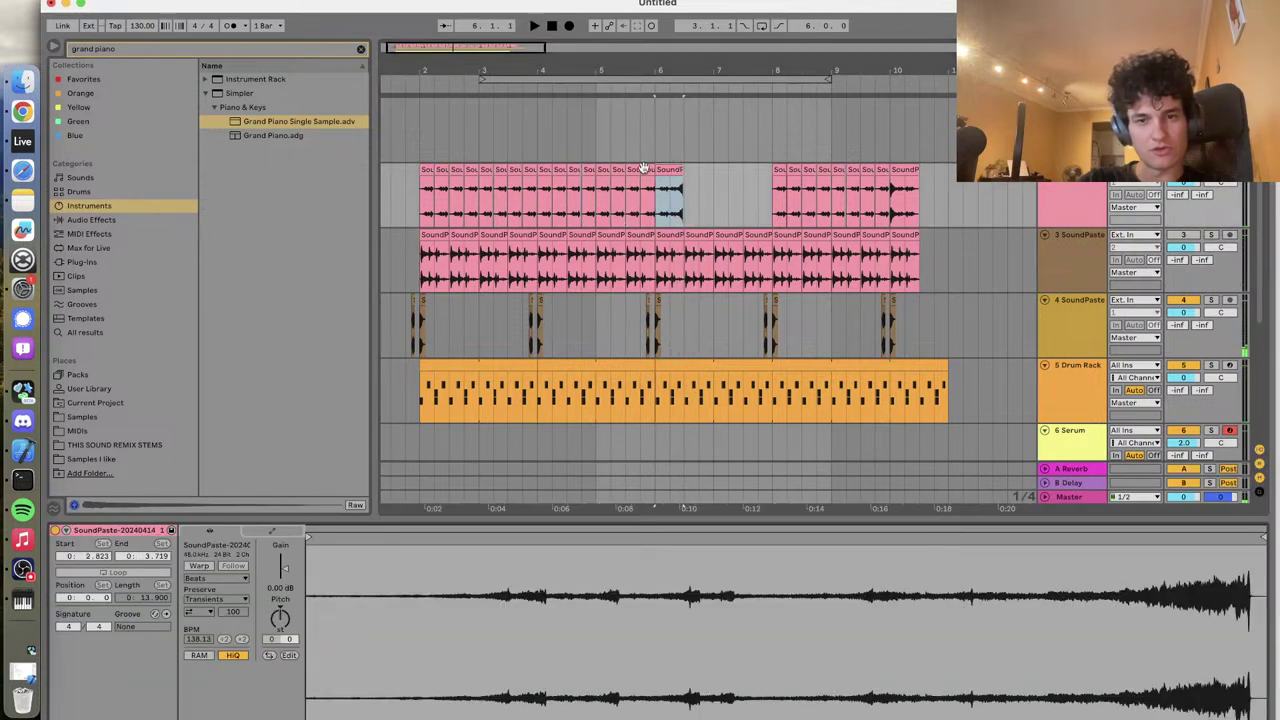
key("Delete")
Delete the short clips from bar 2 up to the reversed clip and play back from 5.2
left_click(617, 190)
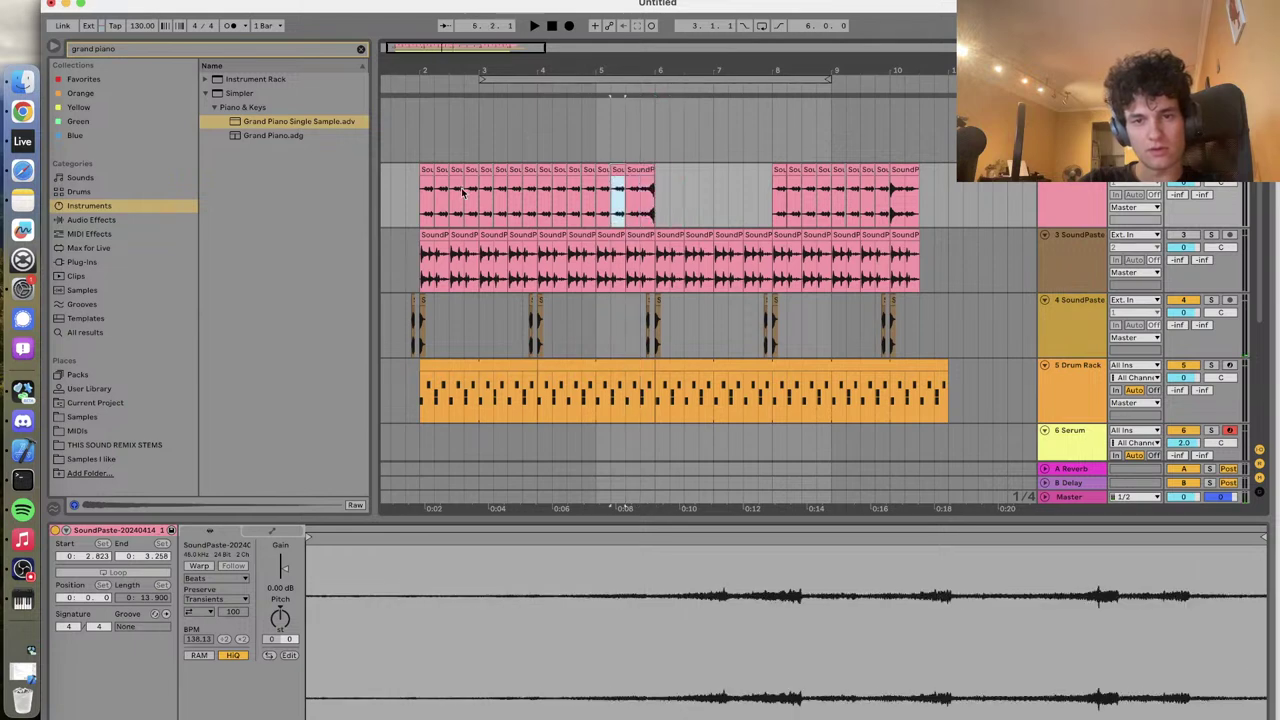
left_click(423, 170, "shift")
key("Delete")
left_click(612, 205)
key("space")
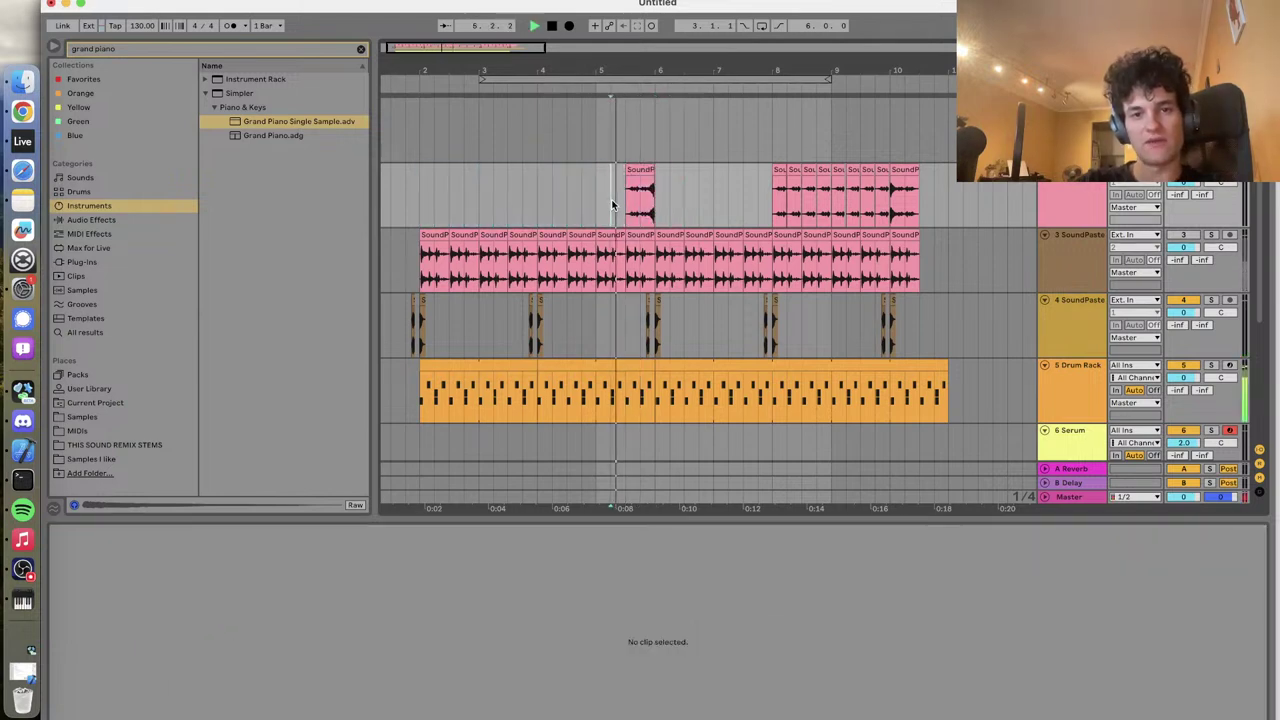
Nudge the reversed clip slightly earlier so its peak lands on bar 6, and play it from 5.3
scroll(630, 204, "up", 5)
left_click(655, 168)
key("space")
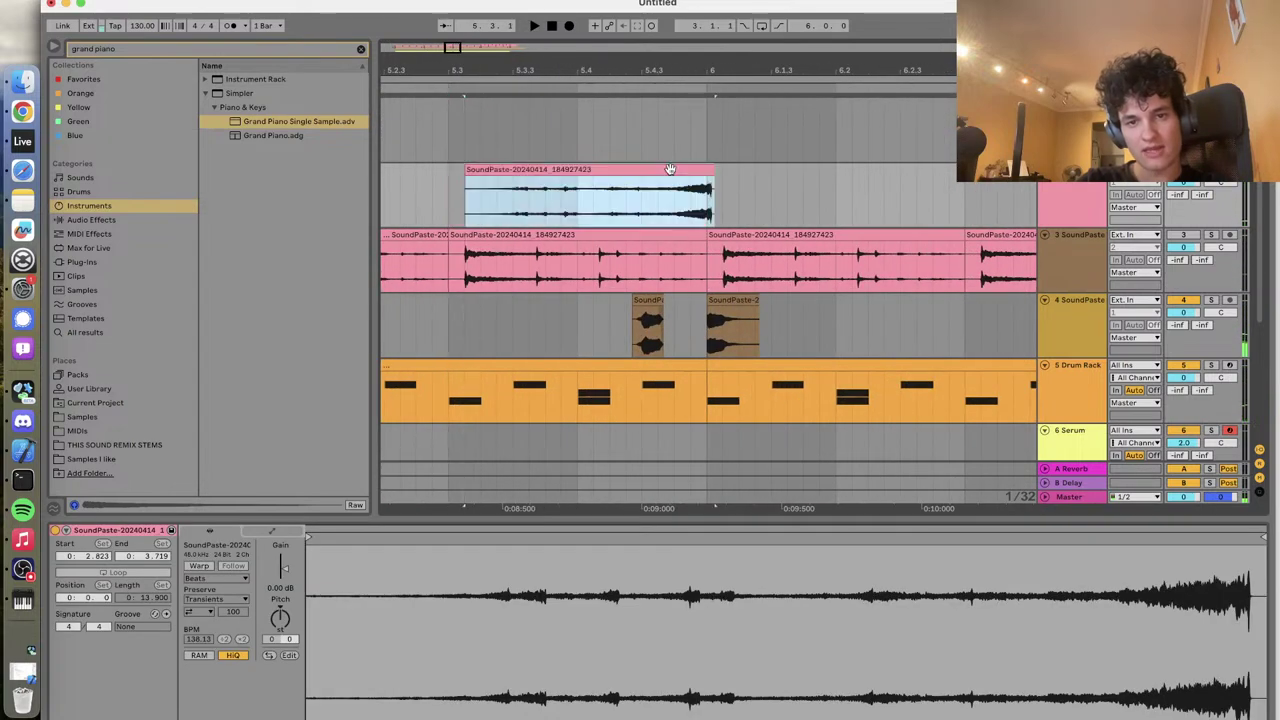
scroll(770, 166, "up", 4)
left_click_drag(776, 166, 757, 166)
scroll(757, 166, "down", 4)
left_click(562, 193)
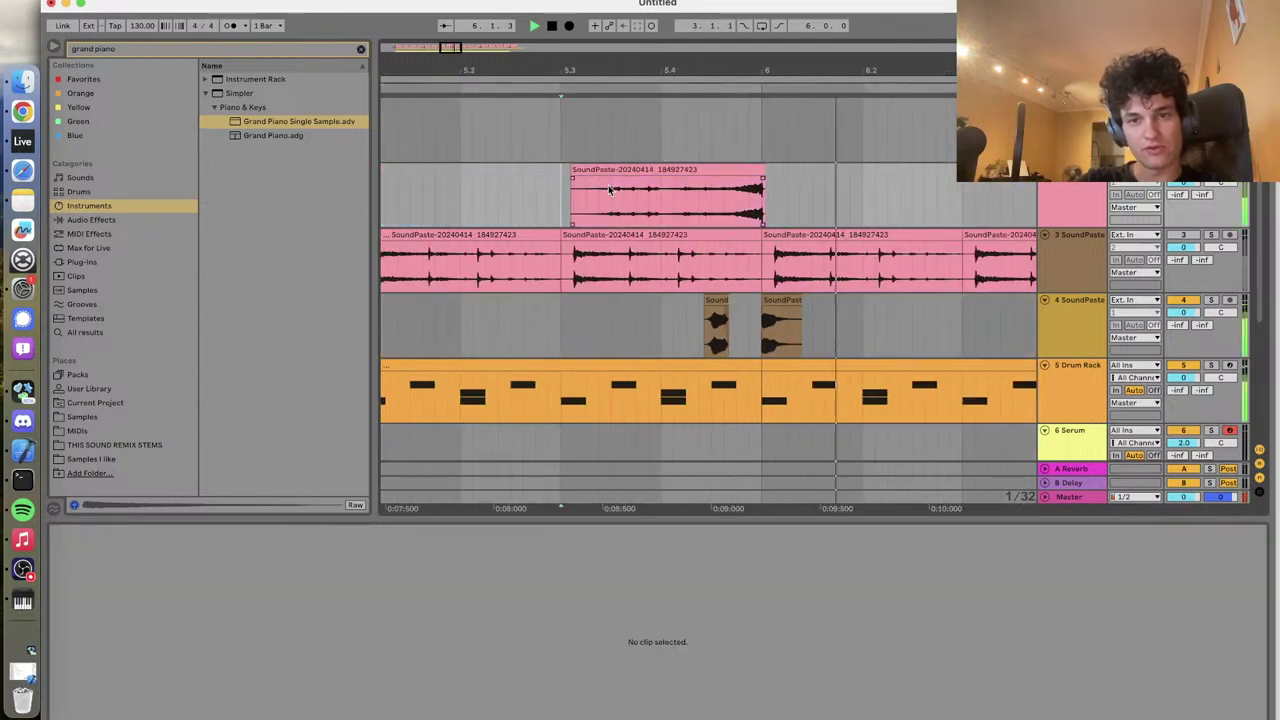
Delete the short audio clips between bars 8 and 10 on the reversed clip's track
scroll(711, 199, "down", 6)
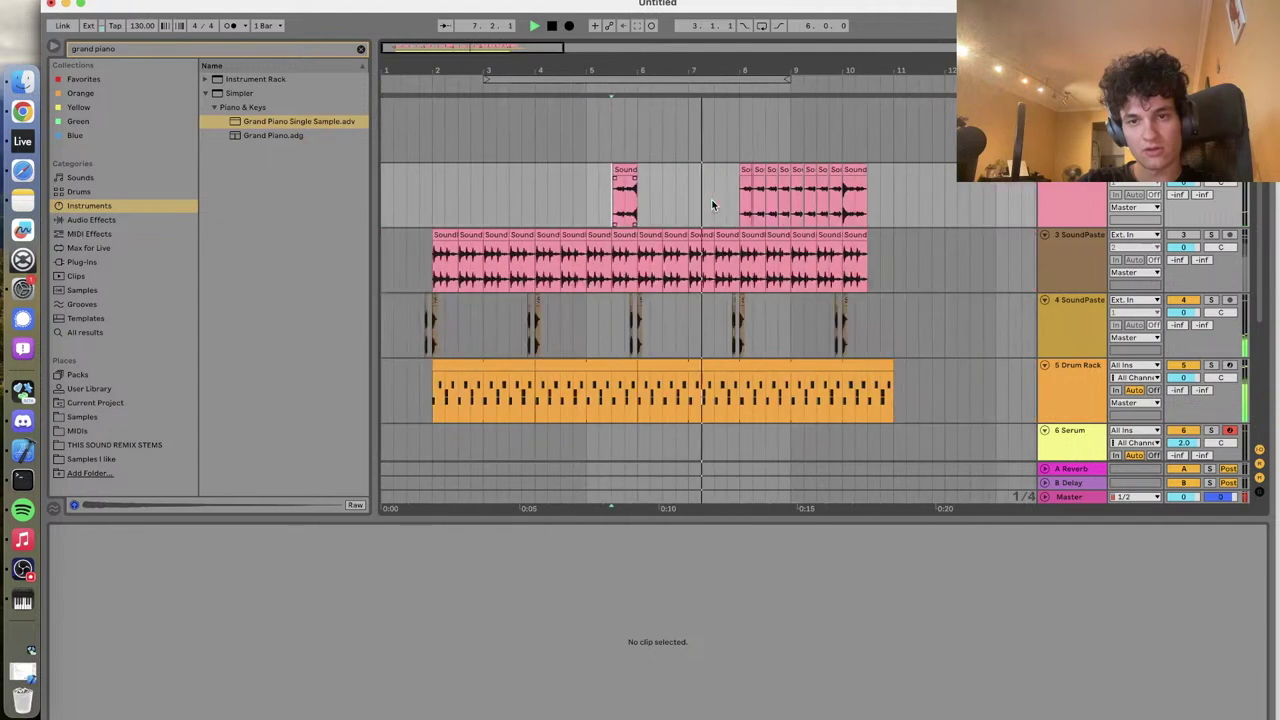
left_click_drag(740, 195, 842, 176)
key("Delete")
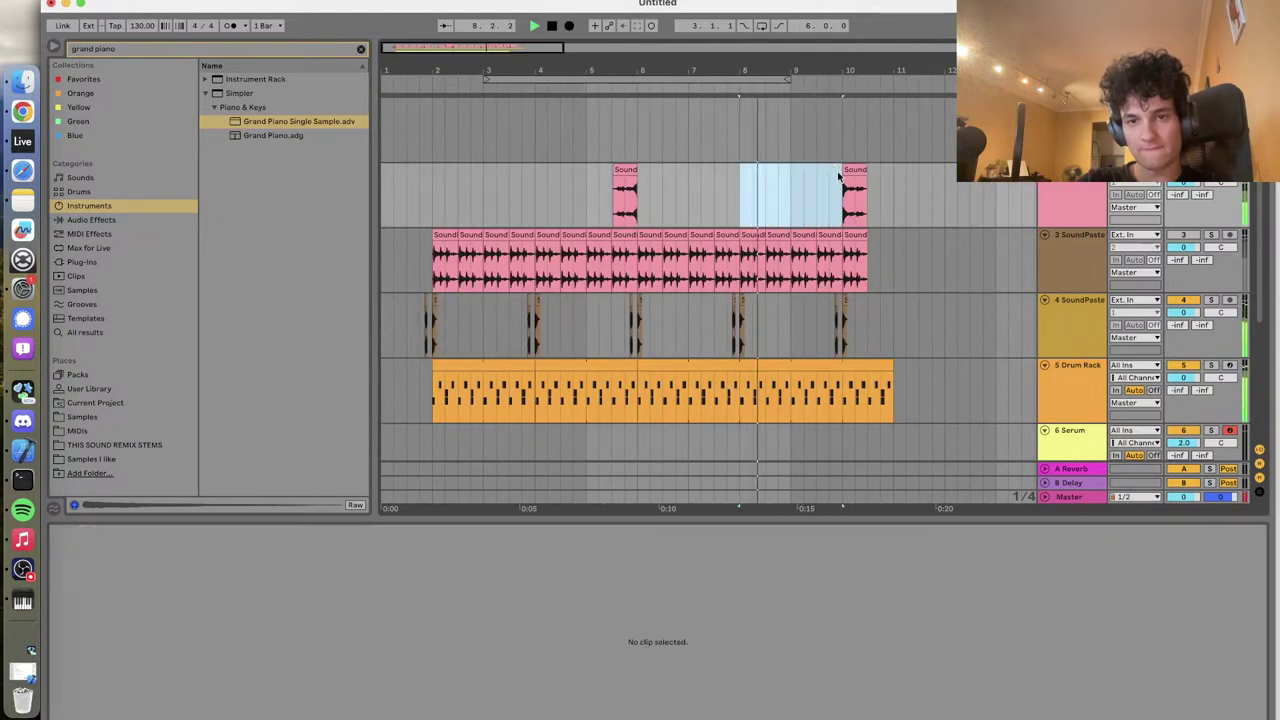
Copy the bar 5 section with the reversed clip to 9.3, replacing the clip at bar 10, and play it back from there
left_click_drag(590, 177, 639, 179)
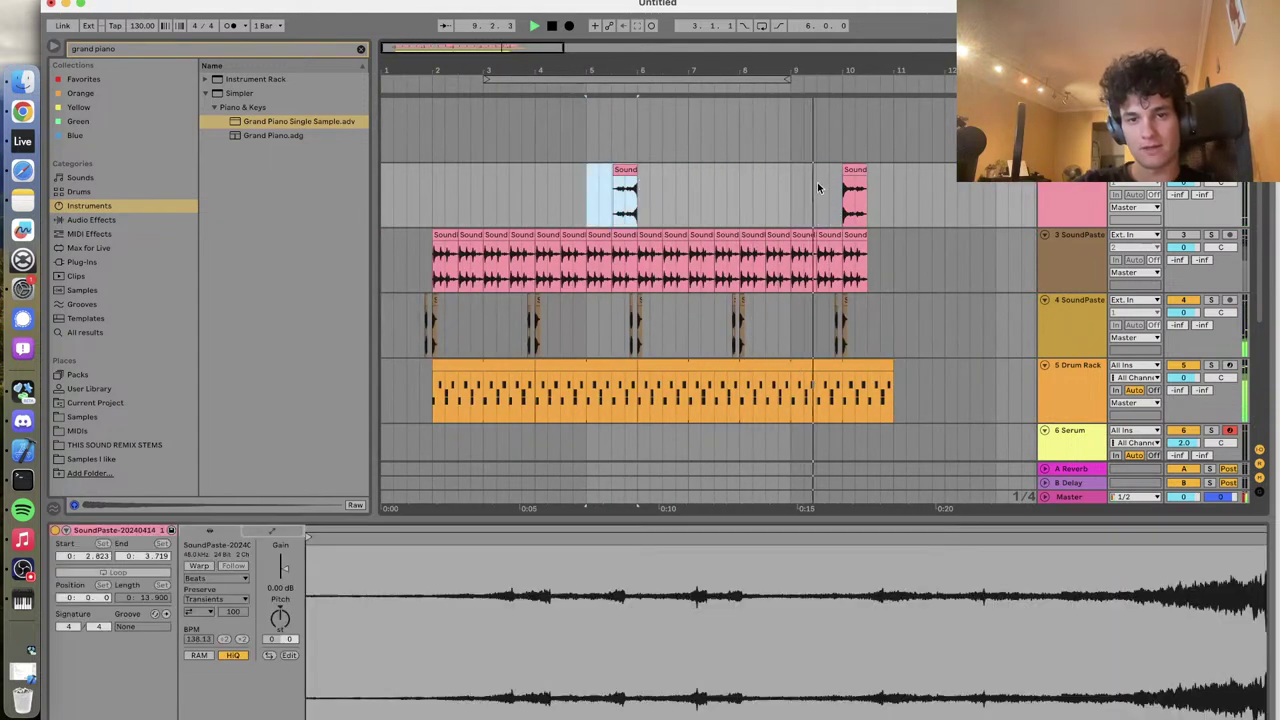
left_click(818, 184)
mouse_move(821, 187)
left_mouse_down()
mouse_move(868, 187)
mouse_move(834, 187)
left_mouse_up()
left_click(821, 187)
left_click(821, 187)
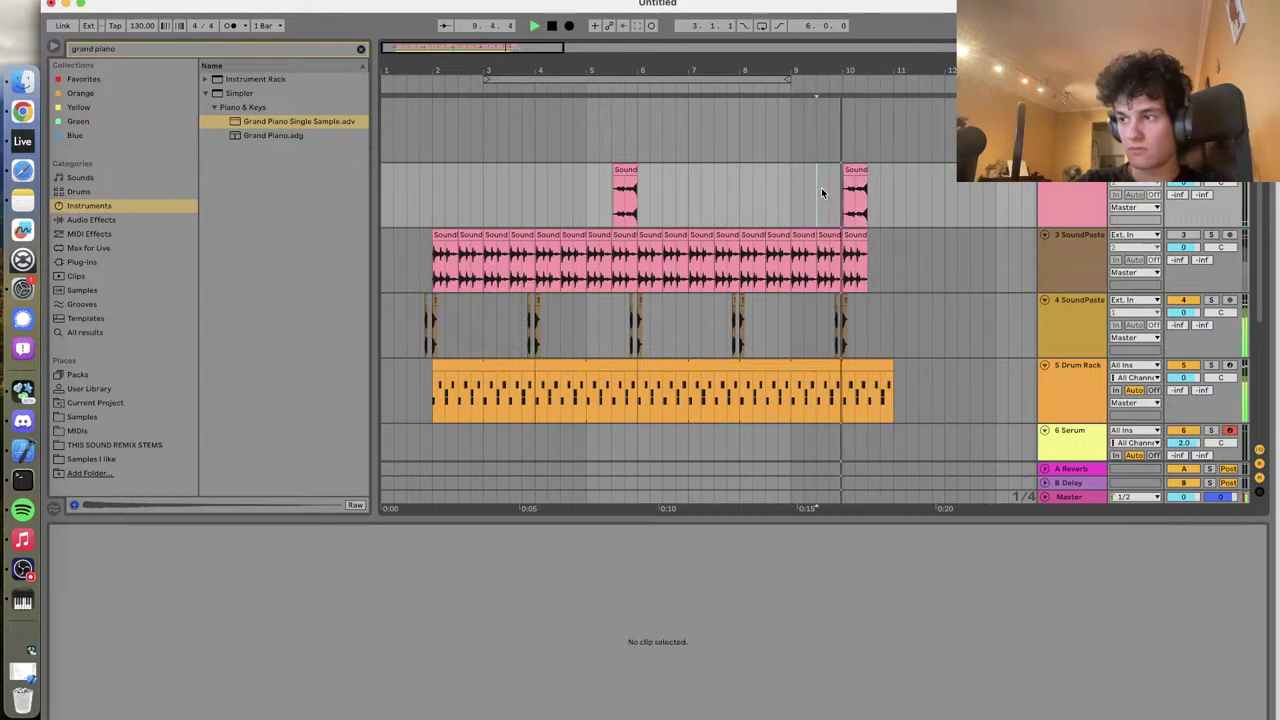
left_click(821, 187)
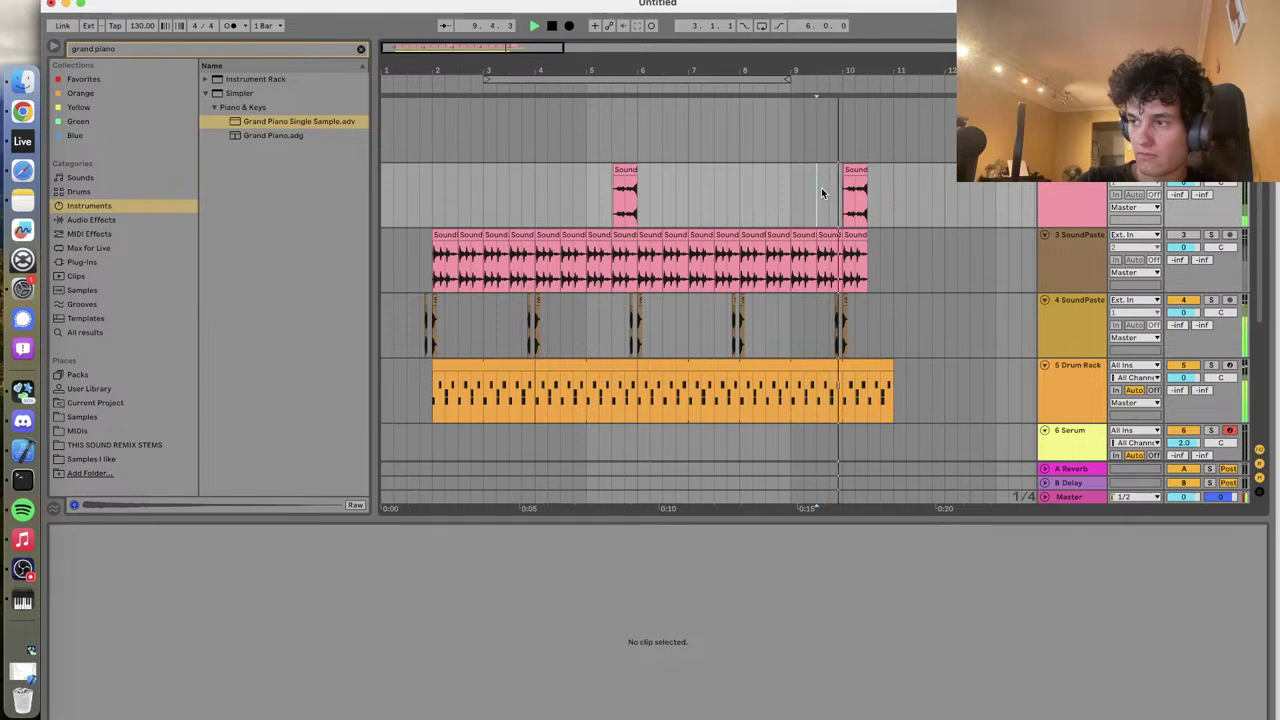
scroll(821, 187, "up", 3)
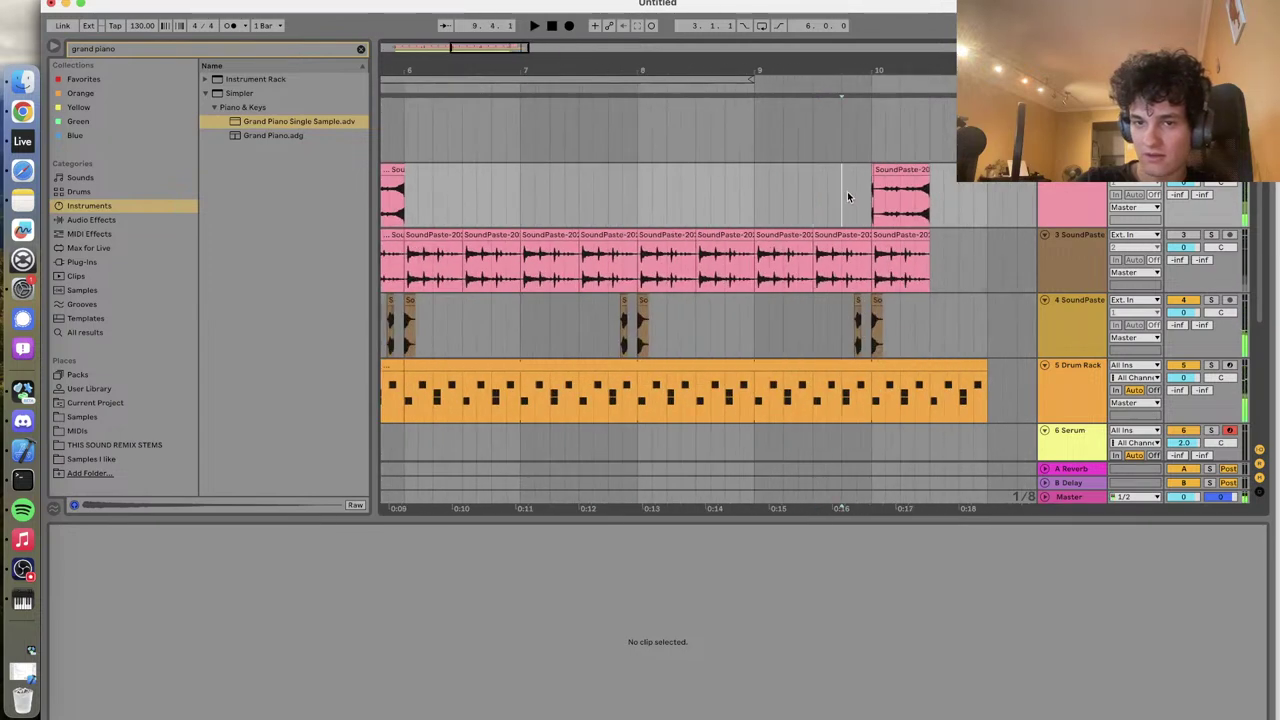
left_click(872, 169)
left_click(859, 188)
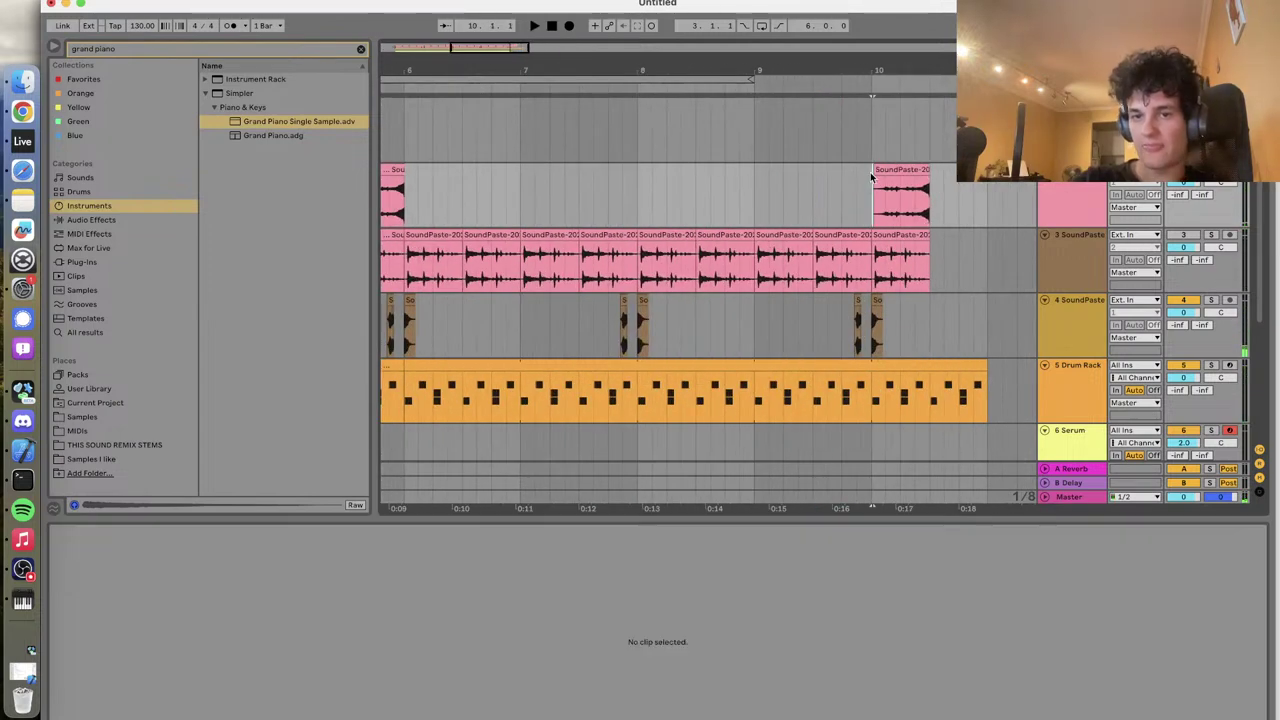
Open the first Grand Piano clip in an enlarged note editor, lower bar 1's A2 note to G#2 and play the chords
scroll(859, 188, "down", 3)
scroll(859, 188, "down", 5)
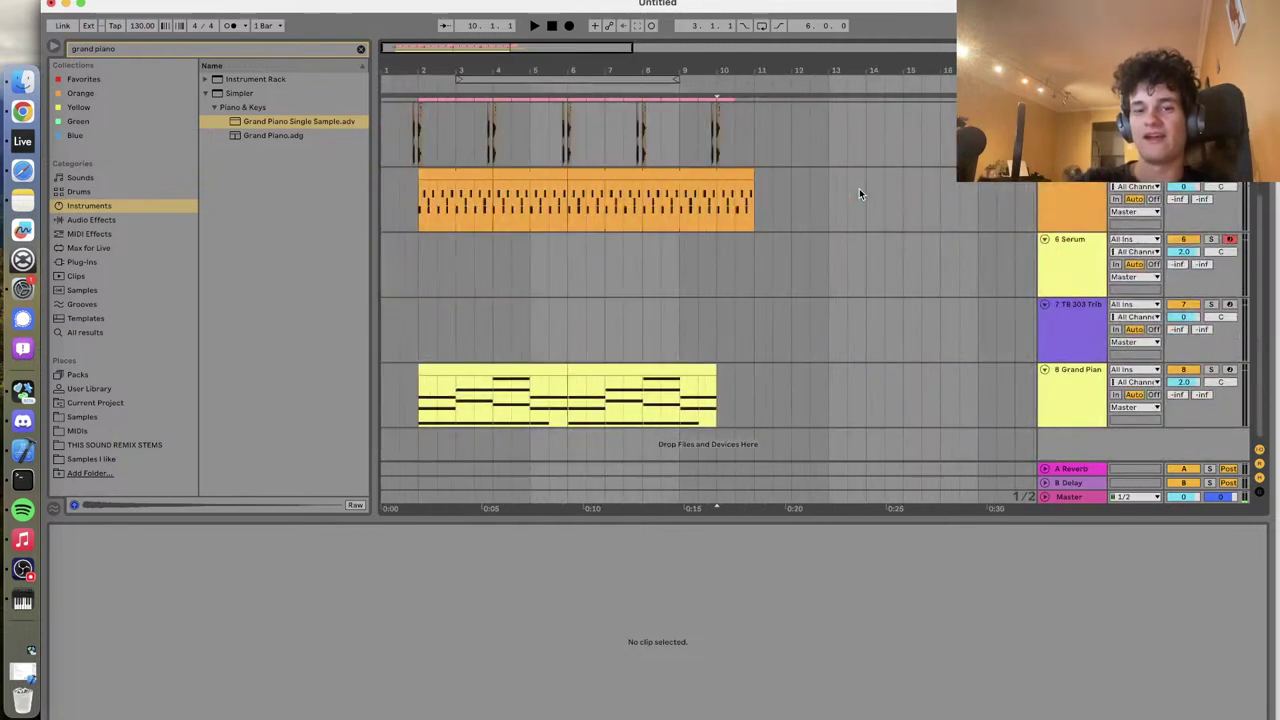
left_click(432, 338)
left_click(461, 381)
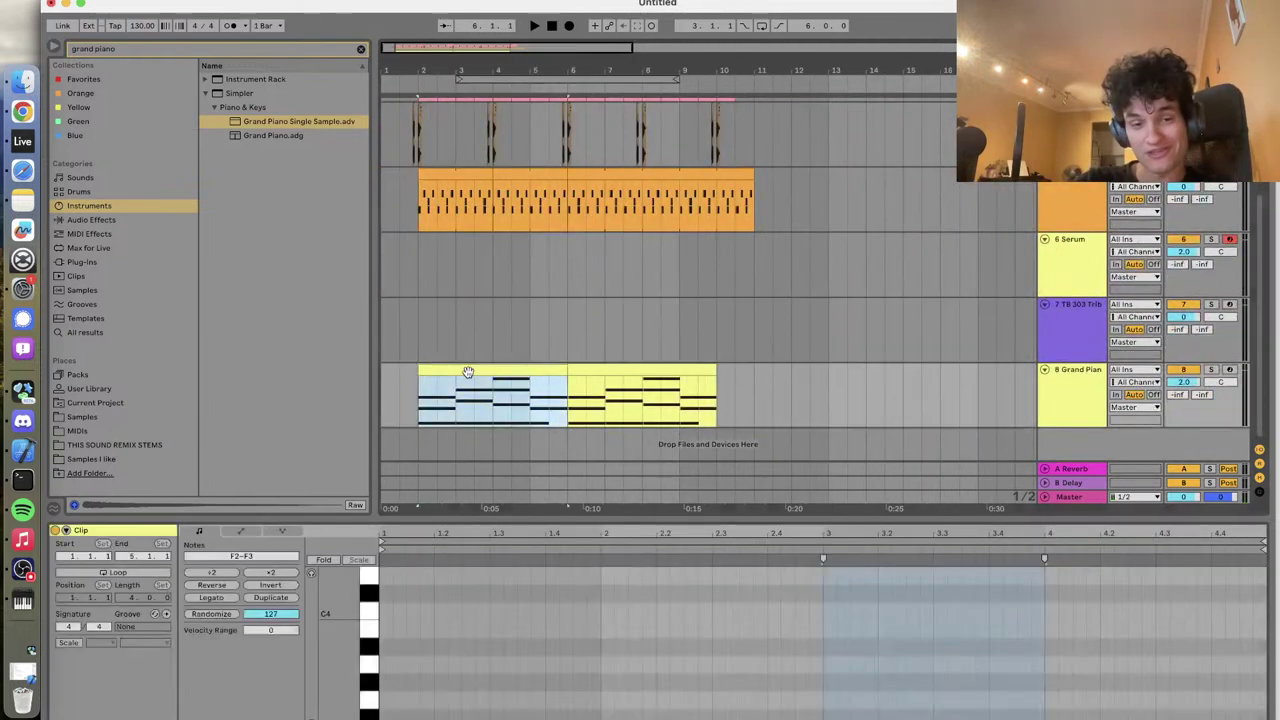
left_click_drag(465, 251, 466, 200)
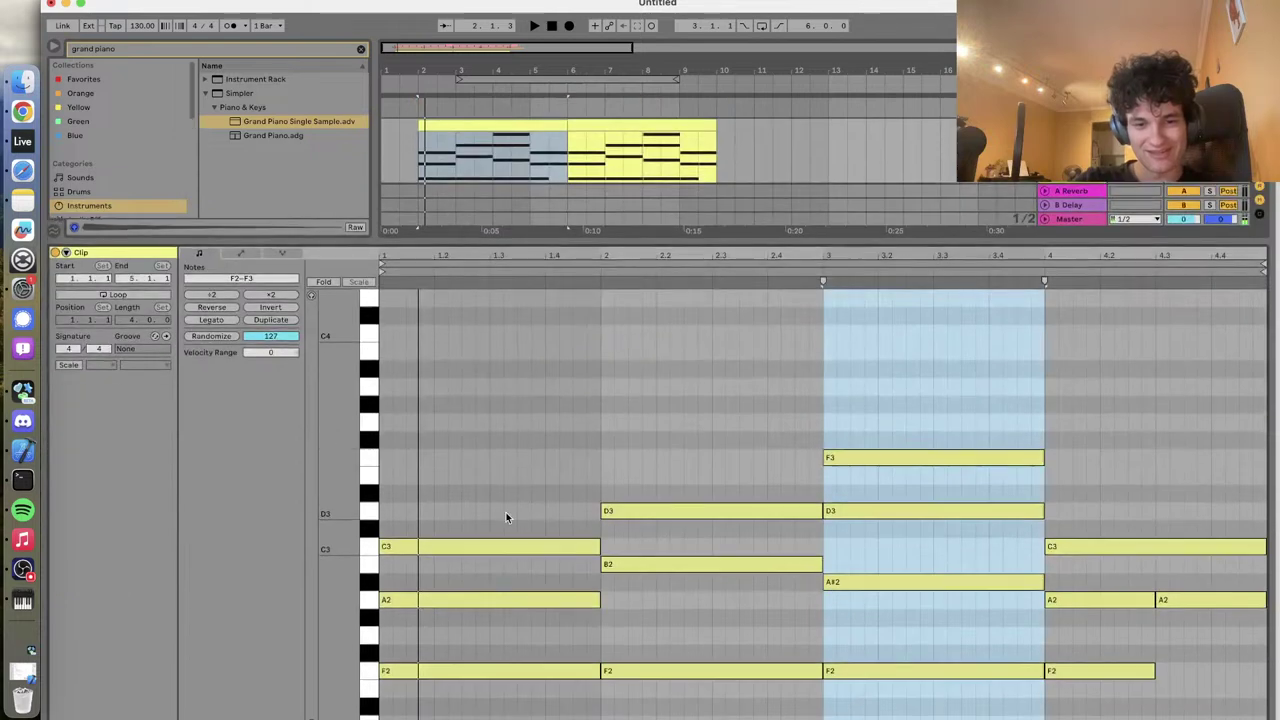
left_click(435, 600)
key("Down")
key("space")
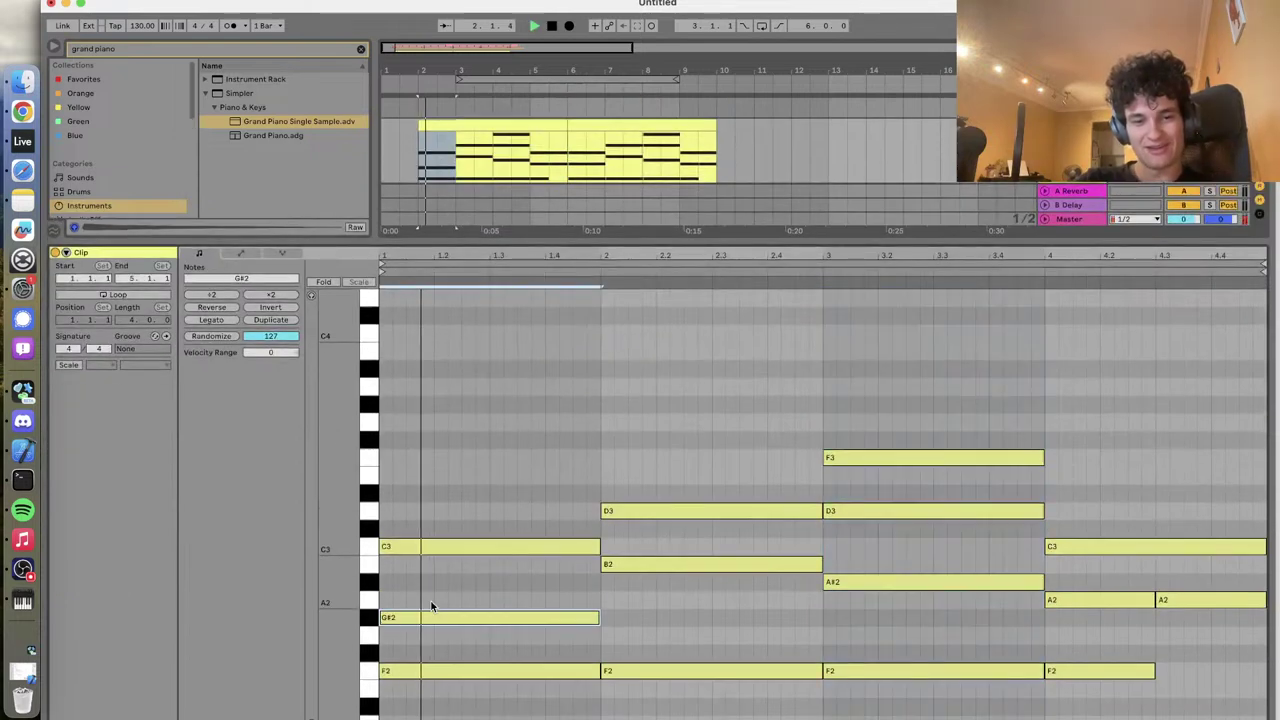
Audition the notes of bar 2 and try its F2 note one semitone lower at E2
left_click(716, 569)
left_click(709, 514)
left_click(651, 671)
key("Down")
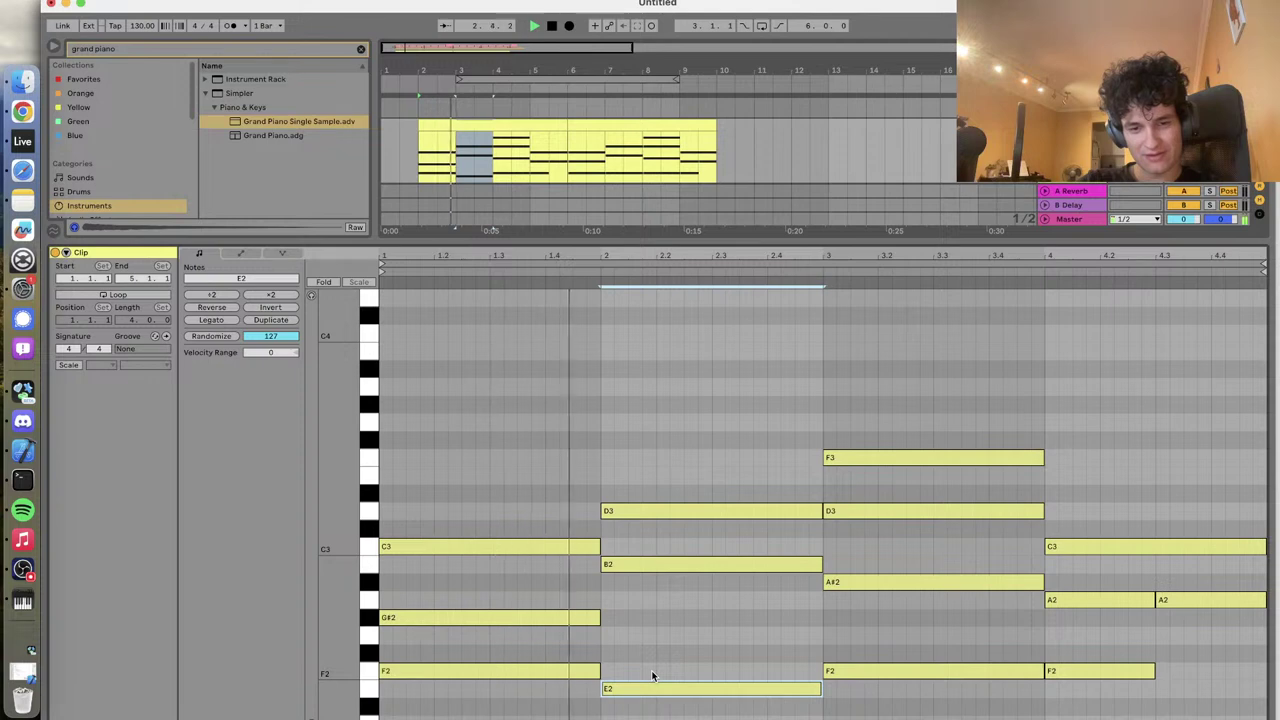
key("Up")
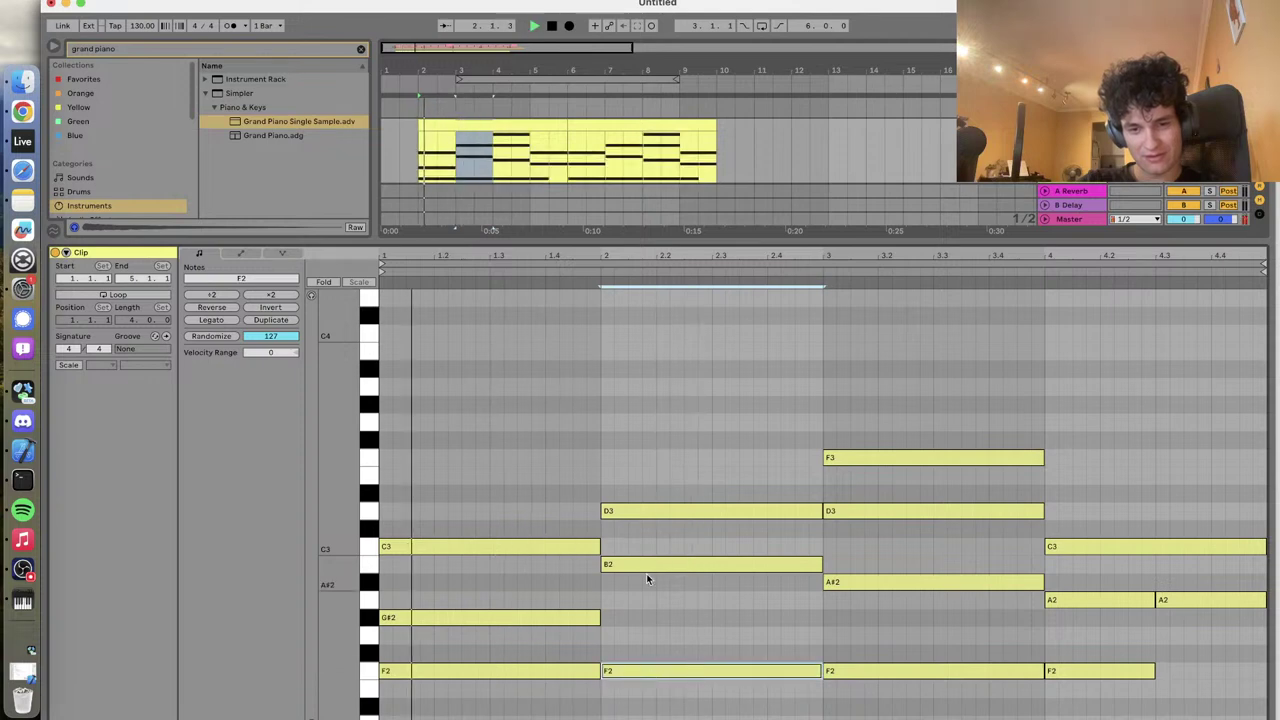
Try bar 2's D3 note one semitone higher at D#3, playing the chord from the start of that bar
left_click(649, 513)
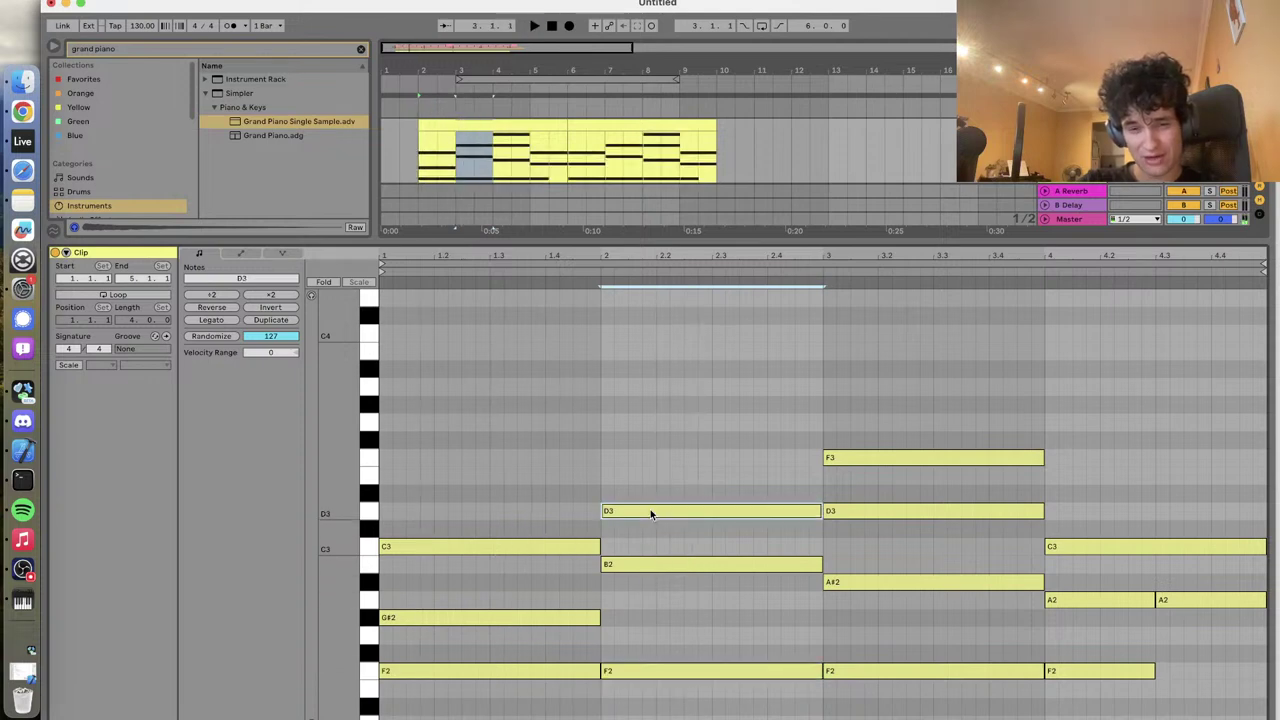
key("Up")
left_click(597, 270)
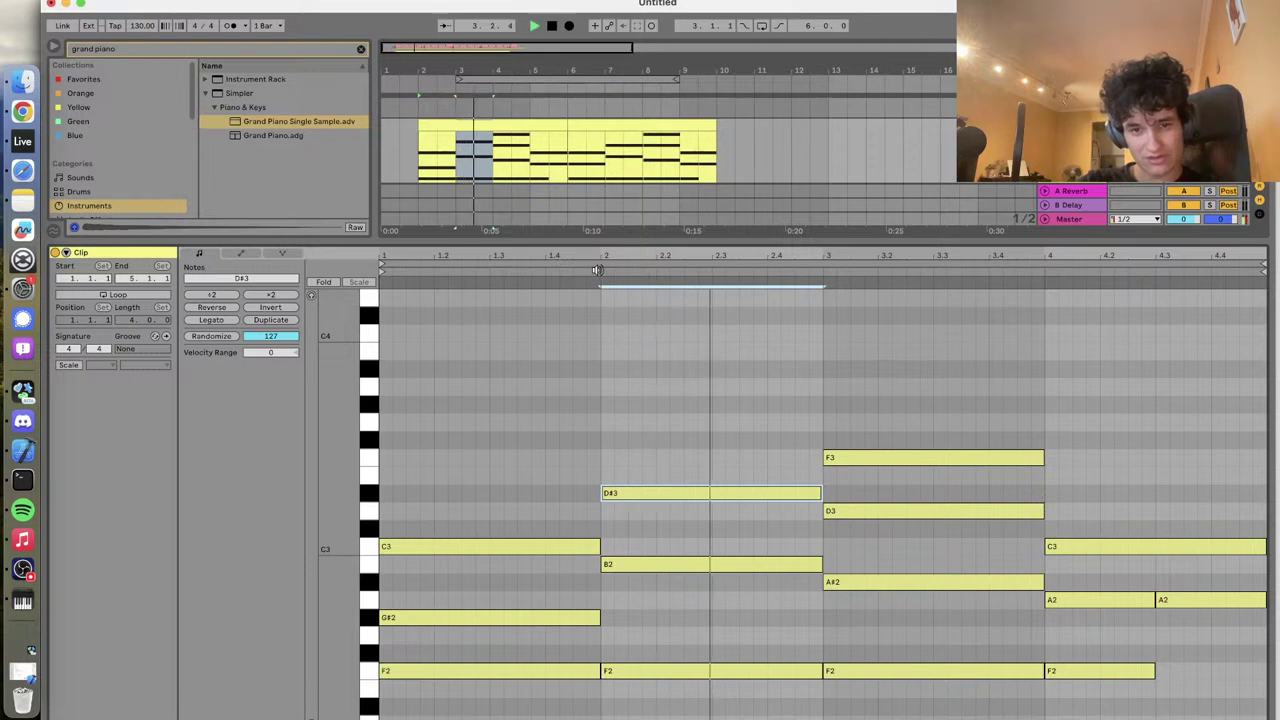
key("Down")
Lower bar 2's B2 note to A#2 and then A2, playing the chords from that bar to compare
left_click(632, 565)
key("Down")
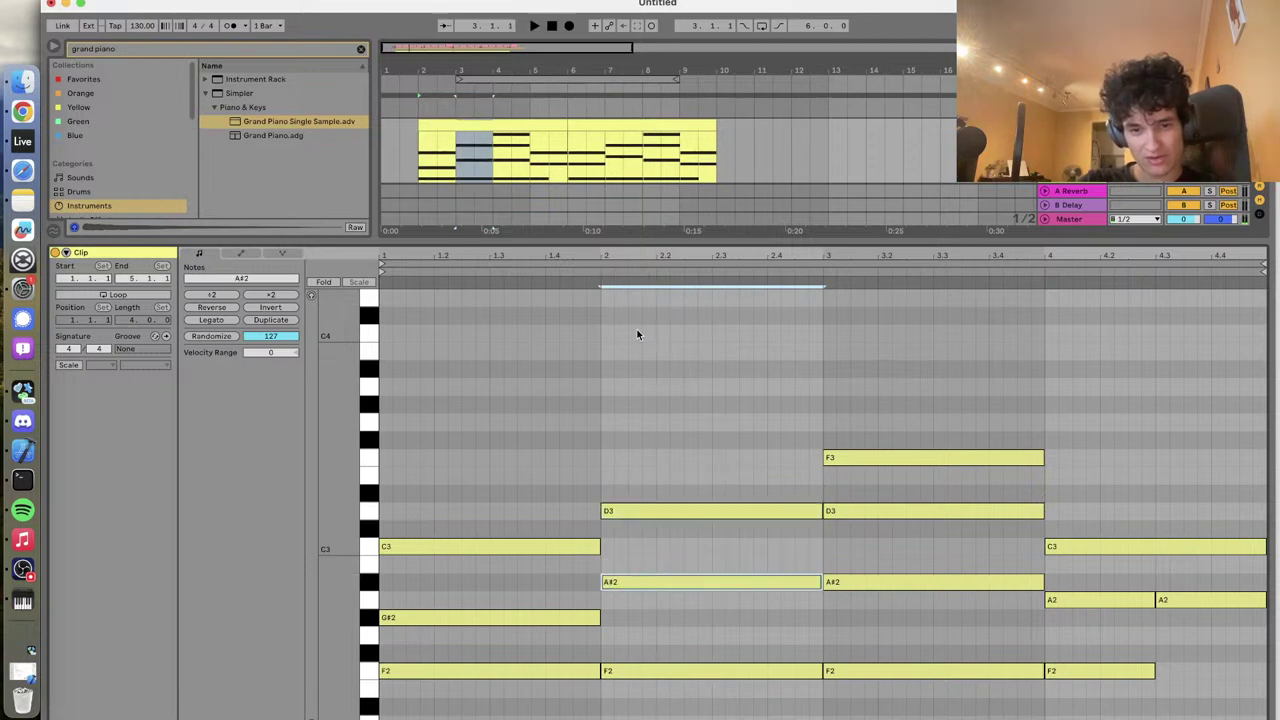
left_click(599, 271)
key("space")
key("Down")
left_click(599, 271)
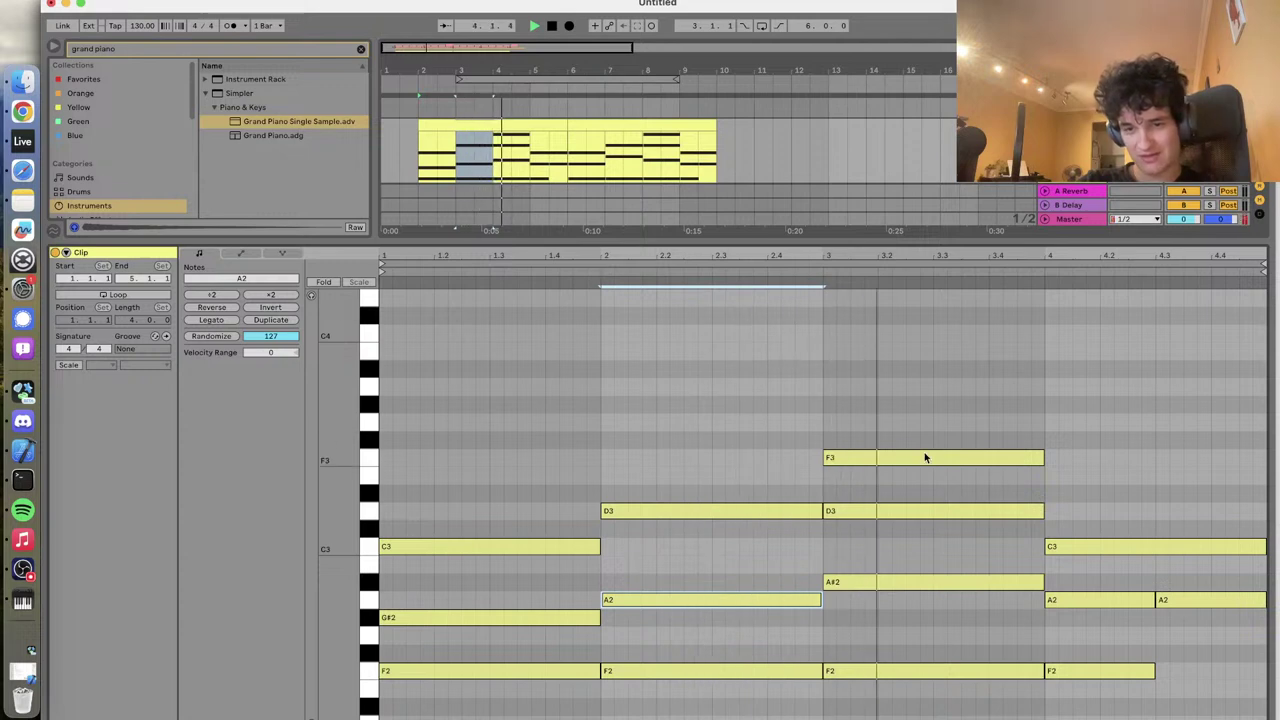
Stop playback and lower both of bar 4's A2 notes to G#2
key("space")
left_click(1107, 599)
left_click(1183, 596, "shift")
key("Down")
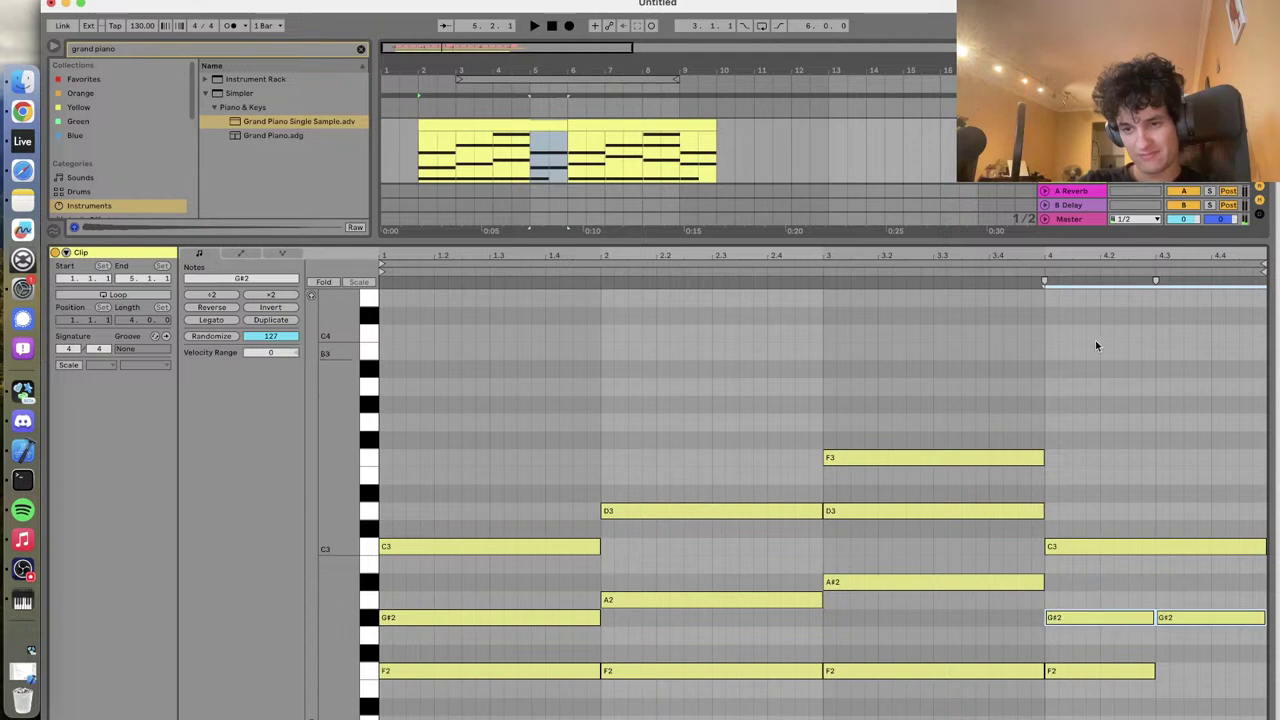
Play the chords from bar 4, lower bar 3's D3 note to C#3 and play from bar 3
left_click(1043, 274)
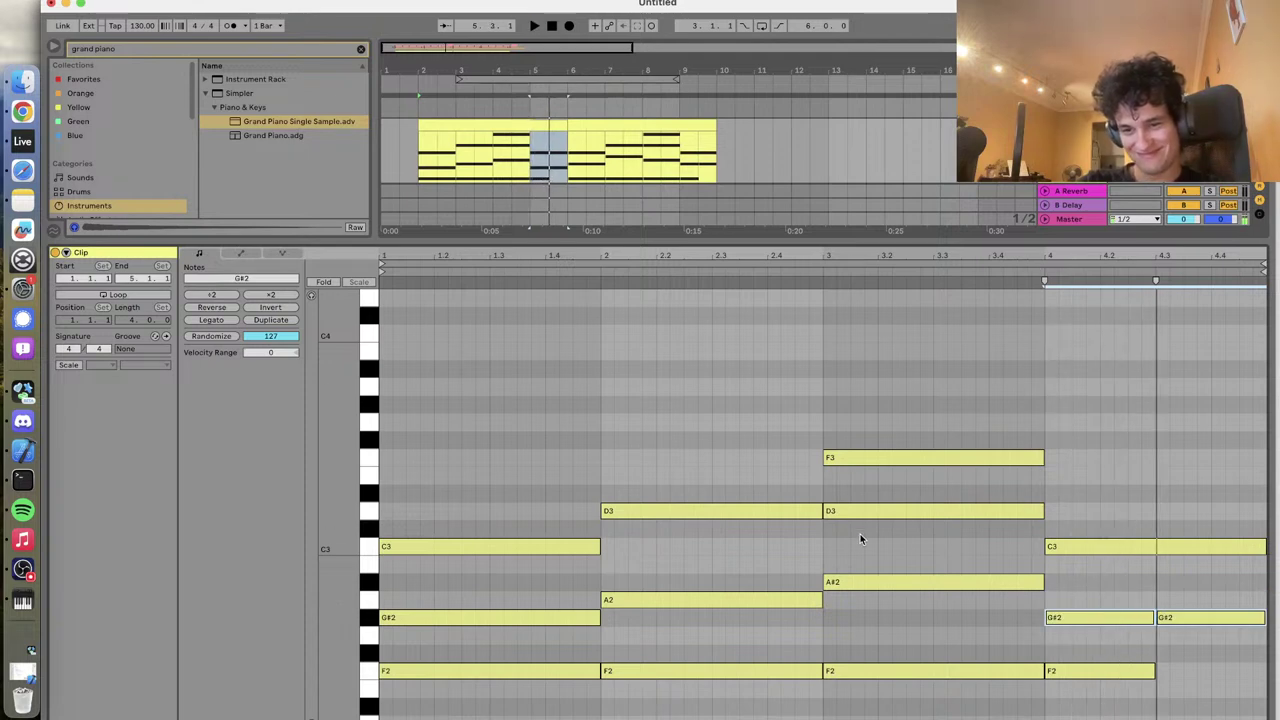
left_click(862, 512)
key("Down")
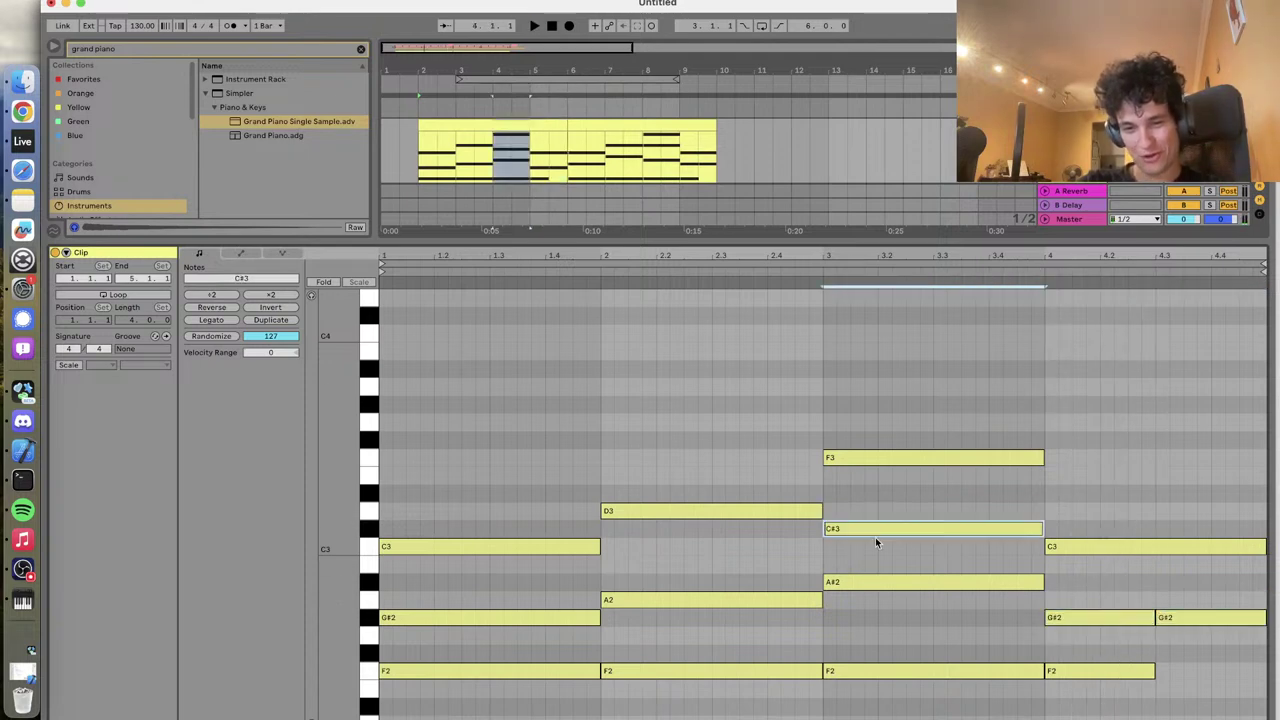
left_click(820, 269)
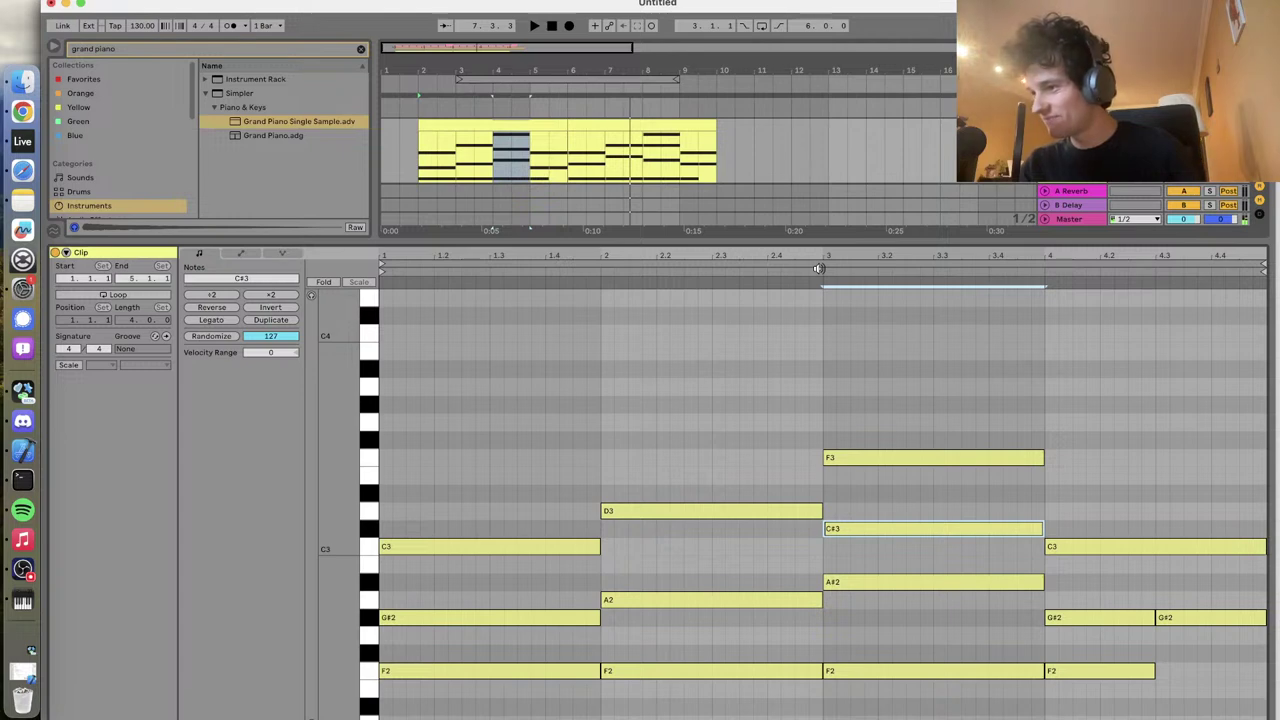
key("space")
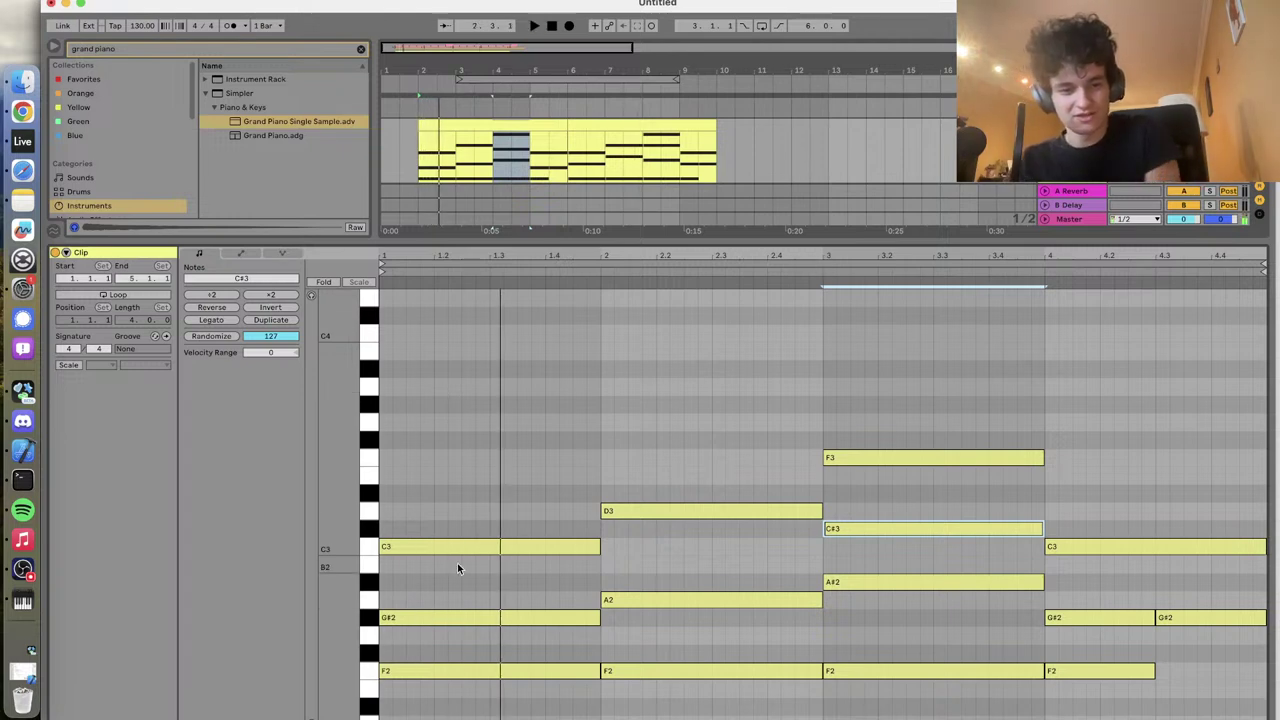
Copy bar 1's F2 note up to D#3 and delete bar 2's D3, A2 and F2 notes
left_click_drag(432, 671, 427, 492)
key("space")
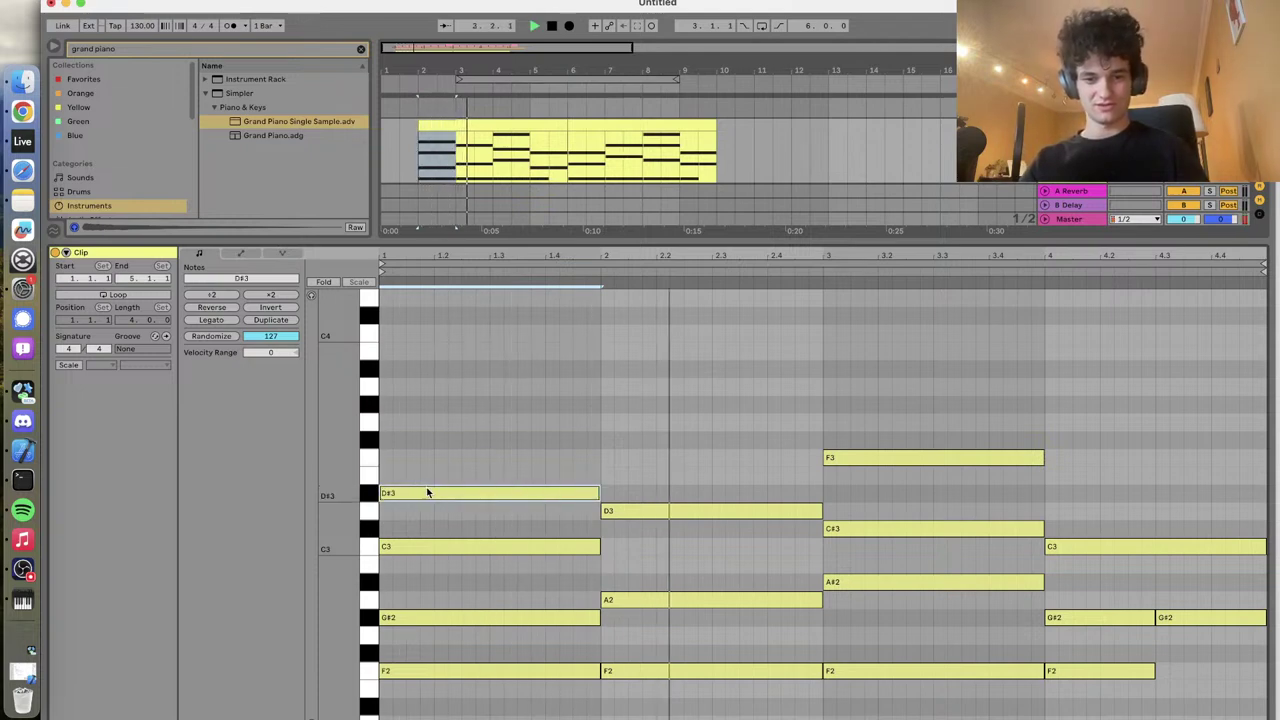
left_click(690, 472)
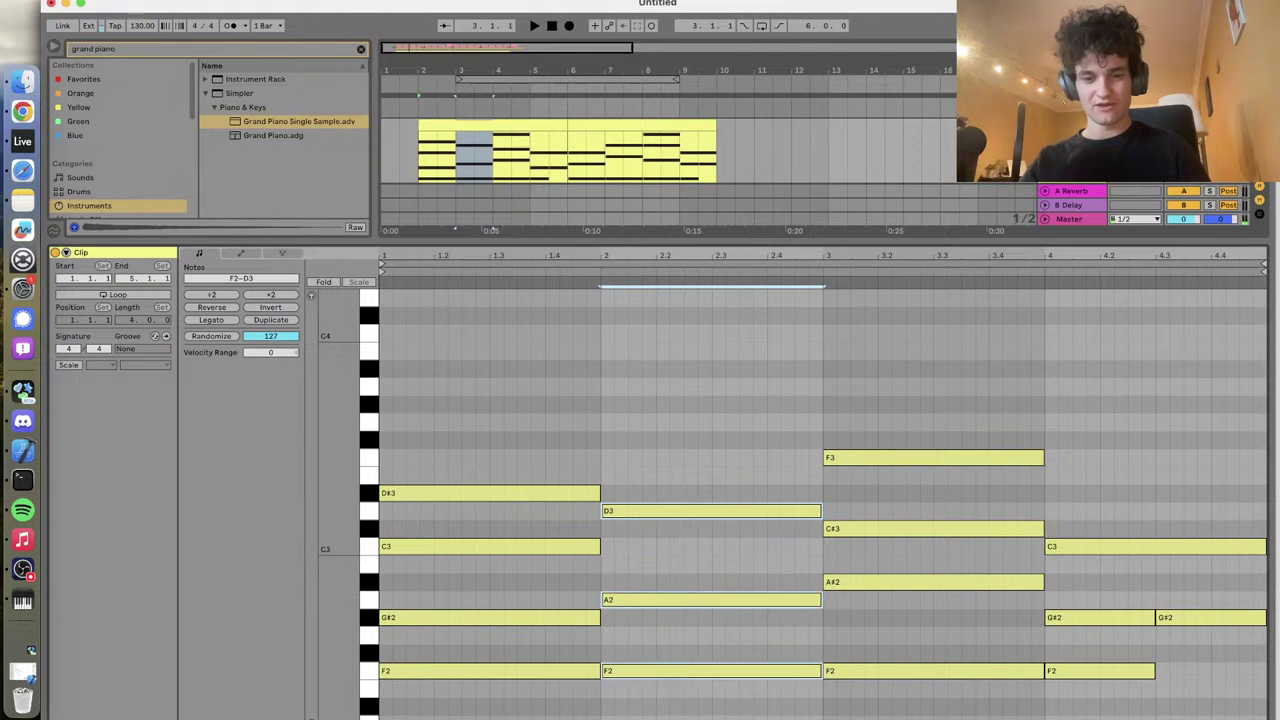
key("Delete")
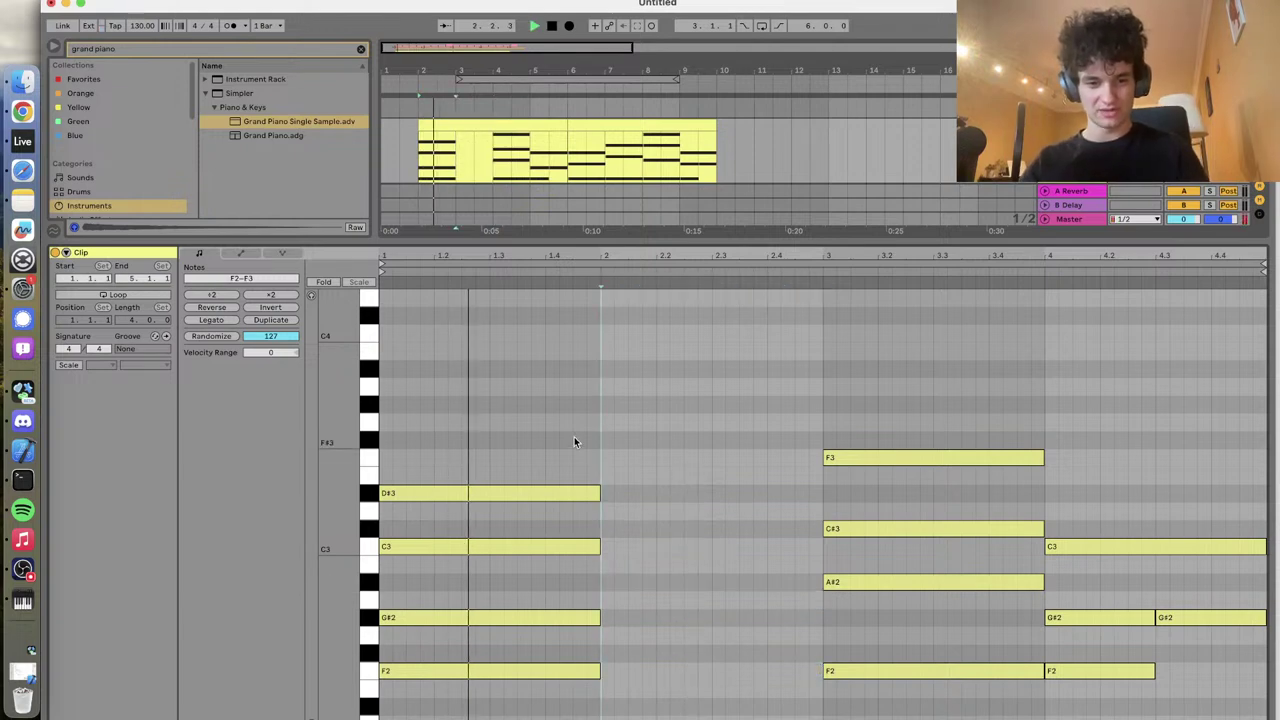
Try a copy of bar 1's chord in bar 2 with its C3 lowered to B2, and delete that copy
left_click_drag(574, 446, 574, 692)
key("super+d")
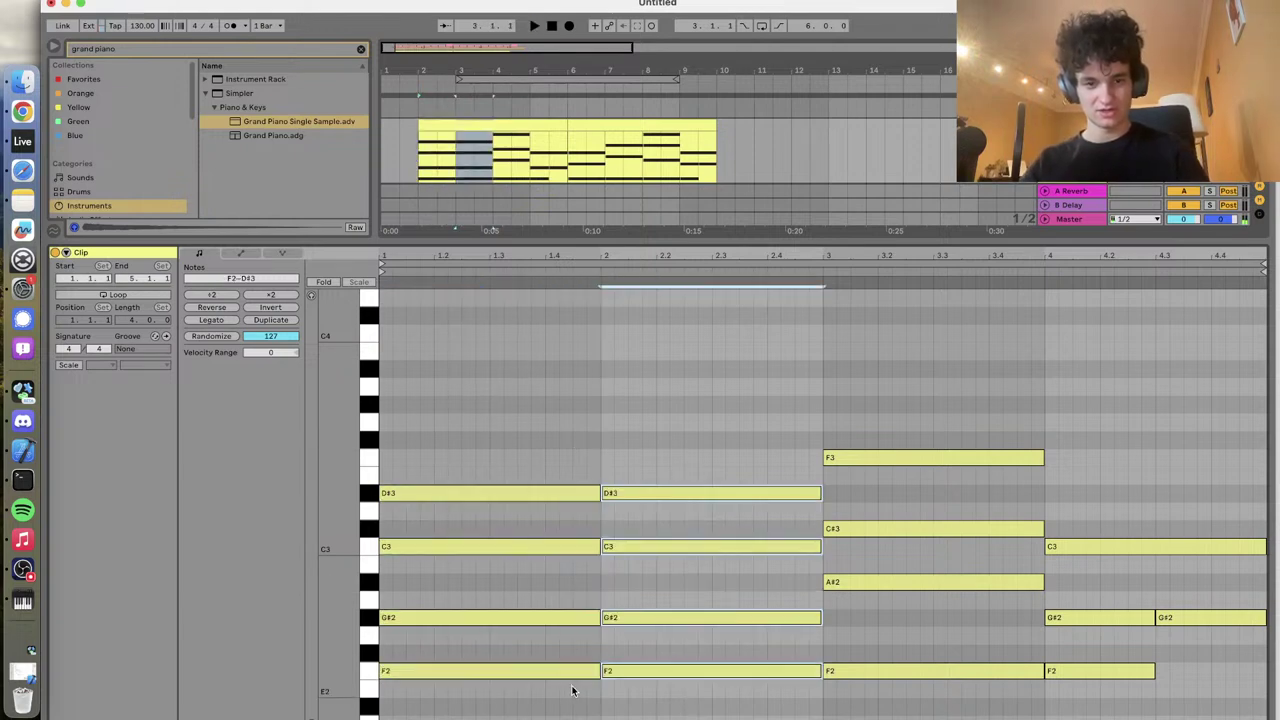
left_click(698, 545)
key("Down")
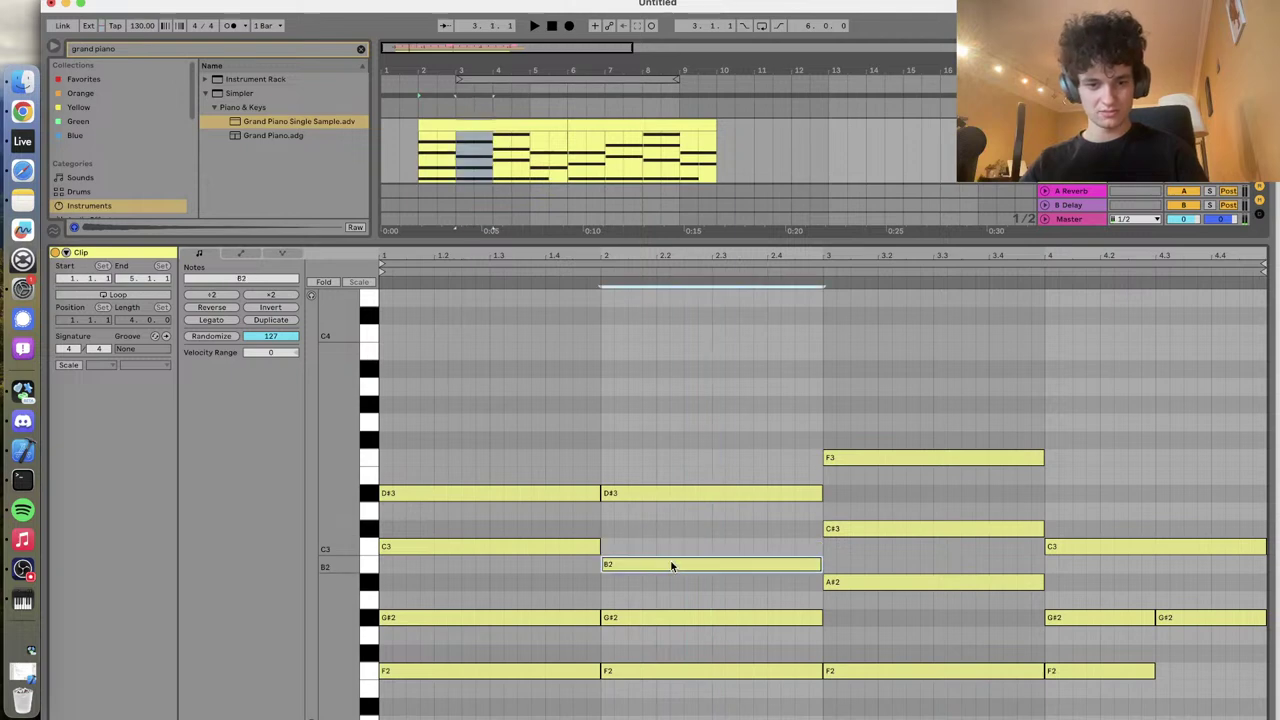
left_click_drag(667, 654, 670, 478)
key("Delete")
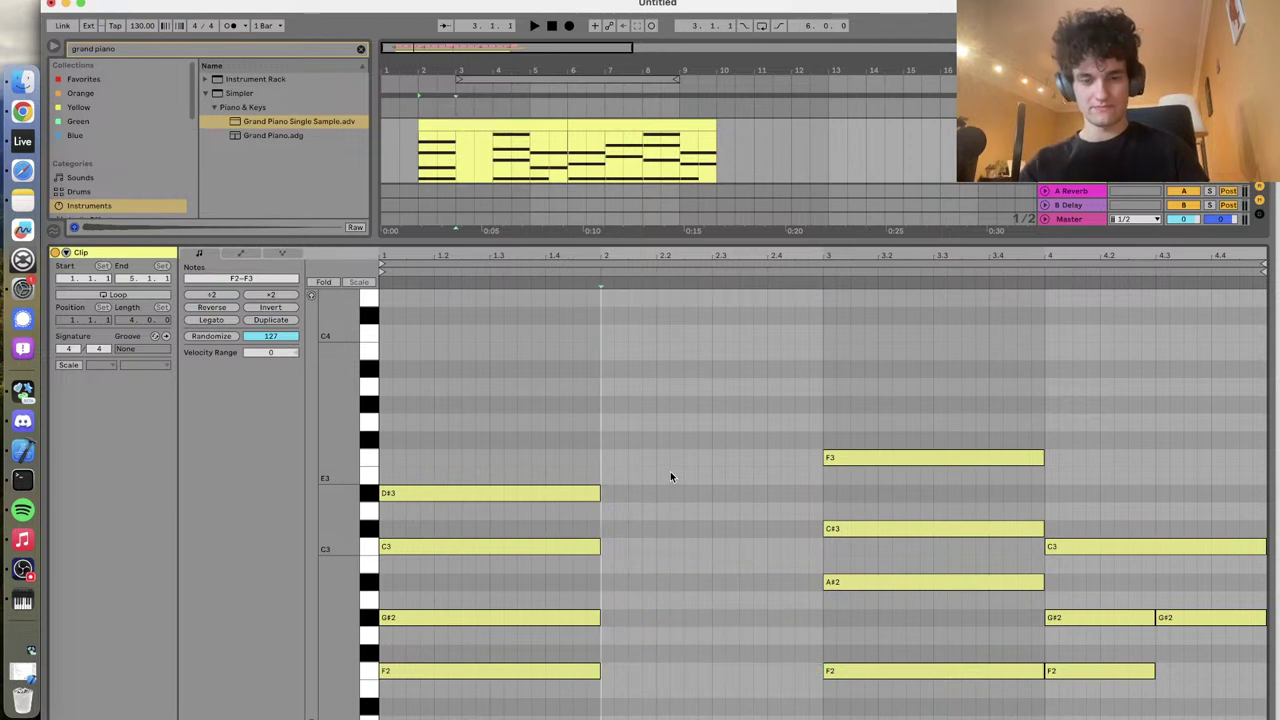
Duplicate bar 1's G#2 note into bar 2, lower the copy to F#2 and play the chords
left_click(570, 618)
key("ctrl+d")
key("Down")
key("Down")
key("space")
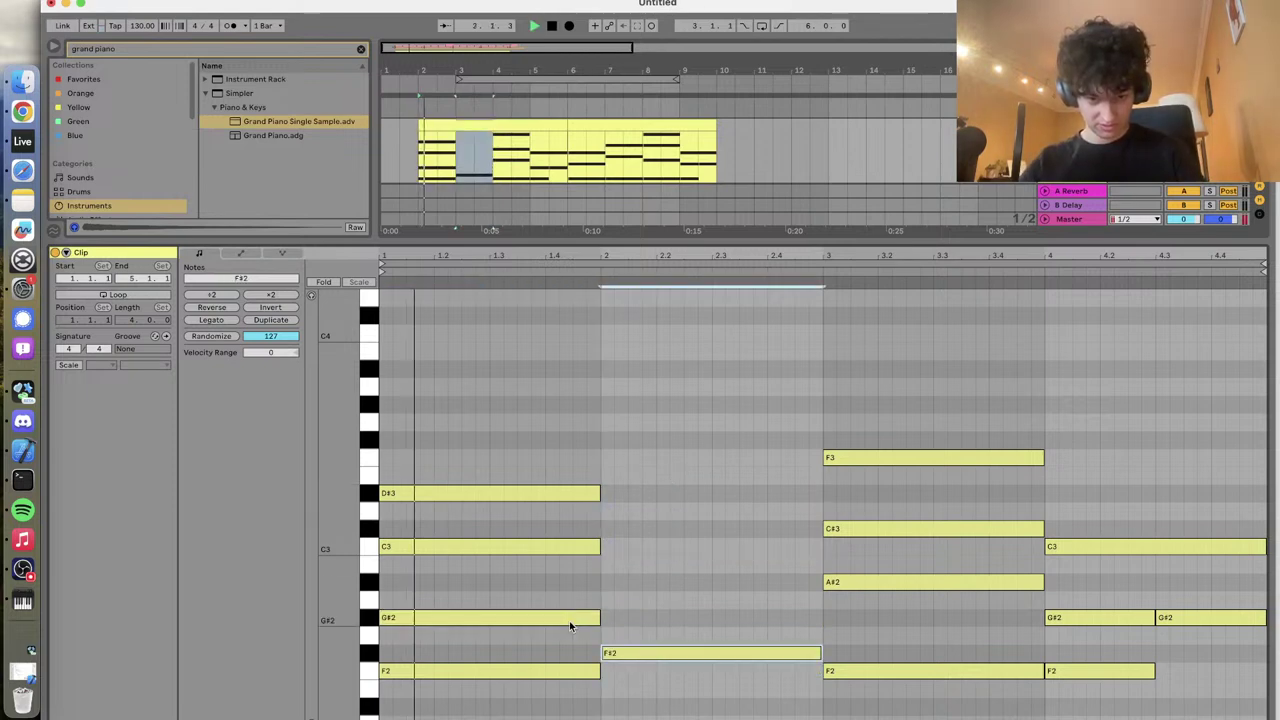
Try raising bar 2's single note by semitones to A#2 and B2, playing the chords between changes
key("Up")
key("Up")
key("space")
key("Up")
key("space")
left_click(597, 270)
key("Up")
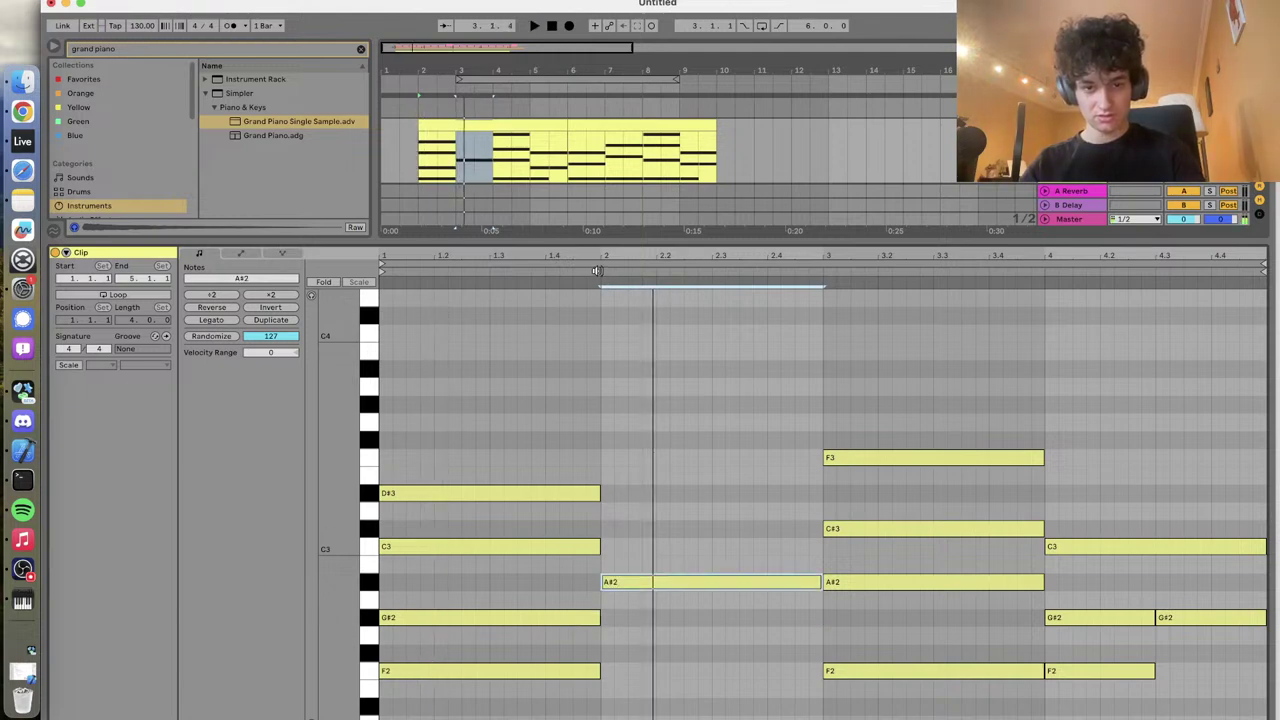
key("Up")
key("space")
key("space")
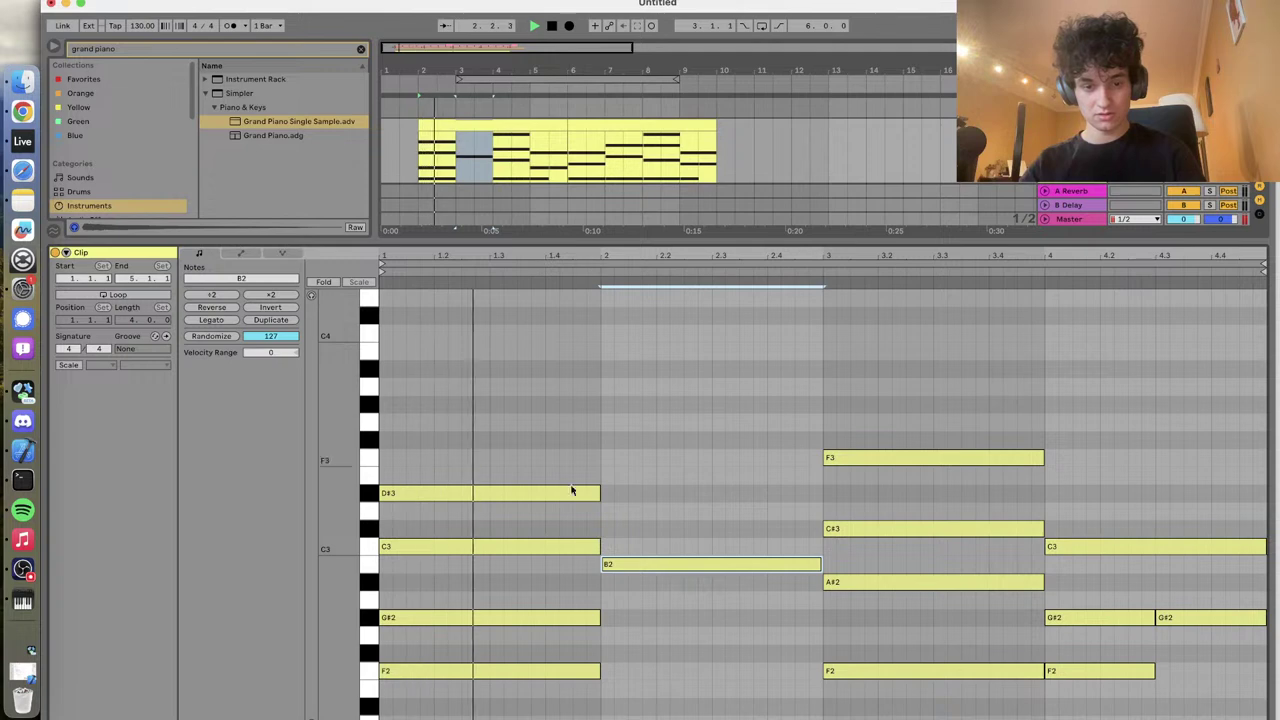
With note preview on, audition D#3, E3 and F3, and move bar 2's single note up to F3 while playing the chords
key("Escape")
left_click(537, 493)
key("space")
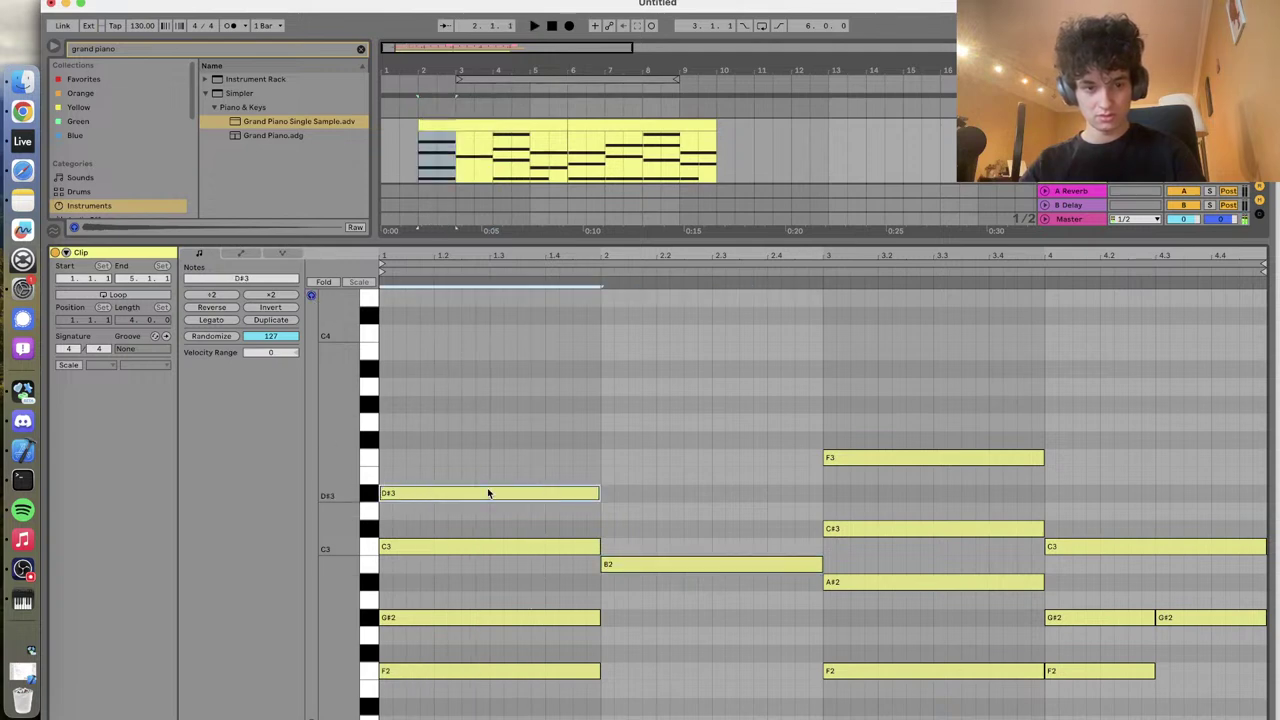
left_click(367, 475)
left_click(368, 461)
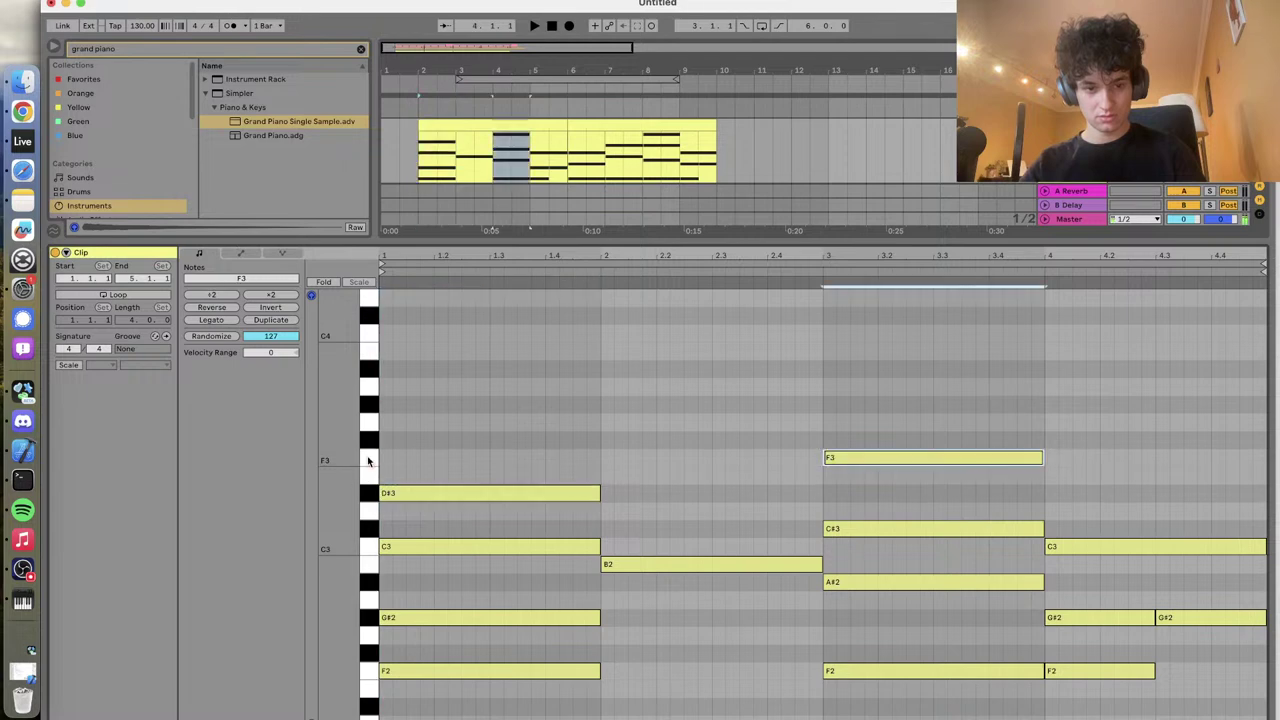
left_click_drag(672, 575, 671, 463)
key("space")
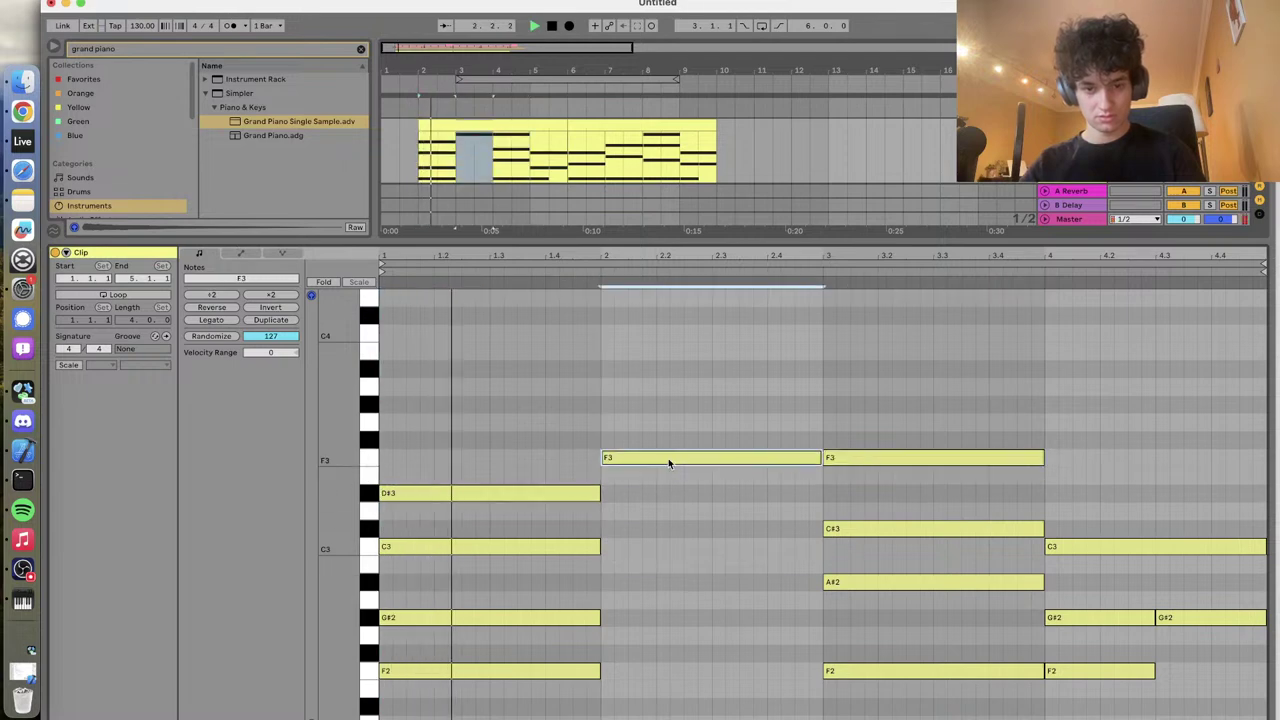
key("space")
Duplicate bar 1's G#2 note into bar 2, raise the copy to C3 and play the chords
mouse_move(606, 684)
left_mouse_down()
mouse_move(522, 538)
mouse_move(622, 670)
left_mouse_up()
left_click(627, 665)
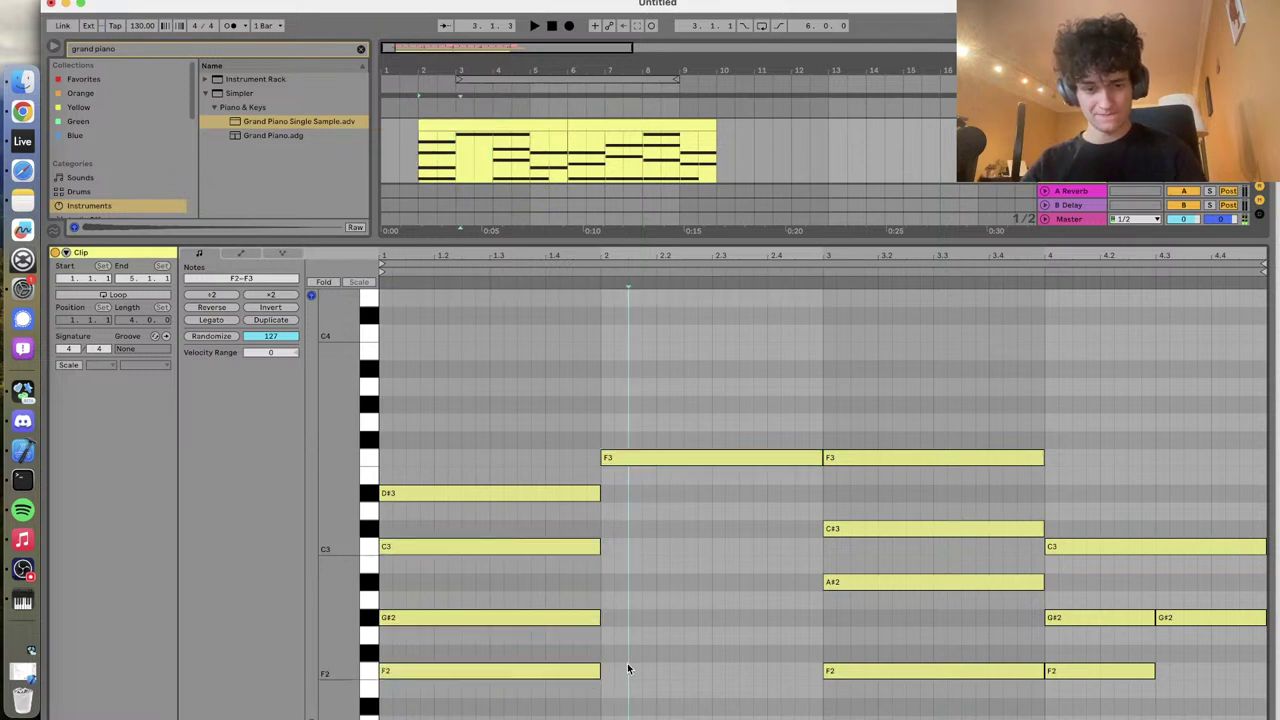
key("space")
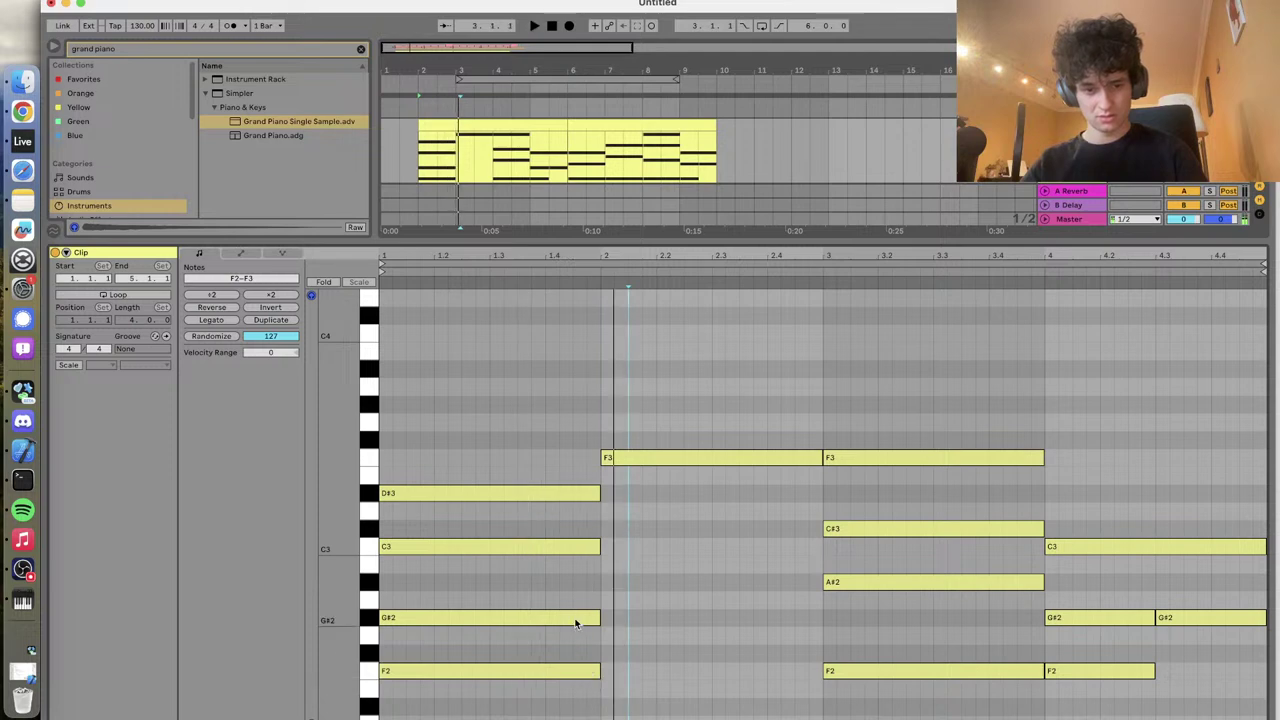
left_click(575, 622)
key("super+d")
key("Up")
key("Up")
key("Up")
key("Up")
key("space")
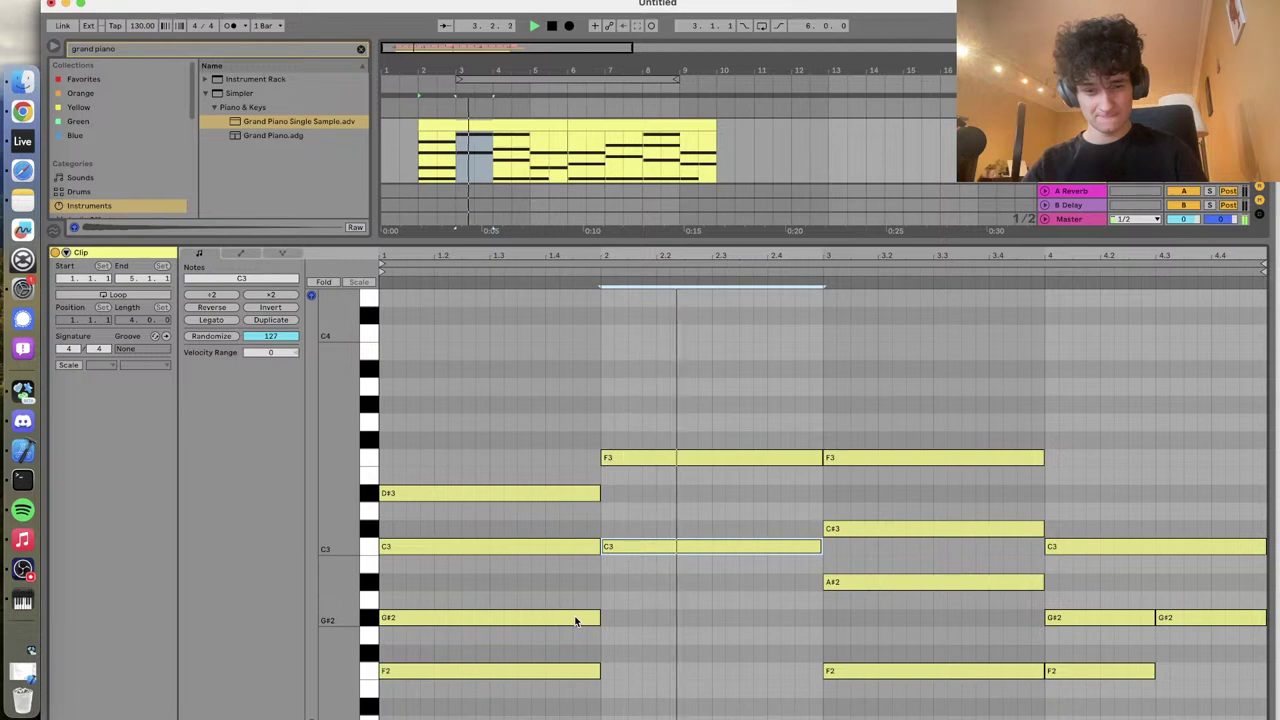
Copy bar 2's C3 note down to G#2 and play the chords from the end of bar 1
left_click_drag(651, 556, 652, 617)
left_click(575, 278)
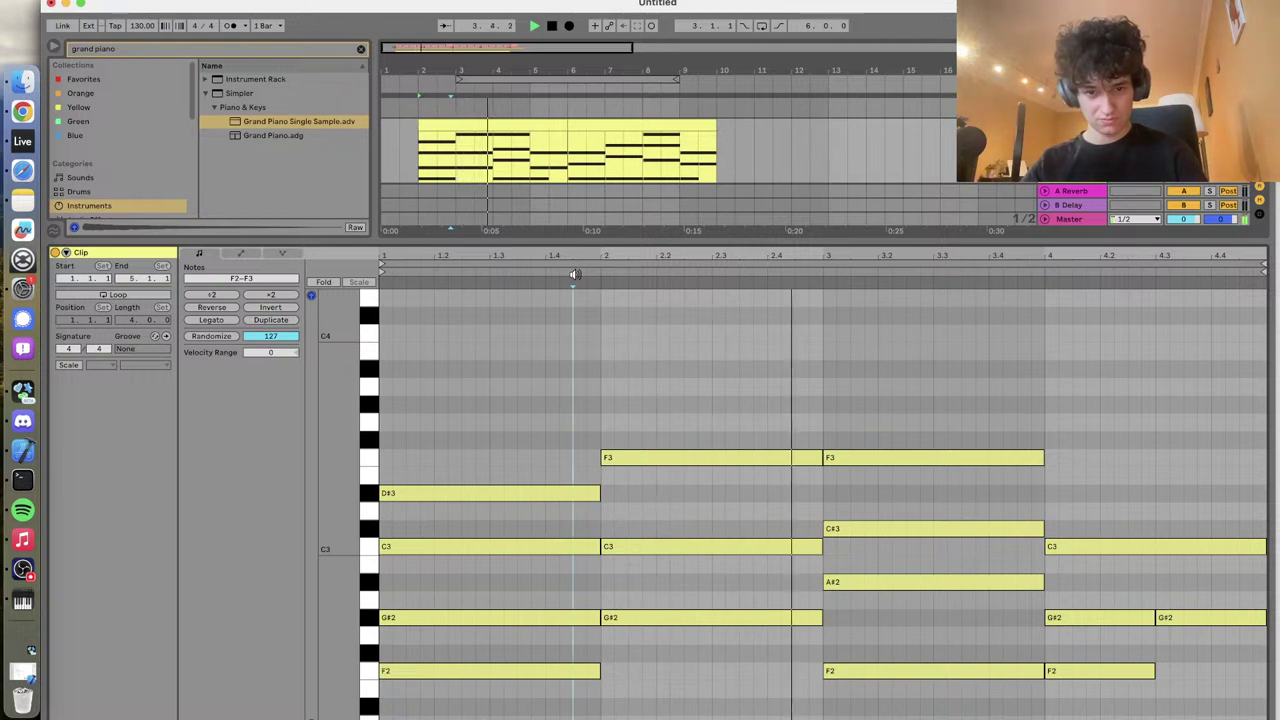
key("space")
key("space")
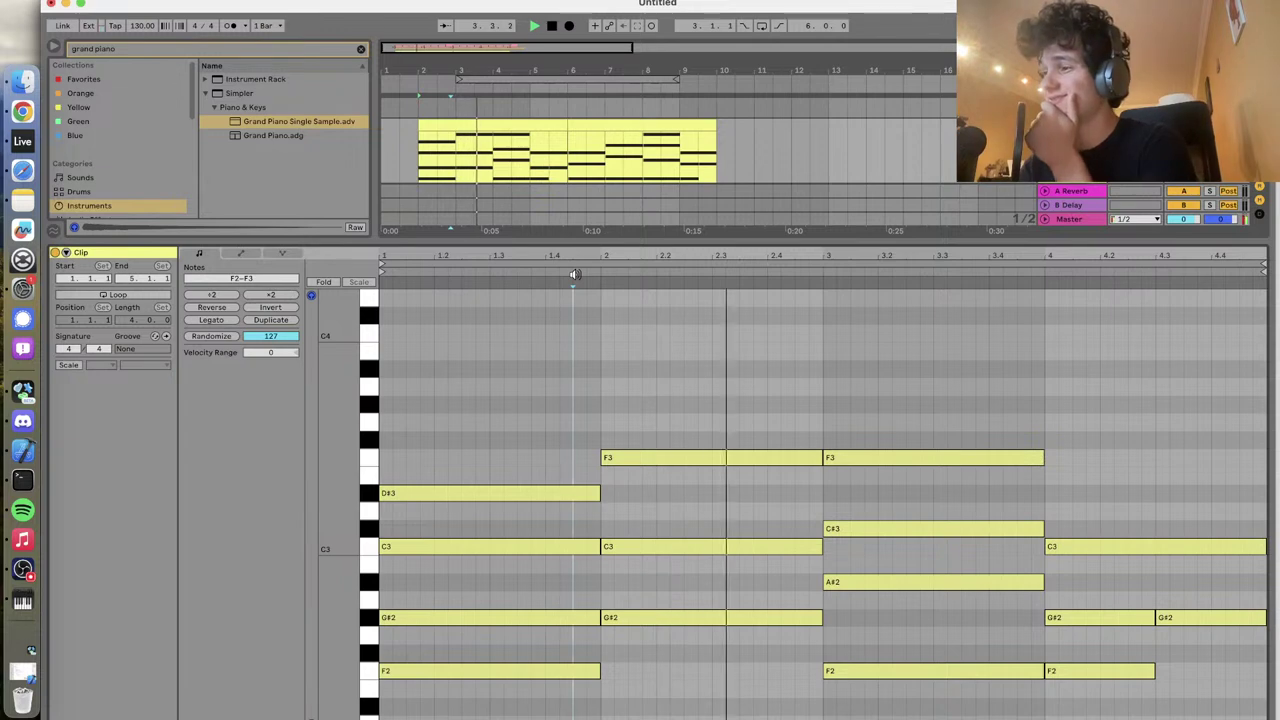
key("space")
Lower bar 2's C3 note to B2 and play the chord progression
left_click(668, 548)
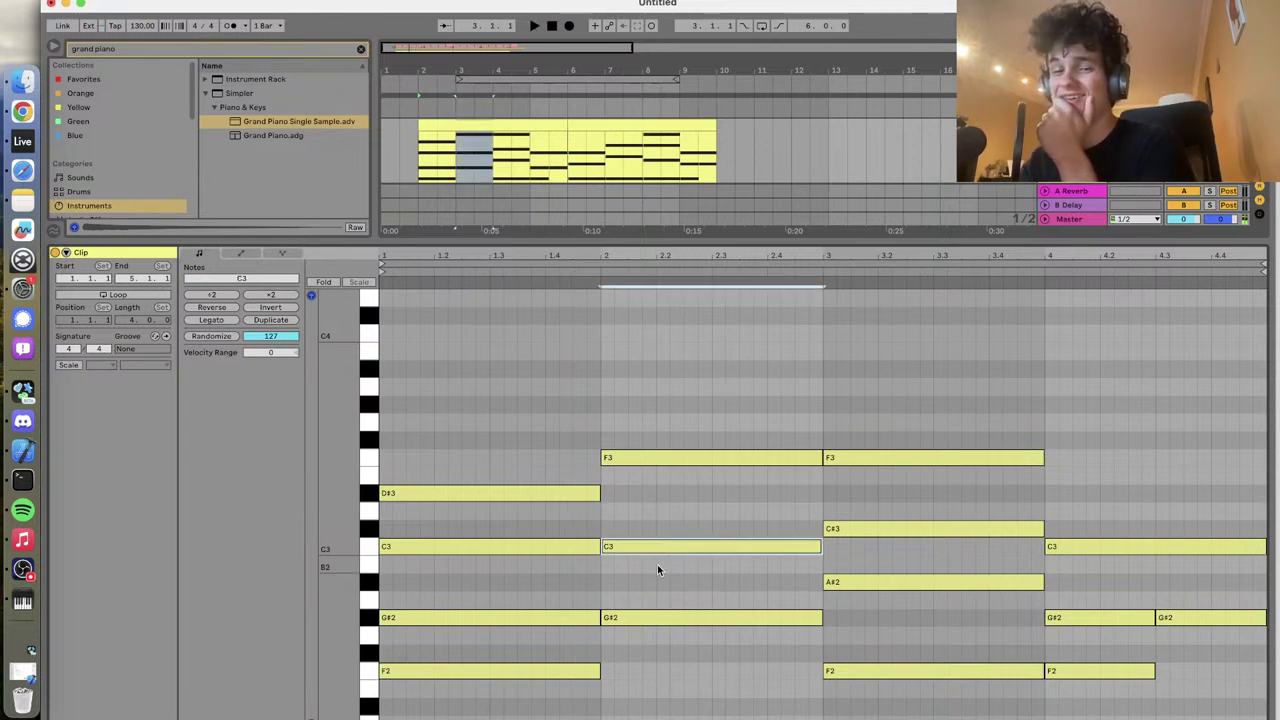
key("Down")
key("space")
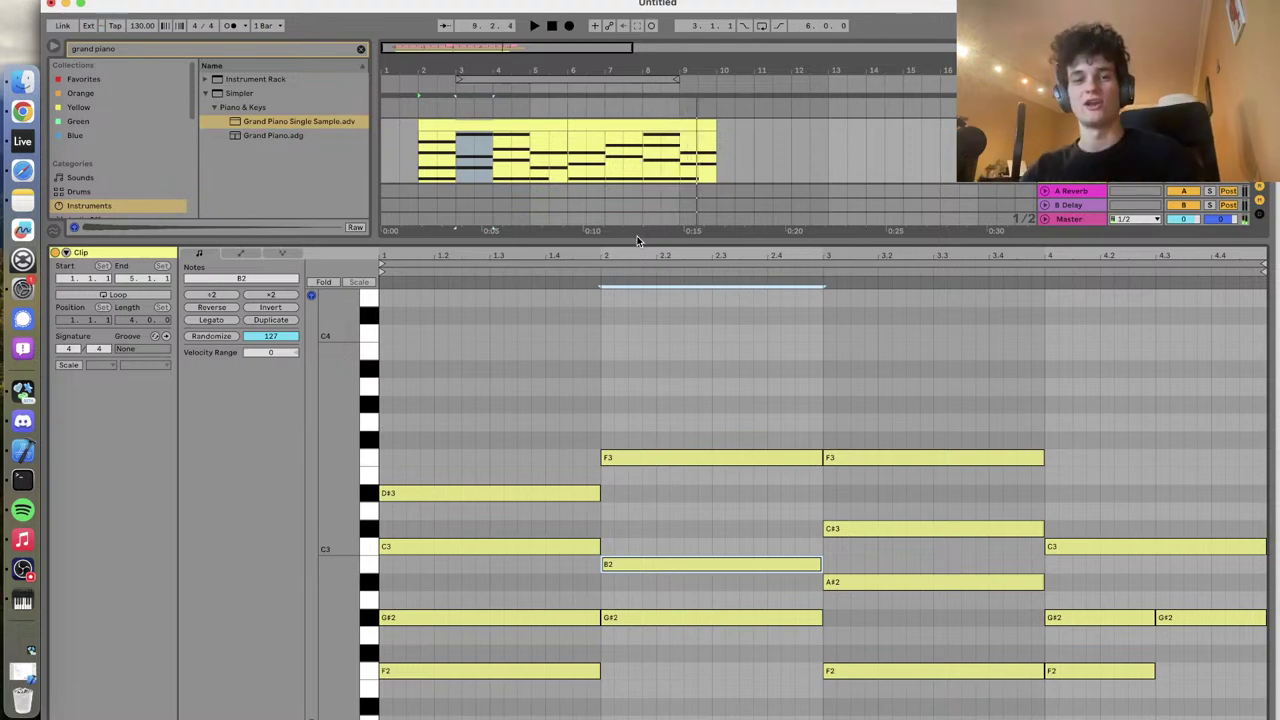
Enlarge the arrangement area and move the first Grand Piano clip from bar 2 to bar 33
left_click_drag(636, 241, 636, 590)
left_click(839, 463)
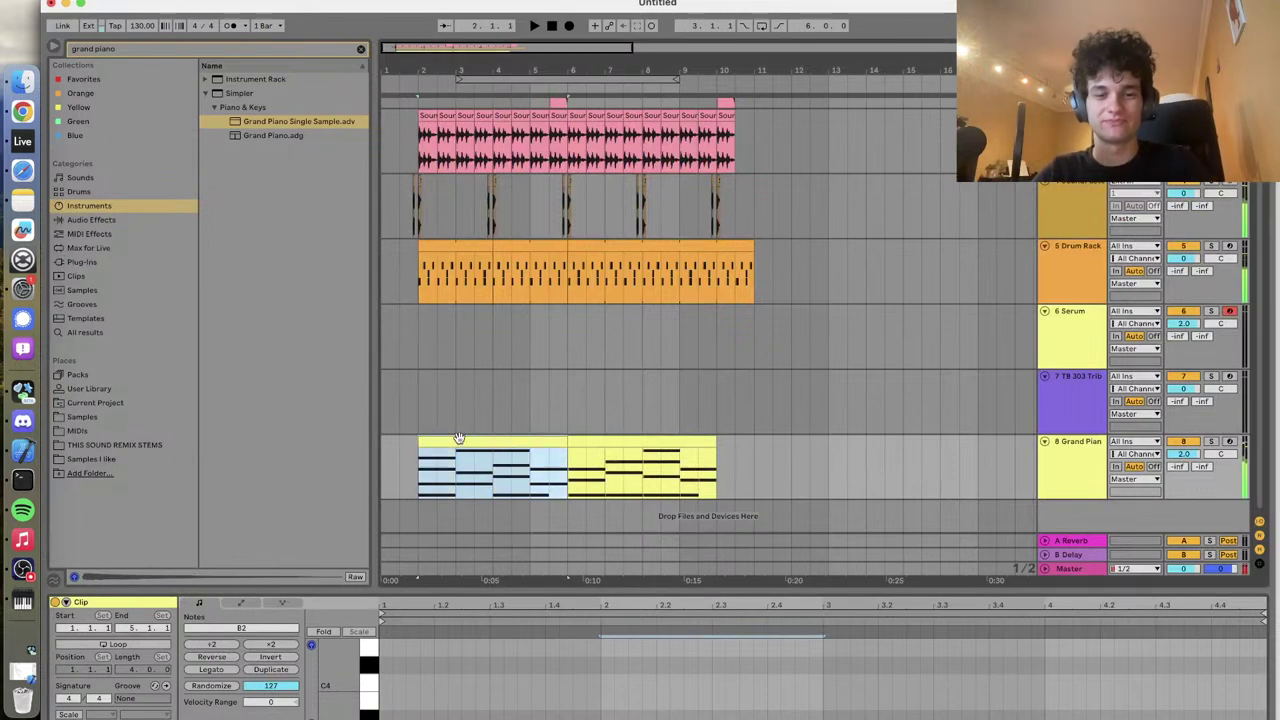
scroll(800, 466, "down", 3)
left_click(790, 448)
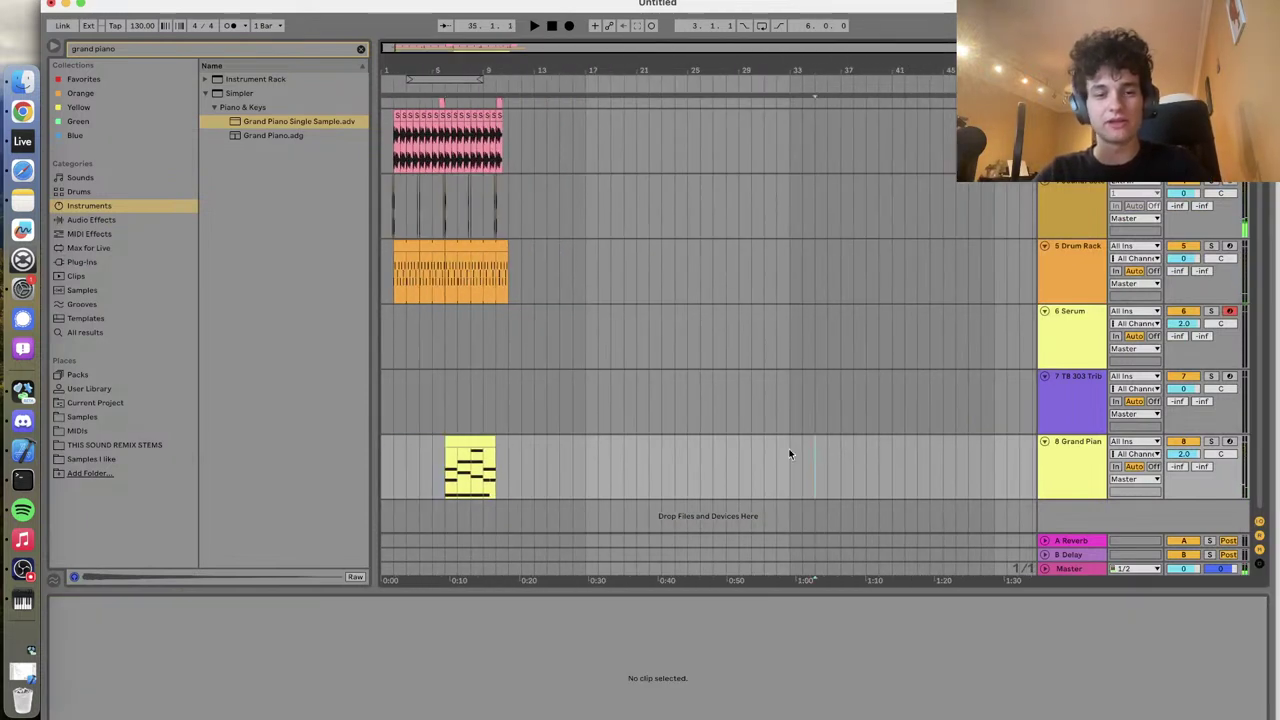
key("ctrl+v")
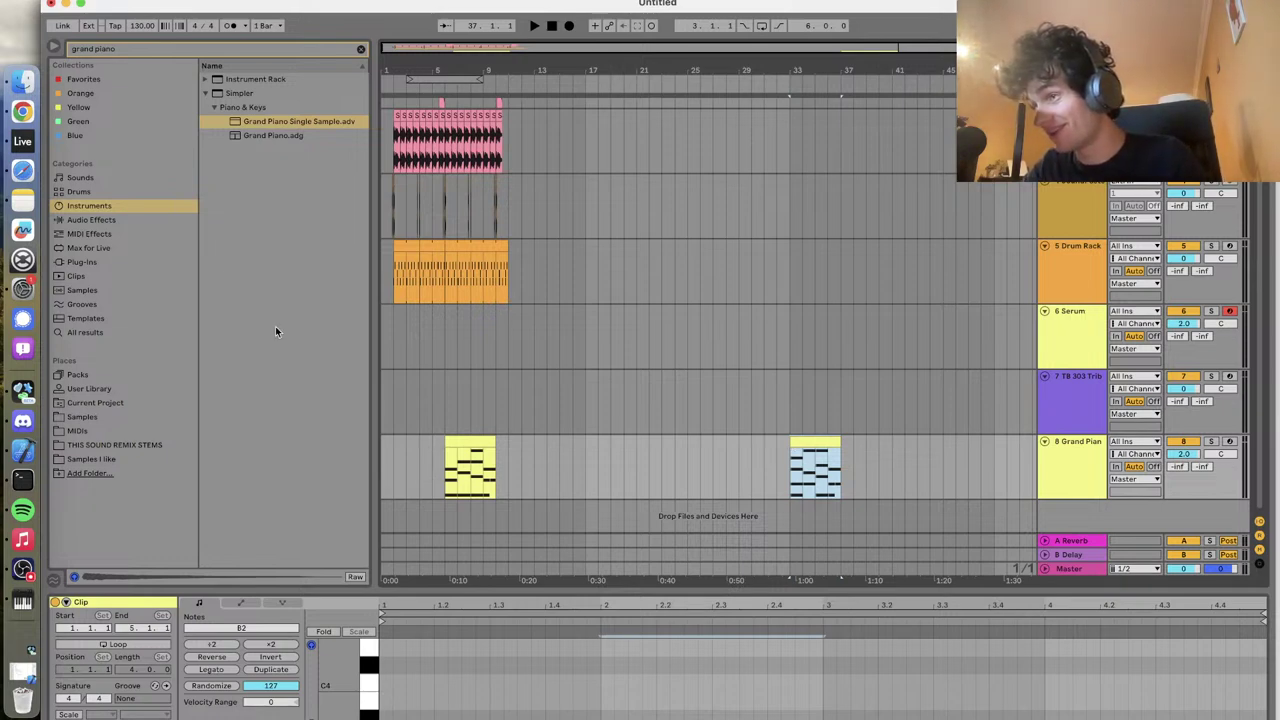
Play the arrangement from bar 6 and insert a new MIDI track below the Grand Piano track
left_click(453, 440)
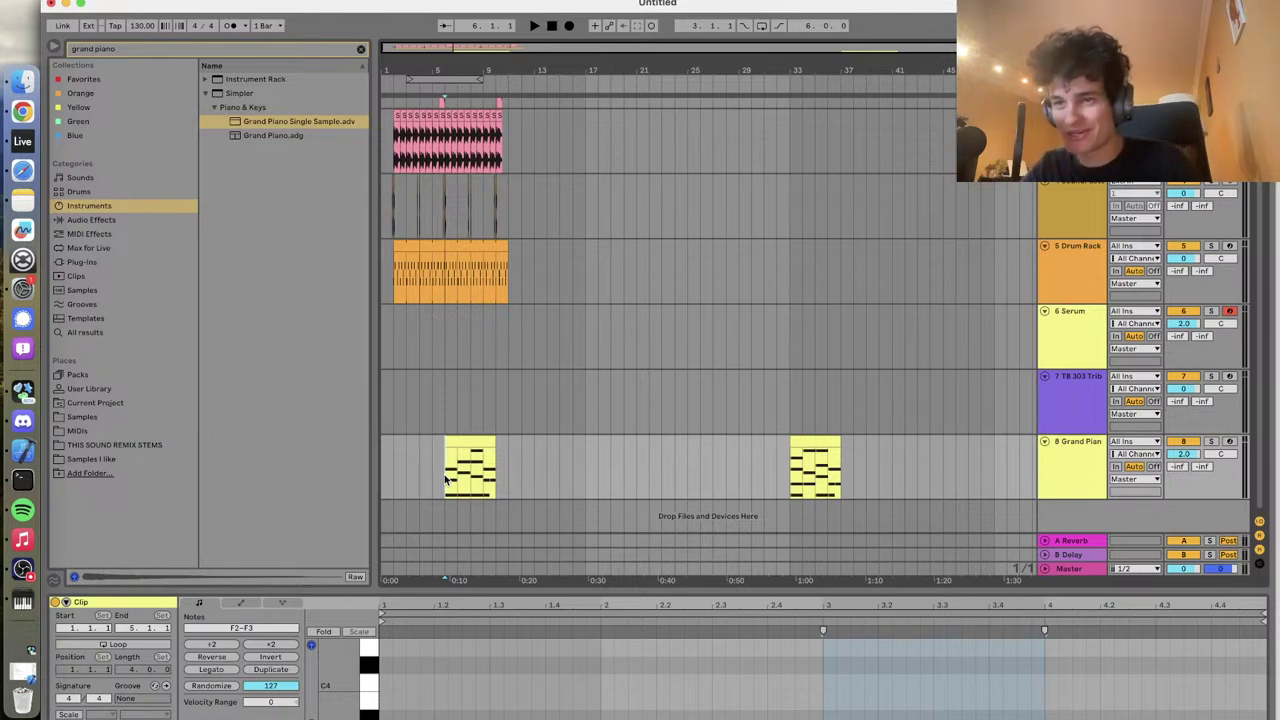
left_click(446, 402)
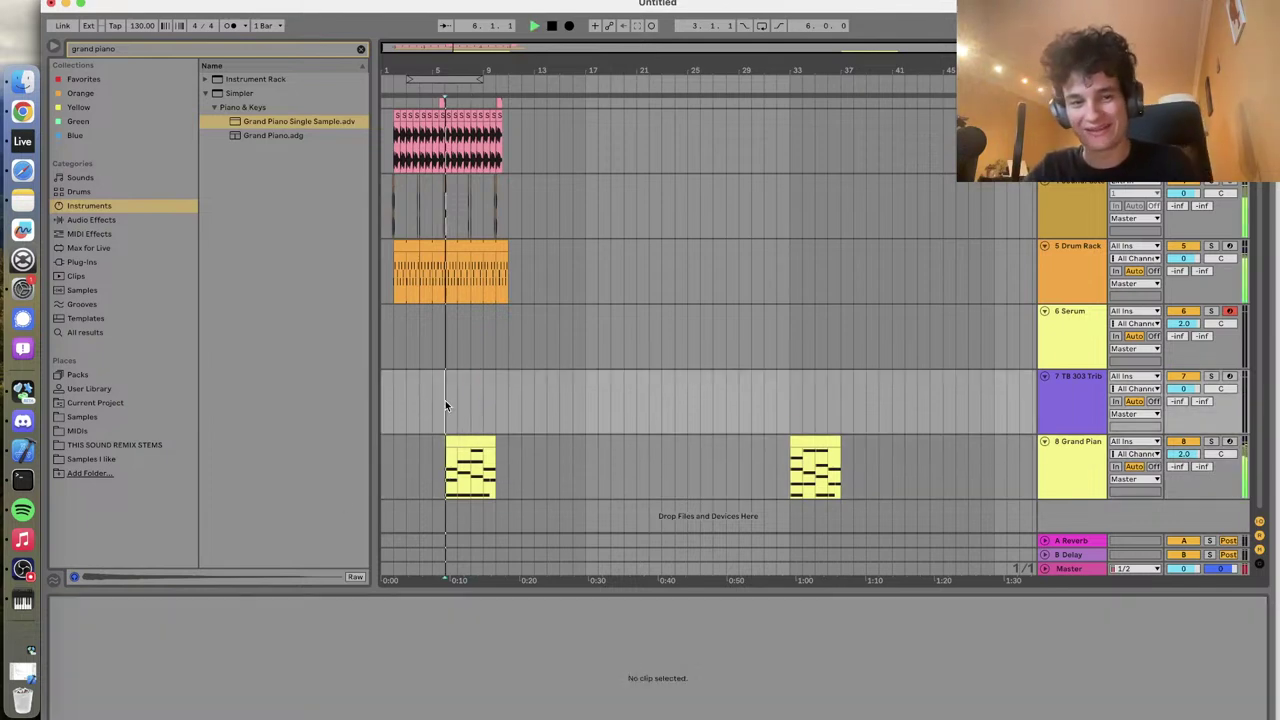
left_click(1093, 480)
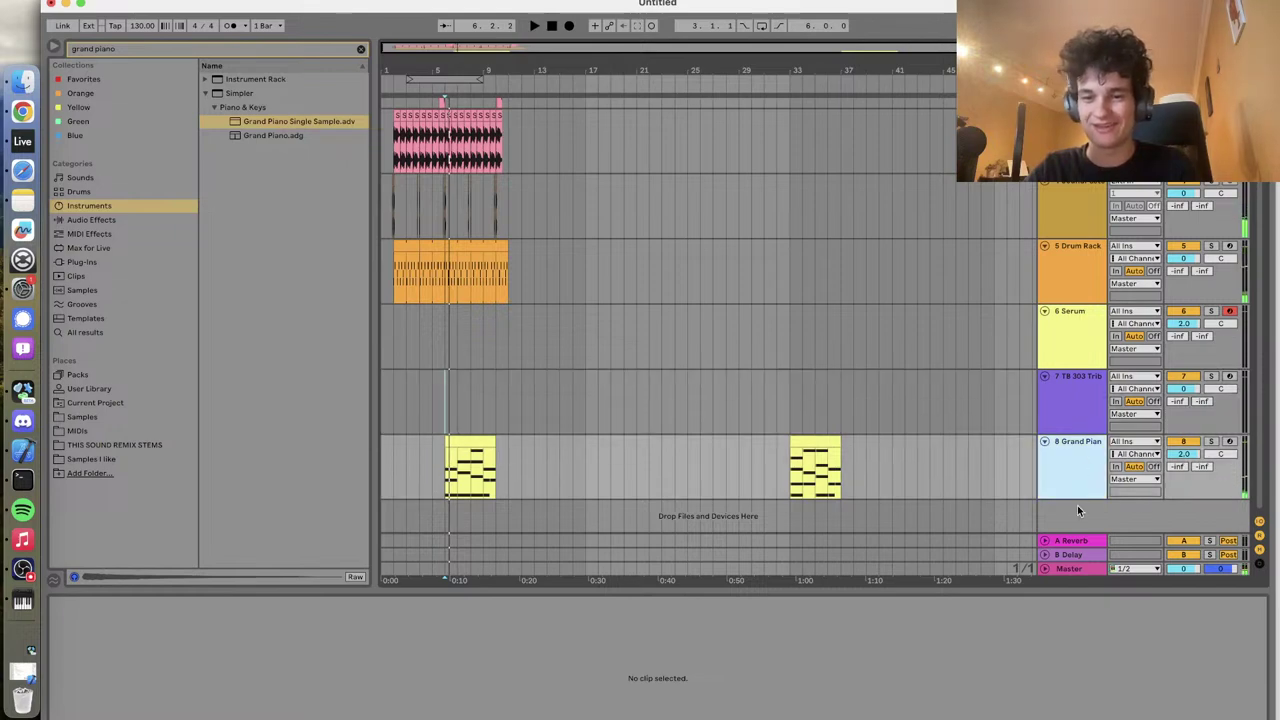
right_click(1077, 505)
left_click(1107, 527)
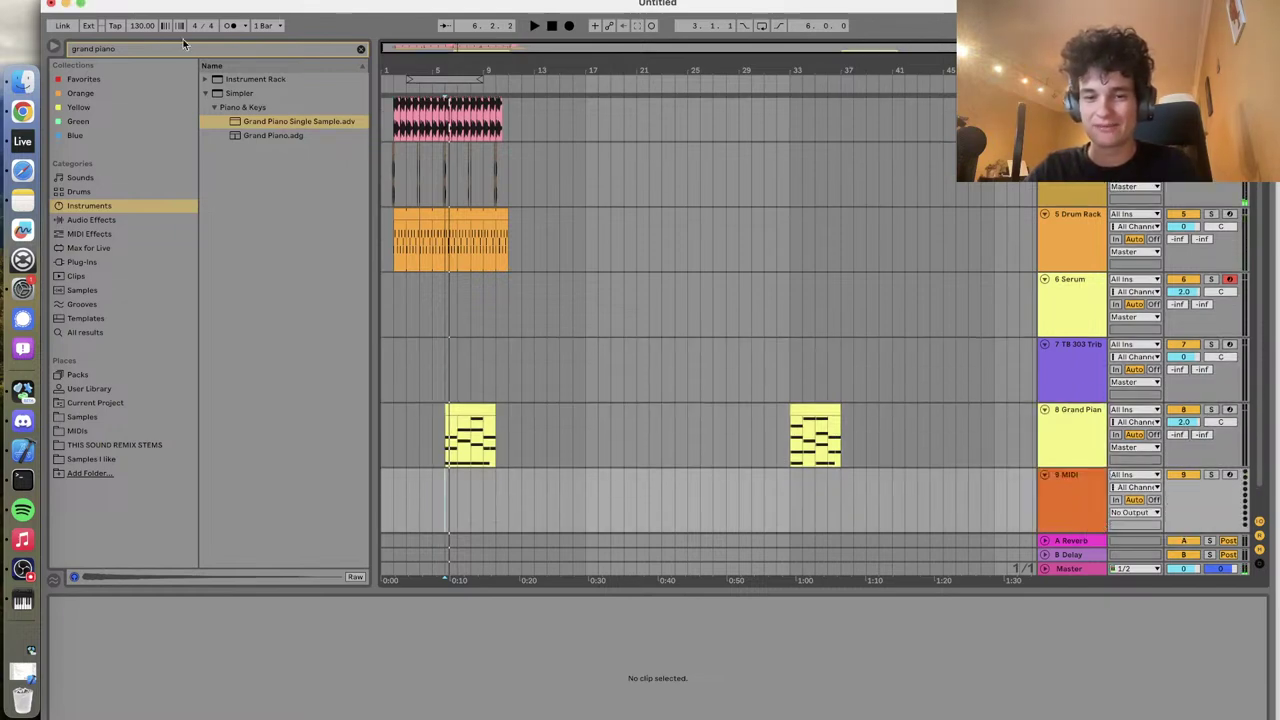
Search the plug-ins for "kontakt" and load the Kontakt 5 Audio Unit on the new MIDI track
double_click(137, 48)
type("kontakt")
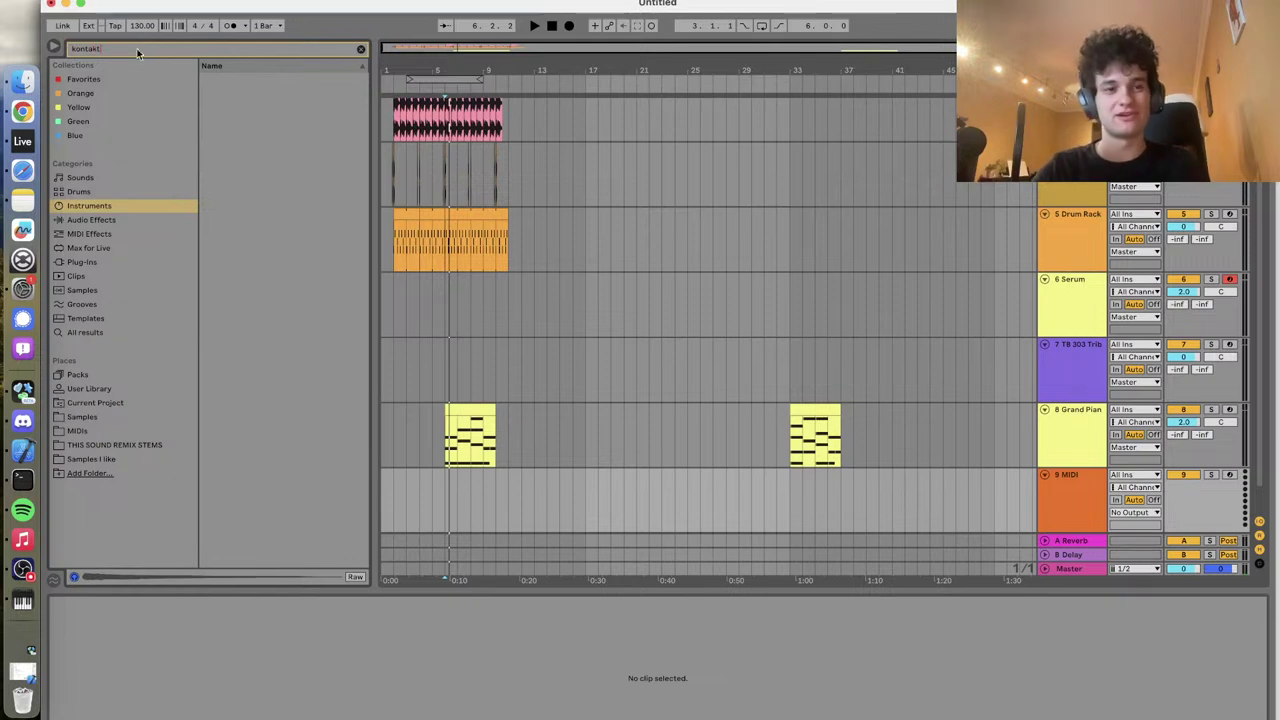
left_click(97, 266)
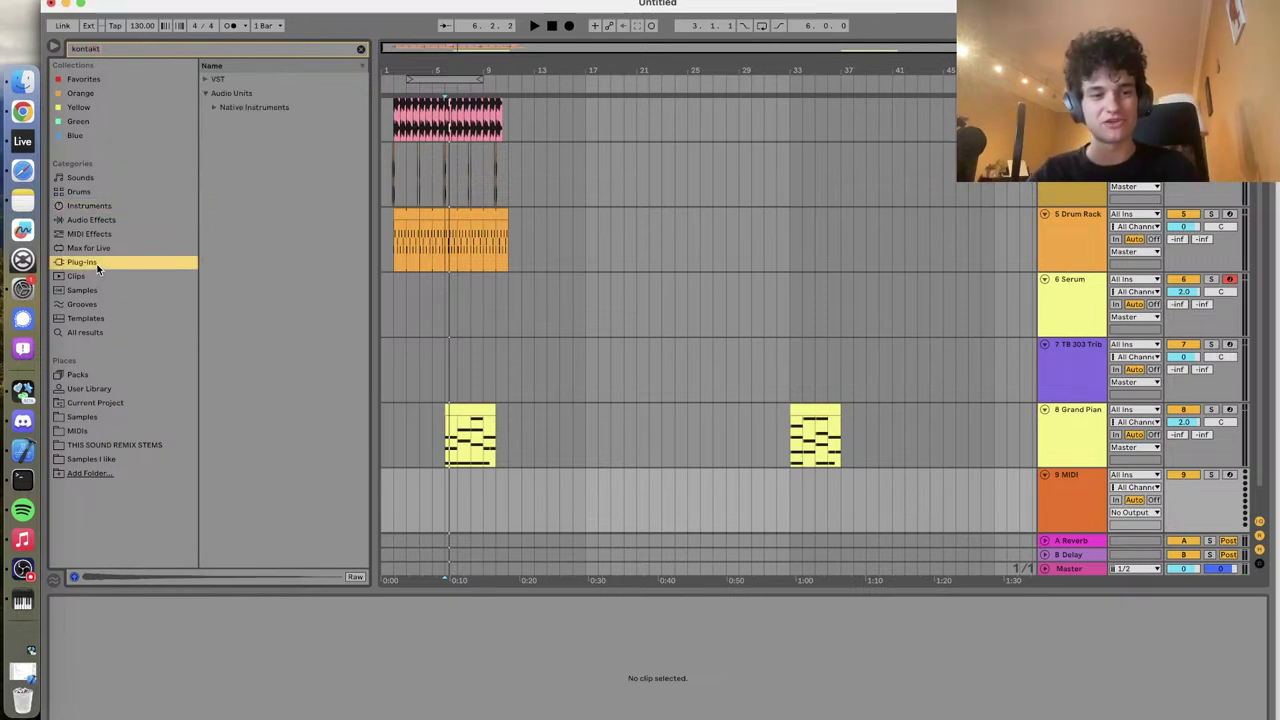
double_click(225, 107)
left_click(222, 121)
left_click_drag(523, 501, 533, 507)
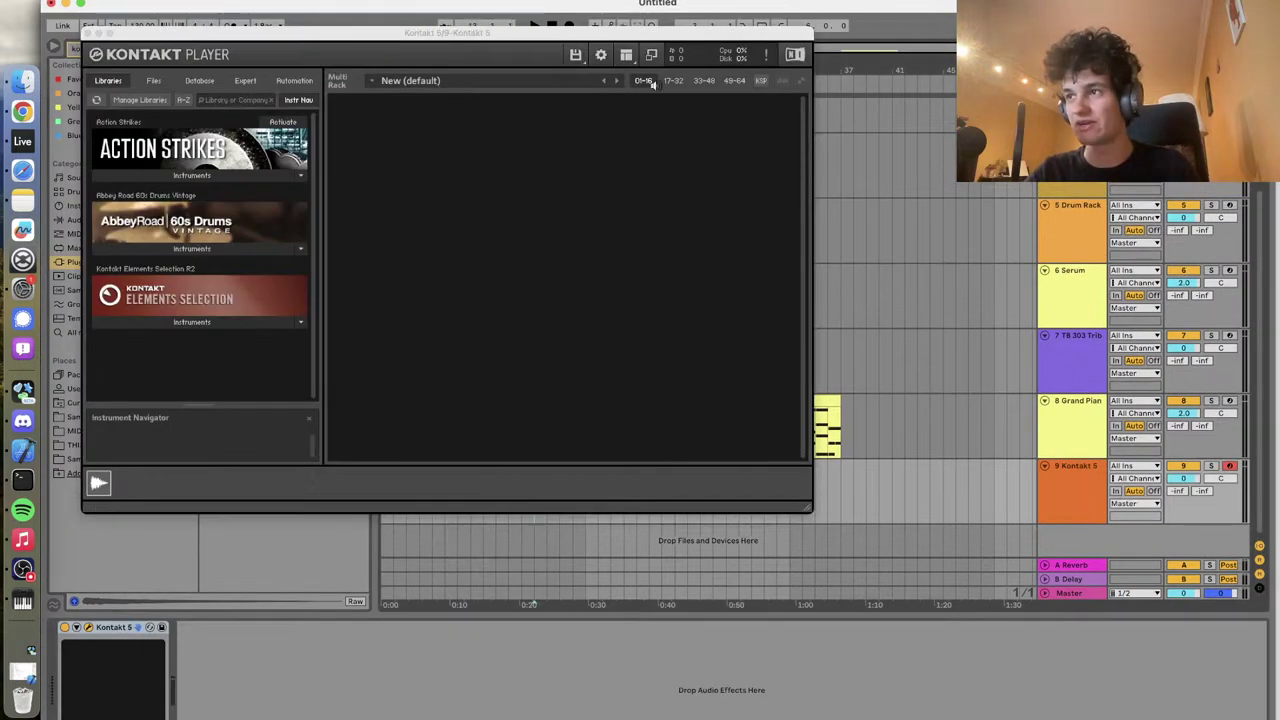
Load String Ensemble.nki from the Kontakt Elements Selection library and choose the Tremolo articulation
left_click(167, 325)
double_click(150, 354)
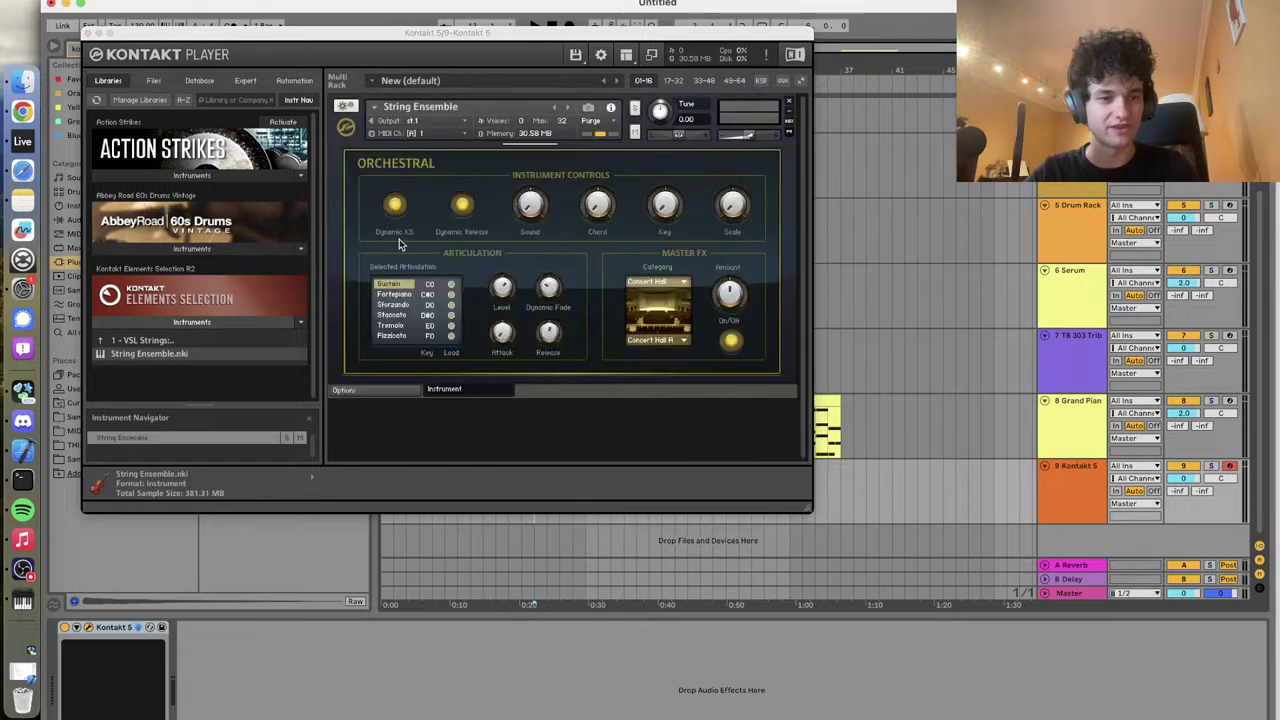
left_click(394, 326)
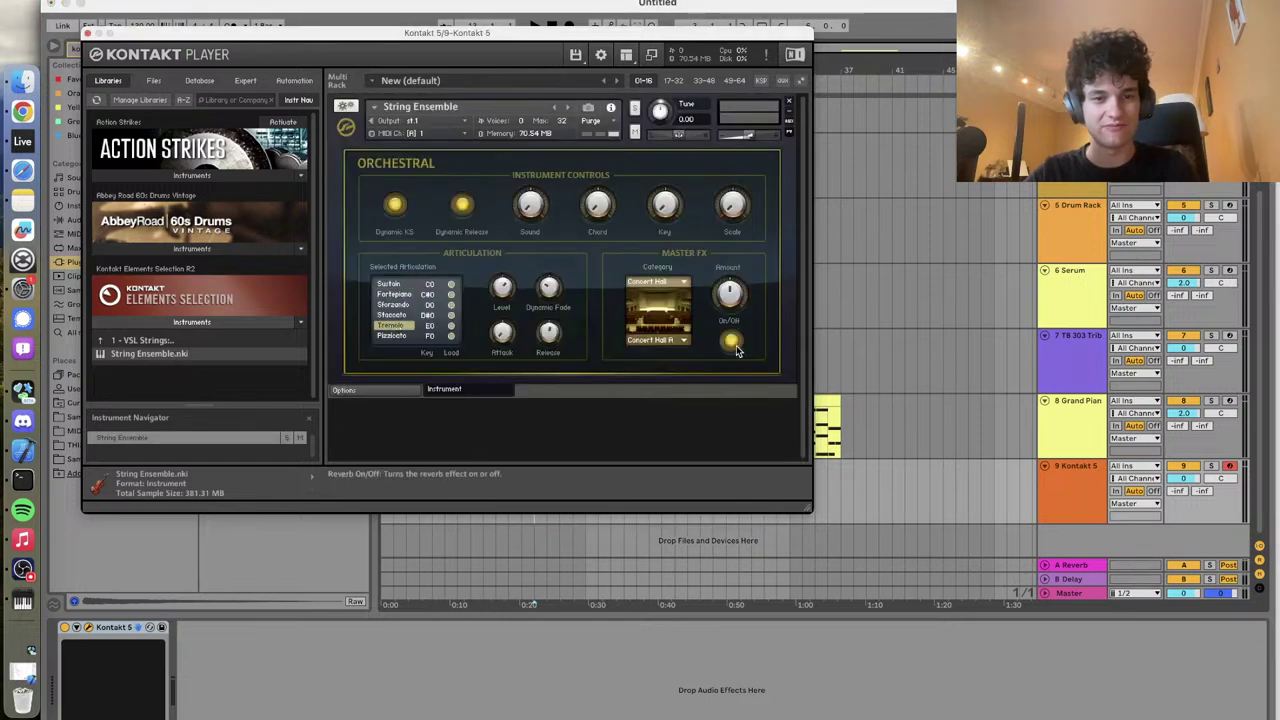
Copy the Grand Piano clip at bar 6 onto the soloed Kontakt 5 track and move the copy to bar 2
left_click(87, 33)
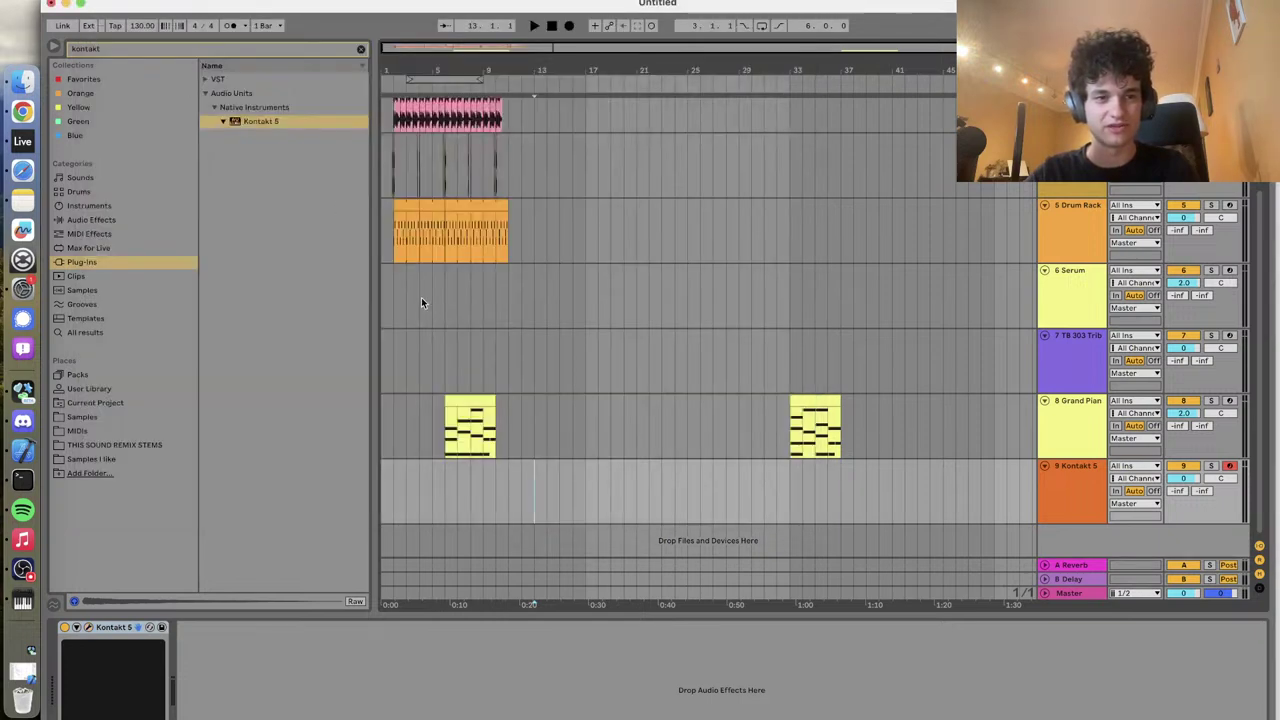
left_click_drag(458, 399, 468, 490)
key("space")
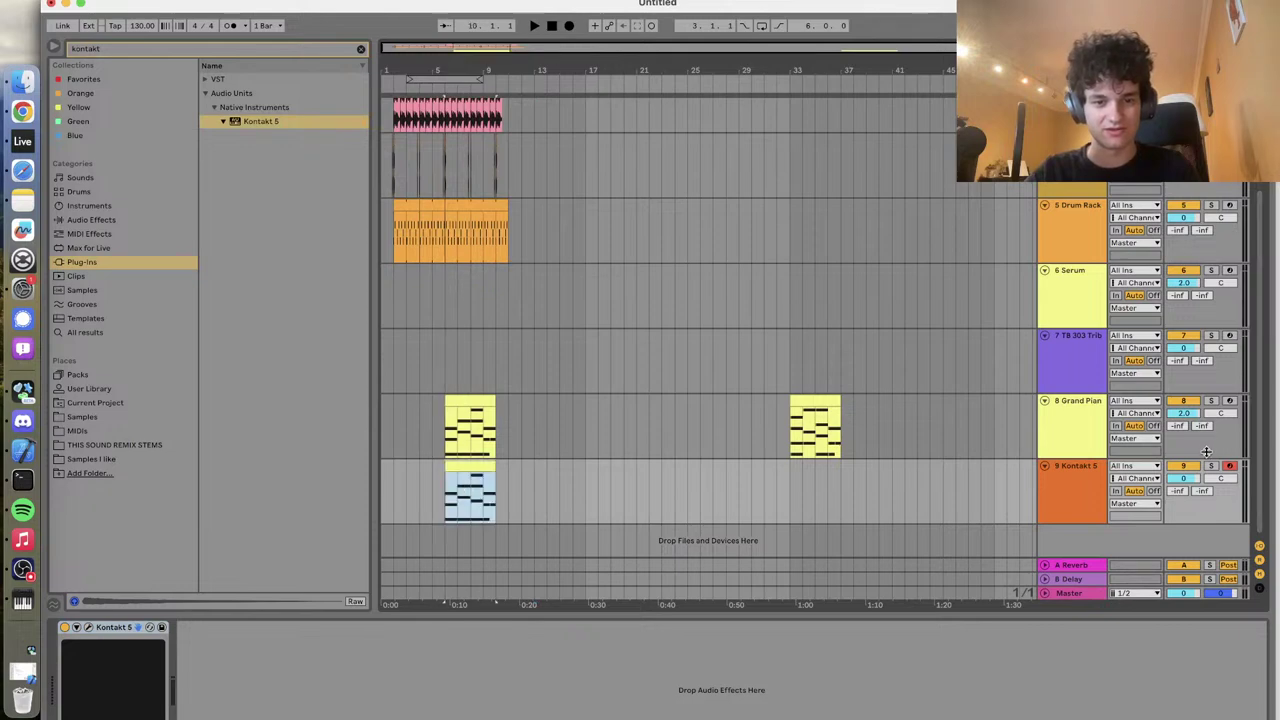
left_click(1211, 466)
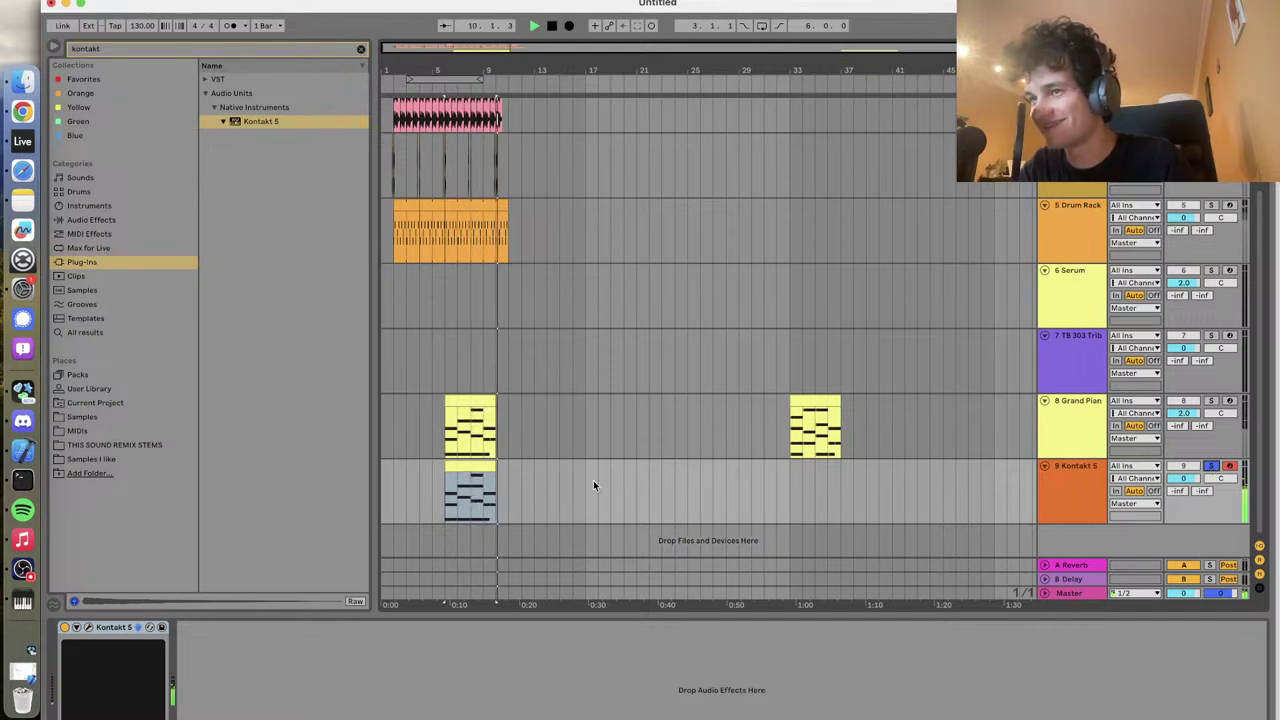
key("space")
left_click_drag(497, 474, 430, 467)
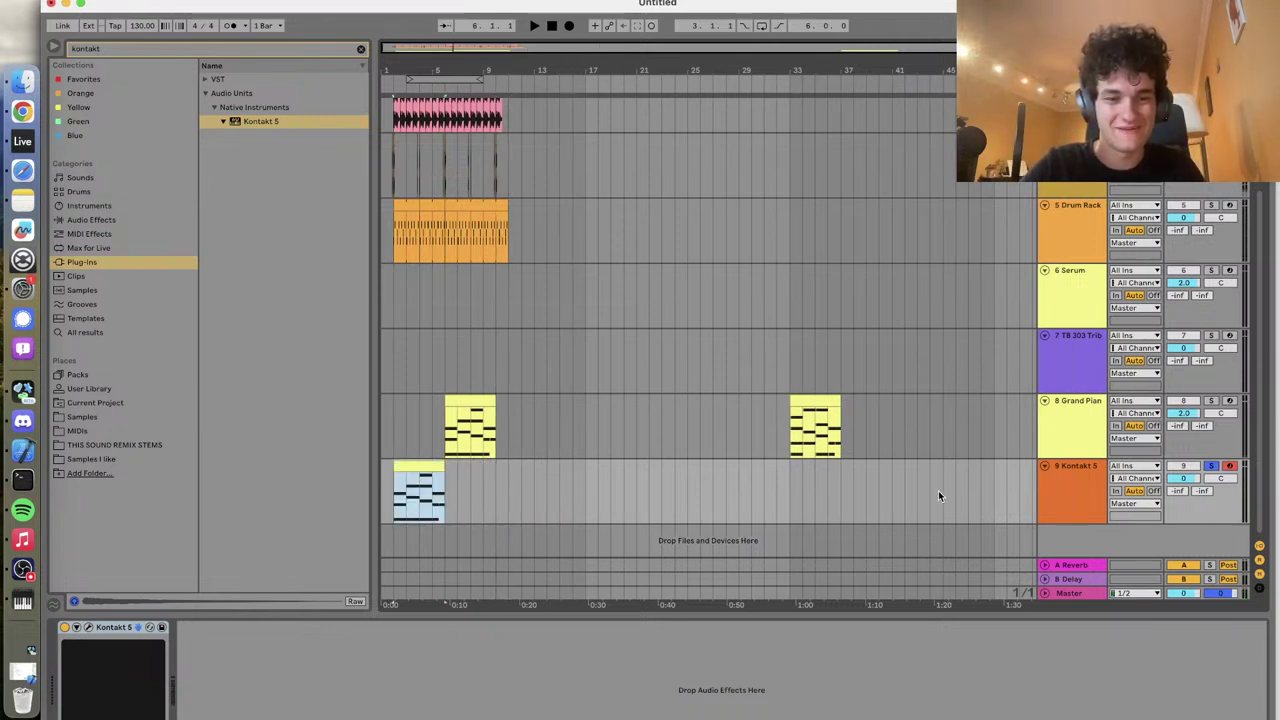
Switch the Kontakt String Ensemble to the Sustain articulation and audition it with the chord clip
left_click(1084, 494)
left_click(88, 628)
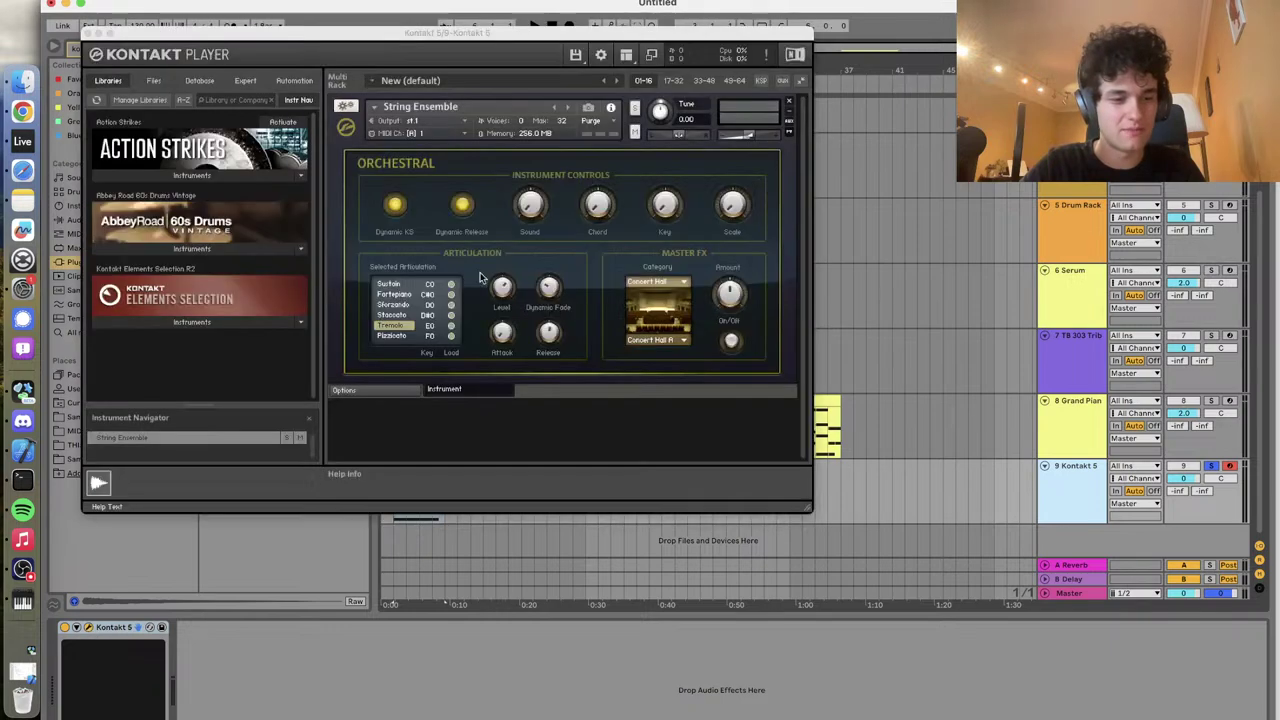
left_click(394, 284)
key("space")
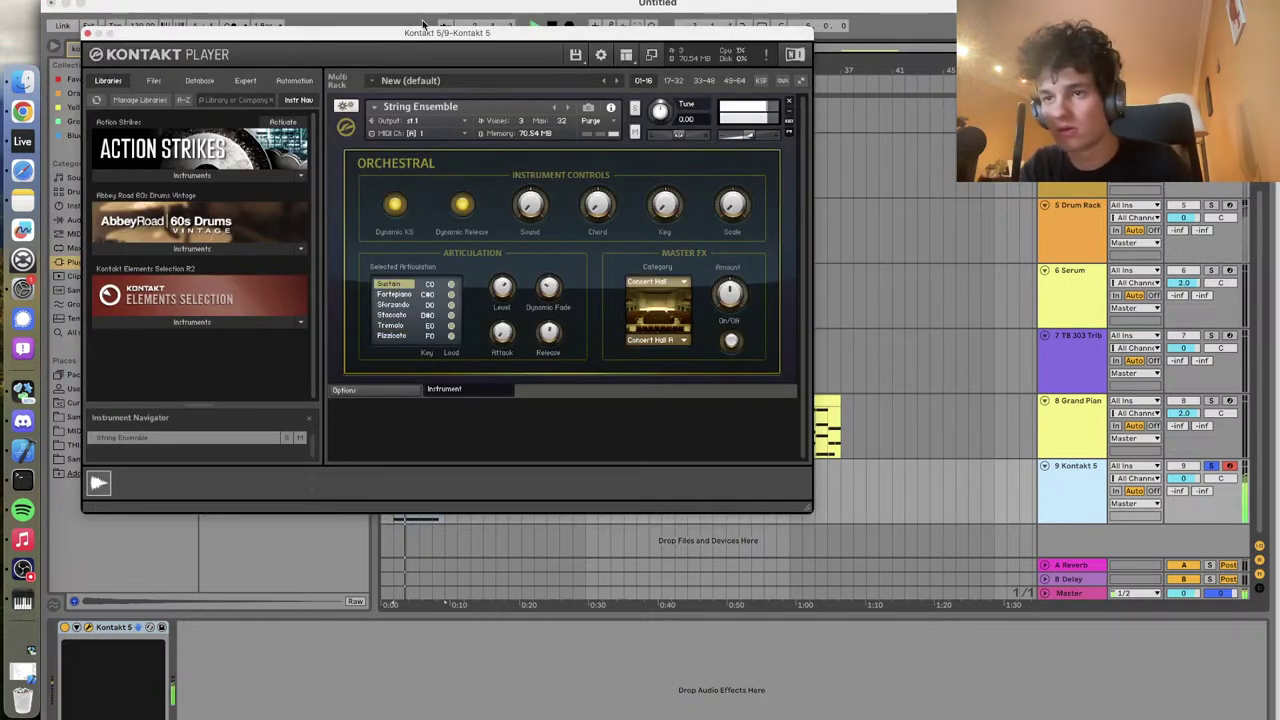
key("super+alt+p")
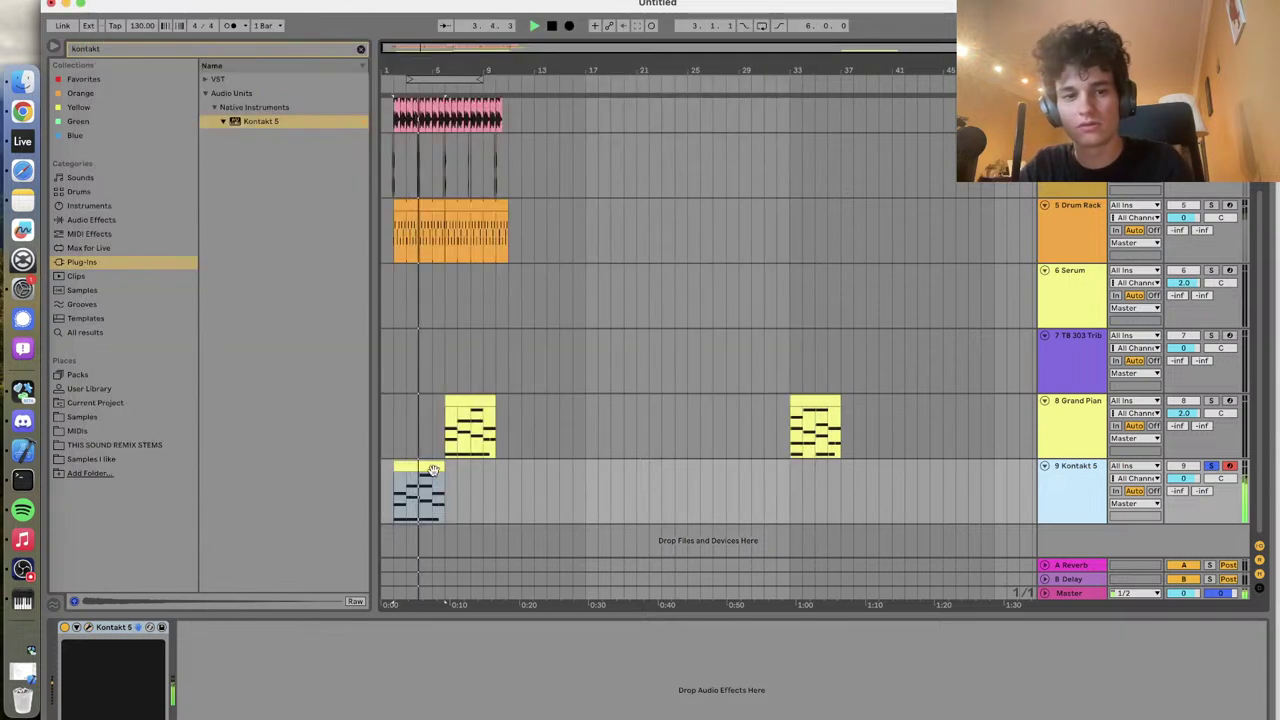
Enable looping for the Kontakt 5 clip and extend it to bar 10
double_click(433, 478)
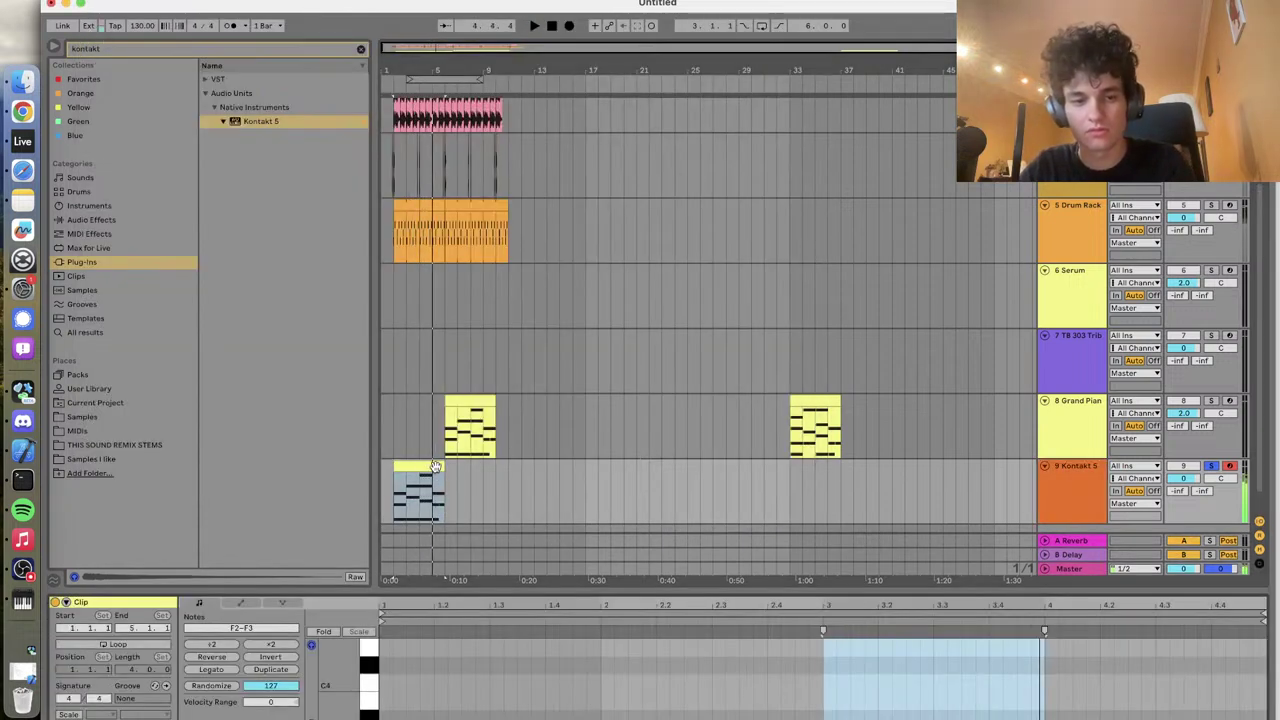
left_click(207, 607)
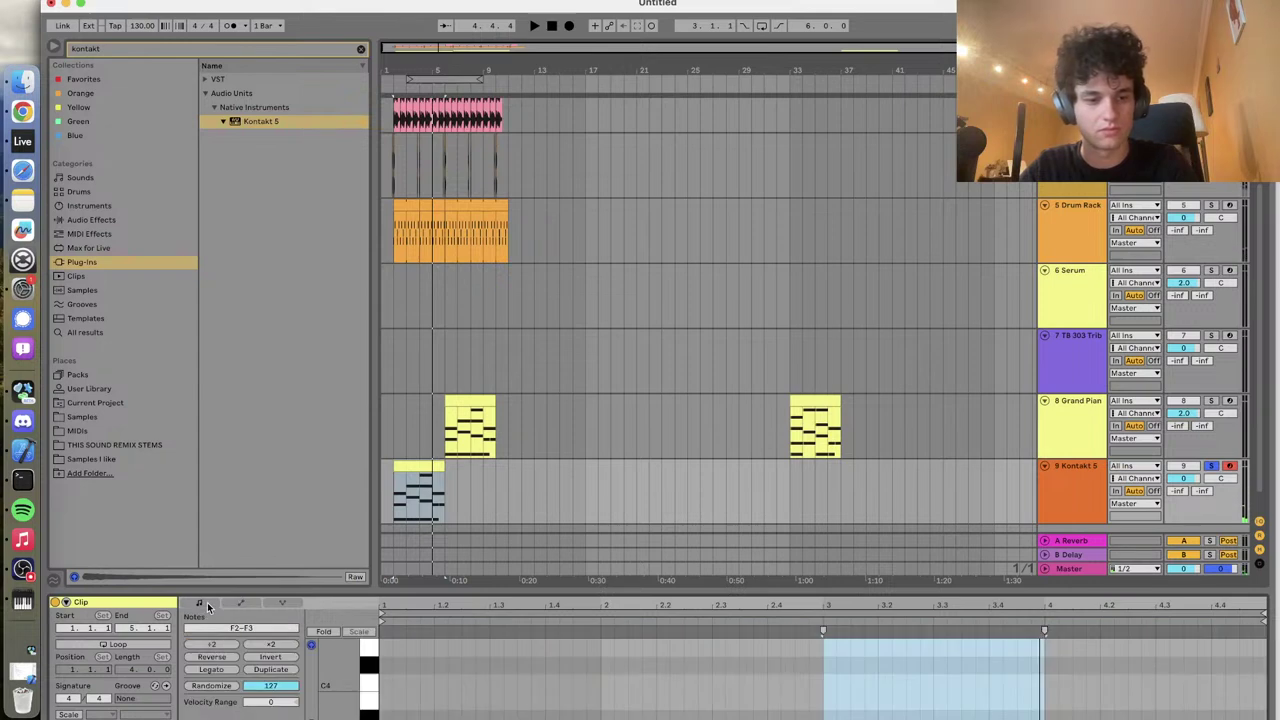
left_click(139, 645)
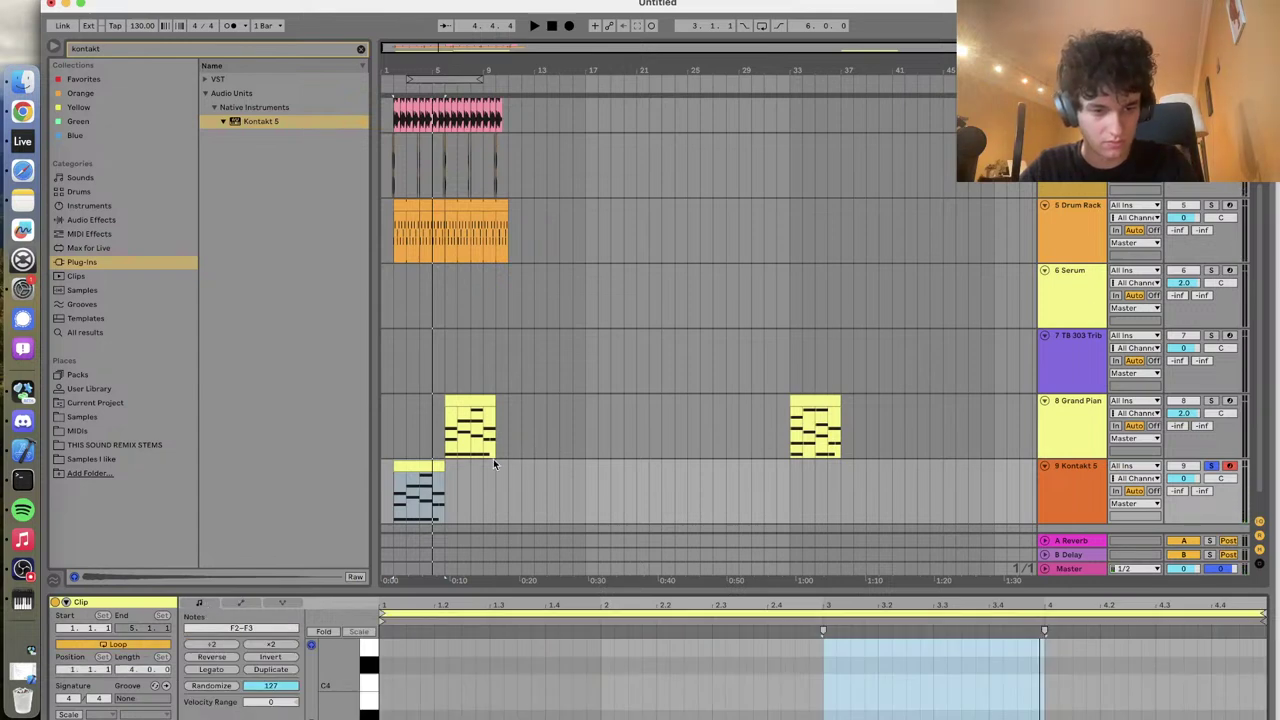
left_click_drag(444, 468, 497, 468)
Transpose all notes of the Kontakt 5 string clip up one octave while it plays
key("space")
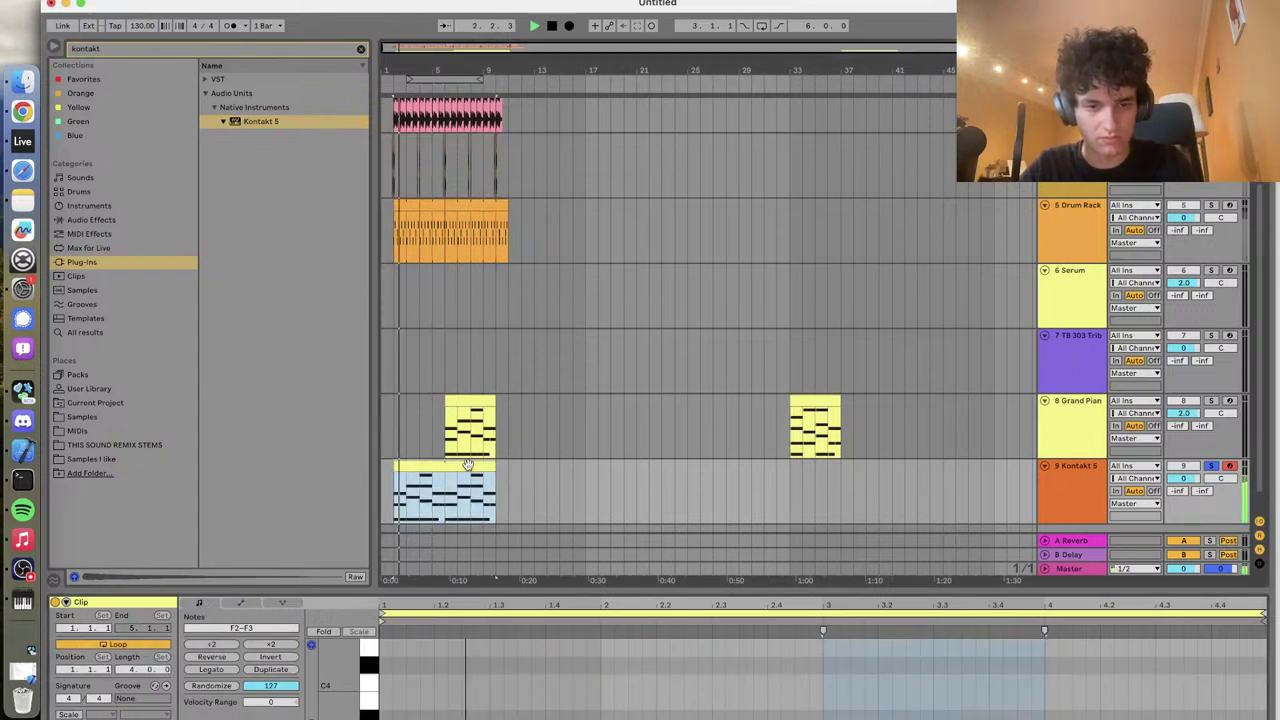
left_click(650, 669)
scroll(655, 680, "up", 3)
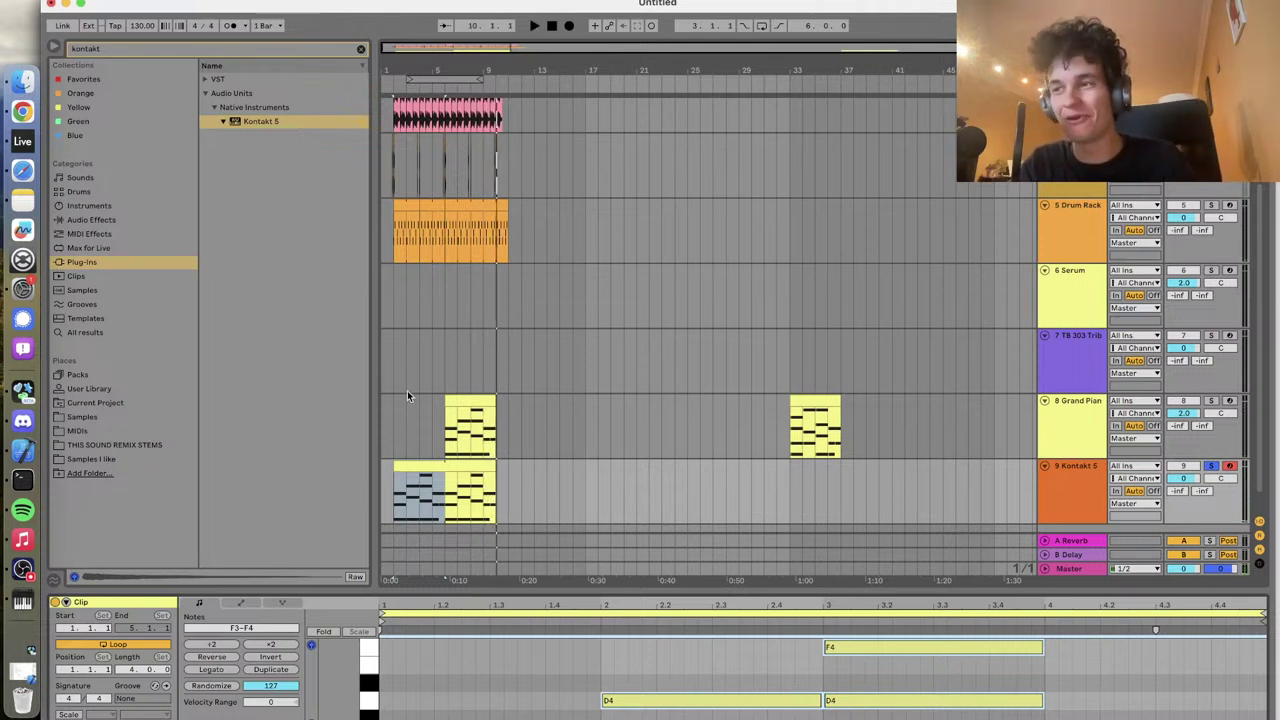
Play the arrangement from bar 2 and unsolo the Kontakt 5 track
left_click(389, 420)
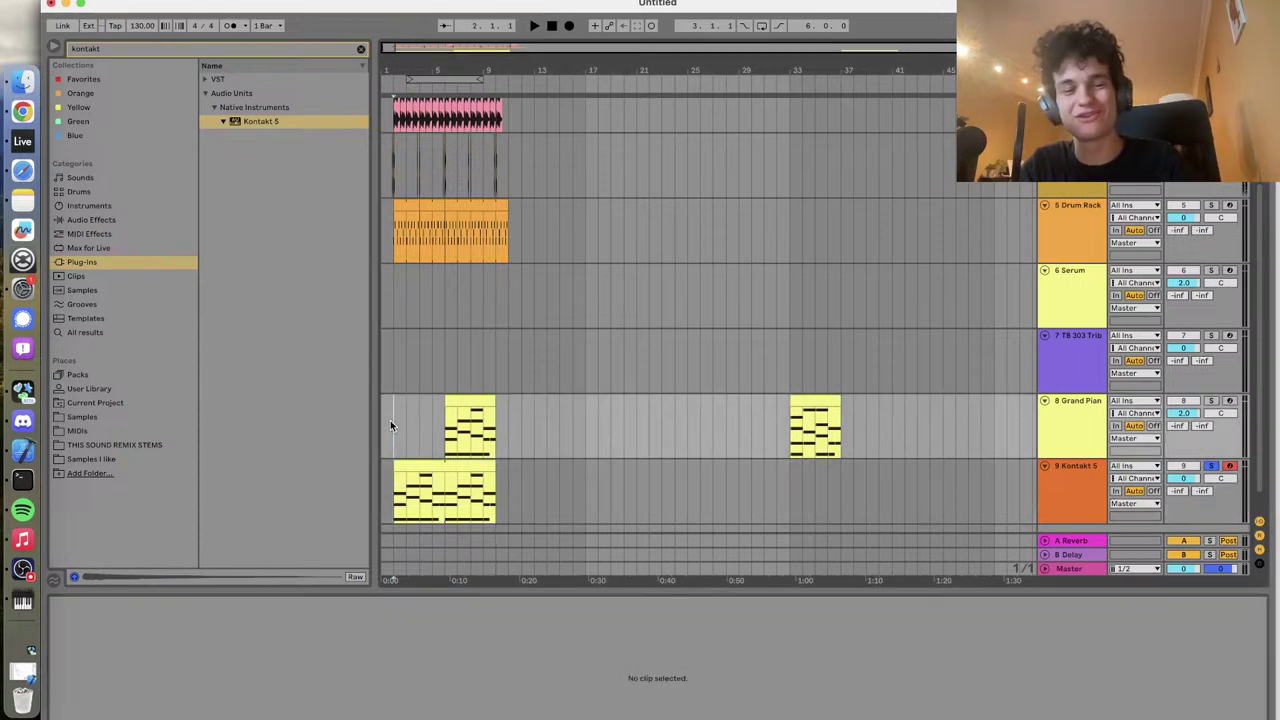
scroll(390, 422, "up", 1)
key("space")
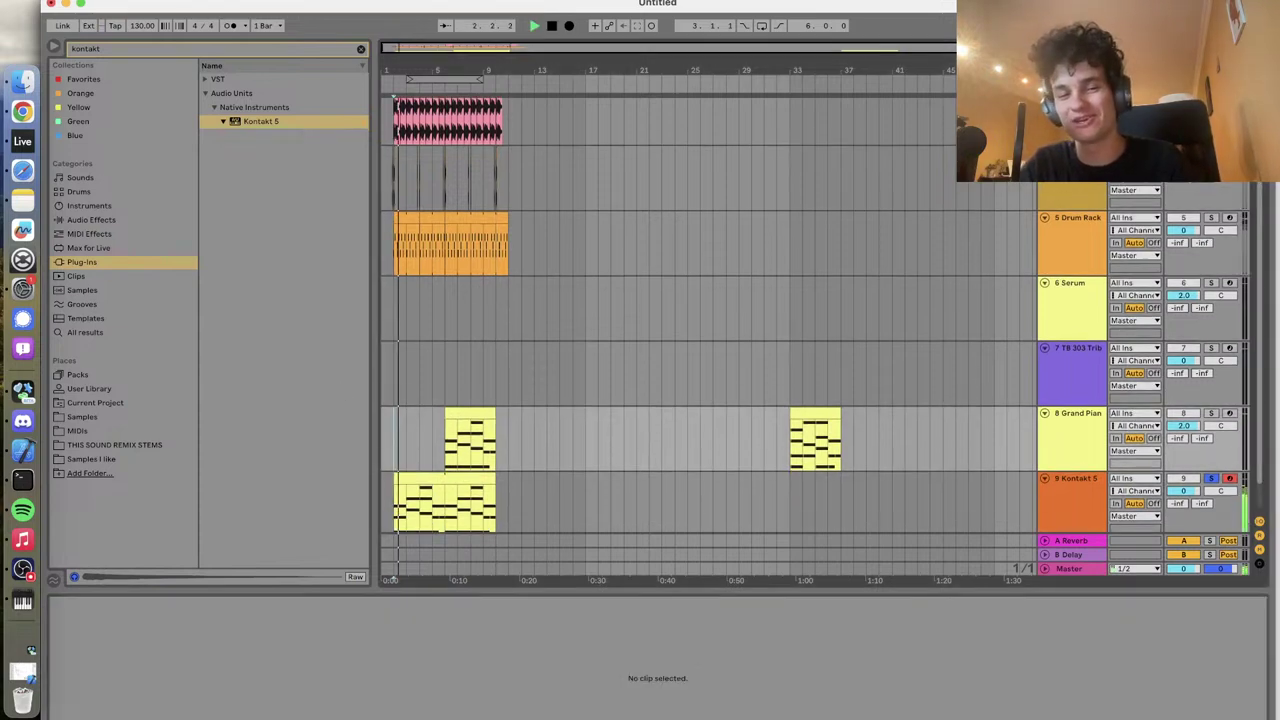
left_click(1211, 479)
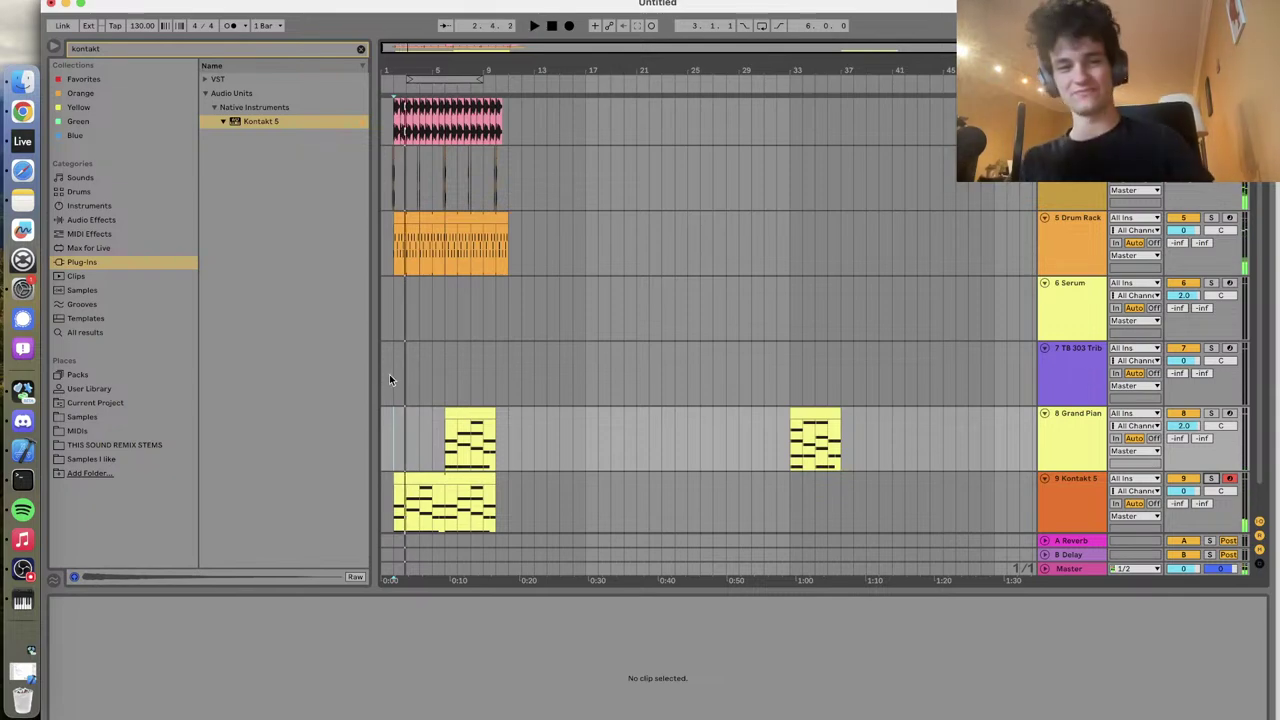
Create a four-bar MIDI clip on the TB 303 track from bar 2 and add a one-beat F3 note at its start
left_click_drag(391, 374, 439, 377)
key("space")
key("super+shift+m")
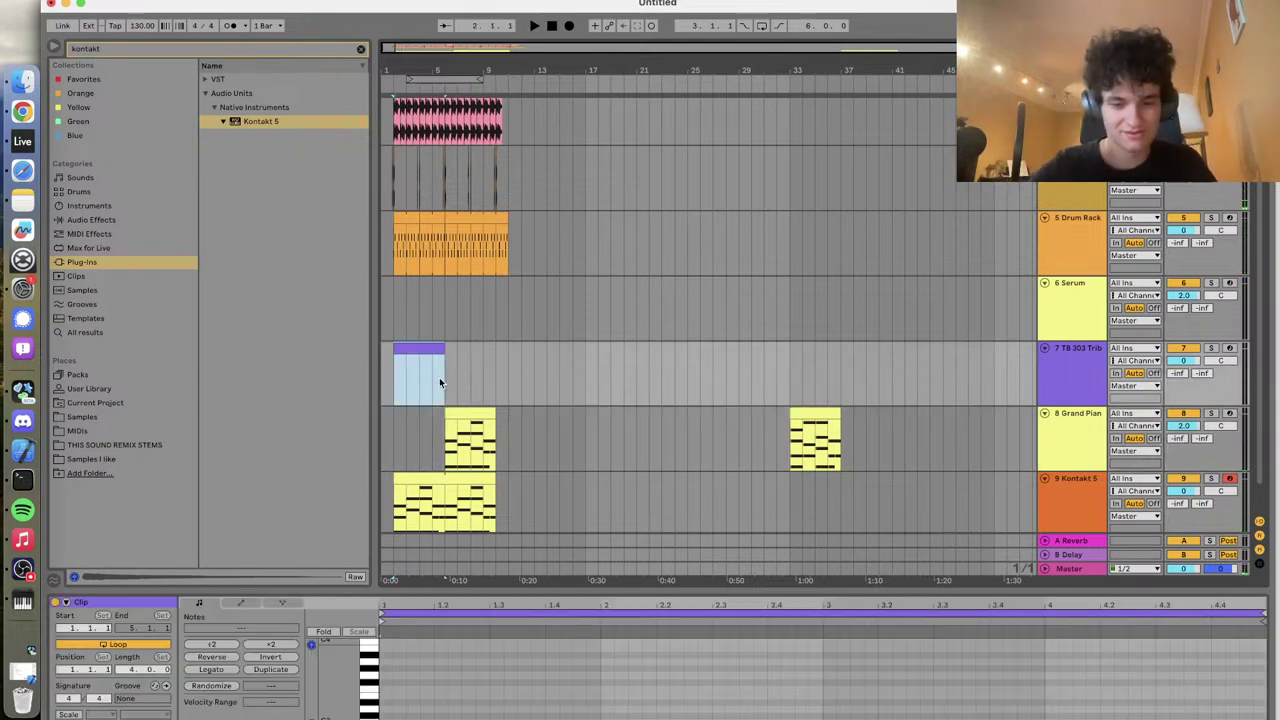
key("space")
double_click(386, 690)
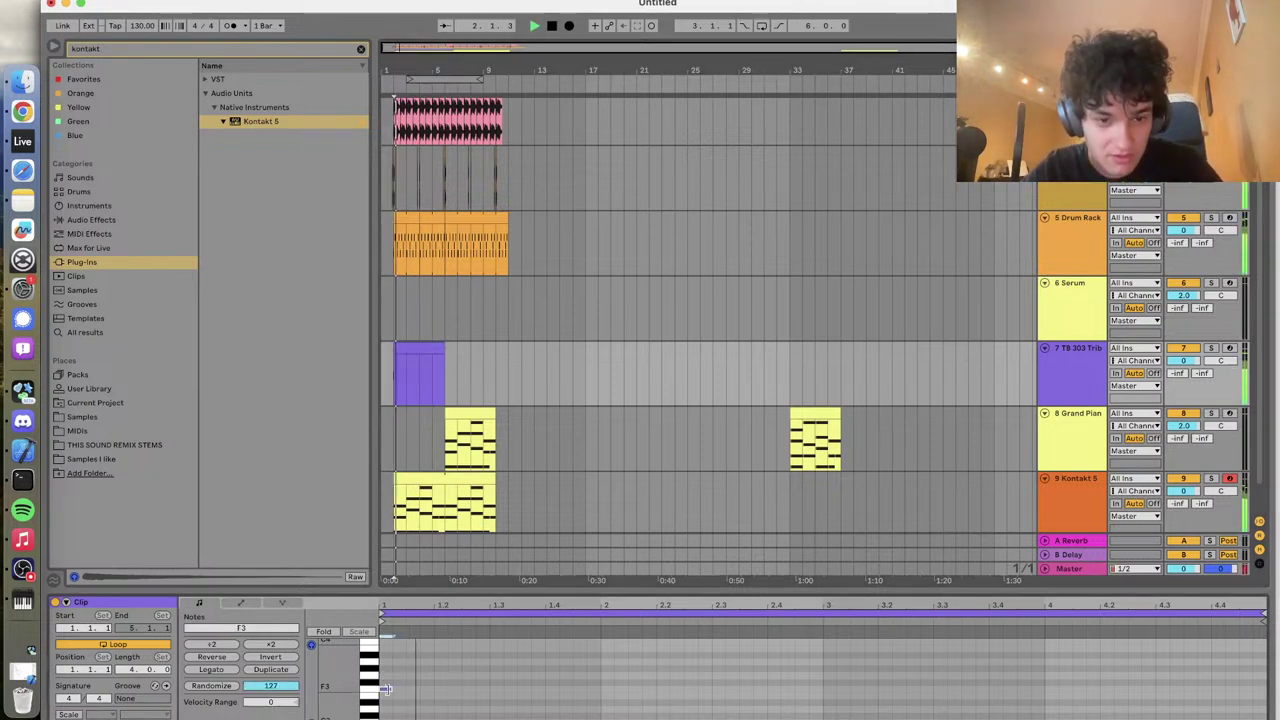
left_click_drag(386, 690, 436, 697)
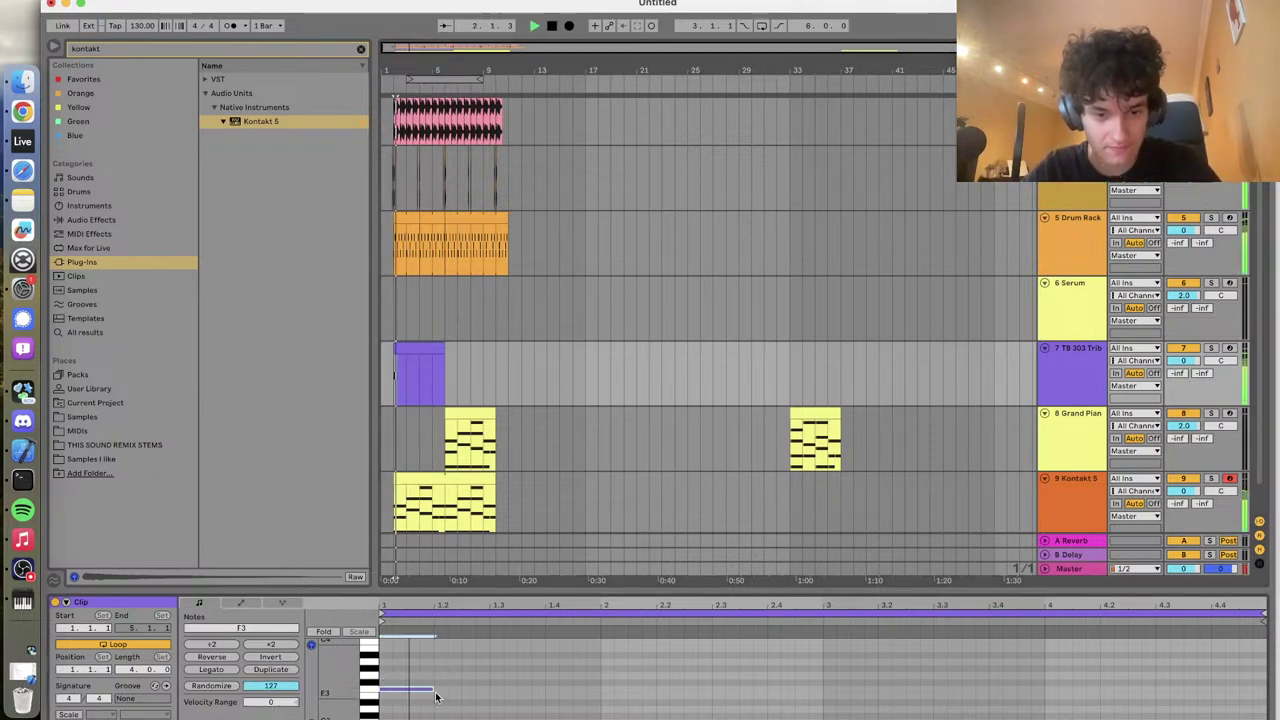
Add short G3 and F3 notes leading into the clip's second bar, and short D3, F3 and G3 notes around the start of its third
key("space")
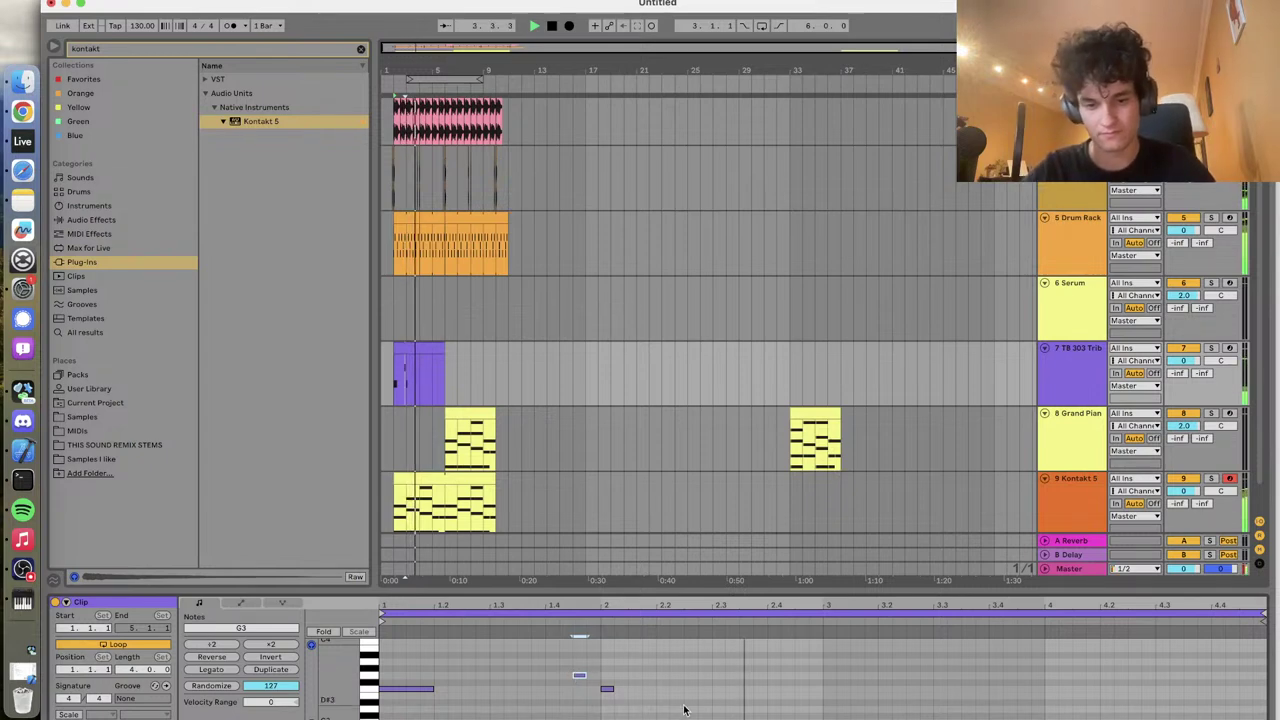
left_click_drag(549, 658, 597, 698)
left_click(774, 662)
key("ctrl+v")
key("space")
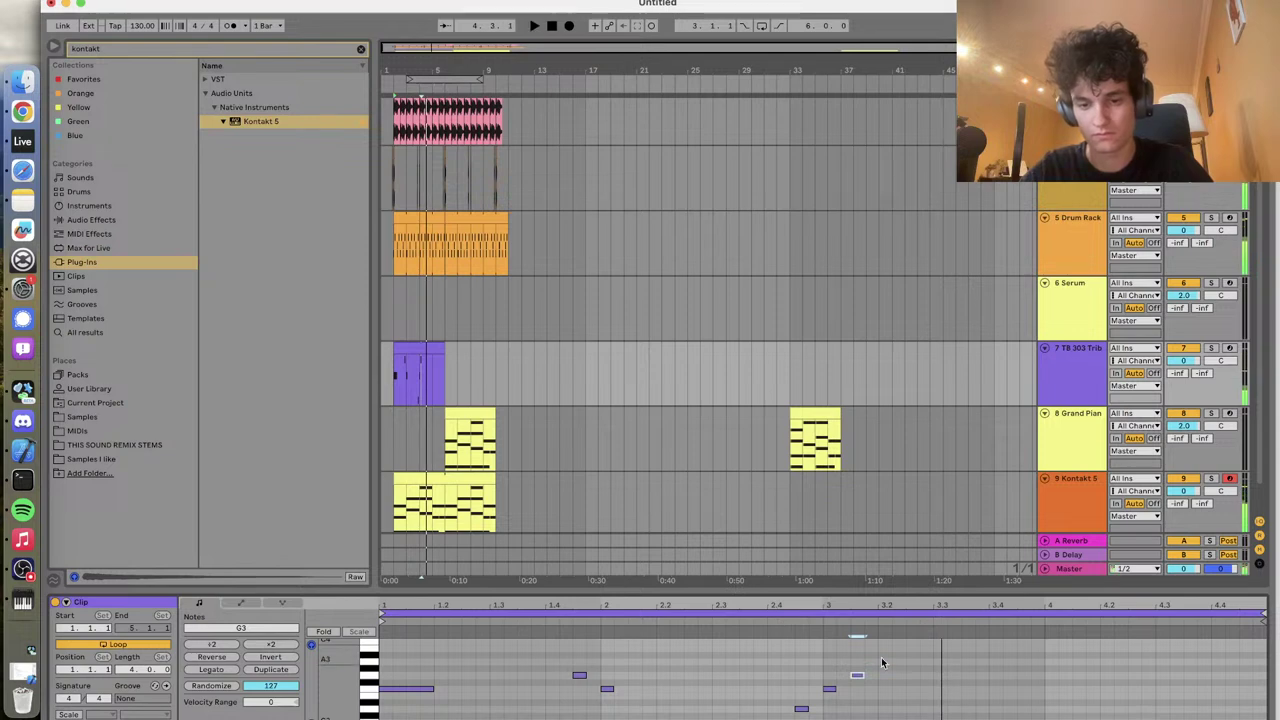
Continue the bass line in the clip's third bar with short G#3, G3 and F3 notes, placing the G3 at 3.3.3
double_click(915, 657)
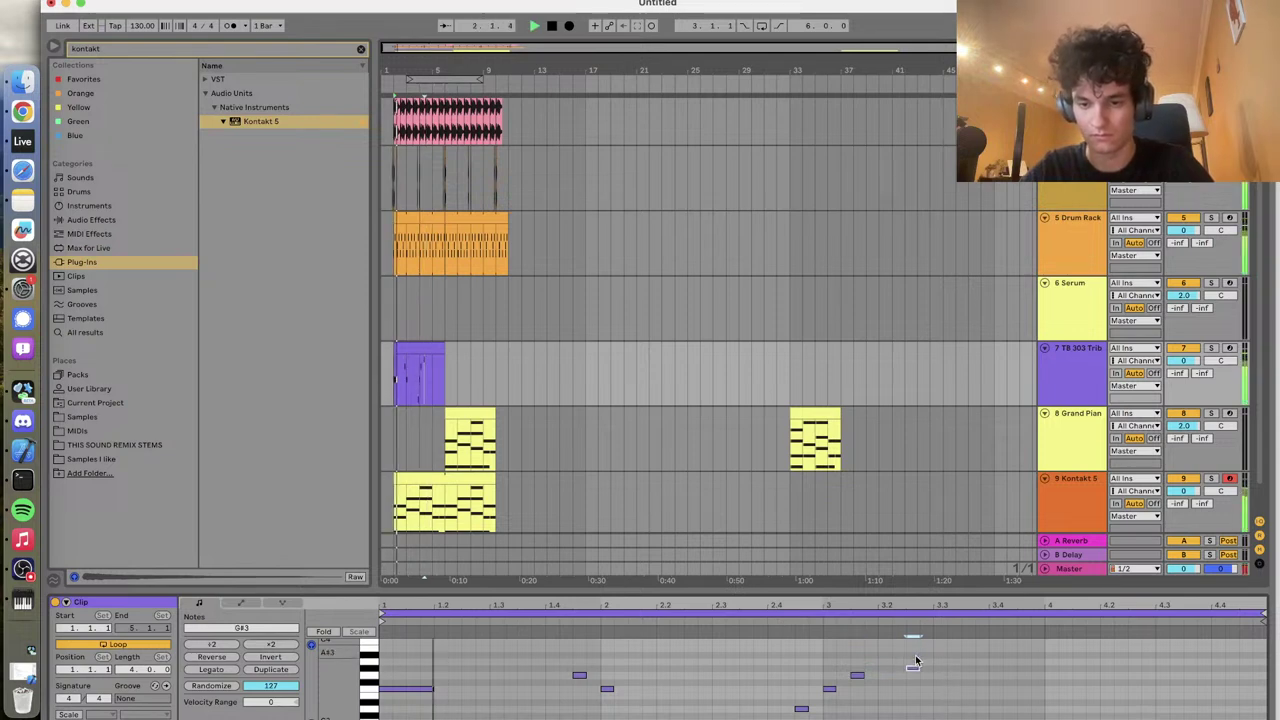
left_click(815, 620)
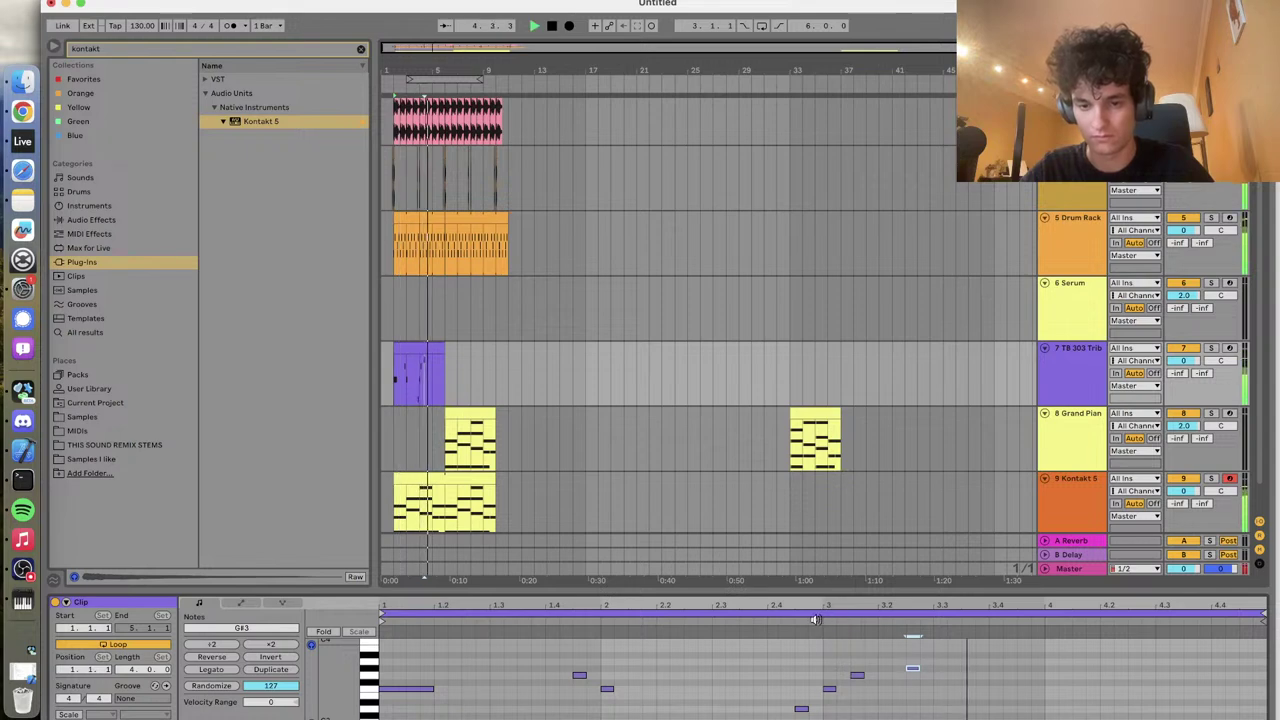
key("space")
double_click(954, 677)
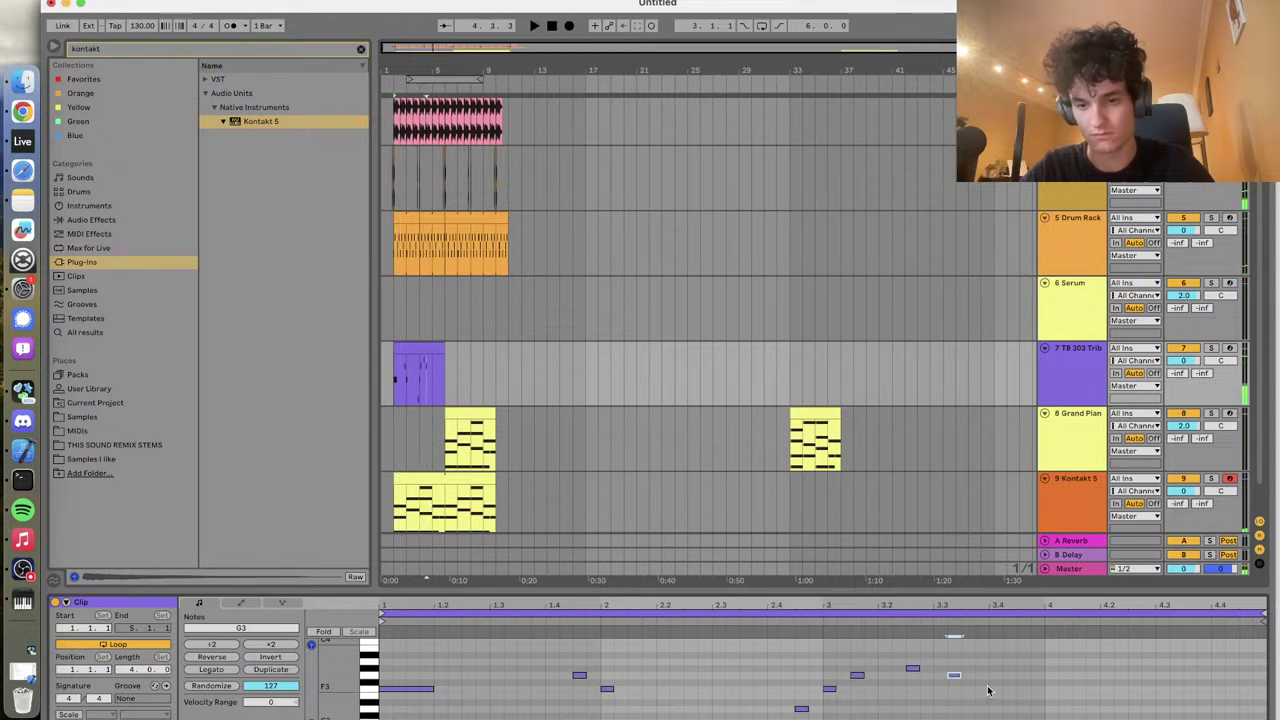
left_click(815, 622)
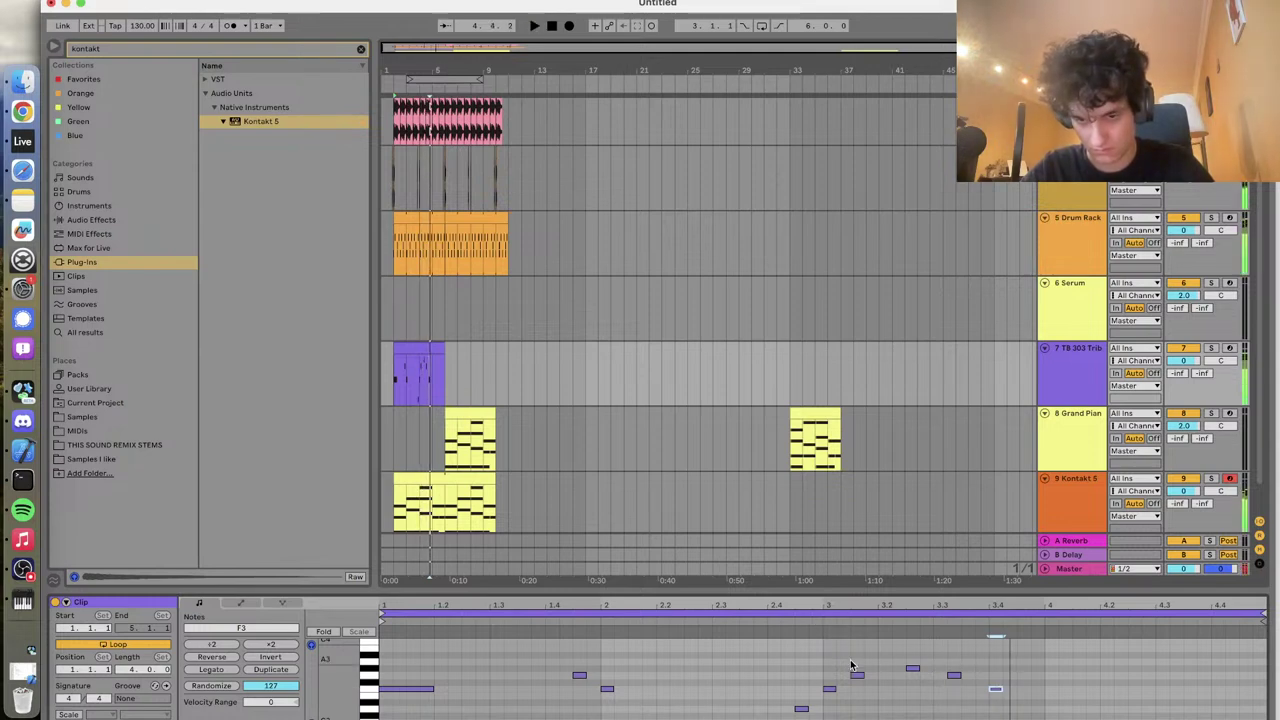
left_click(956, 677)
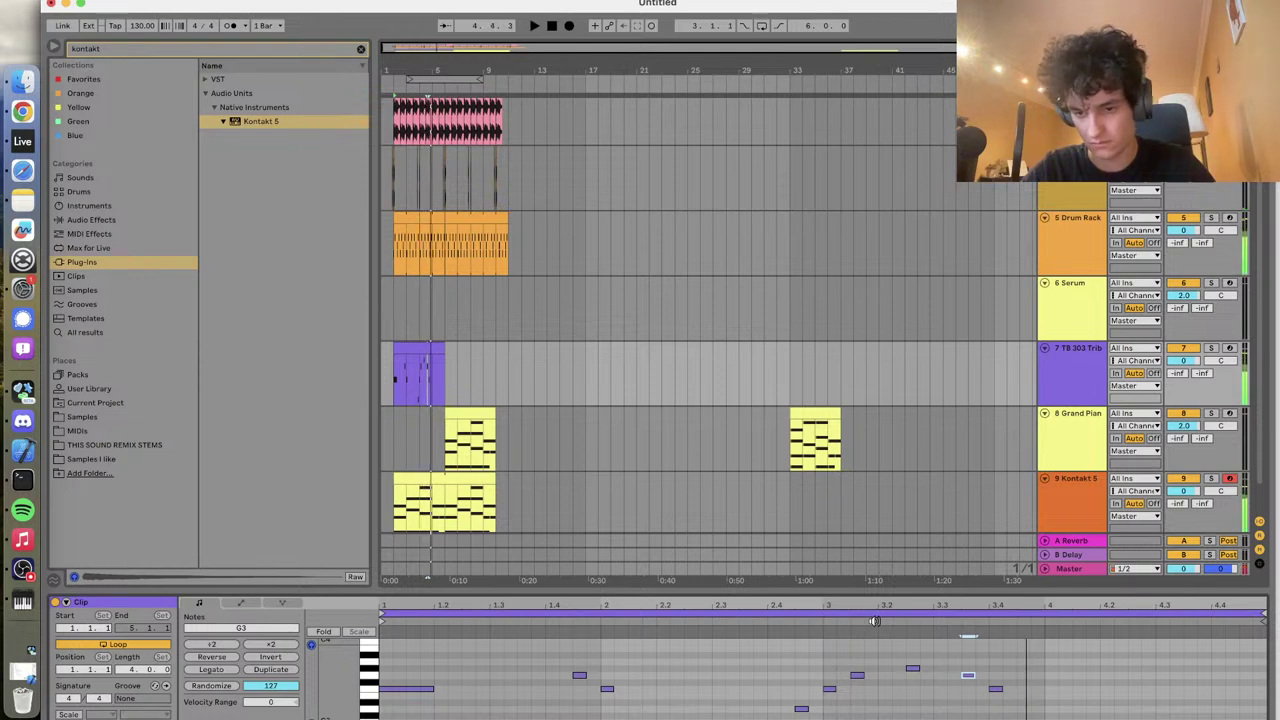
left_click(825, 620)
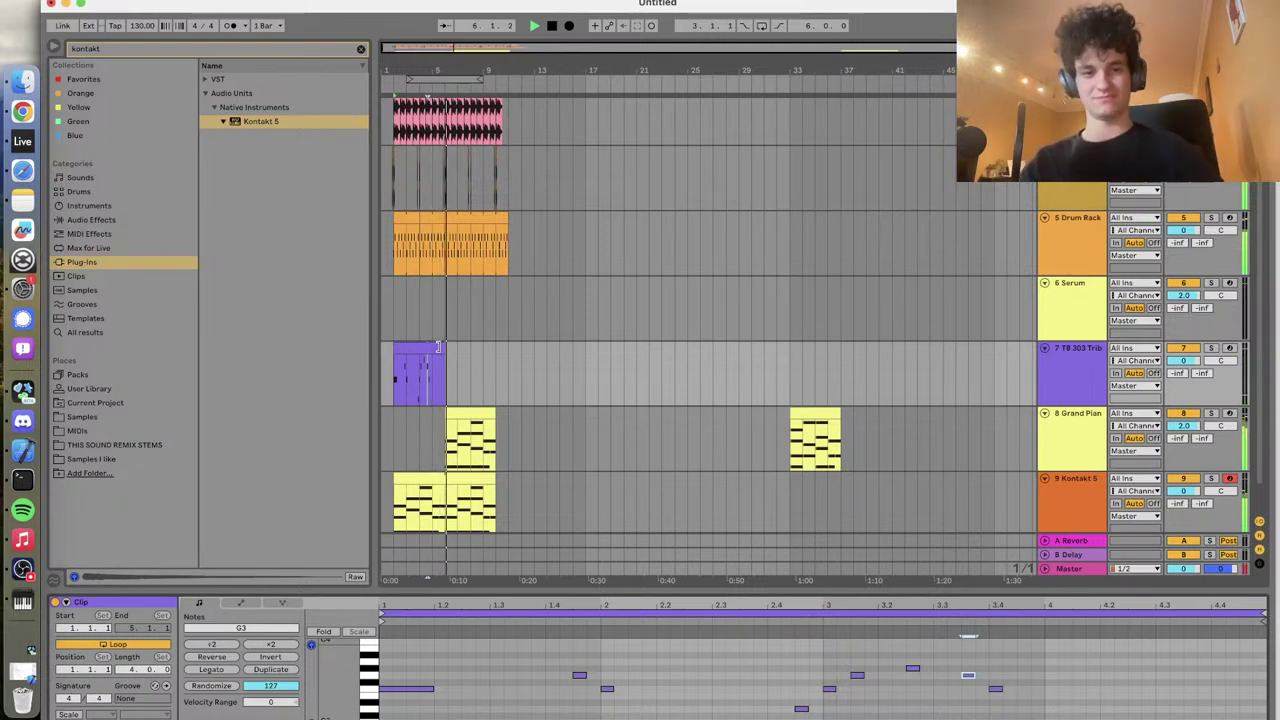
Extend the looped TB 303 clip to bar 10 and shift its last G3 and F3 notes to 3.4 and 3.4.3
left_click_drag(443, 348, 491, 348)
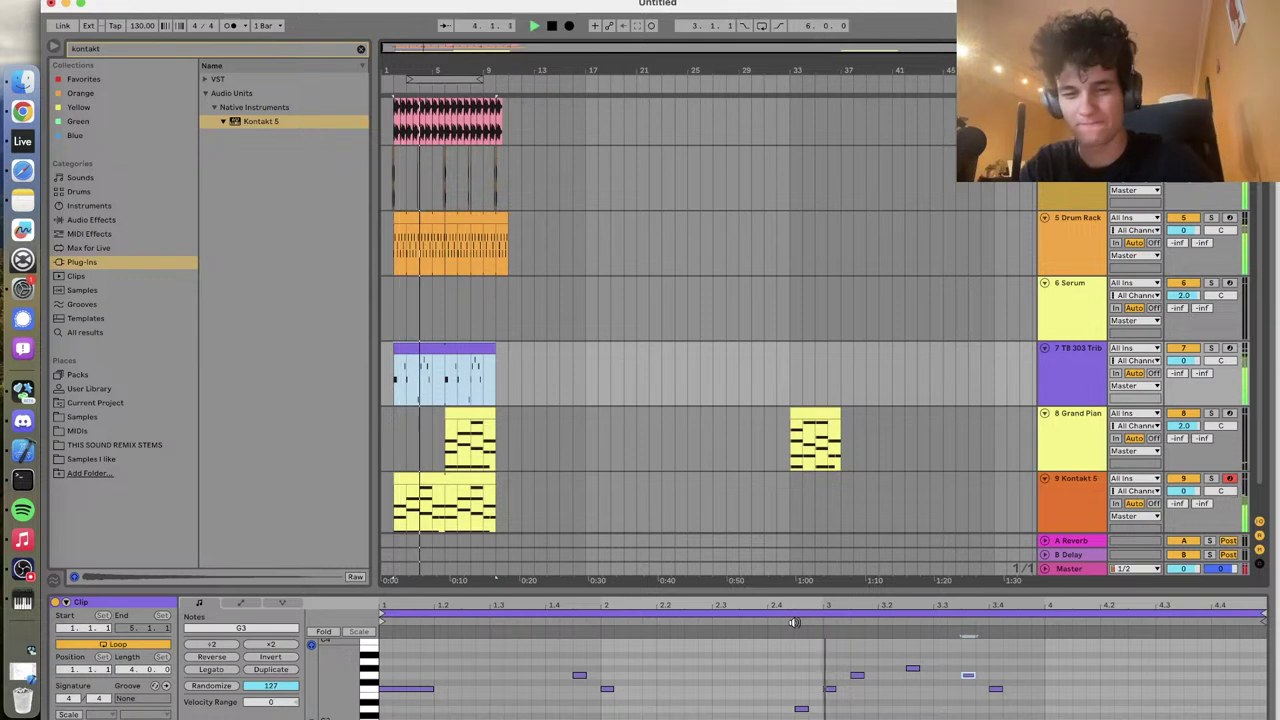
left_click(973, 675)
key("space")
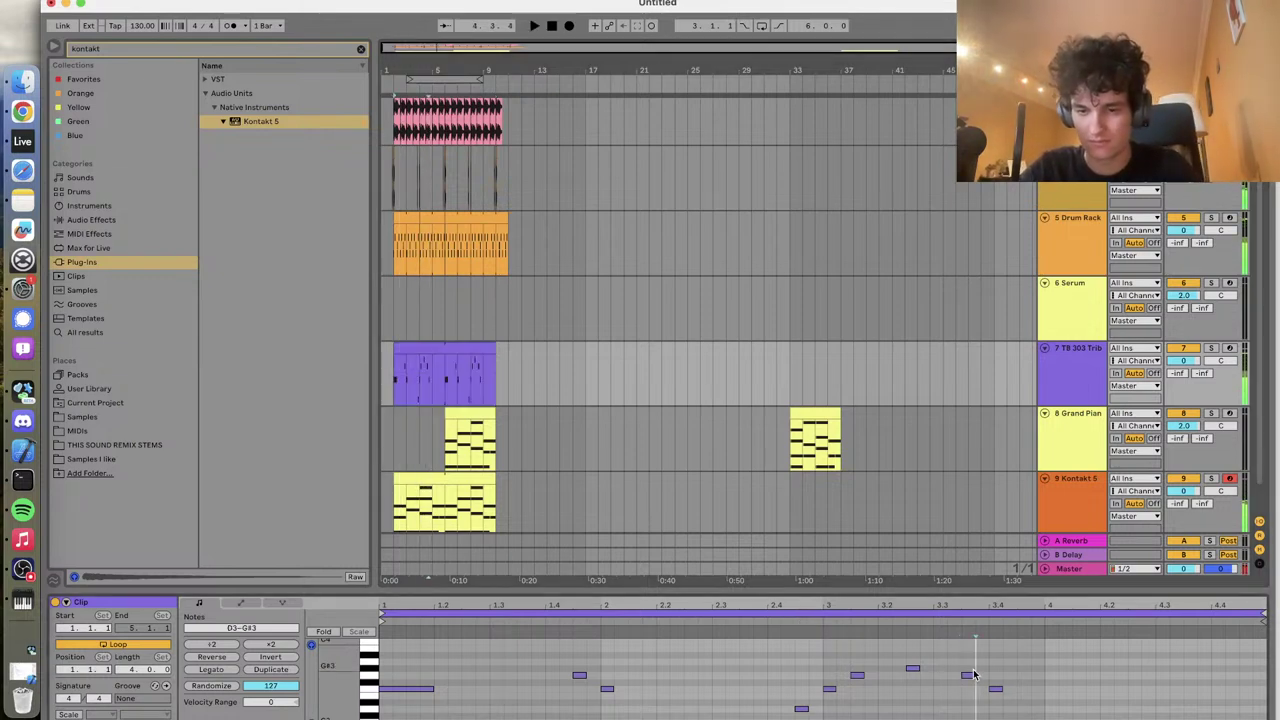
key("space")
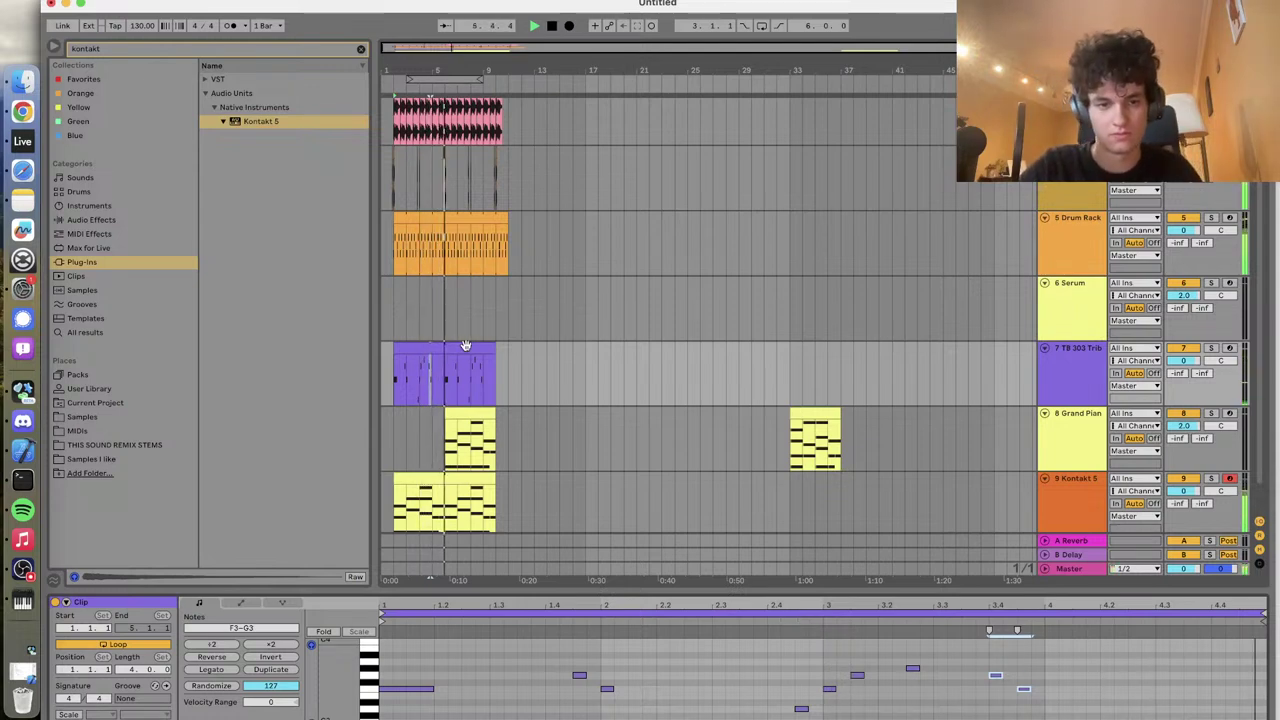
Duplicate the TB 303 track with its bass line and deactivate the original track 7
left_click(1097, 368)
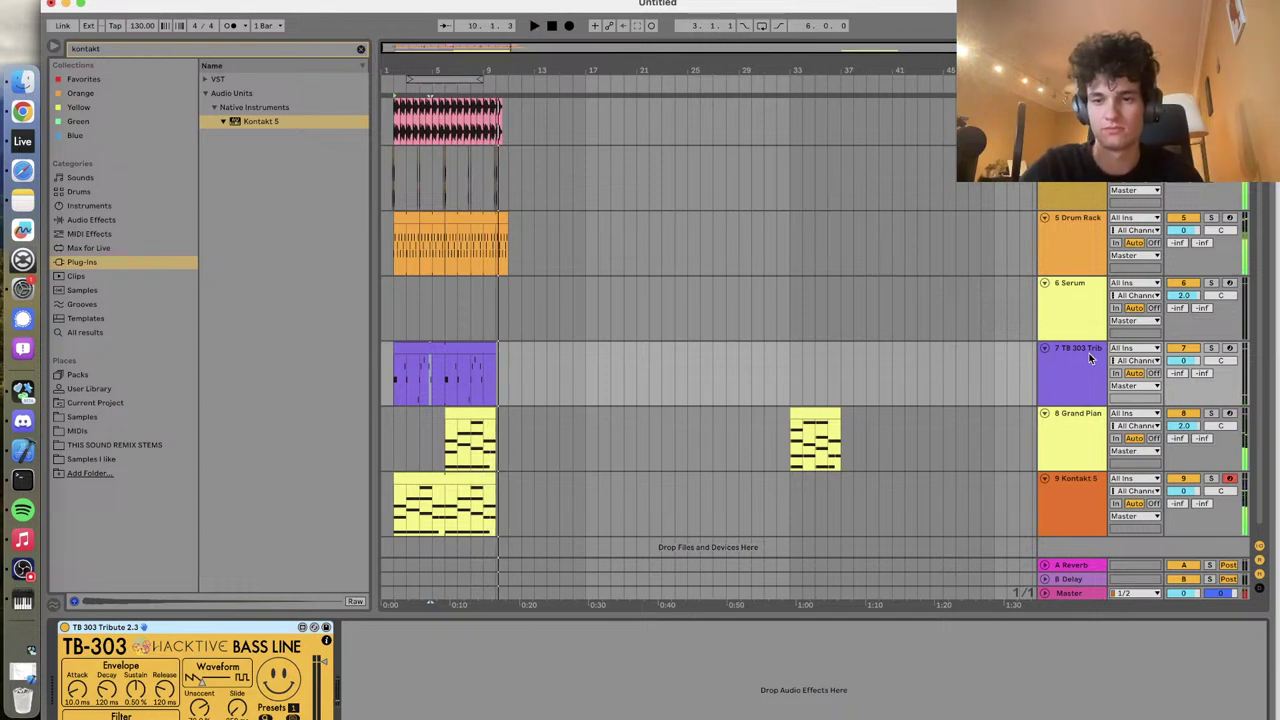
left_click_drag(1090, 358, 1090, 405)
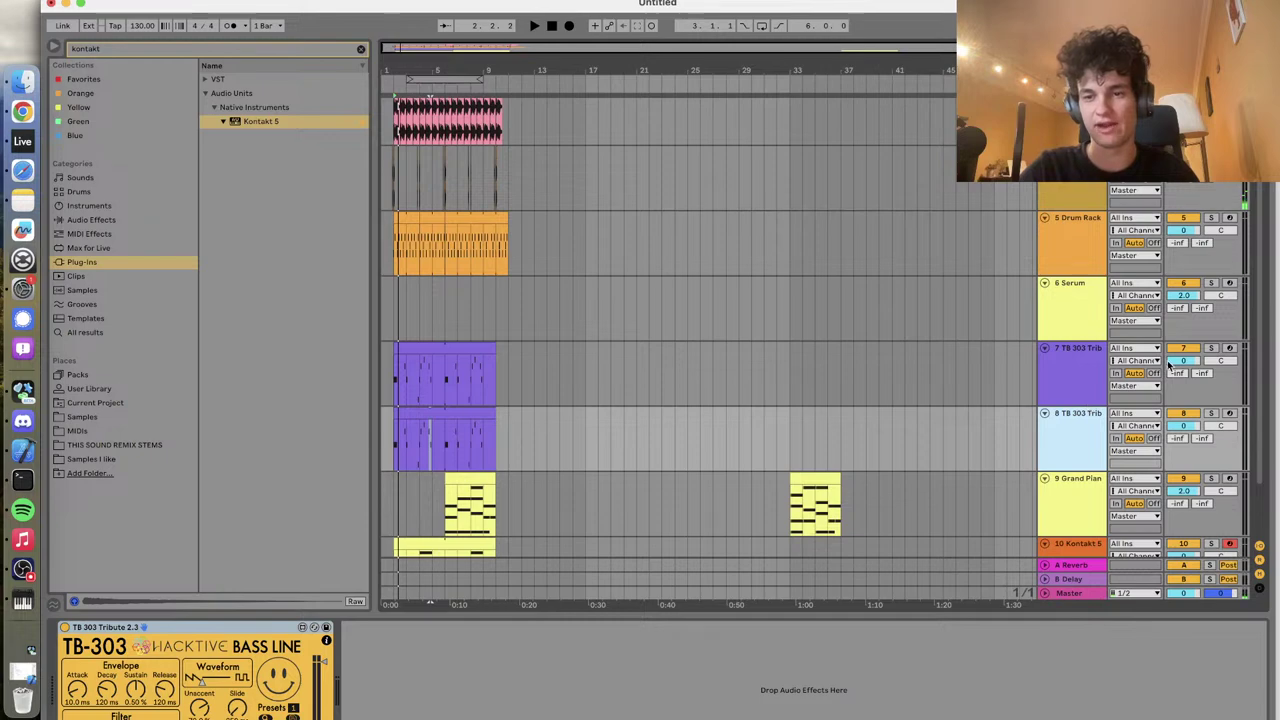
left_click(1186, 348)
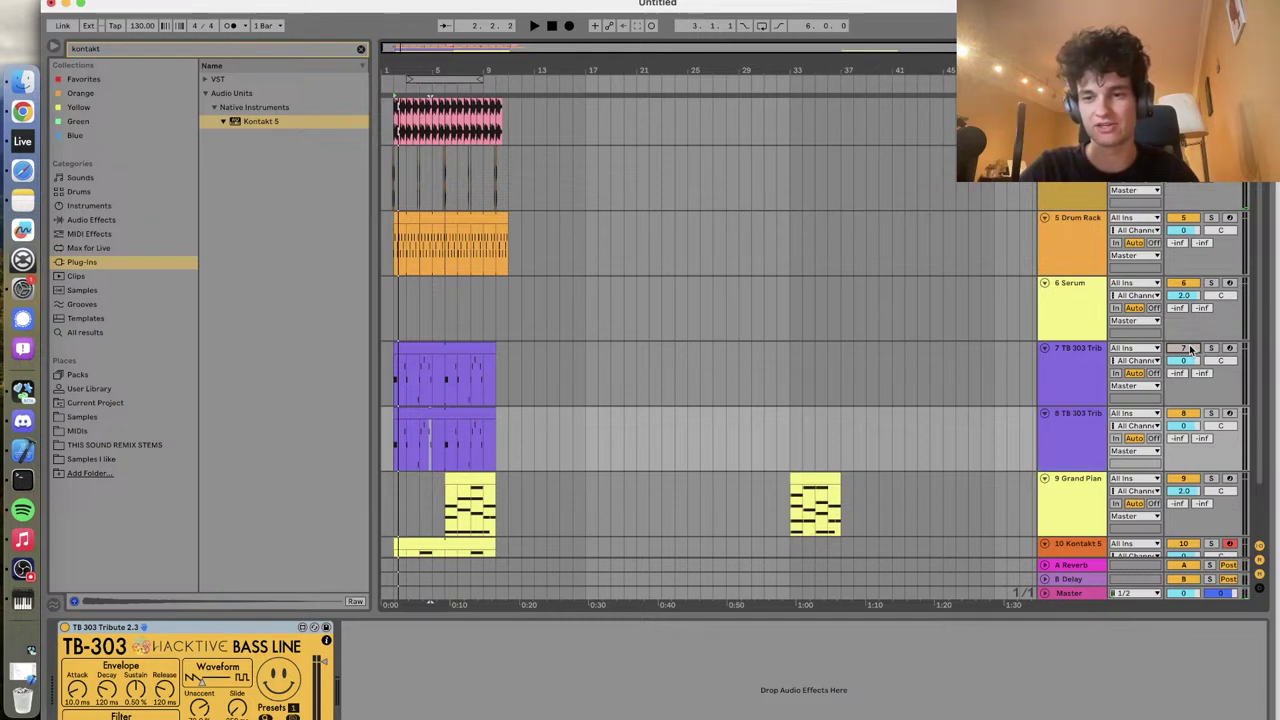
Transpose all notes of the duplicated TB 303 clip down two octaves, to the D1–G#1 range
left_click(408, 415)
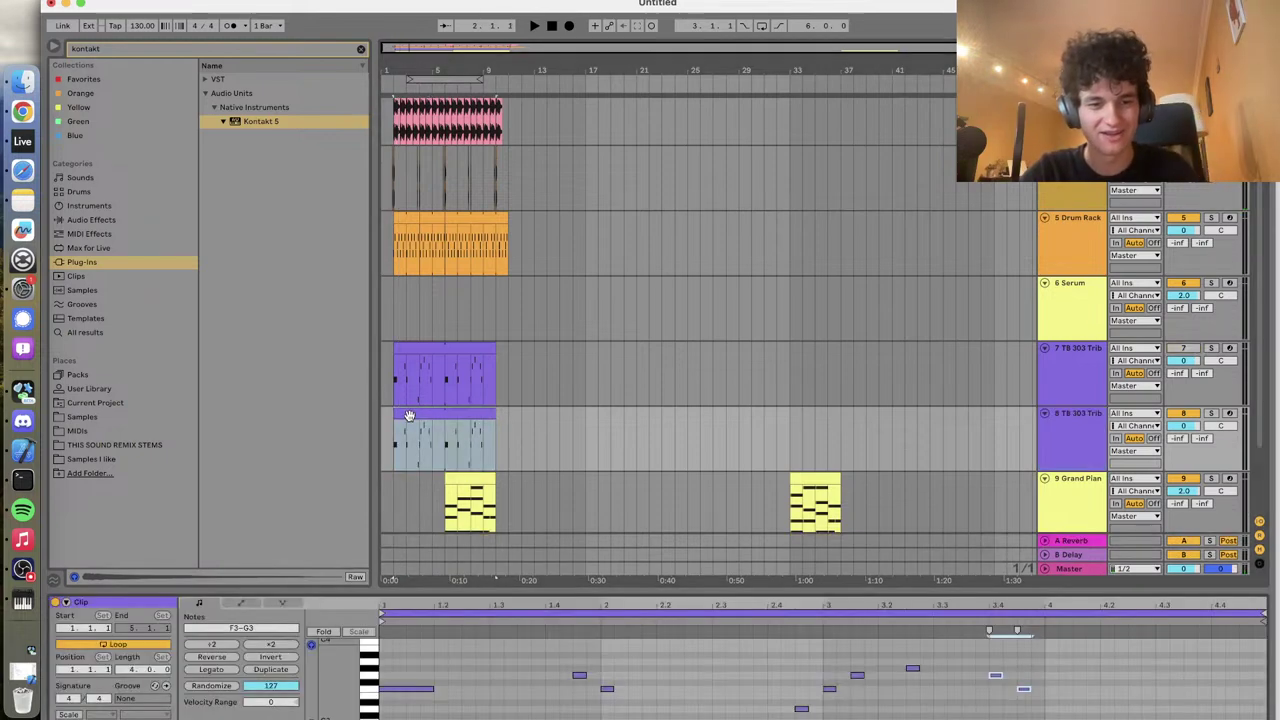
left_click(478, 656)
key("super+a")
scroll(478, 656, "up", 1)
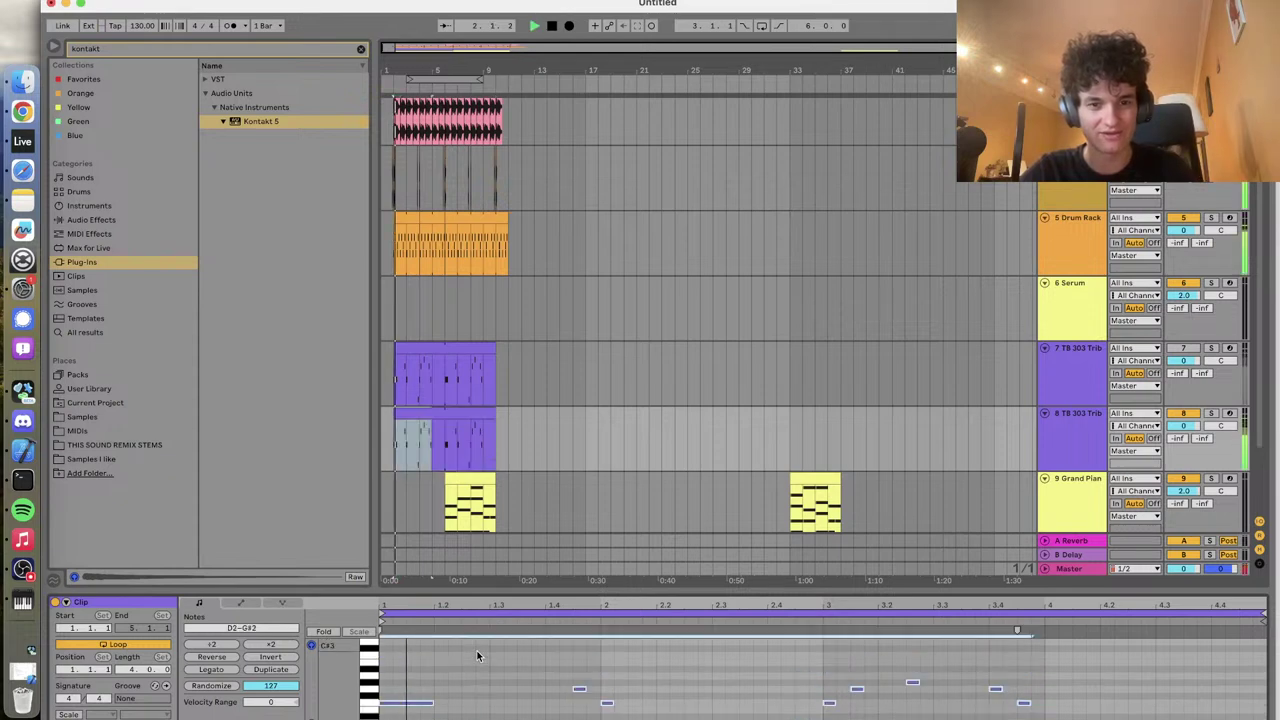
key("shift+Down")
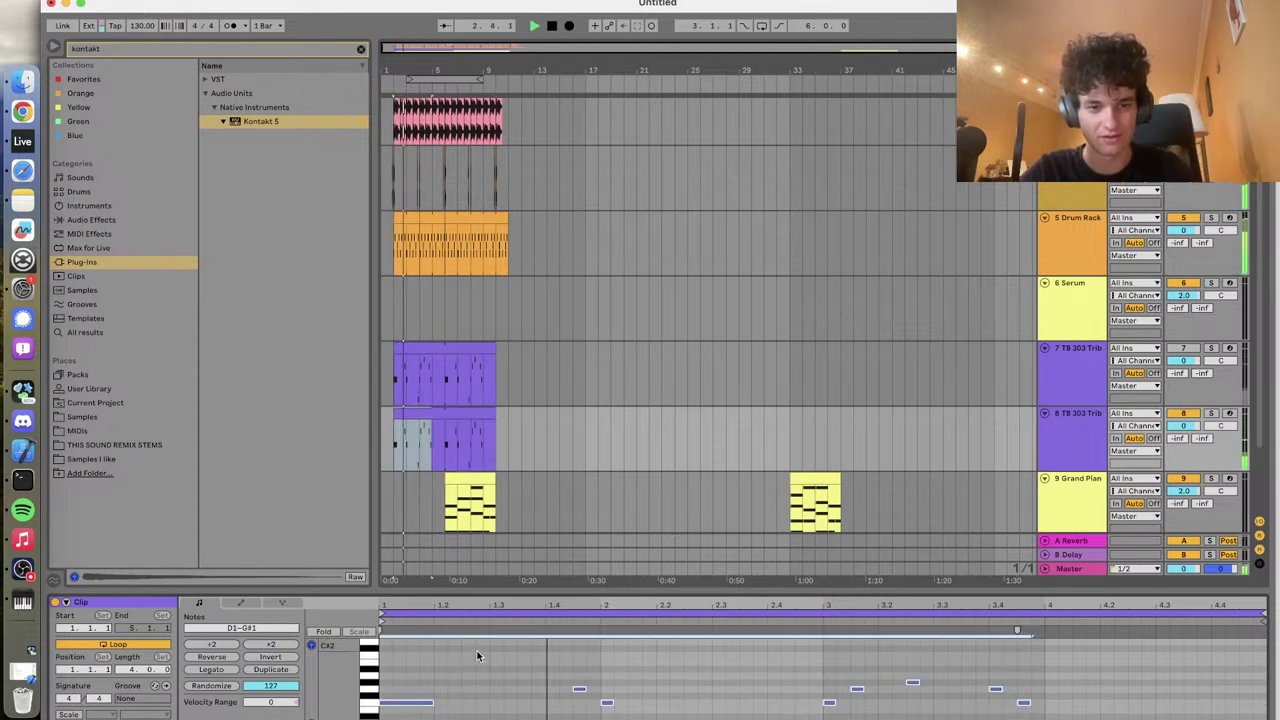
Transpose the duplicated TB 303 clip's notes down another octave to D0–G#0 and play back the arrangement
key("shift+Down")
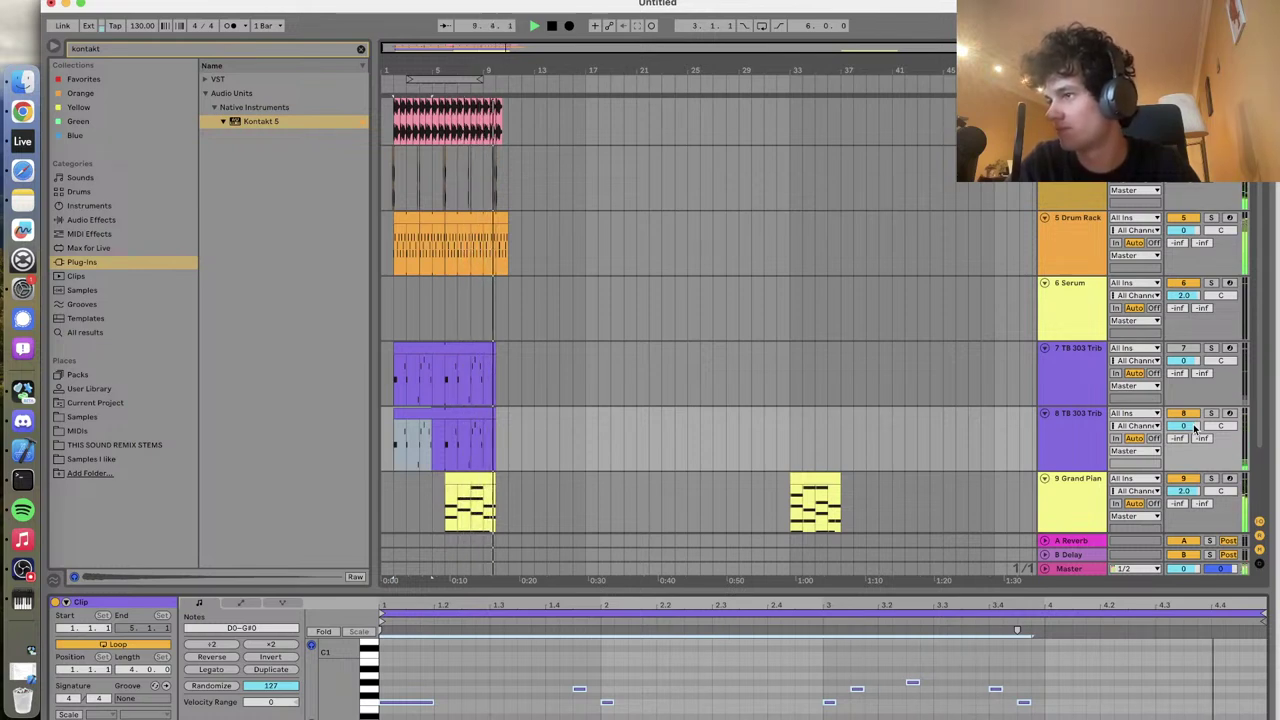
left_click(1071, 427)
key("space")
key("space")
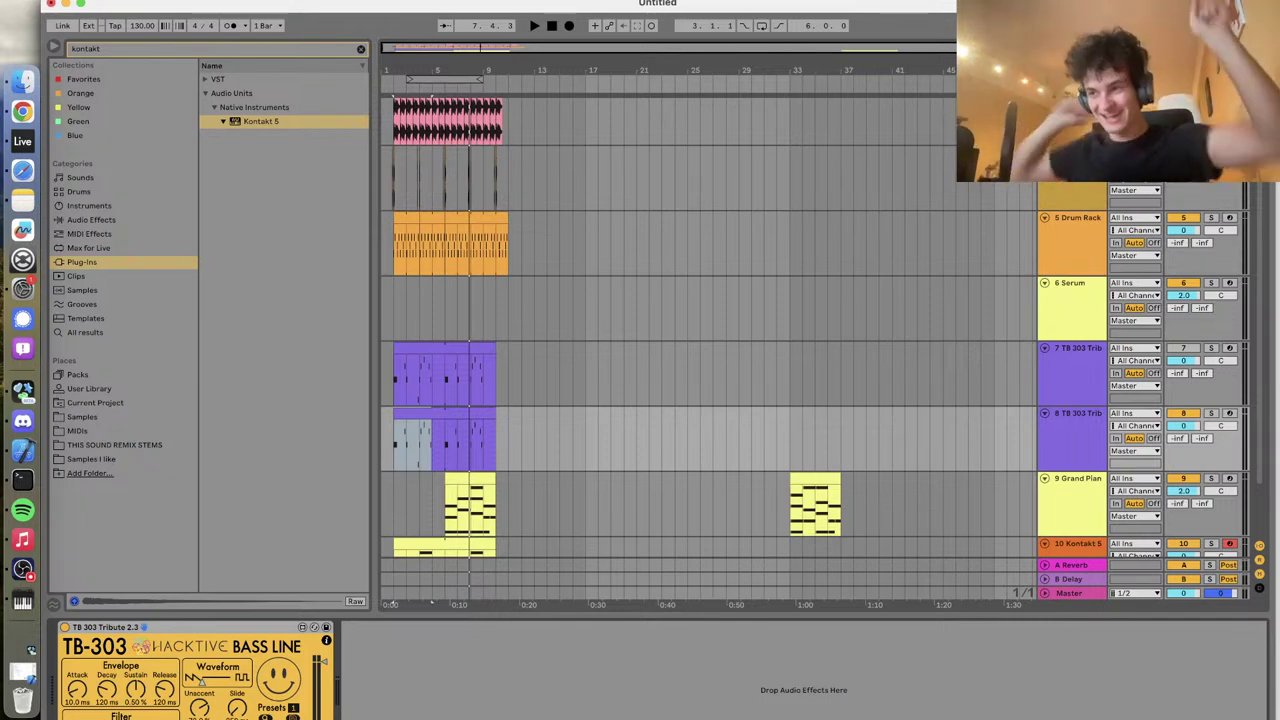
key("space")
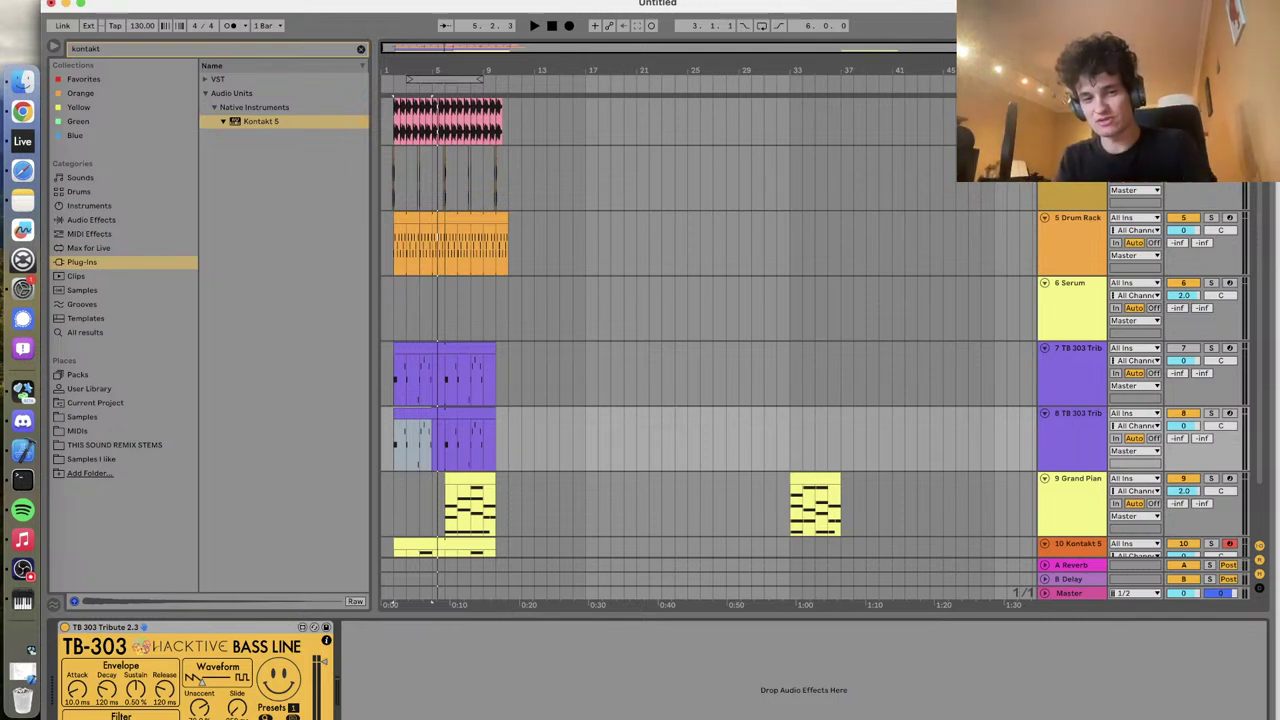
key("space")
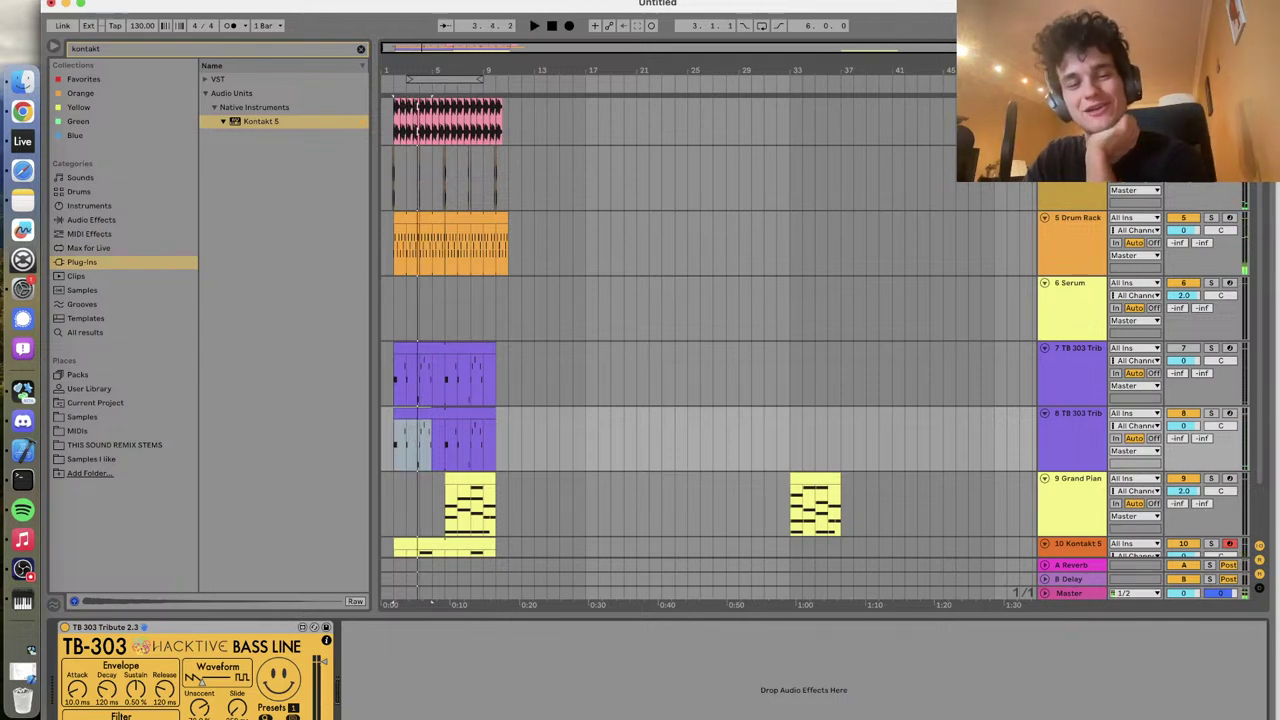
Play the arrangement from the start of the piano clip at bar 6 and listen to the Grand Piano track soloed
scroll(572, 483, "down", 3)
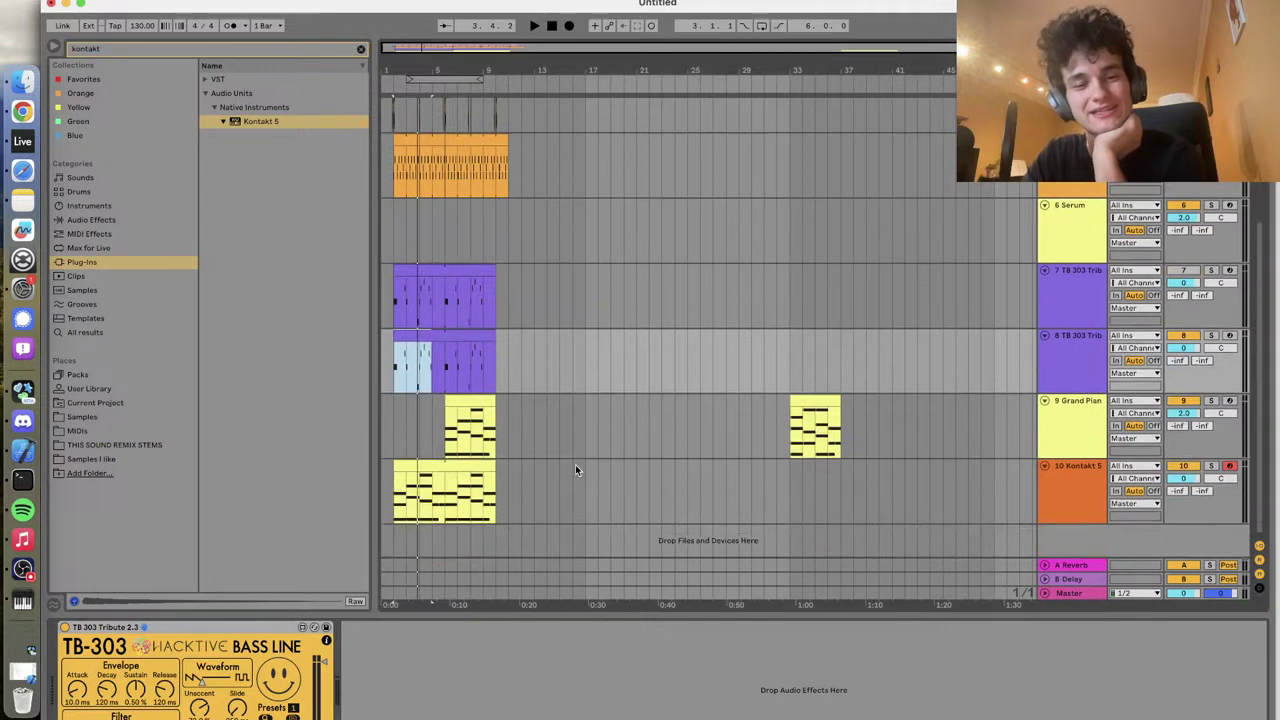
left_click(444, 448)
key("space")
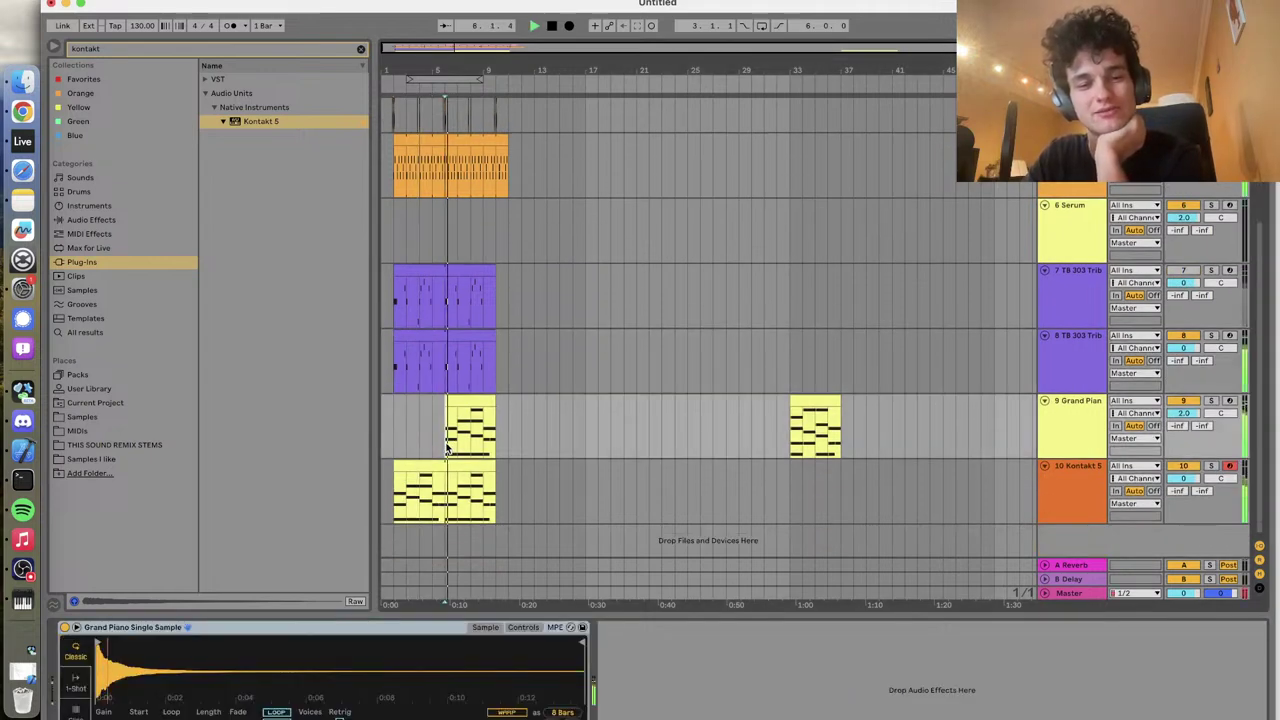
left_click(1211, 401)
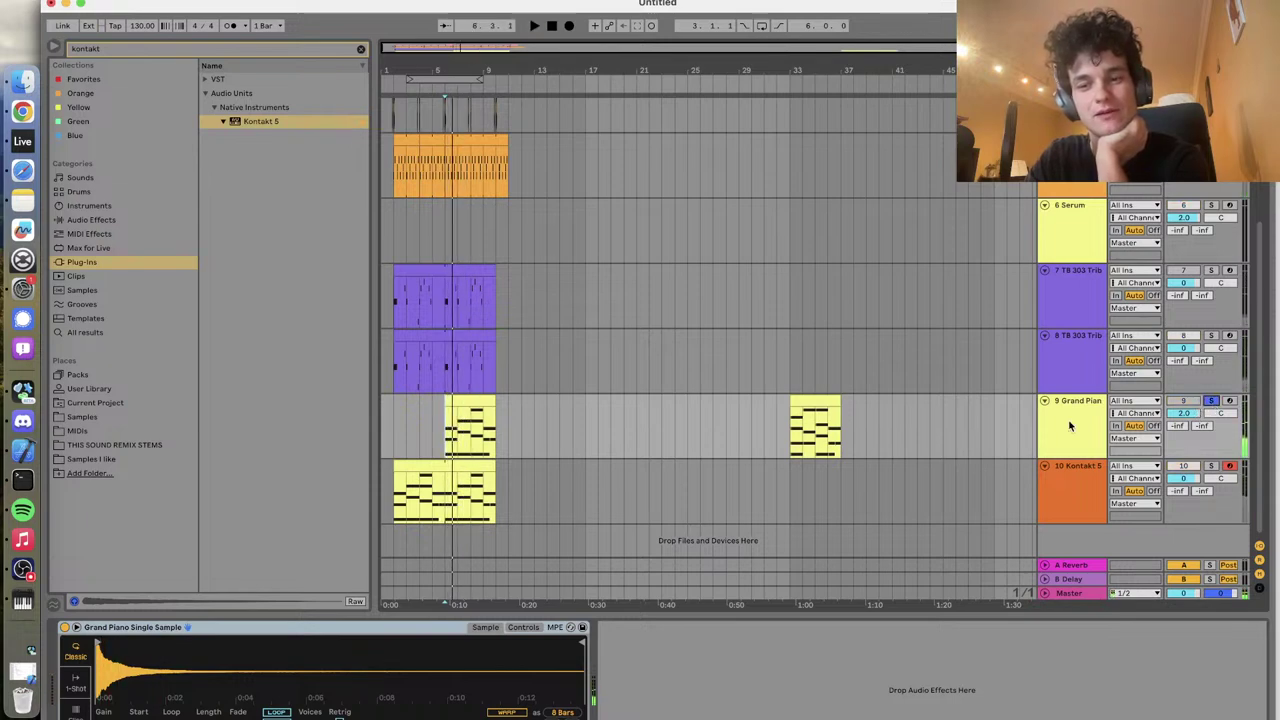
left_click(1213, 401)
left_click(1104, 418)
left_click_drag(1075, 428, 1080, 463)
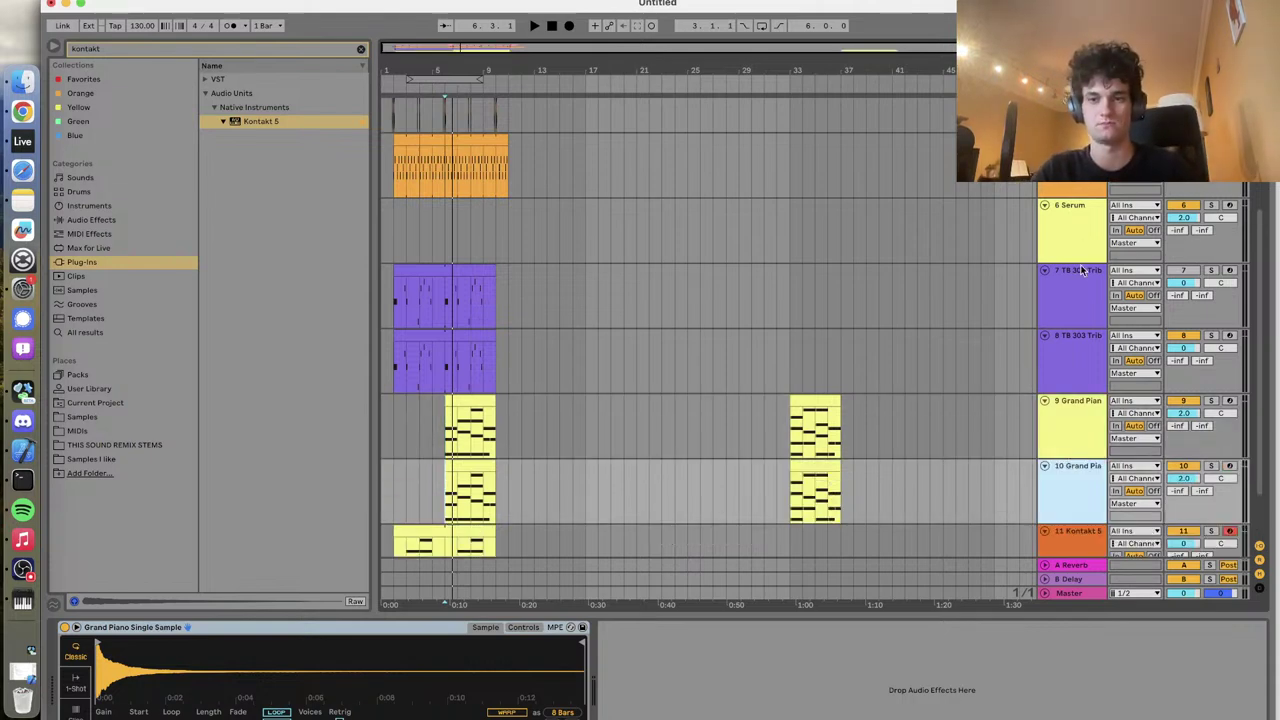
left_click(1099, 242)
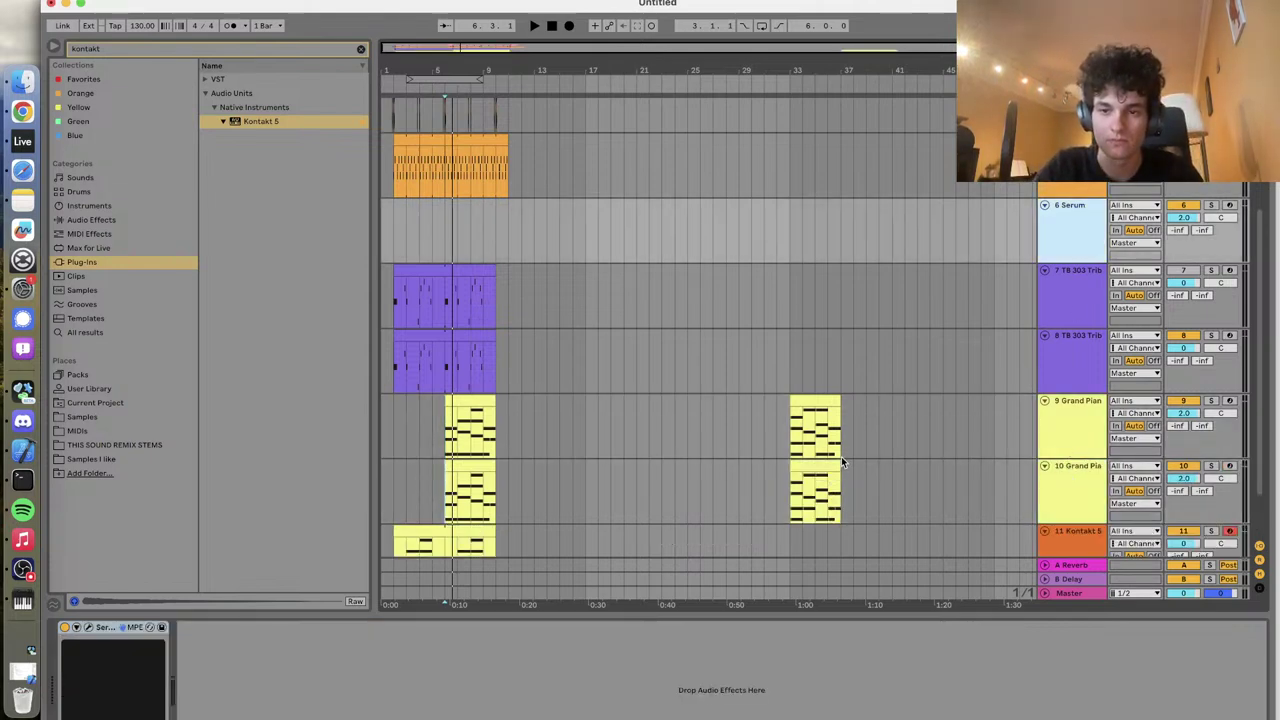
left_click(1080, 481)
key("Delete")
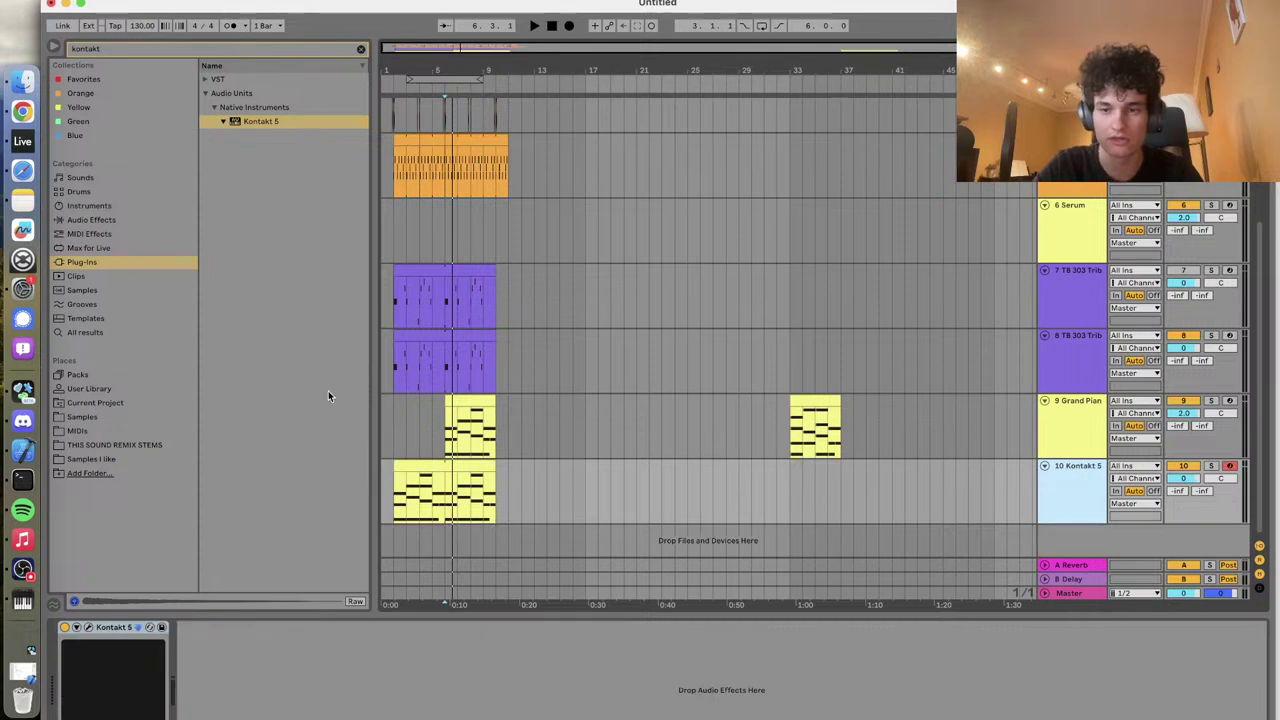
Move the first Grand Piano chord clip up to the Serum track at bar 6 and play it with Serum soloed
left_click_drag(461, 398, 464, 253)
key("space")
left_click(1211, 205)
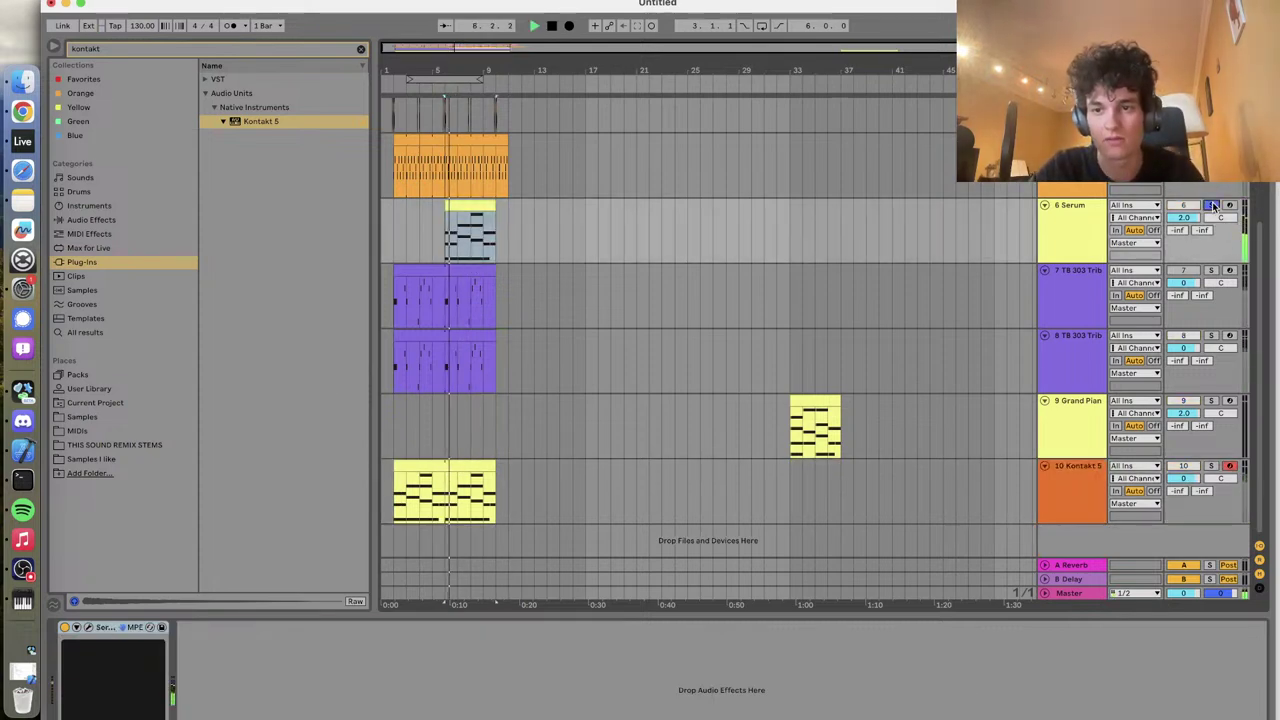
Add an Arpeggiator MIDI effect to the Serum track and set its rate to 1/16
left_click(115, 48)
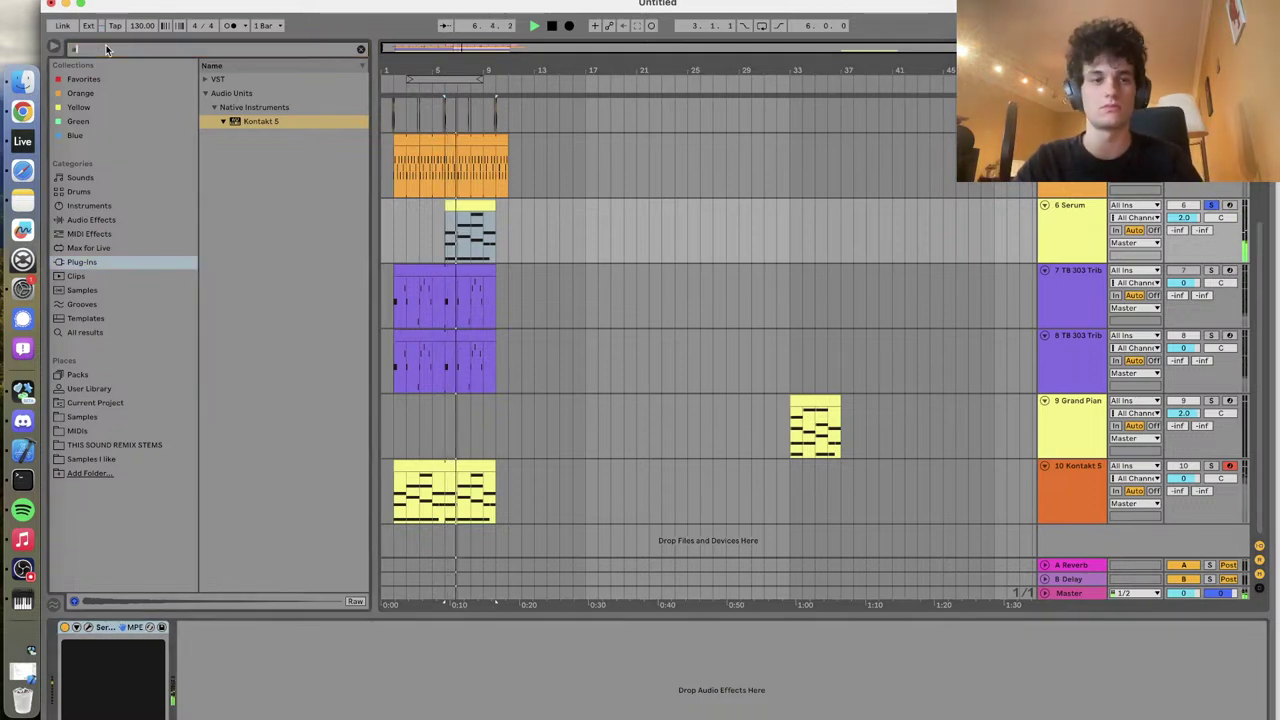
type("arp")
left_click(95, 219)
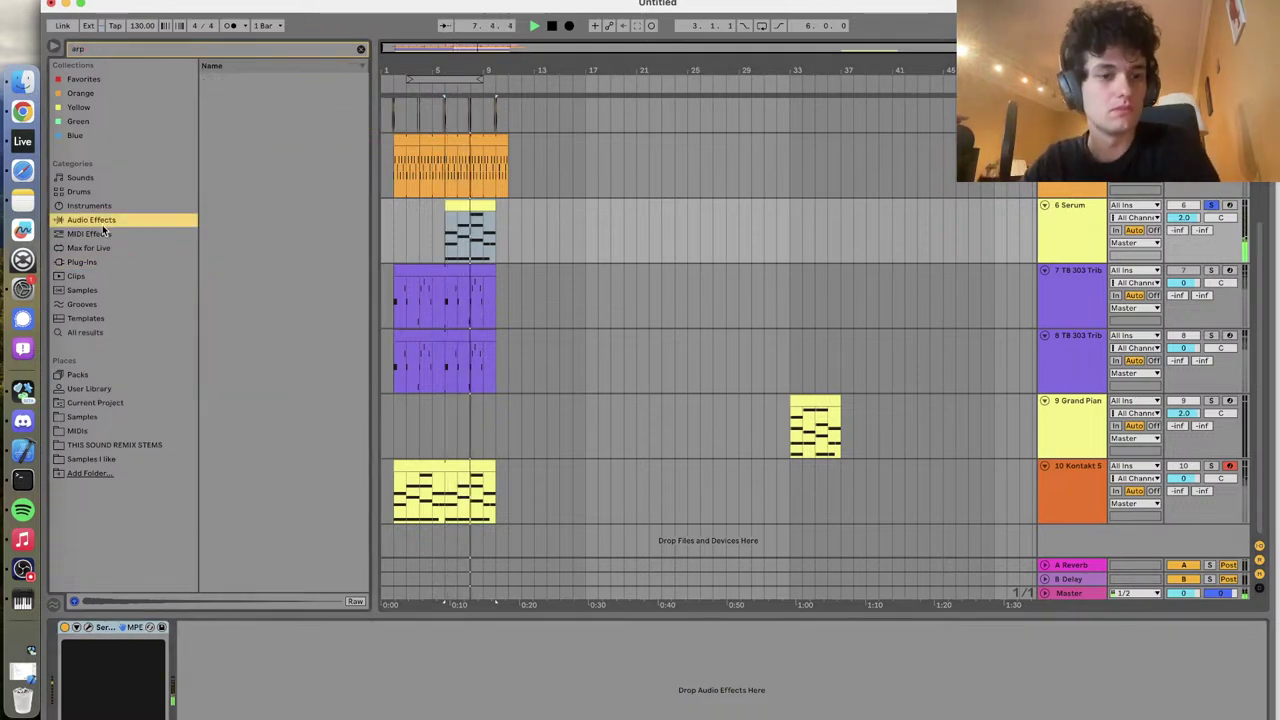
left_click(95, 233)
left_click_drag(222, 92, 430, 232)
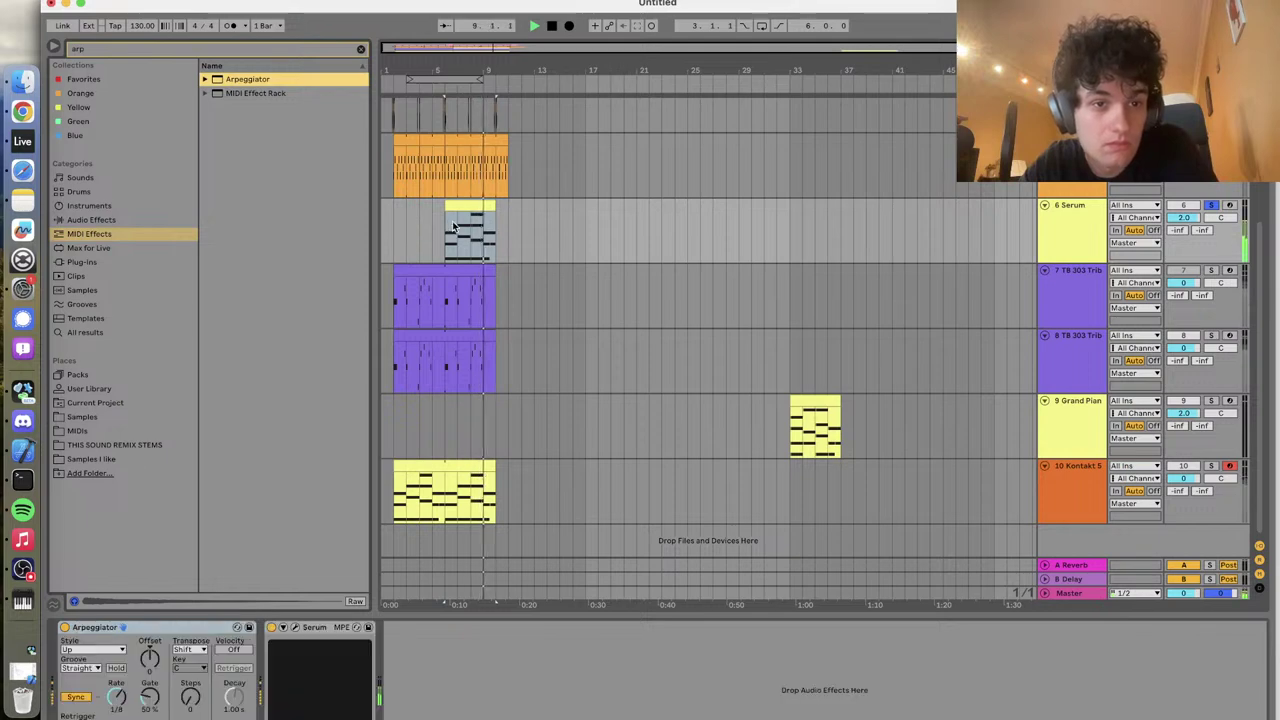
left_click_drag(116, 697, 116, 685)
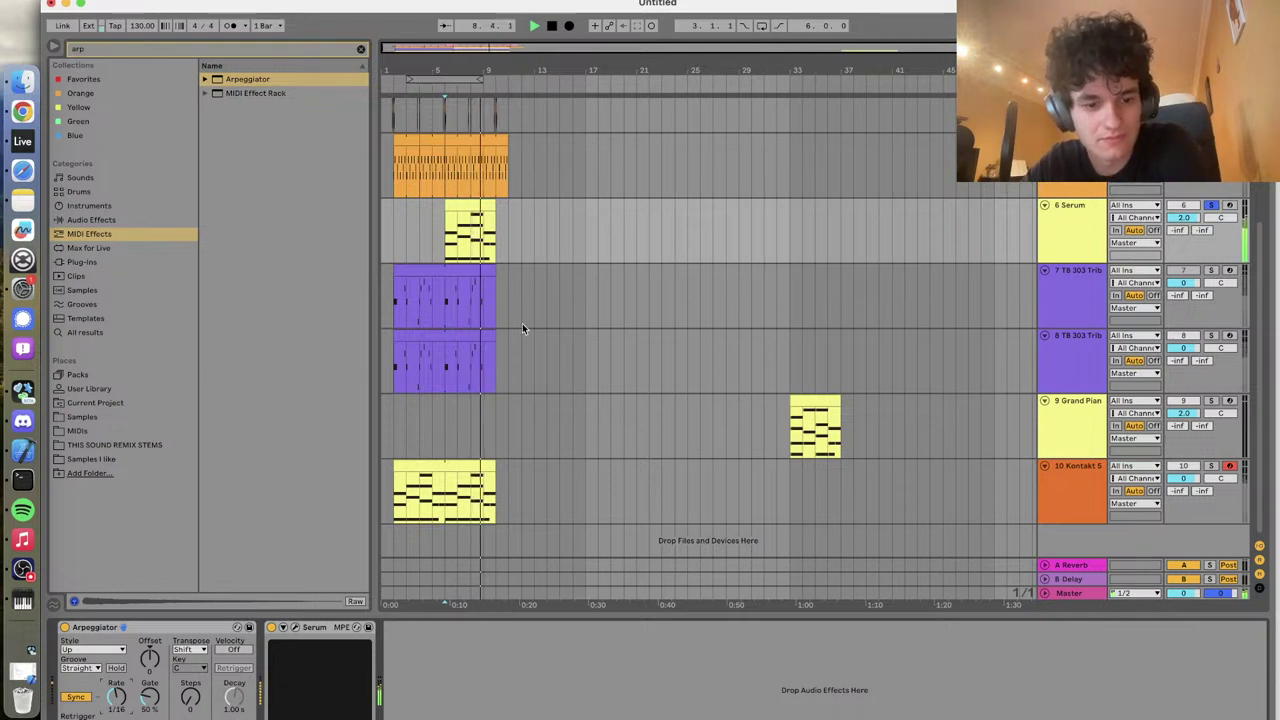
Copy the Serum track's chord clip to bar 2 and unsolo the track
left_click_drag(470, 207, 397, 229)
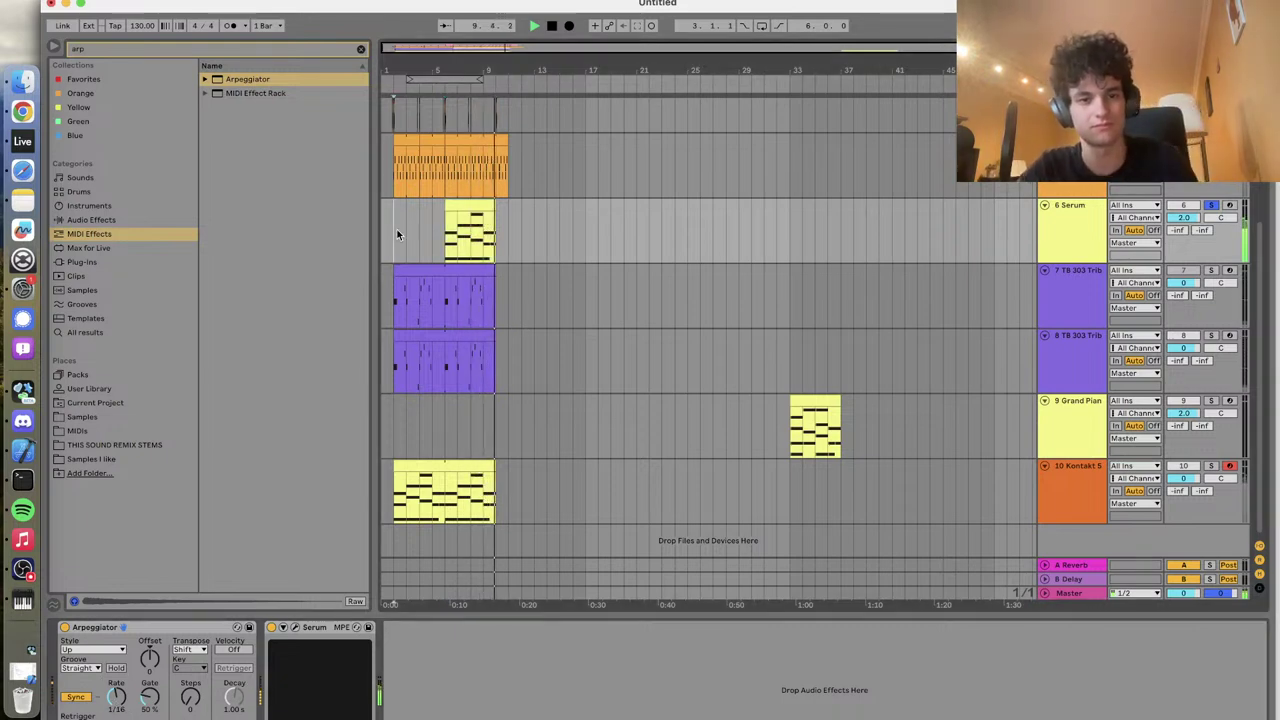
left_click(1210, 205)
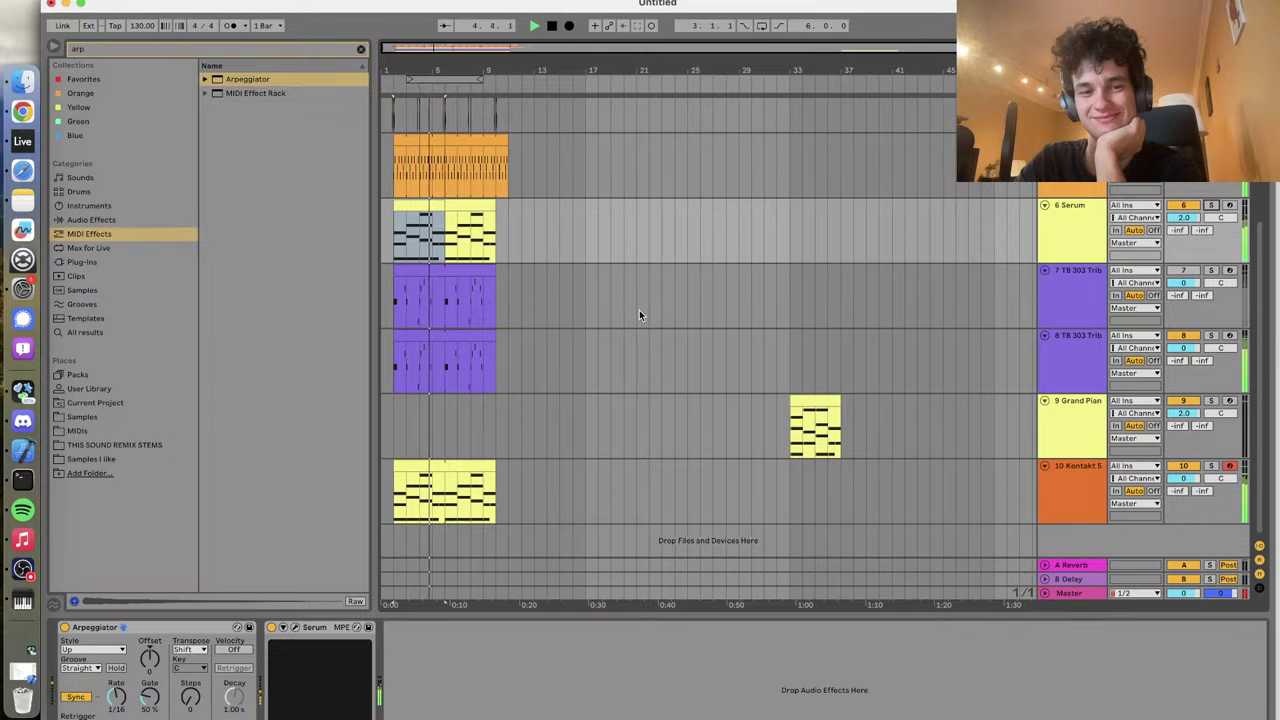
scroll(640, 315, "up", 1)
scroll(640, 315, "up", 1)
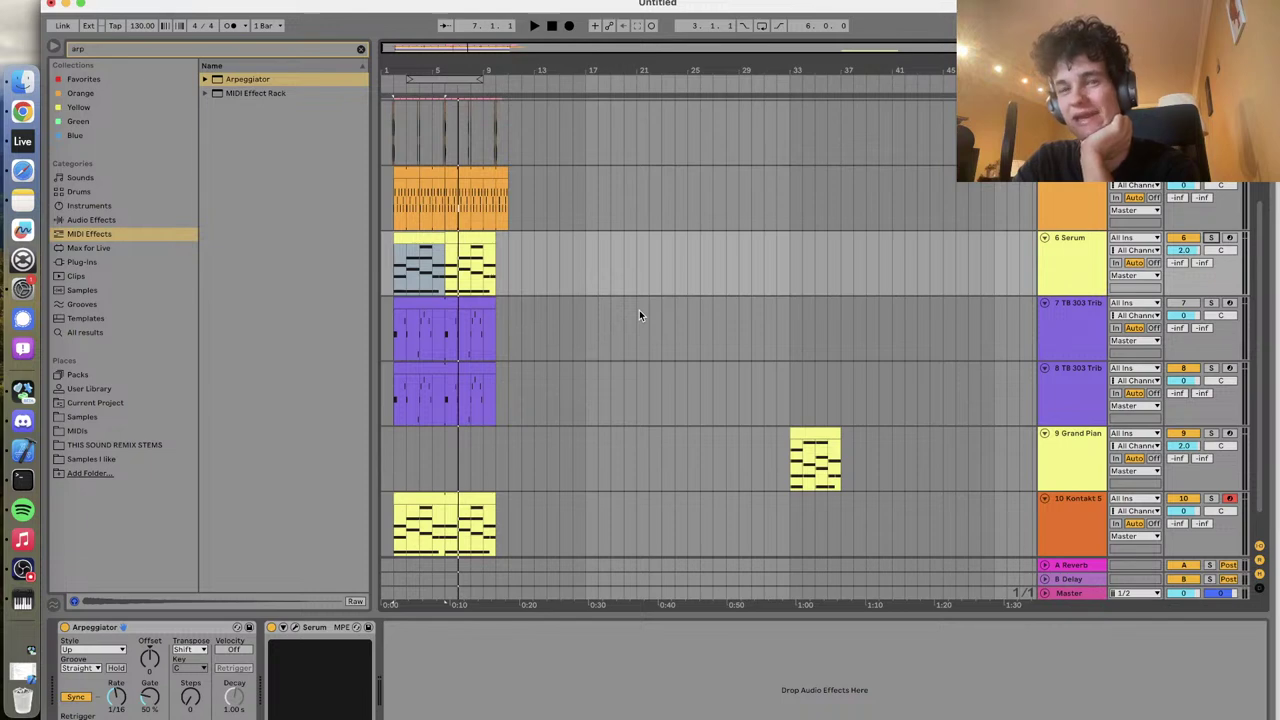
Play back the arrangement with and without track 4, the SoundPaste track
scroll(656, 306, "up", 5)
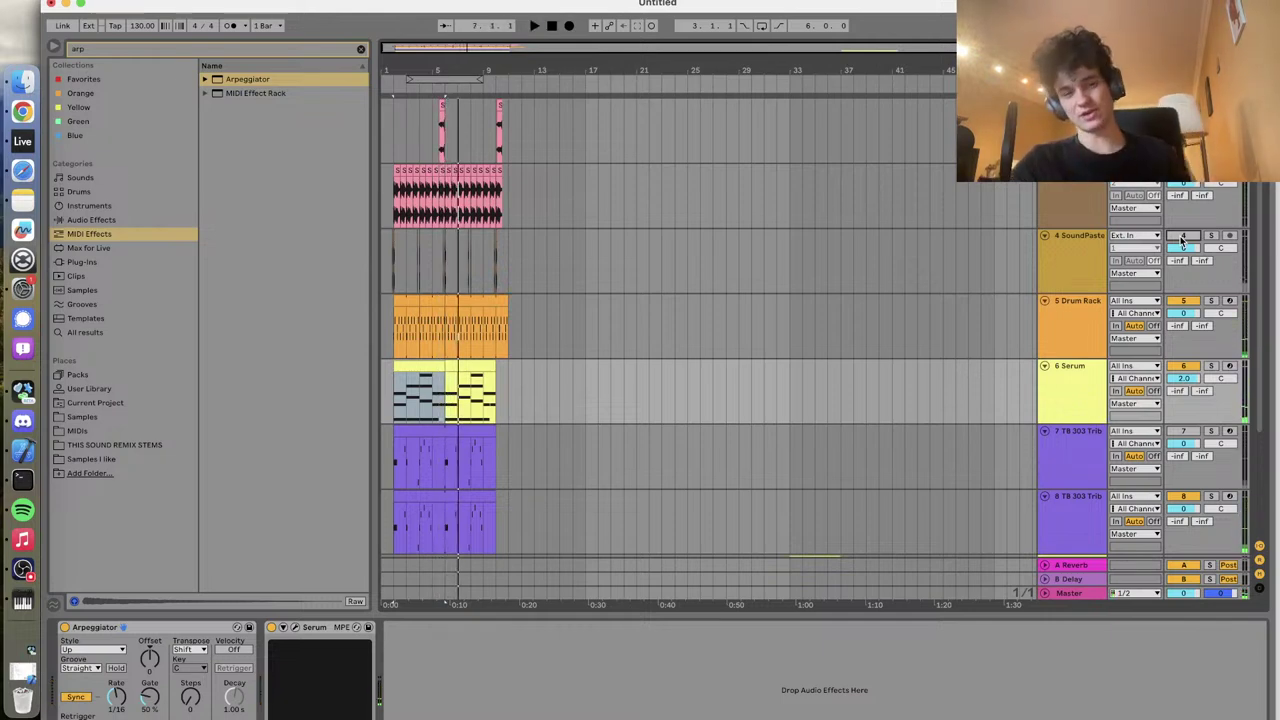
key("space")
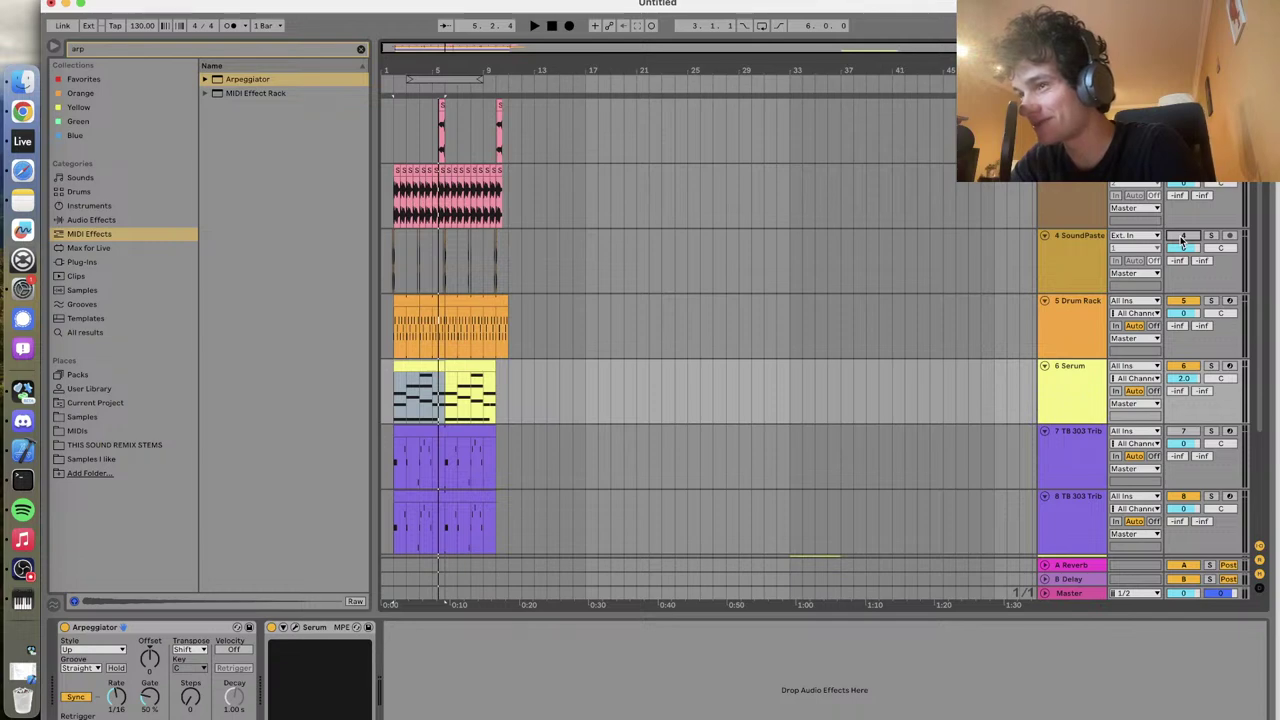
key("space")
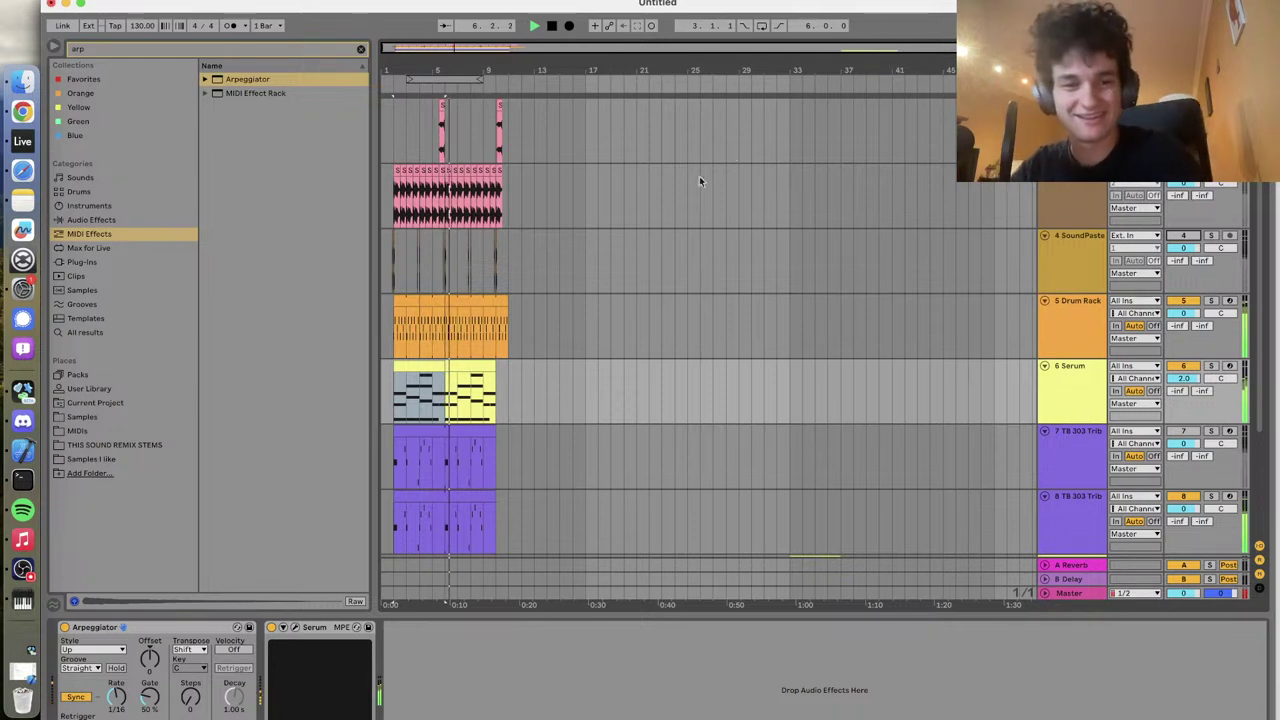
scroll(457, 259, "up", 3)
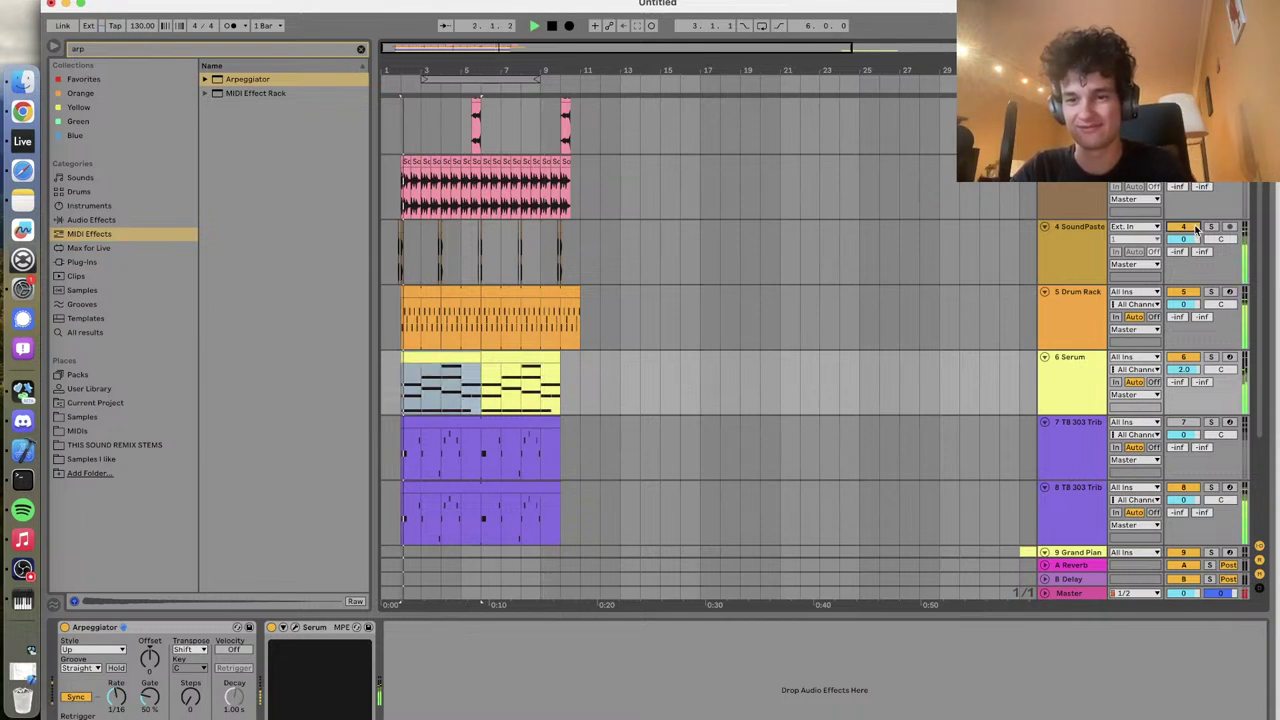
Solo track 8 and set its TB-303 envelope to a 0.00 ms attack and 70.2 ms release during playback
scroll(686, 338, "down", 2)
scroll(686, 338, "down", 3)
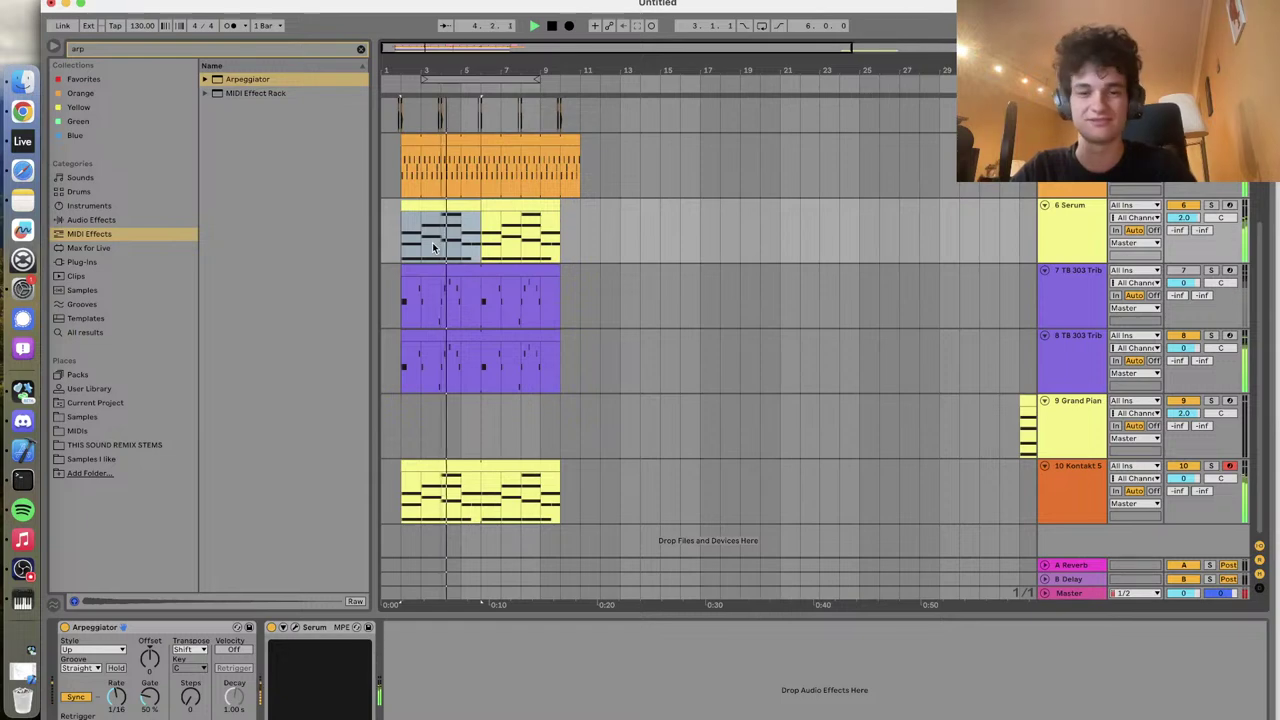
key("space")
left_click(1214, 336)
key("space")
left_click(1060, 342)
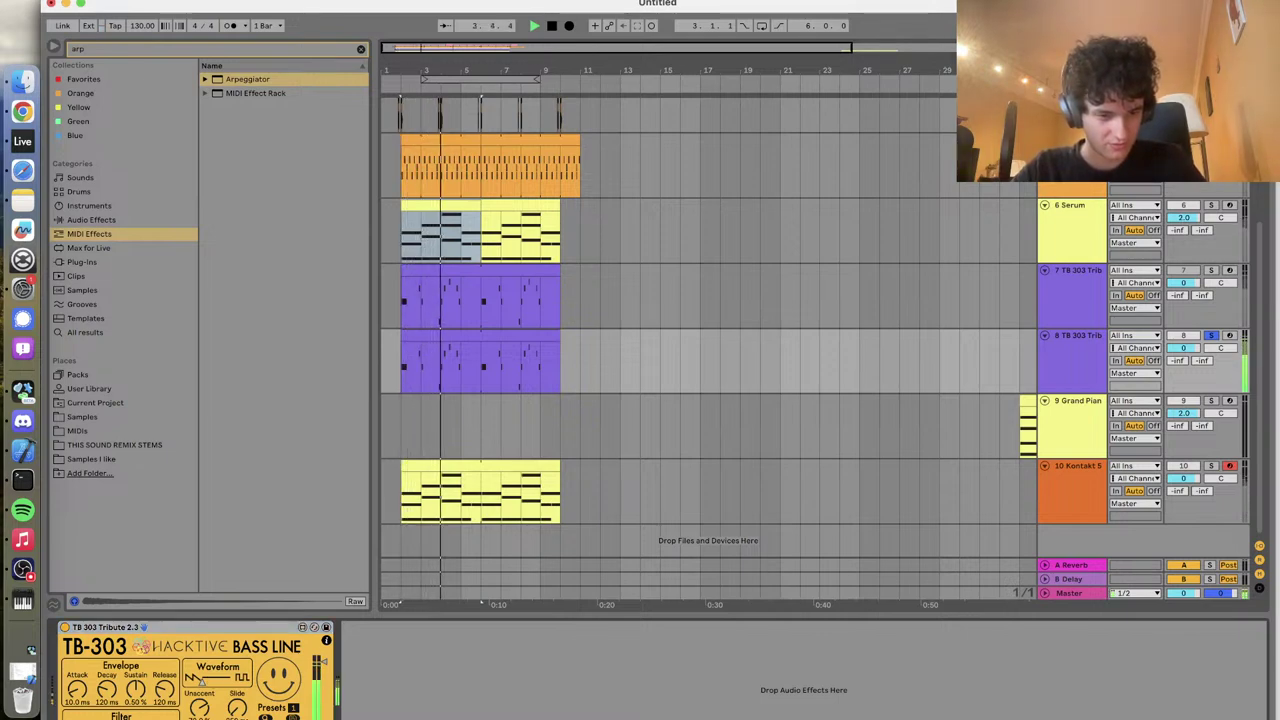
right_click(100, 652)
key("Escape")
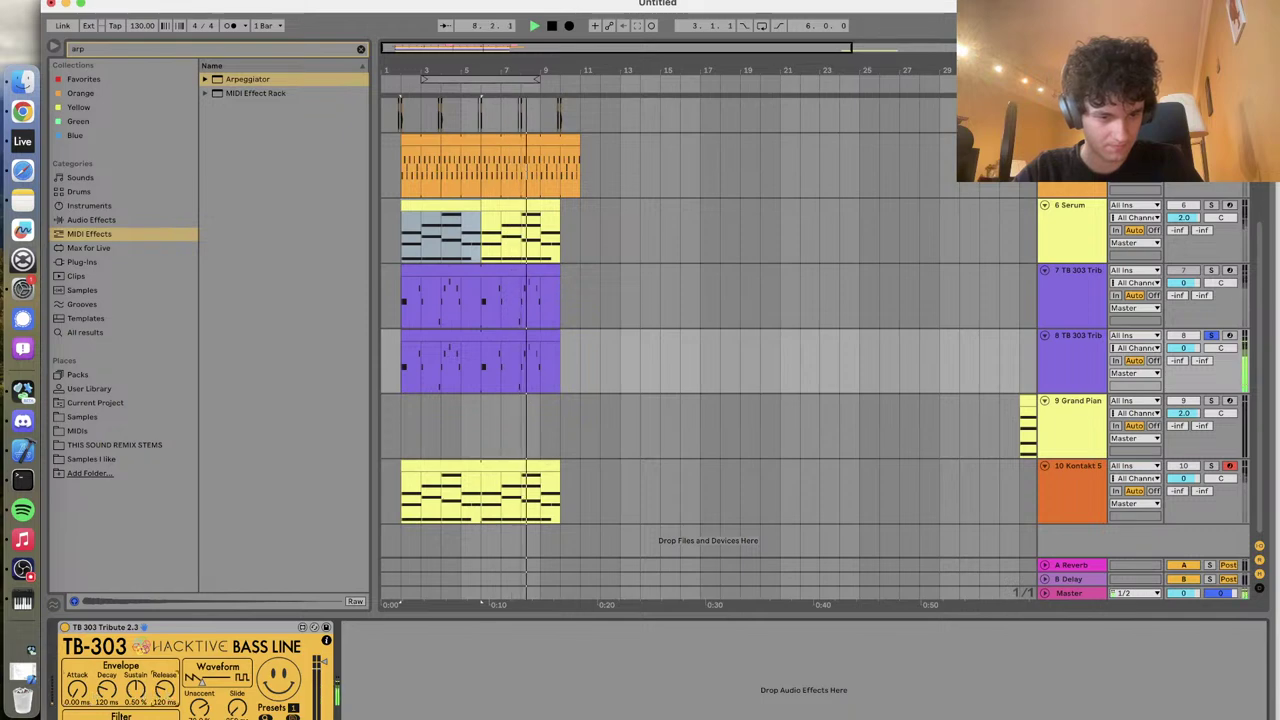
key("space")
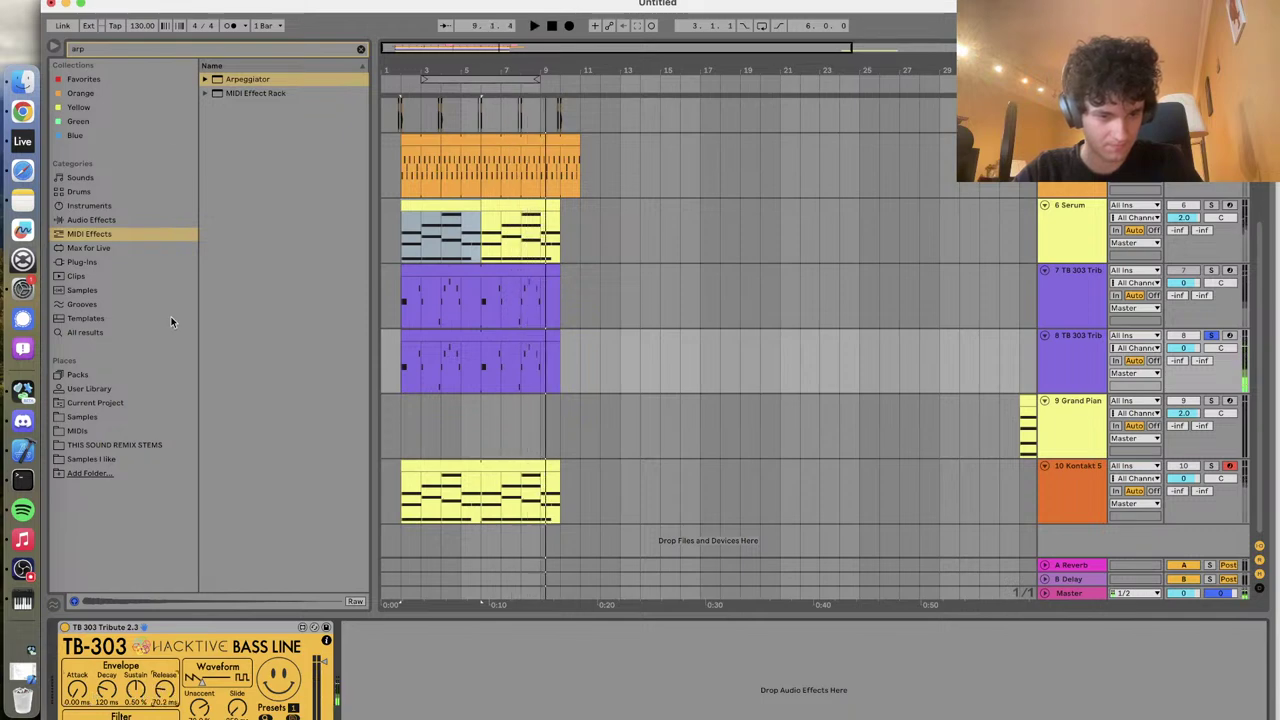
Replace the TB 303 instrument on track 8 with the Serum Audio Unit plug-in
left_click(132, 48)
type("serum")
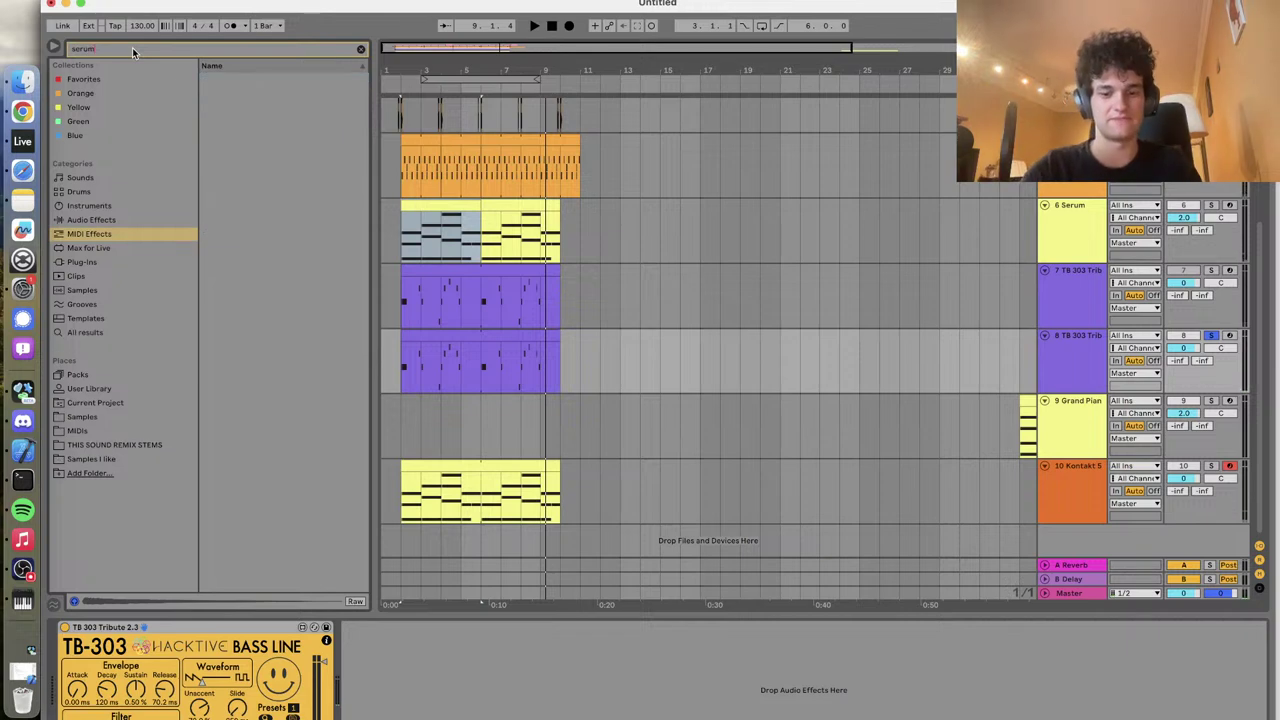
left_click(84, 262)
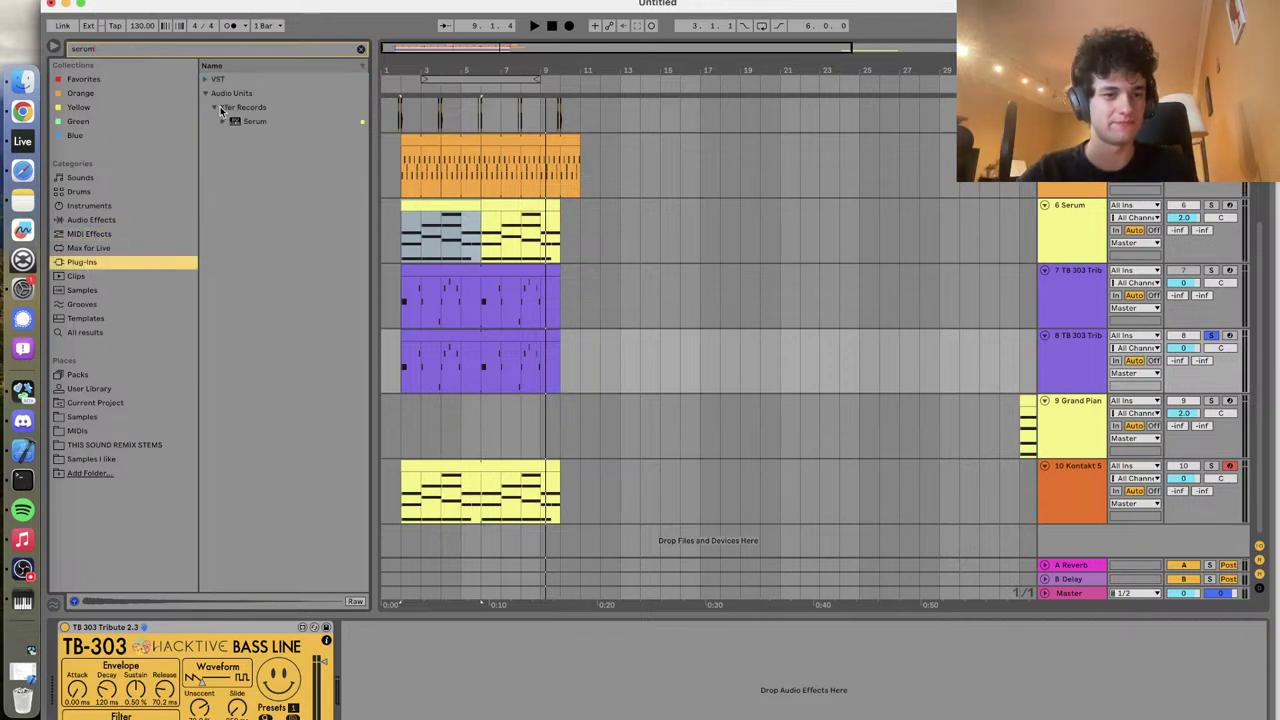
left_click(240, 122)
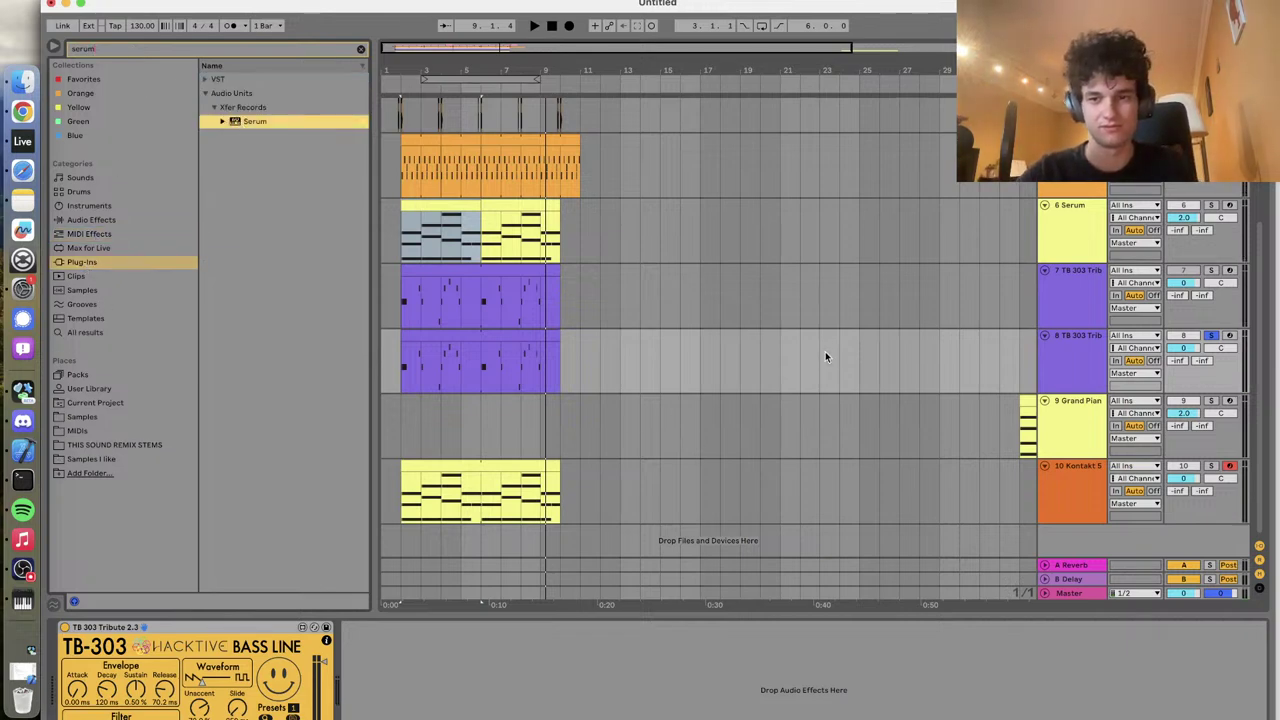
key("Return")
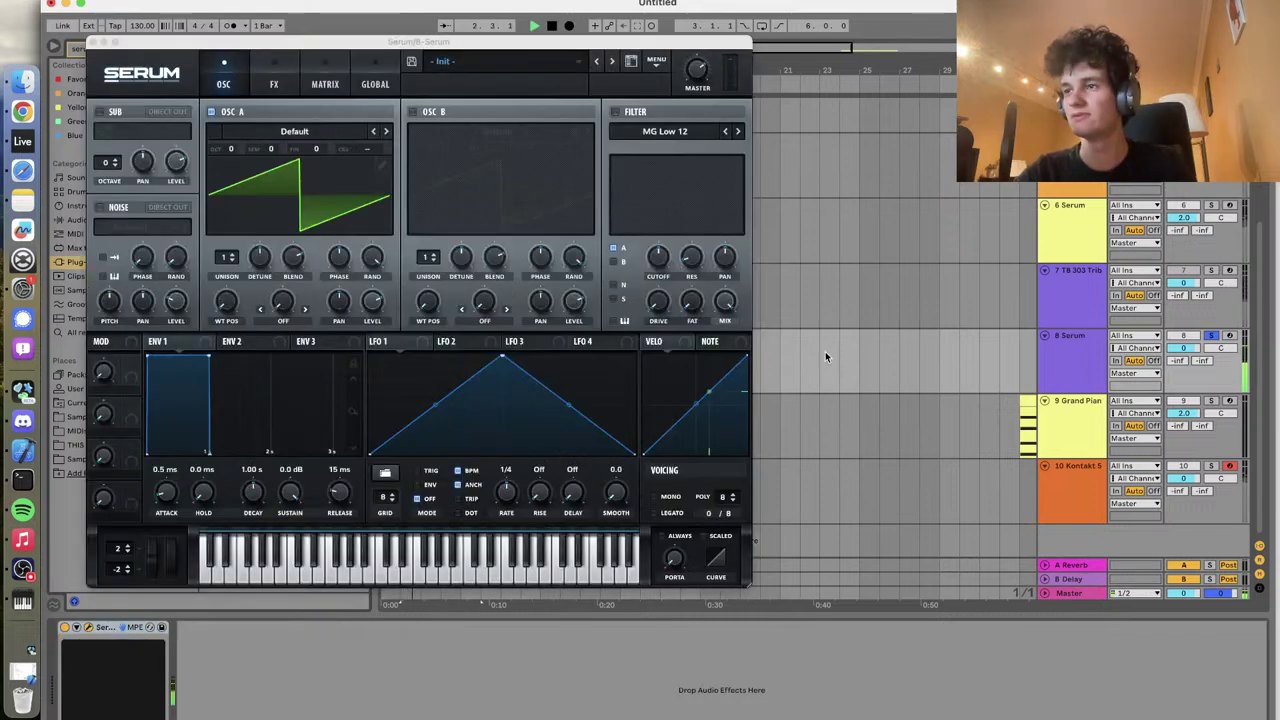
Enable the MG Low 12 filter in track 8's Serum and unsolo the track to hear it in the mix
left_click(615, 111)
key("space")
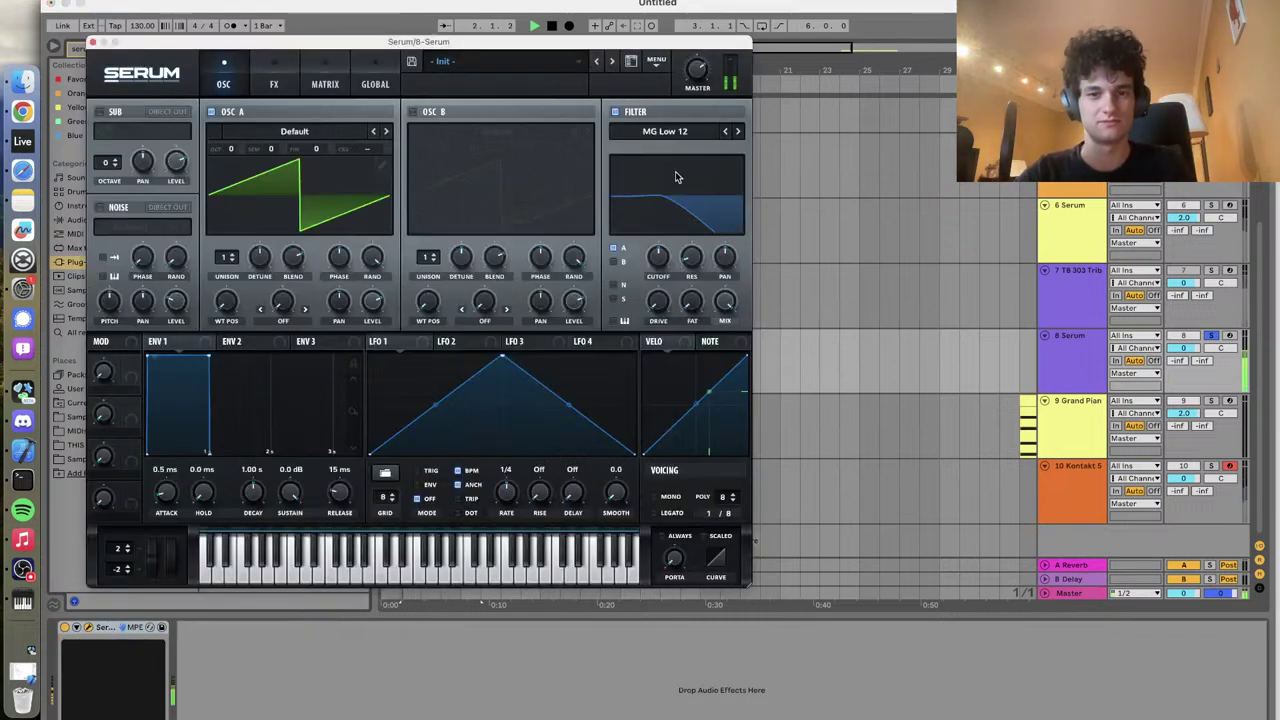
left_click(266, 62)
left_click(305, 72)
left_click(221, 71)
left_click(268, 80)
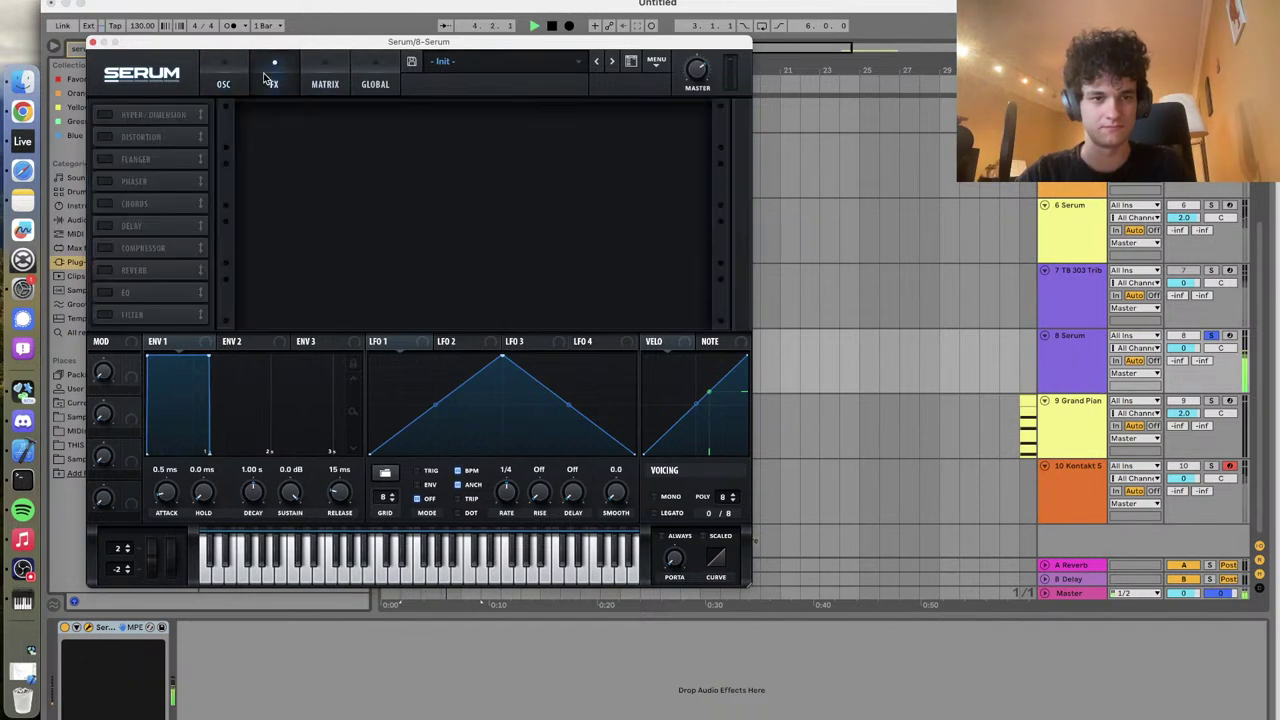
left_click(227, 86)
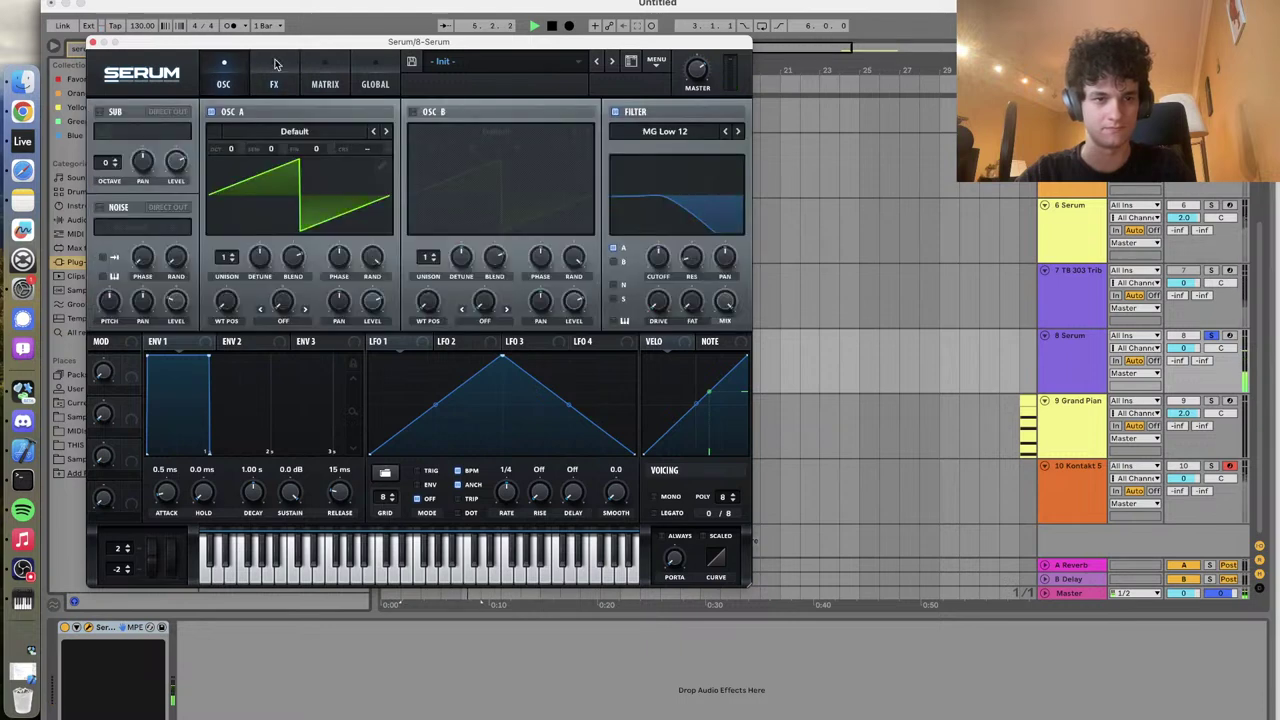
mouse_move(692, 74)
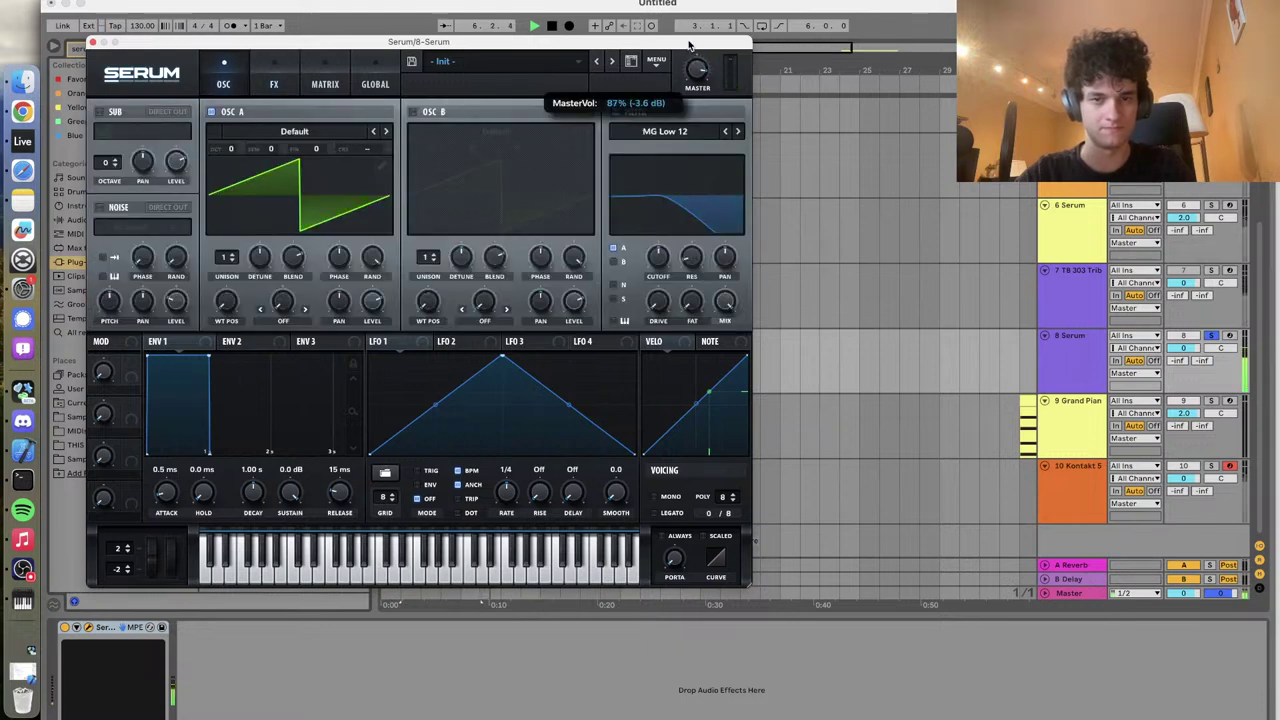
left_click(1211, 336)
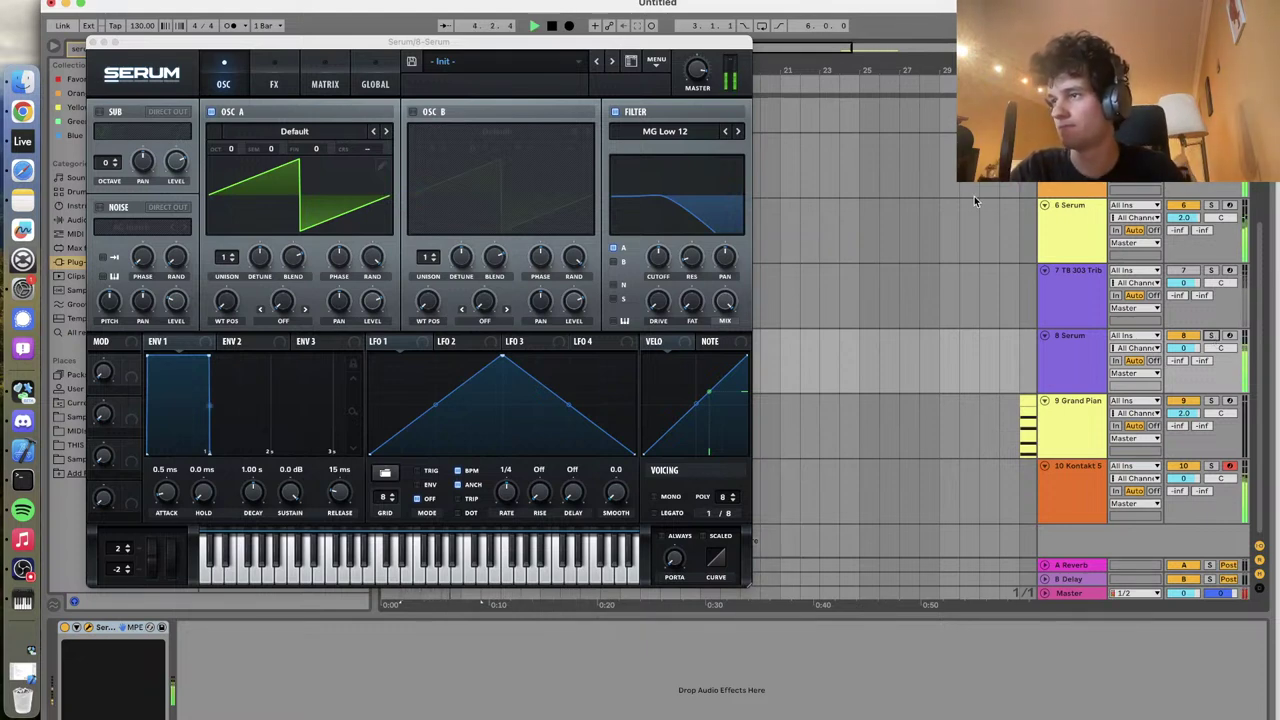
Close the Serum window, open track 8's MIDI clip and lengthen its opening F0 note to about two beats
left_click(92, 43)
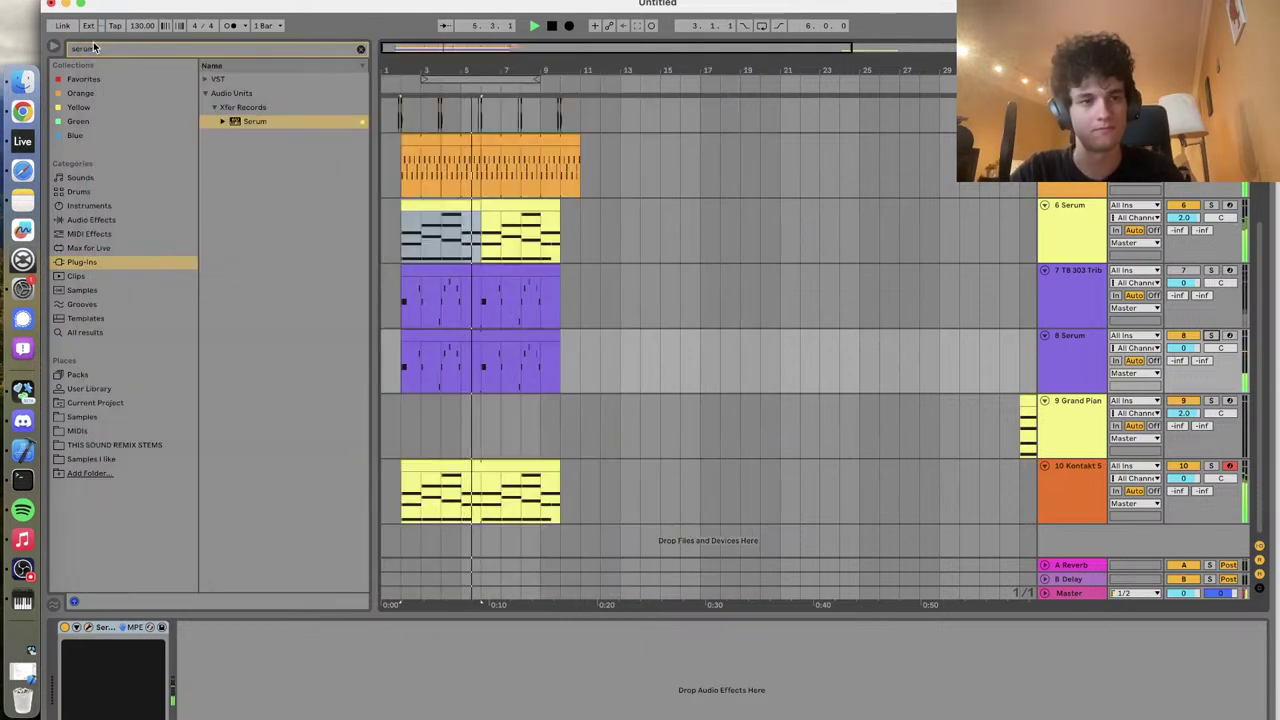
left_click(464, 330)
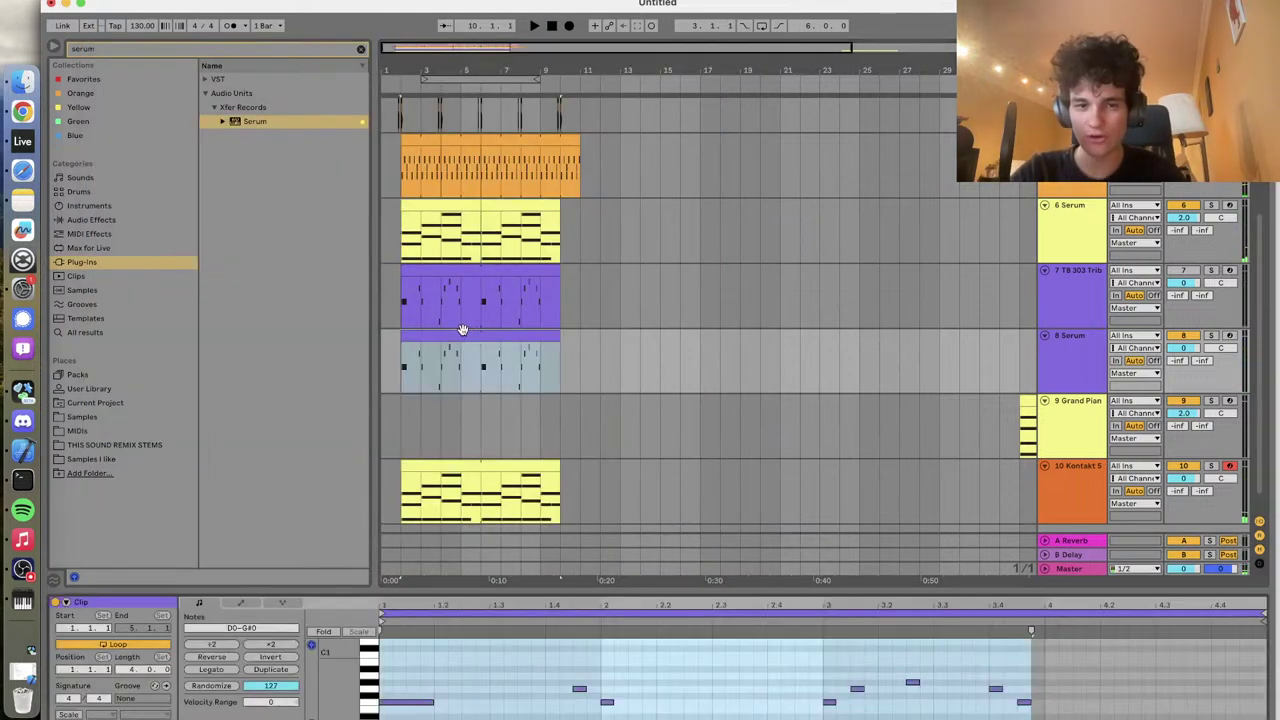
left_click_drag(421, 673, 433, 704)
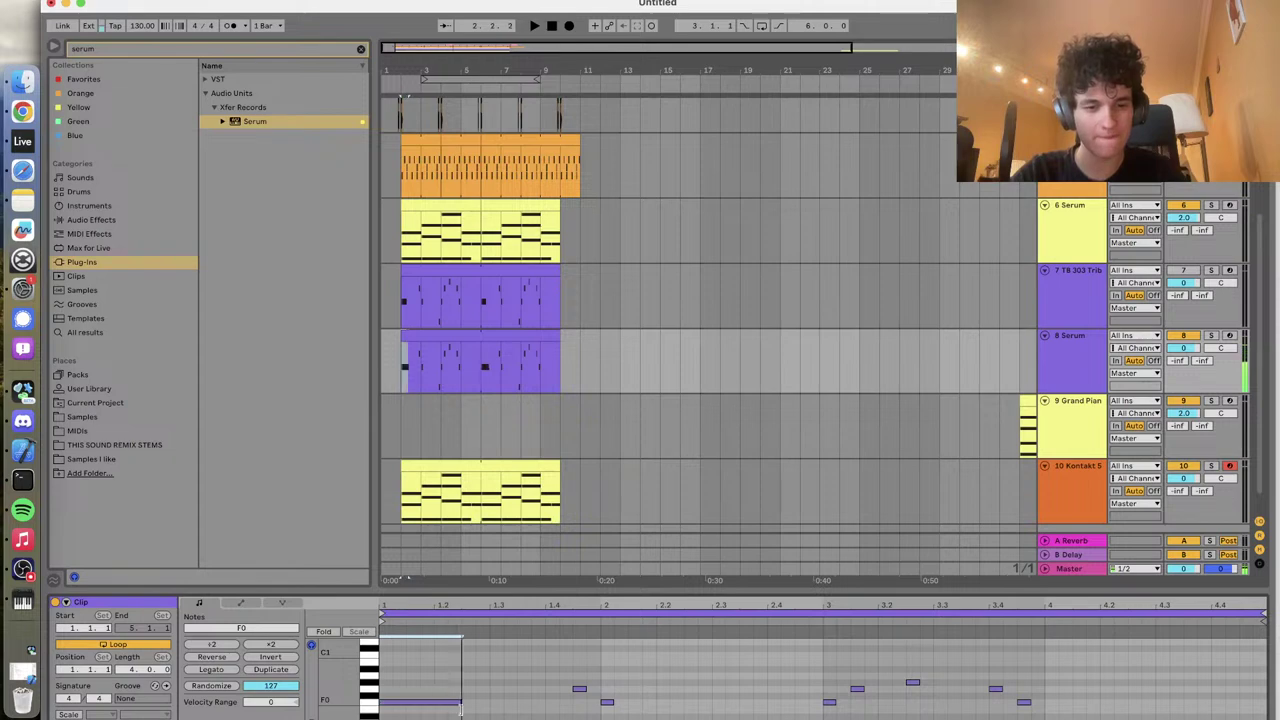
key("space")
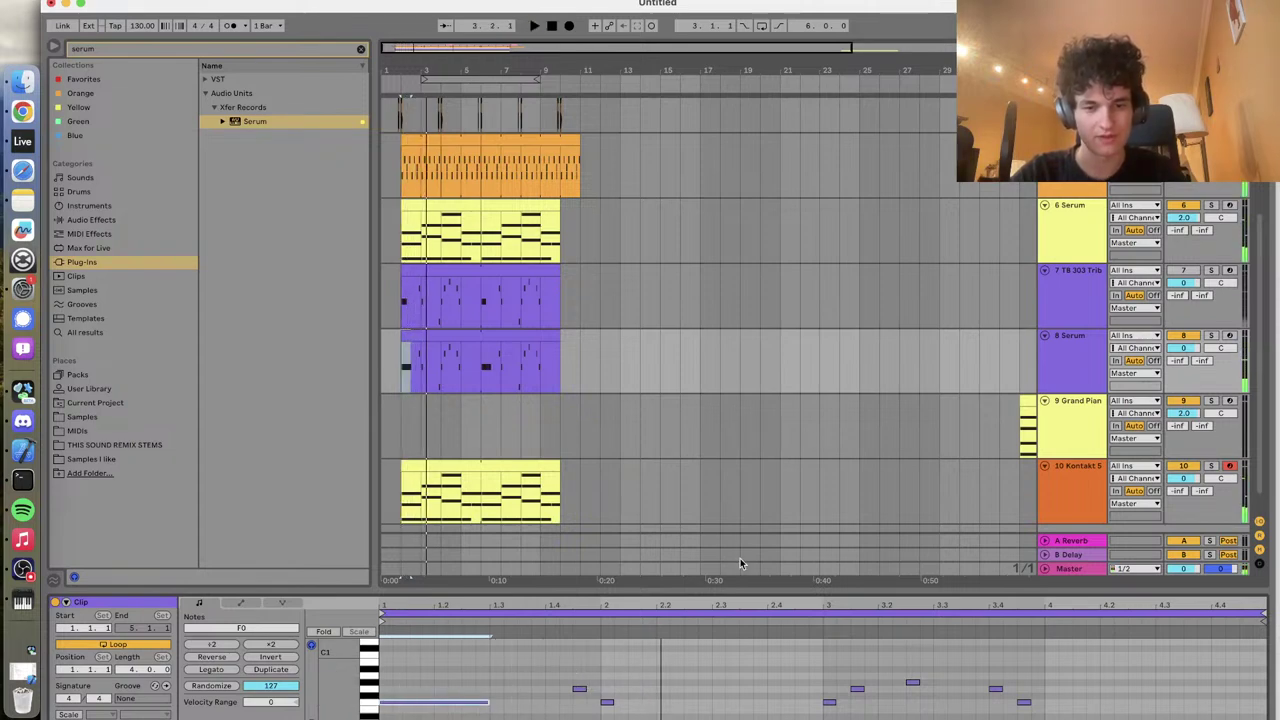
Delete every note after the opening F0 in track 8's clip and shorten the F0 to one beat
left_click_drag(592, 588, 592, 450)
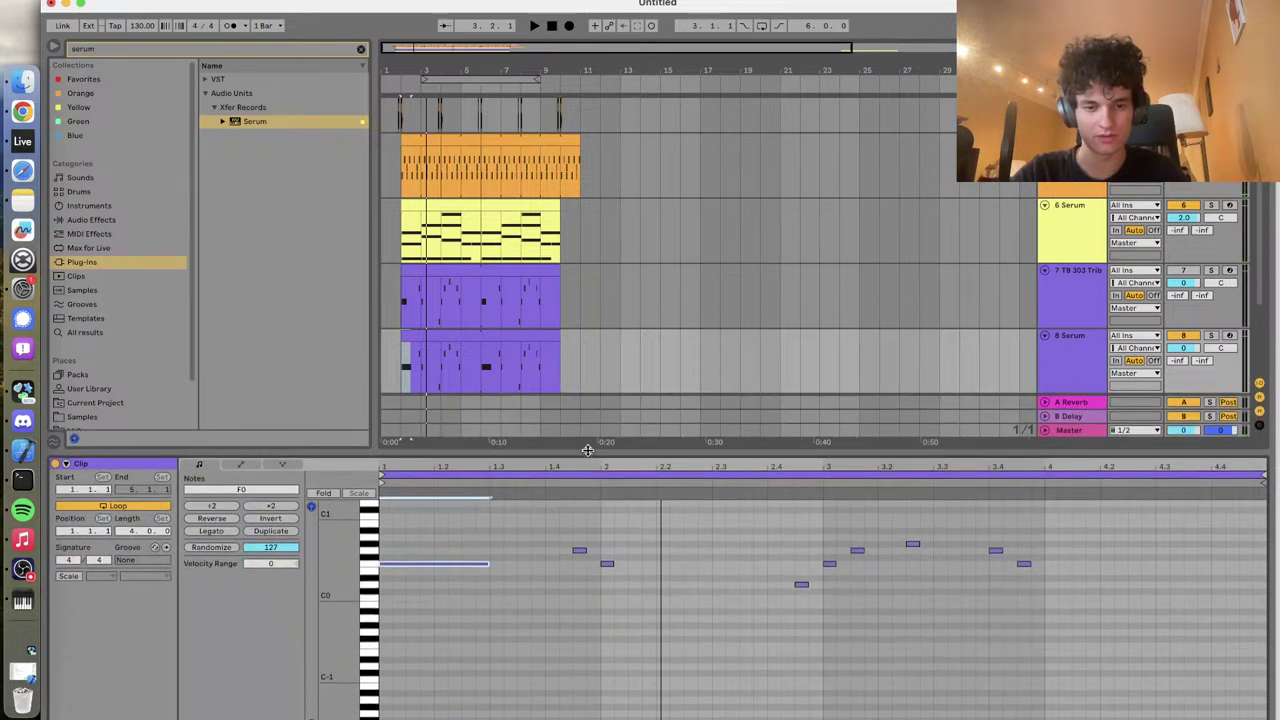
left_click_drag(663, 517, 1142, 634)
key("Delete")
key("space")
left_click_drag(484, 563, 435, 563)
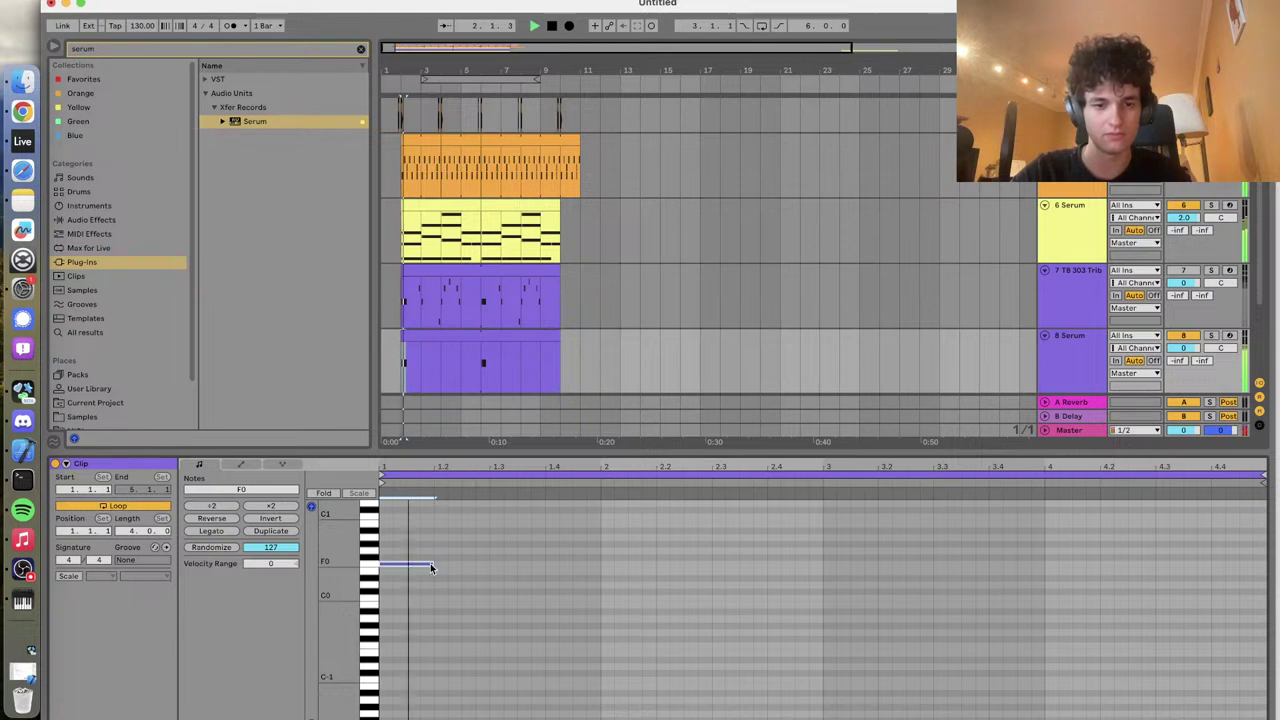
Duplicate the F0 note to beat 1.2, transpose the copy to A0 and listen to it
key("super+d")
key("shift+Up")
key("Down")
key("Down")
key("Down")
key("Down")
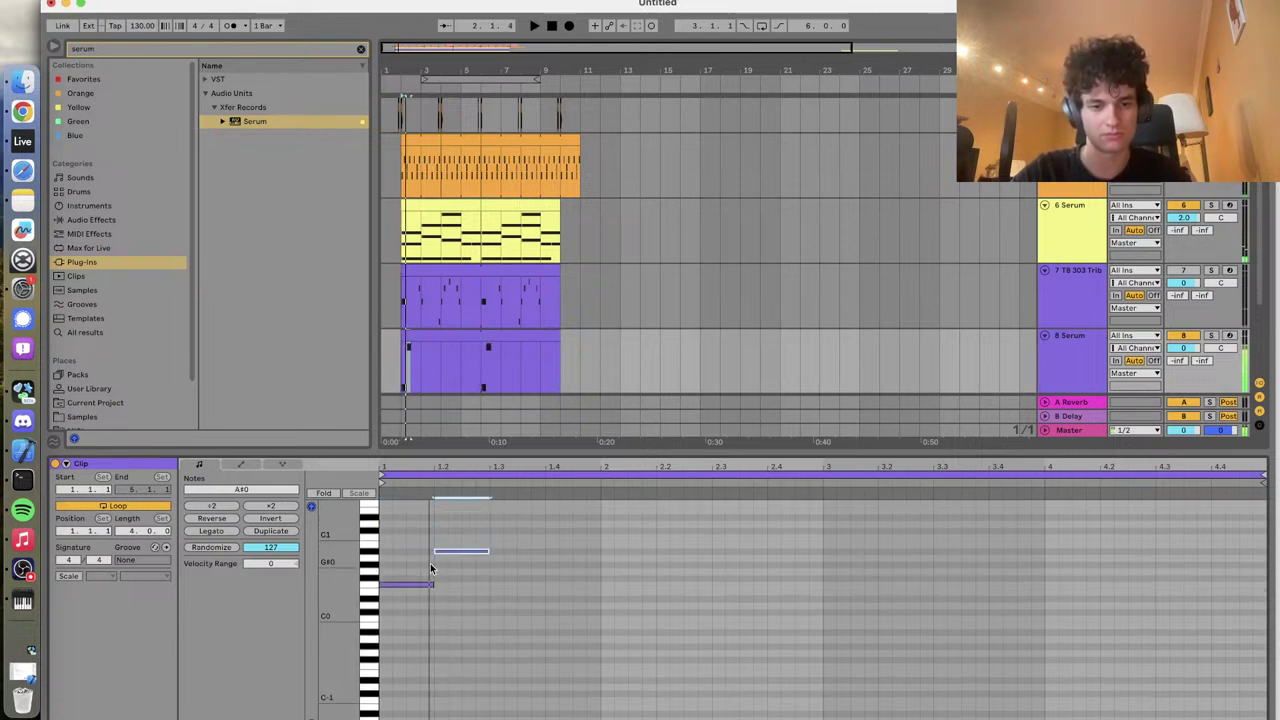
key("space")
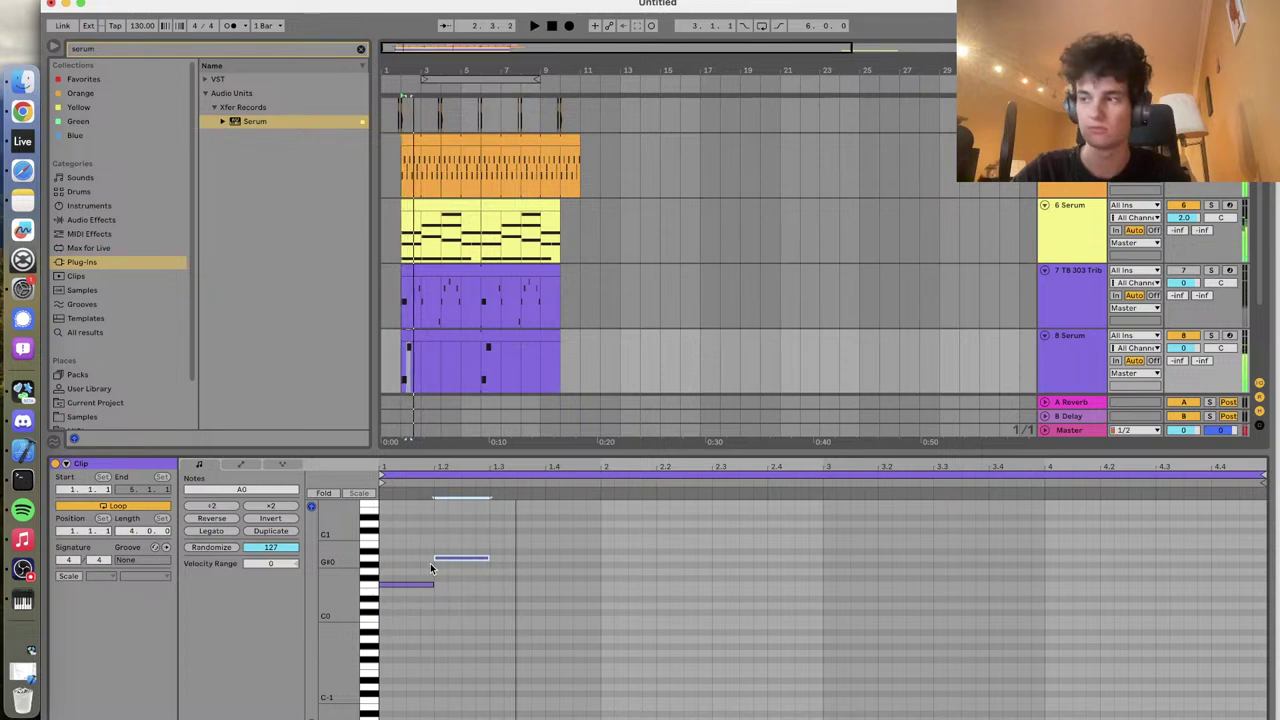
Set the F0 note's length to one and a half beats and move the A0 note to start right after it
left_click_drag(432, 582, 488, 584)
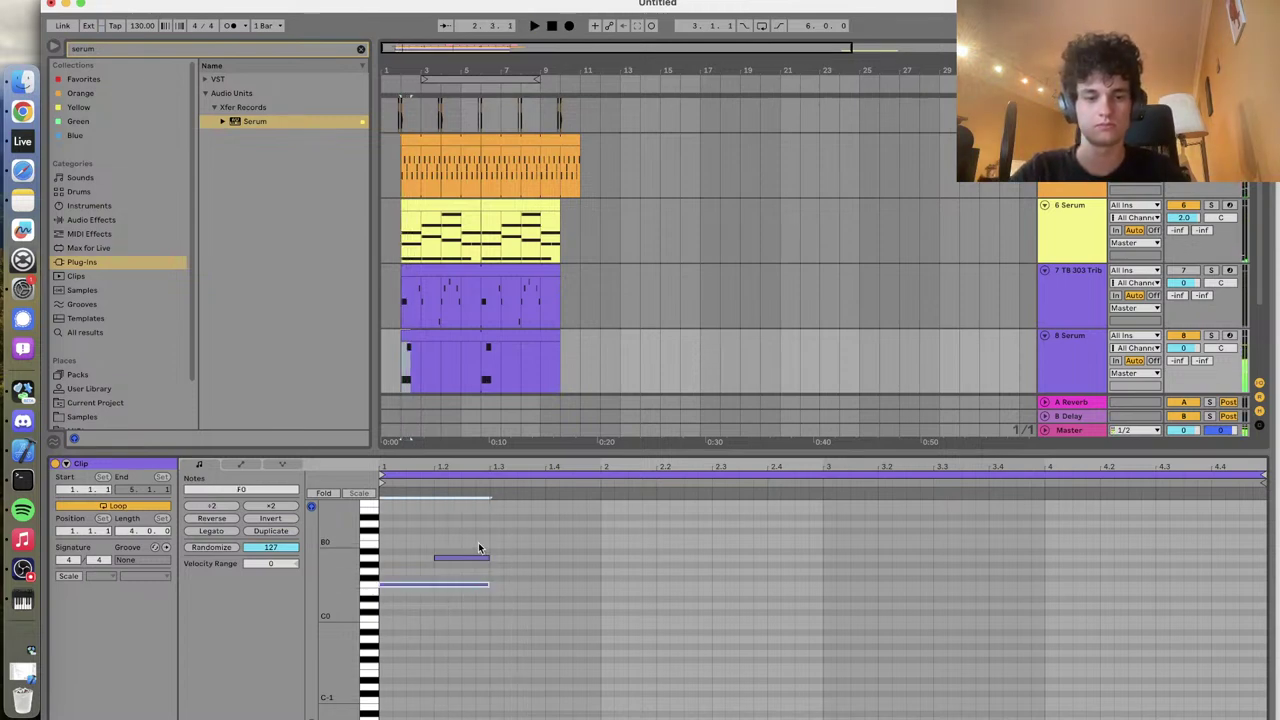
key("Right")
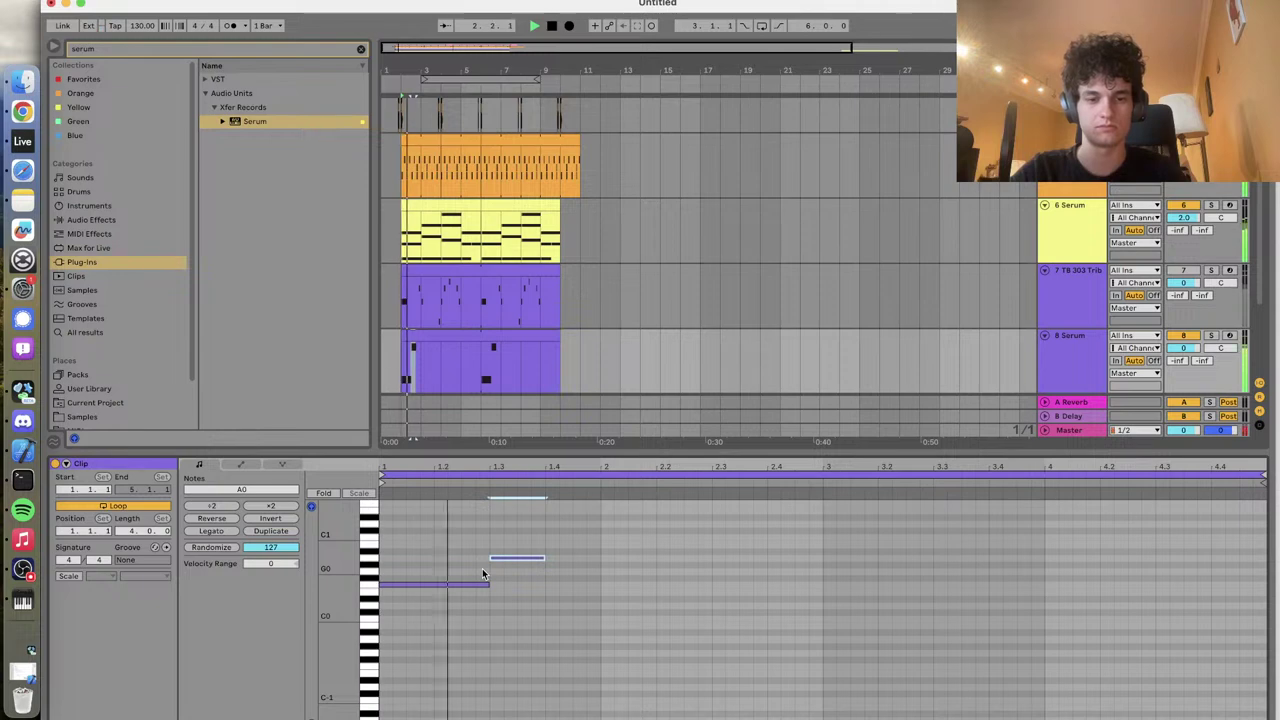
left_click_drag(486, 584, 467, 584)
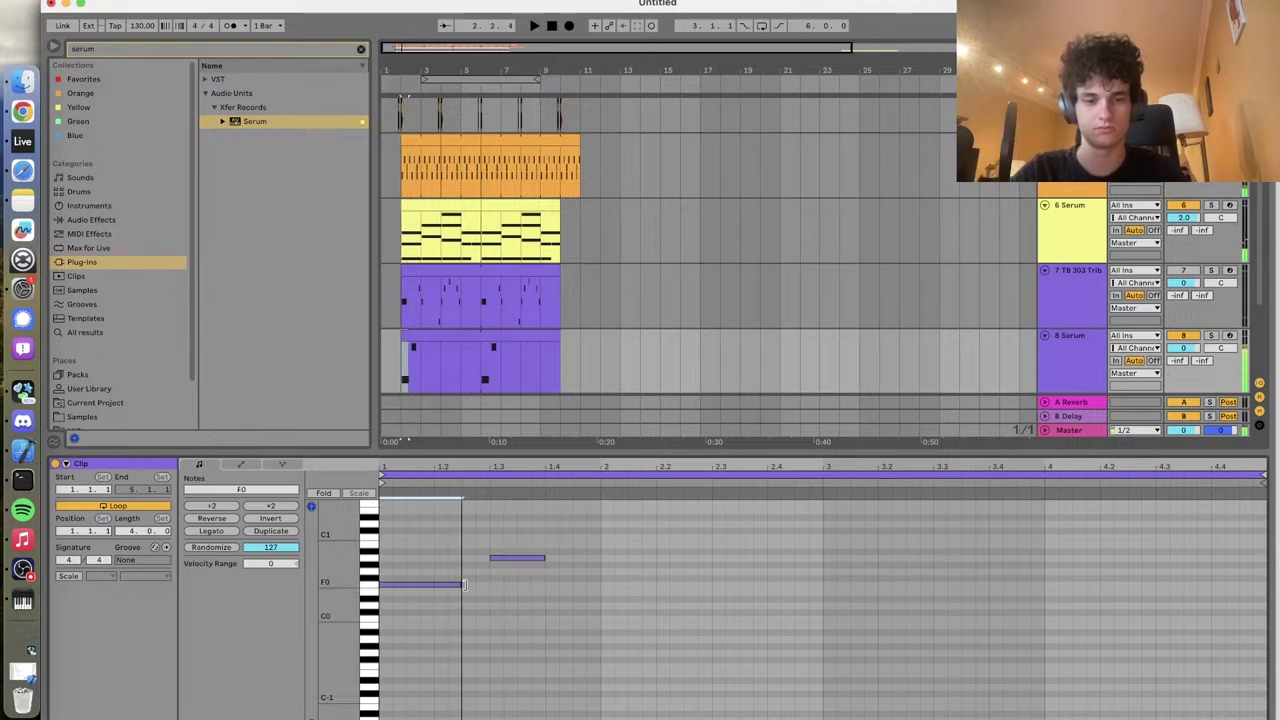
key("space")
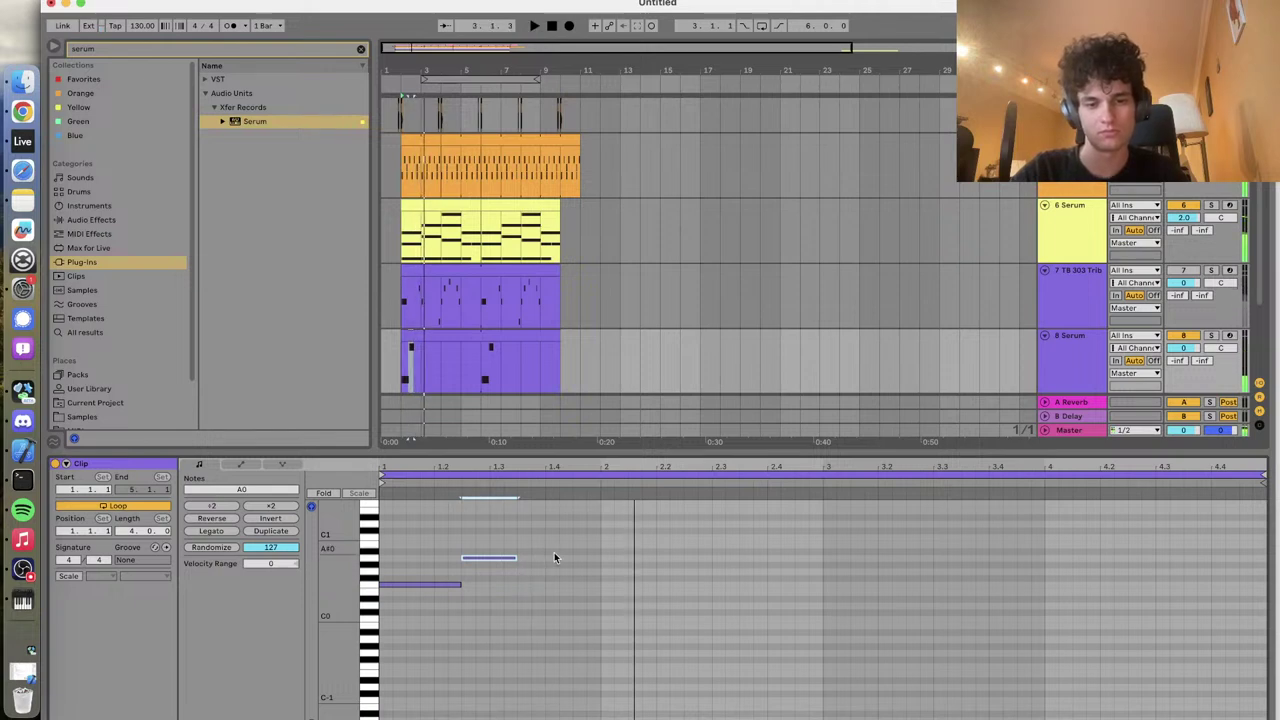
Duplicate the A0 note, place the copy at beat 1.4 and play it back
key("super+d")
key("Right")
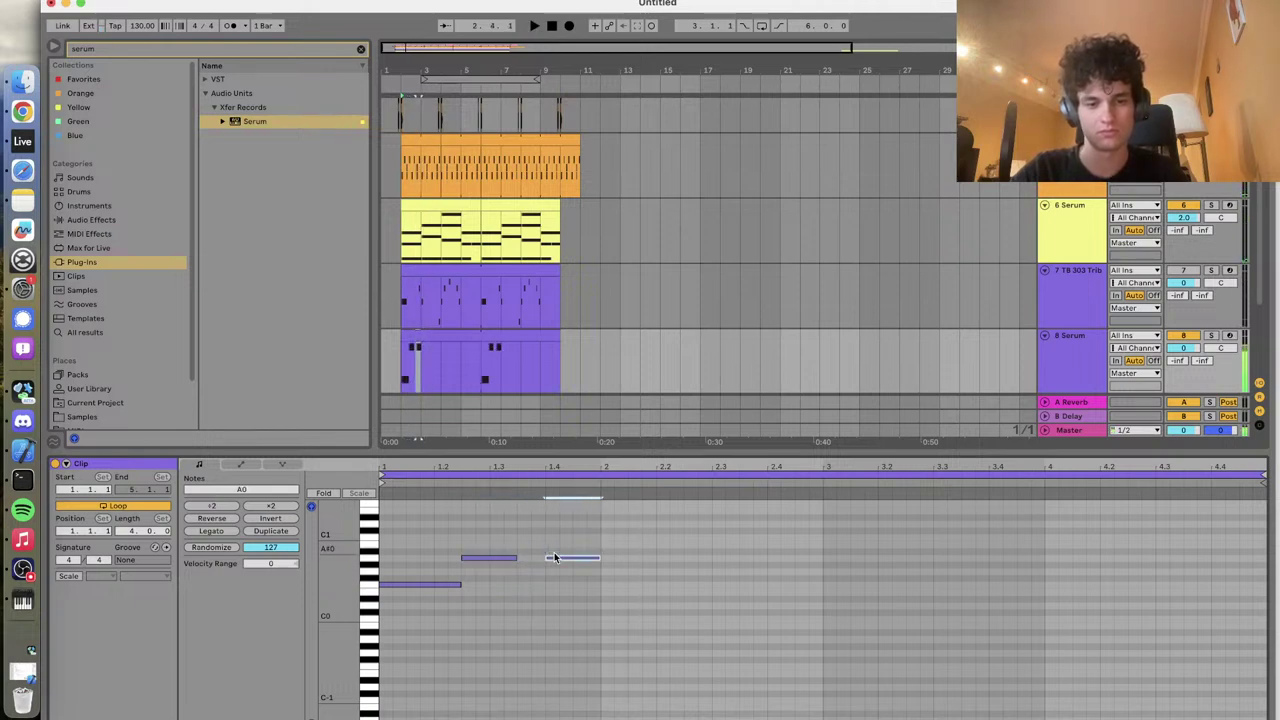
key("Down")
key("space")
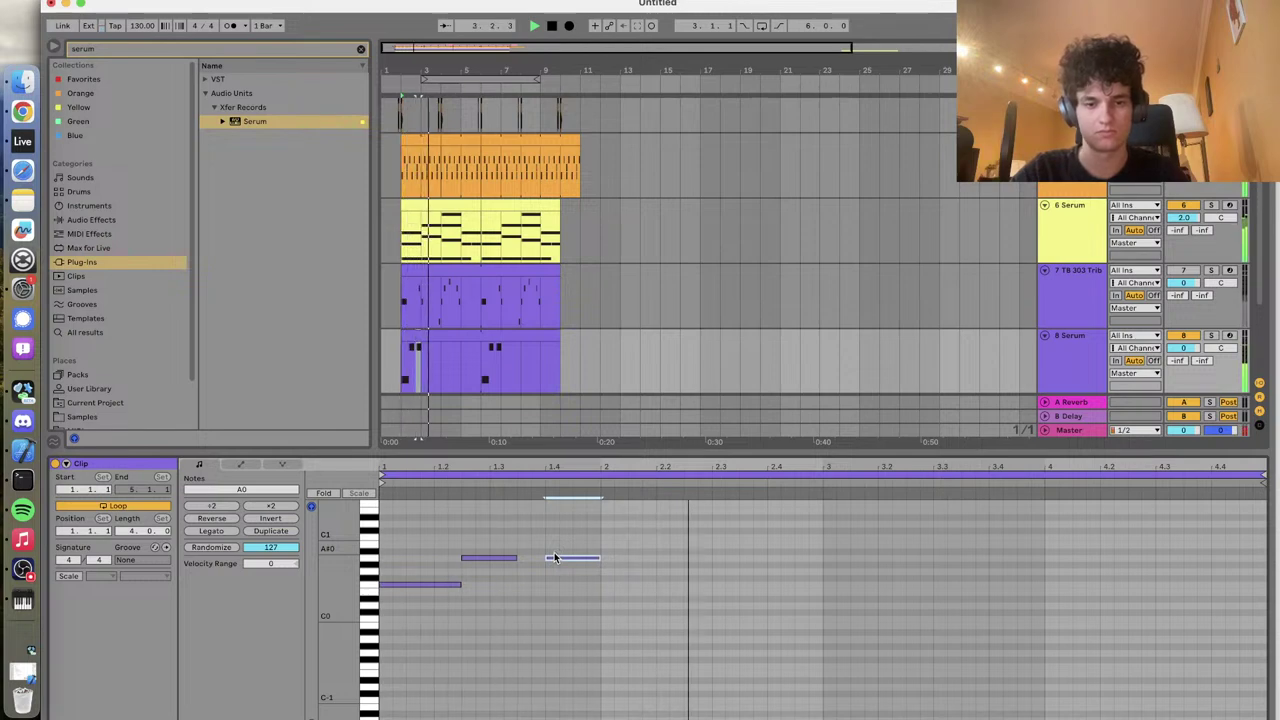
Transpose the note at beat 1.4 down to C0, trying intermediate pitches during playback
key("Down")
key("Down")
key("Down")
key("Down")
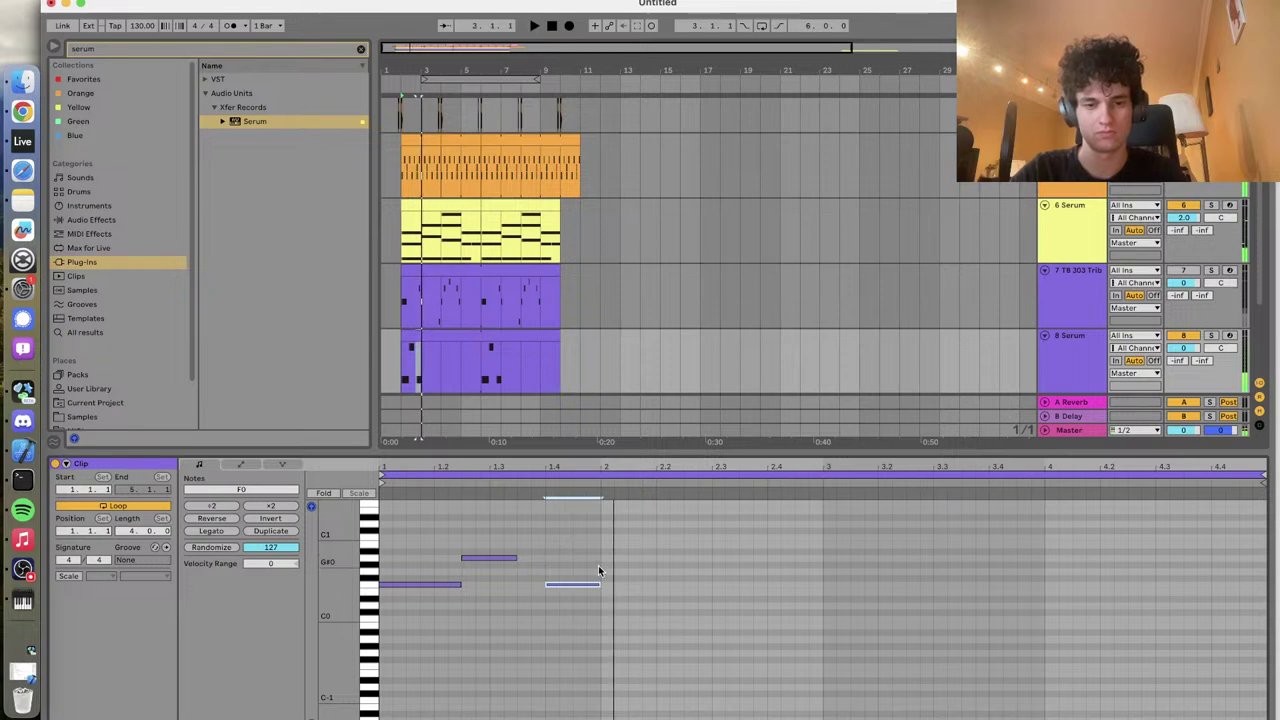
key("Down")
key("Down")
key("space")
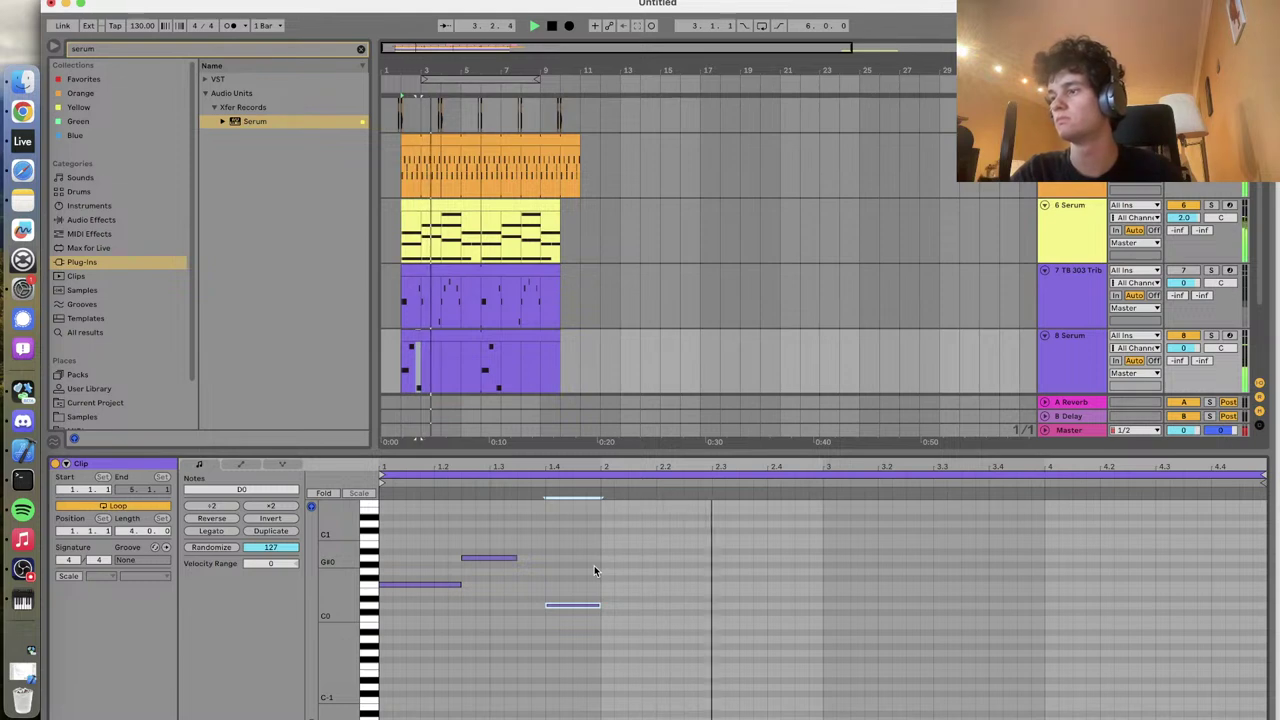
key("Down")
key("Down")
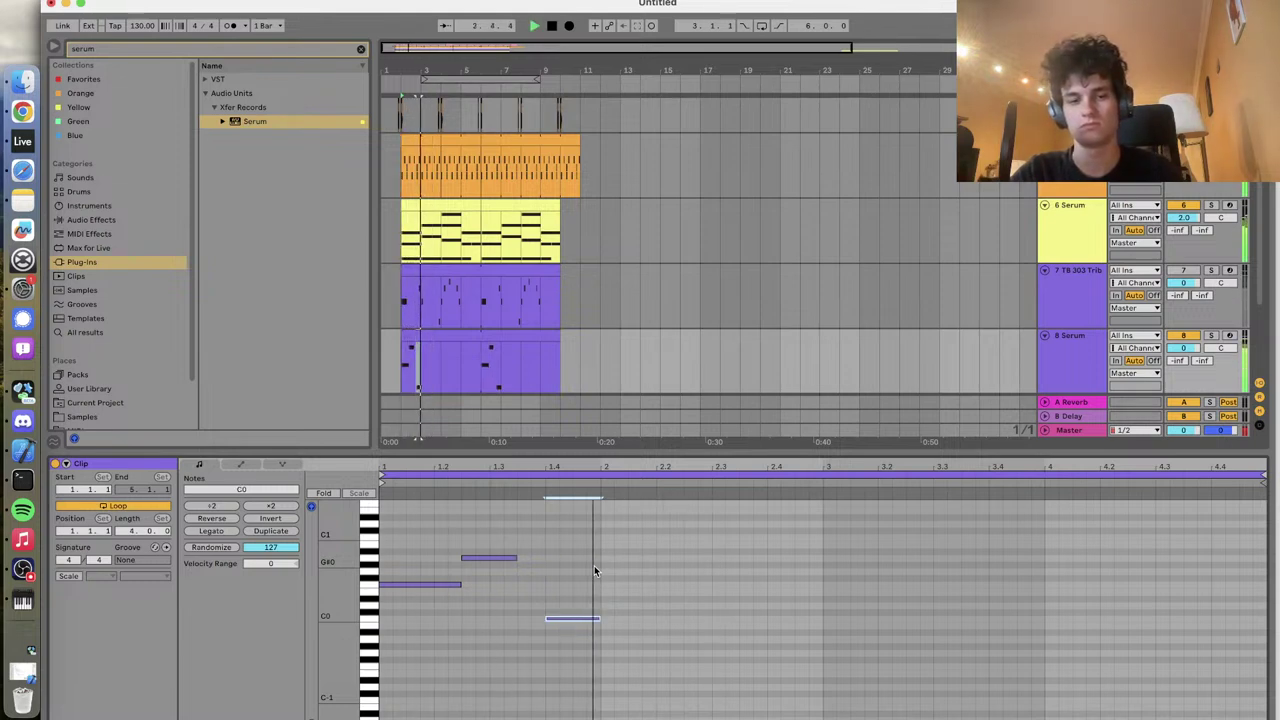
Duplicate the C0 note to bar 2, transpose the copy to D0 and extend it to three beats
key("super+d")
key("Up")
key("Up")
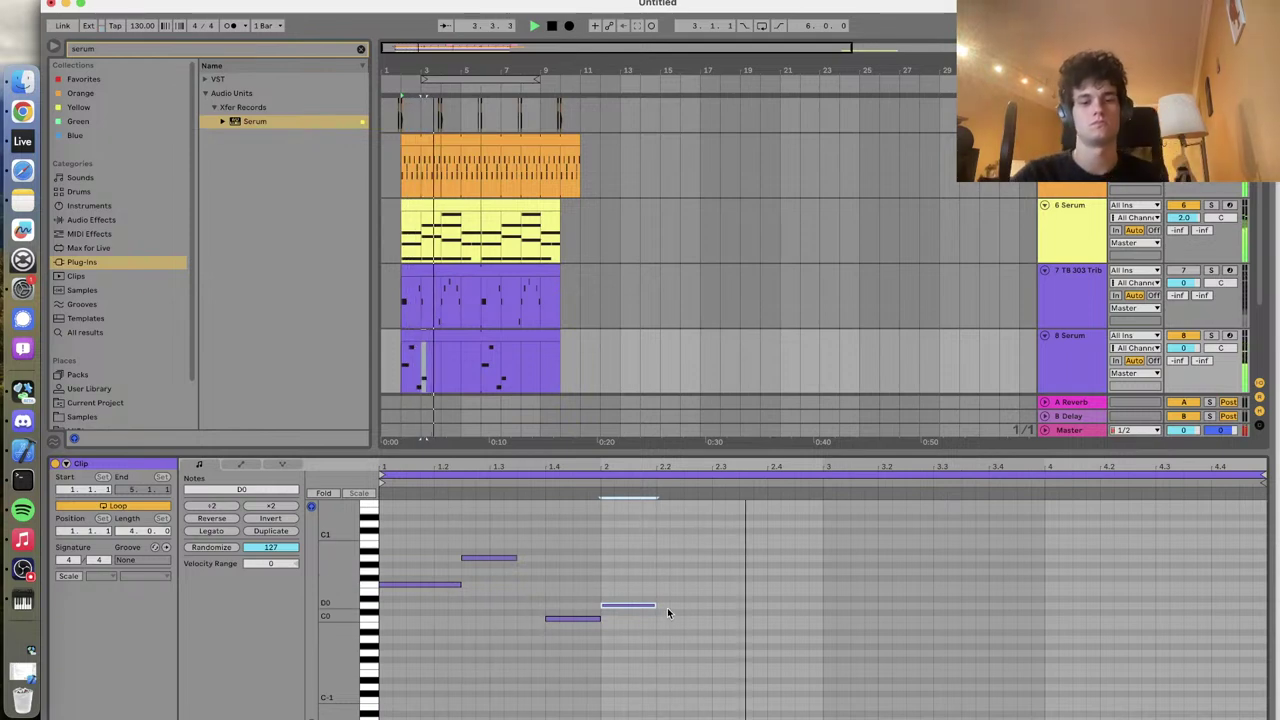
left_click_drag(656, 605, 766, 605)
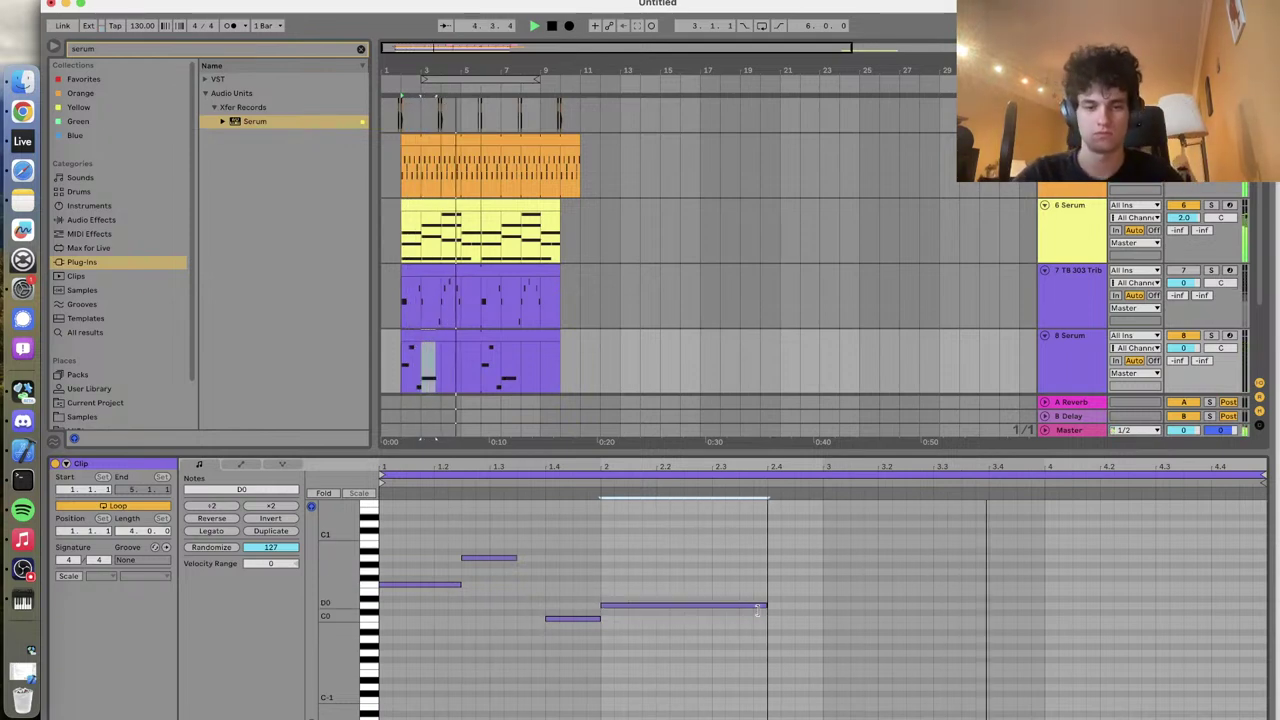
Raise the C0 and D0 notes together by one octave to C1 and D1
left_click_drag(686, 578, 560, 630)
key("shift+Up")
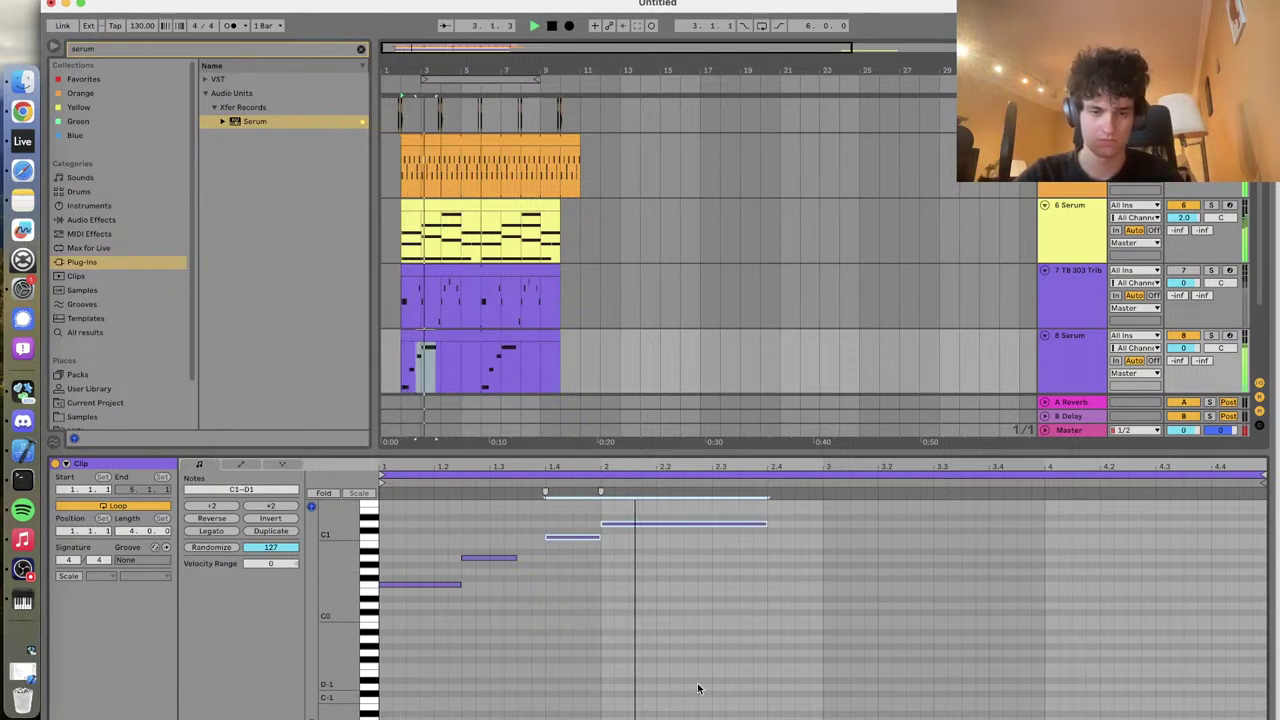
key("space")
Add a one-beat note at the start of bar 3 and adjust its pitch to C1 by ear
left_click(810, 546)
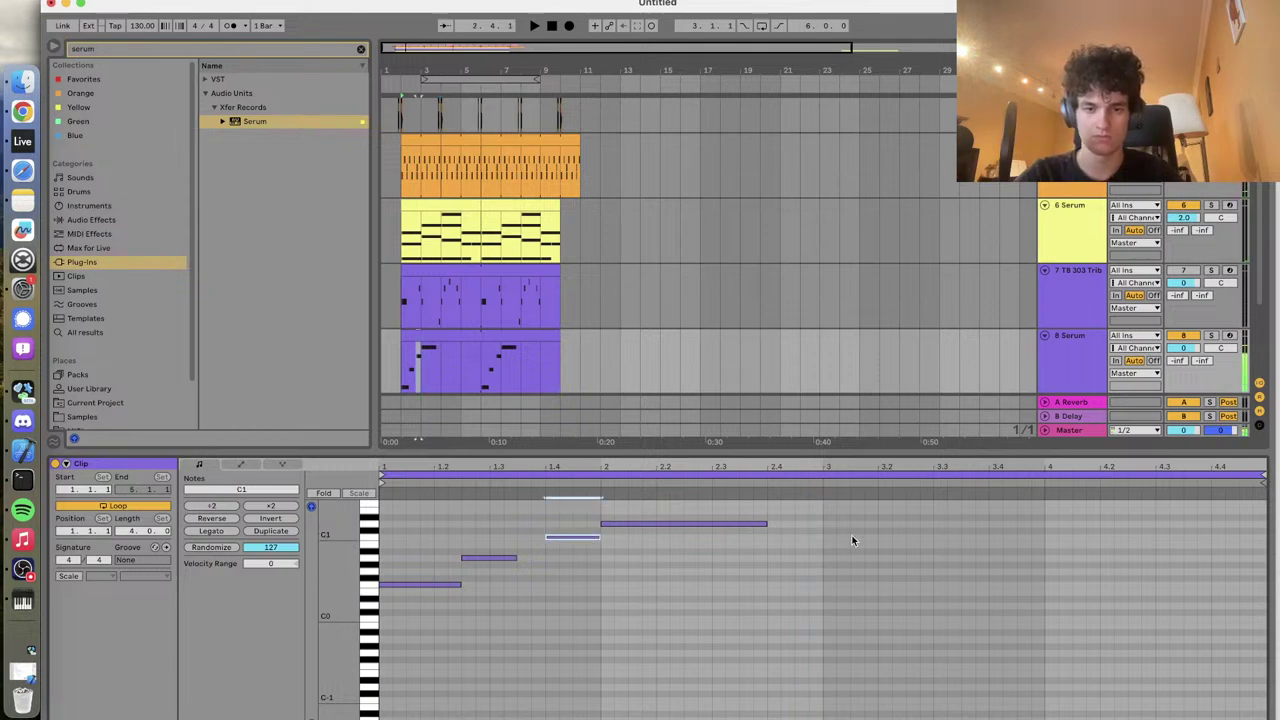
key("space")
key("Down")
key("Down")
key("Down")
key("Up")
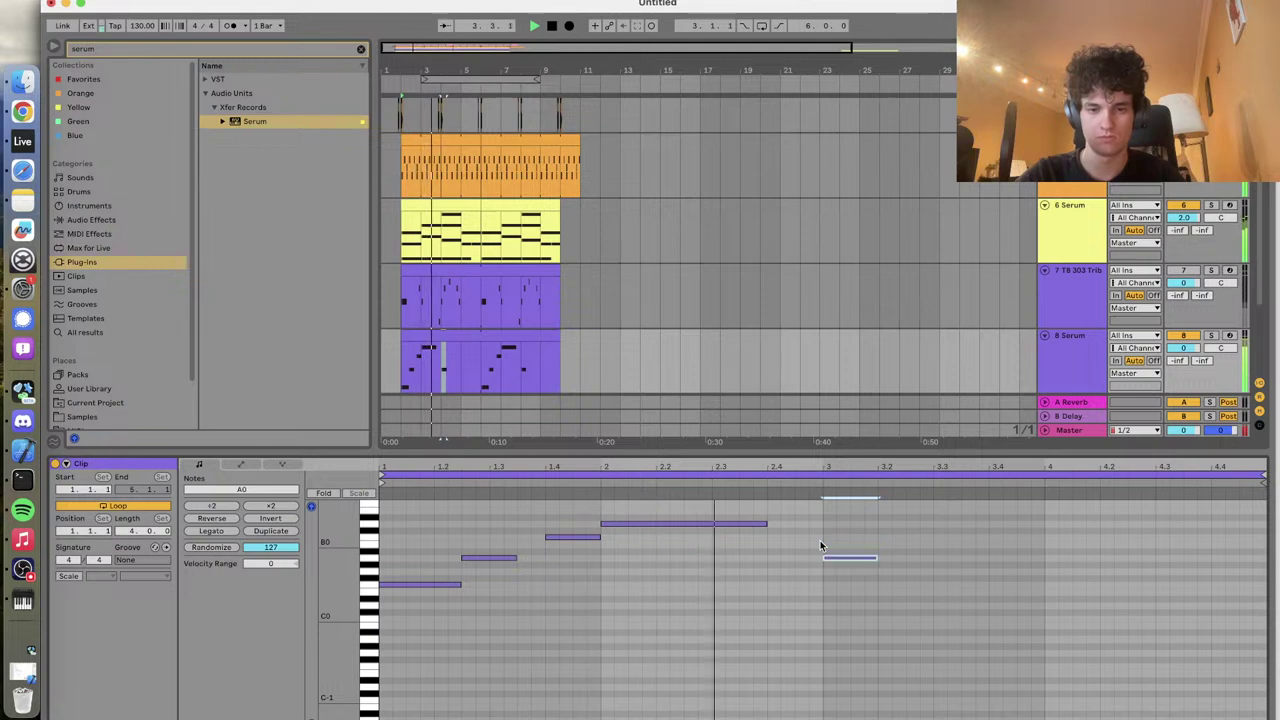
key("Up")
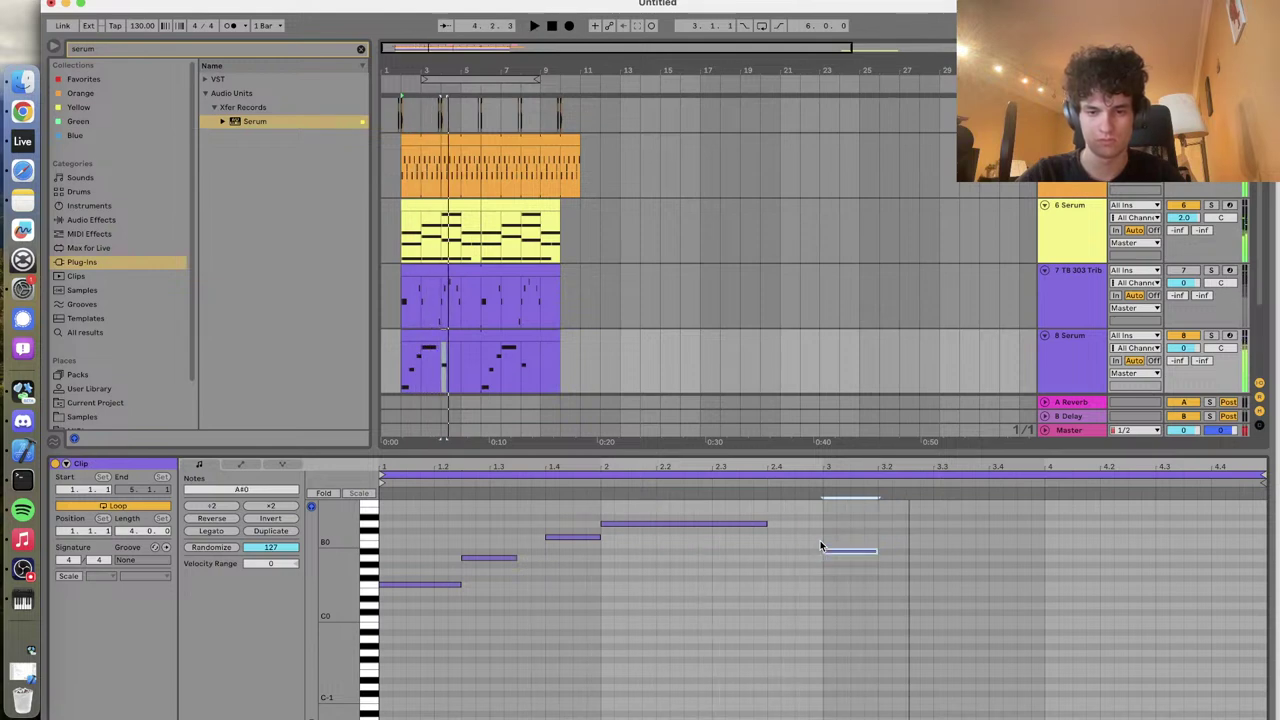
key("space")
key("Up")
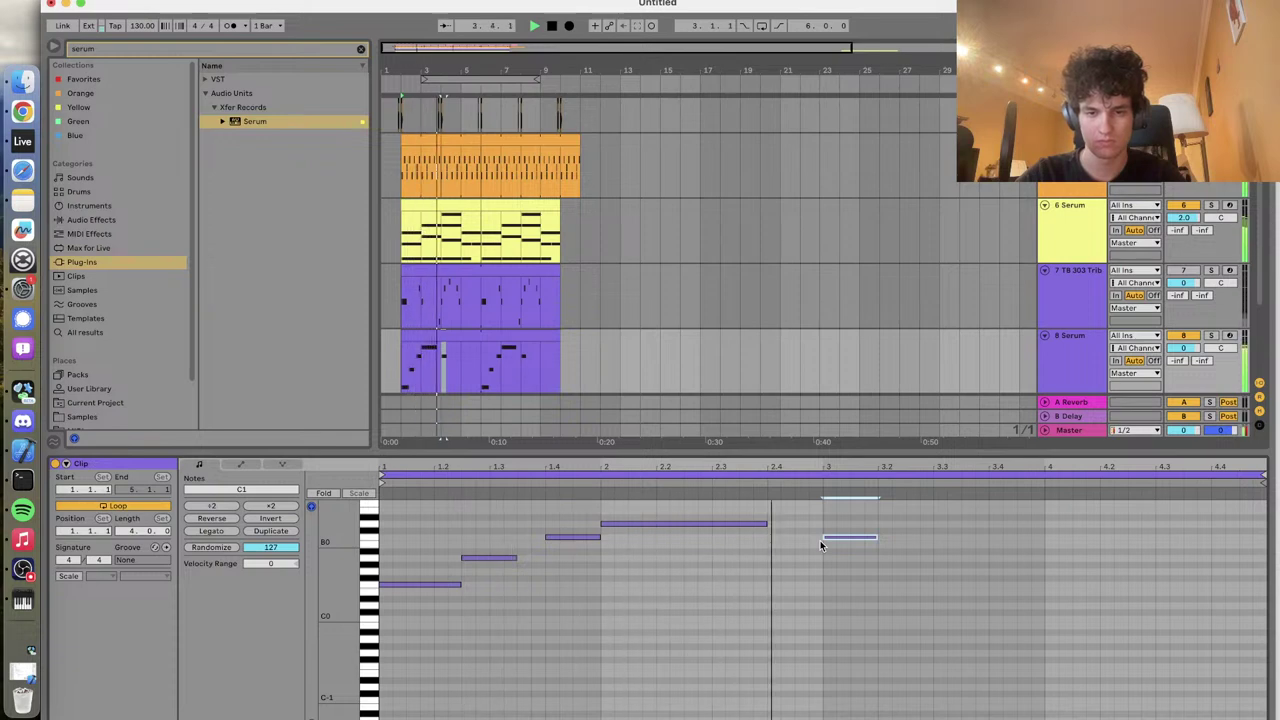
Add a one-beat D1 after bar 3's C1, with the C1 lasting one and a half beats and the D1 following directly
key("super+d")
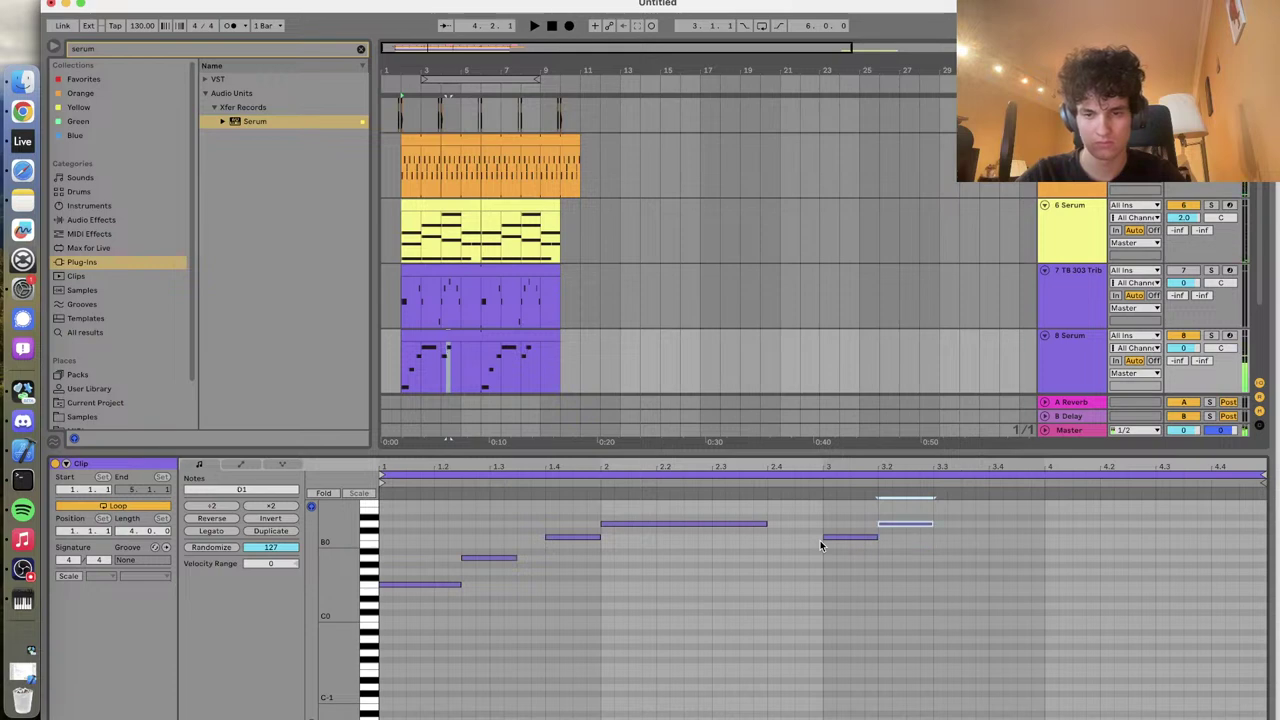
left_click_drag(875, 537, 946, 533)
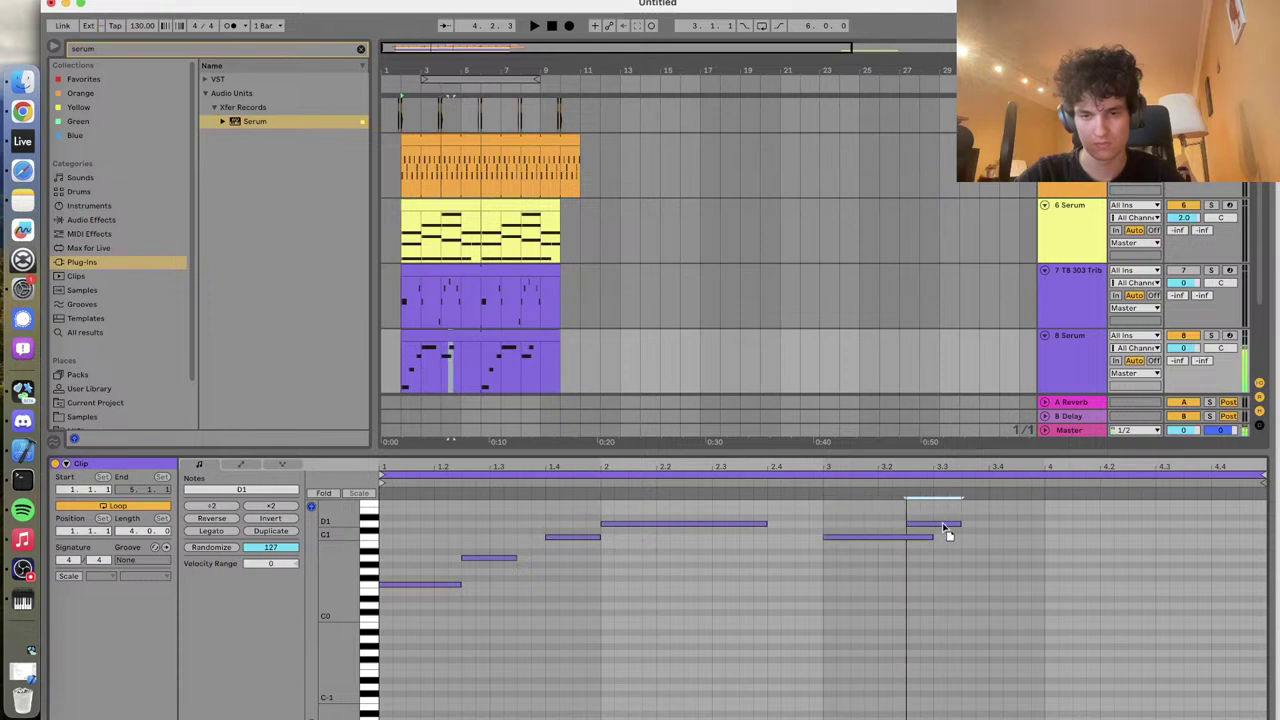
left_click(930, 538)
key("space")
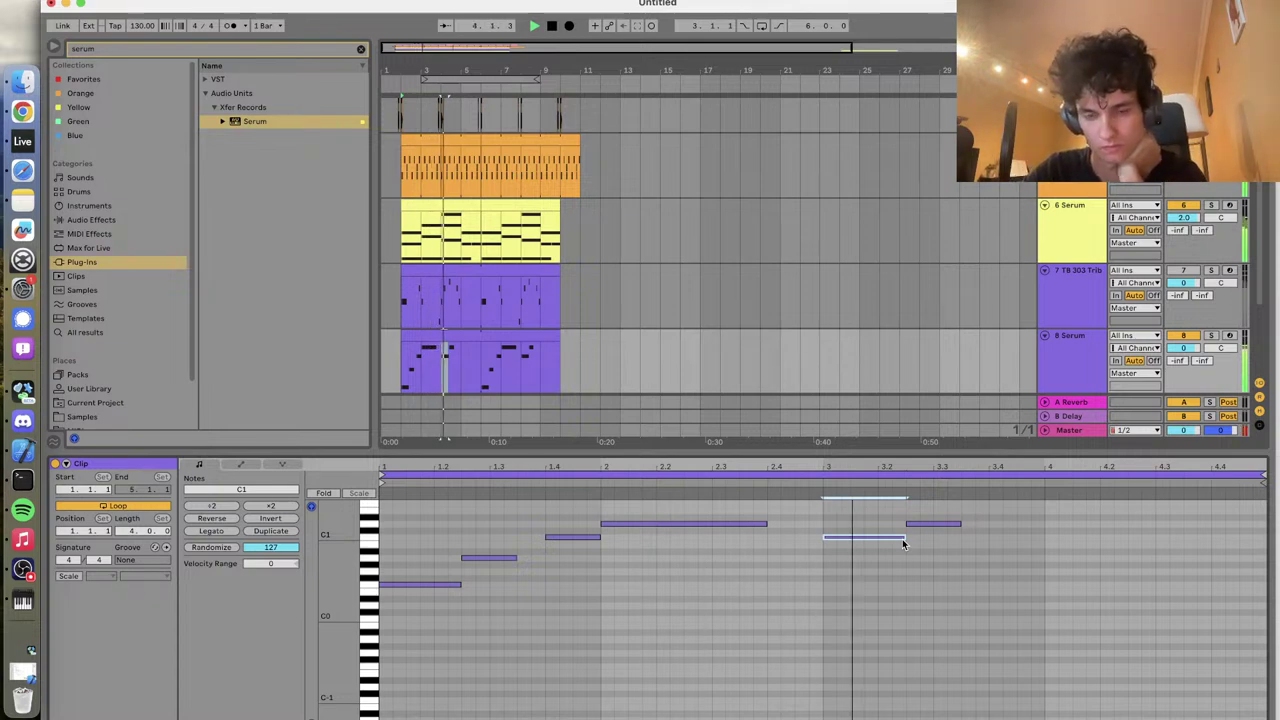
key("space")
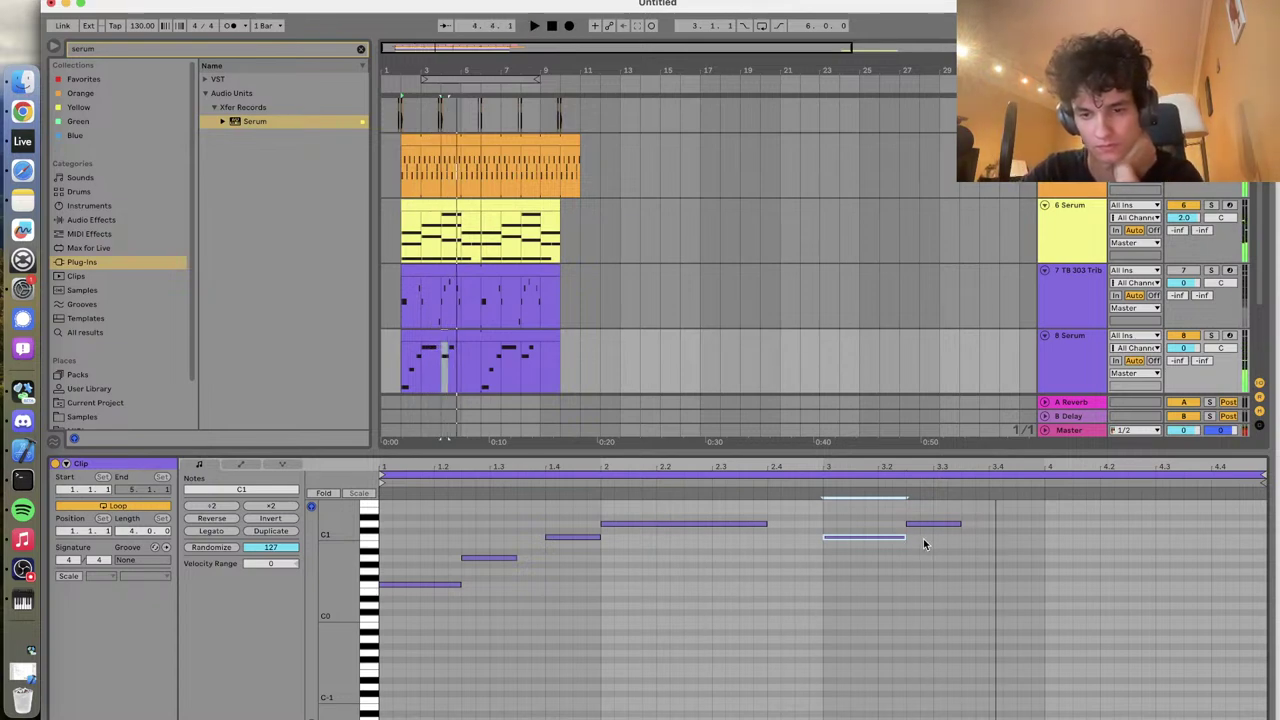
Add a one-beat F#0 note at bar 4 followed by a two-beat A0 note at 4.2
double_click(1051, 551)
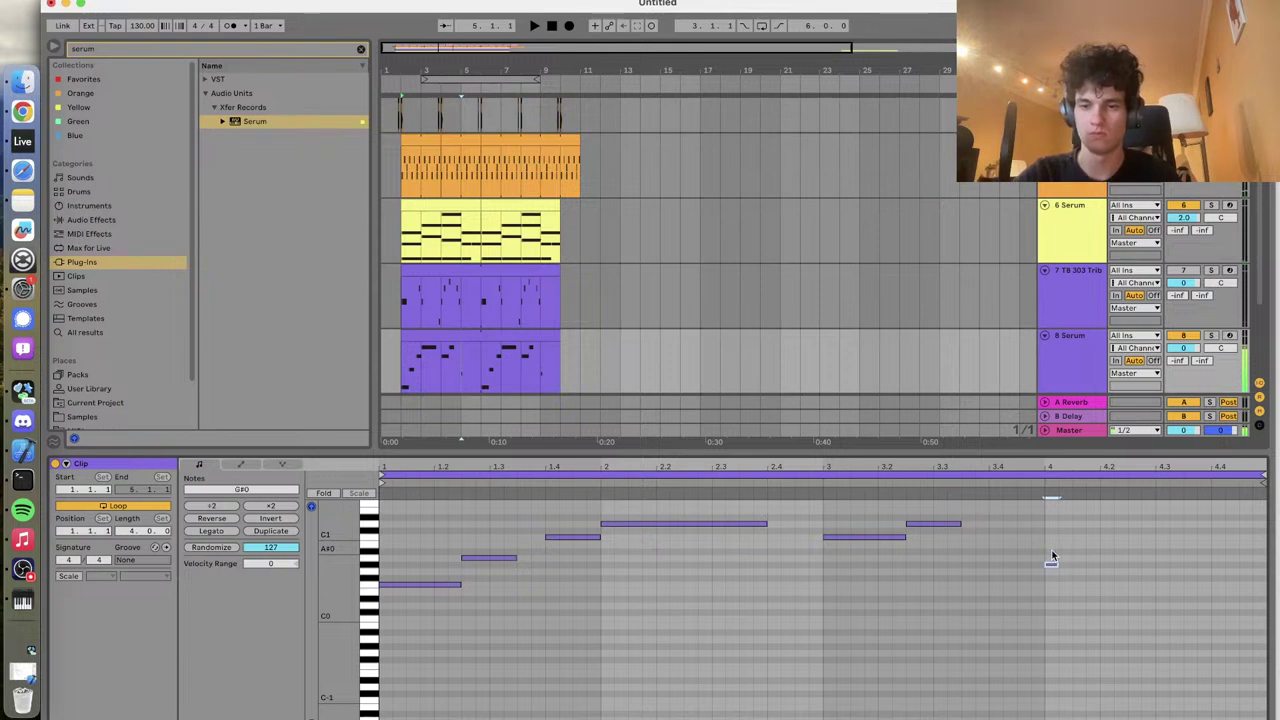
left_click_drag(1056, 578, 1096, 578)
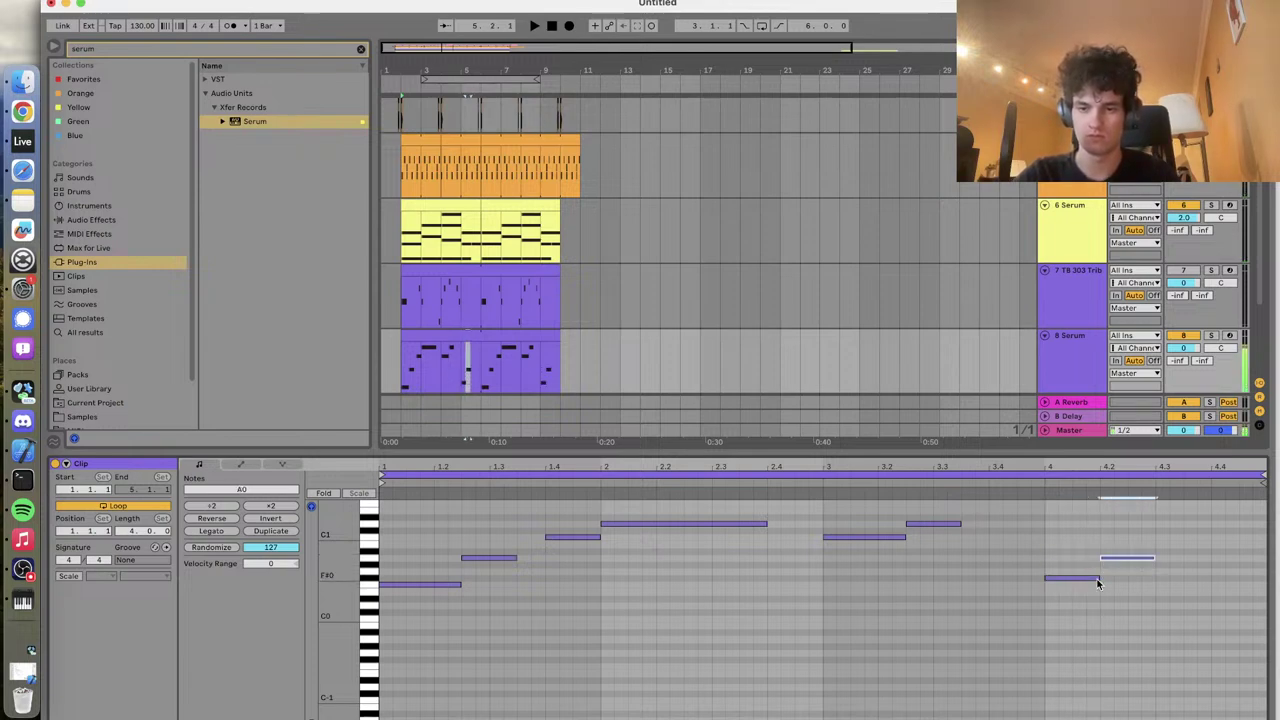
key("space")
left_click_drag(1154, 559, 1211, 560)
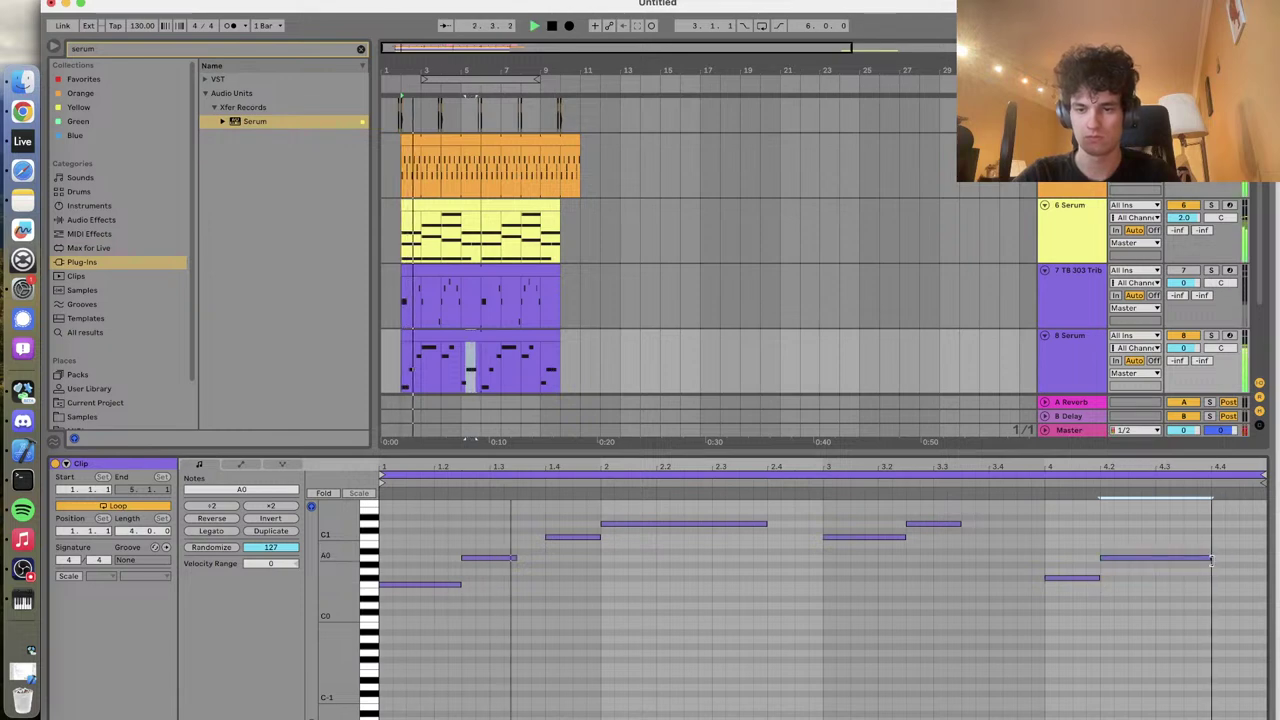
key("space")
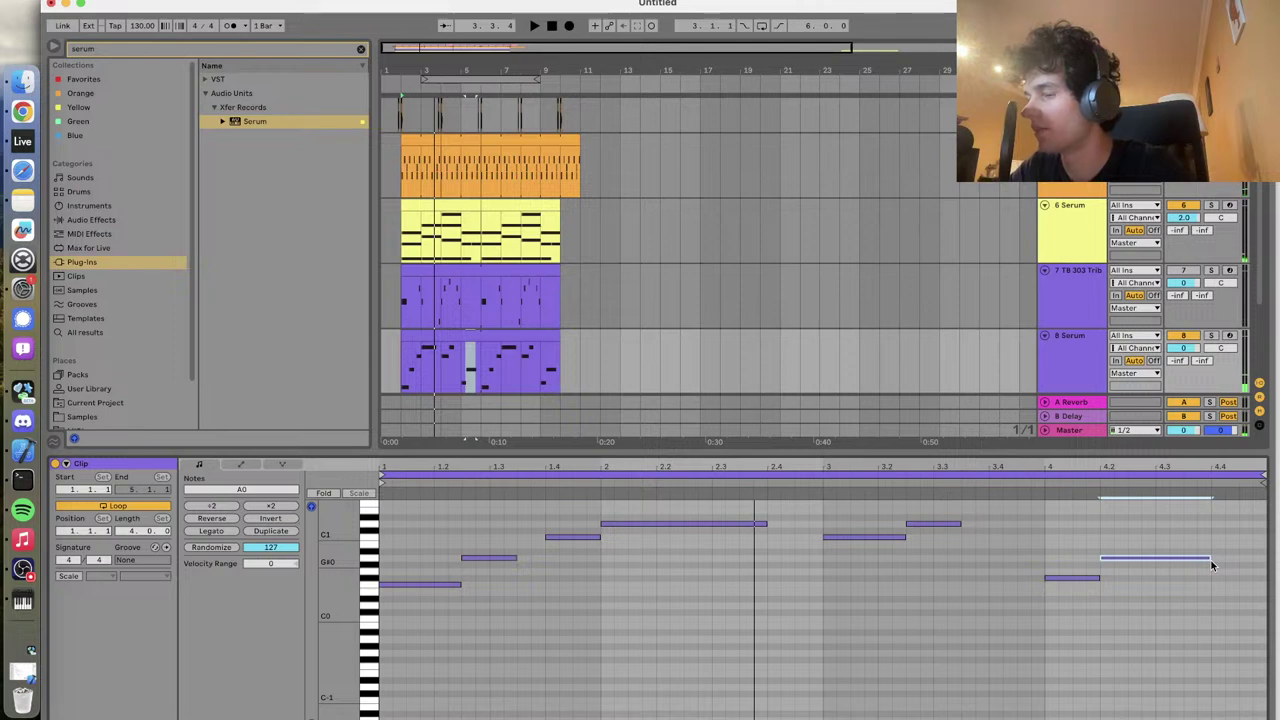
Move the last two notes one beat earlier, to 3.4 and bar 4, and lower the F#0 to F0
key("space")
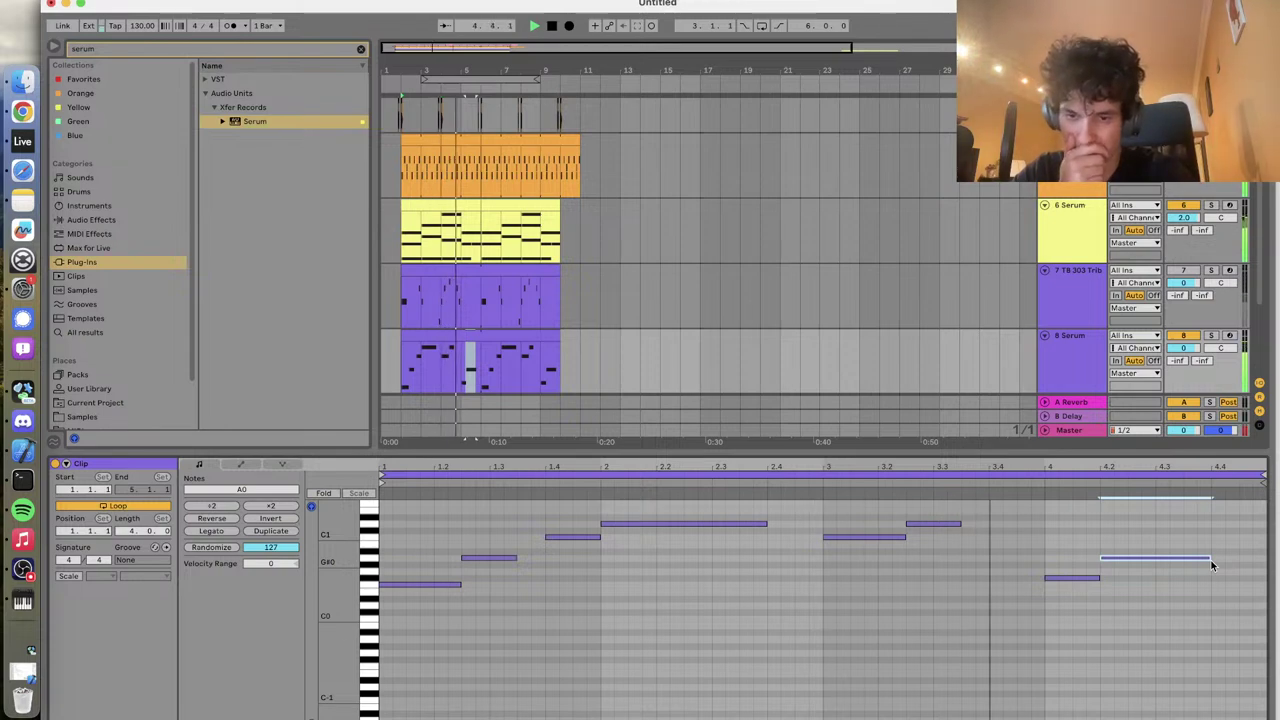
key("space")
left_click(1095, 577, "shift")
key("Left")
key("space")
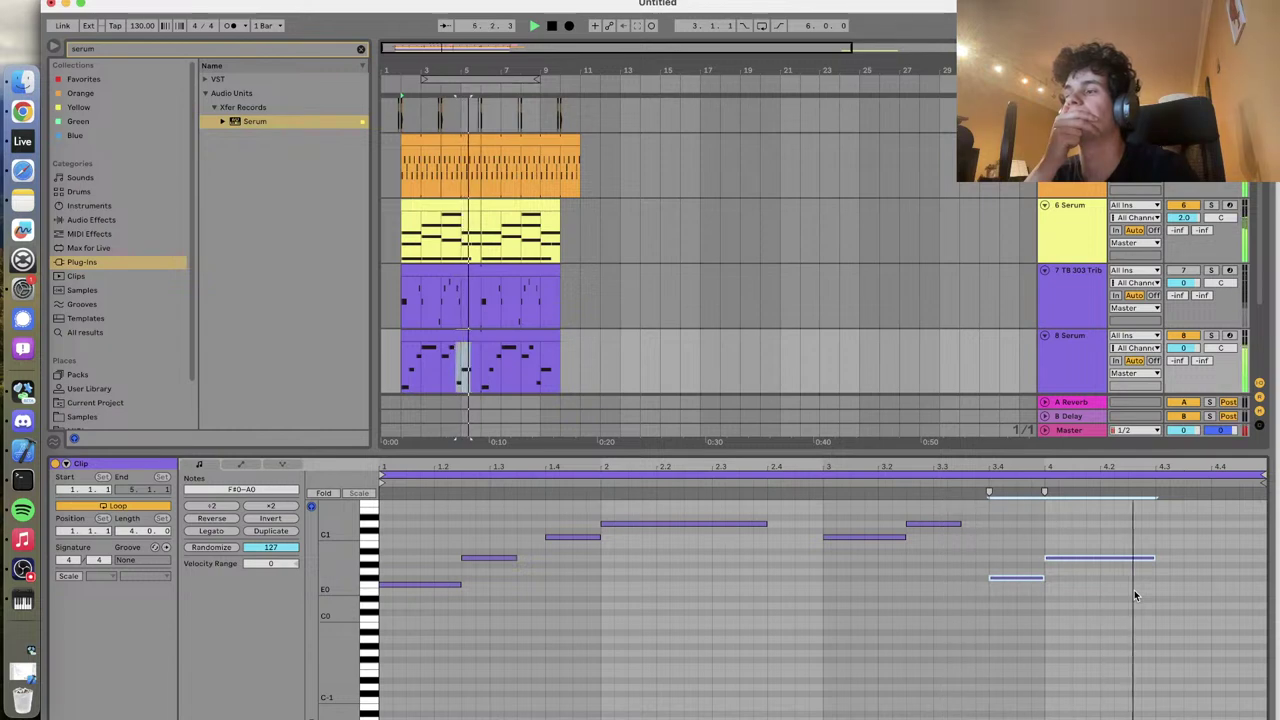
left_click(1134, 590)
key("space")
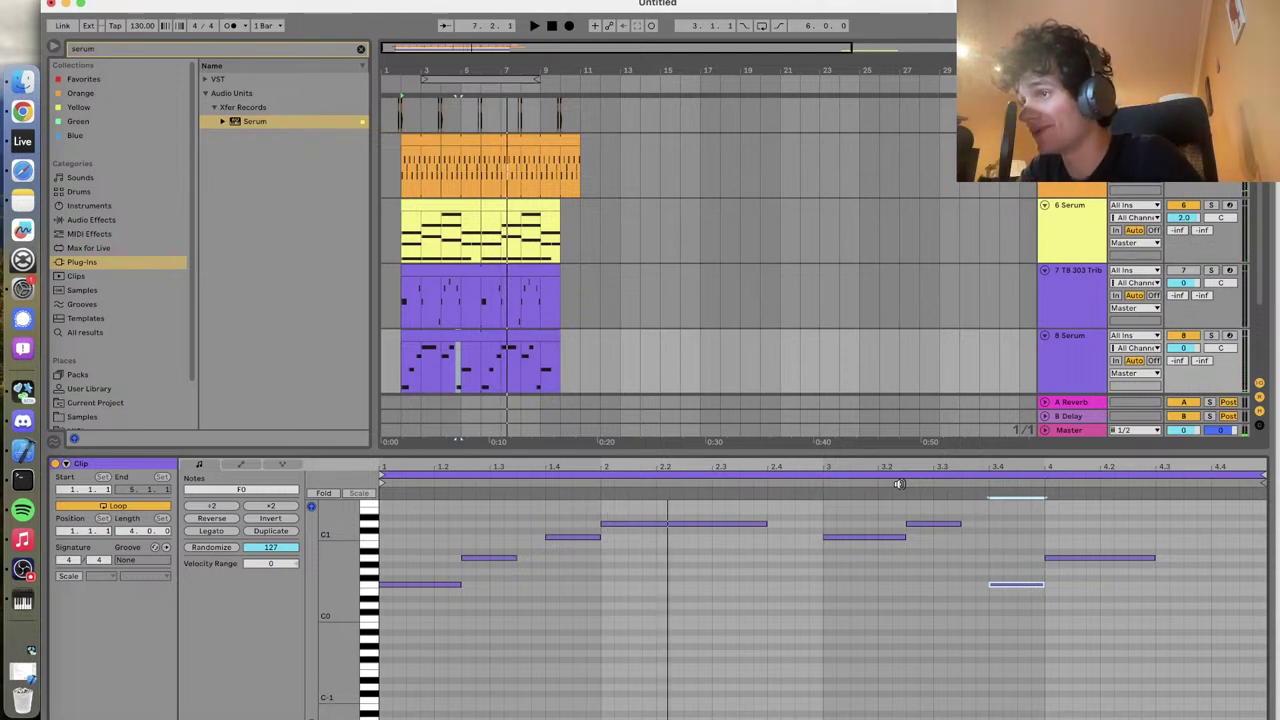
Play back the loop to check the new bass line against the string chords, with the 6 Serum track muted
key("space")
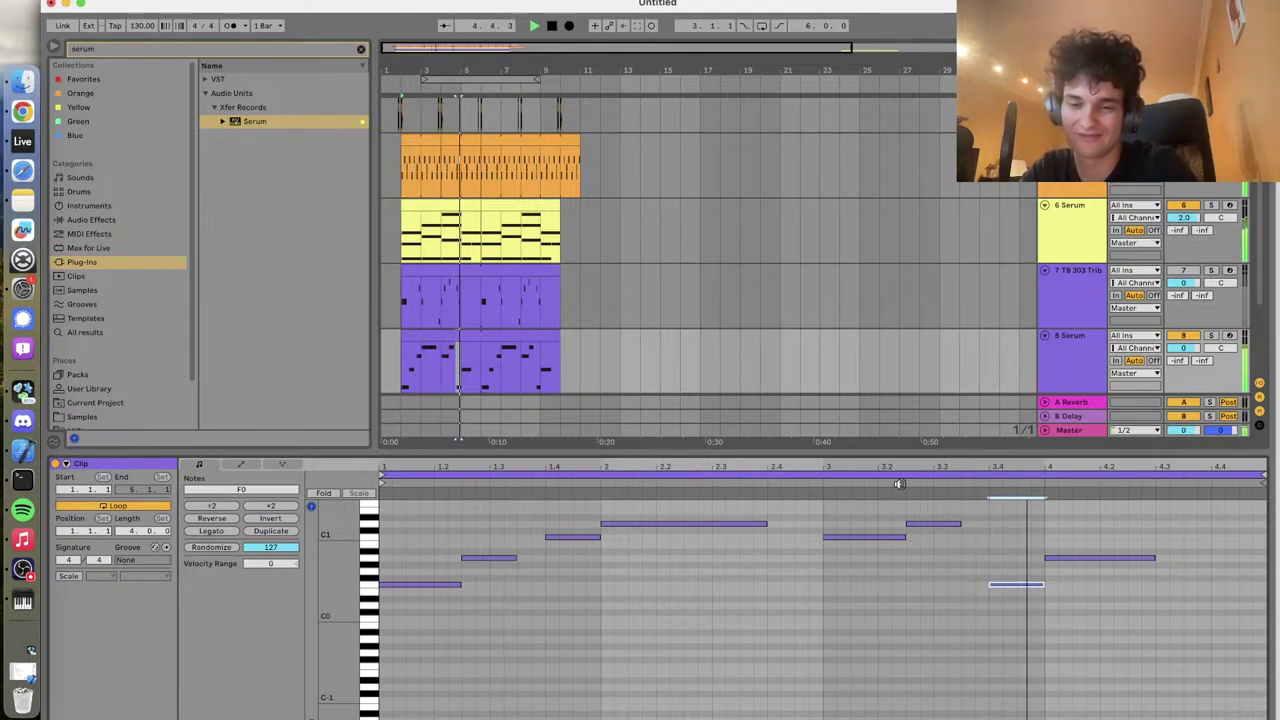
key("space")
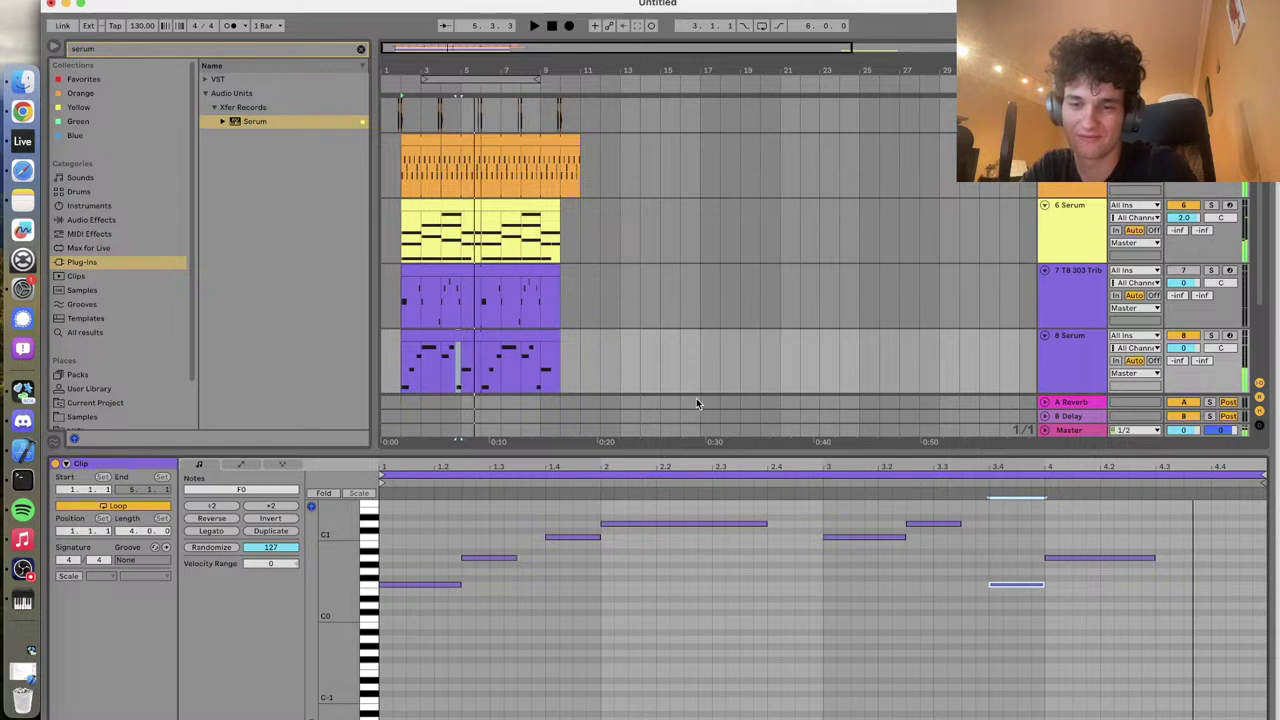
left_click_drag(693, 448, 696, 591)
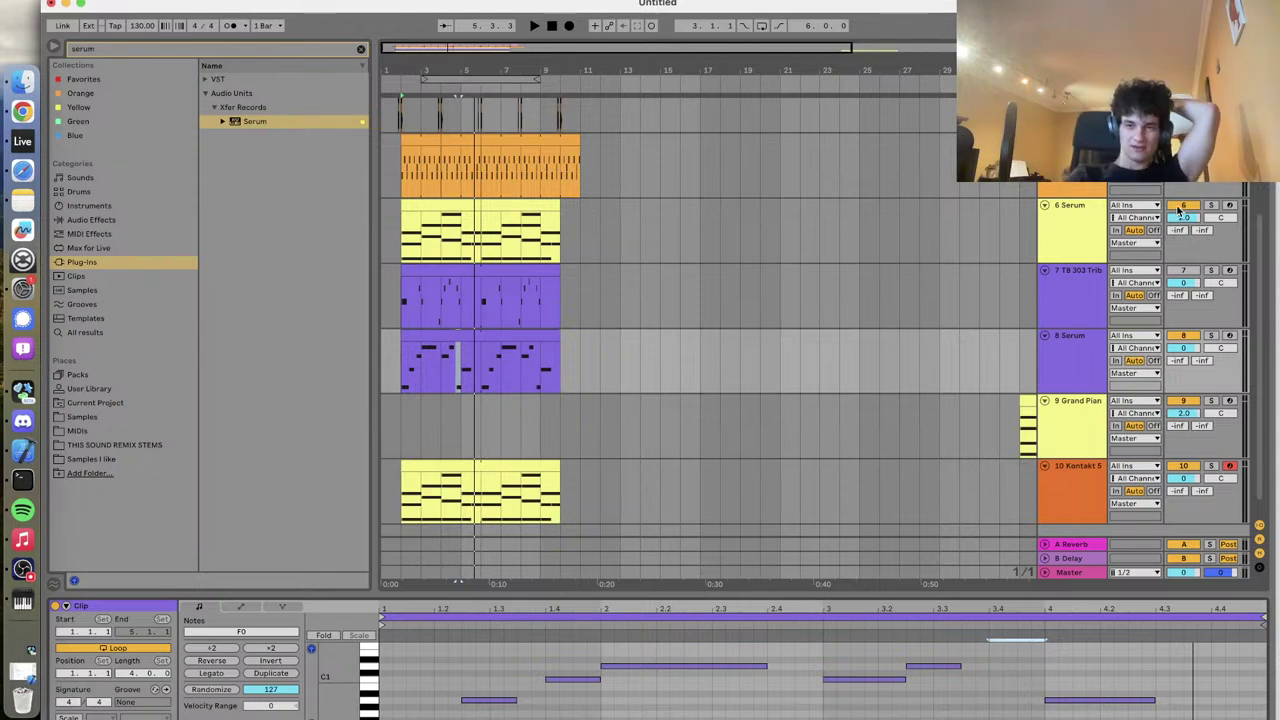
key("space")
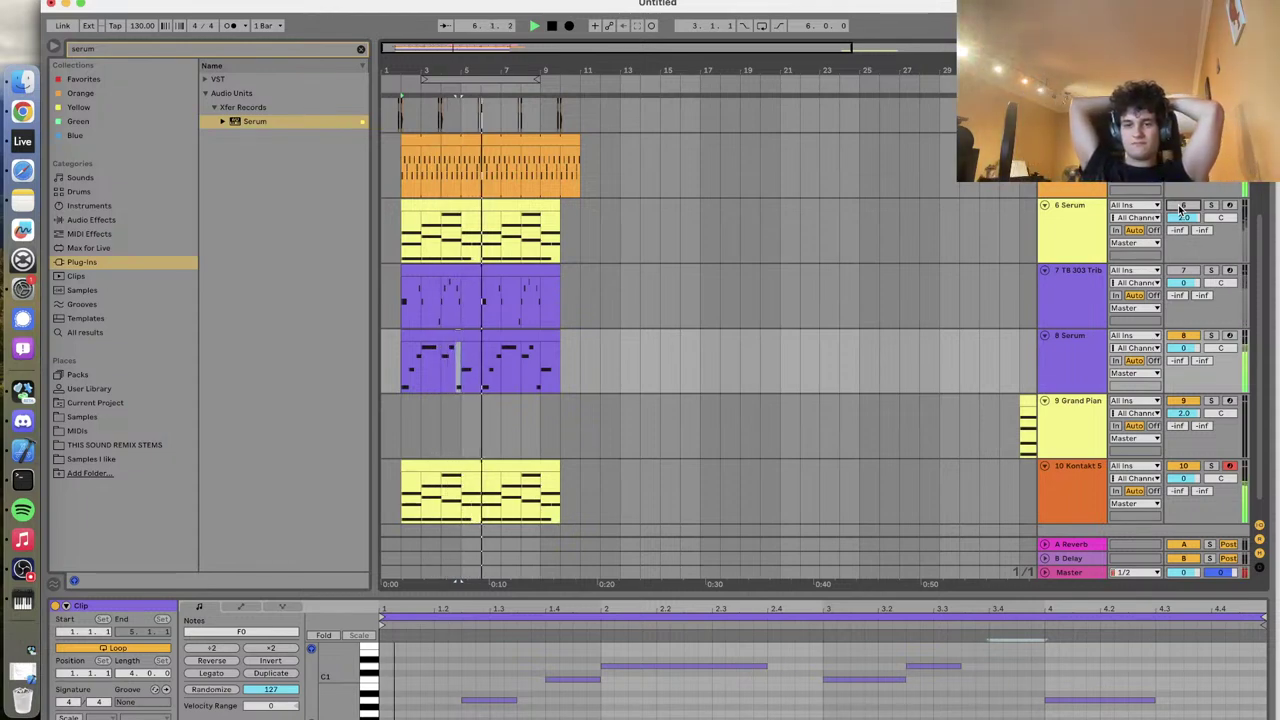
key("space")
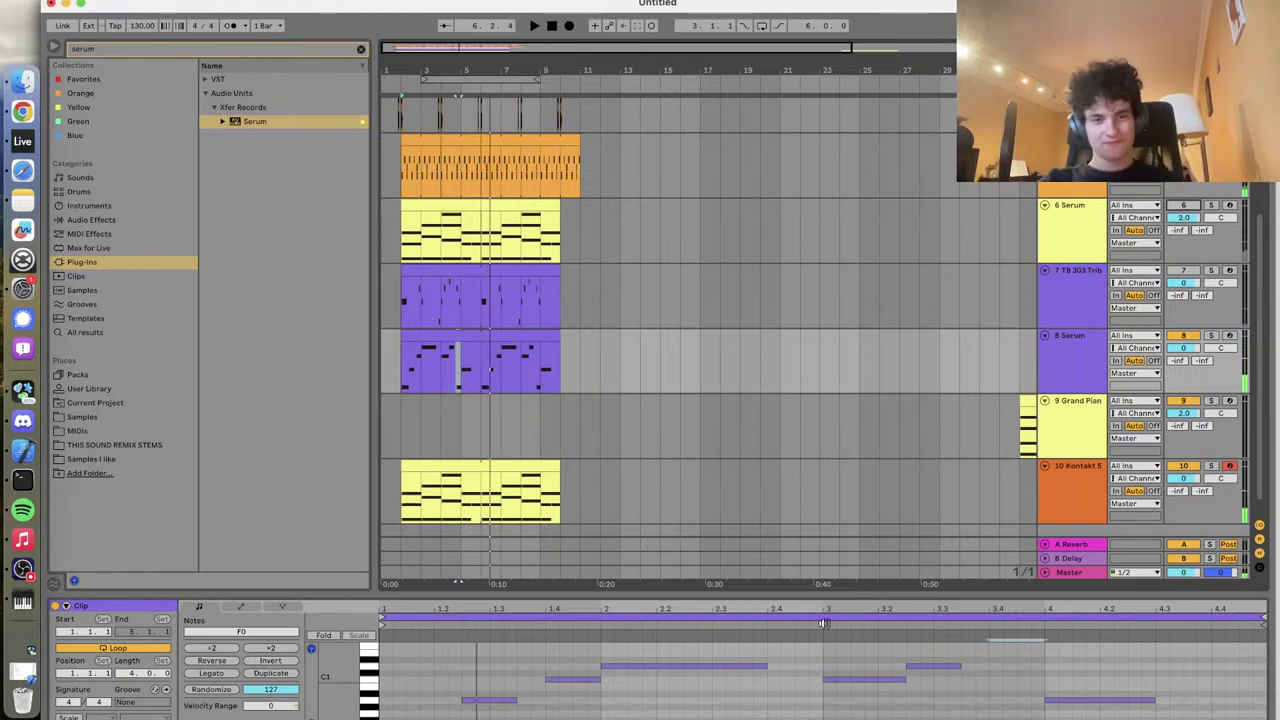
Raise the bass clip's last two notes an octave, return bar 4's note to A0, and listen to the result
left_click_drag(986, 594, 986, 448)
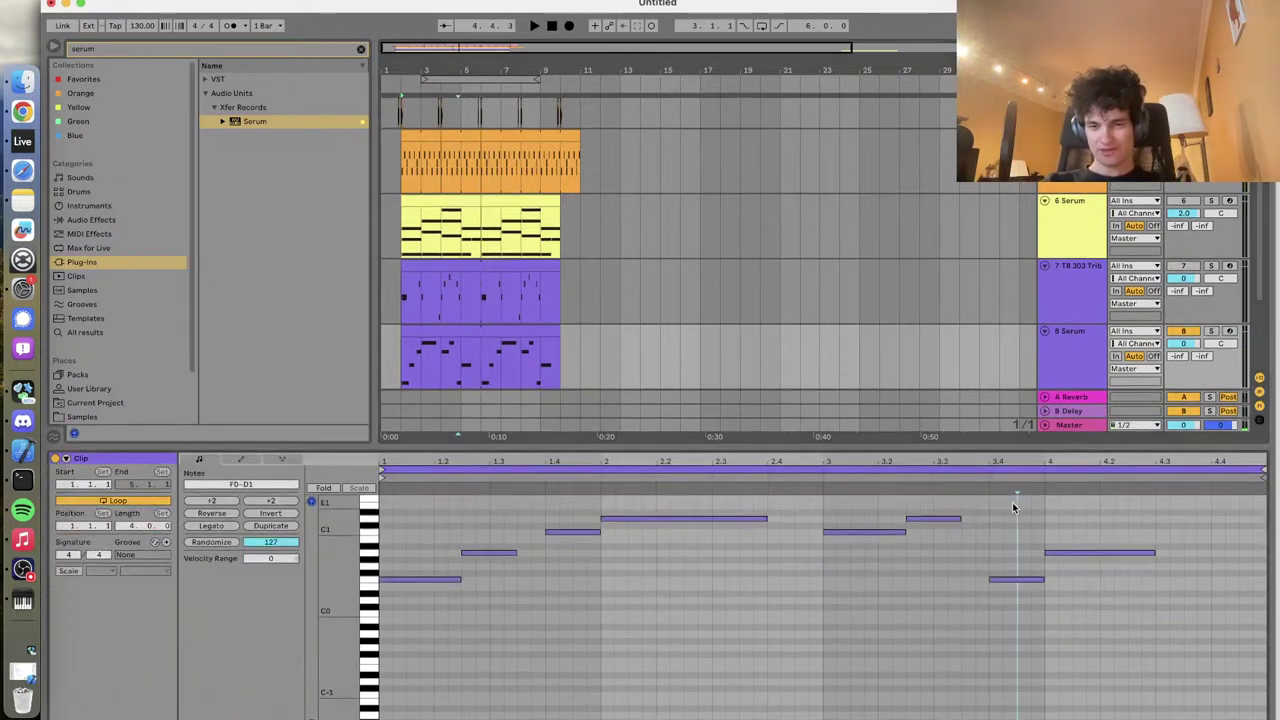
key("shift+Up")
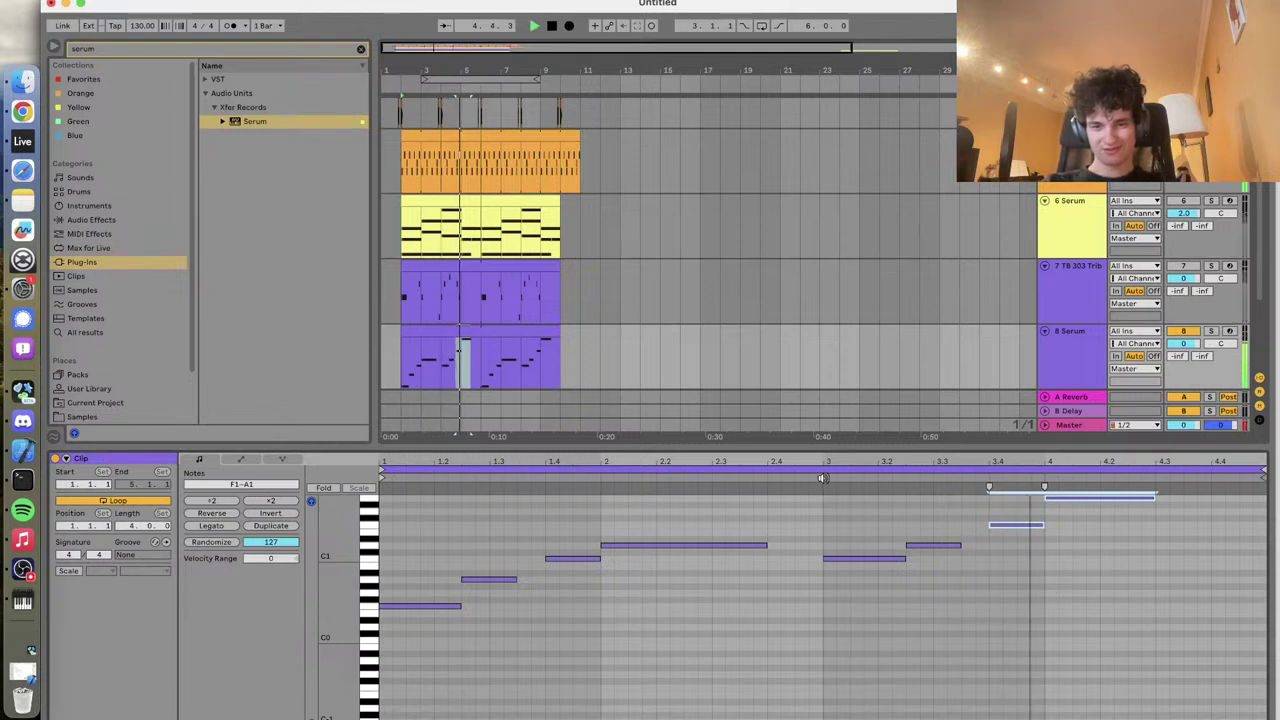
key("space")
left_click(1063, 497)
key("shift+Down")
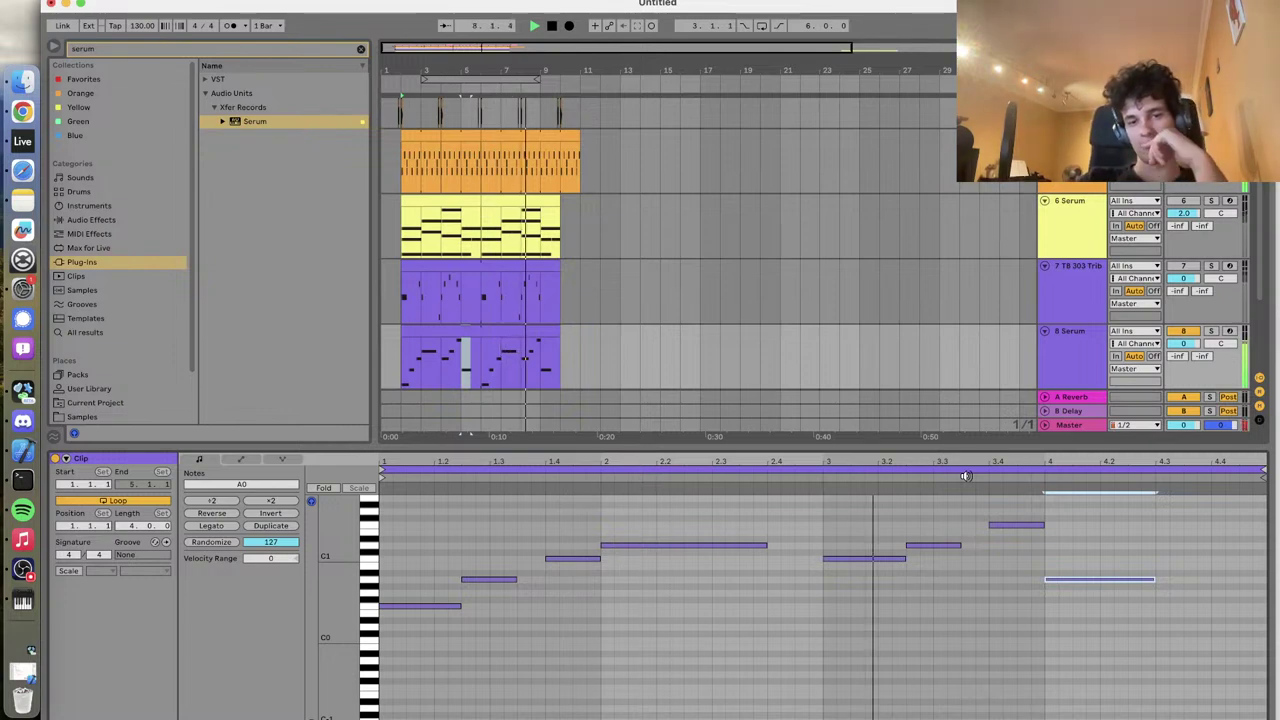
left_click_drag(684, 441, 684, 634)
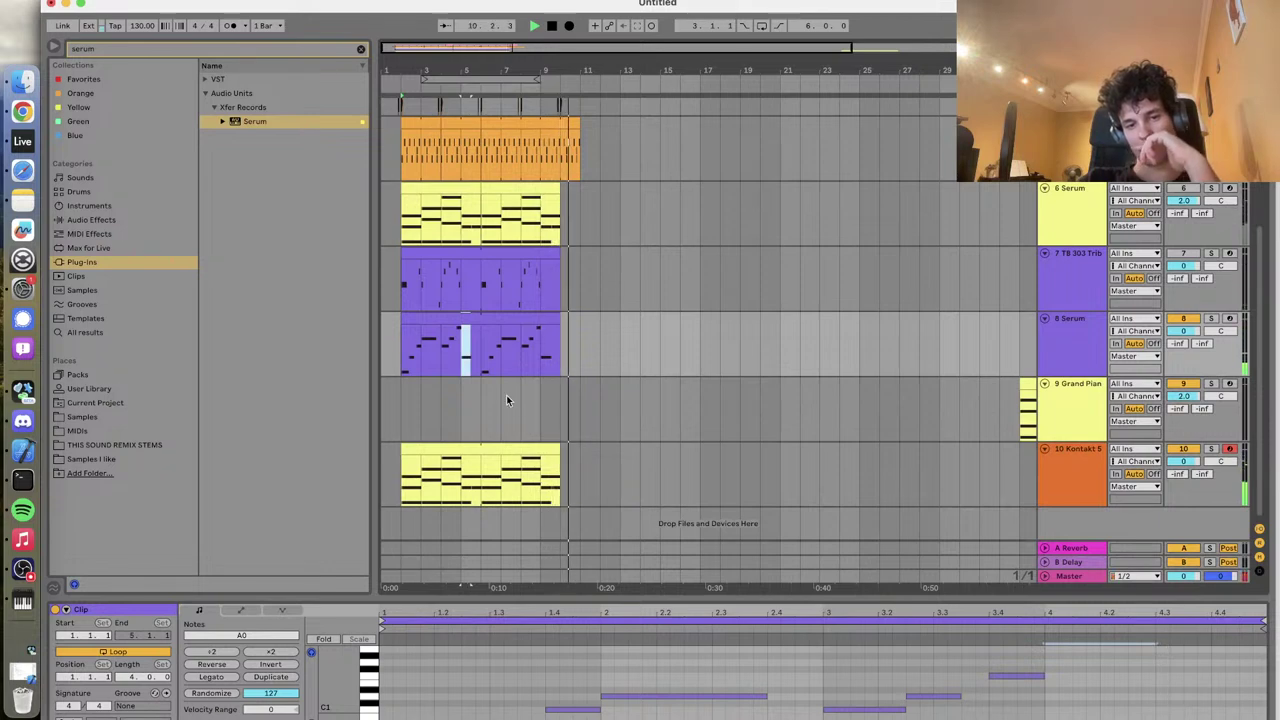
key("space")
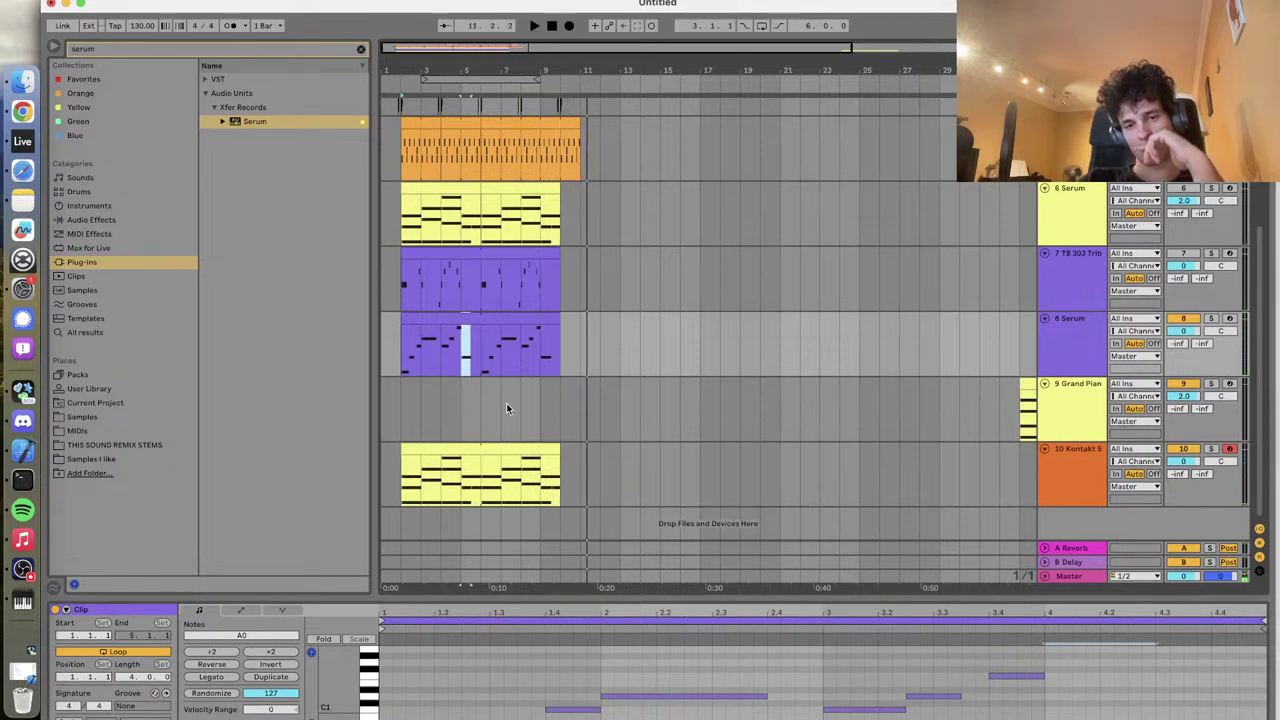
left_click(618, 473)
key("super+v")
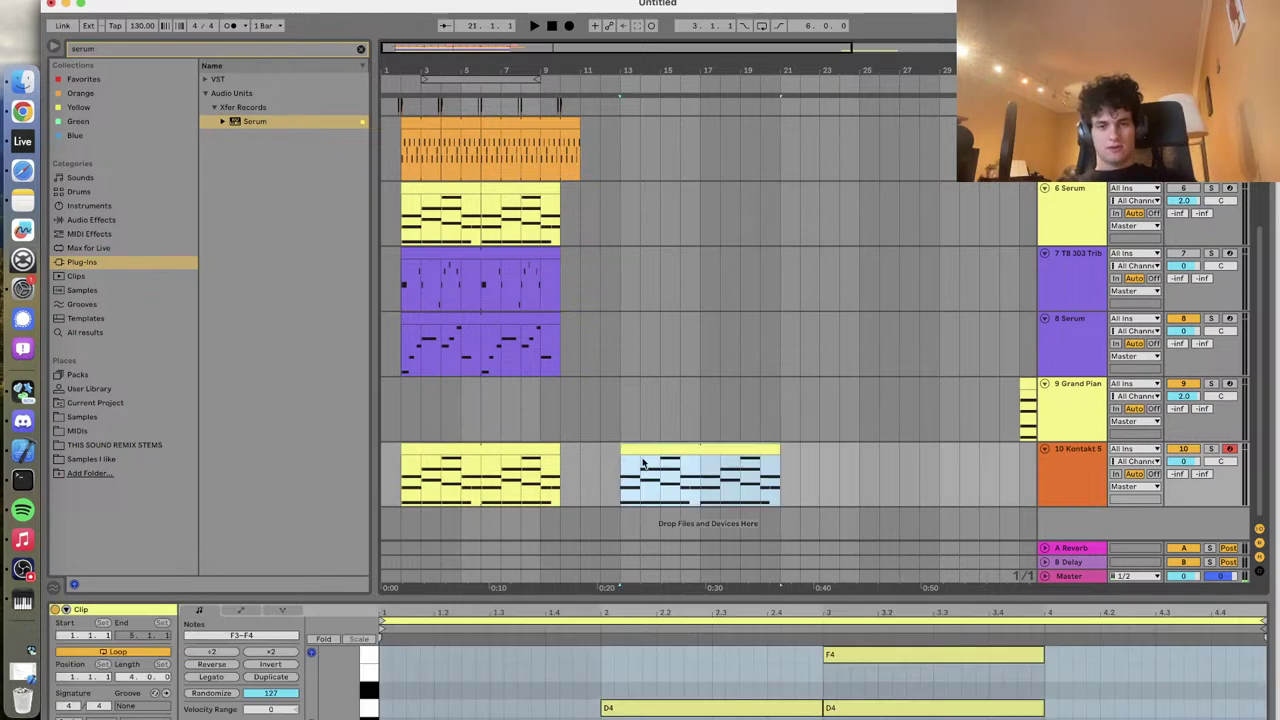
key("Delete")
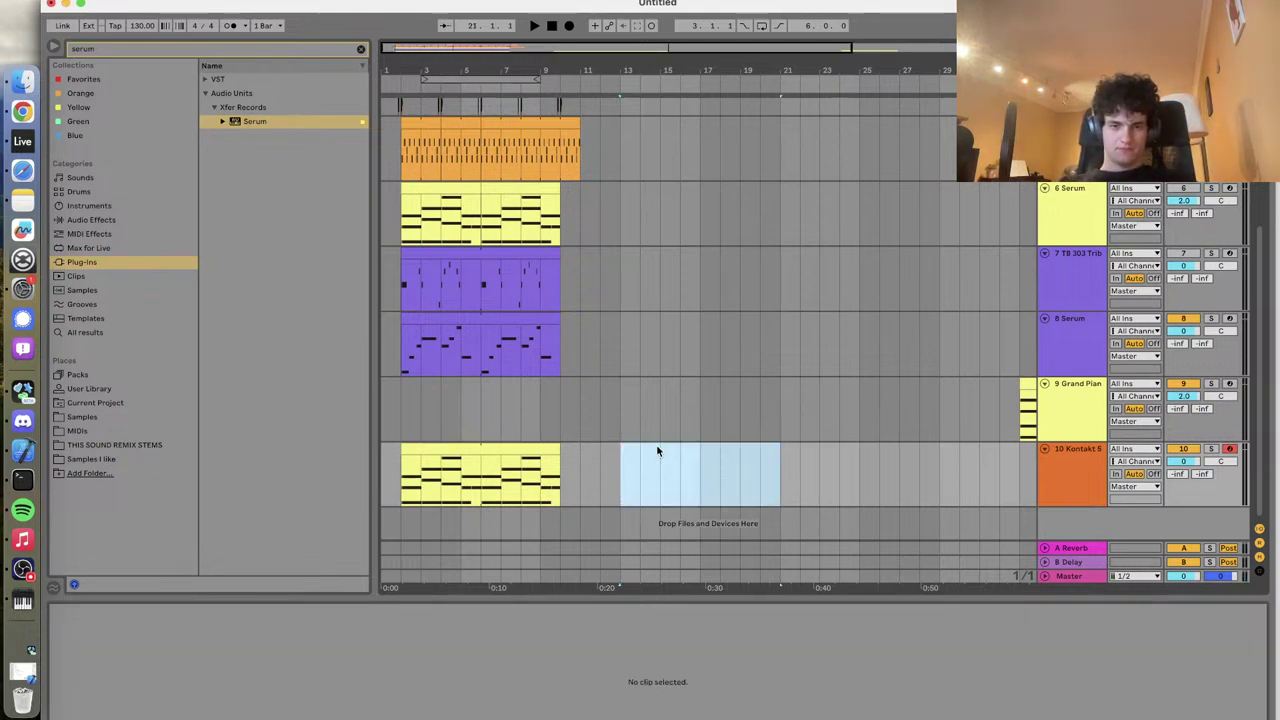
Insert an empty four-bar MIDI clip at bar 13 on the Kontakt track and add a one-bar F3 note at its start
left_click_drag(627, 452, 695, 451)
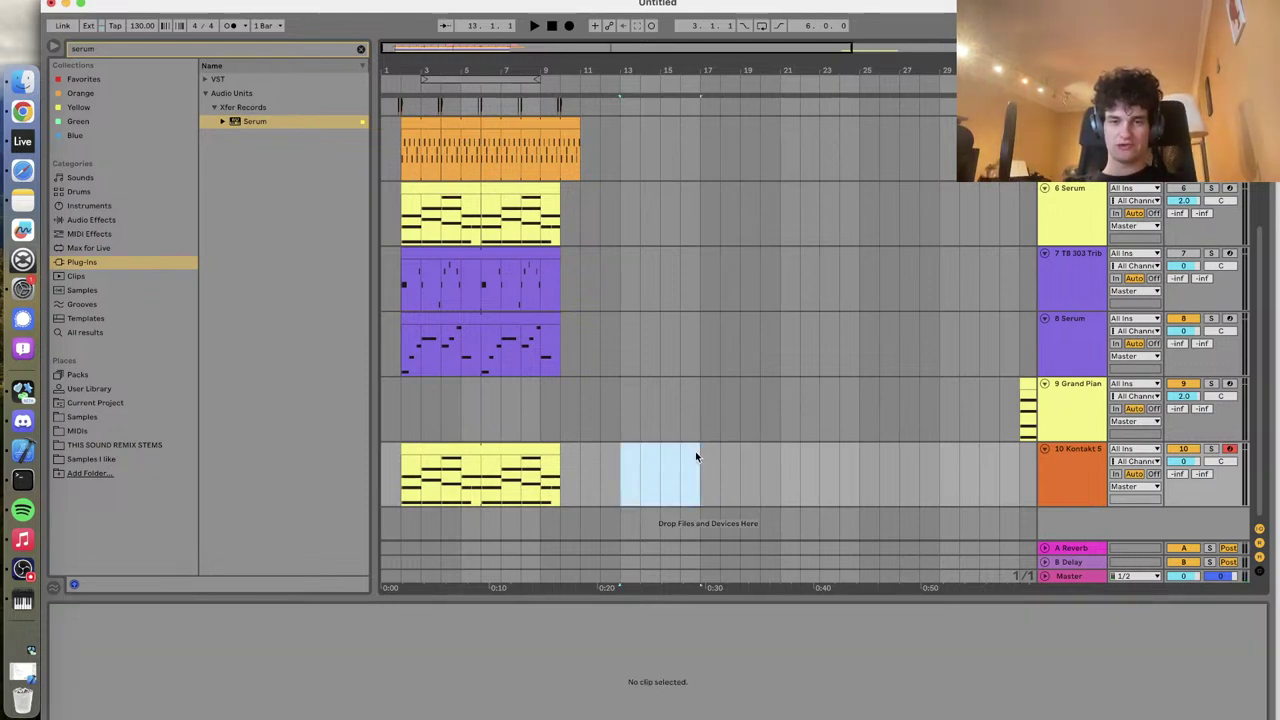
key("super+shift+m")
double_click(397, 691)
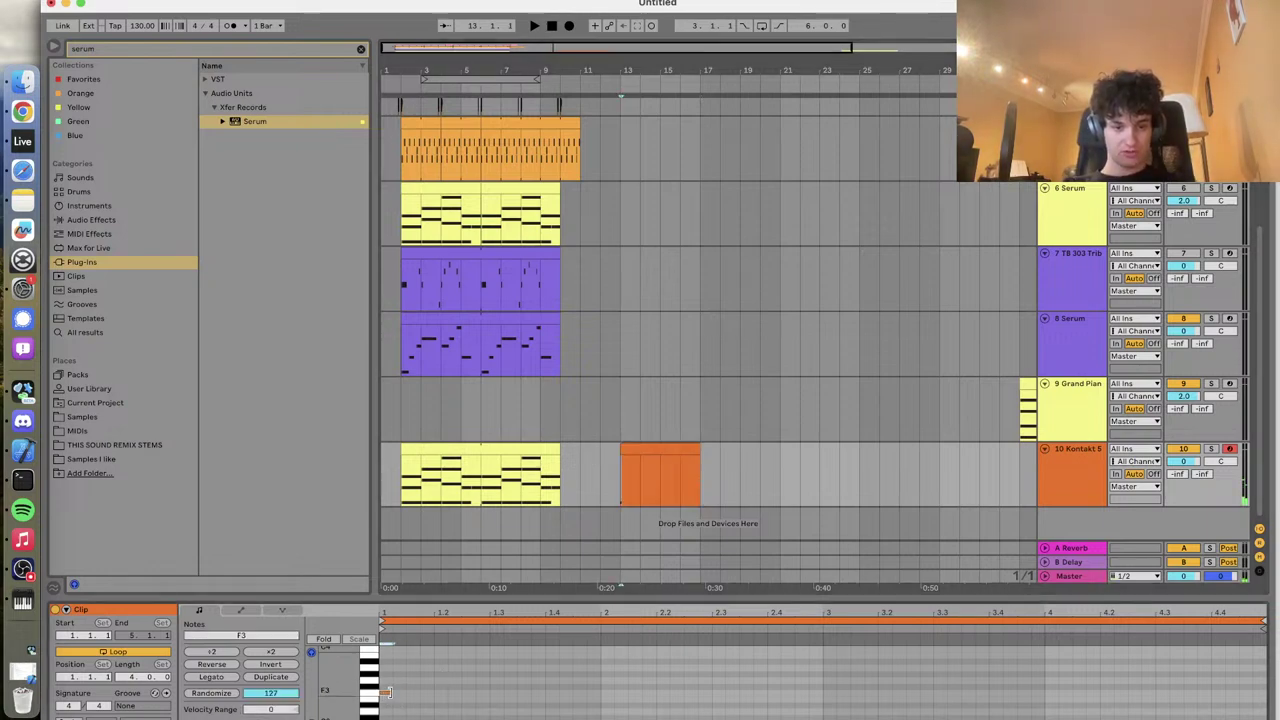
left_click_drag(388, 691, 602, 691)
key("space")
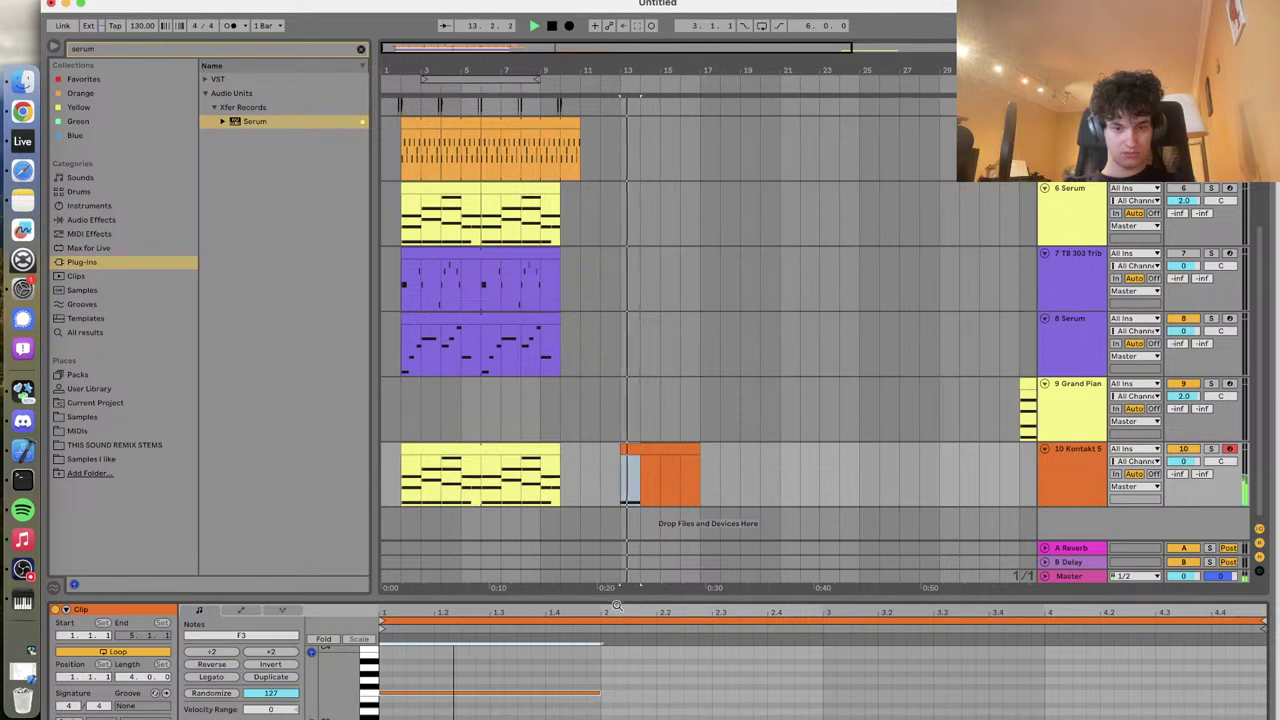
left_click_drag(612, 600, 612, 400)
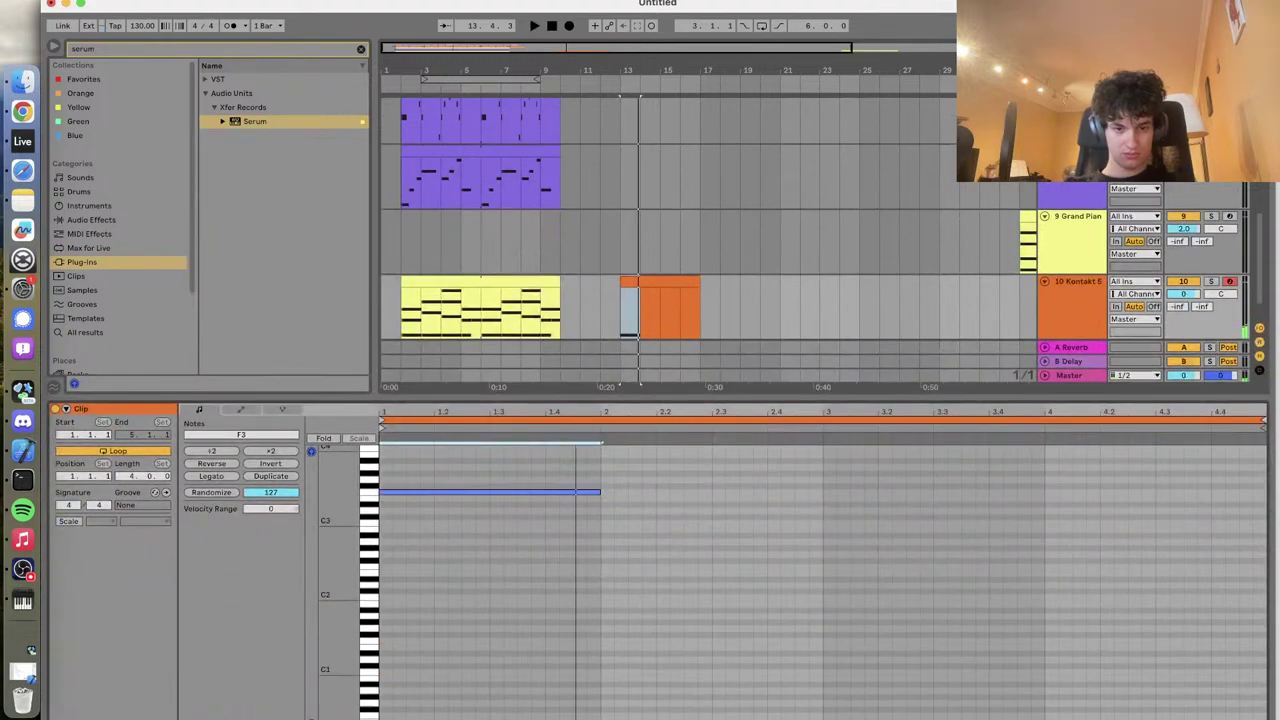
left_click(464, 590)
scroll(464, 590, "up", 5)
key("space")
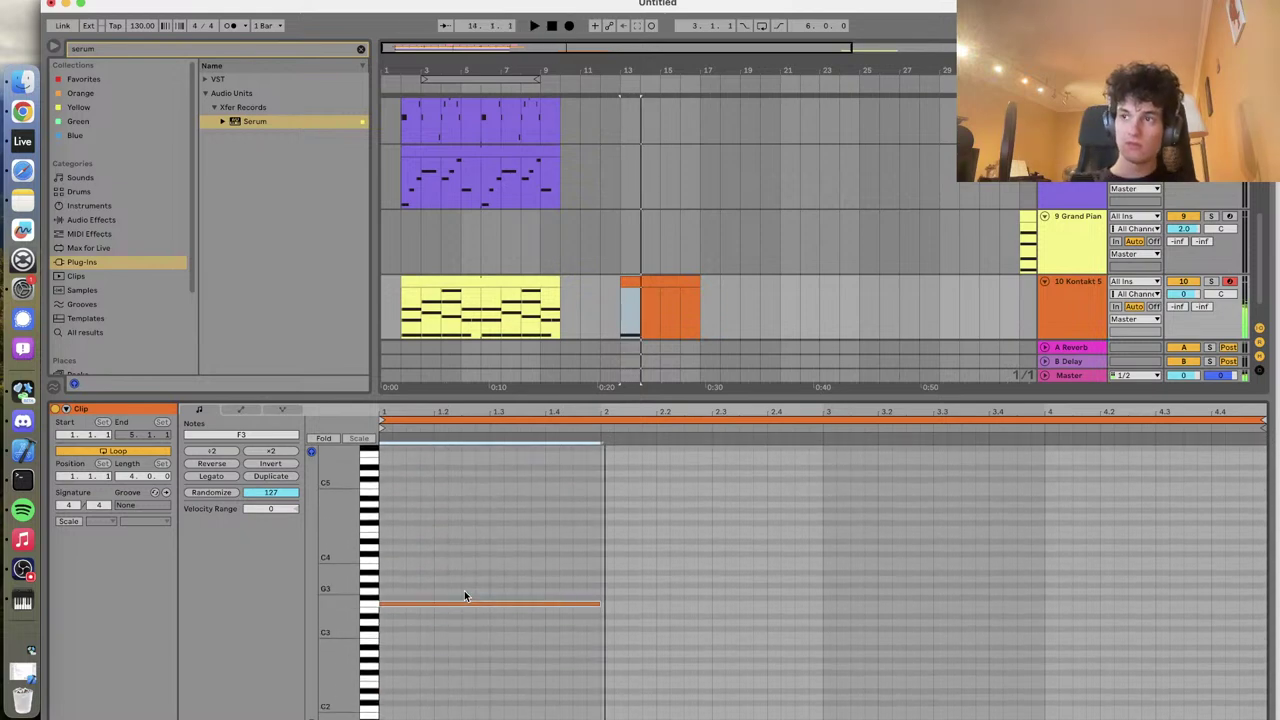
Duplicate the F3 note above itself in the bar 13 clip and adjust the copy to A3 by ear
left_click_drag(446, 605, 449, 575)
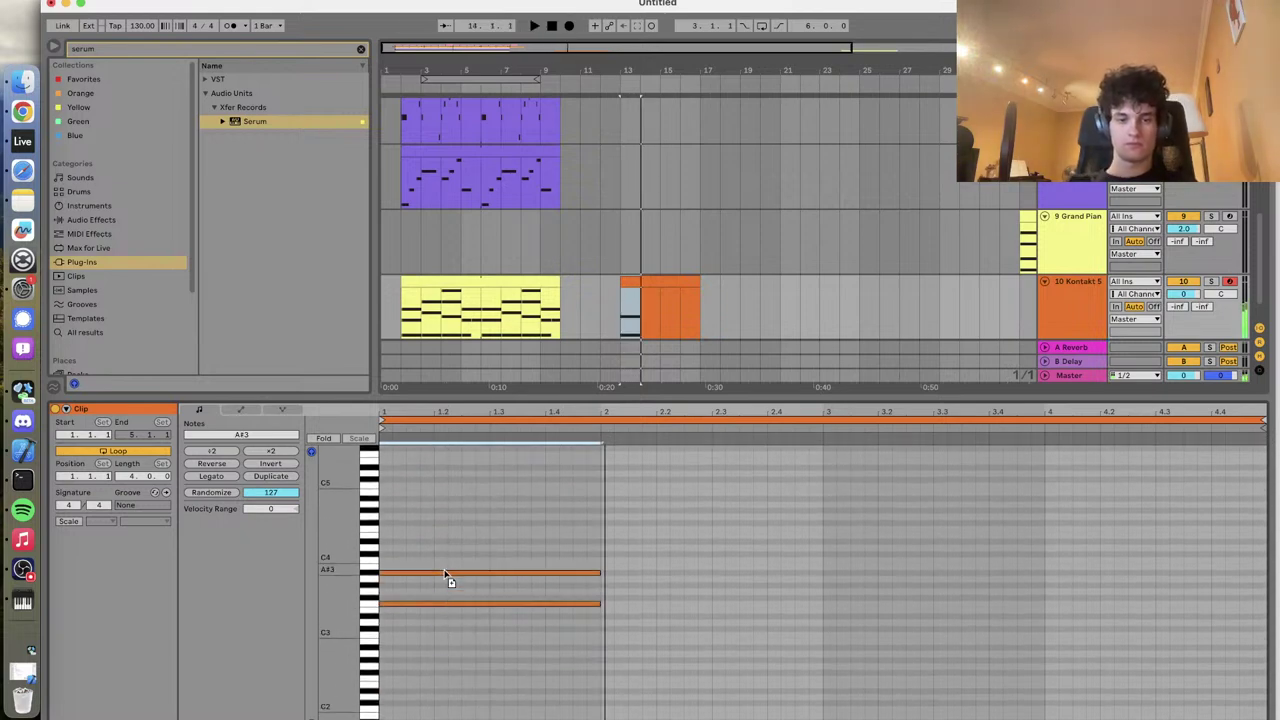
key("space")
key("Up")
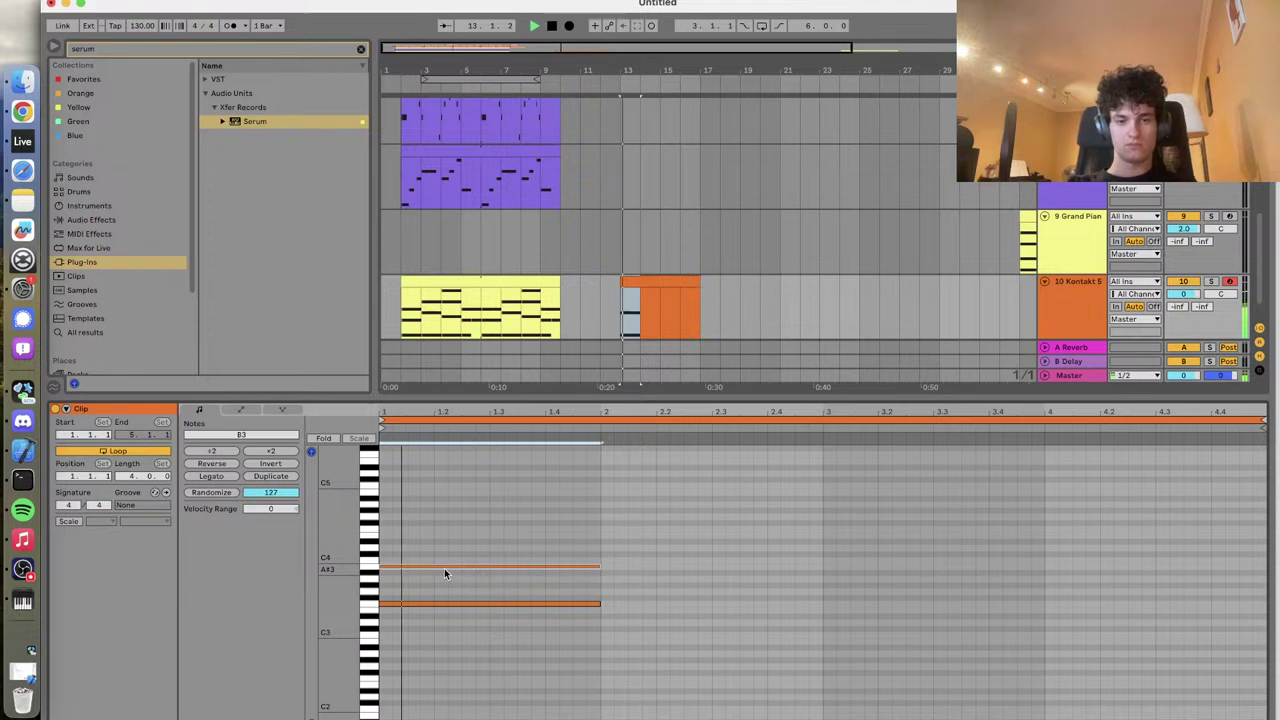
key("Up")
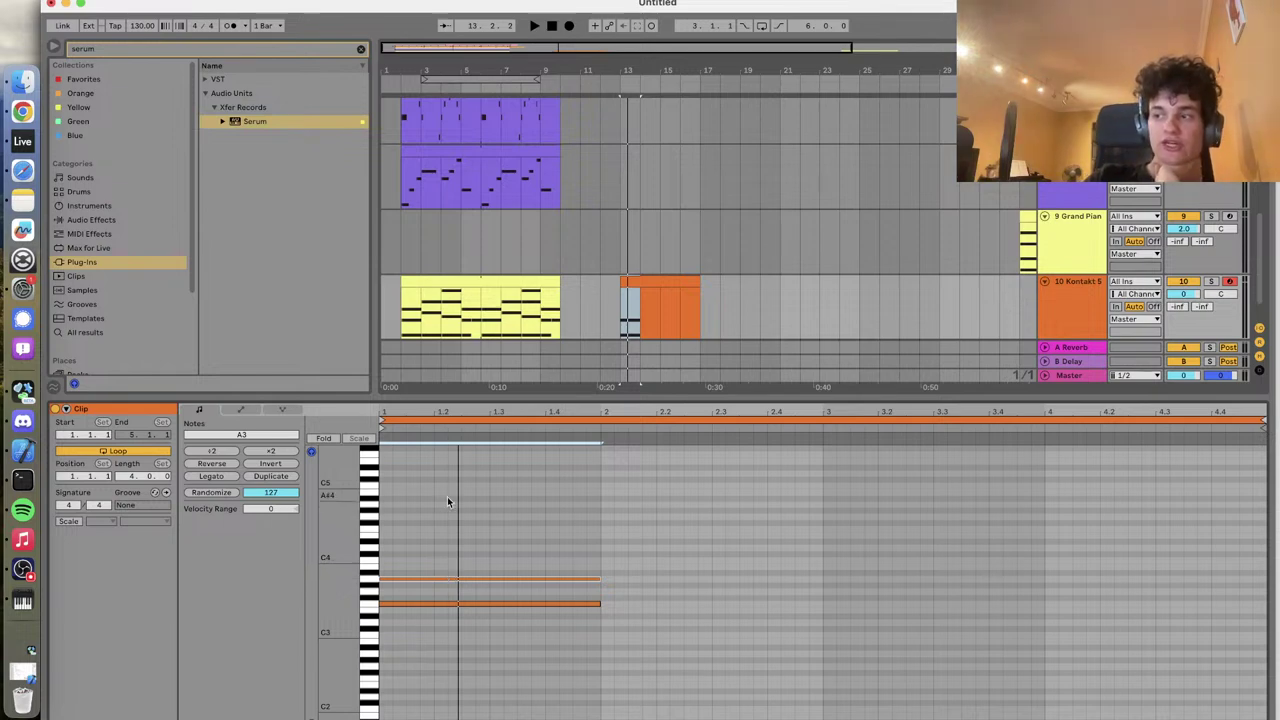
Play the Kontakt track's yellow chord clip from bar 5 and open its notes
left_click(455, 320)
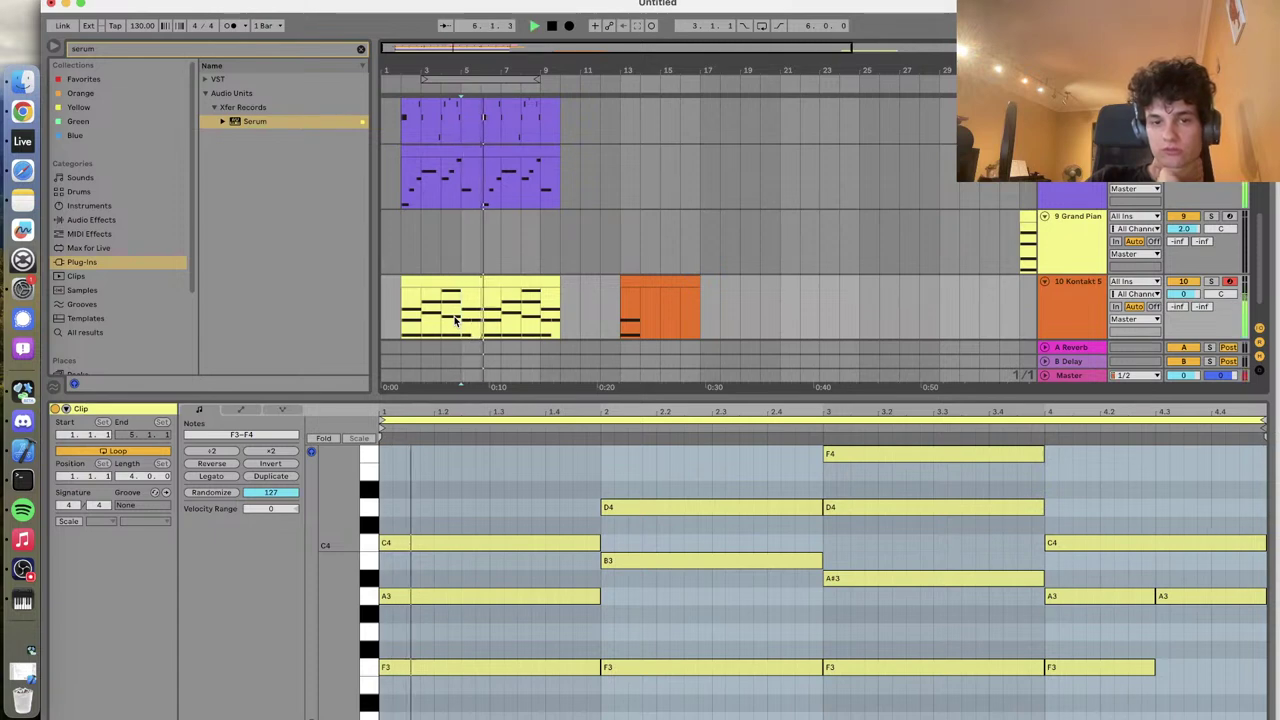
left_click(477, 283)
key("space")
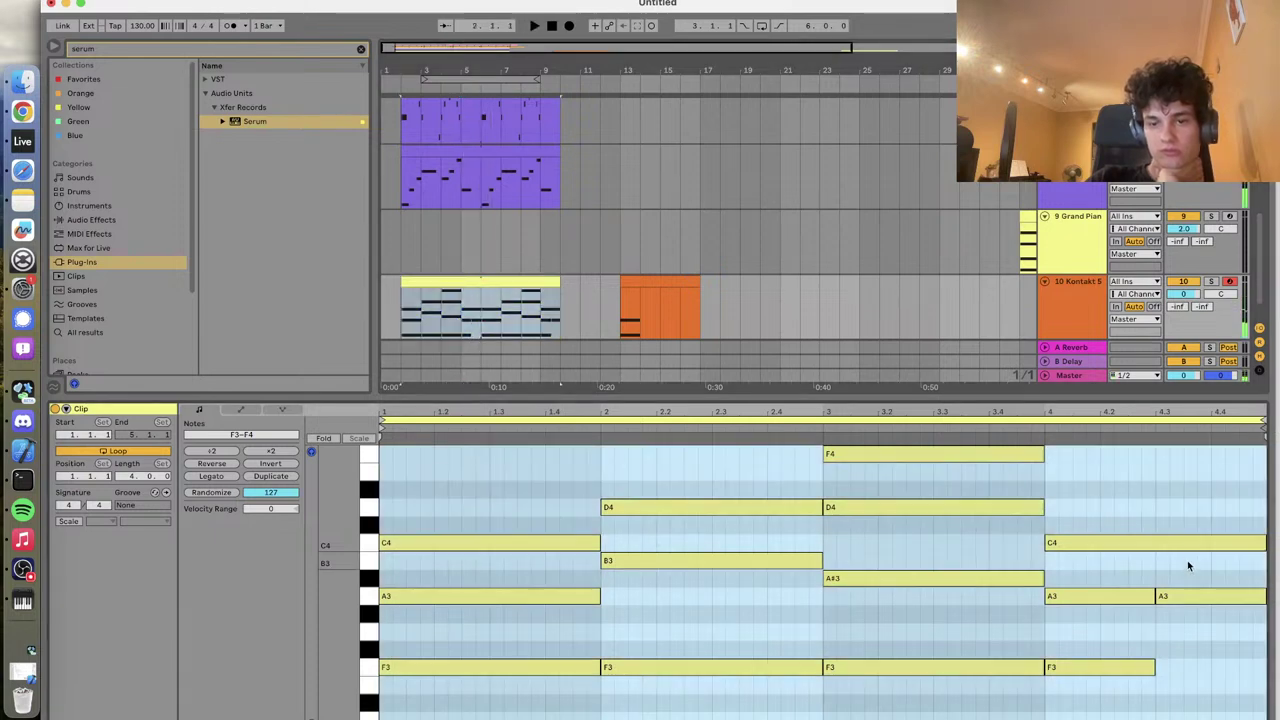
Try other pitches for the chord clip's A3 note at 4.3 by ear, including D#4, D4 and B3
left_click(1198, 596)
key("Up")
key("Up")
key("Up")
key("Up")
key("Up")
key("Up")
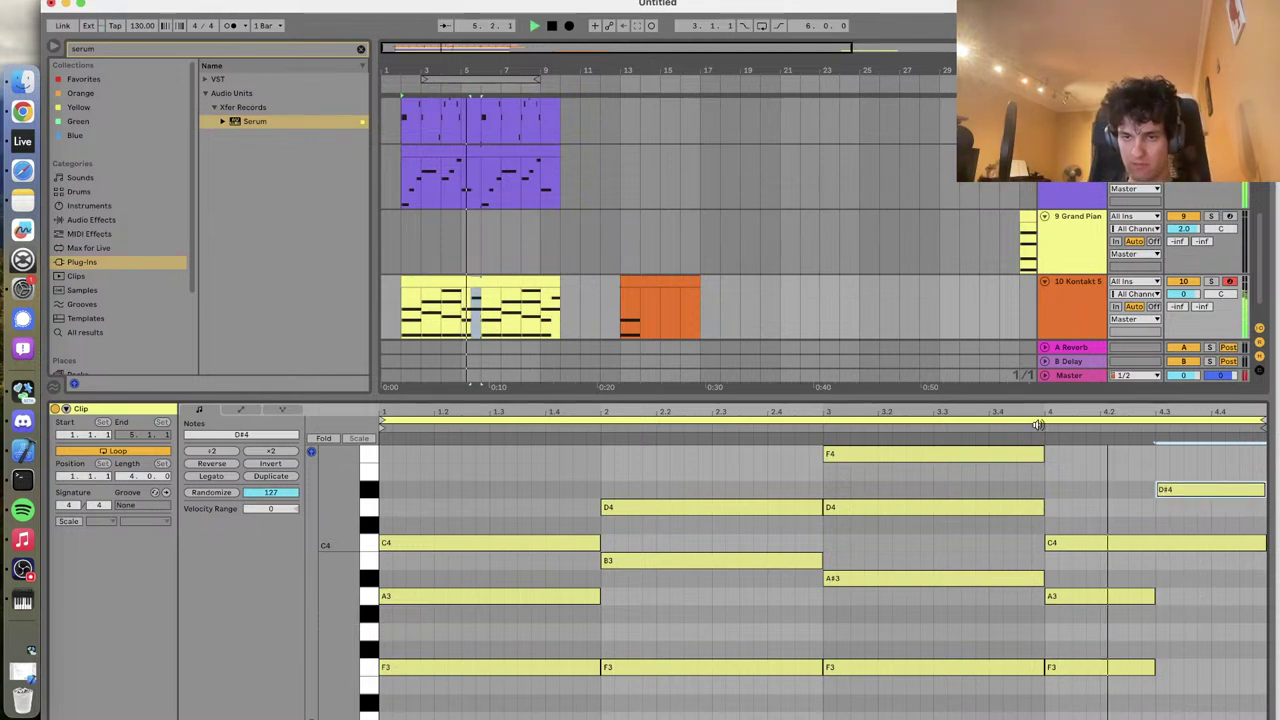
key("Down")
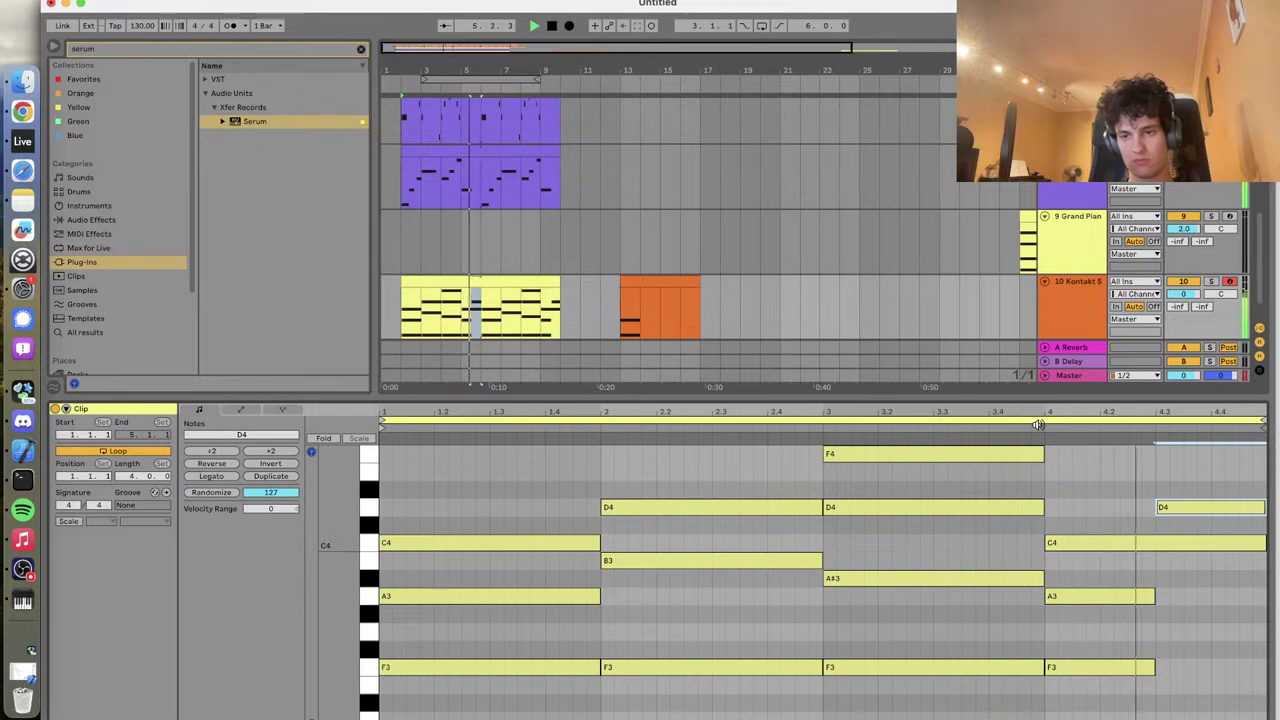
key("Down")
key("Down")
key("Down")
key("Down")
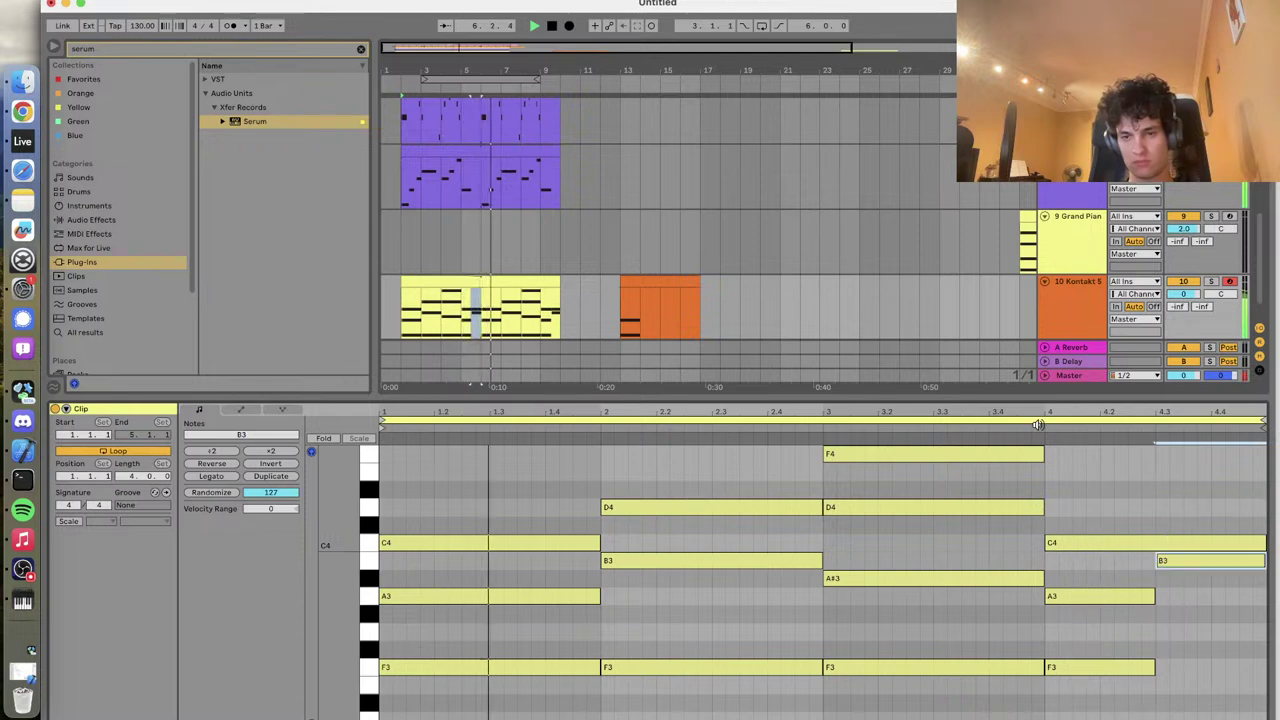
key("Up")
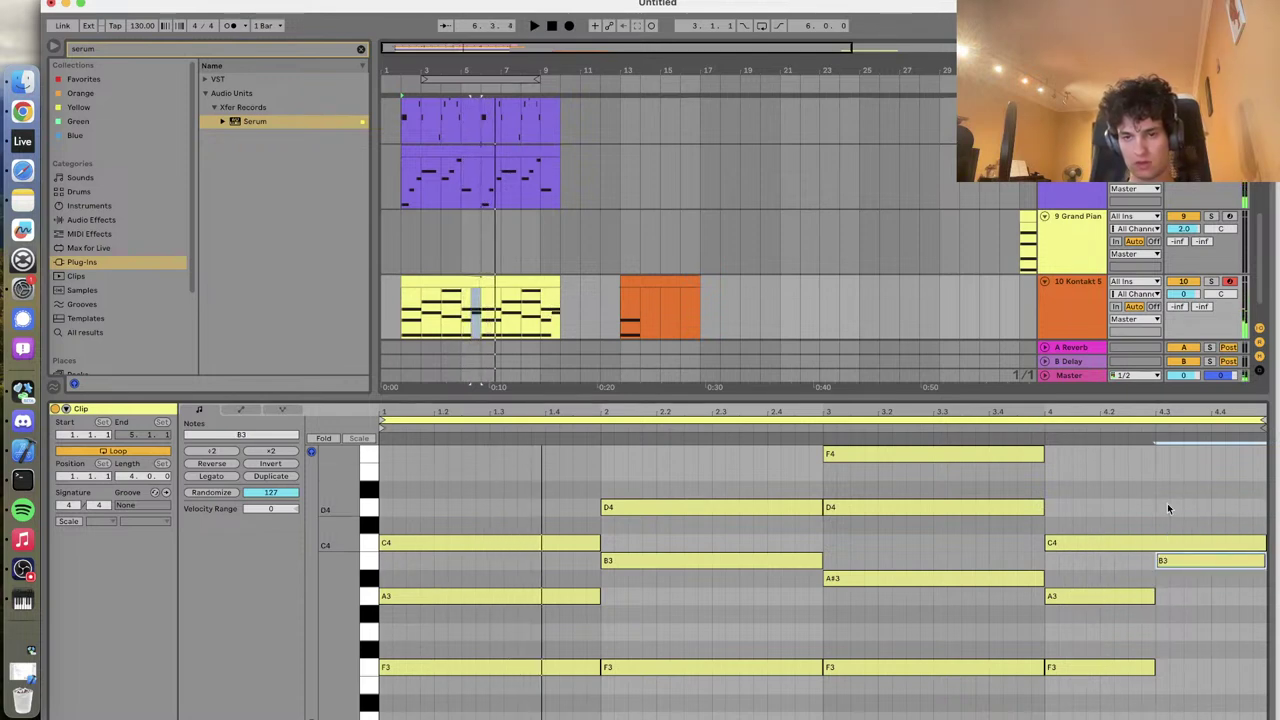
Shorten the chord clip's C4 note in bar 4 to two beats, ending at 4.3, and listen to it
left_click_drag(1262, 540, 1155, 542)
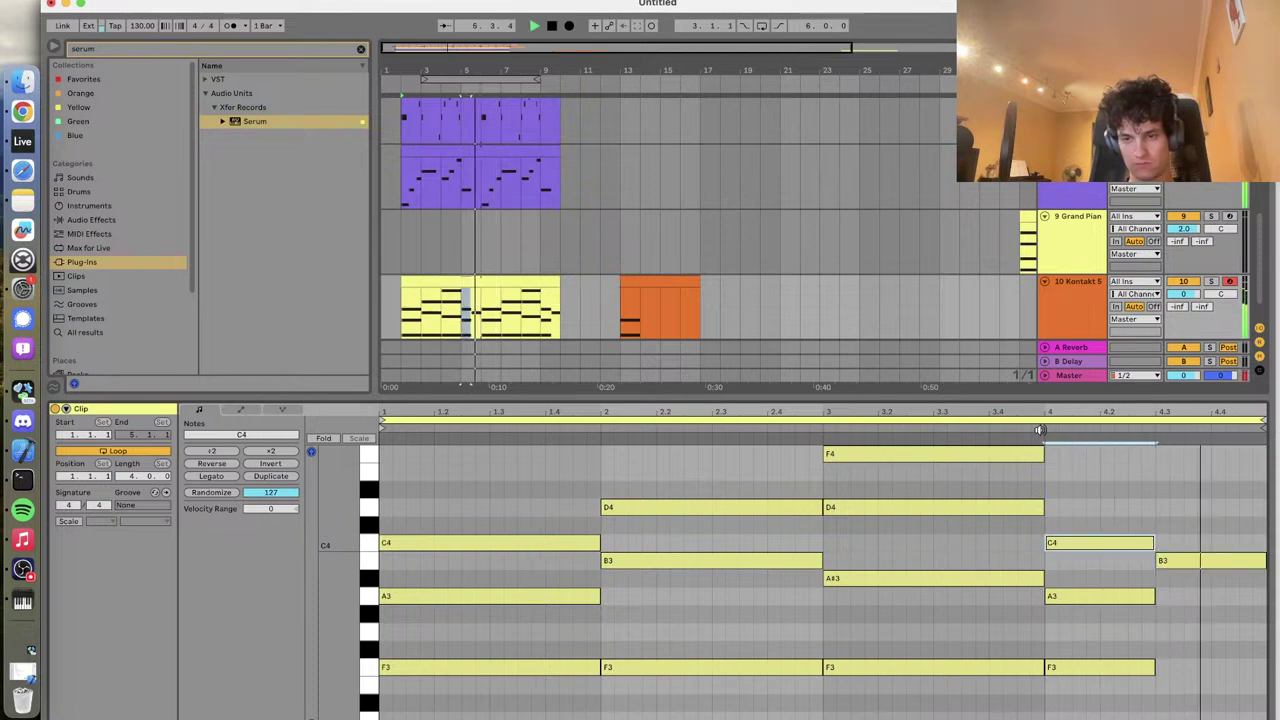
key("space")
Raise the B3 note at 4.3, comparing F4, E4 and D#4 by ear, and settle on D4
left_click(1226, 541)
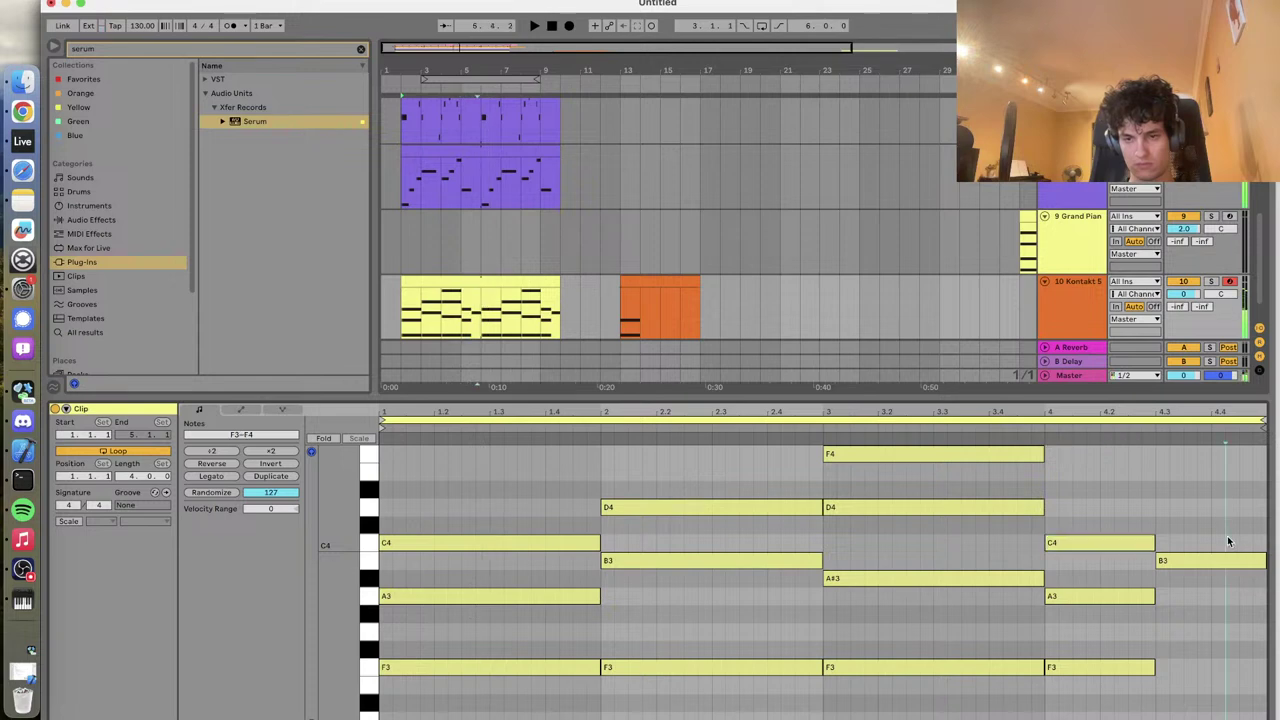
key("Up")
key("Up")
key("Up")
key("Up")
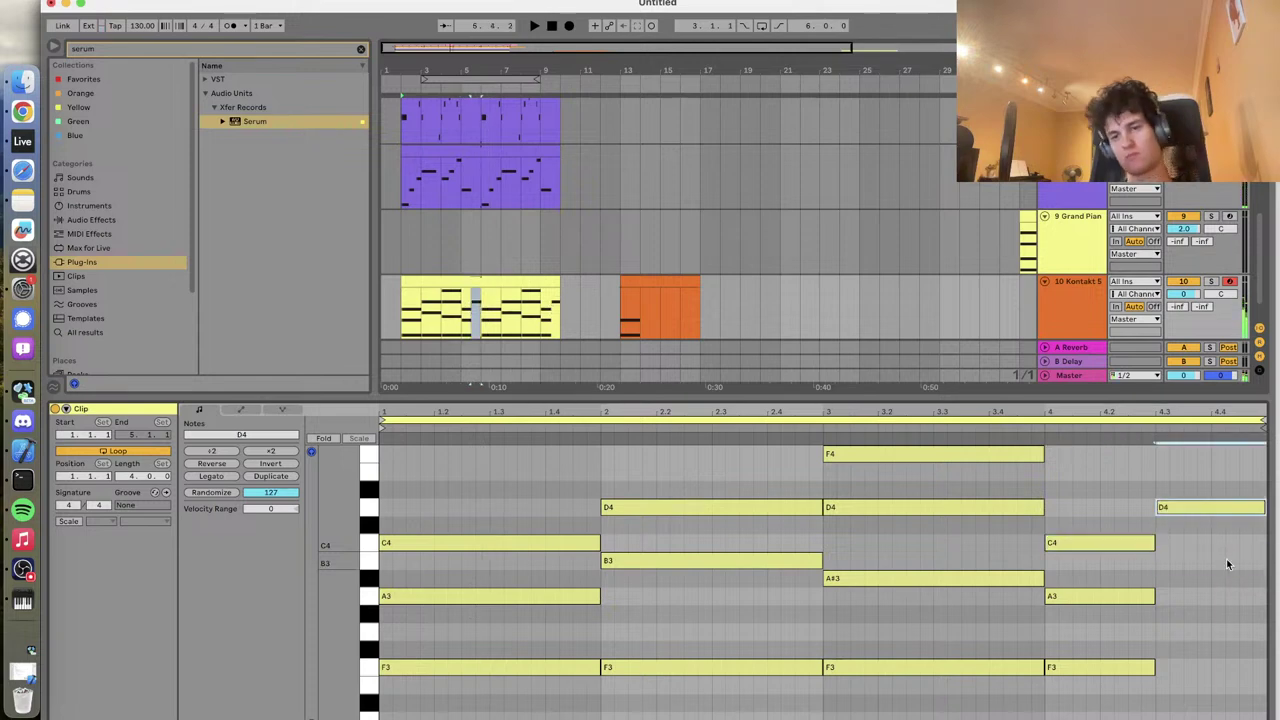
key("Up")
key("Up")
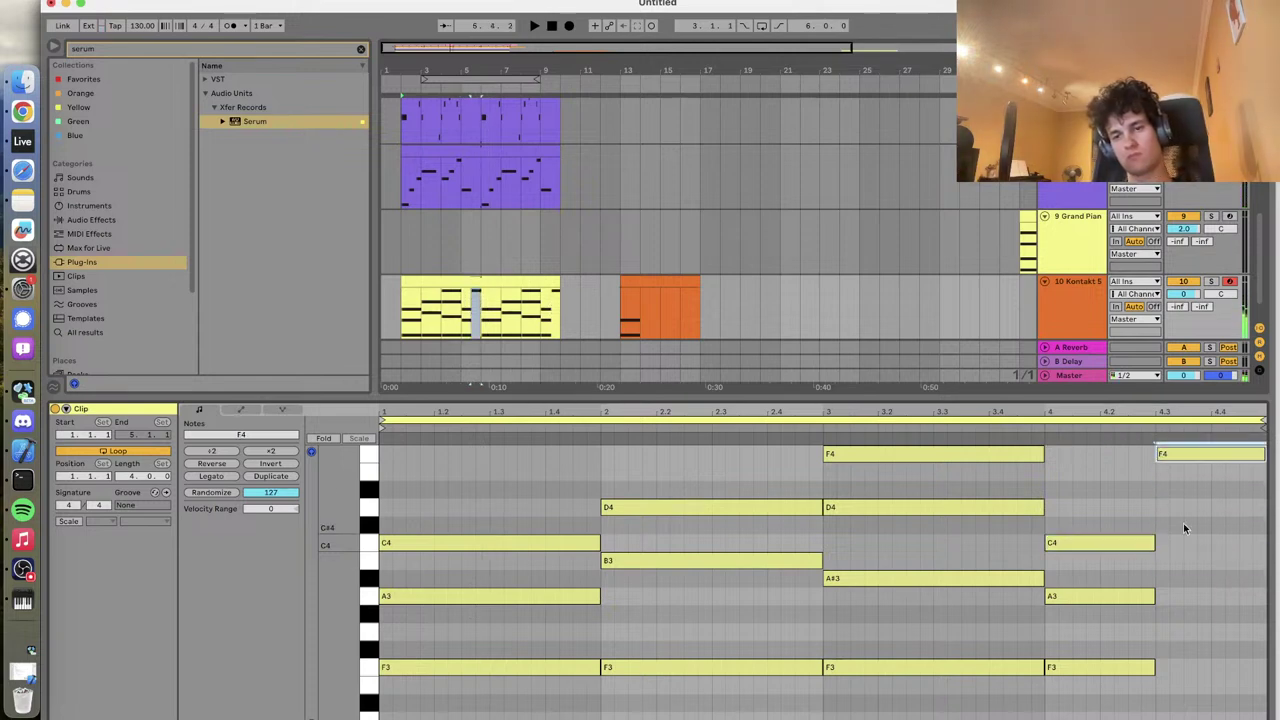
key("Down")
left_click(1040, 431)
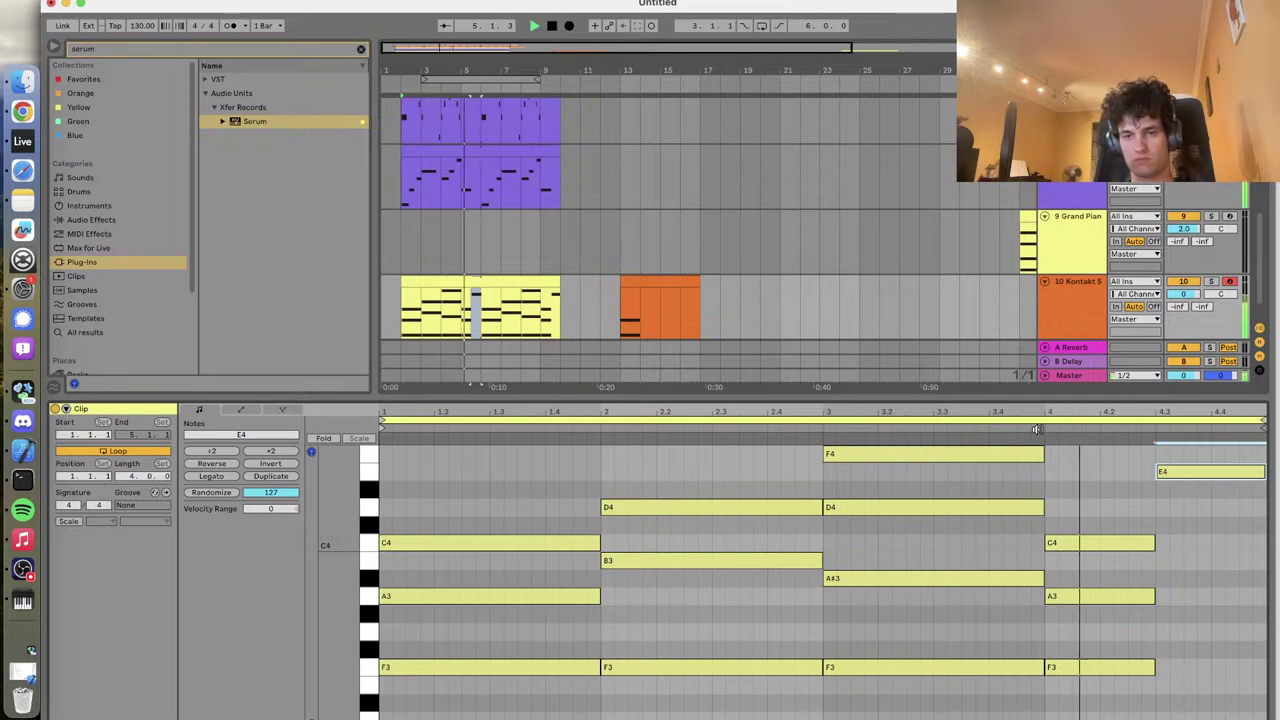
key("Down")
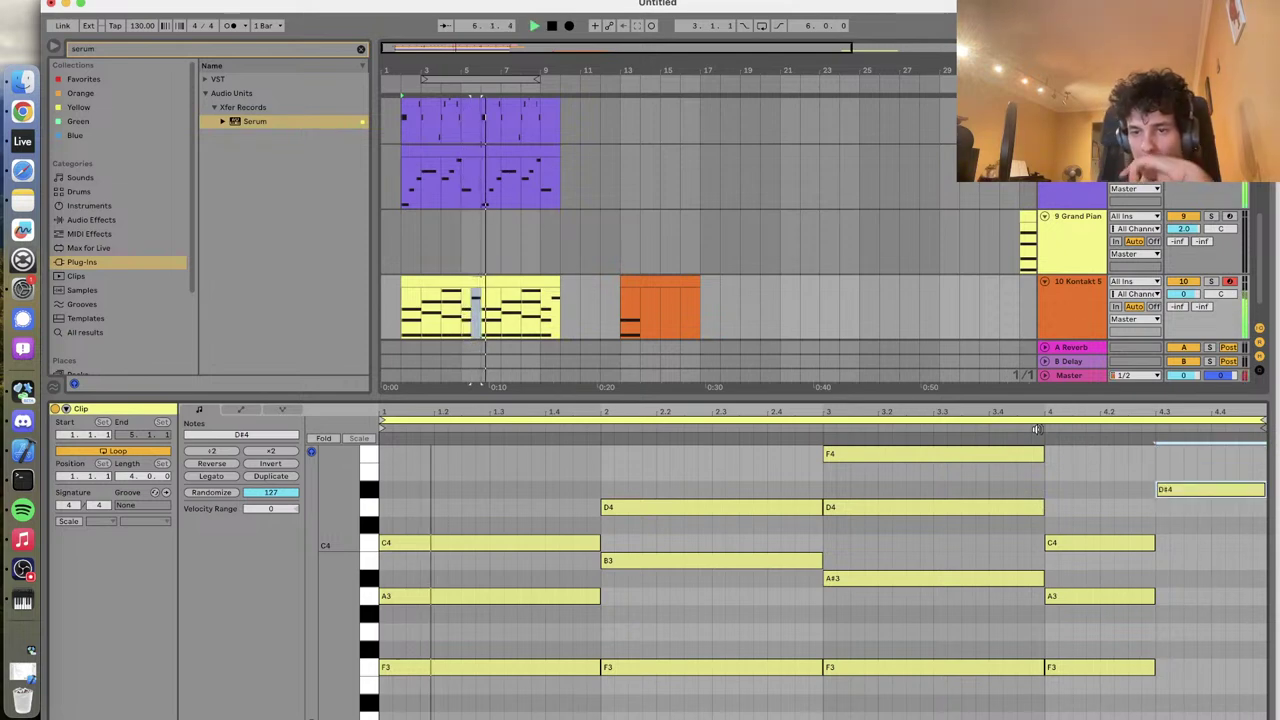
key("Down")
key("space")
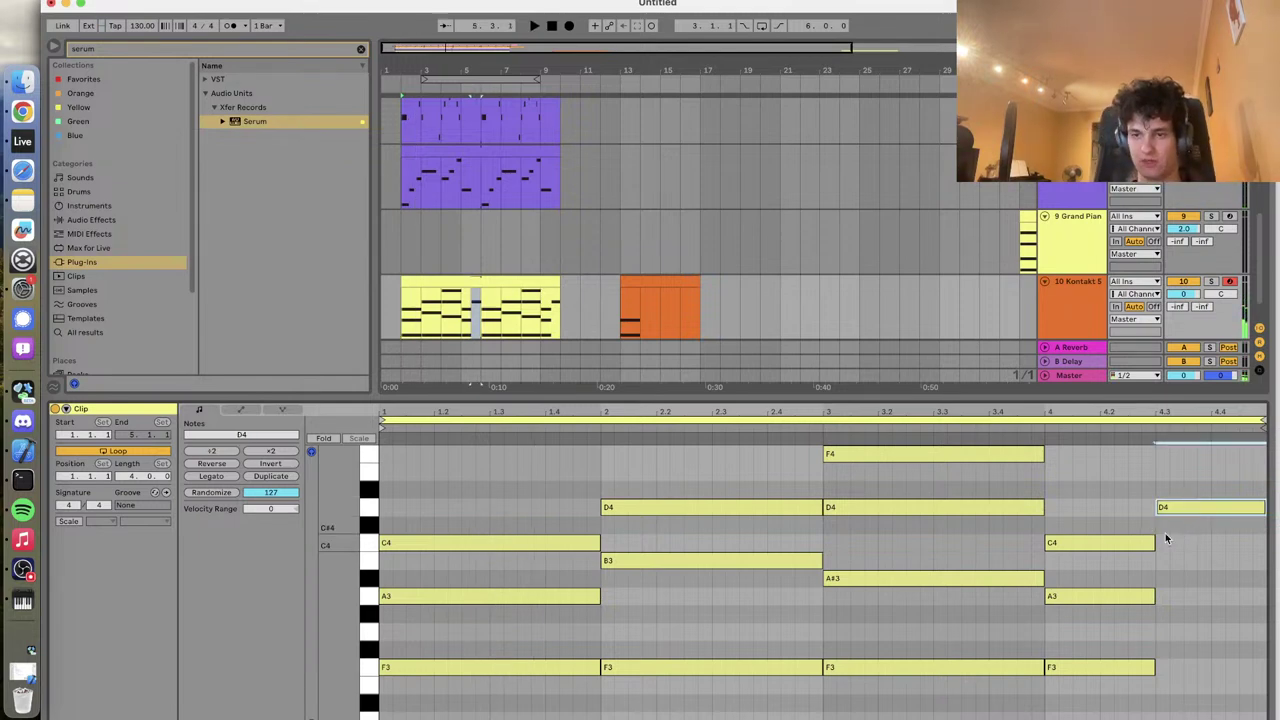
Duplicate the D4 note at 4.3 below itself and set the copy to A#3
left_click_drag(1180, 510, 1183, 595)
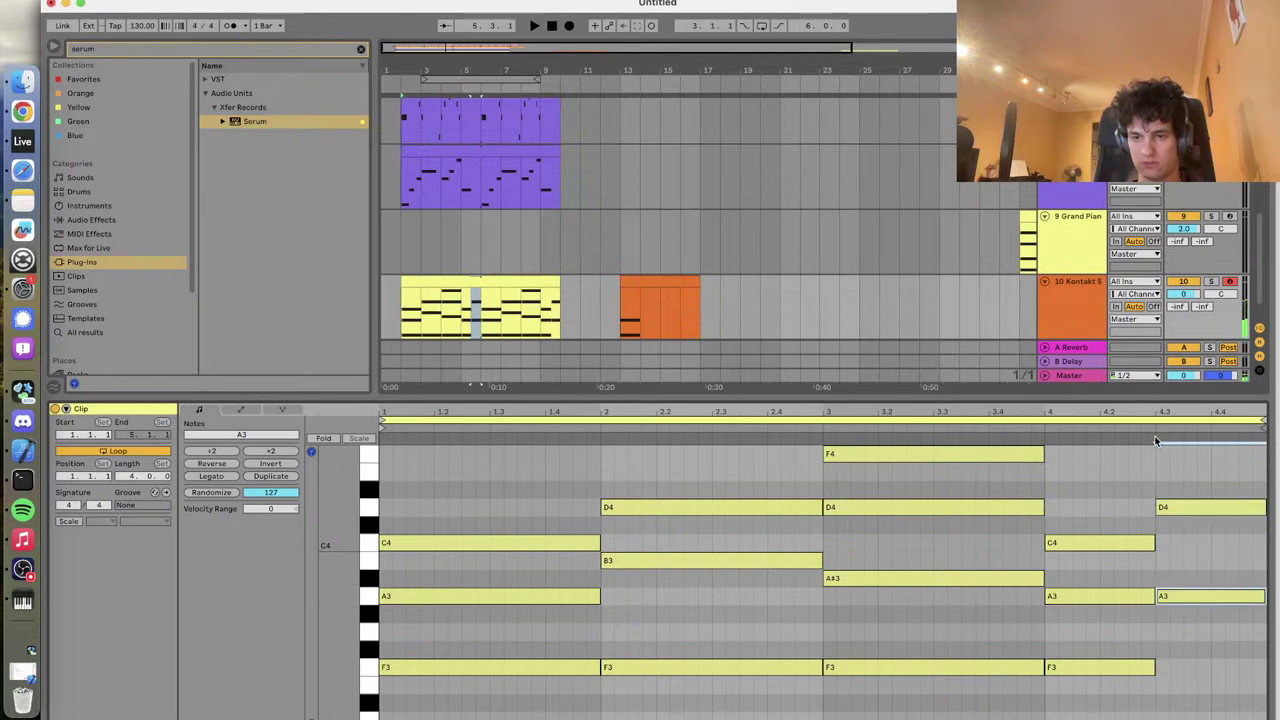
key("Up")
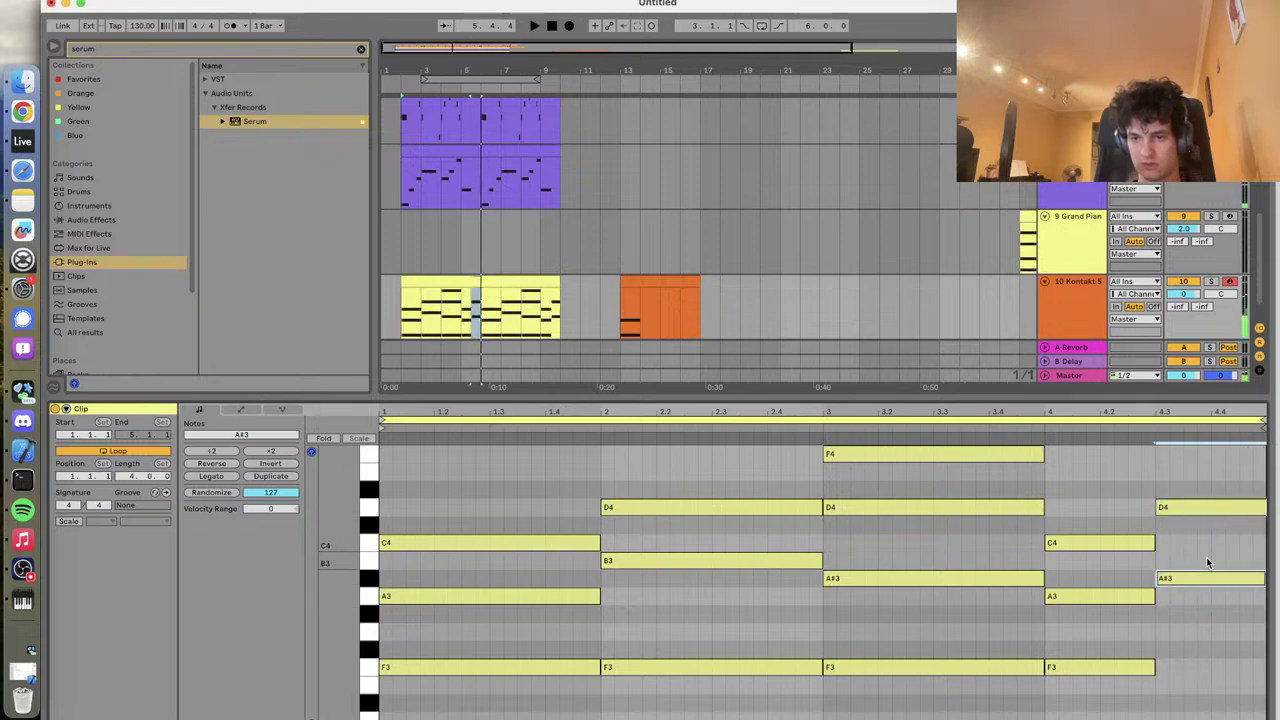
Raise the A#3 note at 4.3 to B3 and listen to the chord ending
key("Up")
key("space")
key("space")
key("space")
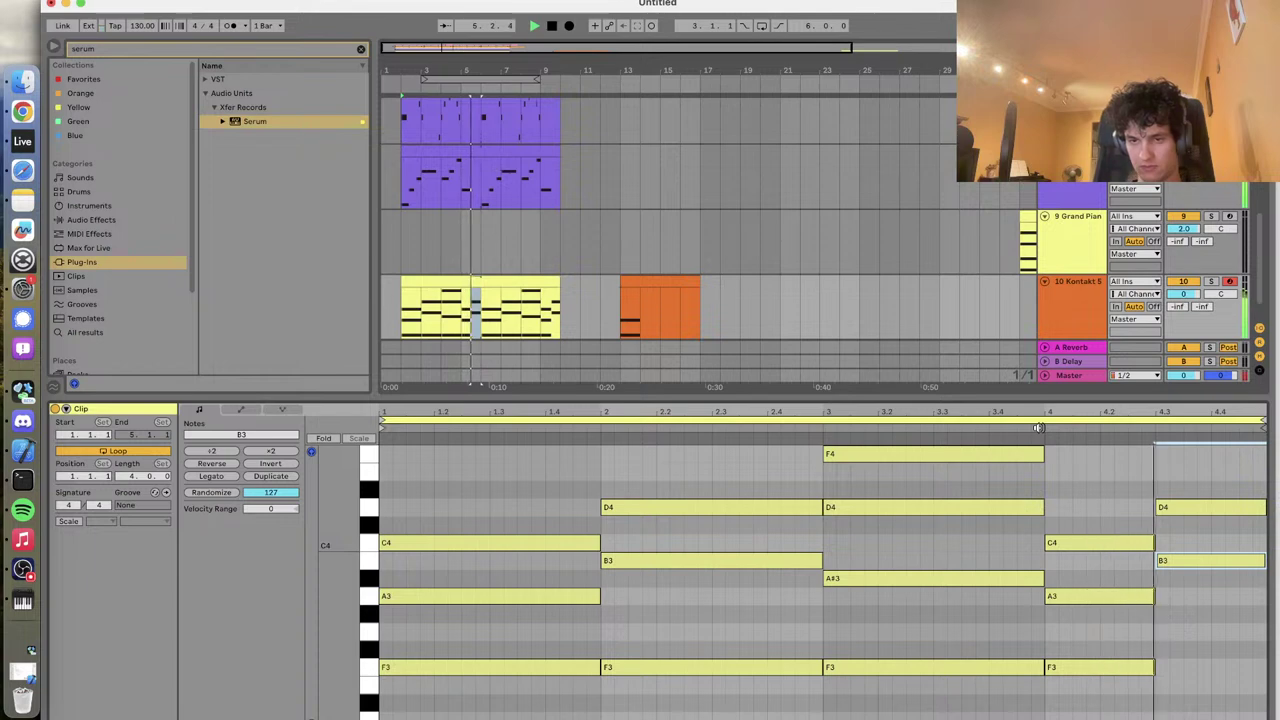
key("space")
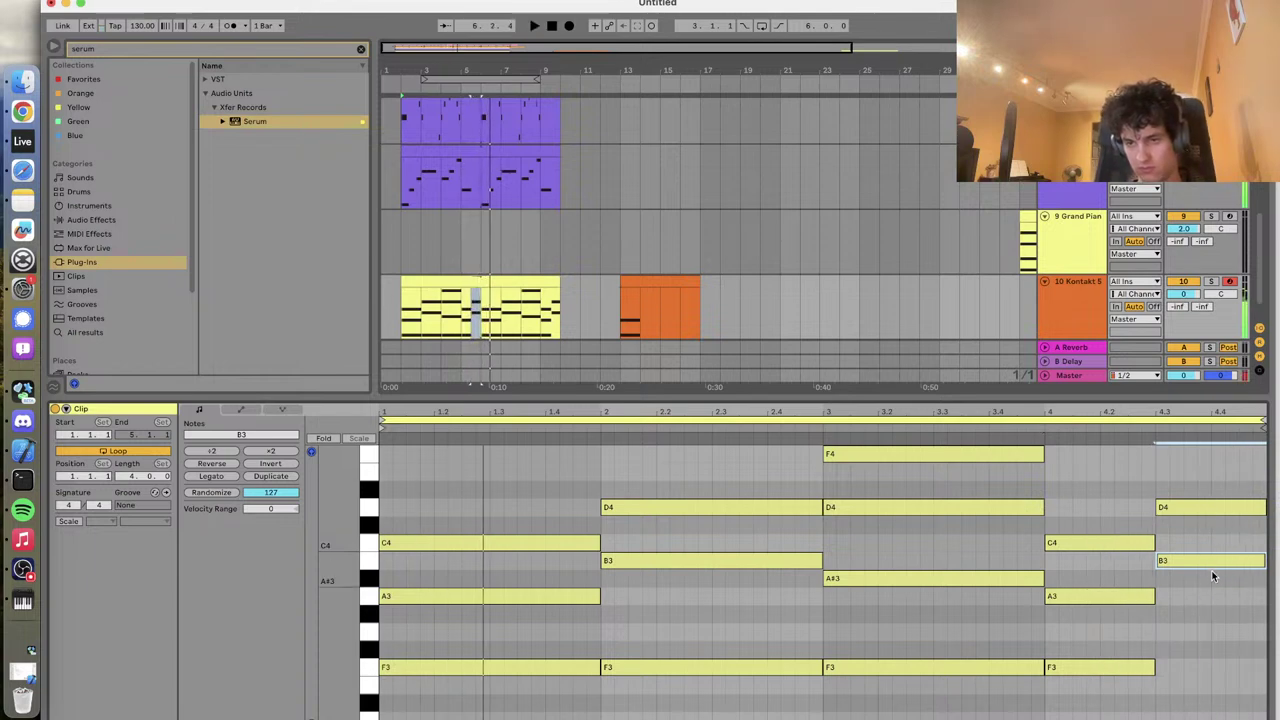
Try a copy of the B3 note at 4.3 as G3 and A3 by ear, and delete the copy
left_click_drag(1212, 568, 1218, 634)
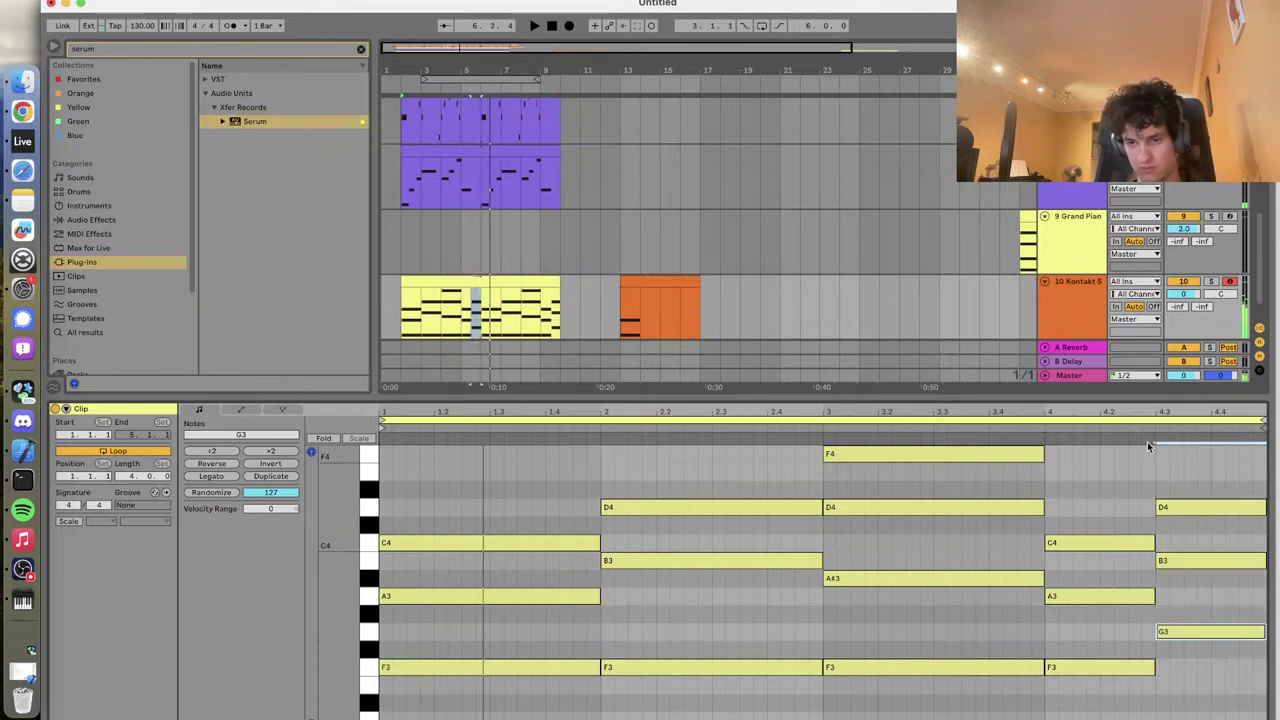
key("space")
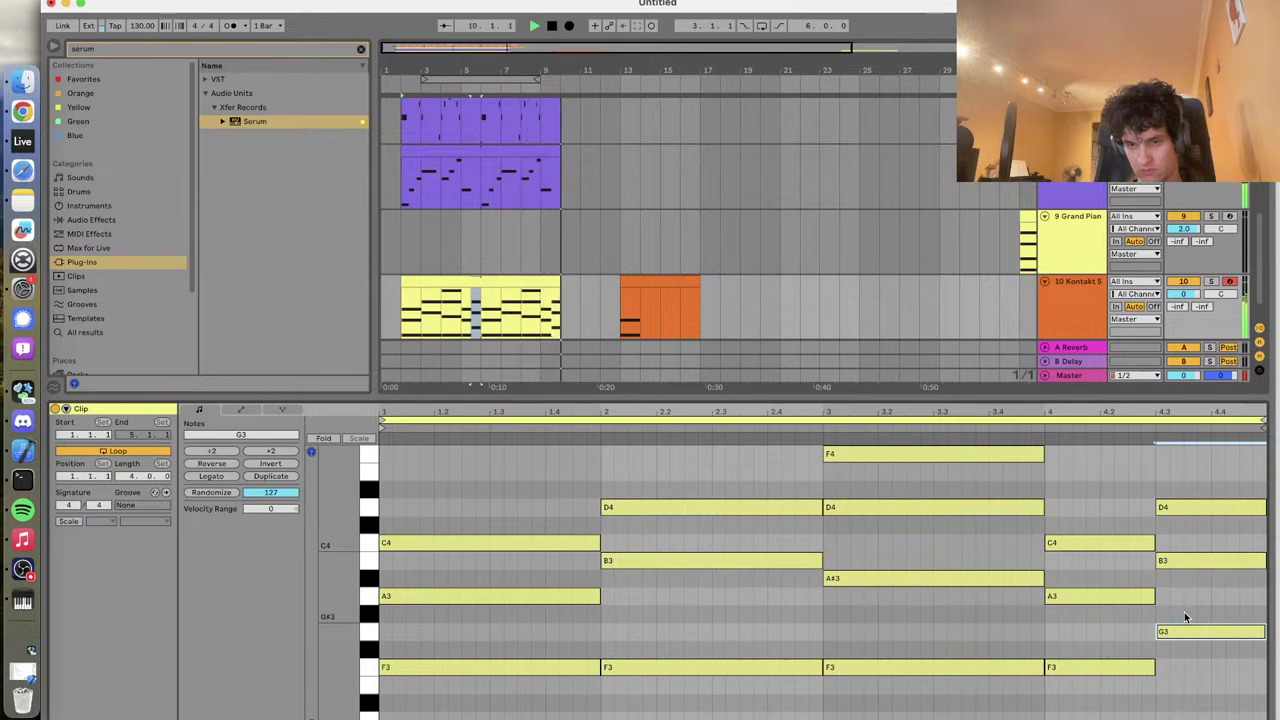
key("space")
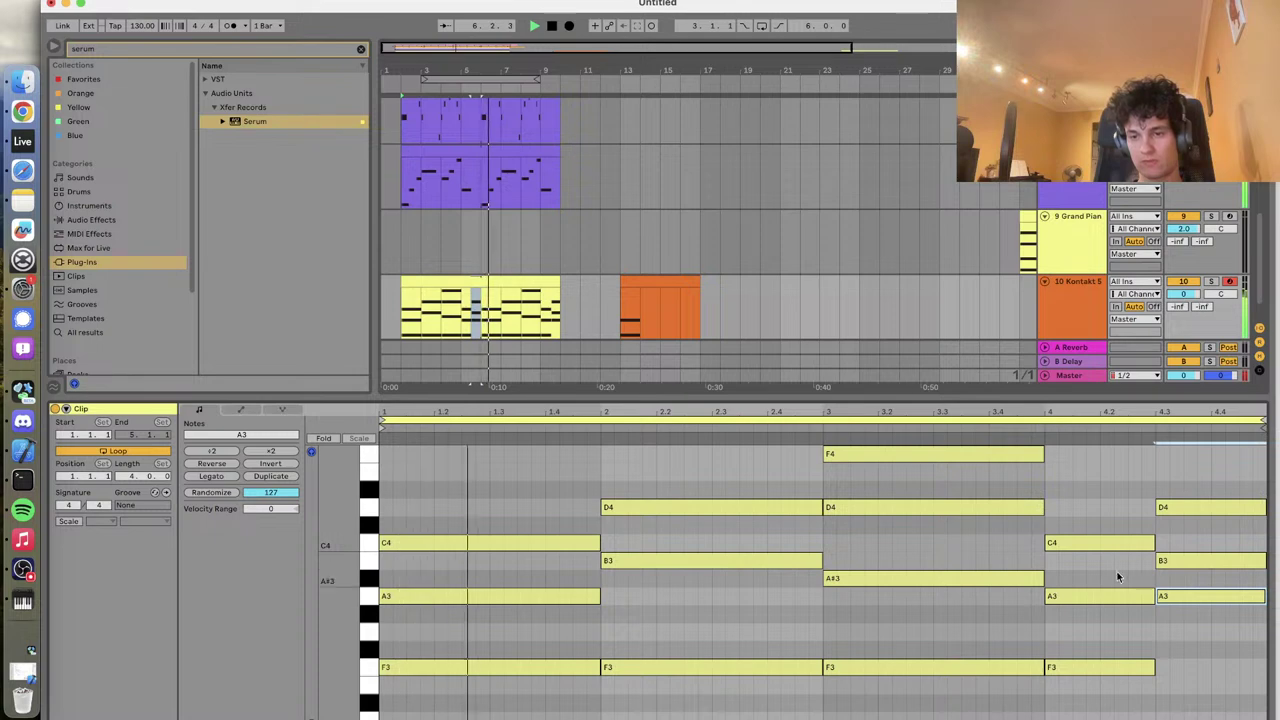
double_click(1184, 601)
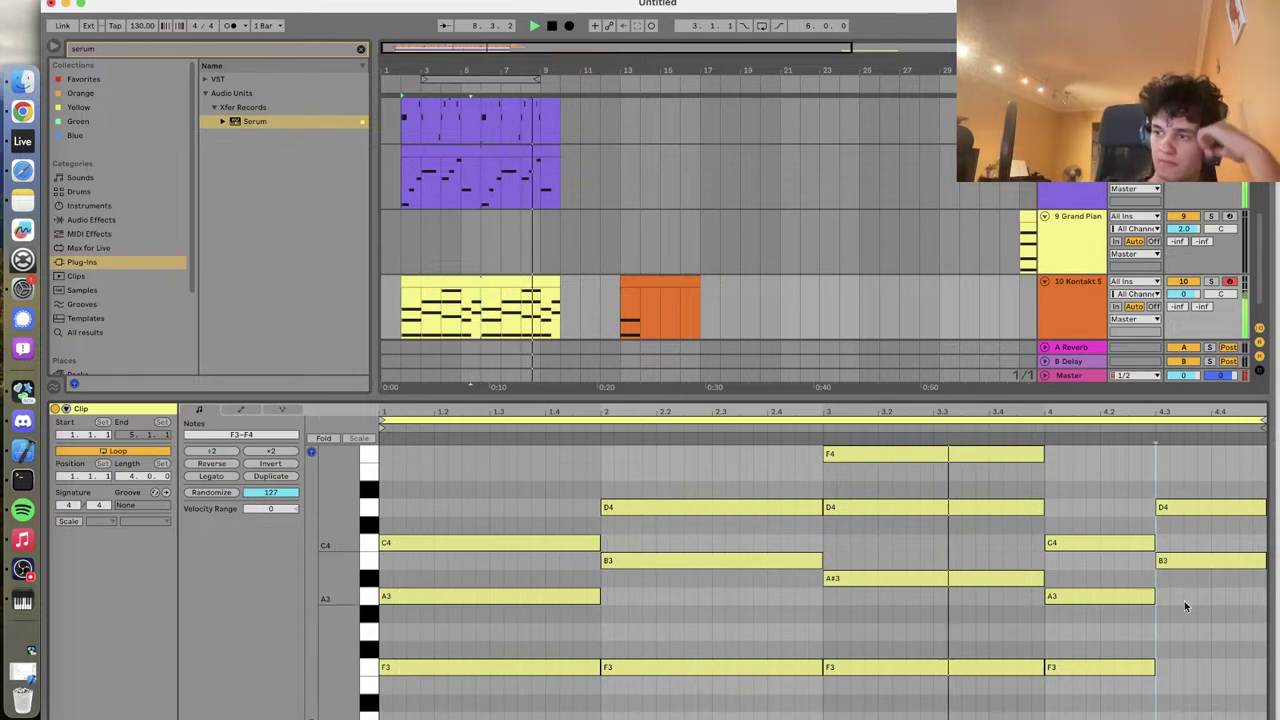
Delete the B3 note at 4.3 to hear the ending without it, and add it back
scroll(1128, 255, "up", 1)
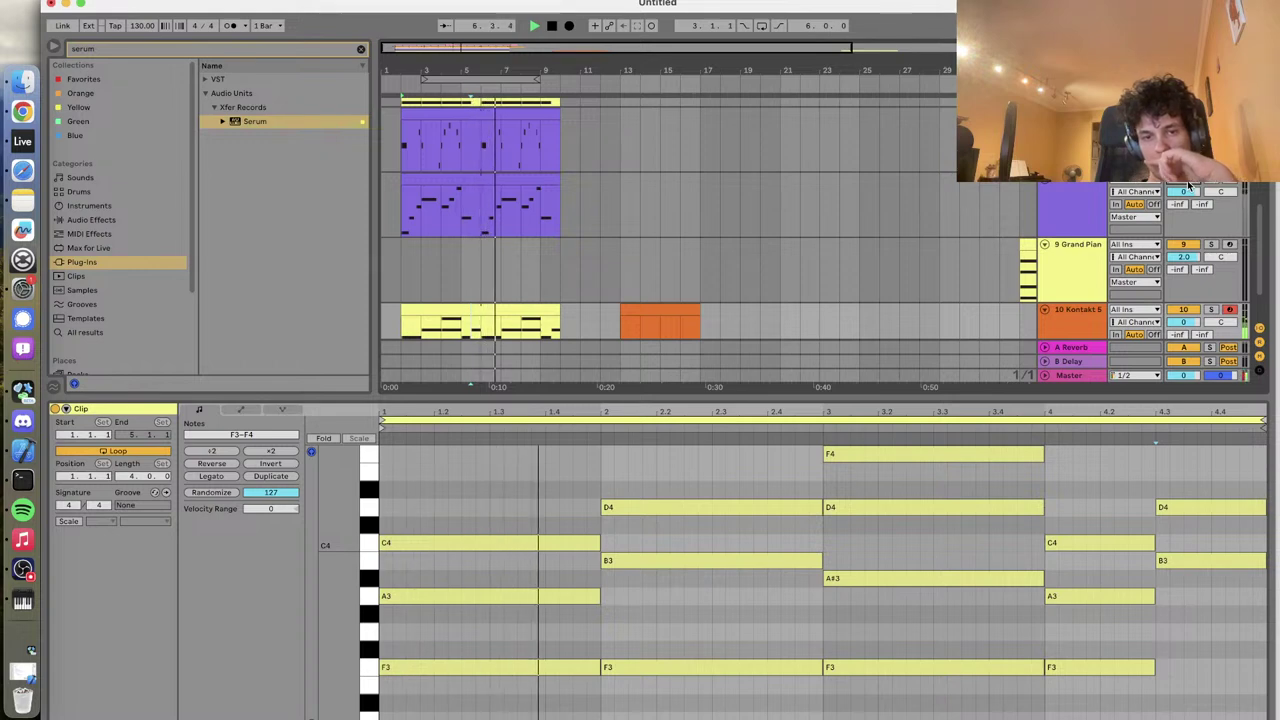
double_click(1195, 560)
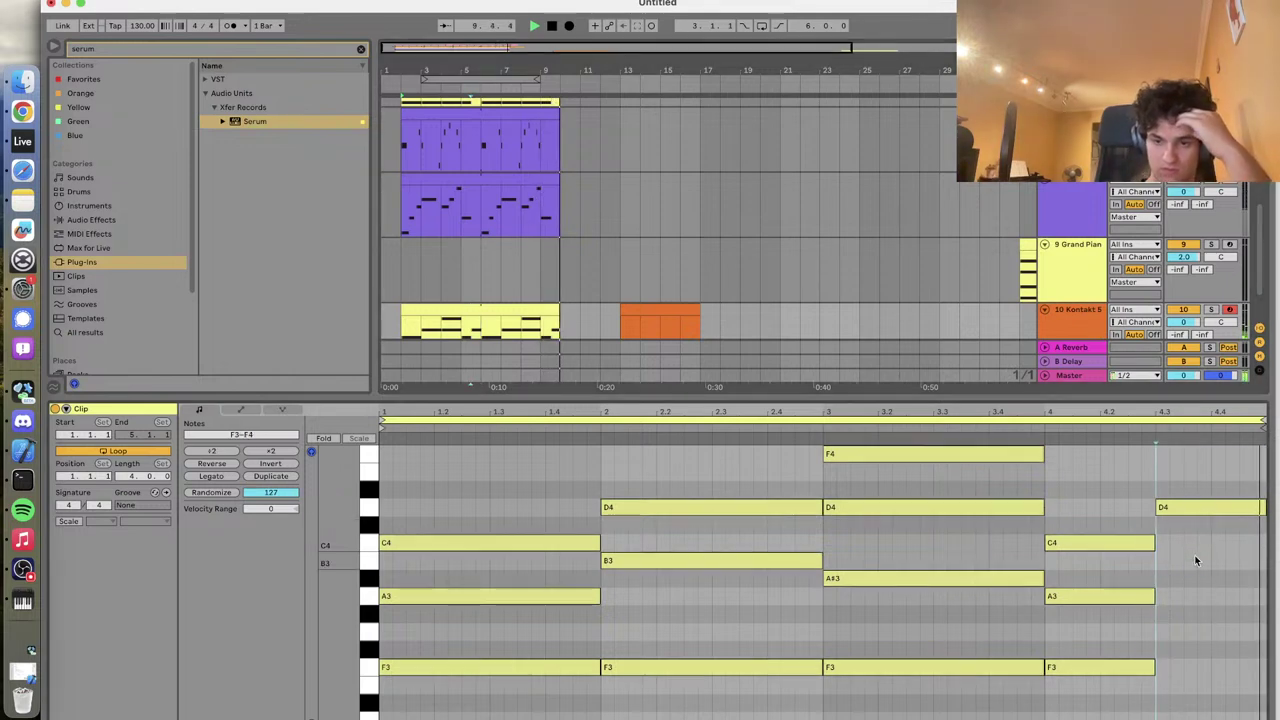
double_click(1195, 560)
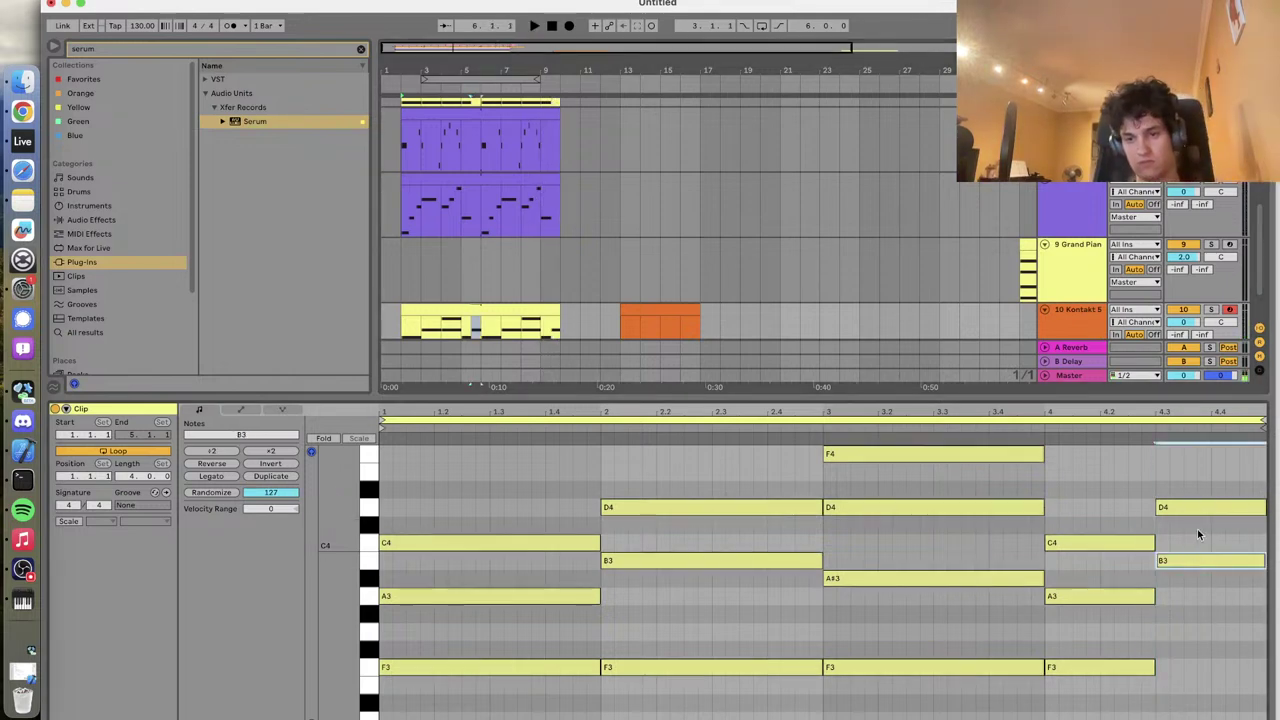
Try the note at 4.3 as D3, listen to it without B3, and restore D4 as the only note there
key("shift+Down")
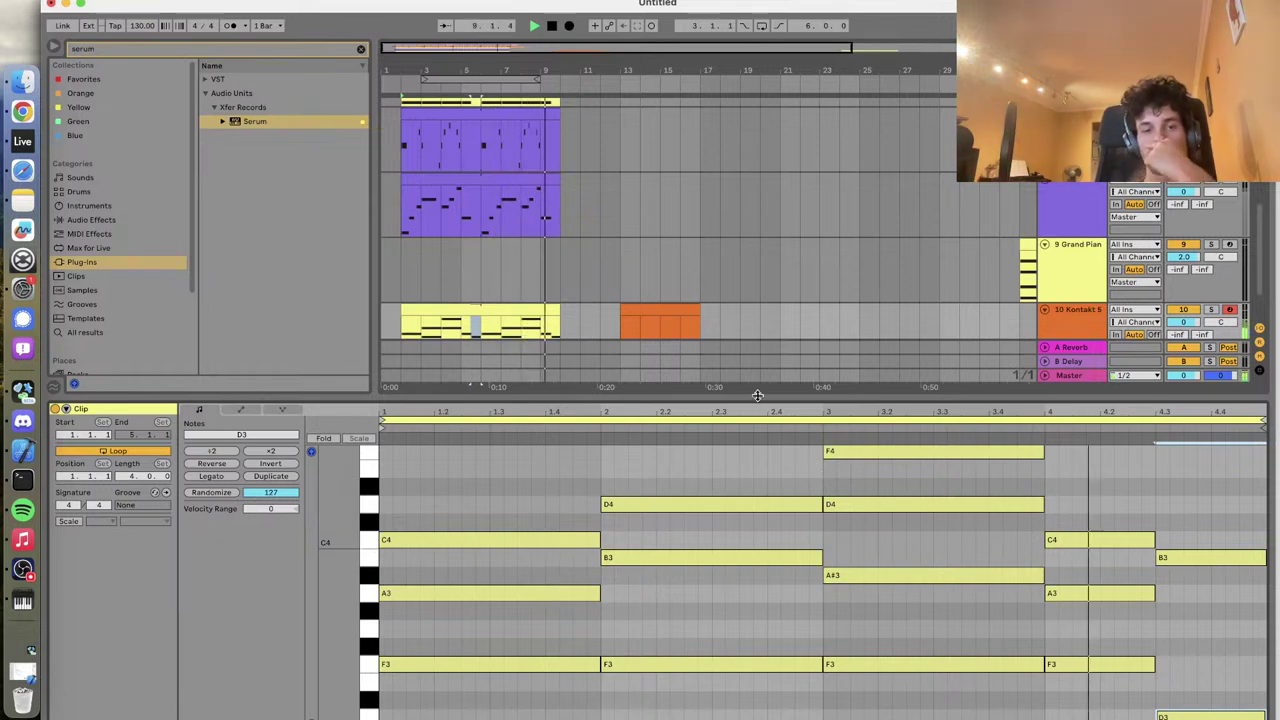
left_click_drag(778, 403, 776, 603)
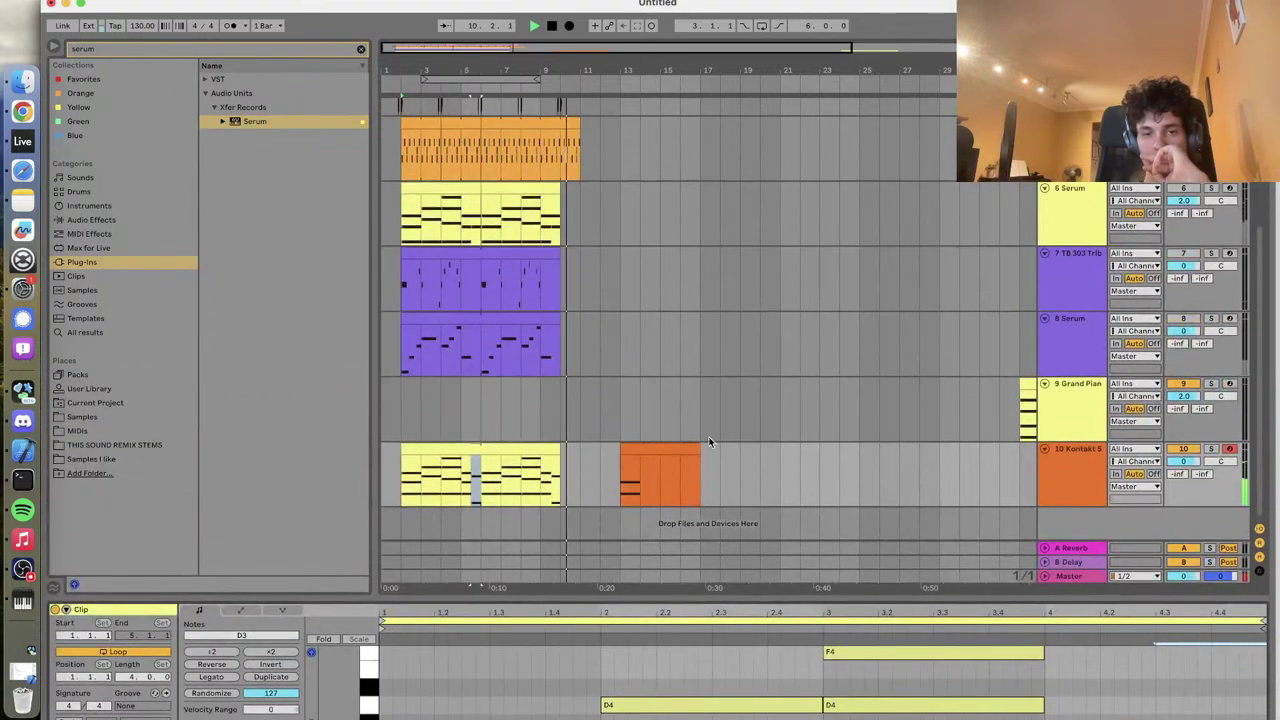
left_click(558, 455)
key("space")
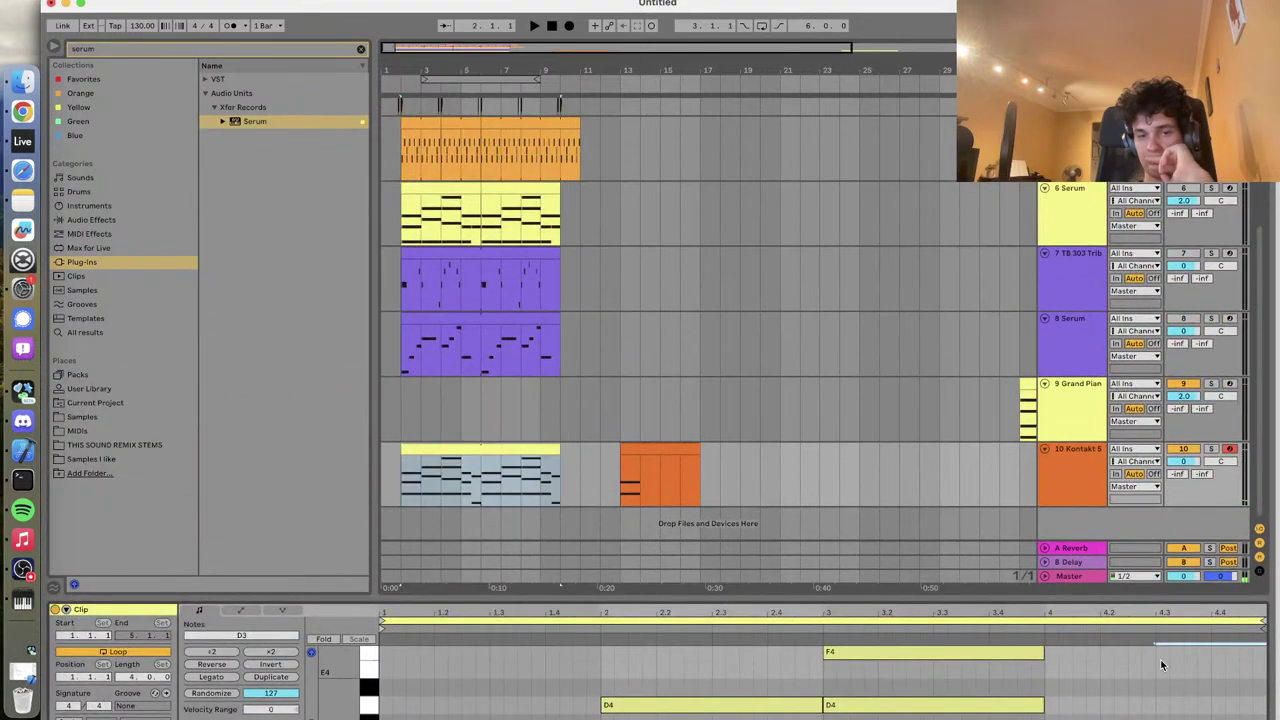
left_click_drag(1110, 596, 1110, 272)
left_click(1216, 380)
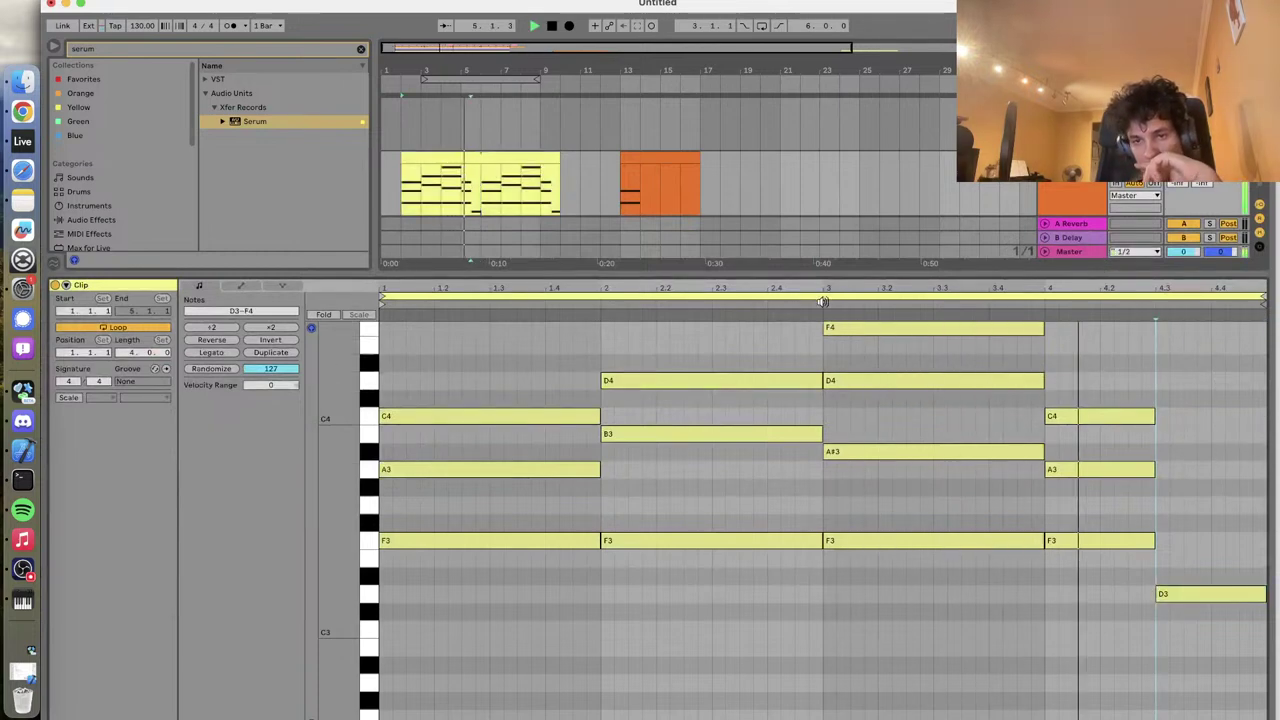
key("space")
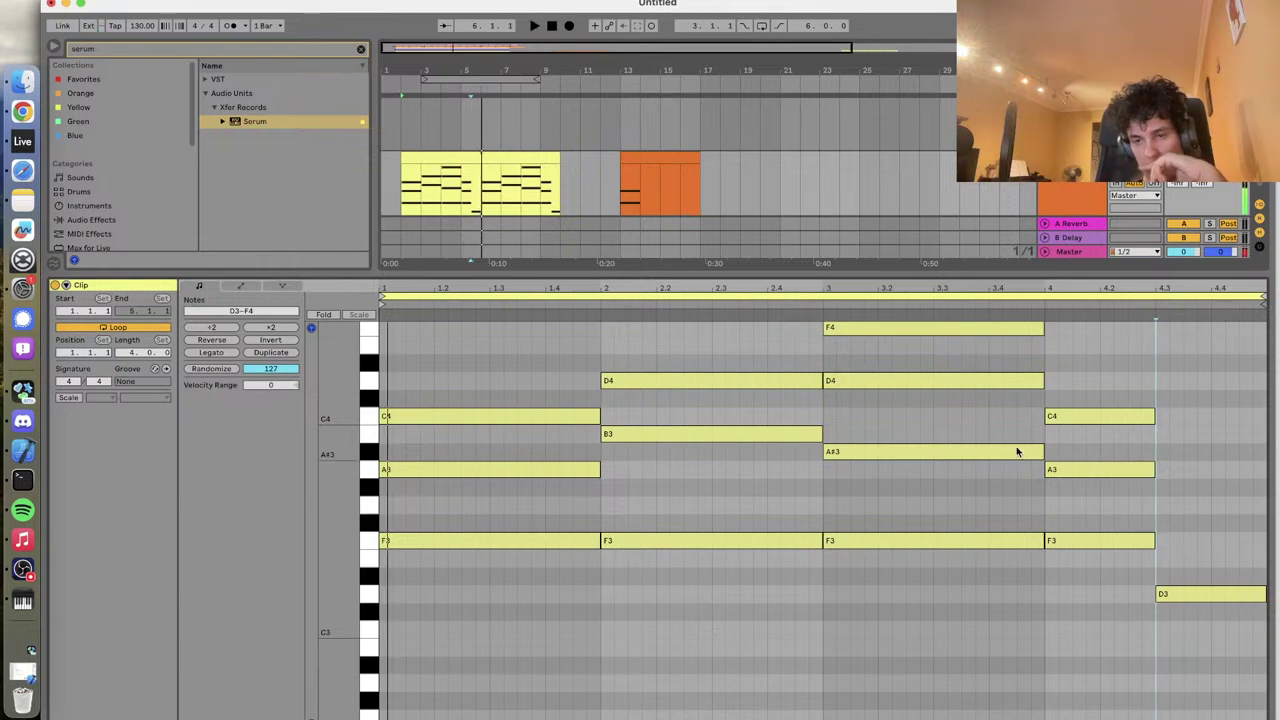
key("super+z")
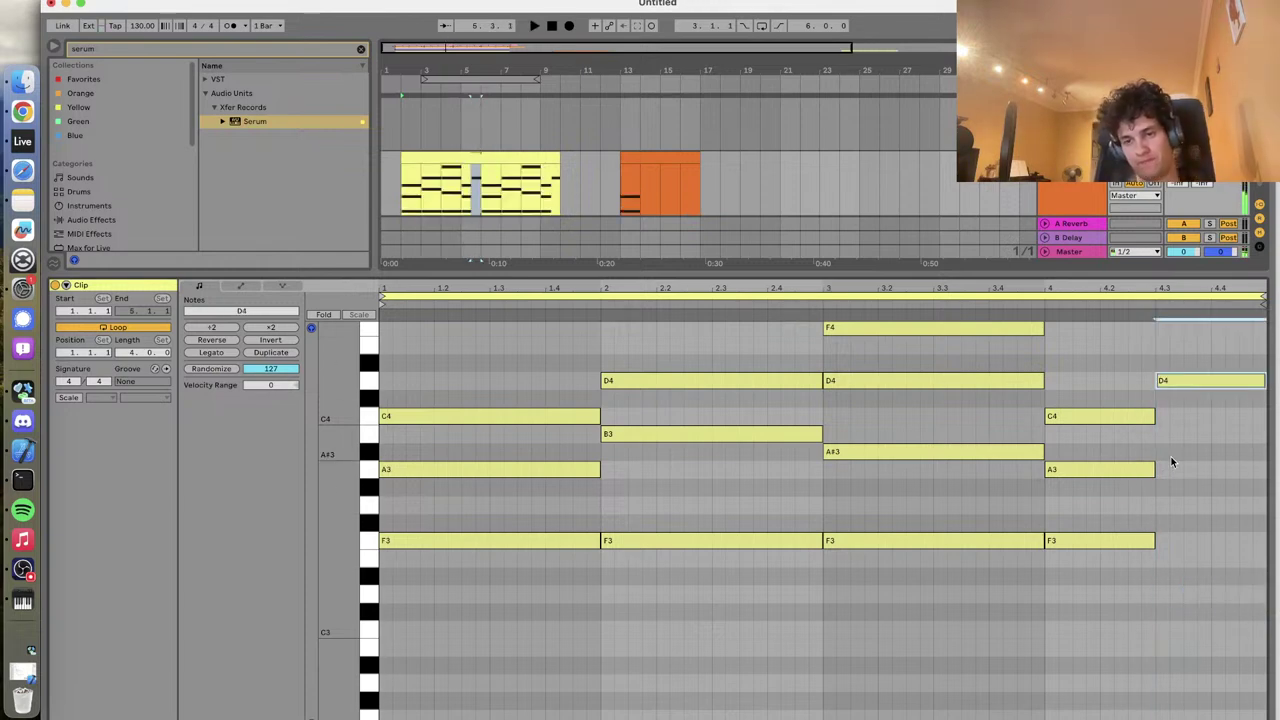
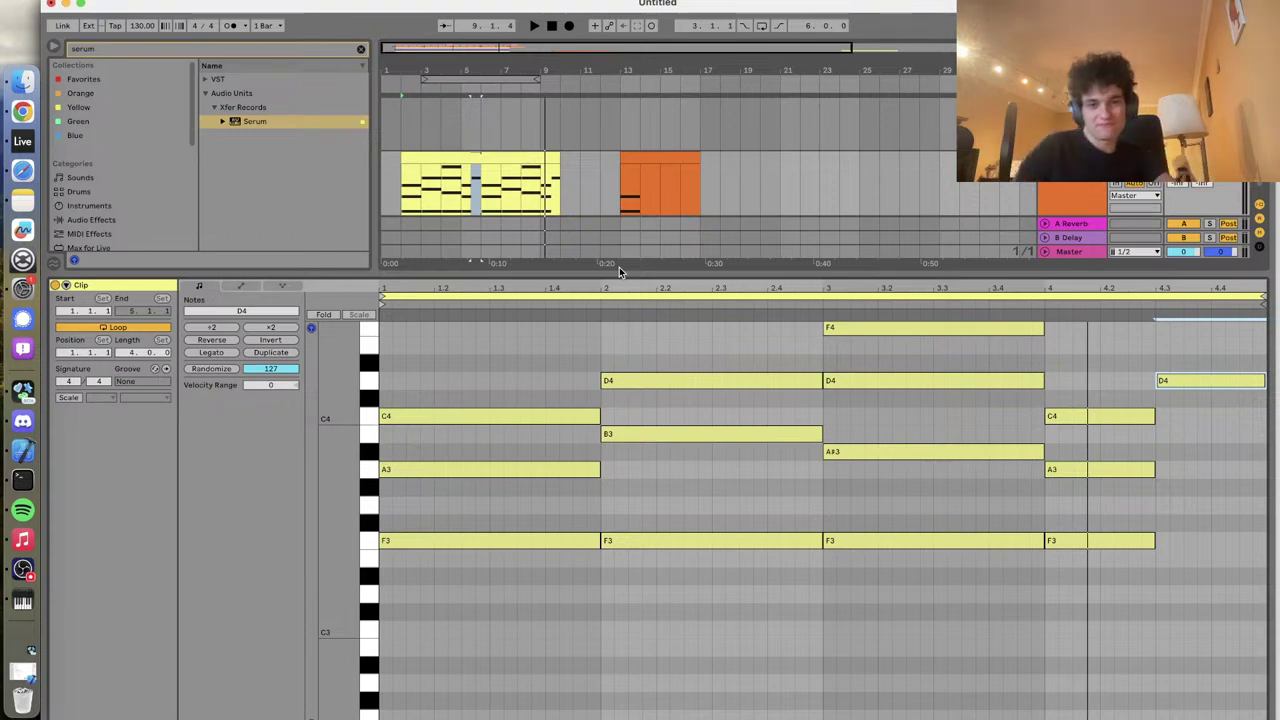
Play the arrangement from bar 2, comparing it with the TB 303 track switched on and off, and check the TB 303 clip
left_click_drag(619, 267, 576, 612)
scroll(580, 450, "up", 5)
left_click(394, 190)
key("space")
scroll(394, 189, "down", 5)
left_click(1185, 271)
key("space")
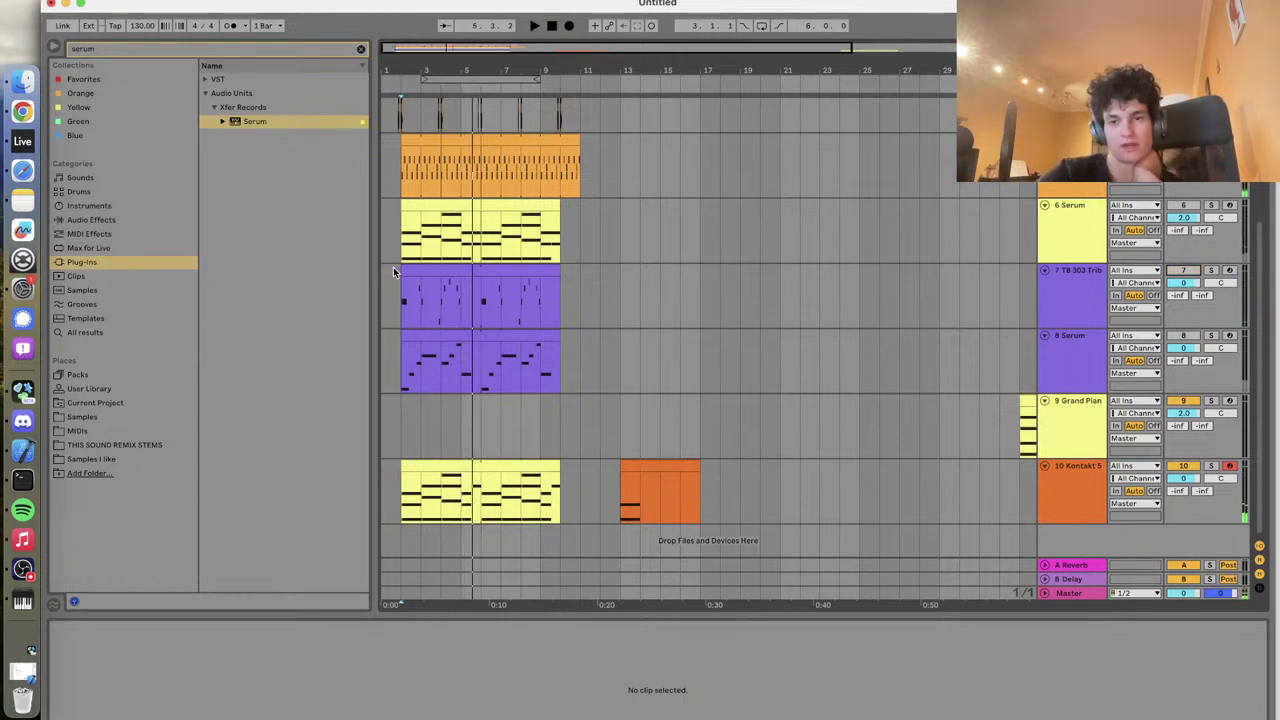
left_click(404, 312)
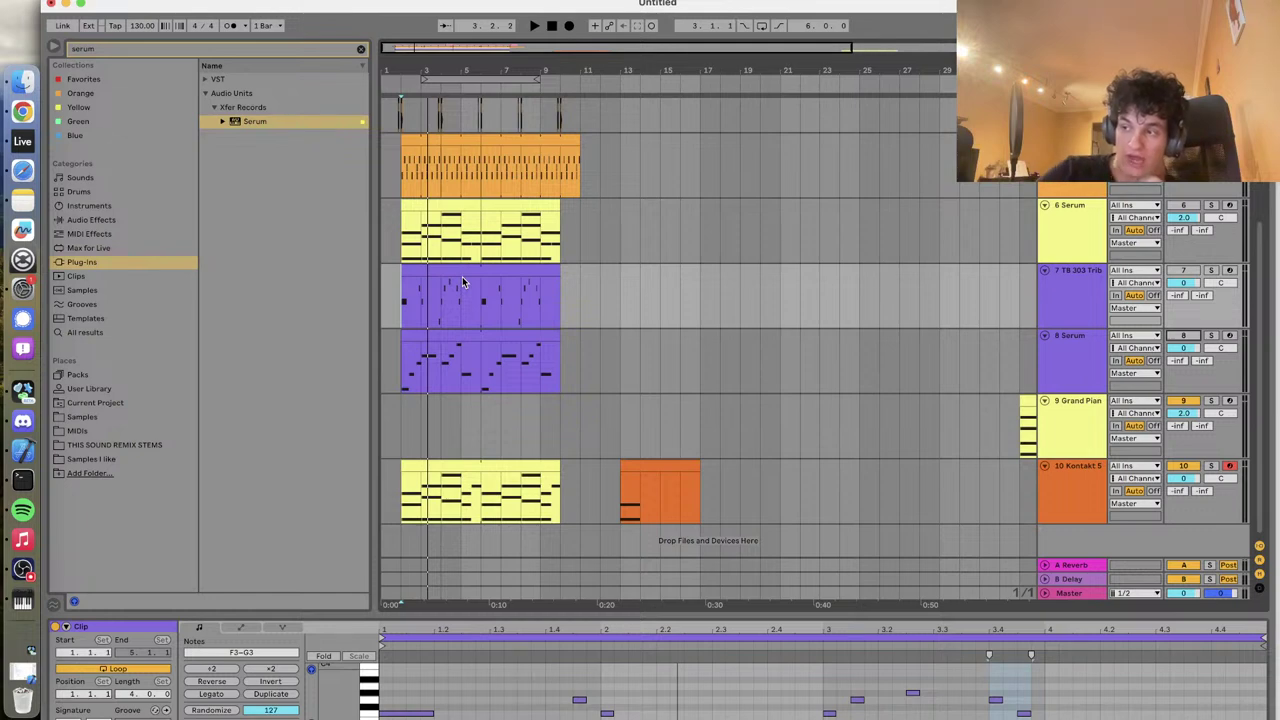
left_click(812, 435)
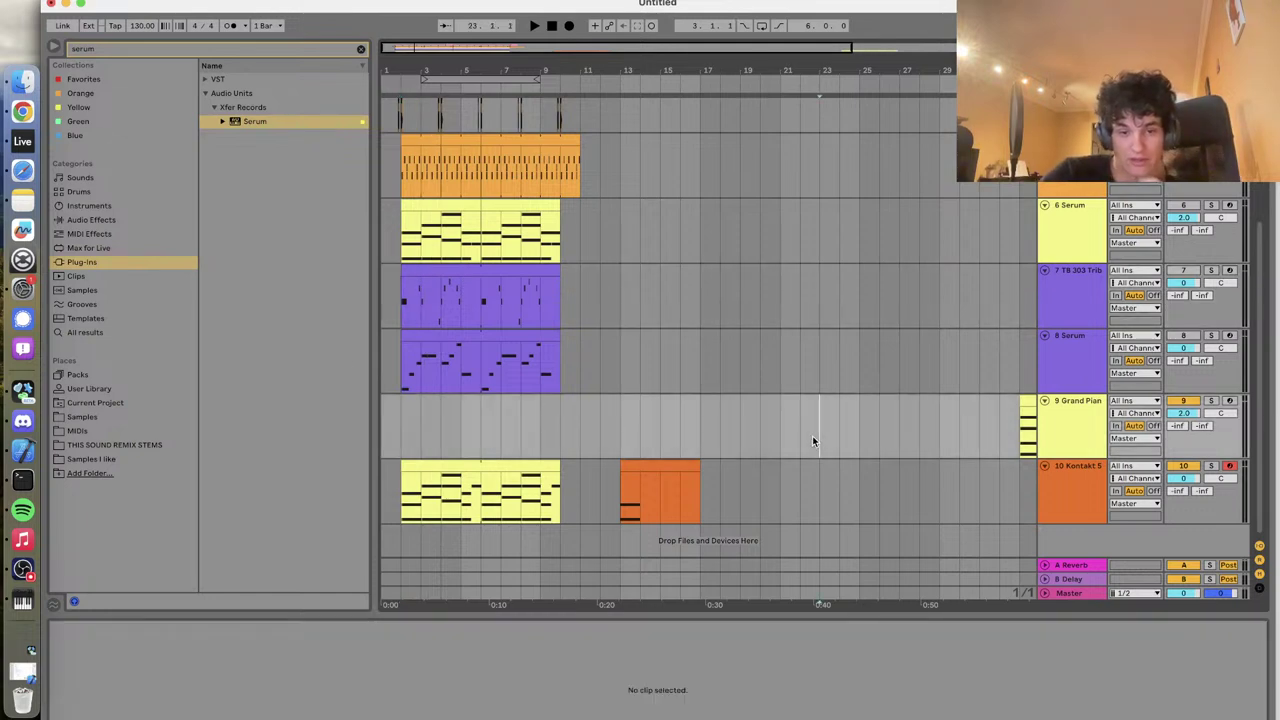
Set the Kontakt String Ensemble's articulation to Pizzicato
left_click(1055, 486)
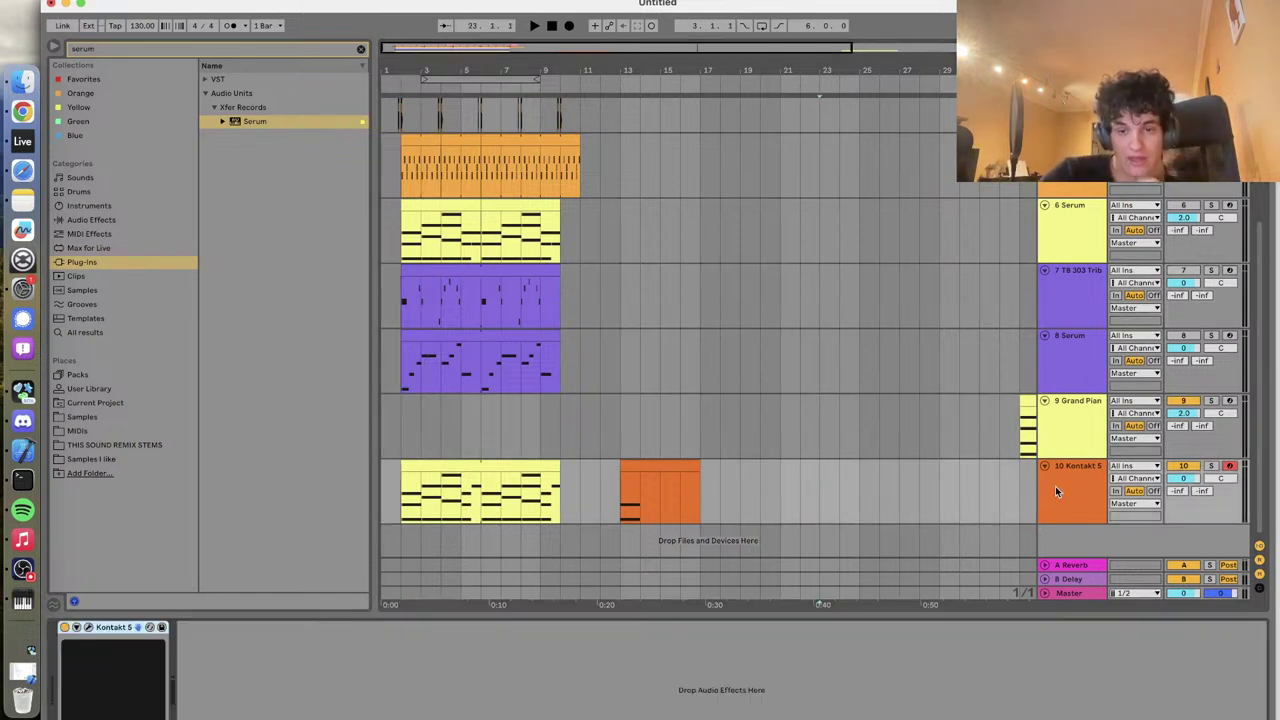
left_click(89, 628)
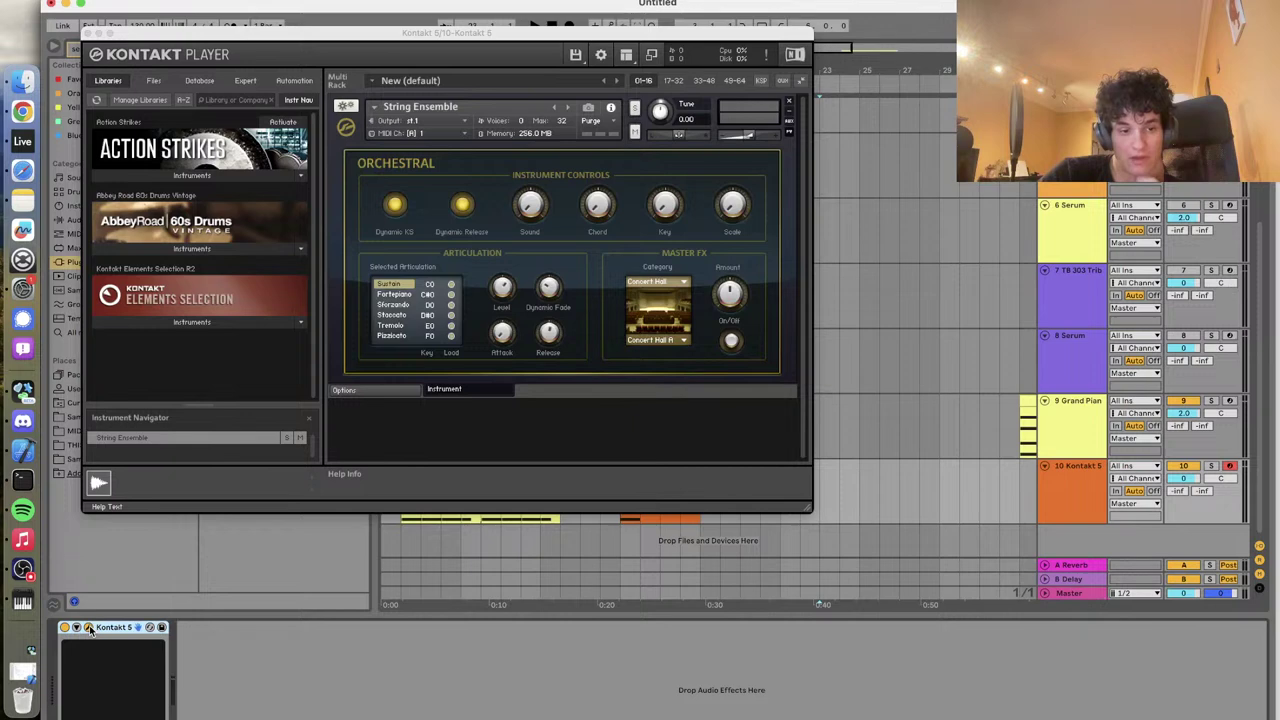
left_click(398, 337)
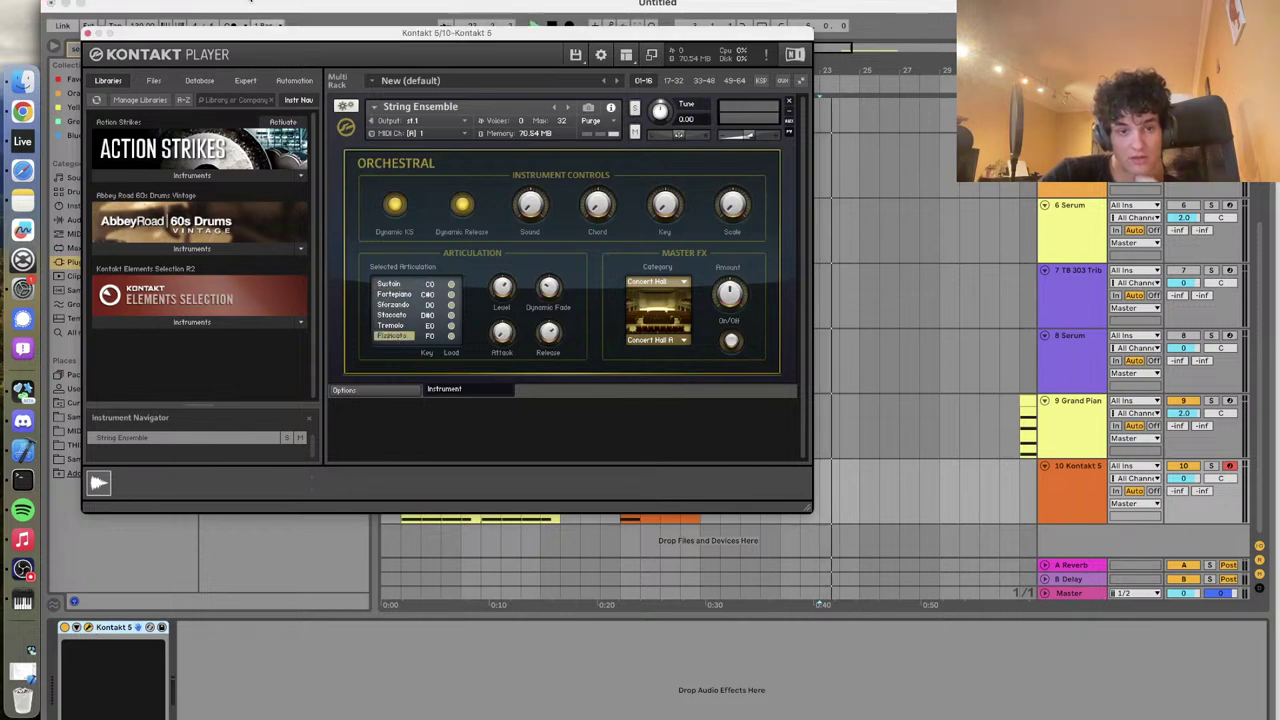
left_click(88, 33)
Listen to the strings from bar 2 and review the String Ensemble's settings in Kontakt
left_click(398, 449)
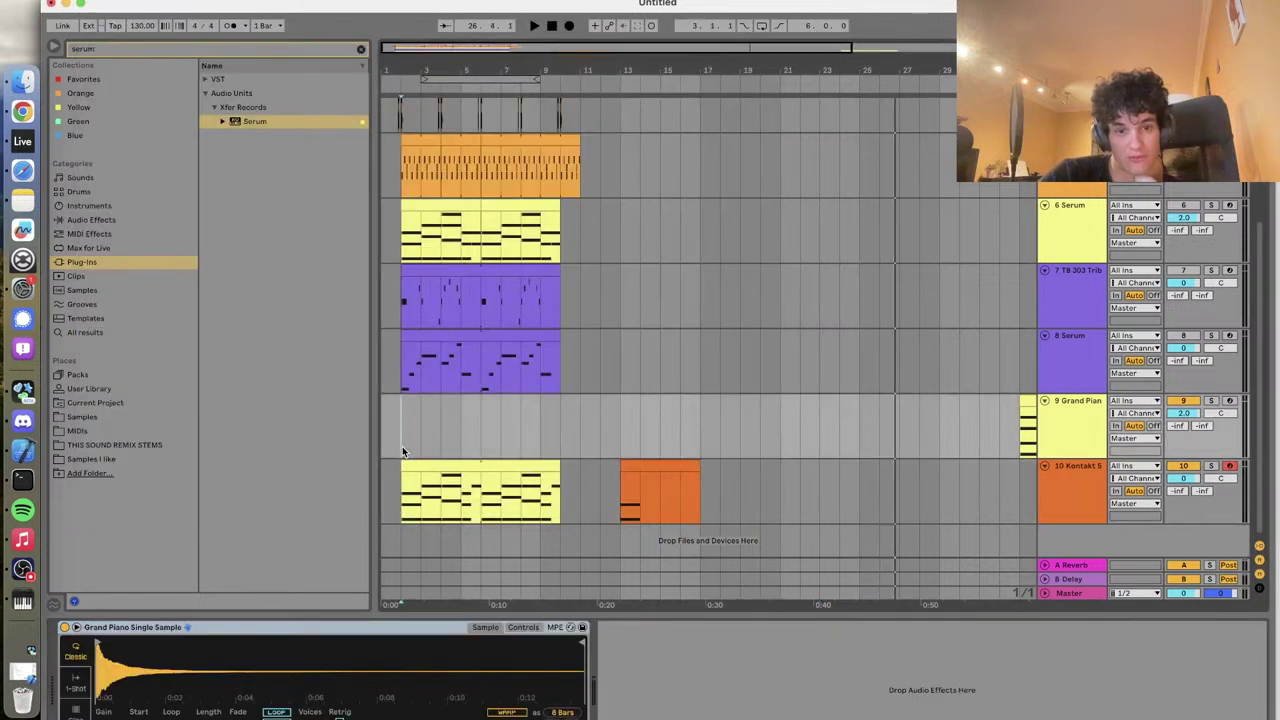
left_click(1080, 480)
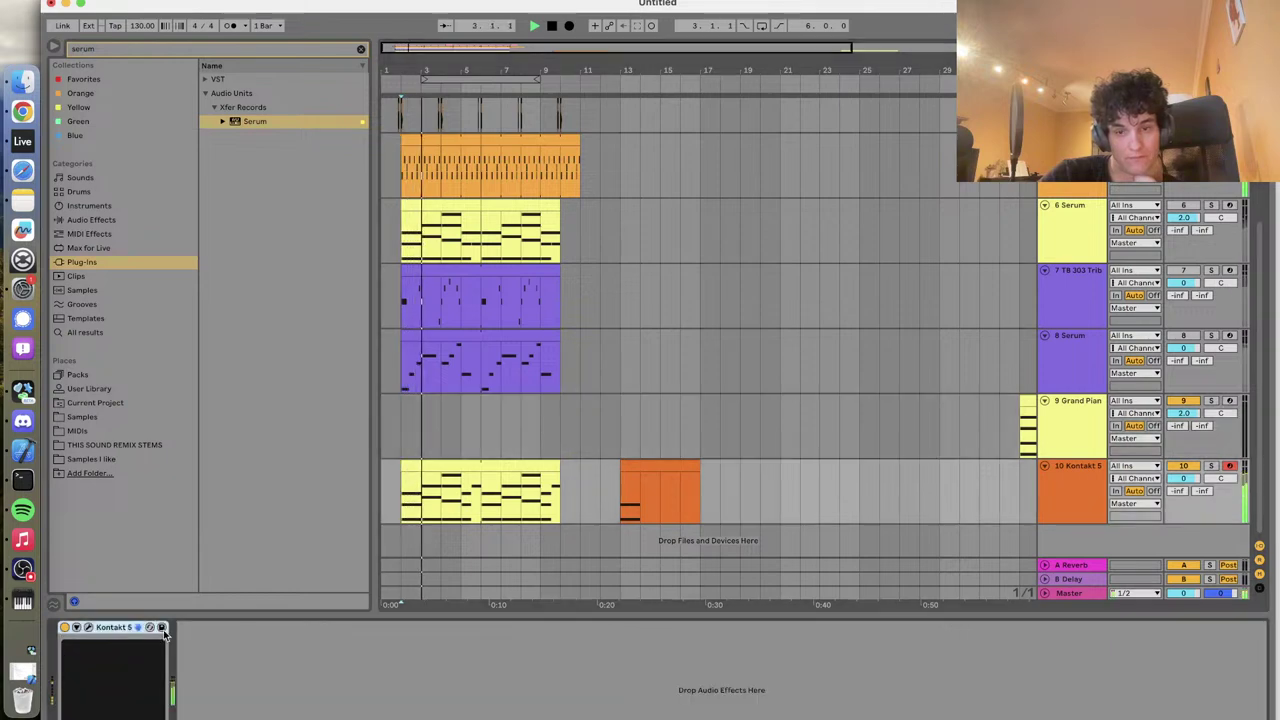
left_click(88, 627)
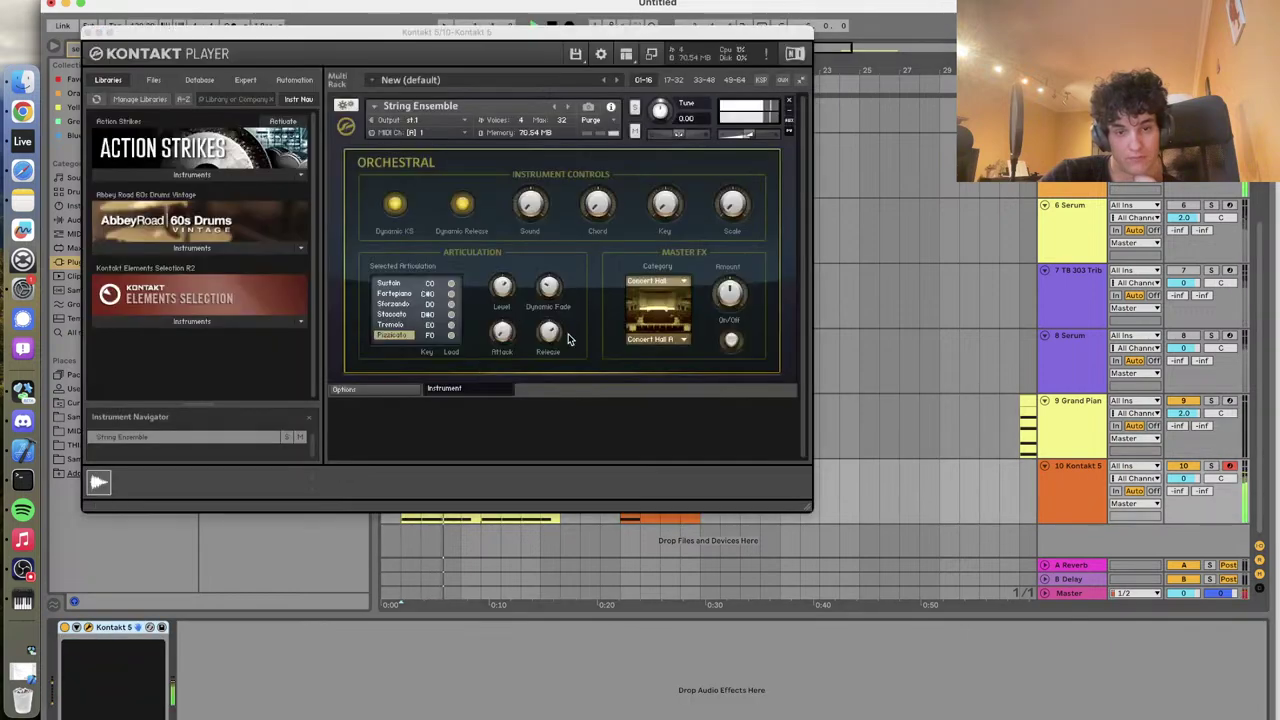
left_click(89, 33)
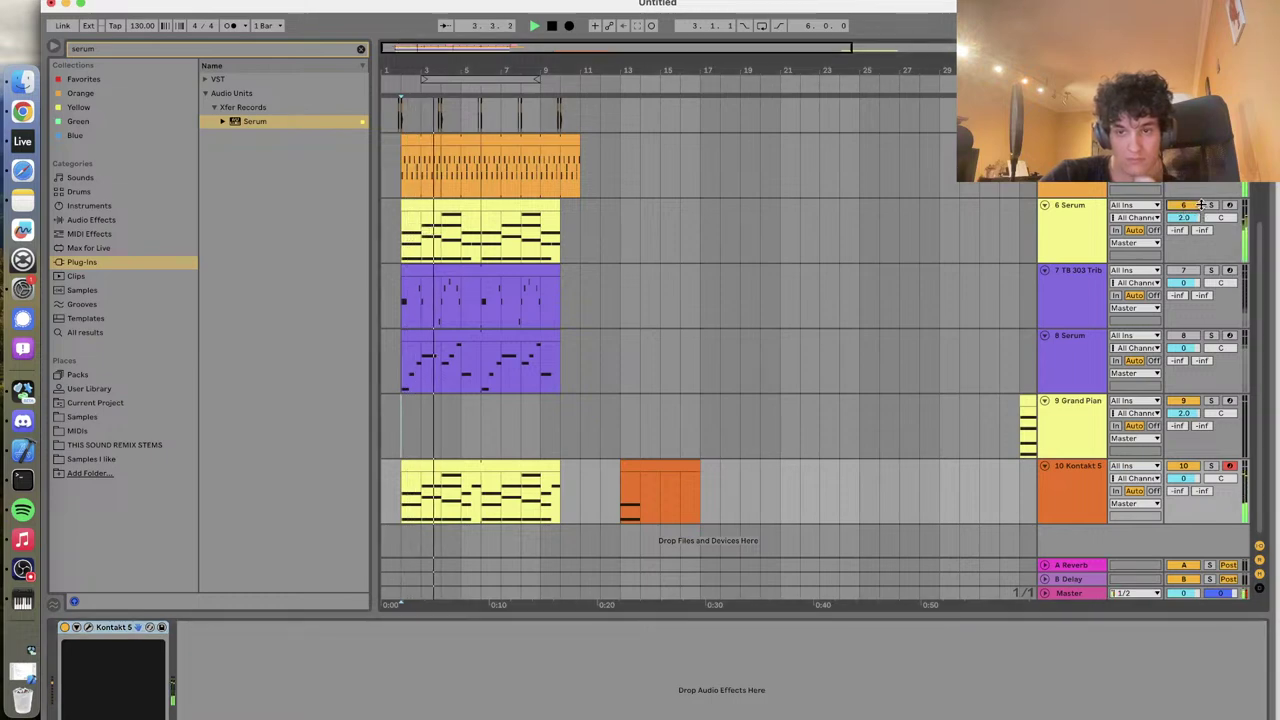
Set track 6 Serum's volume to -1.9, mute the track, and listen to the drums with the strings
left_click_drag(1185, 217, 1185, 234)
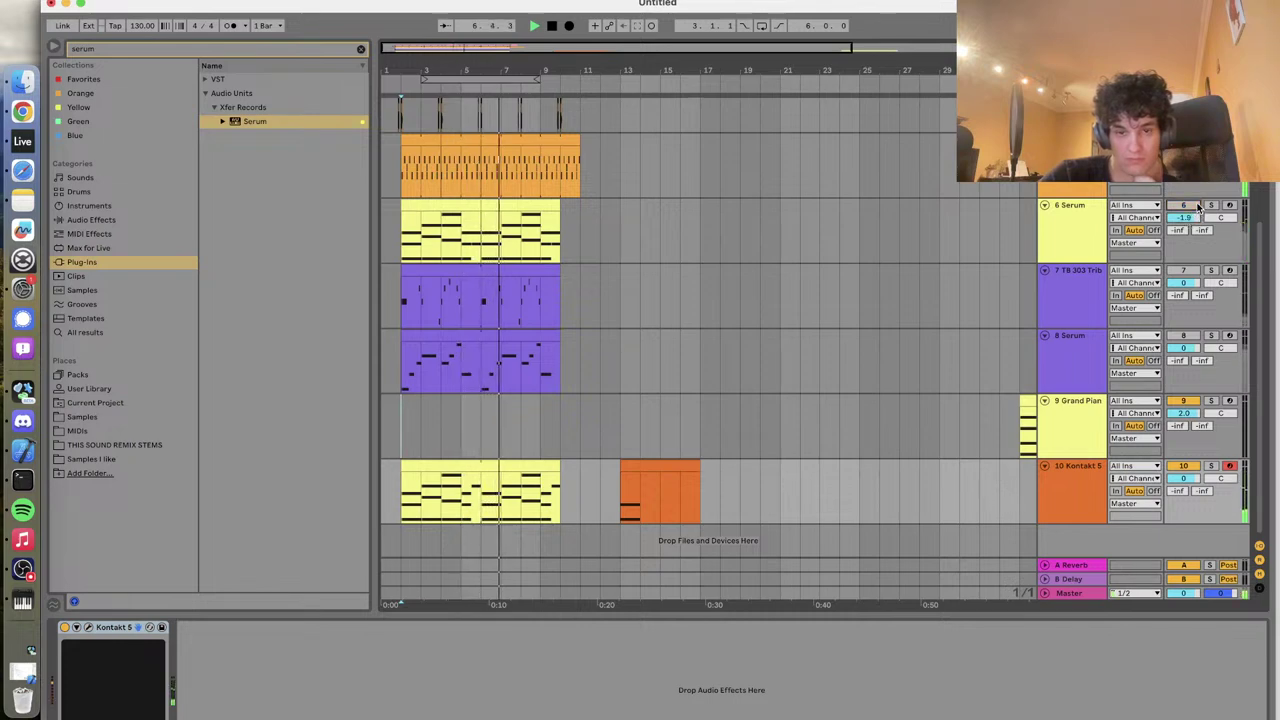
scroll(784, 264, "up", 1)
scroll(785, 267, "up", 1)
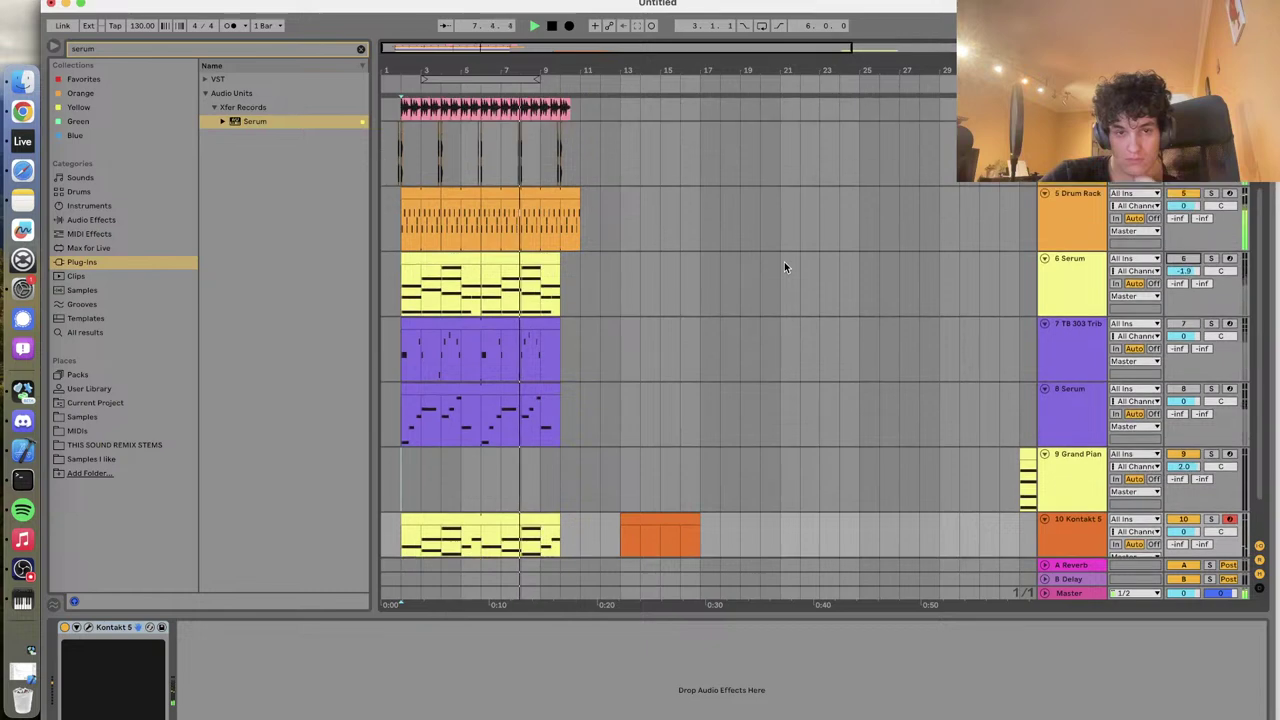
scroll(785, 267, "up", 3)
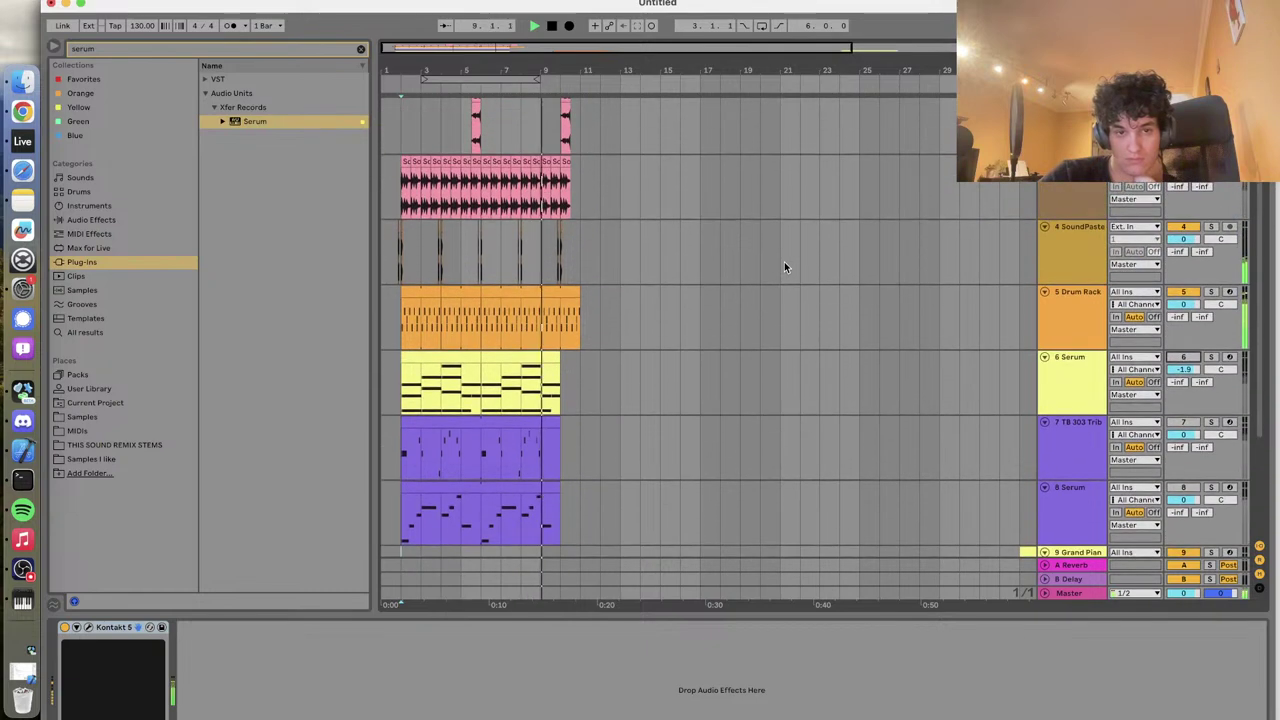
scroll(785, 267, "up", 2)
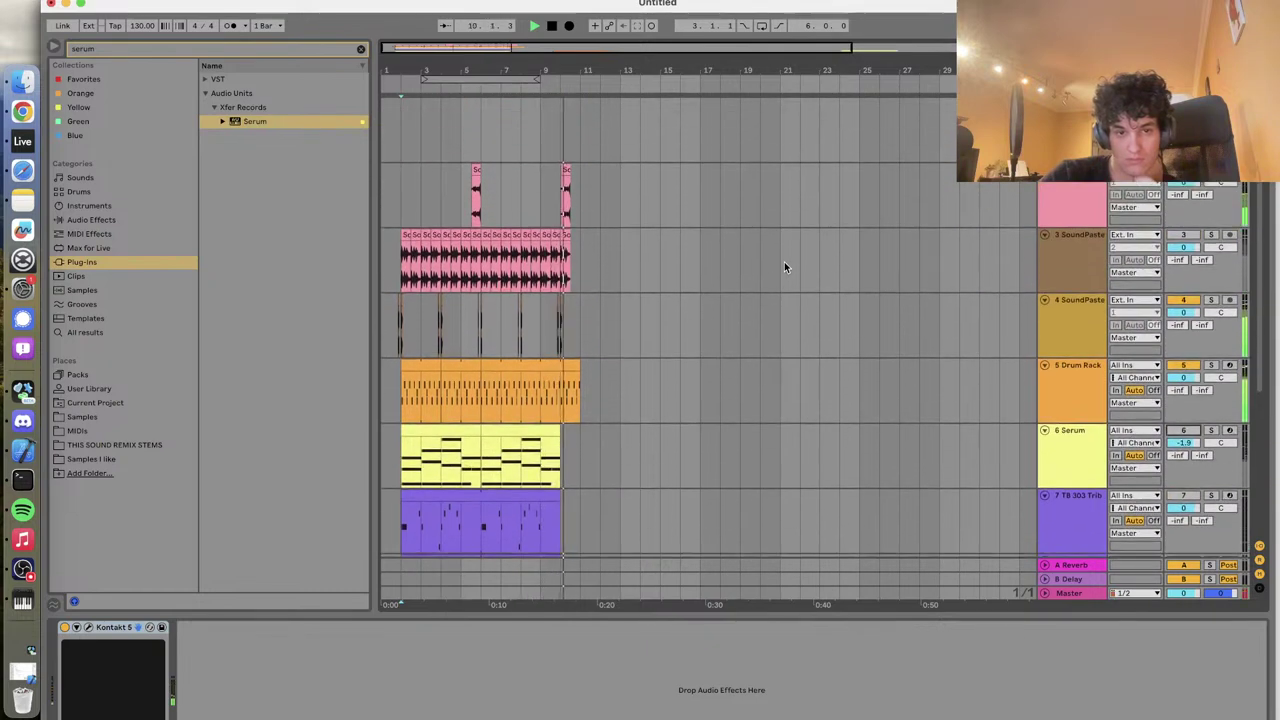
key("space")
key("space")
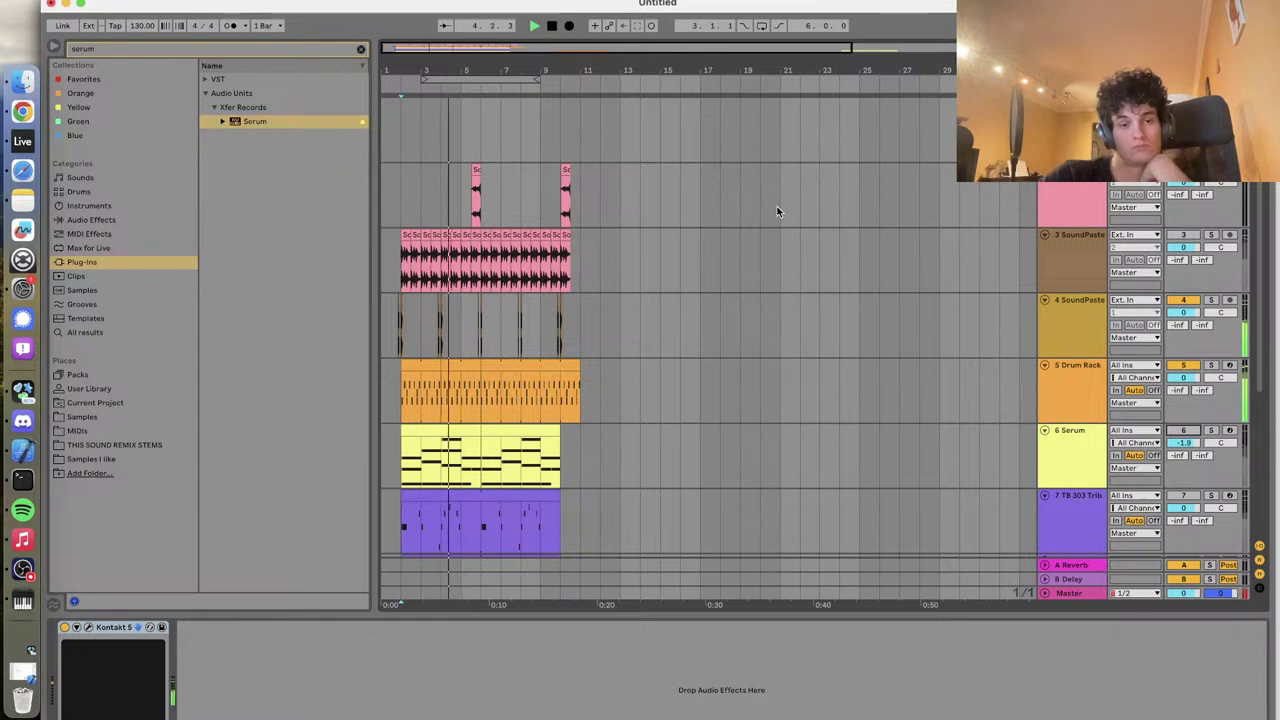
Move the Kontakt track above the Grand Piano track and play the arrangement from bar 2
scroll(777, 206, "down", 2)
scroll(549, 442, "down", 5)
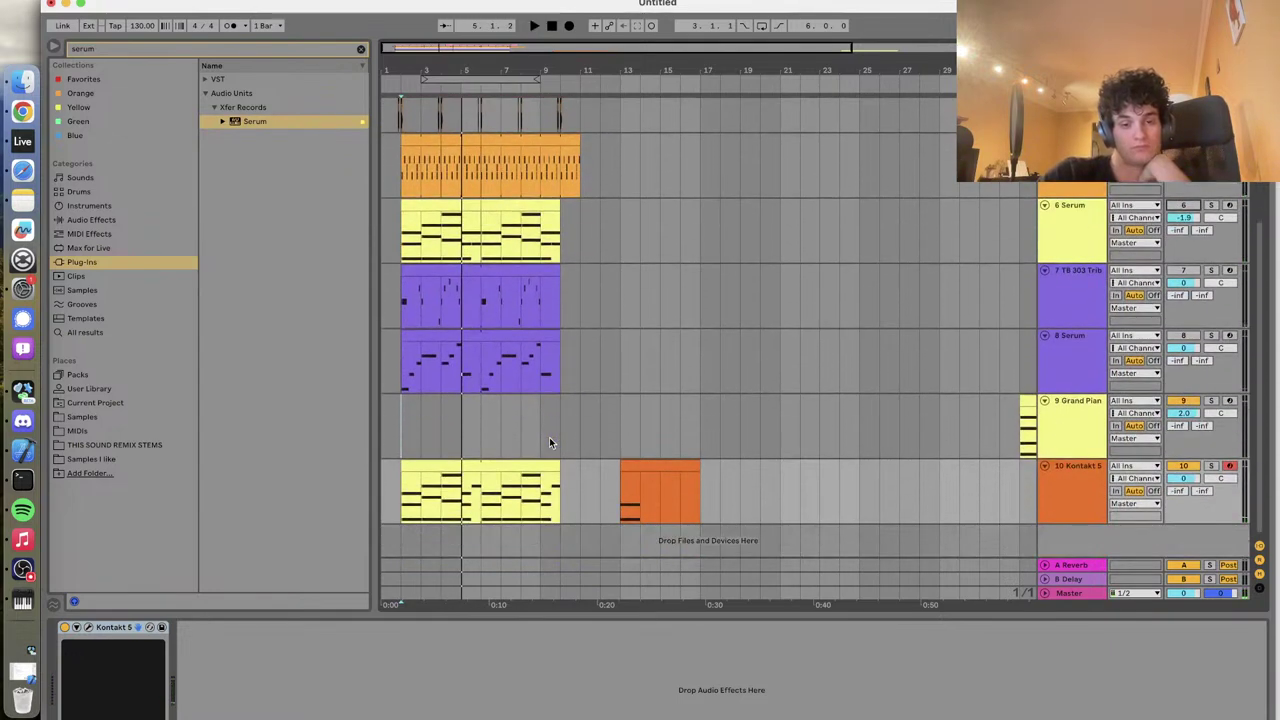
left_click_drag(1094, 476, 1086, 425)
left_click(392, 365)
key("space")
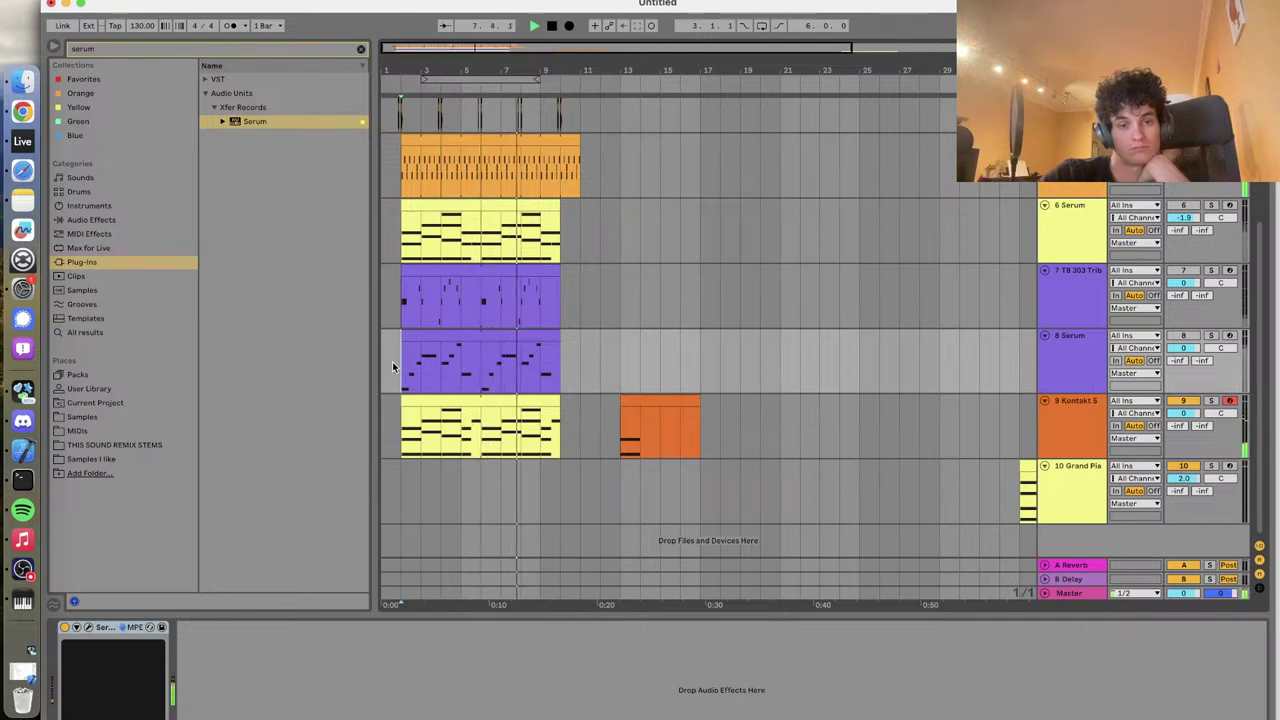
key("space")
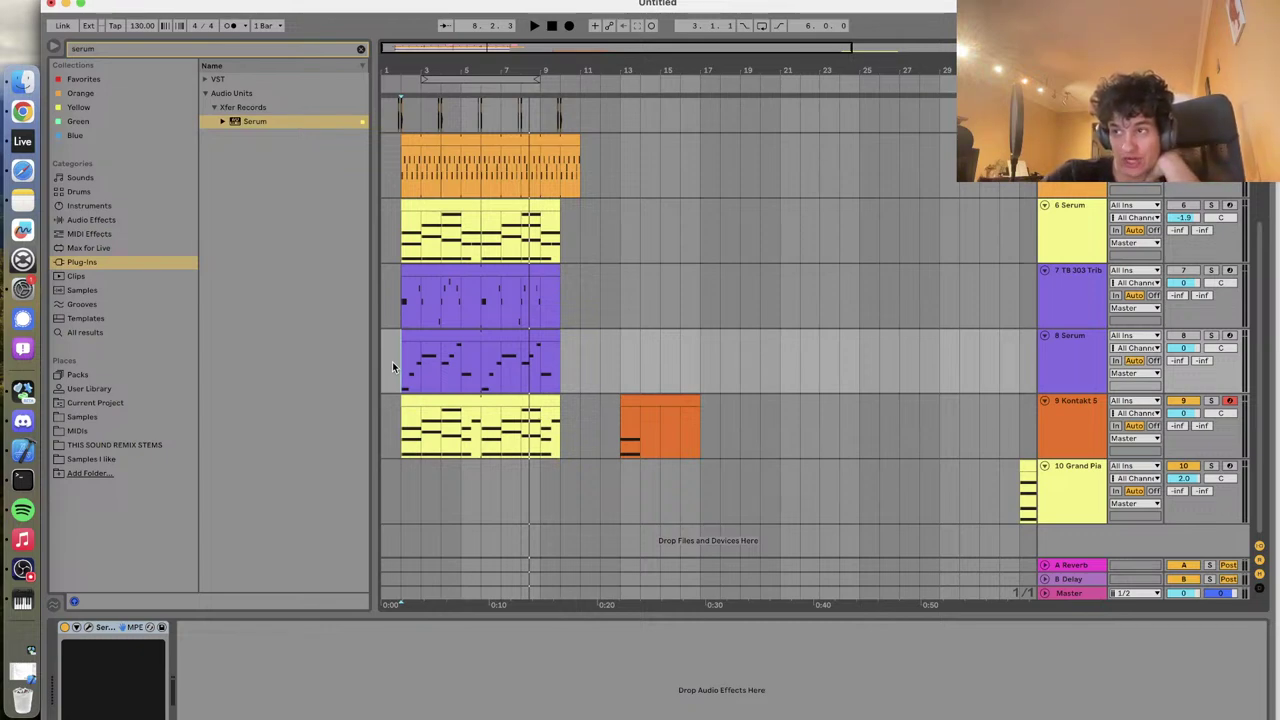
scroll(448, 381, "up", 5)
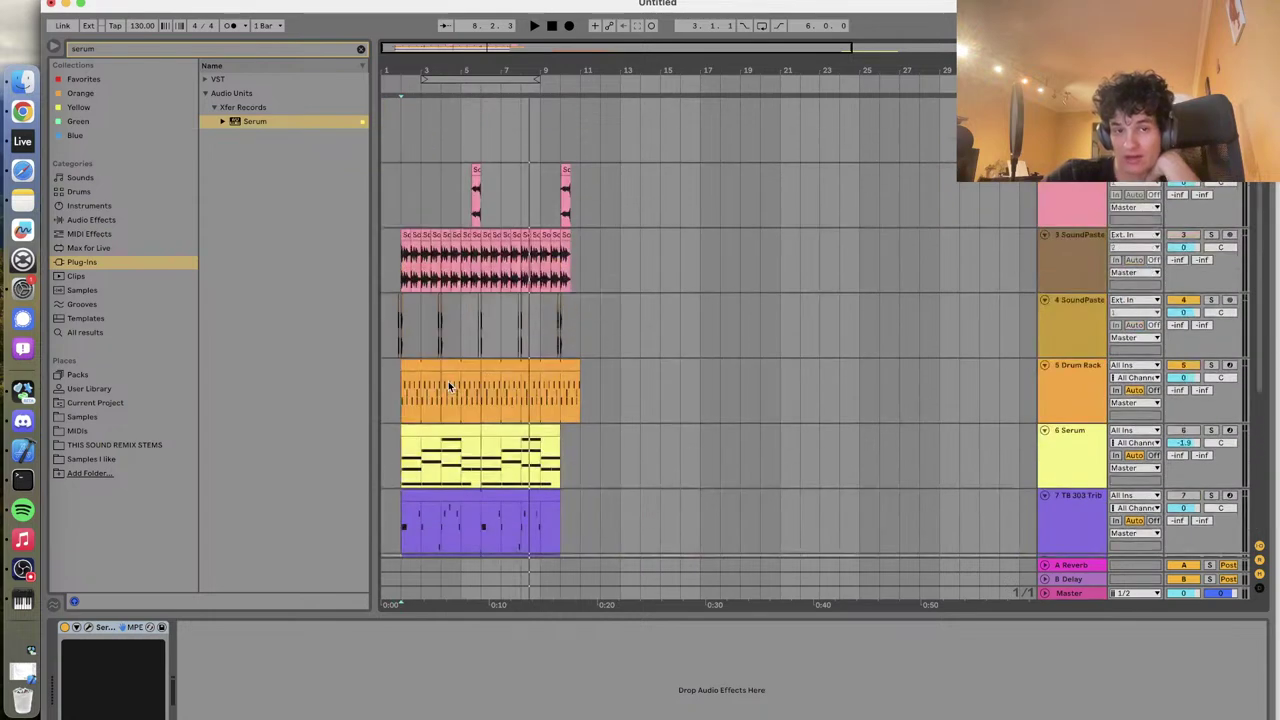
Solo the Kontakt track and listen to the pizzicato strings from bar 2
scroll(448, 381, "down", 1)
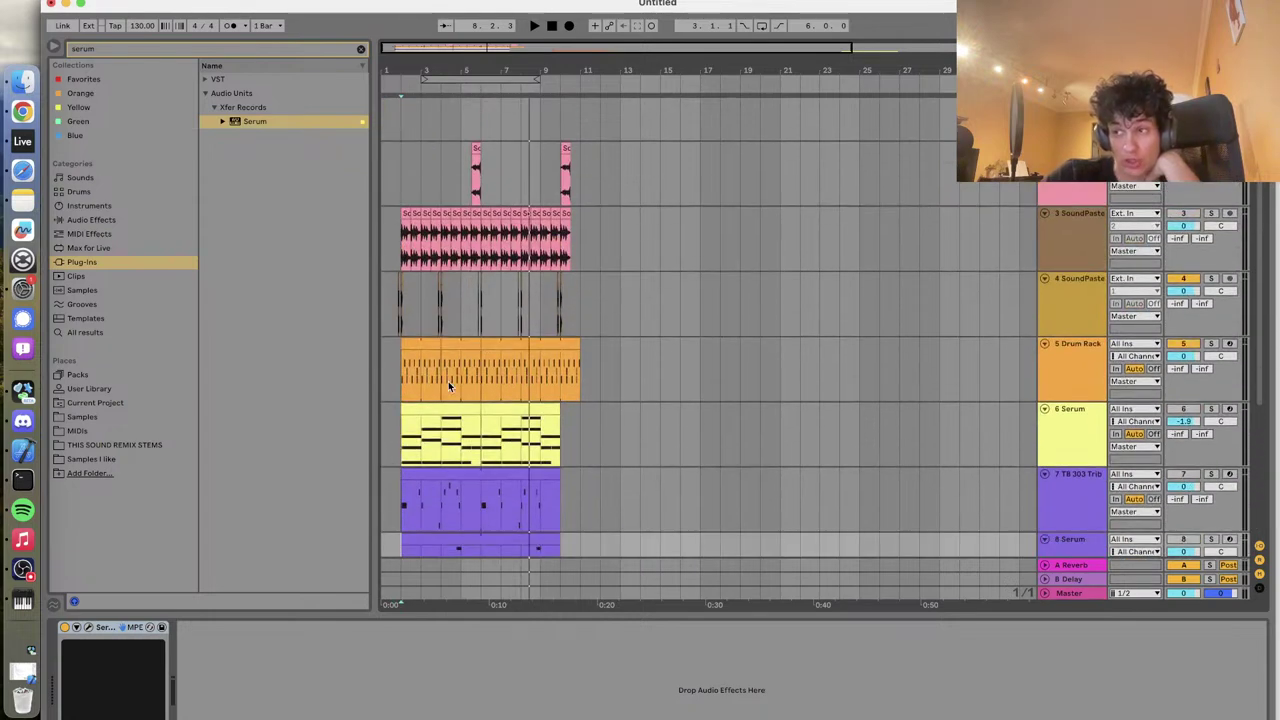
scroll(470, 290, "down", 5)
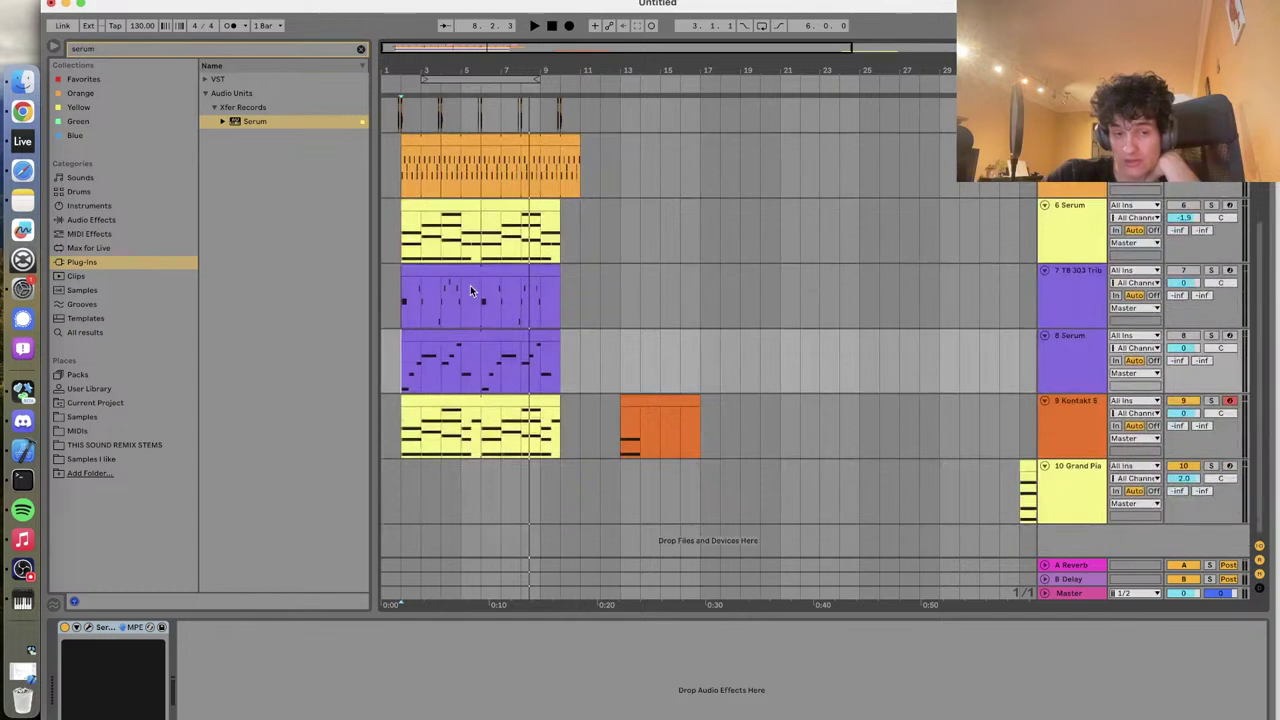
left_click(406, 239)
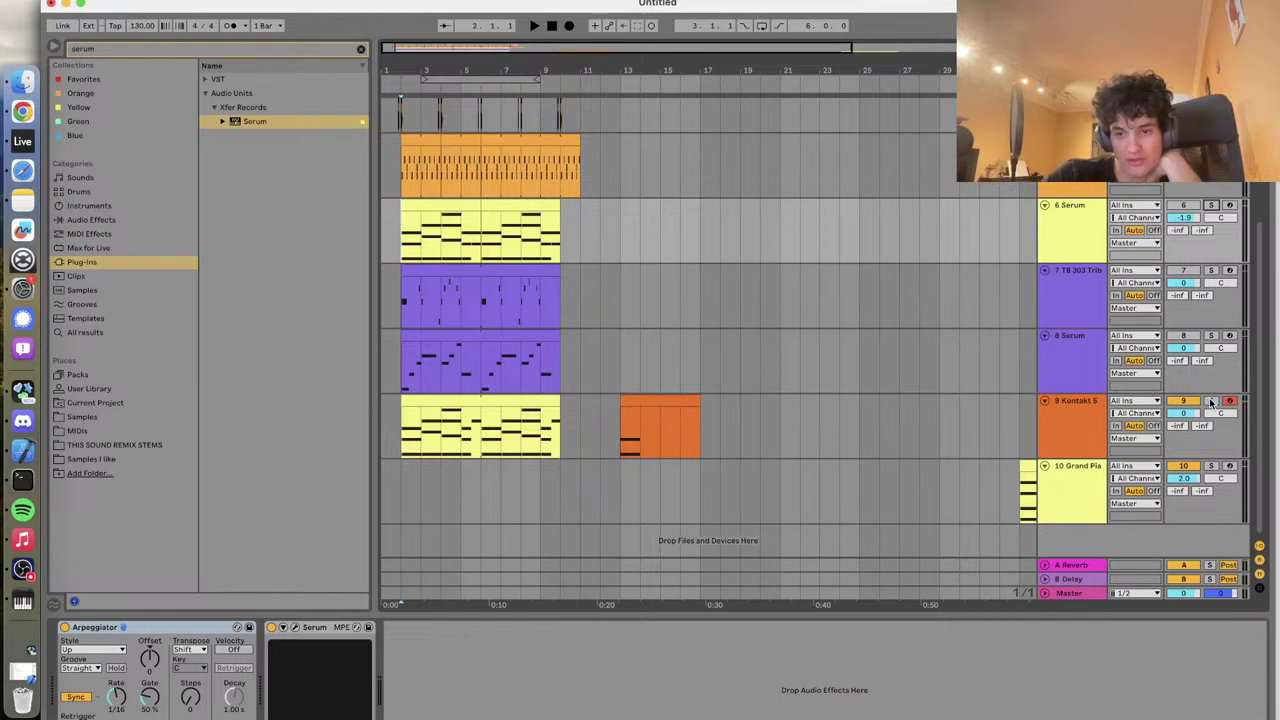
key("space")
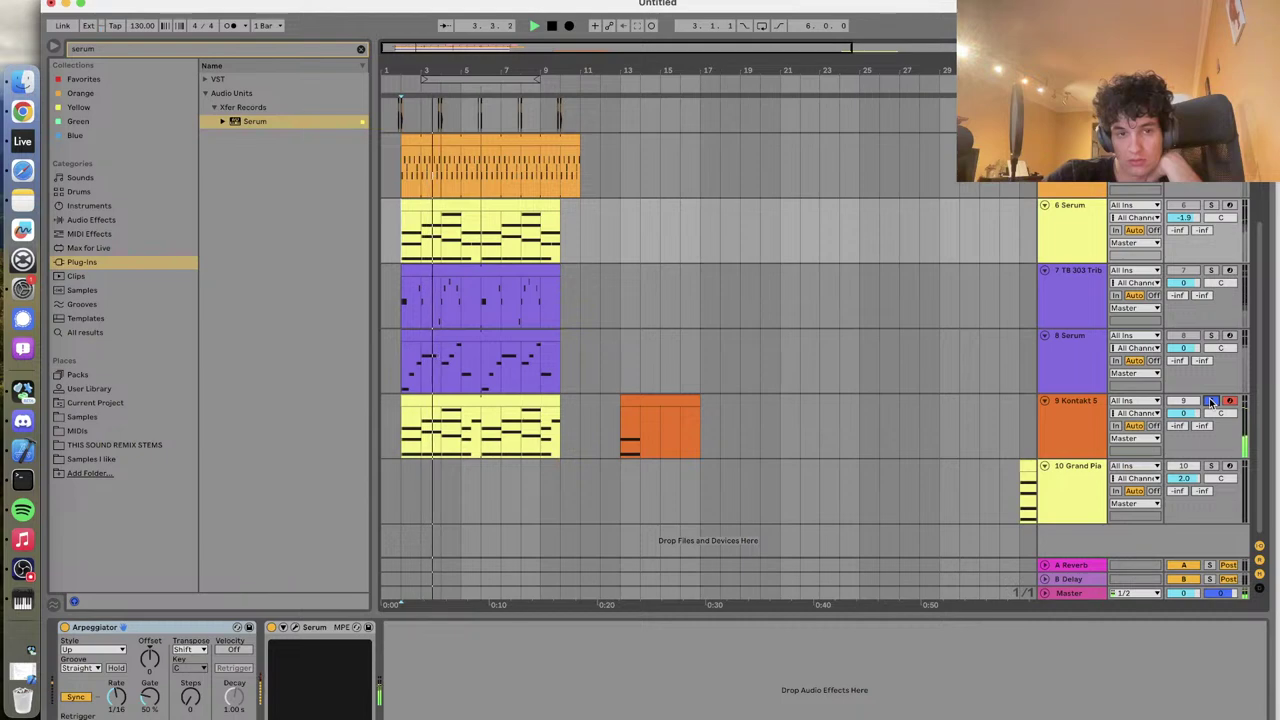
left_click(1070, 419)
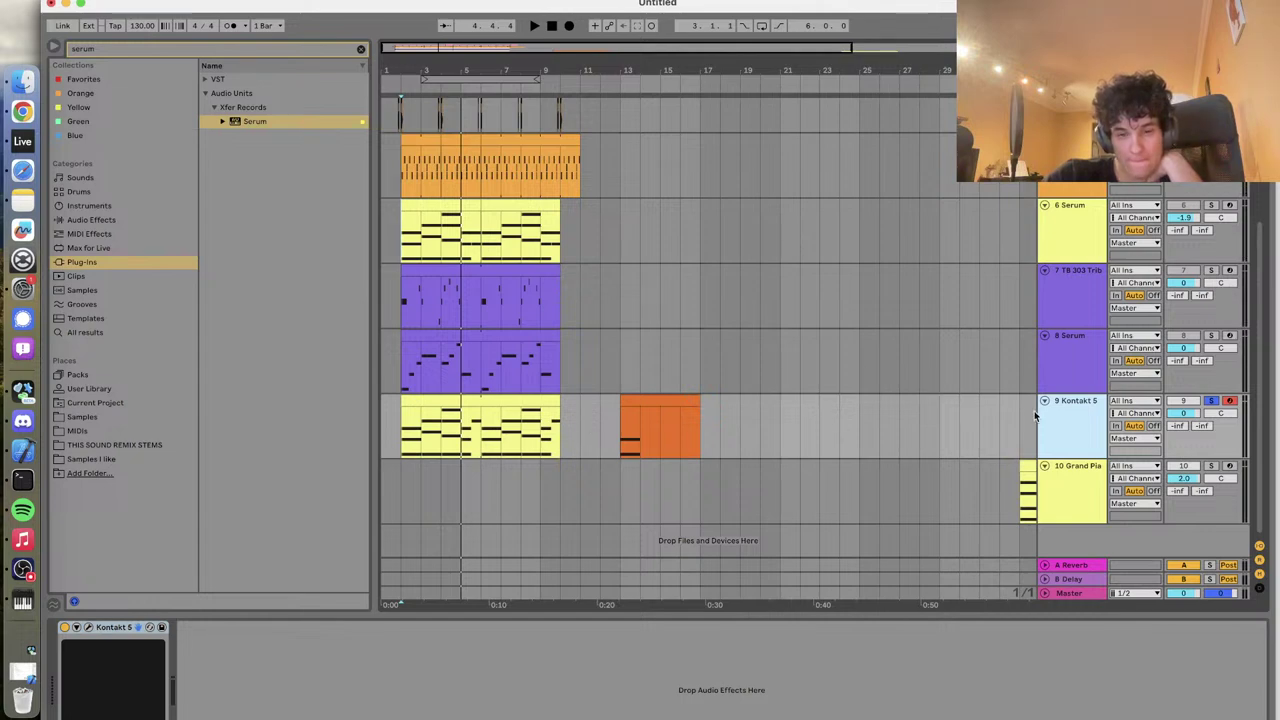
key("space")
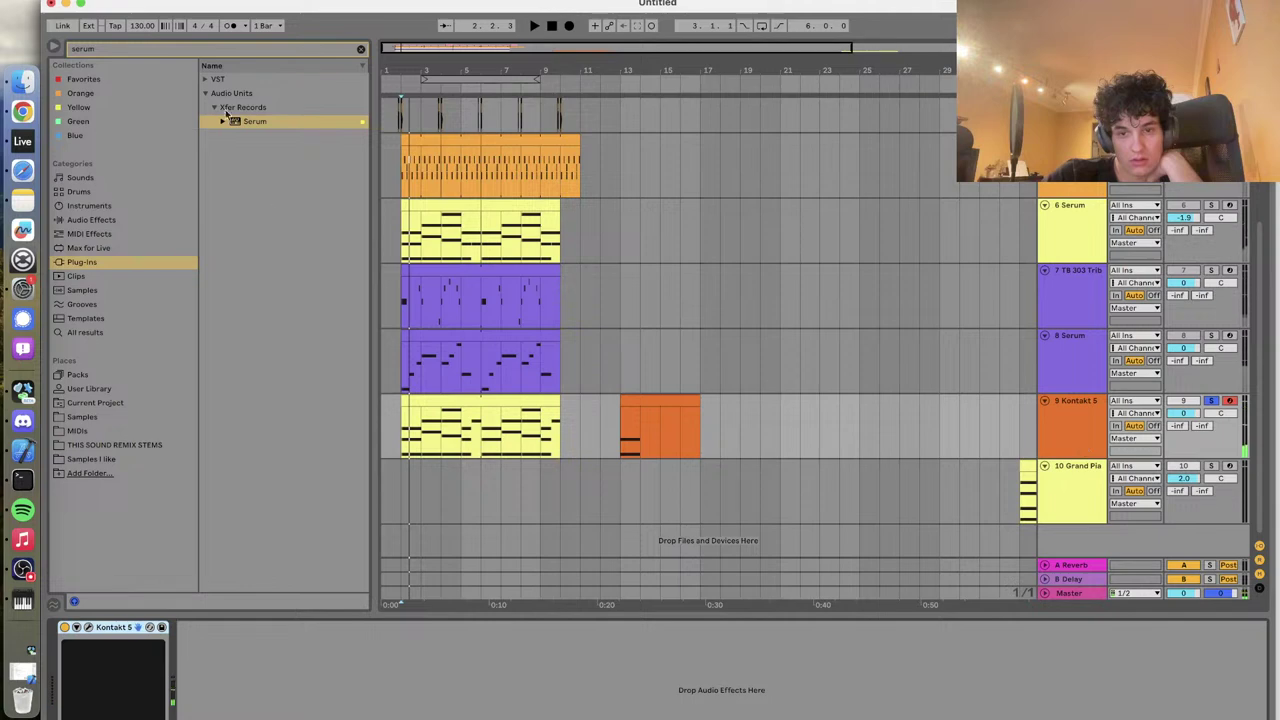
Search the MIDI effects for "arp" and insert the Arpeggiator before Kontakt on the strings track
key("BackSpace")
key("BackSpace")
key("BackSpace")
key("BackSpace")
key("BackSpace")
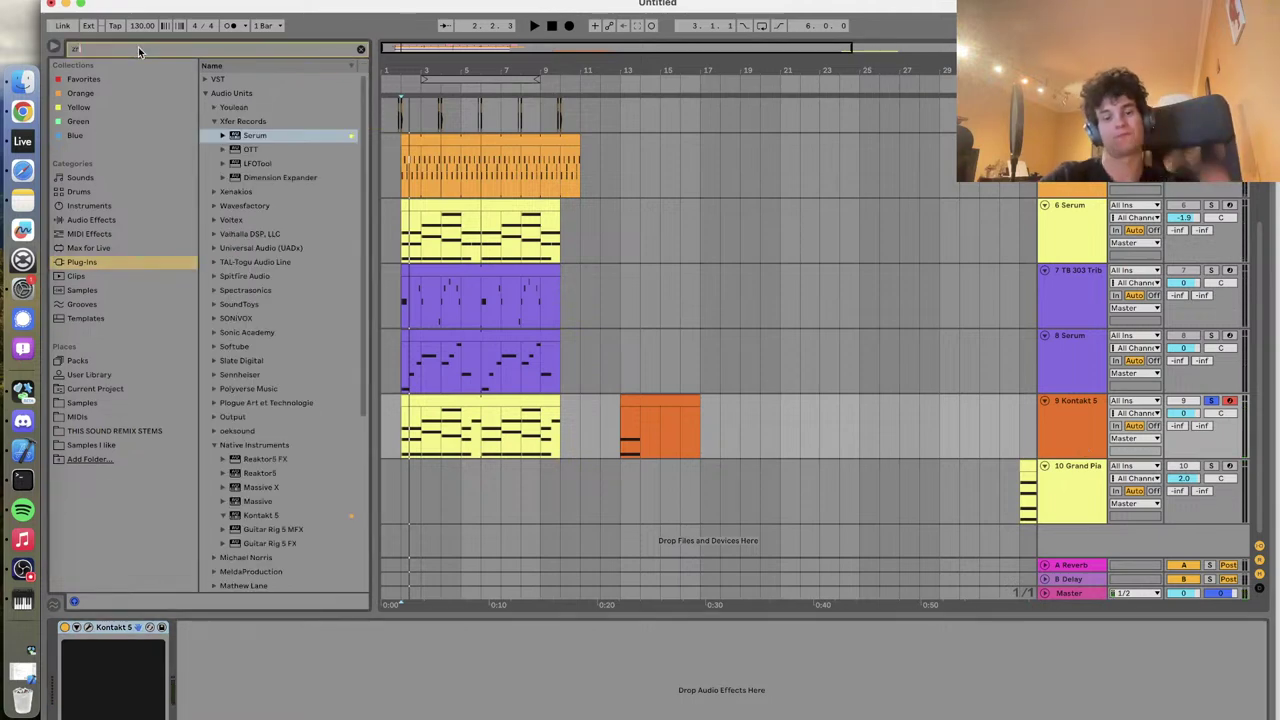
type("arp")
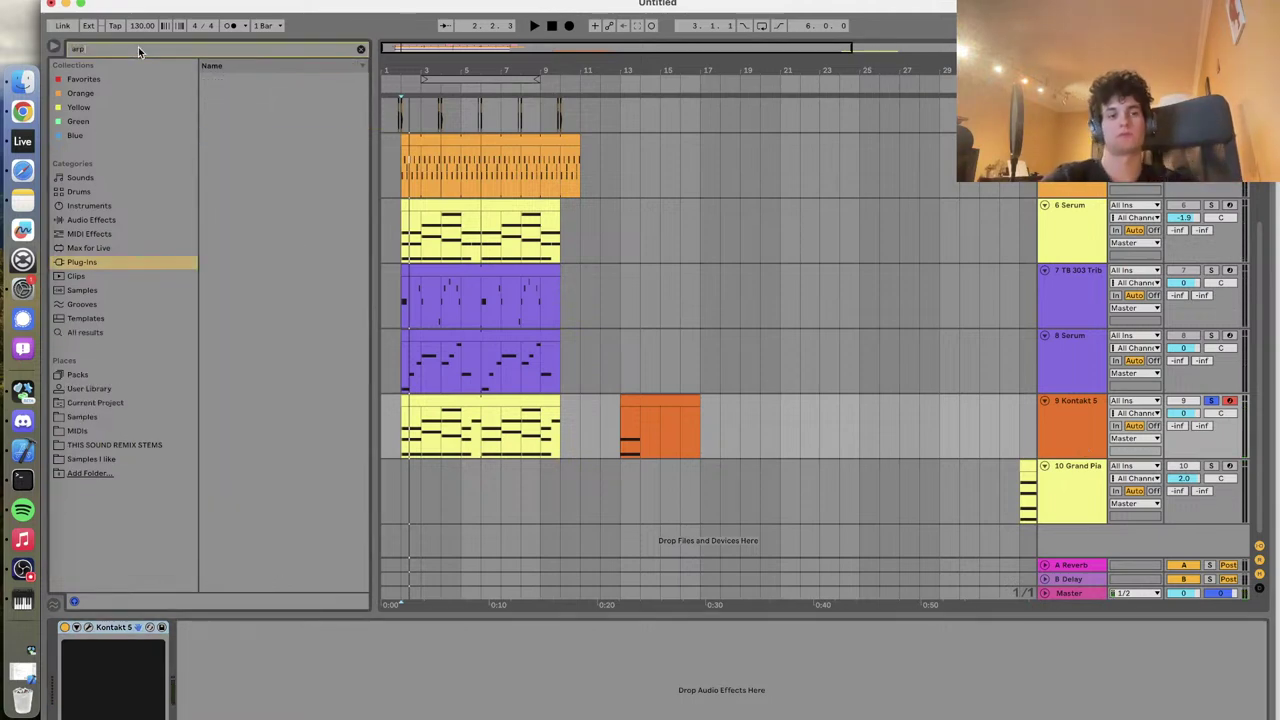
left_click(98, 220)
left_click(90, 205)
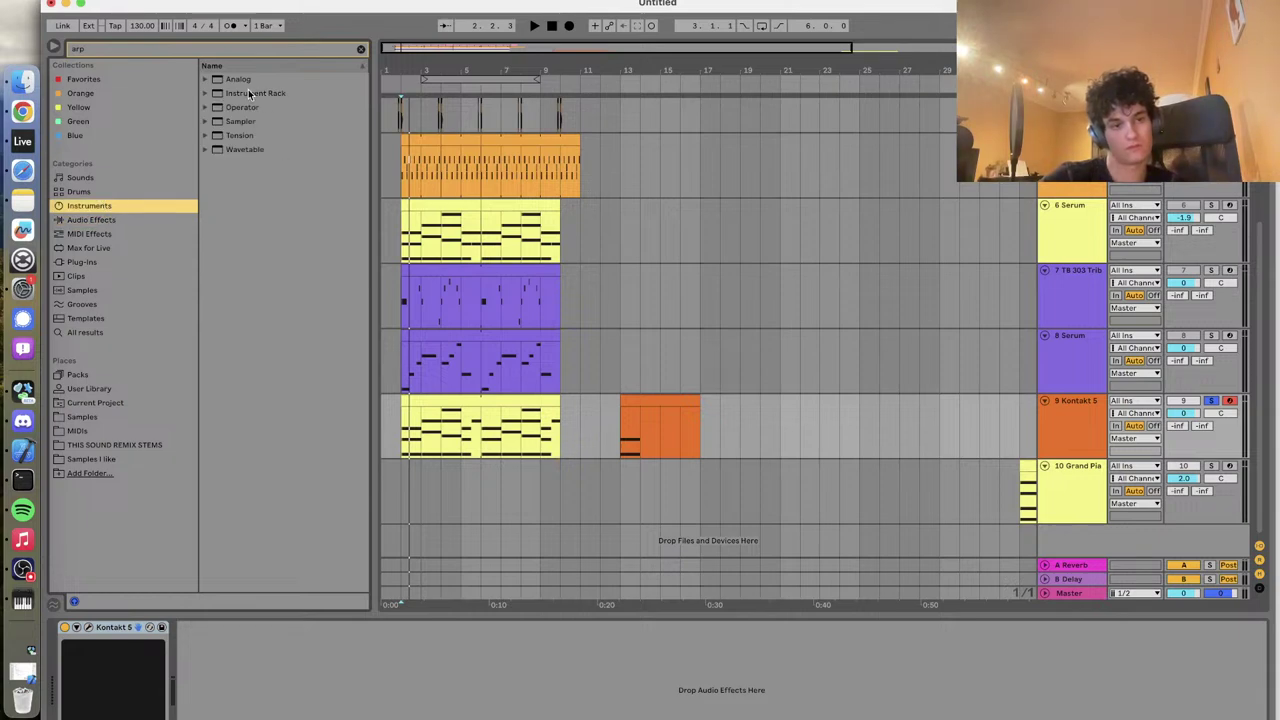
left_click(110, 233)
left_click_drag(235, 84, 160, 635)
Set the Arpeggiator's rate to 1/32 and, with the Kontakt track unsoloed, its volume to 2.3
key("space")
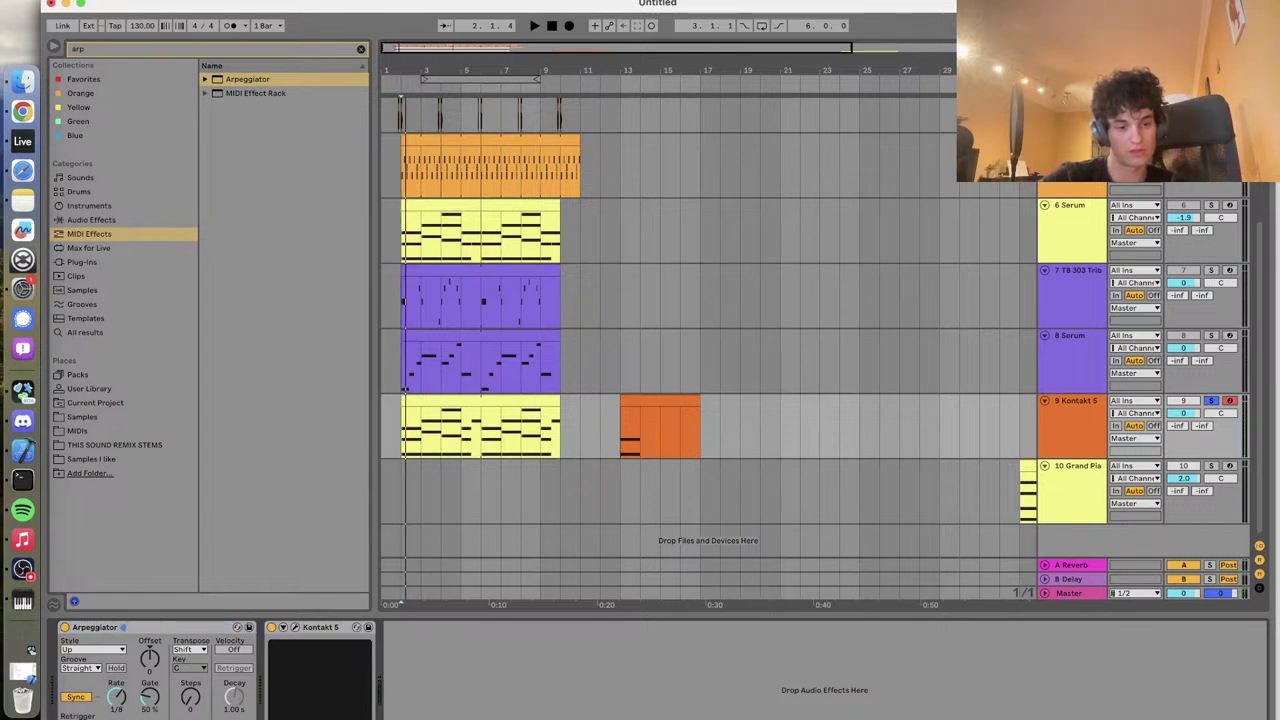
key("space")
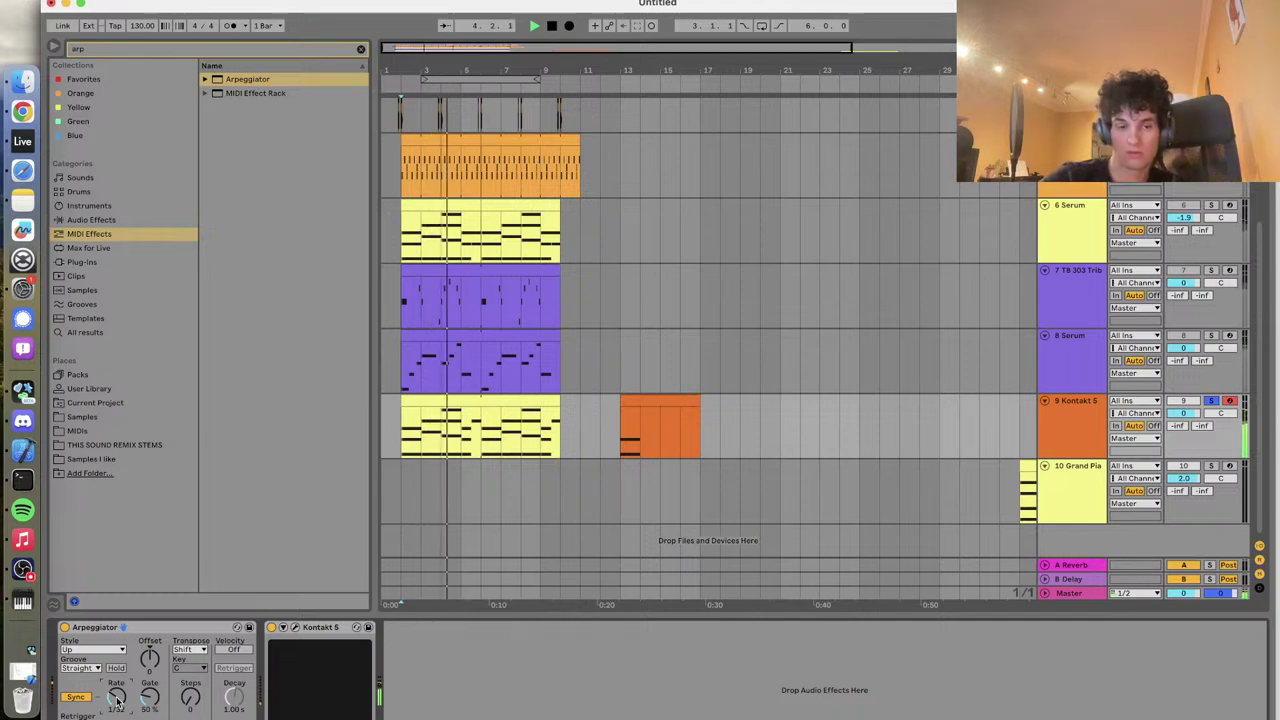
left_click(1211, 400)
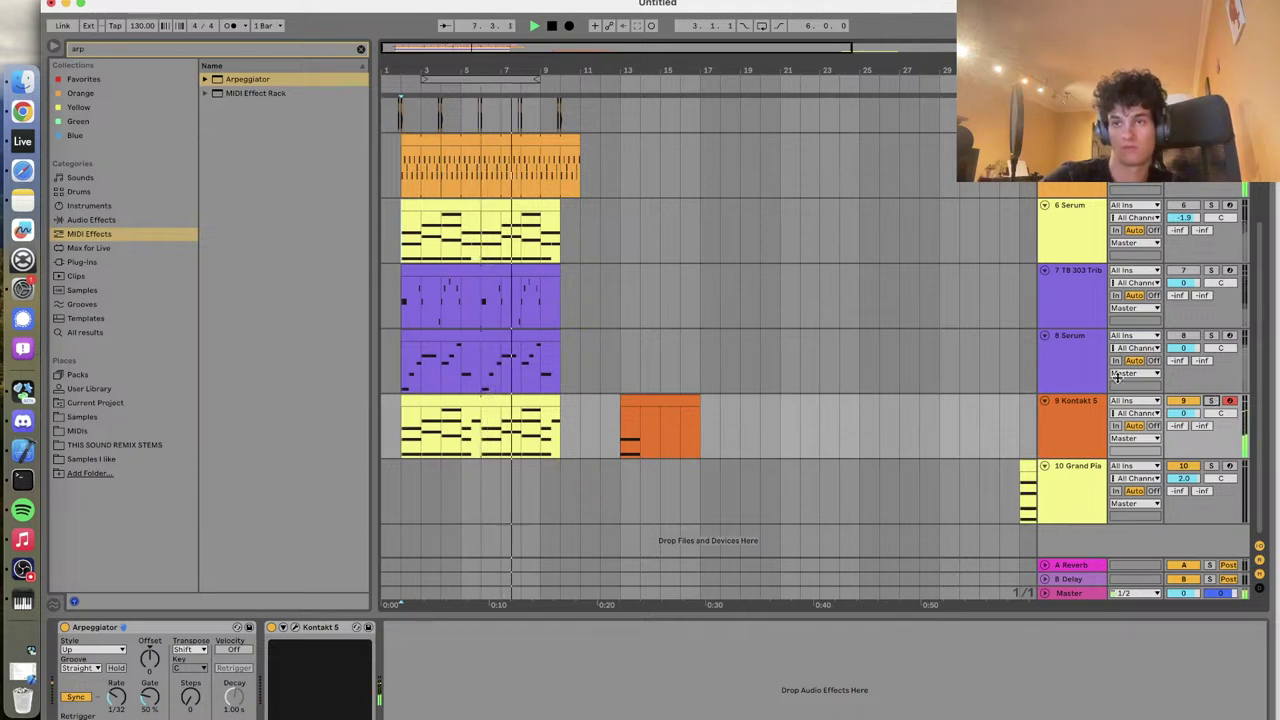
left_click_drag(1192, 414, 1192, 400)
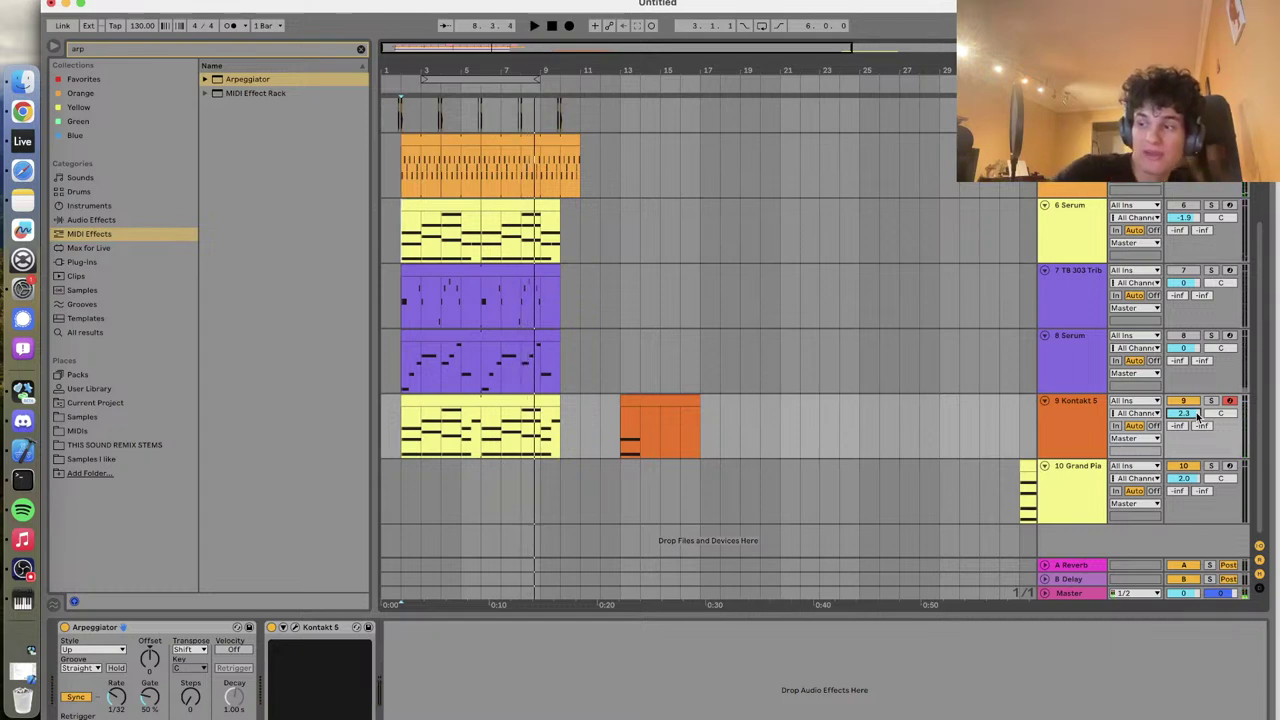
Unmute the TB 303 track and listen to its clip with the arrangement from bar 2
scroll(519, 262, "up", 4)
scroll(519, 262, "up", 3)
scroll(500, 330, "down", 2)
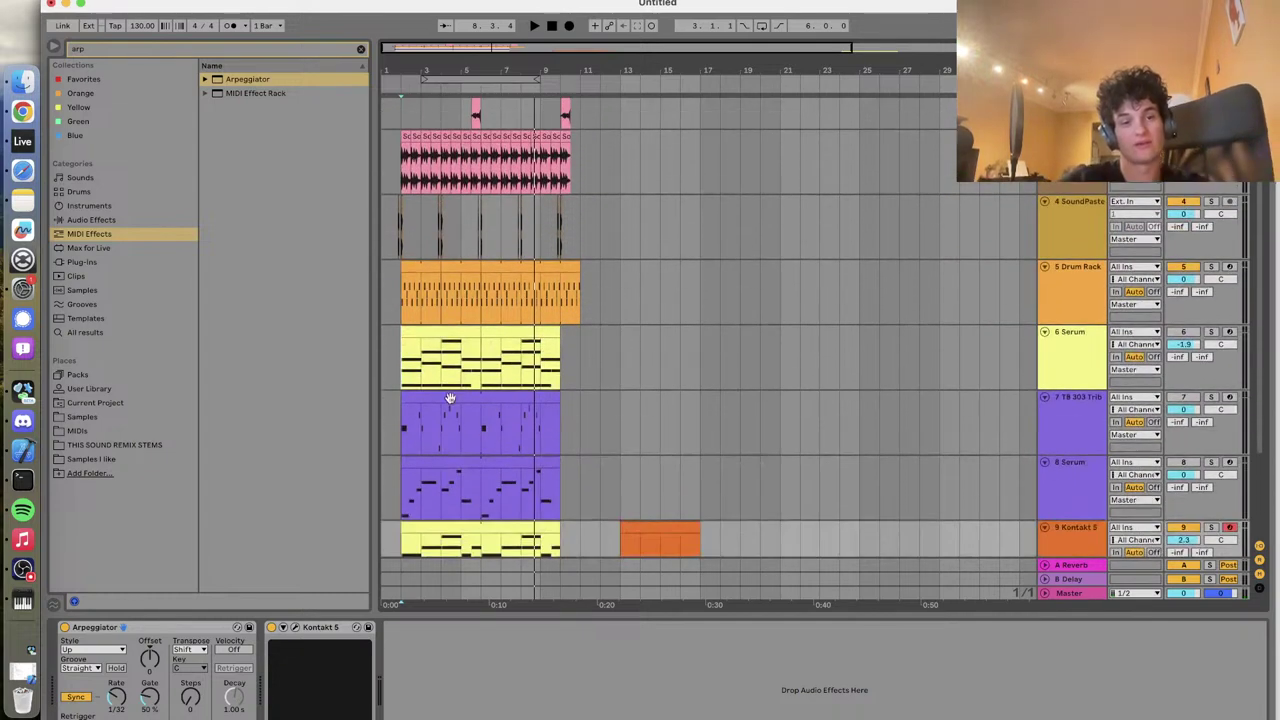
left_click(450, 403)
key("space")
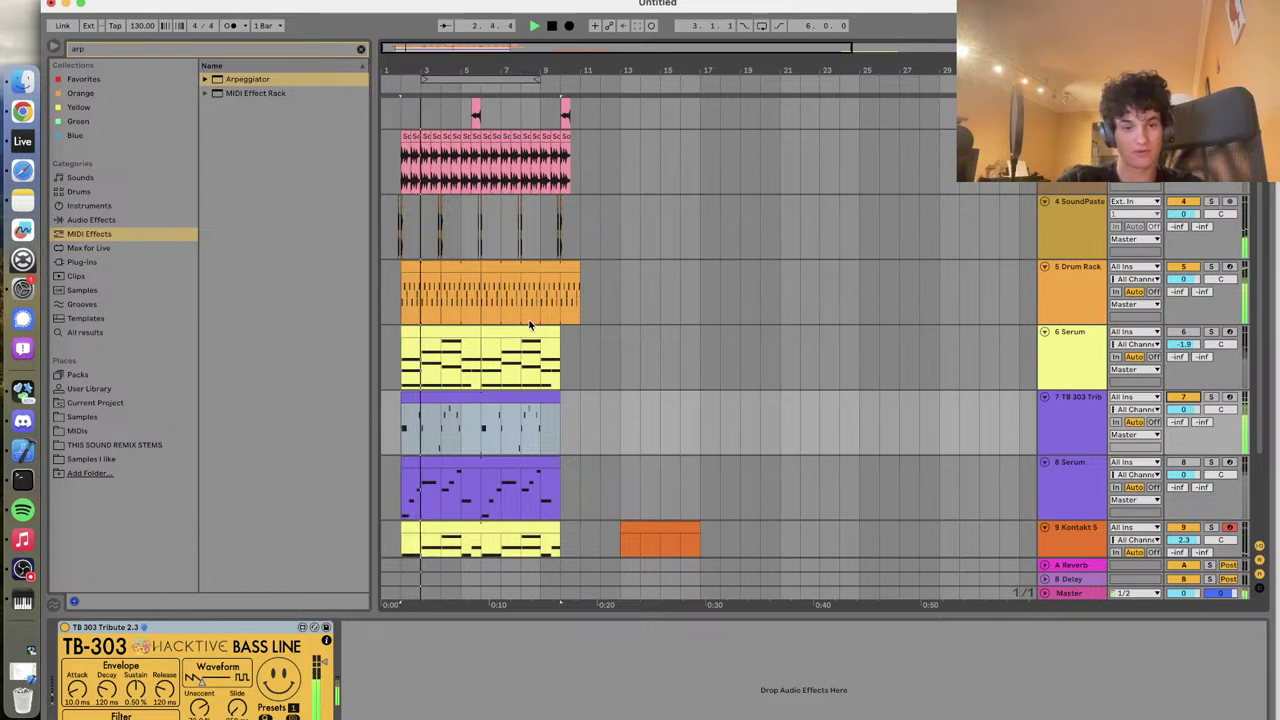
scroll(480, 370, "up", 1)
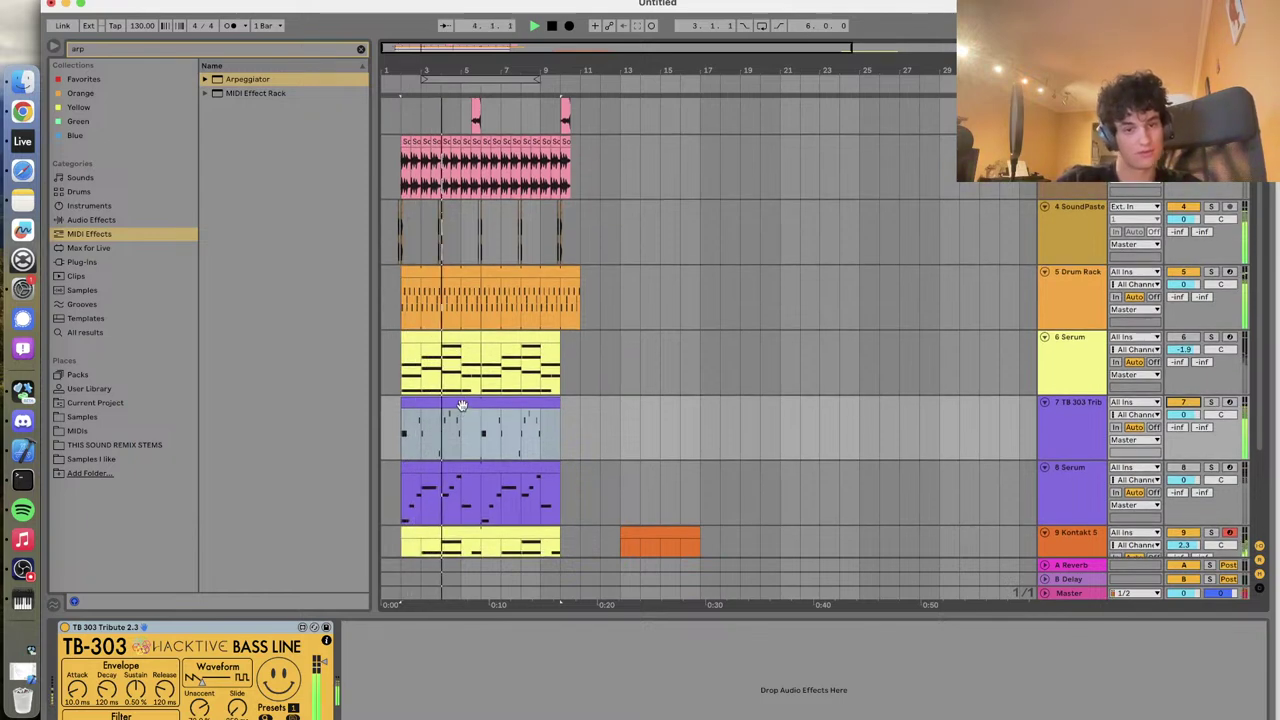
key("space")
left_click_drag(461, 404, 473, 428)
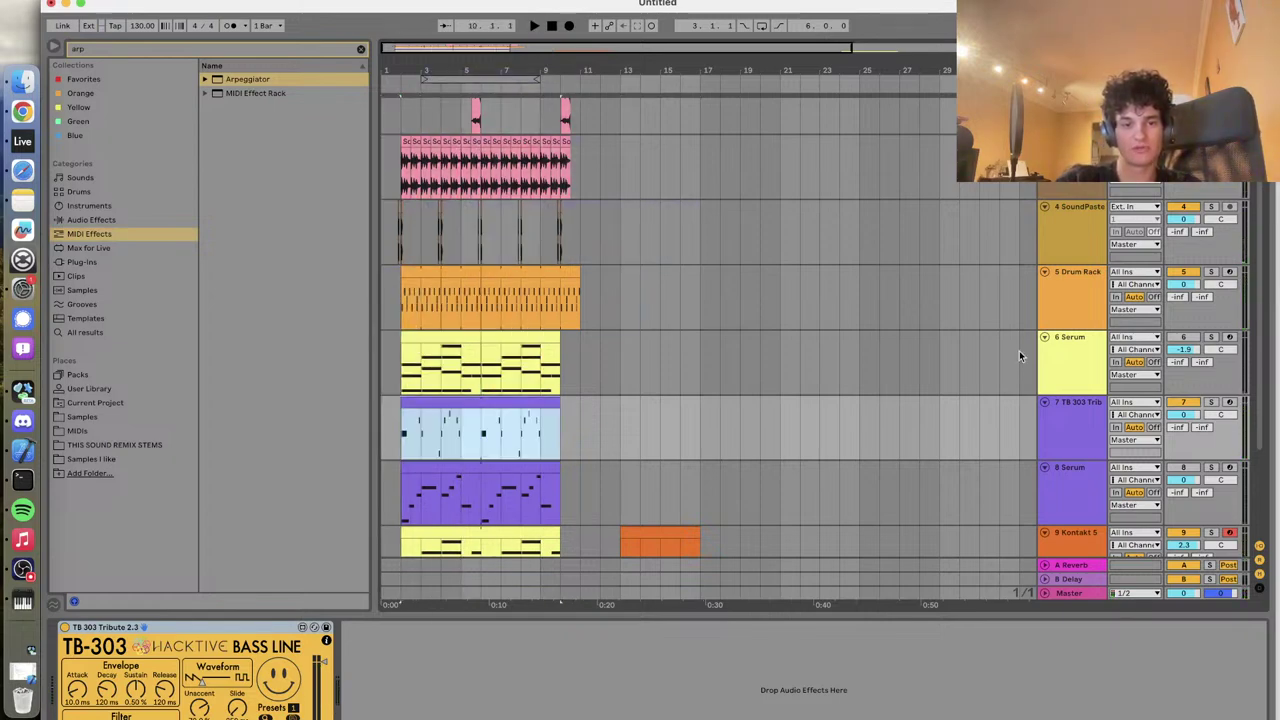
Move the TB 303 track above the Drum Rack track and duplicate SoundPaste track 4
left_click(1061, 407)
left_click_drag(1075, 312, 1072, 278)
left_click(1084, 240)
key("super+d")
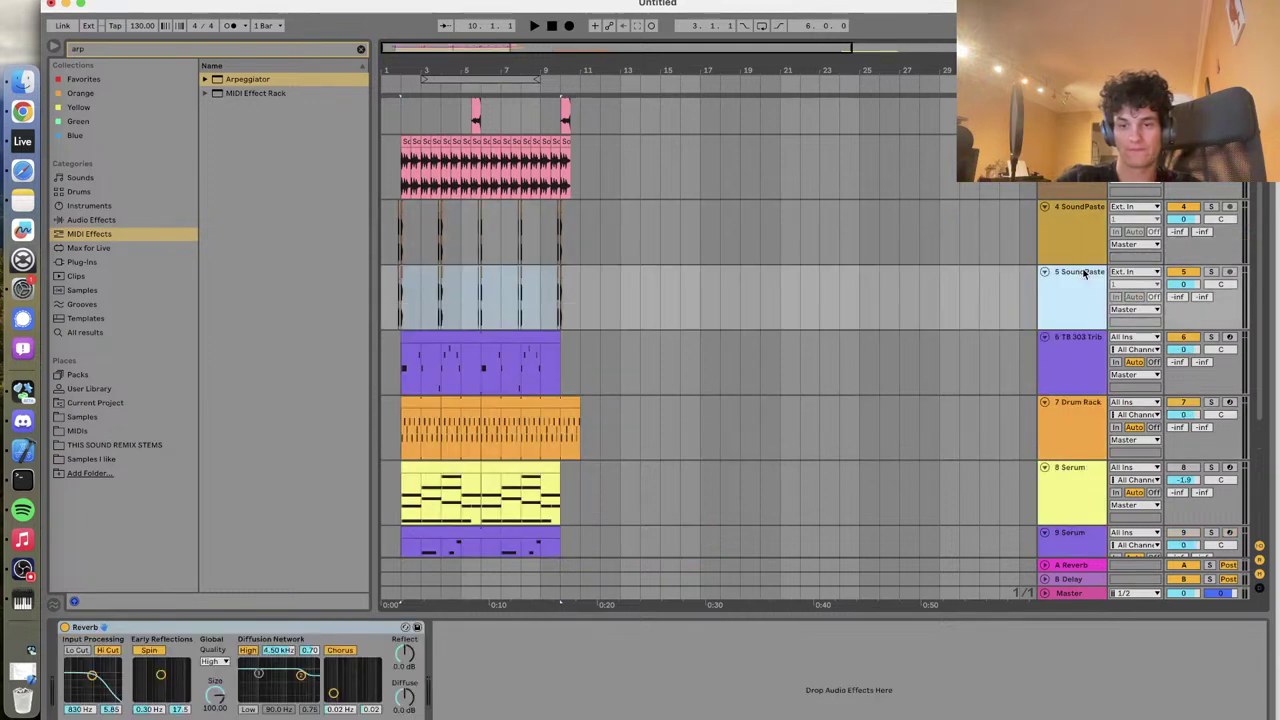
Delete all the clips from the duplicated SoundPaste track
scroll(426, 296, "up", 3)
left_click_drag(426, 296, 1176, 292)
key("Delete")
key("minus")
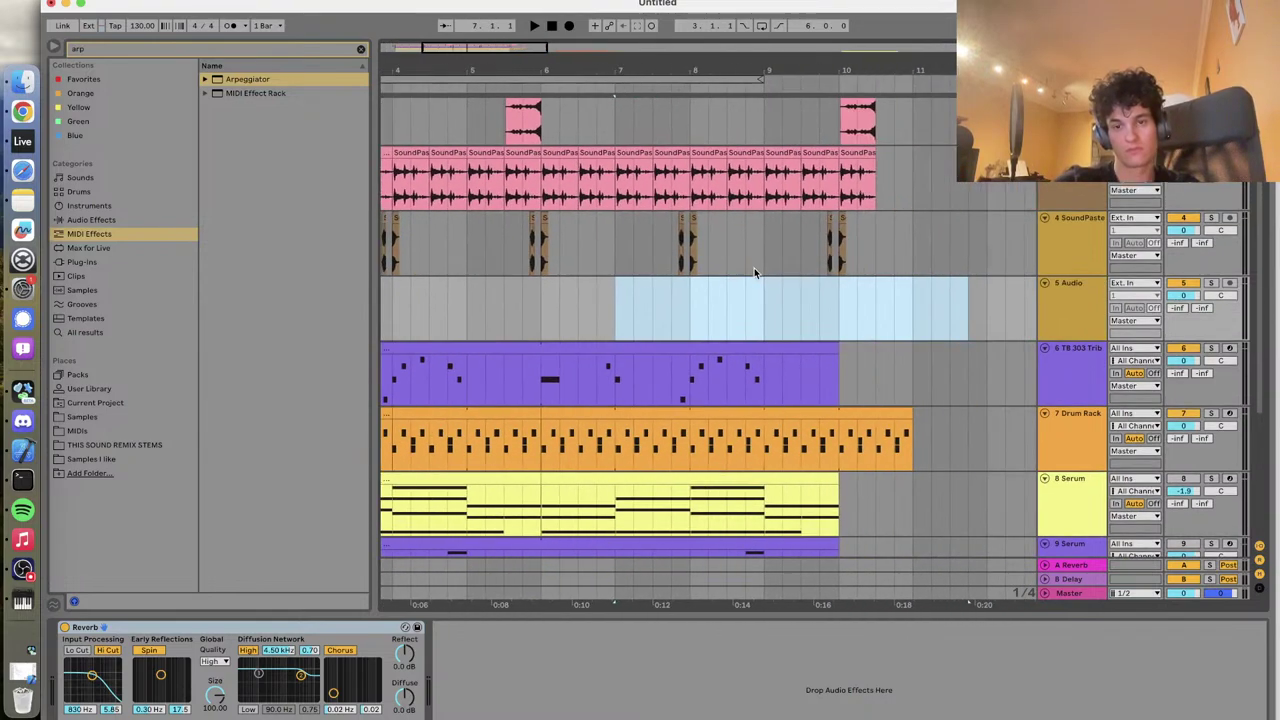
Copy the SoundPaste clip at bar 2 from track 4 onto track 5 and play it
scroll(432, 264, "up", 3)
left_click_drag(497, 245, 491, 297)
key("space")
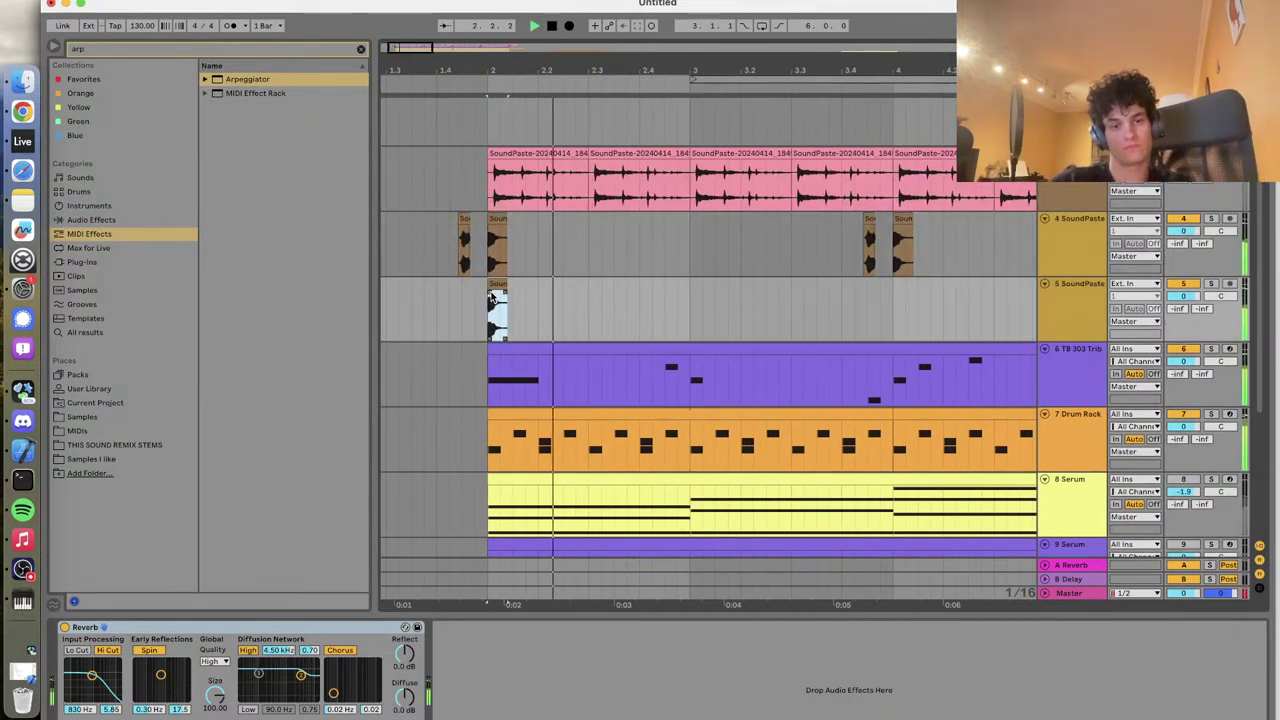
key("space")
Copy the short clip before bar 2 onto track 5 above the TB 303 note just before bar 3, and mute track 4
left_click(462, 218)
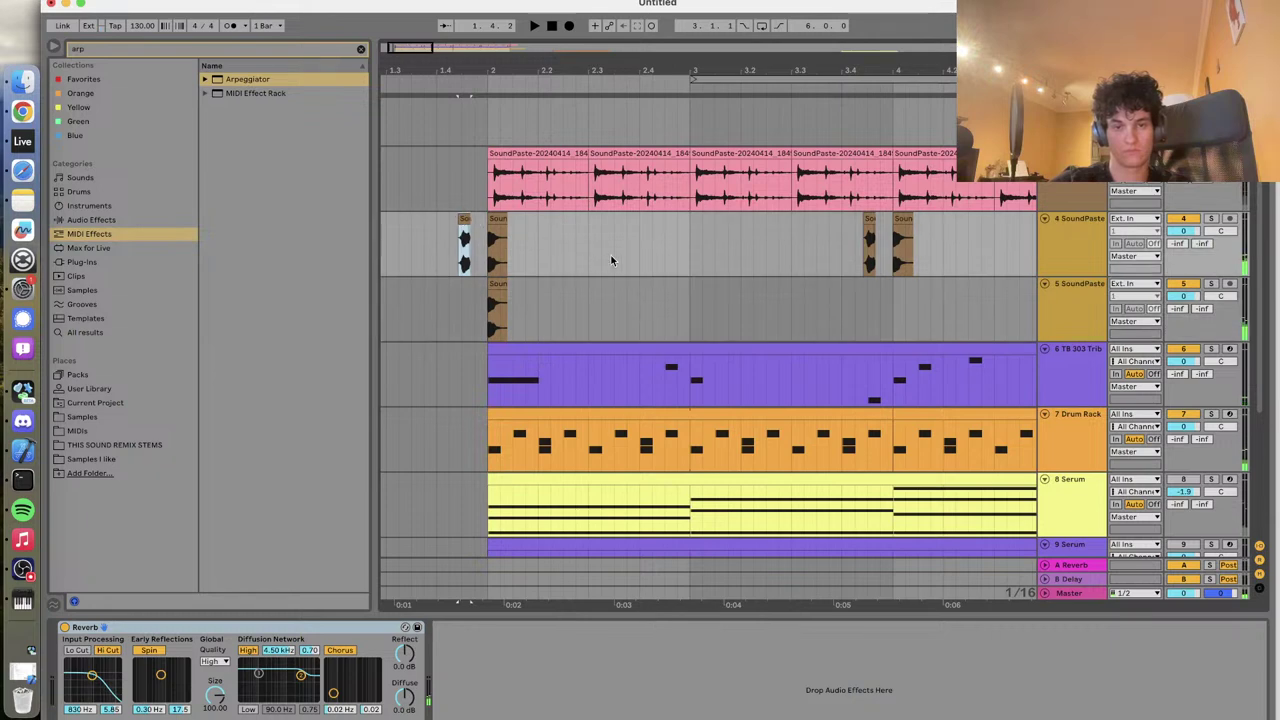
left_click(670, 220)
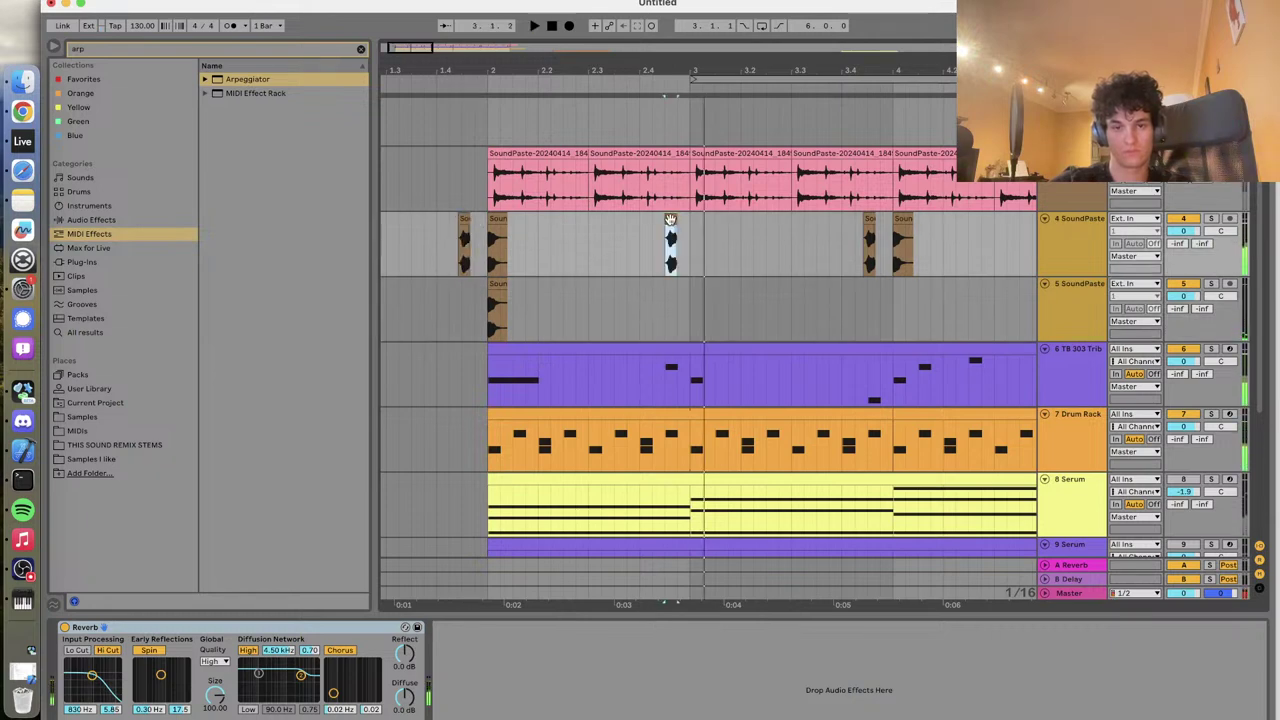
left_click_drag(672, 285, 672, 305)
key("space")
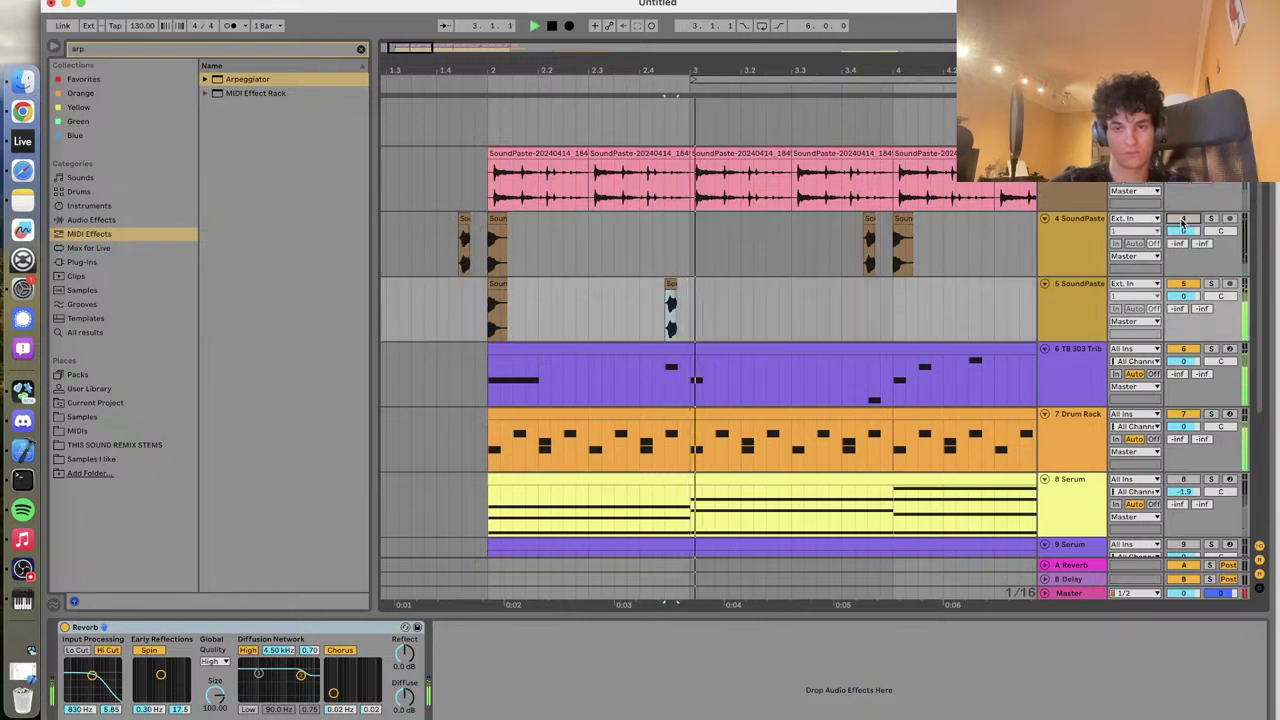
key("space")
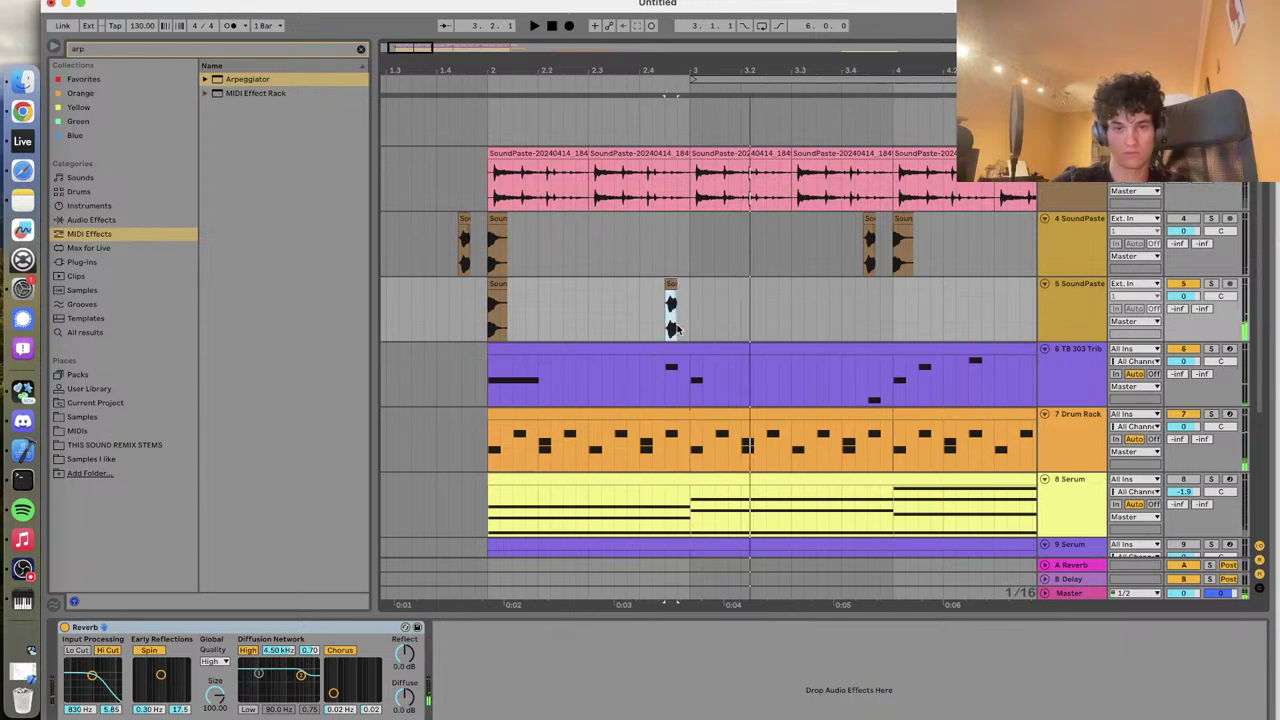
Solo track 5, open the short clip's settings and listen to the clip repeatedly
left_click(670, 376)
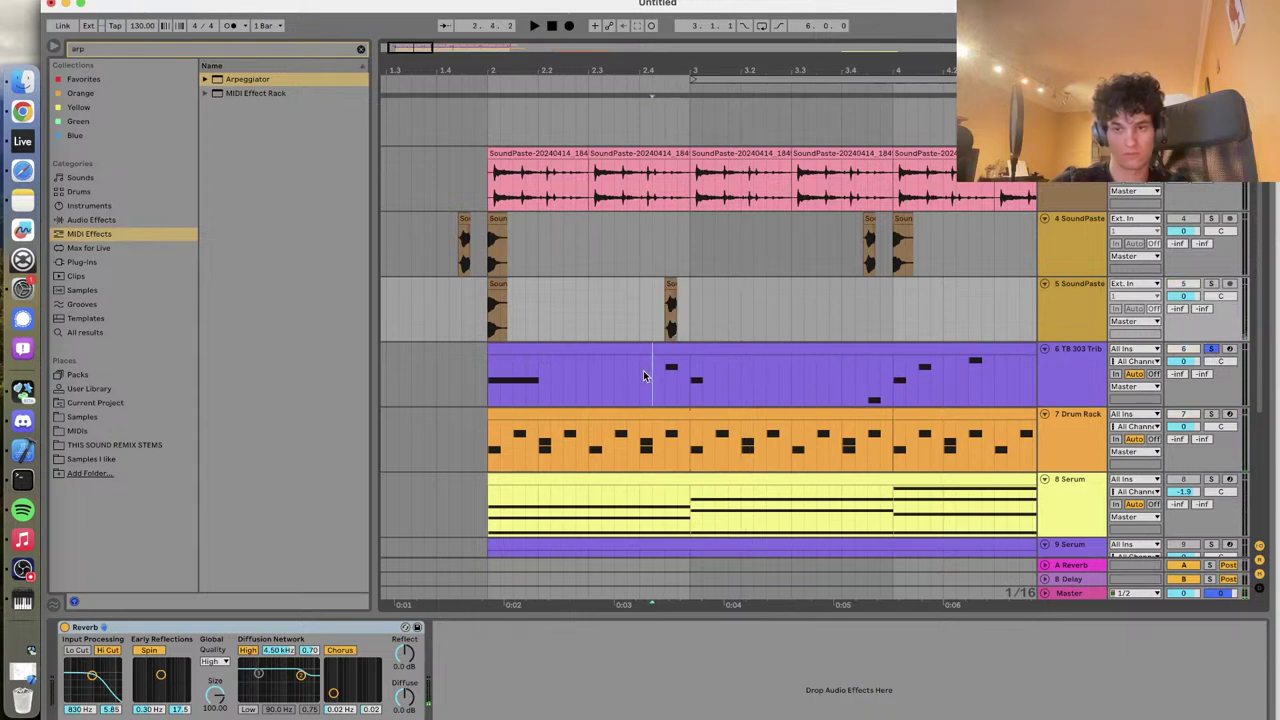
left_click(1180, 285)
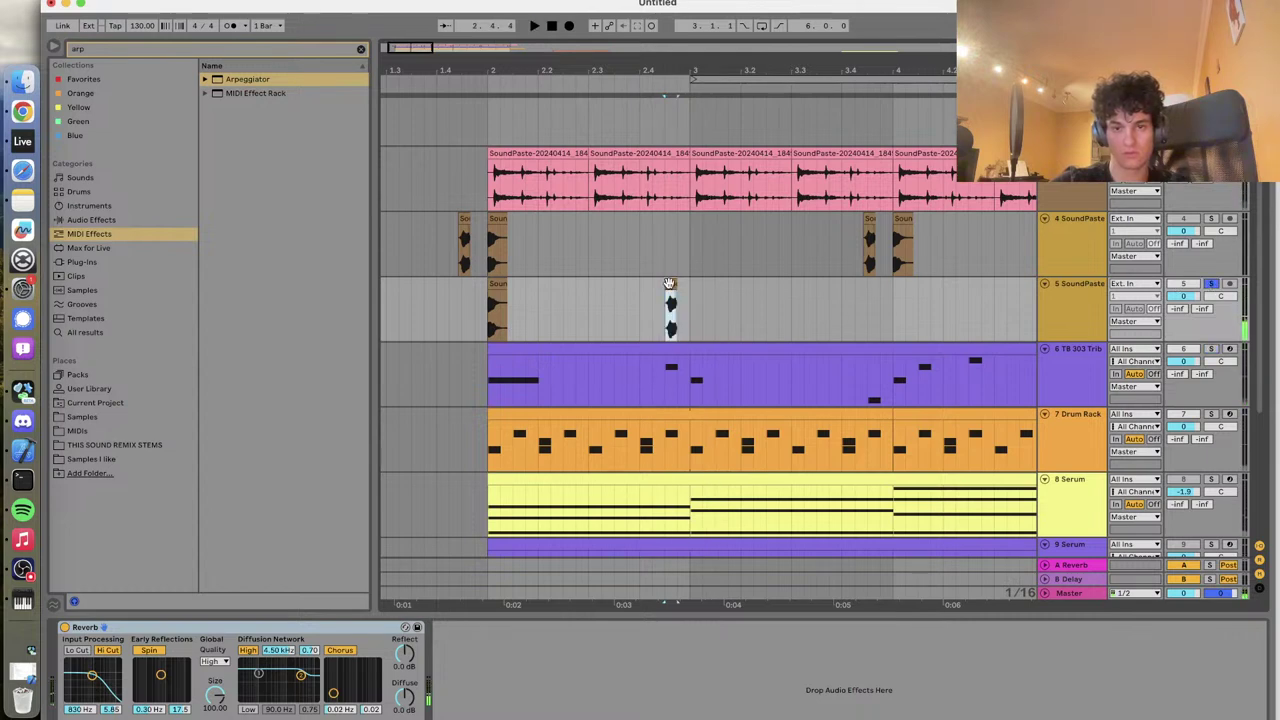
left_click(670, 284)
key("space")
key("space")
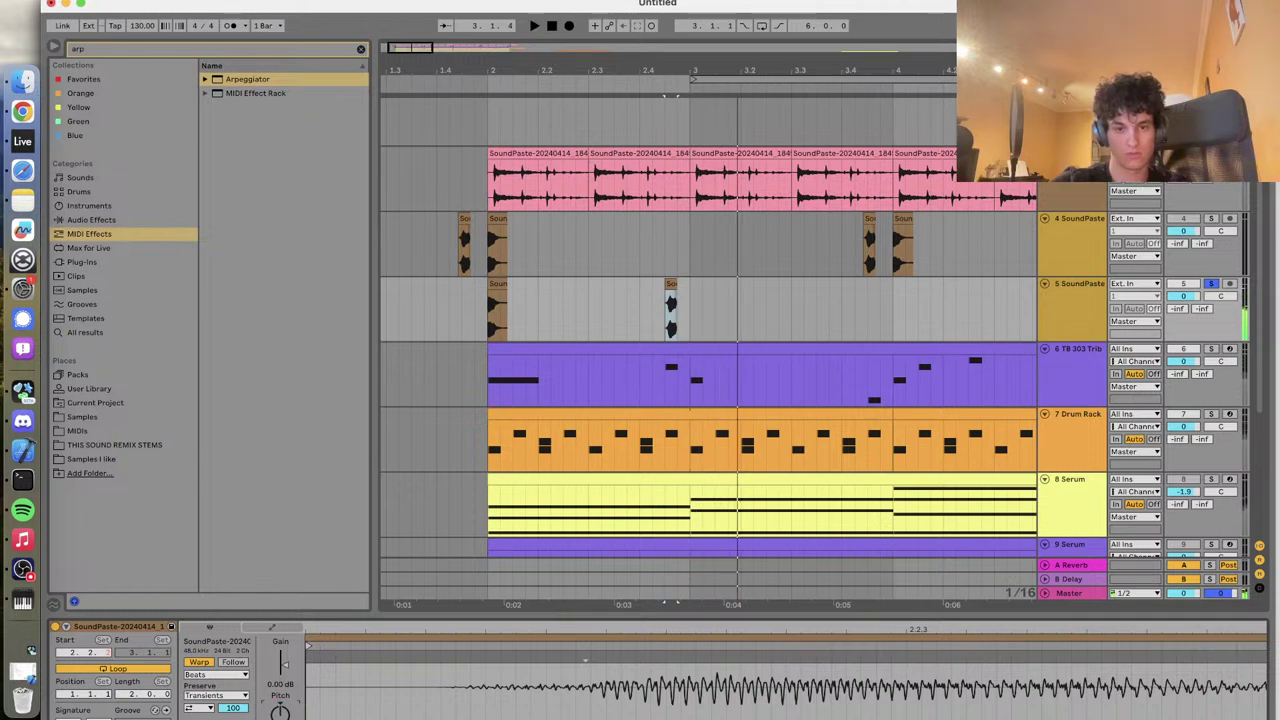
key("space")
key("space")
key("space")
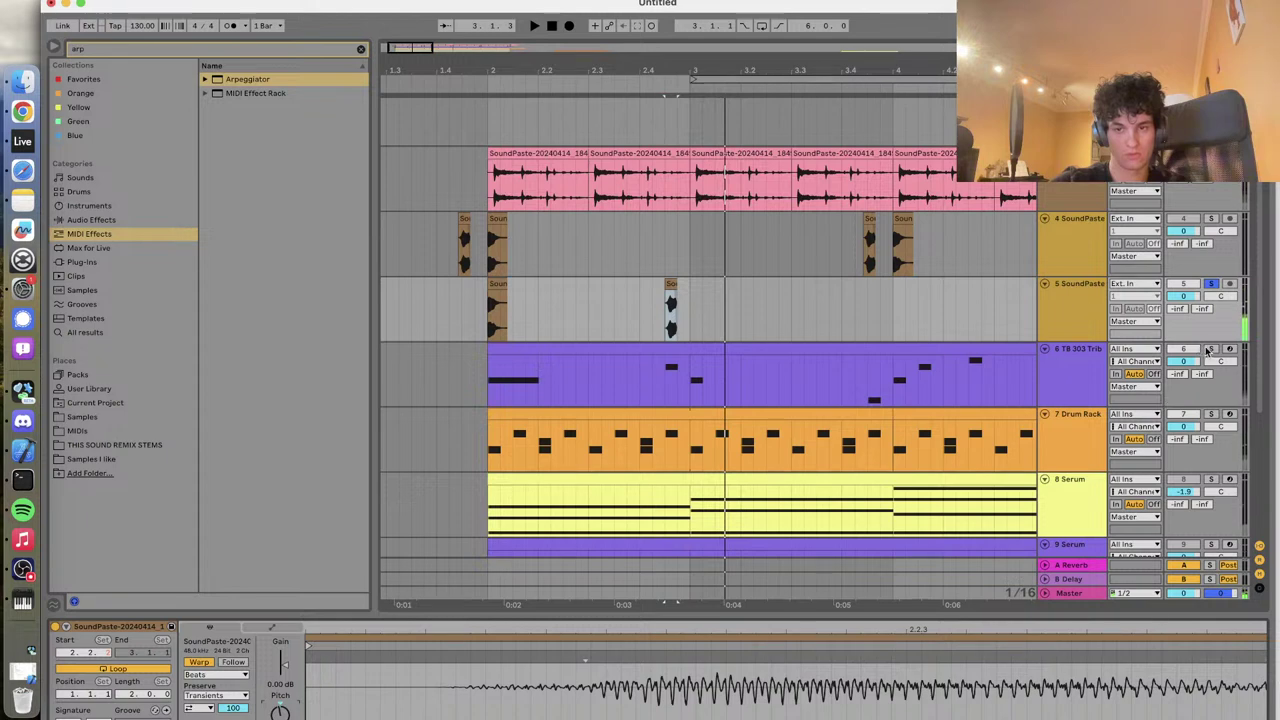
Solo the TB 303 track alongside track 5 and replay the short clip against its bass note to compare their pitch
key("space")
key("space")
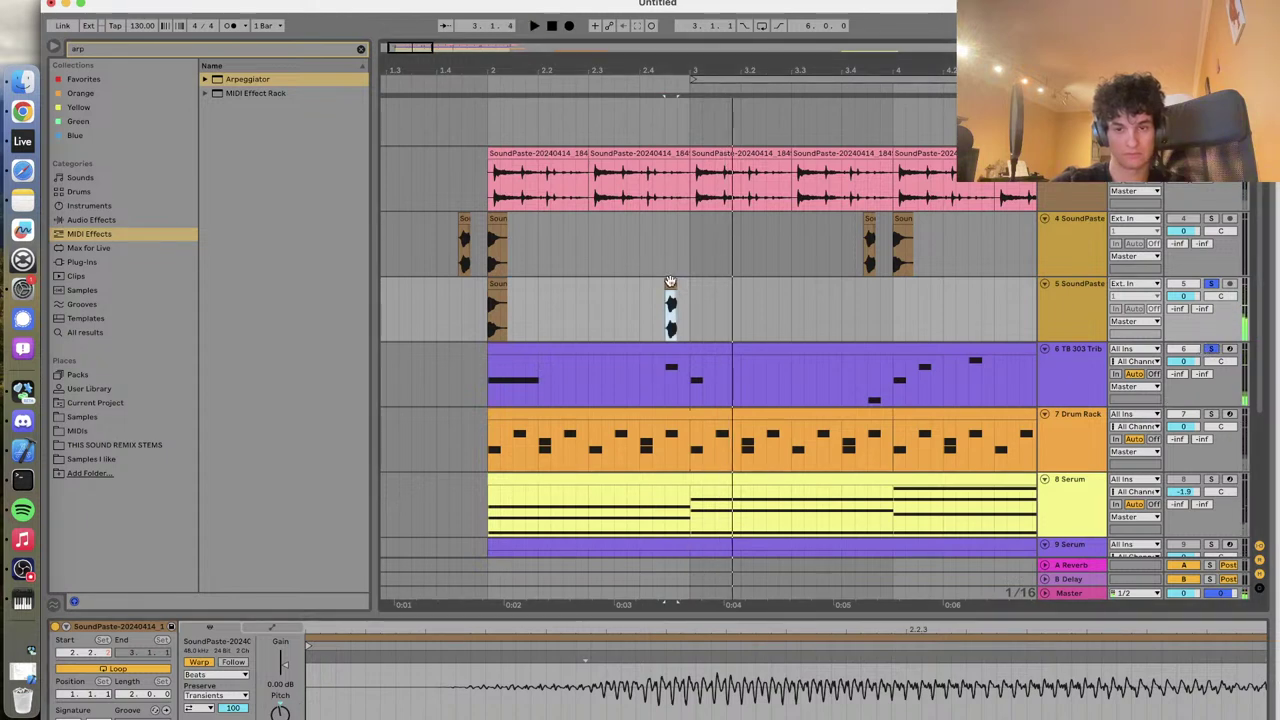
key("space")
key("space")
key("space")
key("space")
key("space")
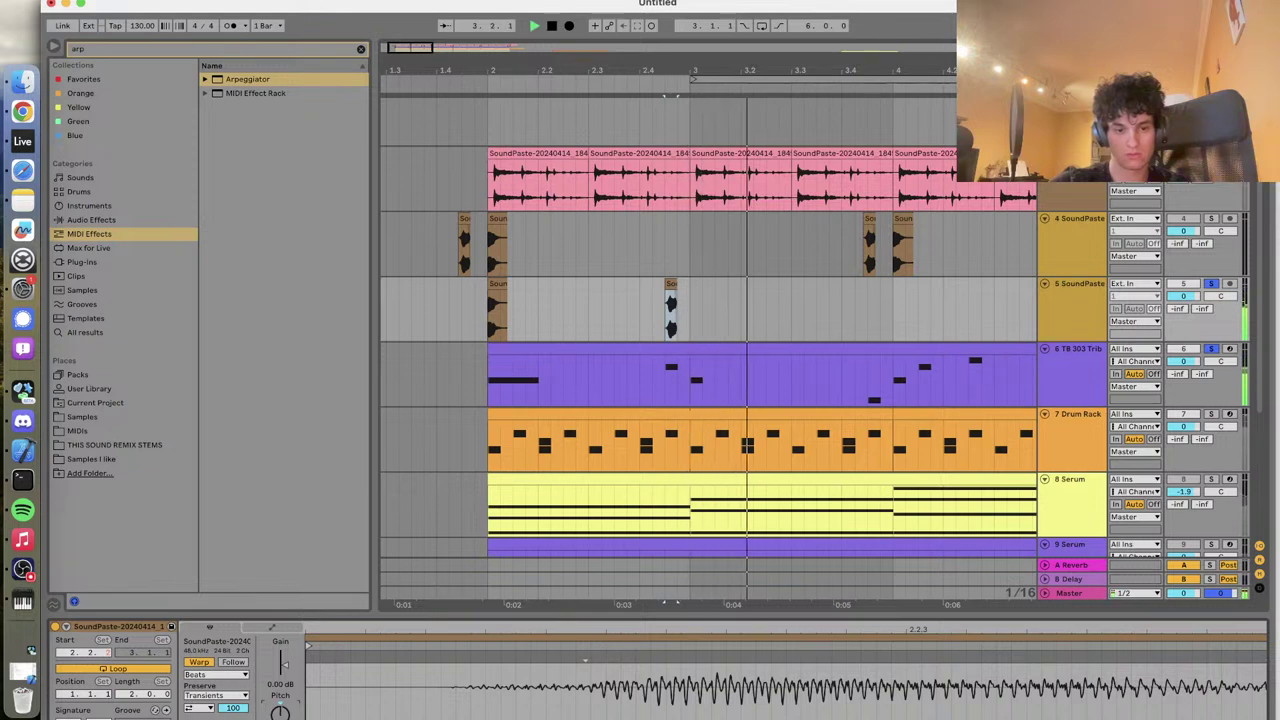
key("space")
key("space")
key("space")
key("space")
key("space")
key("space")
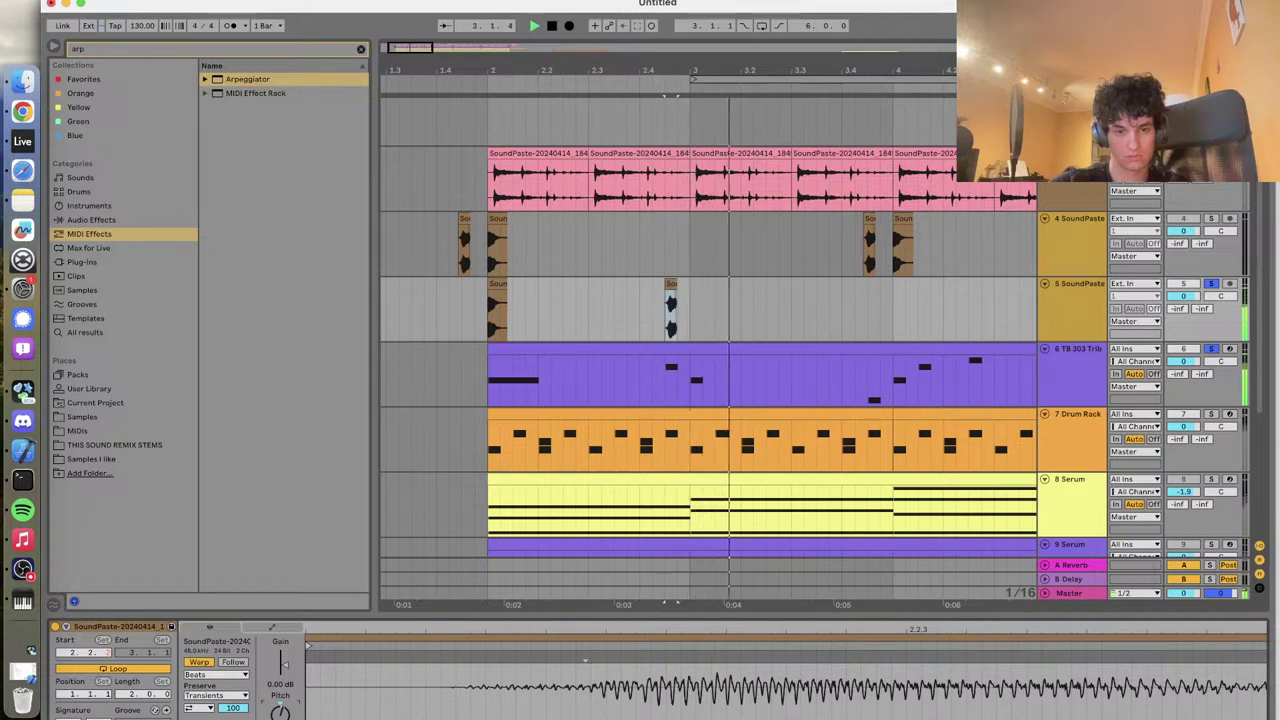
key("space")
key("space")
left_click(676, 96)
left_click(677, 96)
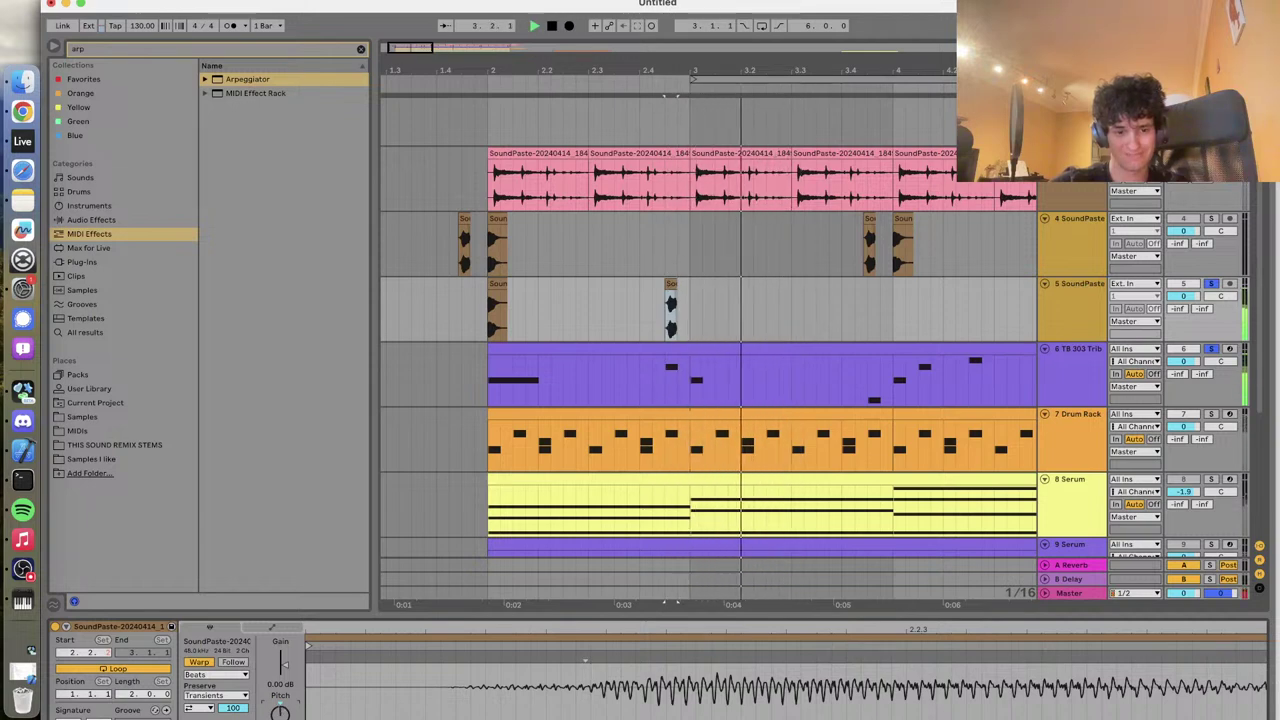
left_click(676, 96)
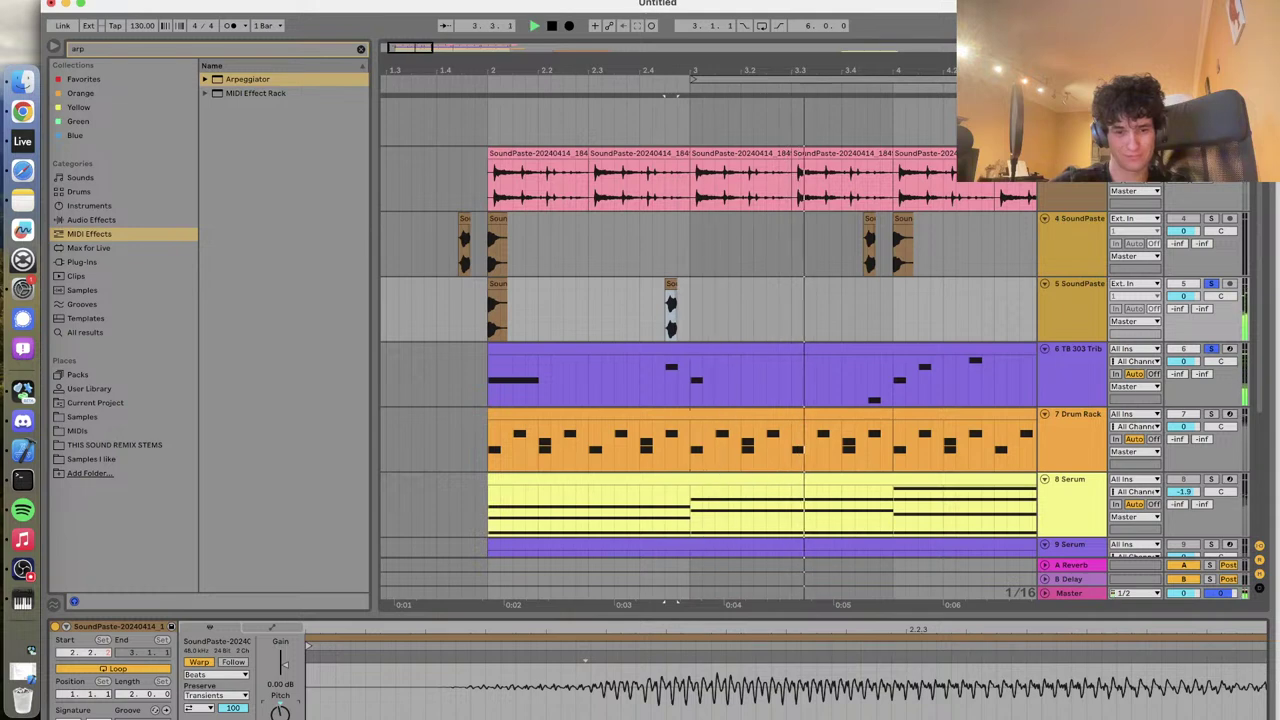
left_click(676, 96)
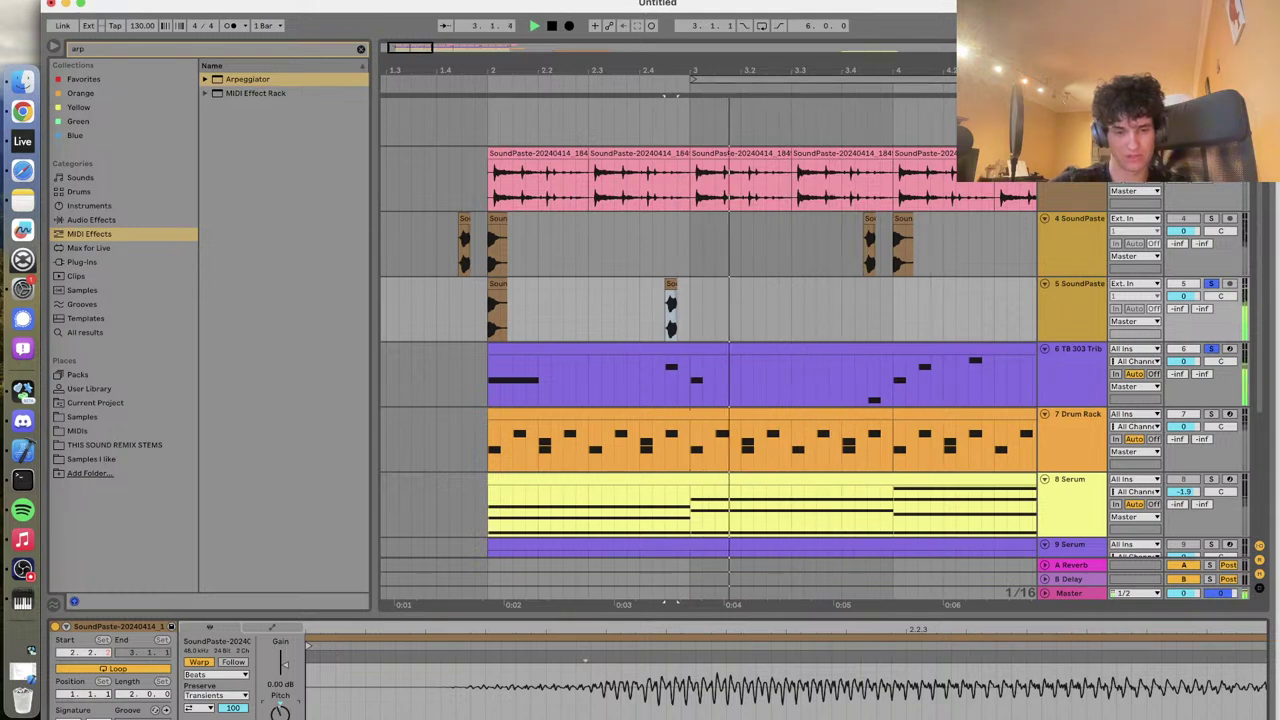
left_click(676, 96)
key("space")
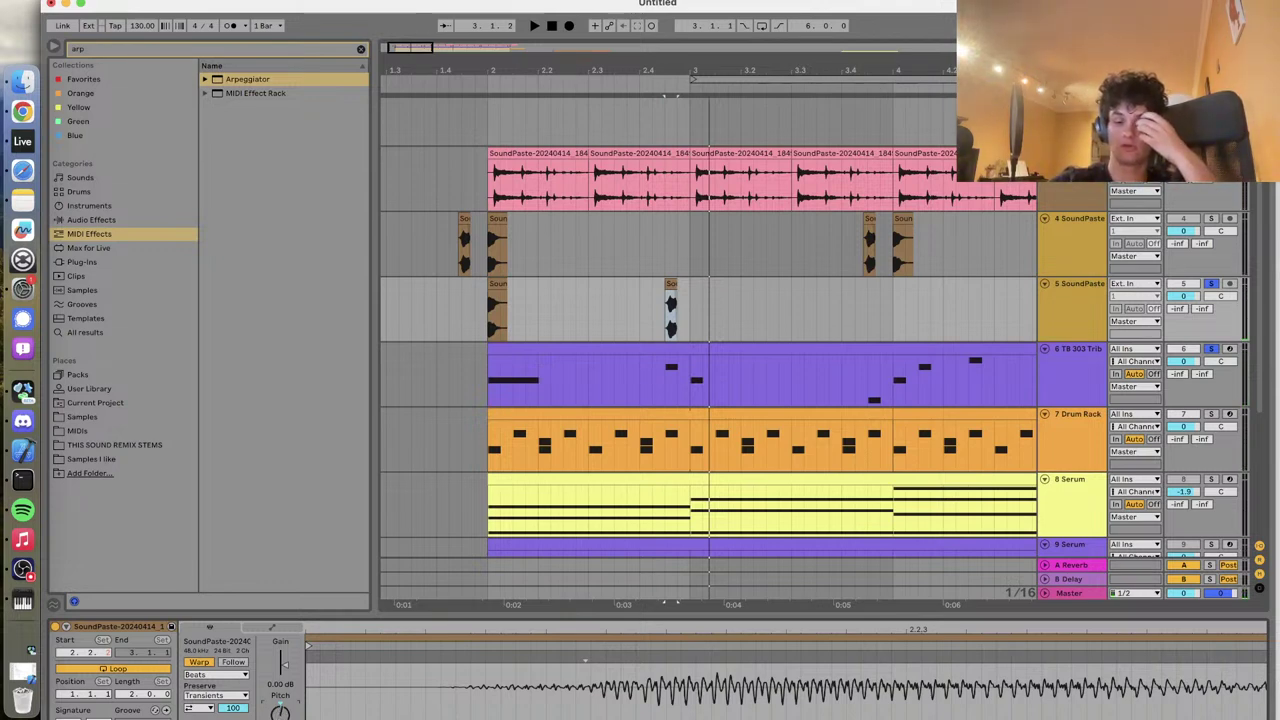
key("space")
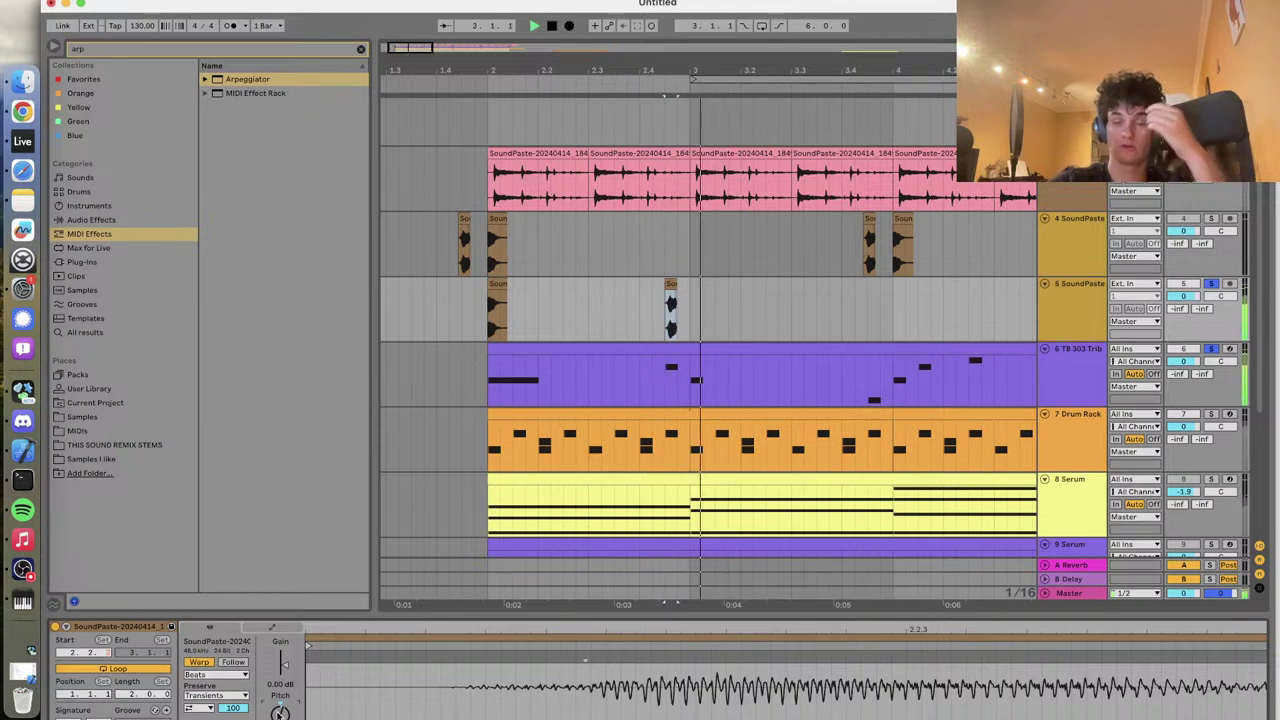
Copy the audio clip at bar 2 on track 5 to bar 3 of the same track and play it back
left_click(492, 288)
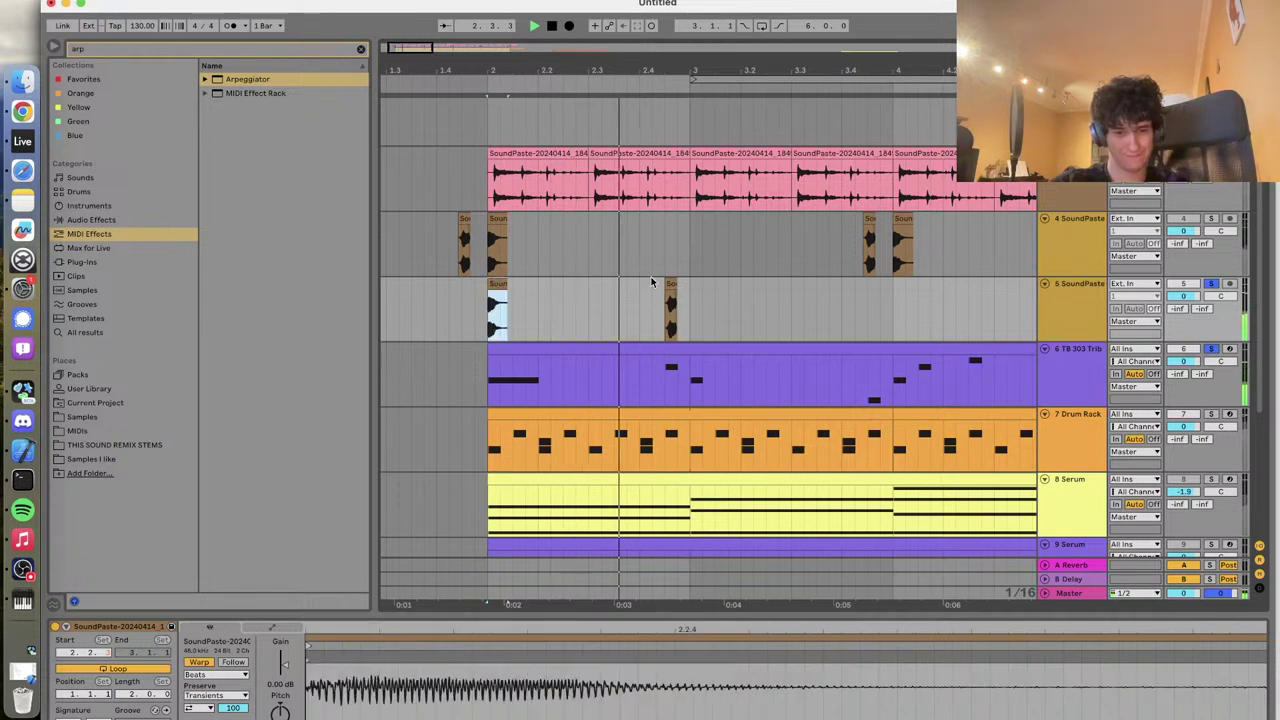
left_click(699, 314)
key("super+v")
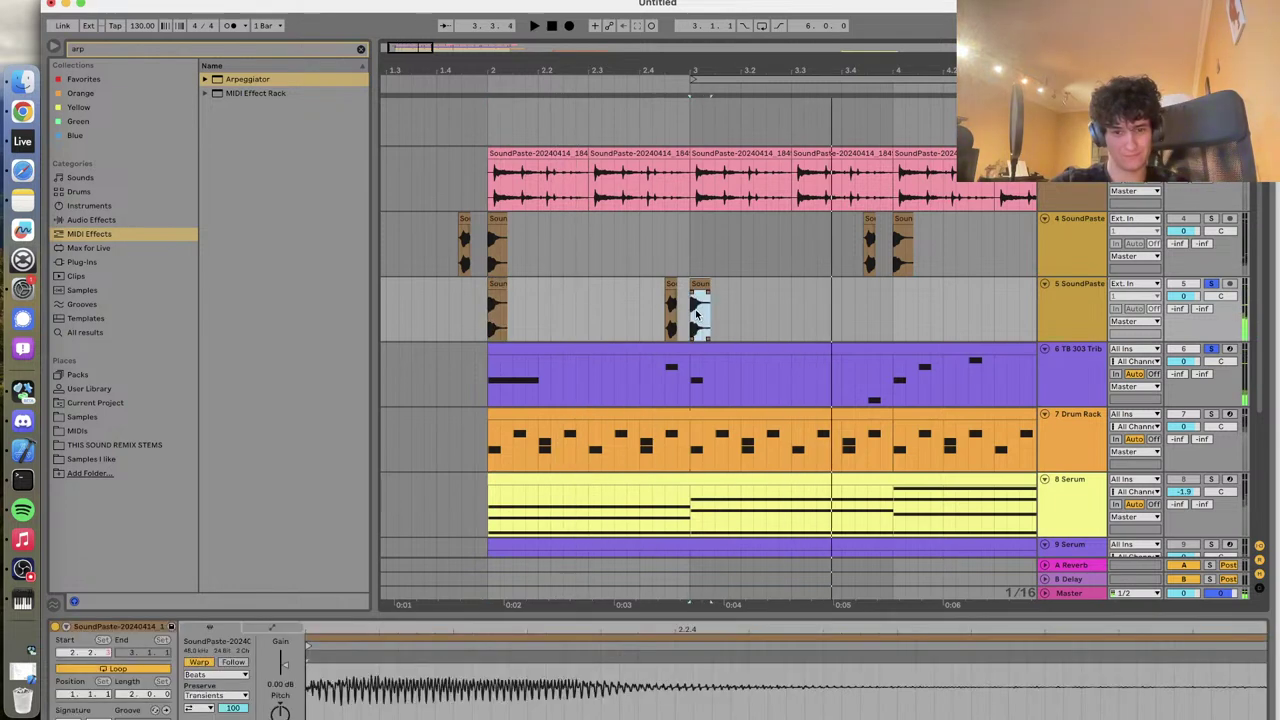
left_click(656, 318)
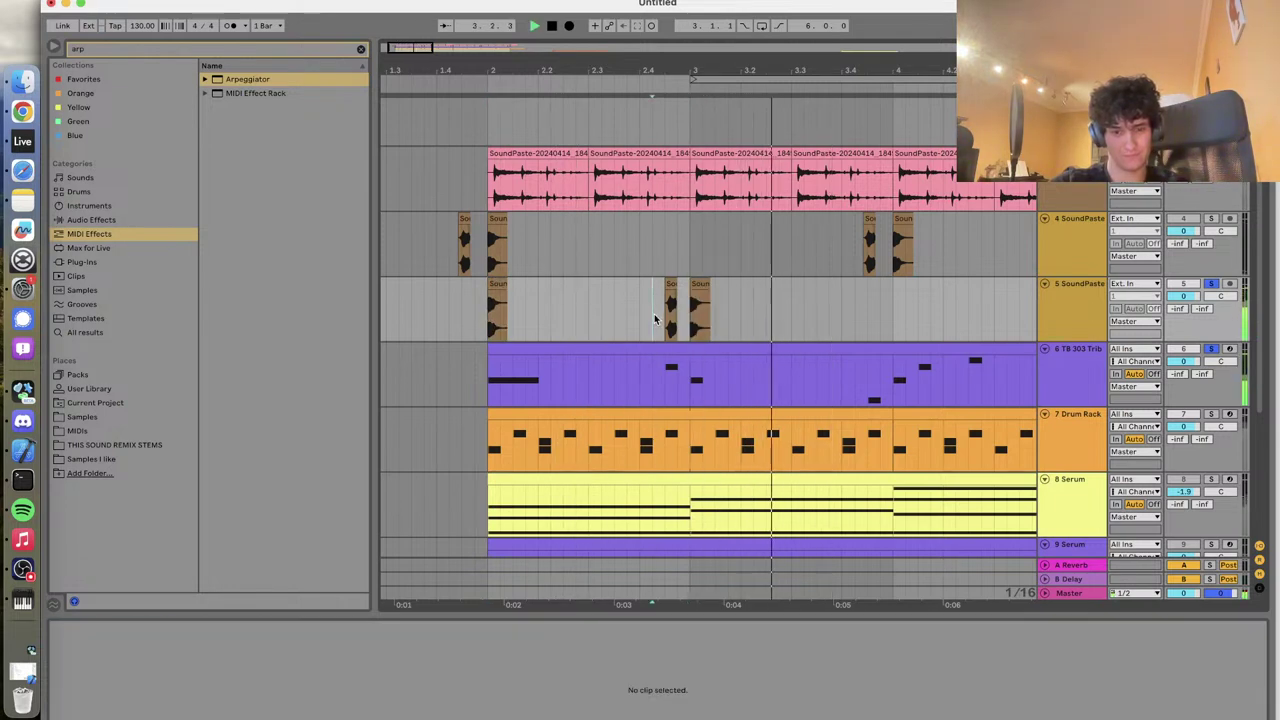
scroll(654, 313, "right", 3)
key("space")
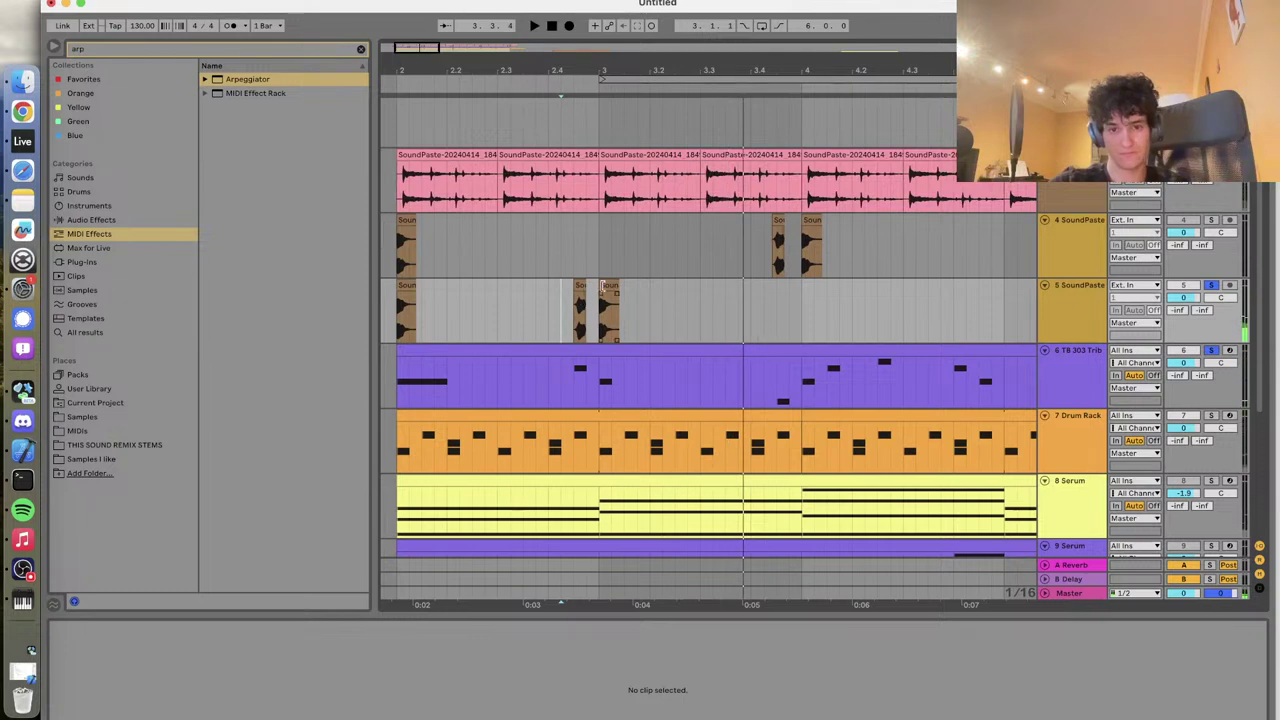
Copy track 5's bar 3 clip to 3.4.3, above the low TB 303 note, and play the pattern from bar 2
left_click(607, 288)
left_click(780, 317)
key("super+v")
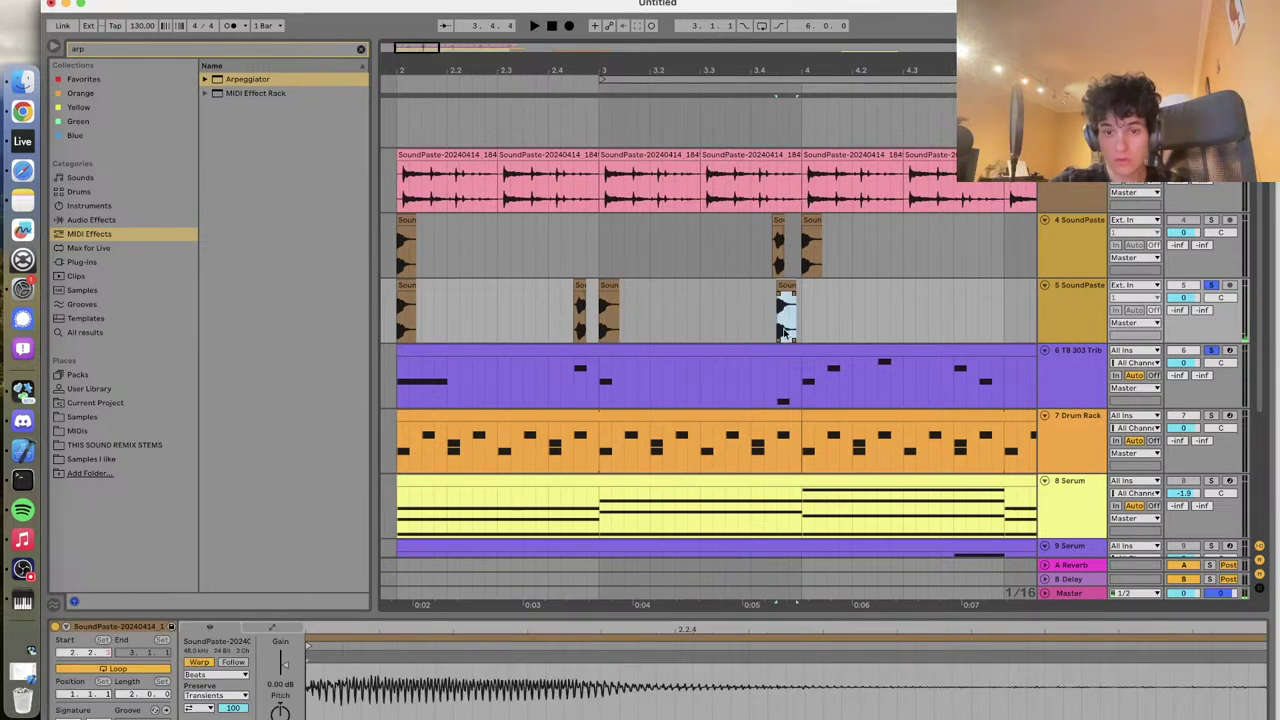
left_click(793, 350)
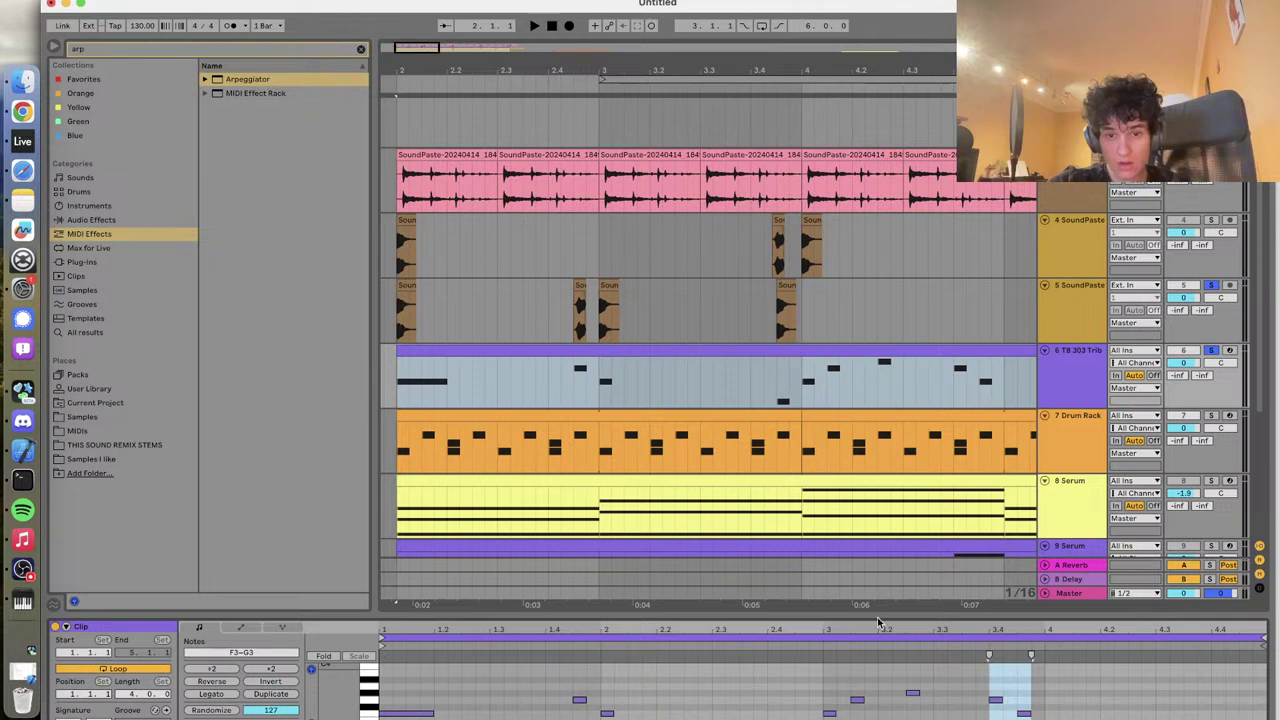
key("space")
scroll(708, 690, "down", 3)
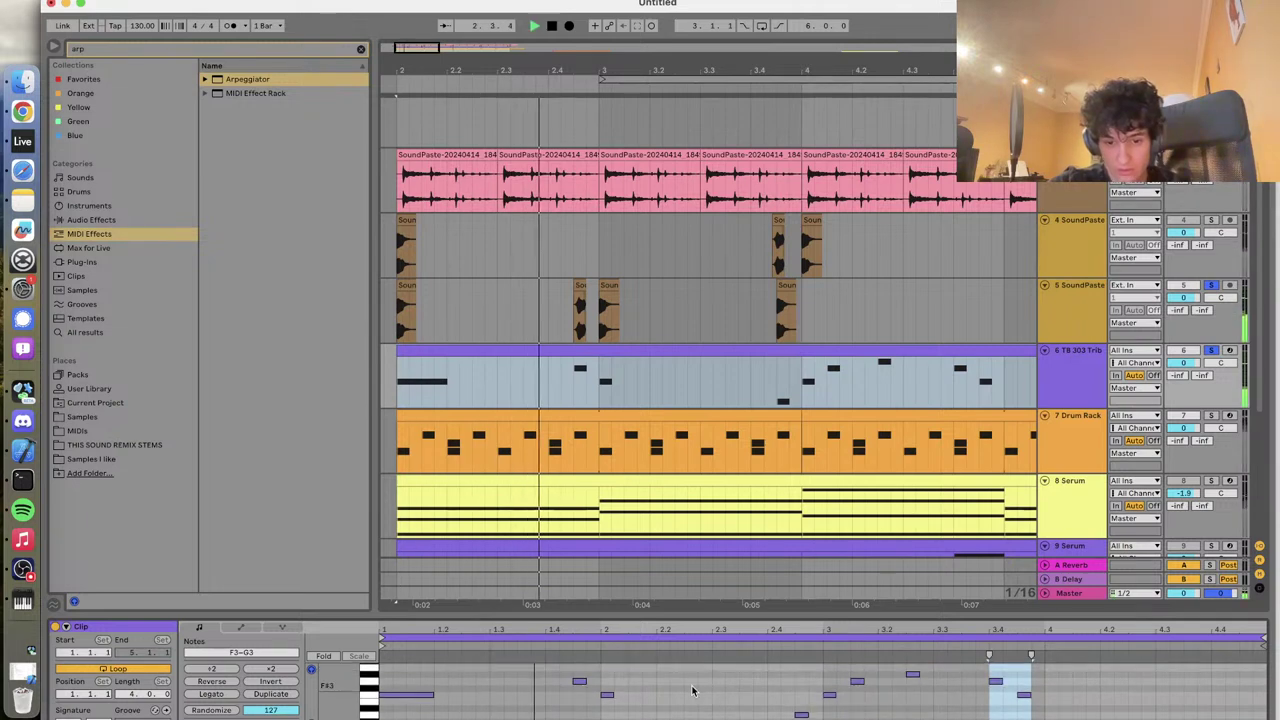
key("space")
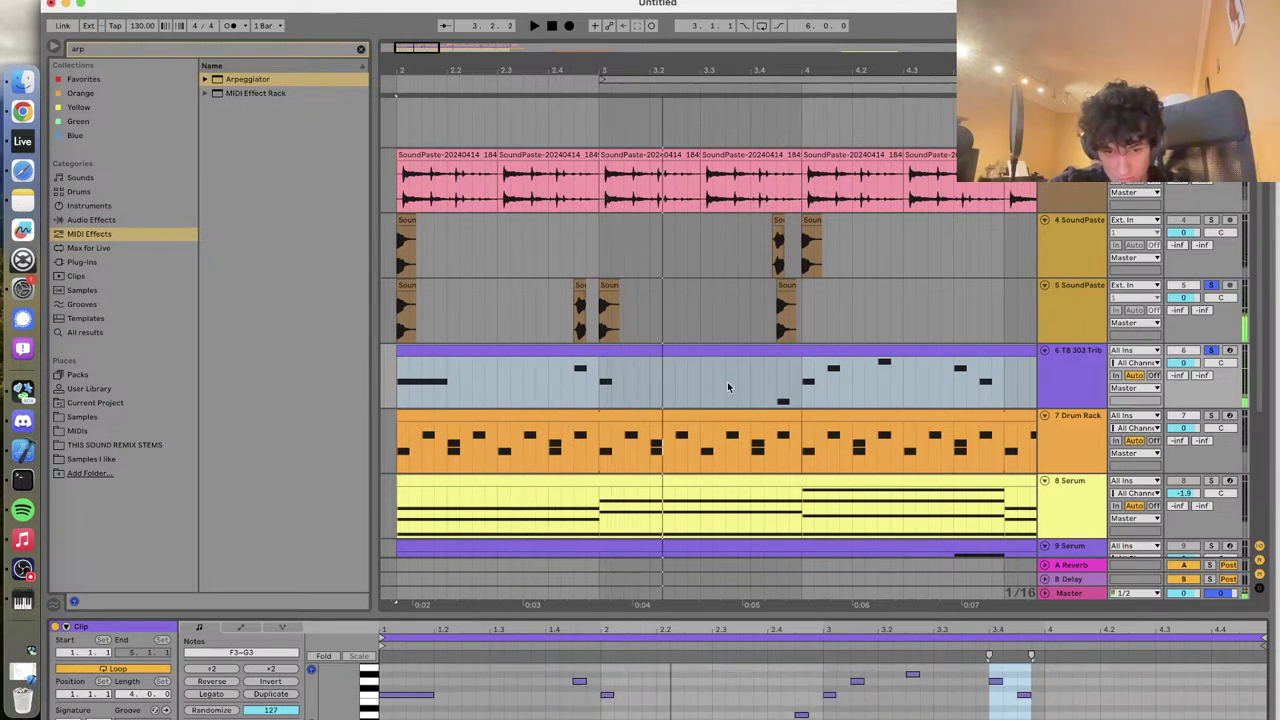
left_click(787, 297)
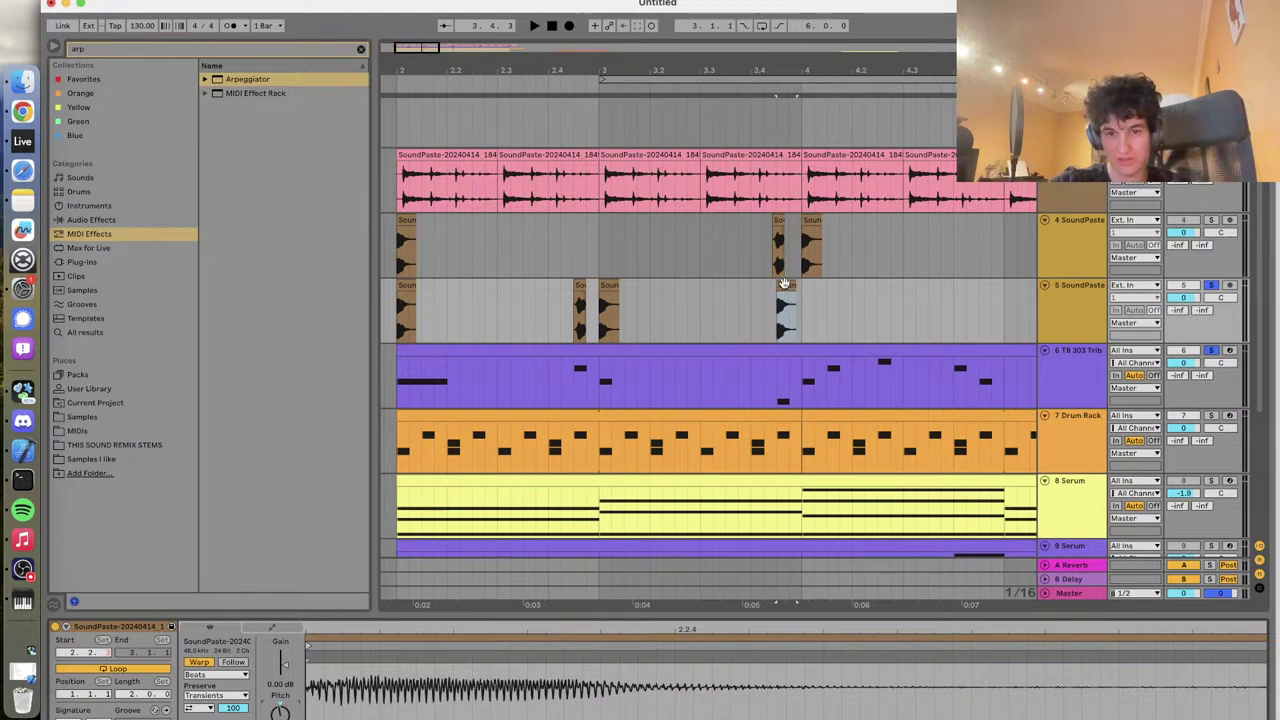
left_click_drag(785, 284, 809, 286)
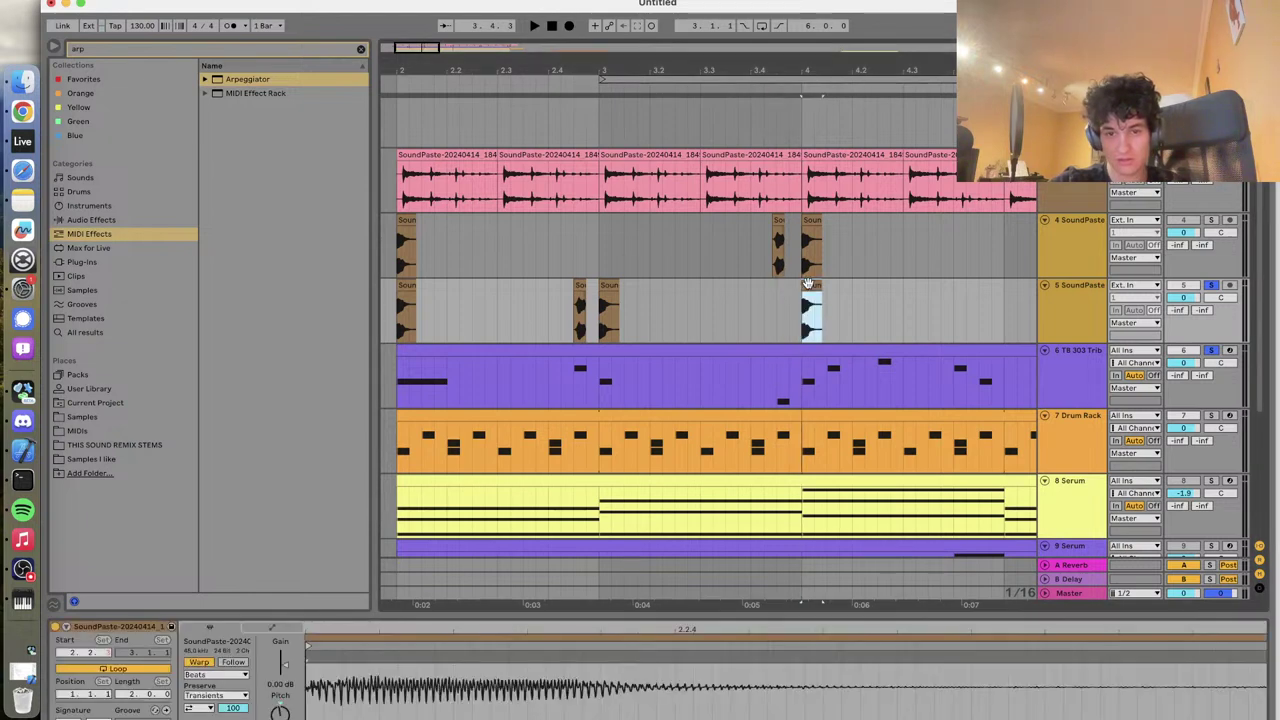
key("super+z")
Copy track 5's bar 3 clip to bar 4, keeping the clip before it, and play that passage
left_click(604, 287)
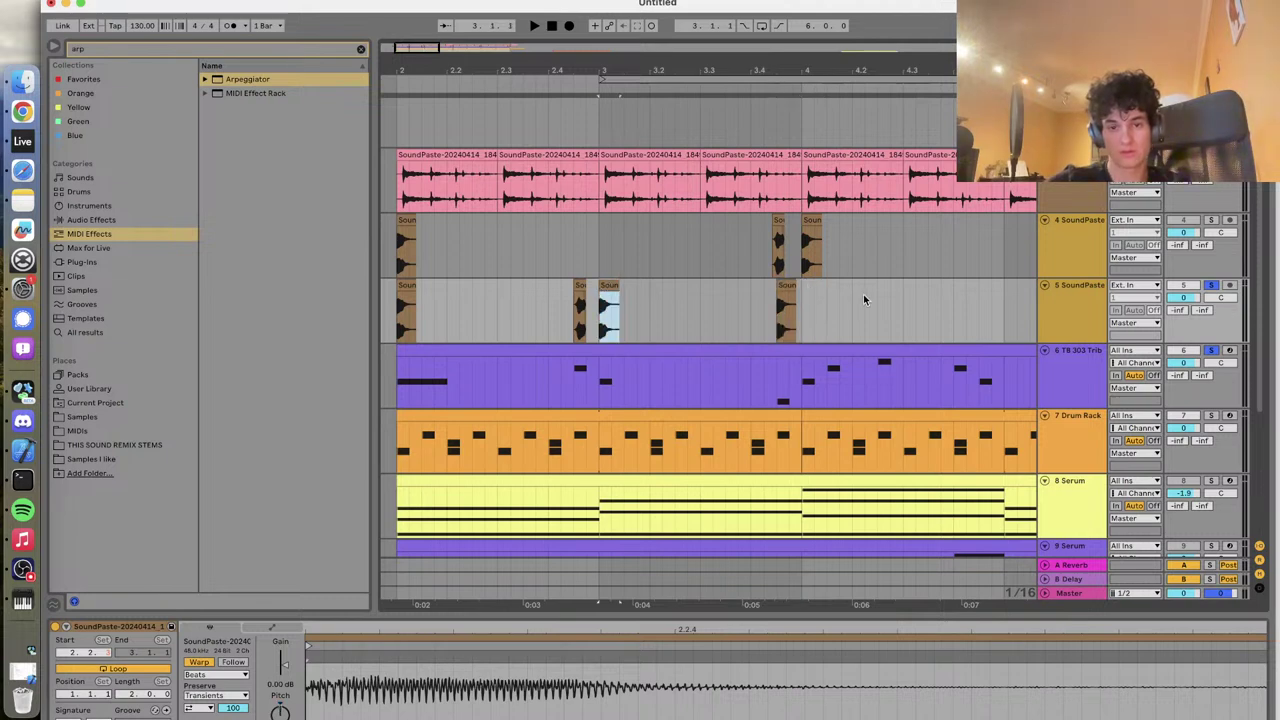
left_click(771, 309)
key("space")
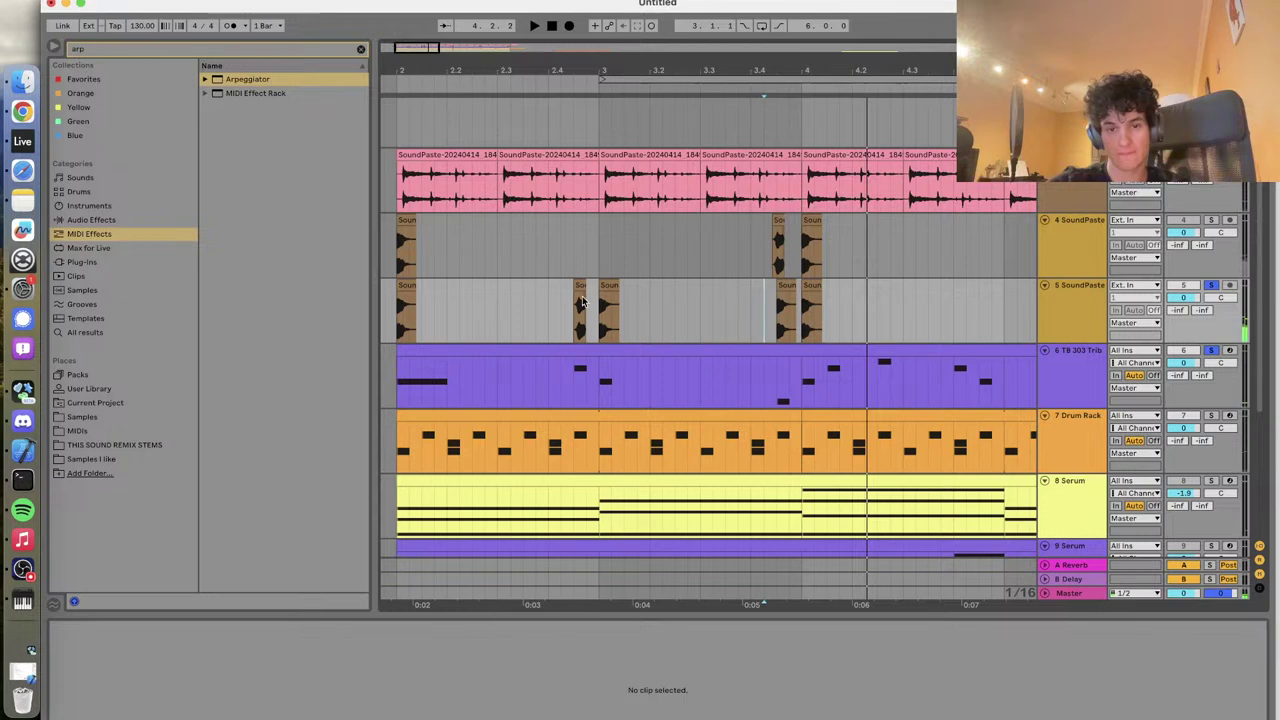
Listen to track 4 soloed from just before bar 2, and clear the solo to hear all tracks together
scroll(580, 298, "left", 5)
left_click_drag(470, 241, 501, 237)
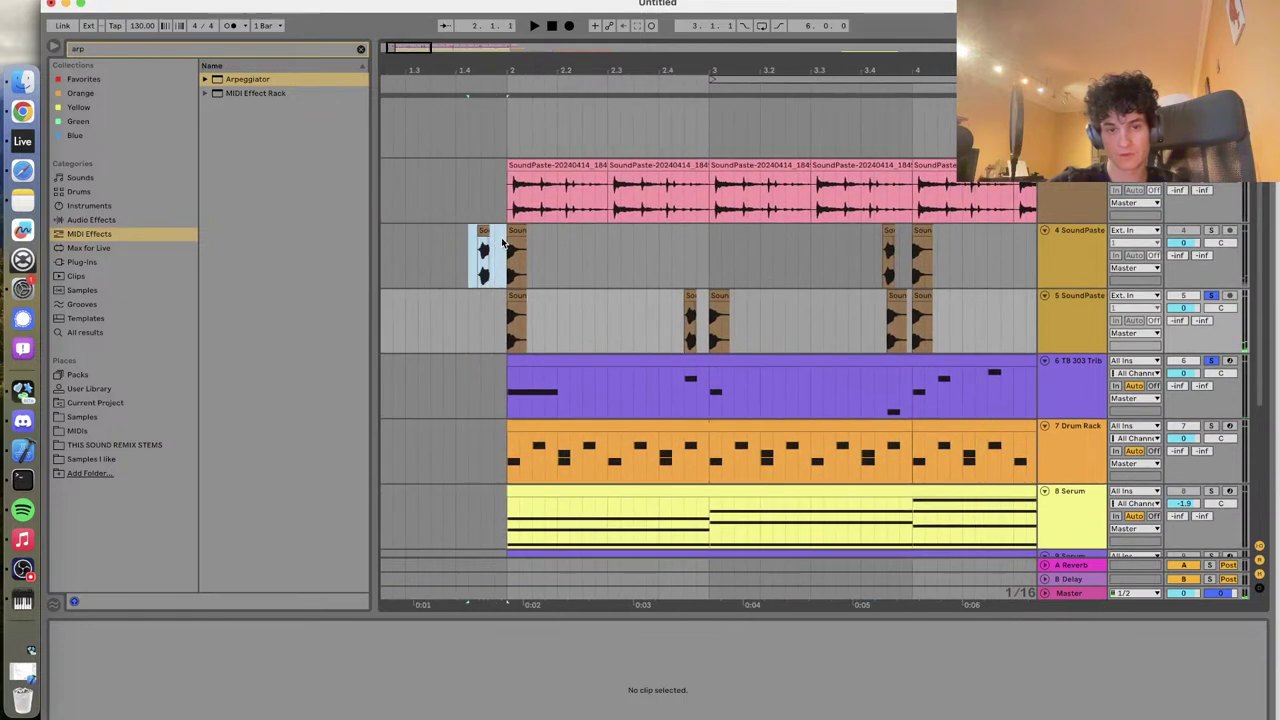
left_click(457, 262)
key("space")
left_click(1211, 232)
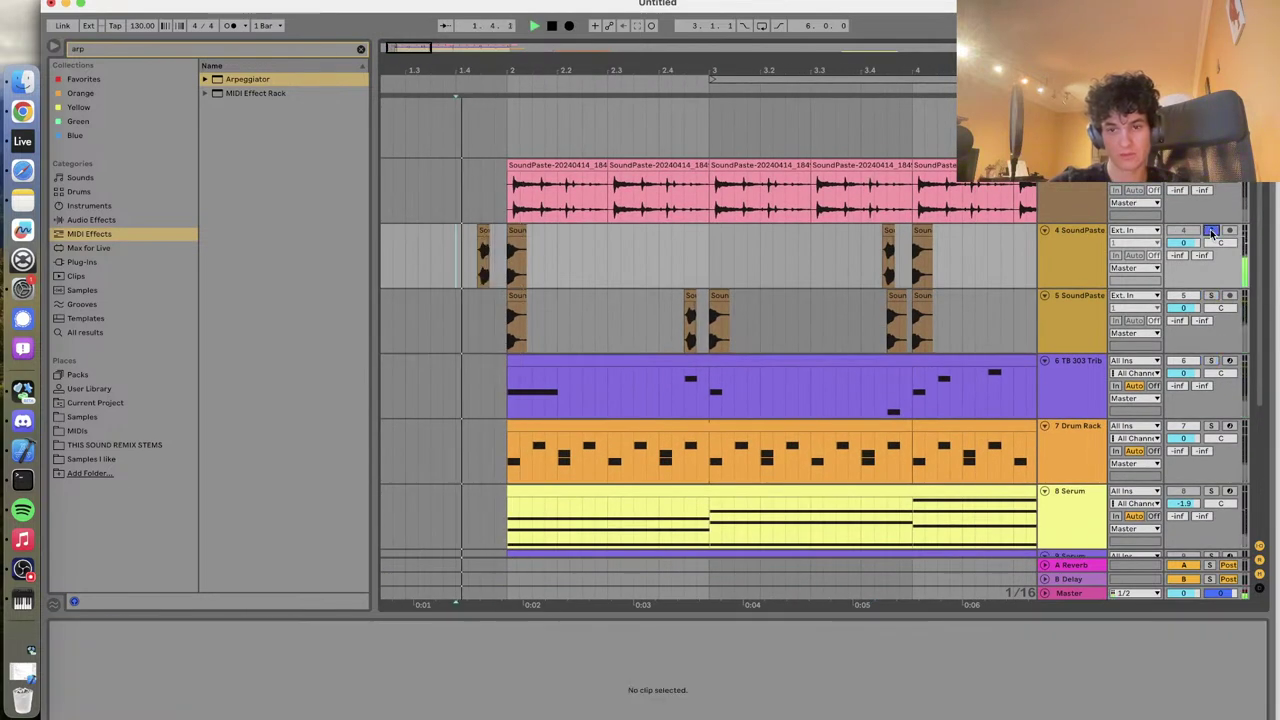
key("Right")
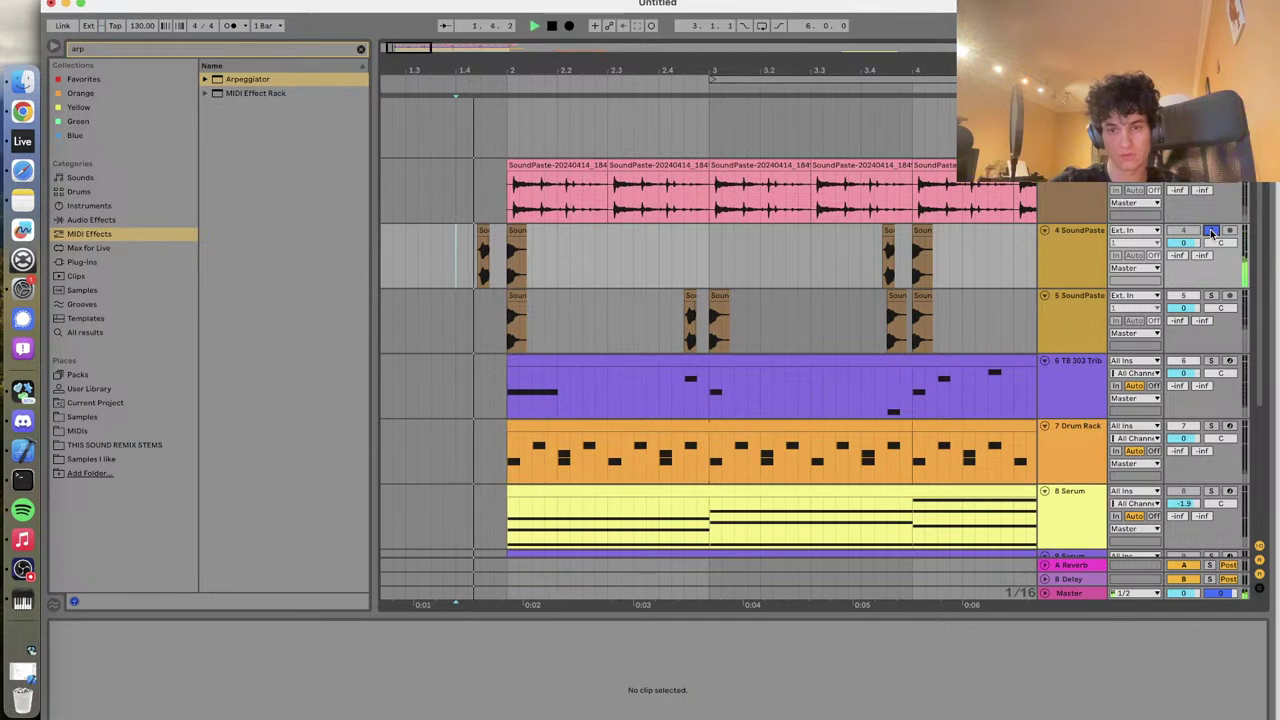
left_click(1211, 230)
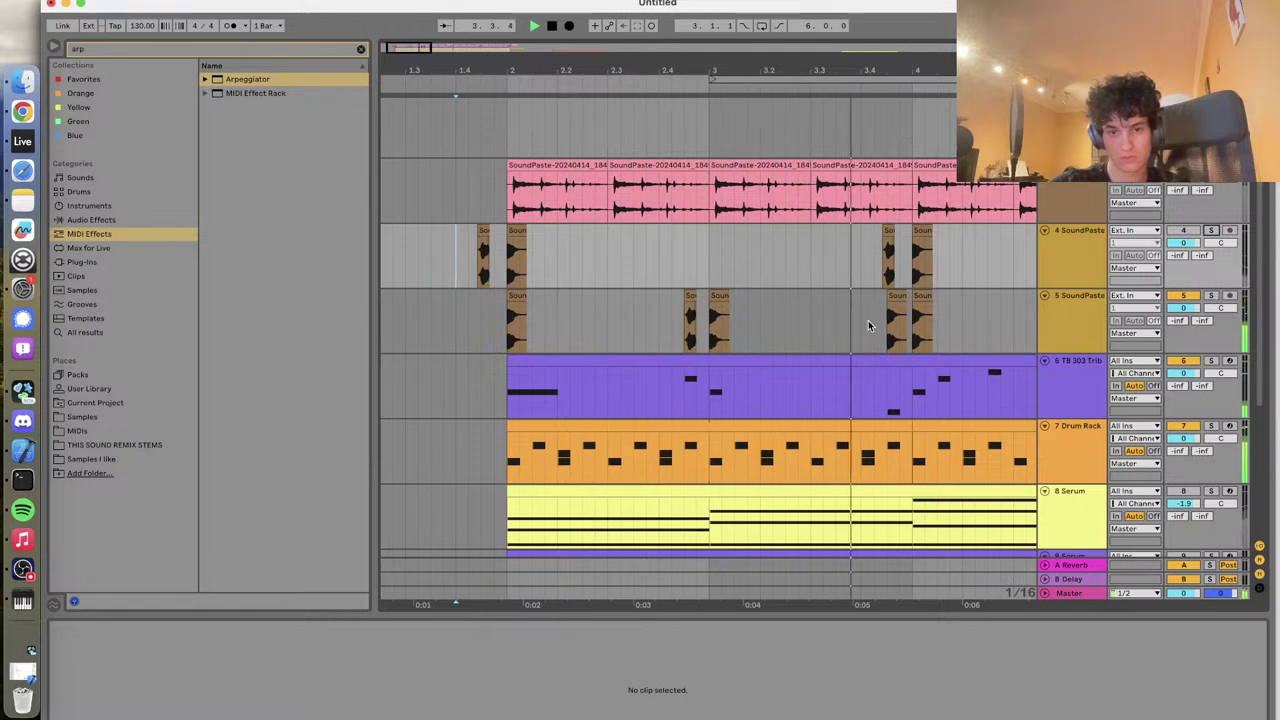
Copy the short clip before bar 2 on track 4 to just after the bar 4 clip on track 5 and play it
scroll(947, 330, "down", 2)
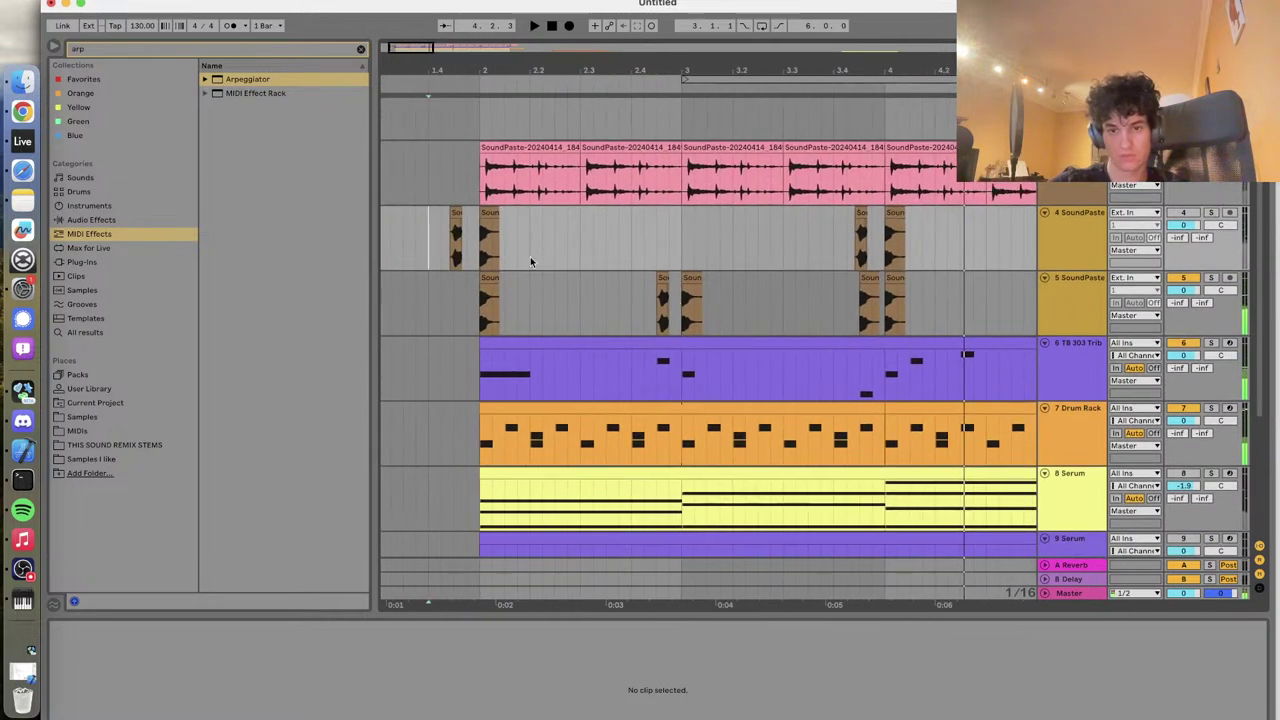
scroll(705, 320, "right", 3)
scroll(705, 324, "left", 2)
left_click_drag(425, 240, 475, 230)
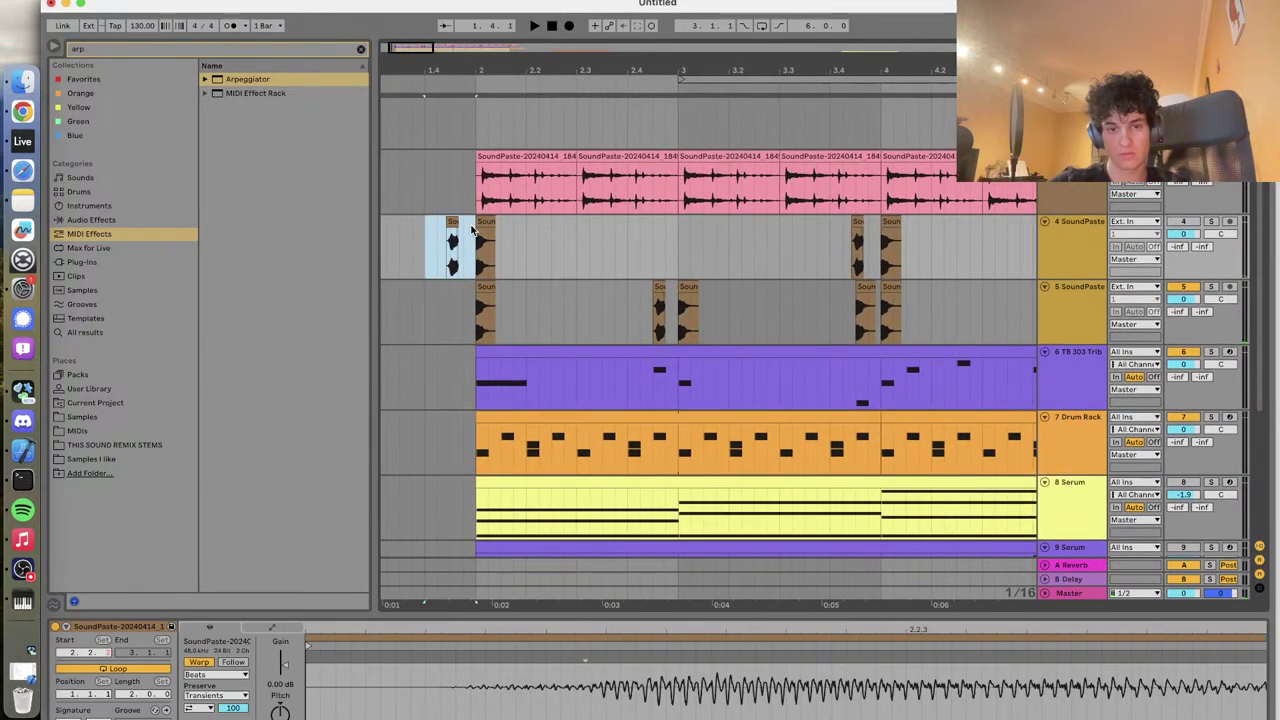
key("ctrl+c")
left_click(888, 322)
key("ctrl+v")
key("space")
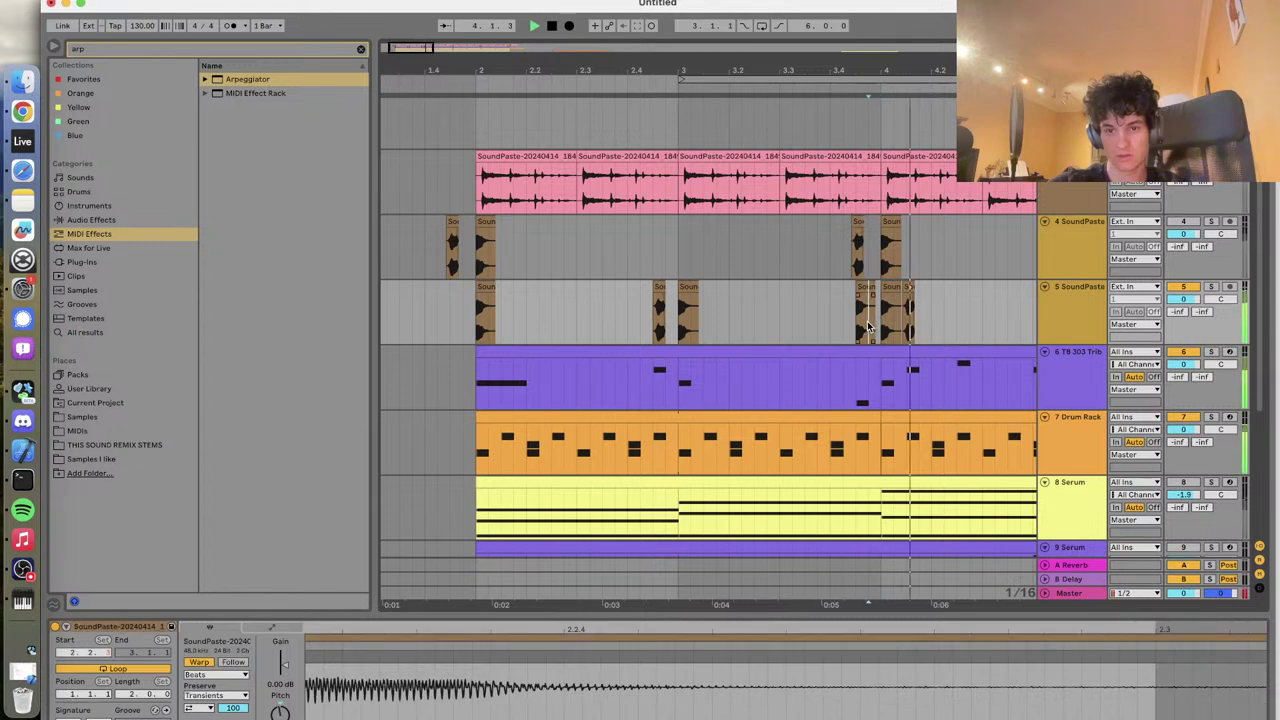
Audition the short clip after bar 4 on track 5 against the full mix, replaying from just before bar 4
scroll(868, 328, "right", 1)
left_click(886, 296)
key("space")
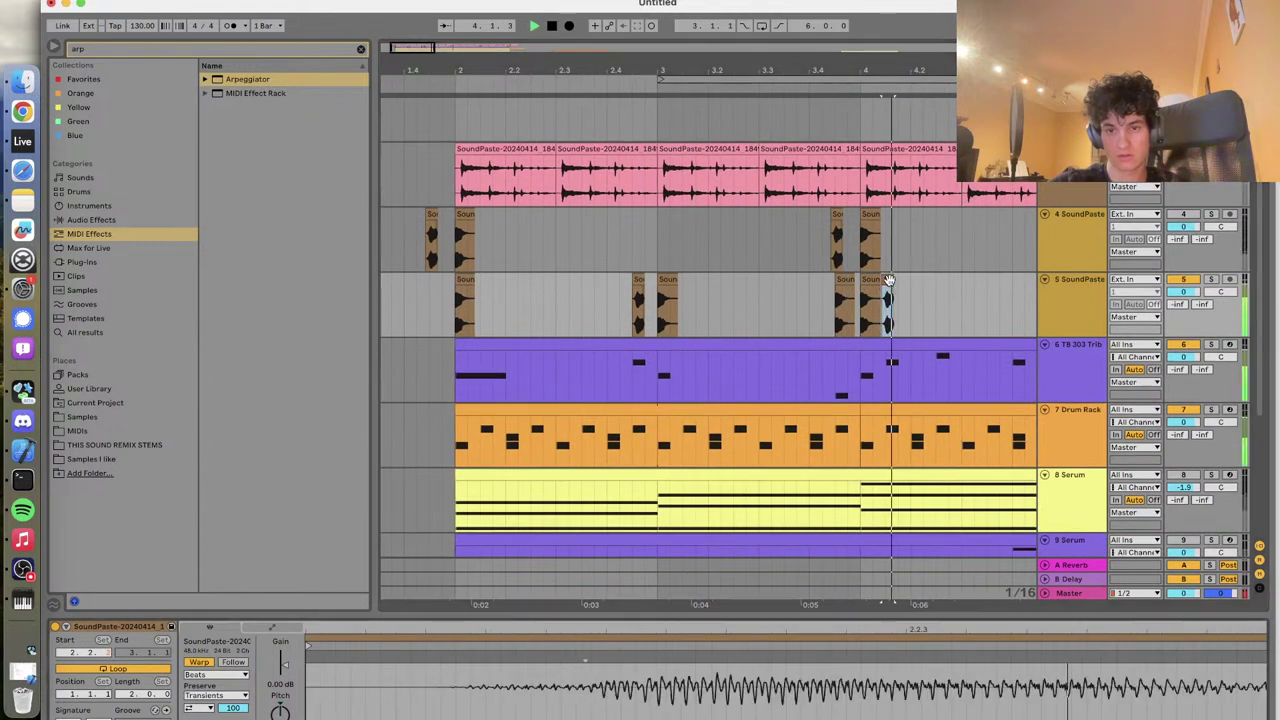
key("space")
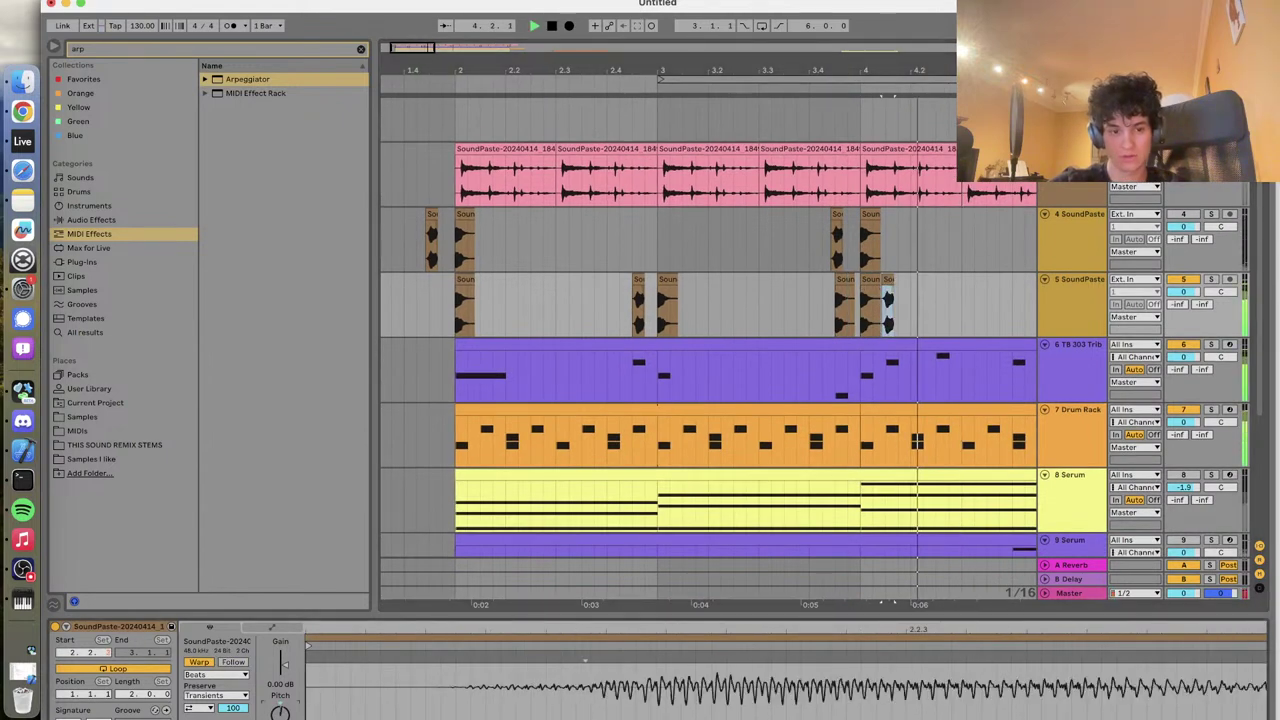
key("space")
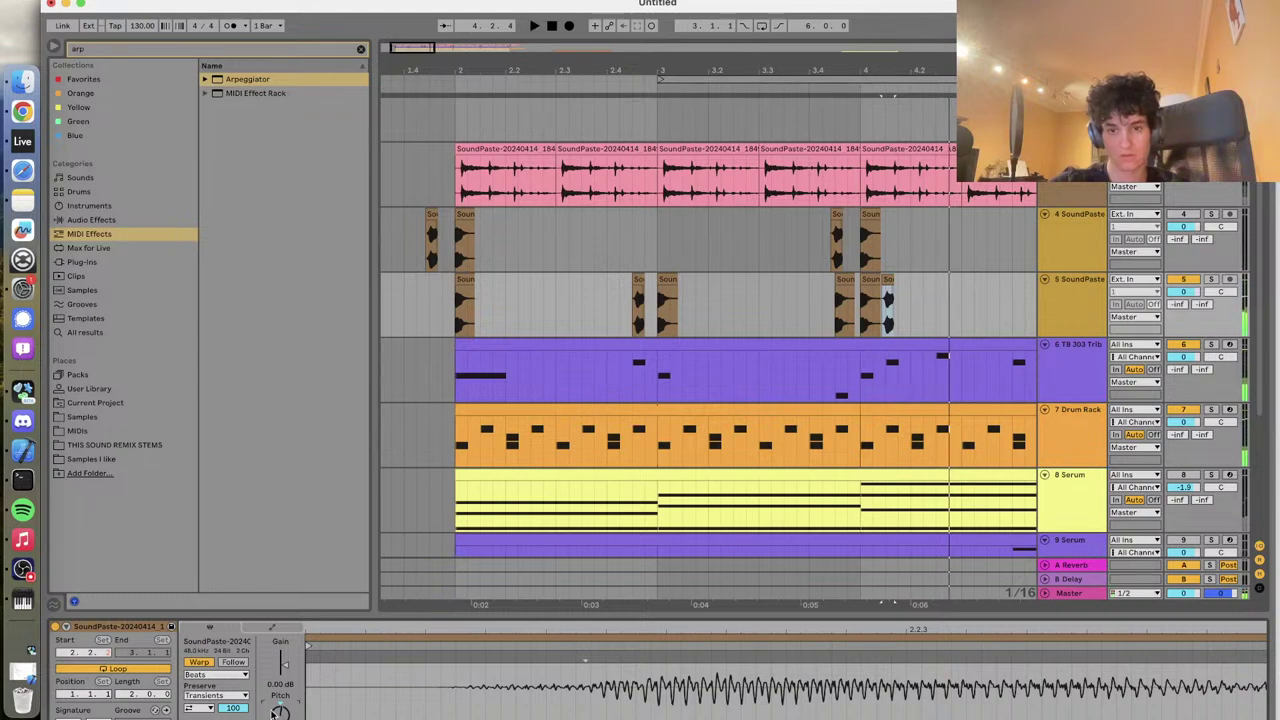
key("space")
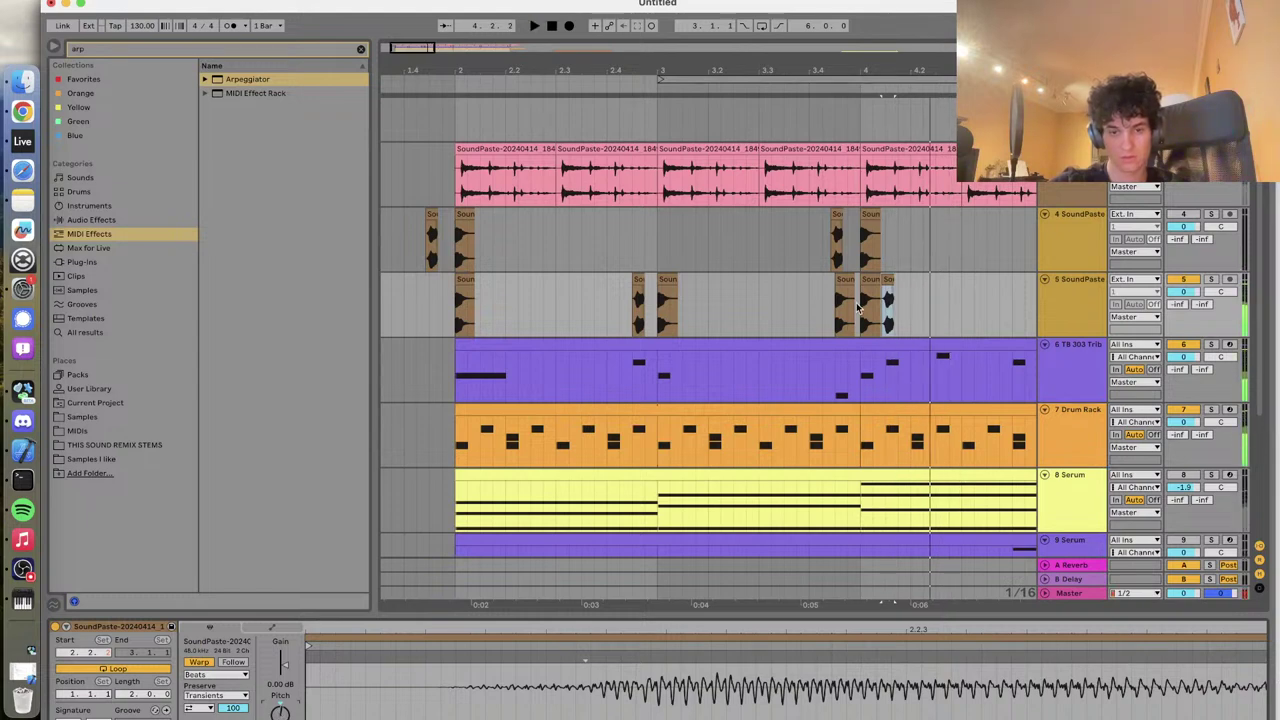
left_click(818, 312)
key("space")
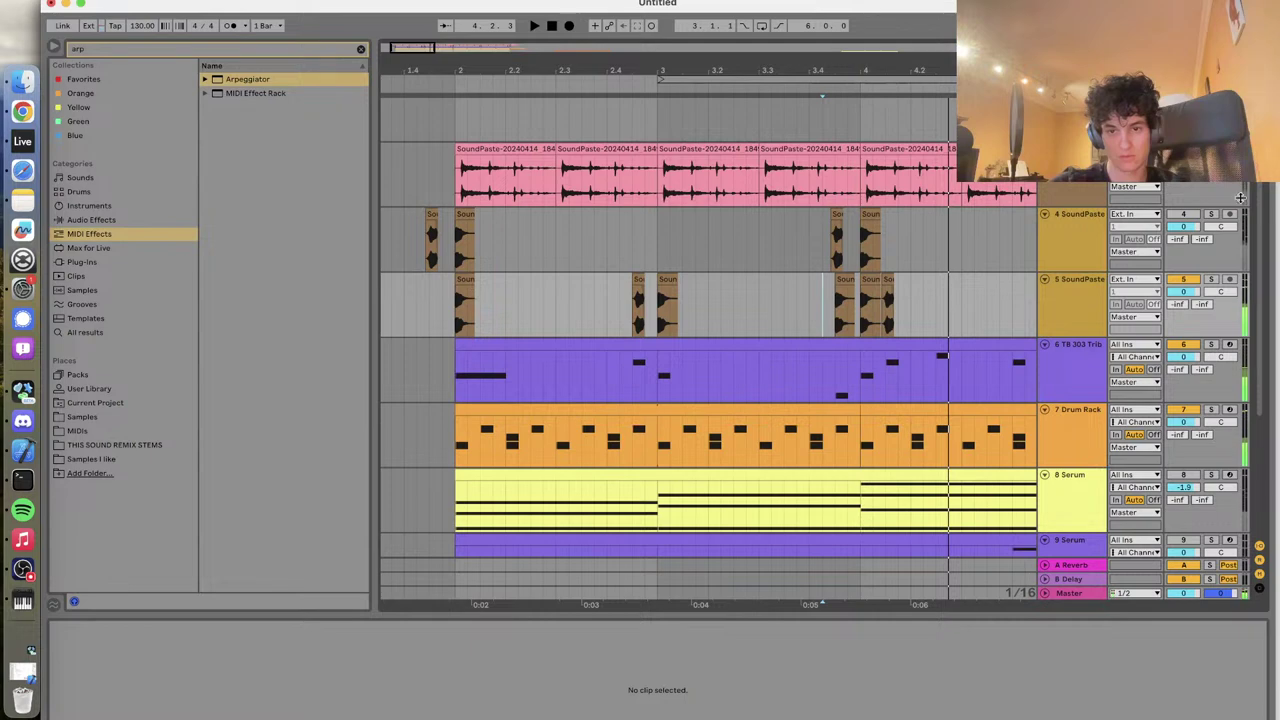
Solo track 5 and replay its clips around bar 4
left_click(1211, 279)
key("space")
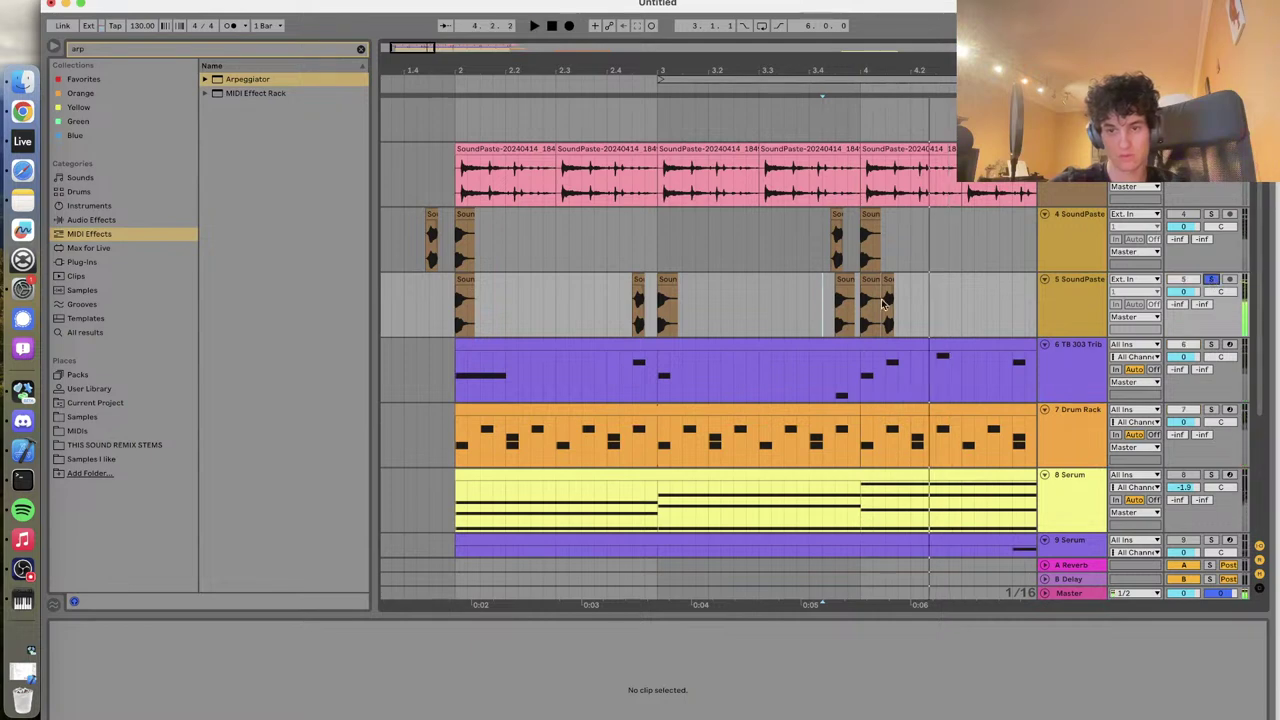
left_click(884, 279)
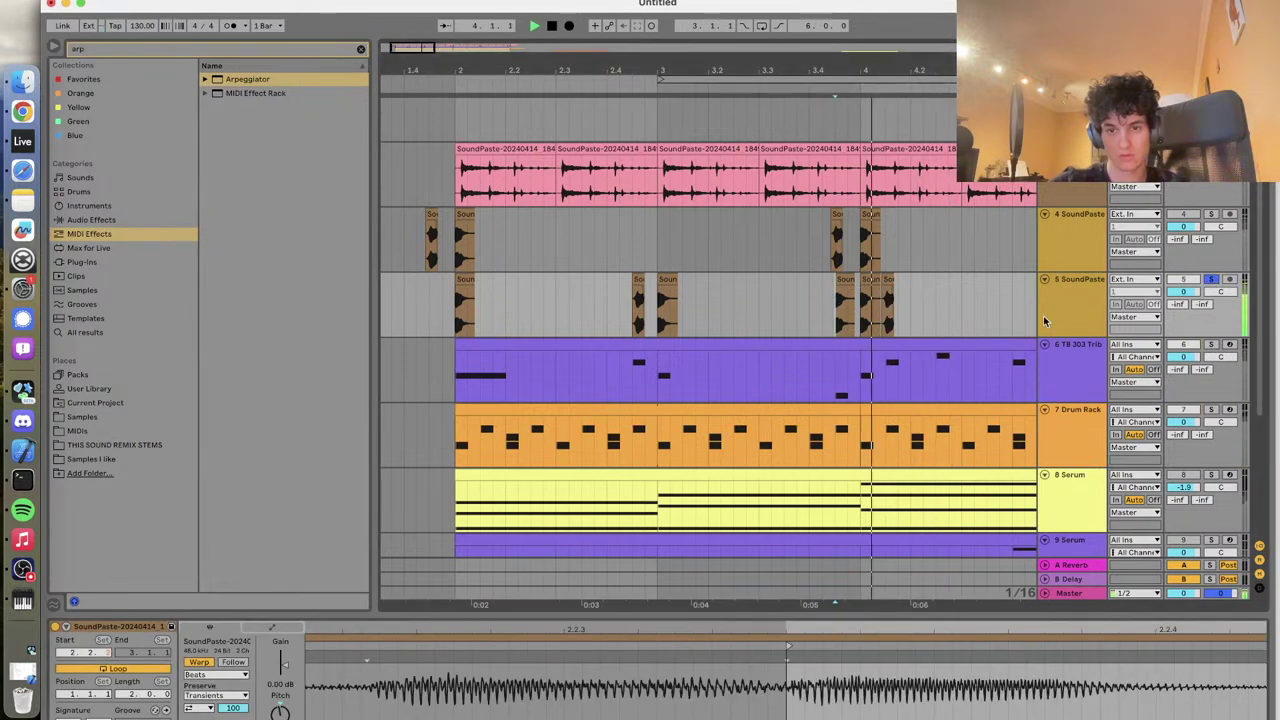
Compare the soloed TB 303 line with the soloed track 5 clips around bar 4, checking the last short clip
left_click(1211, 344)
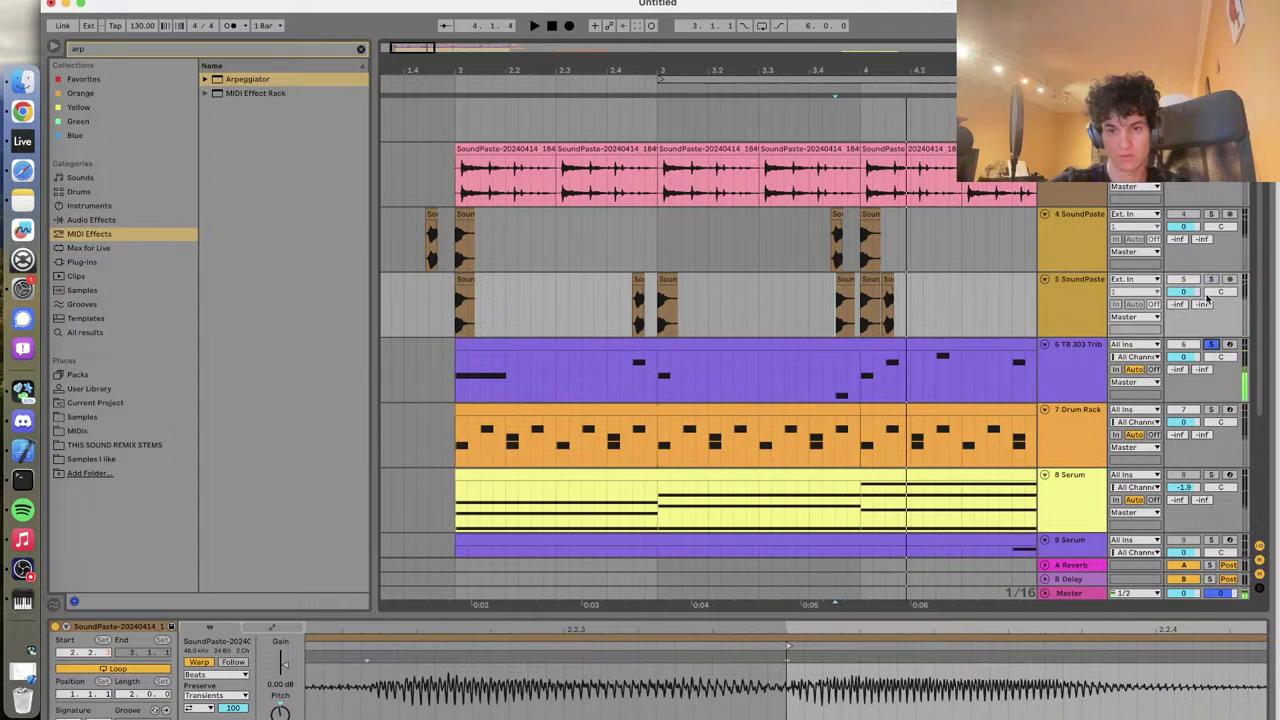
left_click(1208, 279)
left_click(809, 297)
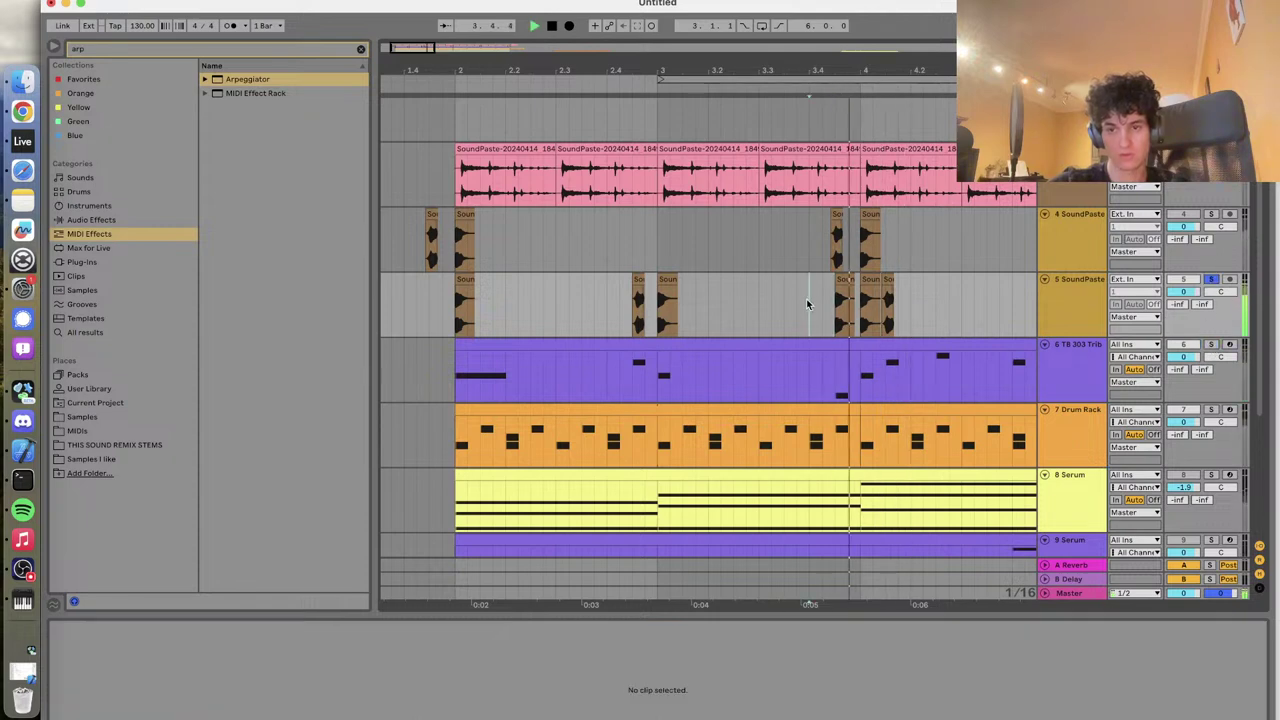
left_click(887, 280)
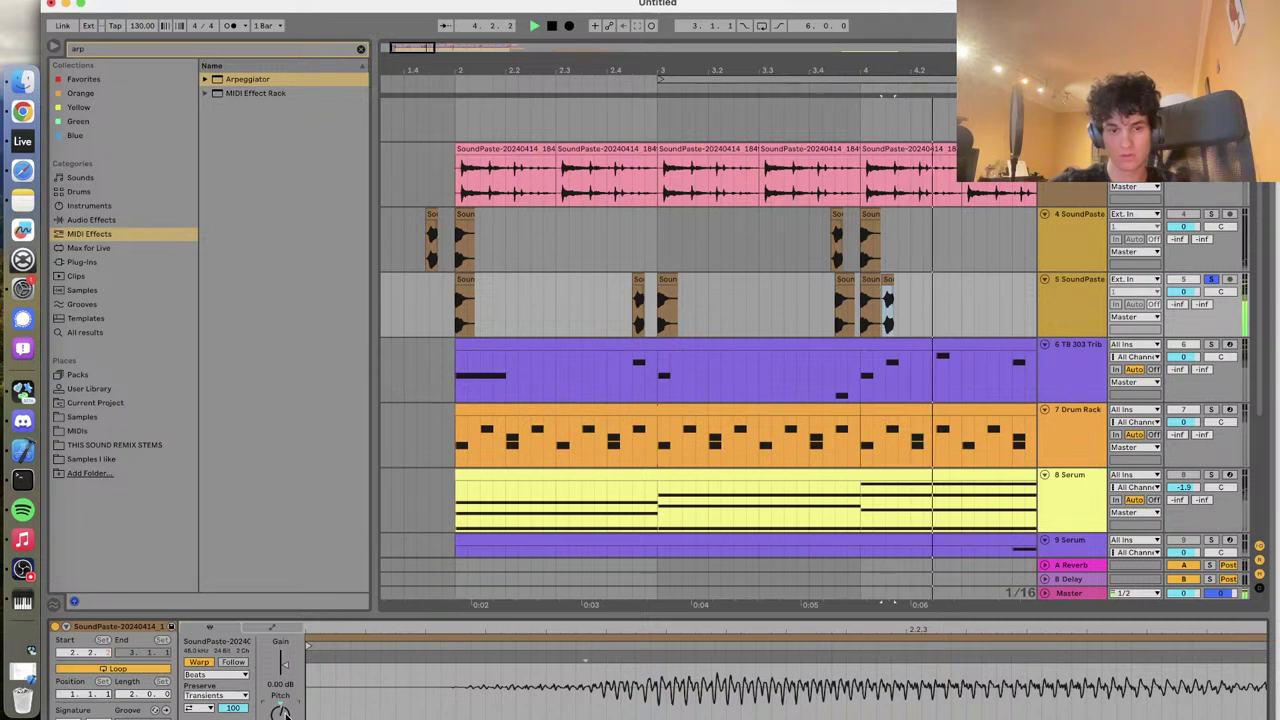
left_click(810, 322)
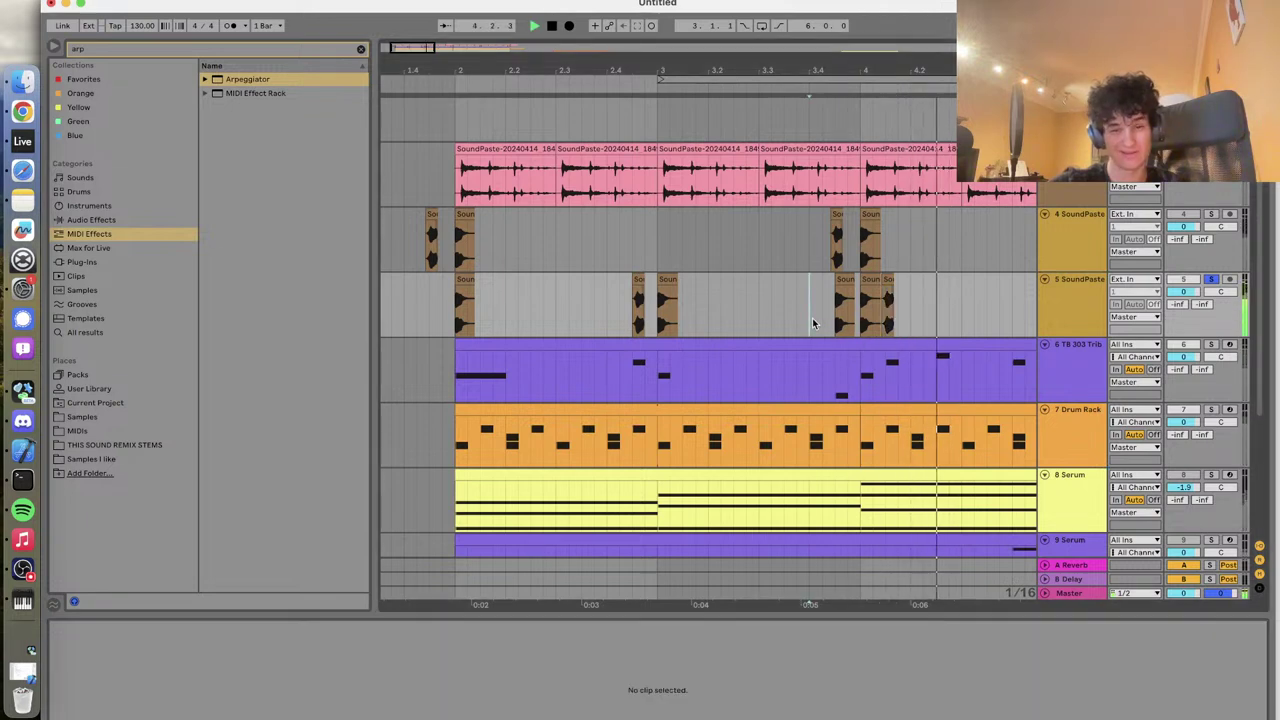
left_click(885, 276)
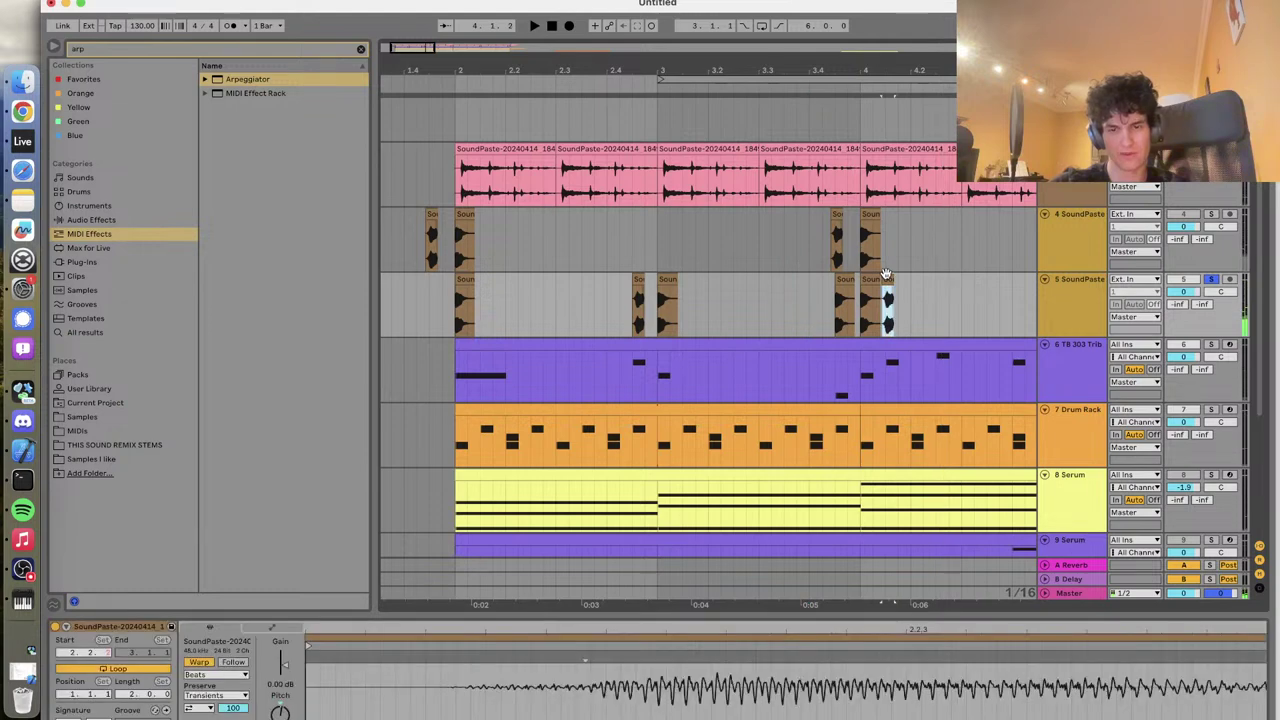
left_click(866, 275)
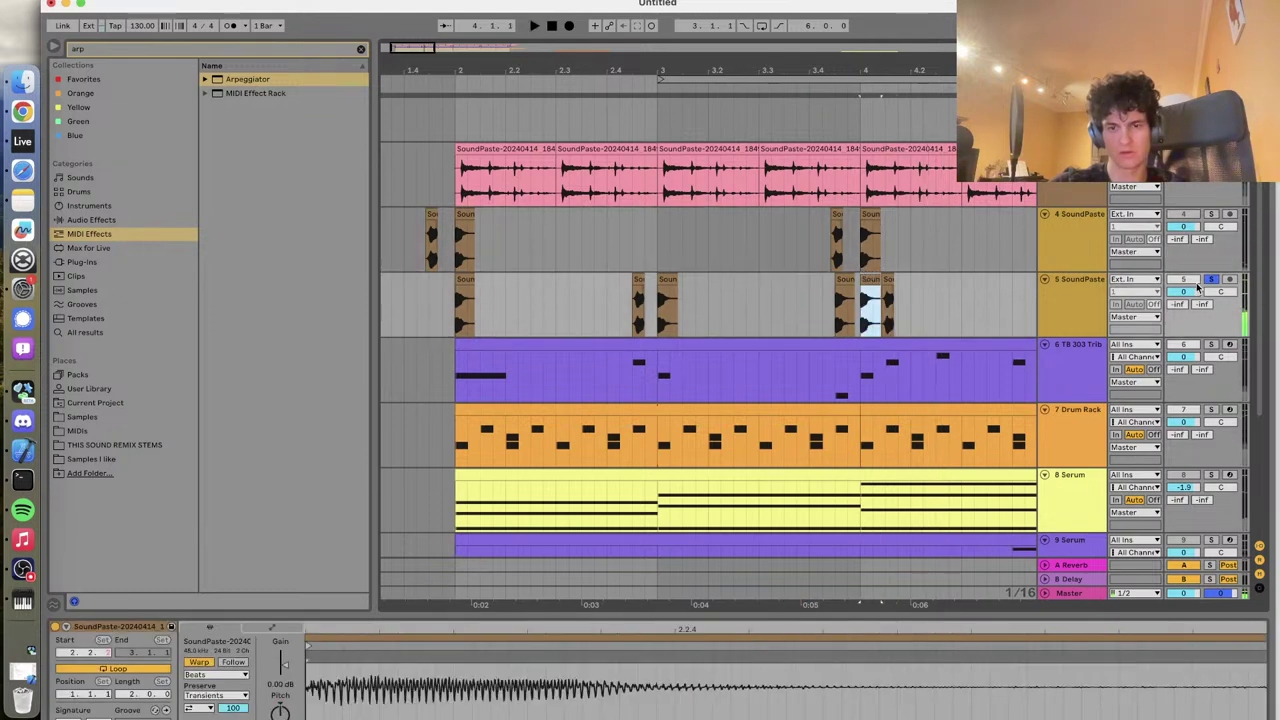
Solo the TB 303 track and track 5 together and play them from before beat 3.4 through bar 4
left_click(1210, 345)
left_click(1212, 282)
left_click(769, 307)
key("space")
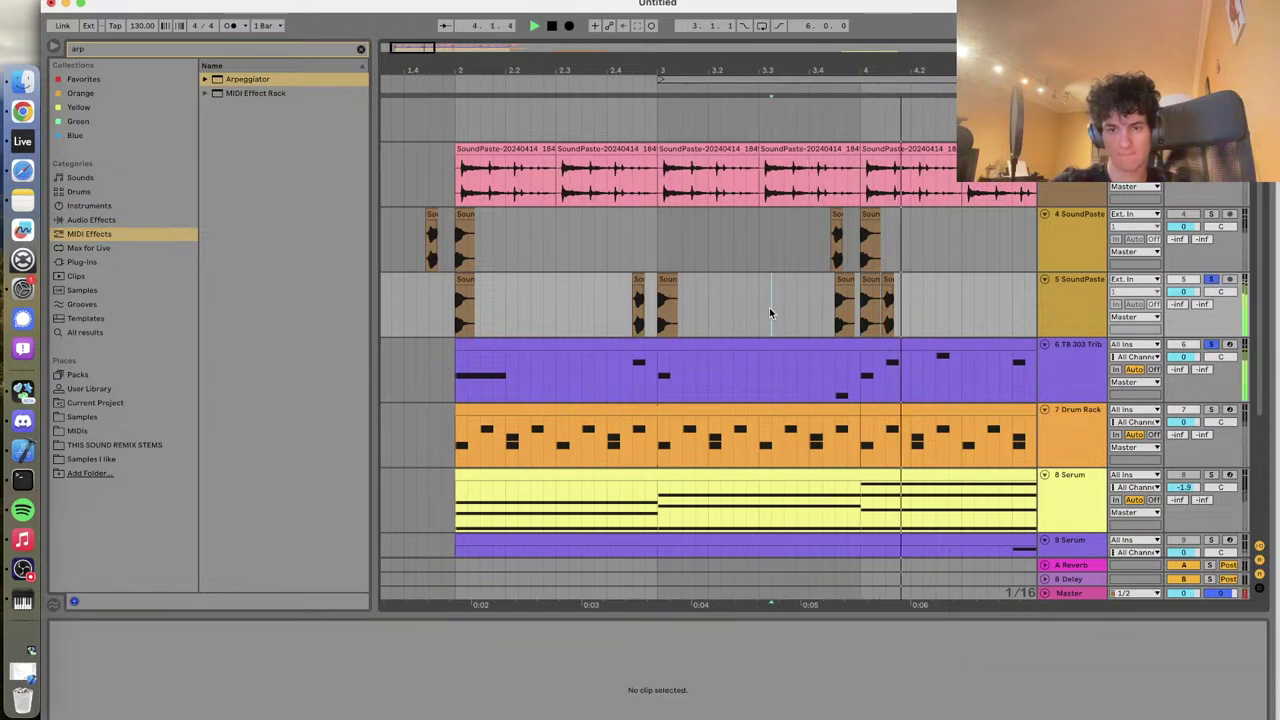
key("space")
Deactivate the short clip after bar 4 on track 5 and replay the passage into bar 4 without it
left_click(884, 290)
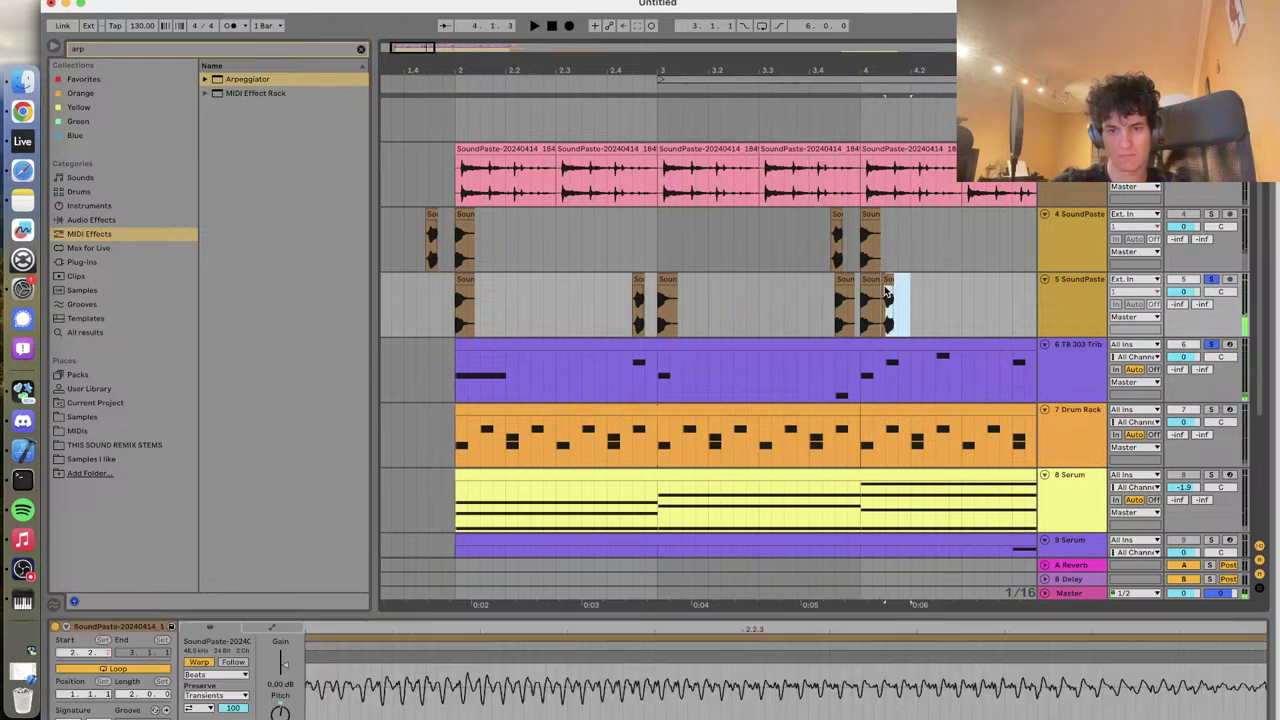
left_click_drag(884, 290, 888, 279)
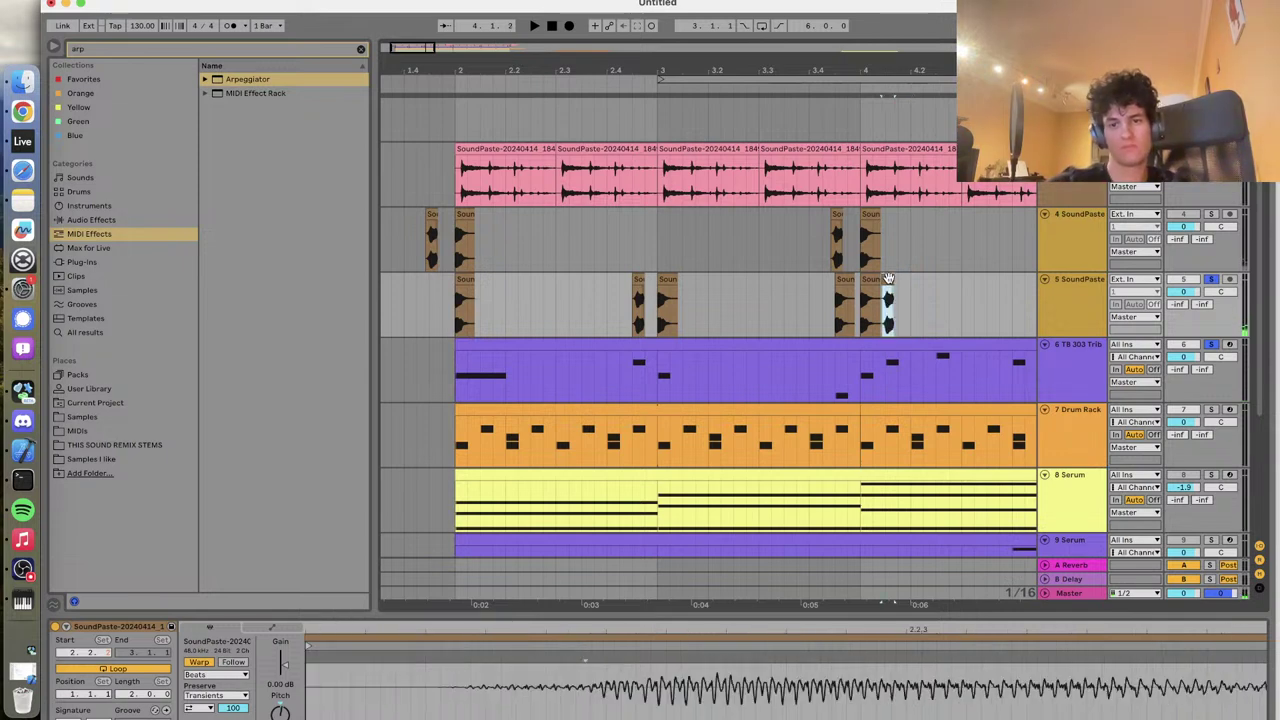
left_click(812, 306)
key("space")
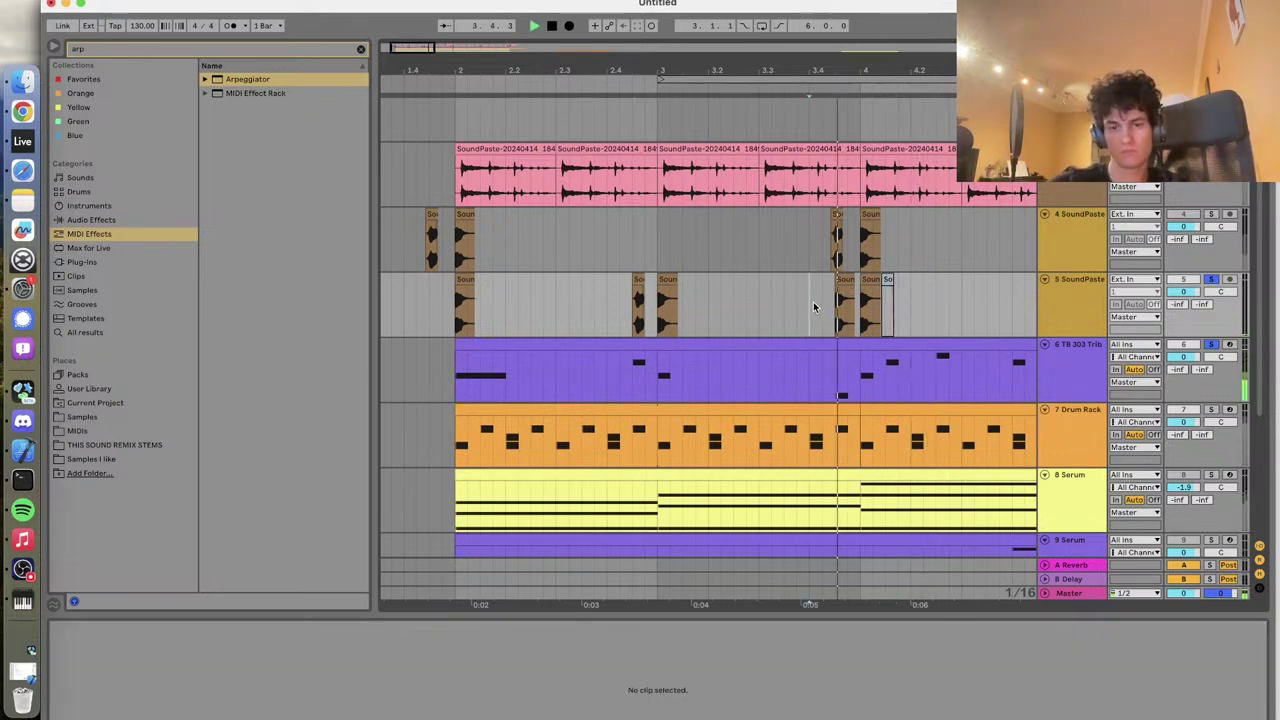
key("space")
key("space")
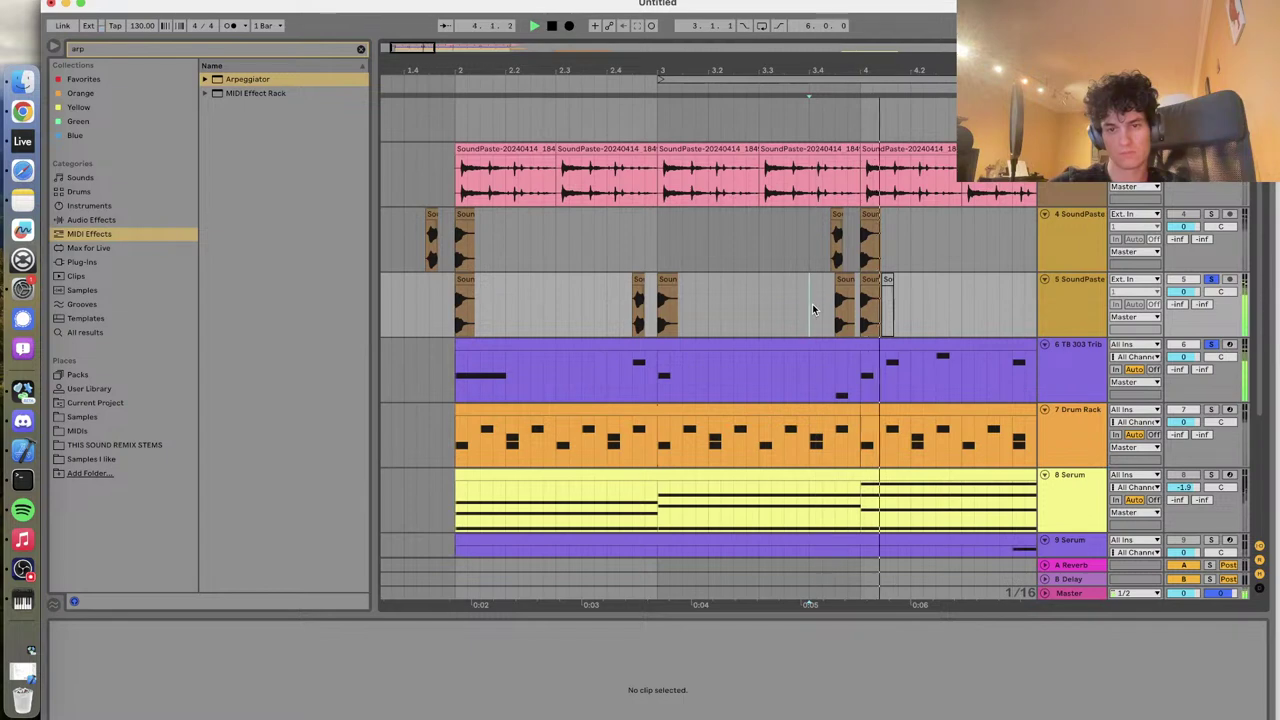
key("space")
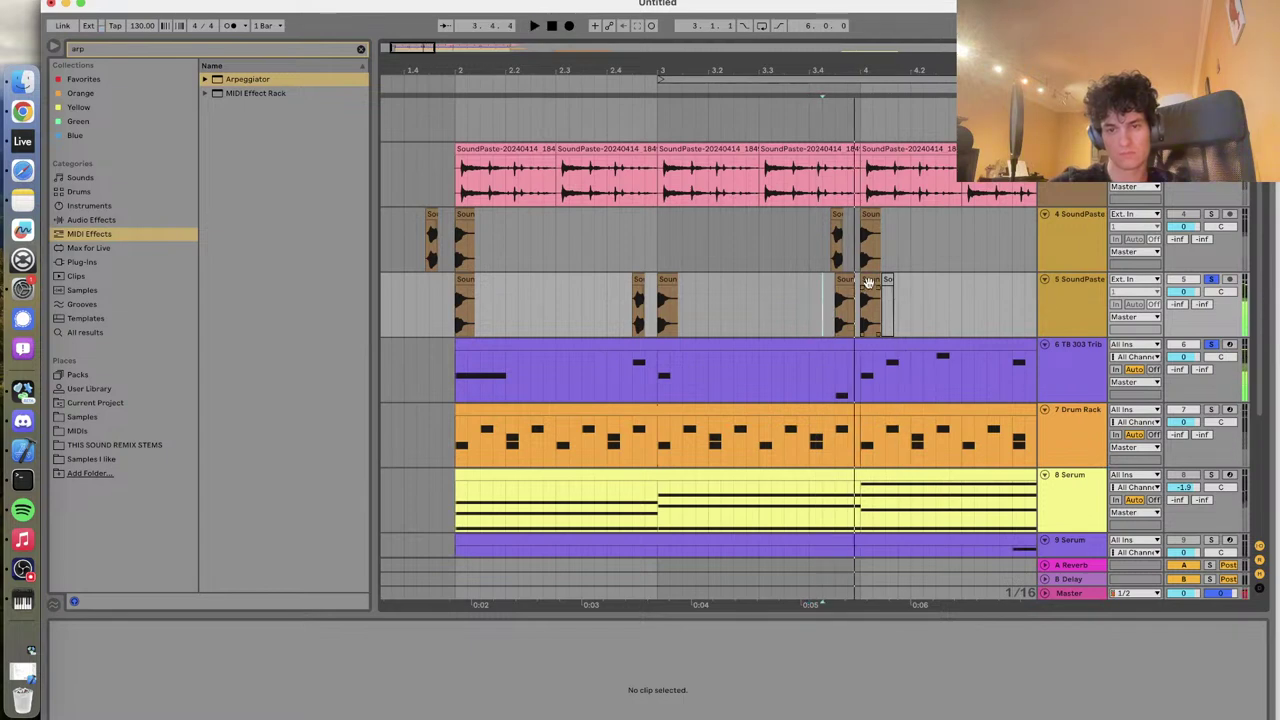
Try placing a copy of the short clip at 4.1.3 on track 5 under the matching TB 303 note
left_click(869, 288)
key("plus")
key("plus")
key("plus")
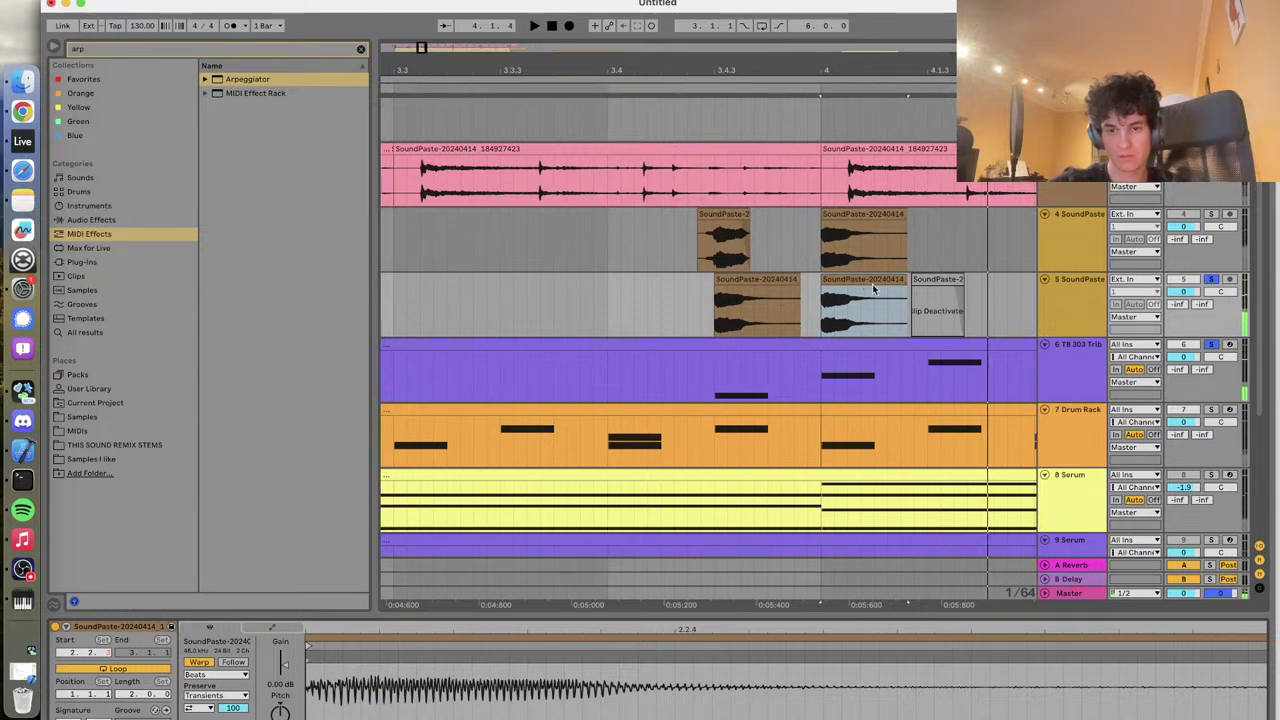
left_click(948, 310)
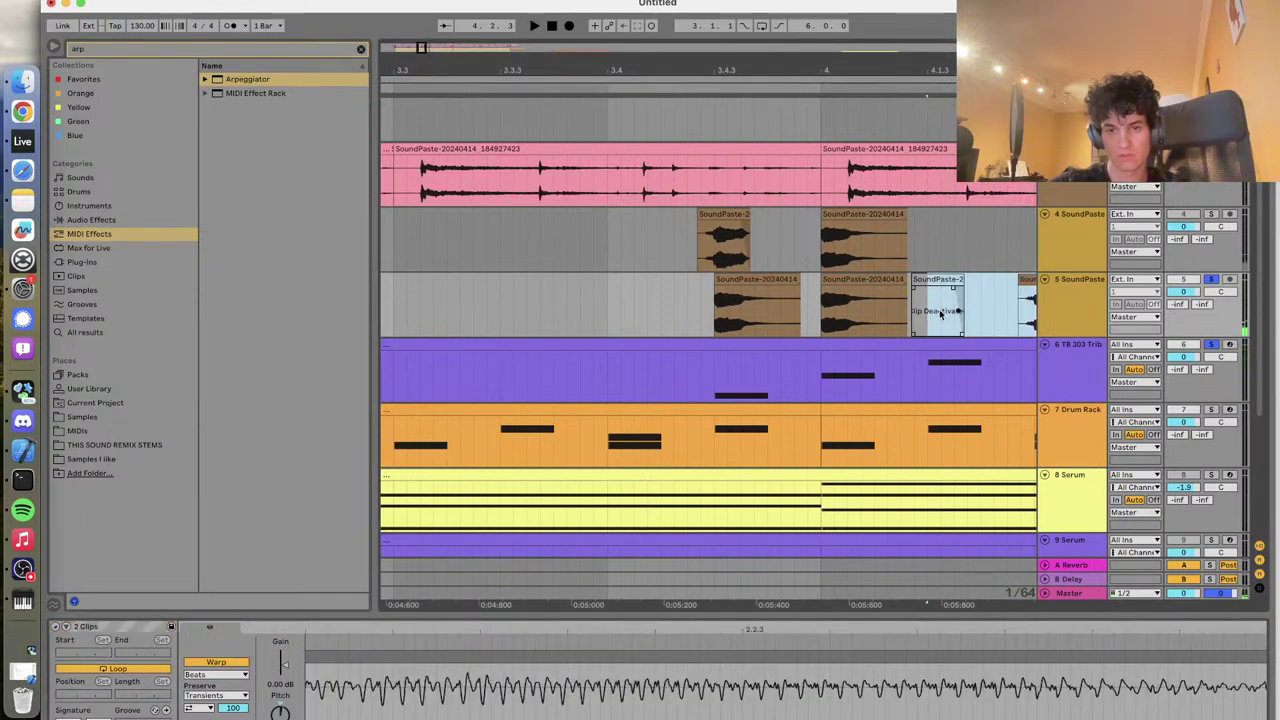
key("ctrl+d")
left_click_drag(958, 297, 868, 297)
key("plus")
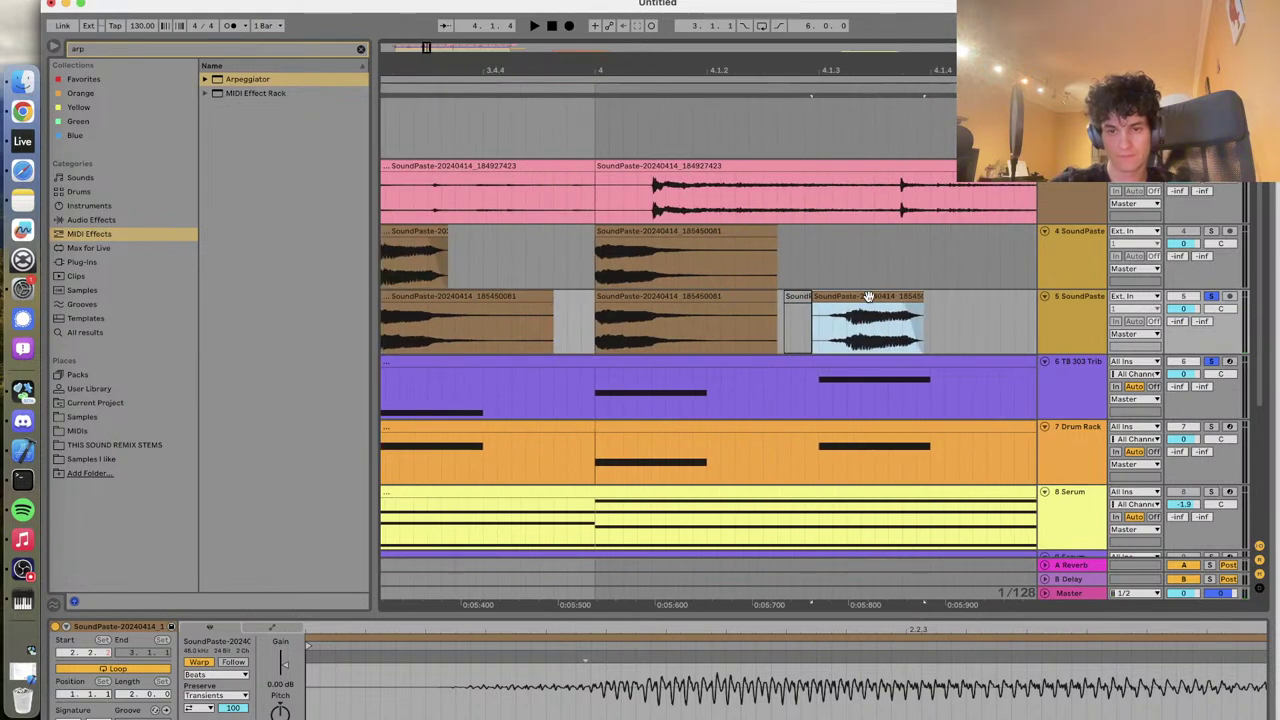
key("Delete")
Copy the track 5 stab at bar 4 to 4.1.3 and audition it from just before bar 4
left_click(737, 296)
left_click(826, 318)
left_click(812, 318)
left_click(817, 323)
key("super+v")
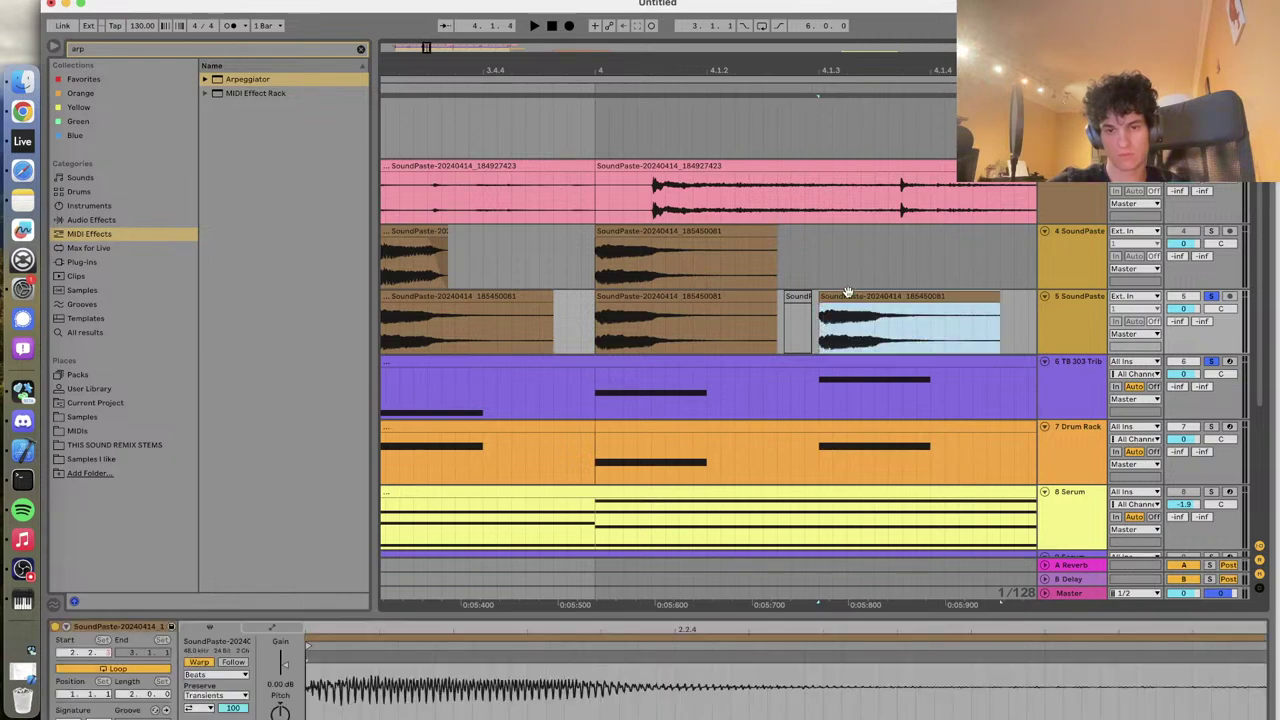
key("space")
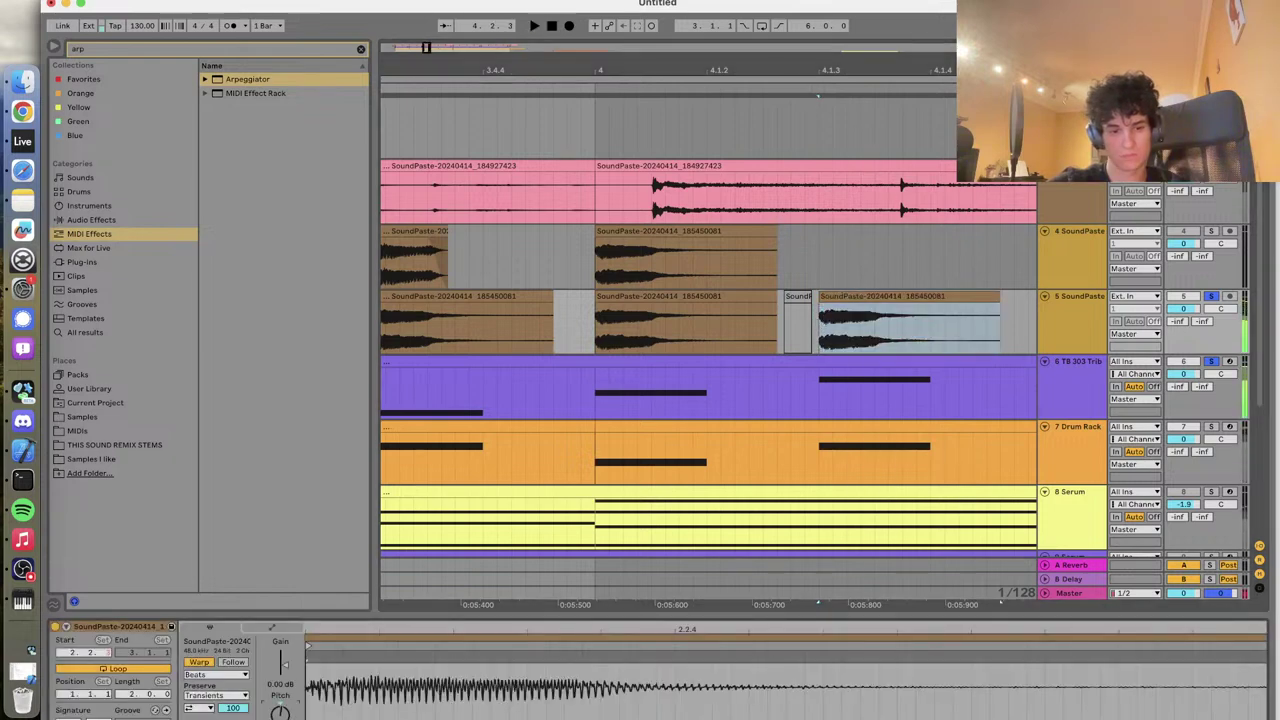
left_click(512, 320)
key("space")
scroll(516, 315, "down", 5)
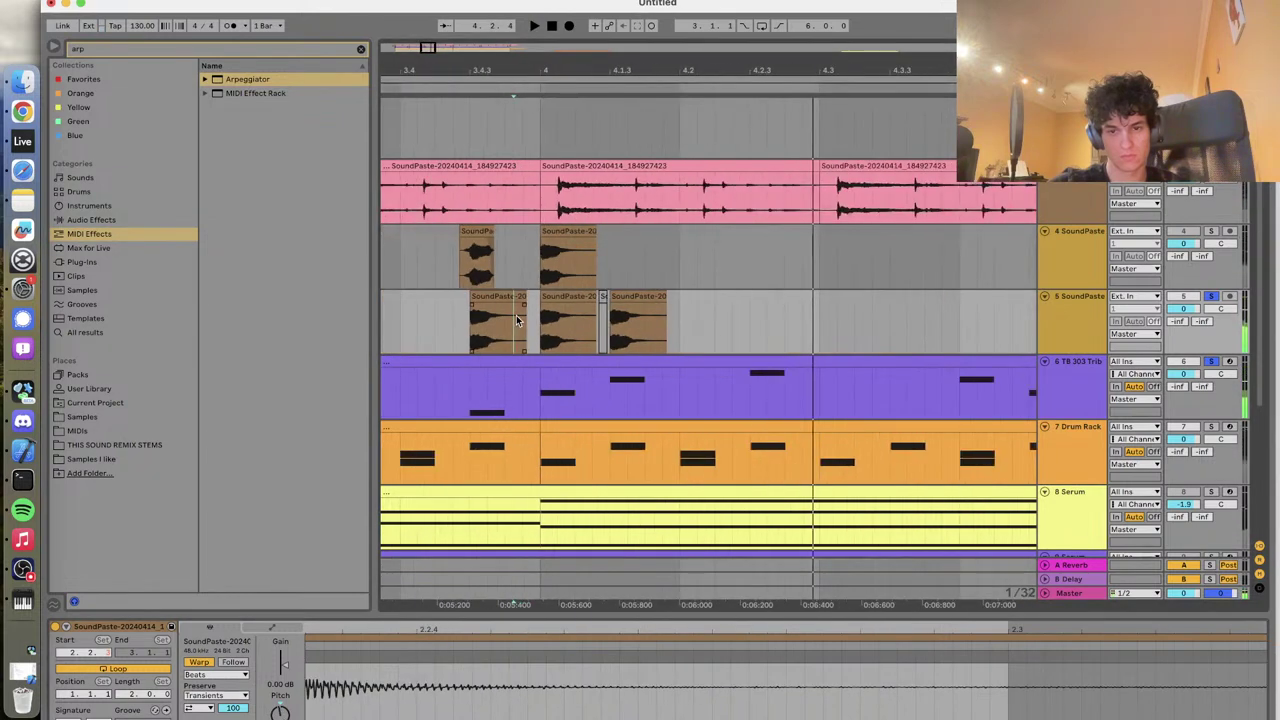
key("space")
Copy the 4.1.3 stab on track 5 to 4.2.3 and replay from just before bar 4
left_click(651, 298)
left_click(749, 320)
key("super+v")
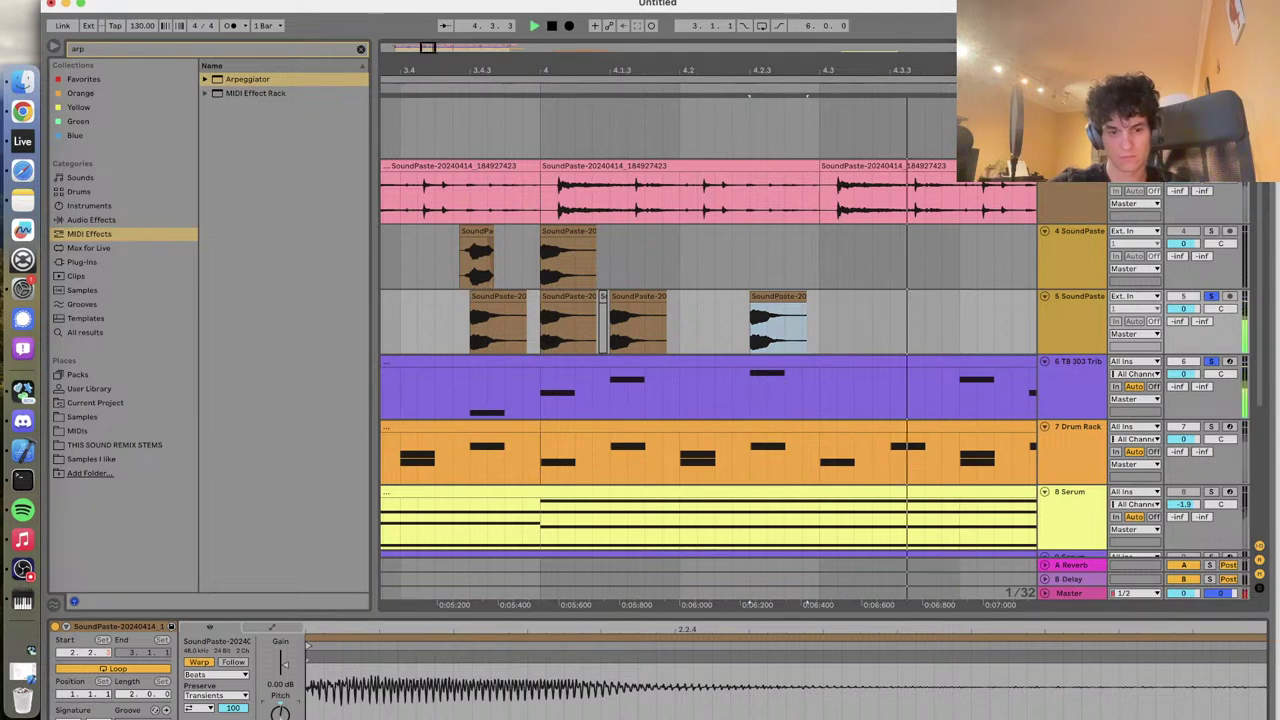
key("space")
left_click(522, 372)
key("space")
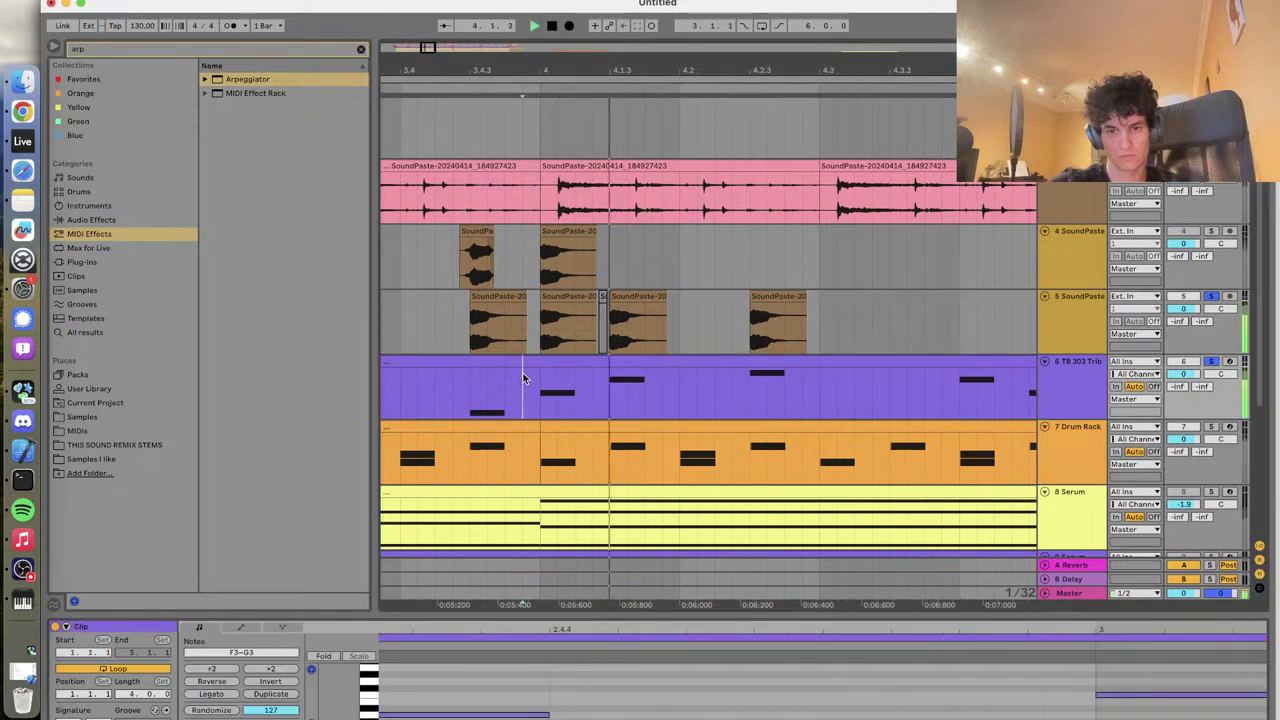
Copy the 4.1.3 stab on track 5 to 4.4 and place another stab at 4.4.3, following the TB 303 notes
scroll(883, 331, "right", 3)
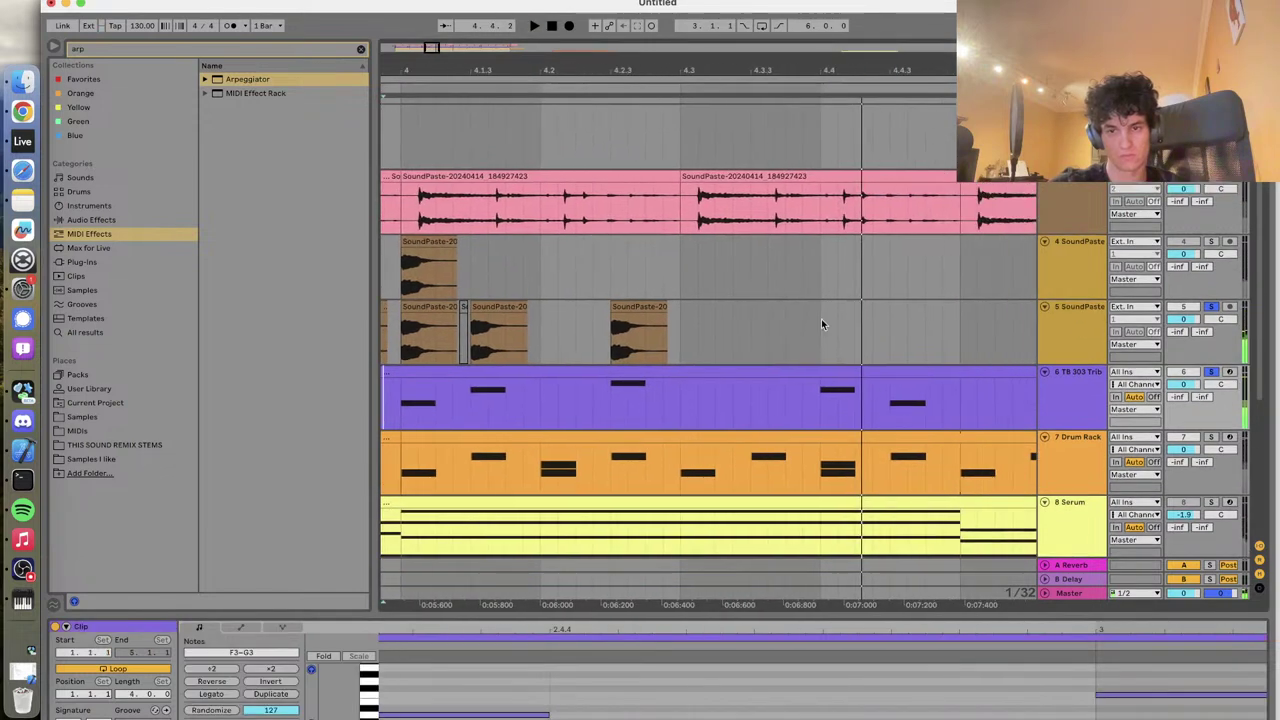
left_click(507, 311)
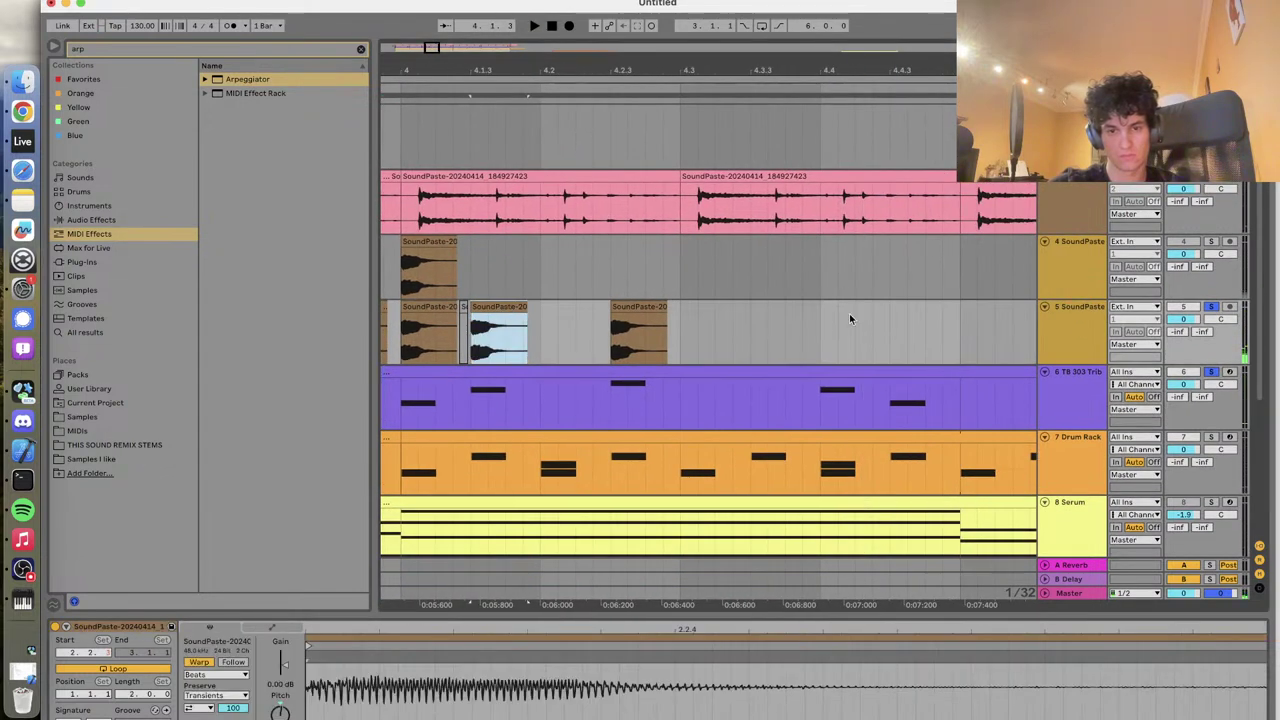
left_click(822, 320)
key("ctrl+v")
scroll(706, 337, "left", 1)
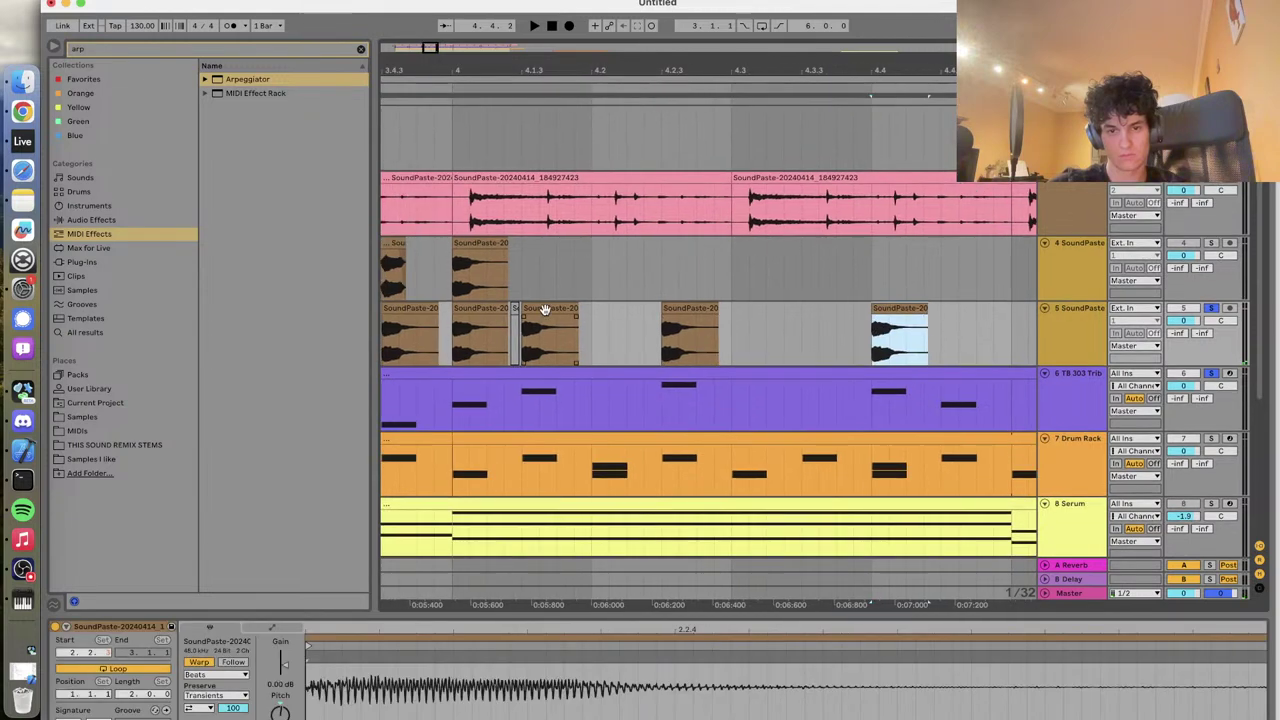
left_click(944, 336)
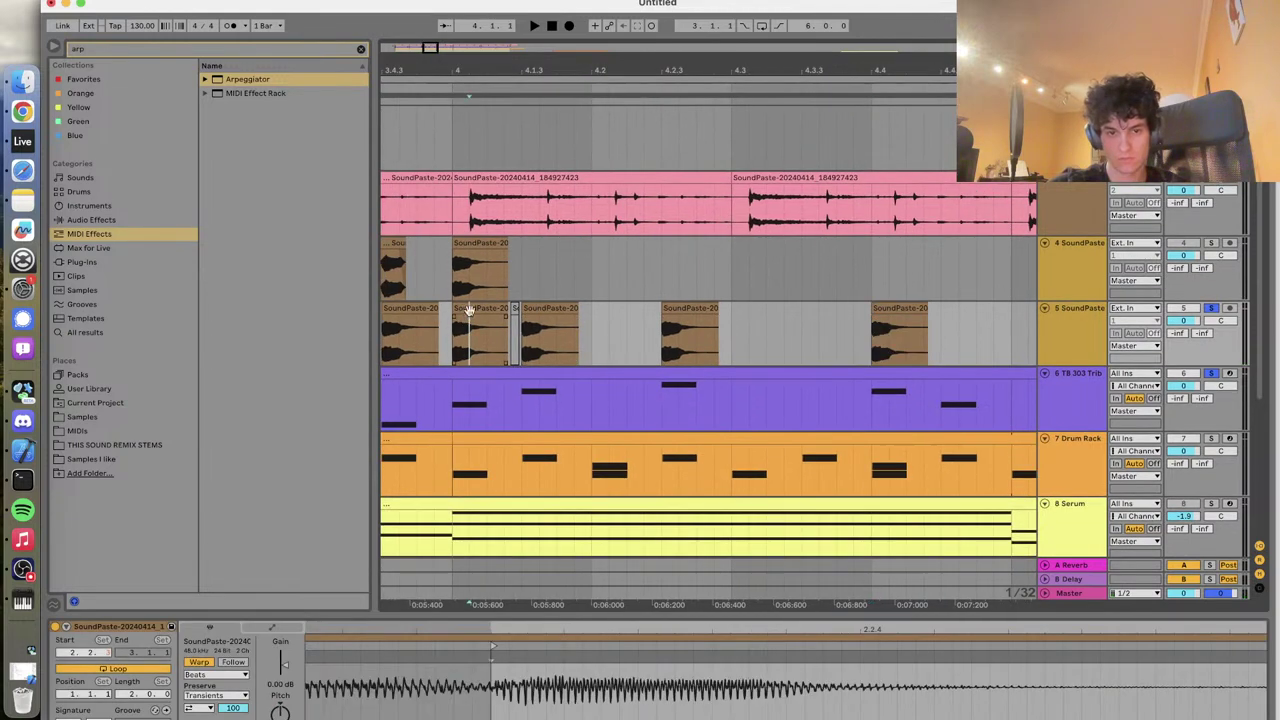
key("ctrl+v")
scroll(948, 333, "down", 3)
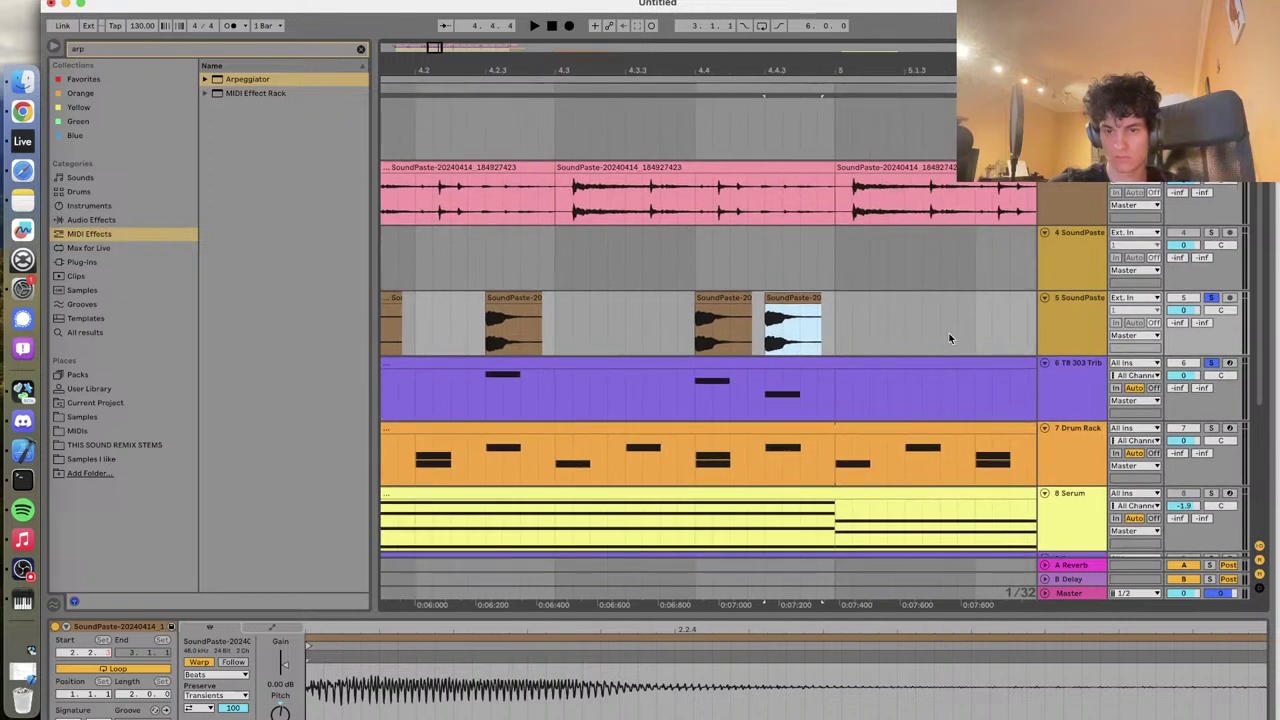
Play track 5 with the TB 303 from just before bar 4 to check the new stabs
key("space")
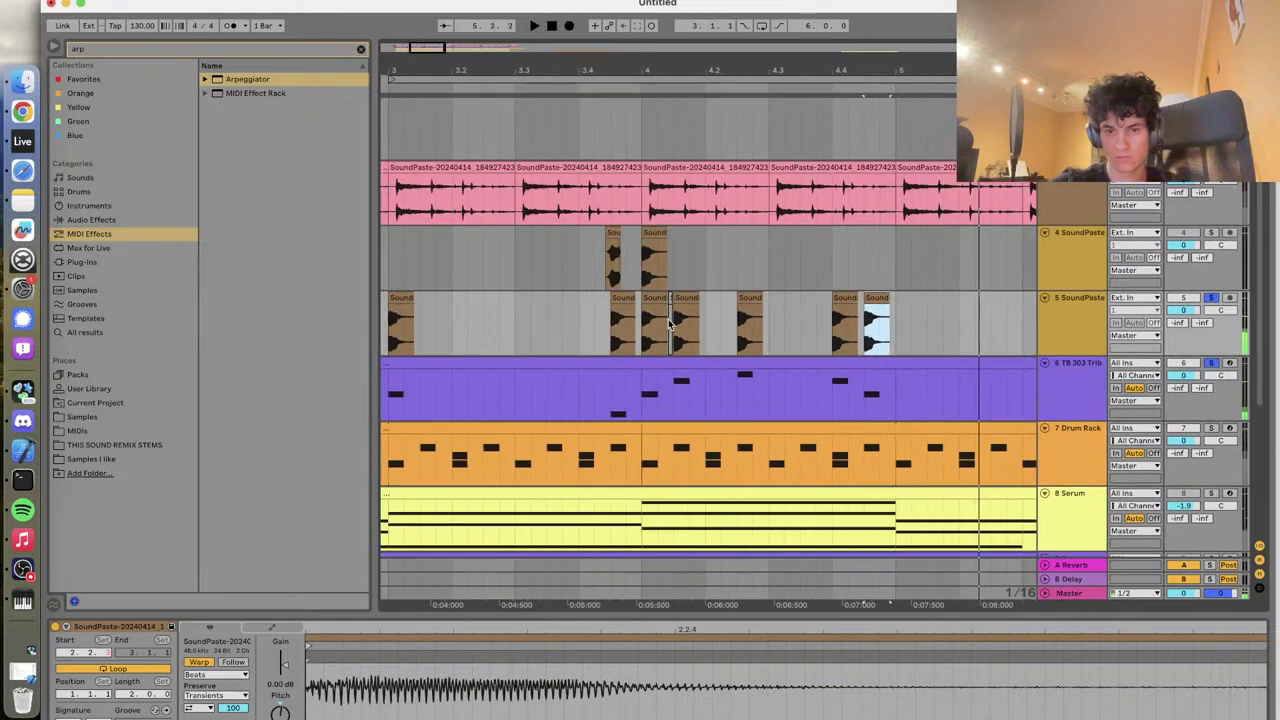
left_click(612, 328)
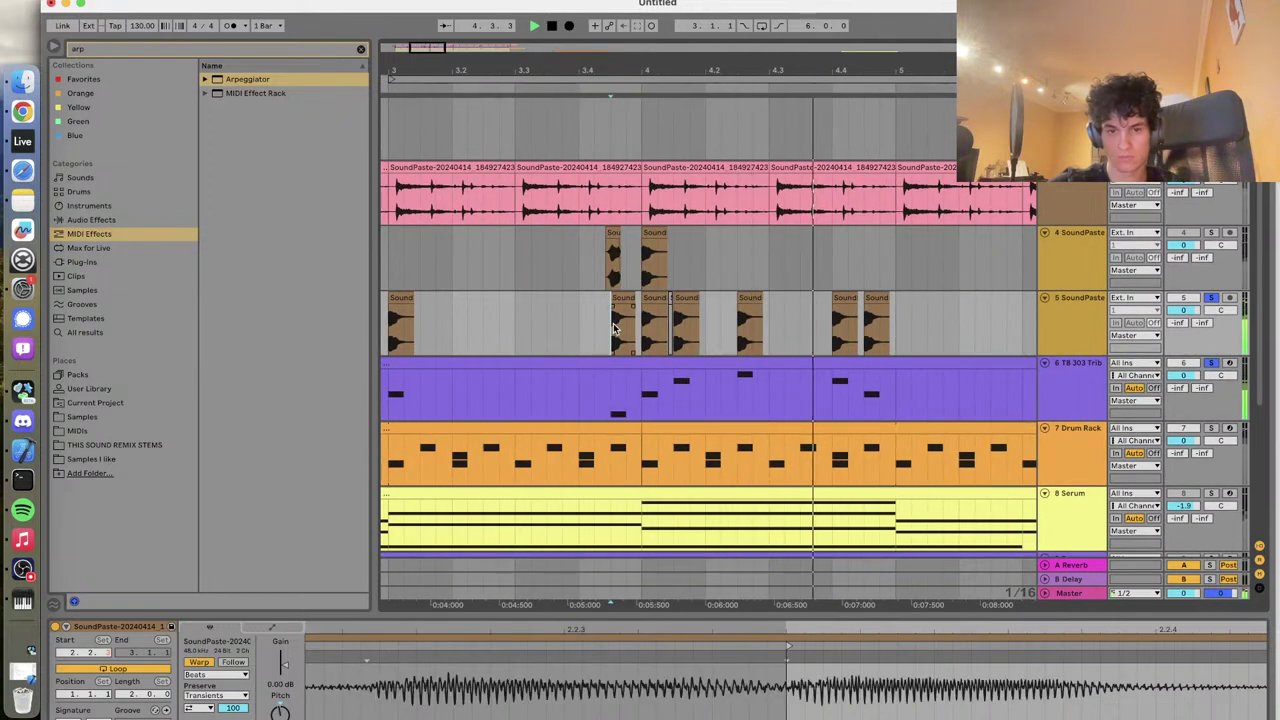
scroll(614, 325, "left", 1)
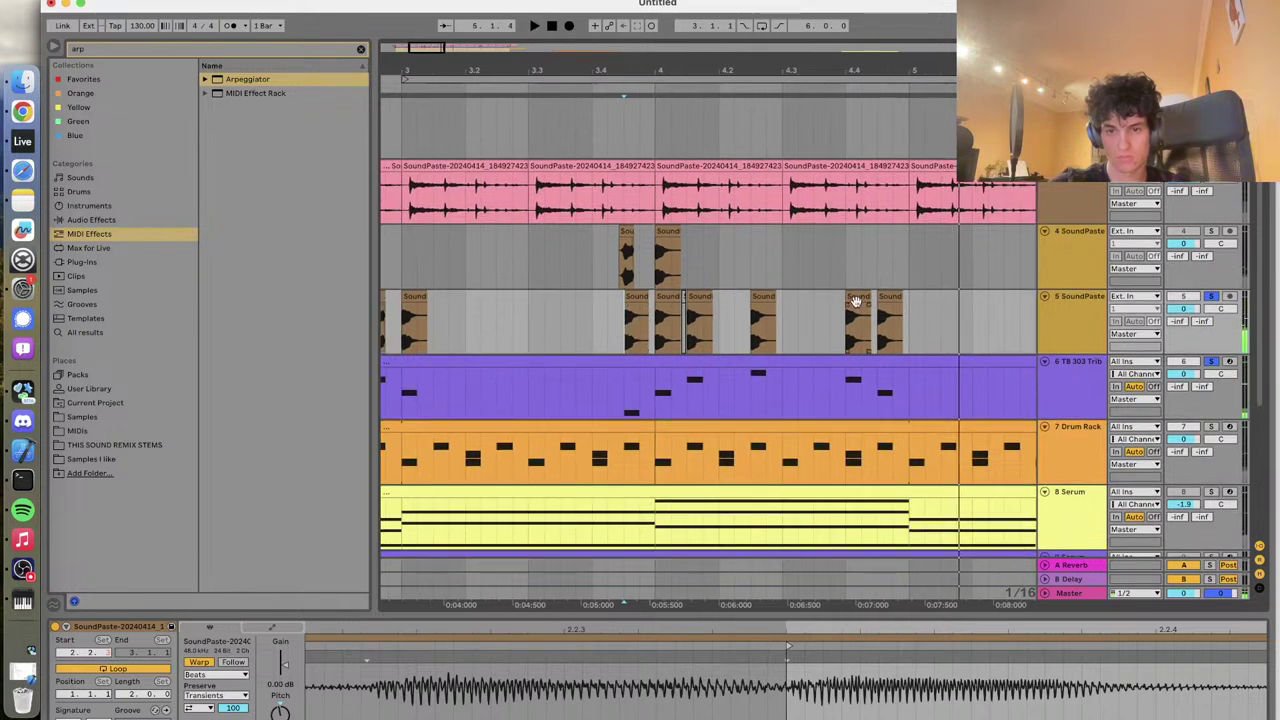
Replace the stab at 4.4.3 on track 5 with a copy of the bar 4 stab and audition from before 4.4
left_click(666, 297)
left_click(878, 320)
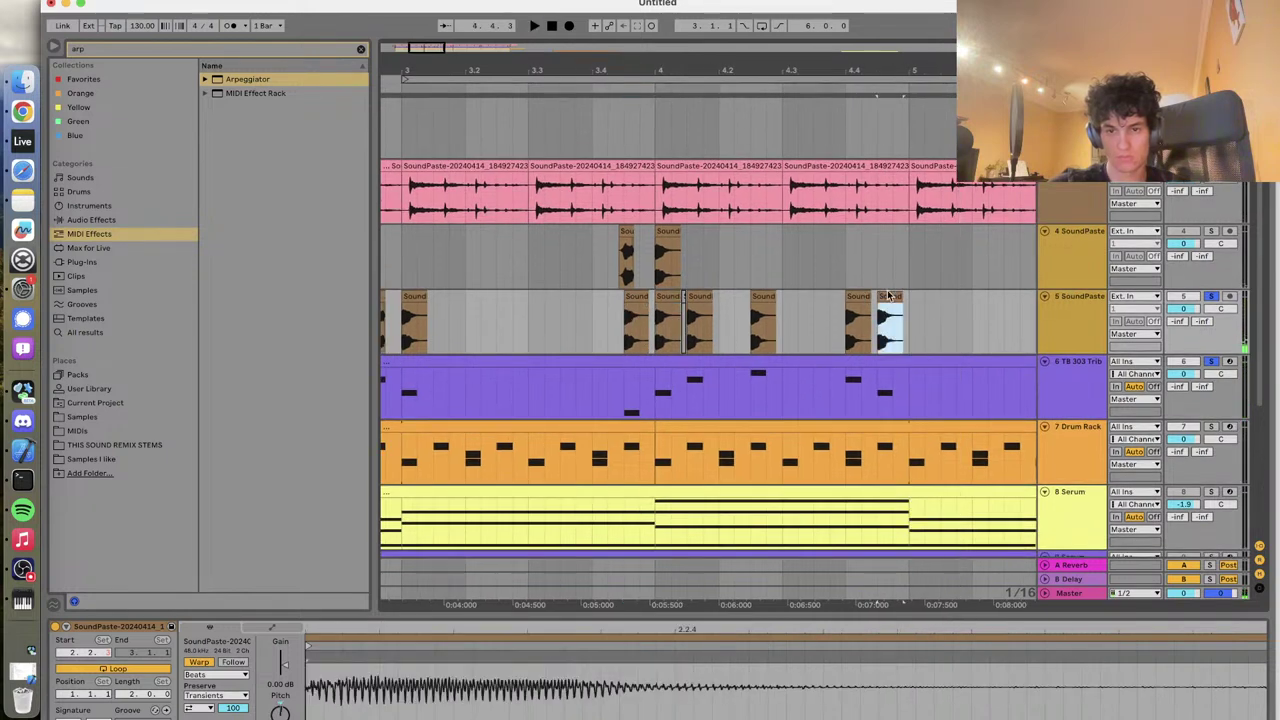
key("space")
left_click(828, 337)
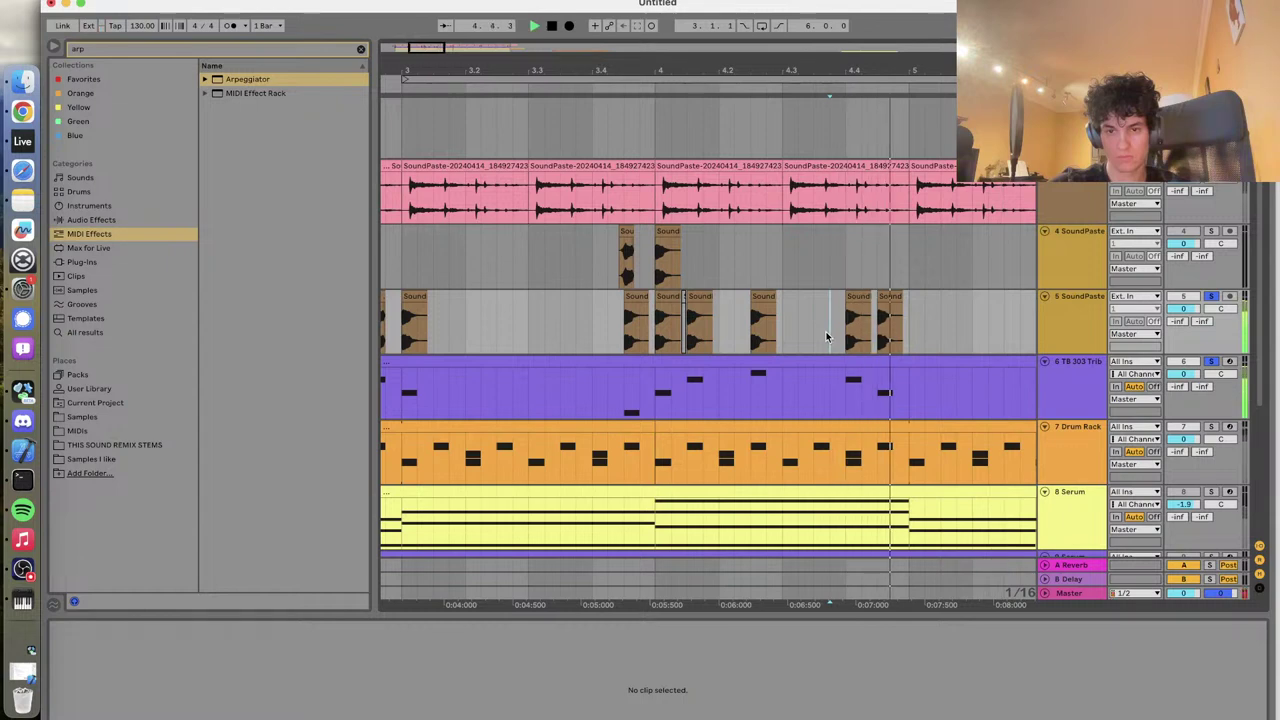
Unsolo track 5 and the TB 303, mute the TB 303 track, and play the pattern from around bar 2
key("minus")
key("minus")
left_click(477, 324)
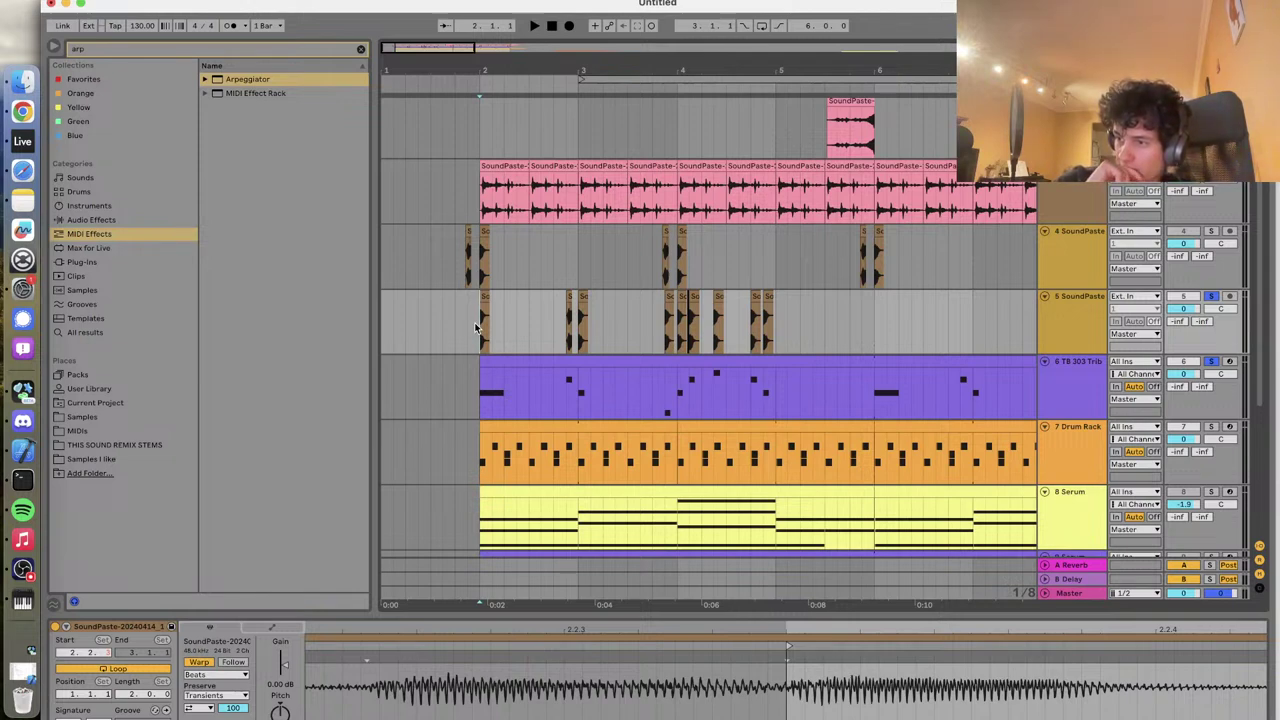
key("space")
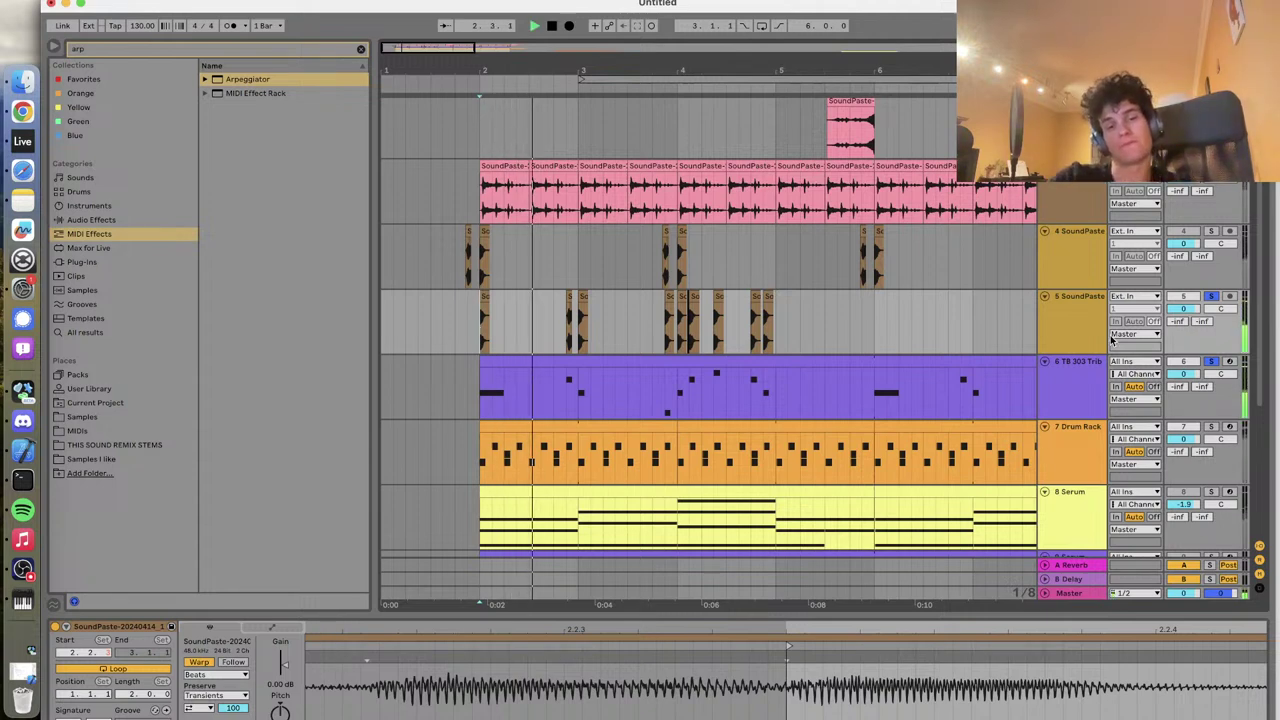
left_click(1216, 362)
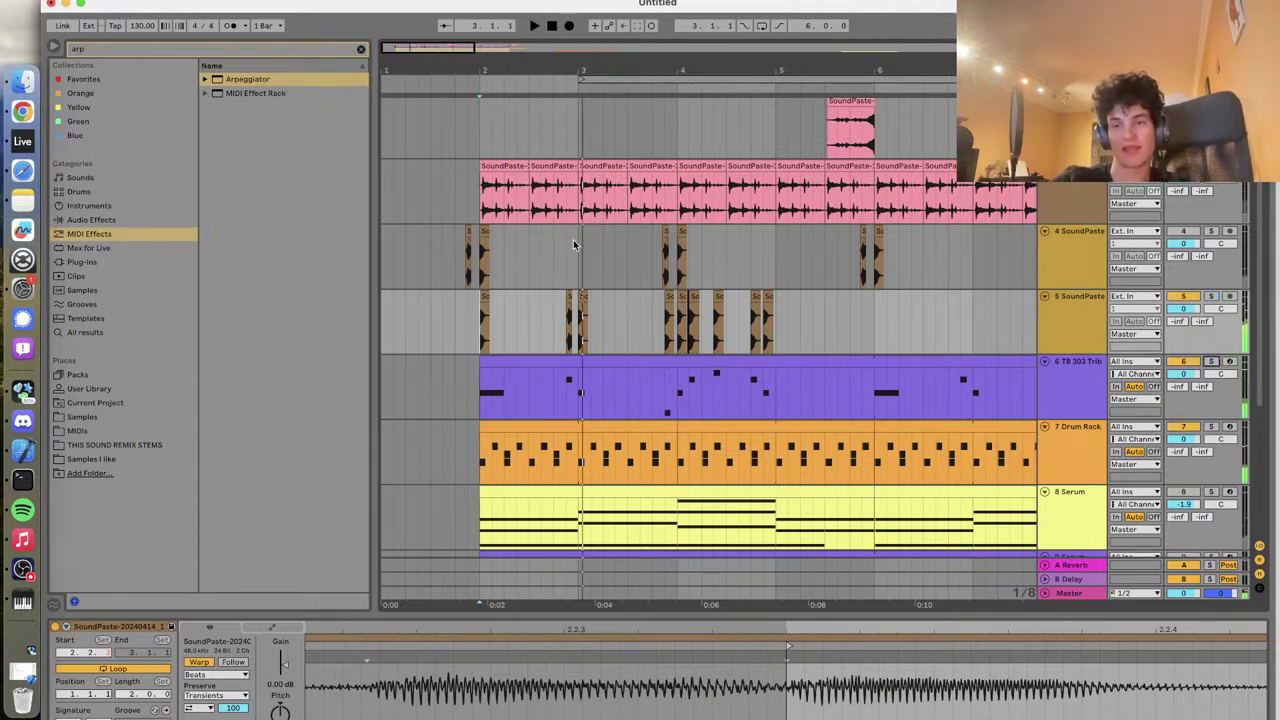
left_click(463, 300)
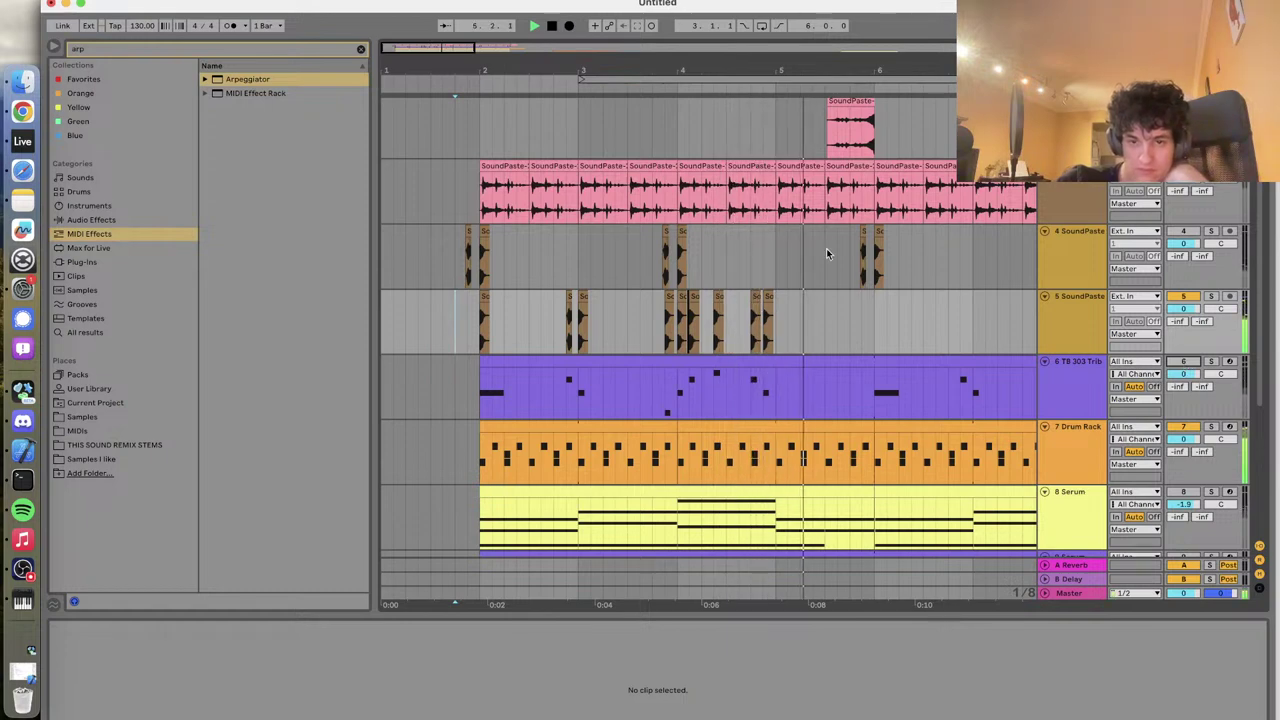
Duplicate the track 5 stab pattern from bars 2 through 5 so that it repeats from bar 6
left_click_drag(871, 320, 478, 320)
key("super+d")
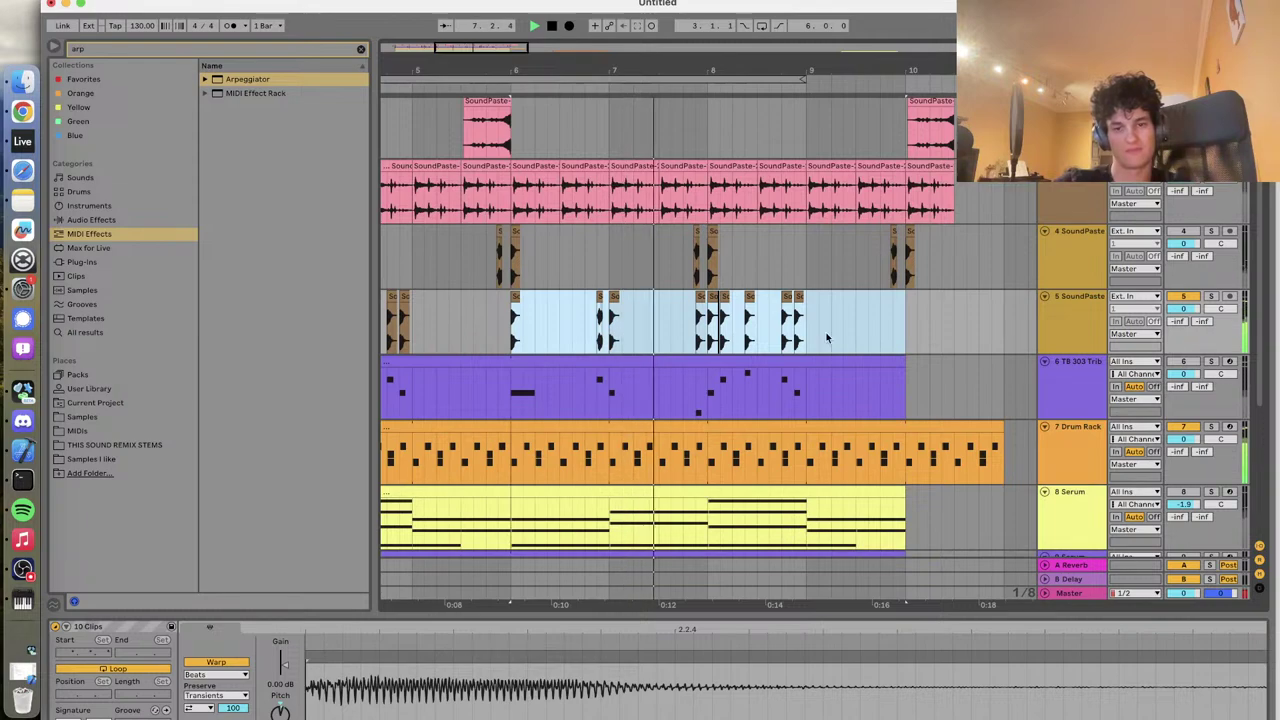
scroll(834, 333, "down", 5)
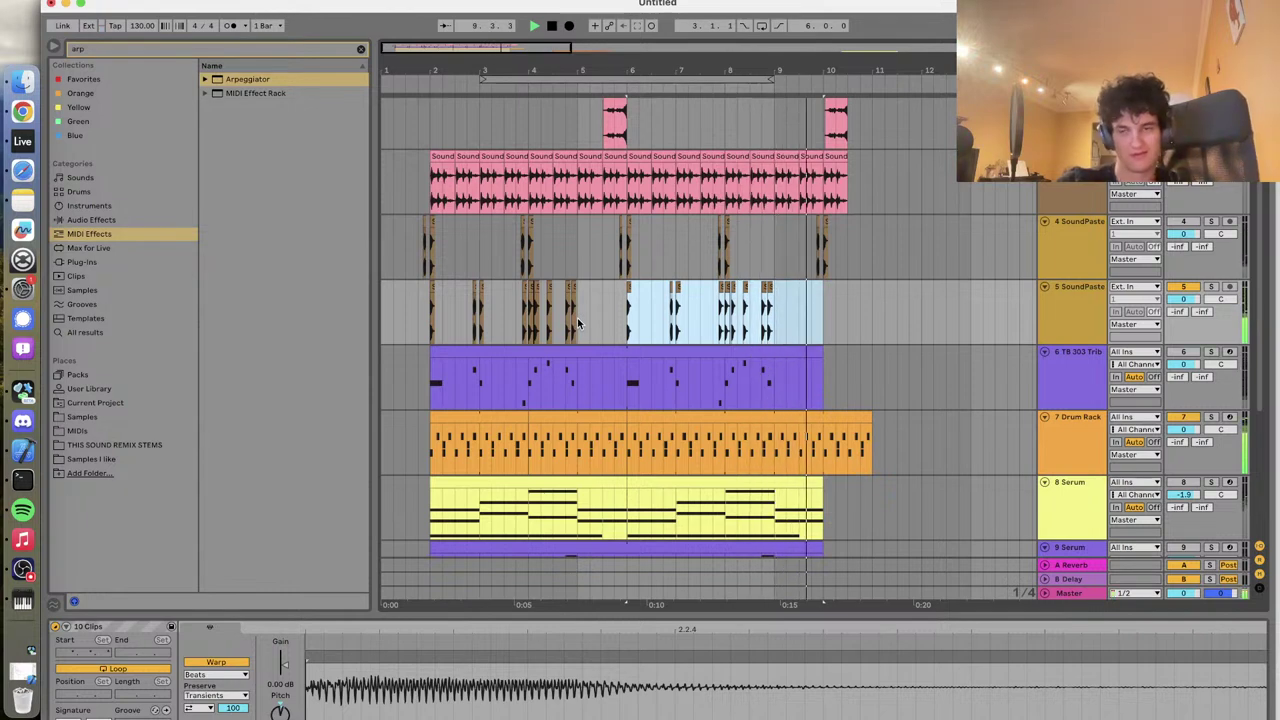
Audition the extended track 5 stab pattern with the drums from just before bar 2
left_click(434, 321)
left_click(420, 316)
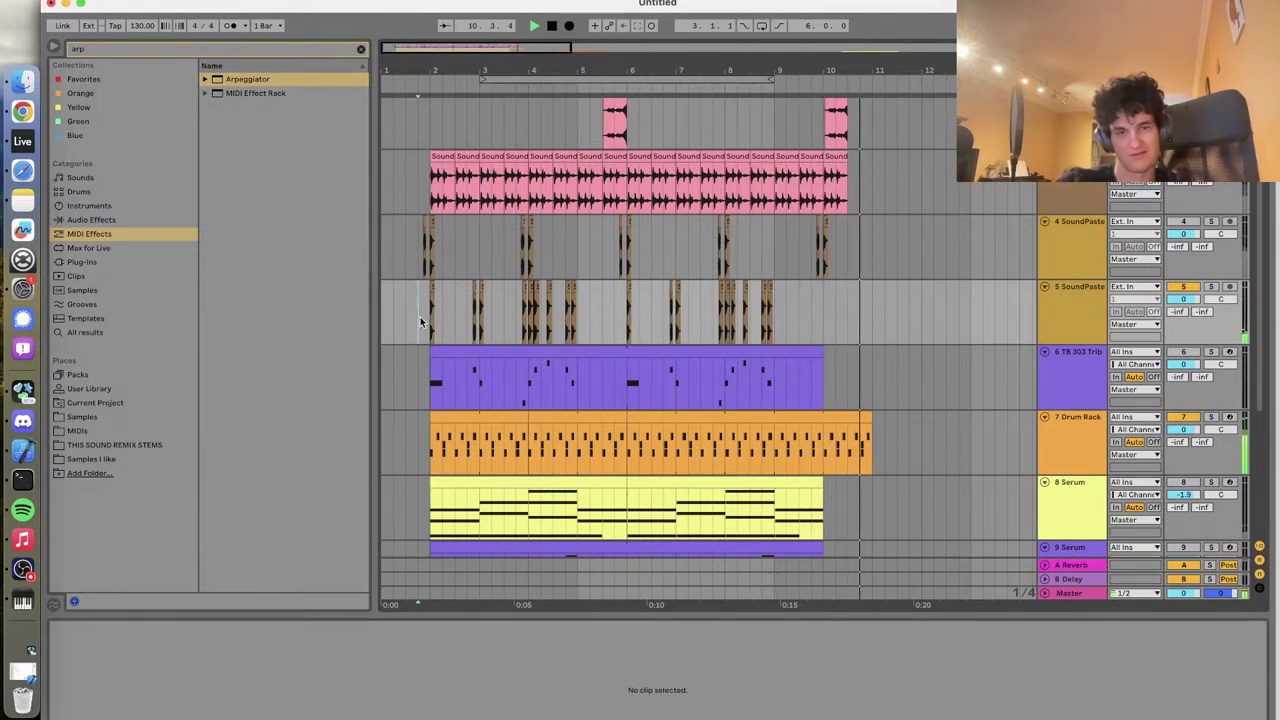
scroll(1243, 465, "down", 5)
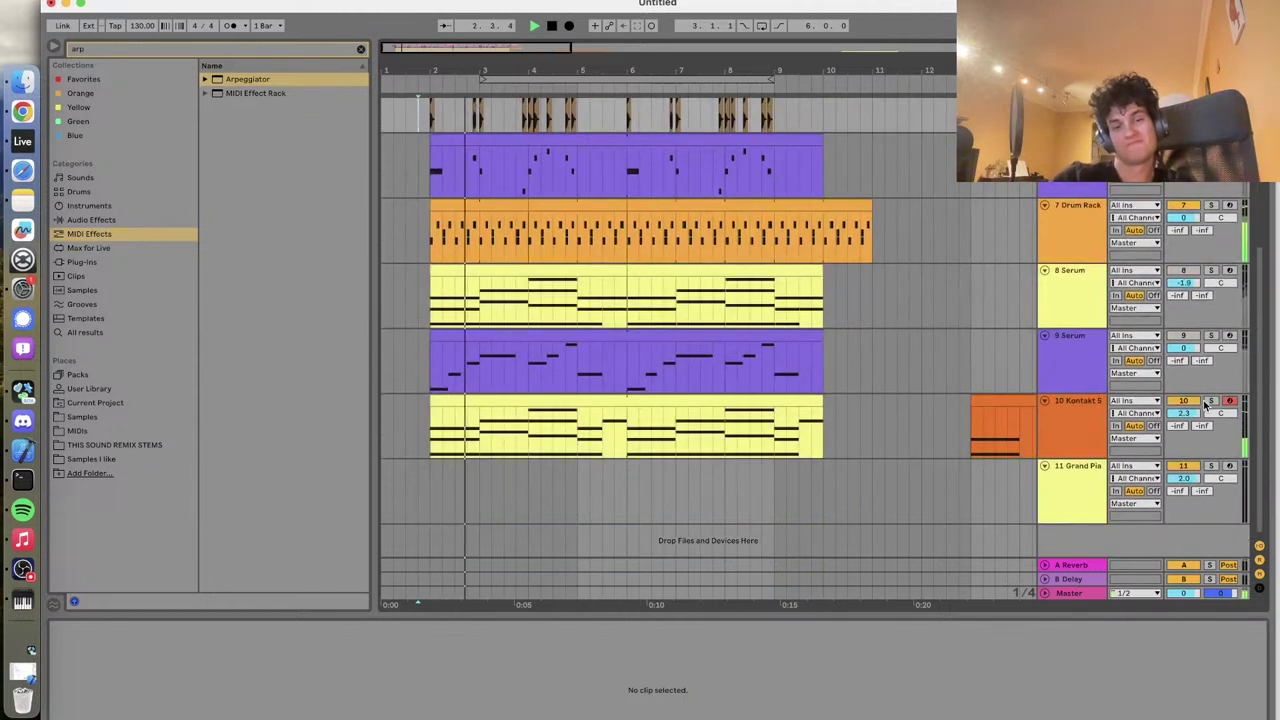
key("space")
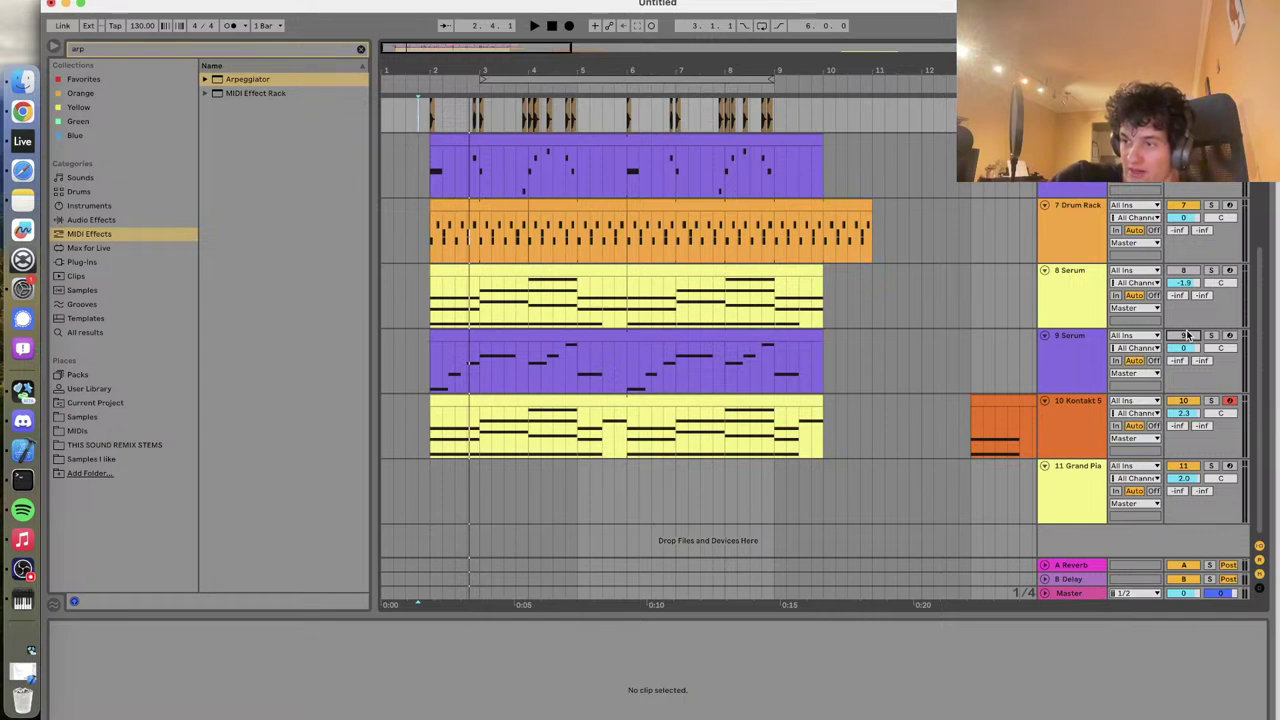
scroll(1188, 335, "up", 5)
key("space")
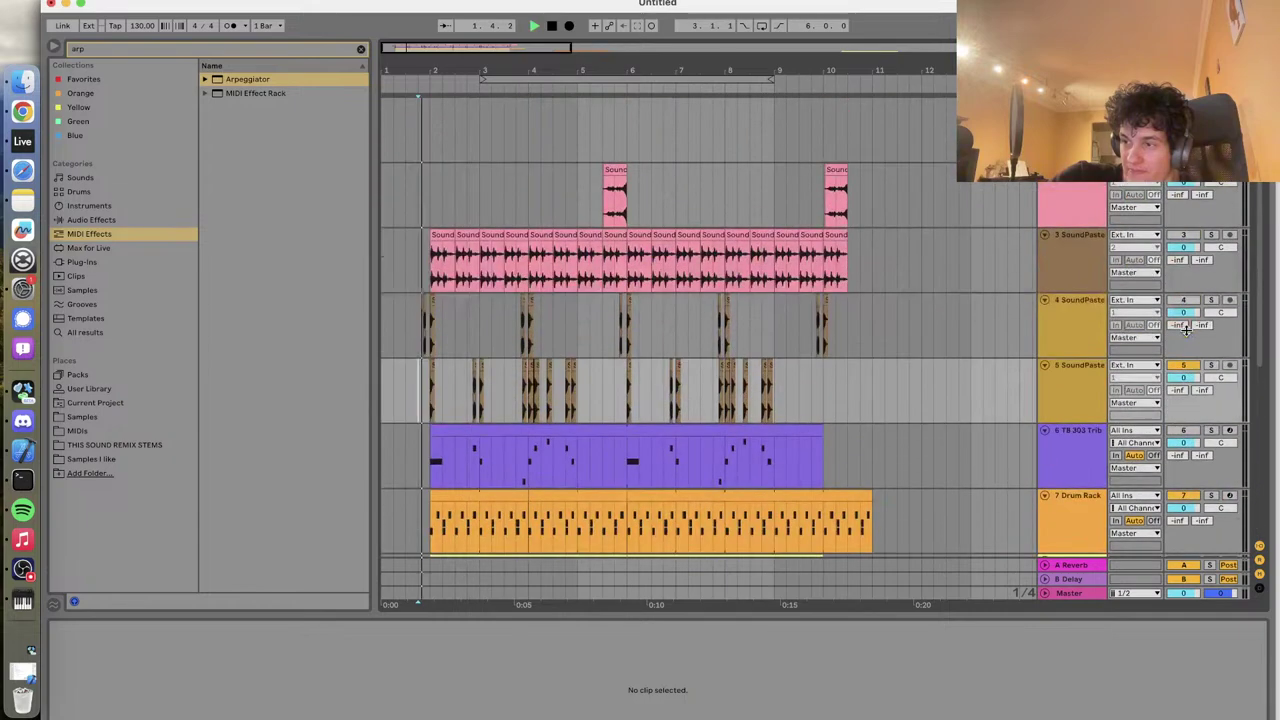
left_click(475, 340)
scroll(475, 340, "down", 2)
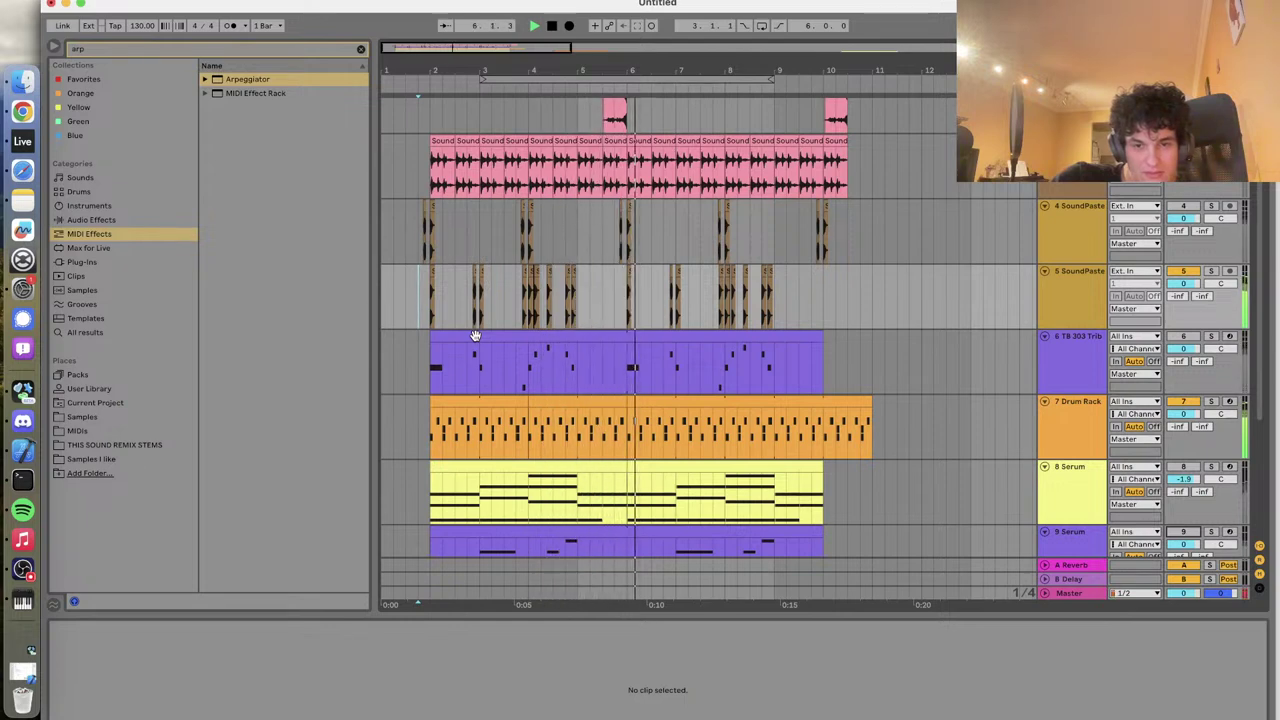
key("space")
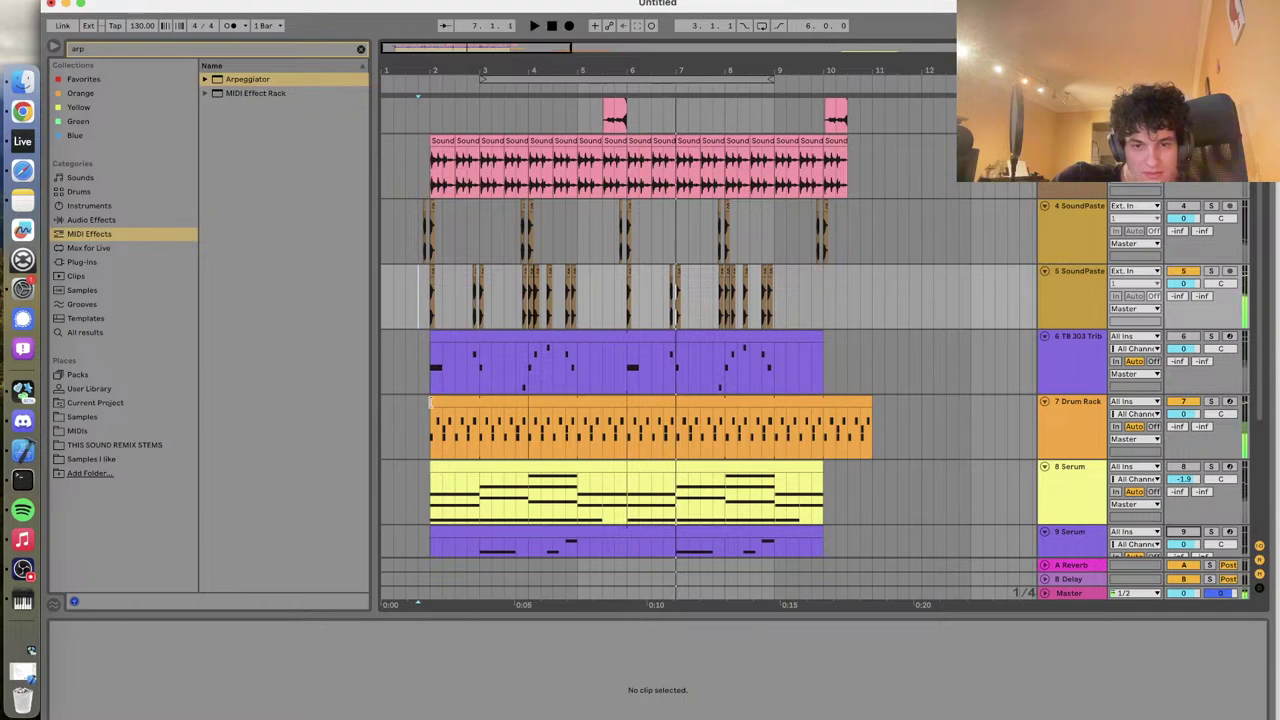
Try starting the track 10 Kontakt clip at 2.3, restore its start to bar 2, and audition it with the drums
scroll(432, 398, "down", 5)
left_click_drag(432, 400, 456, 400)
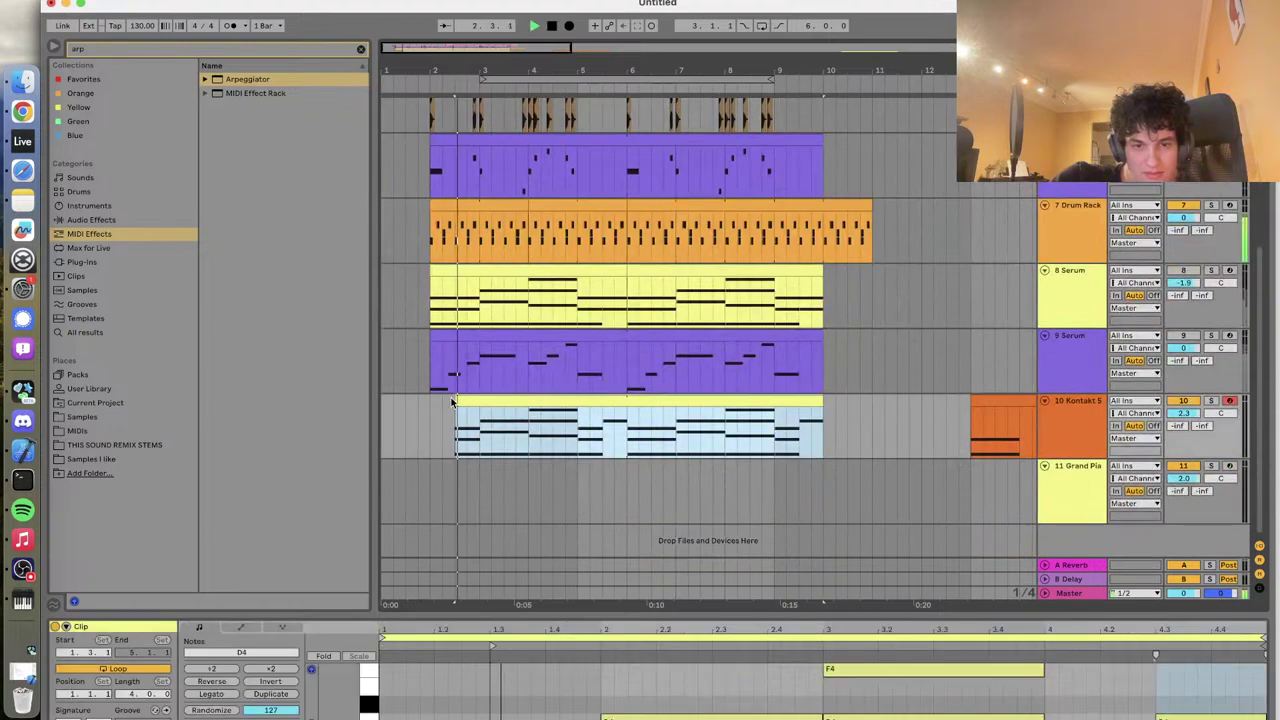
left_click(420, 406)
key("space")
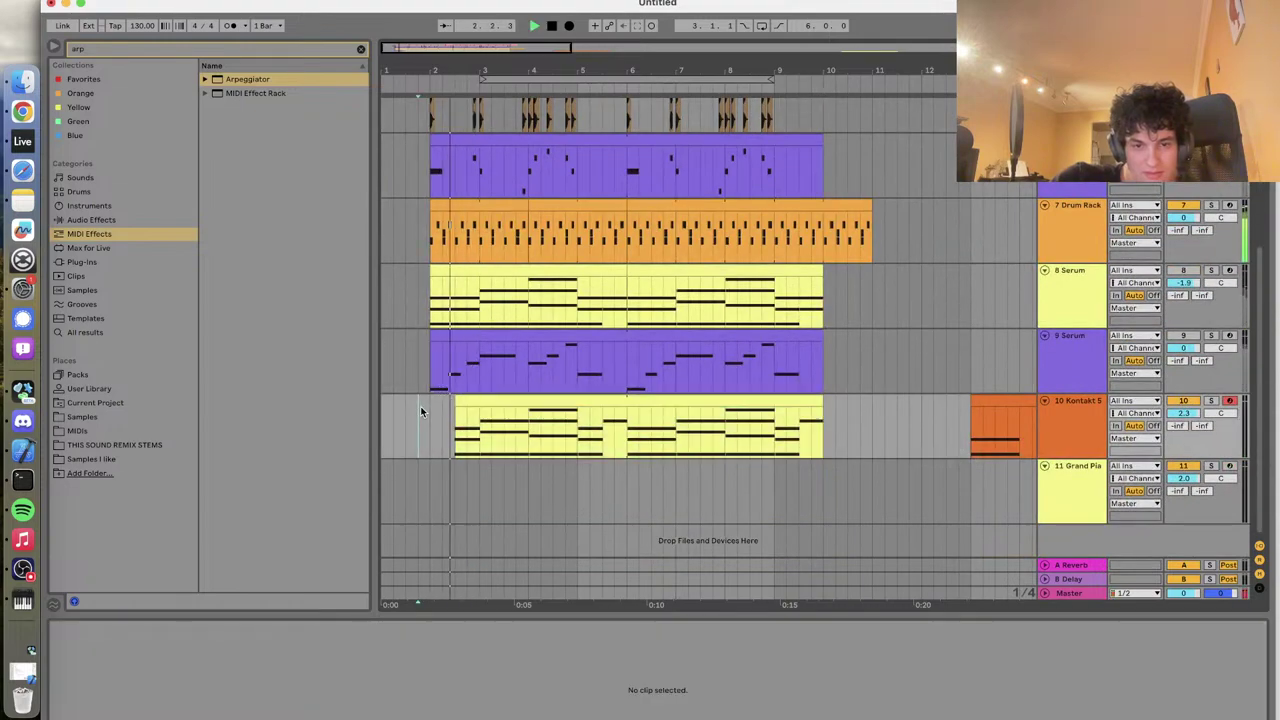
left_click_drag(456, 402, 433, 403)
key("space")
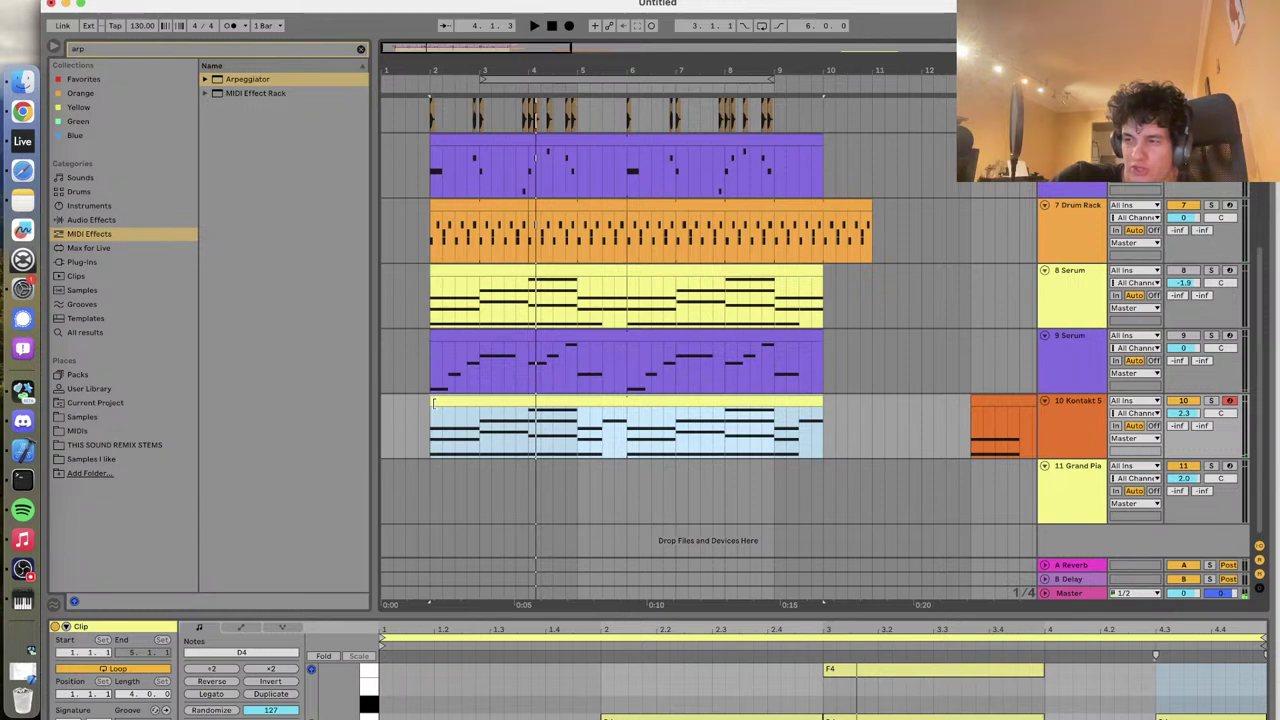
Mute track 5, activate track 4, and audition the arrangement from just before bar 2
scroll(433, 403, "up", 5)
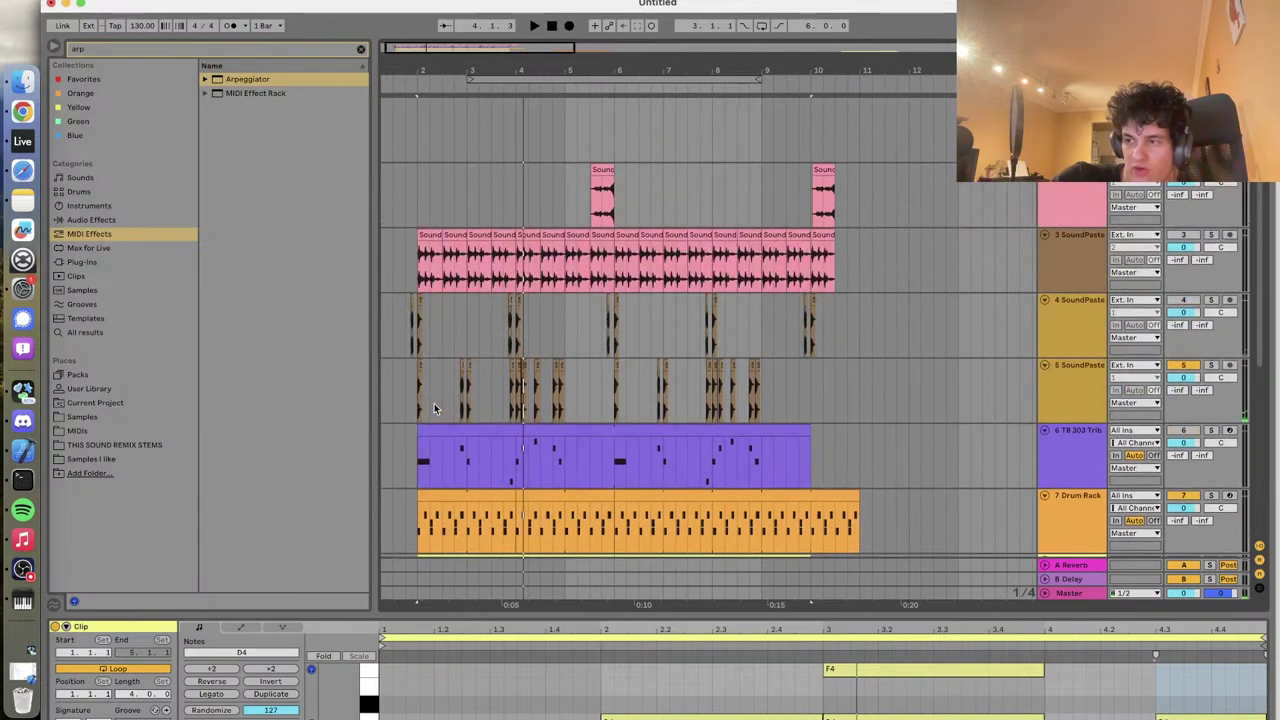
scroll(433, 408, "down", 2)
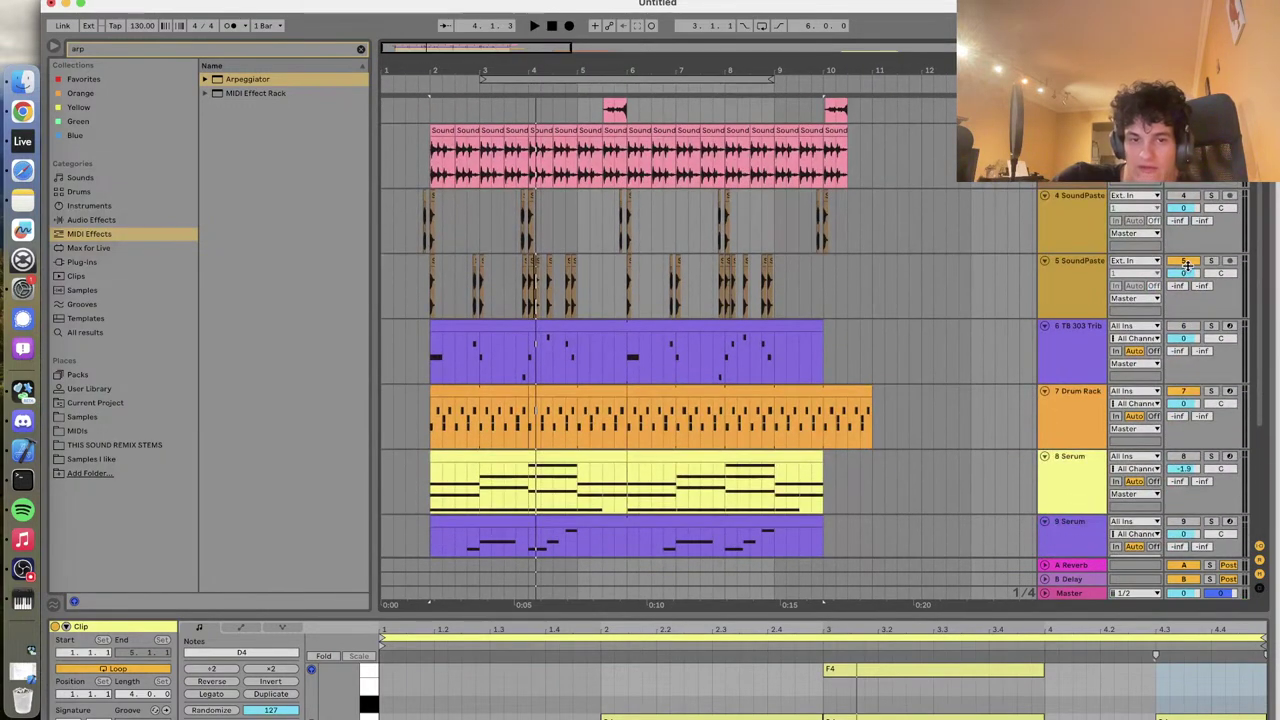
left_click(1187, 263)
left_click(448, 270)
left_click(420, 272)
key("space")
key("space")
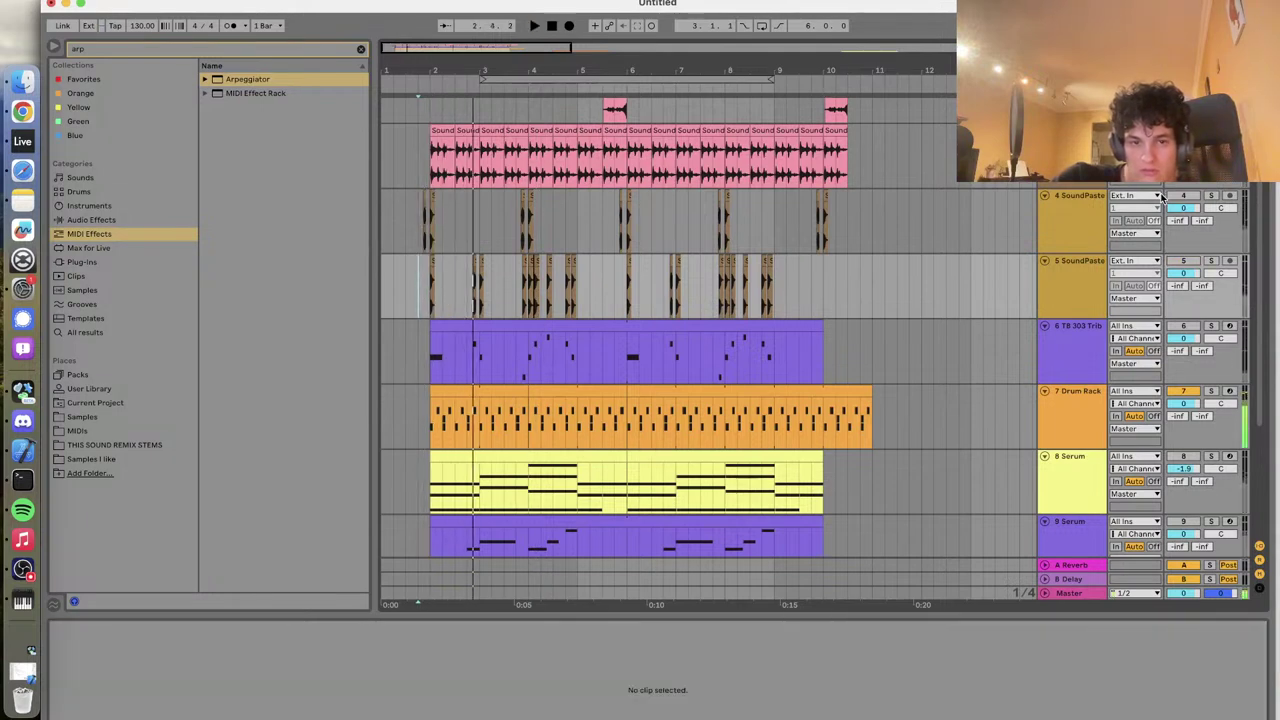
key("space")
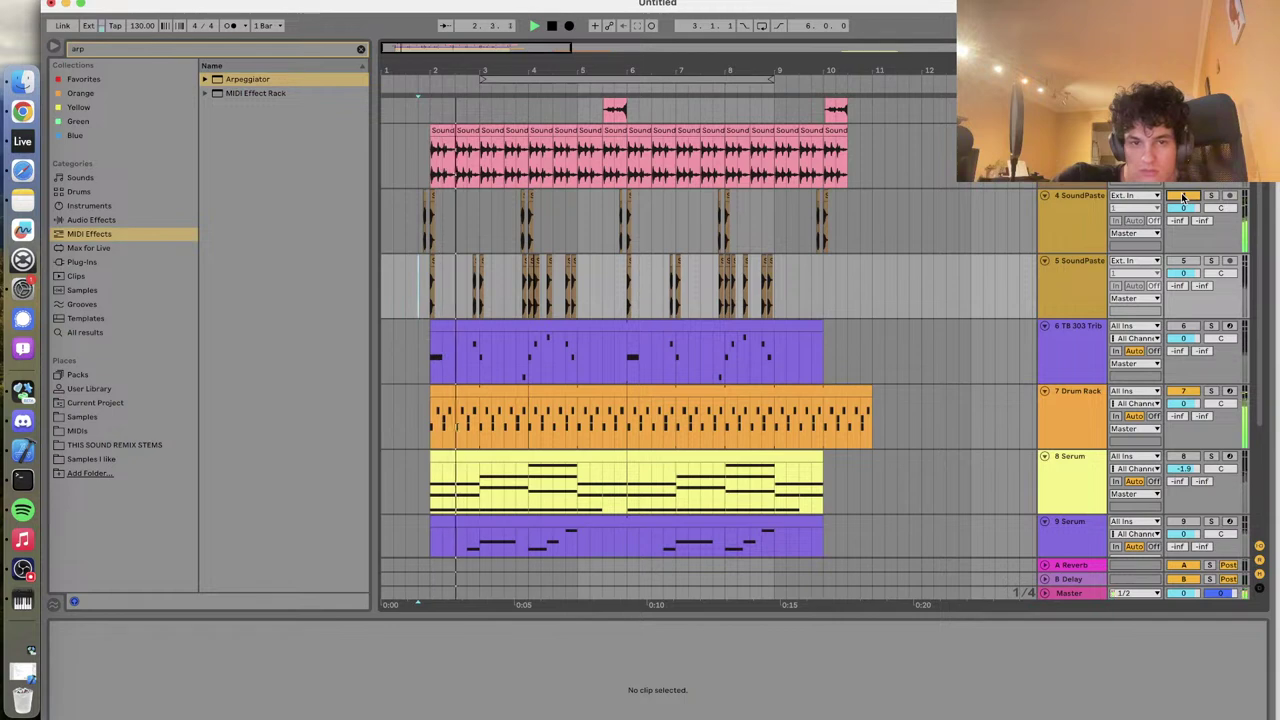
Trim the track 10 Kontakt clip to start at bar 3, cut out bar 4, and play from bar 2
scroll(470, 395, "down", 5)
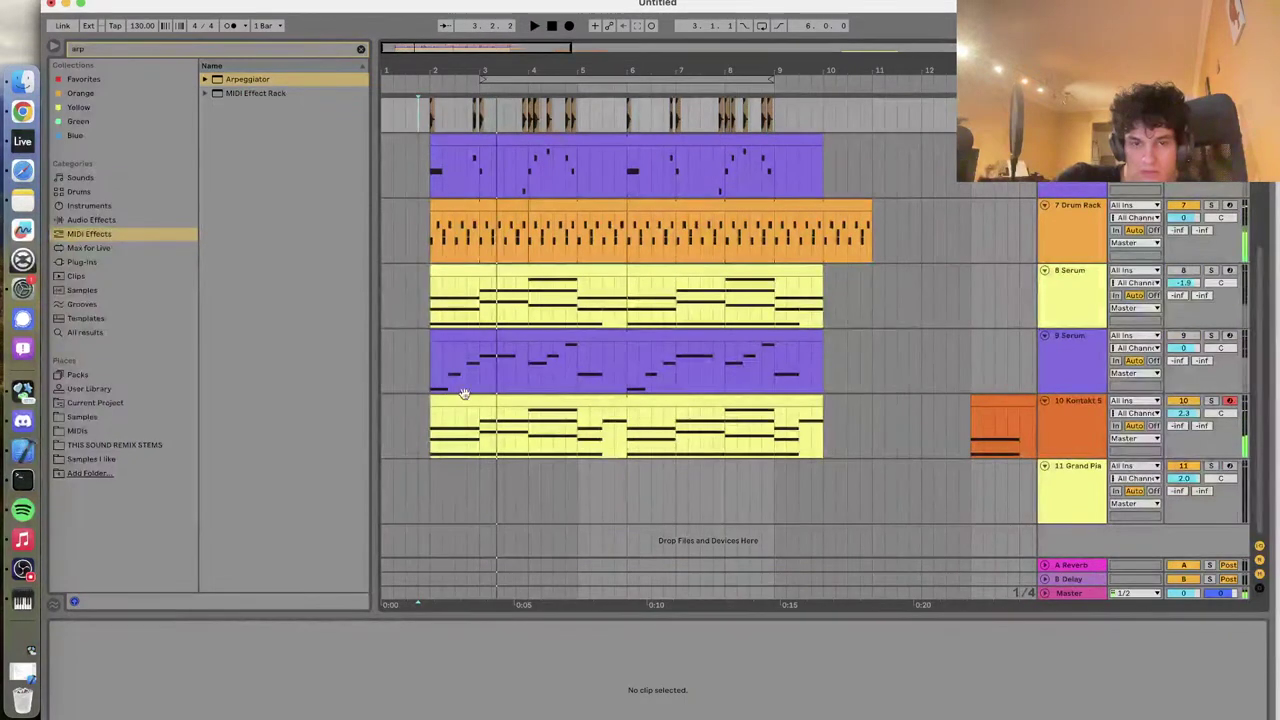
left_click_drag(433, 401, 479, 407)
left_click(527, 432)
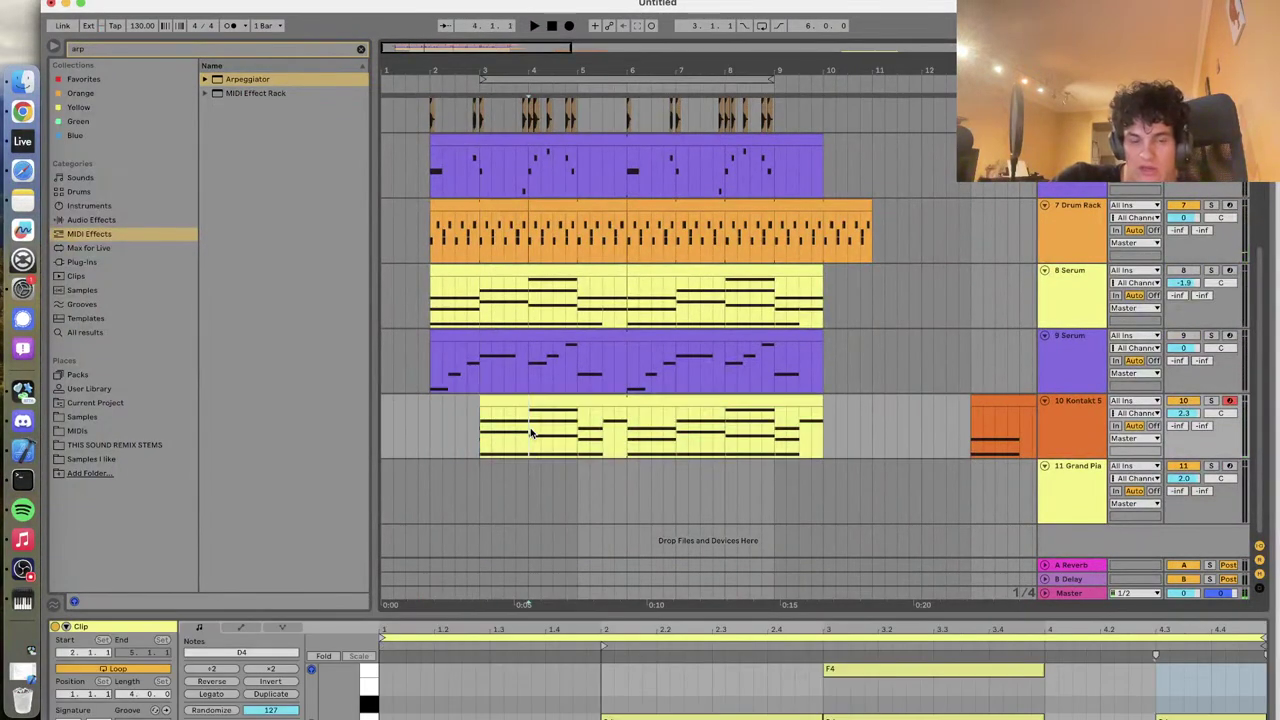
left_click_drag(530, 401, 576, 413)
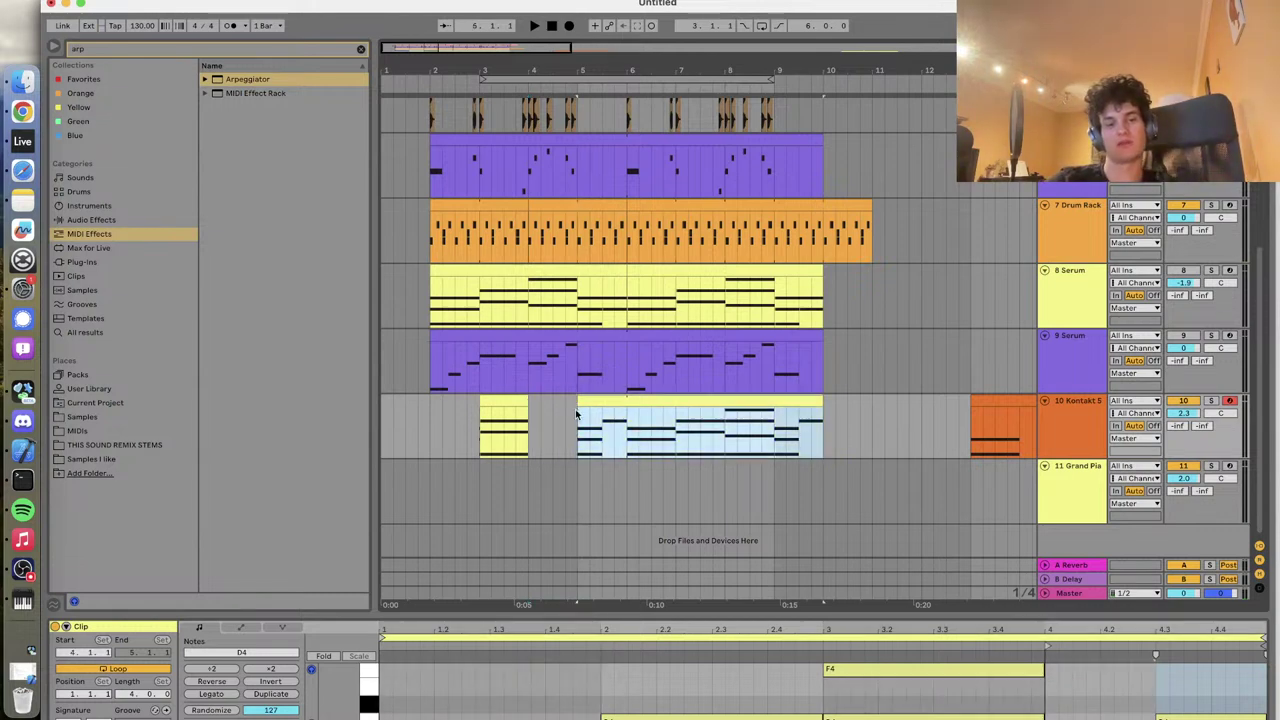
left_click(419, 446)
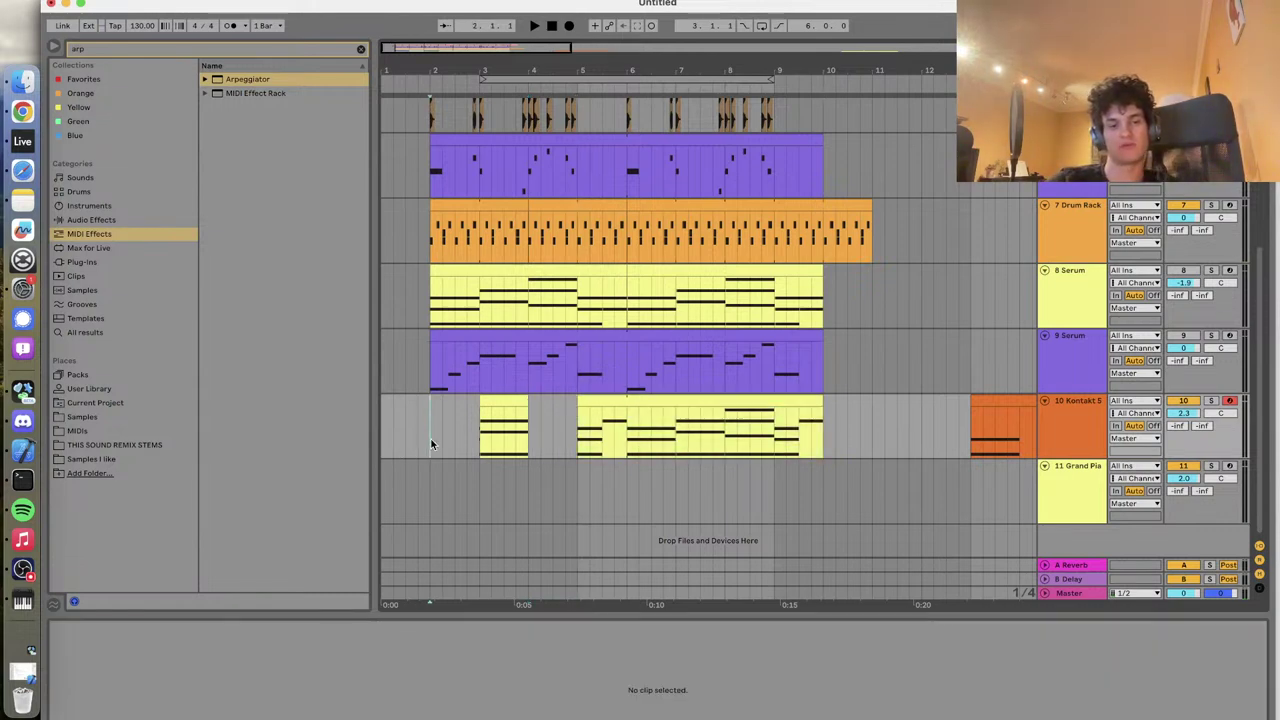
key("space")
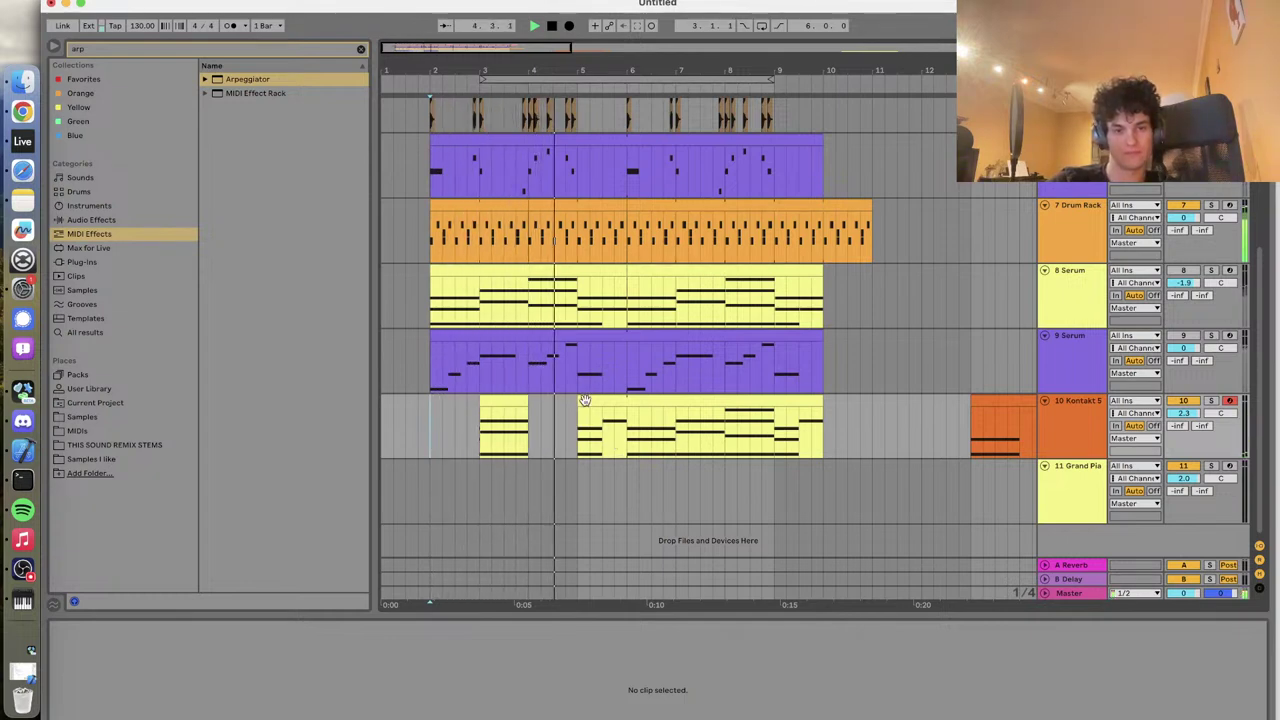
Replace the track 10 Kontakt chords from bar 6 onward with a duplicate of bars 2 through 5, and play from bar 2
left_click(638, 401)
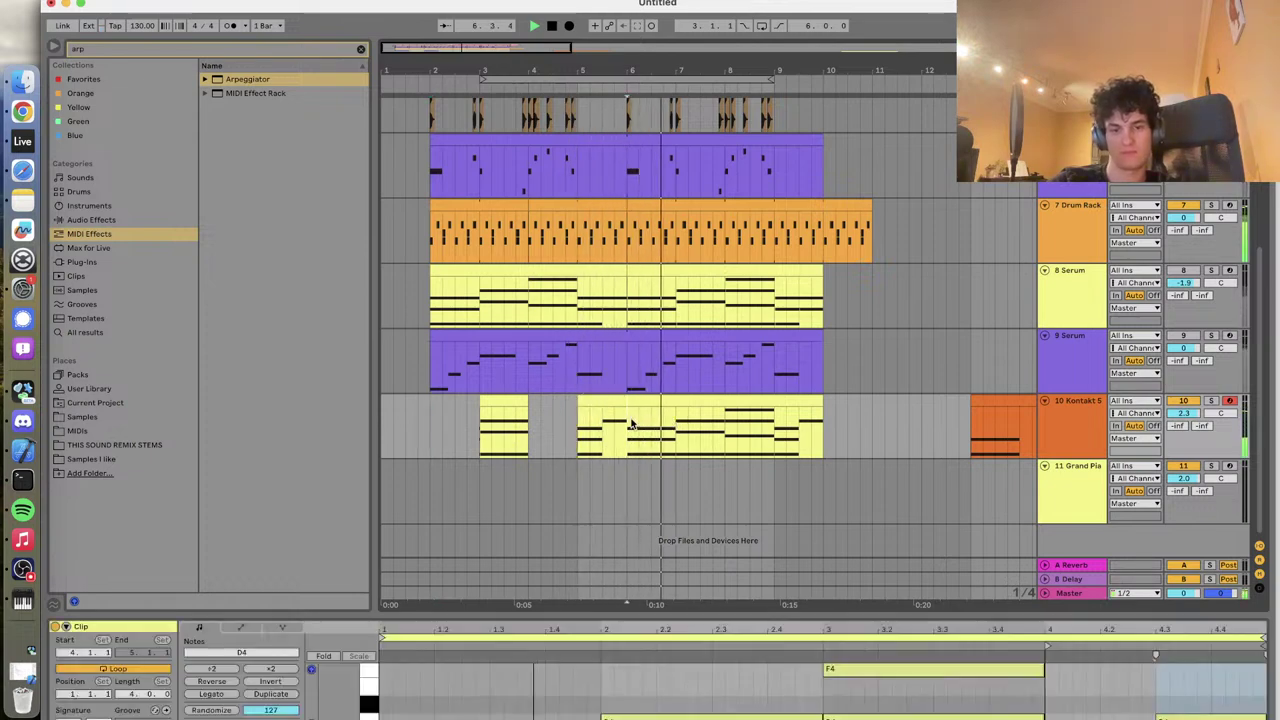
key("space")
key("super+e")
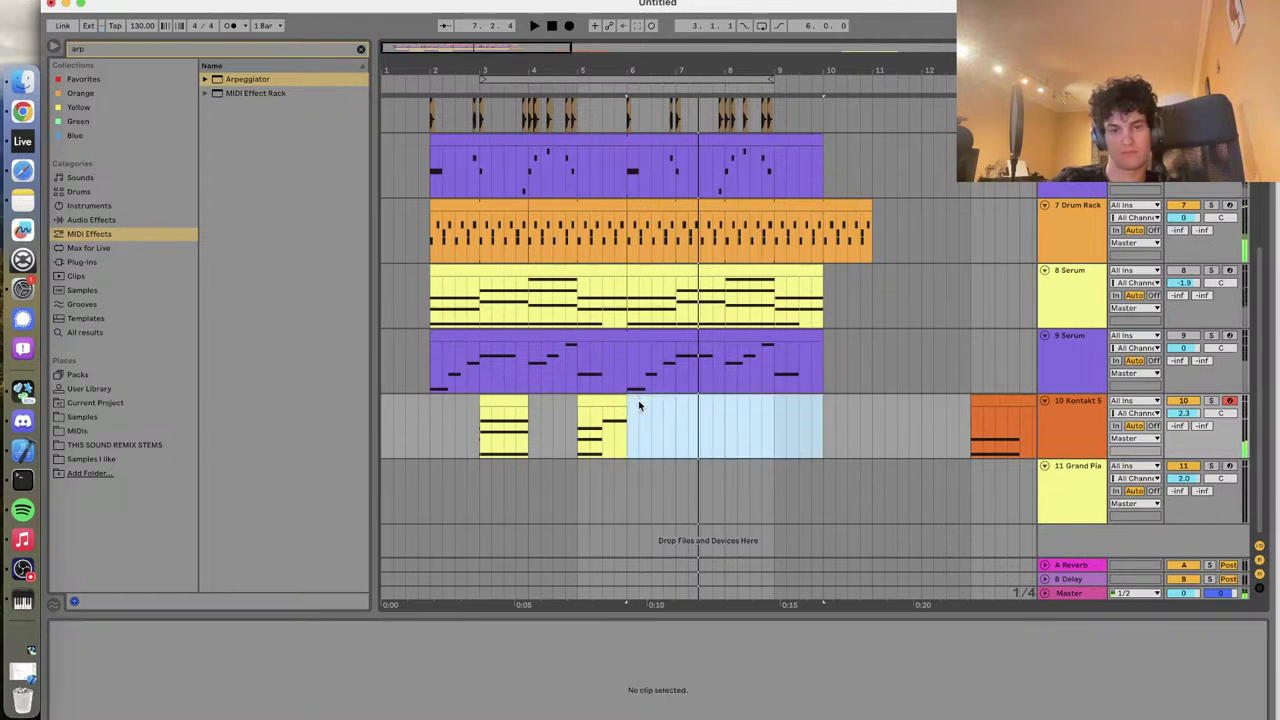
key("Delete")
left_click_drag(638, 400, 456, 415)
key("super+d")
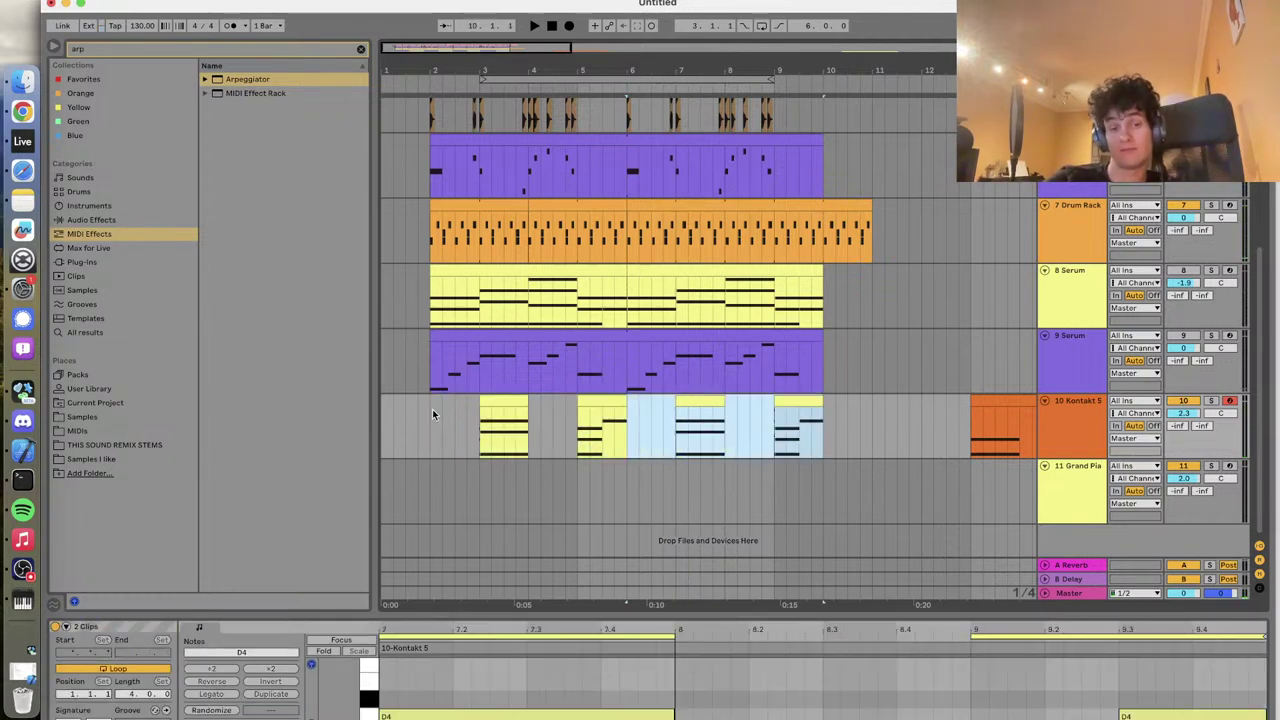
left_click(432, 409)
key("space")
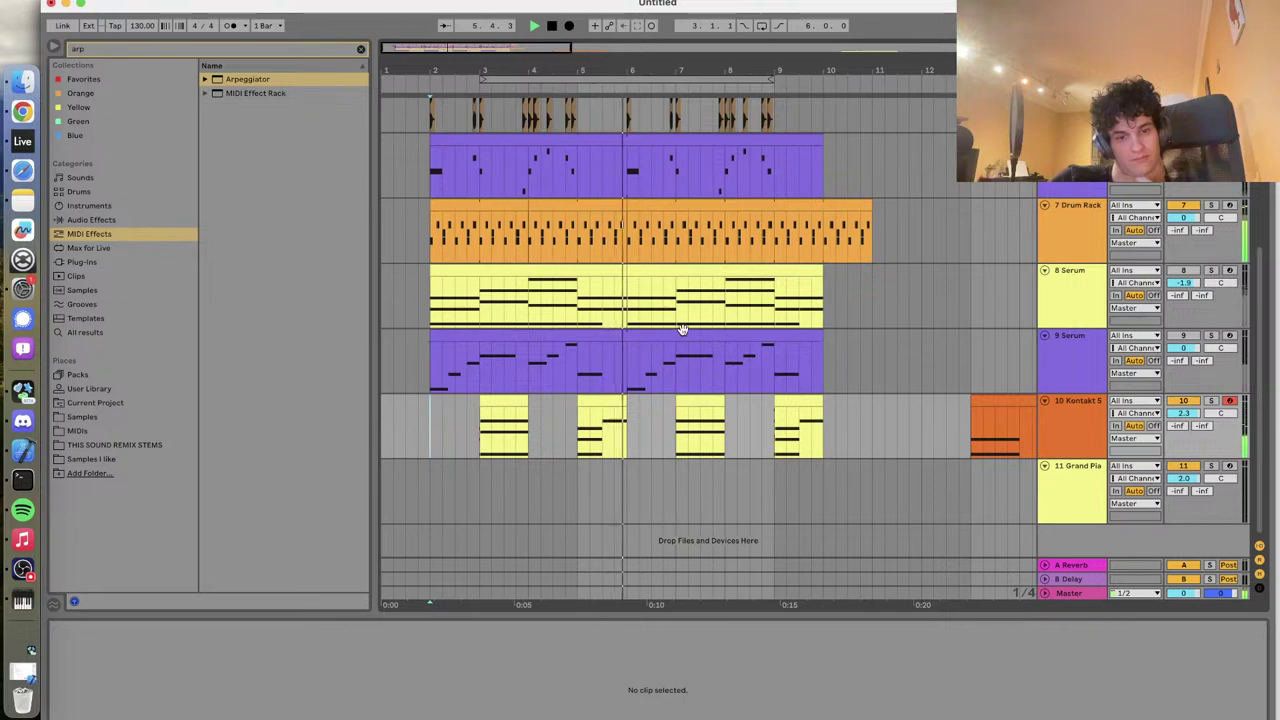
Copy the first Drum Rack clip on track 7 to bar 17 and deactivate the copy as a backup
scroll(683, 334, "up", 6)
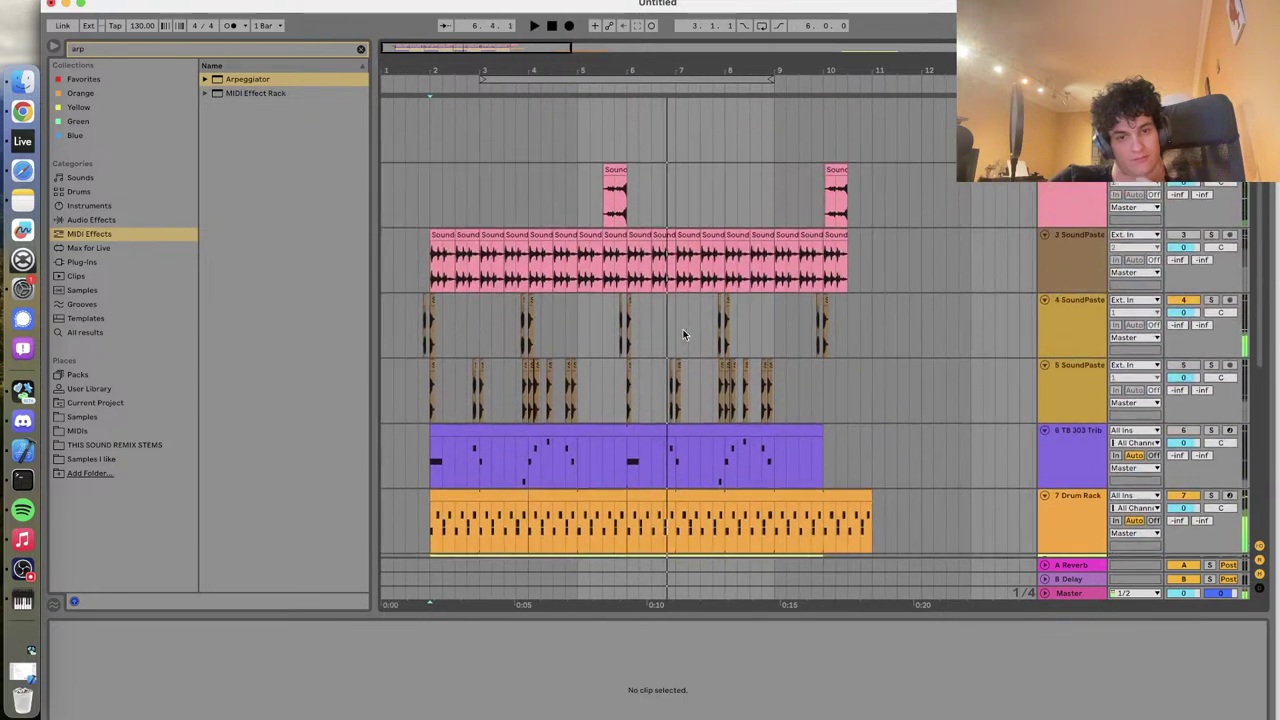
scroll(683, 334, "down", 6)
scroll(676, 318, "up", 2)
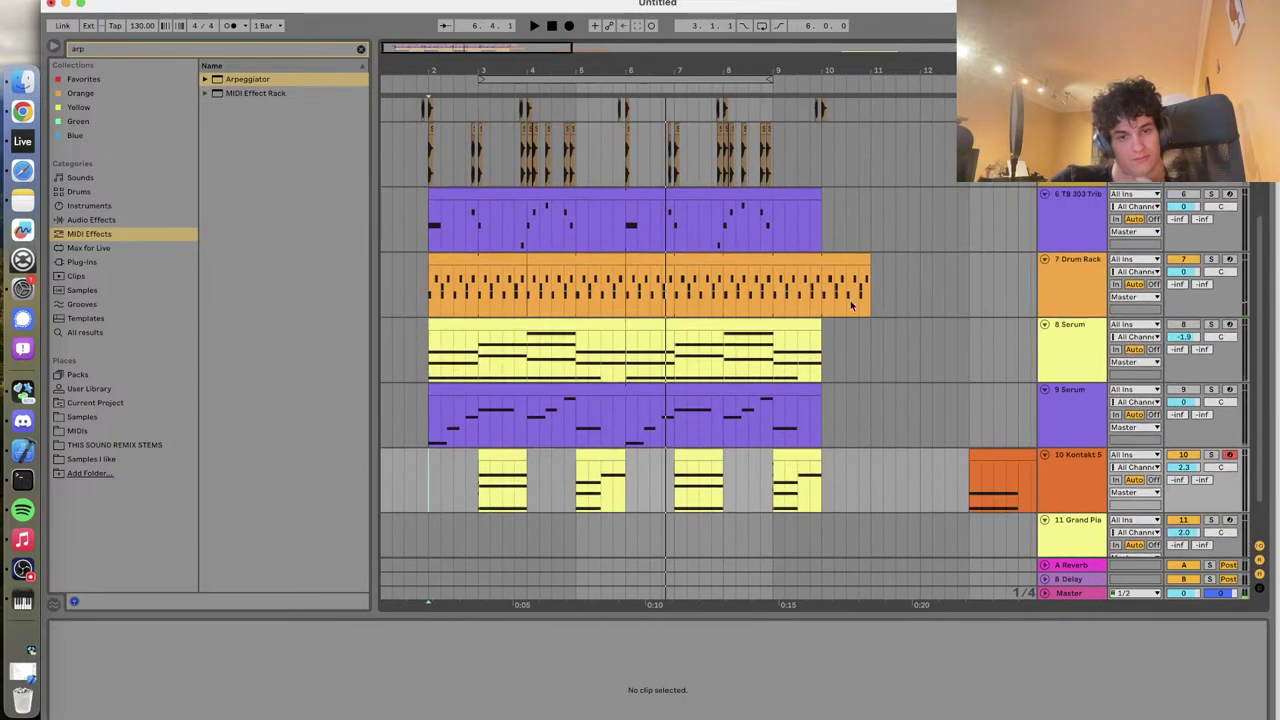
left_click(481, 262)
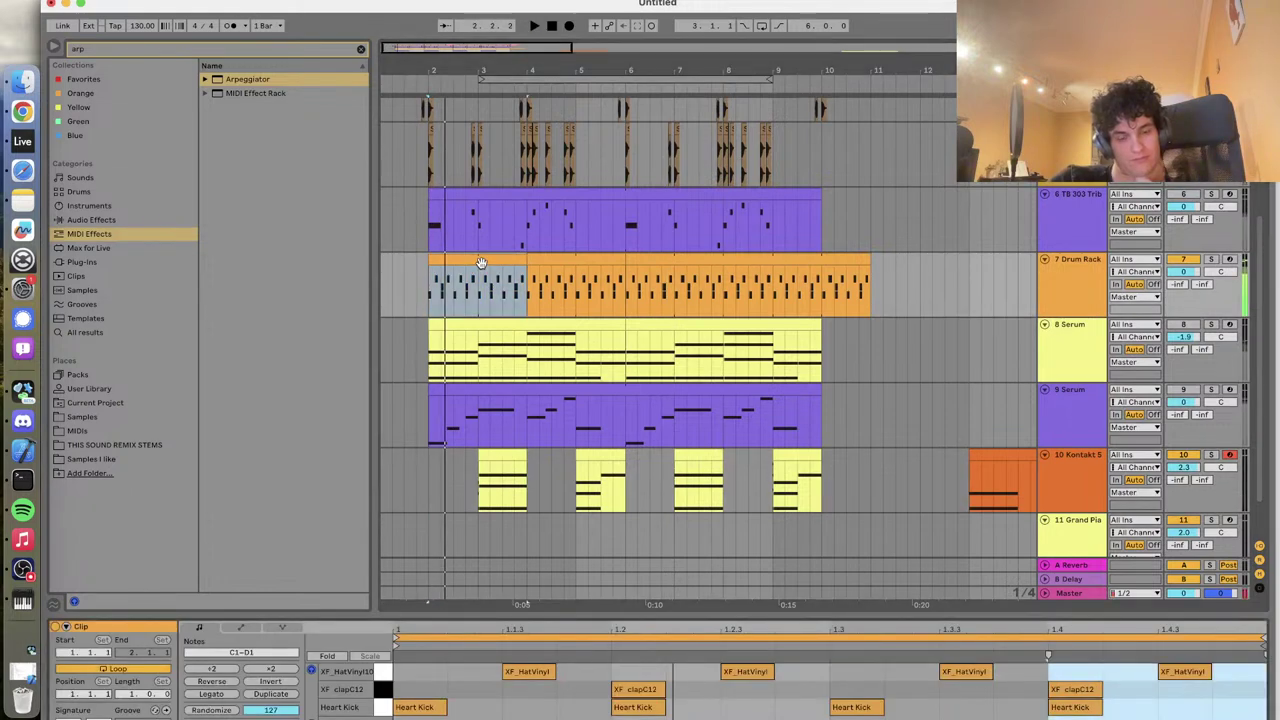
key("minus")
key("minus")
left_click(588, 273)
left_click(401, 254)
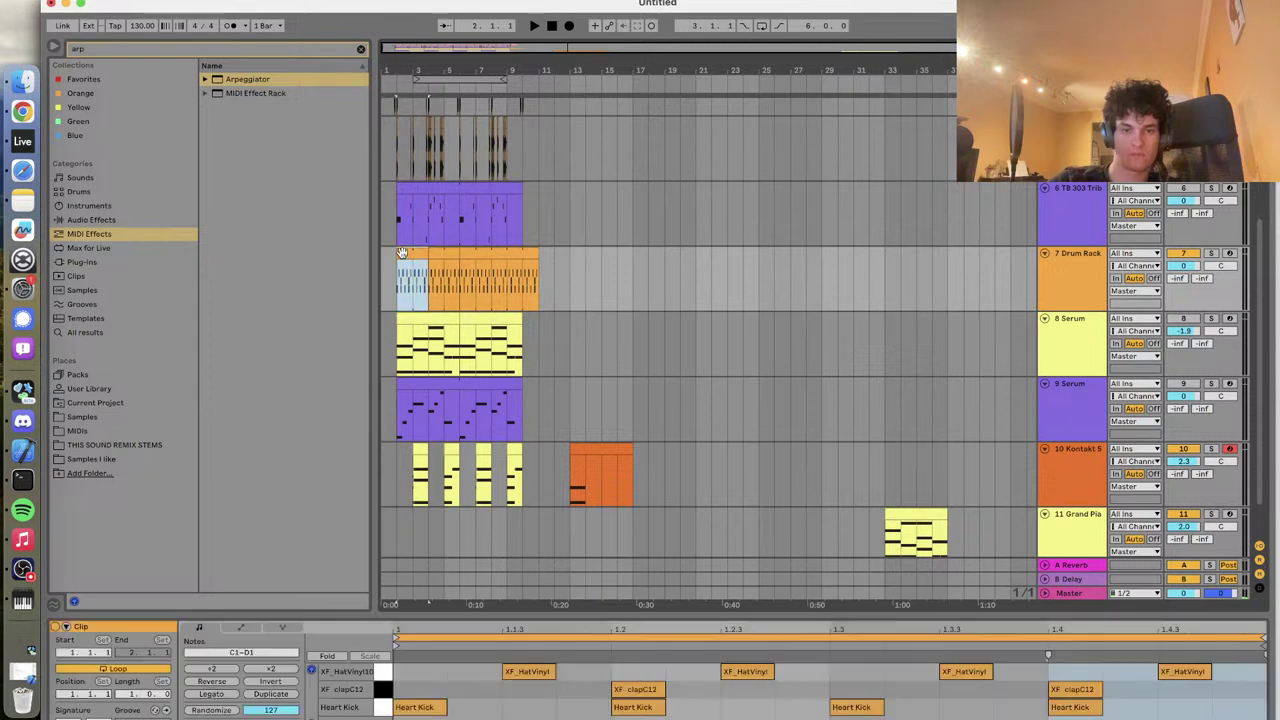
key("ctrl+c")
left_click(621, 276)
key("ctrl+v")
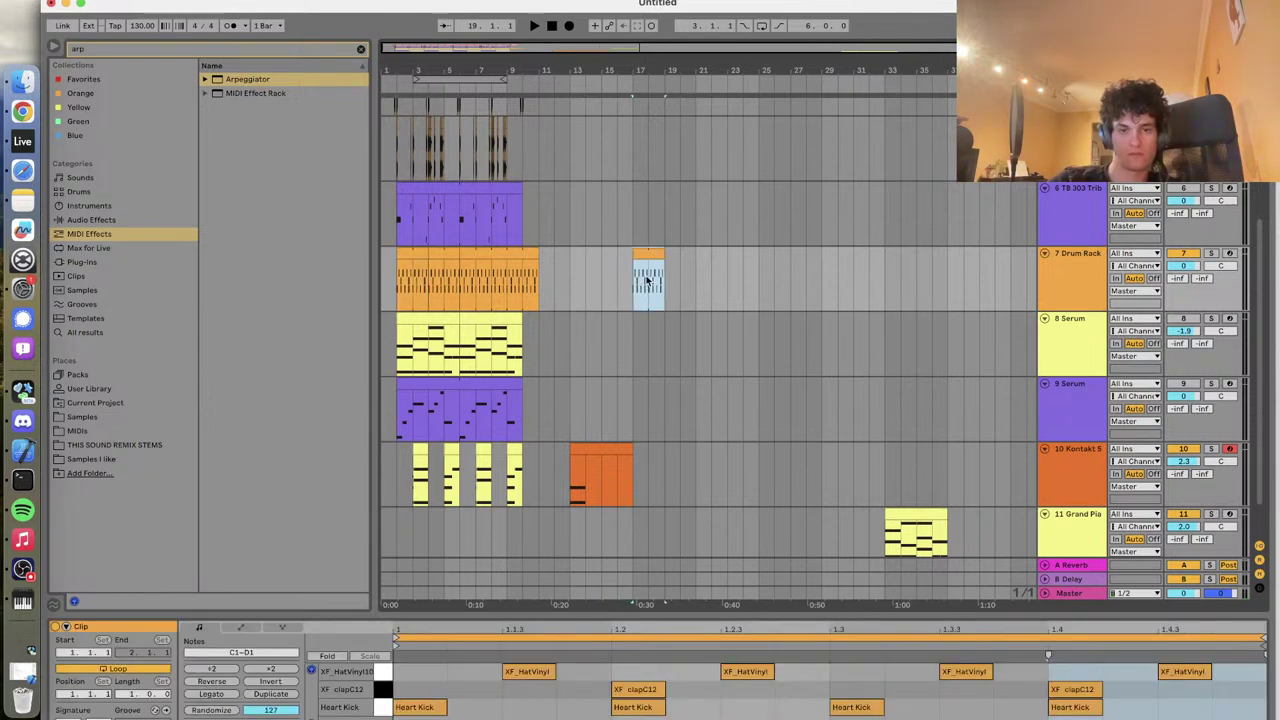
key("0")
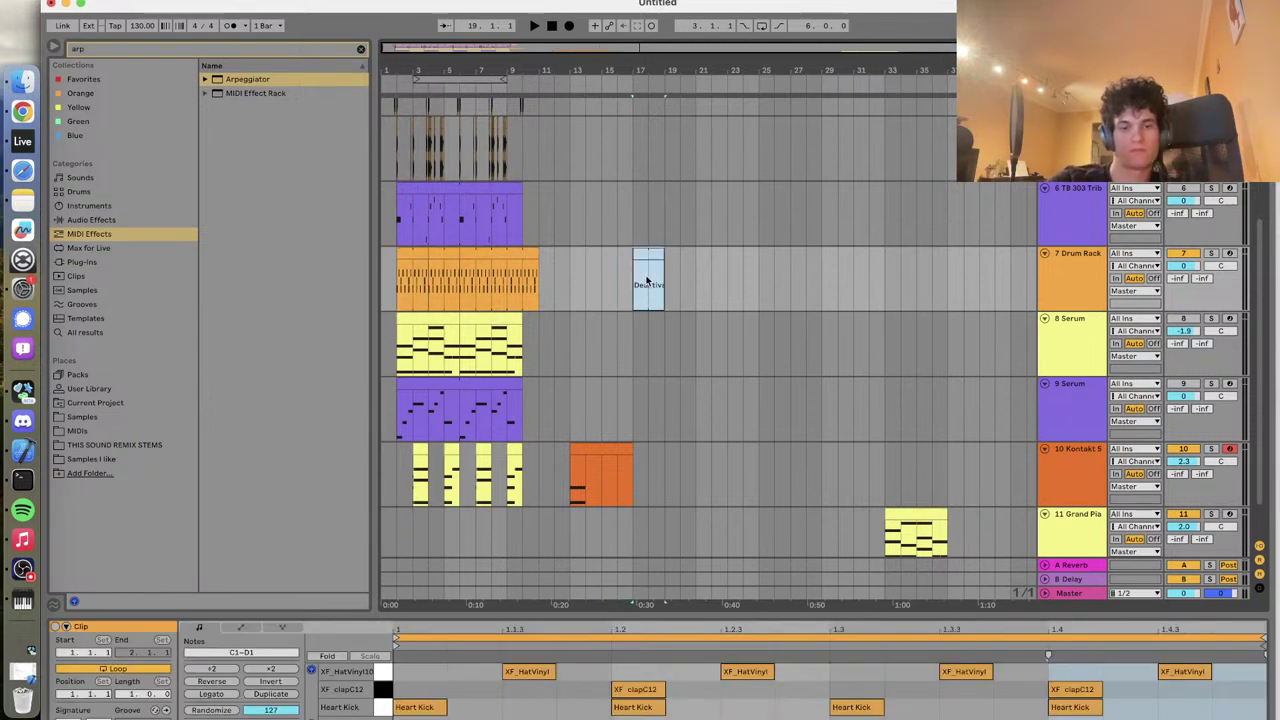
Delete every note in the first Drum Rack clip except the opening Heart Kick
left_click(424, 265)
left_click(505, 683)
left_click_drag(505, 683, 1212, 718)
key("Delete")
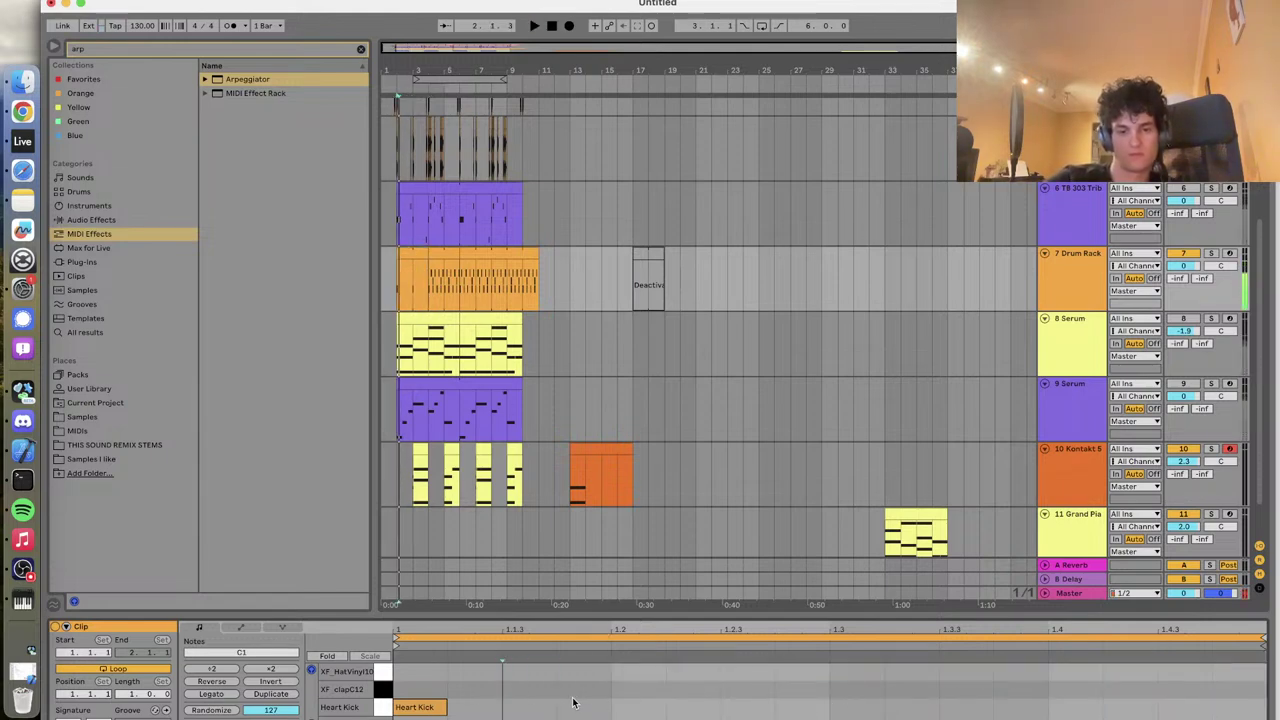
Add a Heart Kick at 1.1.4 and an XF_clapC12 note at 1.2.3 in the first Drum Rack clip, auditioning the rhythm
double_click(500, 708)
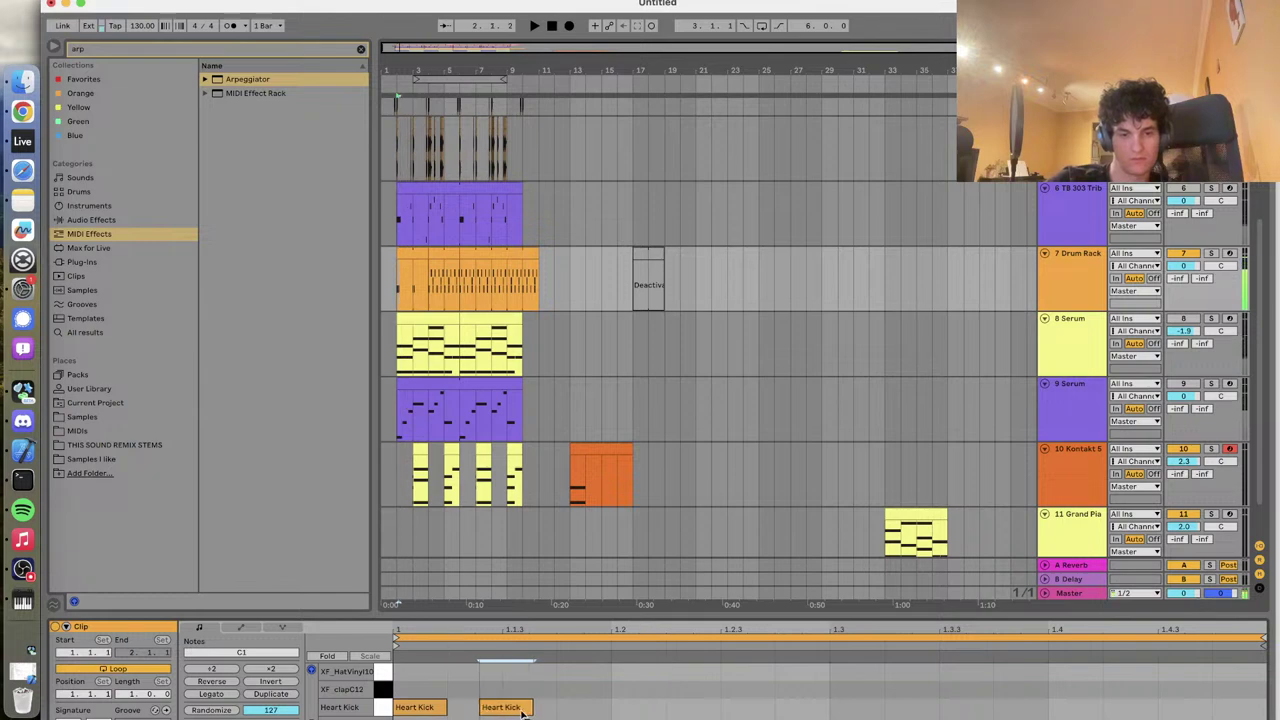
key("space")
left_click_drag(537, 713, 575, 713)
key("space")
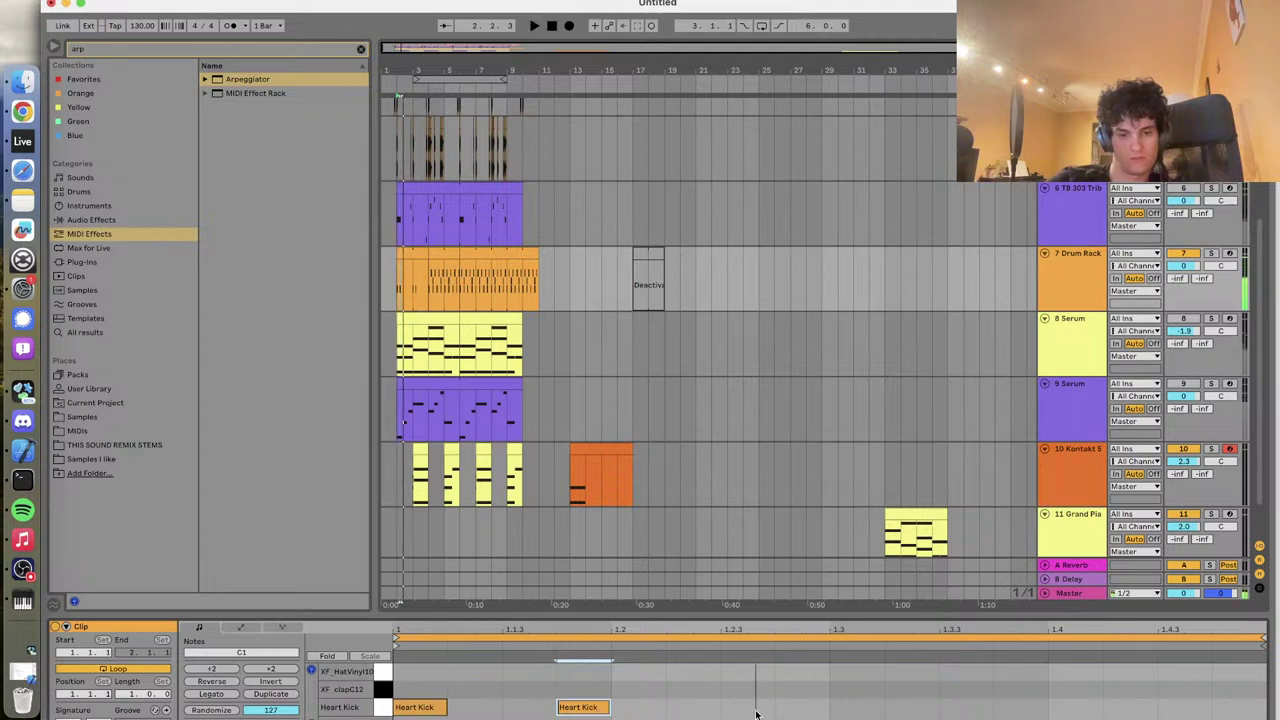
key("space")
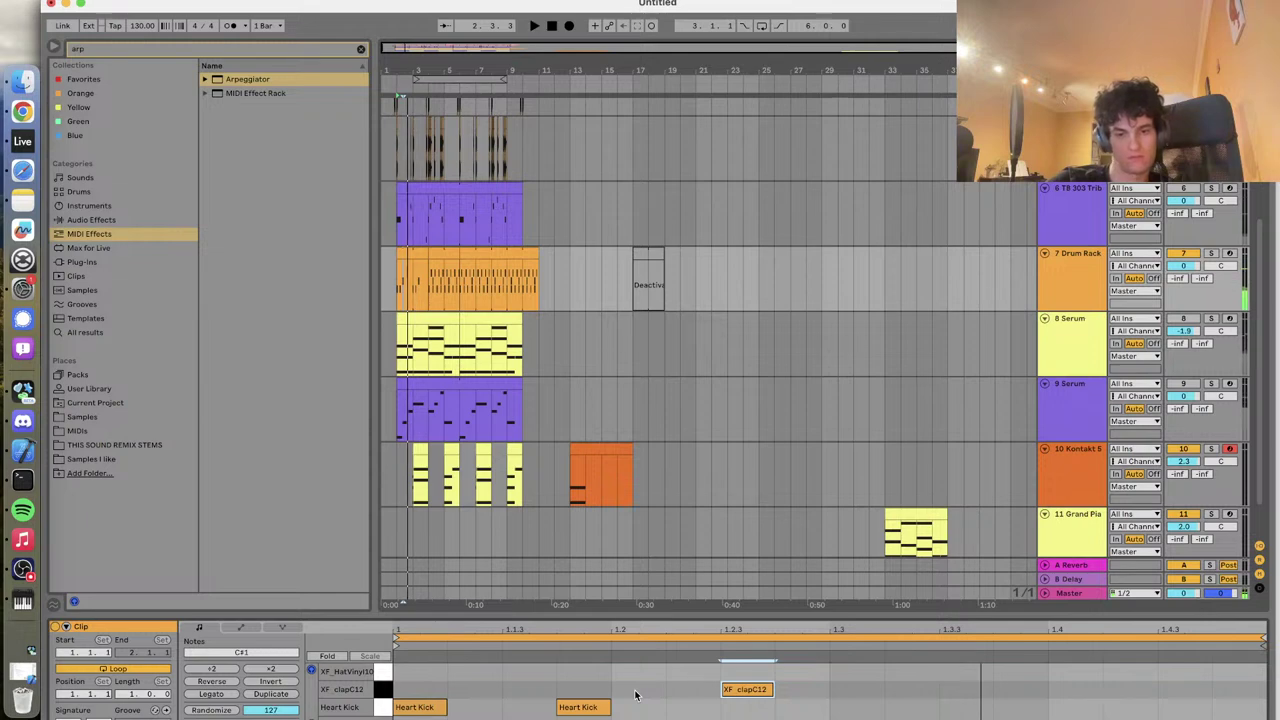
Add Heart Kicks at 1.3.3, 1.4 and 1.4.3, and move the one at 1.4 to 1.4.2 while auditioning
double_click(917, 707)
key("Right")
key("space")
double_click(1077, 707)
double_click(1128, 707)
key("Right")
key("space")
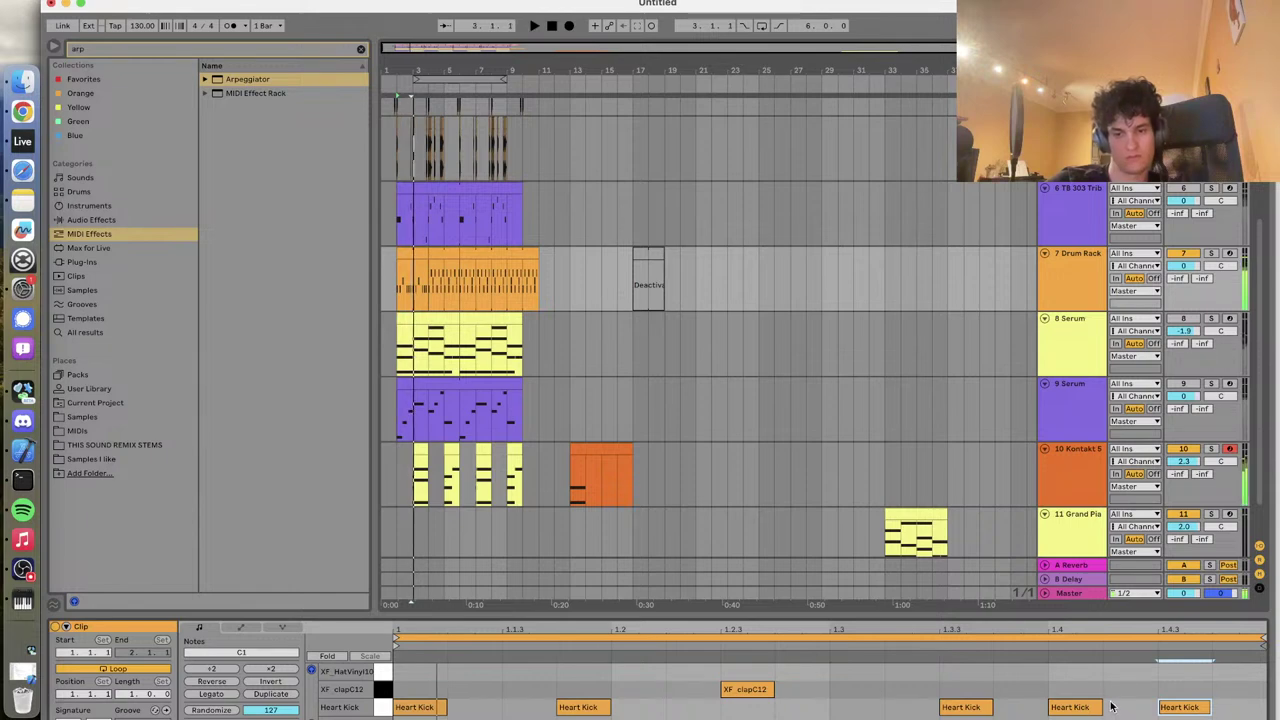
left_click_drag(1080, 707, 1140, 709)
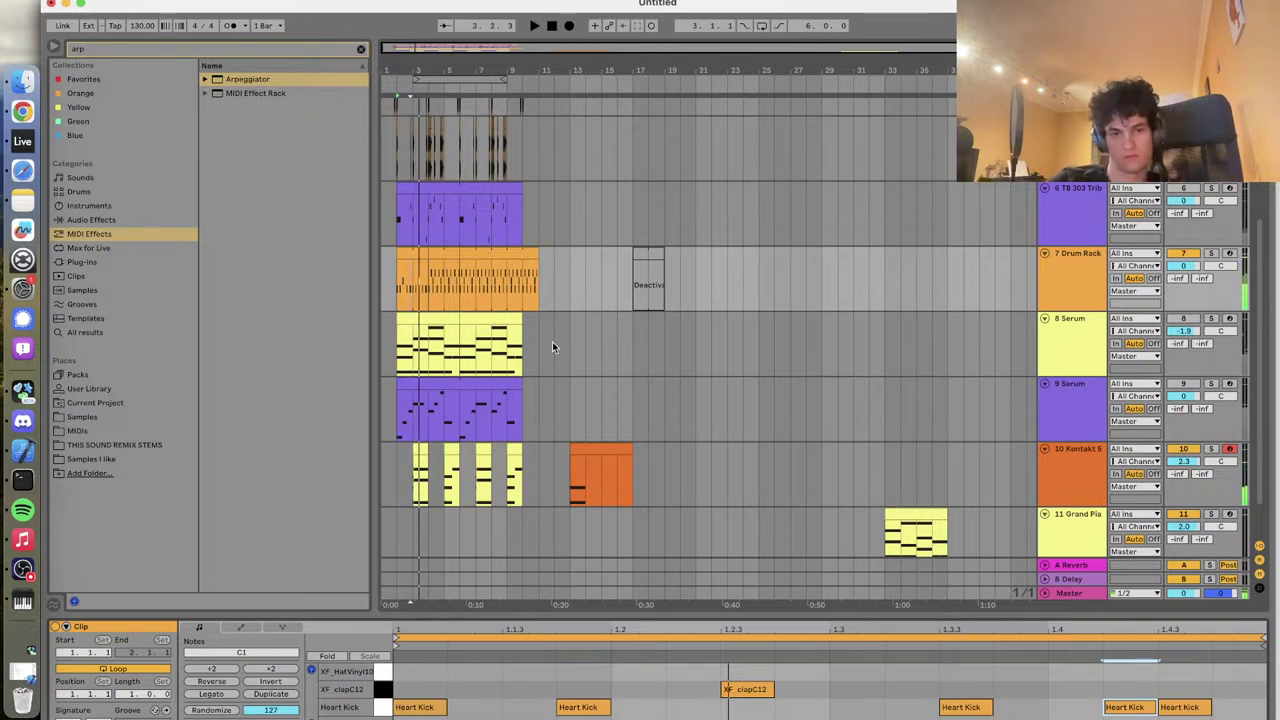
Consolidate the looped first Drum Rack clip on track 7 into a single two-bar clip
left_click(421, 253)
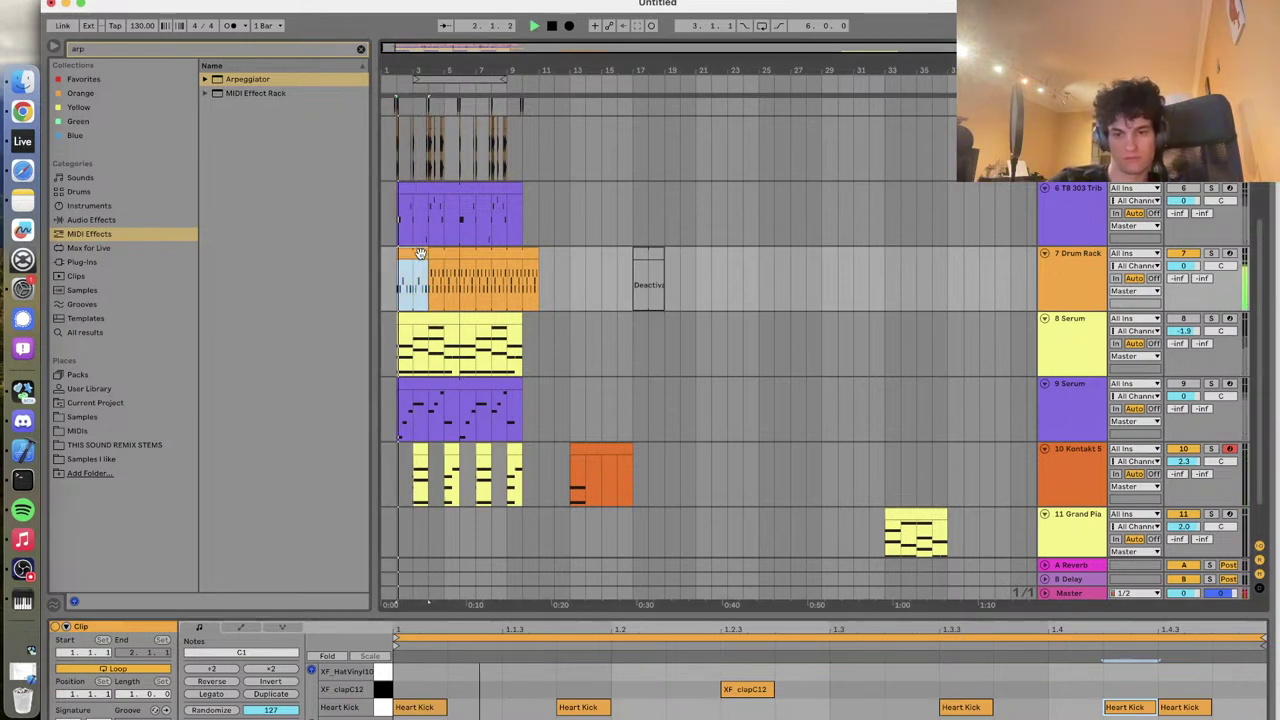
key("plus")
right_click(421, 258)
left_click(471, 399)
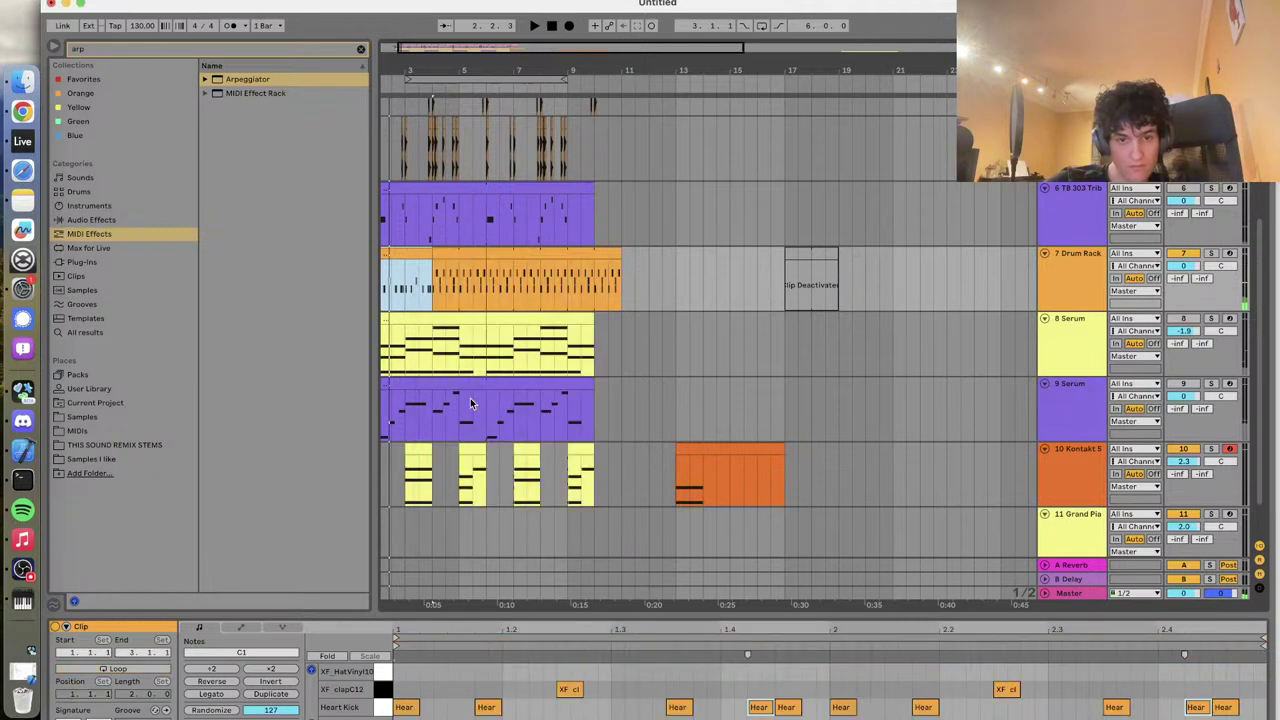
Replace the Heart Kick opening the clip's second bar with a short clap, move it to 2.1.3, and delete all notes after it
left_click(845, 688)
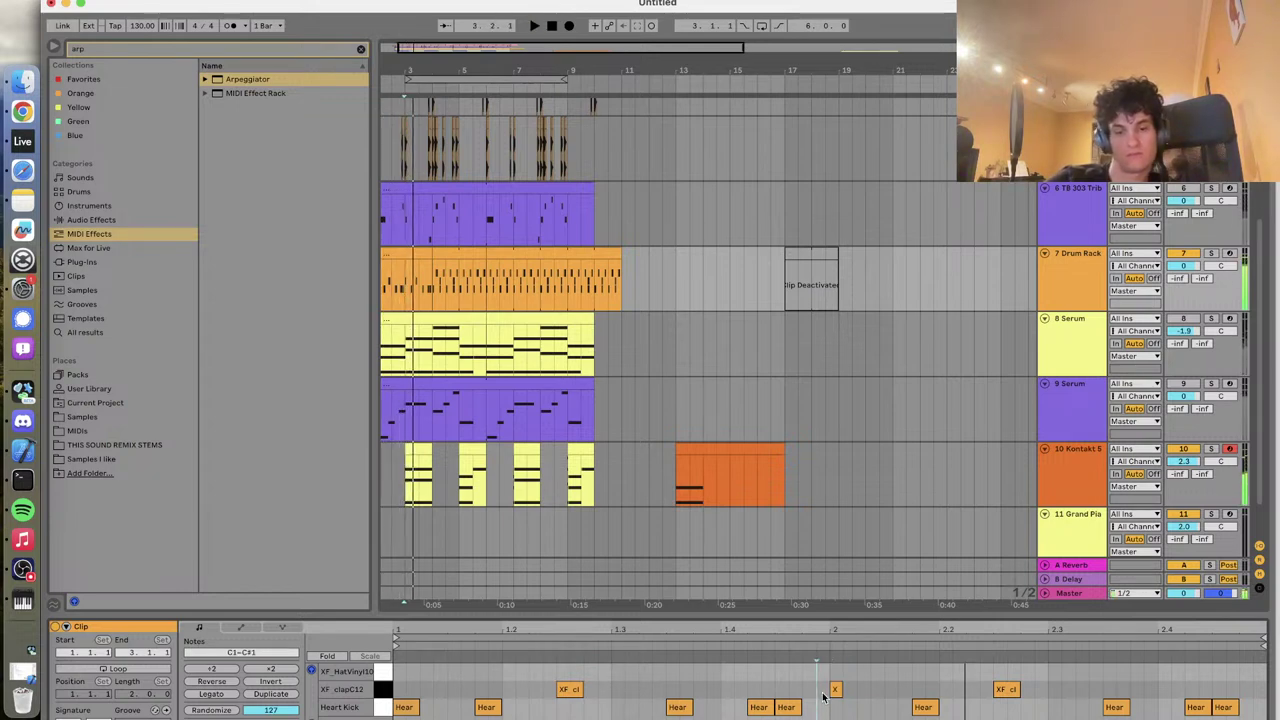
left_click(836, 689)
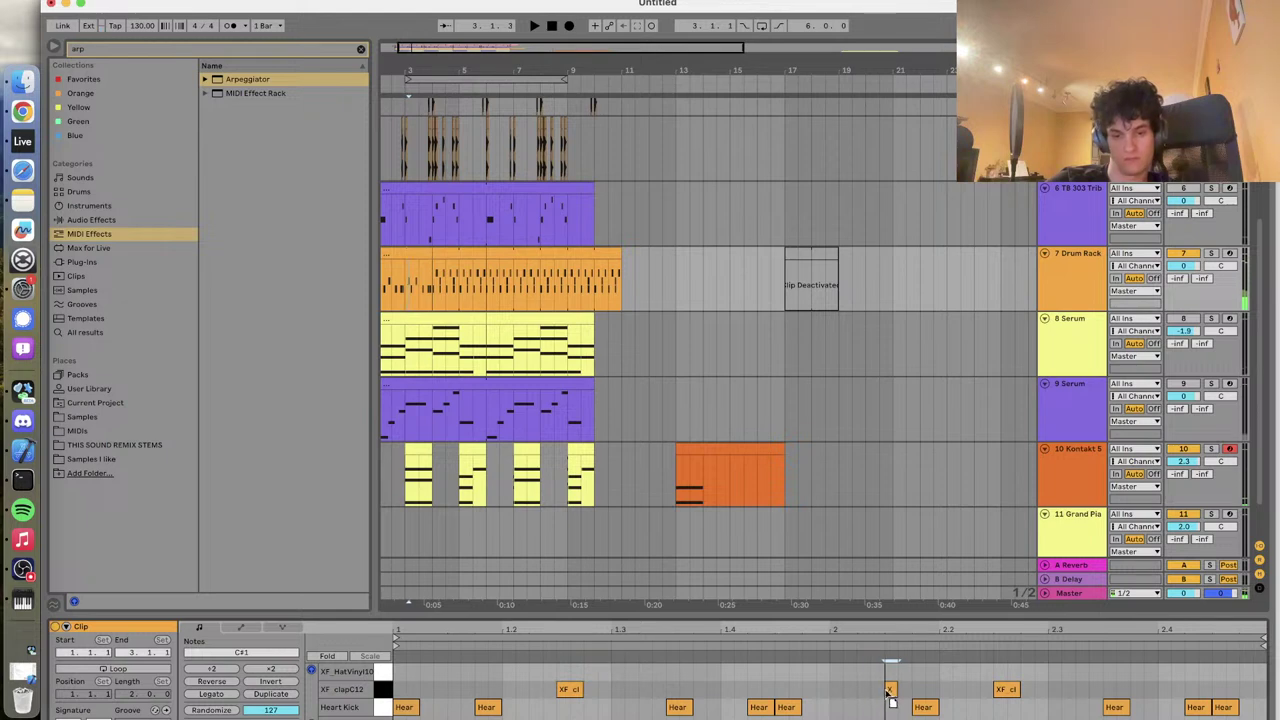
left_click_drag(912, 705, 1237, 716)
key("Delete")
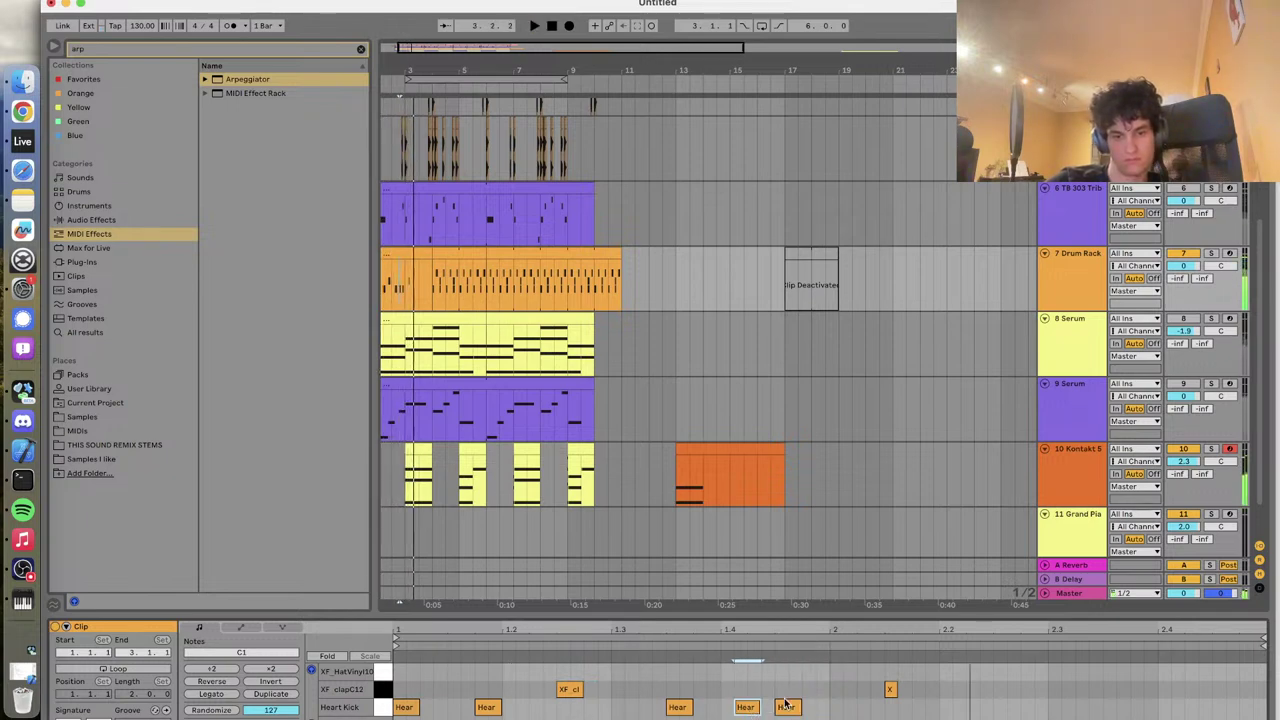
Shift the last two Heart Kicks of bar 1 earlier, to 1.4 and between 1.4.2 and 1.4.3, and play the result
left_click(891, 690)
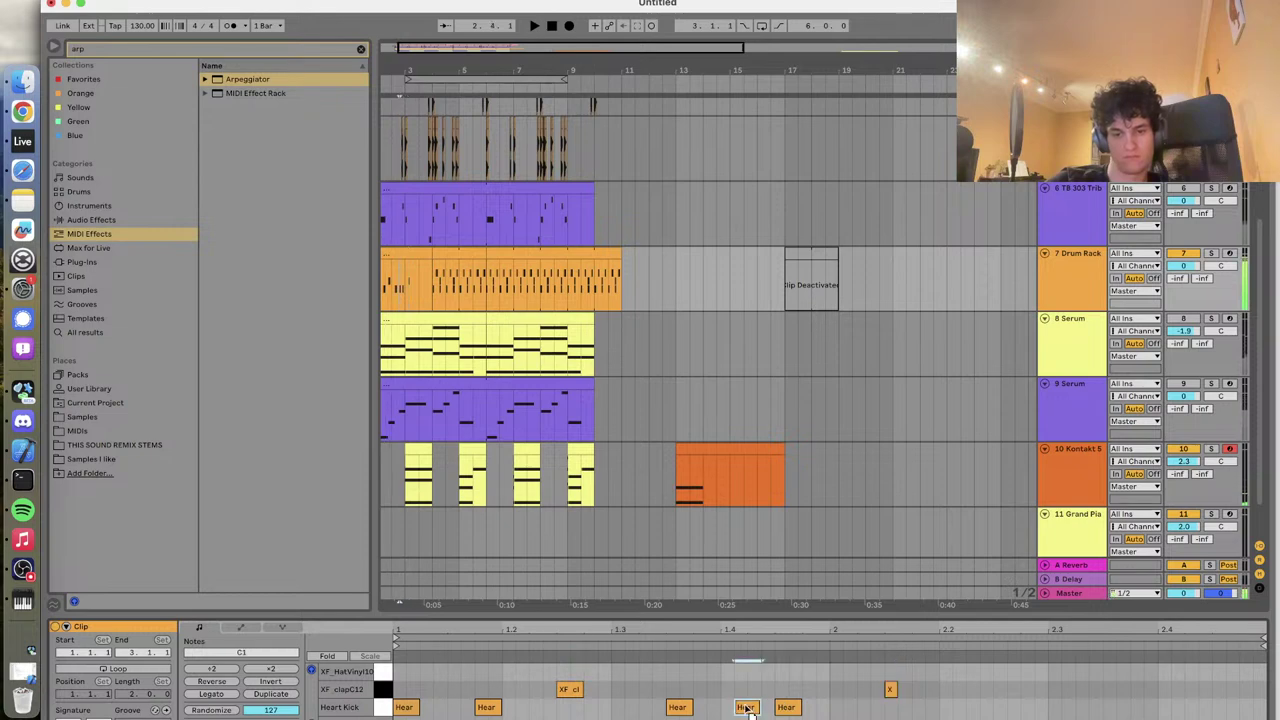
left_click_drag(755, 710, 738, 710)
key("space")
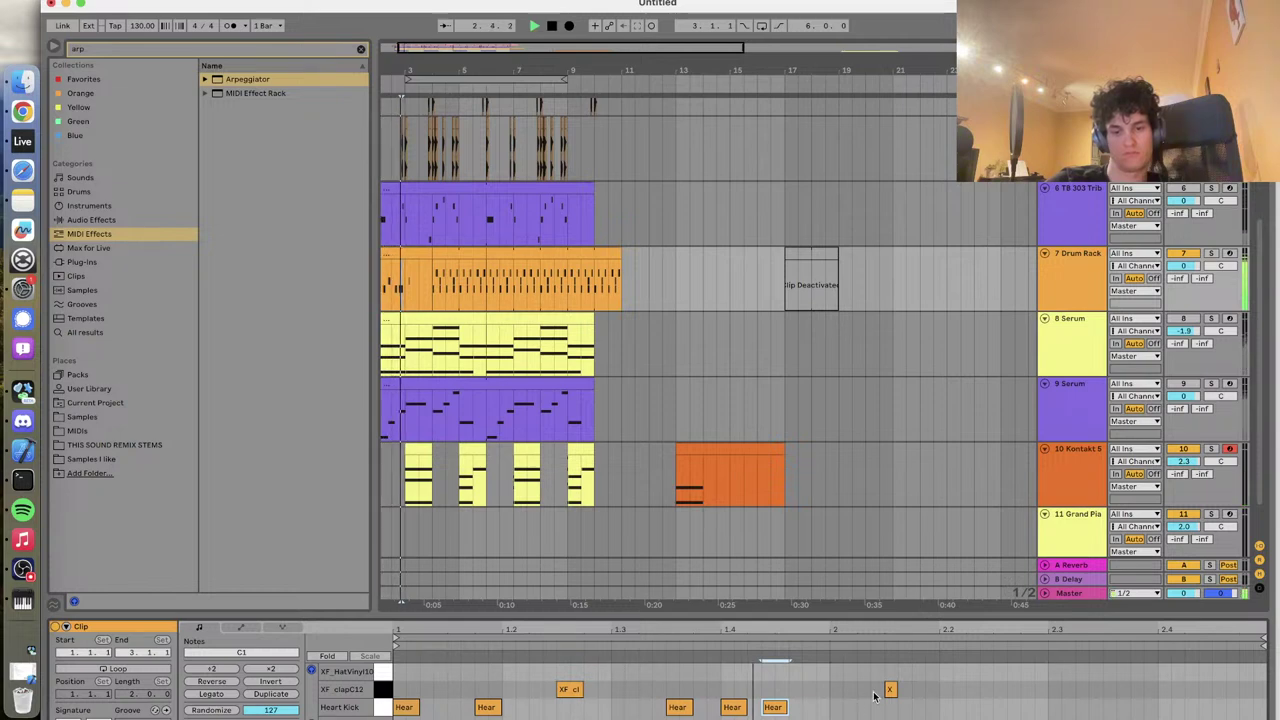
Replace the last two Heart Kicks of bar 1 with one short kick at 1.4.2, trying the clap at 2.1 and returning it to 2.1.3
double_click(773, 707)
double_click(732, 707)
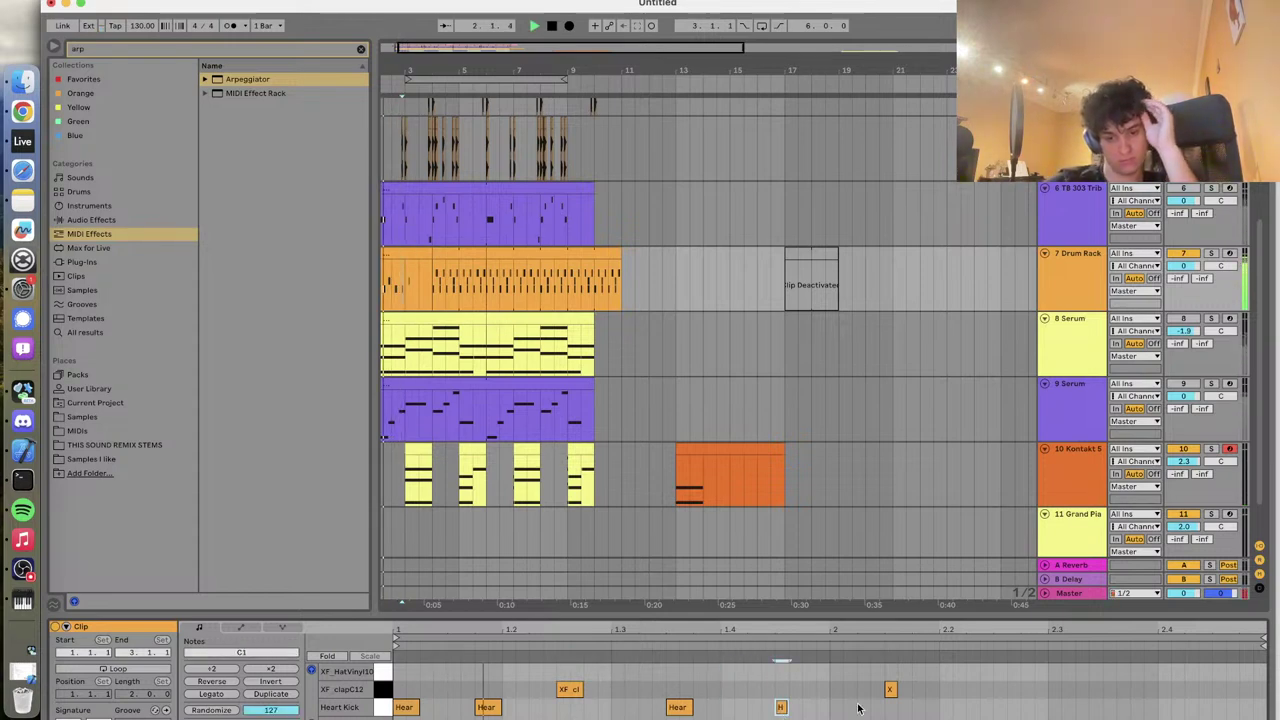
left_click_drag(889, 689, 754, 710)
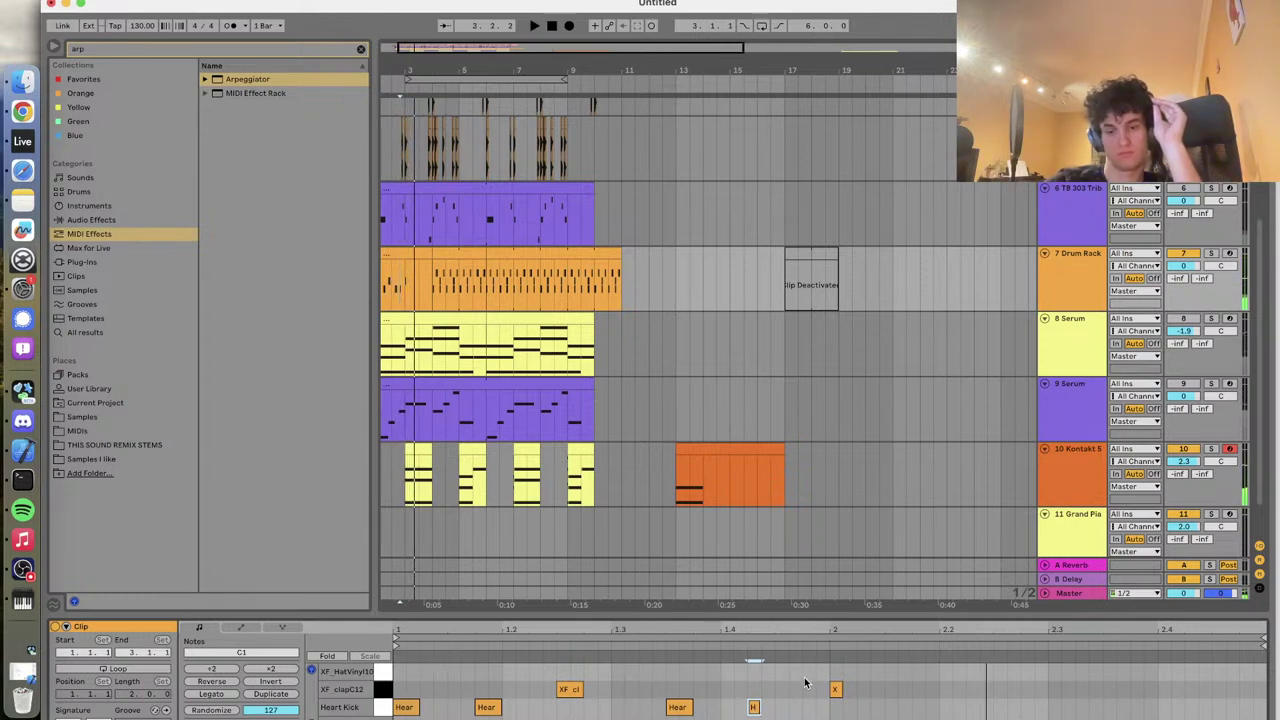
left_click_drag(836, 689, 890, 689)
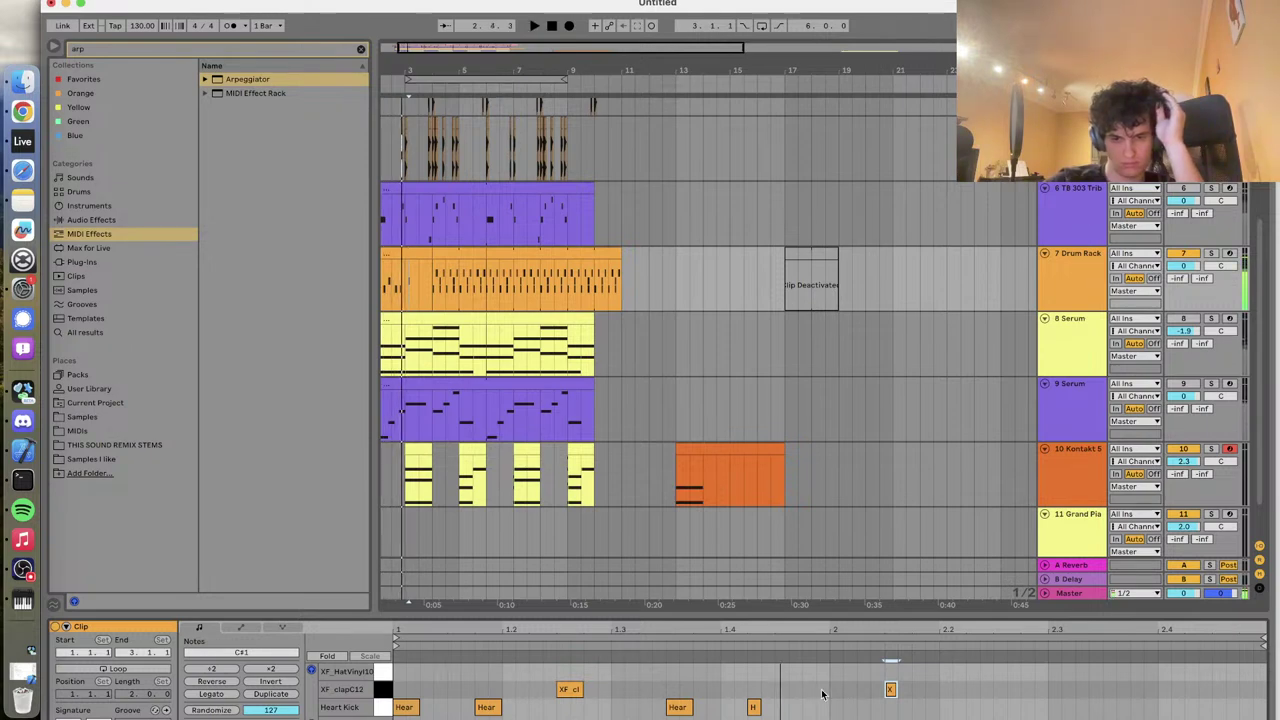
Move the clap from 2.1.3 to 1.4.3, shift the last Heart Kick to 1.4 to audition it, and delete that kick
double_click(783, 690)
left_click_drag(872, 683, 911, 707)
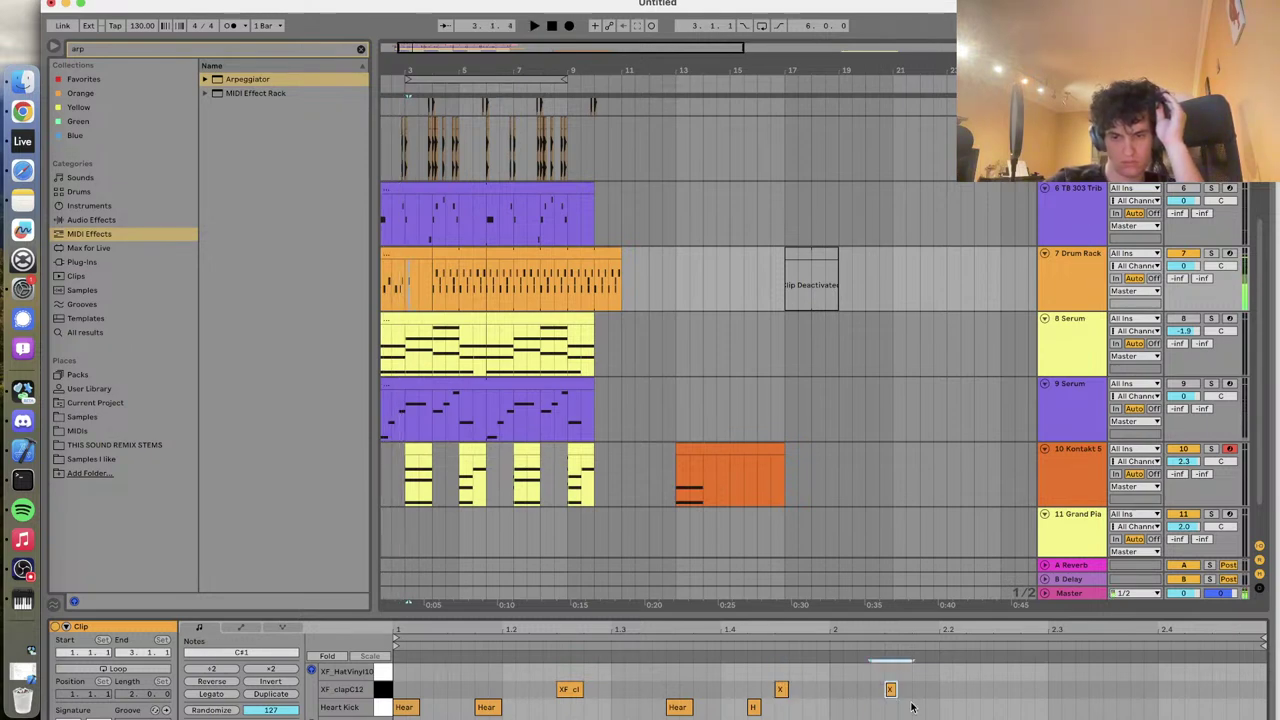
left_click_drag(754, 709, 726, 708)
key("space")
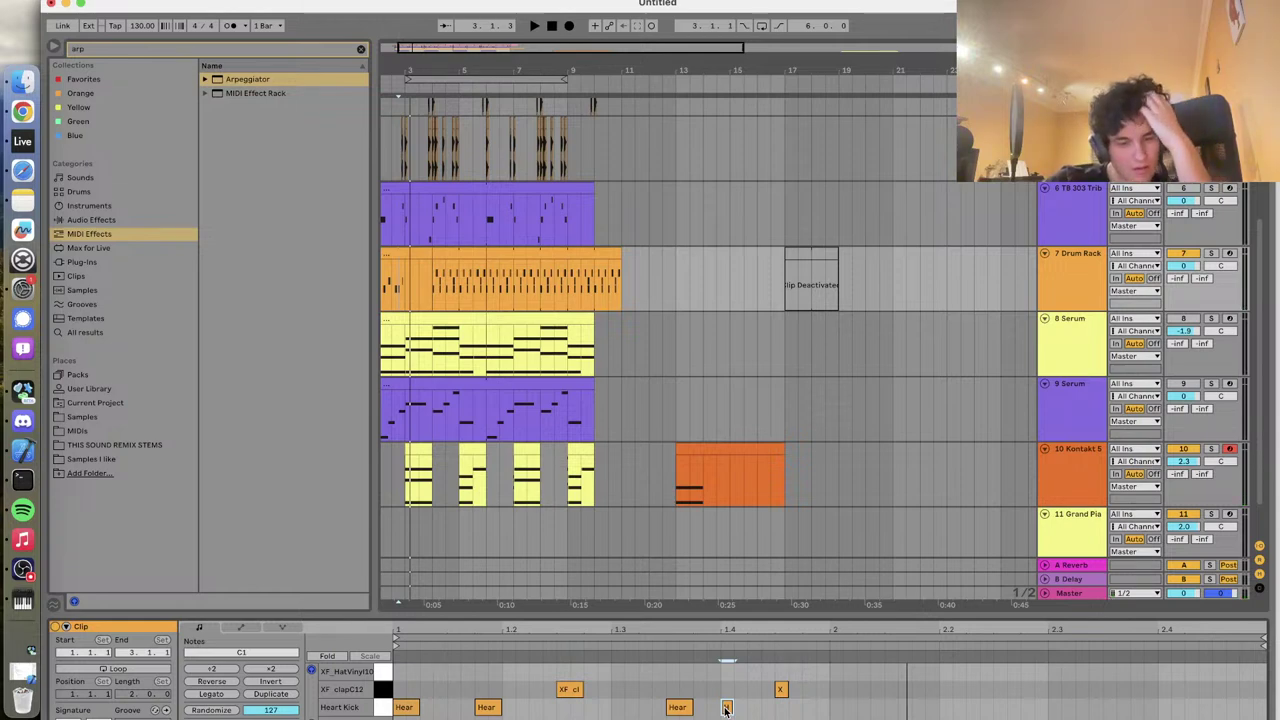
double_click(726, 708)
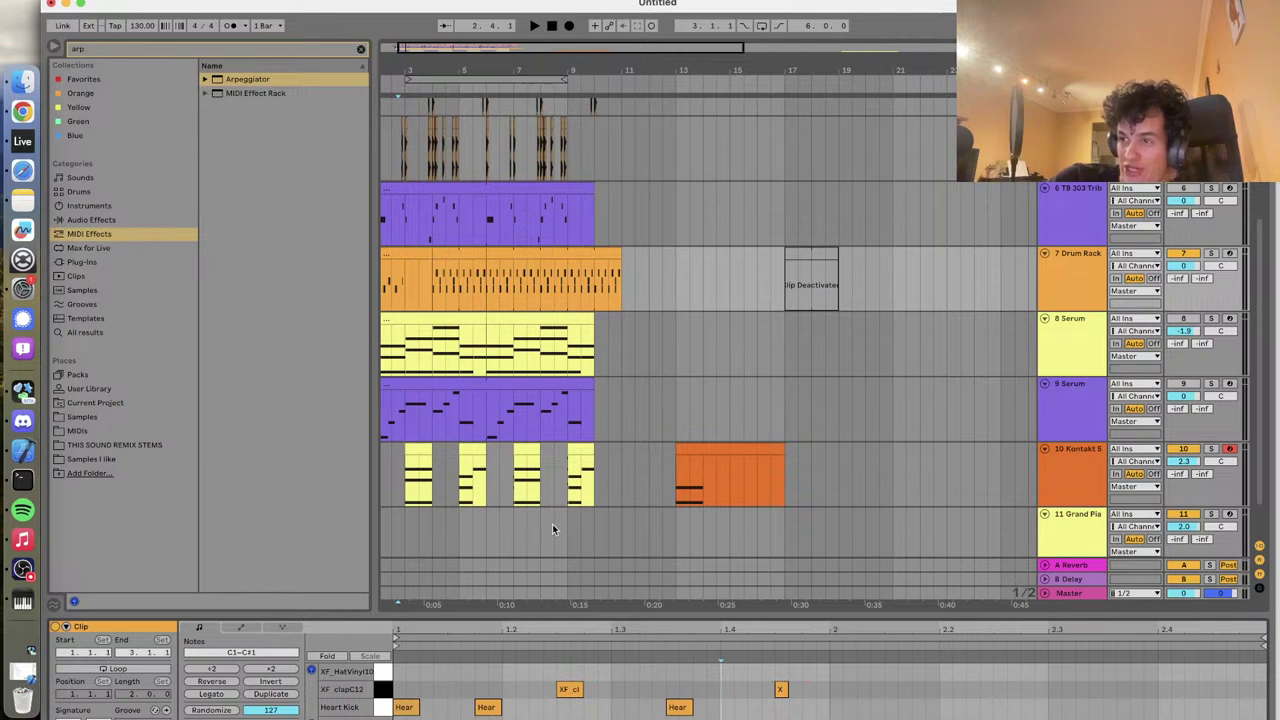
Turn the clap at 1.4.3 into a Heart Kick and add a short clap at 2.1.3, auditioning it at 2.1 as well
scroll(552, 523, "up", 1)
key("space")
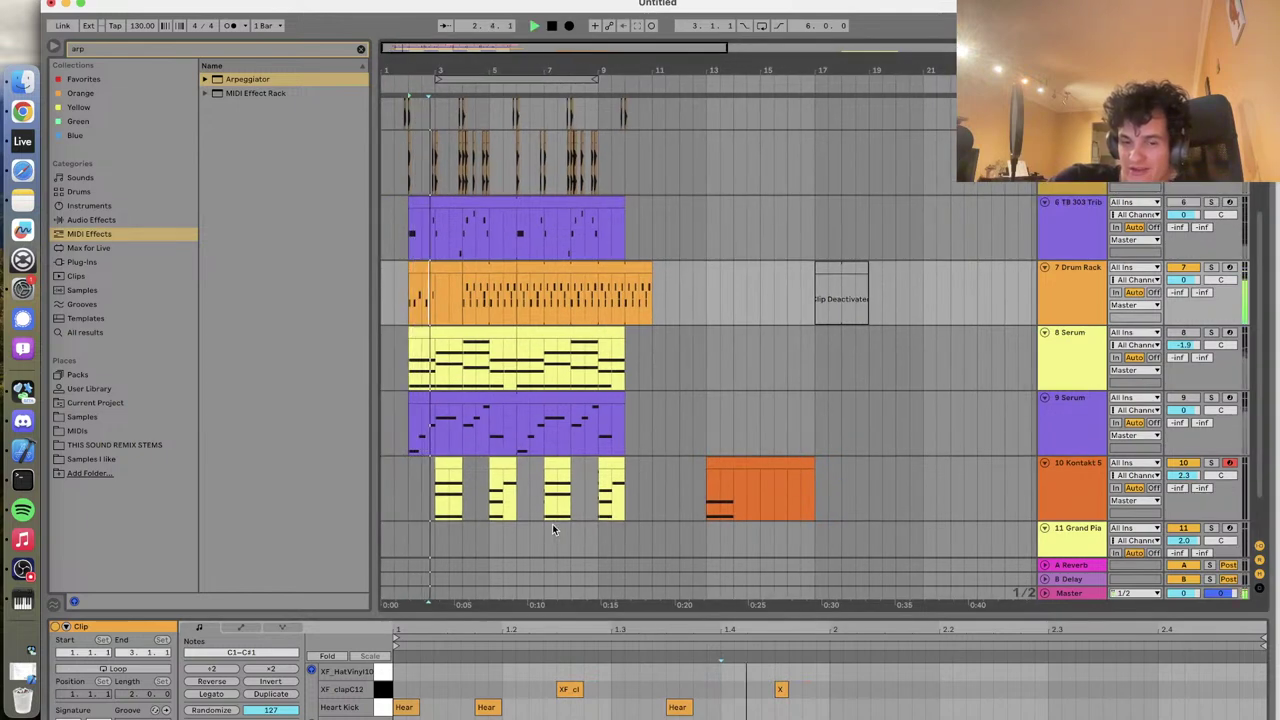
key("space")
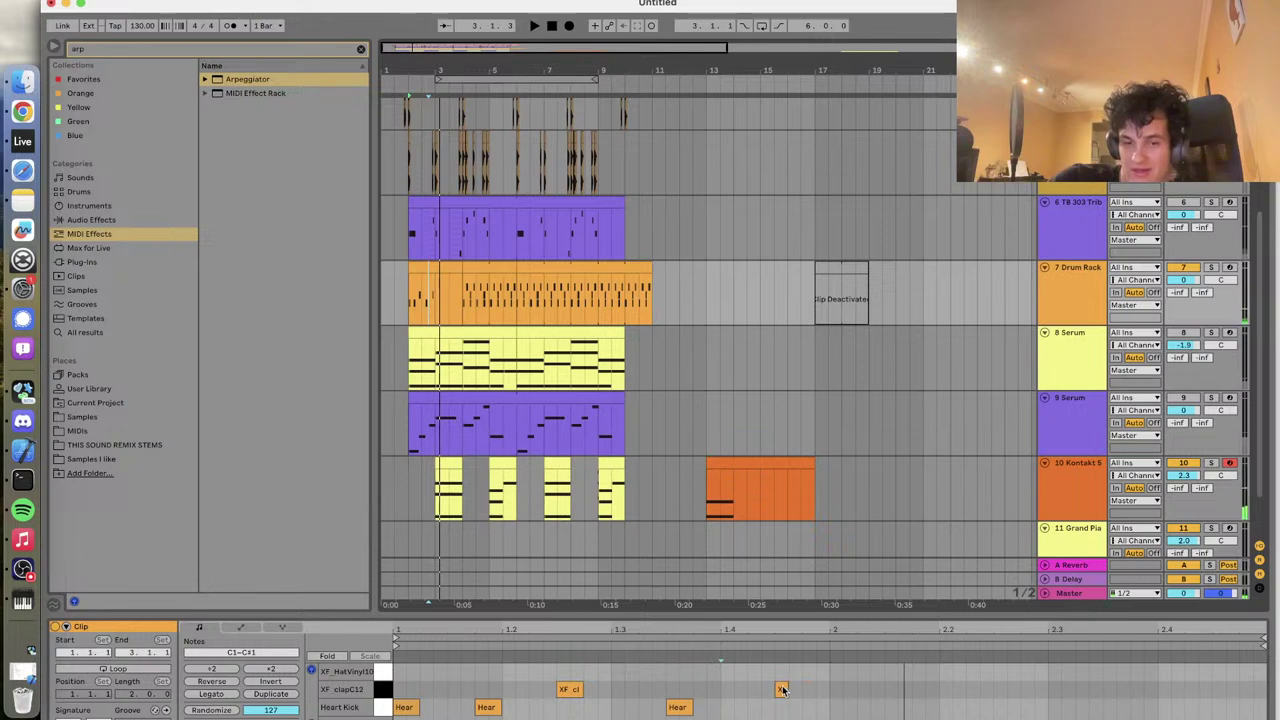
left_click_drag(782, 690, 783, 708)
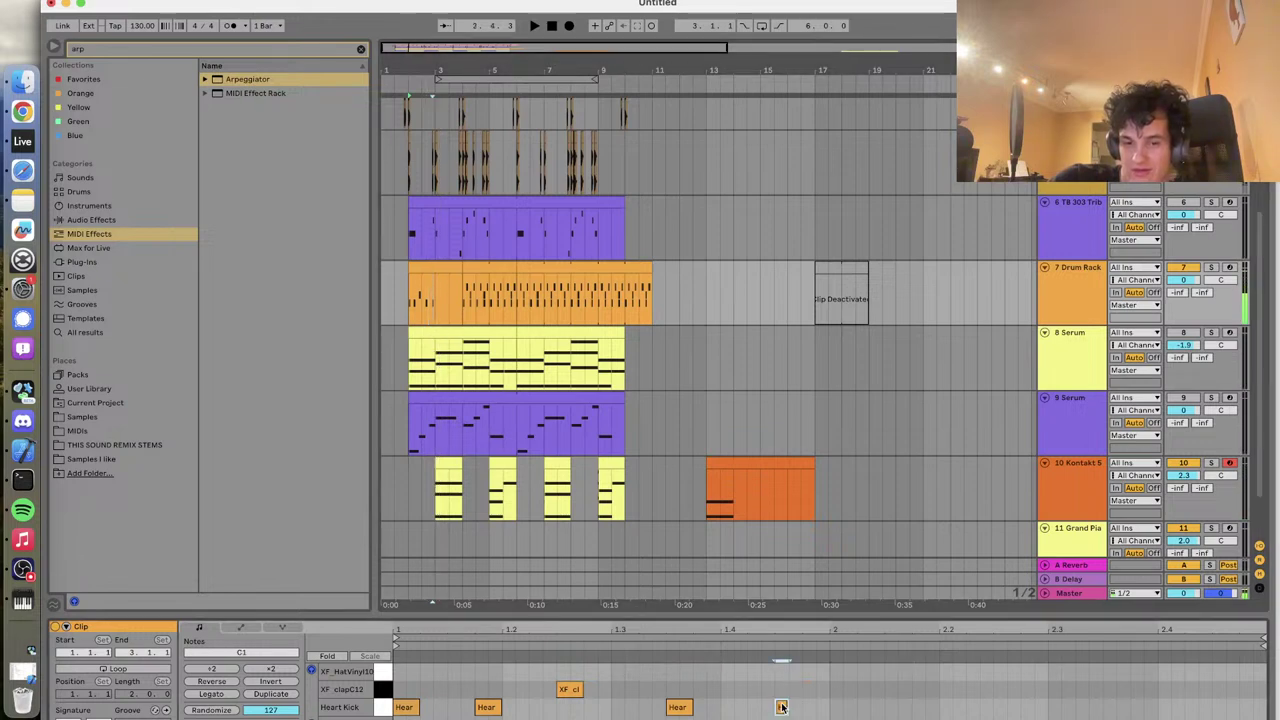
key("space")
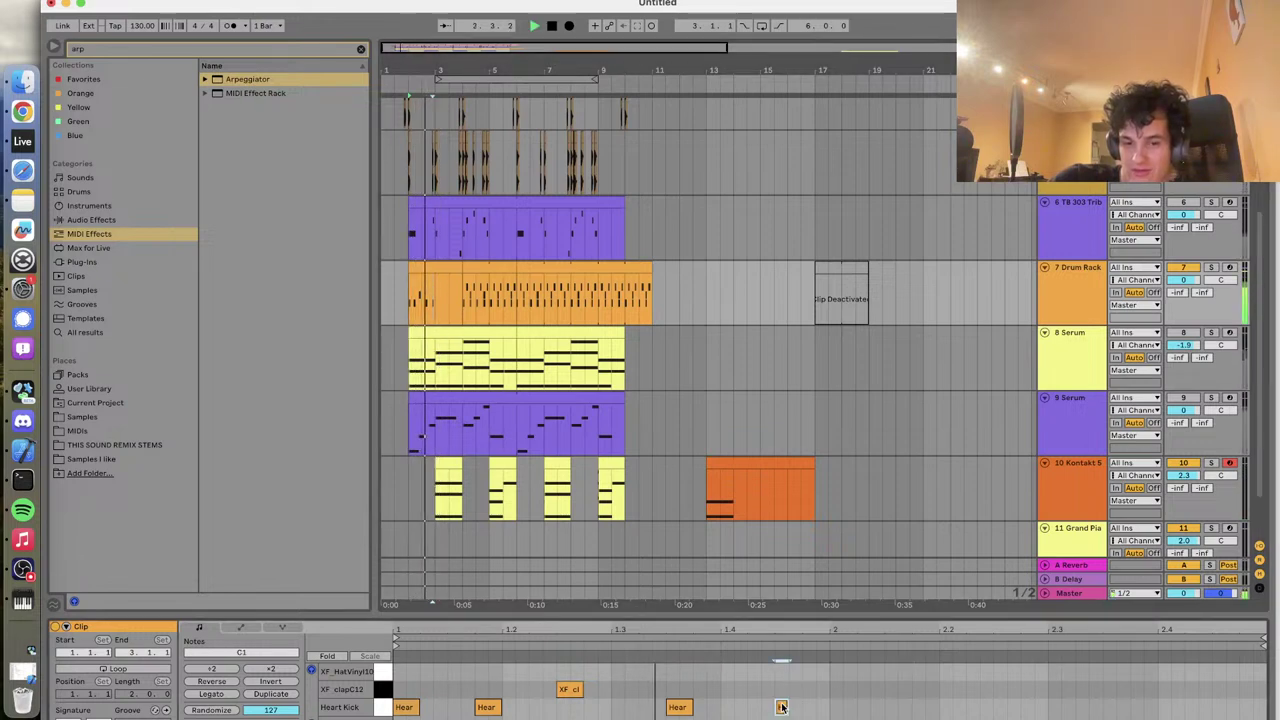
double_click(891, 689)
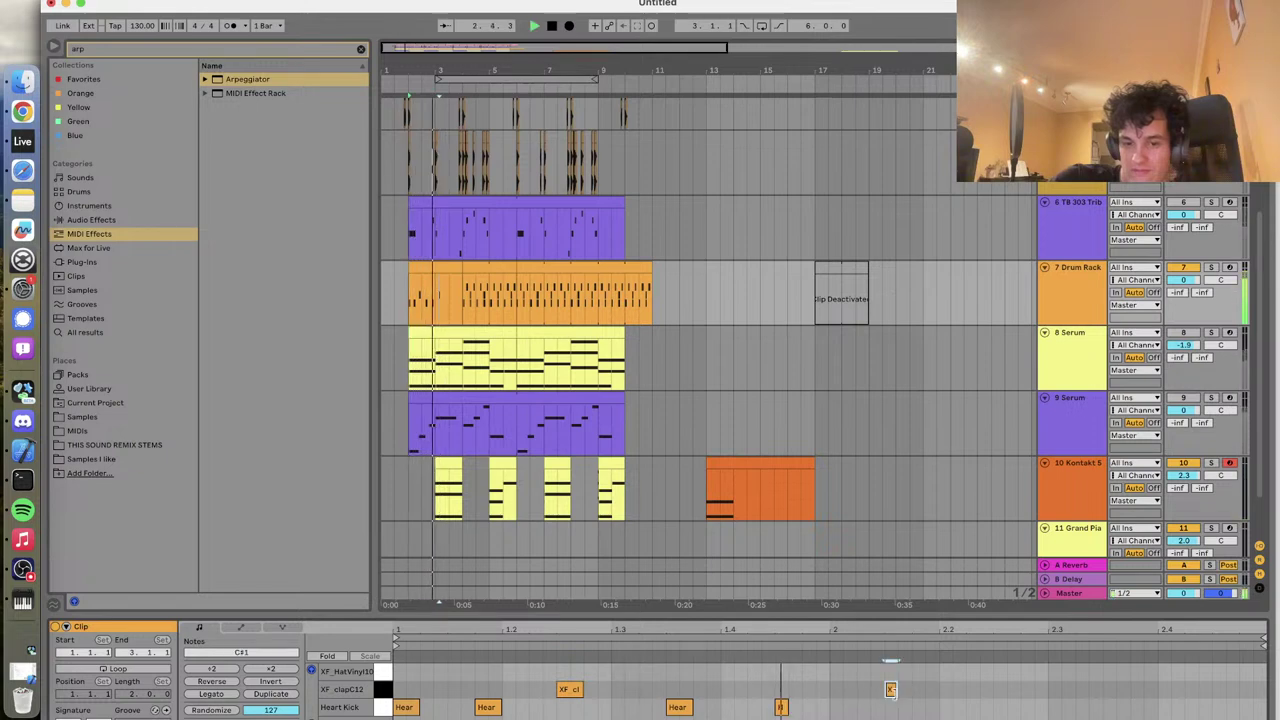
left_click_drag(892, 690, 836, 690)
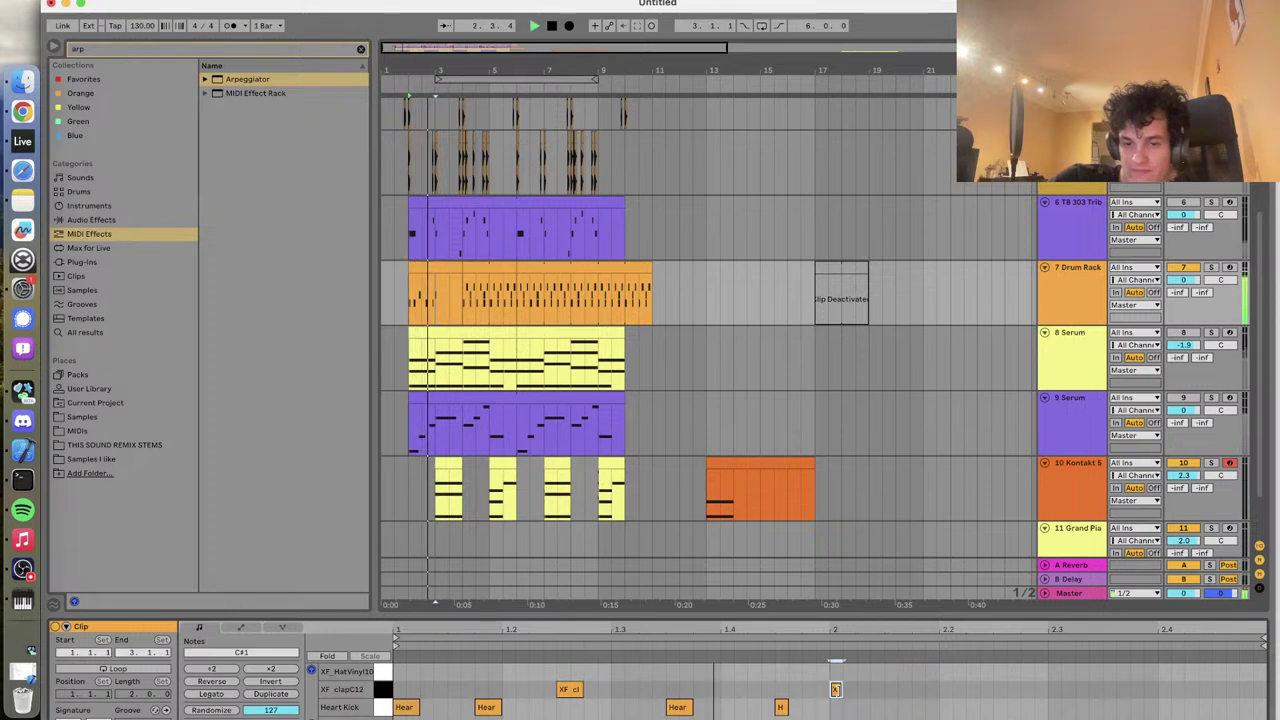
left_click_drag(836, 690, 891, 690)
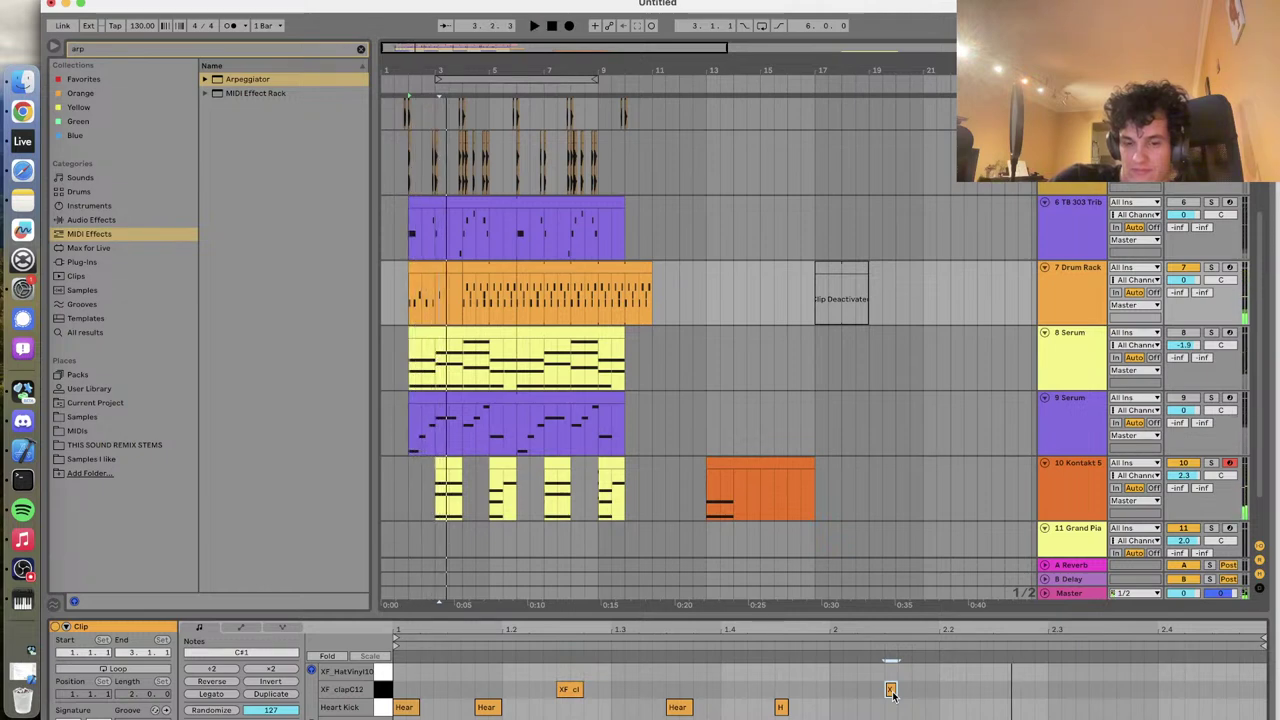
Shorten the first Drum Rack clip on track 7 to end at 2.3.1 and play it from its start
left_click(452, 268)
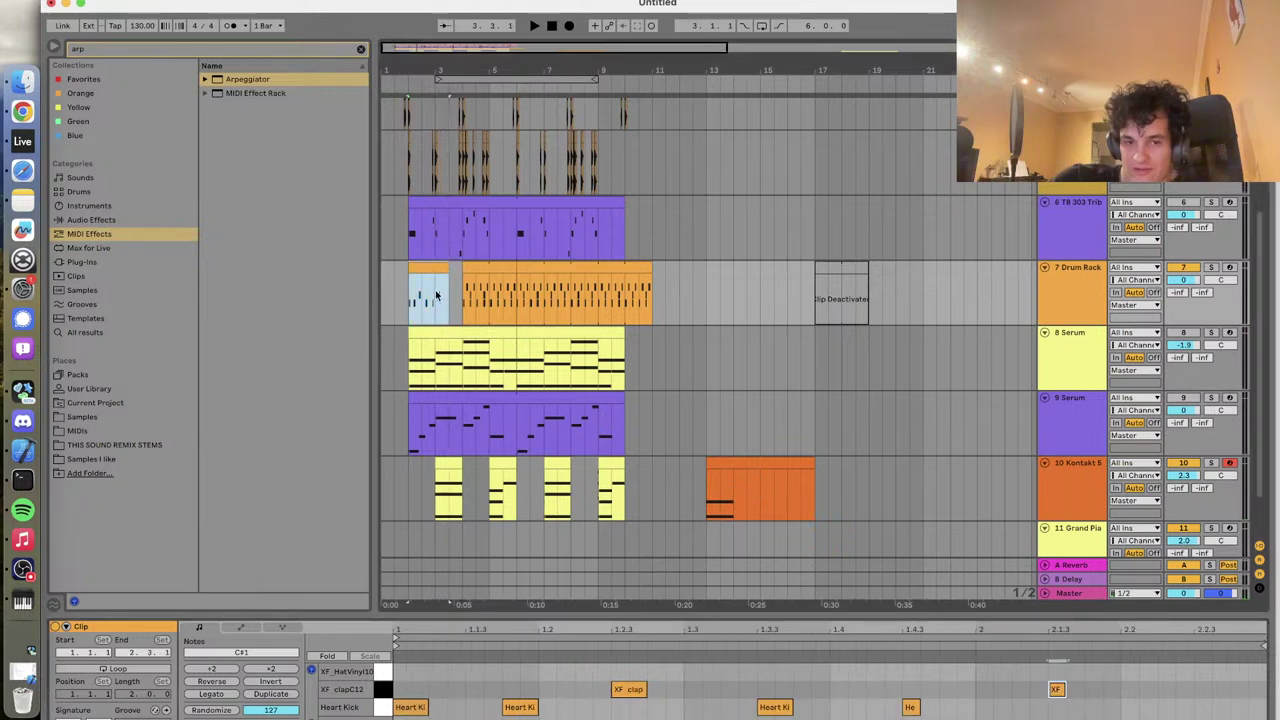
left_click(436, 293)
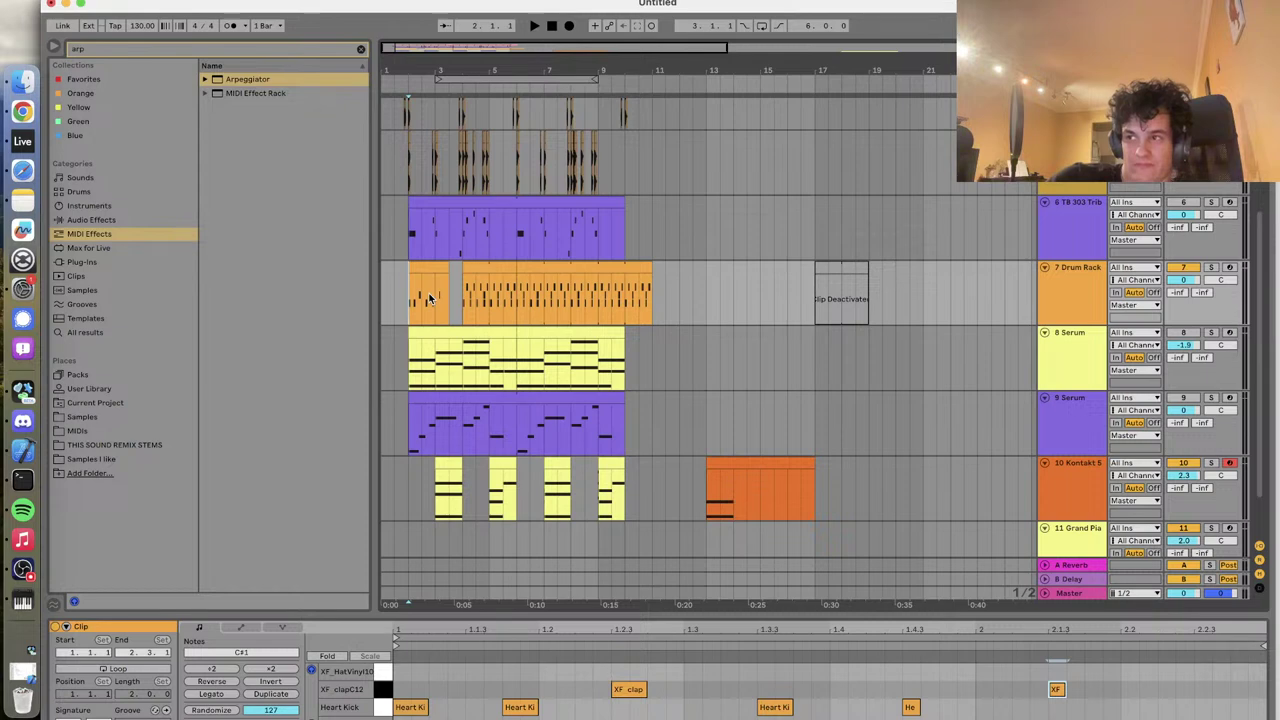
key("space")
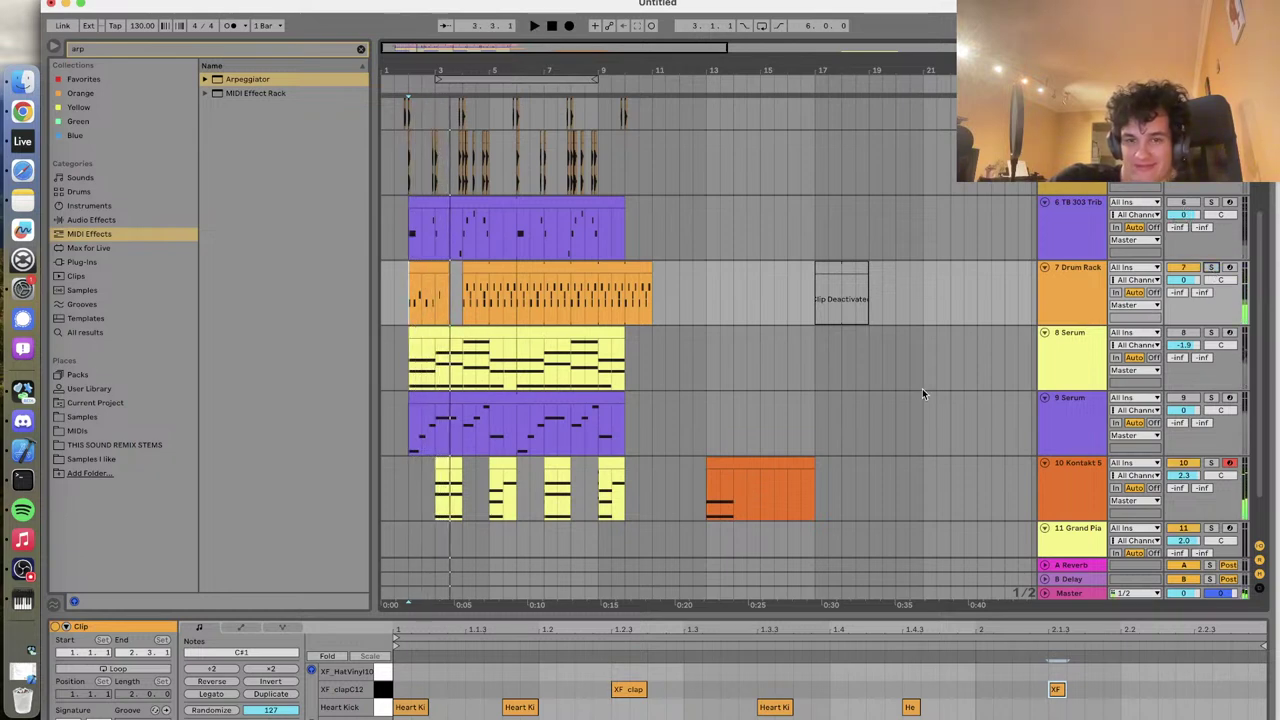
Replace the shortened first Drum Rack clip with the looped kick, clap and hat pattern over bars 2 and 3, and play the arrangement
left_click(430, 264)
left_click(530, 270)
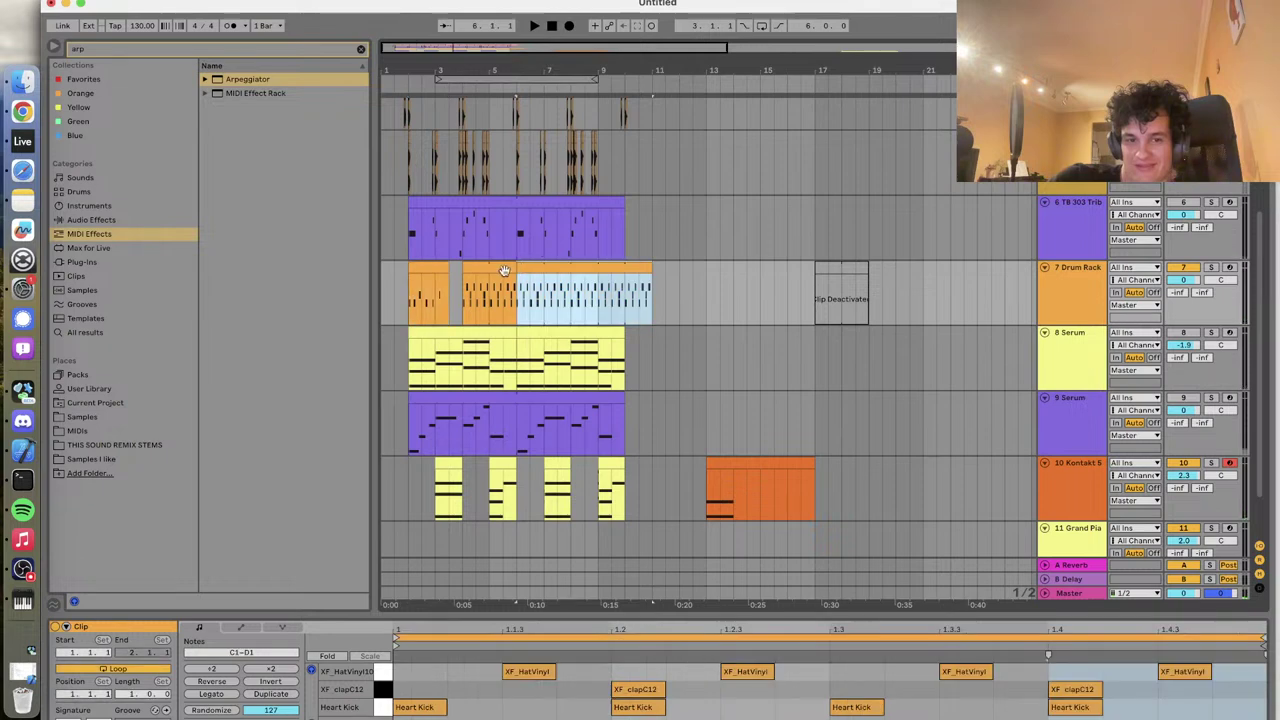
left_click(425, 270)
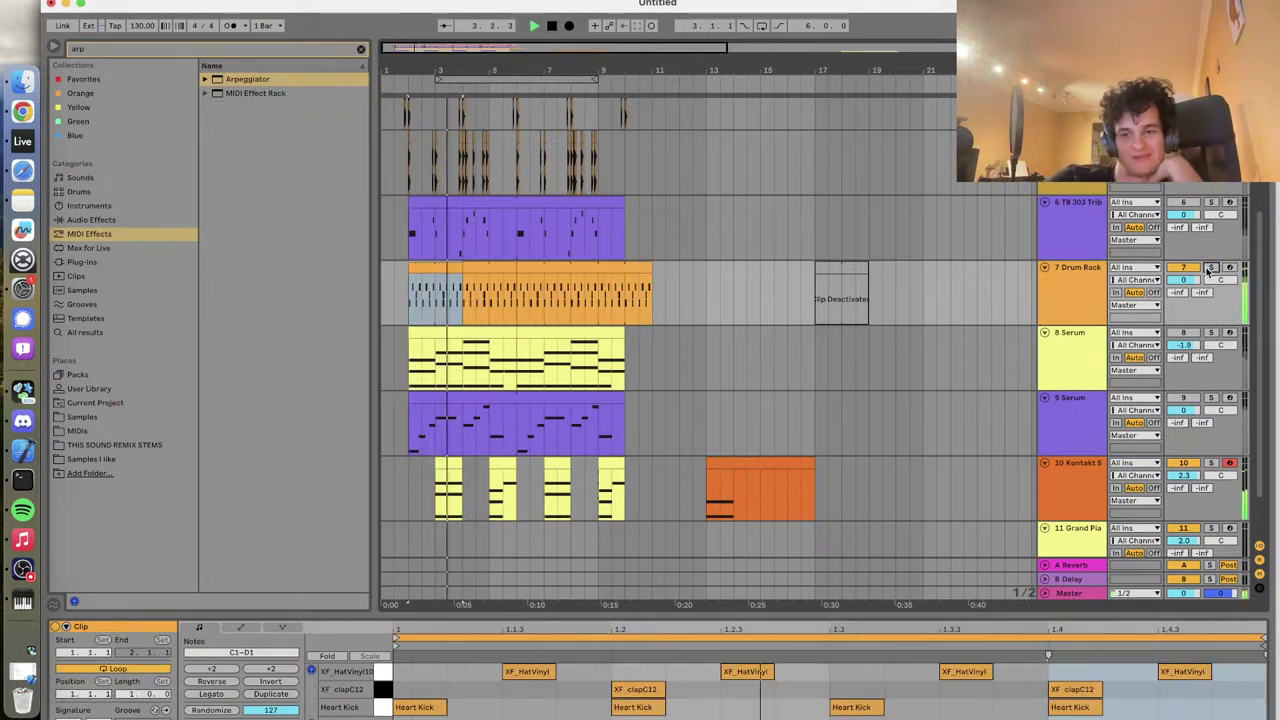
scroll(1088, 283, "down", 3)
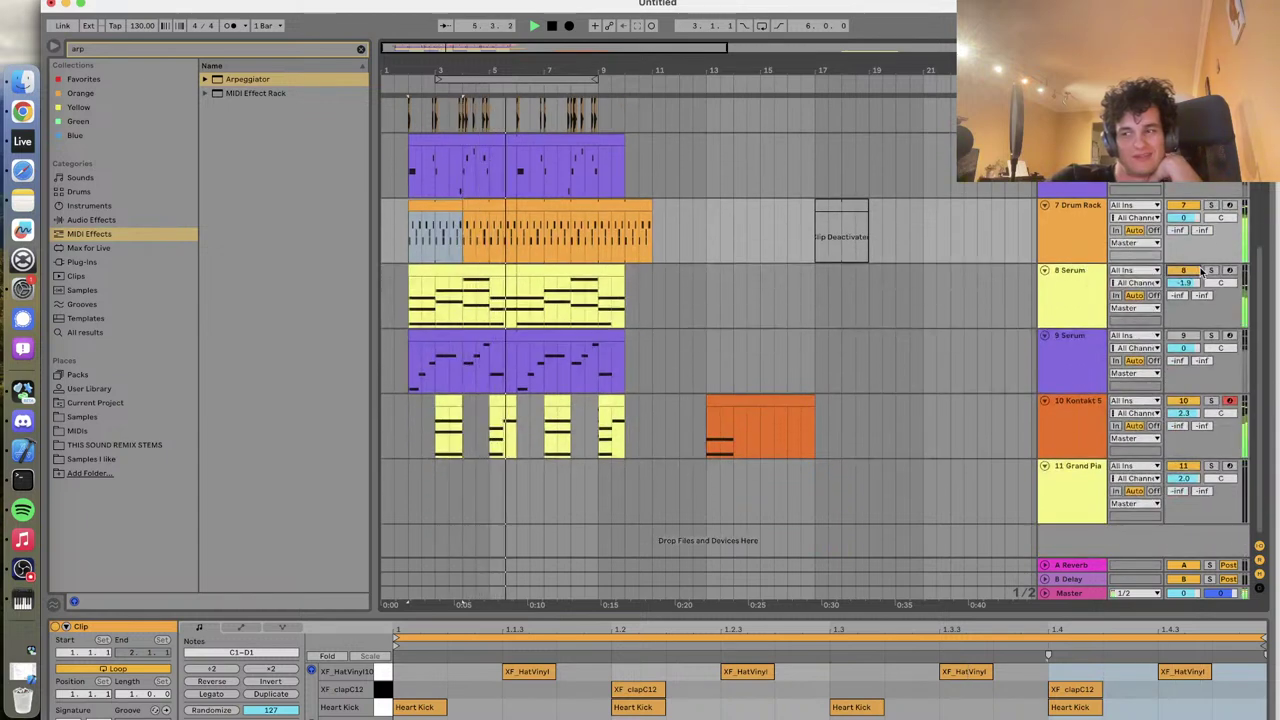
scroll(1116, 224, "up", 6)
scroll(1116, 224, "up", 1)
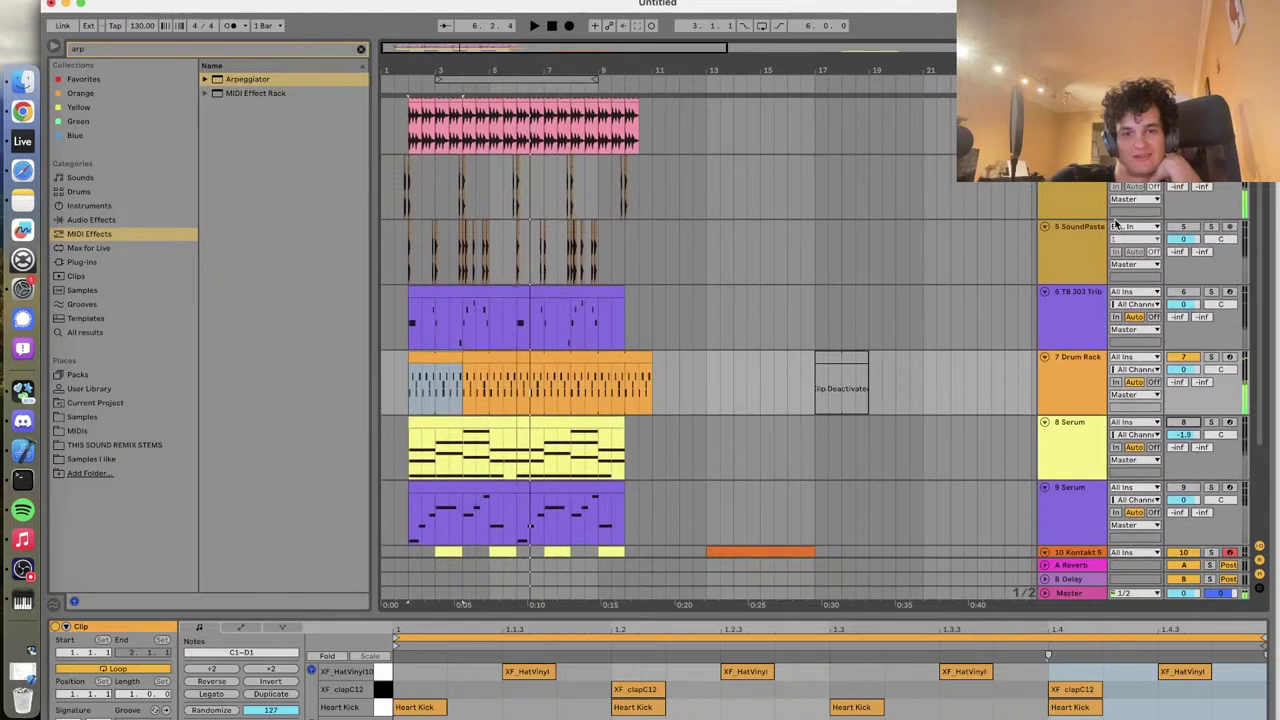
Try to extend the first Kontakt clip on track 10 back to bar 2 and forward to bar 6, and undo both changes
scroll(1092, 290, "down", 7)
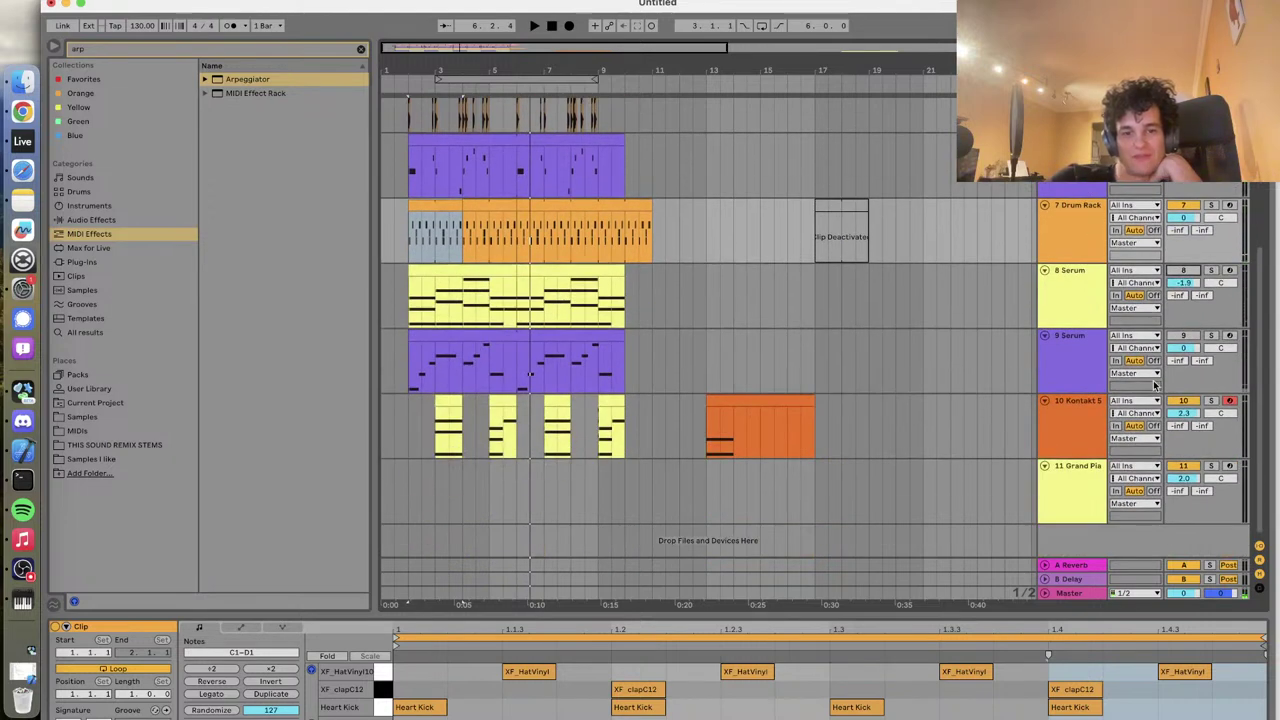
left_click(438, 402)
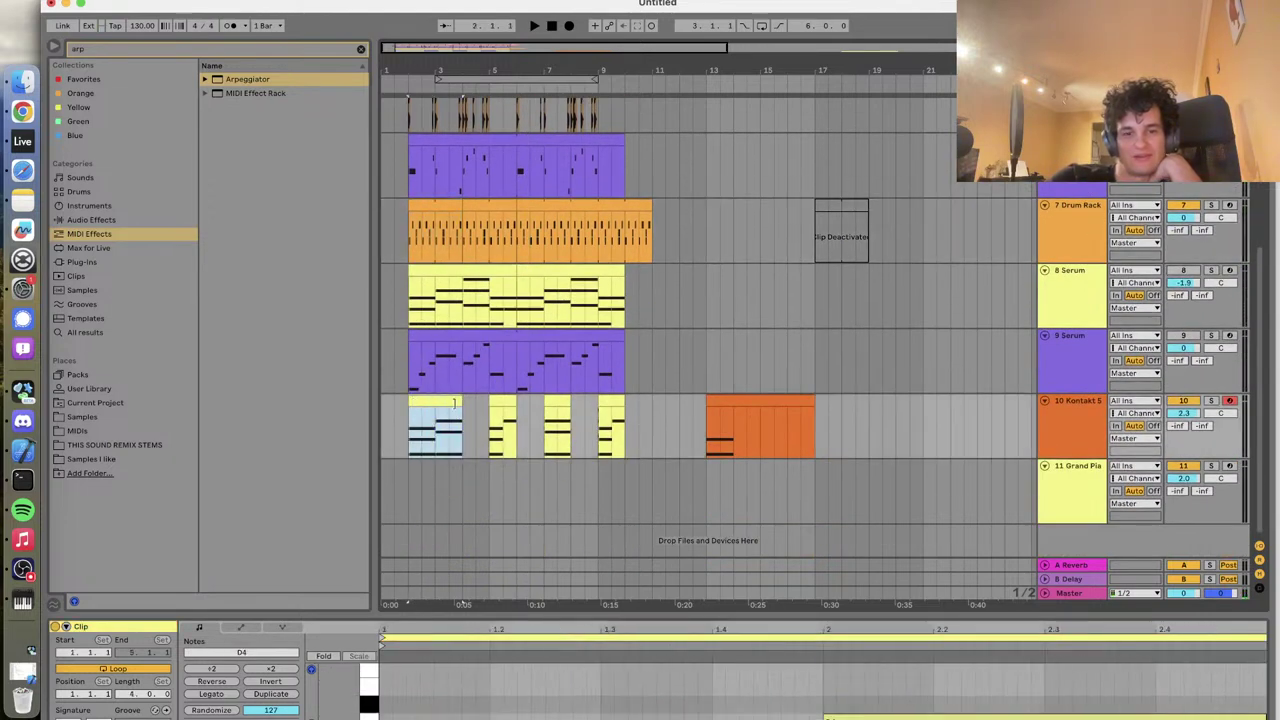
left_click_drag(460, 404, 519, 420)
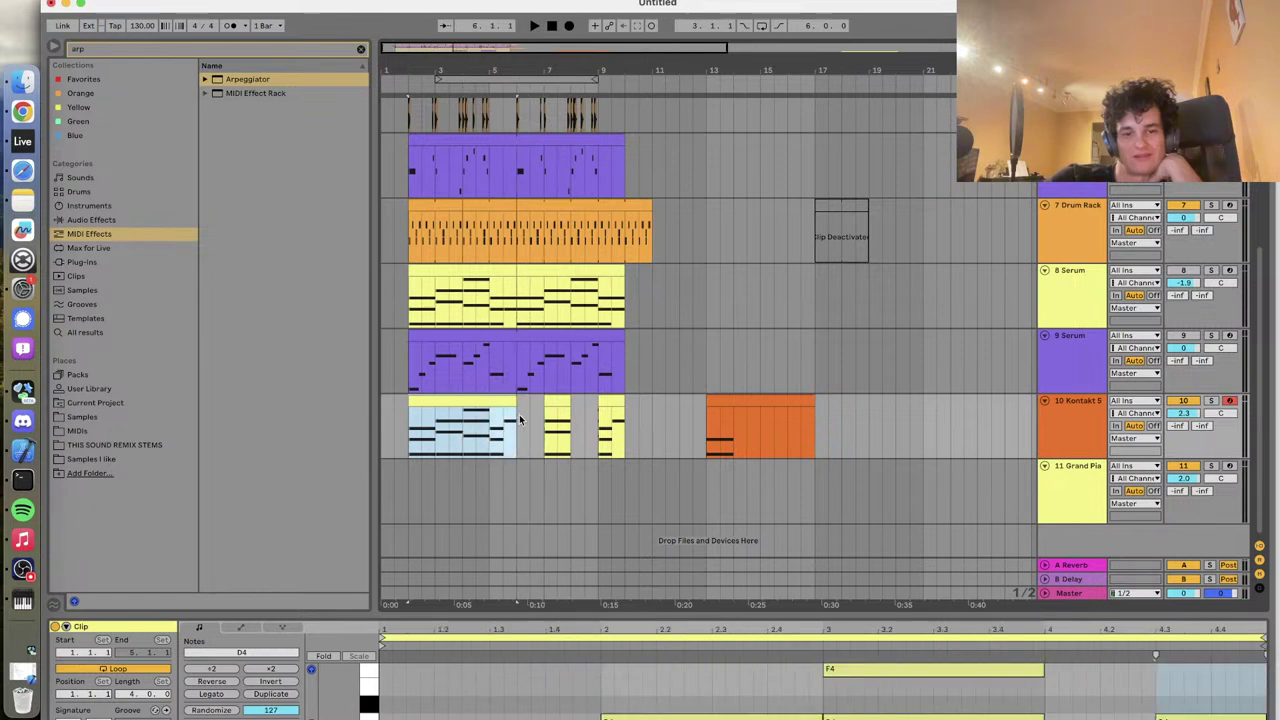
key("super+z")
key("super+z")
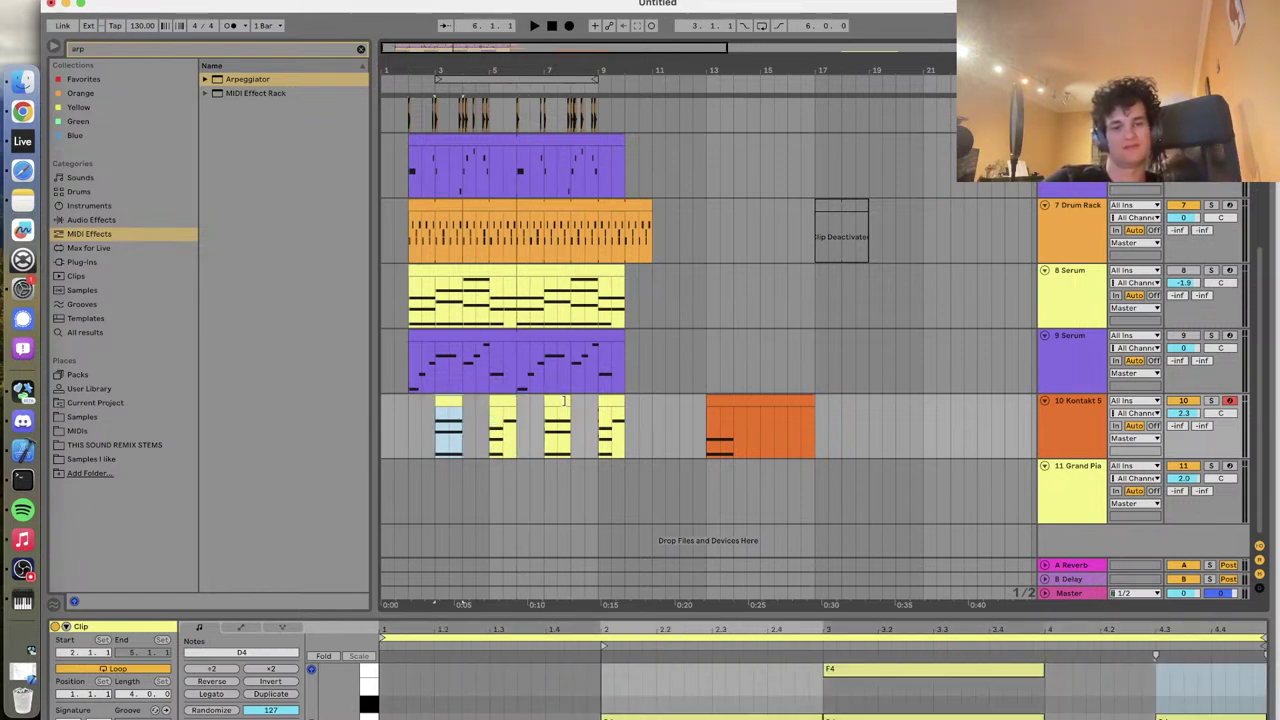
Extend the start of the last yellow Kontakt clip on track 10 back to bar 5 and play the arrangement from bar 2
left_click(598, 404)
left_click_drag(598, 404, 490, 405)
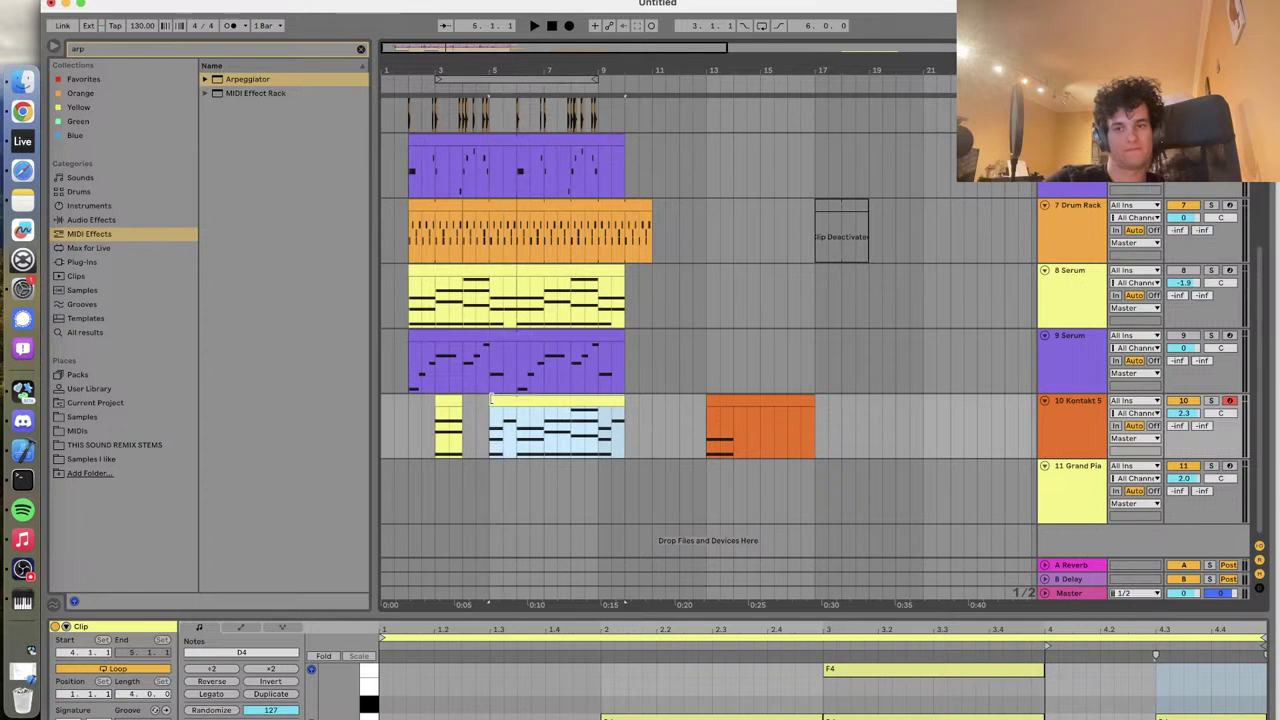
left_click(393, 424)
key("space")
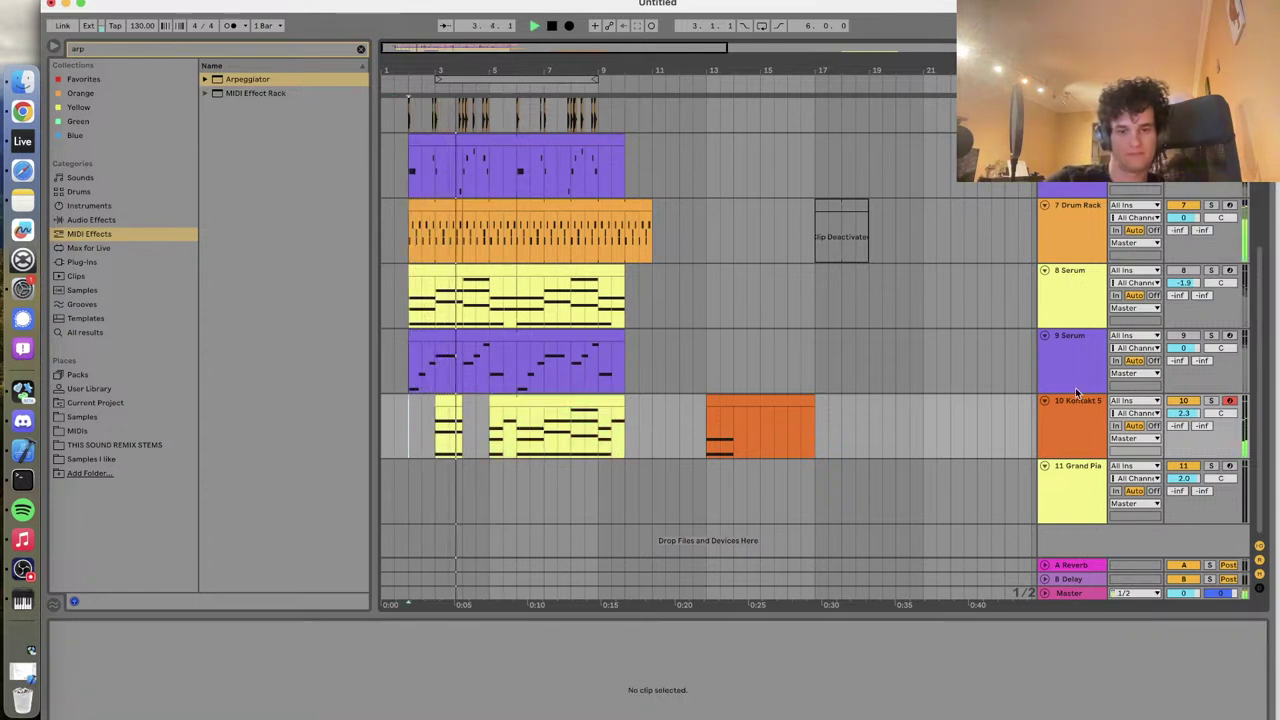
Duplicate Kontakt track 10 and delete the Arpeggiator from the duplicate
left_click(1091, 448)
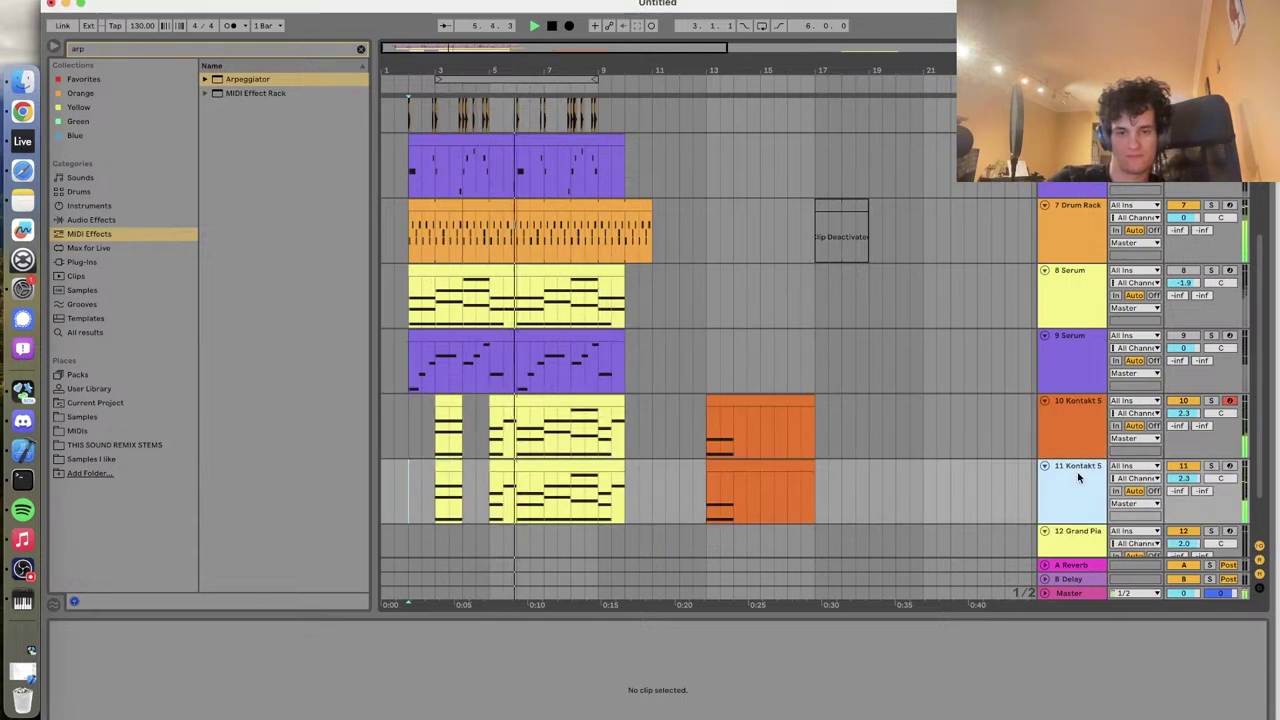
left_click(64, 627)
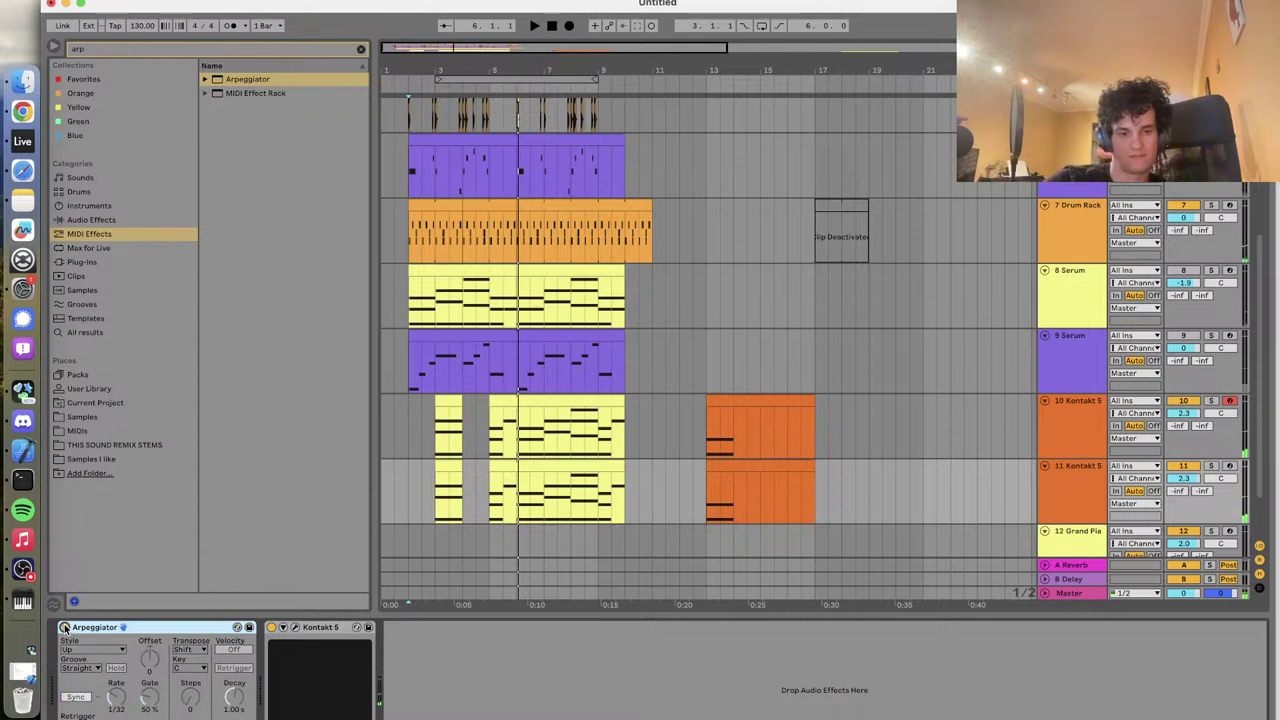
key("Delete")
Set the String Ensemble articulation in the duplicate track's Kontakt instrument to Sustain and close the plug-in window
left_click(88, 628)
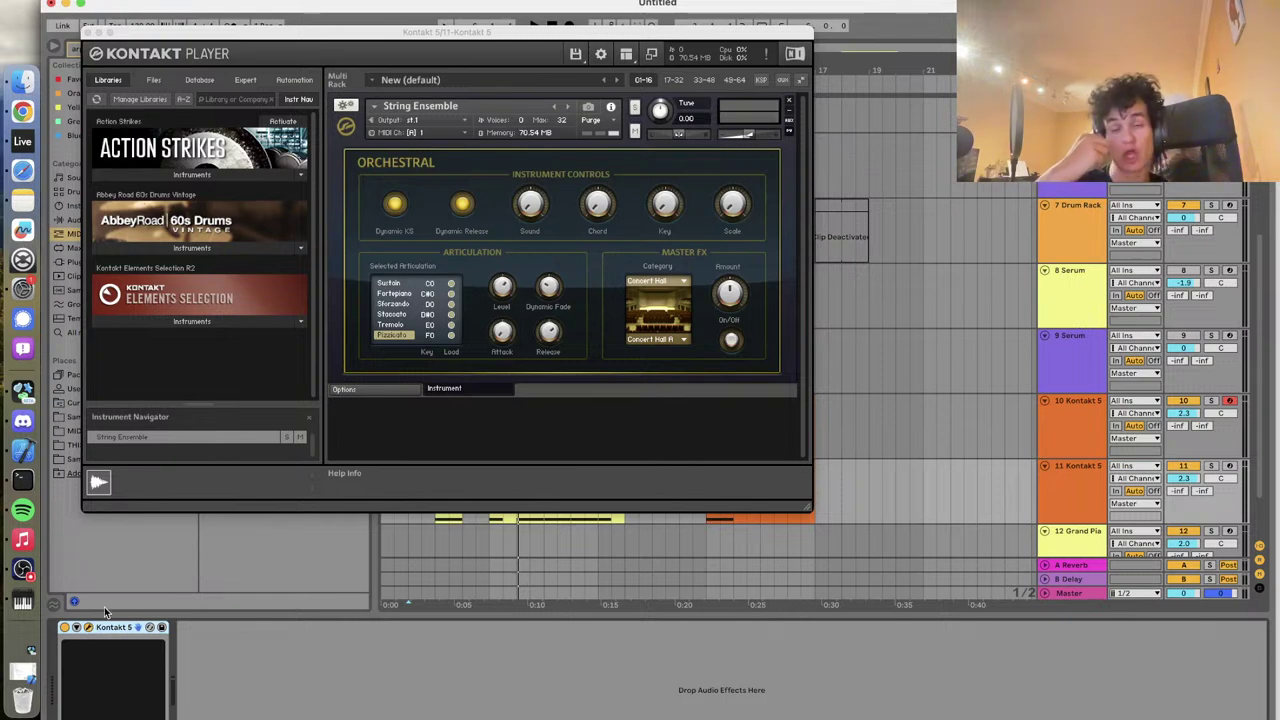
left_click(398, 314)
left_click(403, 304)
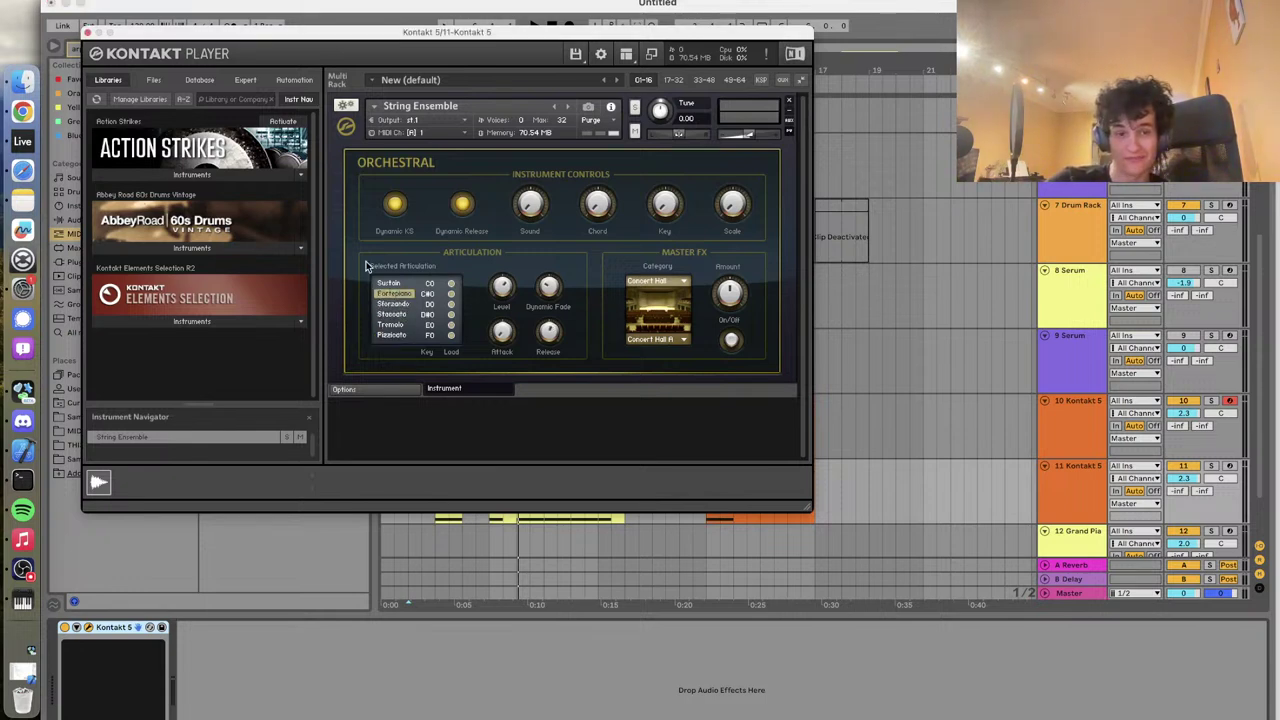
left_click(388, 284)
left_click(87, 32)
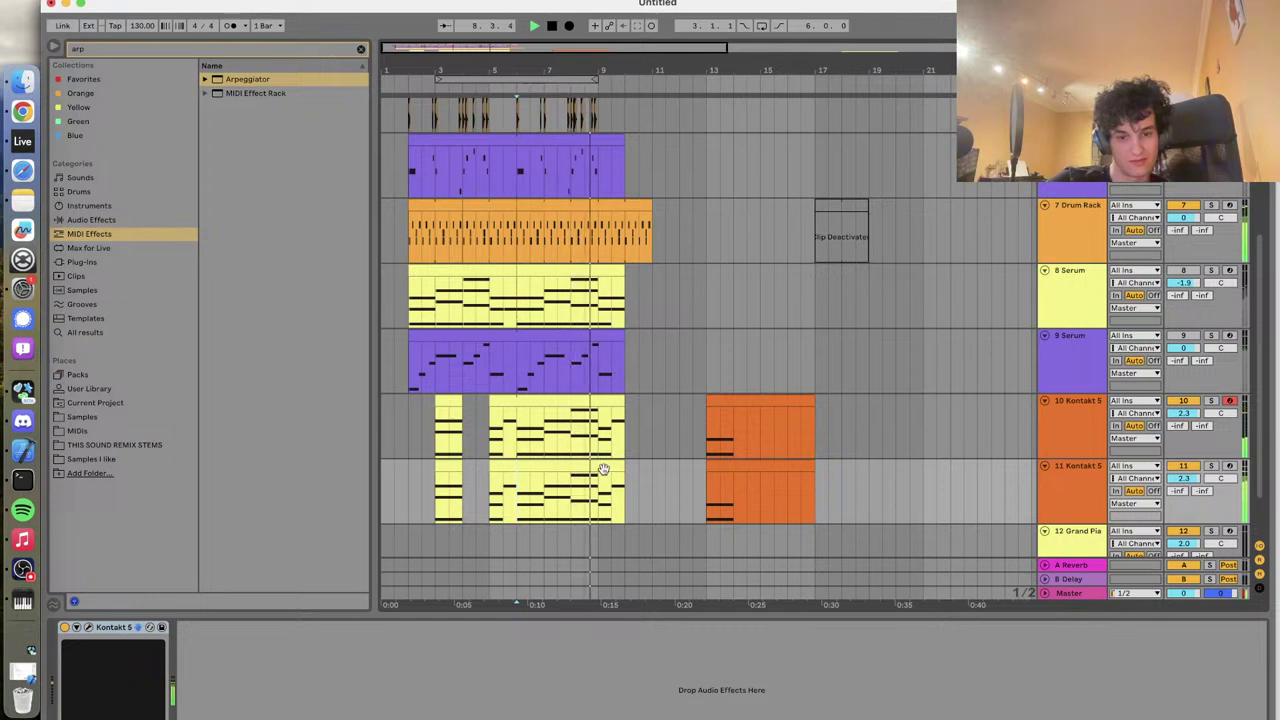
Play the arrangement from bar 2 to audition the sustained strings, and mute Kontakt track 11
left_click(413, 480)
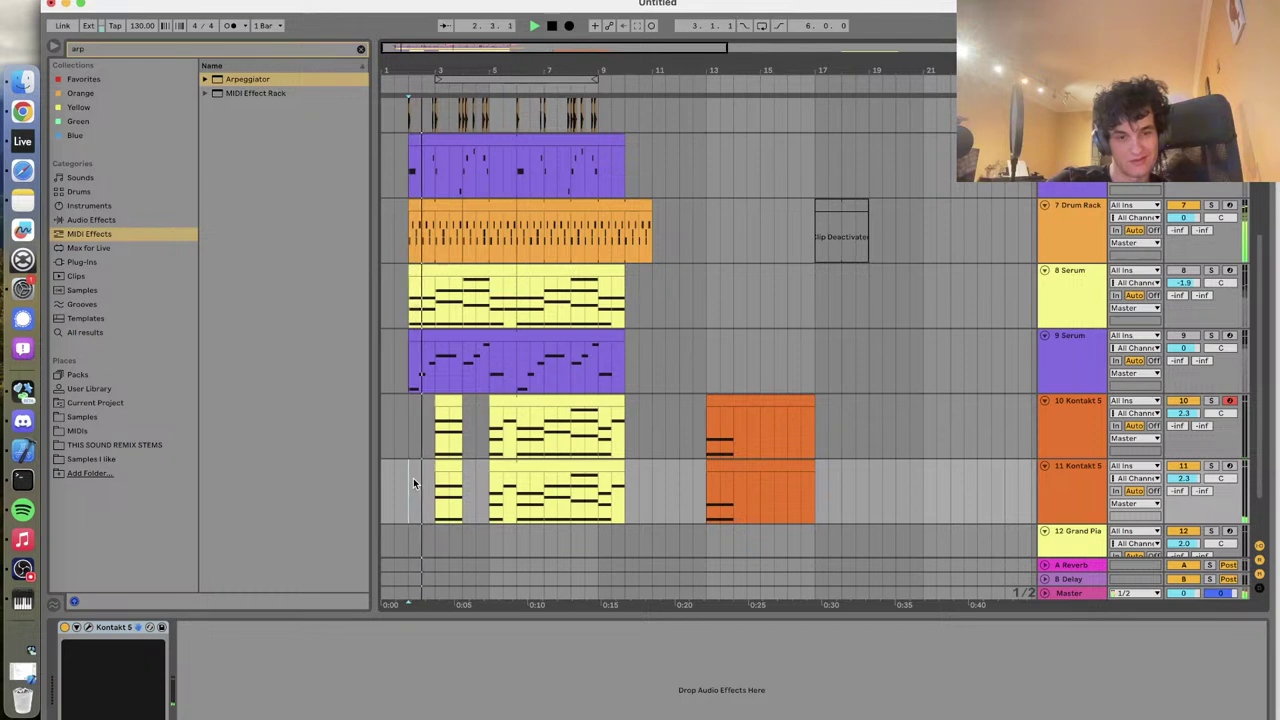
scroll(413, 483, "up", 5)
scroll(649, 451, "down", 5)
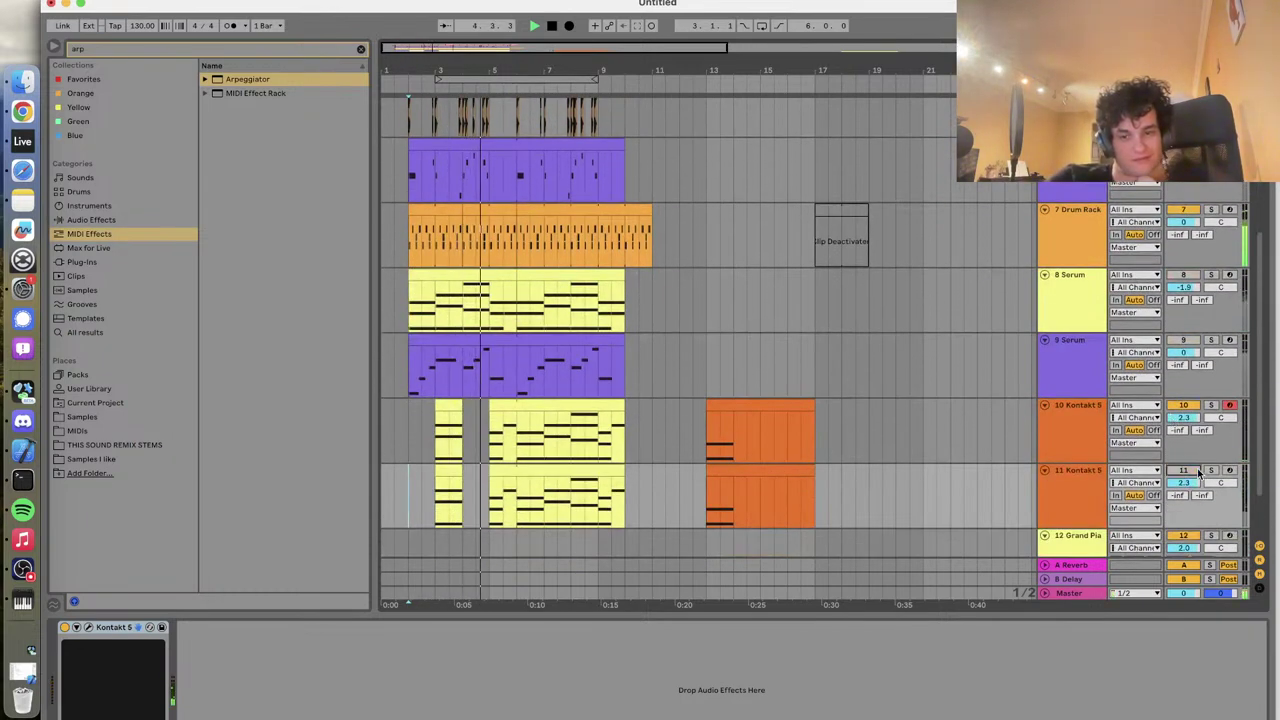
key("space")
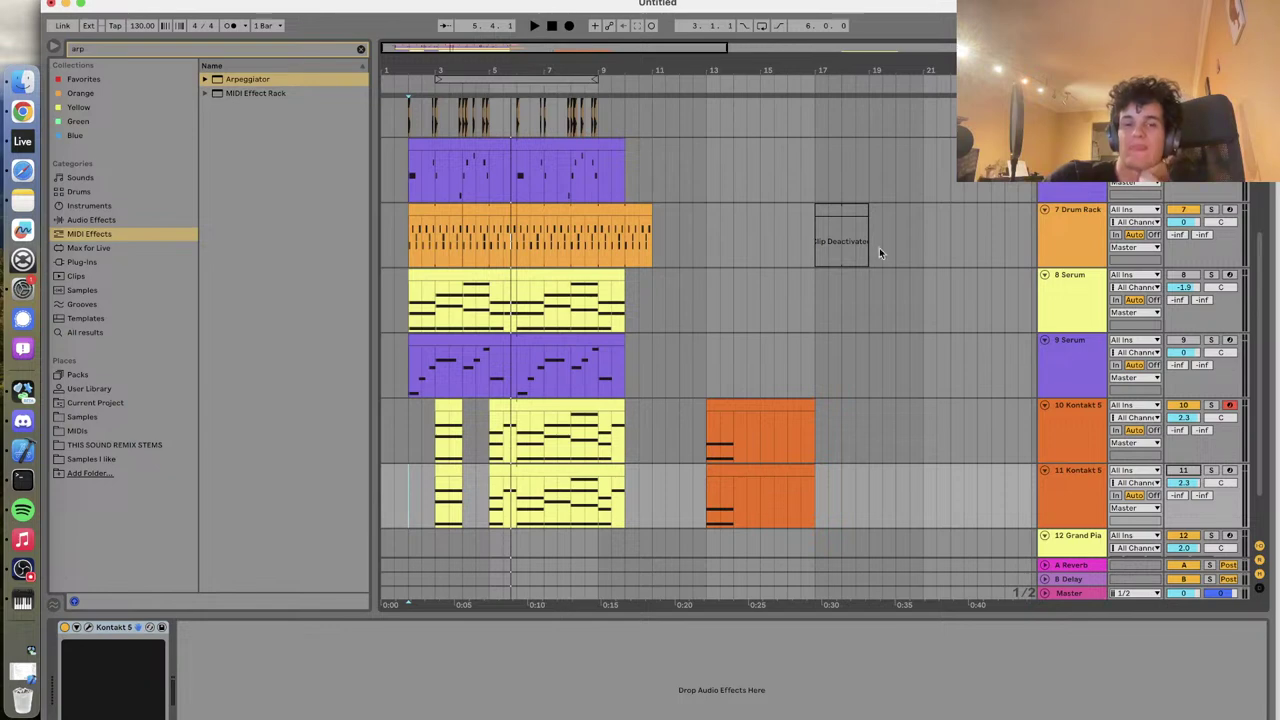
scroll(599, 145, "up", 5)
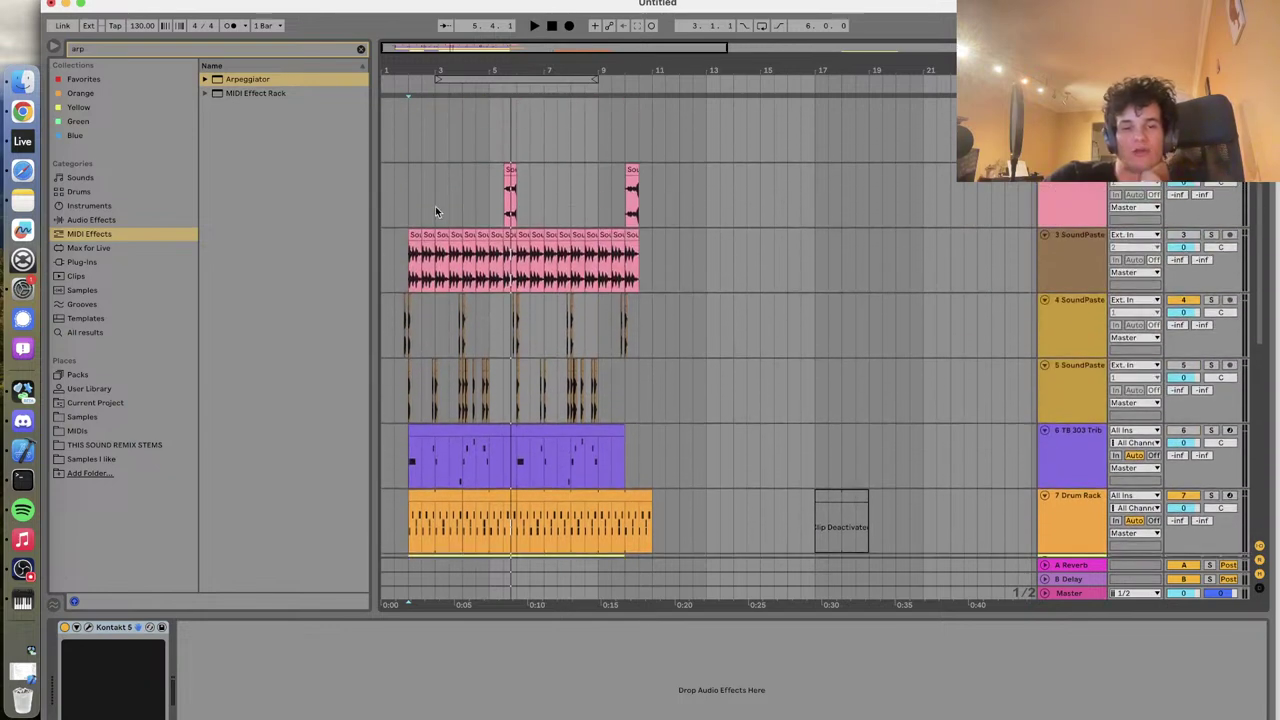
Play the arrangement from bar 2 and review the tracks down to the Kontakt layers during playback
left_click(411, 205)
key("space")
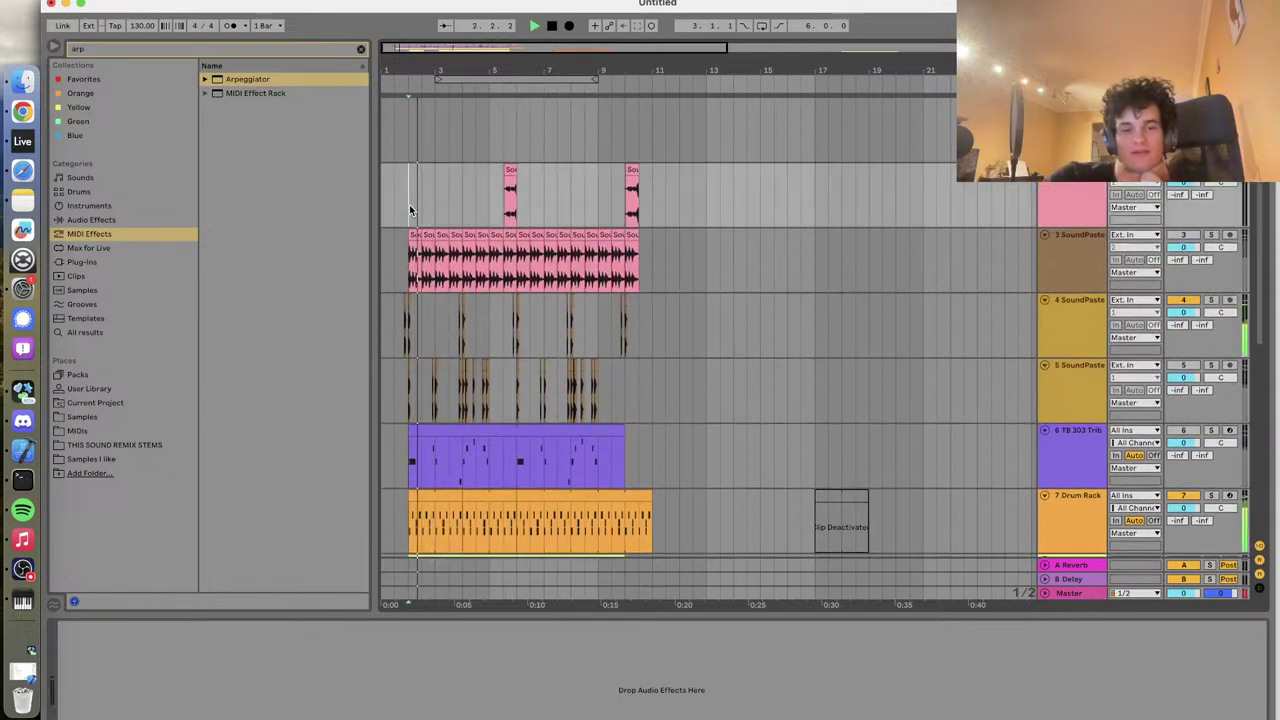
key("space")
scroll(1190, 445, "down", 2)
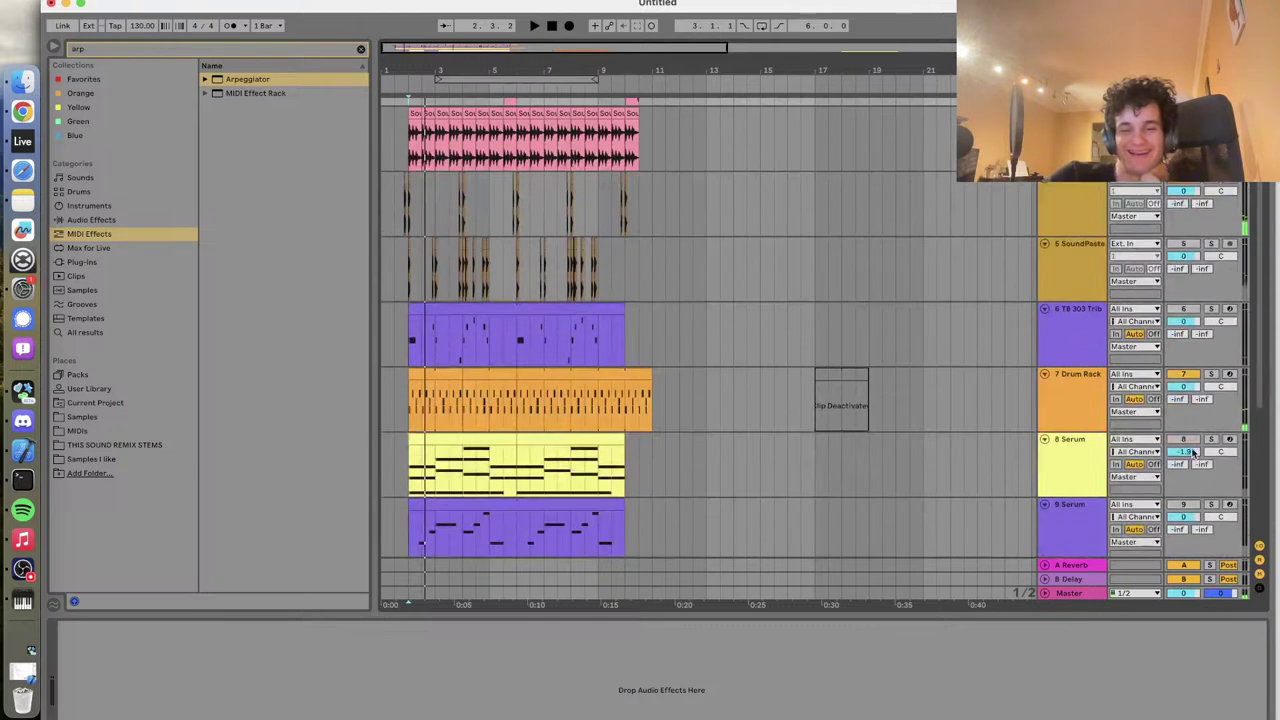
scroll(1188, 470, "down", 1)
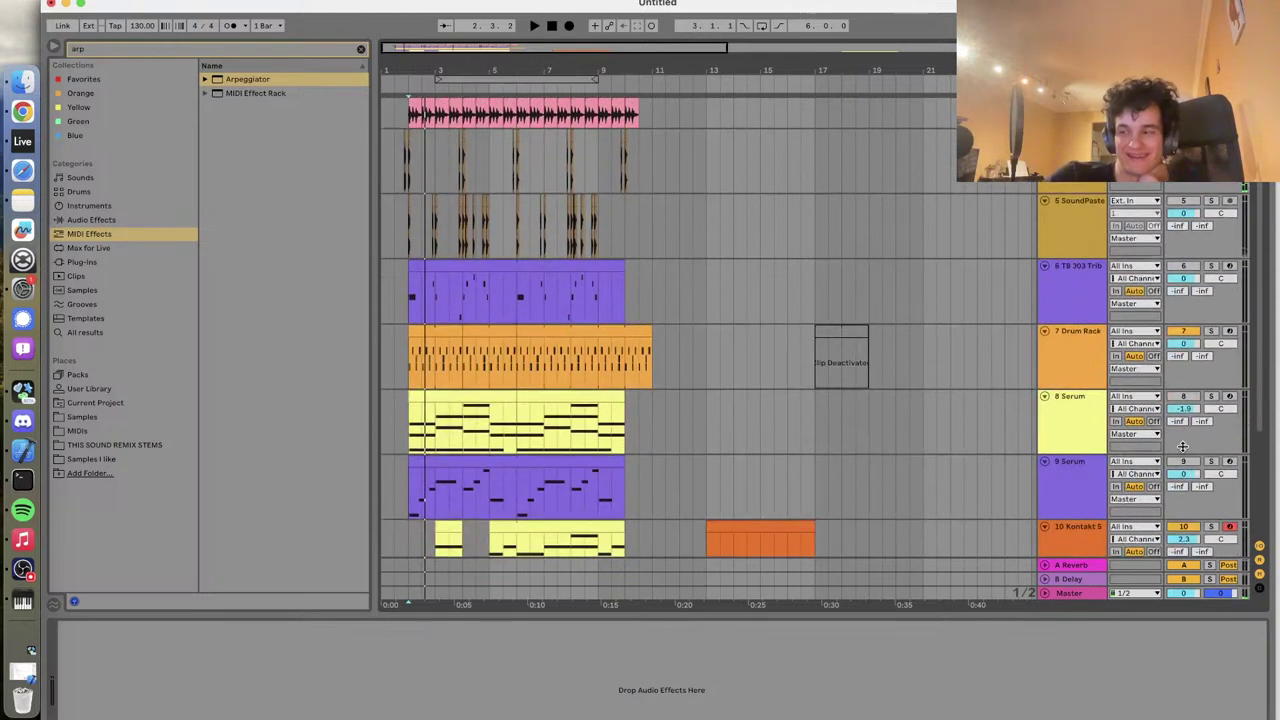
key("space")
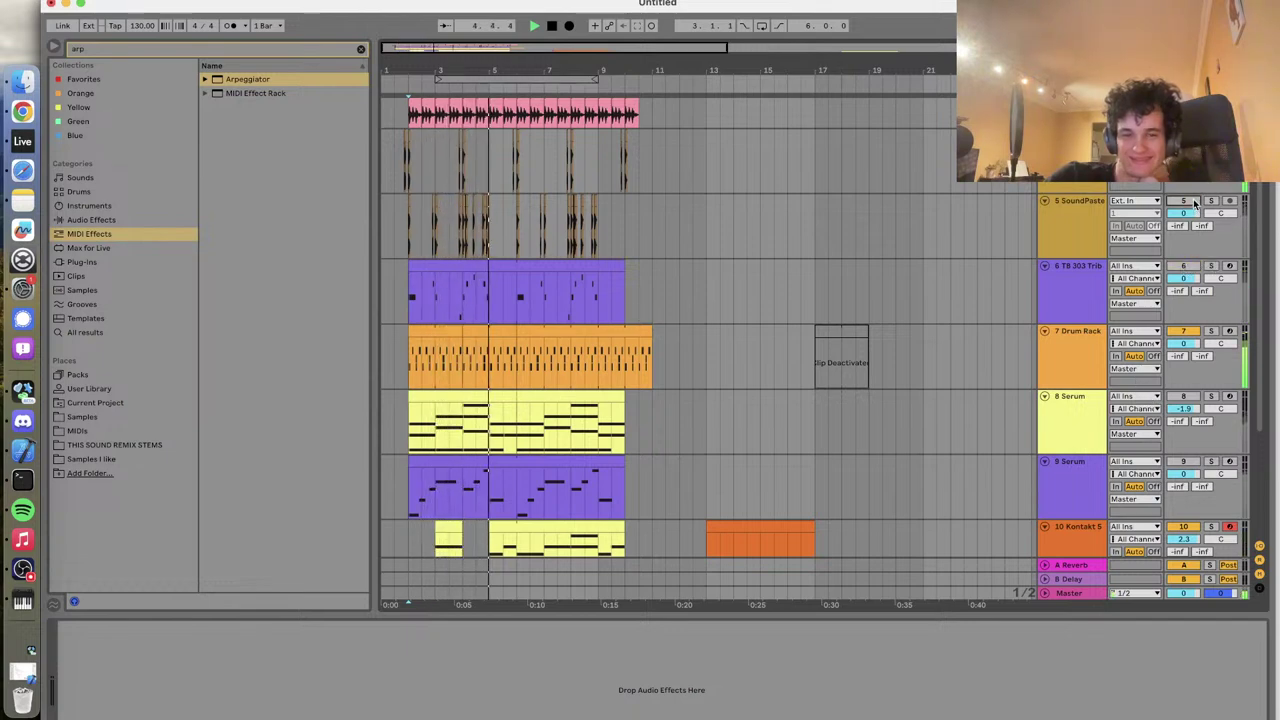
scroll(930, 295, "down", 5)
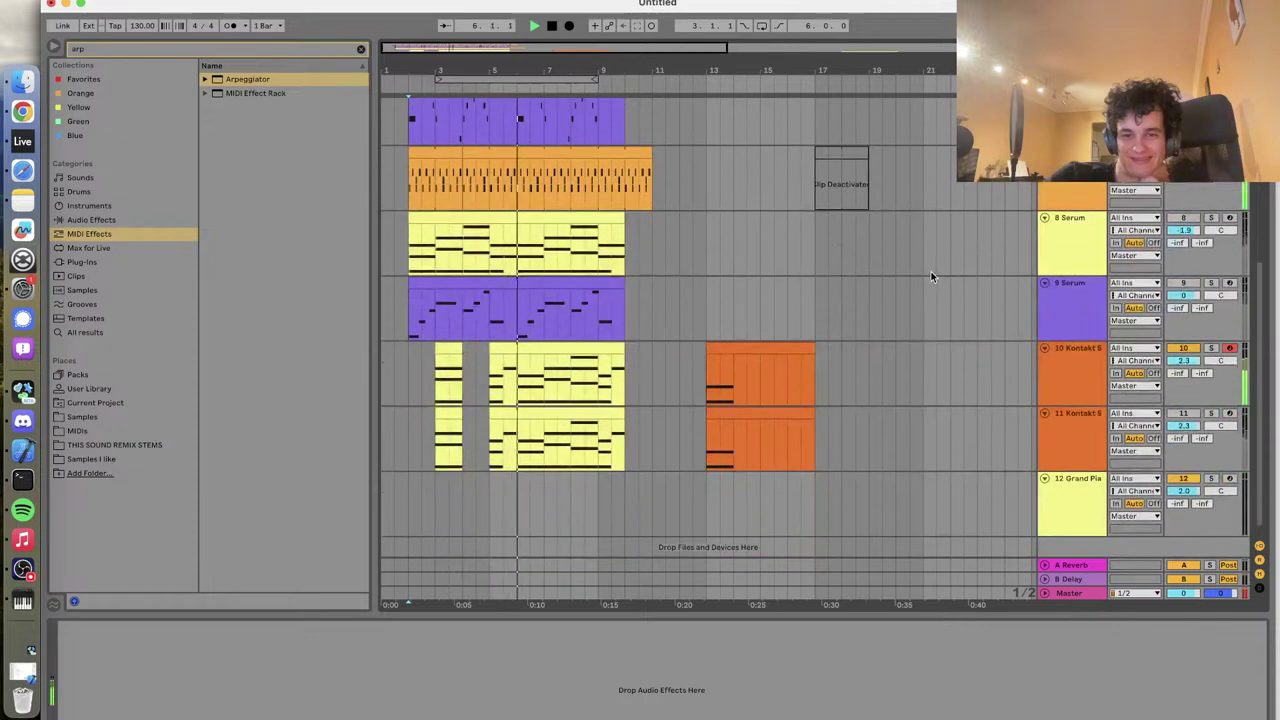
scroll(931, 271, "up", 2)
scroll(931, 271, "up", 3)
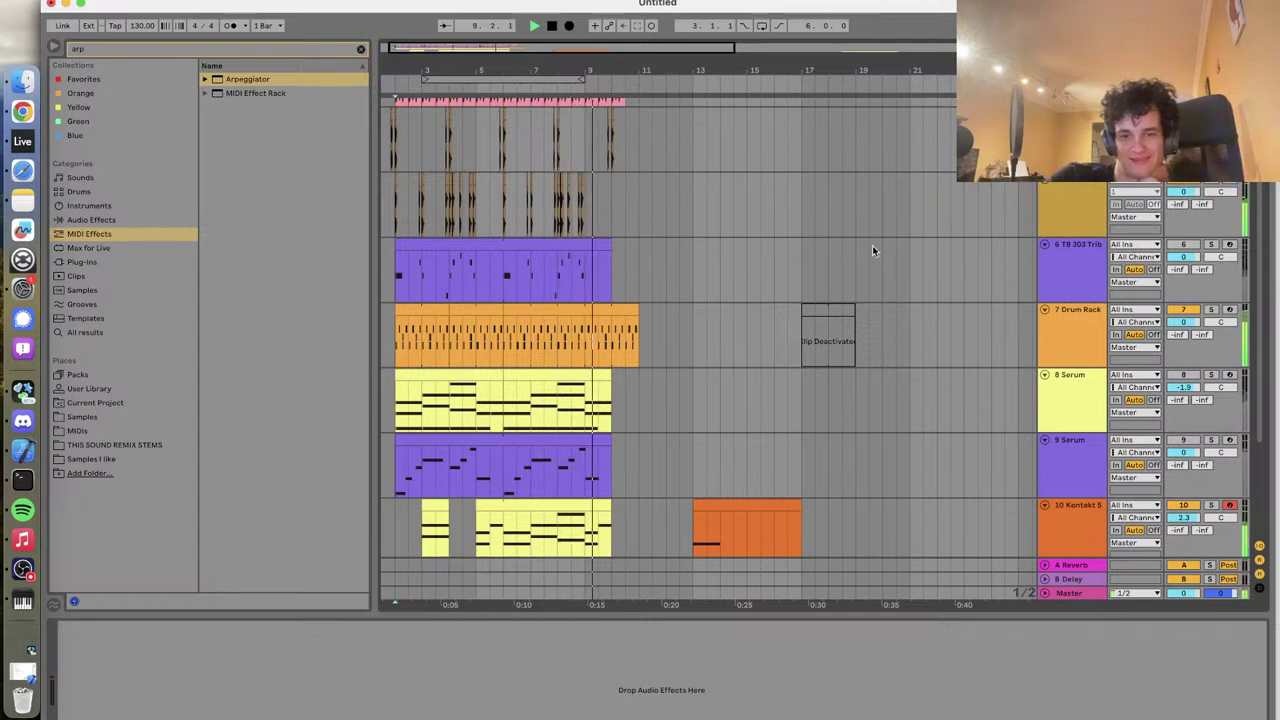
scroll(540, 393, "down", 1)
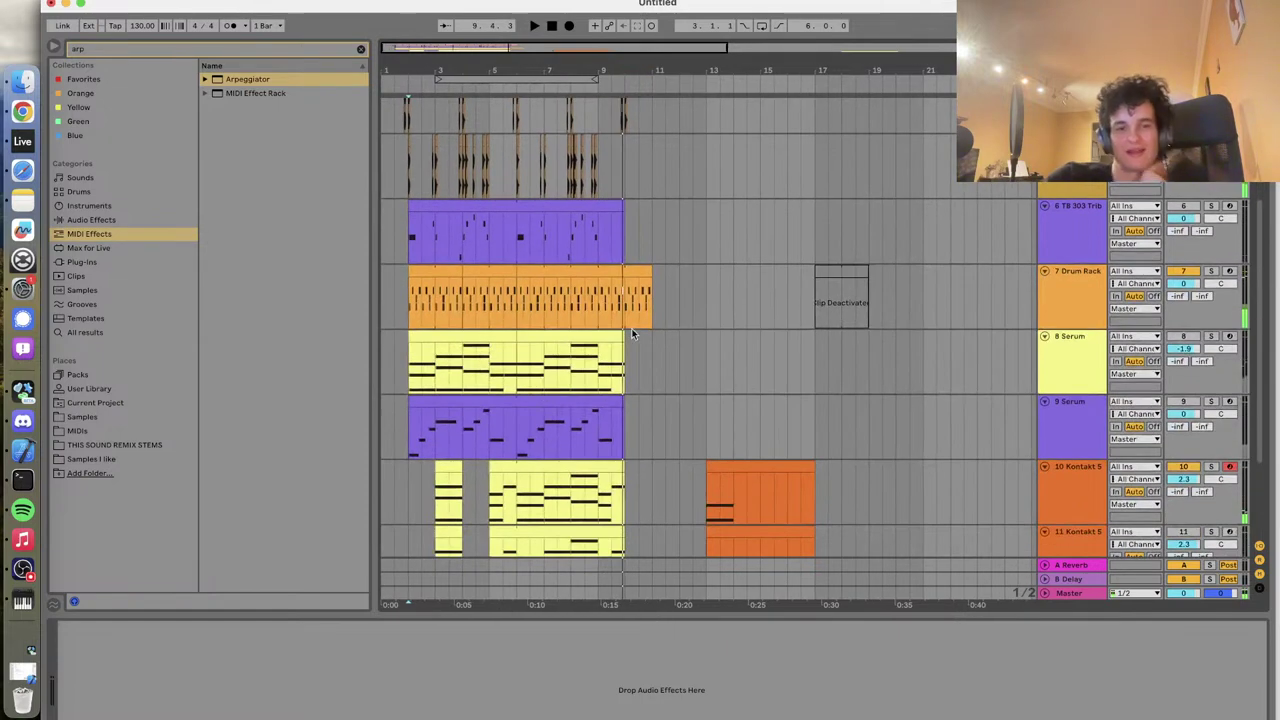
key("space")
Restart playback from bar 2 and fill Kontakt track 10 with yellow chord clips from bar 2 to bar 10
left_click(405, 163)
key("space")
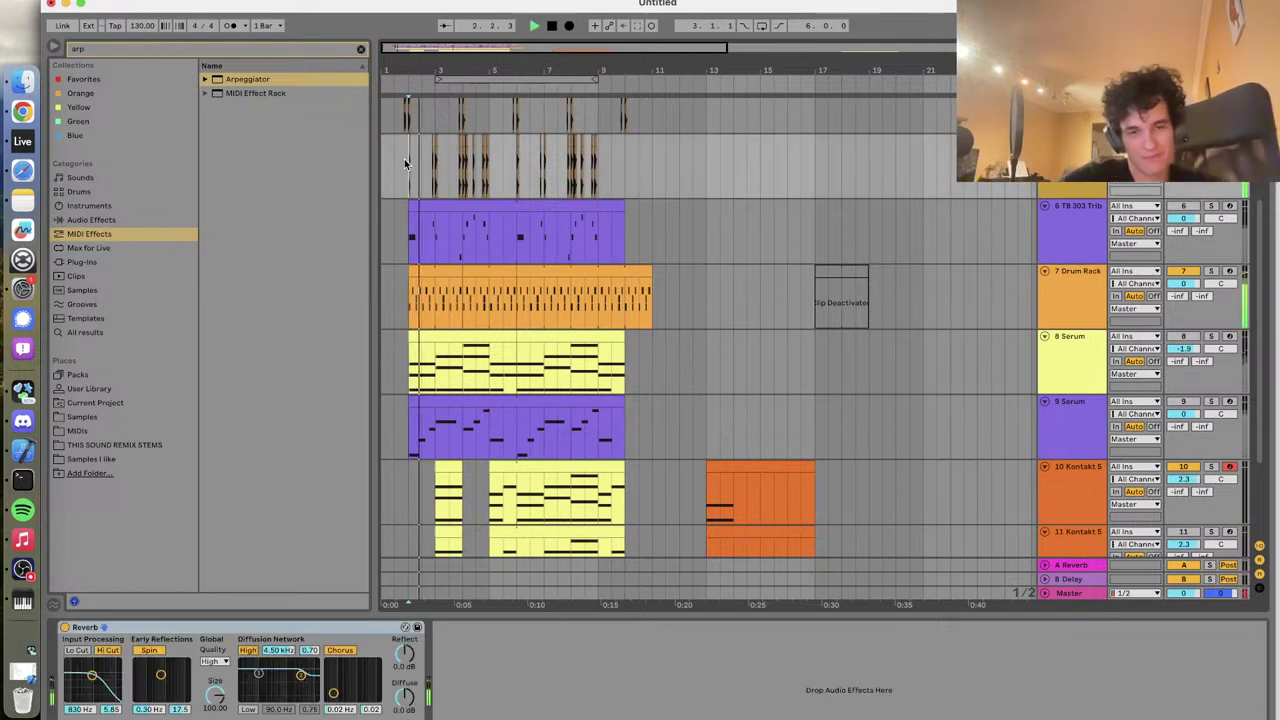
scroll(520, 267, "down", 2)
scroll(520, 267, "down", 1)
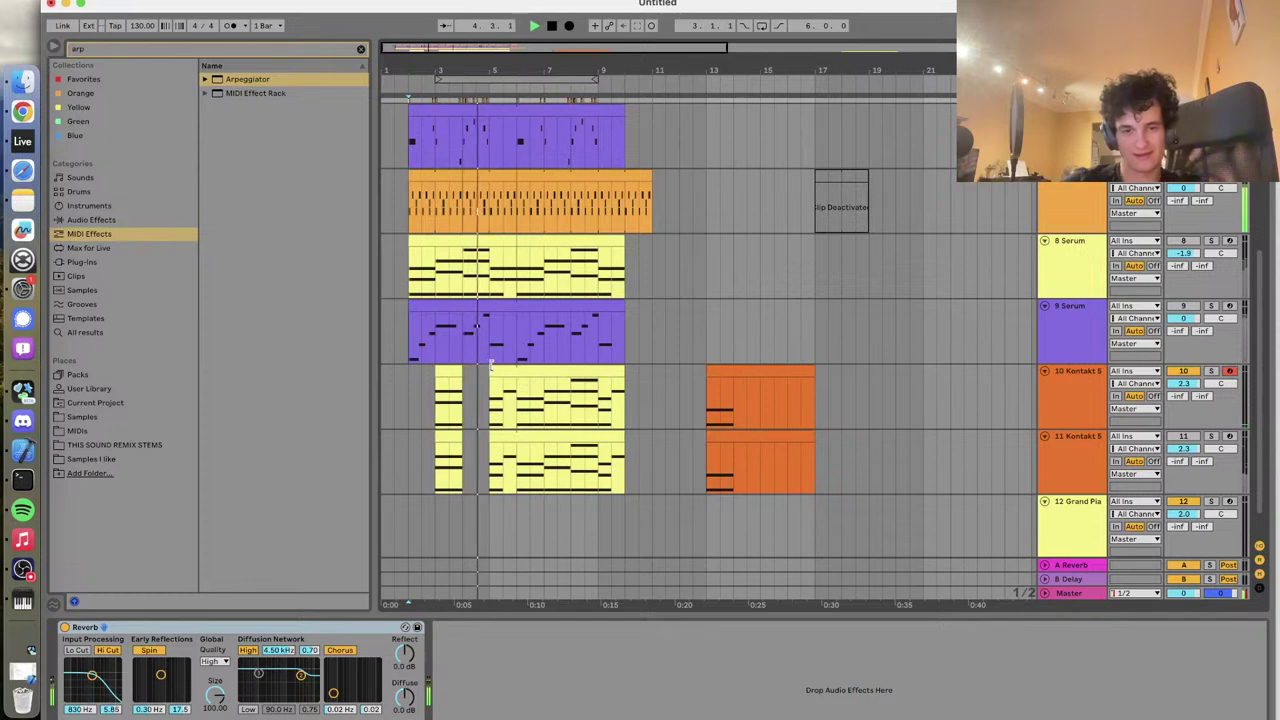
left_click(411, 380)
key("ctrl+v")
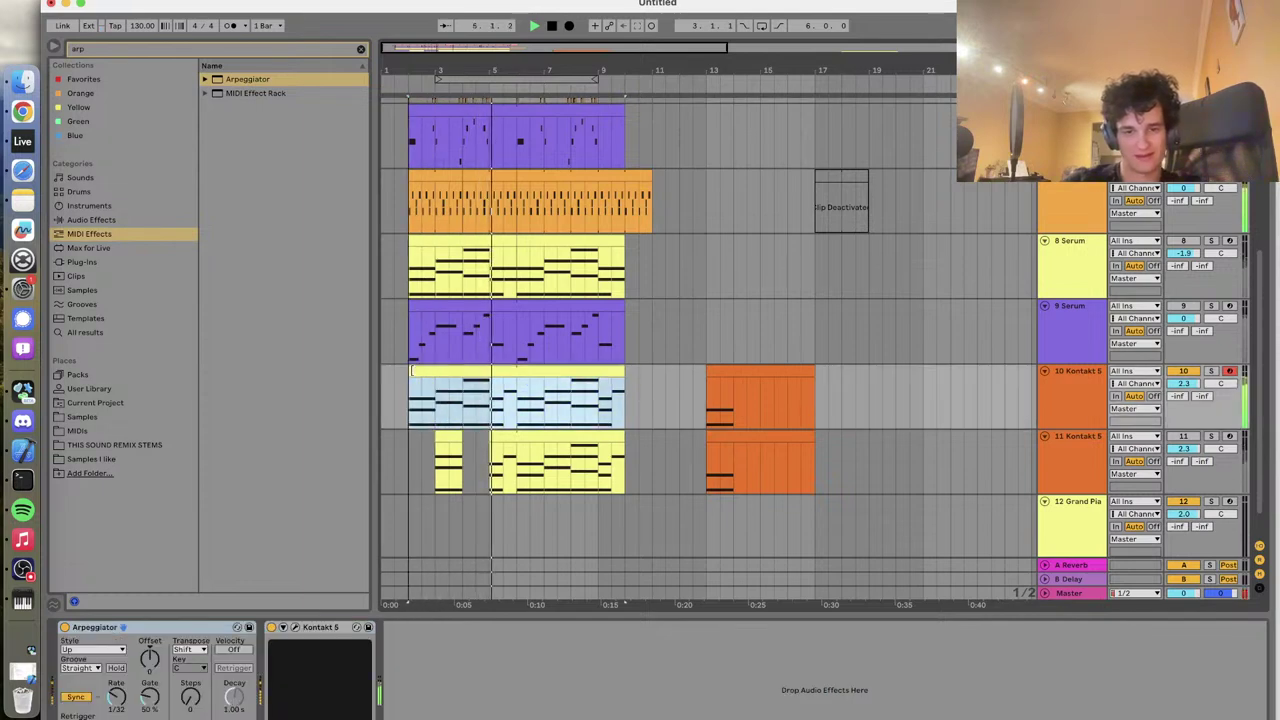
Unmute Kontakt track 11, set its volume to -4.1 and audition it from bar 2
left_click(1185, 448)
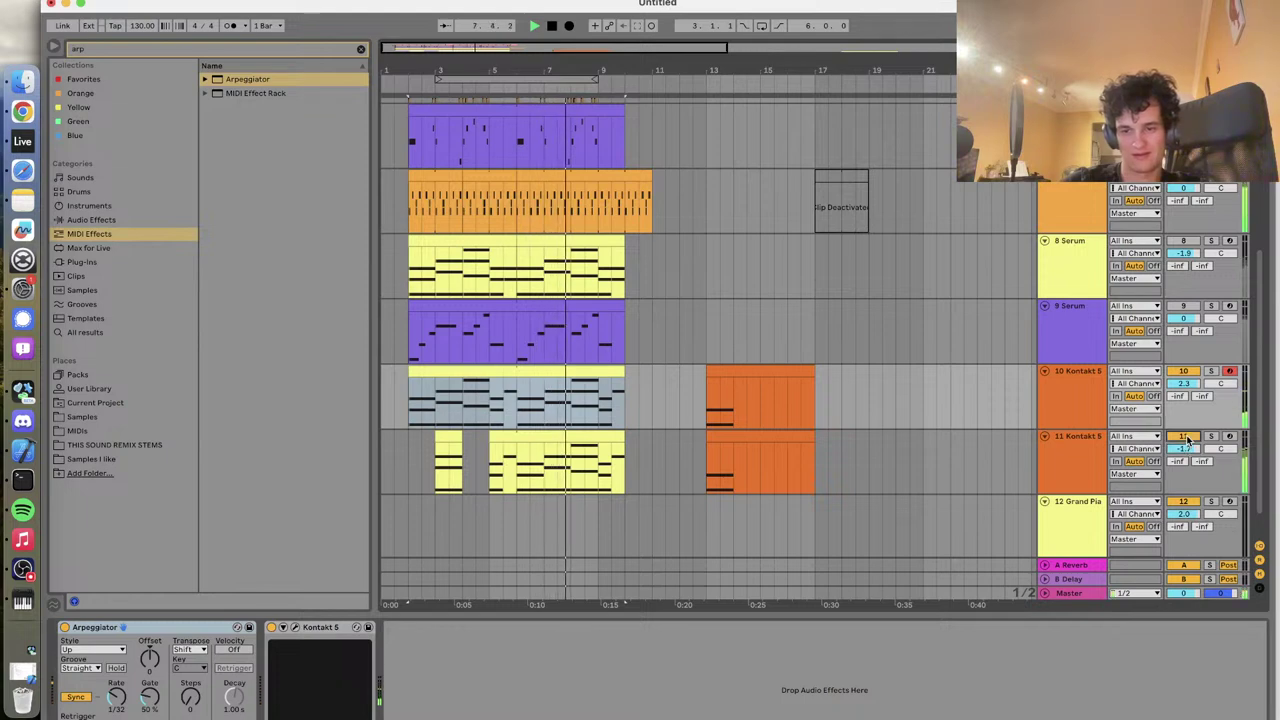
left_click(1185, 448)
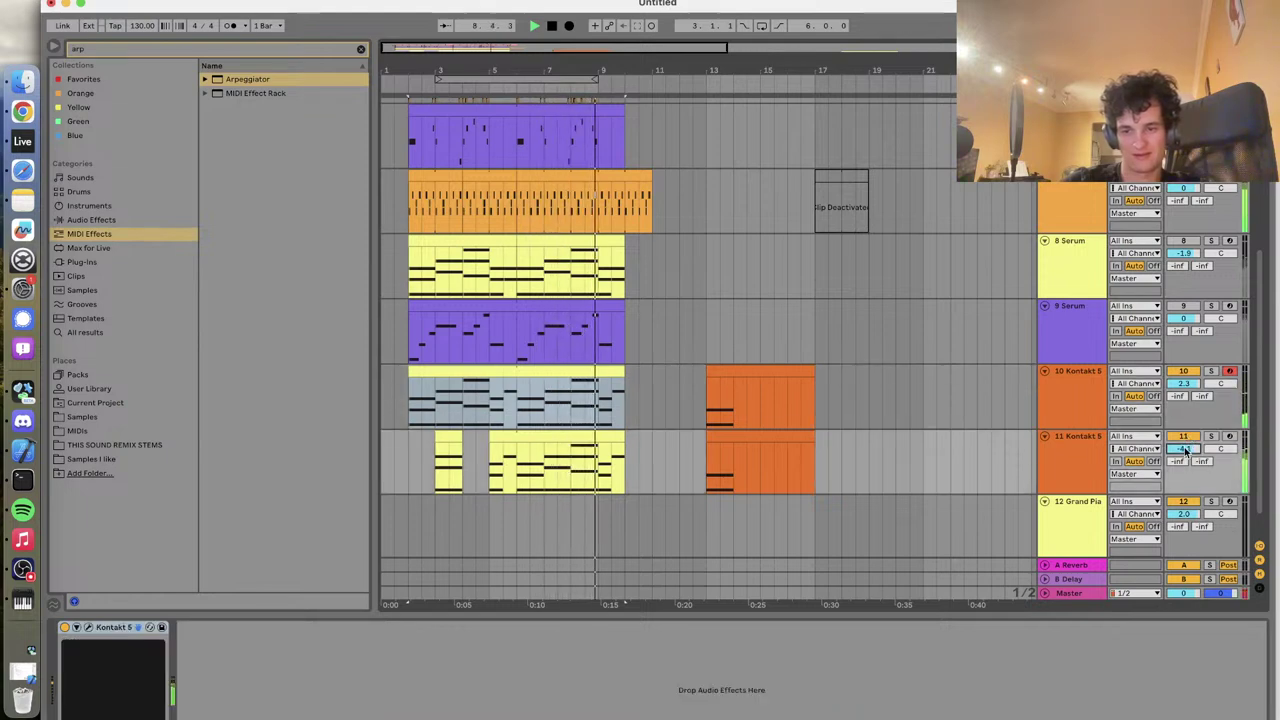
left_click(408, 459)
key("space")
key("space")
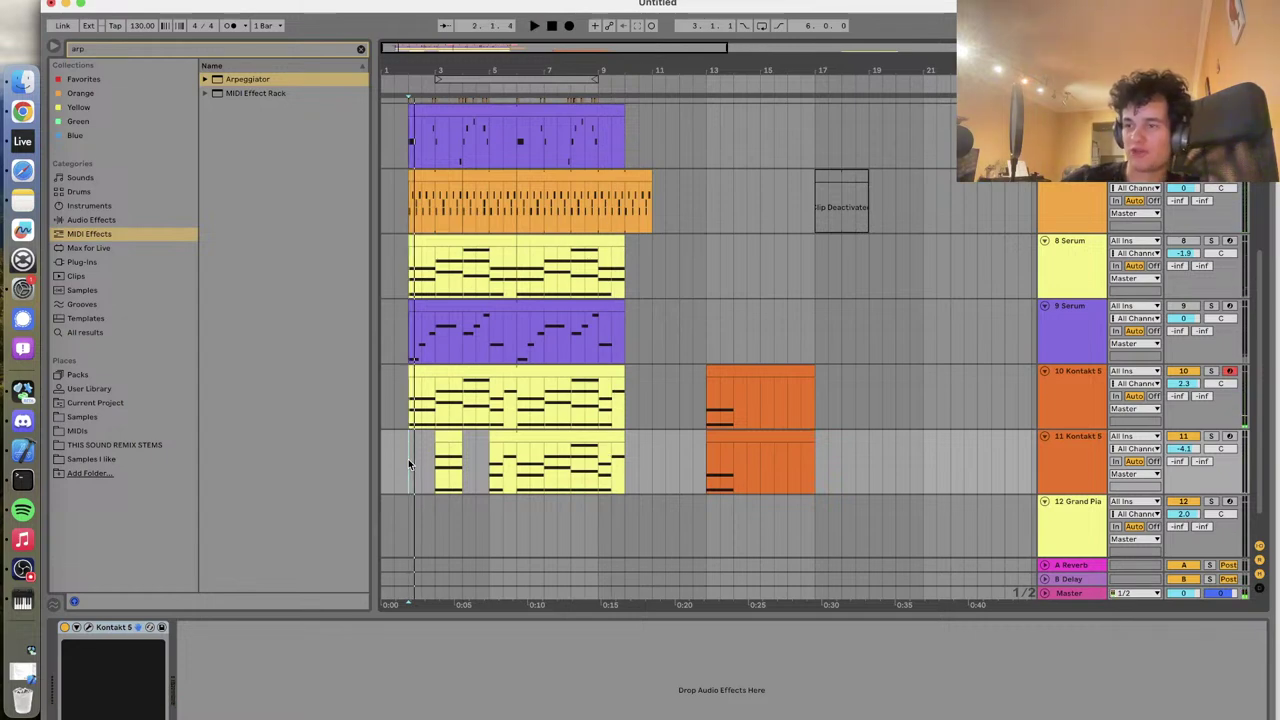
key("space")
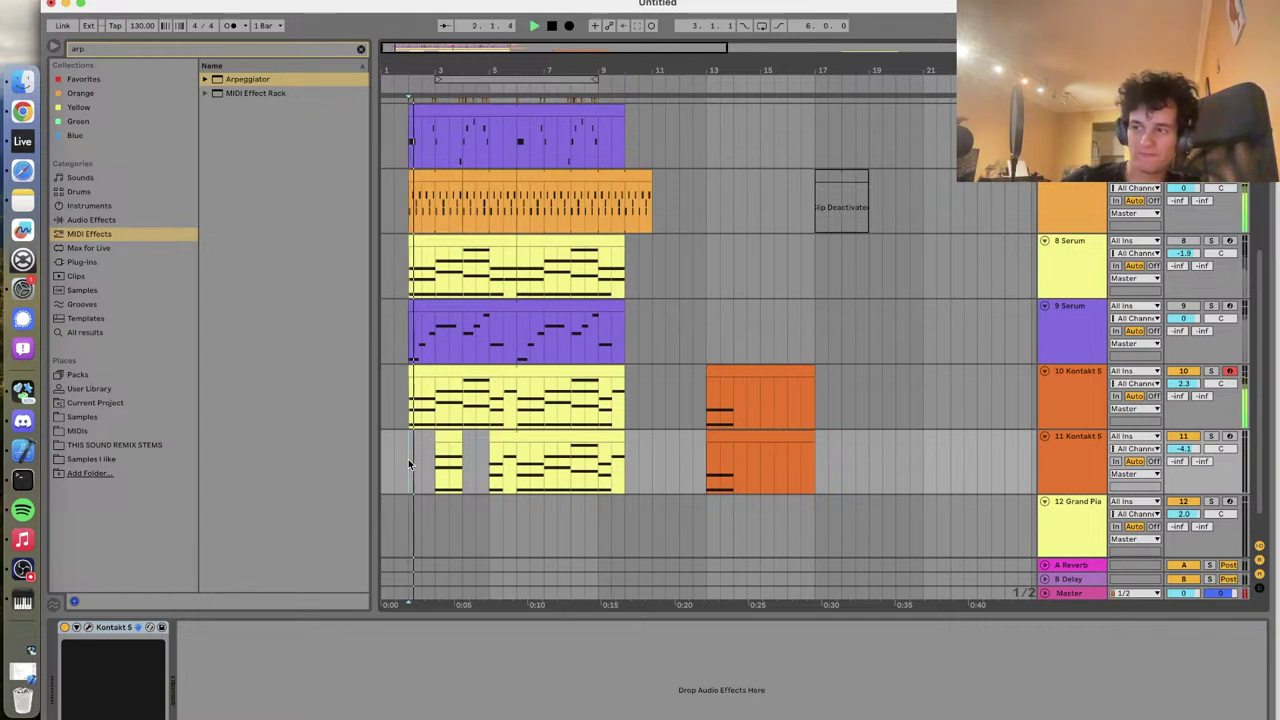
Solo Serum track 9, open its purple clip in an enlarged note editor and clear the clip's notes
left_click(1211, 305)
left_click(446, 310)
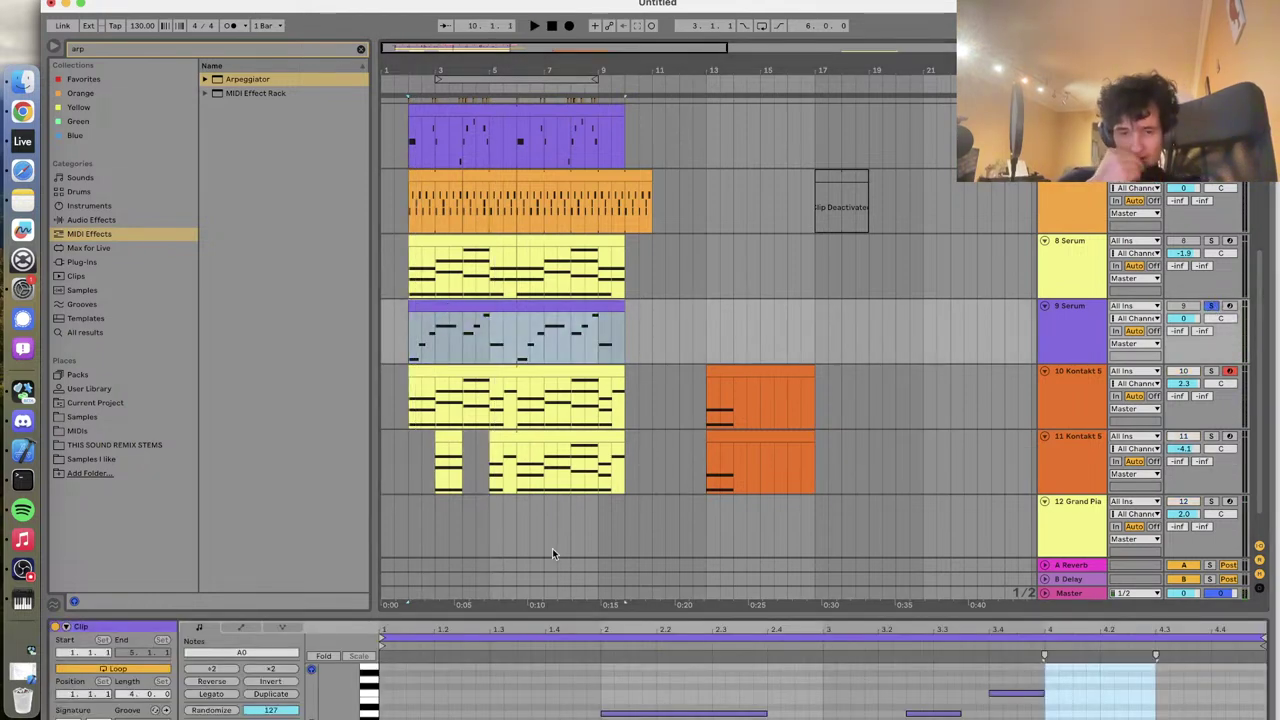
left_click_drag(548, 614, 547, 445)
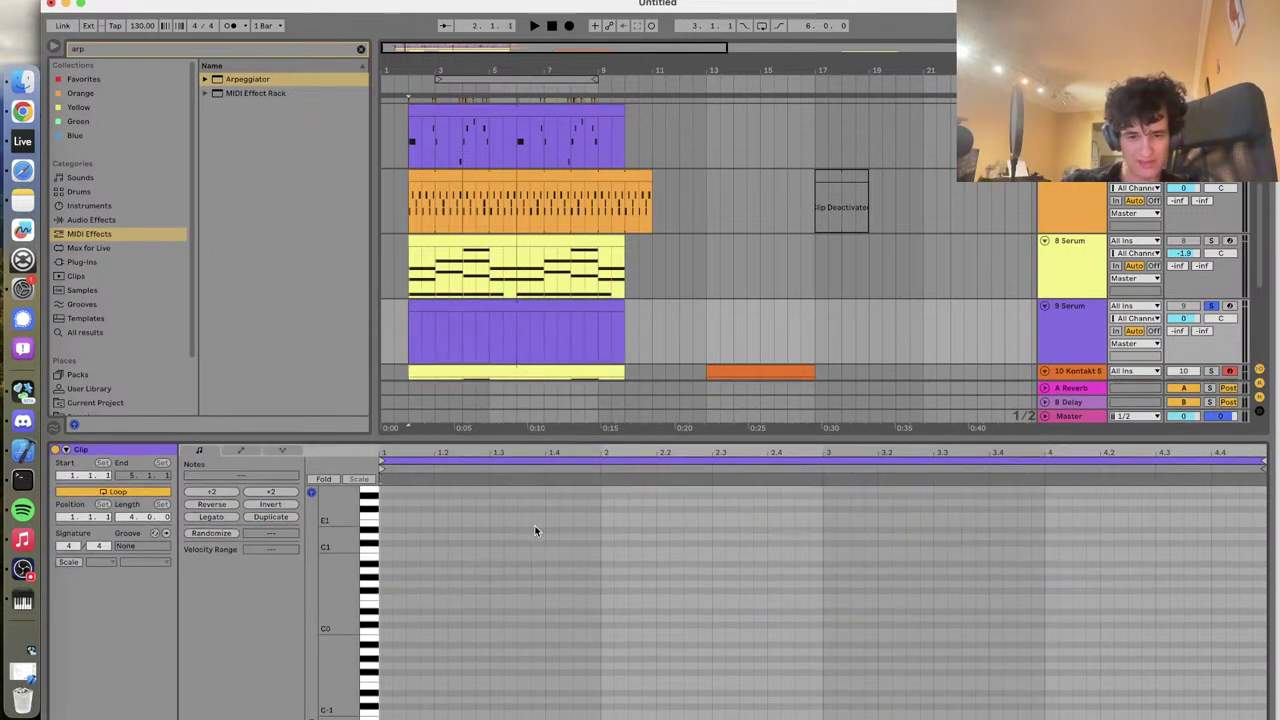
double_click(389, 598)
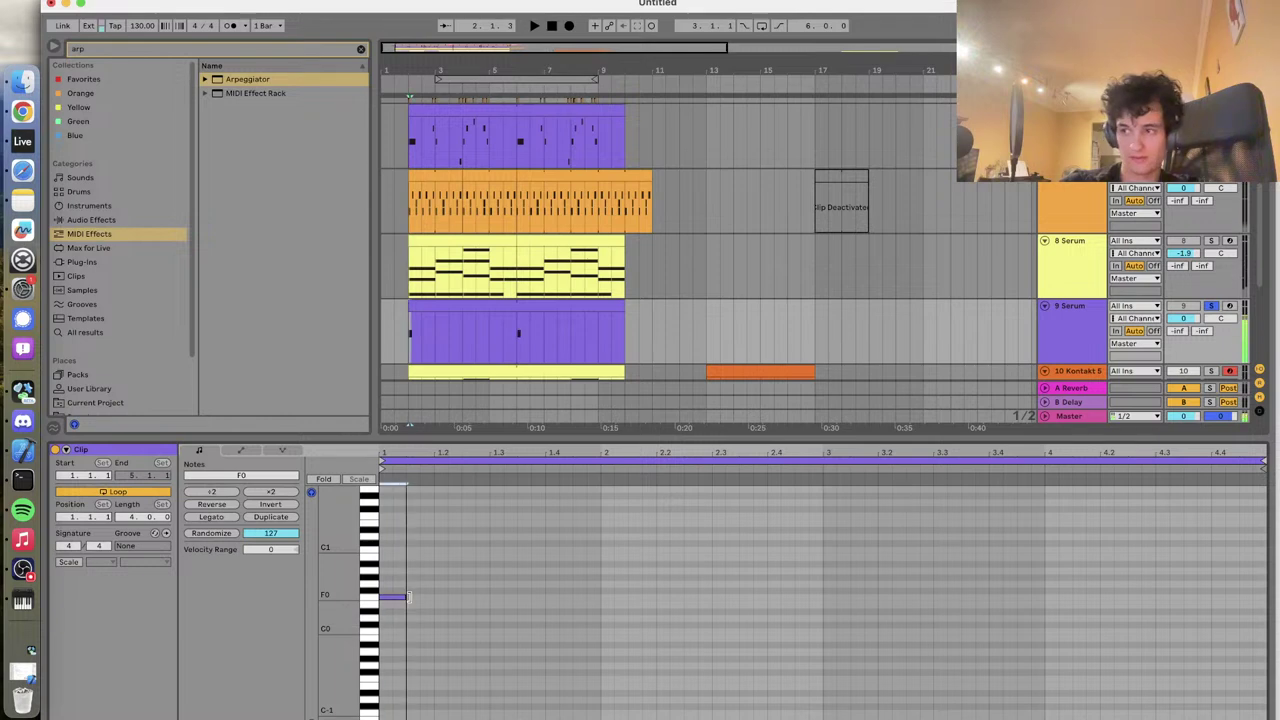
left_click_drag(413, 600, 441, 598)
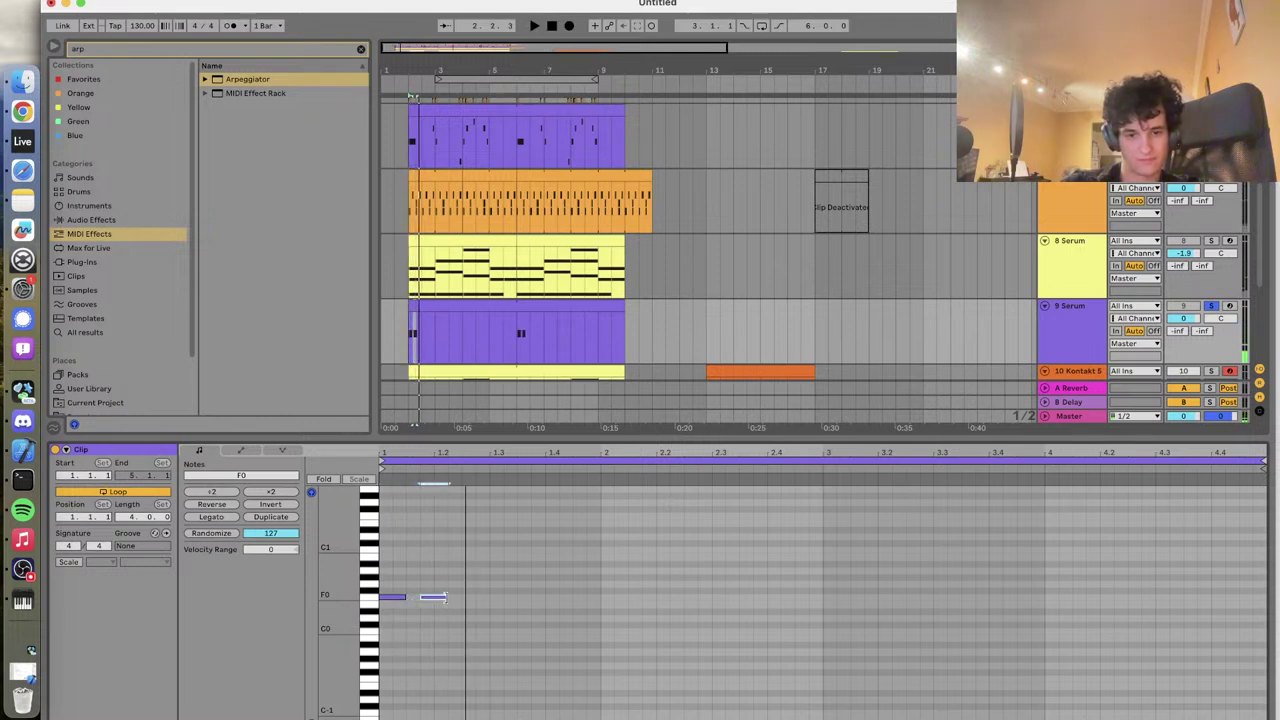
scroll(455, 599, "up", 3)
left_click_drag(432, 590, 416, 626)
key("Delete")
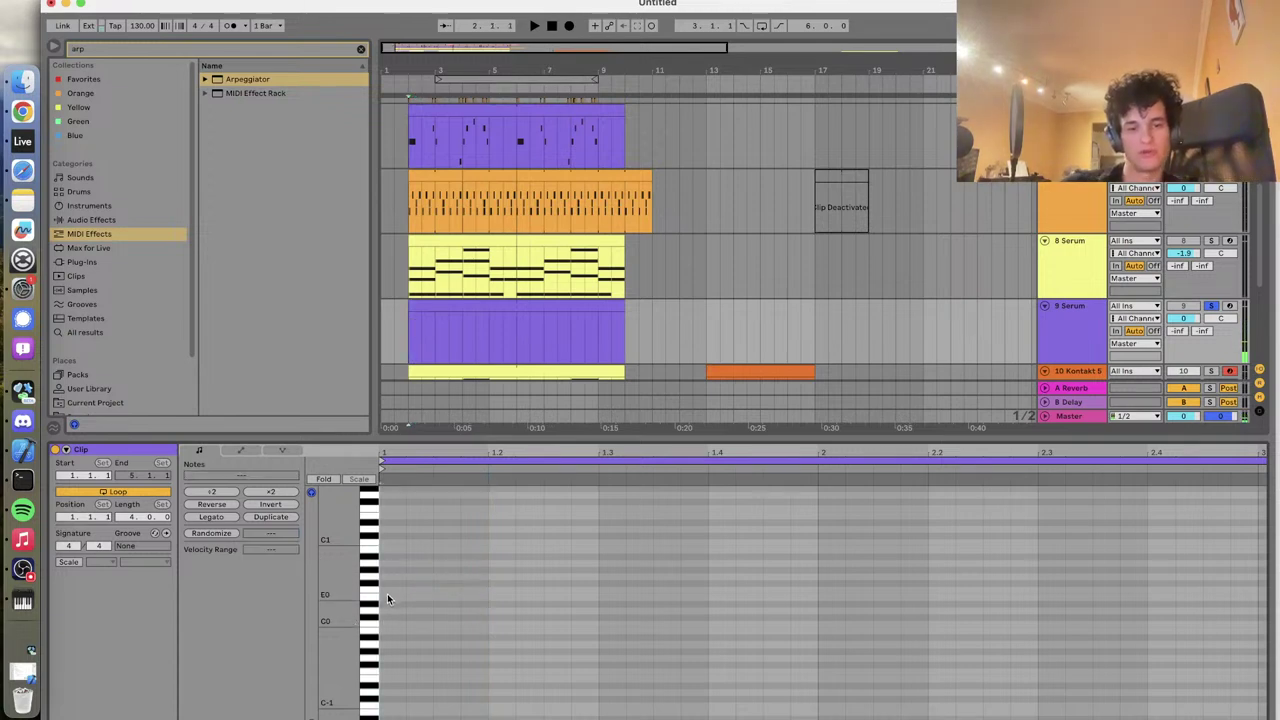
Draw an F0 note ending at beat 1.2 in the track 9 clip and duplicate it four times
double_click(388, 592)
key("space")
left_click_drag(390, 592, 484, 590)
key("space")
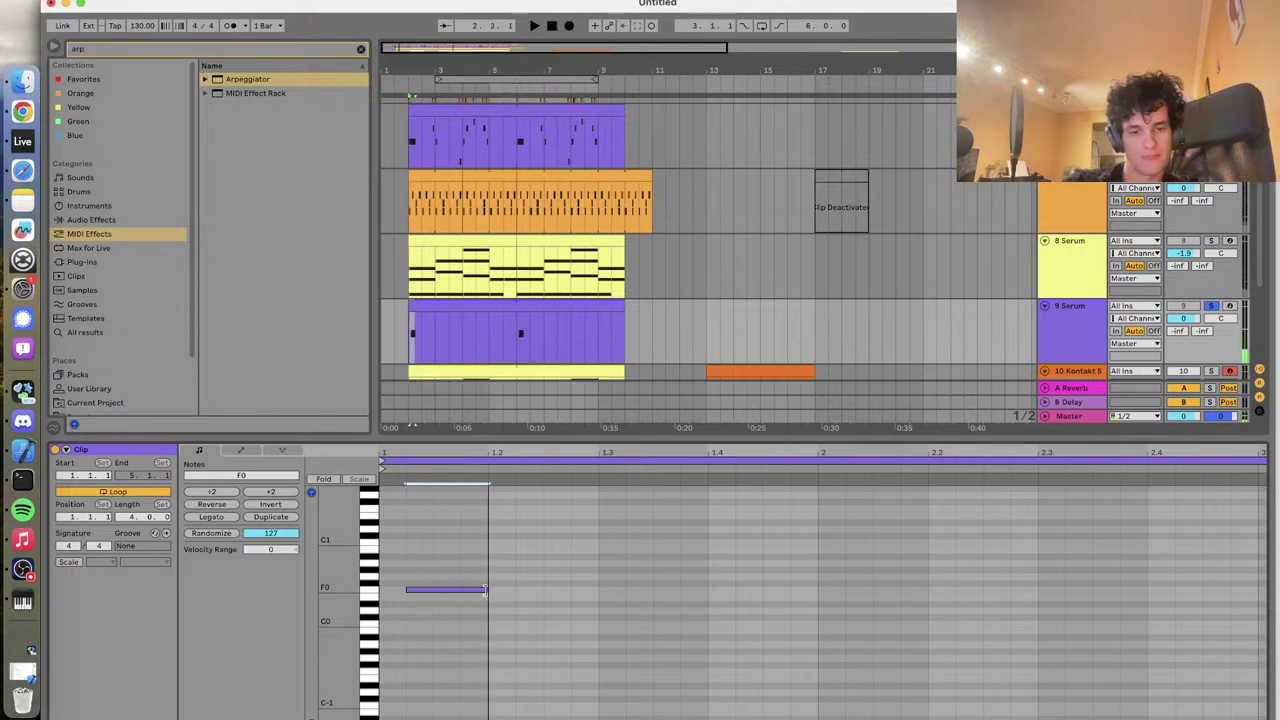
key("super+d")
key("super+d")
key("super+d")
key("super+d")
key("space")
Turn off solo on Serum track 9, activate the track and hear it with the full mix
left_click(1211, 306)
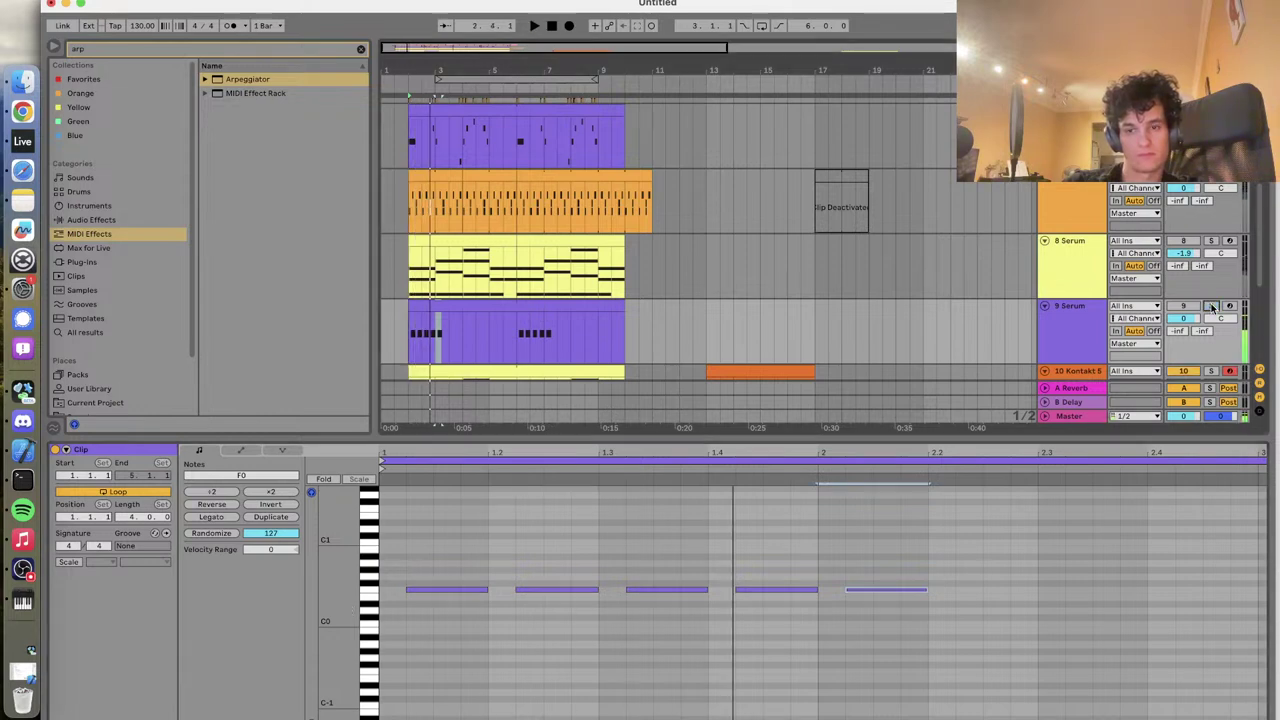
left_click(1182, 306)
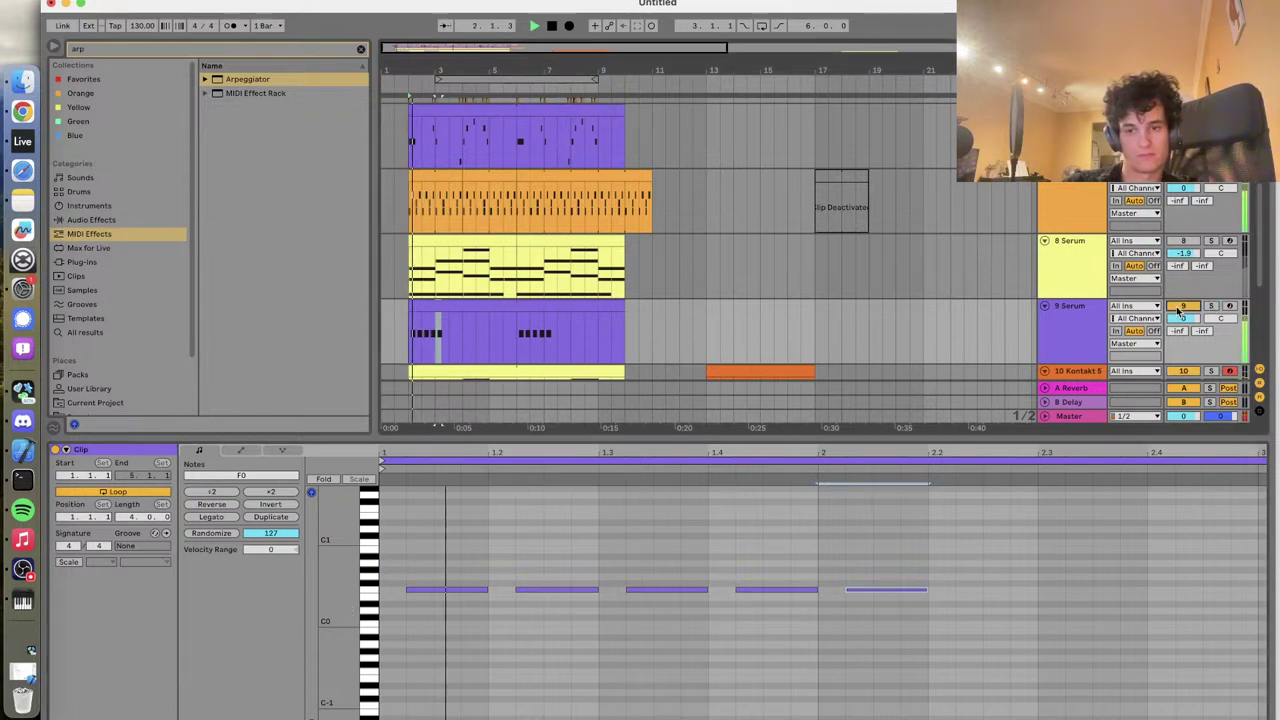
key("space")
Trim the starts of the F0 notes so each fills the second half of its beat, and raise the second note to G#0
left_click_drag(905, 557, 433, 590)
left_click(591, 543)
left_click_drag(578, 555, 583, 615)
key("Up")
key("Up")
key("space")
key("Up")
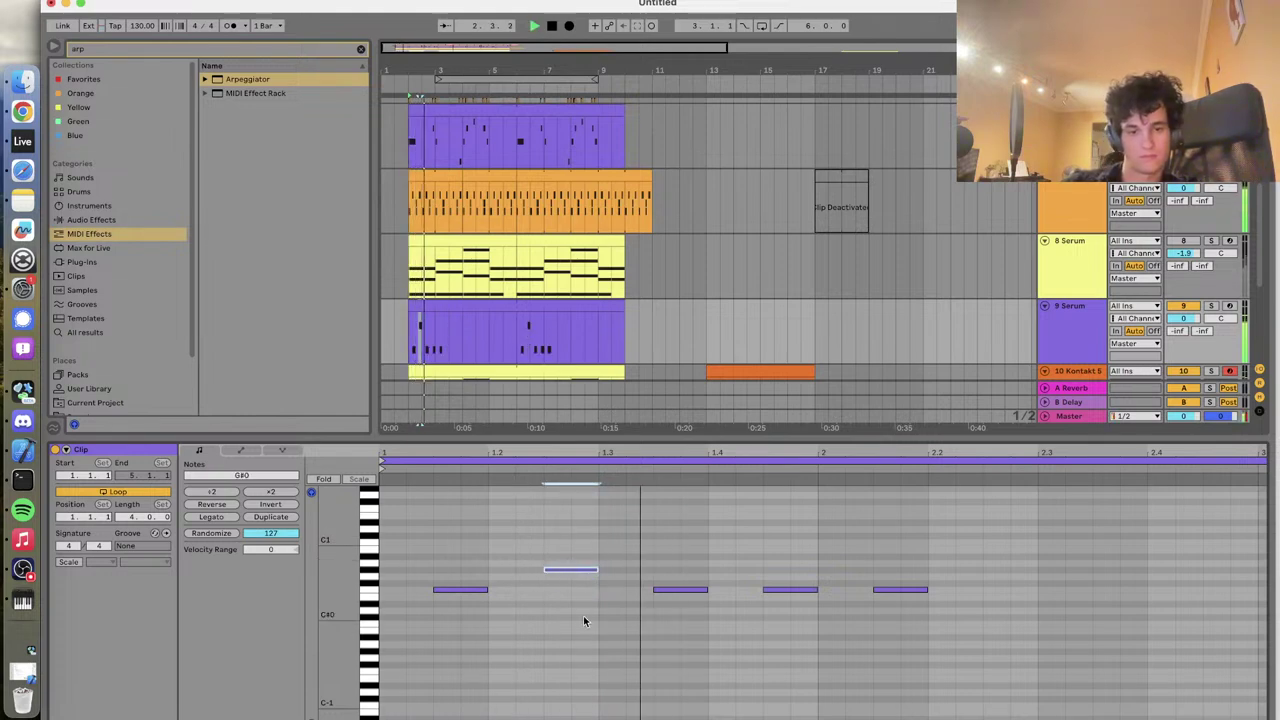
Stop playback and lower the fourth note of the track 9 clip to D0
key("space")
left_click(789, 548)
left_click_drag(790, 589, 790, 603)
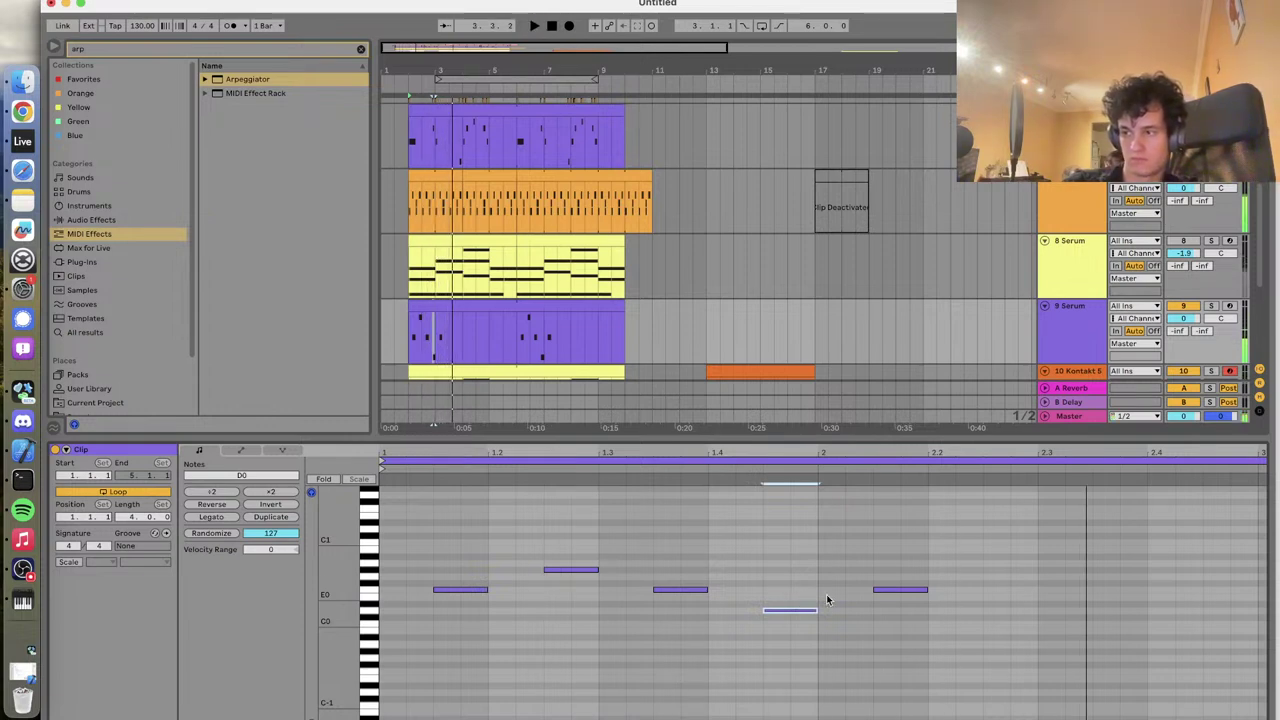
Duplicate the first bar's four notes into the second bar, repeat the two-bar clip through bar 10 and audition it
left_click_drag(793, 555, 385, 620)
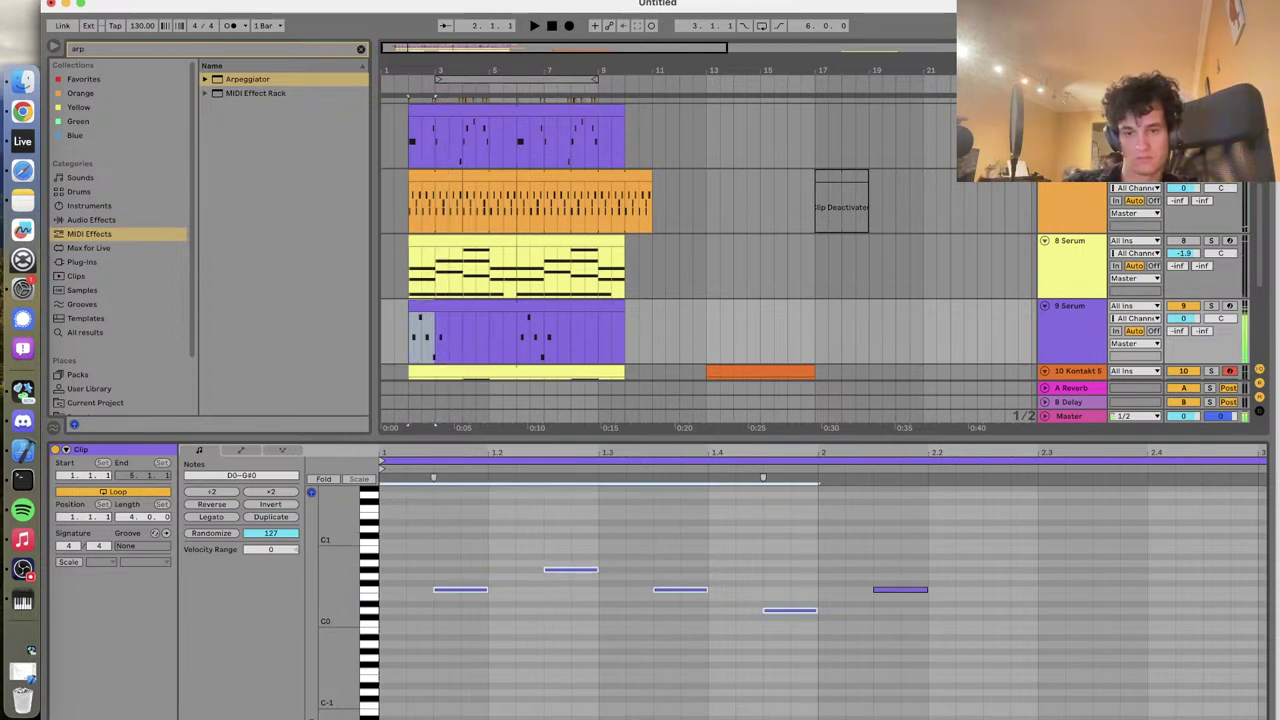
key("super+d")
key("space")
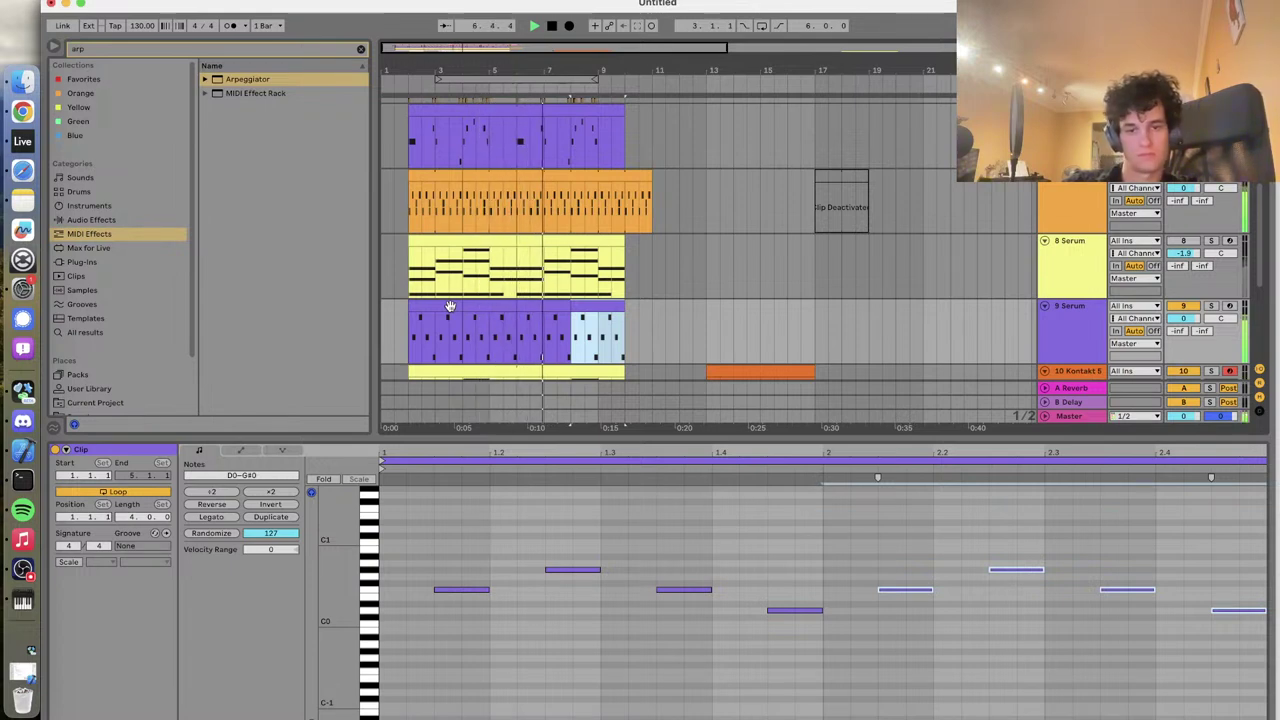
key("space")
key("space")
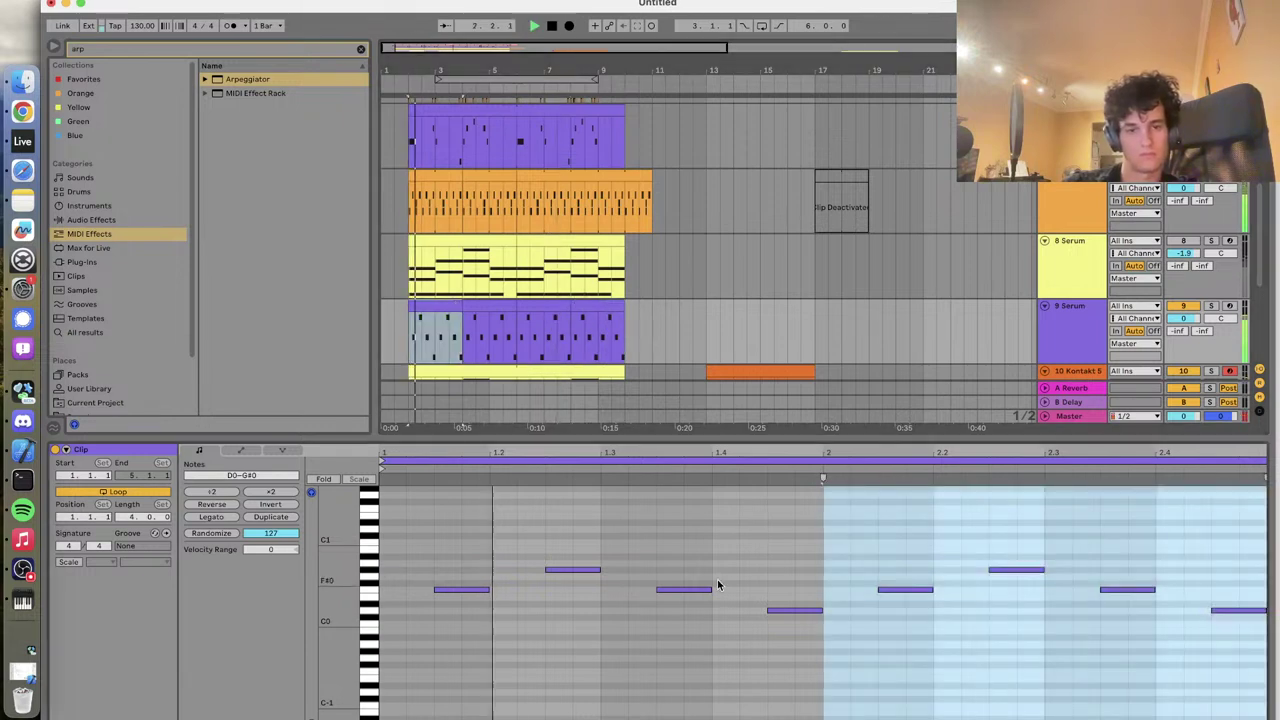
Try the first clip's fourth note at D1, copy that clip to bar 6 and listen to it
left_click(791, 604)
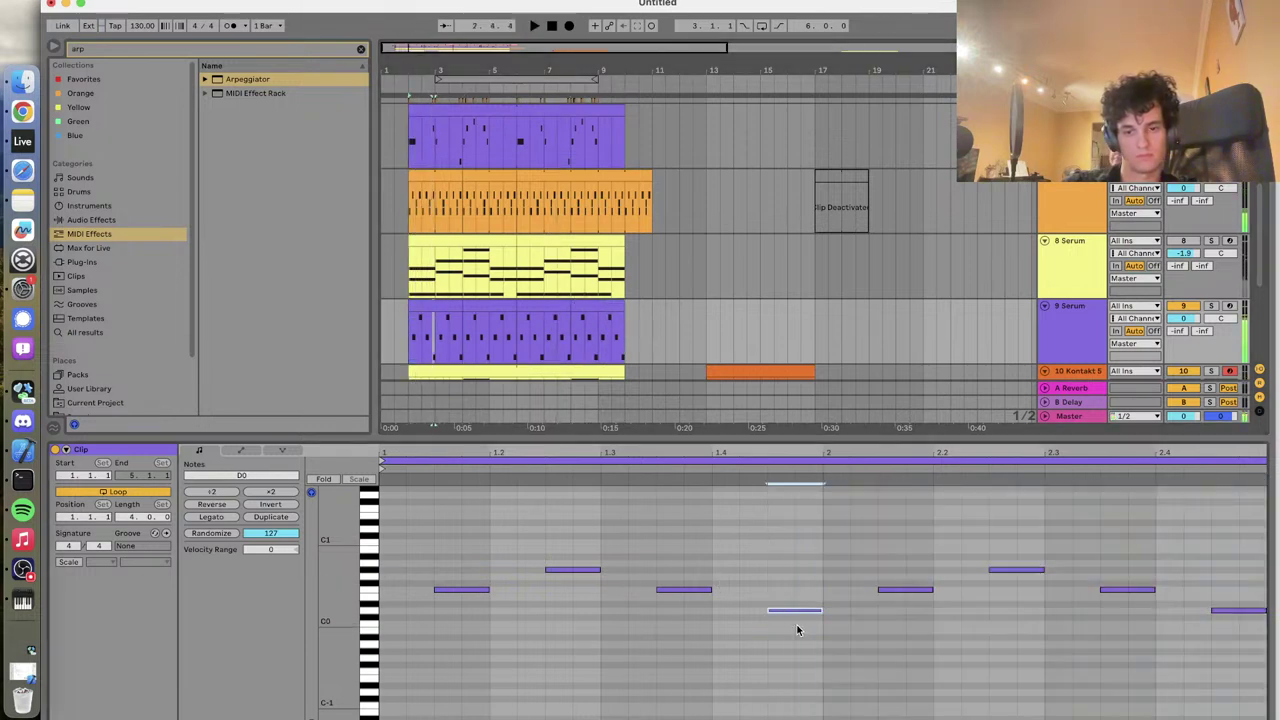
key("space")
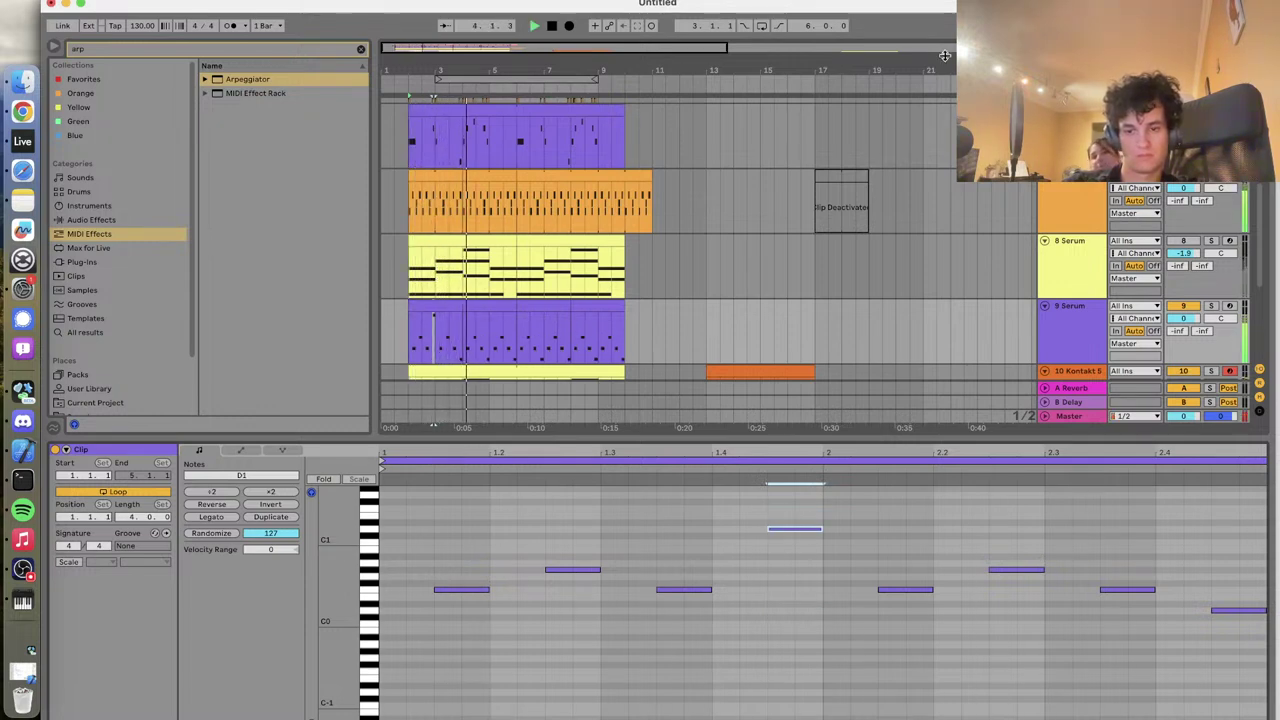
left_click_drag(409, 340, 559, 303)
key("shift+Up")
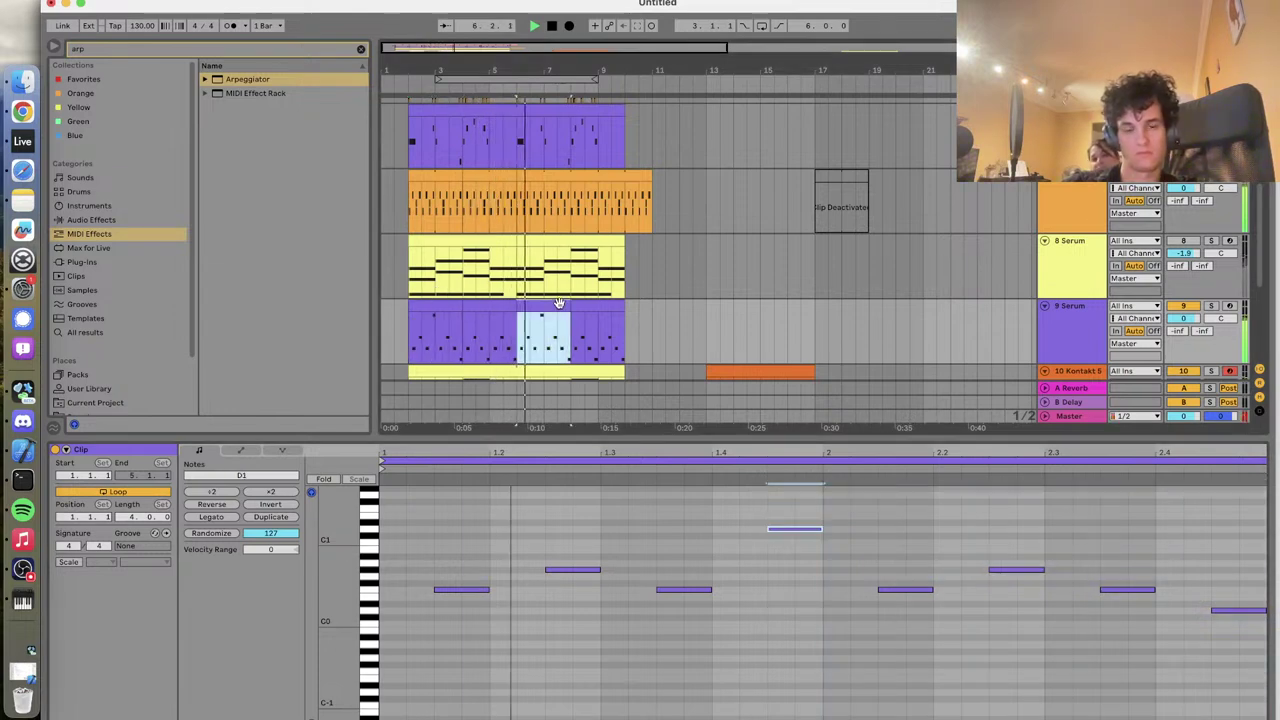
key("space")
Replace the first track 9 clip's notes with one F0 note from mid-beat 1 to beat 1.3, duplicate it three times and play
key("super+z")
left_click_drag(490, 589, 601, 598)
left_click(570, 561)
key("super+a")
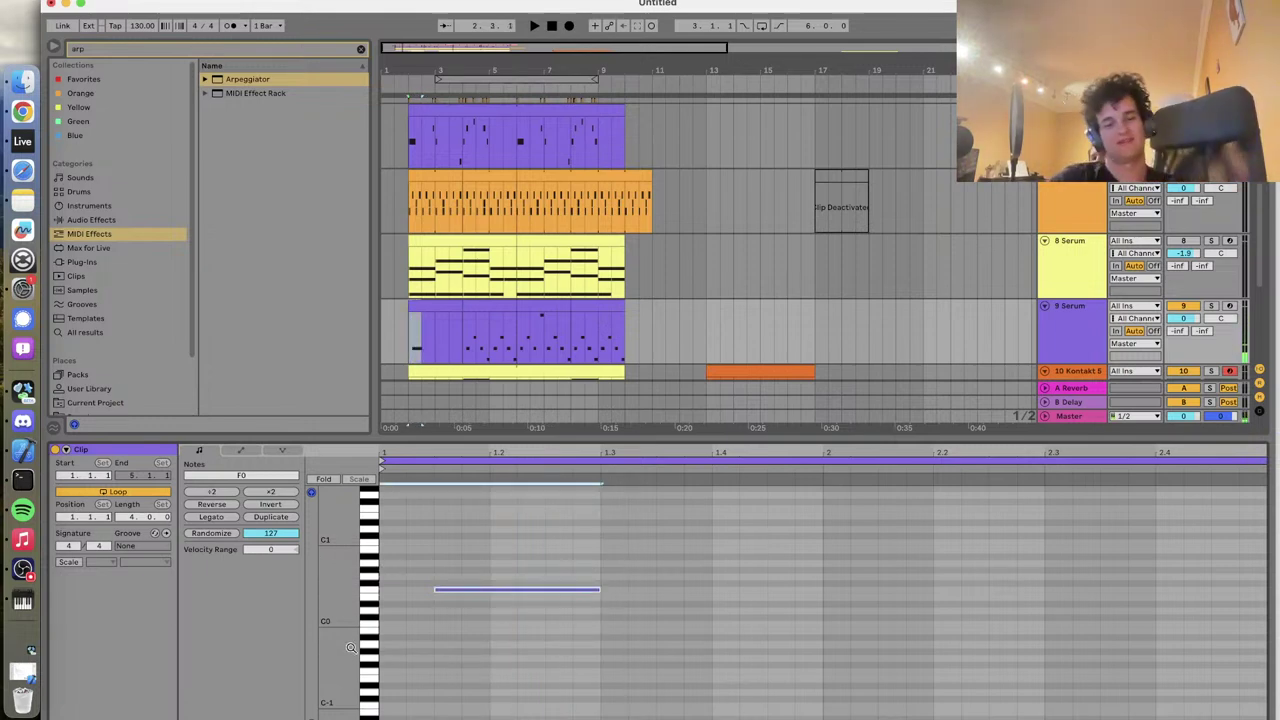
key("super+d")
key("super+d")
key("super+d")
key("space")
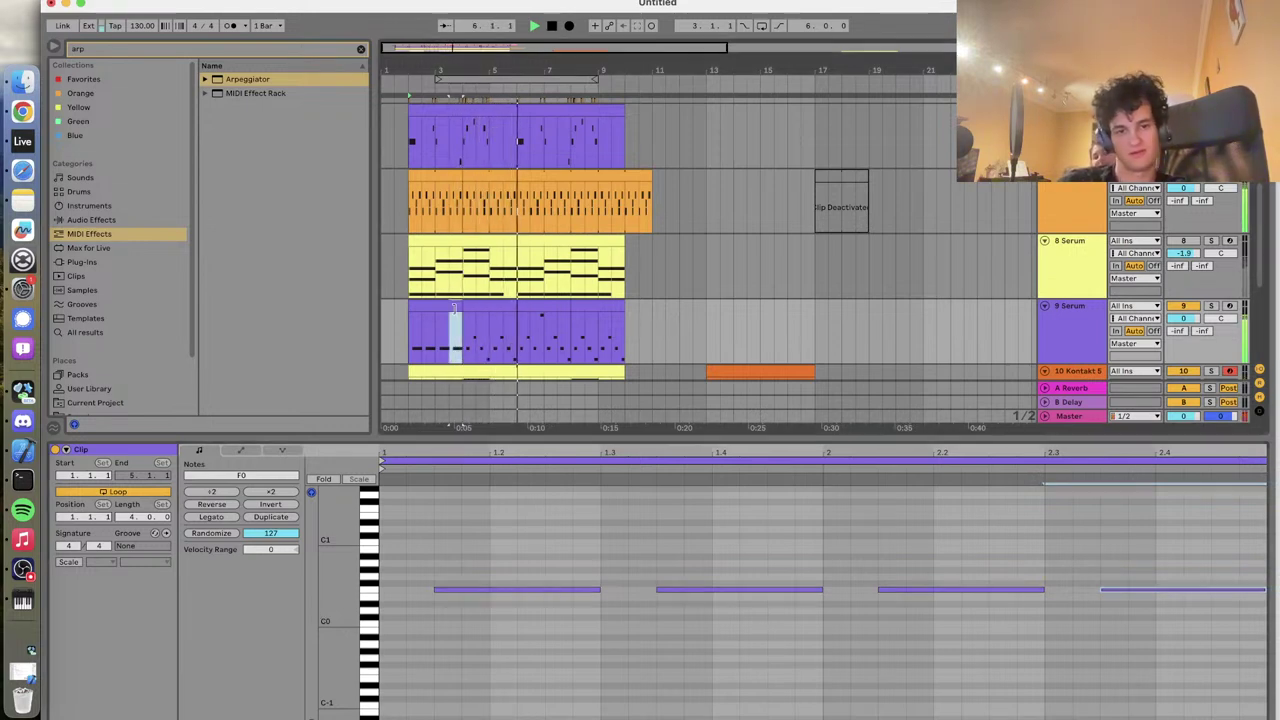
Copy the two-bar F0 clip at bar 2 of Serum track 9 to bar 6 and play the result
left_click_drag(516, 335, 532, 335)
key("space")
left_click_drag(409, 306, 570, 306)
key("space")
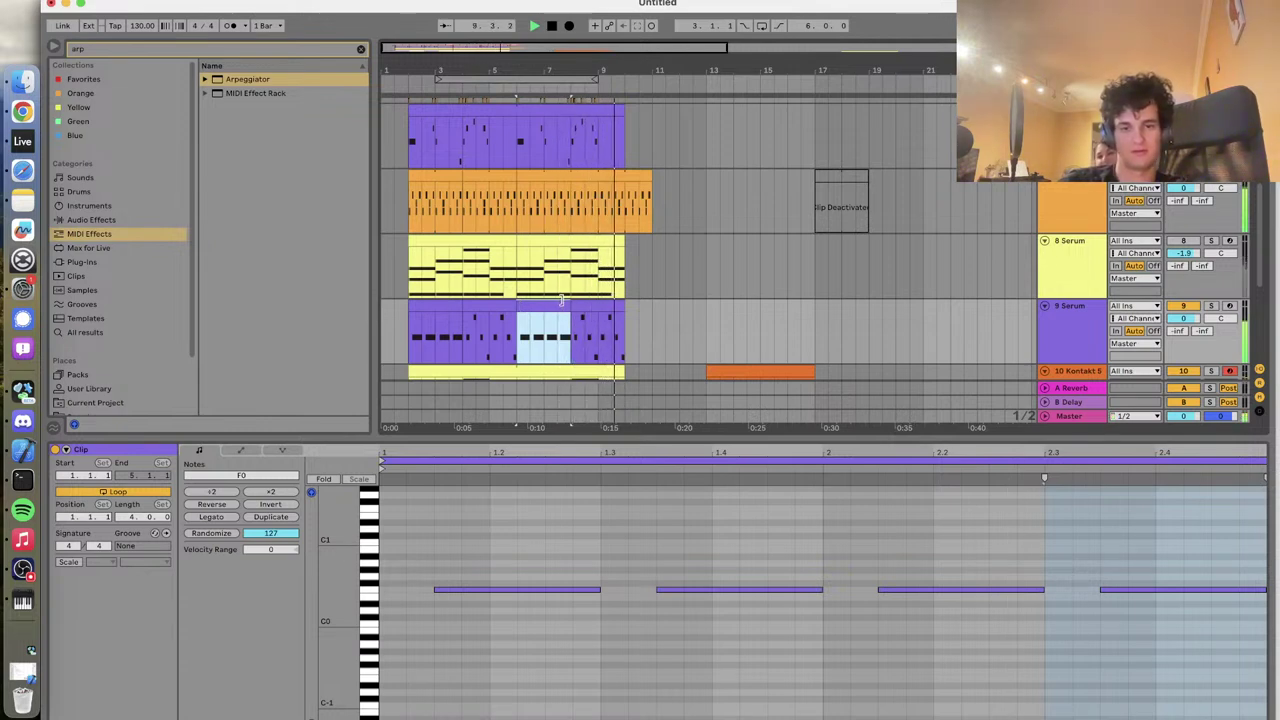
Replay the arrangement from bar 2 and show the device chain of Serum track 9
left_click(404, 321)
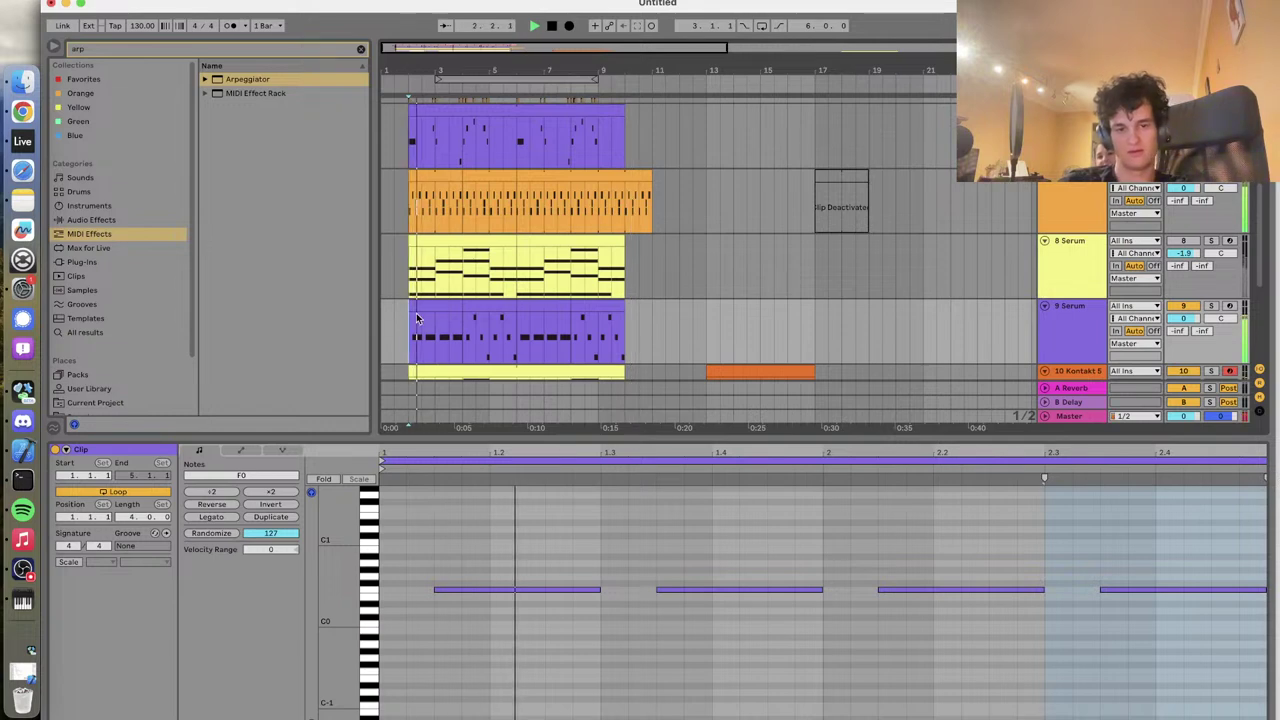
left_click(1075, 325)
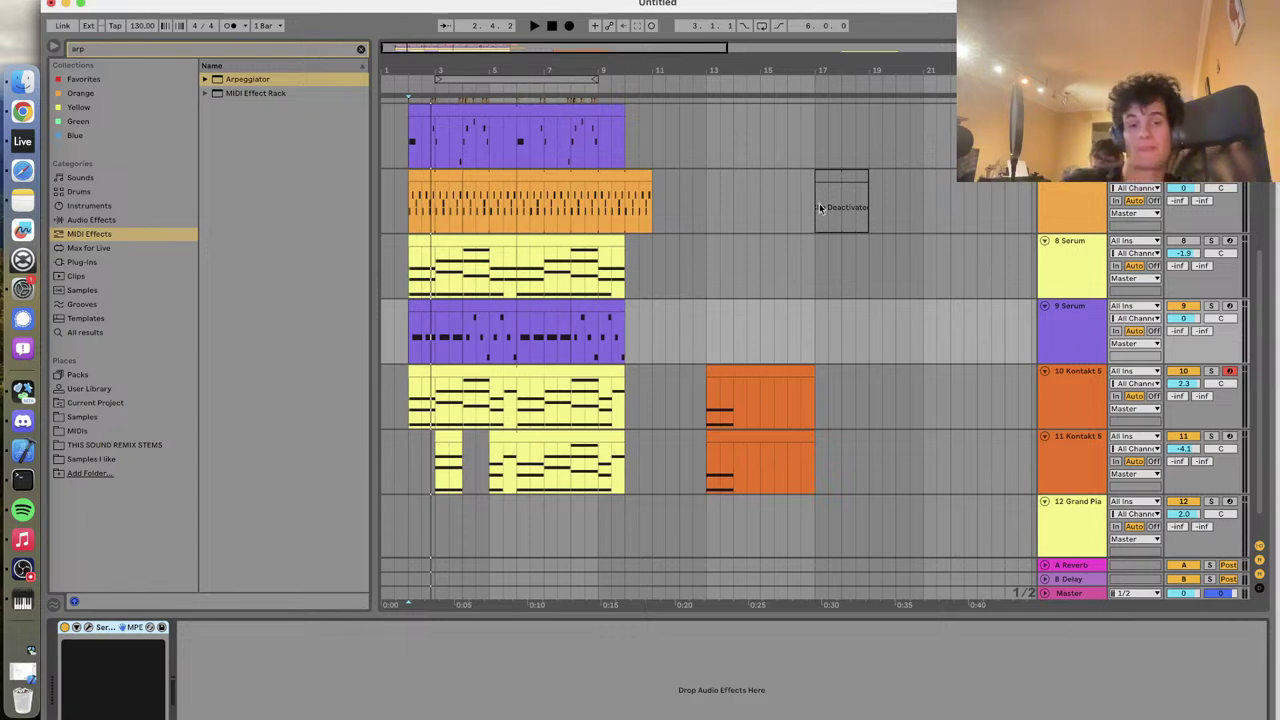
Listen to the opening of the bass line from bar 2 of Serum track 9
left_click(406, 326)
key("space")
scroll(406, 326, "up", 5)
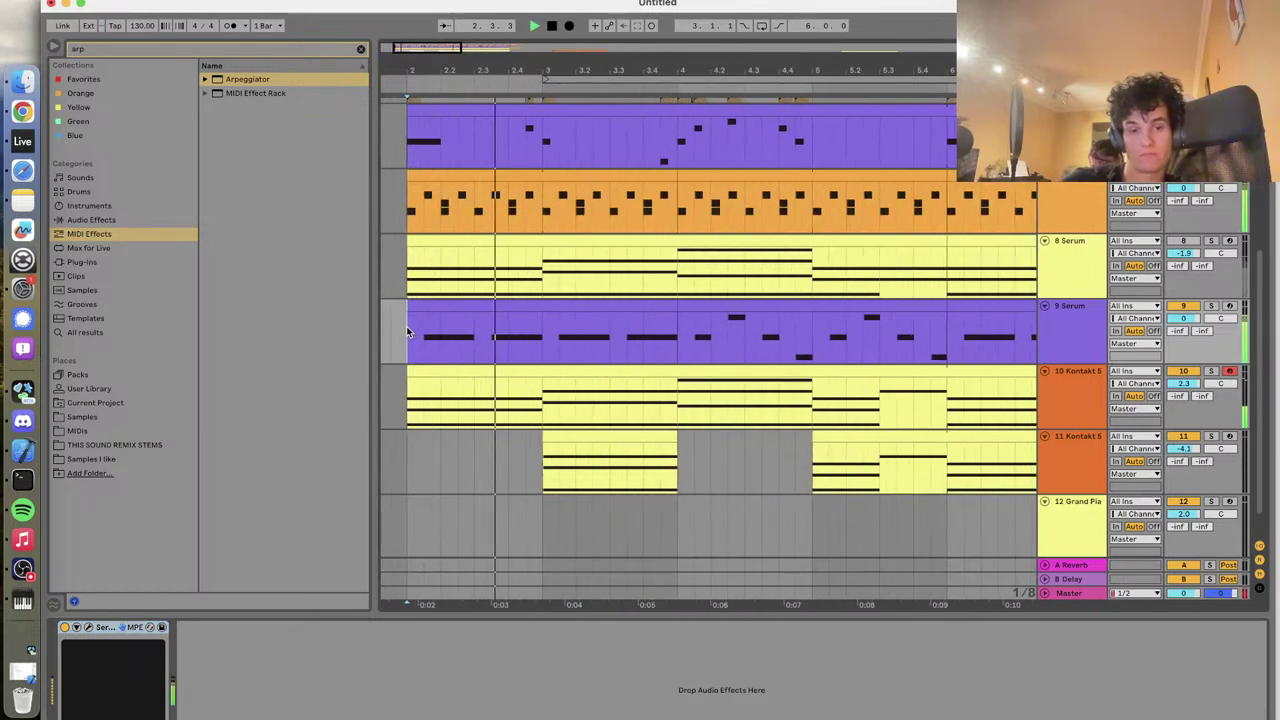
key("space")
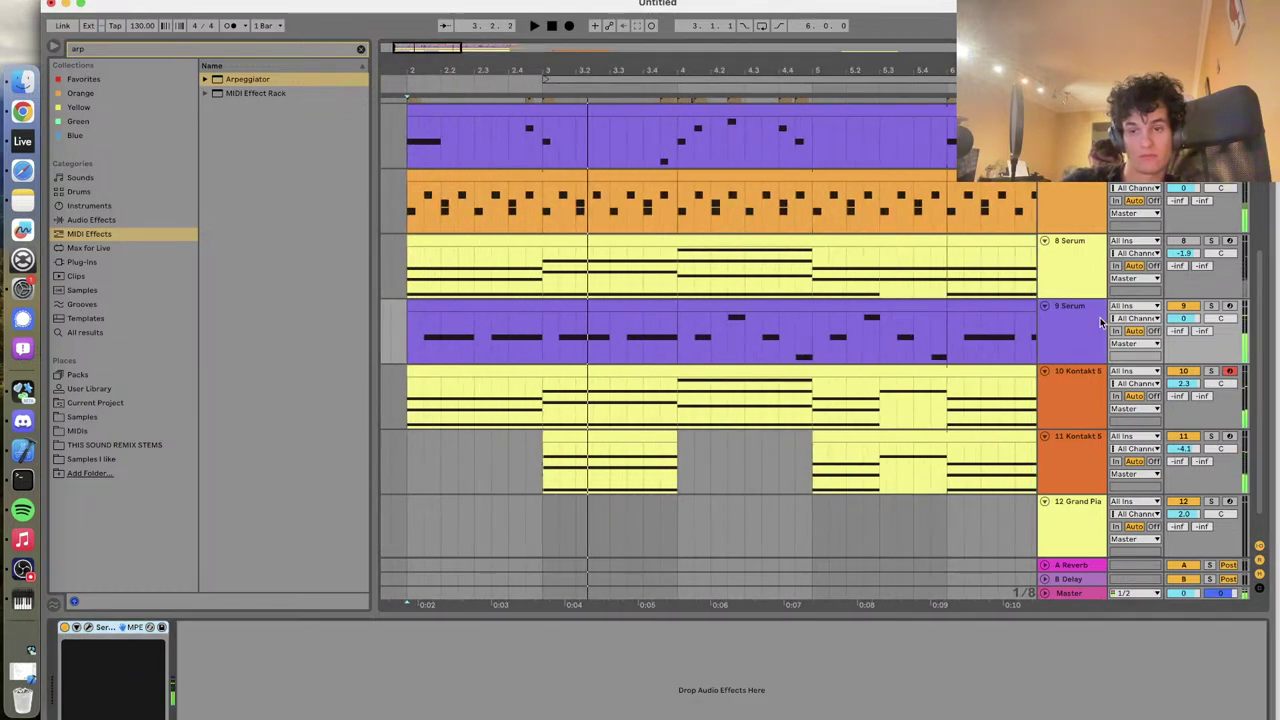
Find the Compressor among the audio effects and add it after Serum on track 9
left_click(173, 50)
type("compressor")
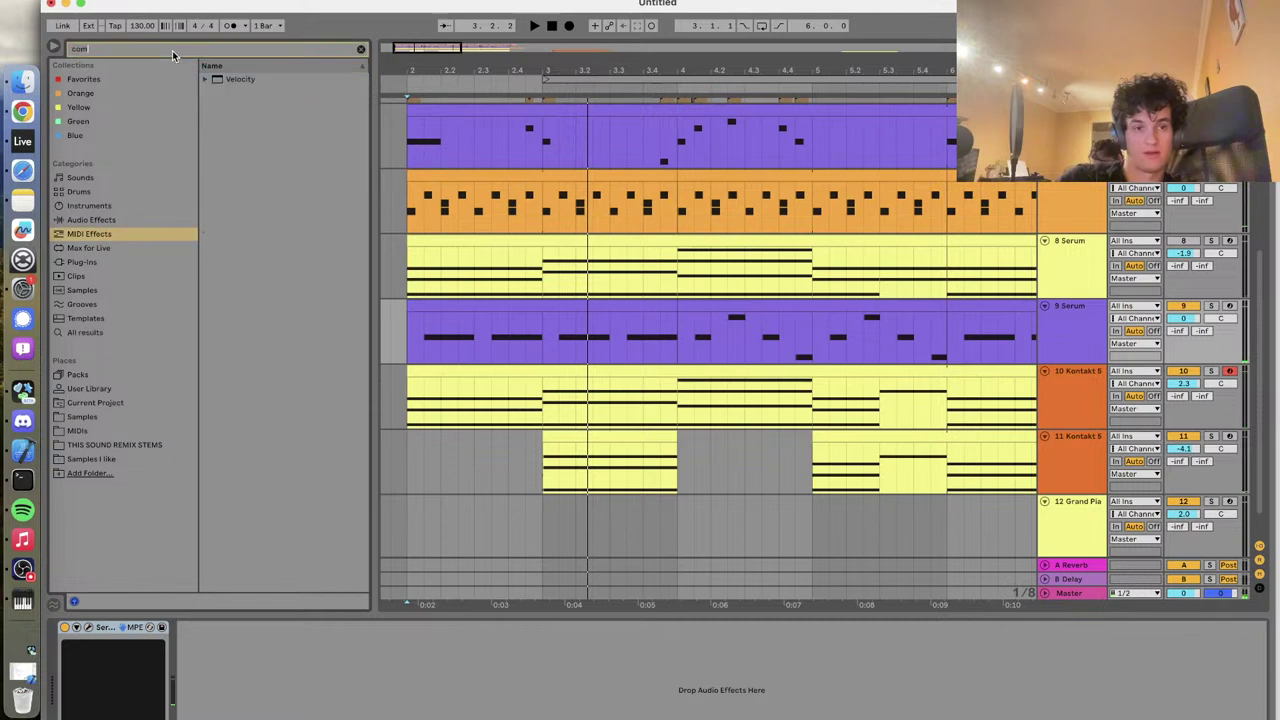
left_click(88, 224)
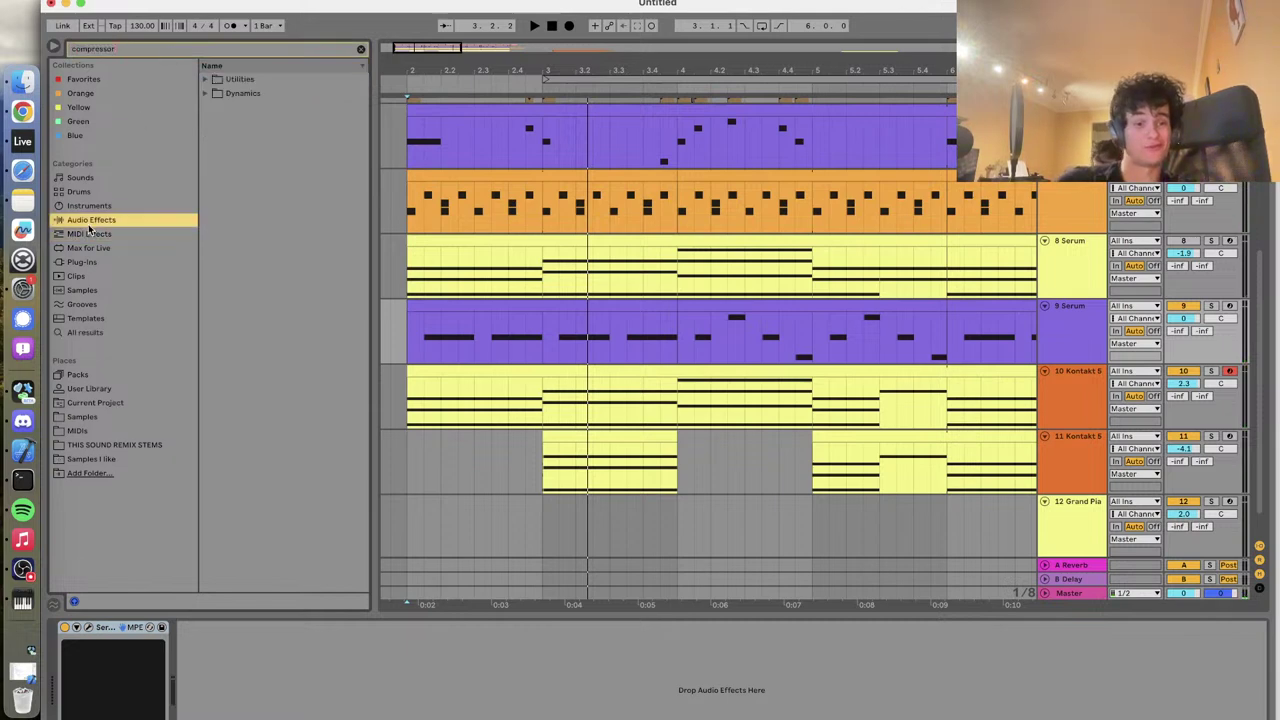
left_click(205, 95)
left_click(228, 122)
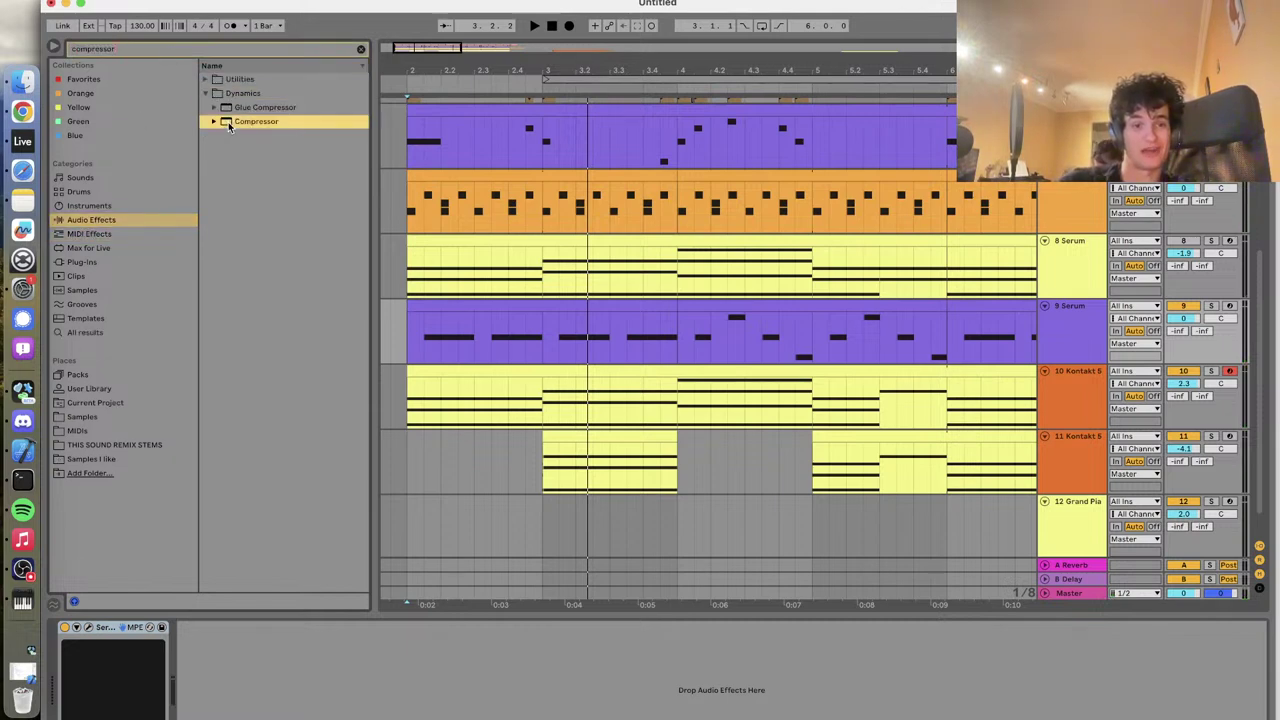
left_click_drag(478, 353, 482, 338)
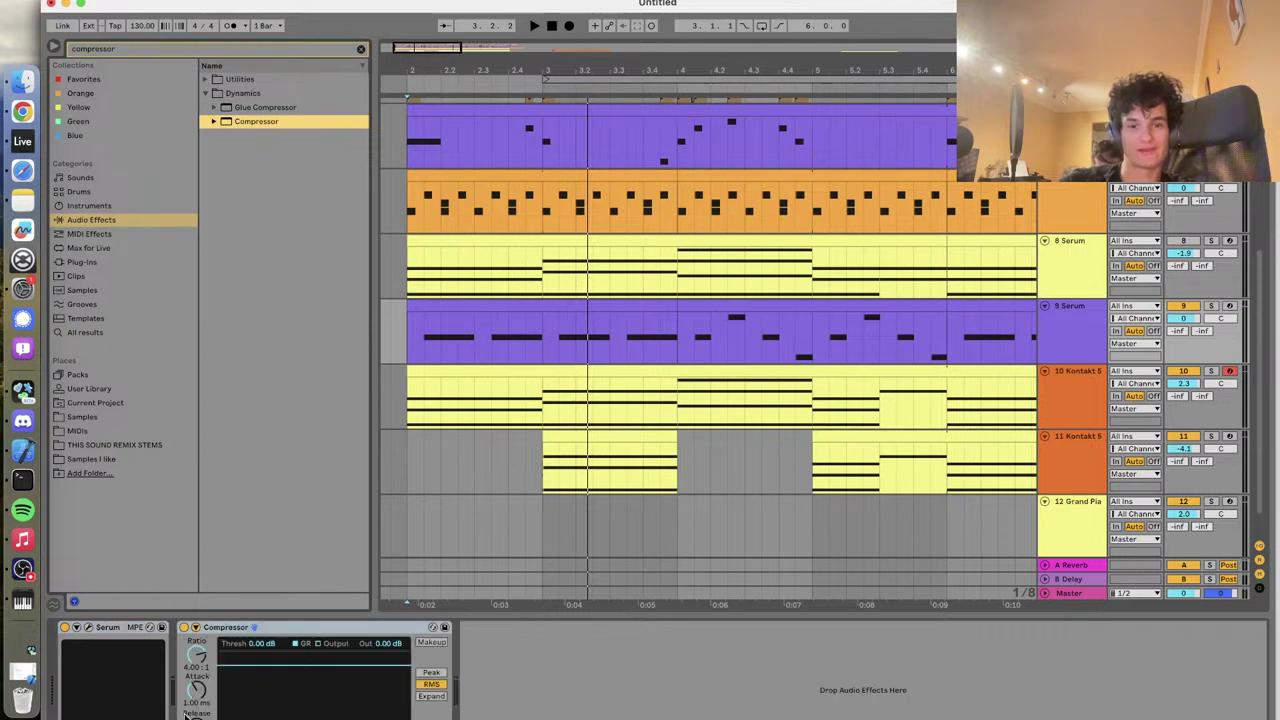
Try the Compressor's threshold at -22.6 dB and play the arrangement briefly
left_click(258, 643)
left_click_drag(250, 644, 251, 648)
key("space")
key("space")
Enable the Compressor's sidechain with audio from 7-Drum Rack, tapped at Heart Kick Post Mixer
left_click(196, 627)
left_click(209, 644)
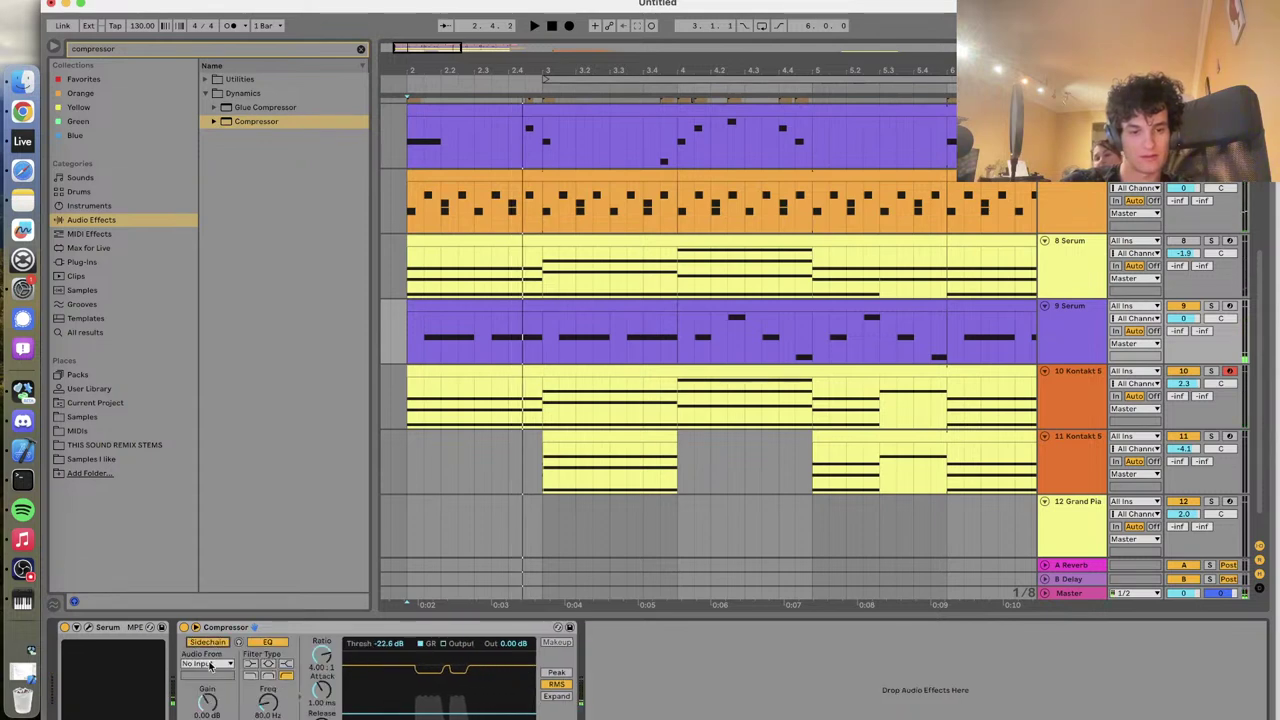
left_click(208, 664)
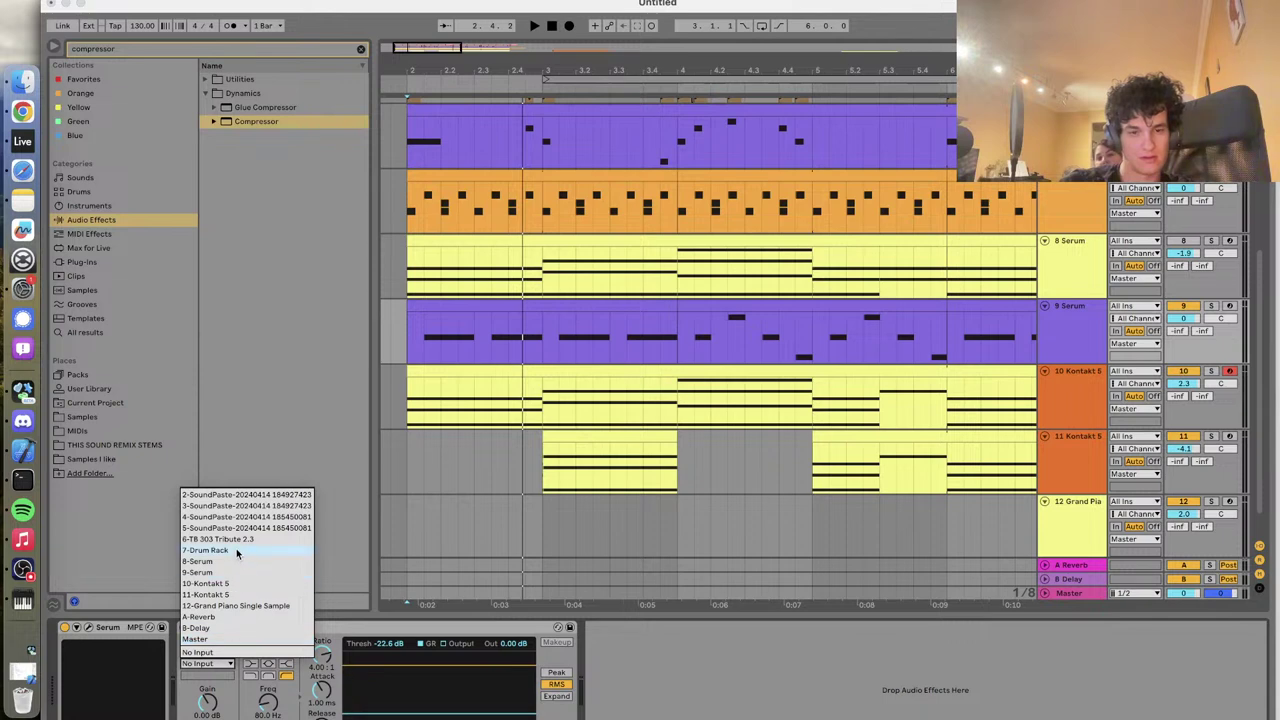
left_click(237, 551)
left_click(208, 676)
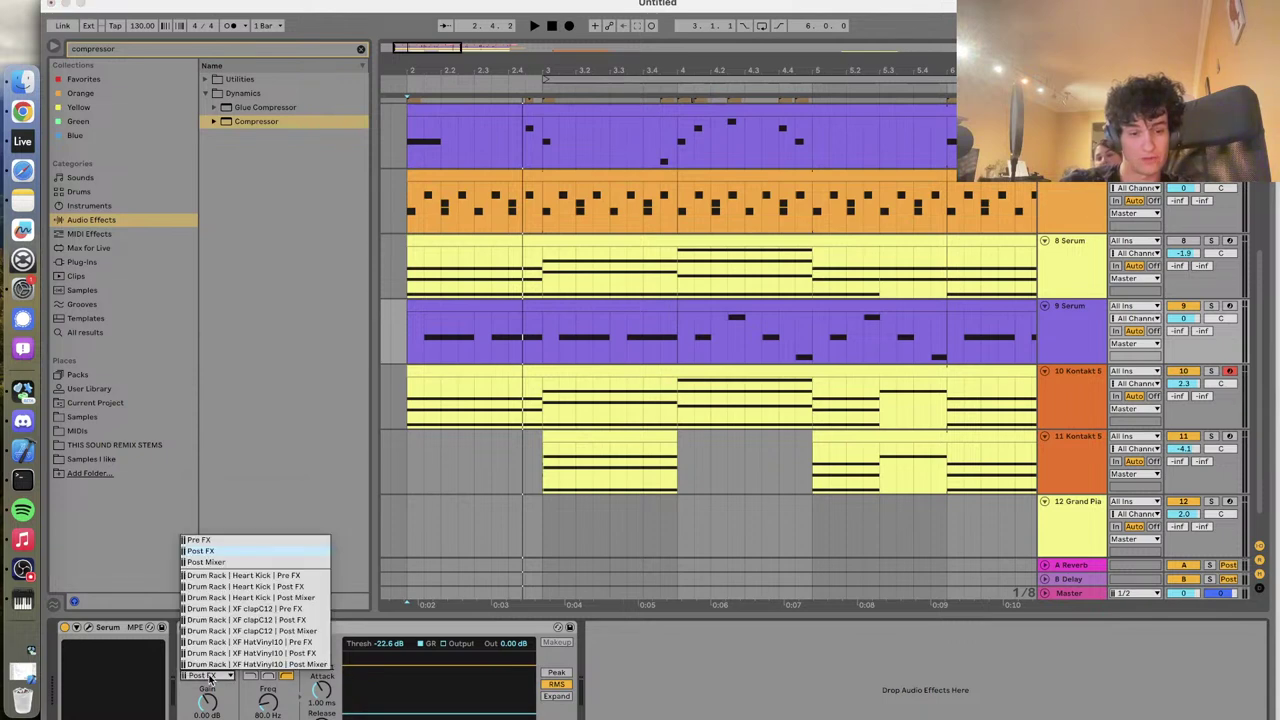
left_click(257, 598)
Set the sidechained Compressor's threshold to -41.2 dB while the arrangement plays
key("space")
mouse_move(375, 638)
left_mouse_down()
mouse_move(375, 651)
mouse_move(393, 645)
left_mouse_up()
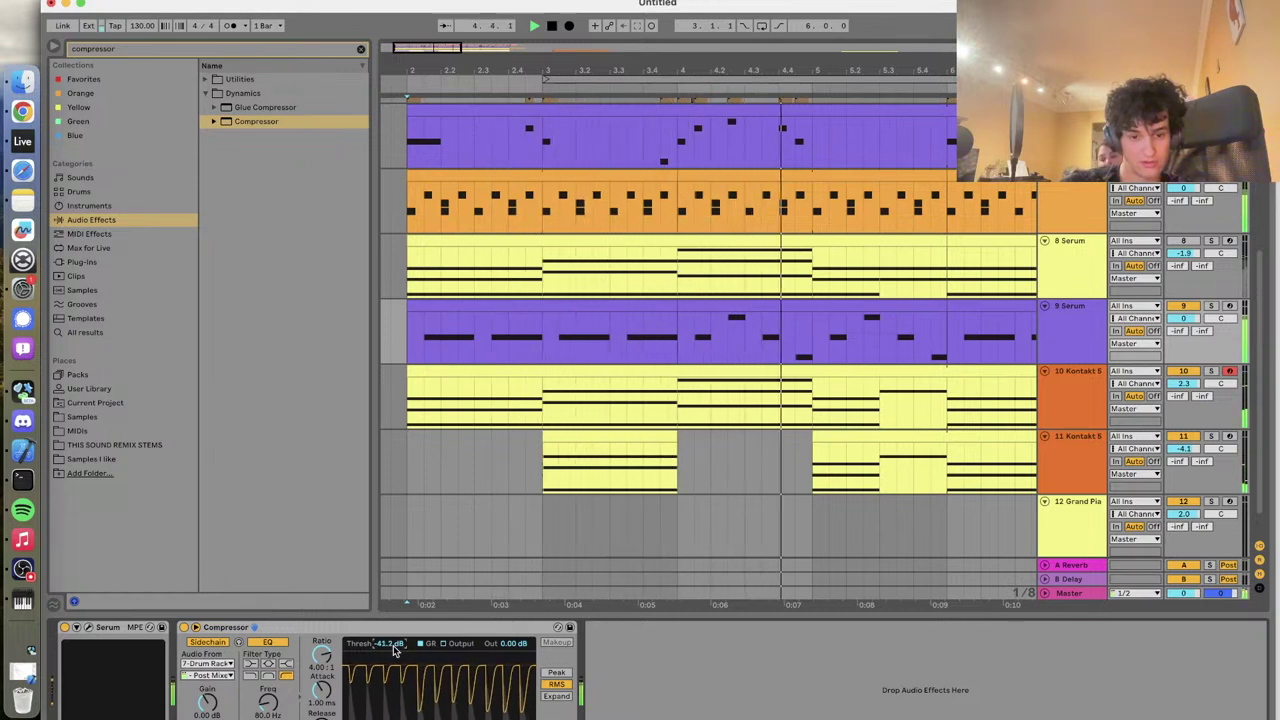
key("XF86AudioRaiseVolume")
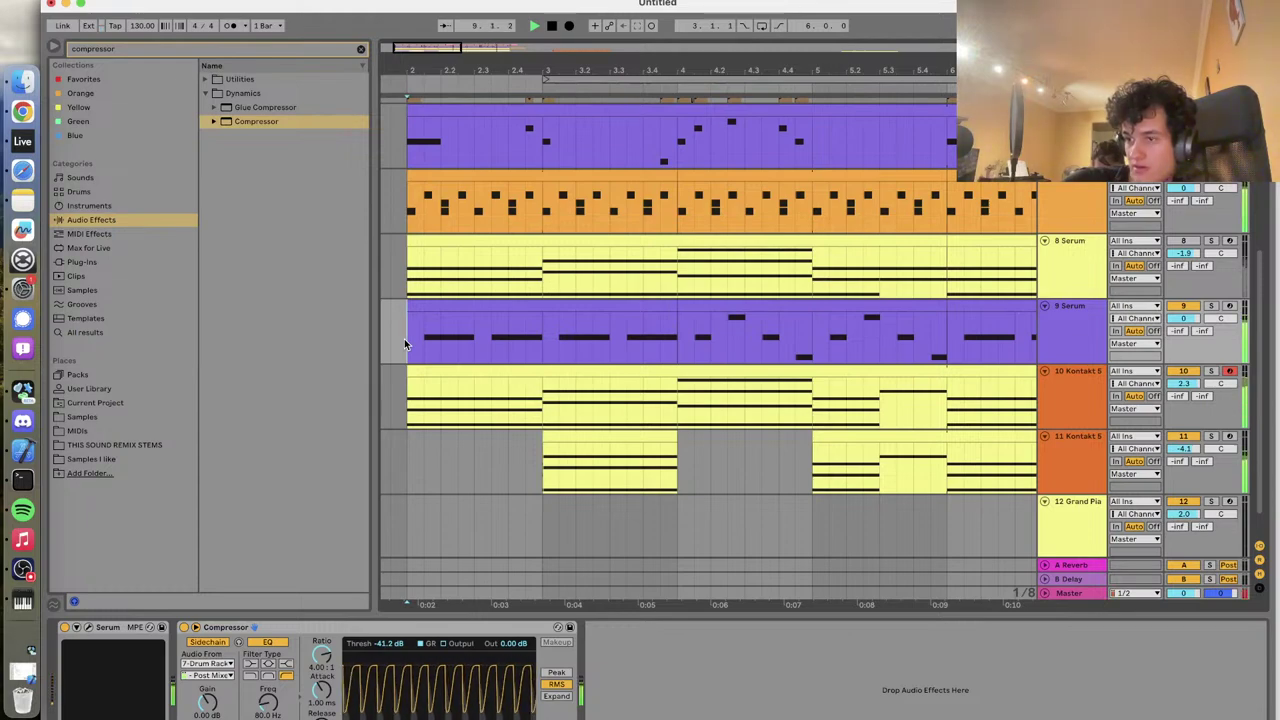
key("minus")
key("minus")
key("minus")
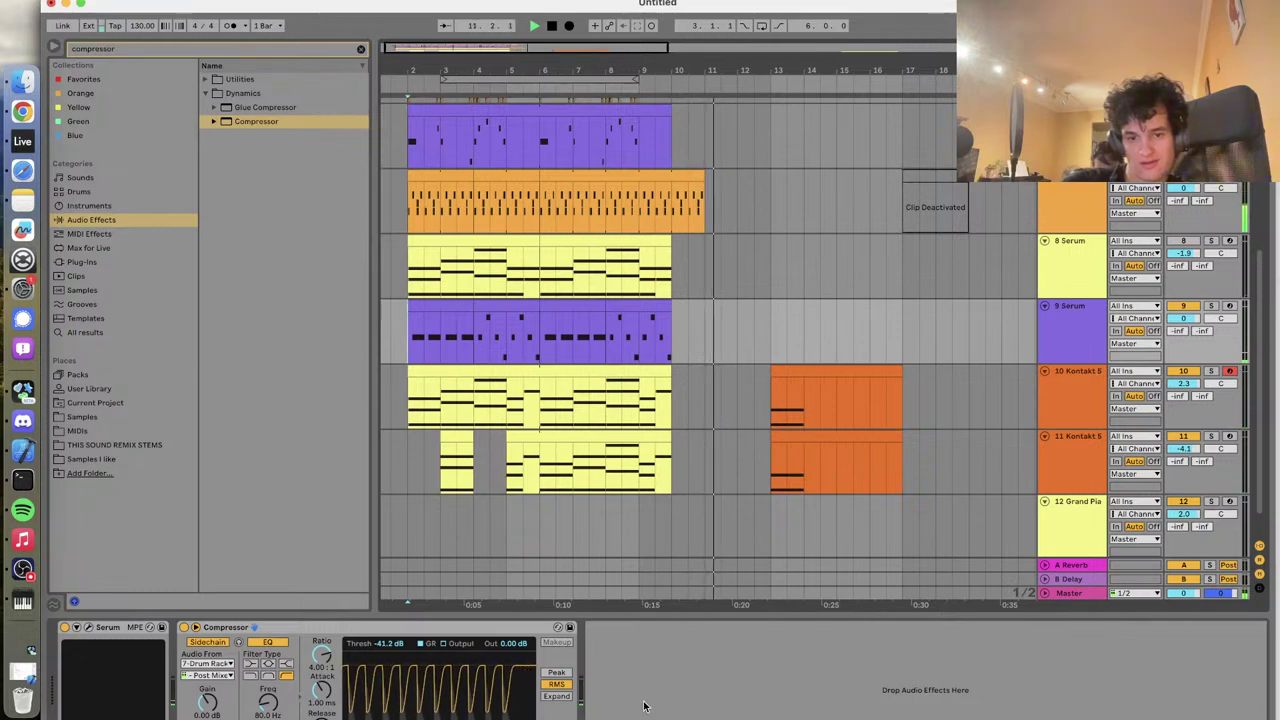
Replay the start of the arrangement and look over its sample, drum and synth tracks
scroll(645, 295, "up", 1)
scroll(644, 295, "up", 5)
key("space")
key("space")
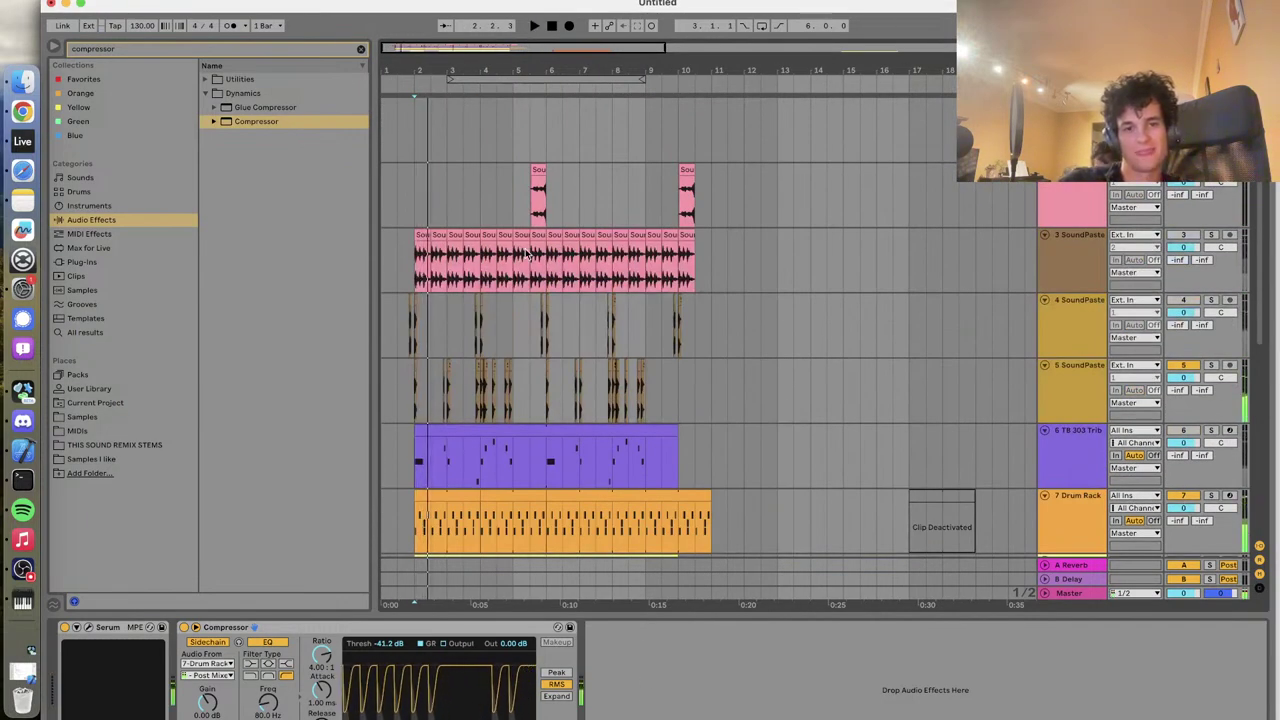
scroll(448, 304, "down", 1)
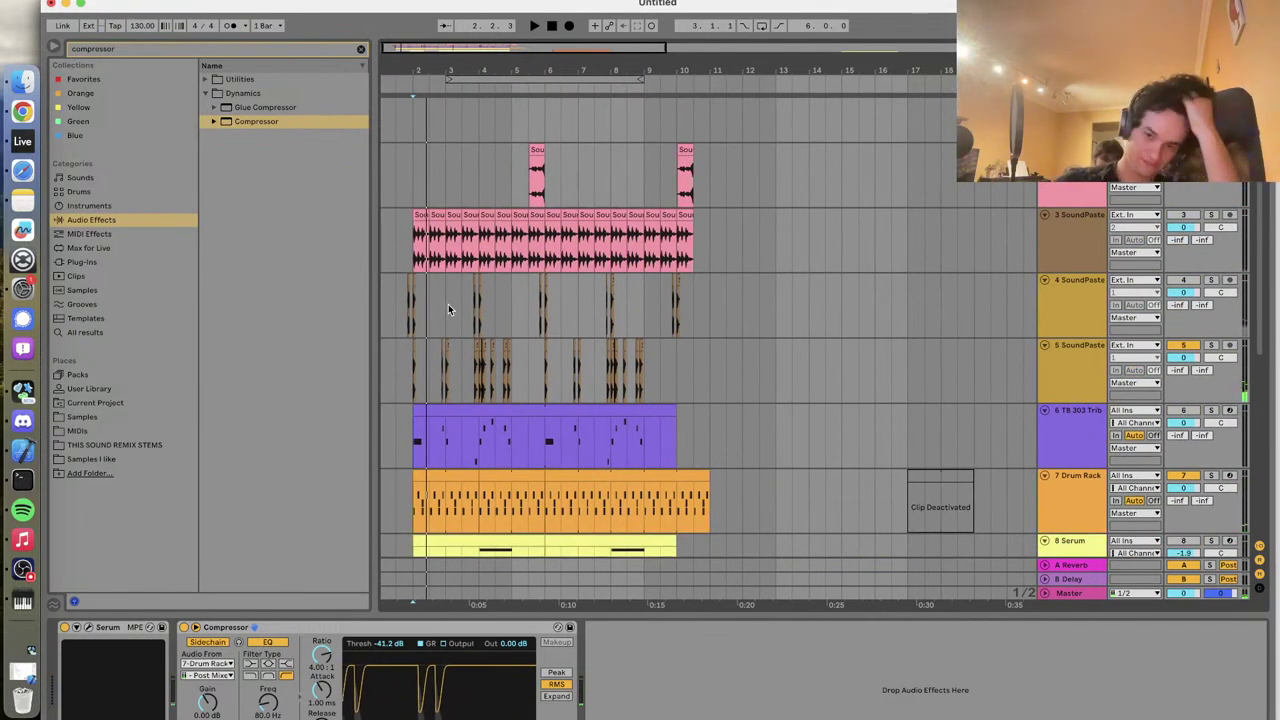
scroll(448, 304, "down", 5)
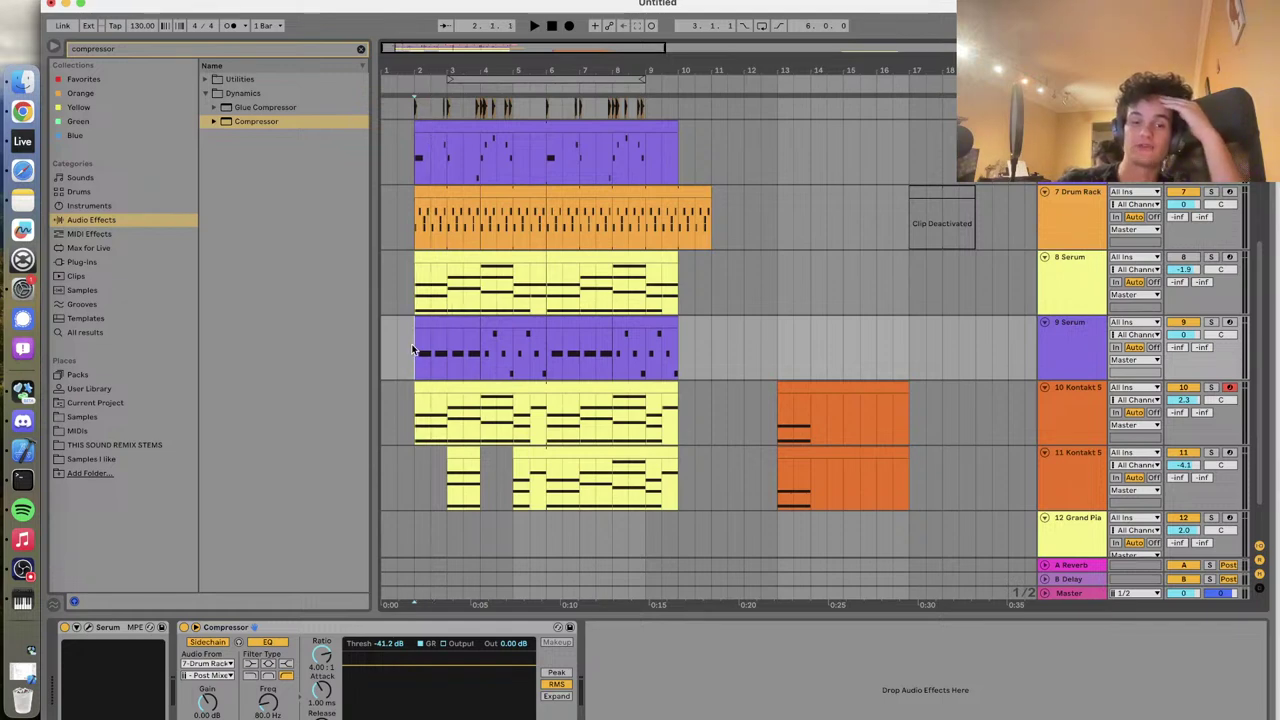
scroll(411, 343, "up", 5)
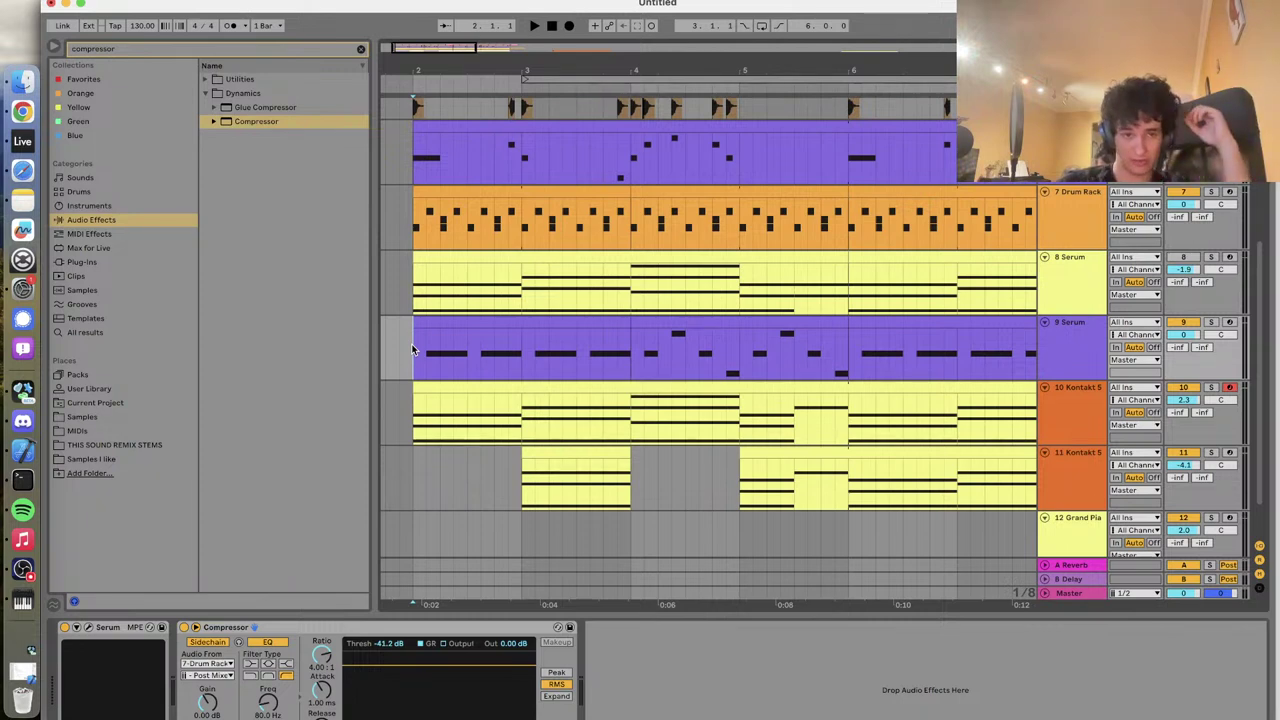
Play the arrangement from bar 2 of Serum track 8 to hear the sidechained bass
left_click(408, 287)
key("space")
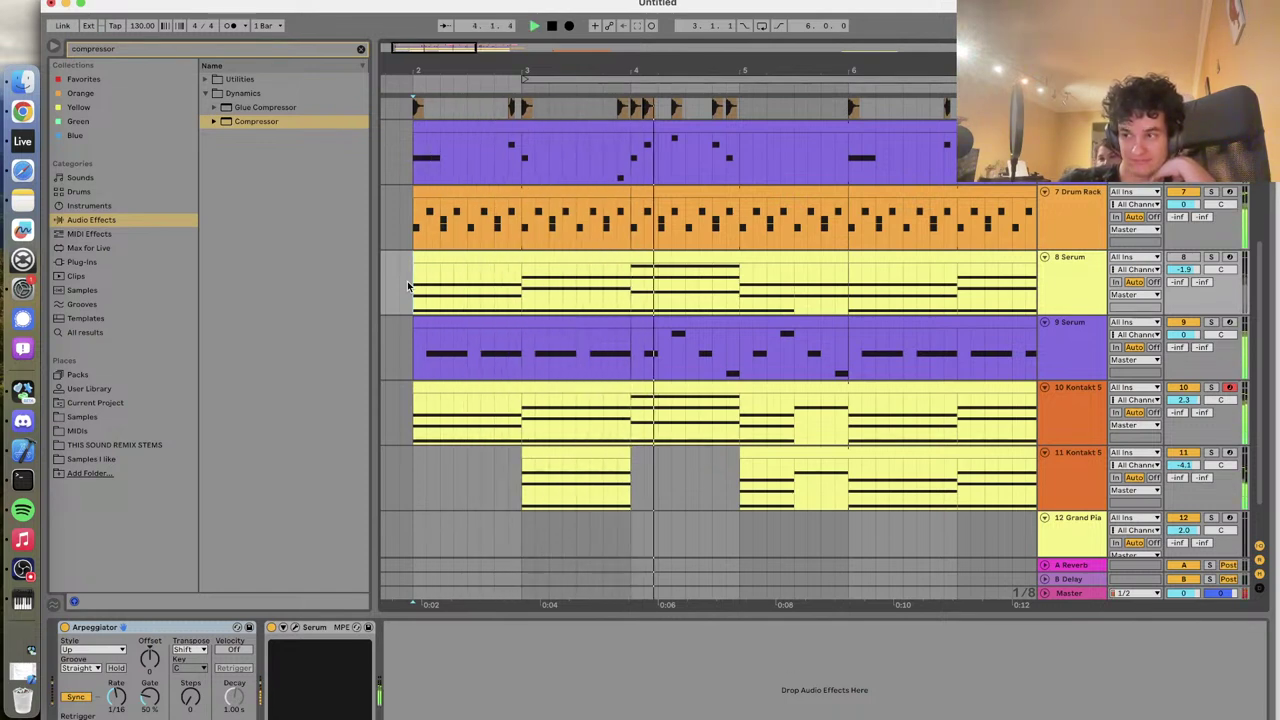
key("space")
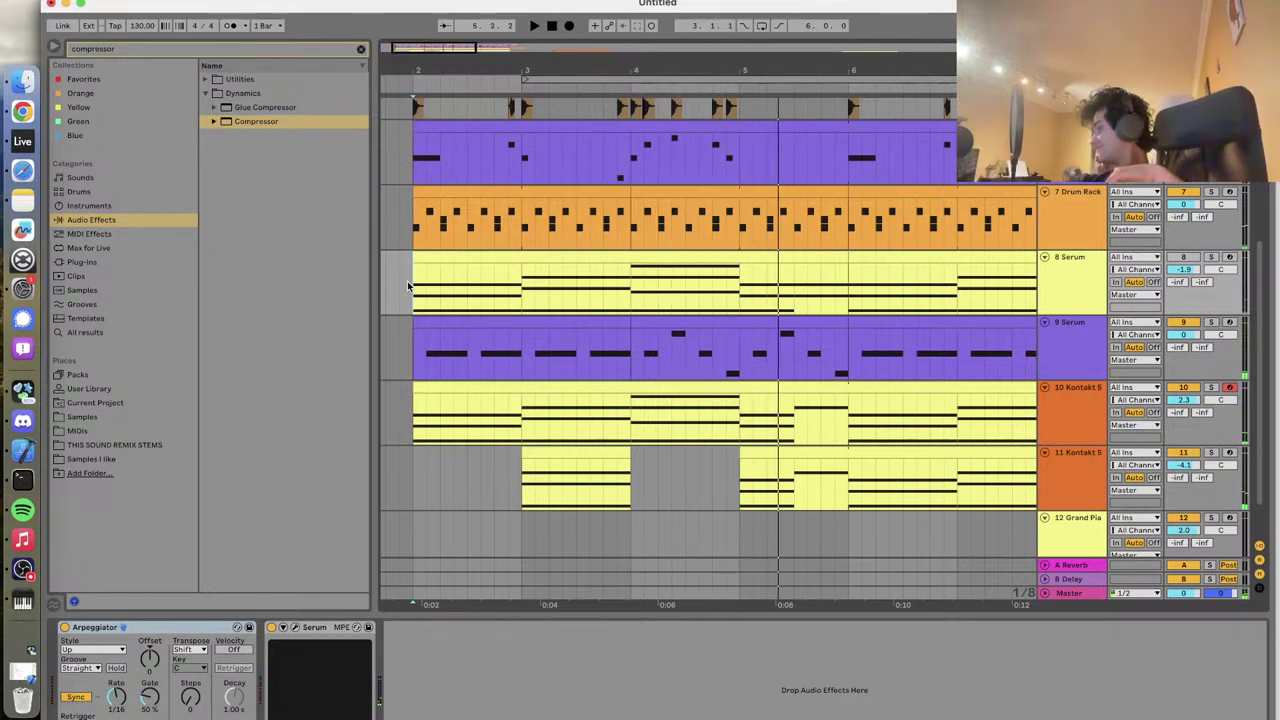
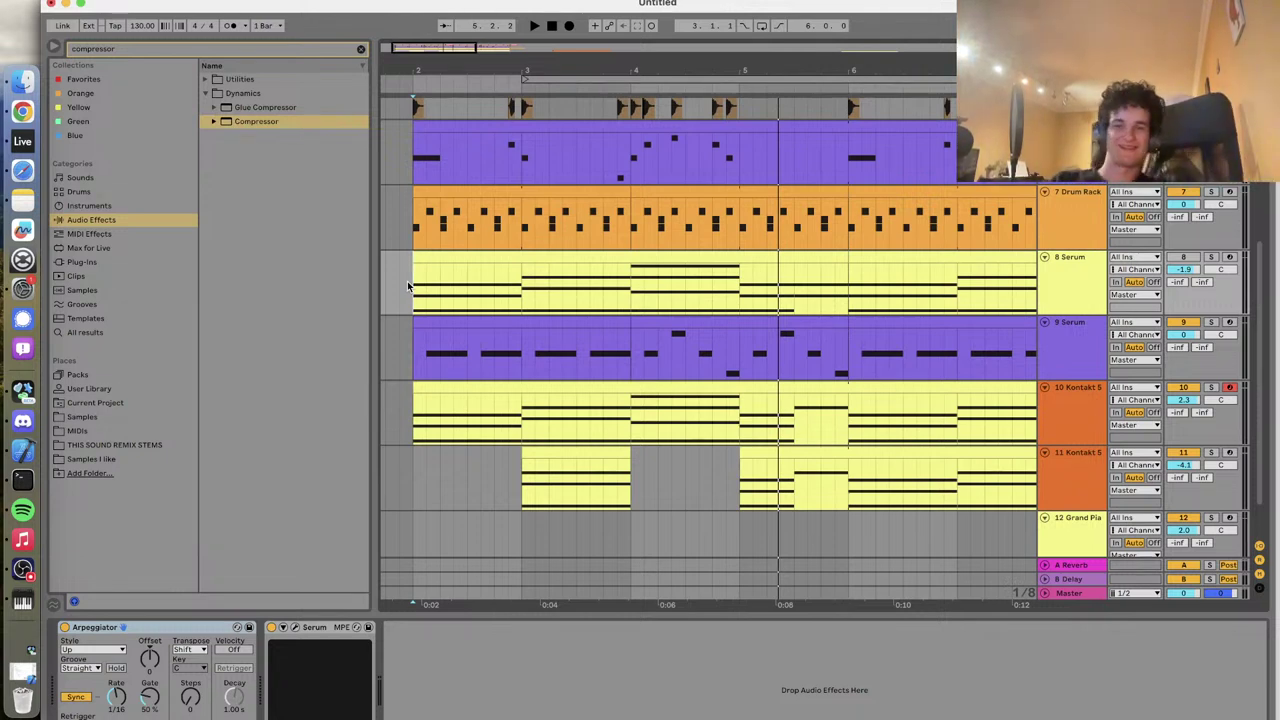
key("space")
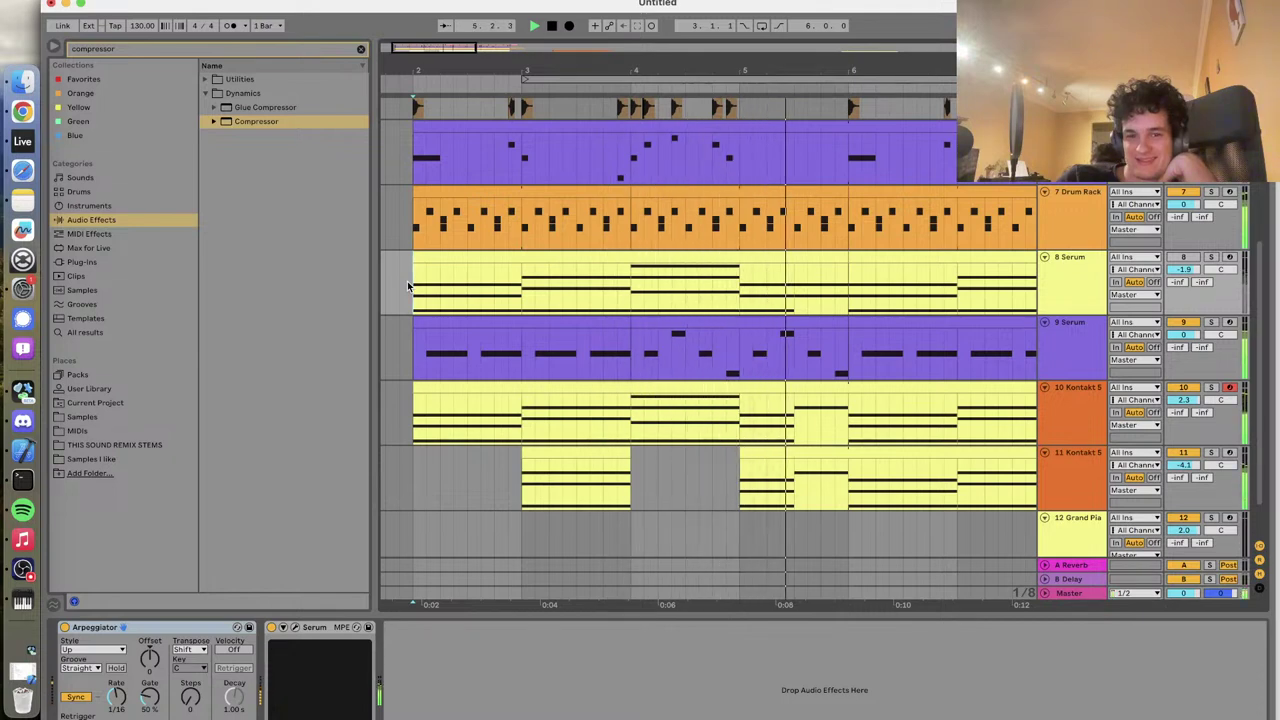
key("space")
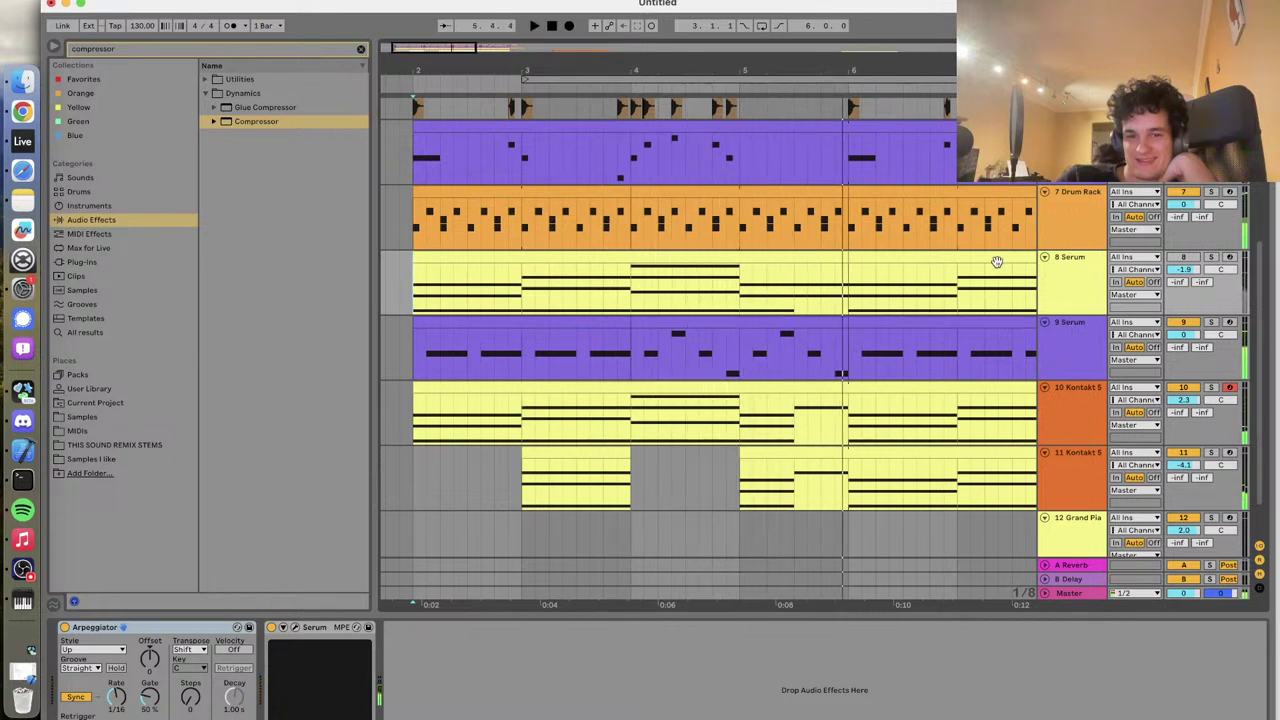
Mute Serum track 9, activate Serum track 8 and play the arrangement from bar 2
left_click(1185, 323)
key("space")
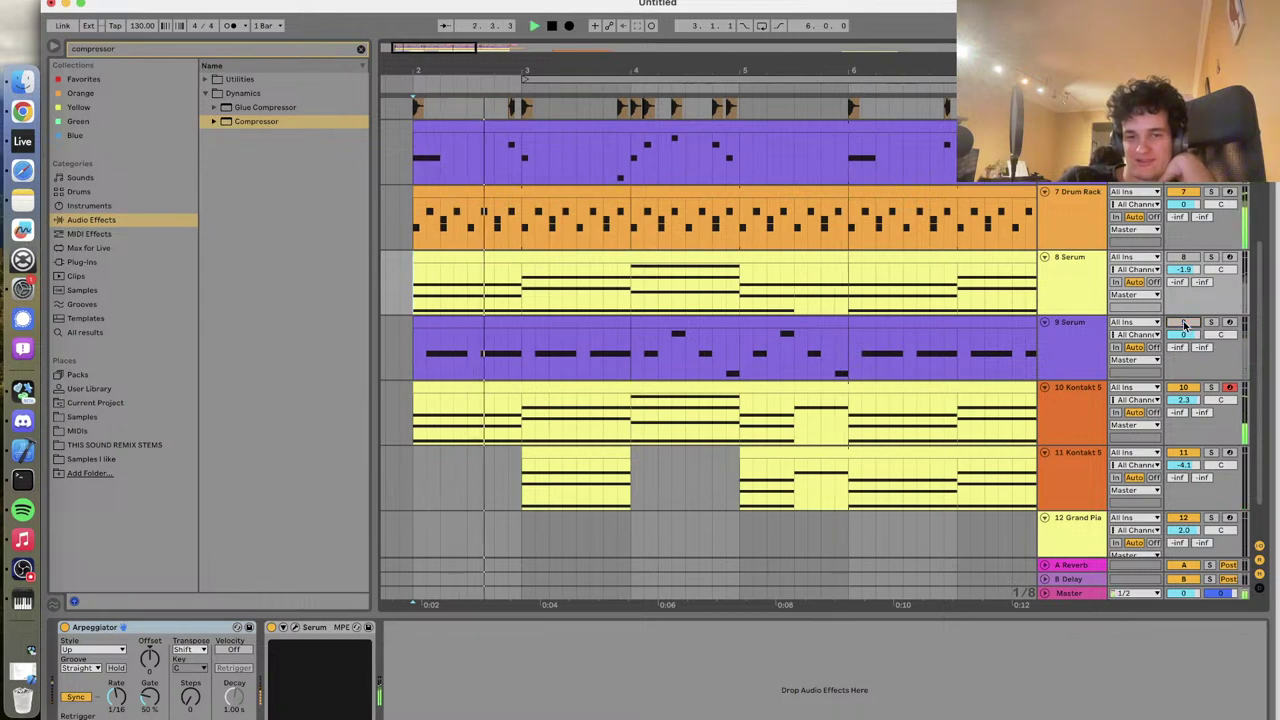
left_click(1193, 259)
key("space")
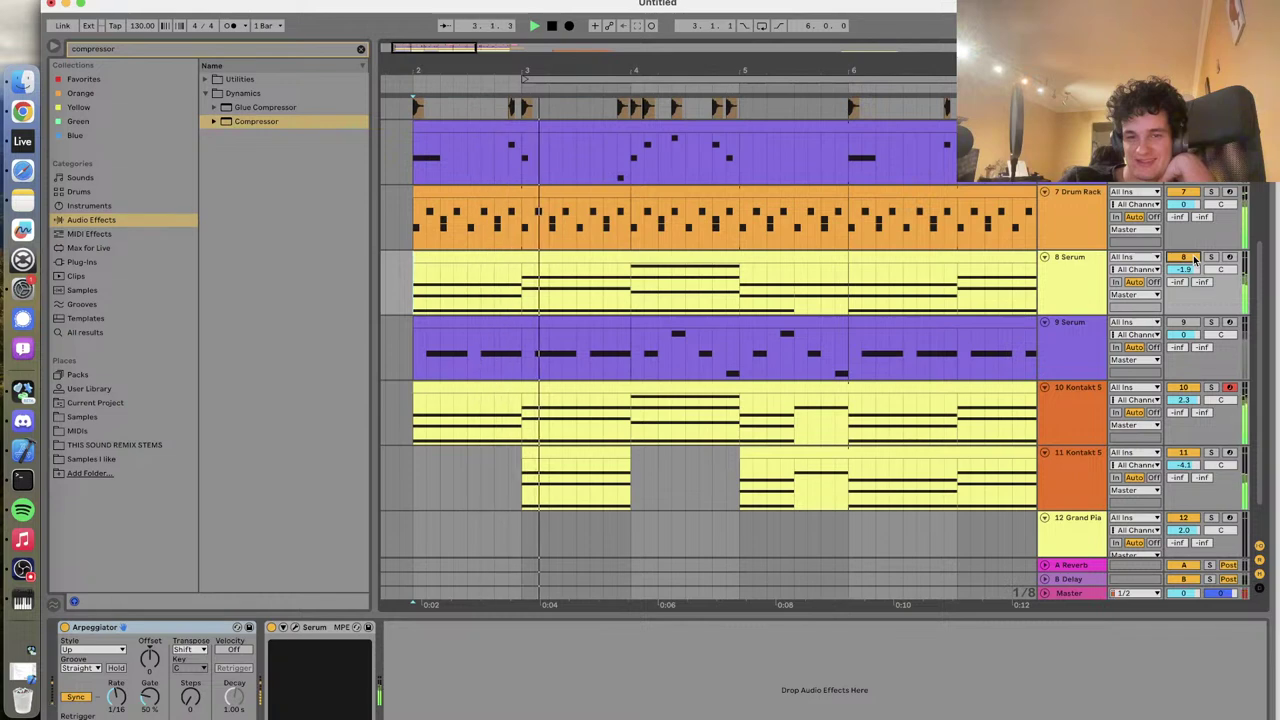
key("space")
Set the audio output device to "built in speakers + black hole" and replay the arrangement
left_click(75, 1)
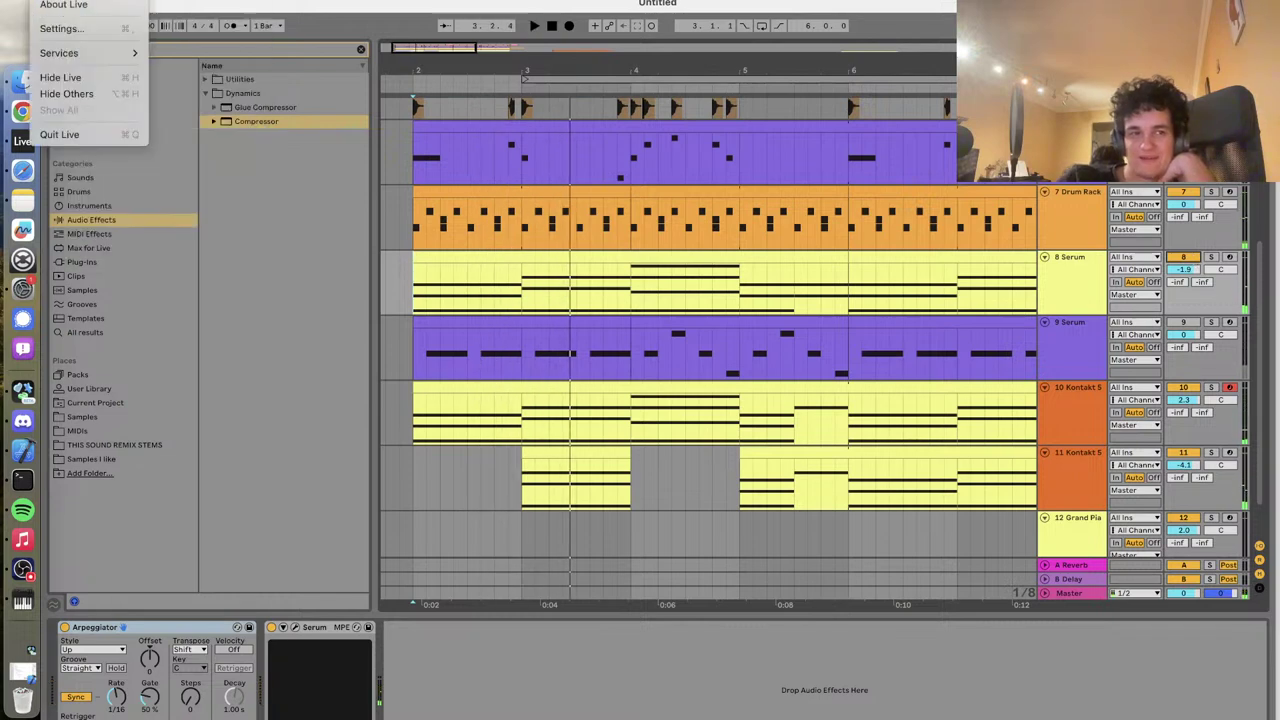
left_click(60, 29)
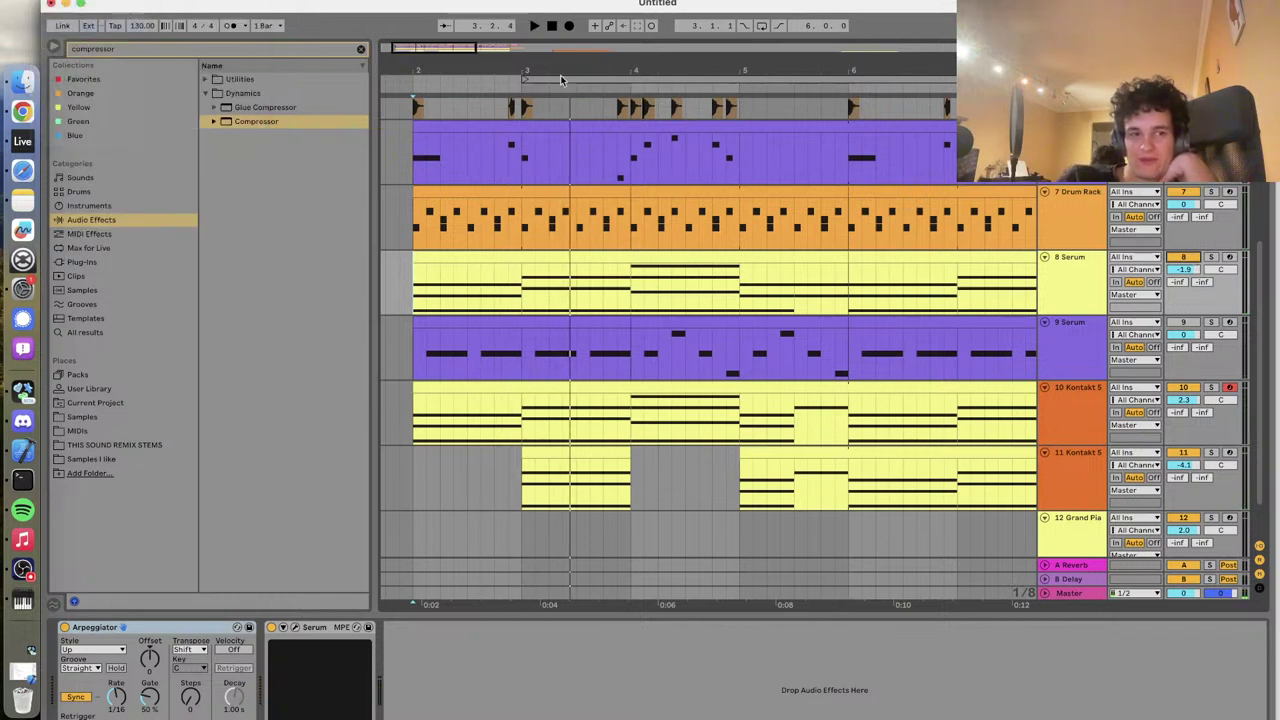
left_click(765, 256)
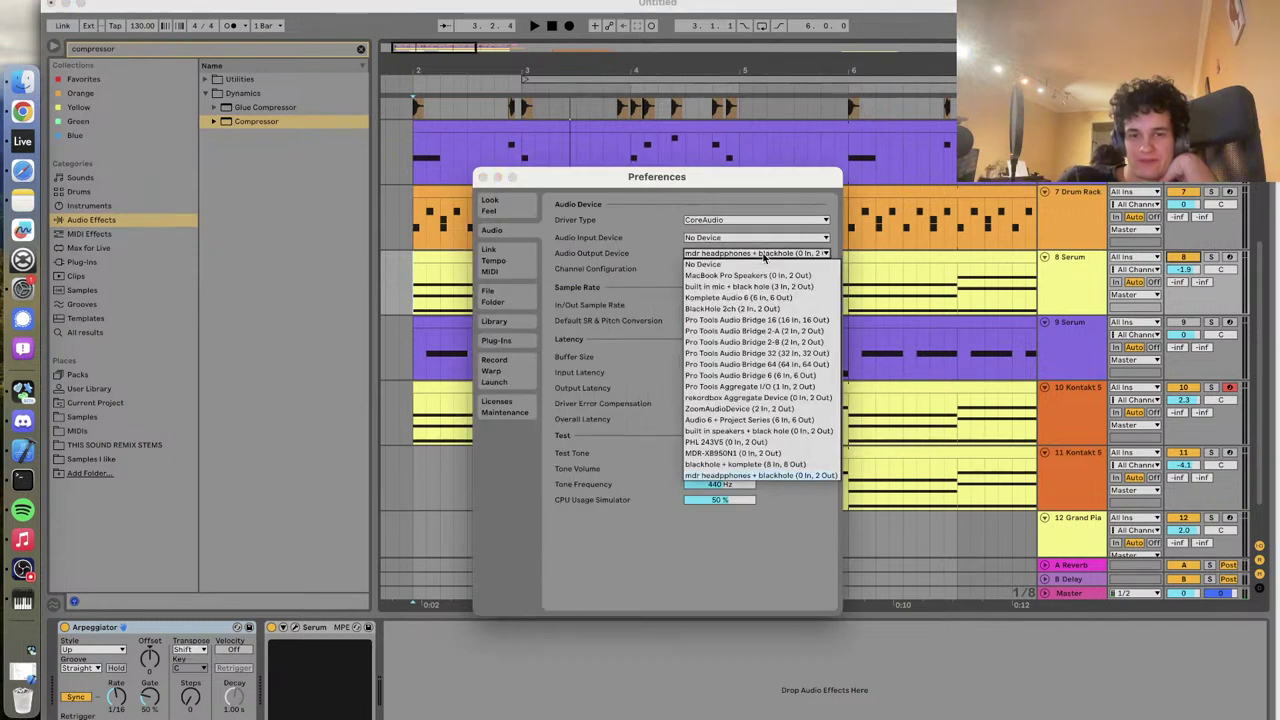
left_click(743, 430)
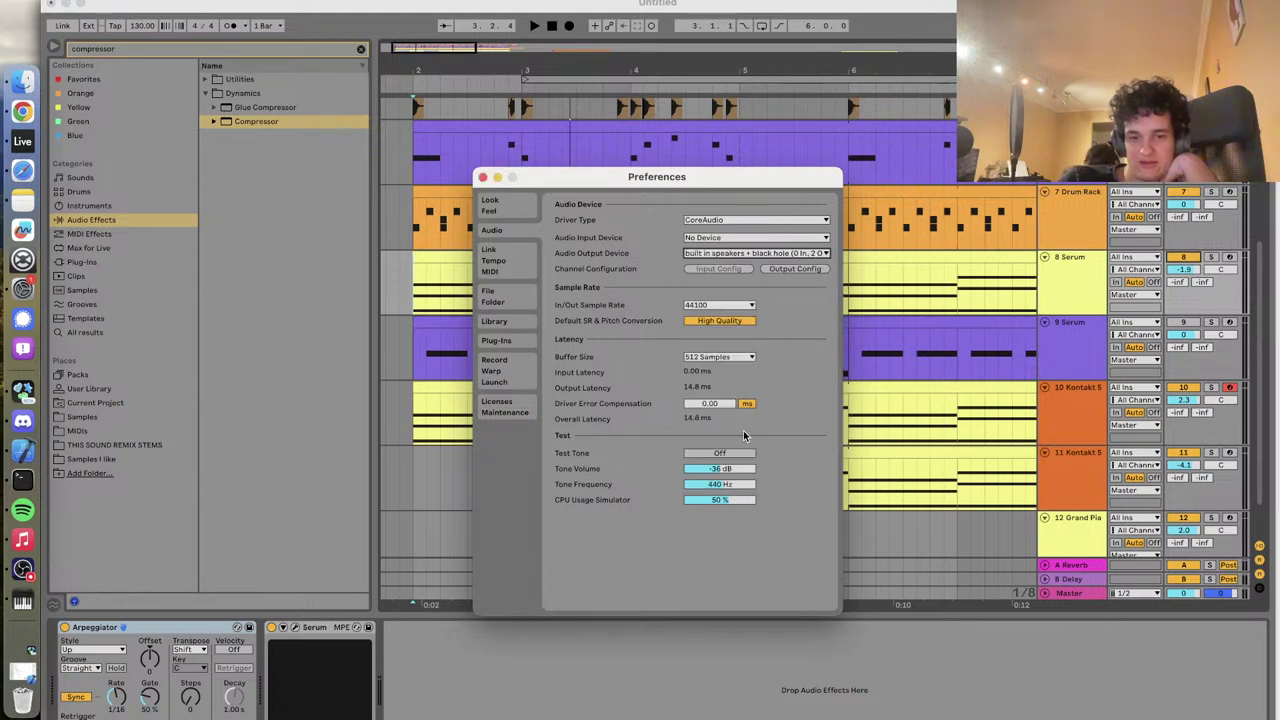
left_click(481, 177)
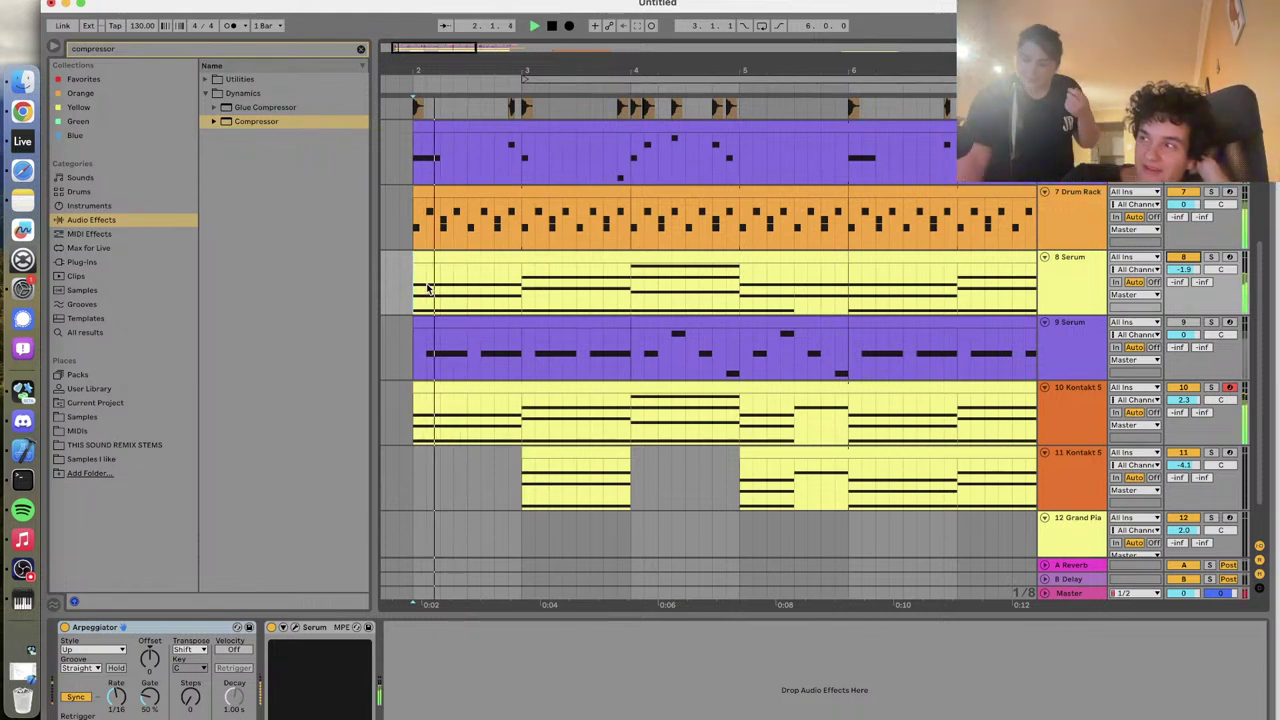
key("XF86AudioRaiseVolume")
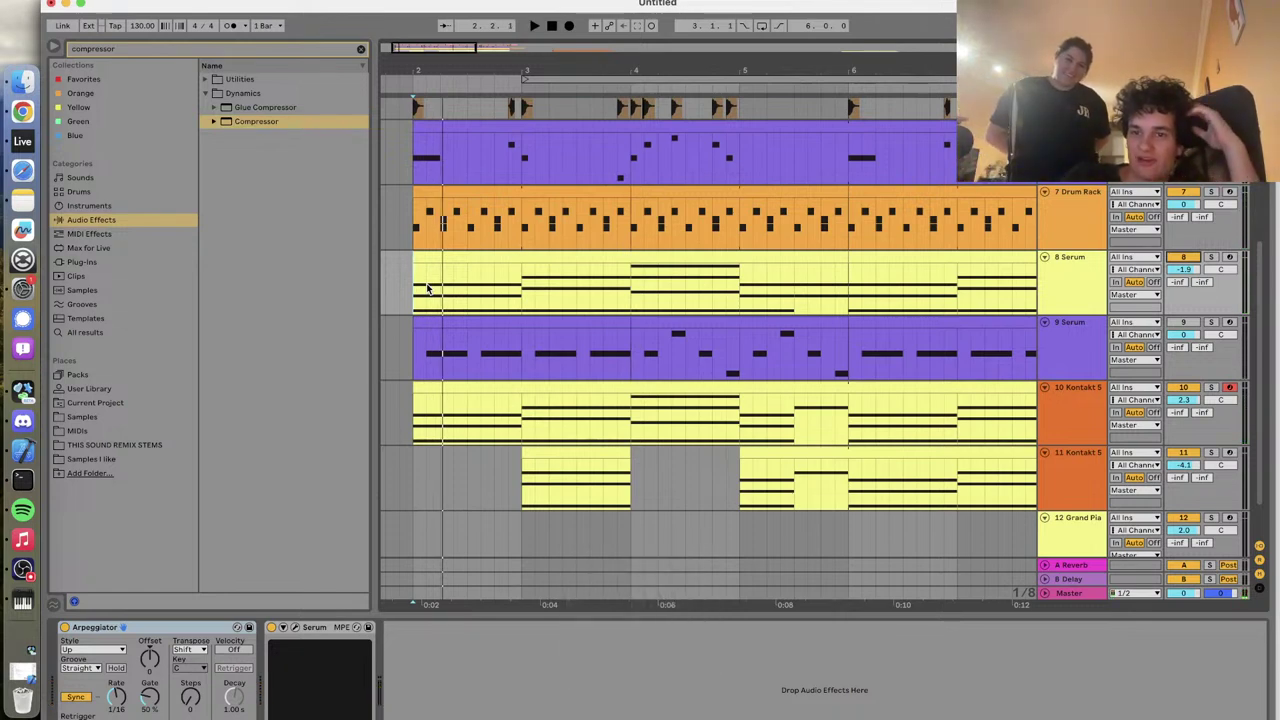
key("space")
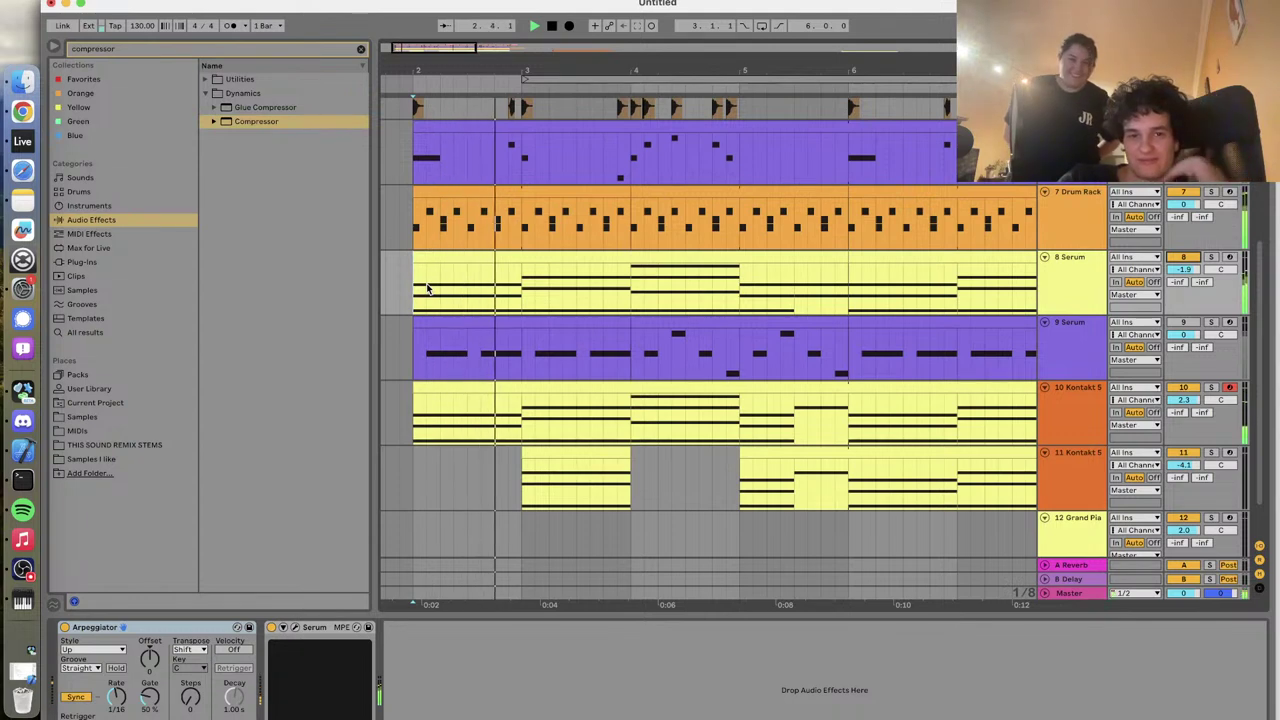
Add a Utility effect to the Master track with its gain at -6.11 dB during playback
left_click(1060, 592)
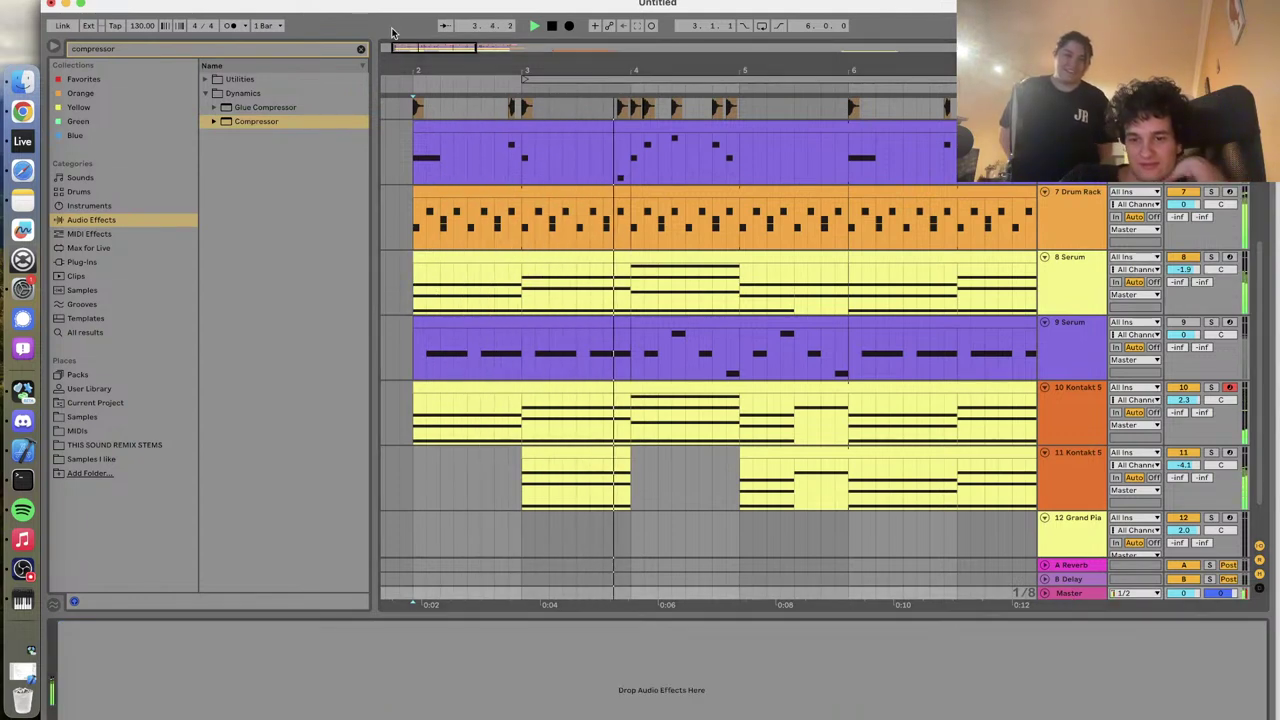
left_click(240, 79)
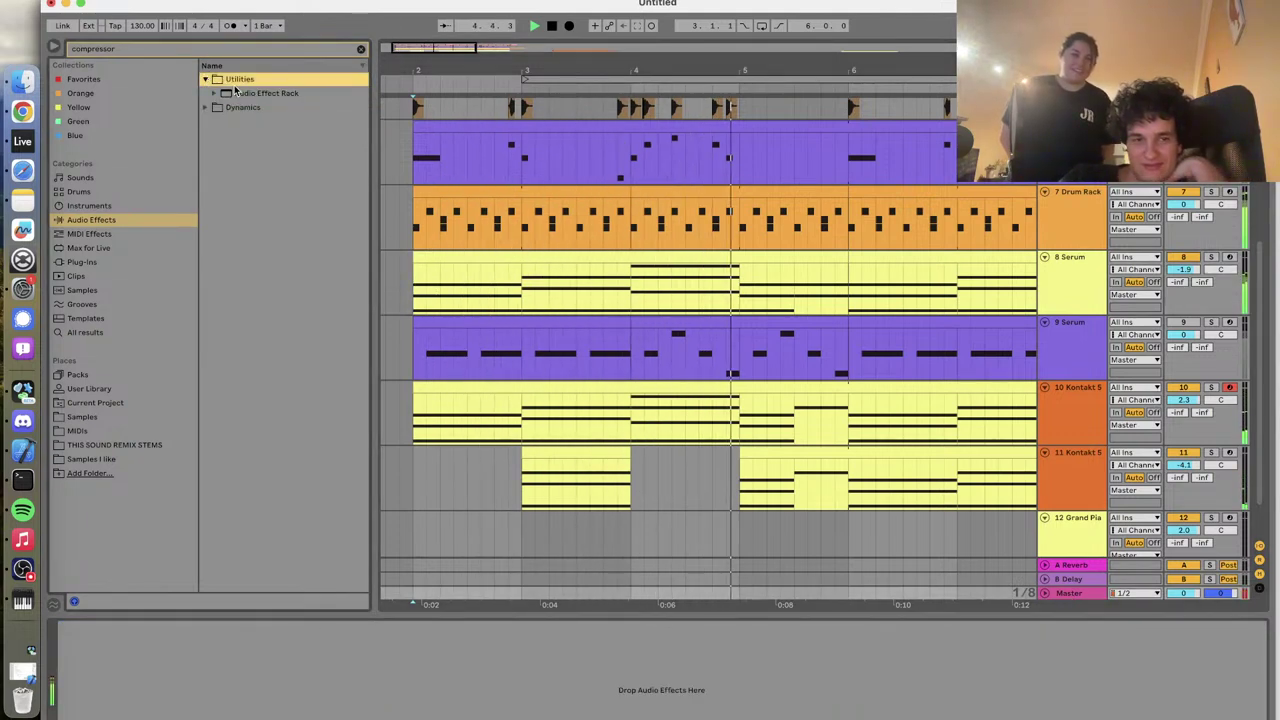
type("ut")
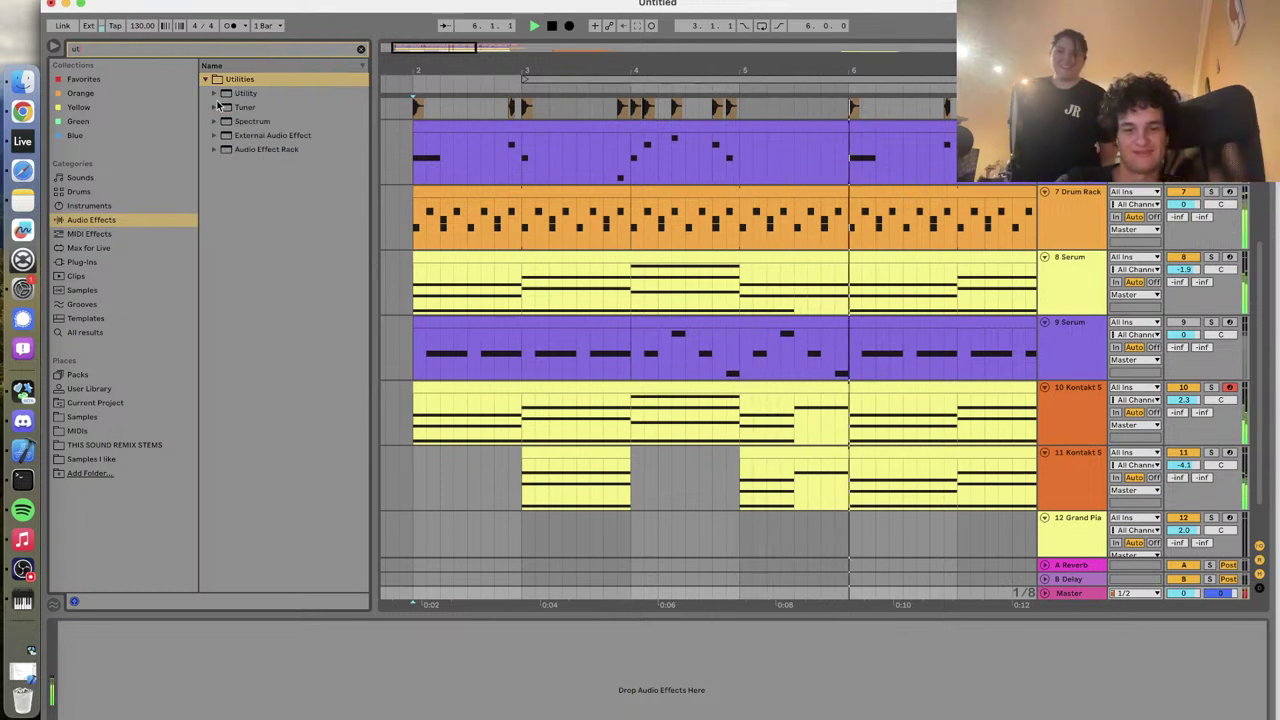
left_click(240, 93)
double_click(240, 93)
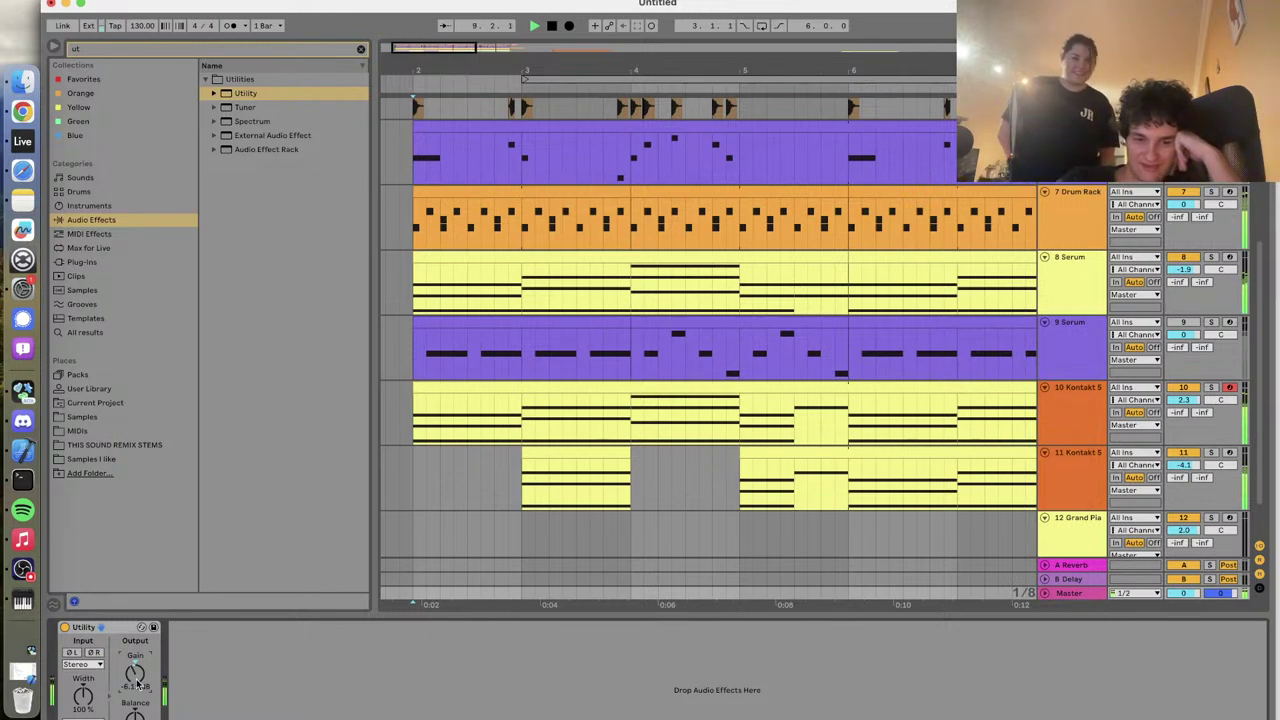
key("minus")
key("space")
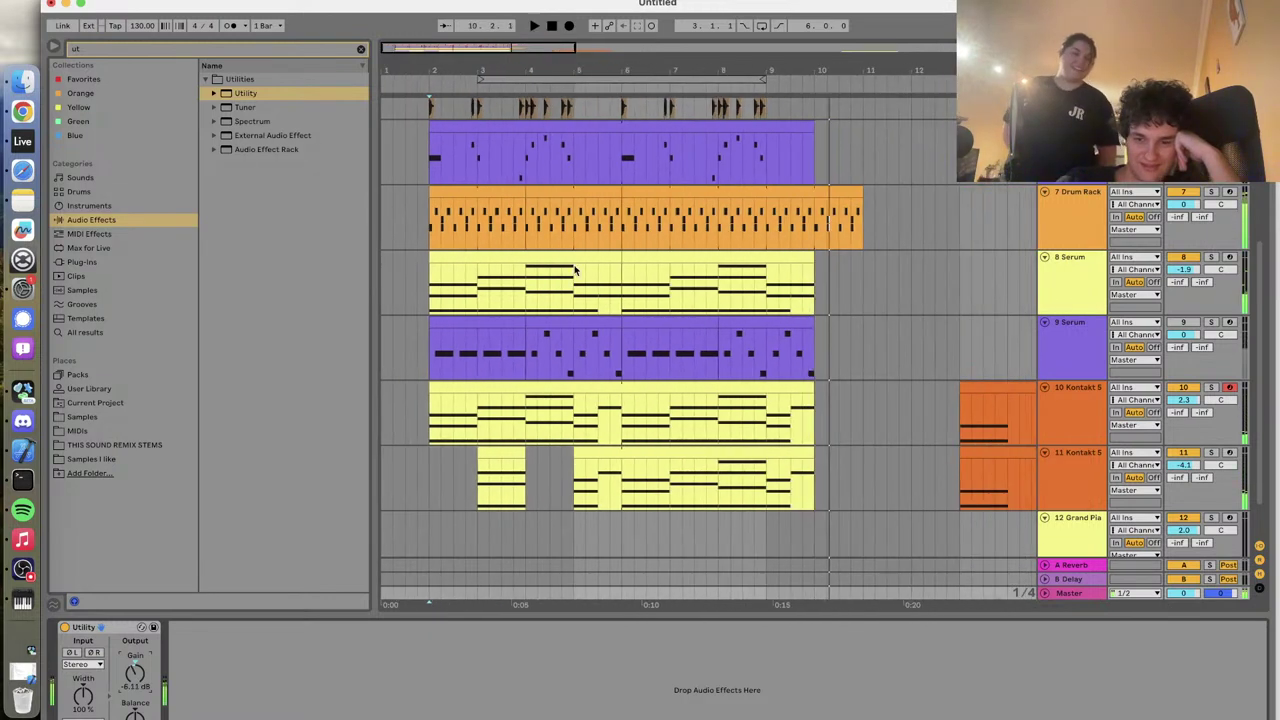
Delete the Serum track 9 clips from bar 4 onward, keeping only the clip in bars 2 and 3
key("space")
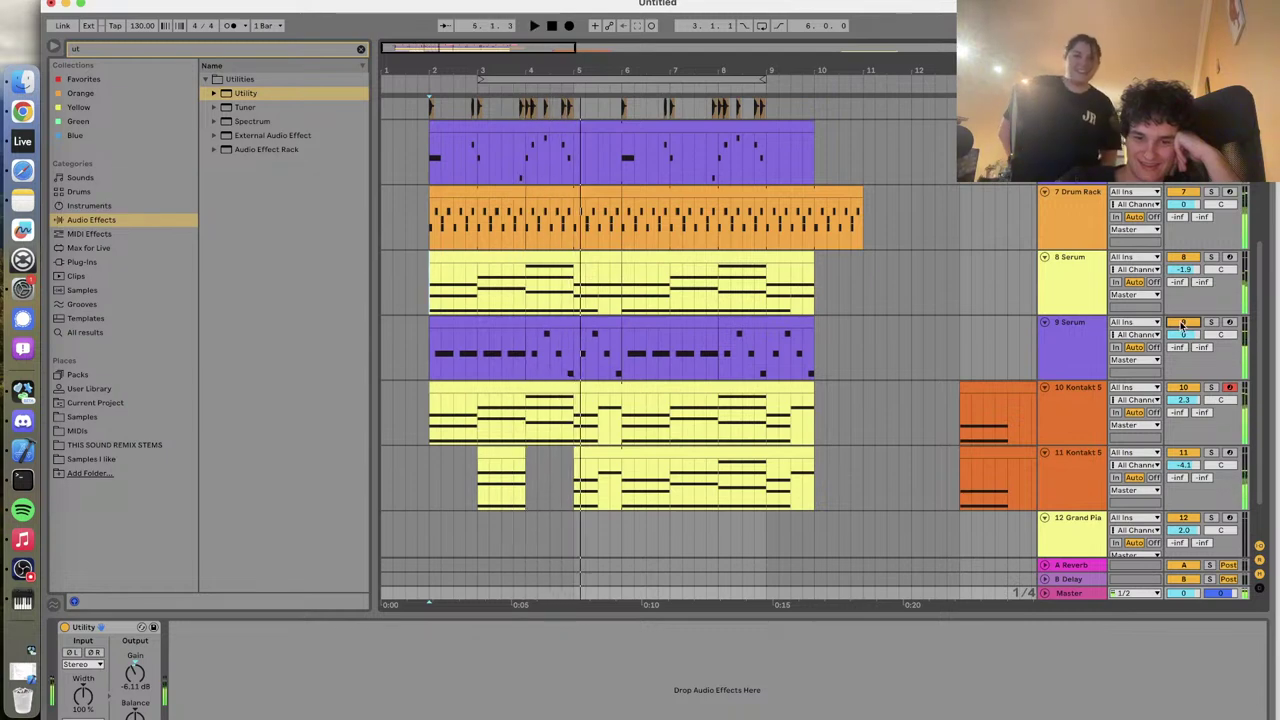
left_click_drag(550, 318, 617, 336)
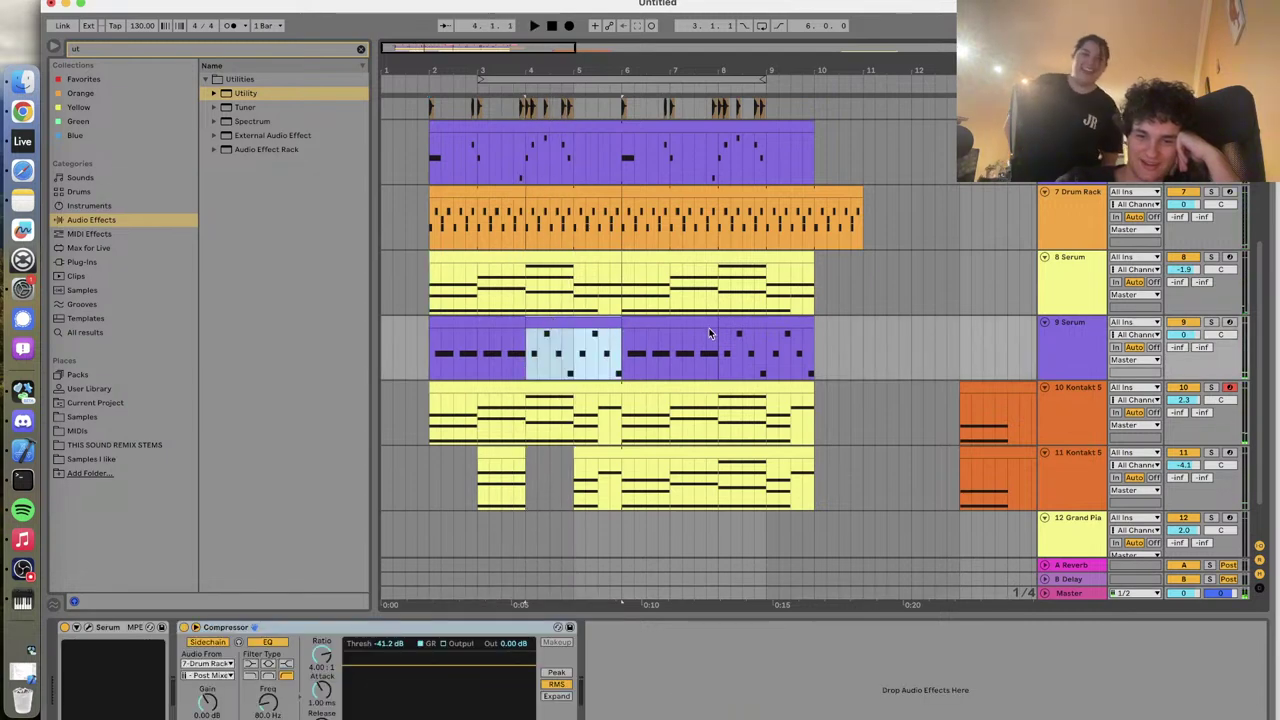
left_click(802, 325)
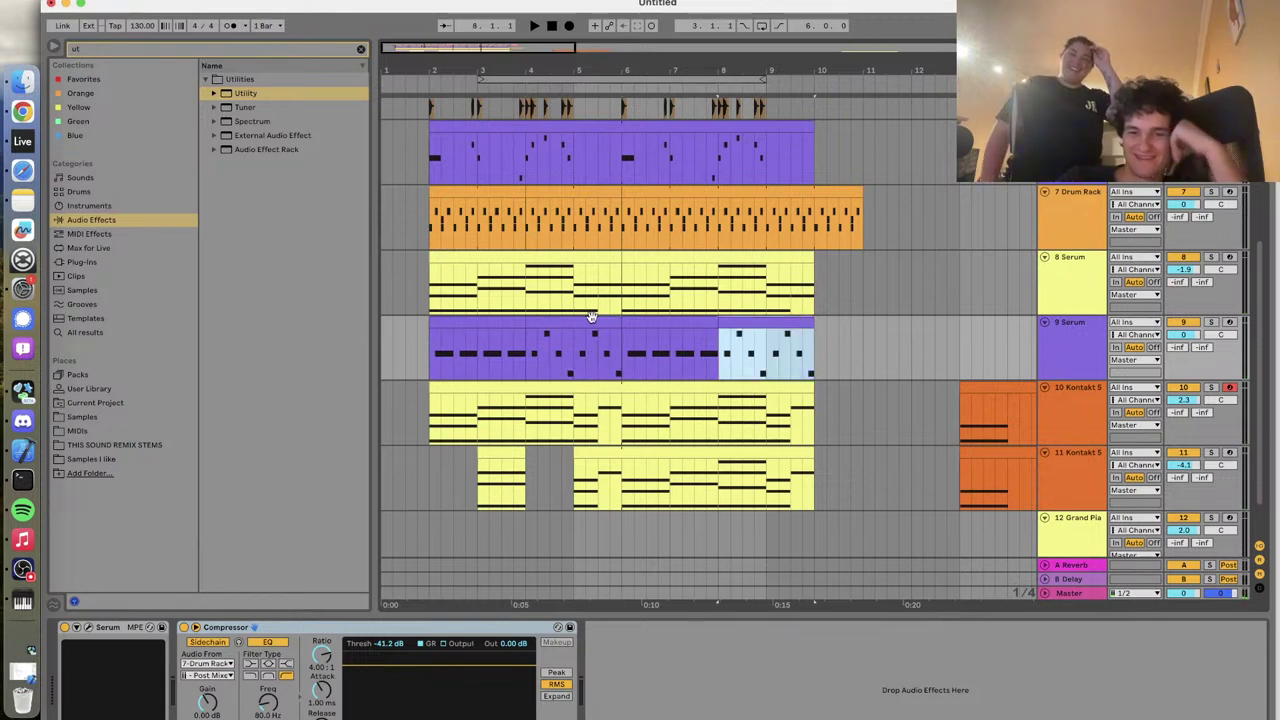
left_click(530, 320, "shift")
key("Delete")
left_click(508, 318)
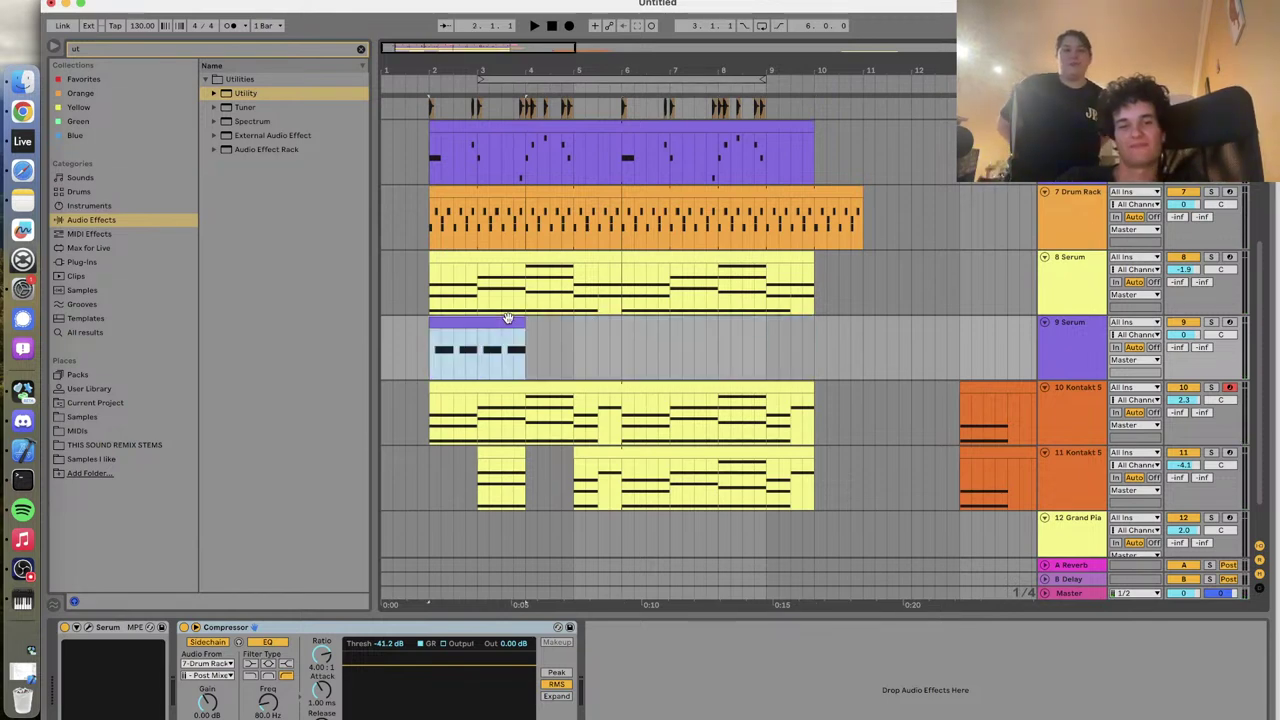
In the remaining track 9 clip, lower the second note an octave to F-1 and raise the last note an octave to F1
double_click(520, 368)
left_click(764, 589)
key("shift+Down")
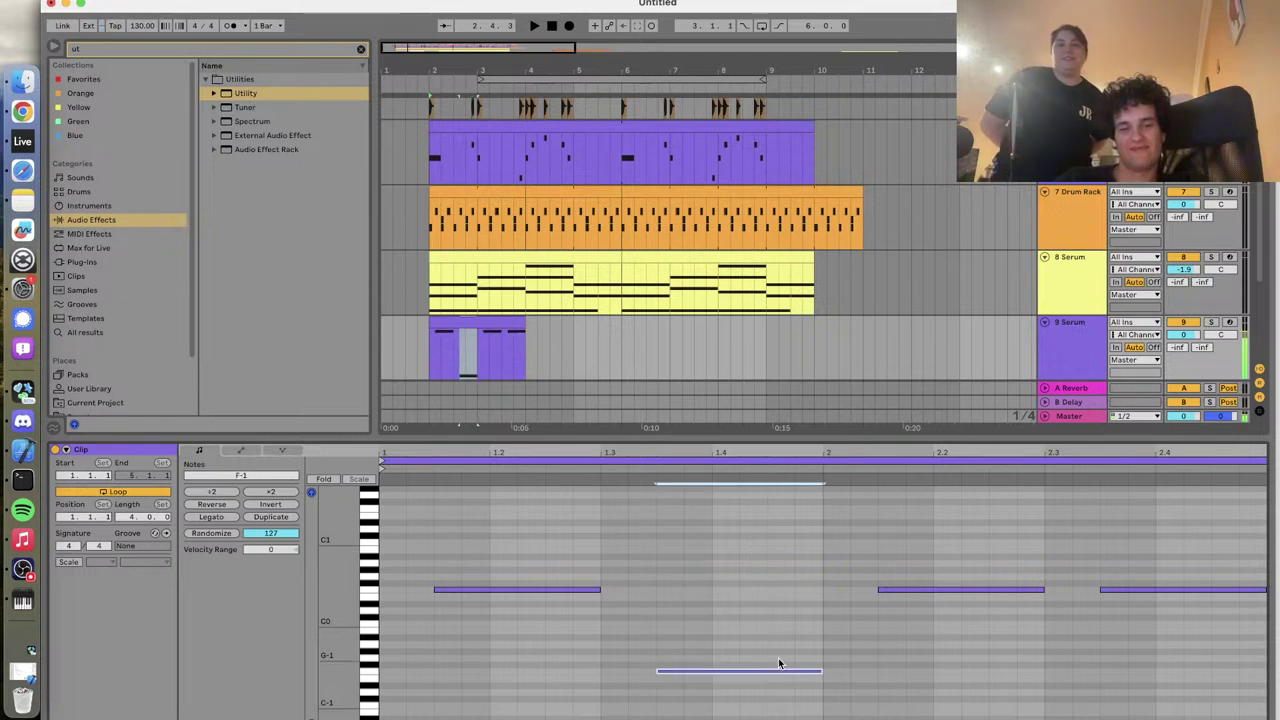
key("space")
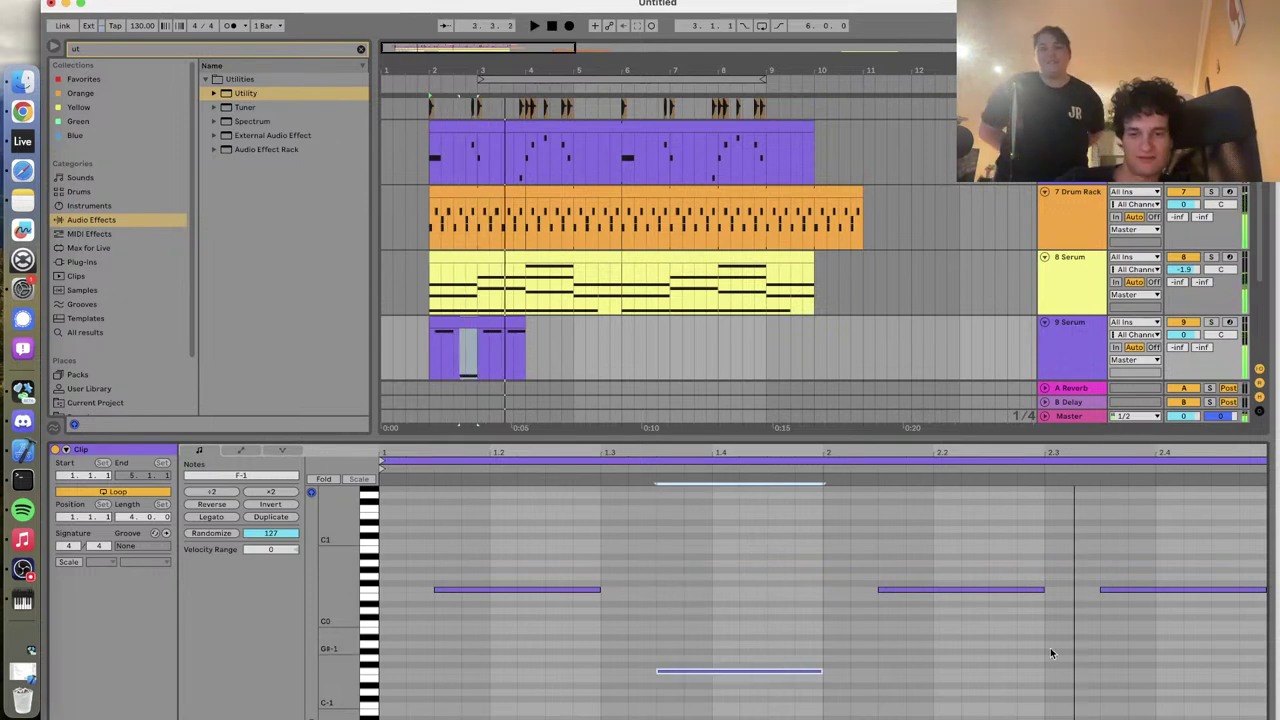
left_click(1154, 555)
left_click(1154, 589)
key("shift+Up")
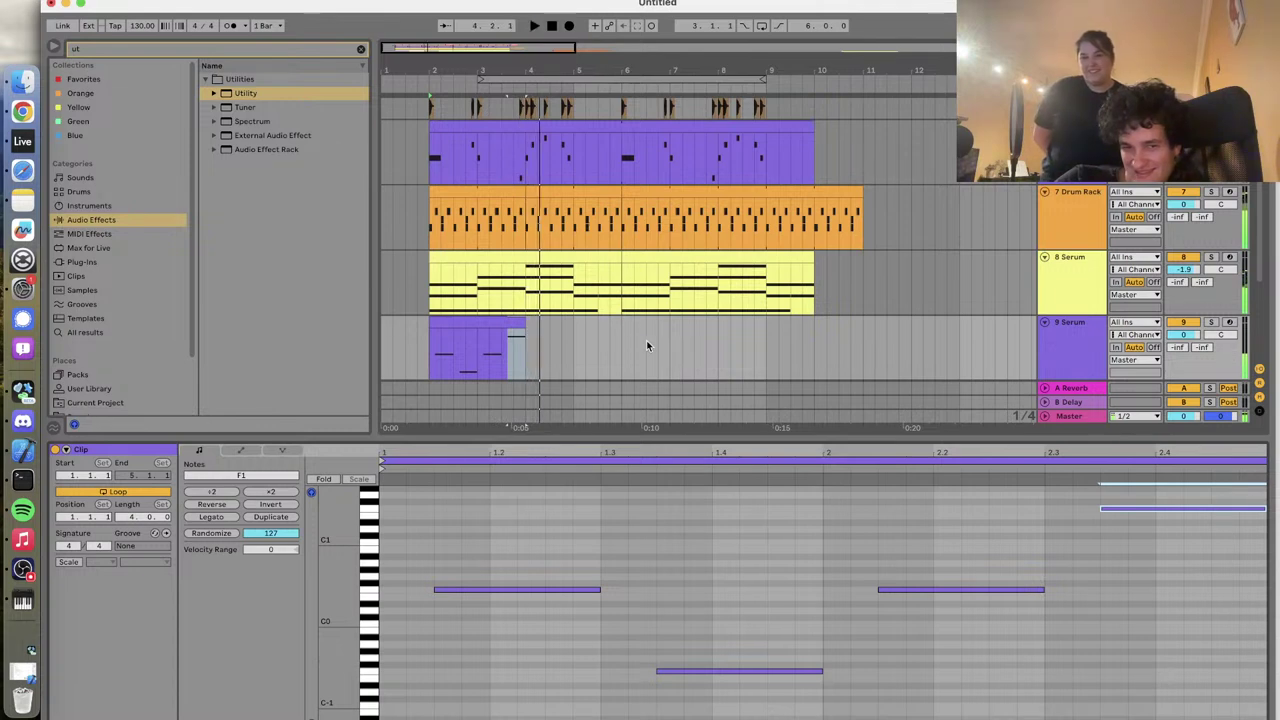
Duplicate the edited track 9 clip until it fills the arrangement up to bar 10, listening from bar 2
left_click(515, 320)
key("space")
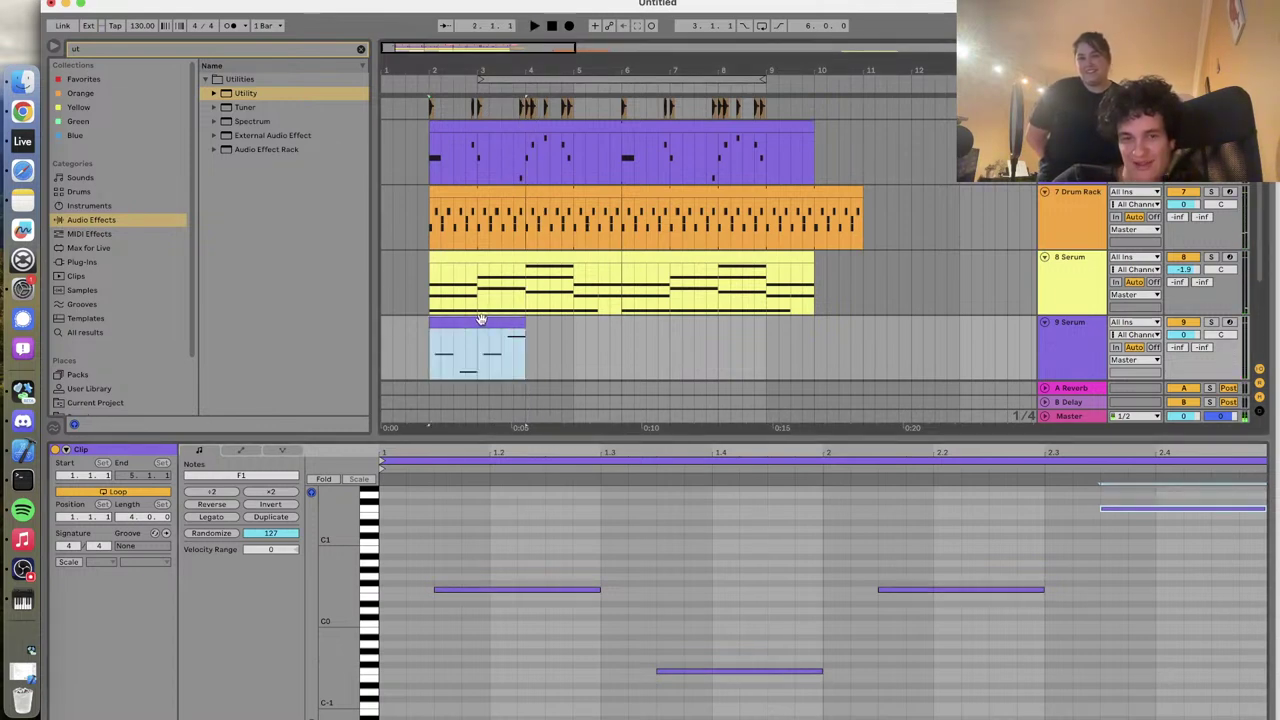
key("super+d")
left_click(429, 348)
key("space")
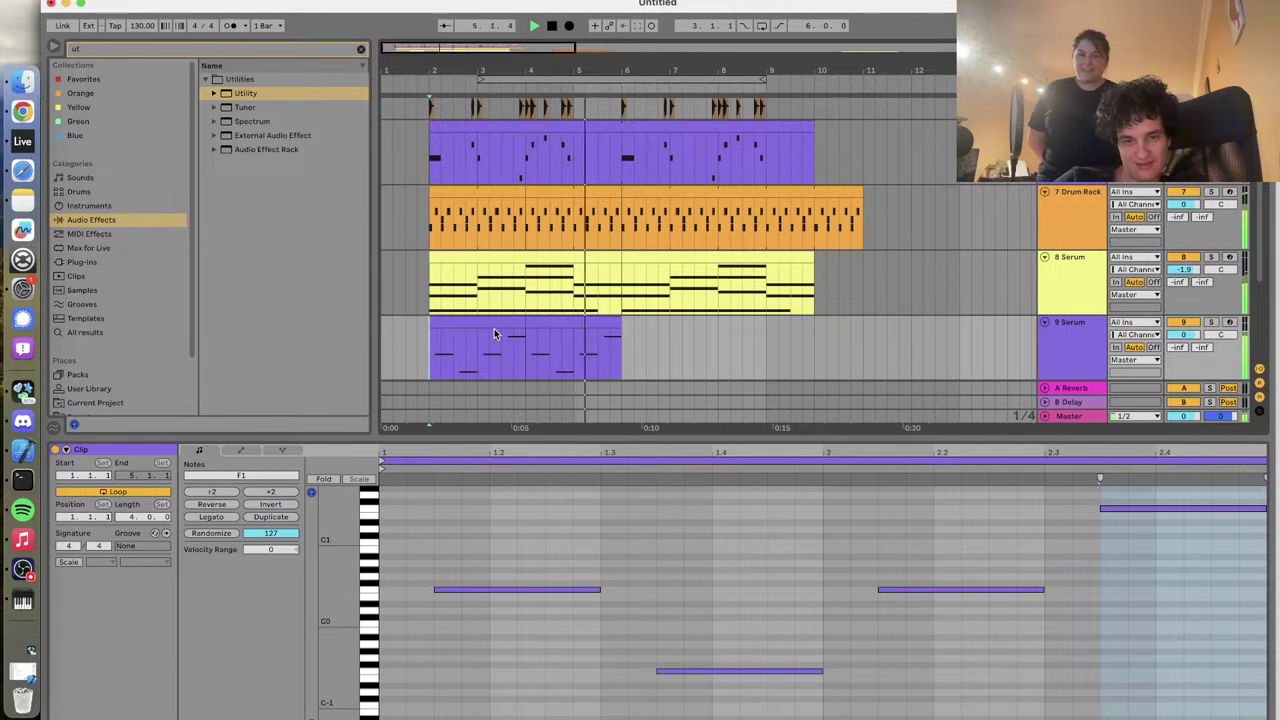
left_click(561, 319)
key("super+d")
key("super+d")
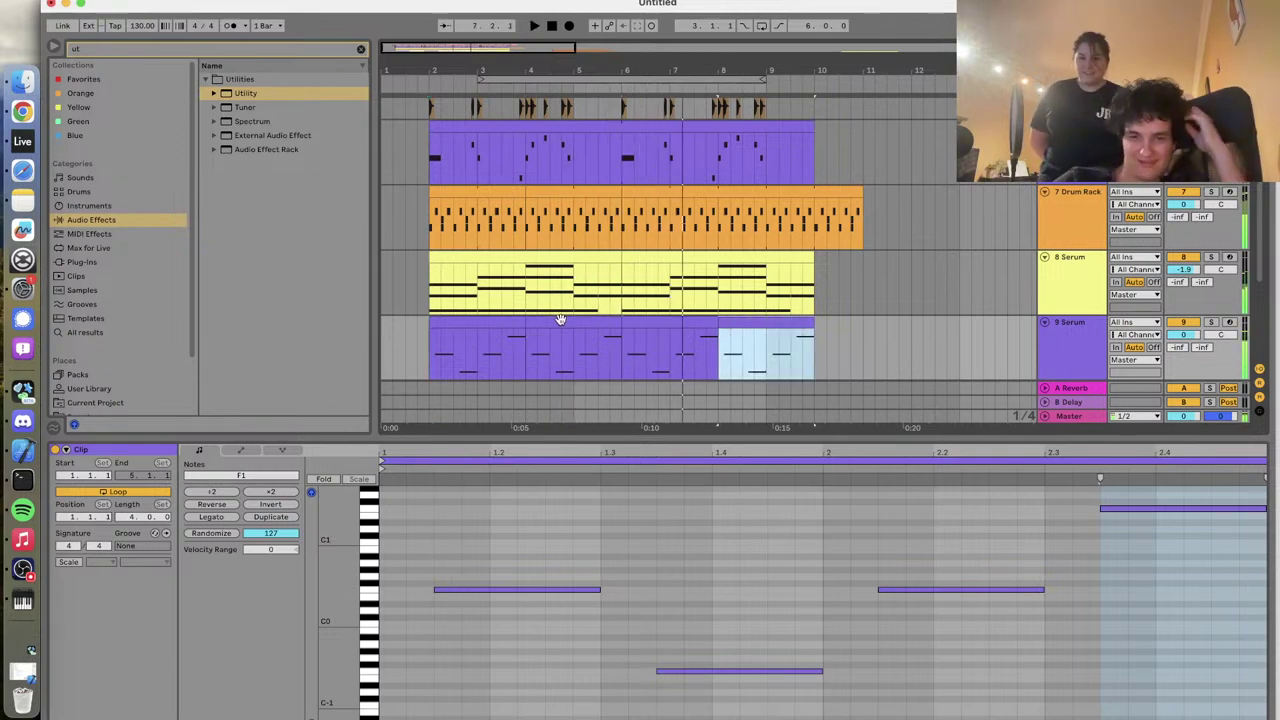
Replace the first long F0 note of the first track 9 clip with sixteenth notes at 1.1.3, 1.2.2 and 1.2.4
left_click(521, 319)
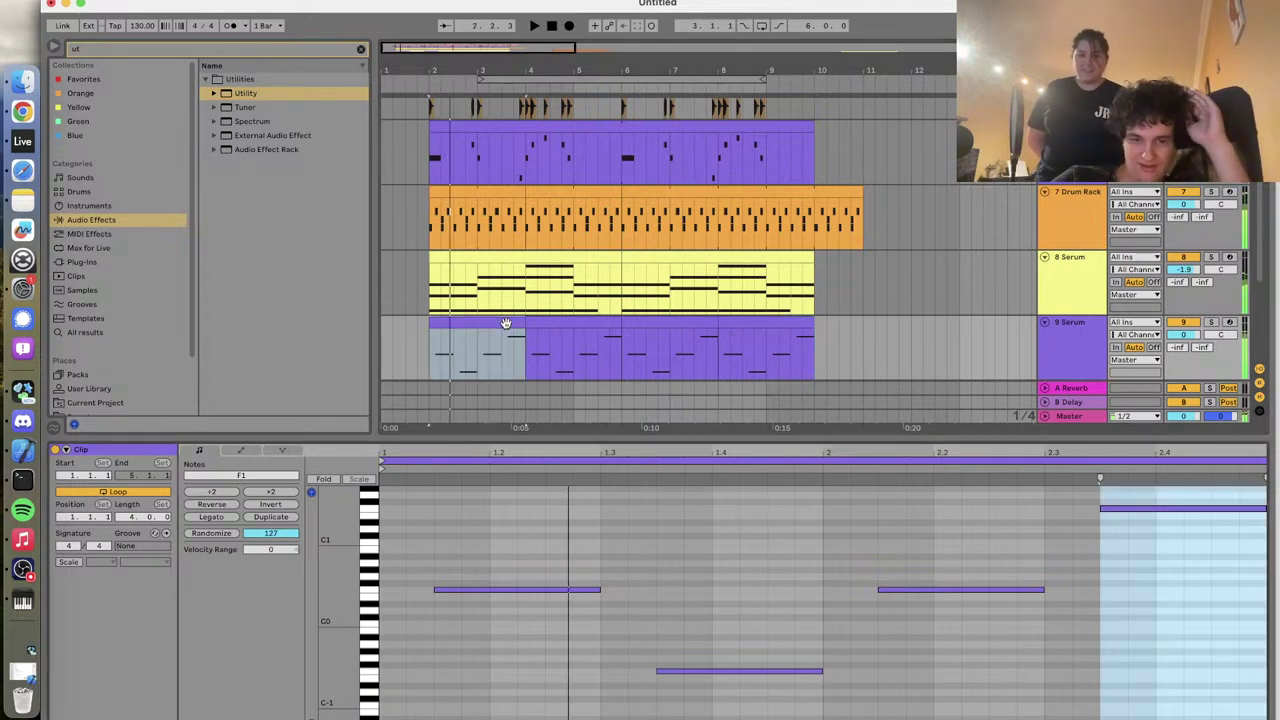
left_click_drag(599, 590, 544, 590)
key("space")
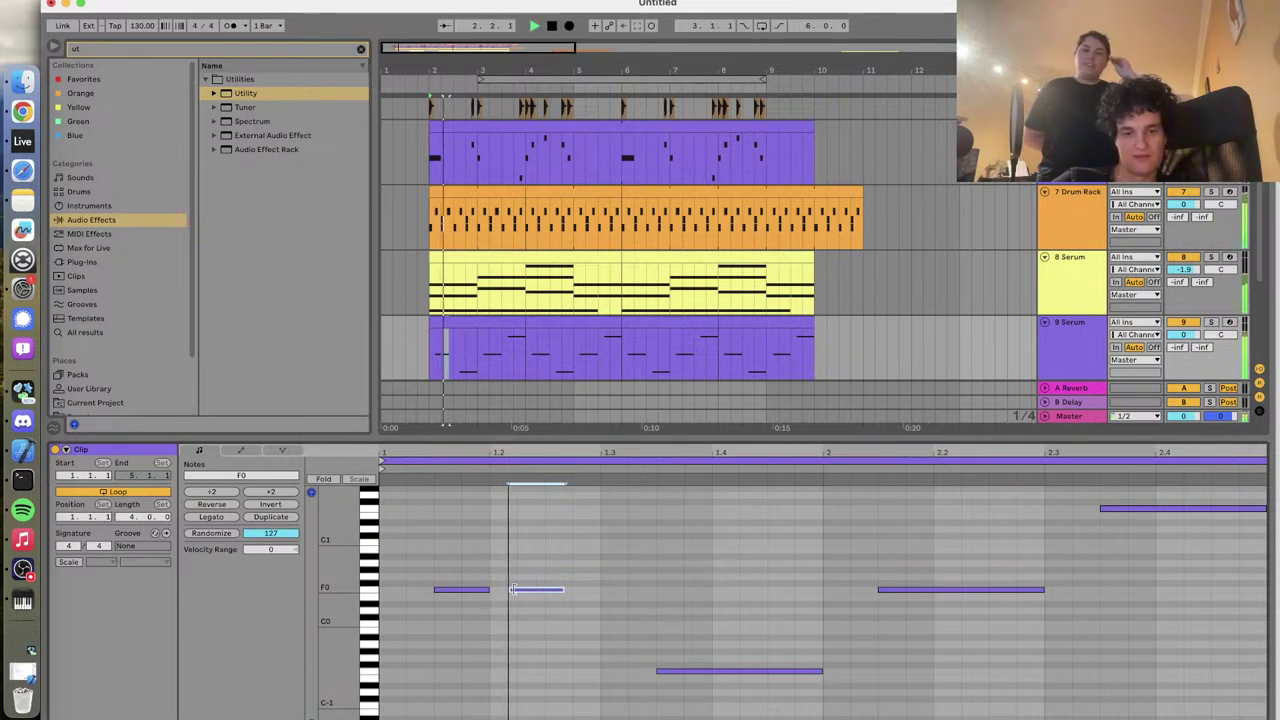
left_click_drag(557, 594, 460, 590)
key("space")
left_click(527, 591)
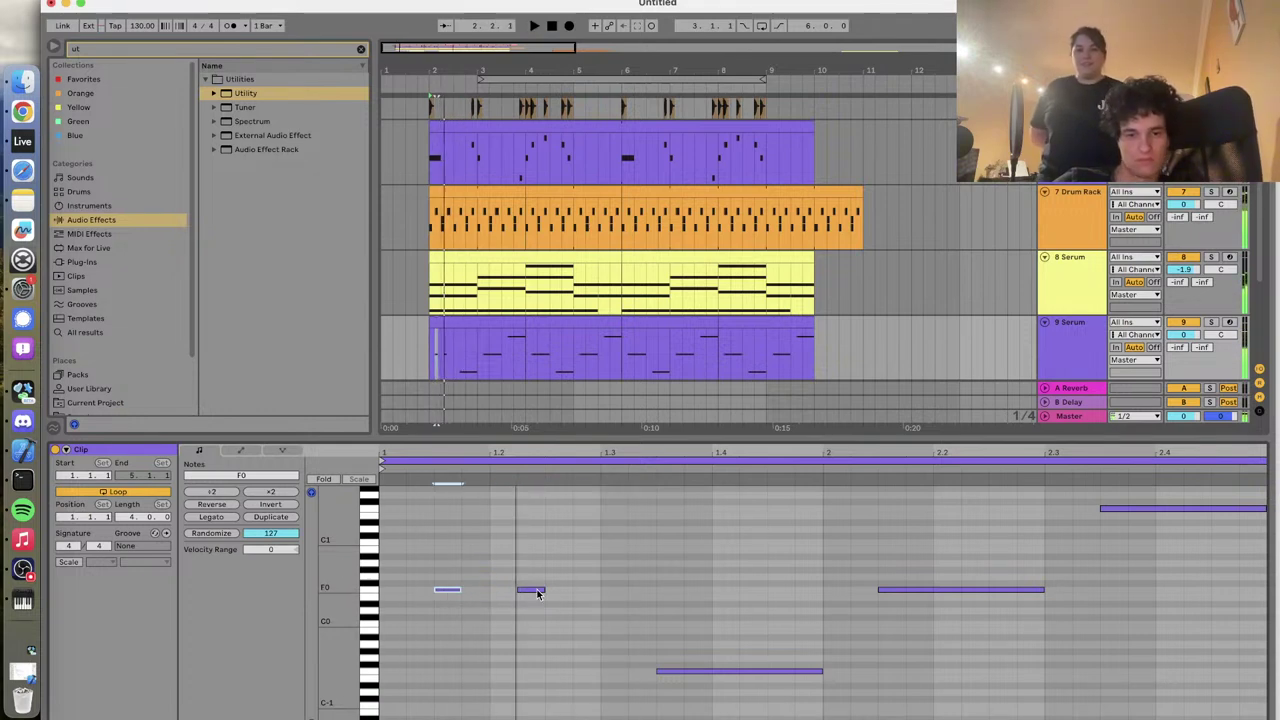
key("space")
double_click(586, 591)
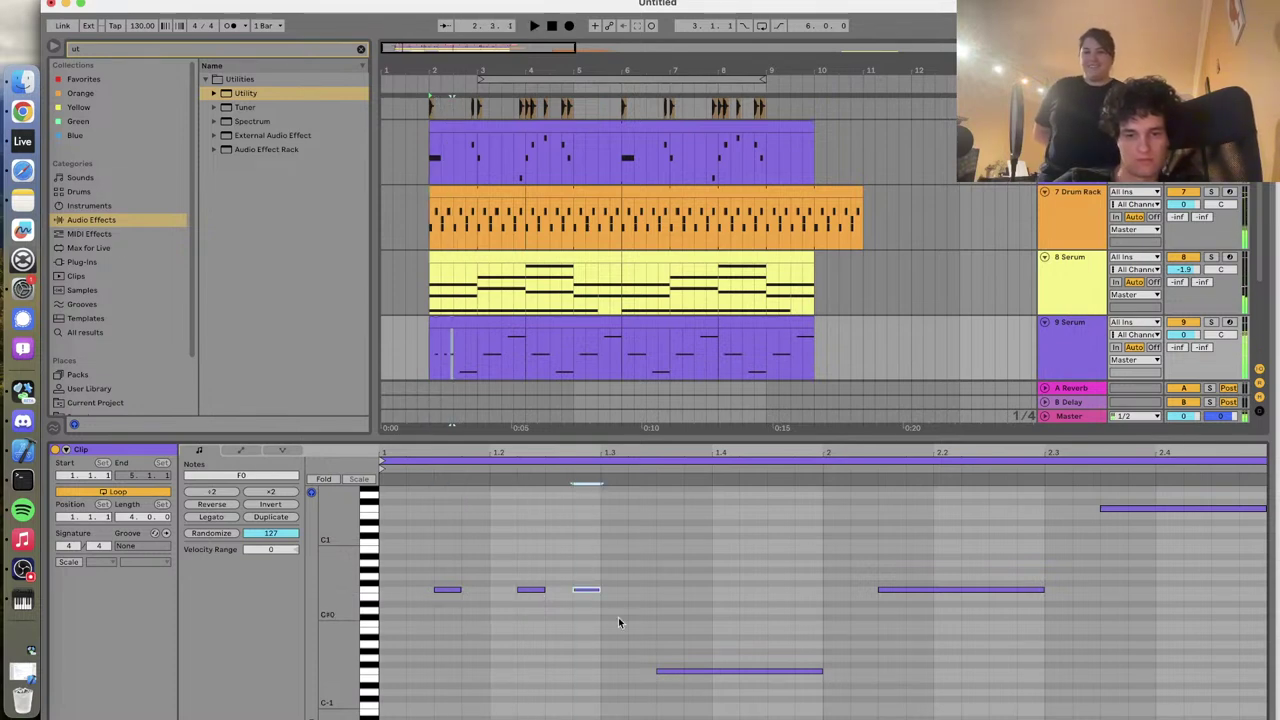
Move the F-1 note to start at 1.3.2 and shorten it to end at 1.4, checking it in playback
left_click_drag(697, 672, 670, 672)
key("space")
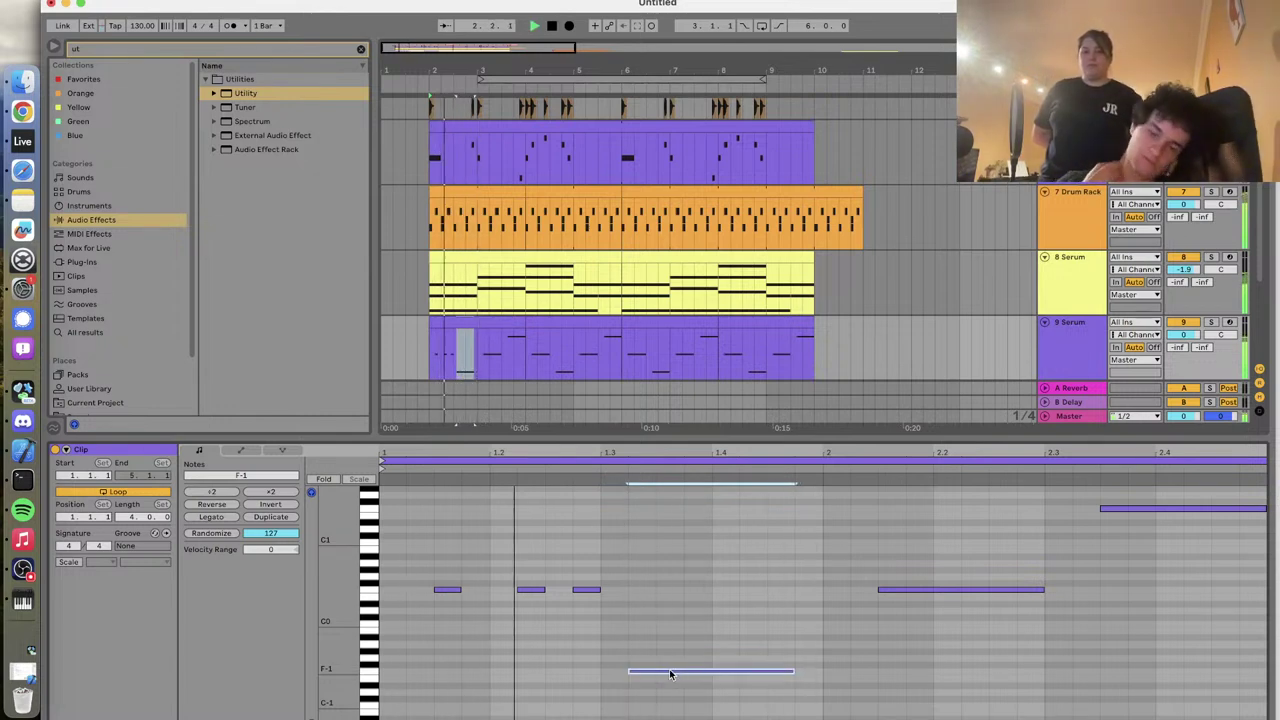
key("space")
left_click_drag(790, 670, 660, 671)
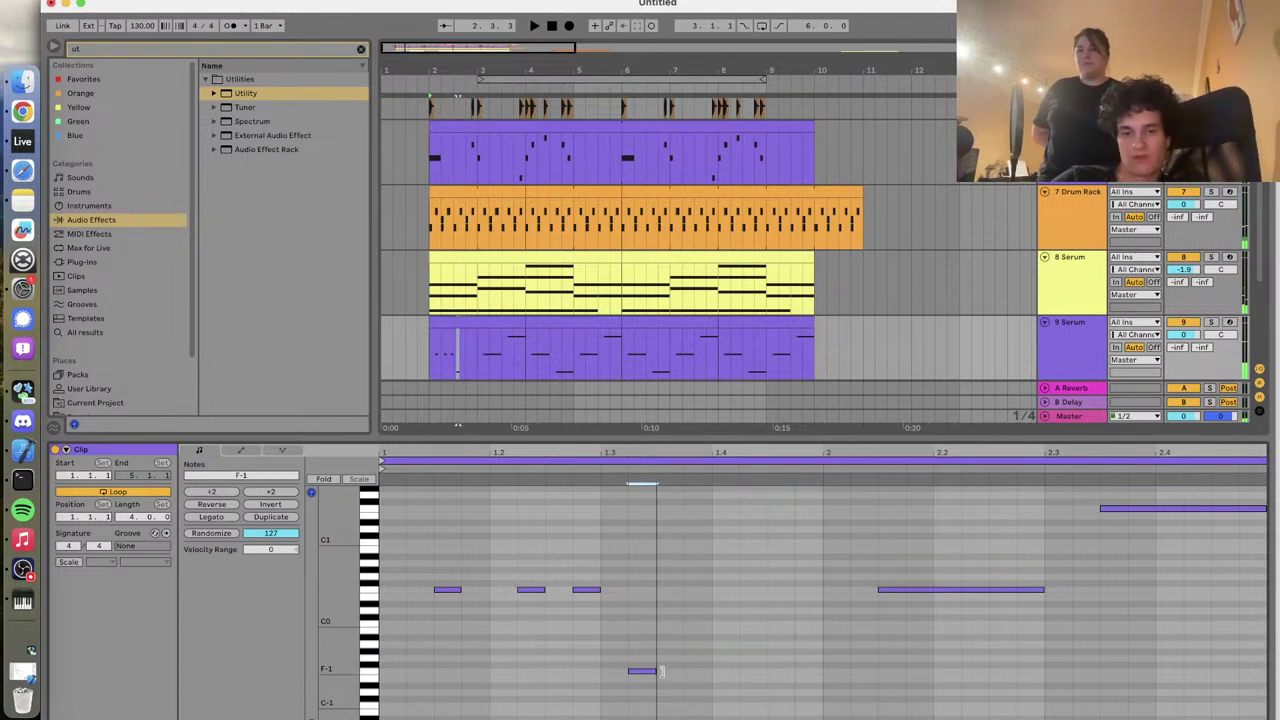
key("space")
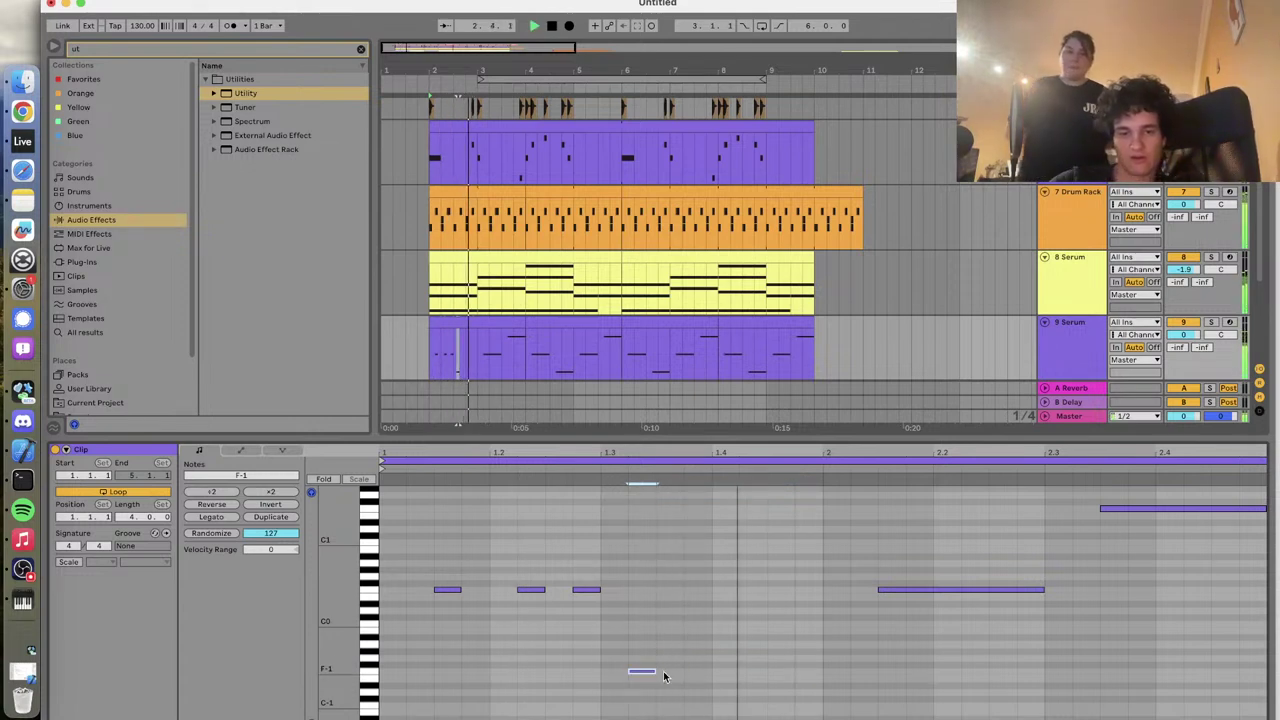
left_click_drag(657, 670, 711, 671)
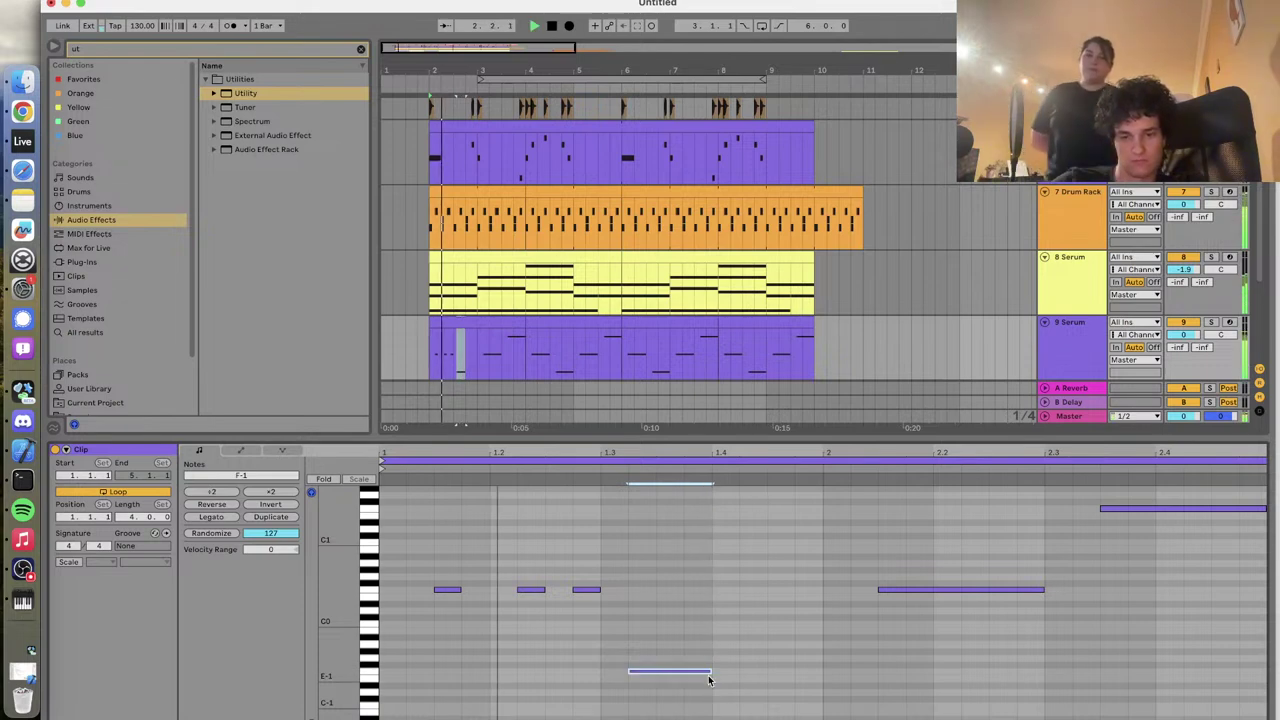
Add a sixteenth-length F-1 note at 1.4.3 and listen to the bass pattern
left_click(712, 680)
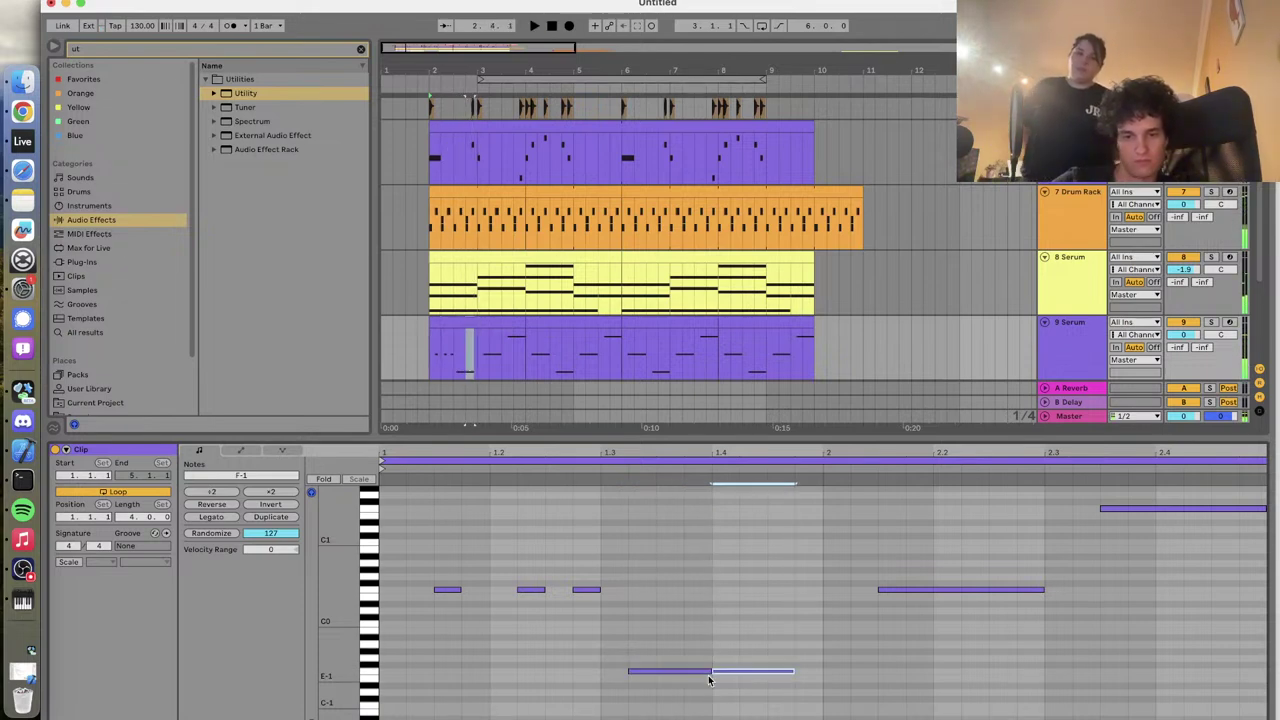
key("space")
key("space")
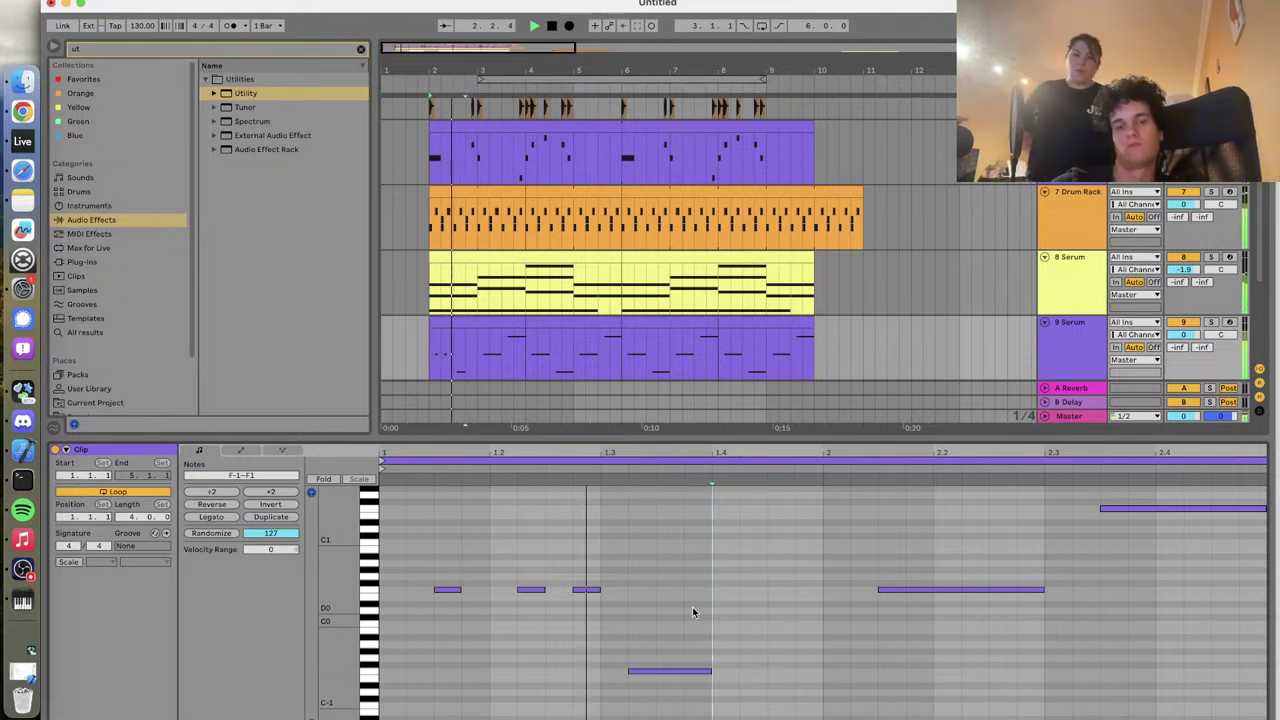
double_click(777, 677)
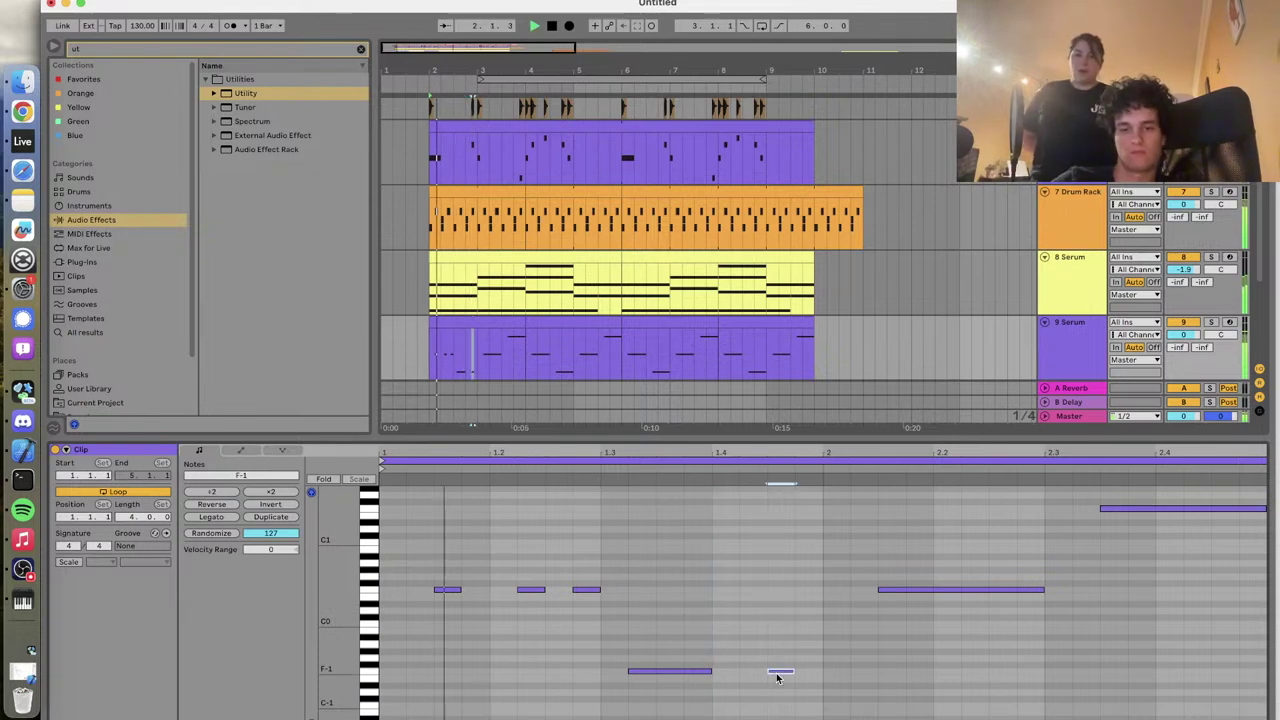
key("space")
Add a sixteenth-length note at the start of the clip's second bar and transpose it up to F0 during playback
double_click(834, 646)
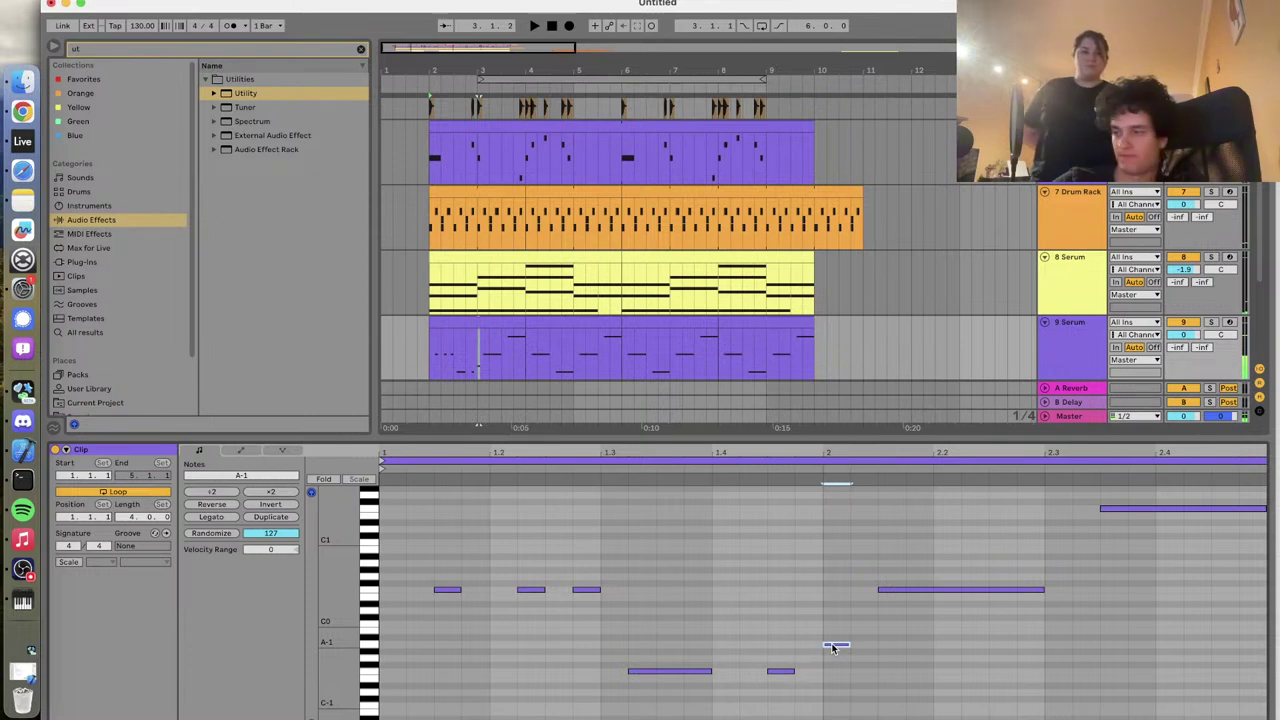
key("space")
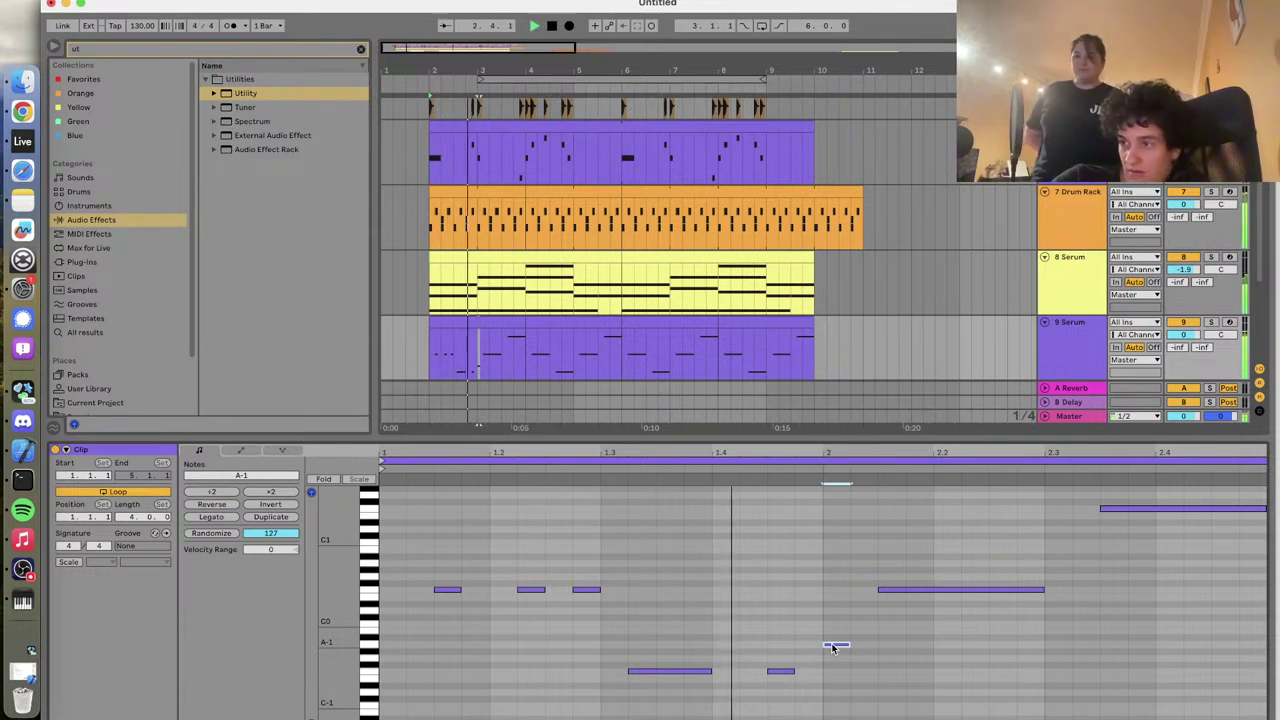
key("Up")
key("Up")
key("Up")
key("Up")
key("Up")
key("Up")
key("Up")
key("Up")
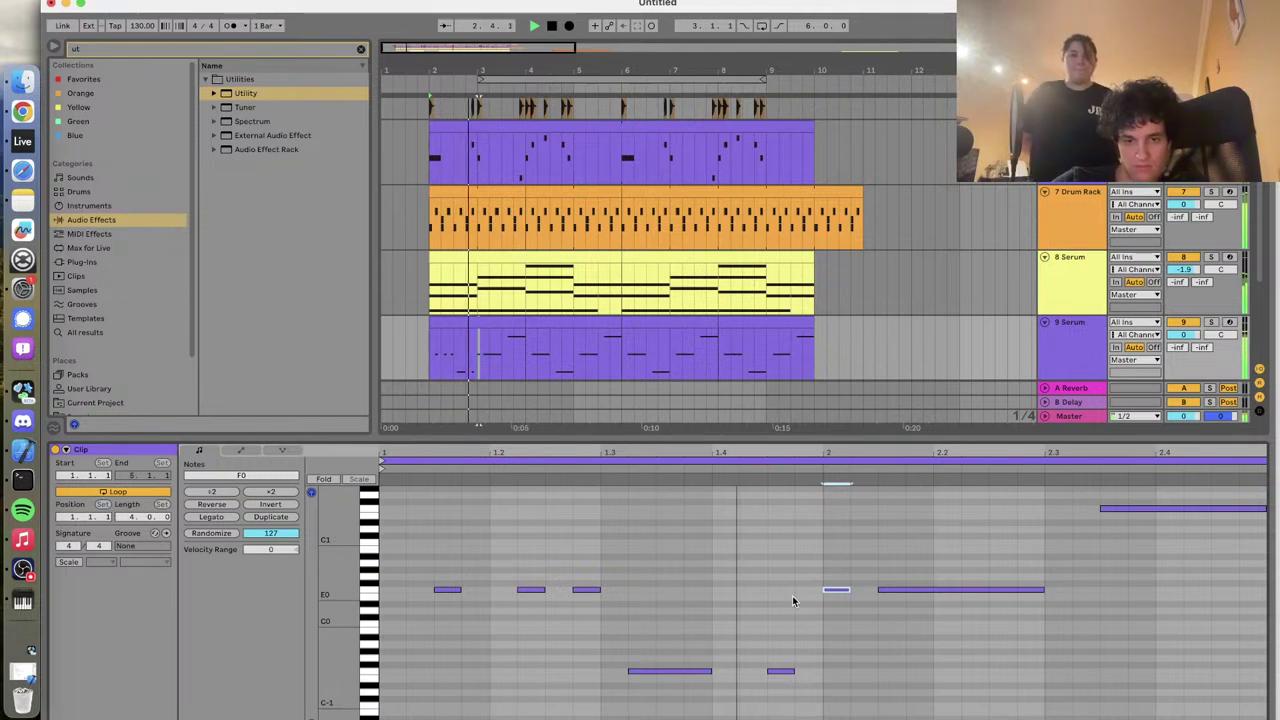
Delete the long F0 note and all other notes between the opening three-note F0 figure and the final F1 note
key("space")
left_click(925, 589)
key("Delete")
key("space")
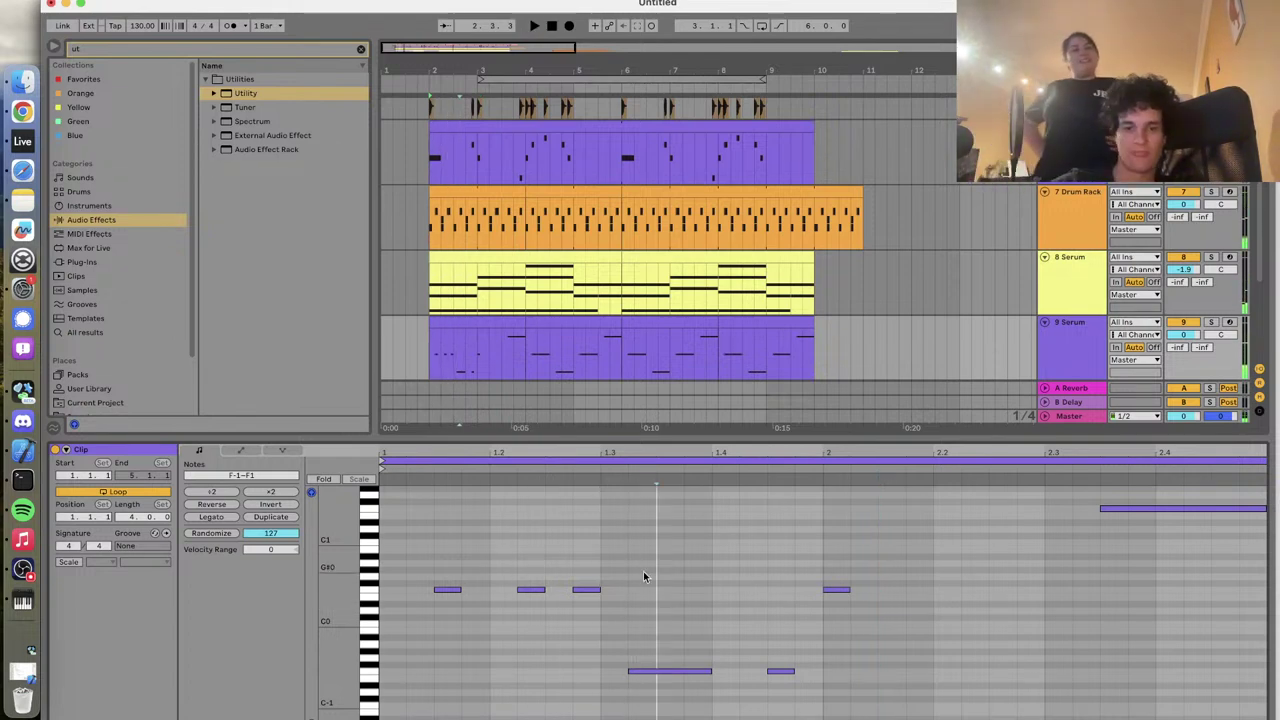
left_click_drag(643, 571, 855, 695)
key("Delete")
Duplicate the three-note F0 figure three times across the clip and remove the high F1 note
left_click_drag(598, 559, 323, 635)
key("super+d")
key("super+d")
key("super+d")
left_click(1129, 482)
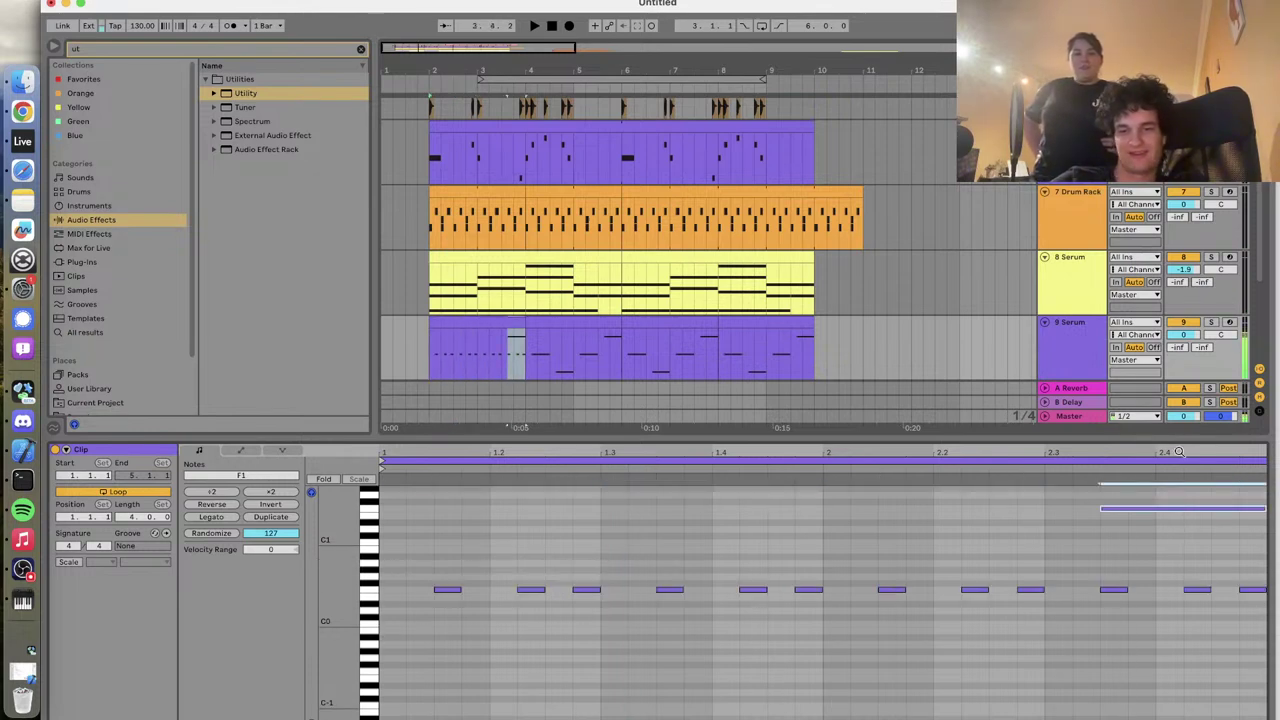
Duplicate the reworked two-bar track 9 clip three times to fill up to bar 10, and listen to it in playback
key("space")
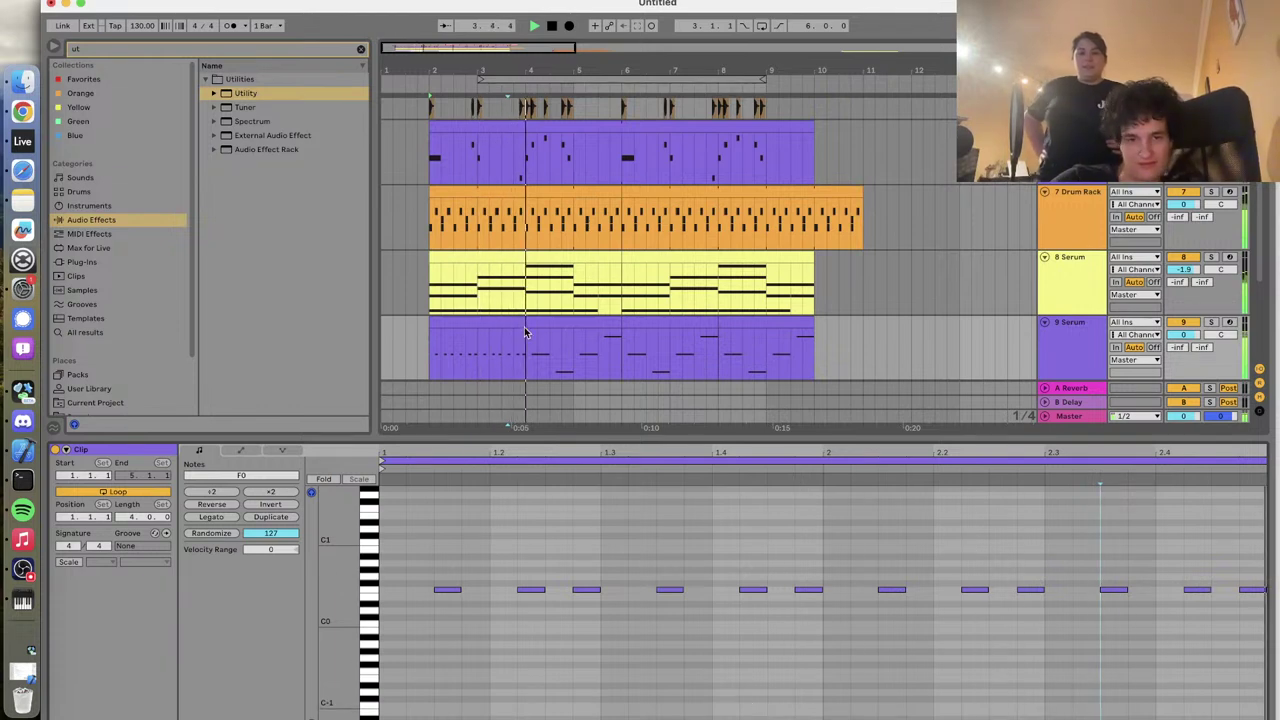
left_click_drag(523, 334, 432, 334)
key("super+d")
key("super+d")
key("super+d")
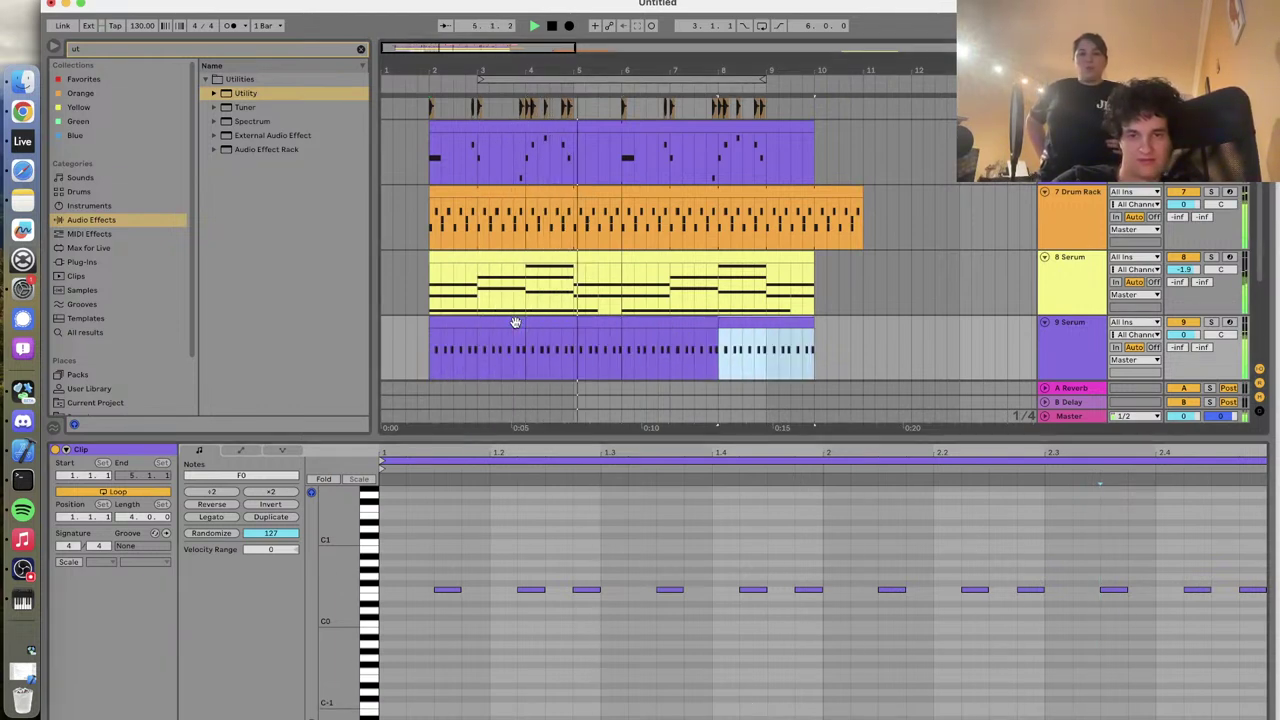
left_click_drag(515, 330, 432, 330)
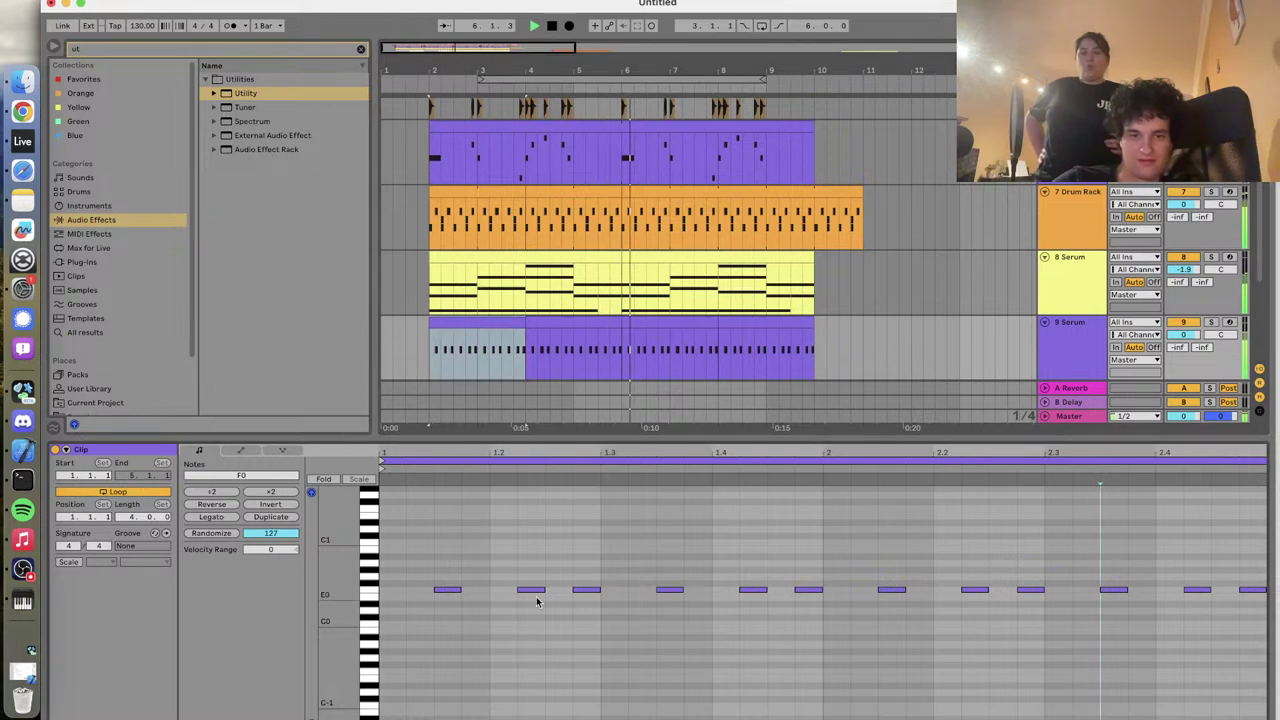
key("space")
Extend the start of the SoundPaste chop at bar 4 above track 5 backwards, play it, and restore the chopped clips
scroll(515, 325, "up", 5)
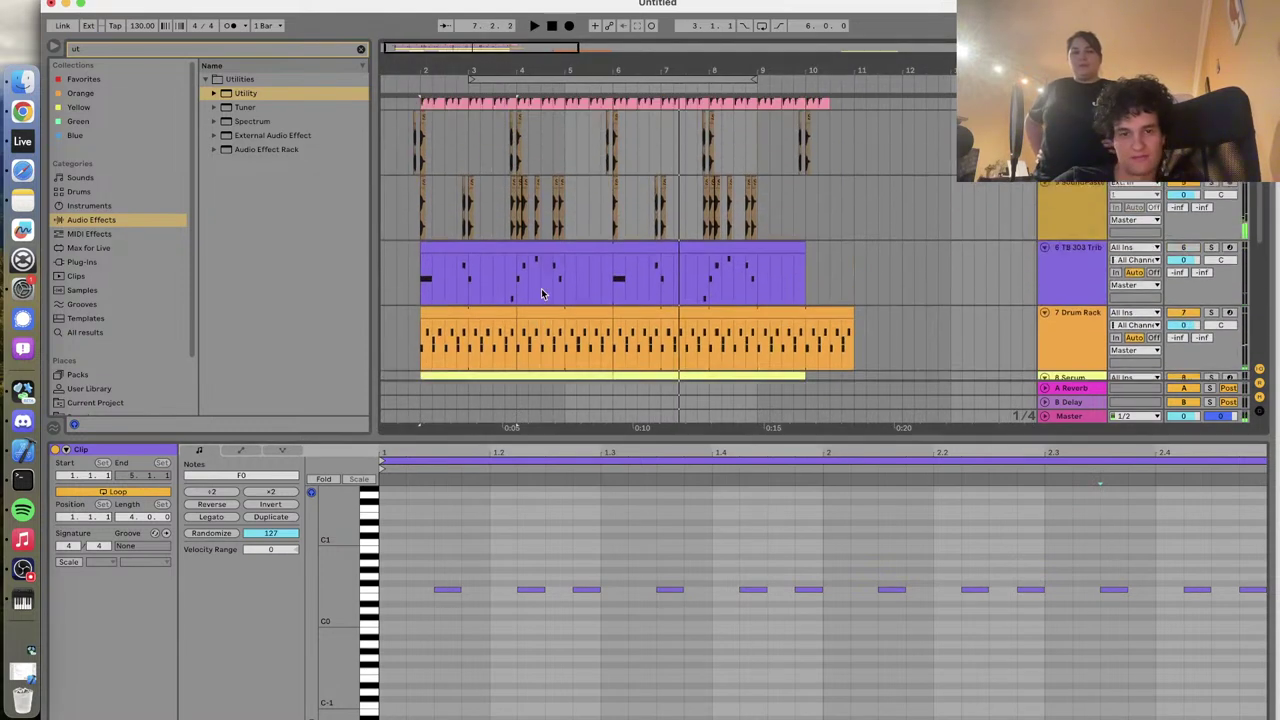
left_click(418, 232)
scroll(410, 230, "up", 3)
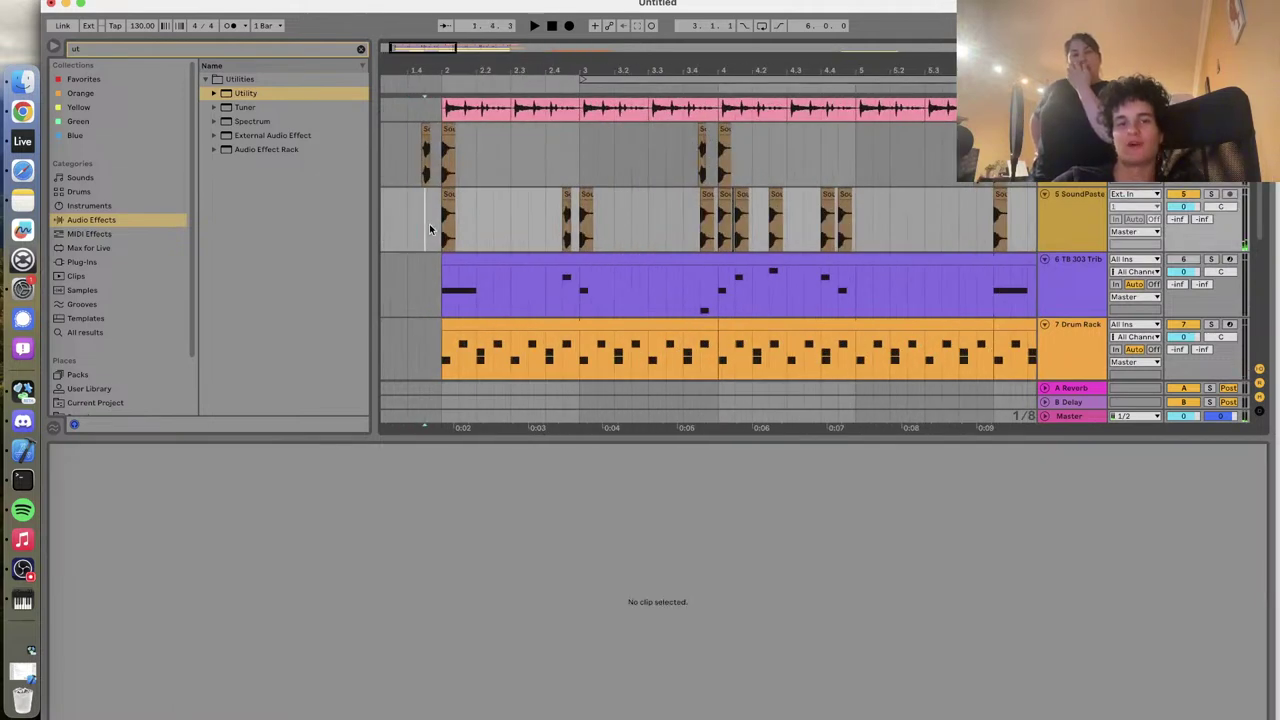
scroll(429, 229, "up", 2)
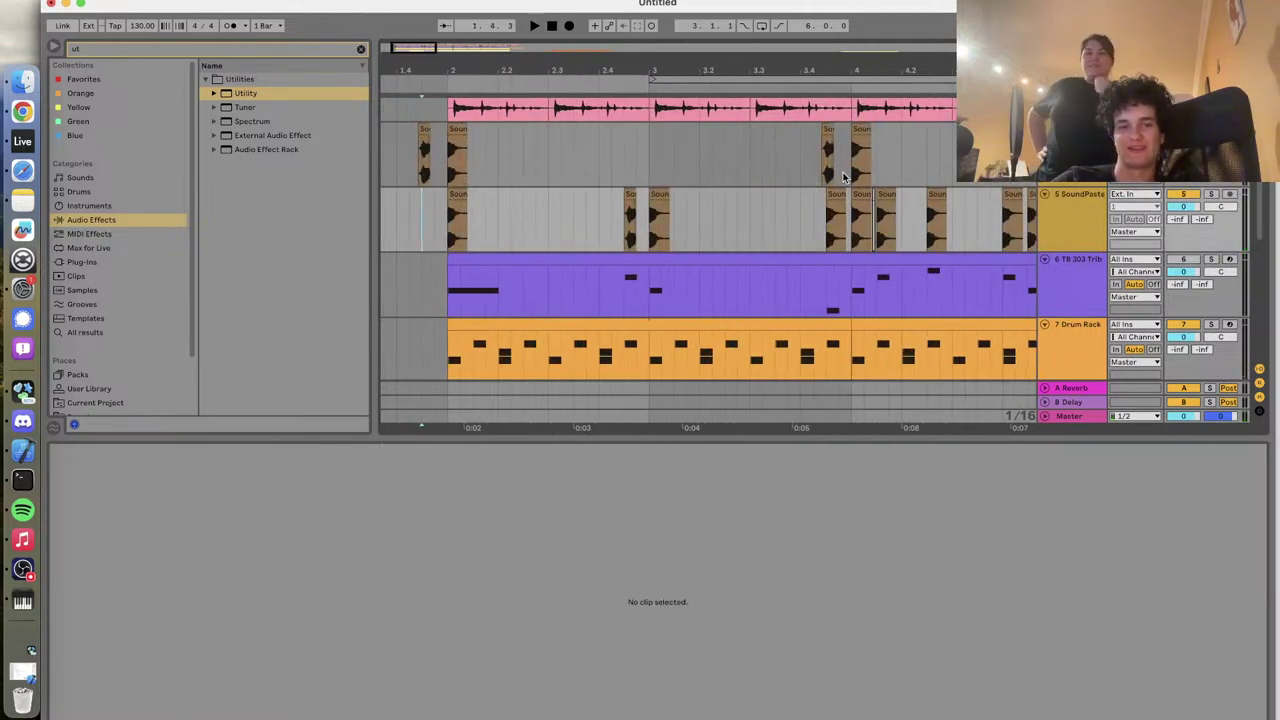
left_click(853, 128)
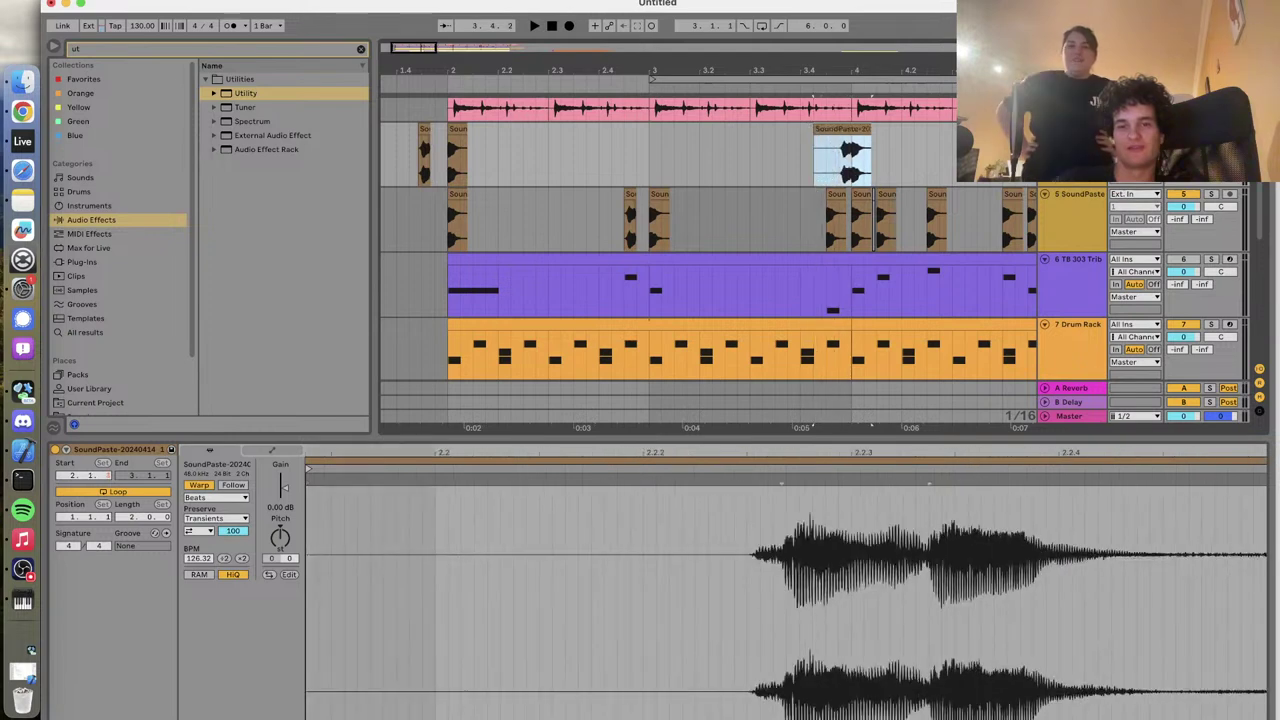
key("space")
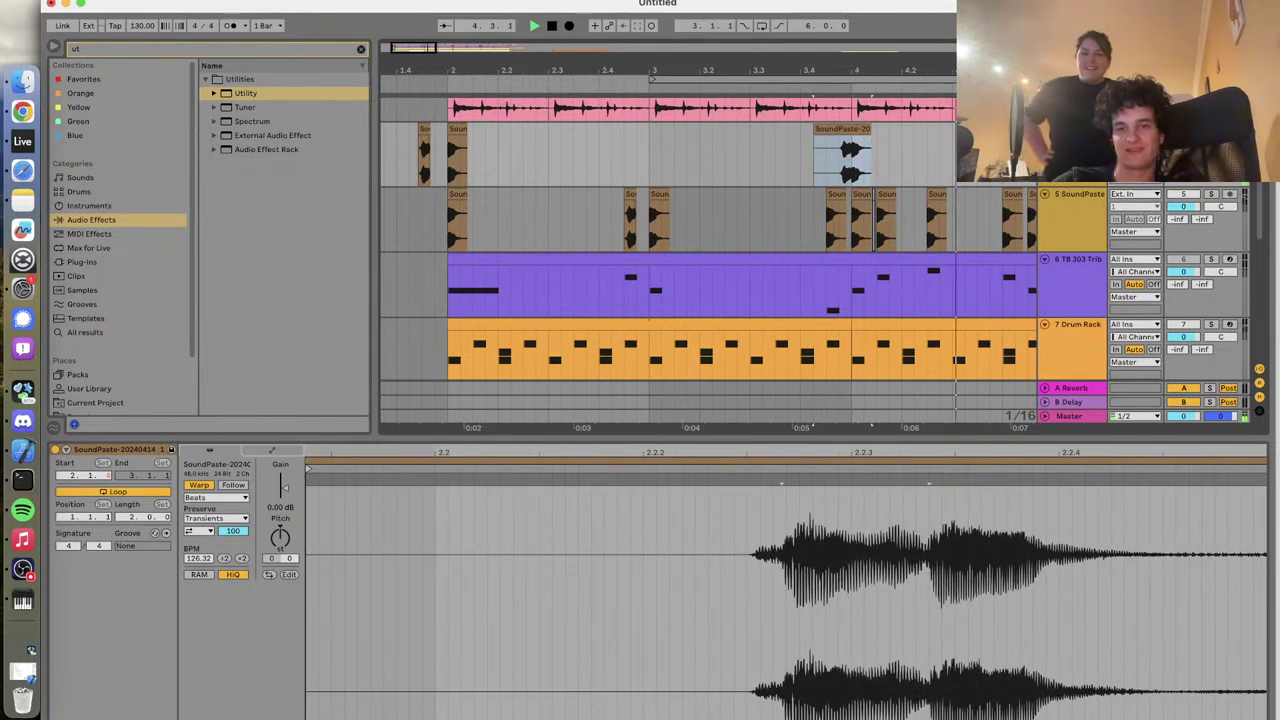
key("super+e")
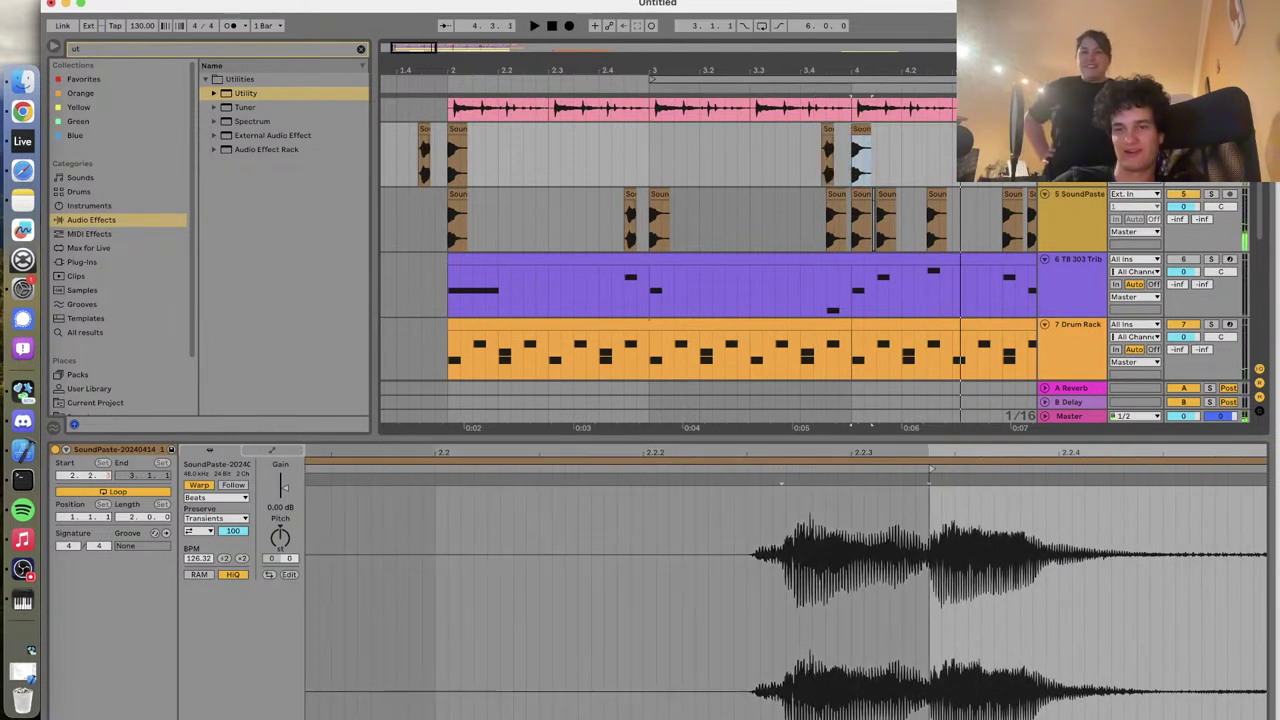
Play the arrangement around bar 3 and the track 9 bass clip from bar 2, and look over the Serum and Kontakt tracks
left_click(777, 168)
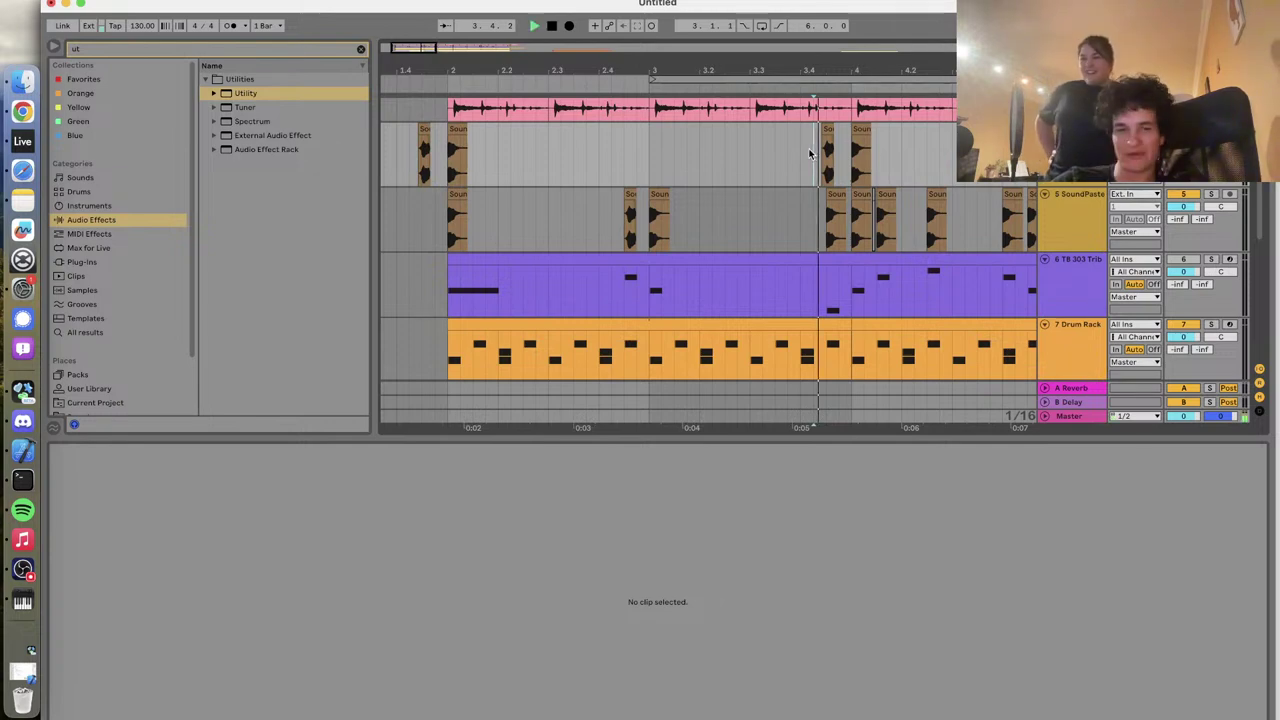
scroll(760, 160, "down", 5)
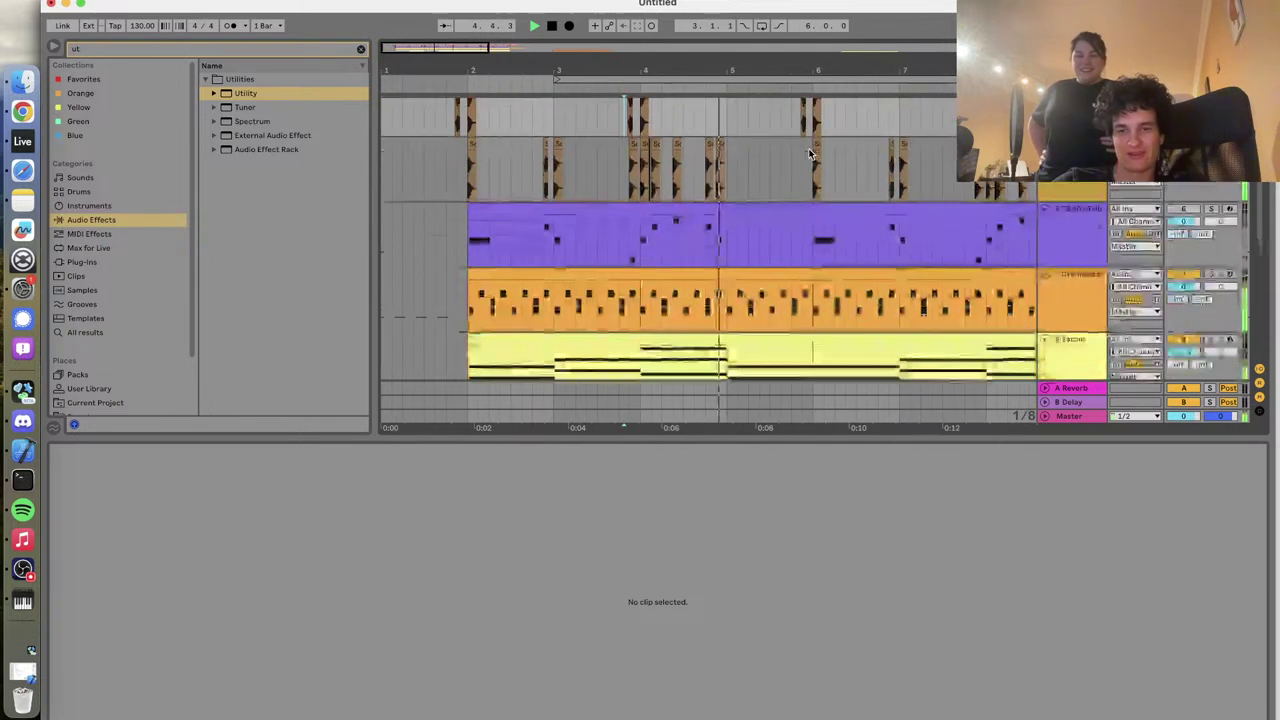
left_click(563, 250)
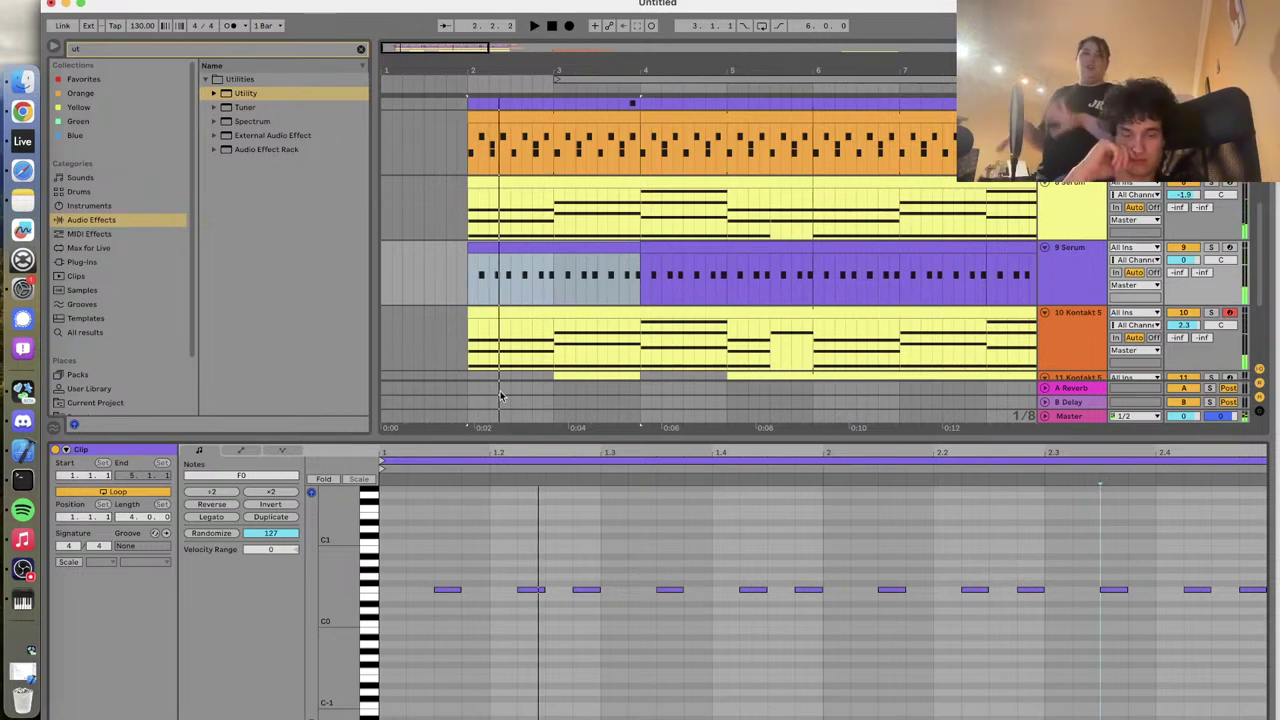
scroll(716, 273, "down", 3)
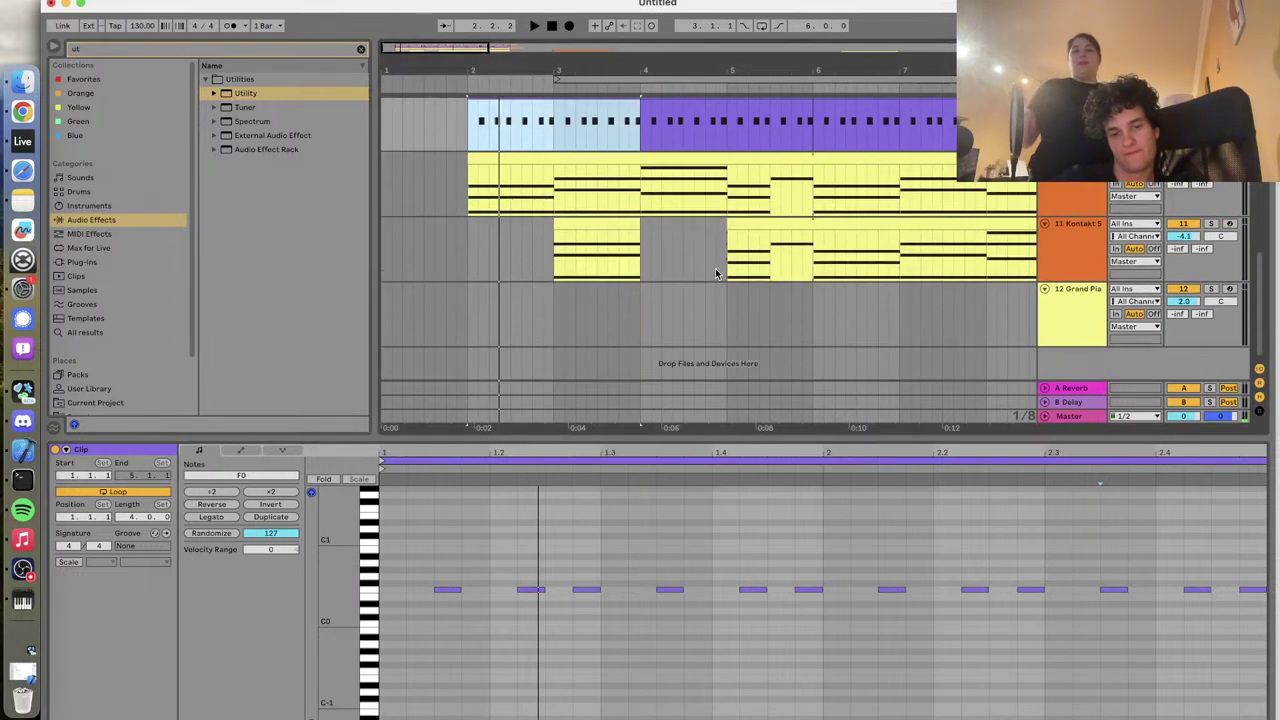
key("space")
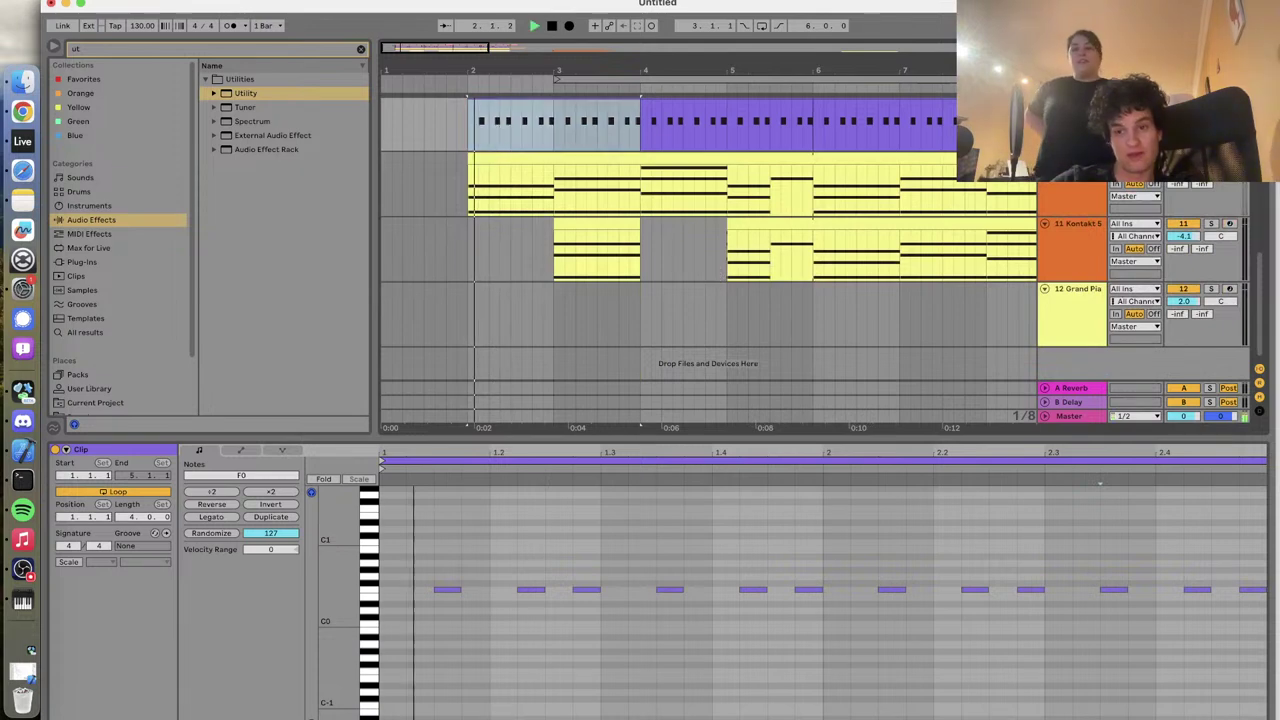
key("space")
scroll(716, 240, "up", 1)
scroll(716, 240, "up", 3)
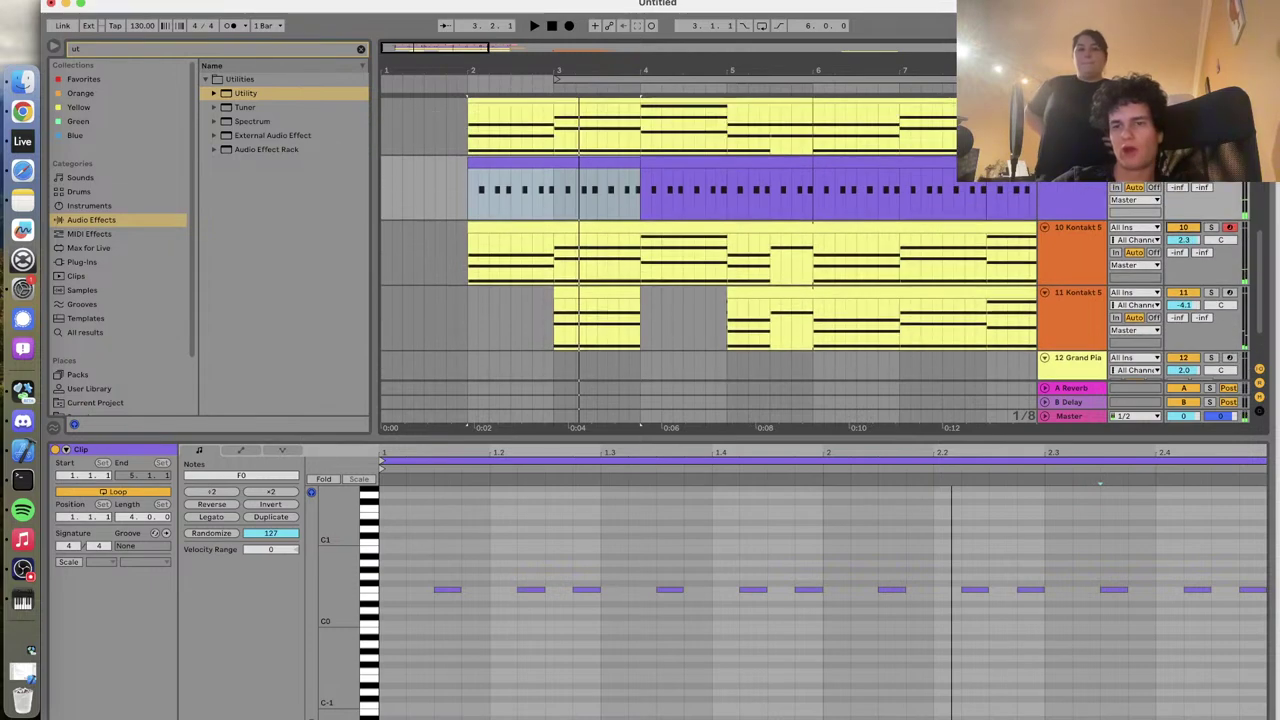
scroll(1178, 258, "up", 3)
scroll(1176, 256, "down", 6)
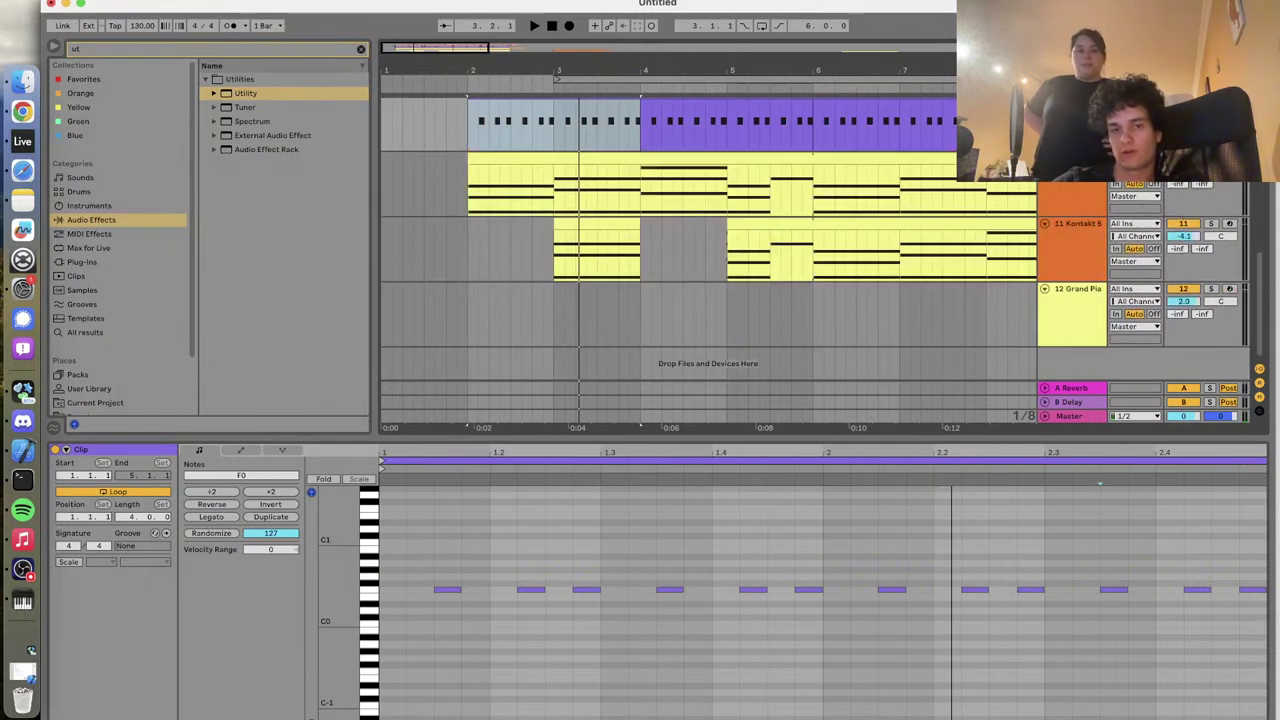
Solo the track 11 Kontakt strings, listen to them in playback, and remove the solo
left_click(1211, 224)
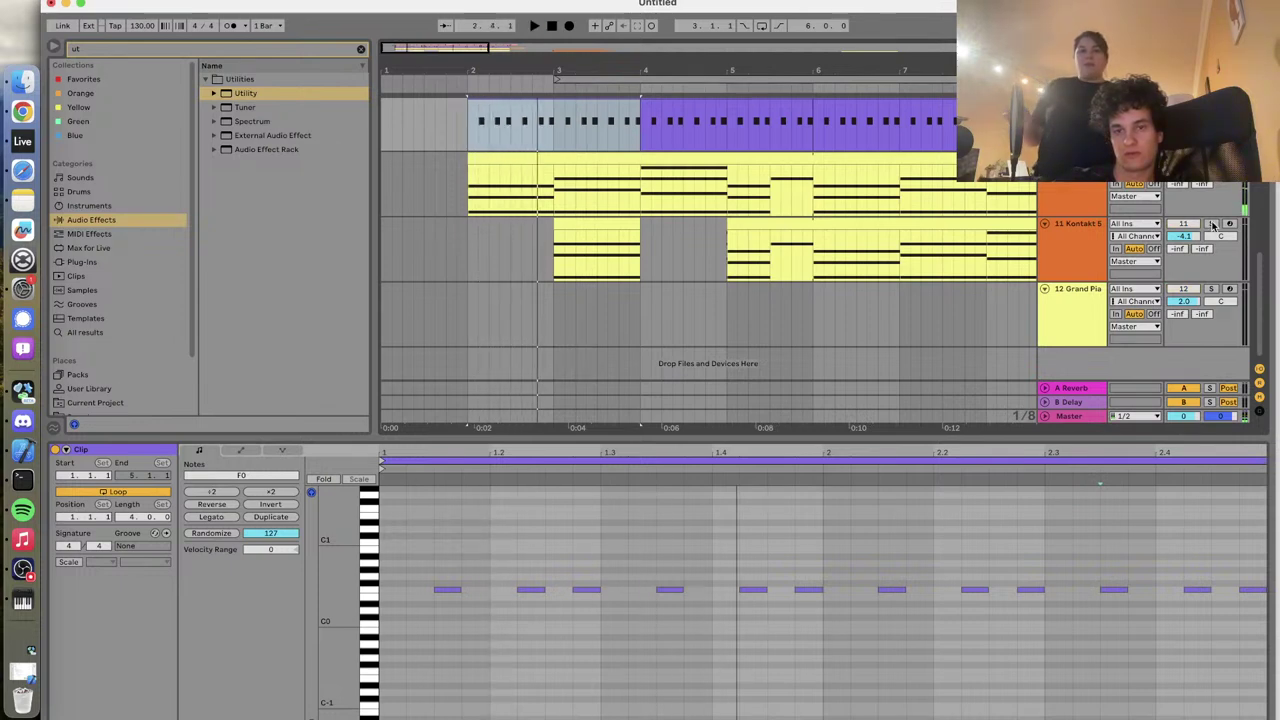
left_click(1211, 224)
key("space")
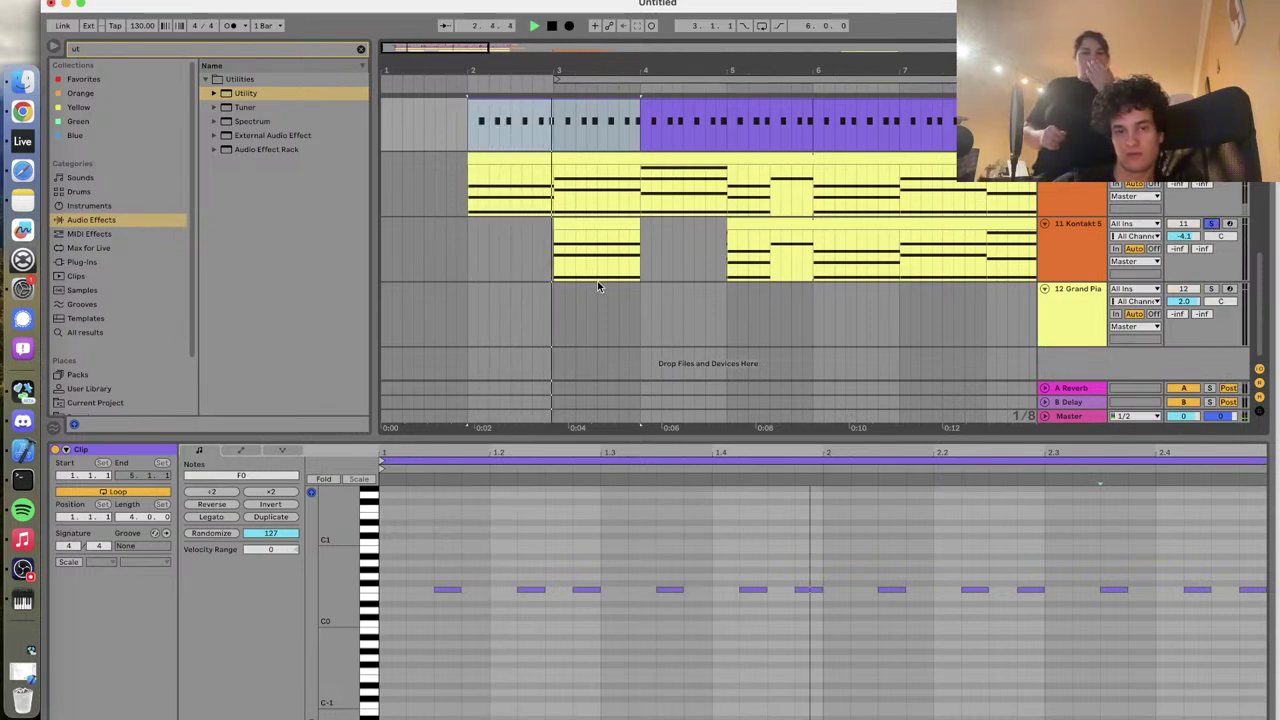
left_click(1211, 225)
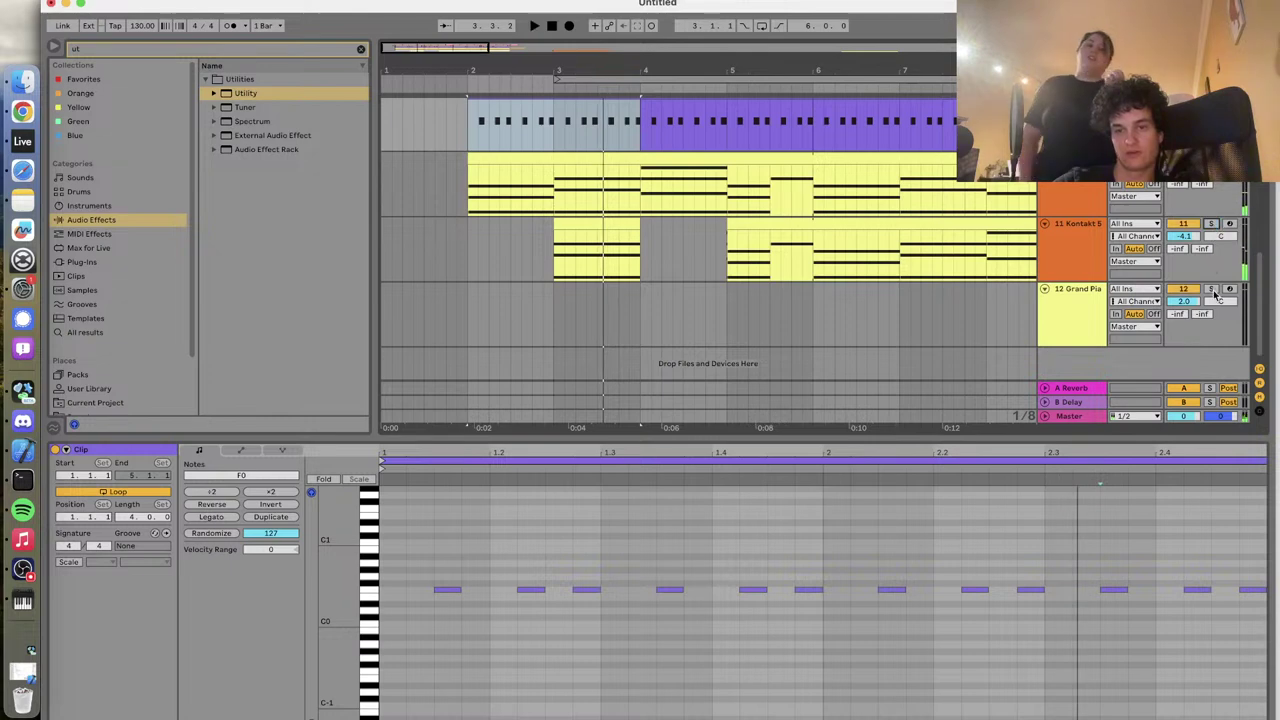
Copy the track 11 chord clip at bar 6 to the Grand Piano track, set that track's volume to -5.4, and listen
left_click_drag(828, 243, 820, 325)
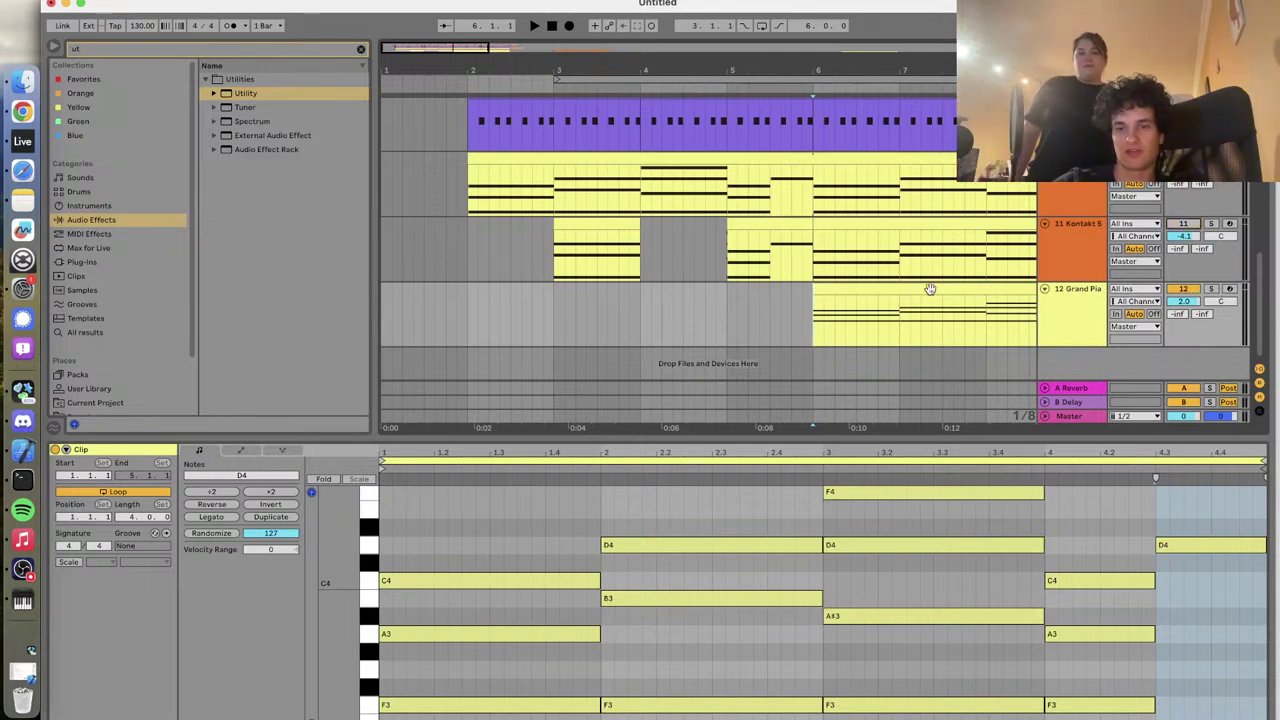
left_click(803, 322)
key("space")
key("space")
key("space")
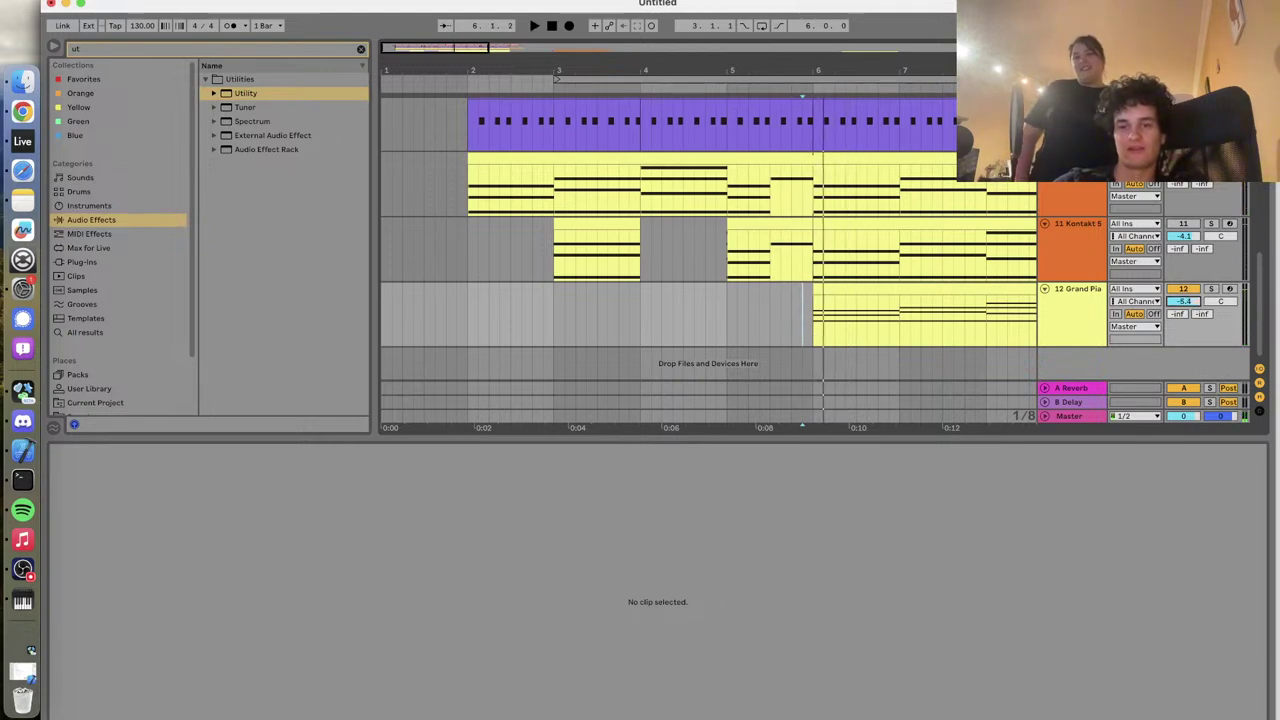
left_click(857, 288)
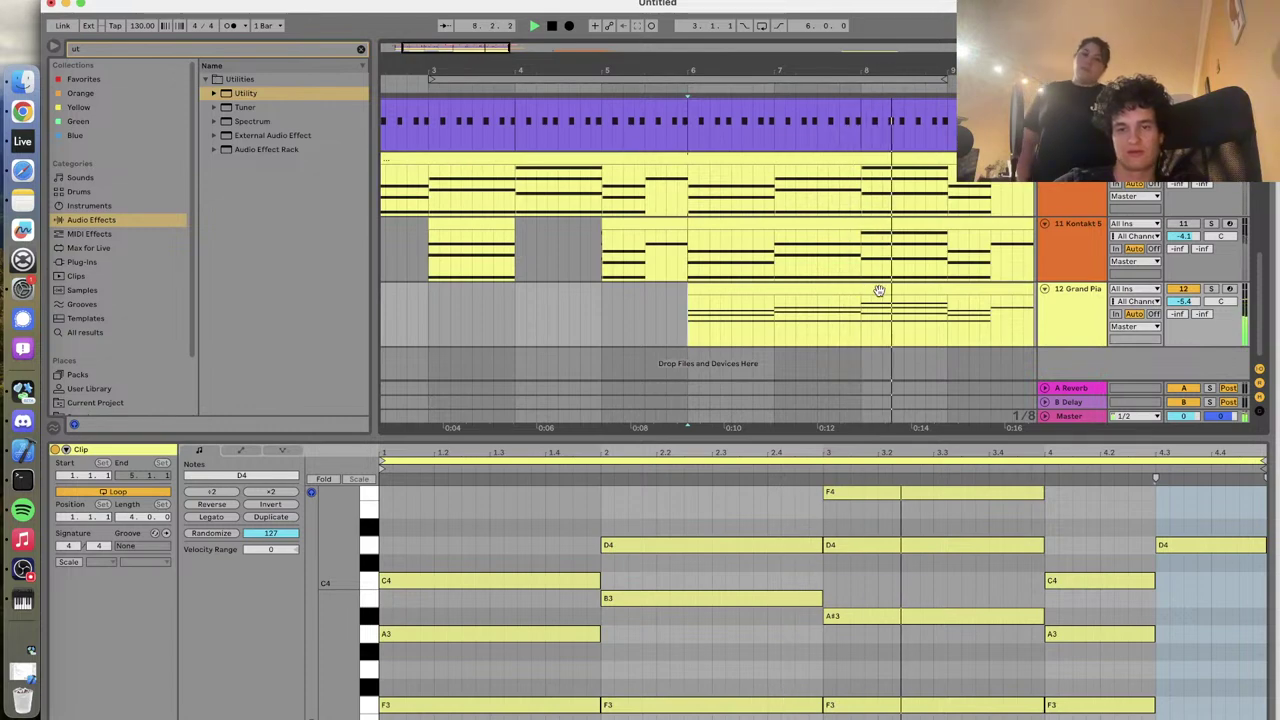
scroll(731, 263, "up", 5)
key("space")
Review the arrangement's tracks and play the first track 9 bass clip from bar 2
scroll(730, 263, "down", 3)
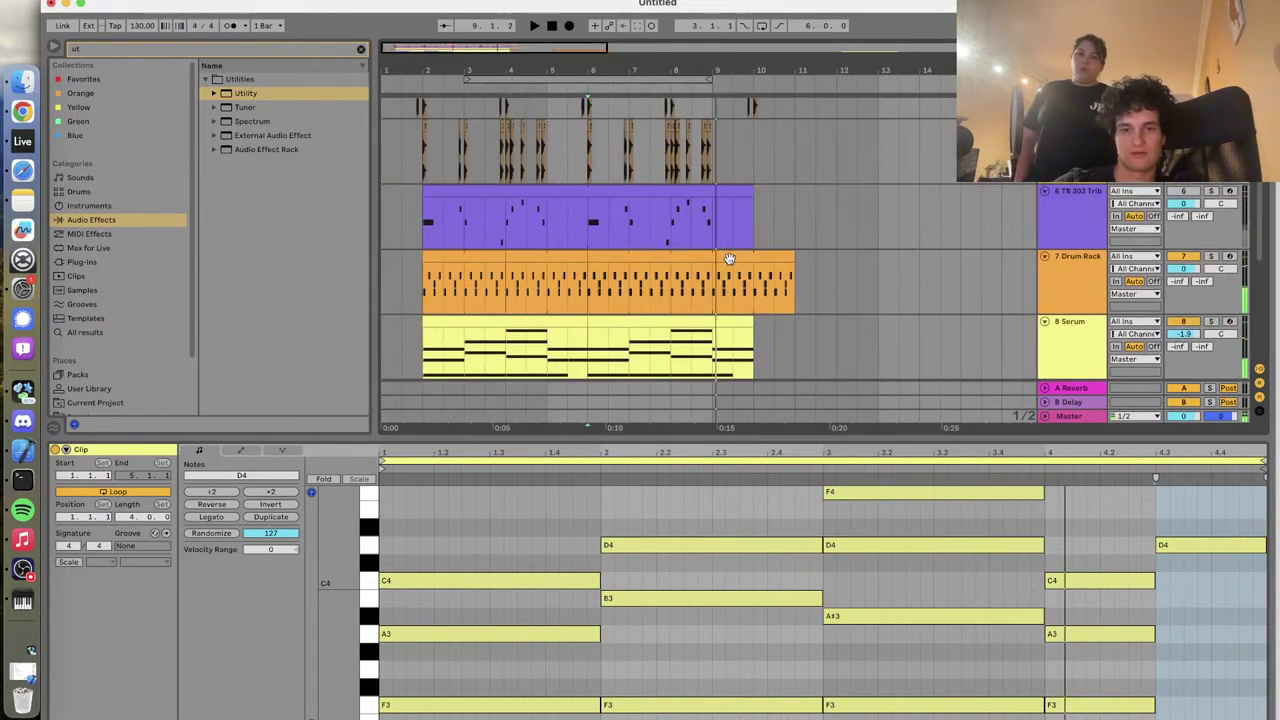
scroll(730, 263, "up", 5)
scroll(729, 258, "down", 10)
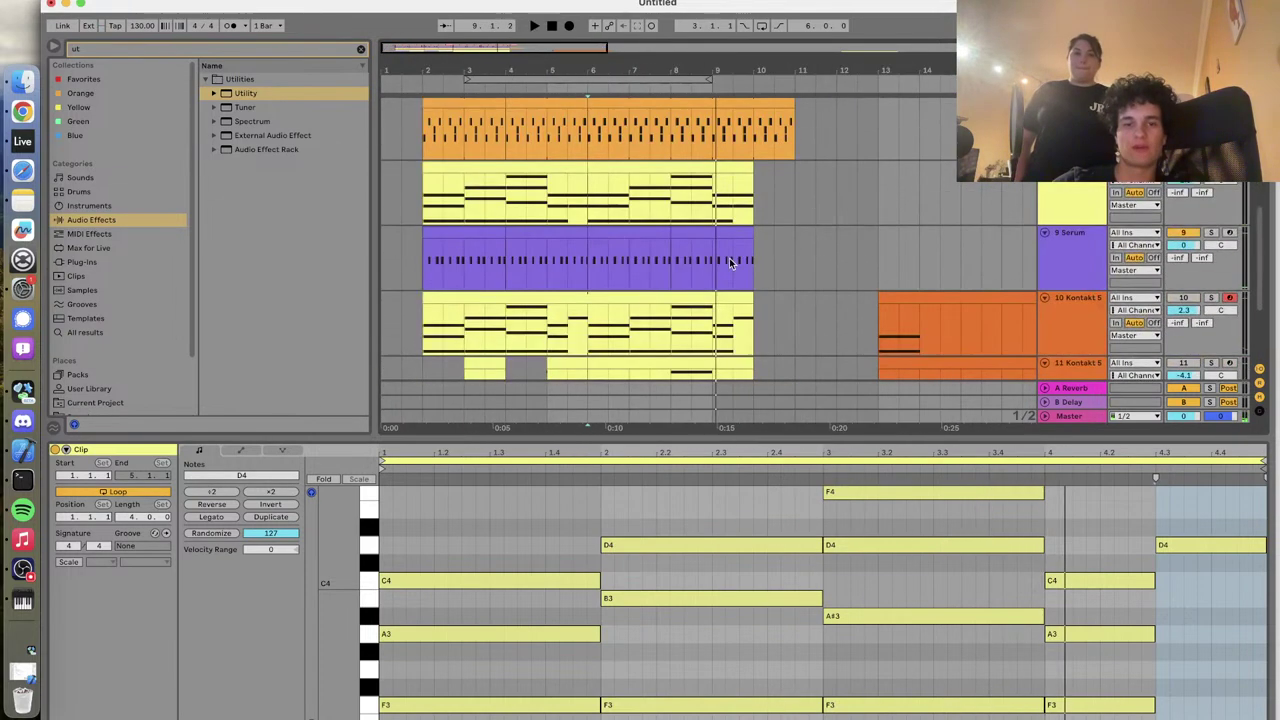
scroll(730, 262, "up", 3)
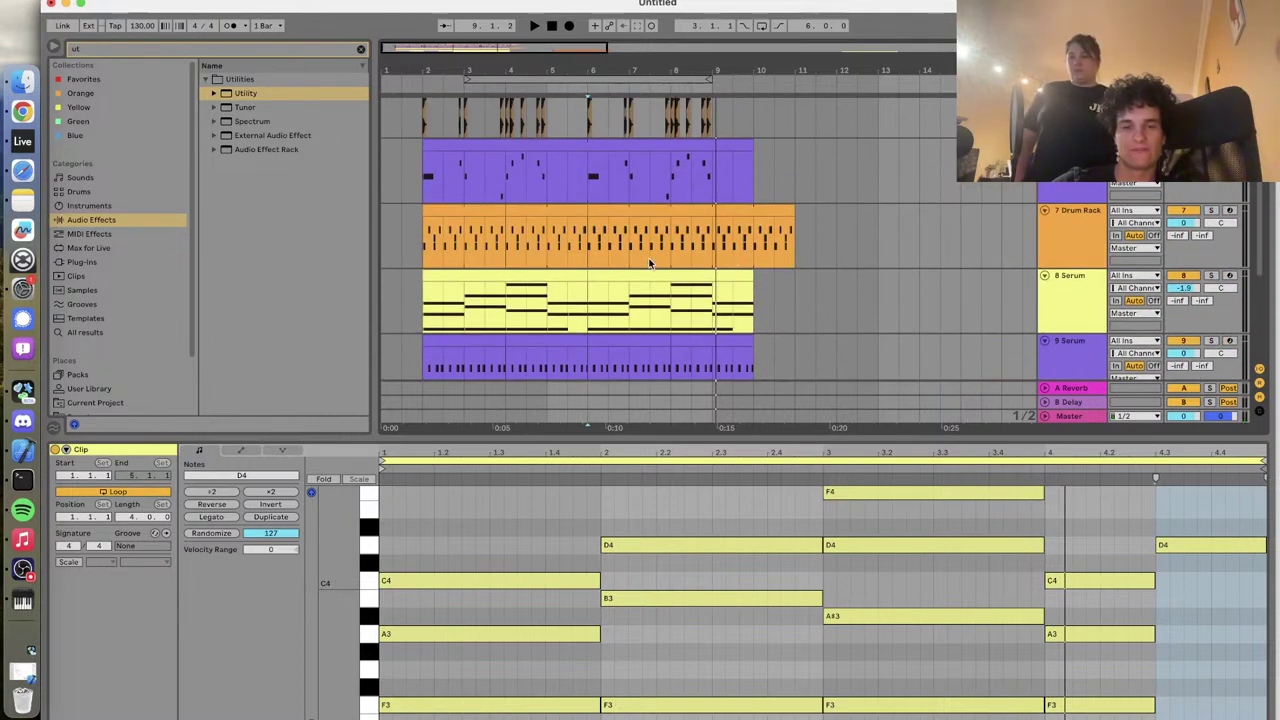
scroll(535, 256, "down", 5)
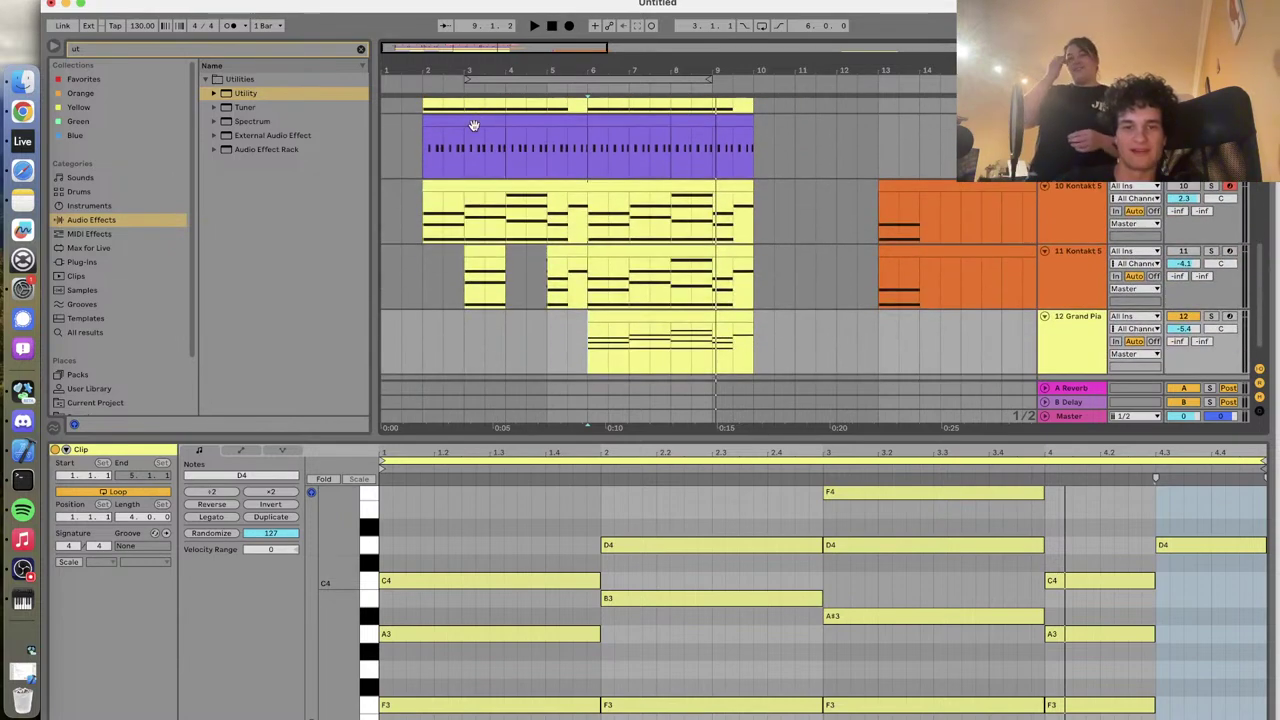
left_click(473, 128)
key("space")
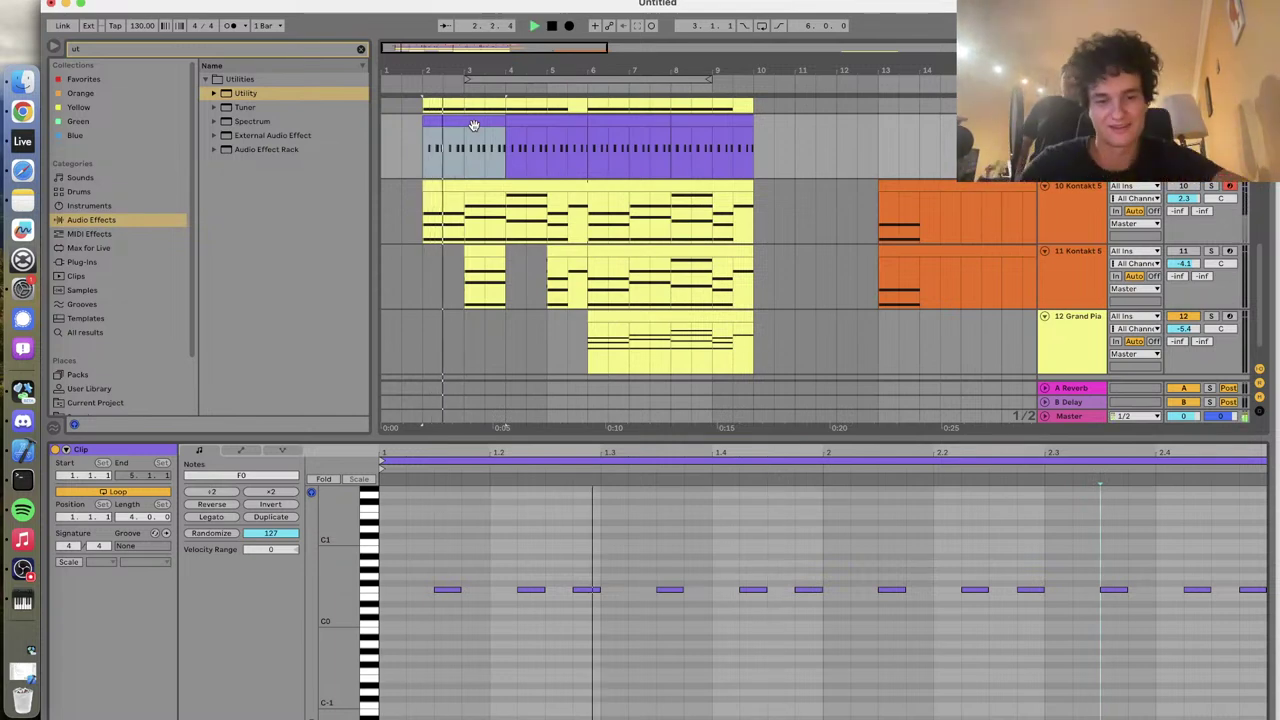
key("space")
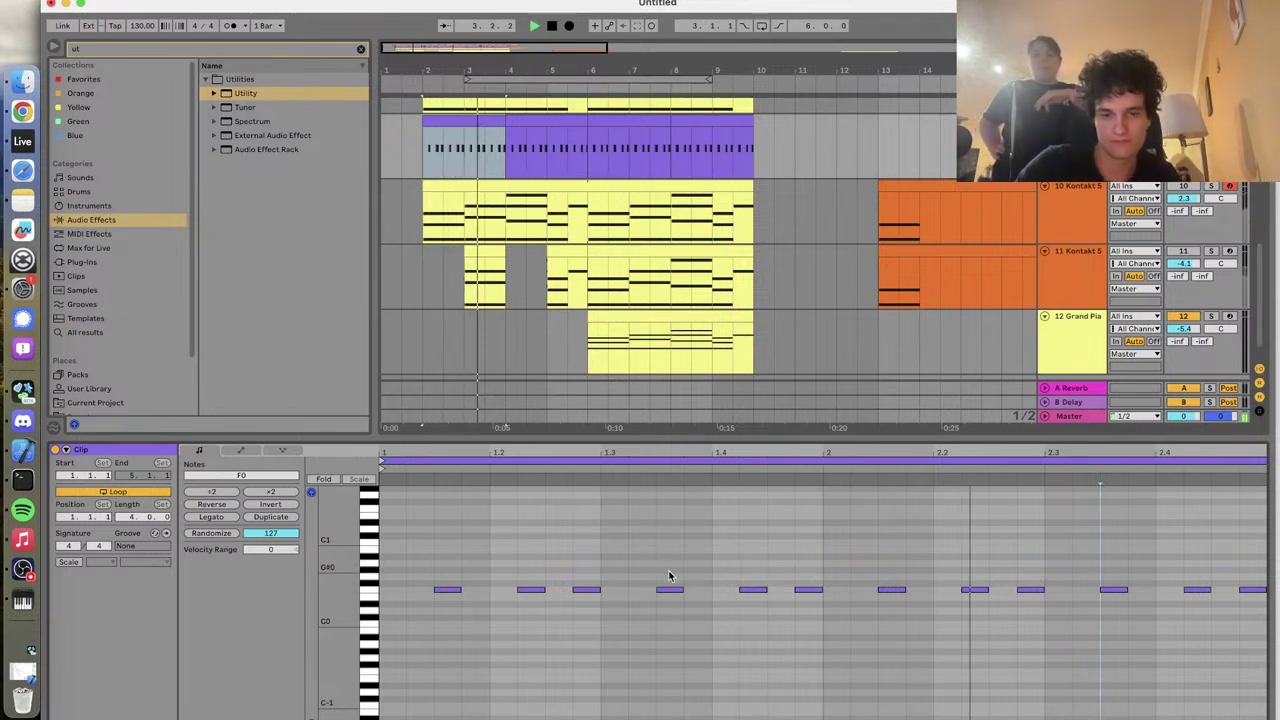
key("space")
left_click_drag(738, 552, 820, 617)
key("Down")
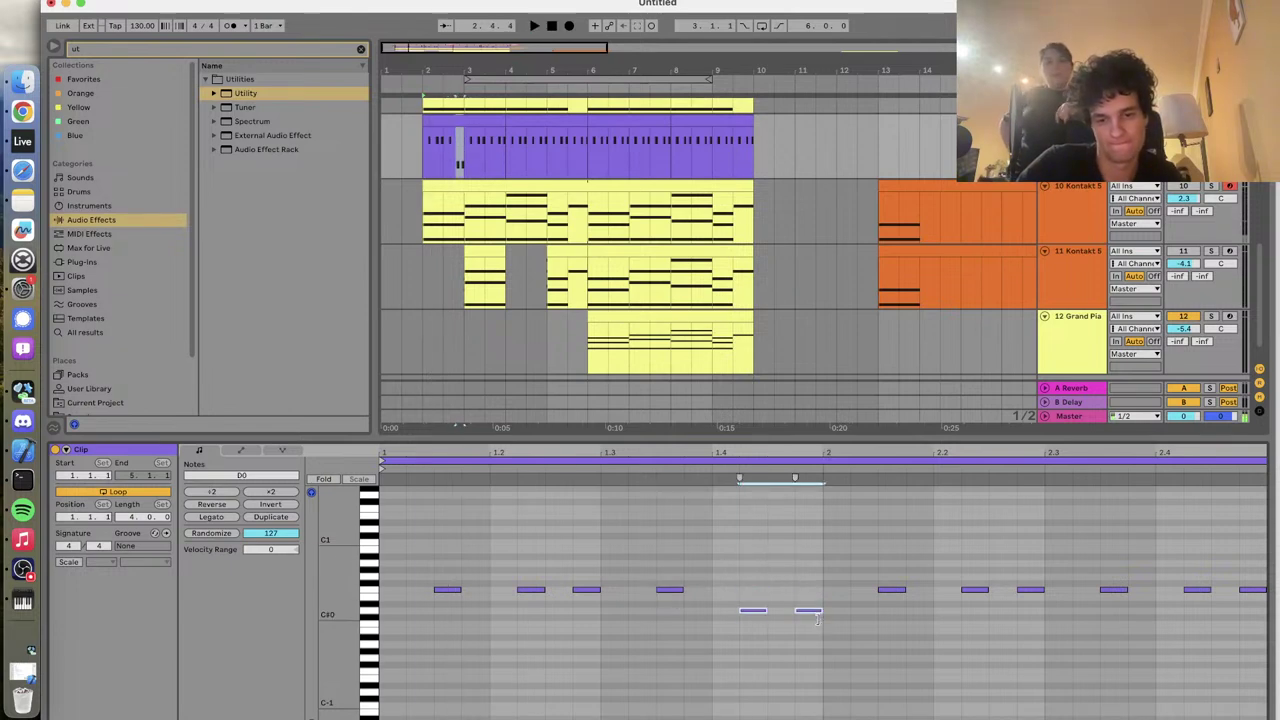
key("Down")
key("Down")
key("space")
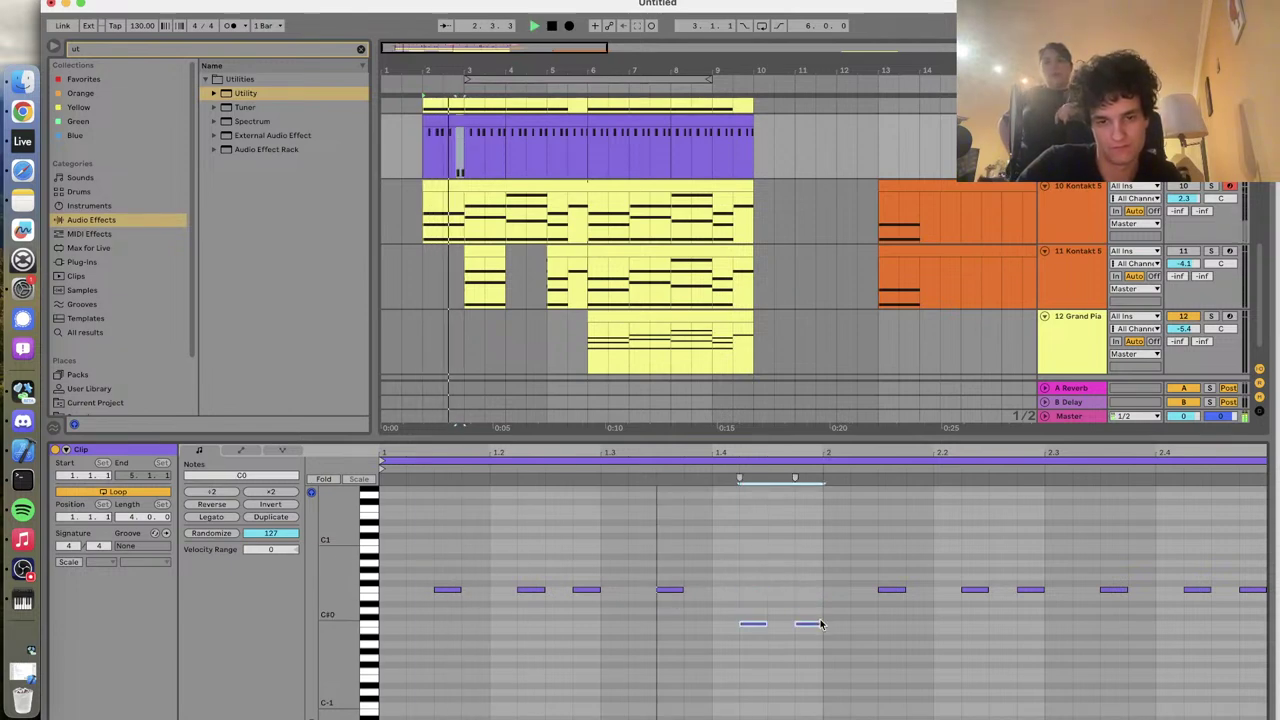
key("Up")
key("Up")
key("Up")
key("Up")
key("Up")
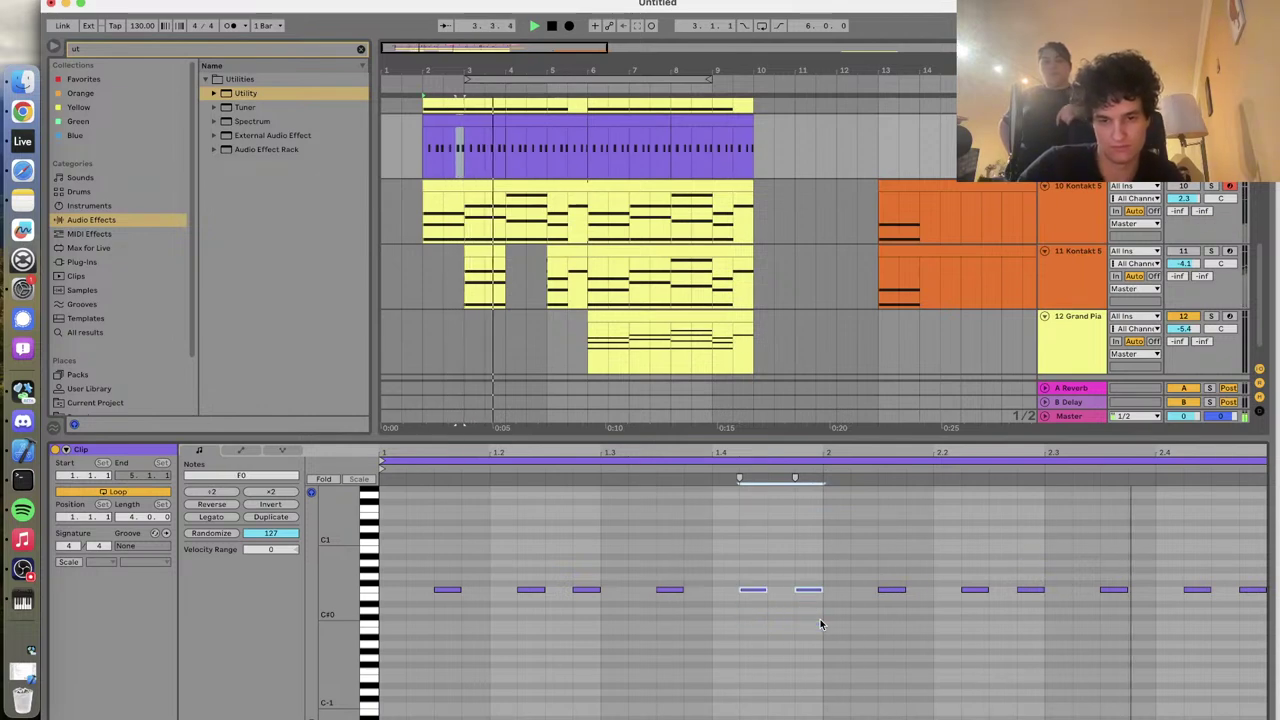
Transpose the second three-note figure of the first track 9 clip down to D0 and play it
left_click_drag(654, 549, 816, 636)
key("Down")
key("Down")
key("Down")
key("space")
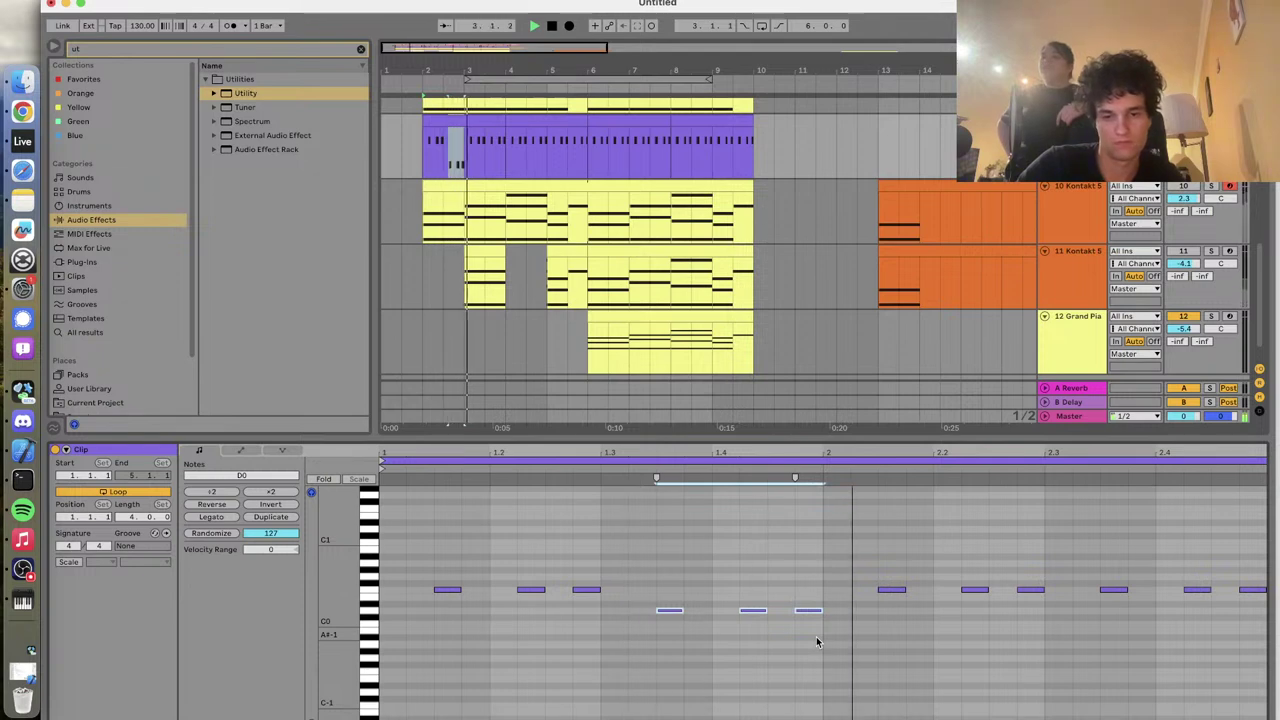
Transpose the third three-note figure of the bass clip down to B-1 and play it
left_click_drag(868, 578, 1052, 656)
key("space")
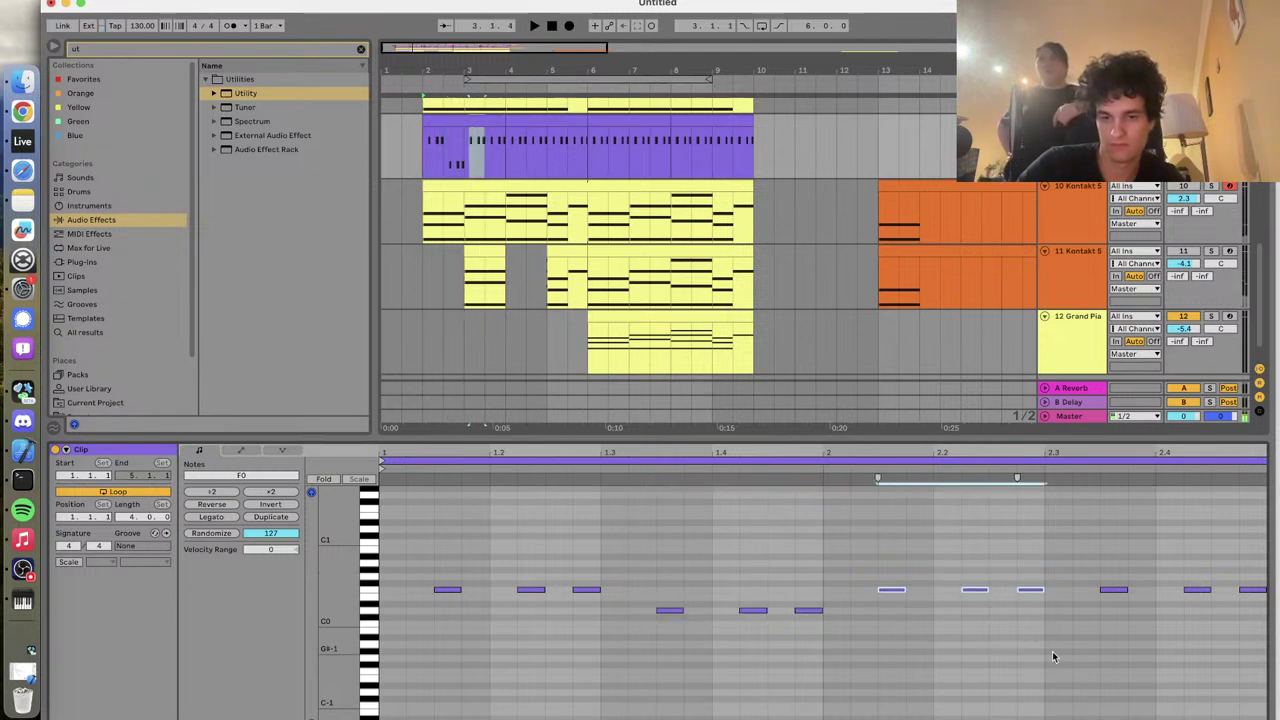
key("Down")
key("Down")
key("Down")
key("space")
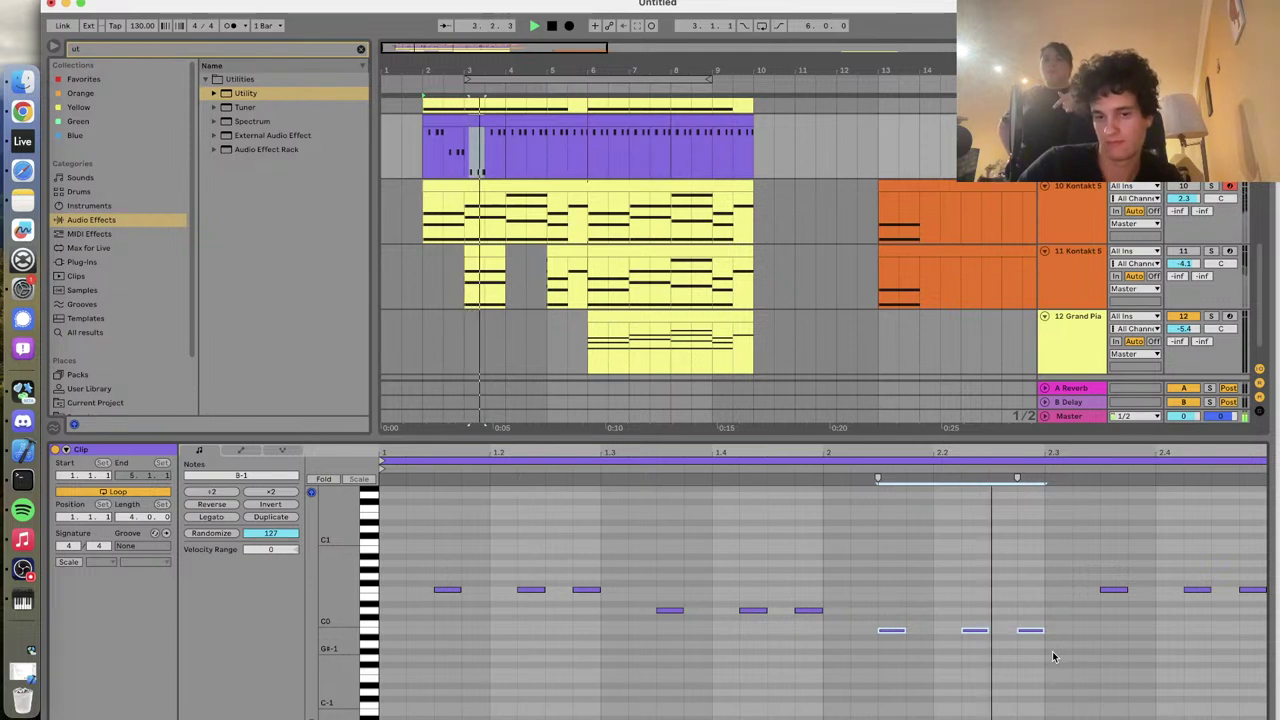
Transpose the fourth three-note figure of the bass clip down to D0 and listen to the new bass line
left_click_drag(1092, 576, 1266, 600)
key("Down")
key("Down")
key("Down")
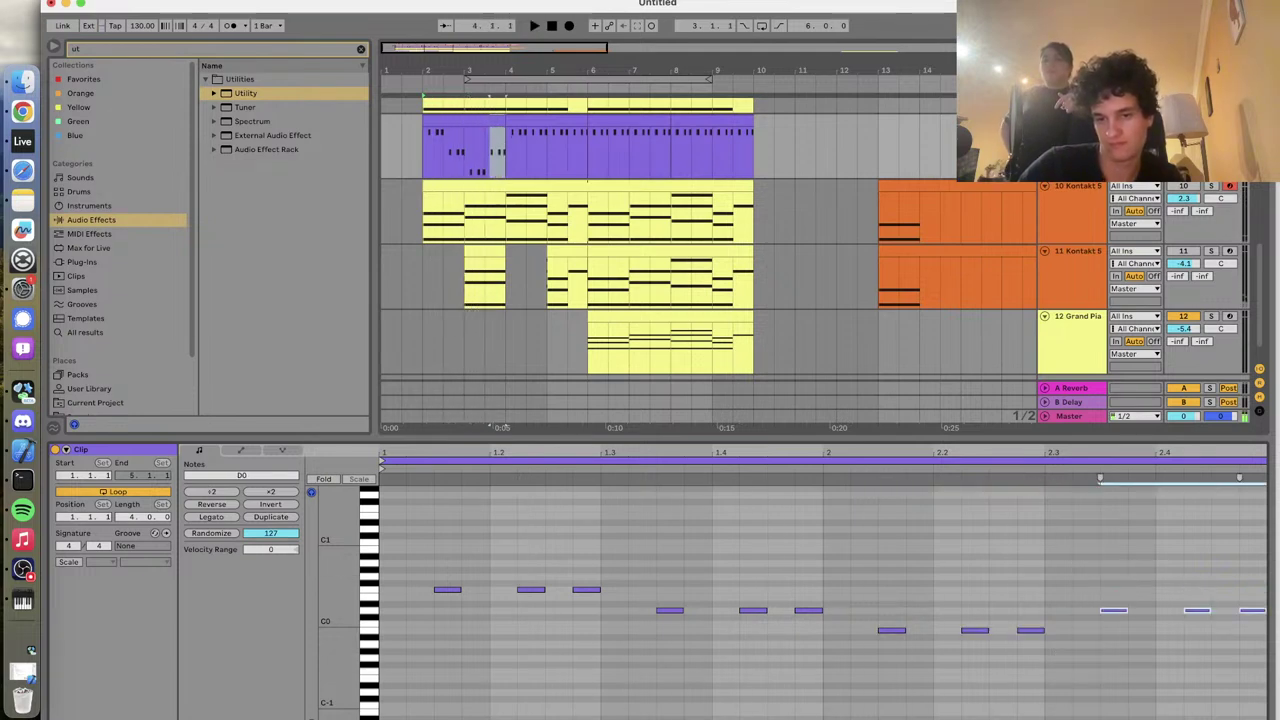
key("space")
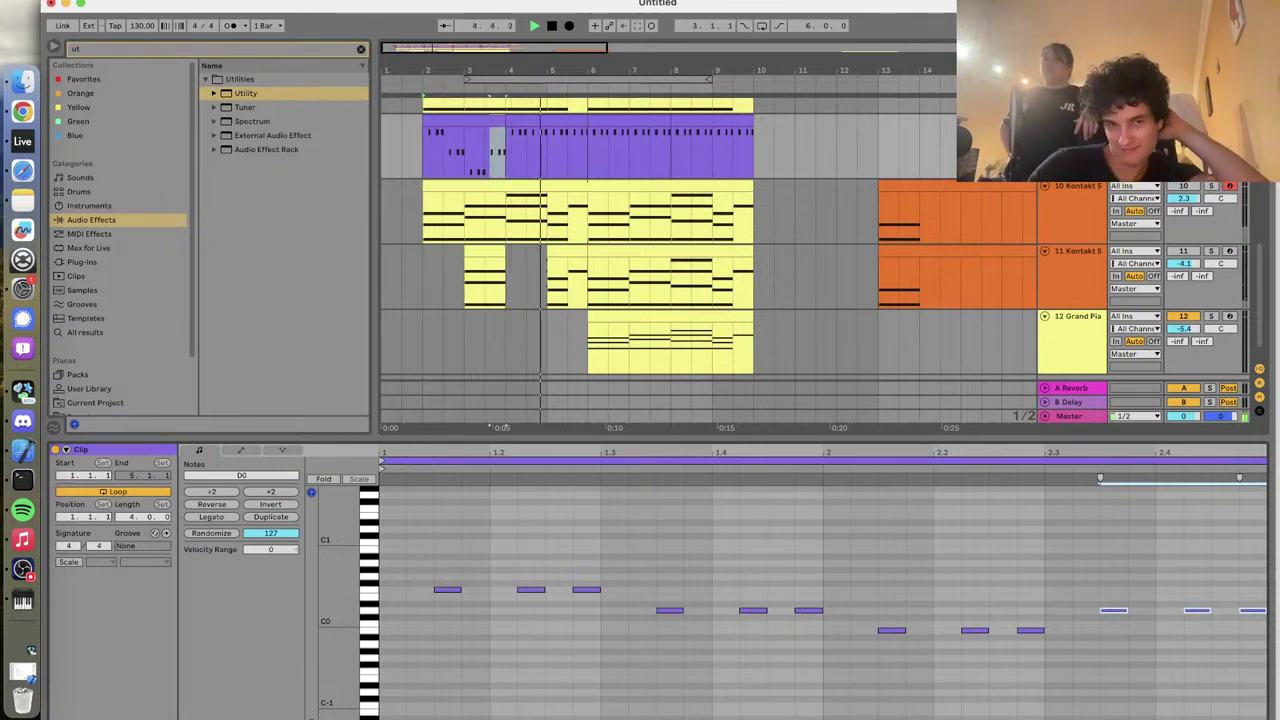
Duplicate the track 9 bass clips from bars 2 to 6 into bars 6 to 10 and play them from bar 2
left_click_drag(588, 150, 424, 122)
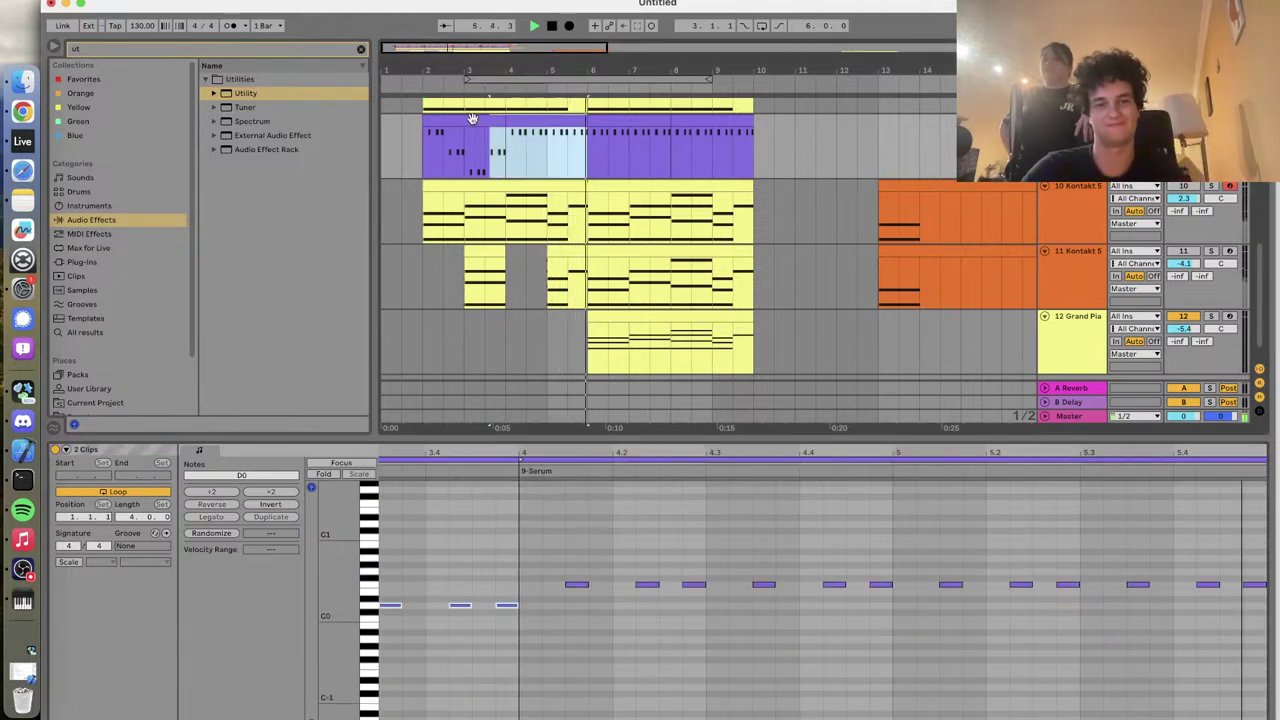
key("super+d")
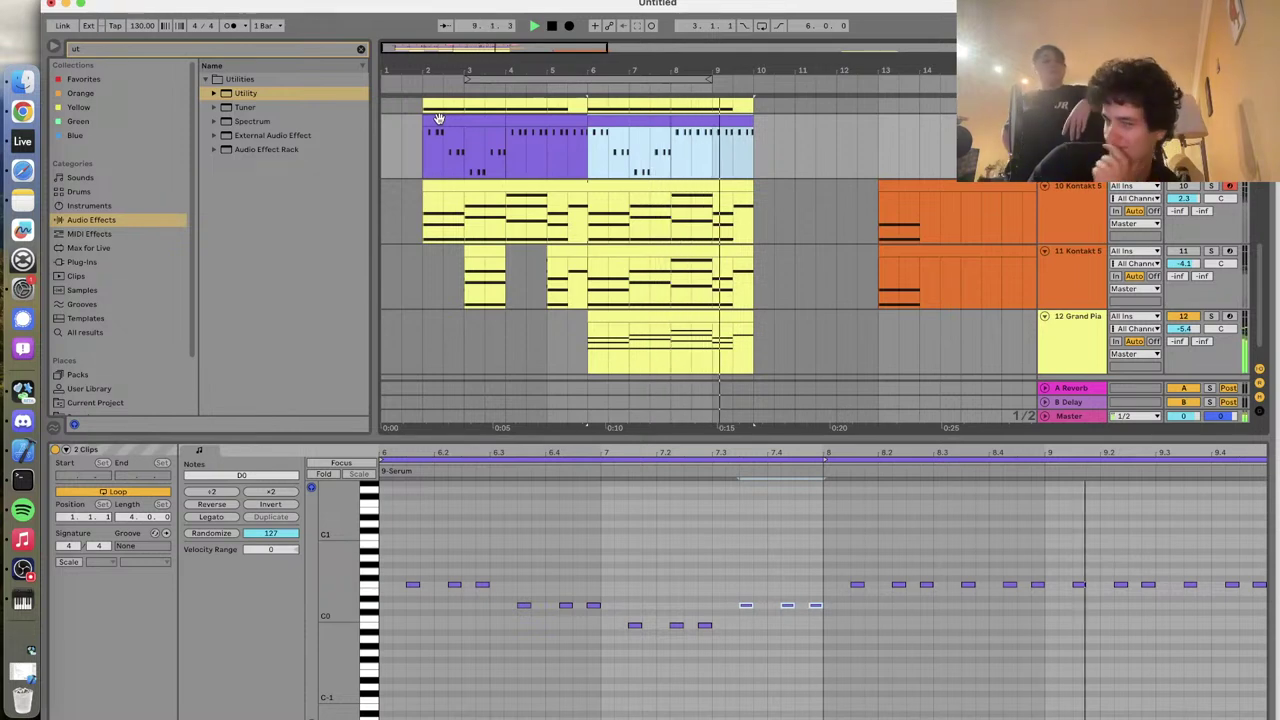
left_click(424, 143)
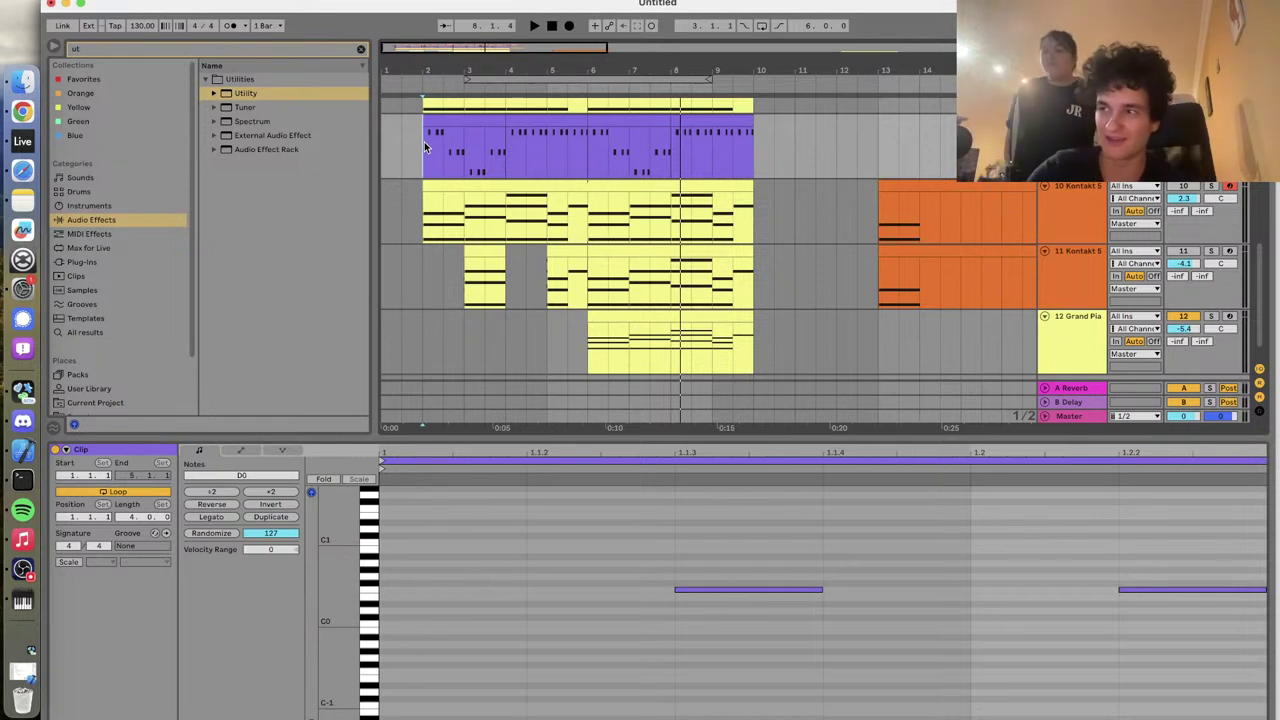
key("space")
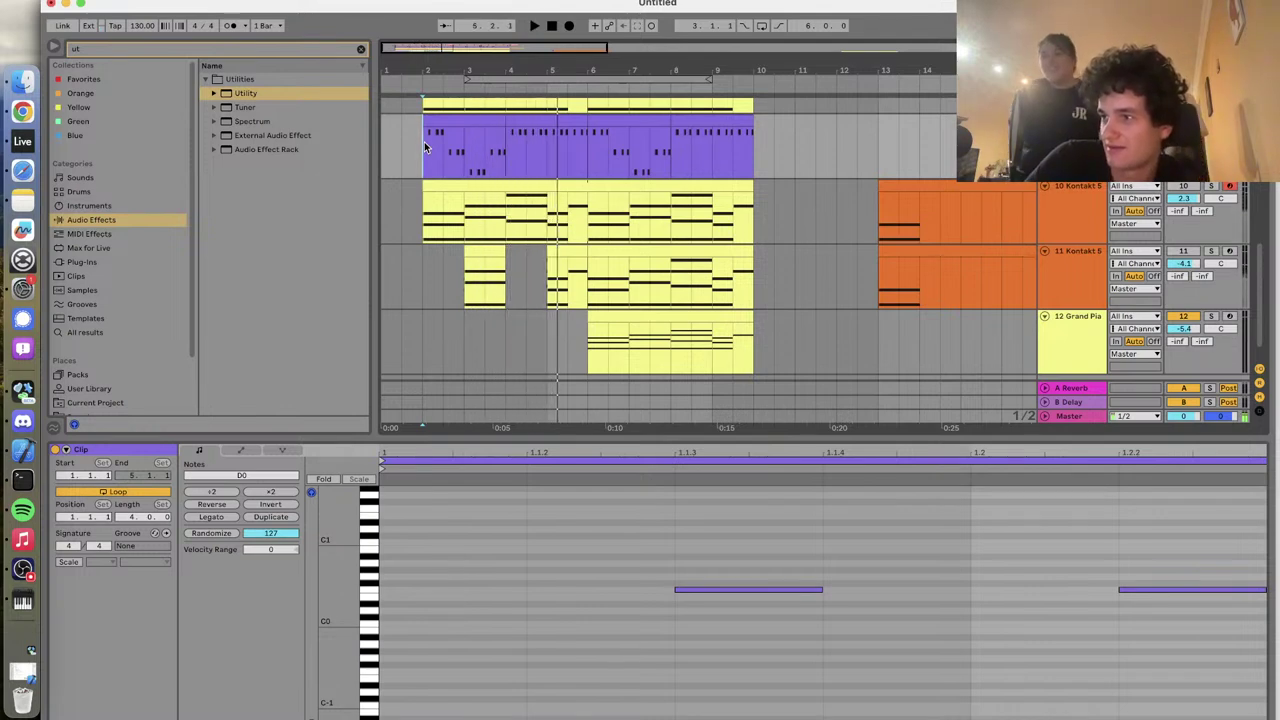
Play the arrangement from bar 2 and look over the SoundPaste chop and TB 303 tracks
key("minus")
scroll(473, 224, "up", 5)
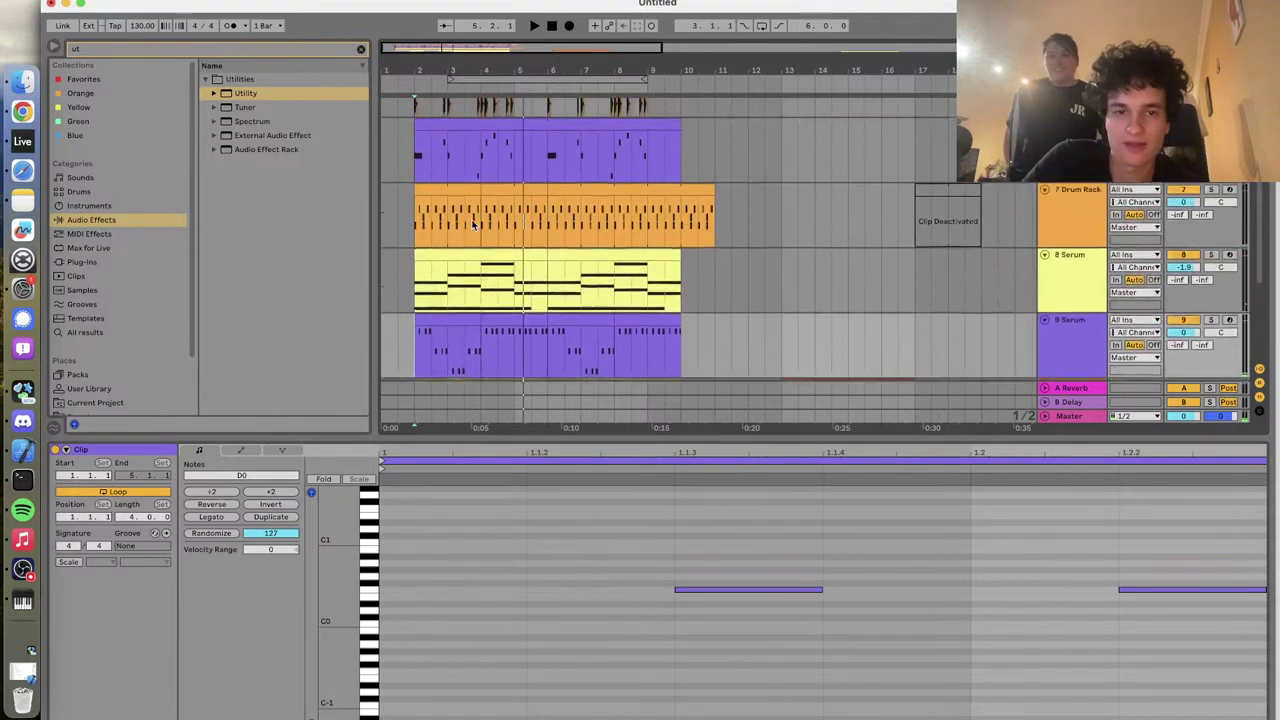
left_click(410, 176)
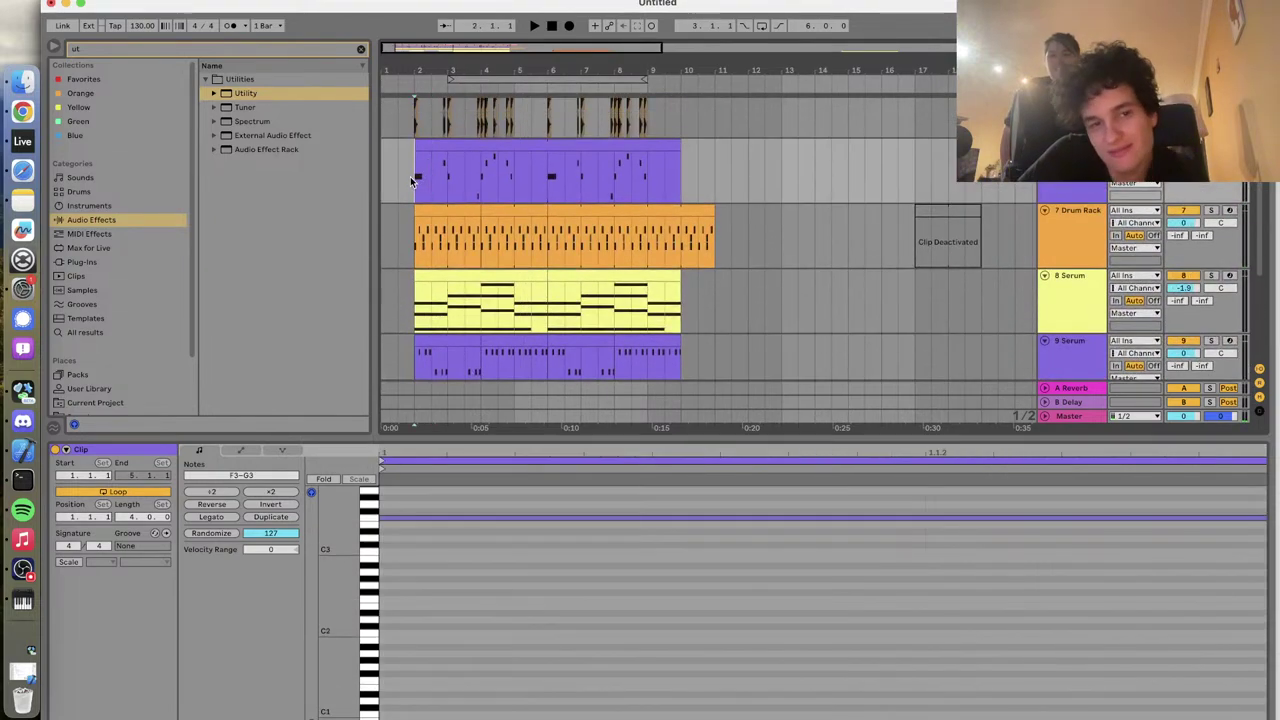
scroll(410, 176, "up", 5)
key("space")
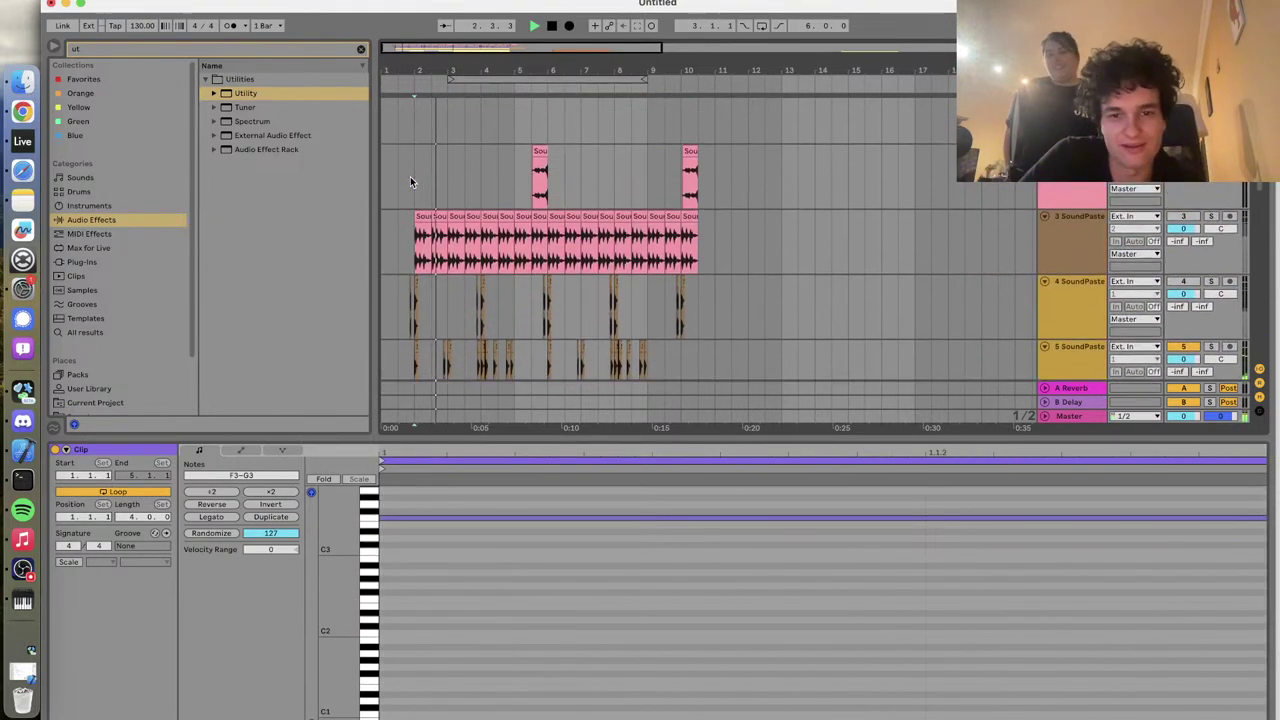
key("space")
scroll(700, 222, "down", 2)
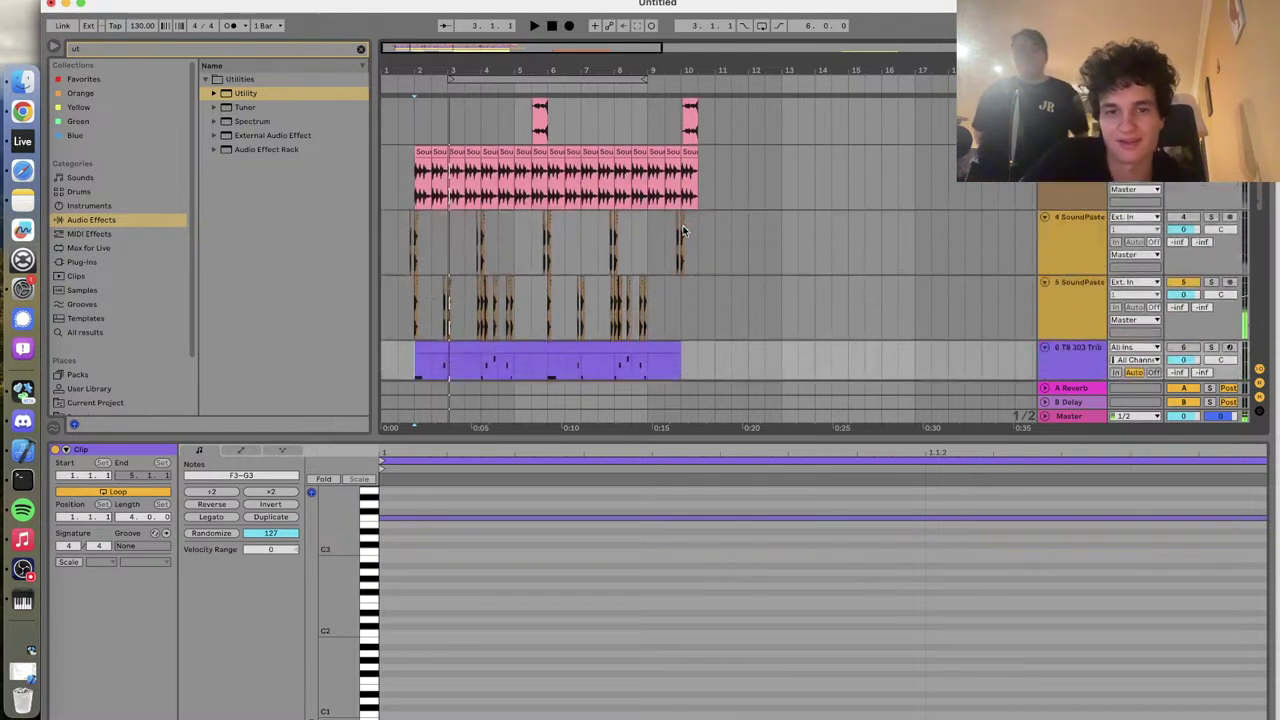
Play the track 5 SoundPaste chops from just before bar 4 to hear how they sound
key("plus")
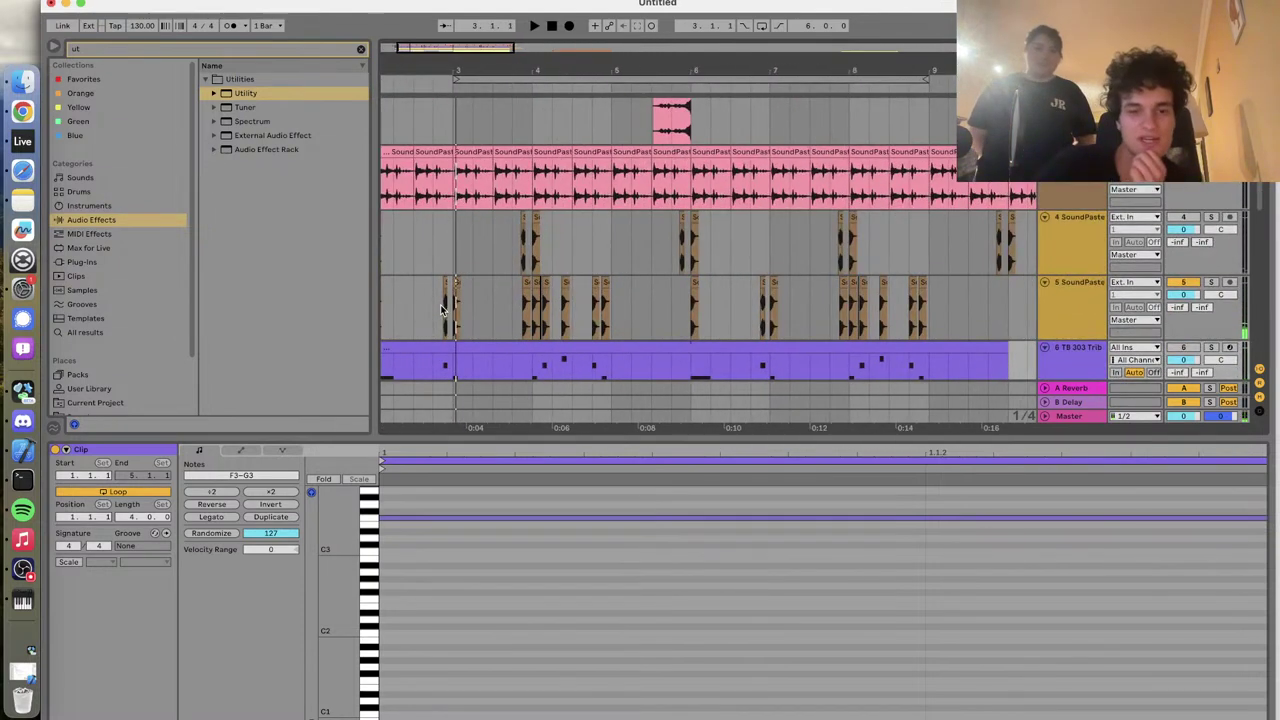
key("plus")
left_click(547, 315)
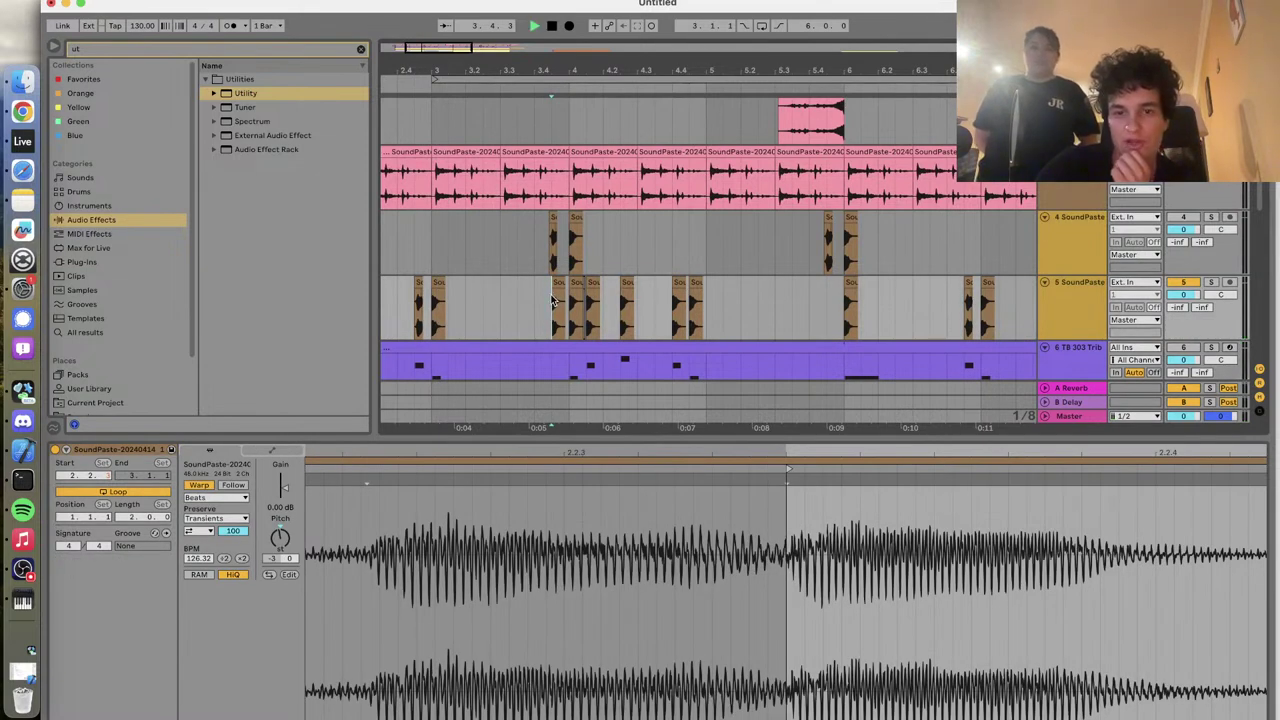
key("space")
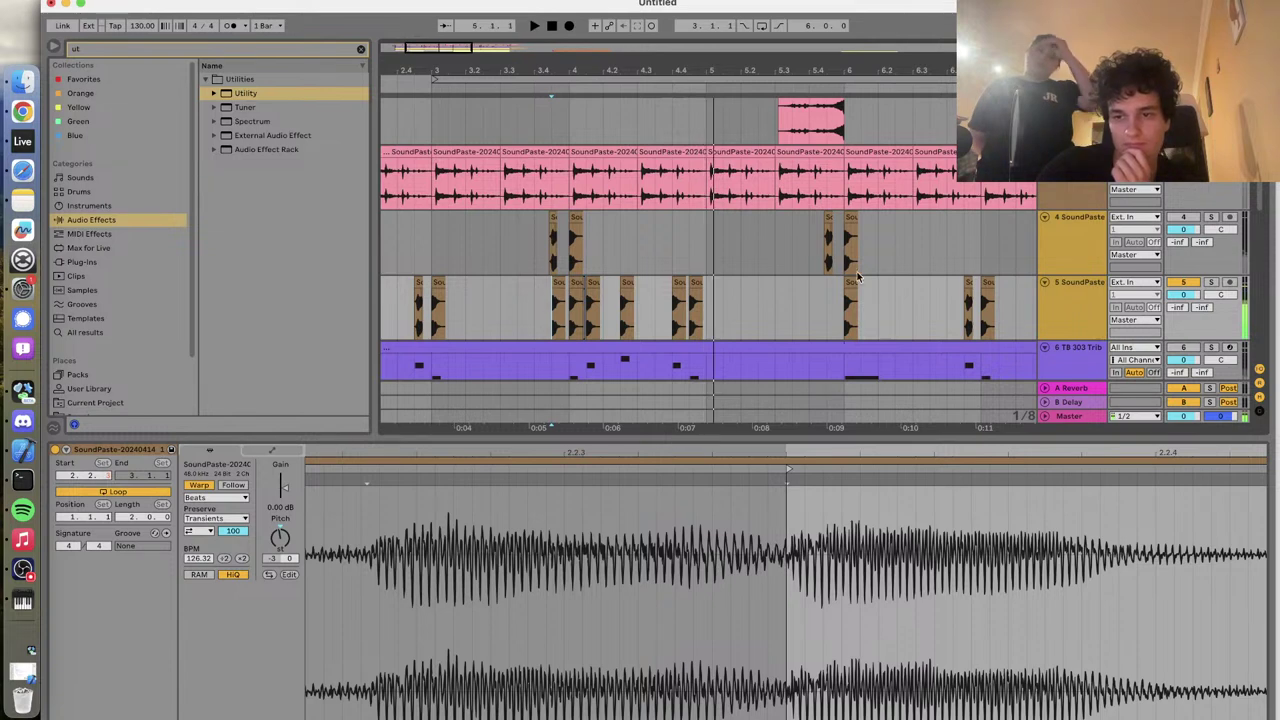
Add an EQ Eight to the track 5 SoundPaste chops, lower its highest band to -6.82 dB at 2.06 kHz and listen
left_click(1074, 298)
left_click(245, 50)
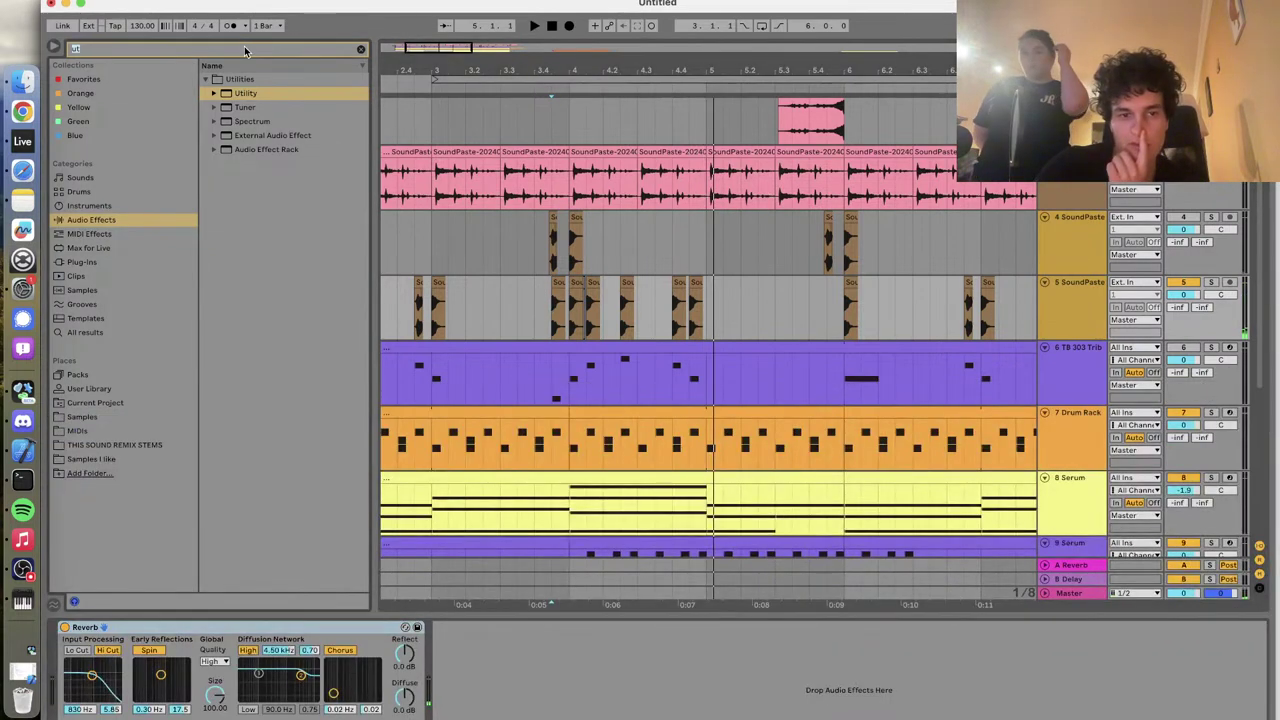
type("eq")
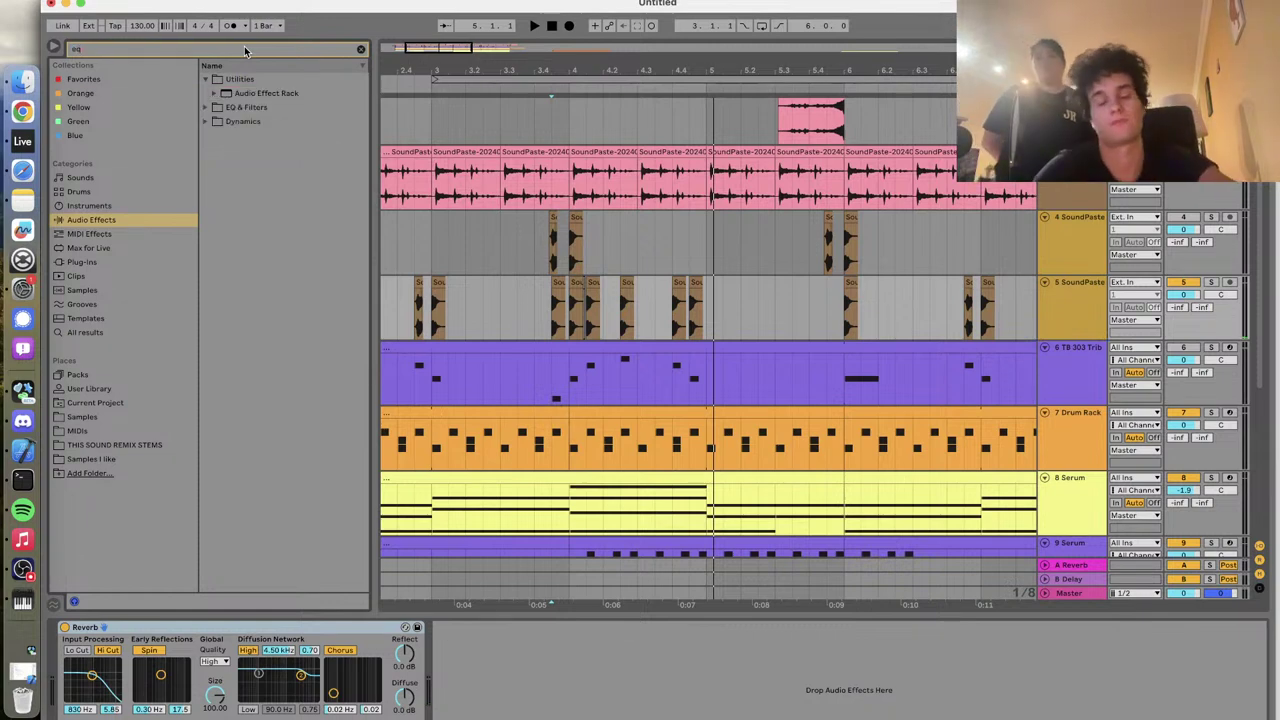
left_click(207, 107)
left_click(205, 108)
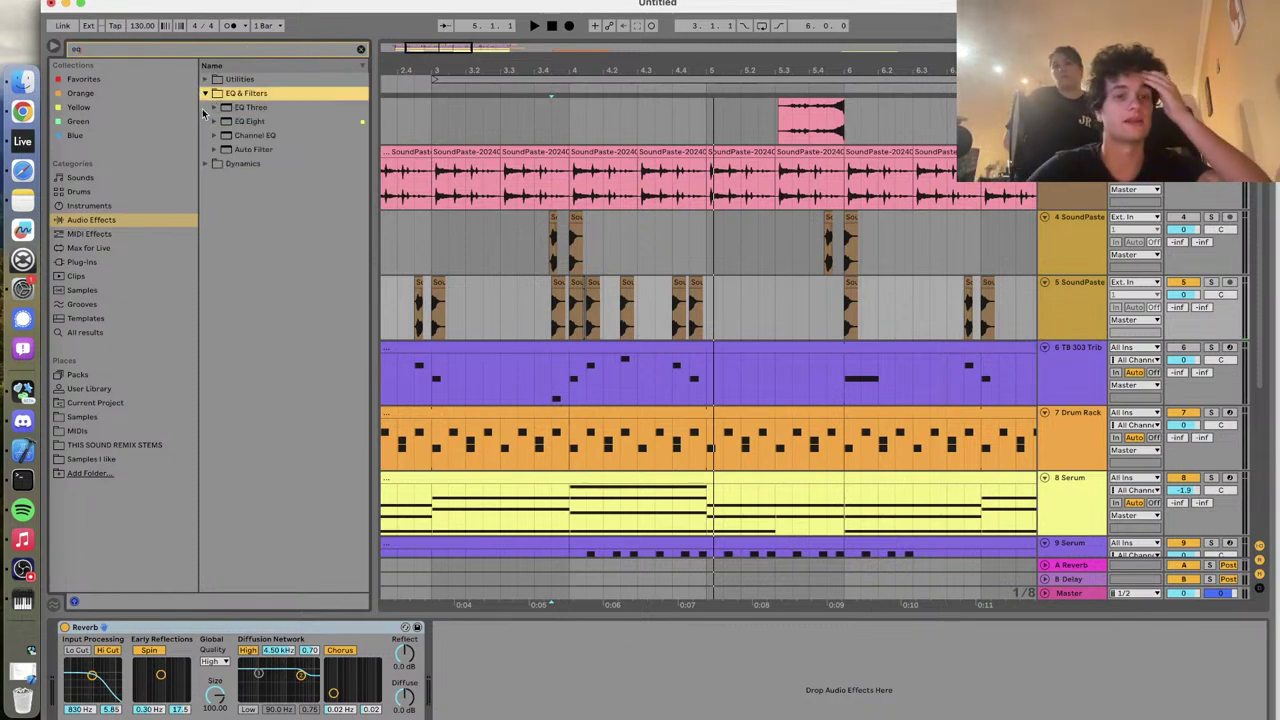
left_click(266, 121)
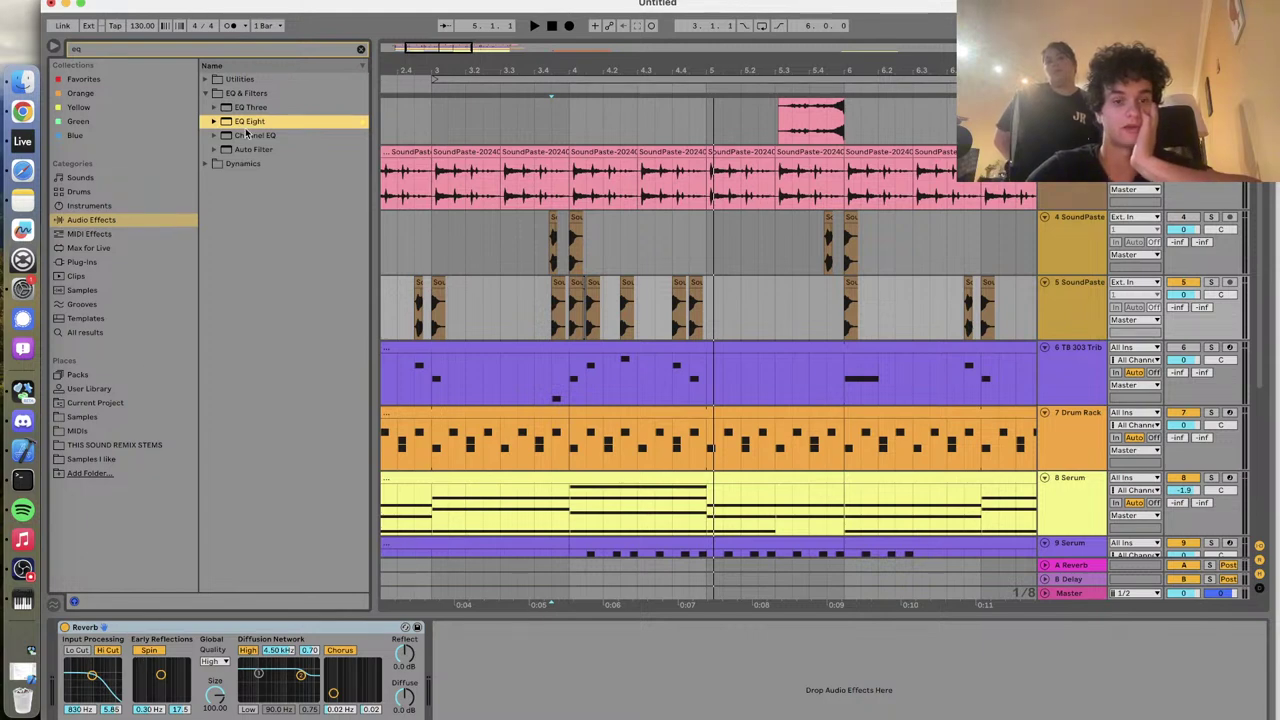
key("Return")
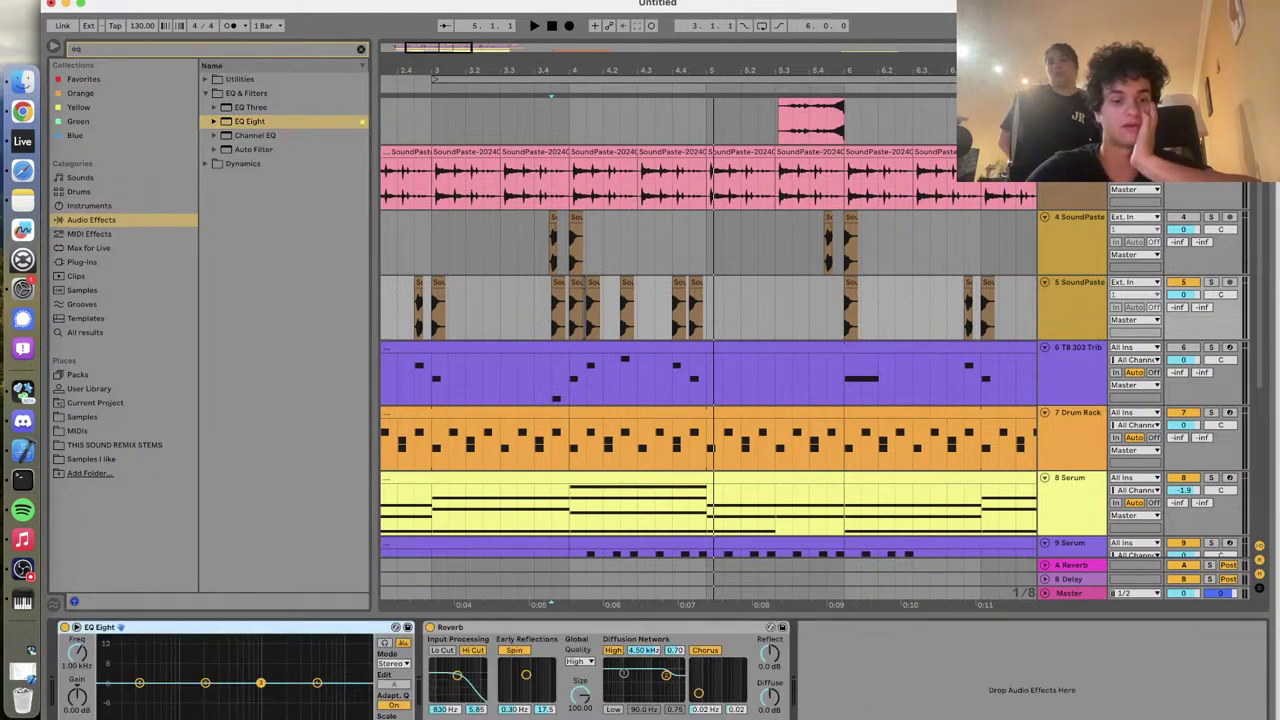
left_click_drag(317, 683, 287, 707)
key("space")
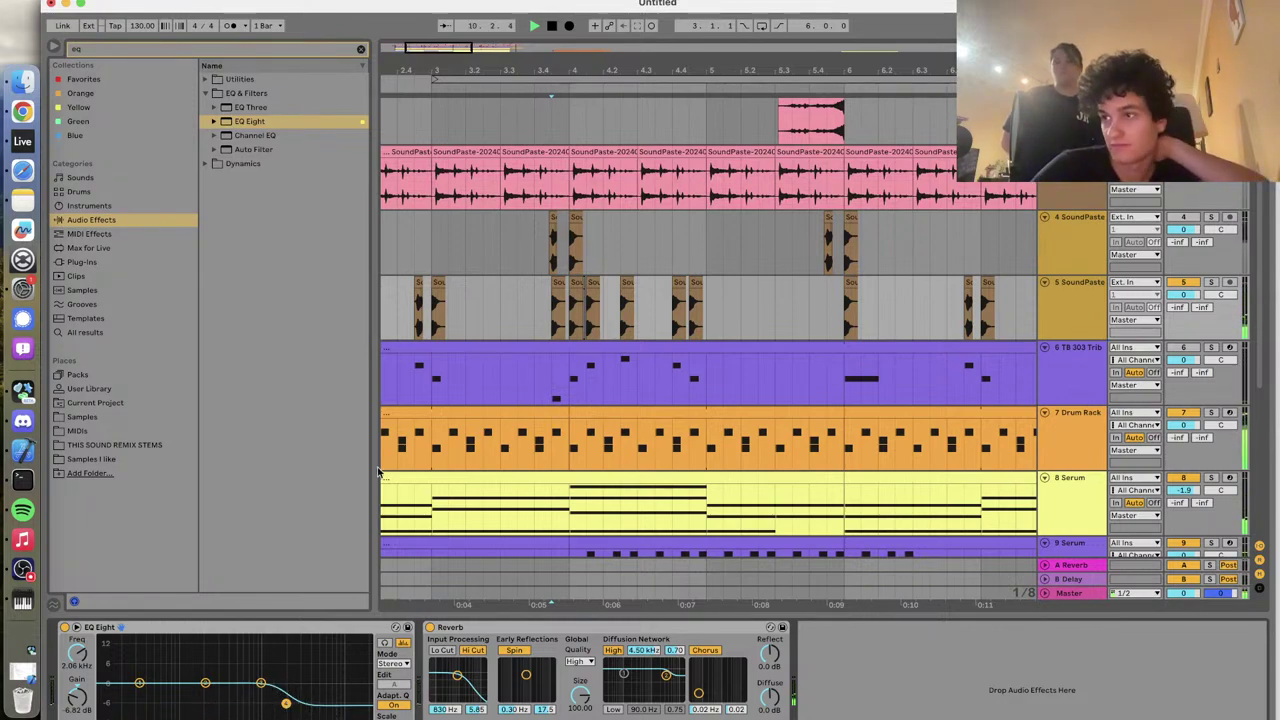
Play the arrangement from bar 2 and look over all tracks down to the Grand Piano
left_click(518, 232)
key("minus")
key("minus")
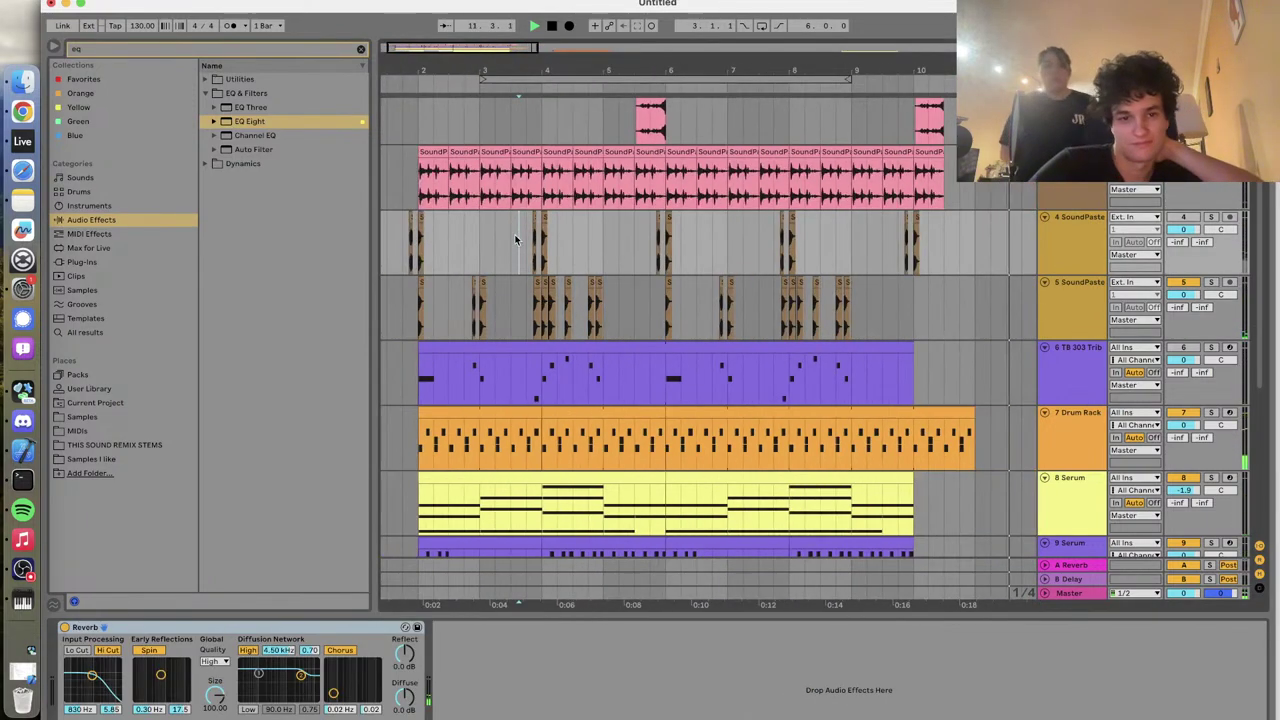
scroll(414, 239, "down", 2)
left_click(462, 244)
key("space")
scroll(747, 300, "down", 5)
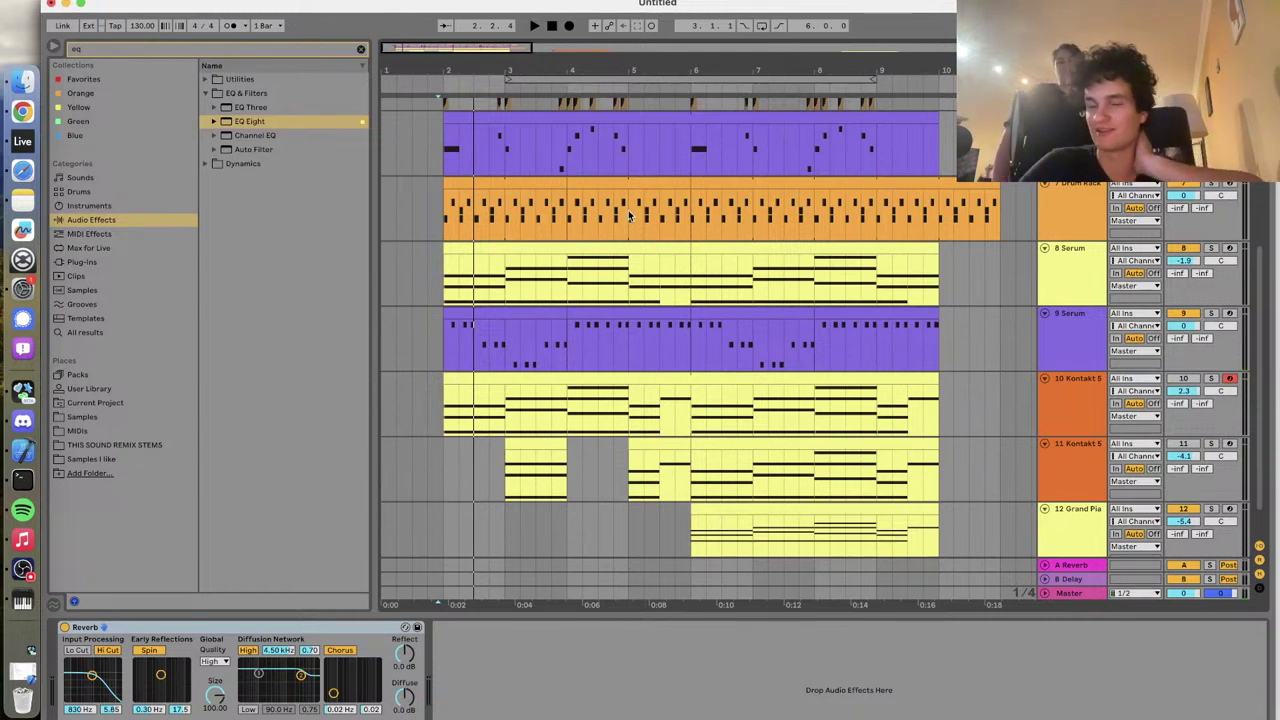
left_click(444, 201)
key("space")
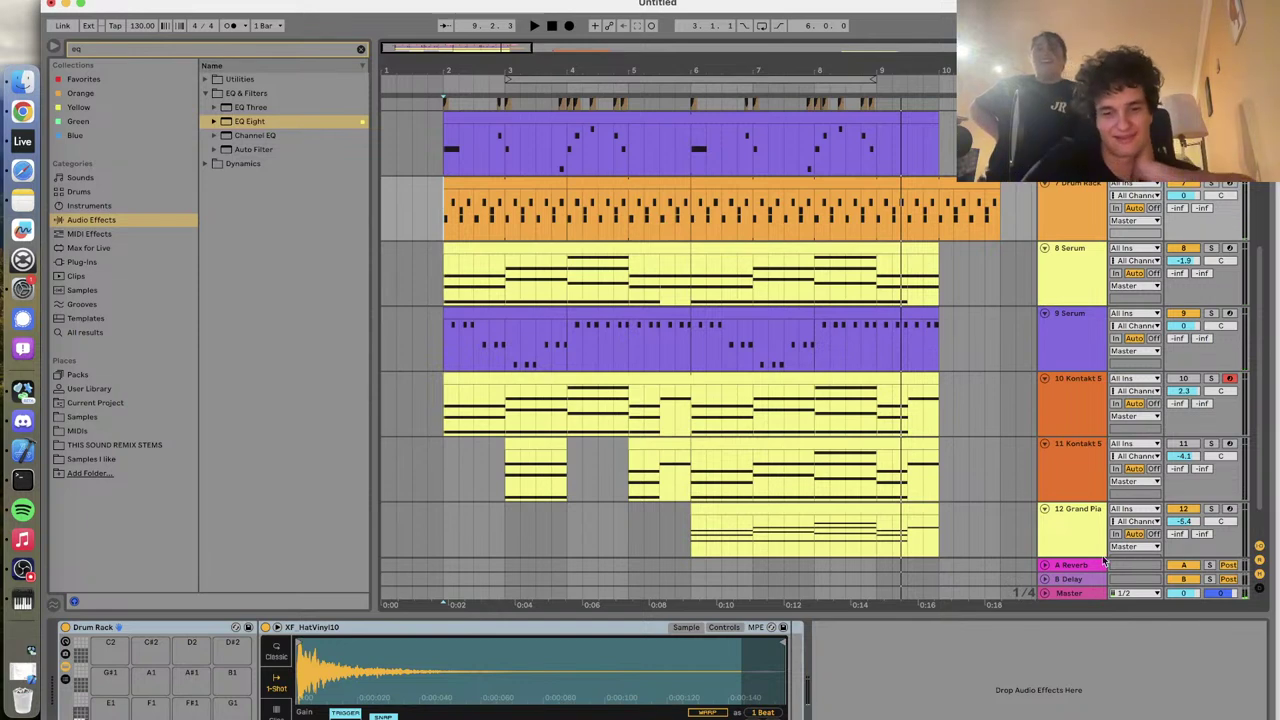
Add an Arpeggiator to the track 12 Grand Piano and play it from bar 6
left_click(1097, 530)
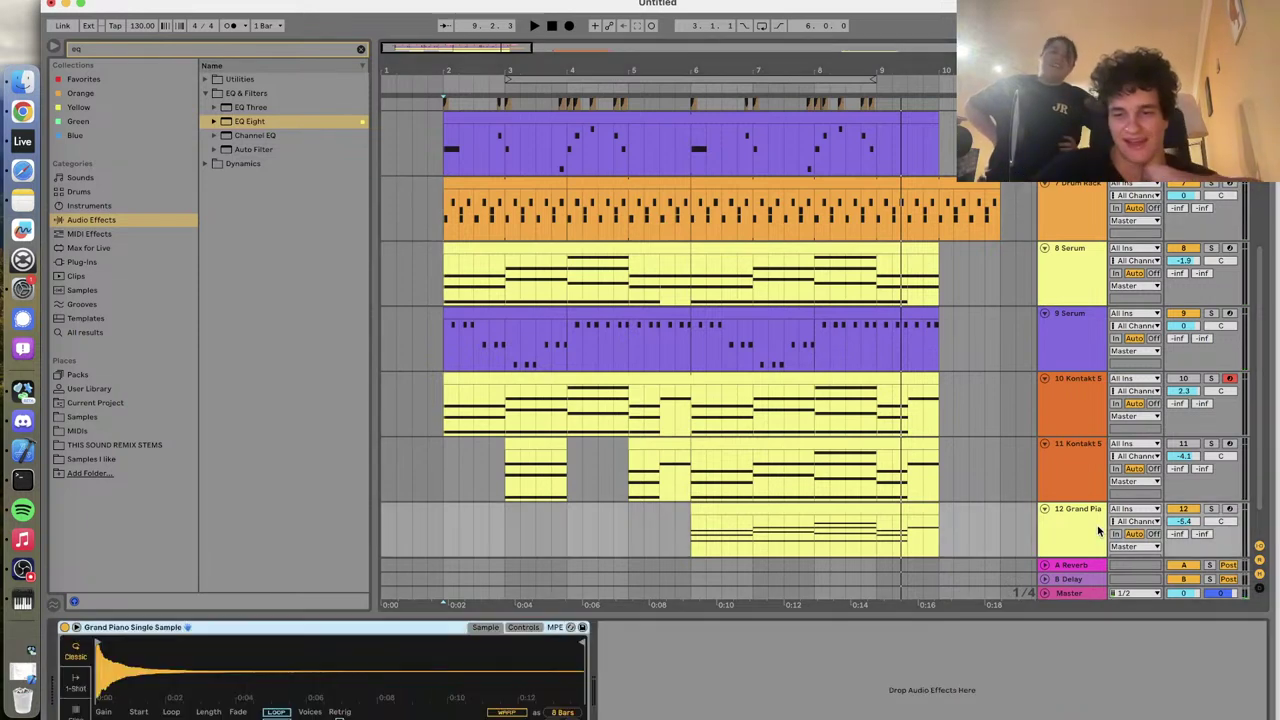
left_click(95, 233)
left_click(362, 49)
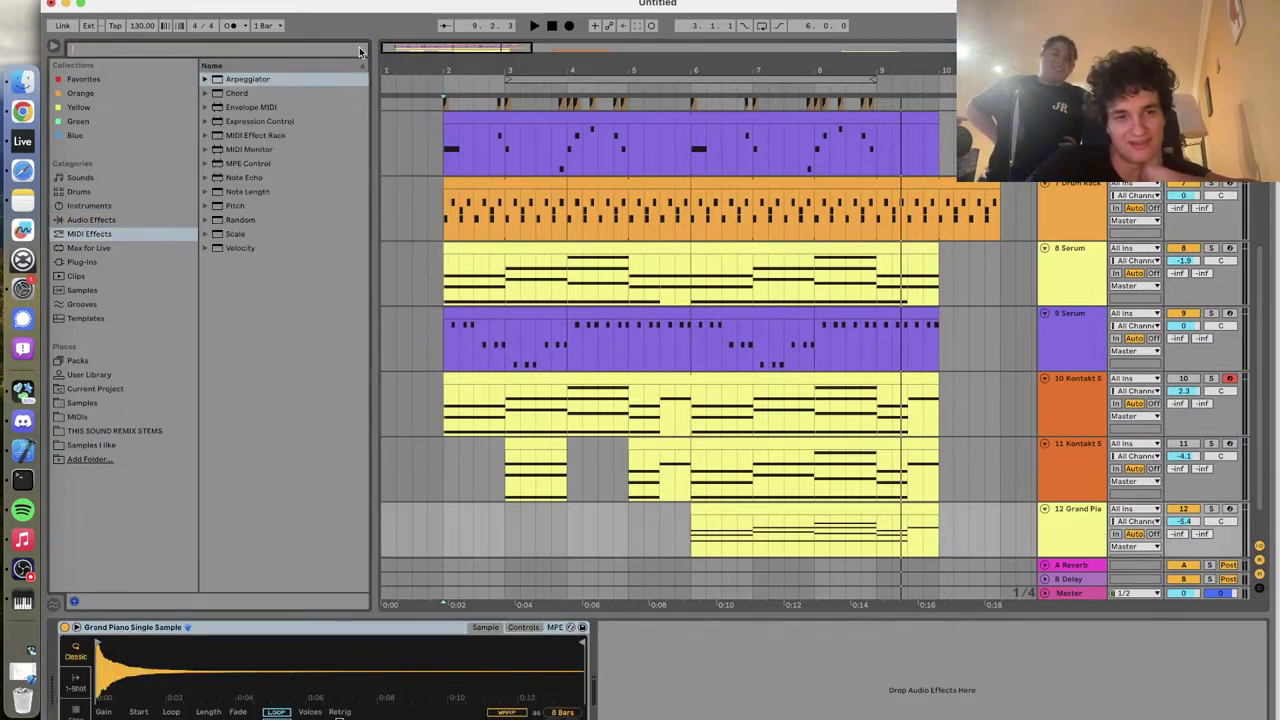
key("Down")
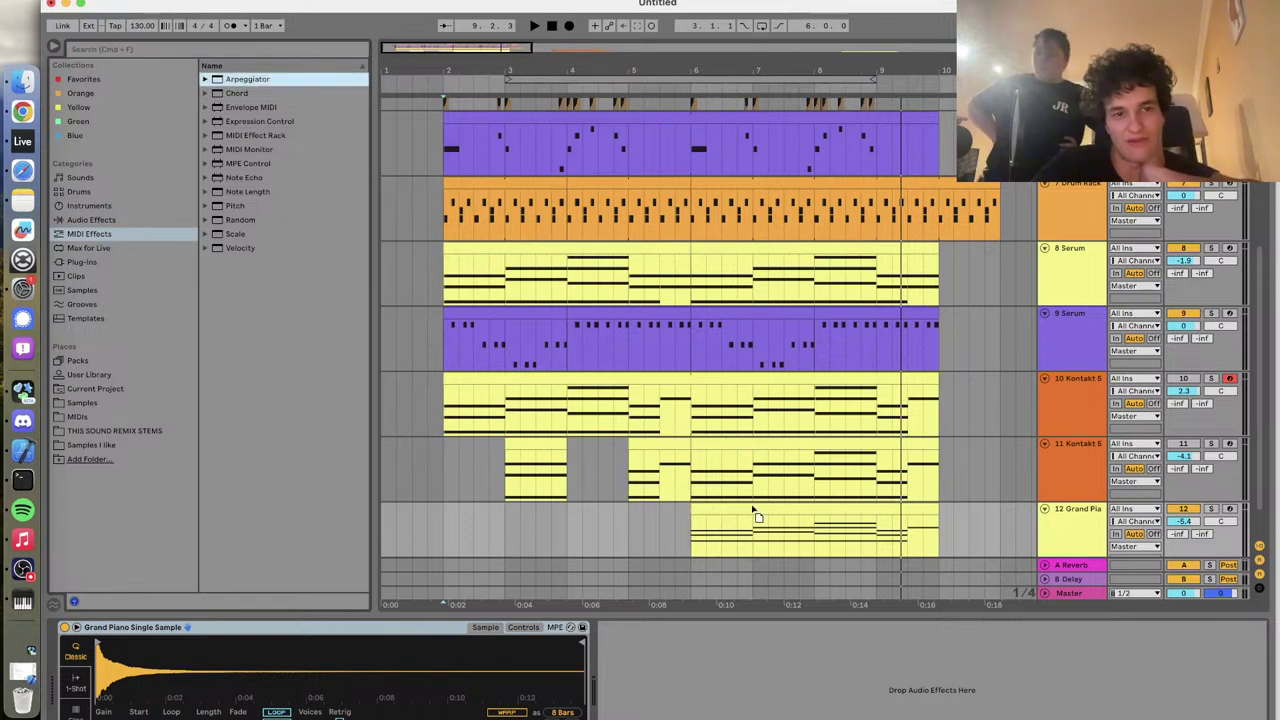
key("Return")
left_click(694, 528)
key("space")
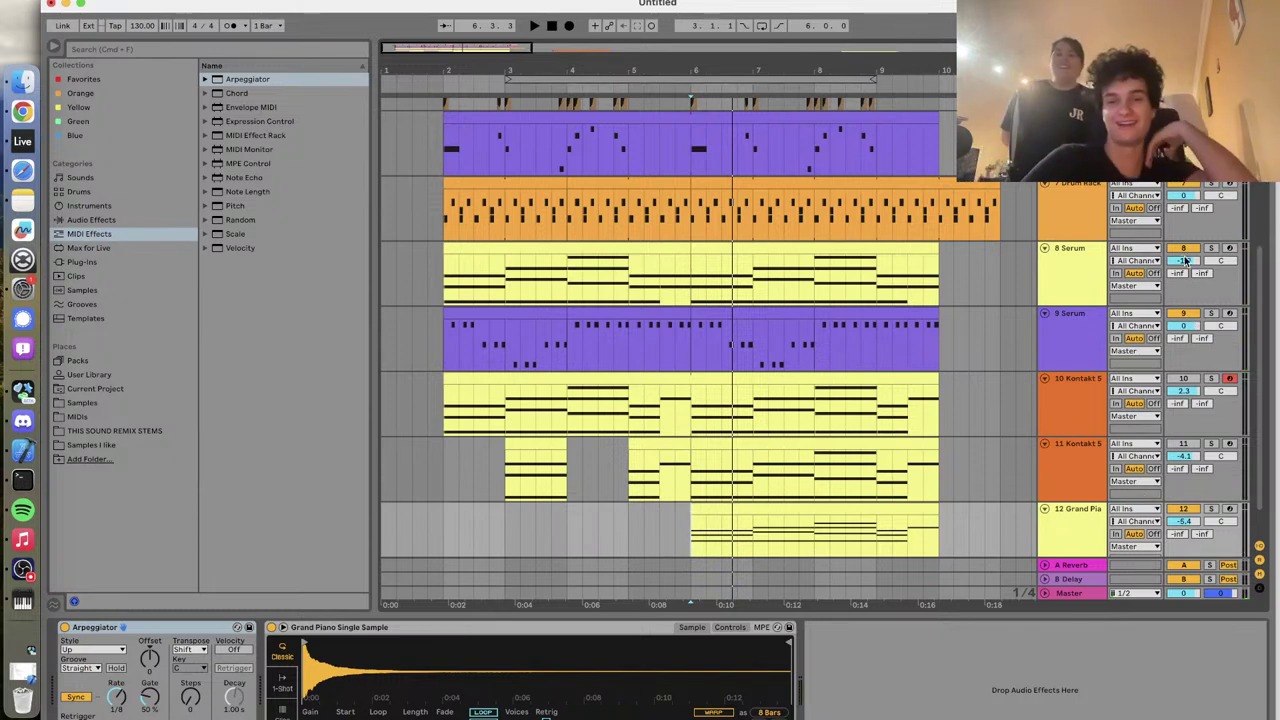
Deactivate the track 8 Serum and play the arpeggiated Grand Piano from bar 6
left_click(1184, 252)
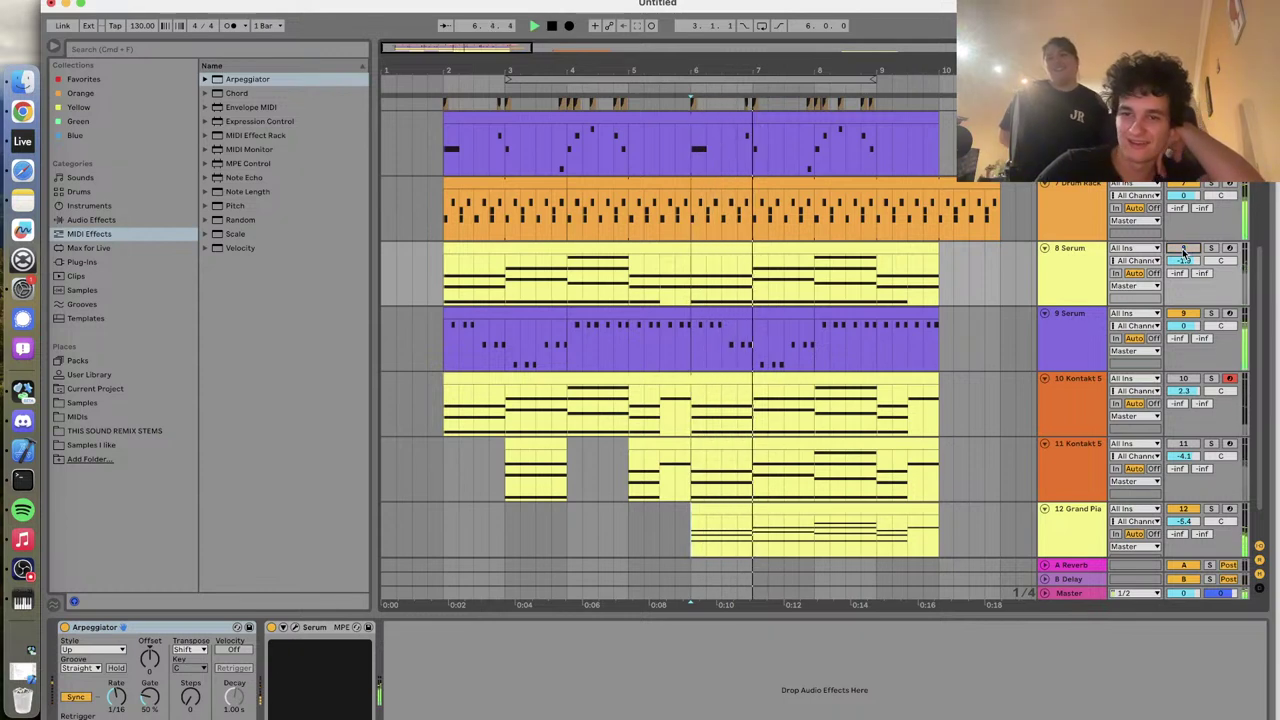
left_click(1184, 250)
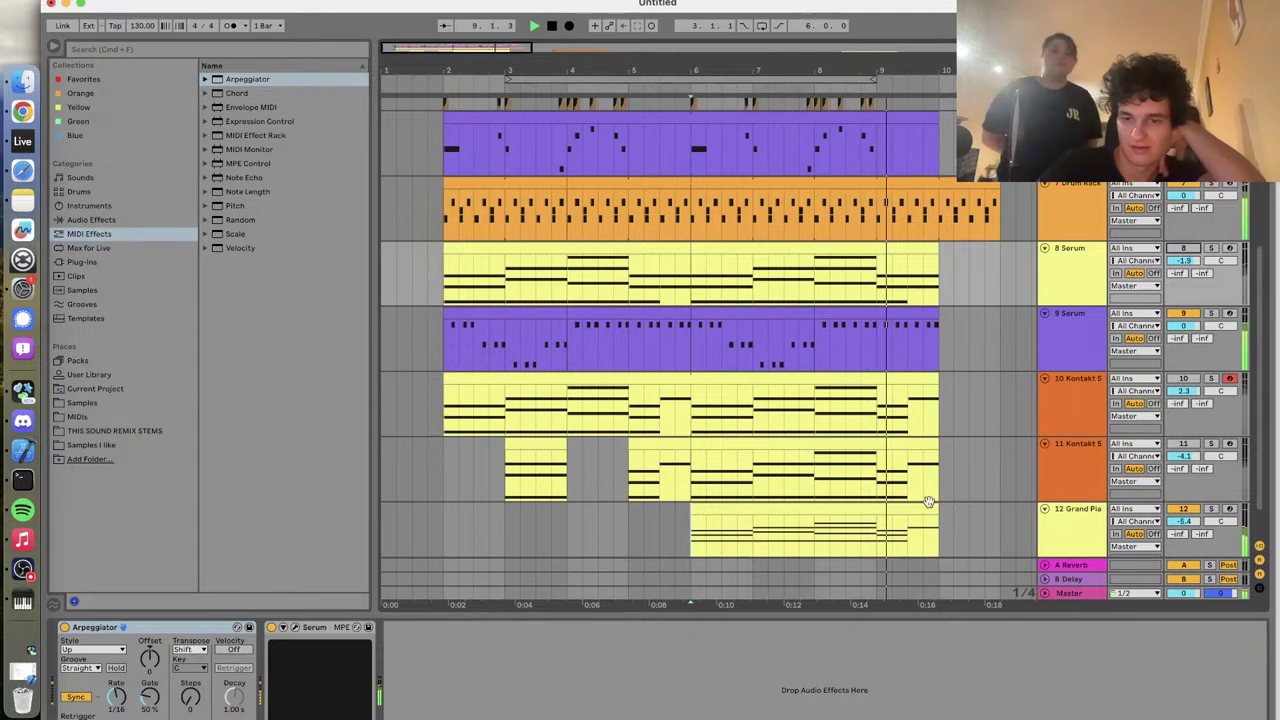
left_click(693, 525)
left_click(1100, 515)
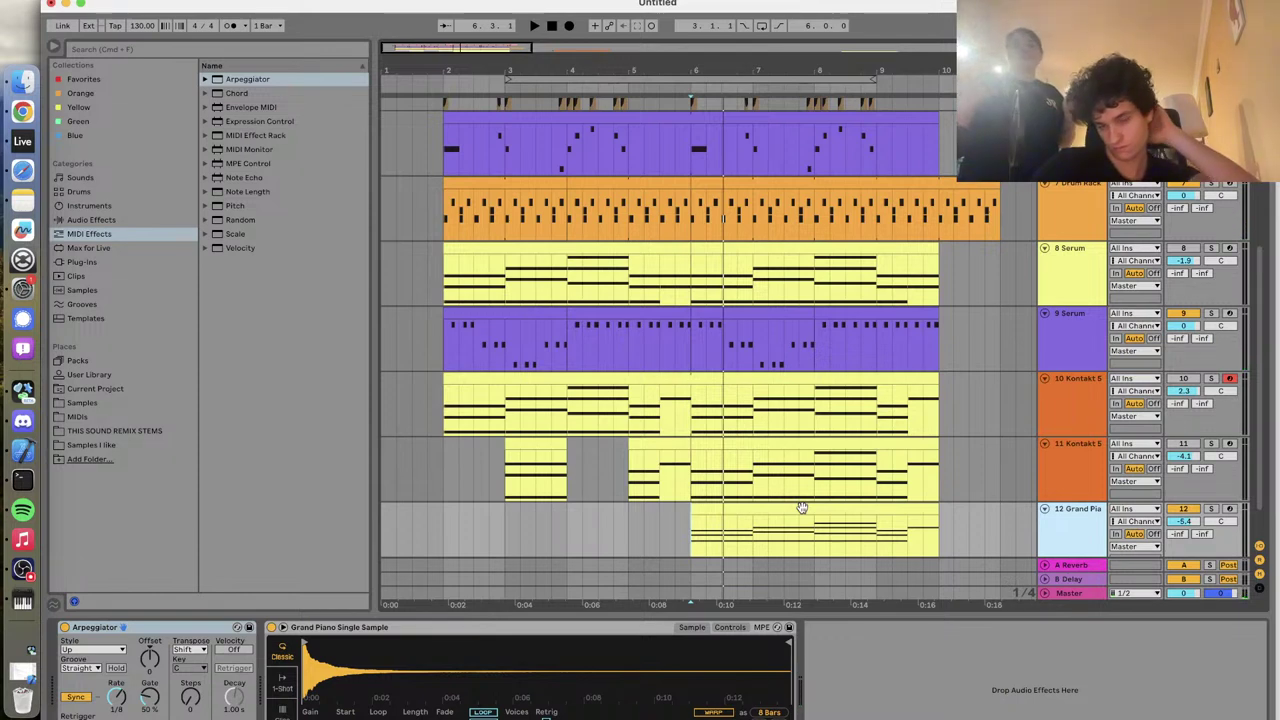
Play the arrangement from bar 2 and move the Grand Piano clip from bar 6 to bar 10
left_click(445, 345)
key("space")
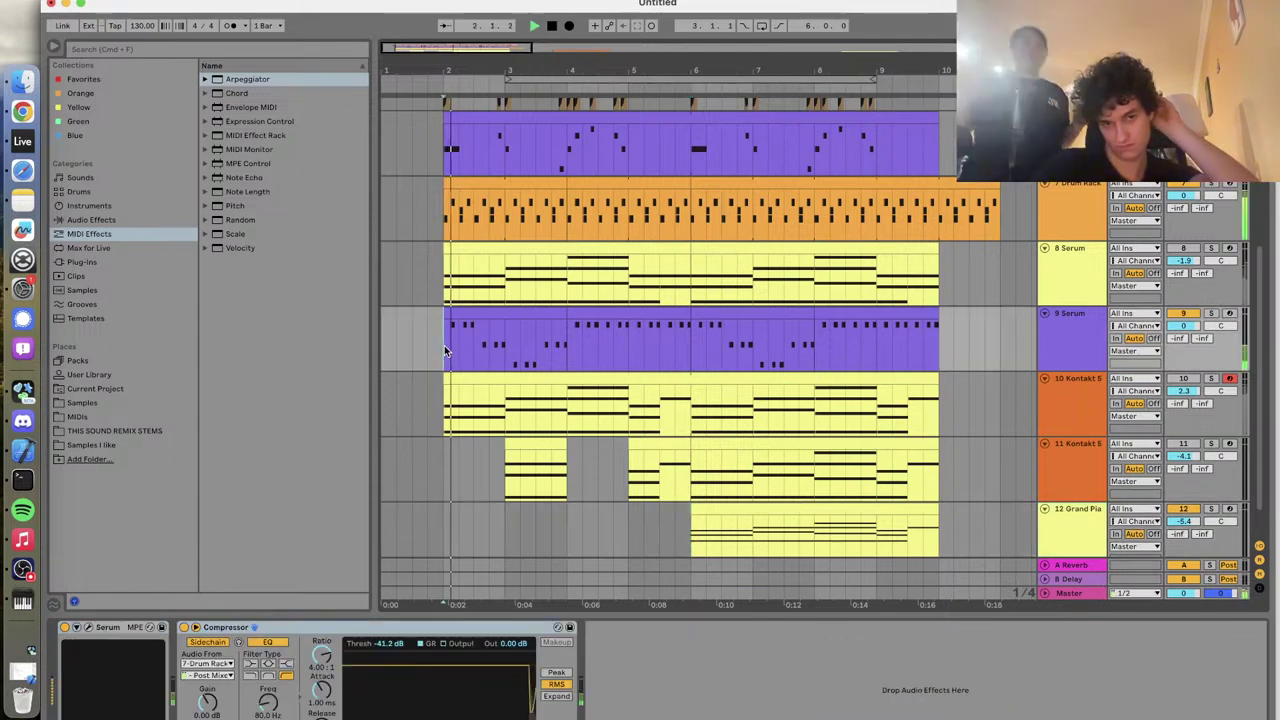
left_click_drag(722, 511, 960, 517)
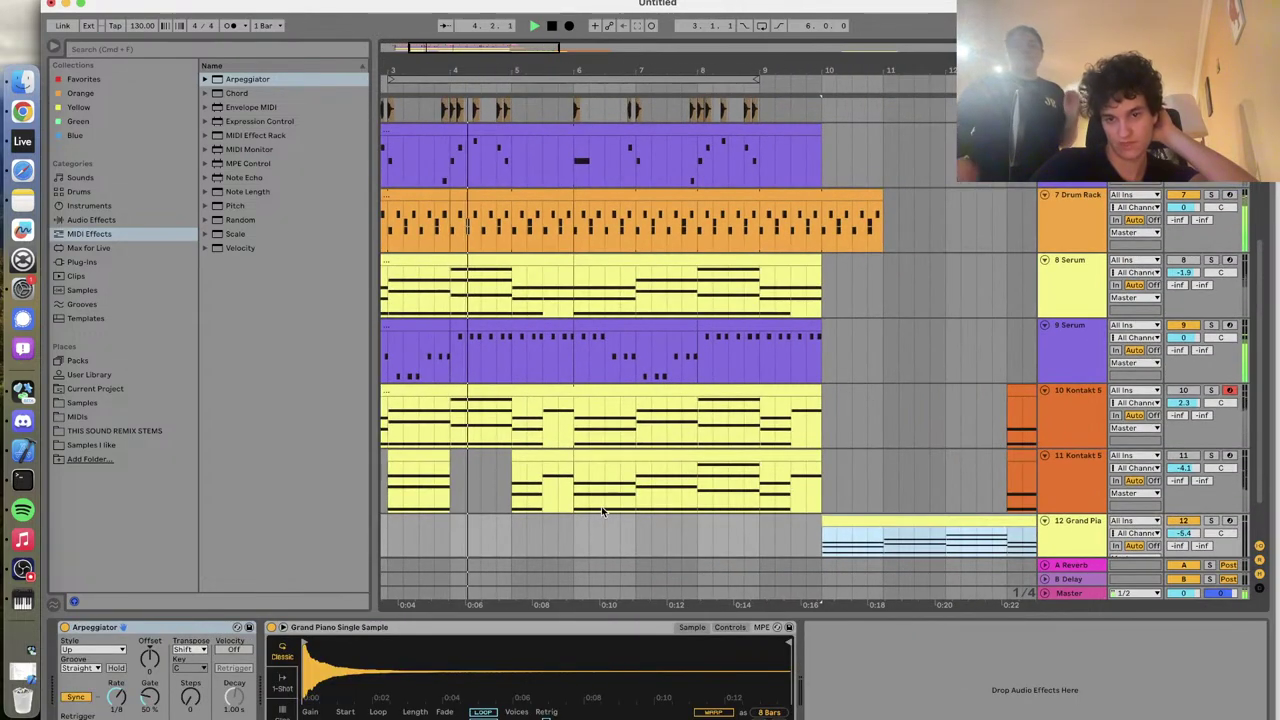
Delete the leftover orange Kontakt clips on tracks 10 and 11 after bar 12
key("minus")
key("minus")
left_click_drag(563, 377, 654, 461)
key("Delete")
key("plus")
key("plus")
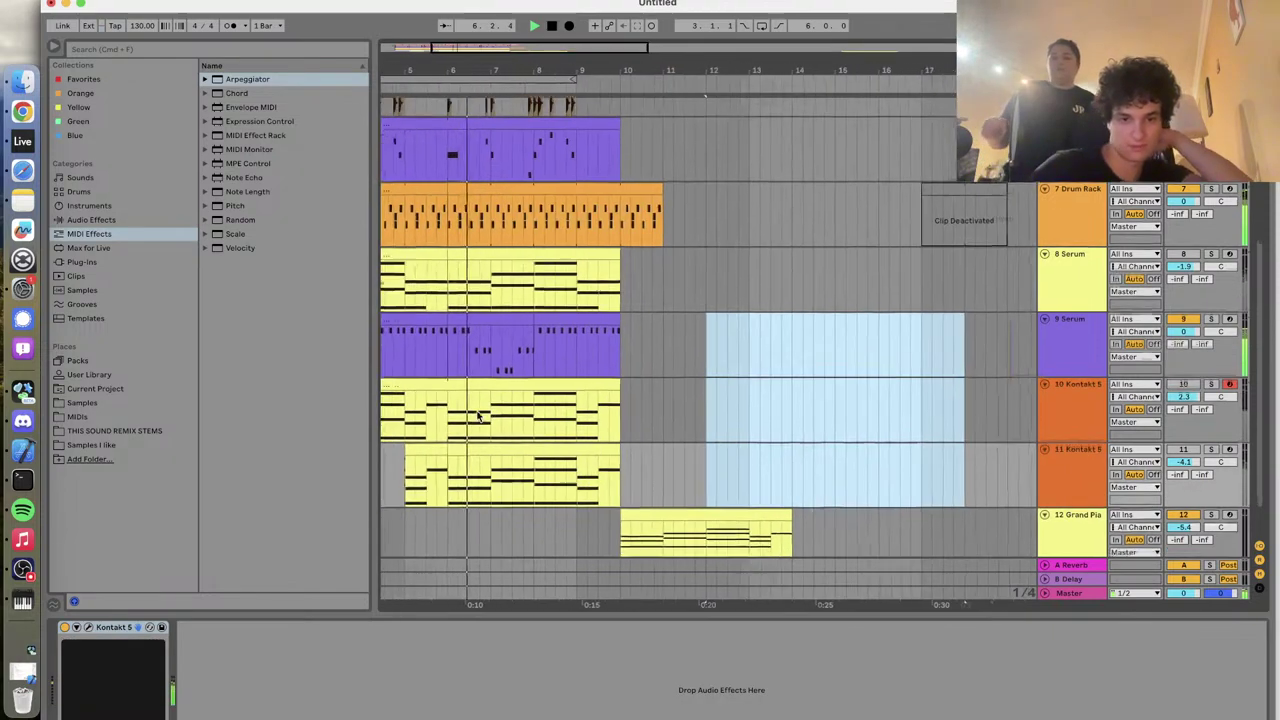
Play the arrangement from bar 8 through into the Grand Piano clip at bar 10
key("minus")
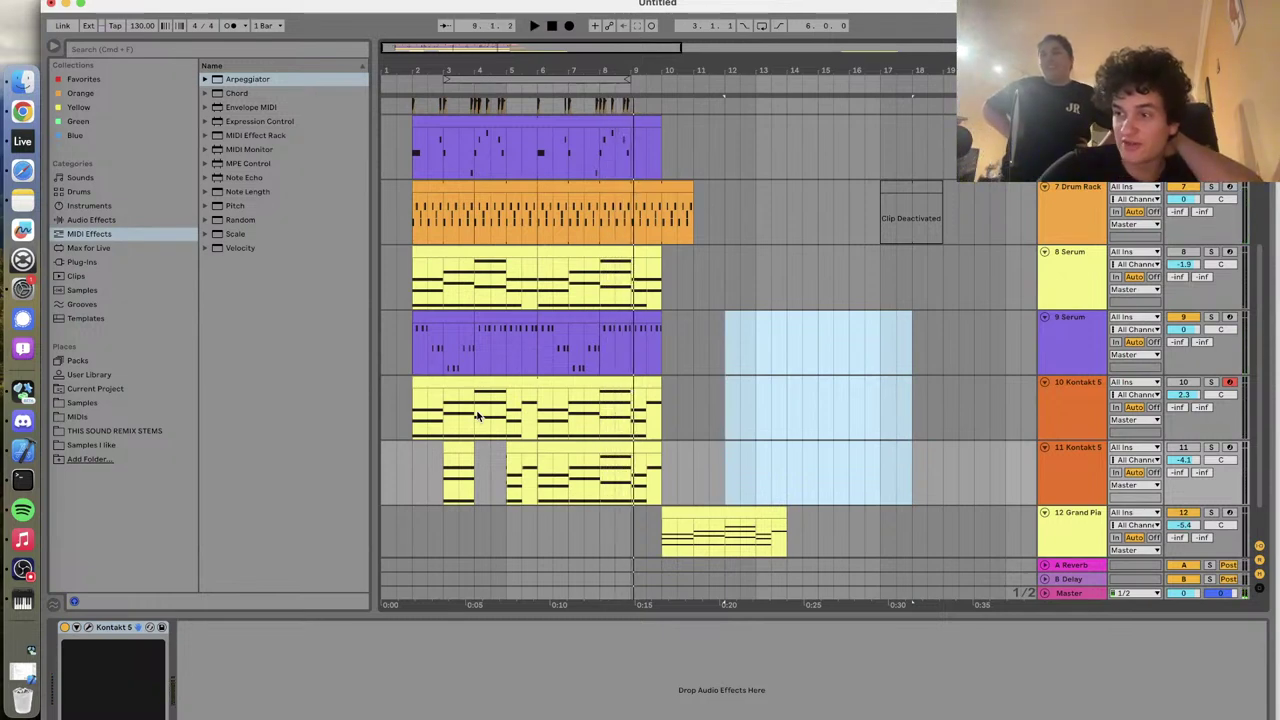
left_click(593, 355)
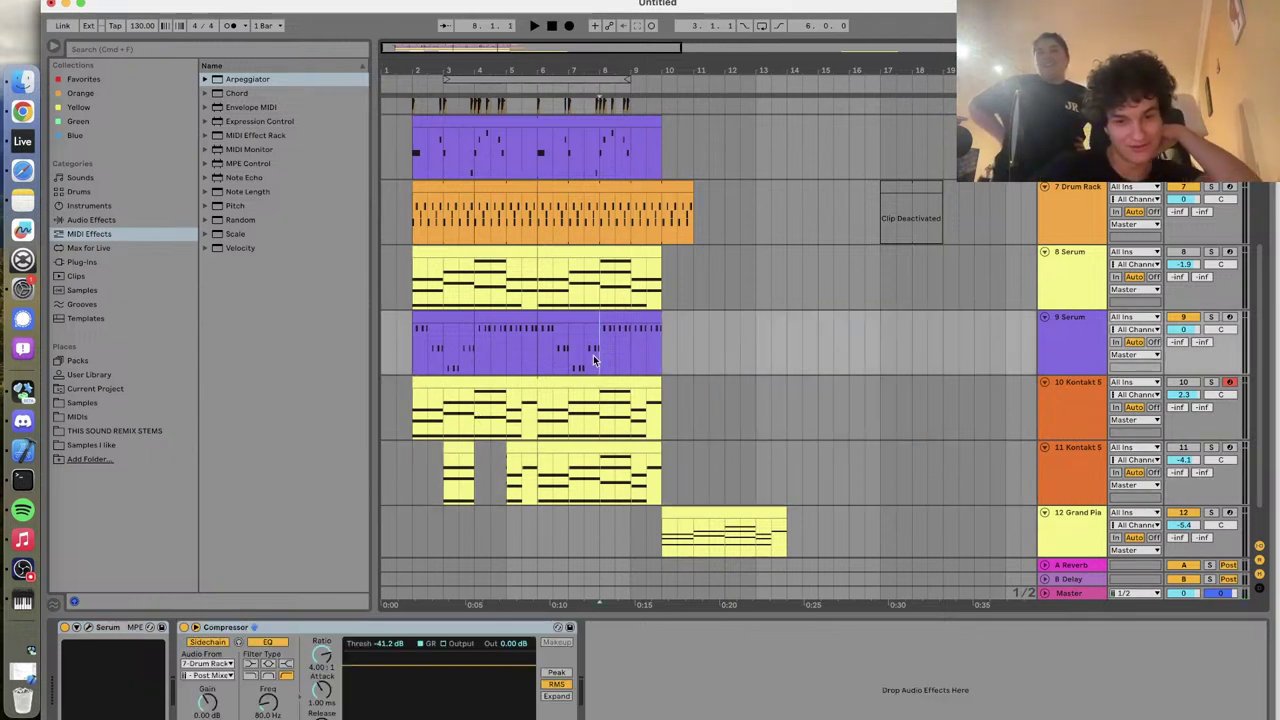
scroll(595, 360, "down", 2)
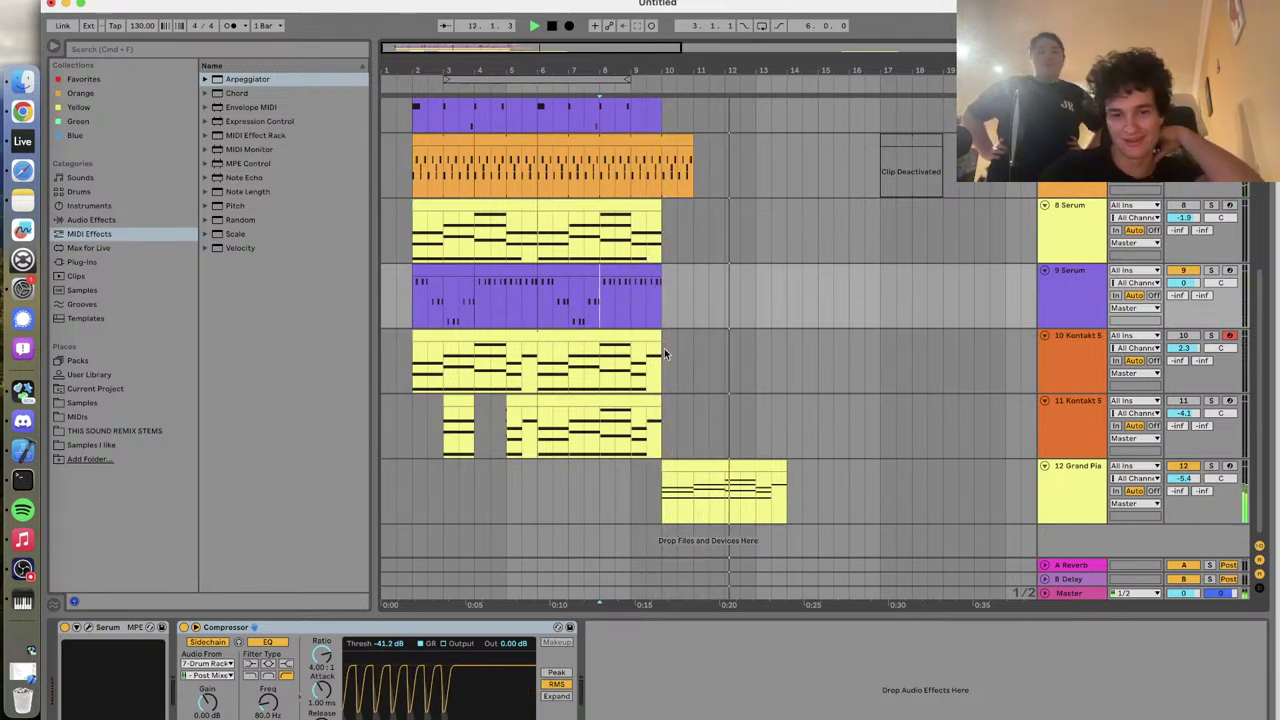
key("super+space")
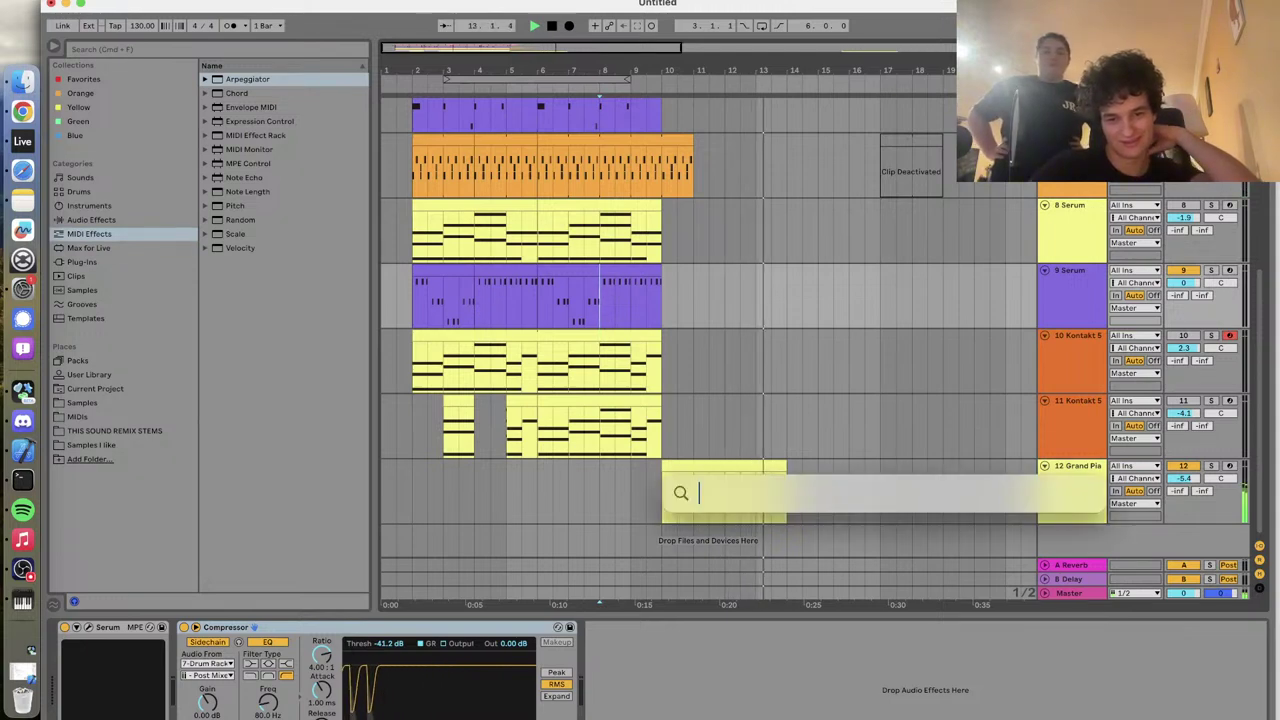
Halve the F4 note in bar 3 of the Grand Piano clip, duplicate it into the second half and raise the copy to A4
double_click(740, 466)
scroll(970, 540, "up", 1)
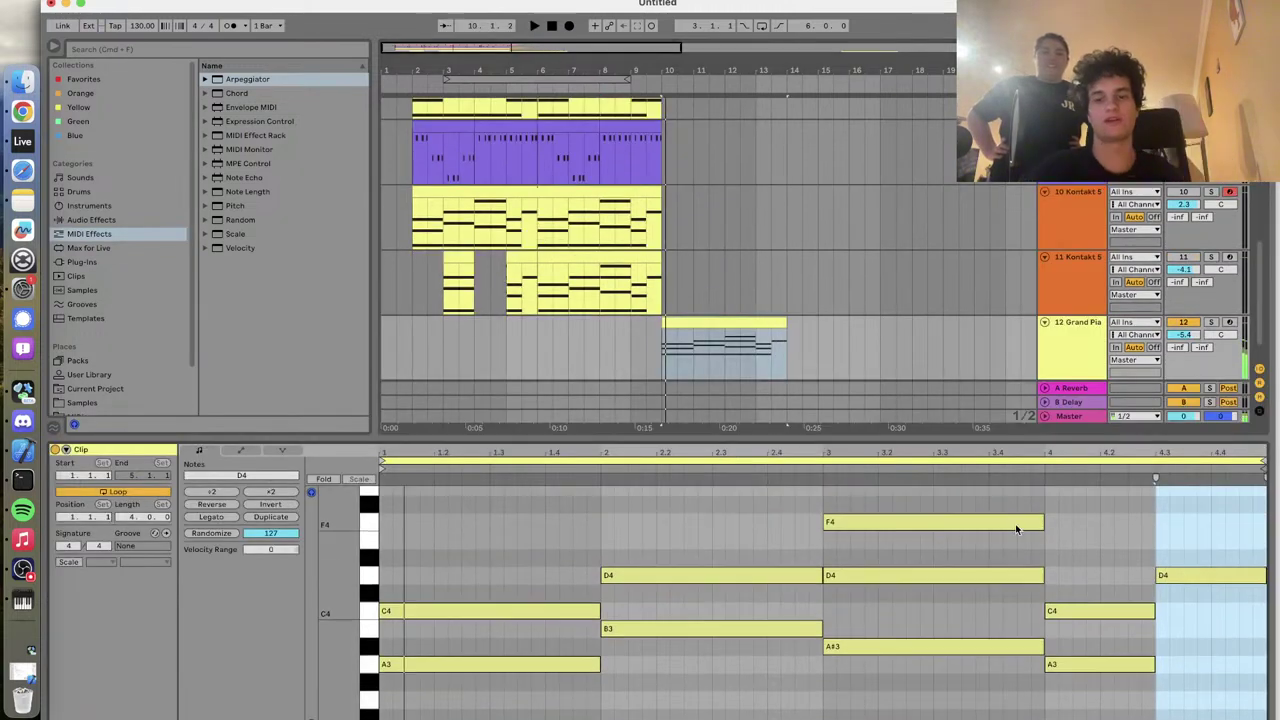
left_click_drag(1040, 524, 932, 524)
key("super+d")
key("Up")
key("Up")
key("Up")
key("Up")
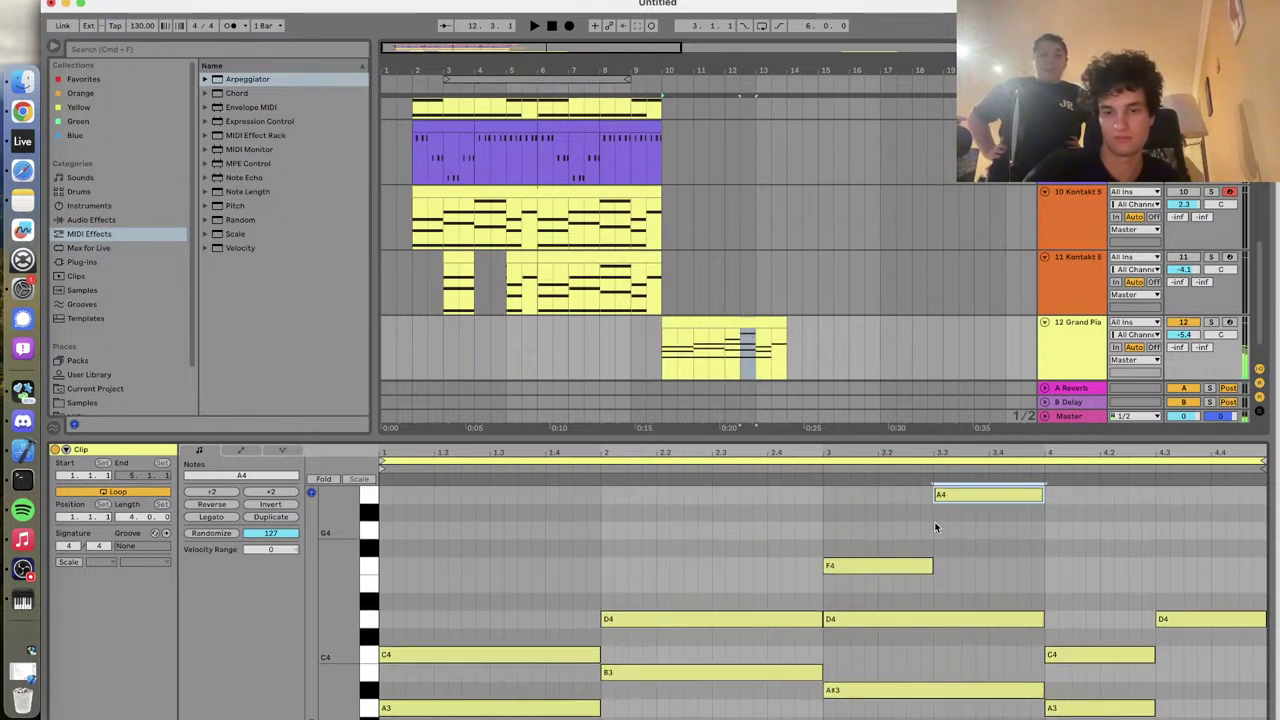
Play the third bar of the Grand Piano clip repeatedly to check the changed melody
left_click(823, 469)
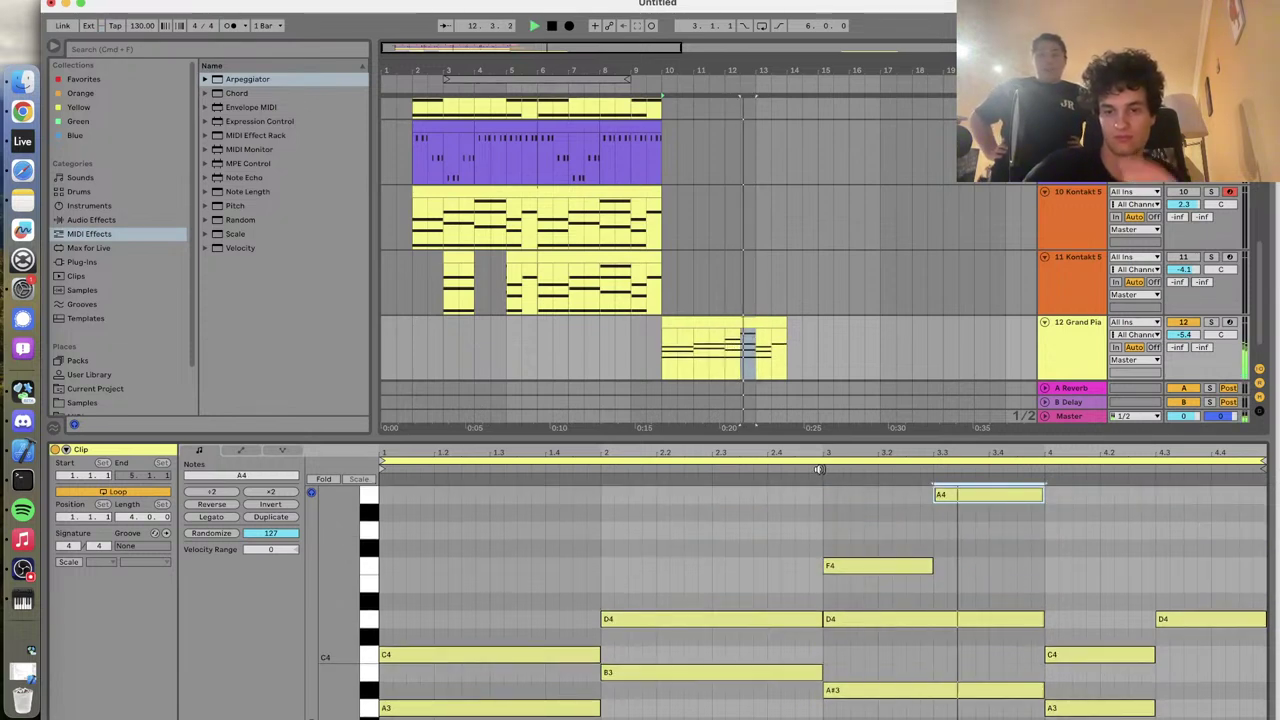
left_click(820, 469)
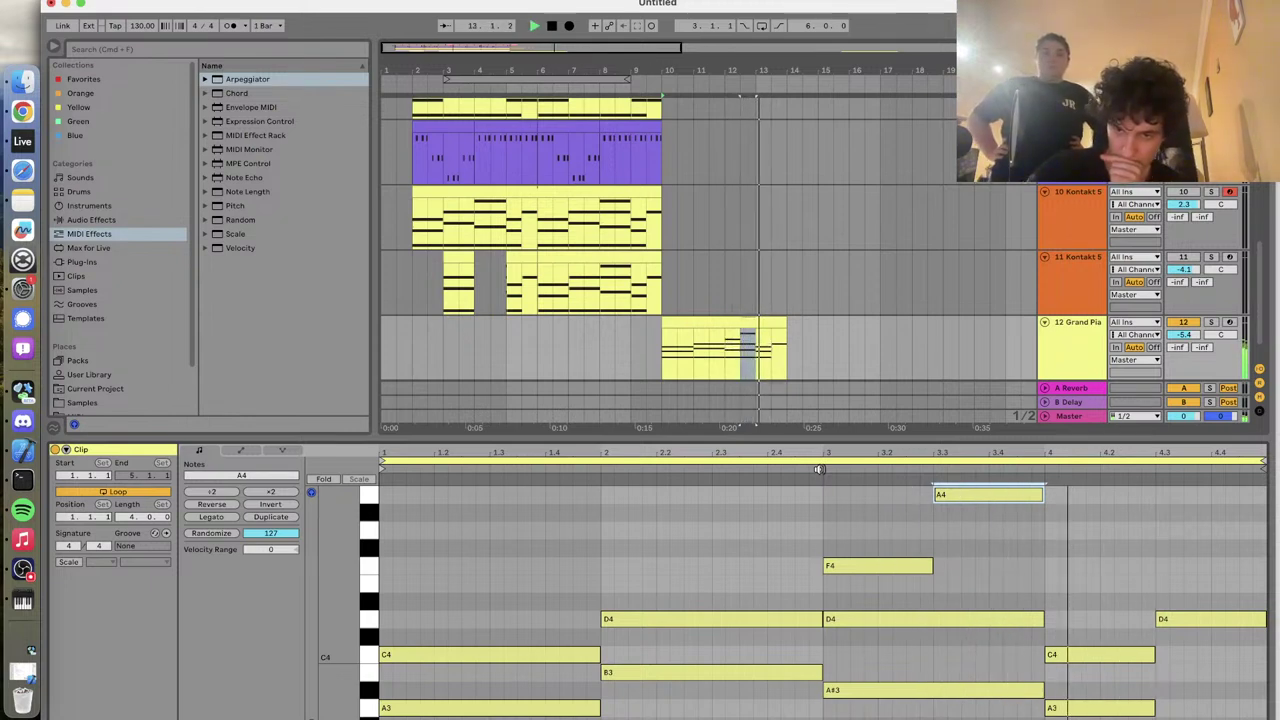
left_click(754, 470)
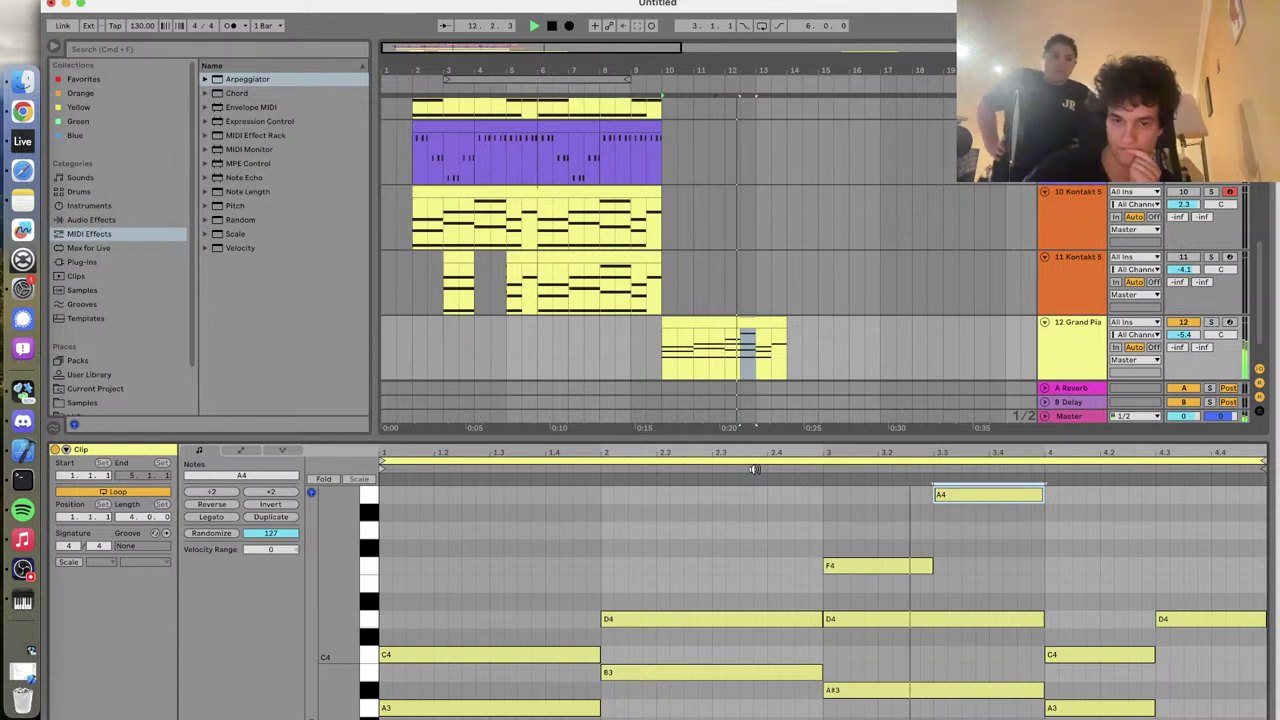
key("space")
Raise the A4 note in bar 3 of the Grand Piano clip to A#4 and listen to it
left_click_drag(954, 500, 955, 488)
key("space")
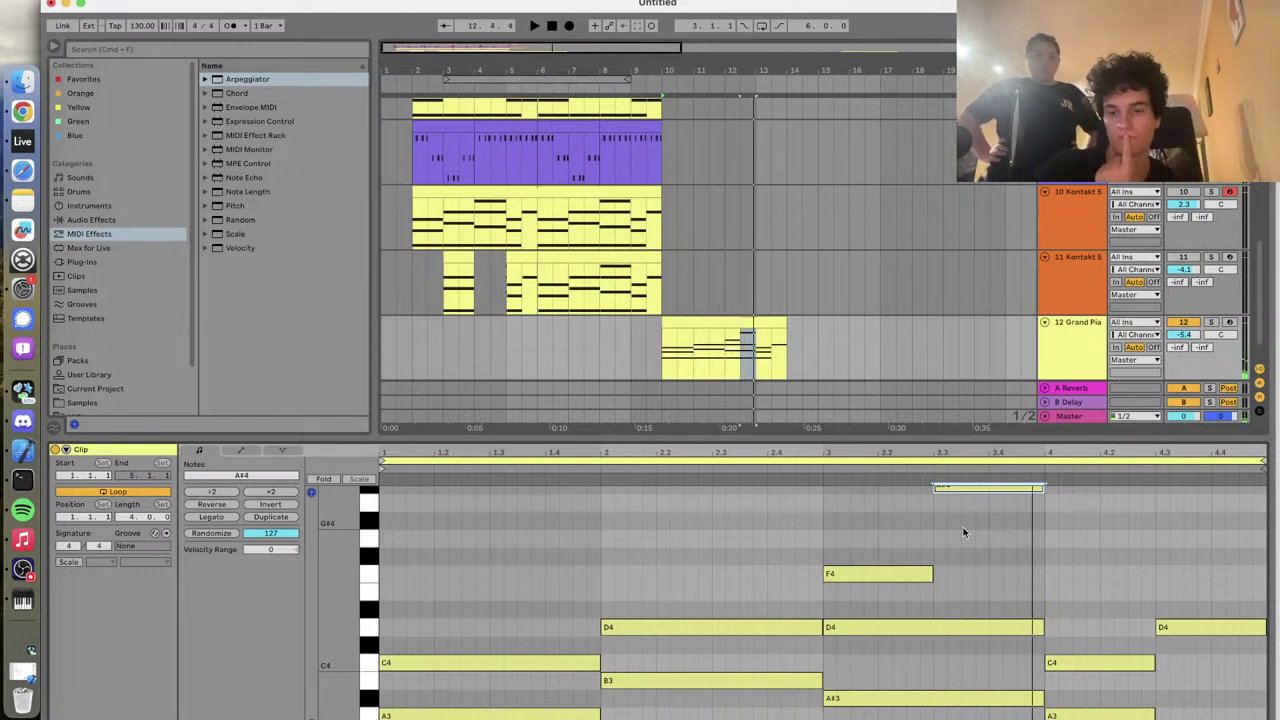
key("space")
Insert a record-armed MIDI track below the Grand Piano and set the playback start to bar 10
right_click(1063, 335)
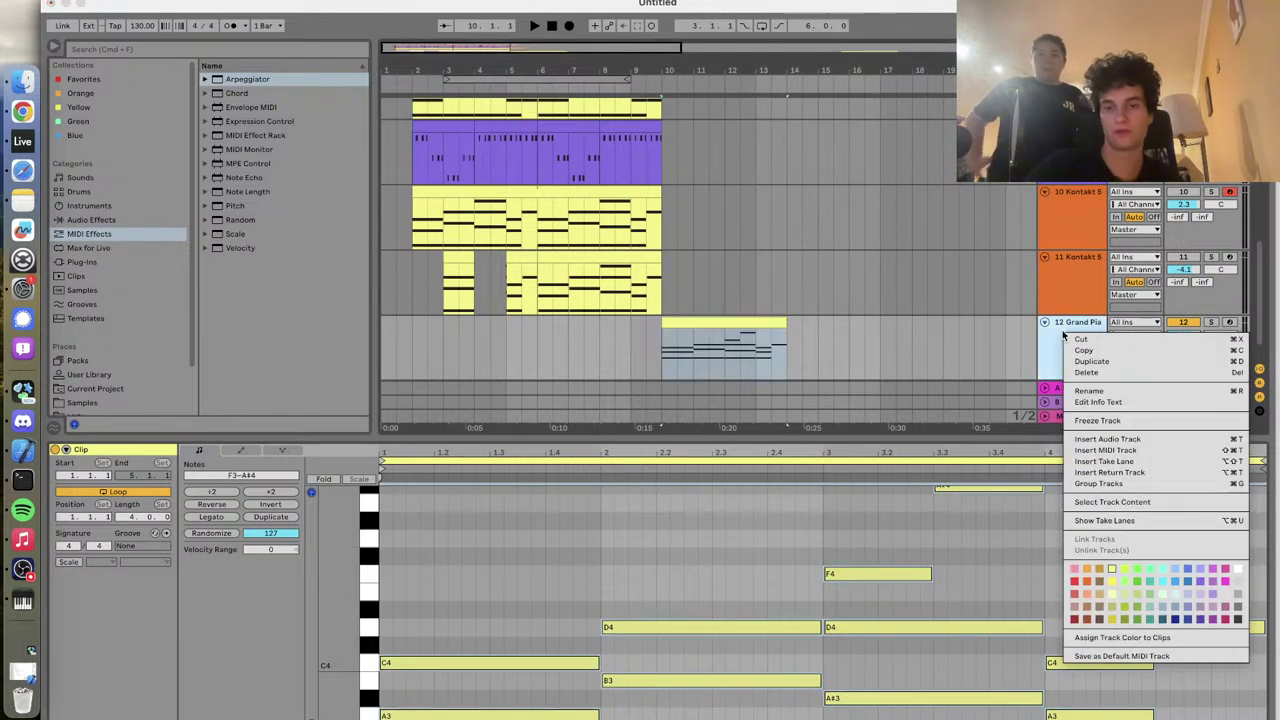
left_click(1125, 451)
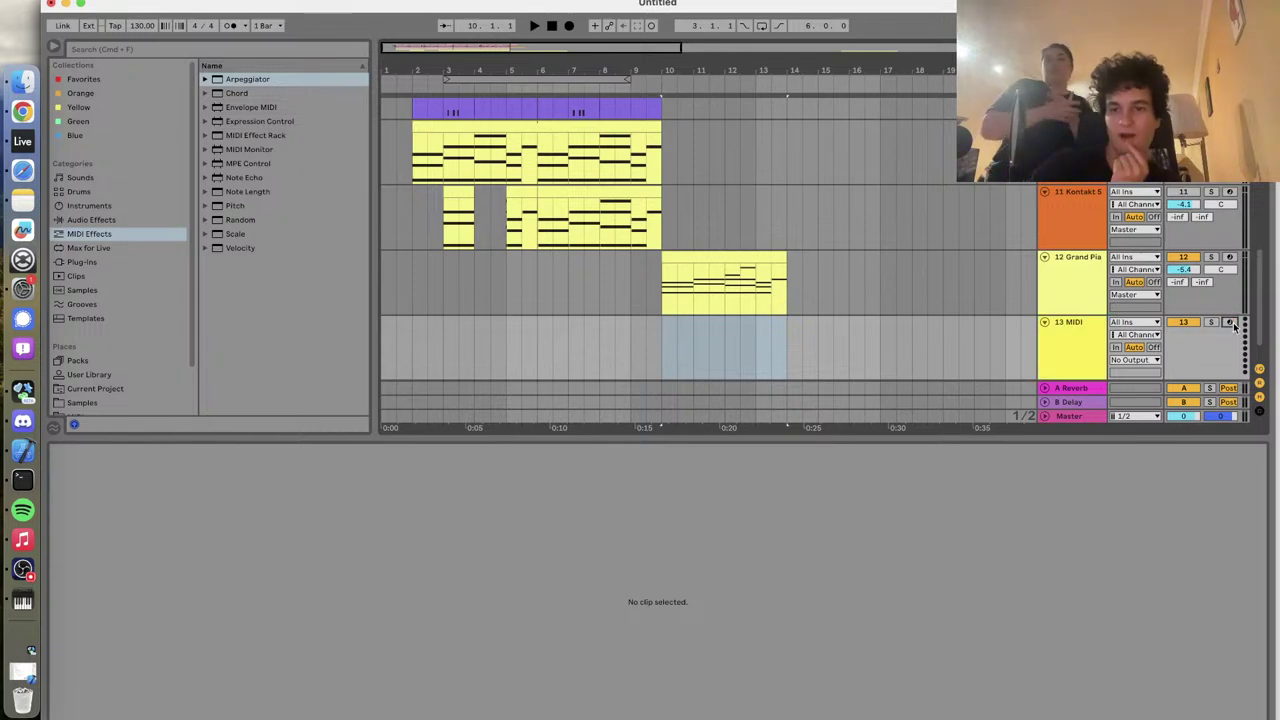
left_click(662, 289)
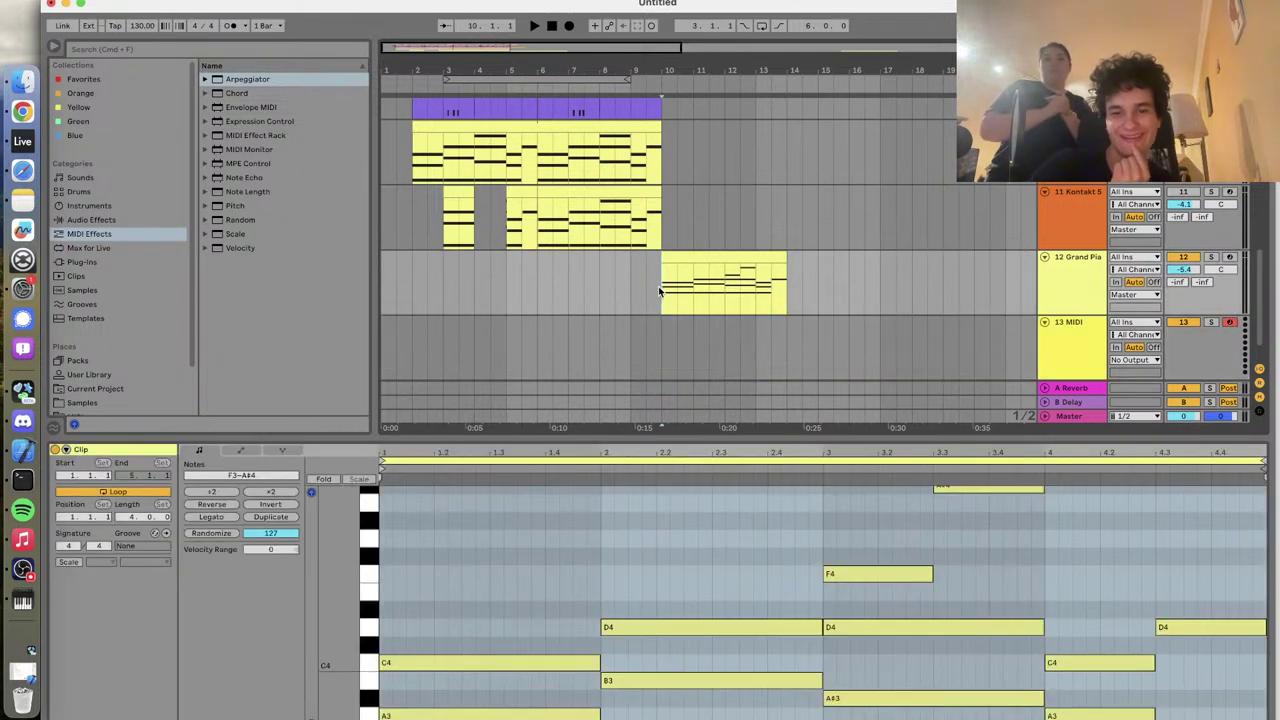
left_click(567, 28)
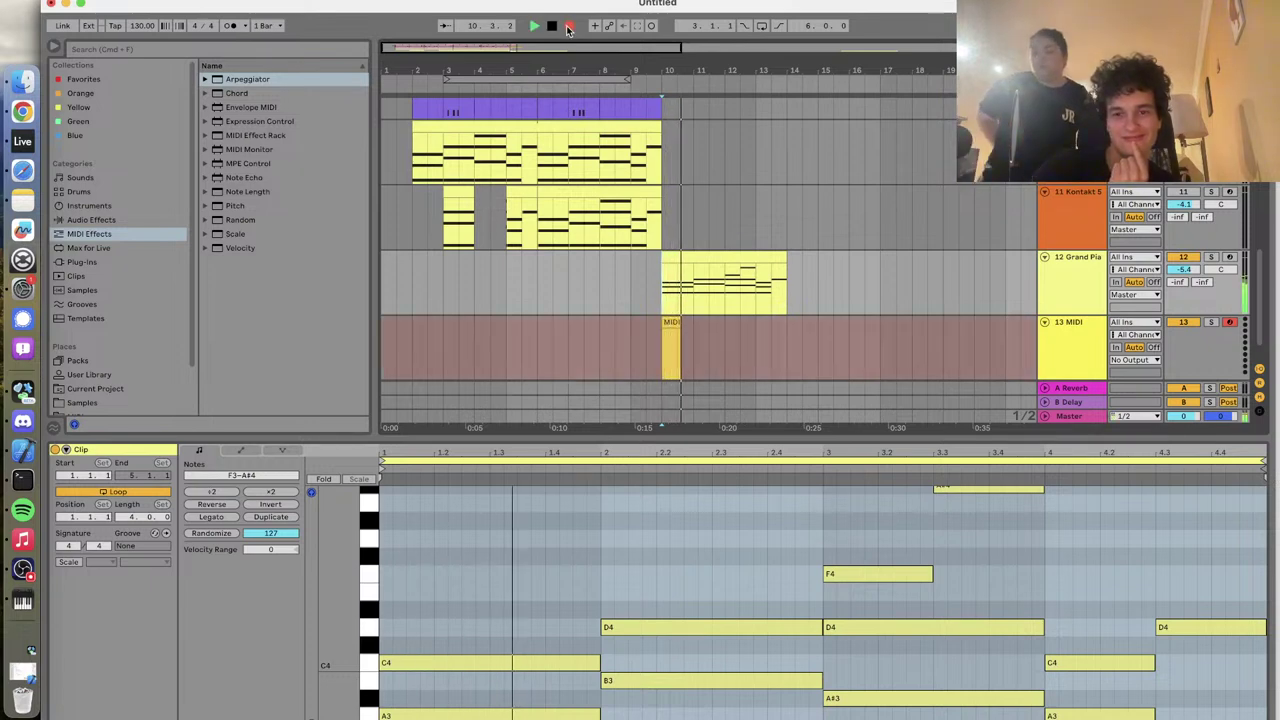
key("space")
left_click(684, 321)
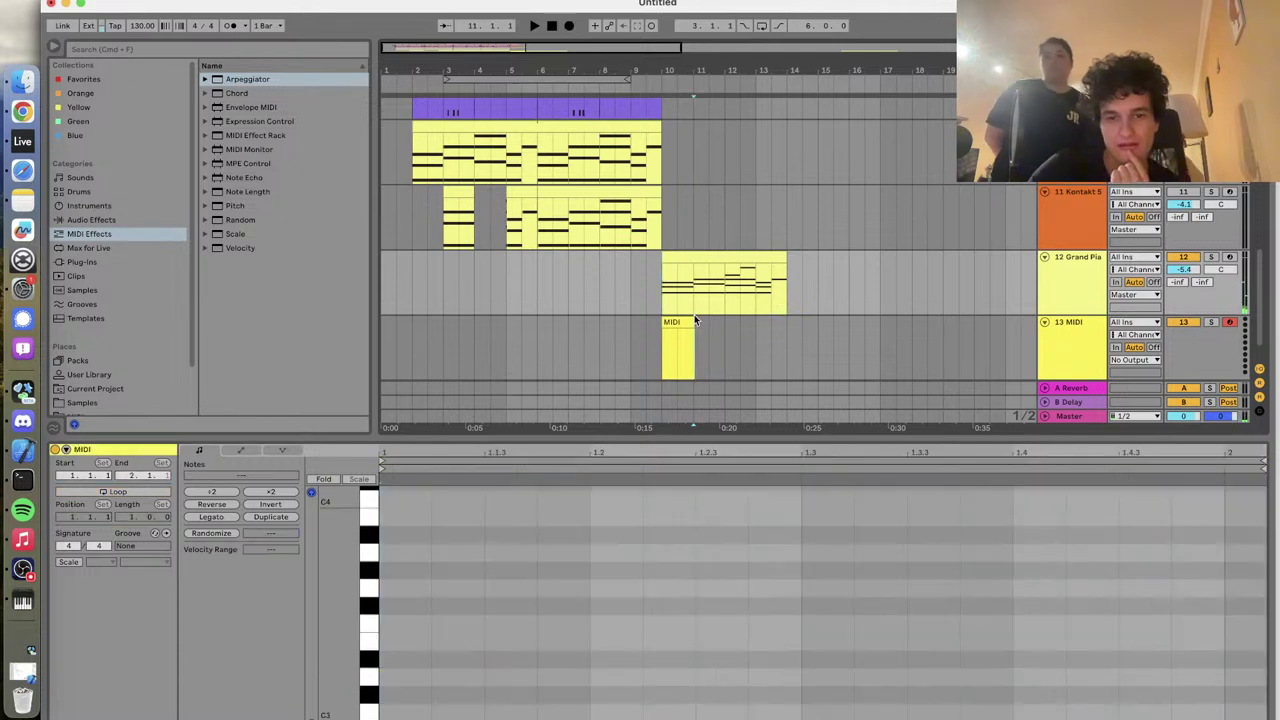
key("Delete")
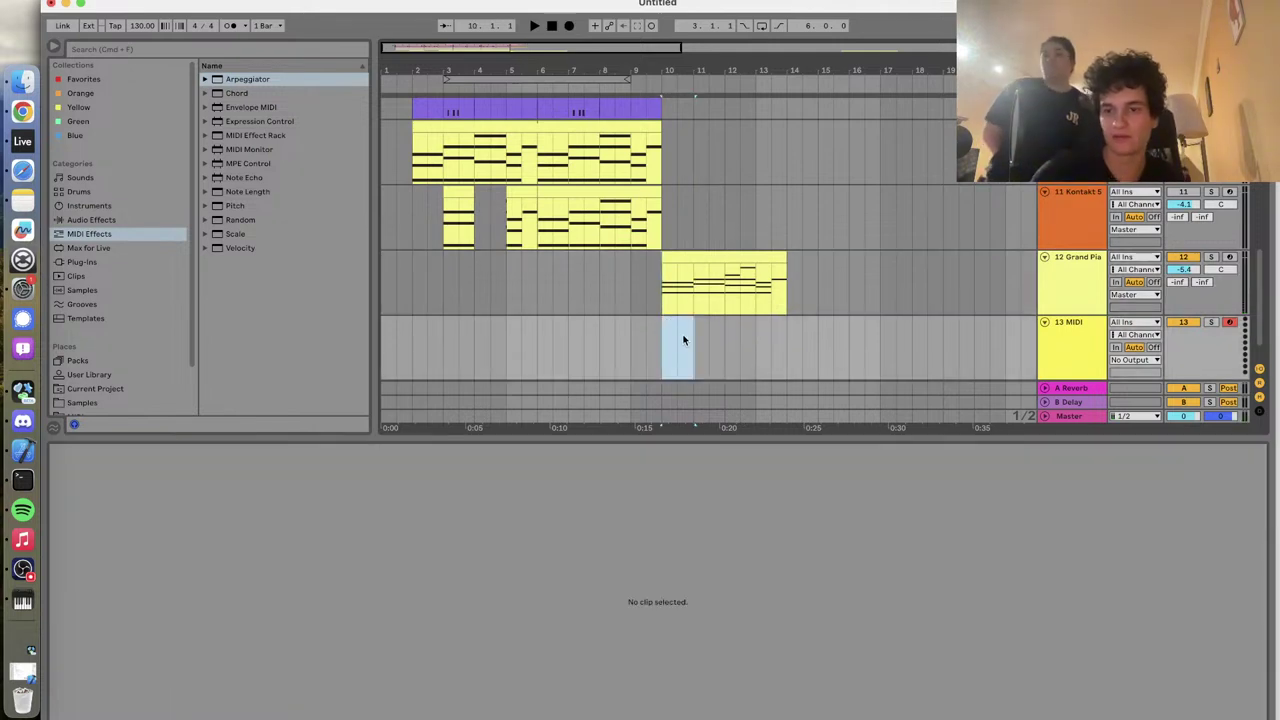
left_click(1088, 303)
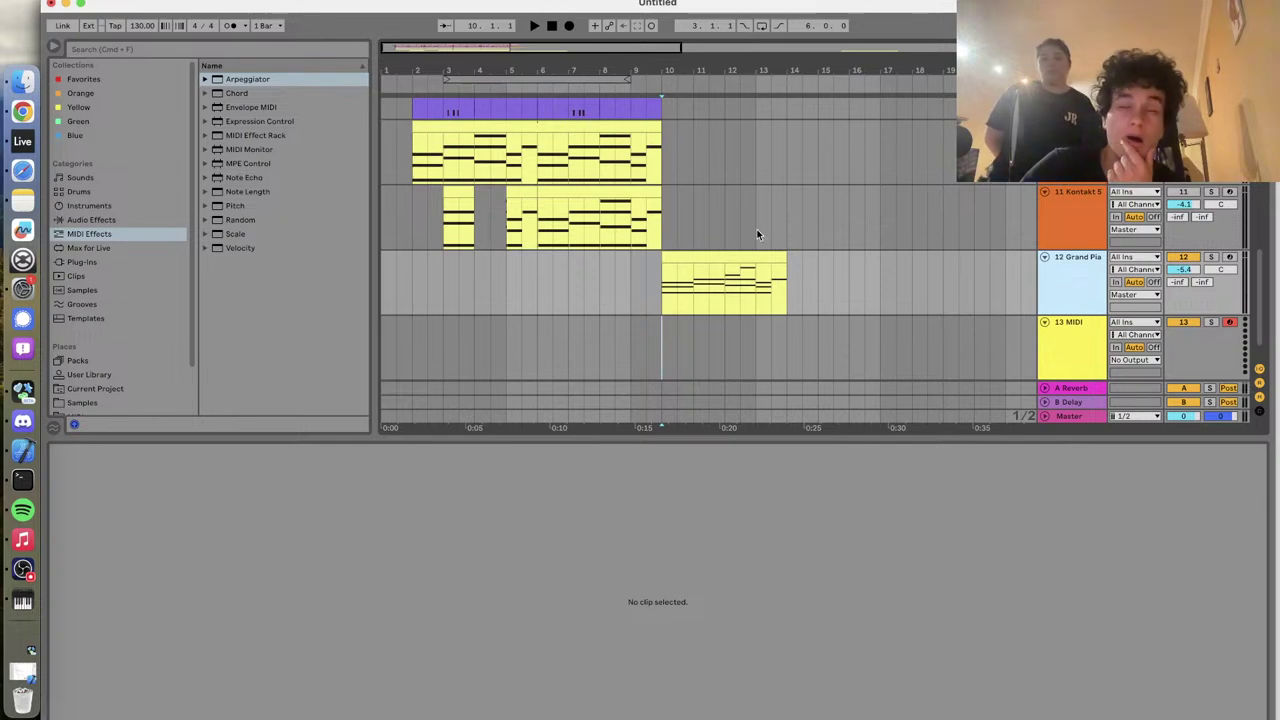
left_click(736, 253)
left_click(613, 587)
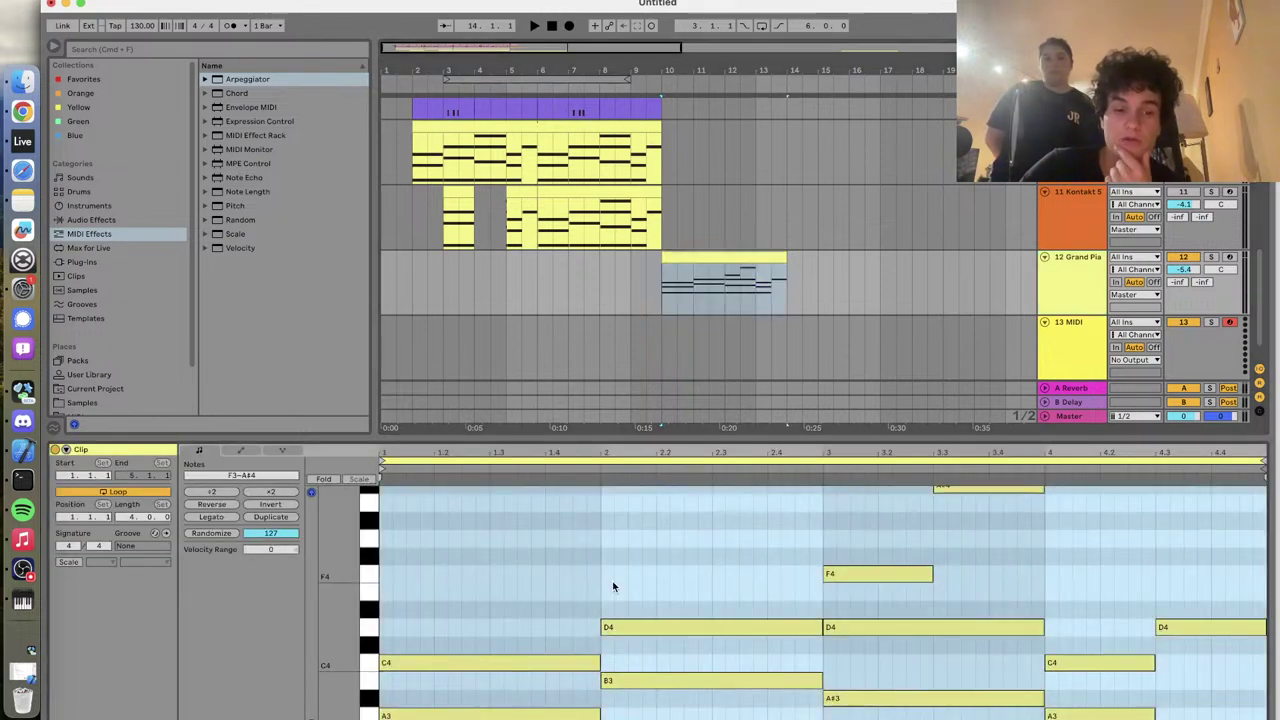
right_click(1094, 295)
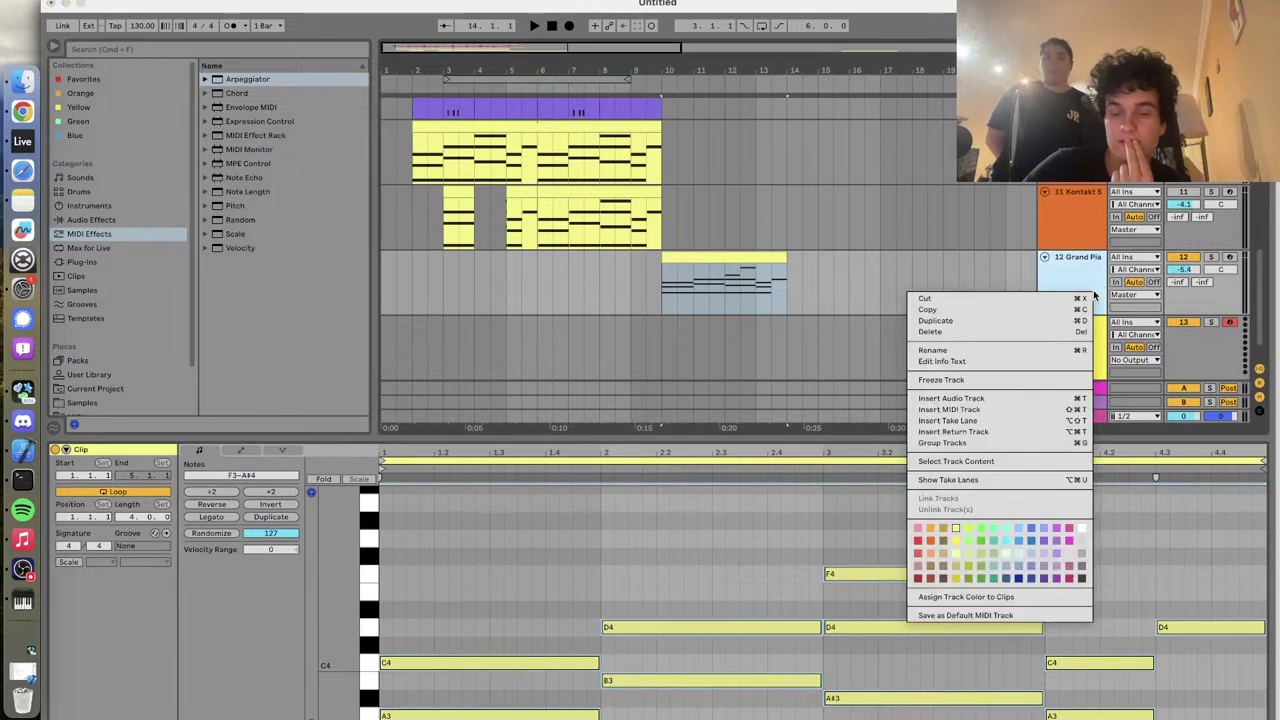
key("Escape")
left_click(1090, 349)
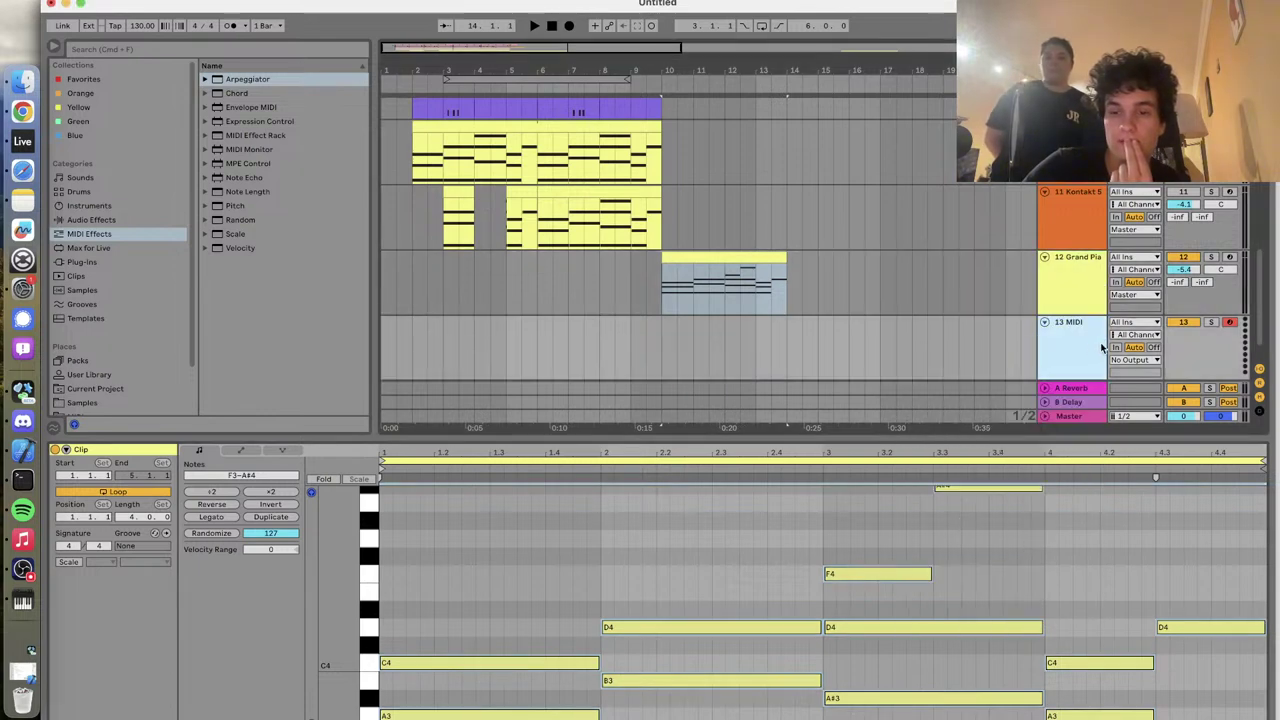
Play the Grand Piano clip from bar 10 and solo its track
key("space")
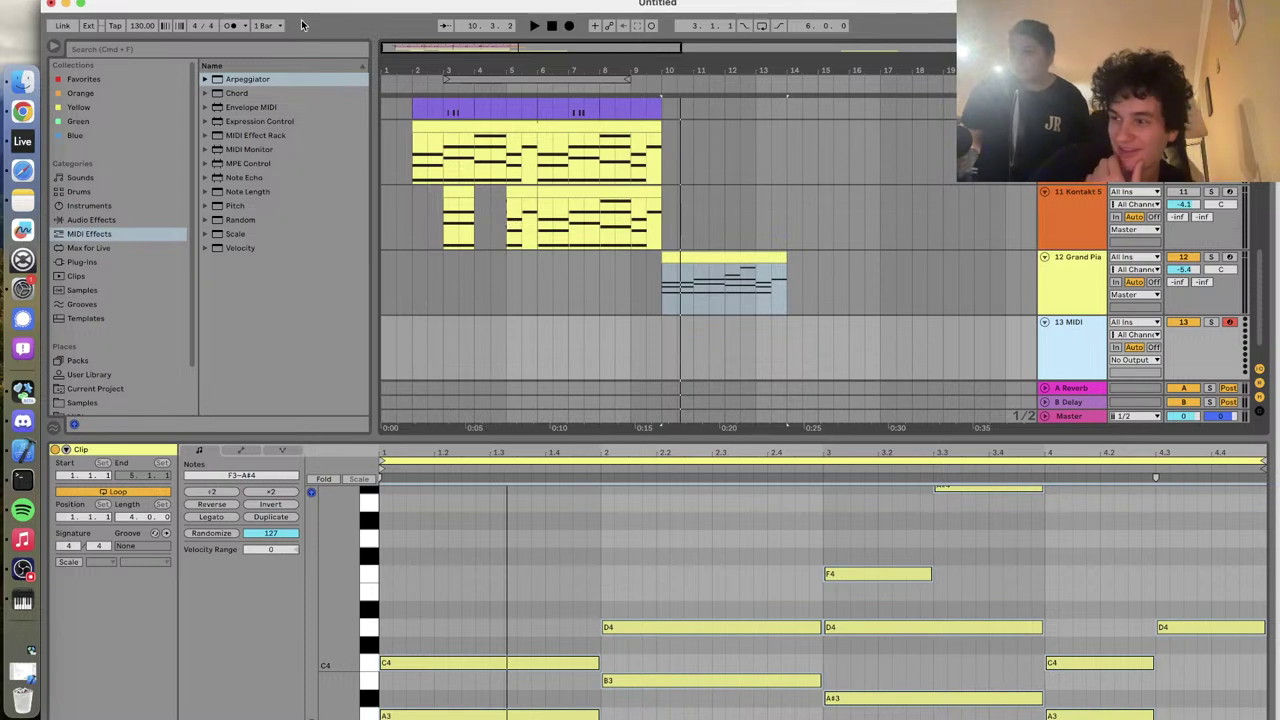
left_click(652, 280)
left_click(659, 281)
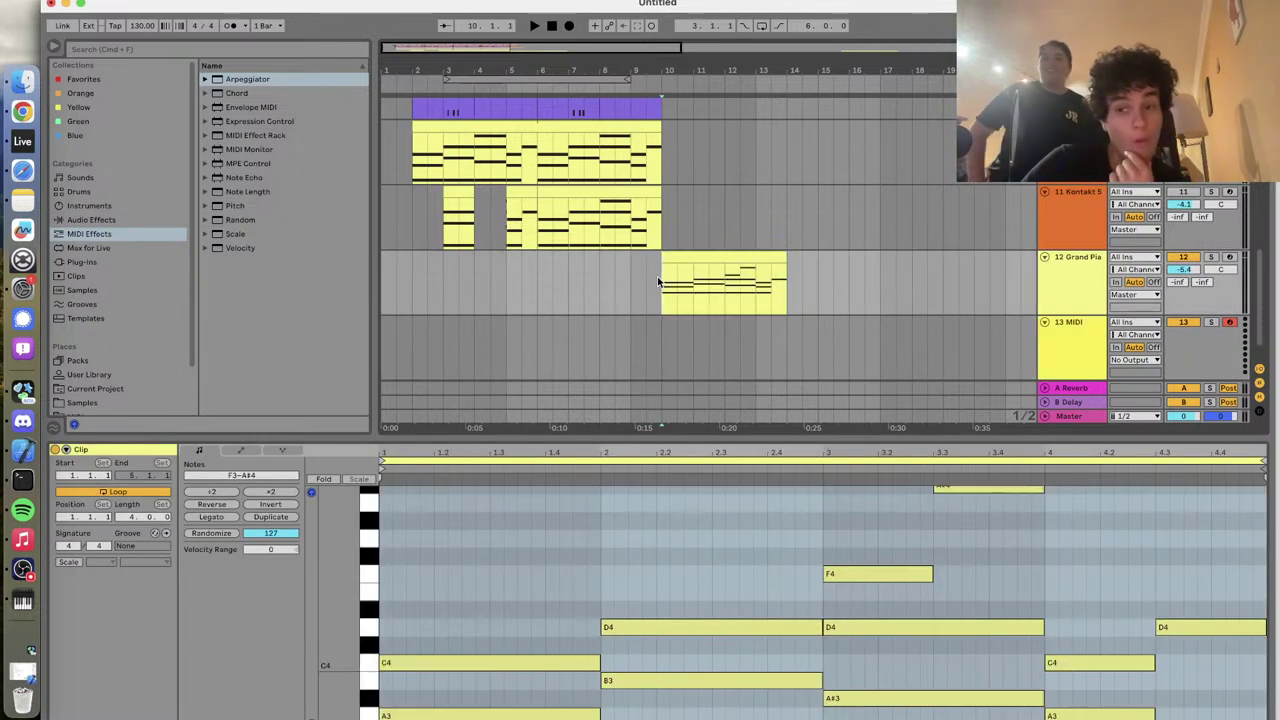
key("space")
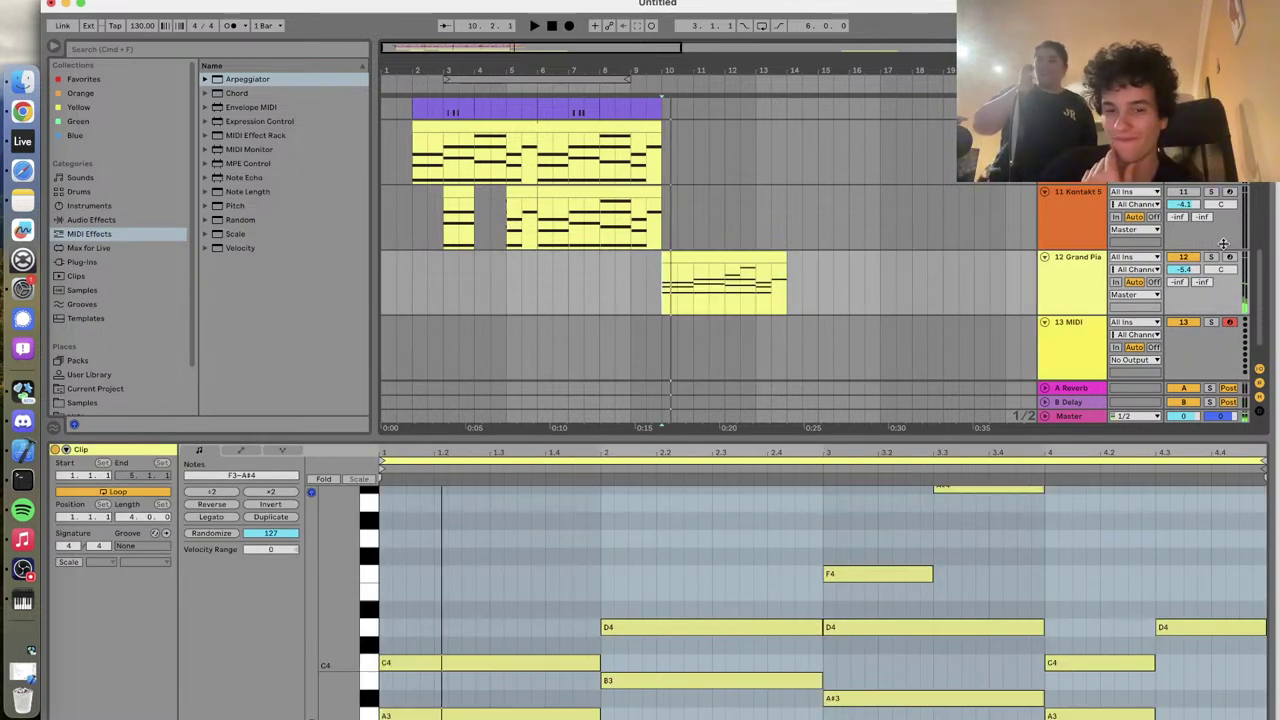
left_click(1212, 258)
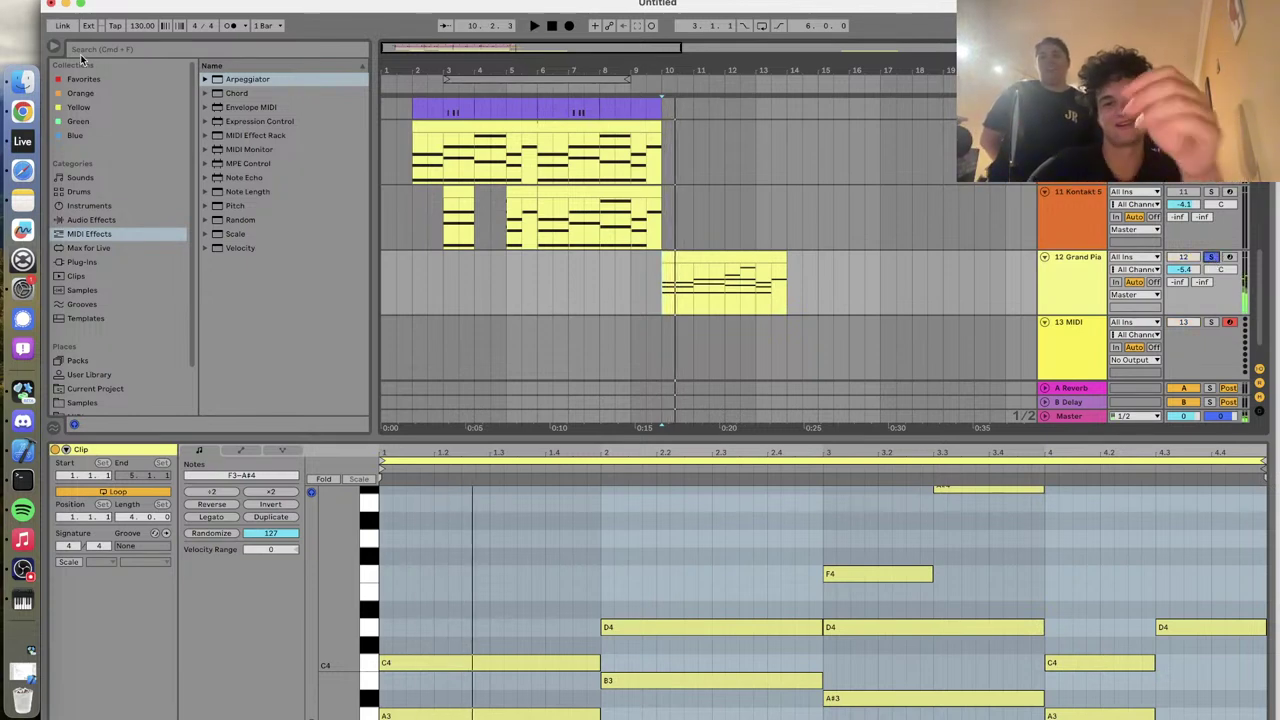
Search the audio effects for "delay" and add Spectral Time to the Grand Piano track
left_click(110, 51)
type("delay")
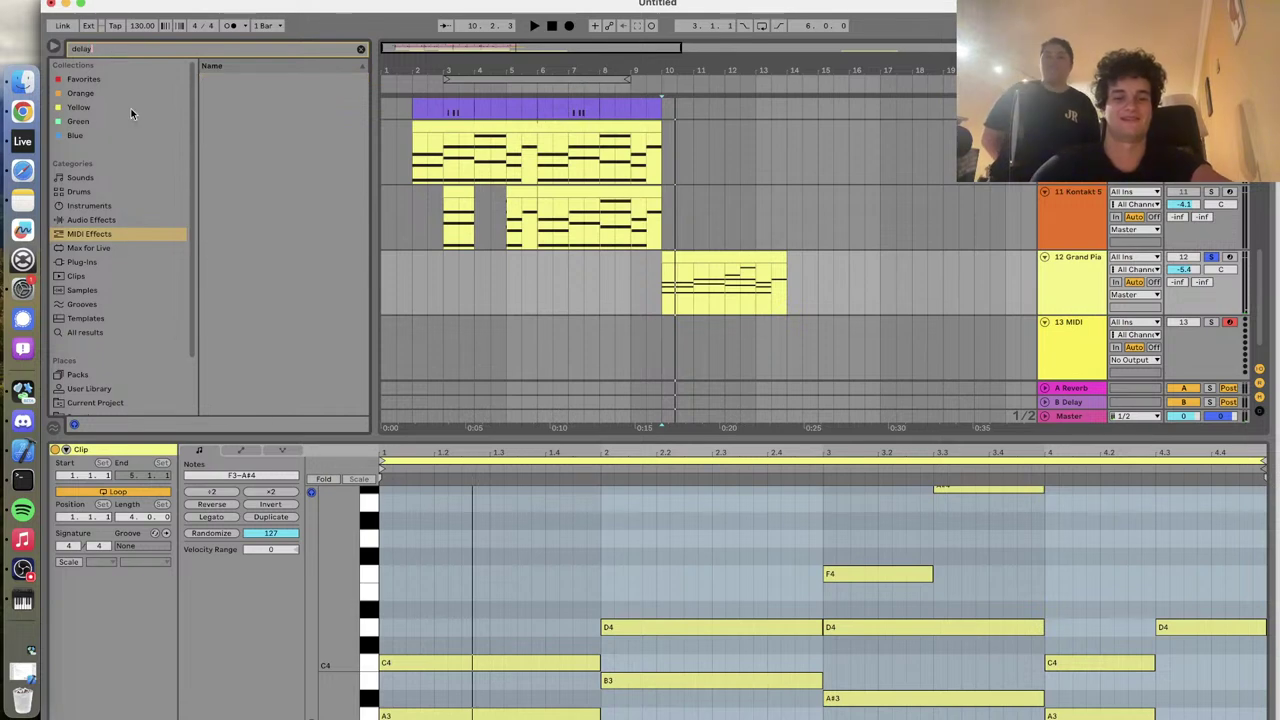
left_click(104, 220)
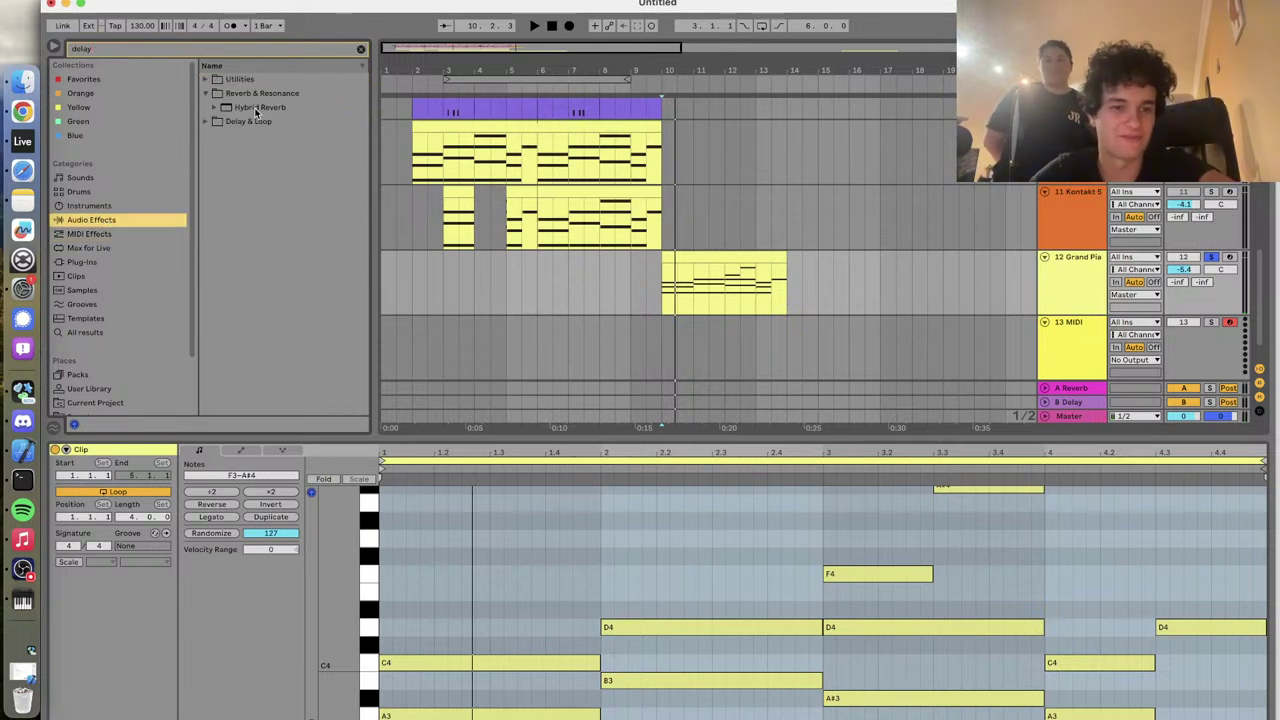
left_click(211, 123)
left_click_drag(244, 122, 688, 291)
Set Spectral Time's delay feedback to 52% and its time to 413 ms while playing the Grand Piano clip from bar 10
key("space")
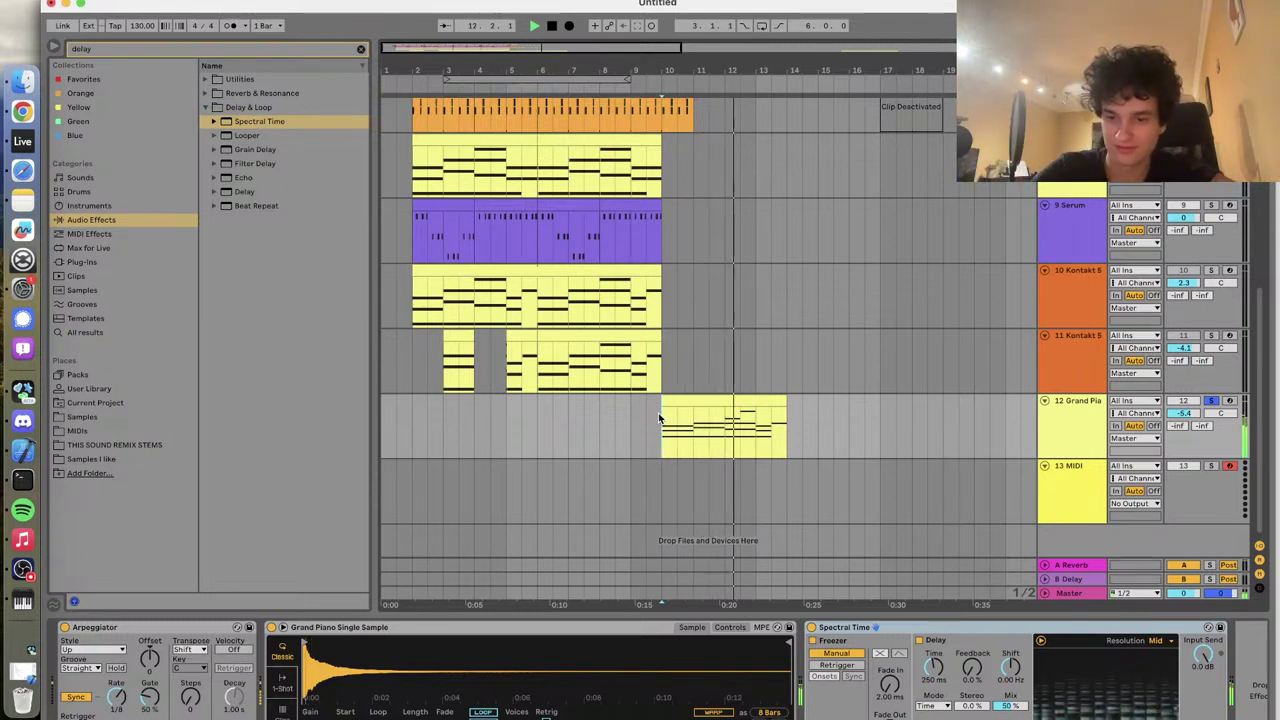
key("space")
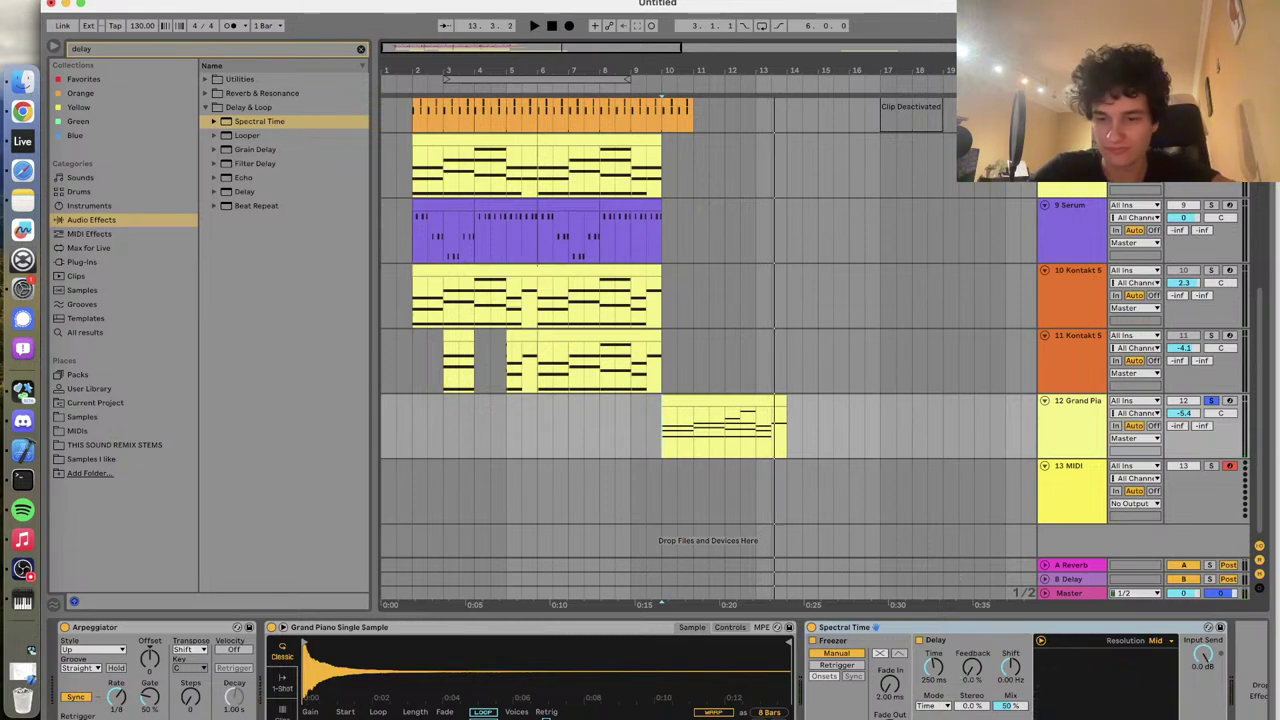
key("space")
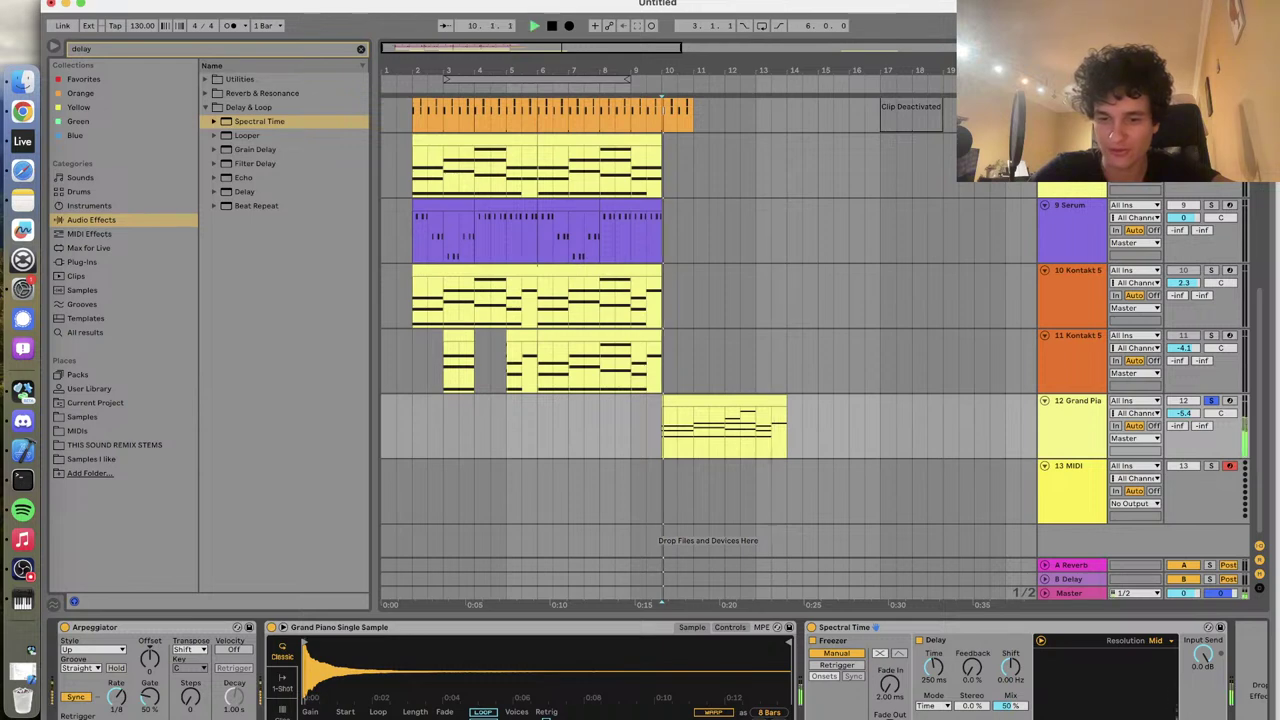
key("space")
key("space")
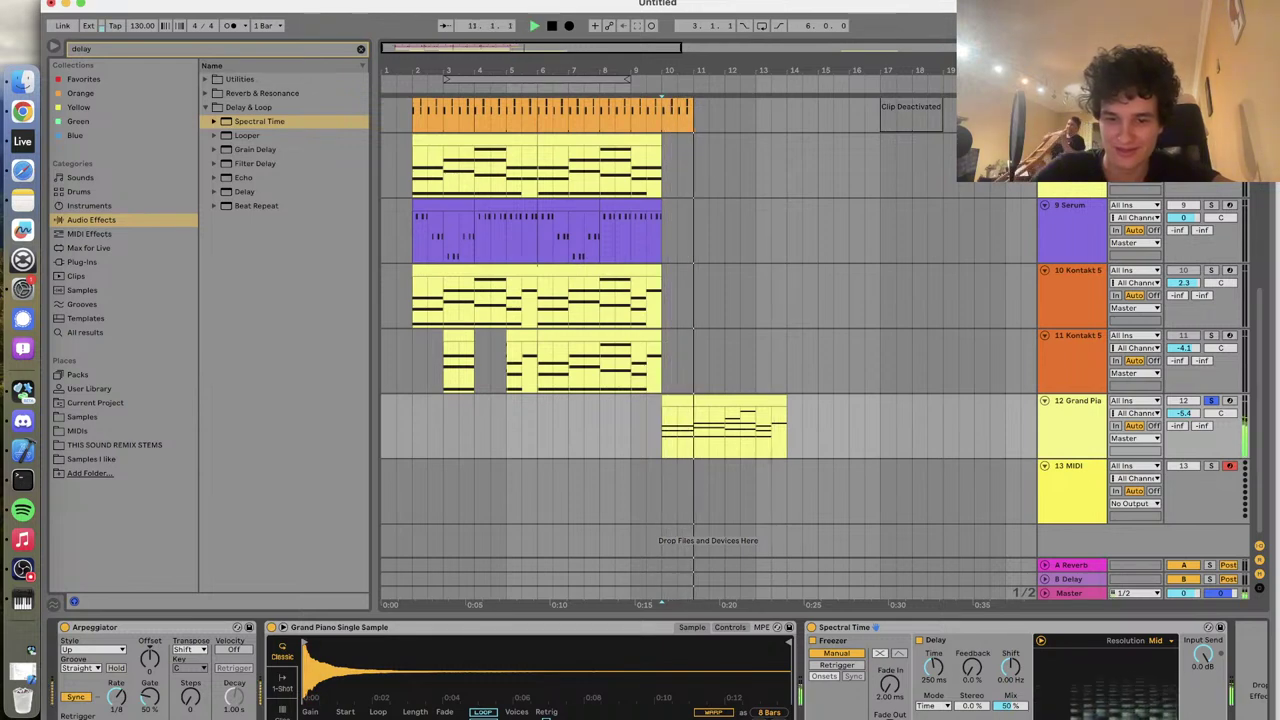
left_click_drag(971, 667, 971, 630)
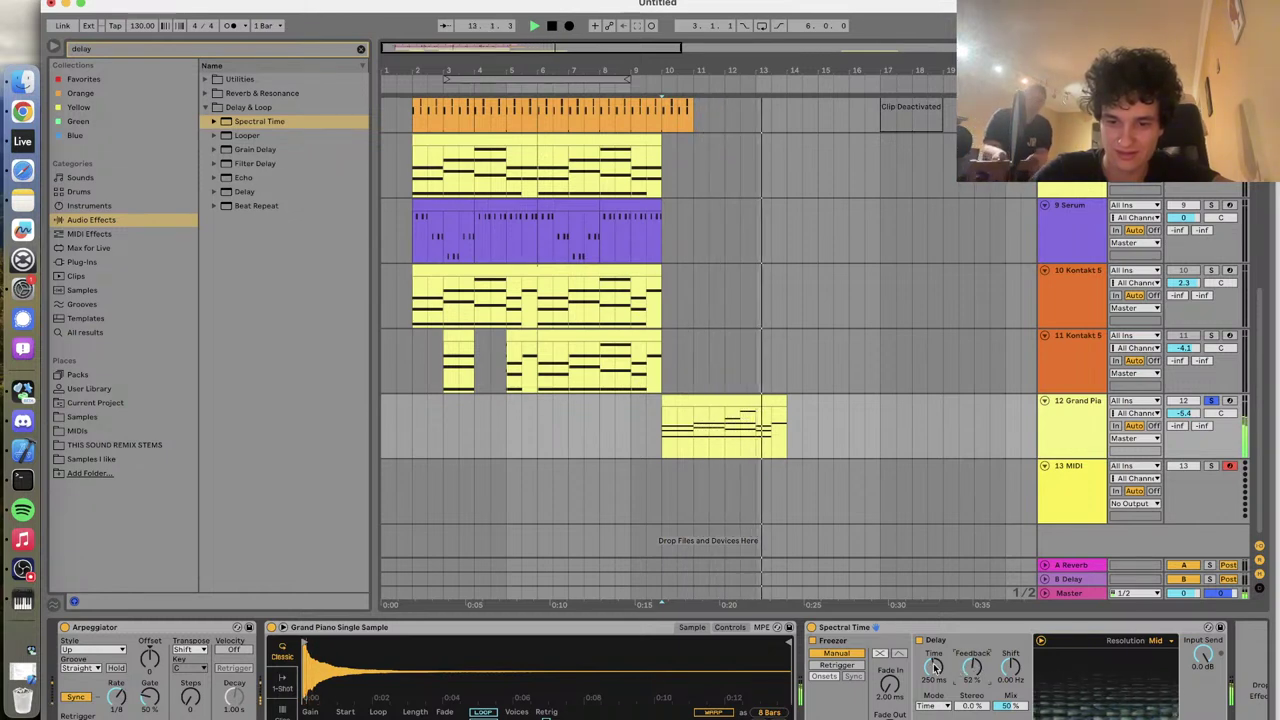
left_click_drag(933, 667, 933, 627)
key("space")
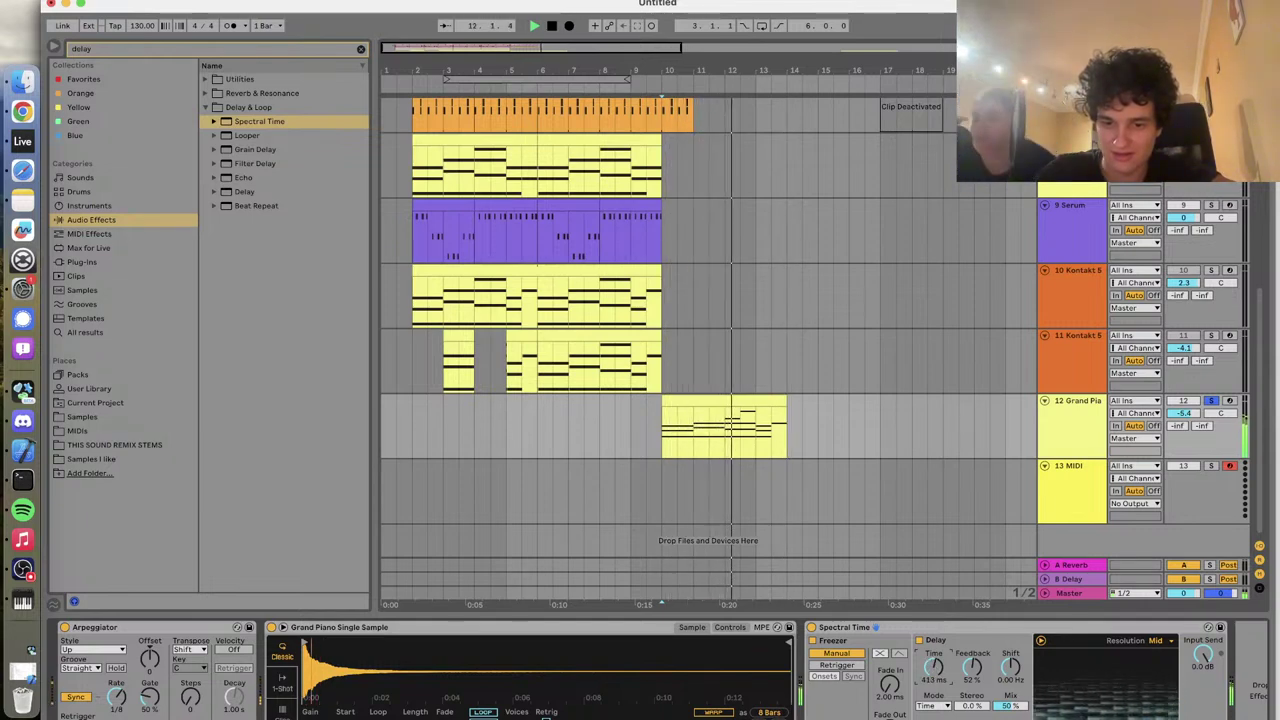
Try Spectral Time's Low resolution, set it to Ultra and listen to the Grand Piano clip
left_click(1156, 640)
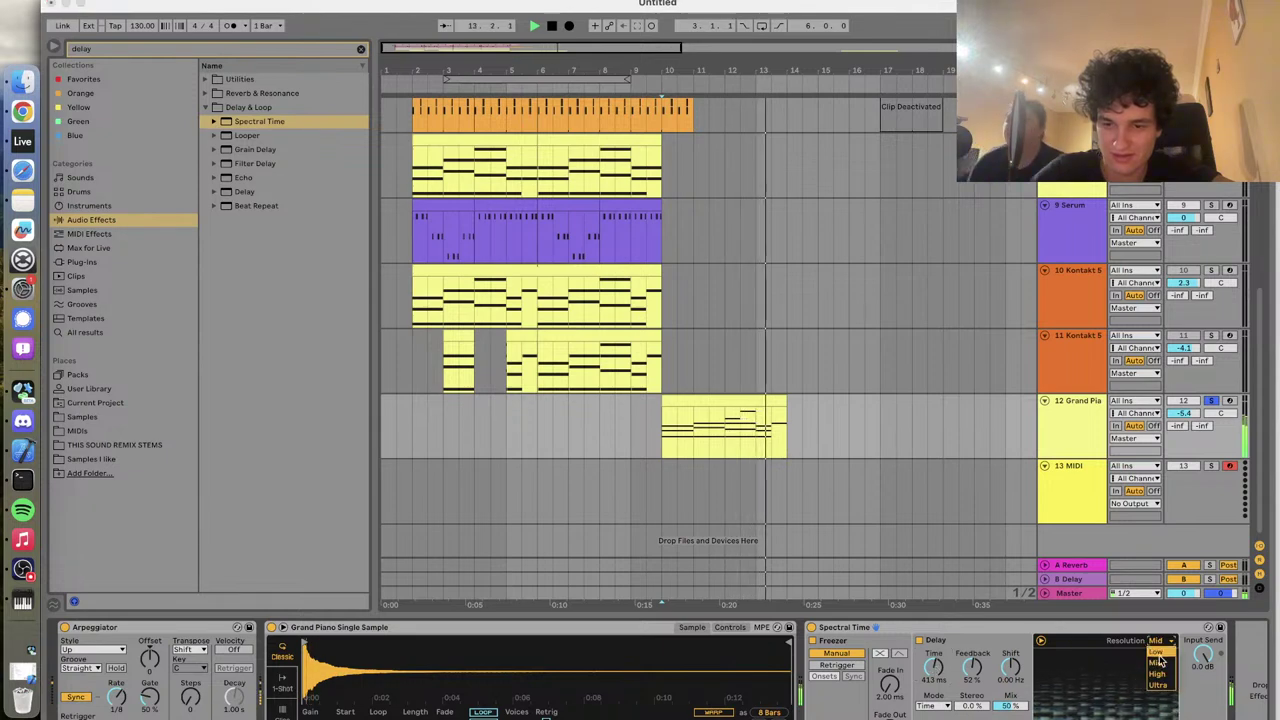
left_click(1156, 651)
left_click(1156, 640)
left_click(1160, 685)
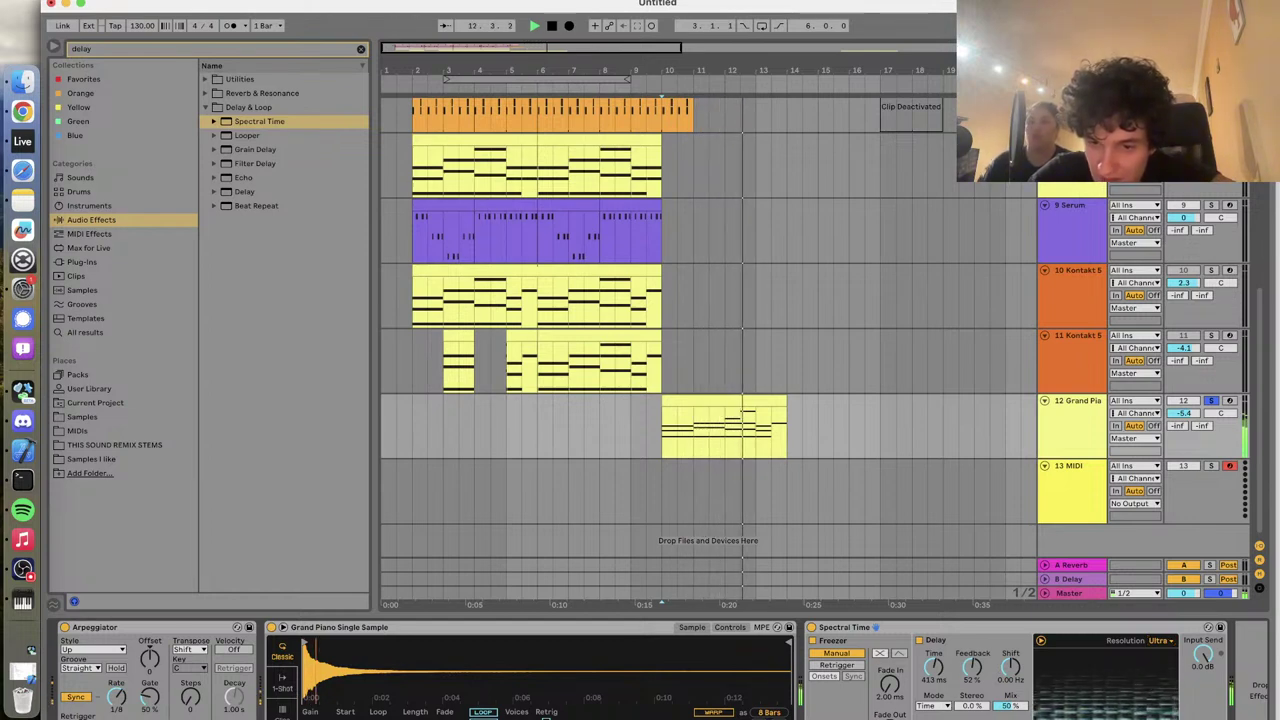
left_click(663, 440)
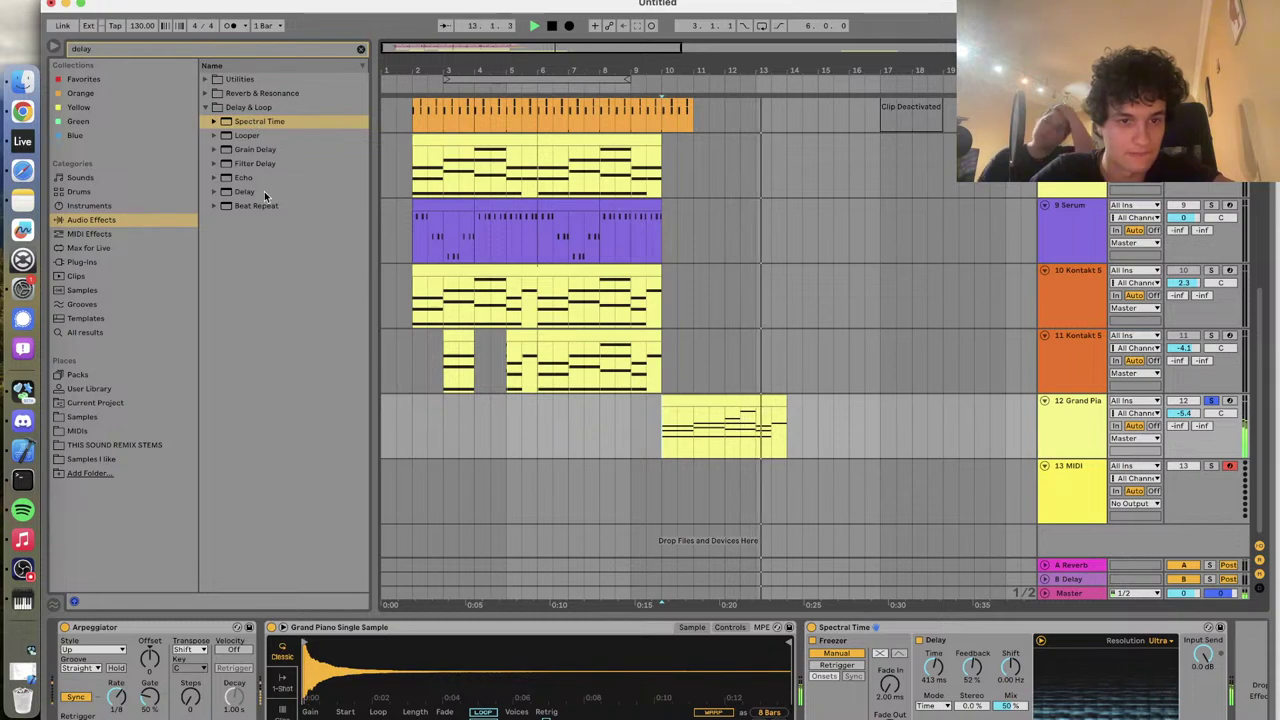
key("space")
Try Grain Delay ahead of Spectral Time on the Grand Piano track and listen to it
left_click(254, 149)
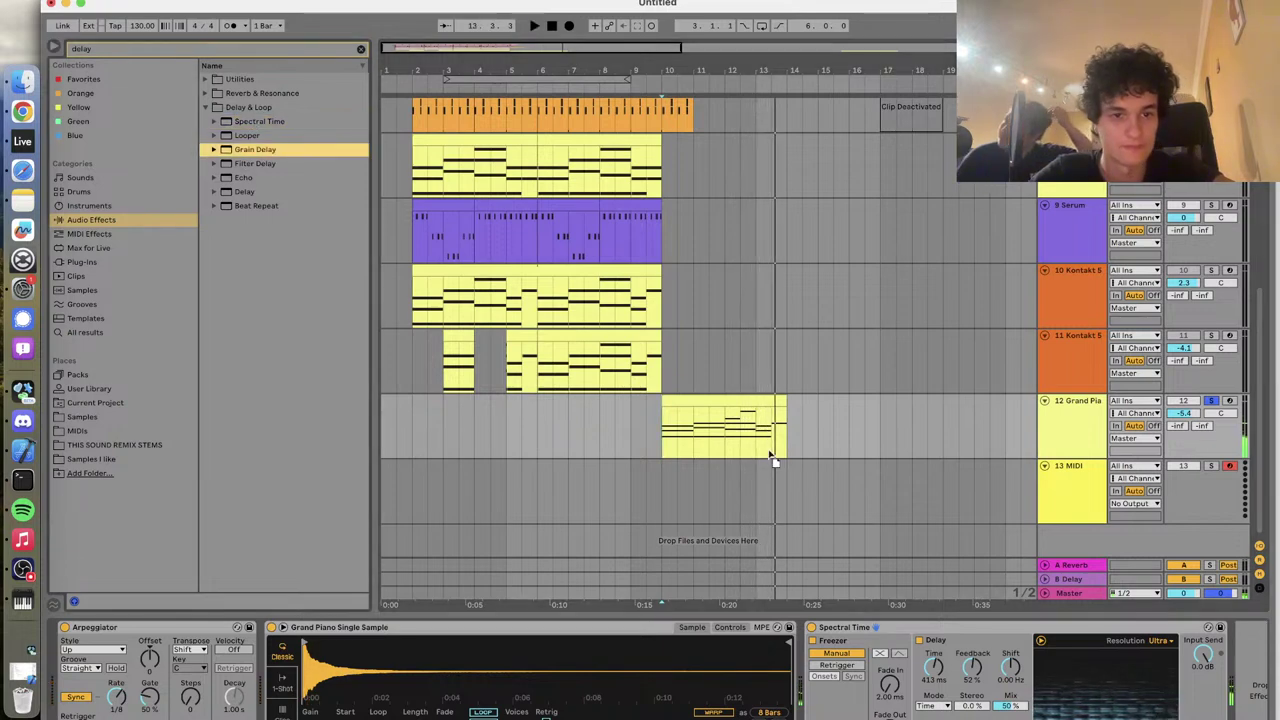
key("Return")
key("space")
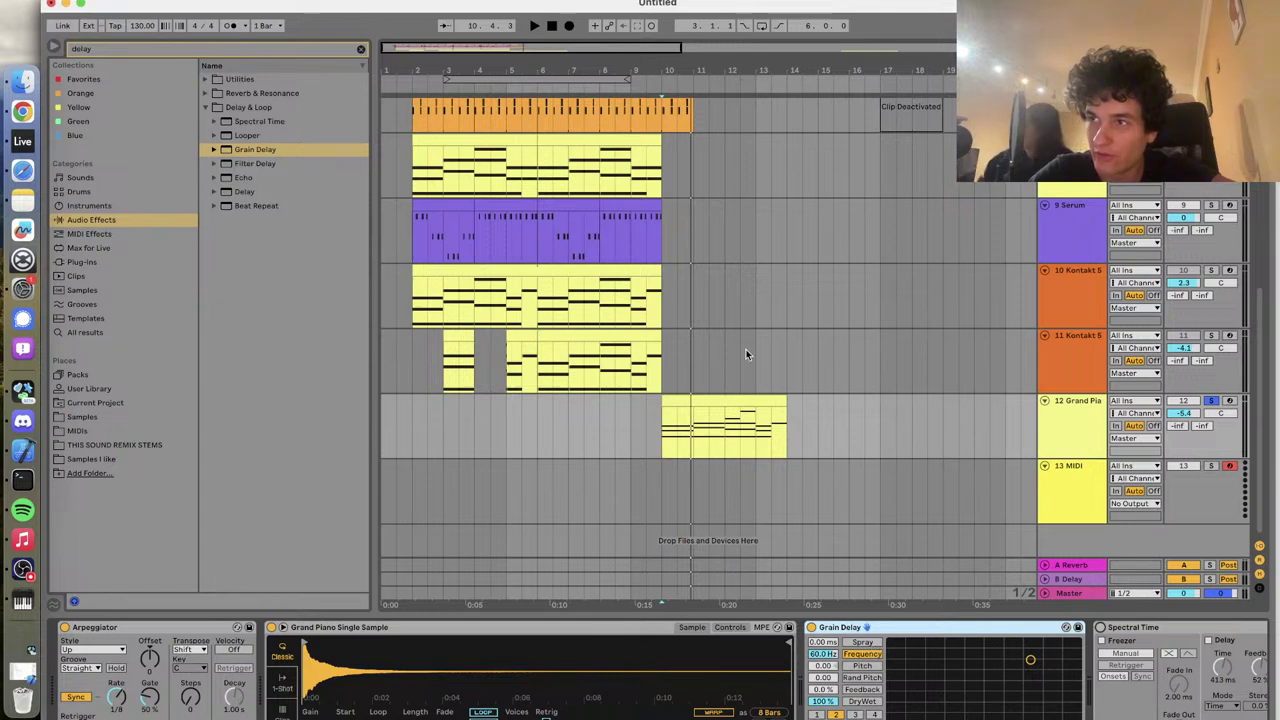
Replace Grain Delay with the Delay effect on the Grand Piano track and try its Ping Pong mode during playback
left_click(243, 192)
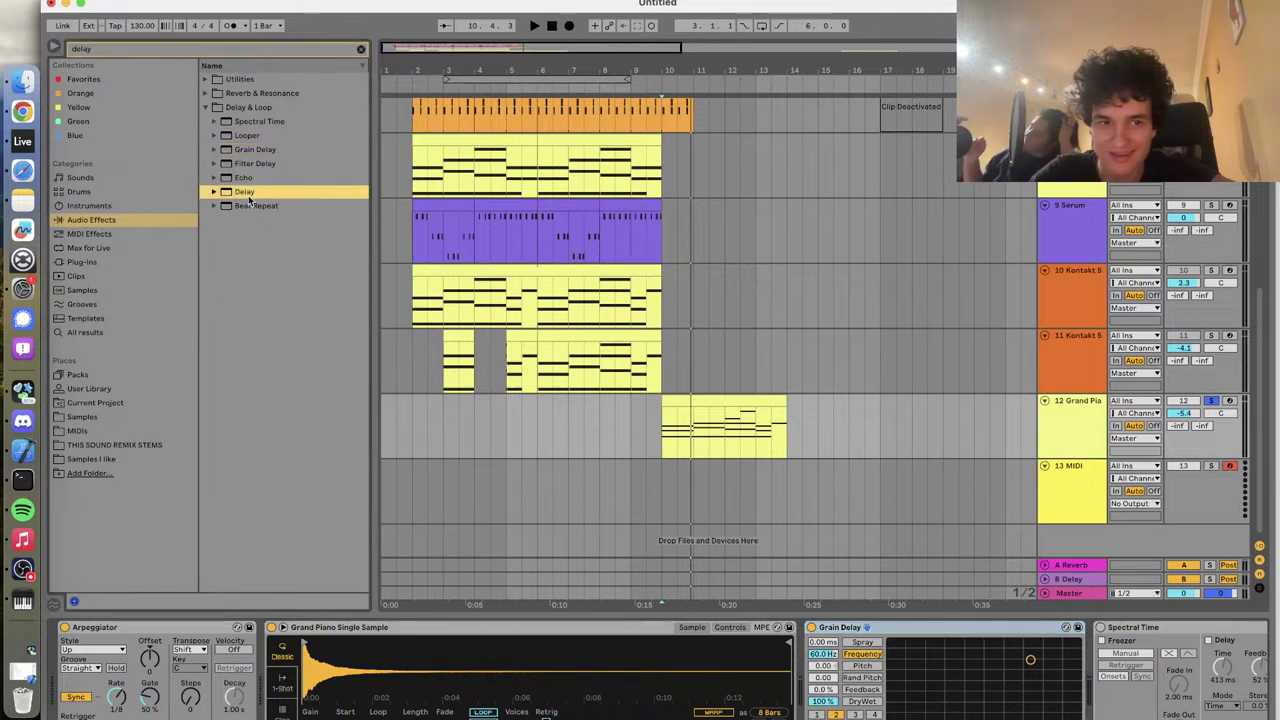
key("Return")
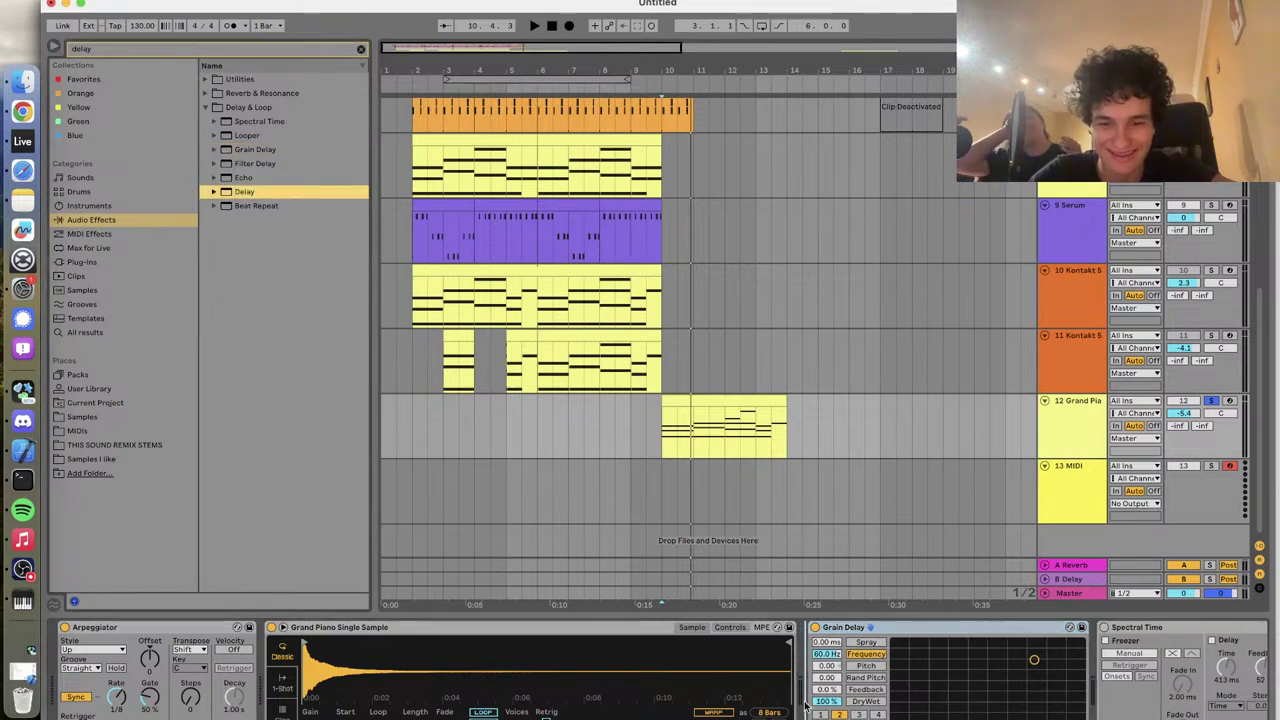
left_click(1103, 636)
key("Delete")
key("space")
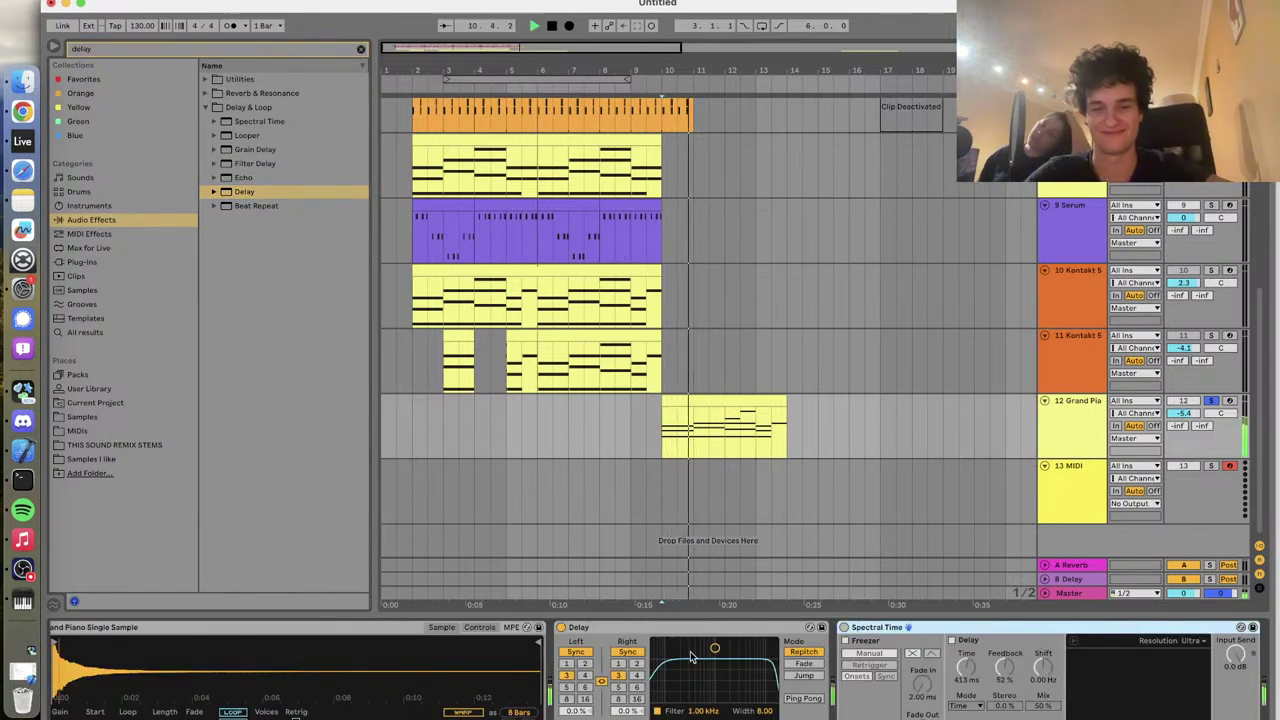
left_click(796, 700)
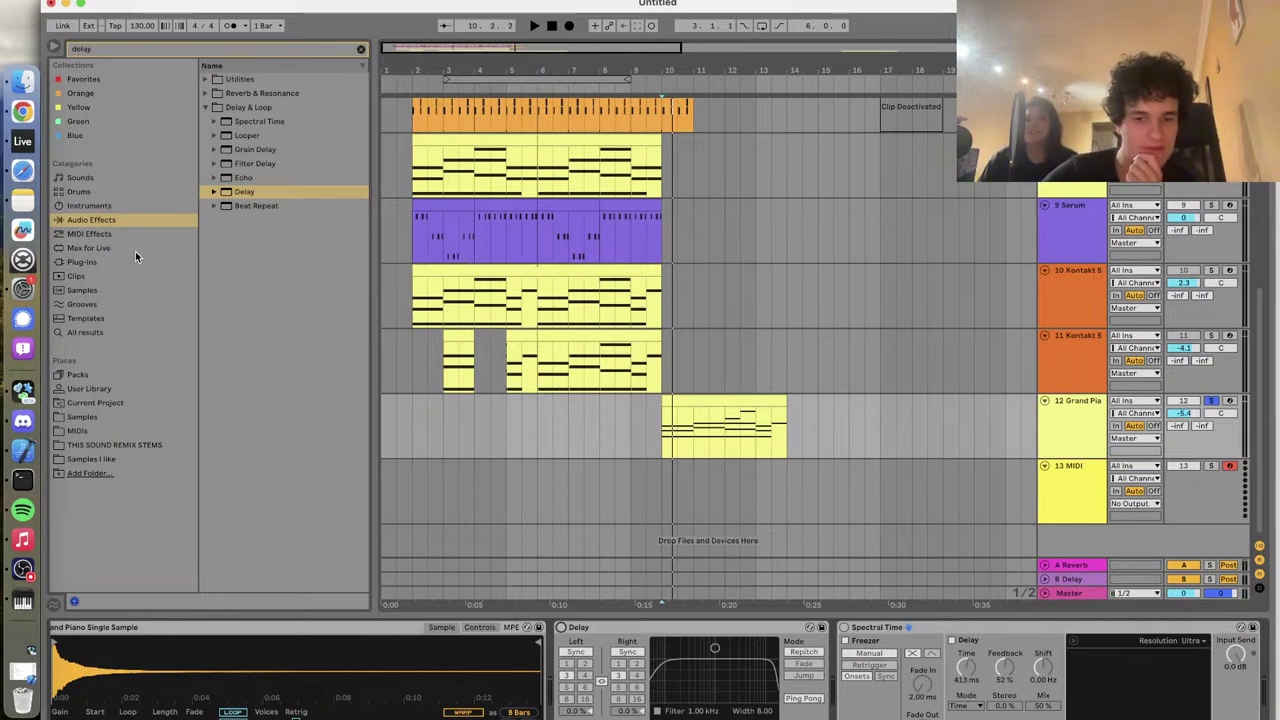
Play the full arrangement from bar 2 into the Grand Piano section
left_click(685, 398)
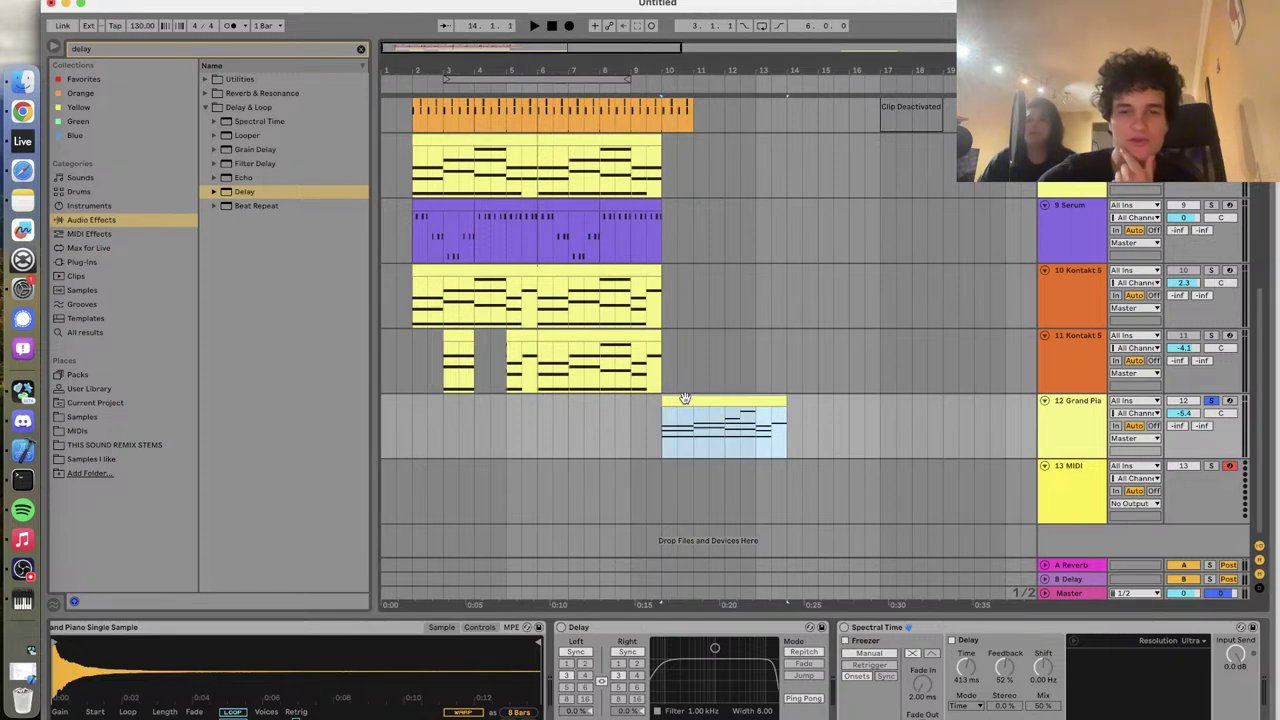
left_click(413, 178)
key("space")
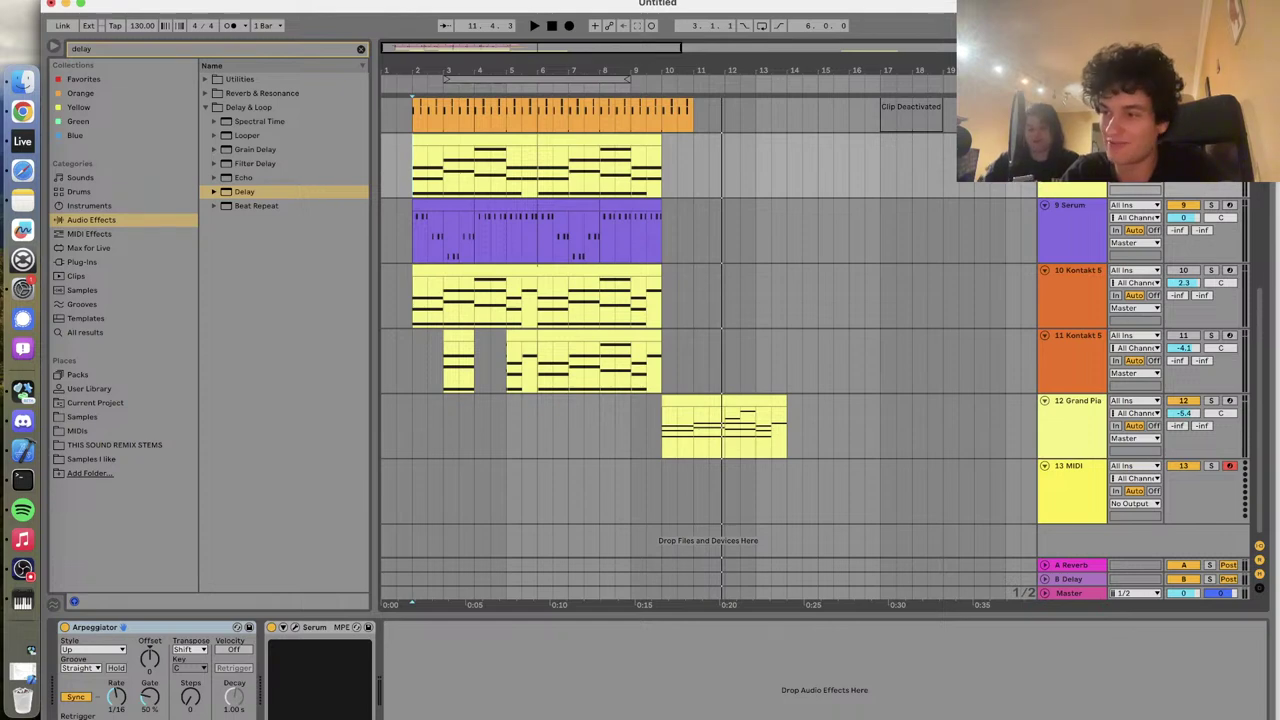
Open SoundPaste, view its recording and hotkey settings, and close it again
left_click(786, 0)
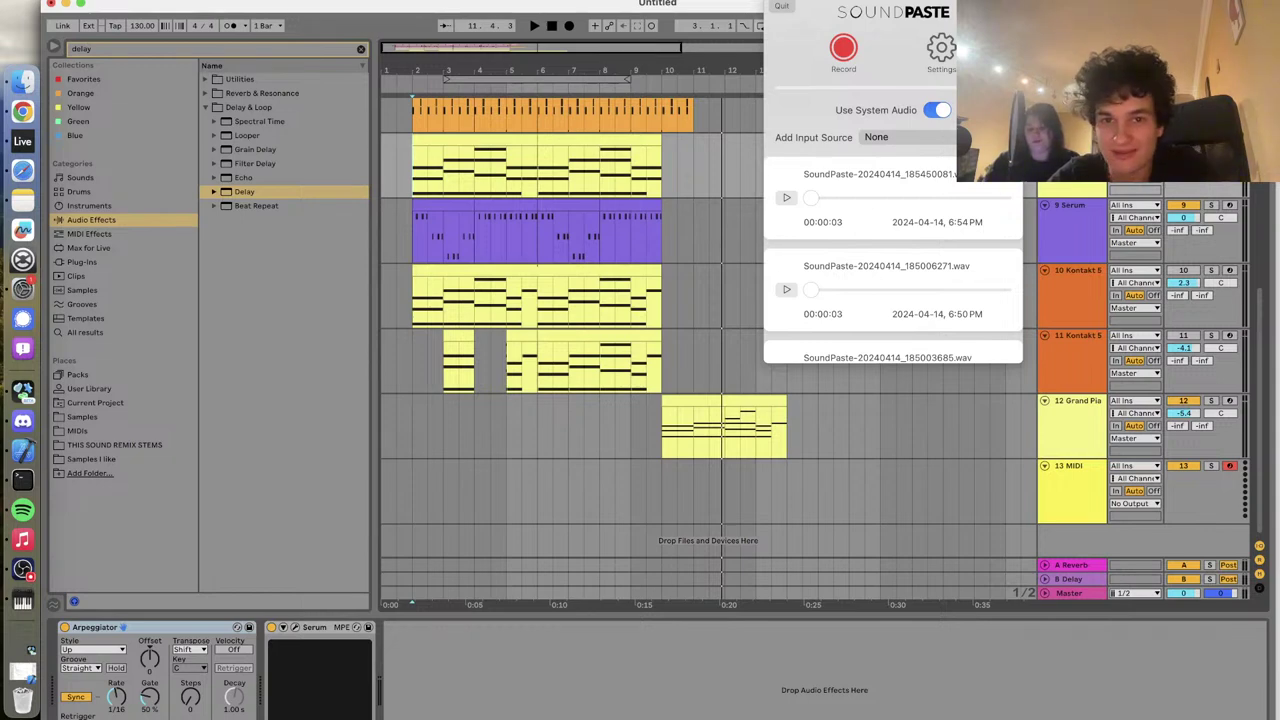
left_click(942, 52)
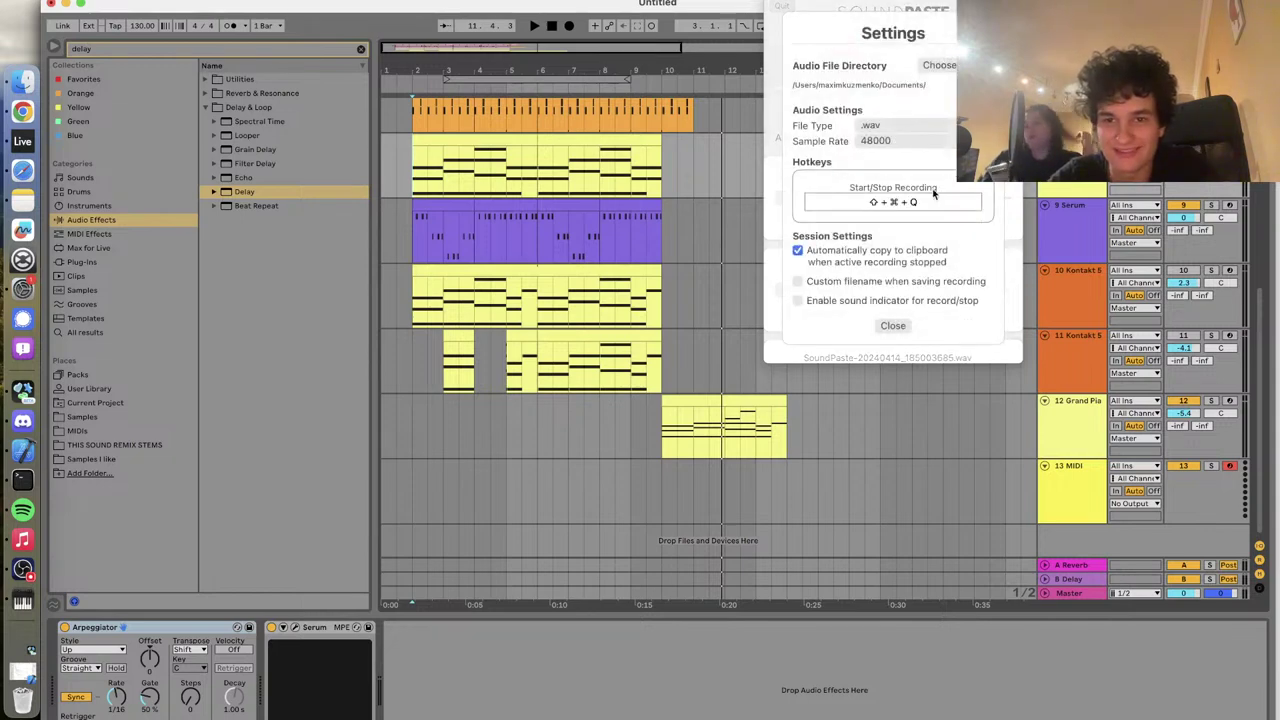
left_click(892, 326)
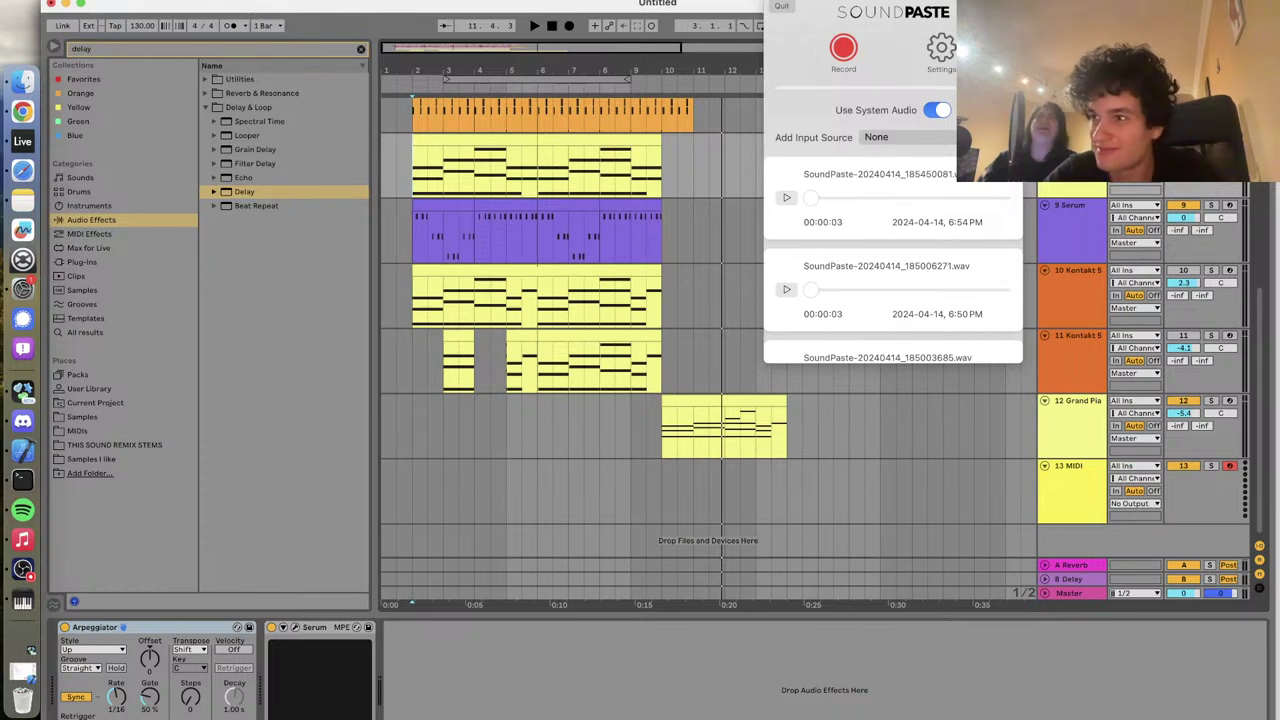
key("Escape")
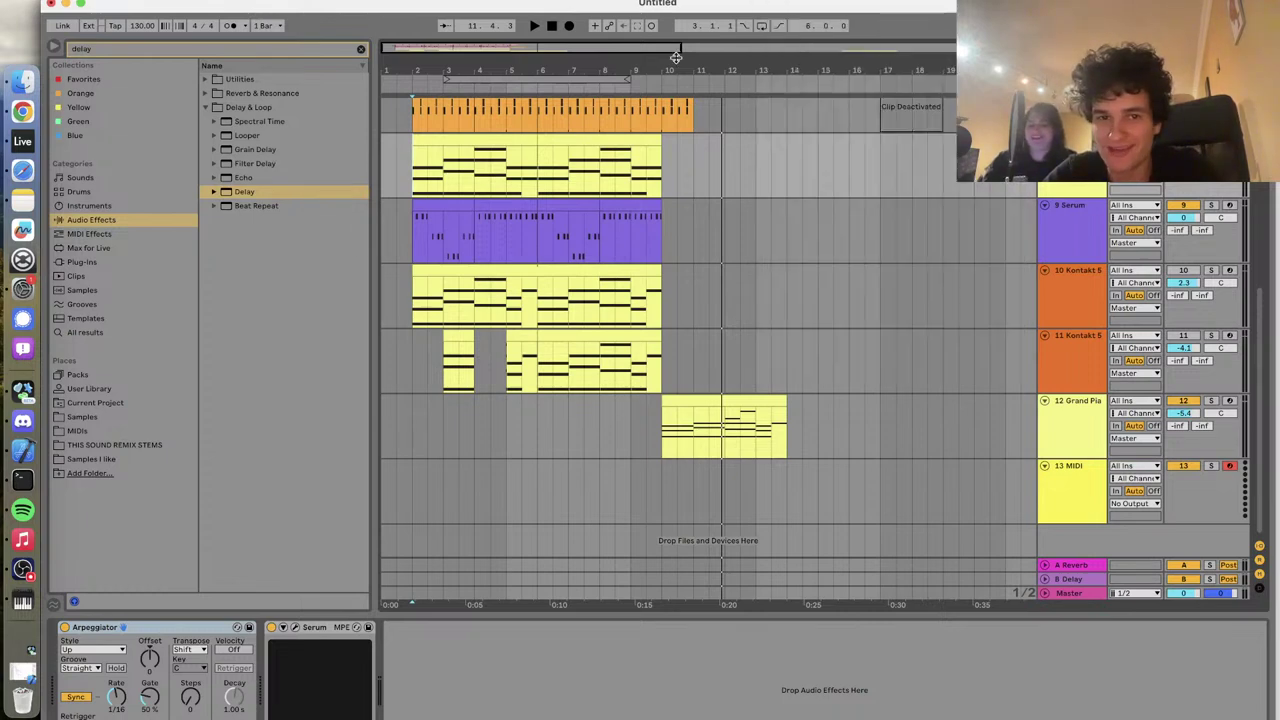
Replay the layered beat from the middle of bar 2
left_click(422, 158)
key("space")
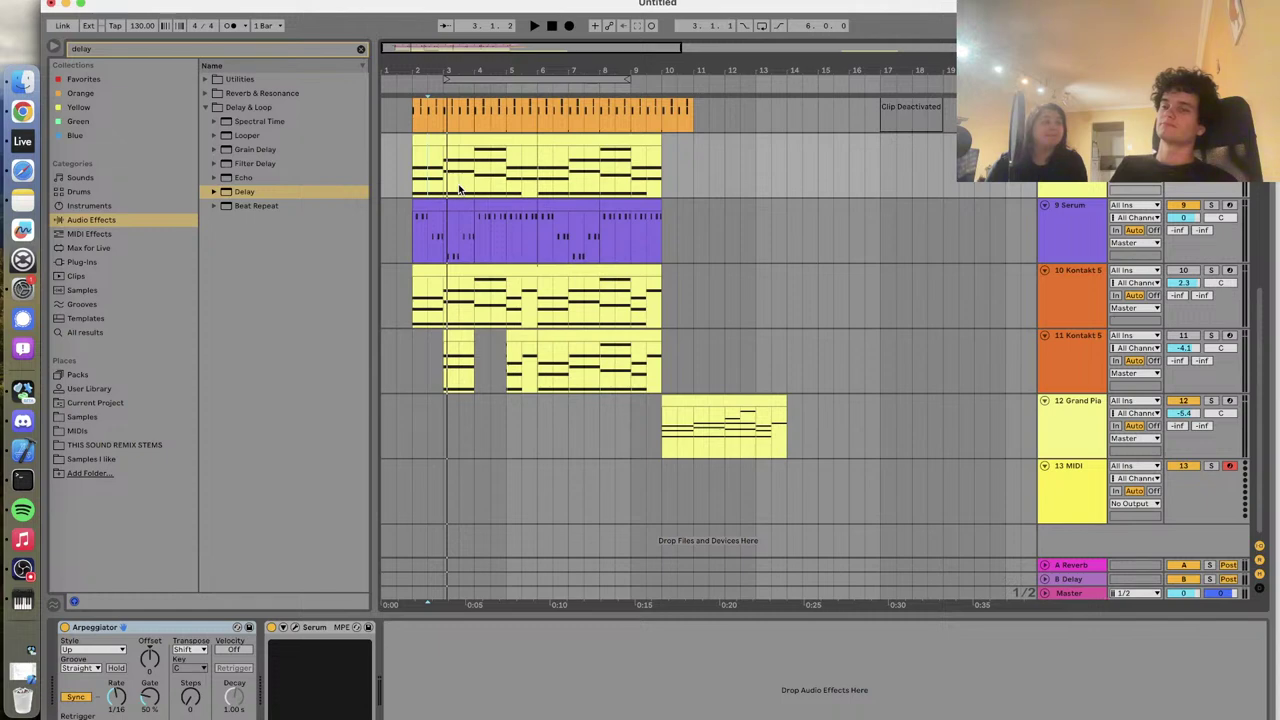
Lower the gain of the Utility effect on the Master track to -24.6 dB while playing the arrangement
left_click(1083, 592)
mouse_move(135, 673)
left_mouse_down()
mouse_move(135, 700)
mouse_move(141, 682)
left_mouse_up()
key("space")
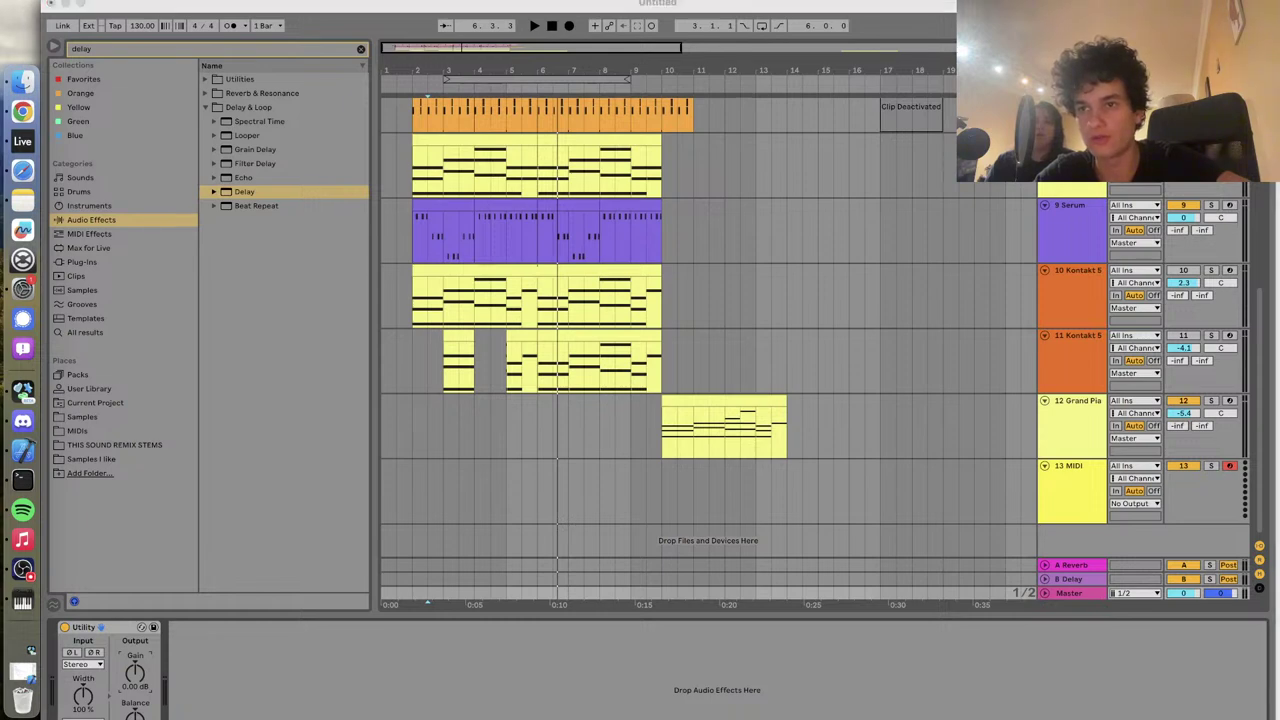
left_click(134, 676)
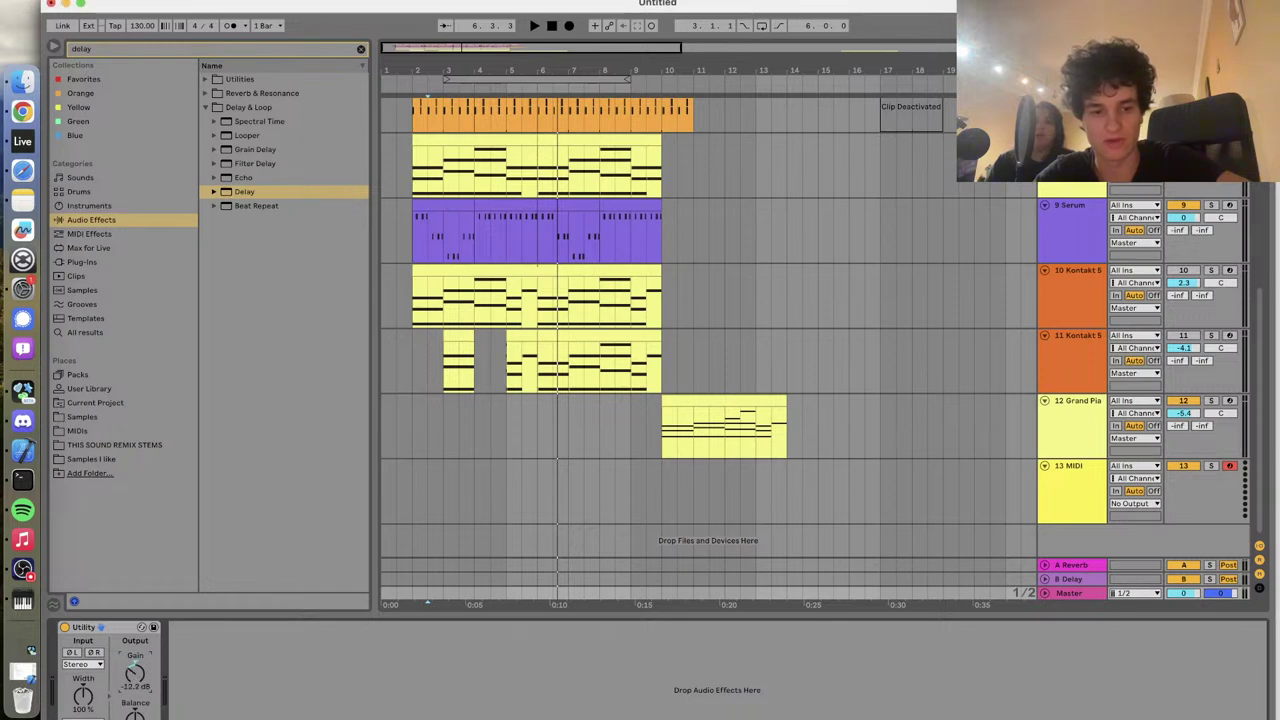
key("space")
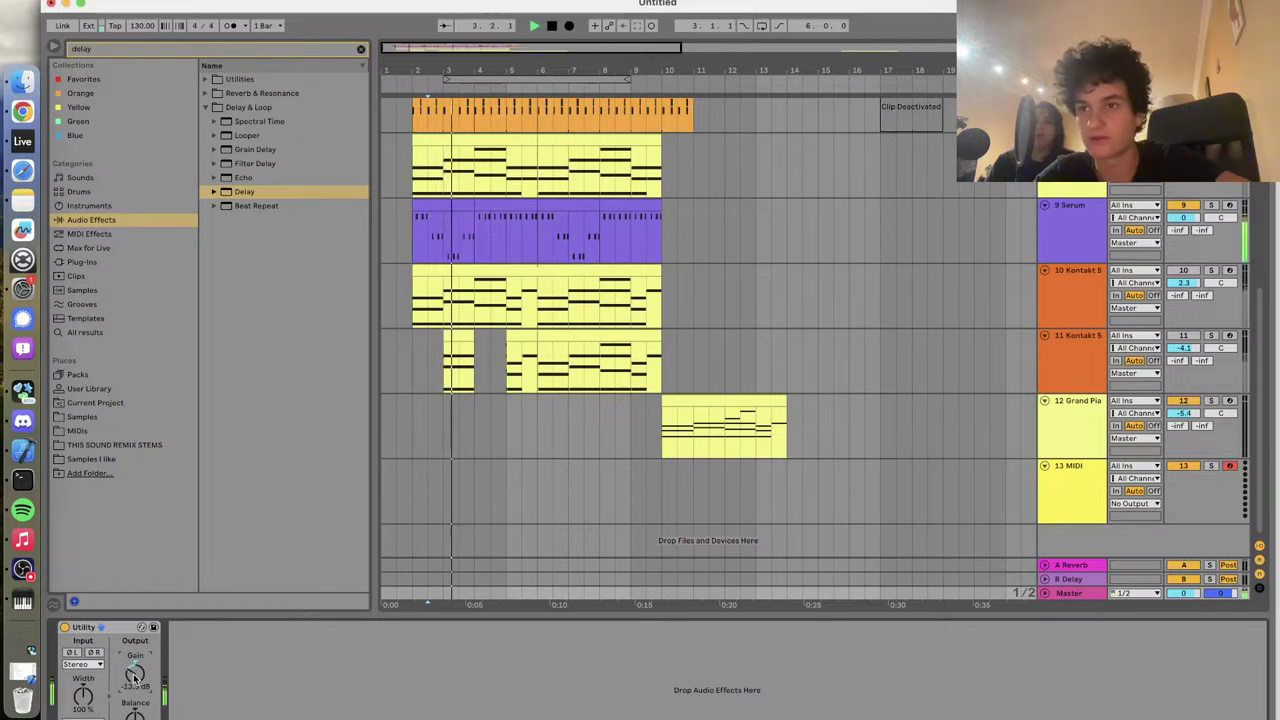
left_click_drag(134, 676, 134, 712)
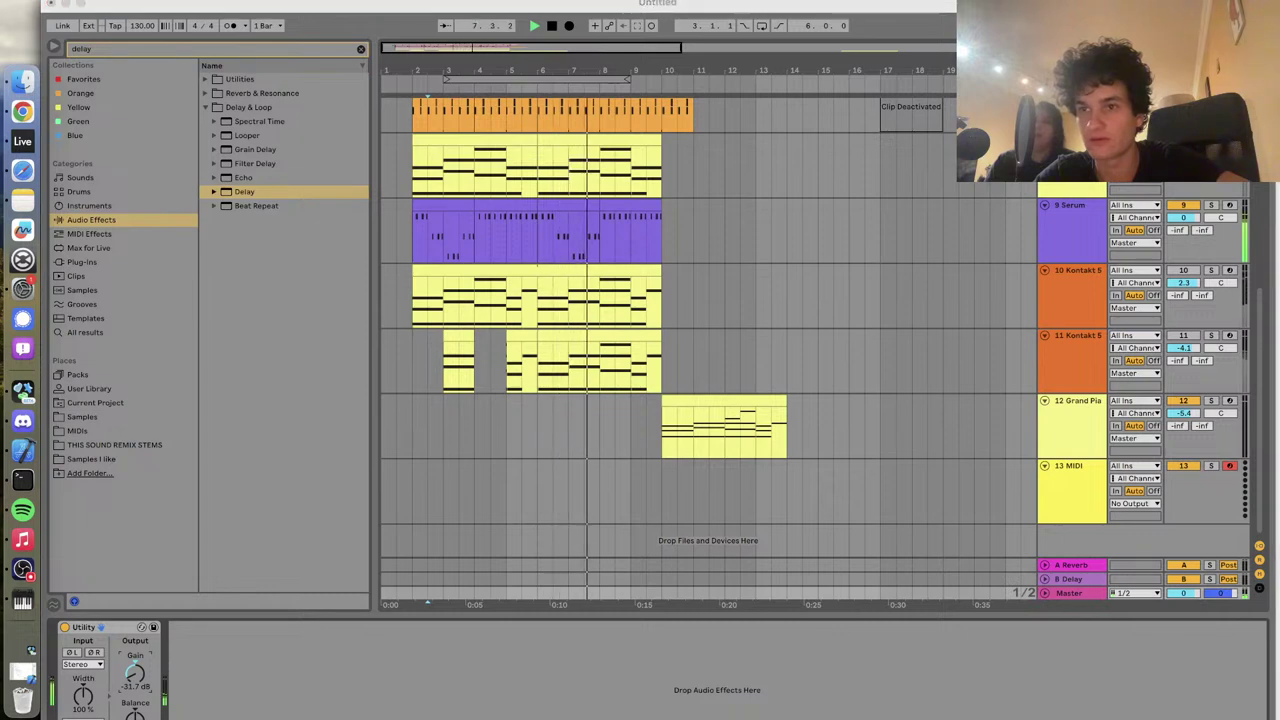
left_click(137, 678)
left_click_drag(137, 678, 137, 660)
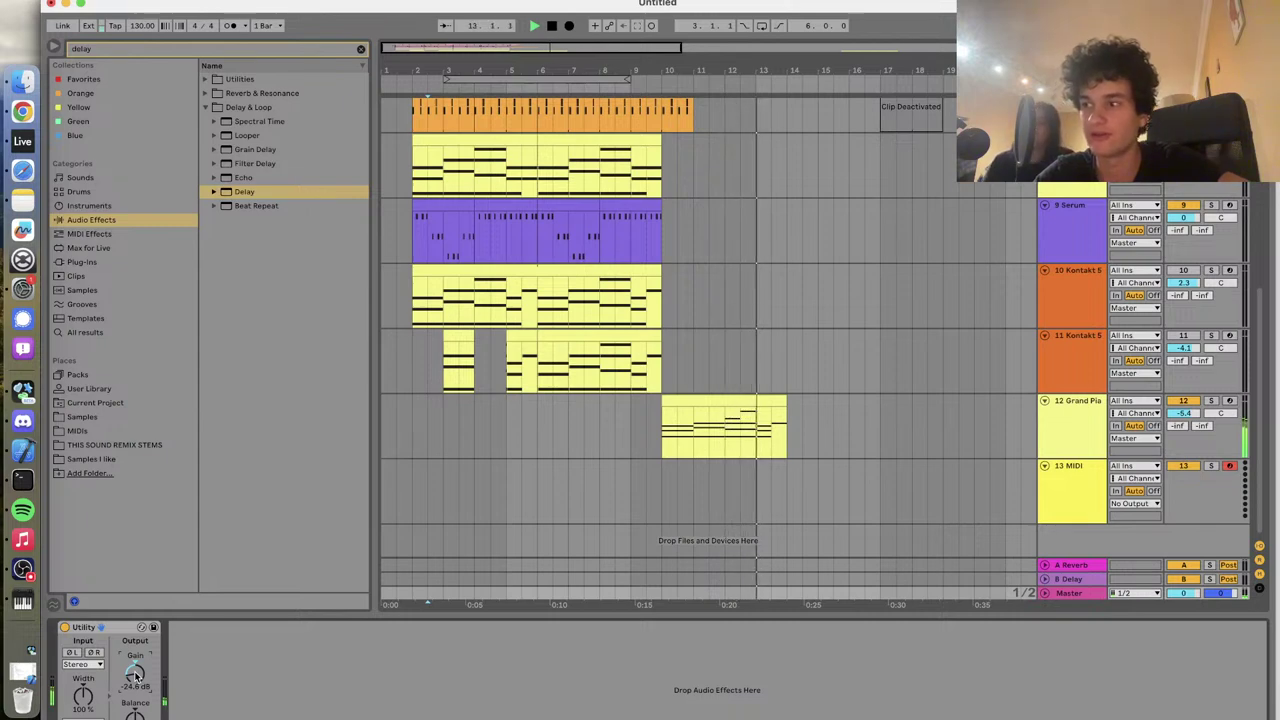
key("space")
key("space")
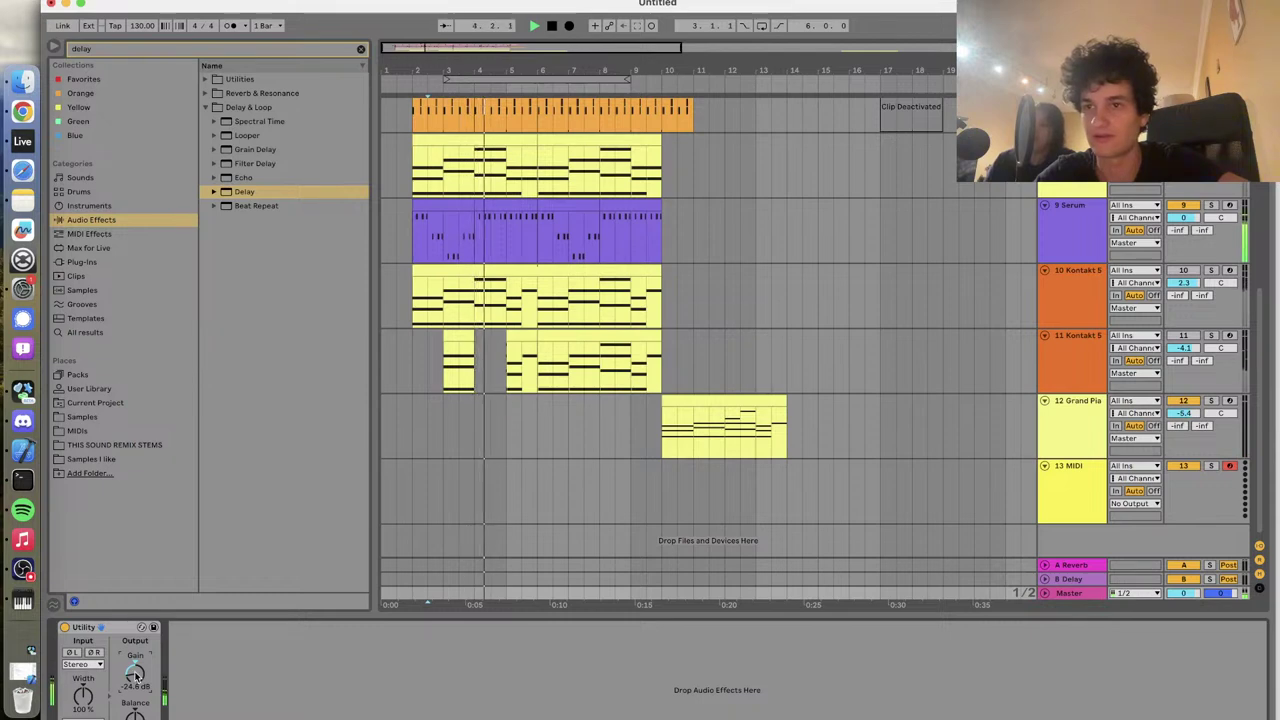
key("space")
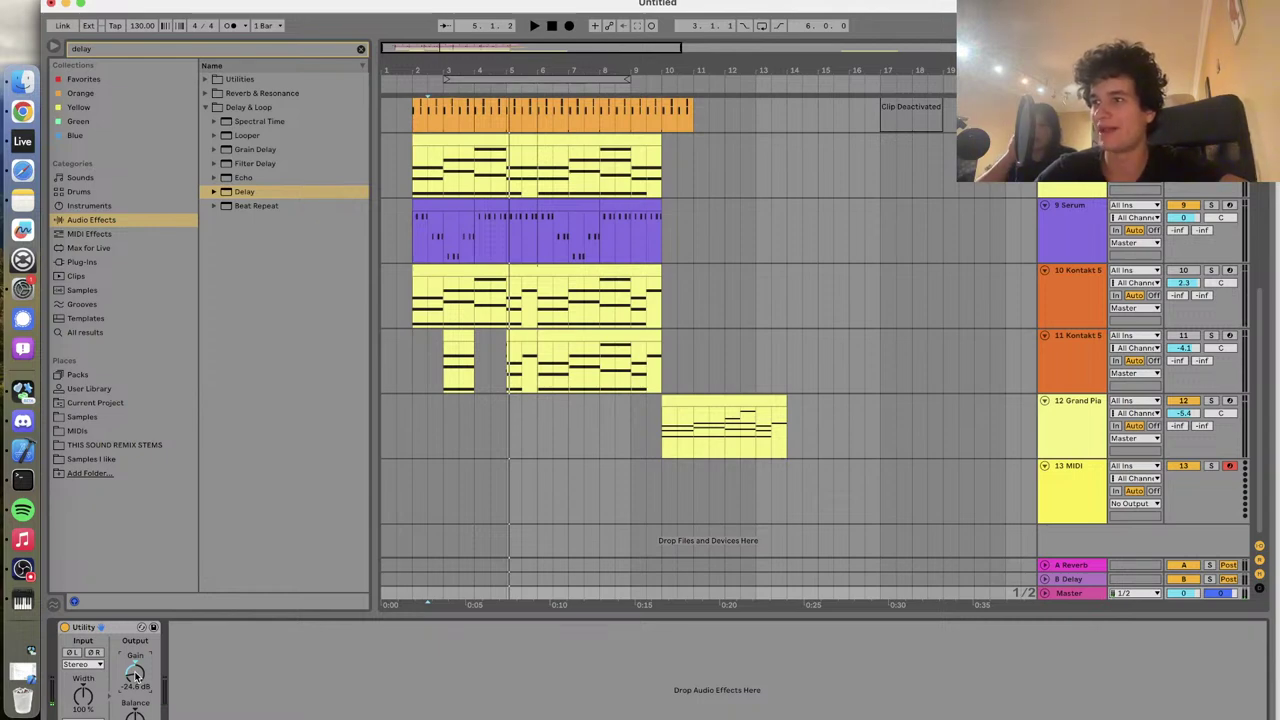
Copy the Grand Piano clip from bar 10 to bar 17 and open the copy's notes
left_click(667, 362)
left_click(1077, 404)
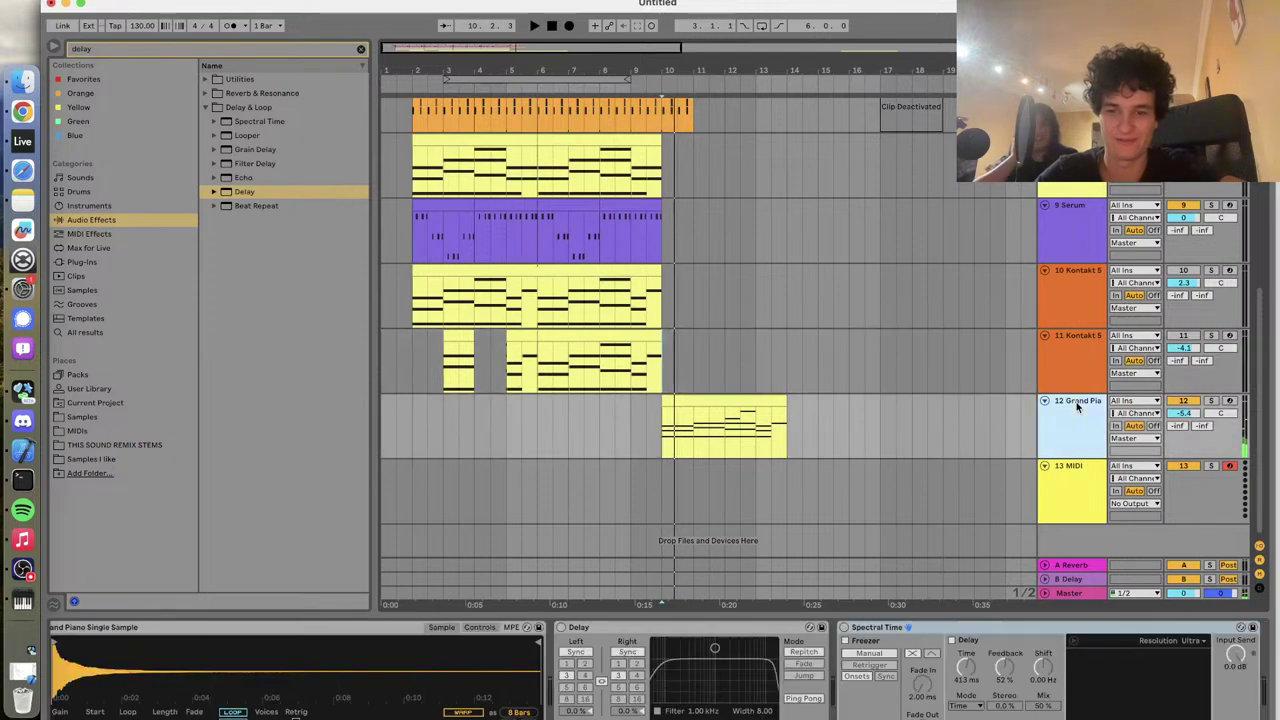
left_click(677, 420)
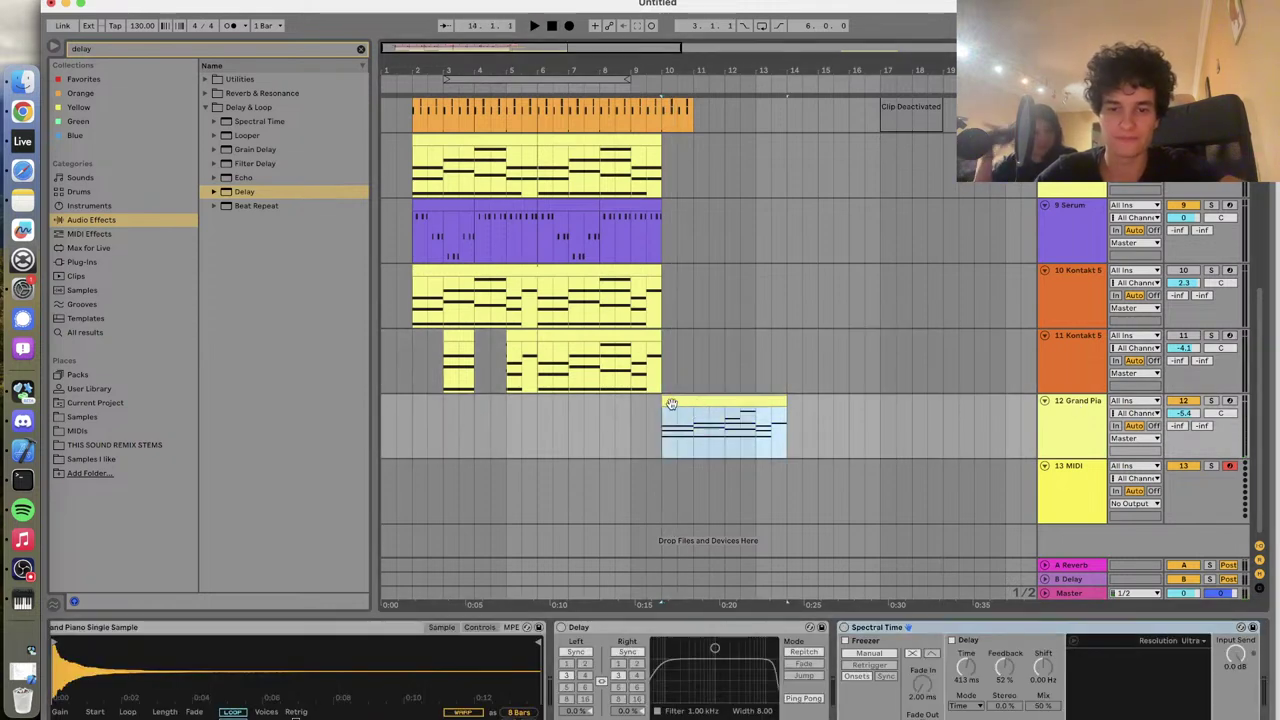
left_click_drag(677, 420, 890, 412)
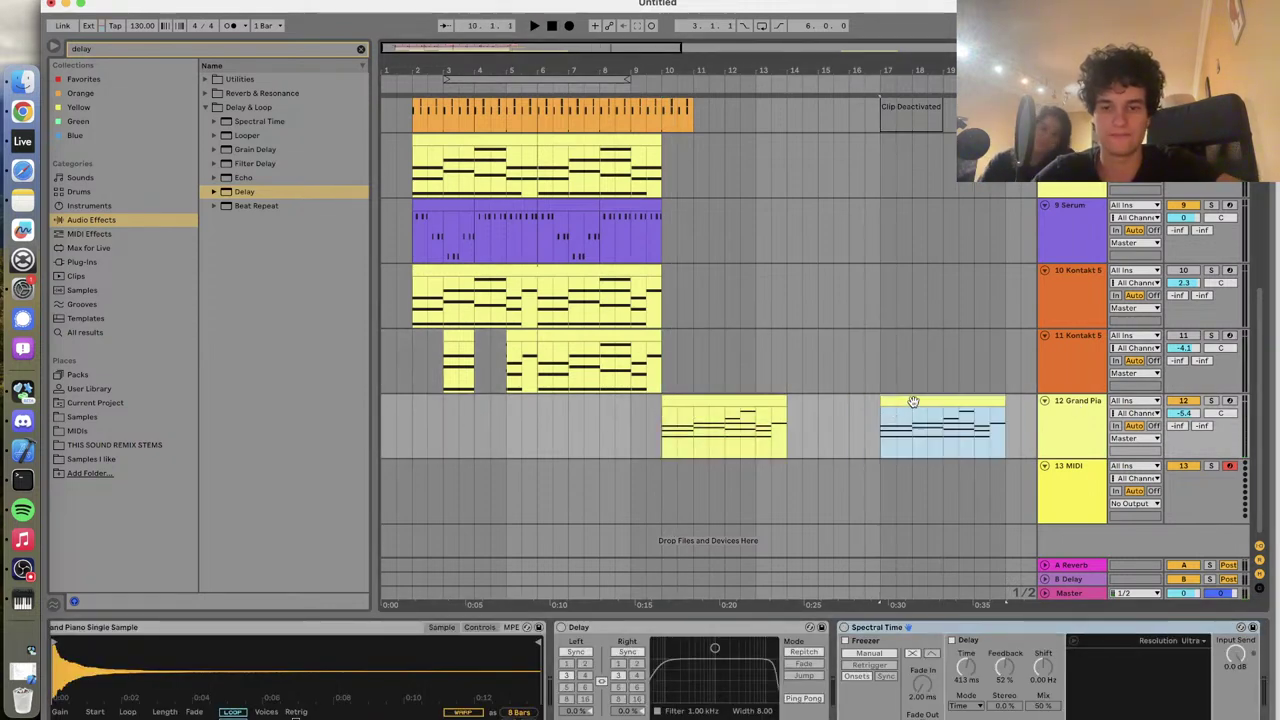
double_click(910, 405)
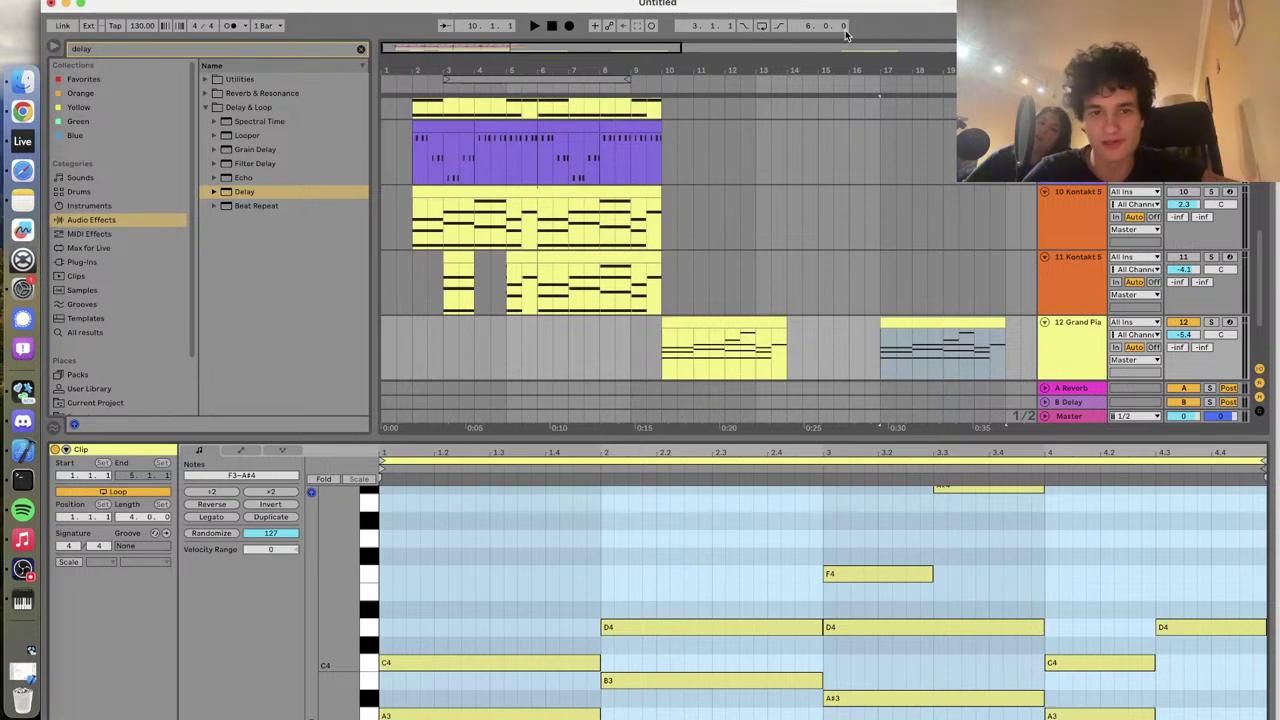
Play the layered beat from bar 2 and look over the sample, bass and drum tracks
scroll(600, 250, "up", 10)
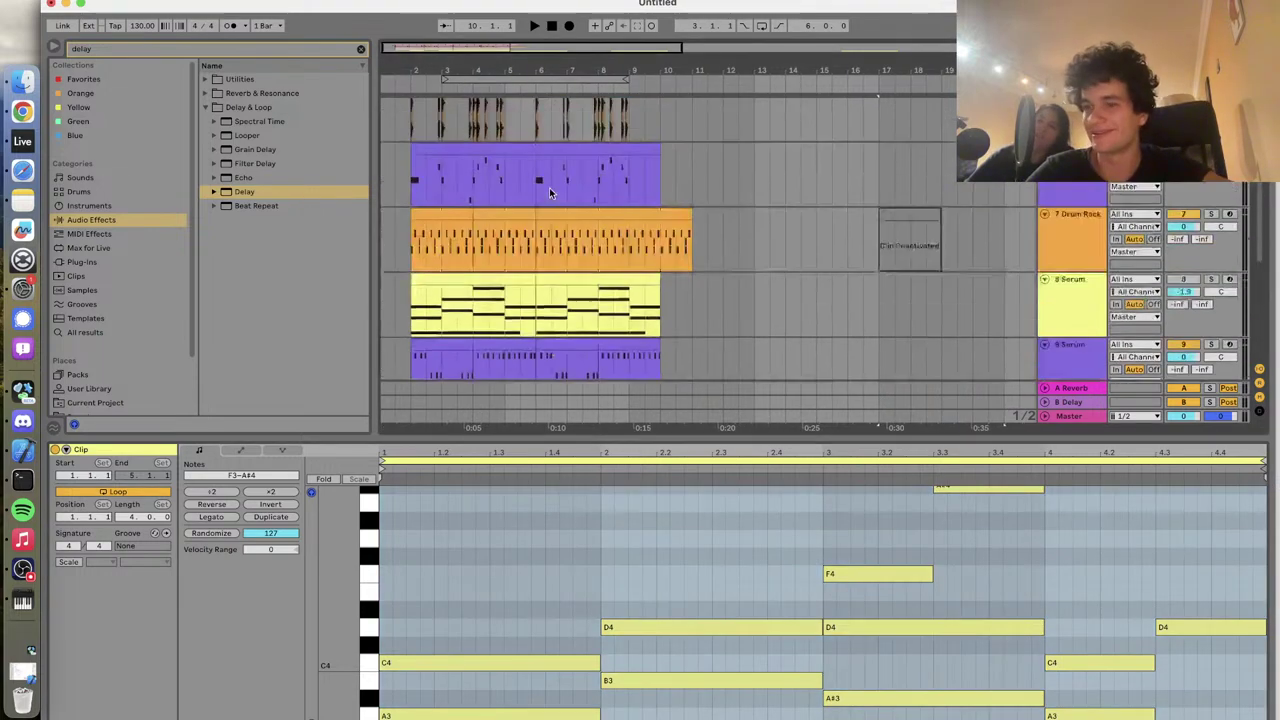
left_click(410, 225)
key("space")
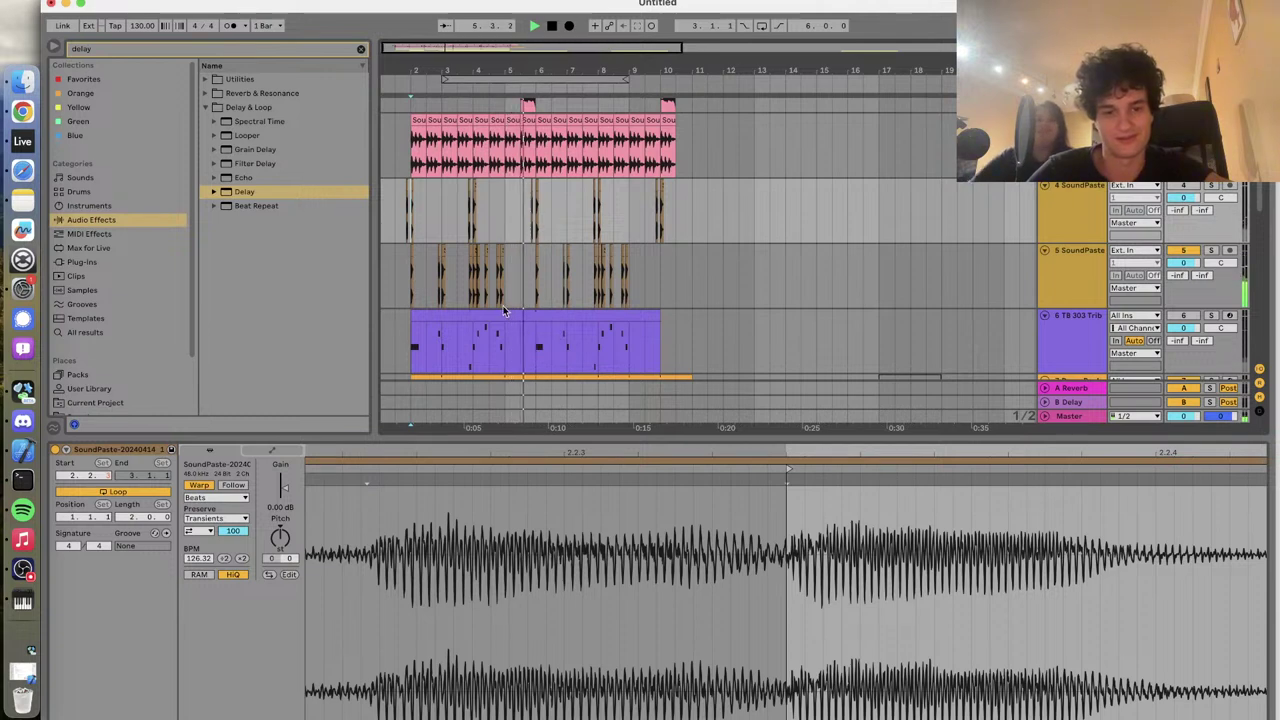
scroll(505, 315, "down", 2)
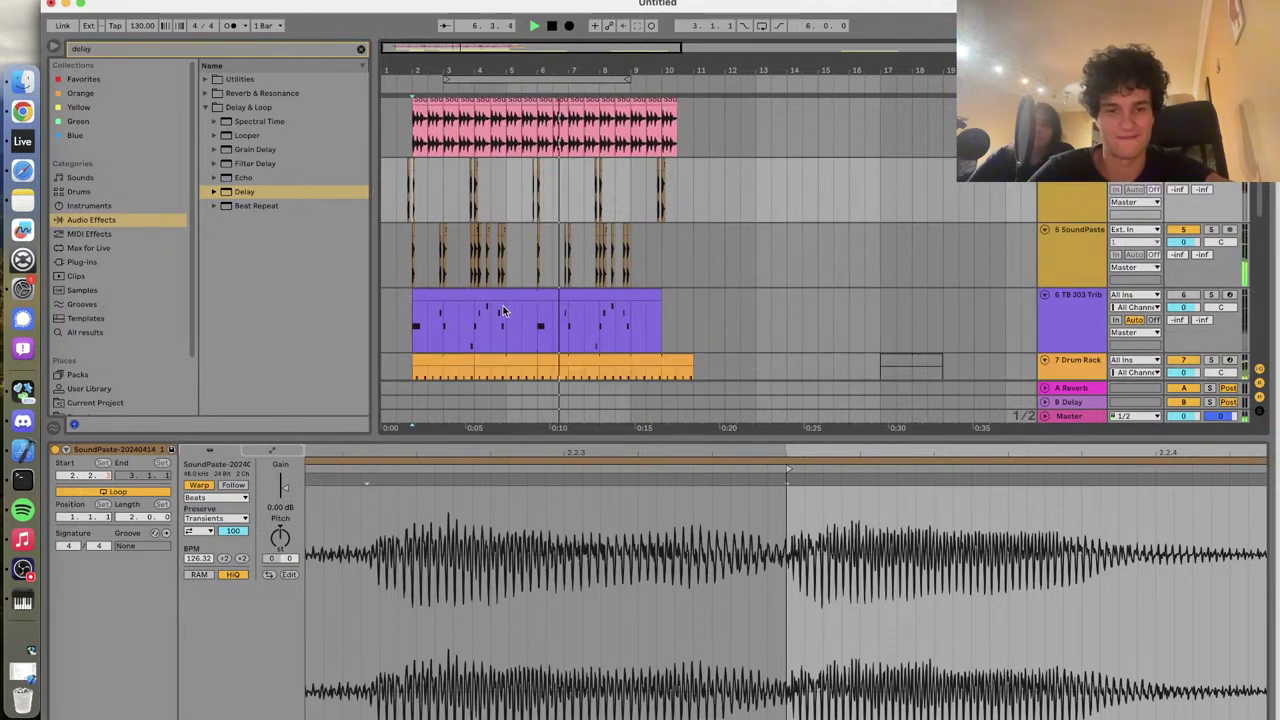
scroll(505, 312, "down", 6)
key("space")
Consolidate the Drum Rack clips from bar 2 to bar 4 and delete all their notes except the first kick
left_click_drag(474, 248, 414, 248)
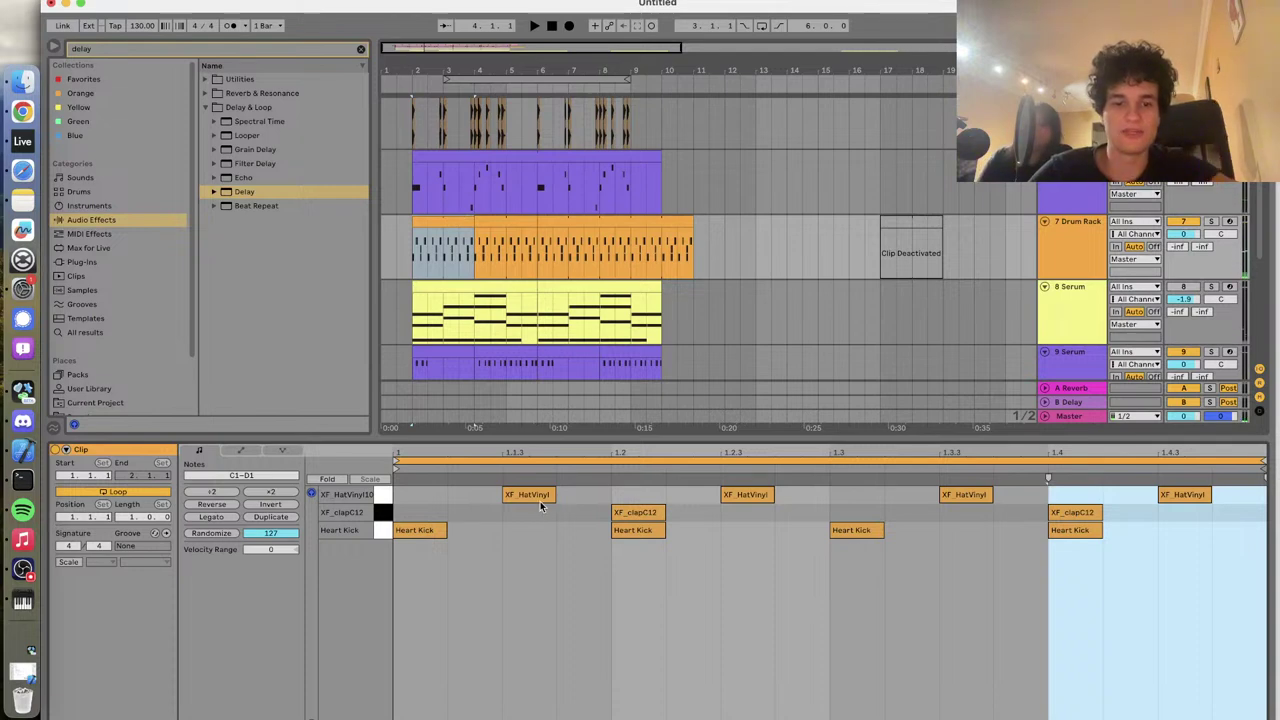
right_click(462, 218)
left_click(522, 362)
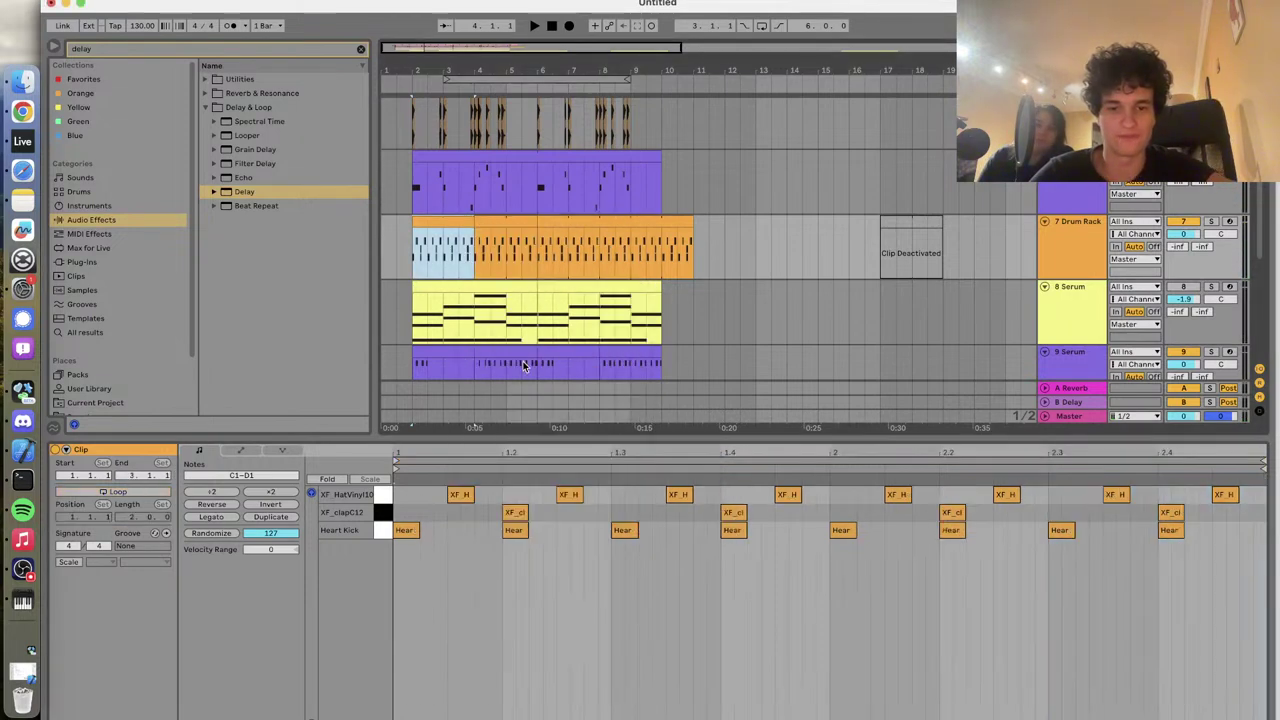
left_click(459, 512)
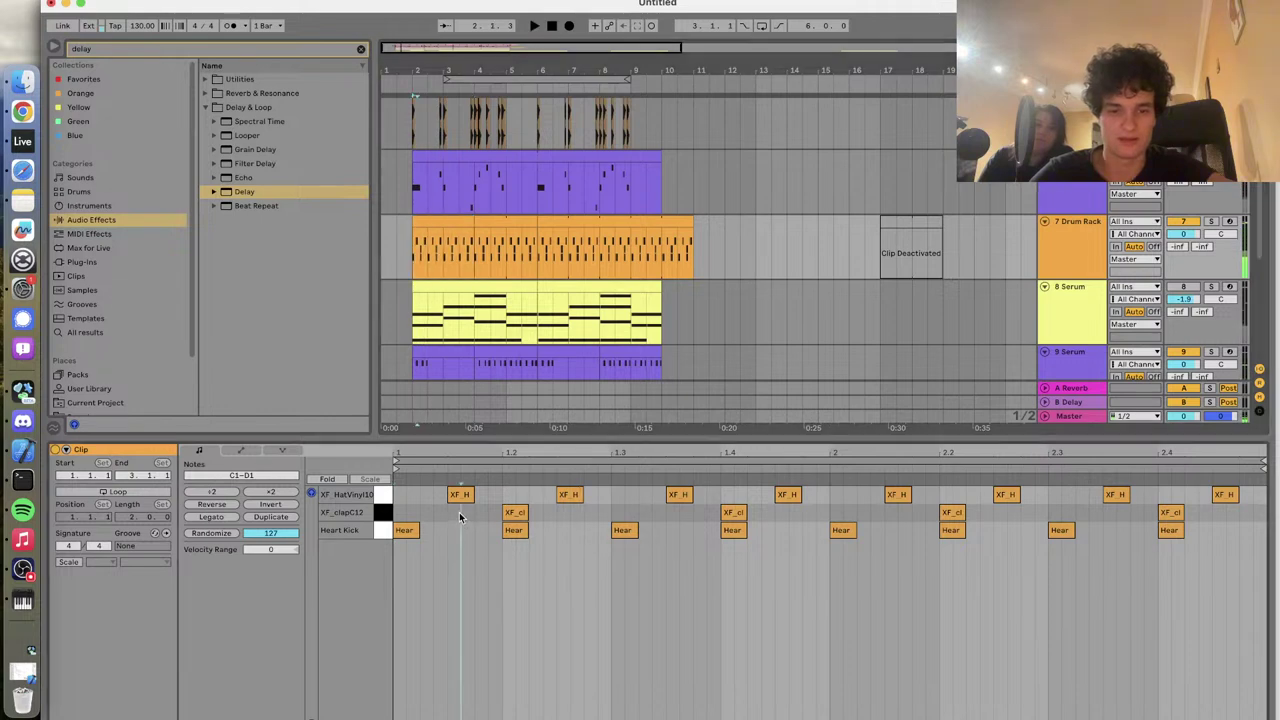
left_click_drag(1212, 592, 445, 474)
key("Delete")
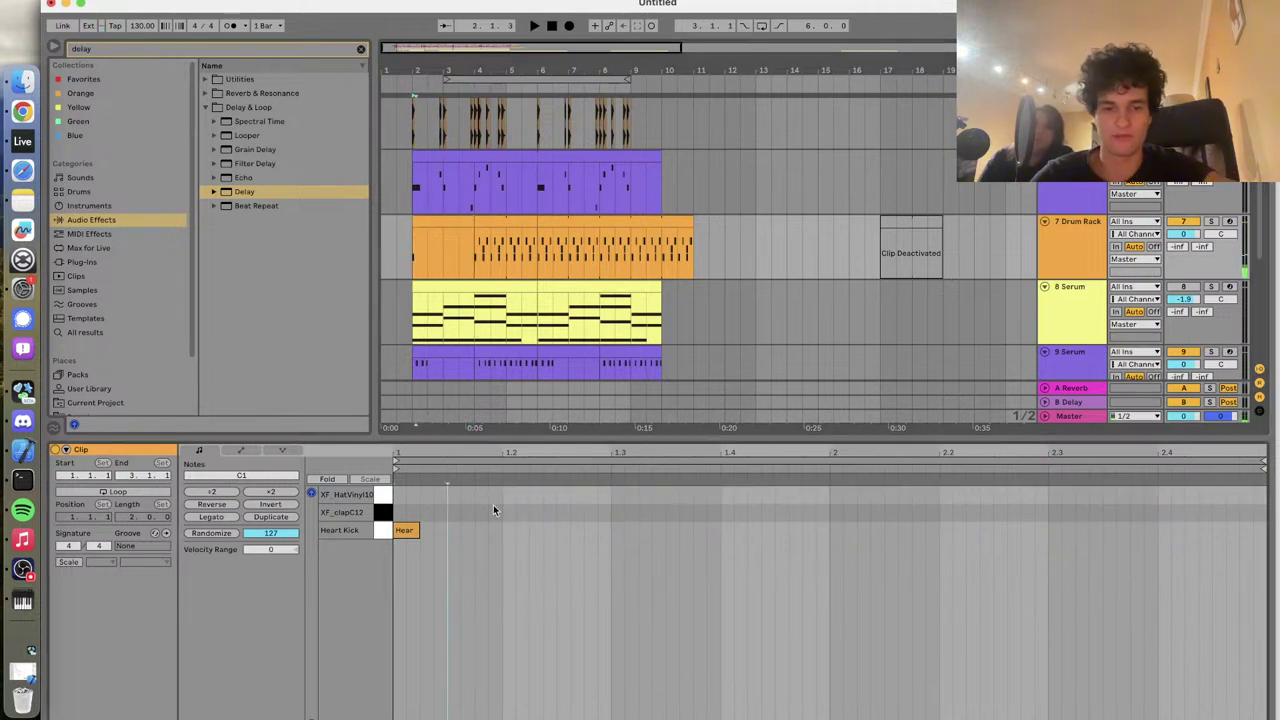
Add short kicks at 1.1.3 and 1.3.3 and claps on 1.2 and 1.4, checking the pattern in playback
double_click(474, 530)
key("space")
key("space")
left_click_drag(481, 532, 454, 532)
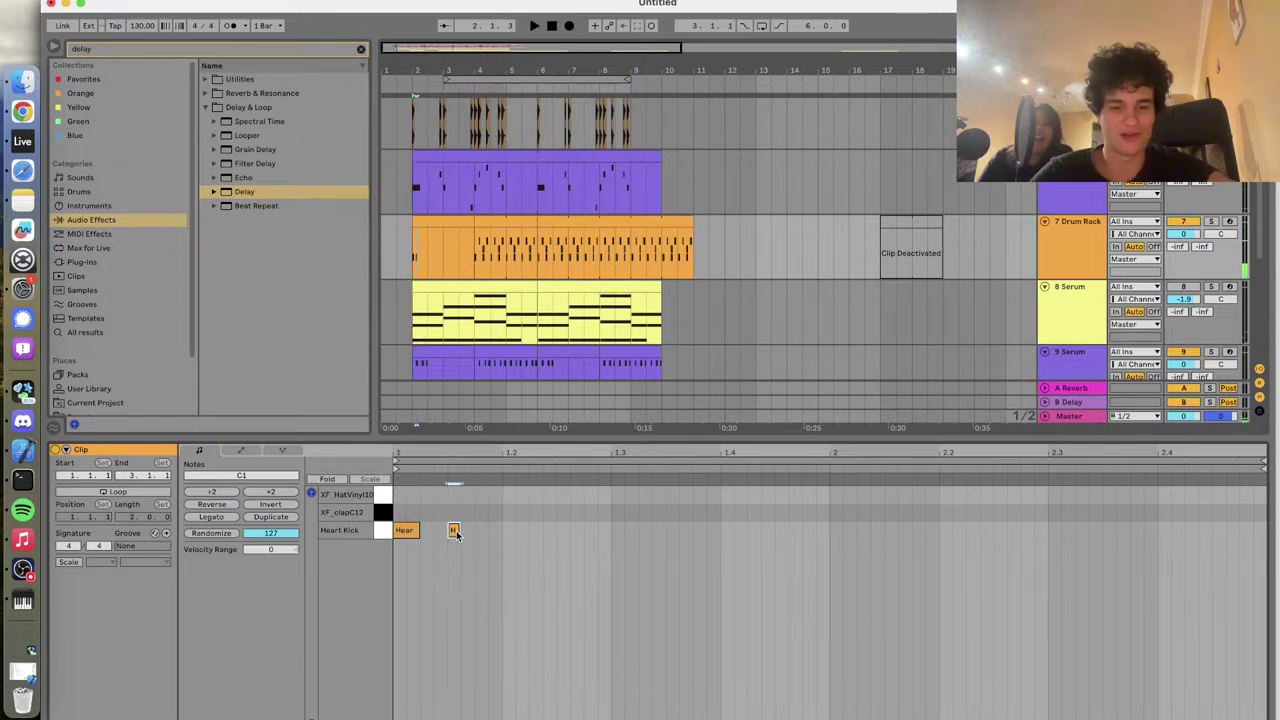
double_click(508, 512)
key("space")
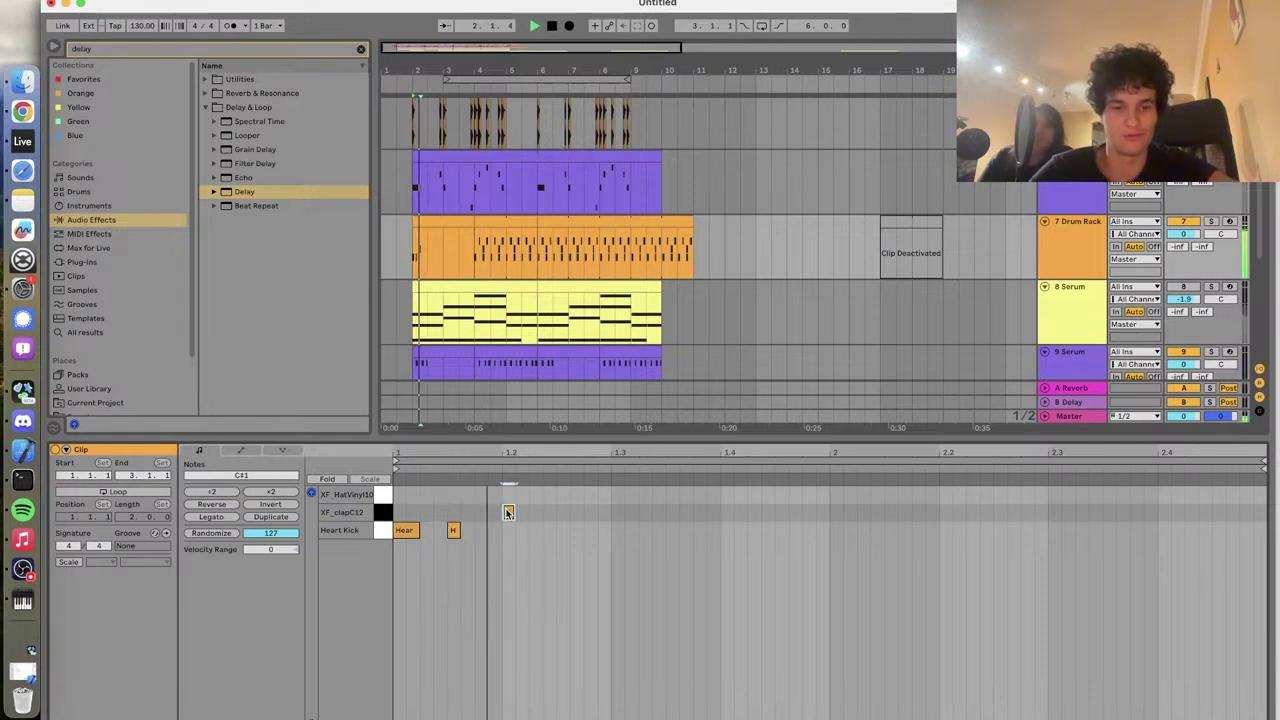
double_click(670, 530)
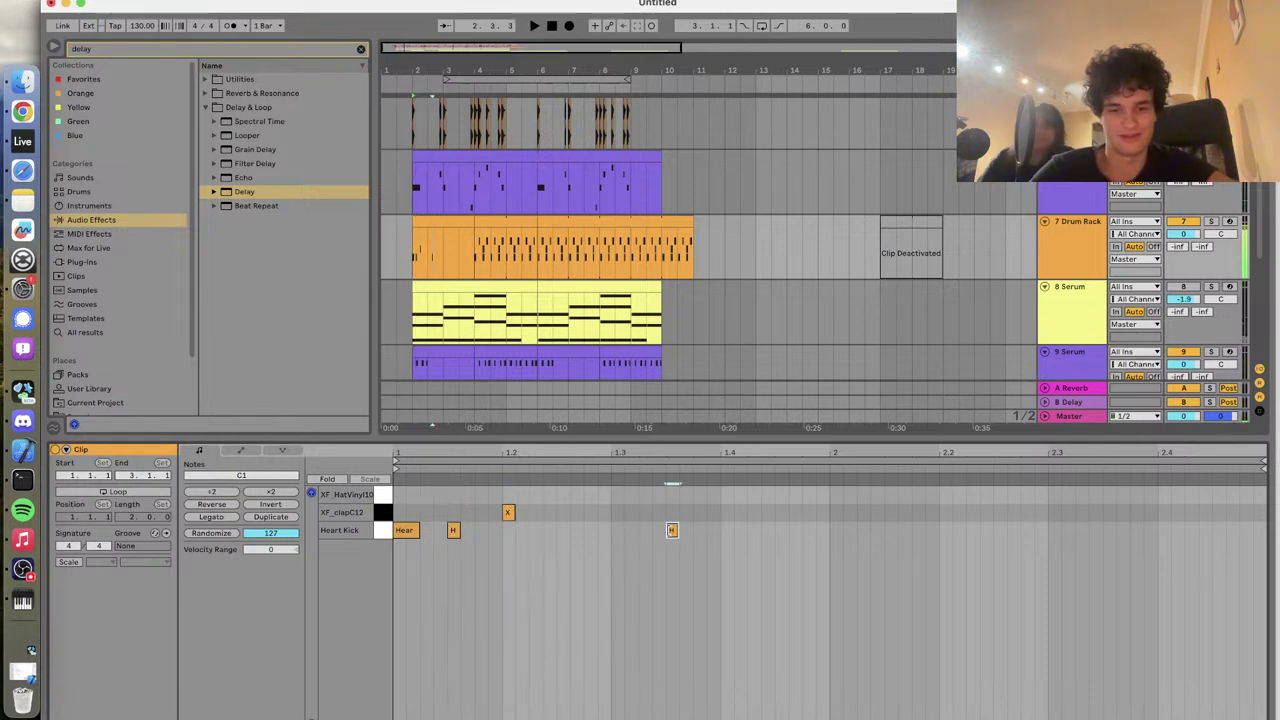
double_click(727, 512)
key("space")
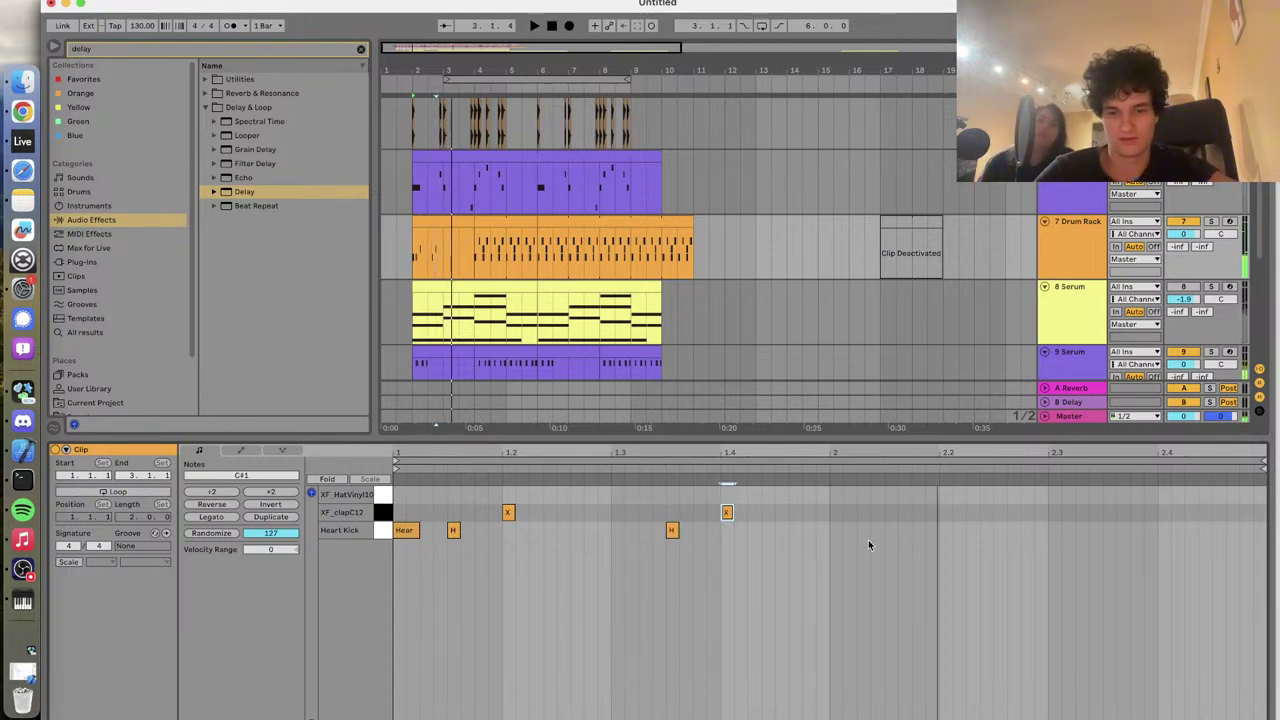
Duplicate the one-bar drum pattern into the clip's second bar and add a kick at 1.4.4
key("super+a")
key("super+d")
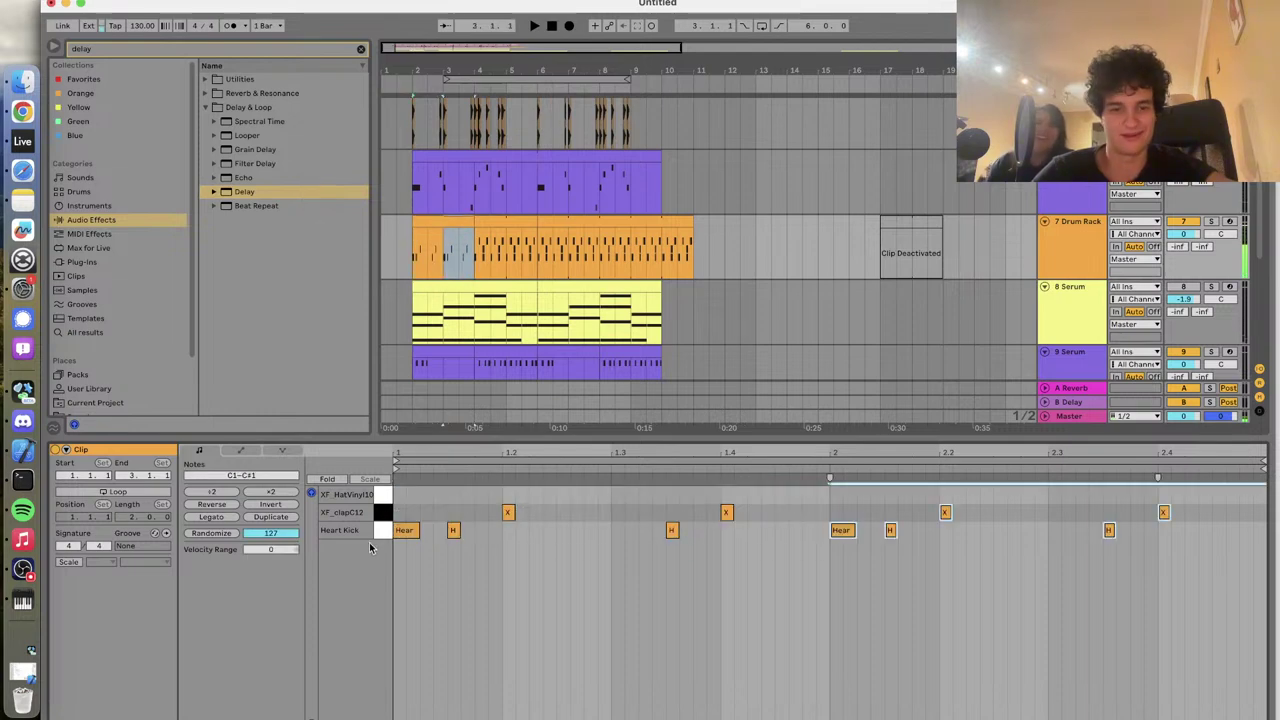
double_click(808, 530)
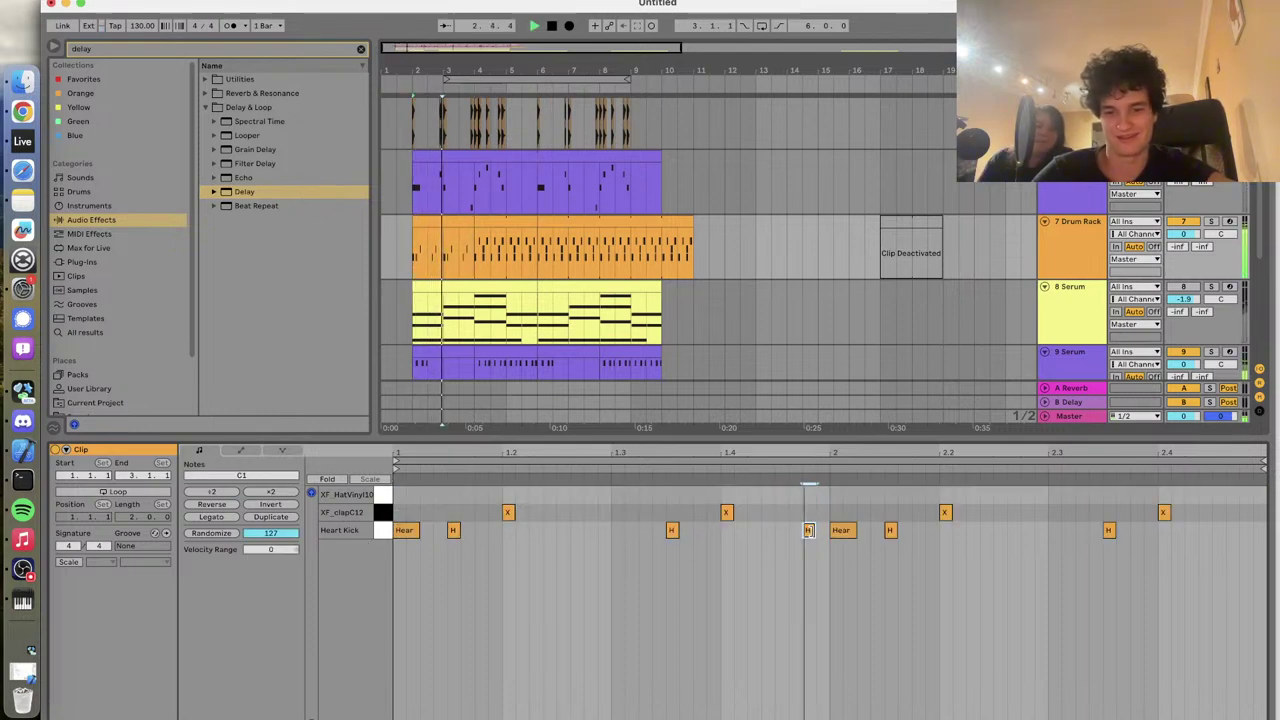
left_click_drag(808, 530, 815, 533)
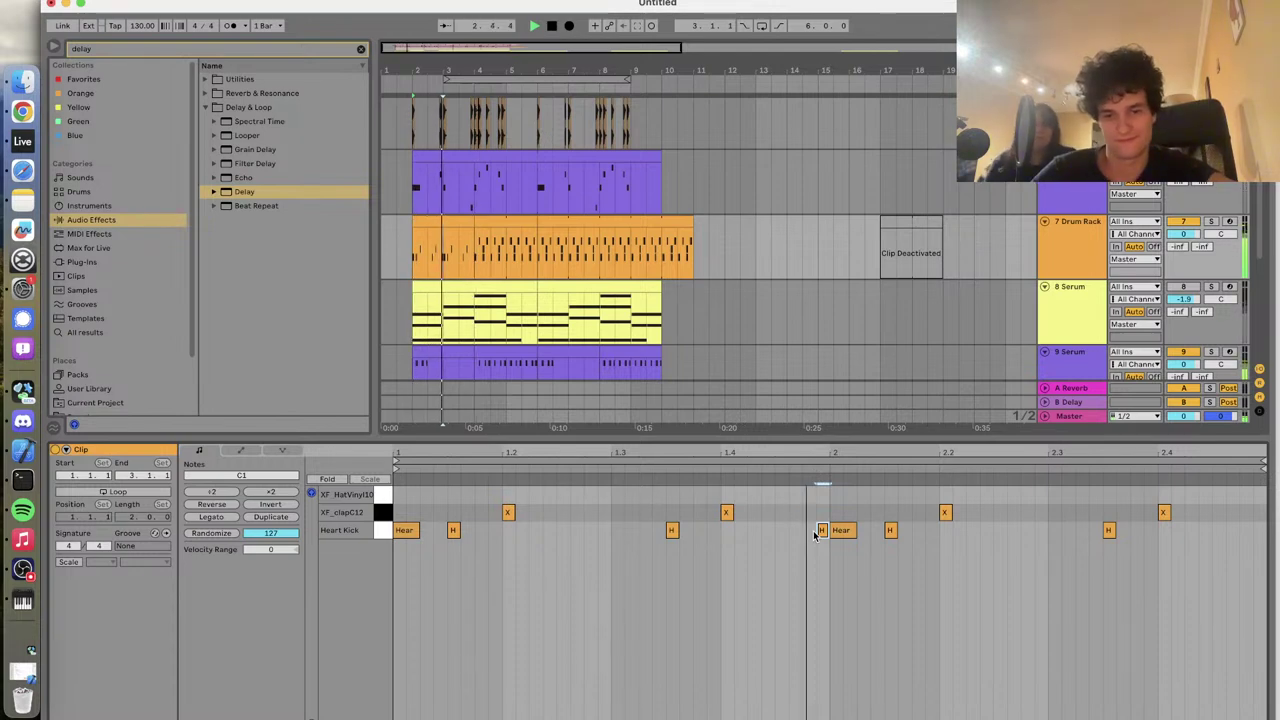
key("space")
left_click_drag(815, 533, 808, 533)
Add kicks at 1.2.3 and 2.2.3 in the drum clip and check each in playback
double_click(562, 530)
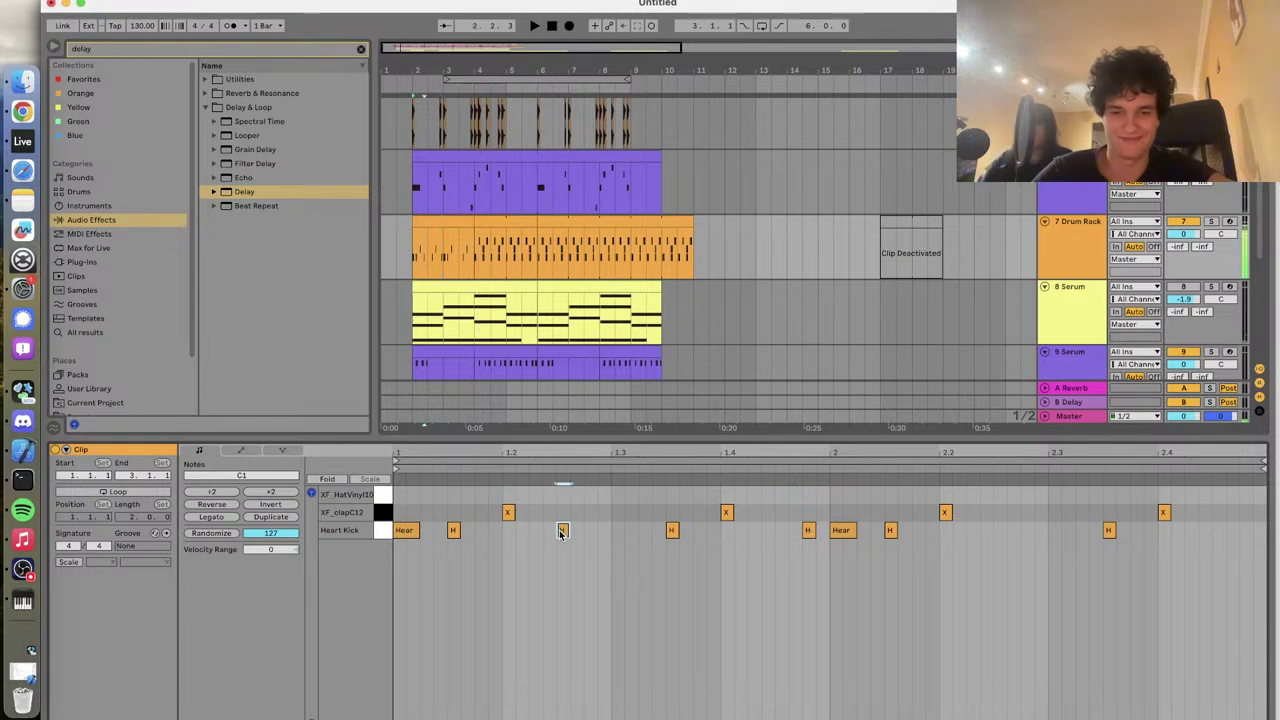
key("space")
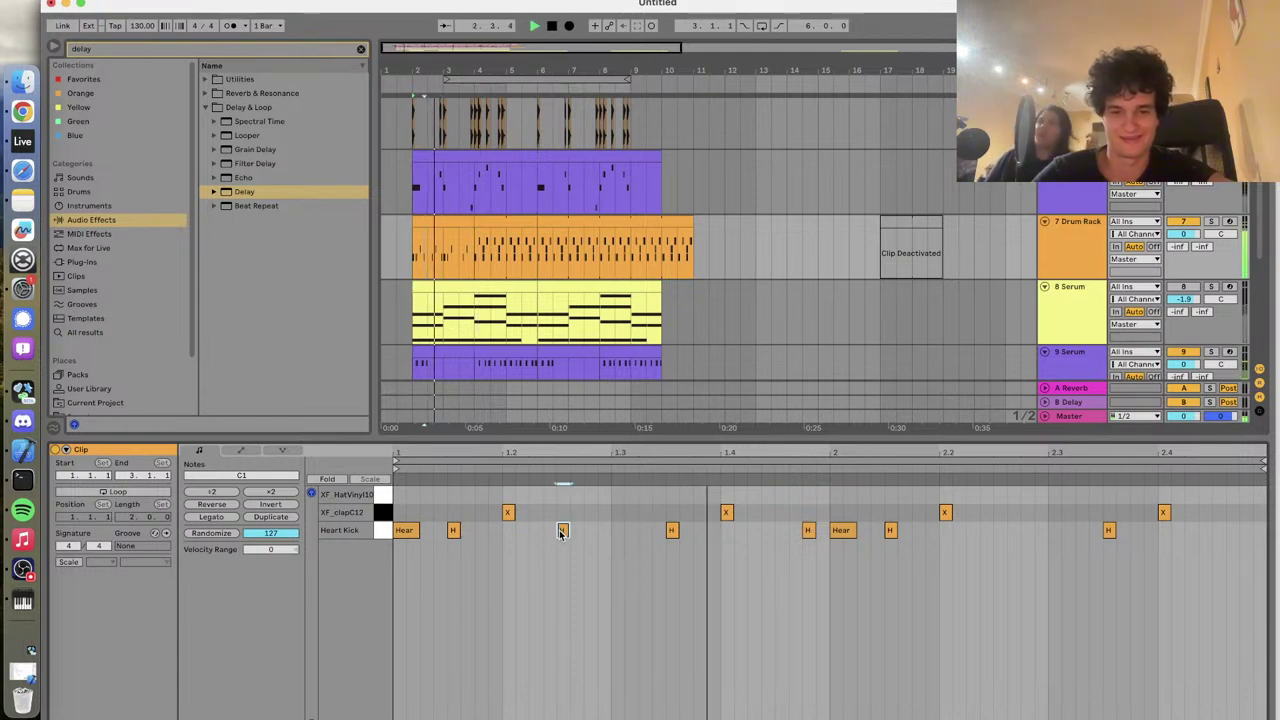
key("space")
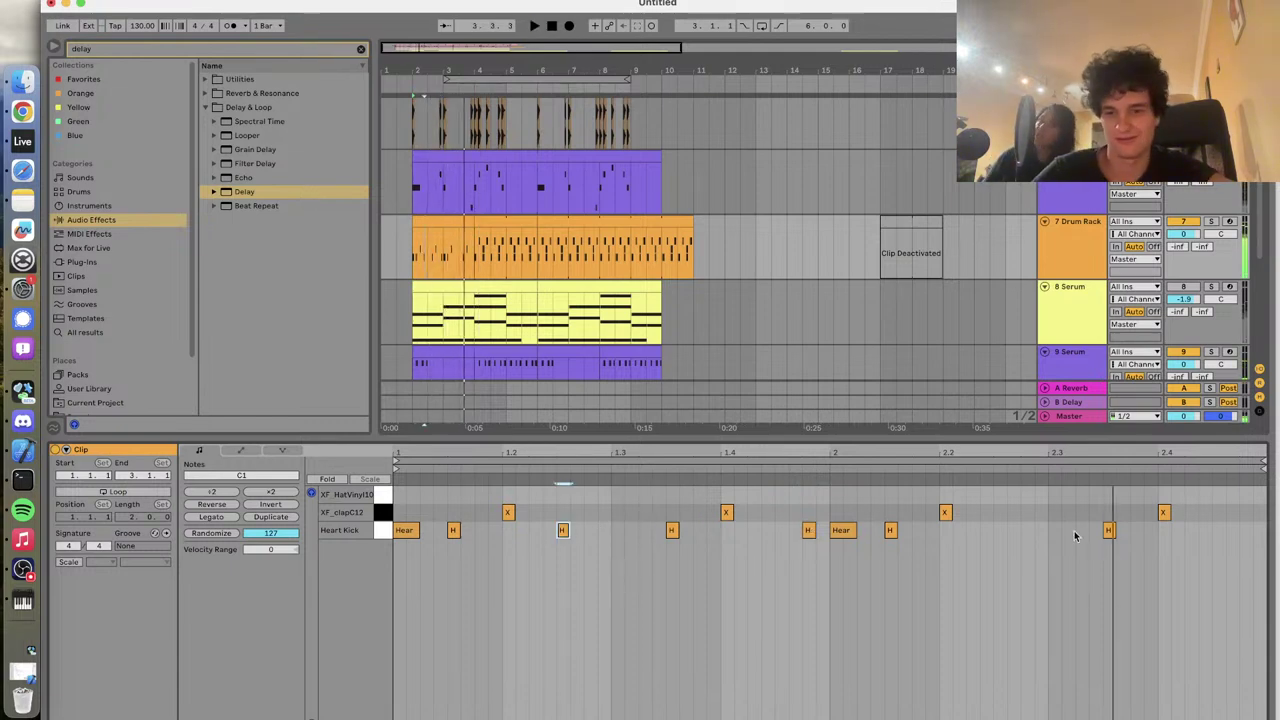
double_click(1000, 530)
key("space")
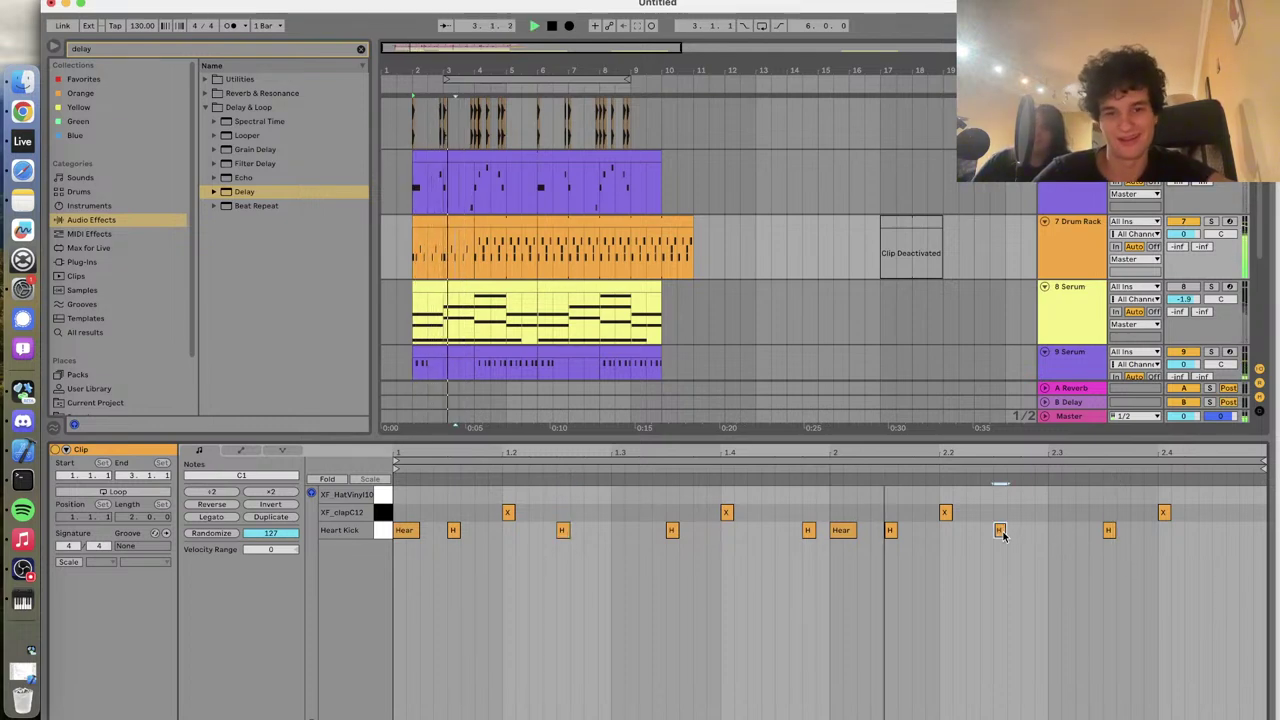
key("space")
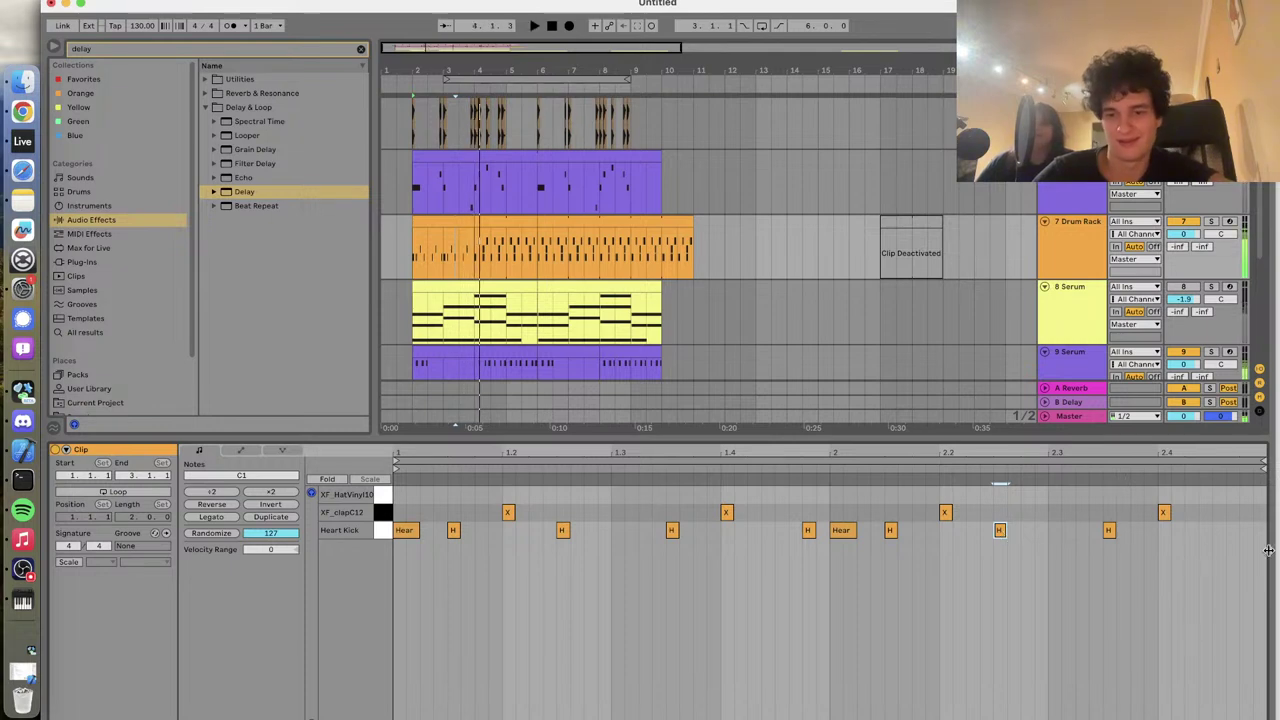
Add a vinyl hi-hat at 1.1.3 and duplicate it onto every offbeat across both bars of the clip
key("space")
double_click(453, 495)
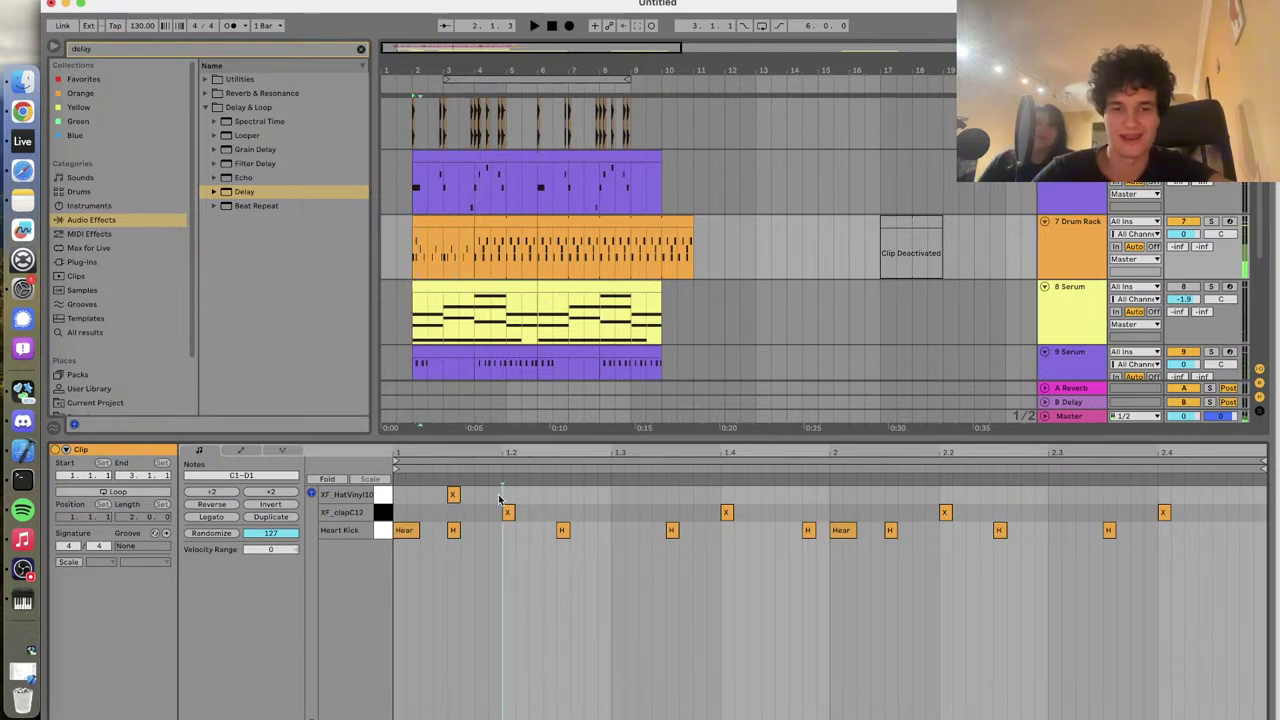
key("super+d")
key("super+d")
key("super+d")
key("super+d")
key("super+d")
key("super+d")
key("super+d")
key("space")
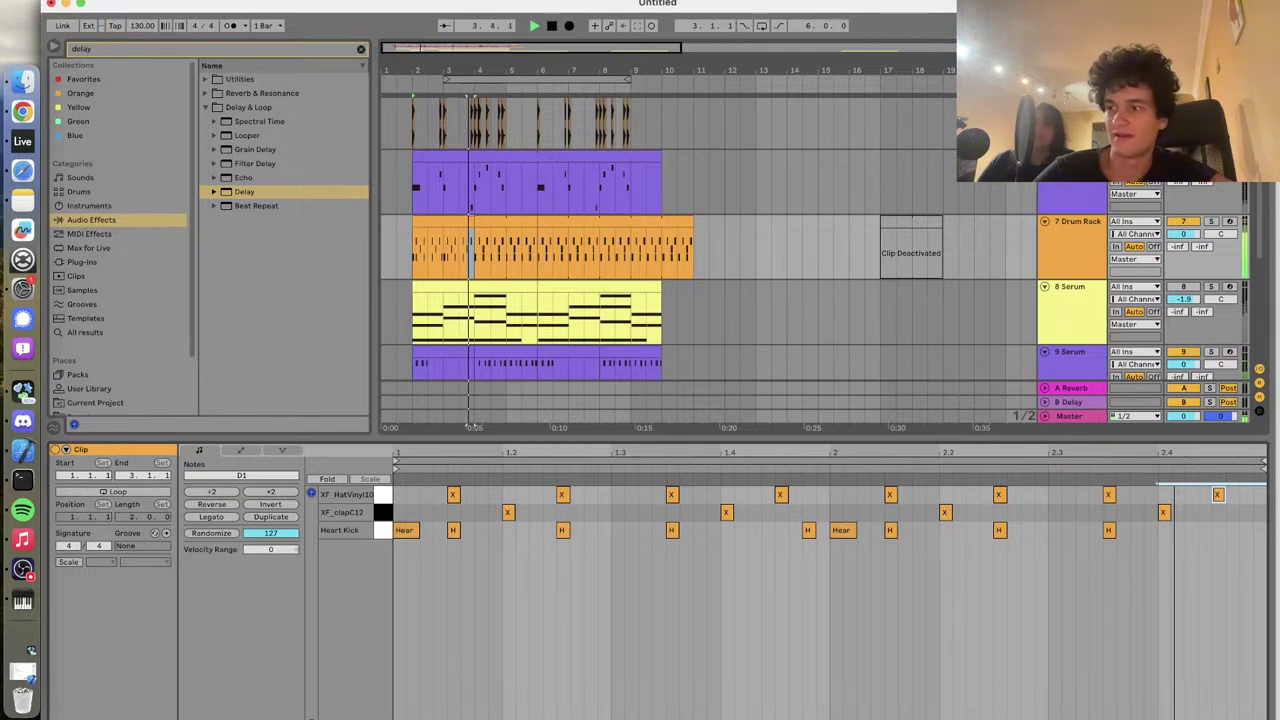
Duplicate the new two-bar Drum Rack clip along its track up to bar 10 during playback
left_click(462, 222)
key("Right")
key("Right")
key("Right")
key("Right")
key("Right")
key("Right")
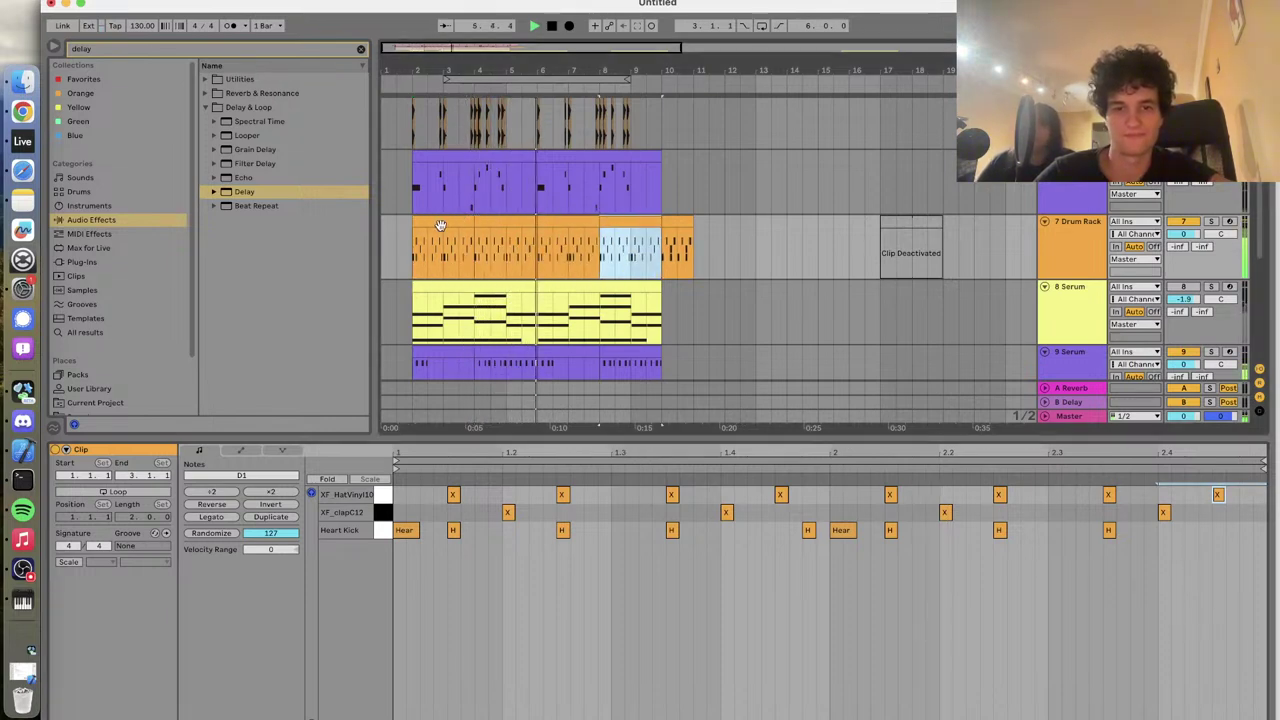
scroll(587, 263, "down", 3)
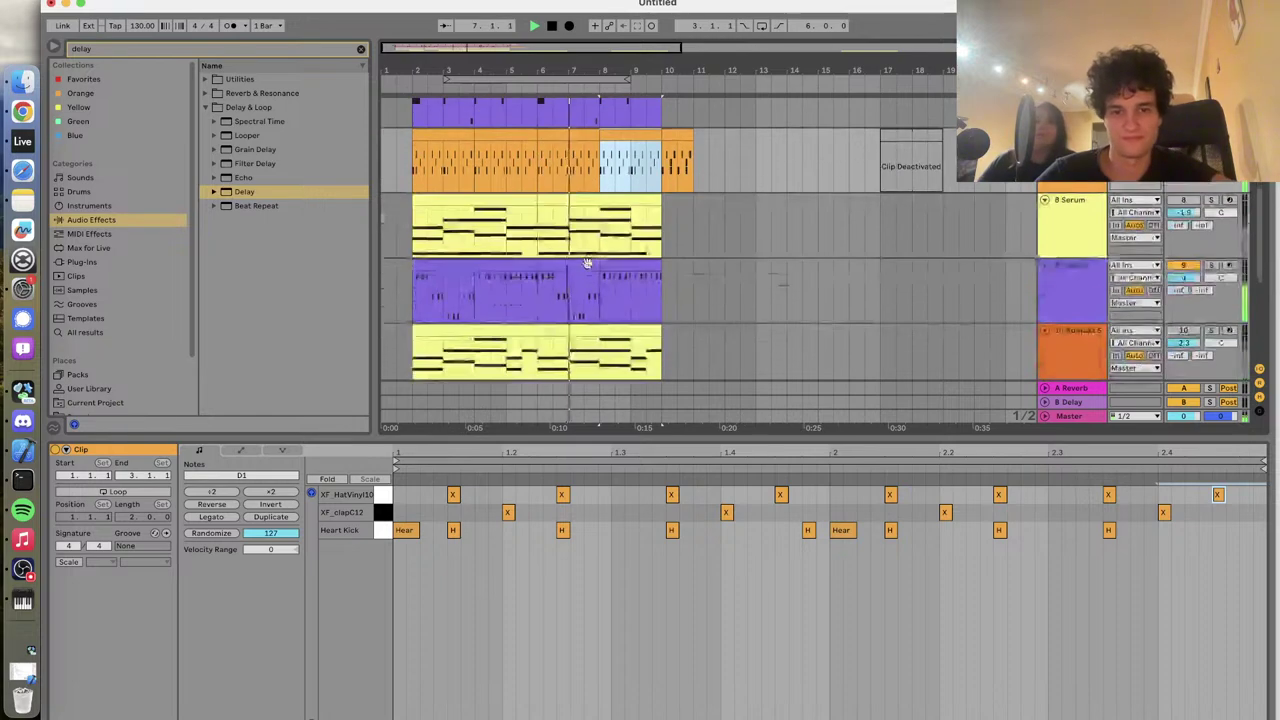
scroll(587, 263, "down", 4)
scroll(589, 267, "up", 3)
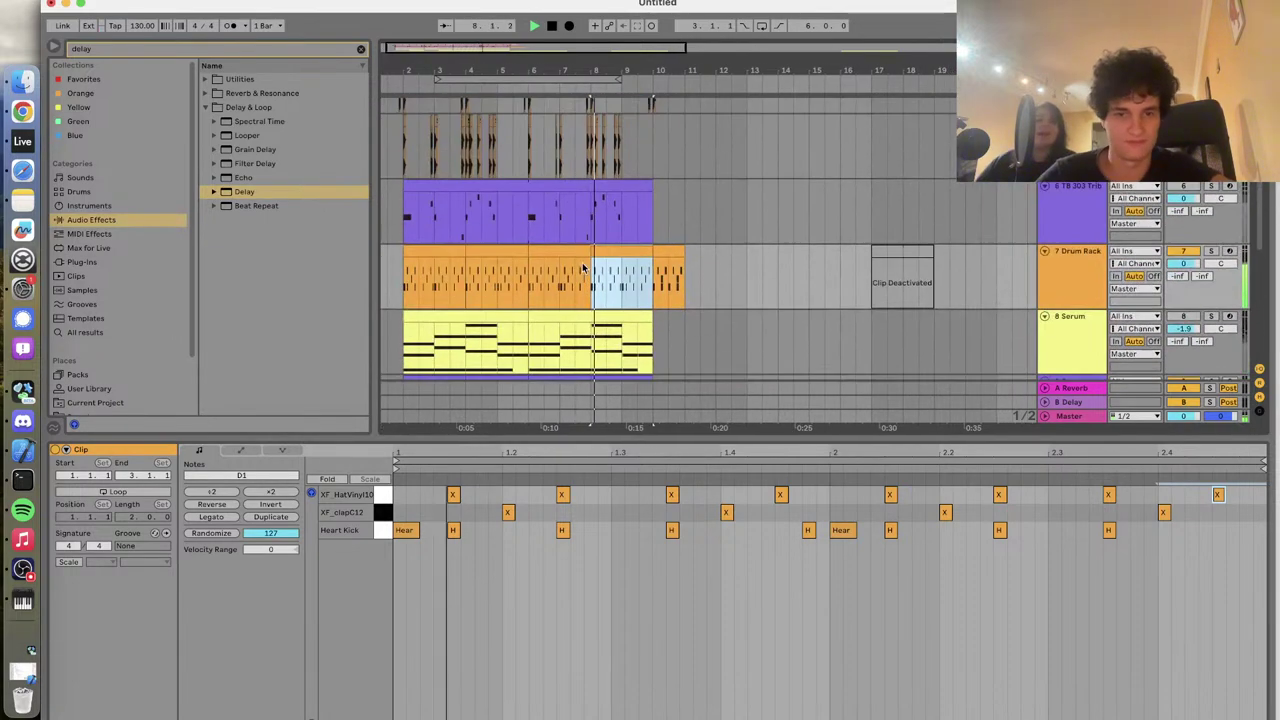
Add kicks at 1.4.2 and 2.3.2 in the Drum Rack clip that starts at bar 6
double_click(754, 531)
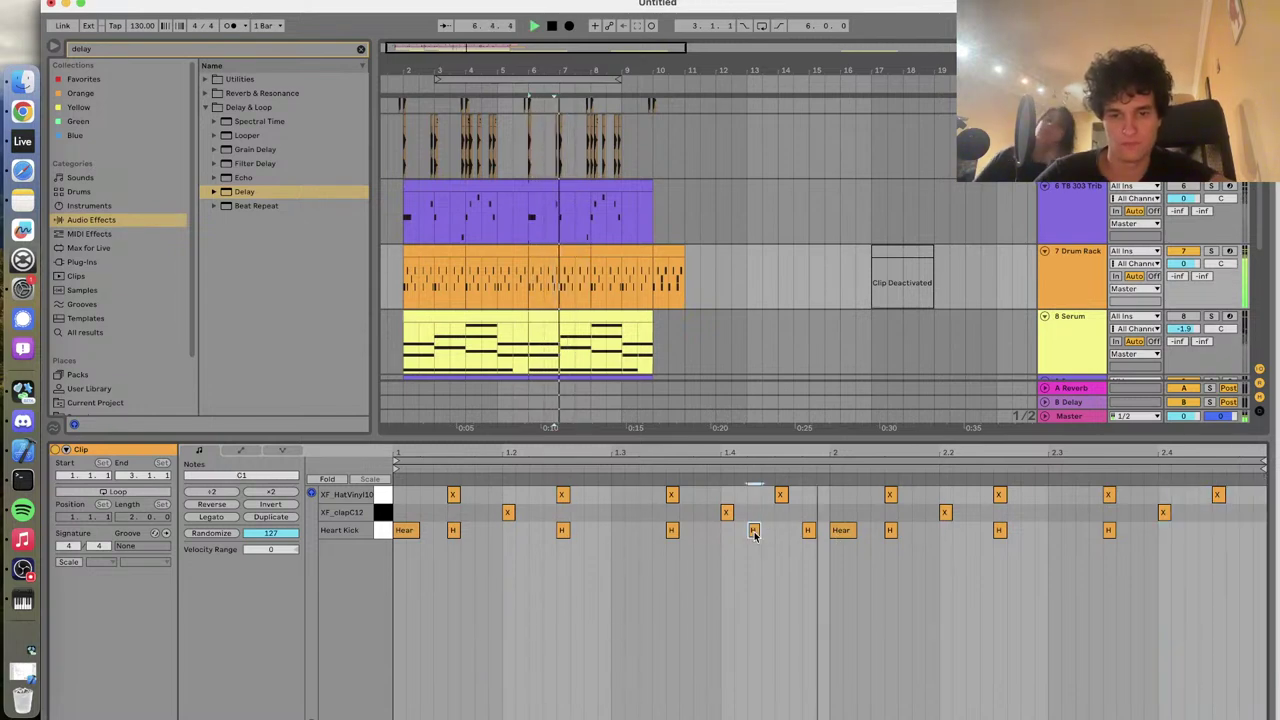
double_click(1069, 531)
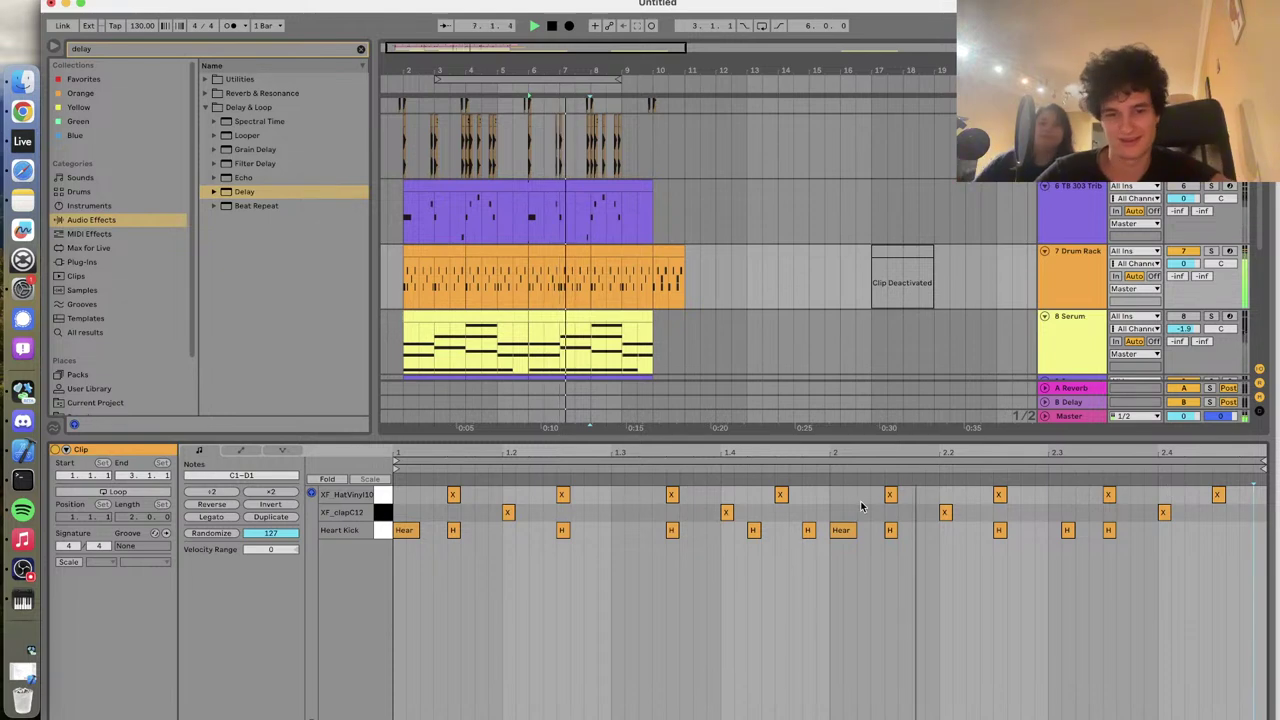
left_click(1067, 531)
key("Right")
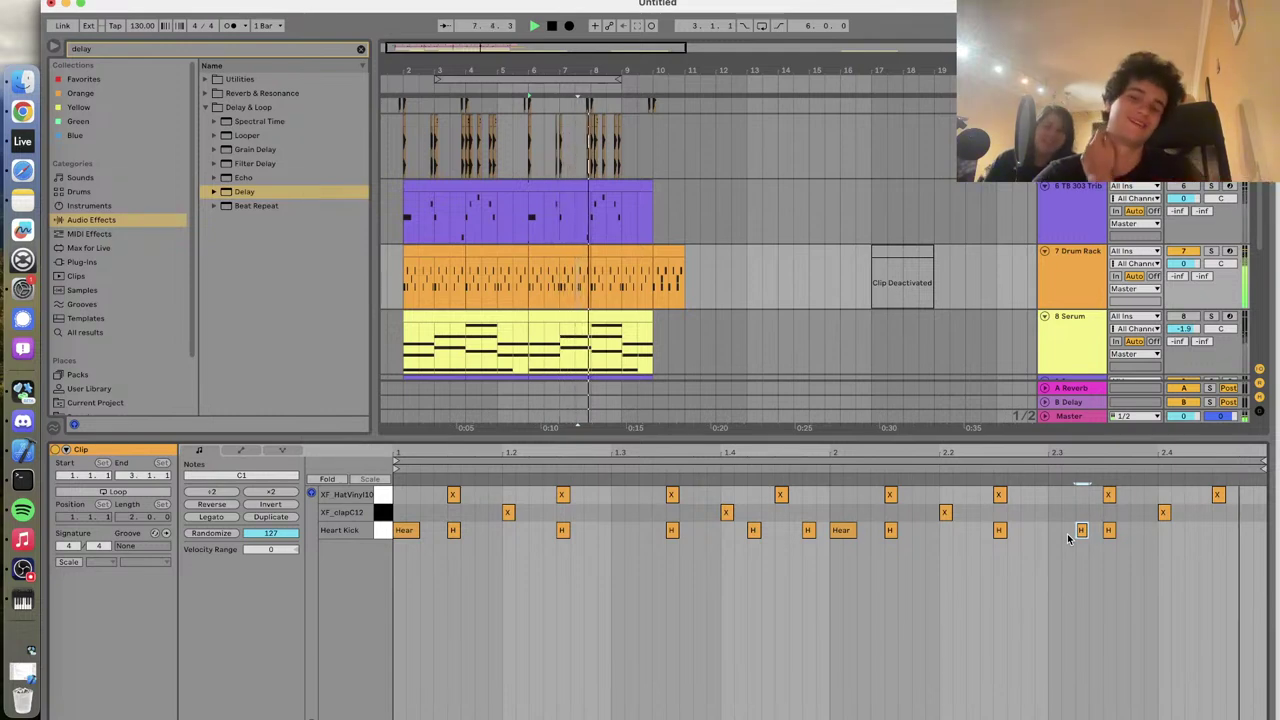
Add a short Heart Kick note at beat 2.4 of the Drum Rack clip
left_click(1218, 533)
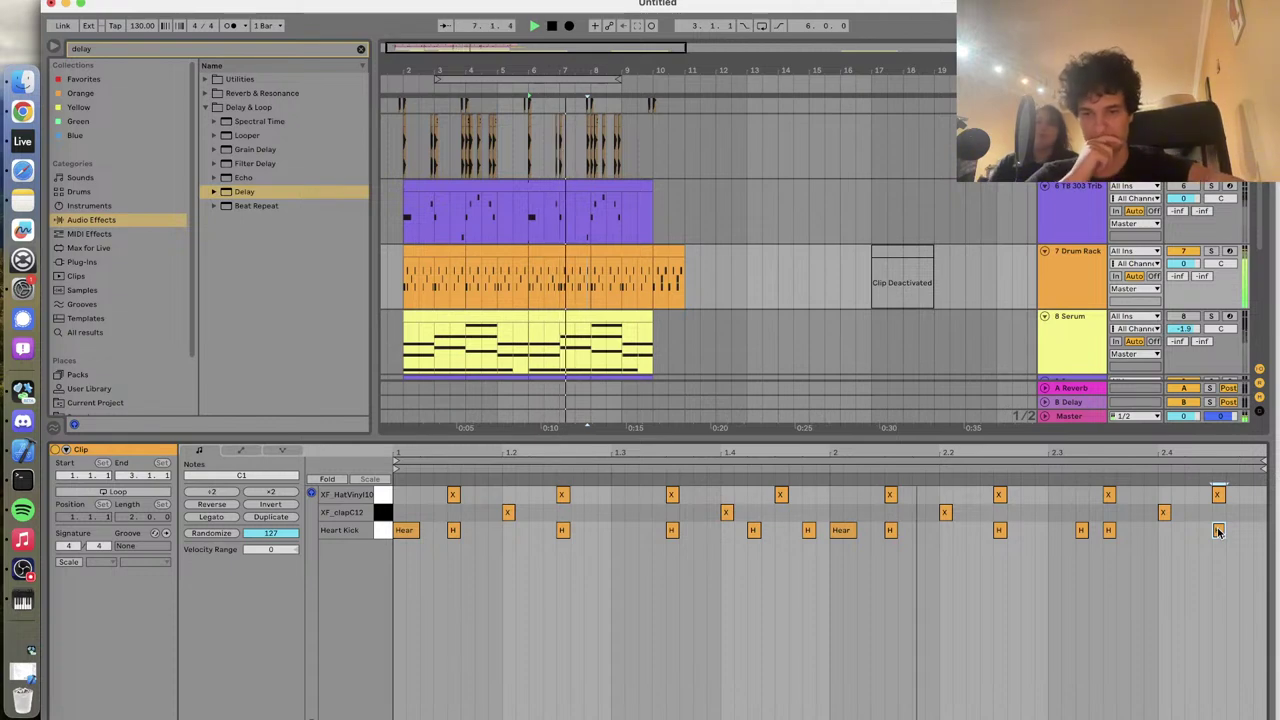
key("Left")
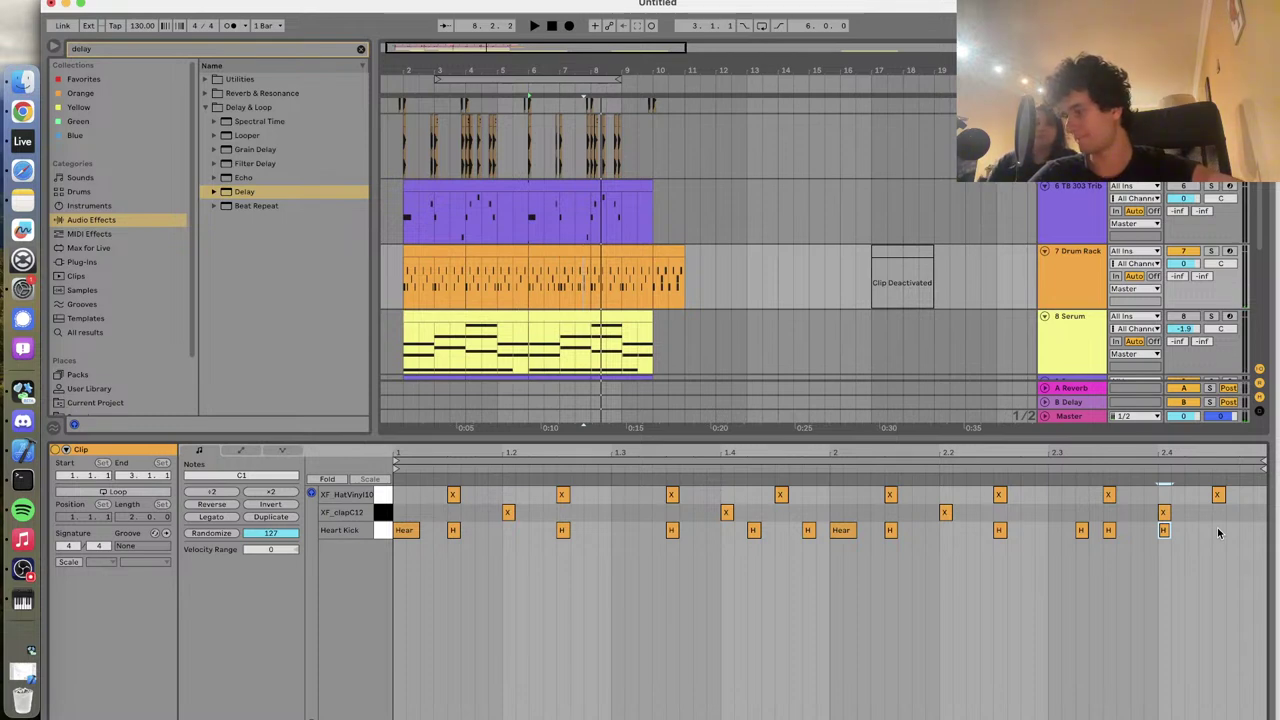
Play the arrangement from bar 6 and turn off solo on the 11 Kontakt 5 track
scroll(731, 250, "down", 2)
left_click(1212, 262)
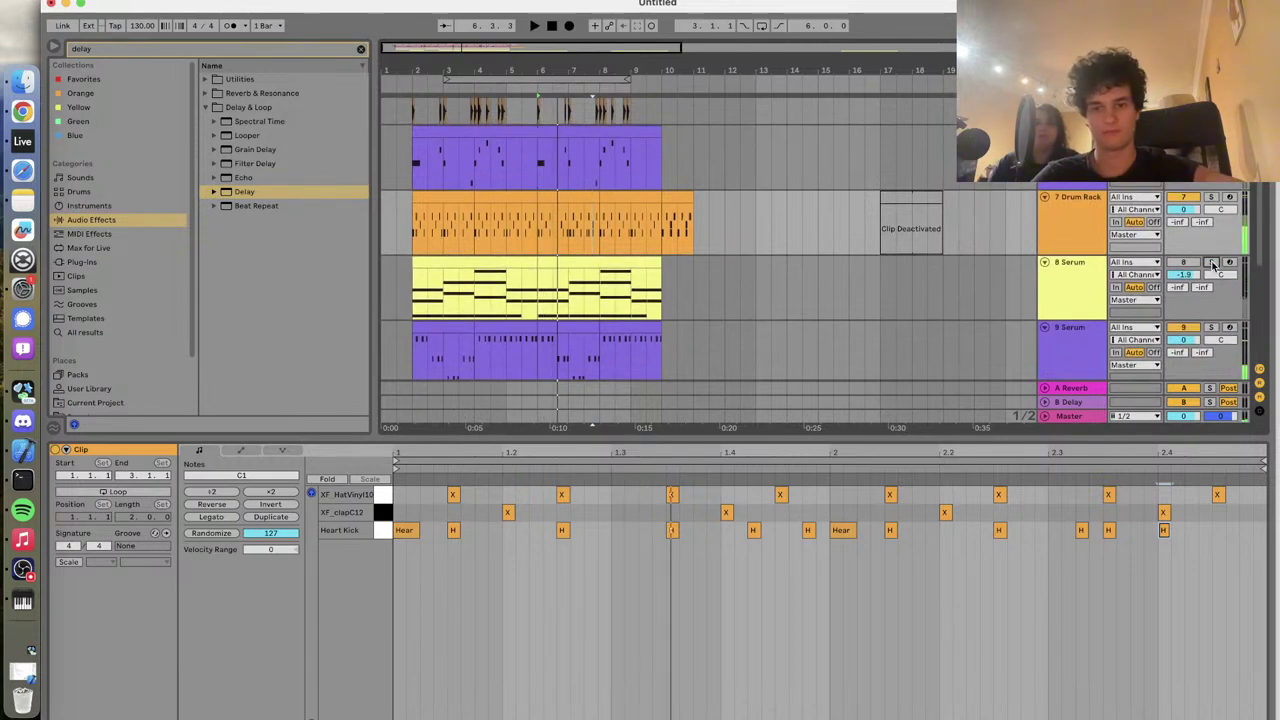
scroll(1214, 240, "down", 5)
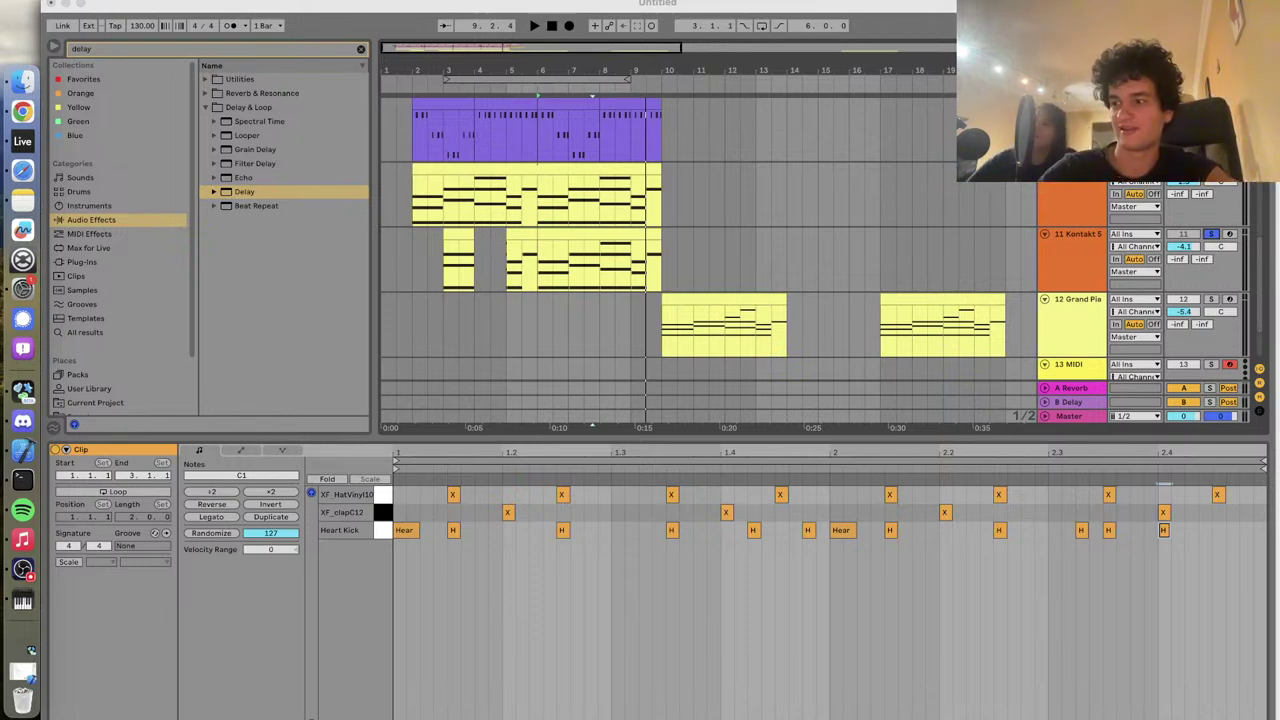
left_click(538, 283)
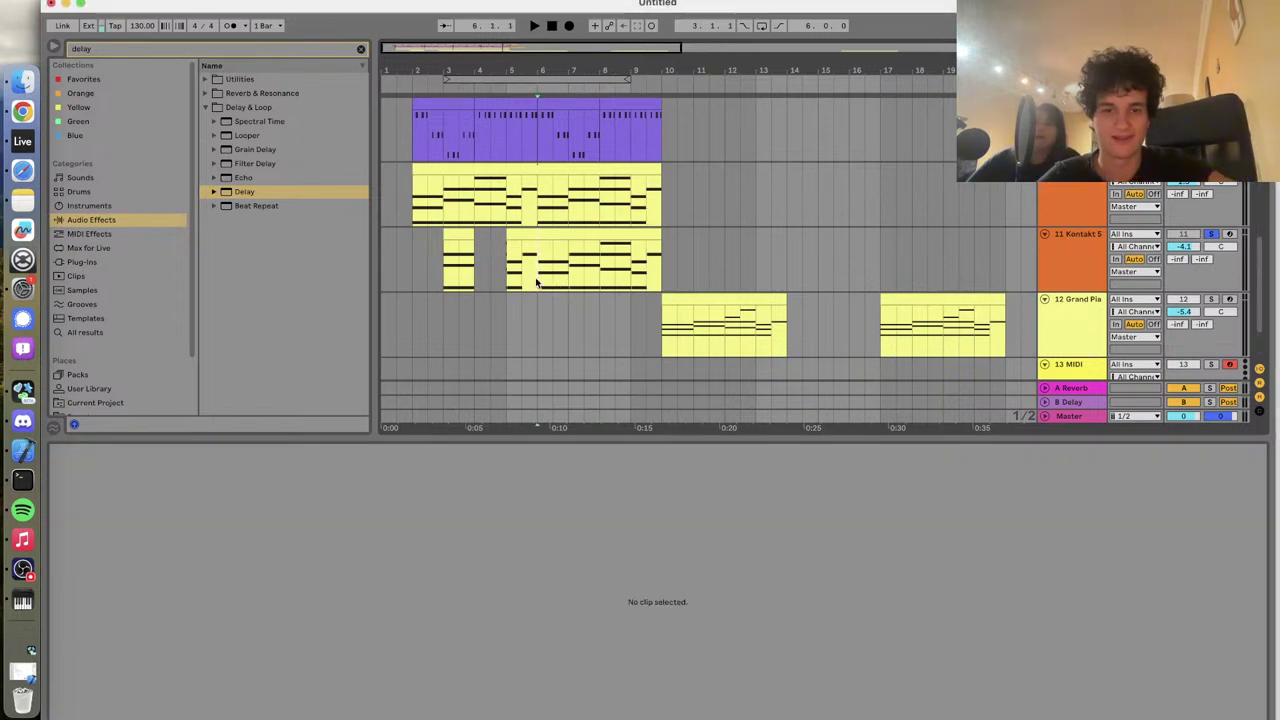
key("space")
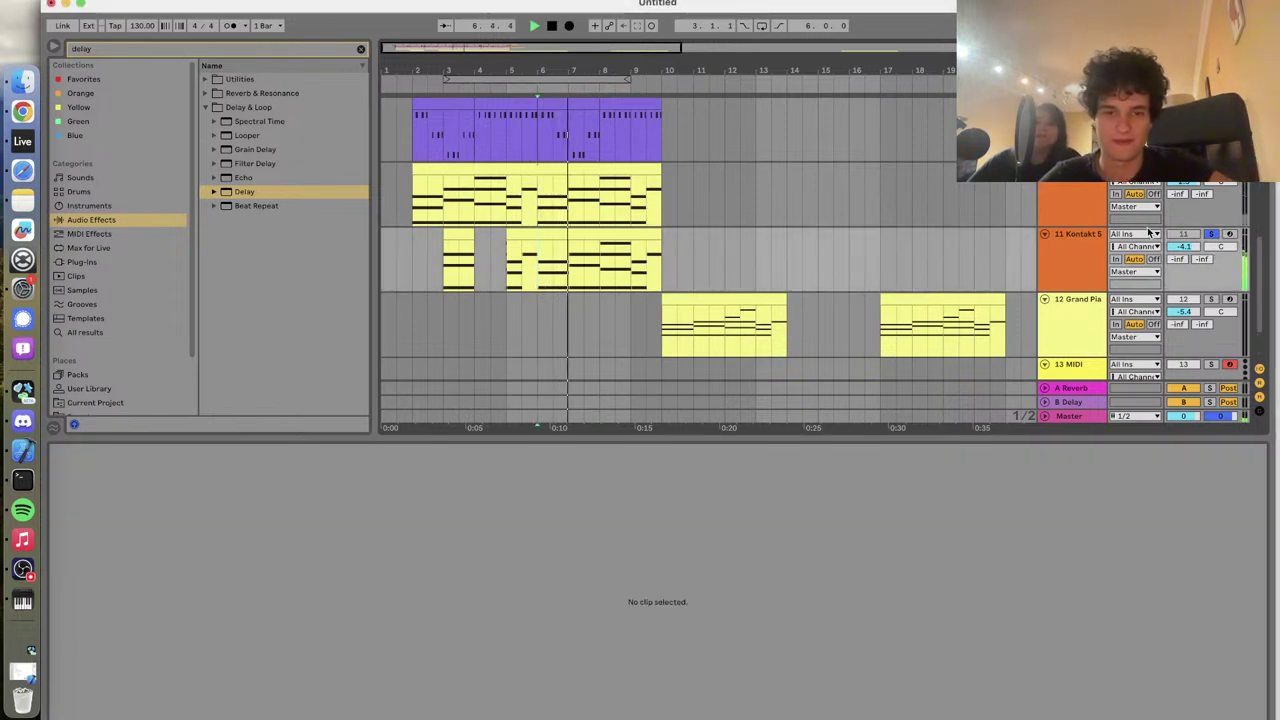
left_click(1212, 234)
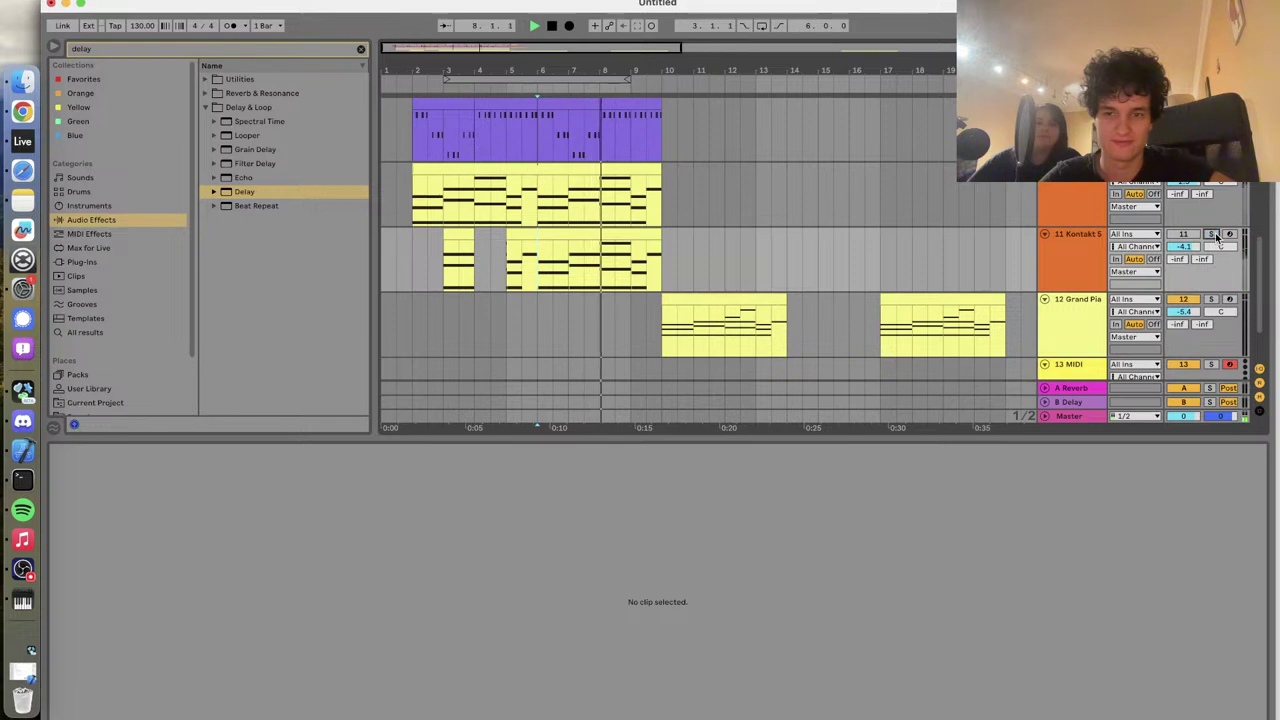
Listen to the full arrangement from bar 6 with the edited drums, and stop playback
scroll(556, 212, "up", 5)
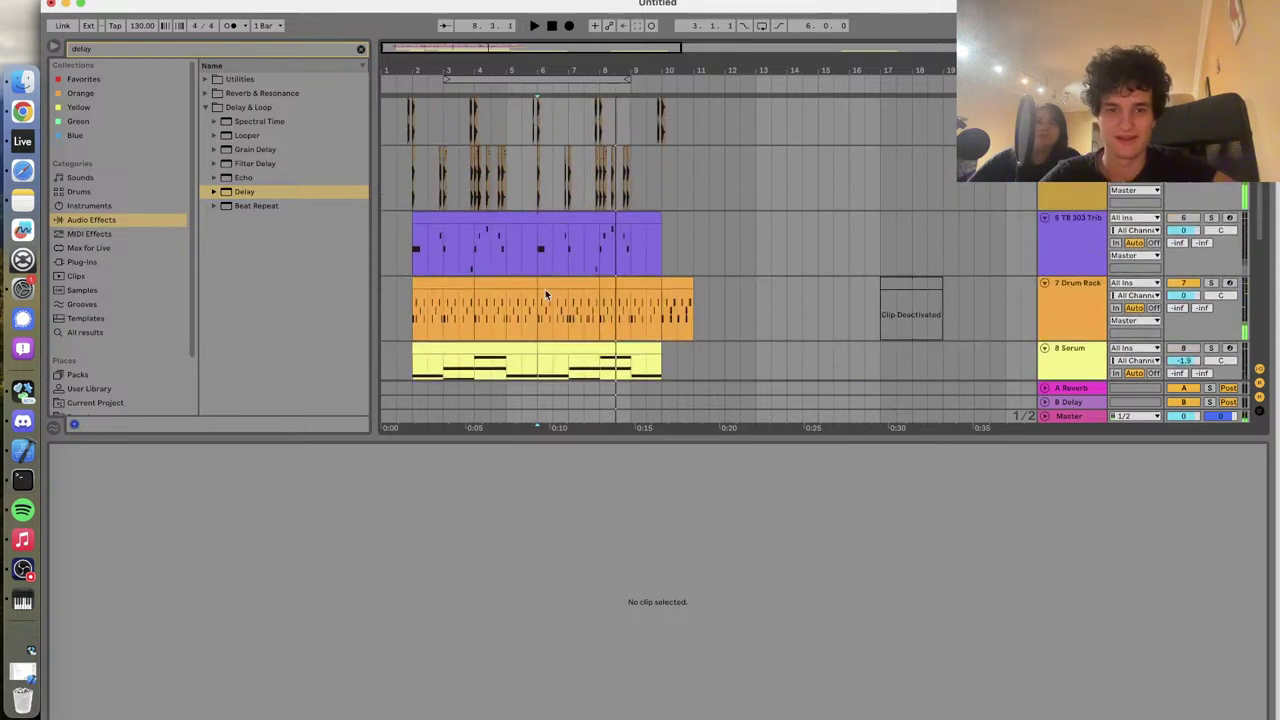
left_click(537, 304)
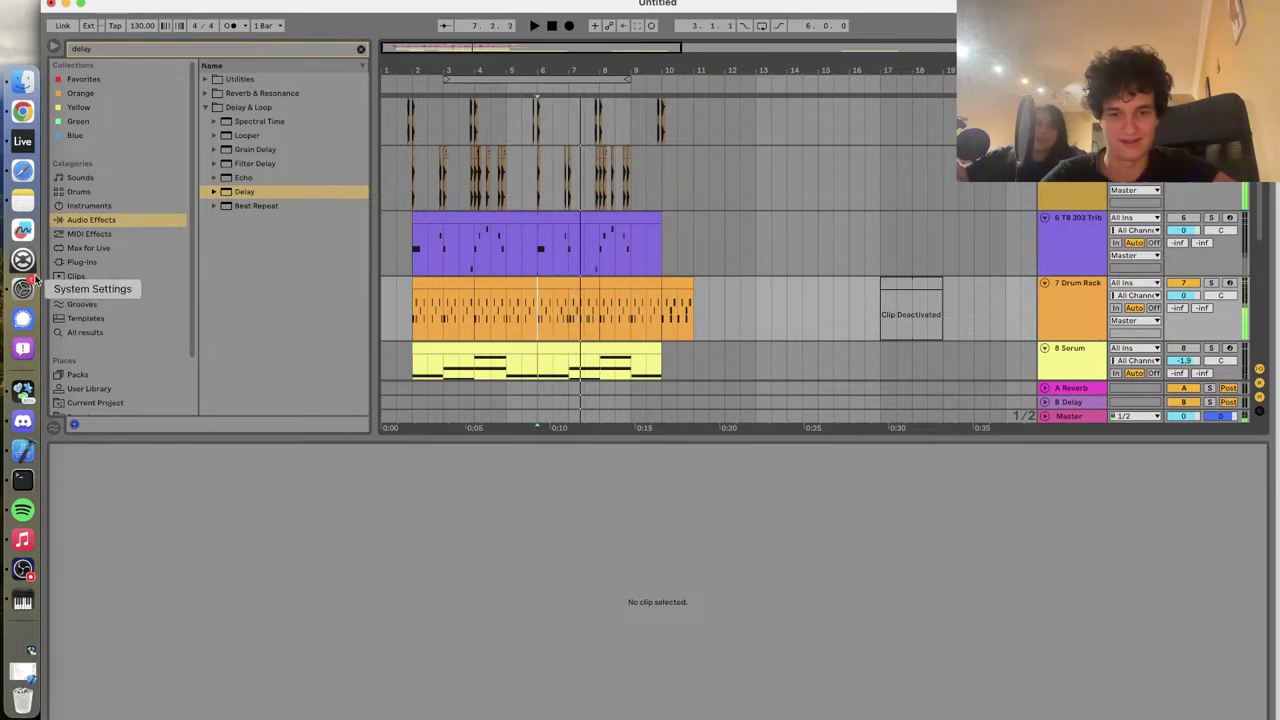
key("space")
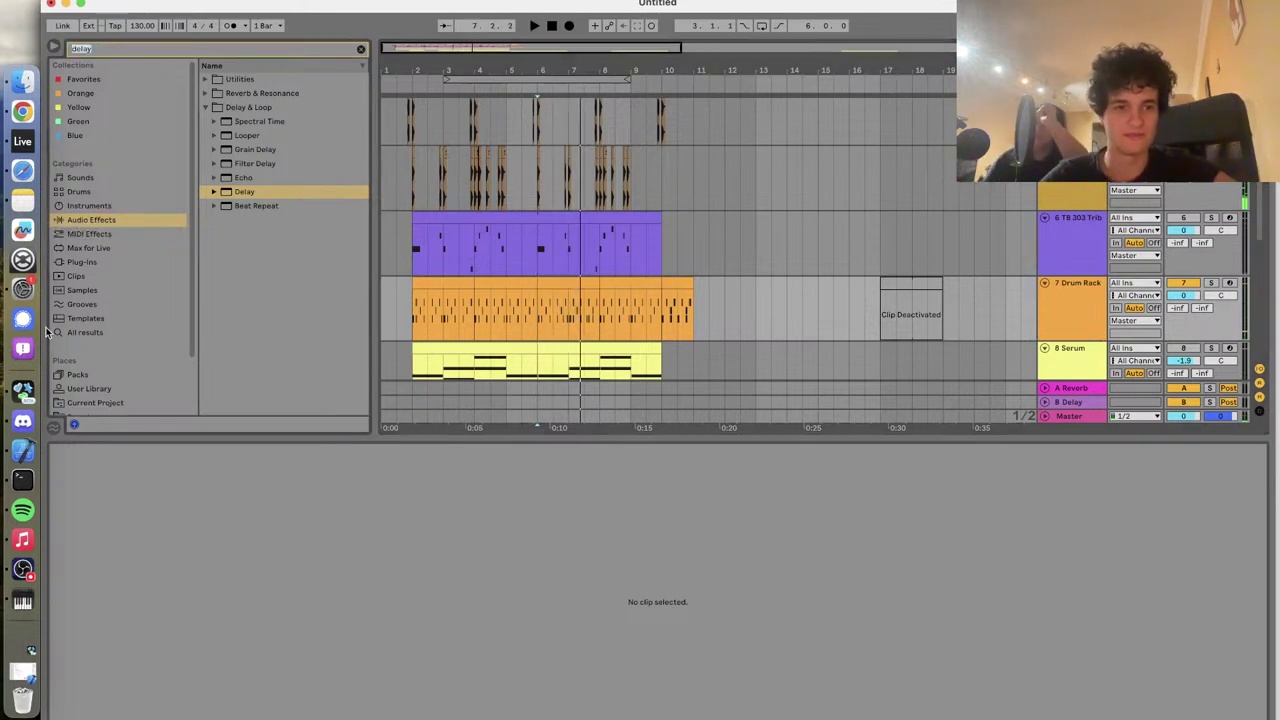
Search the Samples folder for "dnb" in place of the earlier browser search
scroll(91, 303, "down", 3)
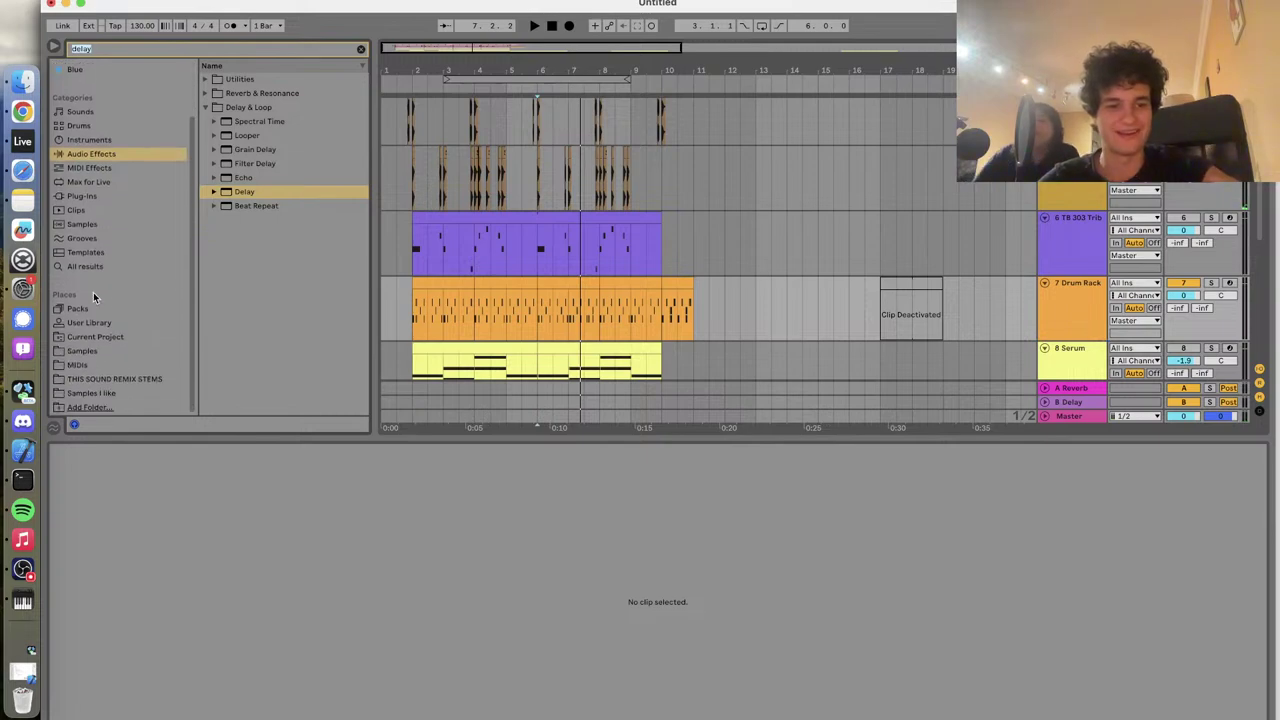
left_click(82, 350)
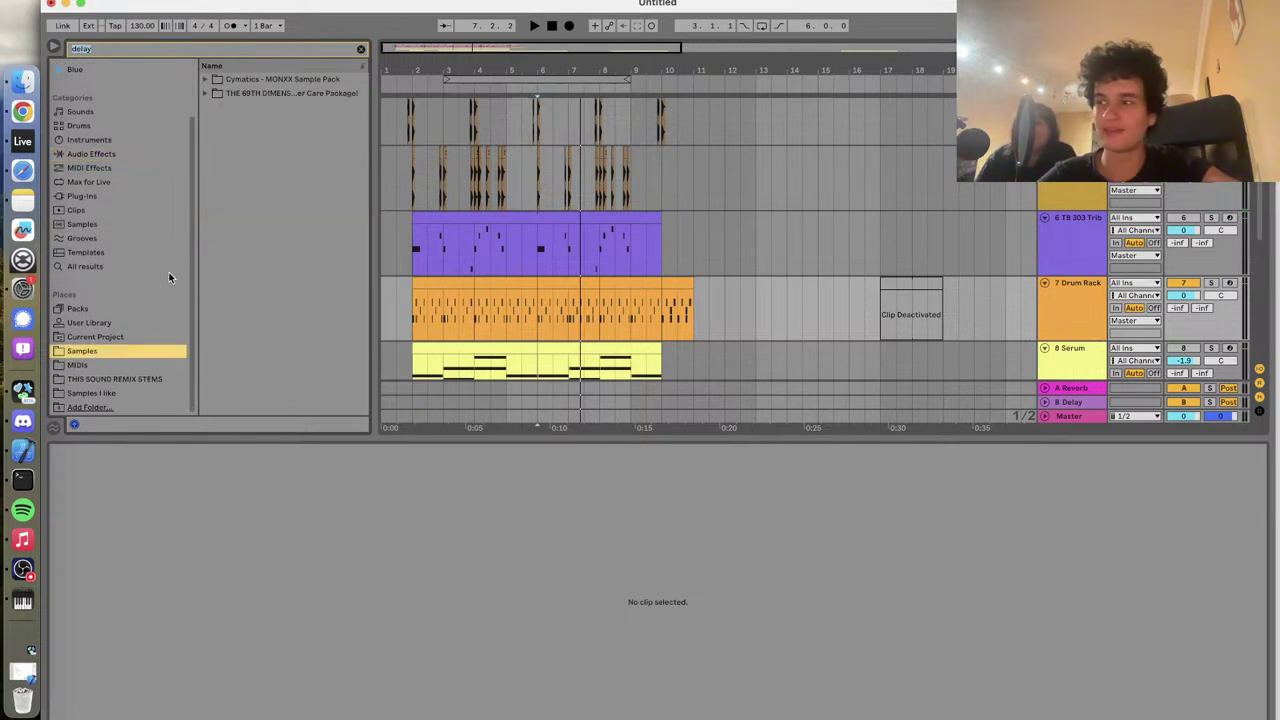
key("BackSpace")
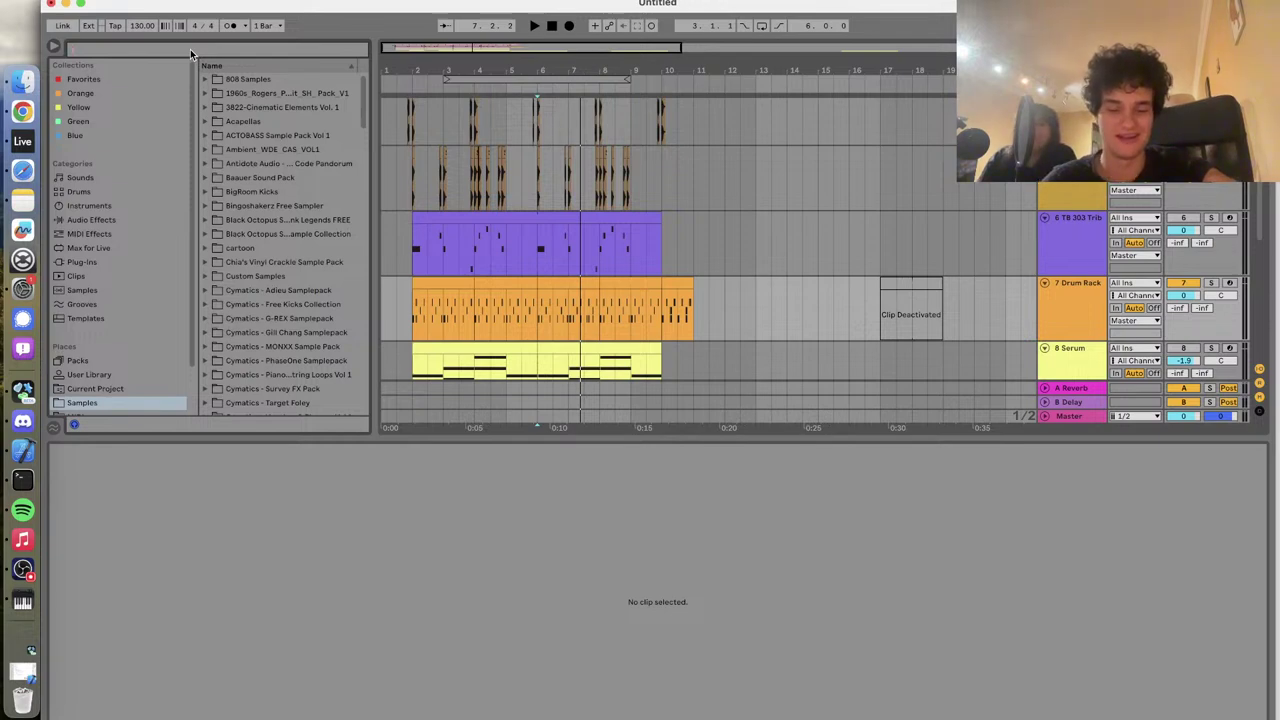
type("dn")
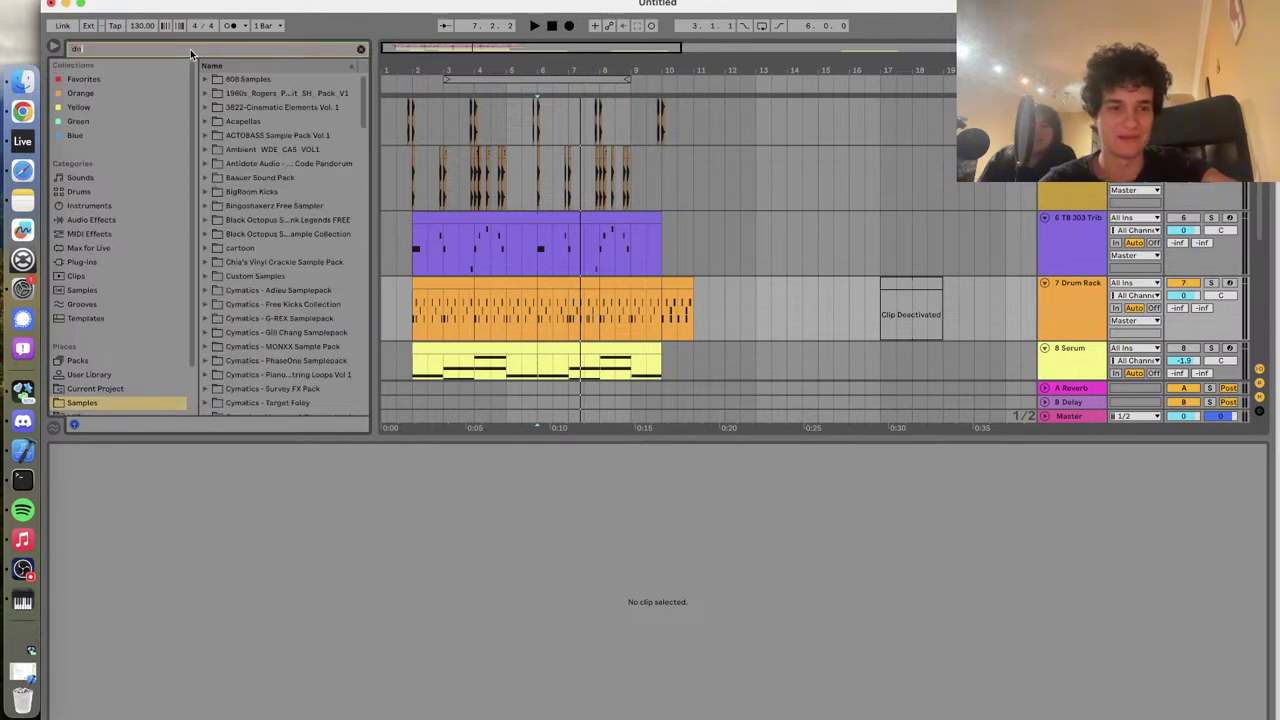
type("b")
Look through the 69TH D!MENSION care package's matches, previewing files in QBIK's Festival DnB Starter Kit
left_click(206, 93)
left_click(214, 108)
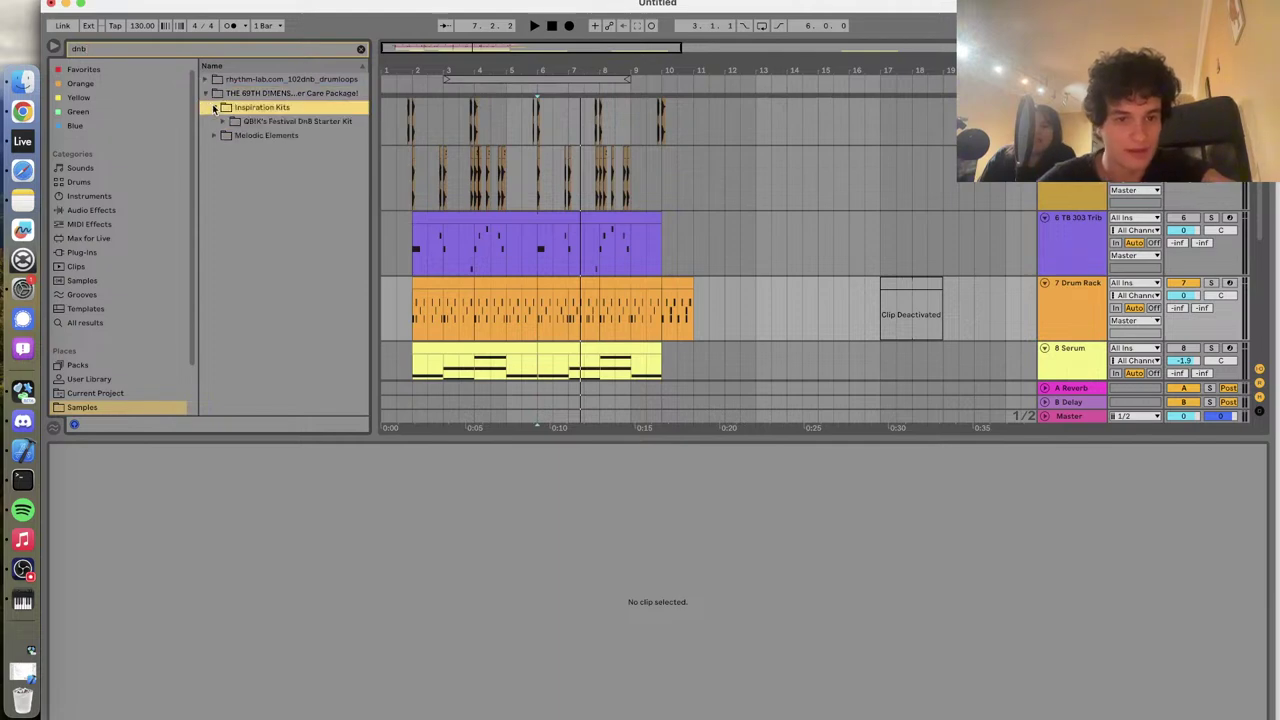
left_click(219, 122)
left_click(222, 121)
left_click(240, 137)
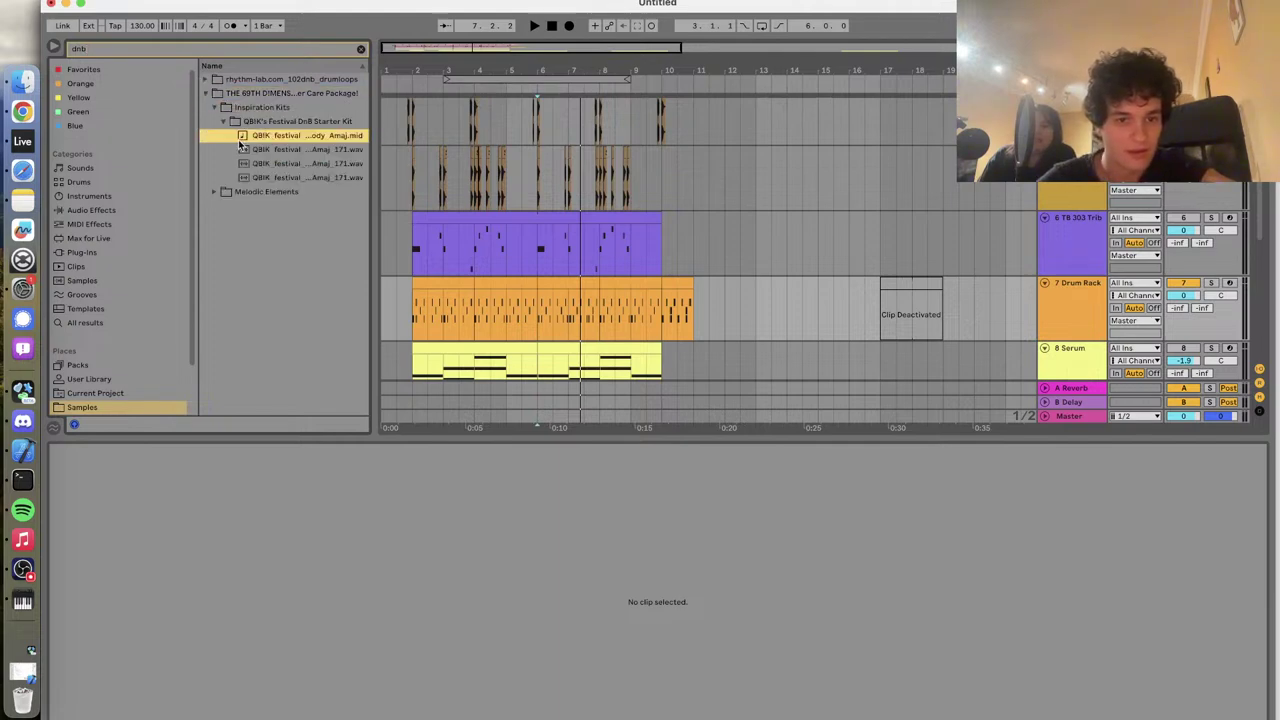
left_click(252, 149)
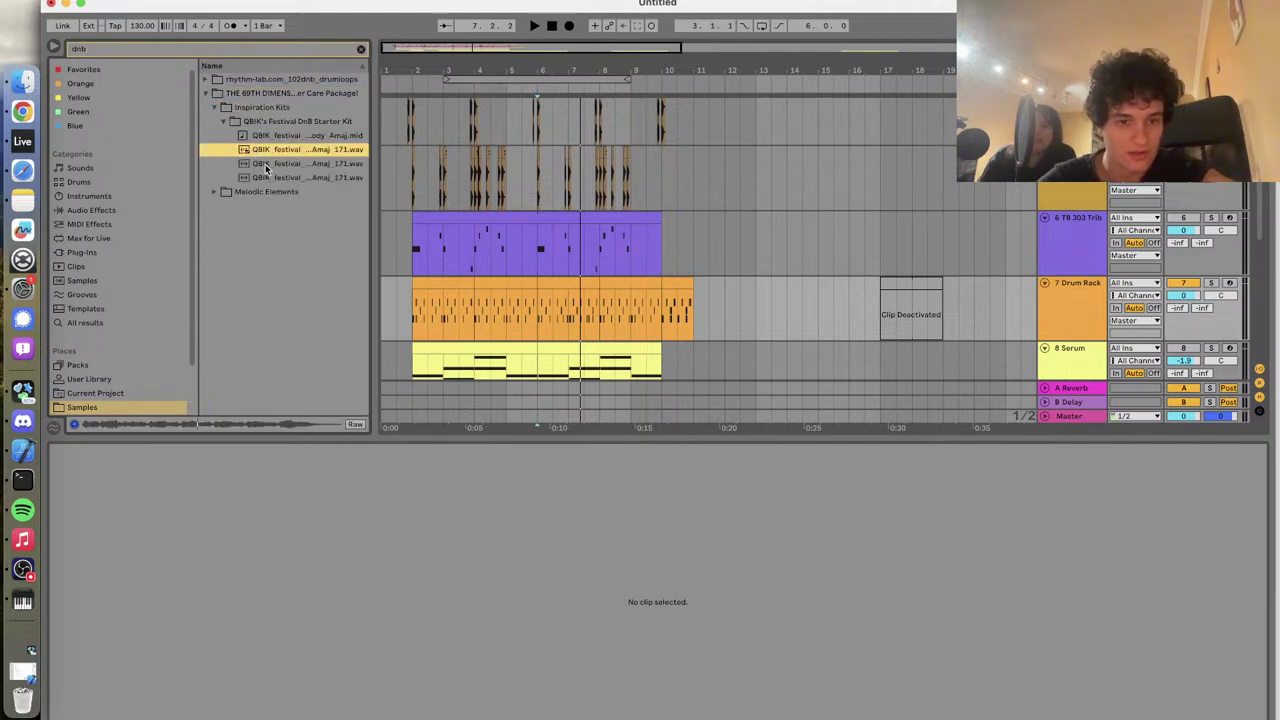
left_click(215, 191)
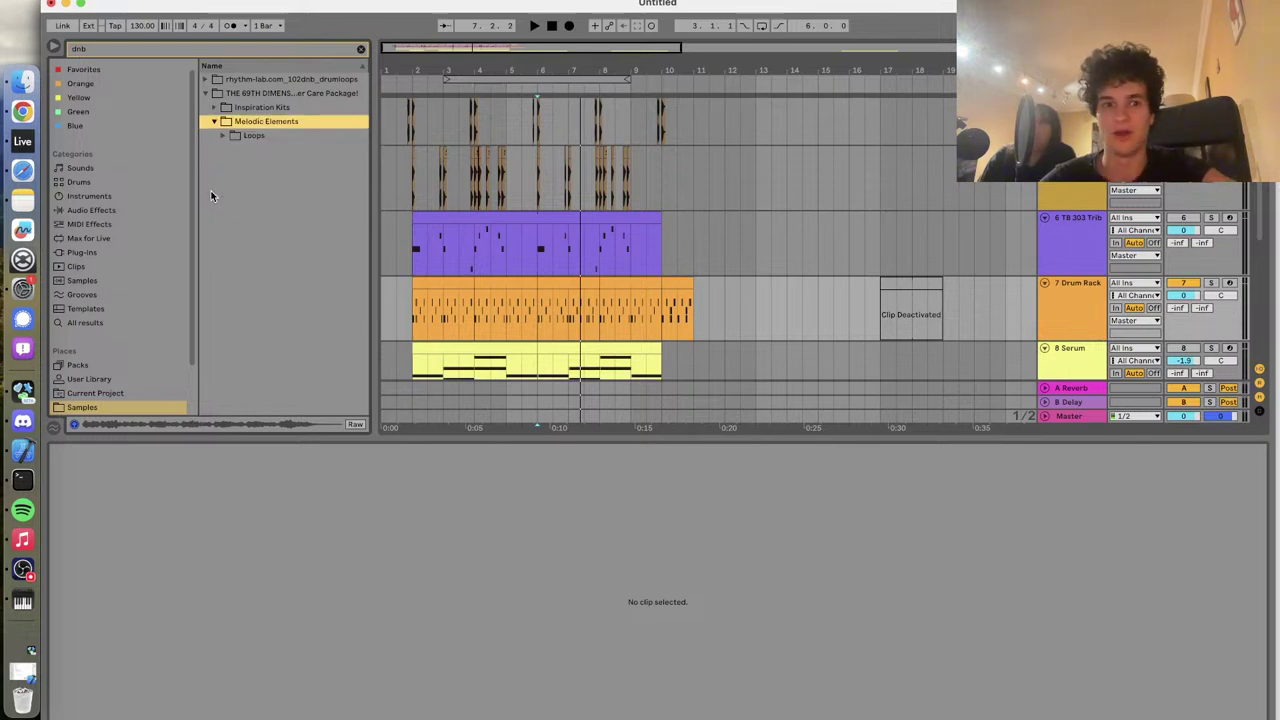
Browse the wav folder of the rhythm-lab.com dnb drum loops, previewing cw_150_dVision.wav and cw_148_Rust.wav
left_click(208, 79)
left_click(214, 107)
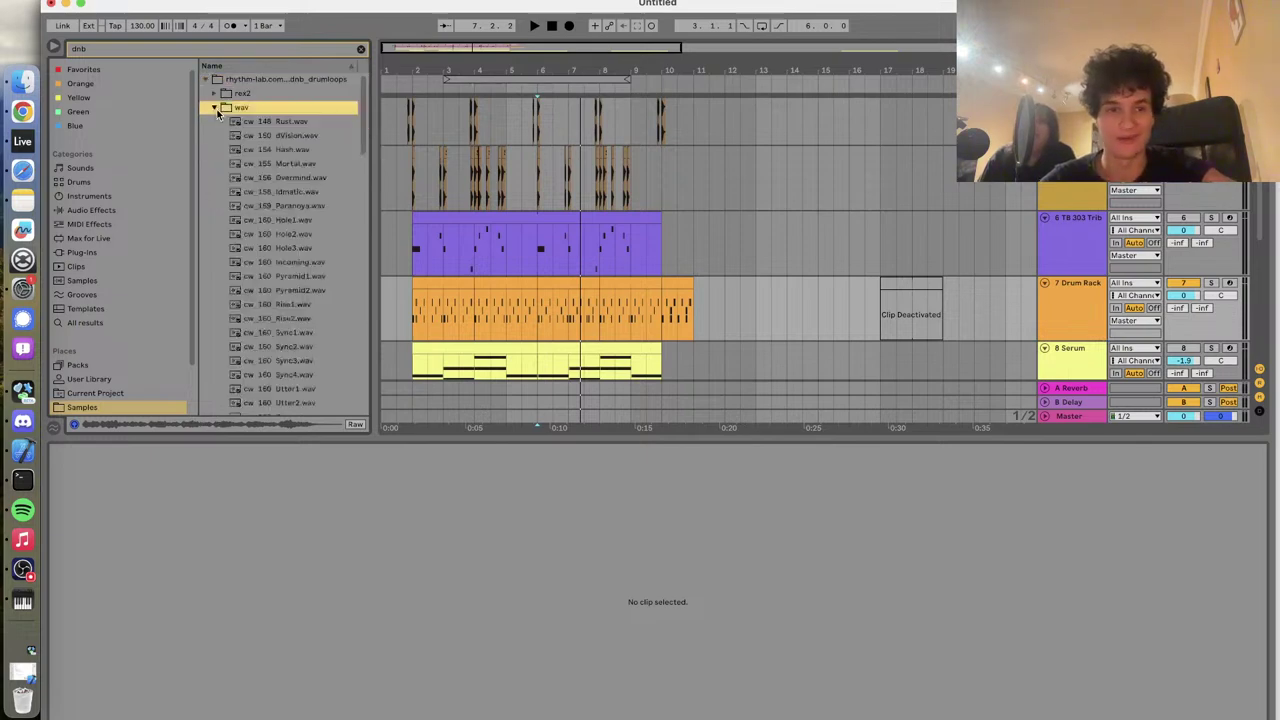
left_click(226, 139)
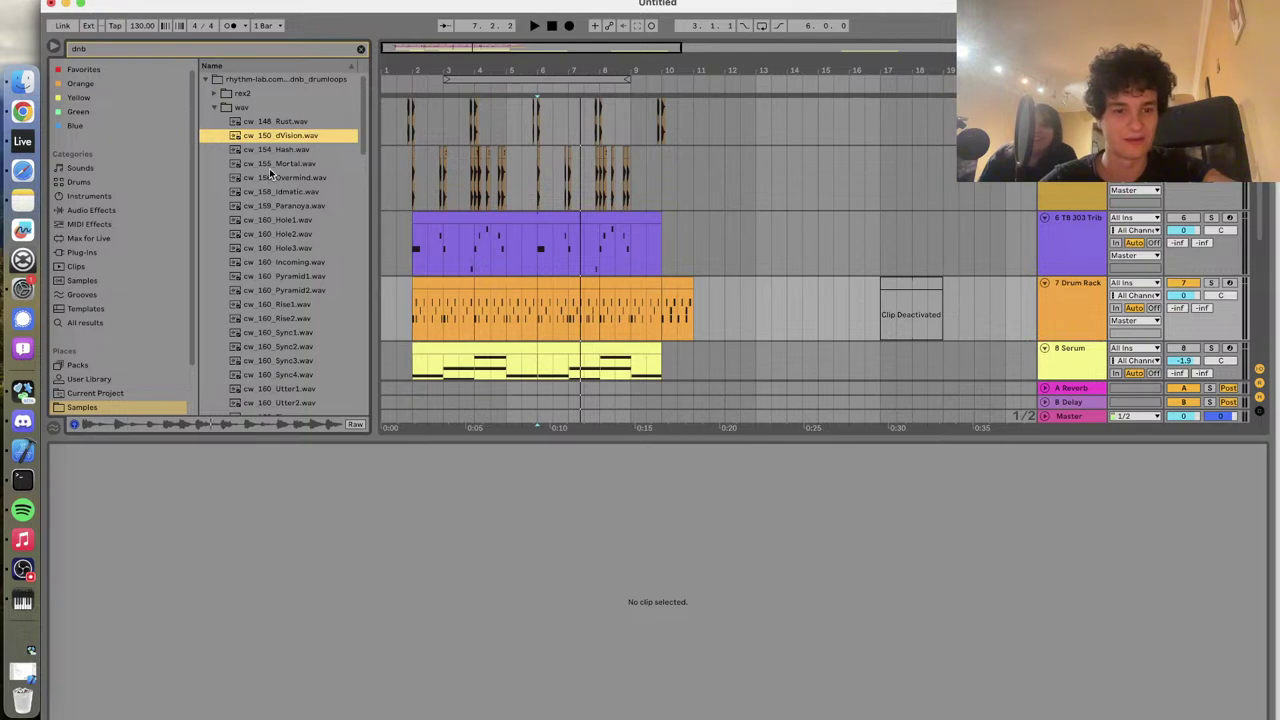
scroll(269, 170, "down", 1)
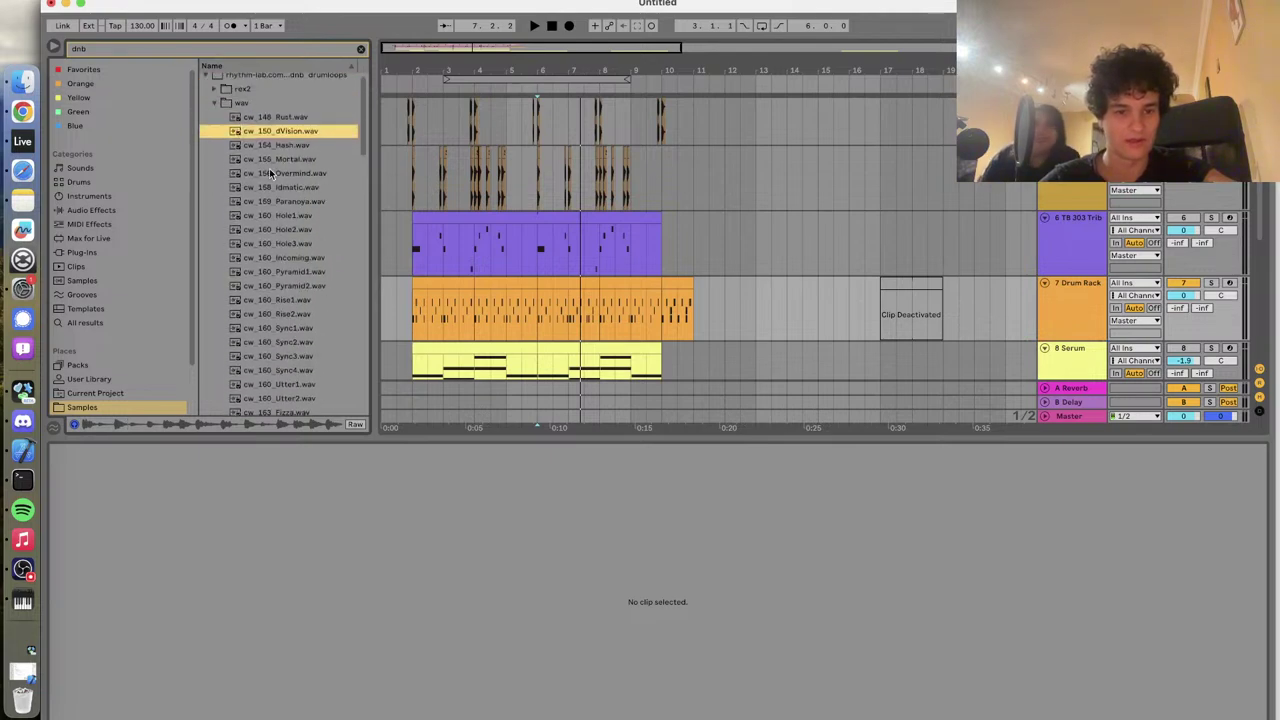
scroll(283, 155, "down", 10)
scroll(284, 157, "up", 10)
left_click(278, 121)
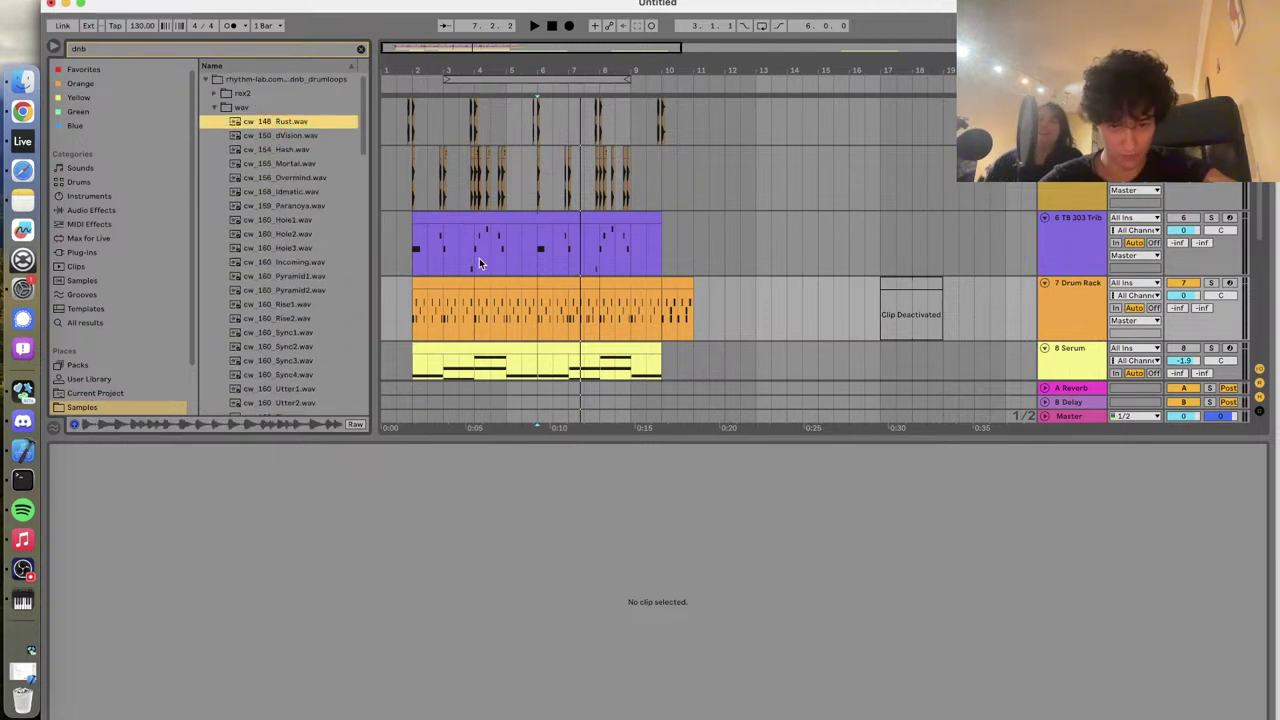
scroll(328, 316, "down", 5)
scroll(328, 316, "down", 5)
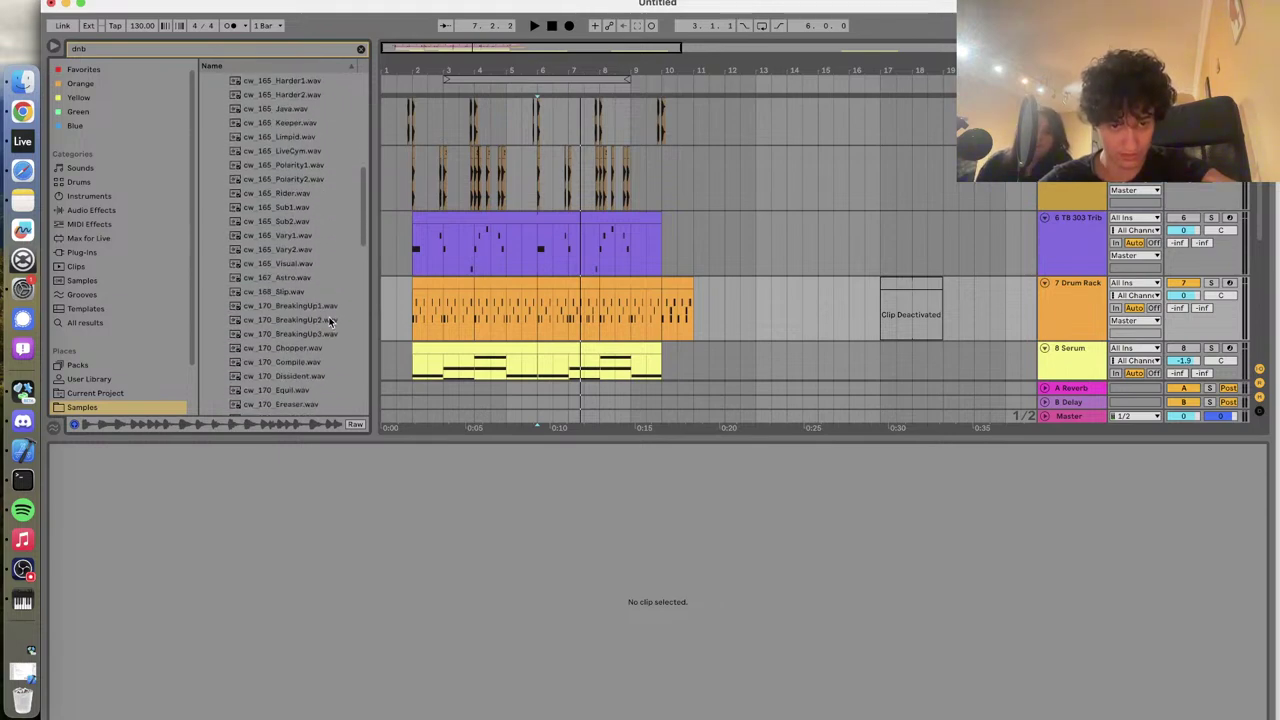
Insert a new audio track directly below the 7 Drum Rack track
left_click(1071, 262)
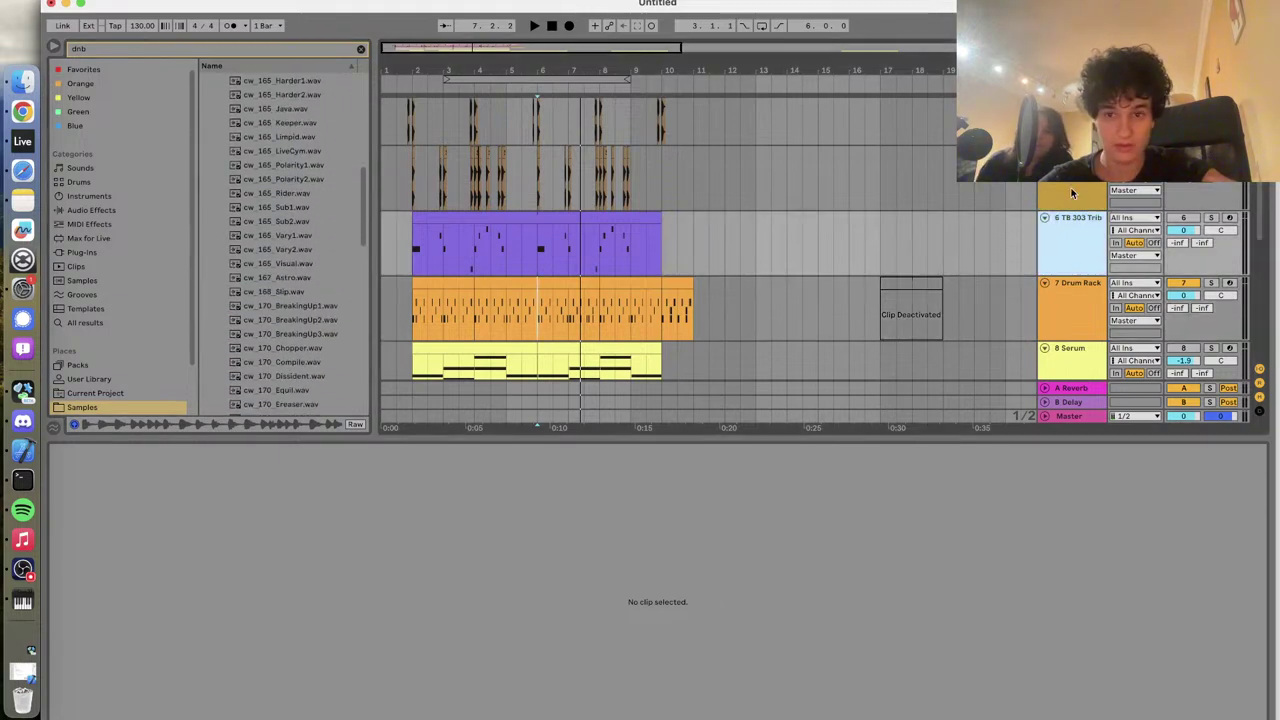
scroll(1071, 200, "down", 3)
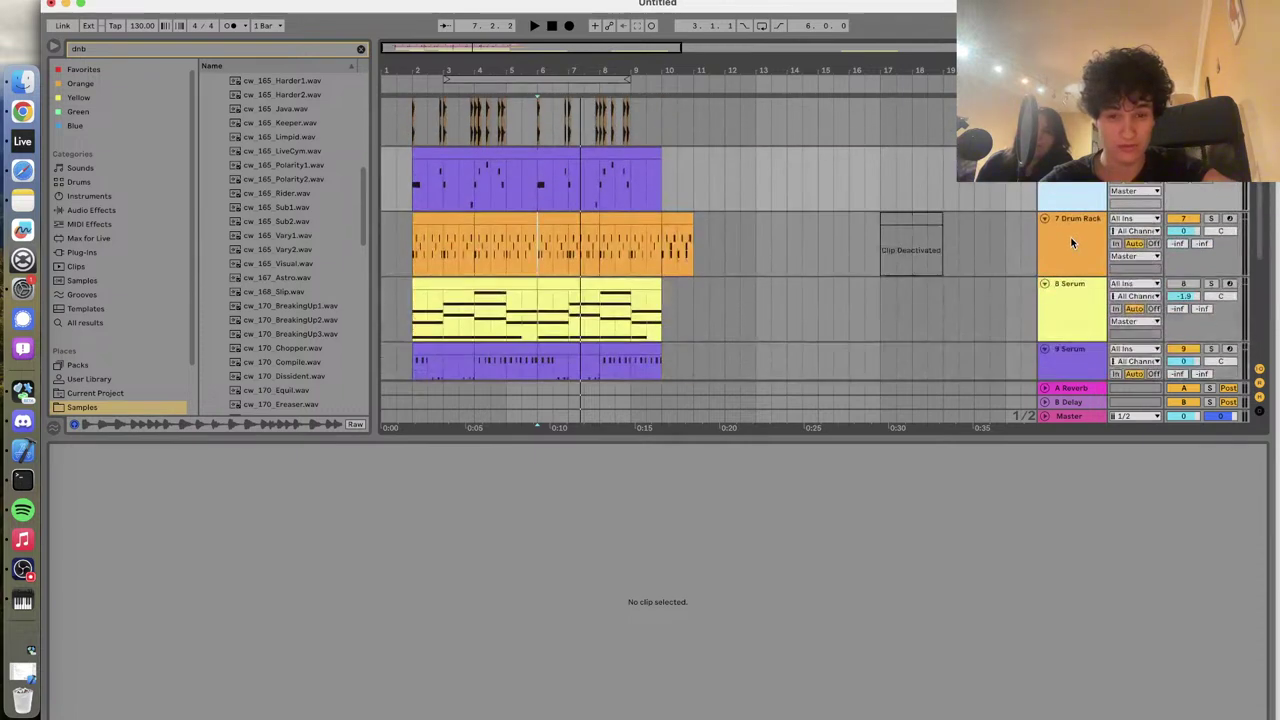
right_click(1071, 240)
left_click(1124, 347)
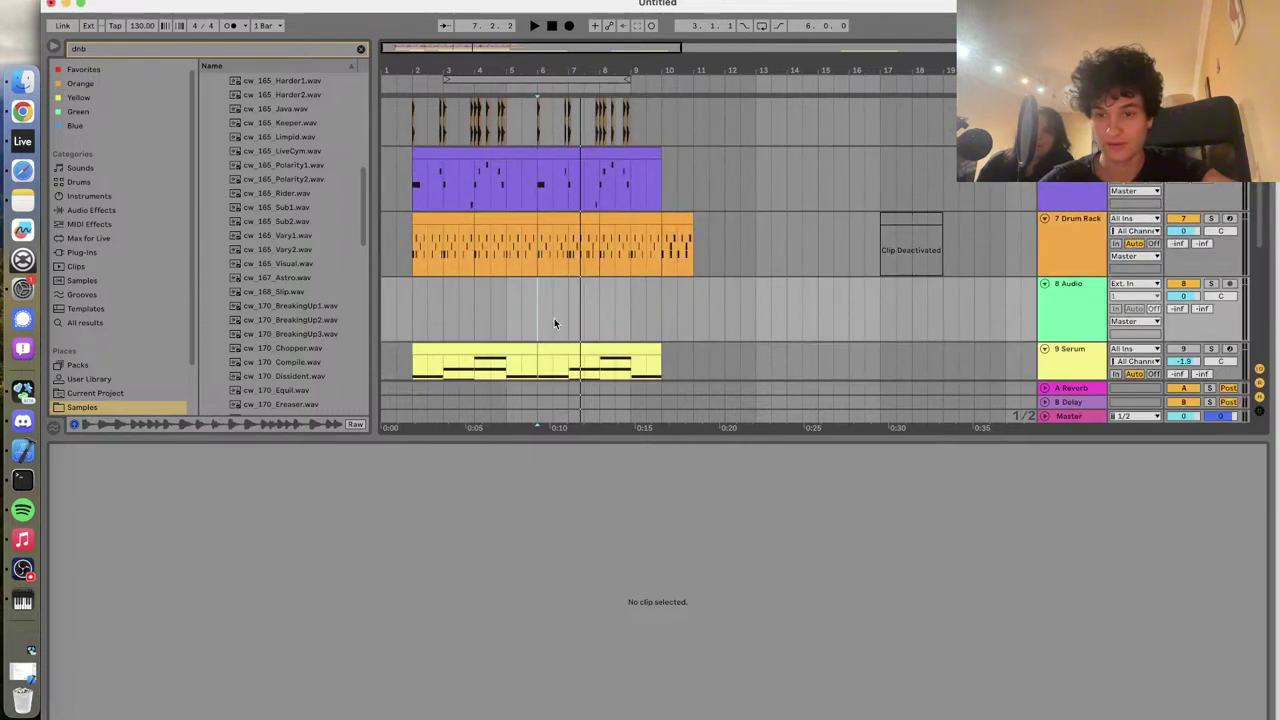
Place cw_165_Vary2.wav on the new audio track at bar 2 and extend the looped clip to bar 10
left_click(278, 250)
left_click_drag(280, 252, 422, 327)
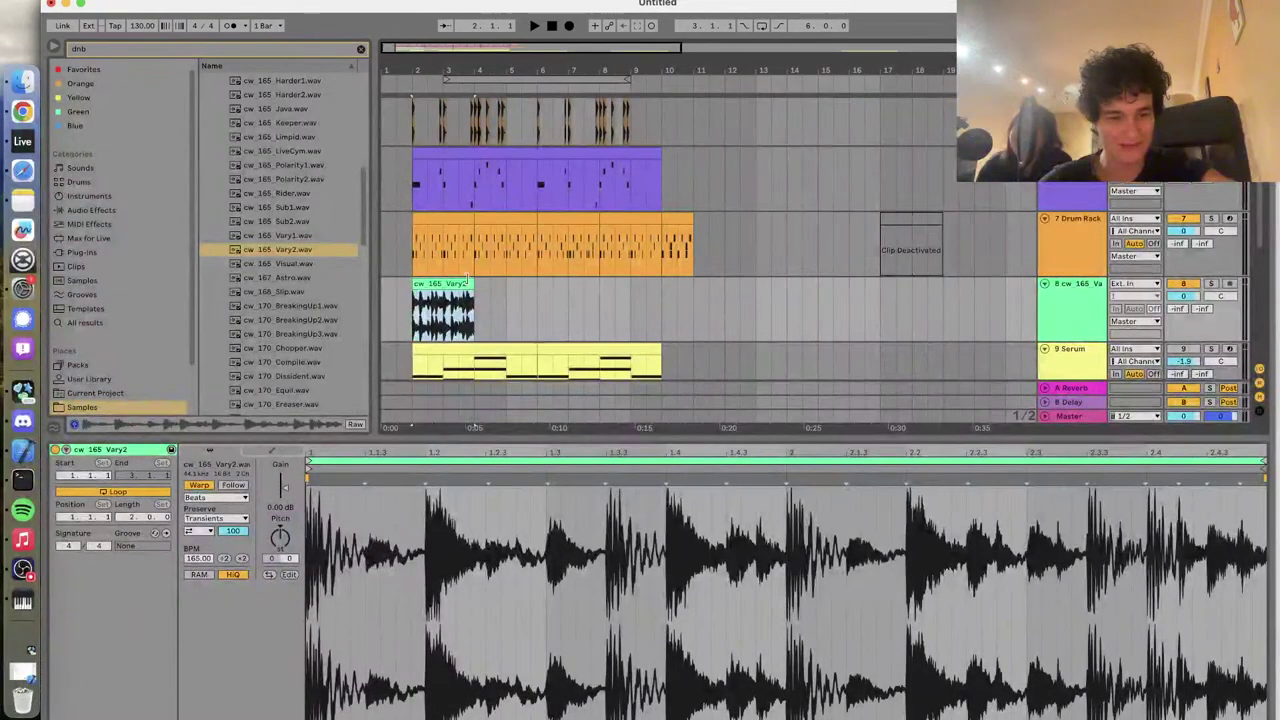
left_click_drag(470, 284, 661, 284)
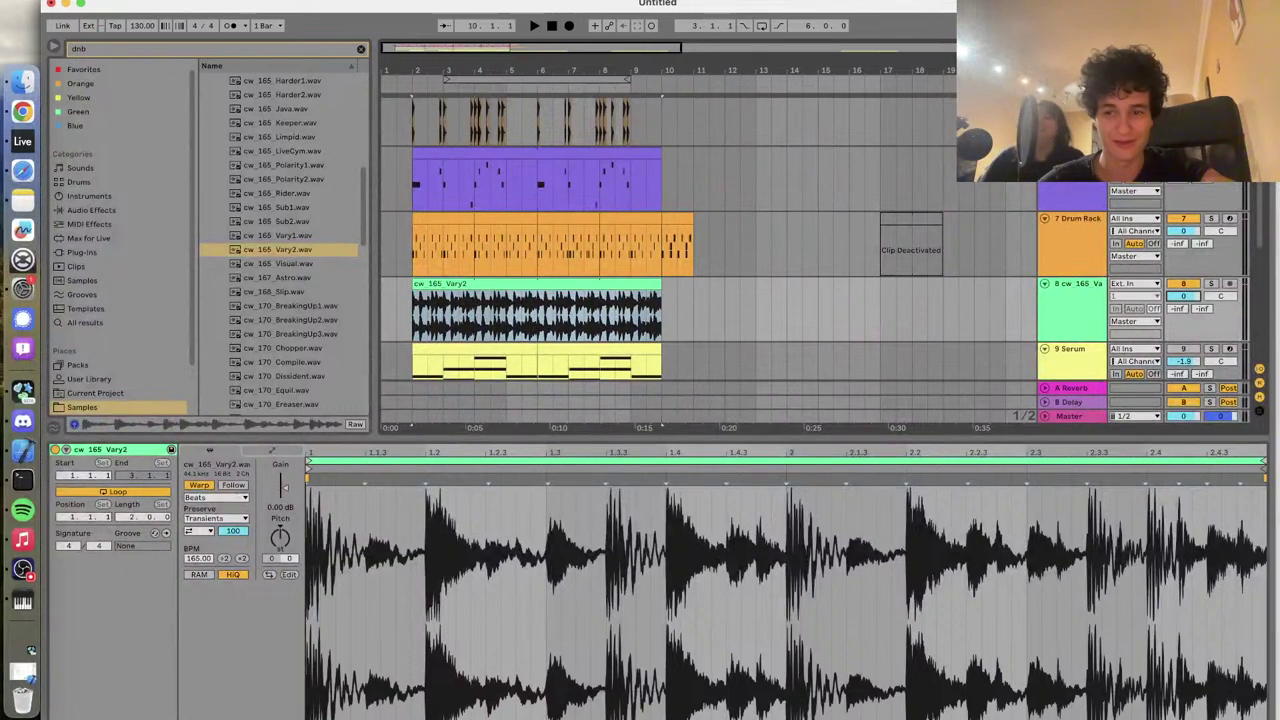
Set the drum loop track's volume to -5.4 and its clip's transient loop mode to off while auditioning it
key("space")
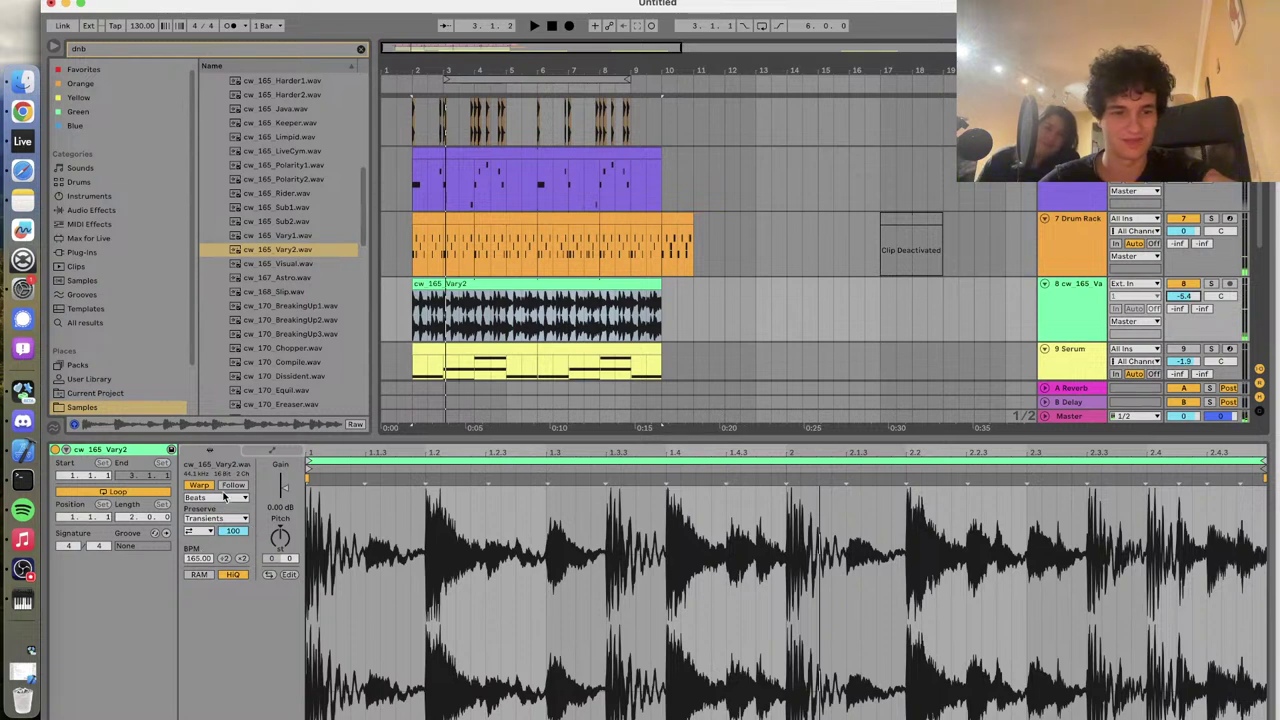
left_click(210, 532)
left_click(210, 542)
key("space")
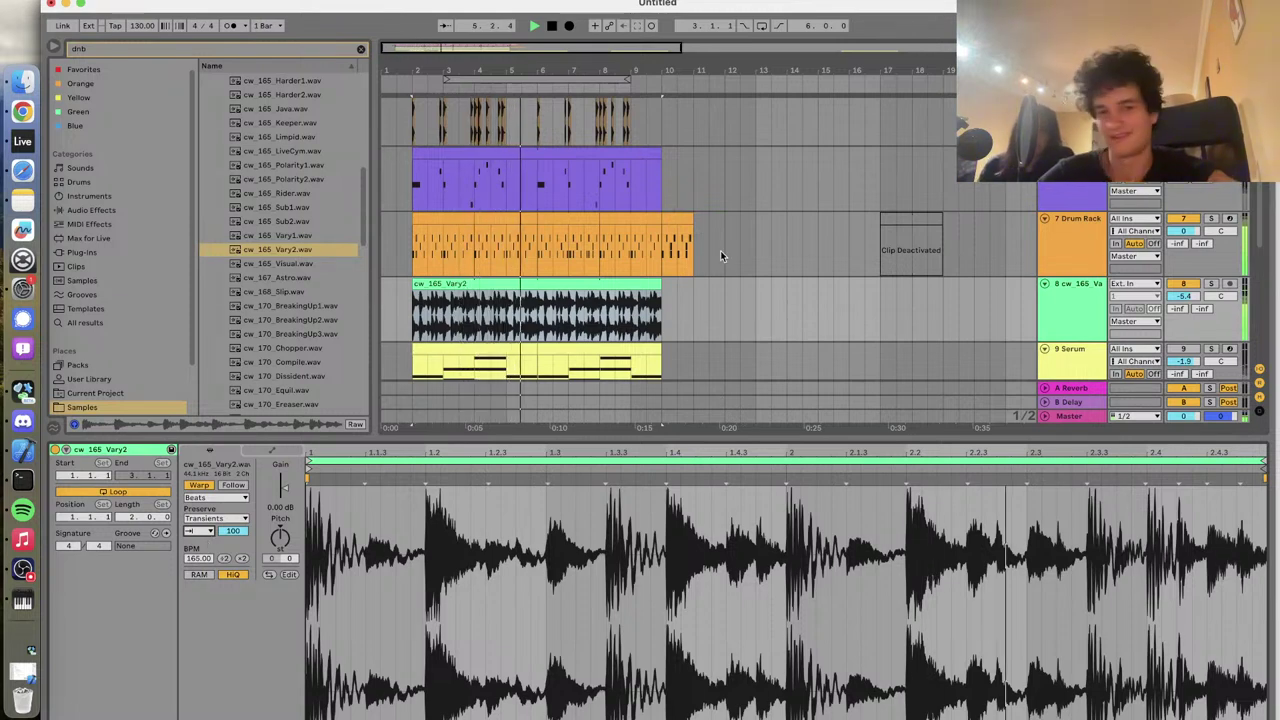
Trim the cw_165_Vary2 clip to the last half bar before bar 10 and play the result from bar 8
left_click(1184, 218)
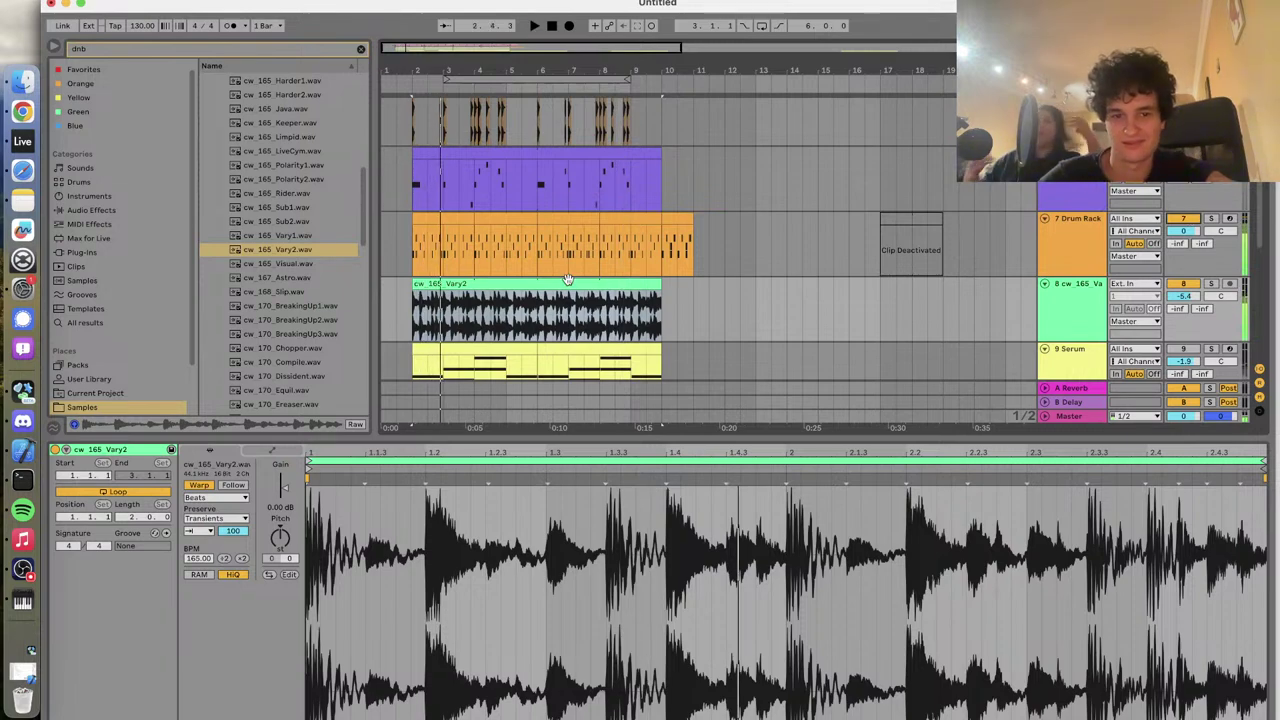
left_click_drag(413, 284, 638, 290)
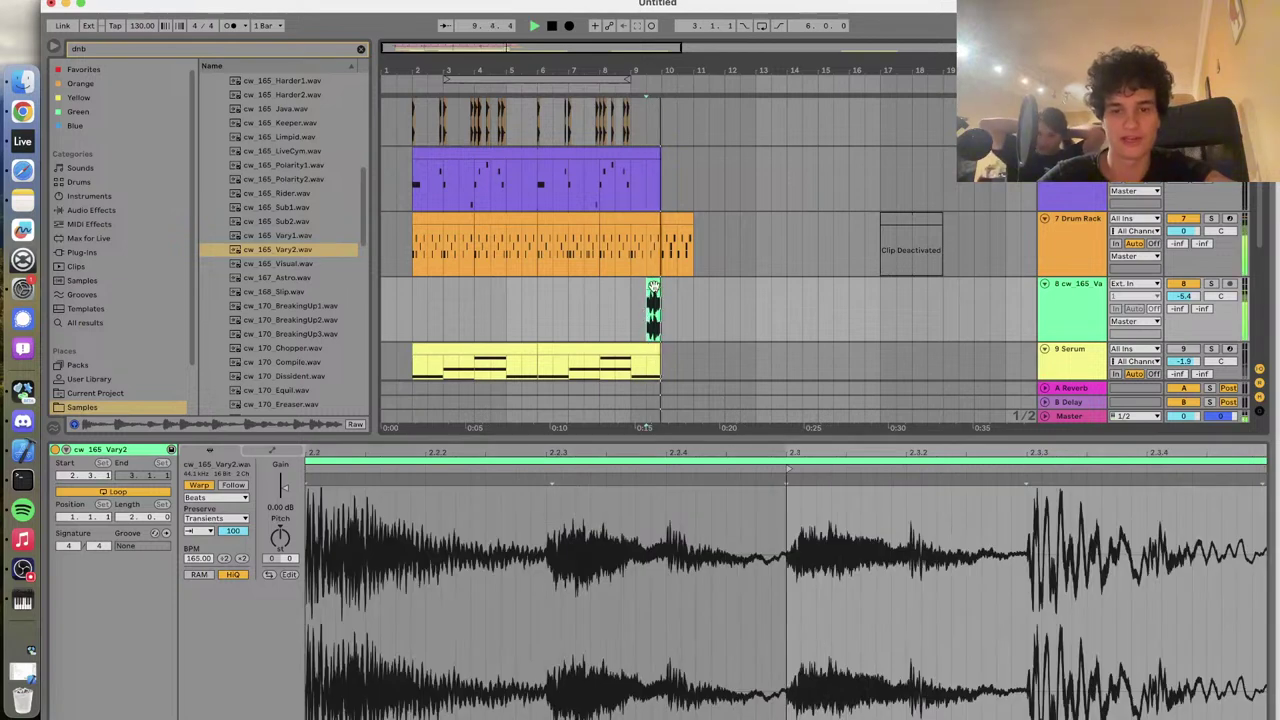
left_click(597, 308)
key("space")
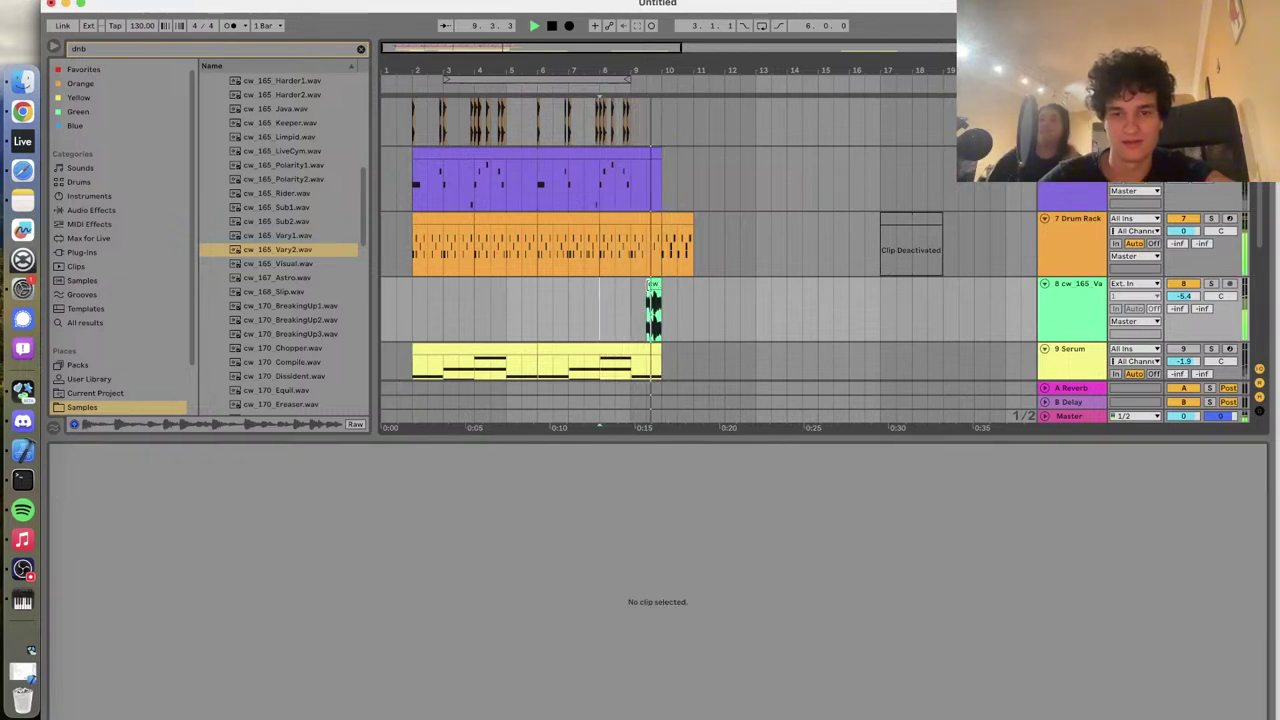
Examine the notes of the Drum Rack clips that start at bars 6, 2 and 4
left_click(585, 220)
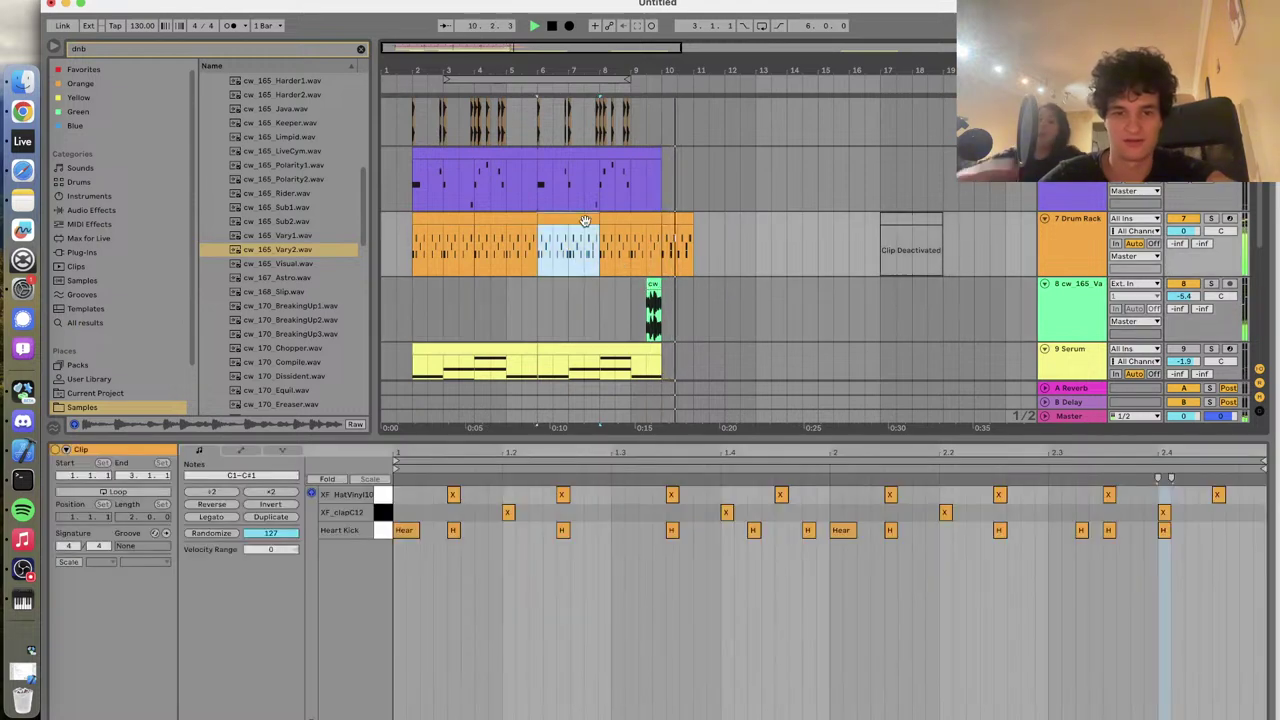
left_click(436, 219)
left_click(500, 222)
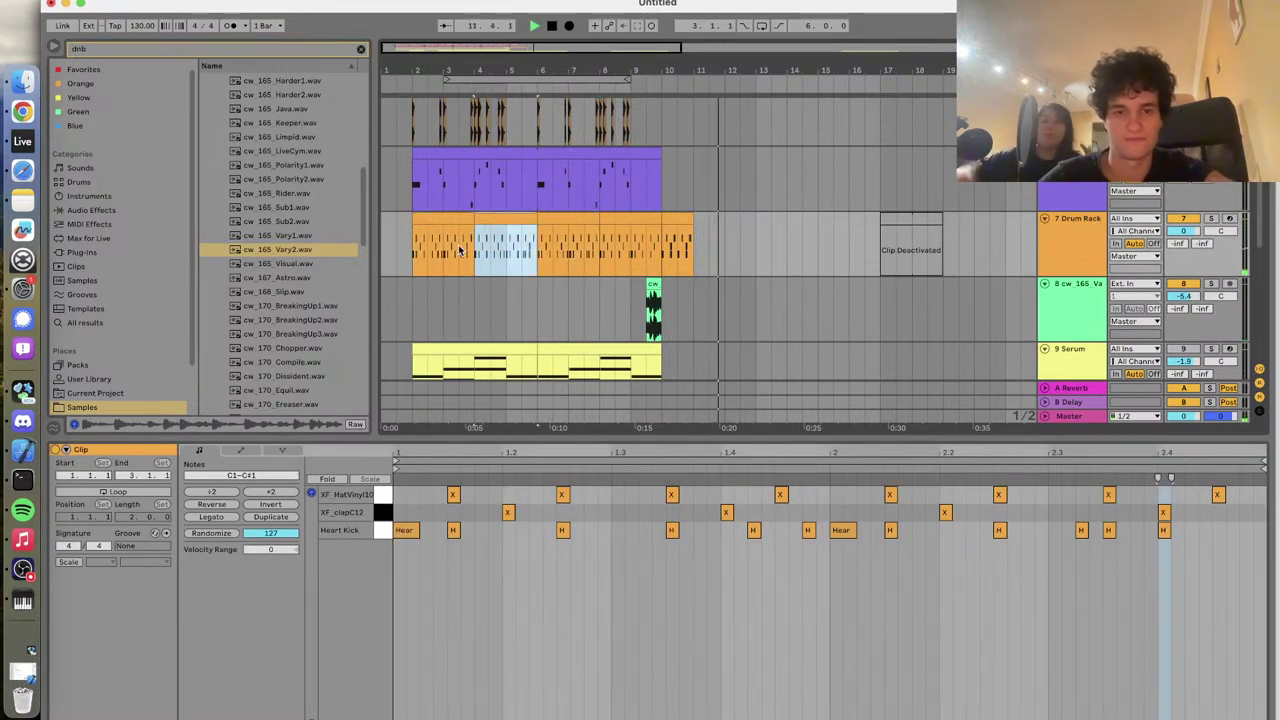
Move the Drum Rack clip with the extra kicks to bar 6 and paste a copy of the bar 4 clip at bar 2
left_click(410, 251)
left_click_drag(410, 251, 552, 218)
key("super+z")
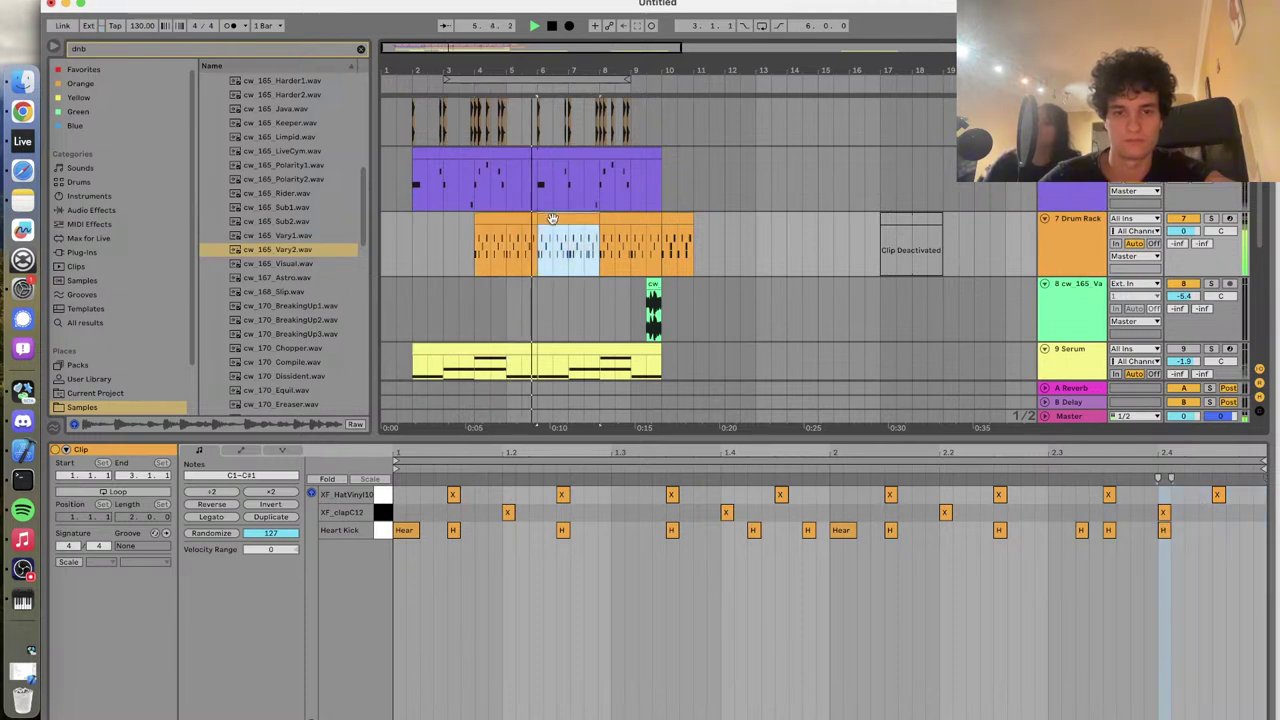
left_click(404, 227)
left_click(485, 218)
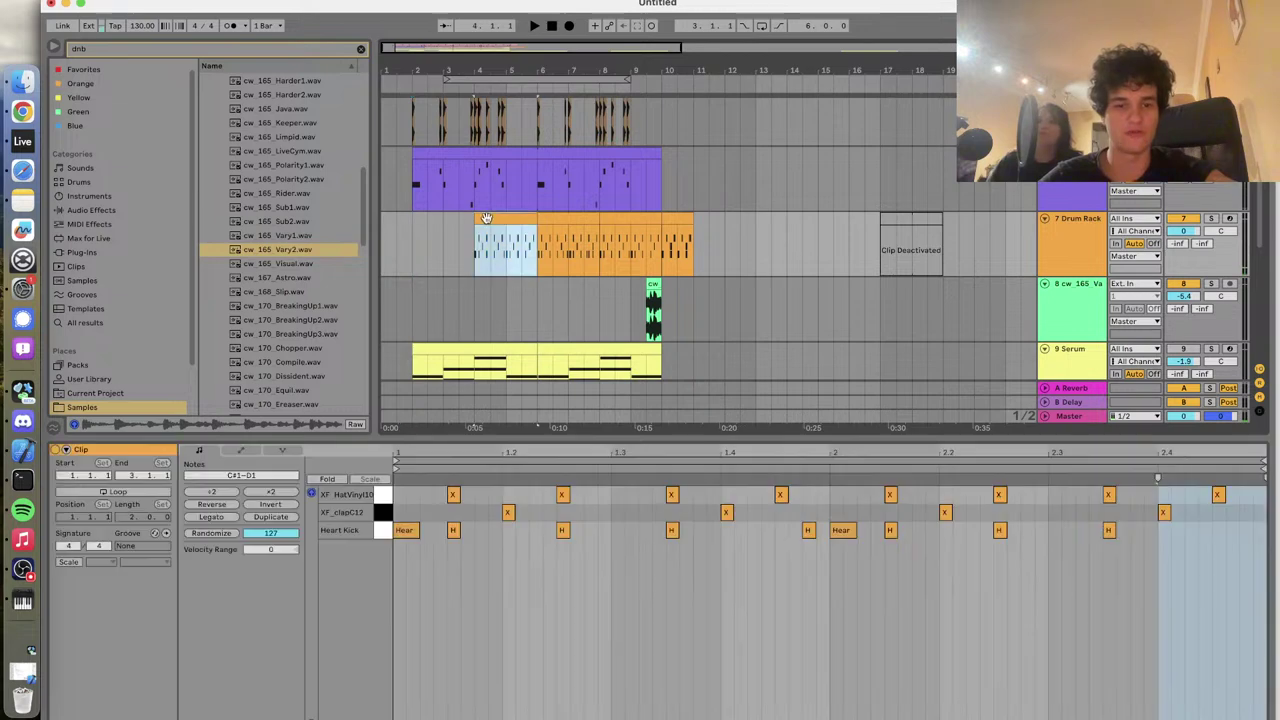
left_click(416, 227)
key("super+v")
Play the arrangement from bar 6 to check the reordered Drum Rack clips against the fill
left_click(641, 267)
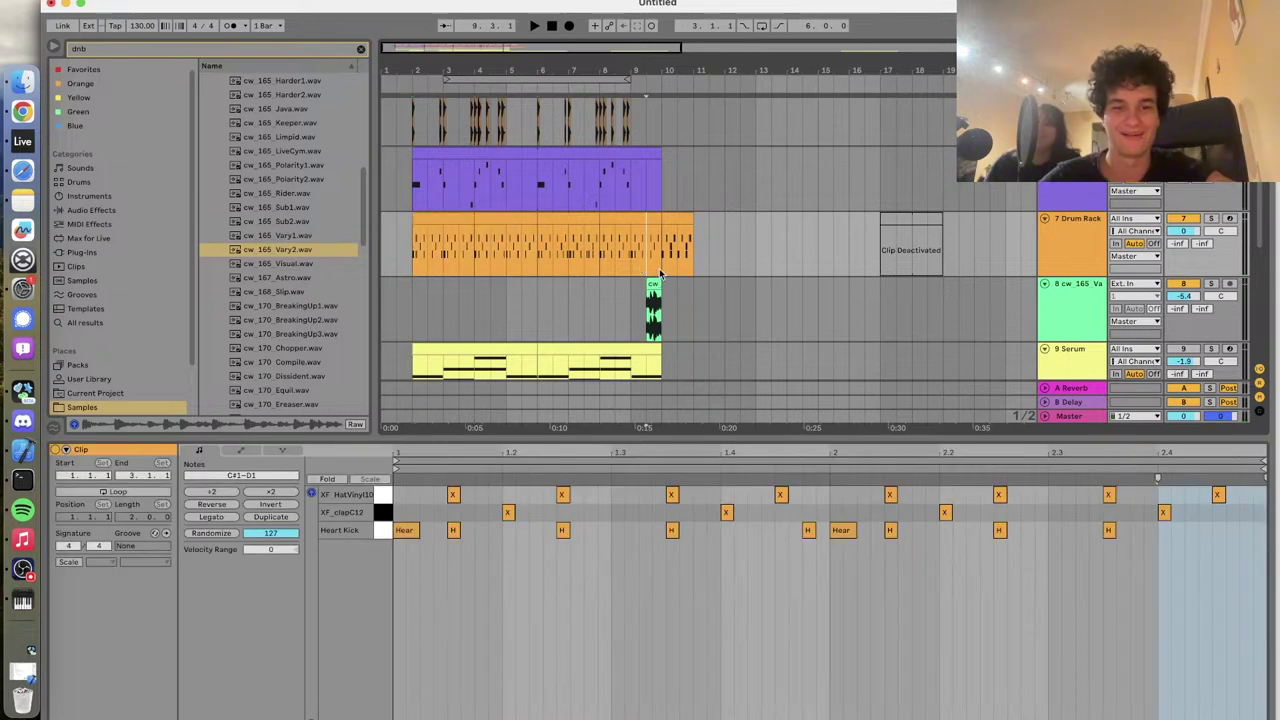
left_click(533, 250)
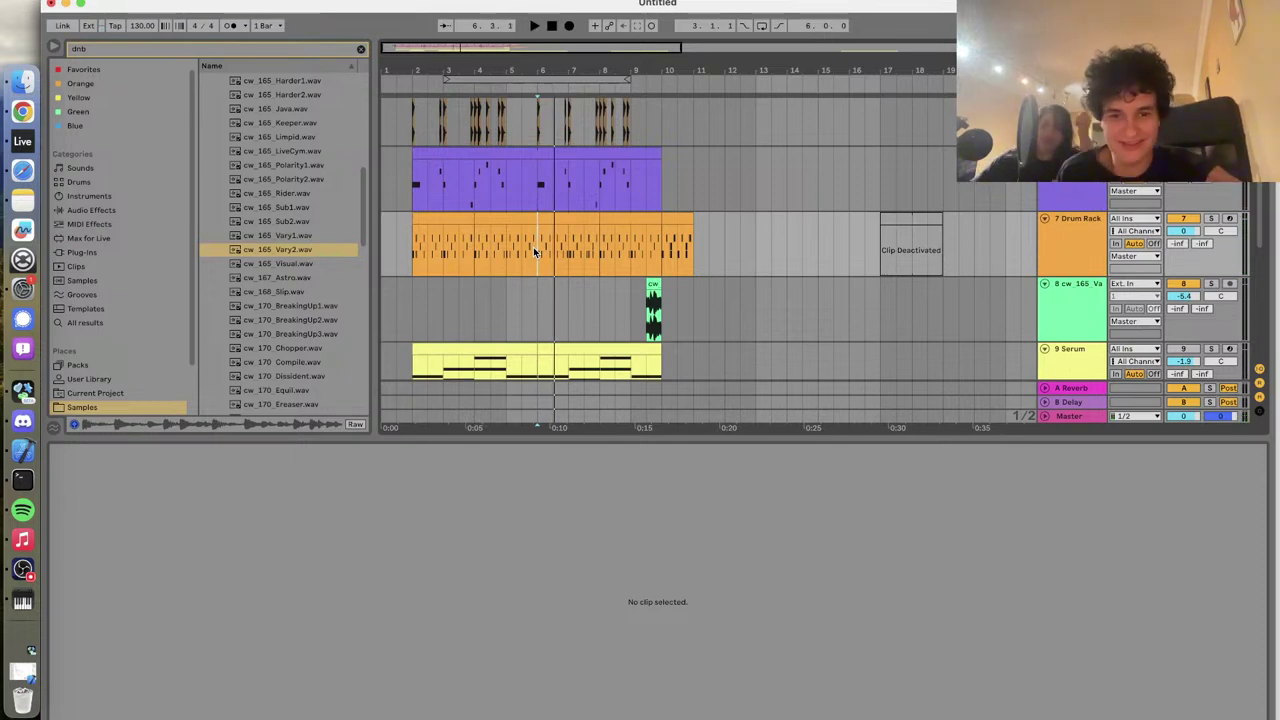
key("space")
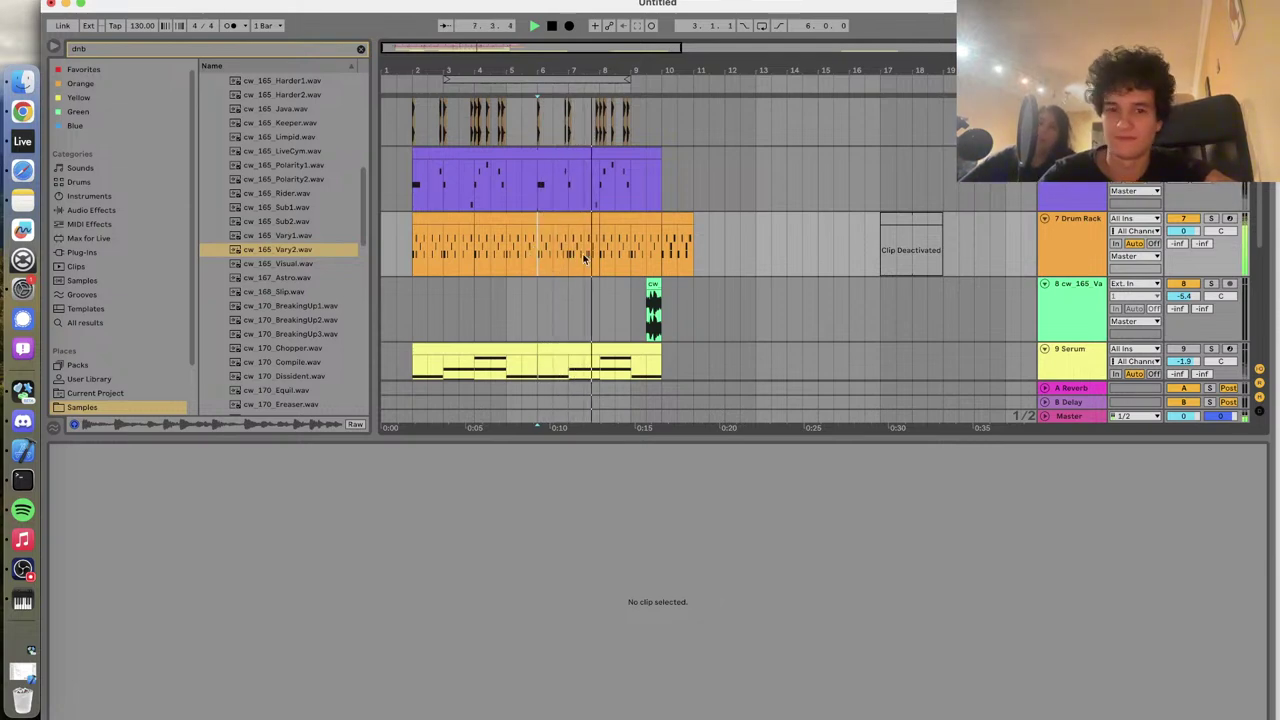
left_click(533, 250)
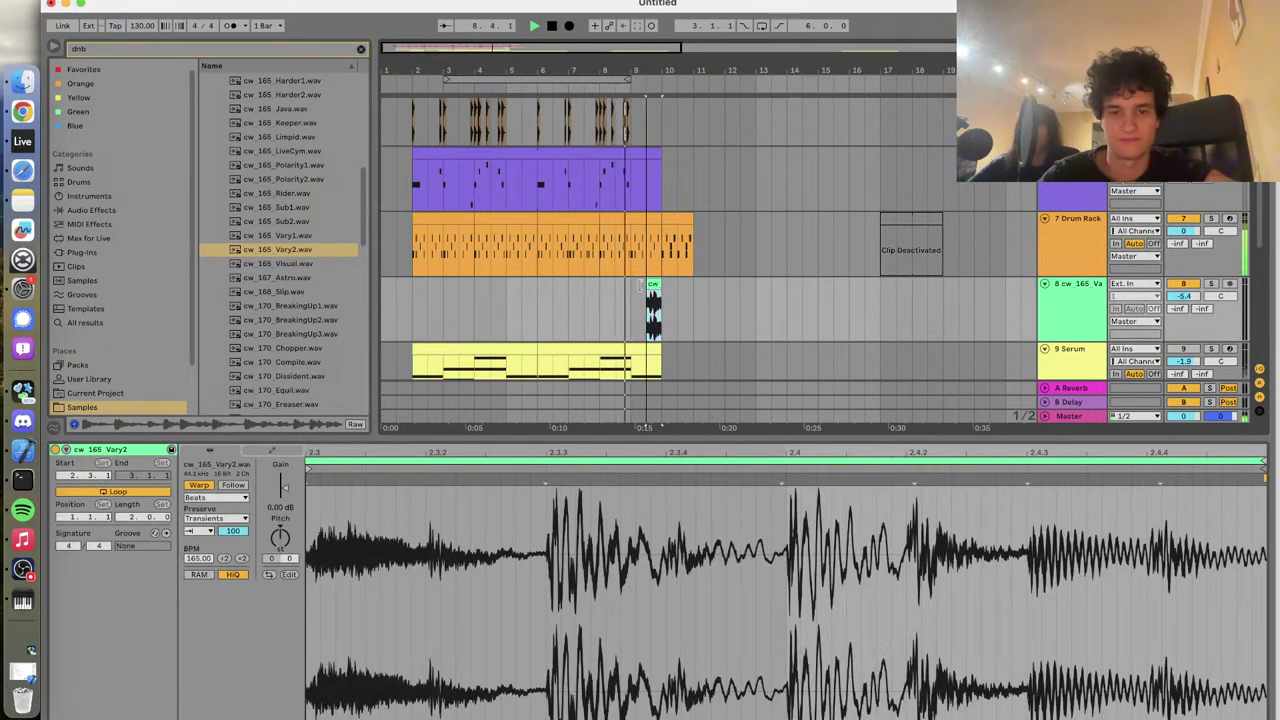
Extend the start of the cw_165_Vary2 clip back to bar 9 and its end to beat 10.2, auditioning the fill
left_click_drag(646, 286, 632, 287)
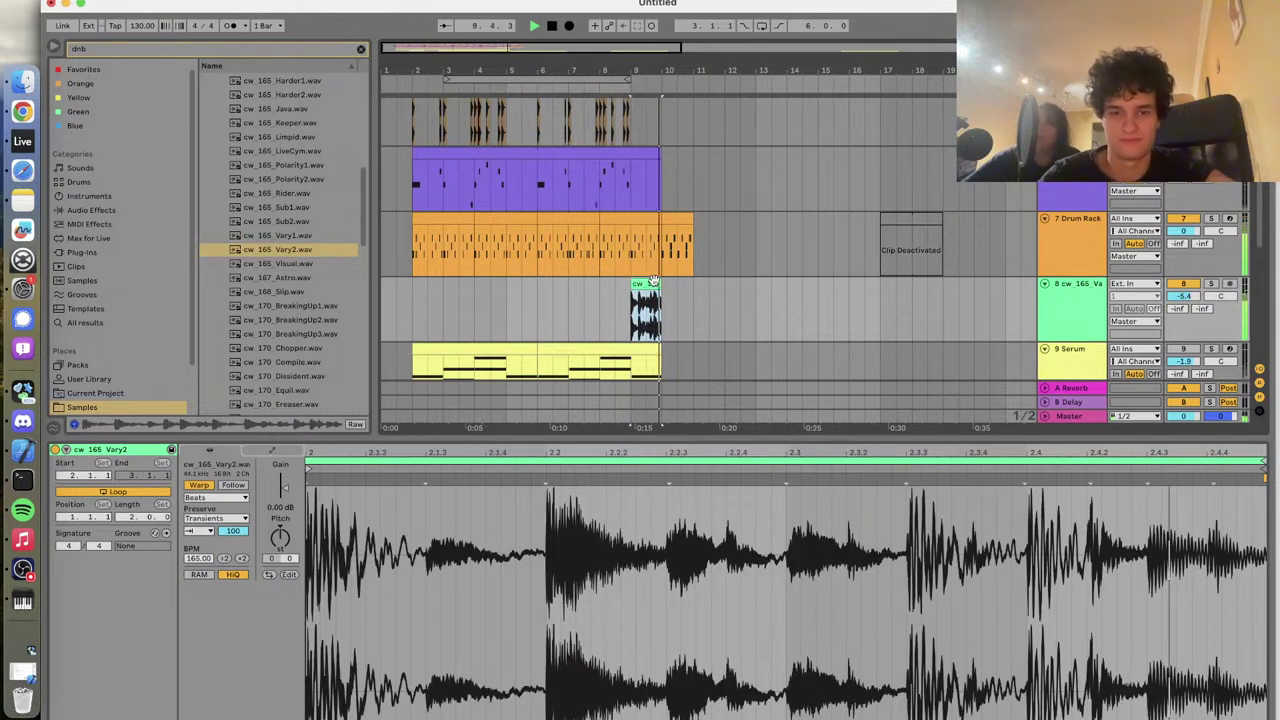
key("space")
mouse_move(657, 283)
left_mouse_down()
mouse_move(677, 283)
mouse_move(648, 285)
left_mouse_up()
scroll(677, 285, "up", 5)
left_click(529, 313)
key("space")
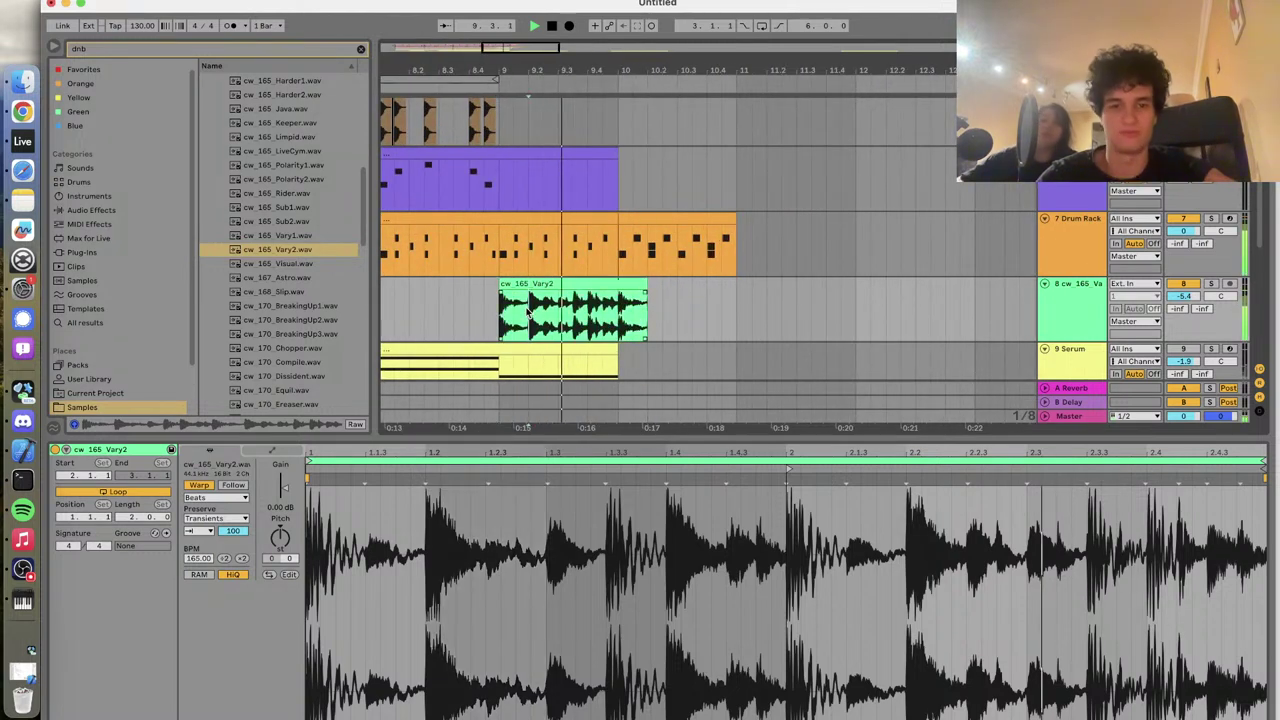
Shorten the end of the cw_165_Vary2 clip to about half a beat past bar 10 and replay the fill
key("space")
left_click_drag(640, 285, 626, 288)
key("space")
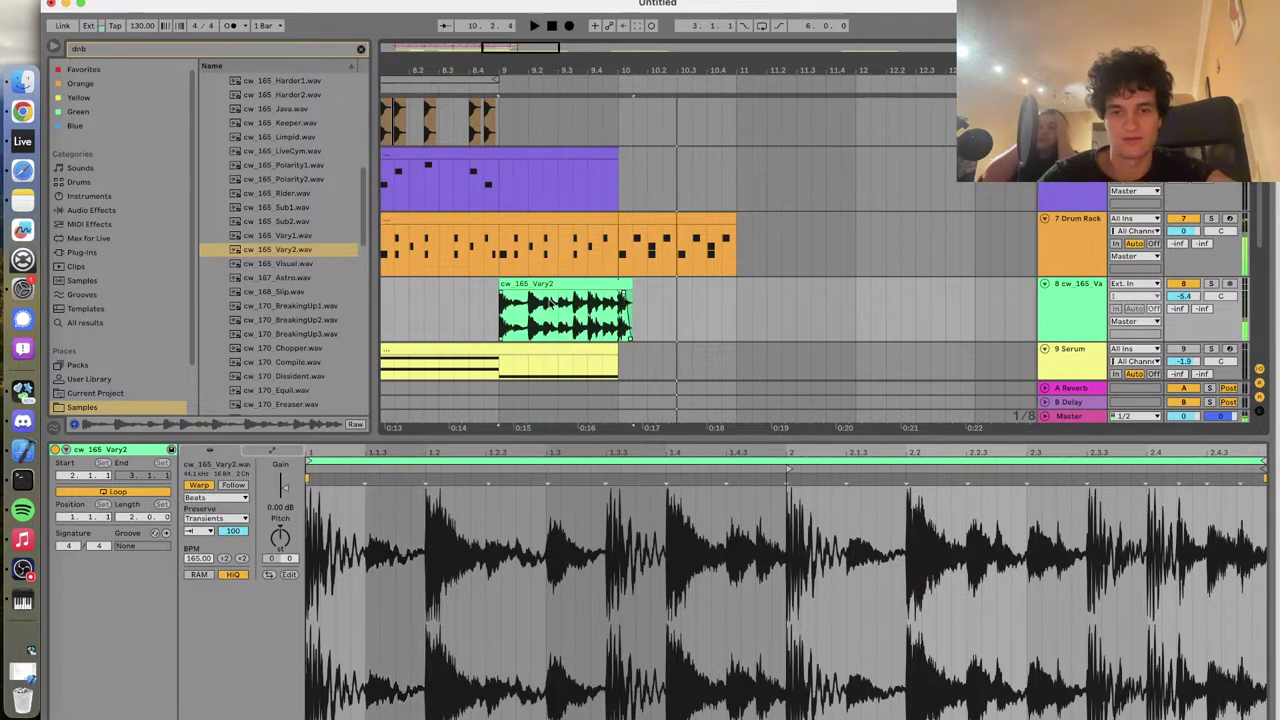
Play the arrangement from its start at bar 2
left_click(480, 314)
key("minus")
key("minus")
key("minus")
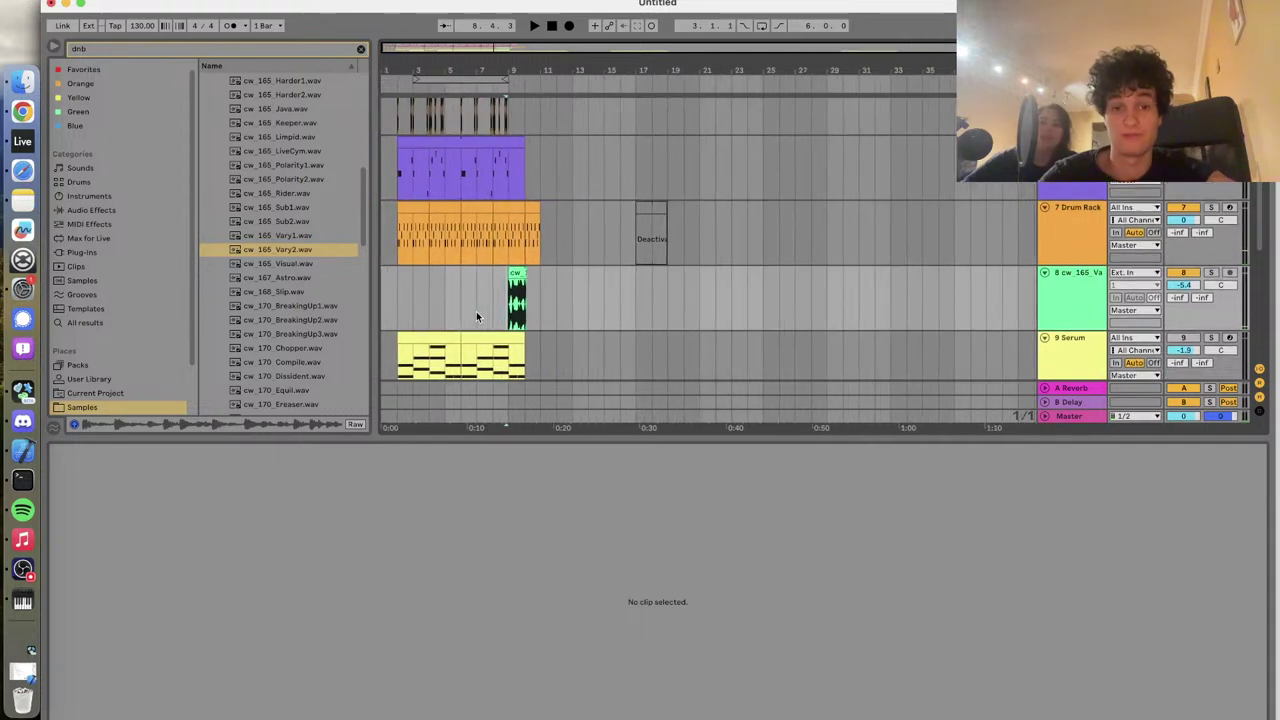
left_click(398, 298)
key("space")
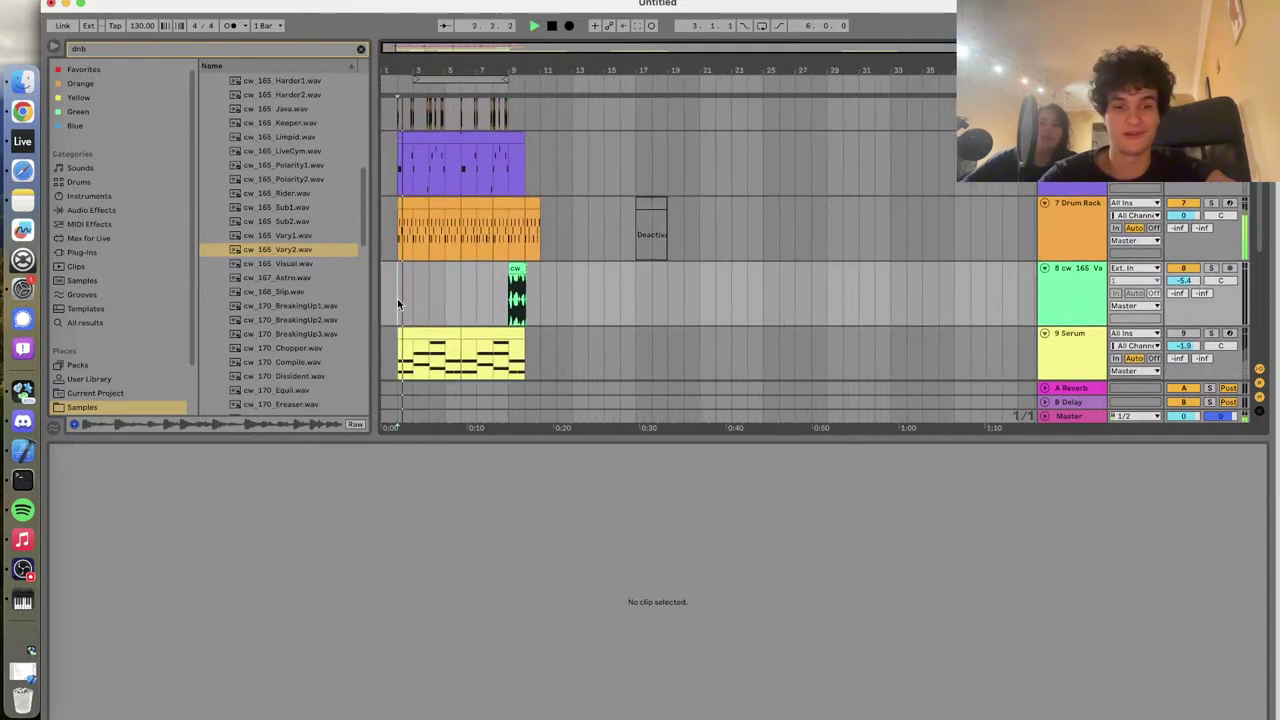
key("space")
Select all clips in the arrangement and shift them so the section starts at bar 5
key("super+a")
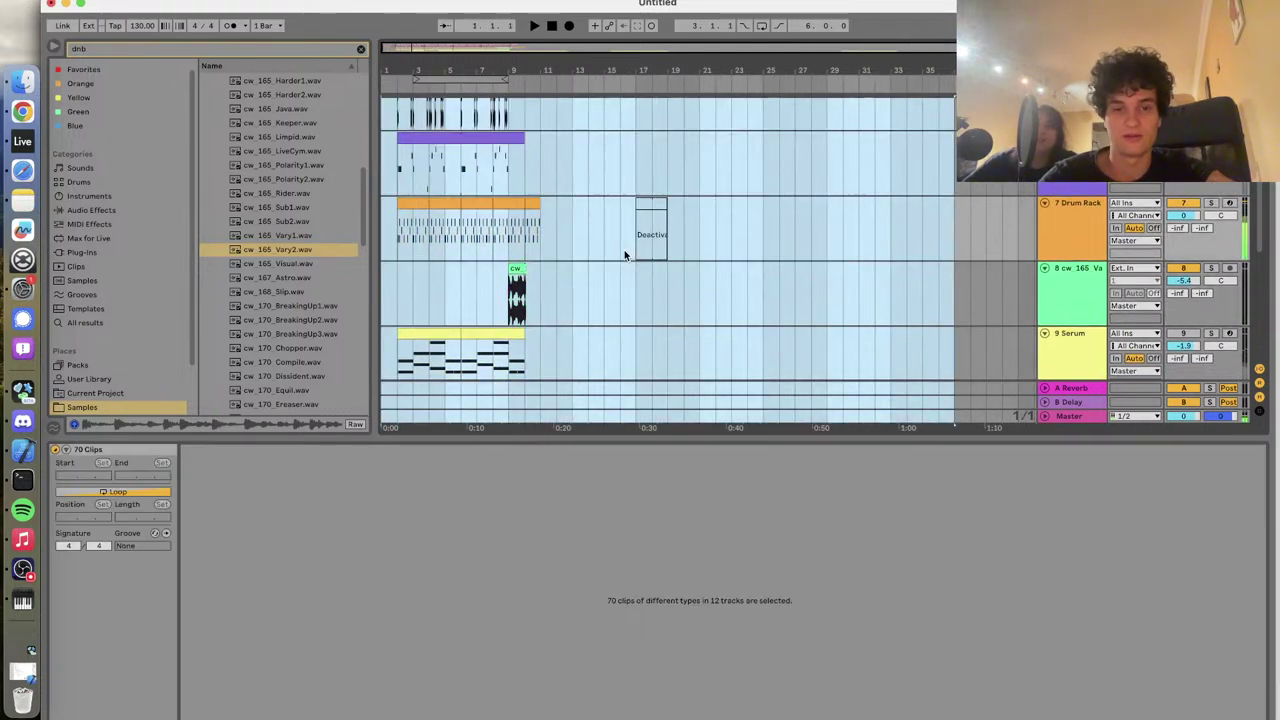
scroll(530, 215, "up", 5)
scroll(432, 226, "down", 5)
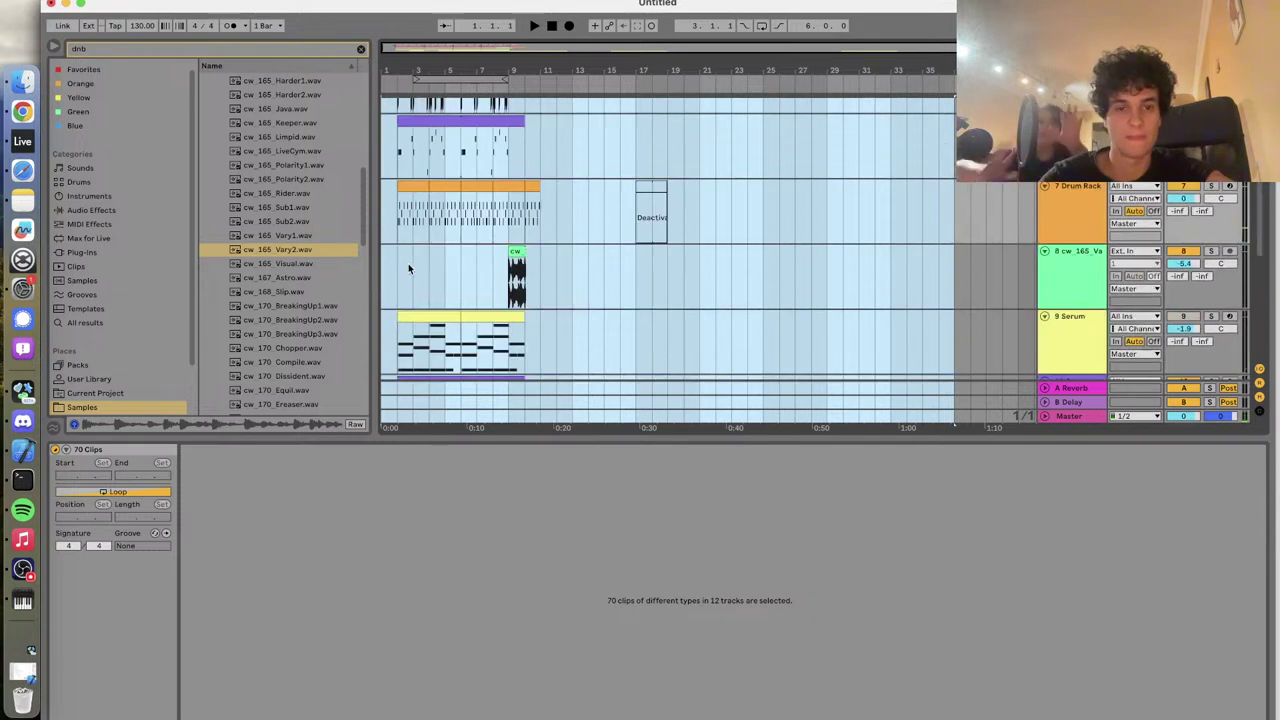
left_click_drag(412, 190, 520, 200)
left_click_drag(542, 197, 481, 186)
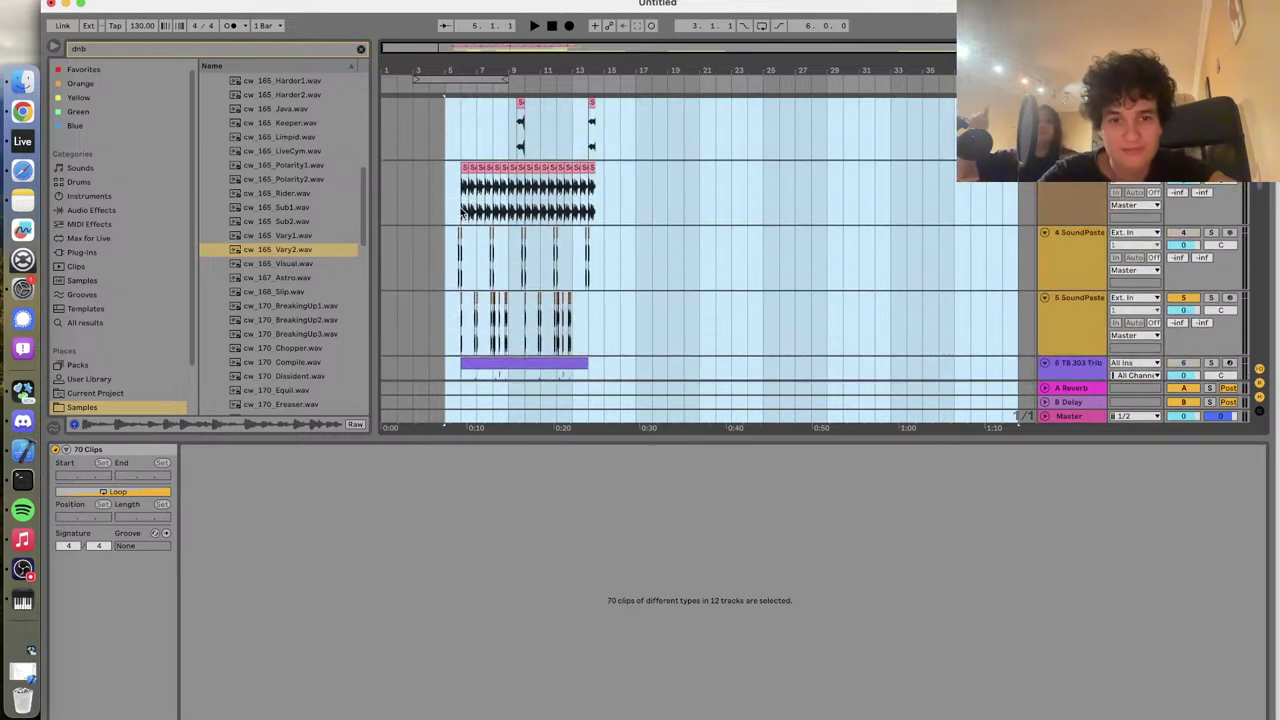
scroll(461, 211, "down", 3)
left_click_drag(494, 272, 480, 280)
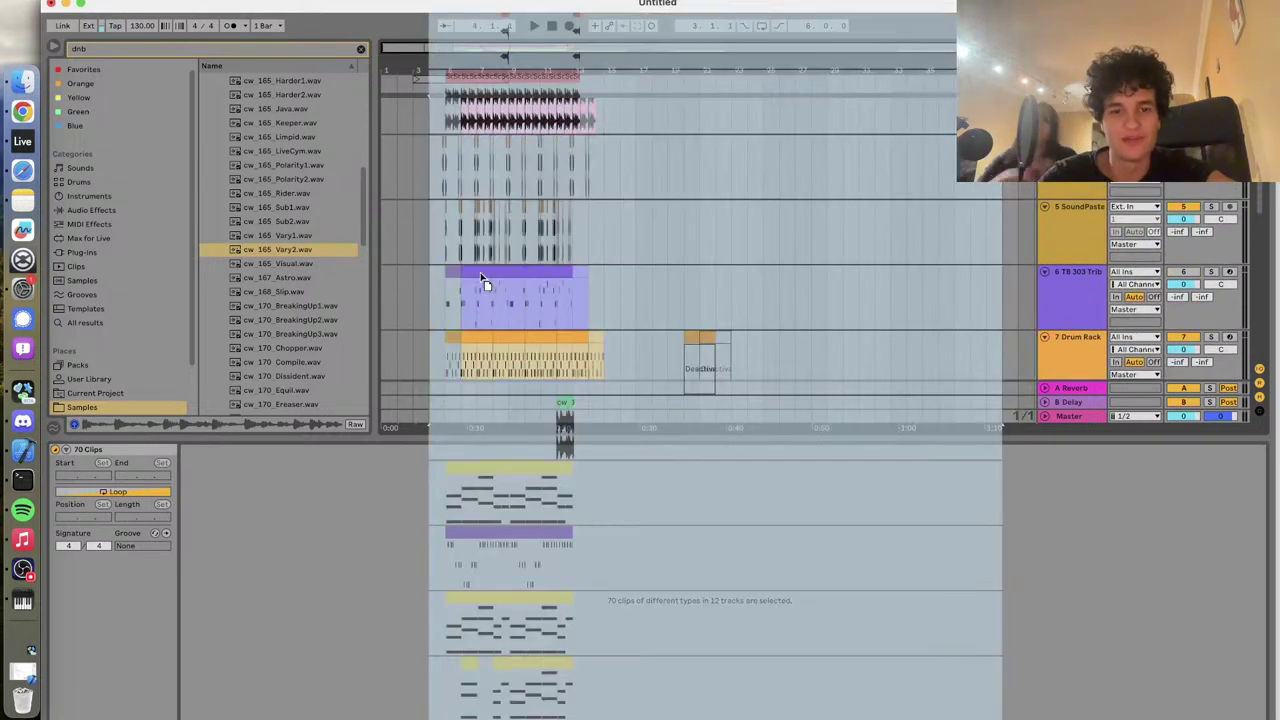
Play the section from bar 5 through the cw_165_Vary2 fill while checking the clips on the lower tracks
left_click(446, 297)
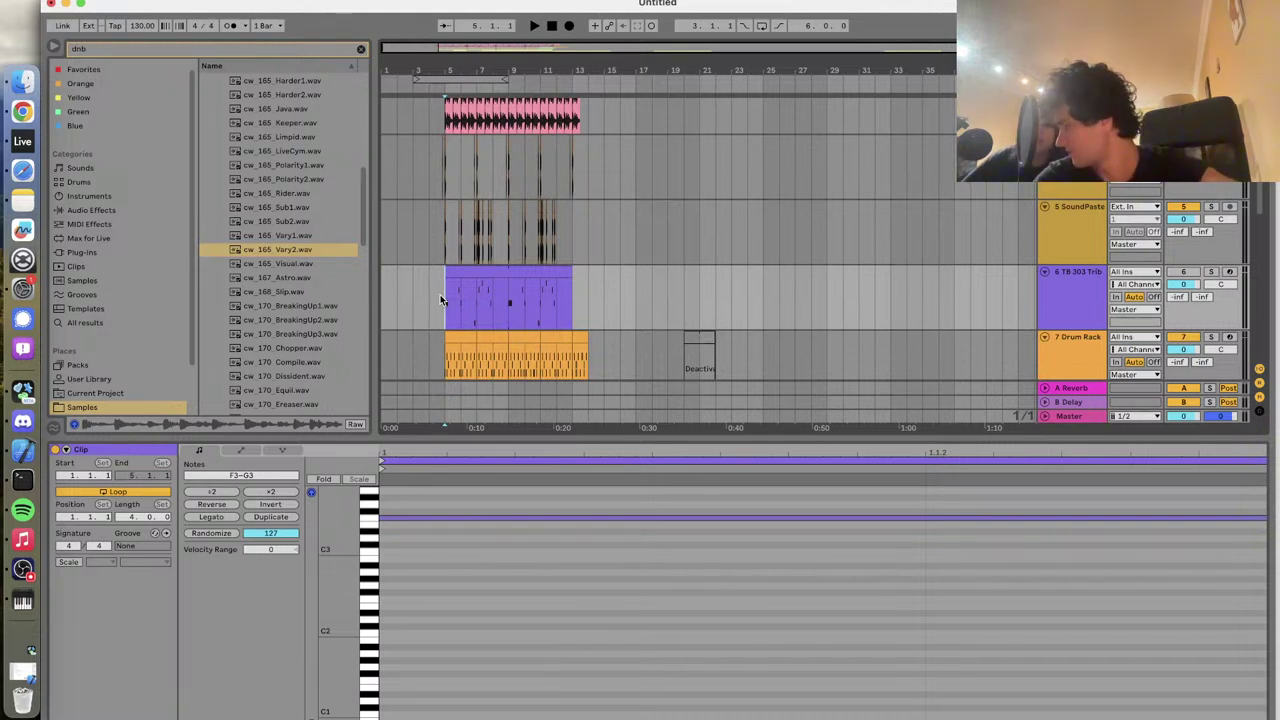
scroll(440, 298, "up", 4)
key("space")
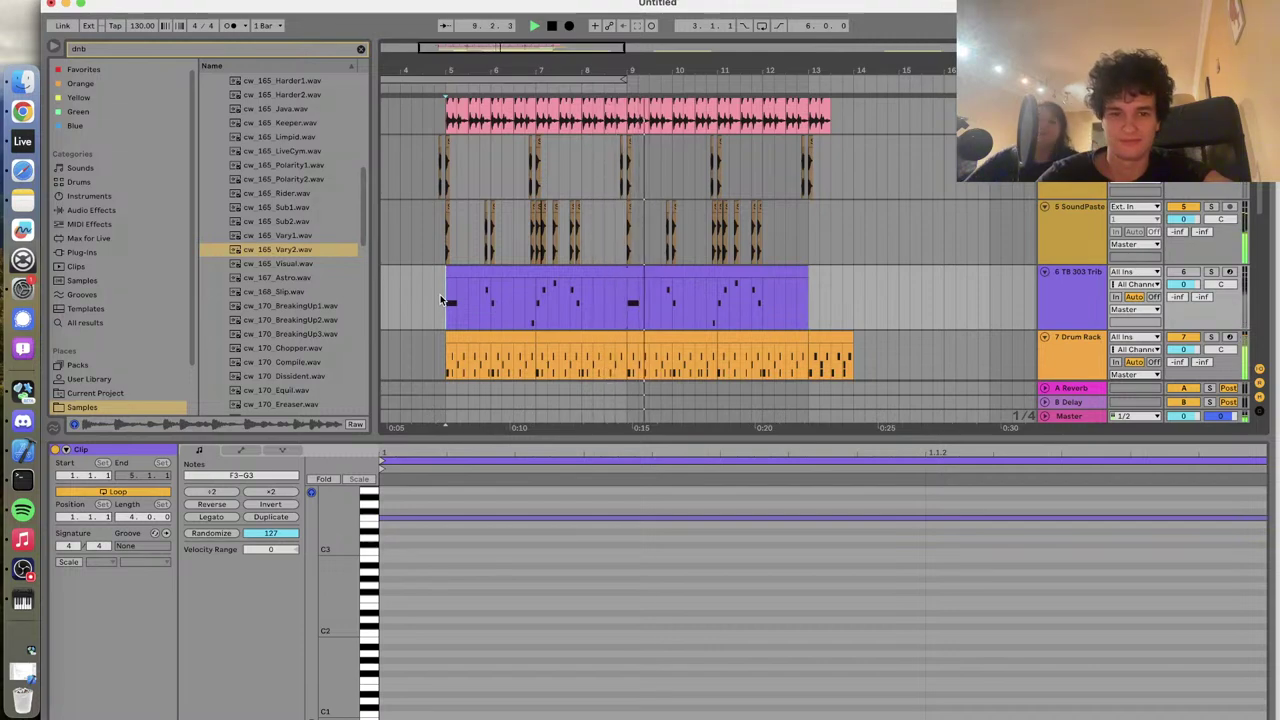
scroll(441, 298, "down", 5)
scroll(440, 298, "down", 5)
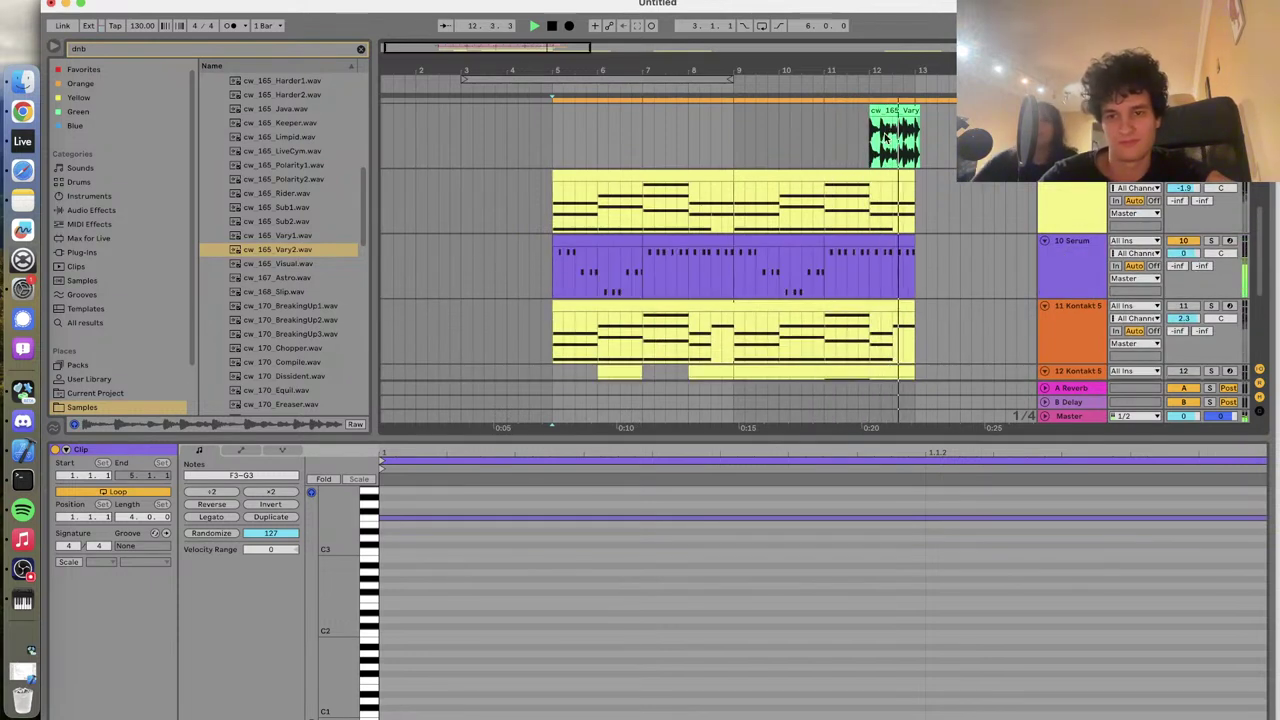
scroll(920, 240, "down", 3)
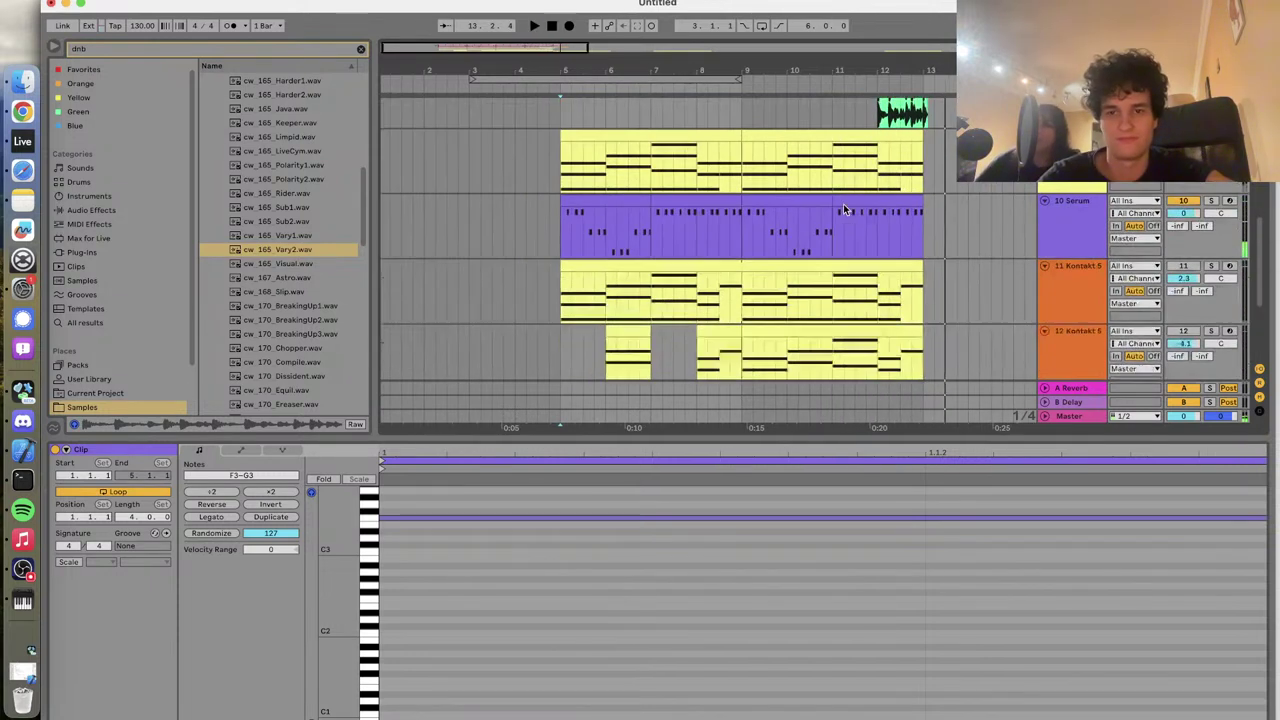
Try a copy of the Grand Piano clip at bar 5 and play it with the section
left_click(985, 275)
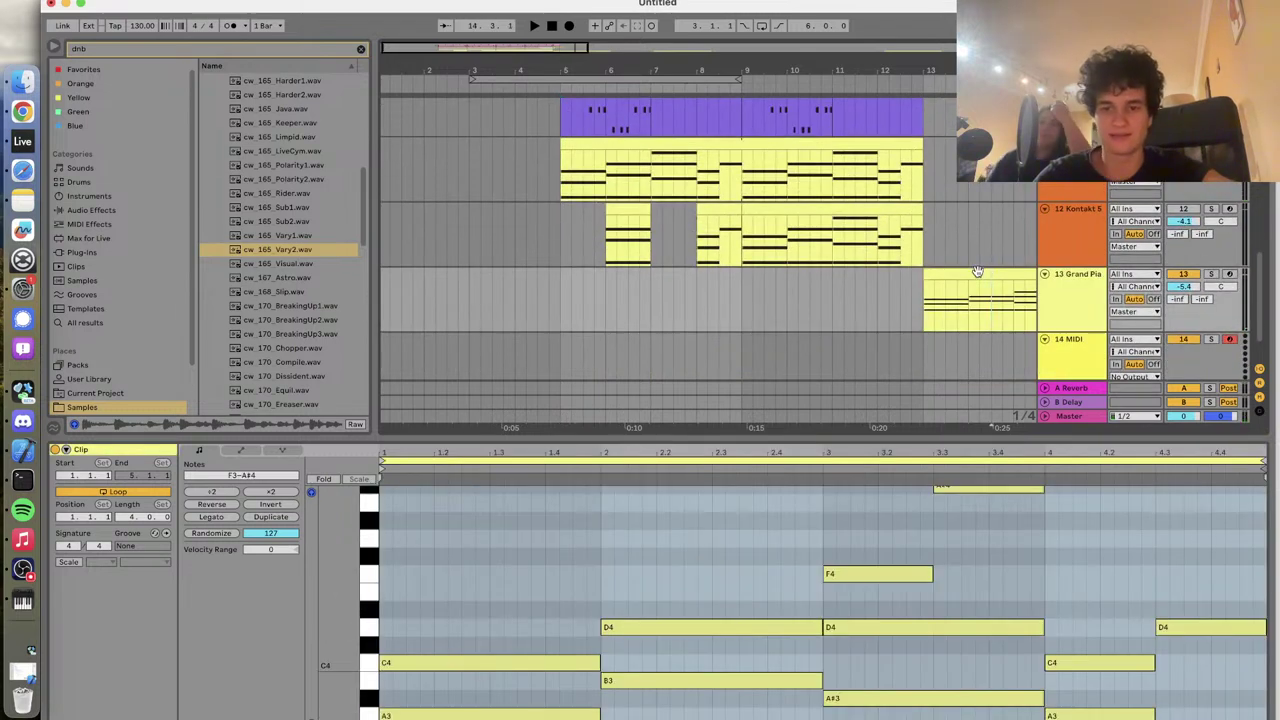
left_click(557, 278)
key("ctrl+v")
key("space")
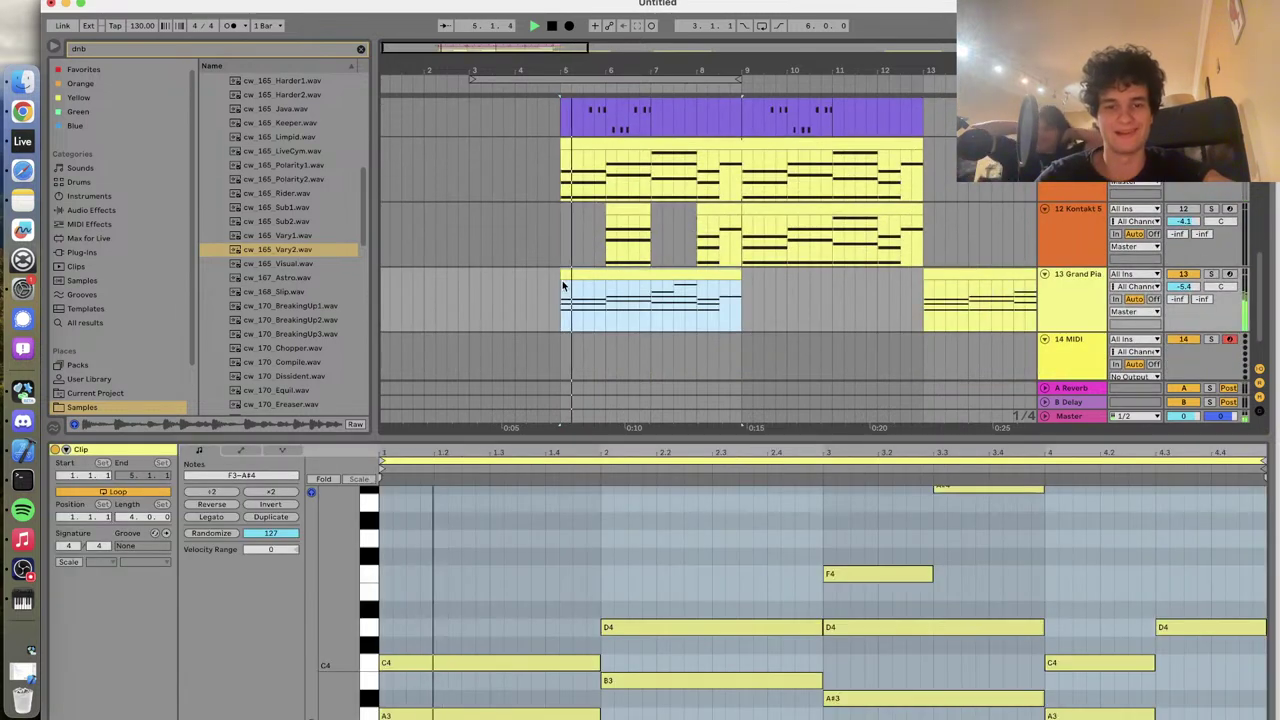
key("Delete")
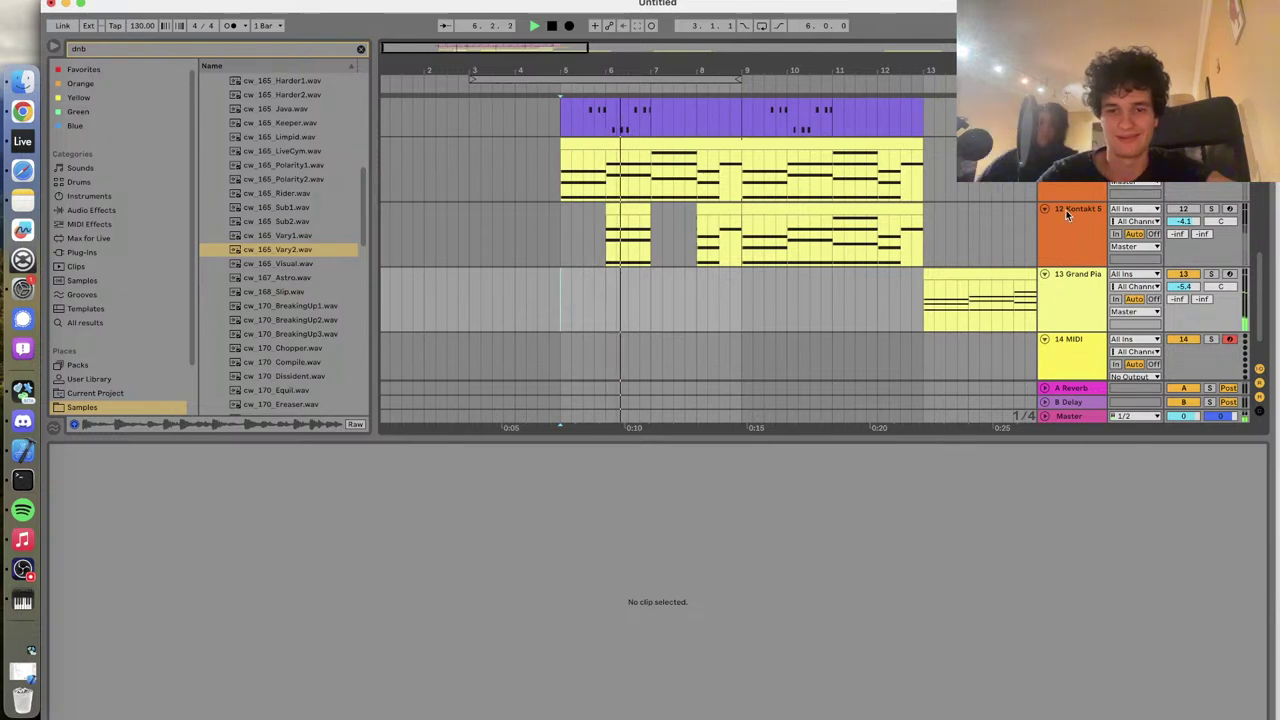
Turn off the sidechained Compressor on the 10 Serum track and play the section from bar 5
scroll(1015, 228, "up", 4)
key("space")
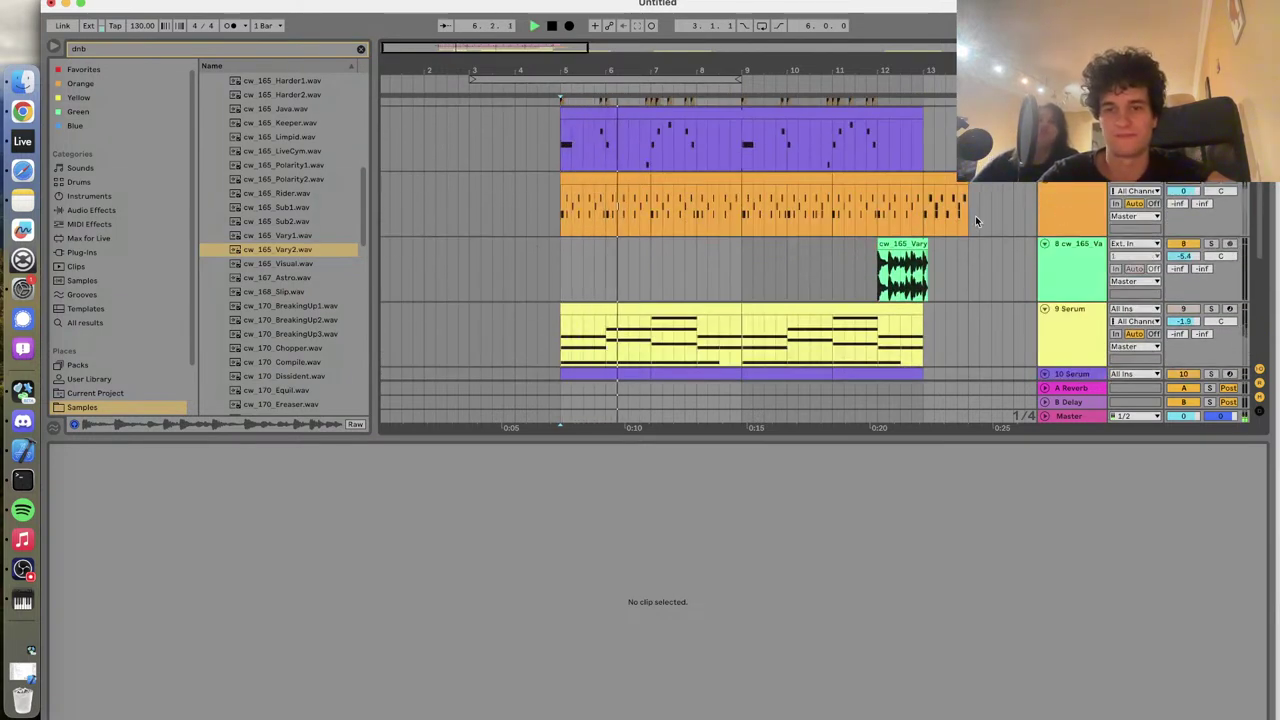
scroll(991, 213, "down", 3)
left_click(1068, 280)
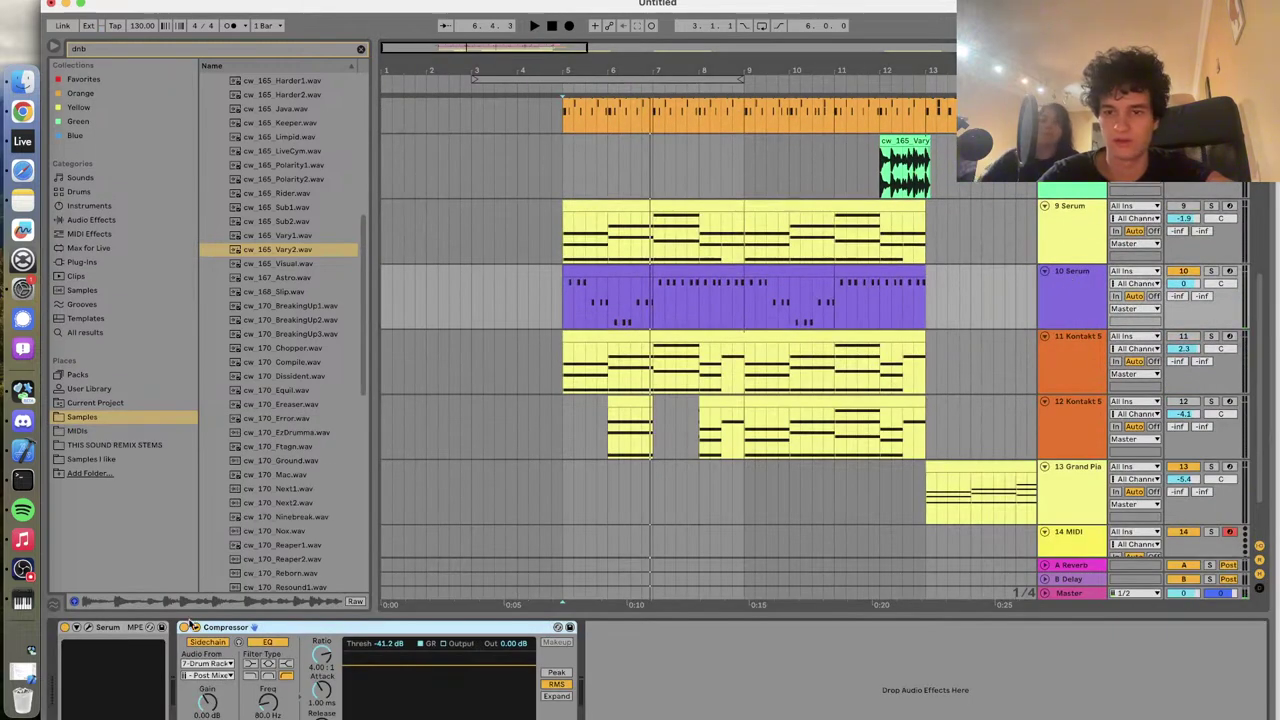
key("space")
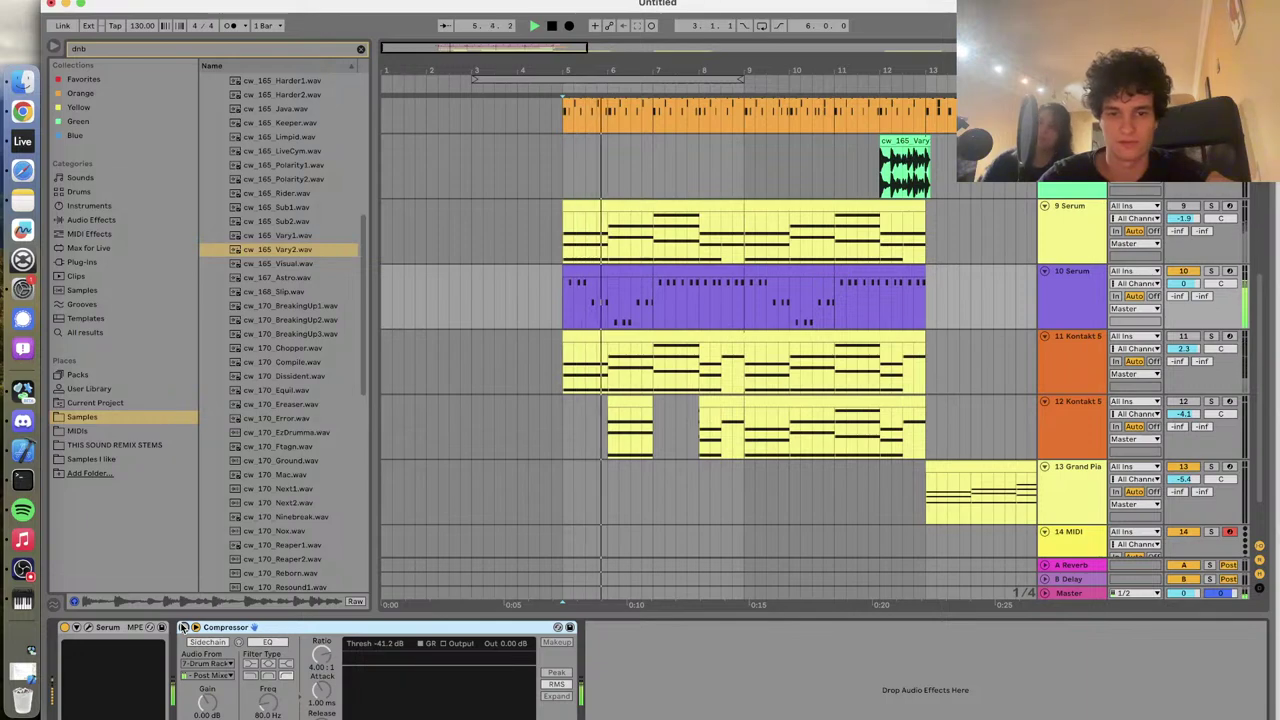
Reactivate the deactivated Drum Rack clip at bar 20 and place it at bar 5
scroll(1032, 190, "up", 2)
scroll(1032, 190, "up", 2)
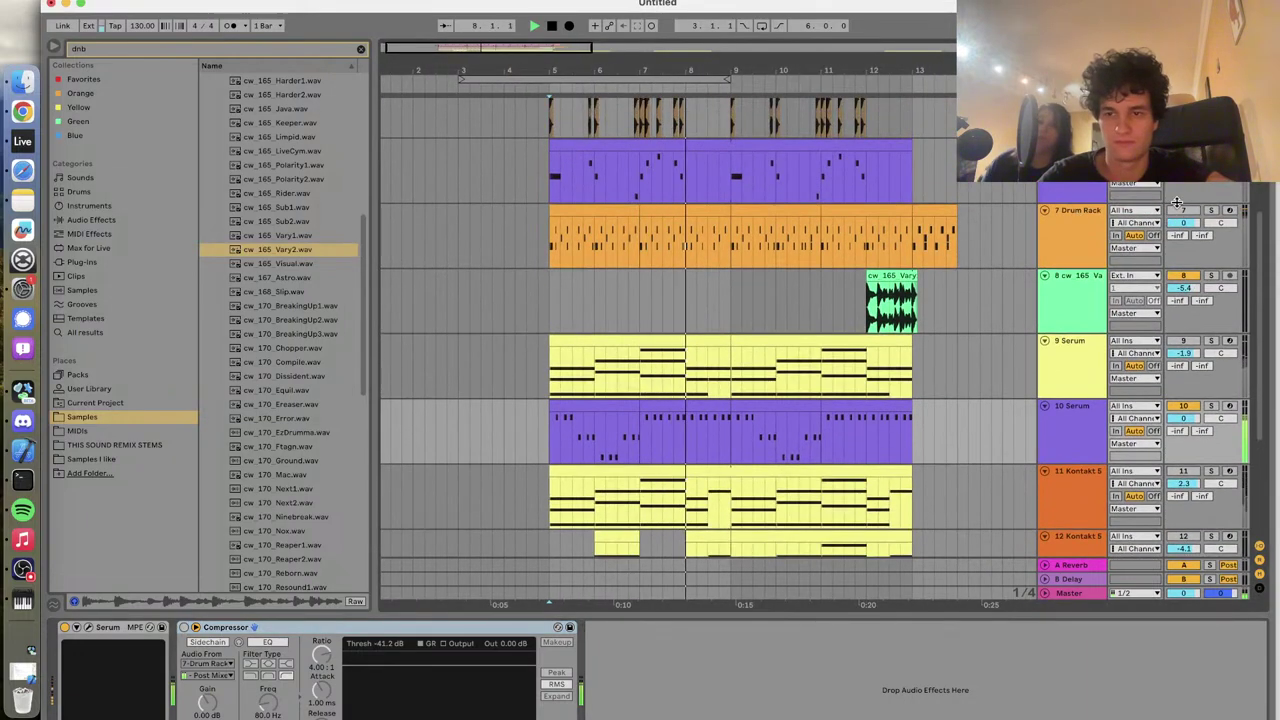
key("minus")
key("minus")
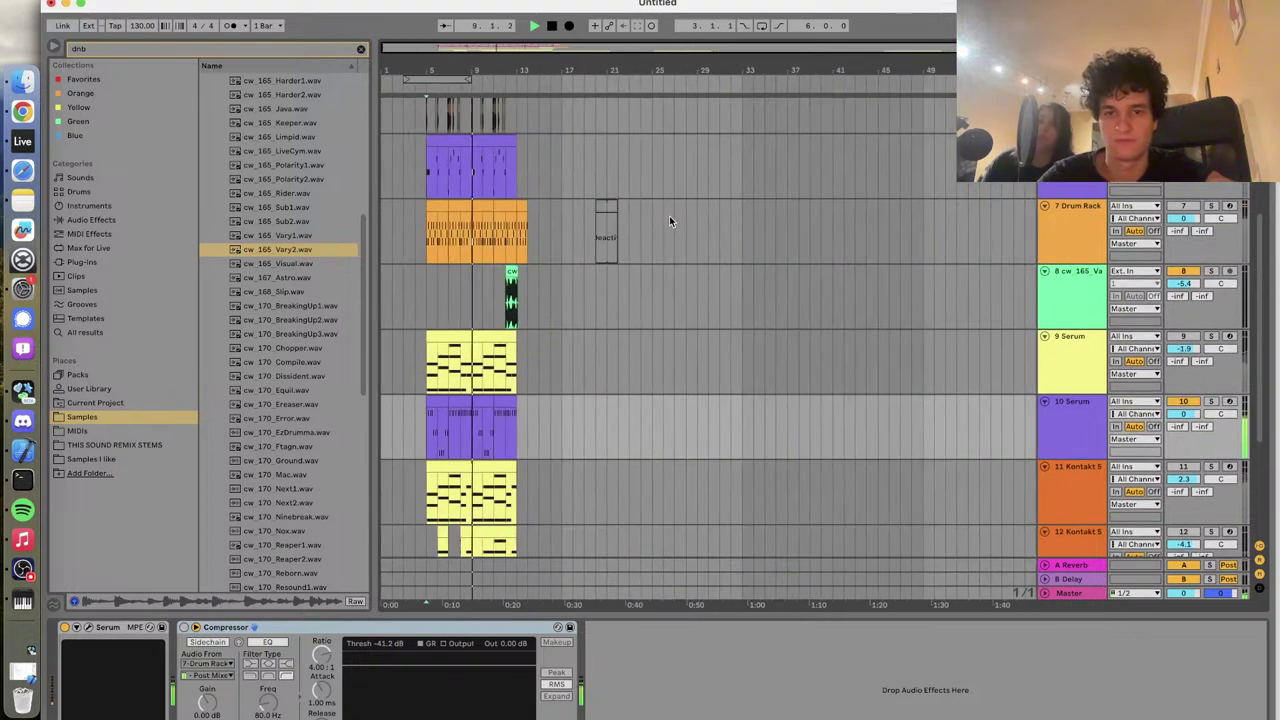
key("plus")
key("plus")
left_click(863, 203)
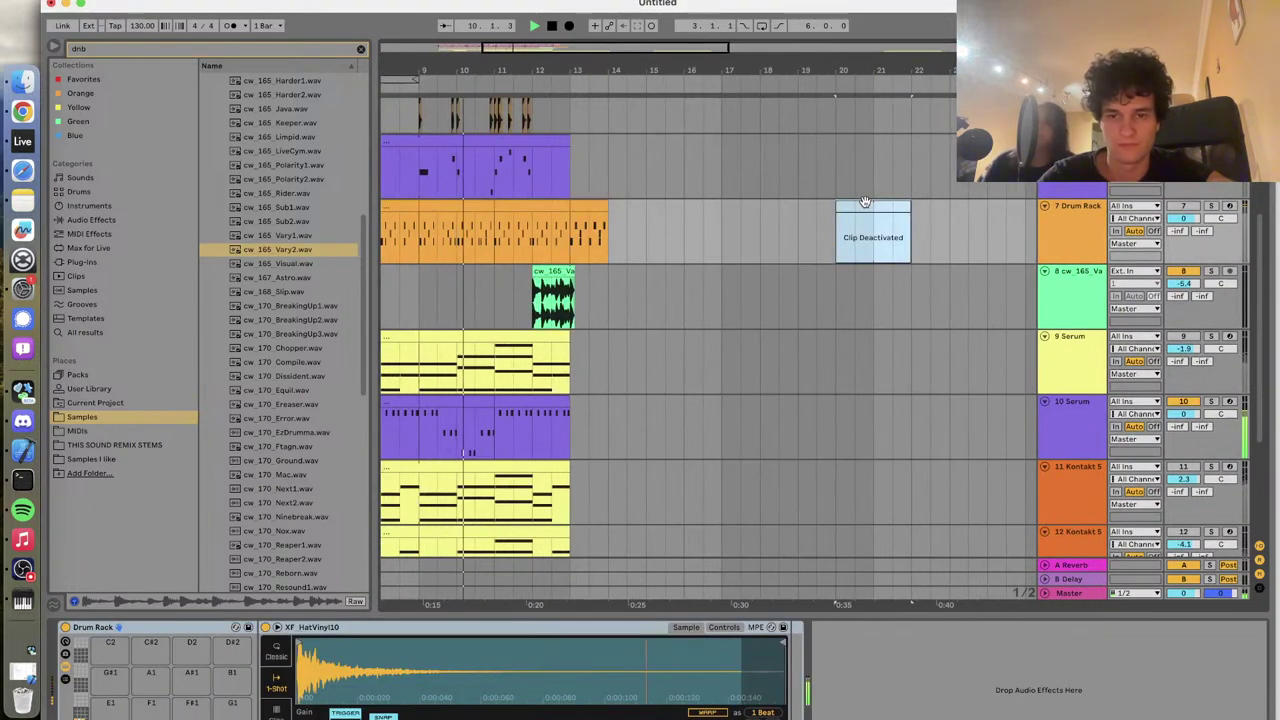
key("0")
scroll(865, 205, "left", 5)
scroll(865, 205, "left", 3)
left_click_drag(607, 230, 533, 232)
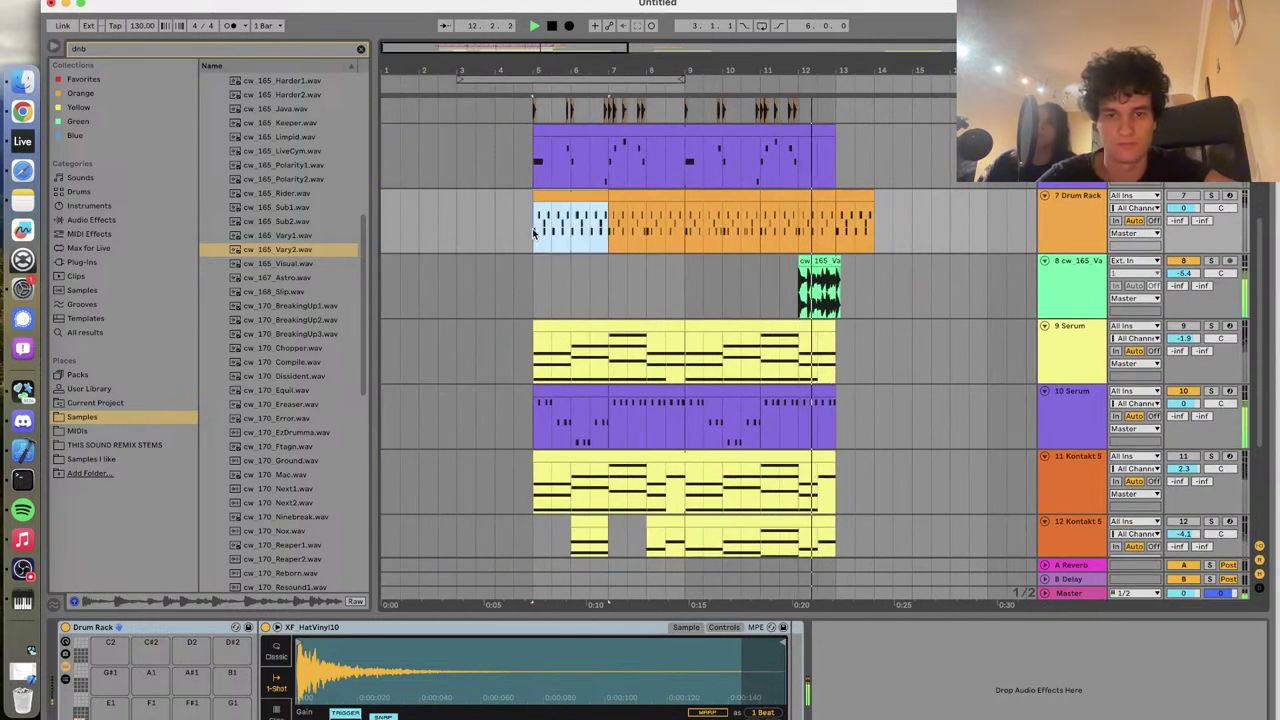
Duplicate the two-bar Drum Rack clip at bar 5 to bar 7 and place another copy at bar 11
left_click(533, 232)
key("space")
key("space")
left_click_drag(533, 230, 607, 230)
key("super+d")
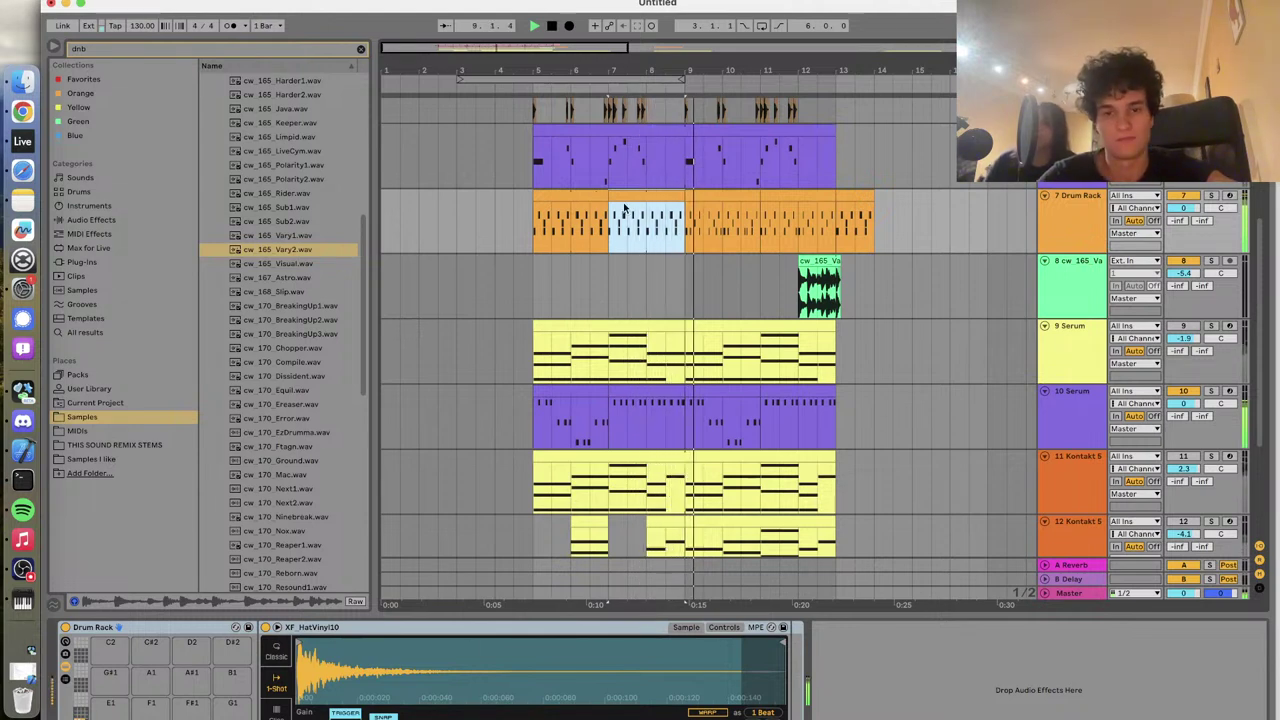
left_click_drag(760, 220, 836, 205)
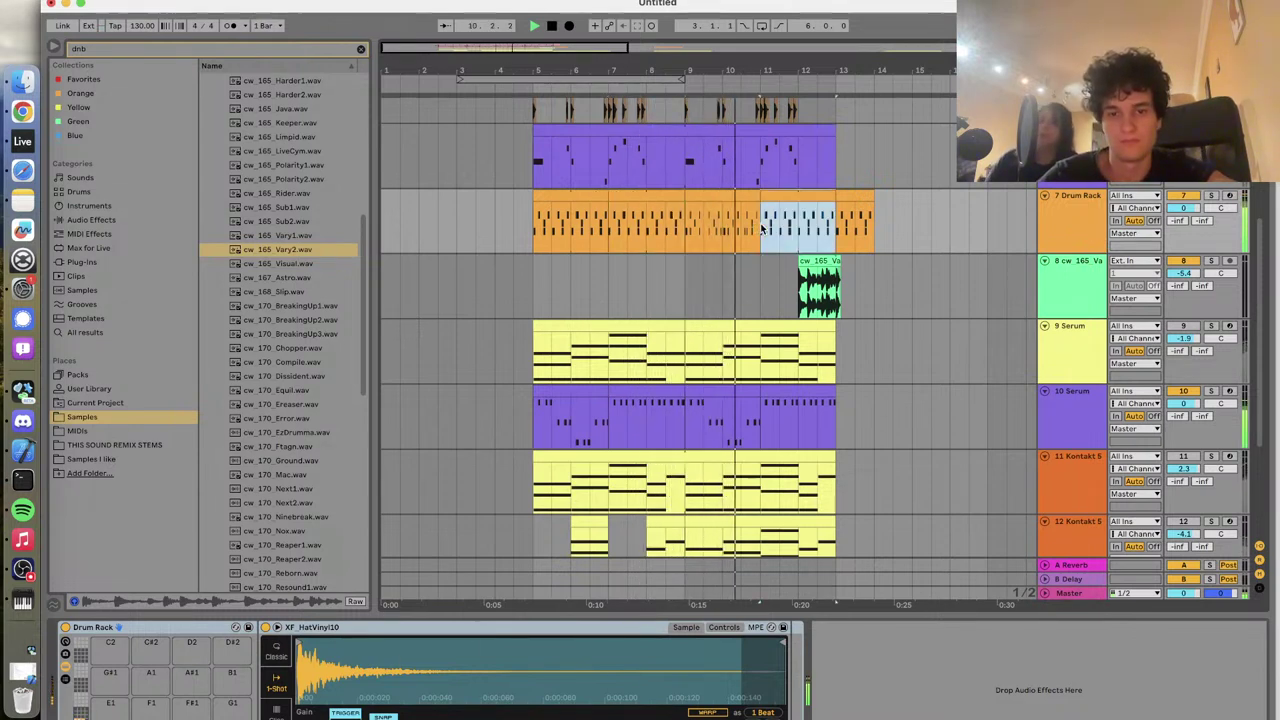
Clear the Drum Rack part in bar 12 and refill it with a pasted one-bar section of the pattern
key("Delete")
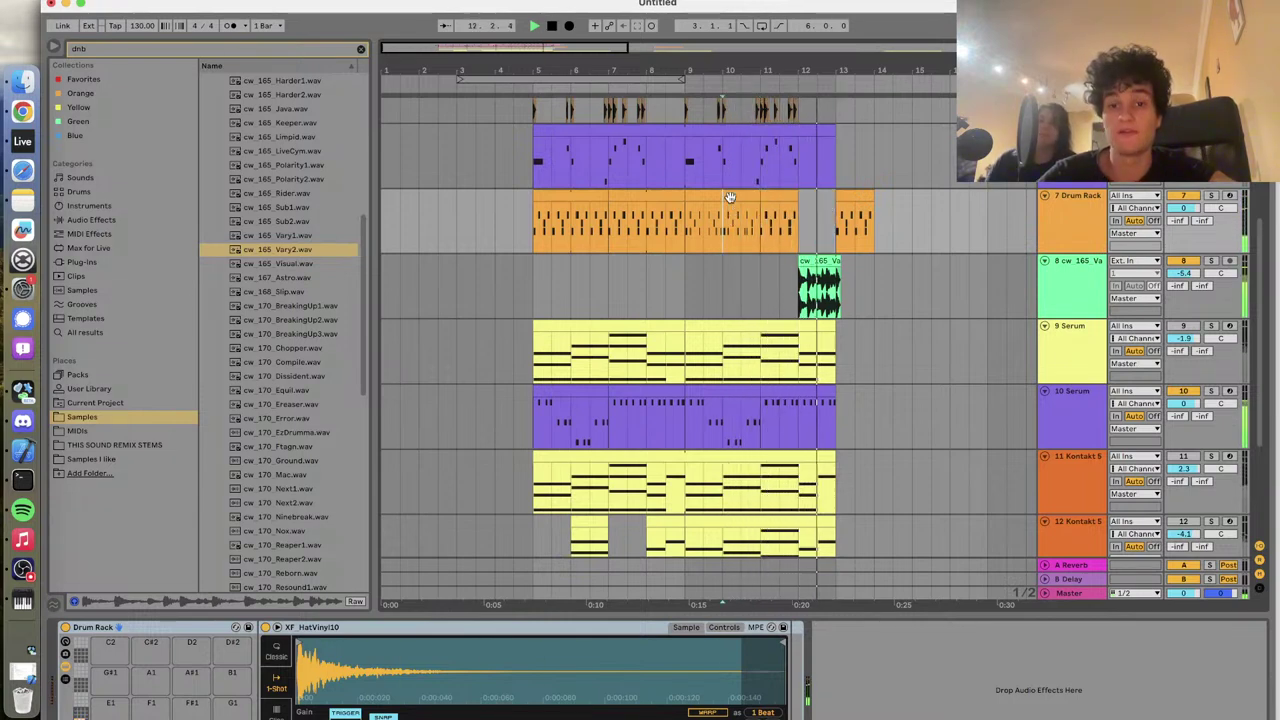
key("space")
left_click_drag(760, 210, 730, 197)
left_click(801, 218)
key("ctrl+v")
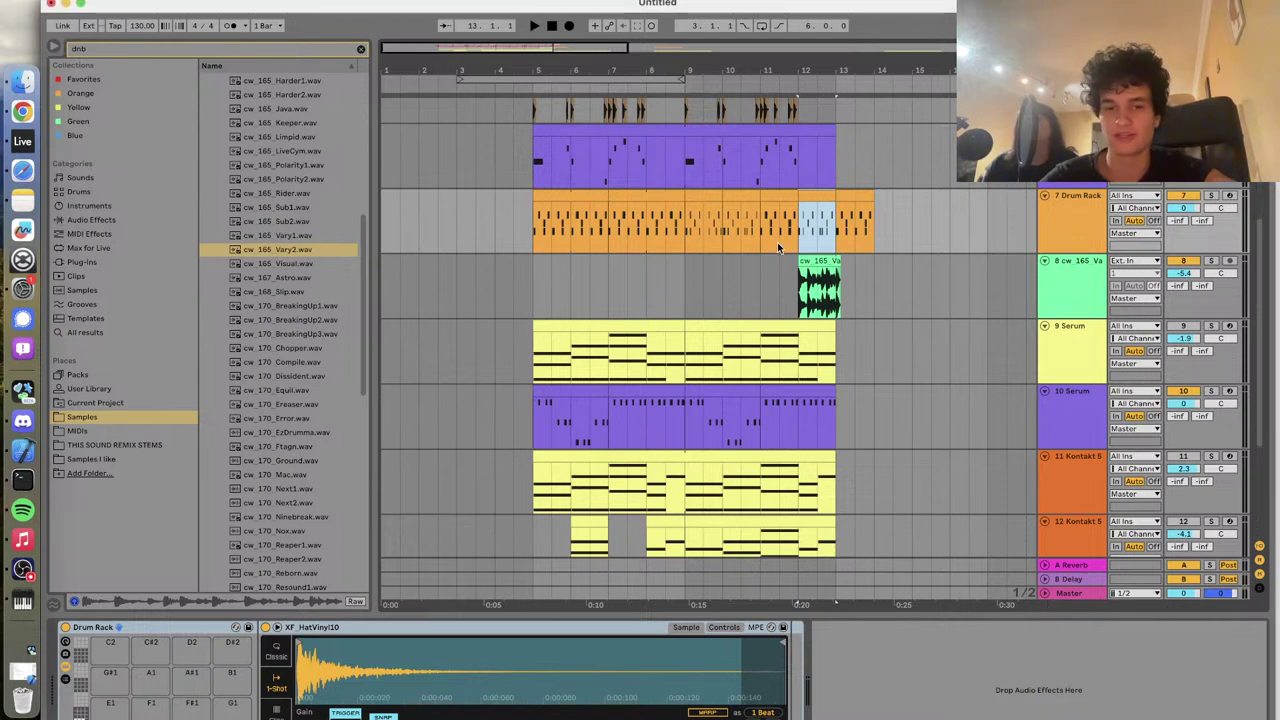
Play the revised drum section from bar 10 and again from bar 5
left_click(721, 230)
key("space")
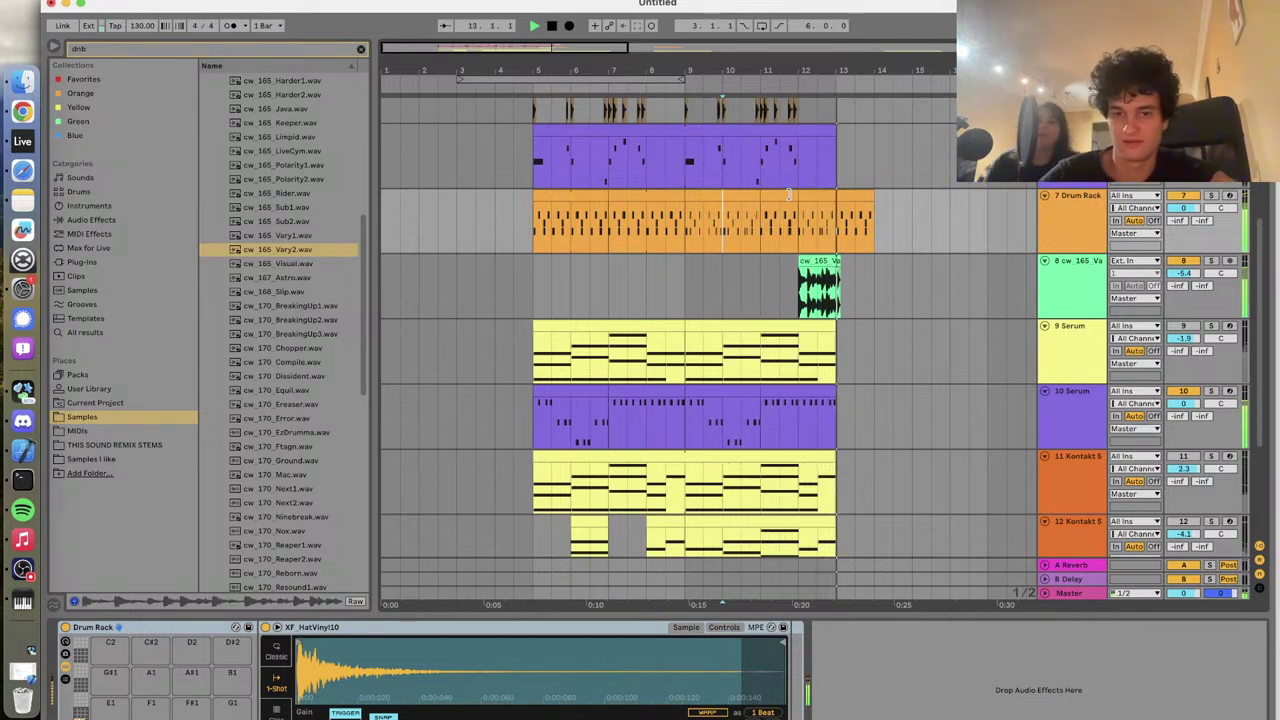
key("space")
key("space")
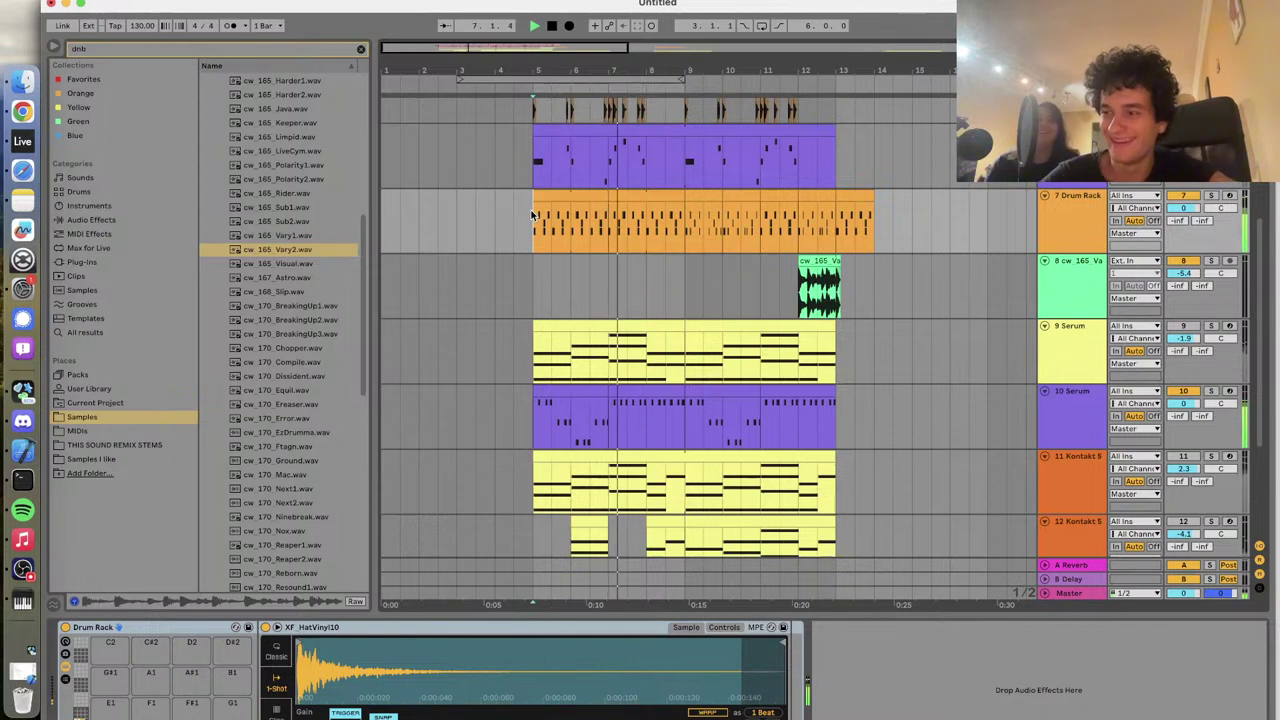
Place a copy of the cw_165_Vary2 drum fill at bar 8 on its track and play it with the arrangement
left_click(706, 199)
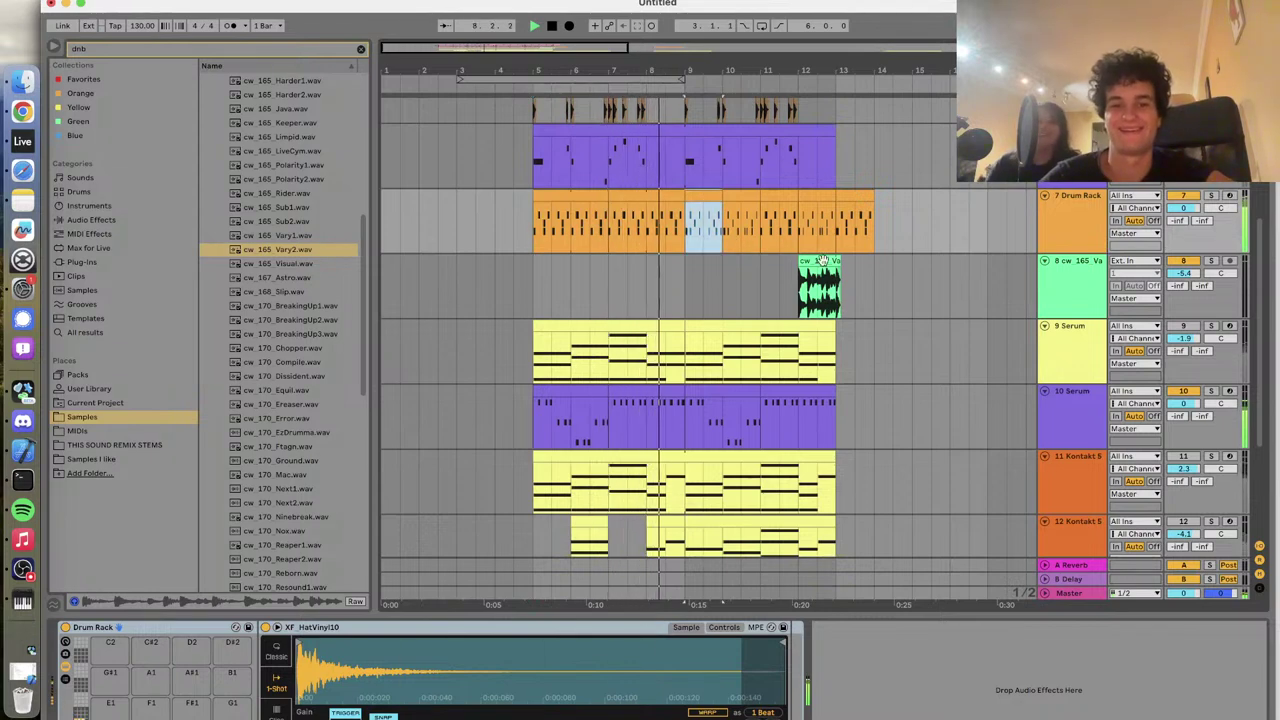
left_click(698, 272)
left_click(648, 272)
key("super+v")
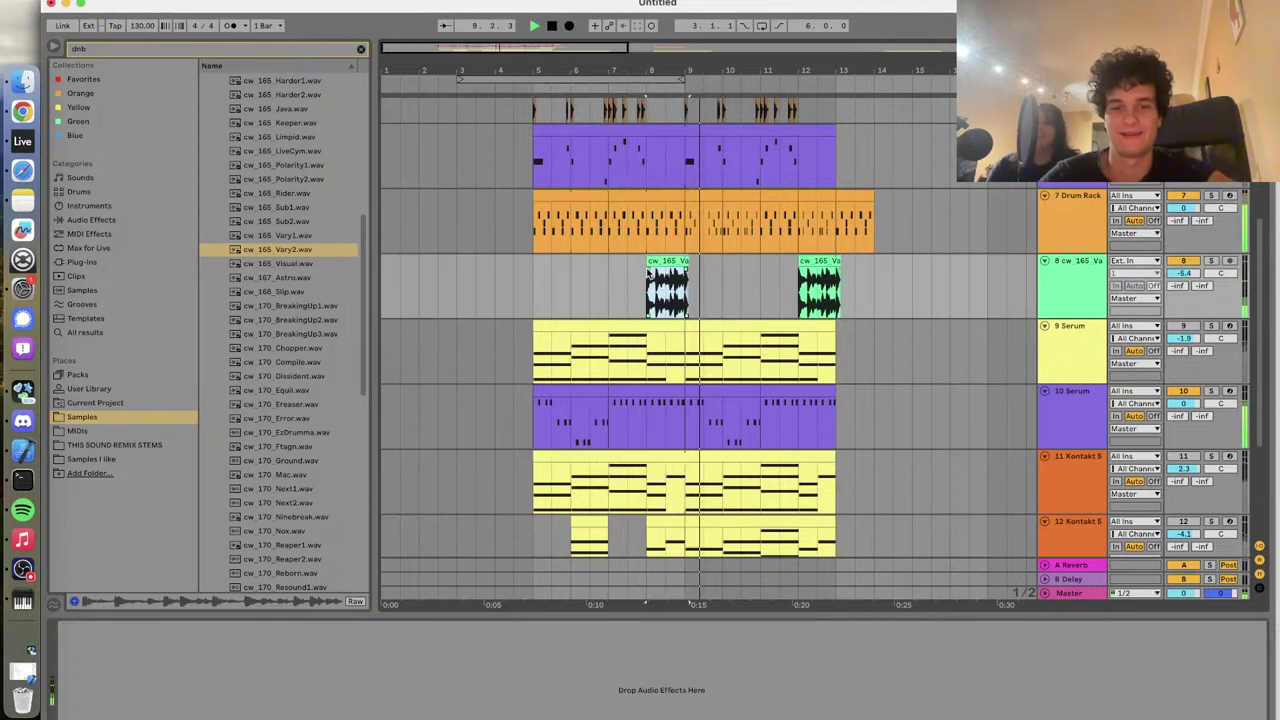
left_click(649, 280)
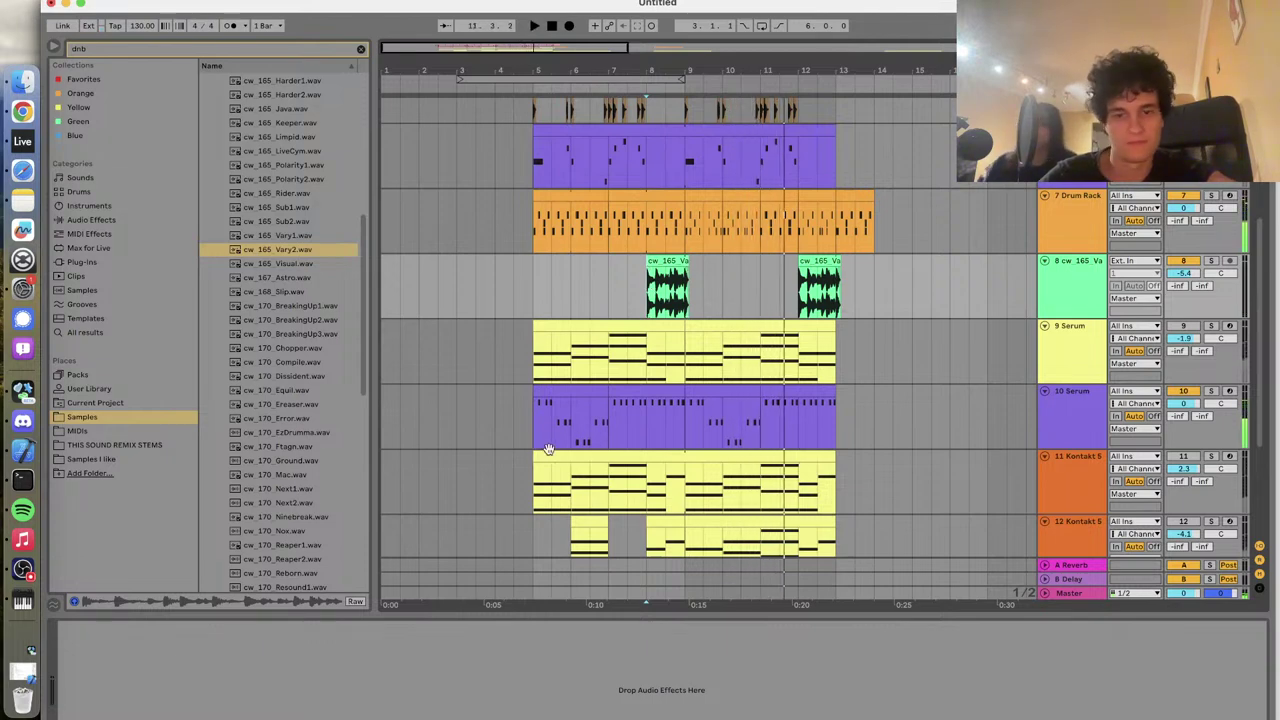
Copy the 10 Serum clips from bars 5 to 8 to bar 17 and deactivate the copies as a backup
left_click(567, 394)
left_click(633, 392)
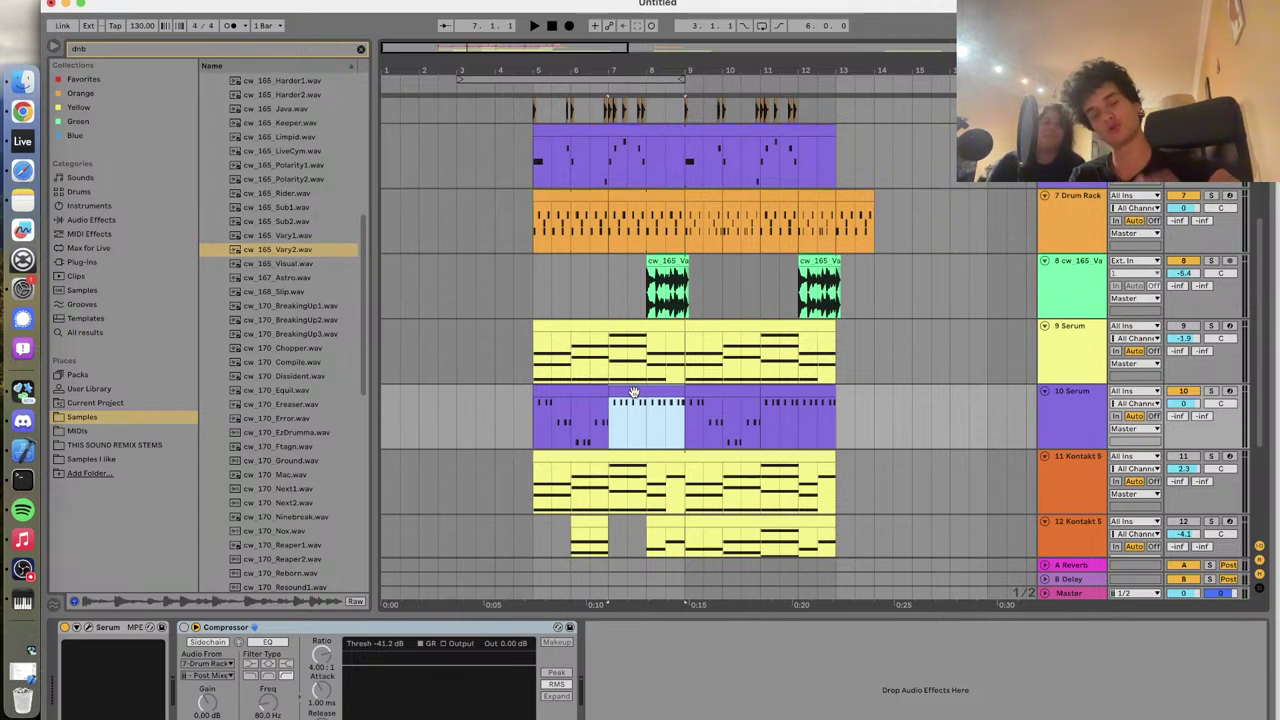
left_click(589, 386, "shift")
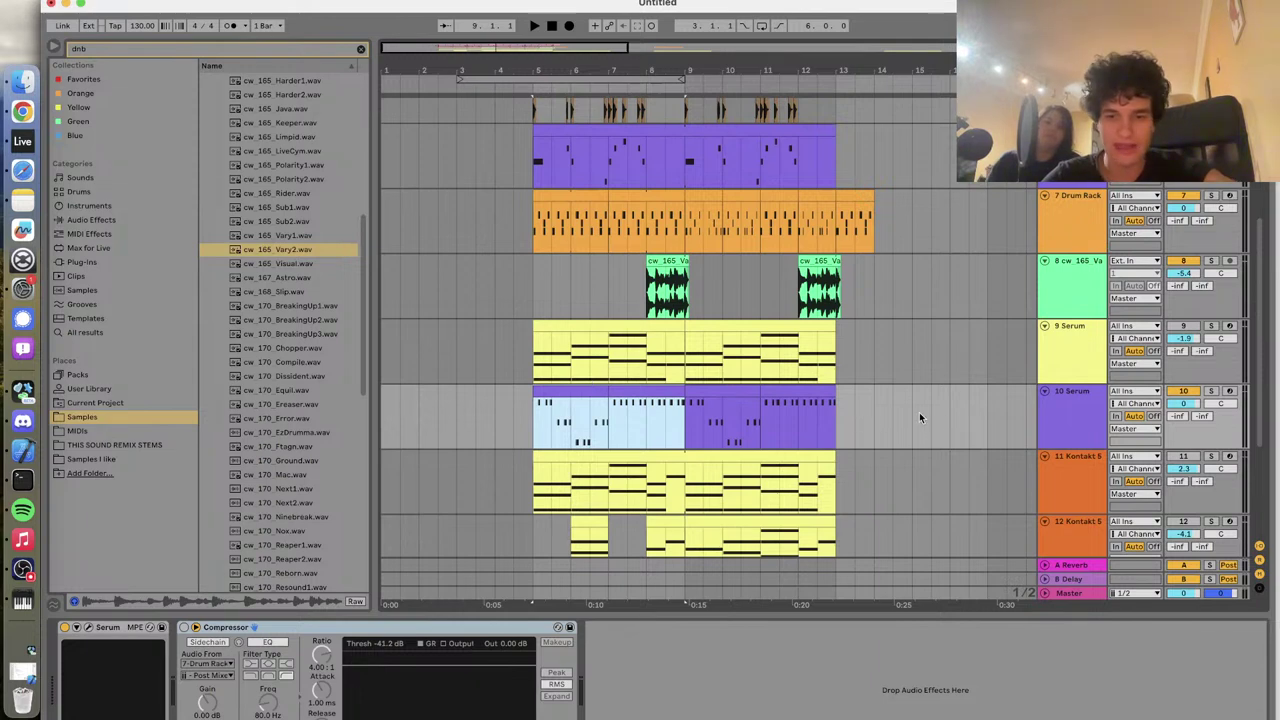
left_click(978, 418)
key("super+v")
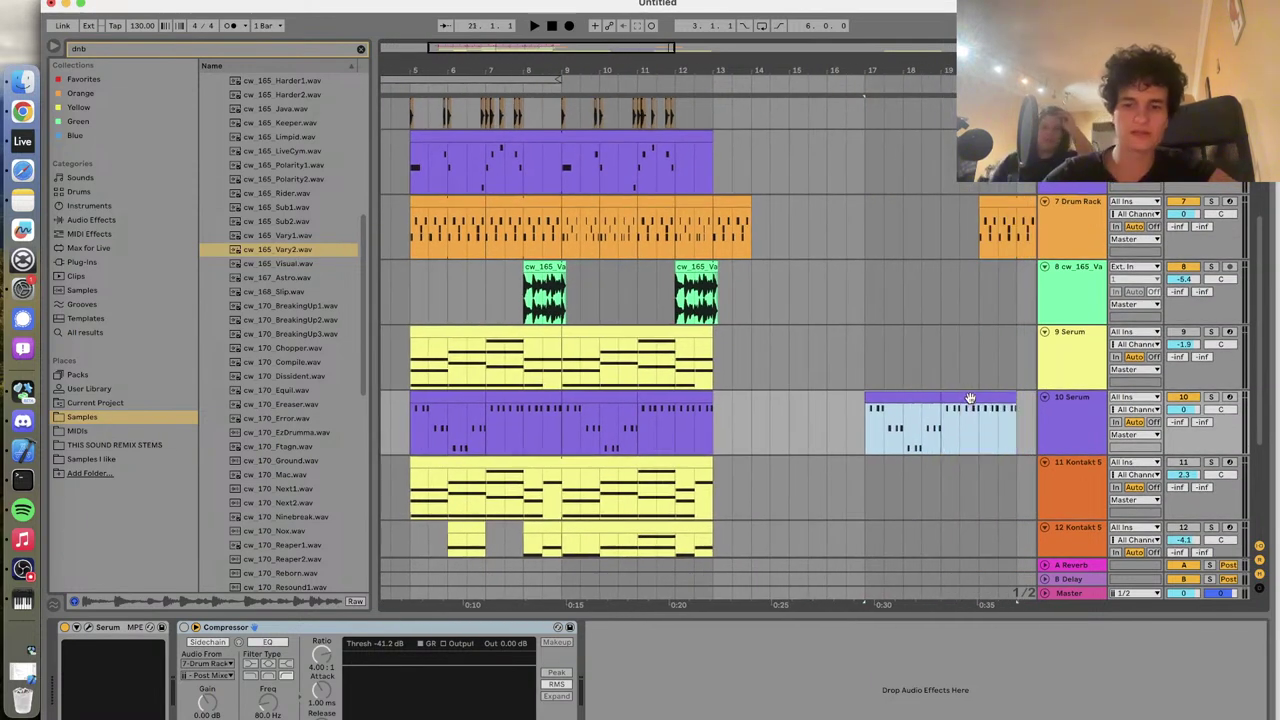
key("0")
Raise the second group of three notes in the 10 Serum clip at bar 5 to F0
double_click(446, 390)
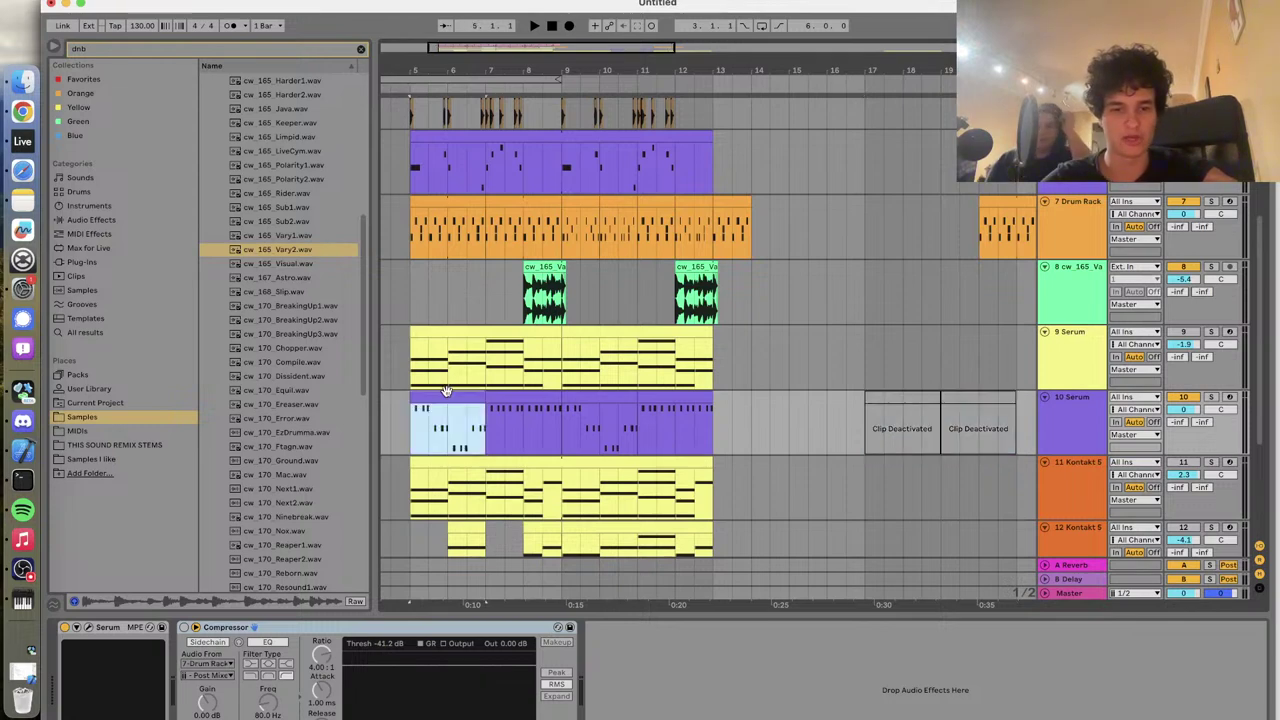
key("space")
key("space")
left_click_drag(645, 568, 812, 643)
key("Up")
key("Up")
key("Up")
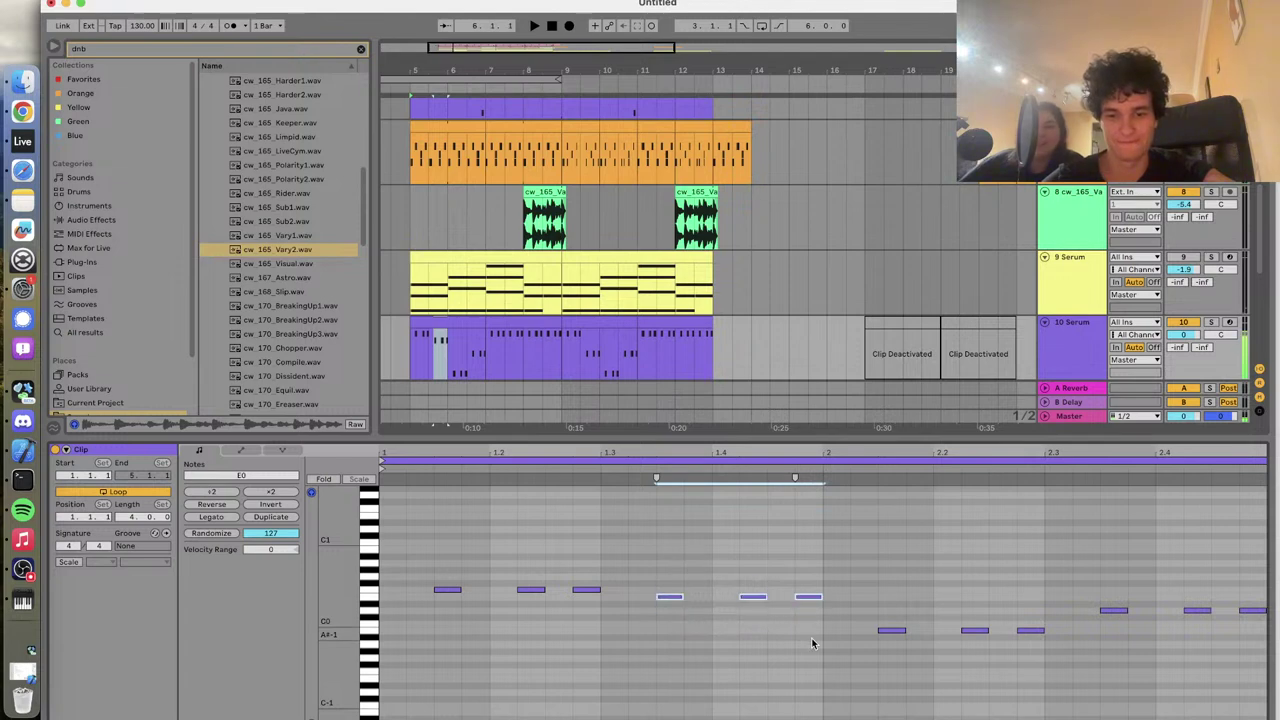
Solo the 10 Serum track and play the edited bass notes from bar 5
key("space")
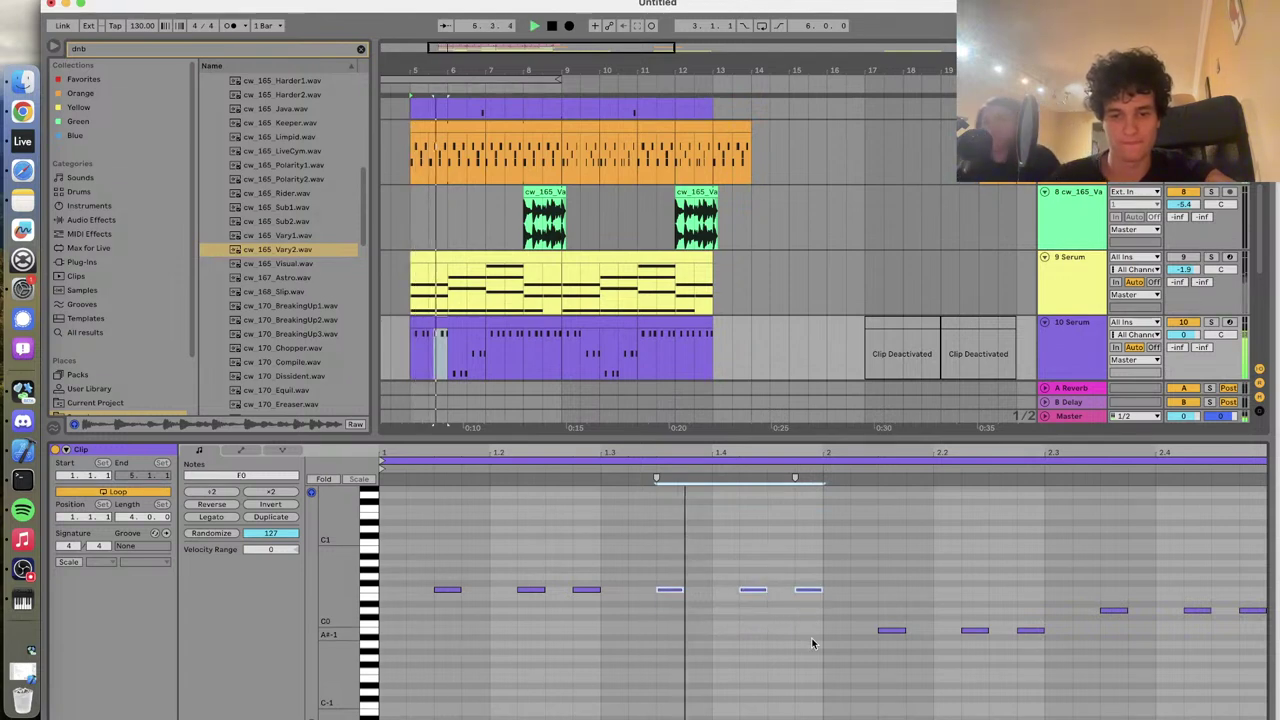
left_click(1211, 322)
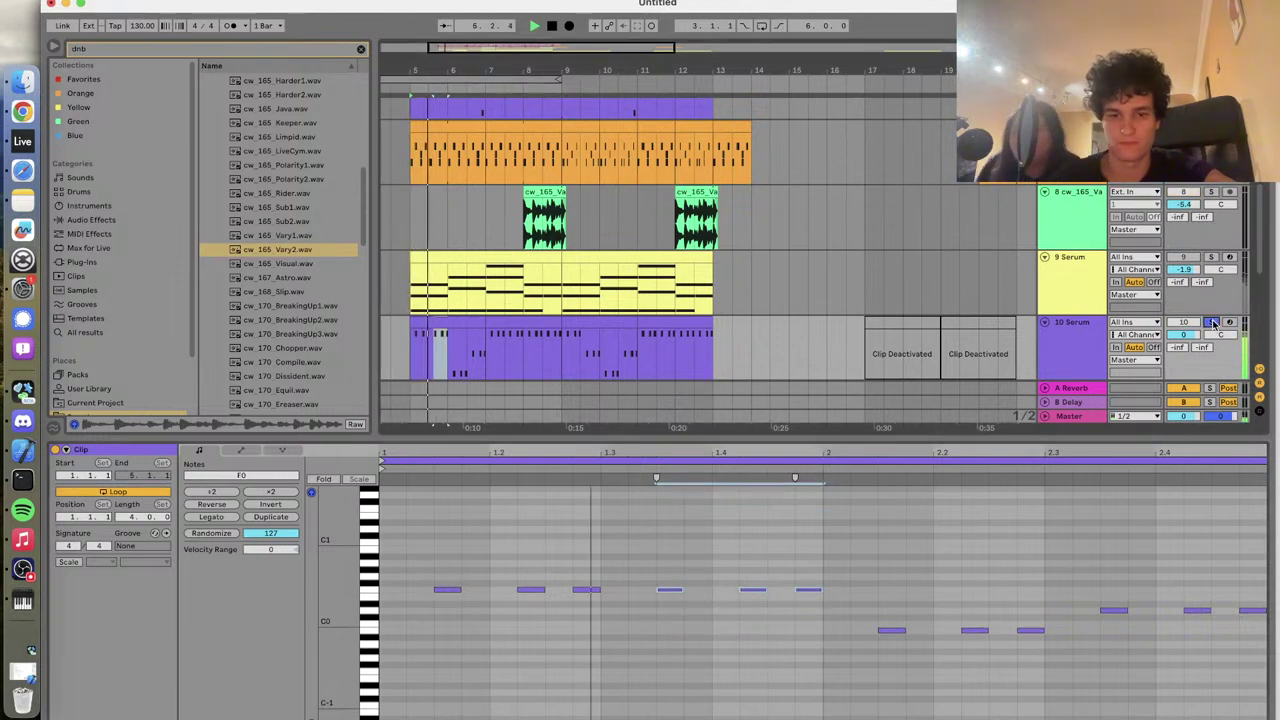
left_click(1211, 322)
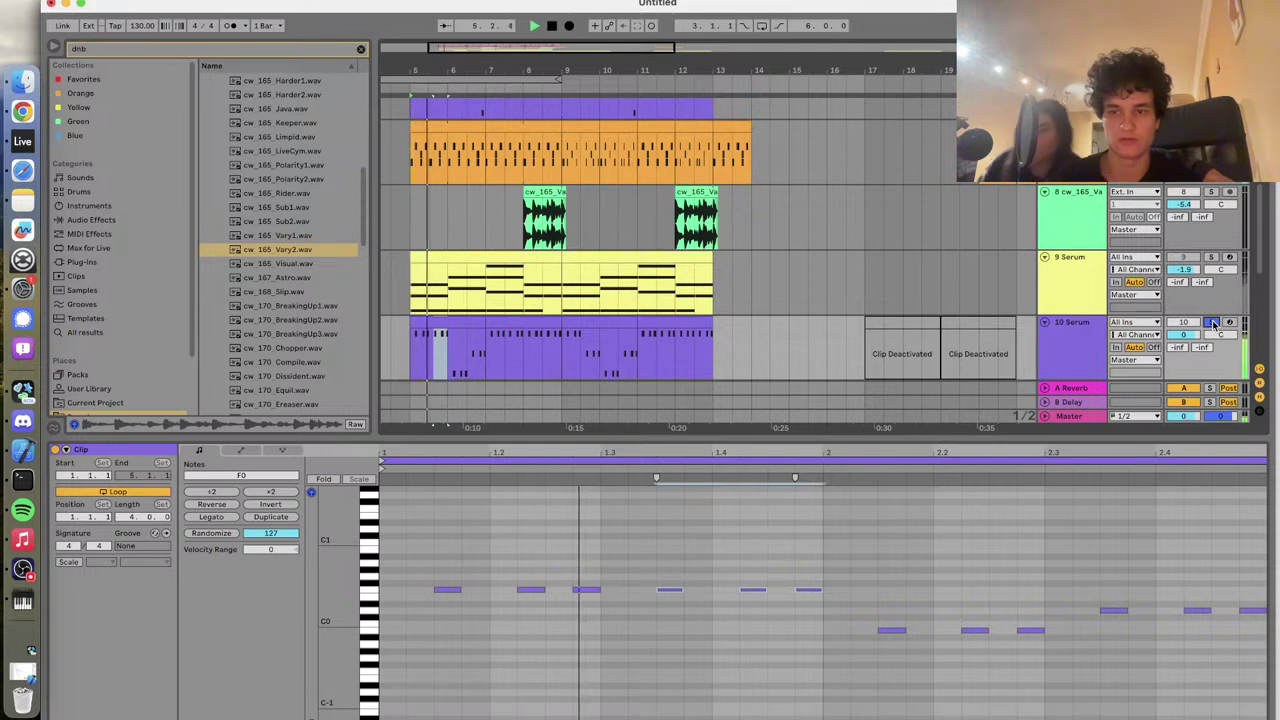
left_click(568, 550)
key("space")
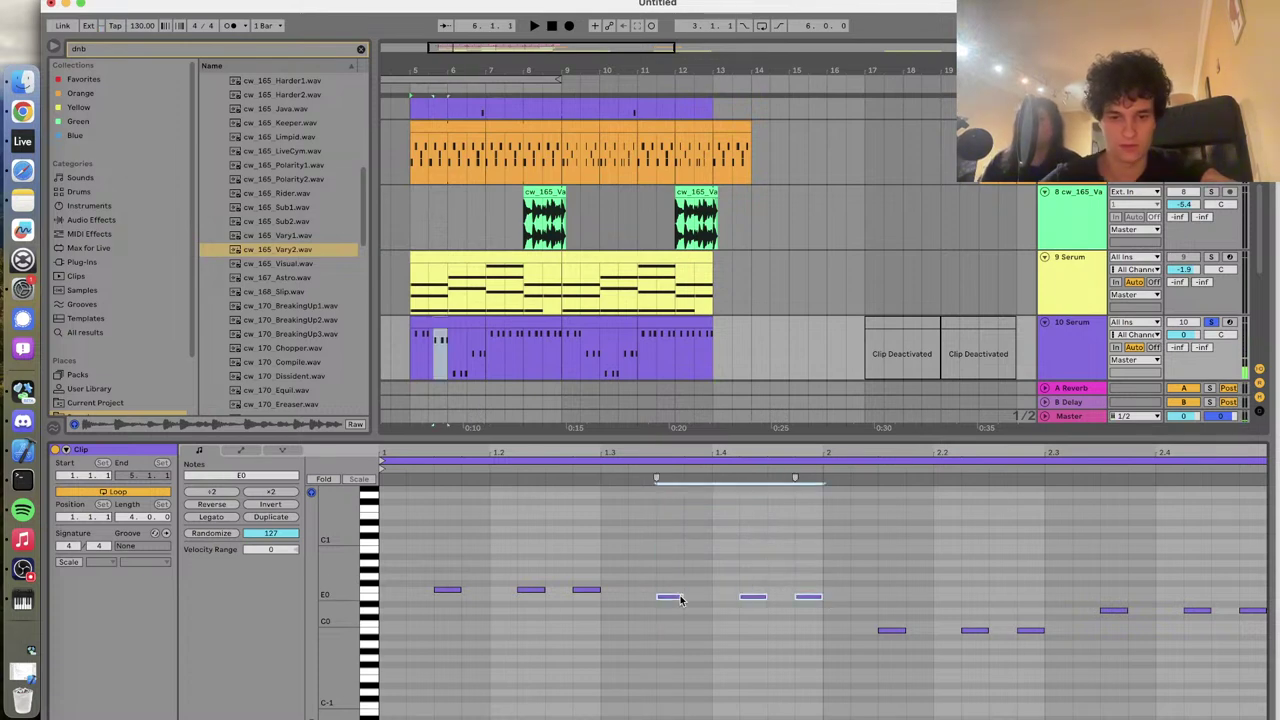
Try the second group of three bass notes at D0 and play the clip
key("Down")
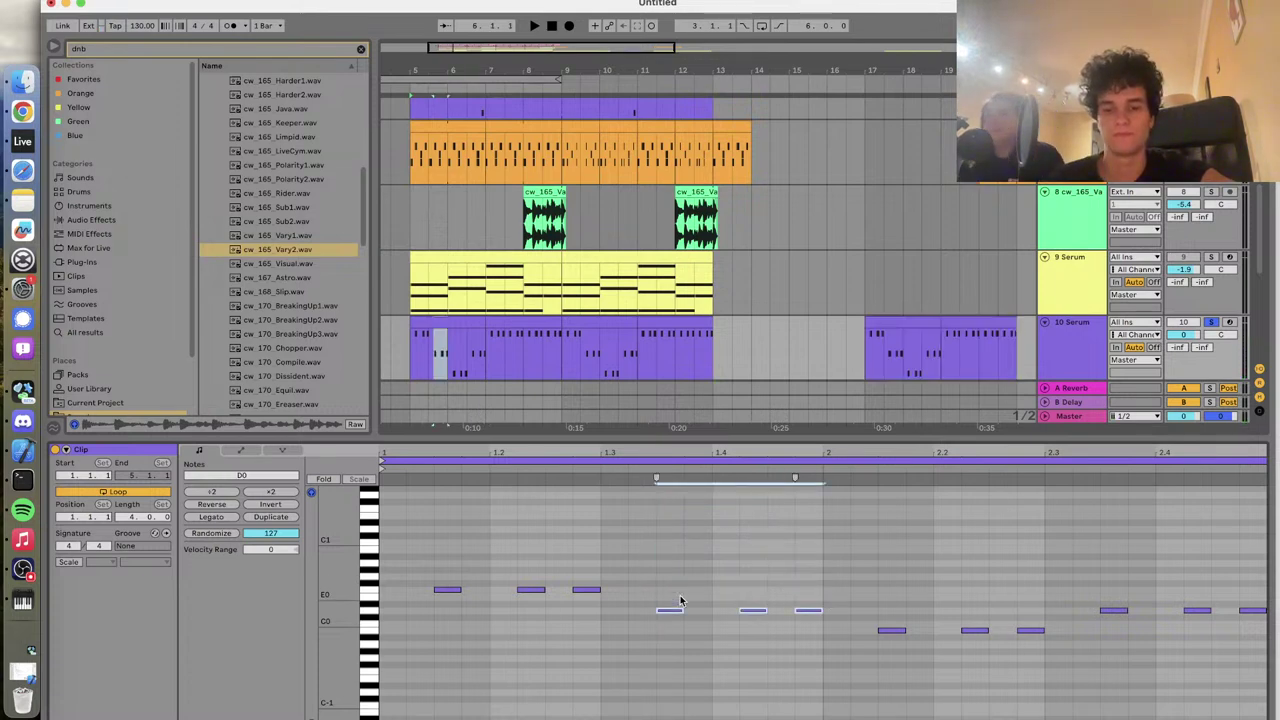
key("space")
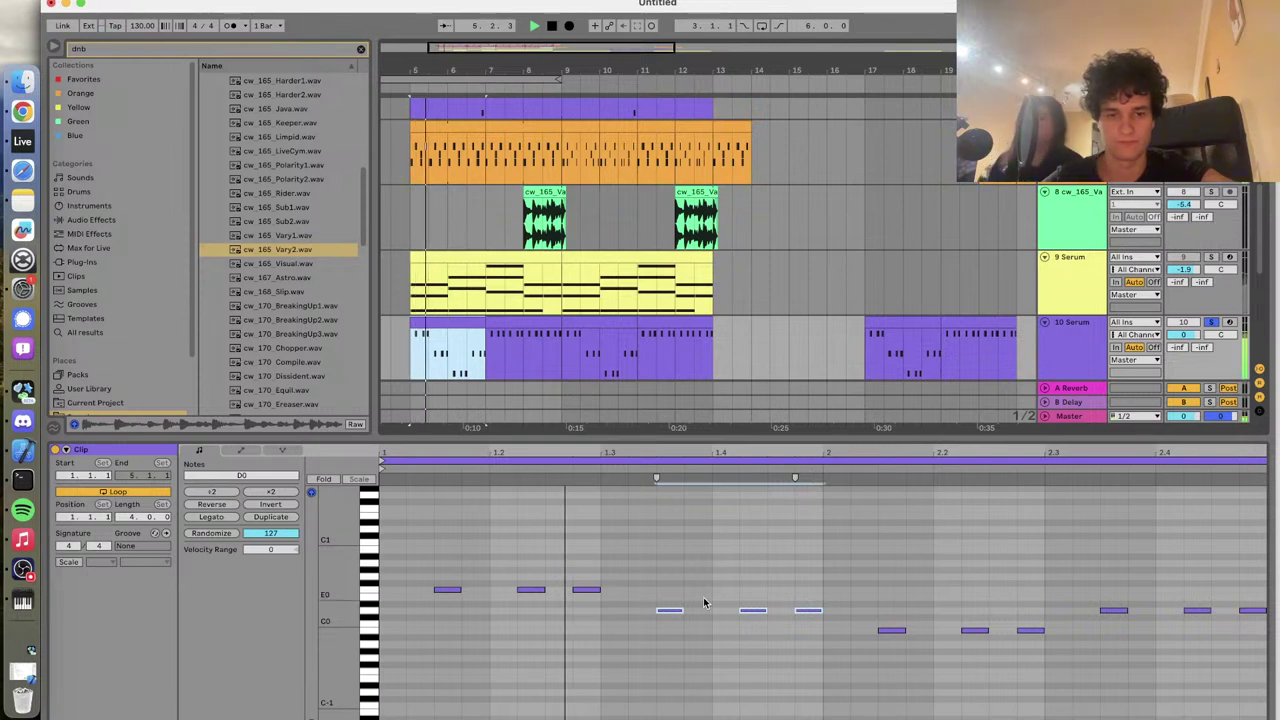
key("space")
Try the second group of three bass notes at A0 and play them with the 10 Serum track unsoloed
key("Up")
key("Up")
key("Up")
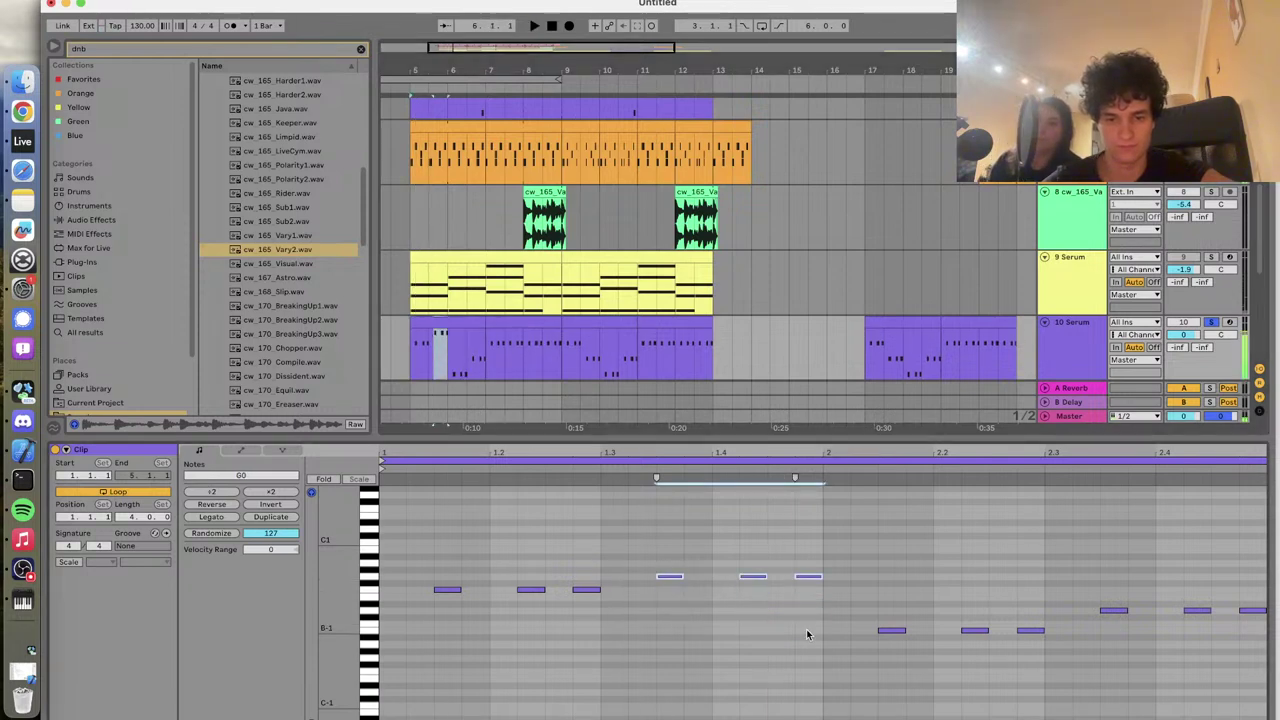
key("Up")
key("Up")
left_click(1213, 323)
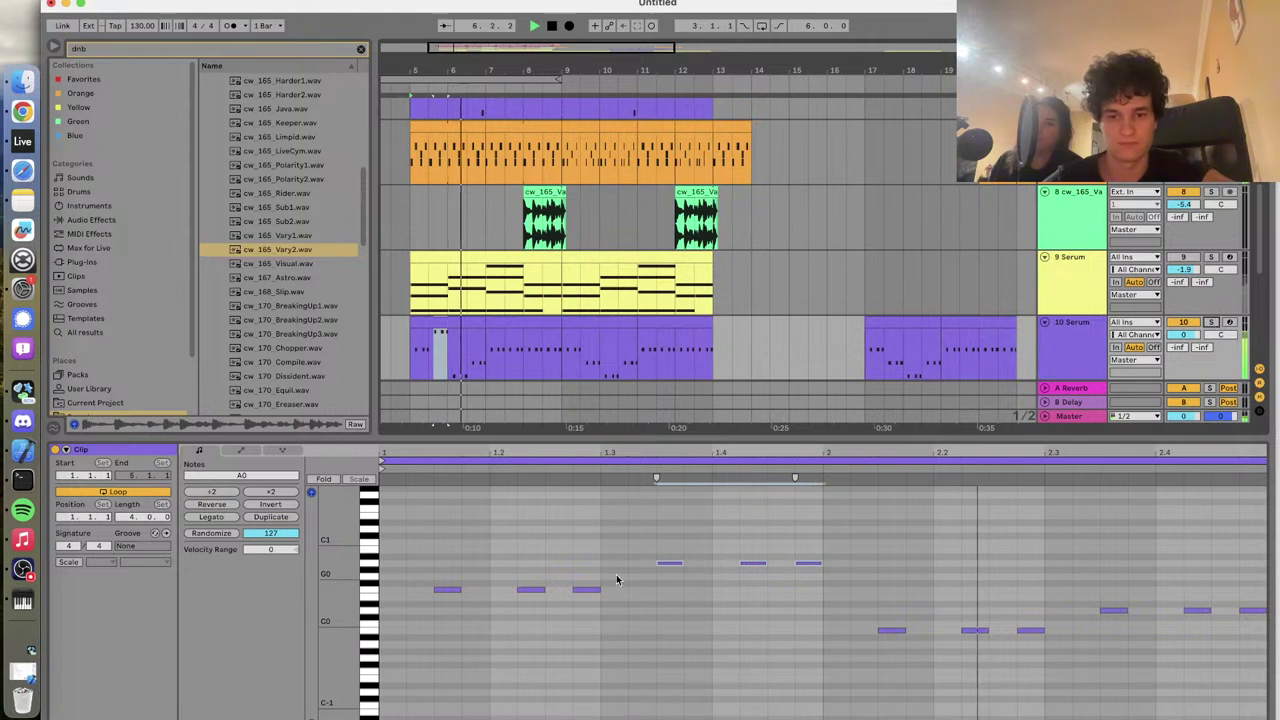
key("space")
Try the second group of three bass notes at A#0, and return them to F0
left_click_drag(637, 534, 818, 606)
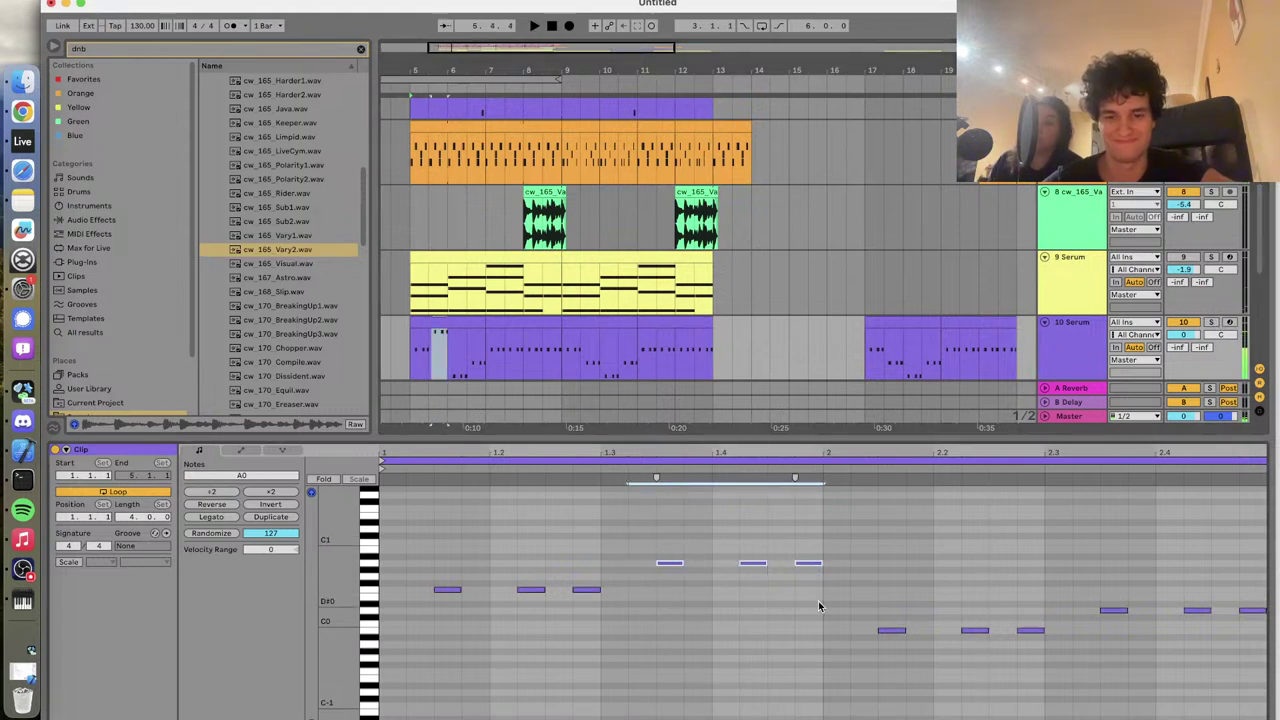
key("Up")
key("Up")
key("Up")
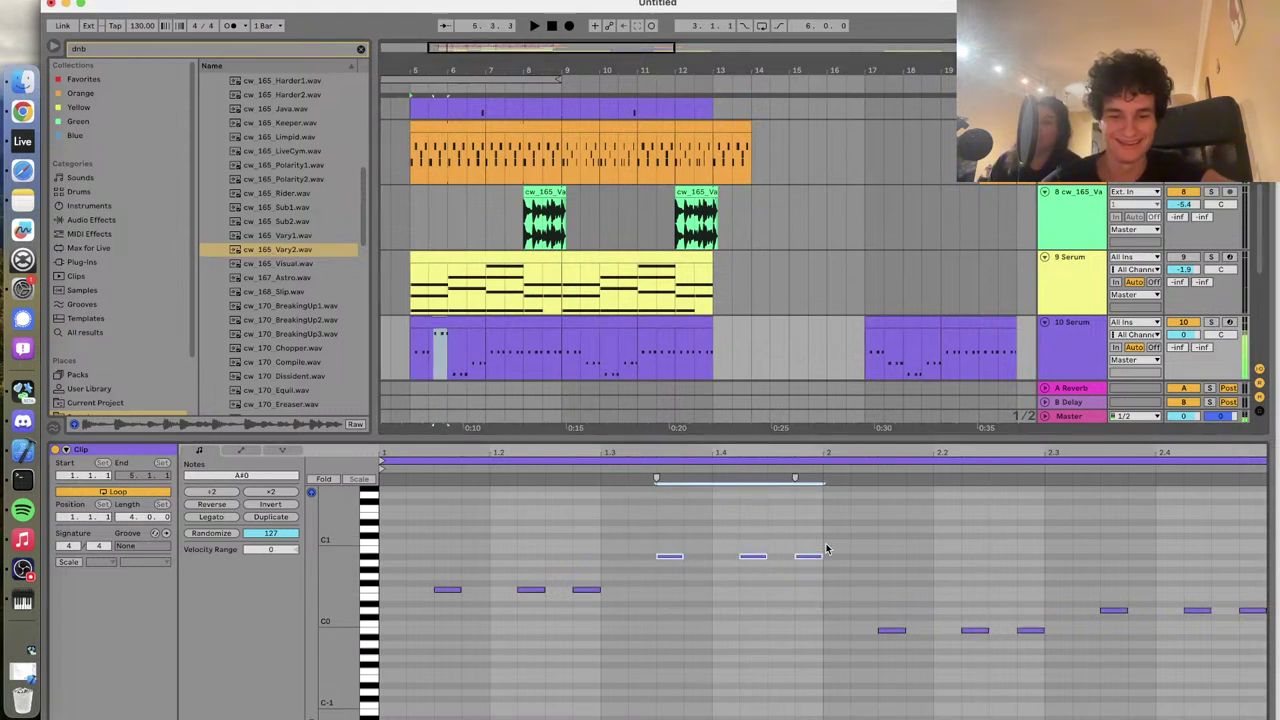
key("Down")
key("Down")
key("Down")
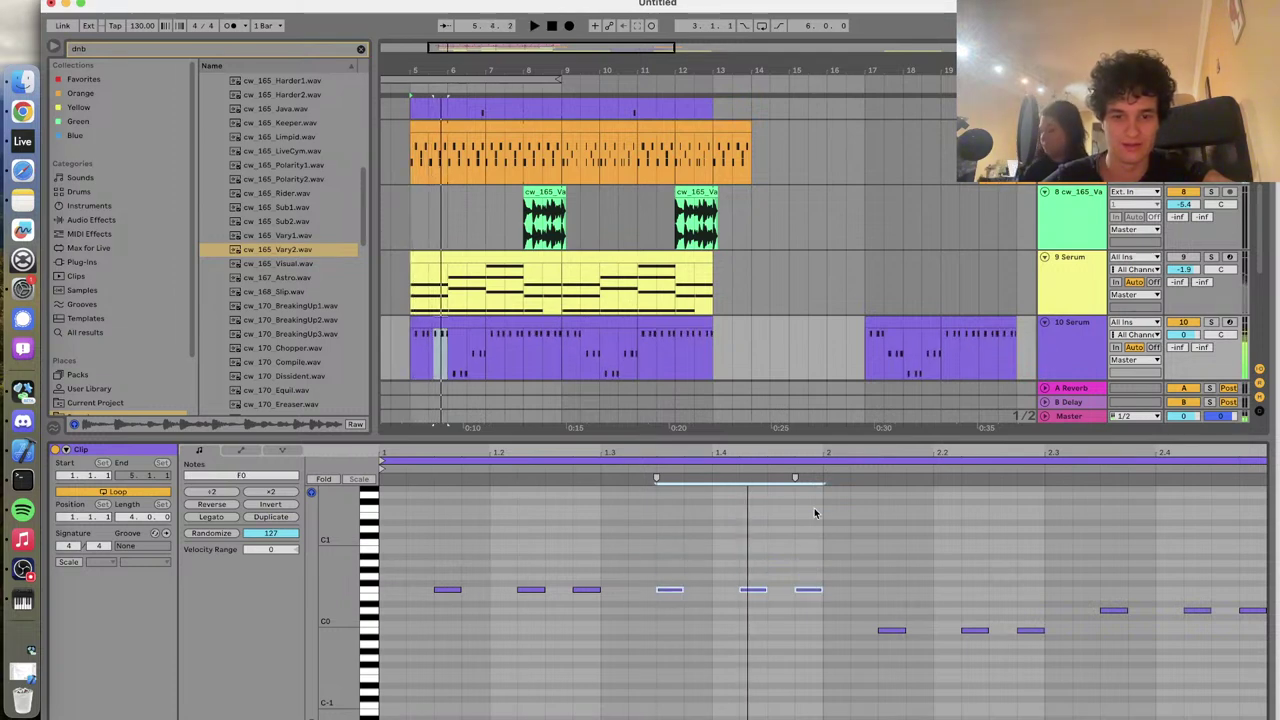
Examine the chord notes at bar 6 in the 9 Serum clip as a reference for the bass line
scroll(394, 325, "up", 3)
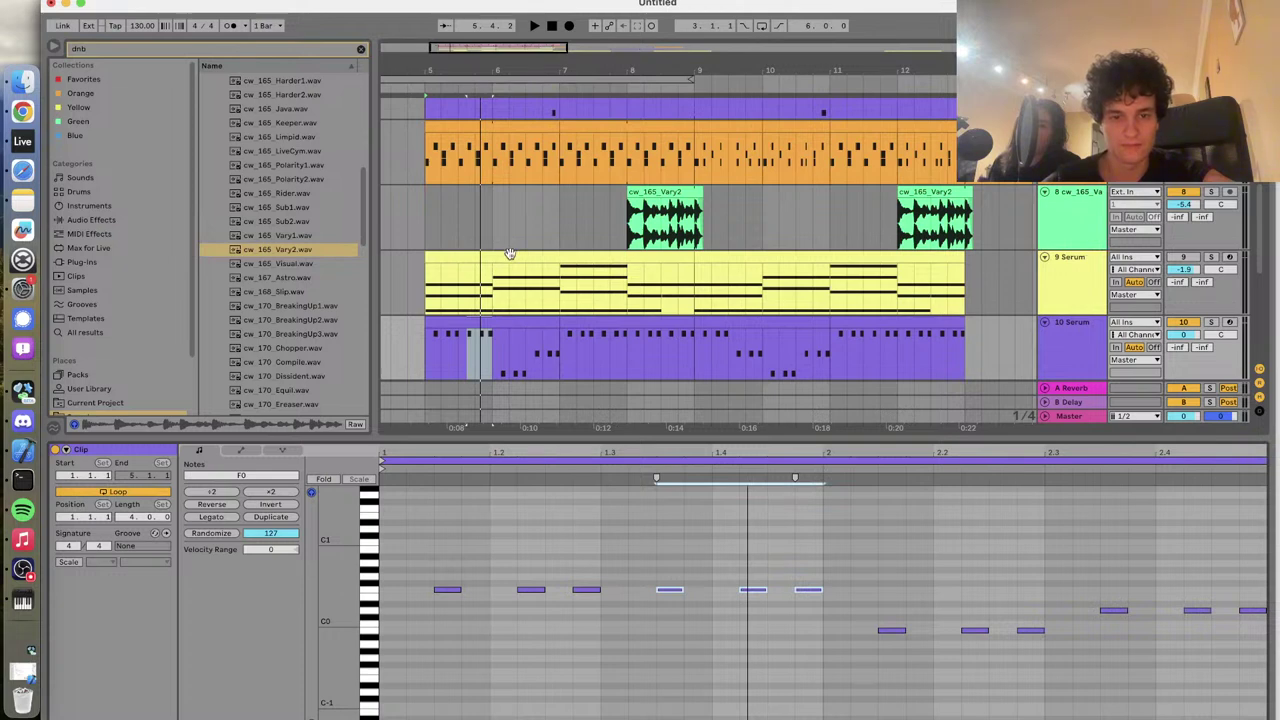
left_click_drag(660, 544, 767, 598)
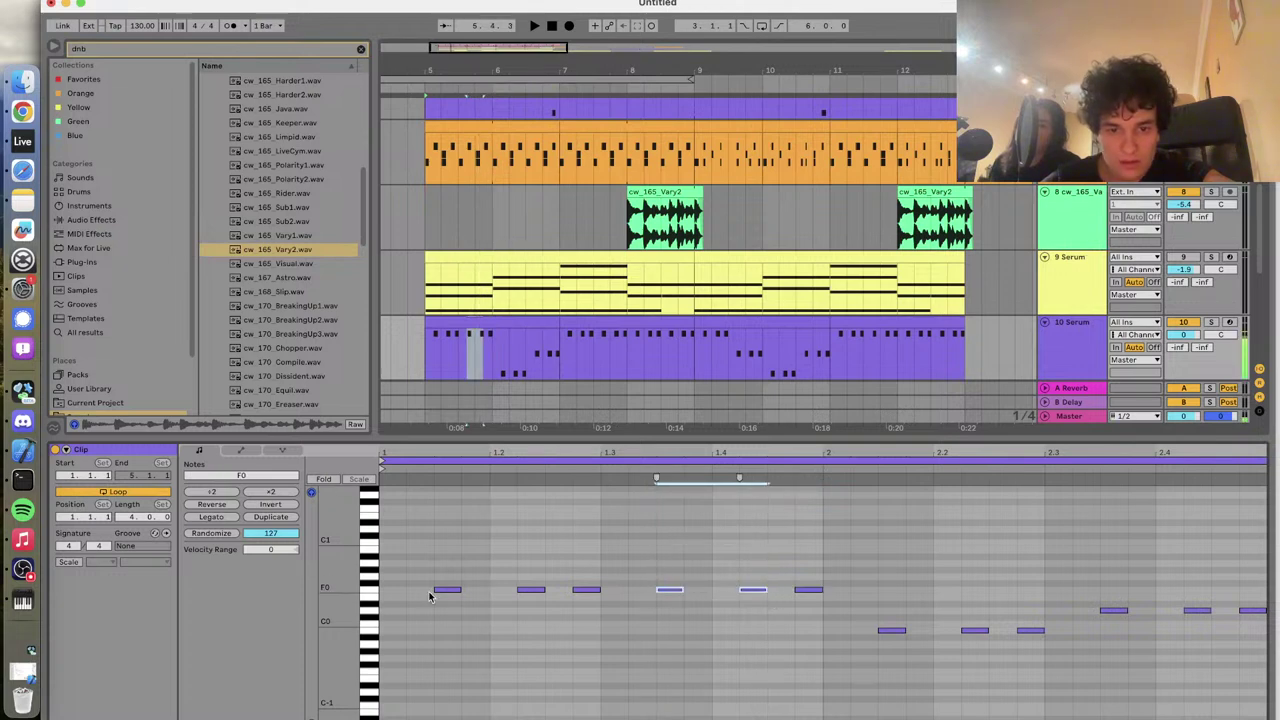
left_click(505, 262)
scroll(732, 676, "down", 5)
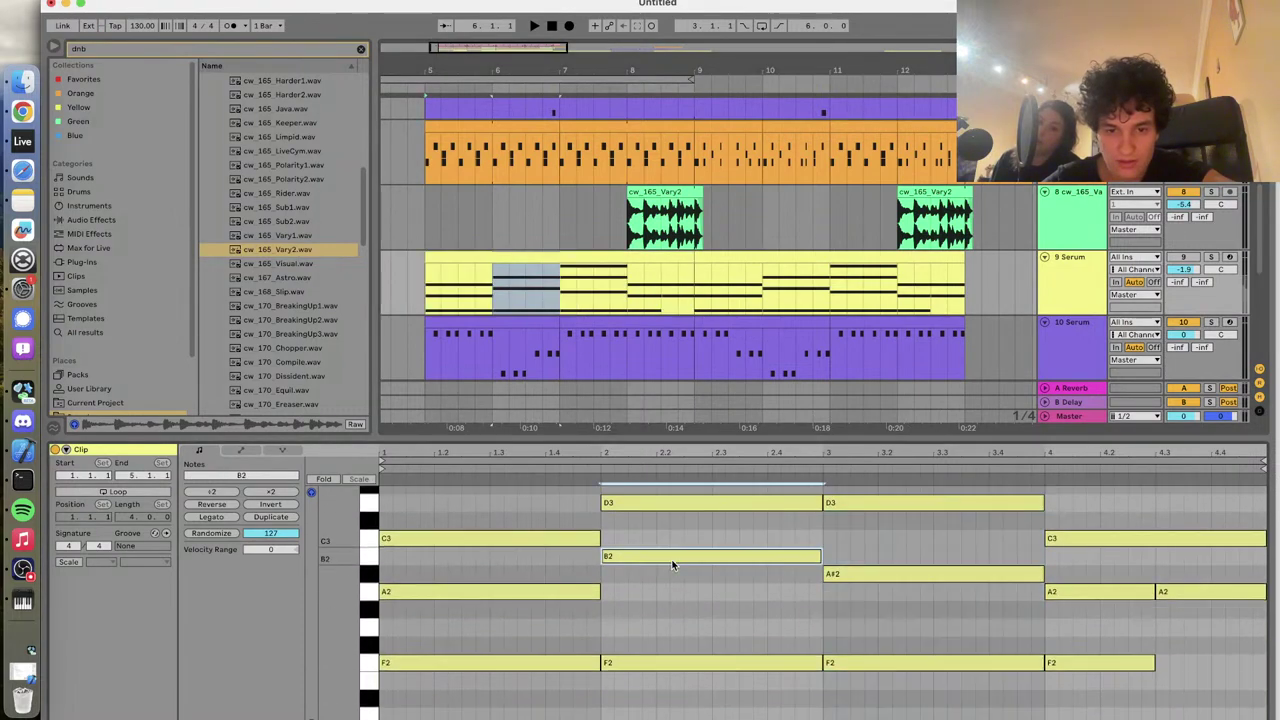
scroll(673, 562, "up", 1)
left_click(668, 546)
scroll(577, 253, "down", 3)
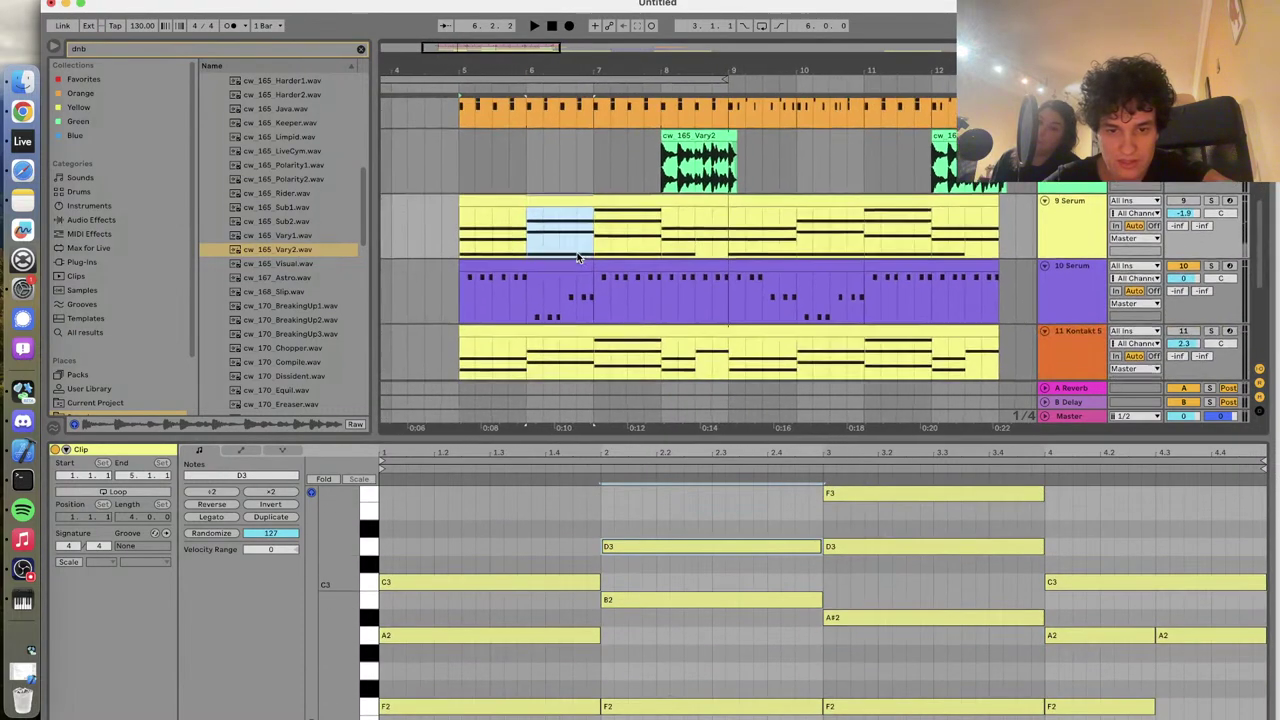
Try raising the second group of three notes in the 10 Serum clip at bar 5 up to D1, playing the result
left_click(555, 266)
left_click(705, 472)
left_click_drag(666, 578, 855, 630)
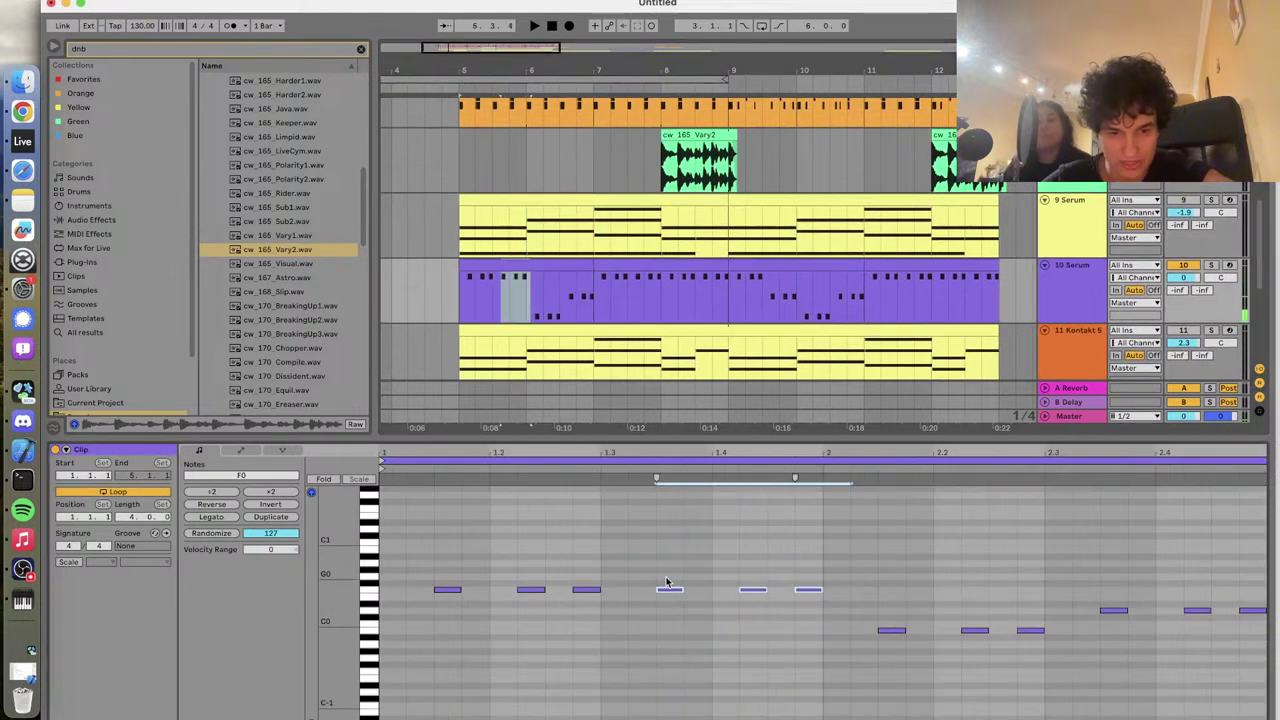
key("Up")
key("Up")
key("Up")
key("Up")
key("Up")
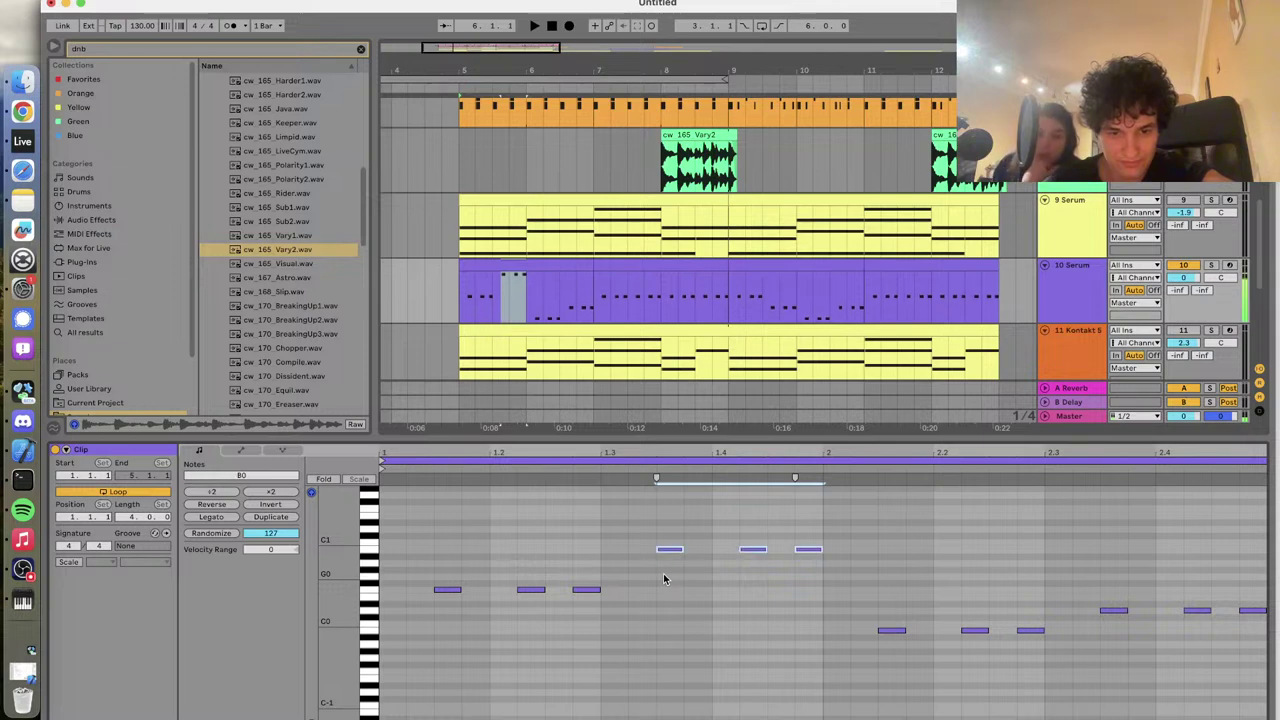
key("space")
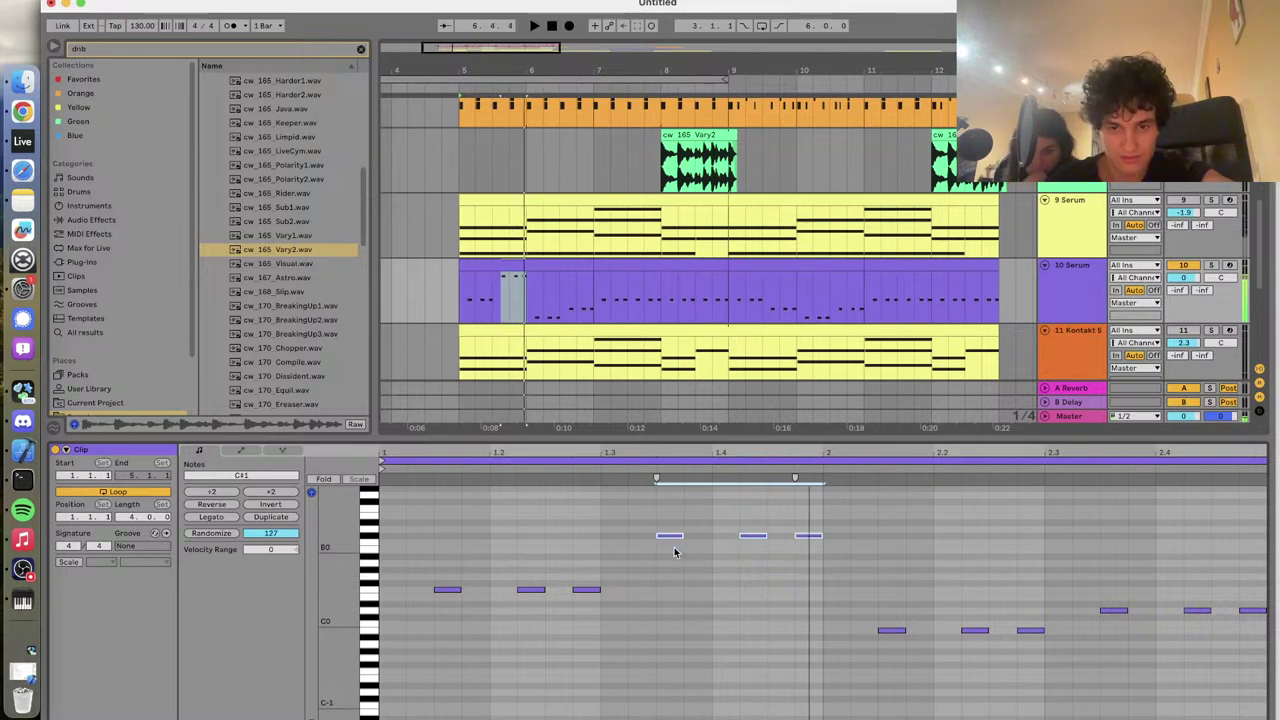
key("space")
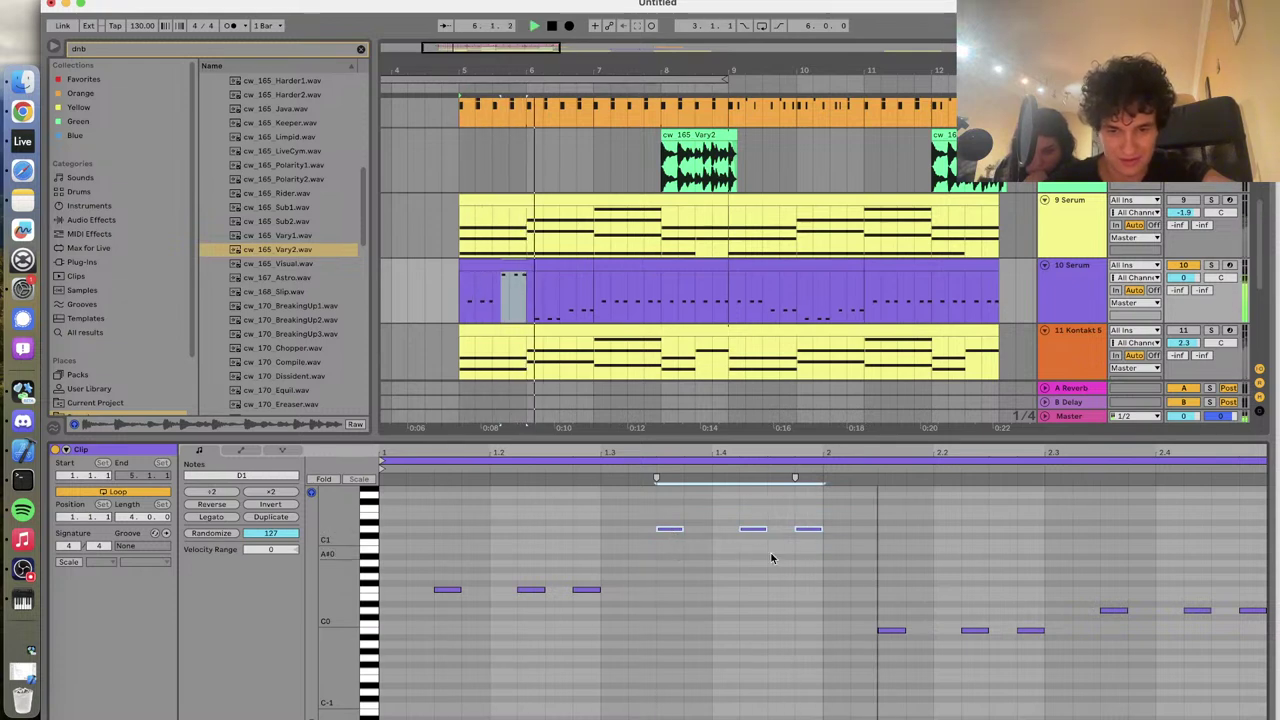
key("space")
Lower the second group of three bass notes back to F0
key("Down")
key("Down")
key("Down")
key("Down")
key("Down")
key("Down")
key("Down")
key("Down")
key("Down")
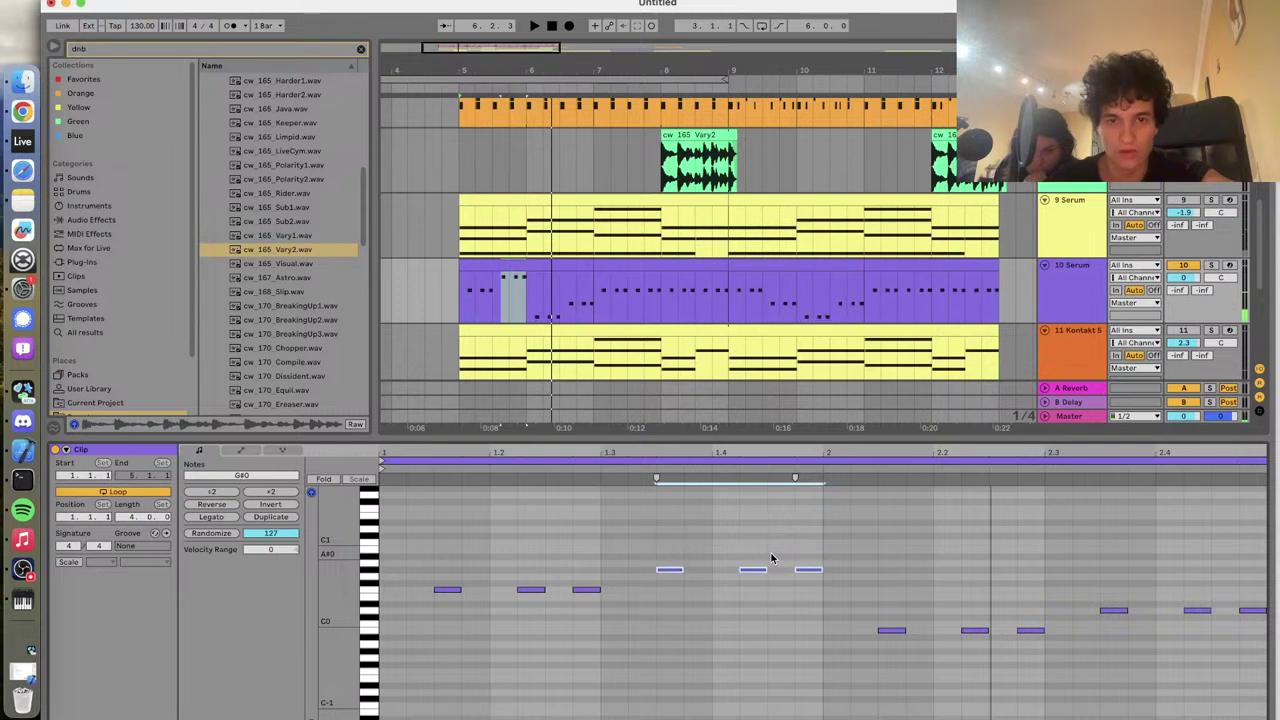
Raise the first three notes in the second bar of the 10 Serum clip to B0 and play the line
left_click_drag(871, 587, 1020, 644)
key("Up")
key("Up")
key("Up")
key("Up")
key("Up")
key("Up")
key("Up")
key("Up")
key("Up")
key("Up")
key("Up")
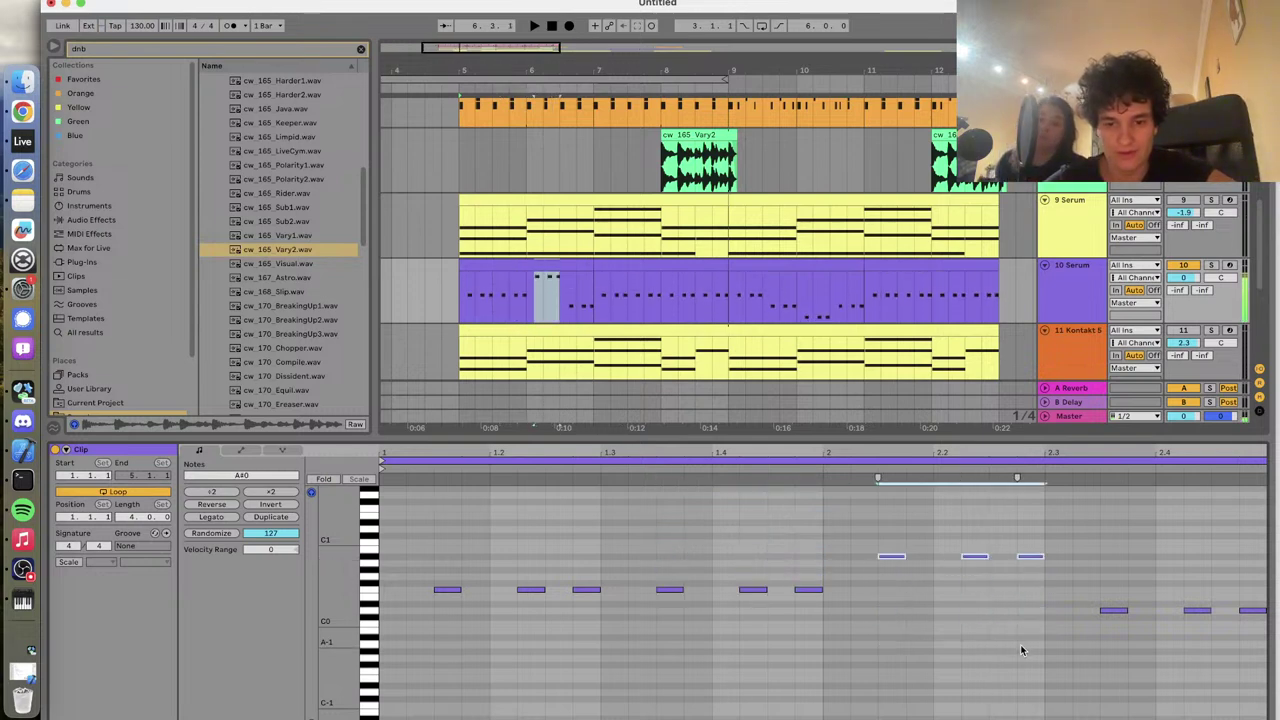
key("Up")
key("Up")
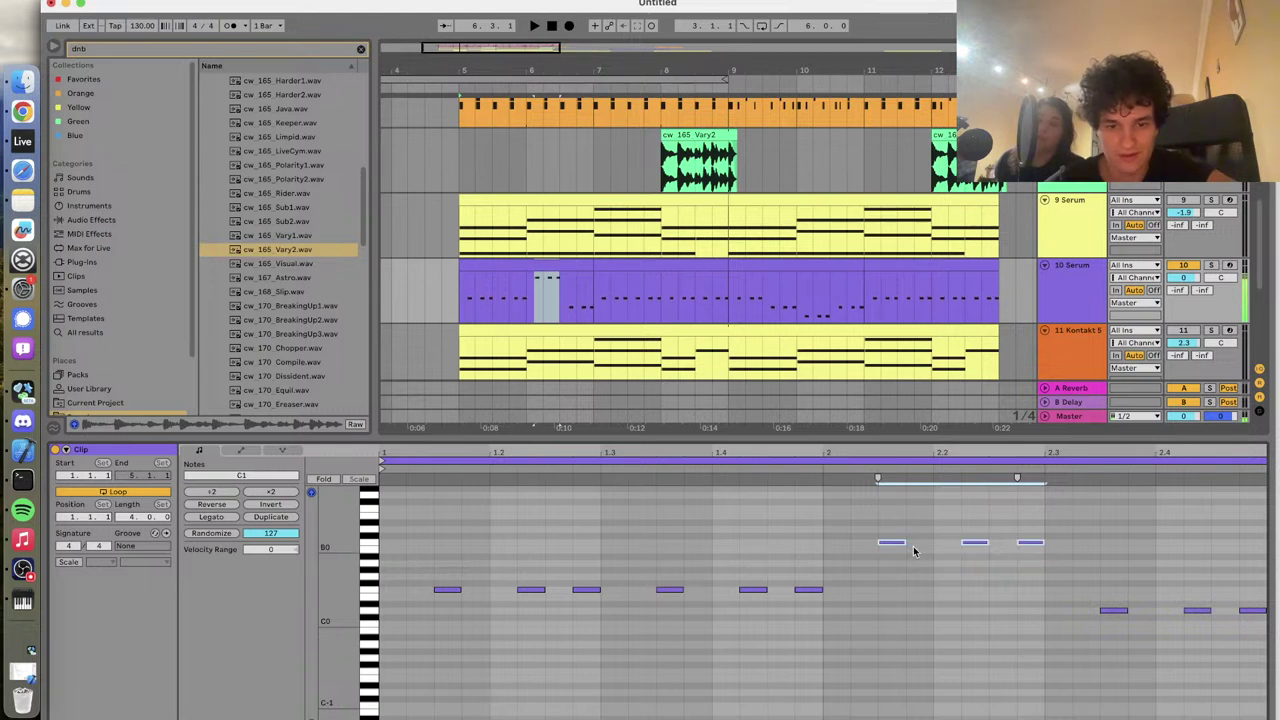
key("Down")
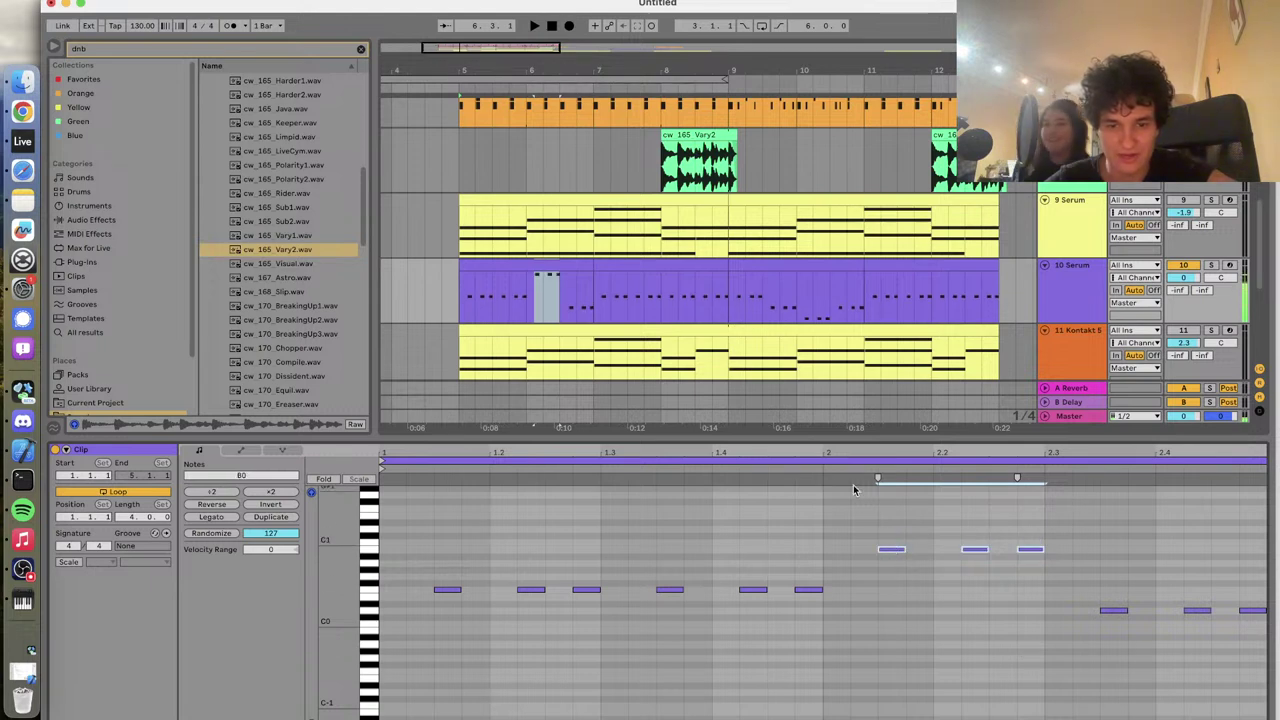
key("space")
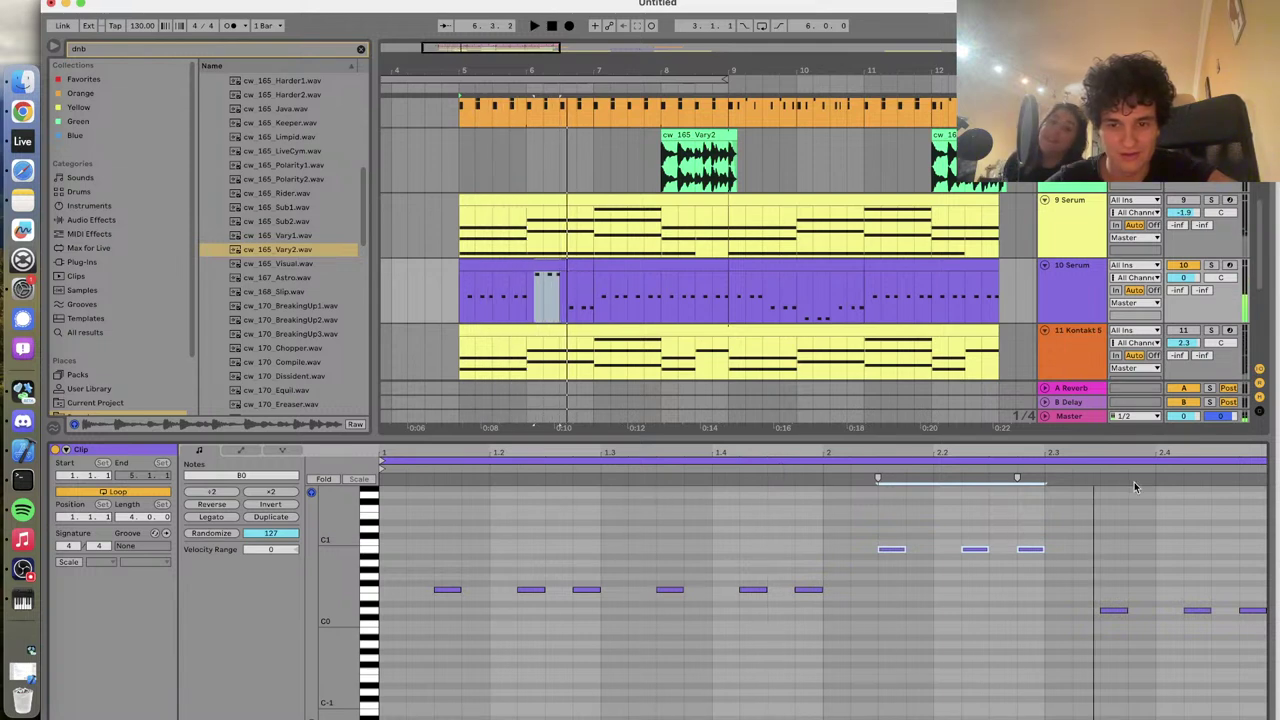
Raise the same three second-bar bass notes to D1 and play the line again
key("Up")
key("Up")
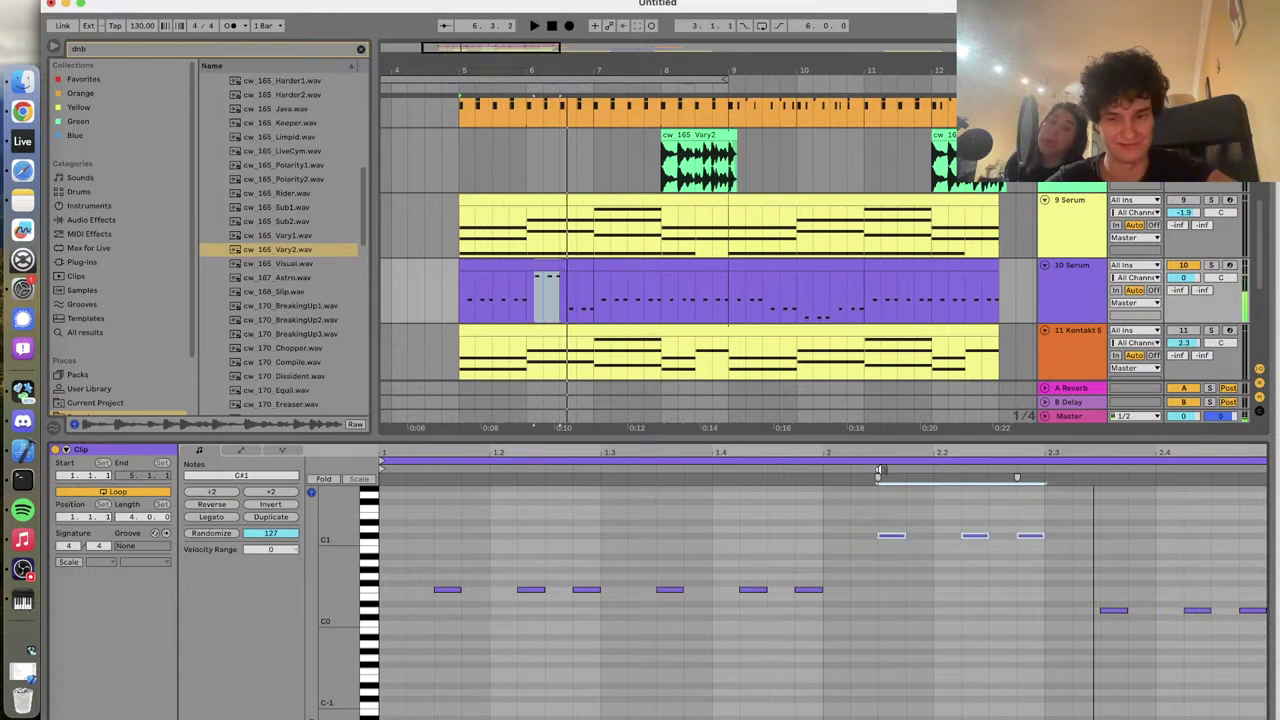
key("Up")
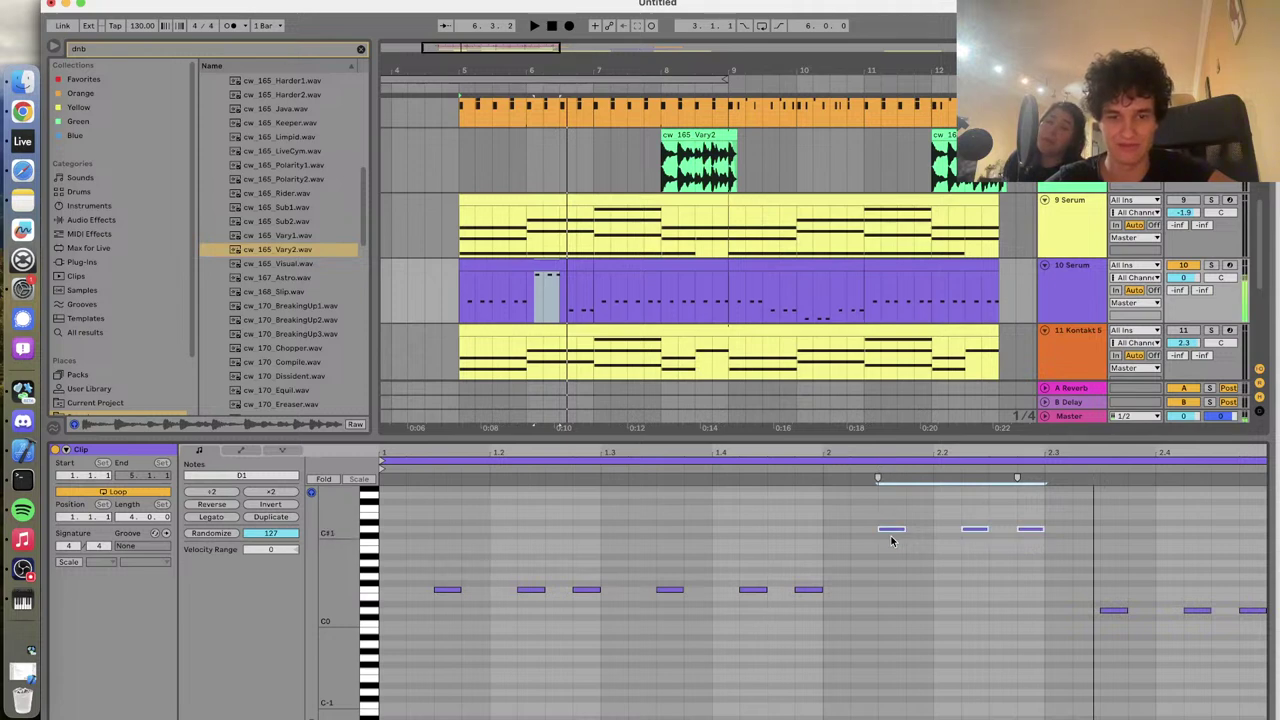
key("space")
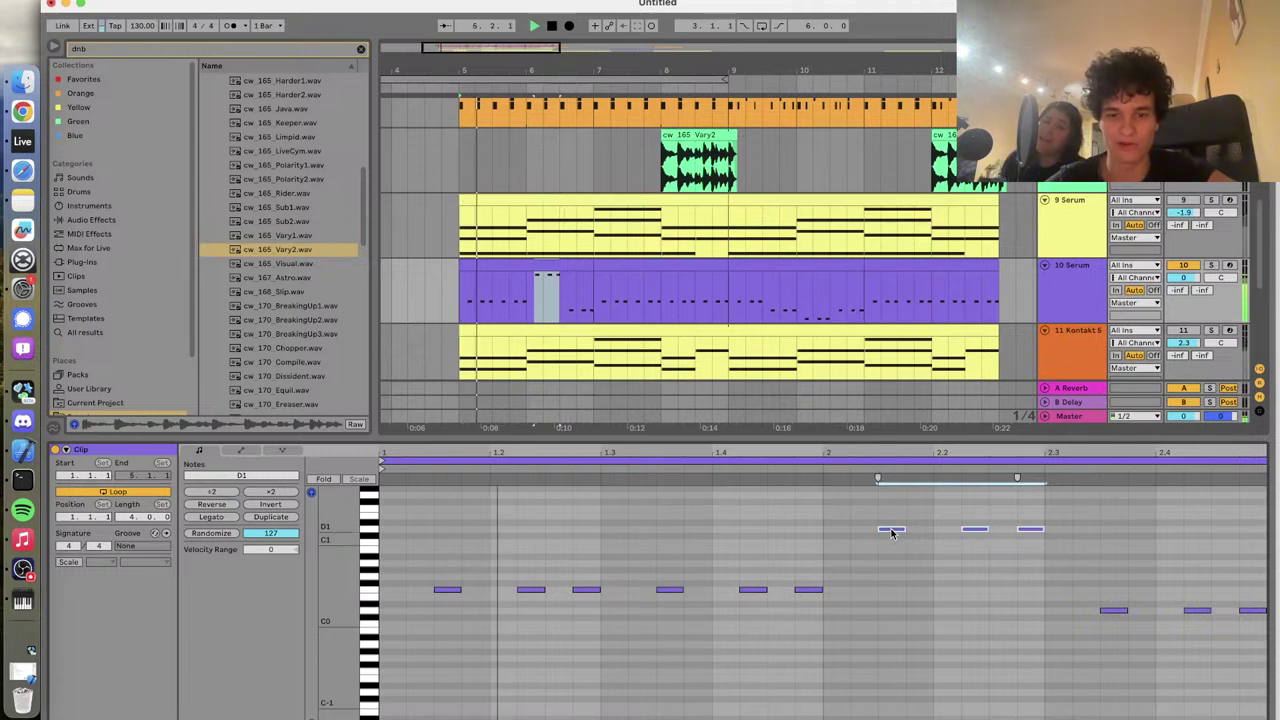
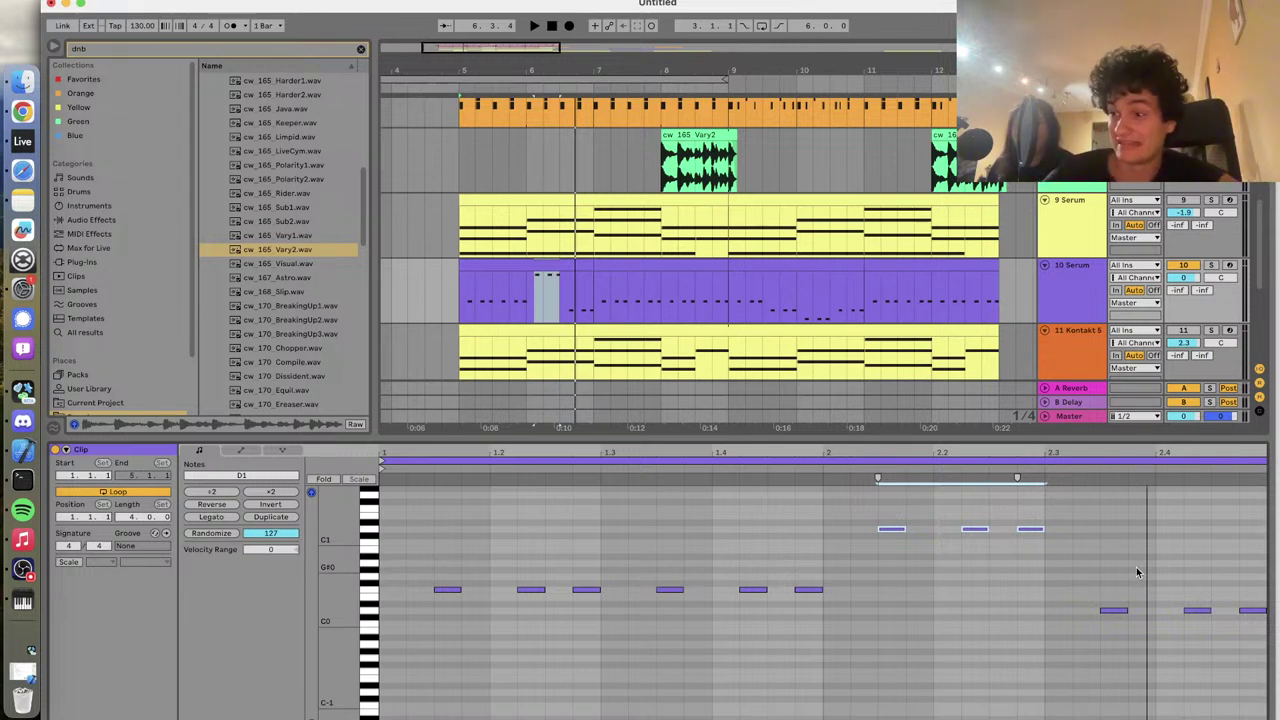
Try raising the last three notes in the second bar of the 10 Serum clip an octave to D1 during playback
key("space")
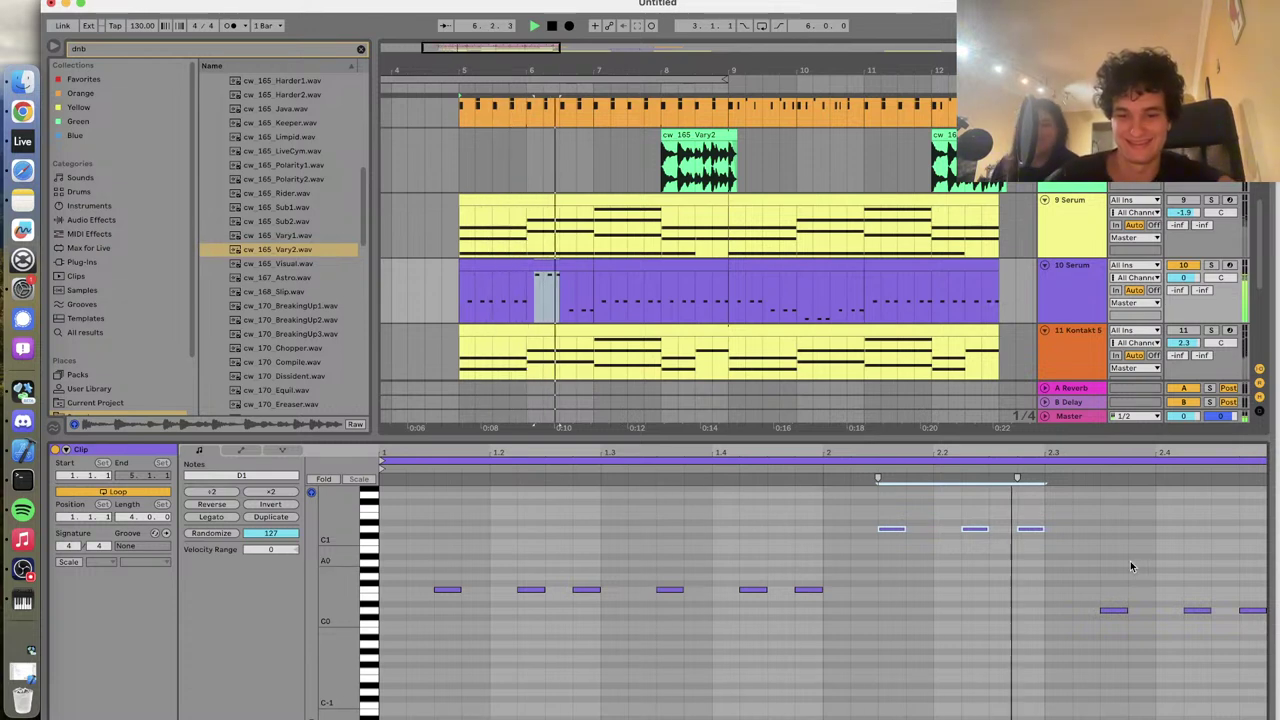
left_click_drag(948, 478, 1170, 478)
key("Up")
key("Up")
key("Up")
key("Up")
key("Up")
key("Up")
key("Up")
key("Up")
key("Up")
key("Up")
key("Up")
key("Up")
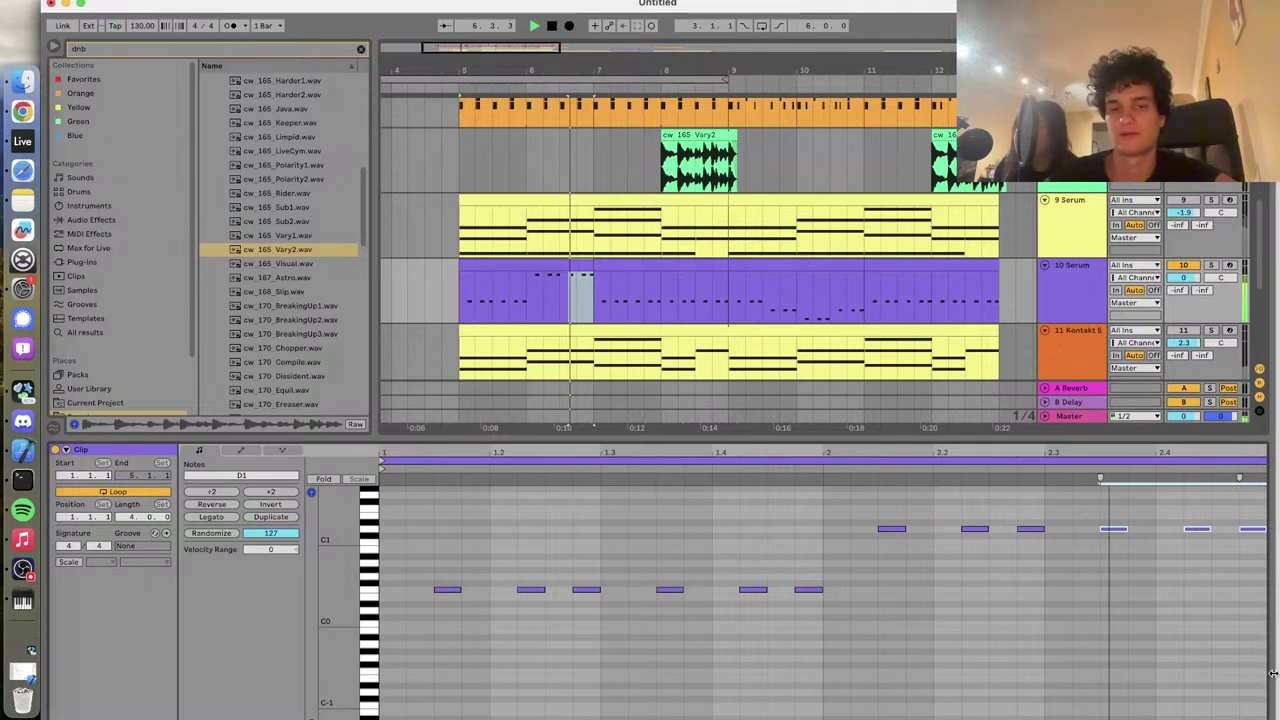
Lower the last three second-bar bass notes by semitones to B0 while listening to the line
key("Down")
key("Down")
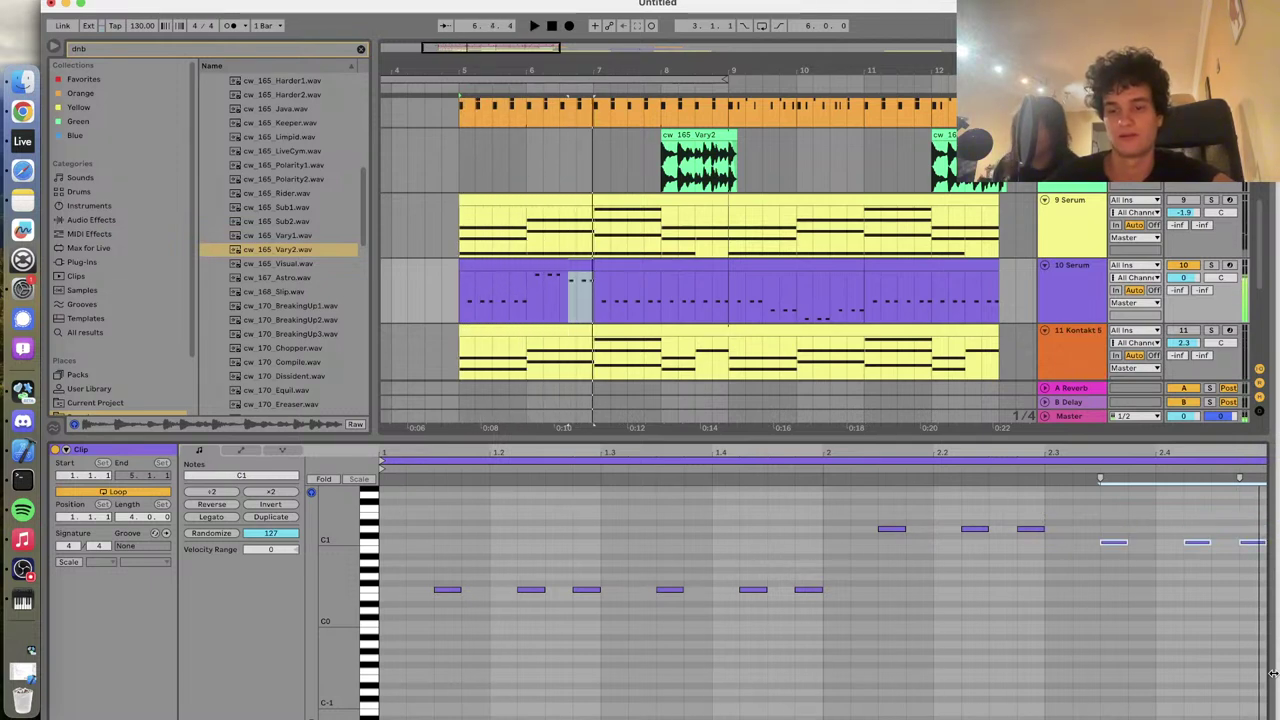
key("Down")
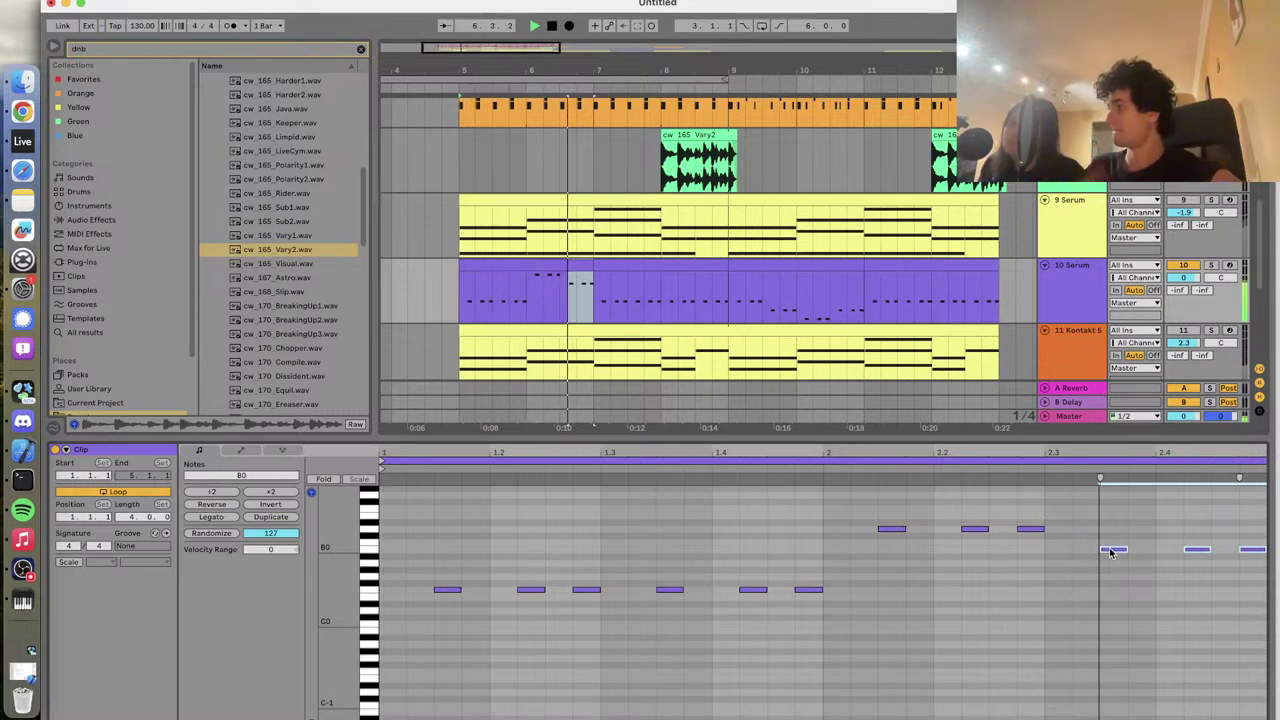
key("space")
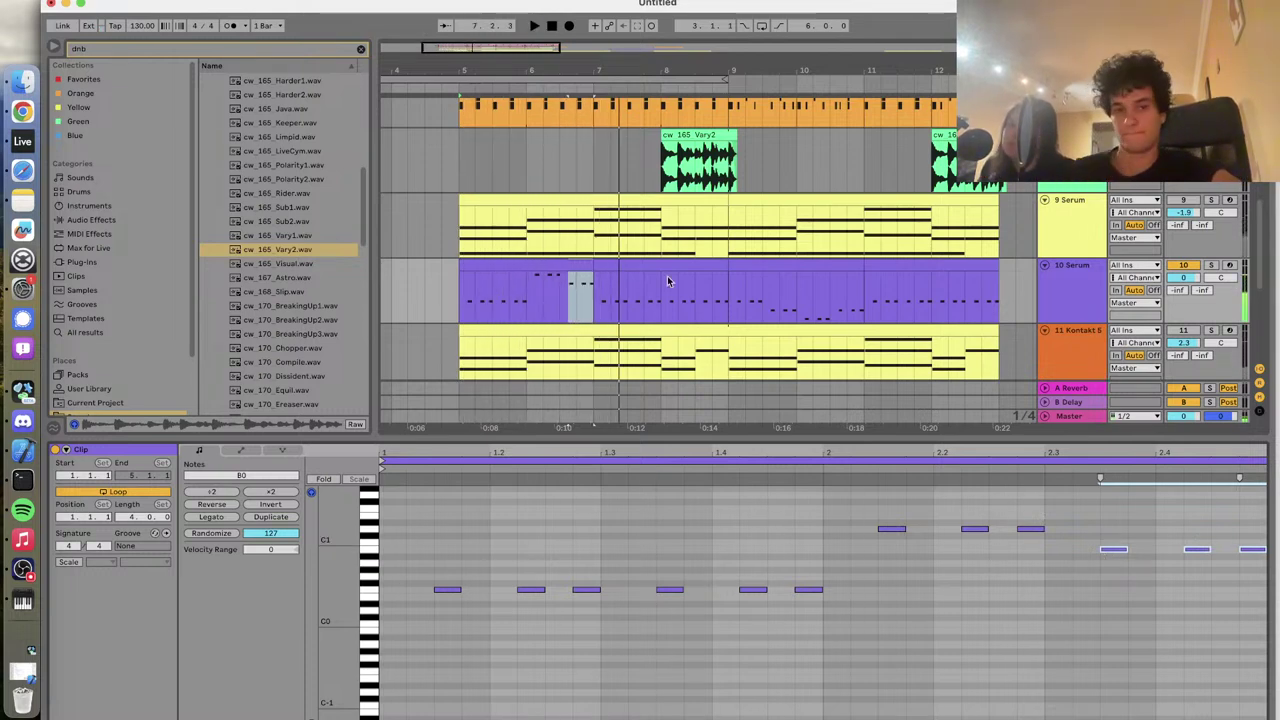
left_click(613, 265)
left_click(607, 521)
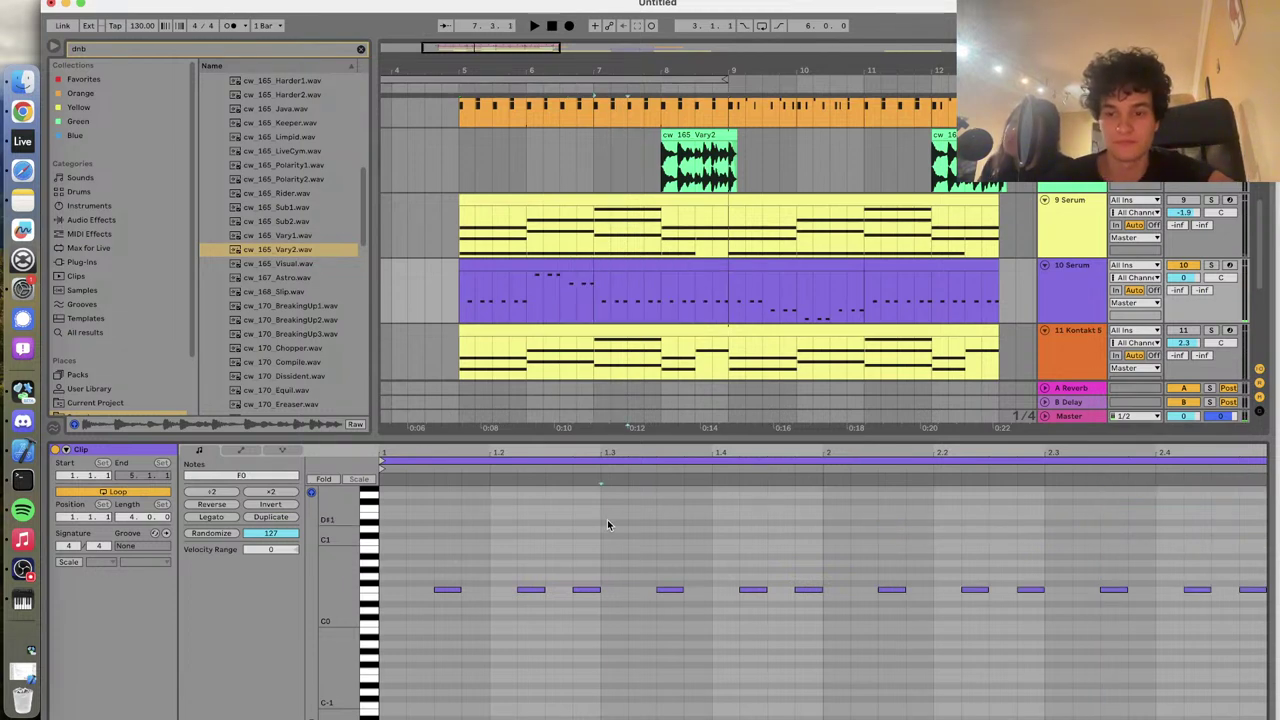
key("super+a")
key("super+z")
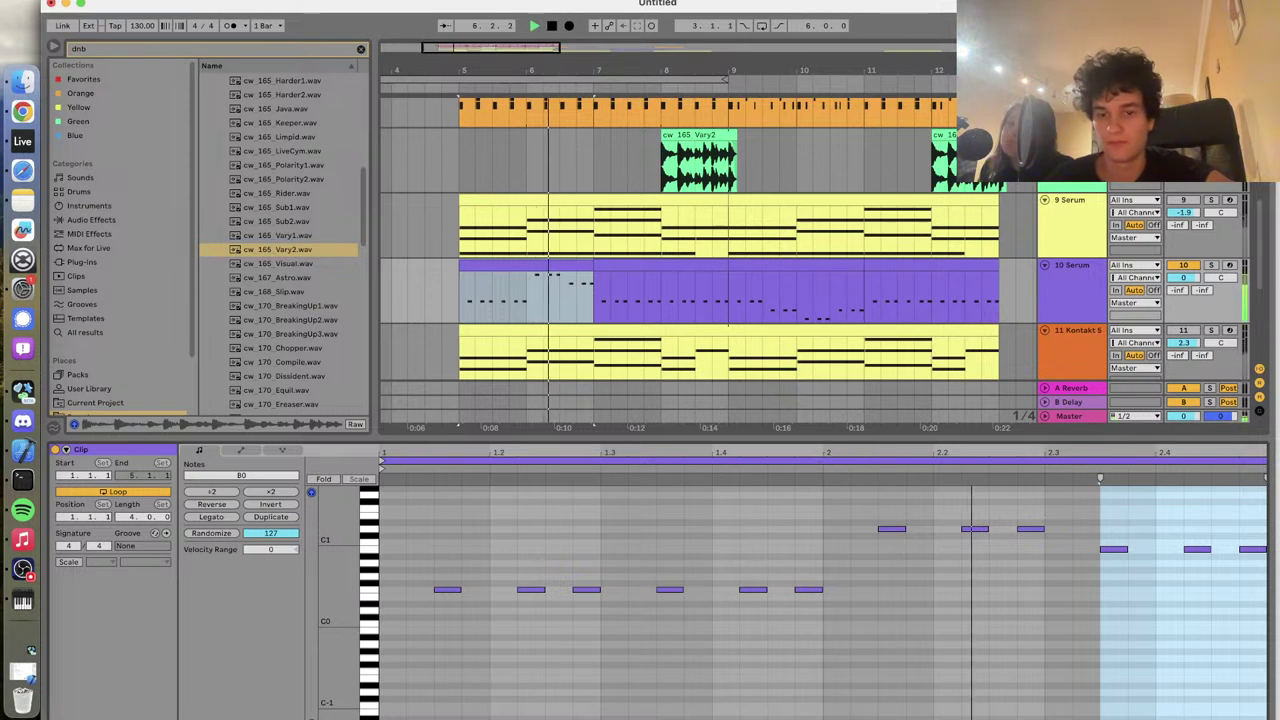
Lower the last three second-bar bass notes to D0 and play the line
left_click_drag(1128, 514, 1246, 568)
key("Up")
key("Up")
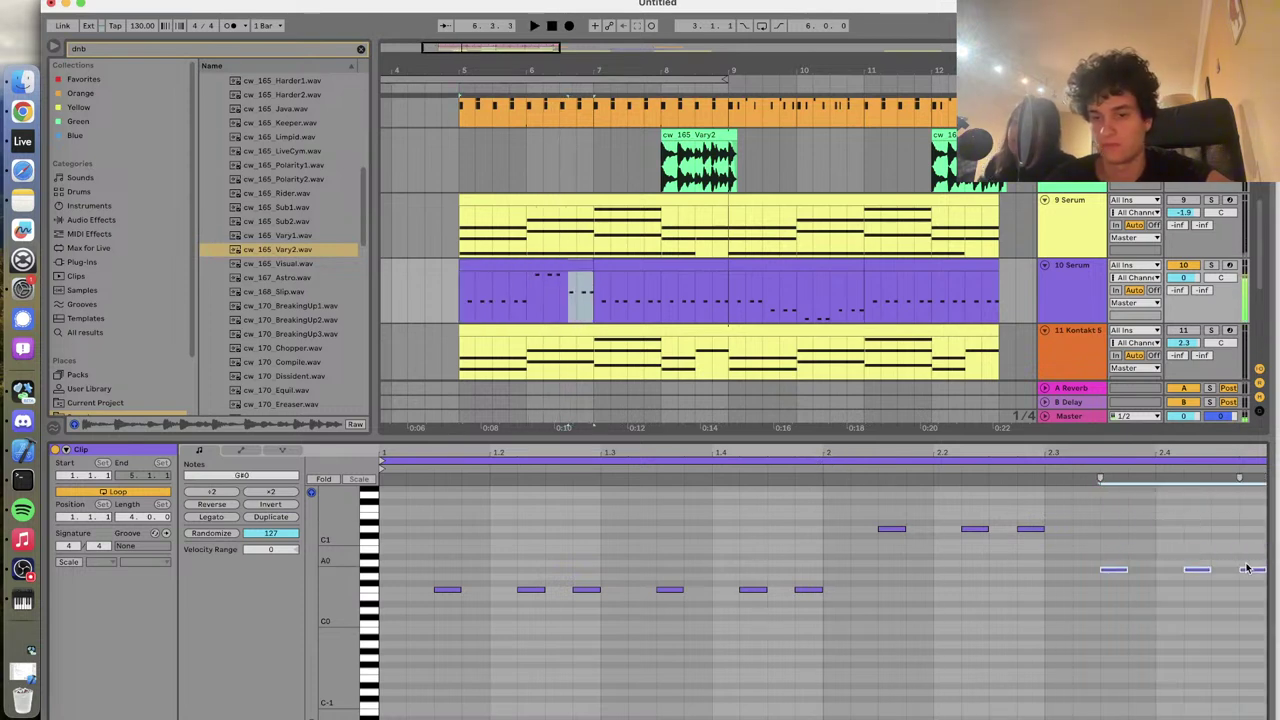
key("Down")
key("Down")
key("Down")
key("Down")
key("Down")
key("Down")
key("Down")
key("Down")
key("Down")
key("Down")
key("Down")
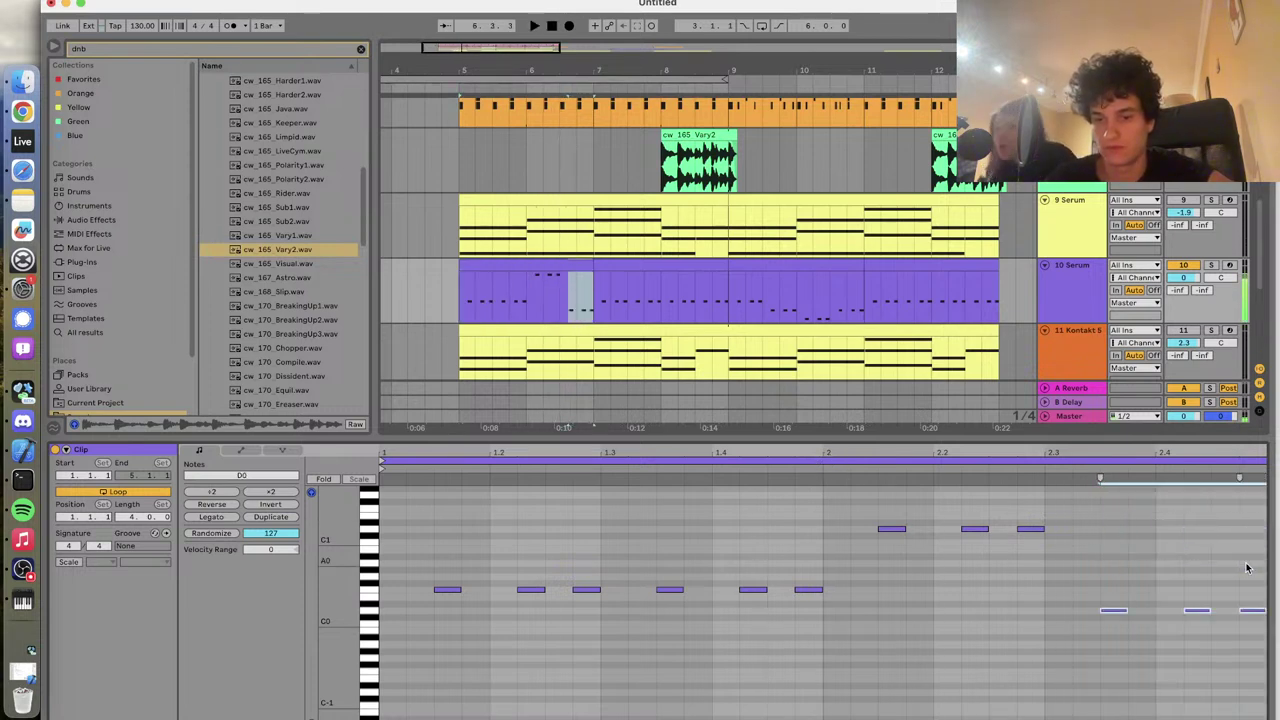
left_click(867, 467)
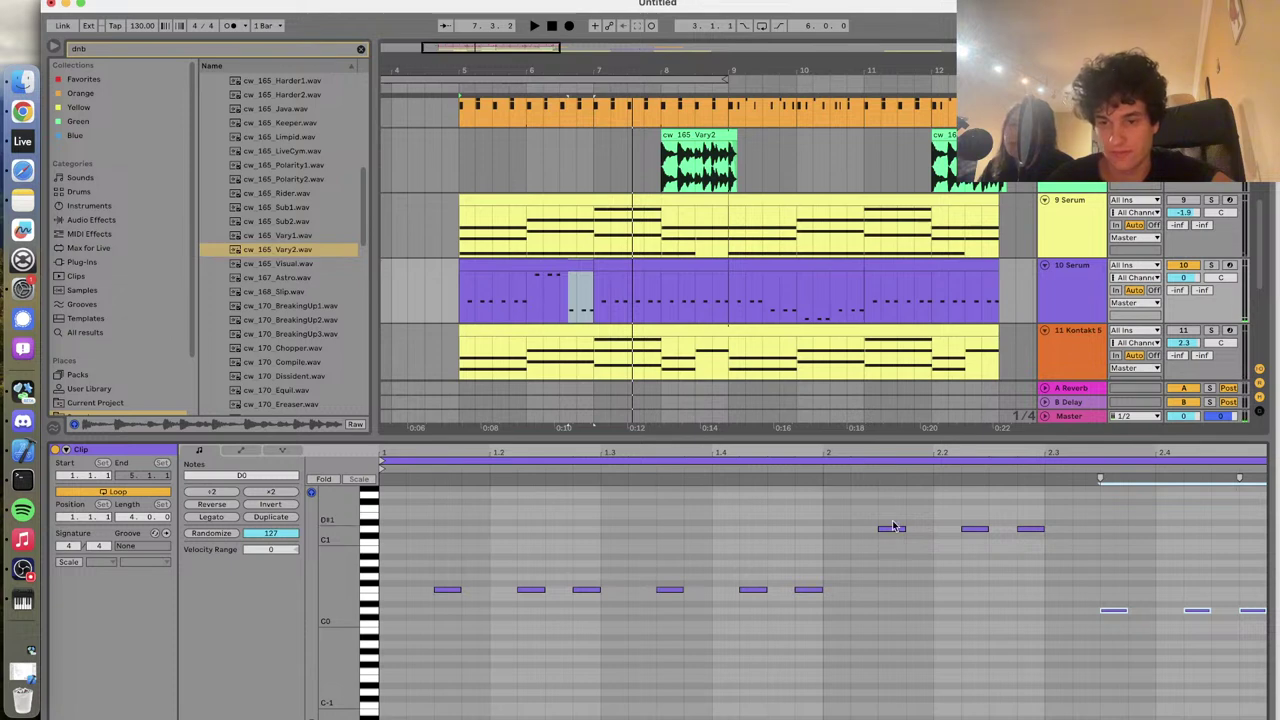
Try raising the last three second-bar bass notes from D0 to B0
key("Up")
key("Up")
key("Up")
key("Up")
key("Up")
key("Up")
key("Up")
key("Up")
key("Up")
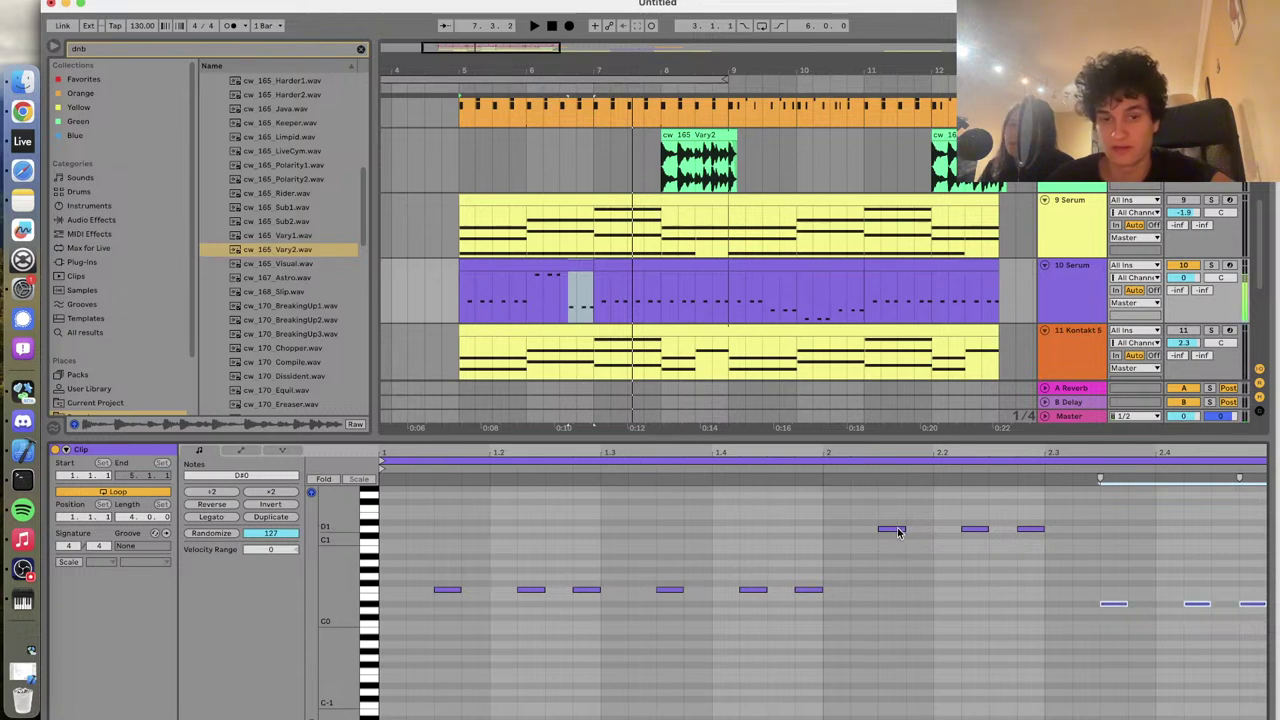
key("Down")
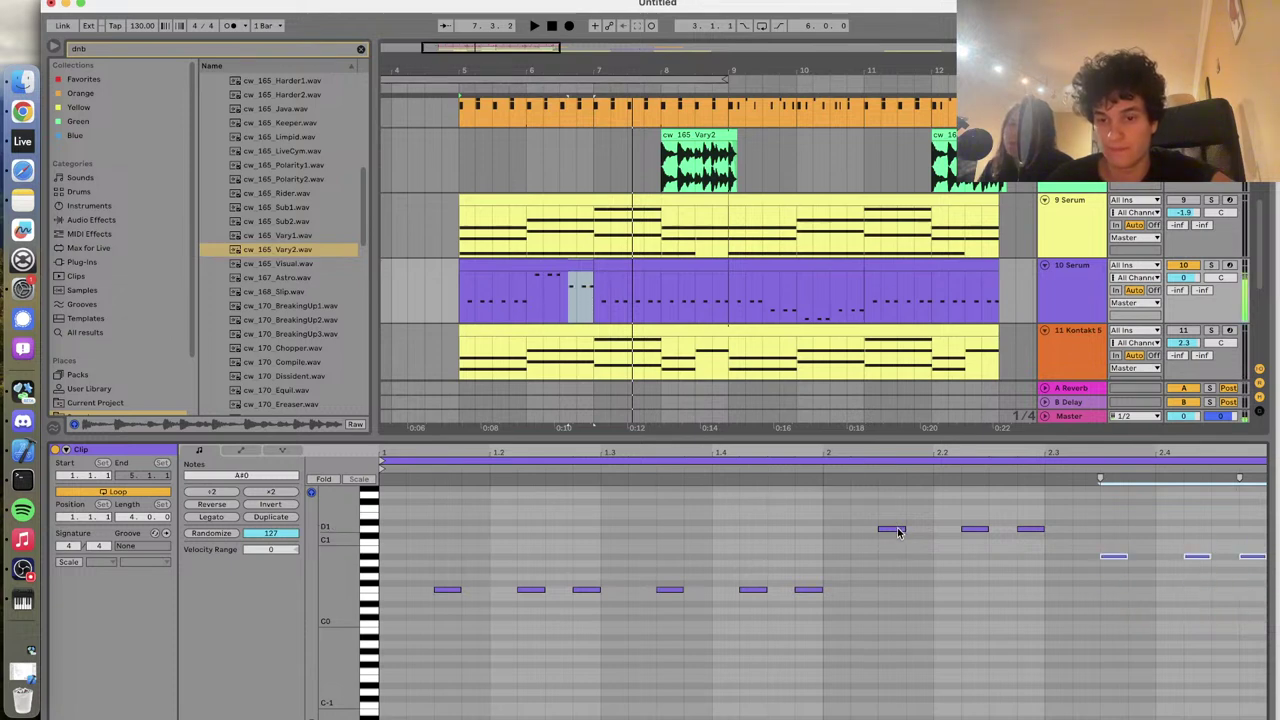
key("Up")
Try the last three second-bar bass notes an octave lower at B-1 and play the line
key("shift+Down")
left_click(839, 467)
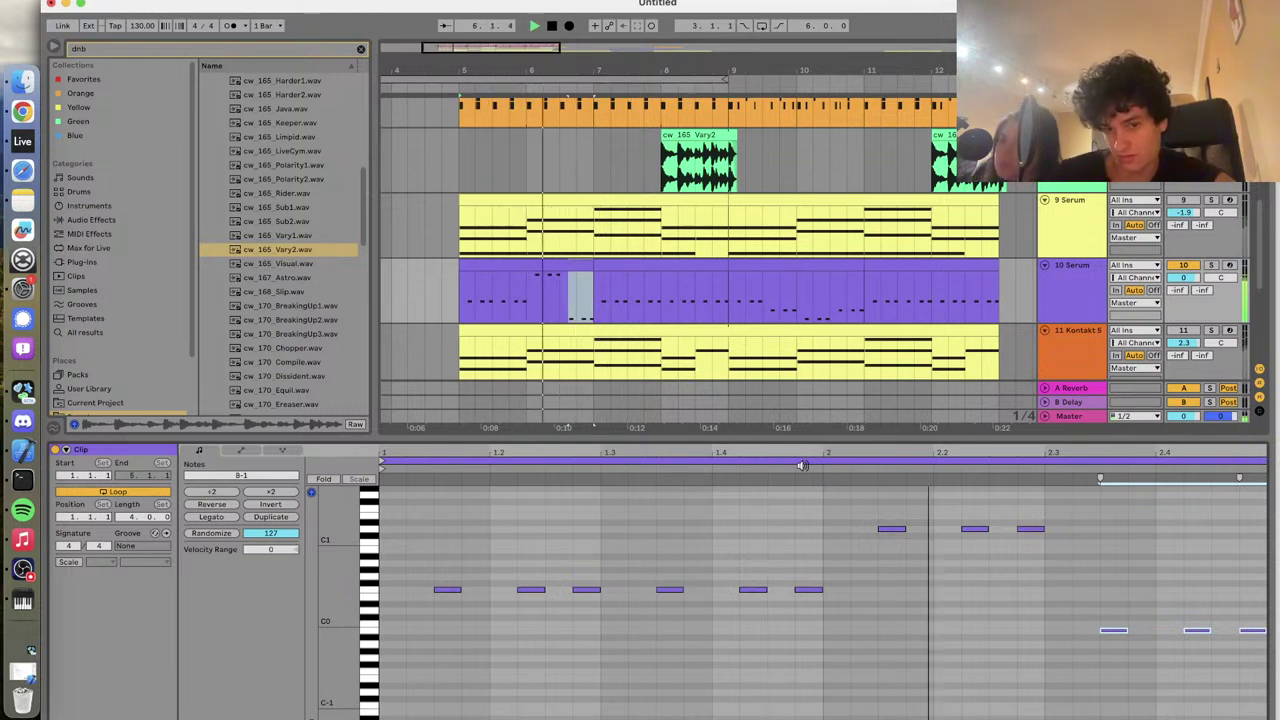
key("space")
Raise the last three second-bar bass notes an octave back to B0 and audition the clip
key("shift+Up")
key("space")
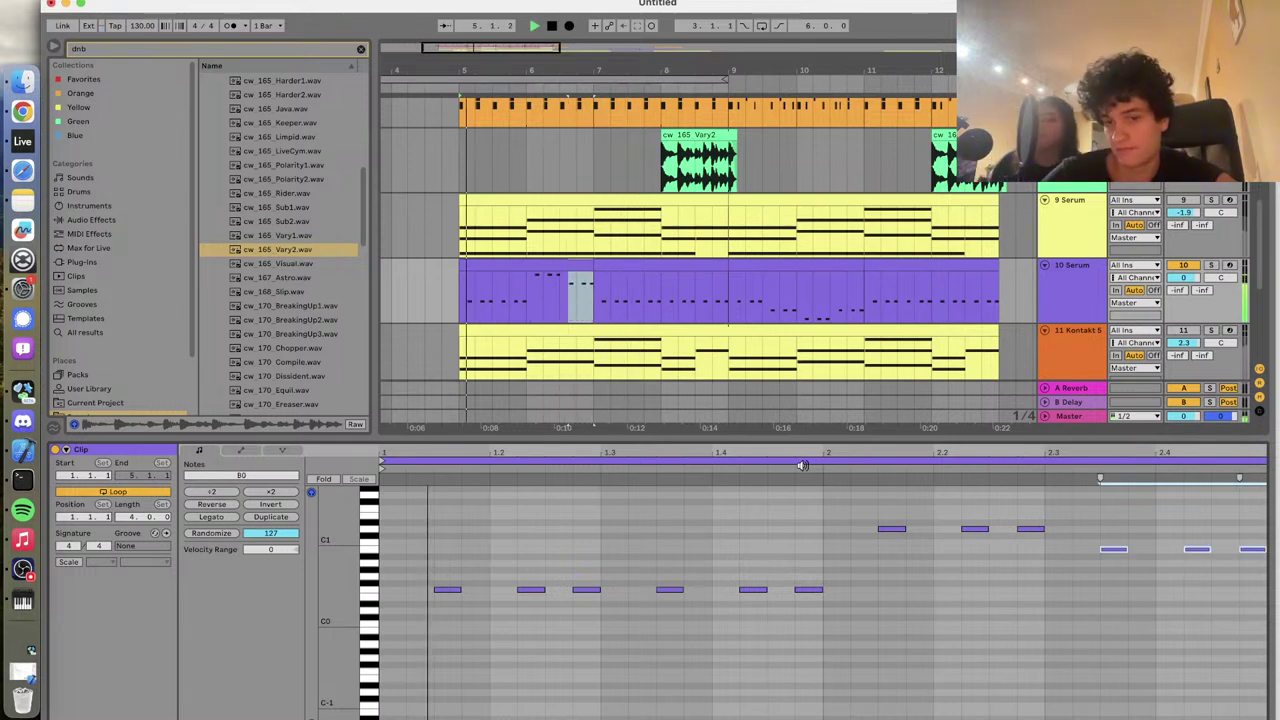
key("space")
Try lowering the last three second-bar bass notes to F0 and play the line
key("super+a")
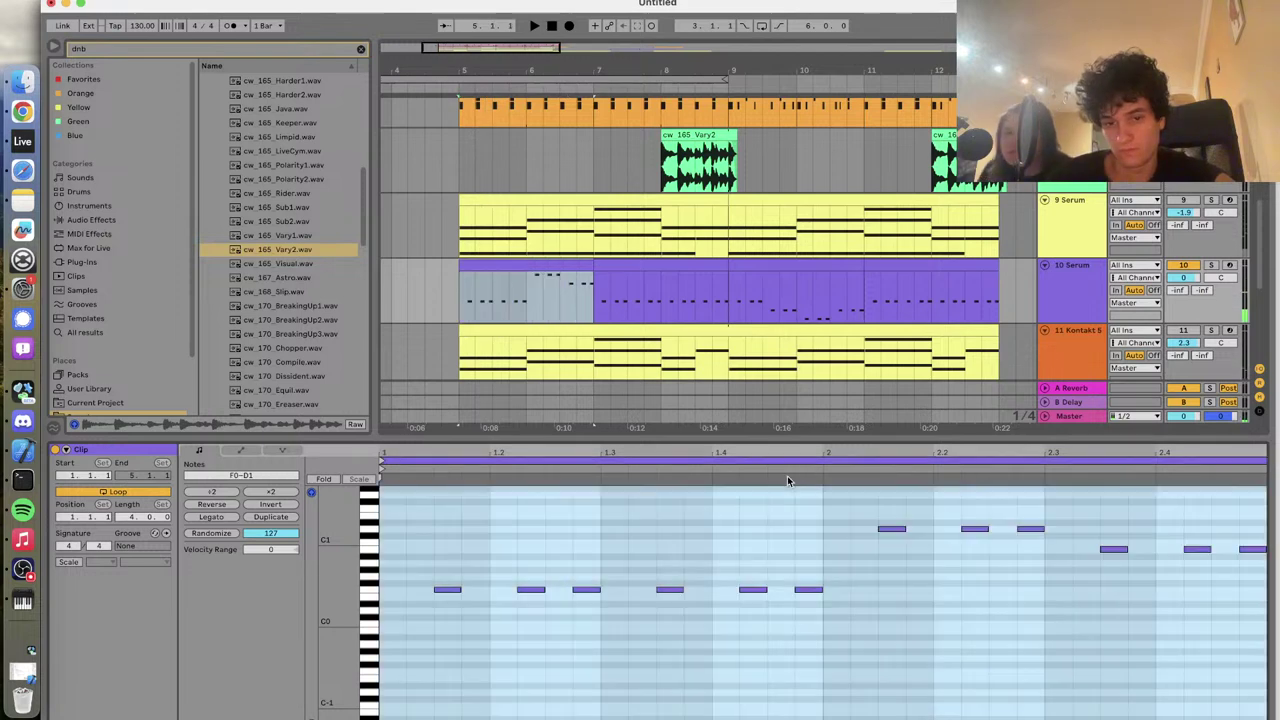
left_click_drag(1047, 488, 1268, 571)
key("Down")
key("Down")
key("Down")
key("Down")
key("Down")
key("Down")
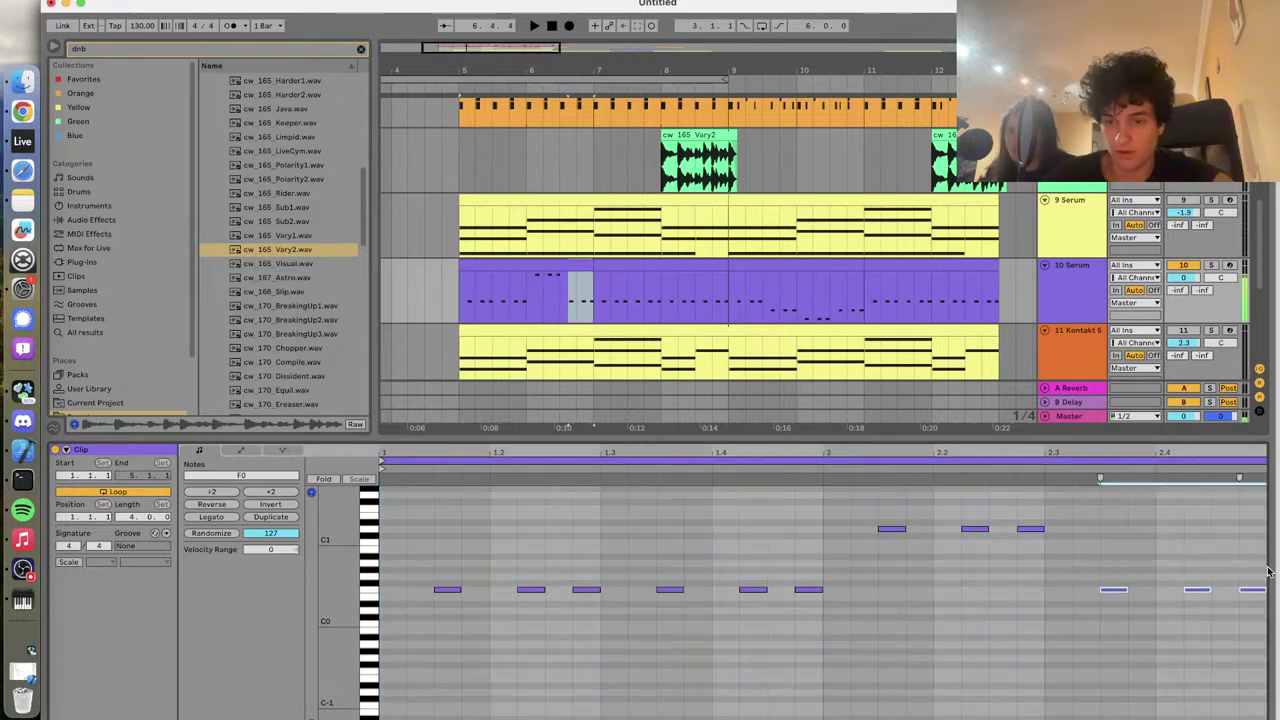
key("Down")
key("Down")
key("Up")
key("Up")
key("space")
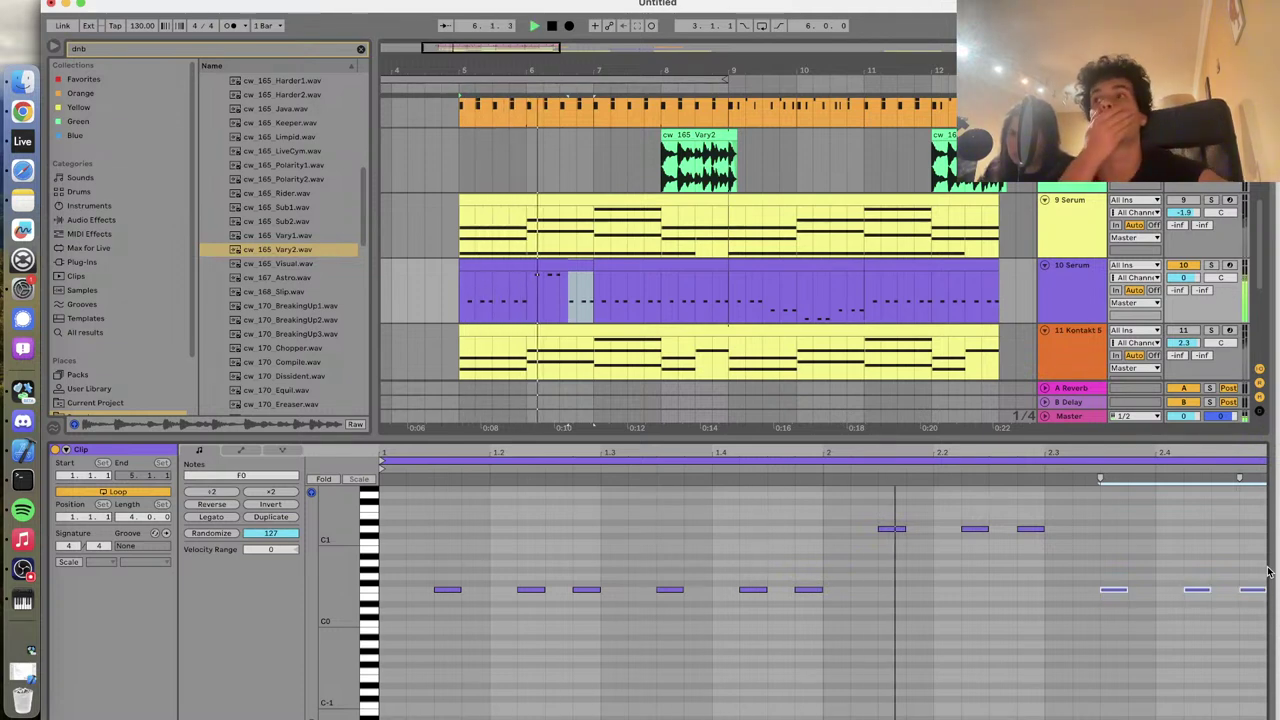
key("space")
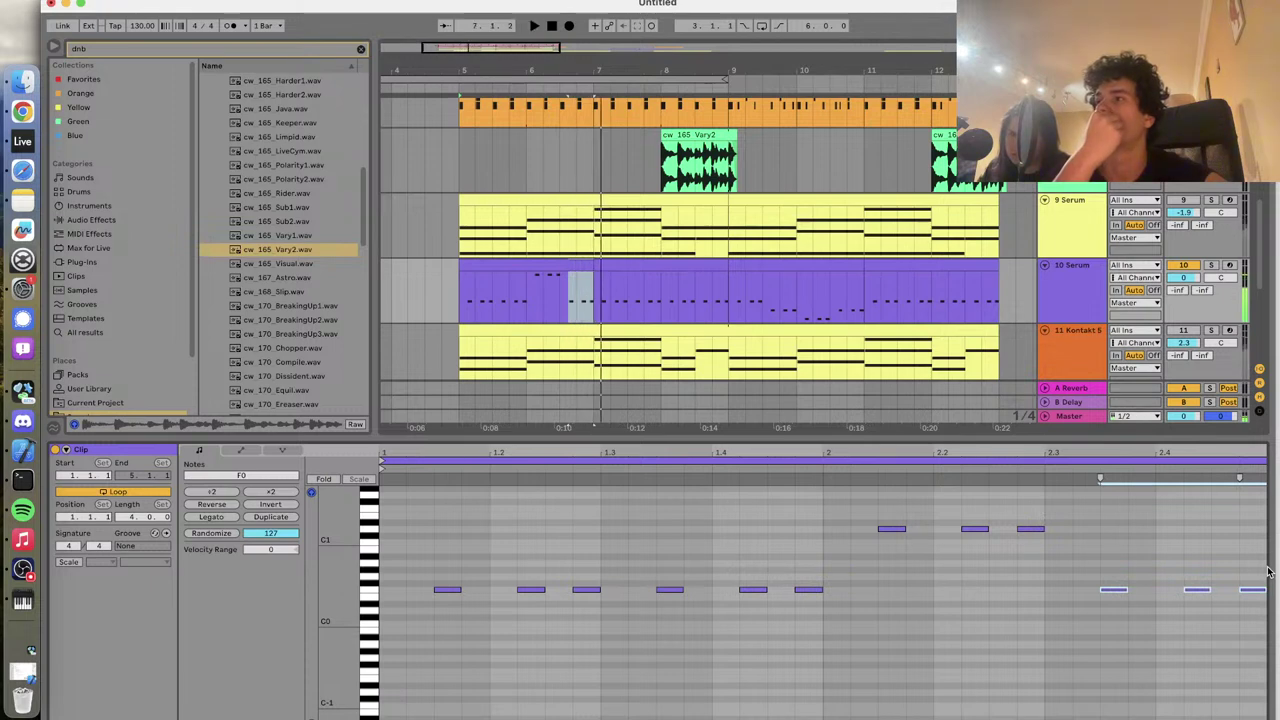
Try raising the last three second-bar bass notes to A#0 and start playback
key("Up")
key("Up")
key("Up")
key("Up")
key("Up")
key("space")
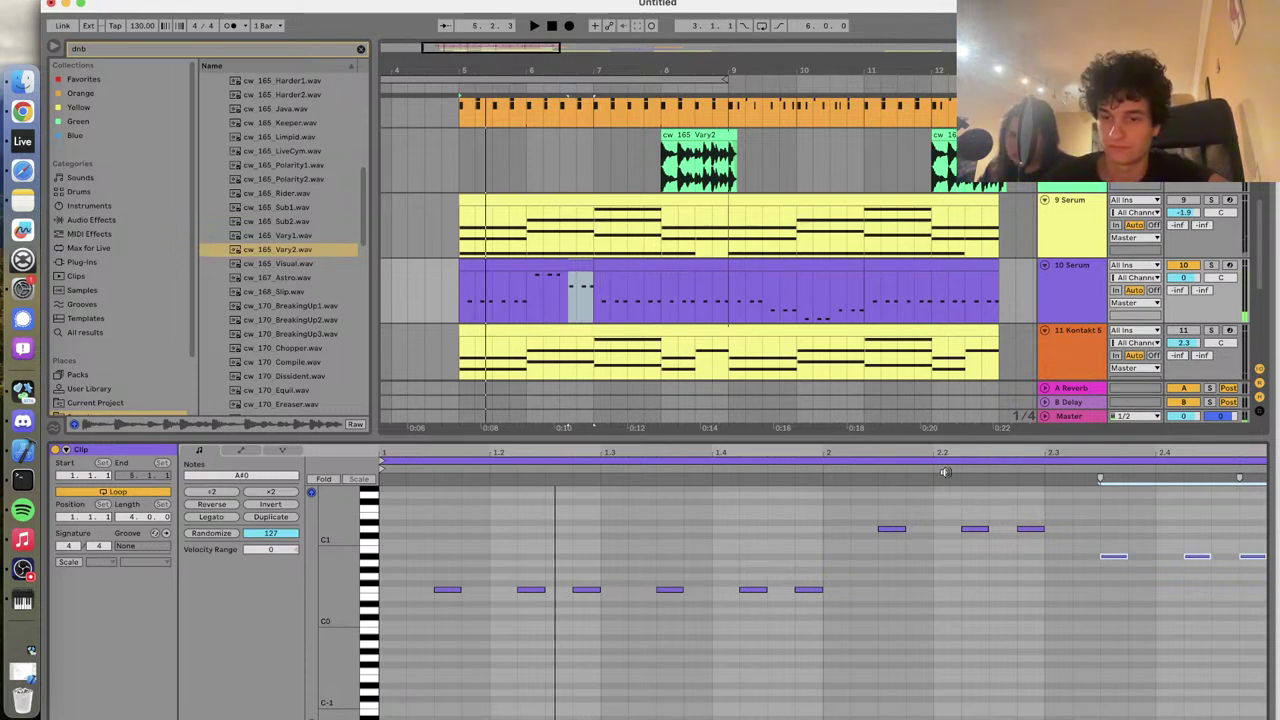
Lower the last three second-bar bass notes step by step to D0 while the line plays
key("Down")
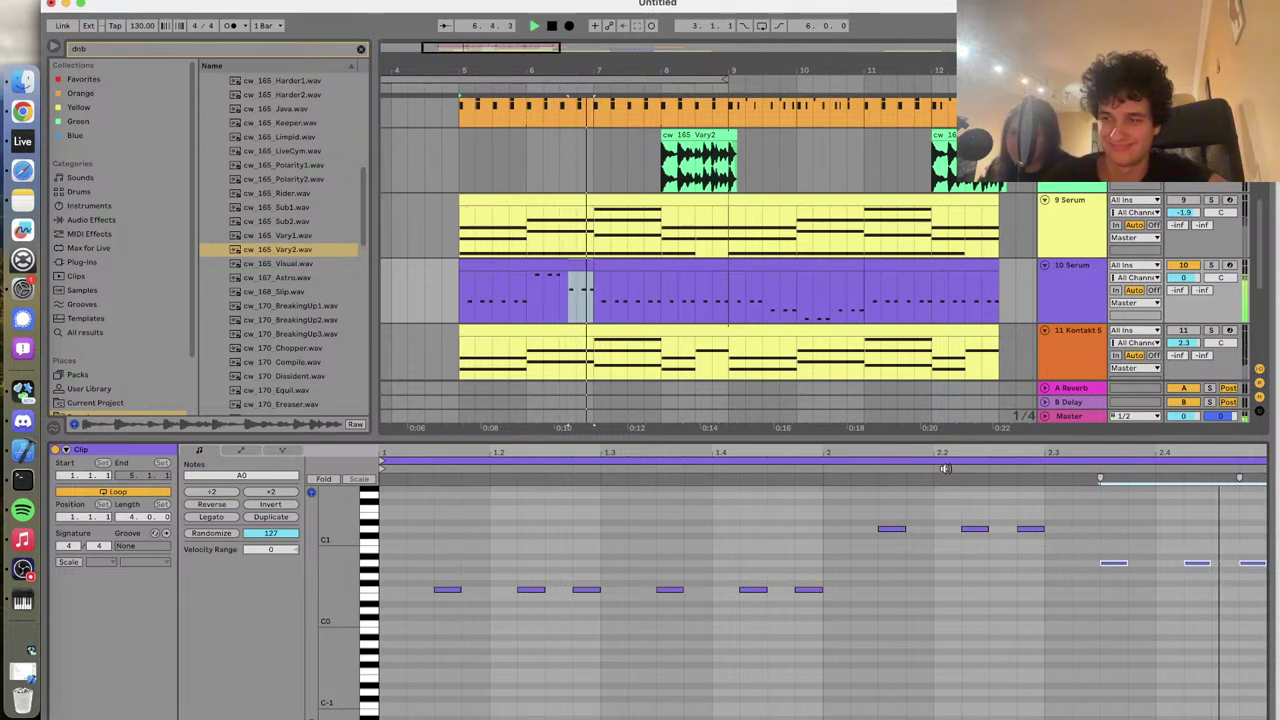
key("Down")
key("Down")
key("Down")
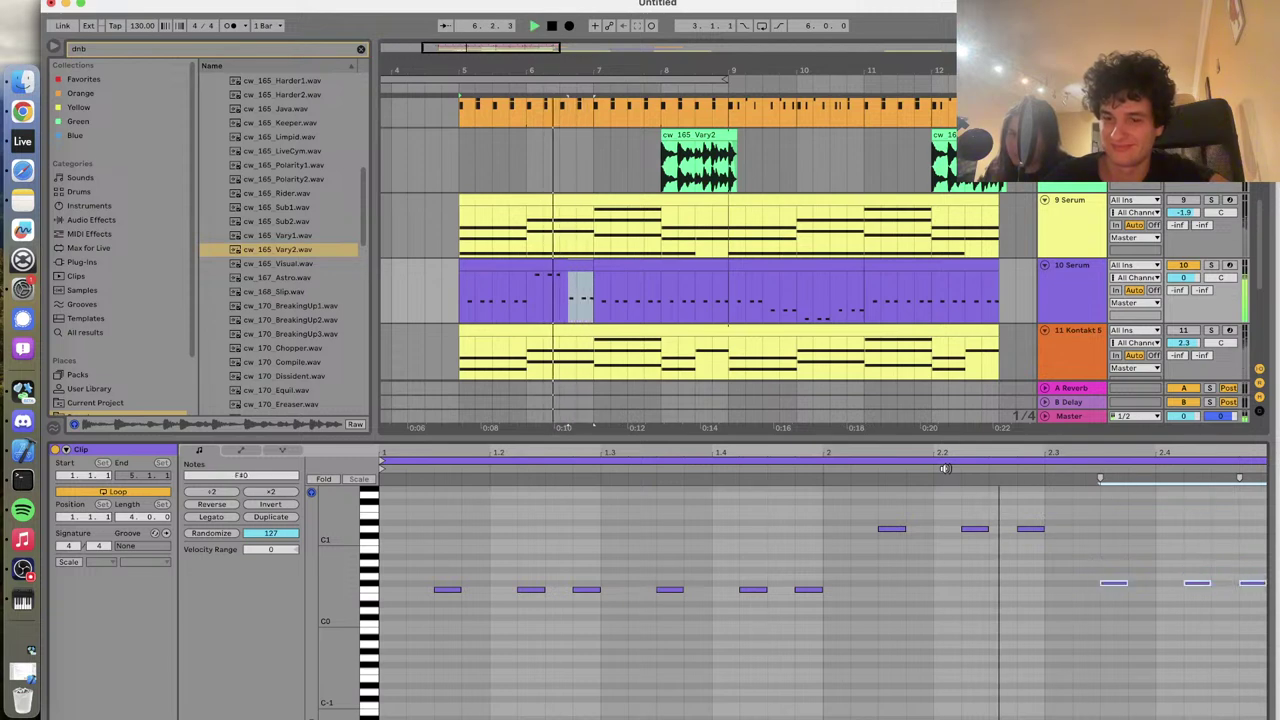
key("Down")
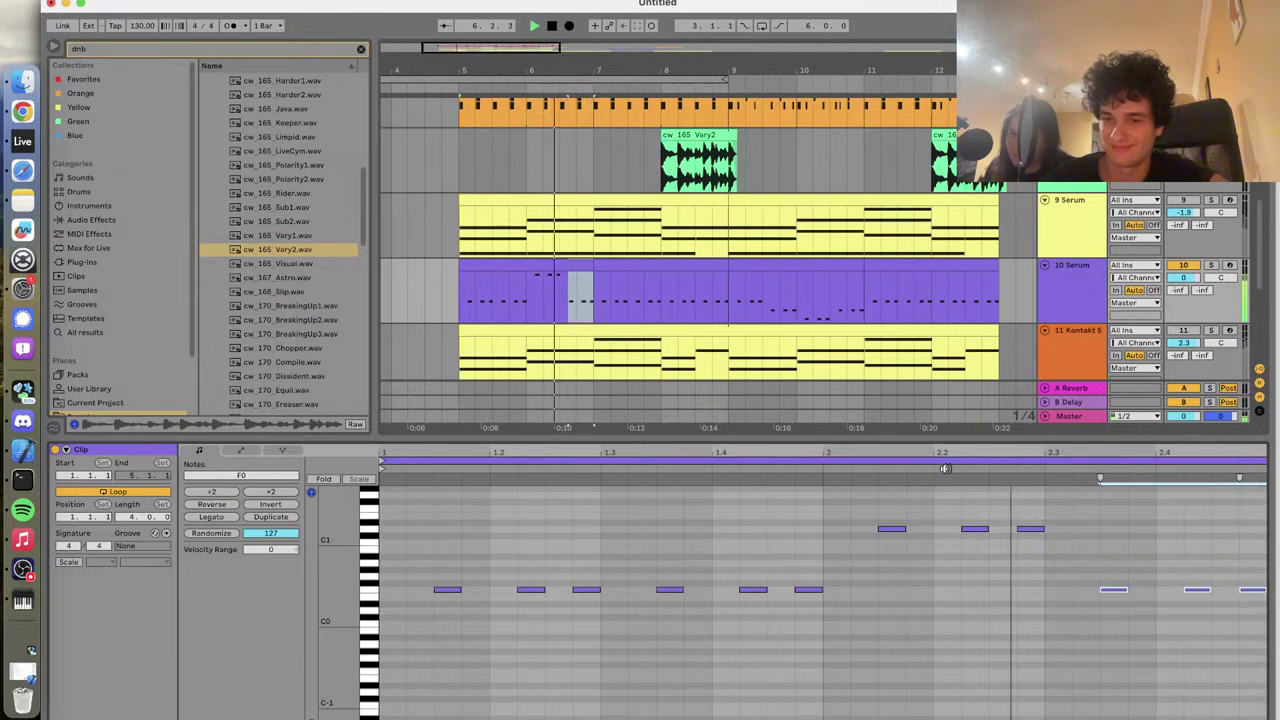
key("Down")
key("Down")
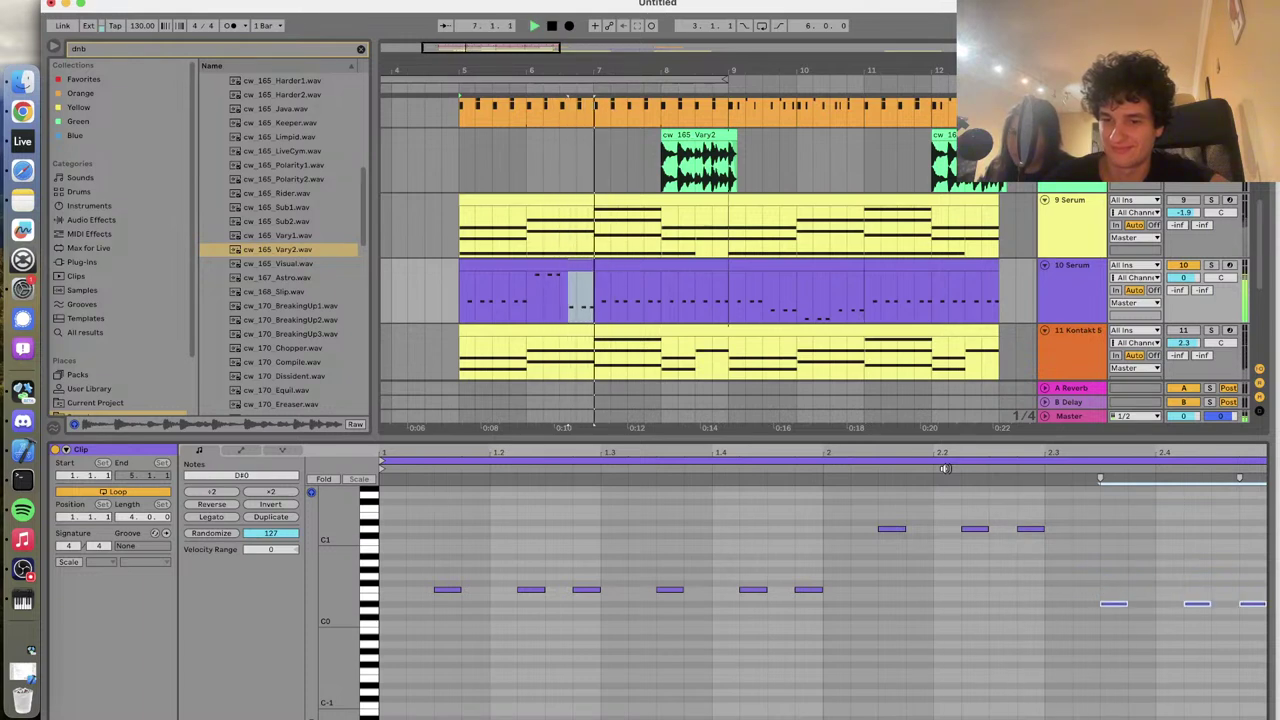
key("Down")
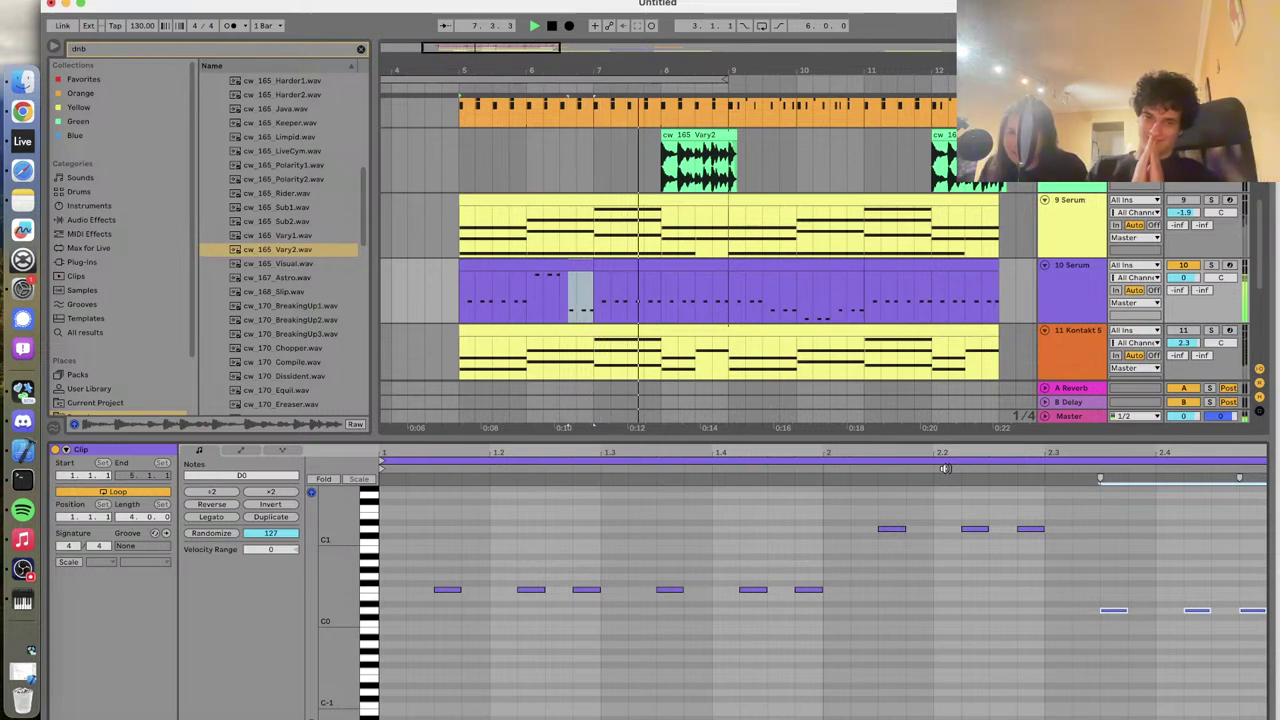
key("space")
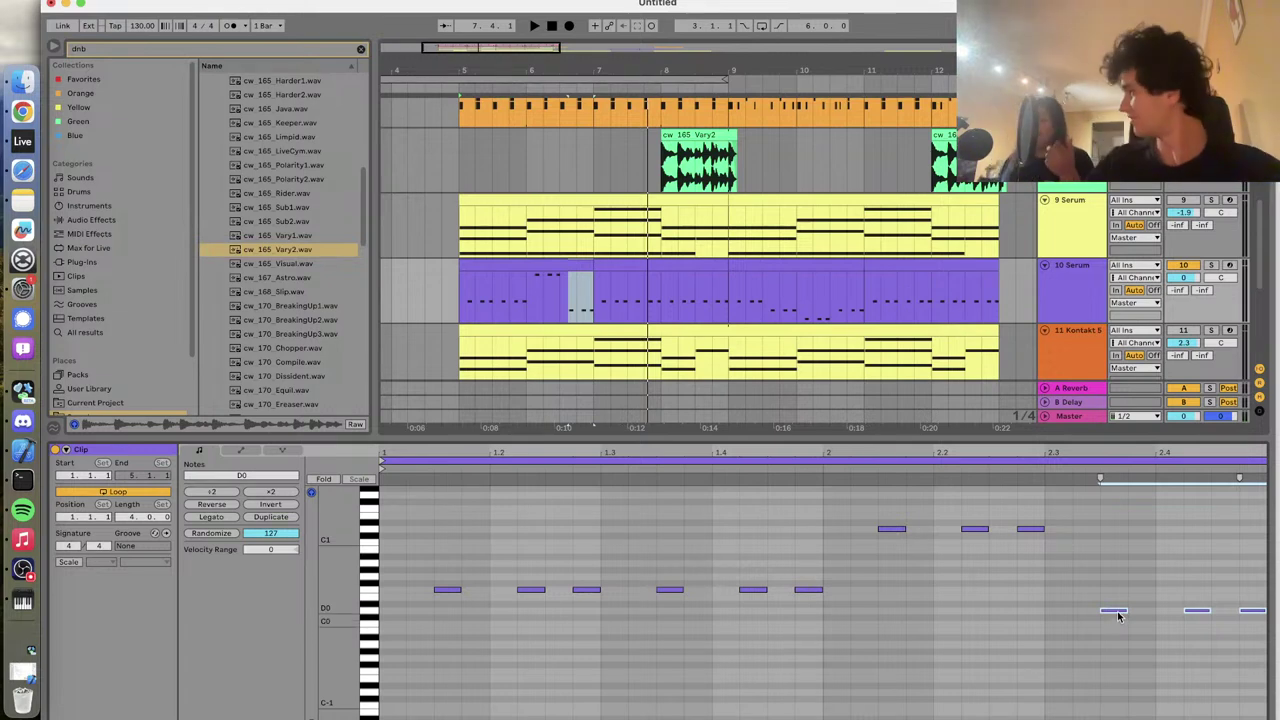
key("shift+Up")
key("shift+Down")
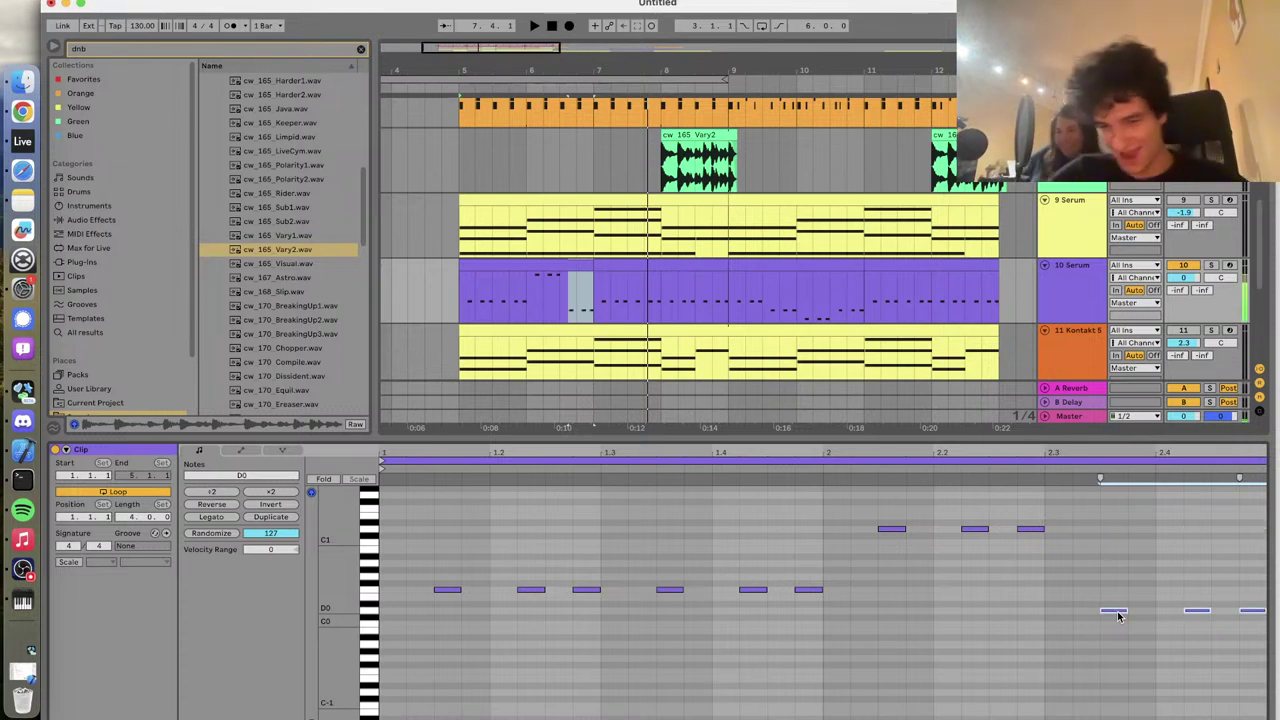
Raise only the last two notes of the second bar to B0 and play the line
left_click(1190, 580)
left_click_drag(1193, 580, 1252, 627)
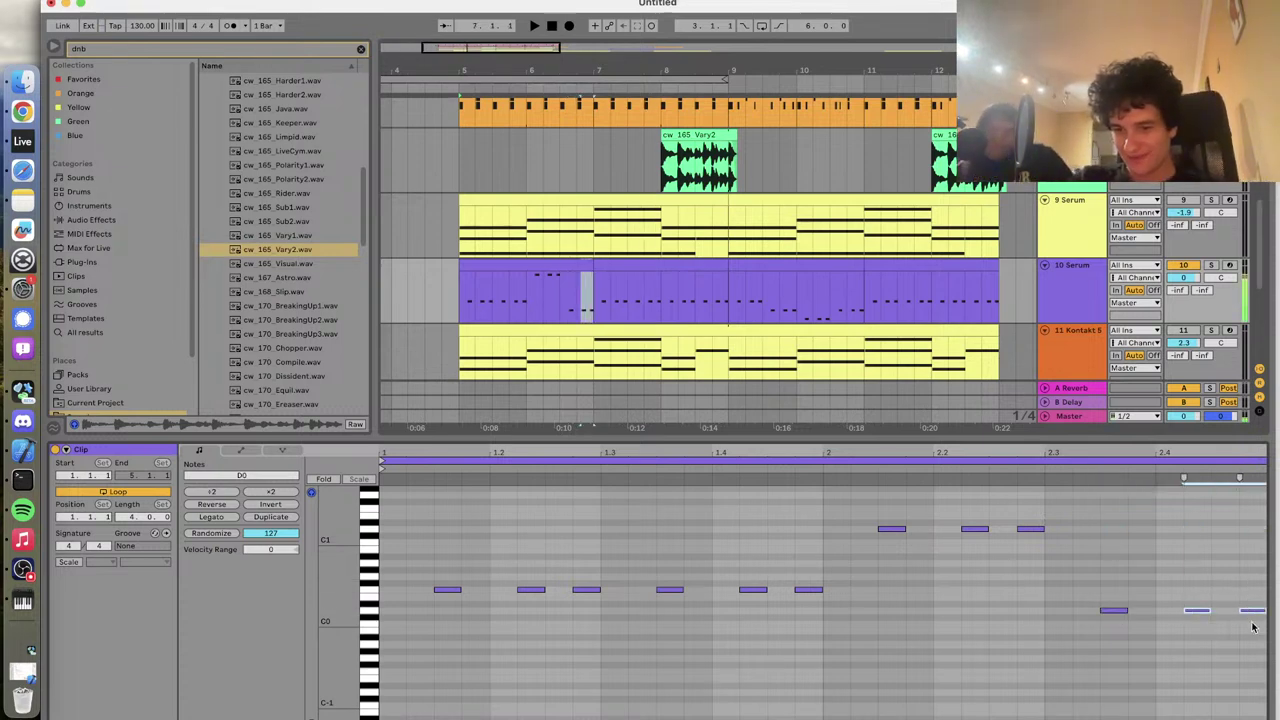
key("shift+Up")
key("Down")
key("Down")
key("Down")
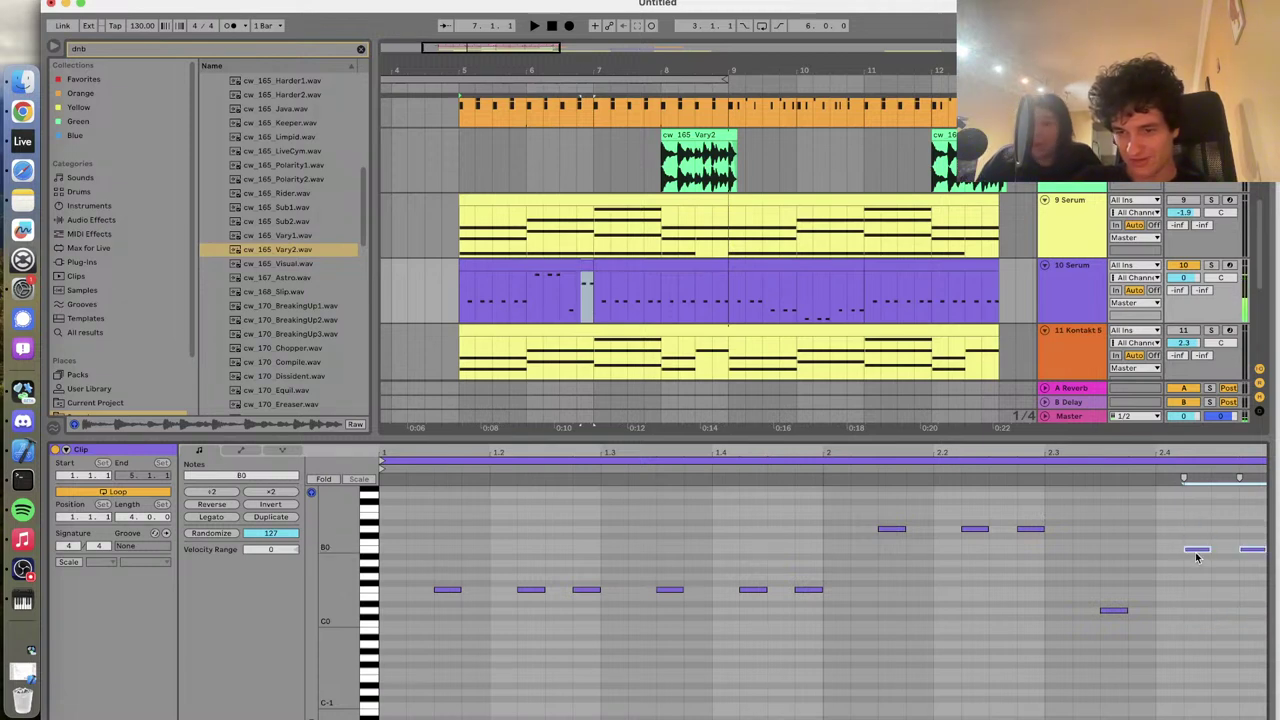
left_click(1033, 463)
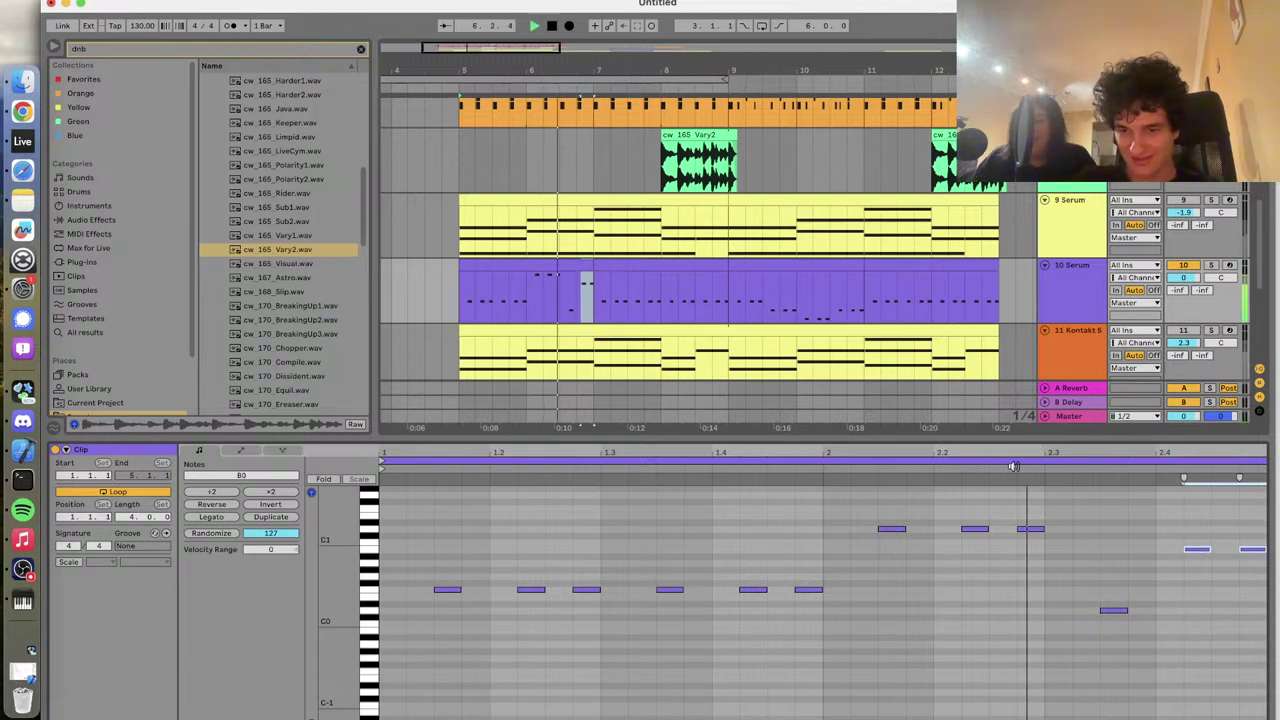
Try raising the very last note of the second bar to D1 and play the line
left_click_drag(1235, 533, 1254, 560)
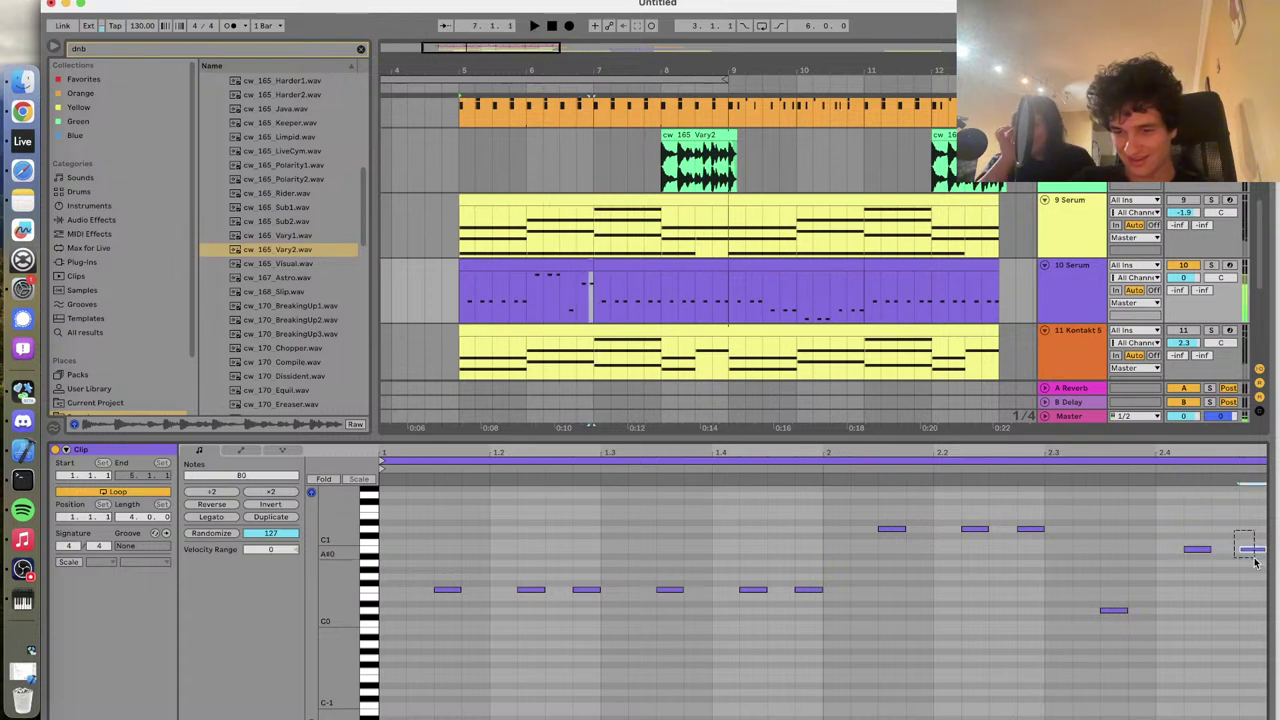
left_click(858, 471)
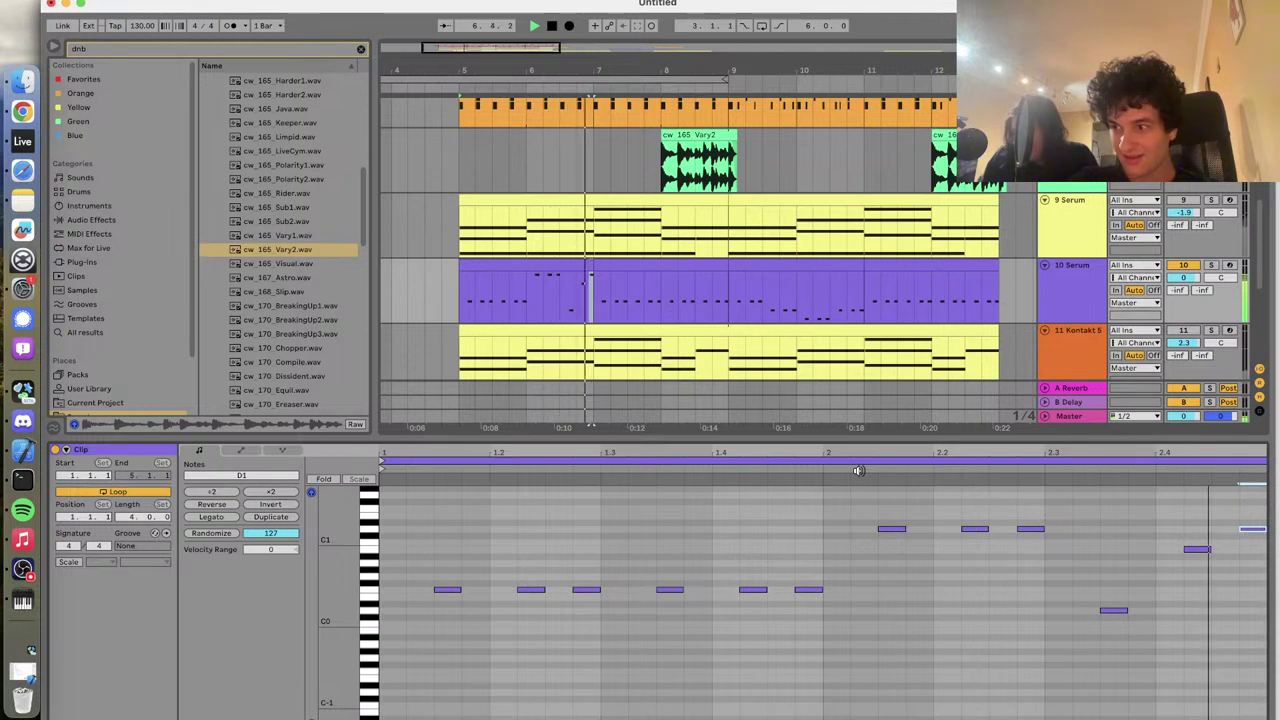
key("space")
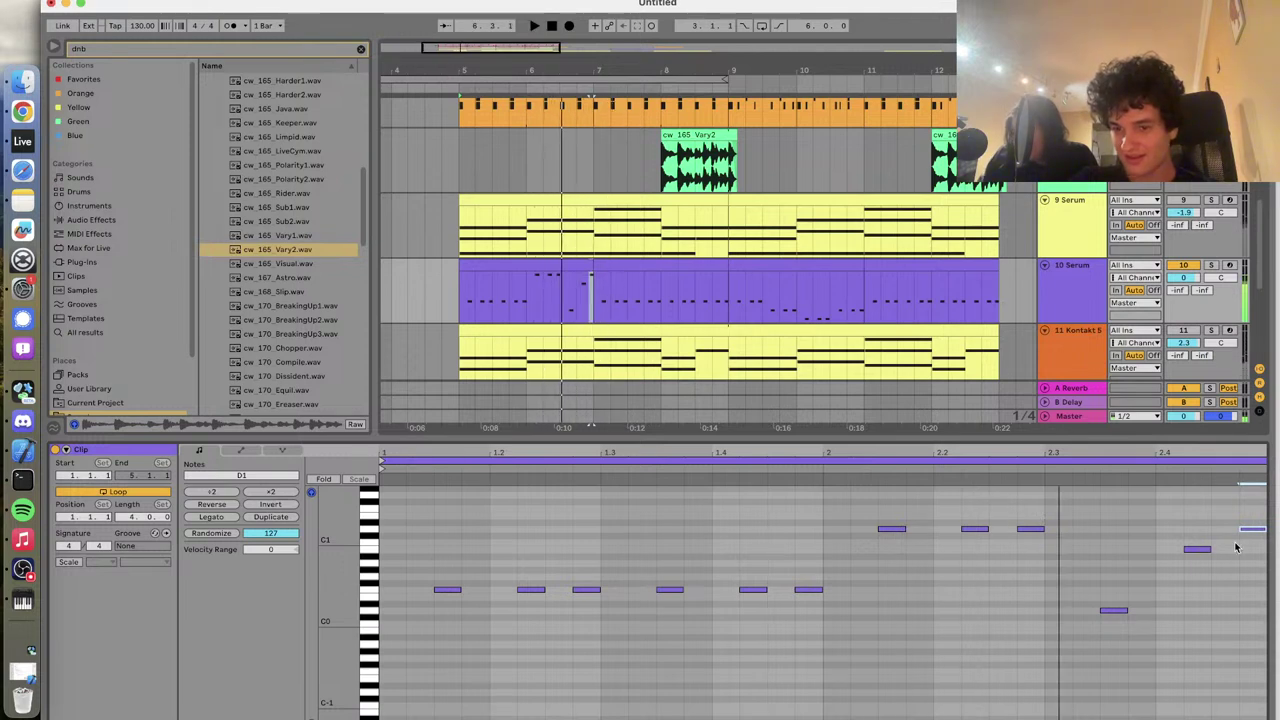
Try a lower pitch for the very last note of the second bar during playback, and delete that note
key("Down")
key("Down")
key("Down")
key("Down")
left_click(1102, 472)
key("space")
left_click(1260, 623)
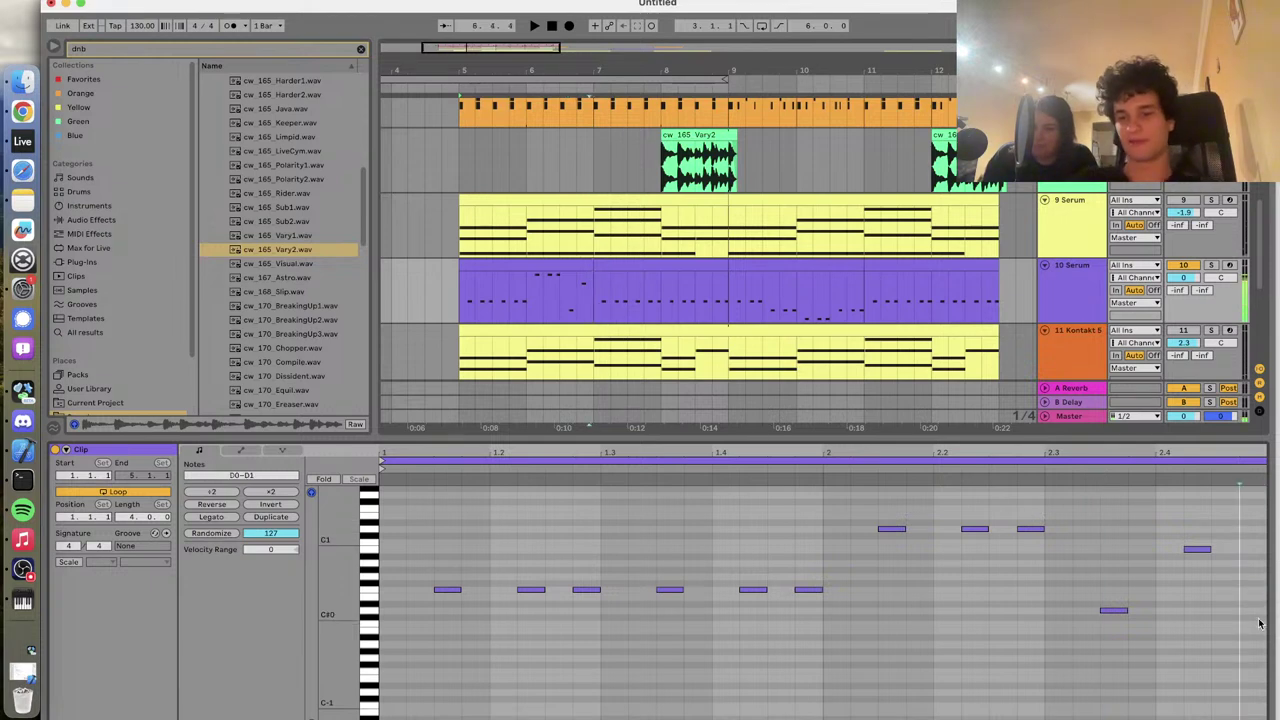
left_click_drag(1186, 526, 1204, 558)
left_click(1204, 560)
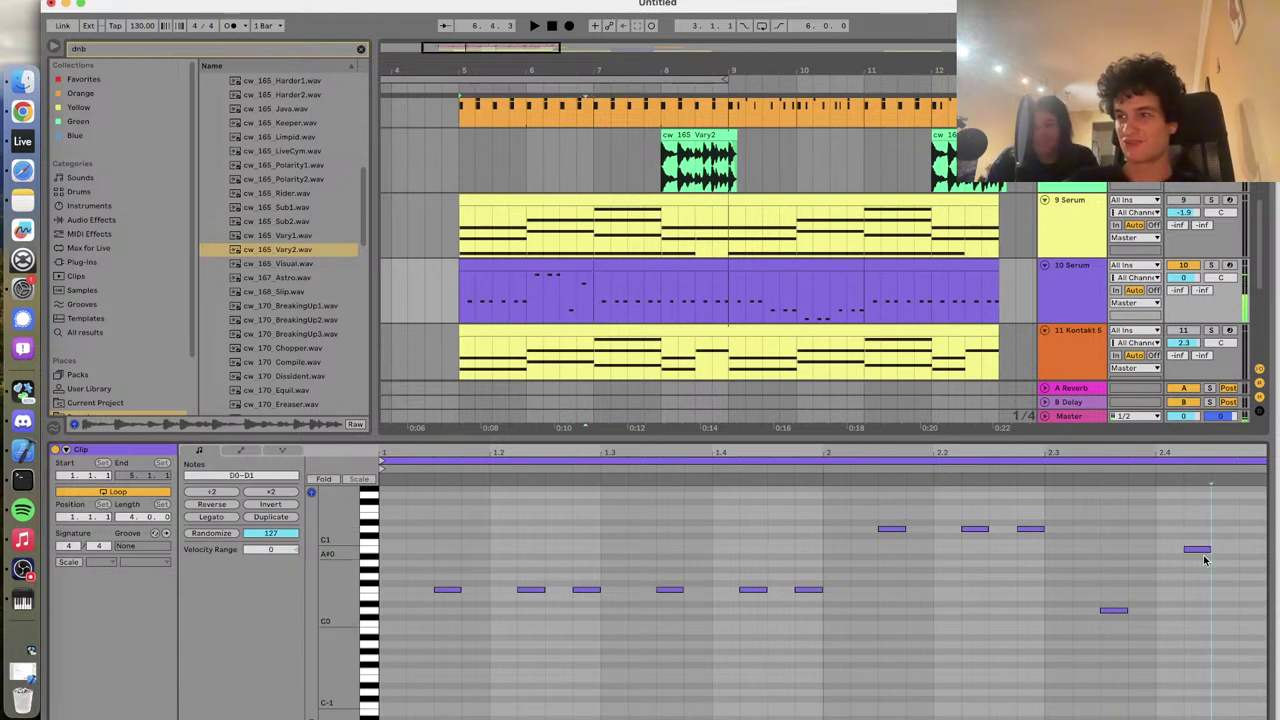
Lower the final remaining note of the second bar to D0, add another D0 at the bar's end, and play the line
left_click(1204, 556)
key("Down")
key("Right")
key("Down")
key("Down")
key("Left")
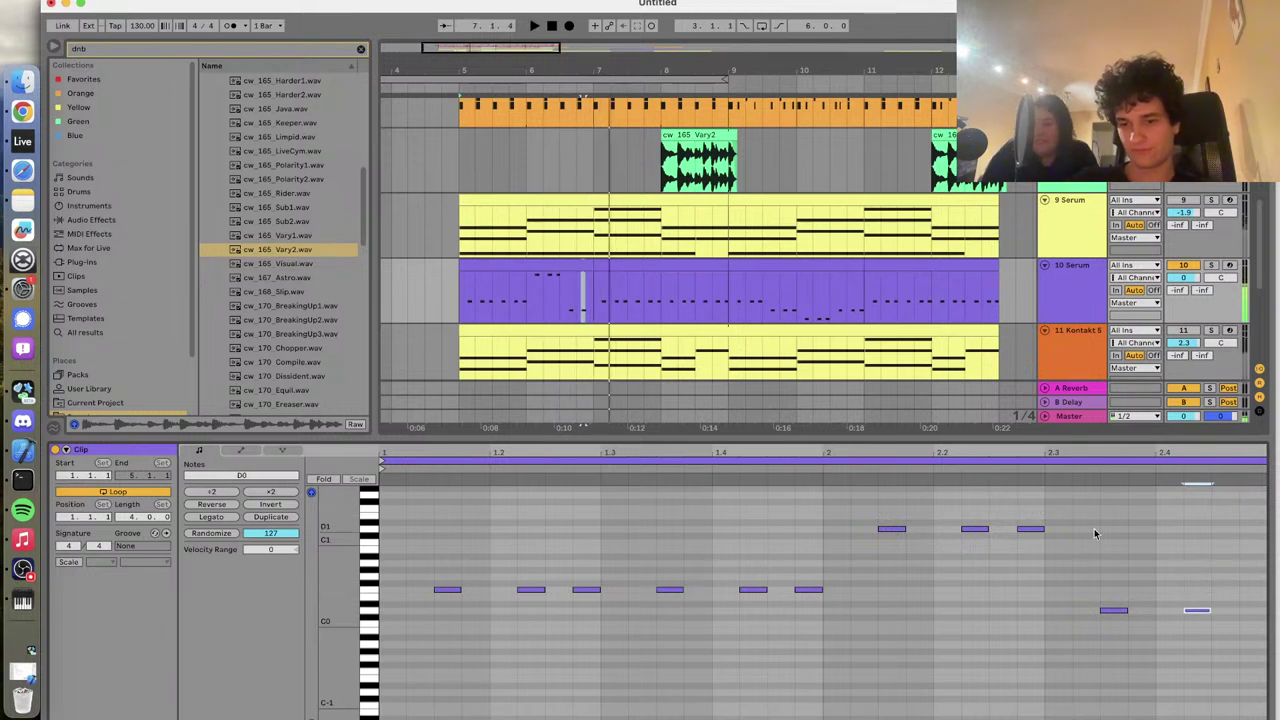
double_click(1255, 612)
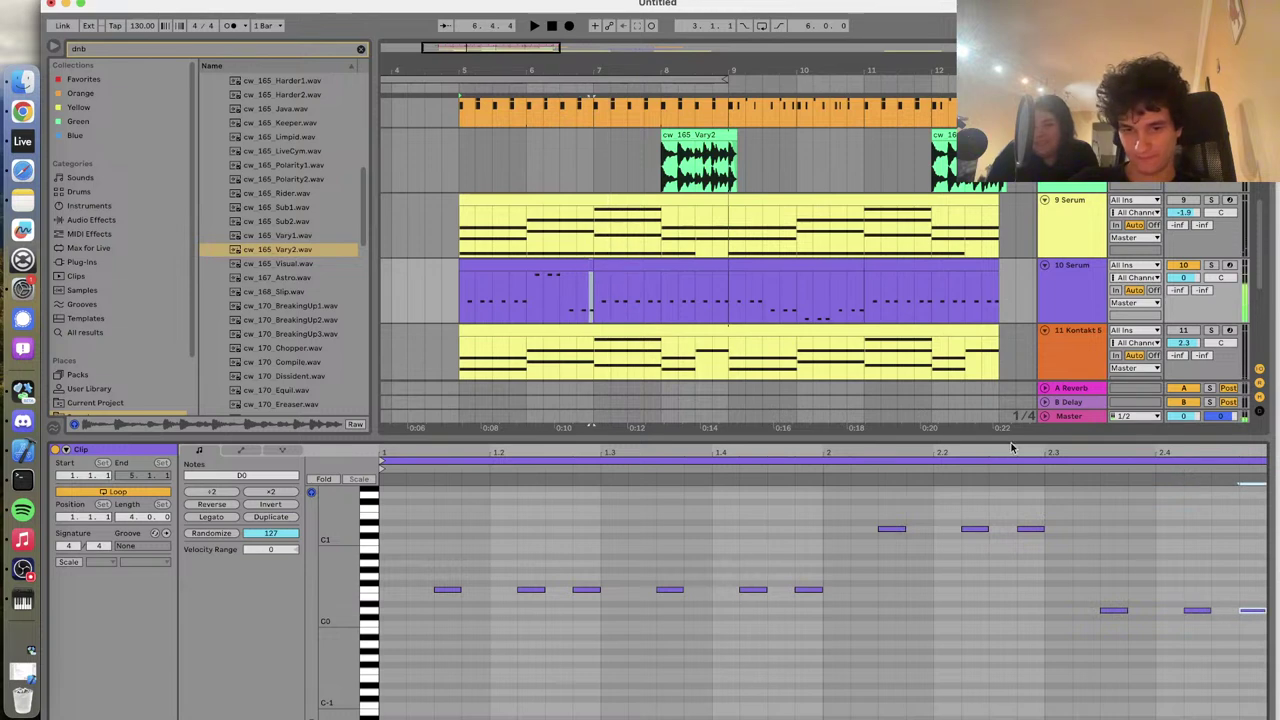
left_click(881, 461)
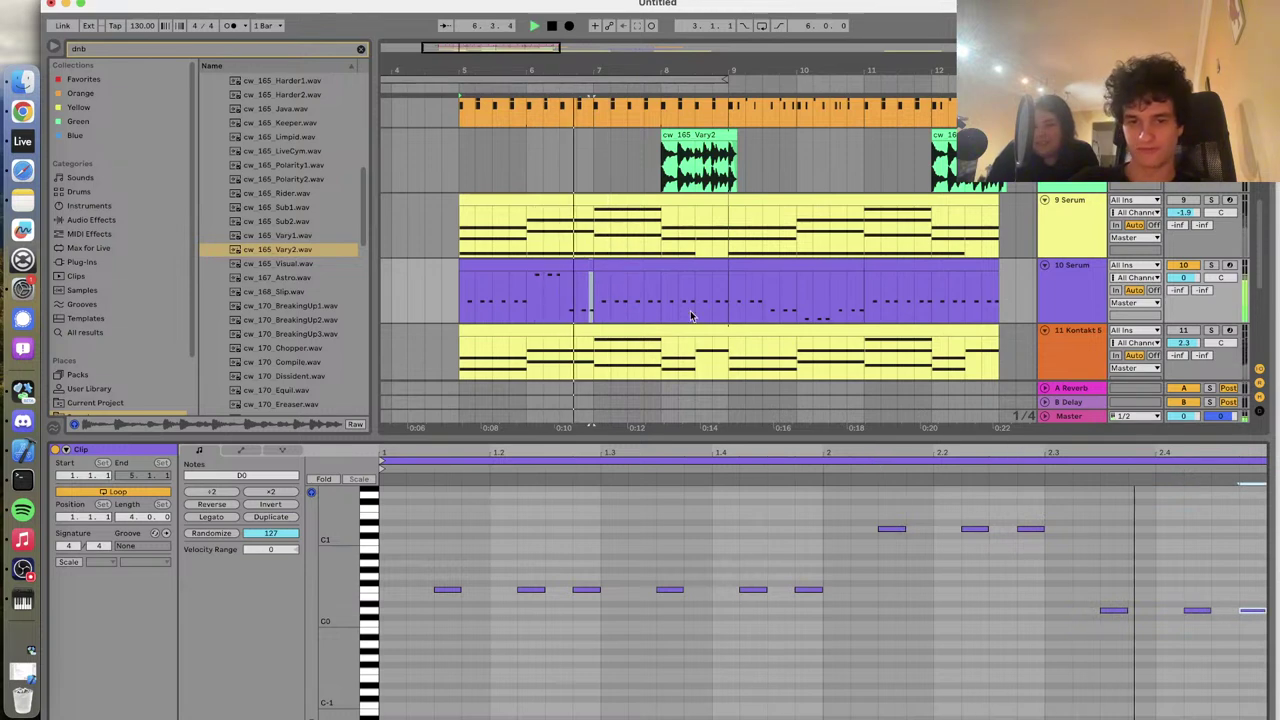
Examine the Serum chord notes for bars 5–8 against the bass clip starting at bar 7, and play the section
left_click(636, 261)
key("space")
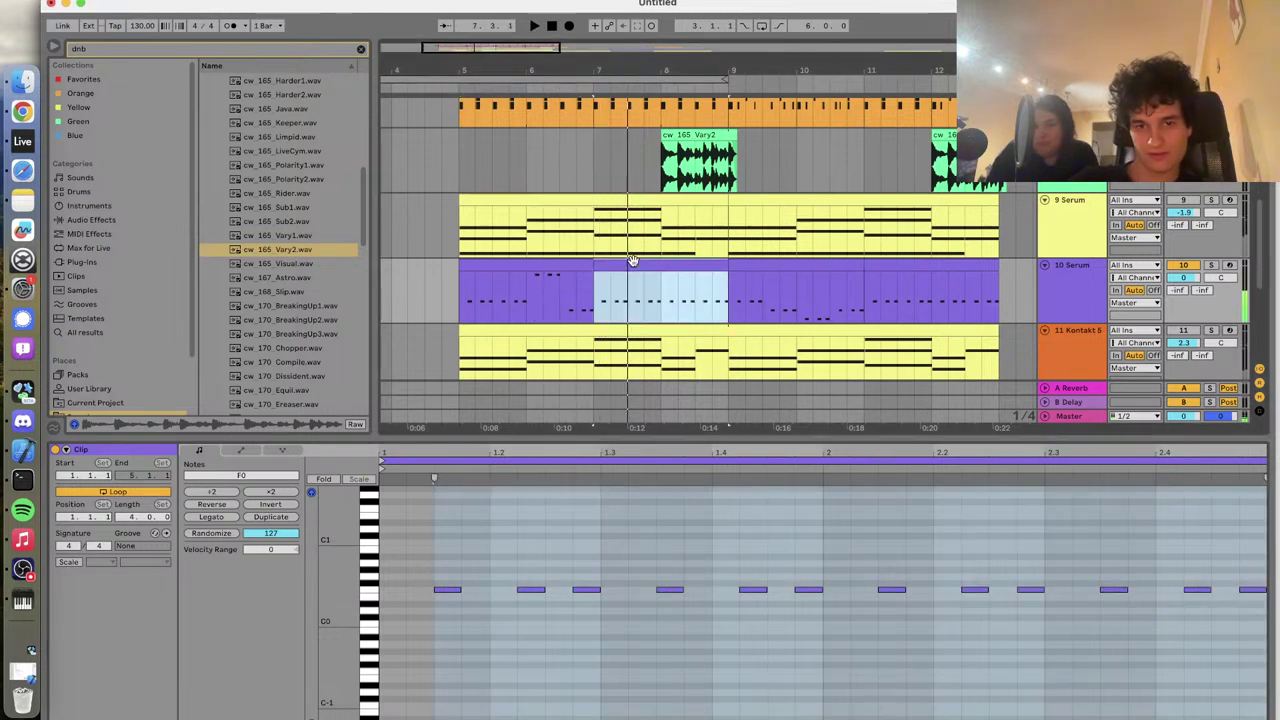
left_click(629, 201)
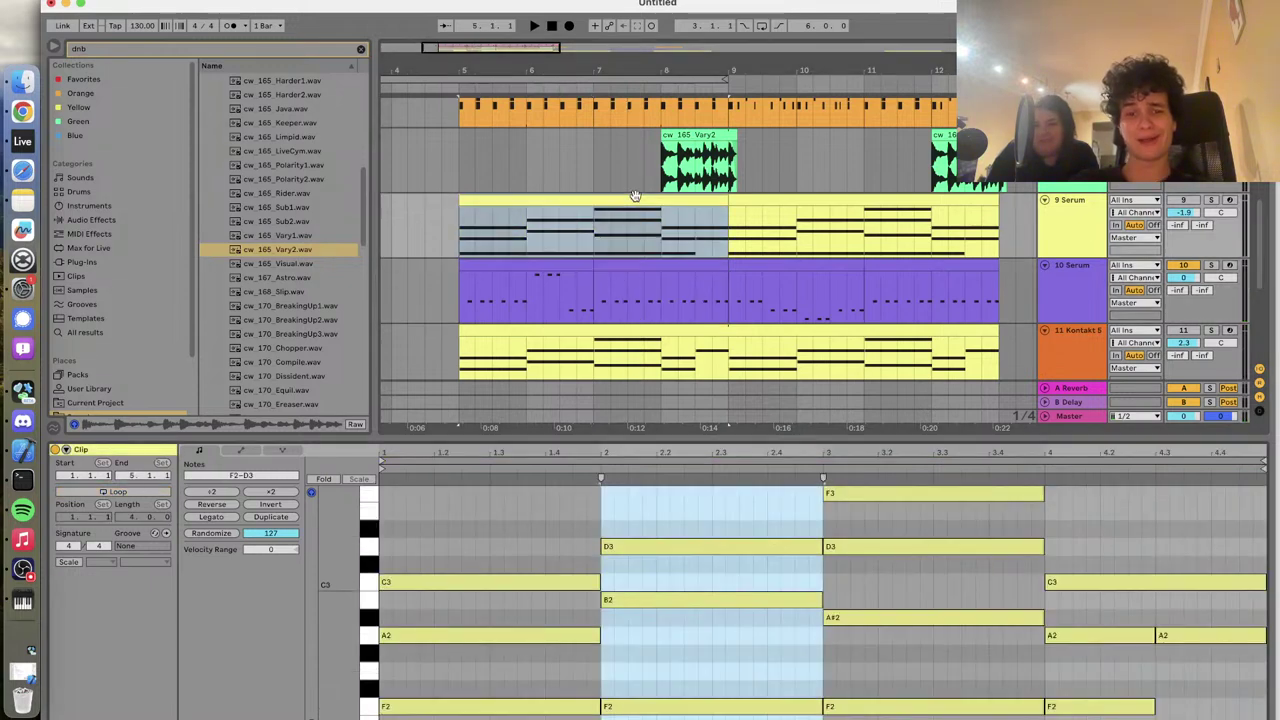
scroll(694, 646, "up", 2)
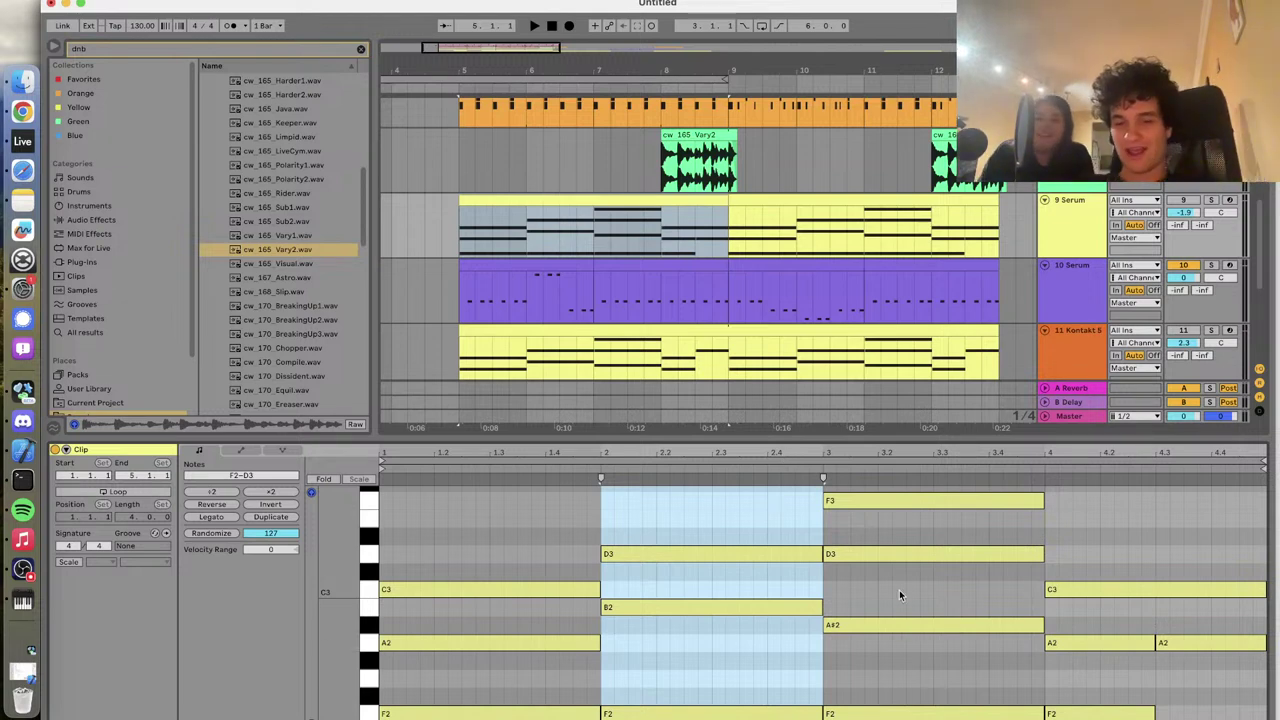
key("space")
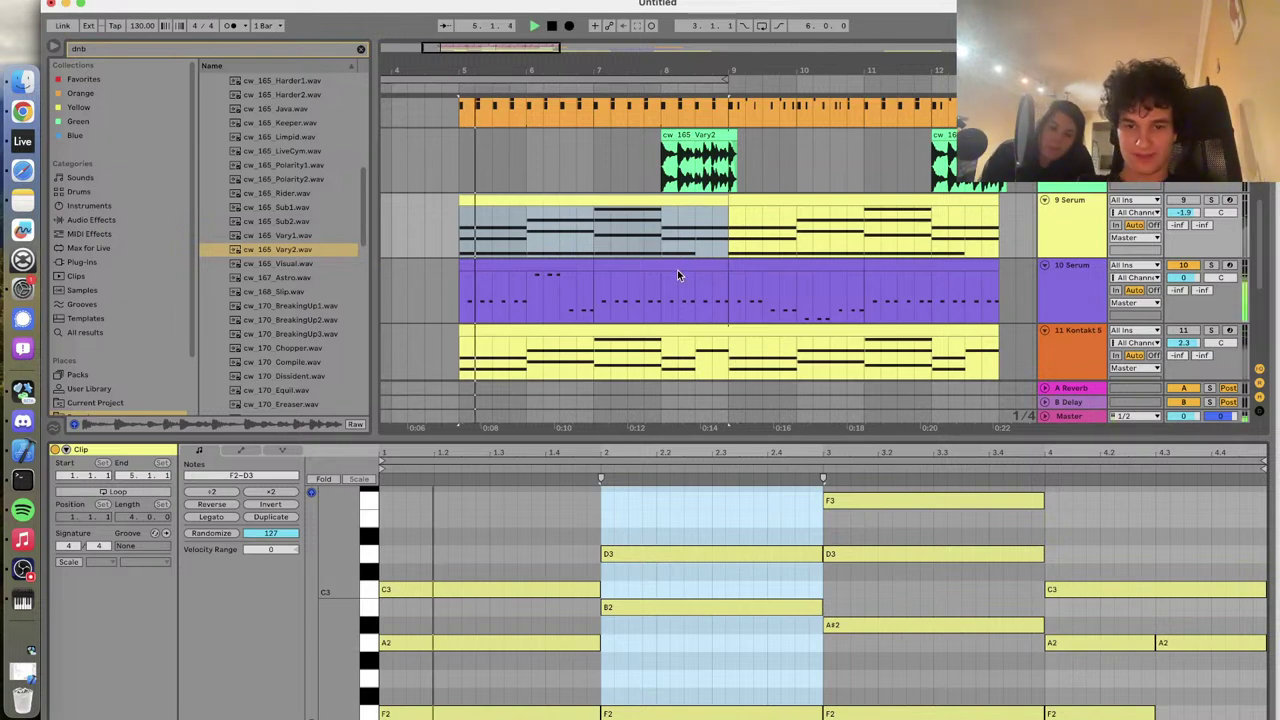
left_click(680, 269)
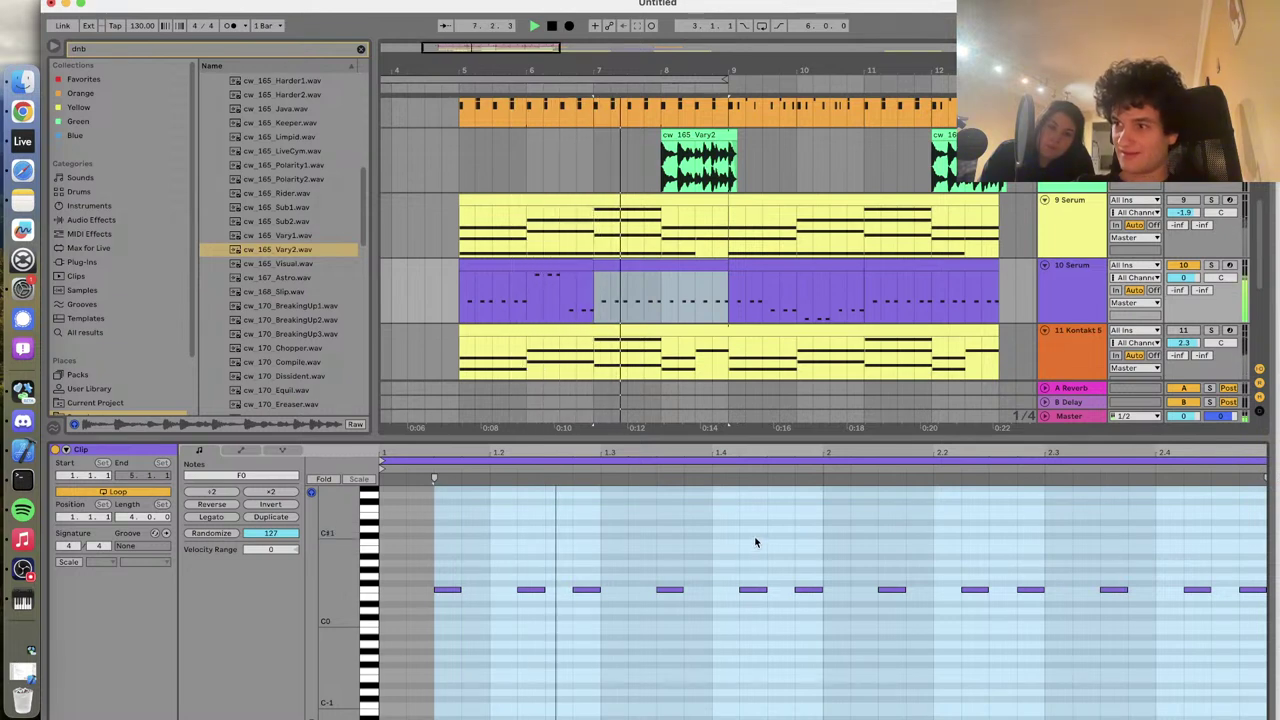
key("space")
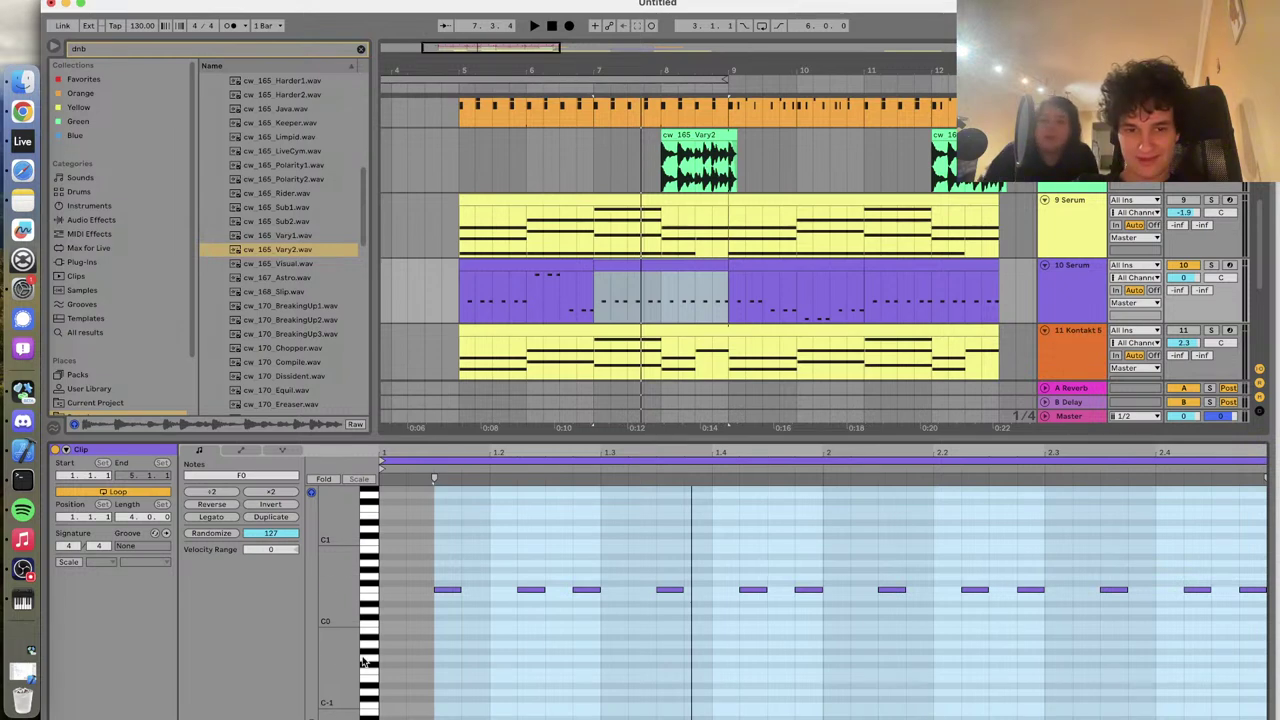
Raise the first four notes of the bar 7 bass clip to A#0, trying them an octave lower during playback
left_click(444, 574)
left_click_drag(470, 595, 673, 620)
key("space")
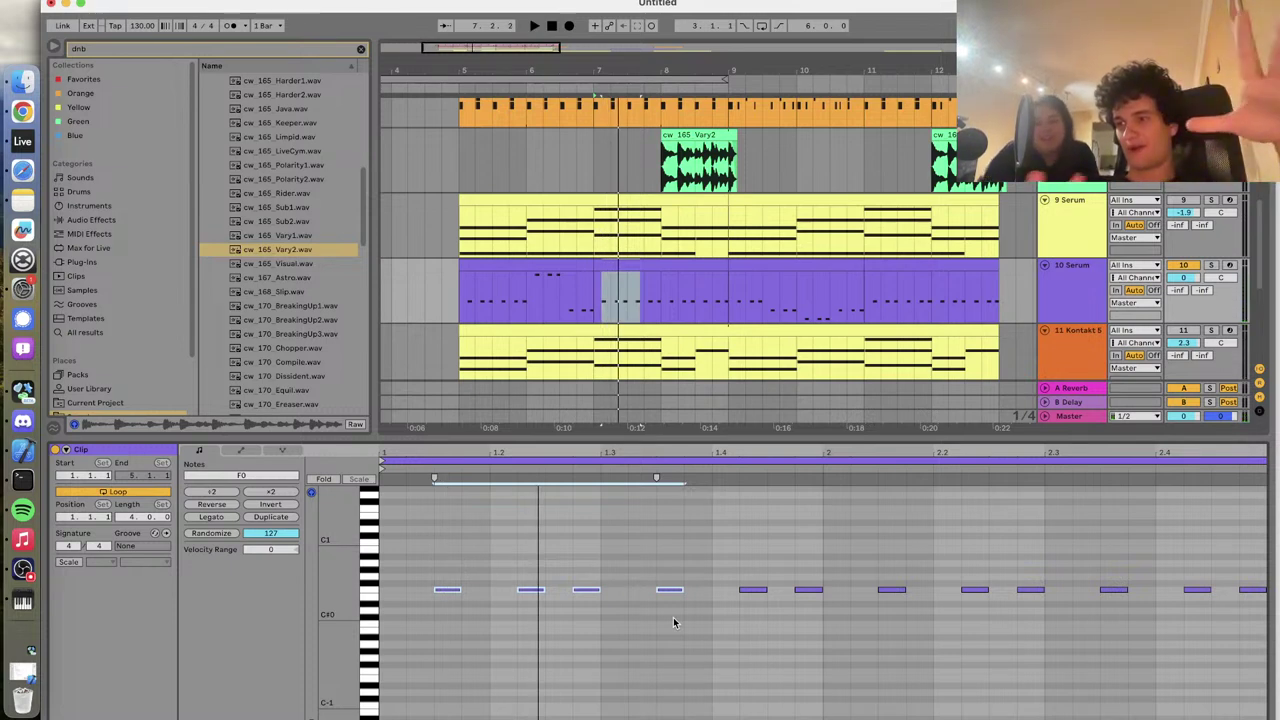
key("Up")
key("Up")
key("Up")
key("Up")
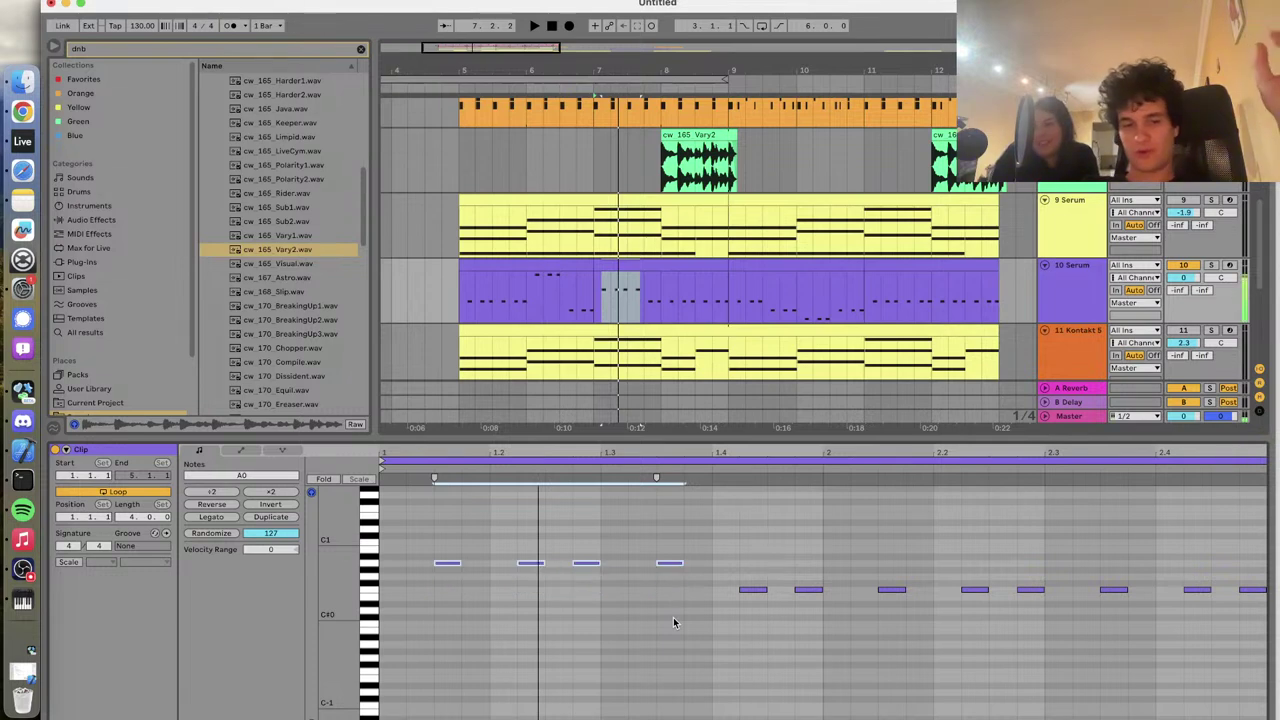
key("Up")
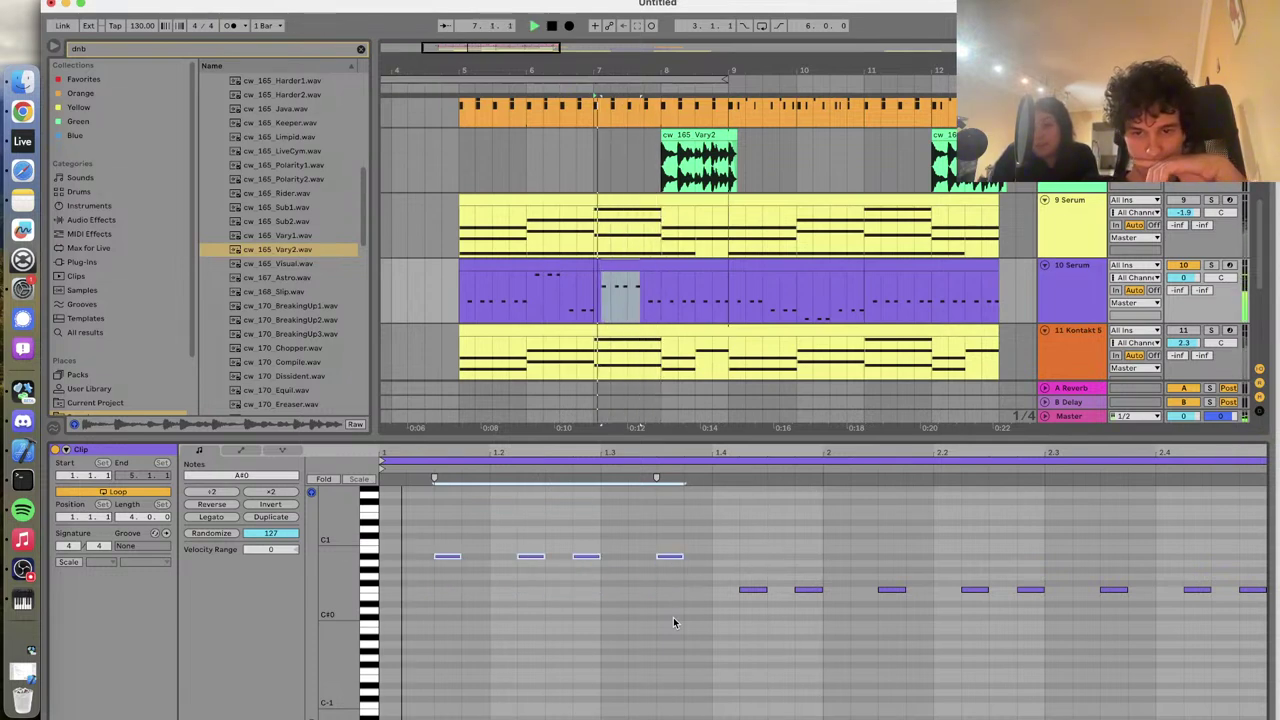
key("shift+Down")
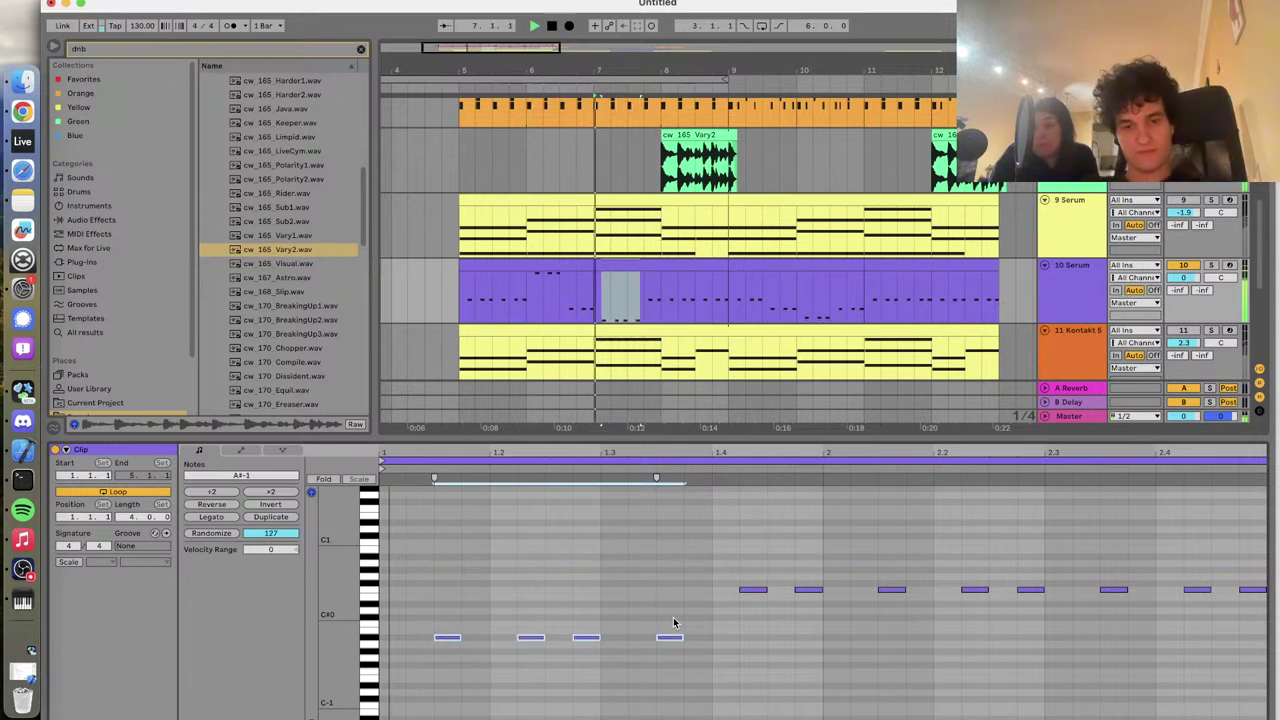
key("shift+Up")
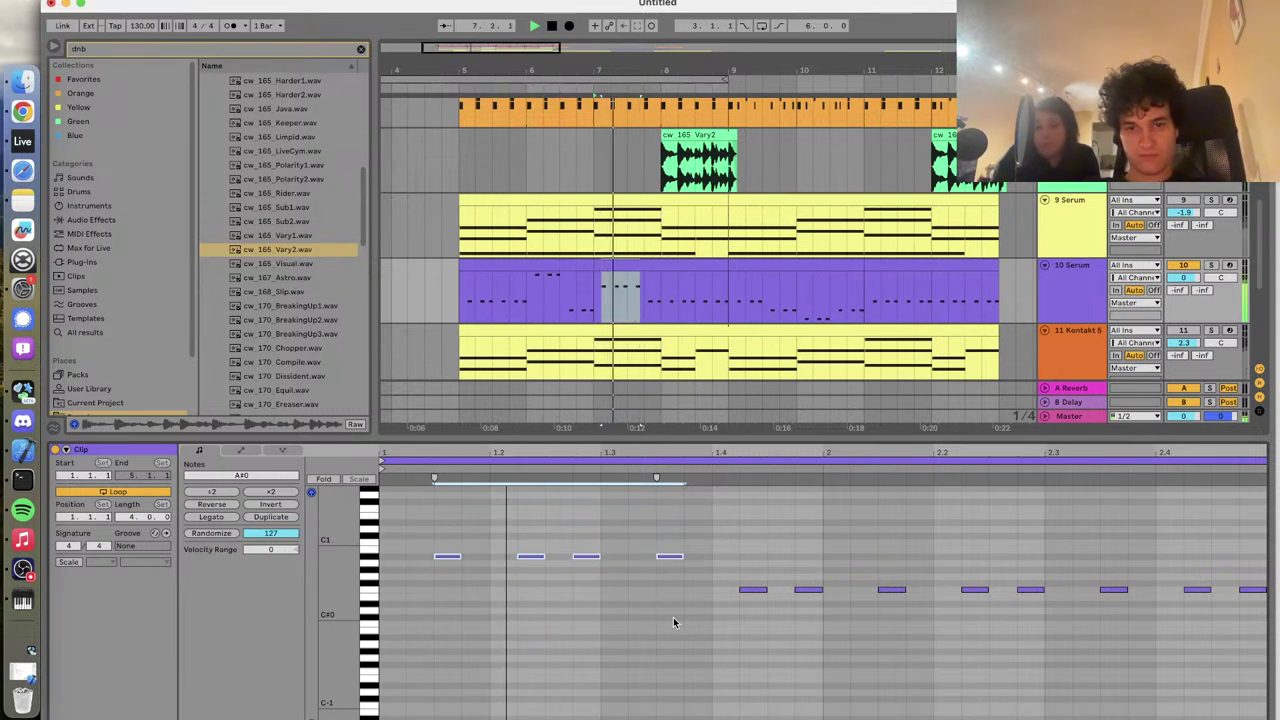
Raise the third and fourth notes of the bar 7 bass clip to D1
left_click_drag(578, 531, 686, 558)
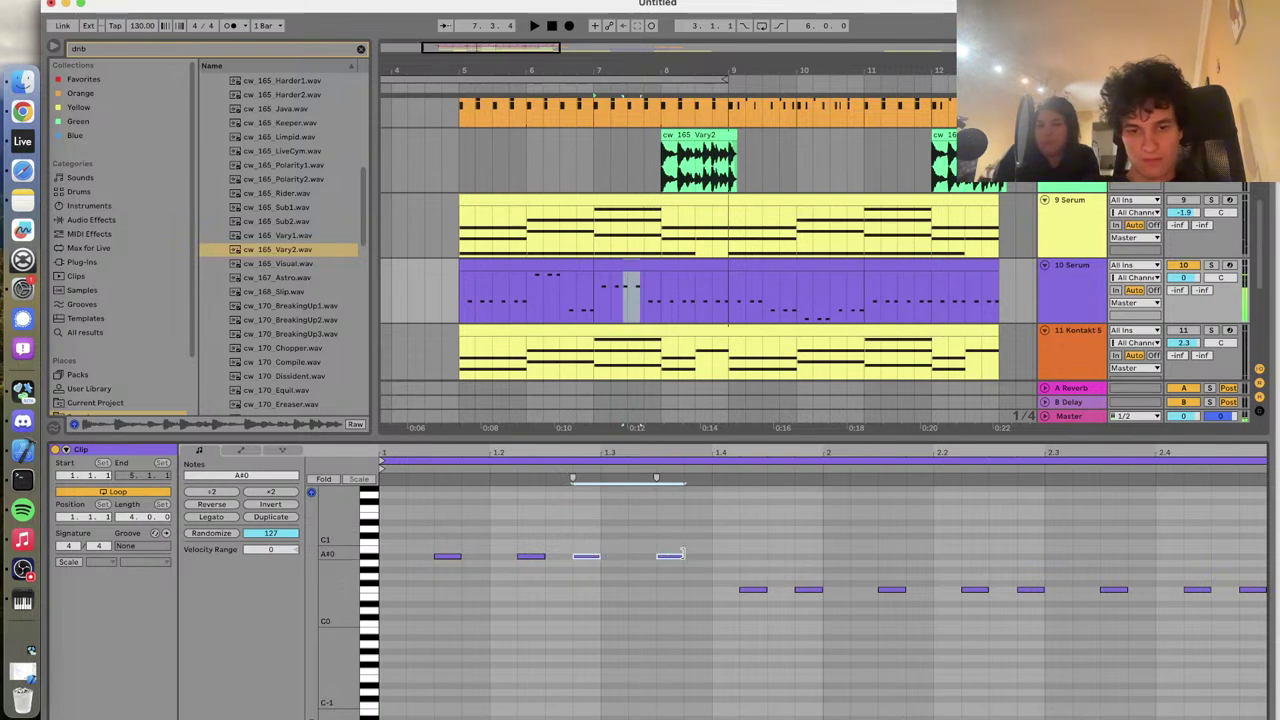
key("space")
left_click_drag(587, 538, 586, 534)
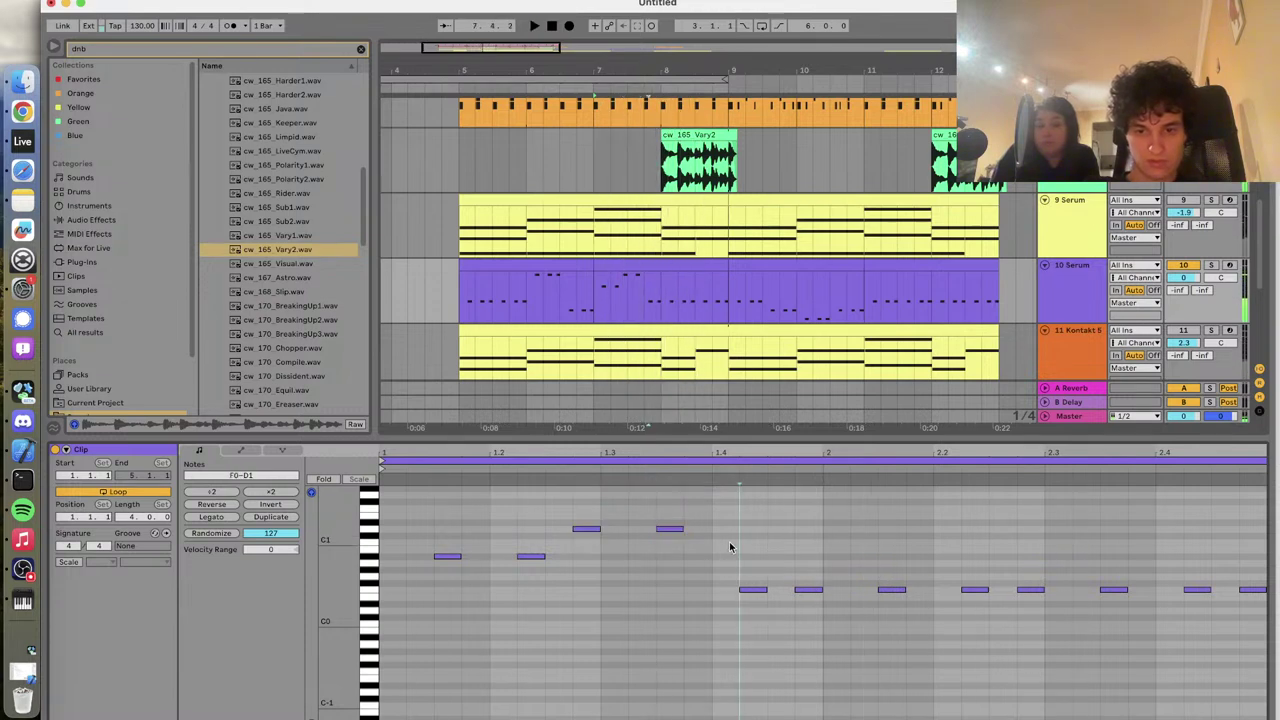
Raise the fifth and sixth notes of the bar 7 bass clip to D1
left_click_drag(729, 541, 826, 623)
key("Up")
key("Up")
key("Up")
key("Up")
key("Up")
key("Up")
key("Up")
key("Up")
key("Up")
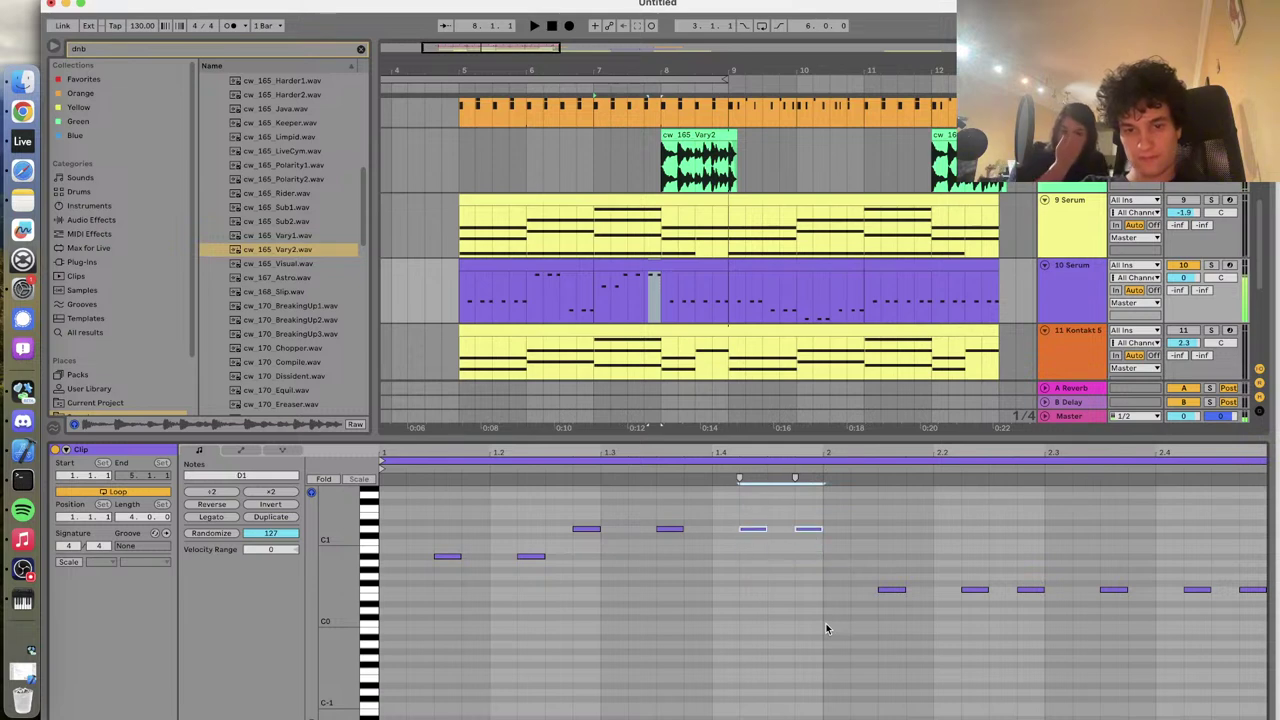
Play the bass line and duplicate its bars 5–8 over bars 9–12
left_click(816, 531)
key("space")
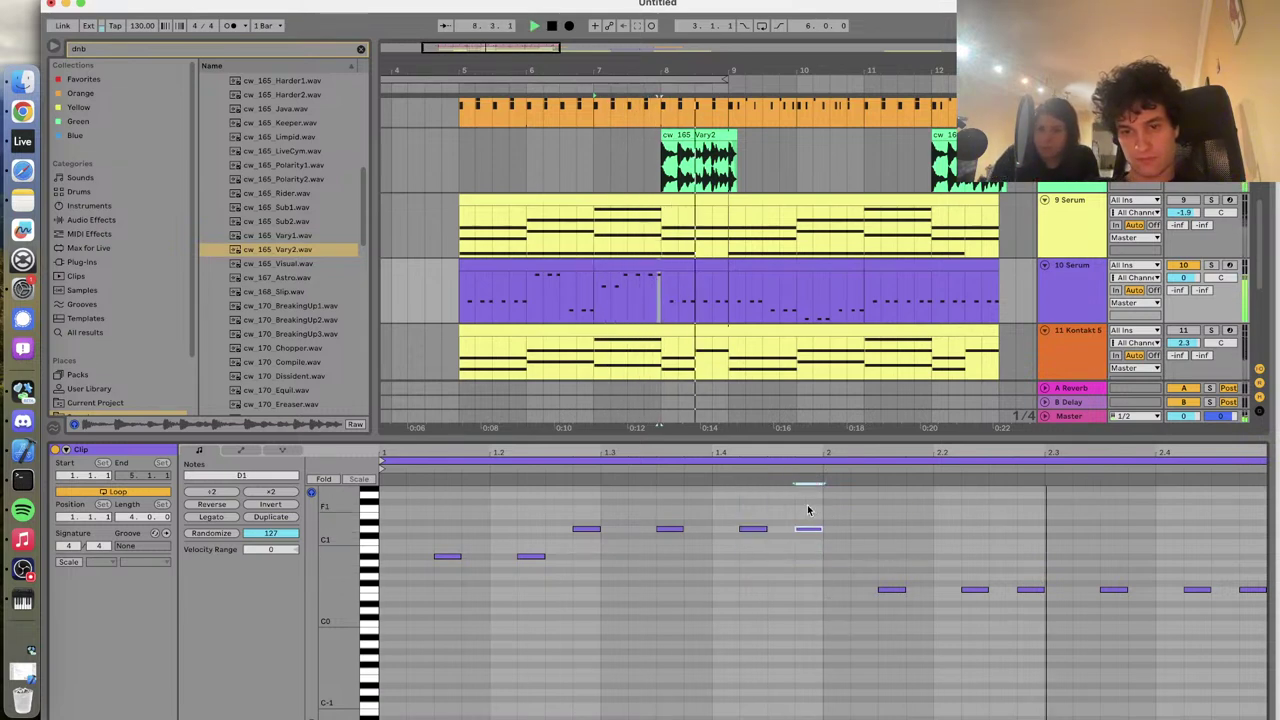
left_click_drag(676, 305, 462, 290)
key("super+d")
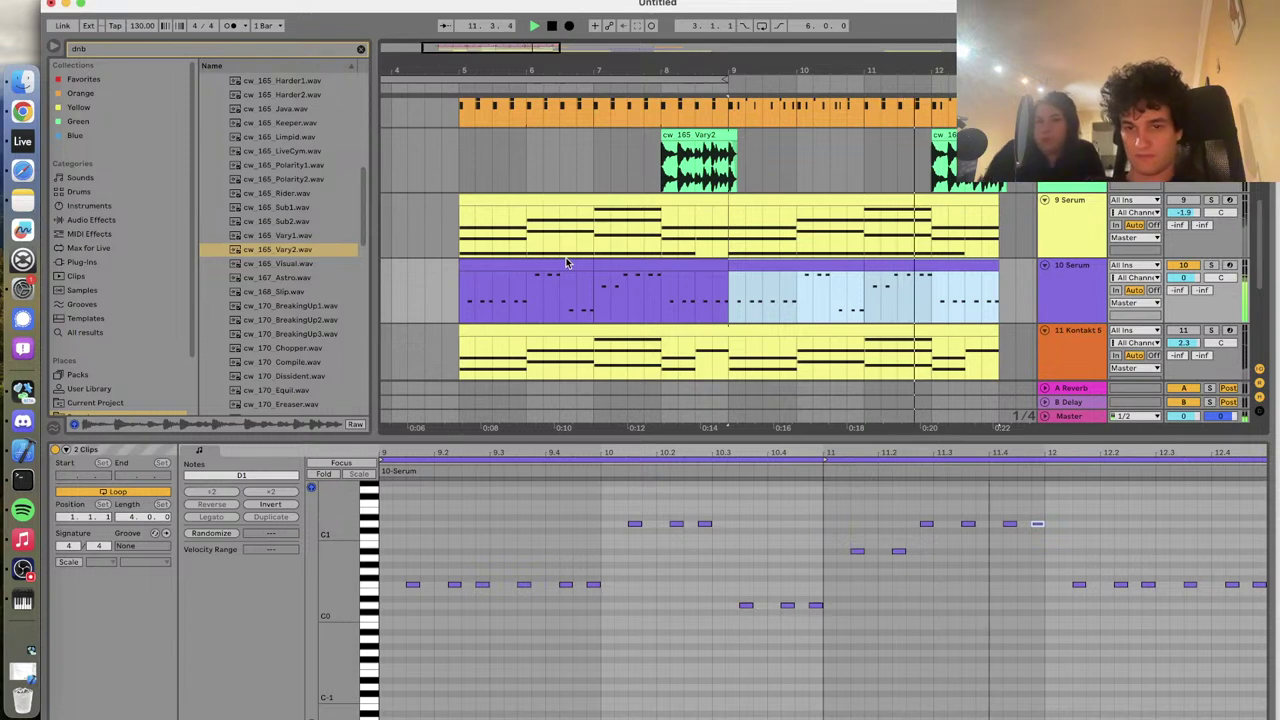
Lower the third through sixth notes of the bar 7 bass clip to D0 and play the line
left_click(617, 266)
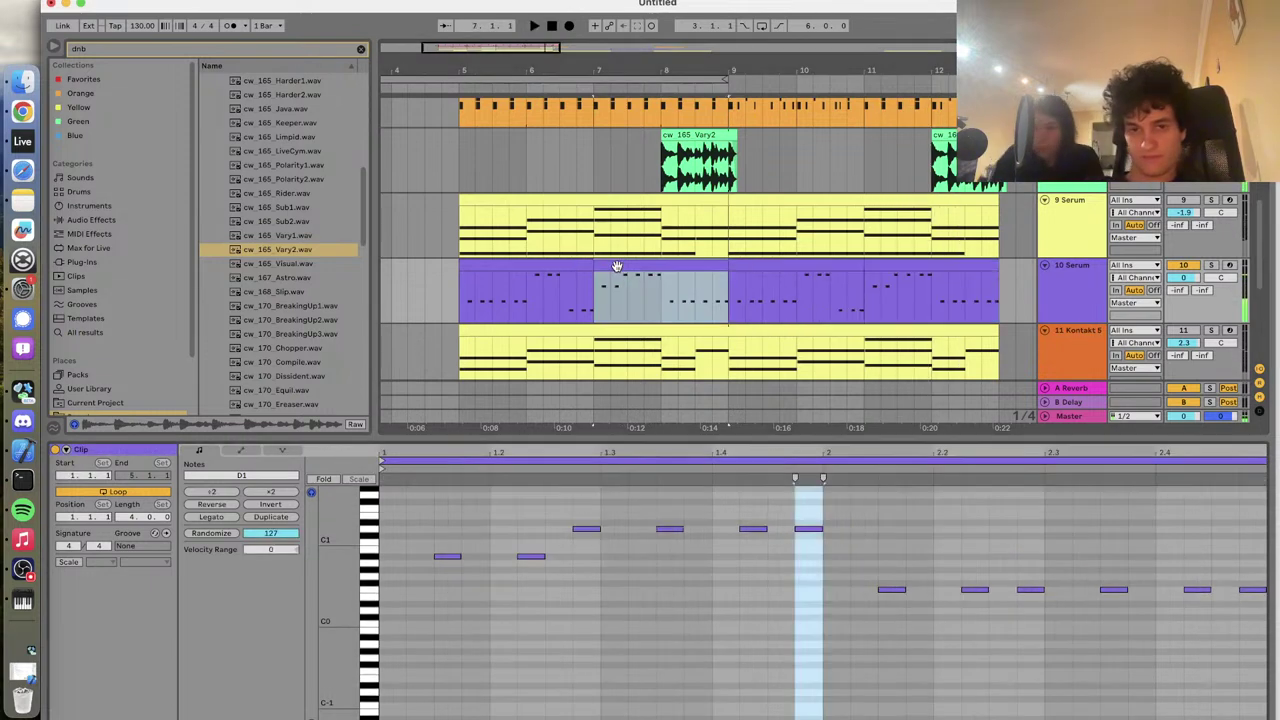
left_click_drag(580, 505, 818, 553)
key("space")
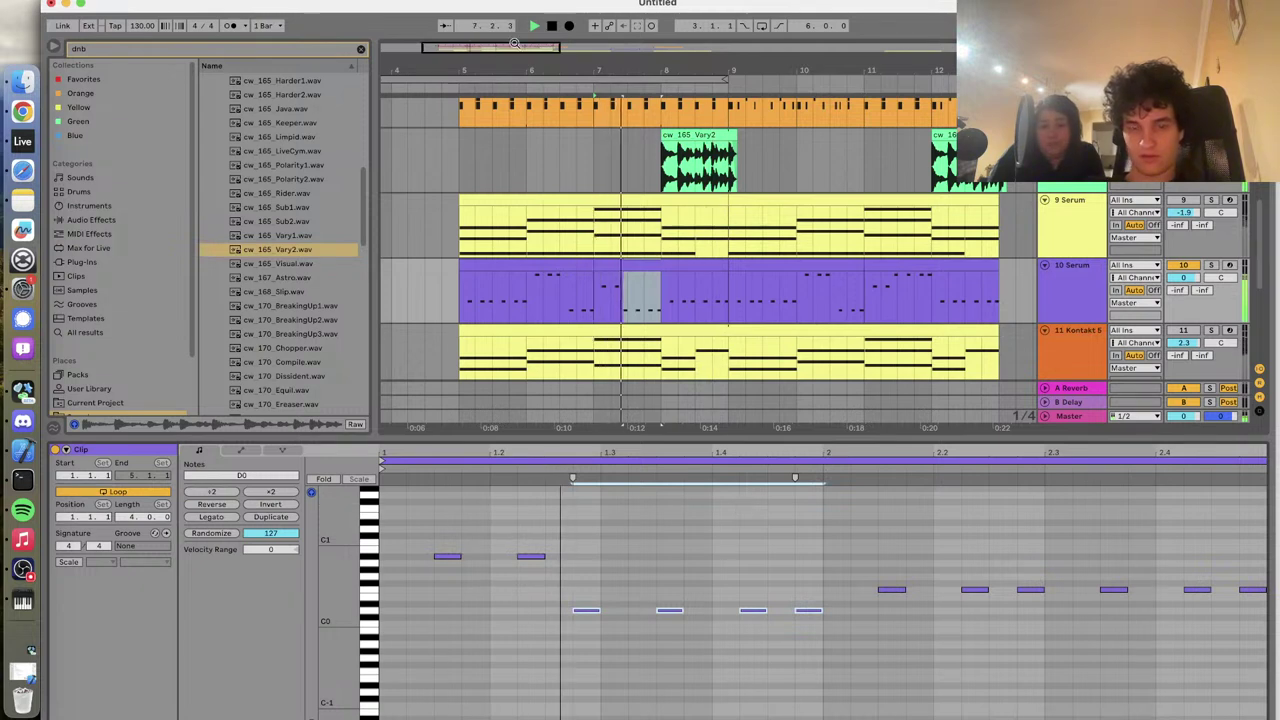
left_click(458, 83)
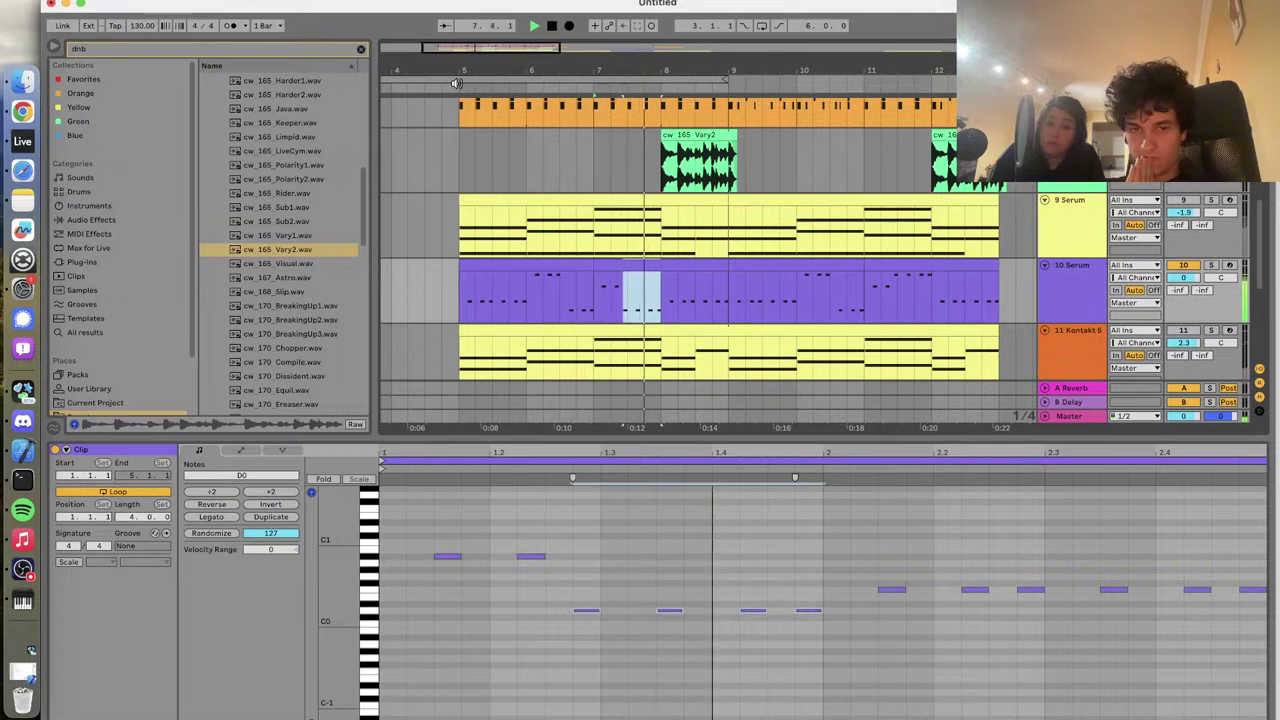
key("space")
Raise the third and fourth notes of the bar 7 bass clip to A#0, play the line, and raise the fifth note to match
left_click_drag(573, 562, 671, 648)
key("Up")
key("Up")
key("Up")
key("space")
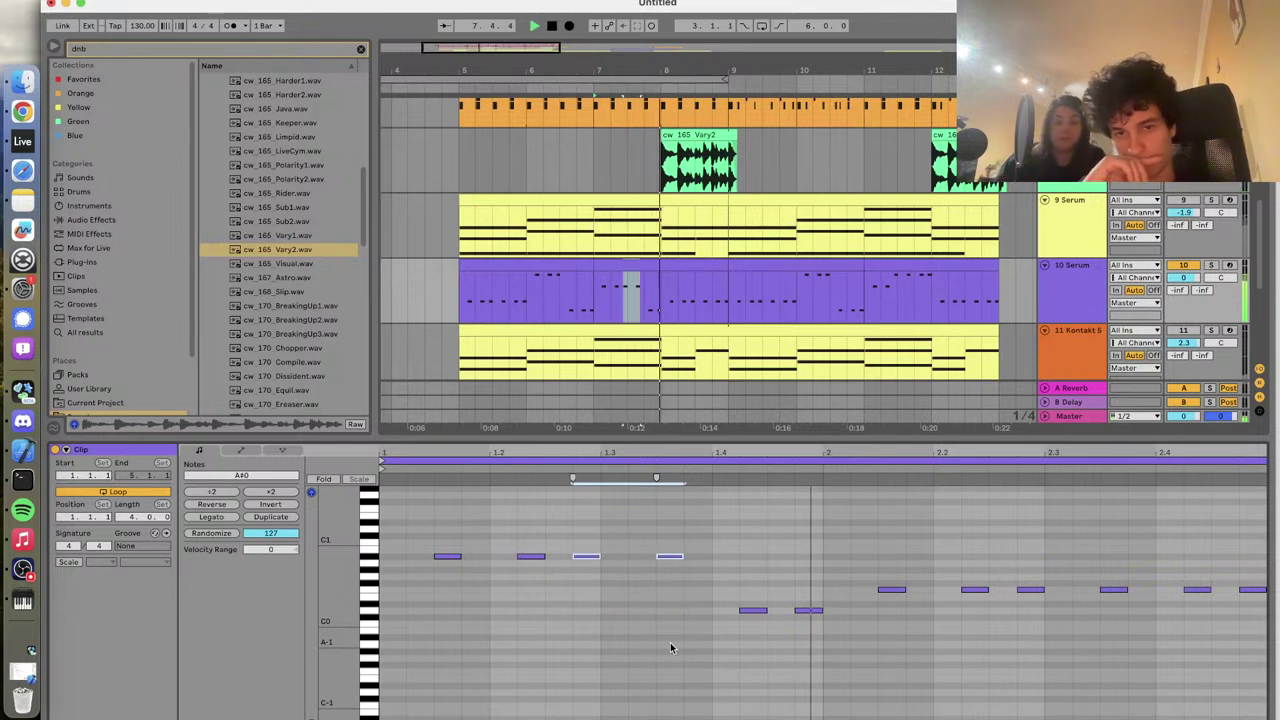
key("space")
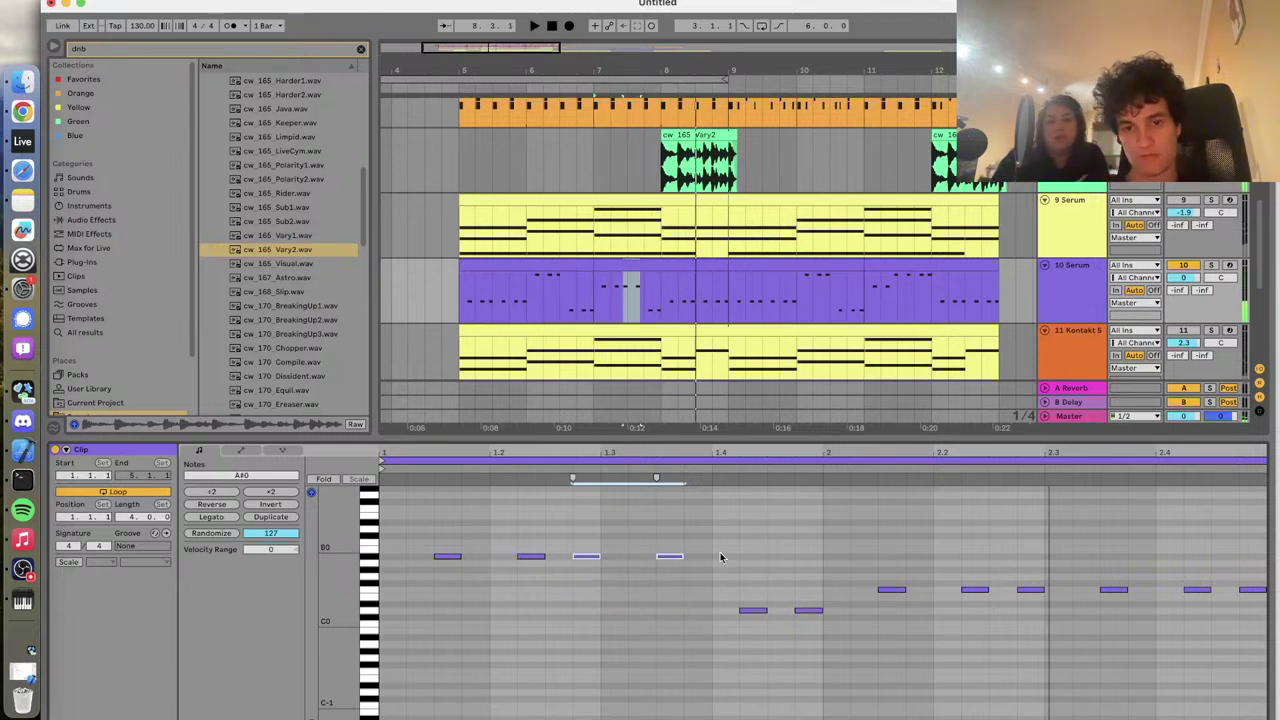
left_click(751, 611)
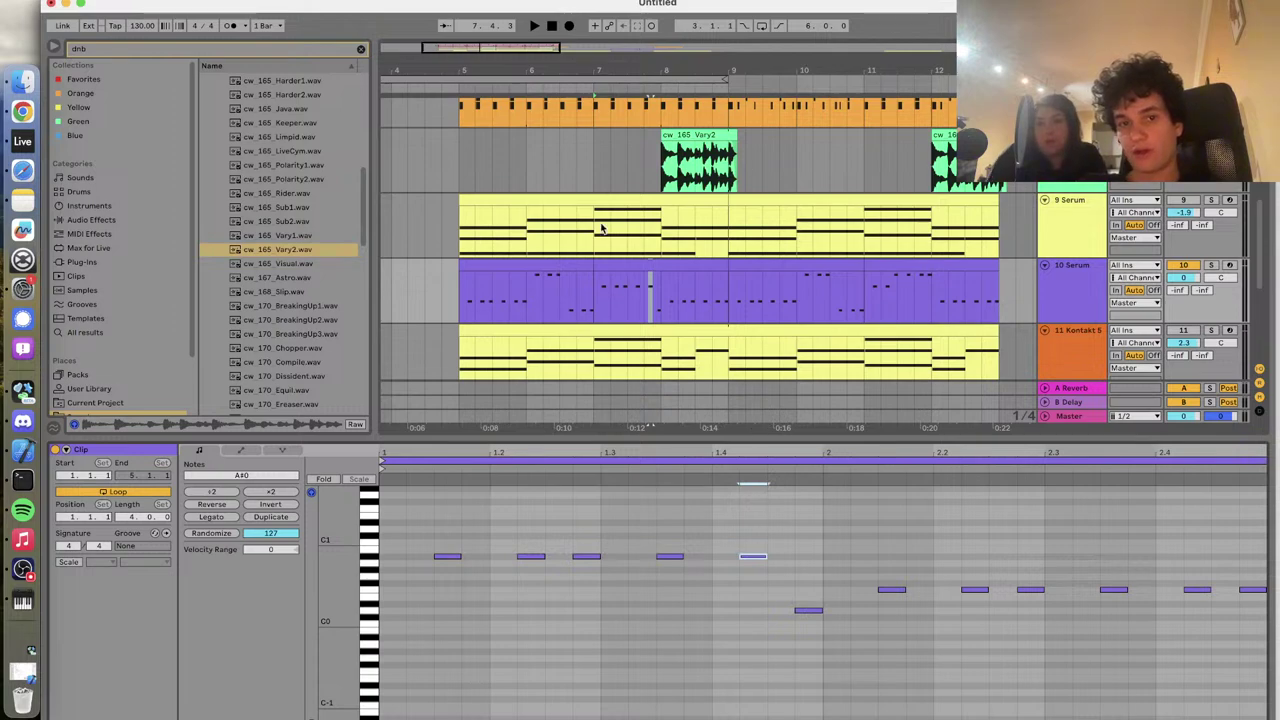
Inspect the notes of the purple clip above the Drum Rack, and replay the bass line from bar 7
scroll(601, 228, "up", 5)
left_click(651, 168)
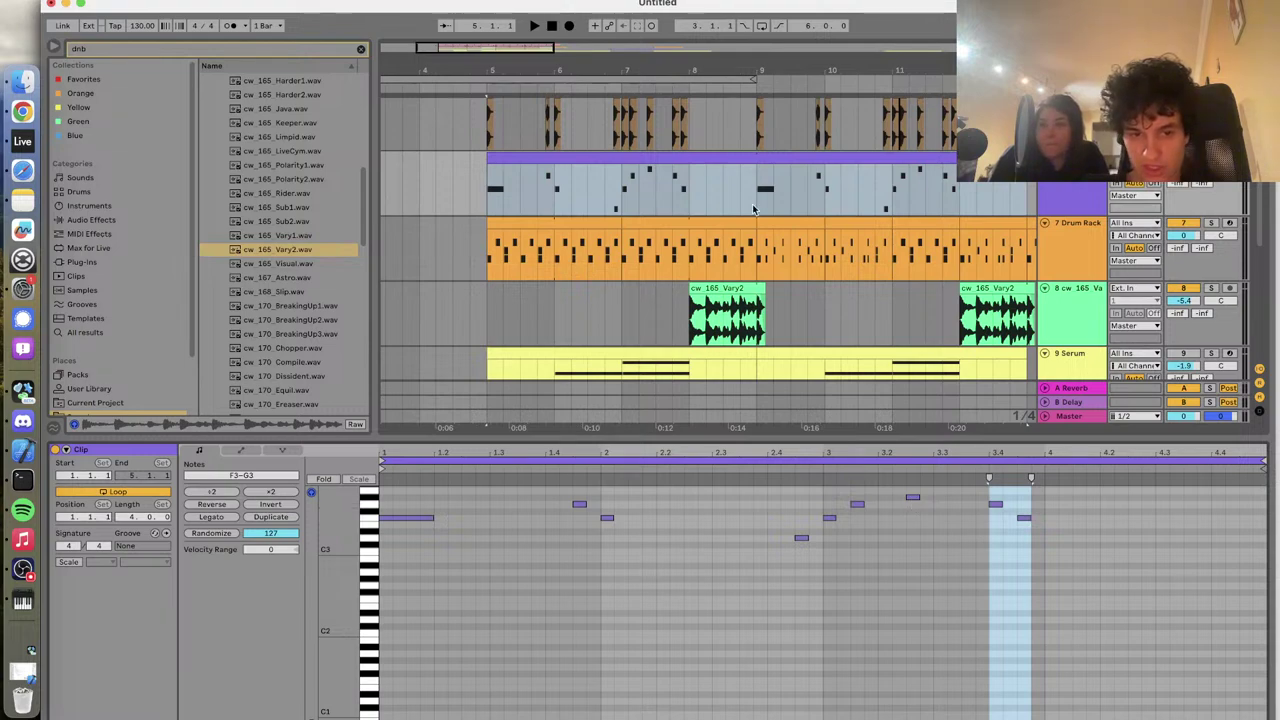
scroll(754, 210, "down", 5)
scroll(754, 210, "down", 2)
scroll(754, 210, "right", 2)
scroll(752, 204, "down", 3)
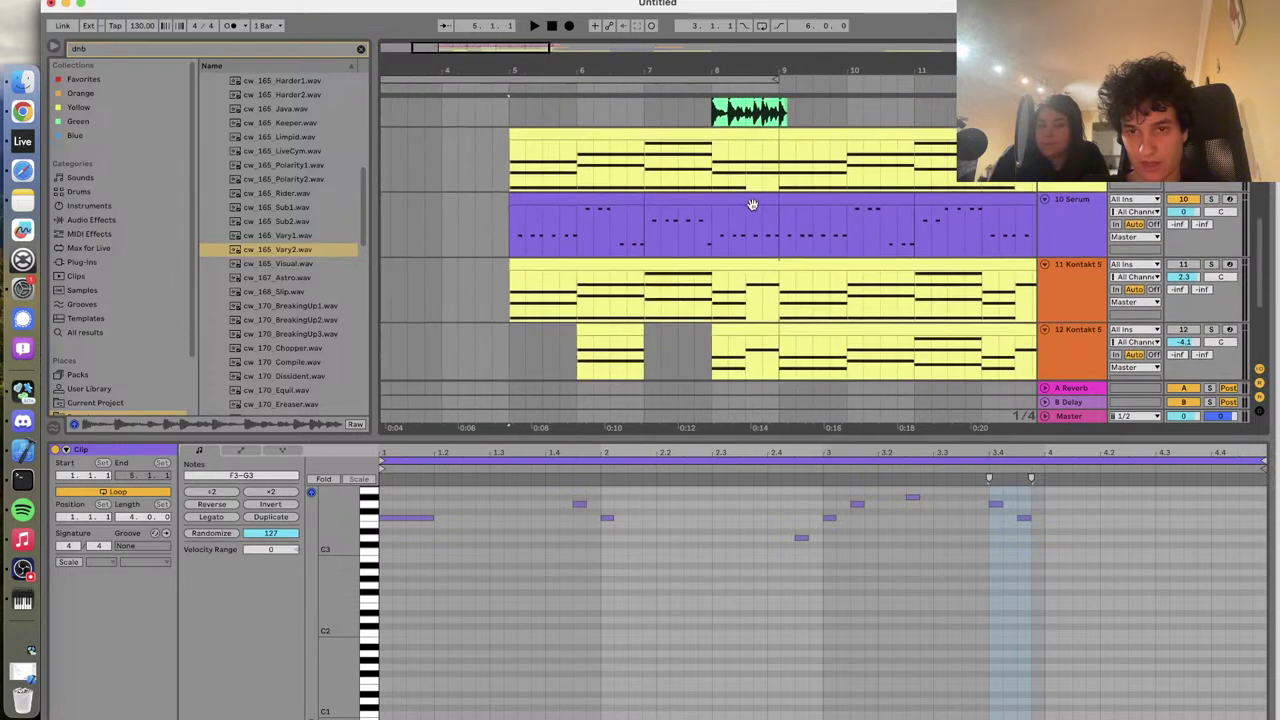
key("space")
left_click(643, 220)
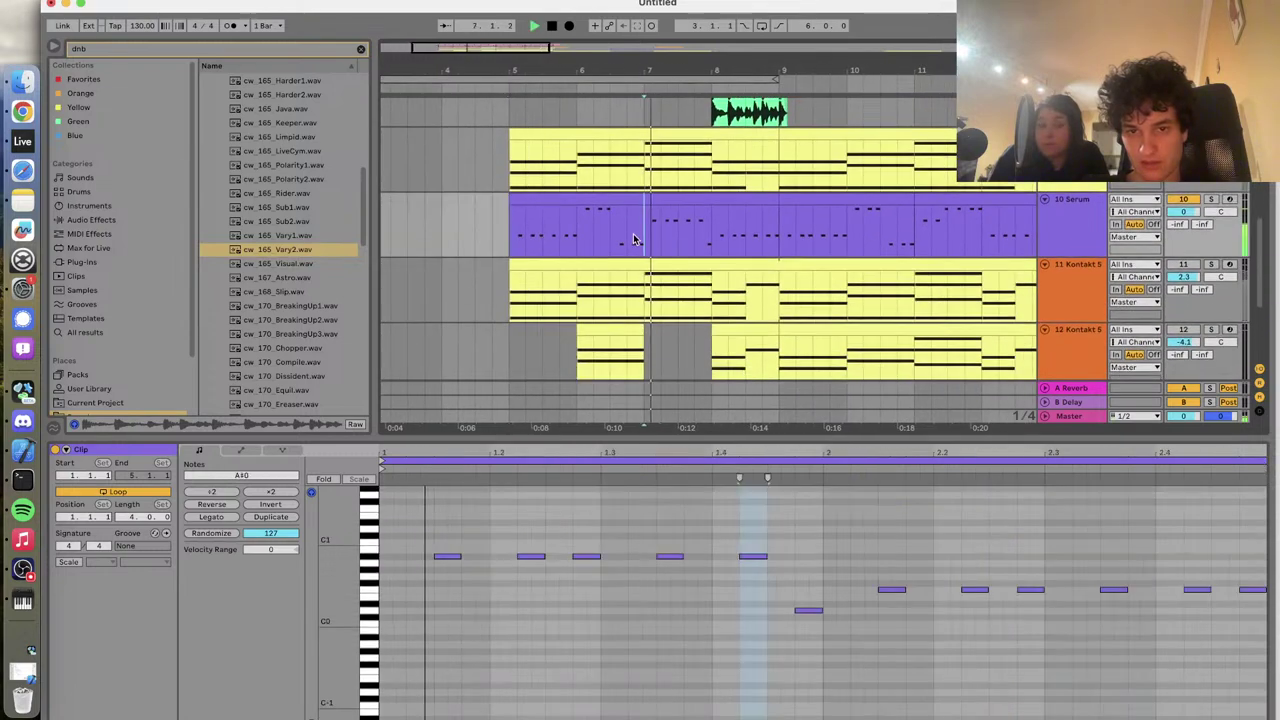
key("space")
Try G#0 and A0 for the third note of the bar 7 bass clip while playing the line
left_click(587, 558)
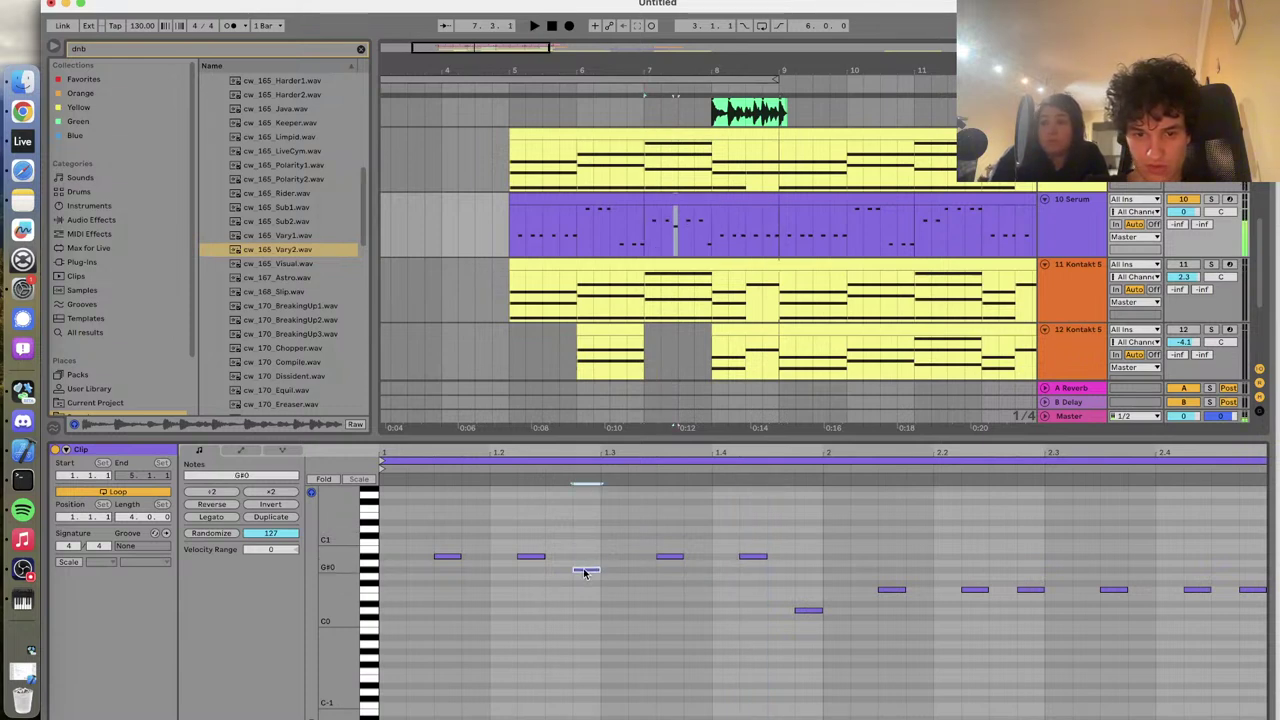
key("space")
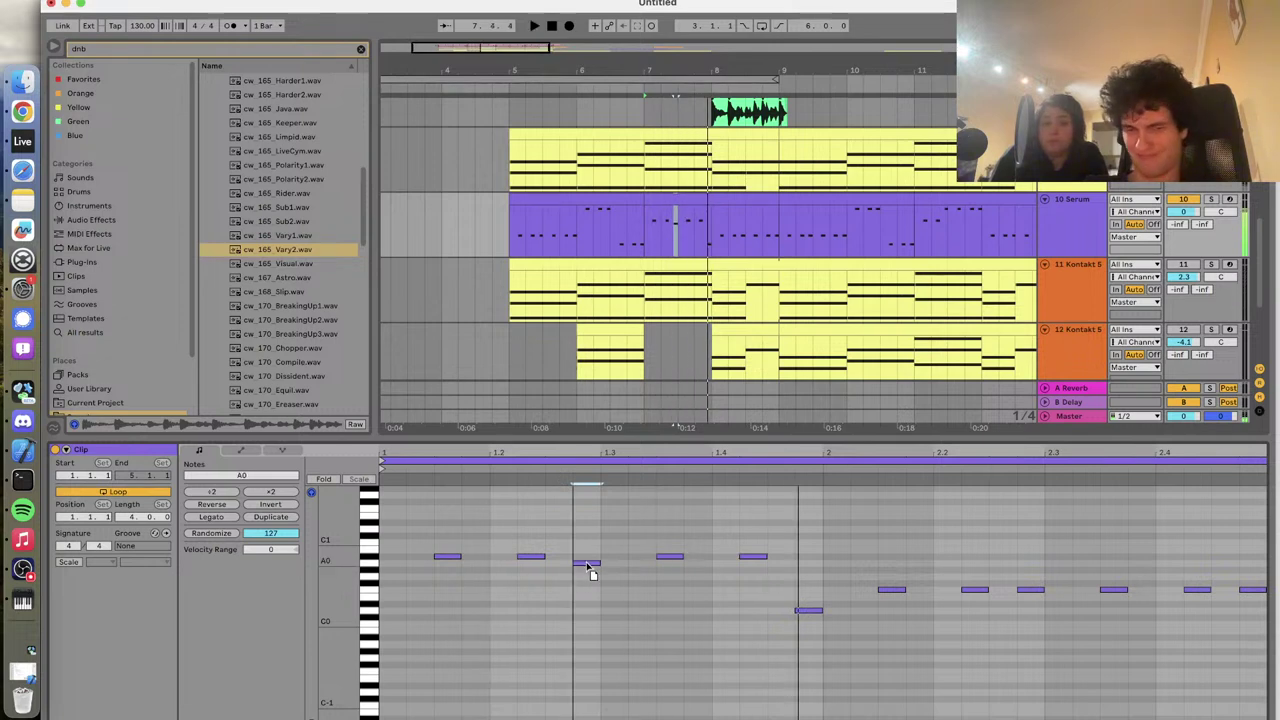
key("space")
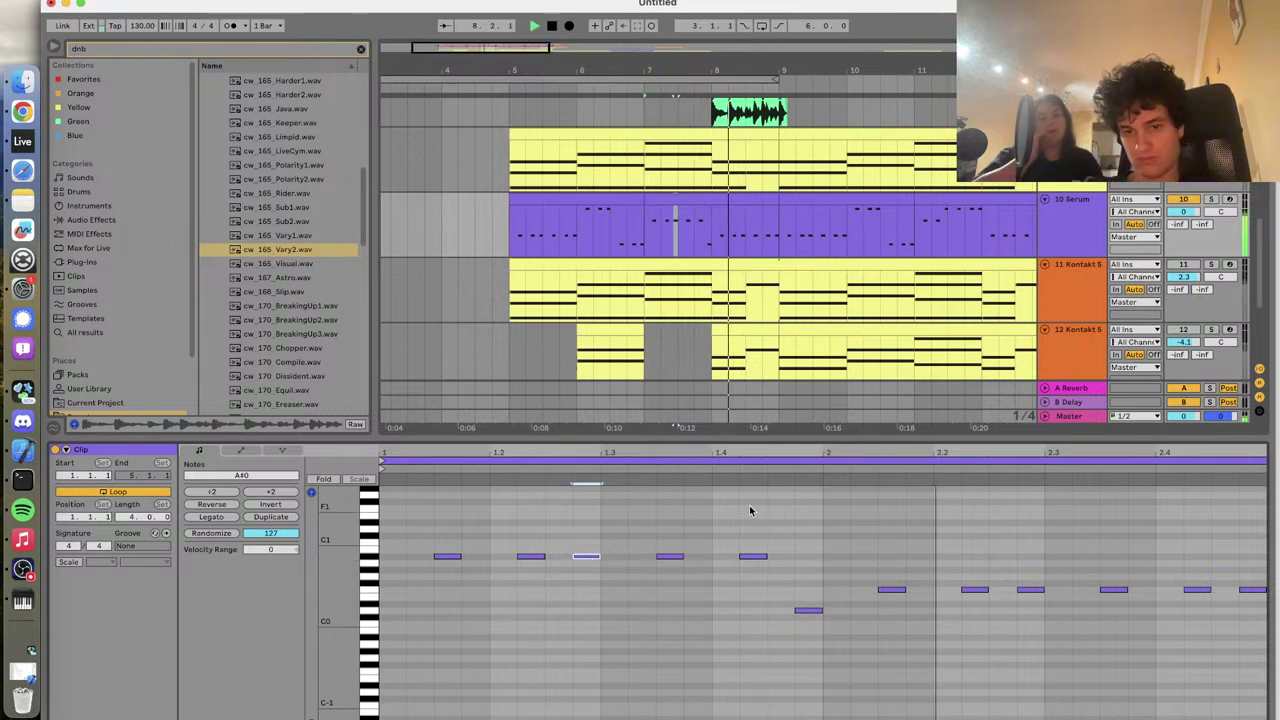
key("space")
Lower the fourth and fifth notes of the bar 7 bass clip to A#-1 and raise the third note to D1, playing the line
left_click_drag(680, 535, 762, 602)
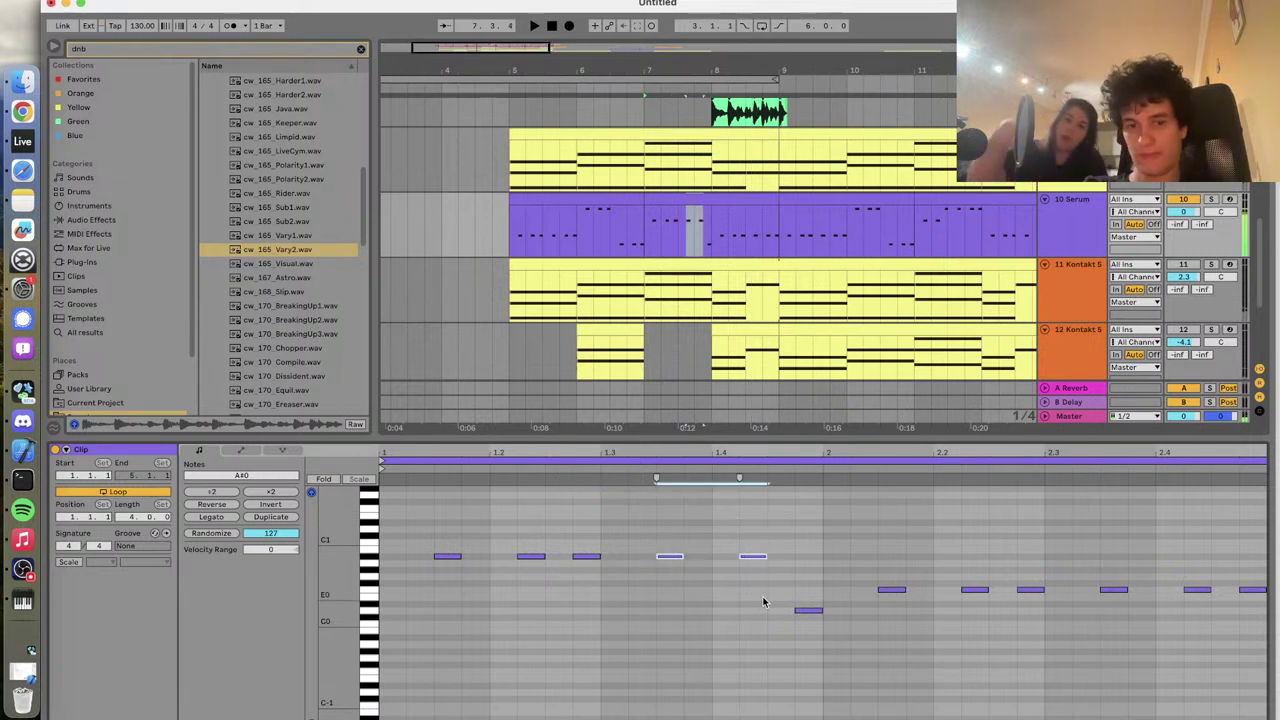
key("space")
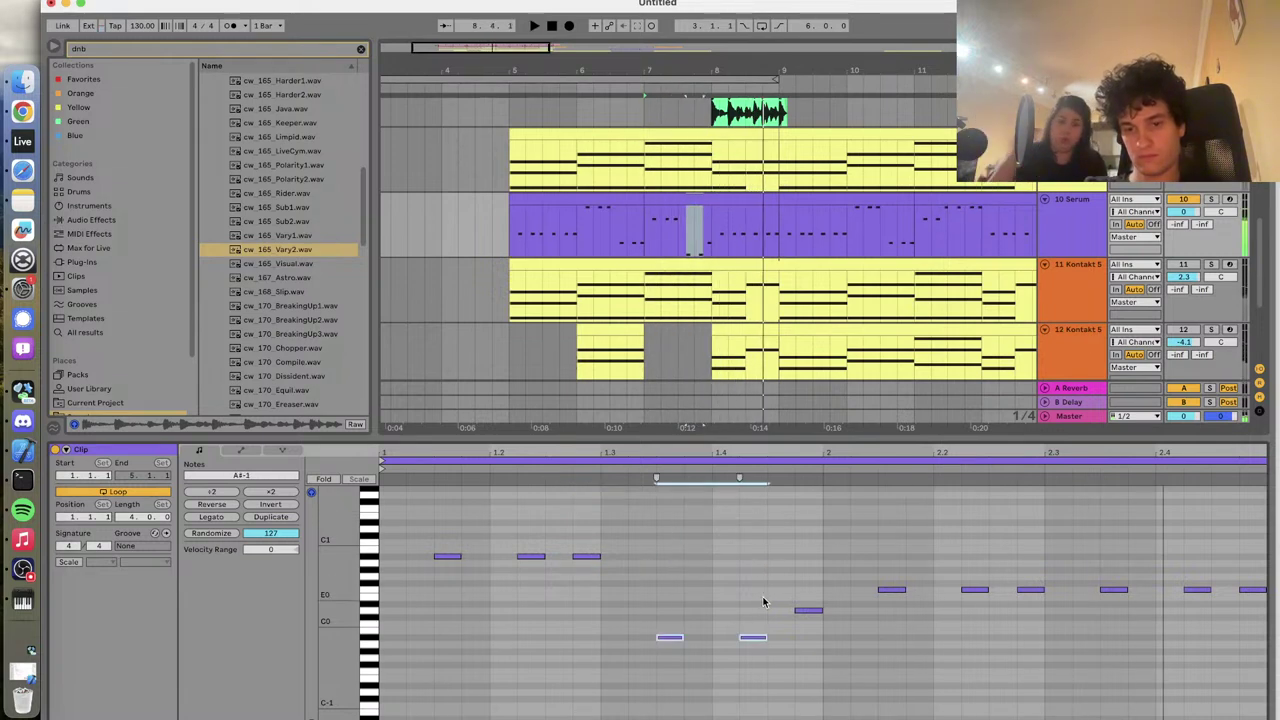
left_click(589, 556)
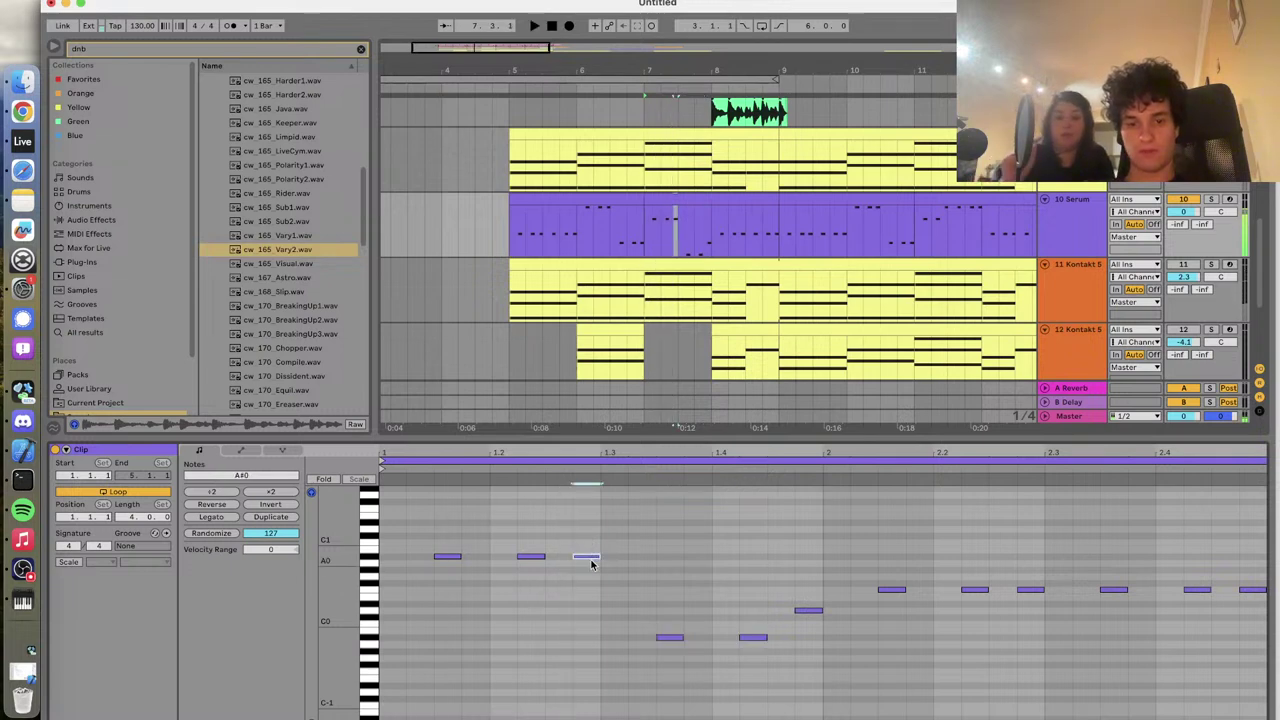
key("shift+Up")
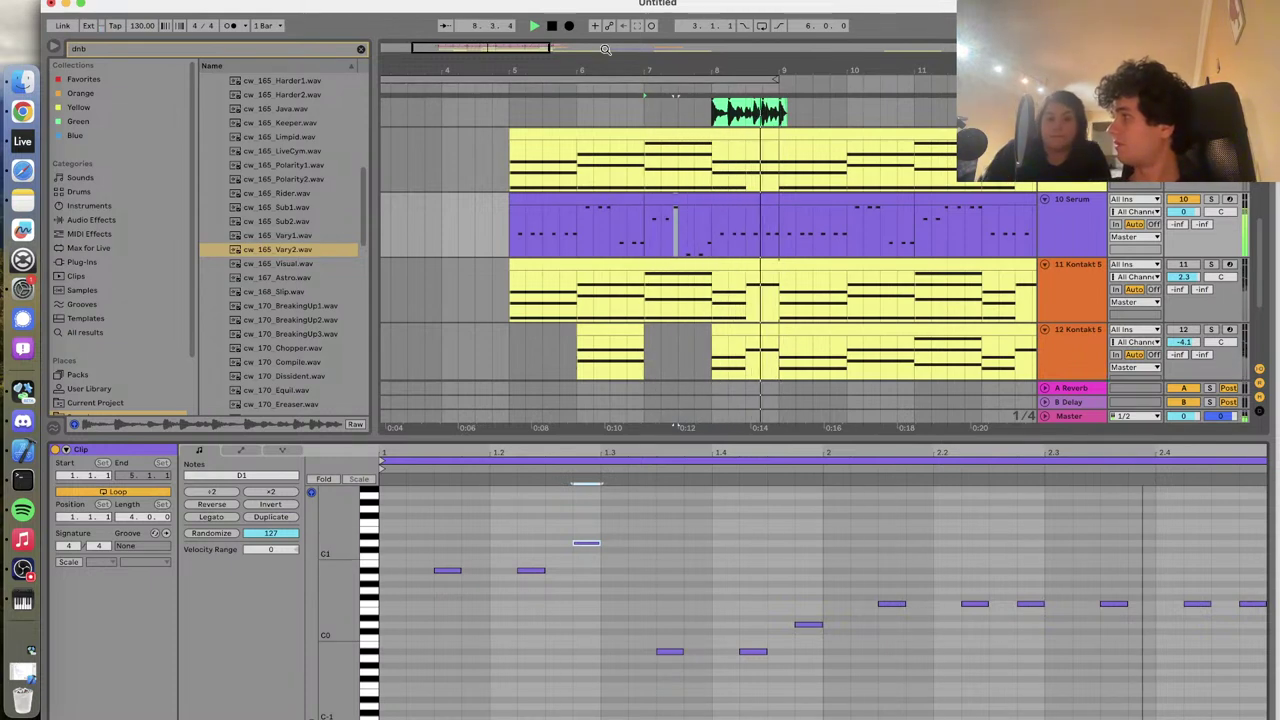
Duplicate the Serum bass clips of bars 5–8 into bars 9–12 and play the line from bar 11
left_click_drag(752, 212, 510, 202)
key("super+d")
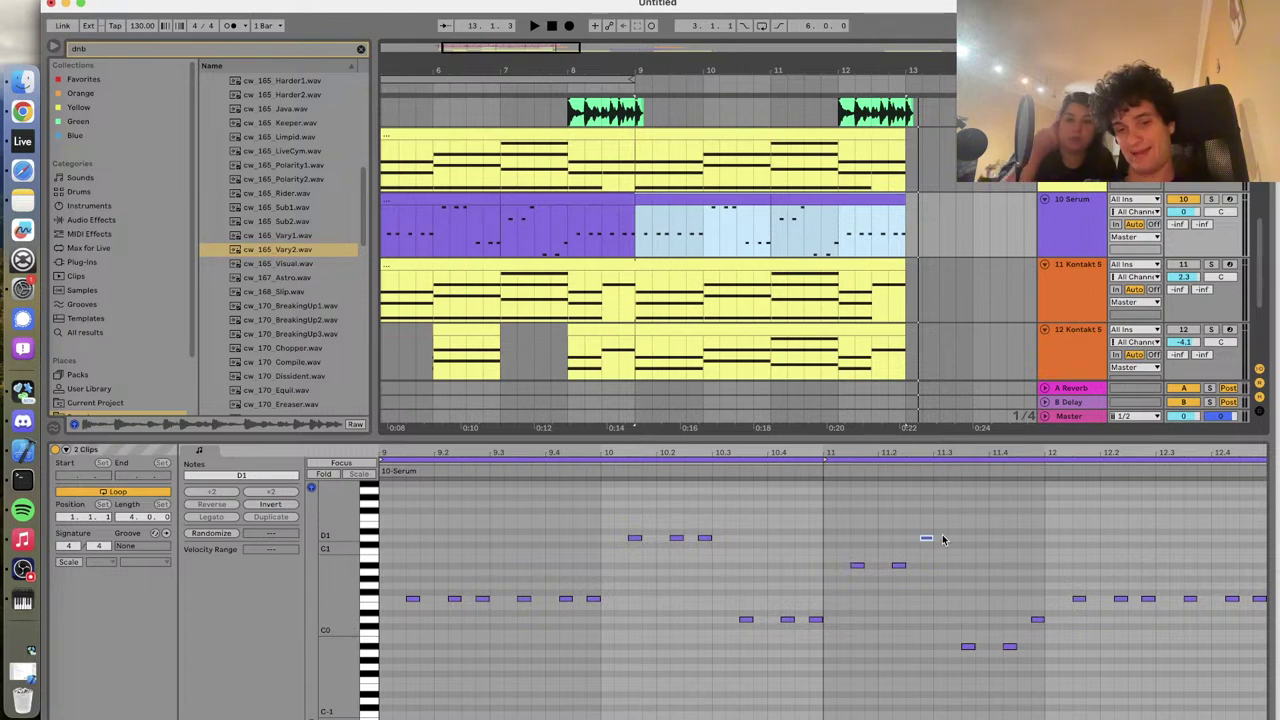
left_click(818, 469)
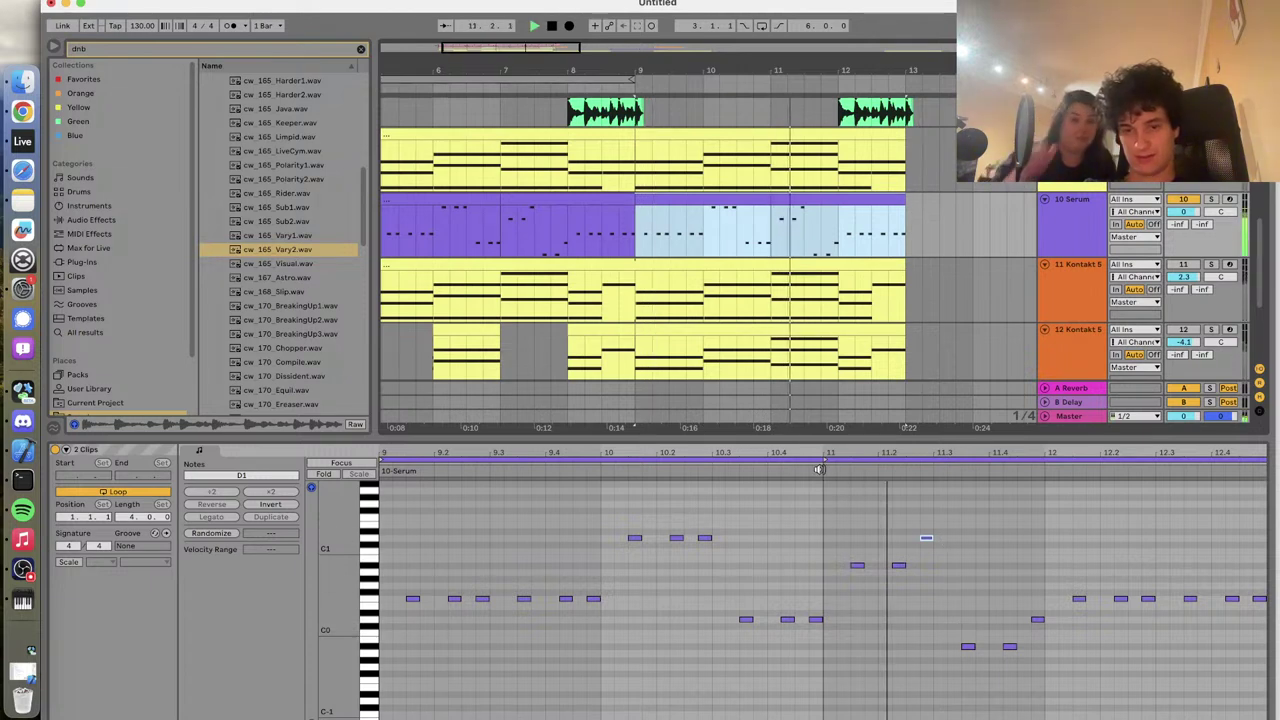
left_click(820, 466)
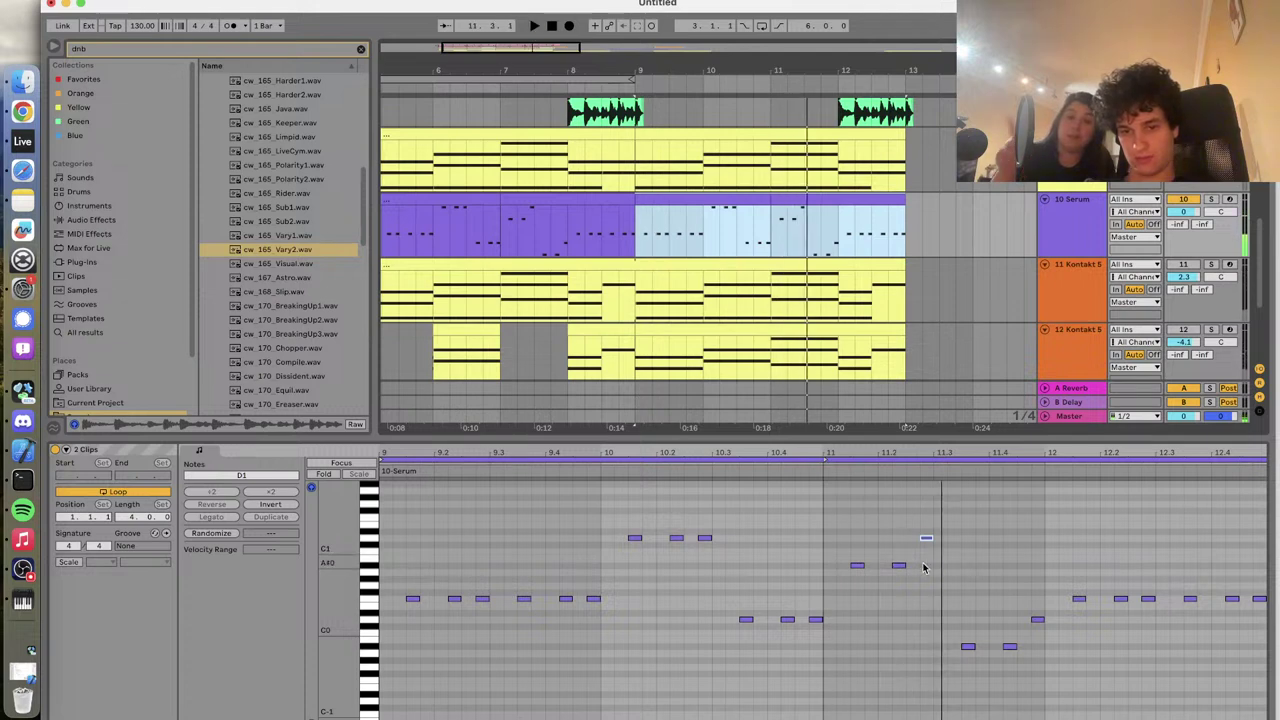
Try A#0 for the fourth note of the bar 11 Serum bass clip while playing the line
left_click(968, 646)
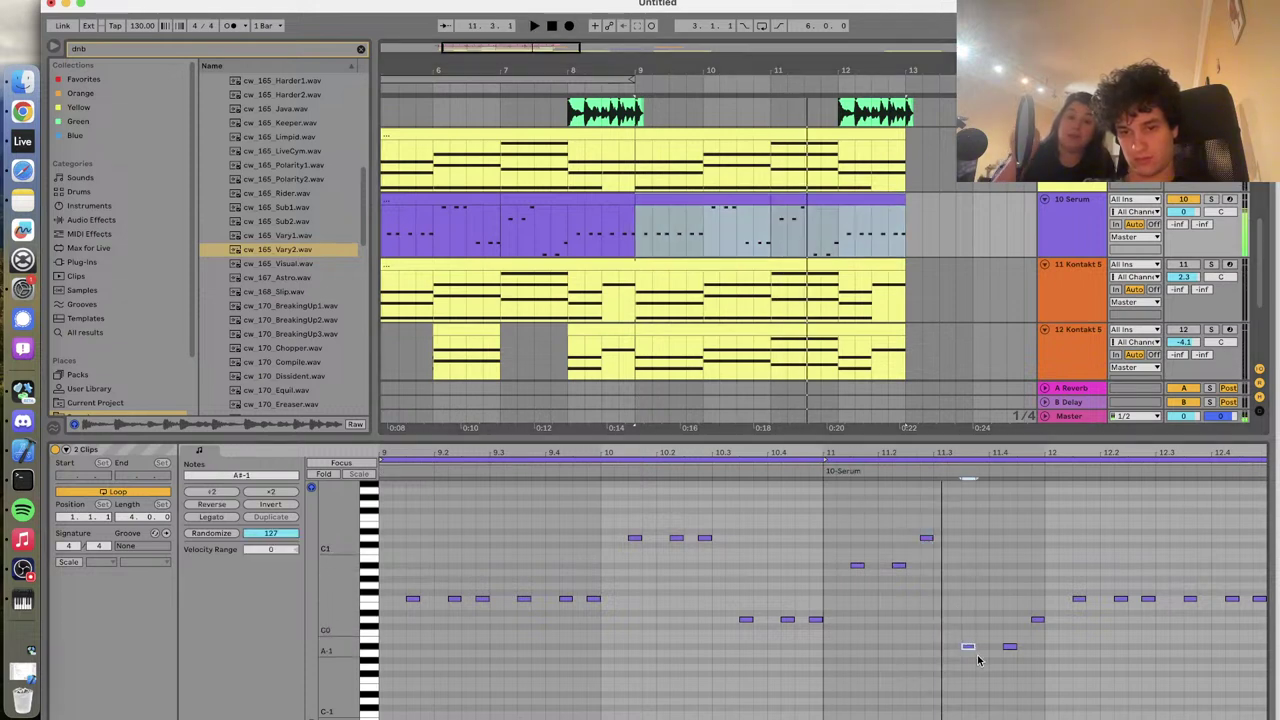
left_click(842, 469)
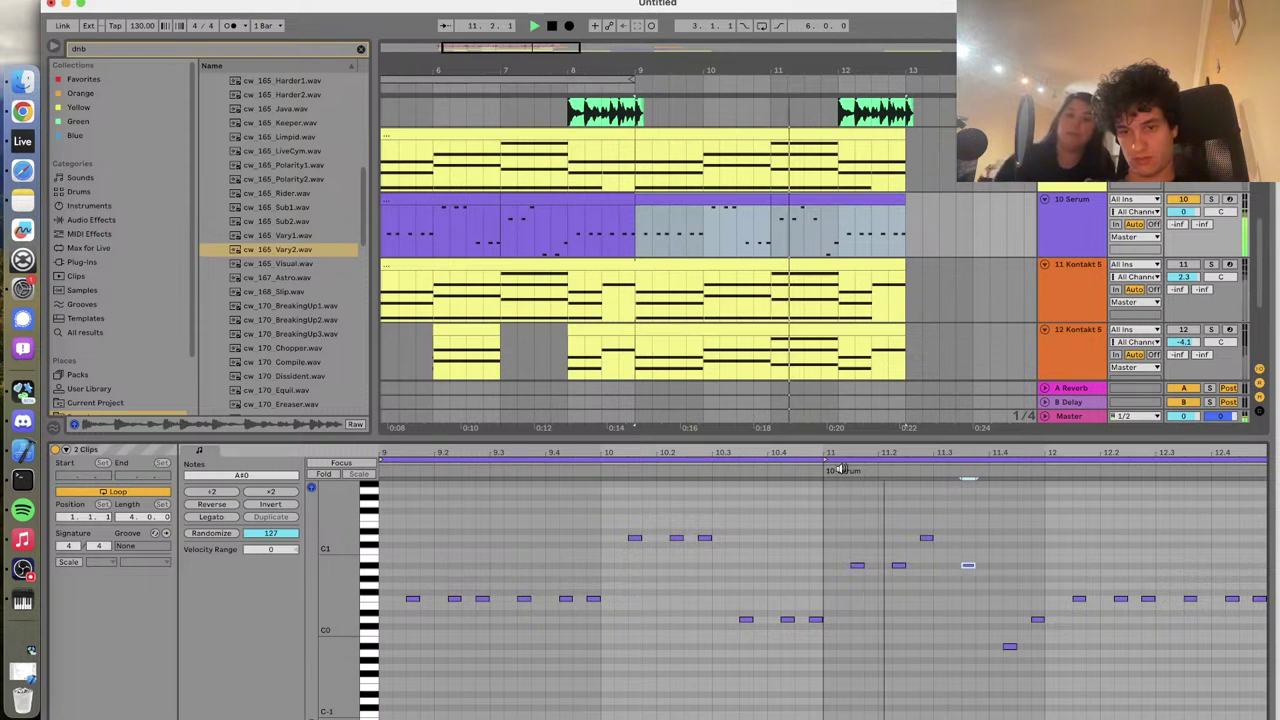
key("shift+Down")
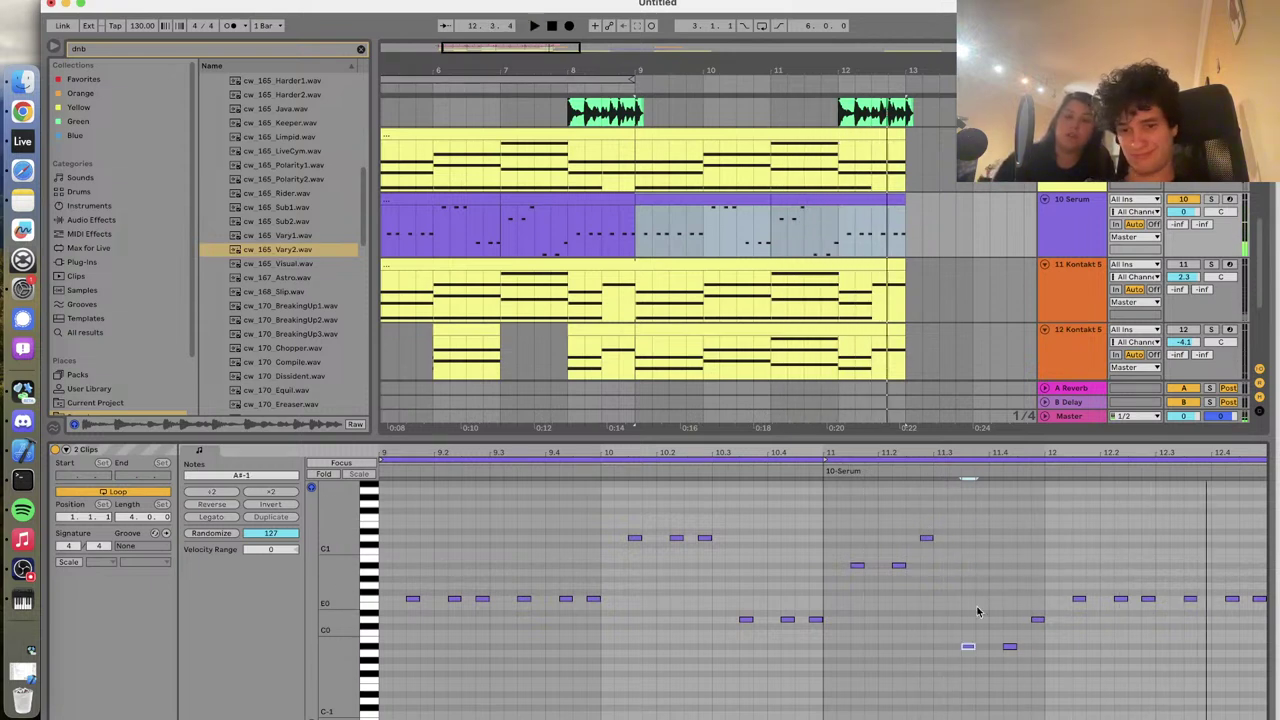
left_click_drag(966, 600, 970, 645)
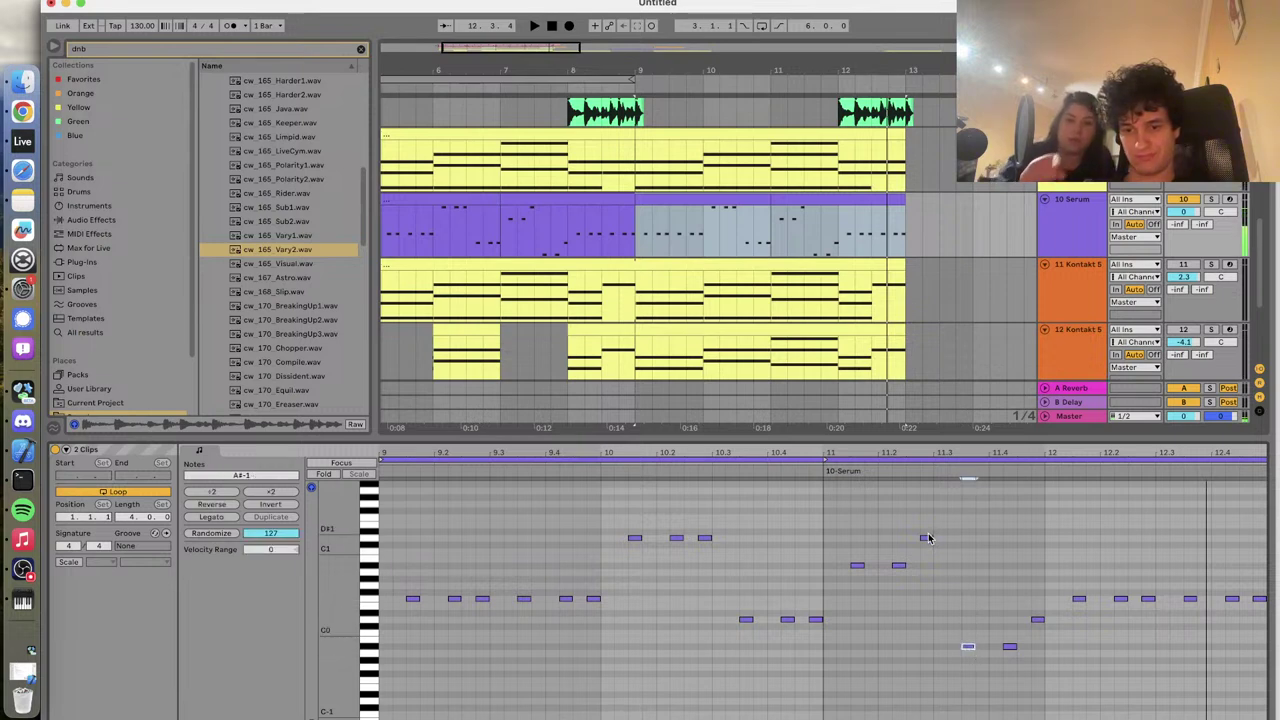
Replace the fourth note of the bar 11 bass clip with a D1 note and play the line from bar 11
left_click(899, 566)
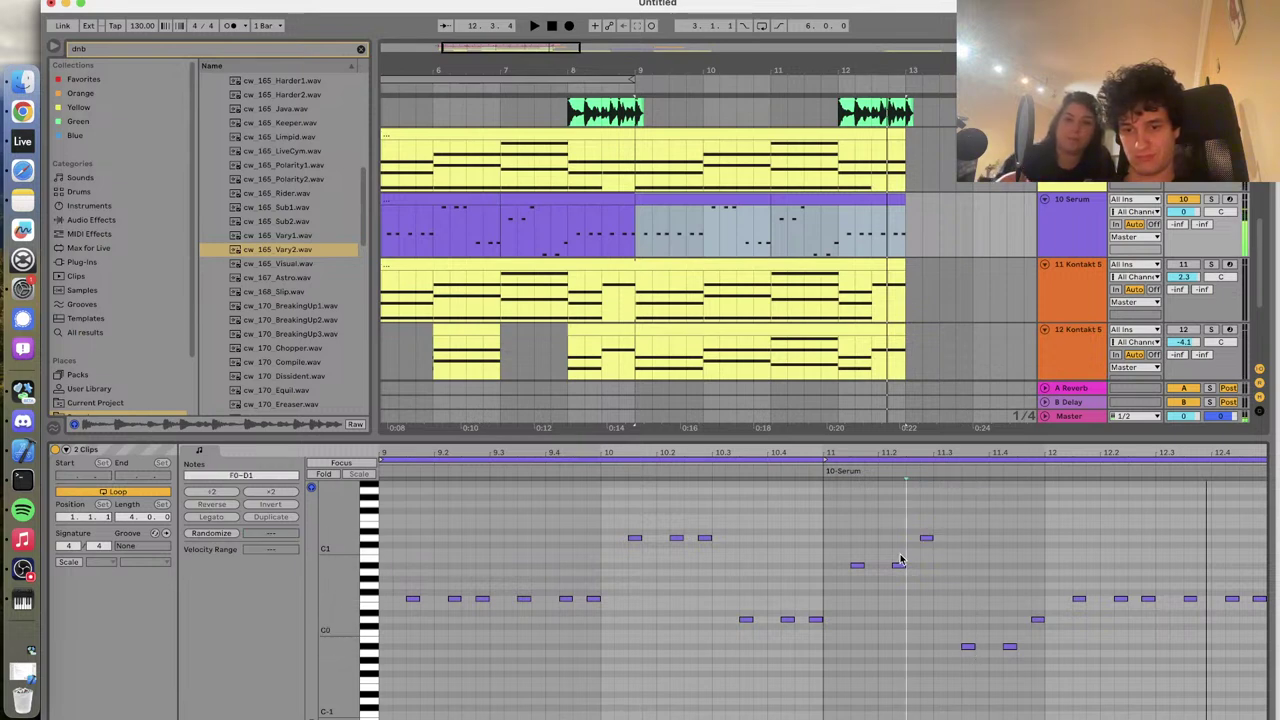
double_click(967, 540)
double_click(968, 646)
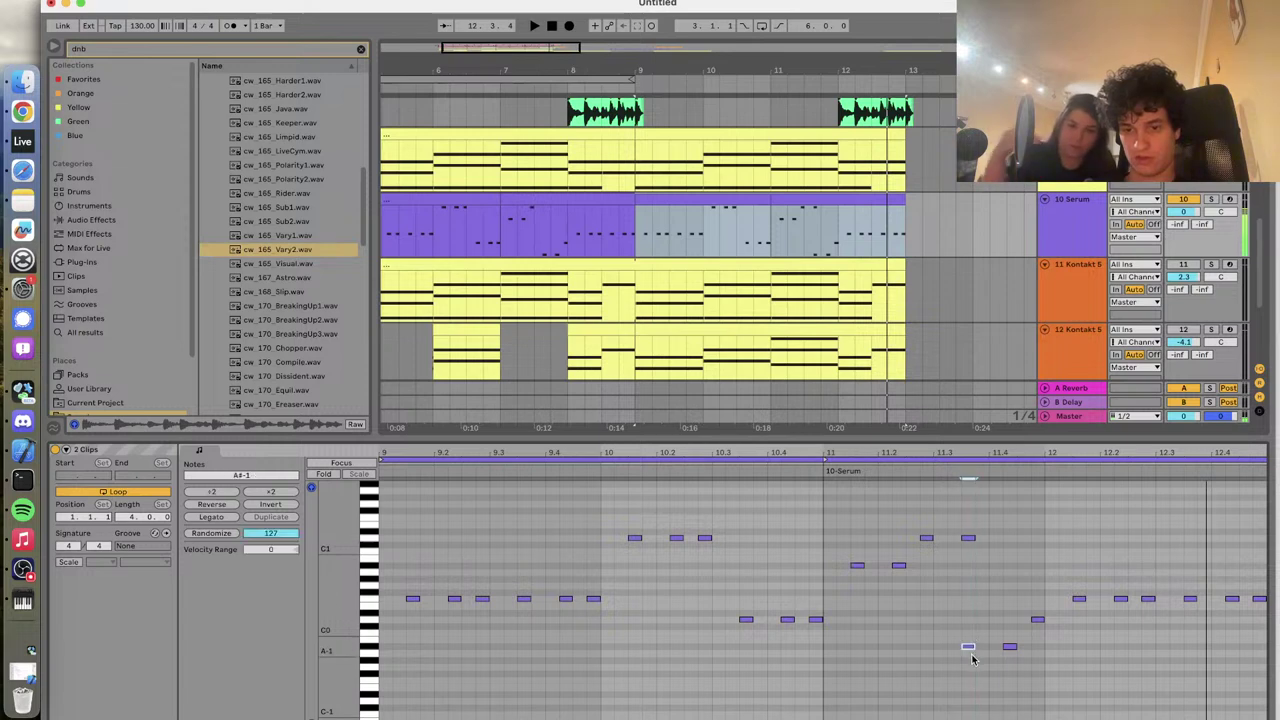
left_click(843, 469)
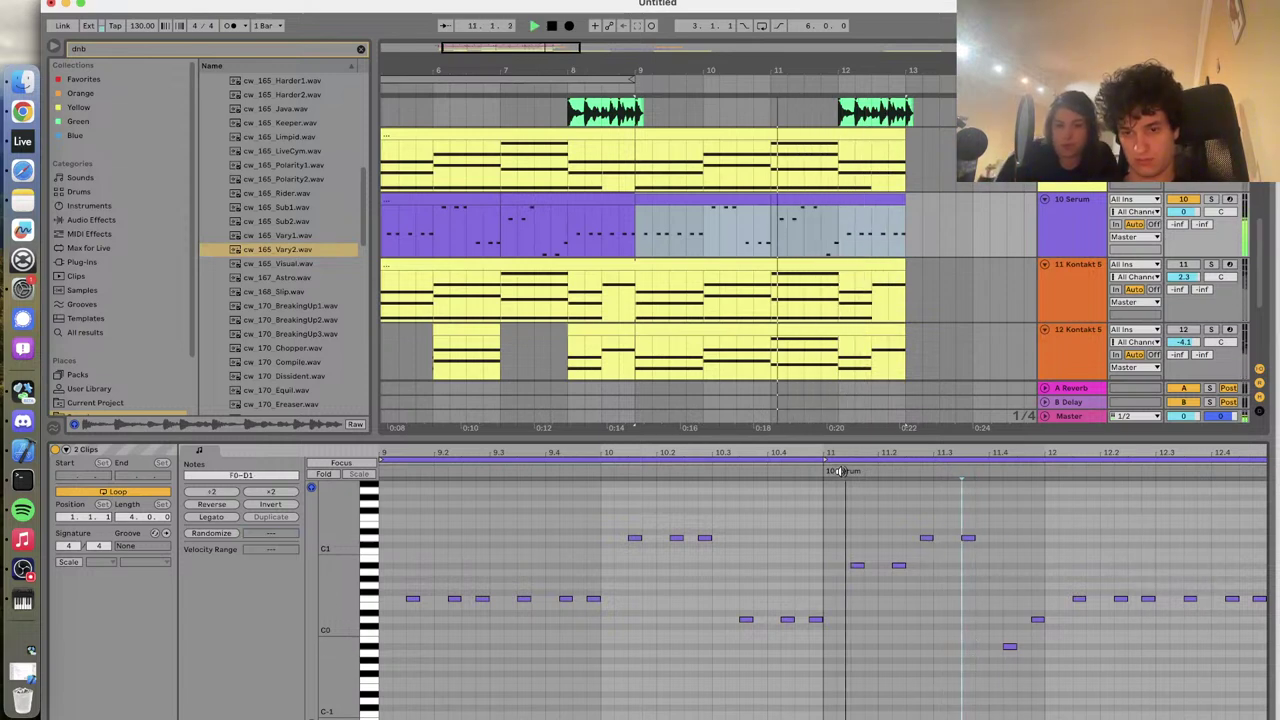
Consolidate the Serum bass clips of bars 5–8 into one clip and those of bars 9–12 into another
left_click(765, 210)
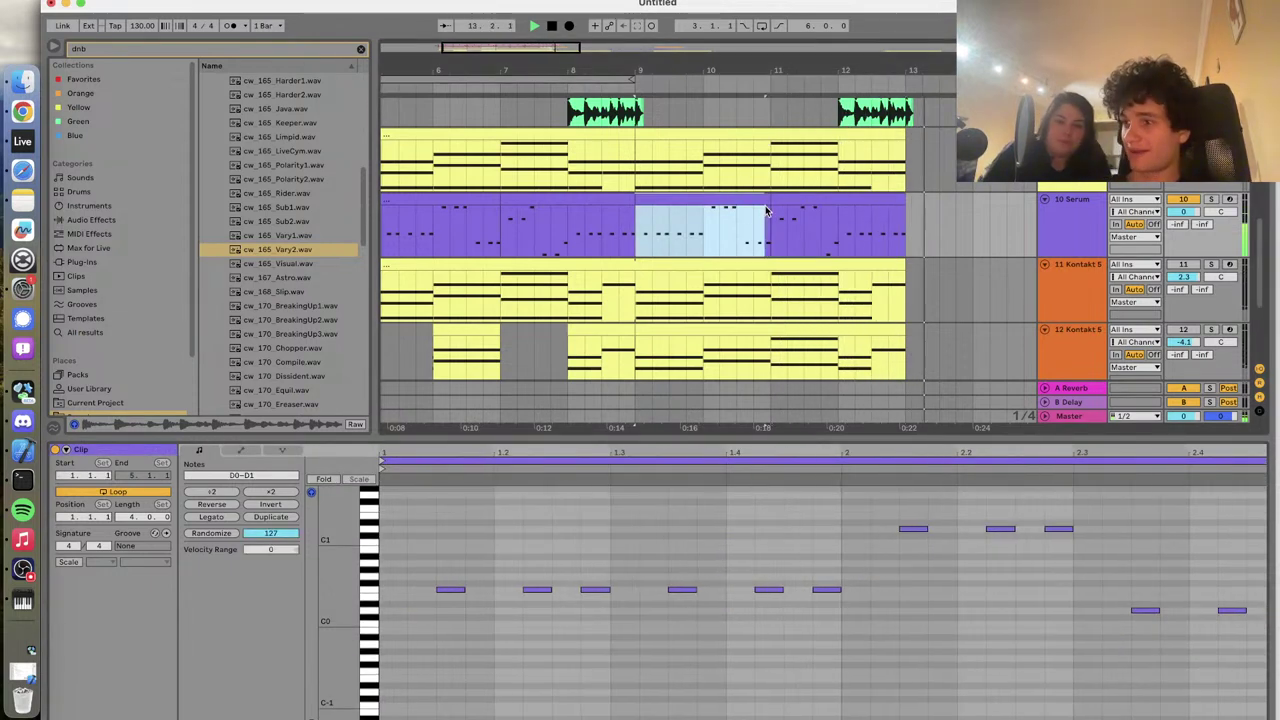
scroll(618, 210, "down", 5)
left_click(537, 196)
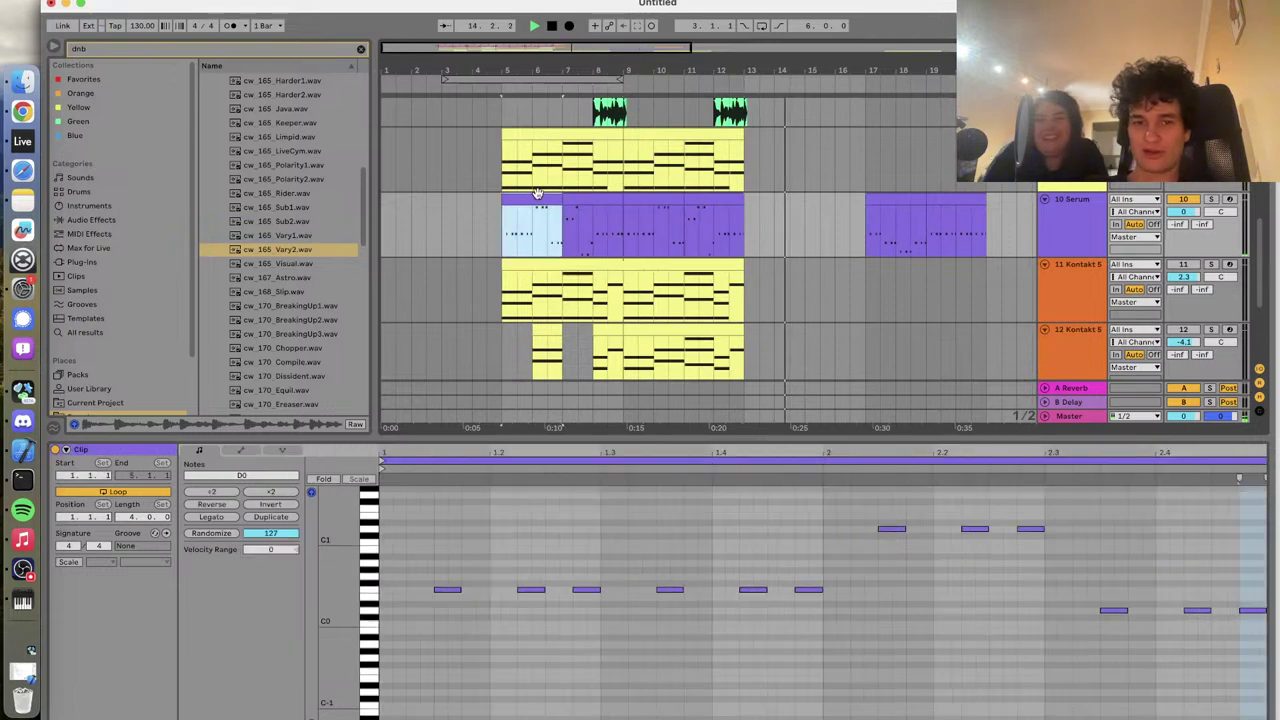
right_click(537, 193)
key("Escape")
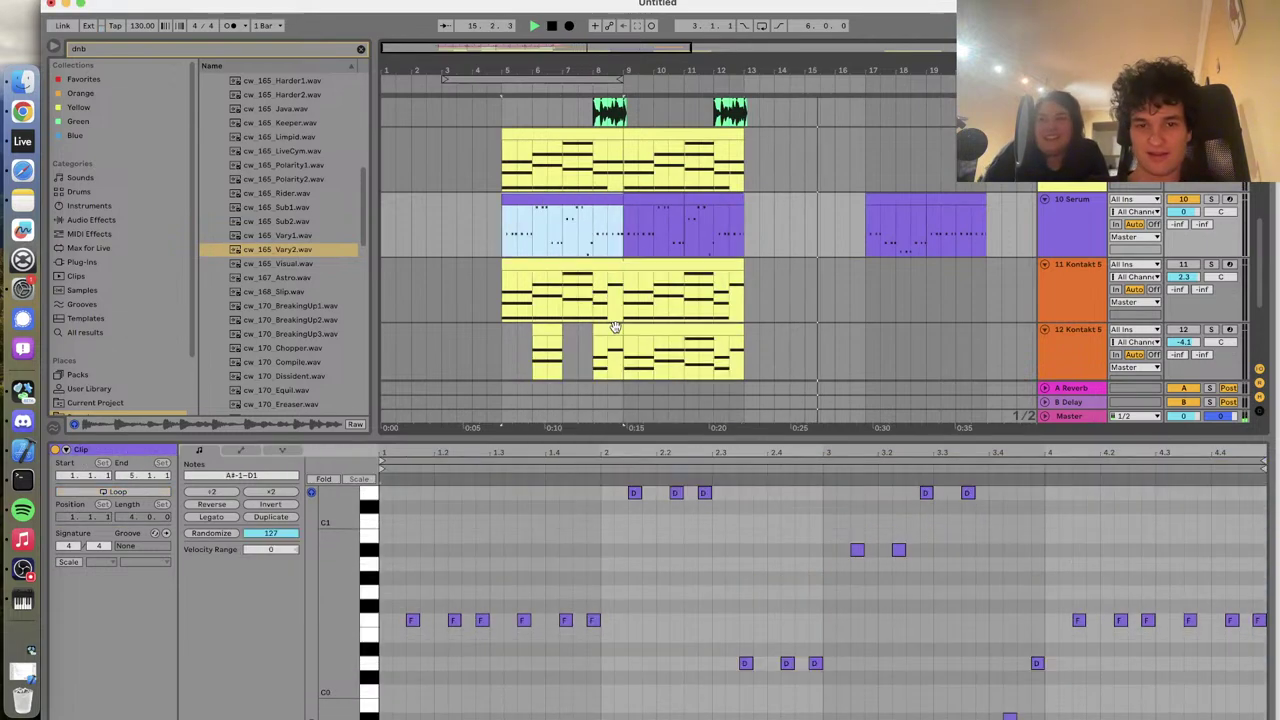
left_click(697, 205)
right_click(697, 200)
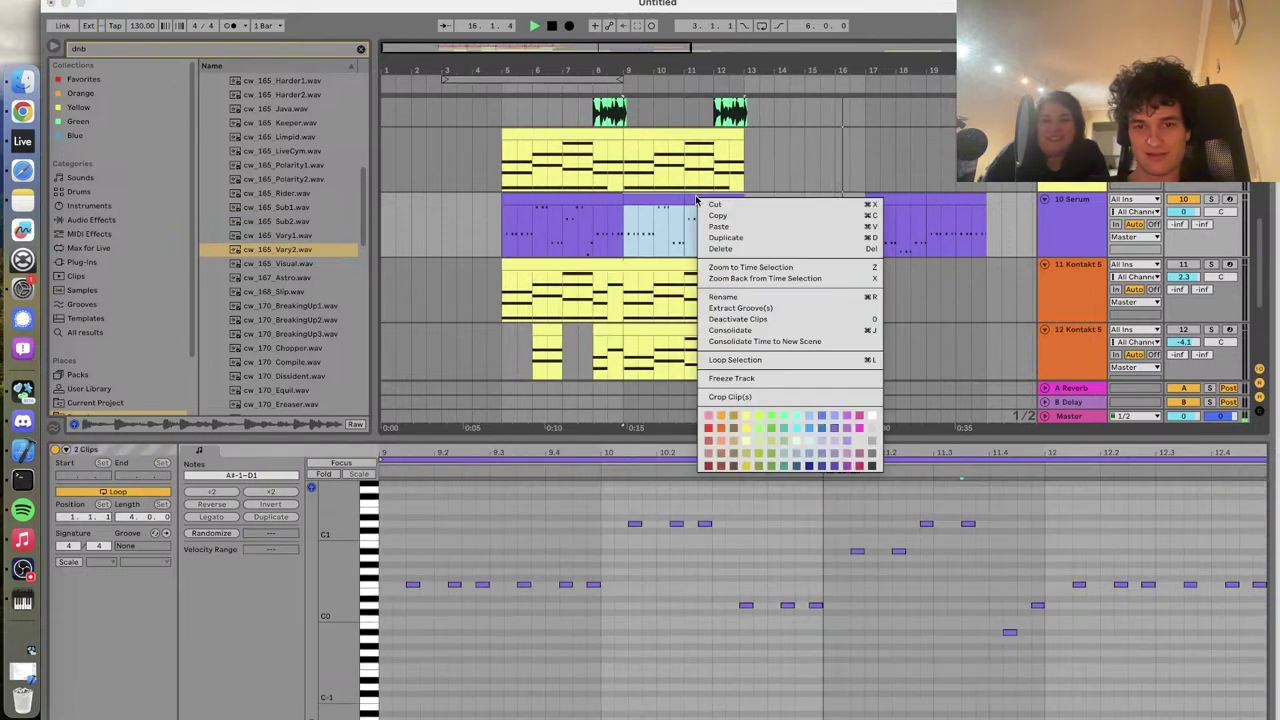
left_click(739, 331)
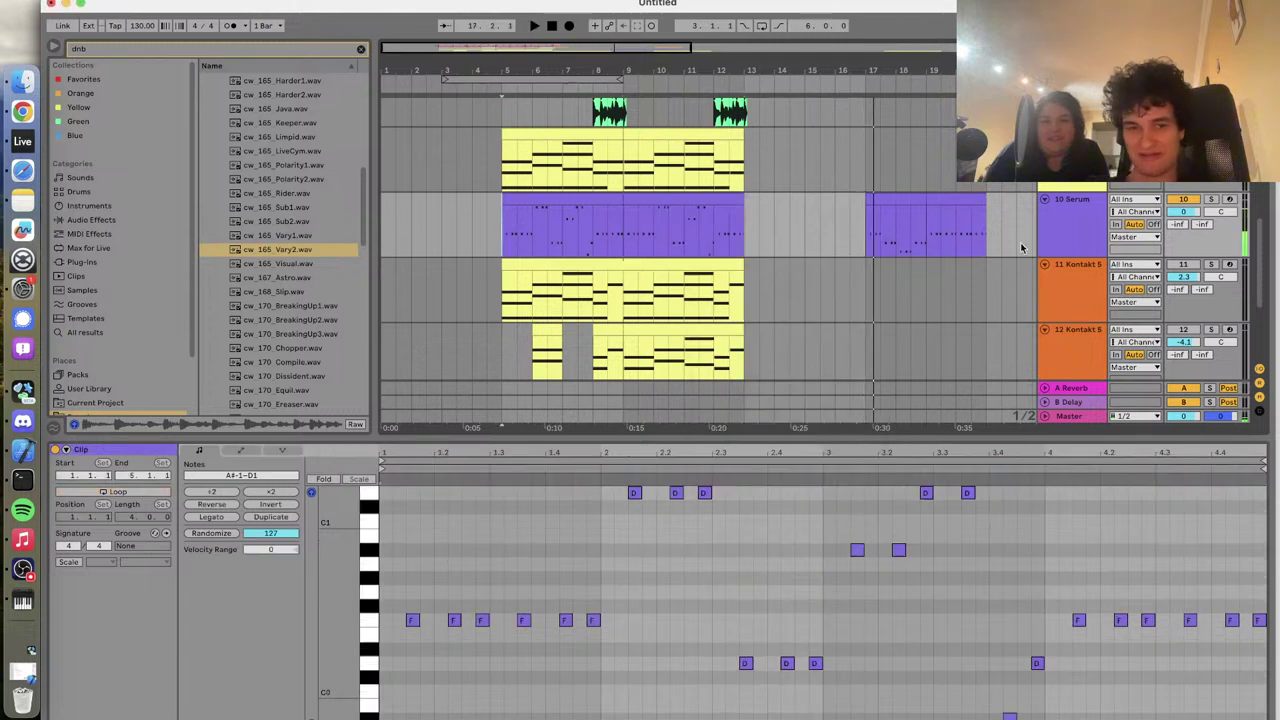
With Kontakt track 12 unmuted, play from bar 5 and trim that track's last clip so it starts at bar 10
scroll(929, 255, "down", 3)
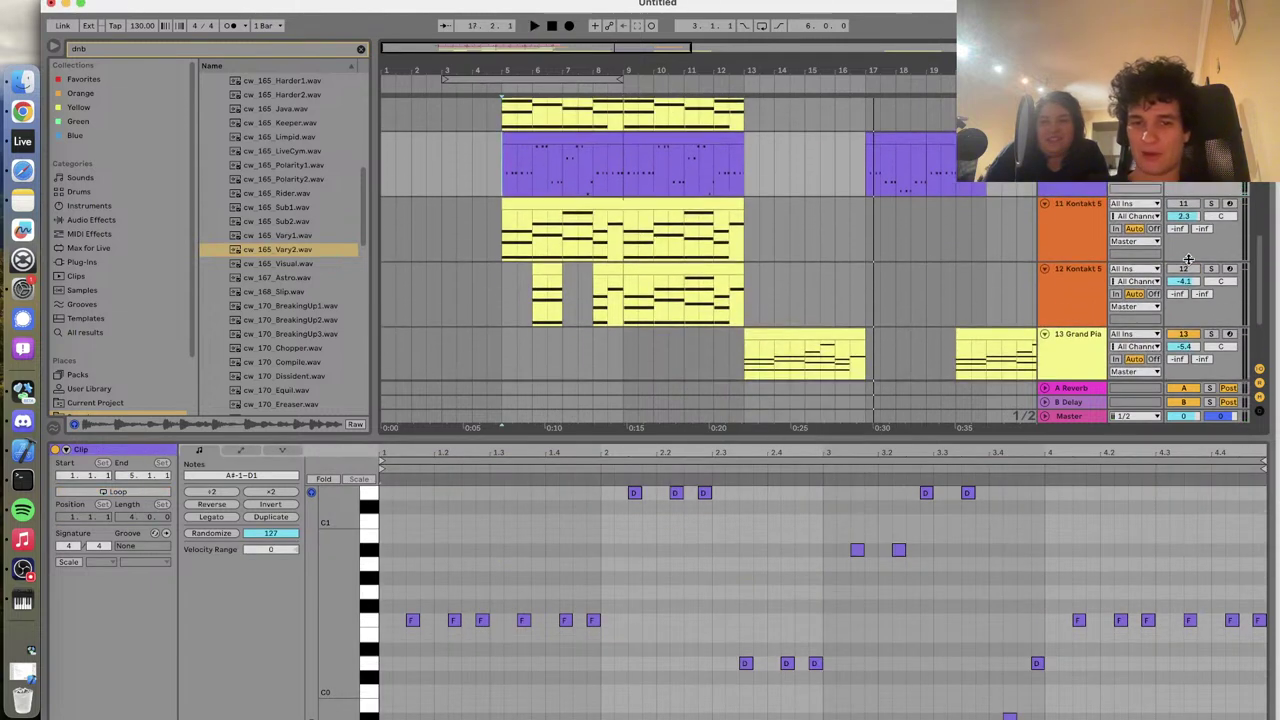
key("space")
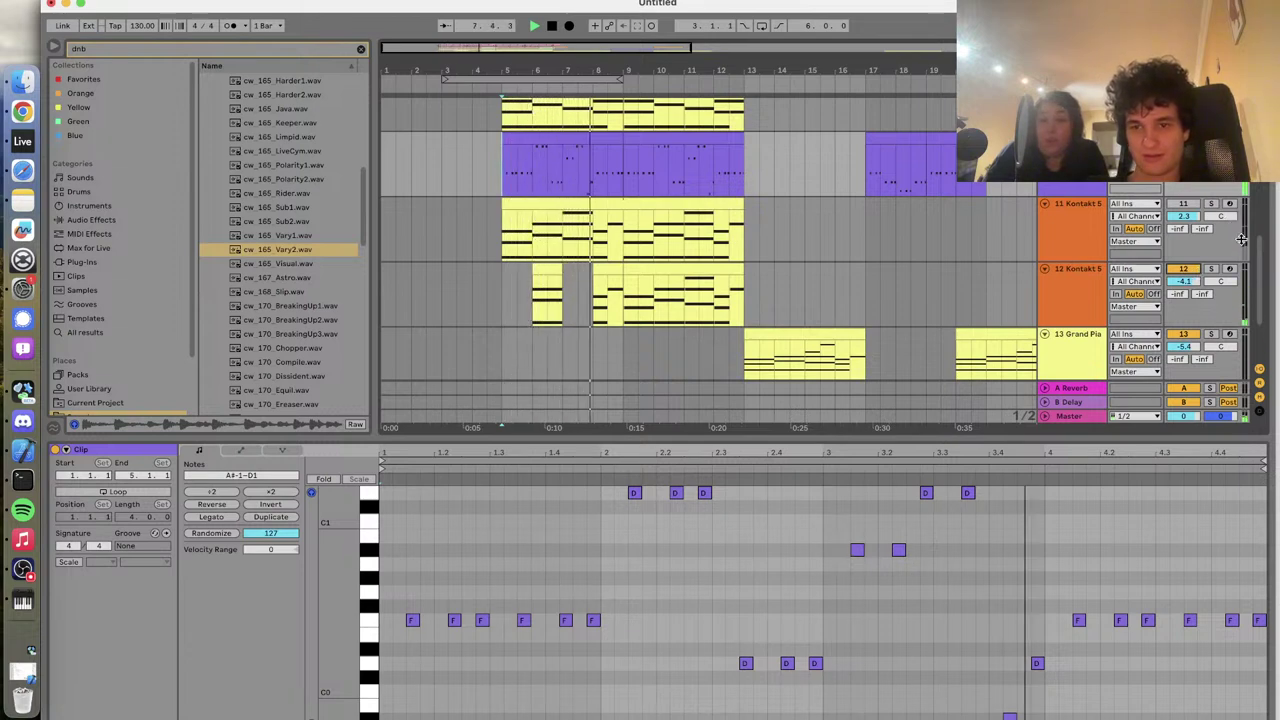
left_click(656, 275)
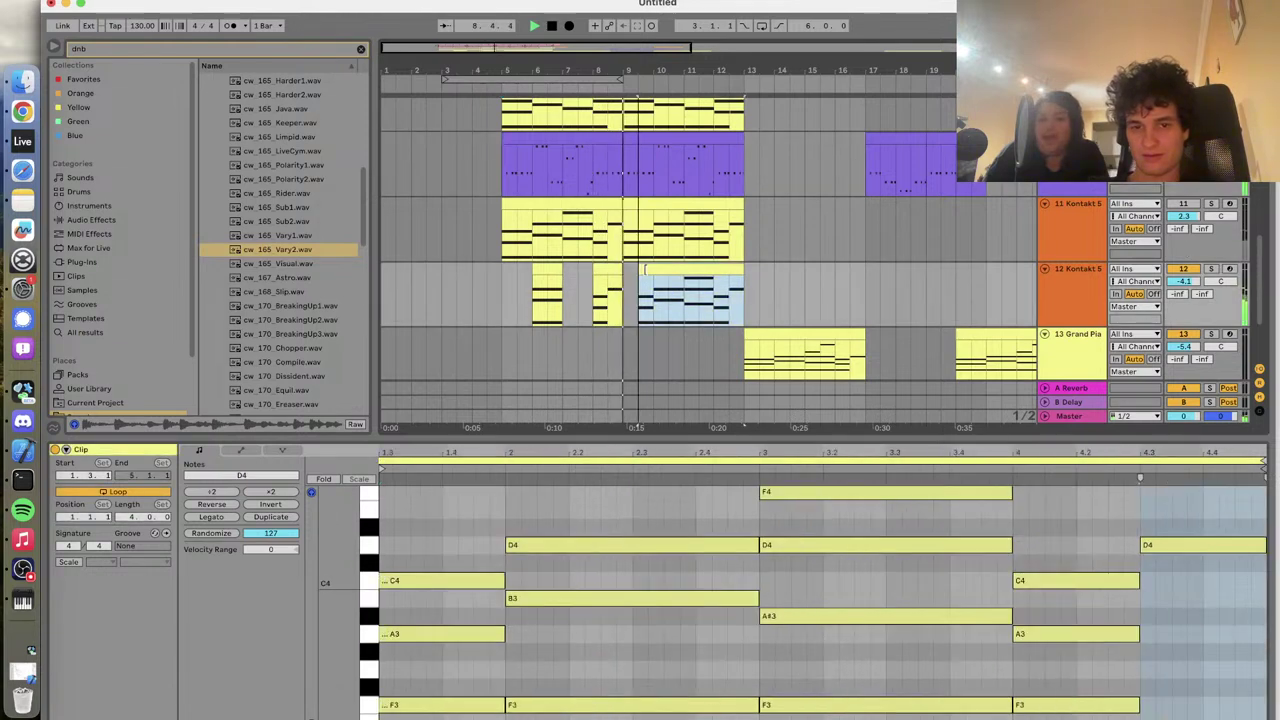
left_click_drag(740, 290, 630, 272)
left_click(679, 308)
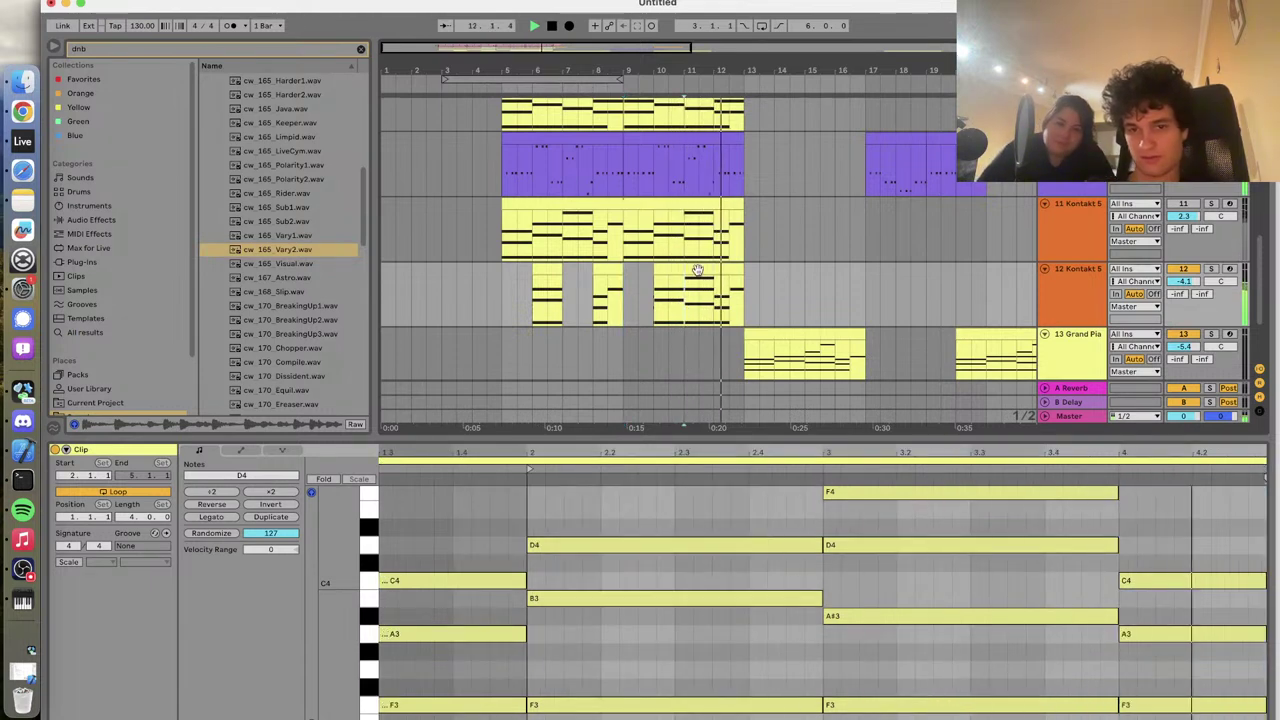
Replay the arrangement from bar 5 in an enlarged track area and inspect the end of the bar 8 drum fill
left_click(496, 300)
scroll(496, 300, "up", 5)
left_click_drag(593, 437, 628, 612)
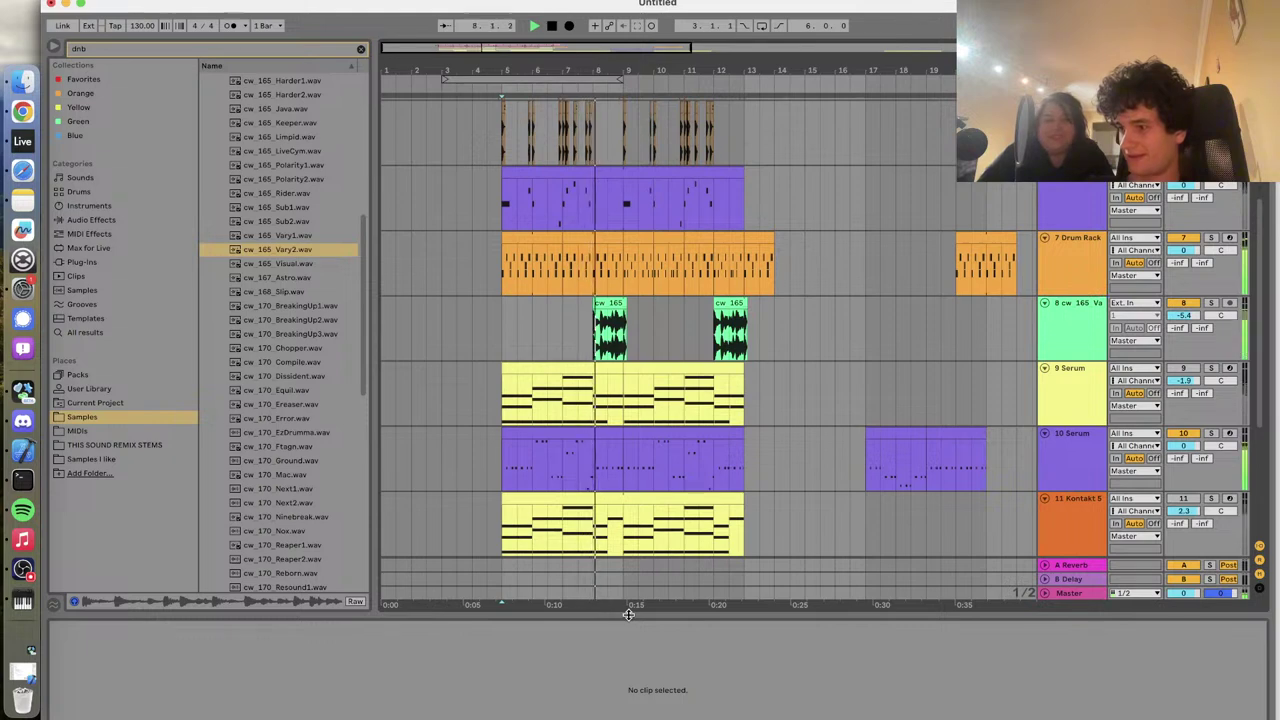
scroll(626, 346, "up", 5)
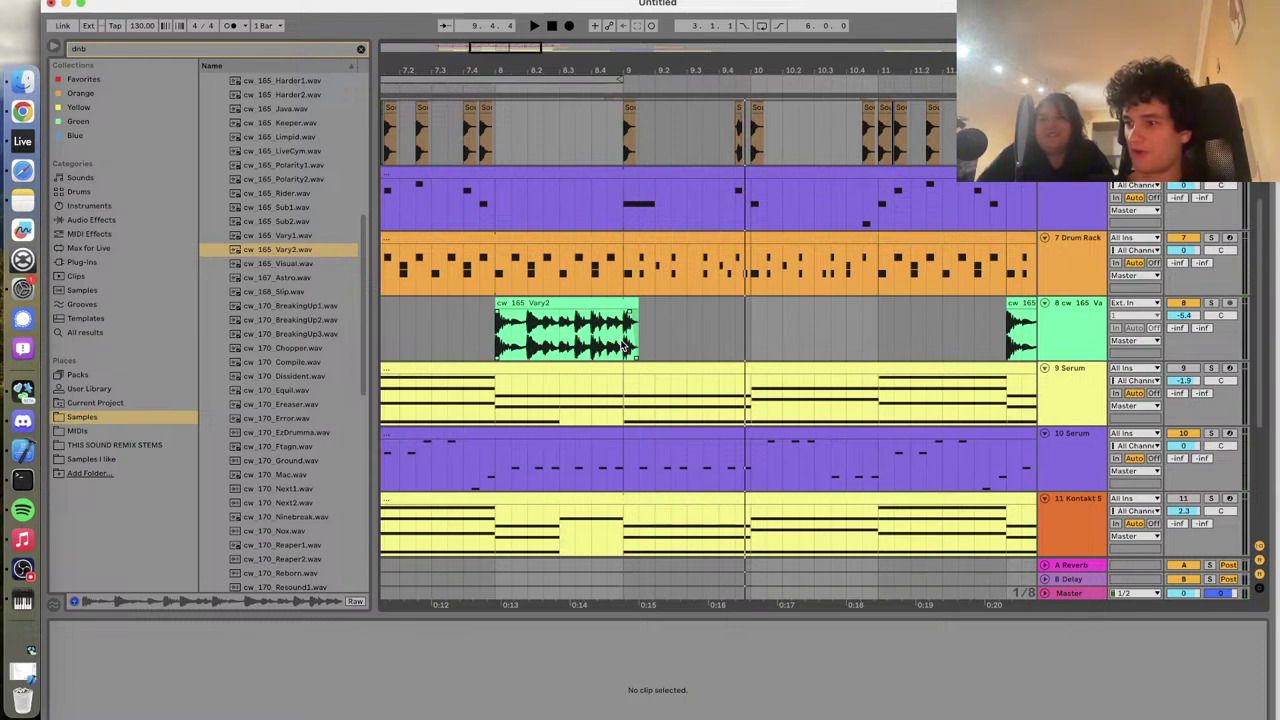
Search the samples for "cym", open the Deadmau5 XFER Kit's CymbalFX folder, and audition the cymbals from XF_CymFX02 to XF_CymFX06
left_click(190, 48)
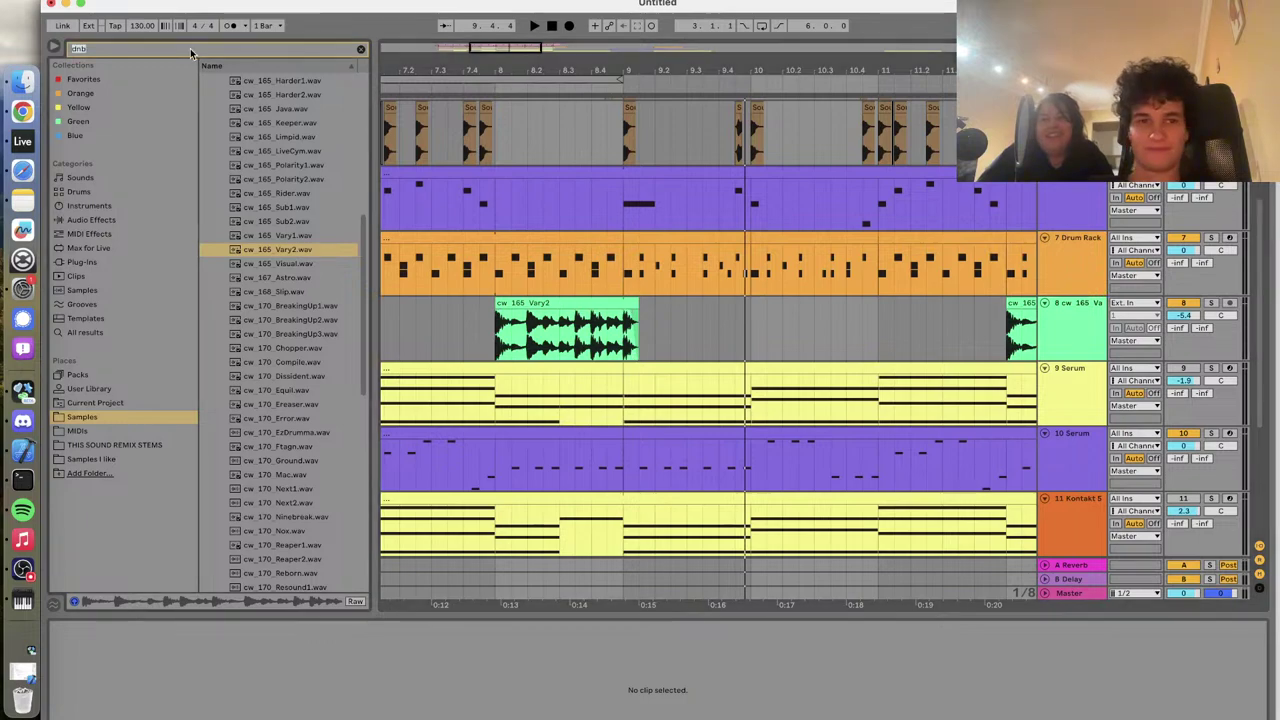
type("cym")
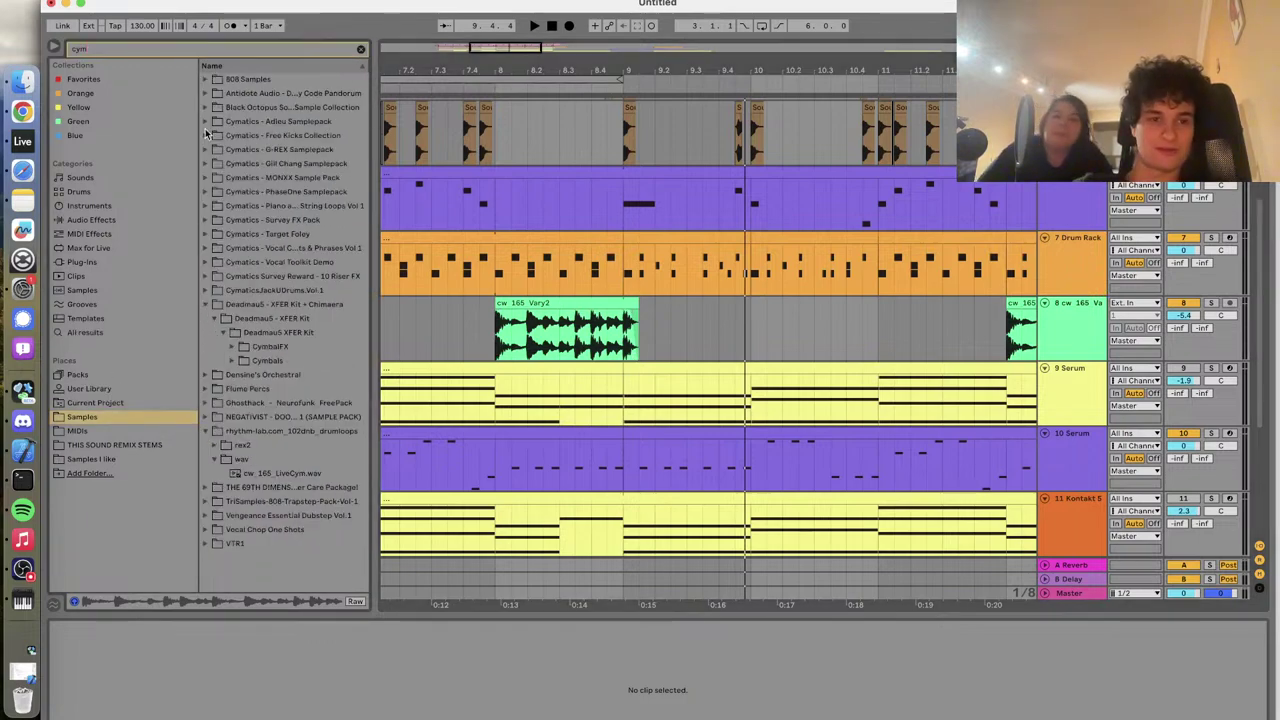
left_click(245, 348)
left_click(250, 374)
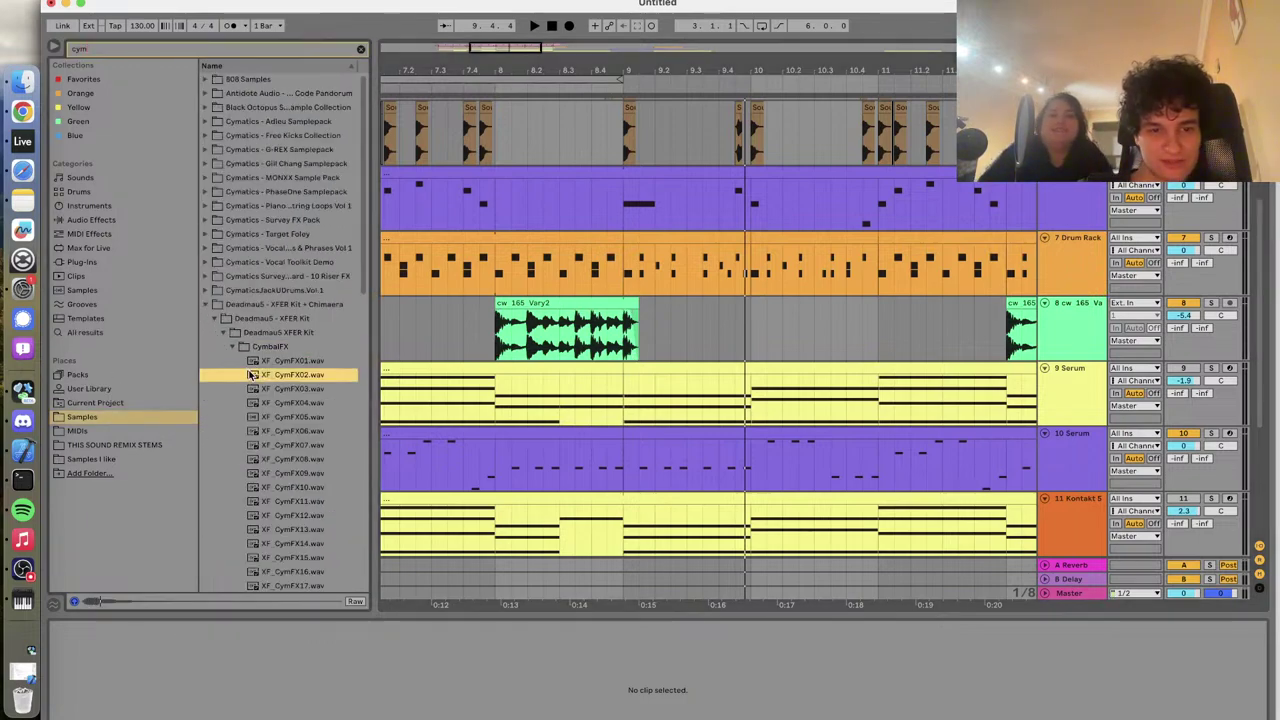
left_click(257, 389)
left_click(264, 404)
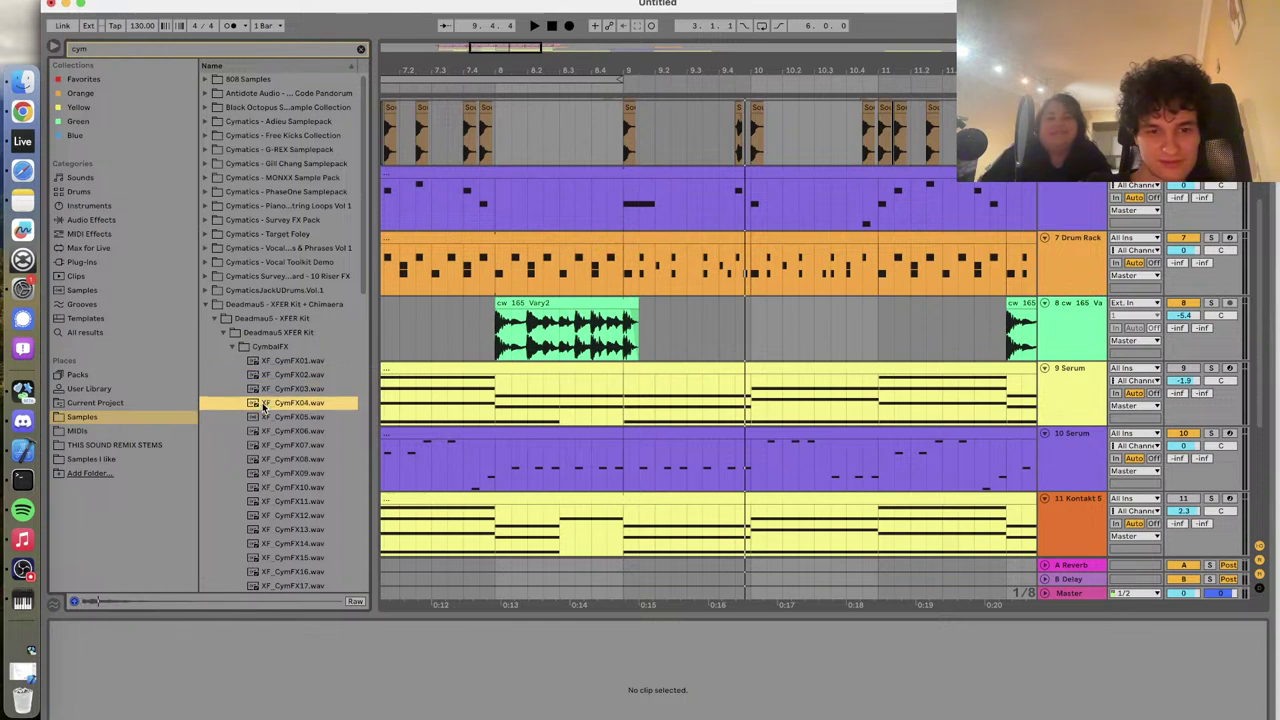
key("Down")
key("Down")
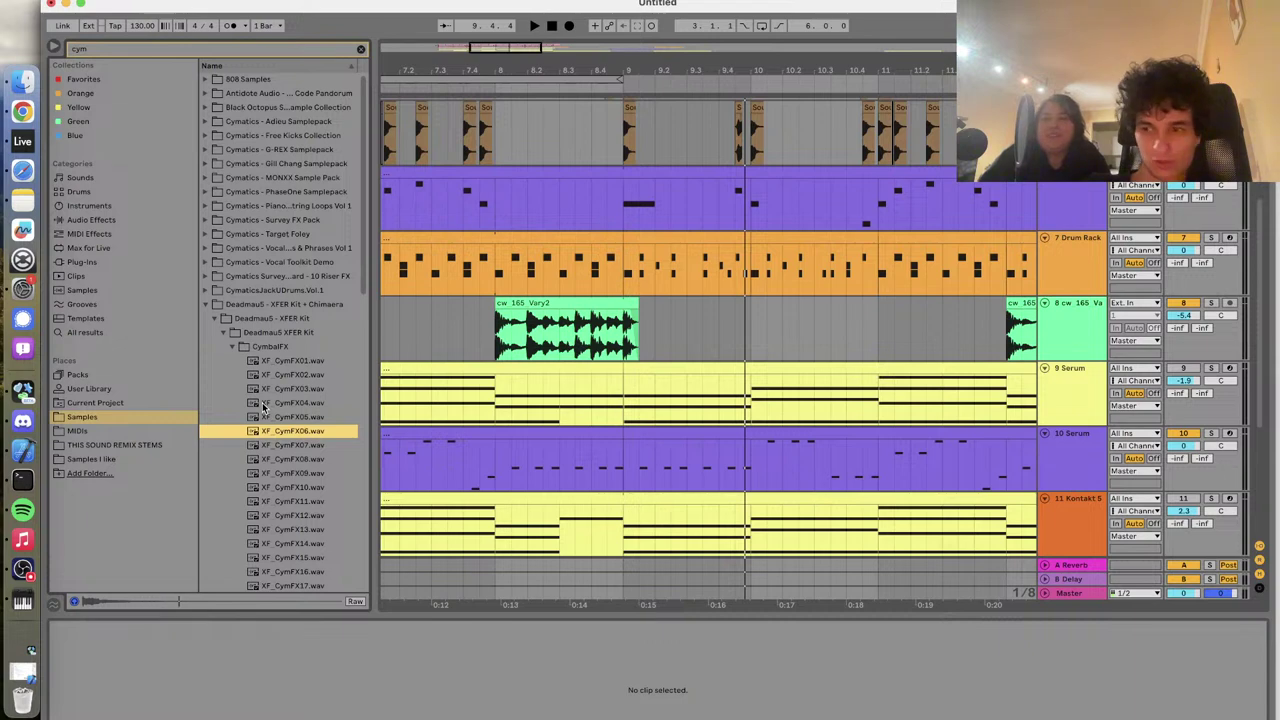
Audition XF_CymFX08, XF_CymFX12 and XF_CymFX16, and compare them with XF_CymFX04 and XF_CymFX03
left_click(278, 460)
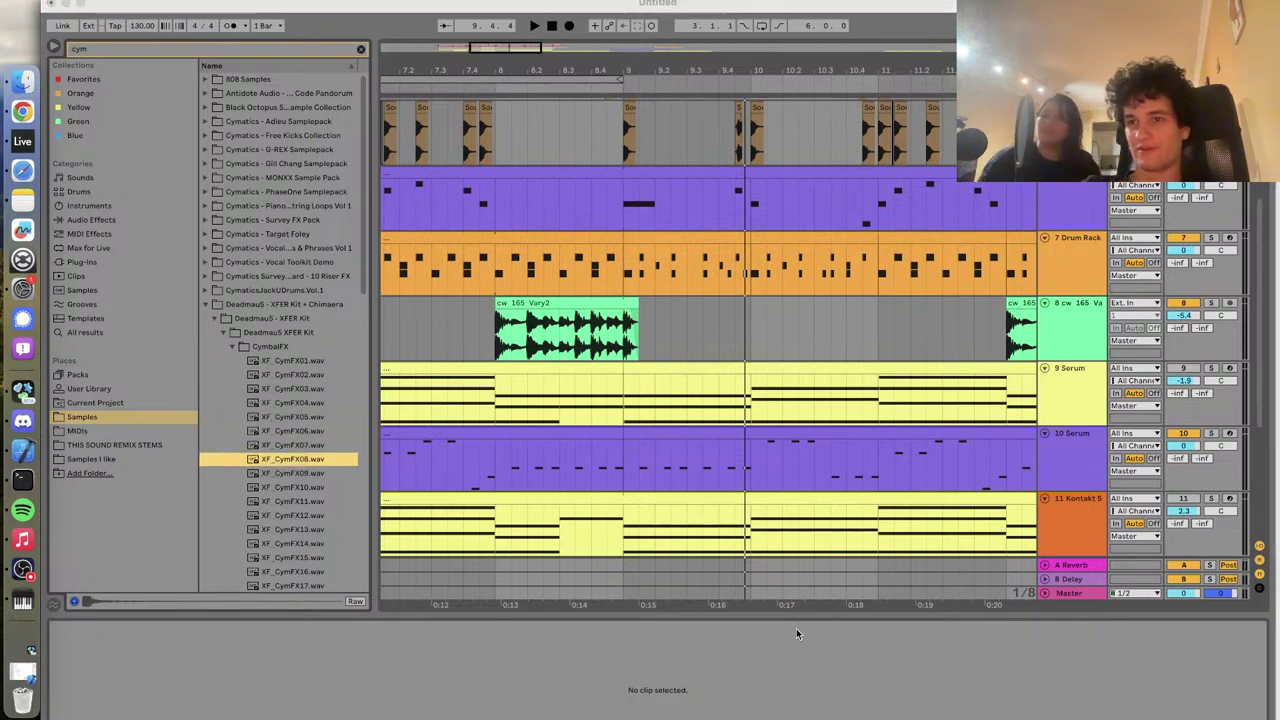
left_click(301, 515)
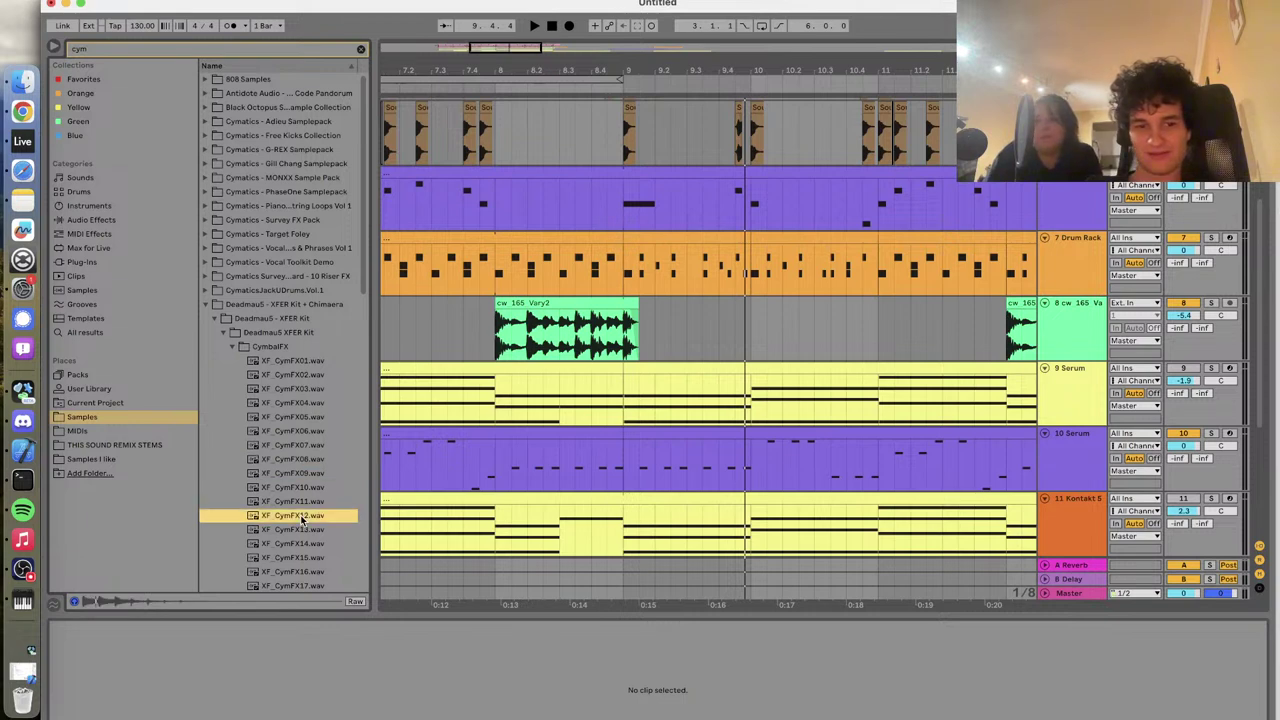
left_click(306, 572)
scroll(318, 584, "down", 2)
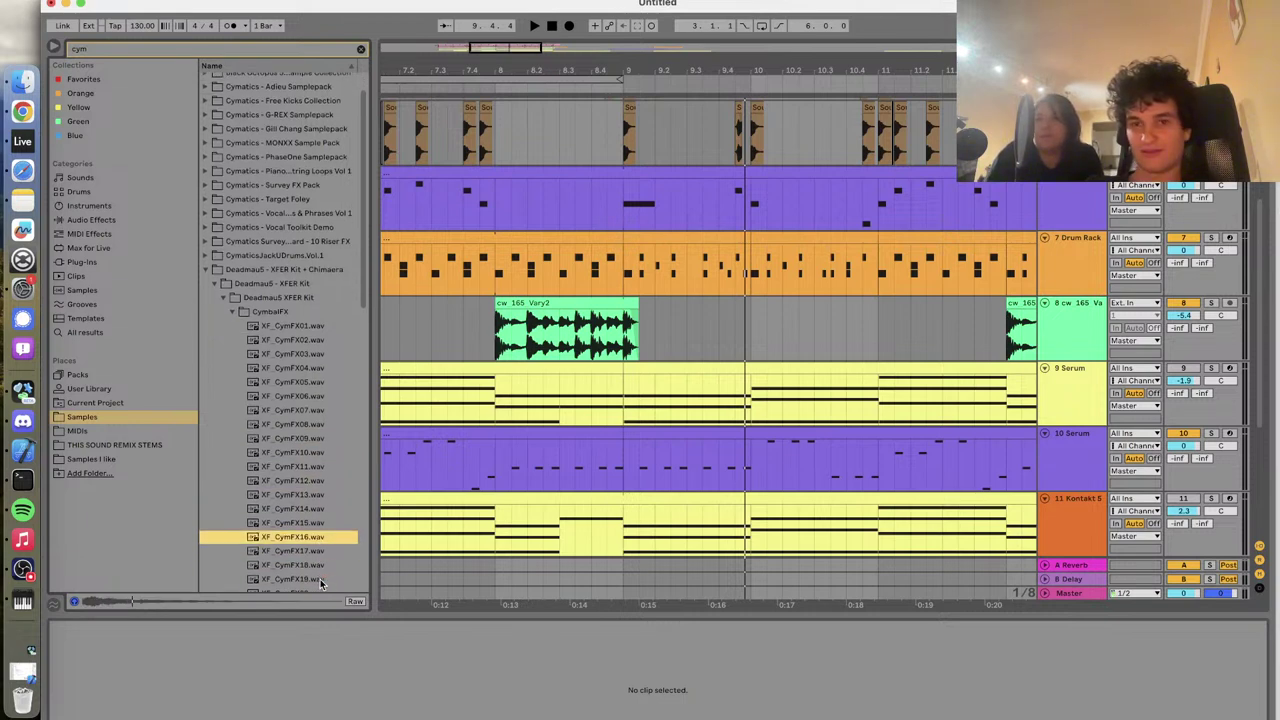
left_click(306, 369)
left_click(301, 355)
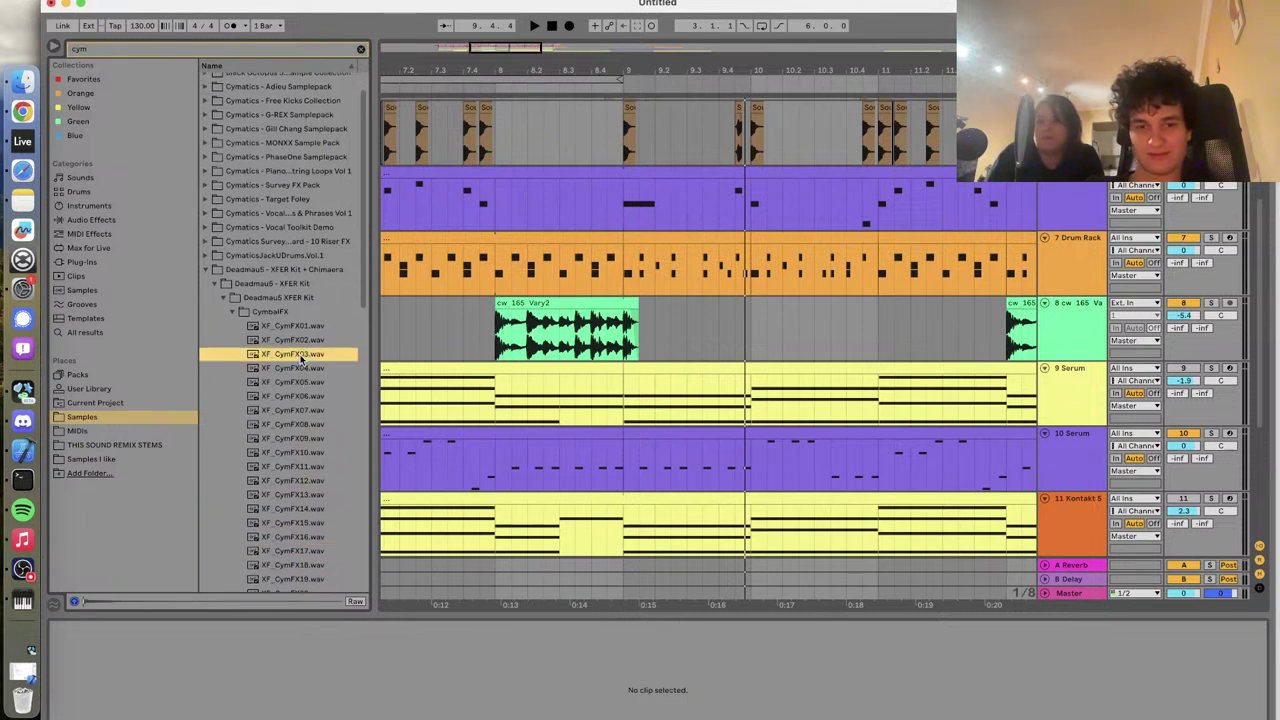
Insert a new audio track directly below the Drum Rack track
scroll(718, 329, "down", 10)
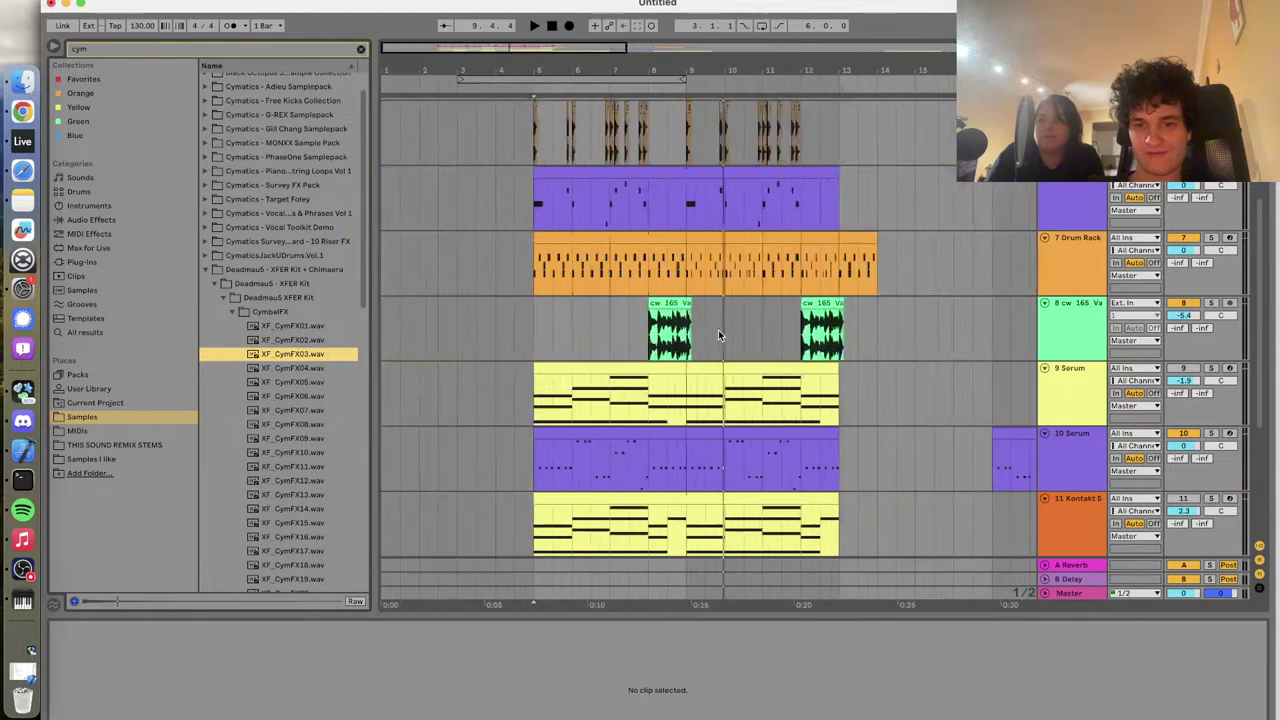
right_click(1065, 284)
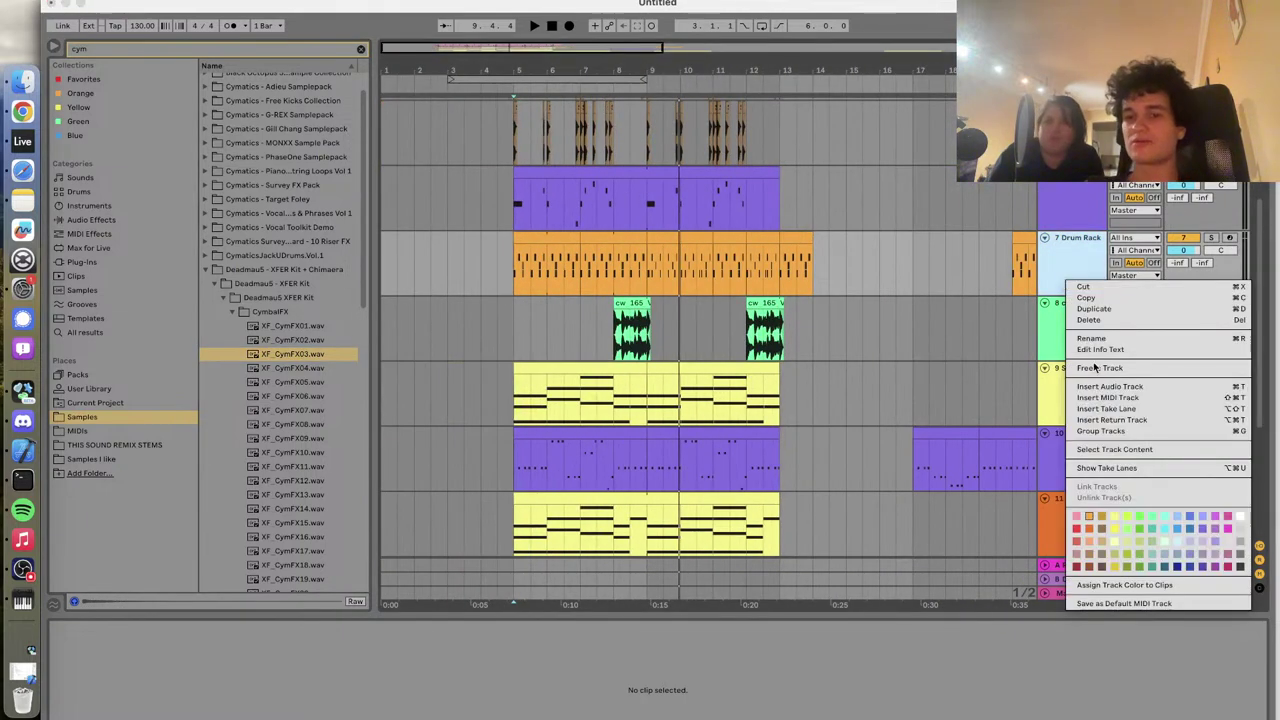
left_click(1101, 387)
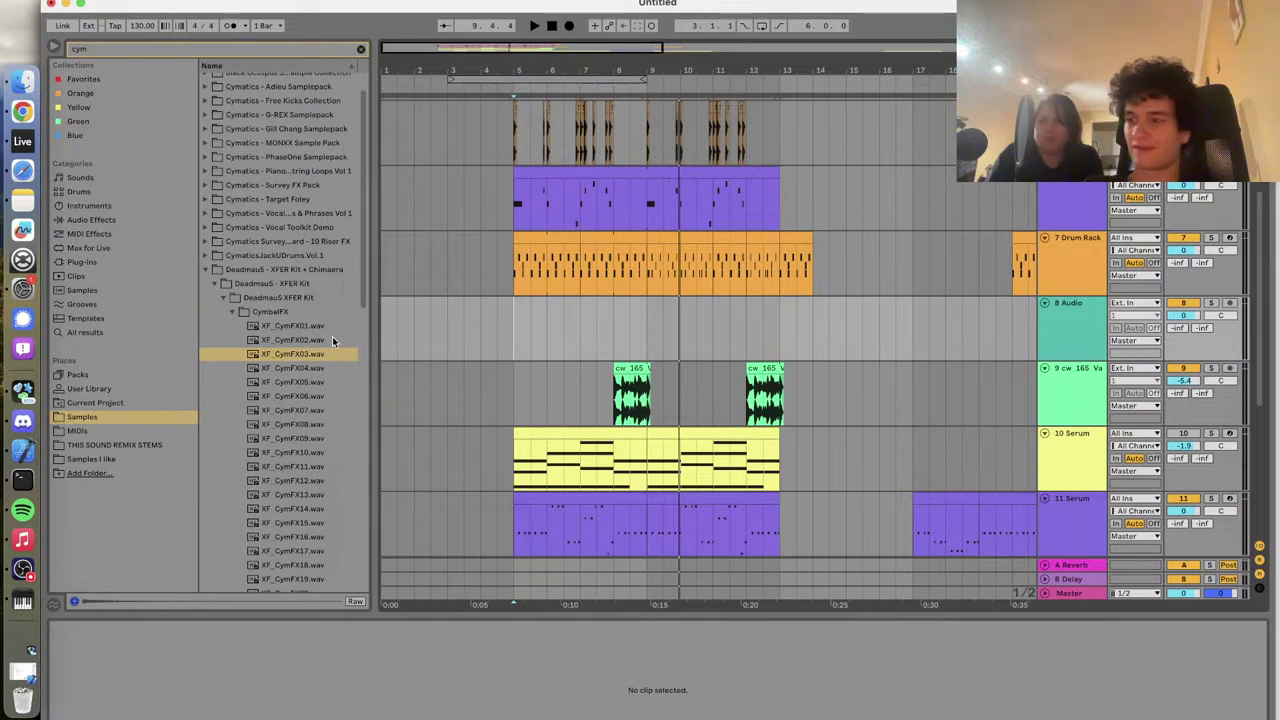
Place XF_CymFX03 at bar 9 on the new audio track and turn off warping for the clip
left_click_drag(296, 353, 641, 338)
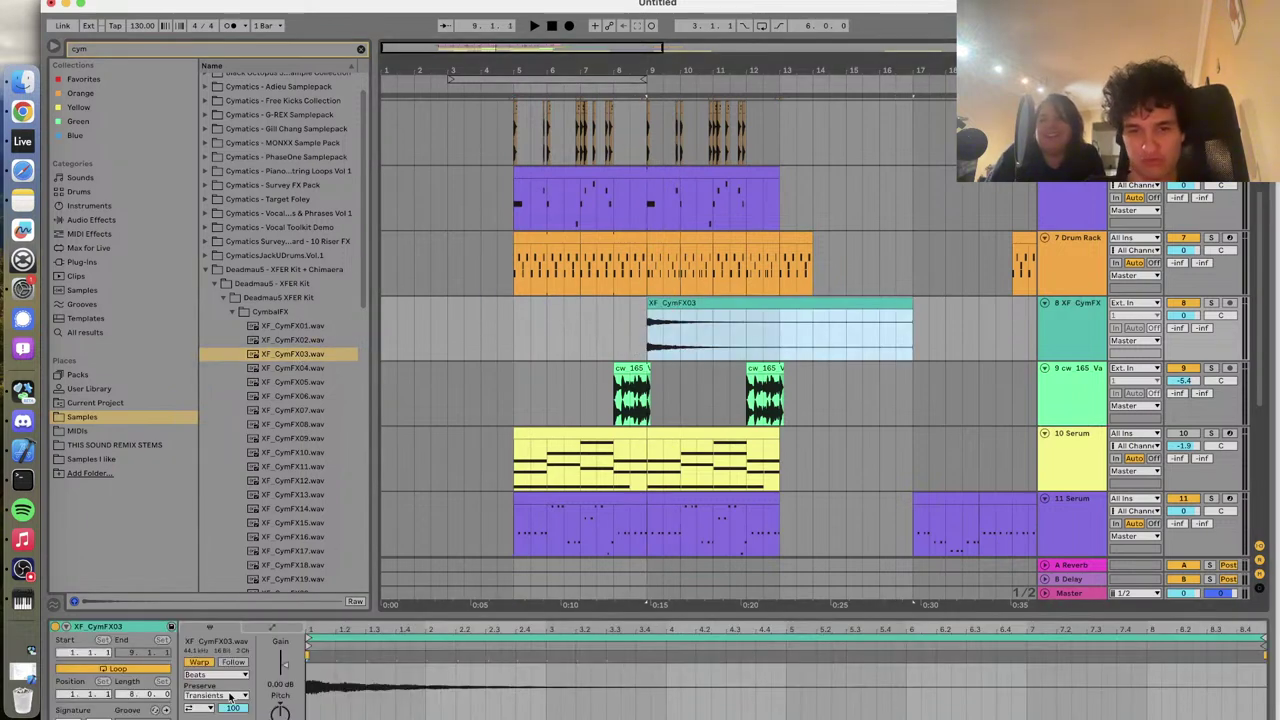
left_click(203, 664)
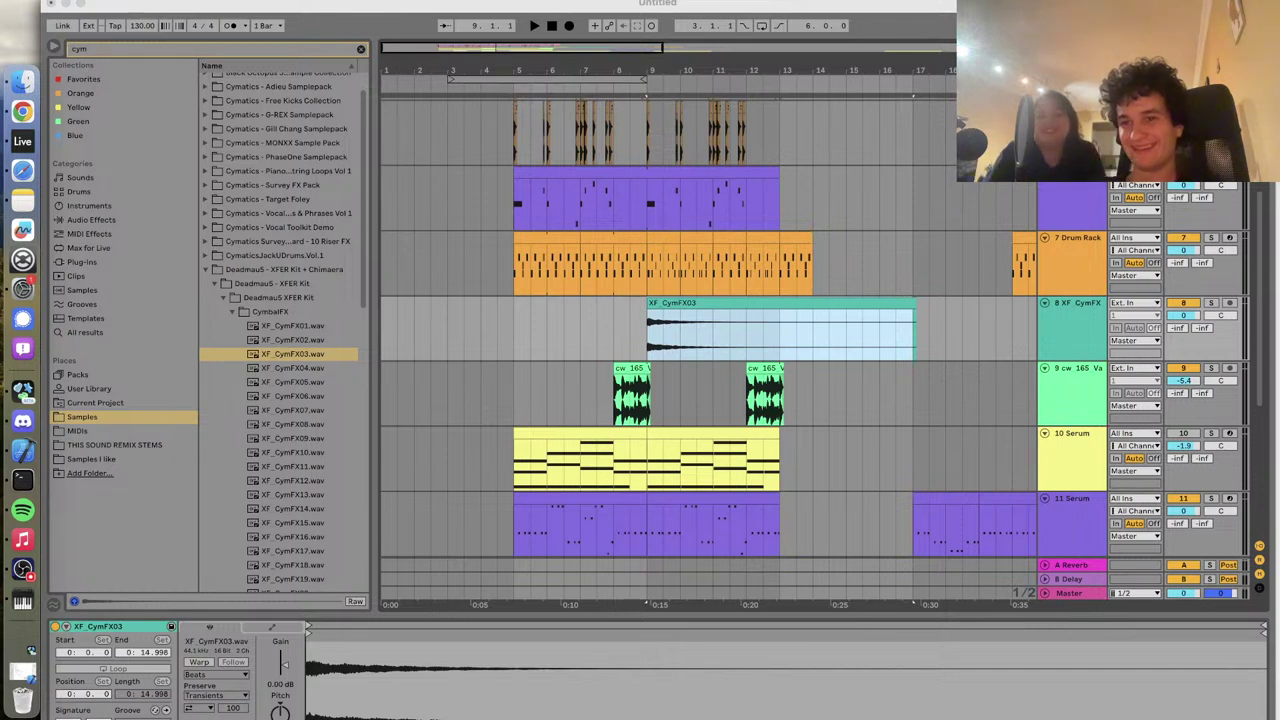
Split XF_CymFX03 at bar 11, remove its tail, and add a reversed copy of the first two bars ending at bar 13
left_click(514, 337)
key("space")
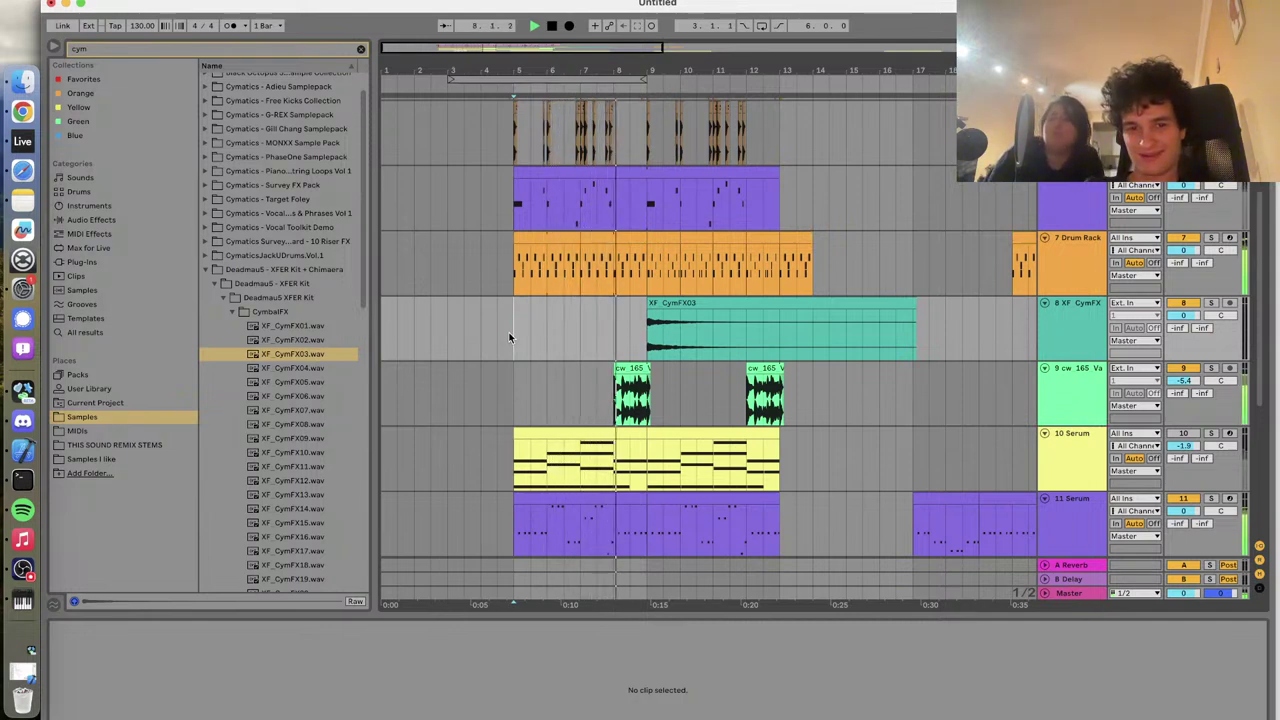
left_click(711, 336)
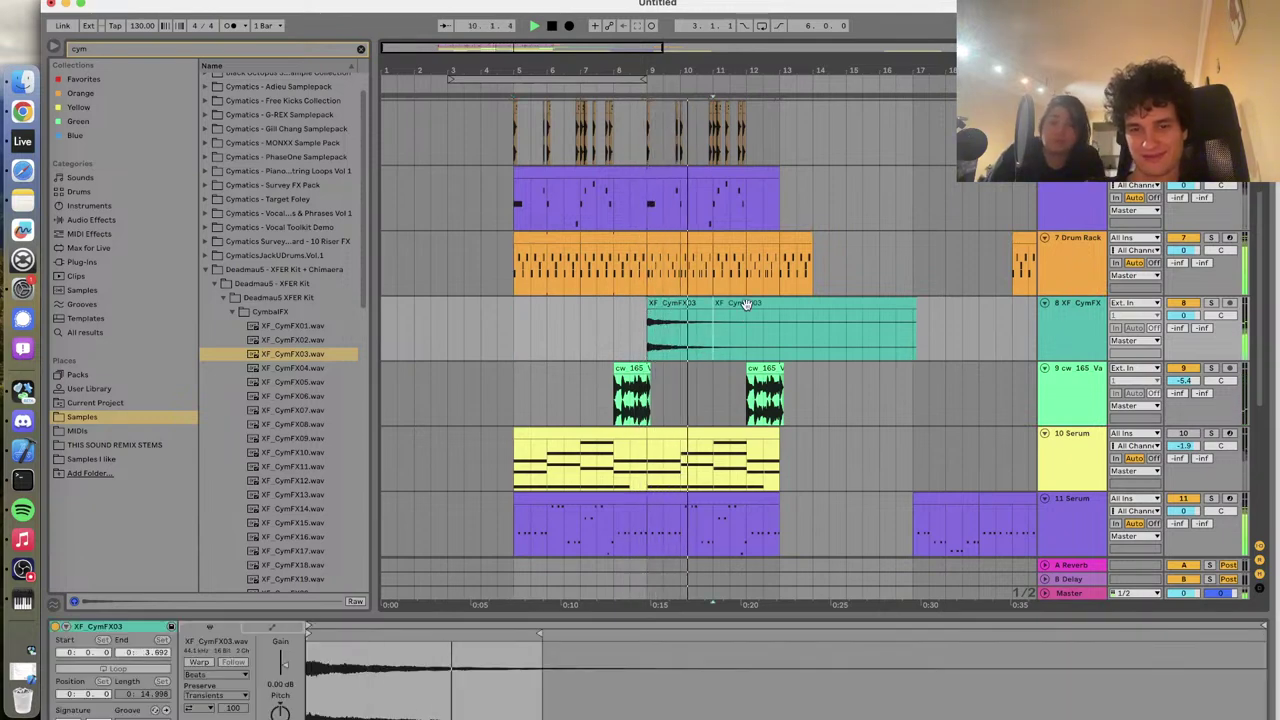
key("super+e")
key("Delete")
key("super+d")
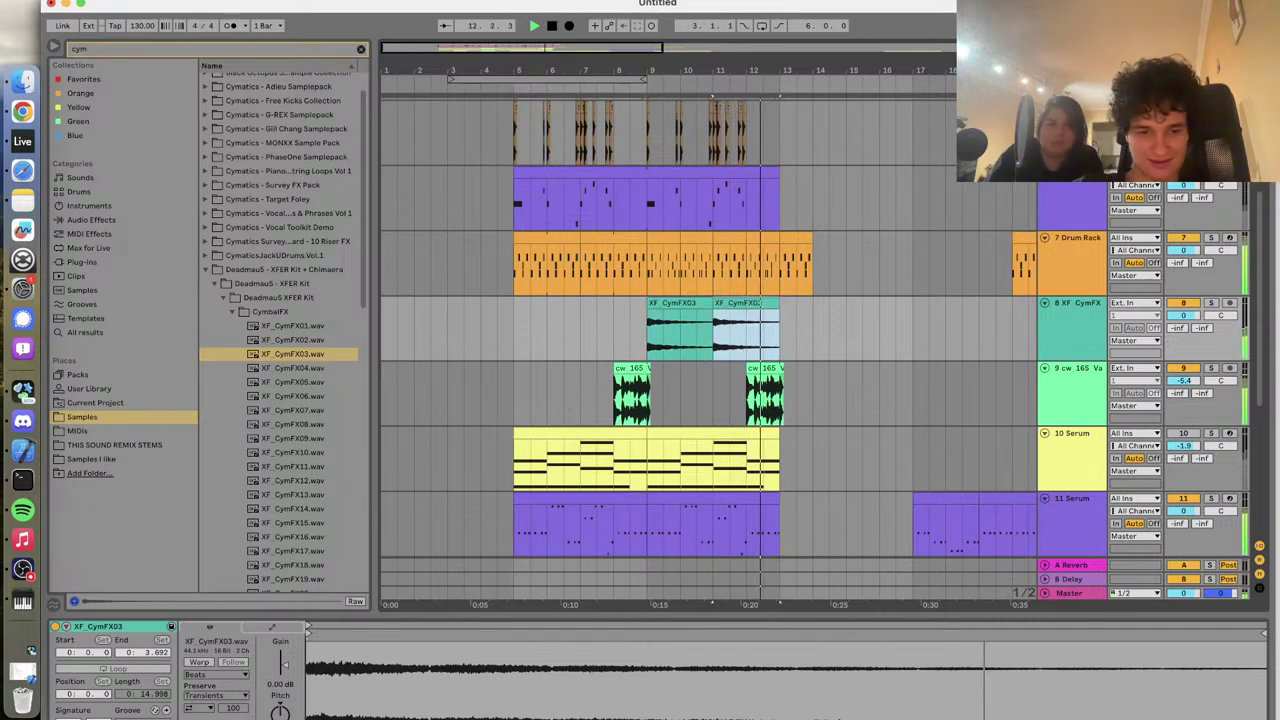
key("r")
left_click(738, 325)
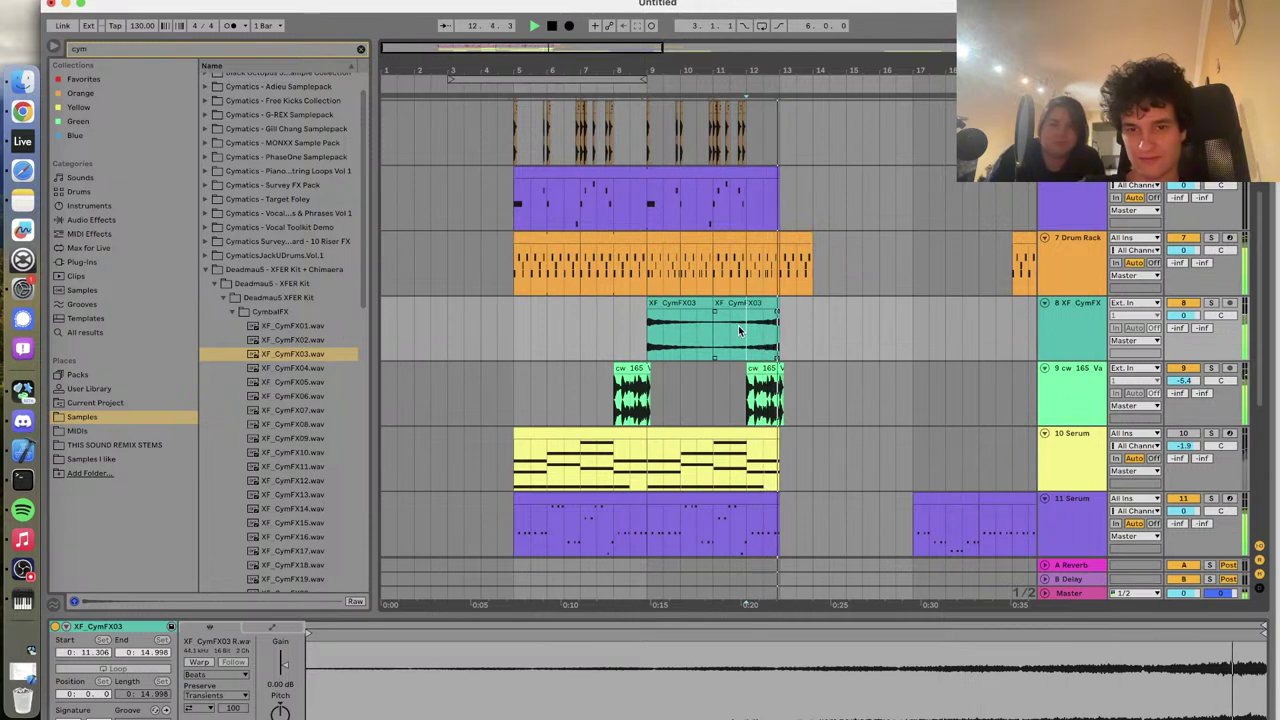
Play the arrangement from bar 5 to check how the forward and reversed cymbals sit with the other tracks
key("space")
left_click(505, 314)
key("space")
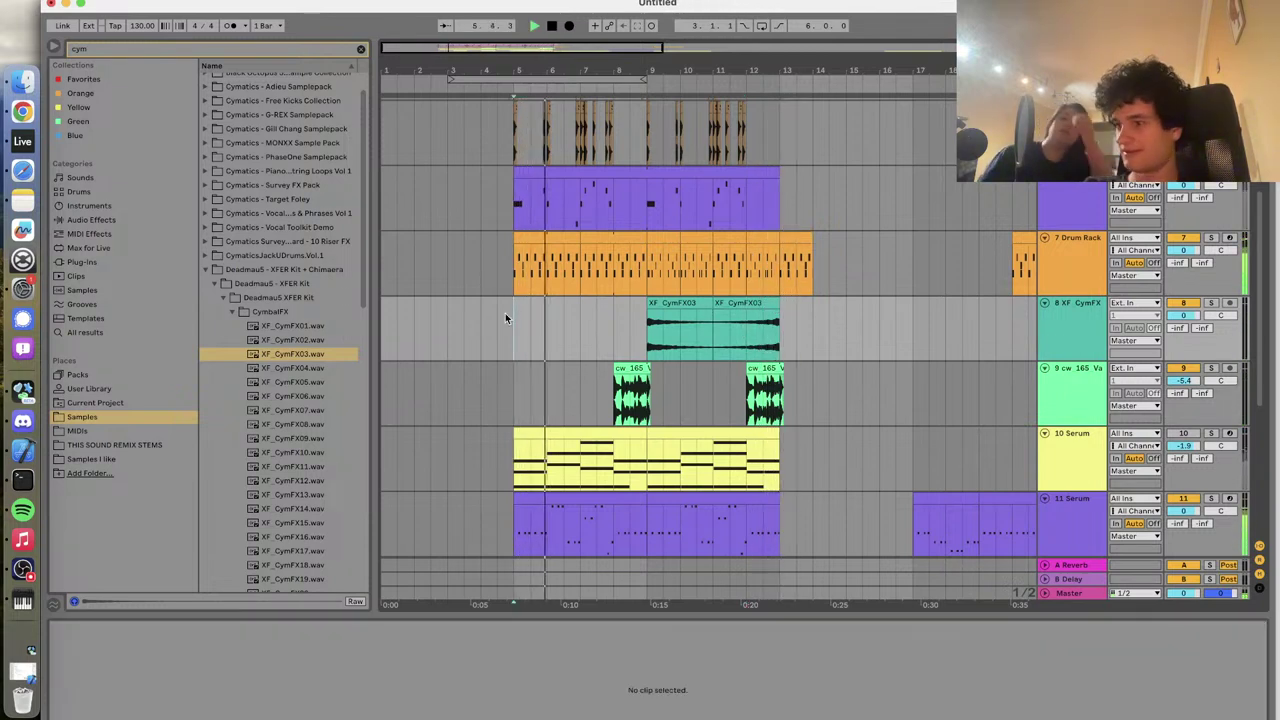
scroll(505, 316, "down", 5)
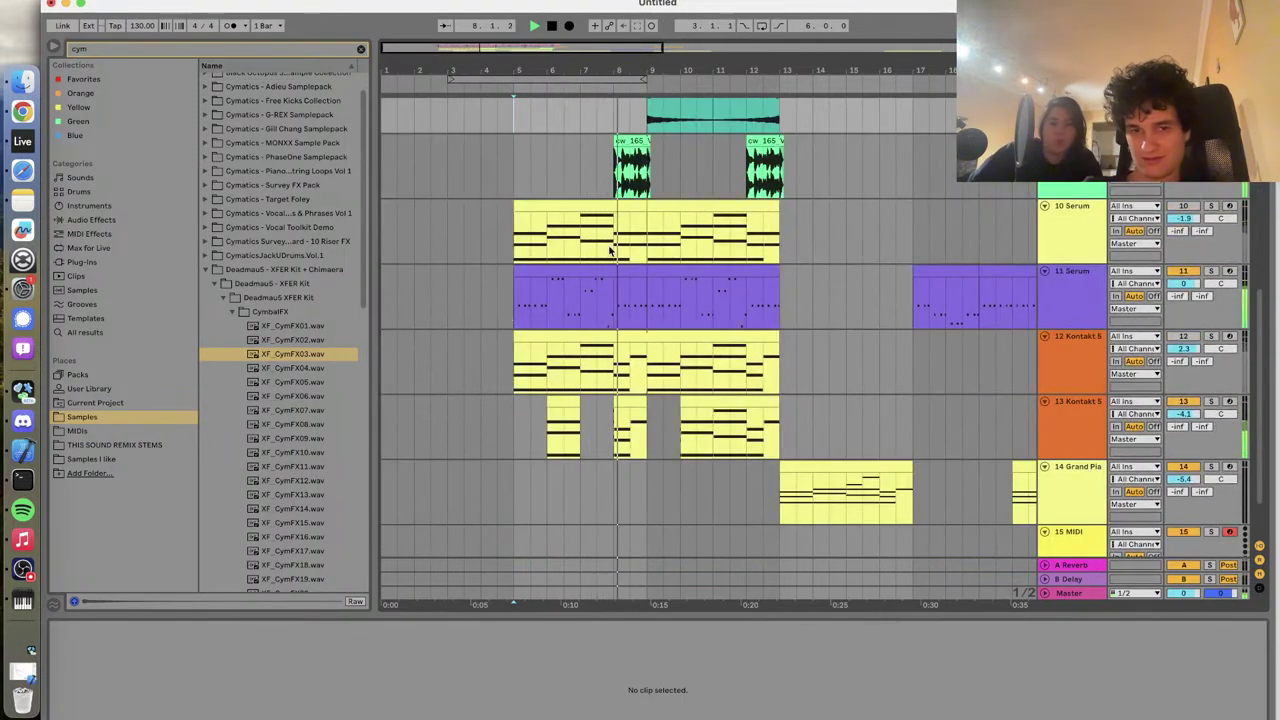
Try lowering the last D1 note in the third bar of the first Serum bass clip to A#-1
left_click(612, 300)
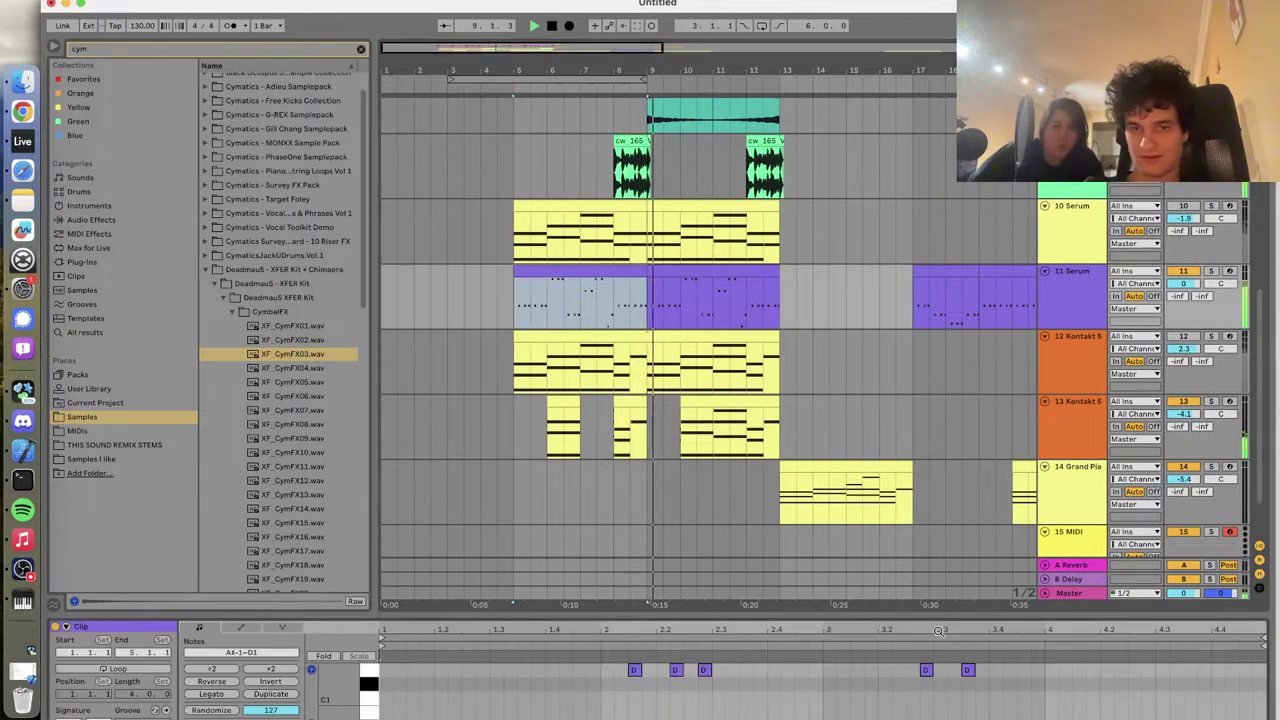
key("space")
left_click(967, 670)
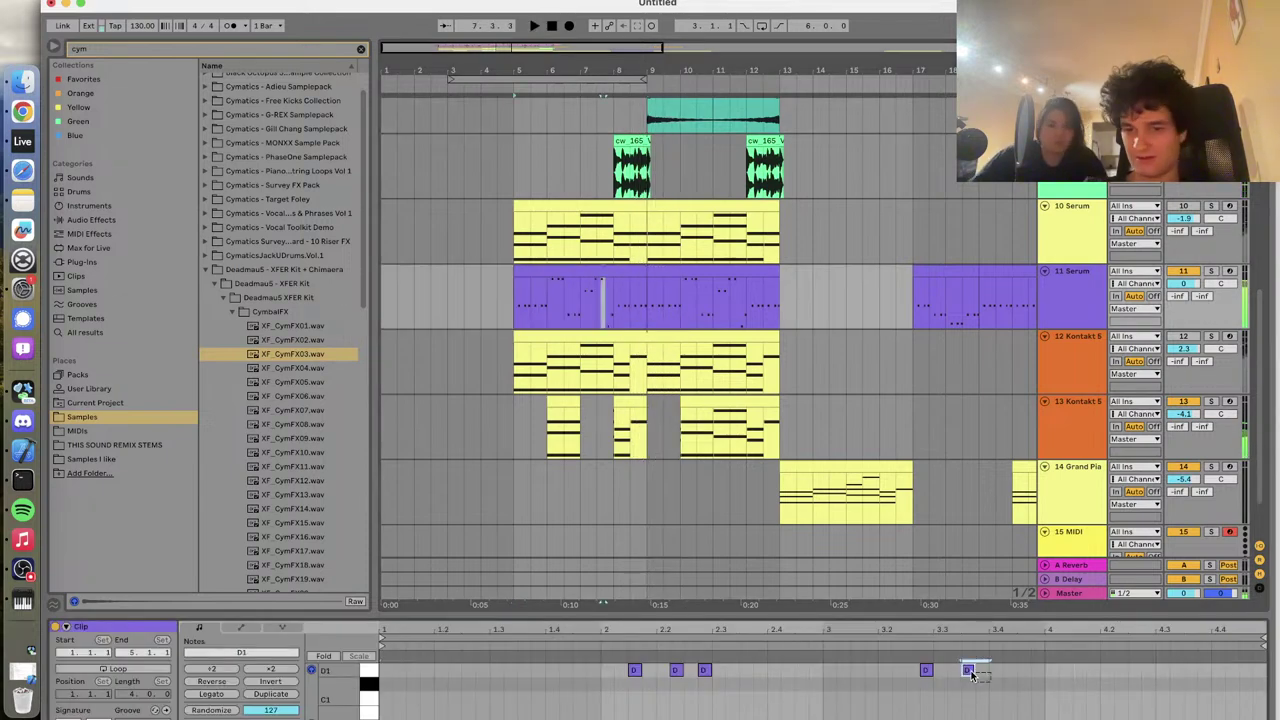
key("Down")
key("Down")
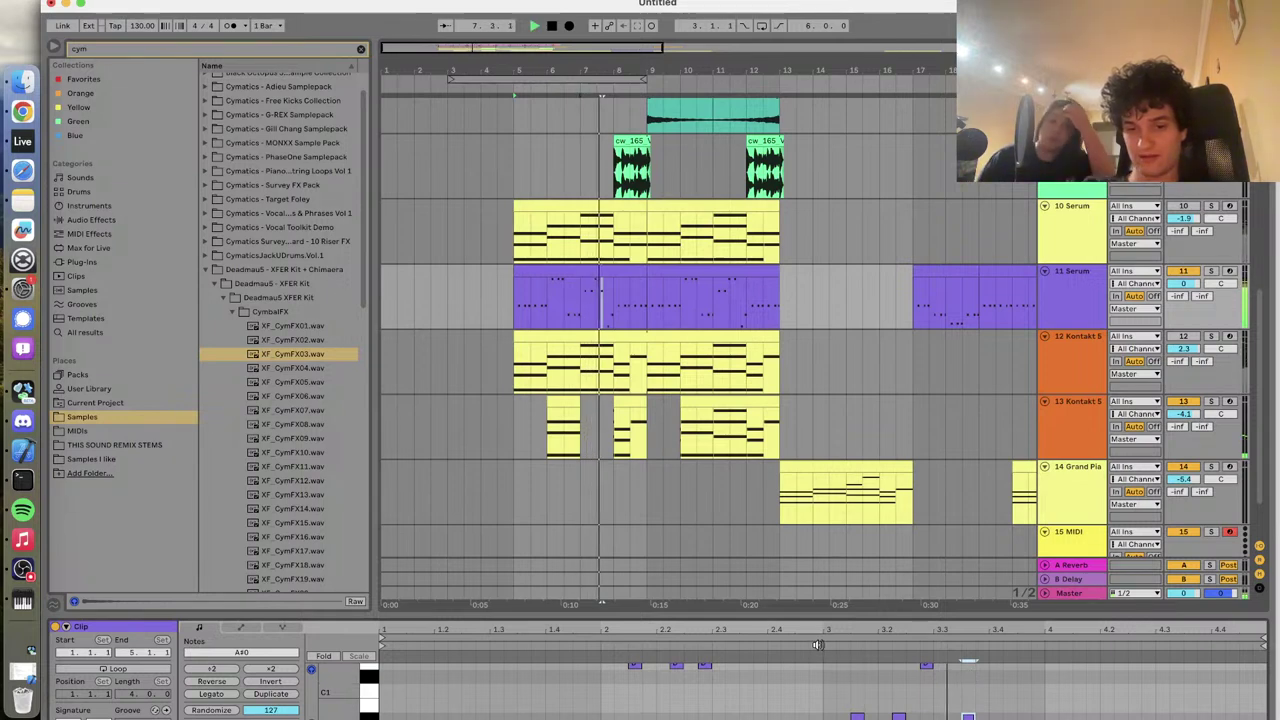
key("space")
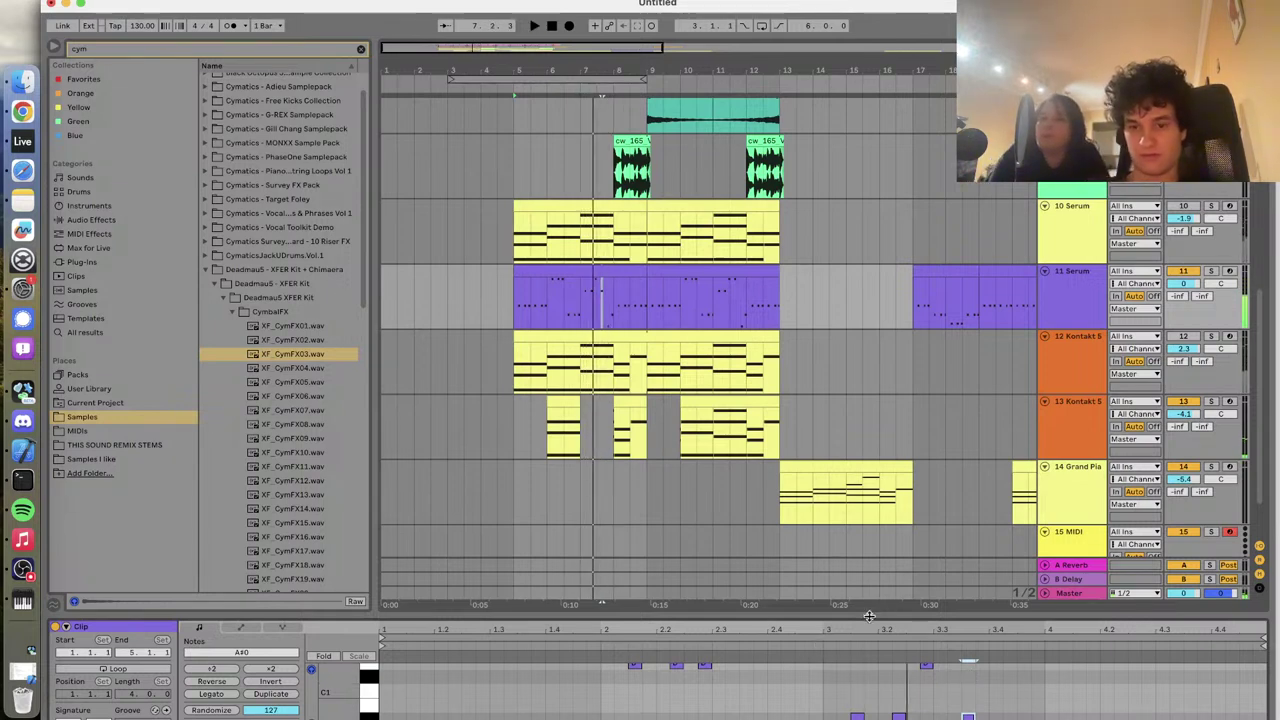
left_click_drag(870, 616, 870, 478)
scroll(1016, 575, "up", 1)
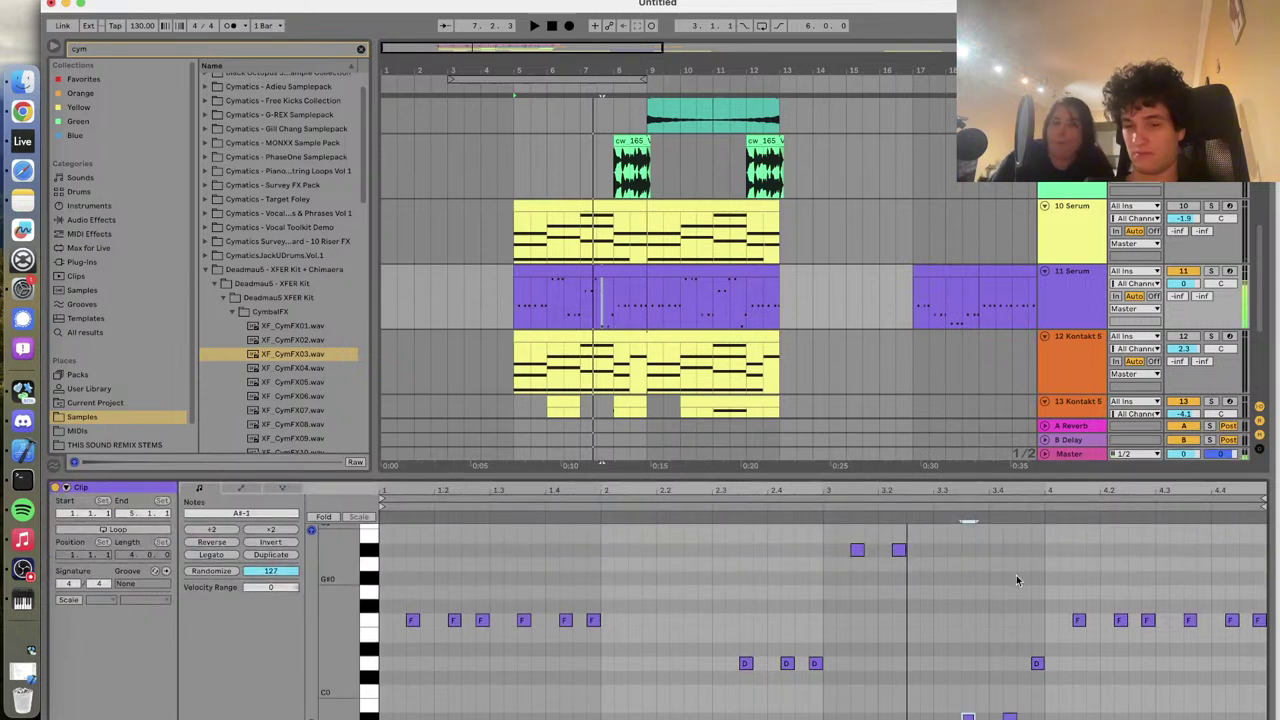
Play back the bass line, checking the A#-1 notes in its third bar and the first three F0 notes
left_click(852, 507)
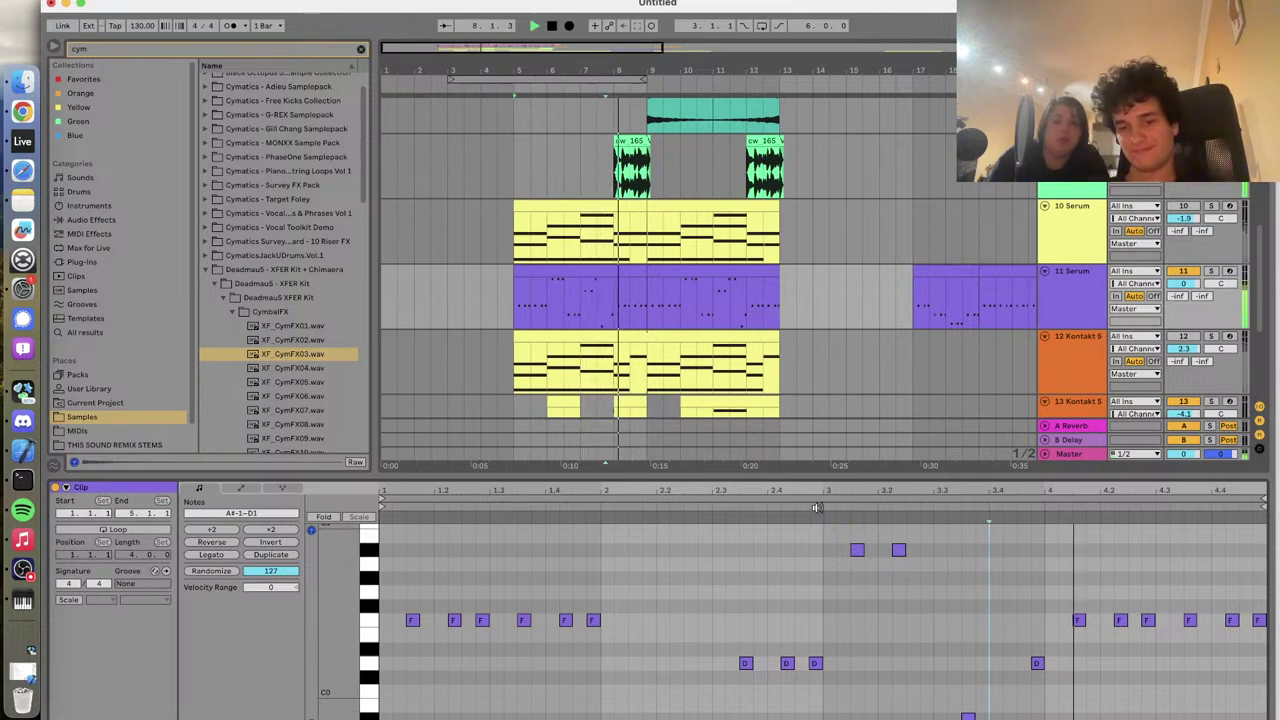
double_click(1010, 717)
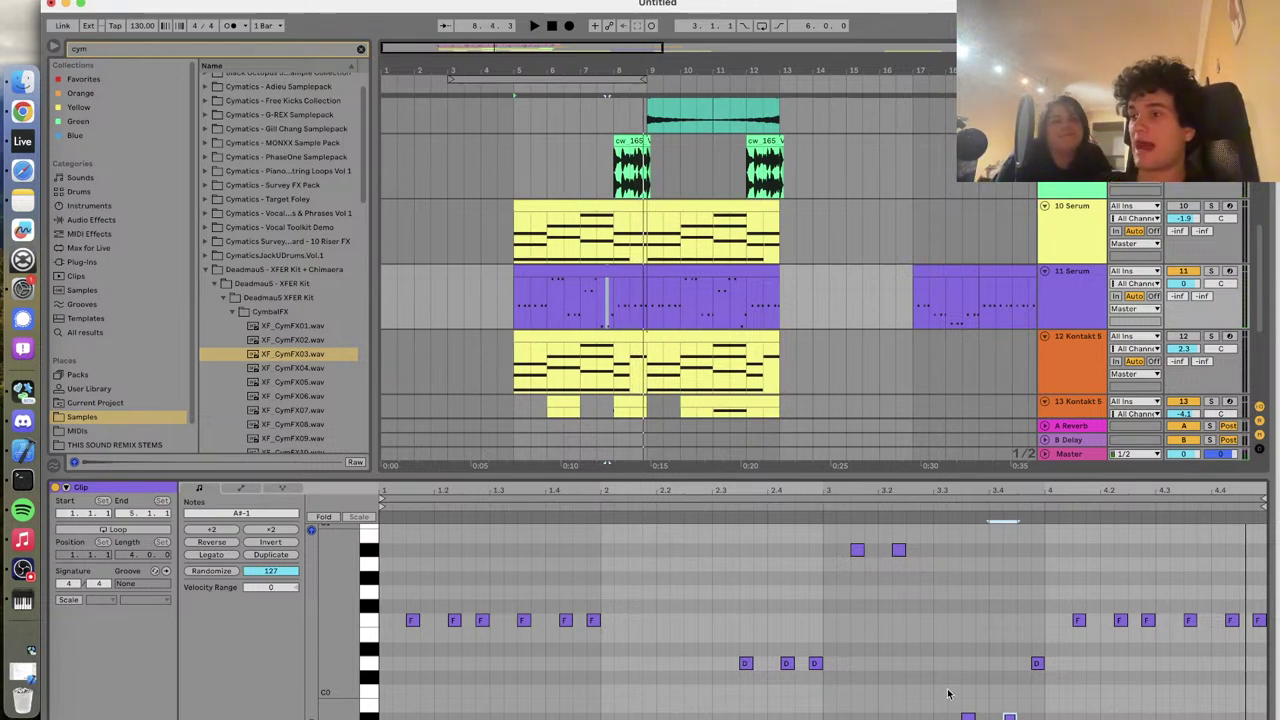
key("space")
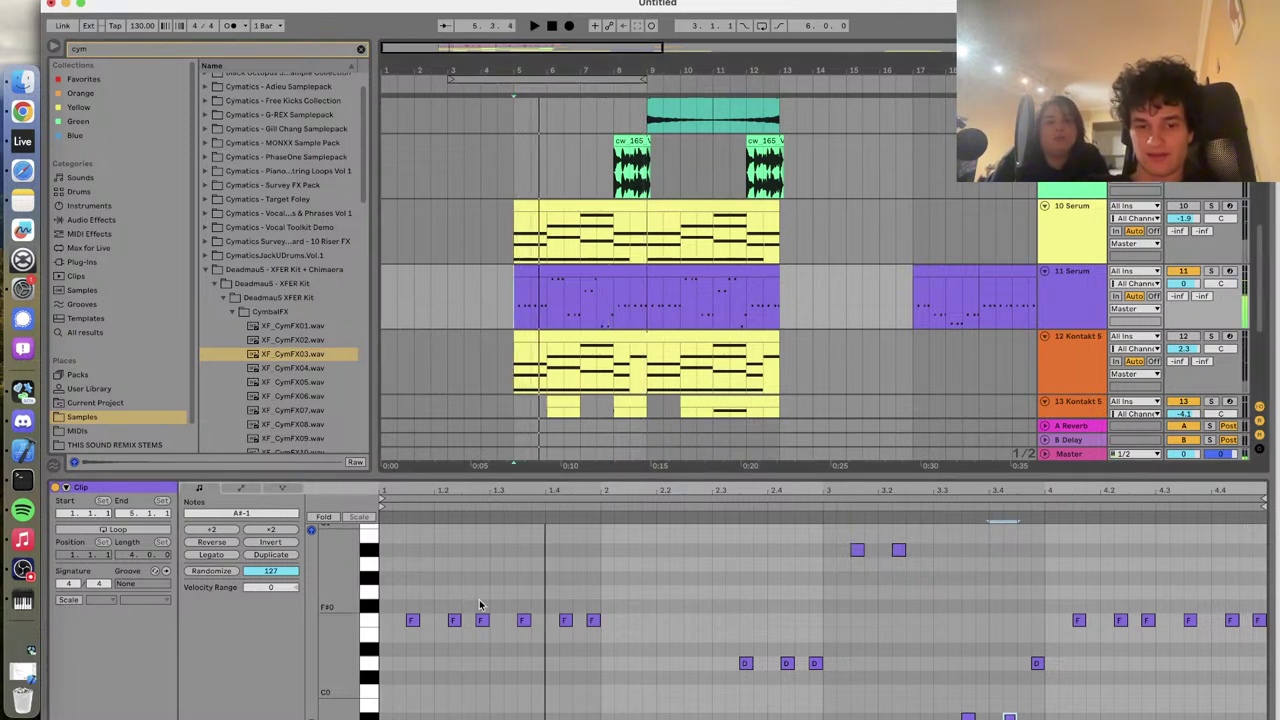
key("space")
left_click_drag(481, 602, 340, 627)
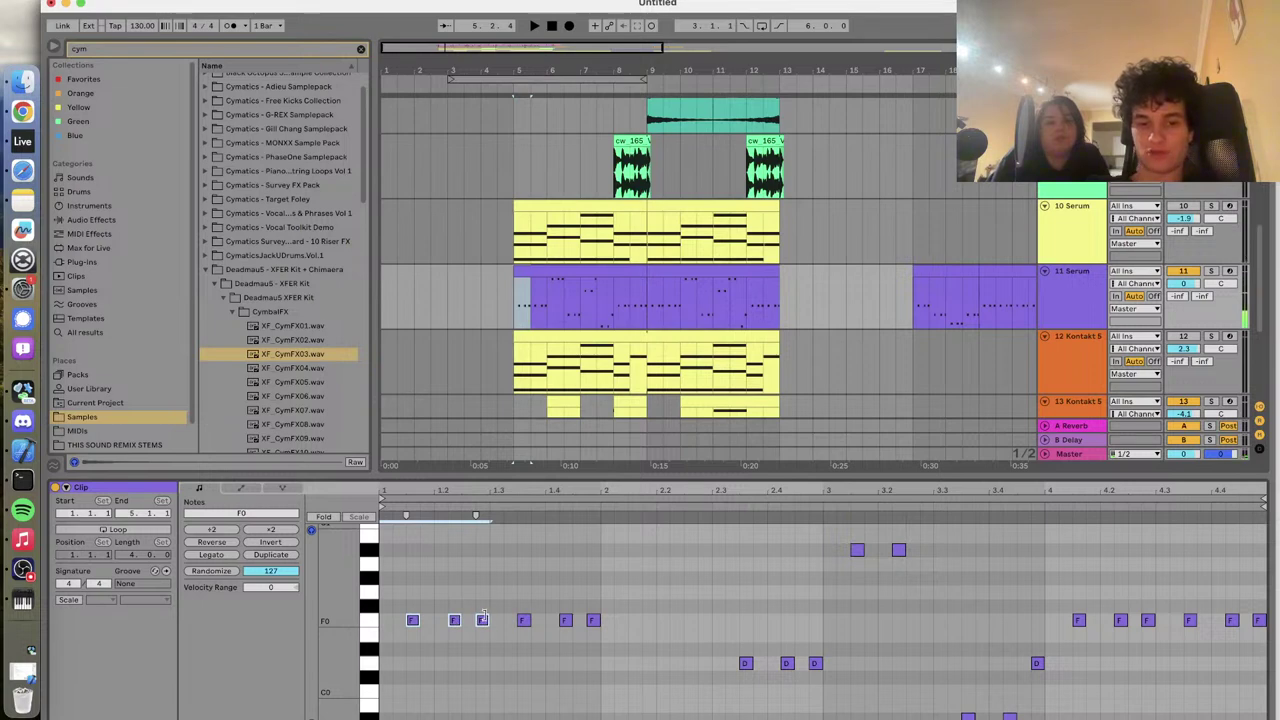
key("space")
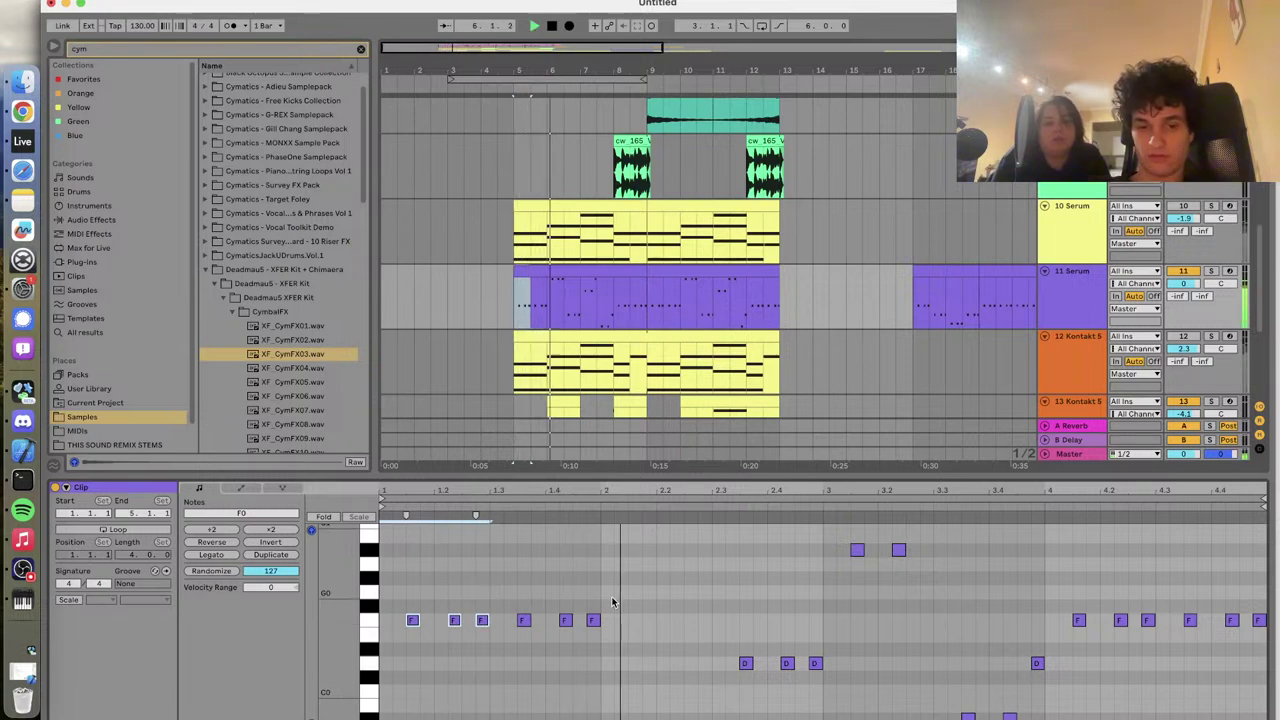
scroll(611, 596, "up", 3)
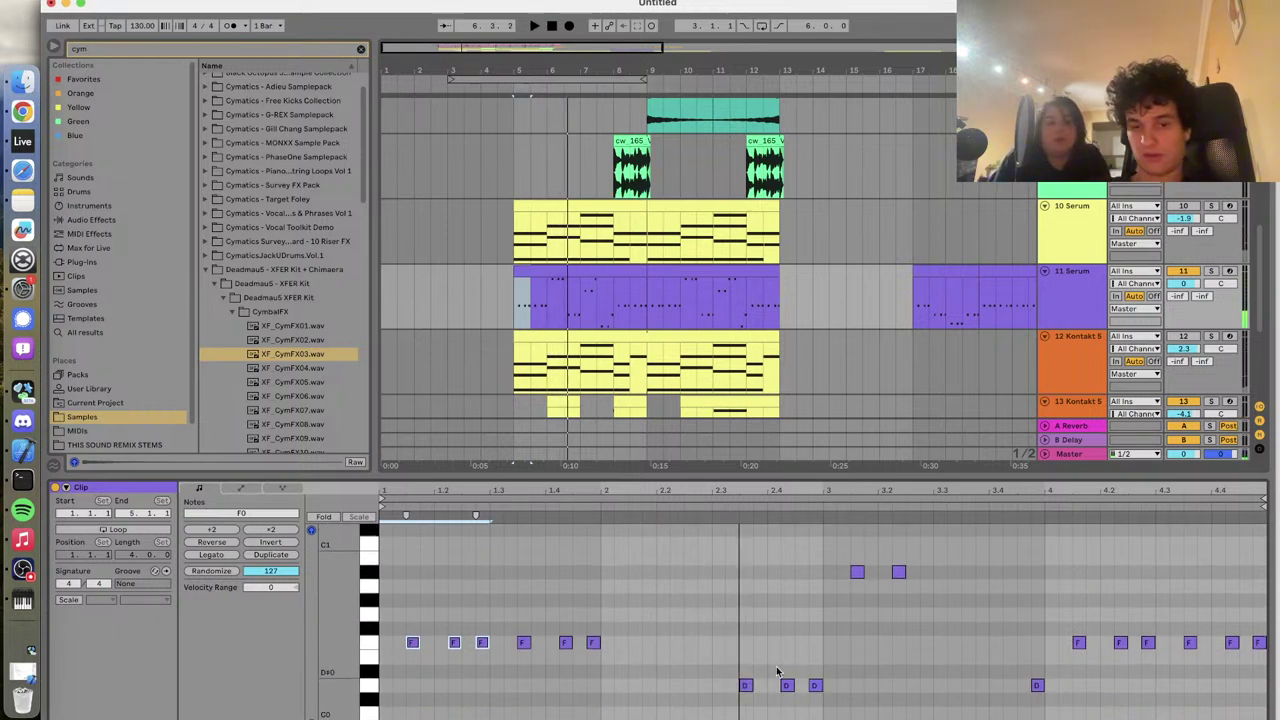
scroll(740, 660, "up", 3)
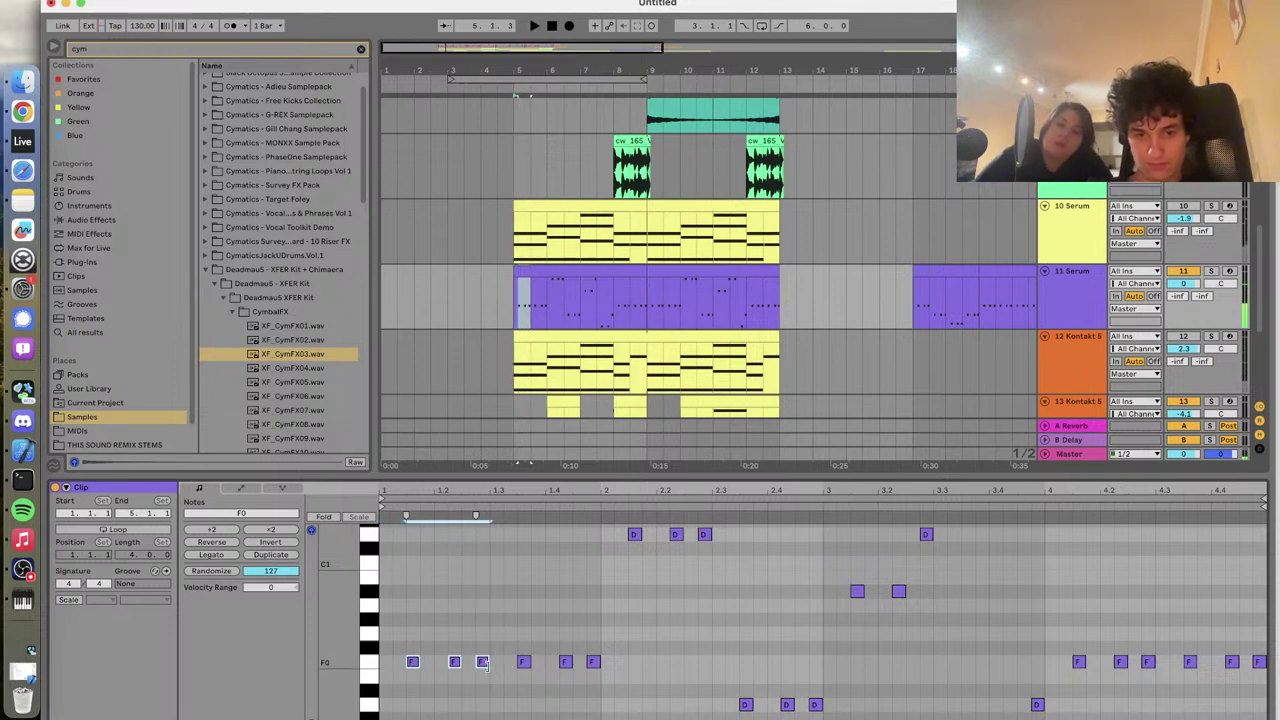
Try moving the fourth F0 bass note to F-1 at beat 1.3 and lengthening it to about one beat
left_click_drag(521, 662, 494, 661)
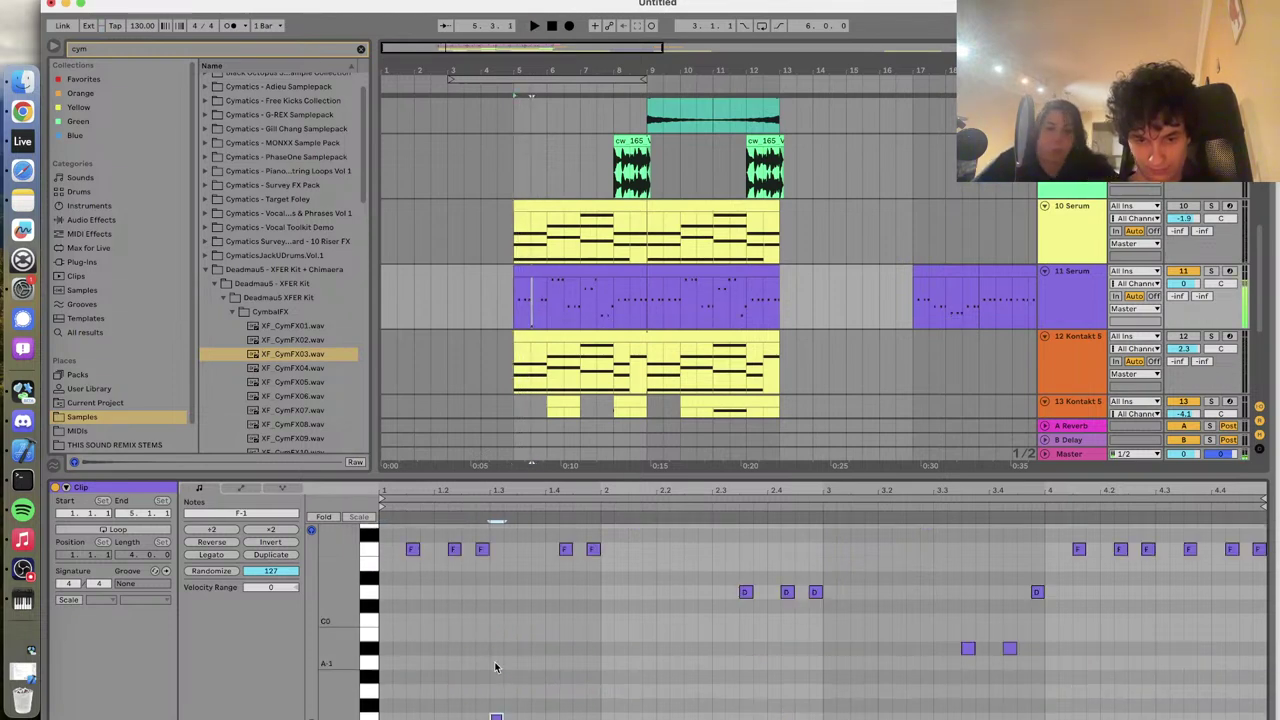
left_click_drag(503, 716, 546, 716)
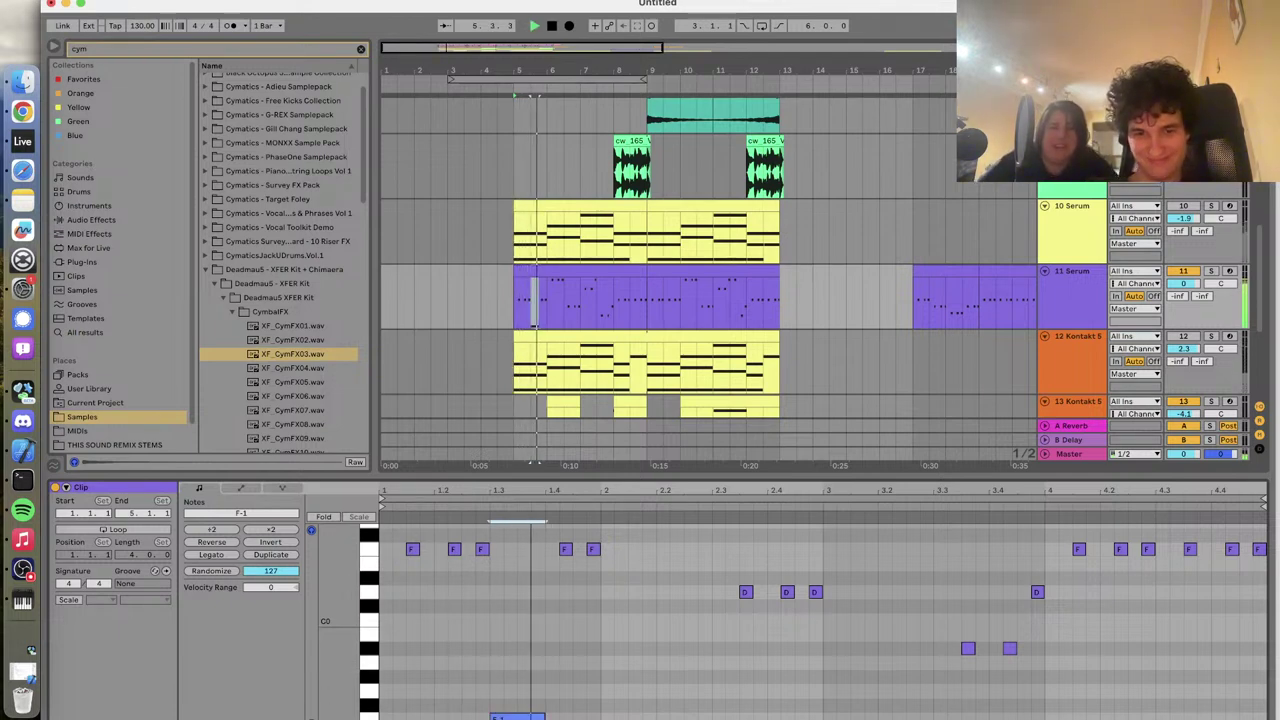
key("space")
Try lowering the last two F0 notes in the bass clip's first bar to B-1, and play the result
left_click(568, 548)
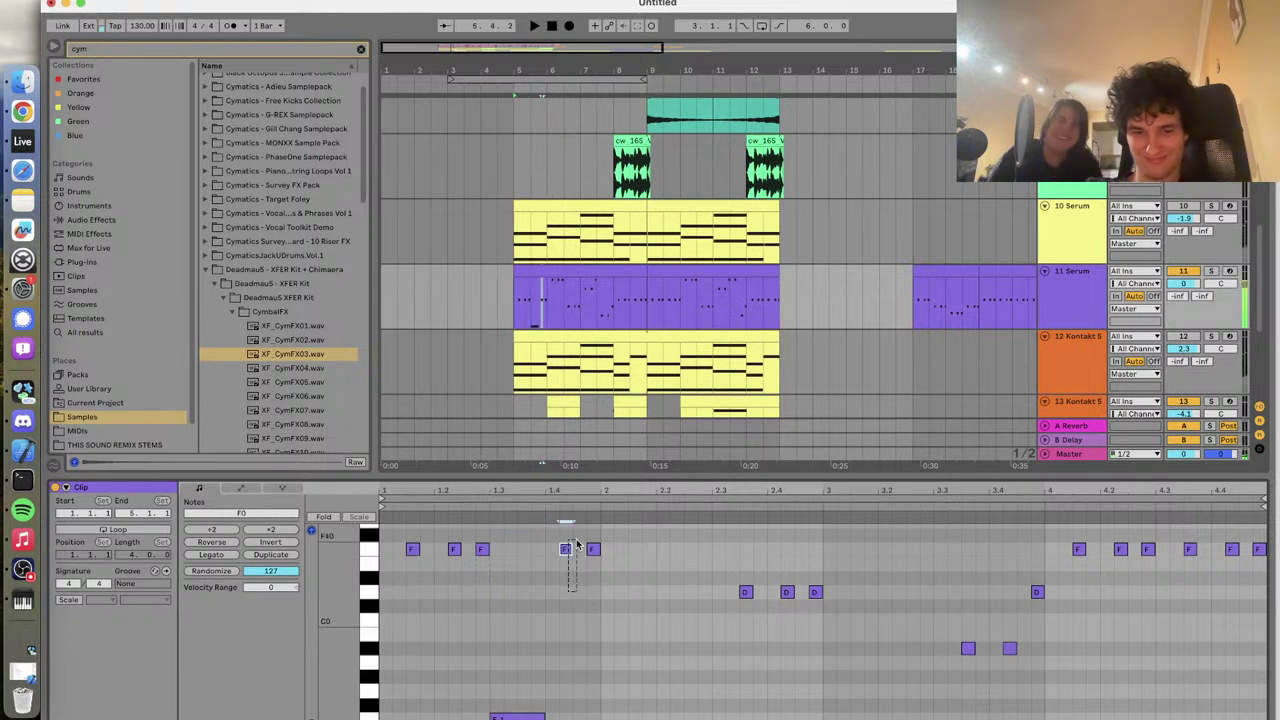
key("Down")
key("Down")
key("space")
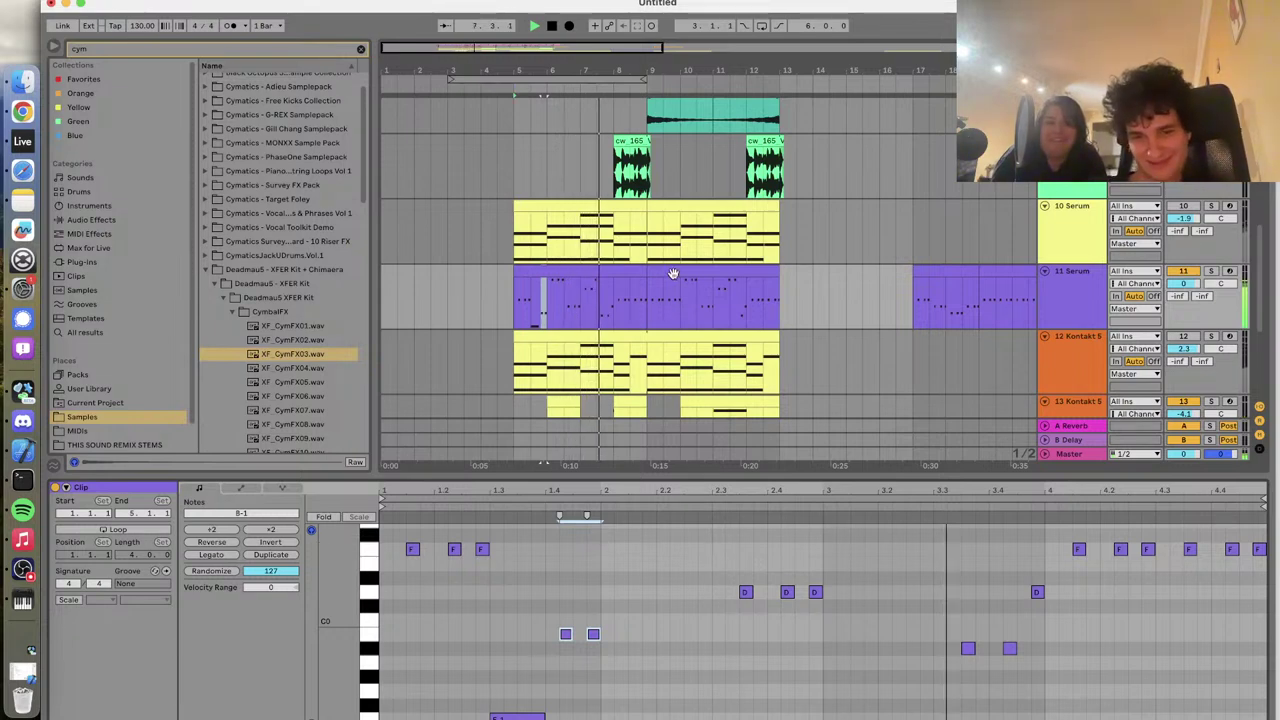
left_click(575, 270)
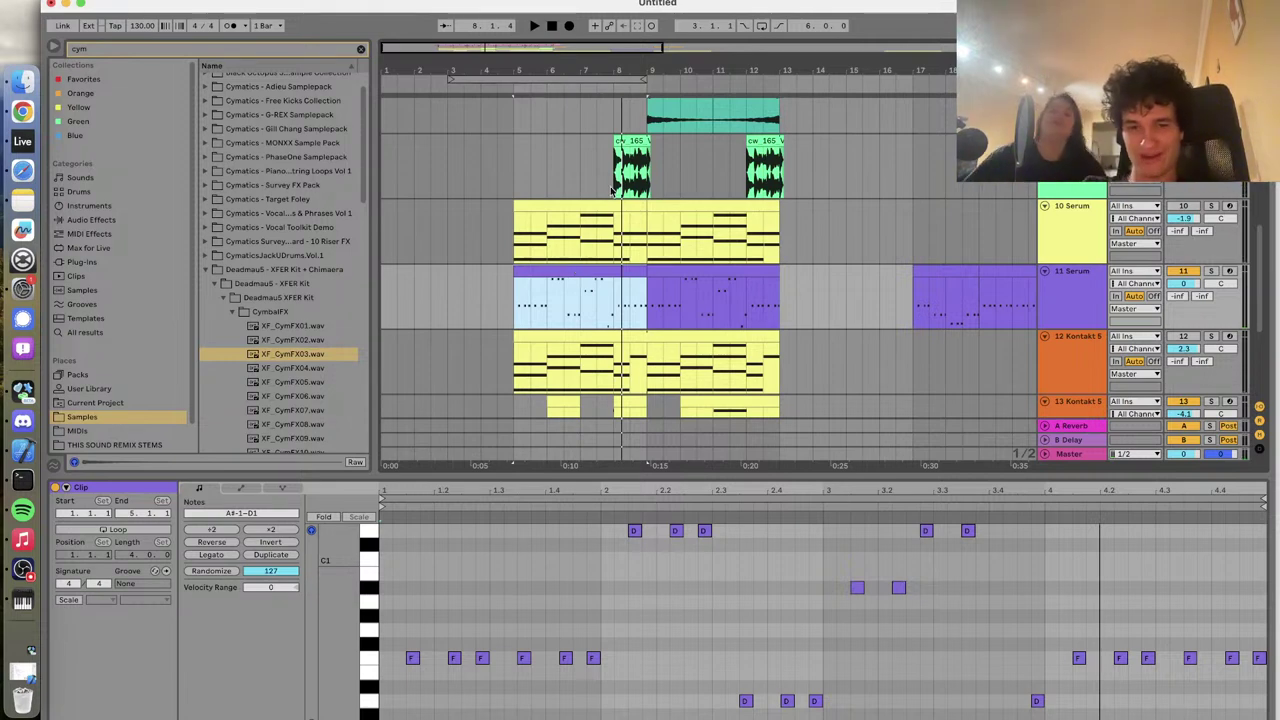
Copy the forward and reversed XF_CymFX03 pair from bar 9 to bar 5 on the same track
scroll(610, 232, "up", 5)
left_click(663, 270)
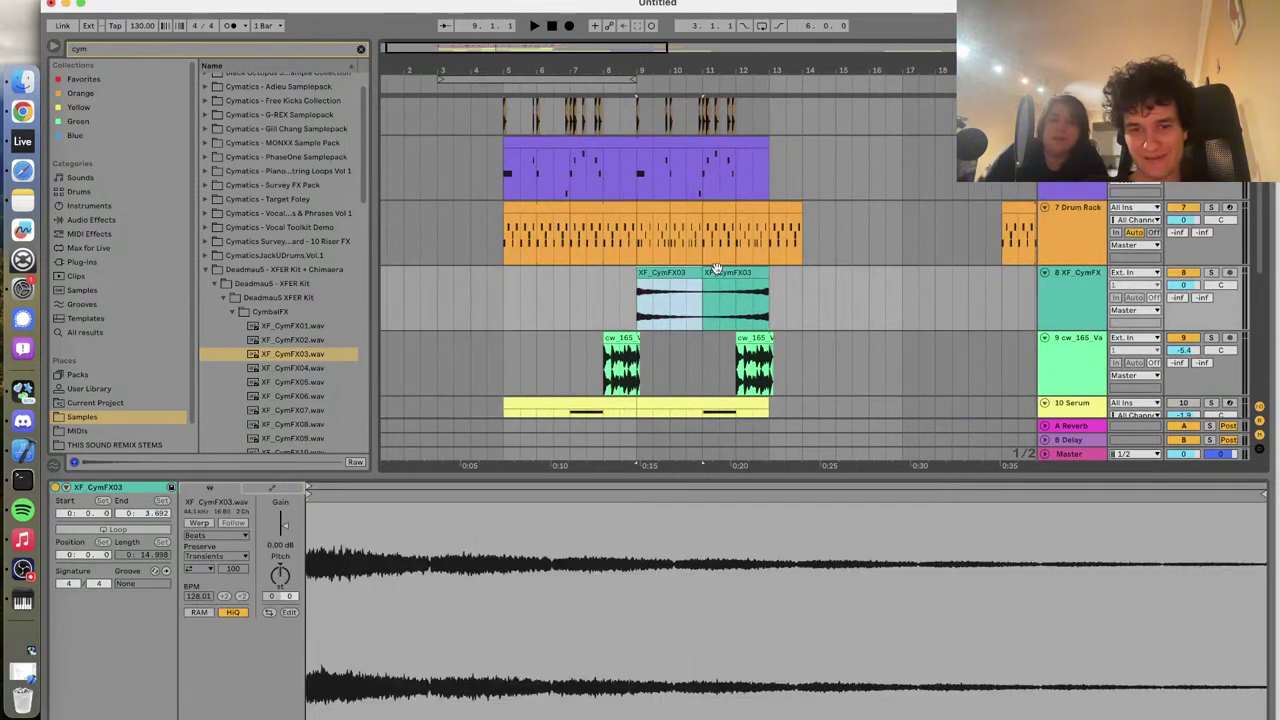
key("super+c")
left_click(506, 277)
key("super+v")
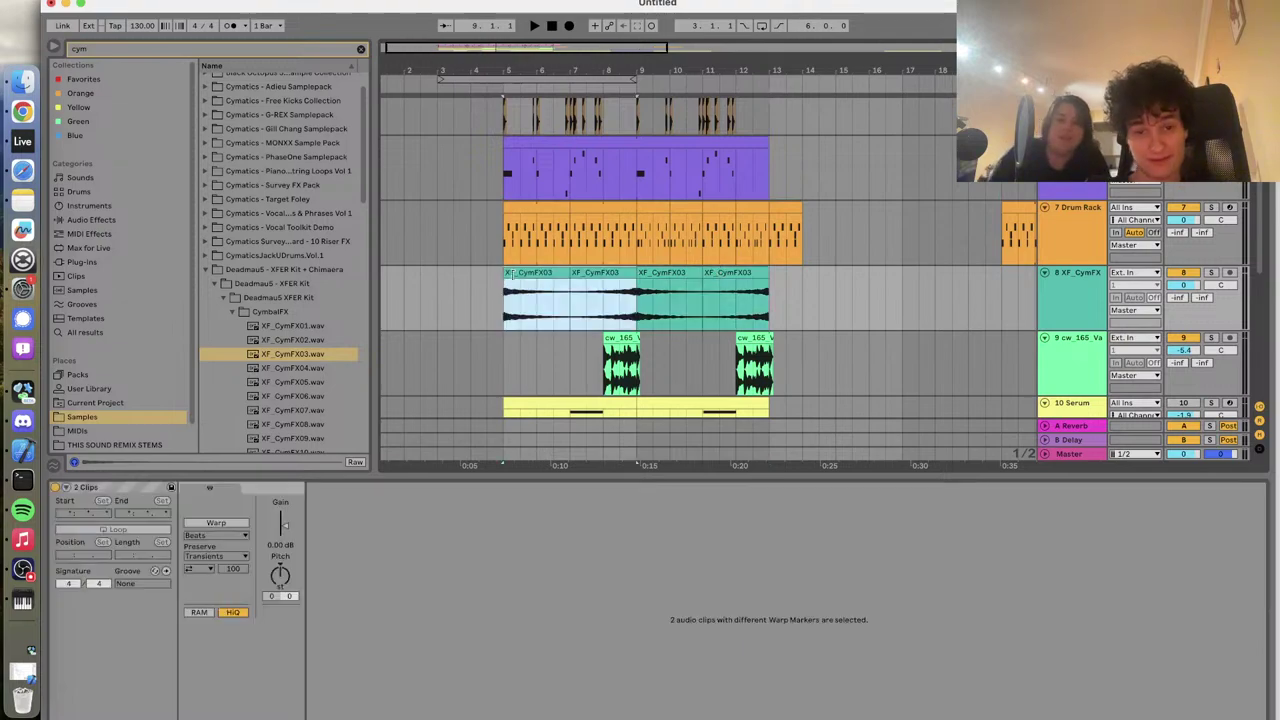
left_click(618, 313)
scroll(622, 308, "up", 4)
scroll(622, 308, "down", 4)
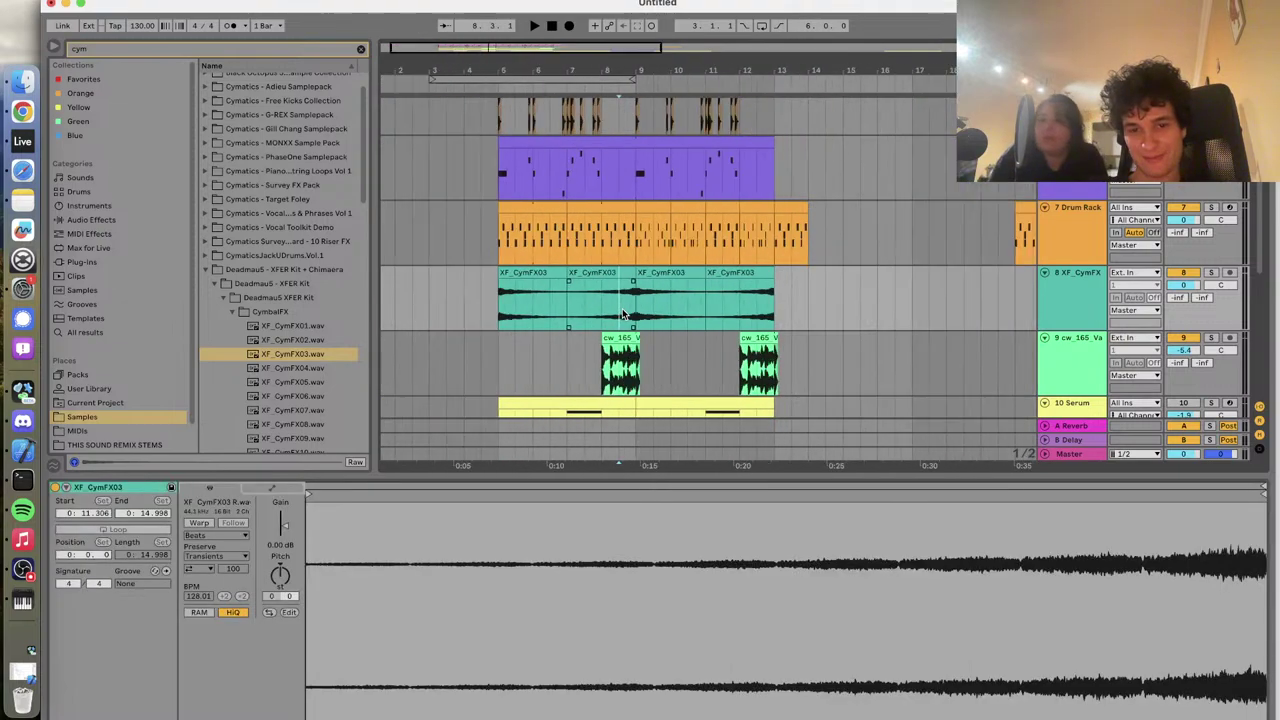
Play the section from bar 5 past bar 13 and review the arrangement's tracks
scroll(622, 313, "down", 5)
left_click(530, 298)
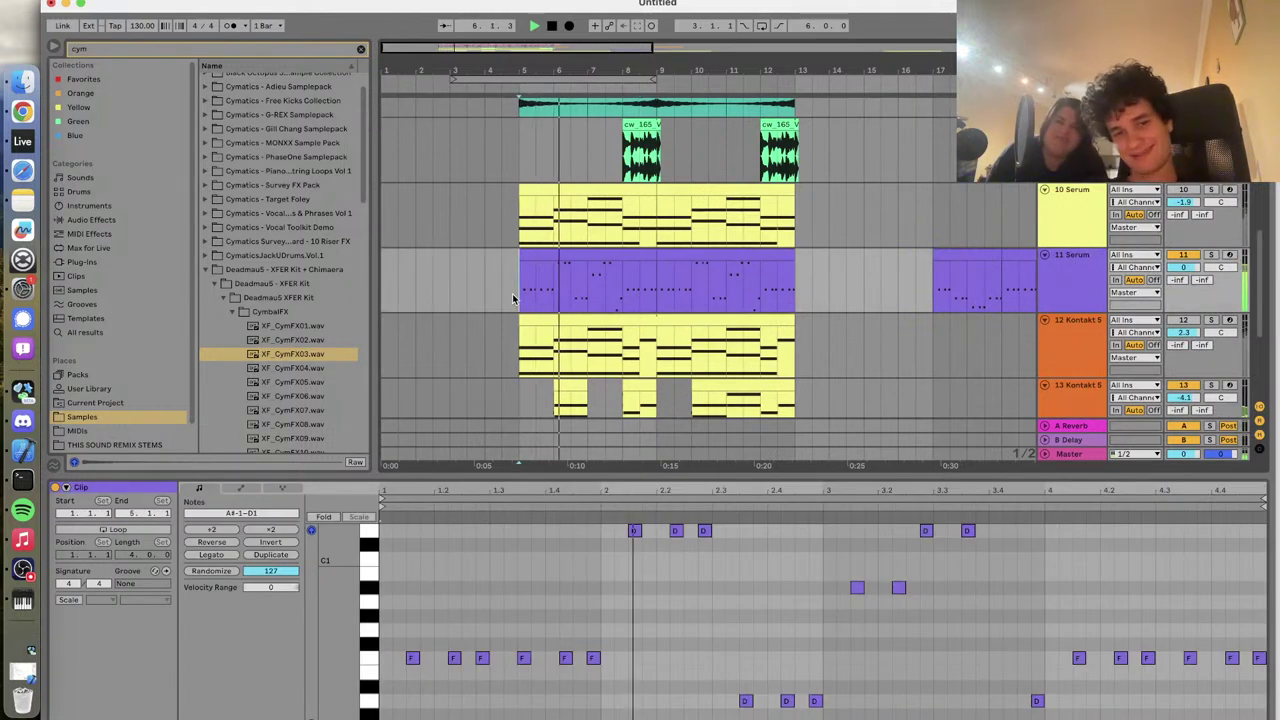
scroll(517, 298, "down", 3)
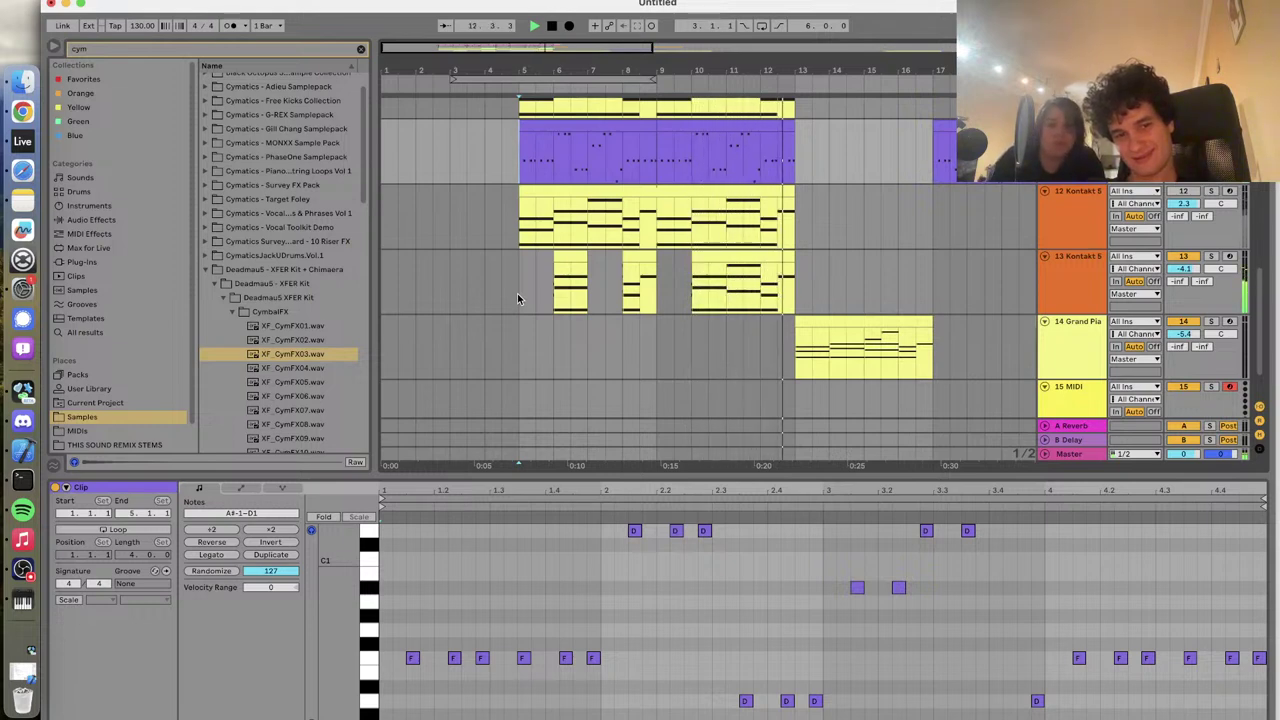
key("space")
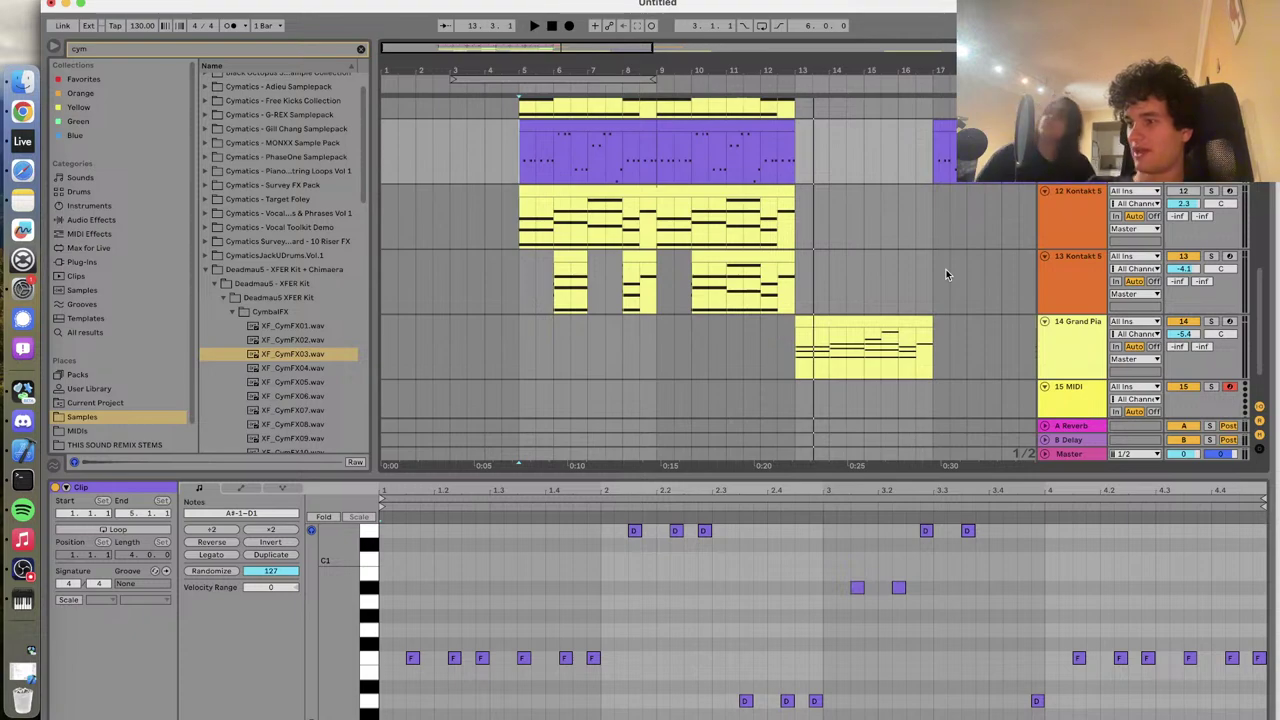
scroll(592, 204, "up", 10)
scroll(592, 206, "up", 2)
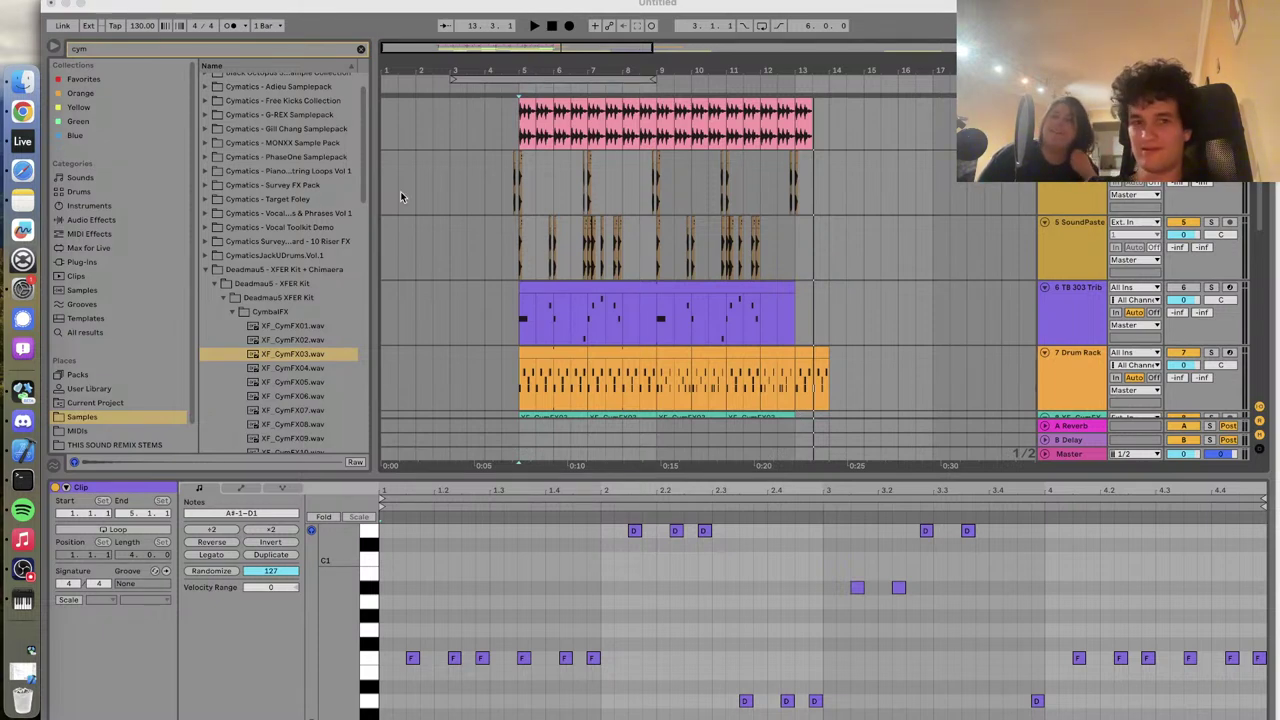
Audition XF_CymFX06 and XF_CymFX08, and collapse the Deadmau5 - XFER Kit + Chimaera folder
left_click(300, 396)
left_click(268, 424)
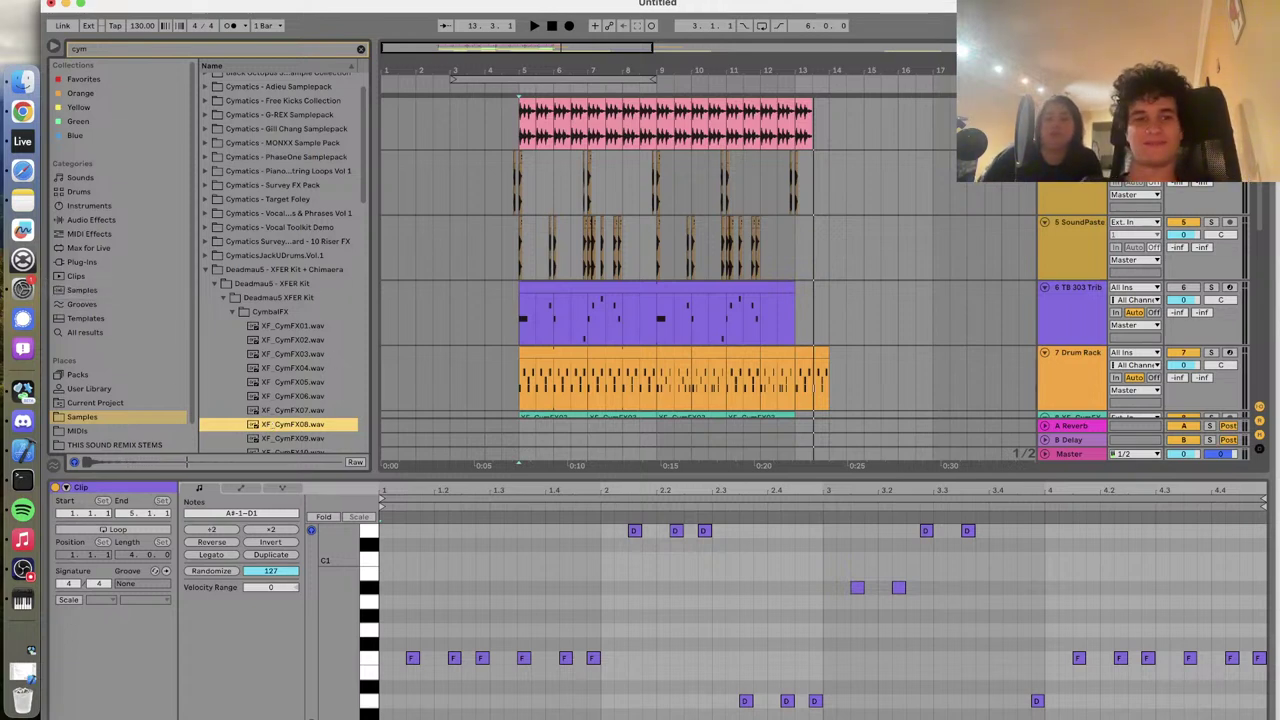
left_click(165, 52)
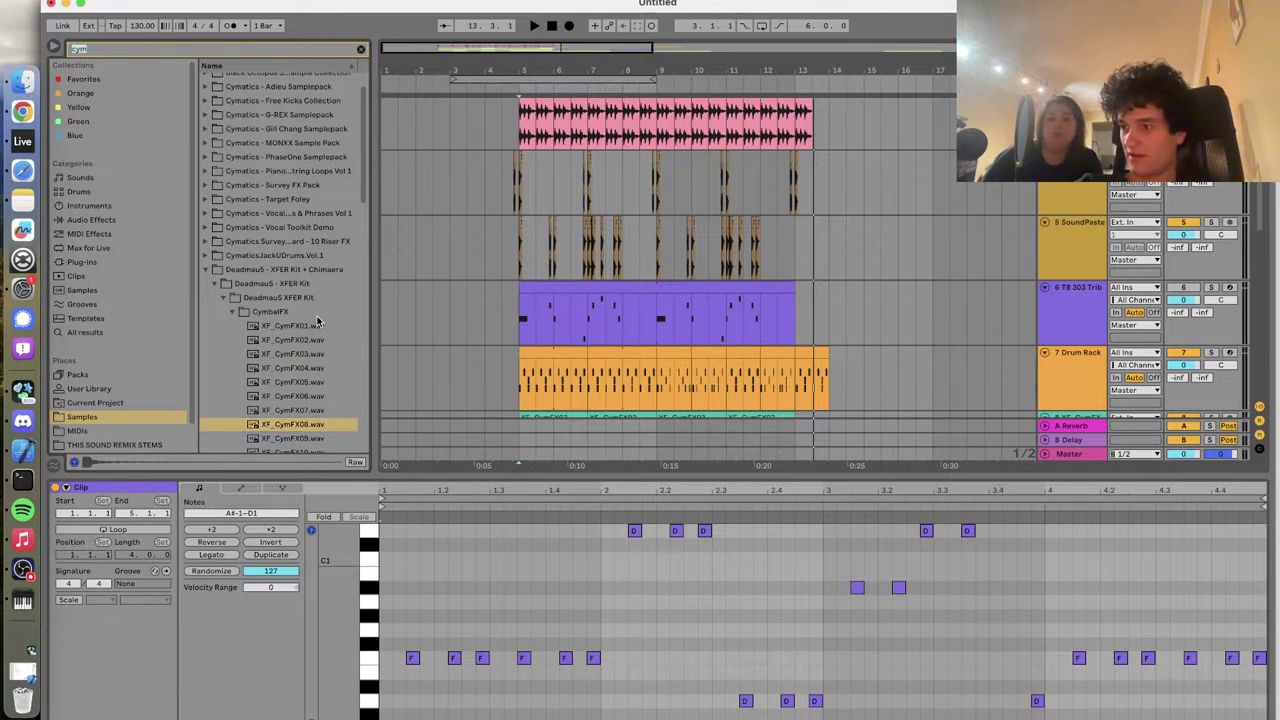
scroll(317, 322, "down", 1)
left_click(204, 257)
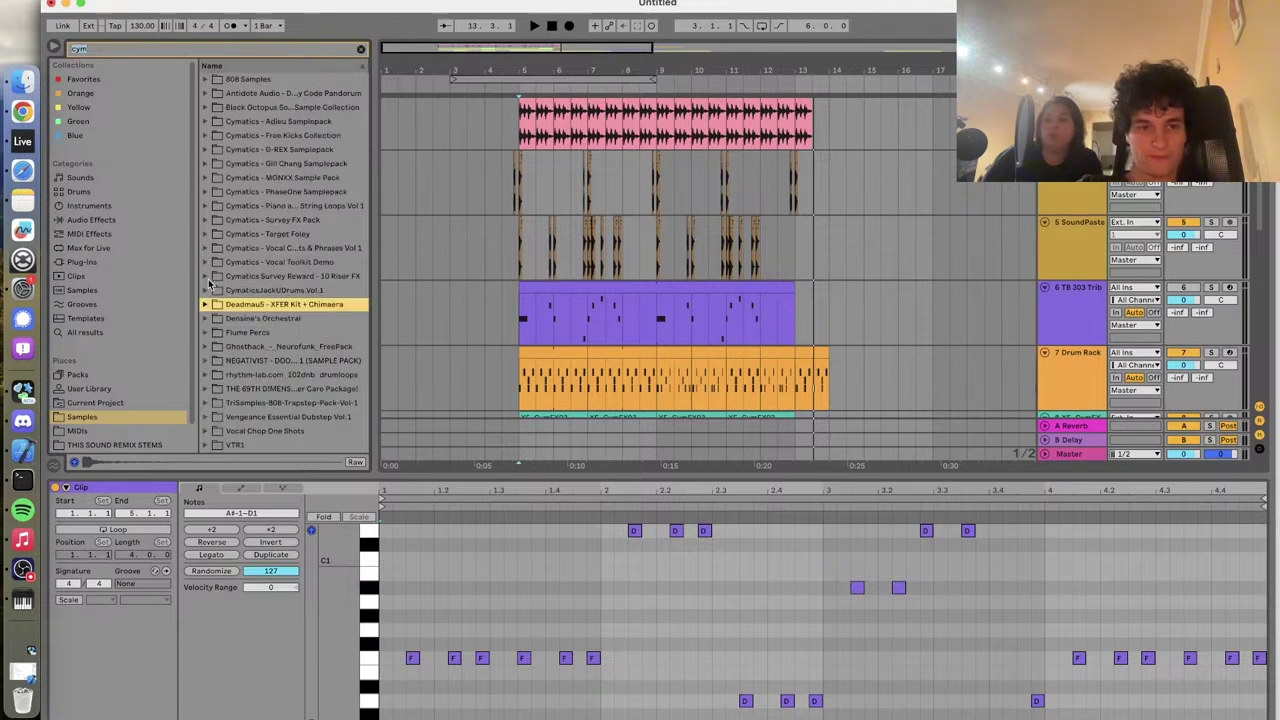
Open the Cymbals folder of the Cymatics PhaseOne Samplepack and audition PhaseOne_China1 and PhaseOne_Crash1
left_click(206, 191)
left_click(212, 206)
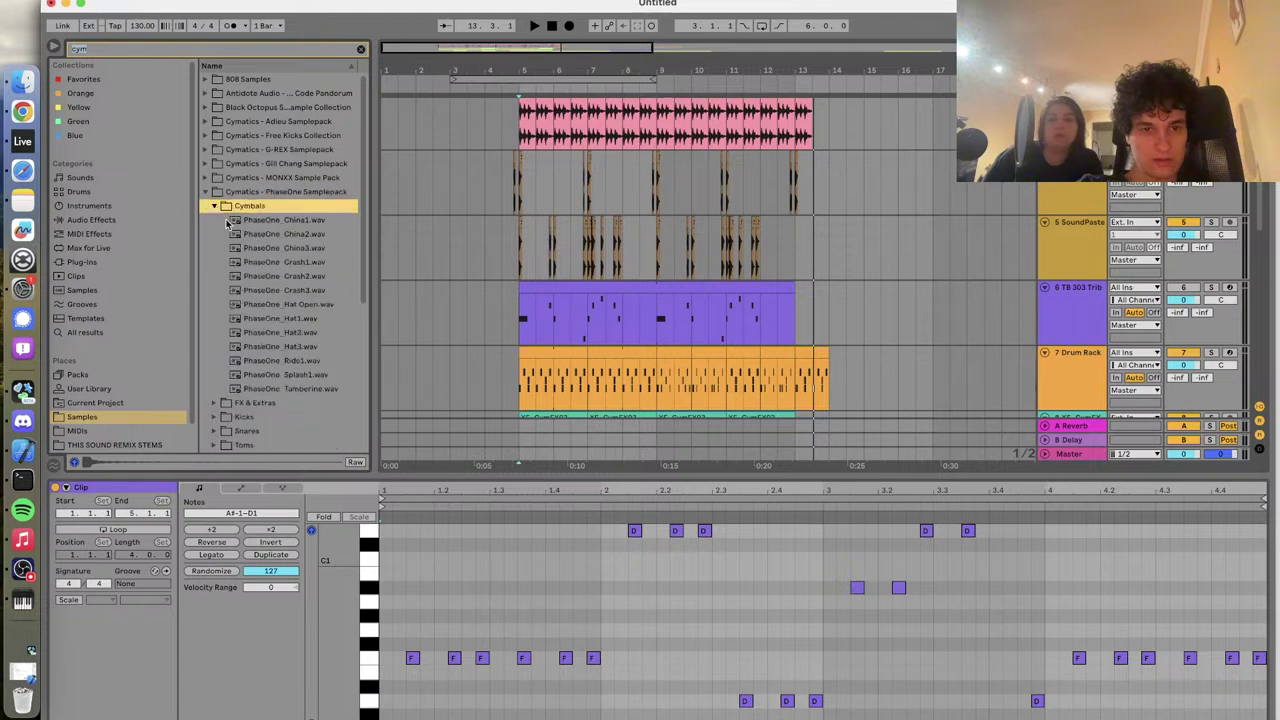
left_click(229, 222)
left_click(247, 262)
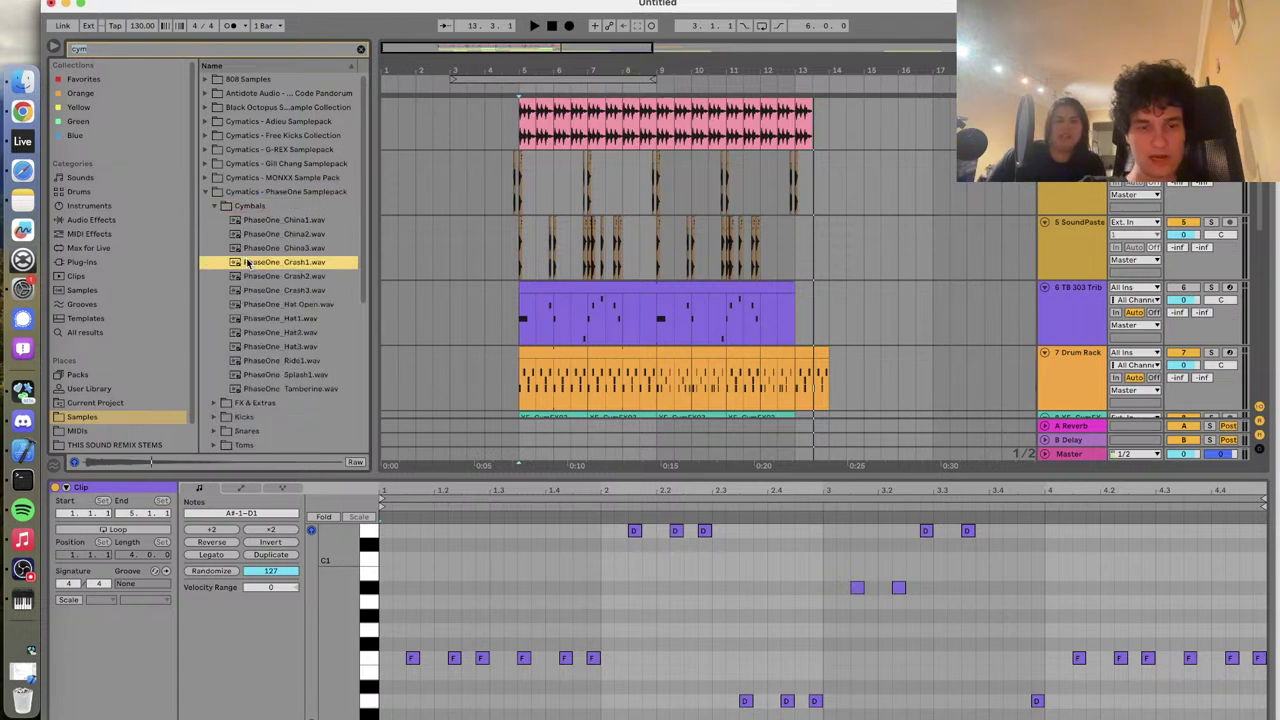
Audition the PhaseOne crash, hat and china samples in the open Cymbals folder
left_click(257, 277)
left_click(262, 291)
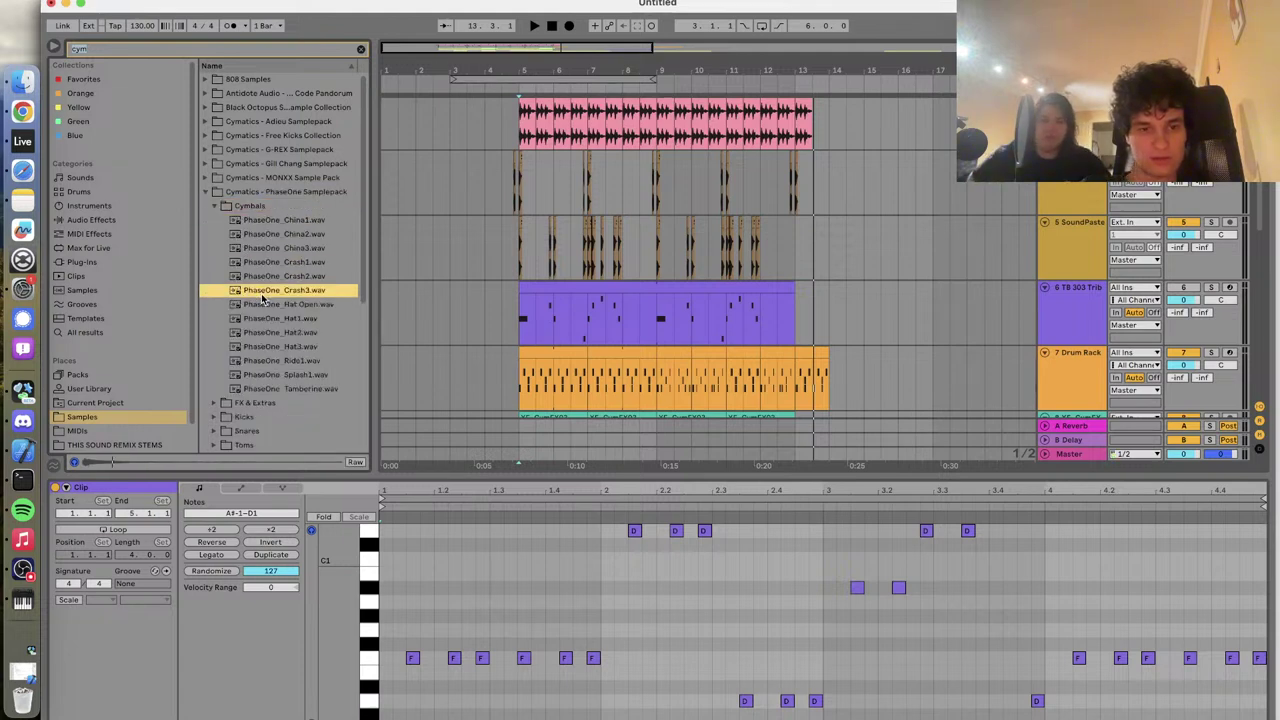
left_click(272, 319)
left_click(279, 306)
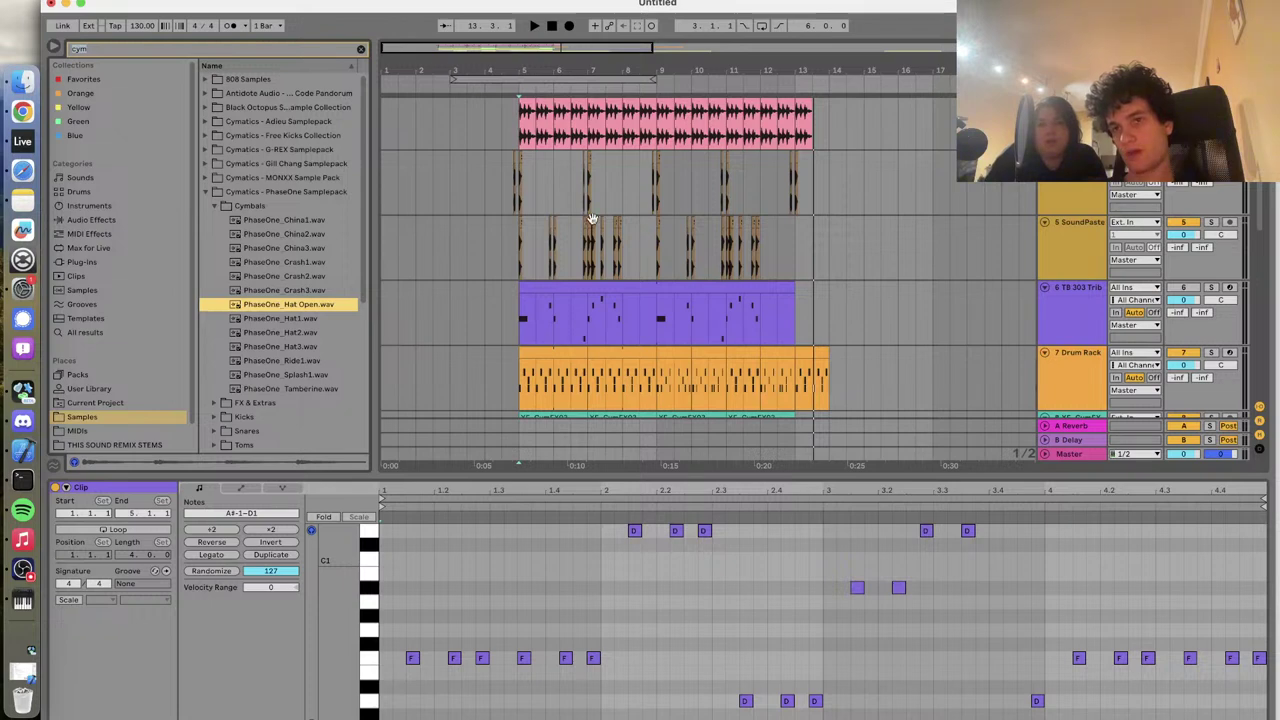
scroll(541, 287, "down", 5)
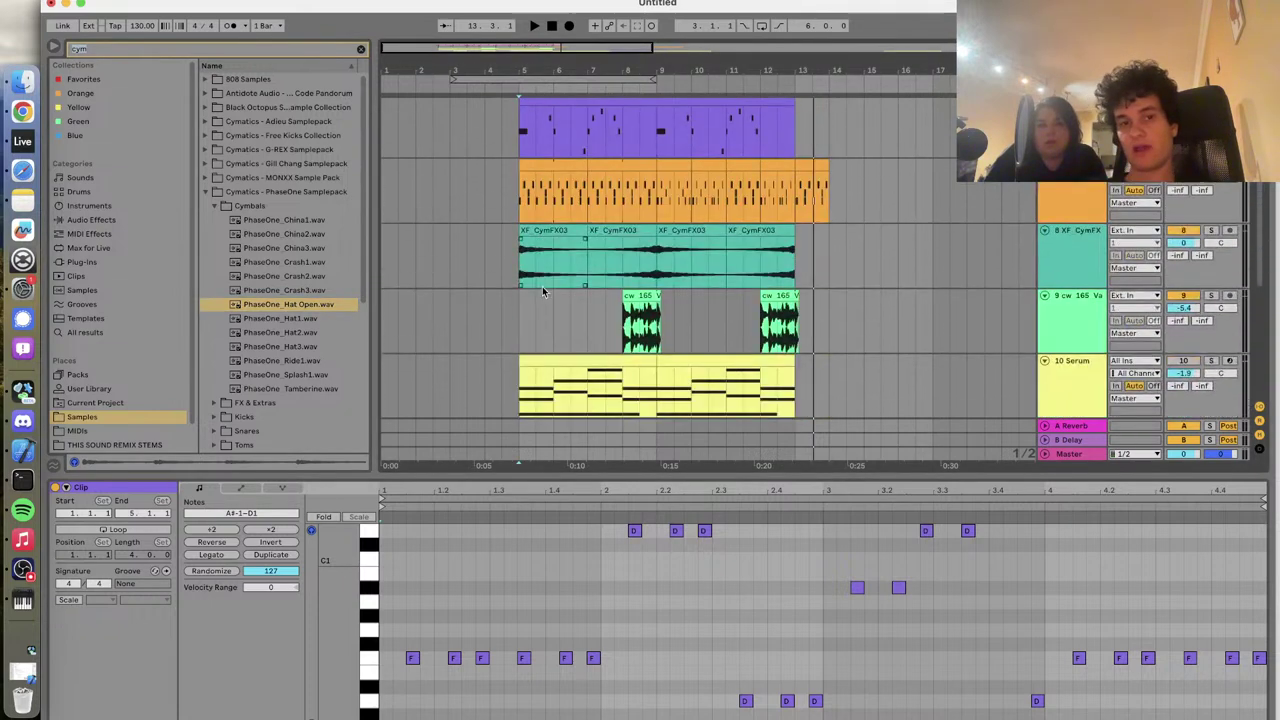
left_click(296, 248)
left_click(295, 220)
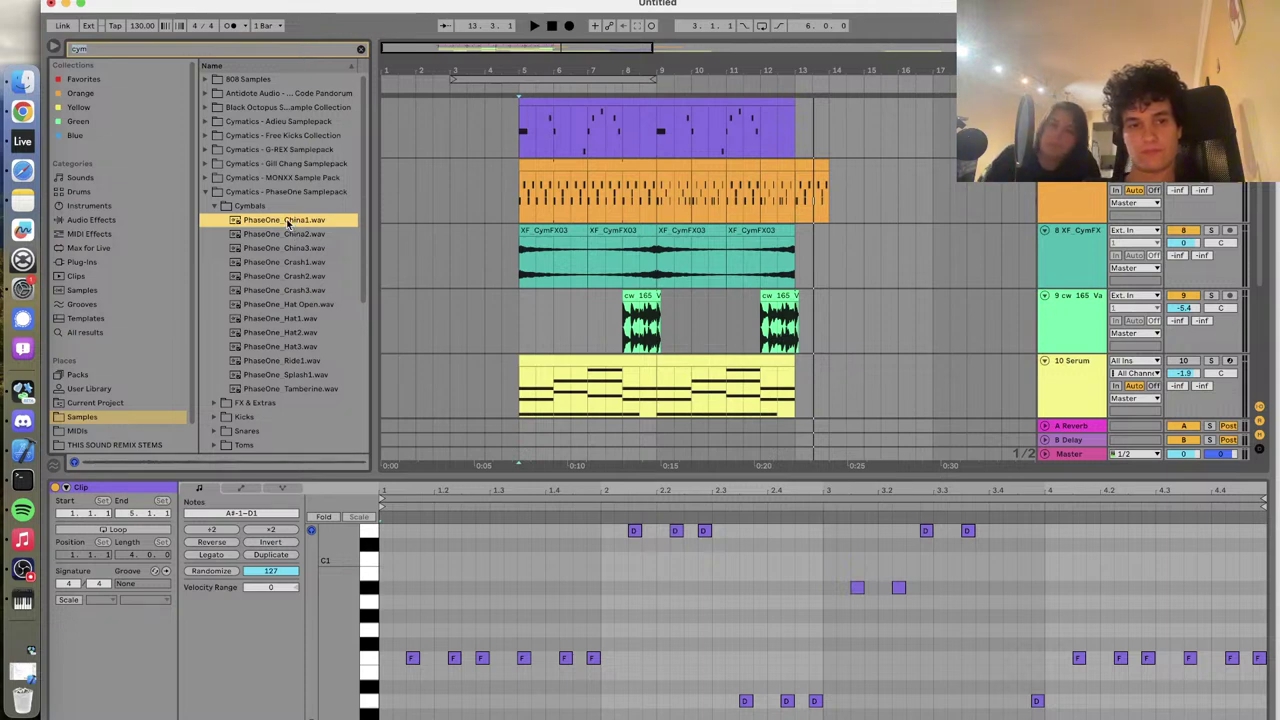
left_click(288, 234)
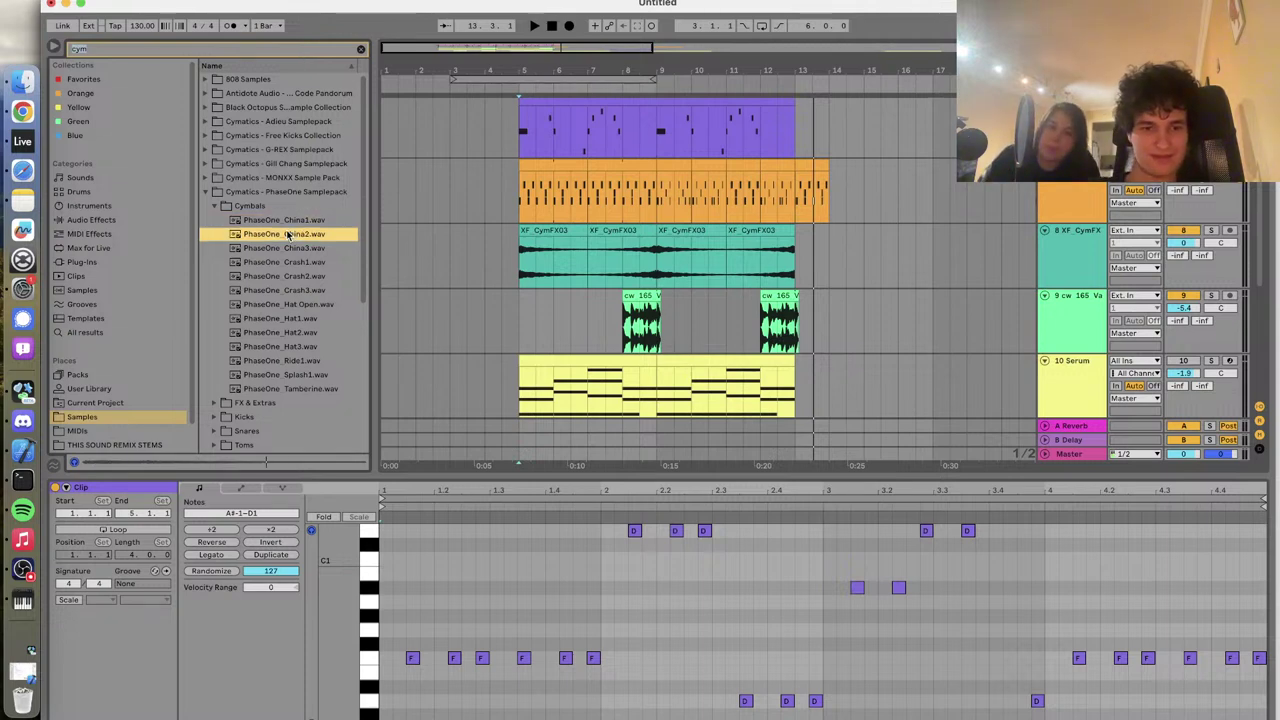
Look through the Cymatics - MONXX Sample Pack and 808 Samples folders, audition cymbal (1), and collapse both folders
left_click(205, 179)
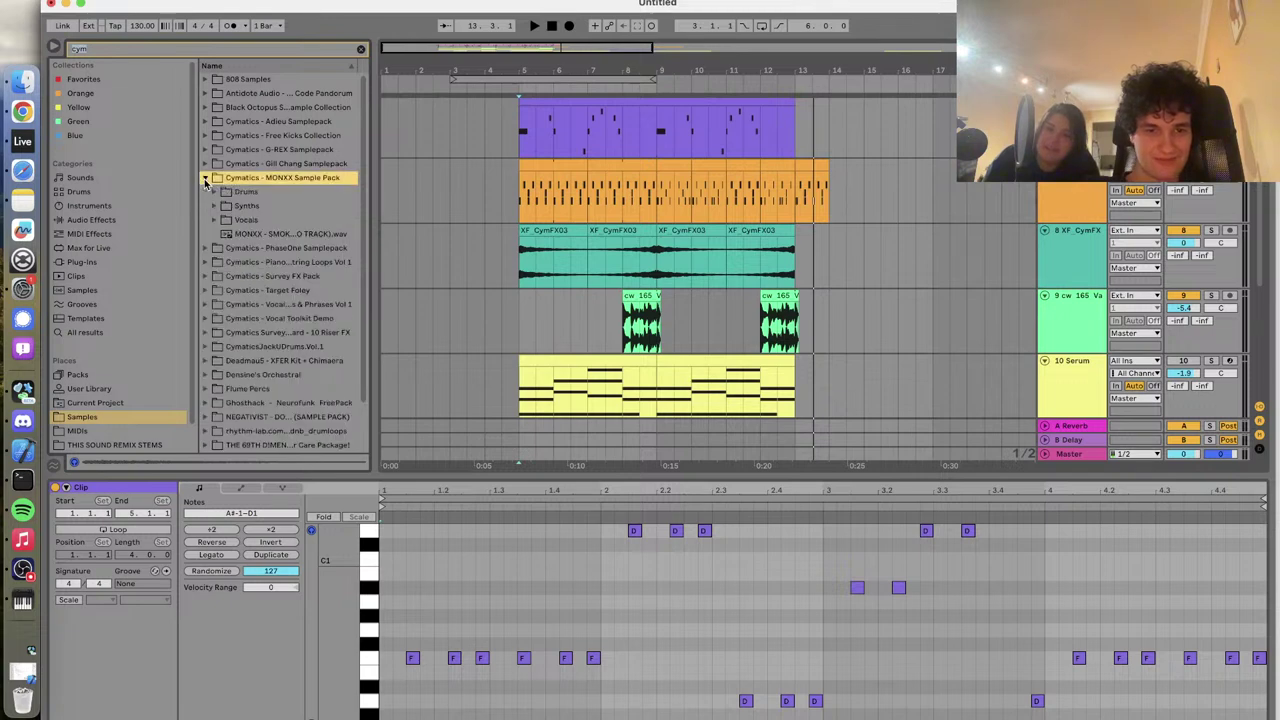
left_click(206, 177)
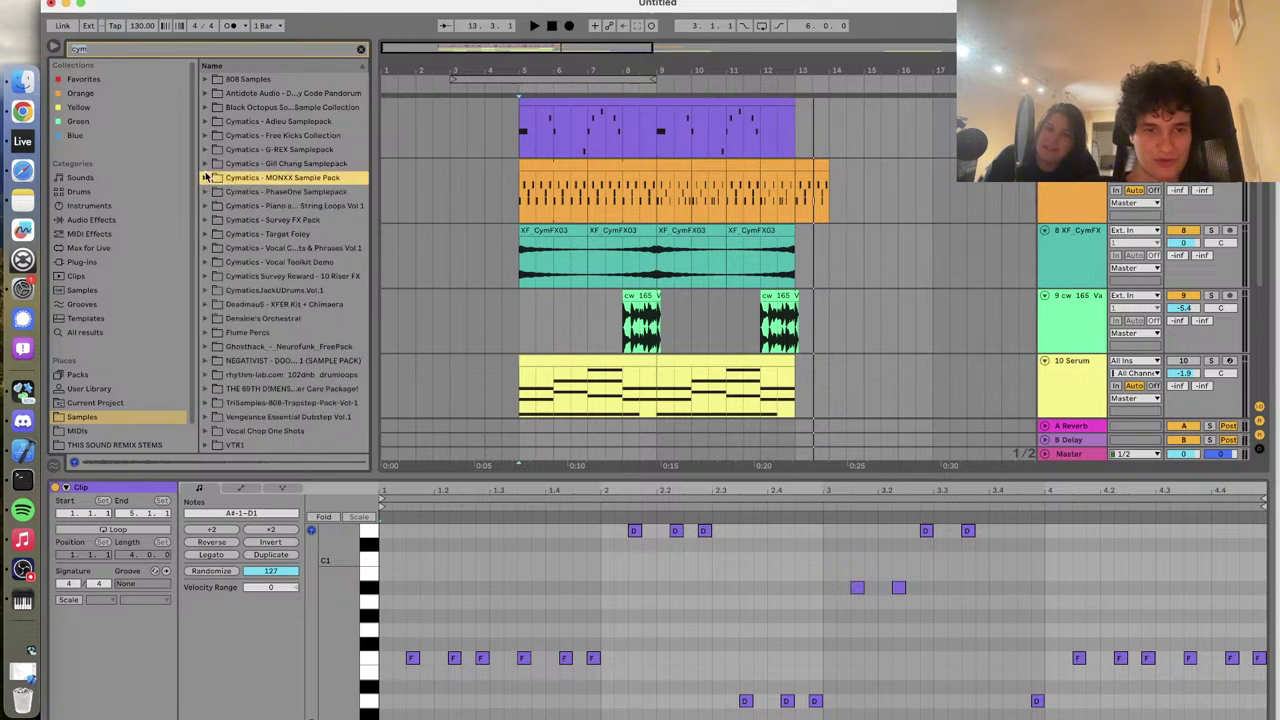
left_click(206, 80)
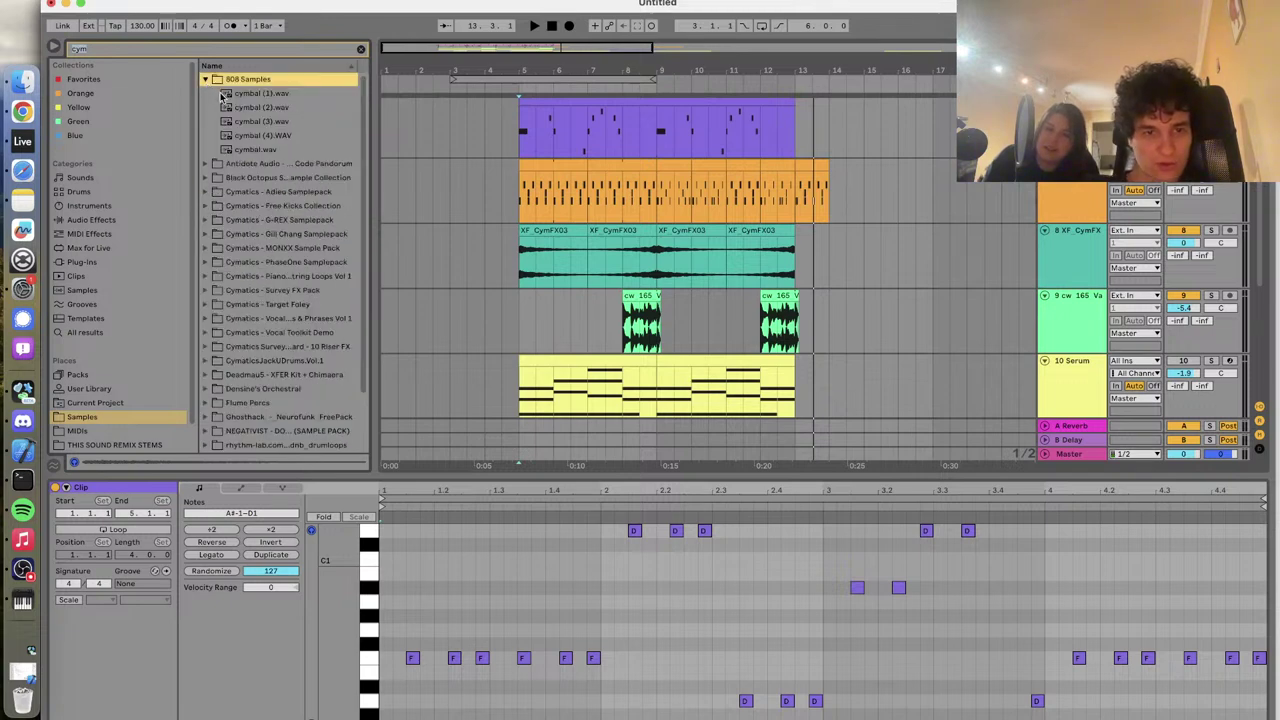
left_click(222, 93)
left_click(206, 80)
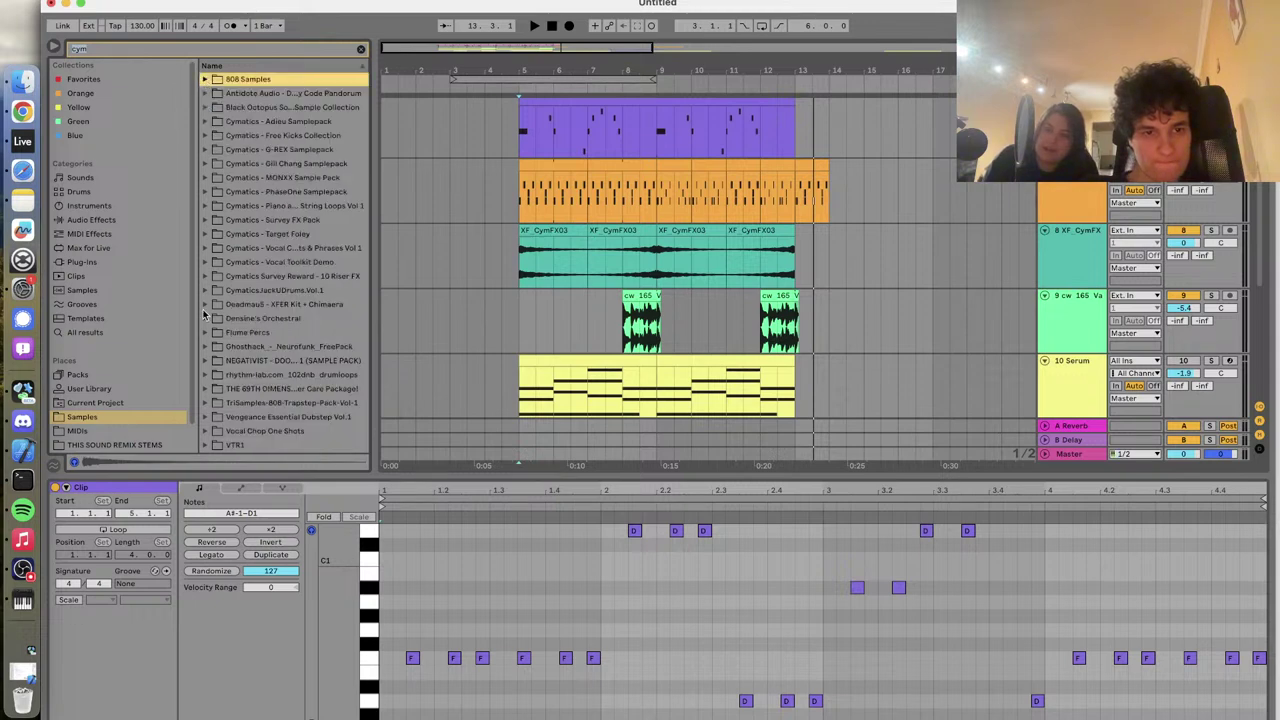
Open the VTR1 Crash folder inside VTR1 Cymbals and audition its samples through VTR1 Crash 04
left_click(208, 444)
left_click(208, 444)
left_click(207, 445)
left_click(215, 446)
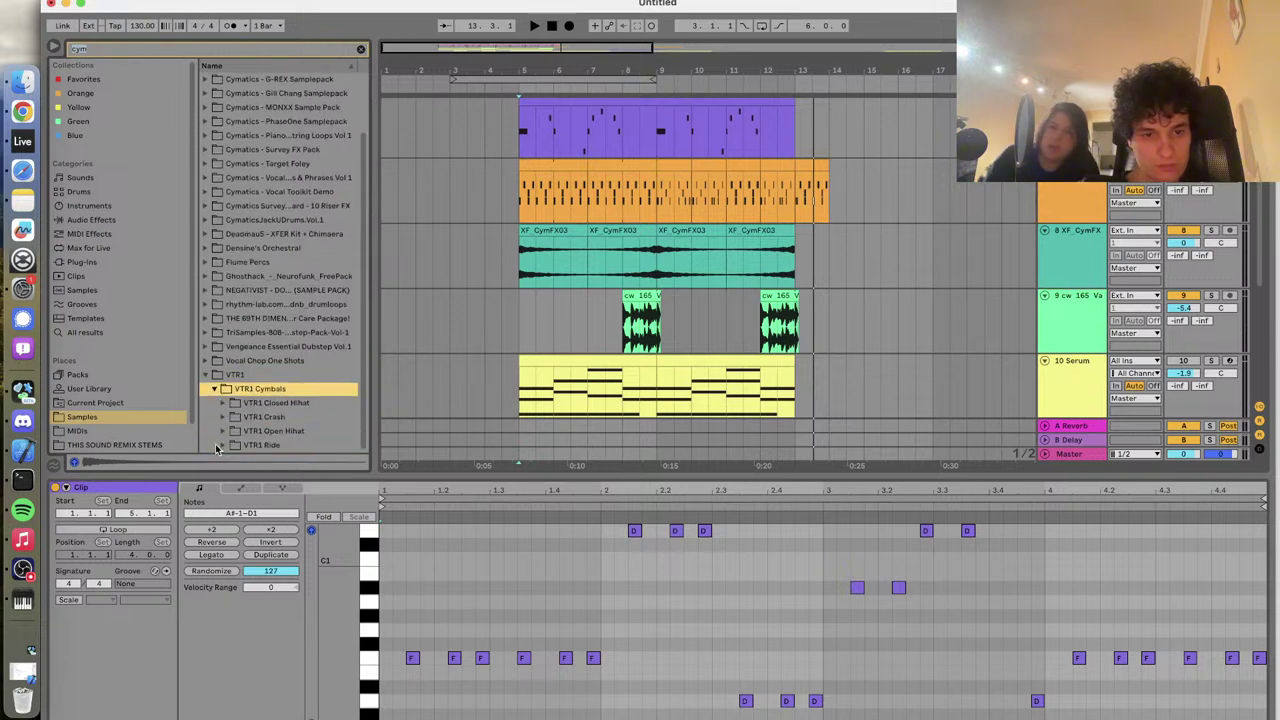
left_click(233, 431)
left_click(227, 416)
key("Right")
key("Down")
key("Down")
key("Down")
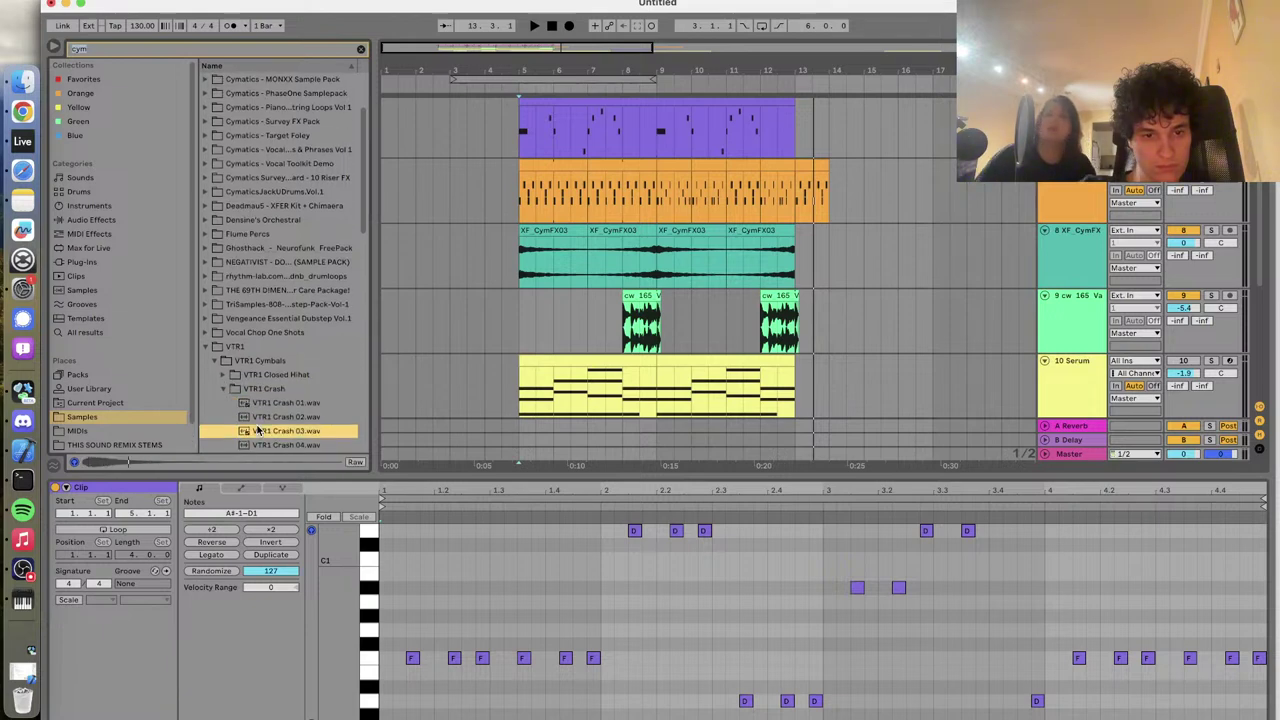
left_click(267, 445)
scroll(267, 440, "down", 3)
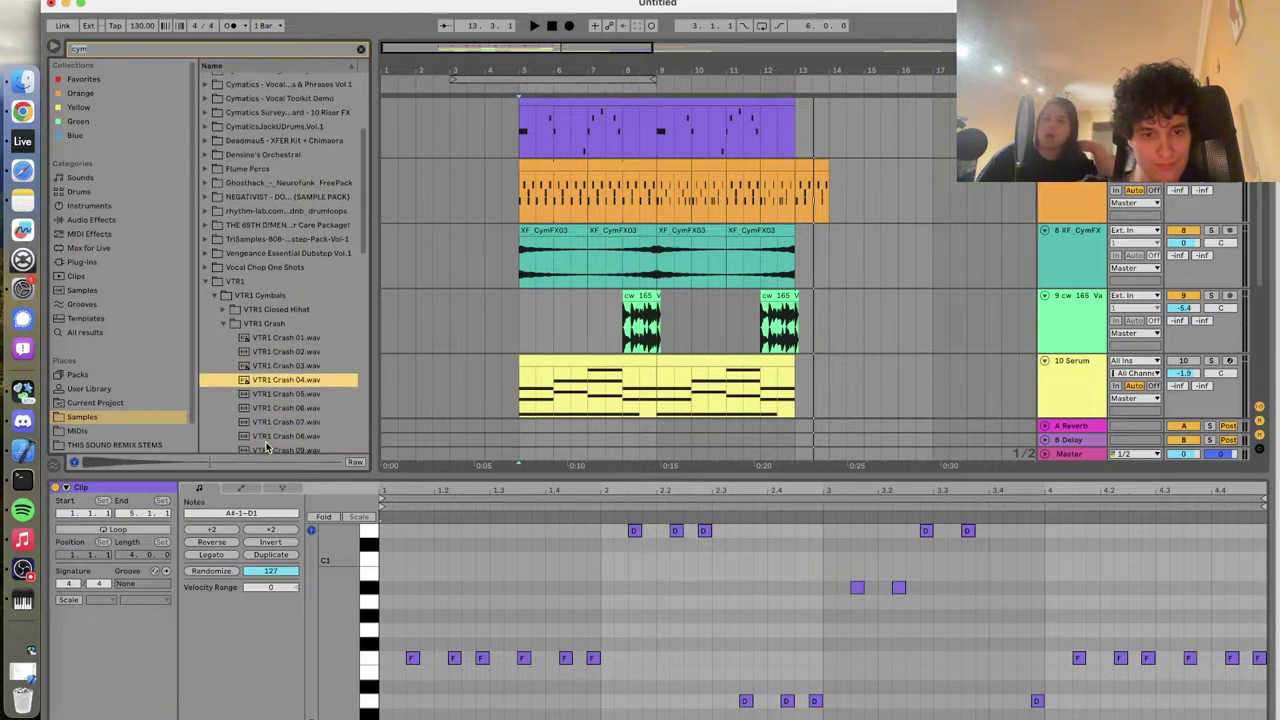
Insert a new audio track below the cw_165 fill track
right_click(1066, 325)
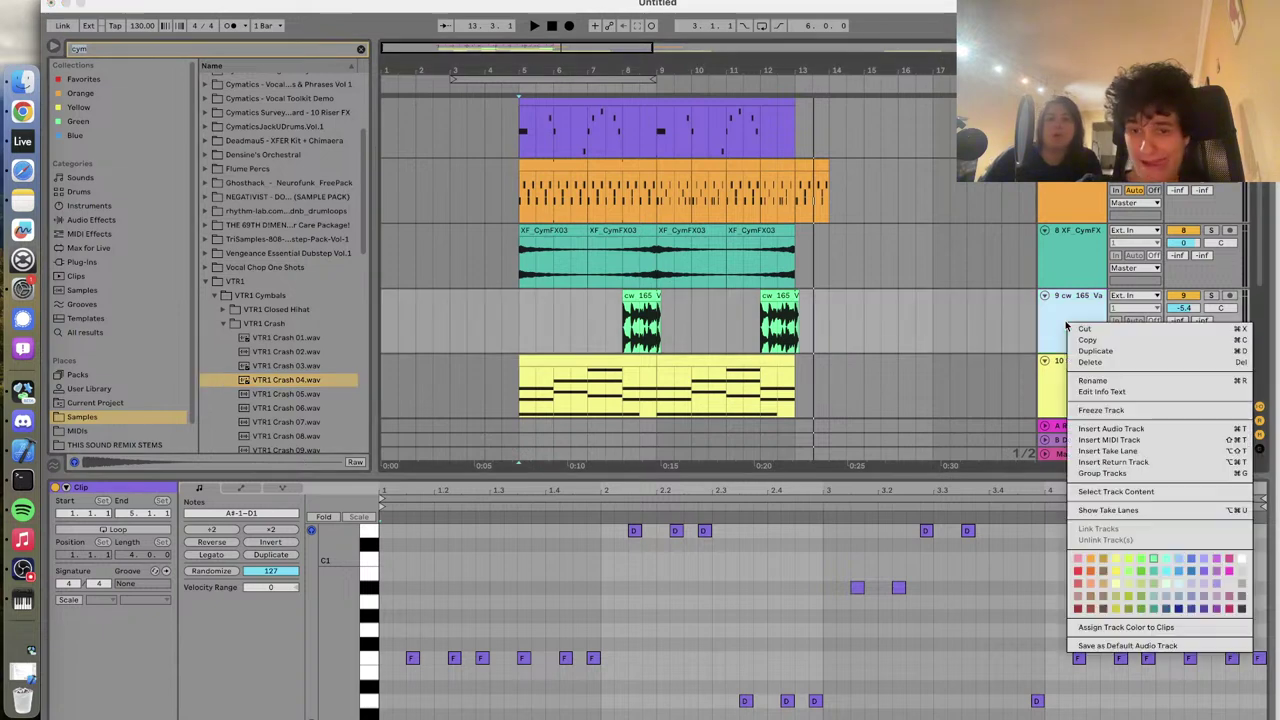
left_click(1110, 428)
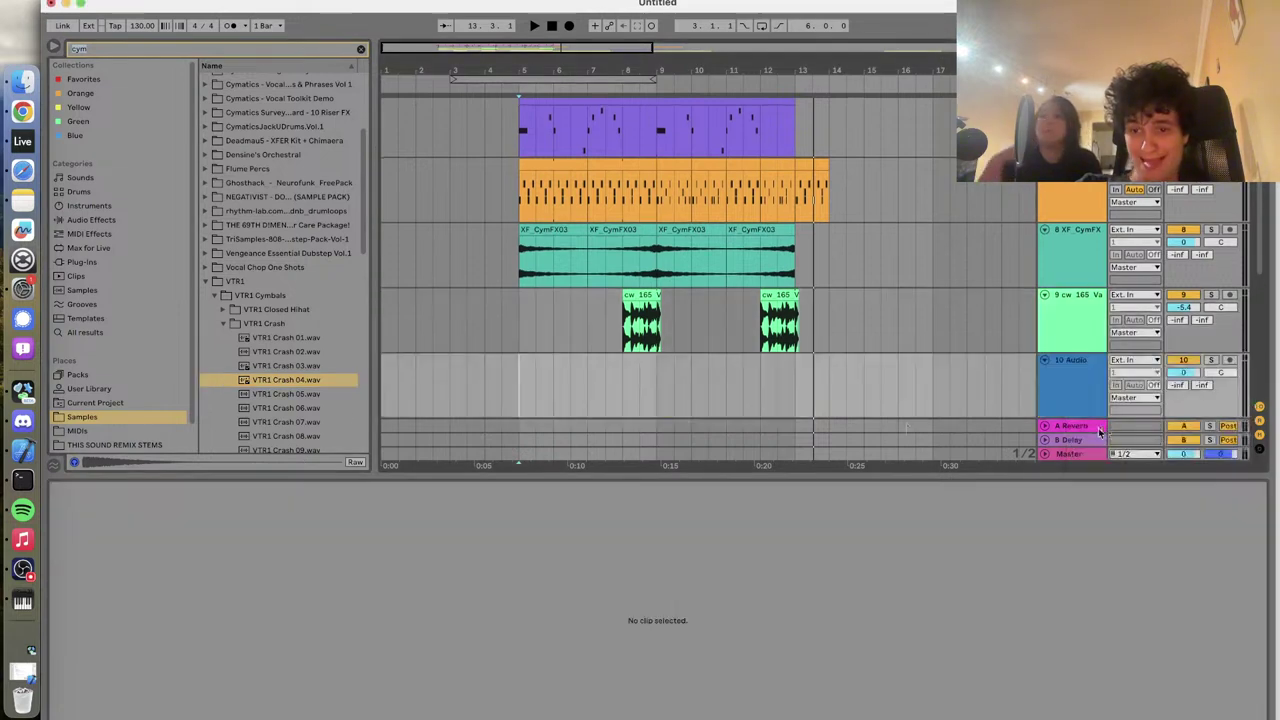
Audition VTR1 Crash 07 to 09 and try to place VTR1 Crash 09 in the arrangement at bar 9
left_click(290, 422)
left_click(290, 436)
left_click(290, 450)
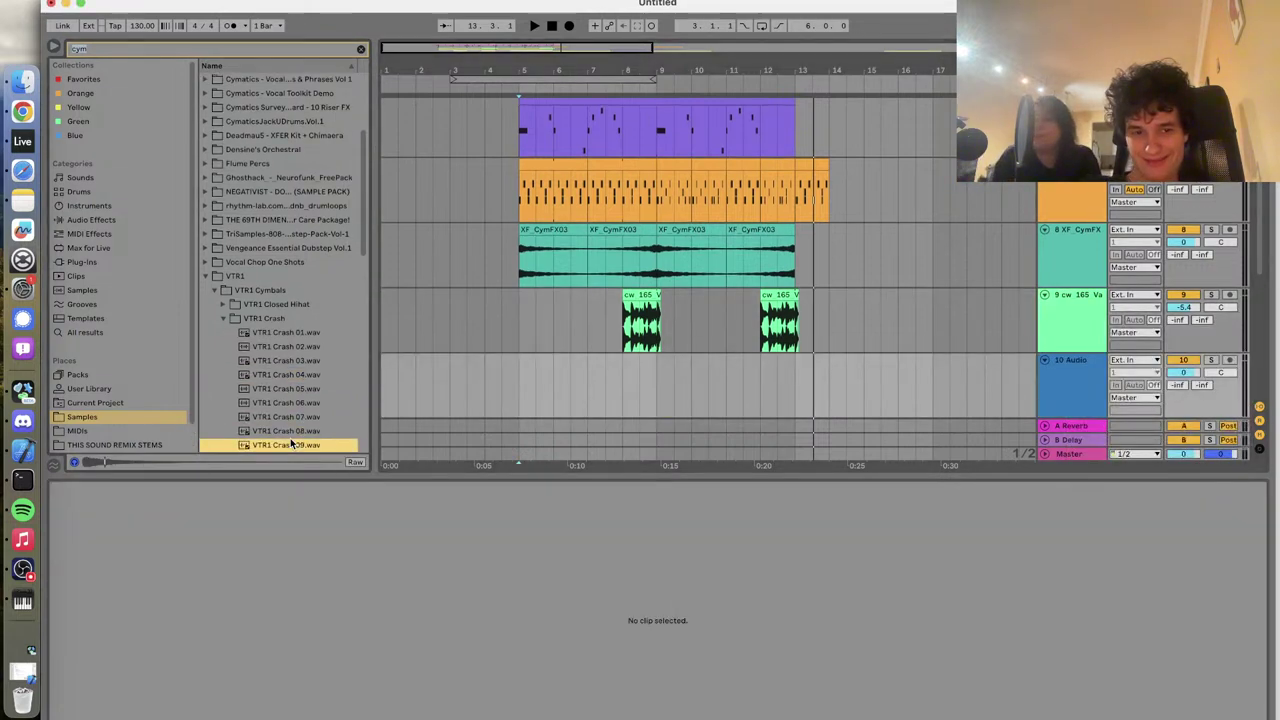
scroll(290, 441, "down", 2)
left_click_drag(280, 418, 652, 405)
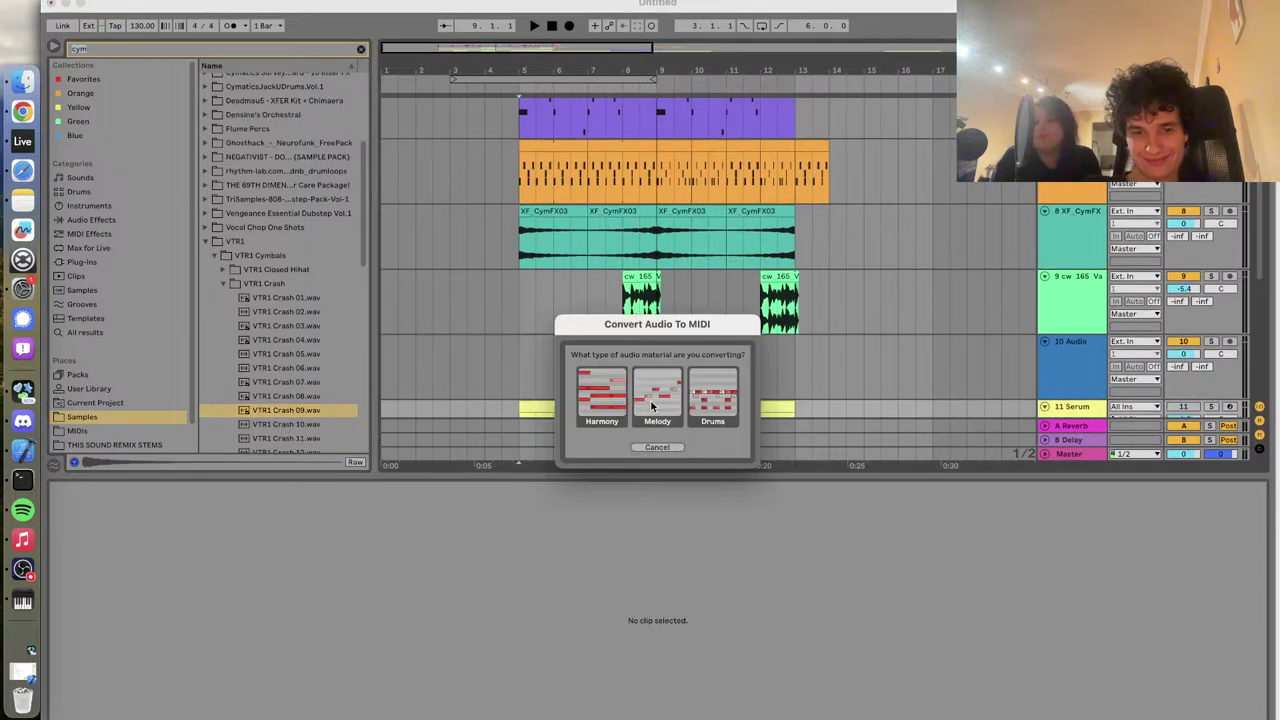
left_click(658, 446)
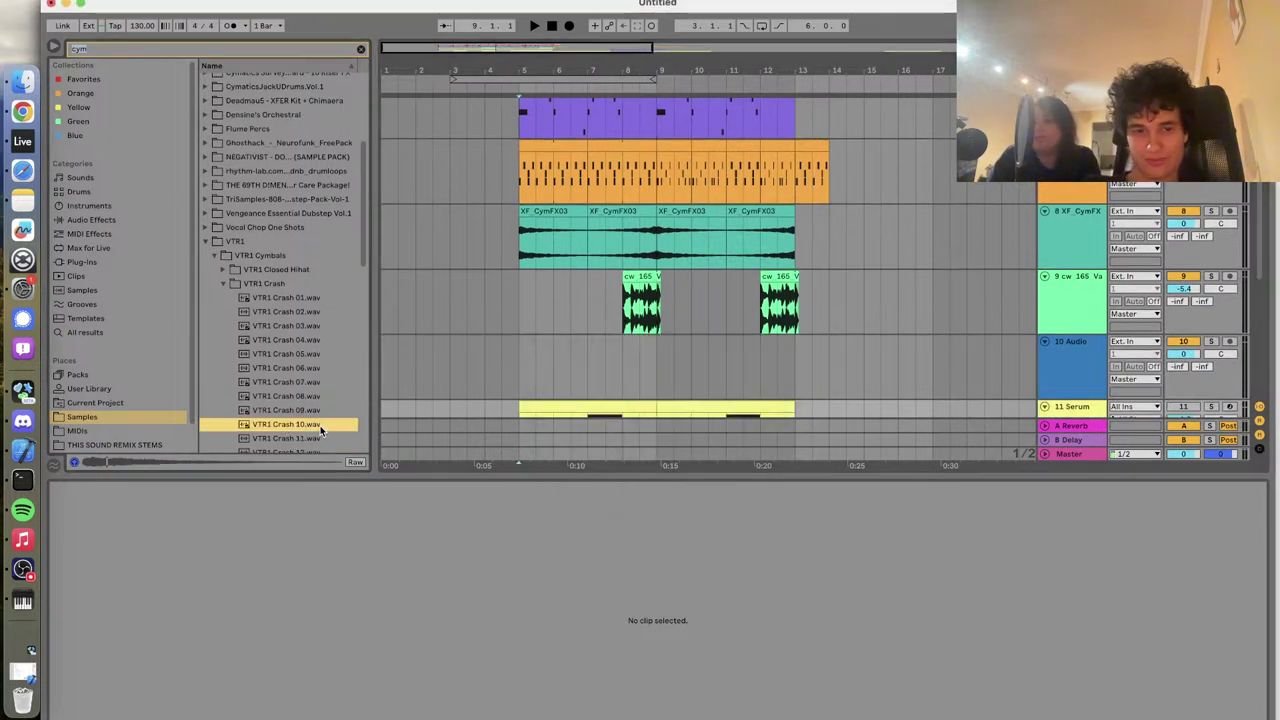
Audition the crashes up to VTR1 Crash 14 and place VTR1 Crash 14 at bar 9 on the new audio track
key("Down")
key("Down")
key("Down")
key("Down")
key("Down")
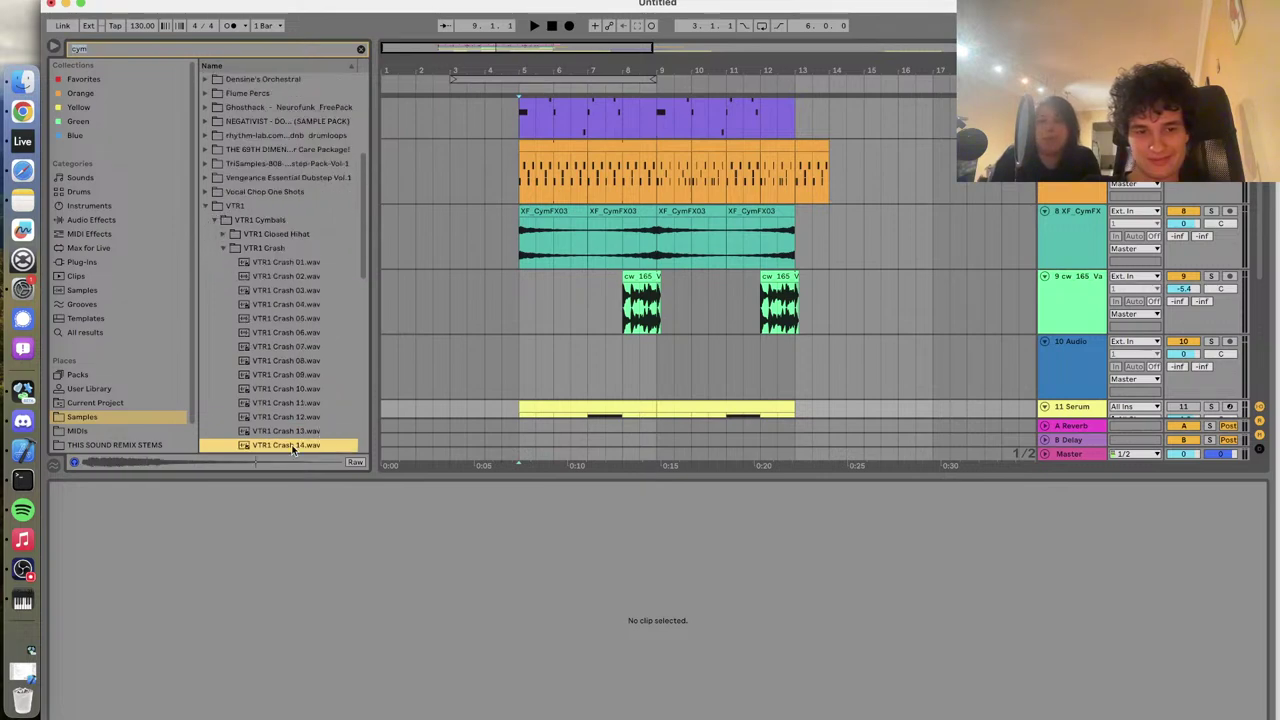
left_click_drag(660, 427, 662, 366)
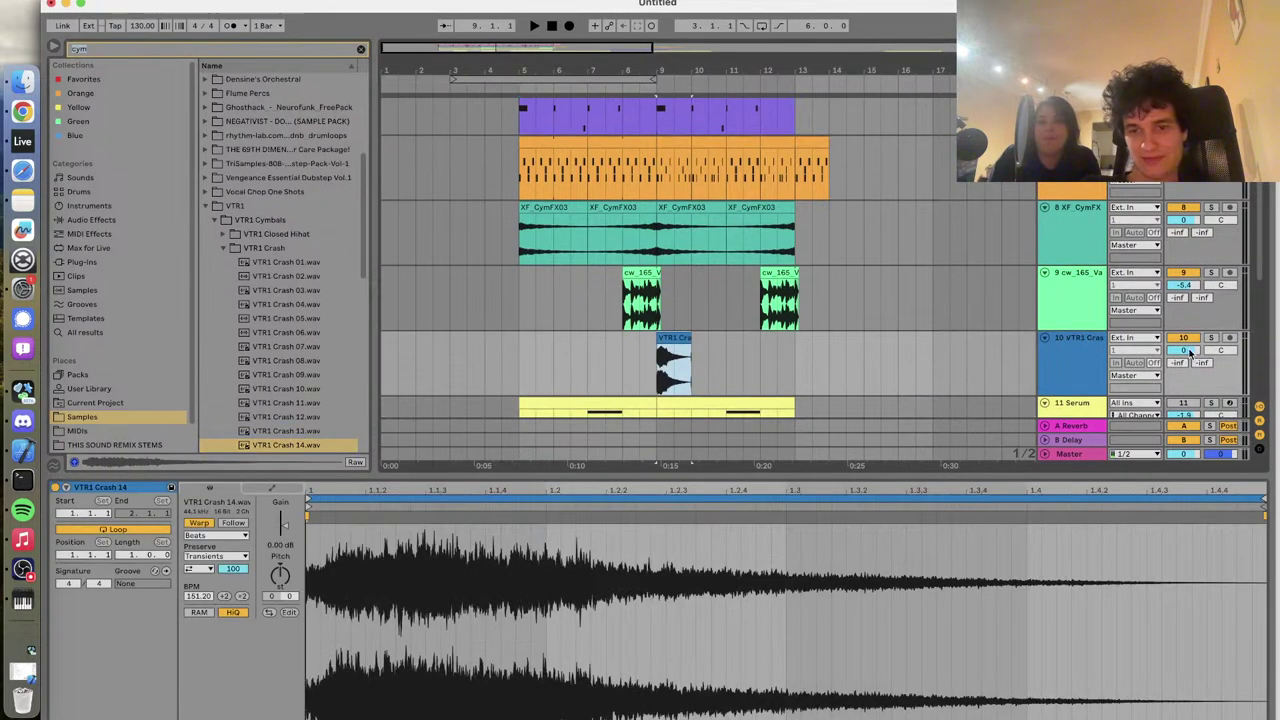
Set the VTR1 Crash track's volume to -8.0 and play the crash at bar 9 in context, including the fill leading into it
left_click_drag(1190, 352, 1190, 362)
key("space")
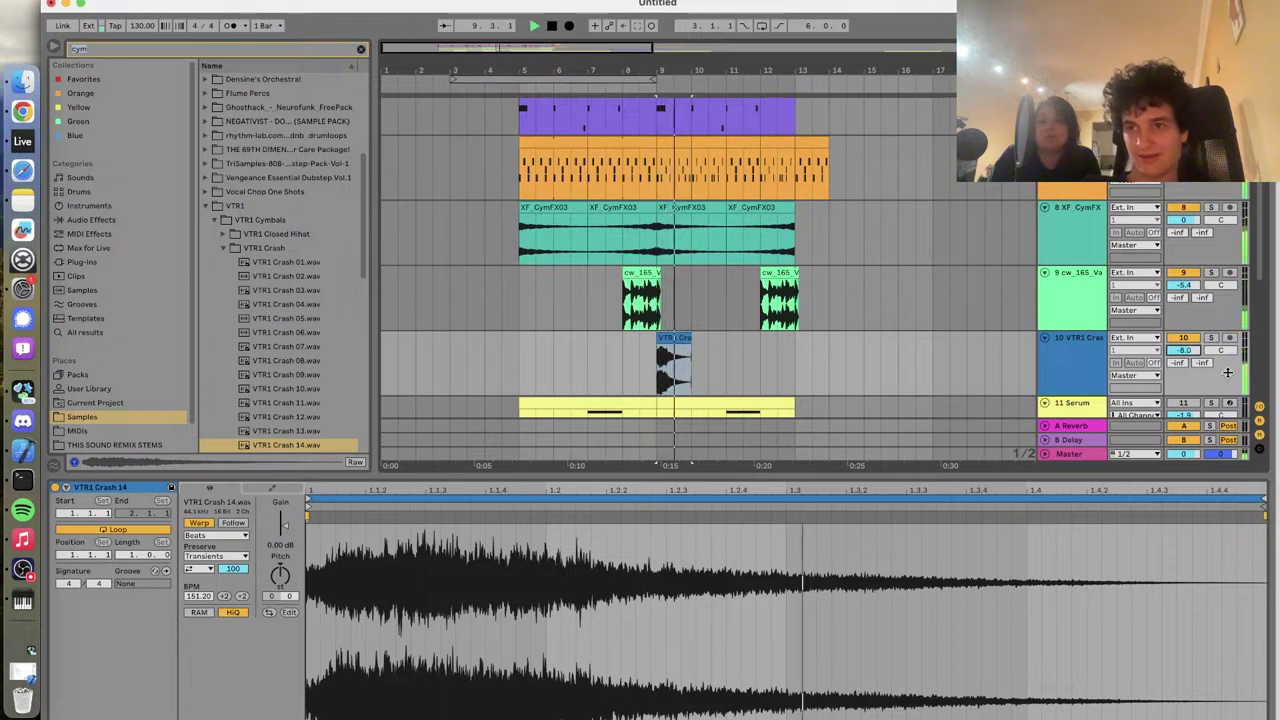
scroll(774, 342, "down", 5)
scroll(774, 342, "up", 8)
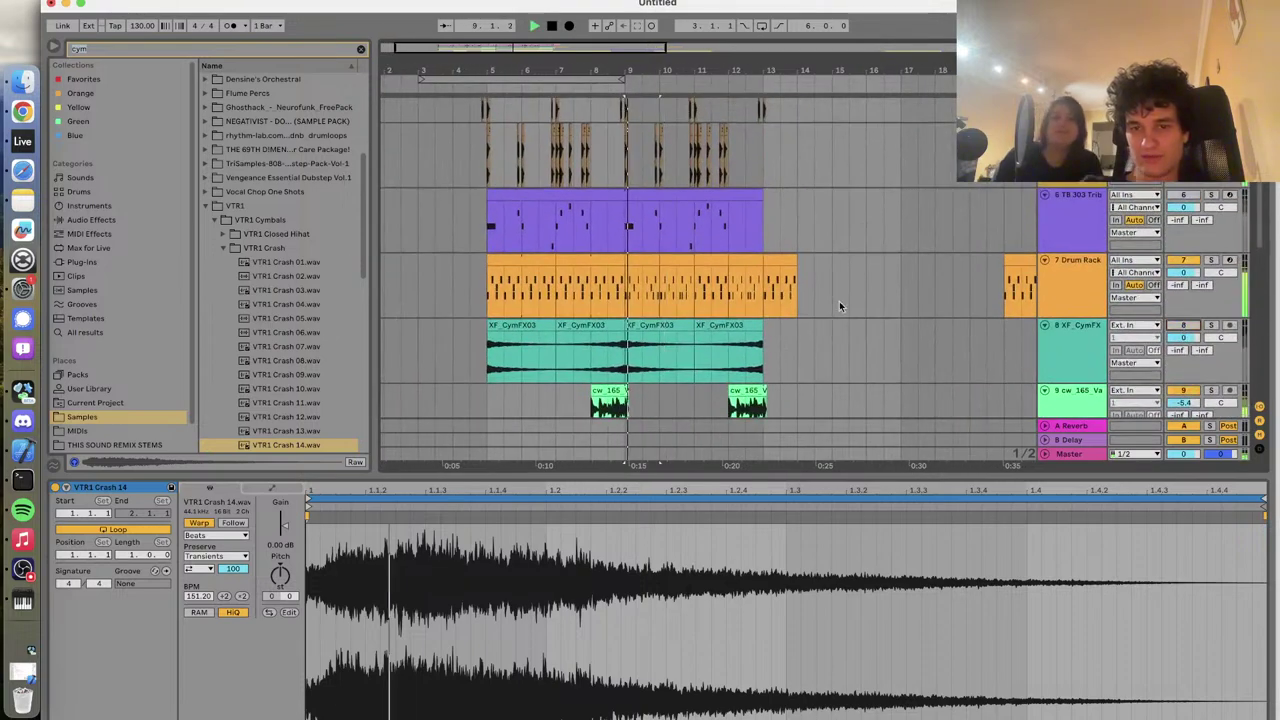
scroll(669, 323, "down", 3)
left_click(647, 336)
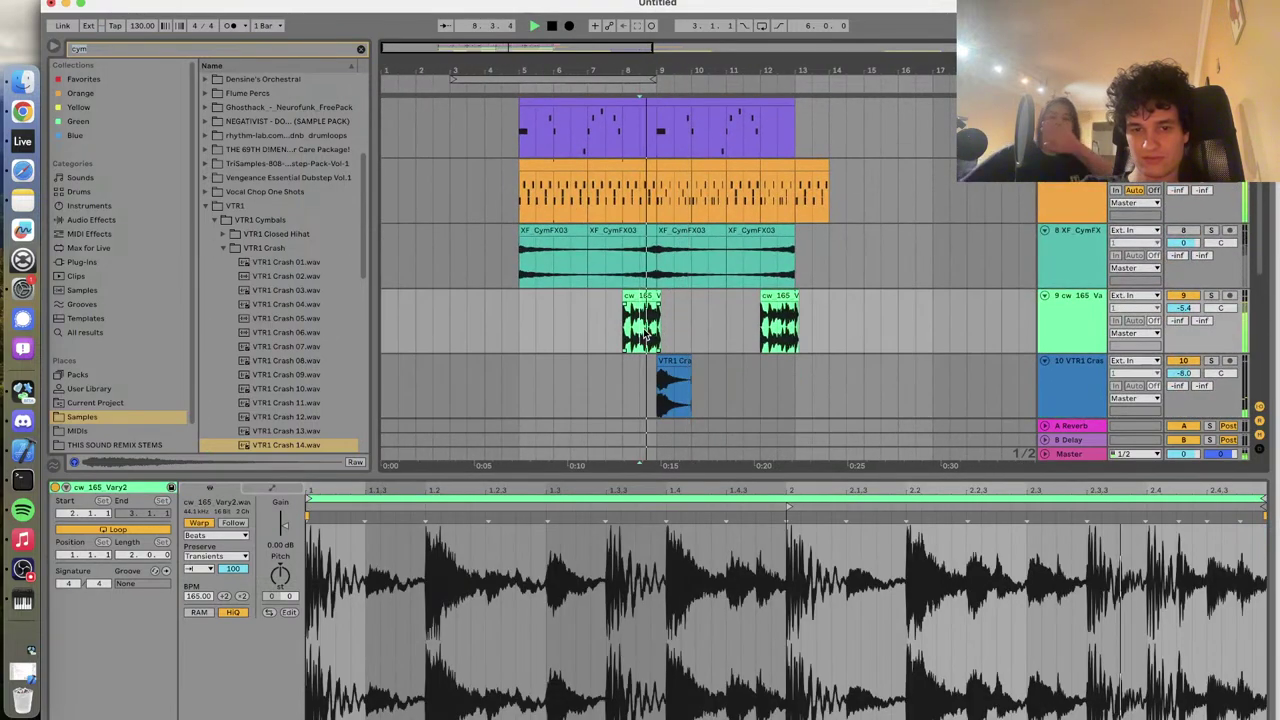
key("space")
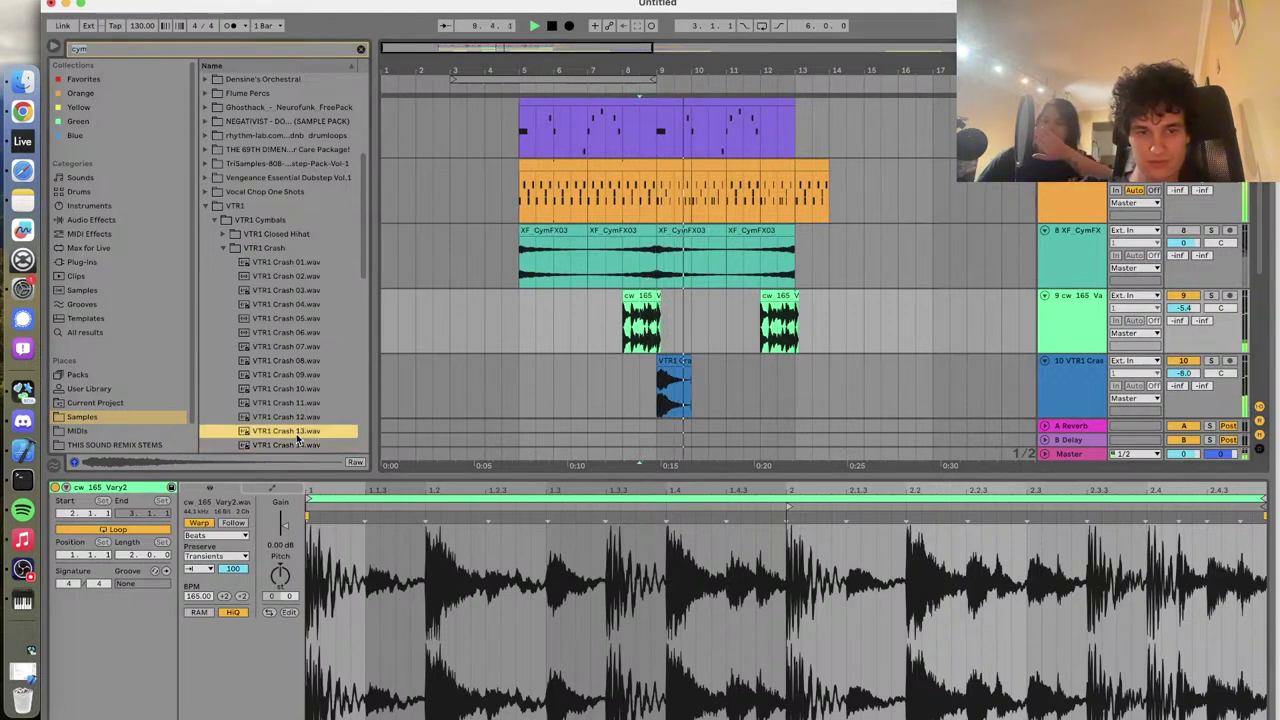
Audition further VTR1 crashes and replace the clip at bar 9 on the crash track with VTR1 Crash 25
scroll(300, 410, "down", 2)
left_click(299, 427)
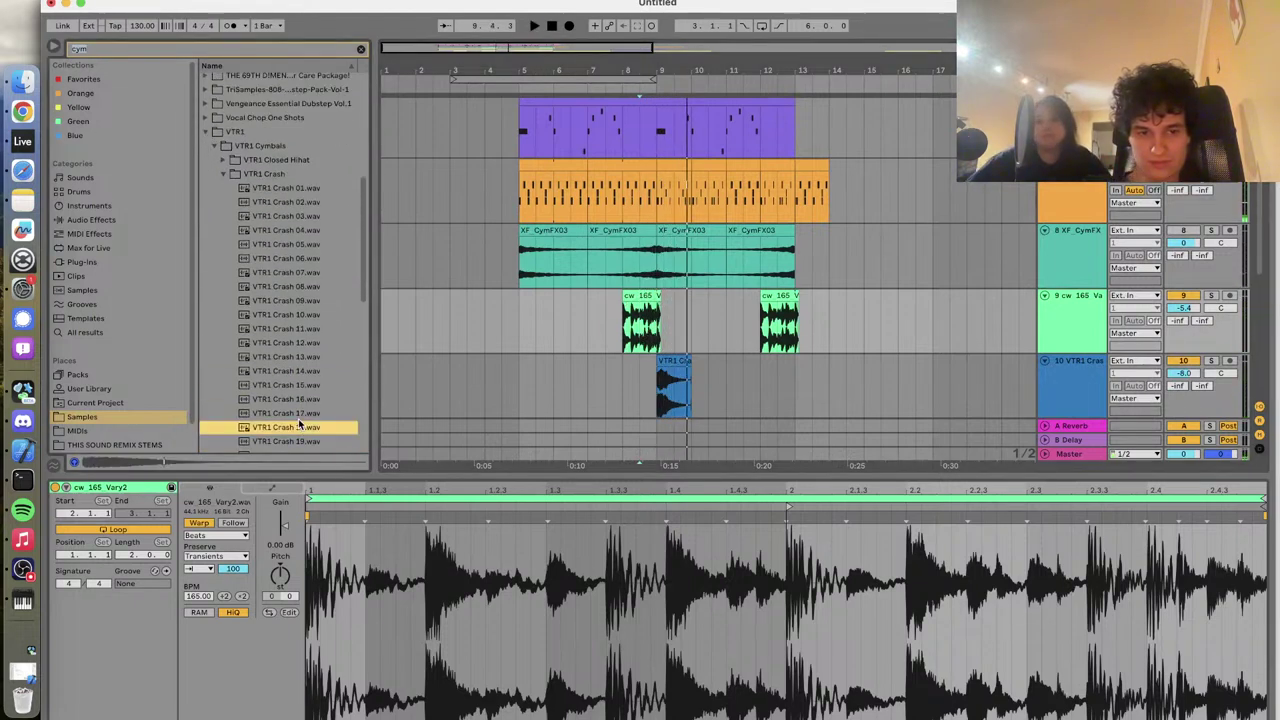
left_click(293, 439)
scroll(293, 439, "down", 3)
left_click(293, 439)
scroll(290, 372, "down", 4)
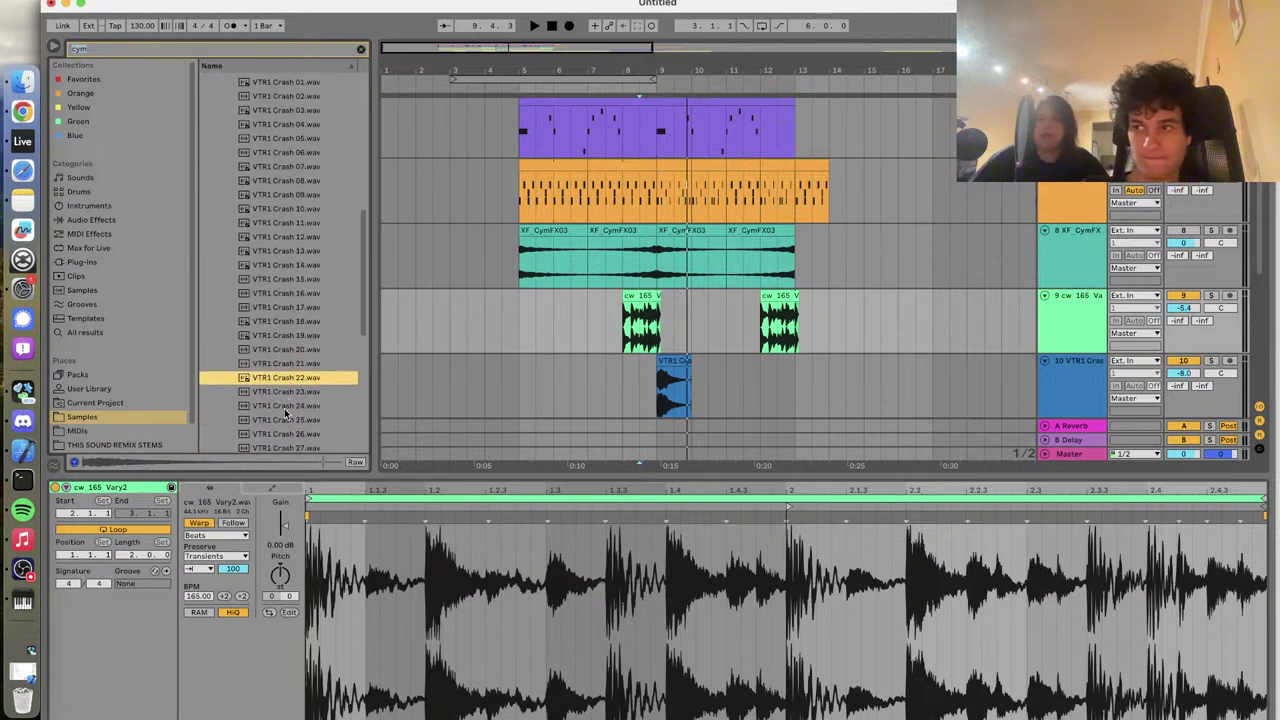
left_click(287, 422)
left_click_drag(637, 426, 658, 388)
Play the arrangement from the new crash at bar 9, and play it again from bar 5
key("space")
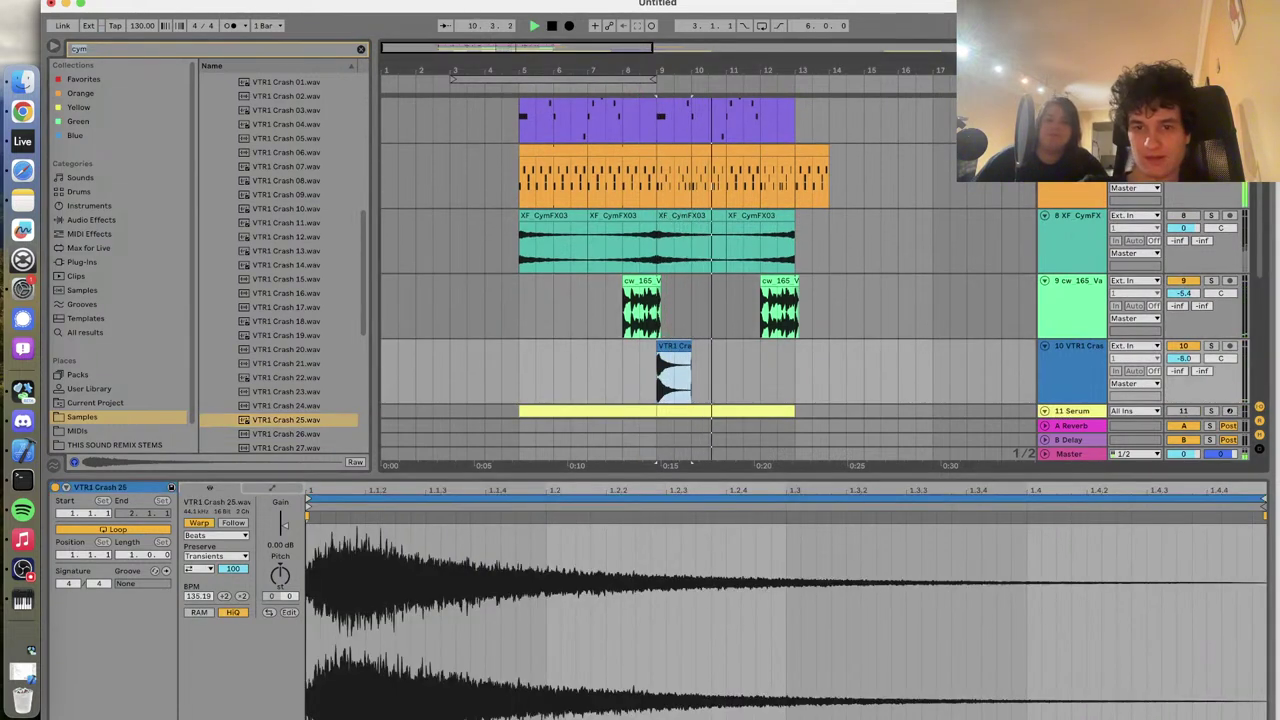
key("space")
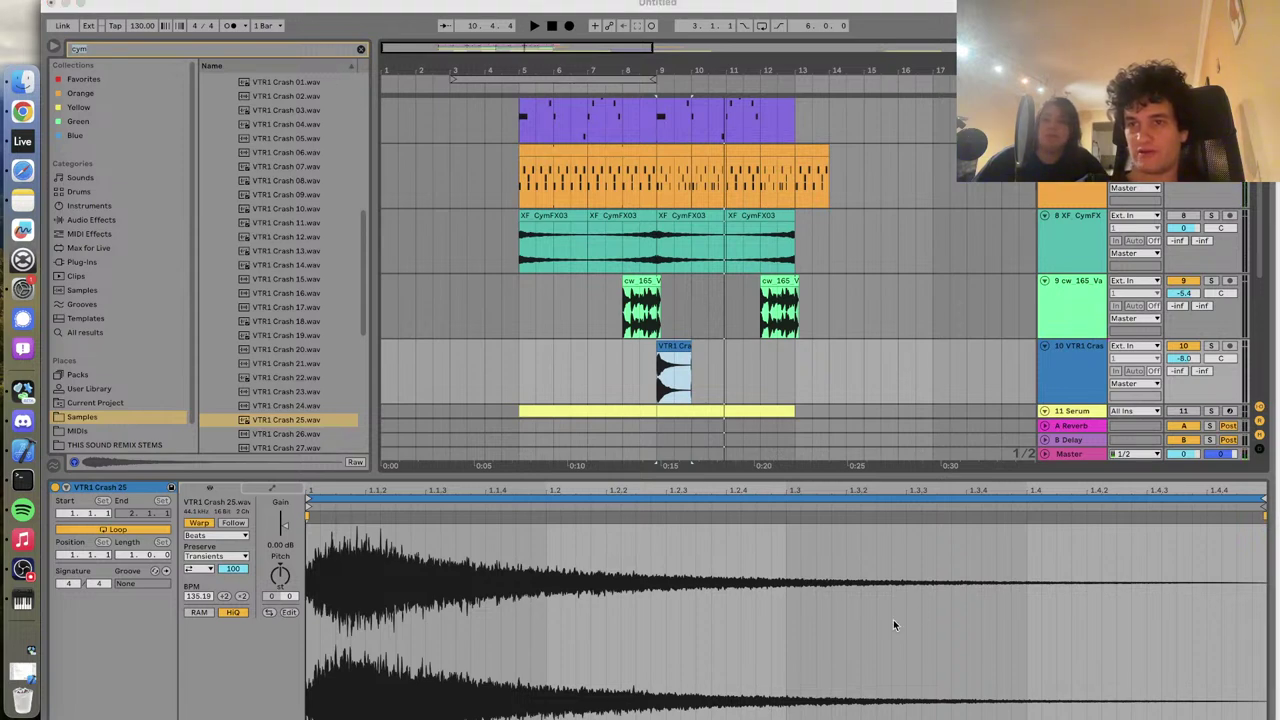
left_click(517, 355)
key("space")
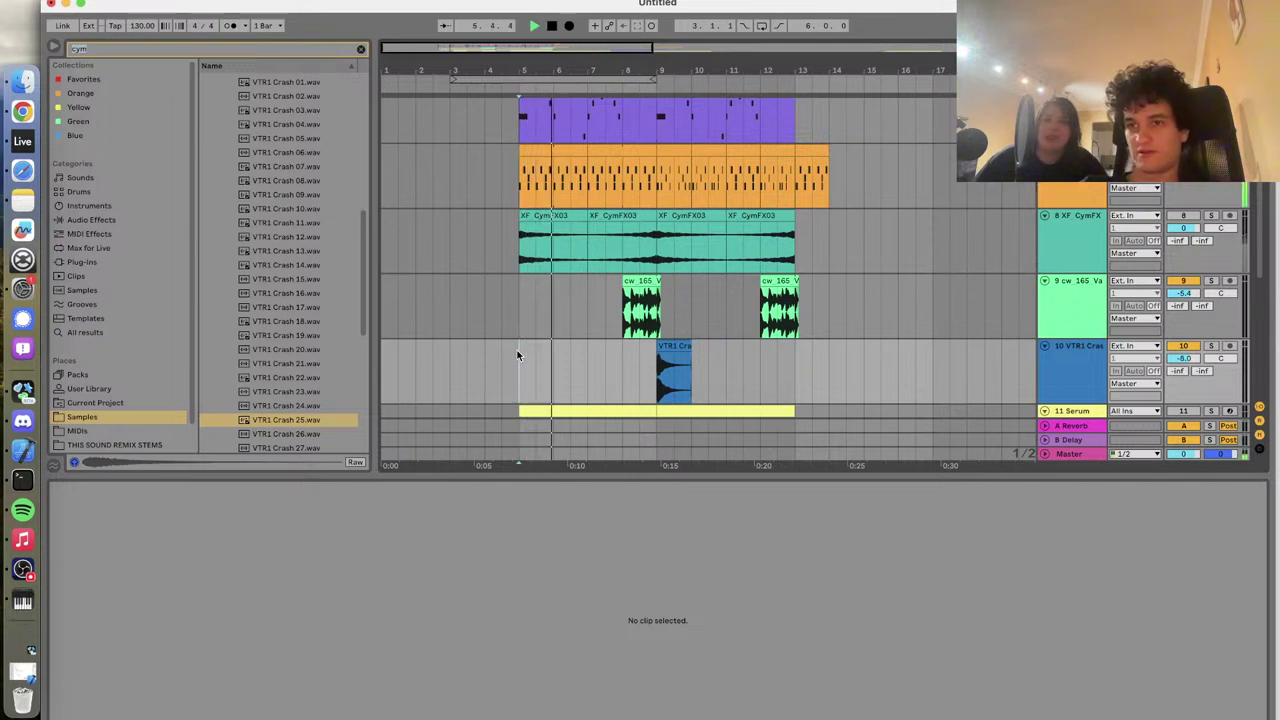
Copy the VTR1 Crash 25 clip from bar 9 to bar 13 on the same track and play the transition into bar 13
left_click(660, 358)
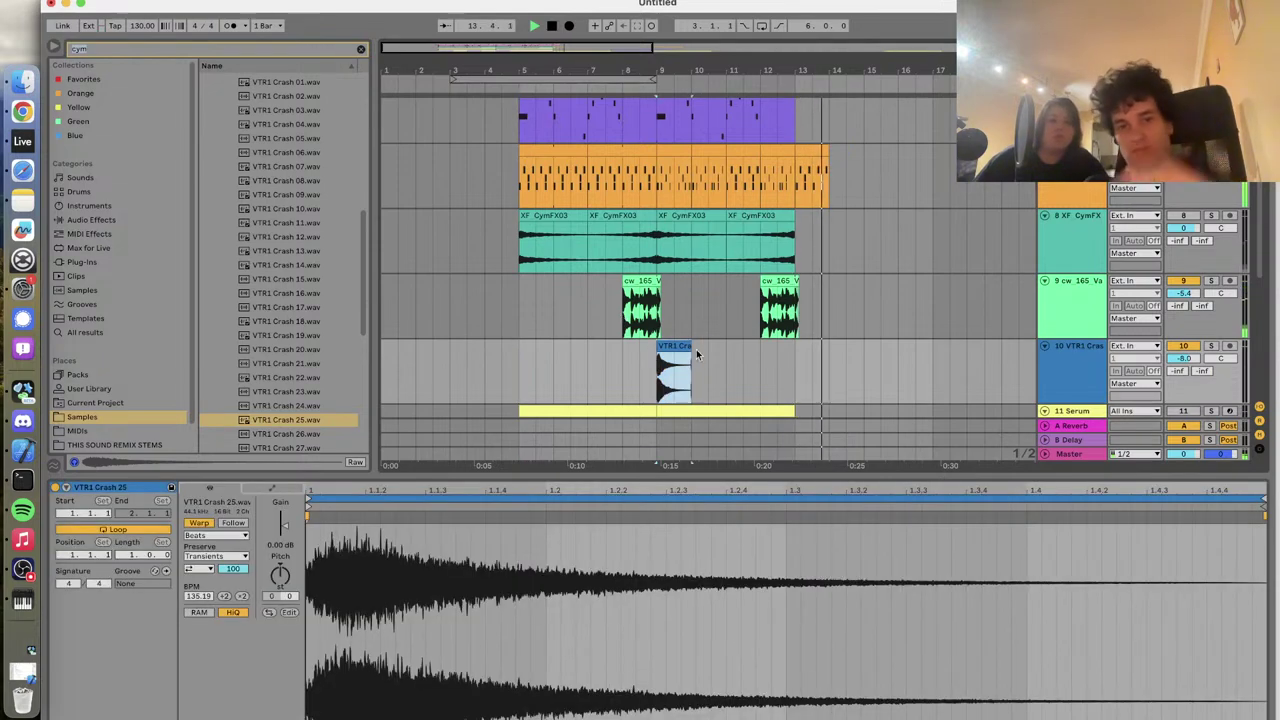
left_click(784, 363)
key("super+v")
left_click(786, 366)
key("plus")
key("plus")
key("space")
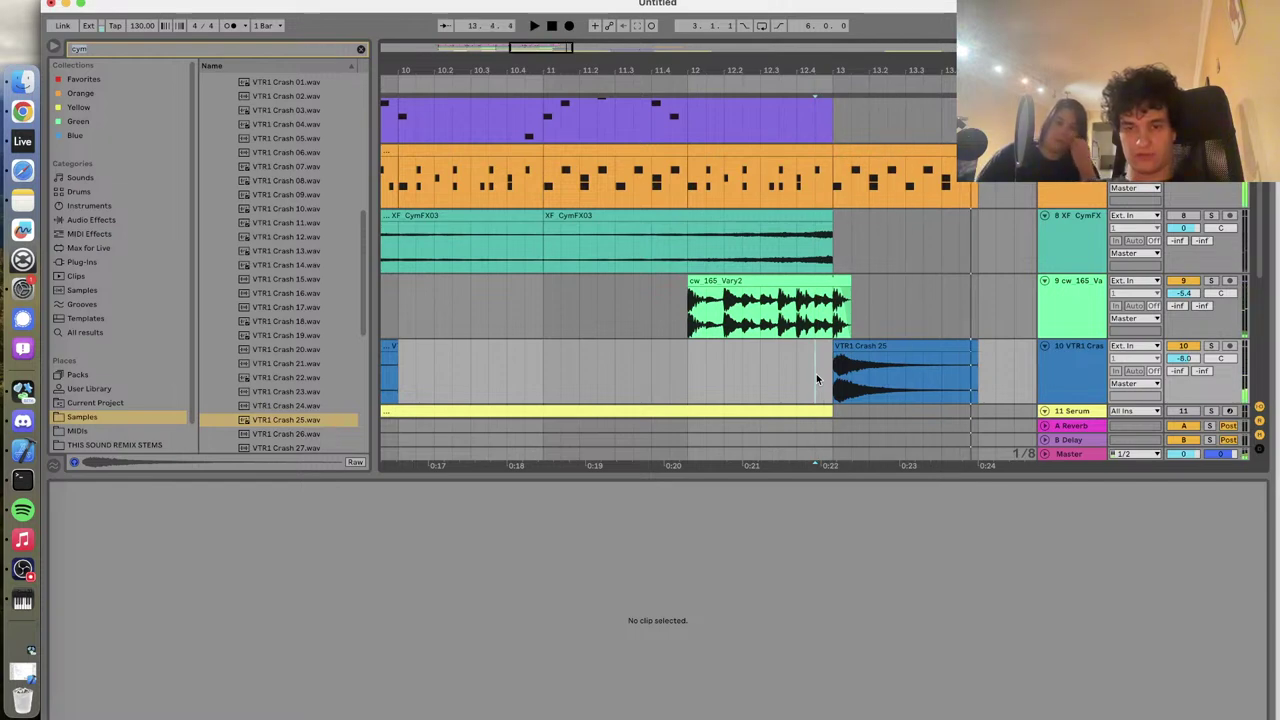
key("minus")
key("minus")
scroll(816, 373, "up", 5)
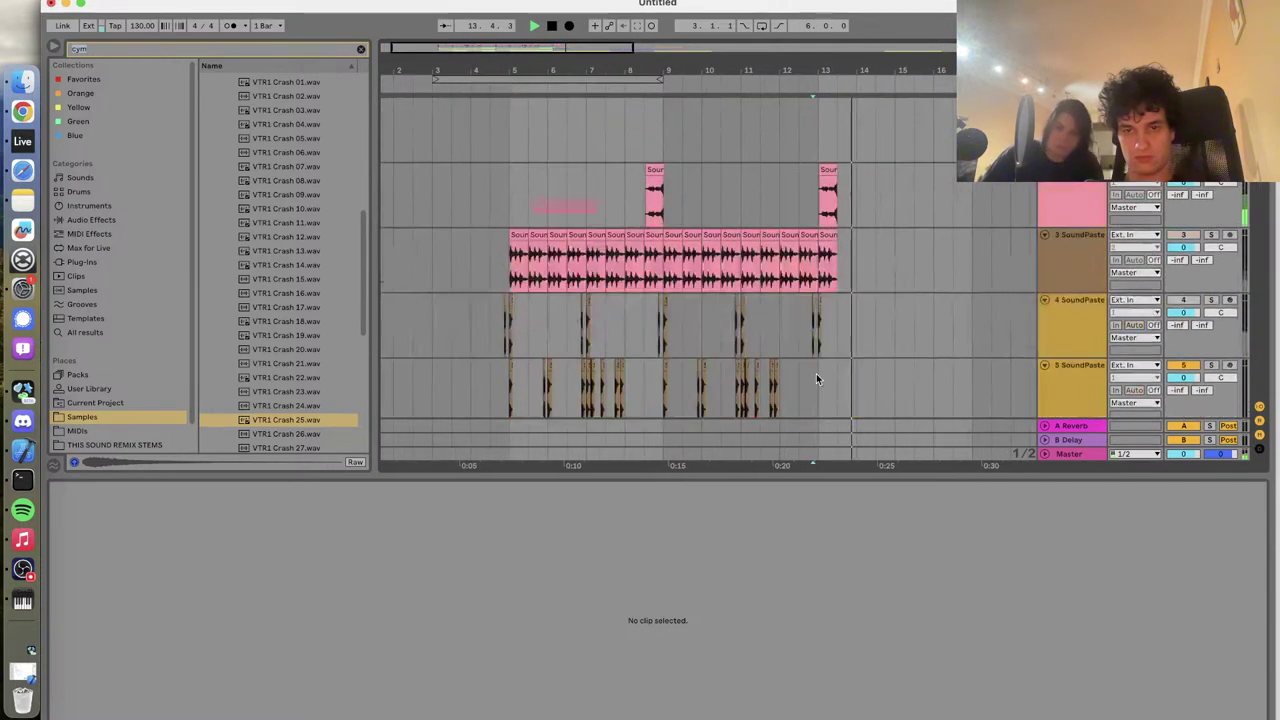
key("space")
Play the chord section from bar 5 and show the device chain of track 13 Kontakt 5
scroll(816, 373, "down", 5)
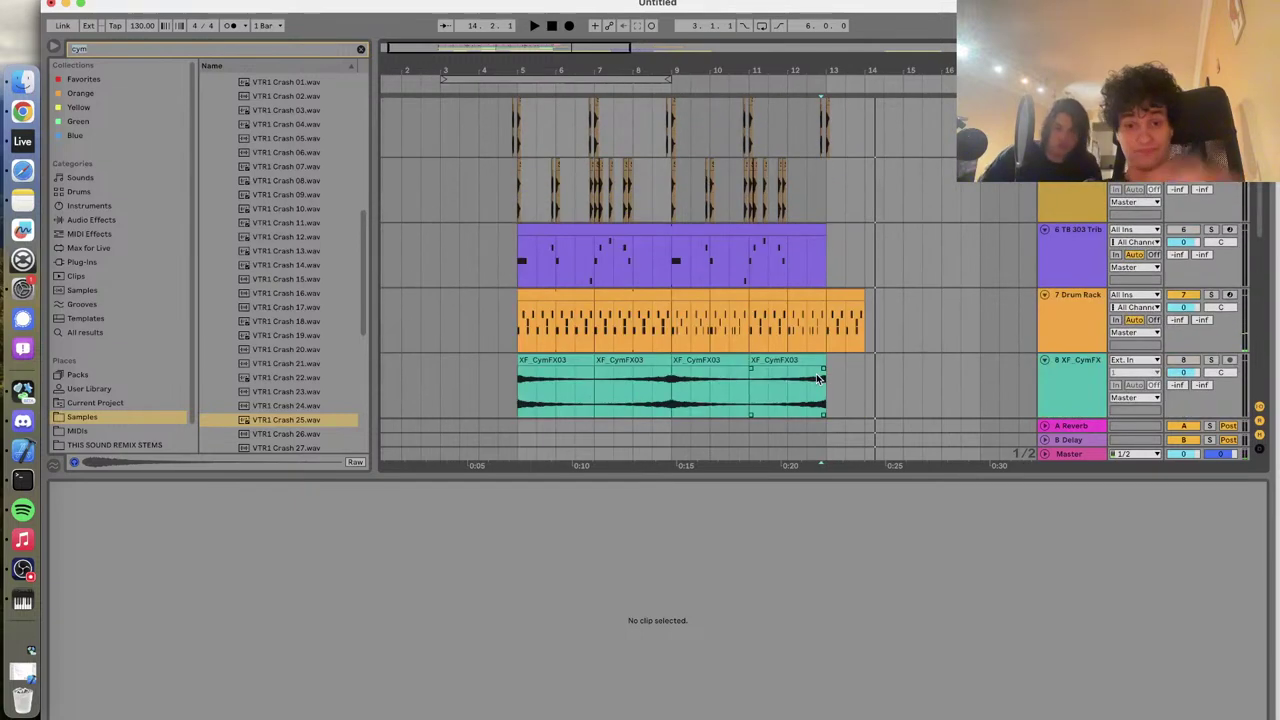
scroll(818, 378, "down", 10)
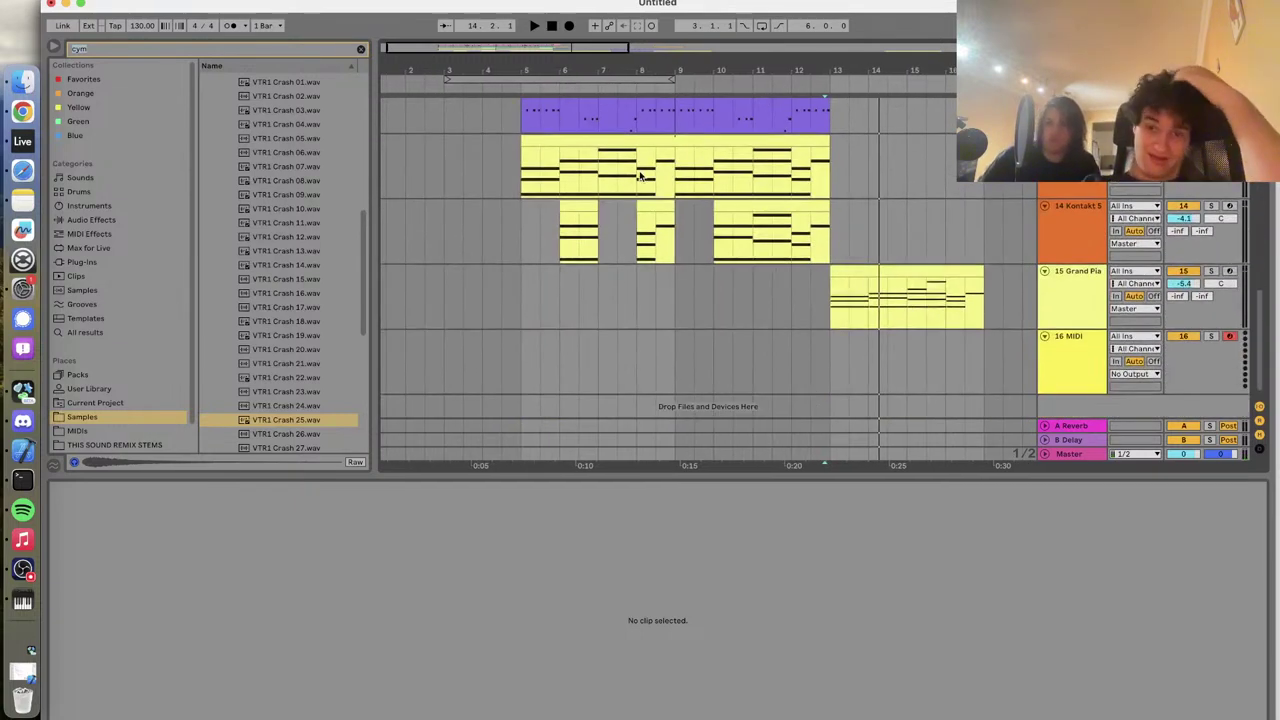
left_click(521, 183)
key("space")
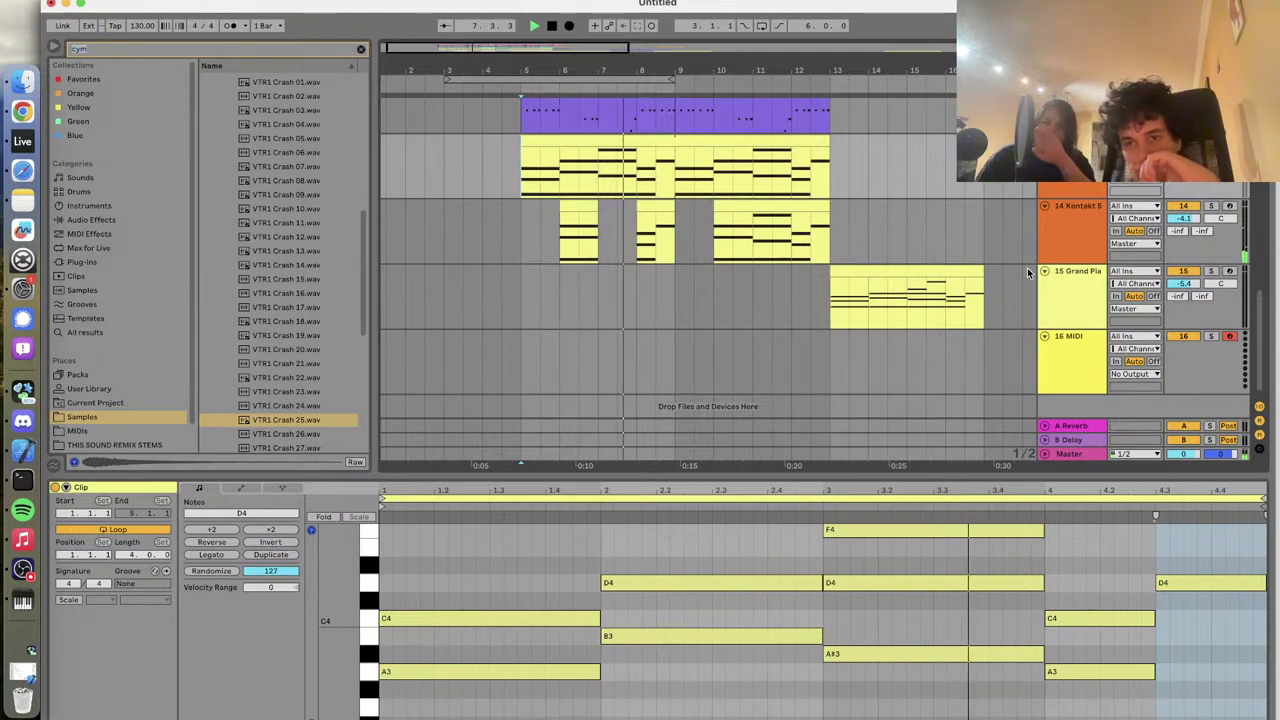
key("space")
key("shift+Tab")
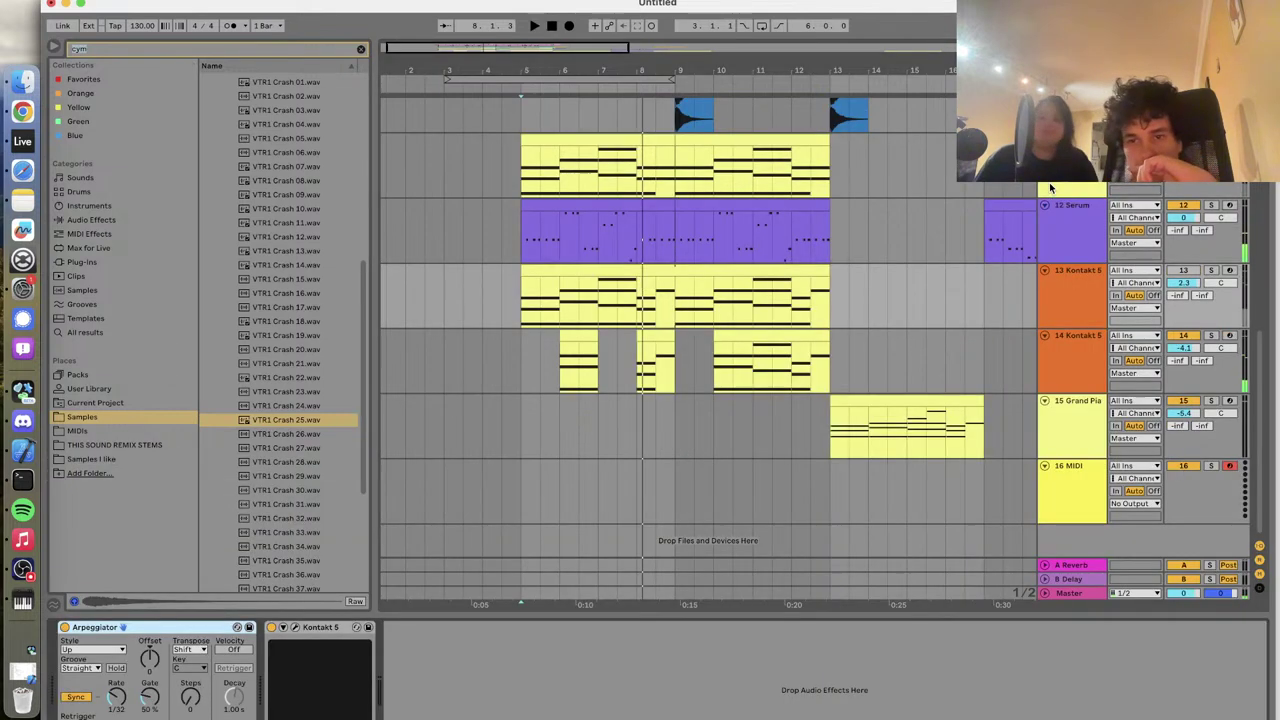
Solo track 14 Kontakt 5 and duplicate the track with its clips directly below
left_click(1099, 364)
left_click(1210, 336)
key("space")
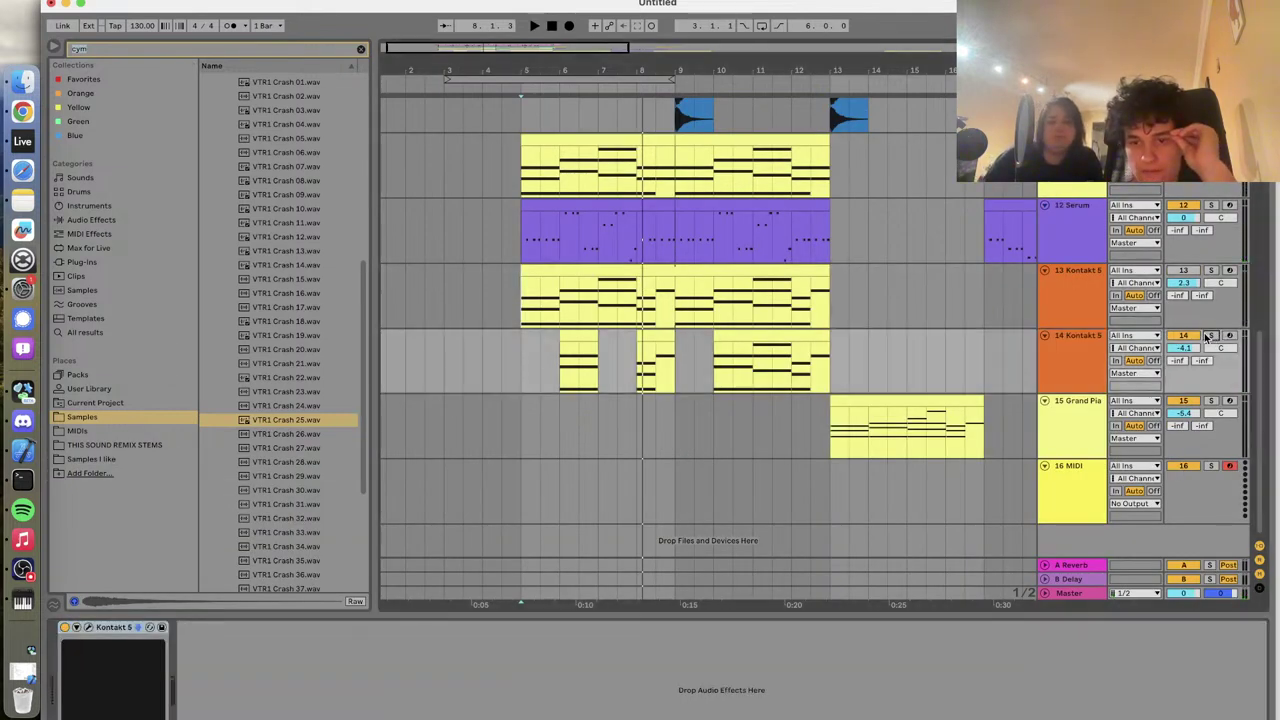
left_click(1070, 355)
key("super+d")
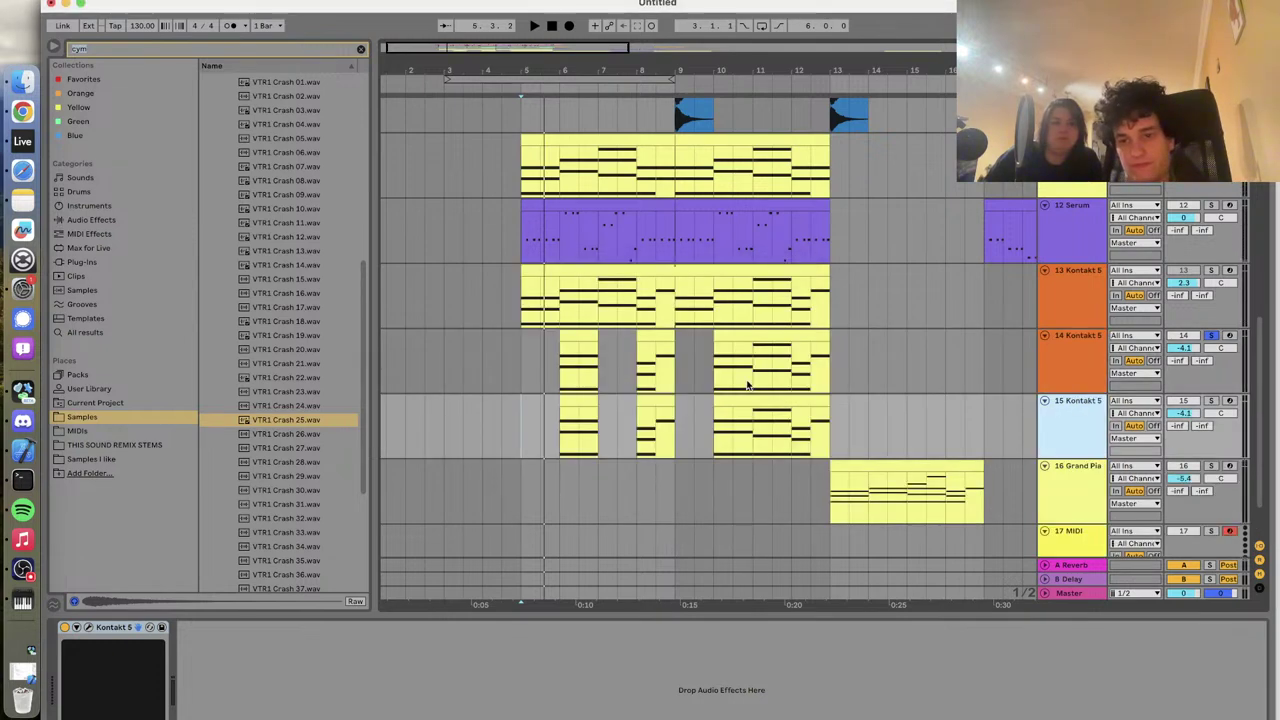
Open Kontakt on the duplicated track 15 and load Brass Ensemble.nki from the VSL Brass folder of Kontakt Elements Selection R2
left_click(89, 627)
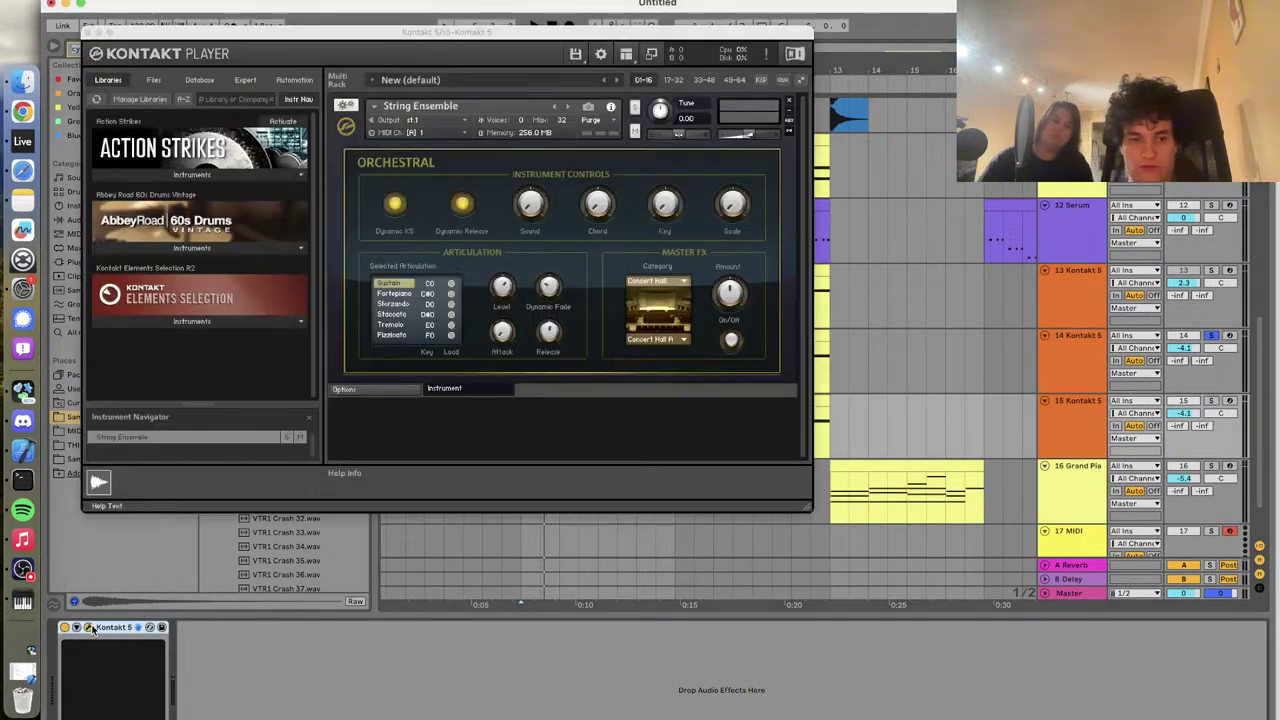
left_click(253, 279)
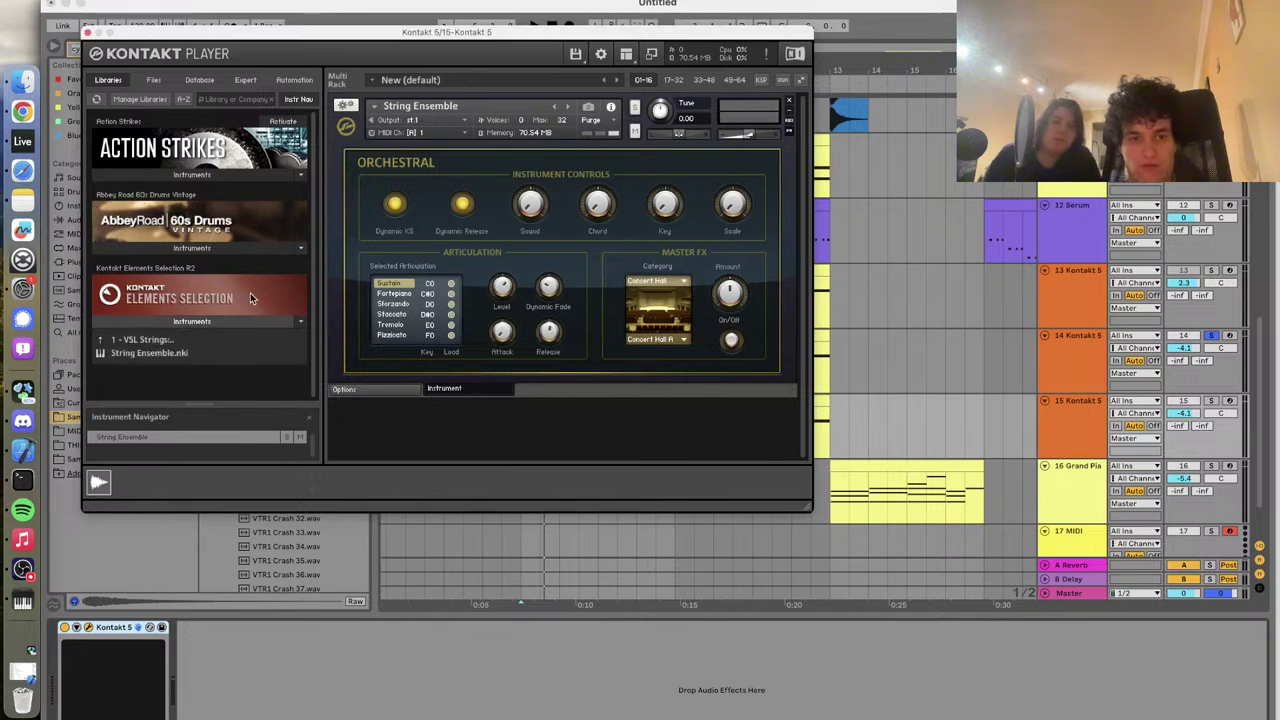
left_click(140, 340)
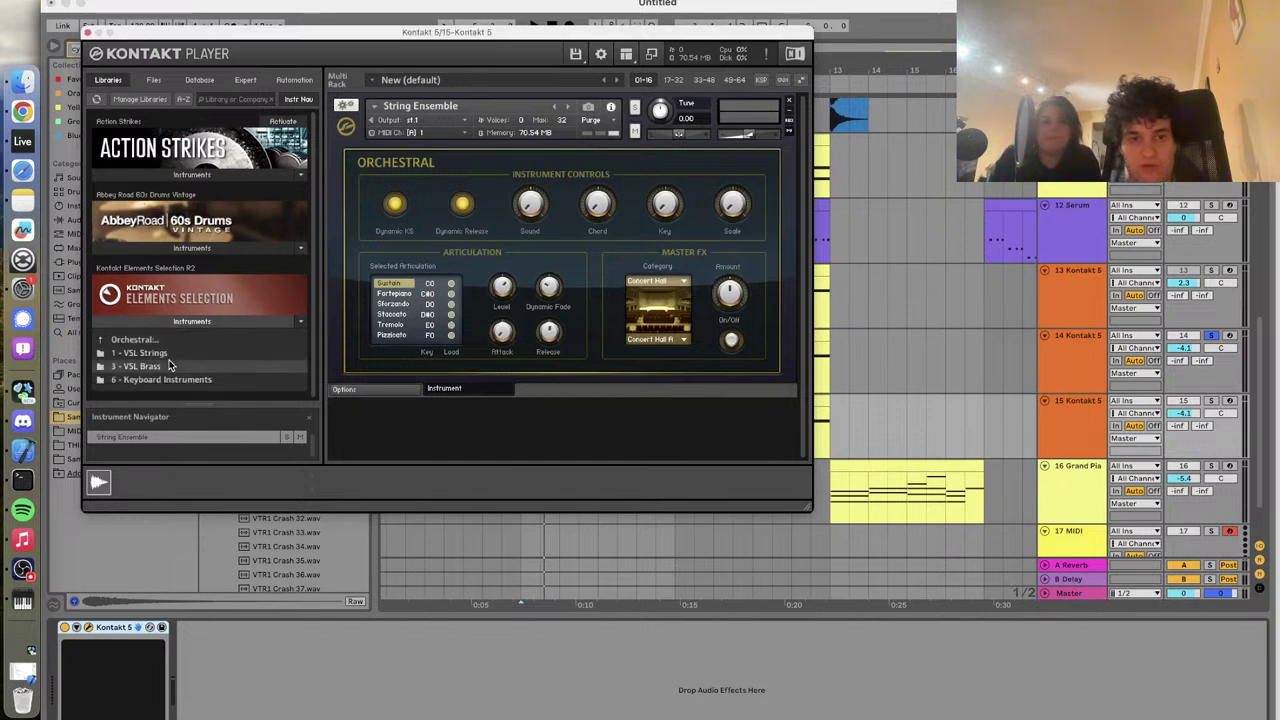
left_click(169, 366)
double_click(162, 355)
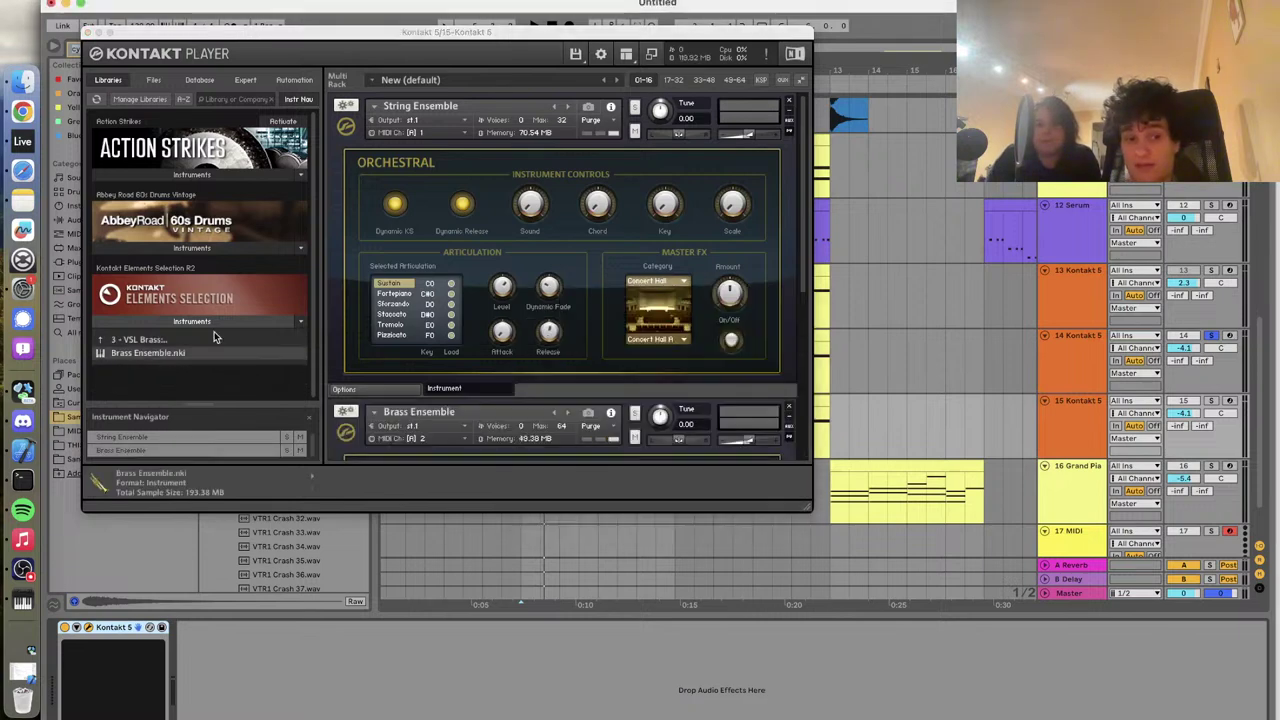
Remove String Ensemble from the Kontakt rack on track 15 and set Brass Ensemble's MIDI channel to Port A 1
left_click(788, 103)
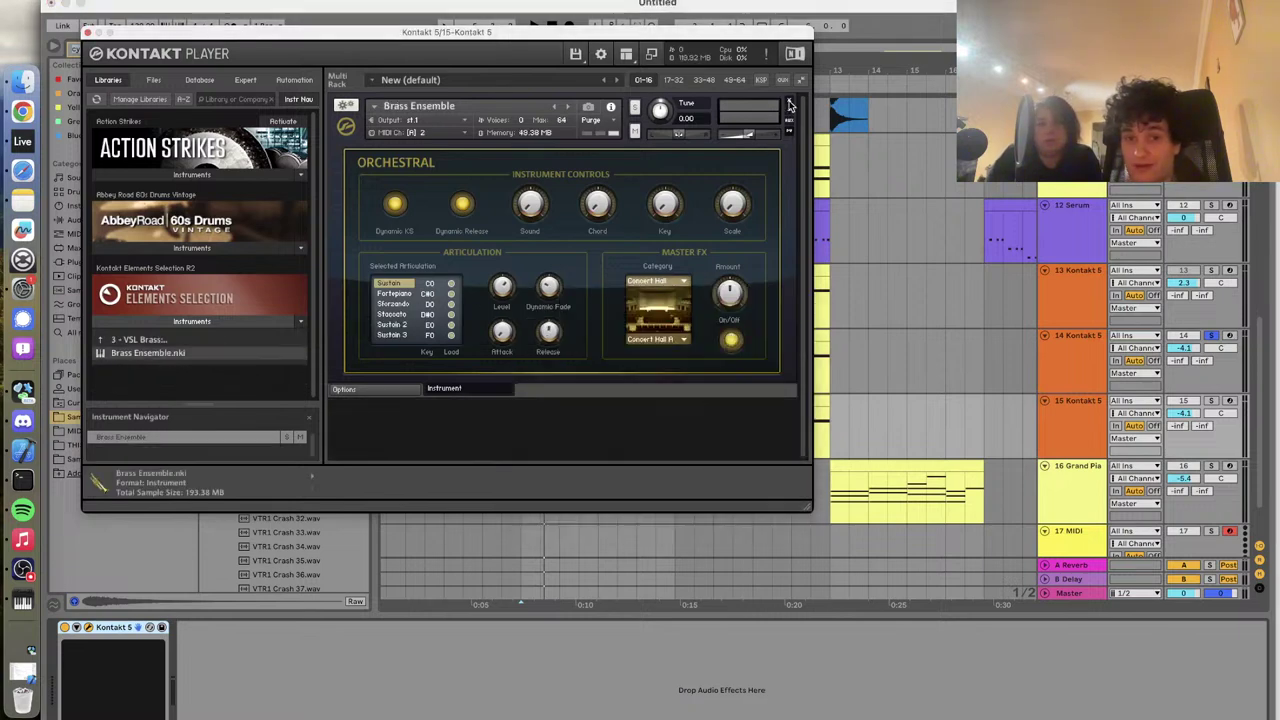
left_click(447, 132)
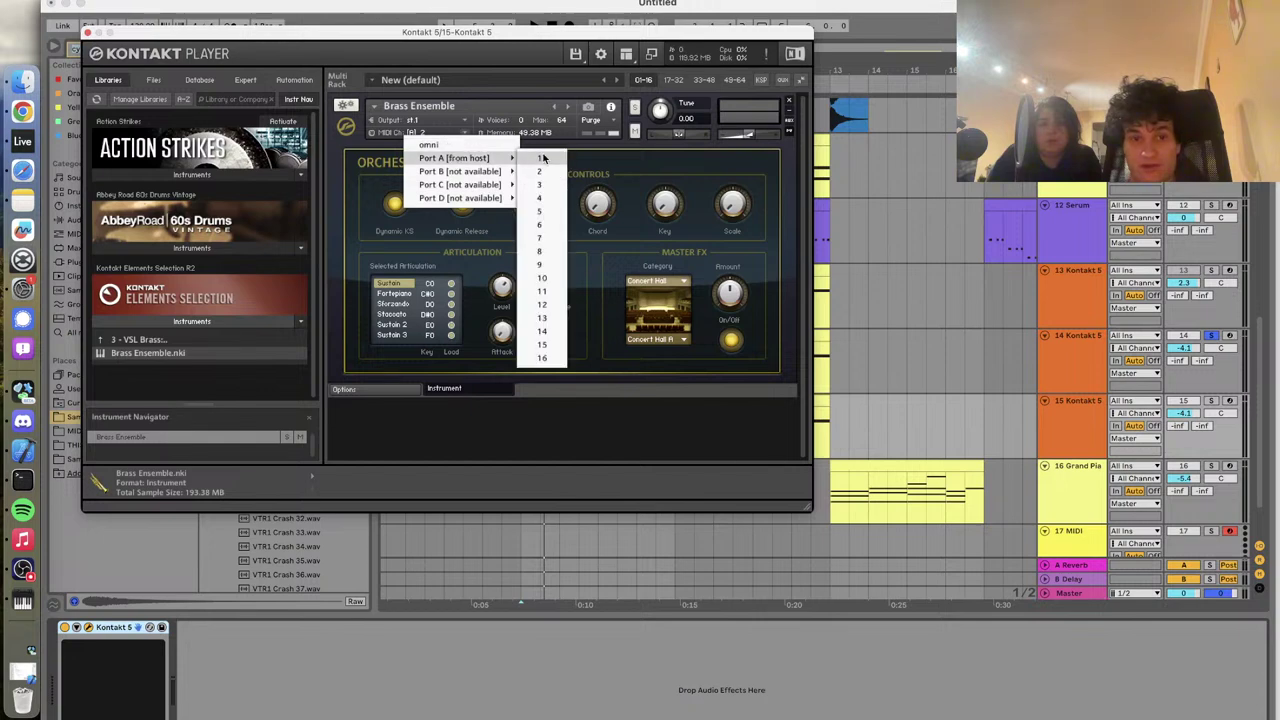
left_click(540, 158)
left_click(88, 33)
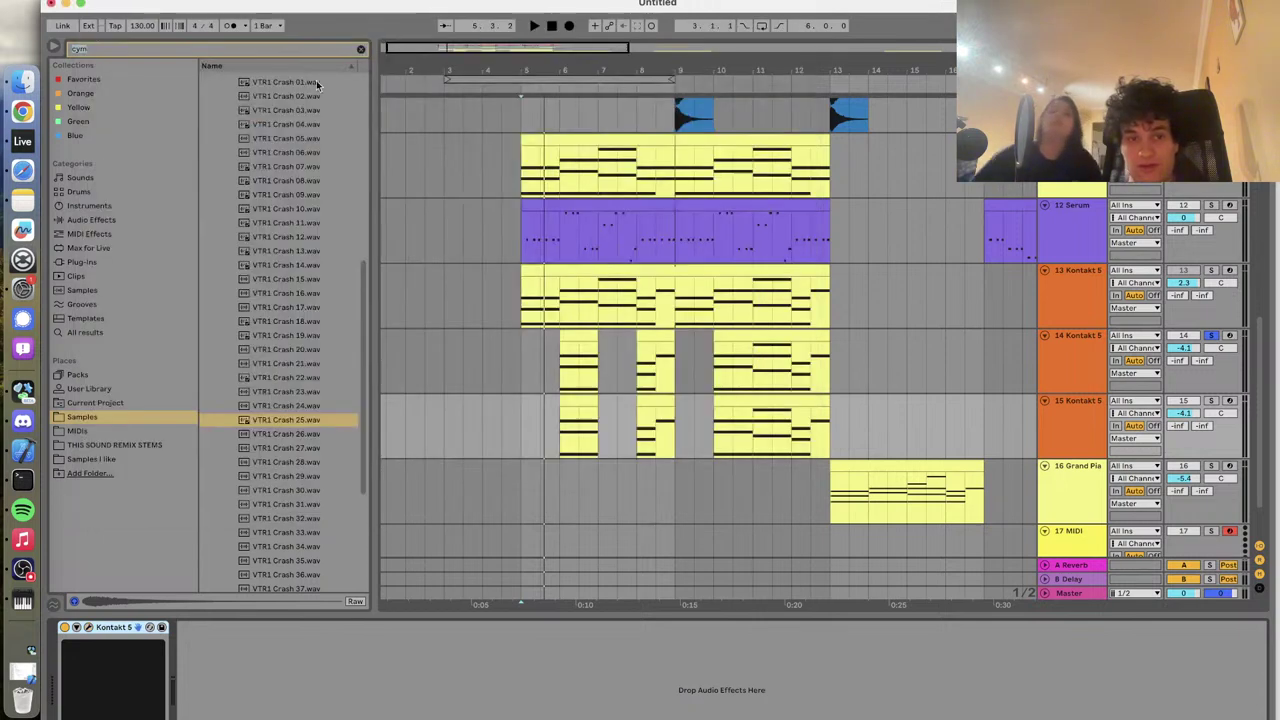
Solo track 15 Kontakt 5 and play its brass part from bar 10
left_click(564, 437)
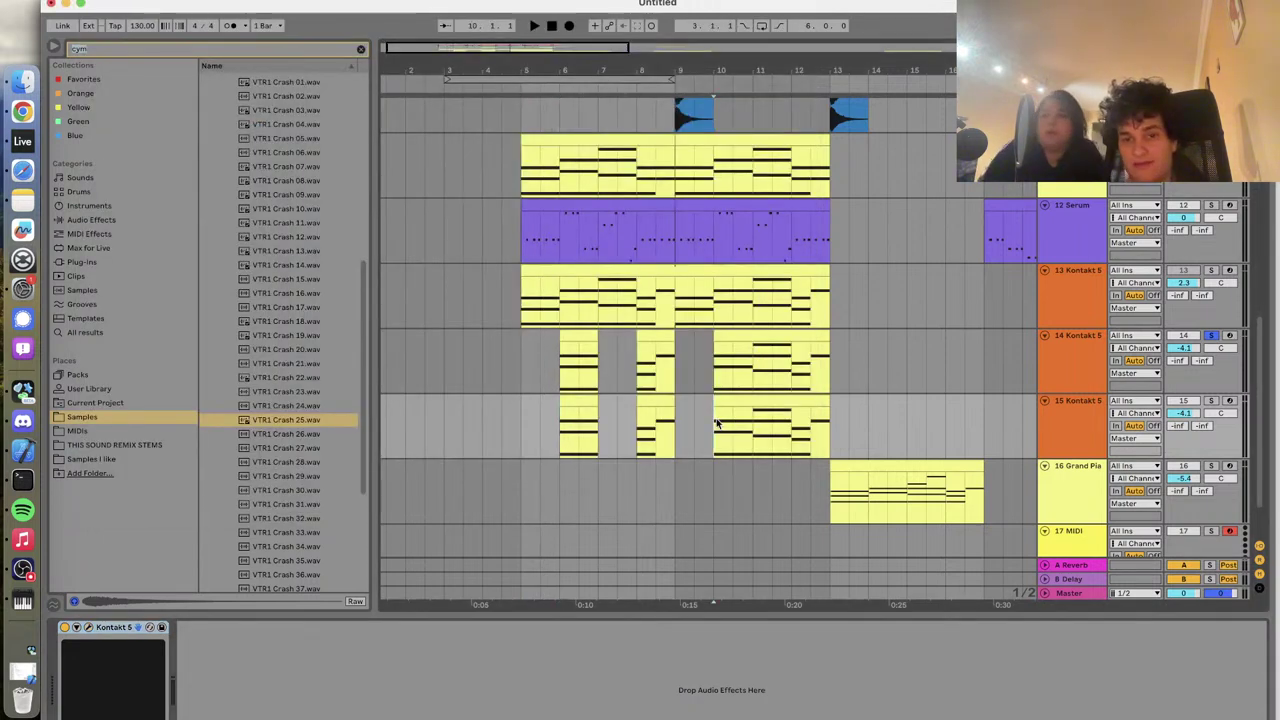
left_click(1211, 400)
key("space")
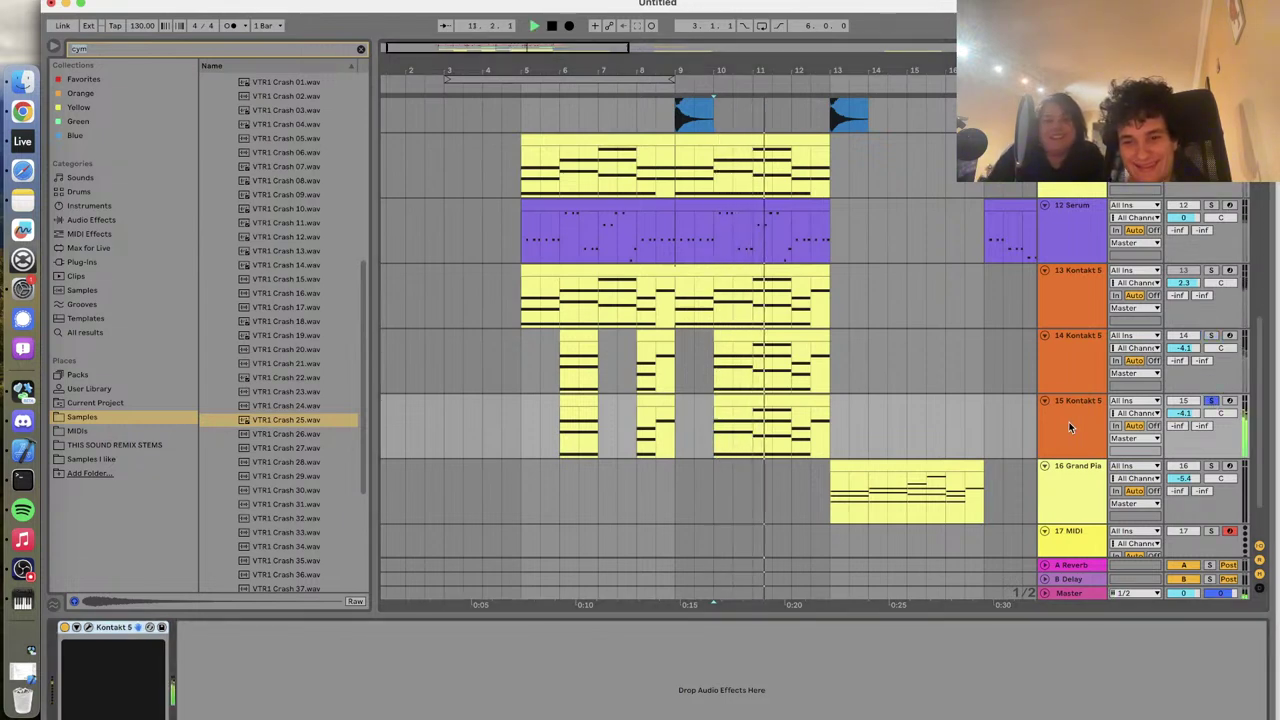
Audition the Brass Ensemble articulations, return to Sustain, and switch off the Concert Hall reverb before closing the plug-in window
left_click(89, 627)
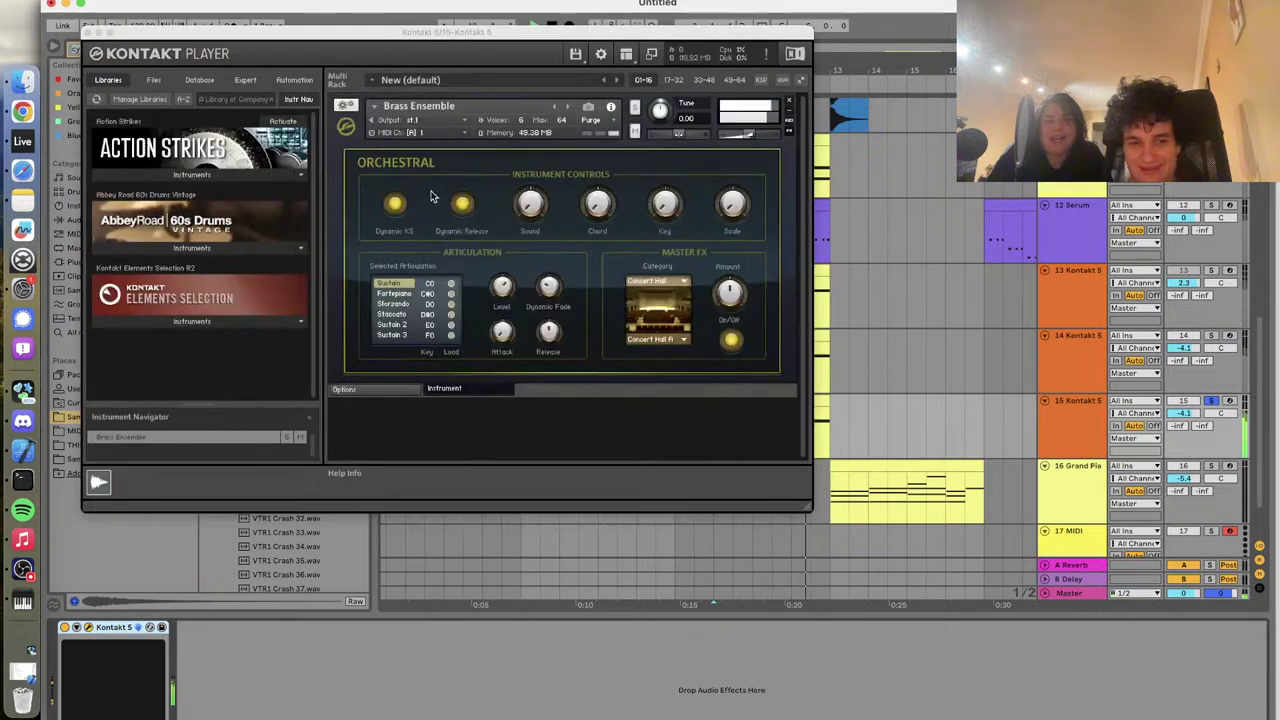
left_click(394, 316)
left_click(395, 325)
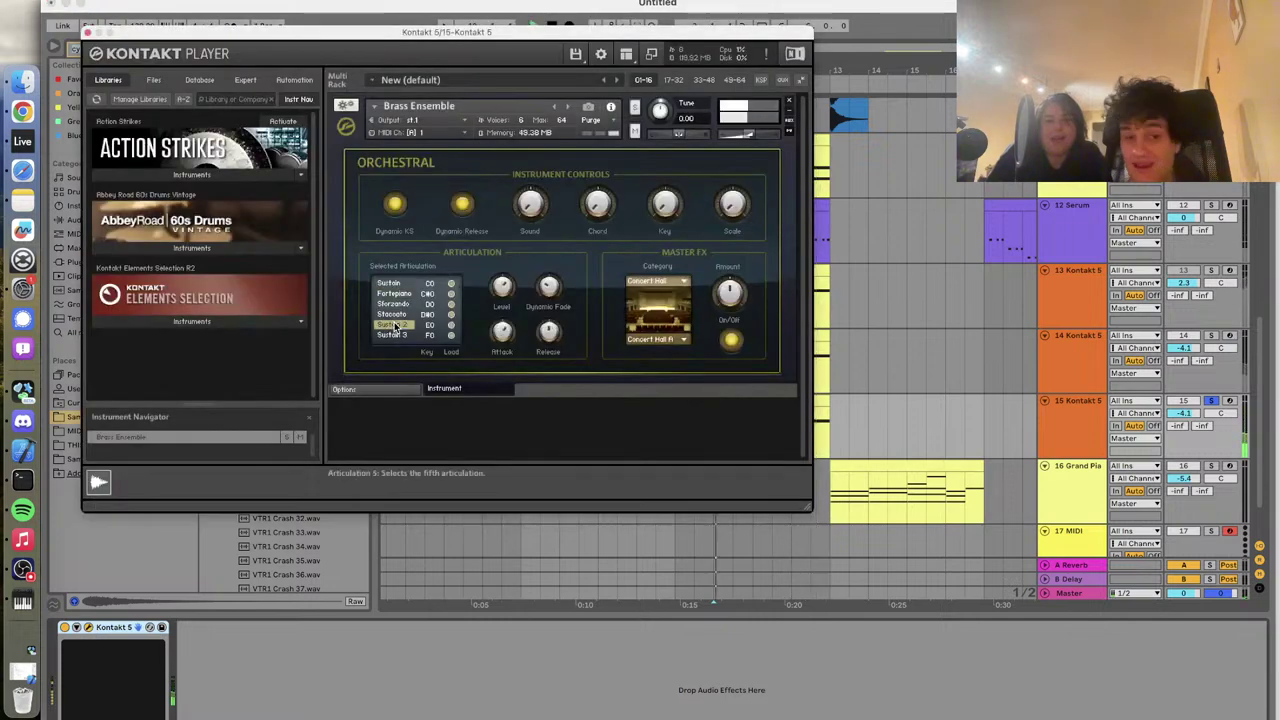
left_click(394, 336)
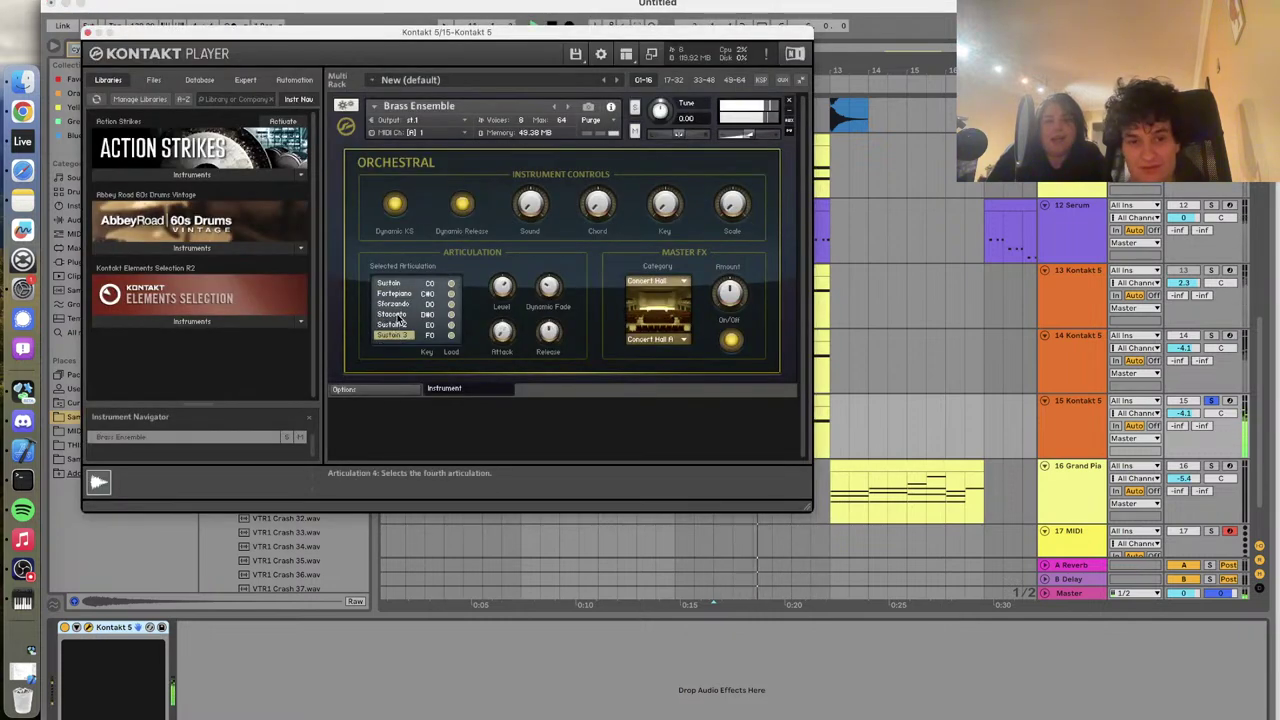
left_click(405, 295)
left_click(392, 284)
left_click(731, 339)
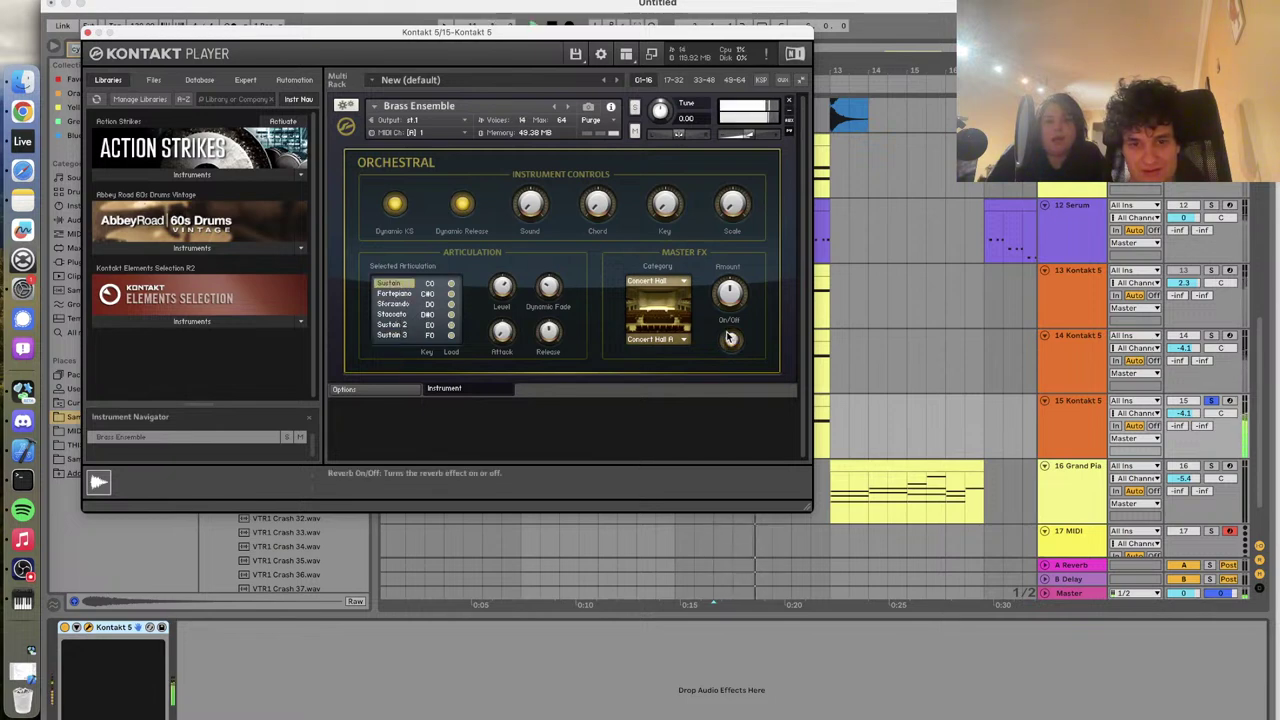
key("super+alt+p")
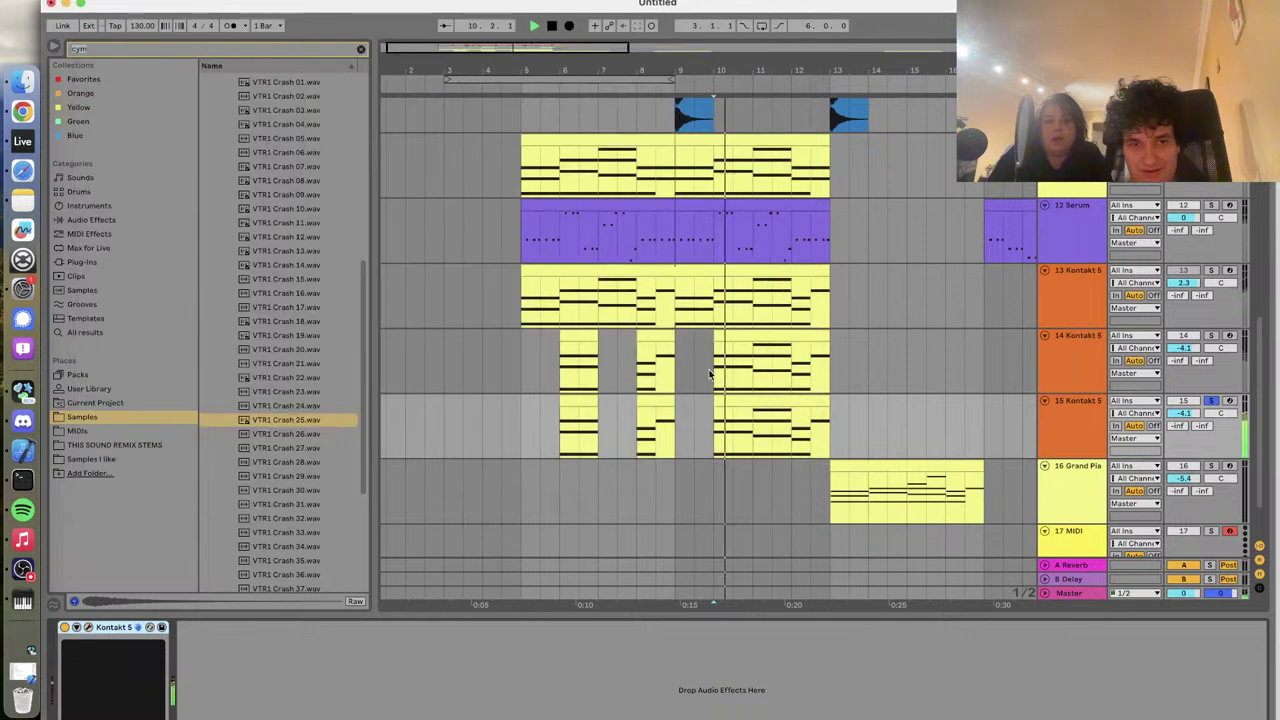
Extend the track 15 clip that starts at bar 10 back to bar 9 and show its notes
left_click_drag(720, 402, 679, 402)
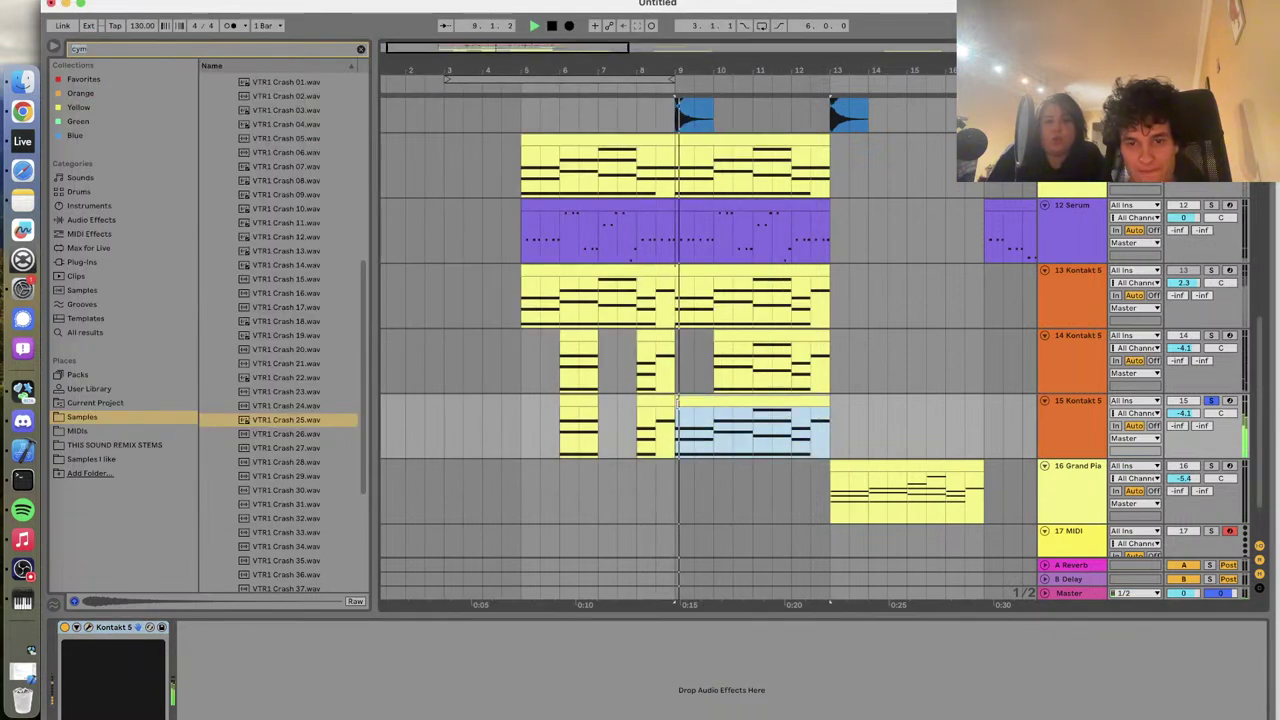
key("shift+Tab")
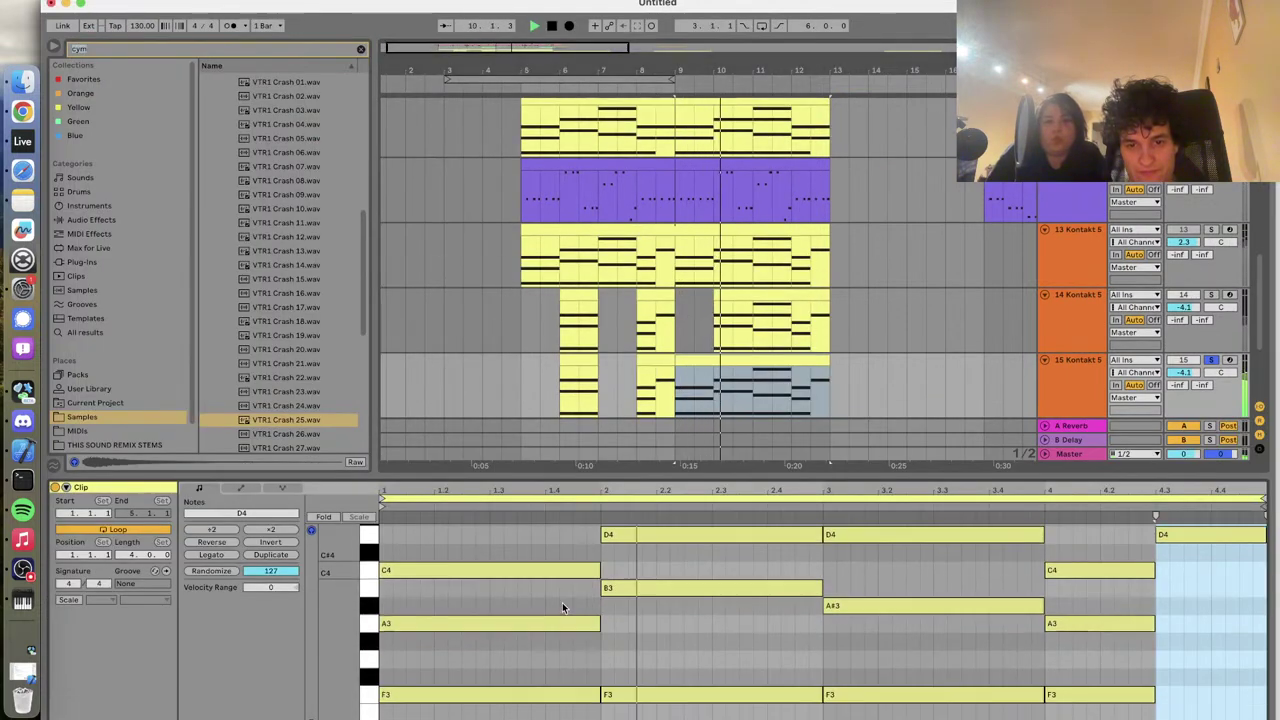
key("space")
Add an F4 note over the first bar's chord in the track 15 clip, play it, and enlarge the note editor
left_click(531, 566)
key("space")
scroll(533, 562, "up", 3)
left_click_drag(493, 671, 489, 535)
key("space")
scroll(621, 600, "up", 1)
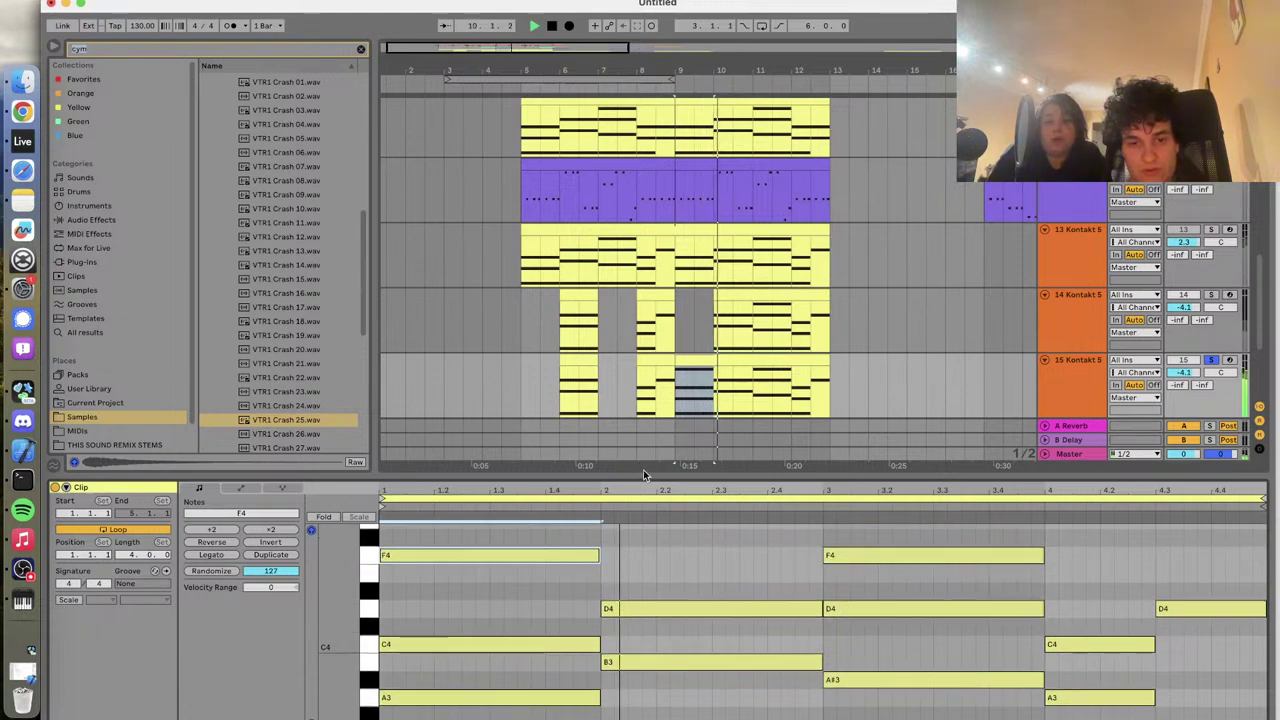
left_click_drag(643, 469, 643, 332)
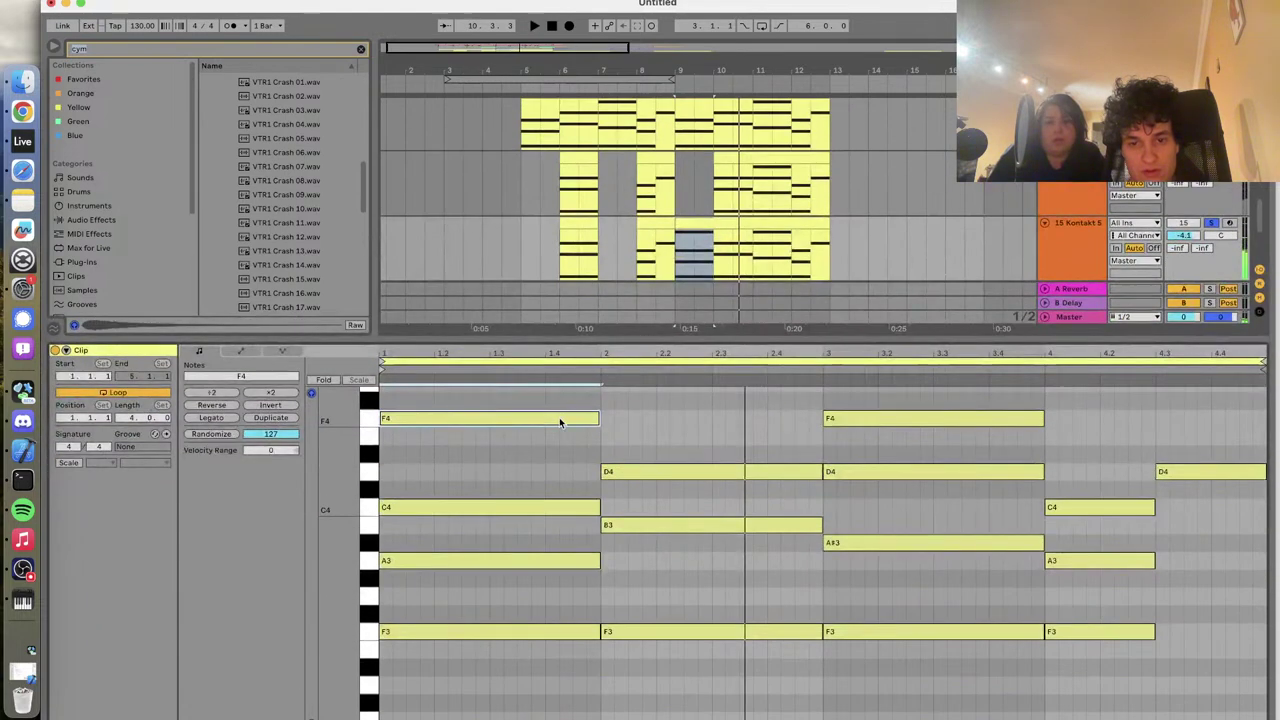
Try lower pitches for the first bar's F4 note, settle on E4, and start playback from bar 9
key("Down")
key("Down")
key("Down")
key("Up")
key("Up")
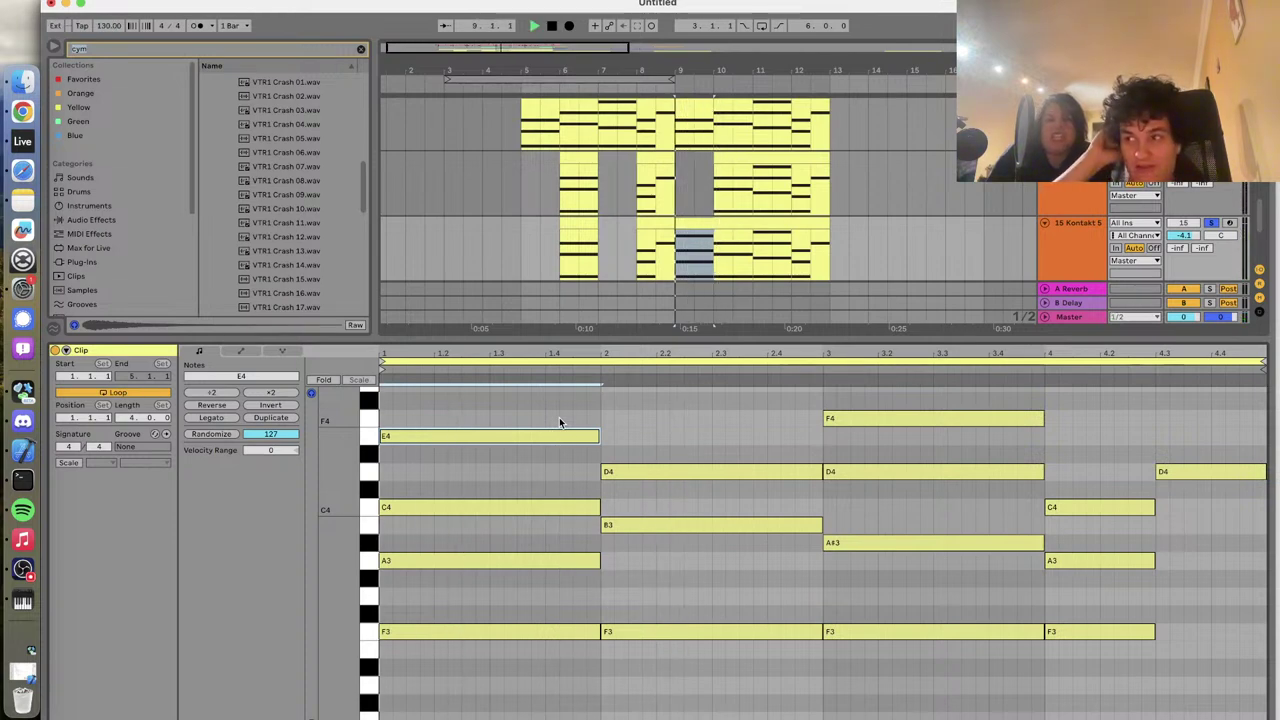
left_click(482, 404)
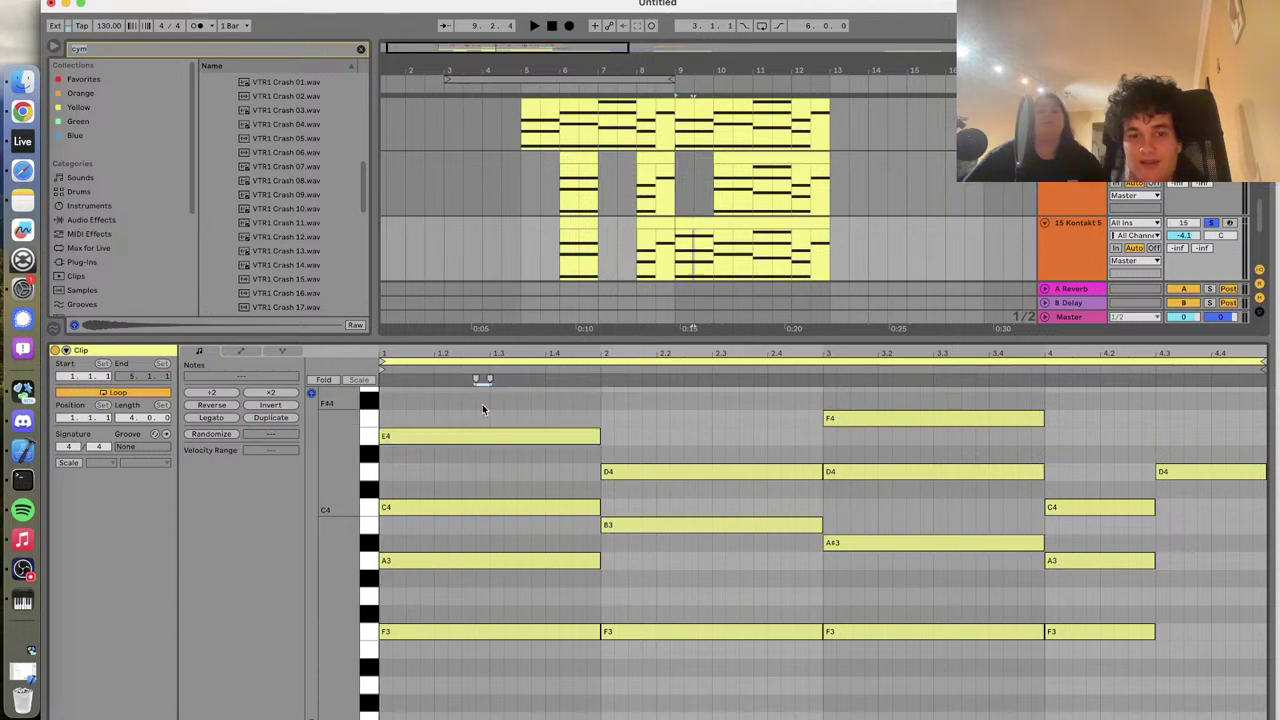
left_click(389, 380)
key("space")
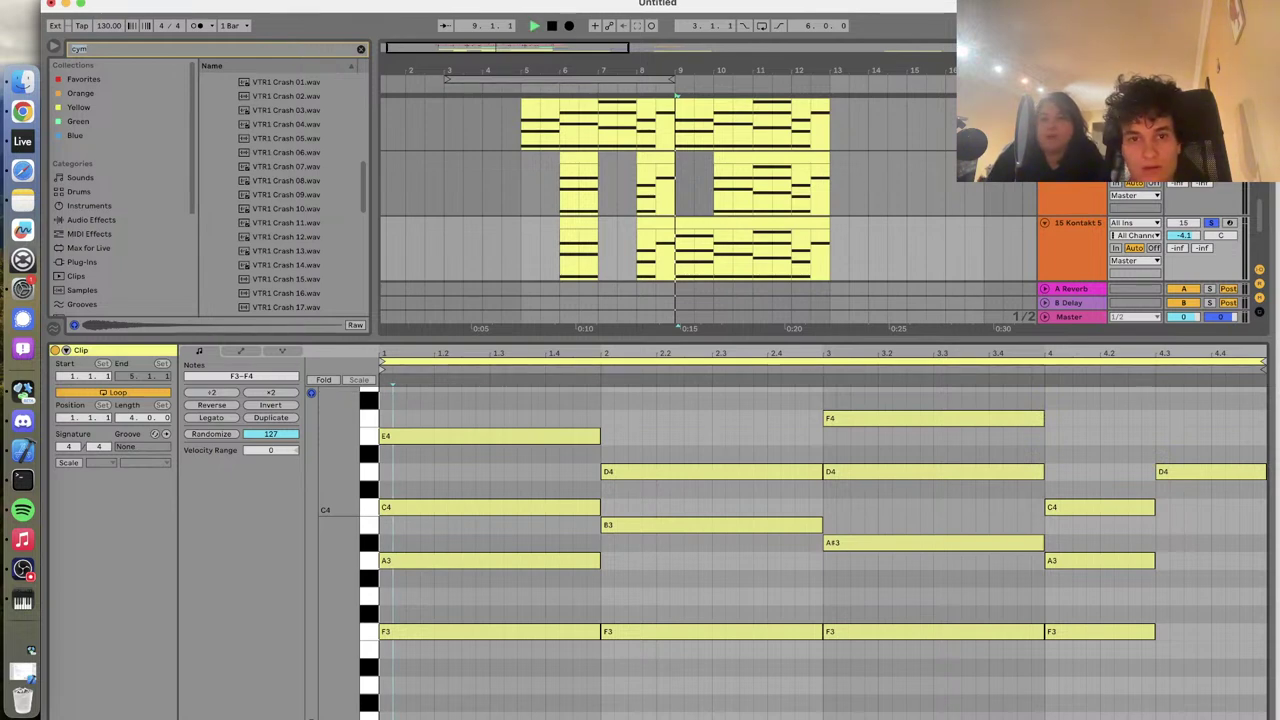
Set the audio output device to built in speakers + black hole (0 In, 2 Out) in the preferences
left_click(75, 0)
mouse_move(45, 0)
left_click(68, 28)
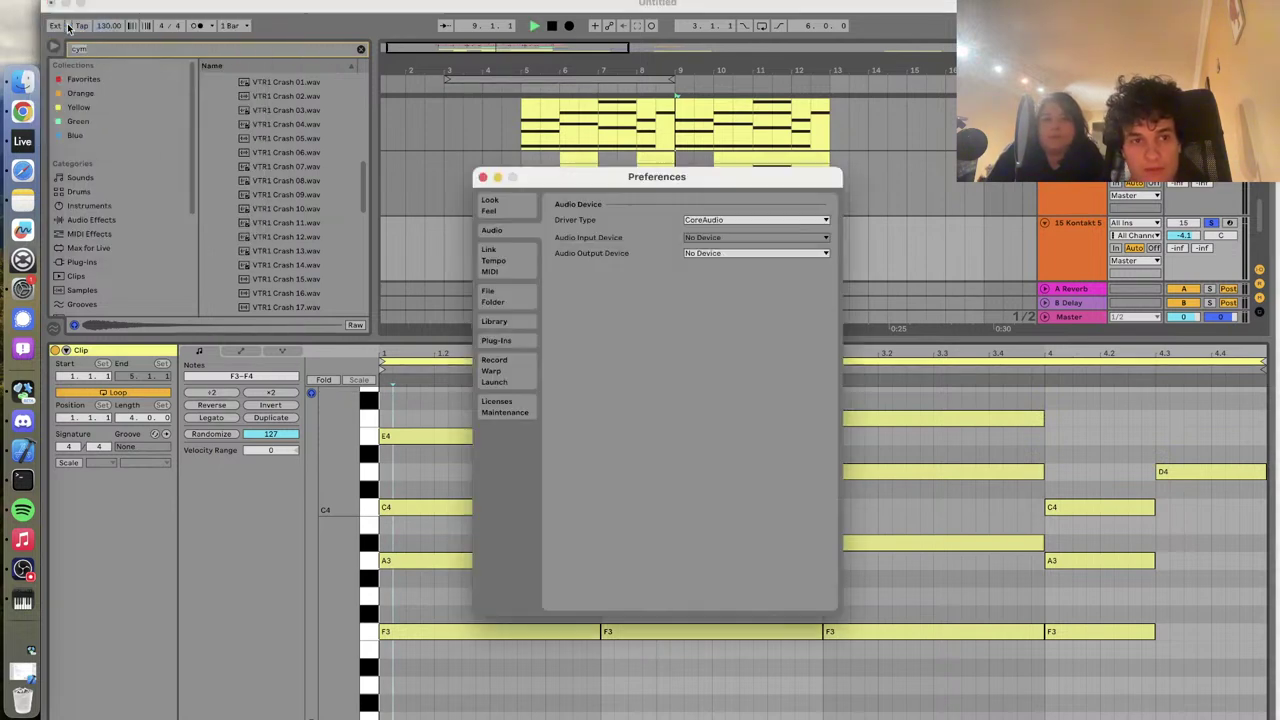
left_click(717, 254)
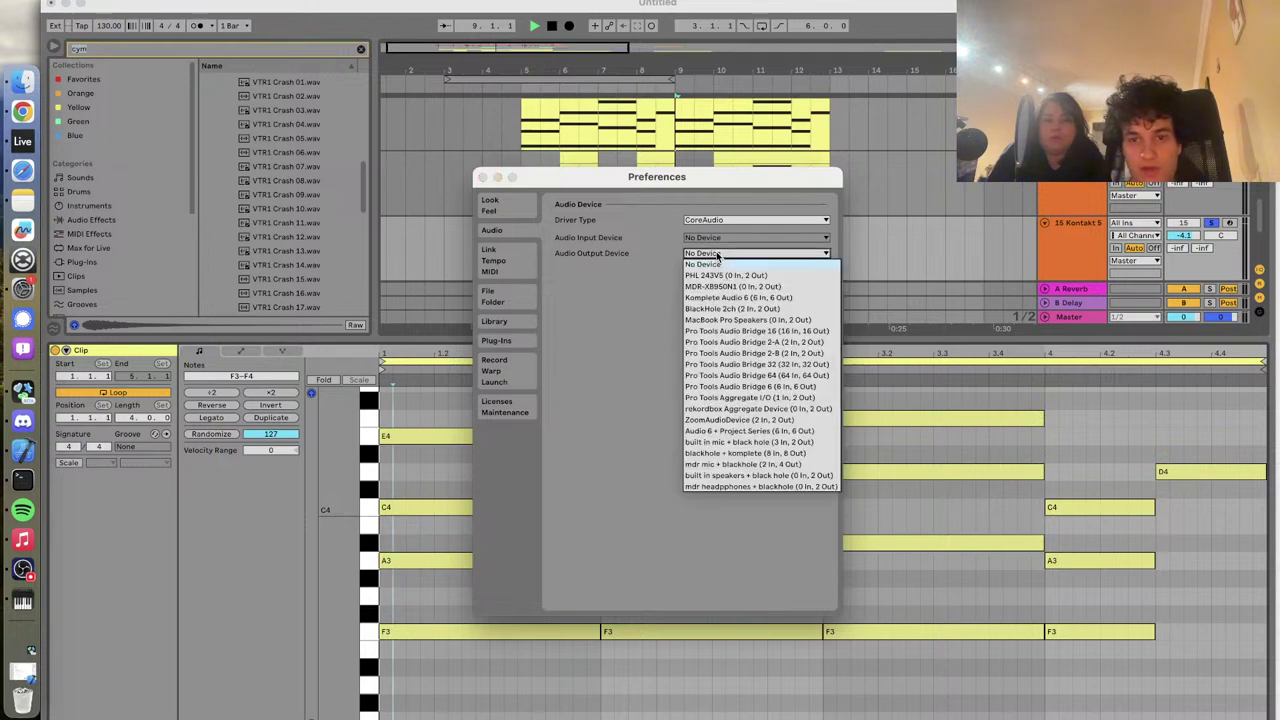
left_click(745, 477)
left_click(482, 176)
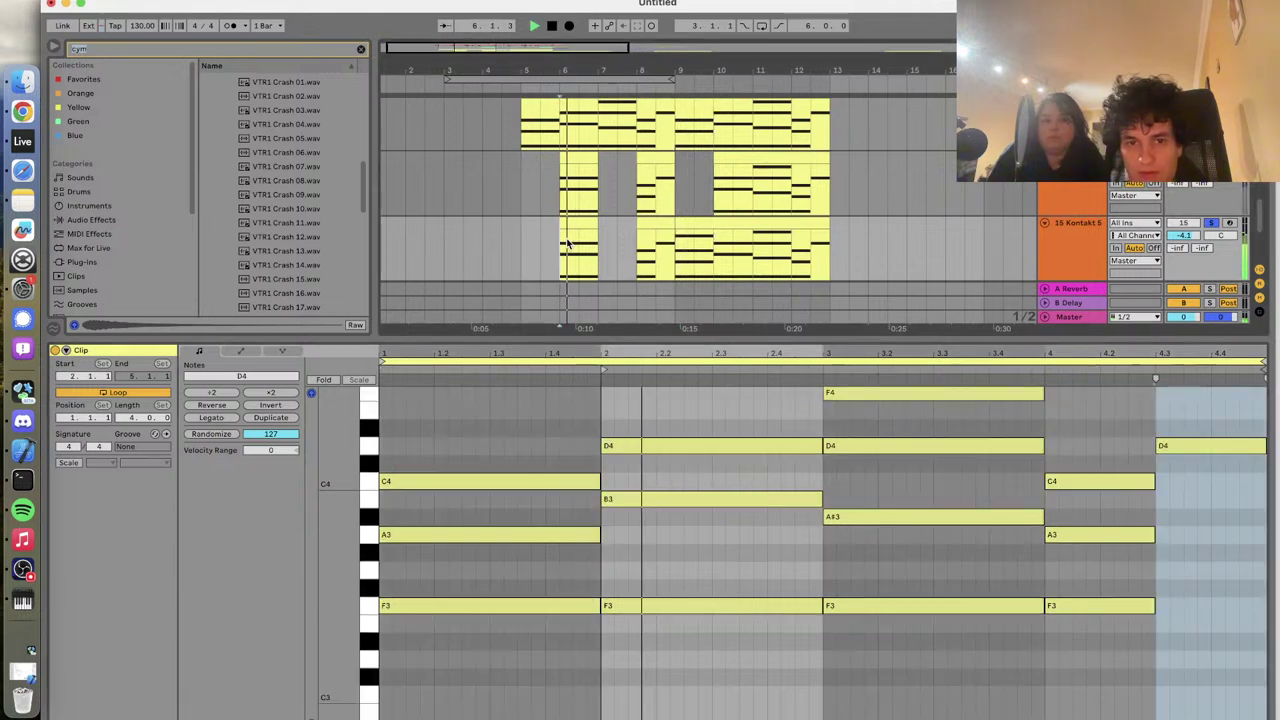
Play the brass part from bar 9, and replay it with the solo on track 15 turned off
left_click(574, 218)
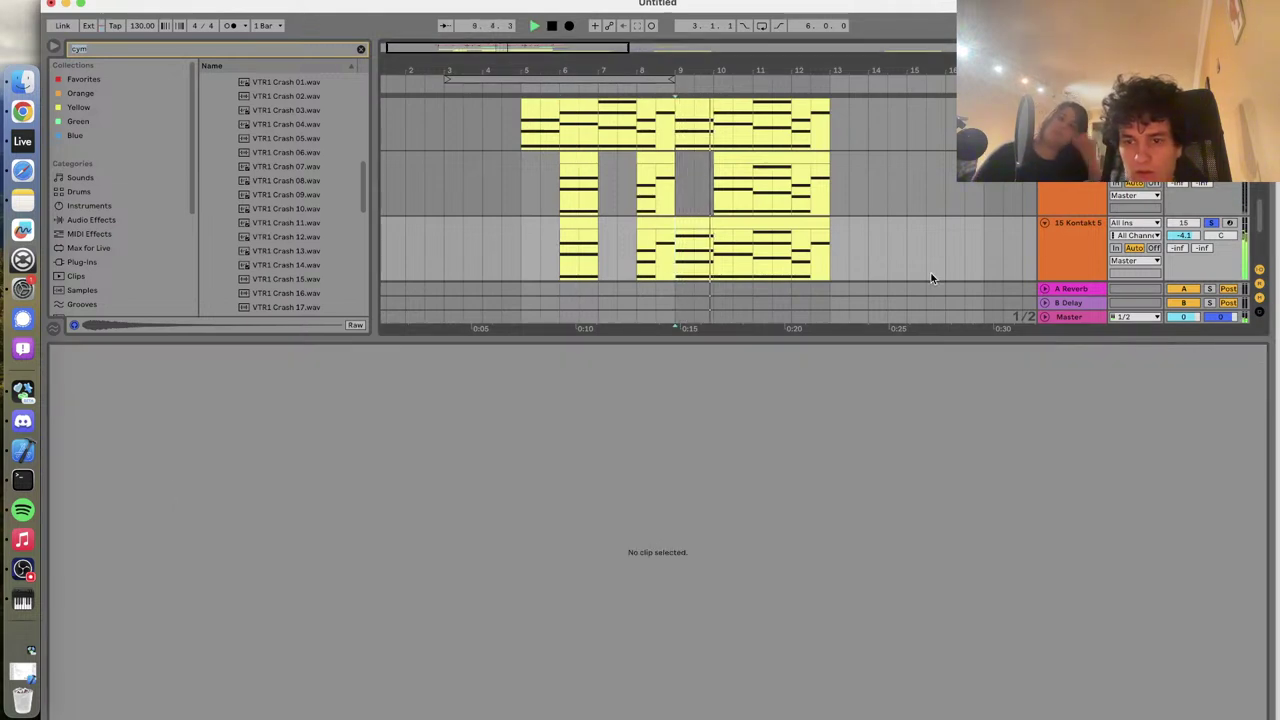
key("space")
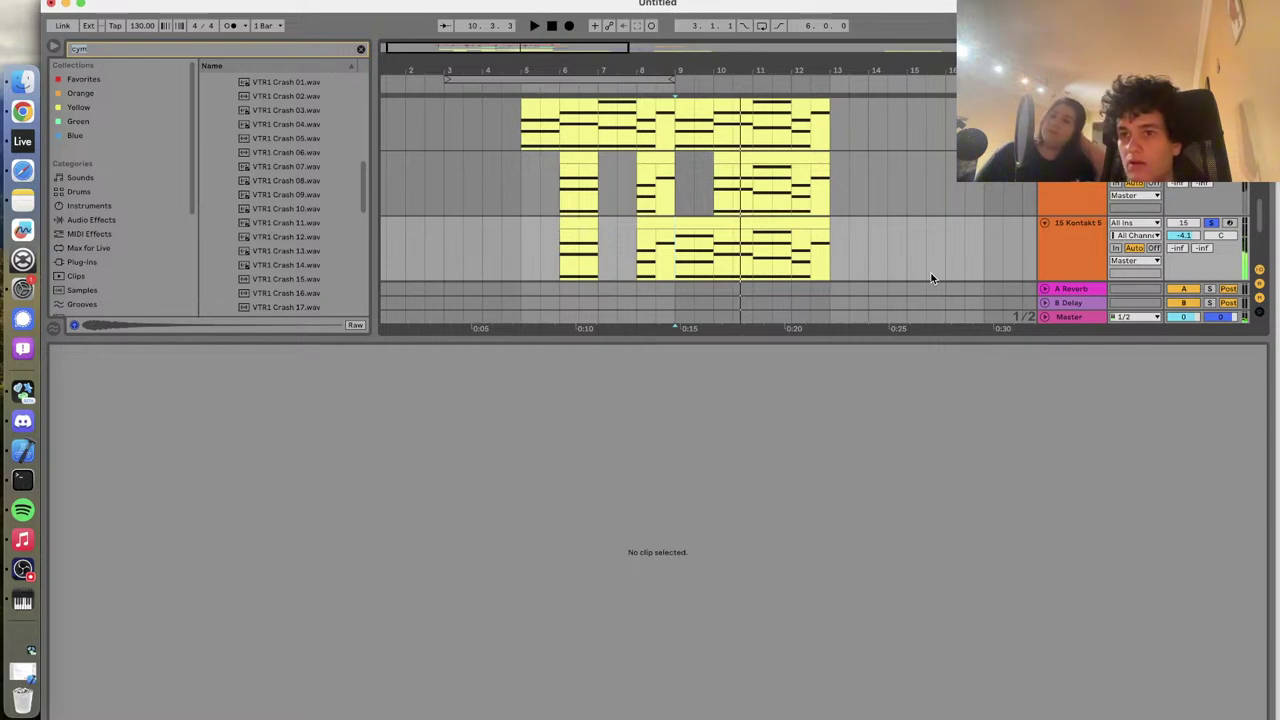
key("space")
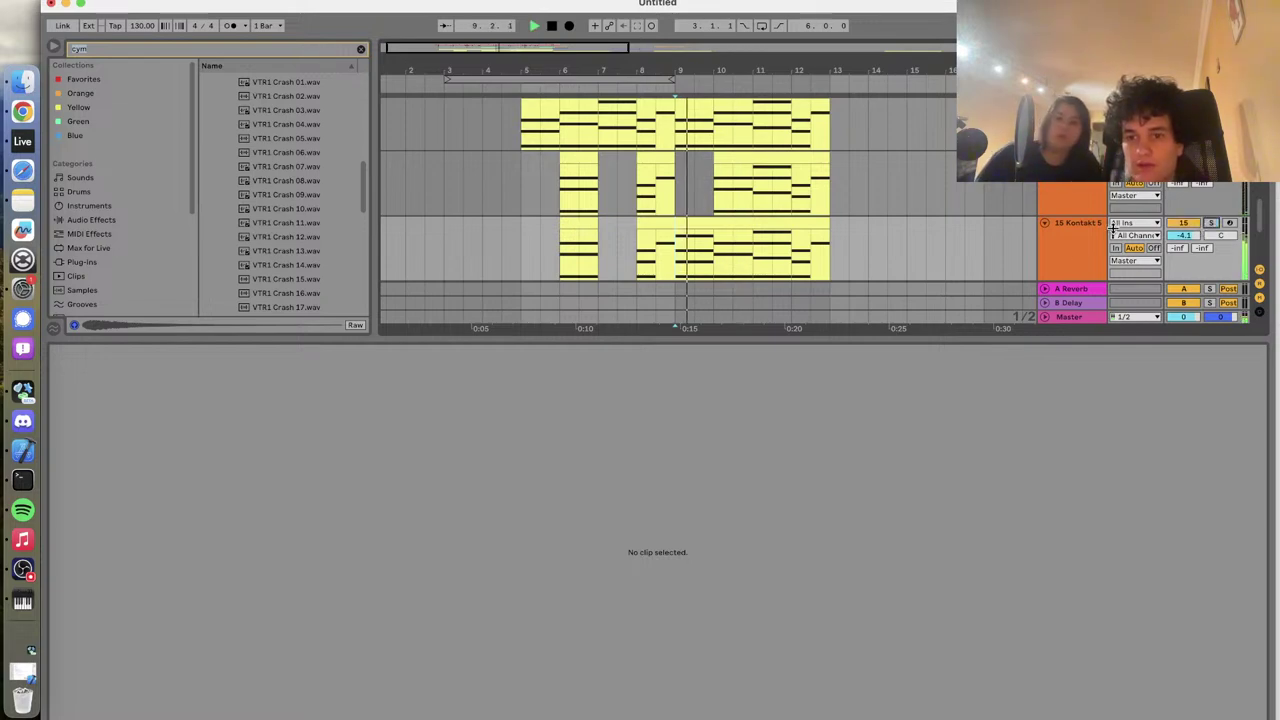
key("space")
Review the available audio output devices in the preferences and keep built in speakers + black hole (0 In, 2 Out)
left_click(50, 1)
left_click(43, 26)
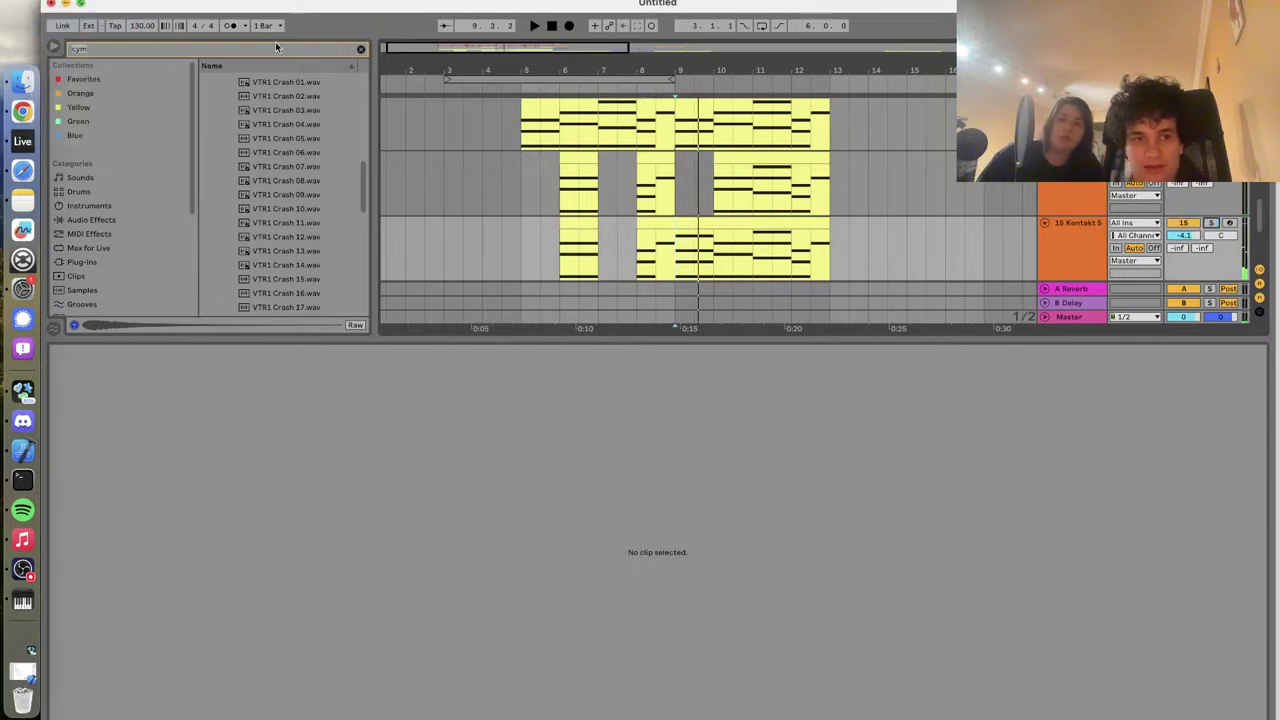
left_click(752, 254)
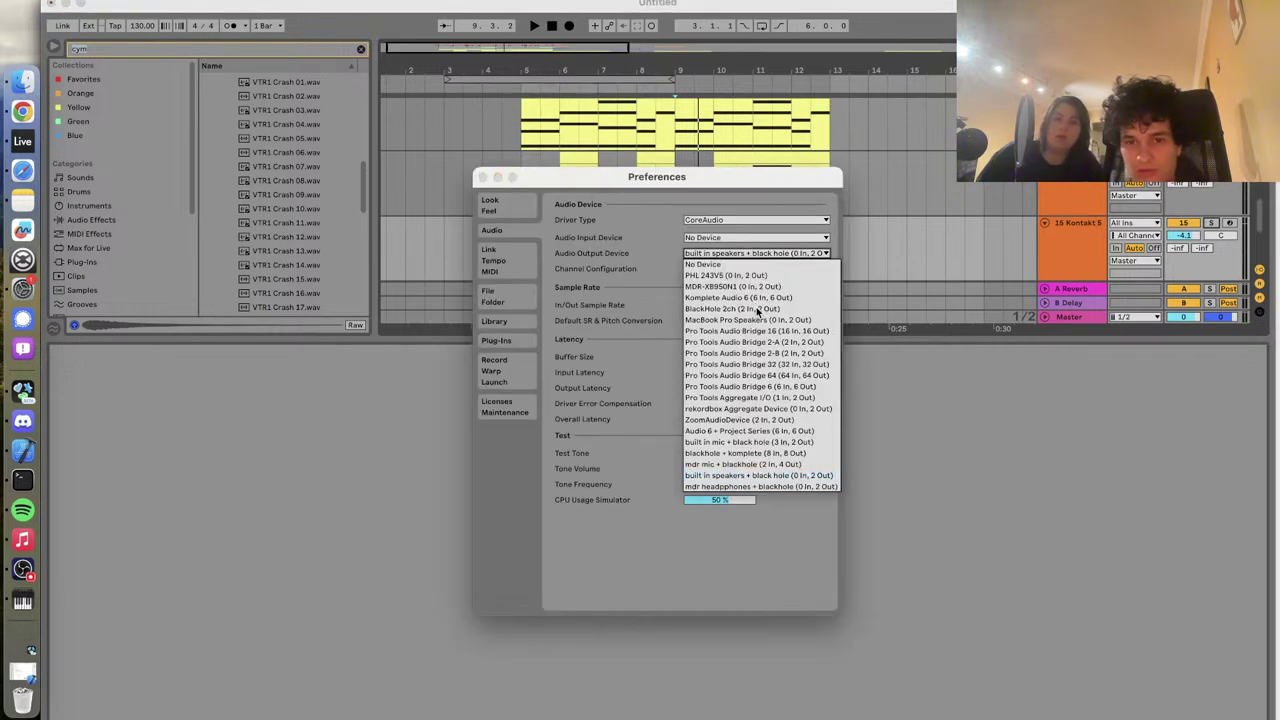
left_click(766, 477)
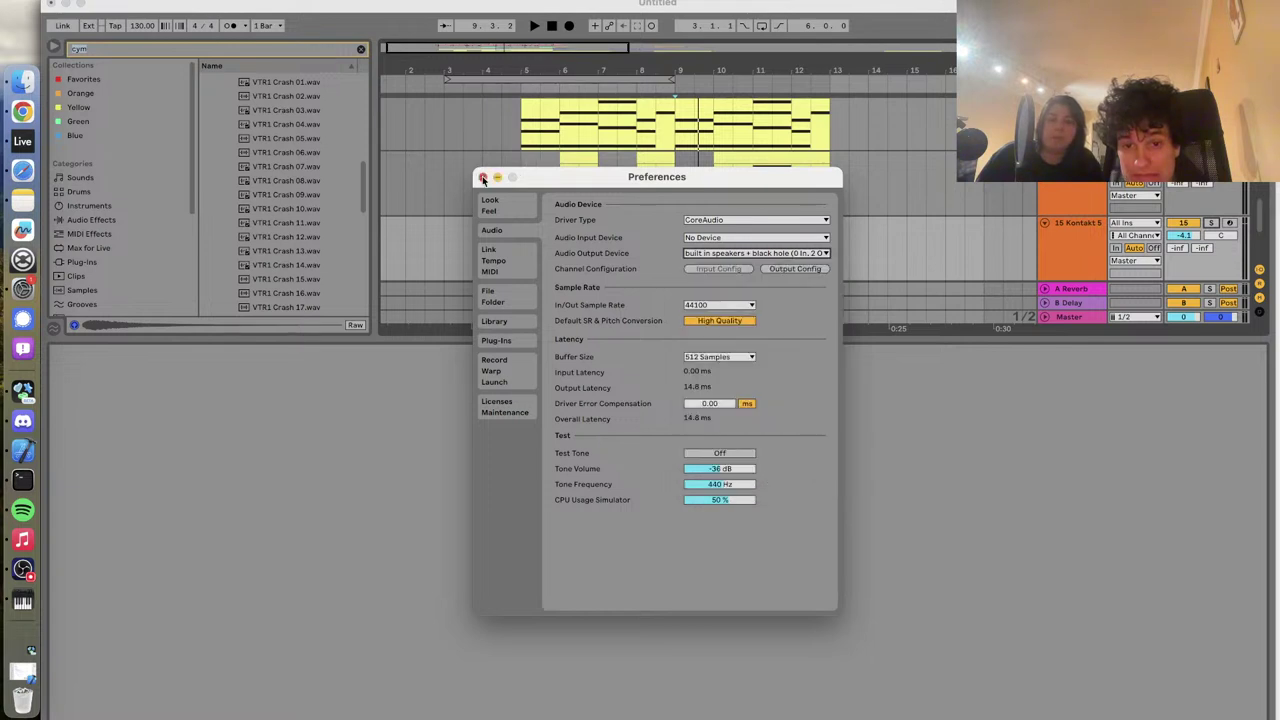
left_click(481, 177)
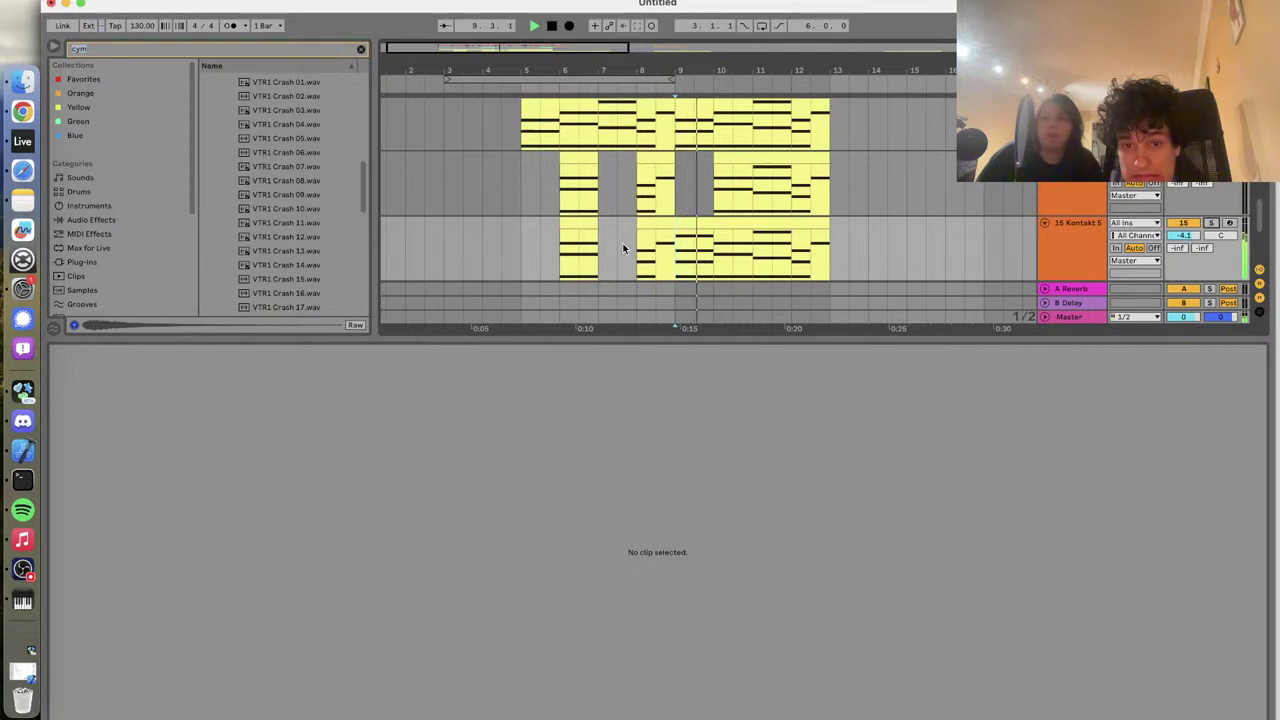
Play the full arrangement from bar 9 and select the Master track
key("space")
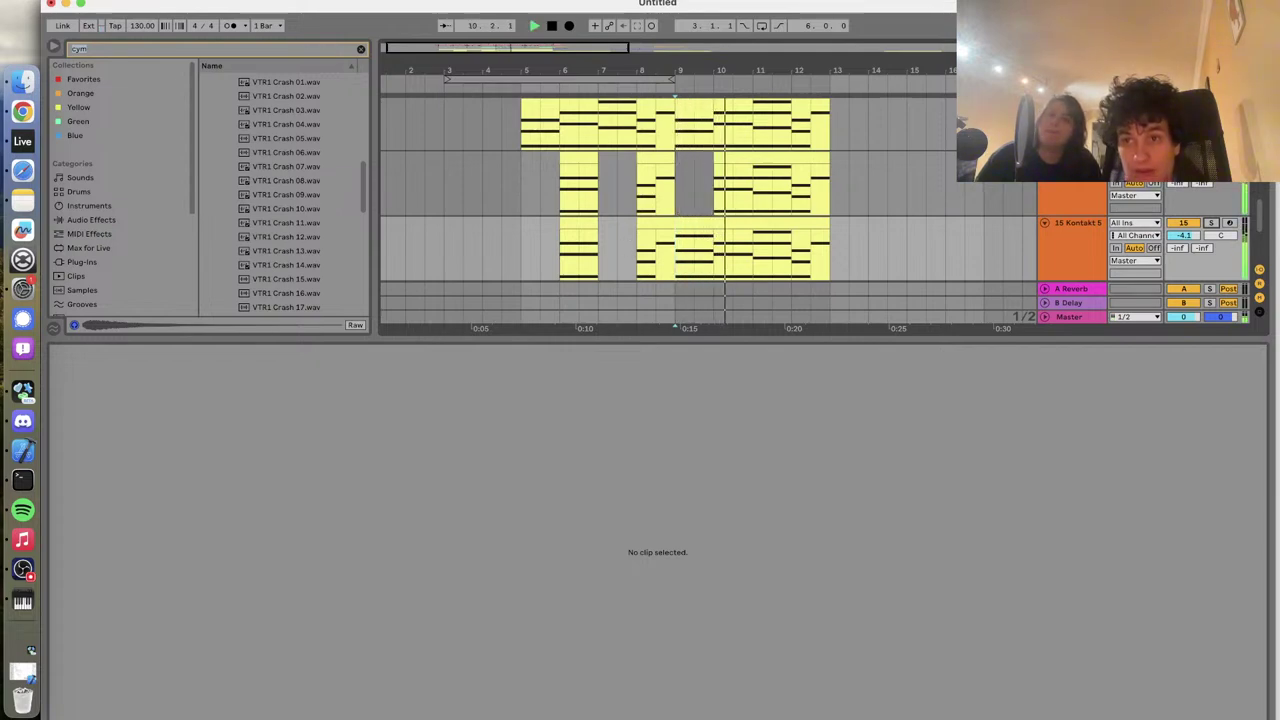
key("space")
left_click(1097, 313)
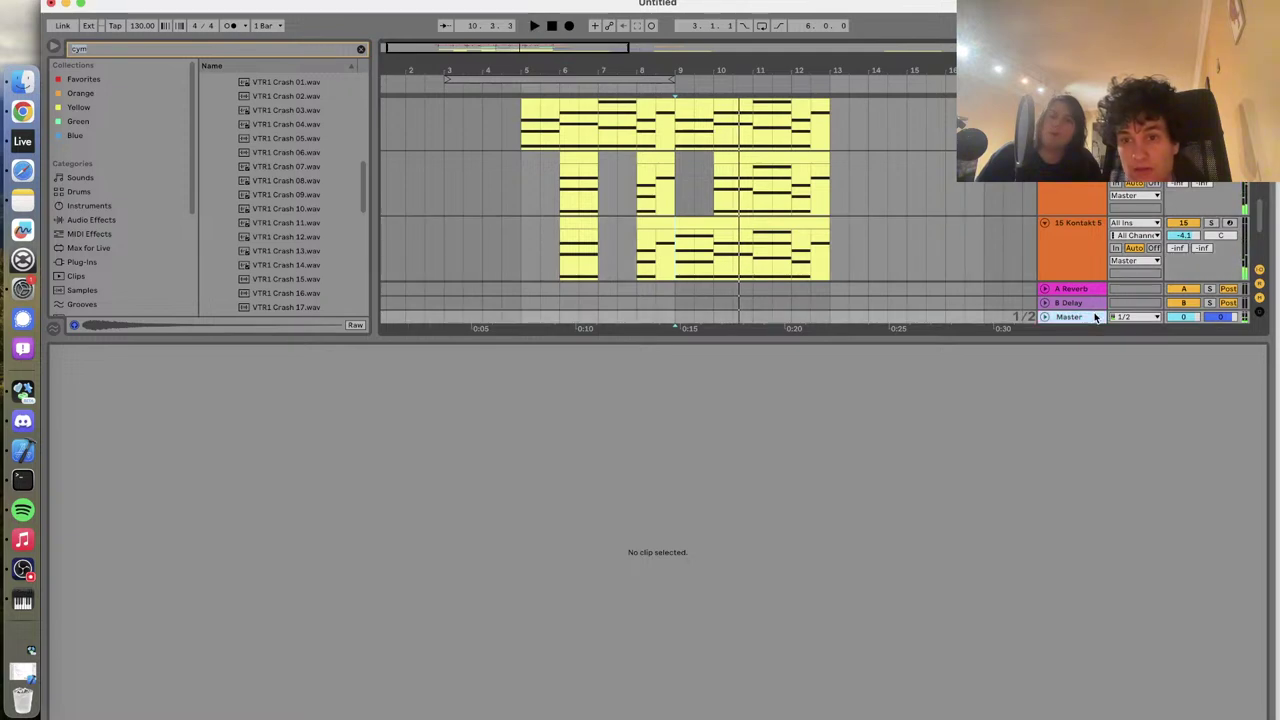
Play the arrangement from bar 9, and set the audio output device to MacBook Pro Speakers (0 In, 2 Out) in the preferences
key("space")
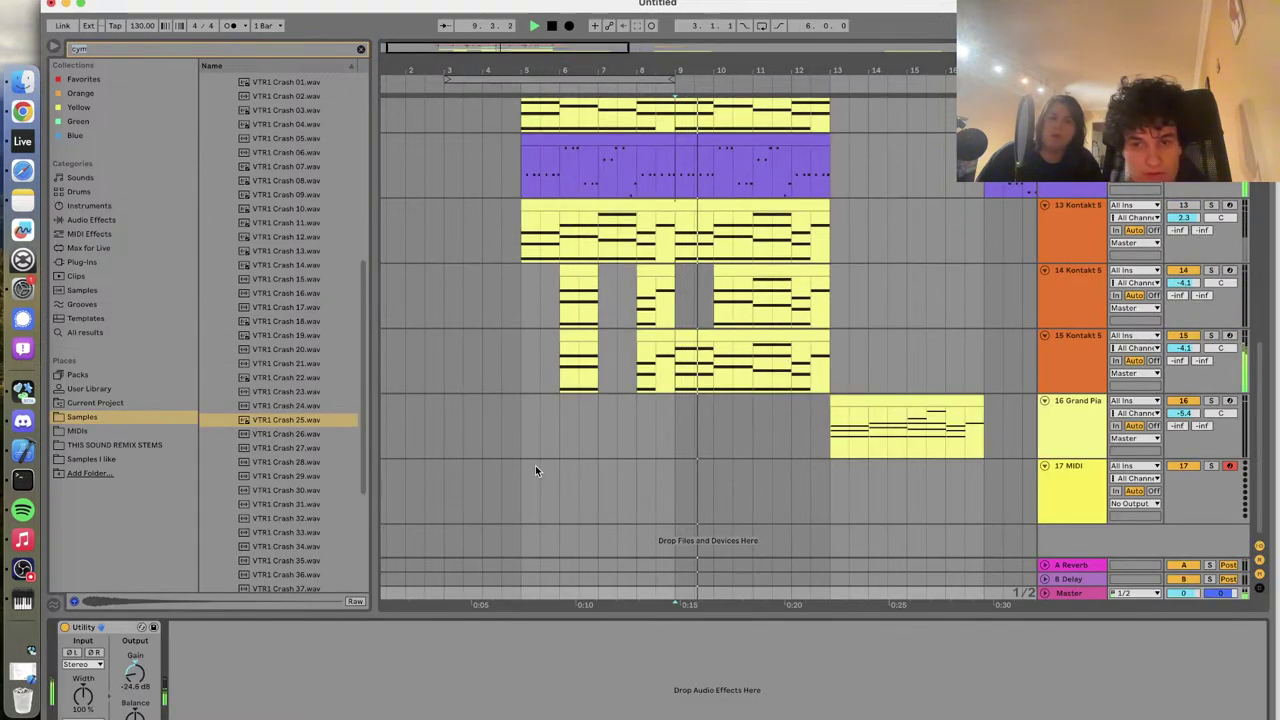
key("XF86AudioRaiseVolume")
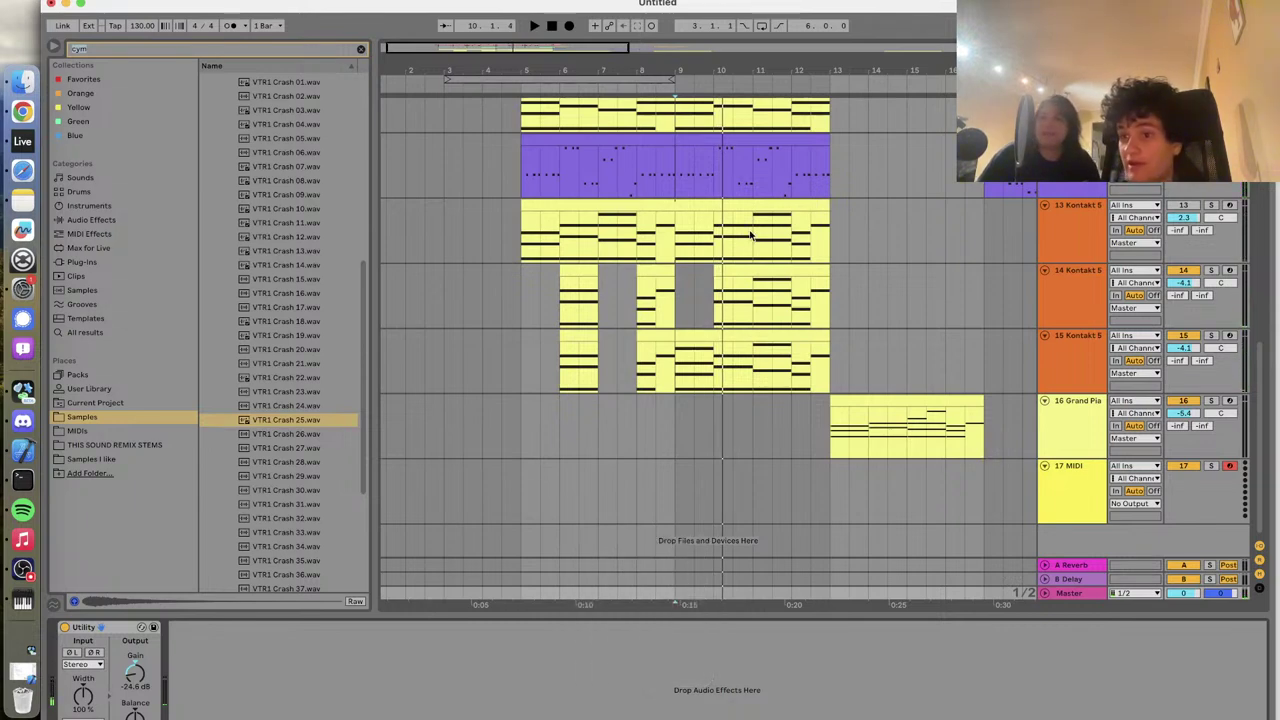
left_click(55, 1)
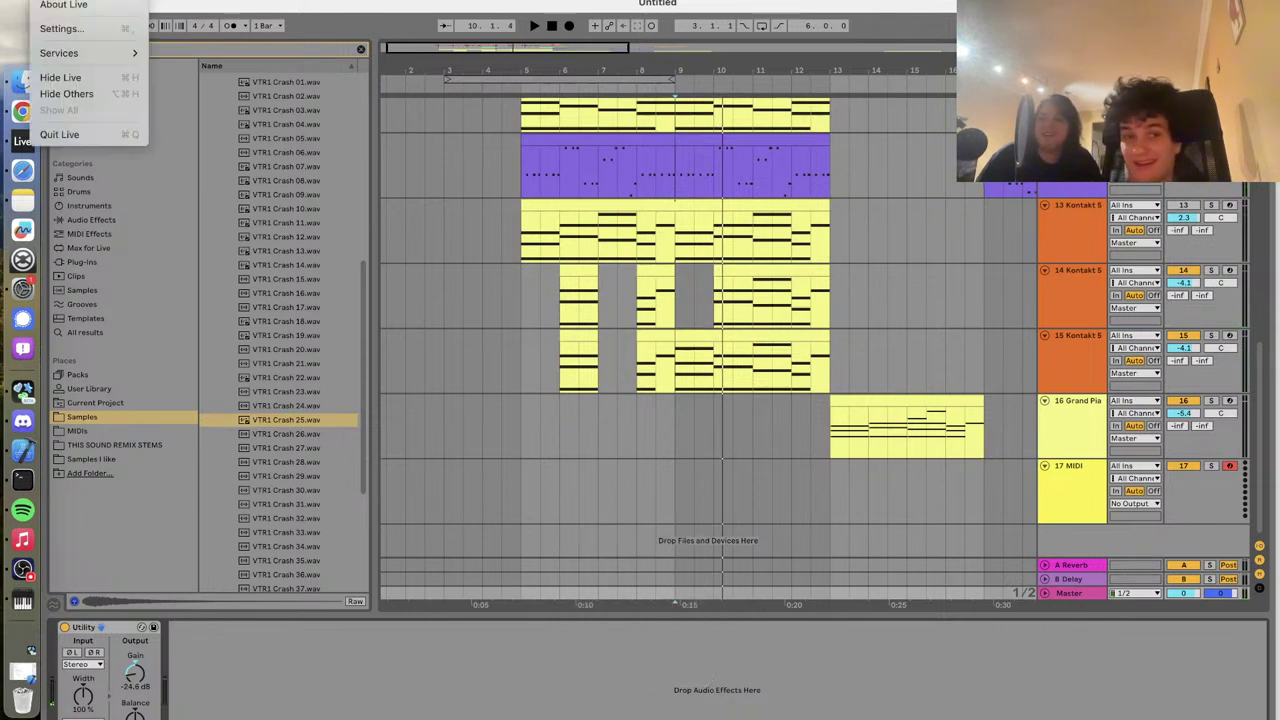
left_click(62, 30)
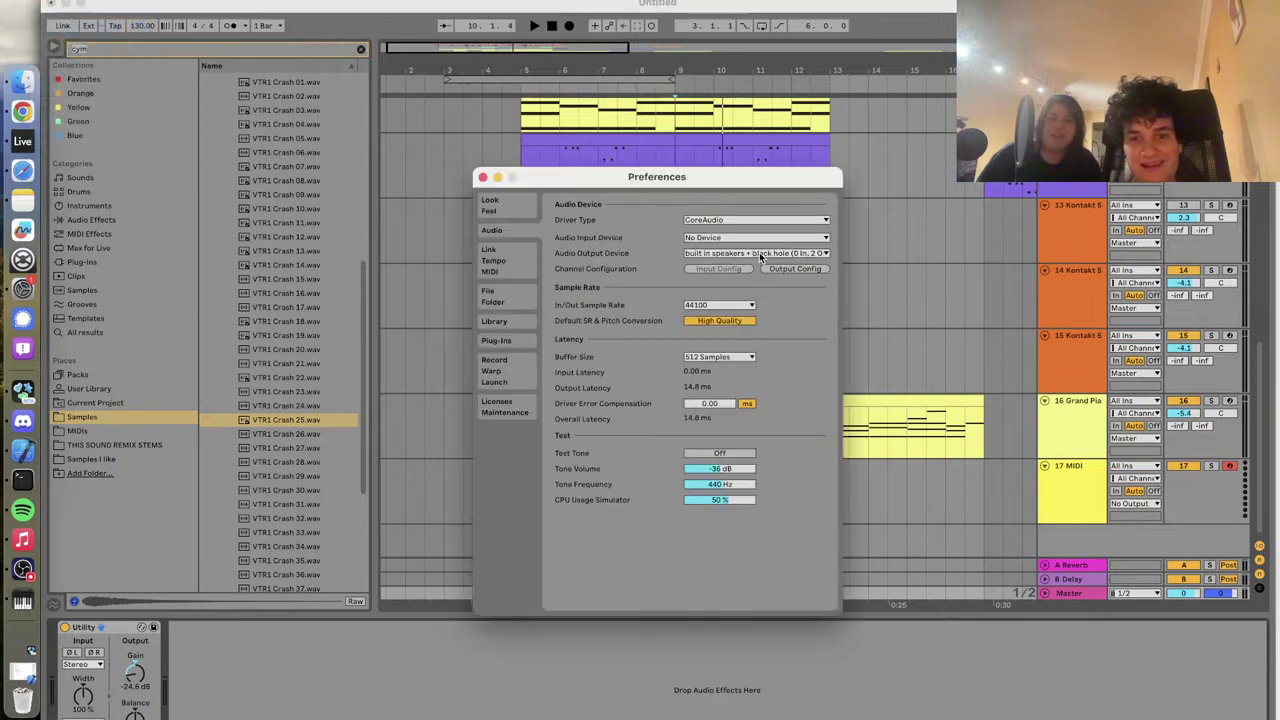
left_click(760, 256)
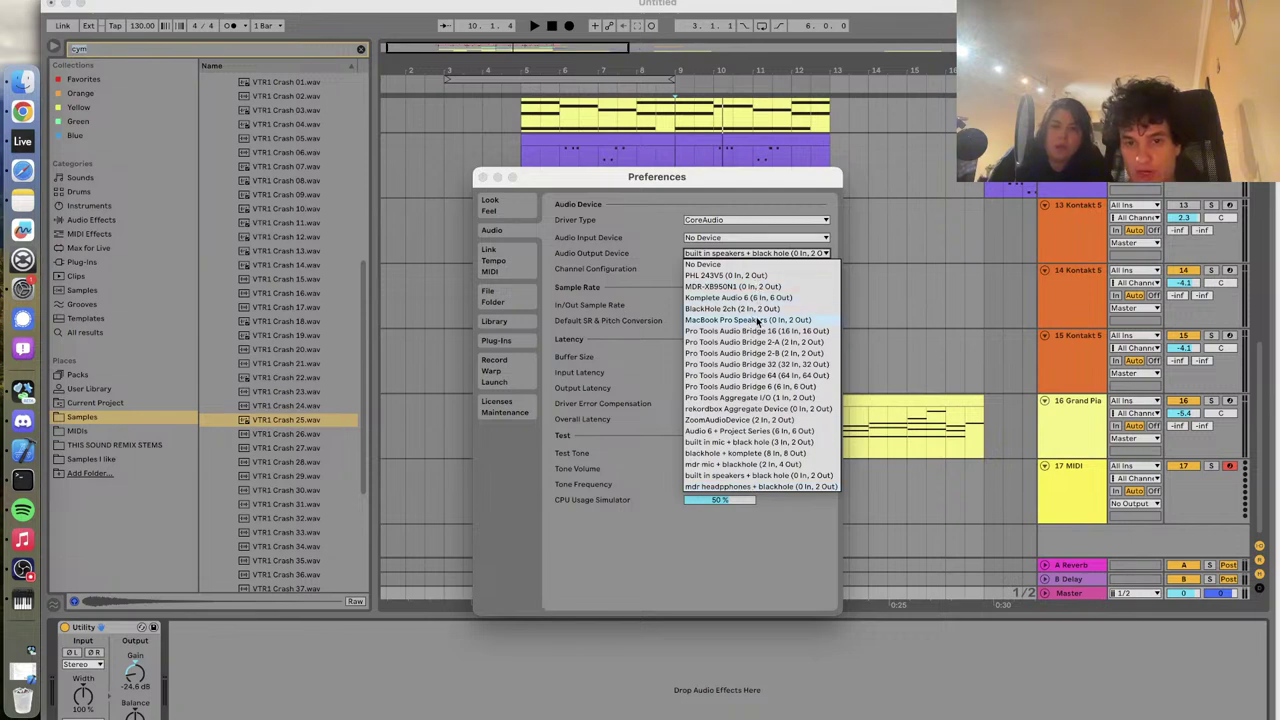
left_click(758, 320)
left_click(483, 177)
Play the arrangement from bar 9 with the system volume raised, and unfold the Master track
key("space")
key("XF86AudioRaiseVolume")
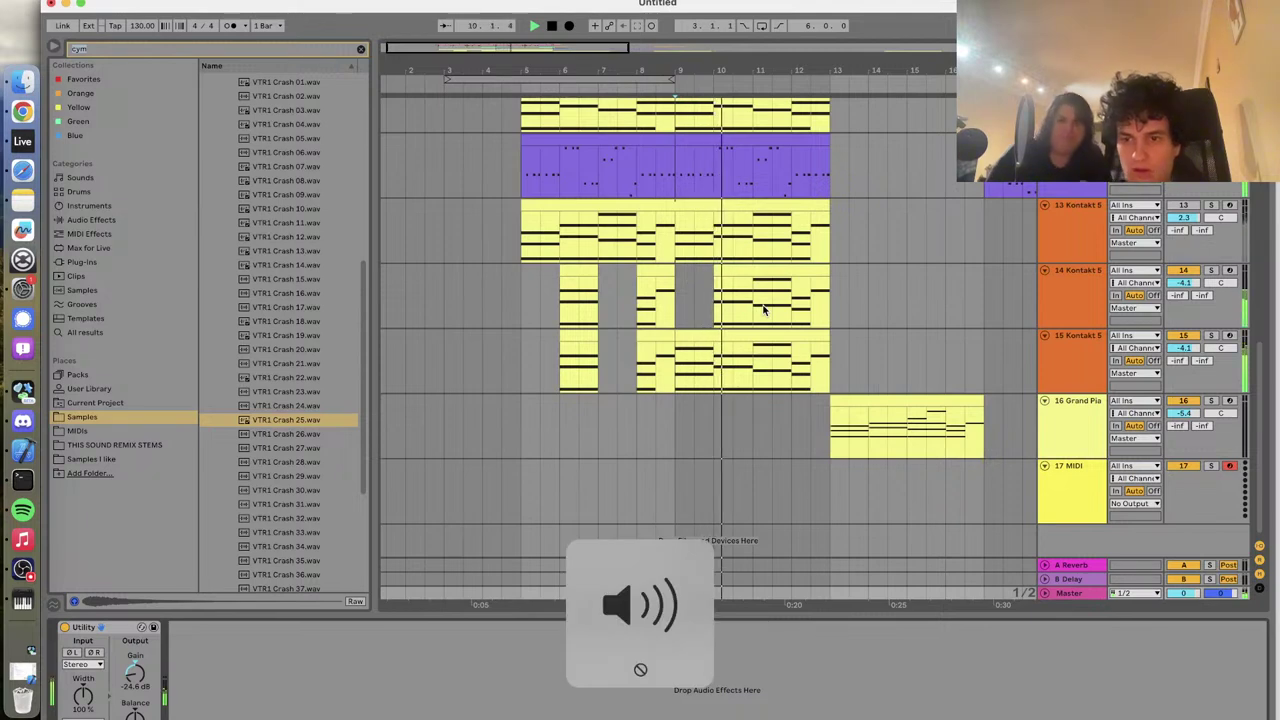
key("space")
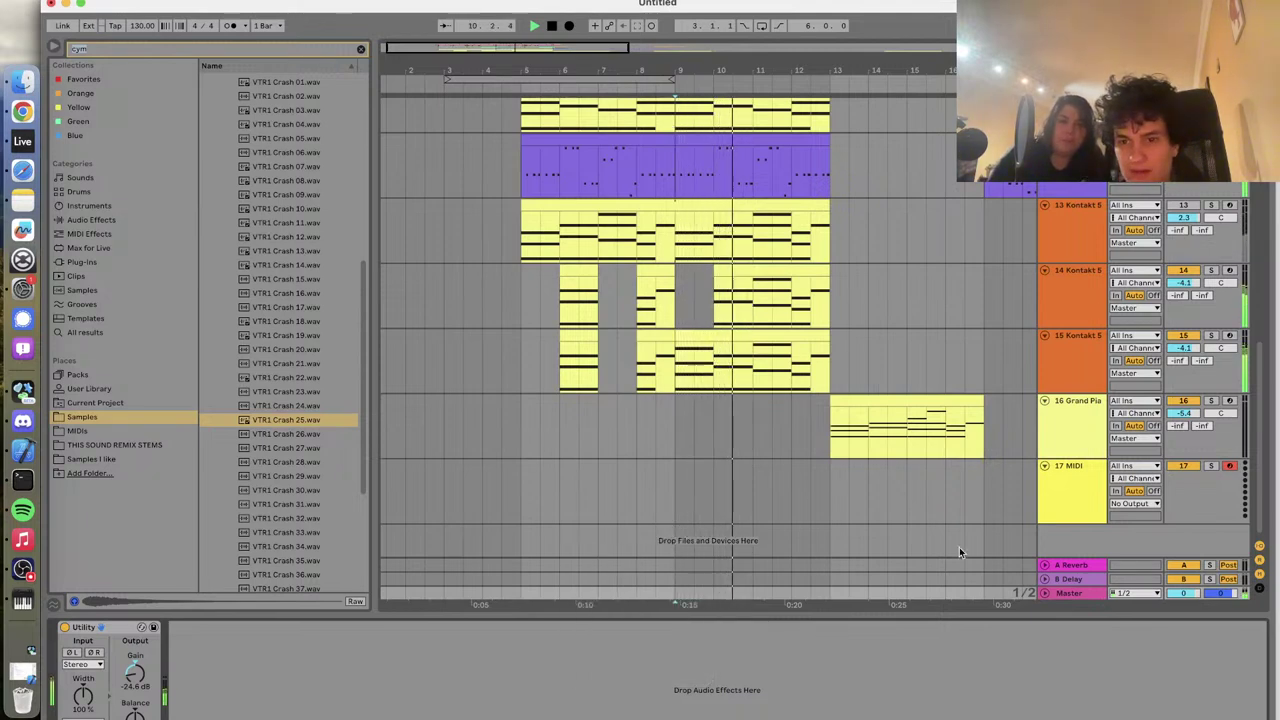
left_click(1045, 593)
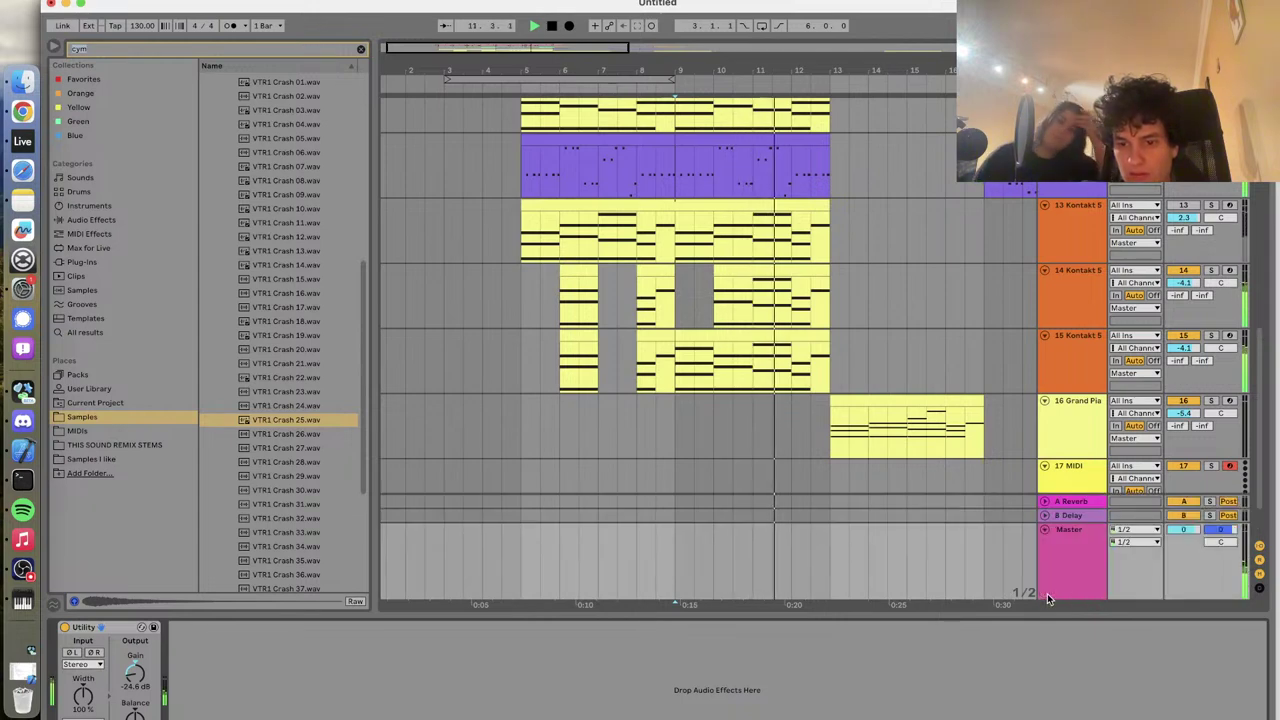
key("space")
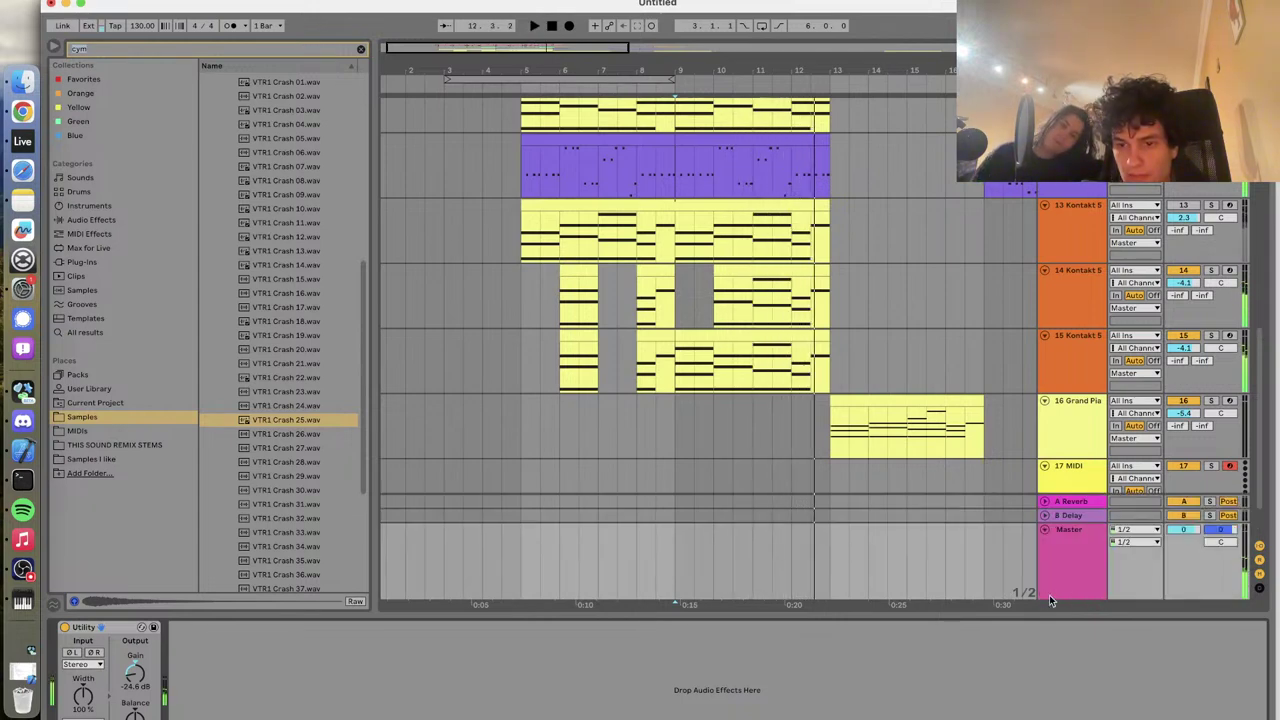
Check the audio output device list in the preferences, keep MacBook Pro Speakers (0 In, 2 Out), and replay from bar 9
left_click(50, 0)
left_click(58, 28)
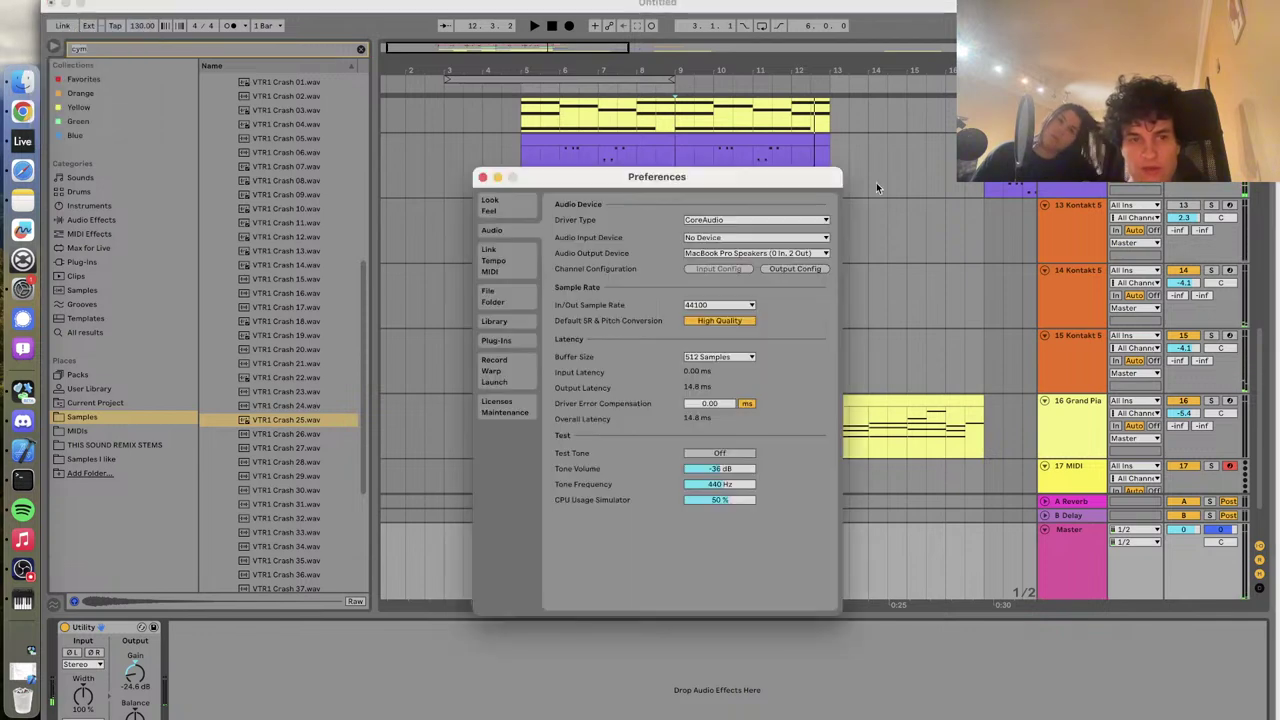
left_click(749, 253)
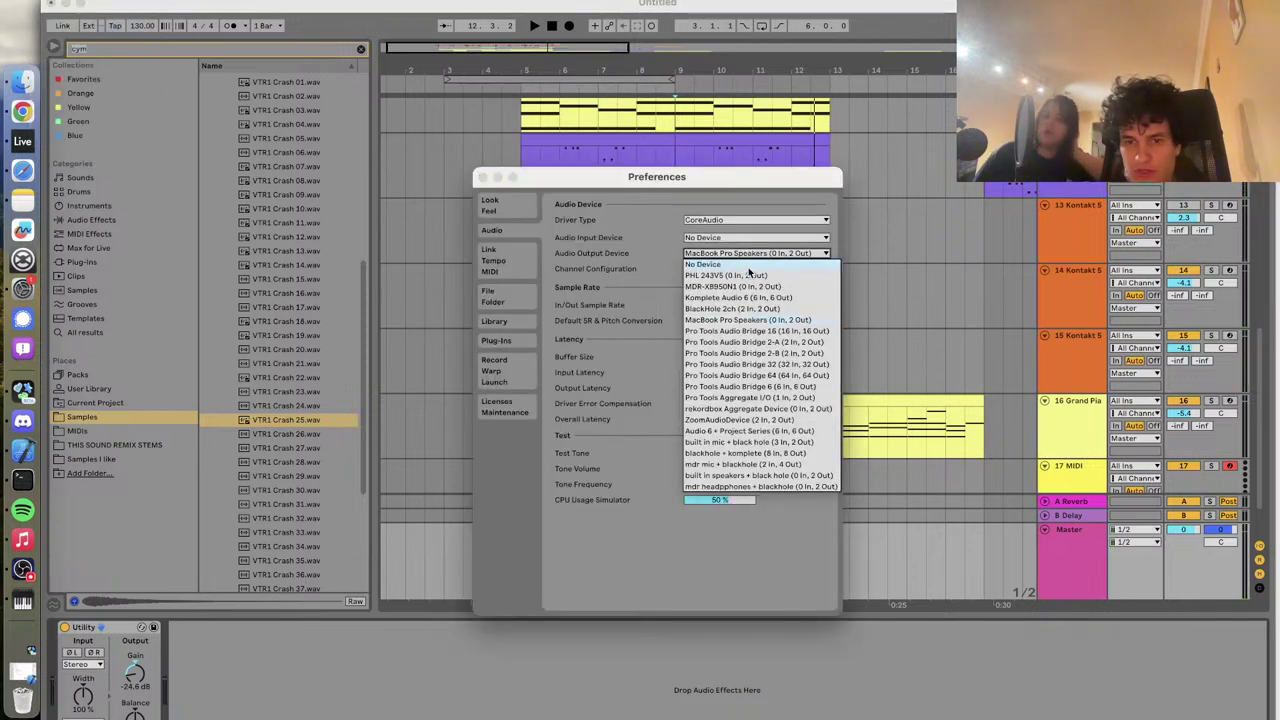
left_click(483, 177)
key("space")
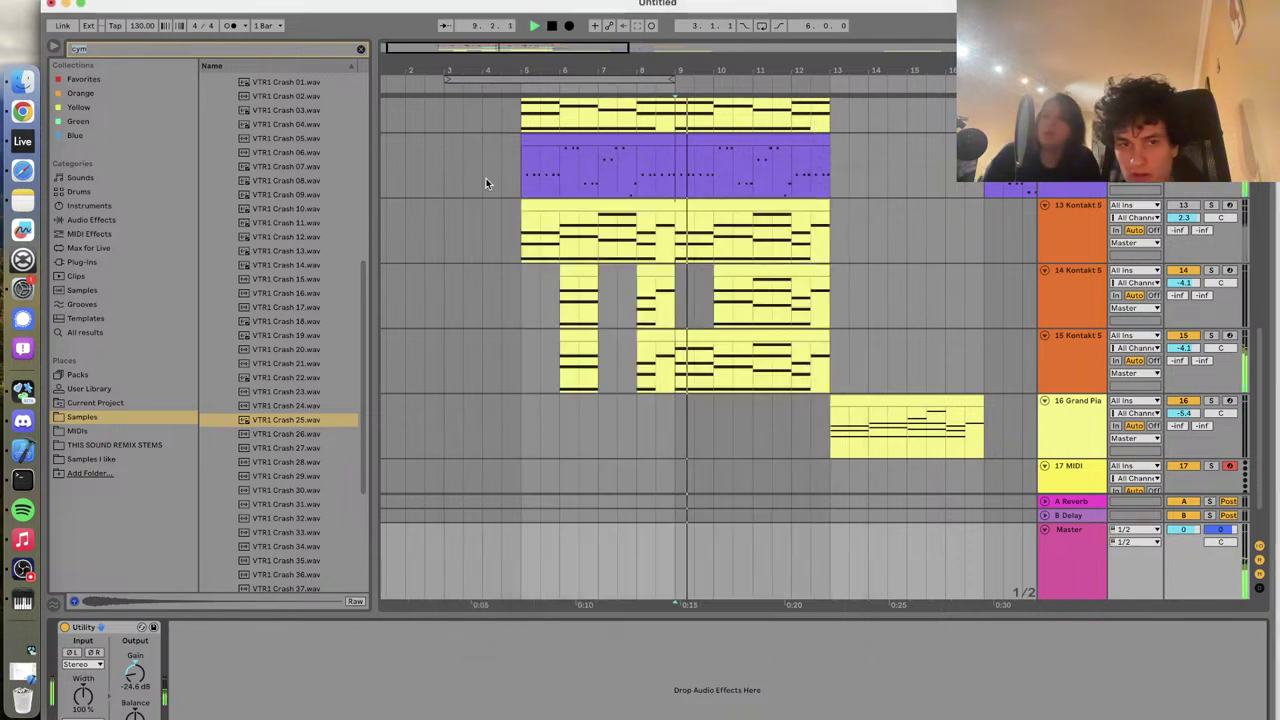
Switch the audio output device back to built in speakers + black hole (0 In, 2 Out) in the preferences
left_click(64, 2)
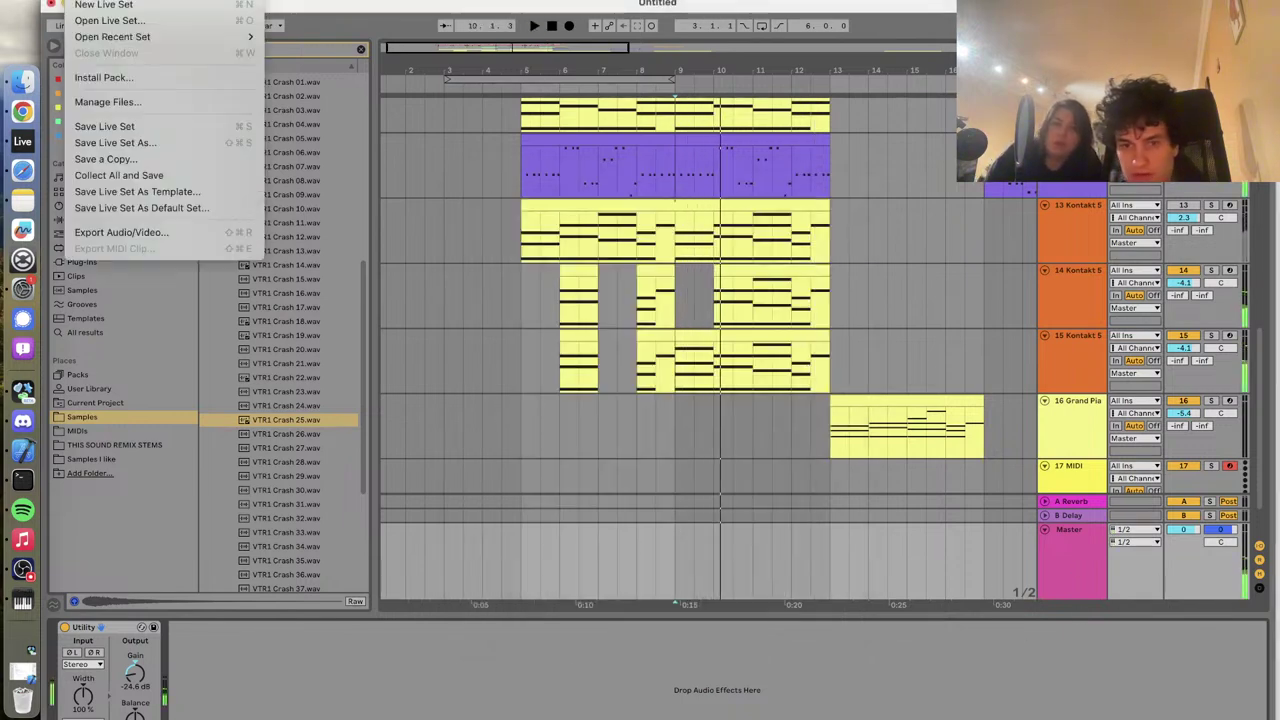
left_click(62, 28)
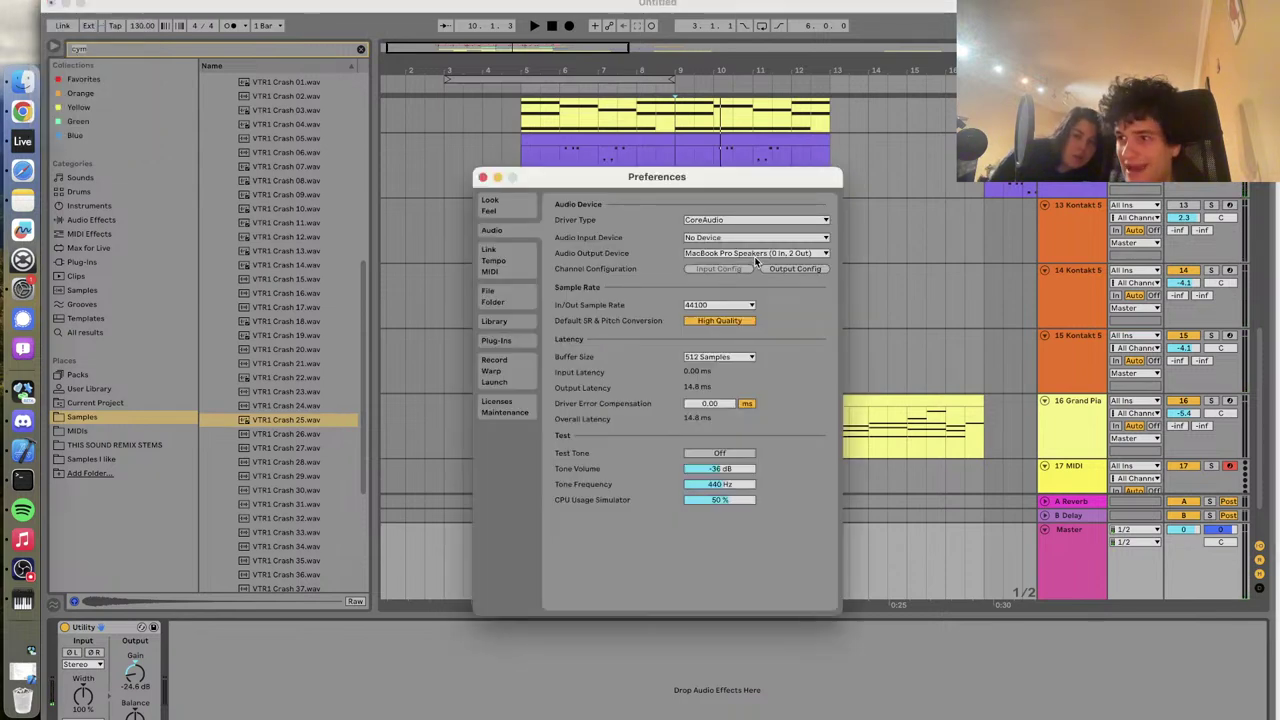
left_click(755, 255)
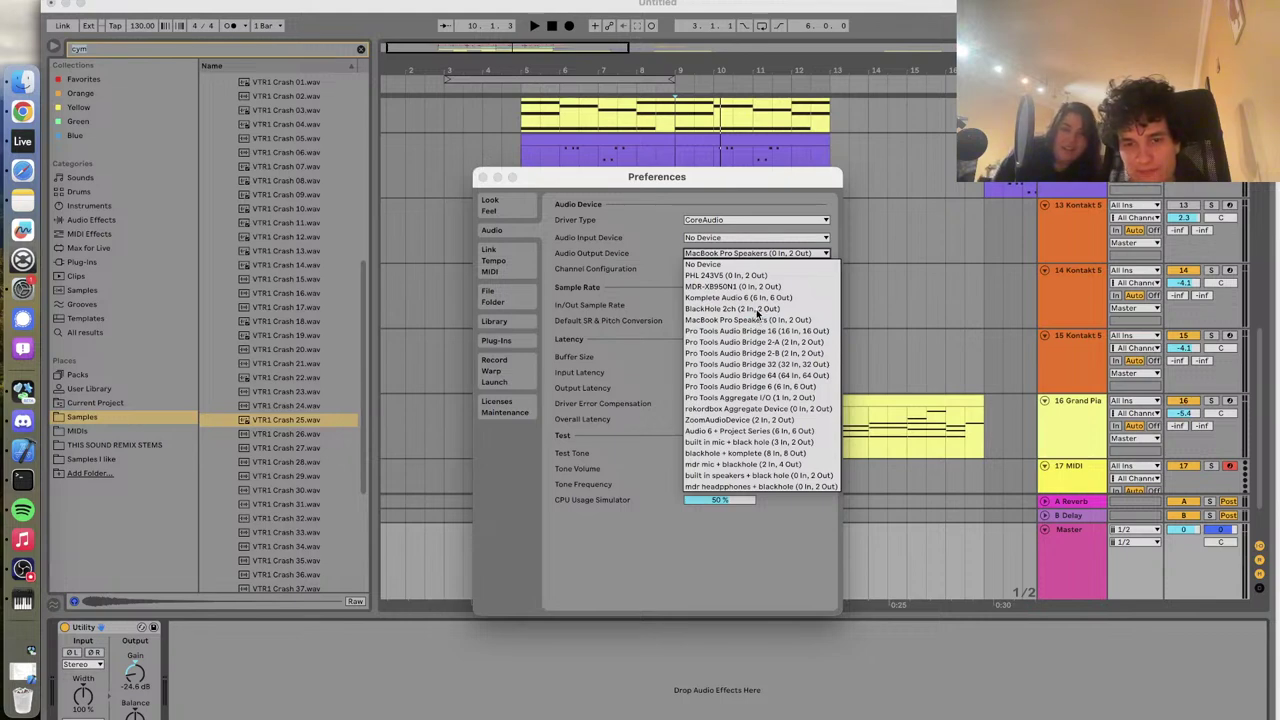
left_click(756, 476)
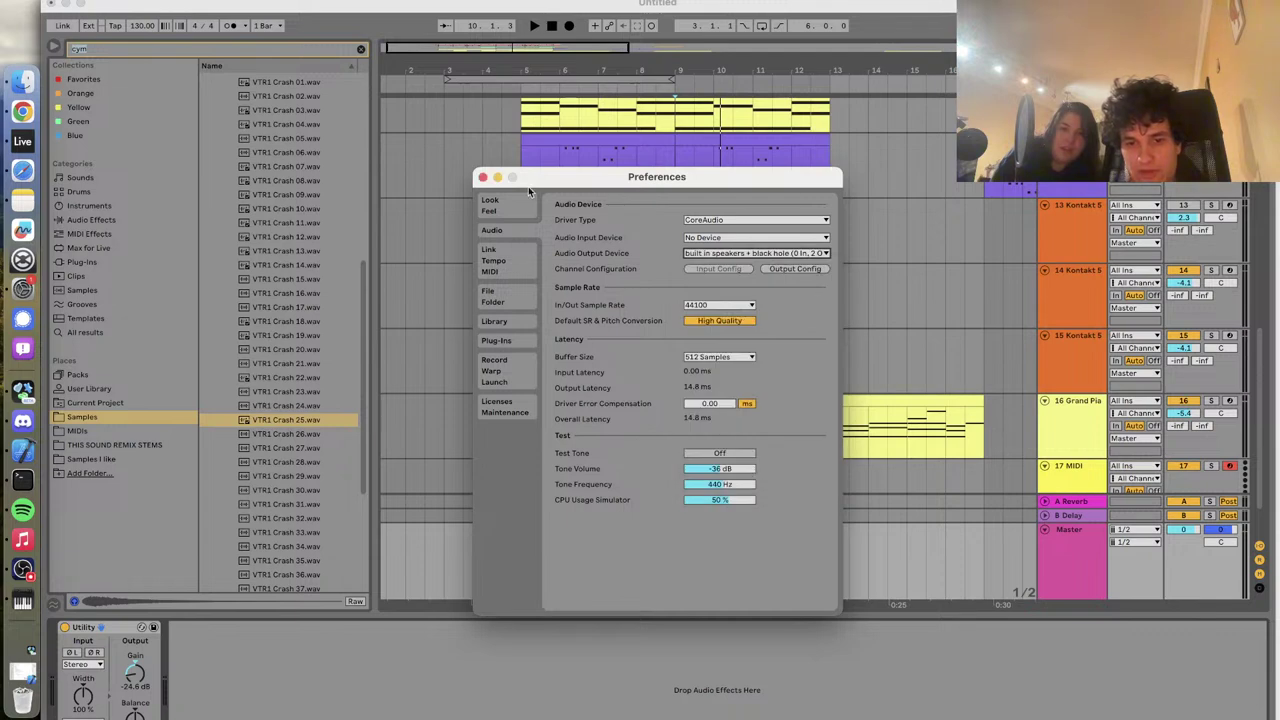
left_click(484, 177)
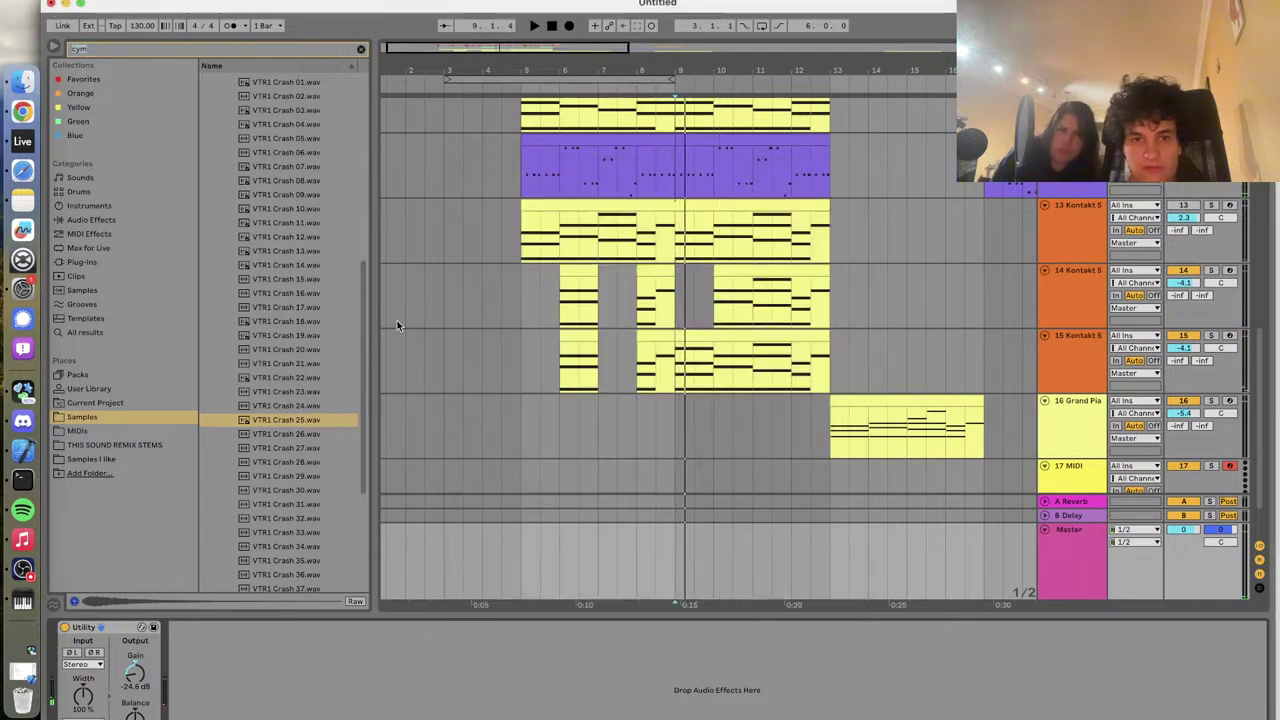
Save the Live Set as "absolute funky bop - kloystream" in the FirstSong Project copy folder
left_click(465, 306)
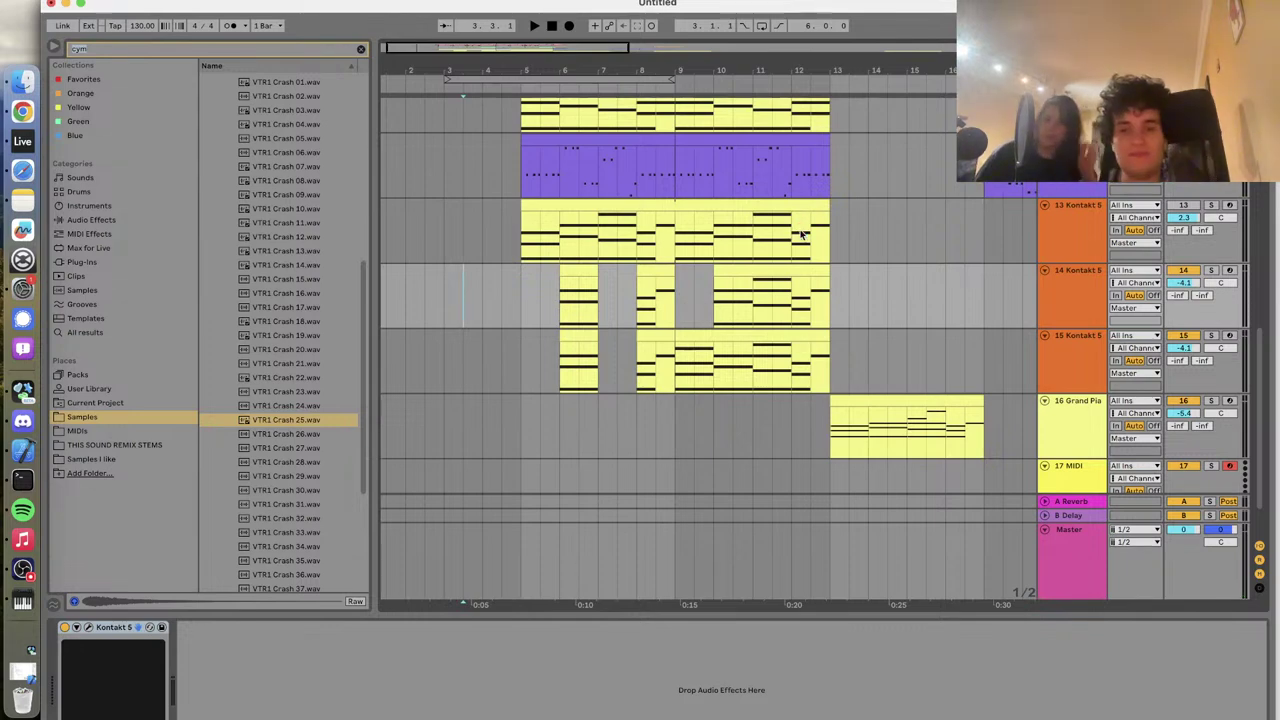
type("absolute funky bop -")
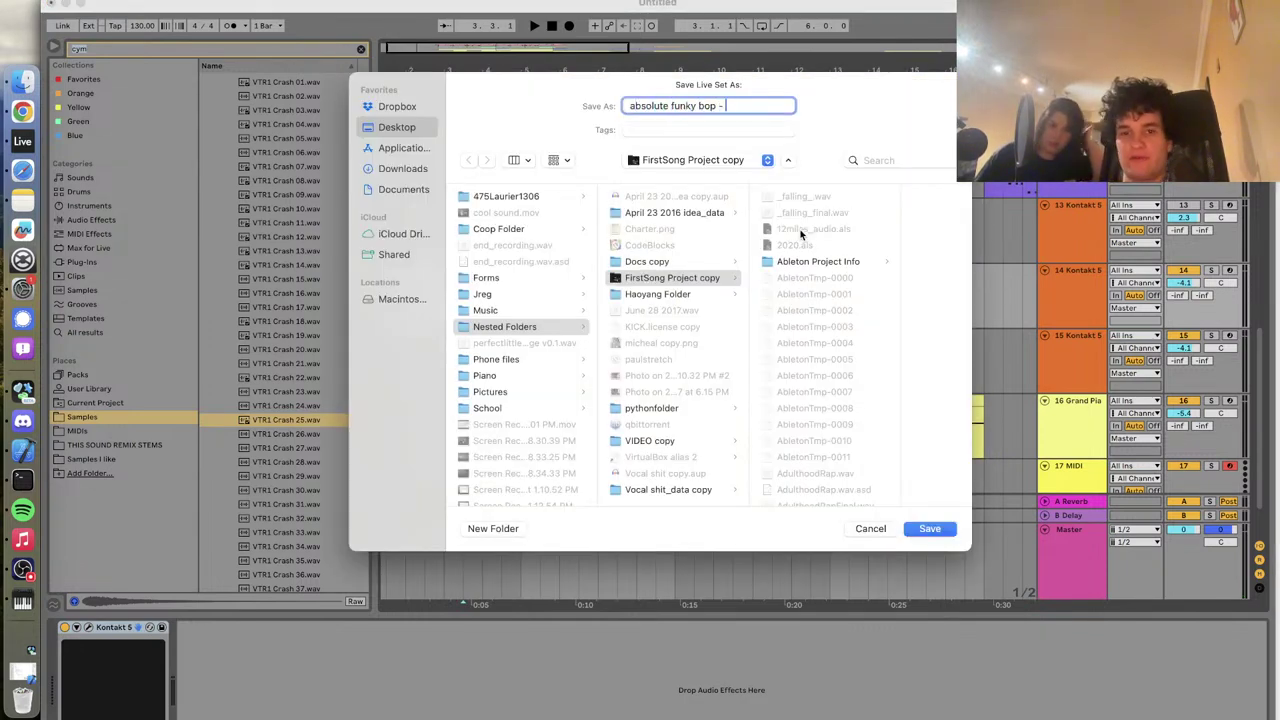
type(" kloysguan")
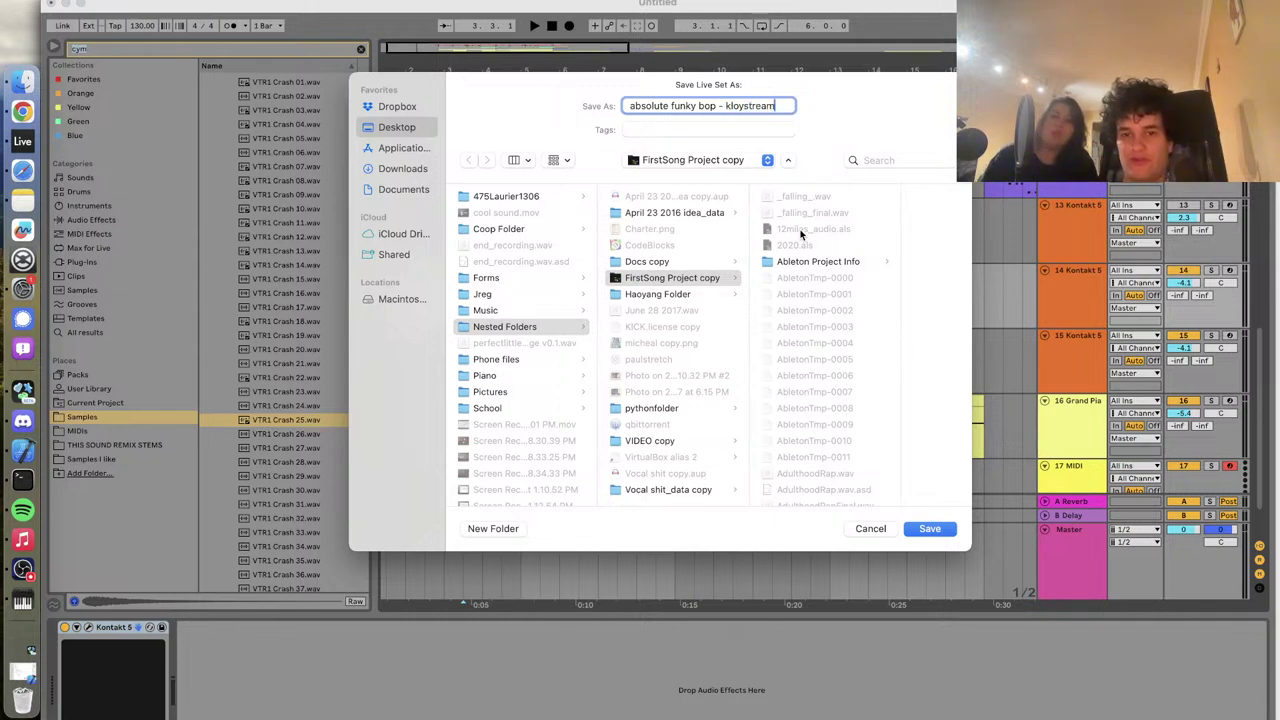
key("Return")
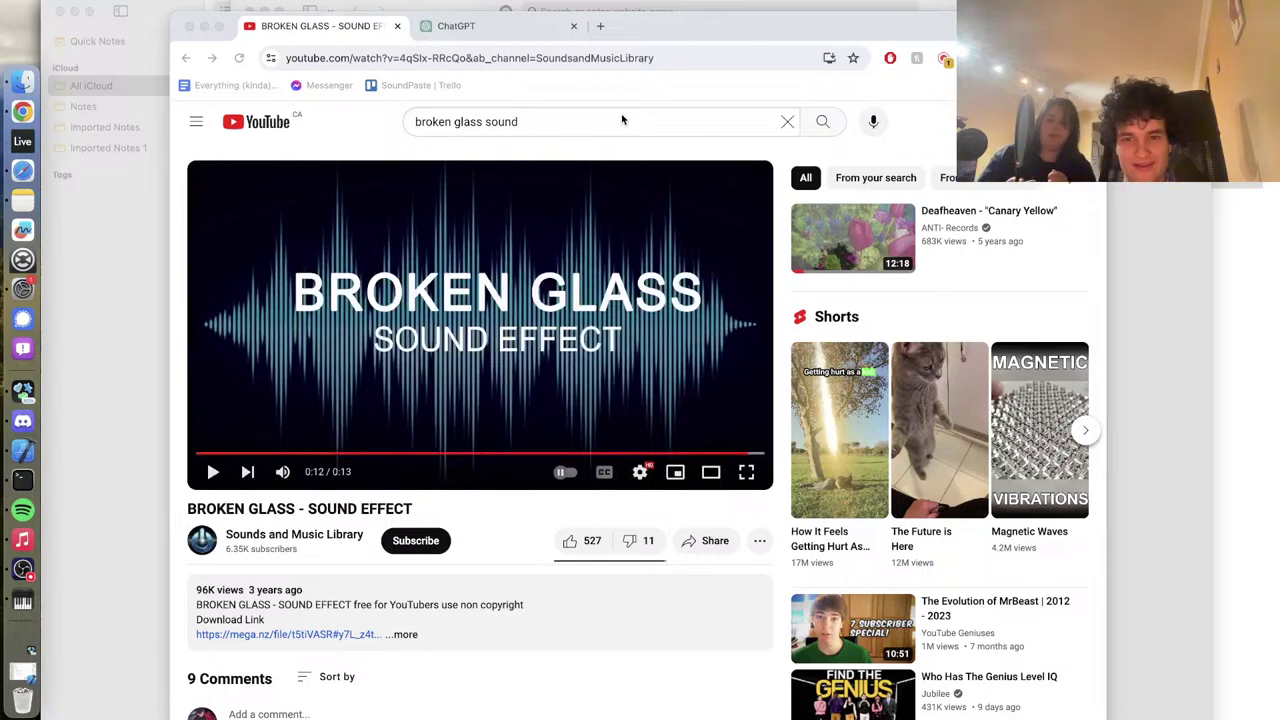
Relaunch Ableton Live and reopen the recently saved set "absolute funky bop - kloystream"
left_click(20, 142)
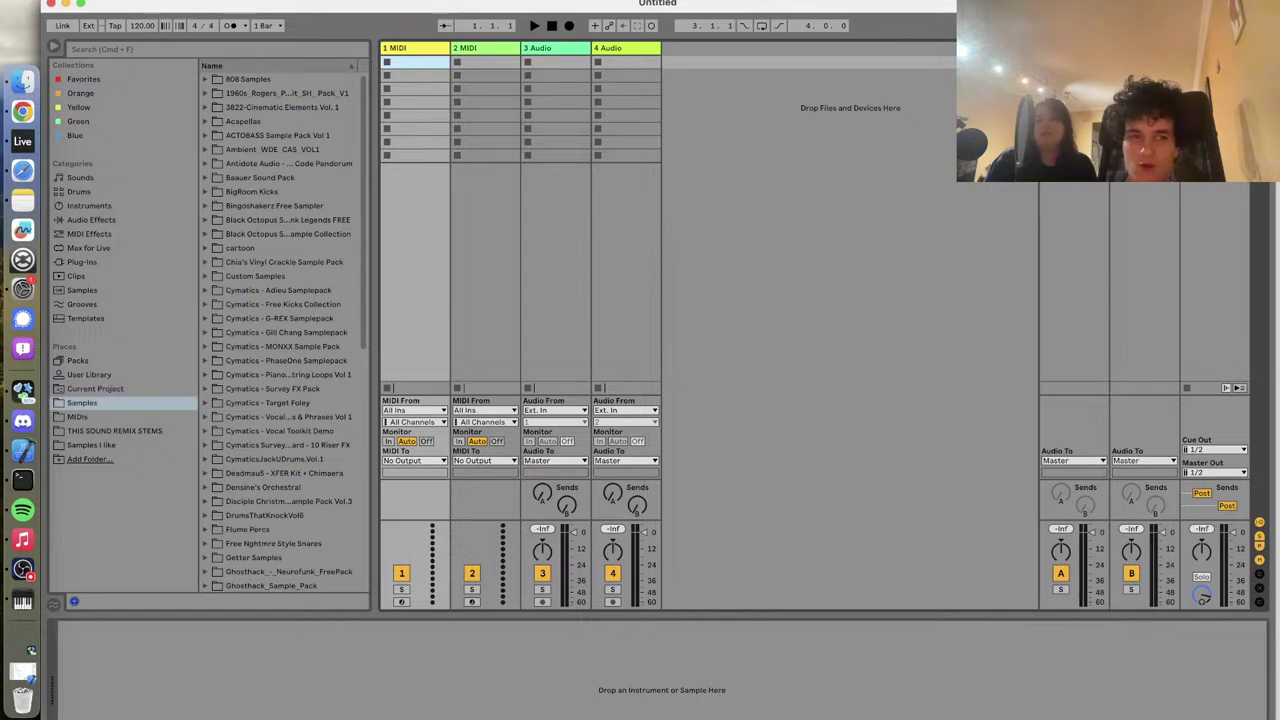
left_click(62, 1)
mouse_move(95, 3)
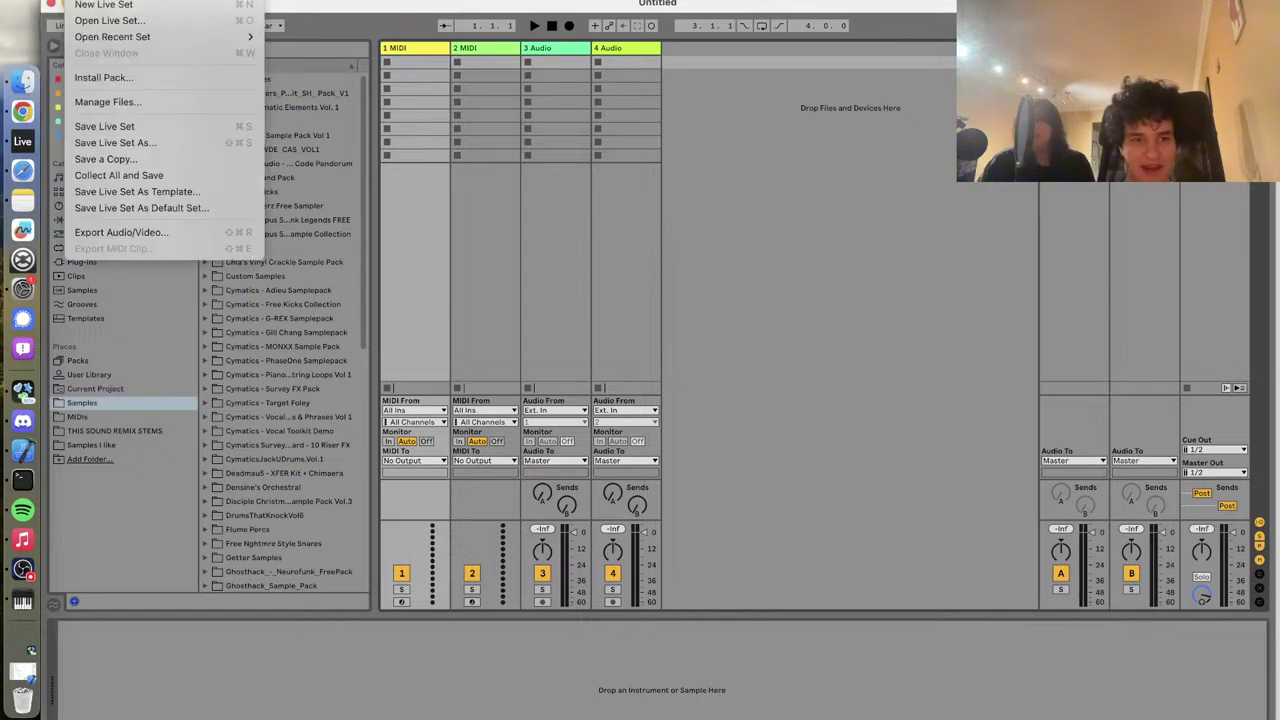
mouse_move(105, 38)
left_click(327, 40)
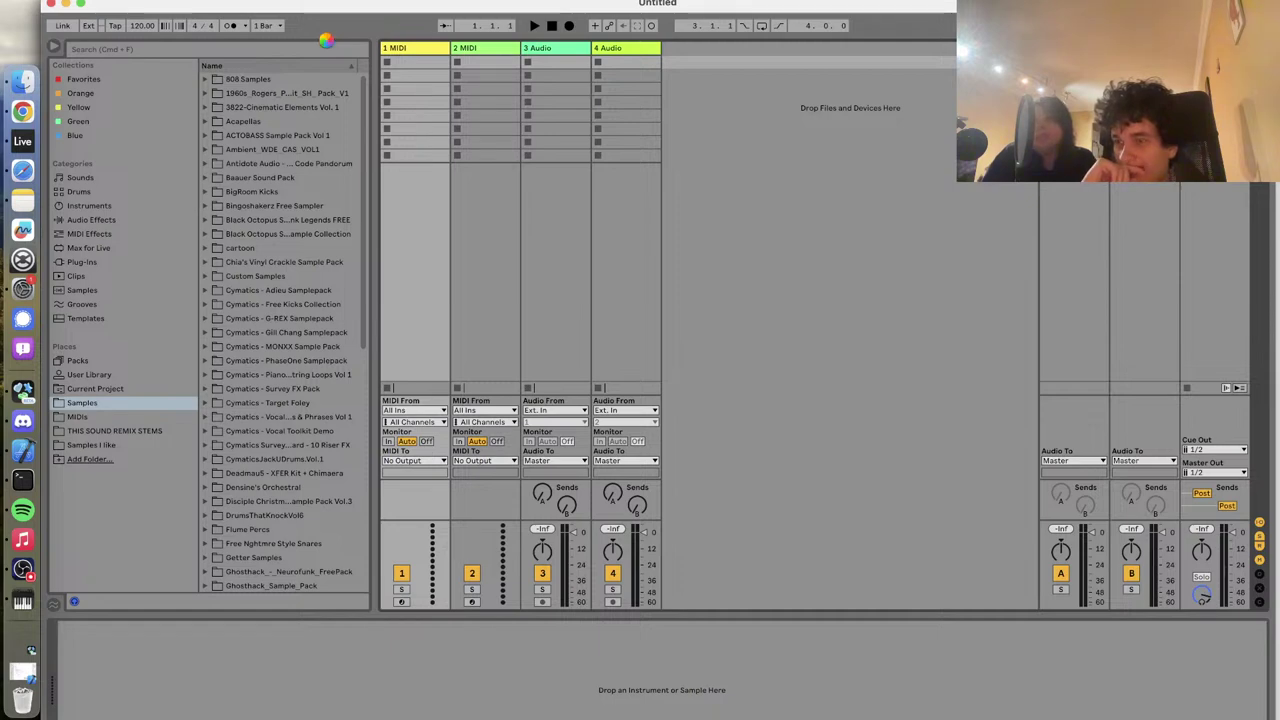
Test playback from bar 5, and set the Mac's sound output to built in speakers + black hole in the system settings
key("space")
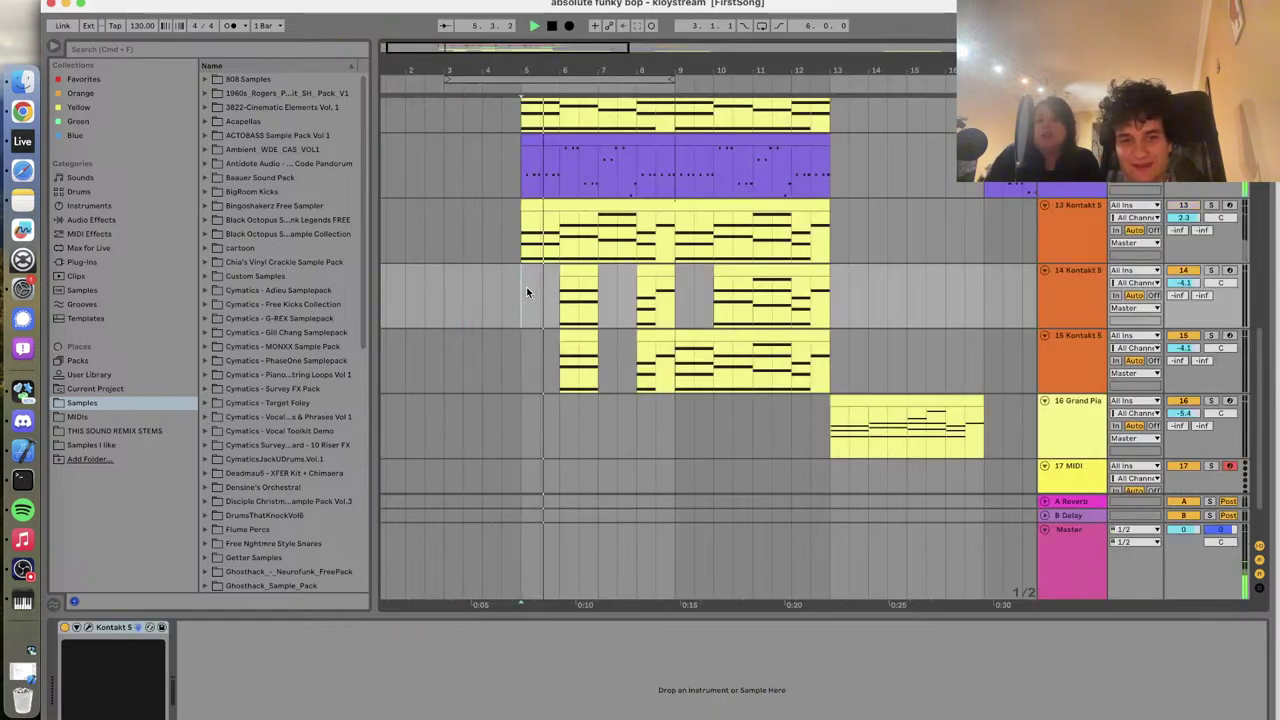
key("XF86AudioRaiseVolume")
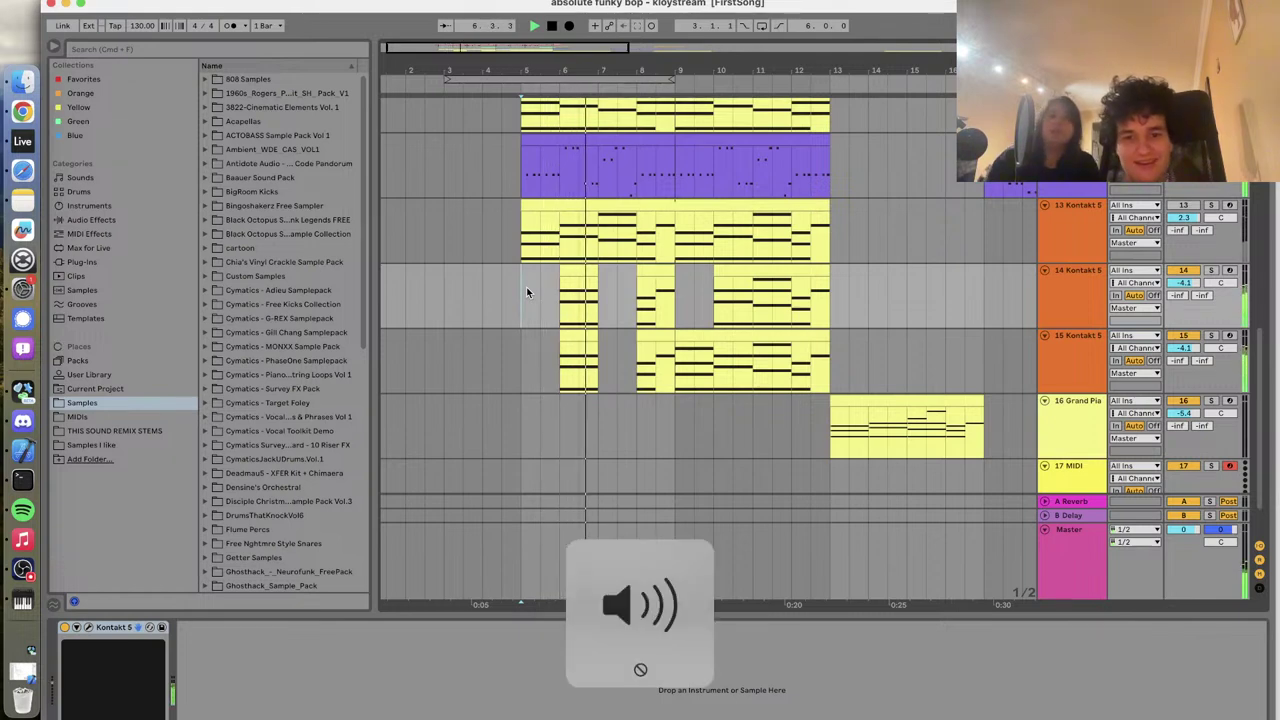
key("super+space")
type("Sound")
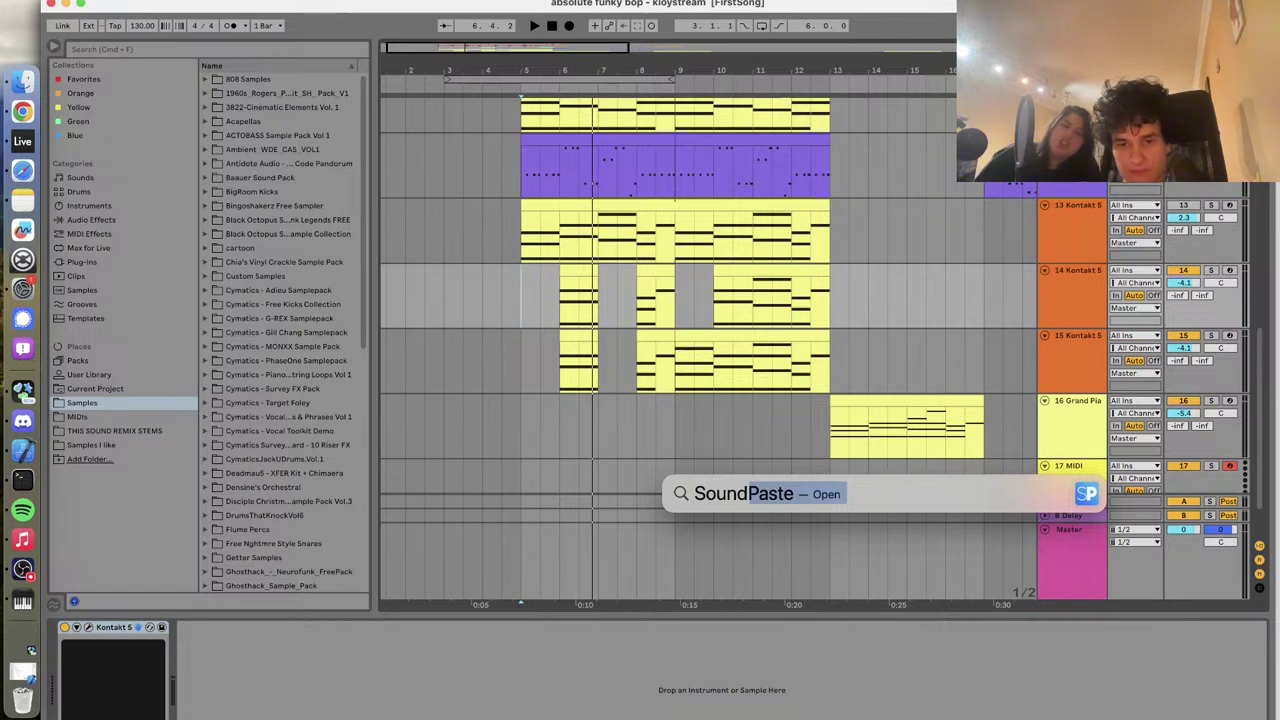
key("Down")
key("Down")
key("Return")
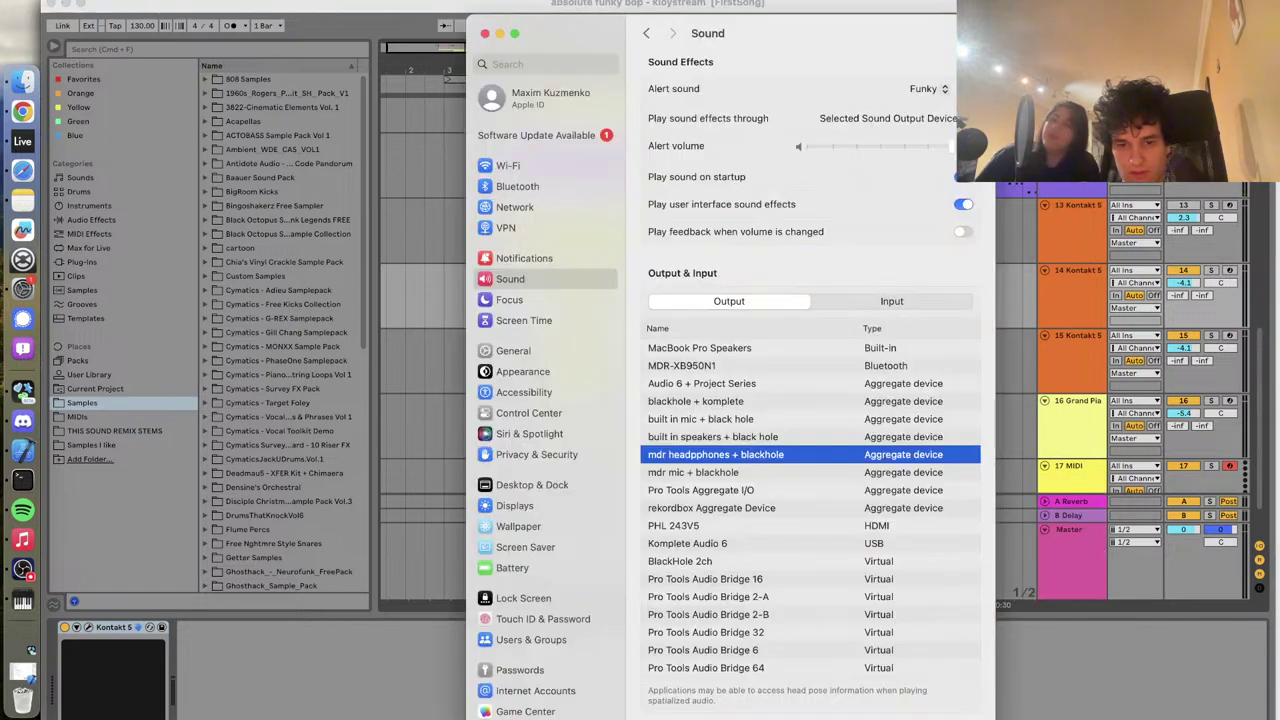
left_click(795, 437)
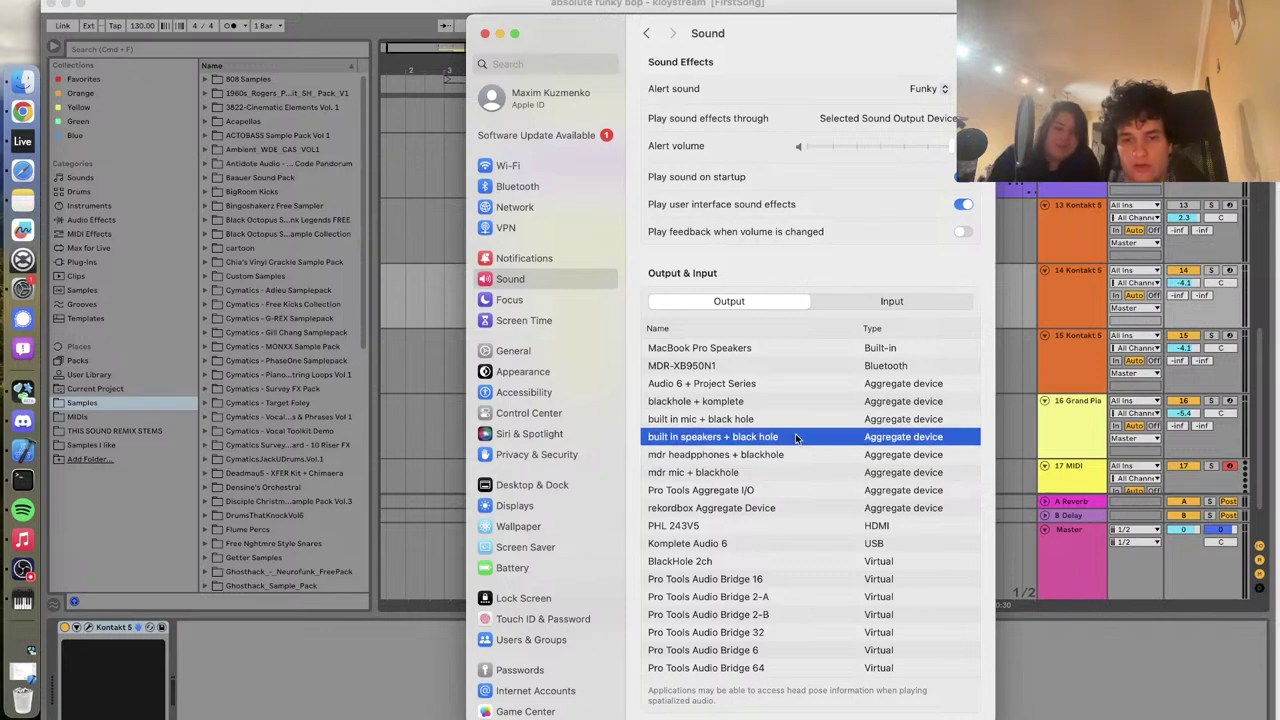
left_click(484, 33)
key("XF86AudioRaiseVolume")
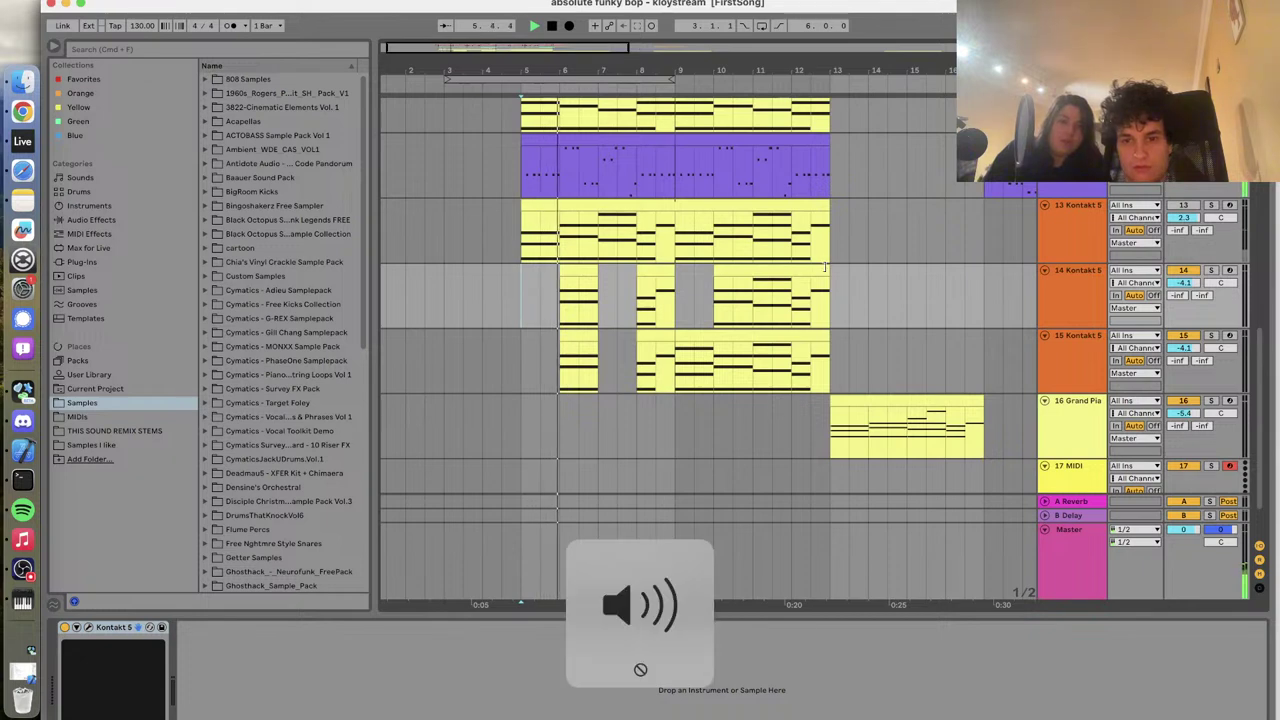
Set the Mac's sound output to MacBook Pro Speakers in the system sound settings
key("super+space")
type("Sound")
key("Down")
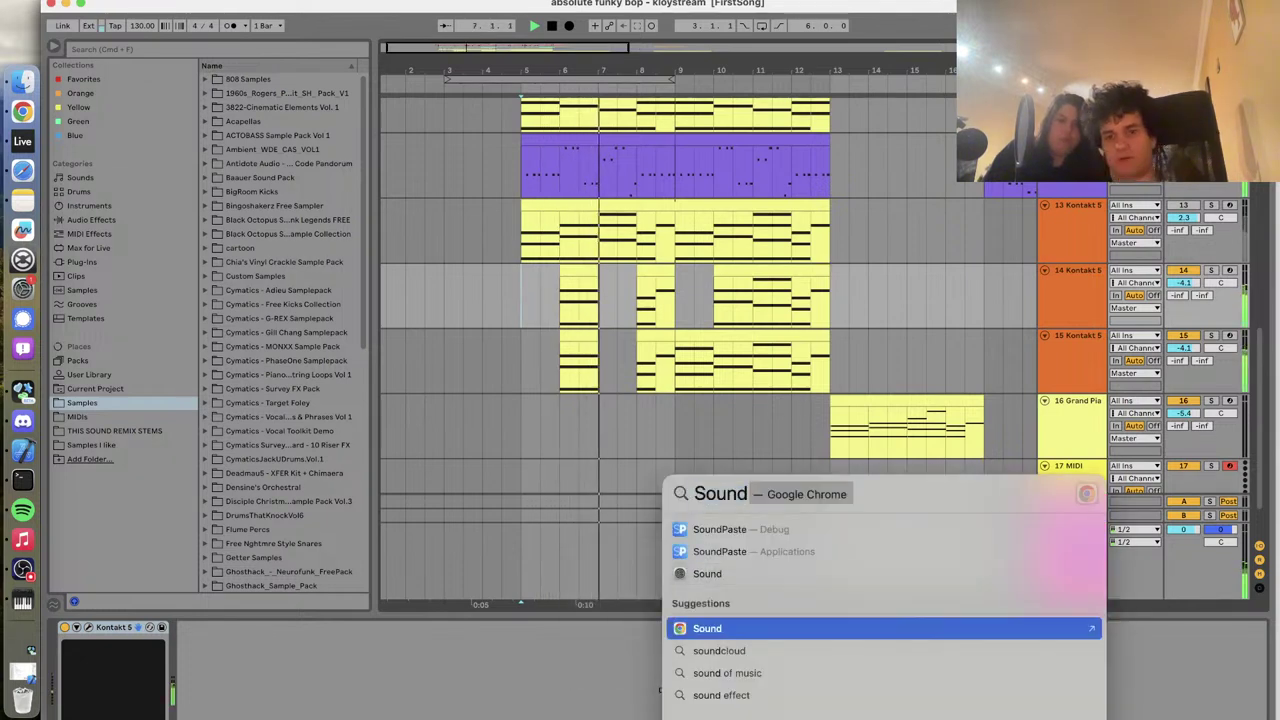
key("Up")
key("Up")
key("Return")
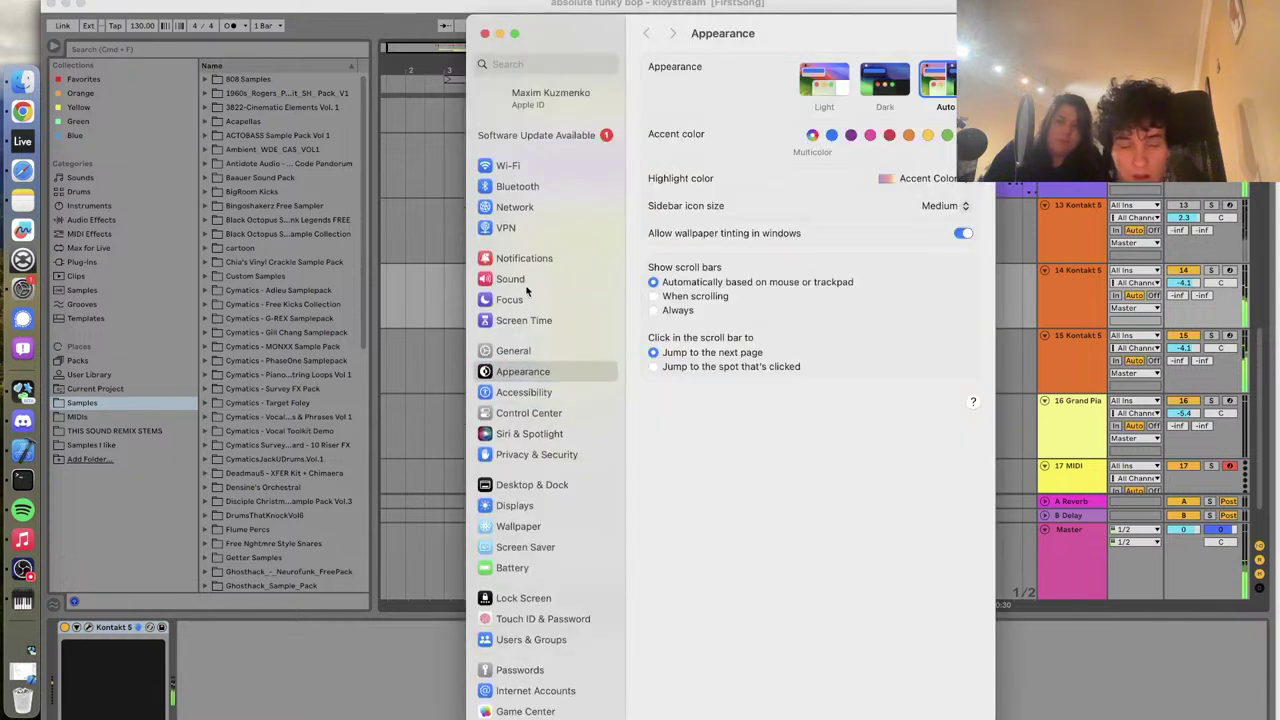
left_click(542, 282)
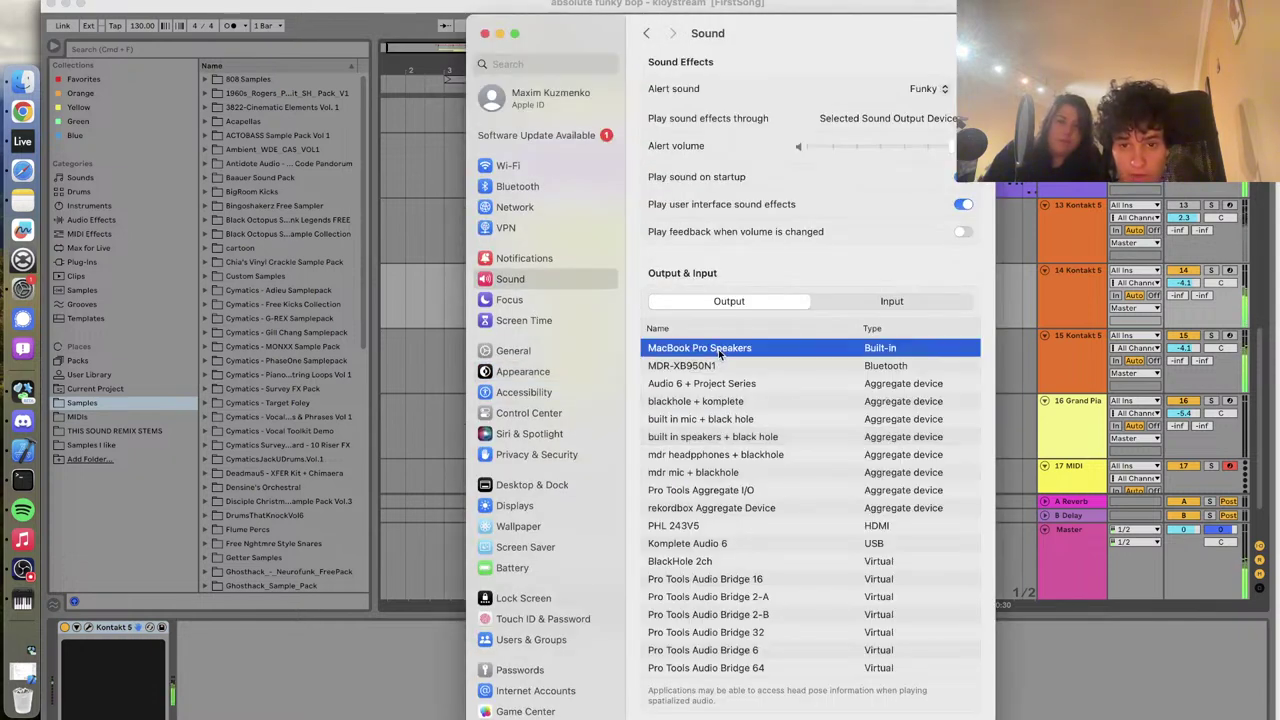
left_click(486, 34)
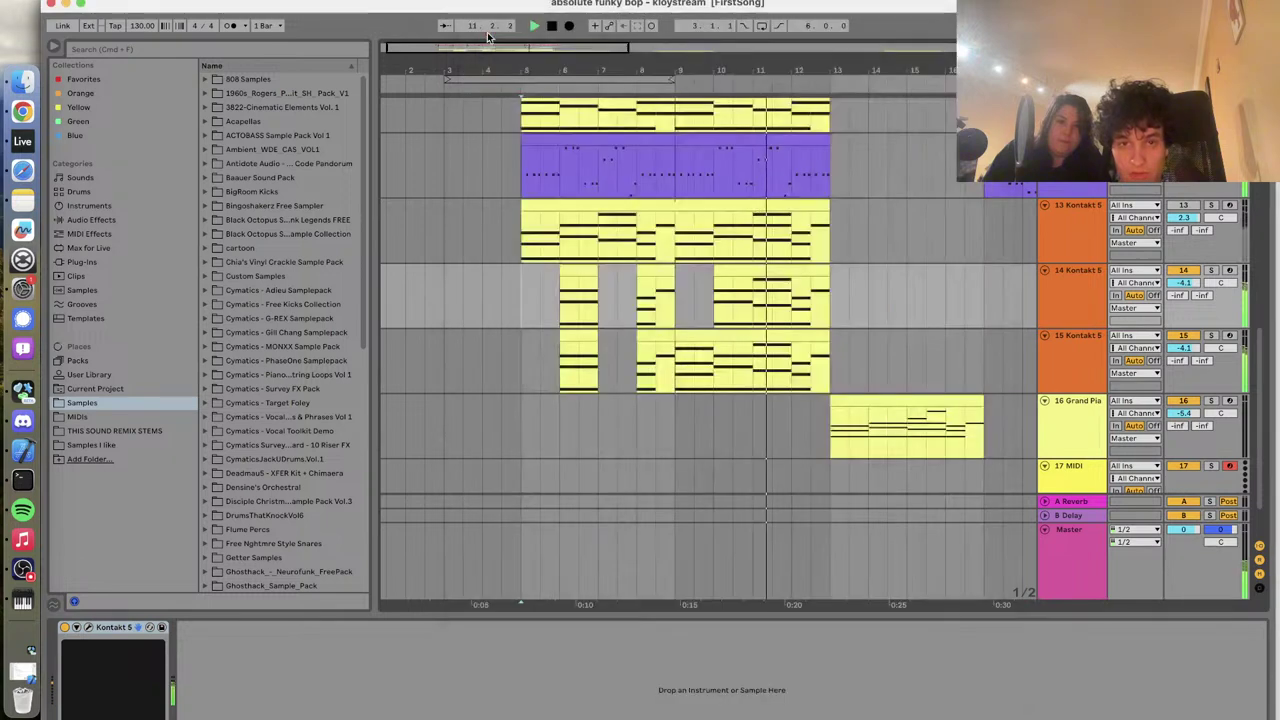
Set Ableton Live's audio output device to MacBook Pro Speakers in the audio preferences and restart playback from bar 5
left_click(52, 0)
left_click(61, 28)
left_click(760, 253)
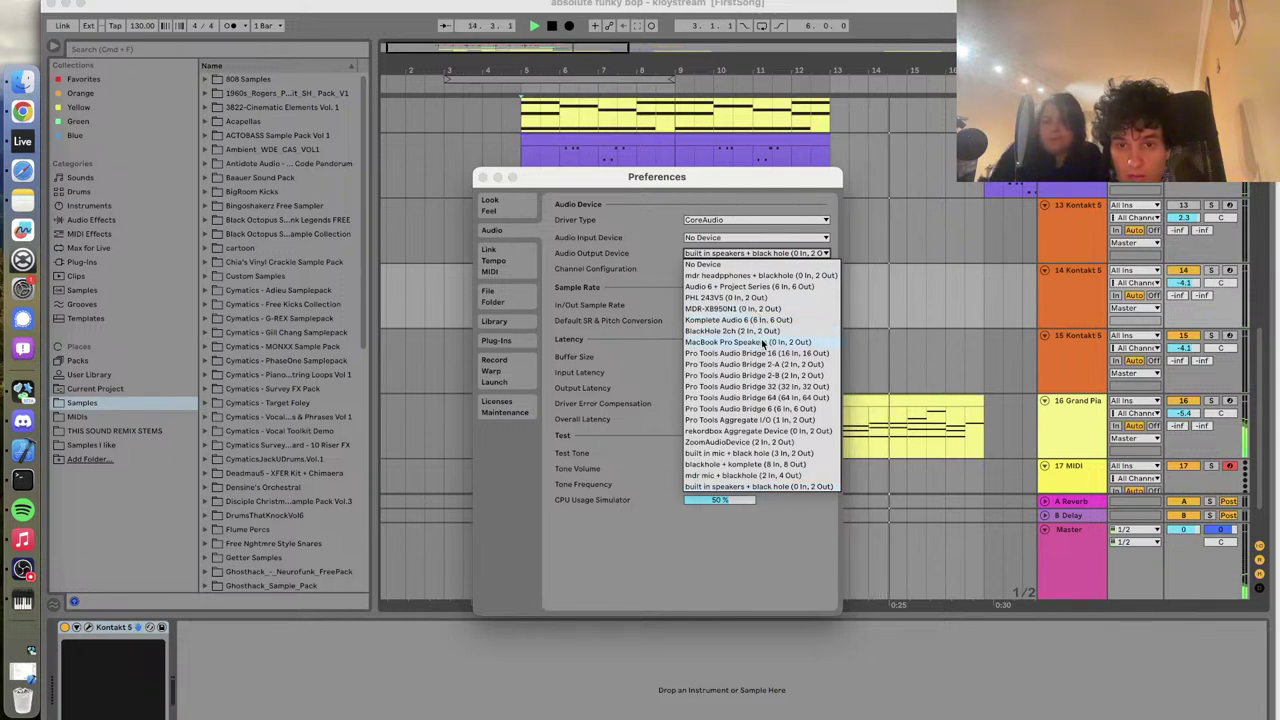
left_click(761, 333)
left_click(483, 176)
key("space")
key("space")
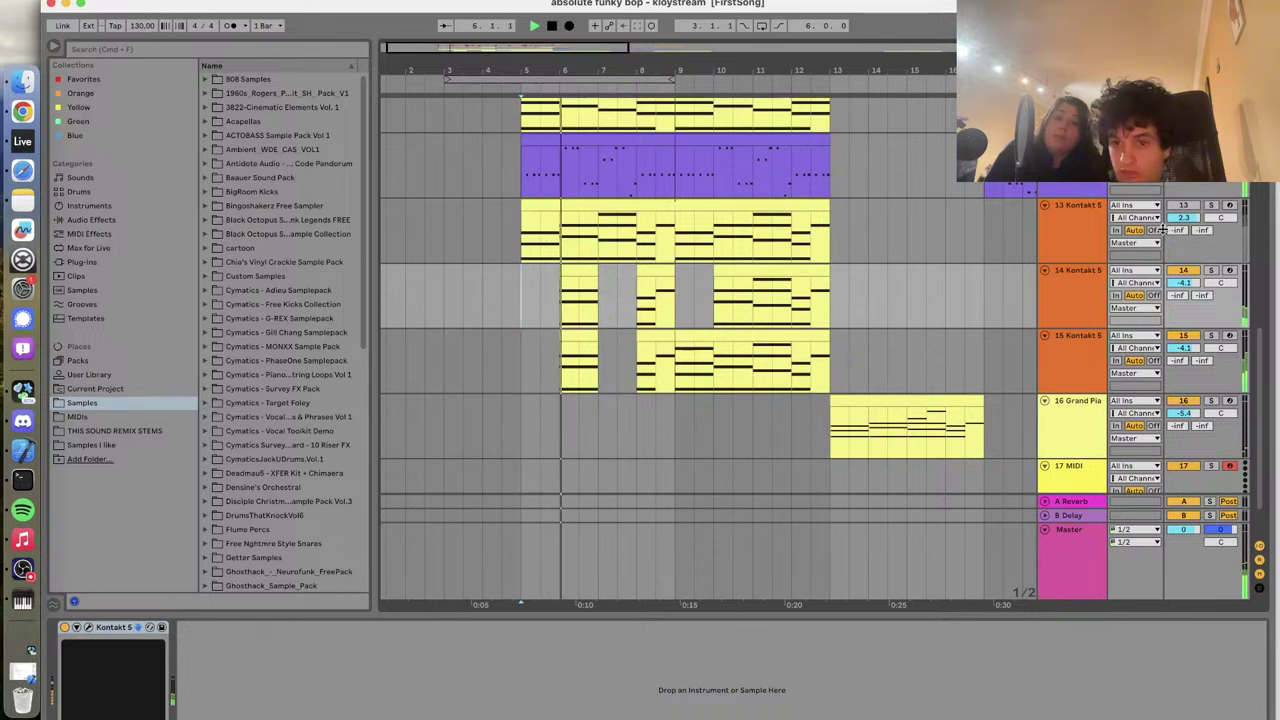
Select the Master track and check its cue and master output routing options
scroll(1148, 426, "down", 2)
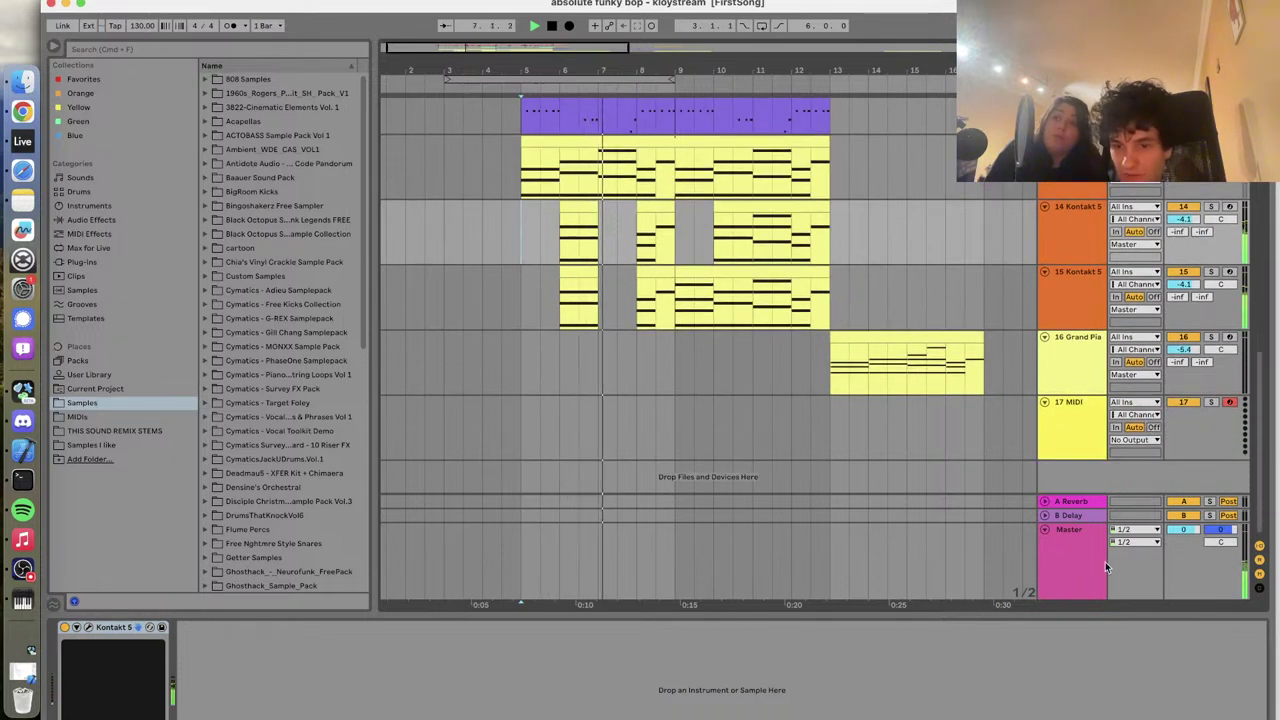
left_click(1072, 545)
left_click(1125, 529)
left_click(1122, 540)
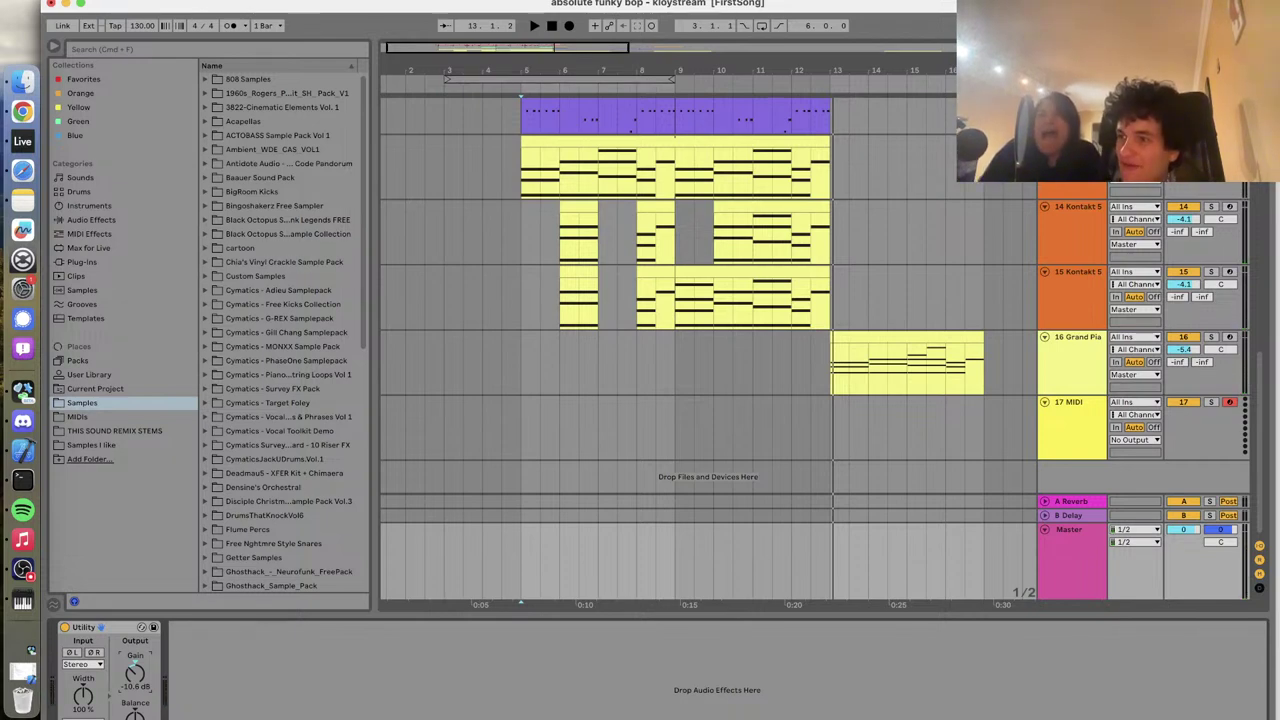
Review the available audio output devices in the preferences, reselect MacBook Pro Speakers, and test playback from bar 5
left_click(70, 1)
left_click(50, 25)
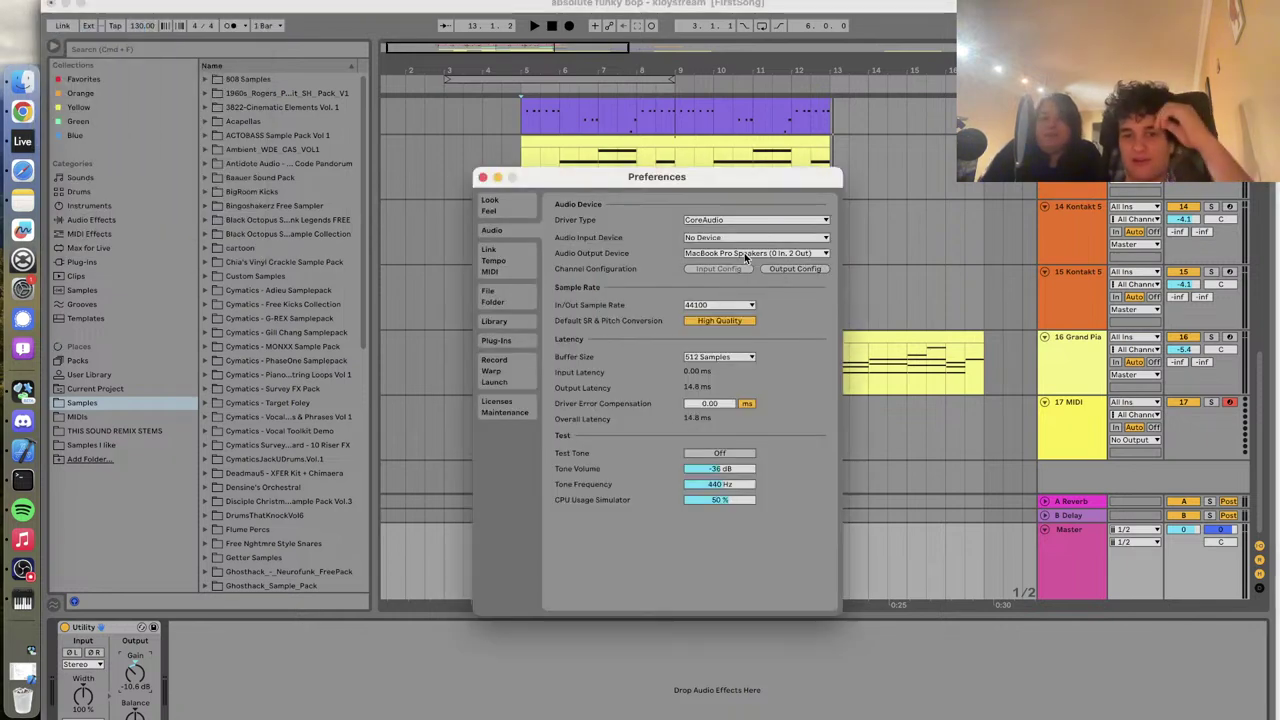
left_click(745, 255)
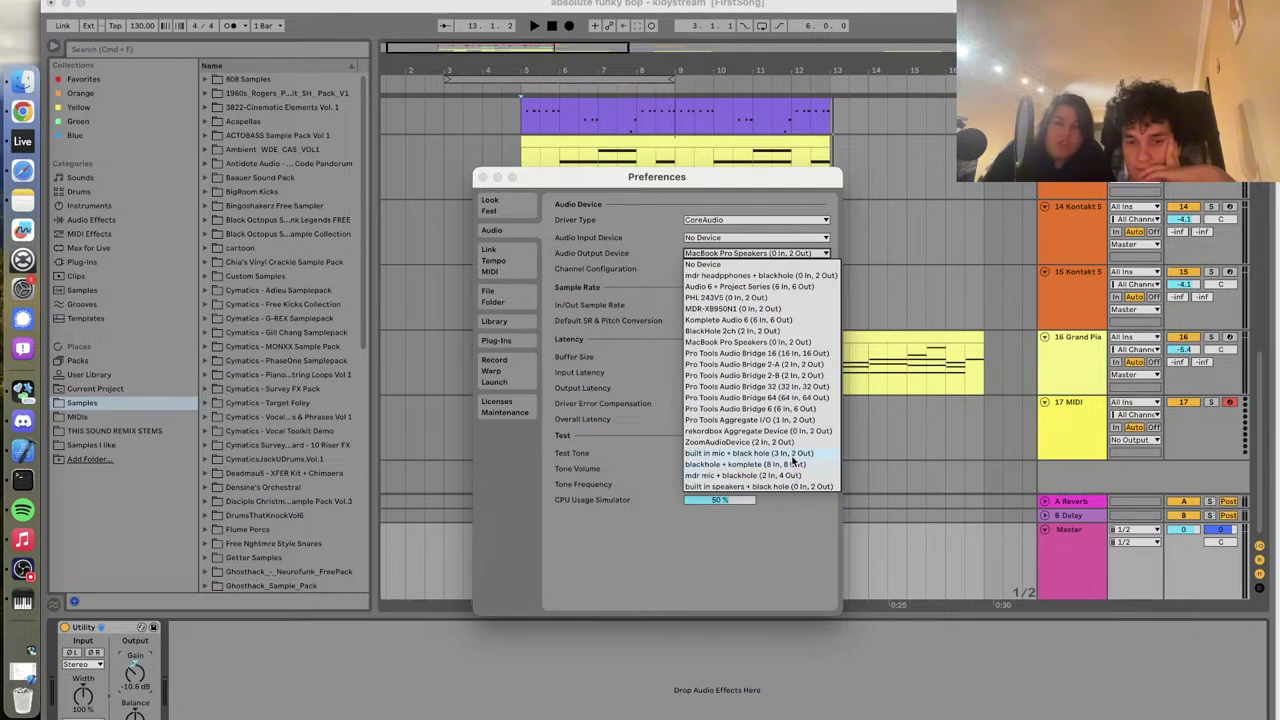
left_click(775, 341)
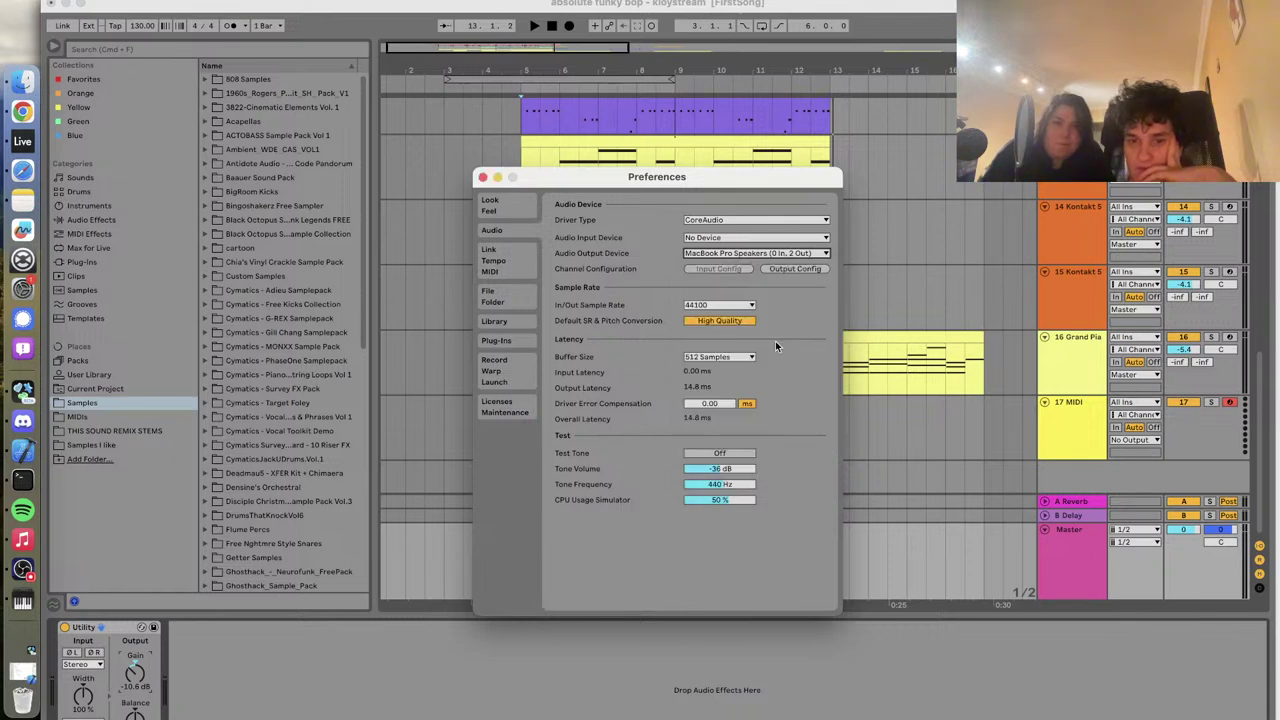
left_click(482, 177)
key("space")
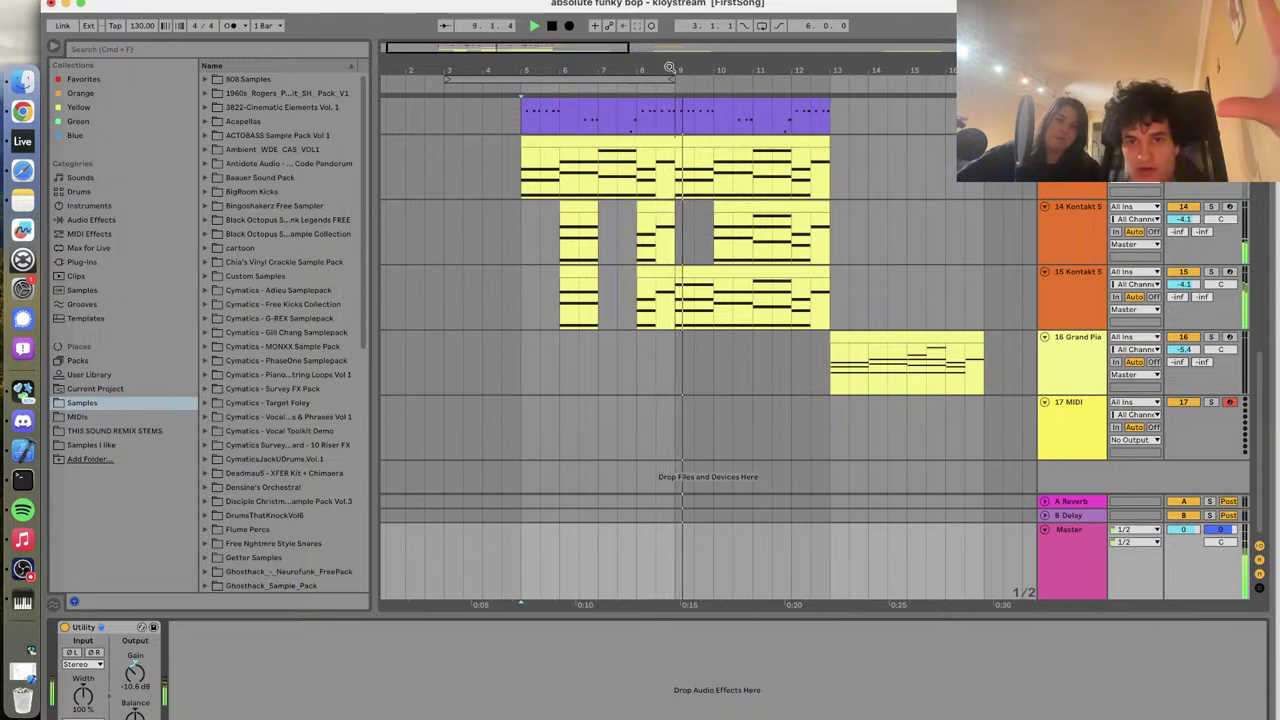
Switch to the Mac's system sound settings, try the MDR-XB950N1 output, and reselect MacBook Pro Speakers
left_click(24, 598)
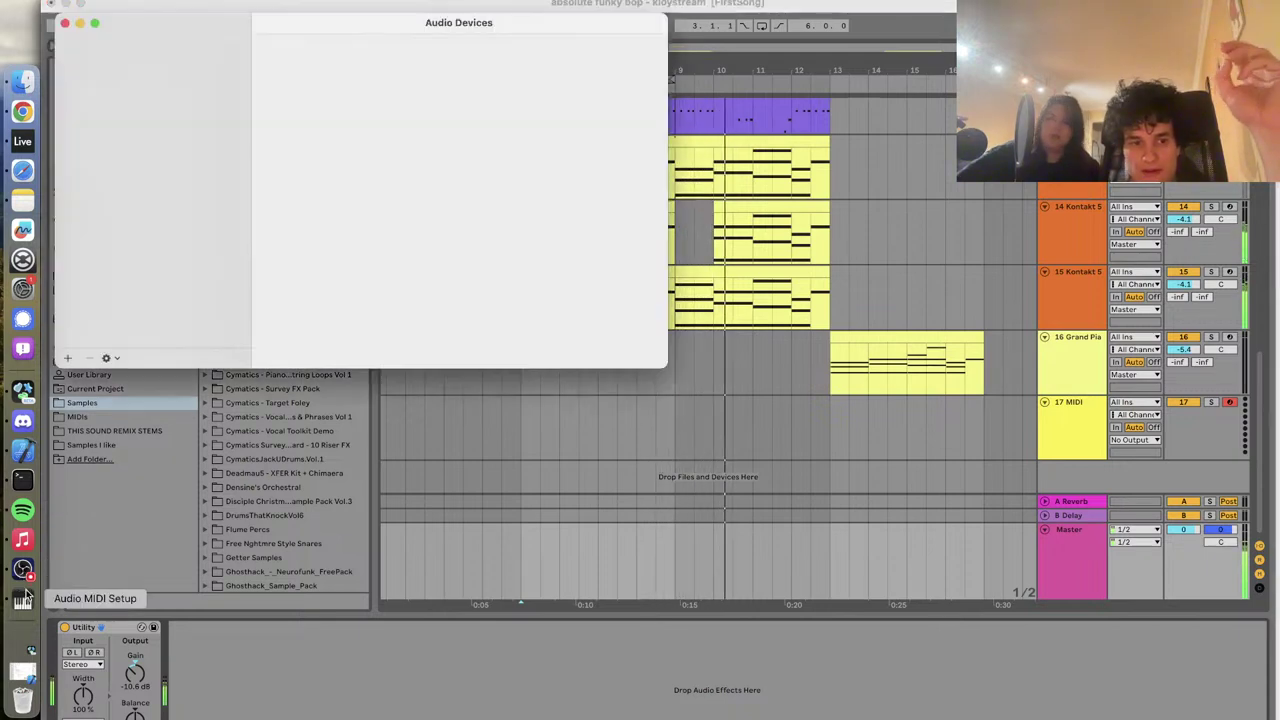
left_click(65, 23)
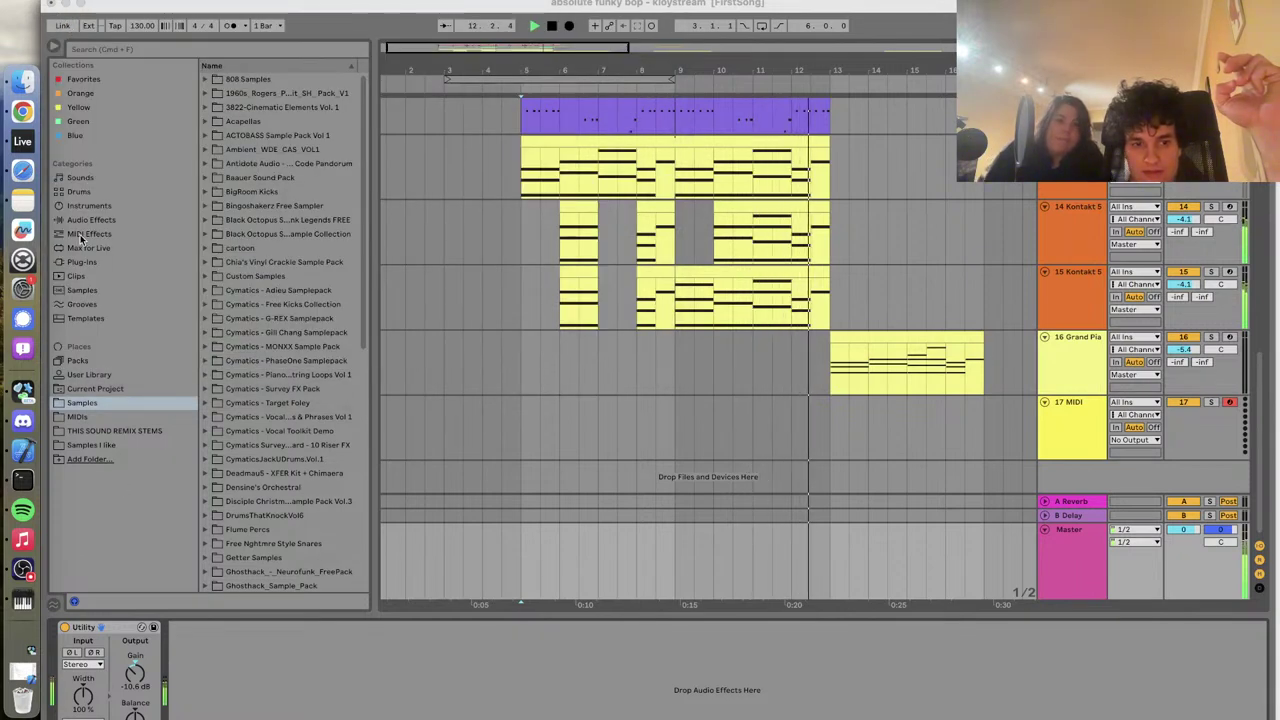
left_click(23, 288)
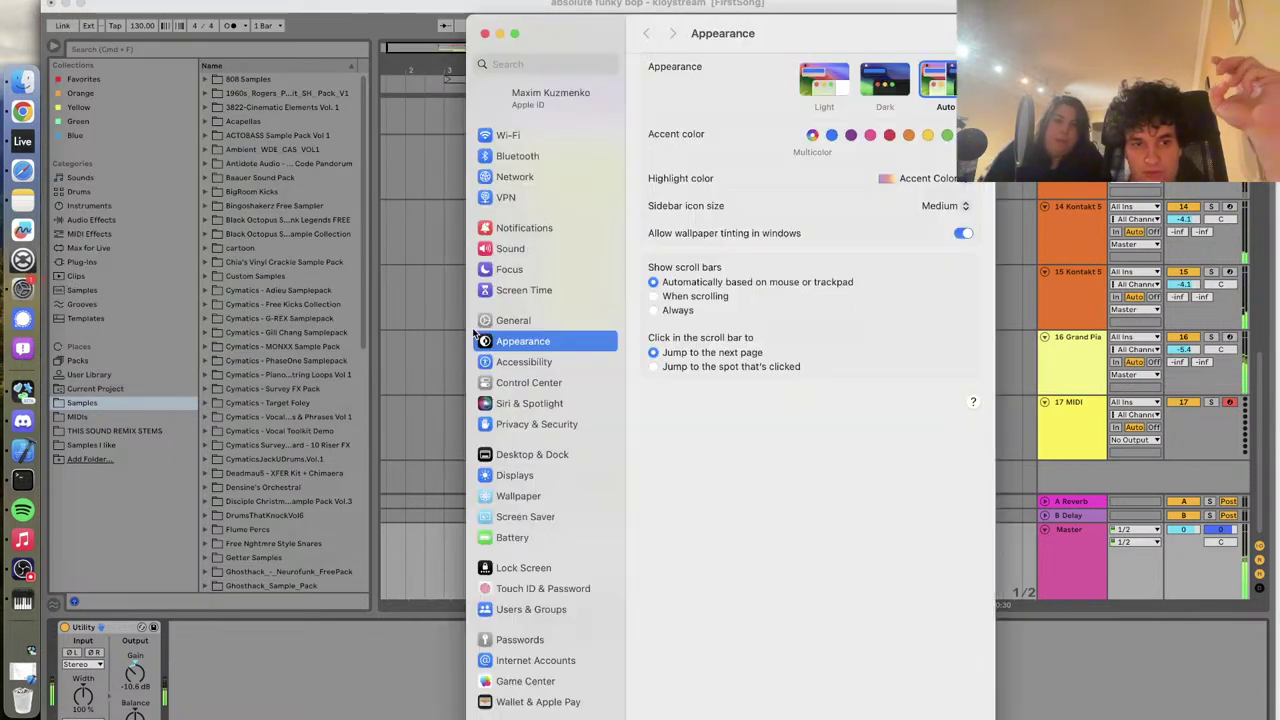
left_click(527, 277)
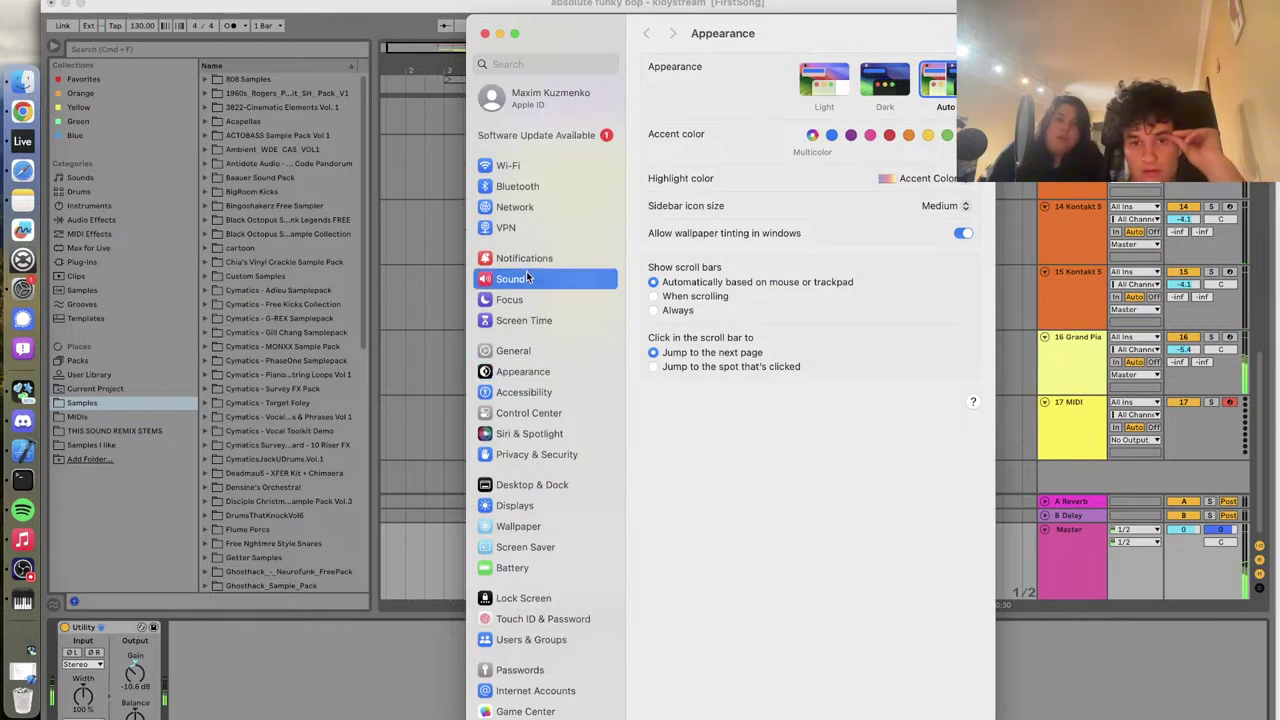
left_click(710, 352)
left_click(721, 366)
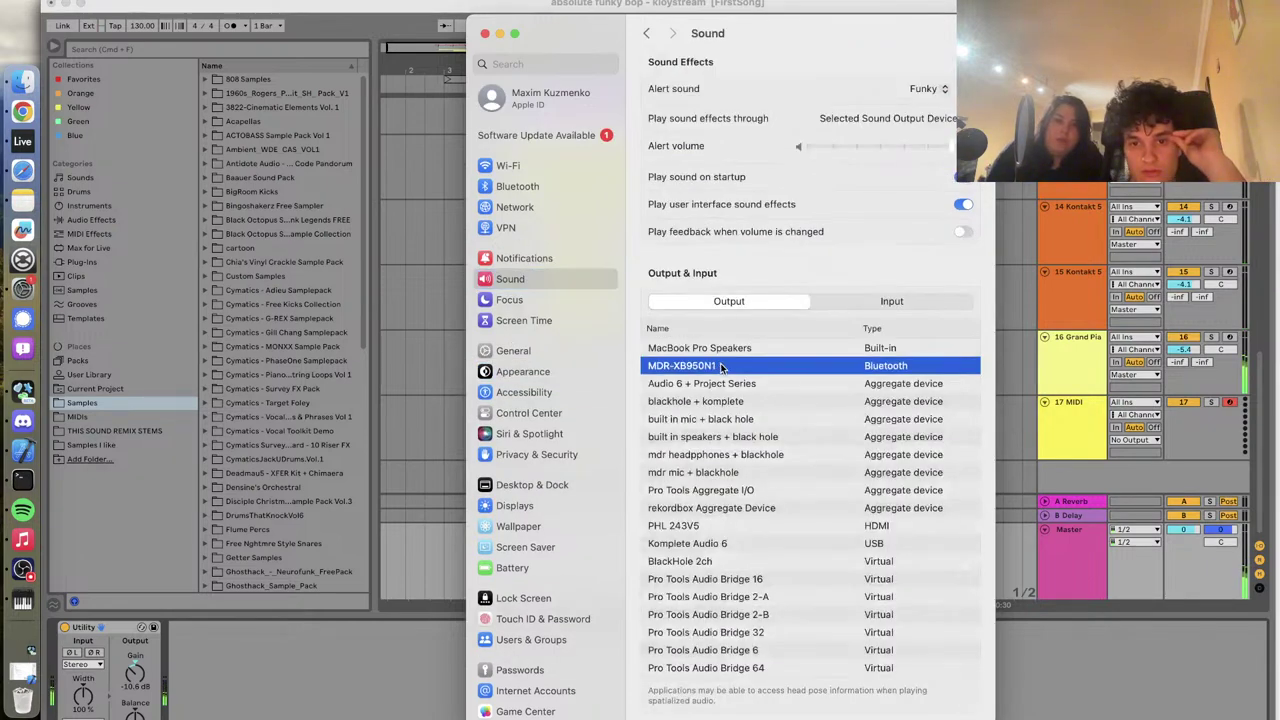
left_click(729, 347)
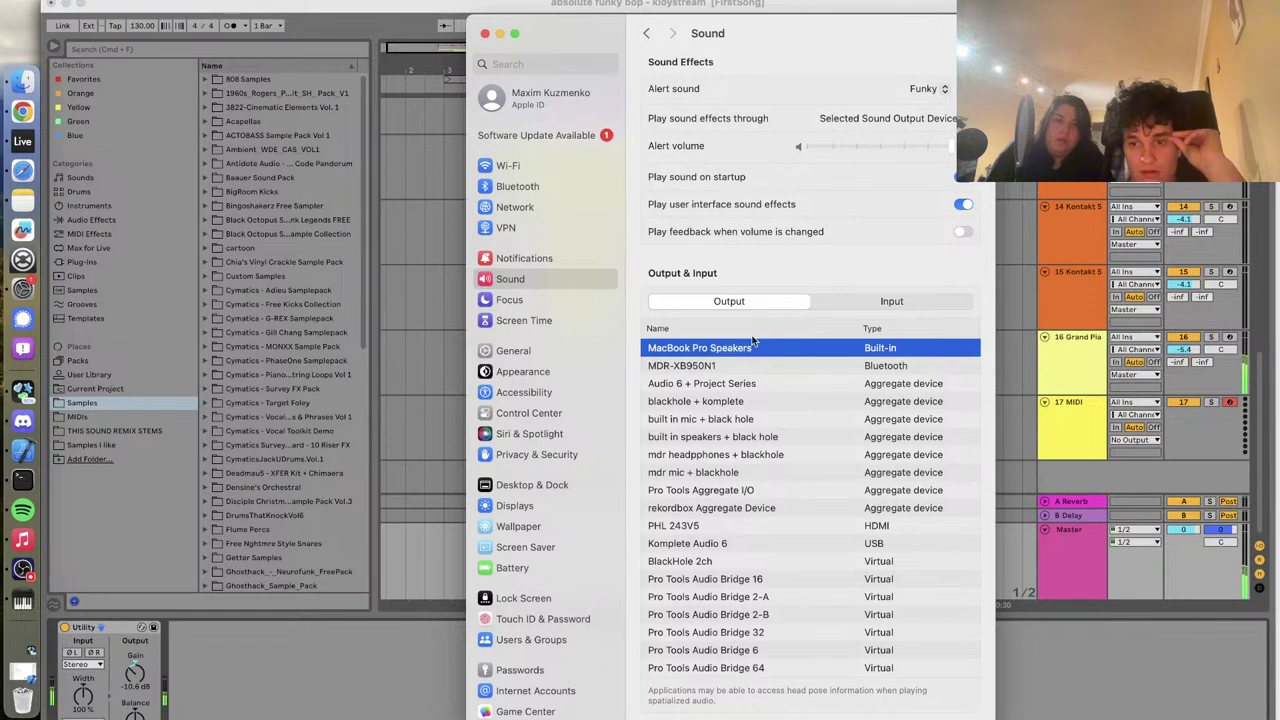
Check the sound inputs, try outputs including Pro Tools Audio Bridge 64, Komplete Audio 6 and built in mic + black hole, and reselect MacBook Pro Speakers
left_click(849, 300)
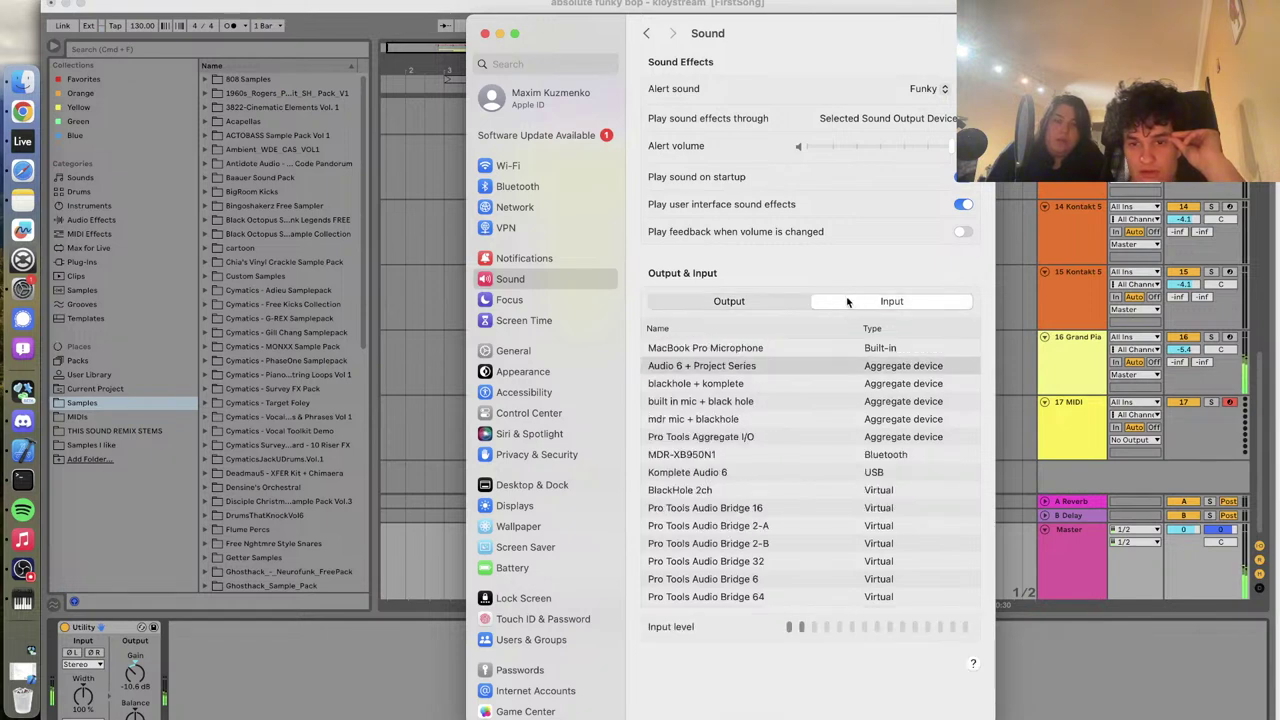
left_click(786, 307)
scroll(781, 485, "down", 1)
scroll(781, 485, "down", 3)
left_click(766, 532)
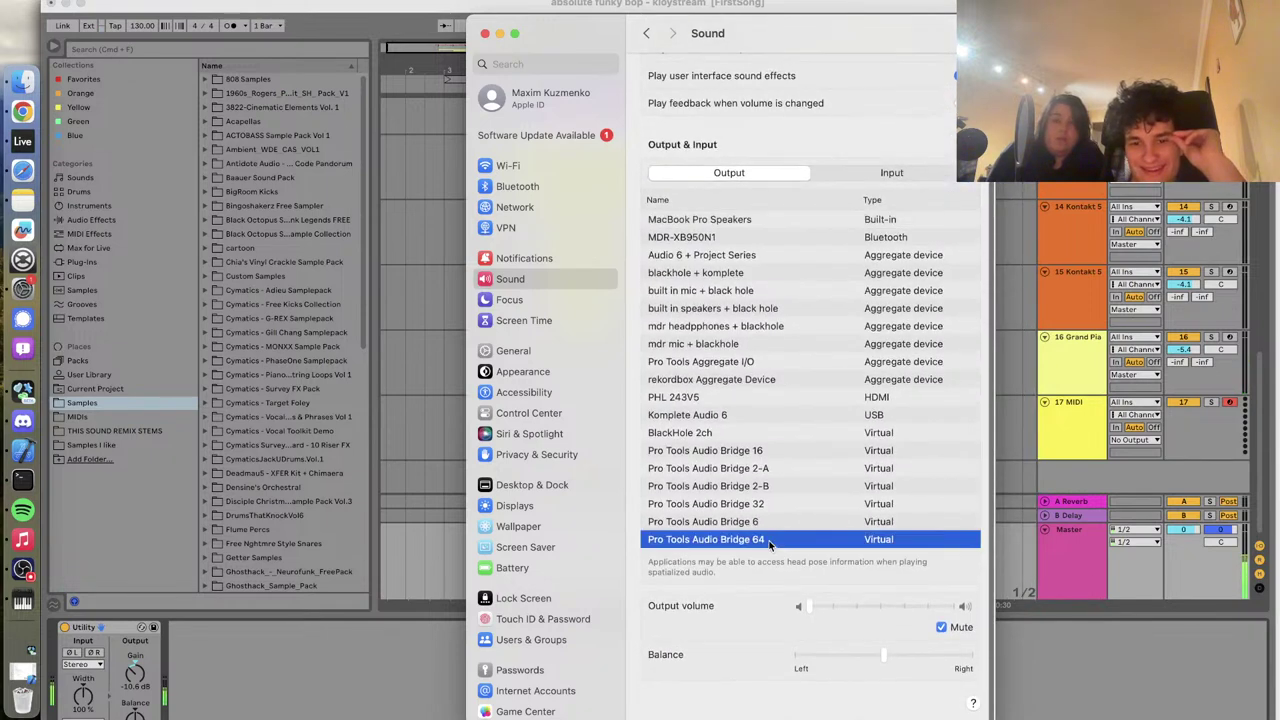
scroll(766, 480, "up", 1)
left_click(765, 455)
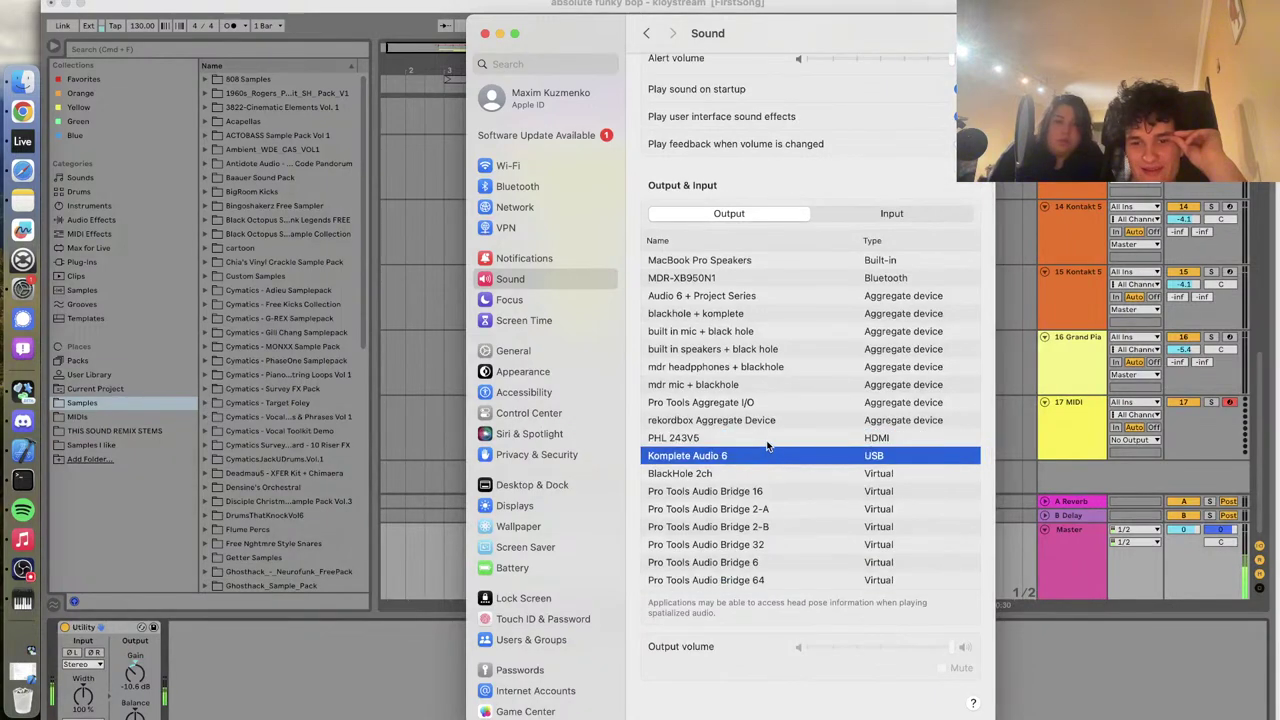
left_click(771, 435)
left_click(744, 330)
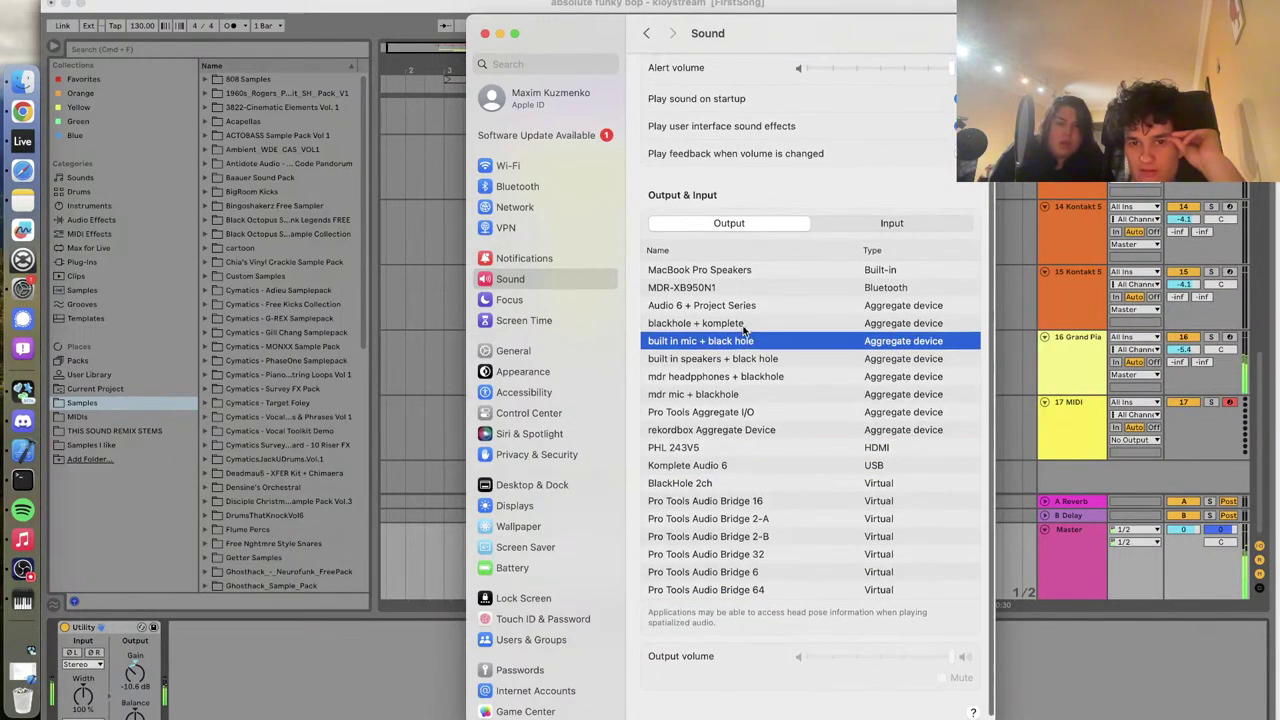
scroll(755, 328, "up", 2)
left_click(760, 320)
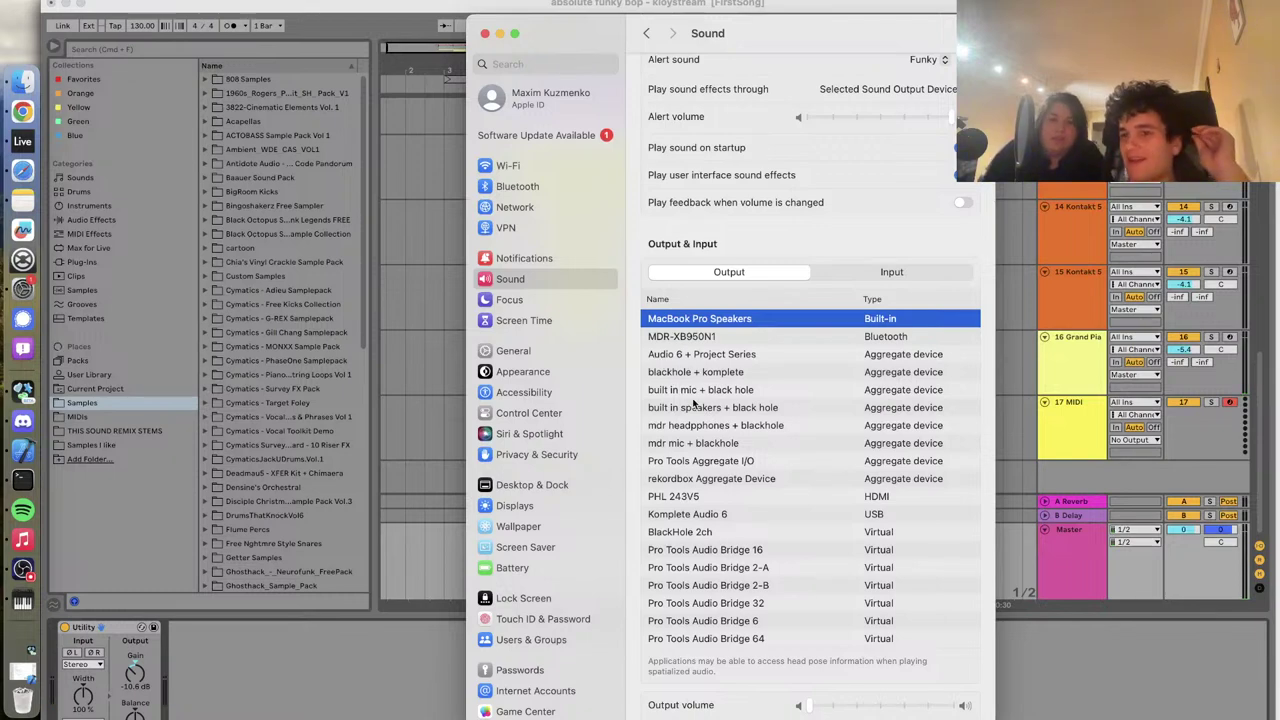
Set the Mac's sound output to built in speakers + black hole and close the system settings
left_click(748, 373)
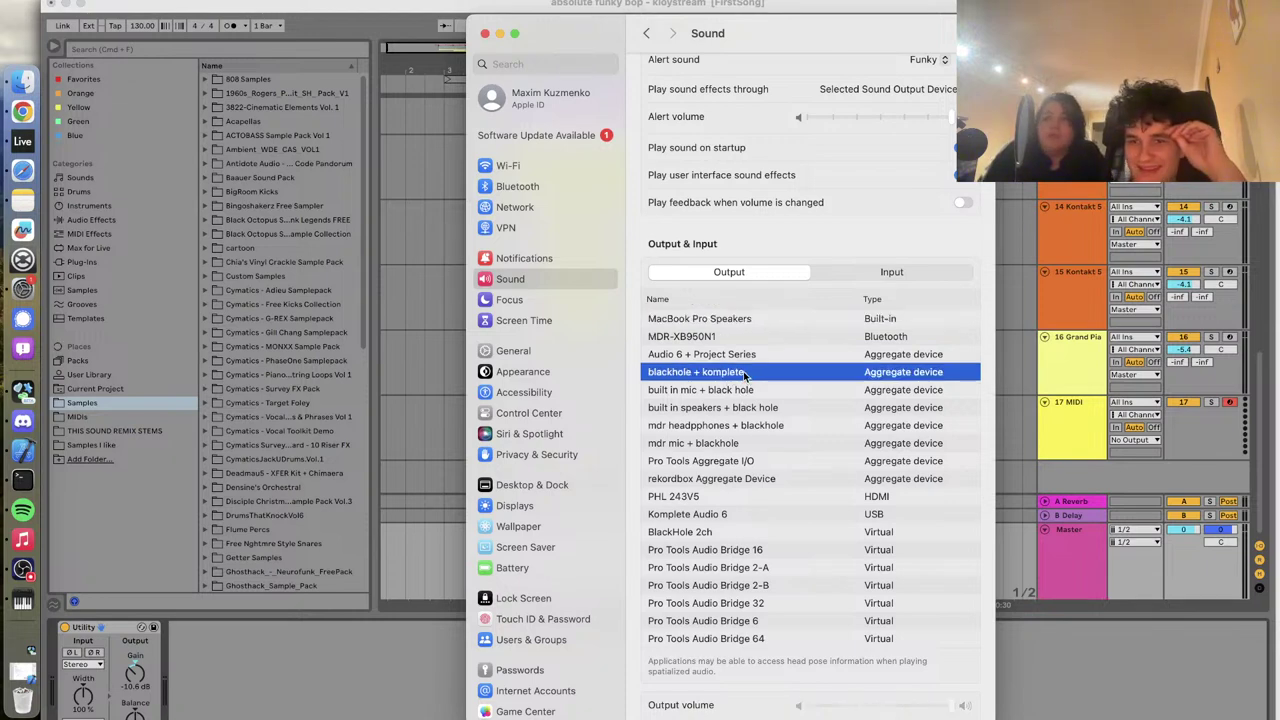
left_click(745, 408)
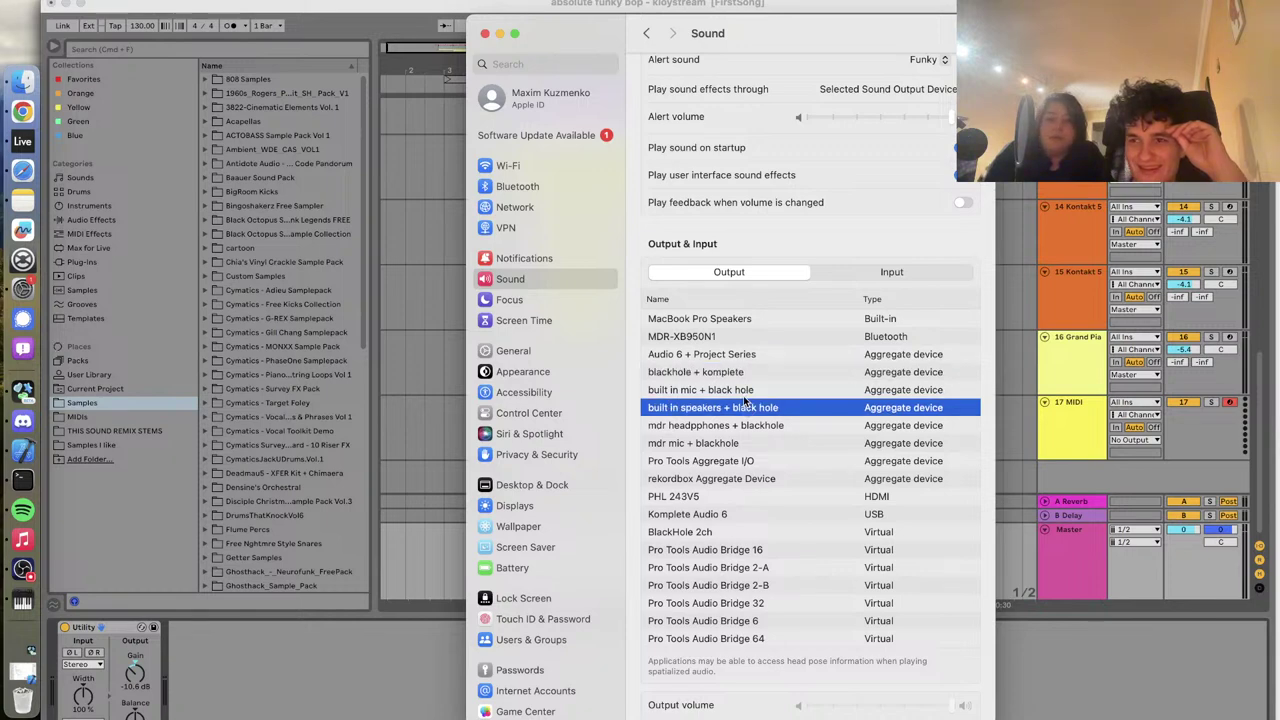
left_click(485, 33)
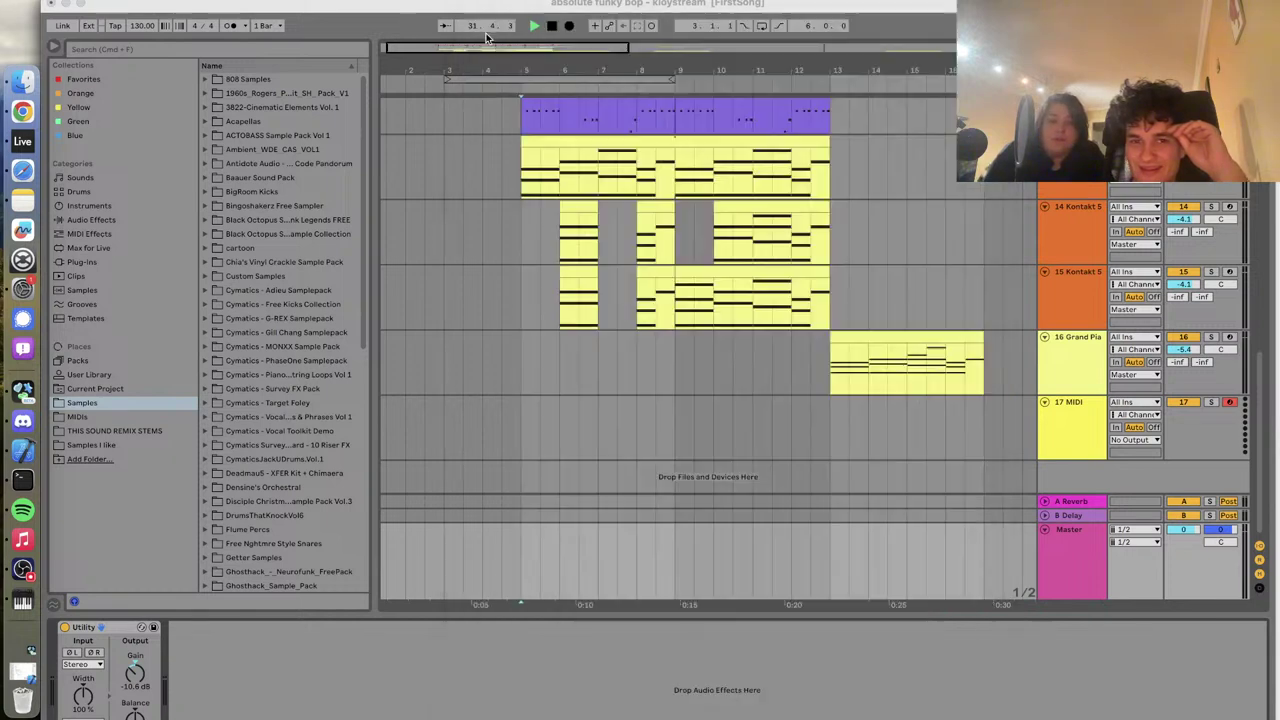
Set Ableton Live's audio output device to built in speakers + black hole in the audio preferences
left_click(75, 2)
left_click(61, 29)
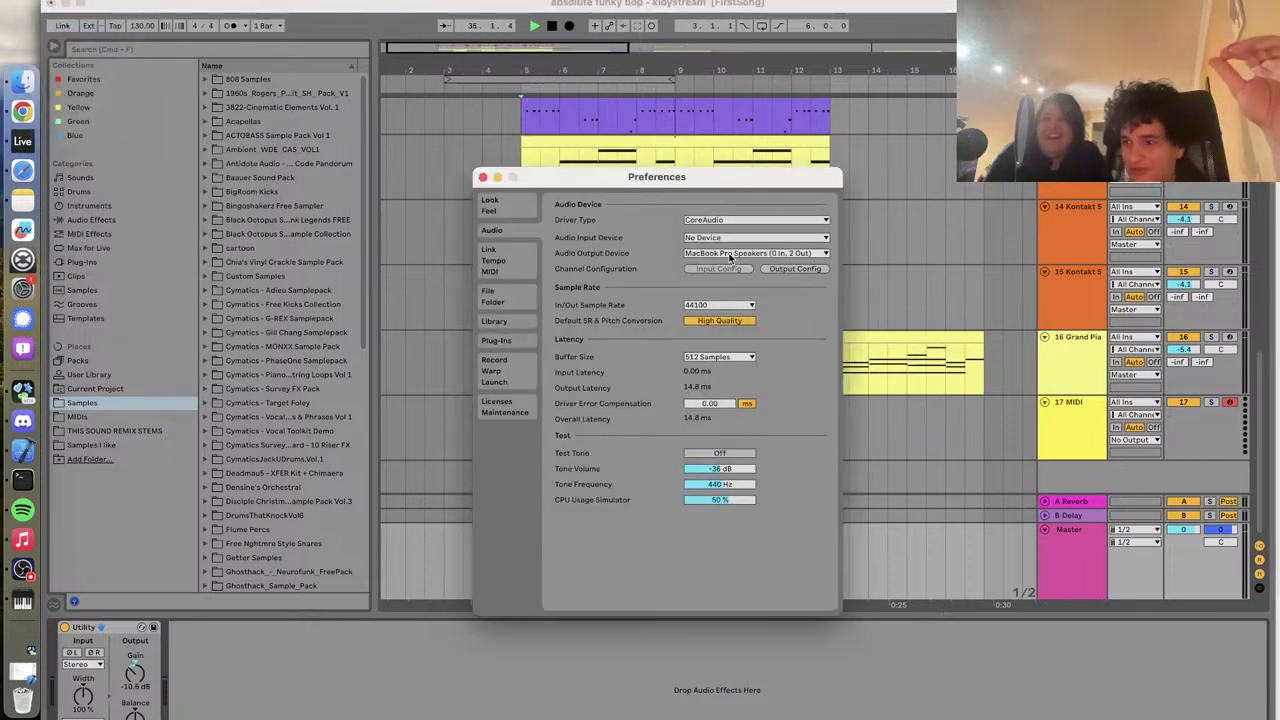
left_click(730, 257)
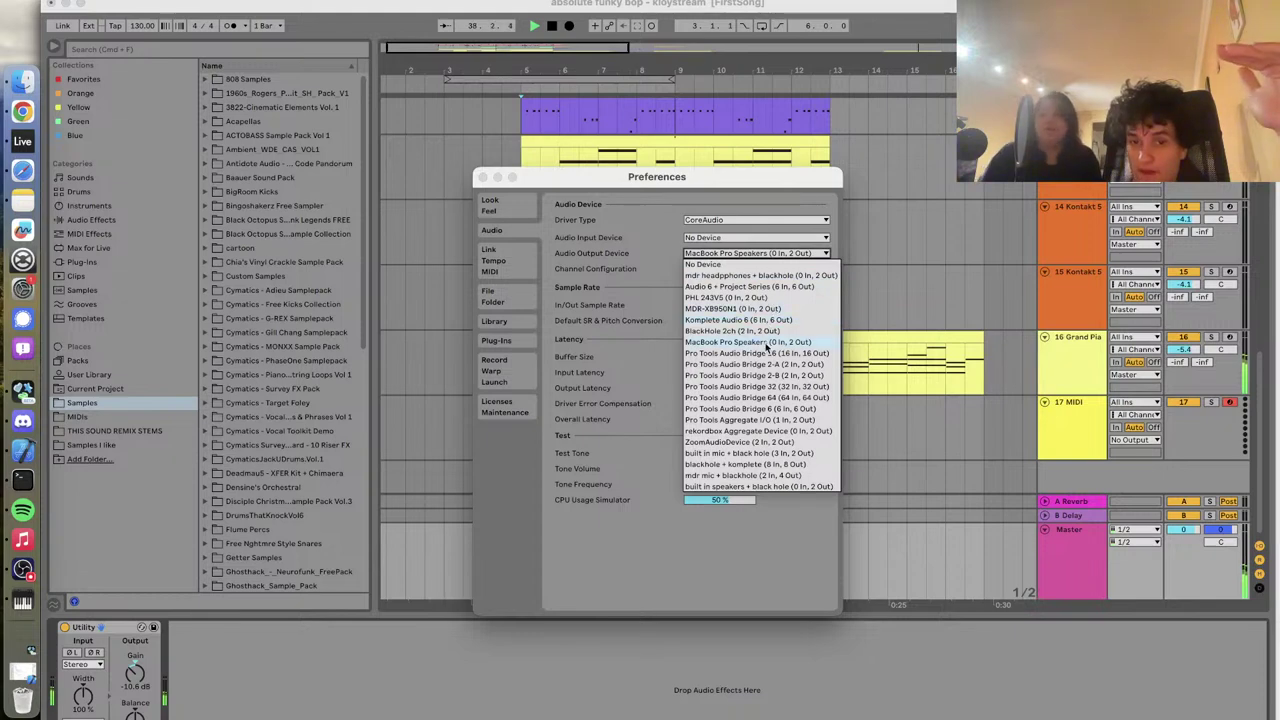
left_click(775, 486)
left_click(482, 177)
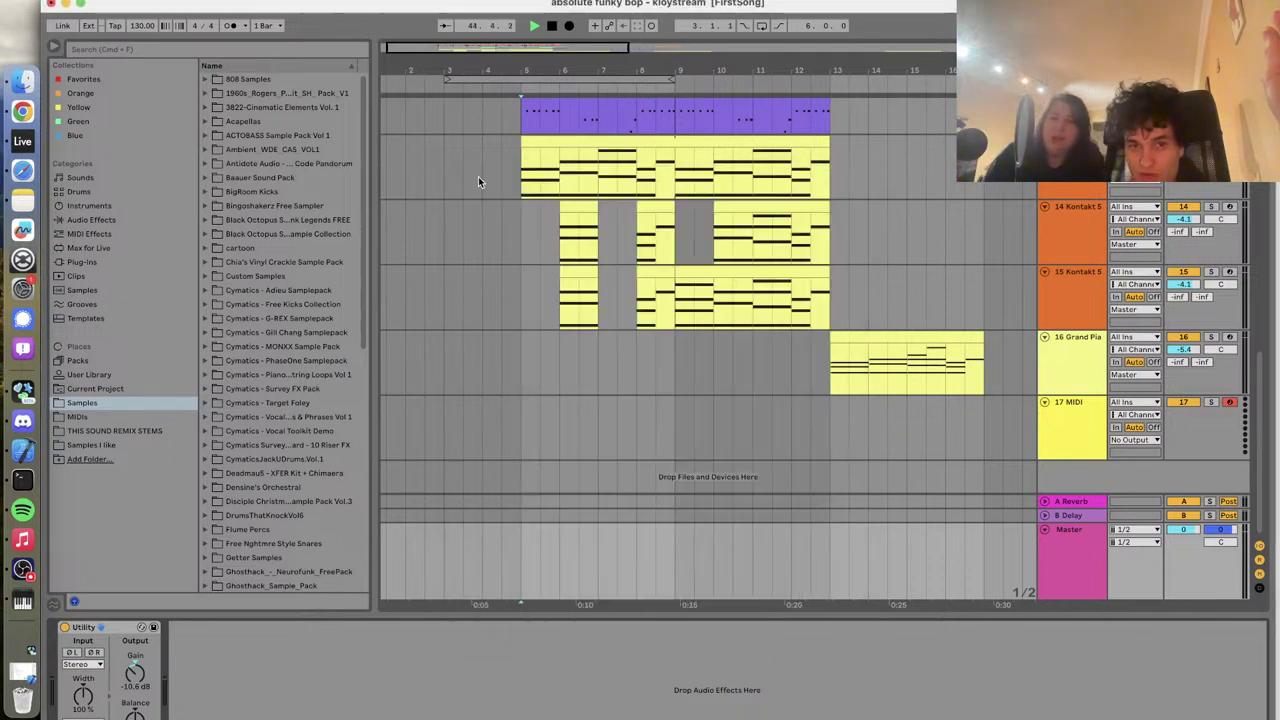
Test playback of the arrangement from bar 5 on the new output, raise the system volume, and stop playback
left_click(516, 208)
key("space")
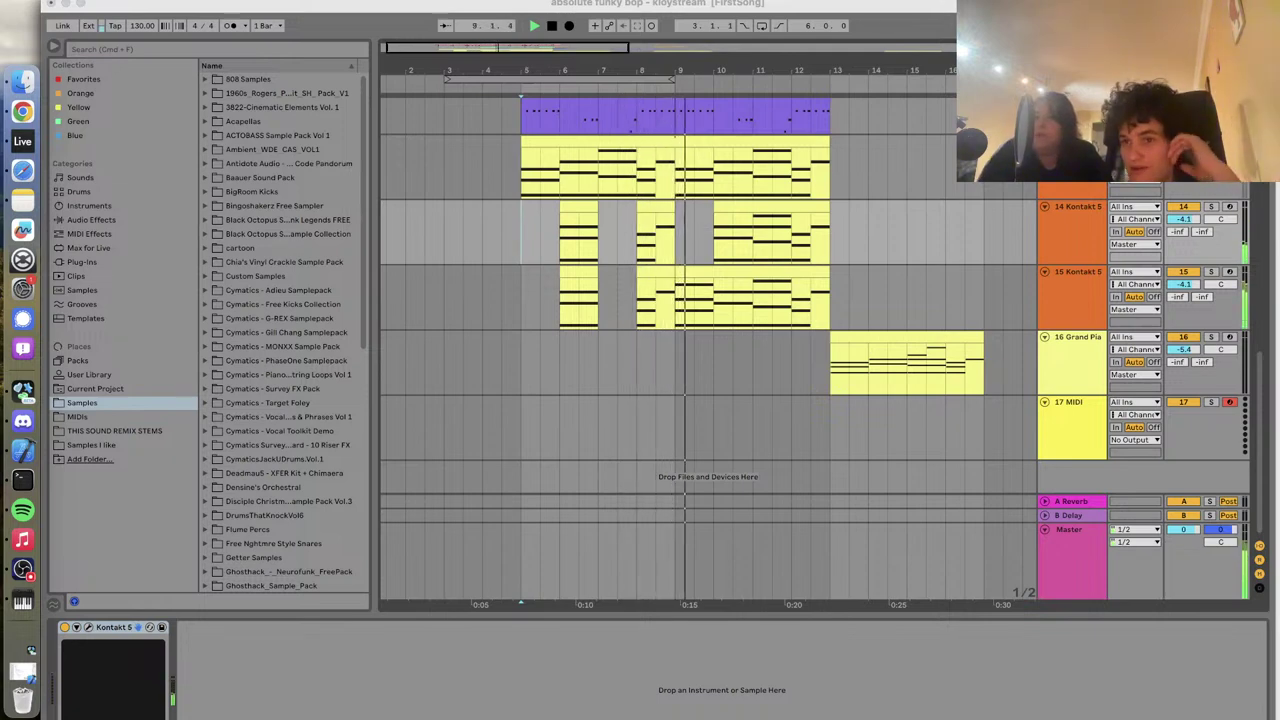
key("space")
key("space")
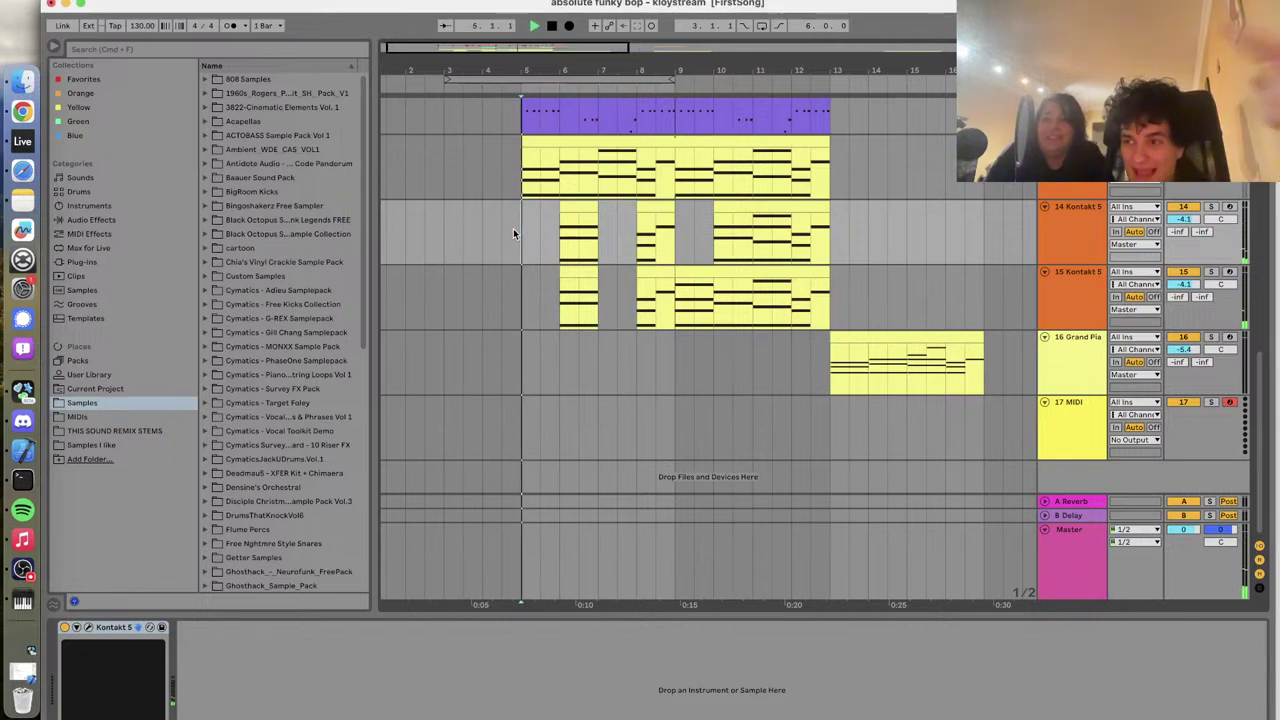
key("XF86AudioRaiseVolume")
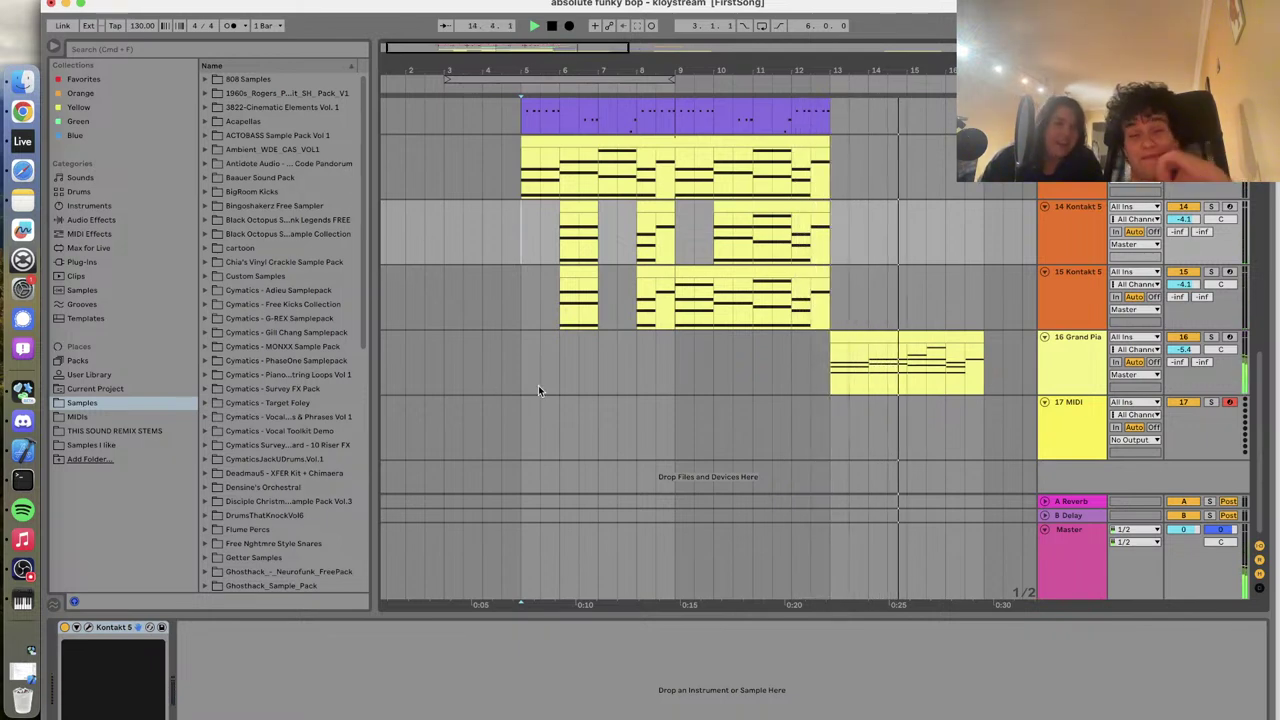
scroll(588, 387, "up", 5)
scroll(588, 387, "up", 5)
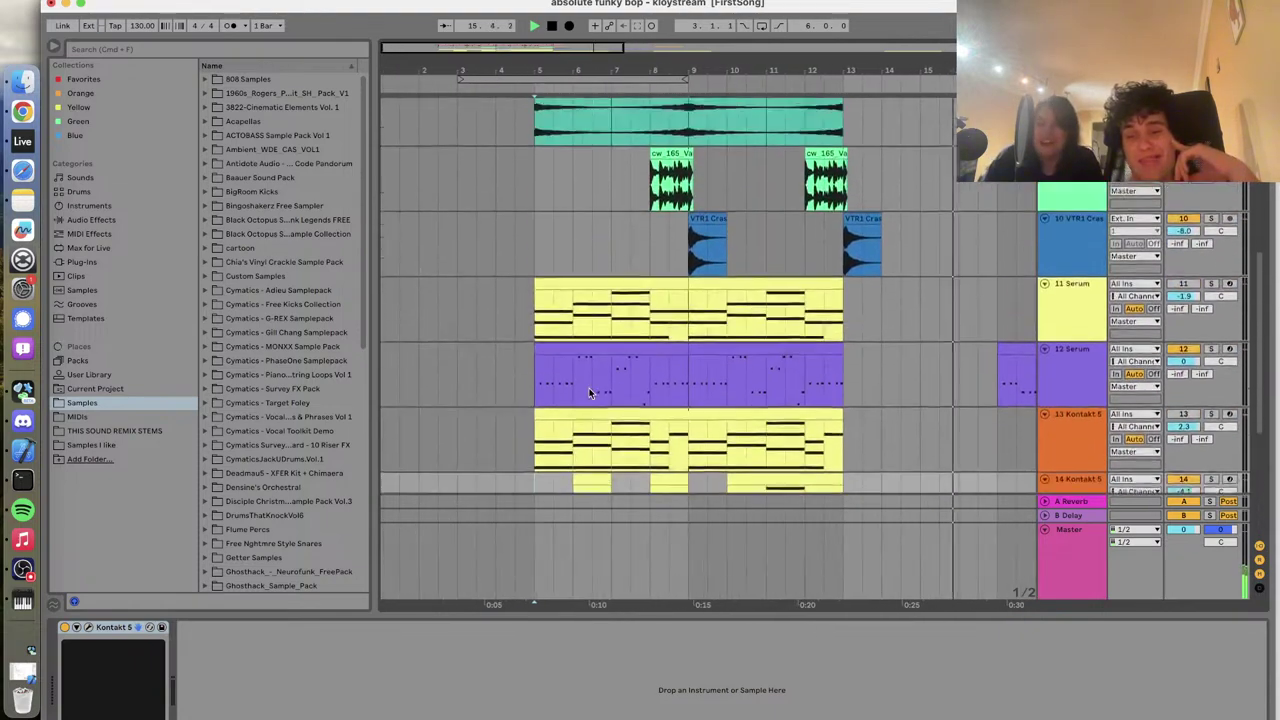
key("space")
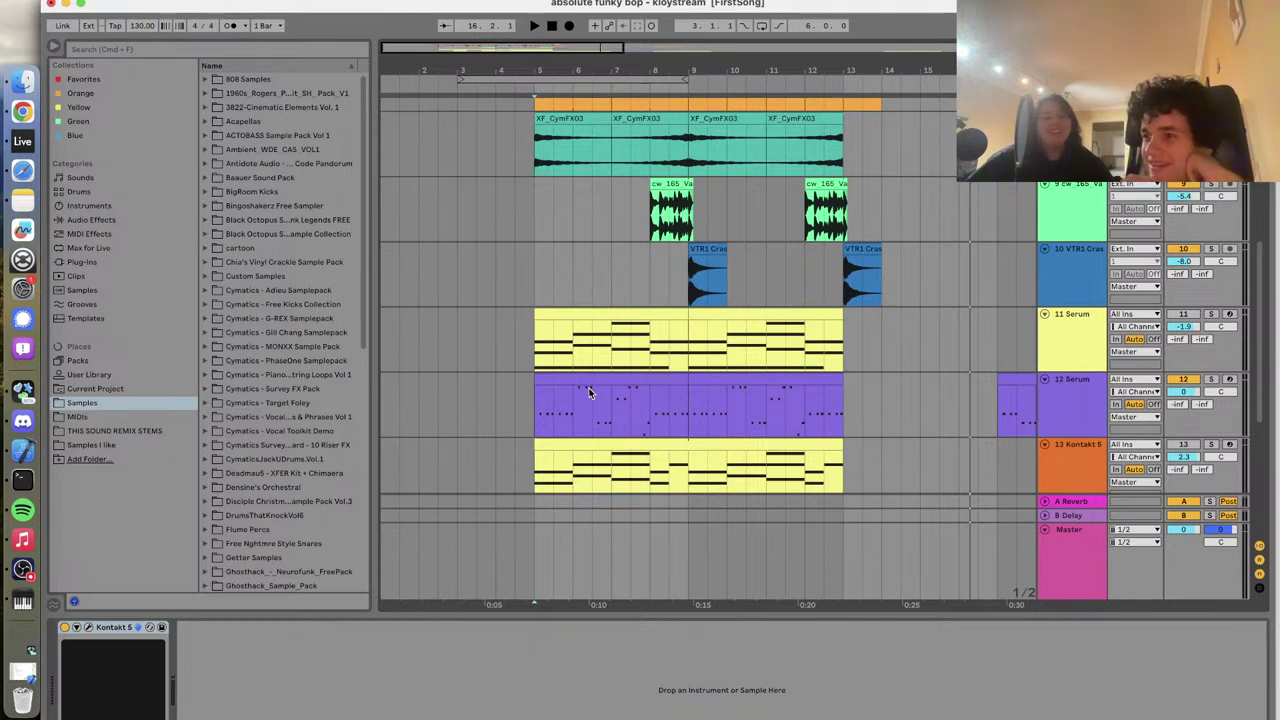
Replay the arrangement from bar 5 while reviewing the drum, bass and crash tracks, and return the playback position to bar 5
left_click(540, 297)
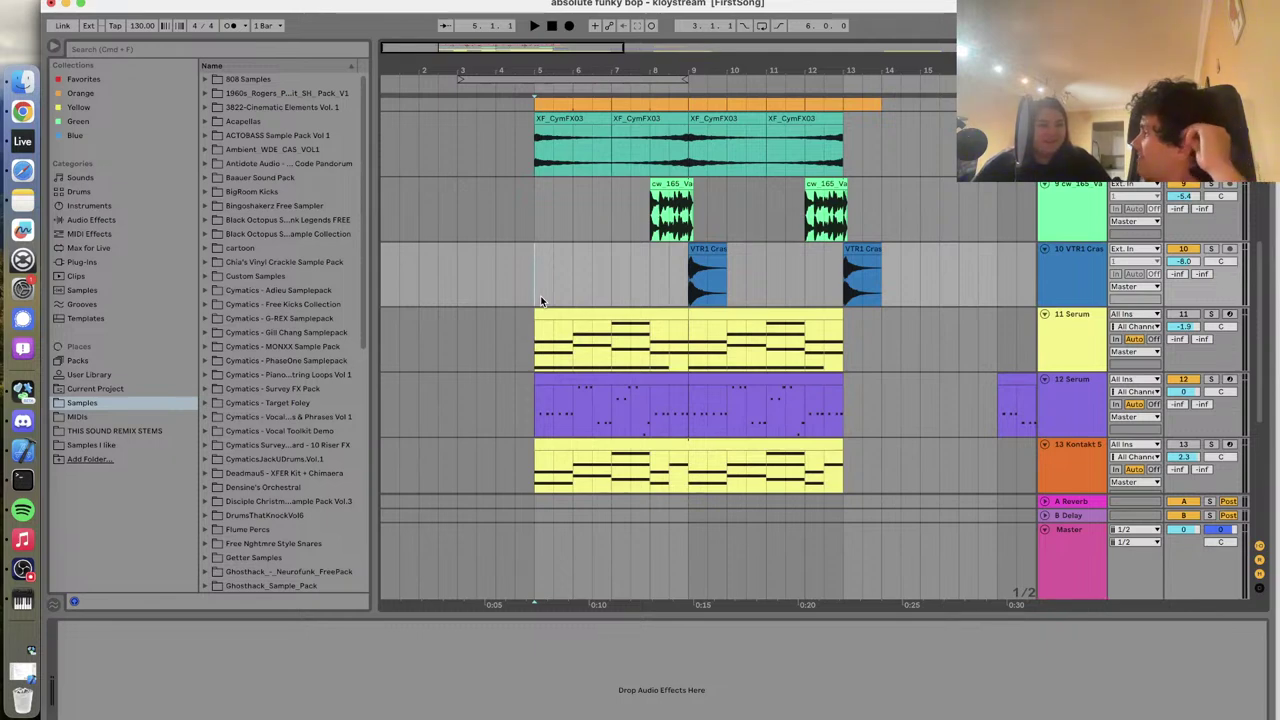
key("space")
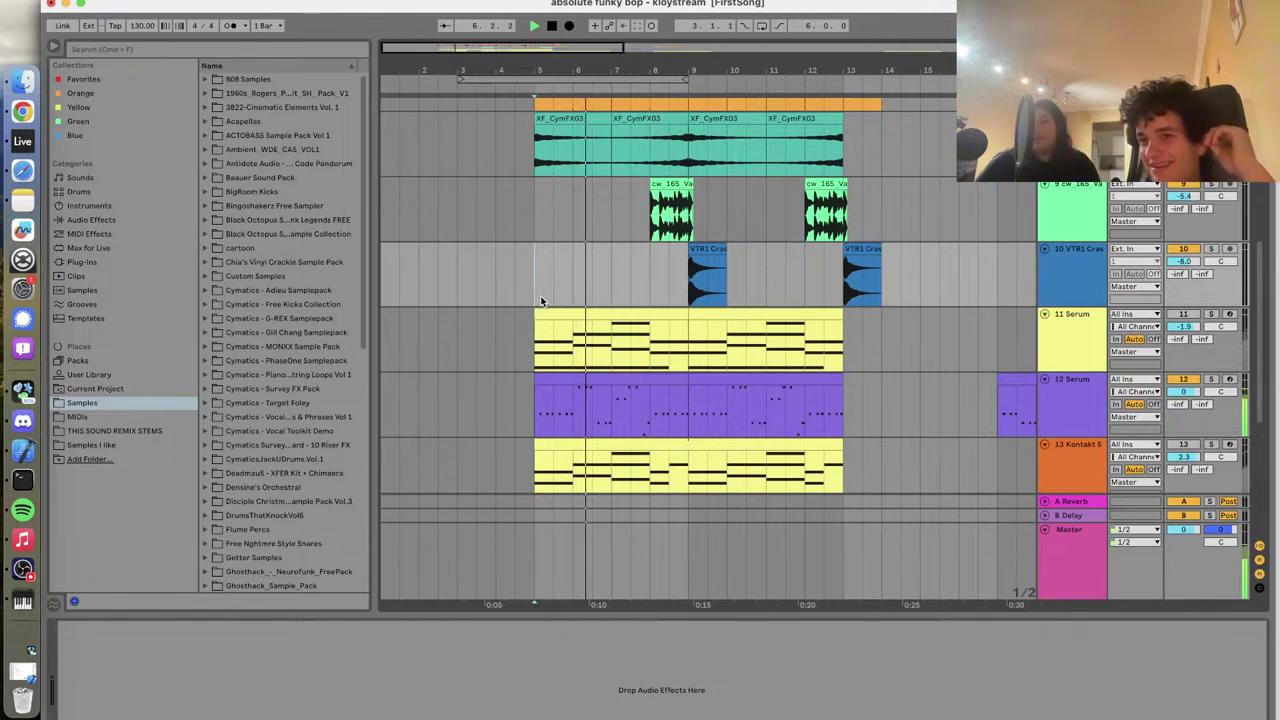
key("space")
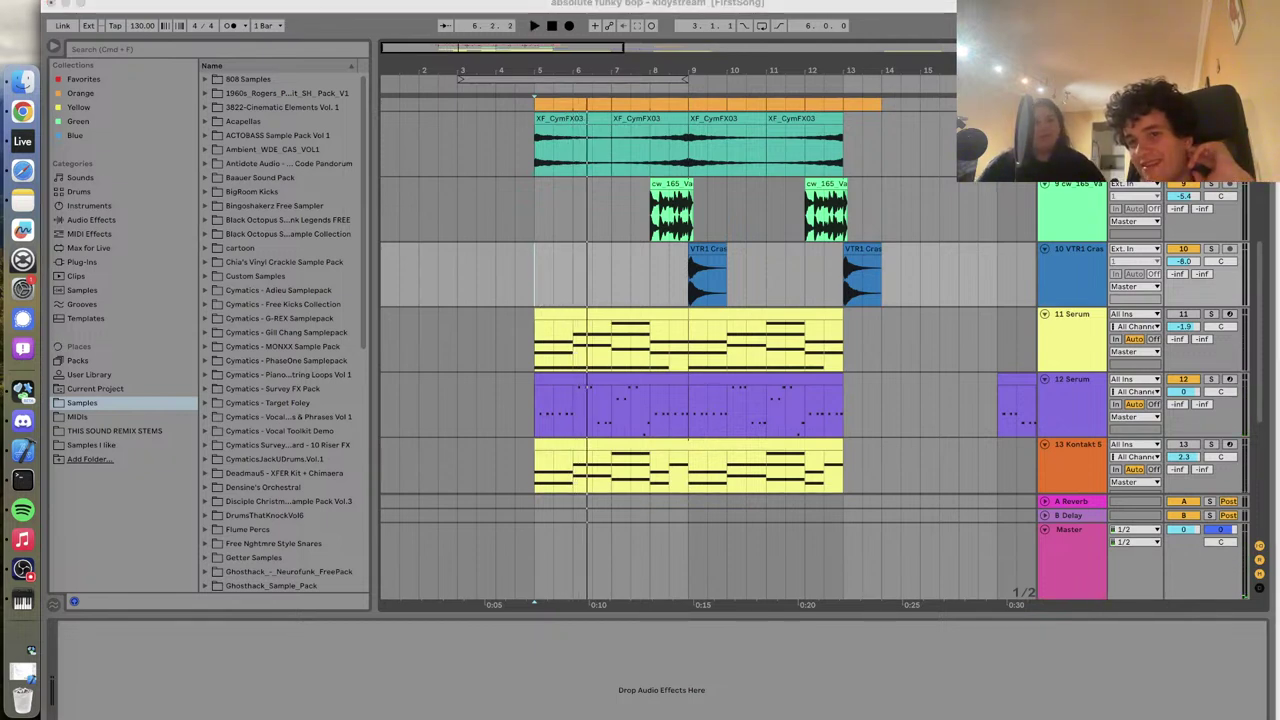
left_click(535, 290)
key("space")
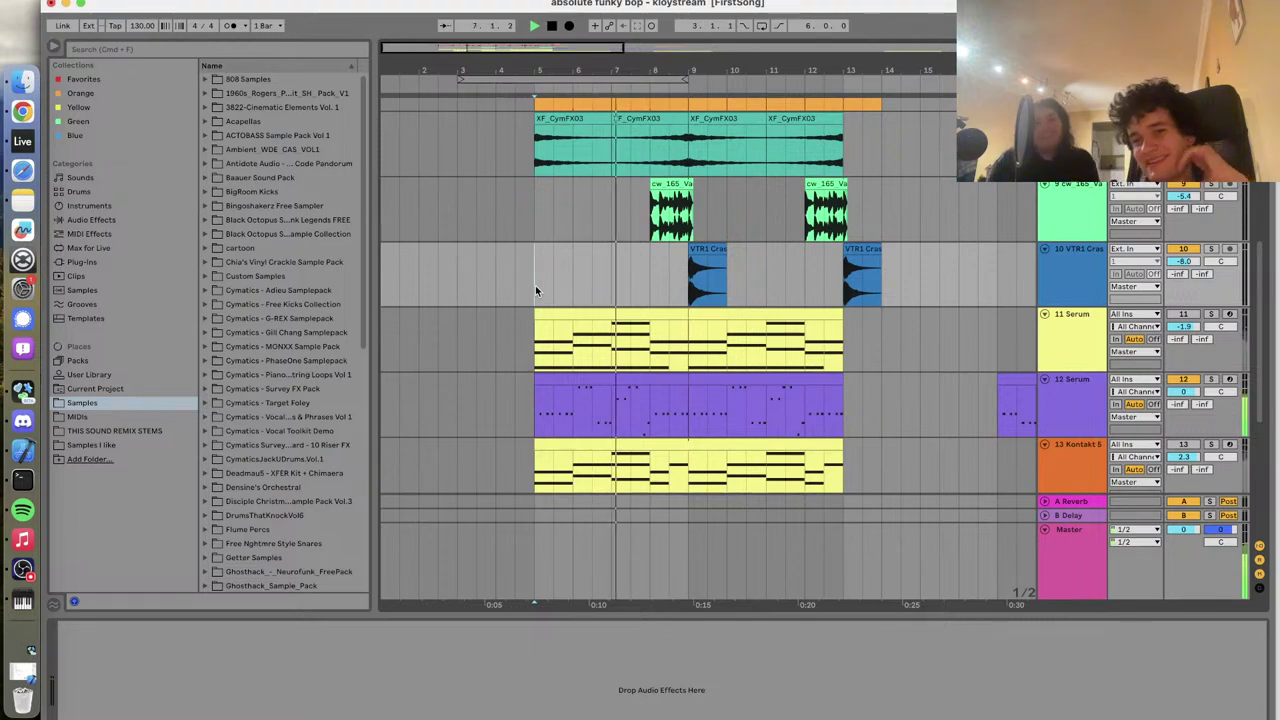
scroll(535, 290, "up", 4)
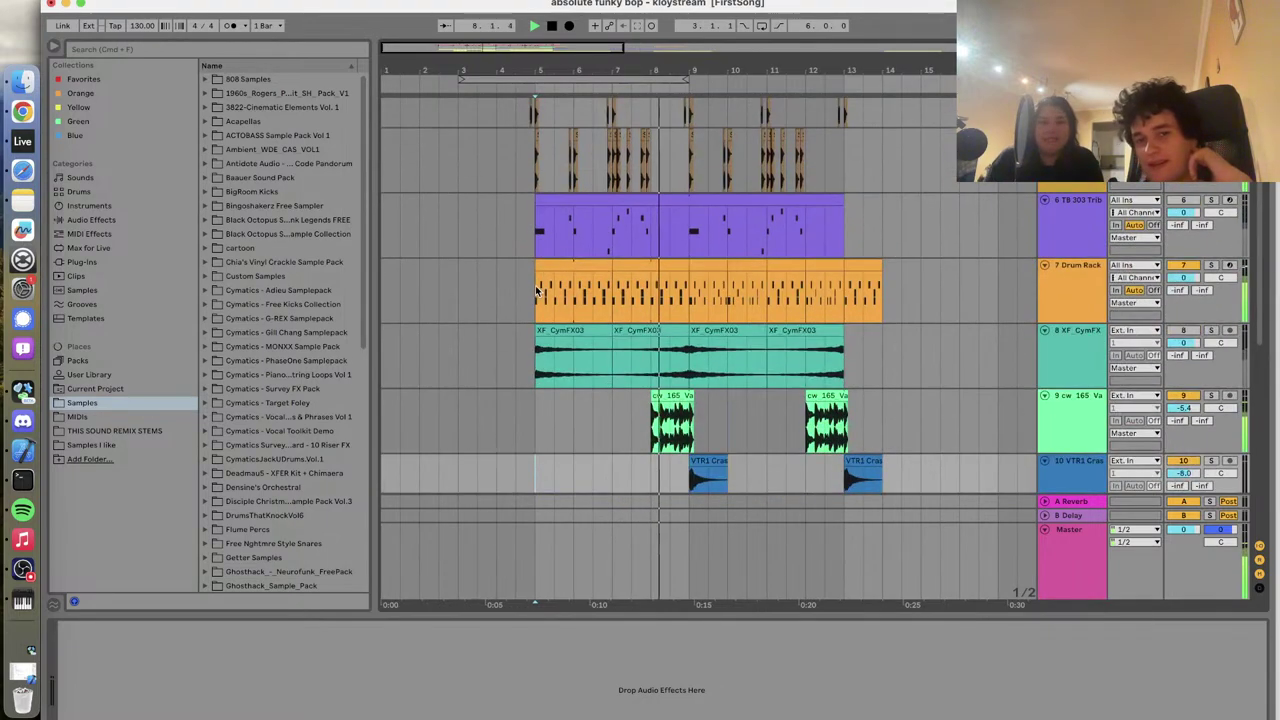
scroll(535, 290, "up", 3)
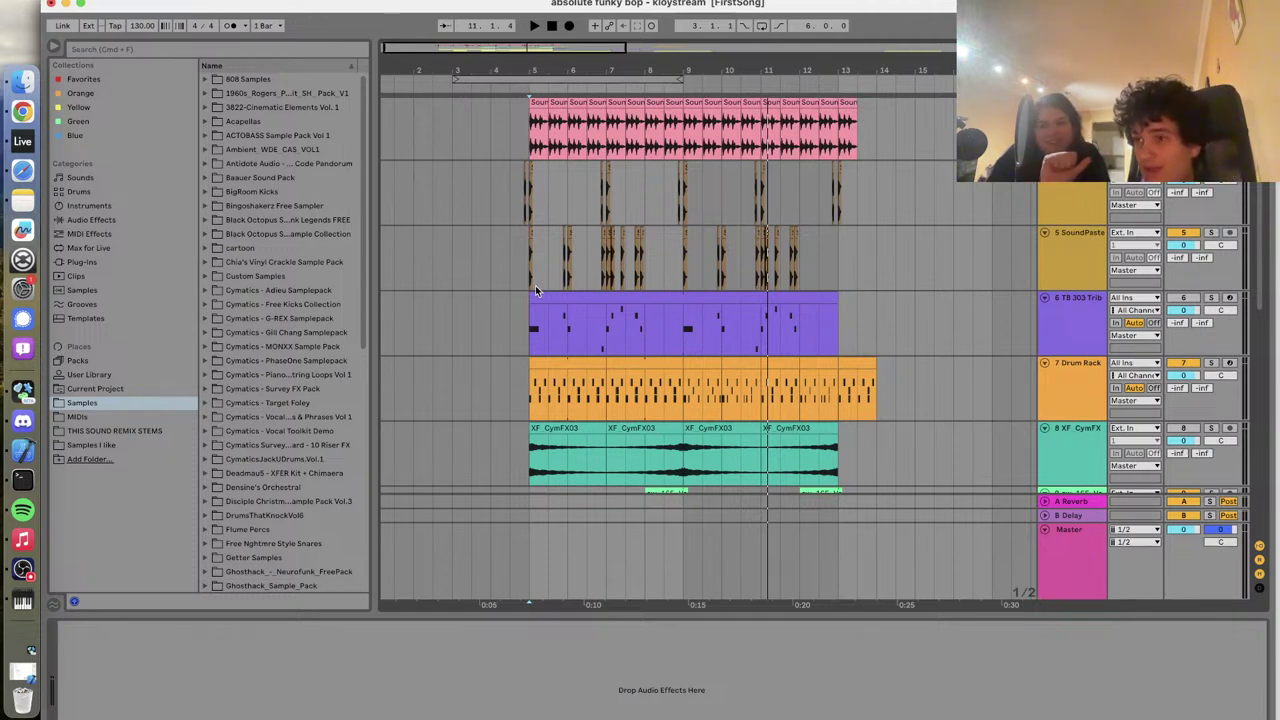
left_click(535, 285)
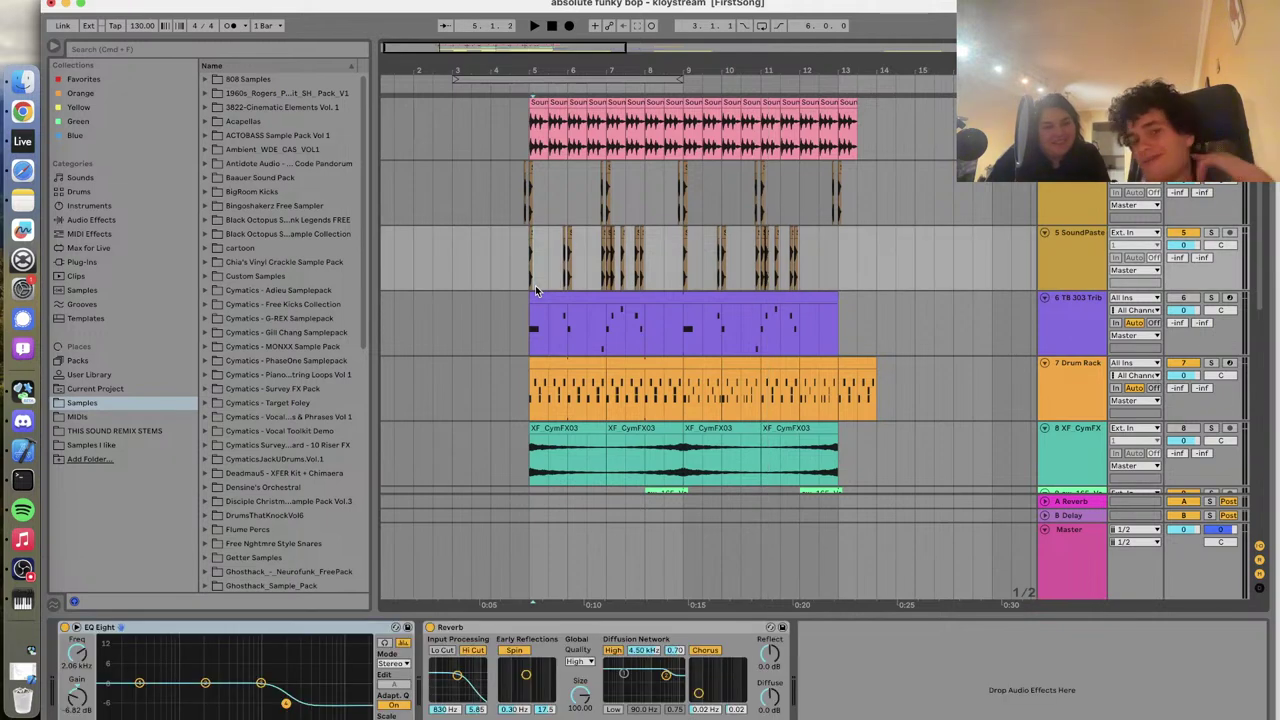